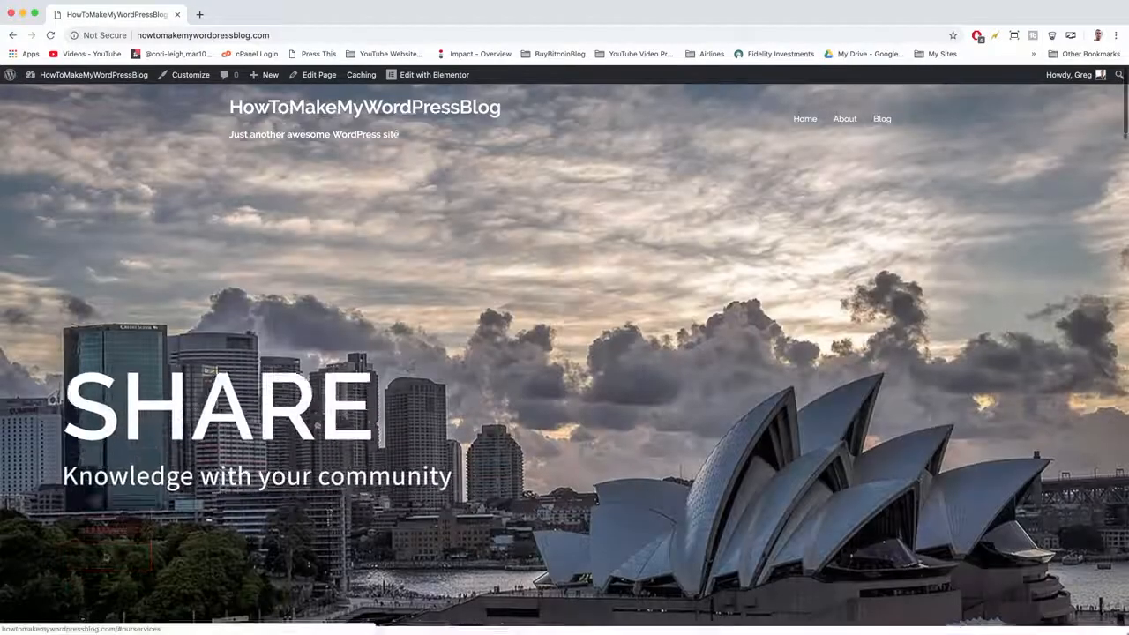
- Browse the homepage sections from the Get Started button down to the footer
left_click(104, 557)
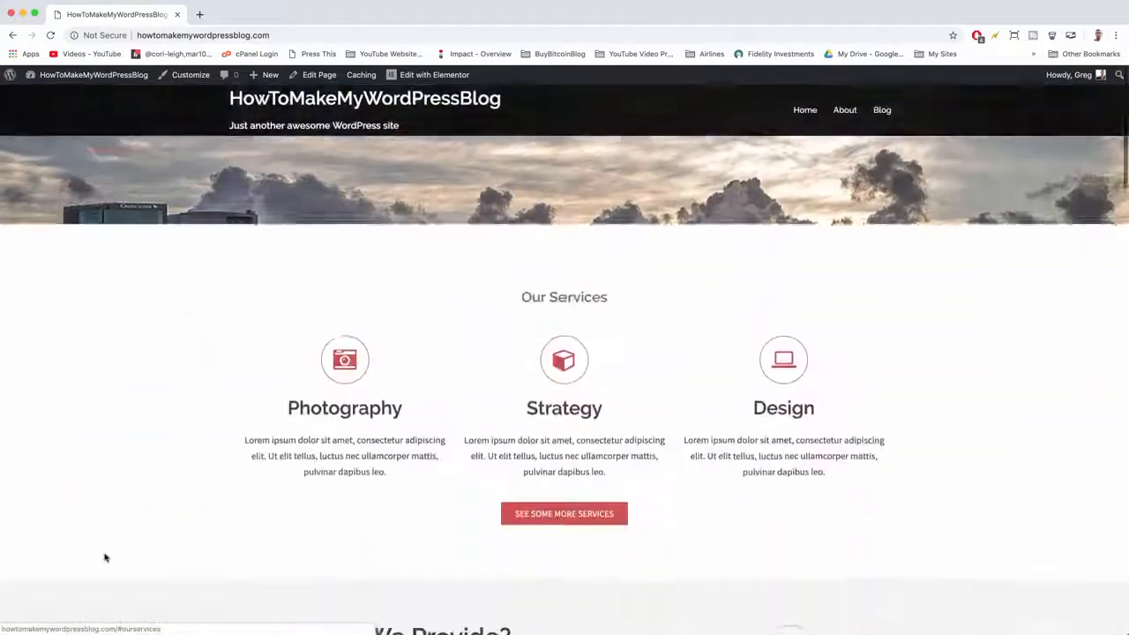
scroll(104, 557, "down", 3)
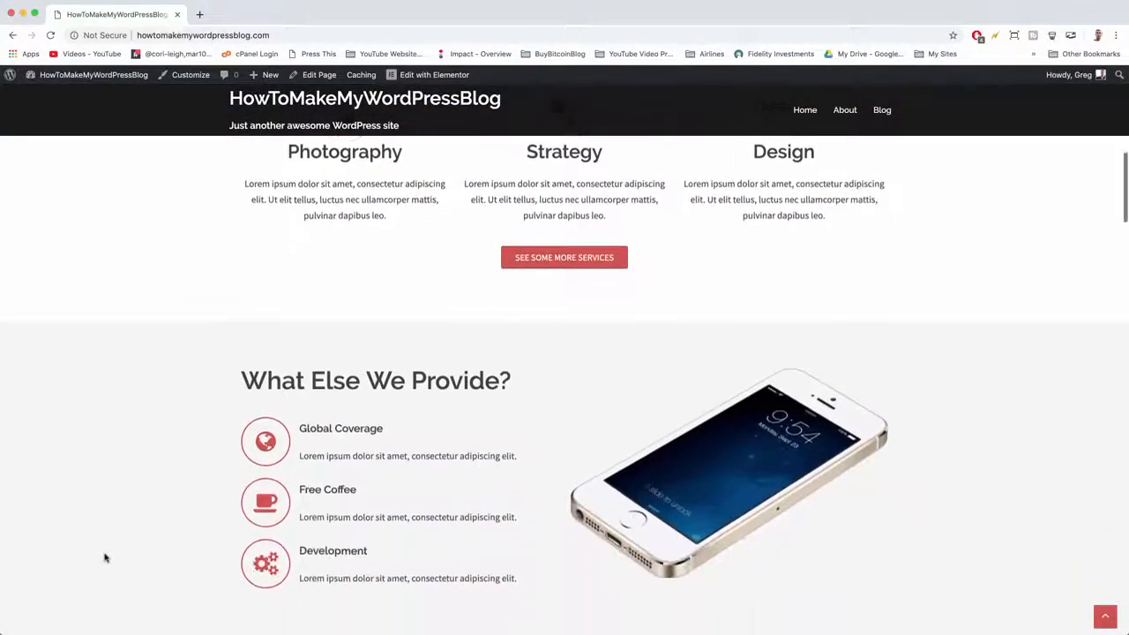
scroll(104, 557, "down", 4)
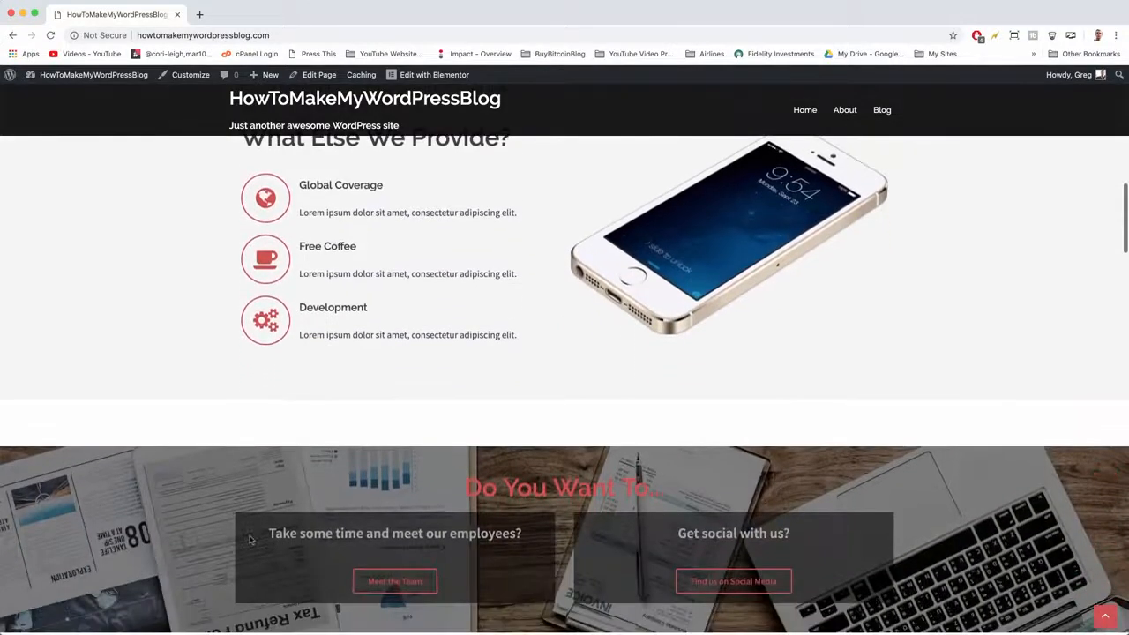
scroll(250, 539, "down", 3)
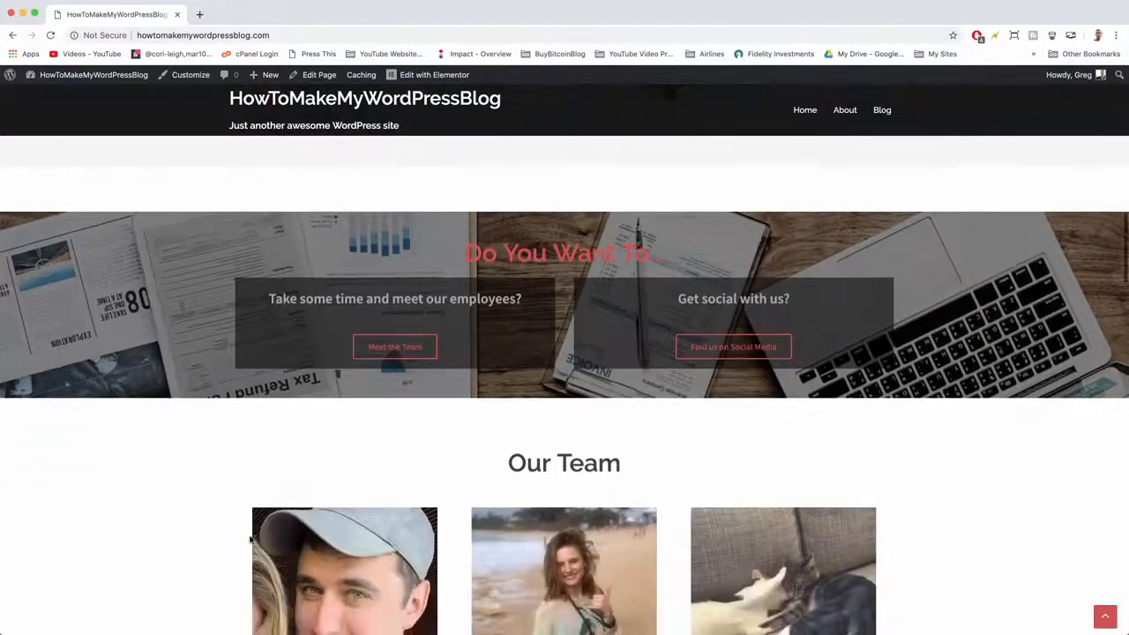
scroll(205, 530, "down", 5)
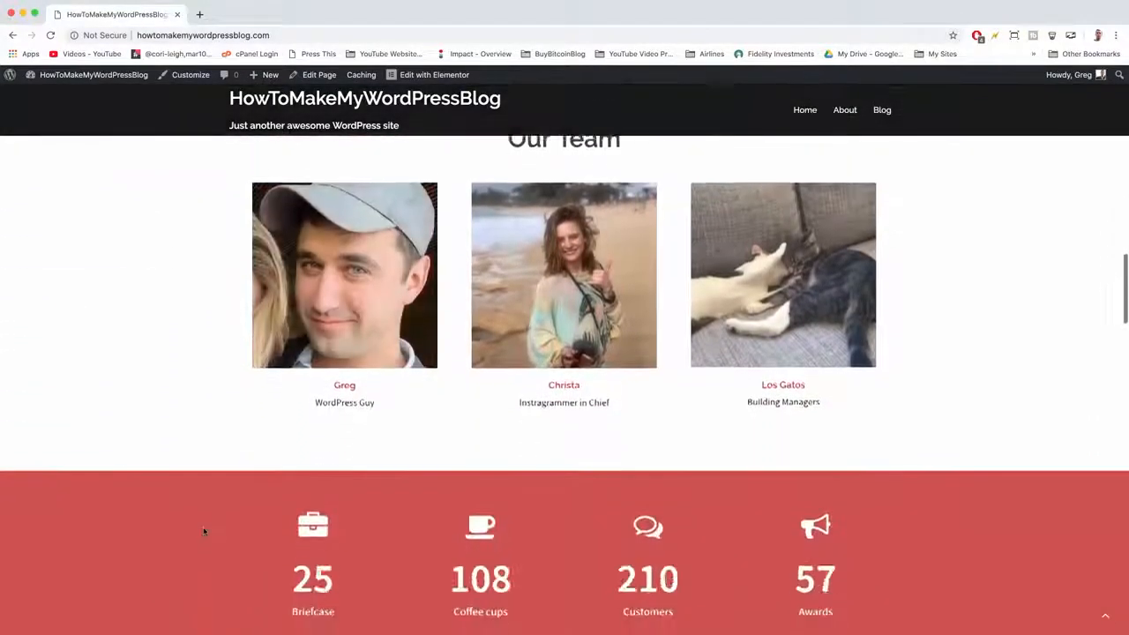
scroll(202, 531, "down", 4)
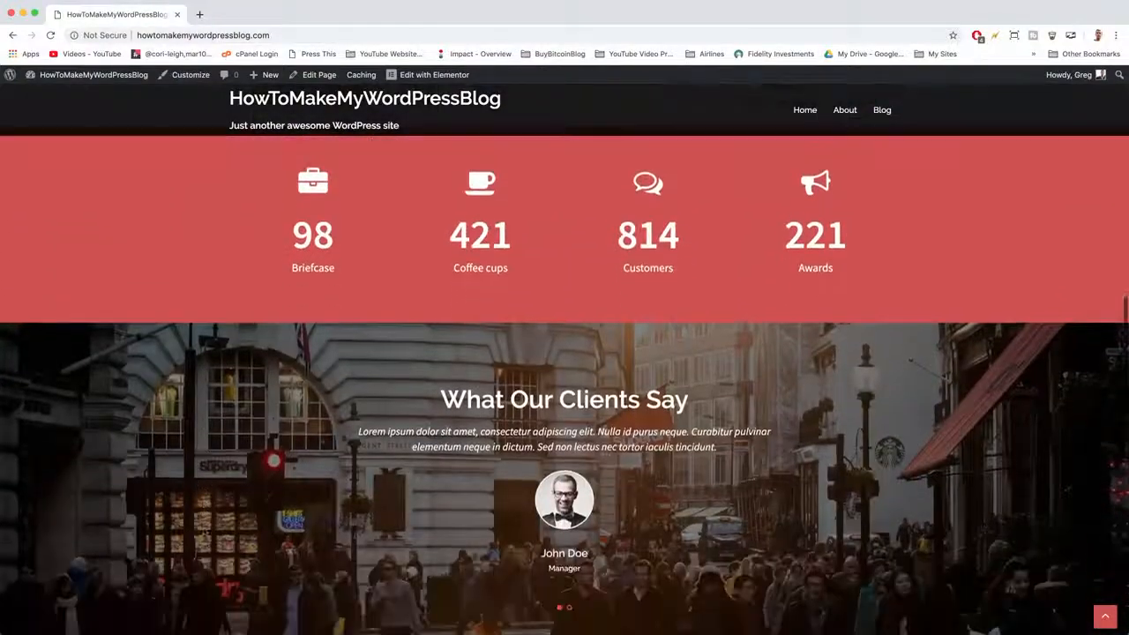
scroll(203, 531, "down", 5)
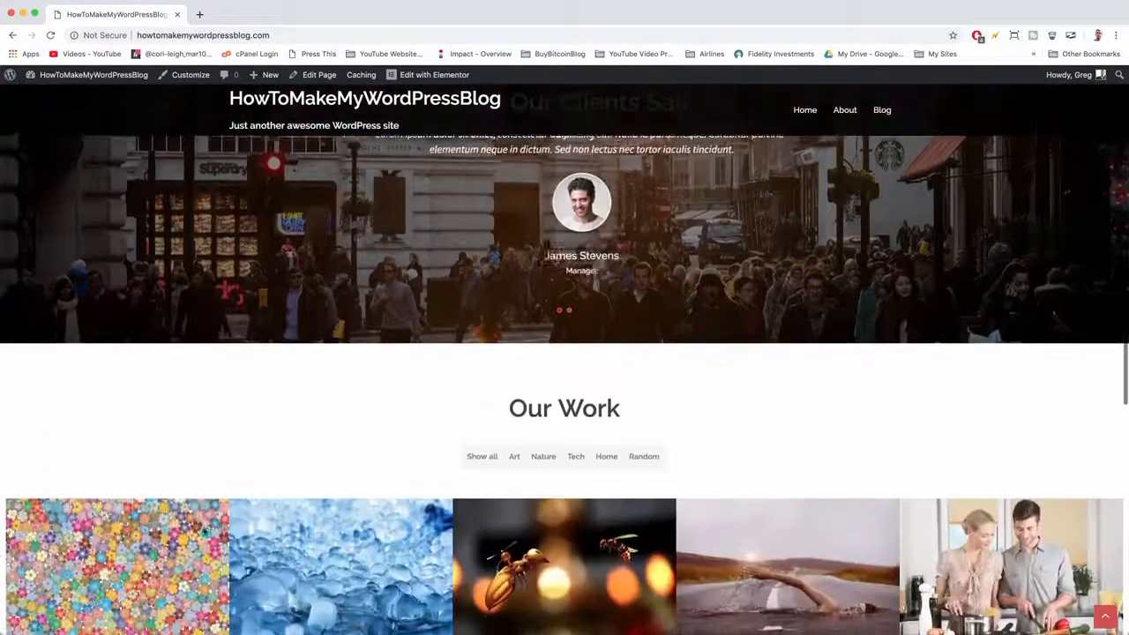
scroll(204, 529, "down", 4)
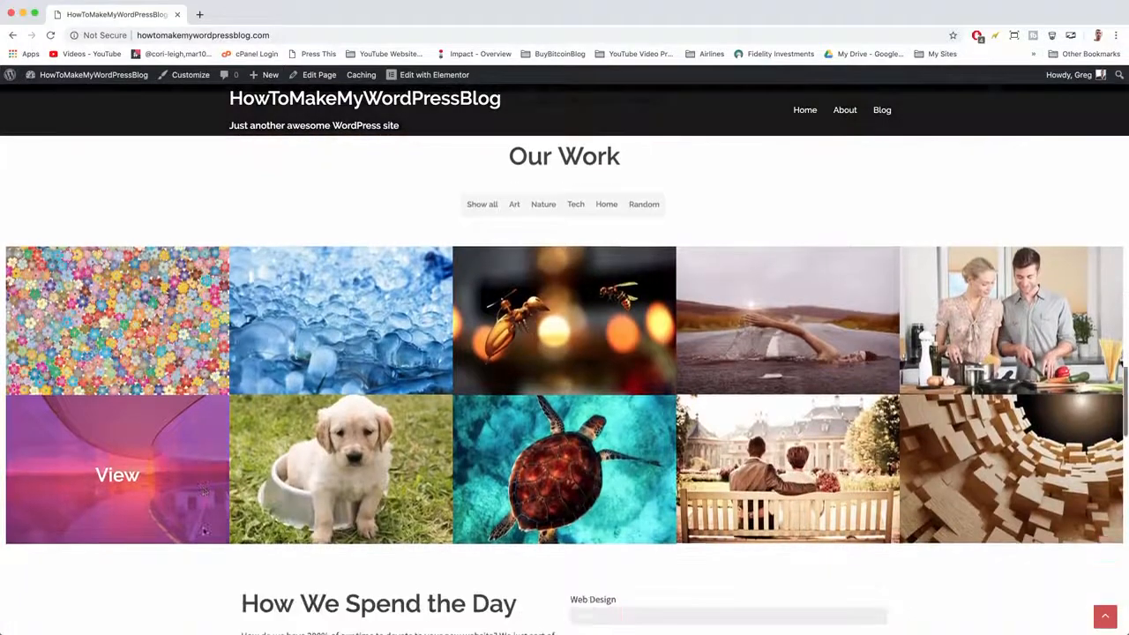
scroll(202, 531, "down", 7)
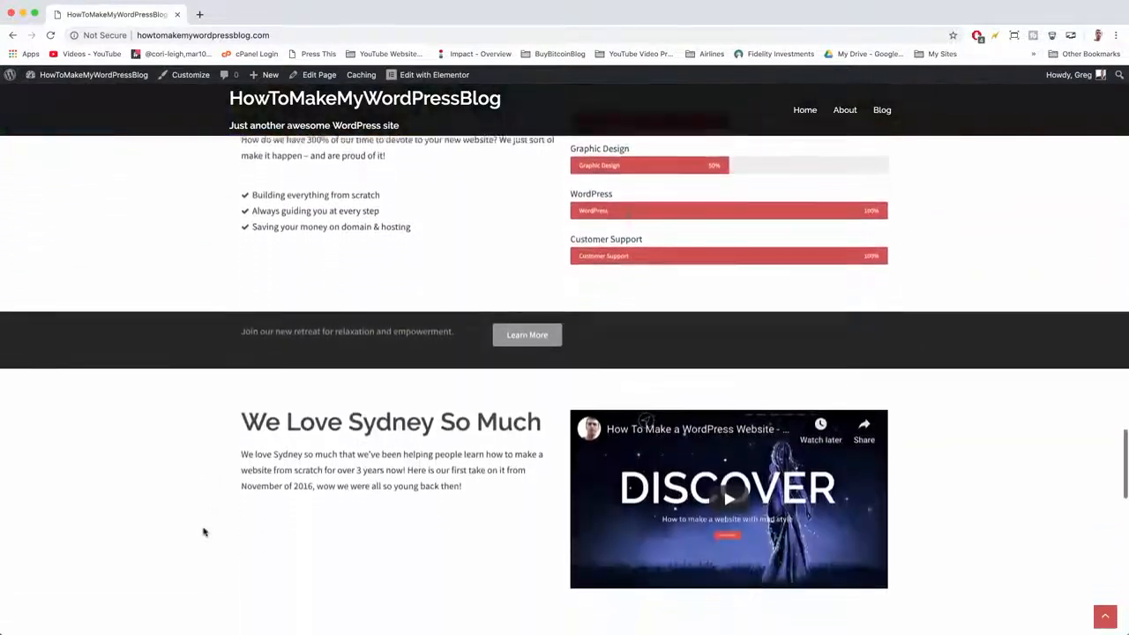
scroll(203, 531, "down", 4)
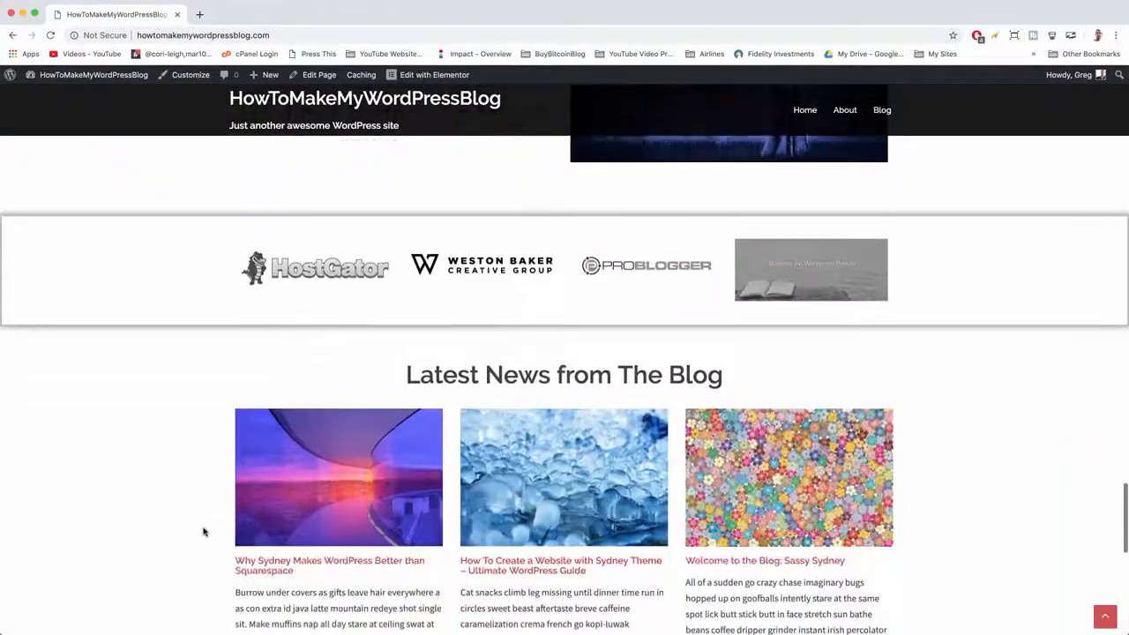
scroll(203, 531, "down", 5)
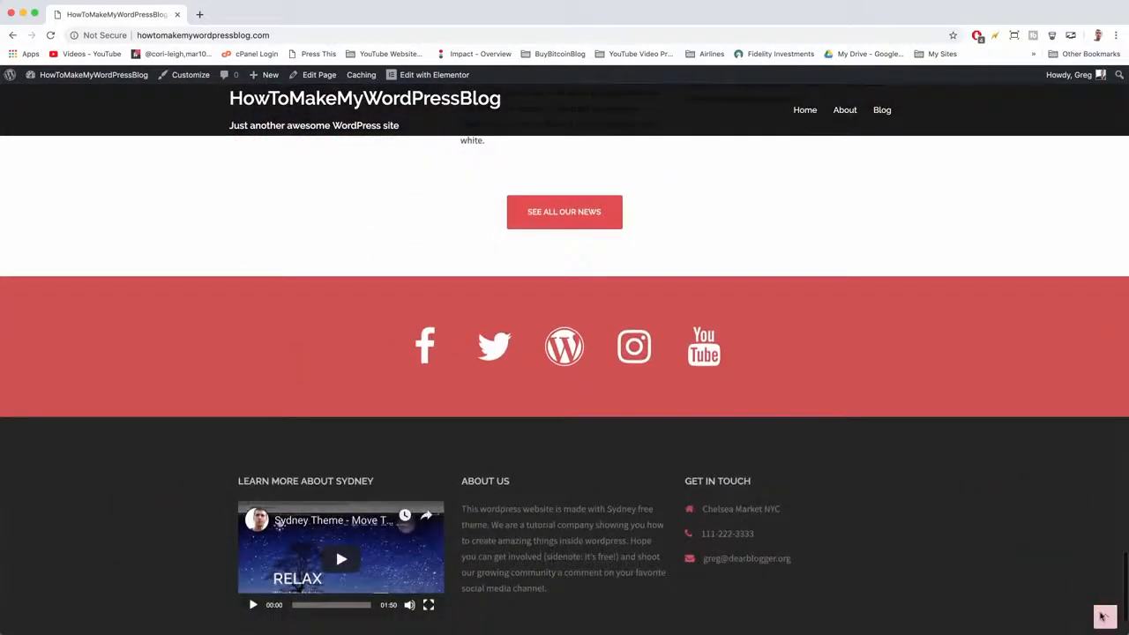
- Filter the Our Work portfolio gallery by its Tech and Home categories and return to the page top
left_click(1102, 617)
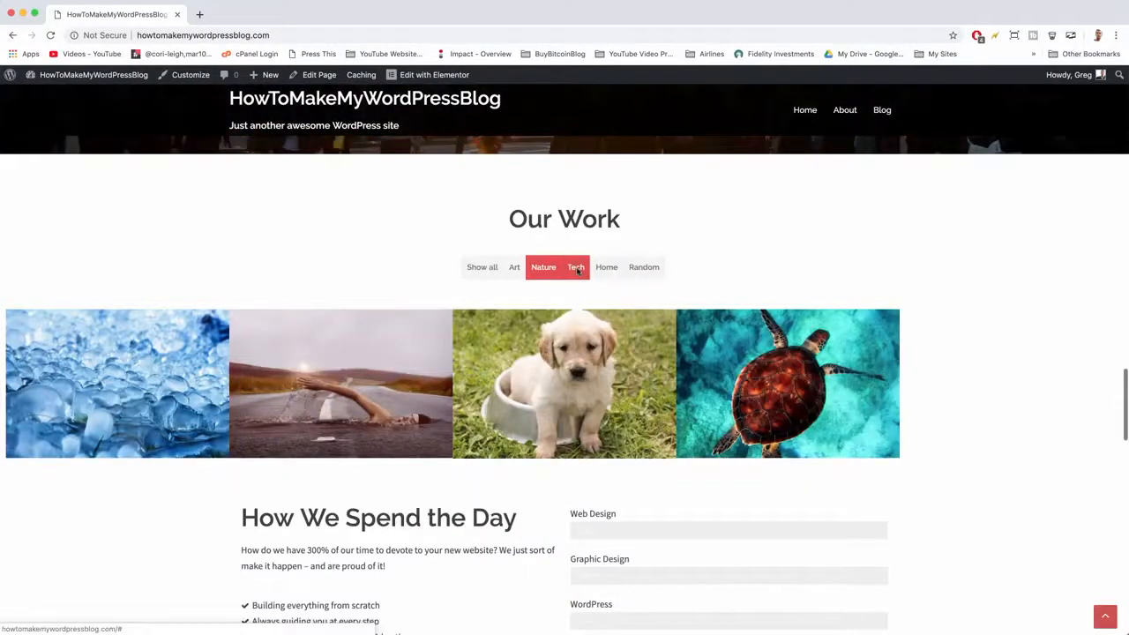
left_click(578, 269)
left_click(607, 270)
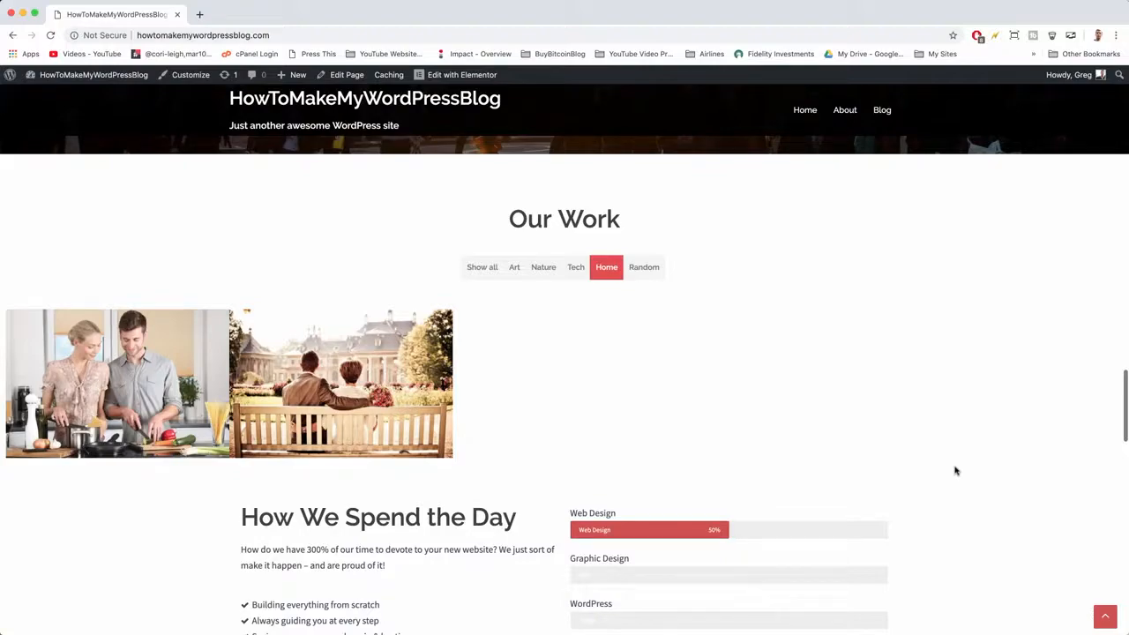
scroll(954, 471, "down", 15)
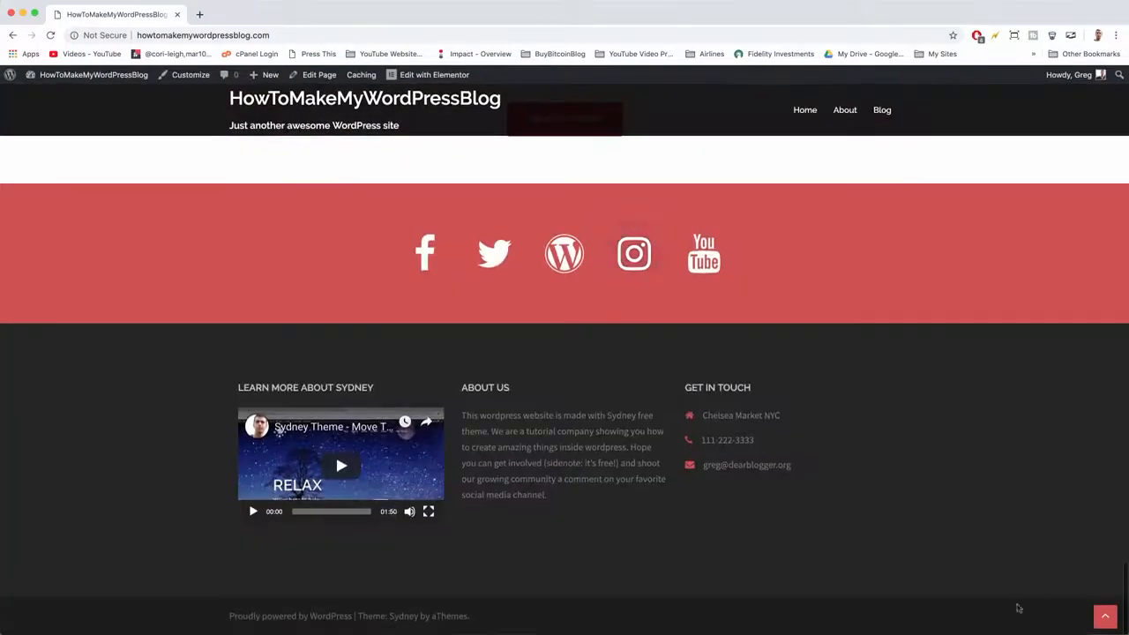
left_click(1104, 621)
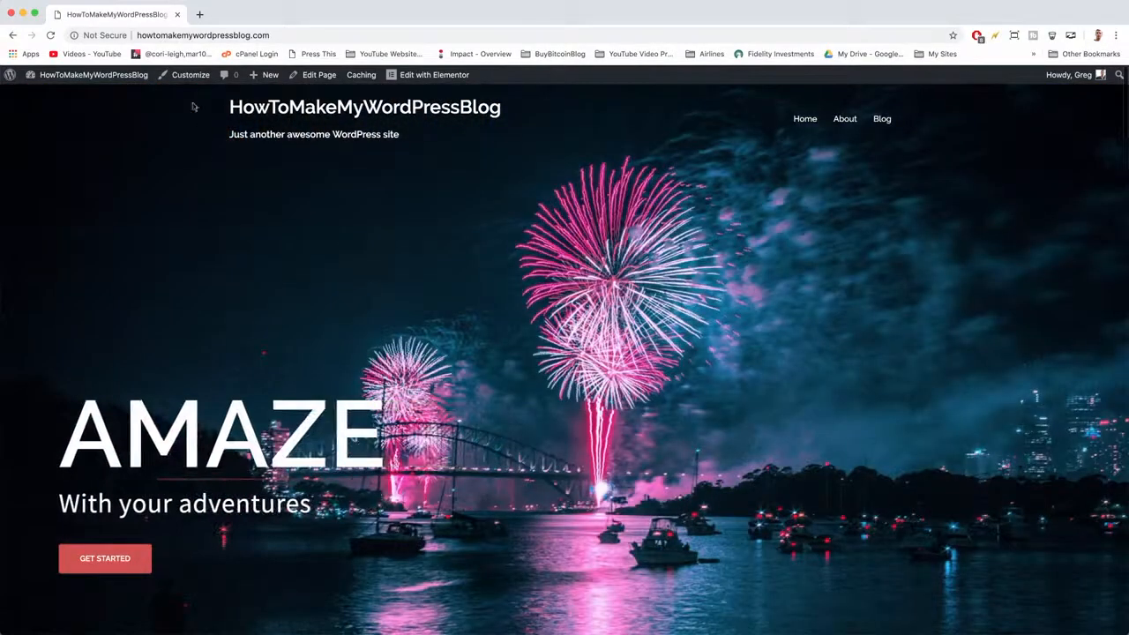
- Open the Sydney theme page on athemes.com and wordpress.org/themes/sydney/ in new tabs
left_click(201, 16)
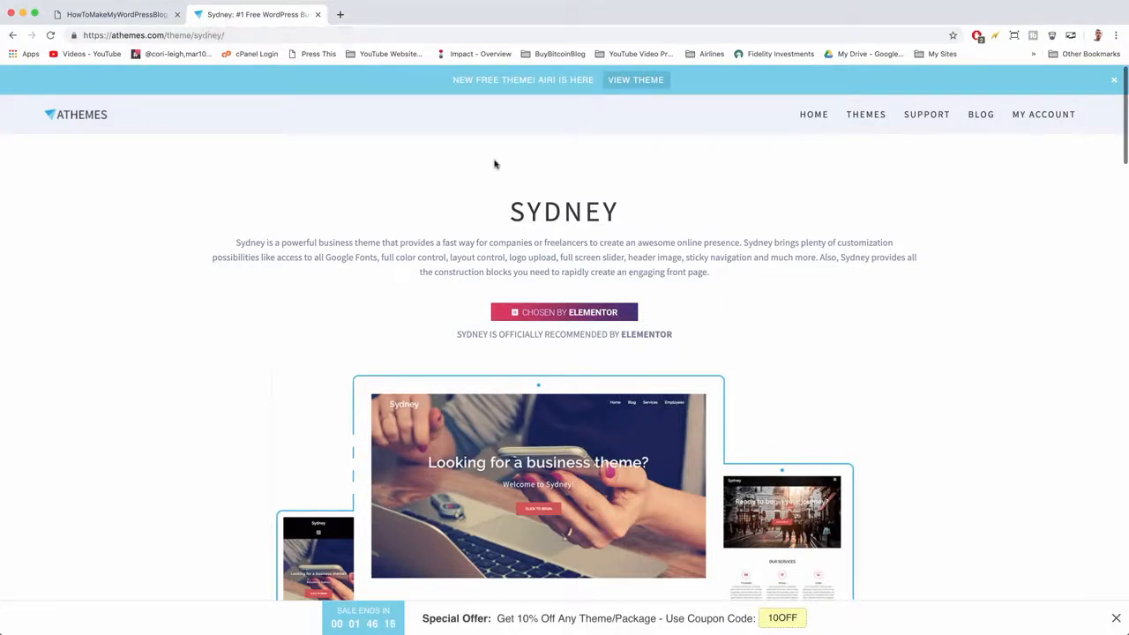
left_click(341, 16)
type("https://wordpress.org/themes/sydney/")
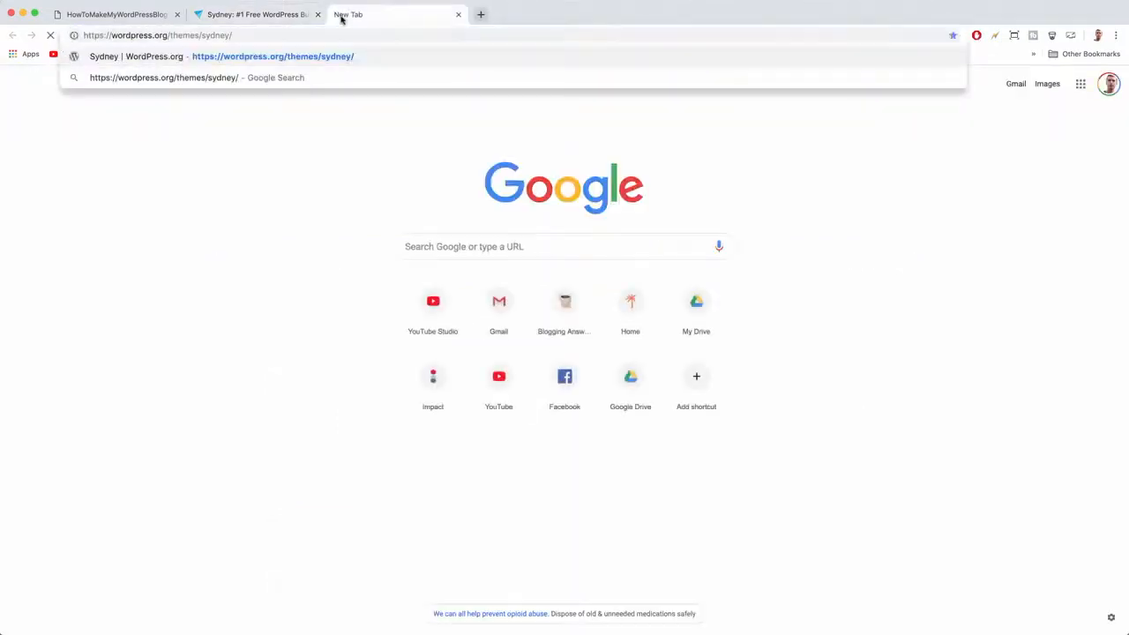
key("Return")
- Examine the theme's ratings and Downloads Per Day chart on the WordPress.org page
scroll(184, 463, "down", 6)
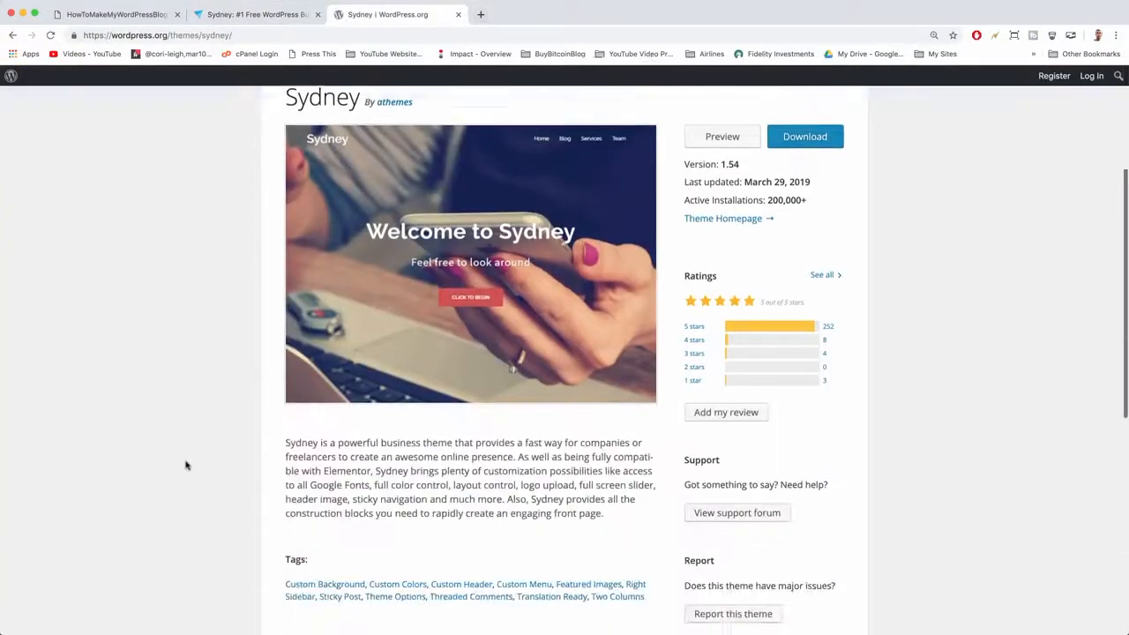
mouse_move(344, 465)
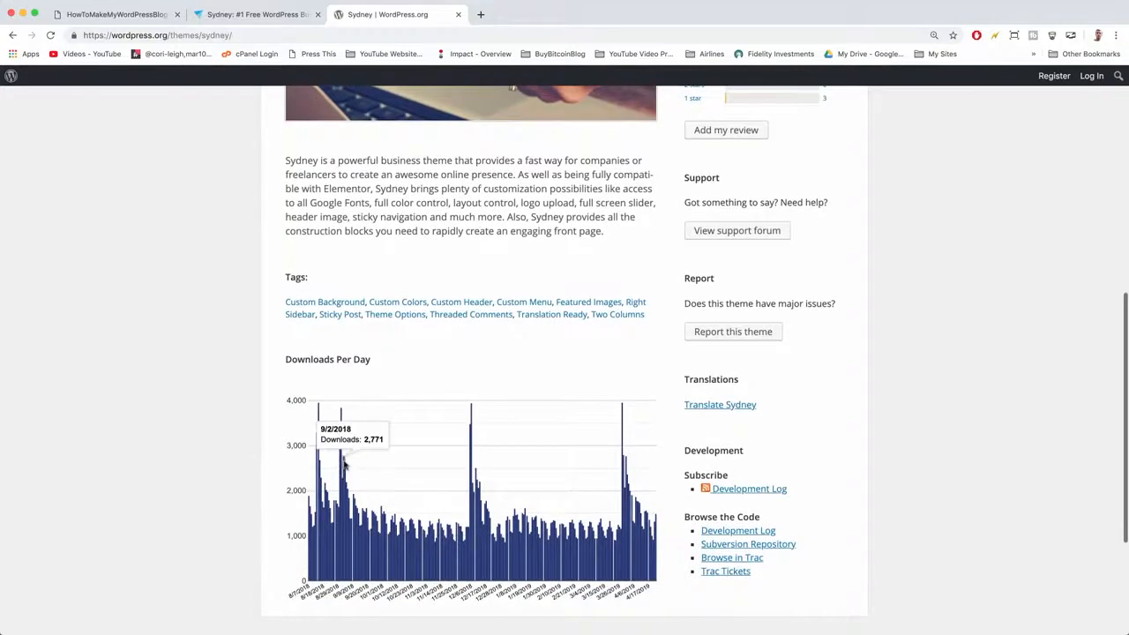
mouse_move(402, 531)
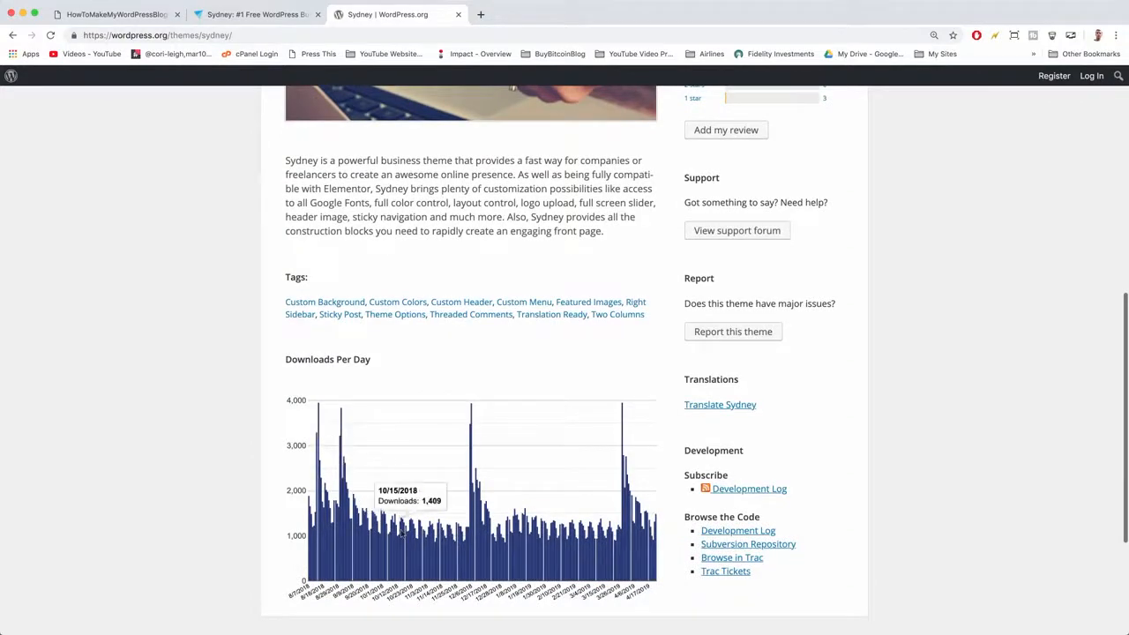
scroll(476, 529, "down", 1)
scroll(441, 529, "up", 6)
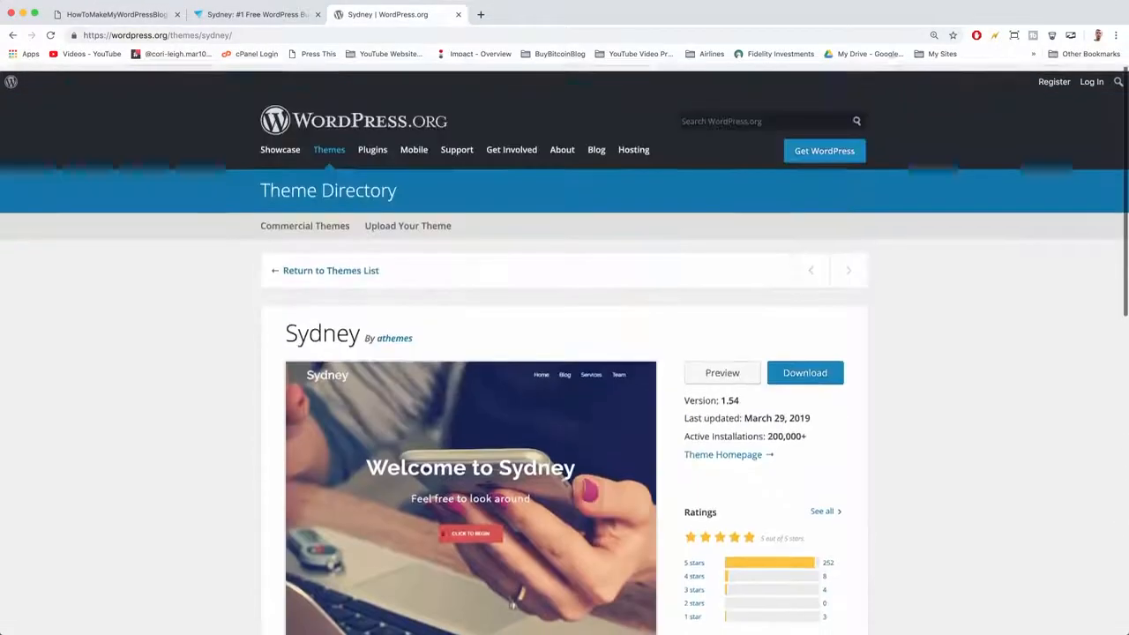
- Open the list of big-name brands using WordPress on wpbeginner and scroll through it
left_click(482, 16)
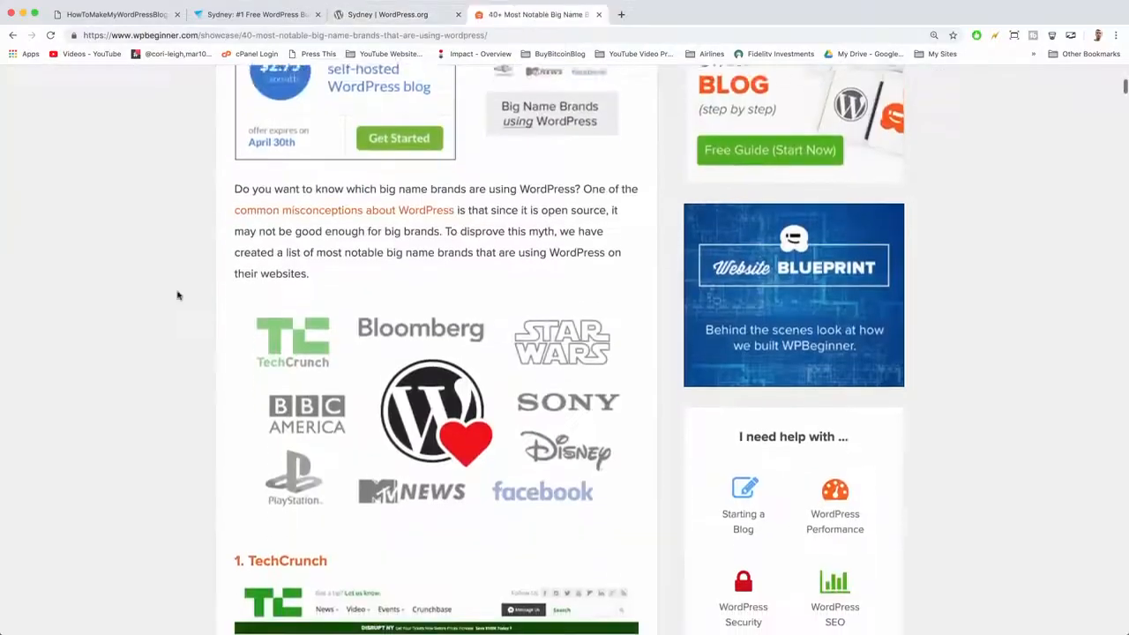
scroll(177, 295, "down", 10)
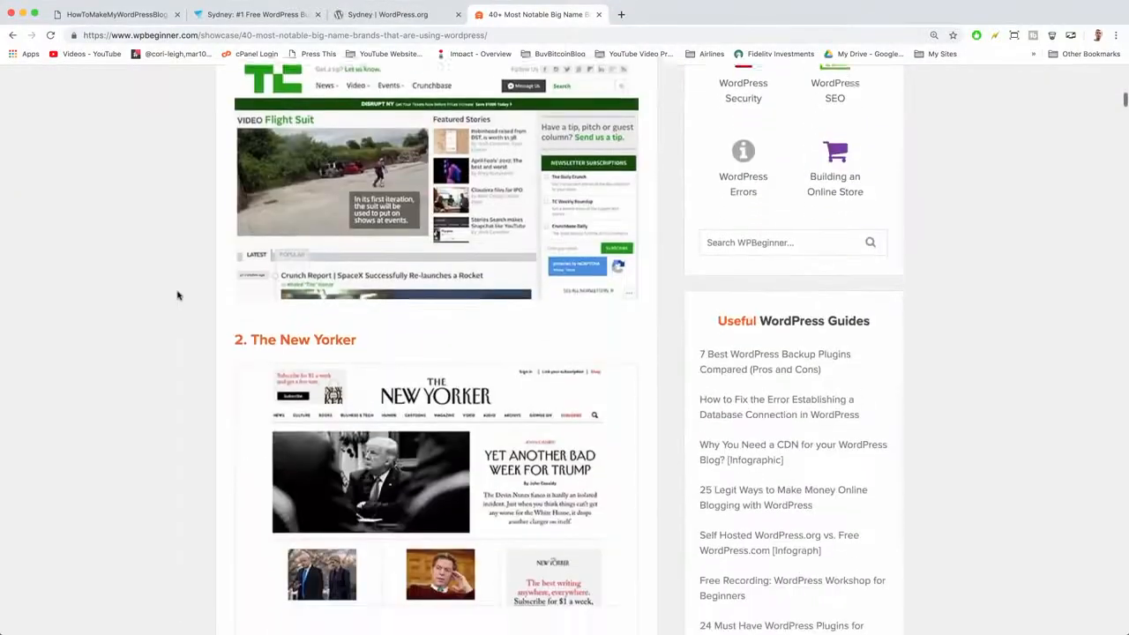
scroll(177, 294, "down", 10)
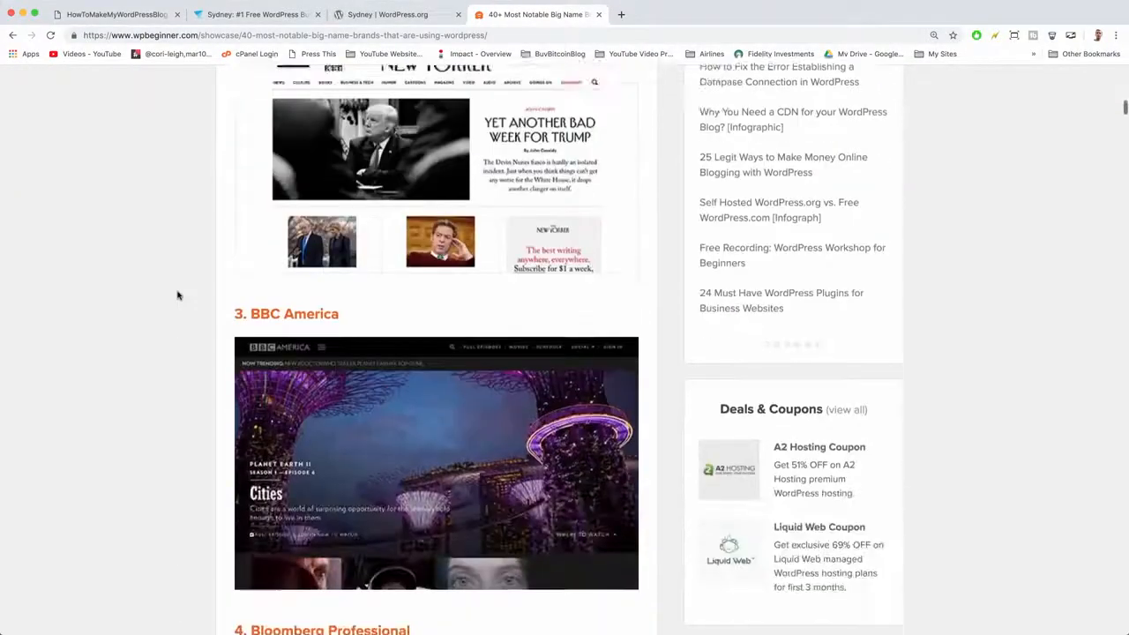
scroll(177, 294, "down", 10)
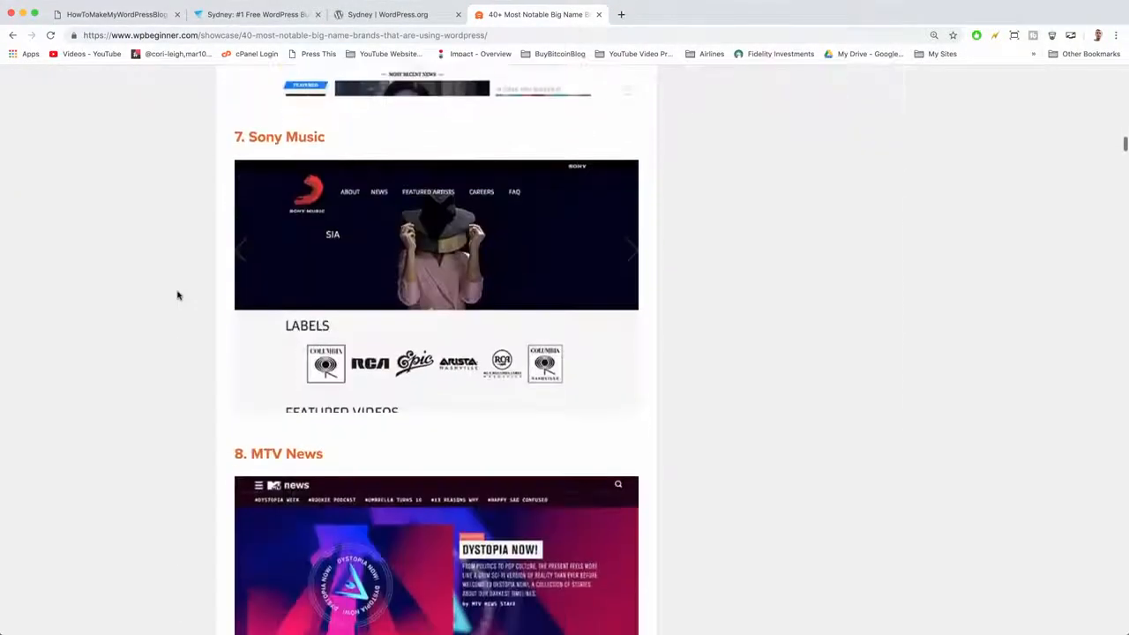
- Return to the Elementor editor and move the Photography icon box below the Our Services row
left_click(280, 16)
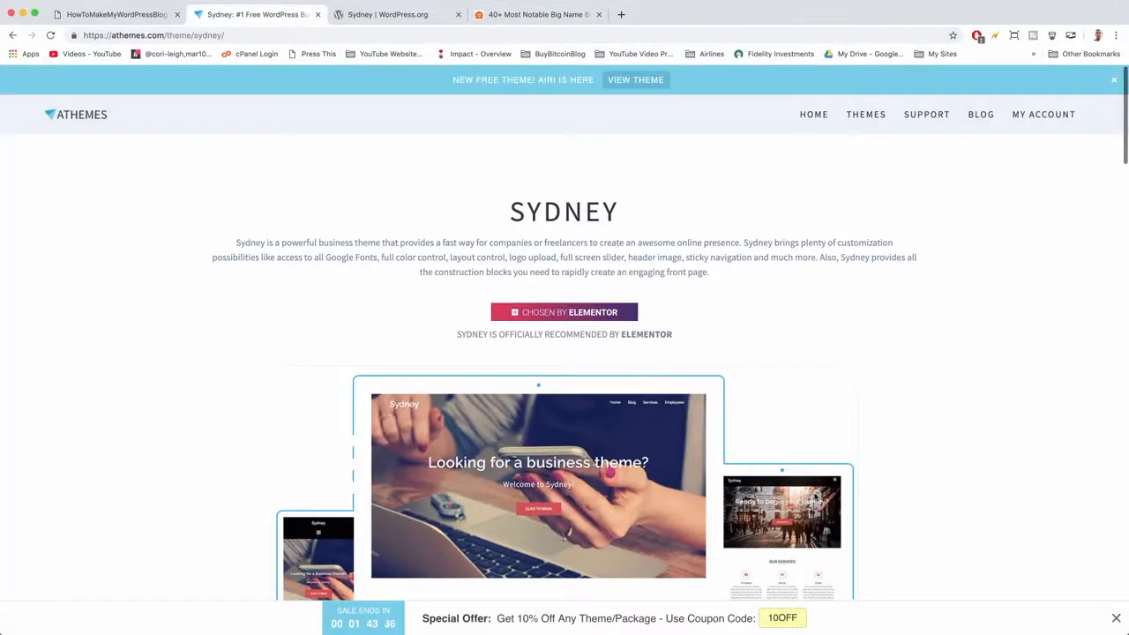
left_click(115, 14)
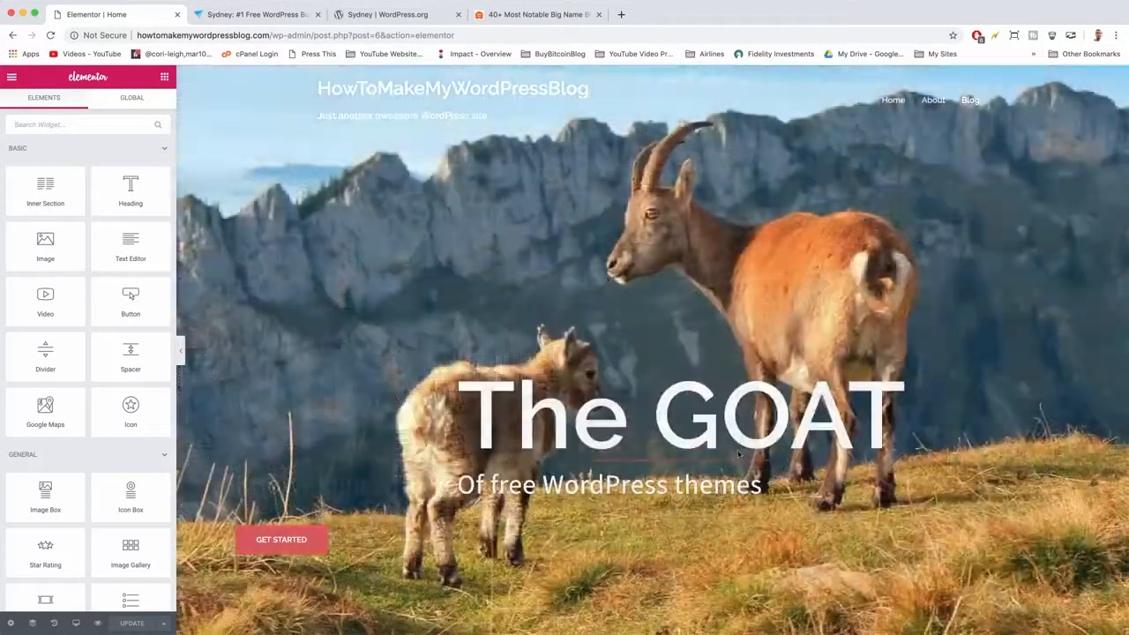
scroll(616, 396, "down", 2)
scroll(616, 396, "down", 5)
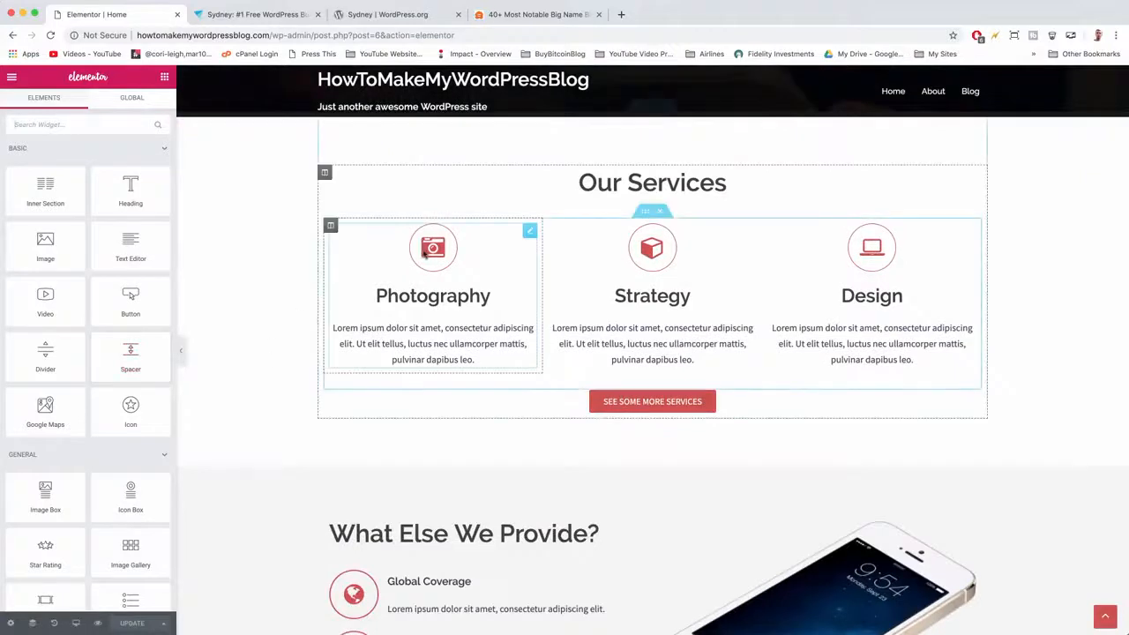
left_click_drag(404, 254, 610, 378)
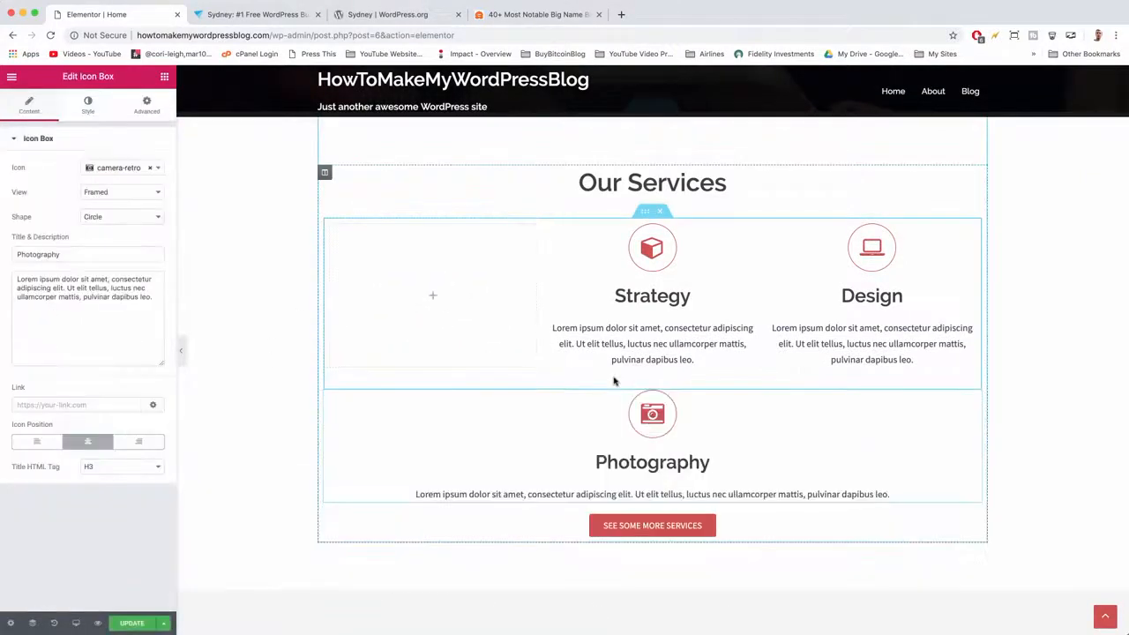
- Move the Design icon box below the Photography box
left_click_drag(871, 265, 680, 509)
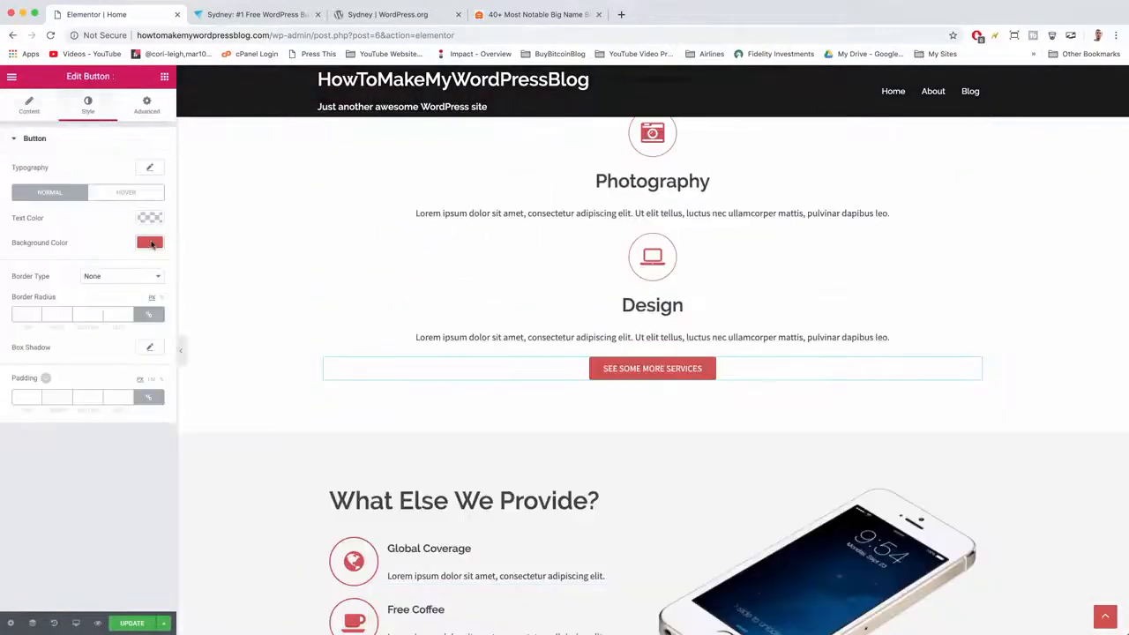
- Recolor the See Some More Services button purple and set its size to Extra Large
left_click(150, 242)
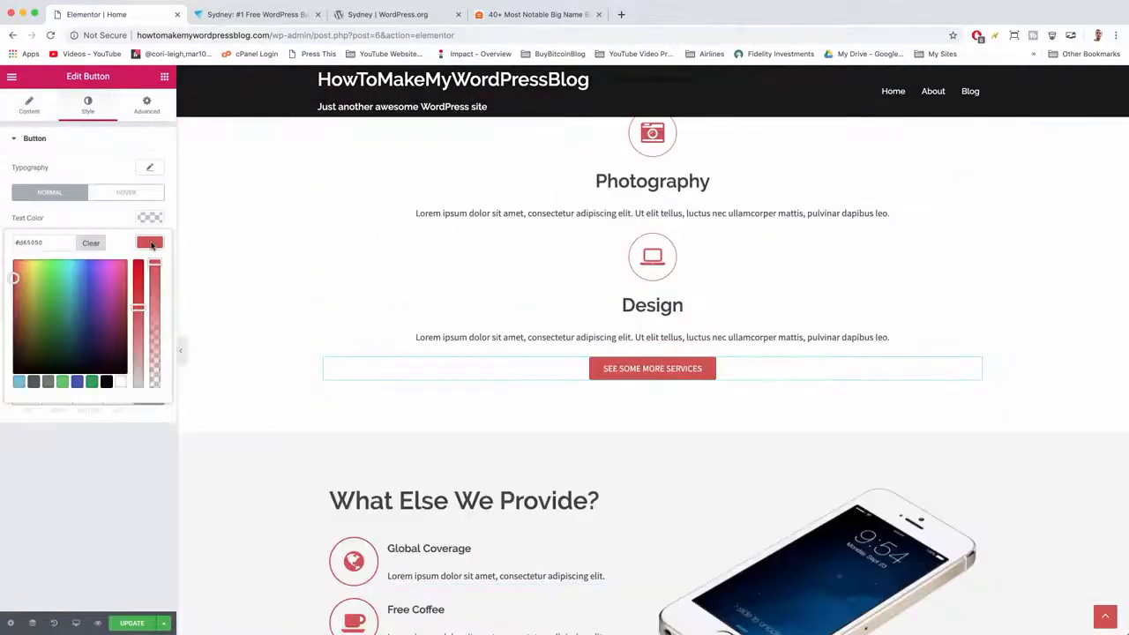
left_click_drag(97, 325, 101, 259)
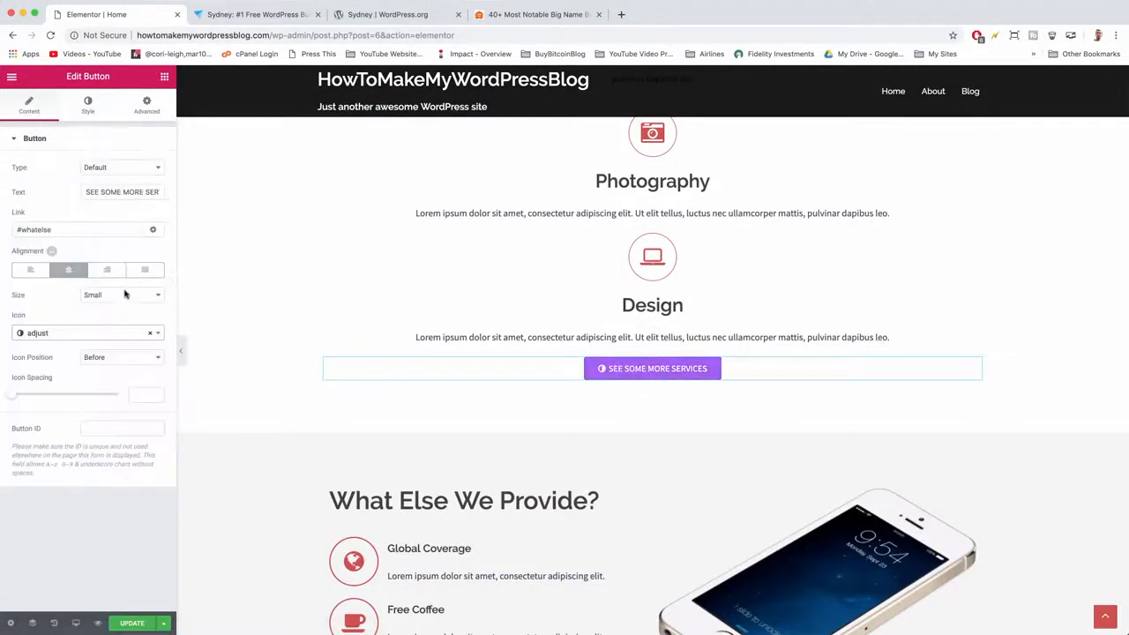
left_click(124, 294)
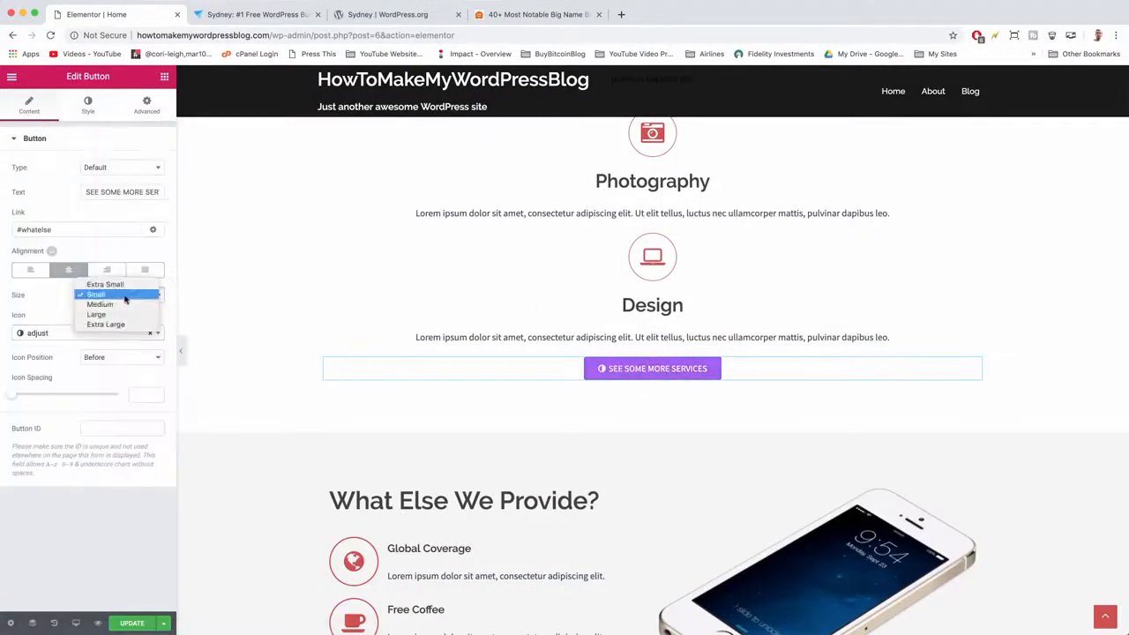
left_click(148, 323)
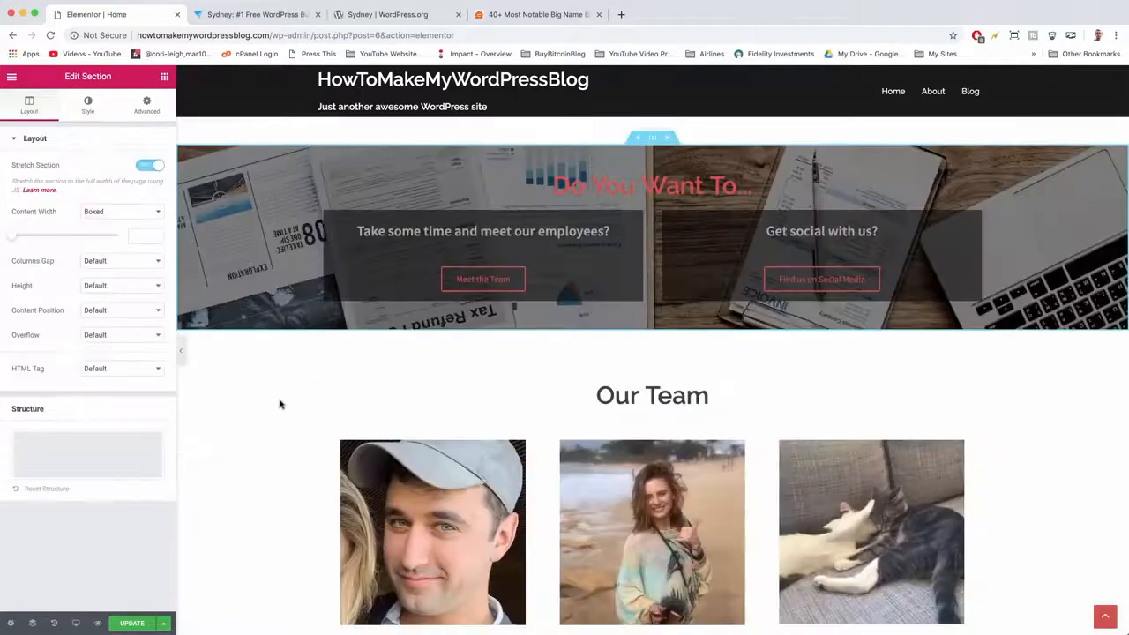
- Toggle Stretch Section on the Do You Want To section, then delete that section
left_click(148, 167)
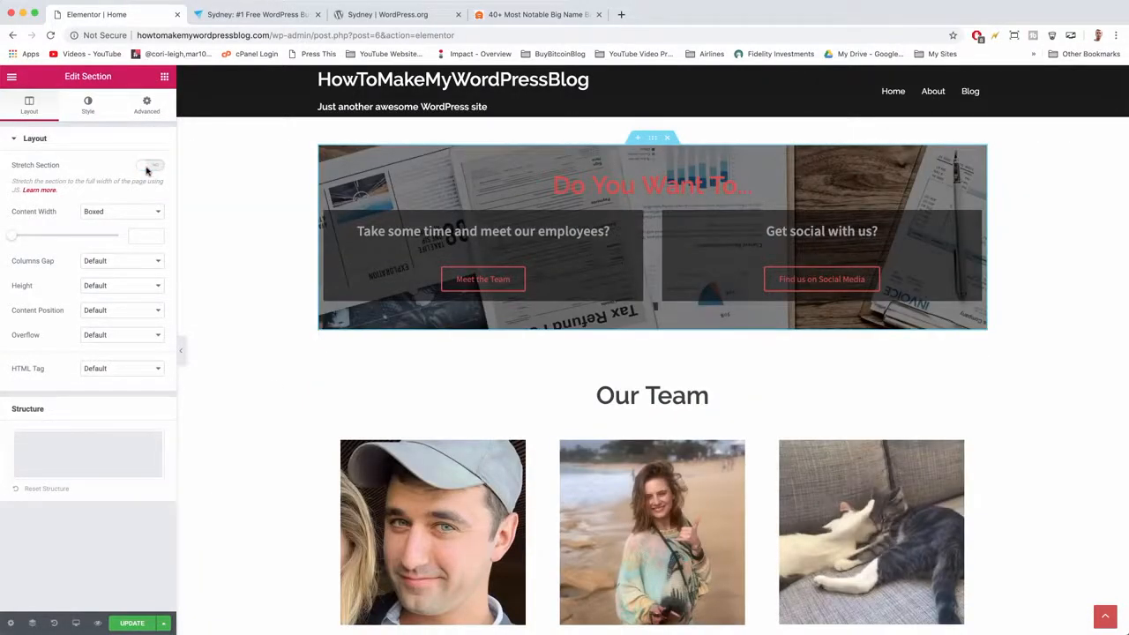
left_click(146, 168)
left_click(145, 169)
left_click(667, 134)
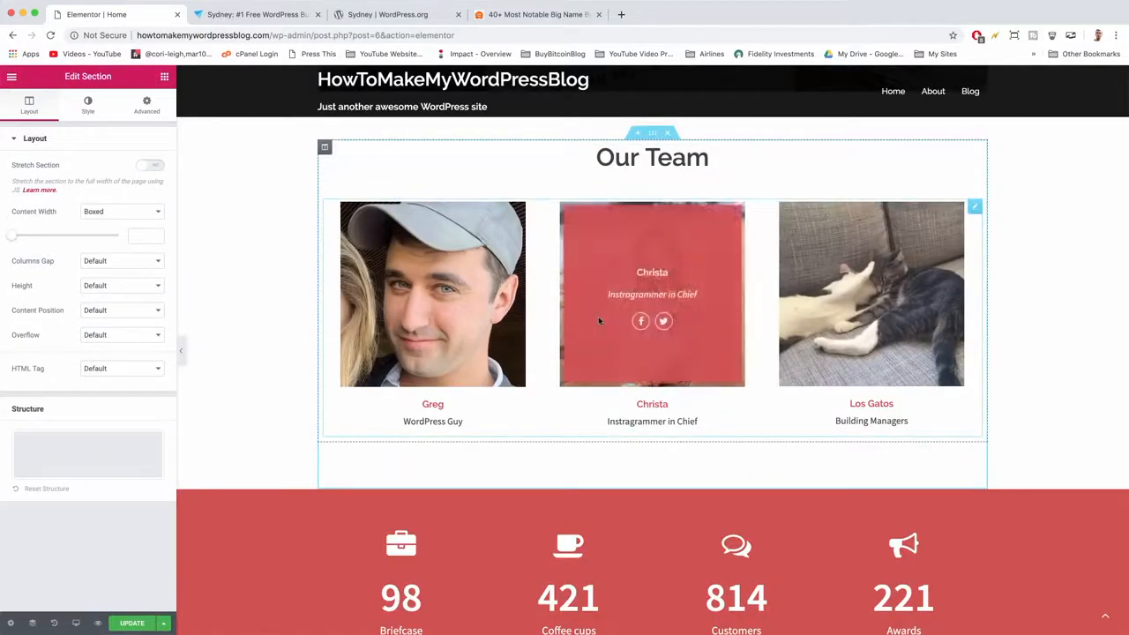
scroll(598, 315, "down", 3)
scroll(598, 321, "down", 4)
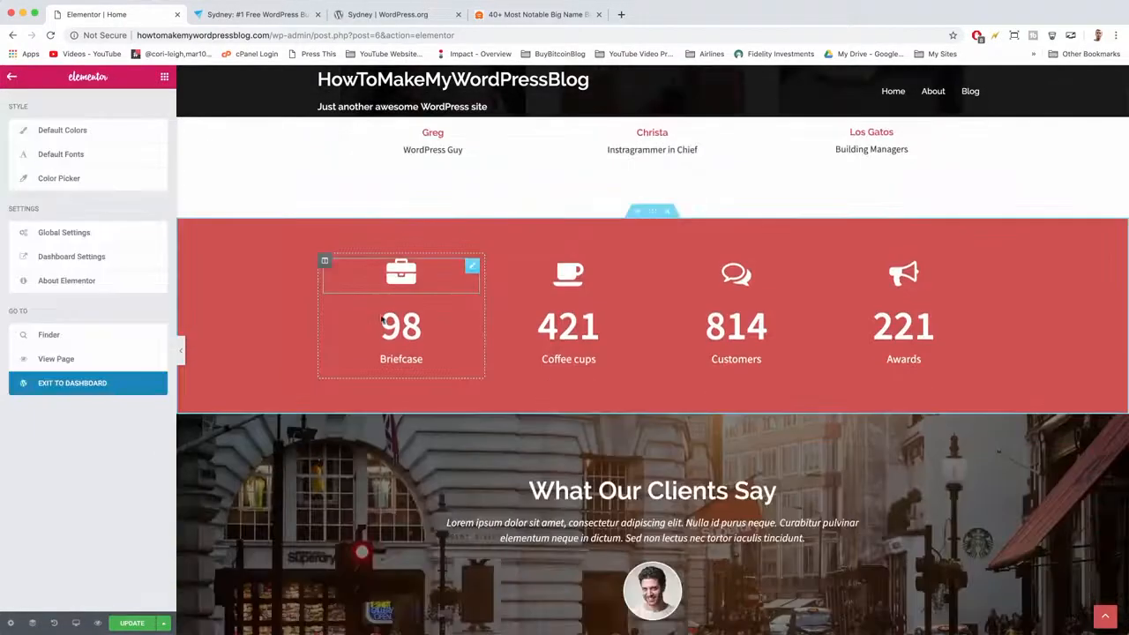
scroll(578, 274, "down", 3)
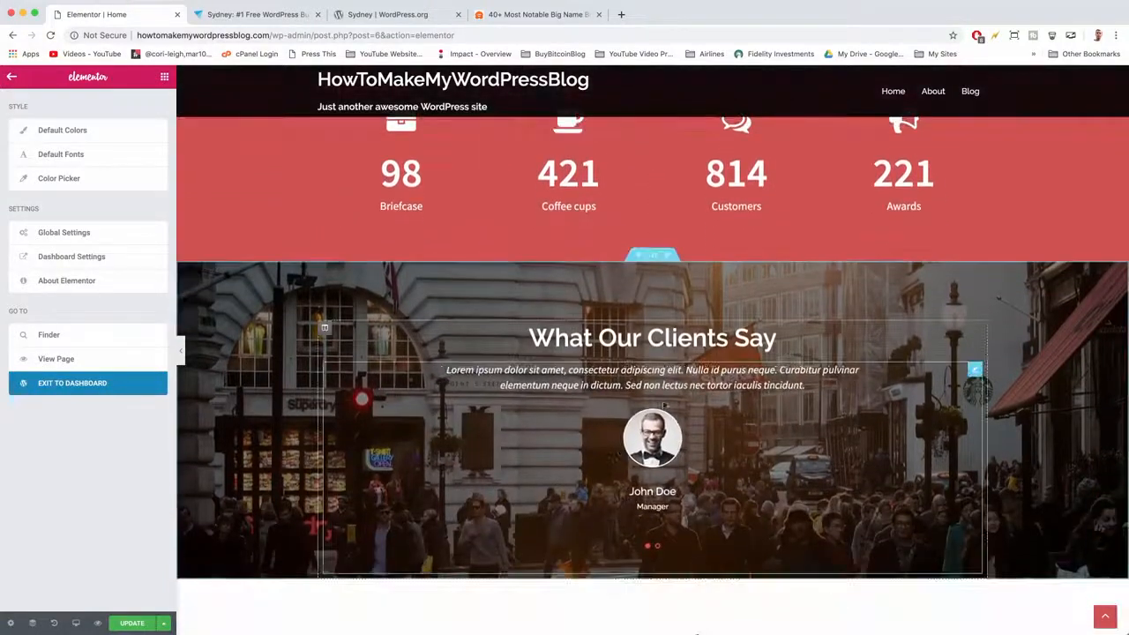
- Open the widgets panel, scroll down the page and try the Art and Nature filters of the Our Work gallery
left_click(164, 77)
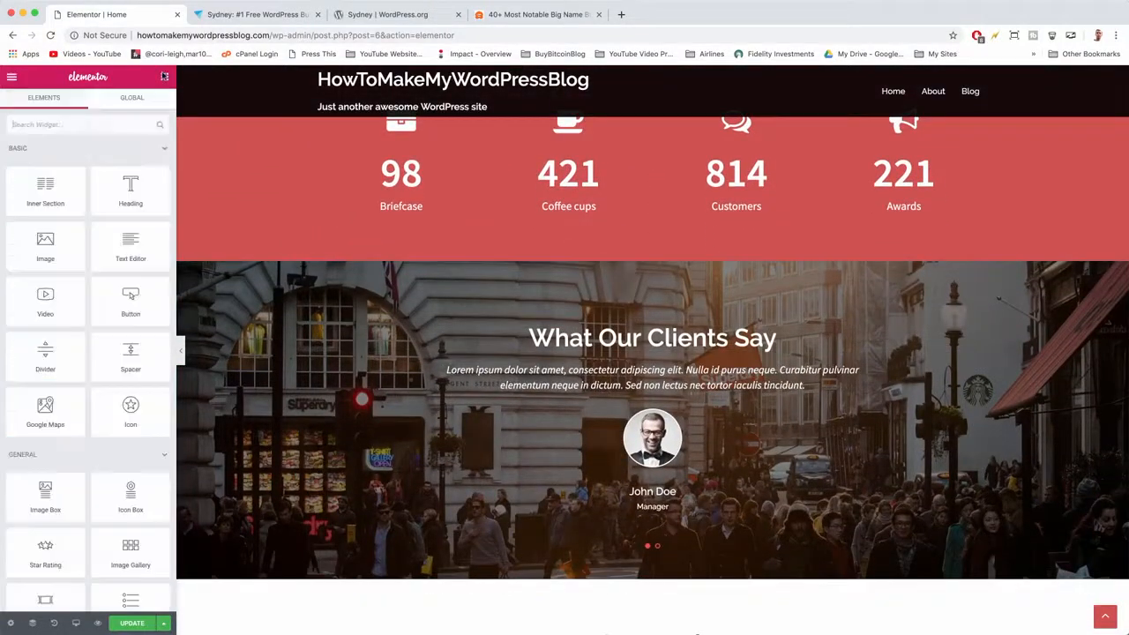
scroll(95, 265, "down", 2)
left_click_drag(126, 297, 373, 243)
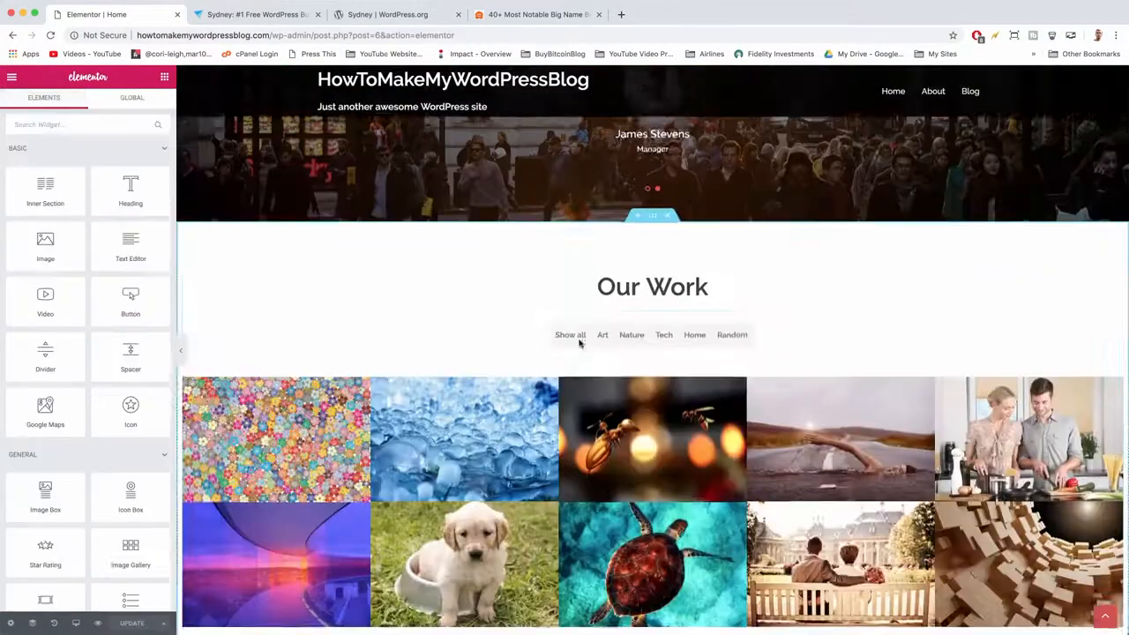
scroll(578, 338, "down", 1)
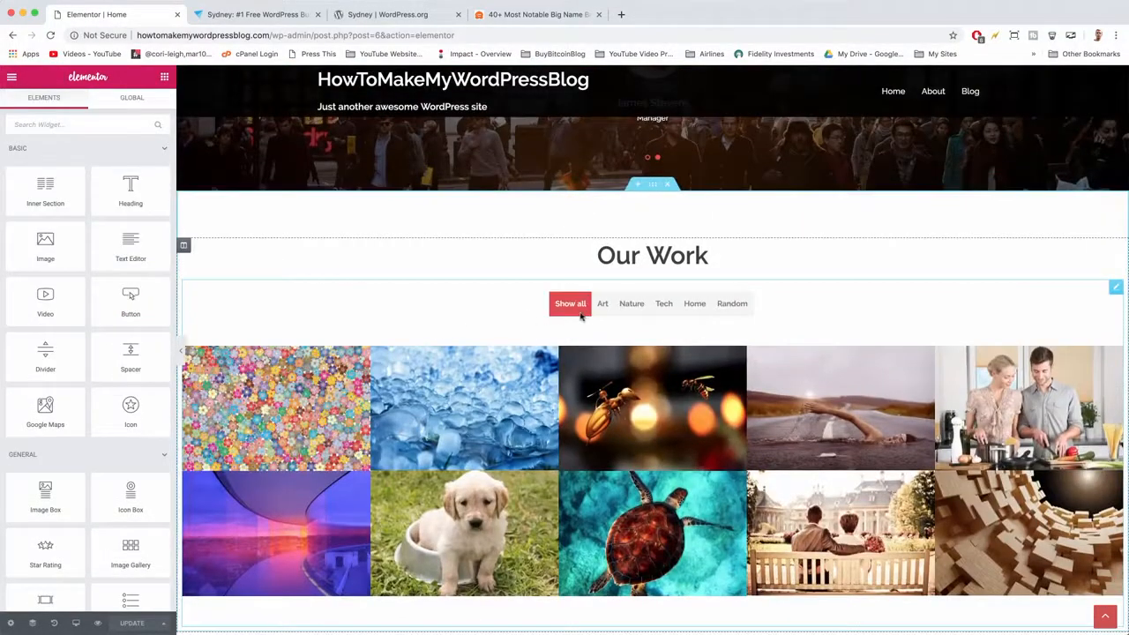
left_click(603, 303)
left_click(631, 303)
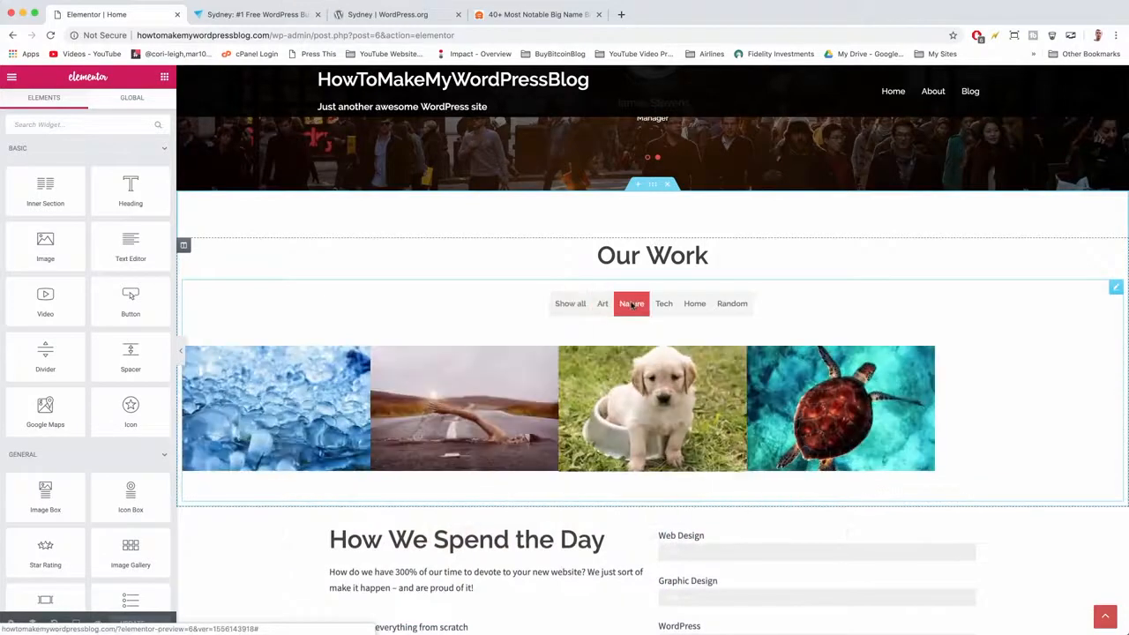
scroll(631, 304, "down", 5)
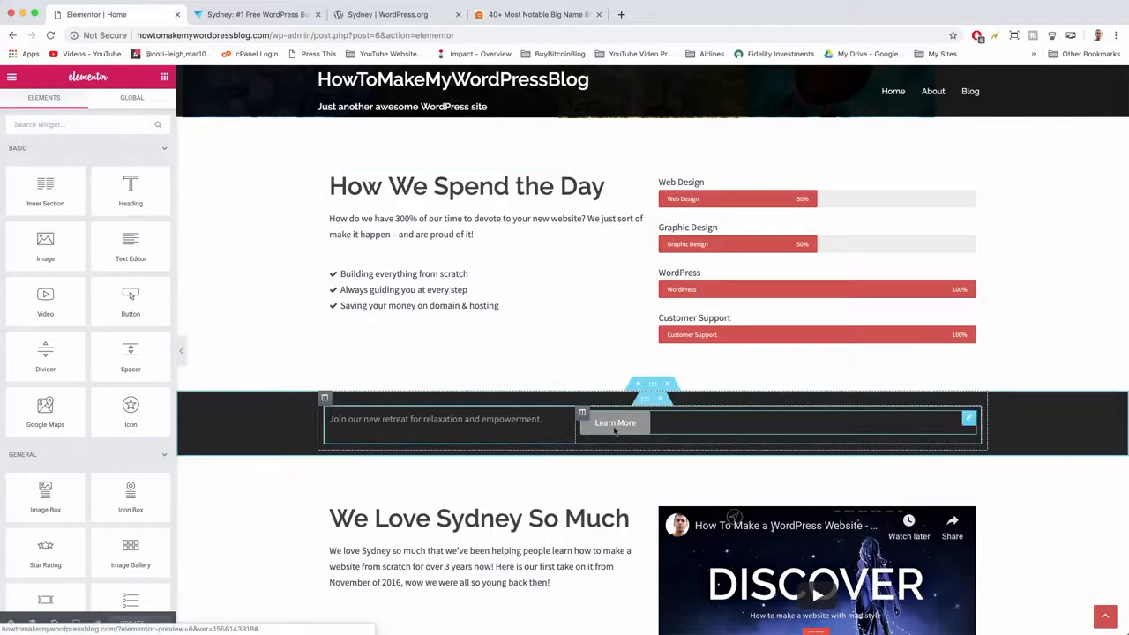
scroll(615, 429, "down", 5)
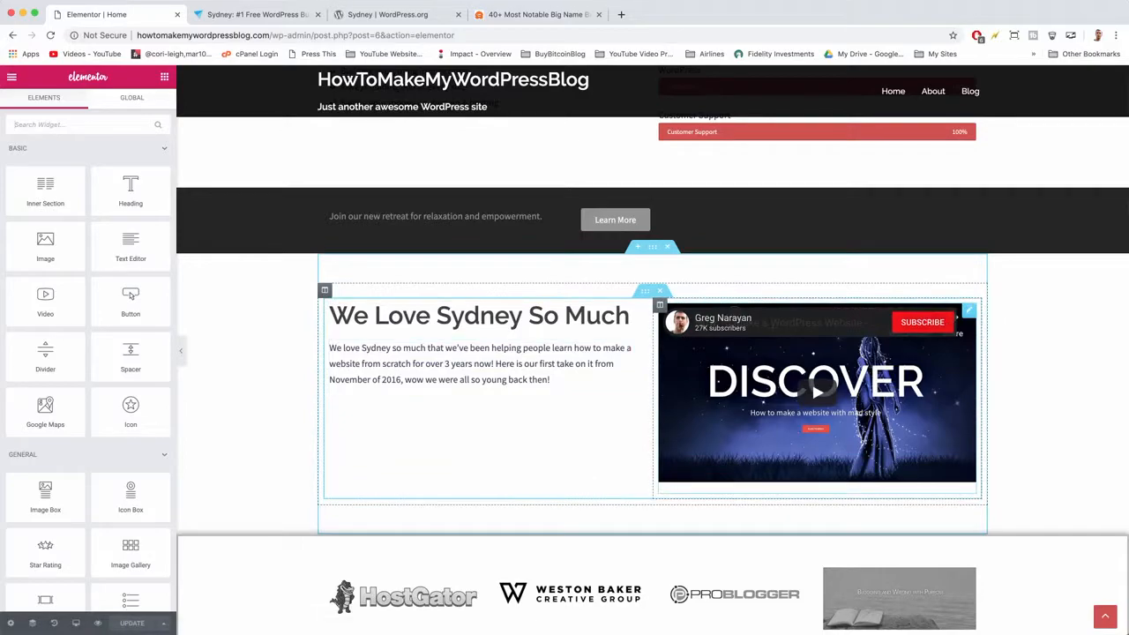
- Open the site's About page in a new tab and scroll through its video header and welcome text
left_click(969, 310)
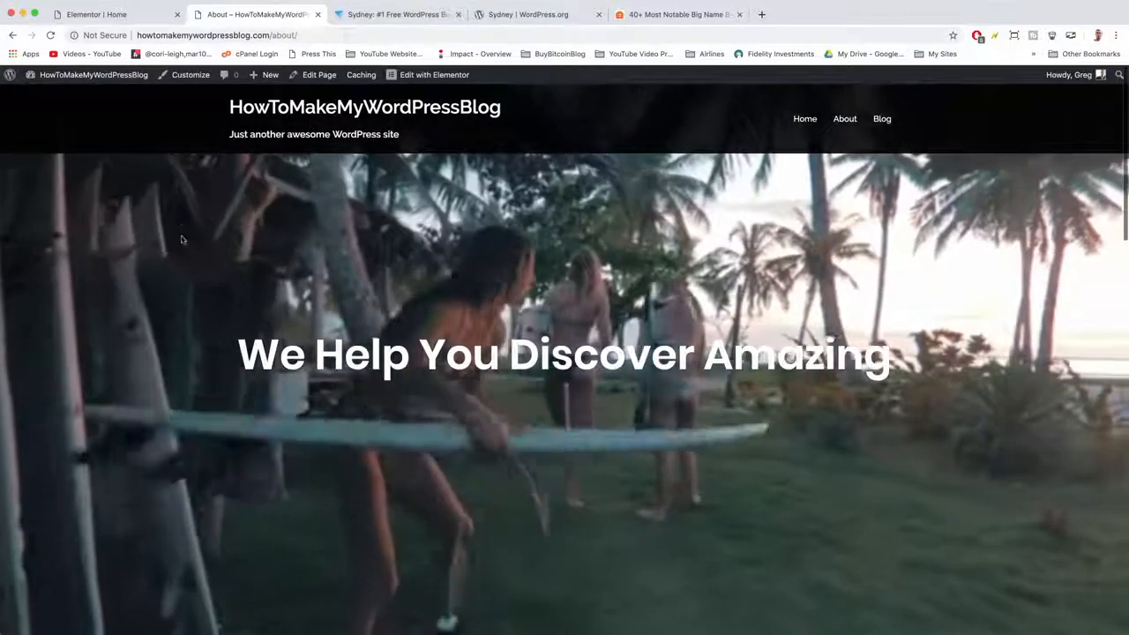
scroll(134, 299, "down", 5)
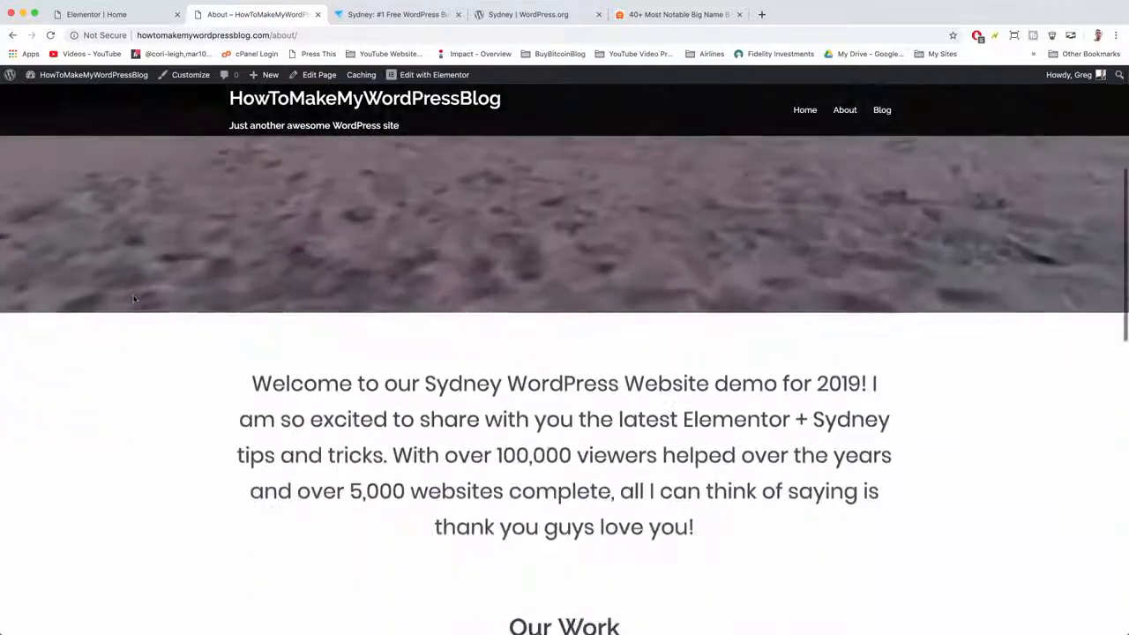
scroll(133, 297, "up", 5)
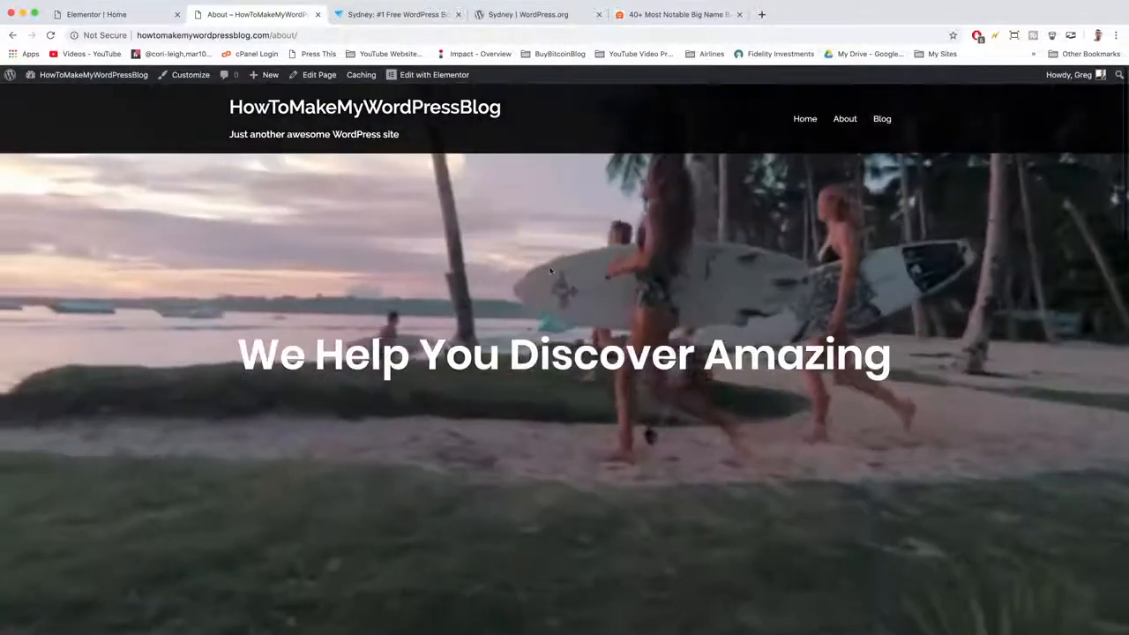
scroll(439, 388, "down", 5)
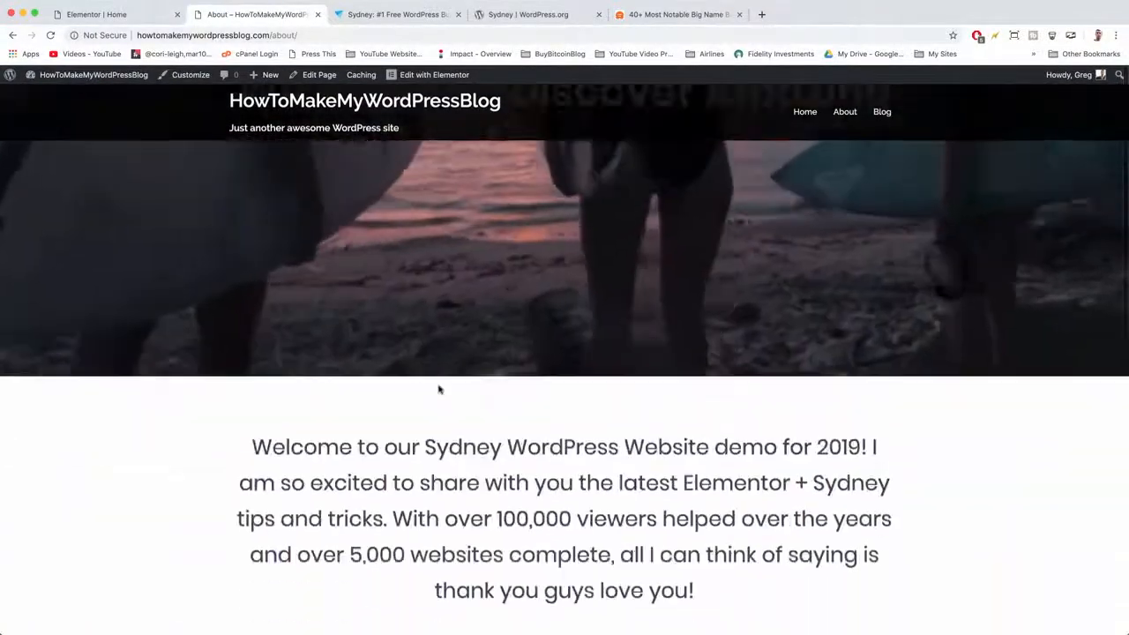
scroll(439, 389, "down", 5)
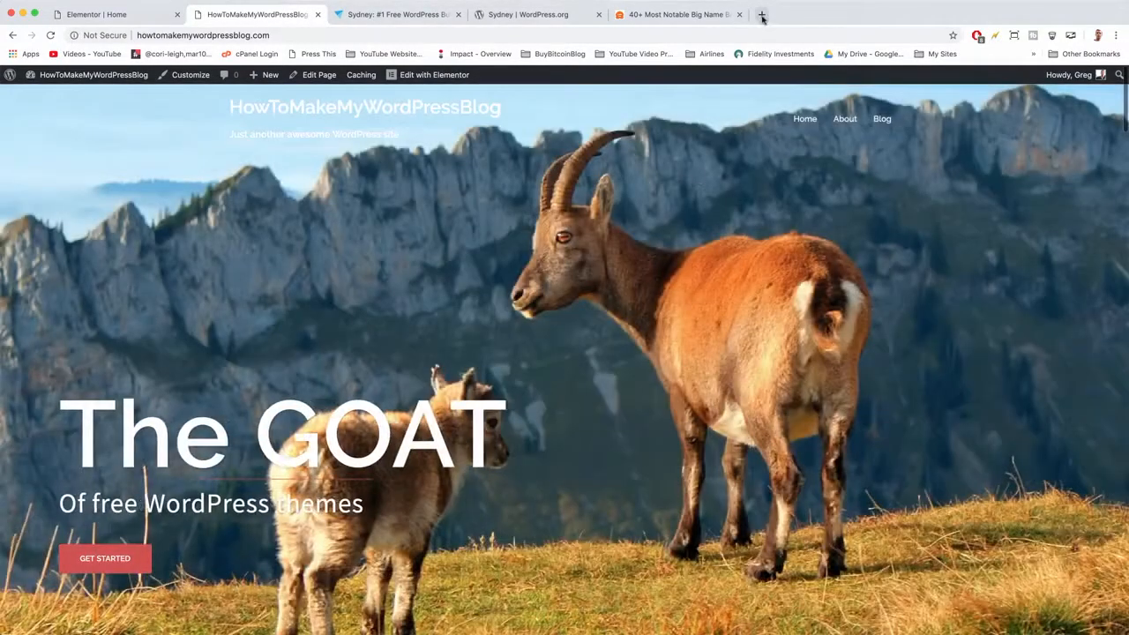
- Open a new tab on the coriwriter.com example site and scroll through its homepage sections
left_click(762, 15)
type("writer.com")
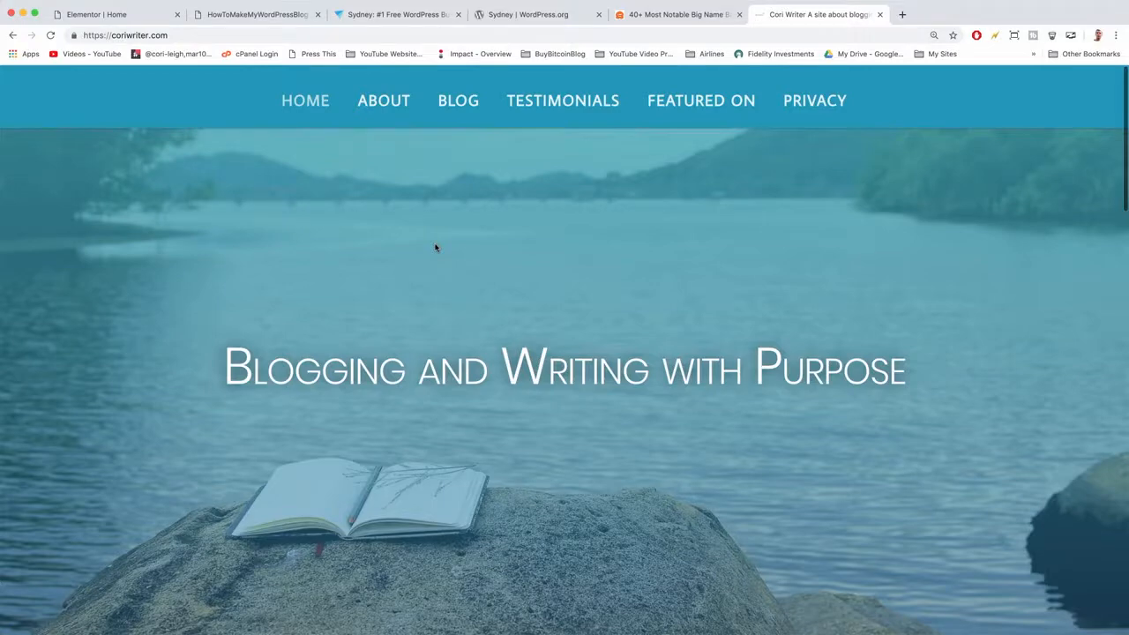
scroll(435, 247, "down", 10)
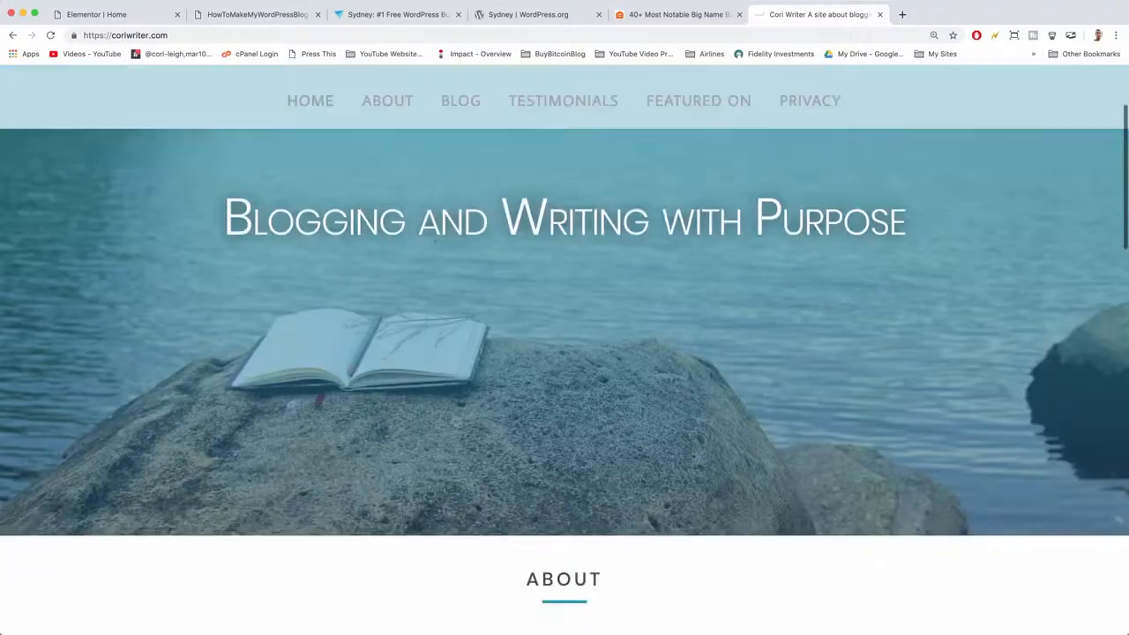
scroll(435, 248, "up", 5)
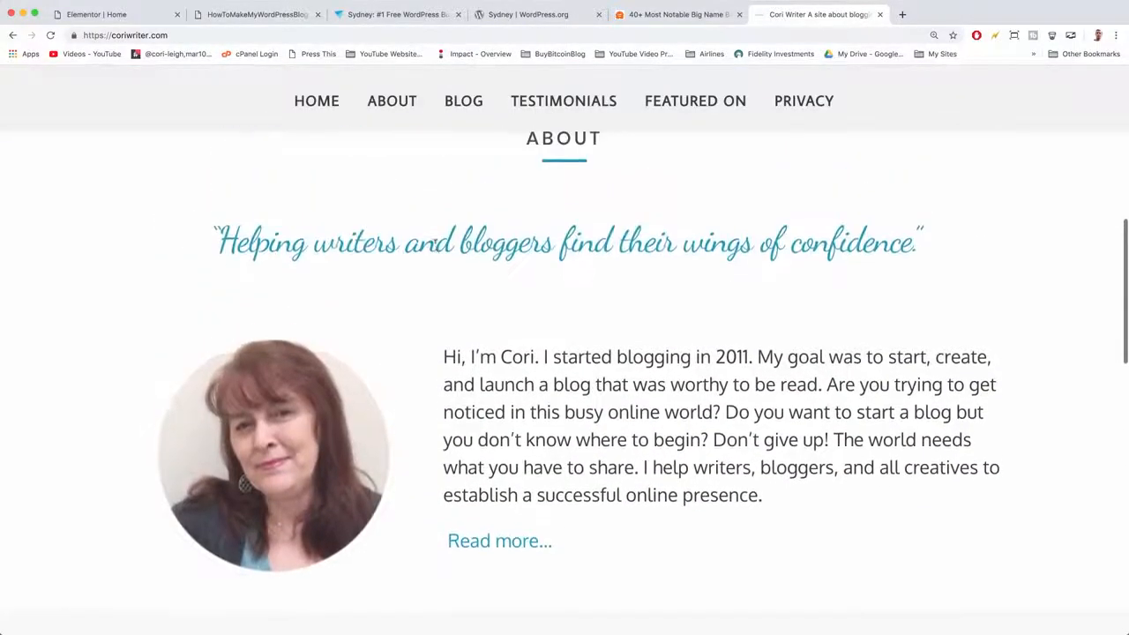
scroll(435, 248, "up", 1)
scroll(435, 247, "down", 2)
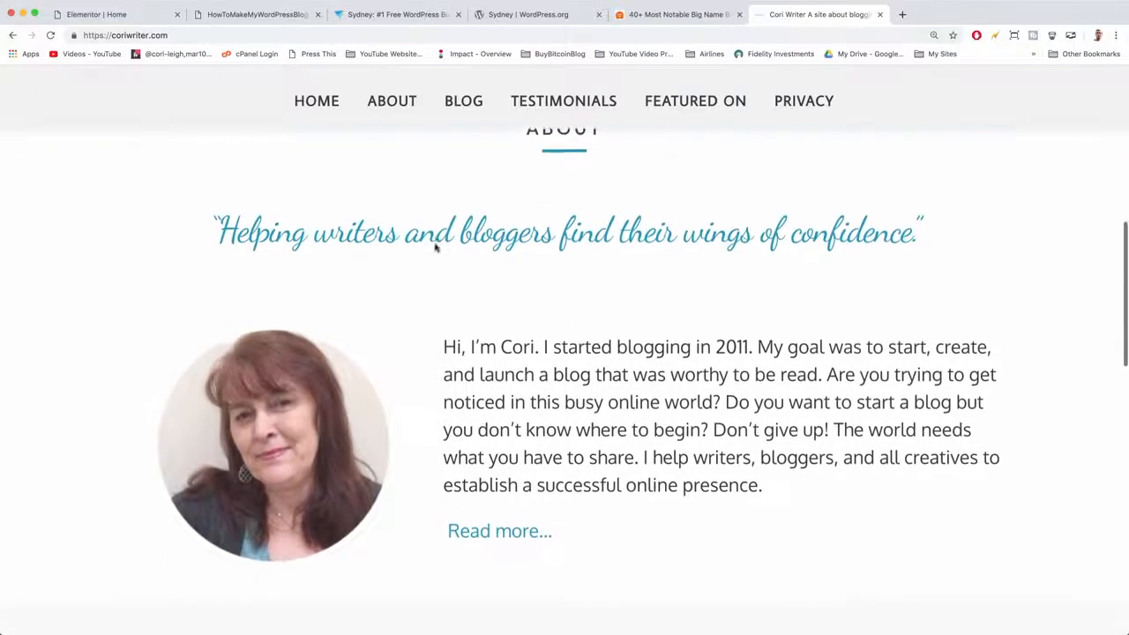
scroll(434, 248, "up", 1)
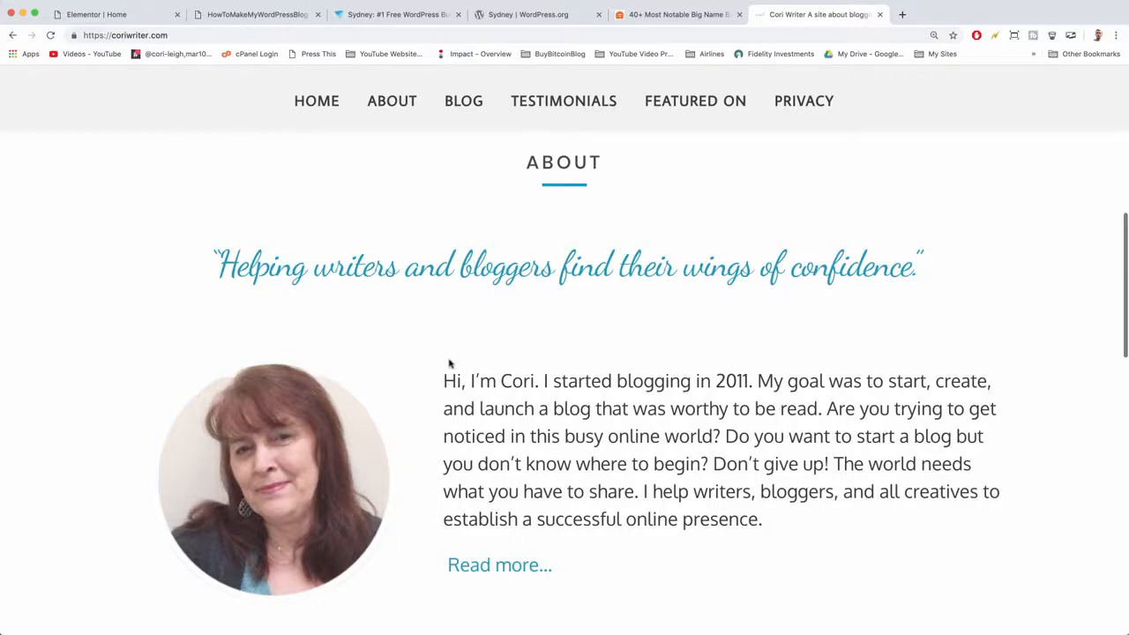
scroll(449, 363, "down", 15)
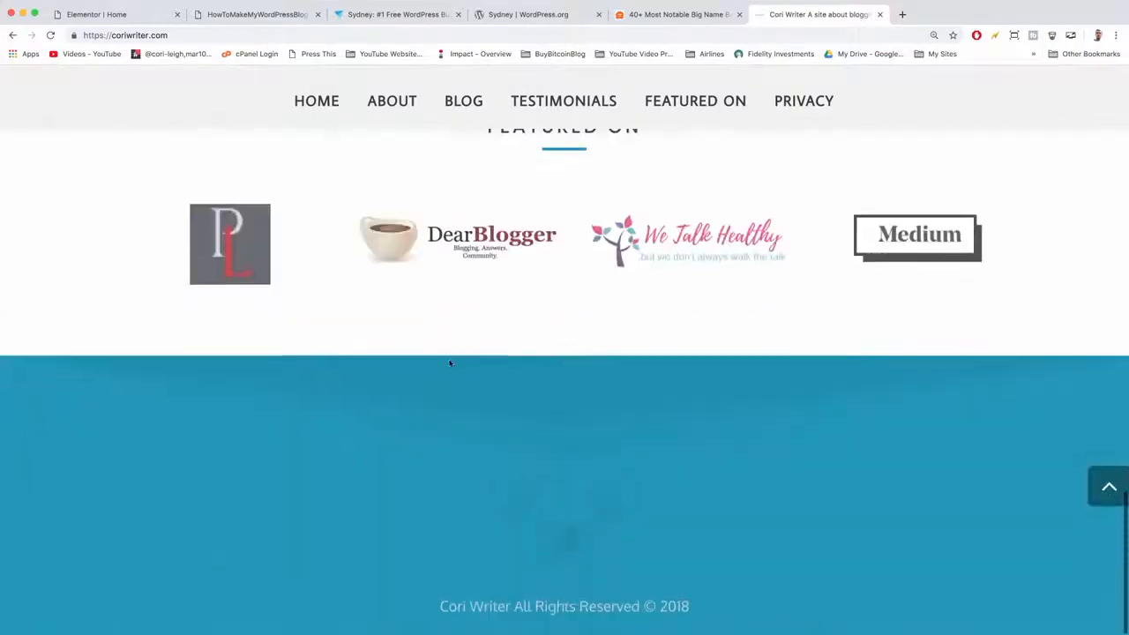
scroll(1103, 484, "up", 6)
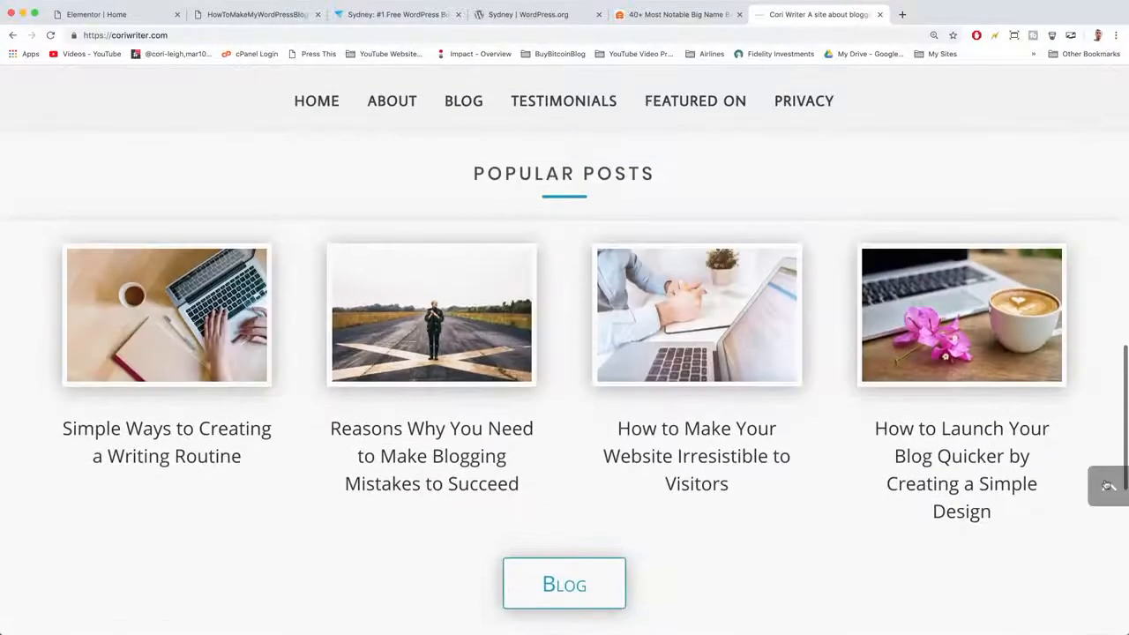
- Open the example site's About page and scroll through its content
left_click(1109, 485)
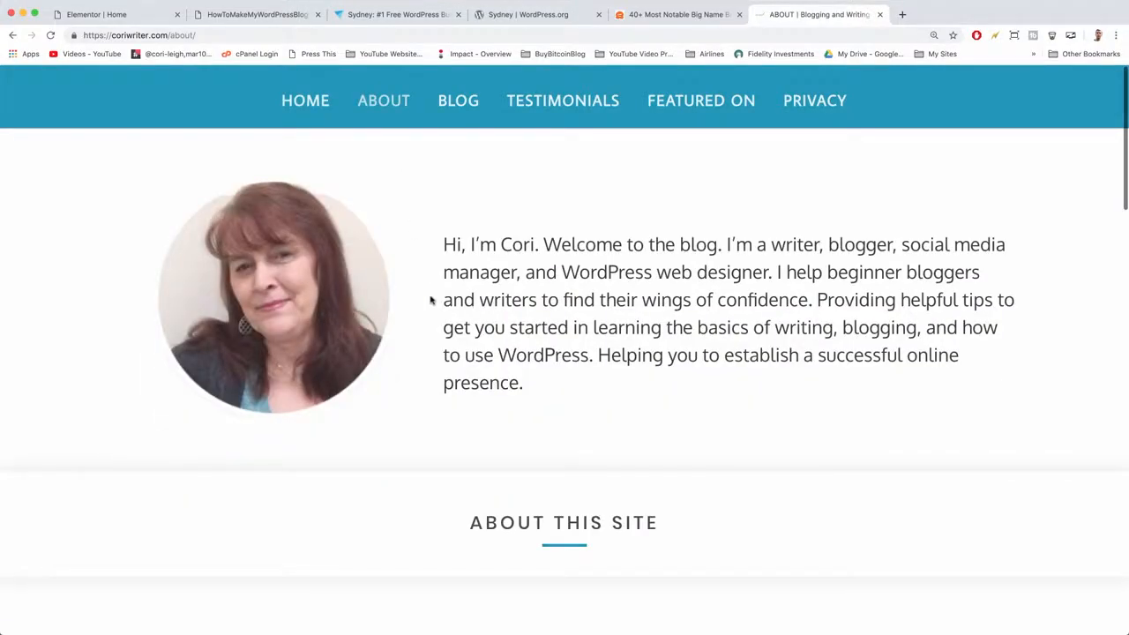
scroll(448, 328, "down", 10)
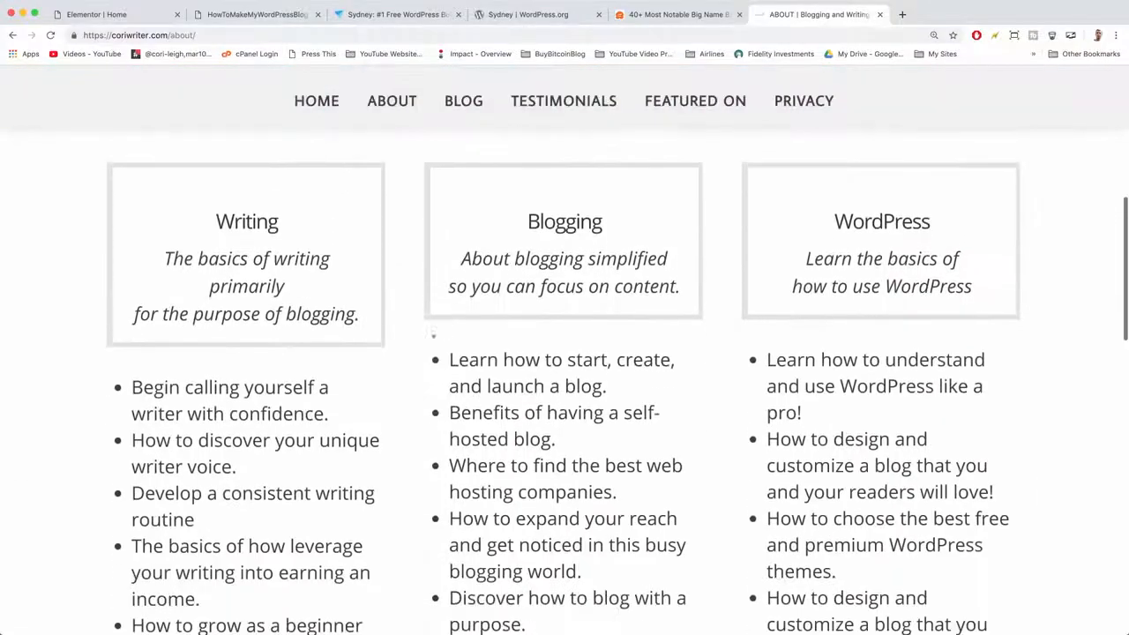
scroll(418, 360, "down", 3)
scroll(418, 361, "up", 12)
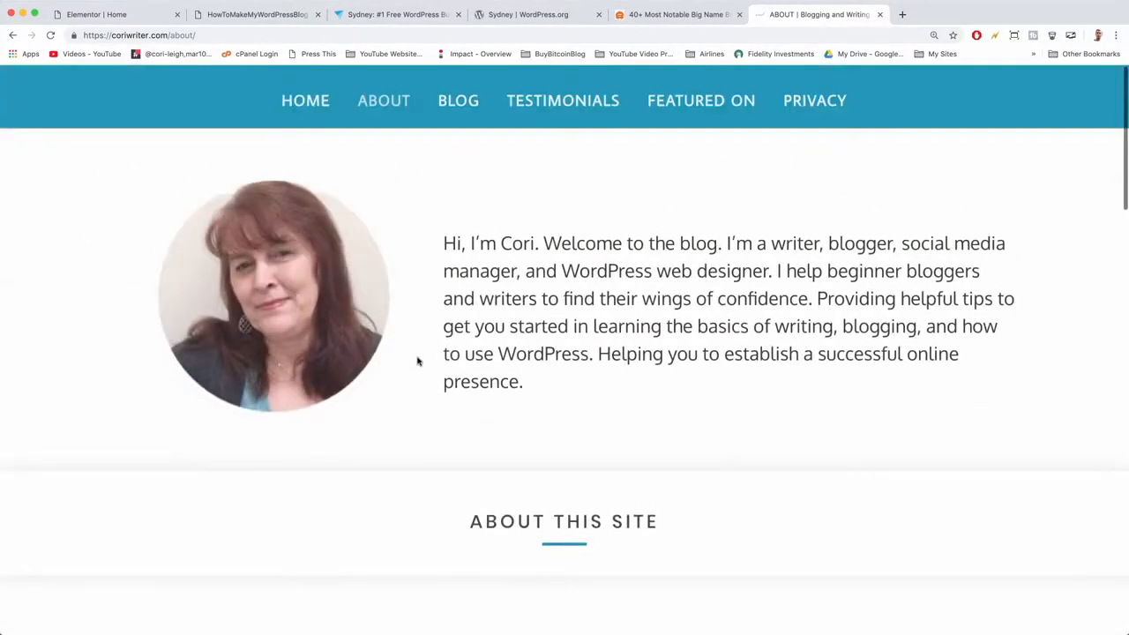
- Switch back to the site's homepage tab and scroll through the customized Sydney homepage sections
key("super+2")
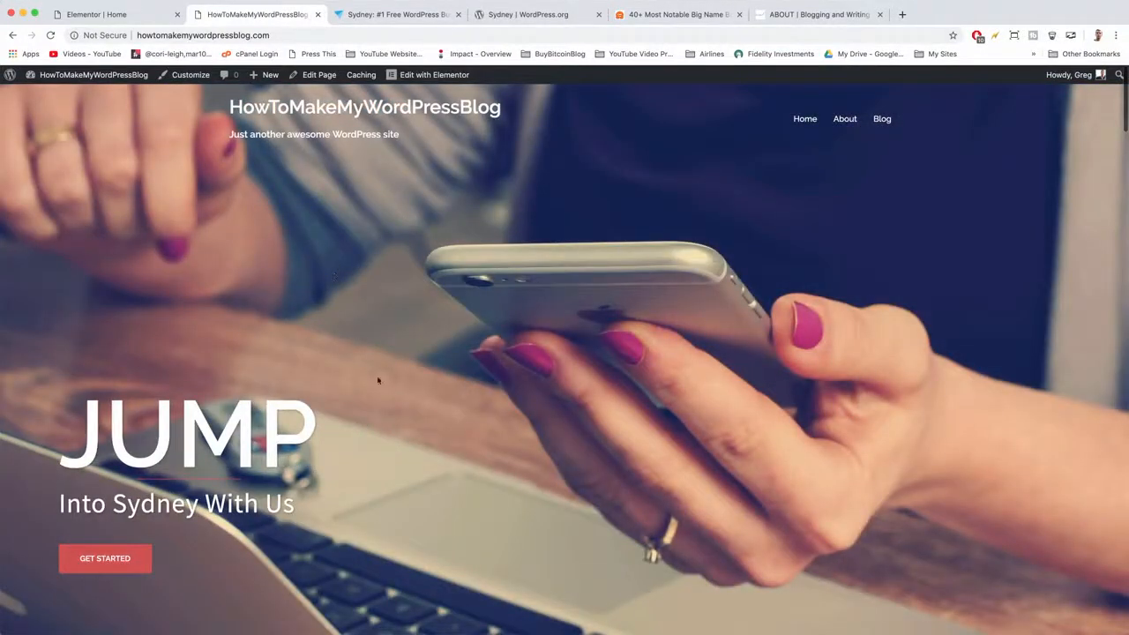
scroll(377, 380, "down", 3)
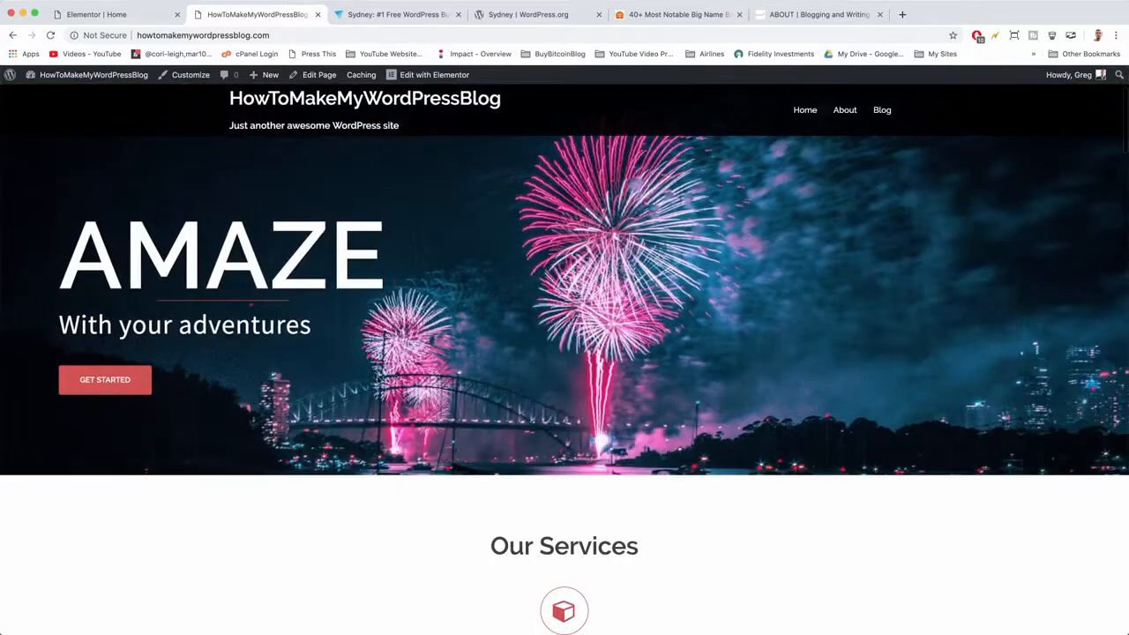
scroll(378, 380, "down", 5)
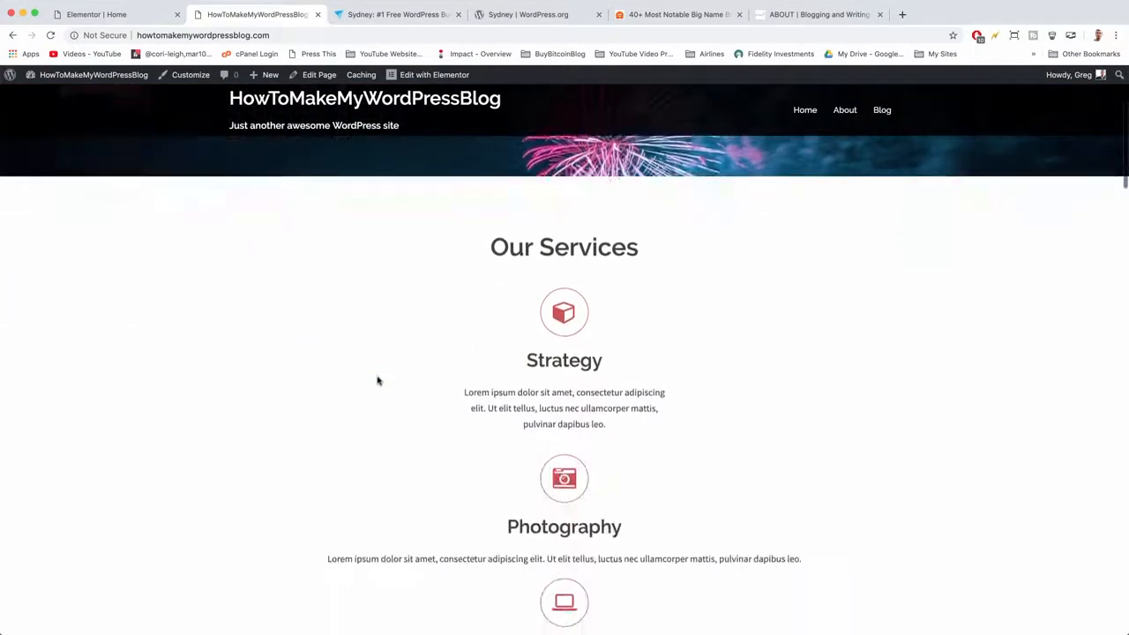
scroll(517, 432, "down", 15)
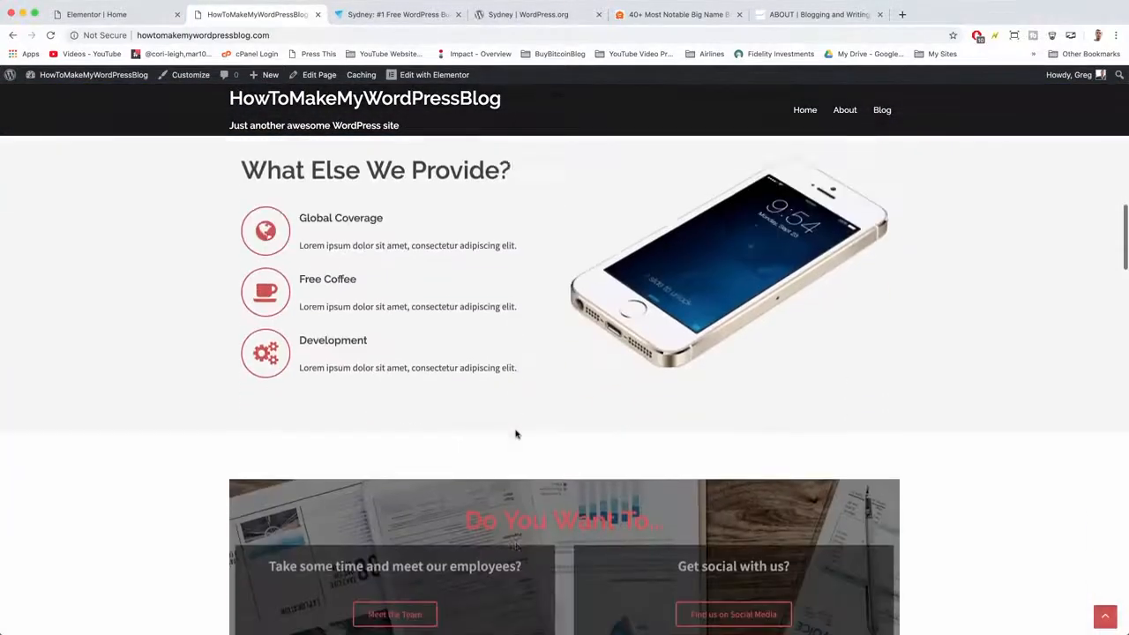
scroll(517, 432, "down", 3)
scroll(574, 417, "down", 6)
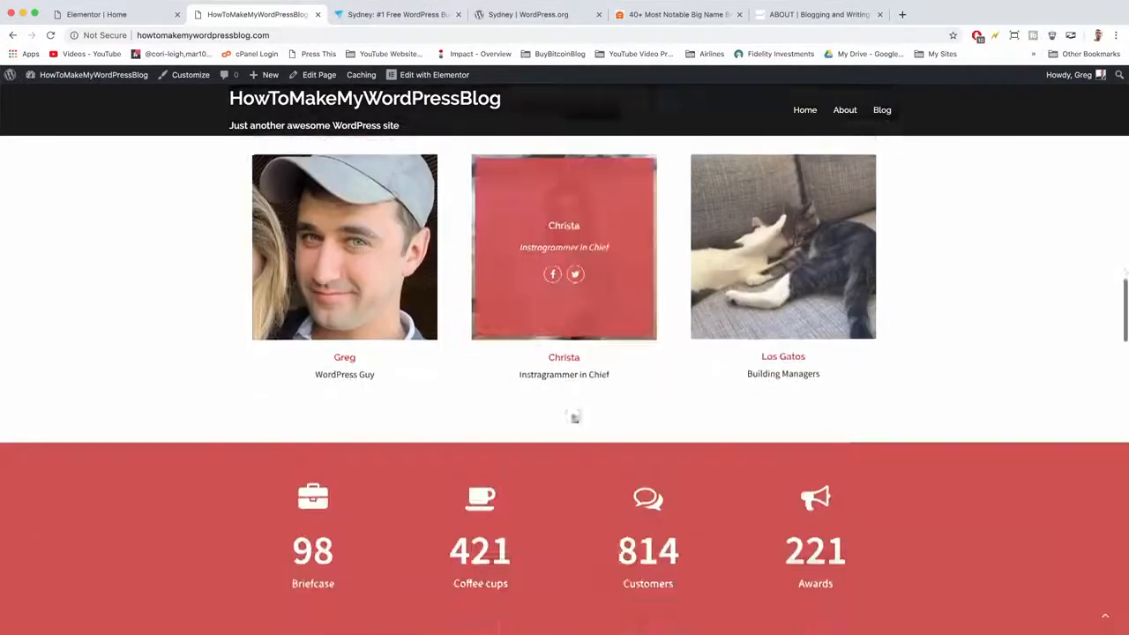
scroll(574, 418, "down", 3)
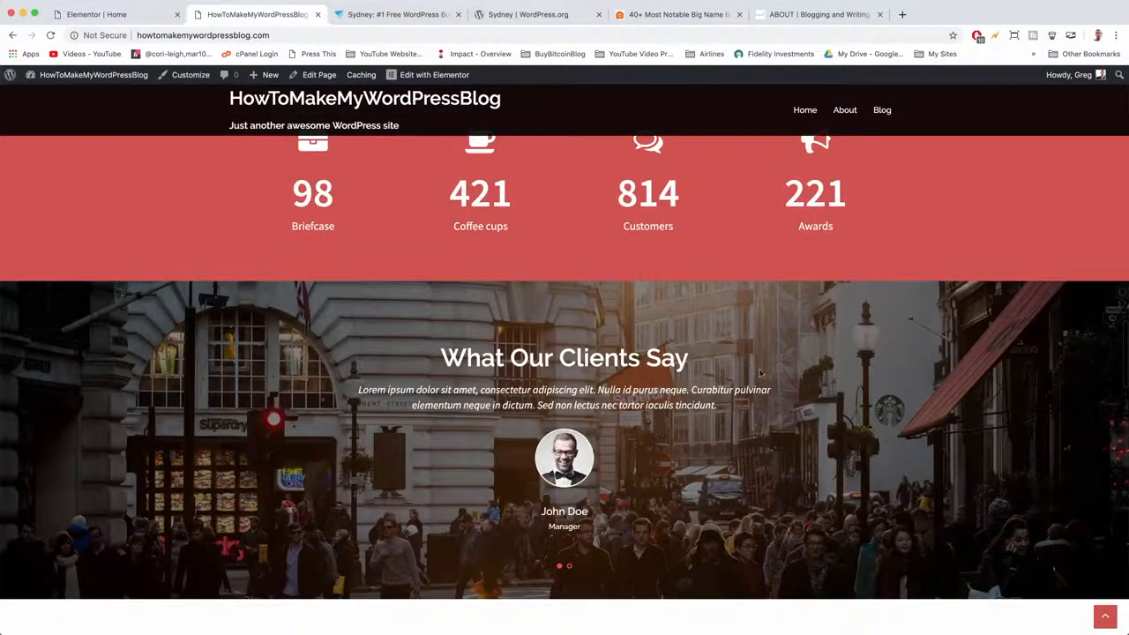
scroll(817, 388, "down", 3)
scroll(816, 388, "down", 4)
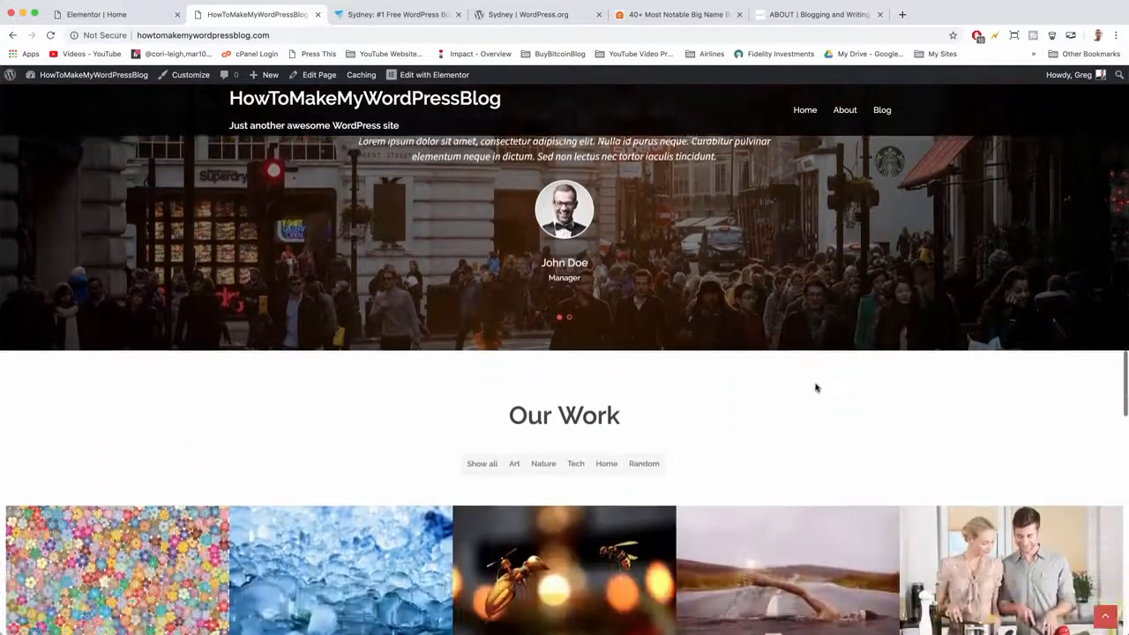
scroll(816, 388, "down", 5)
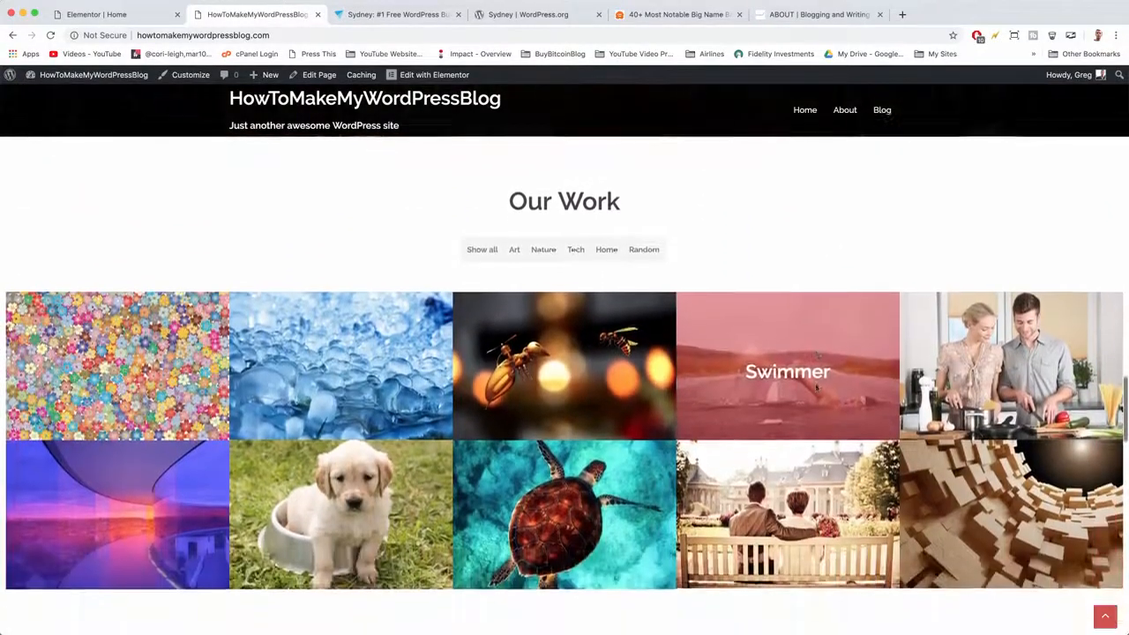
scroll(915, 469, "down", 4)
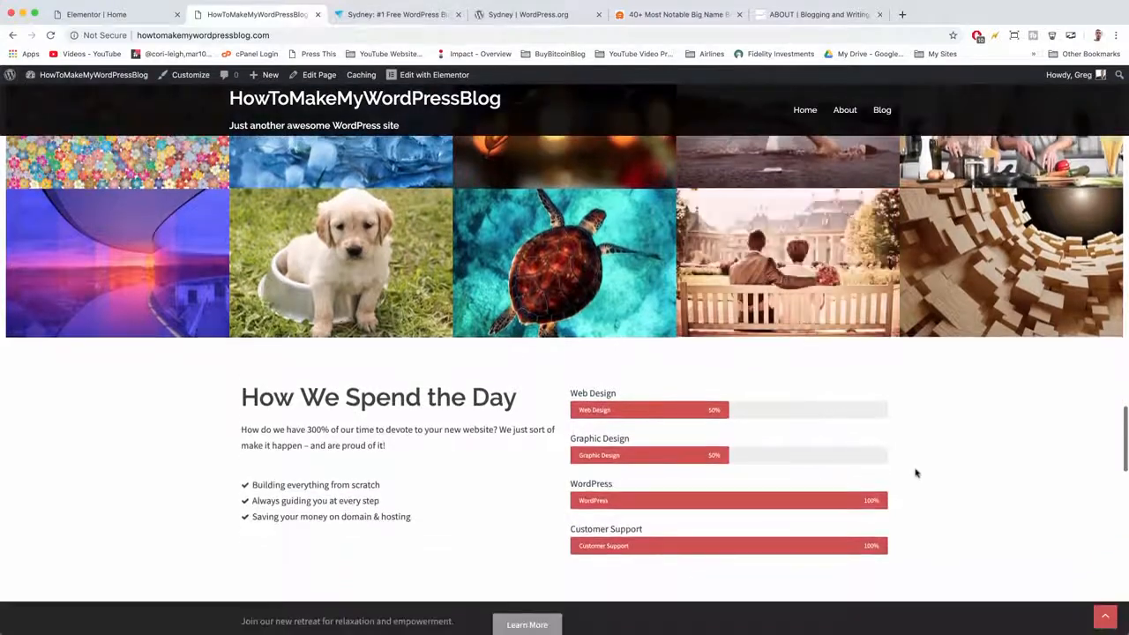
scroll(922, 479, "down", 3)
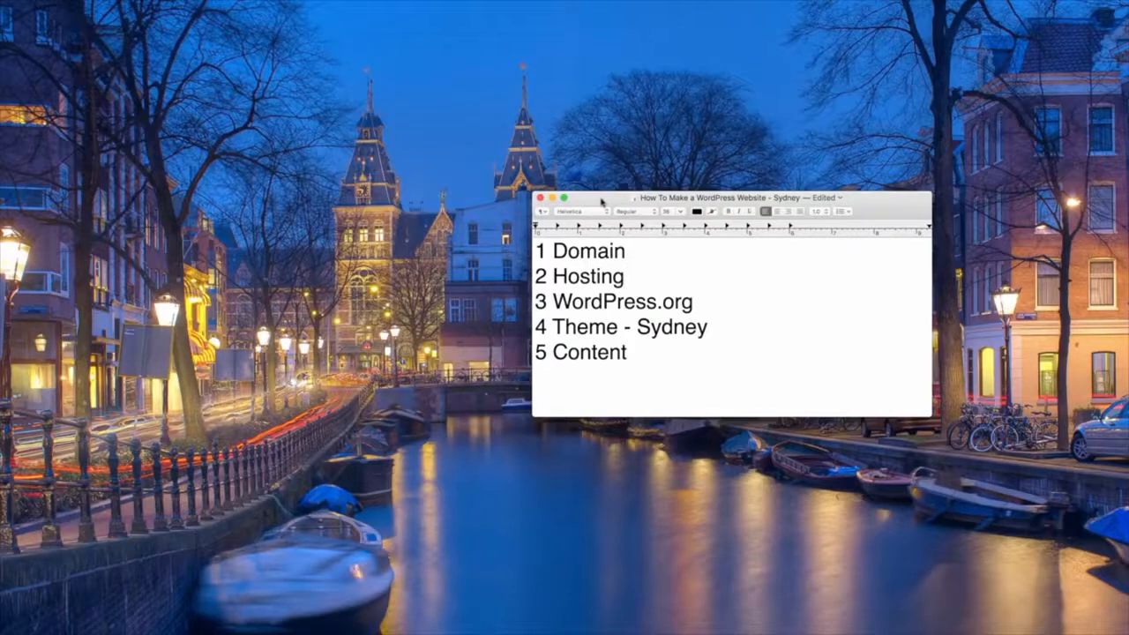
- Switch to the TextEdit notes, move the window, and add google.com after Domain in the numbered list
left_click_drag(591, 198, 325, 116)
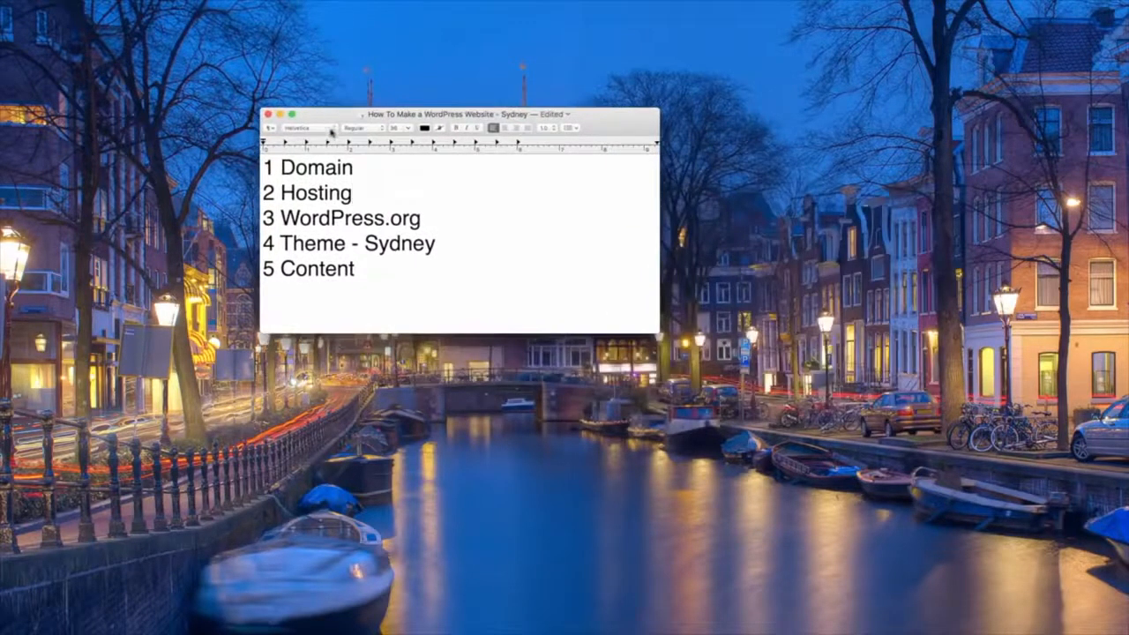
left_click(262, 168)
left_click(353, 168)
left_click(352, 193)
left_click(426, 220)
left_click(444, 247)
left_click(370, 271)
type("google")
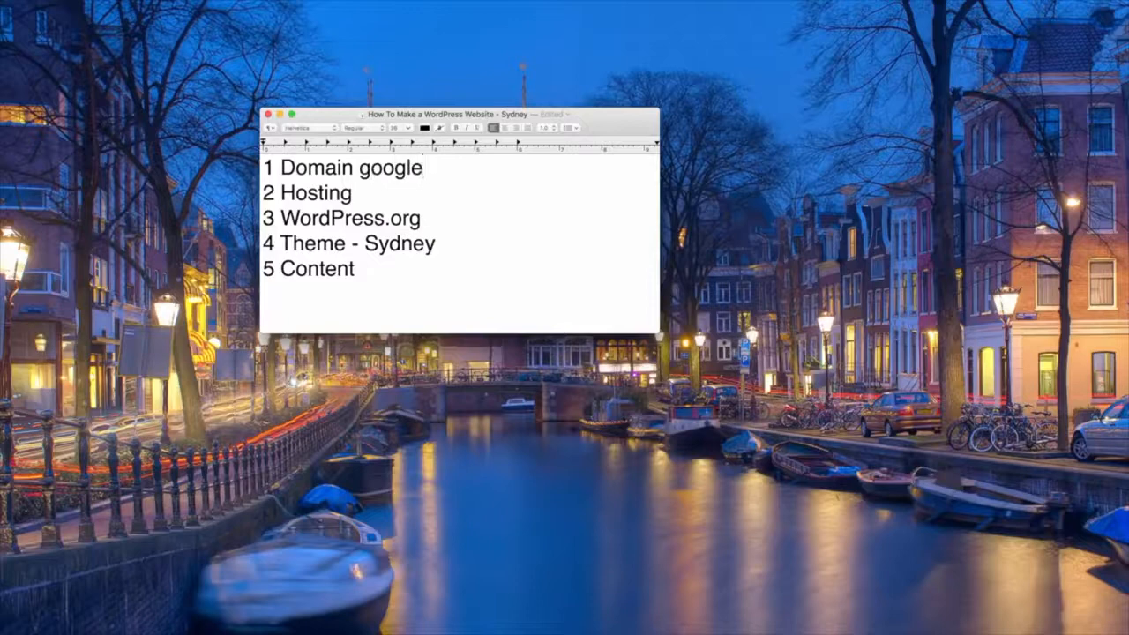
type(".com")
- Highlight the word google within the domain name in the notes list
key("Left")
key("Left")
key("Left")
key("Left")
key("shift+Left")
key("shift+Left")
key("shift+Left")
key("shift+Left")
key("shift+Left")
key("shift+Left")
key("shift+Left")
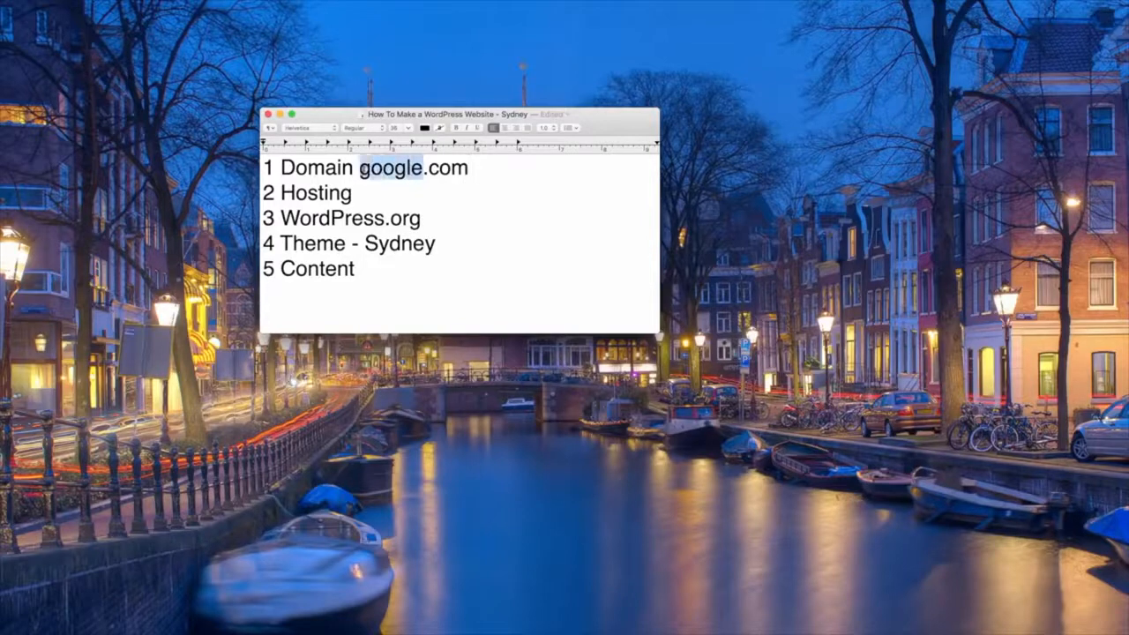
key("Right")
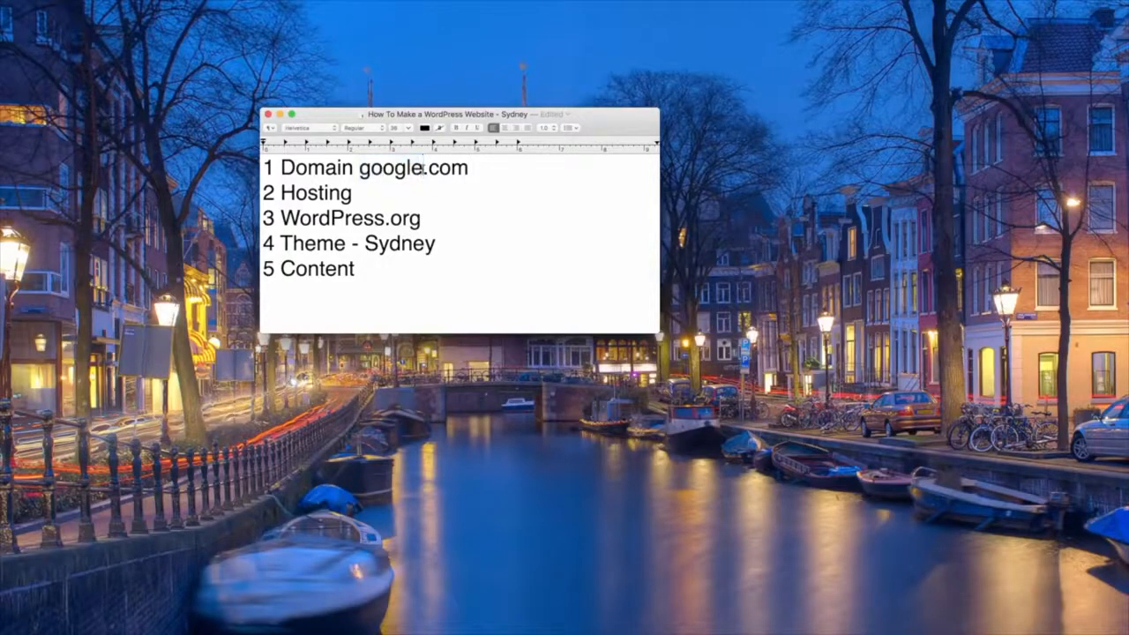
- Replace the domain in the first notes line with the presenter's personal .com domain name
type("cookies")
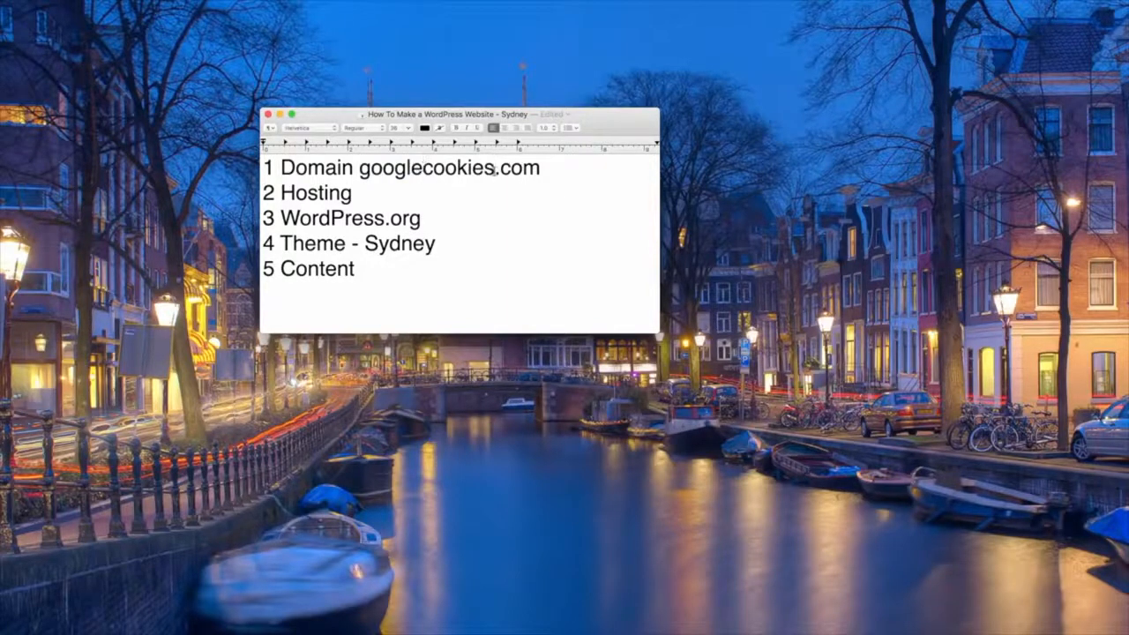
left_click_drag(494, 170, 561, 169)
left_click(561, 170)
left_click_drag(543, 167, 359, 169)
key("BackSpace")
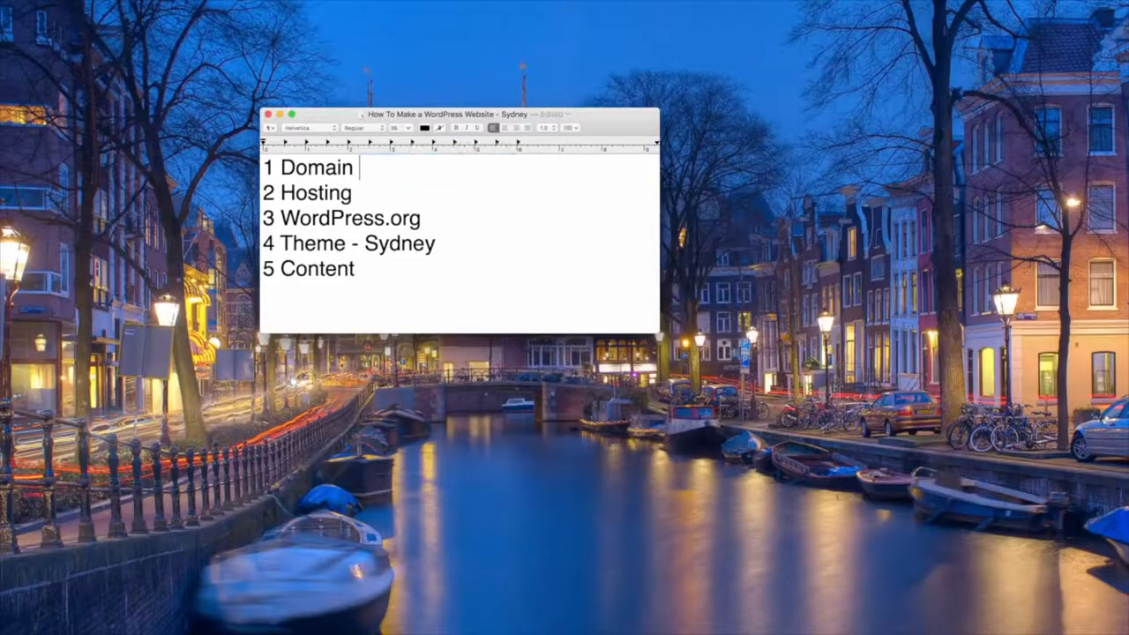
type("gregna")
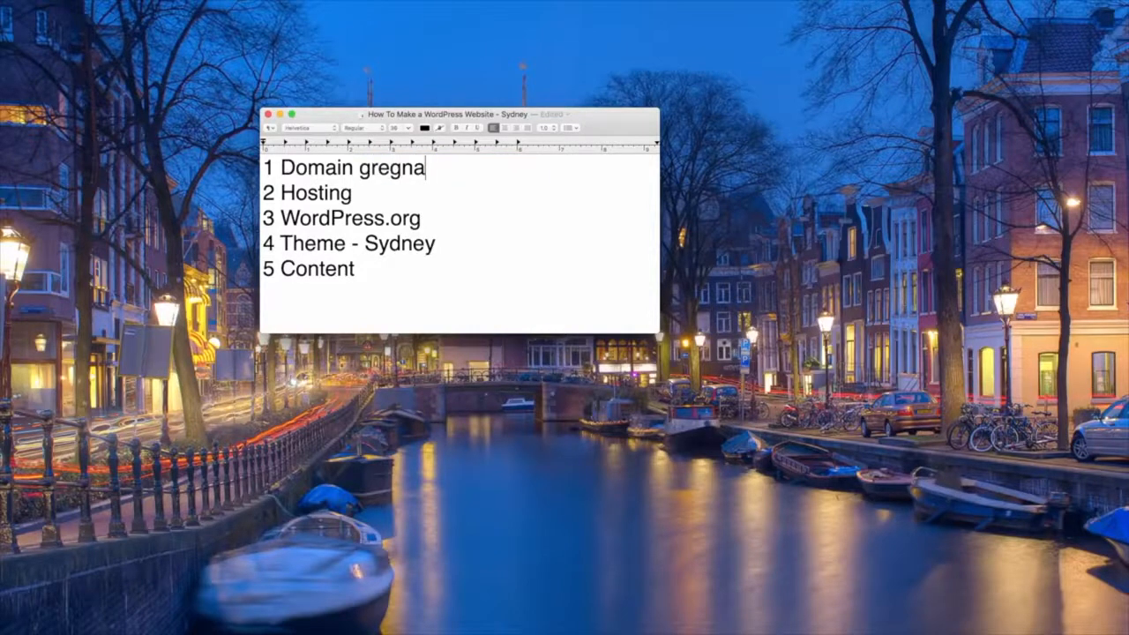
type("rayan.com")
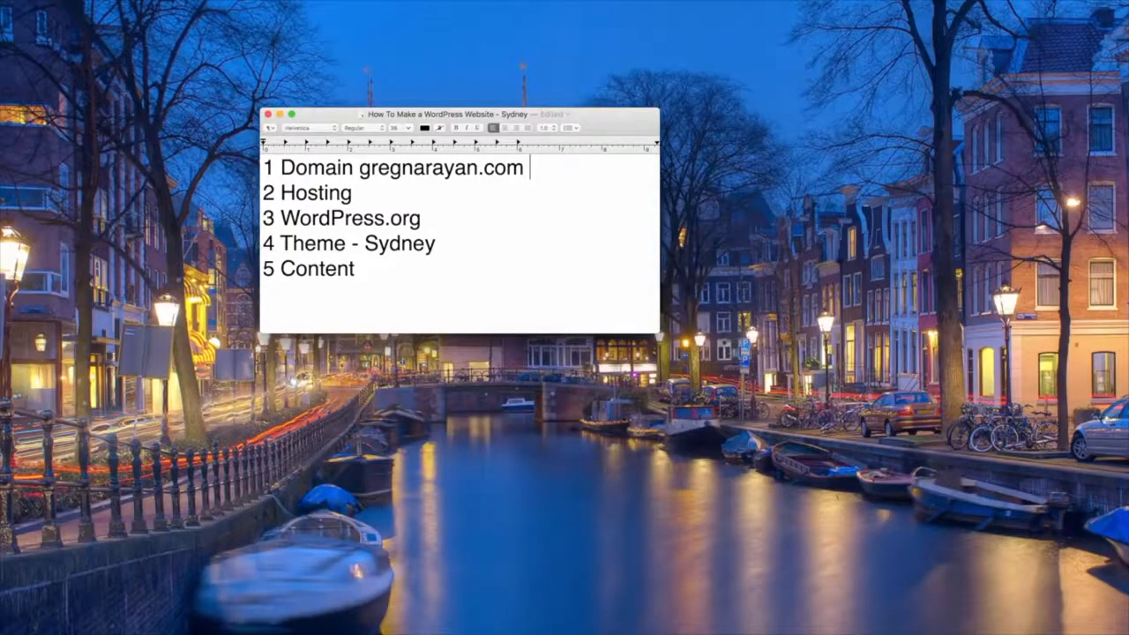
- Add the price $5.99/year after the domain on the first line
type("$5.99/")
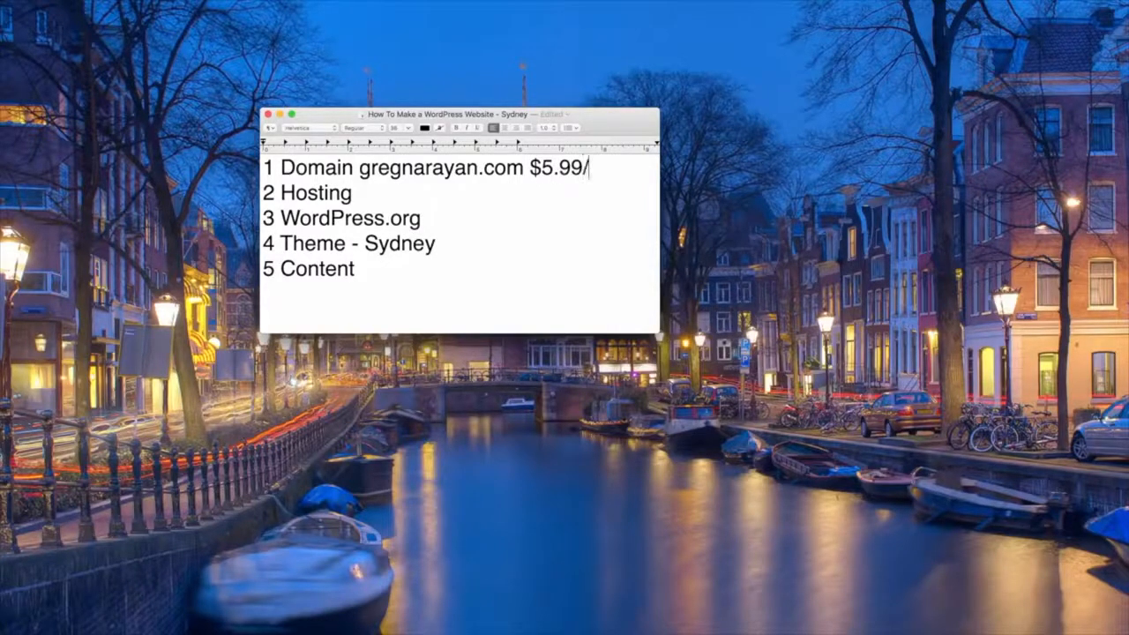
type("year")
- Add $5/mo after Hosting on the second line
left_click(353, 193)
key("shift+alt+Left")
key("shift+alt+Left")
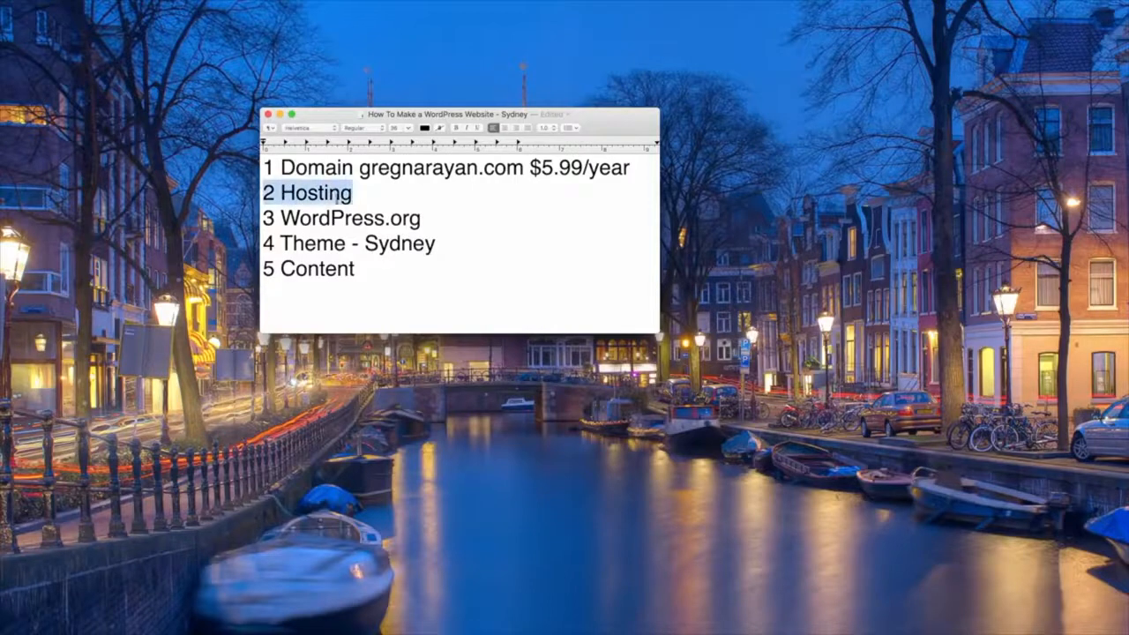
key("Right")
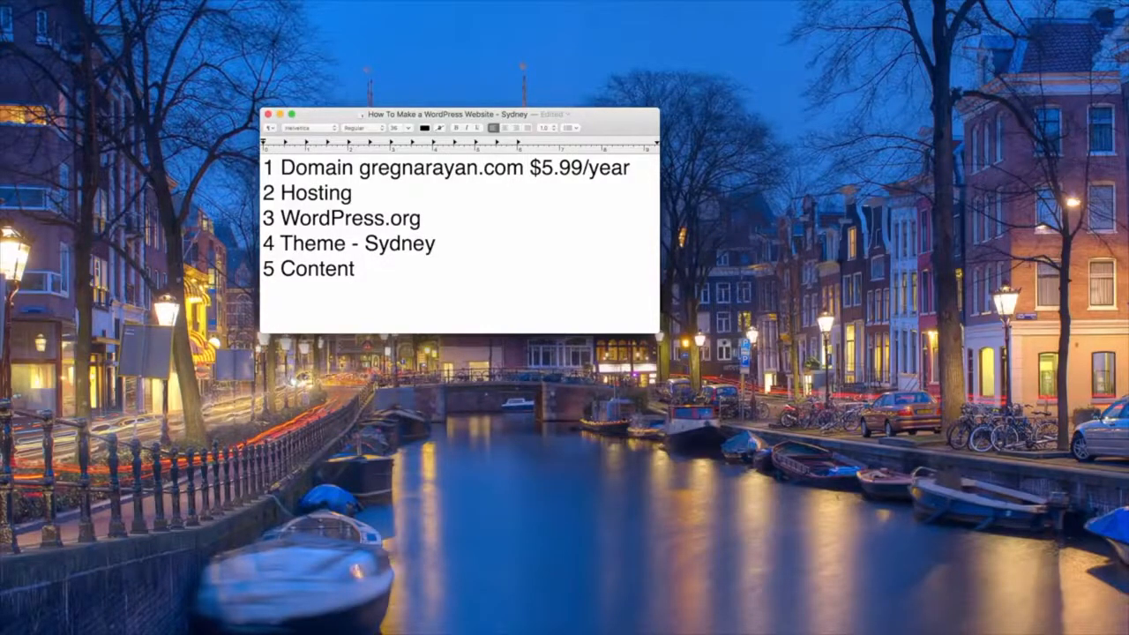
type("$5/mo")
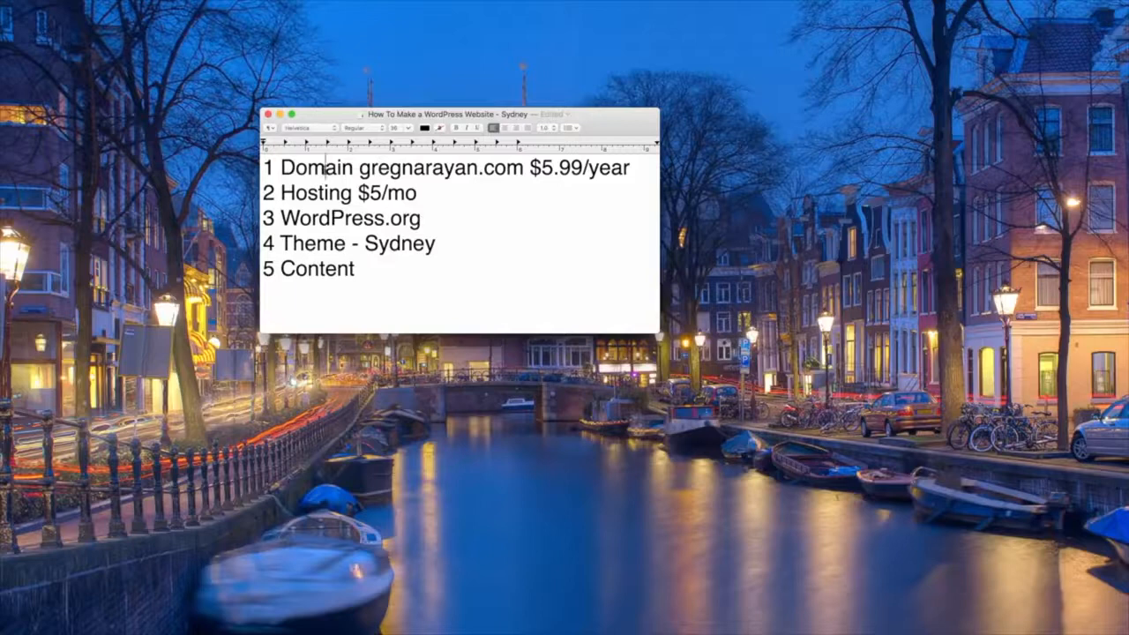
- Append "- FREE" to the WordPress.org, Theme - Sydney and Content lines
left_click(422, 217)
type("- FREE")
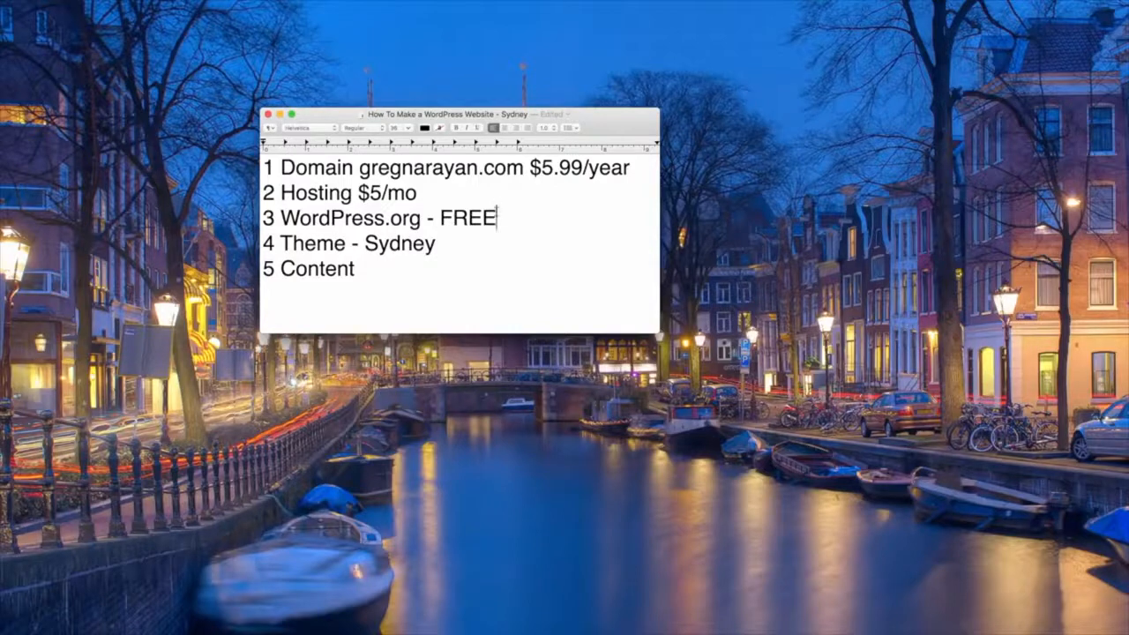
left_click(468, 244)
type("- FREE")
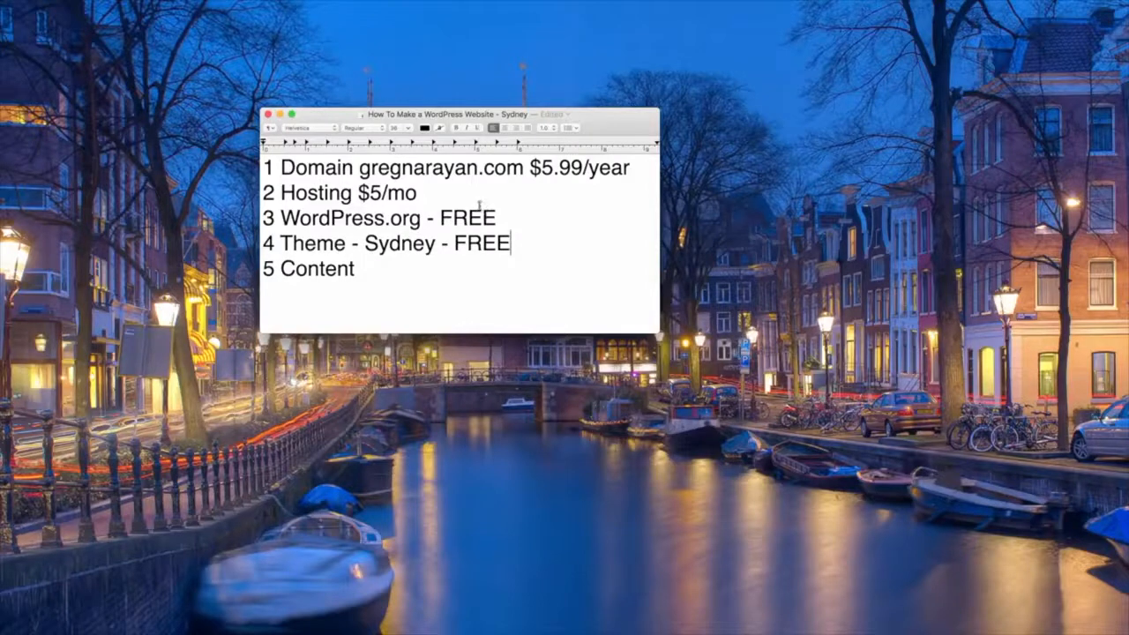
left_click(369, 268)
type("- FREE")
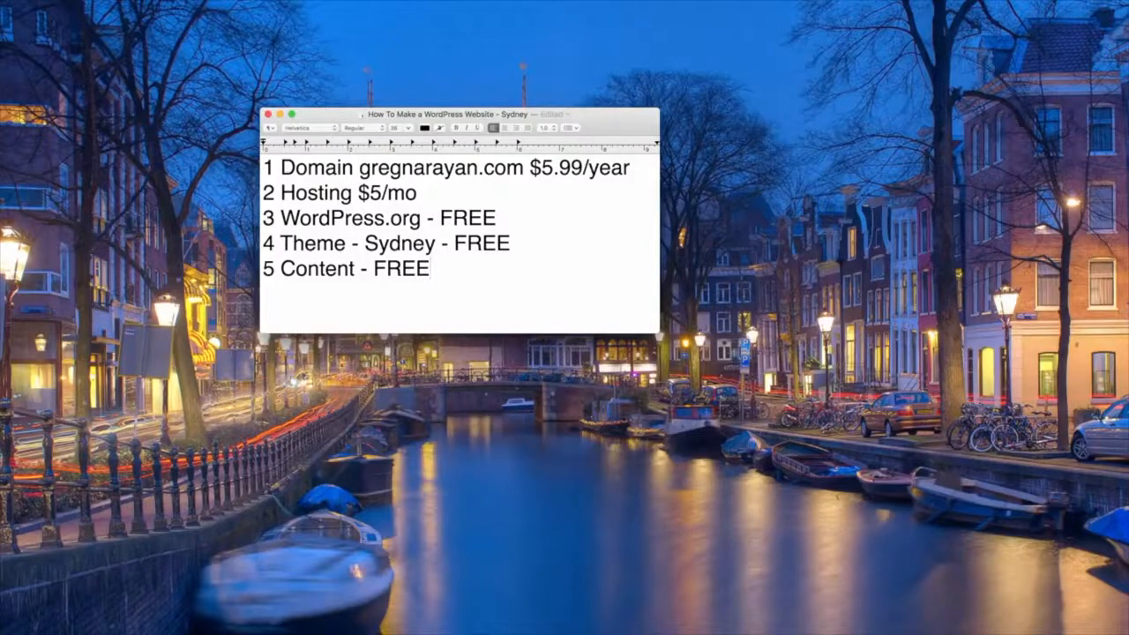
- Add a new line reading "under $20 total today" below the list
key("Return")
type("under $20 ")
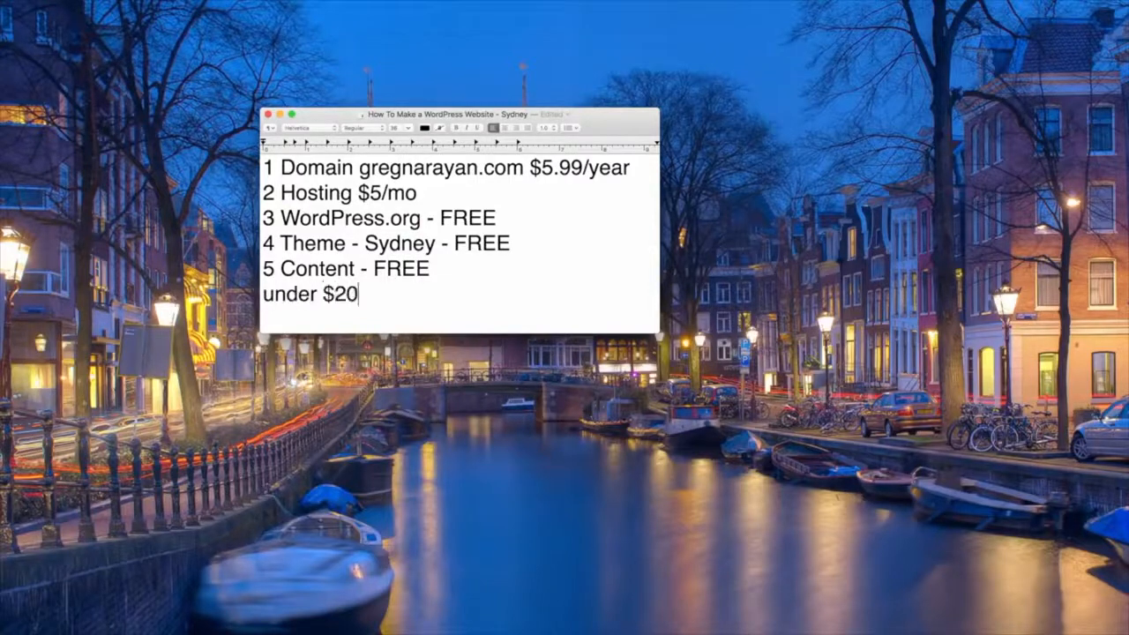
type("total today")
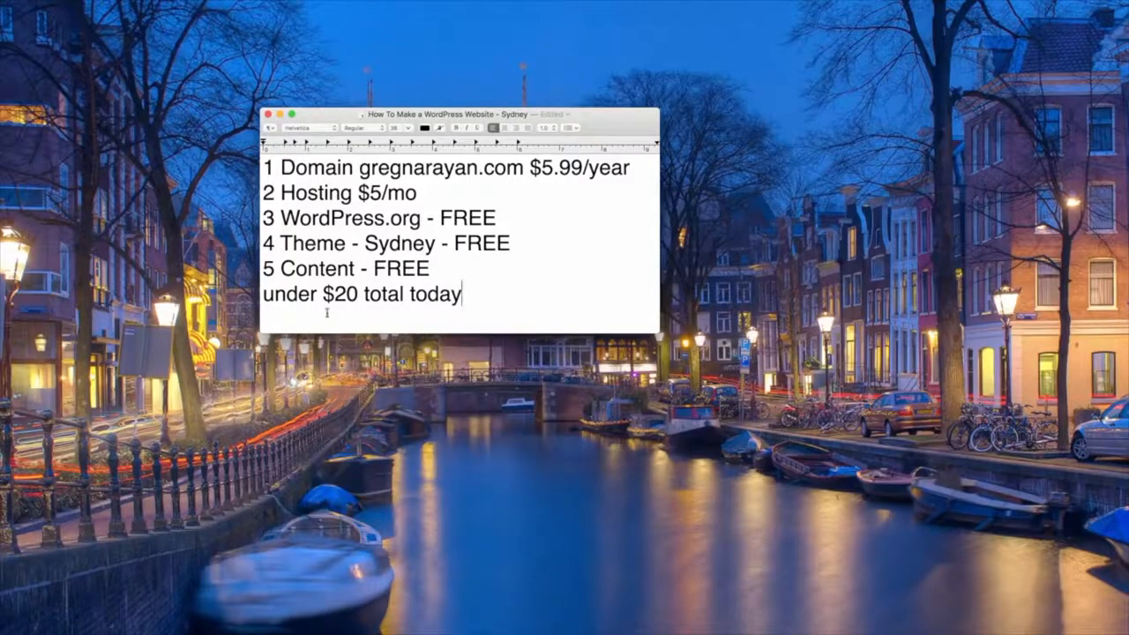
- Highlight the $20 total text and then the first three list items to point them out
left_click_drag(323, 294, 456, 289)
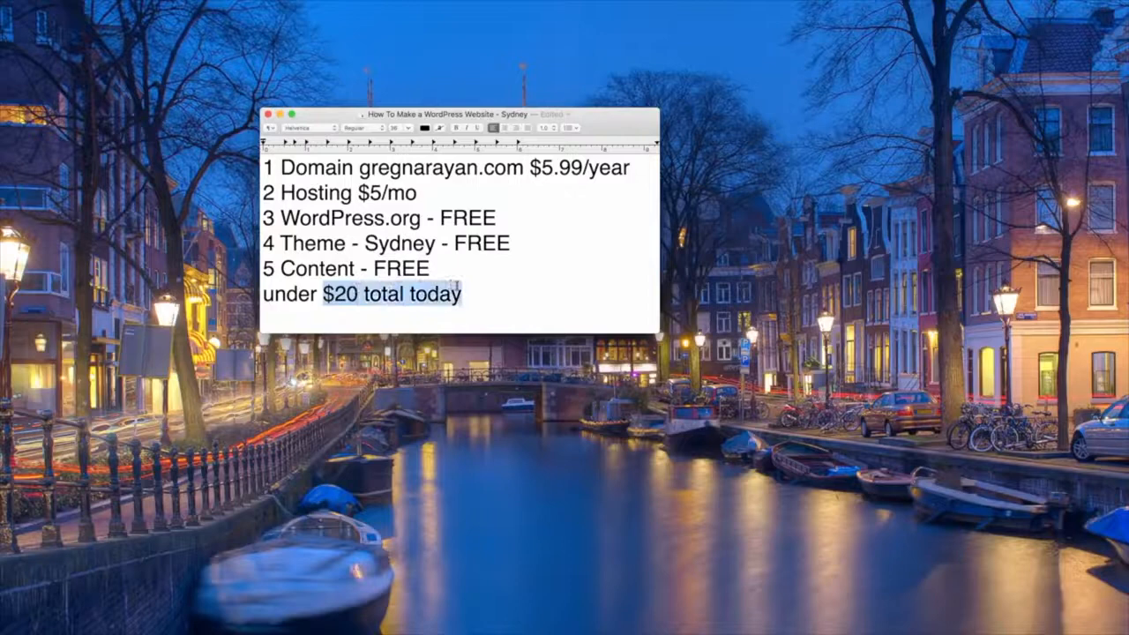
left_click(459, 293)
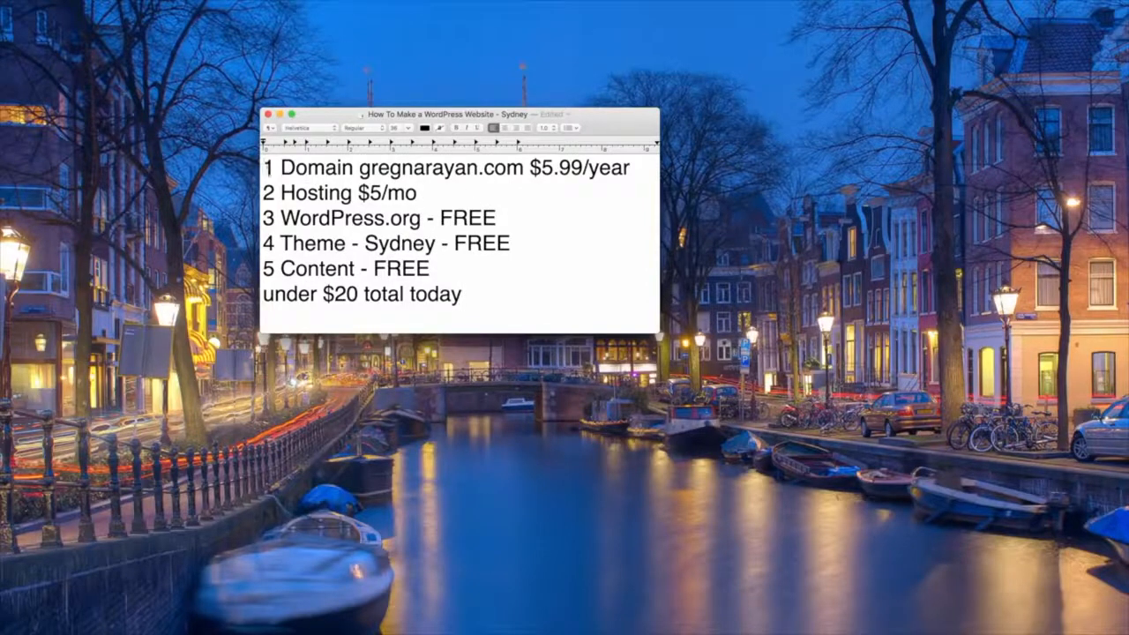
left_click_drag(263, 162, 507, 213)
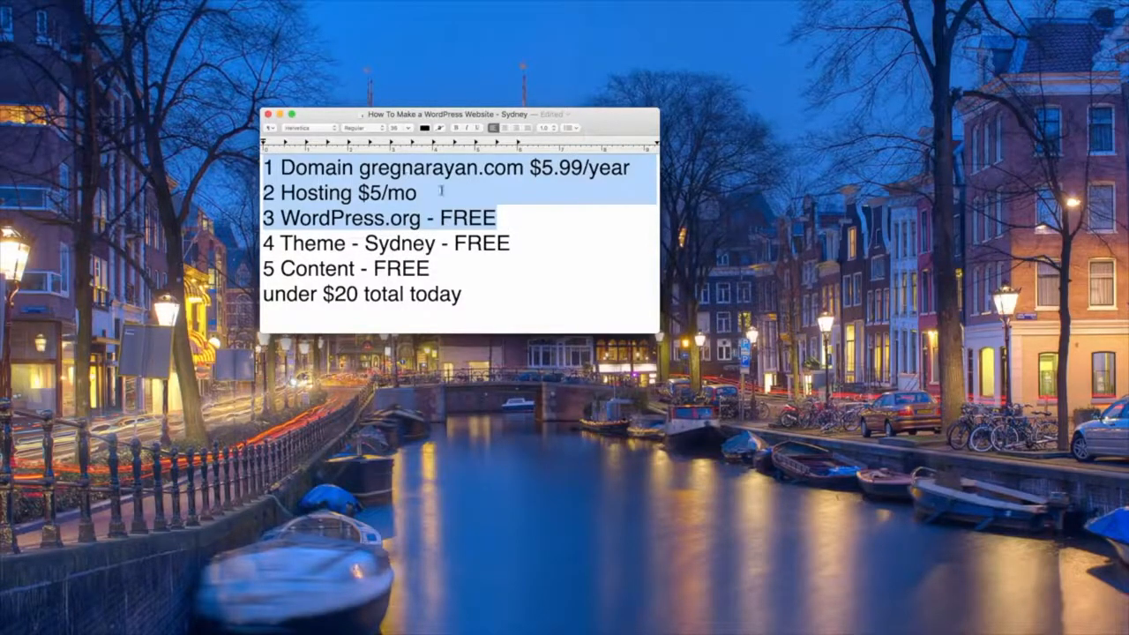
left_click(502, 218)
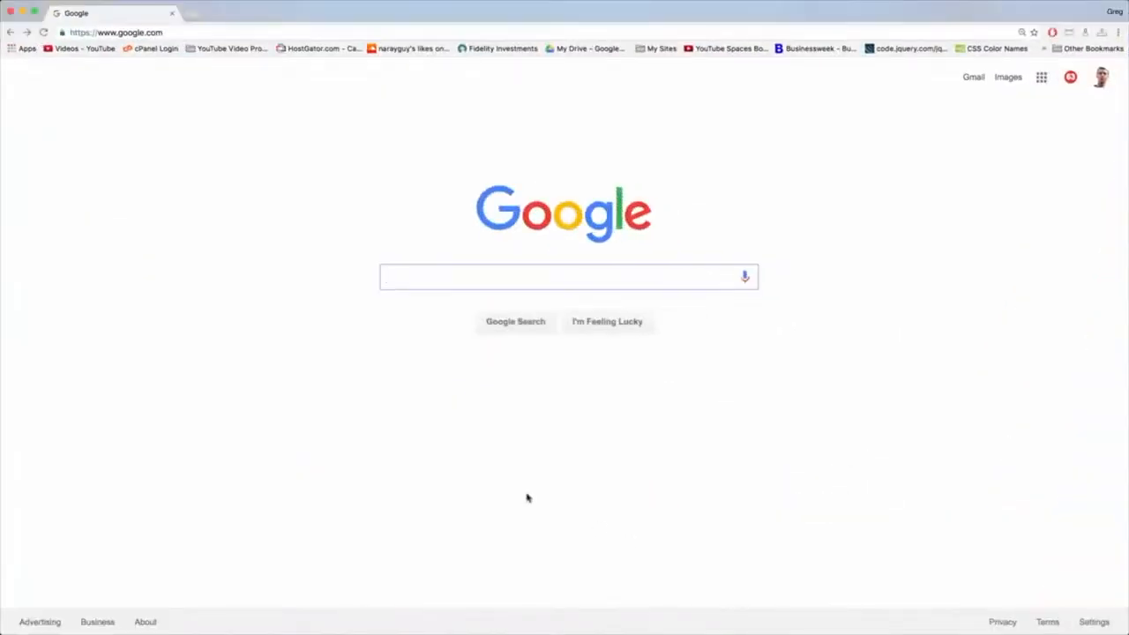
- Go to hostgator.com in the browser and open its Web Hosting plans page
left_click(110, 33)
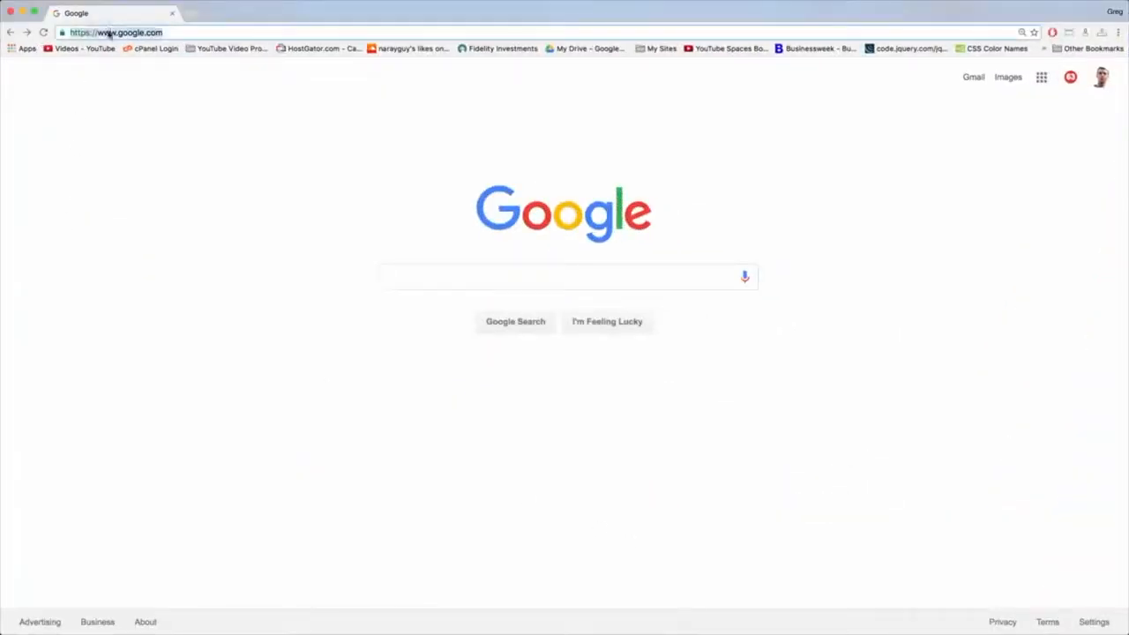
type("host")
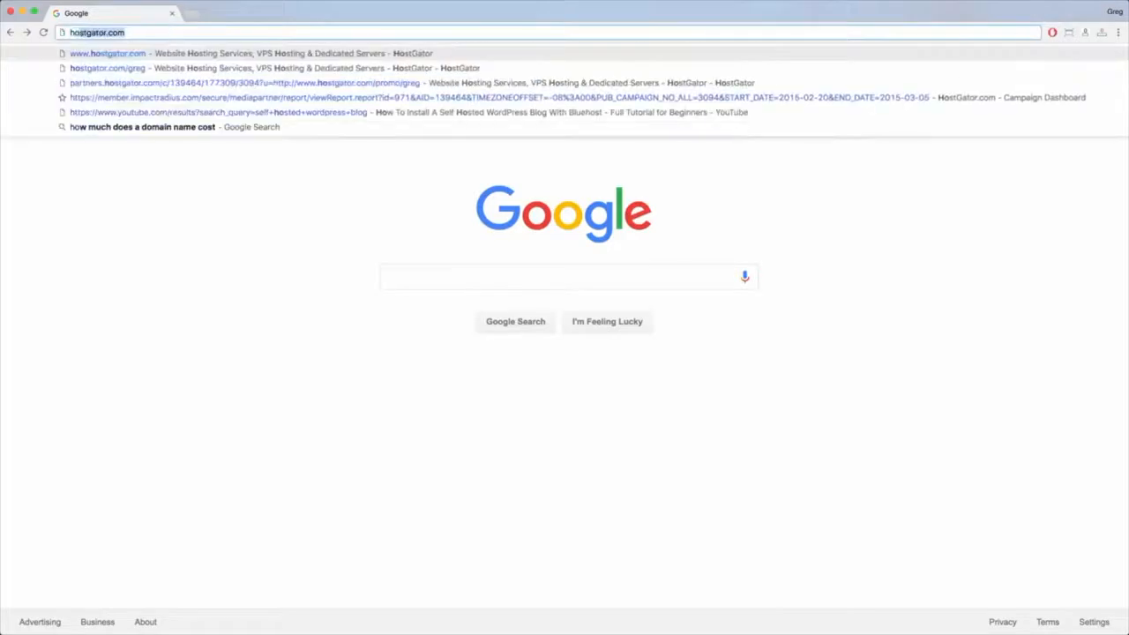
type("gator")
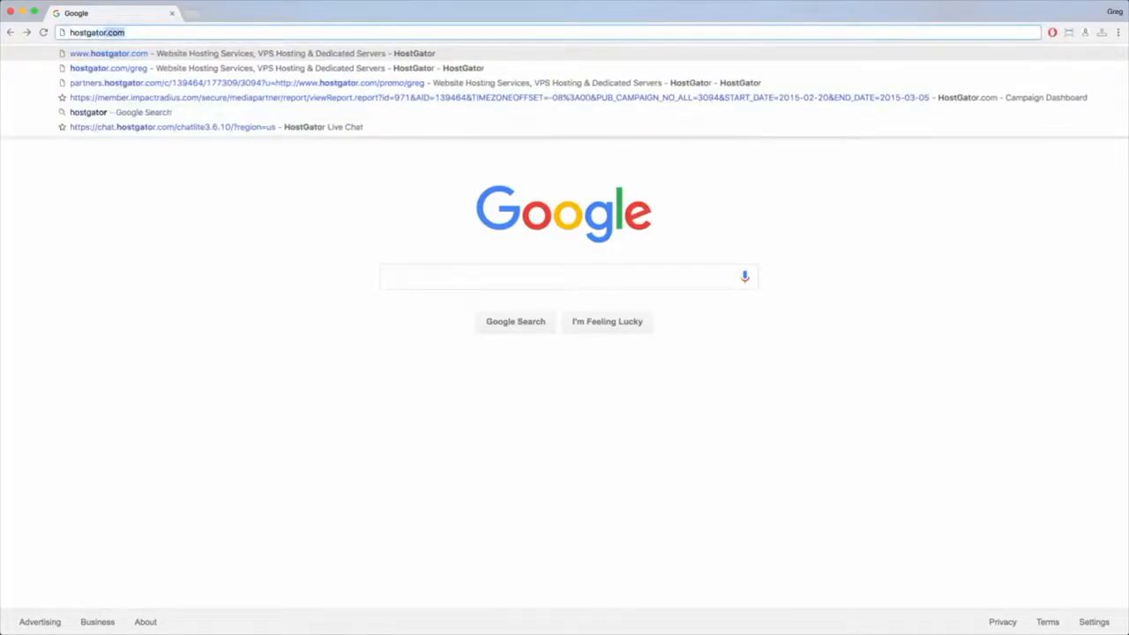
type(".com")
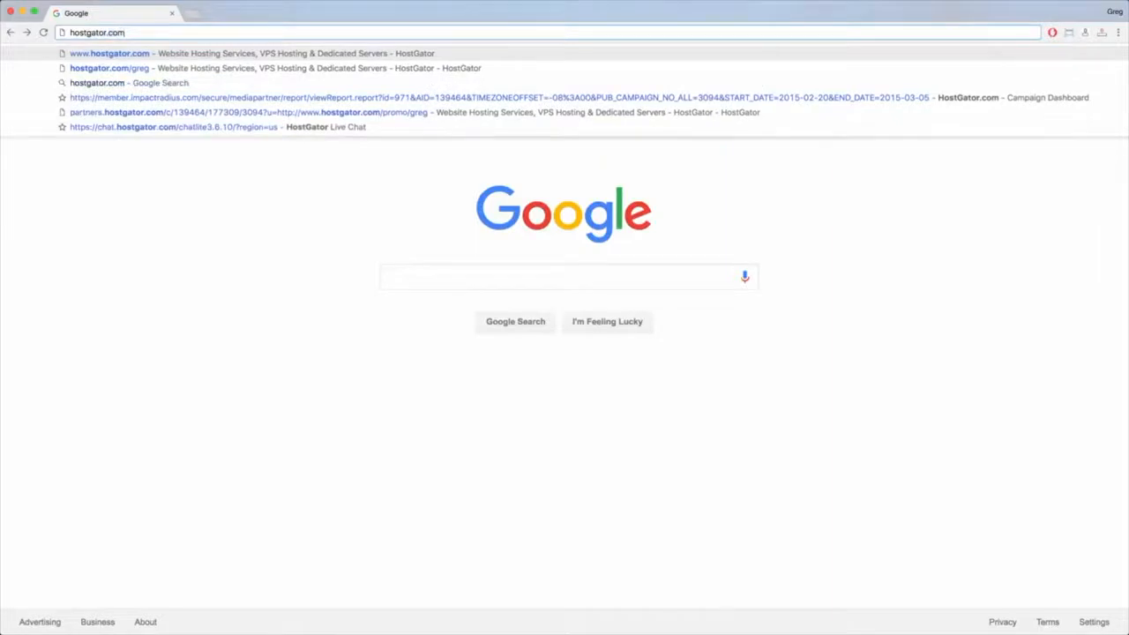
key("Return")
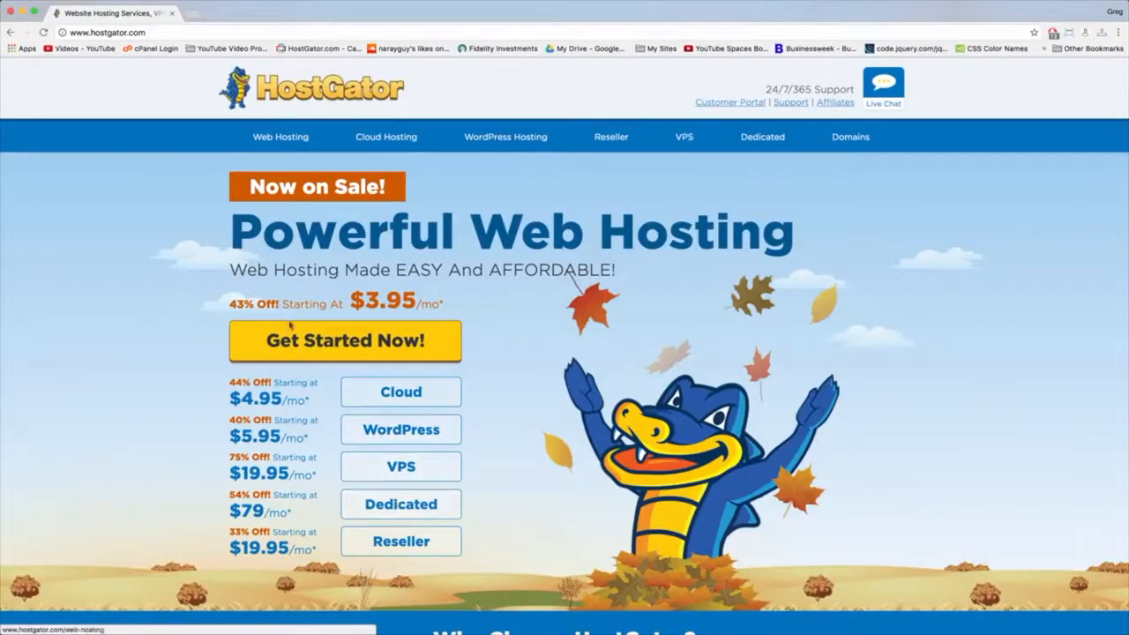
left_click(288, 139)
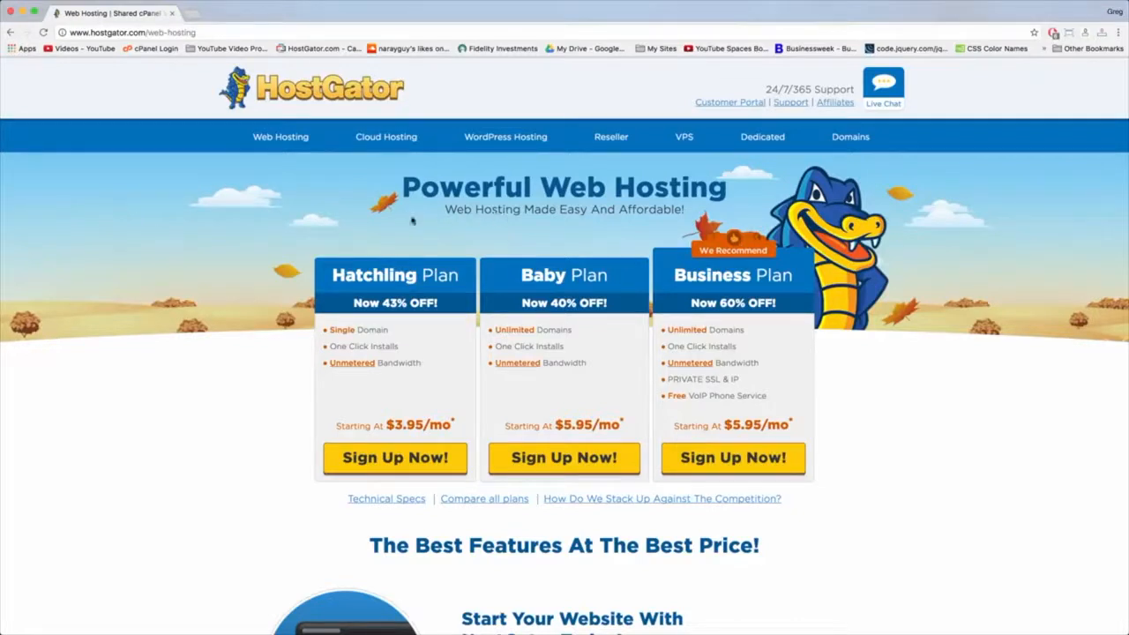
- Change the address to the presenter's HostGator promo page under hostgator.com
left_click(147, 33)
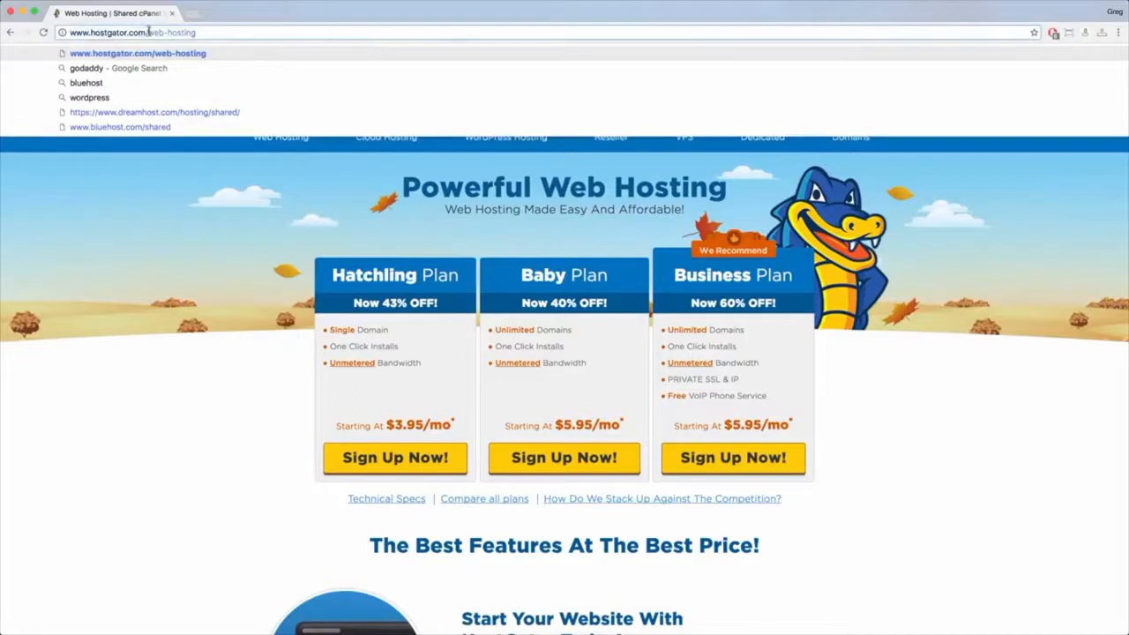
left_click_drag(147, 33, 192, 34)
key("BackSpace")
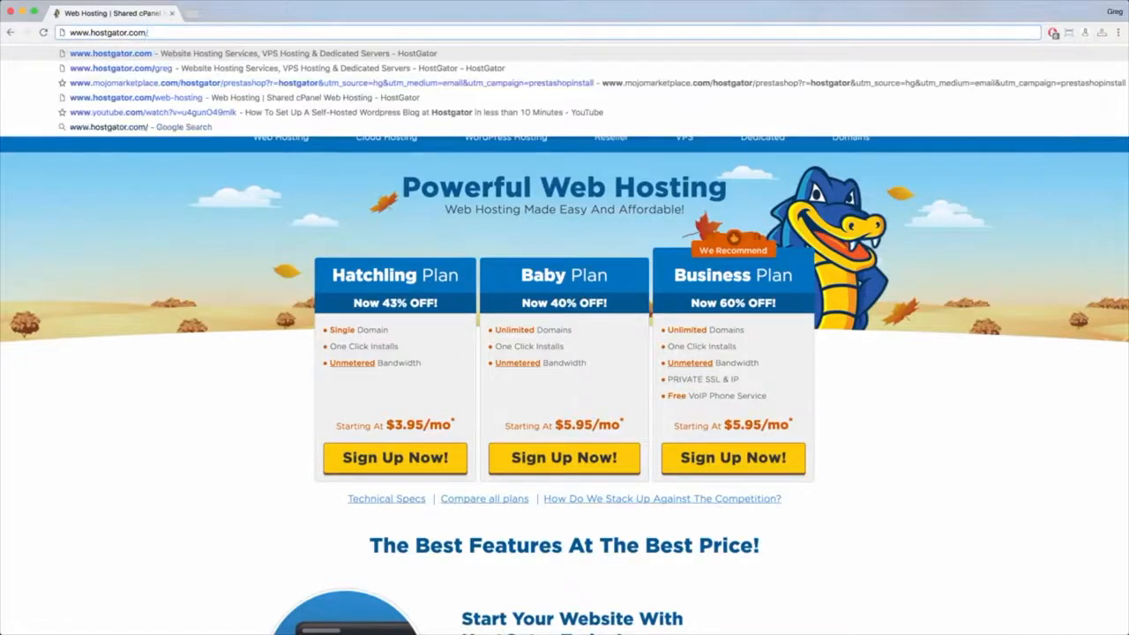
type("greg")
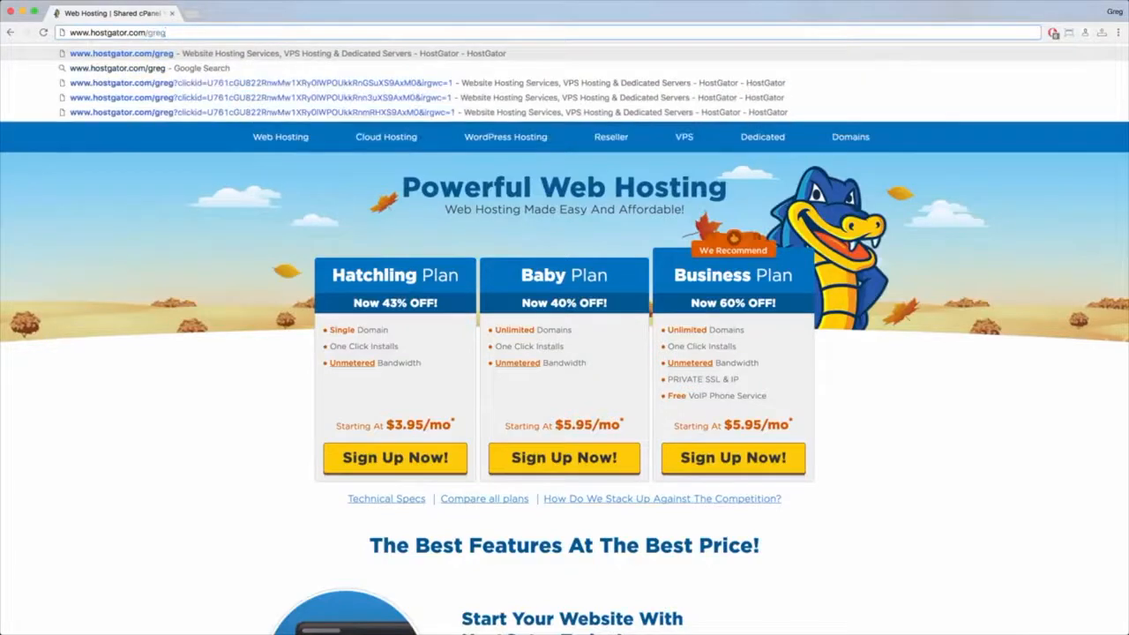
key("Return")
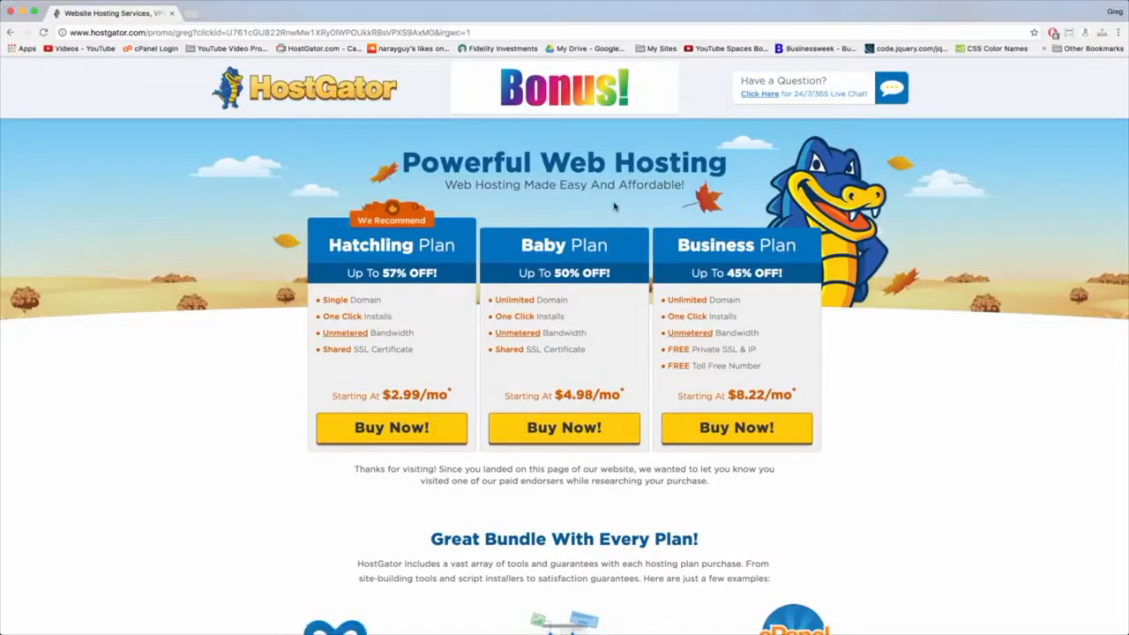
- Scroll through the HostGator promo page's plans, bundled features and included extras
scroll(249, 246, "down", 5)
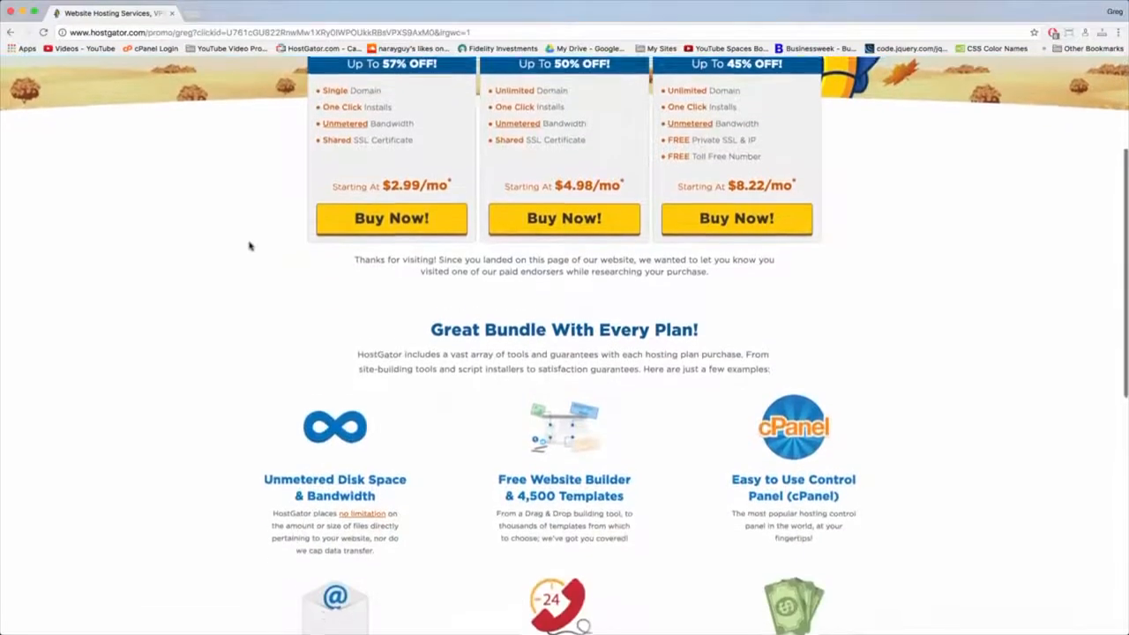
scroll(249, 246, "down", 4)
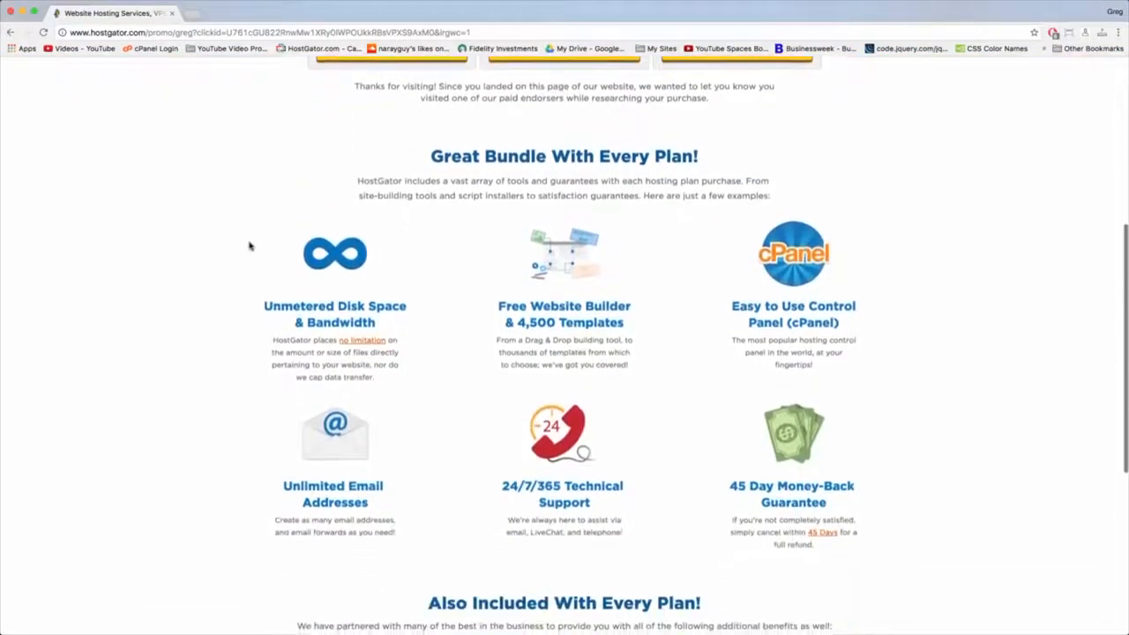
scroll(250, 246, "down", 2)
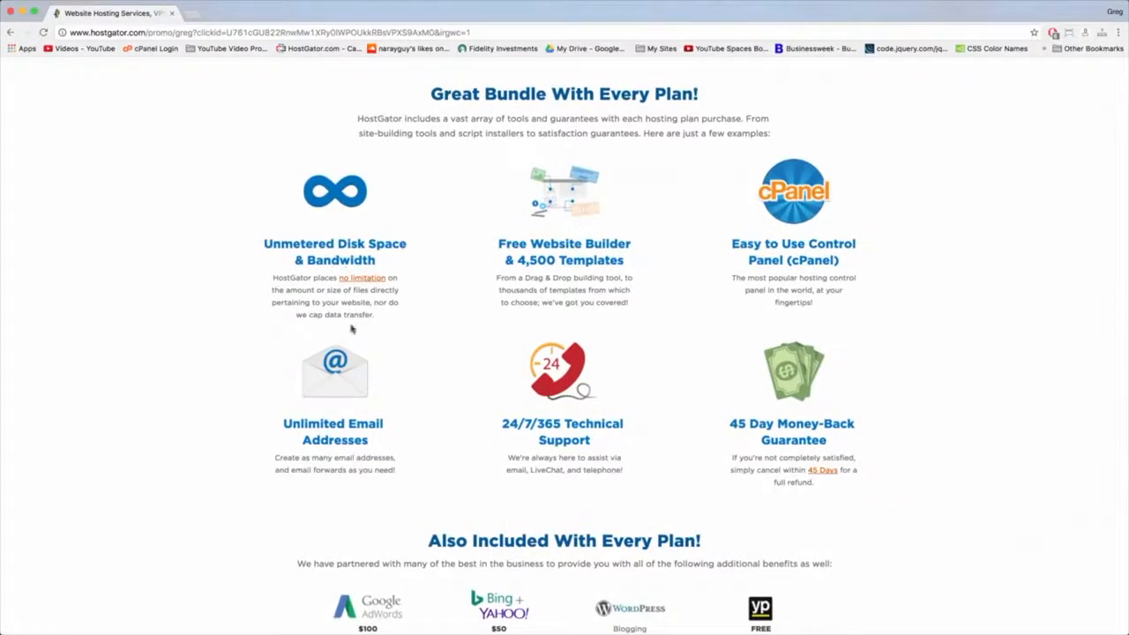
scroll(411, 242, "down", 3)
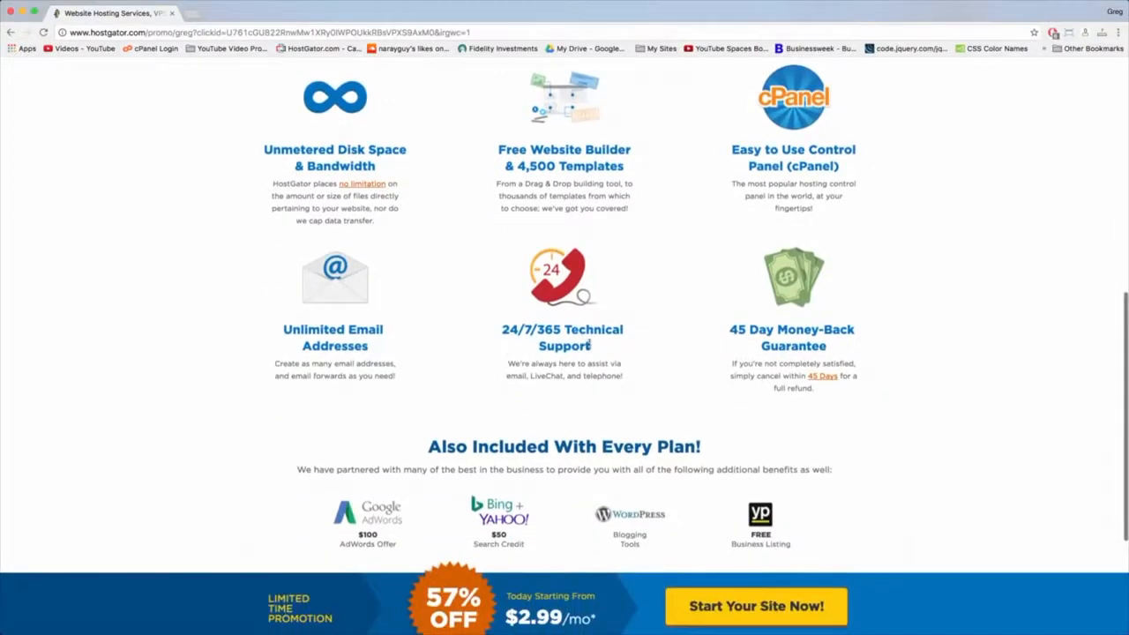
scroll(821, 353, "down", 3)
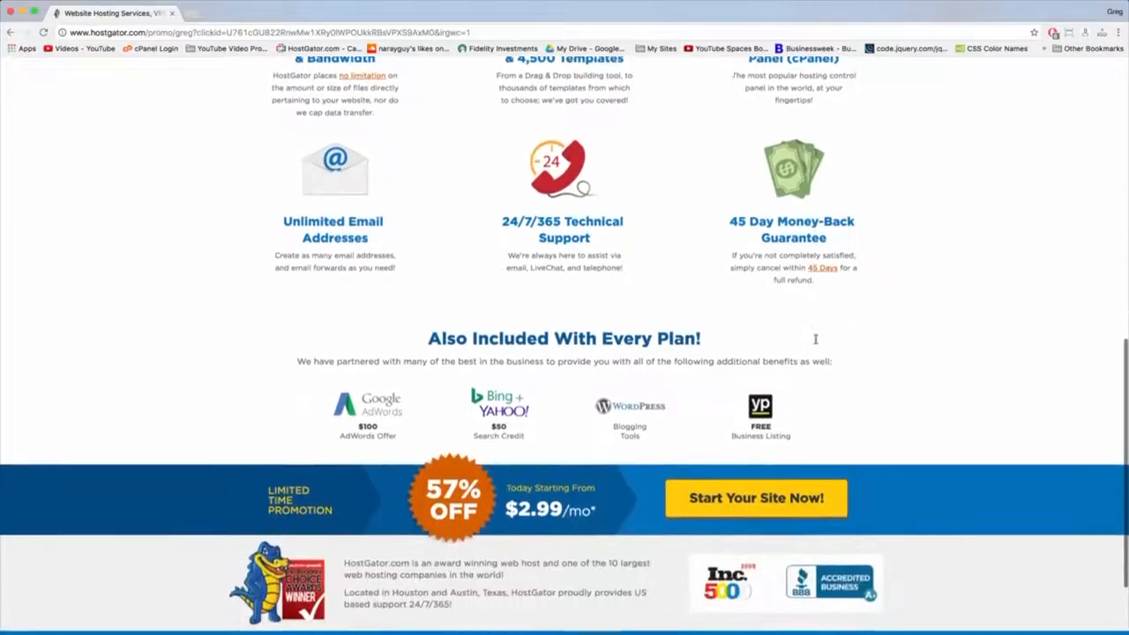
scroll(861, 359, "down", 3)
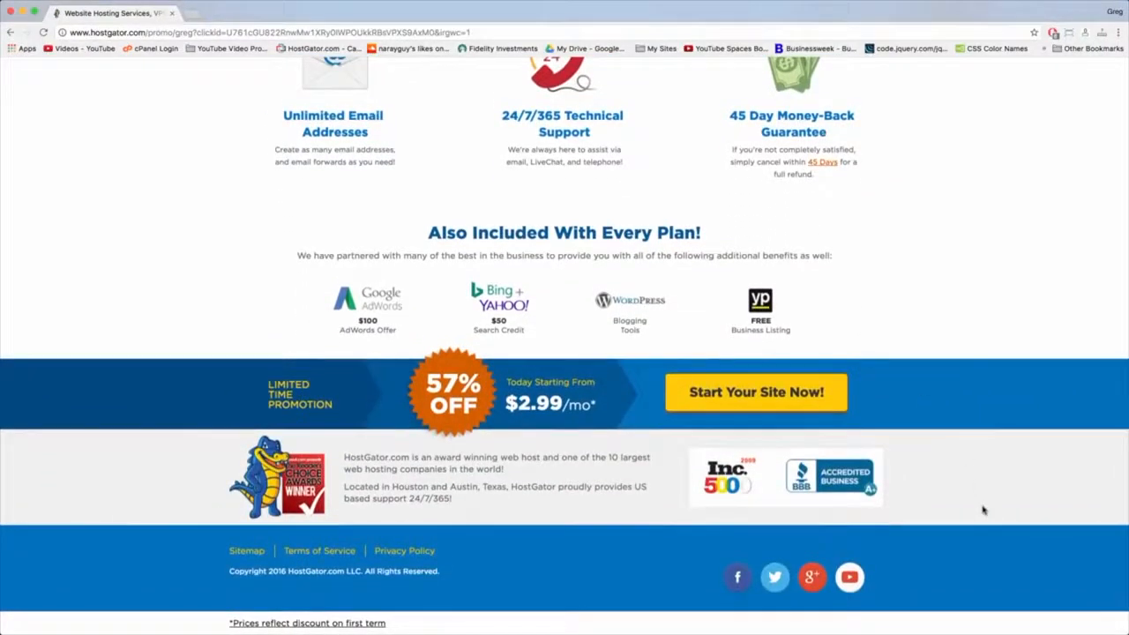
scroll(983, 510, "up", 5)
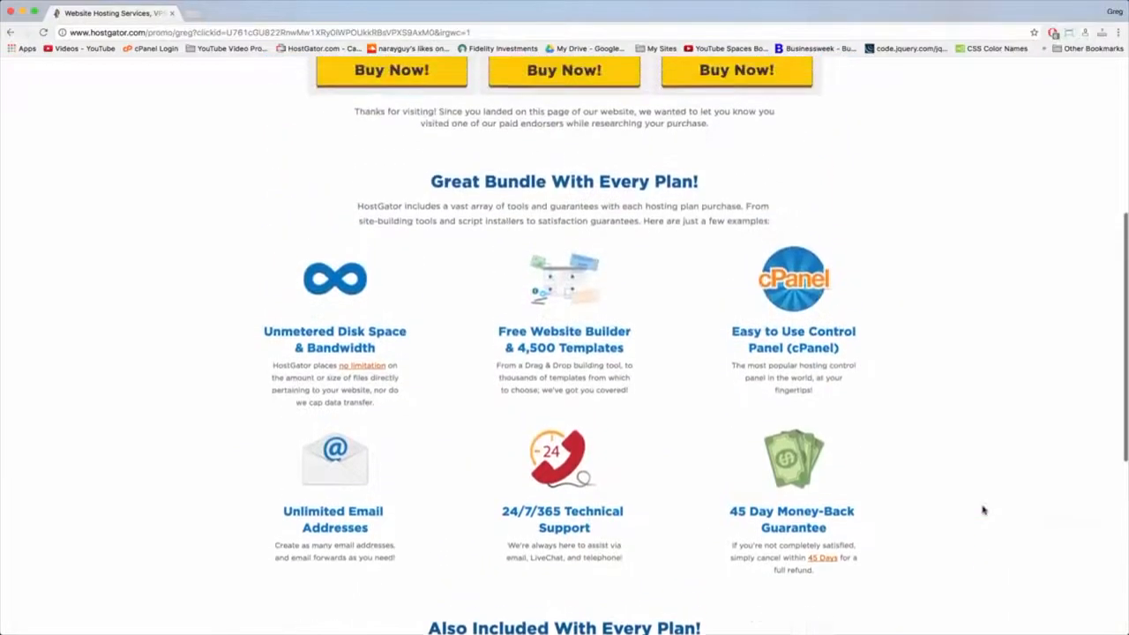
scroll(984, 510, "up", 3)
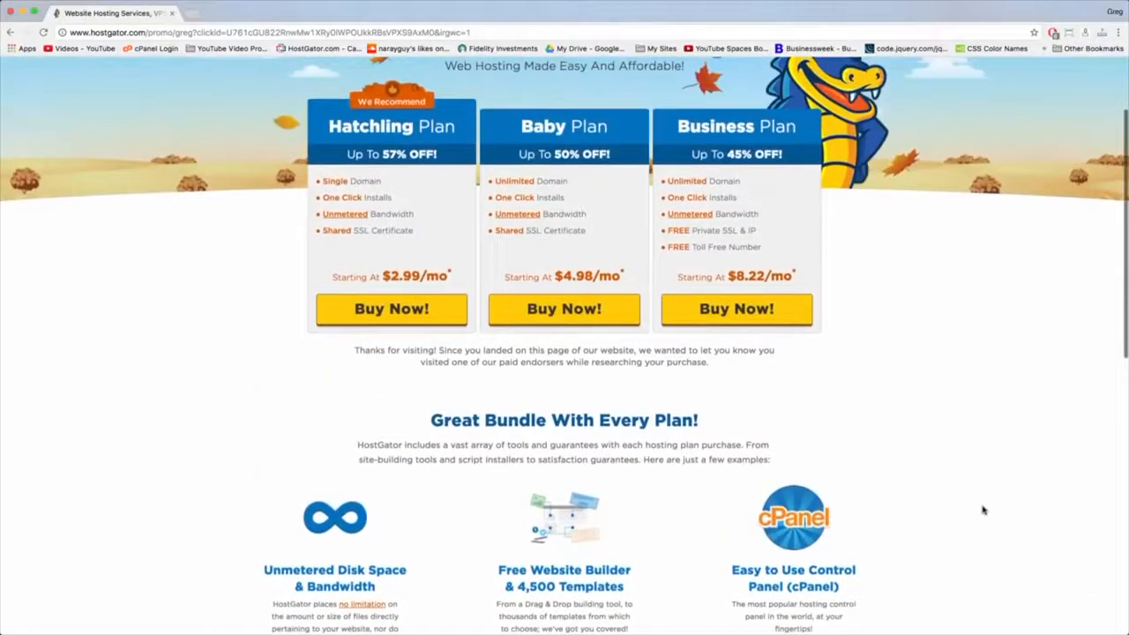
- Start checkout for the Hatchling plan and scroll through the sections of the order form
scroll(983, 510, "up", 2)
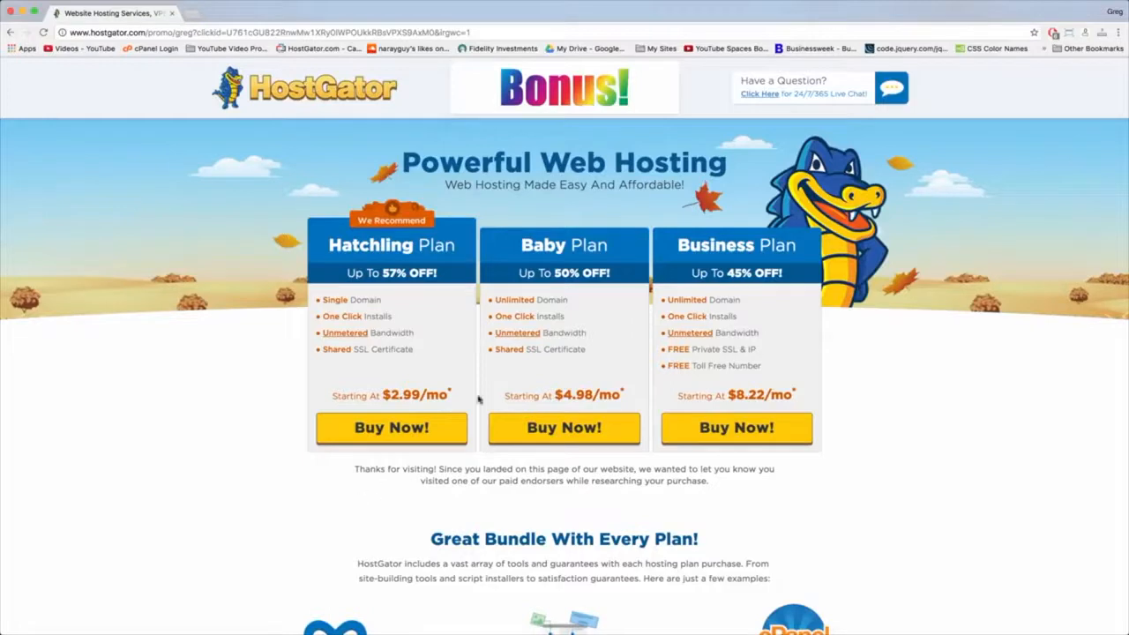
left_click(401, 429)
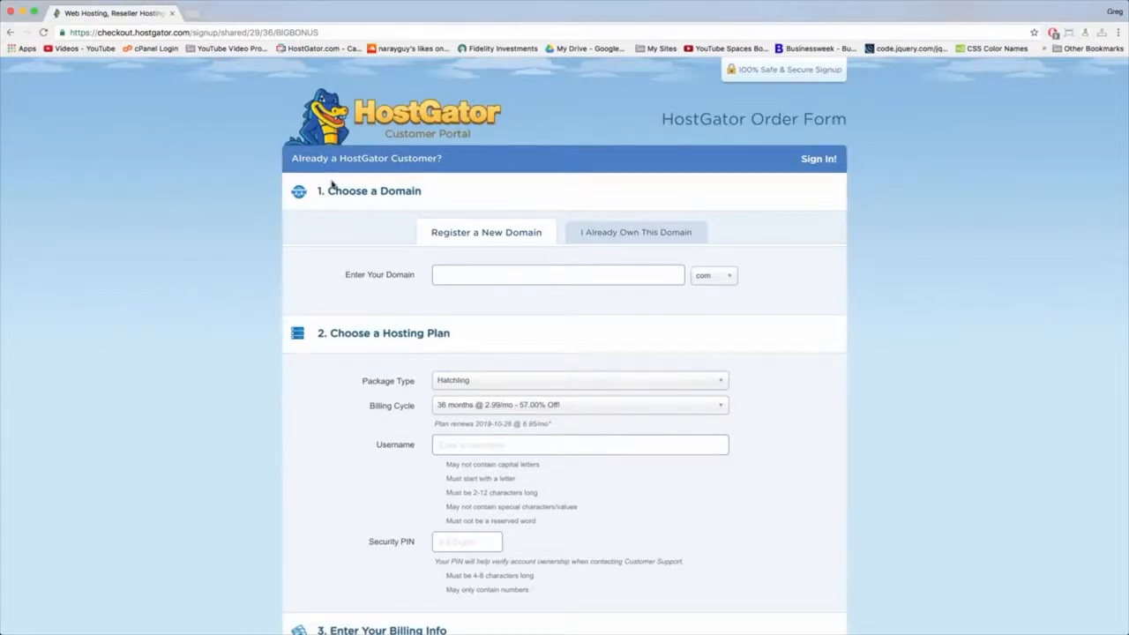
scroll(399, 185, "down", 4)
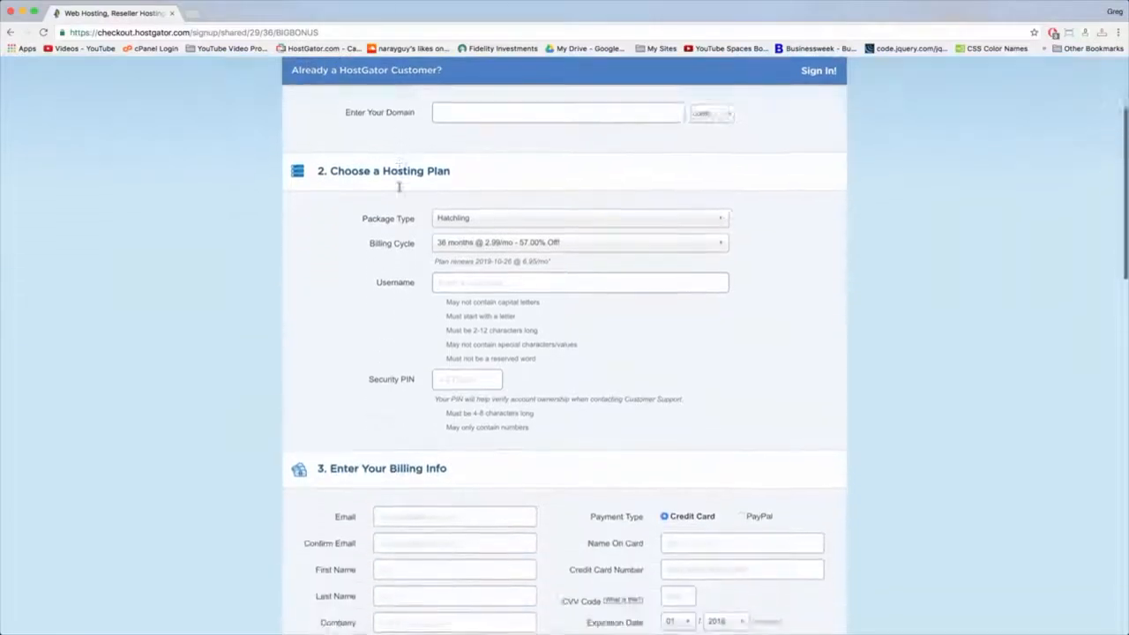
scroll(399, 187, "down", 12)
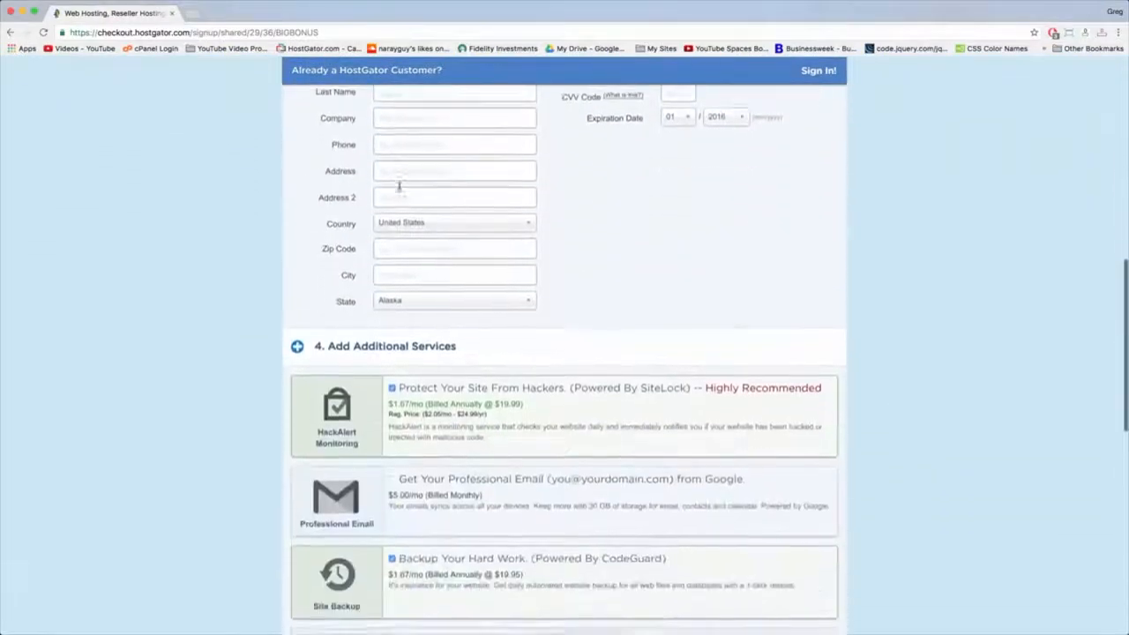
scroll(399, 187, "down", 13)
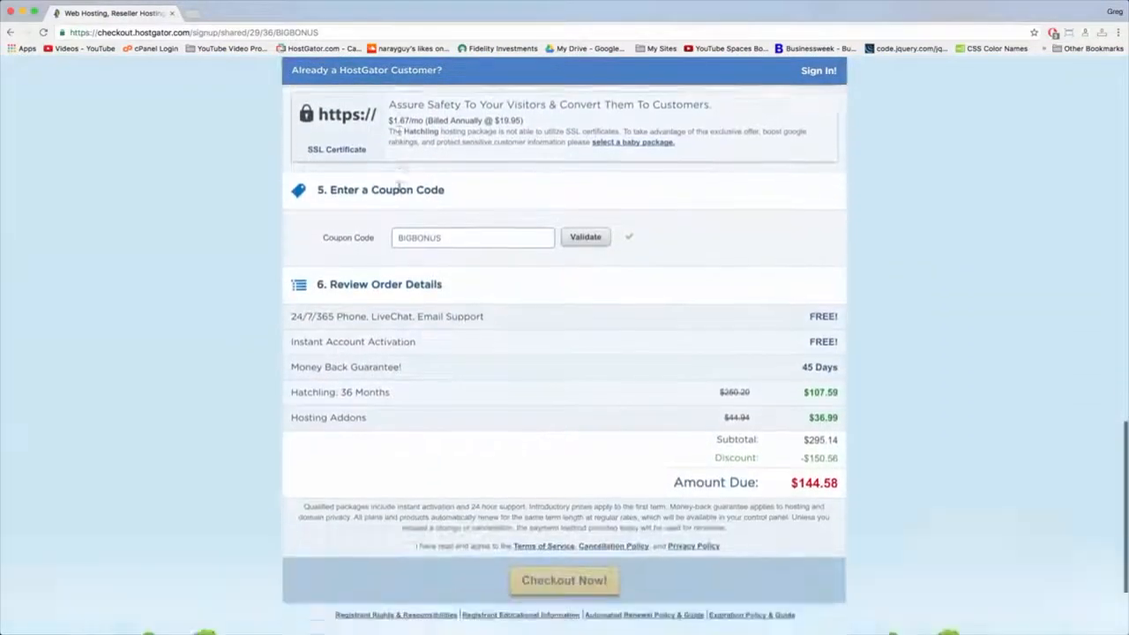
scroll(398, 187, "down", 3)
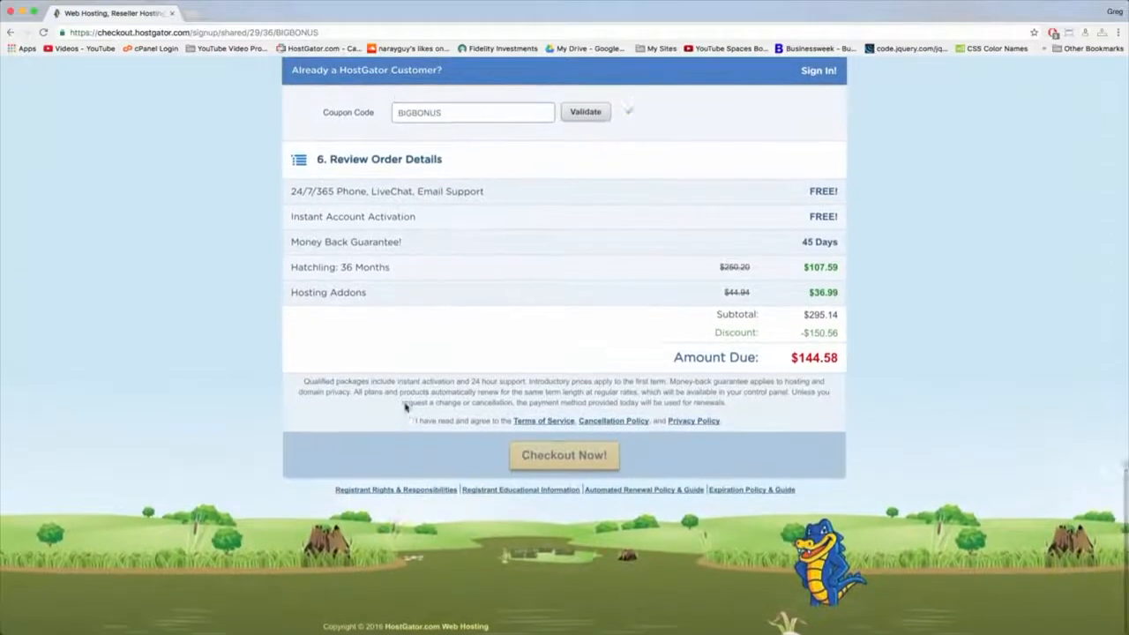
scroll(405, 407, "up", 20)
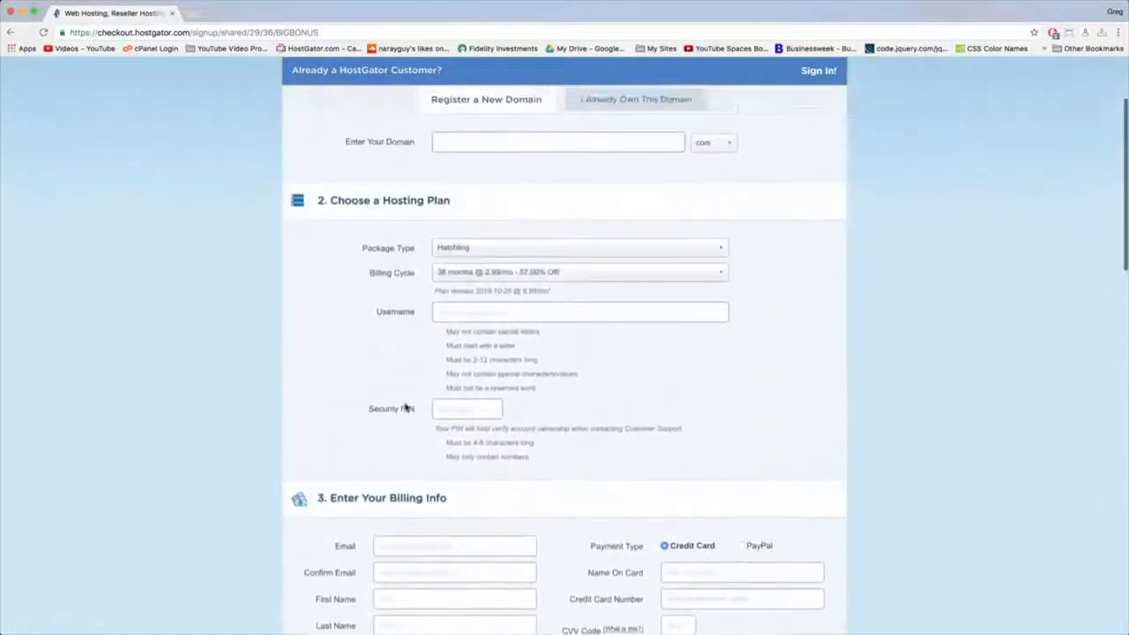
scroll(405, 407, "up", 4)
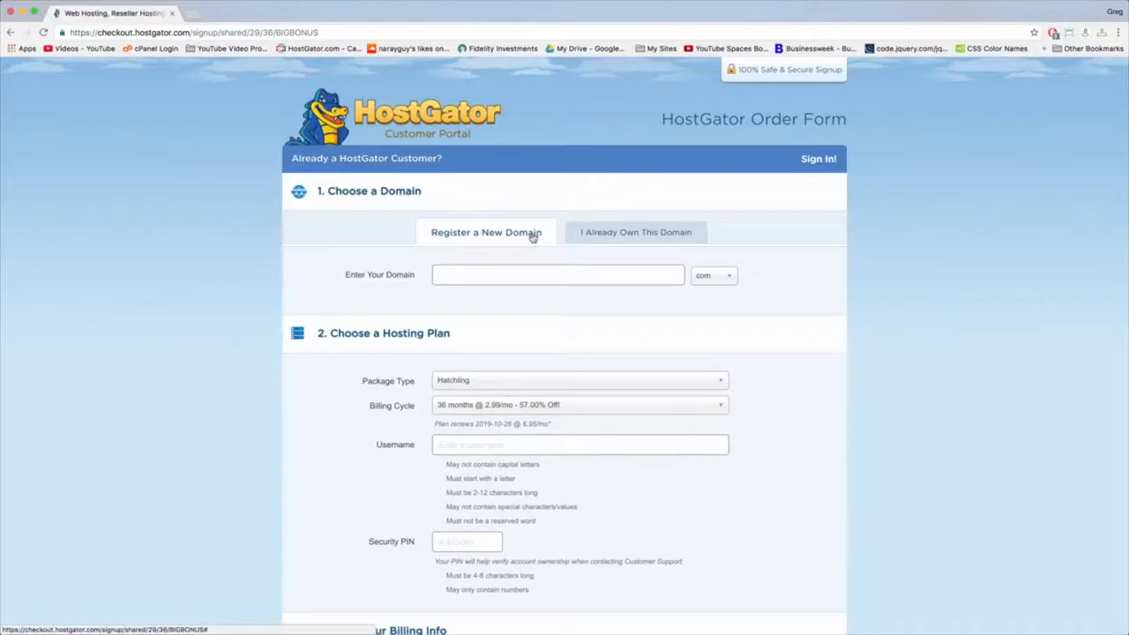
left_click(583, 234)
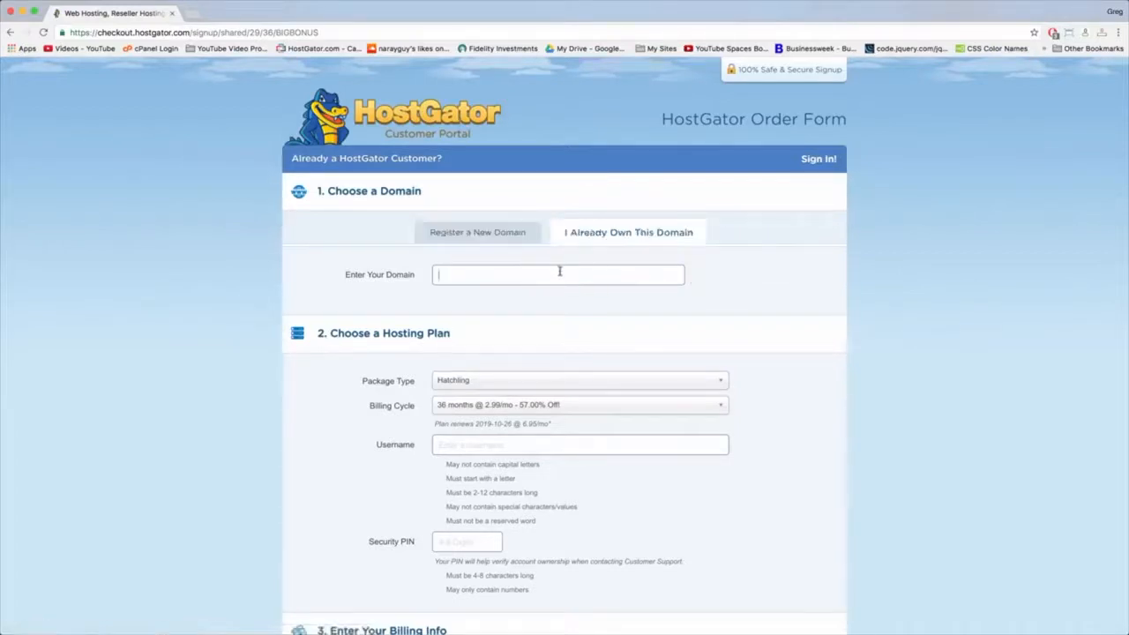
left_click(559, 271)
left_click(464, 232)
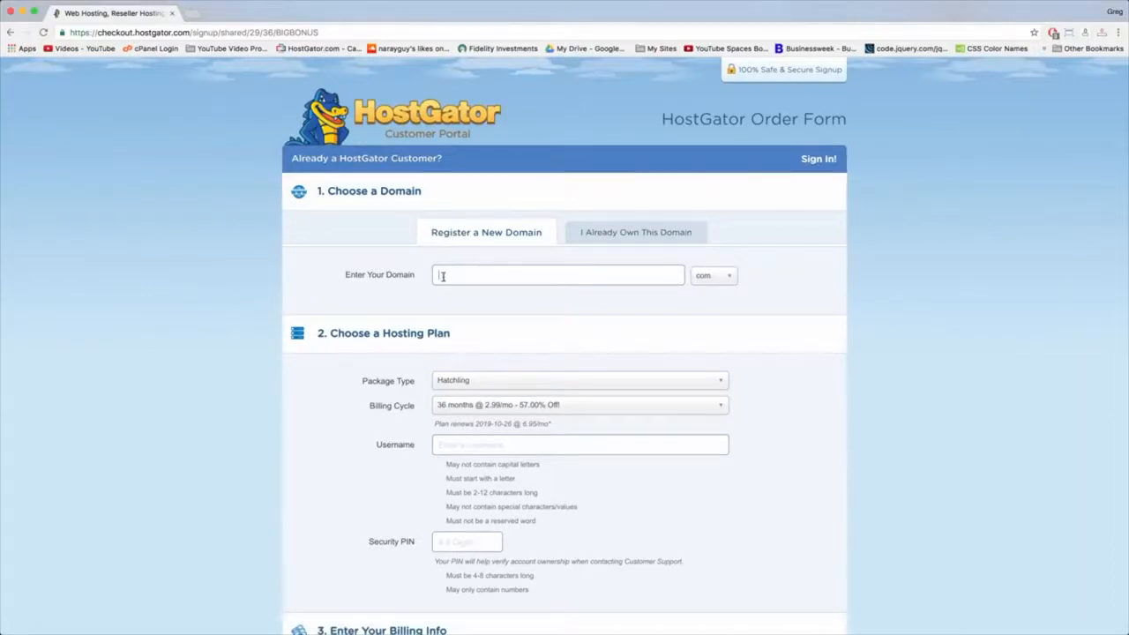
- Search for a new domain made of the presenter's name followed by wordpress
type("gregnarayan")
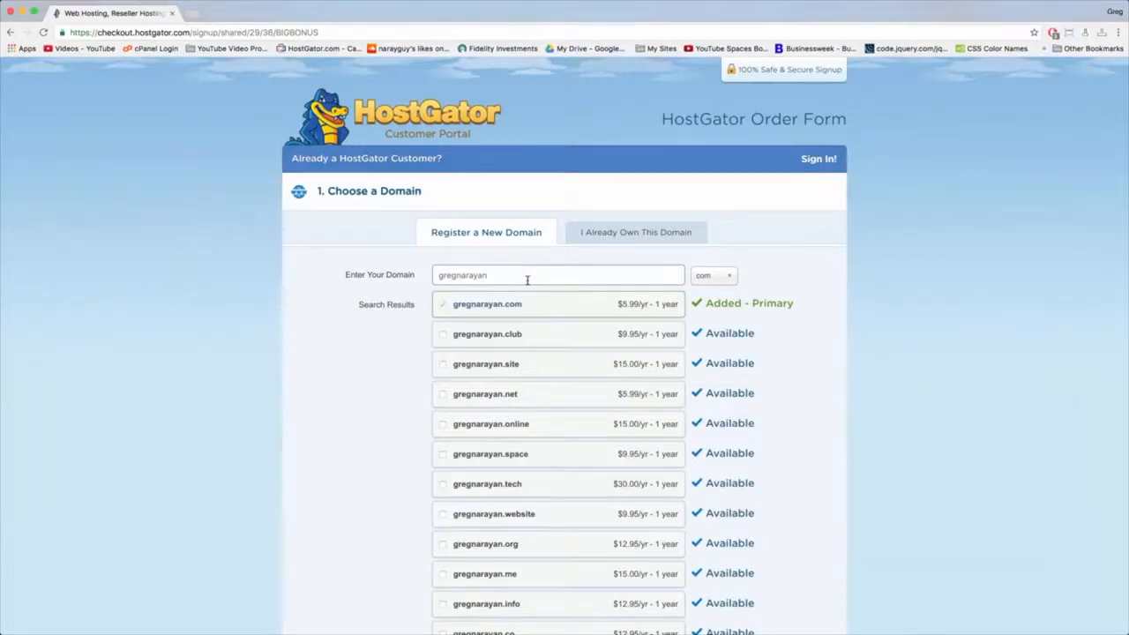
type("wordpress")
key("Tab")
left_click(353, 357)
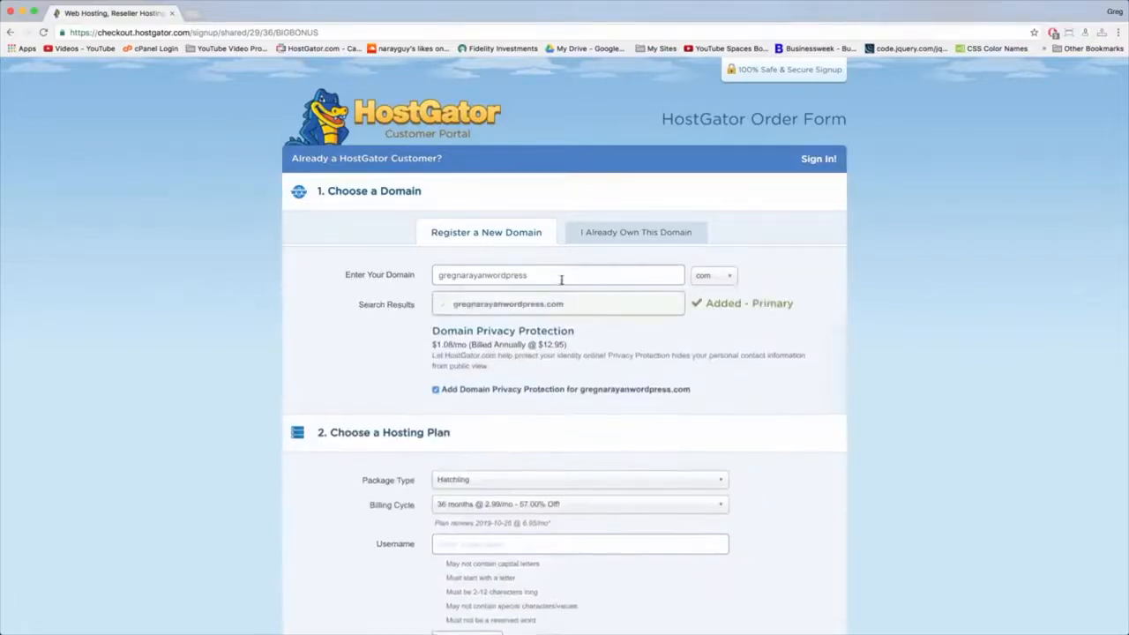
- Remove the wordpress suffix so the new .com domain is just the presenter's name
key("BackSpace")
key("BackSpace")
key("BackSpace")
key("BackSpace")
key("BackSpace")
key("BackSpace")
key("BackSpace")
key("BackSpace")
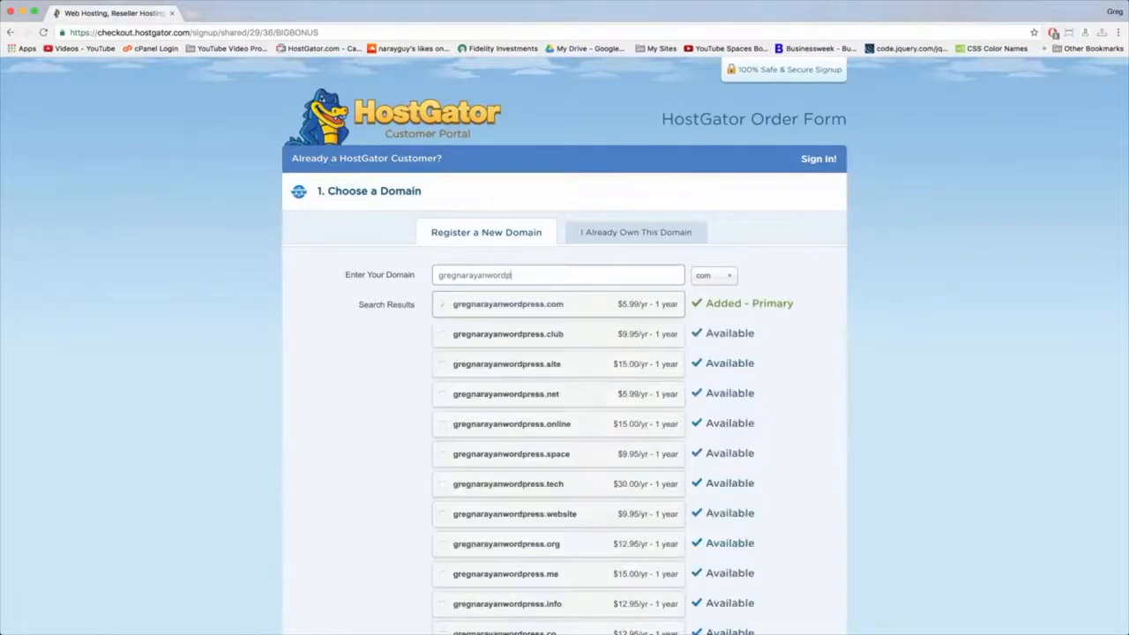
key("BackSpace")
key("Tab")
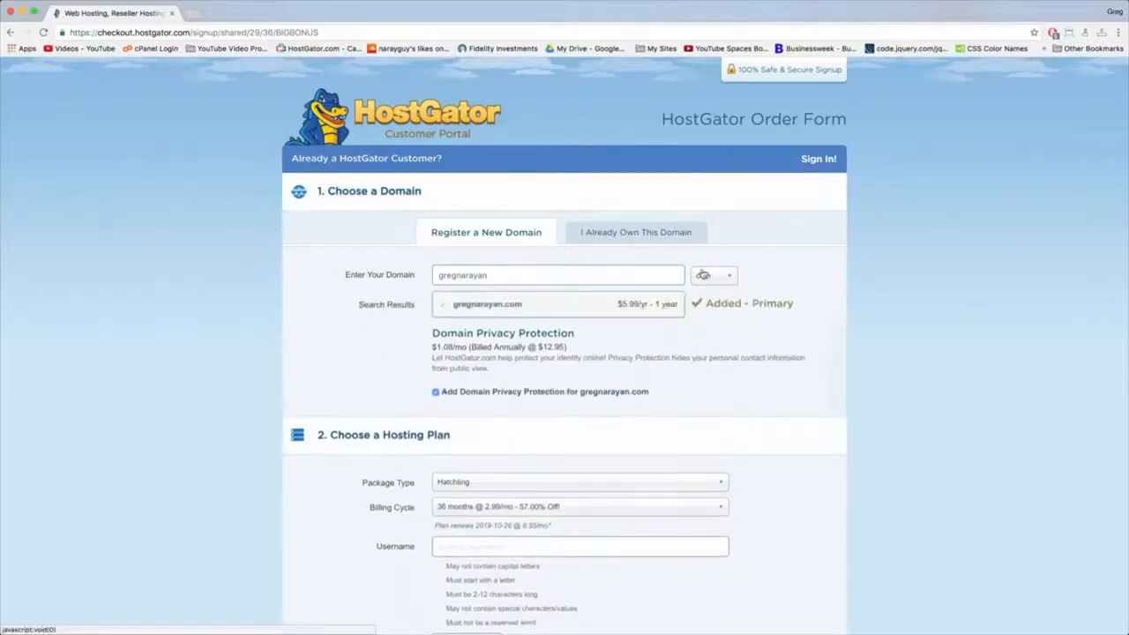
- Turn off Domain Privacy Protection for the new domain
scroll(392, 253, "down", 6)
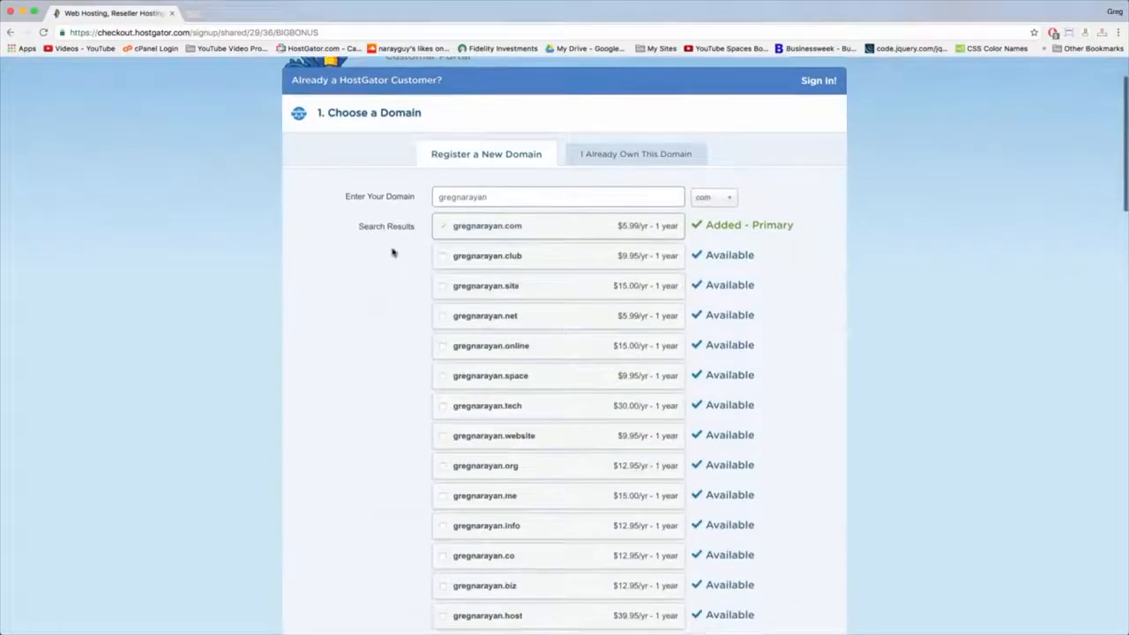
scroll(393, 253, "down", 2)
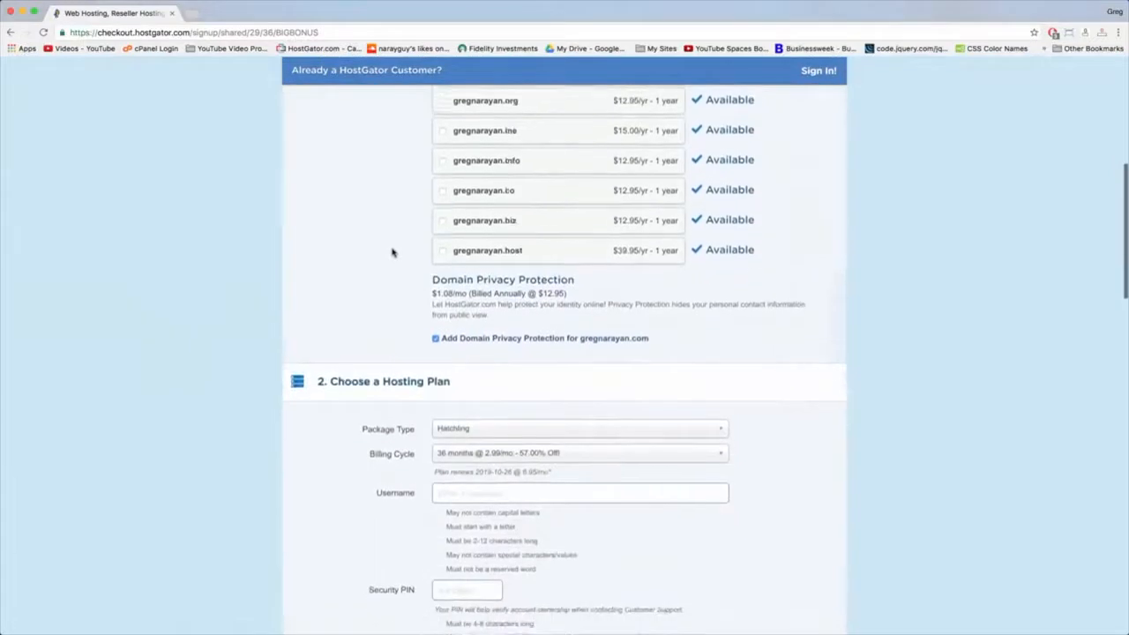
left_click(436, 337)
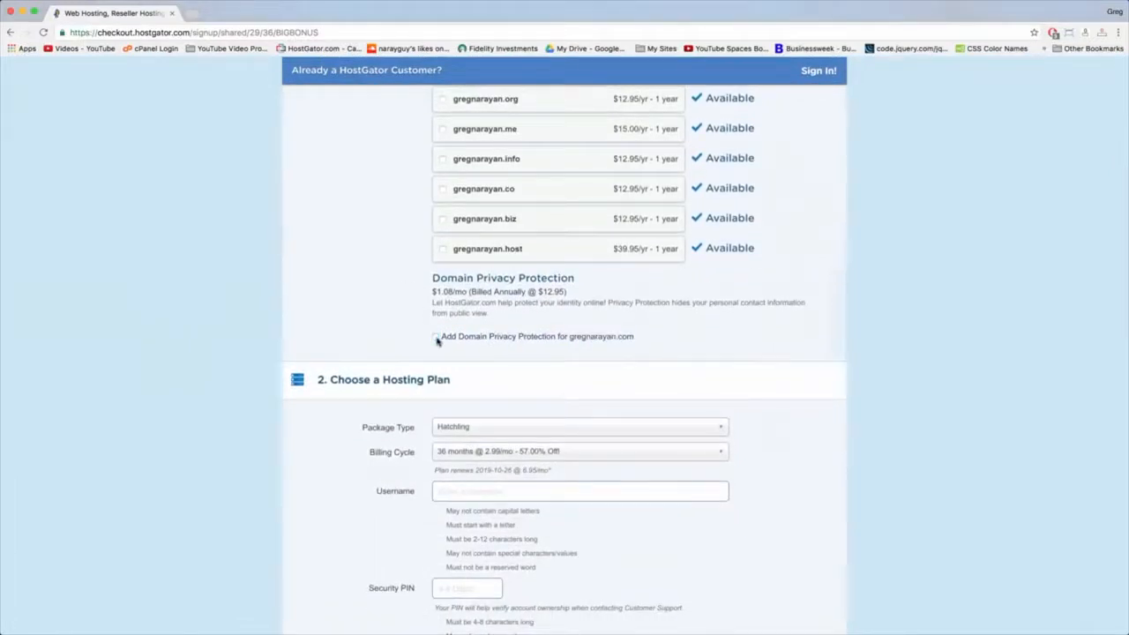
- Keep the Hatchling package and set the billing cycle to 1 month @ 5.48/mo
scroll(435, 341, "down", 4)
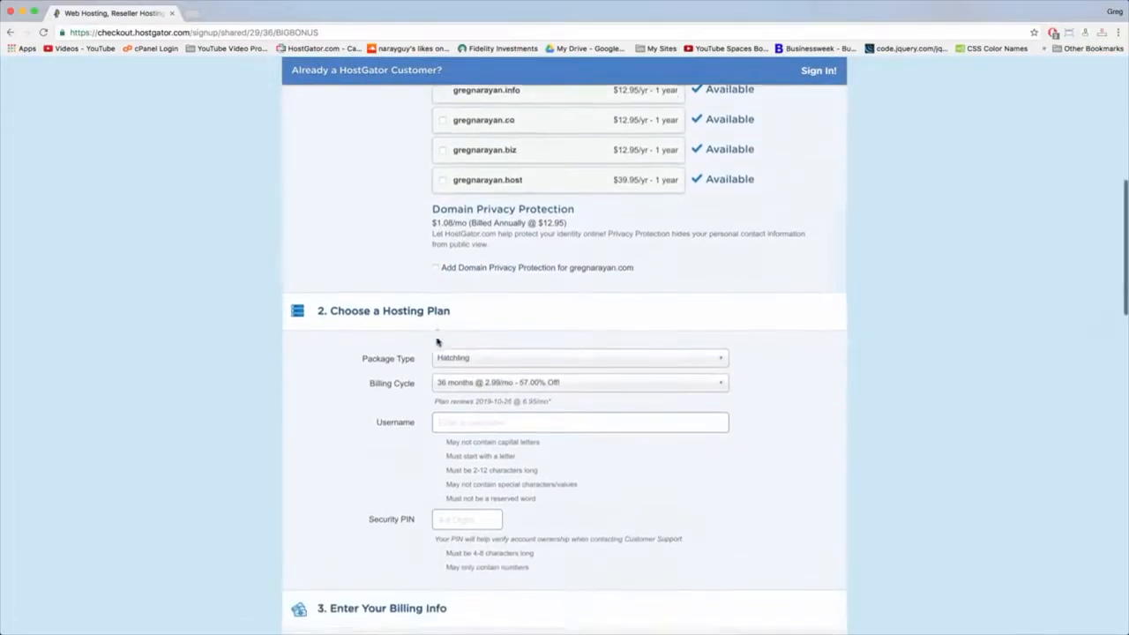
scroll(435, 342, "down", 3)
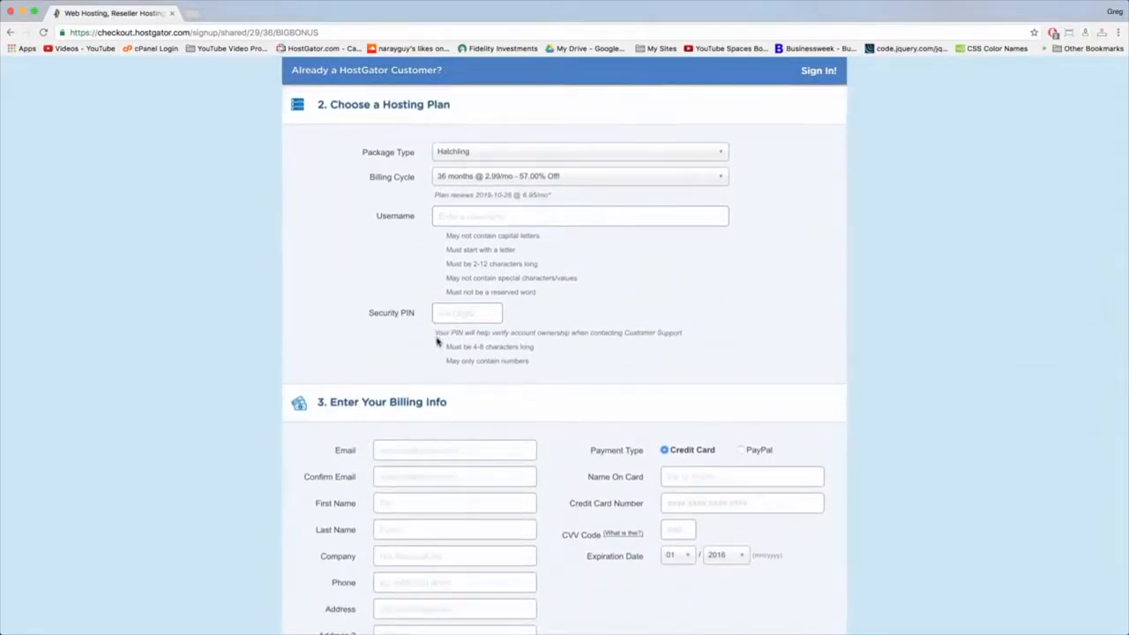
left_click(465, 151)
left_click(473, 167)
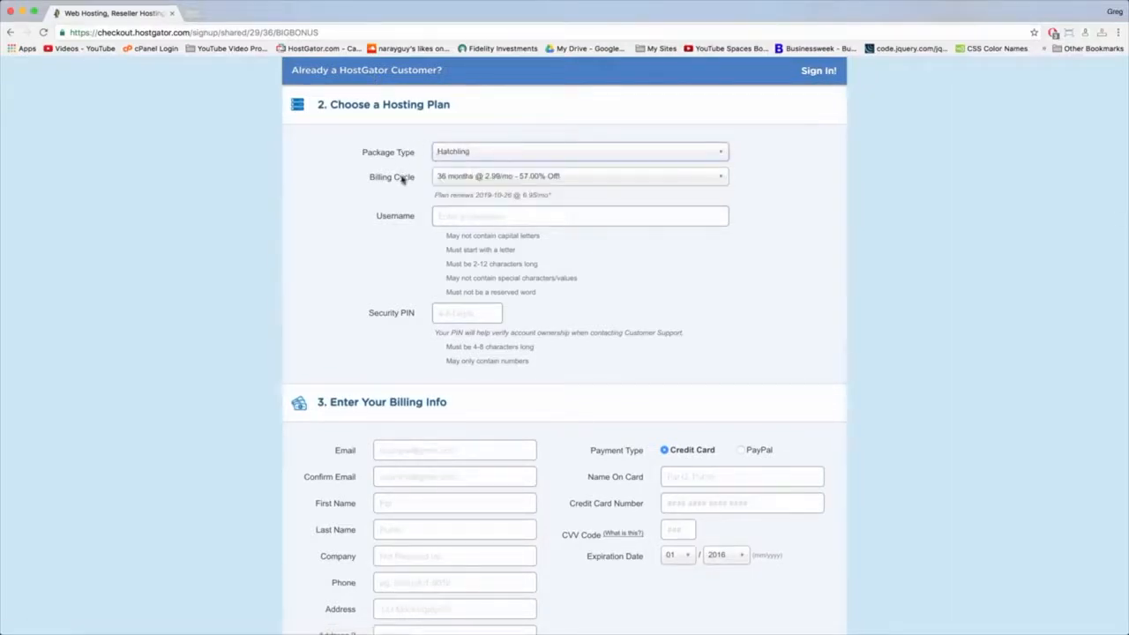
left_click(470, 178)
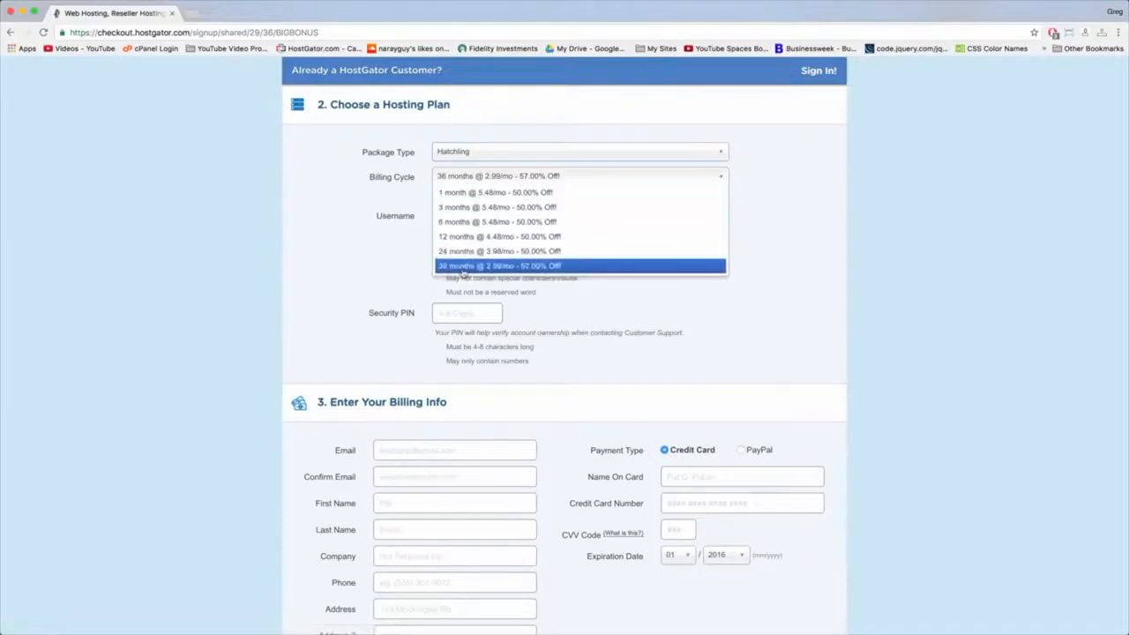
left_click(482, 193)
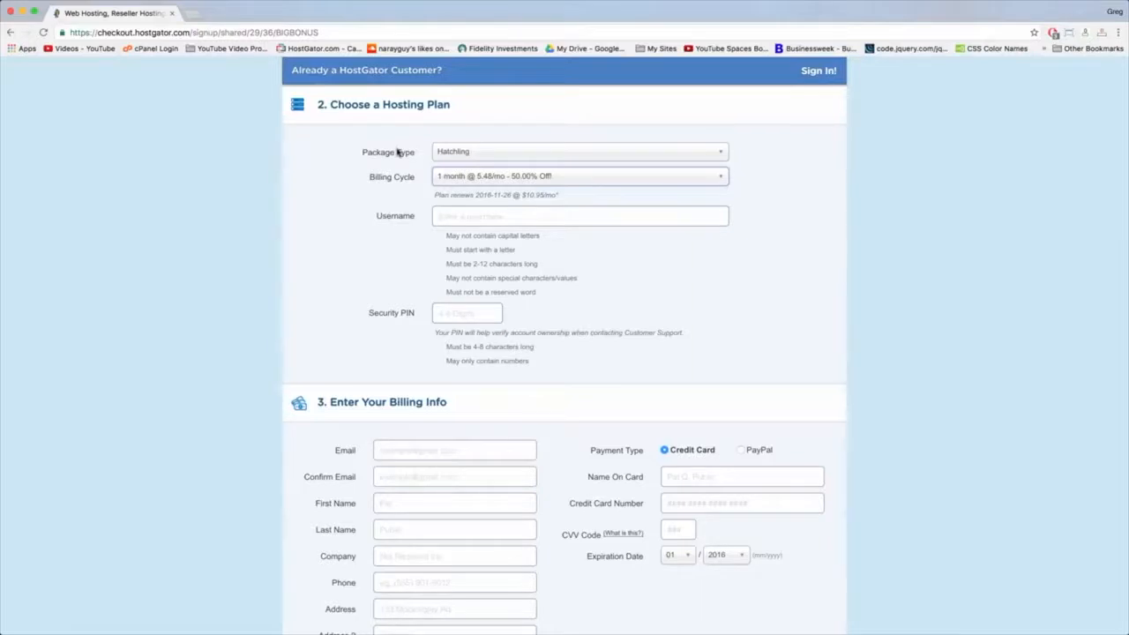
- Enter a hosting account username based on the presenter's name
left_click(462, 219)
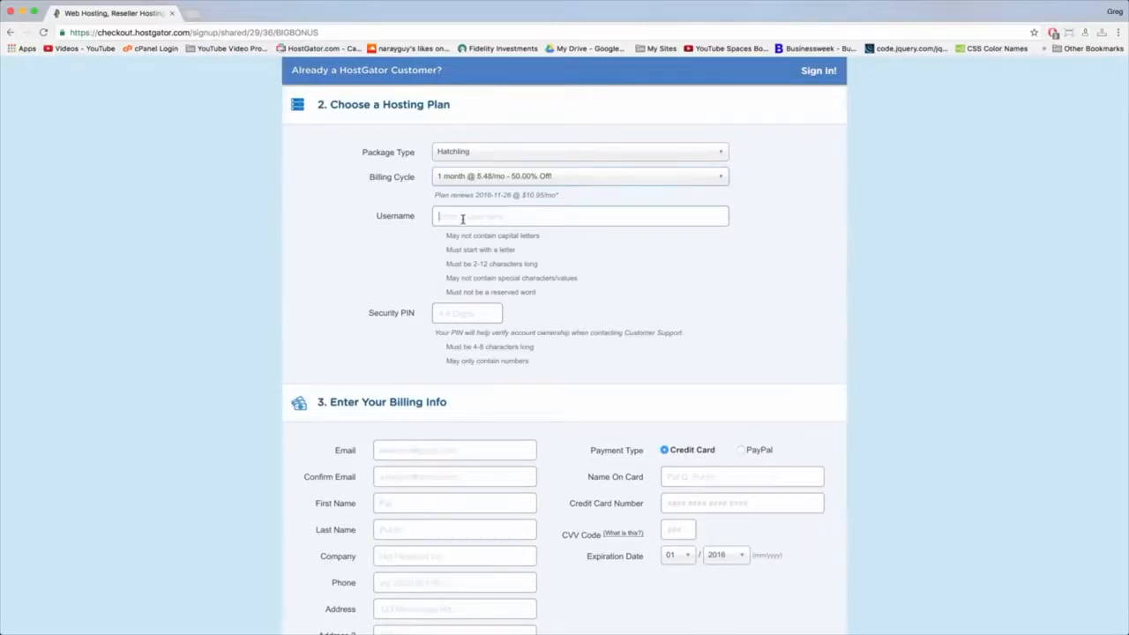
type("gnarayan")
double_click(447, 218)
left_click(472, 218)
double_click(441, 219)
left_click(487, 213)
- Enter a four-digit security PIN for the account
left_click(466, 313)
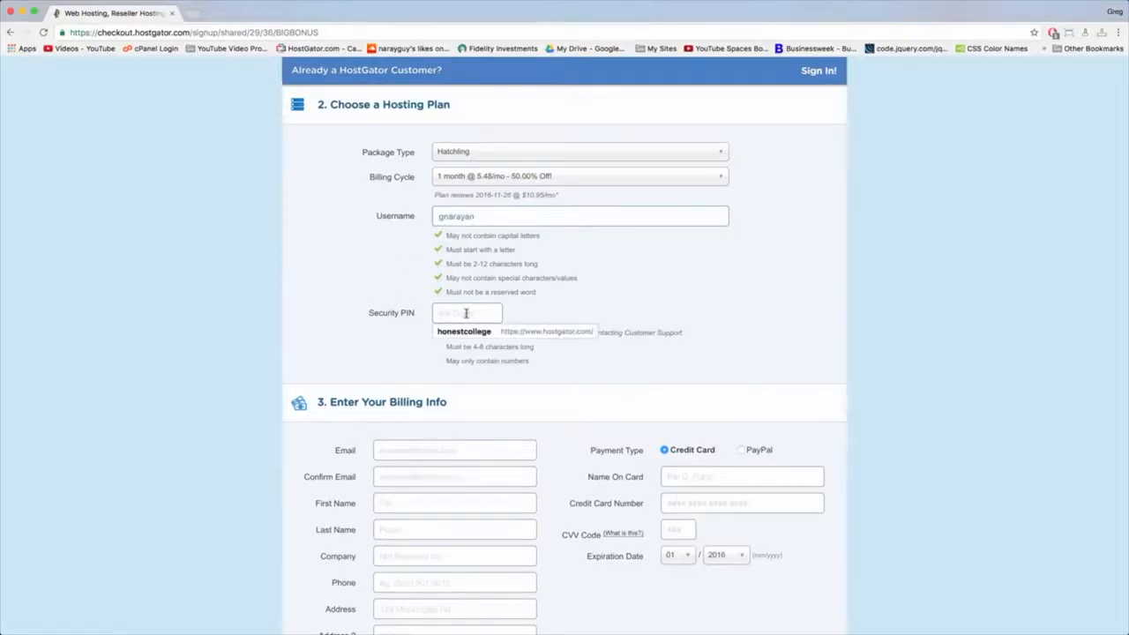
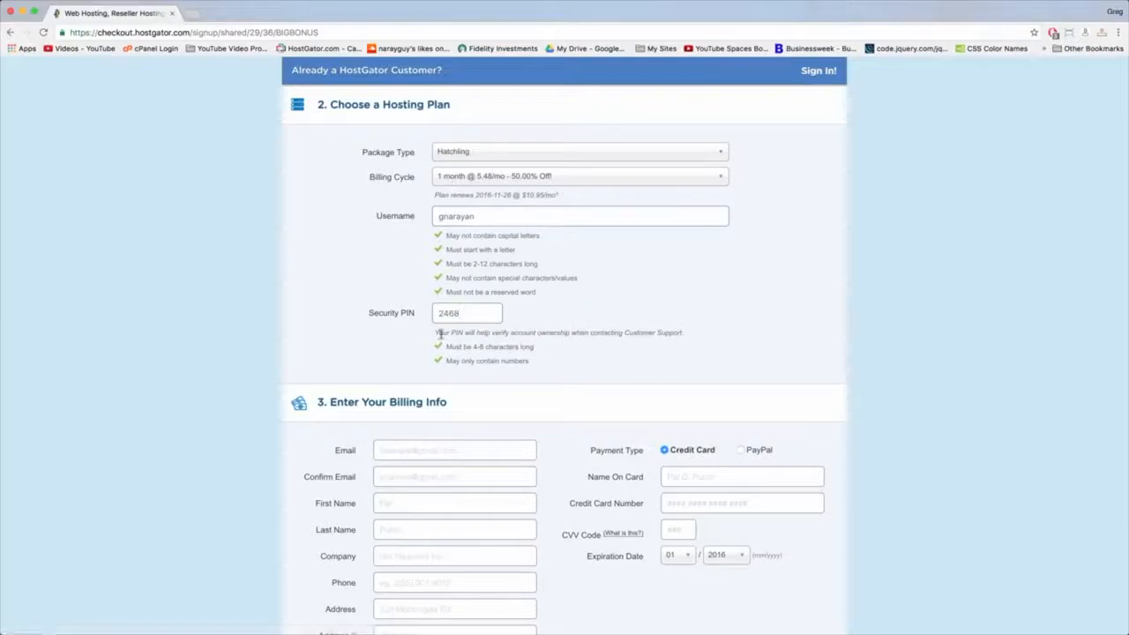
- Enter the billing e-mail address and autofill the remaining billing details, including the saved card number
scroll(411, 351, "down", 2)
scroll(411, 350, "down", 2)
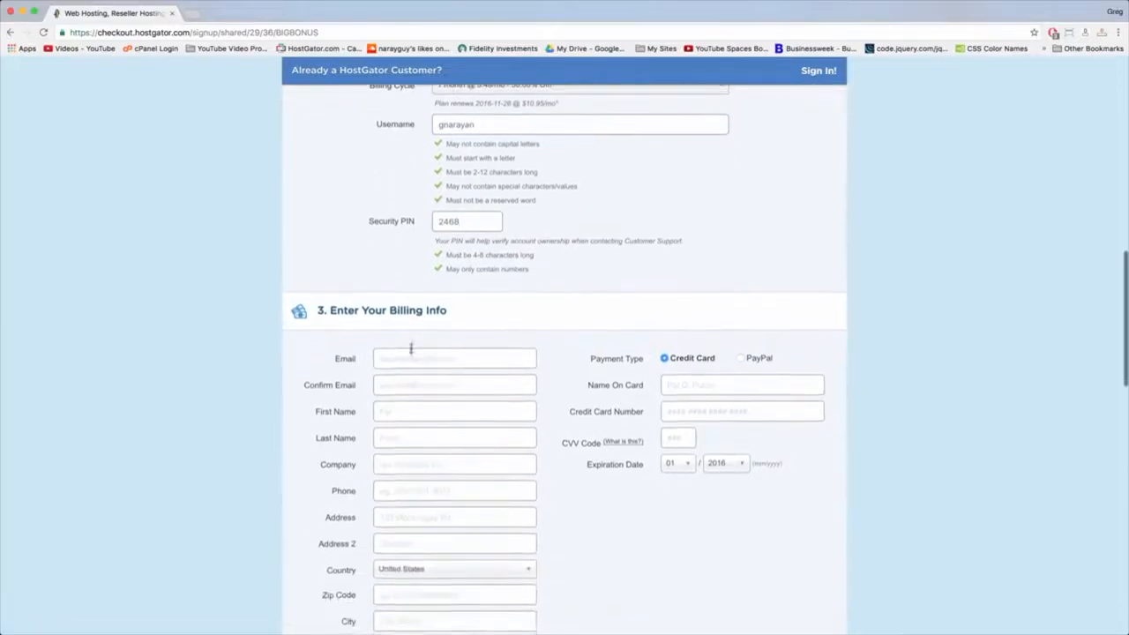
scroll(451, 237, "down", 7)
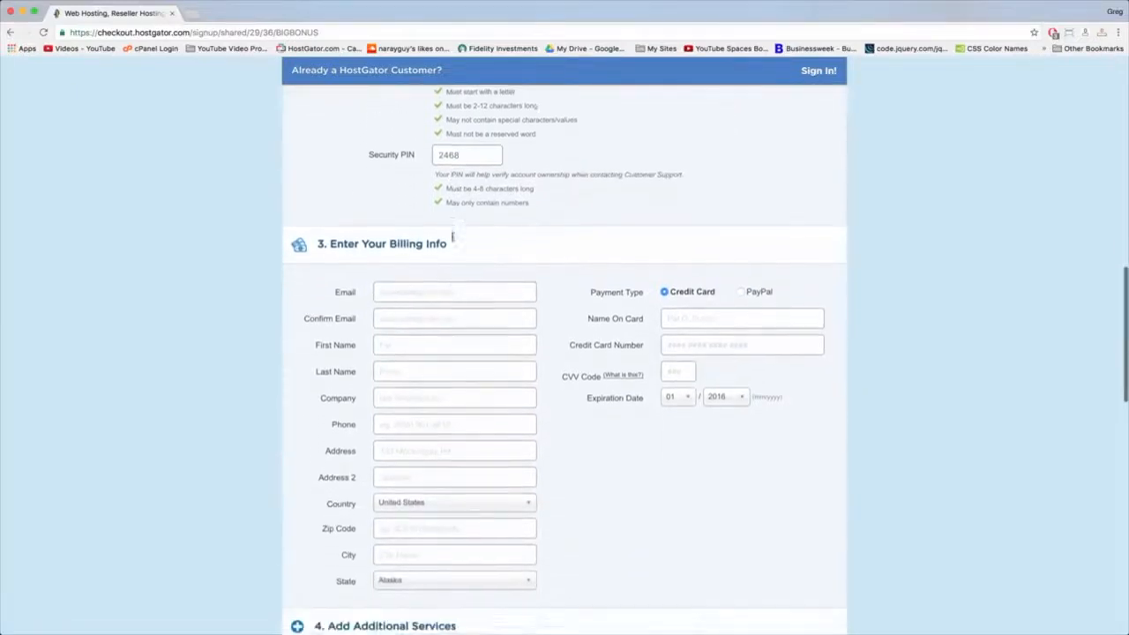
scroll(451, 236, "down", 1)
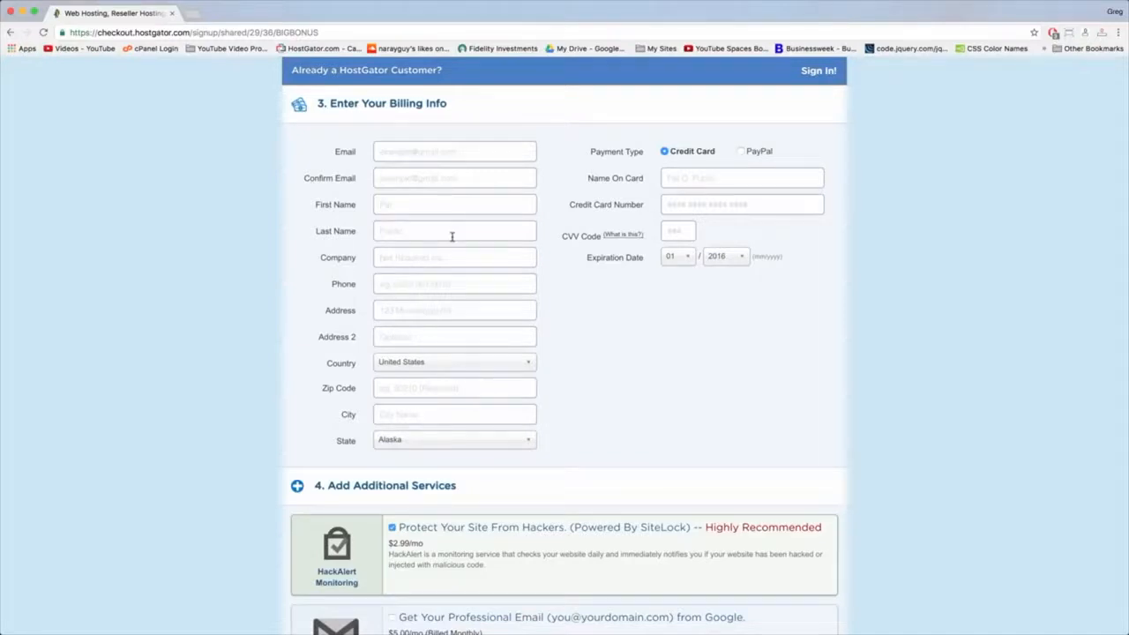
left_click(393, 152)
scroll(392, 151, "down", 1)
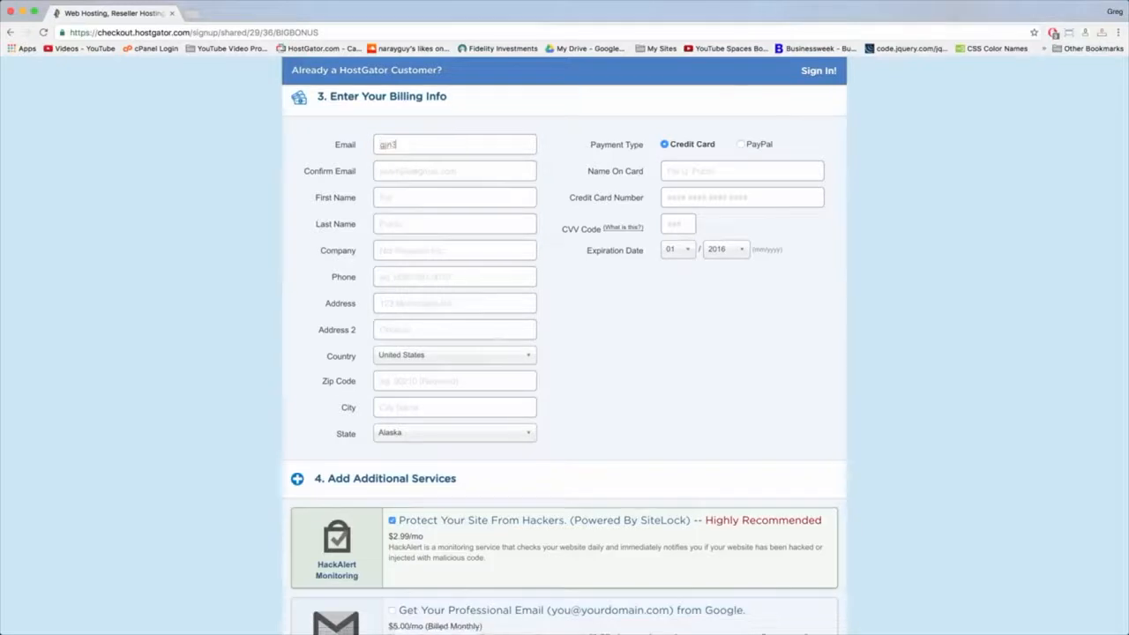
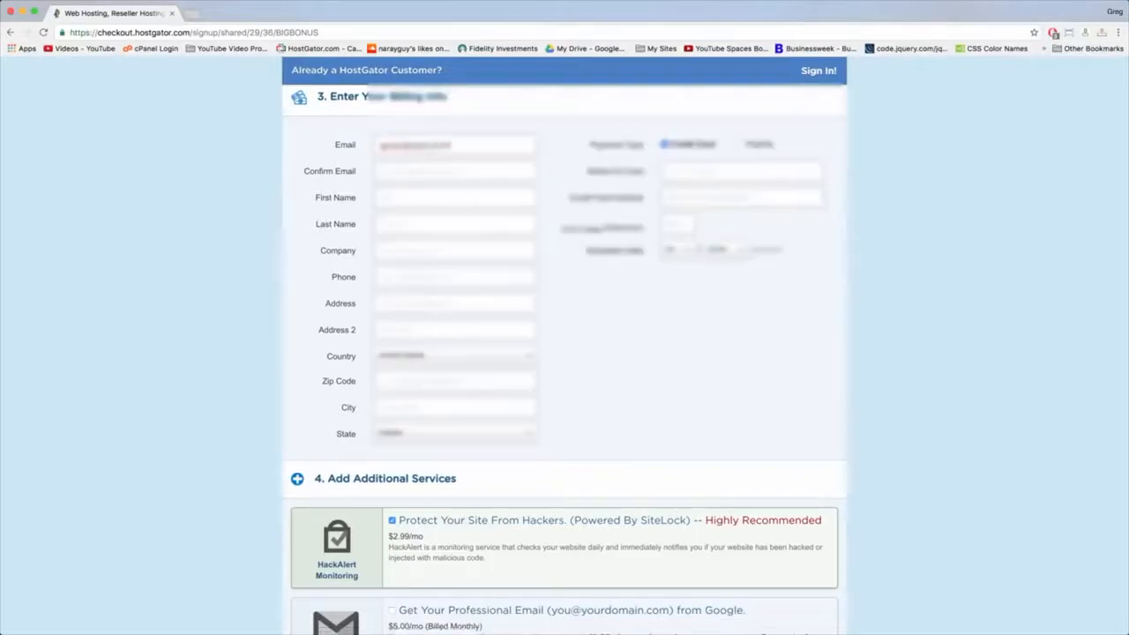
key("Down")
key("Return")
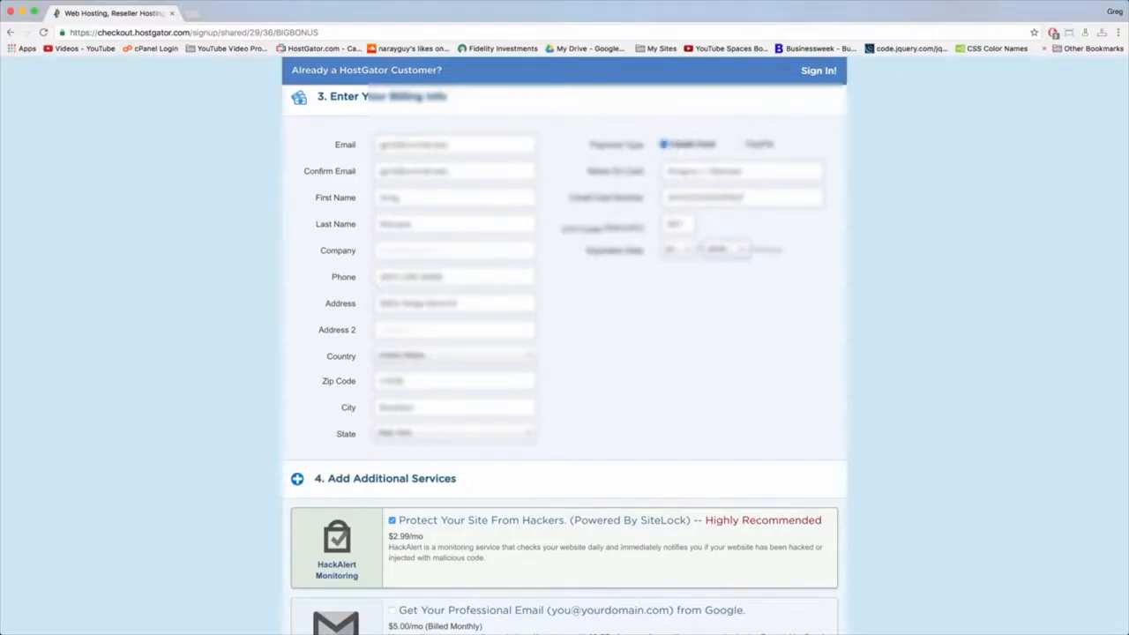
- Uncheck the SiteLock HackAlert monitoring and CodeGuard site backup add-on services
scroll(617, 145, "down", 2)
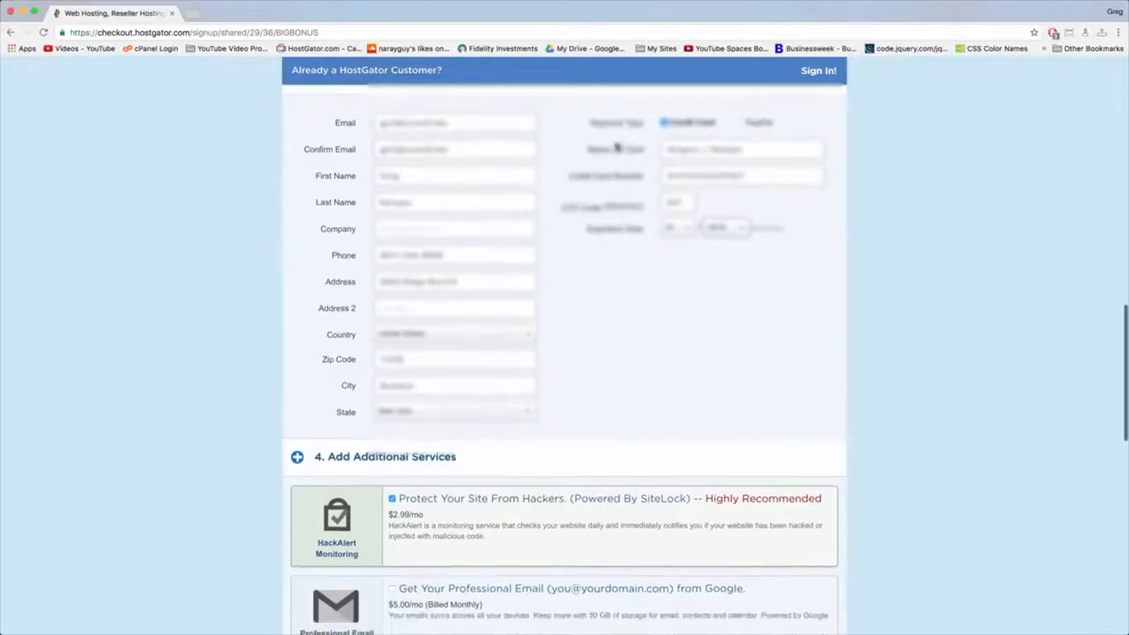
scroll(617, 146, "down", 2)
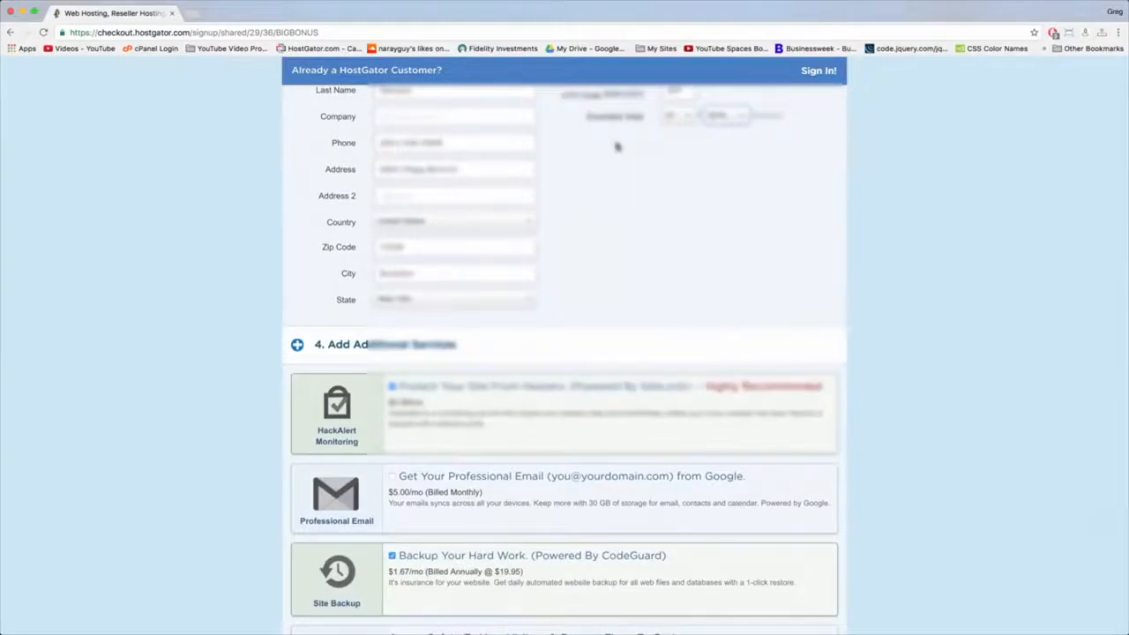
scroll(617, 145, "down", 2)
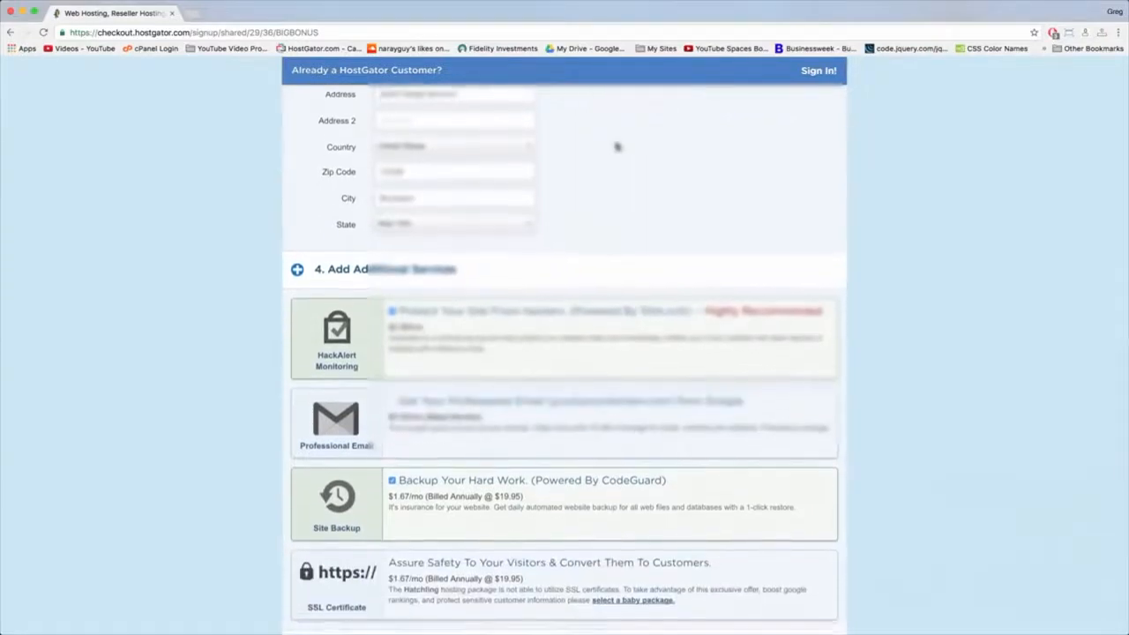
scroll(617, 145, "down", 2)
scroll(618, 146, "down", 2)
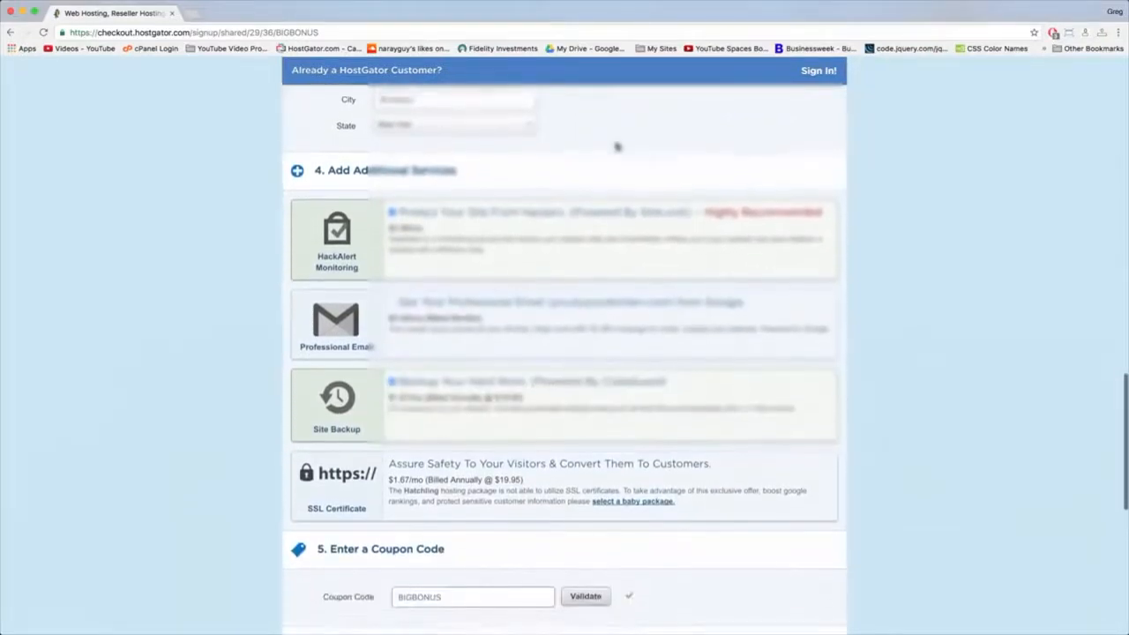
scroll(618, 147, "down", 1)
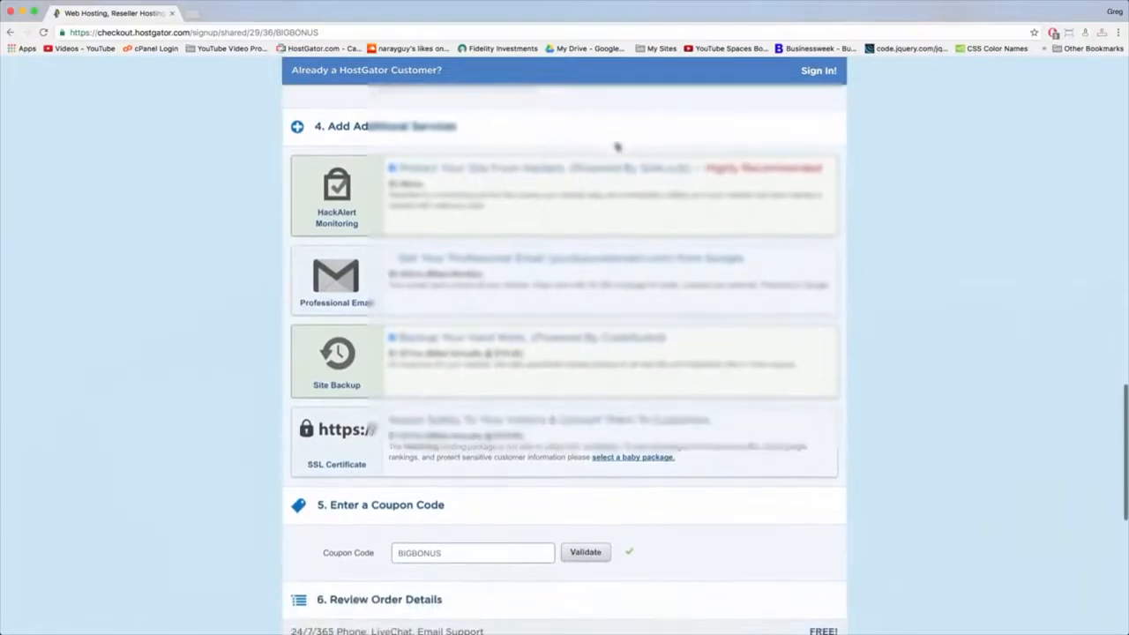
scroll(568, 152, "down", 1)
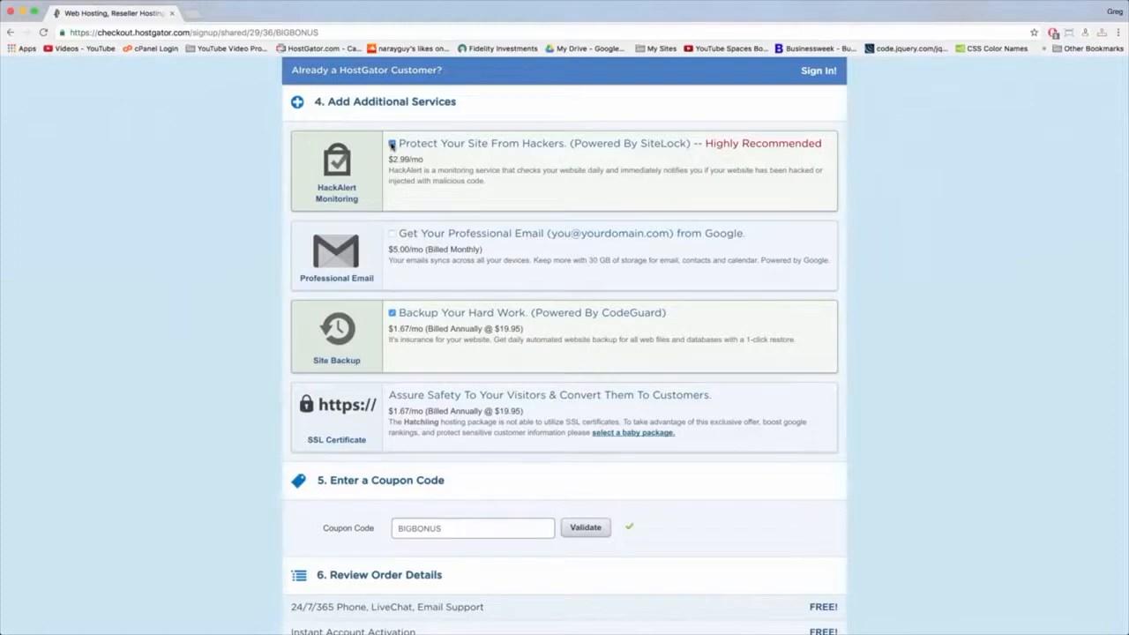
left_click(392, 145)
left_click(391, 314)
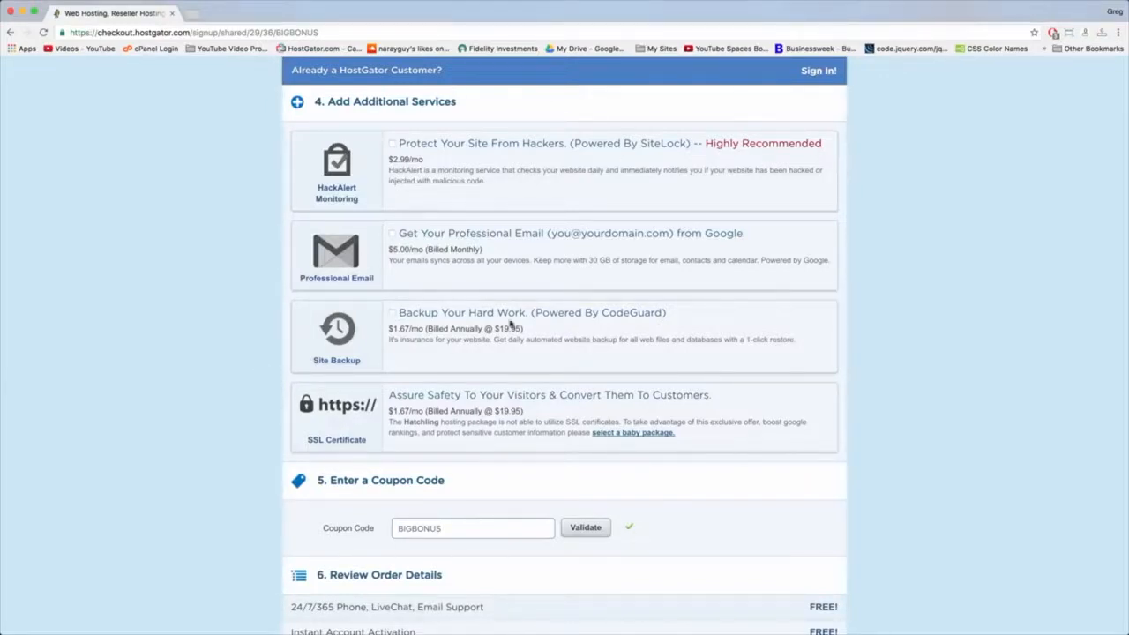
- Review the order details, subtotal, discount and amount due with the BIGBONUS coupon applied
scroll(509, 325, "down", 2)
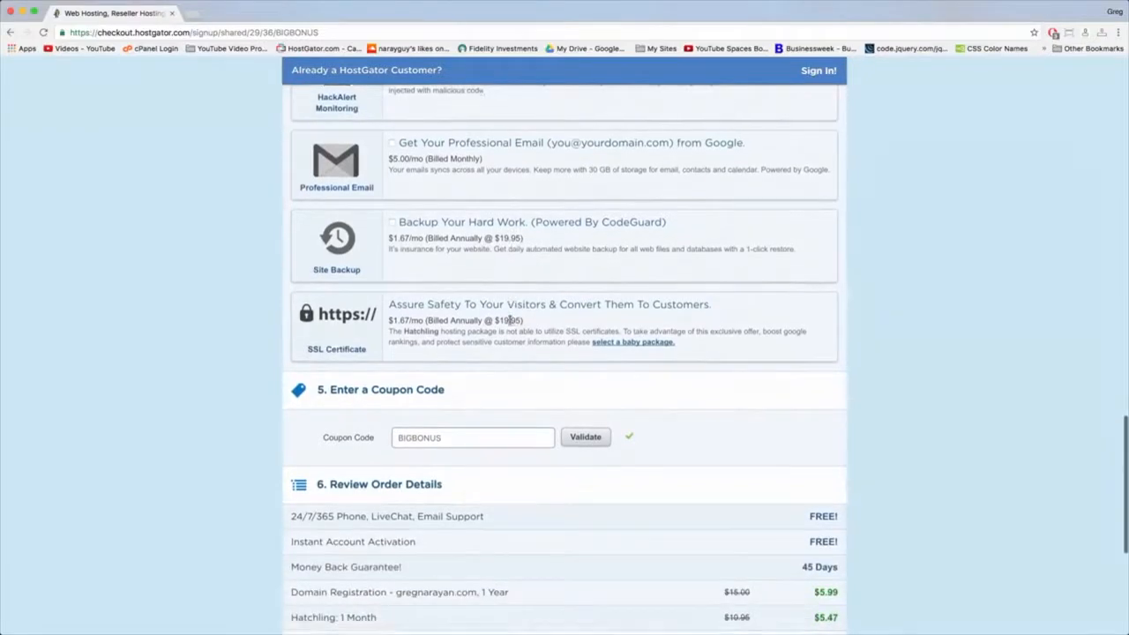
scroll(510, 321, "down", 3)
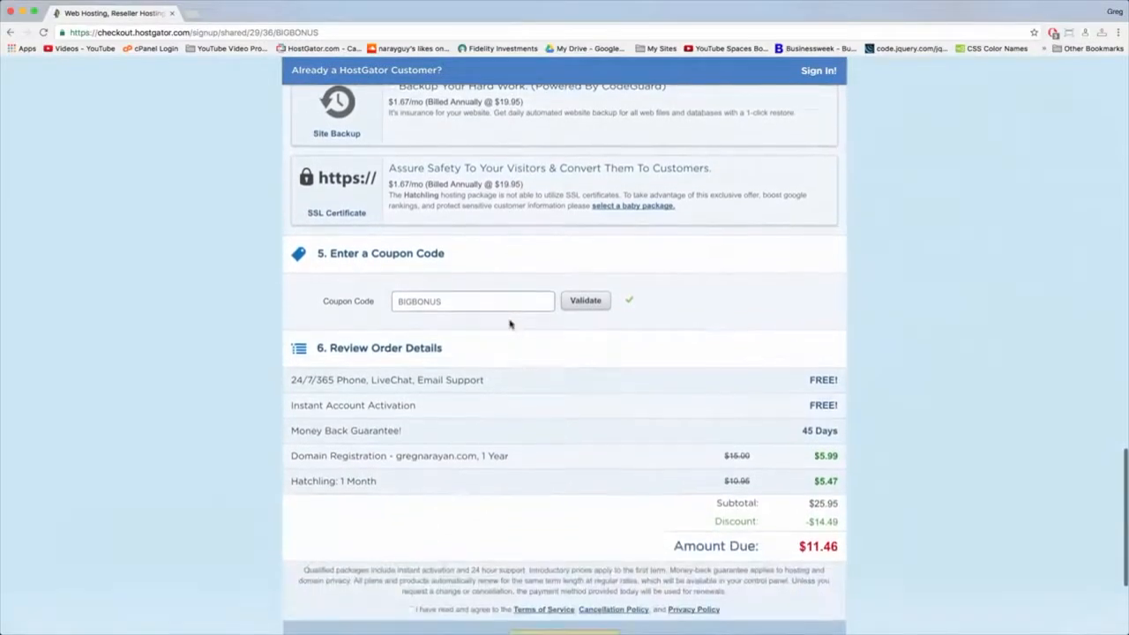
scroll(510, 324, "down", 3)
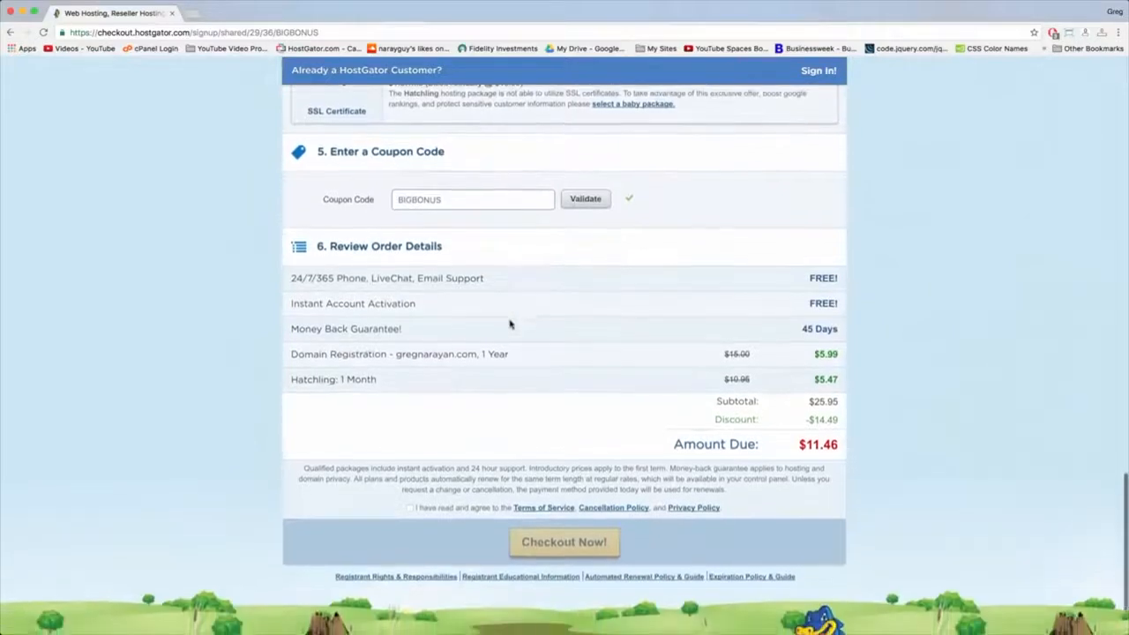
scroll(510, 324, "down", 1)
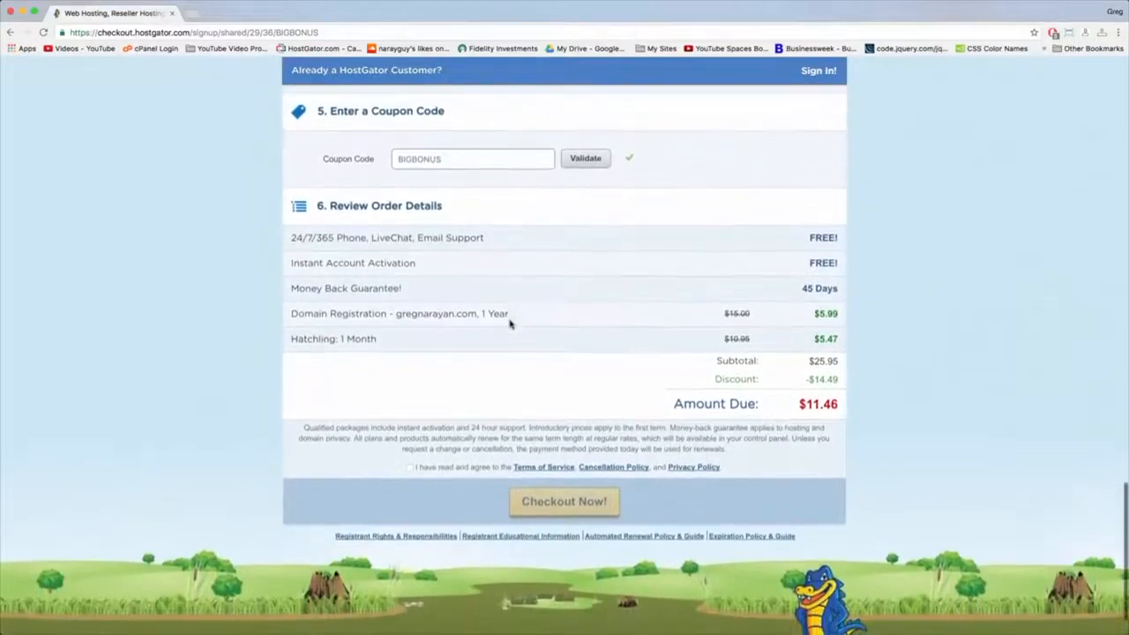
scroll(510, 325, "down", 1)
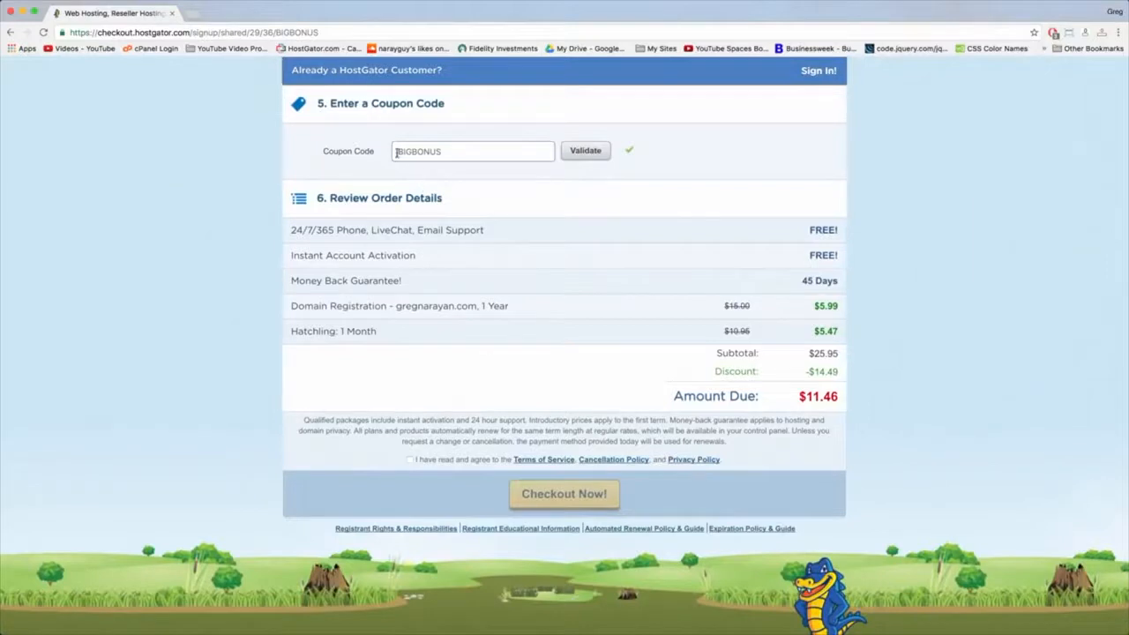
left_click(465, 149)
left_click_drag(800, 395, 840, 396)
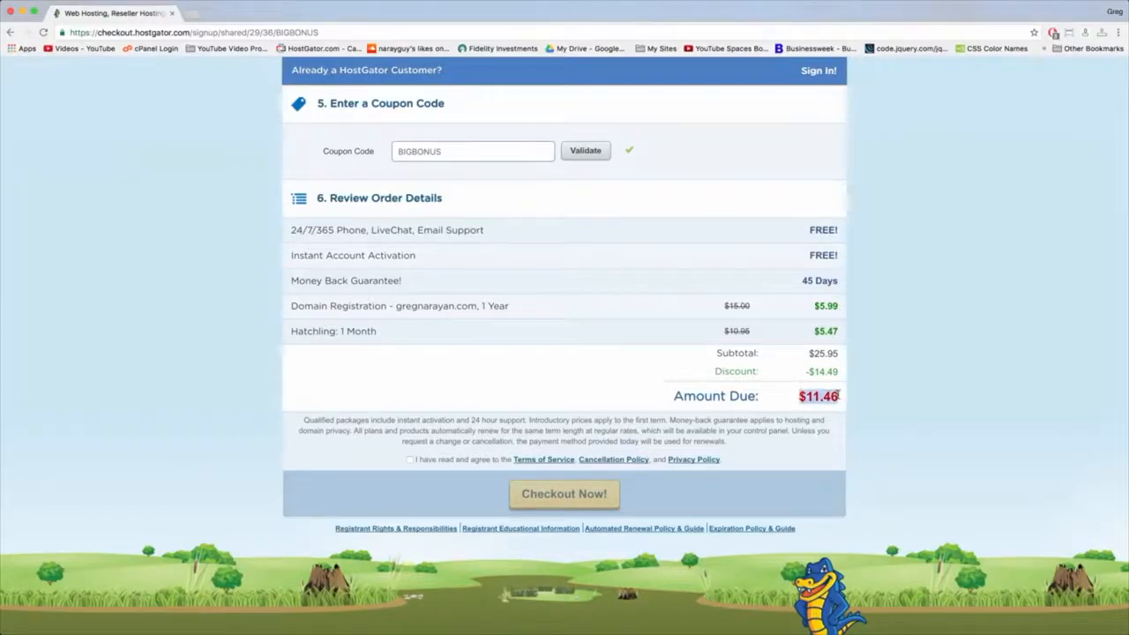
left_click(838, 396)
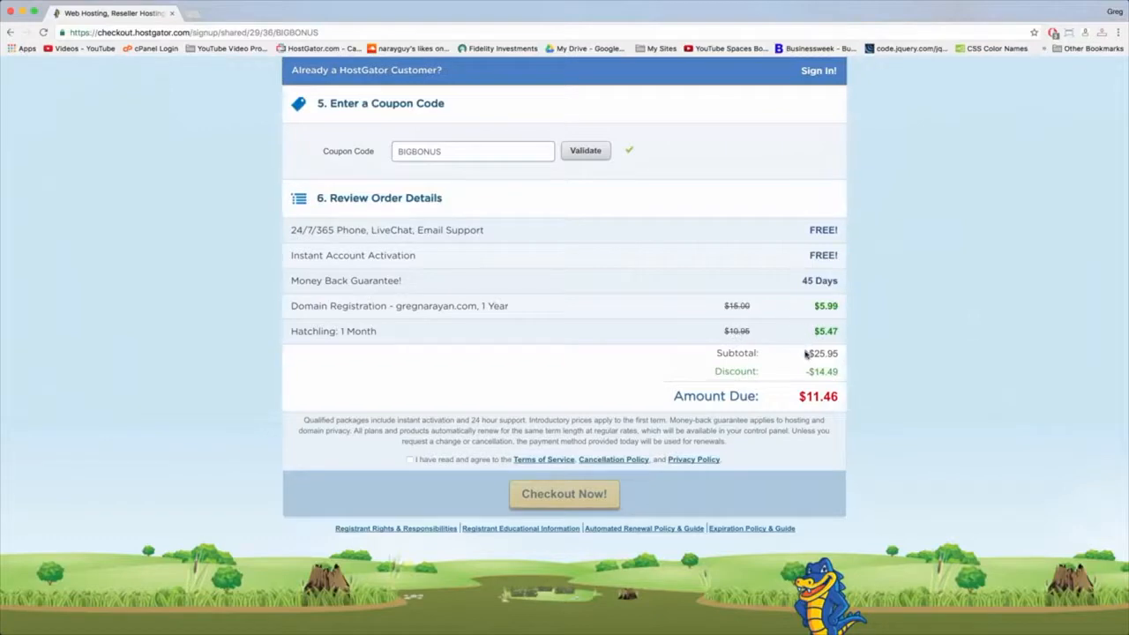
left_click_drag(808, 353, 838, 353)
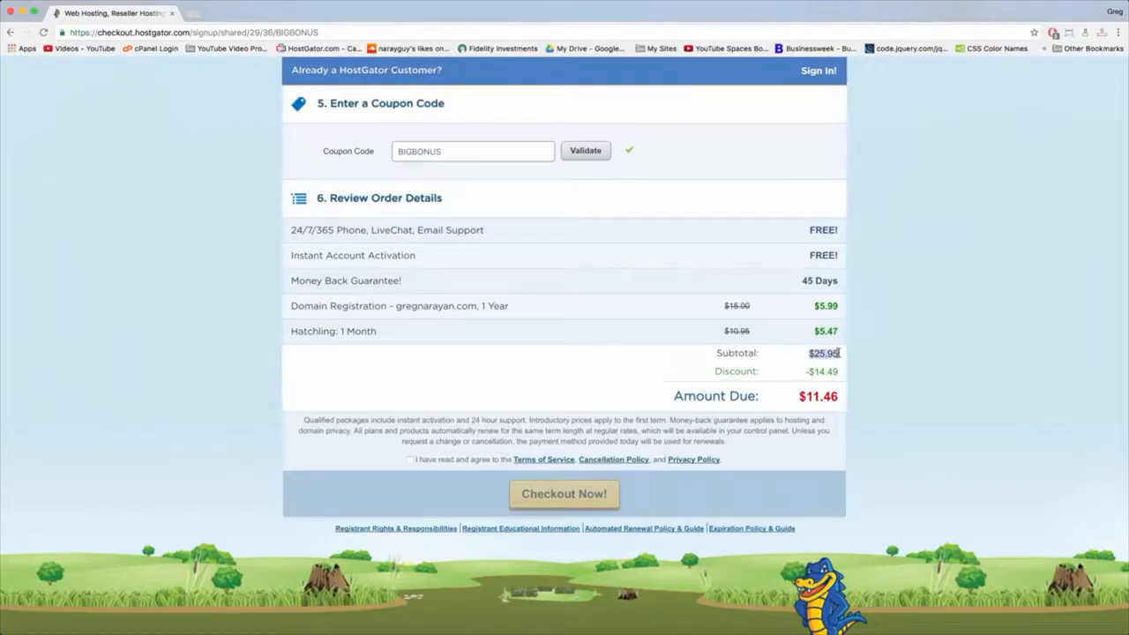
left_click(710, 318)
triple_click(837, 398)
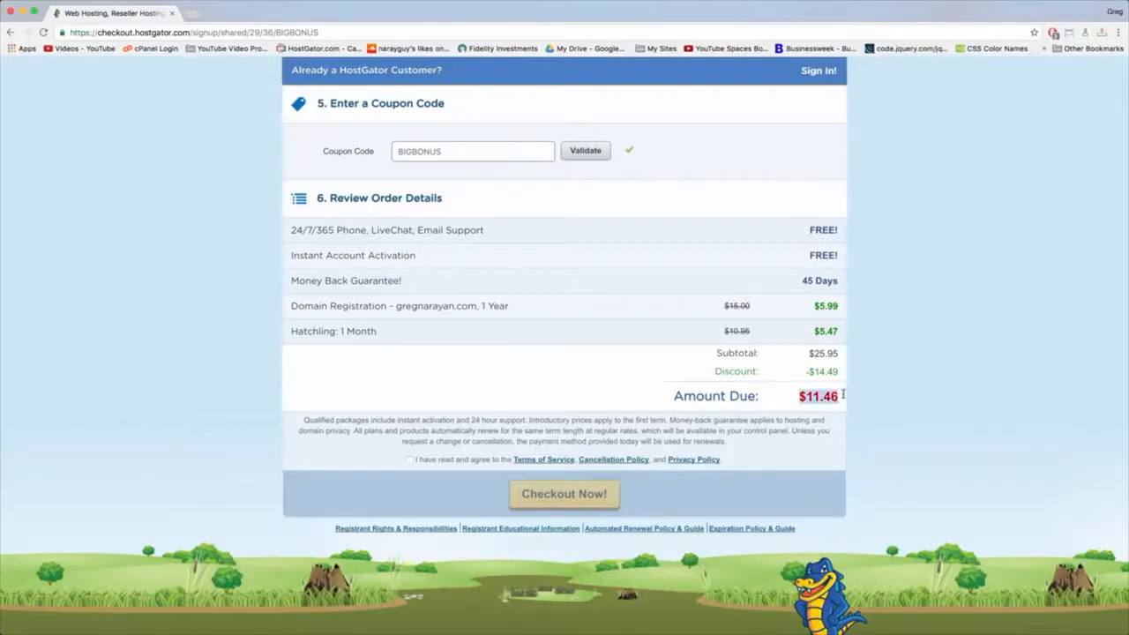
left_click(843, 395)
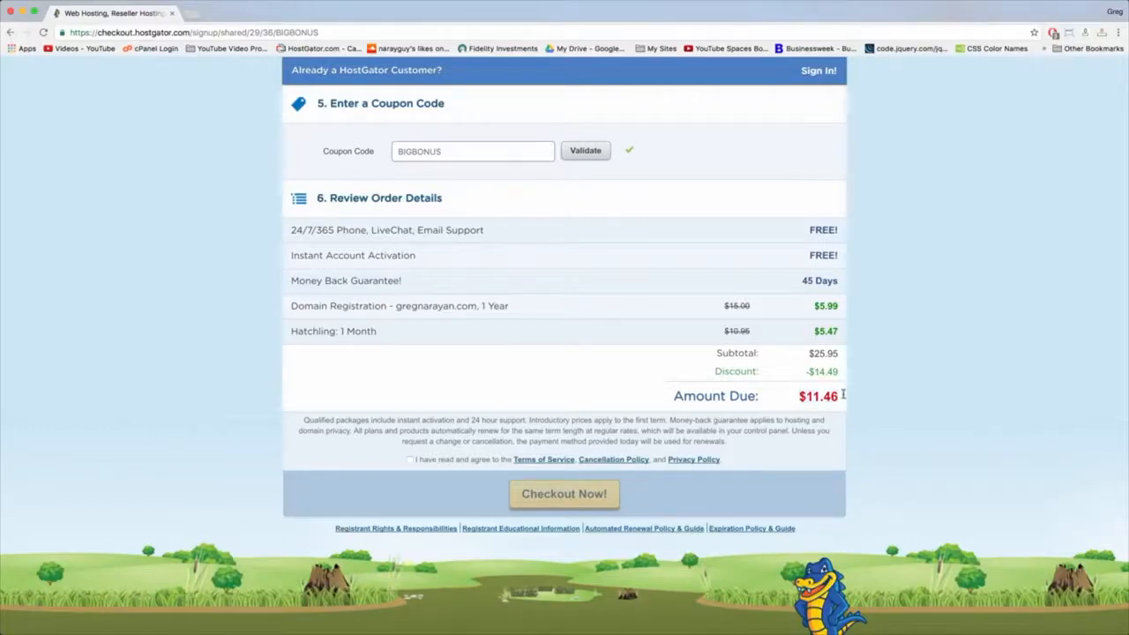
- Agree to the Terms of Service, Cancellation Policy and Privacy Policy, then check out the order
left_click(411, 461)
left_click(410, 460)
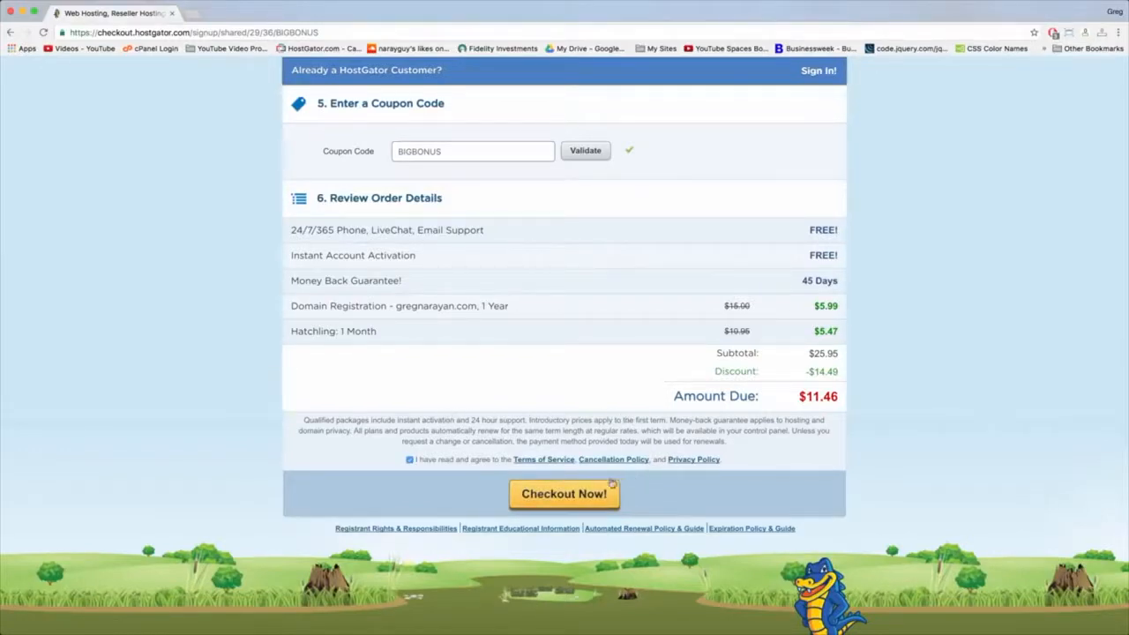
left_click(565, 496)
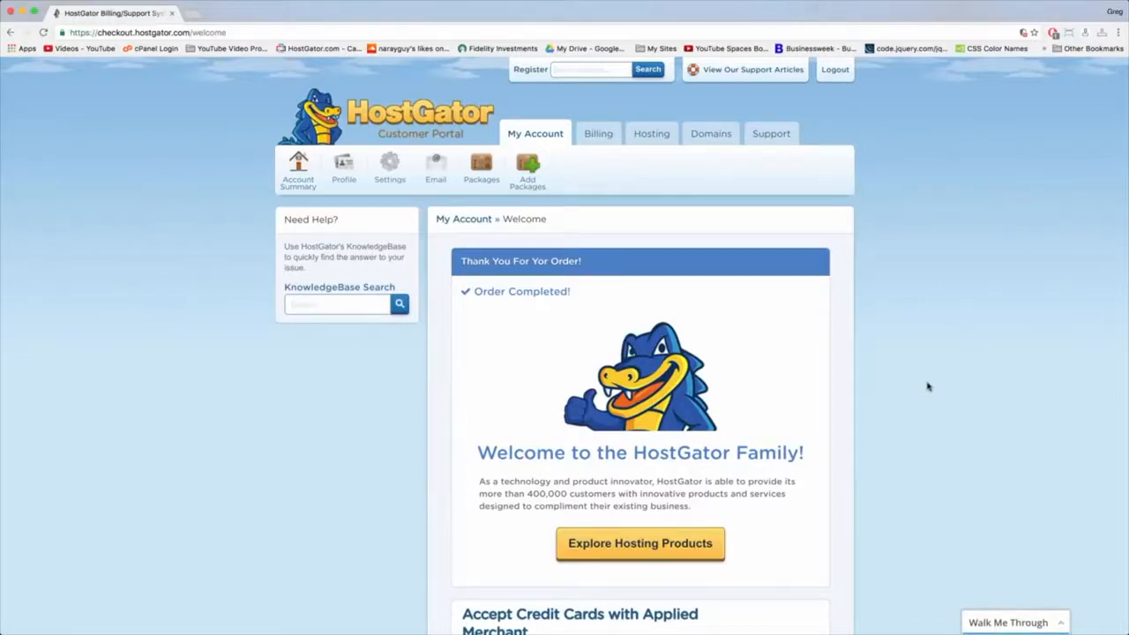
scroll(910, 391, "down", 4)
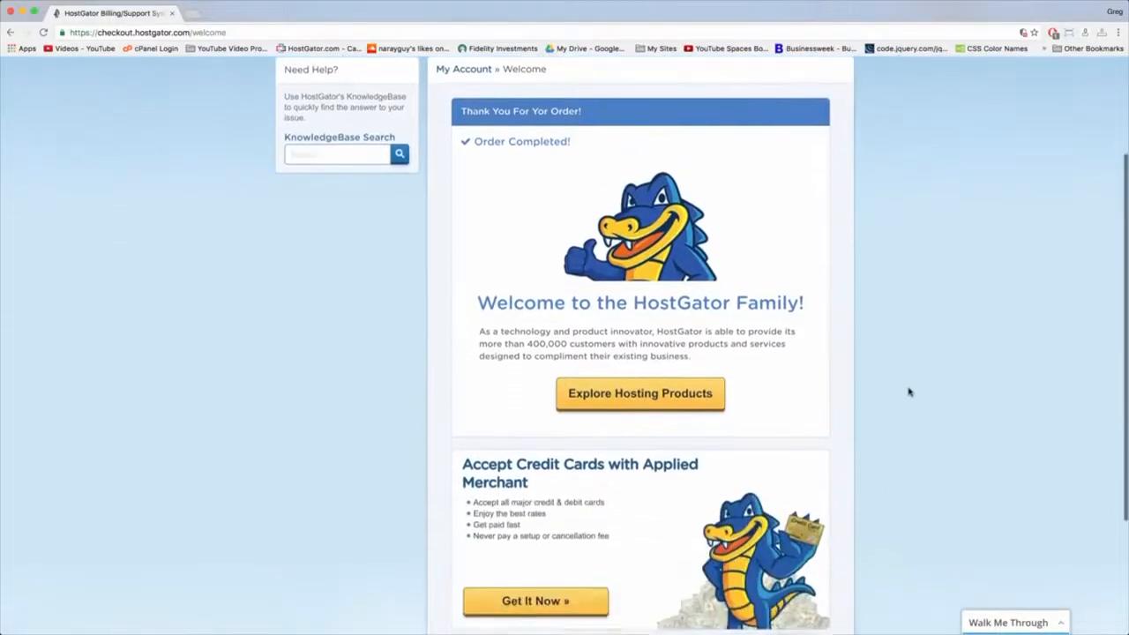
scroll(909, 390, "down", 5)
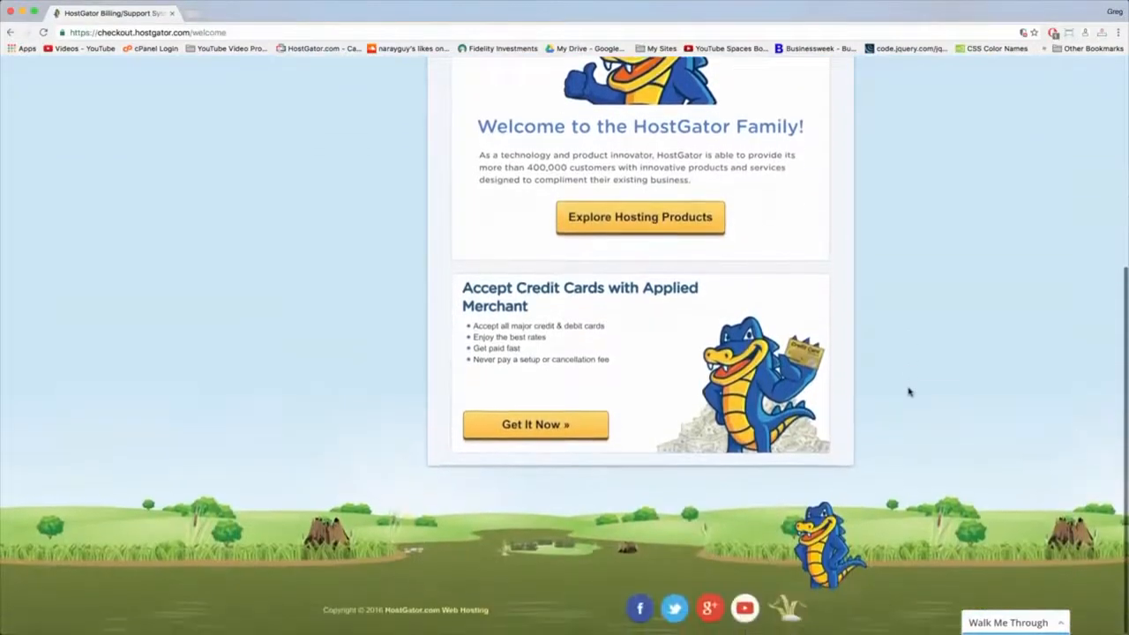
scroll(909, 391, "up", 5)
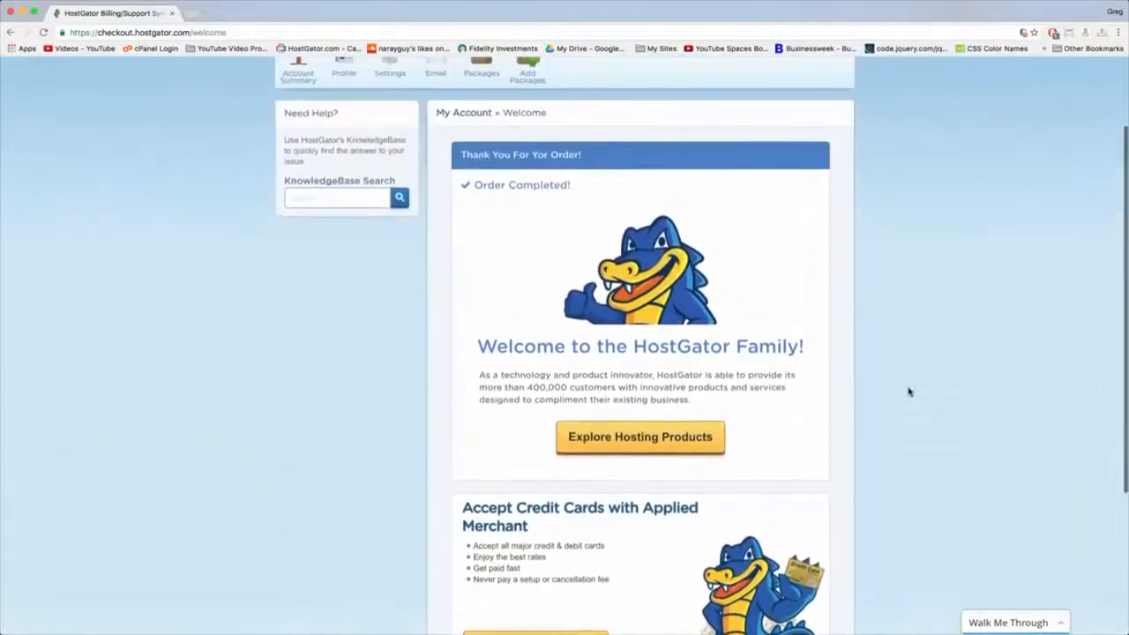
scroll(909, 391, "up", 3)
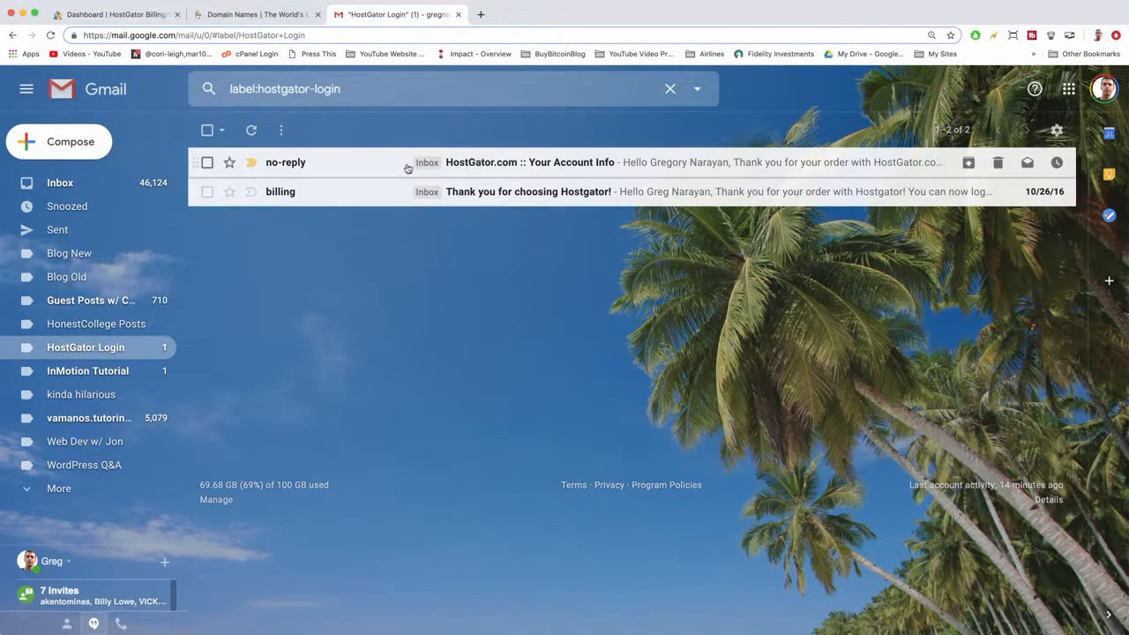
- Open the HostGator account info e-mail and examine its nameserver entries
left_click(476, 167)
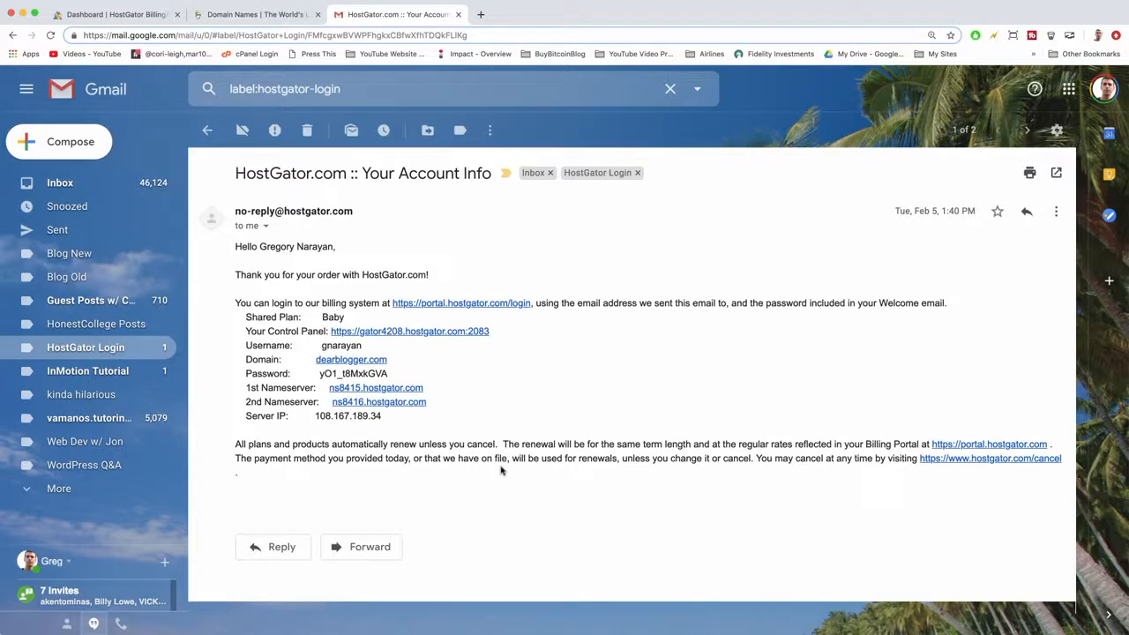
left_click_drag(431, 402, 237, 385)
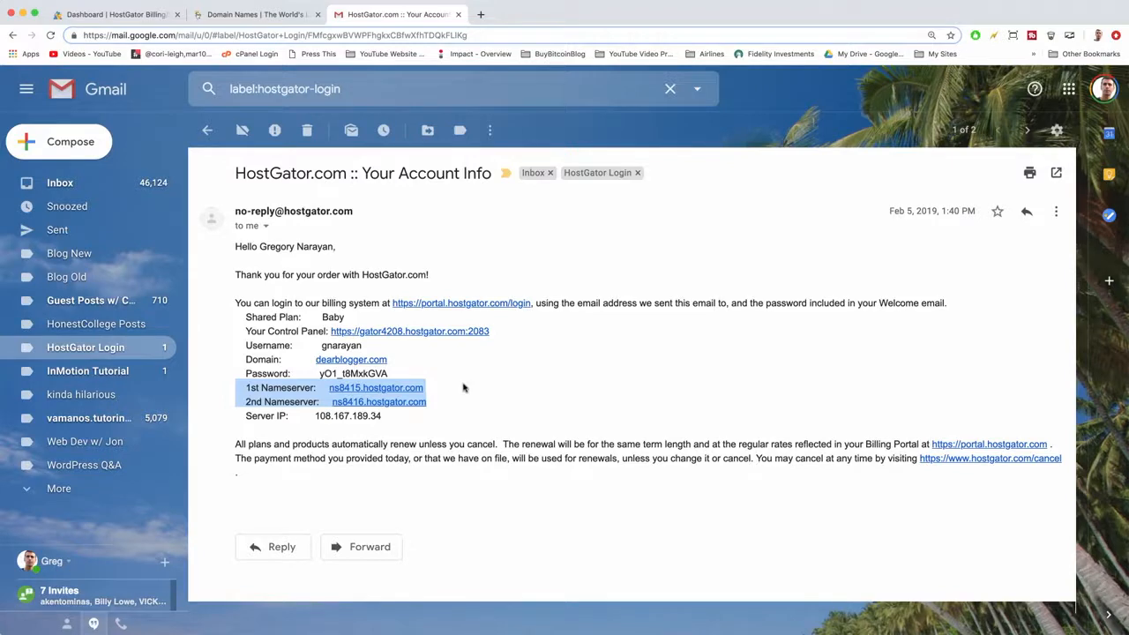
left_click(504, 371)
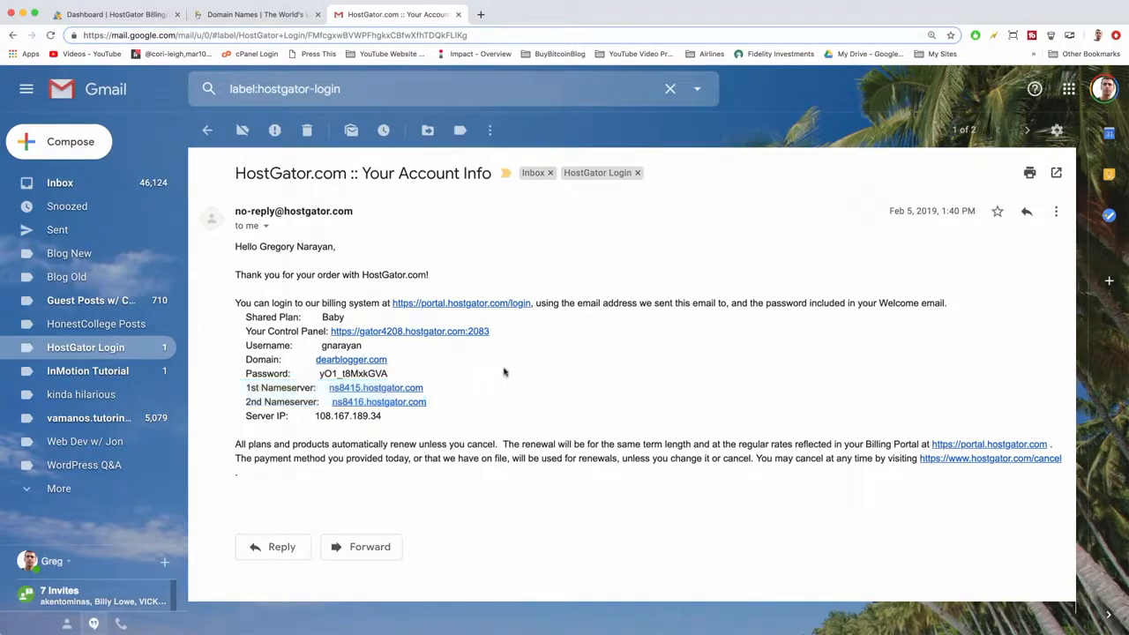
left_click(12, 35)
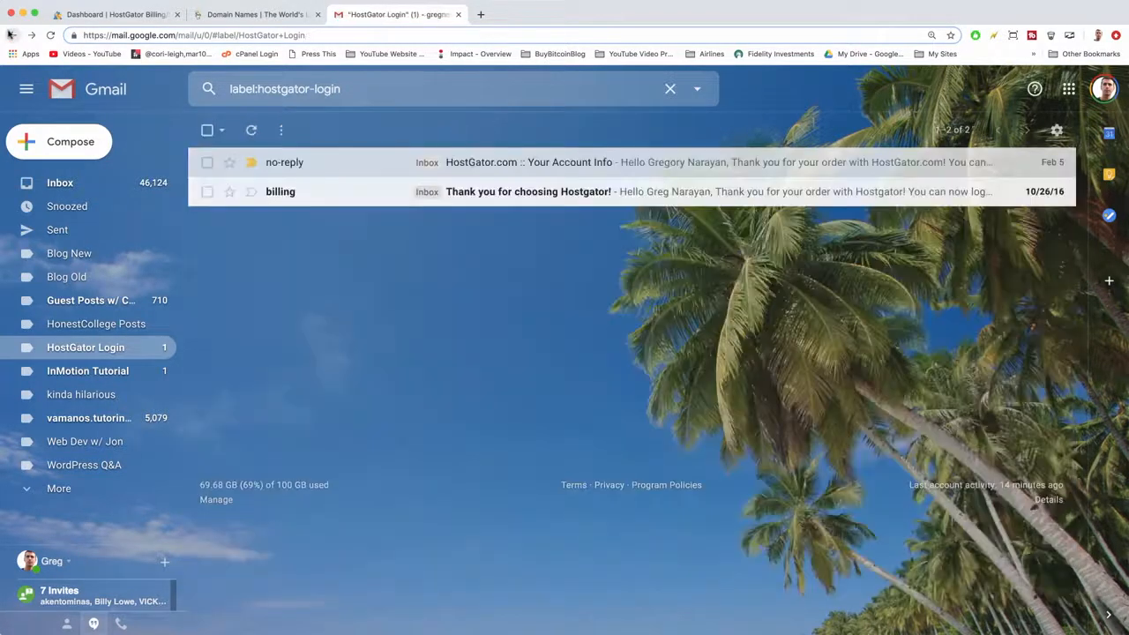
- Open the HostGator billing e-mail and follow its billing portal link to the sign-in page
left_click(486, 192)
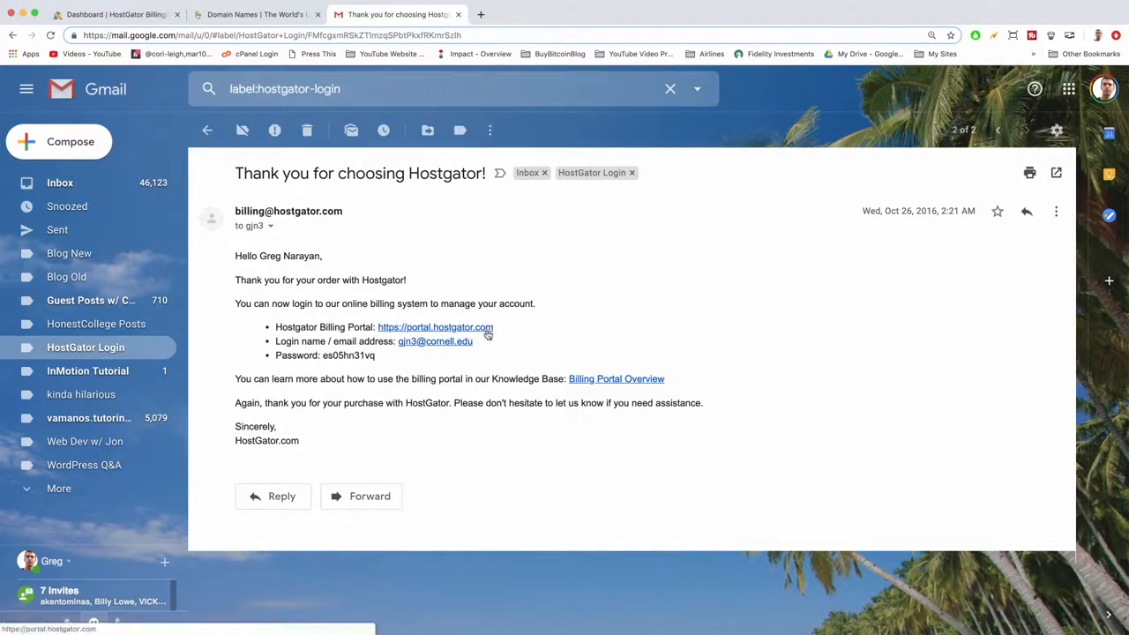
left_click(487, 332)
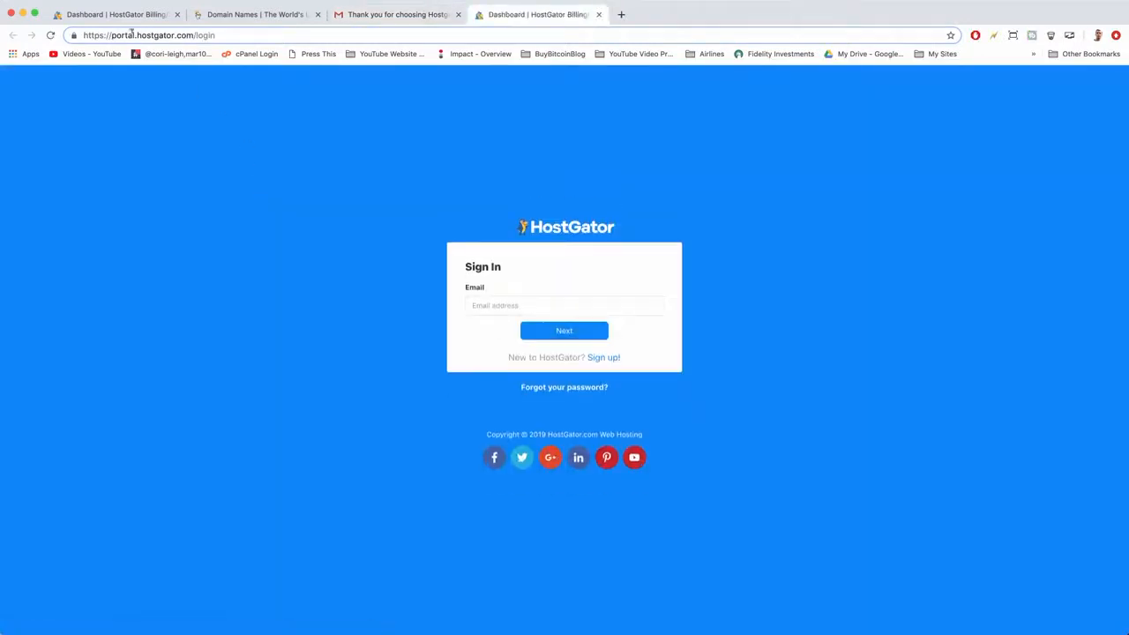
left_click(191, 35)
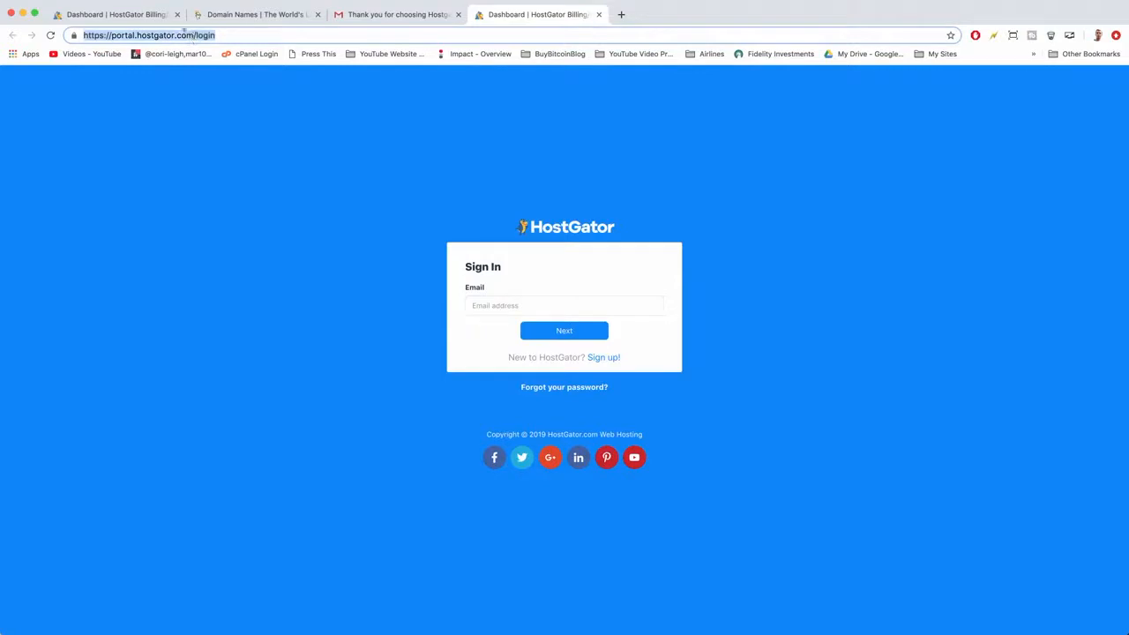
left_click(396, 15)
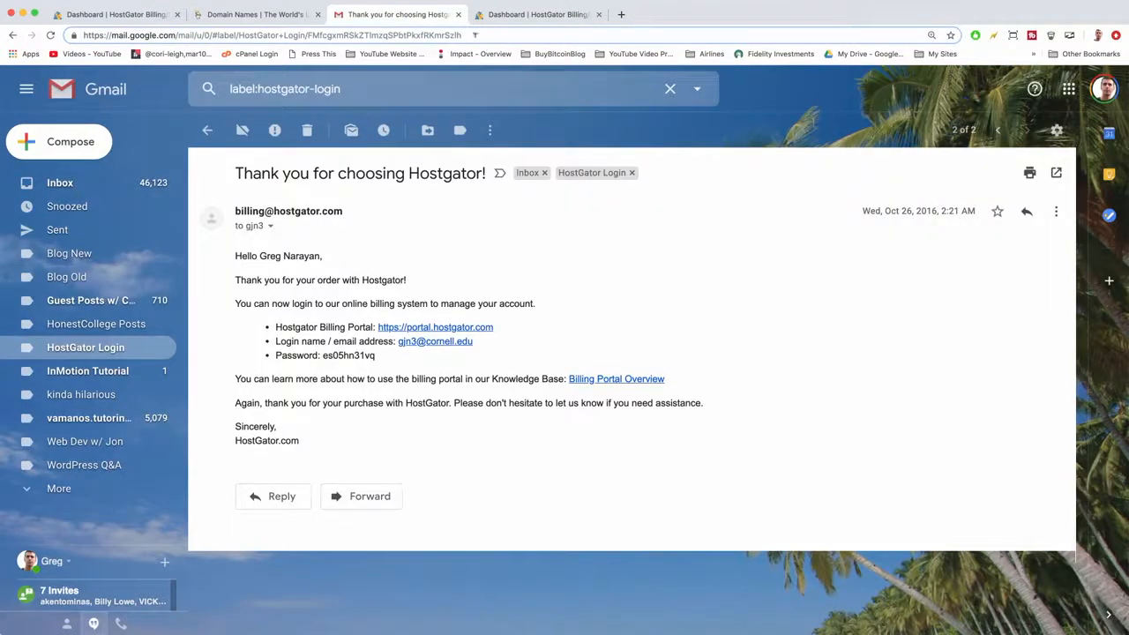
- Sign in to the HostGator portal with the account e-mail address and password
left_click(515, 17)
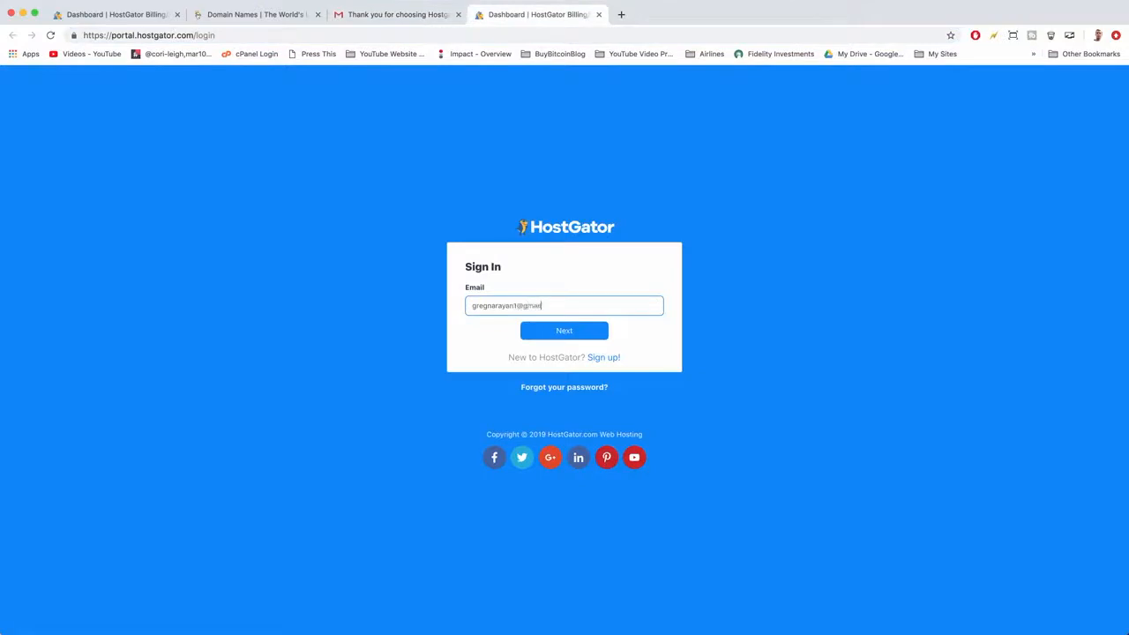
left_click(565, 330)
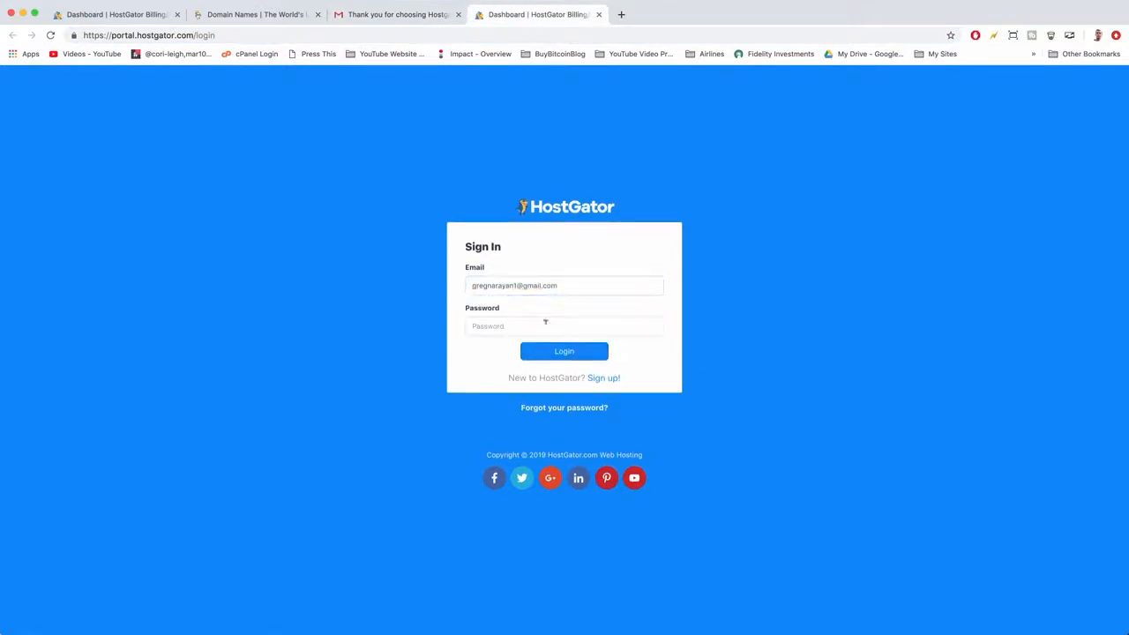
left_click(540, 324)
type("•")
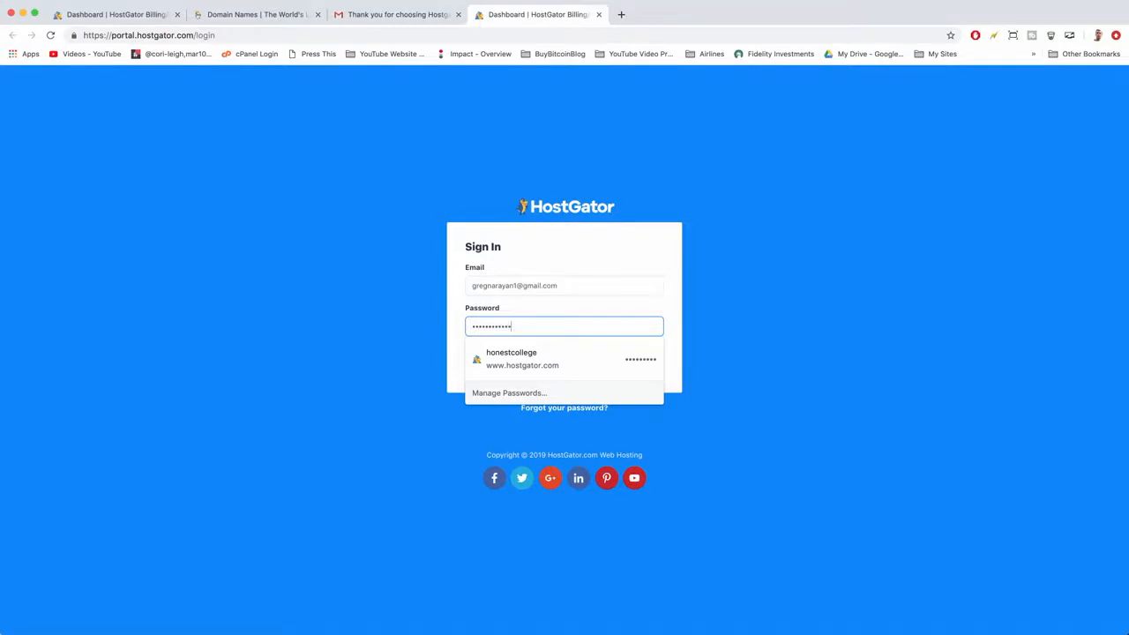
key("Return")
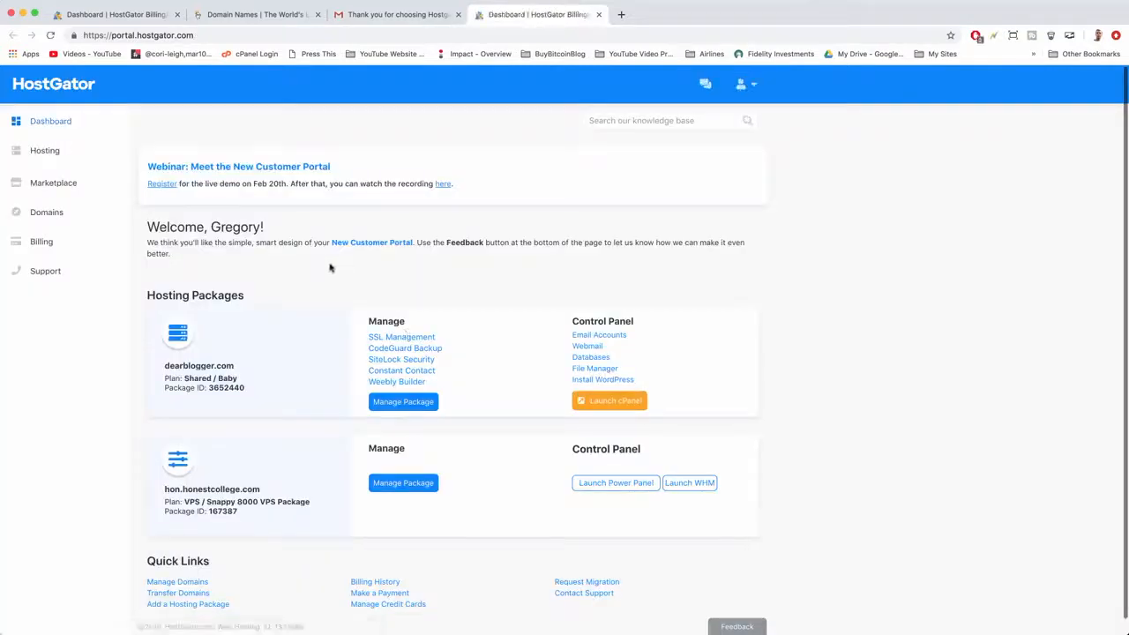
- Open Manage Domains and expand the overview of the narayguy.com domain
left_click(48, 212)
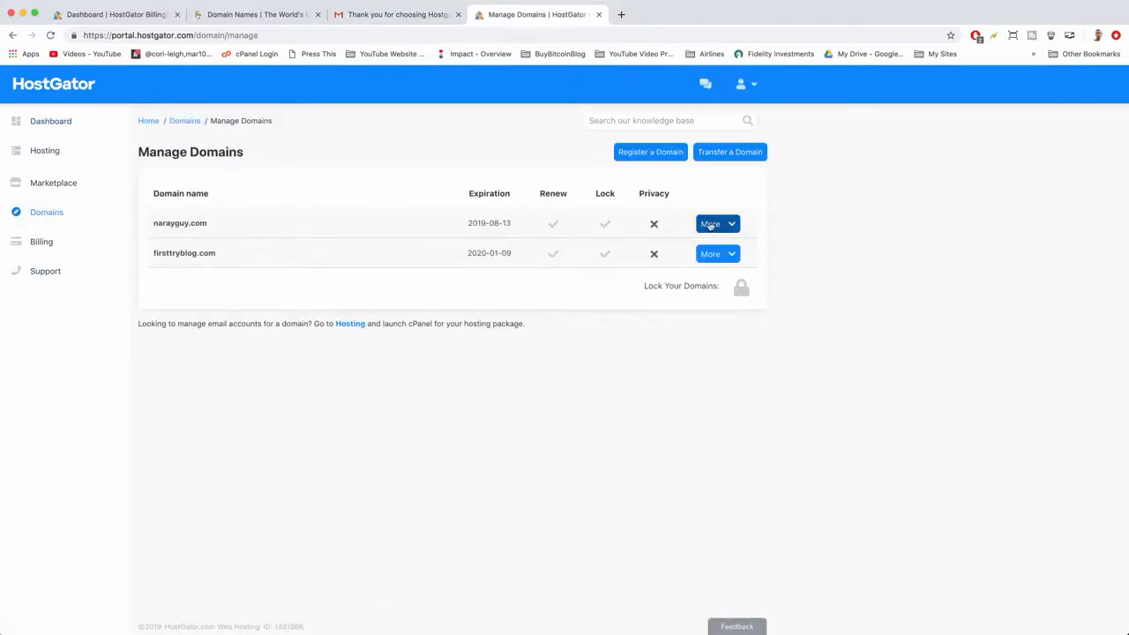
left_click(730, 226)
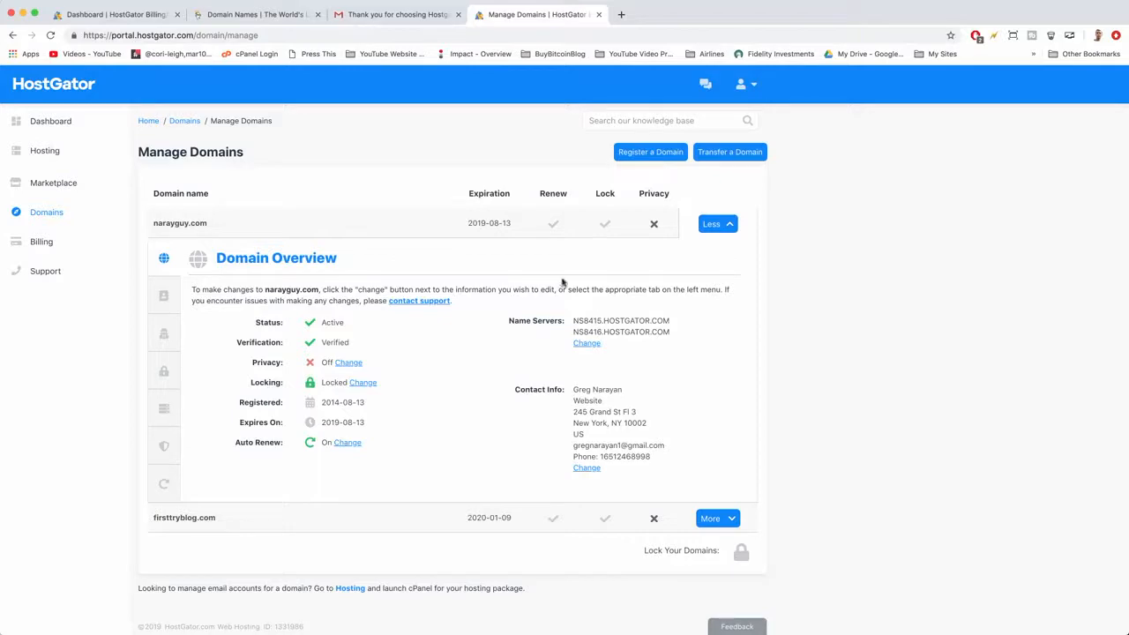
- Return to the HostGator account info e-mail and highlight its 1st and 2nd nameserver lines
left_click(402, 15)
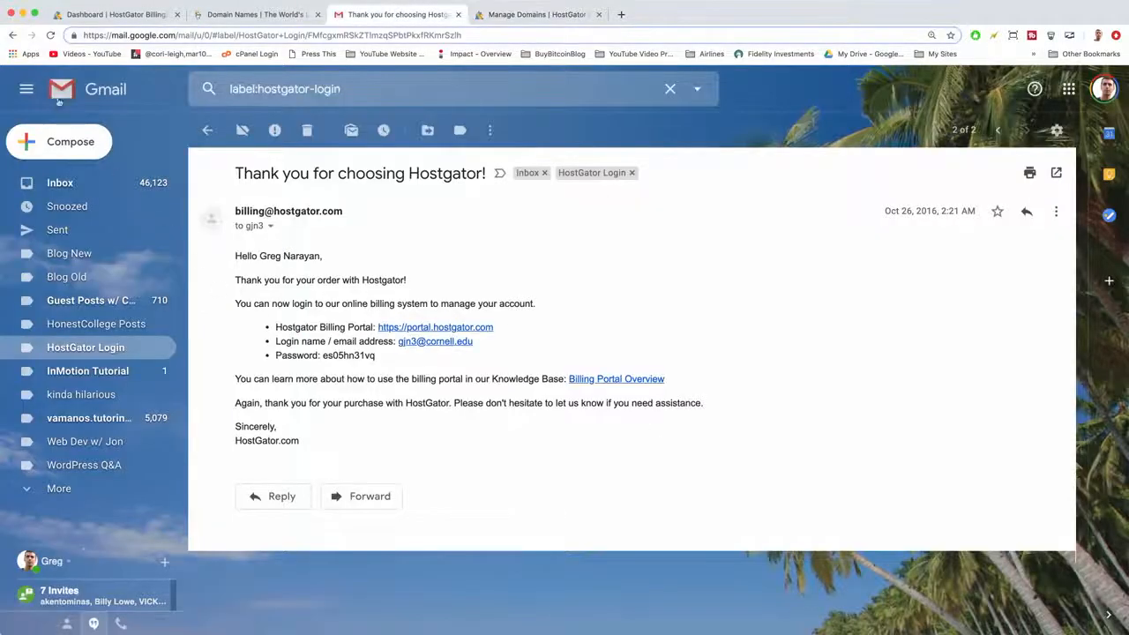
left_click(92, 349)
left_click(480, 166)
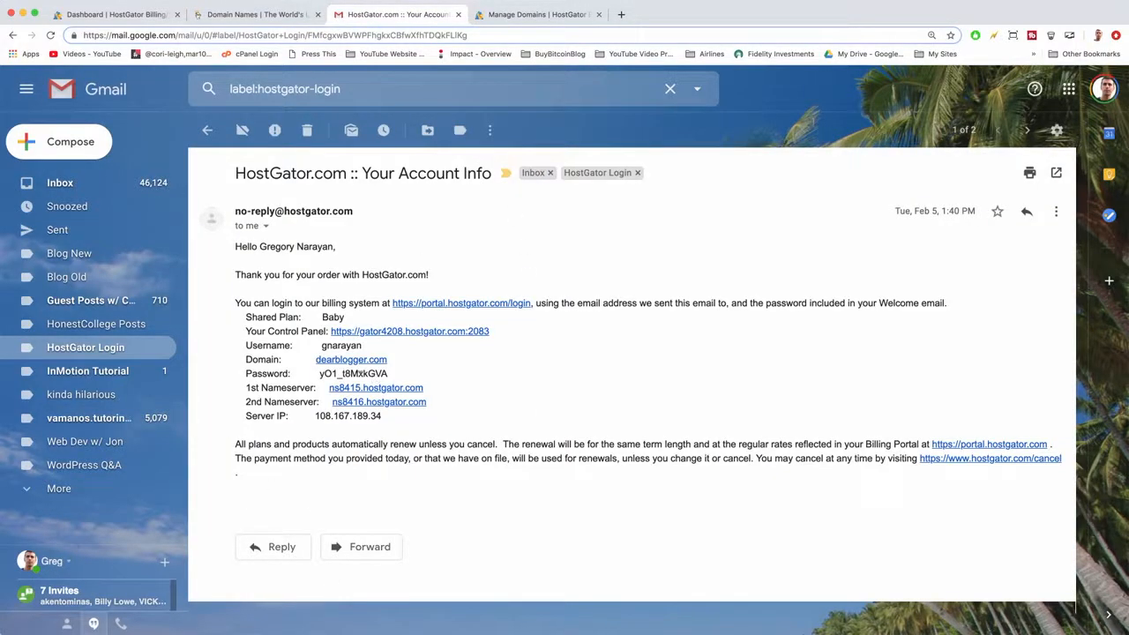
left_click_drag(437, 403, 244, 382)
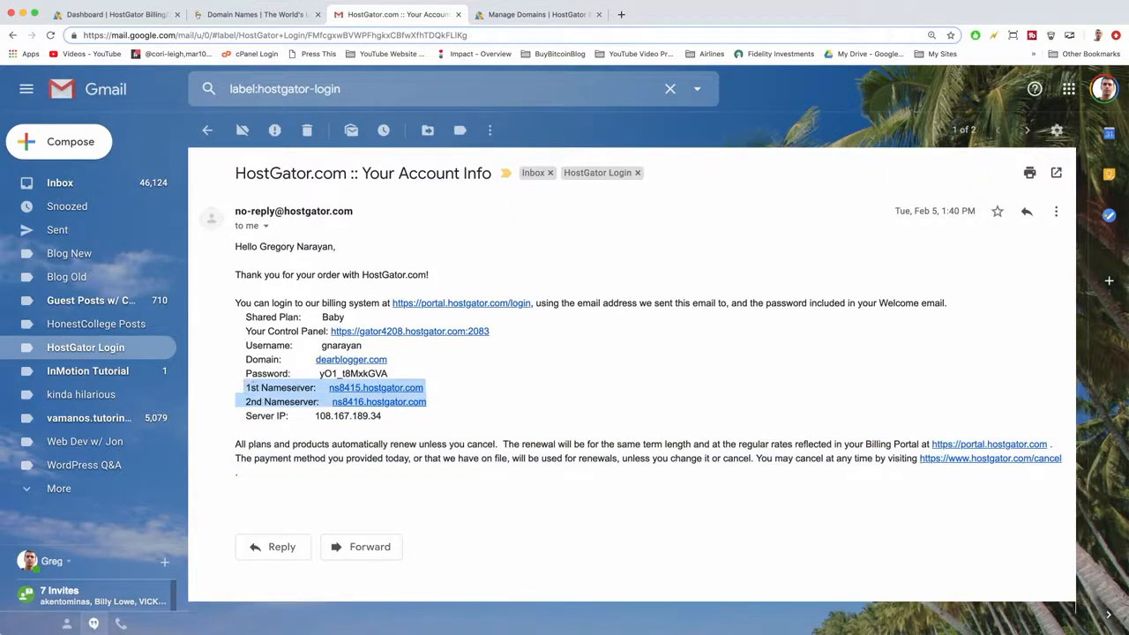
left_click(265, 402)
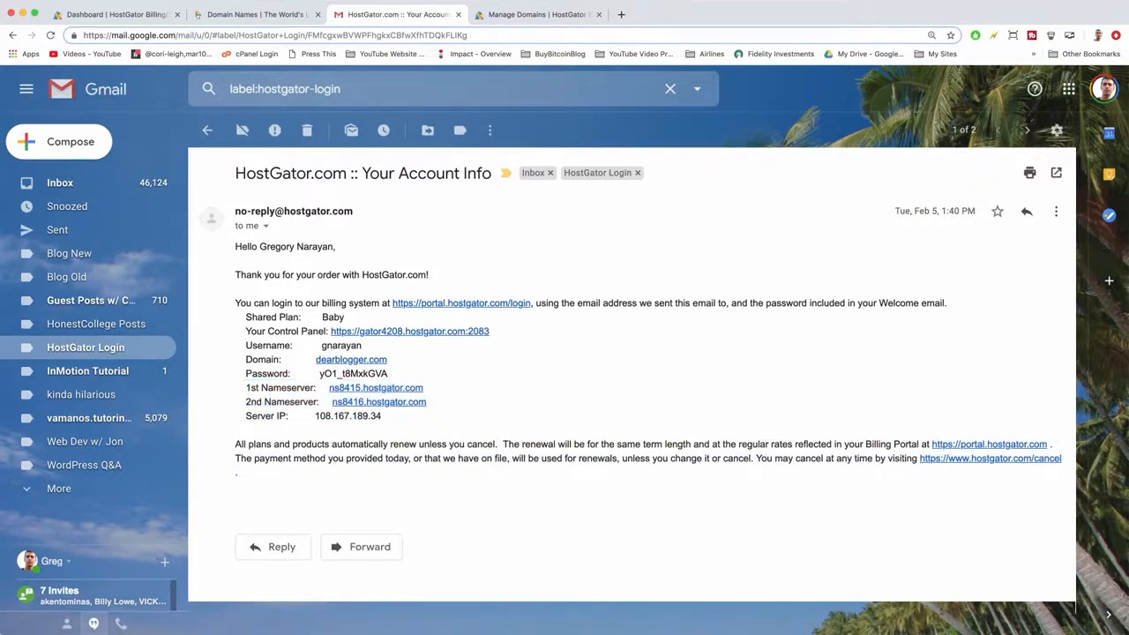
- Open the name server settings of narayguy.com and compare its two name servers with those in the e-mail
left_click(545, 15)
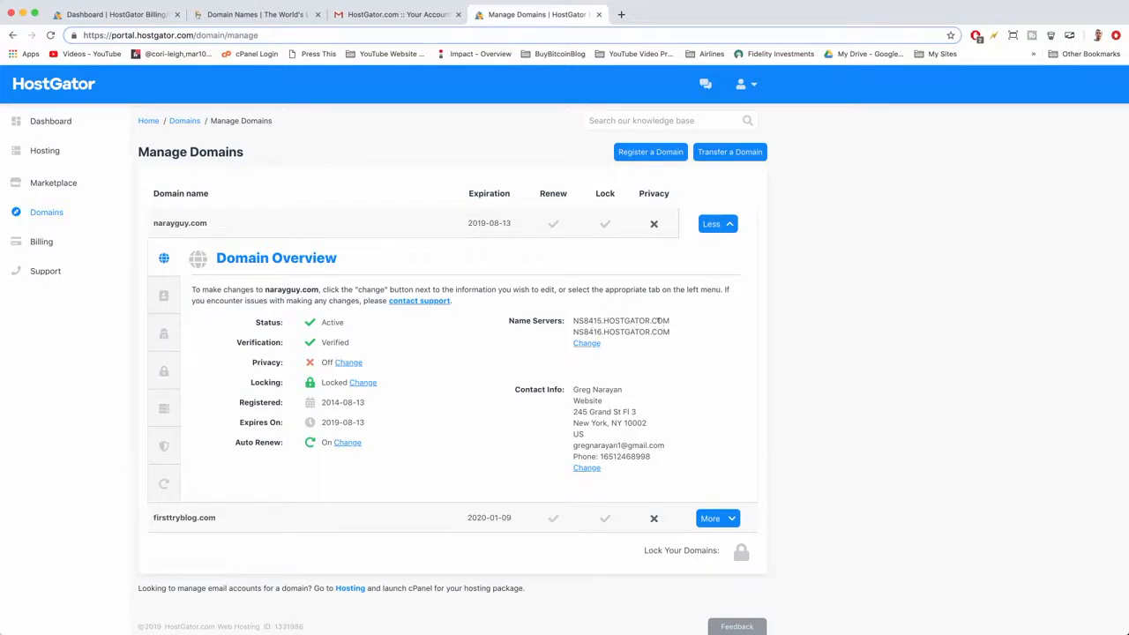
left_click(585, 346)
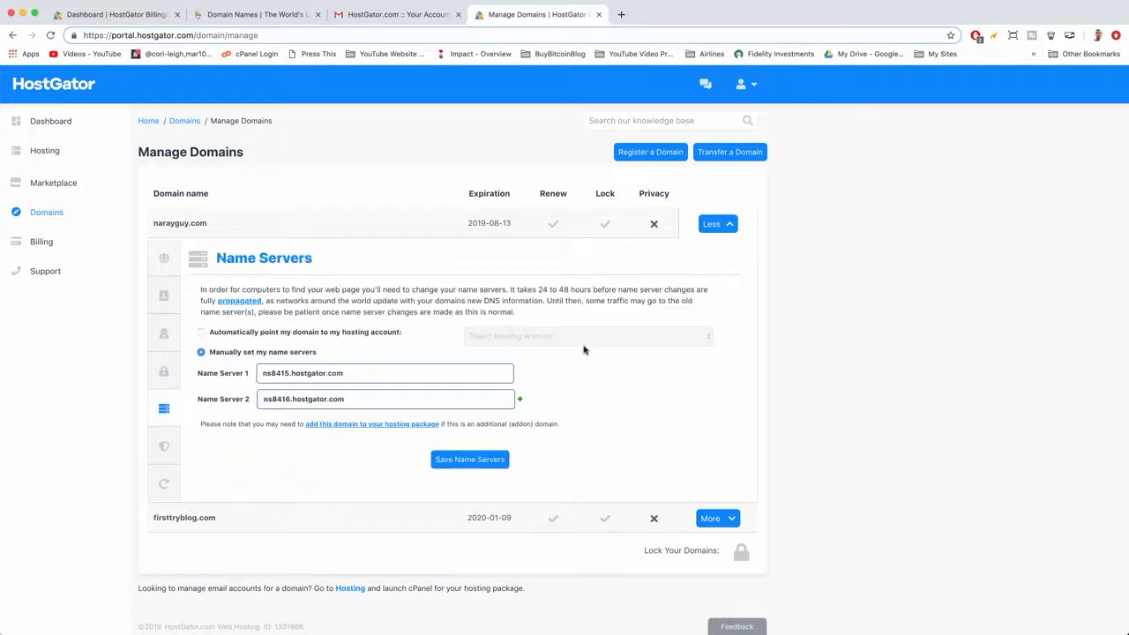
triple_click(265, 372)
left_click(272, 398)
triple_click(273, 398)
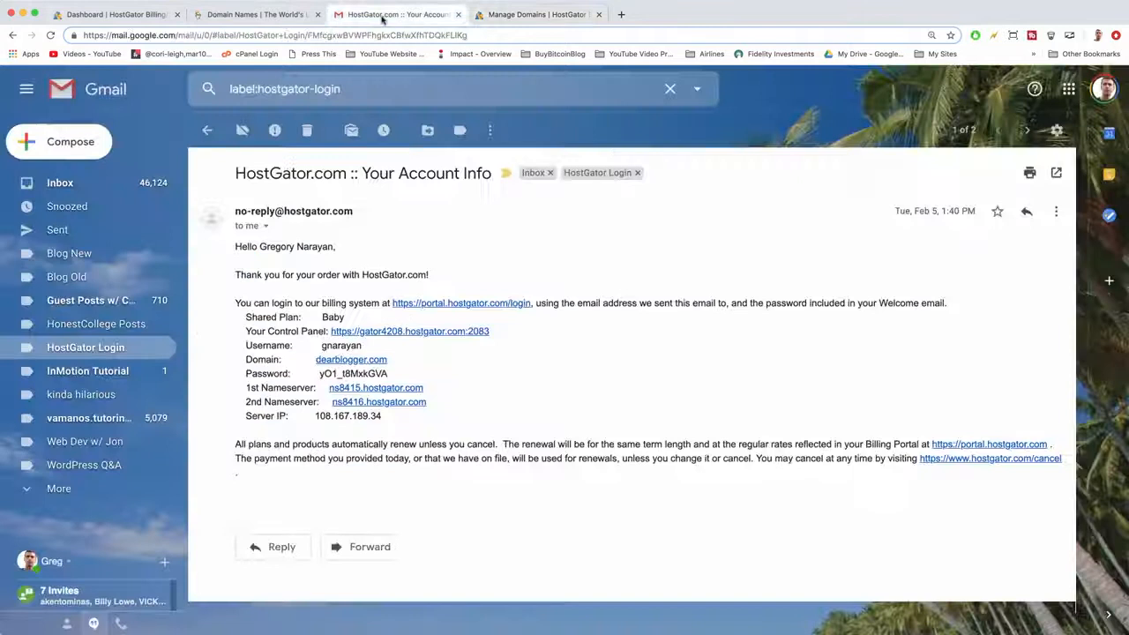
left_click(380, 14)
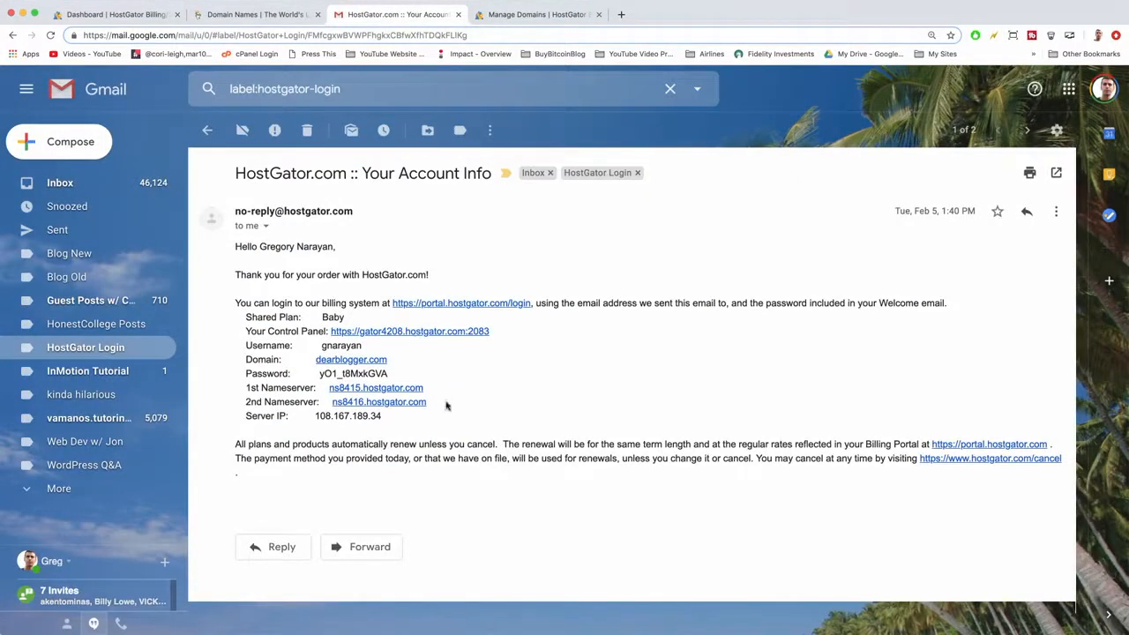
left_click_drag(447, 406, 237, 386)
left_click(237, 386)
- Collapse the narayguy.com details and go to the portal dashboard
left_click(548, 15)
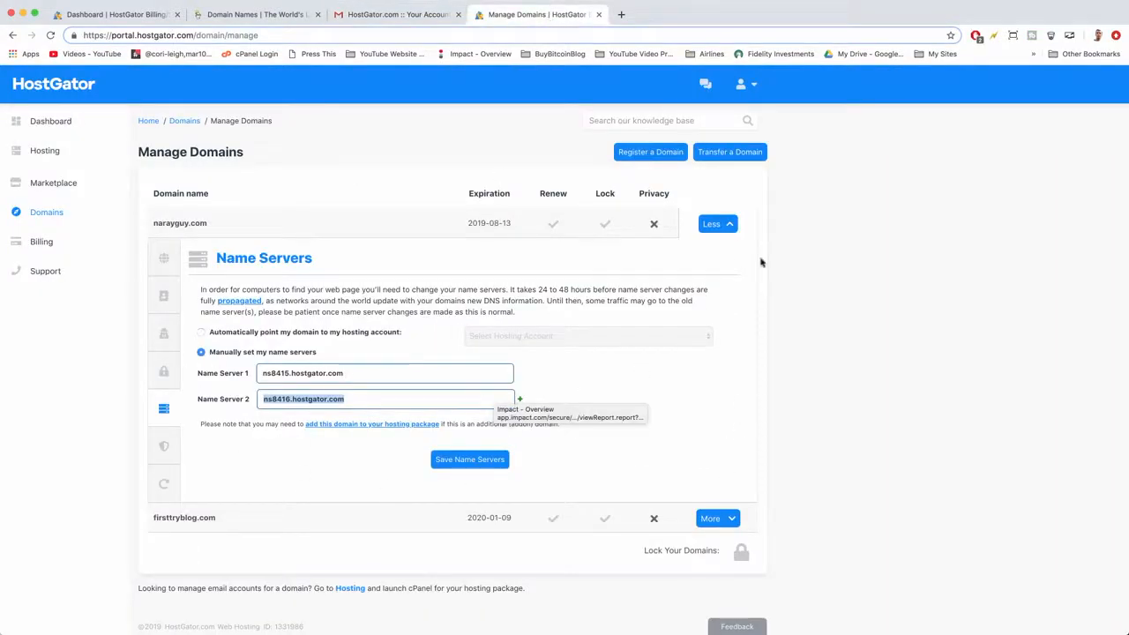
left_click(732, 224)
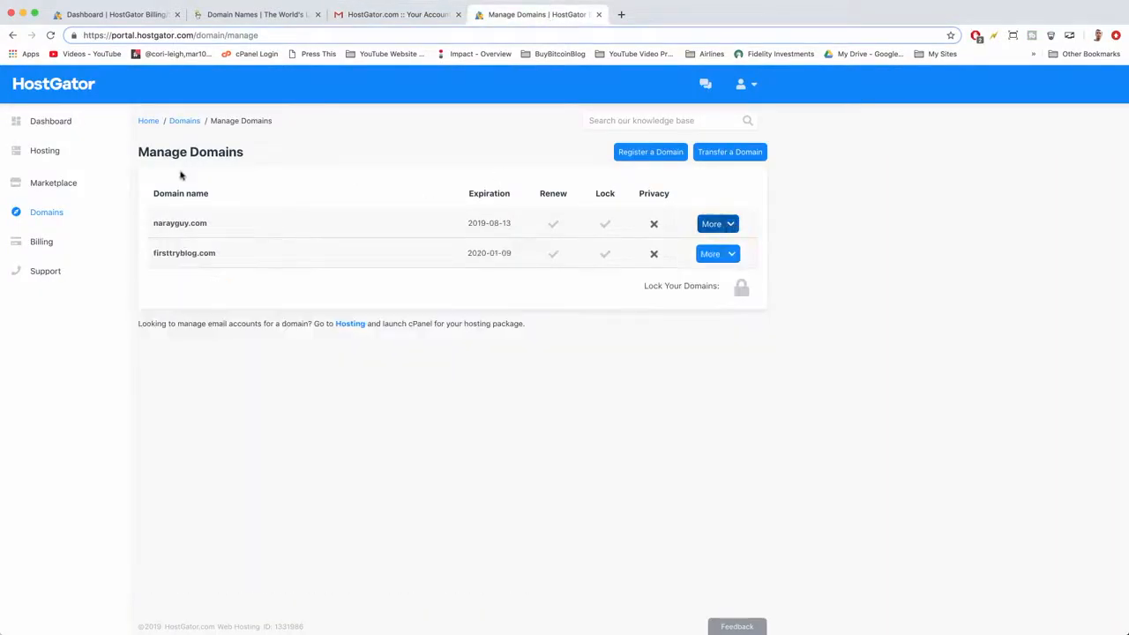
left_click(53, 123)
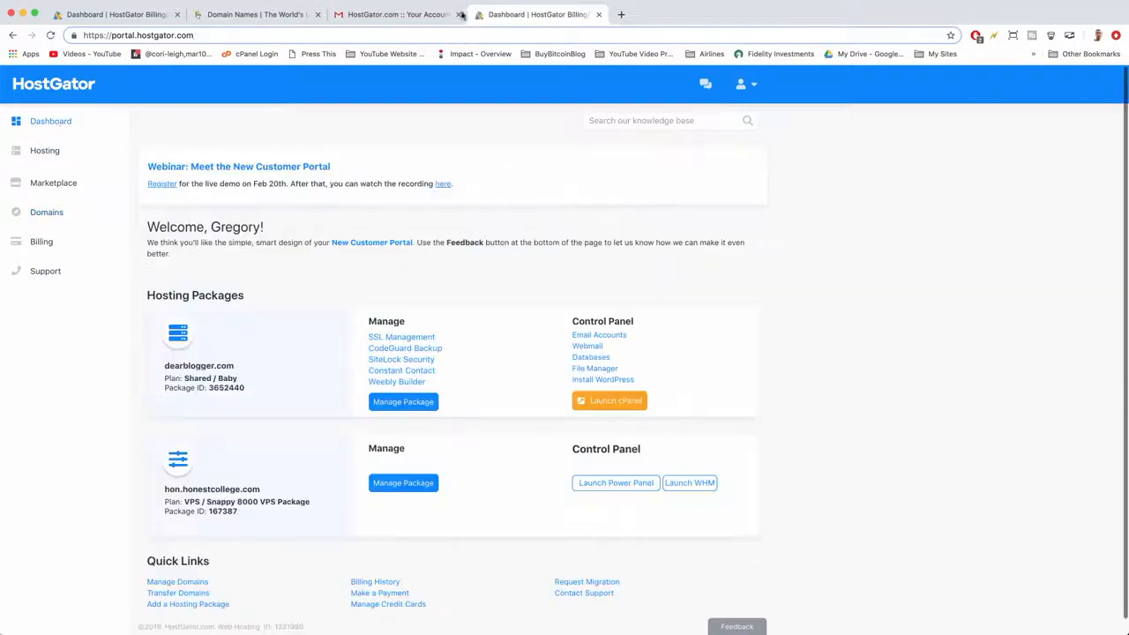
- Switch to GoDaddy, open My Domains and open DNS management for 4minutewebsite.com
left_click(411, 16)
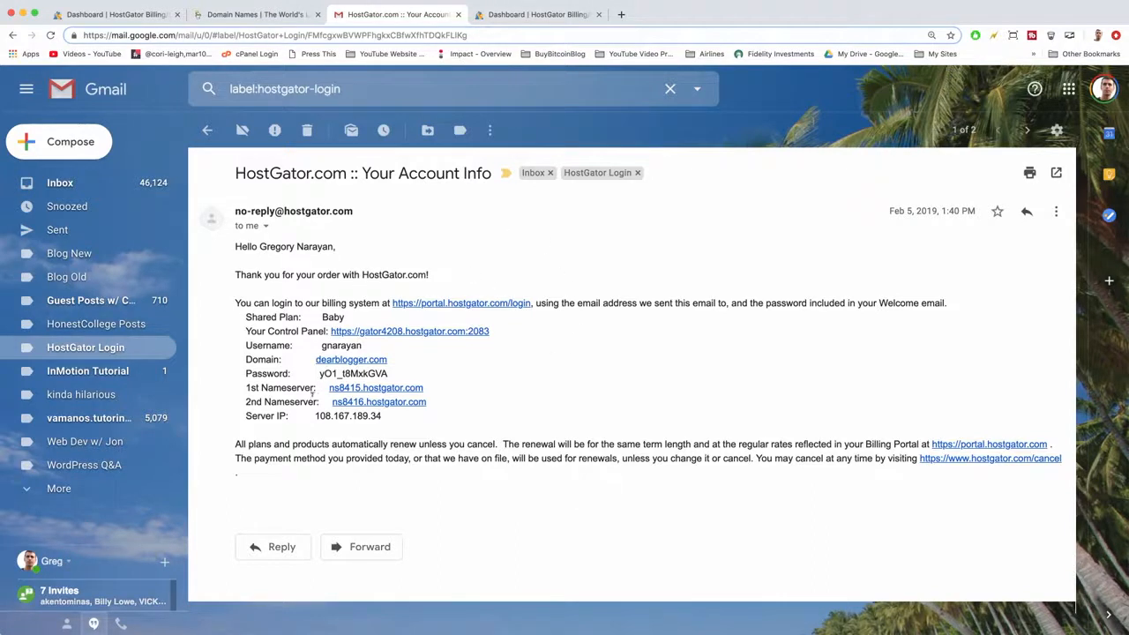
left_click(254, 15)
left_click(971, 89)
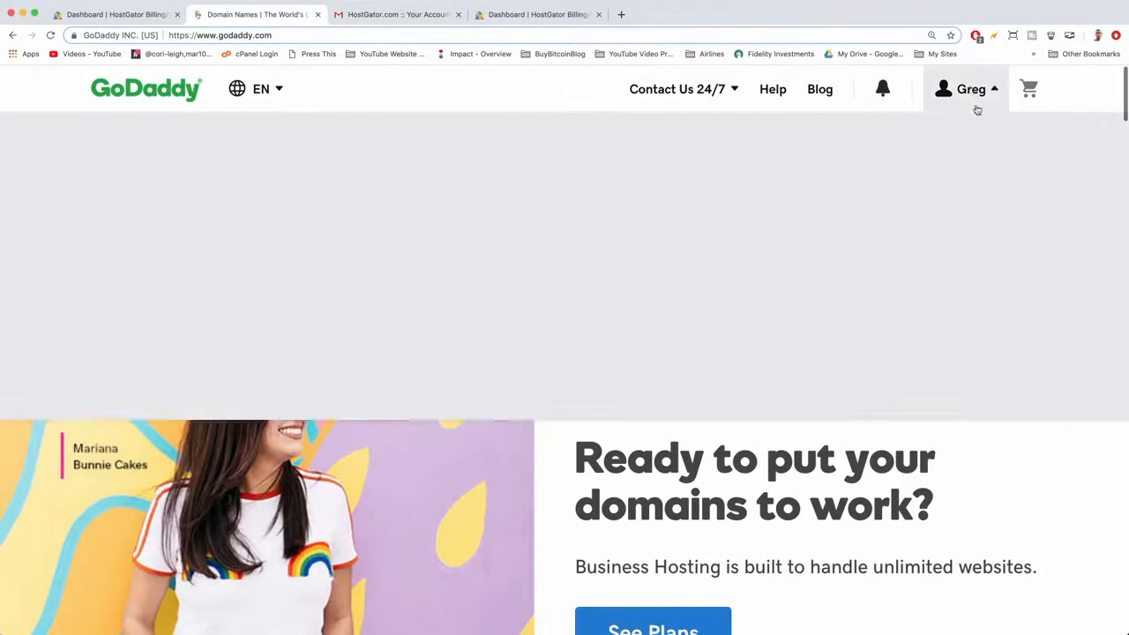
left_click(210, 264)
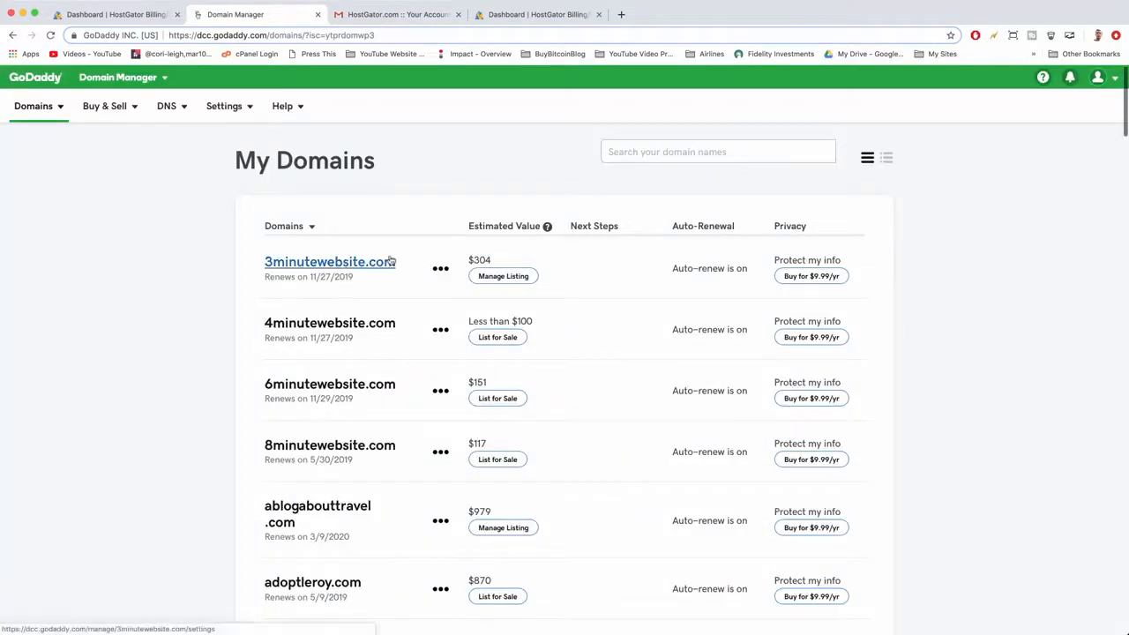
scroll(390, 259, "down", 5)
scroll(391, 259, "up", 4)
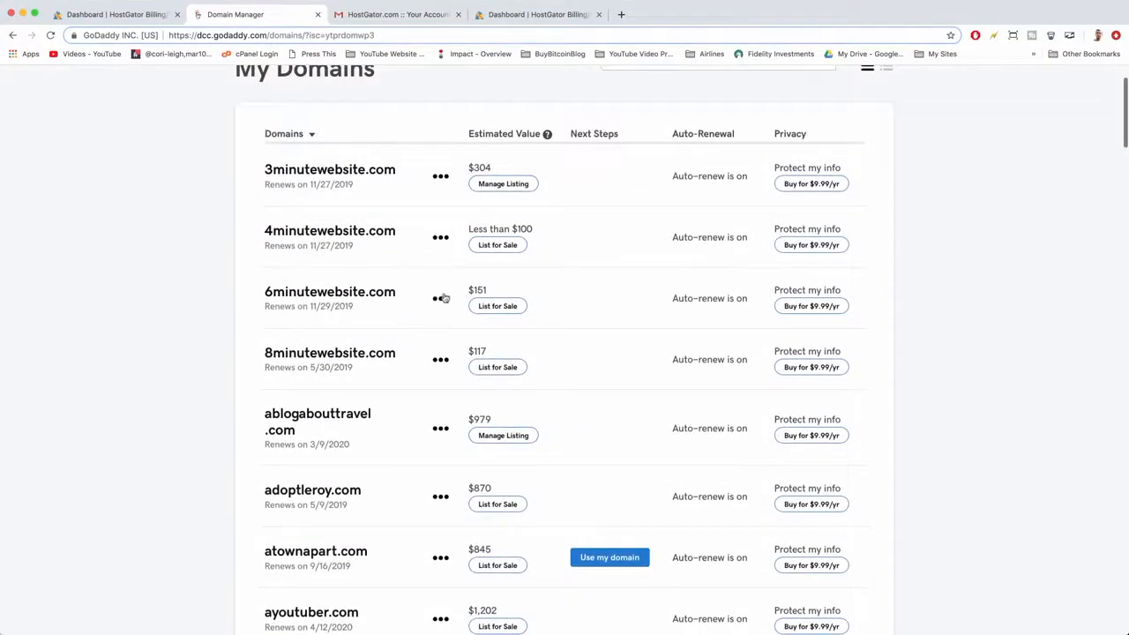
left_click(440, 237)
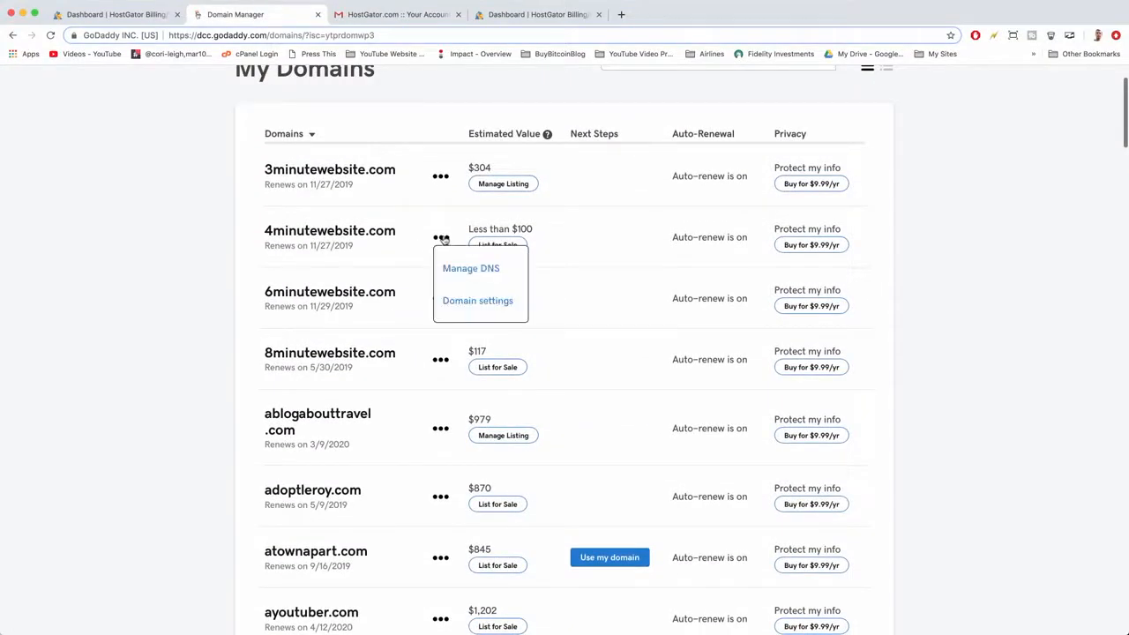
left_click(468, 276)
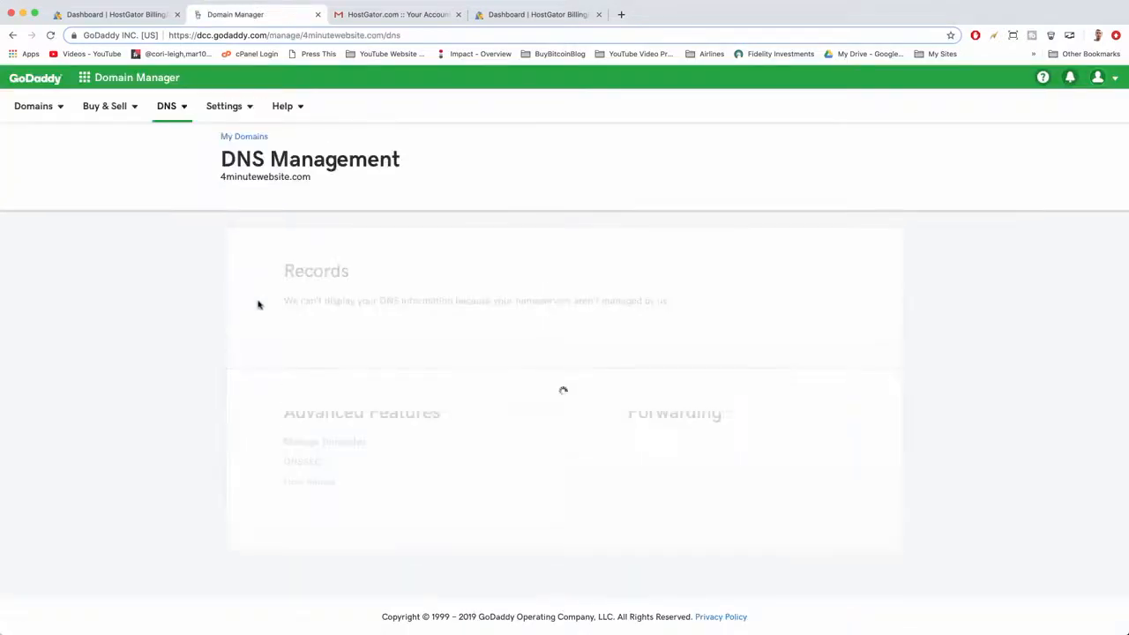
- Open the nameserver editor for 4minutewebsite.com, select its custom nameserver entries, and close the GoDaddy tab
scroll(324, 291, "down", 3)
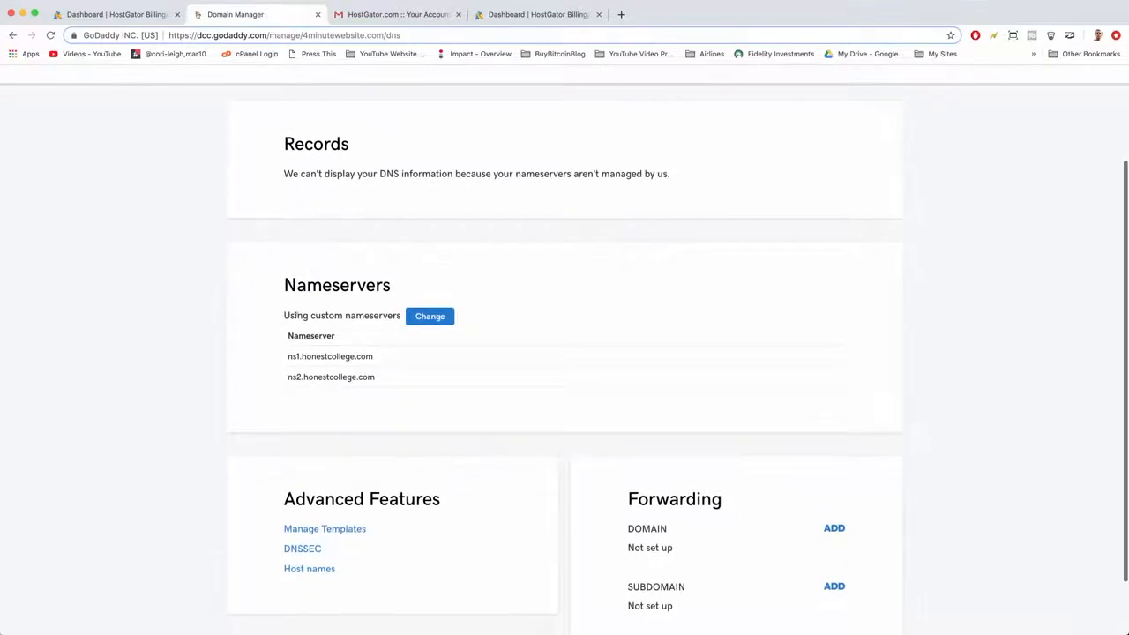
left_click(430, 316)
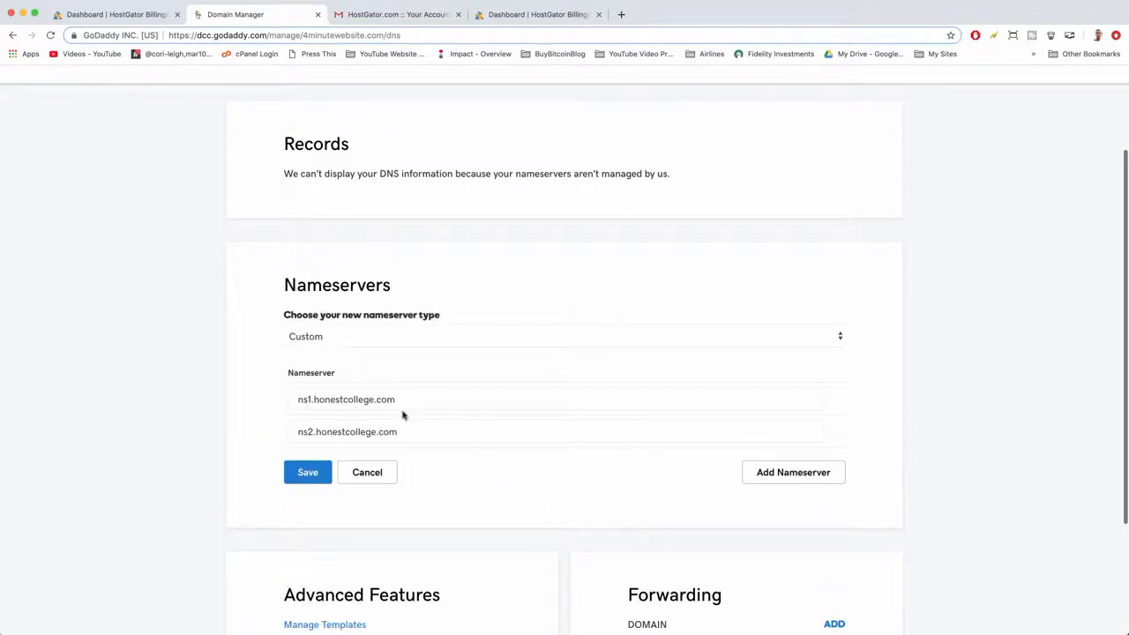
left_click_drag(411, 395, 308, 386)
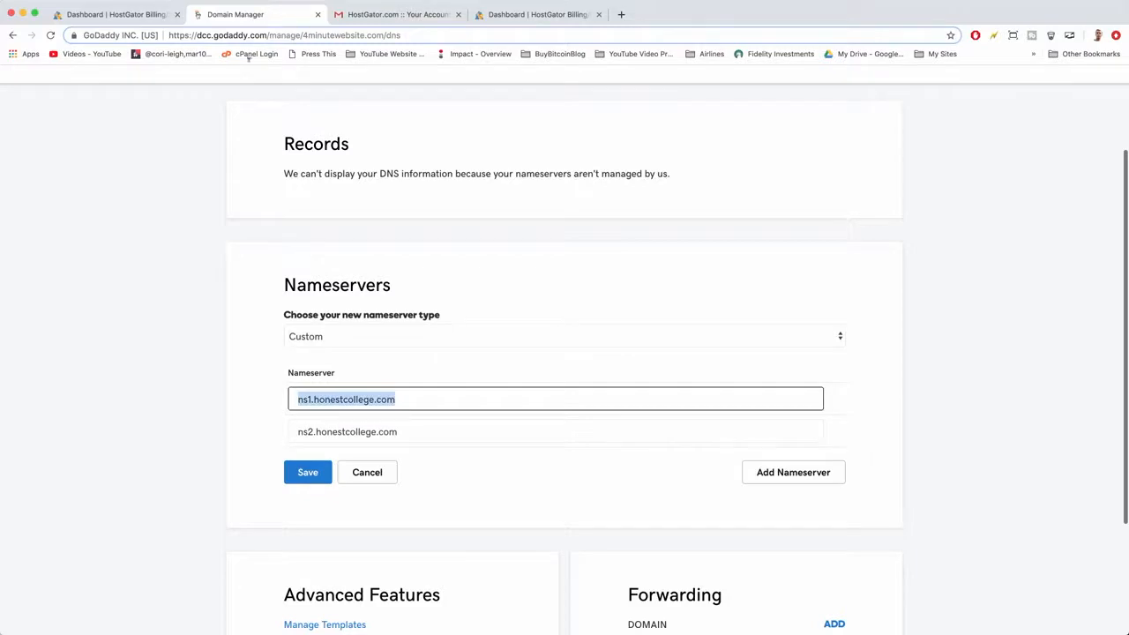
left_click(368, 15)
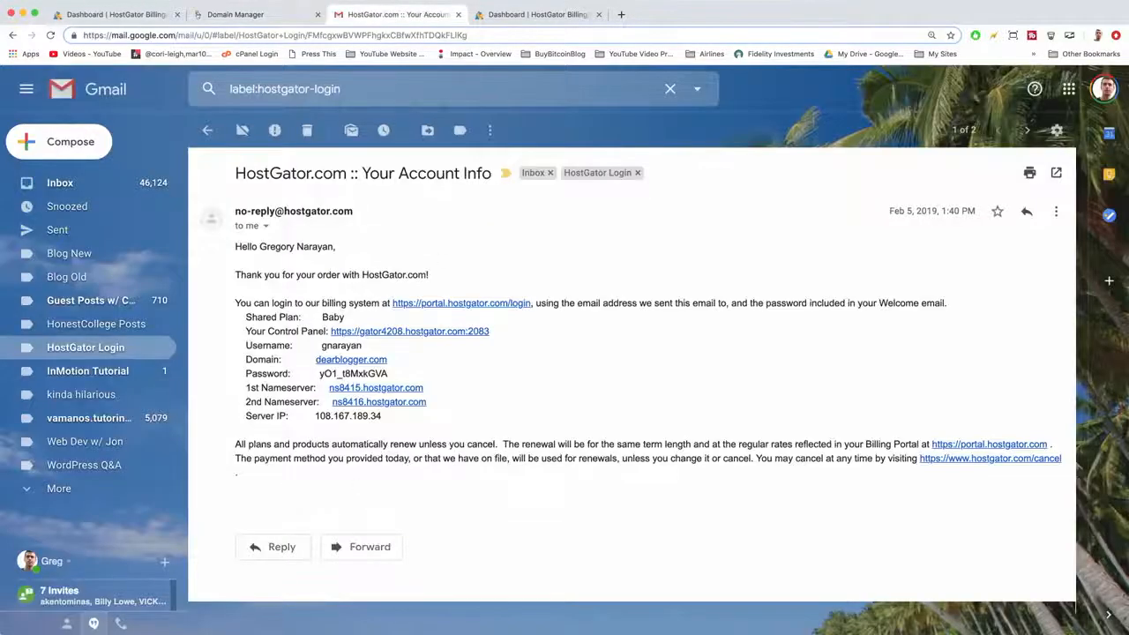
left_click(267, 17)
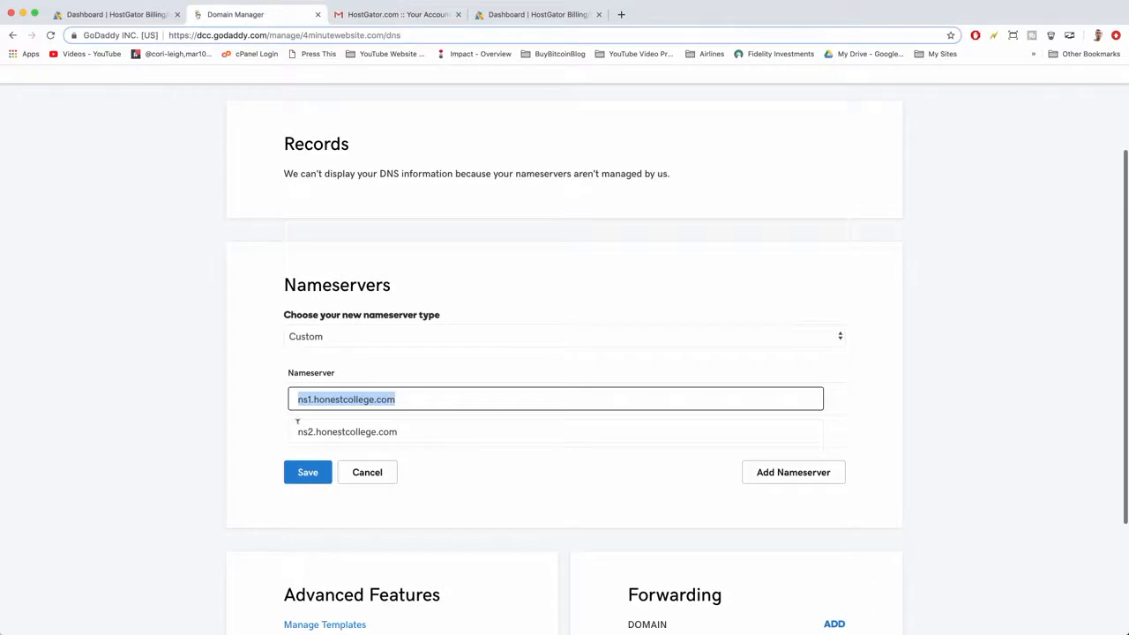
left_click(420, 432)
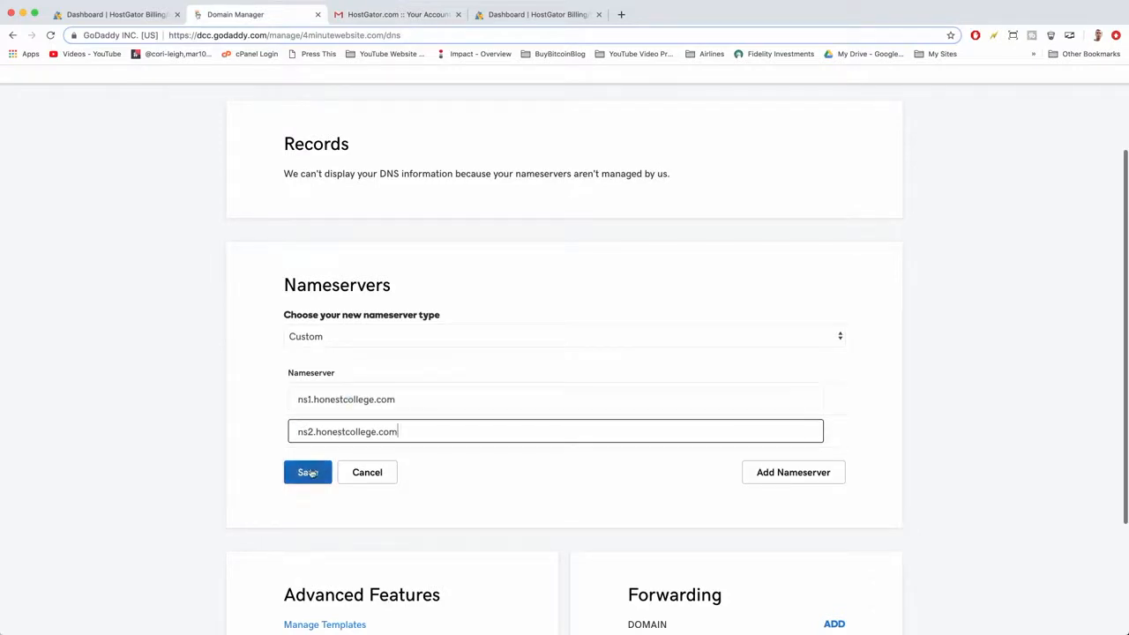
left_click(318, 15)
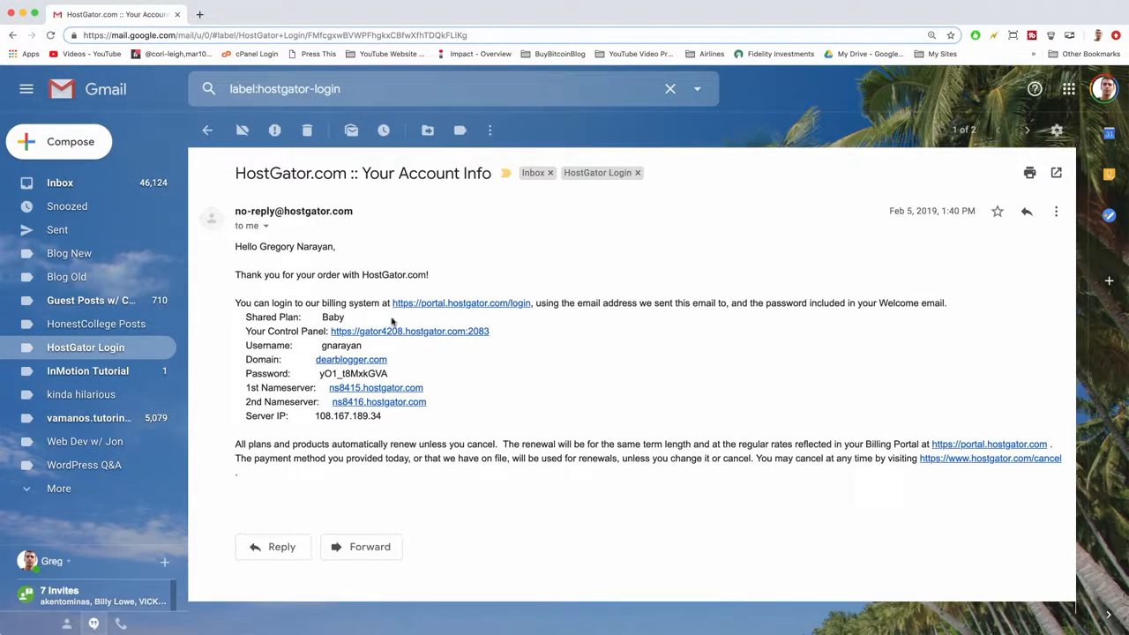
- Open the control panel link from the e-mail and log into cPanel with the account password copied from the e-mail
left_click(475, 332)
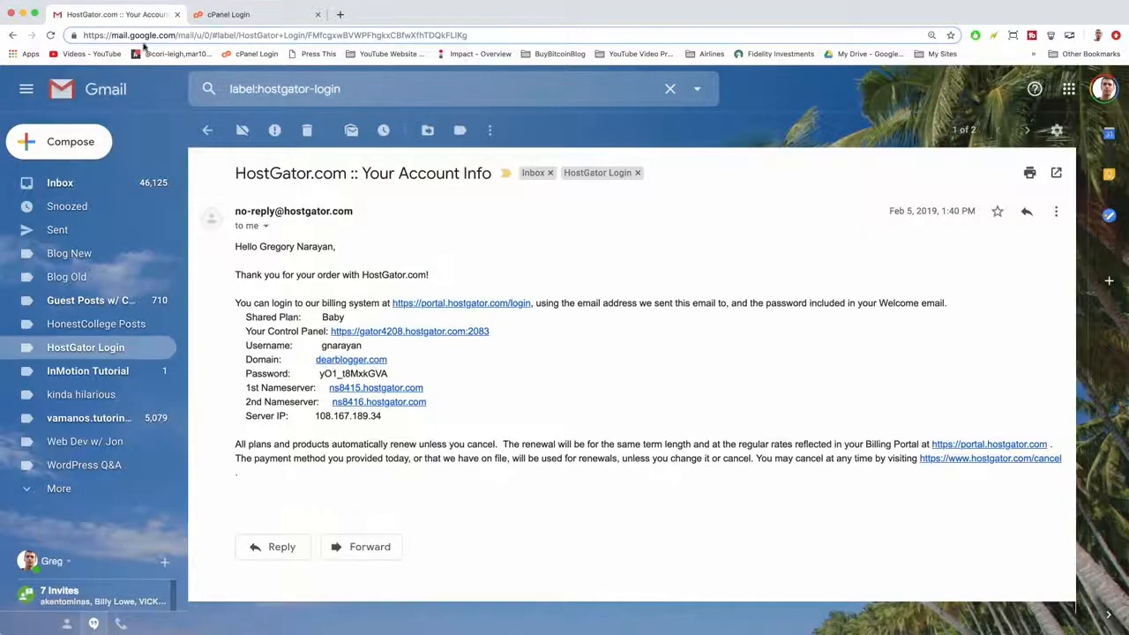
left_click(119, 15)
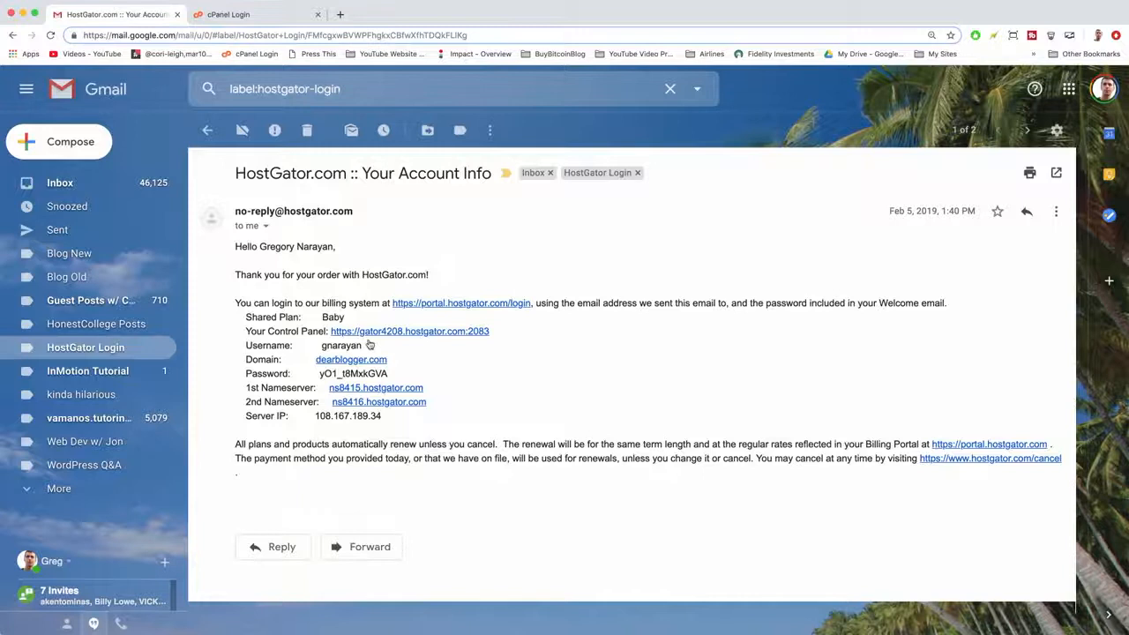
double_click(353, 373)
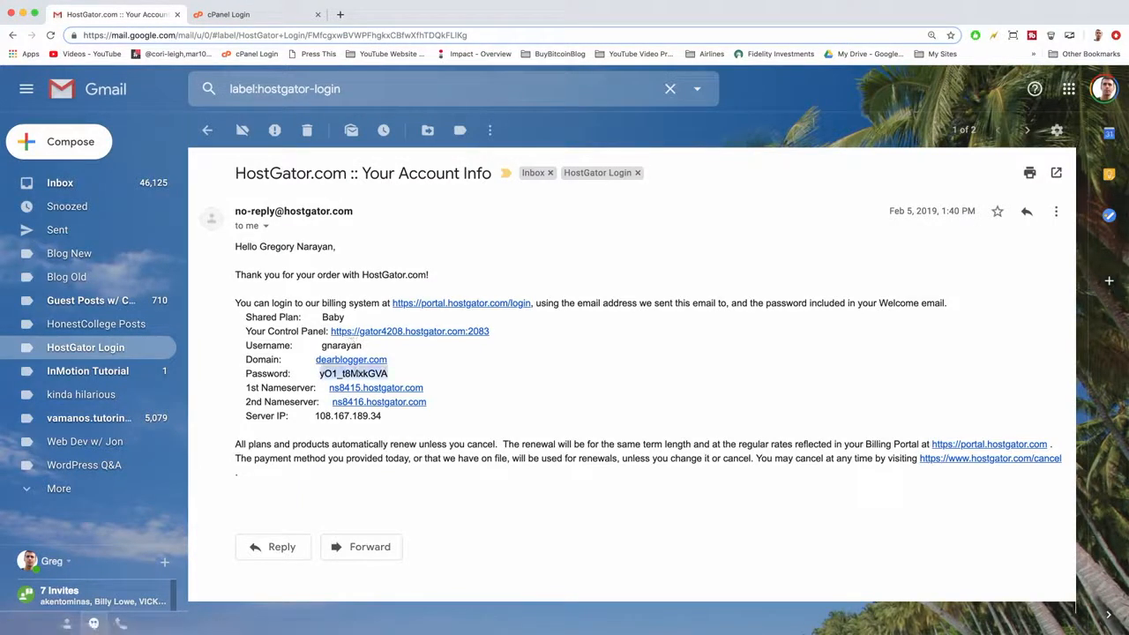
right_click(363, 375)
left_click(402, 398)
left_click(272, 15)
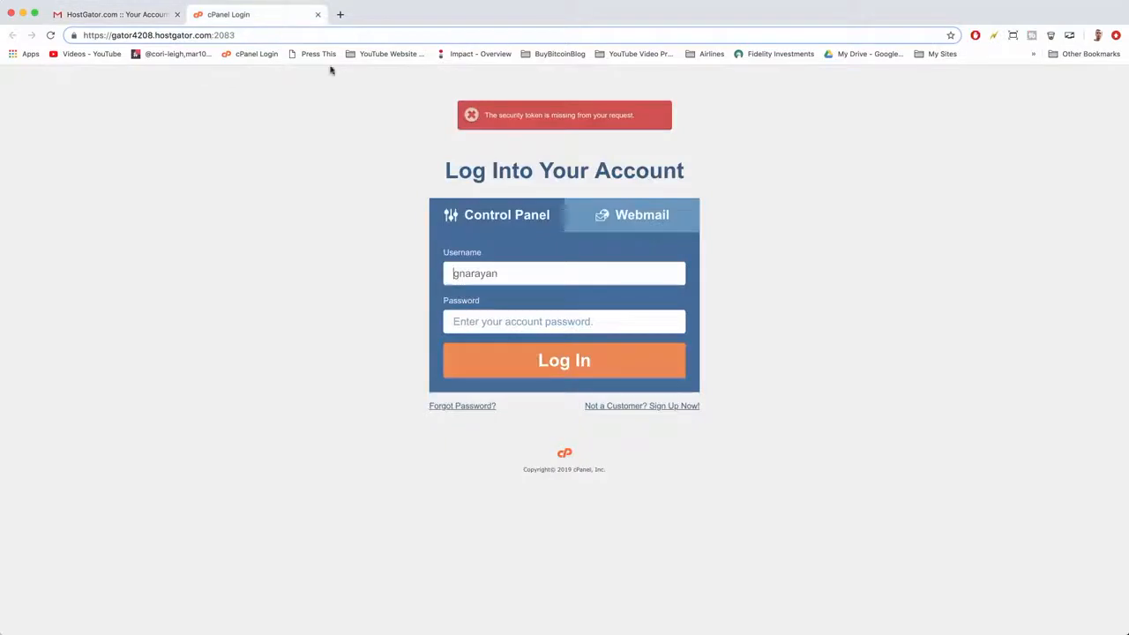
right_click(473, 317)
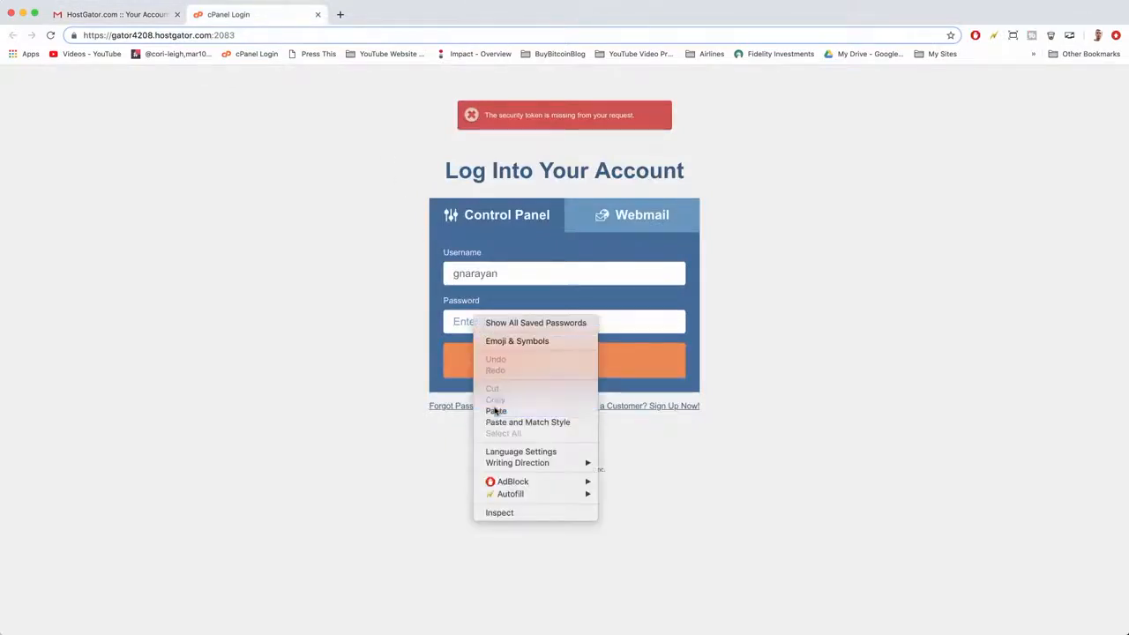
left_click(496, 411)
left_click(566, 364)
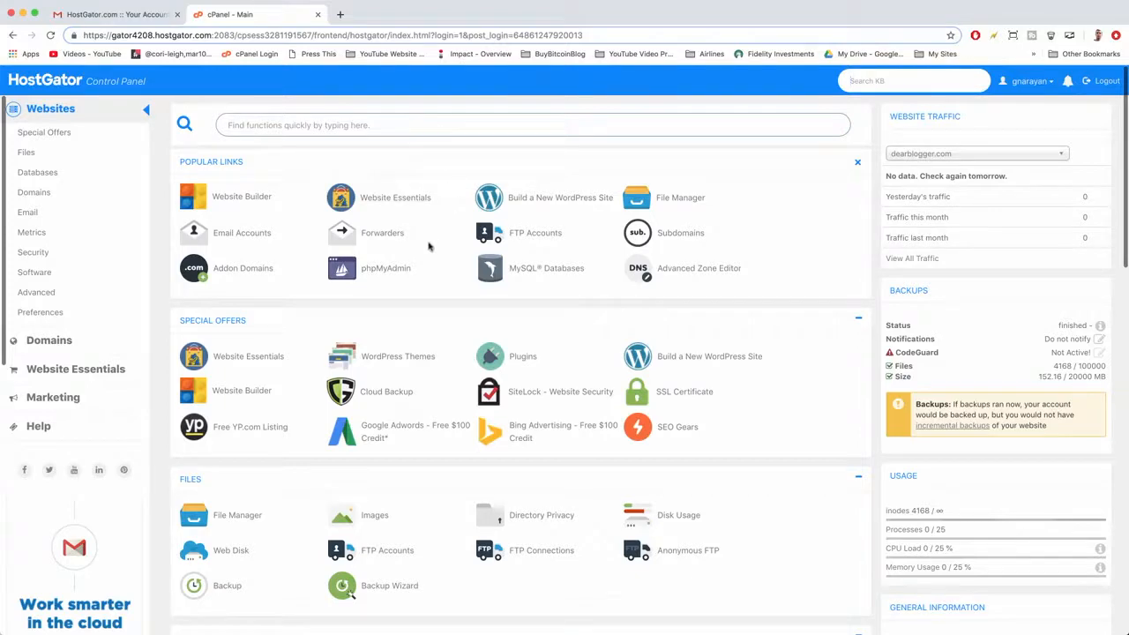
- Open the Build a New WordPress Site installer from the cPanel
scroll(458, 355, "down", 1)
scroll(458, 355, "down", 10)
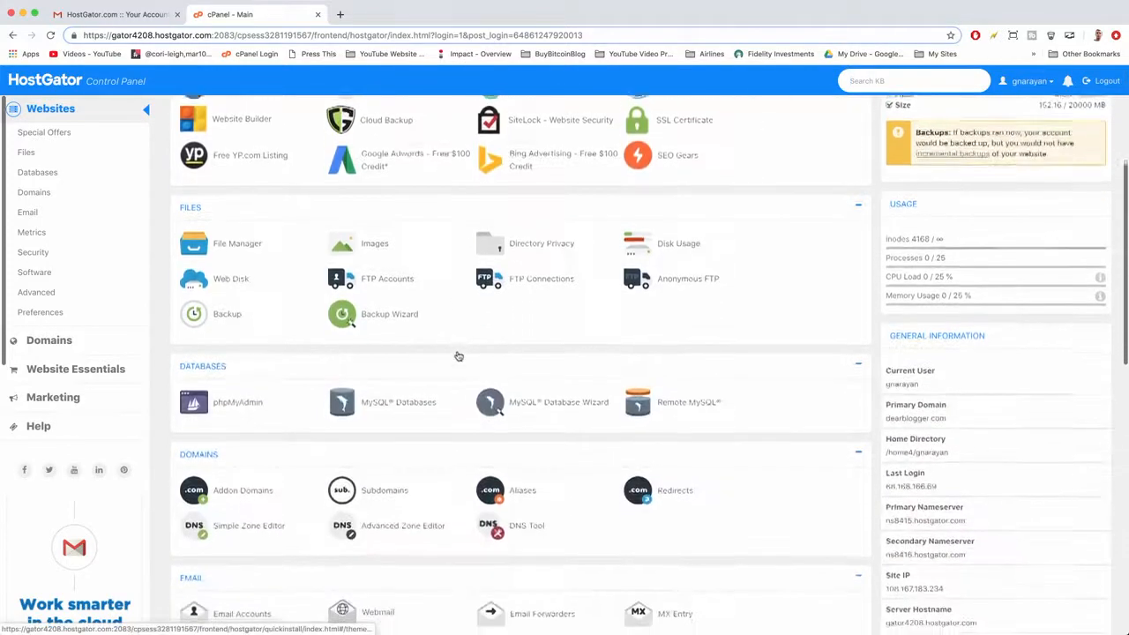
scroll(456, 353, "up", 12)
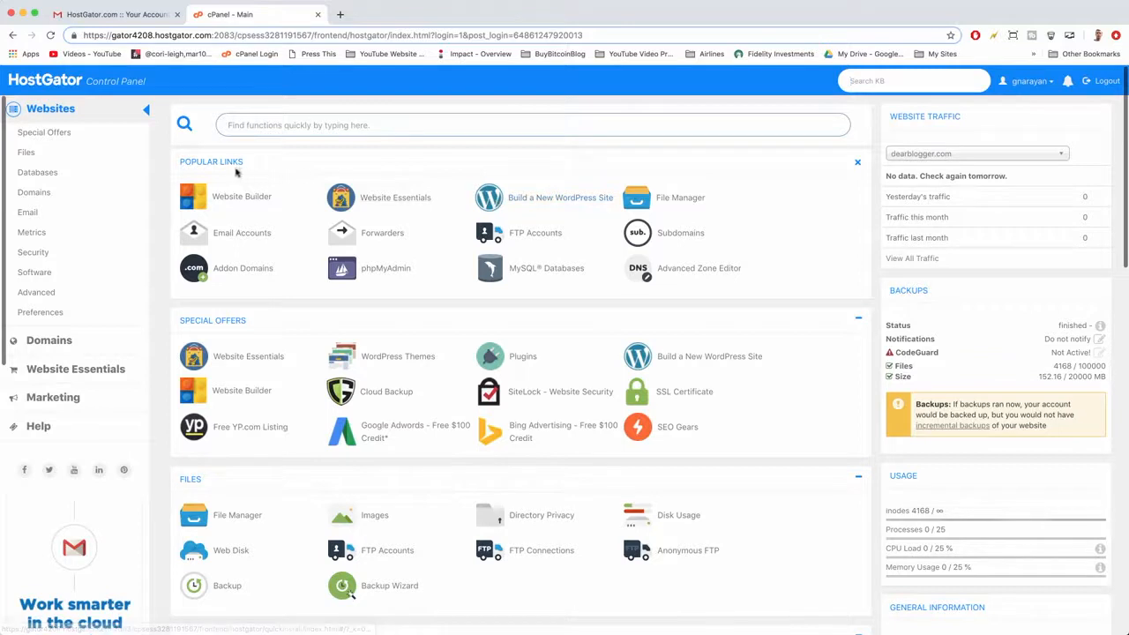
left_click(518, 198)
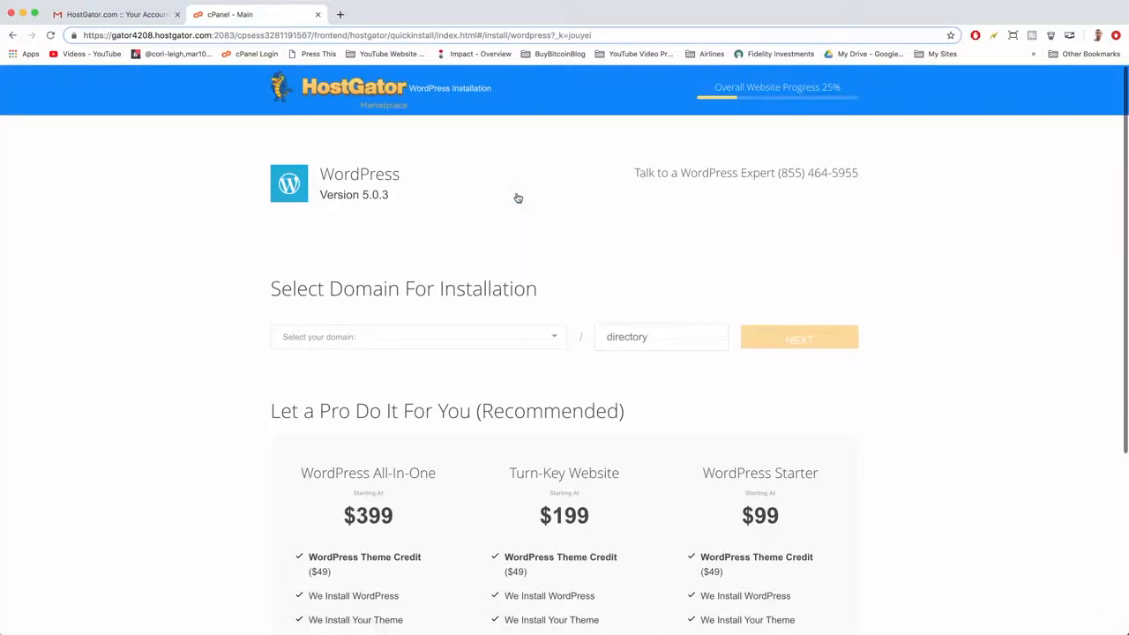
- Choose howtomakemywordpressblog.com as the installation domain and continue to the install settings
scroll(517, 198, "down", 1)
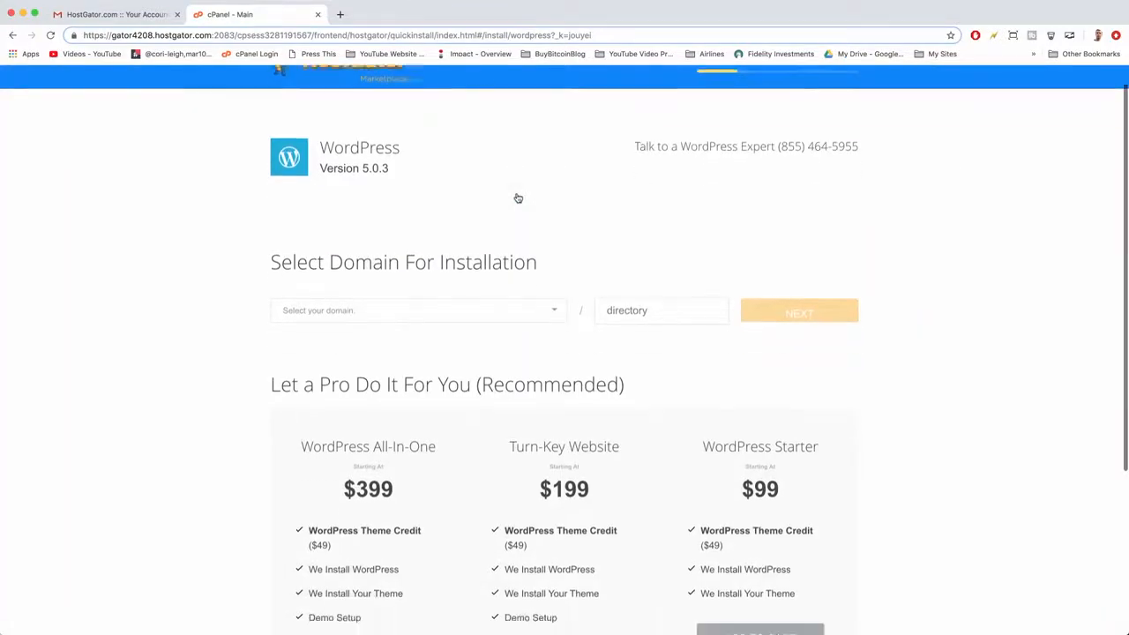
left_click(549, 309)
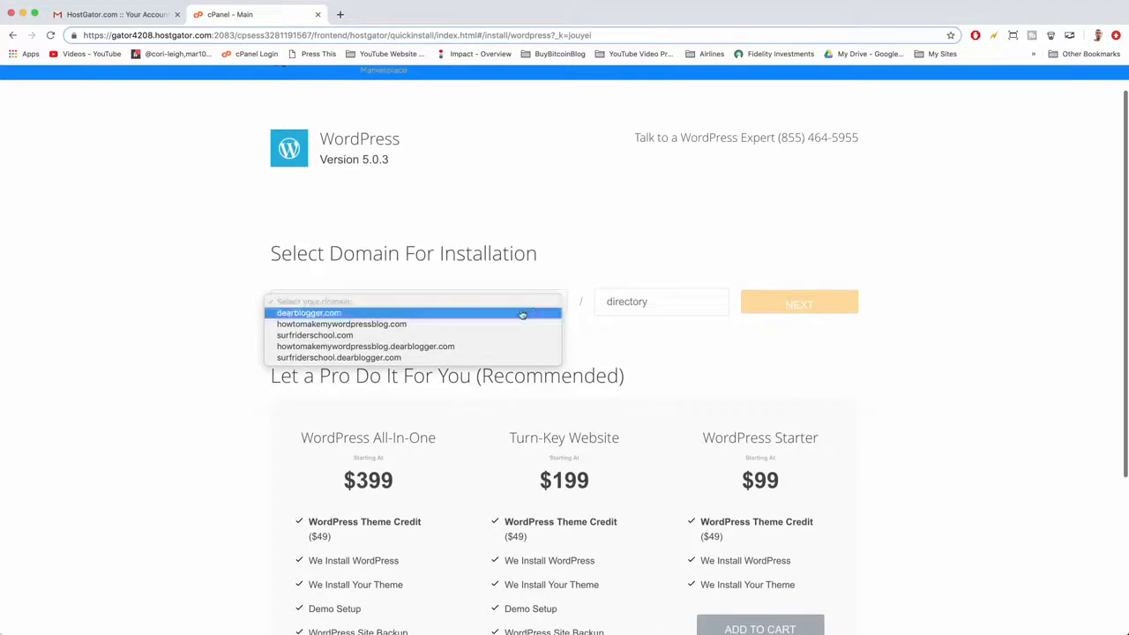
left_click(350, 324)
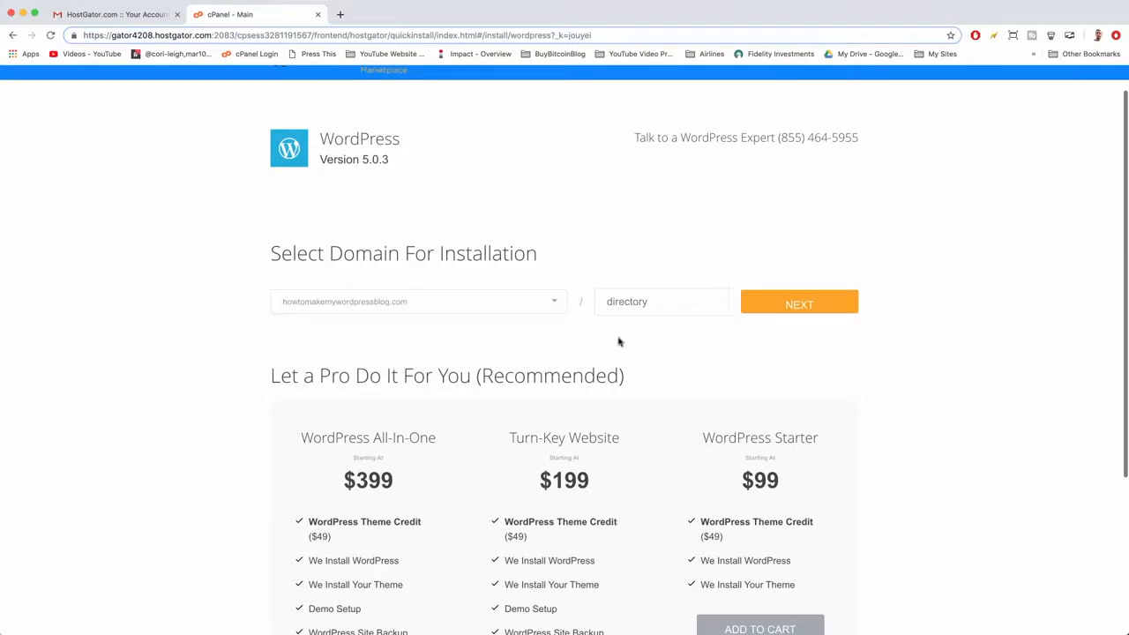
scroll(670, 350, "up", 2)
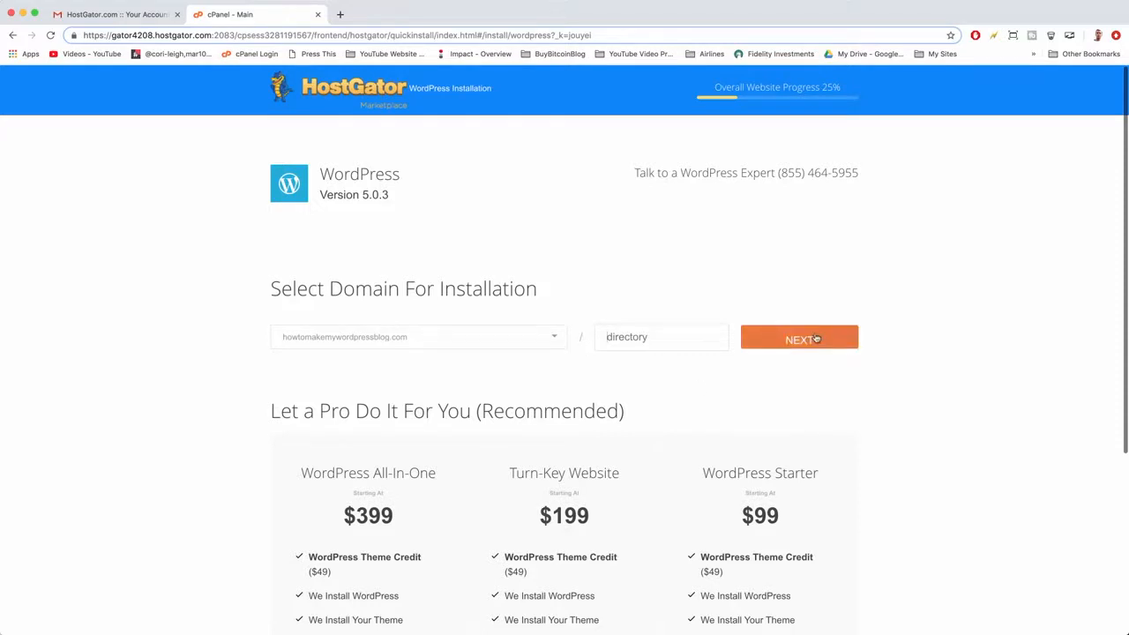
scroll(792, 392, "down", 4)
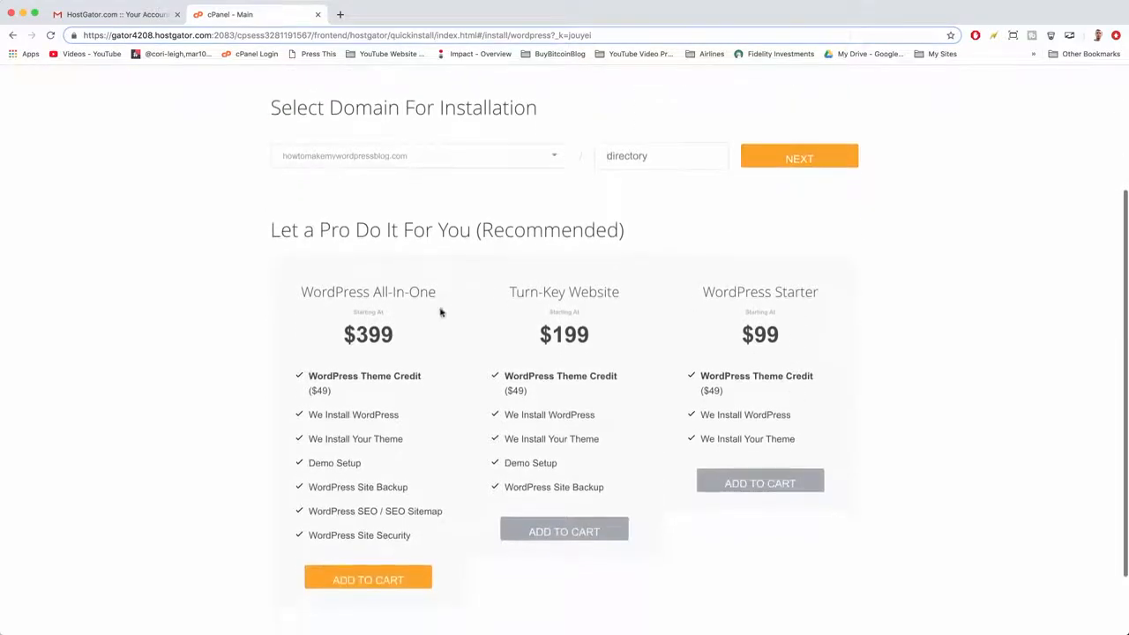
scroll(700, 353, "up", 4)
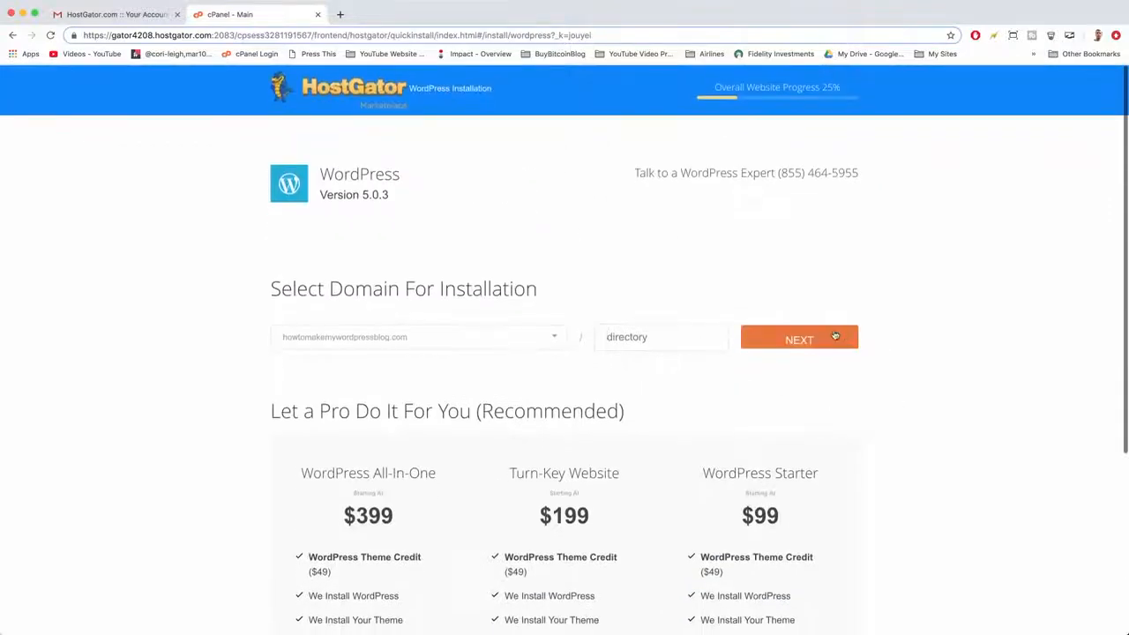
left_click(808, 340)
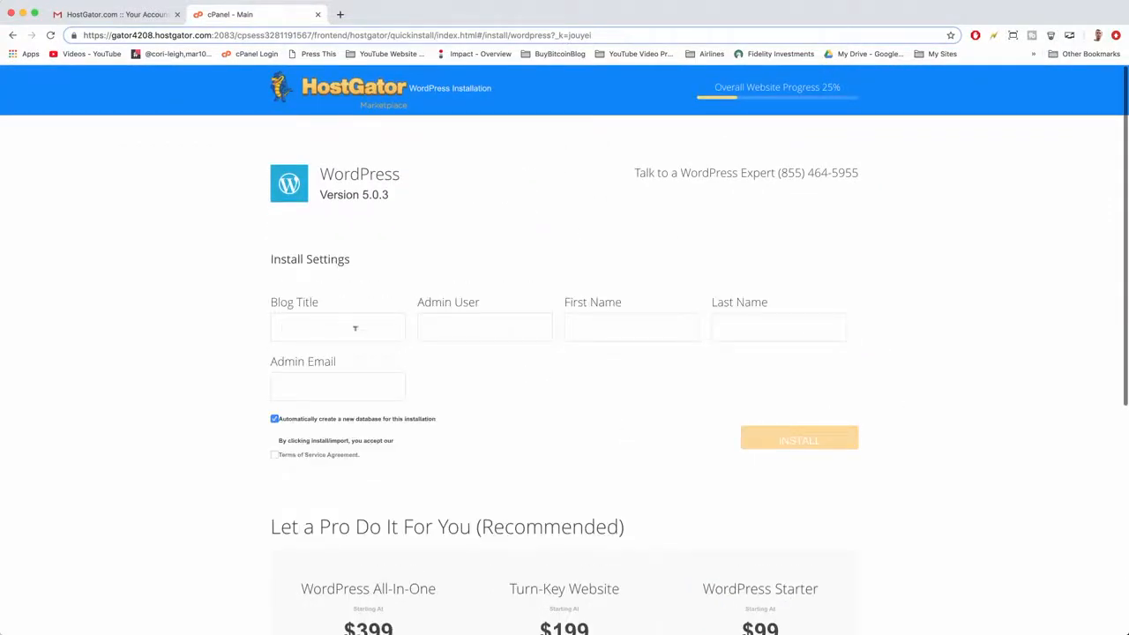
- Set the blog title to HowToMakeMyWordPressBlog and enter the admin username, first and last name, and admin e-mail address
type("How")
type("ToMakeMyWordPre")
key("Tab")
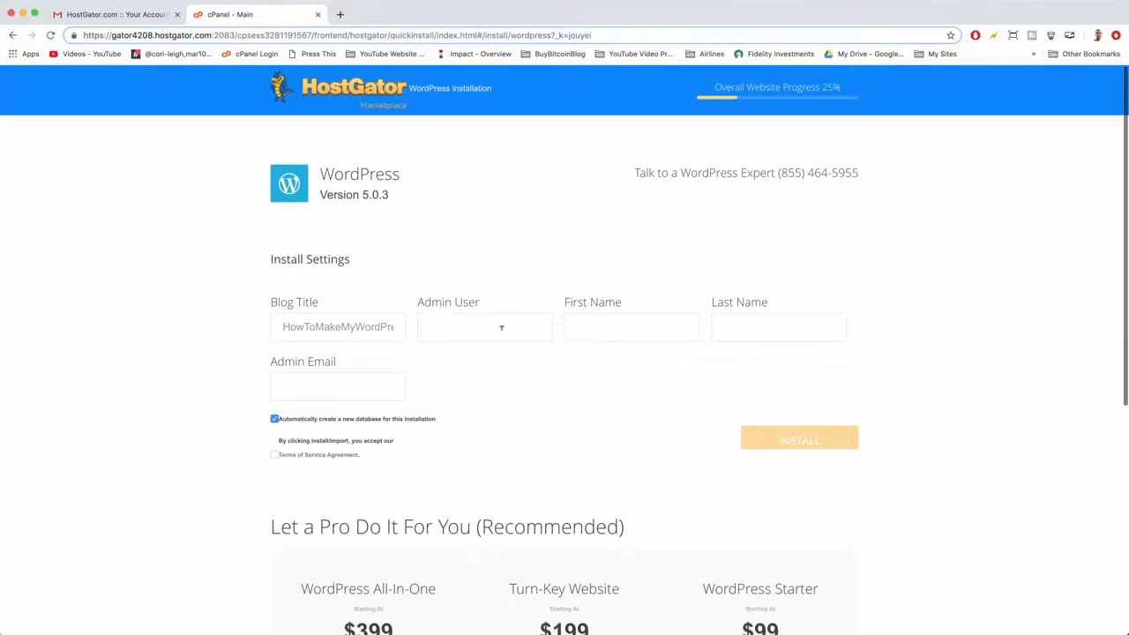
type("GregGregg")
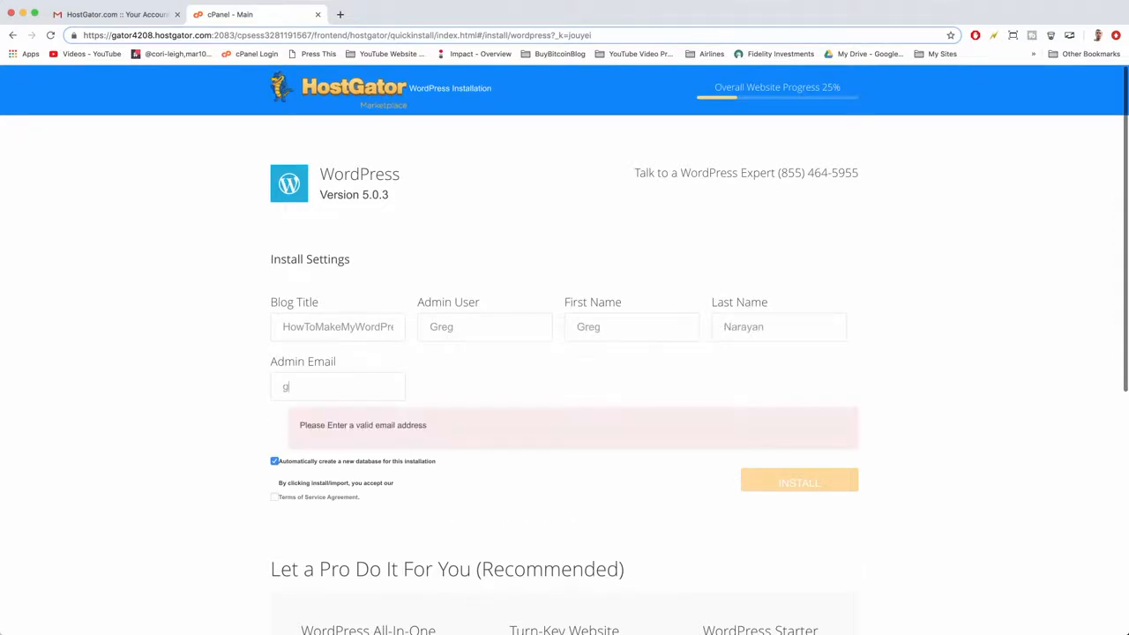
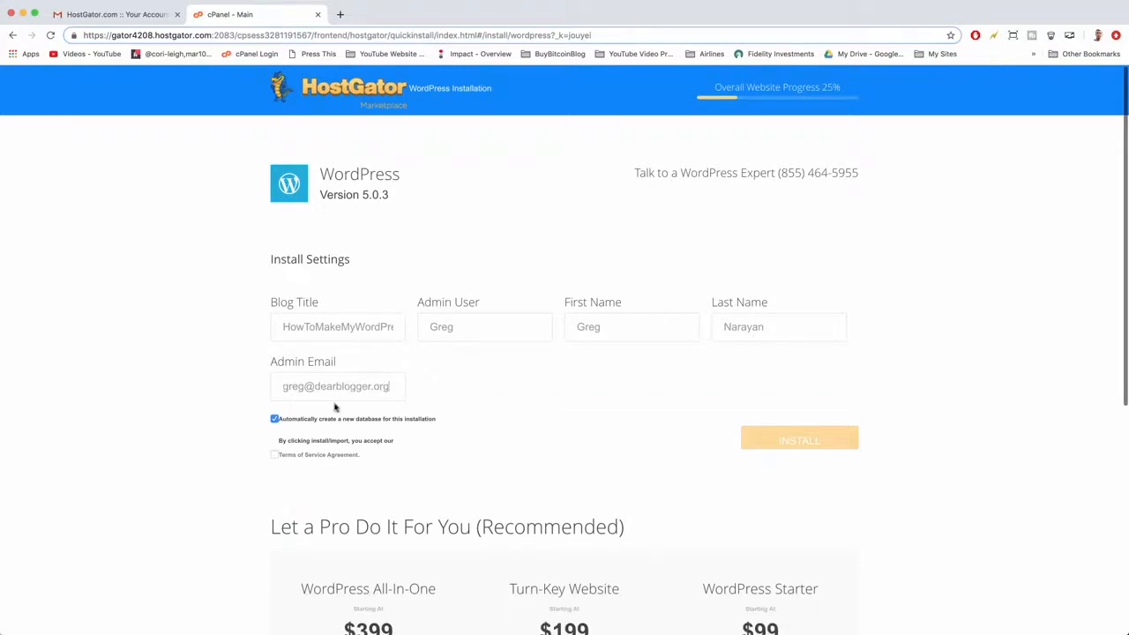
- Accept the Terms of Service Agreement and install WordPress
left_click(274, 455)
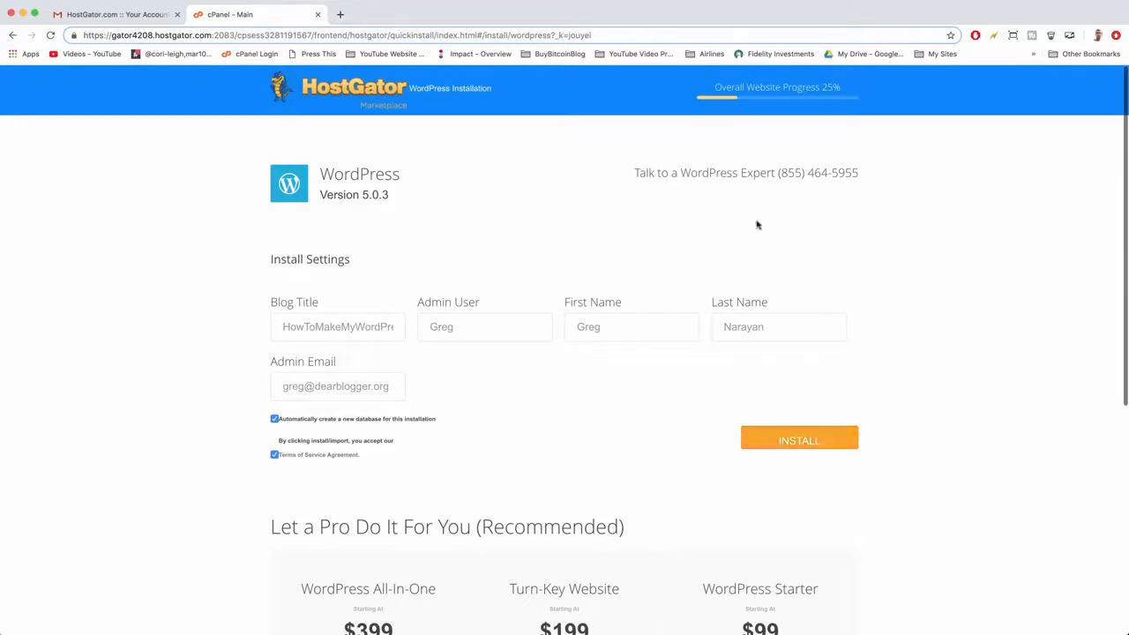
left_click(806, 439)
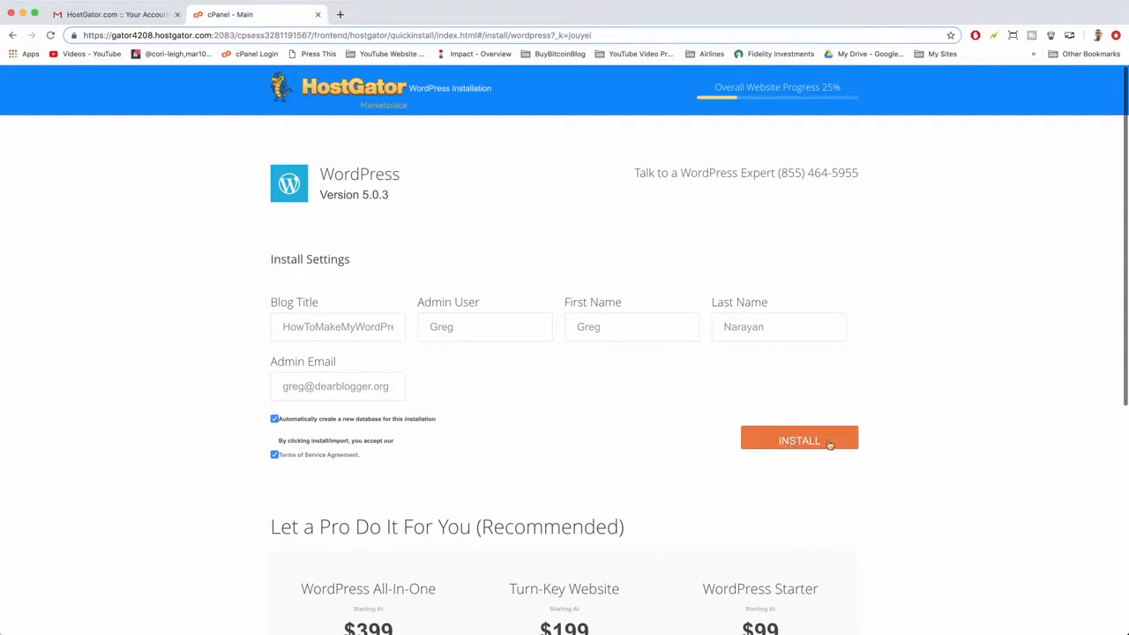
left_click(829, 441)
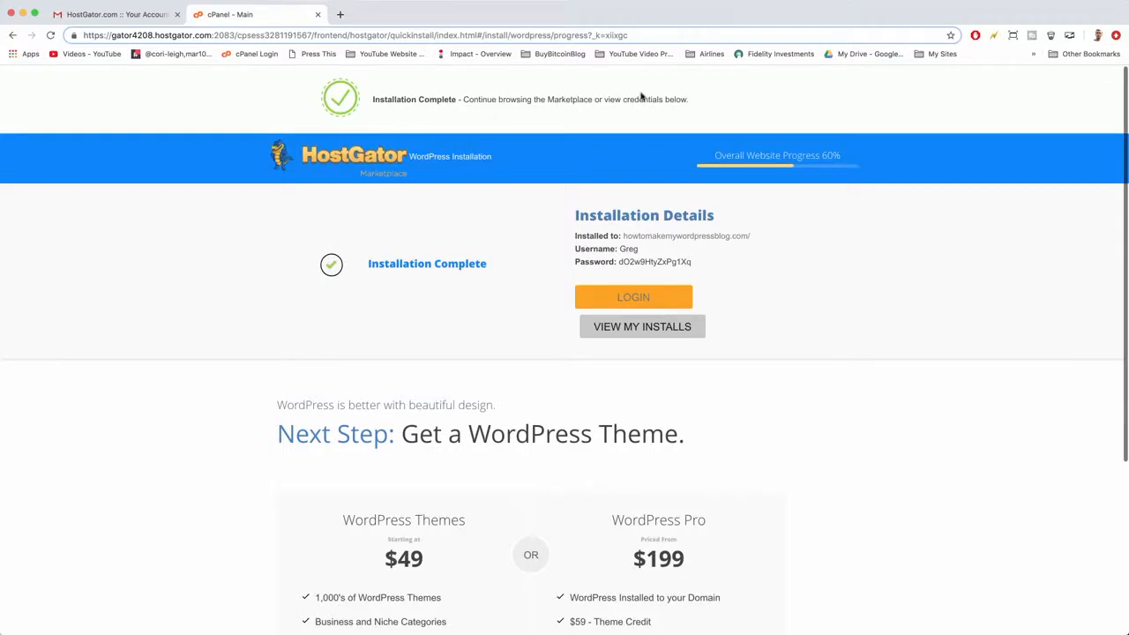
- Select the generated admin password and open the HostGator Install Complete e-mail in the Gmail inbox
double_click(641, 261)
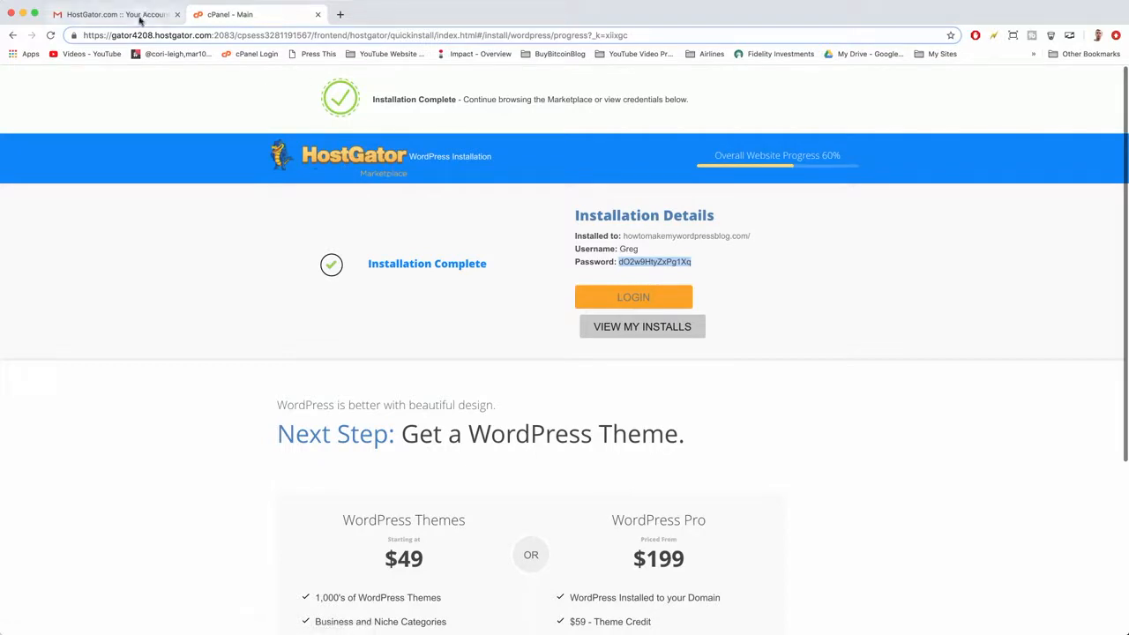
left_click(118, 15)
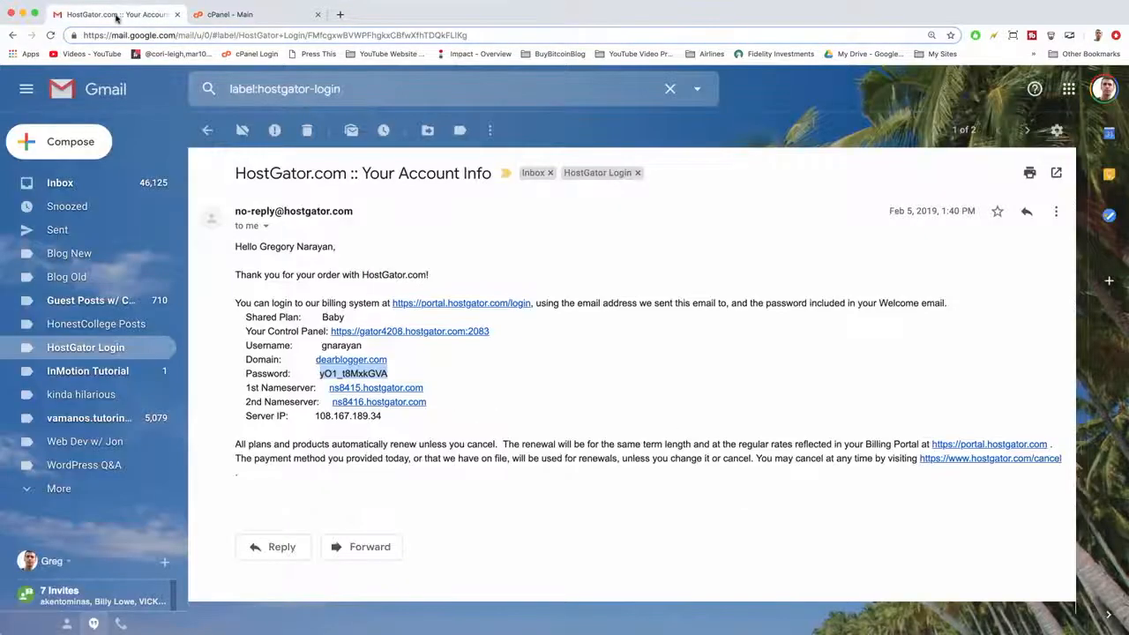
left_click(90, 185)
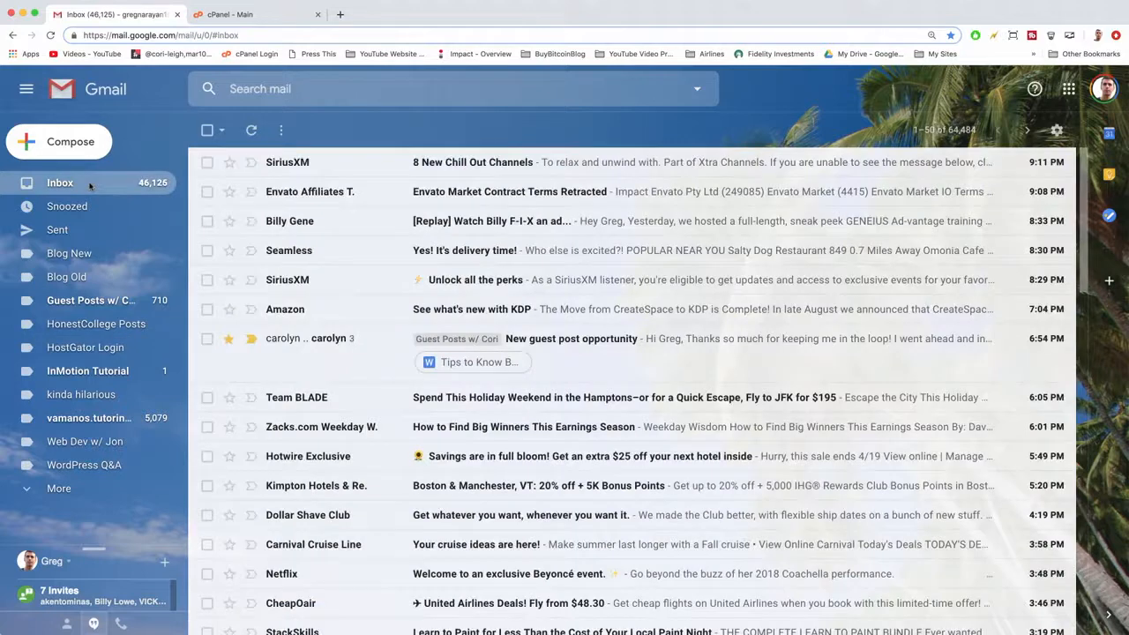
left_click(251, 130)
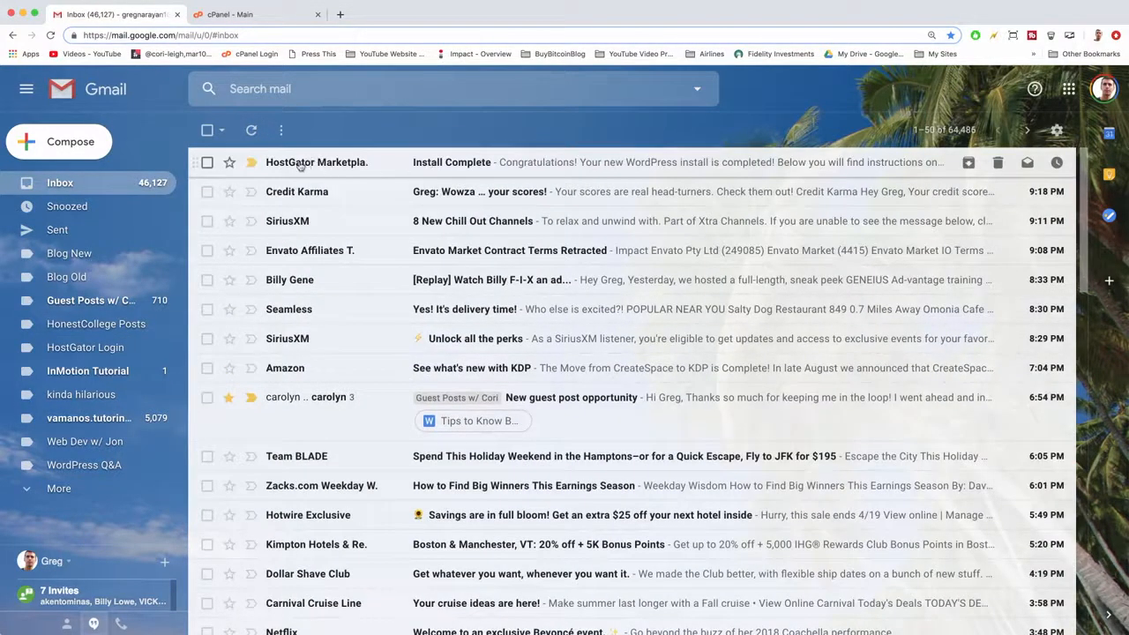
left_click(503, 164)
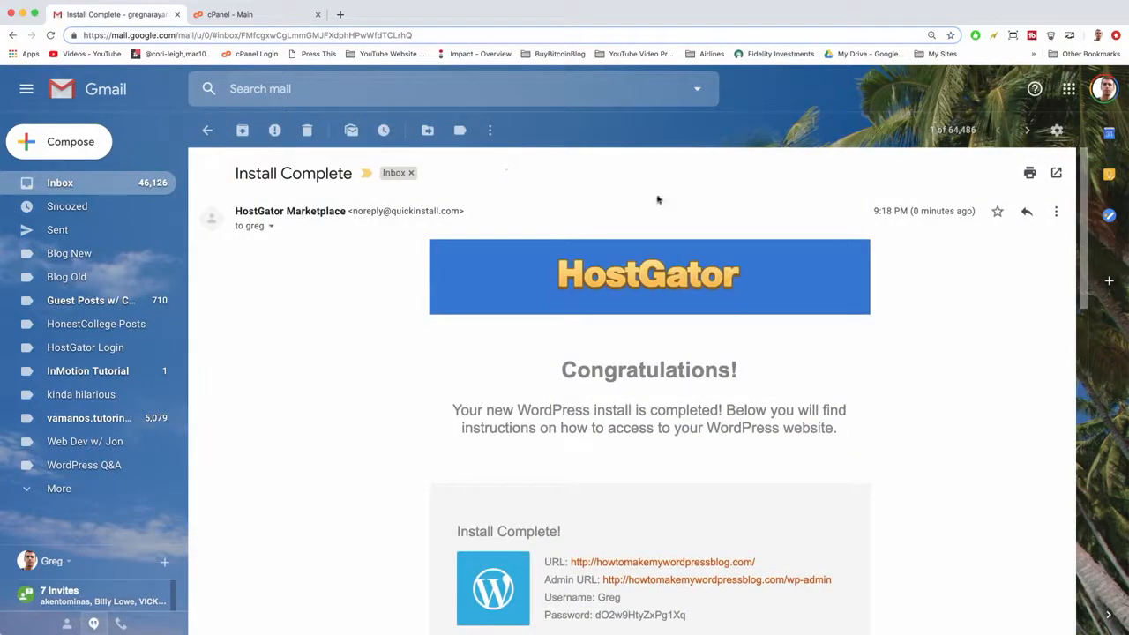
- Read through the Install Complete e-mail's access details and theme suggestions
scroll(657, 200, "down", 4)
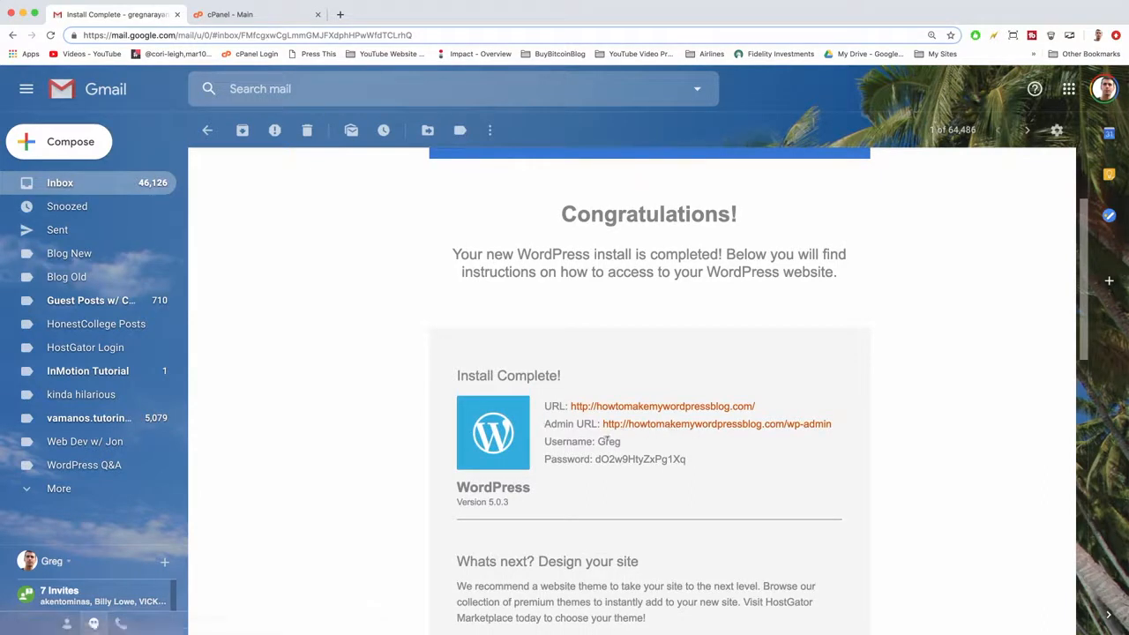
scroll(635, 467, "down", 10)
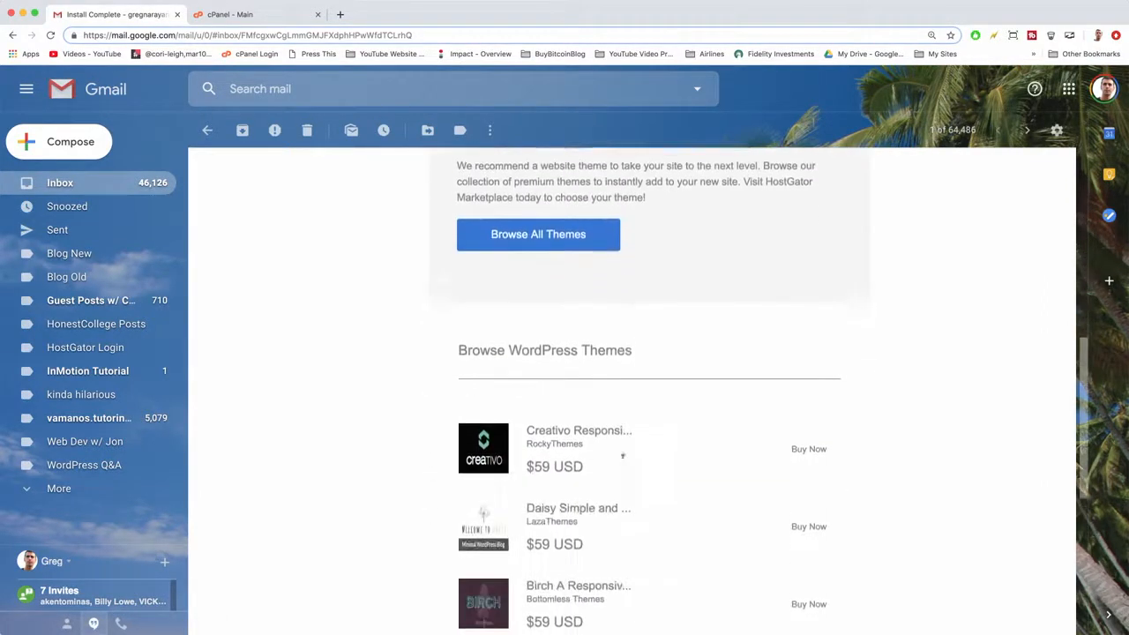
scroll(622, 463, "down", 3)
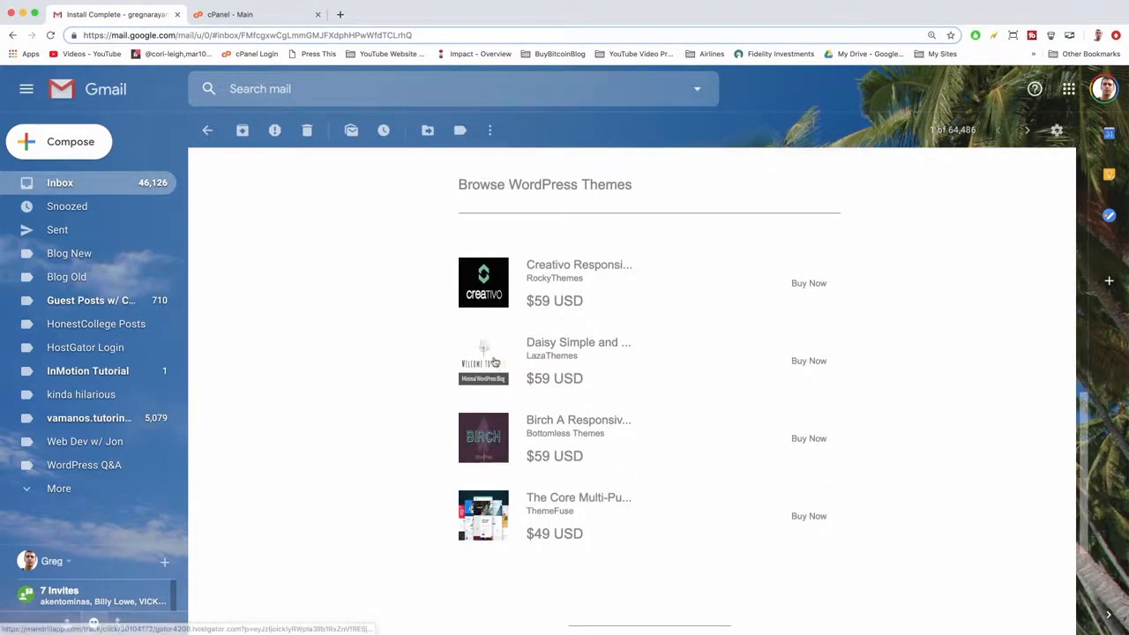
scroll(495, 371, "down", 1)
scroll(498, 379, "down", 2)
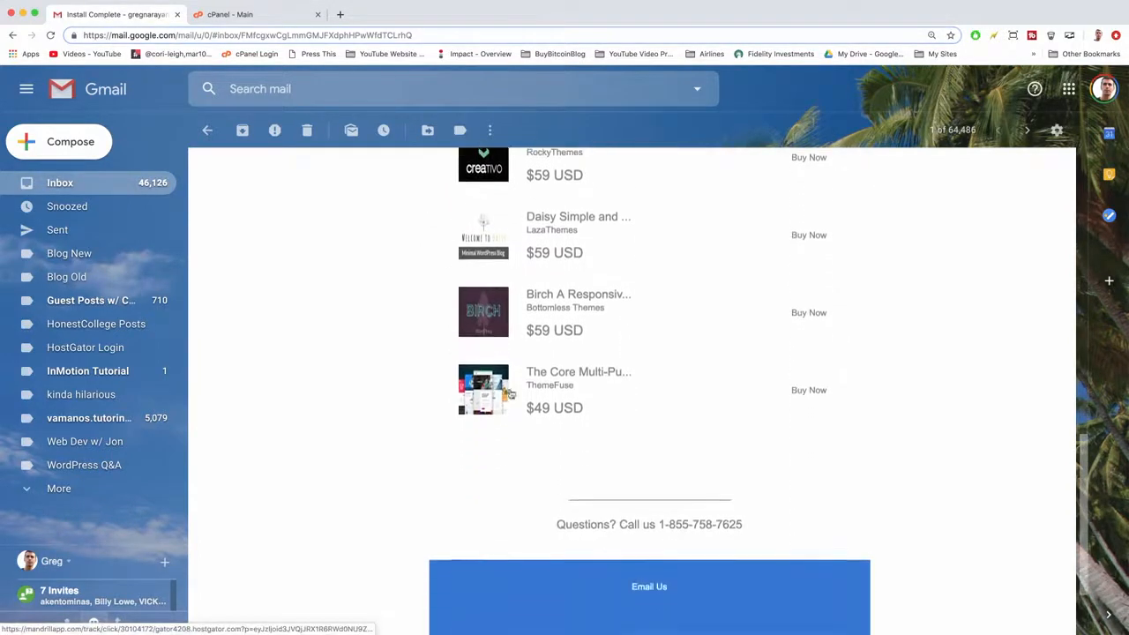
scroll(472, 397, "down", 3)
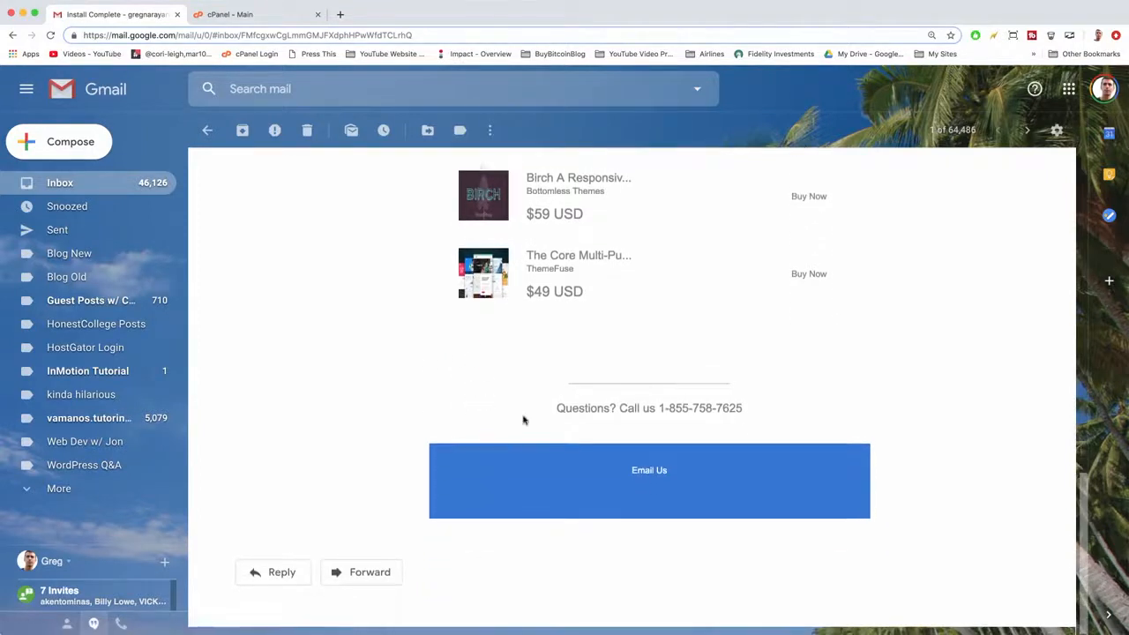
scroll(524, 418, "up", 2)
scroll(539, 341, "up", 3)
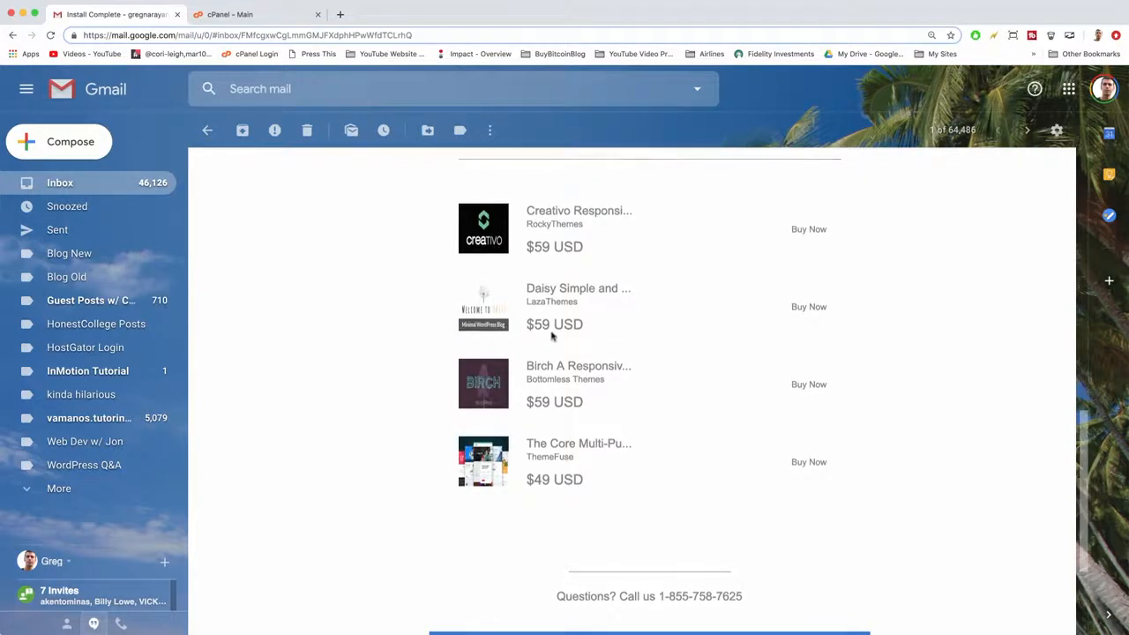
scroll(556, 326, "up", 4)
scroll(552, 335, "up", 7)
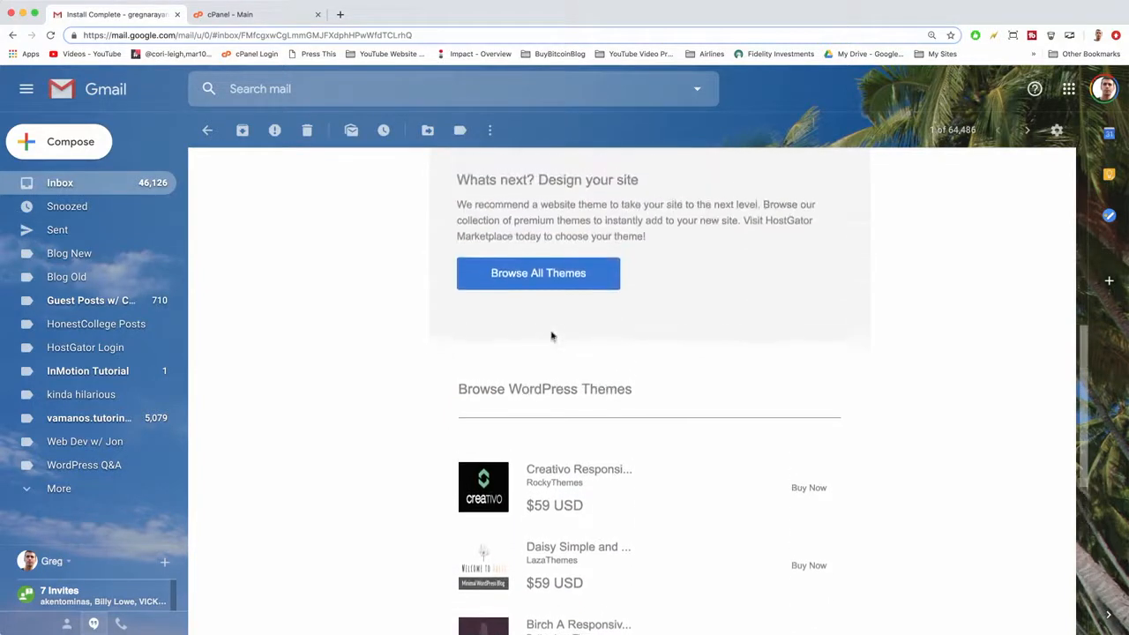
scroll(552, 335, "up", 3)
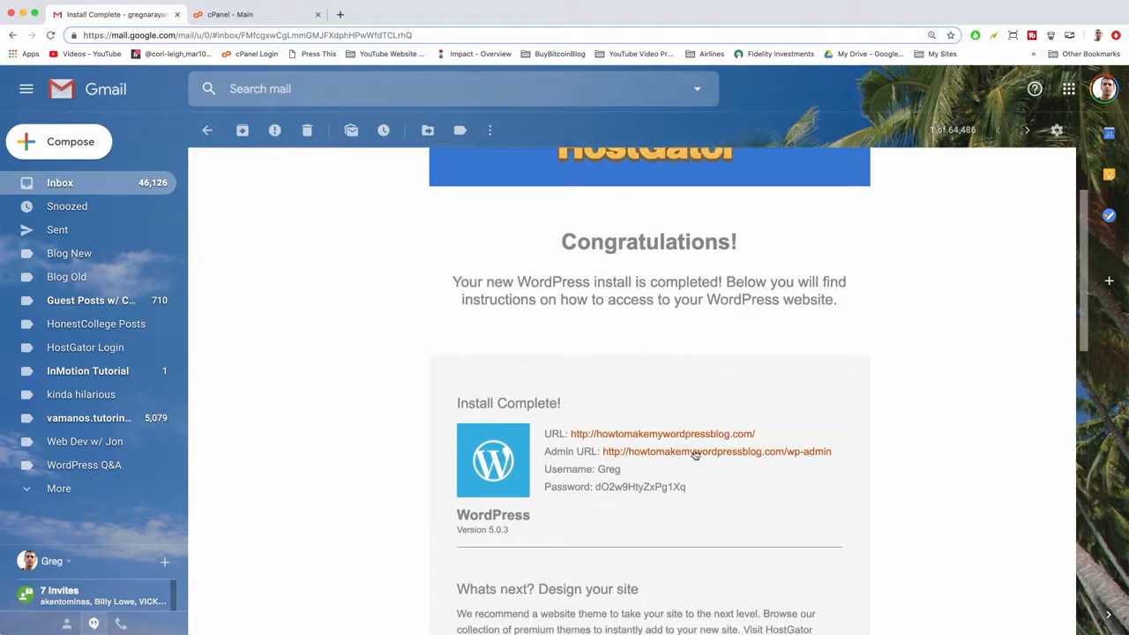
- Open howtomakemywordpressblog.com in a new tab and go to its WordPress admin login page
left_click(752, 453)
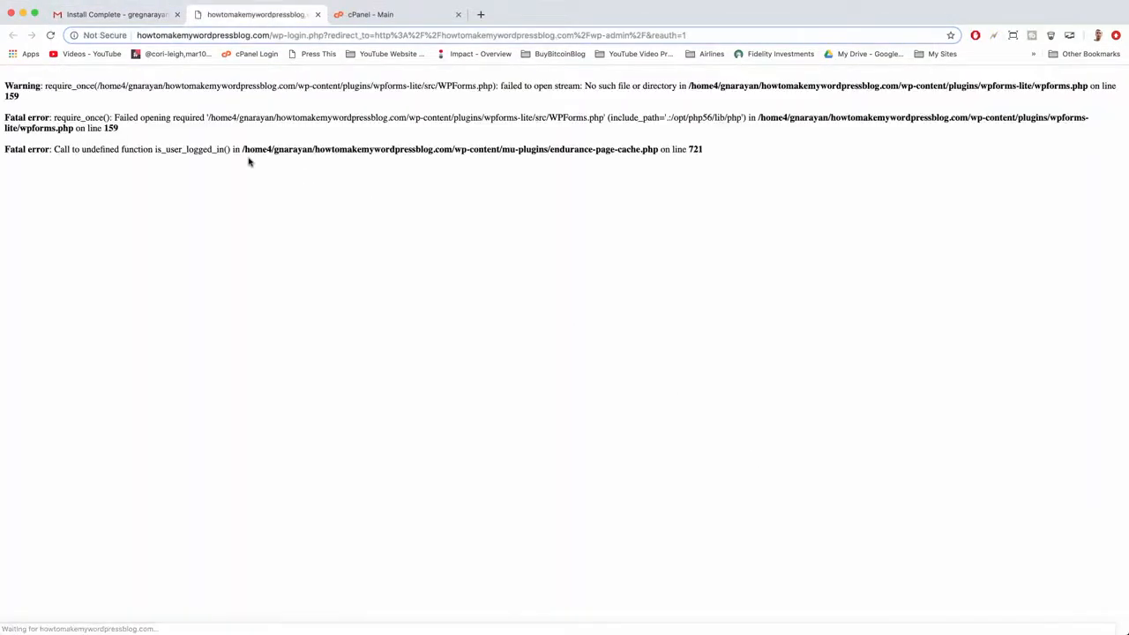
left_click(318, 15)
key("super+t")
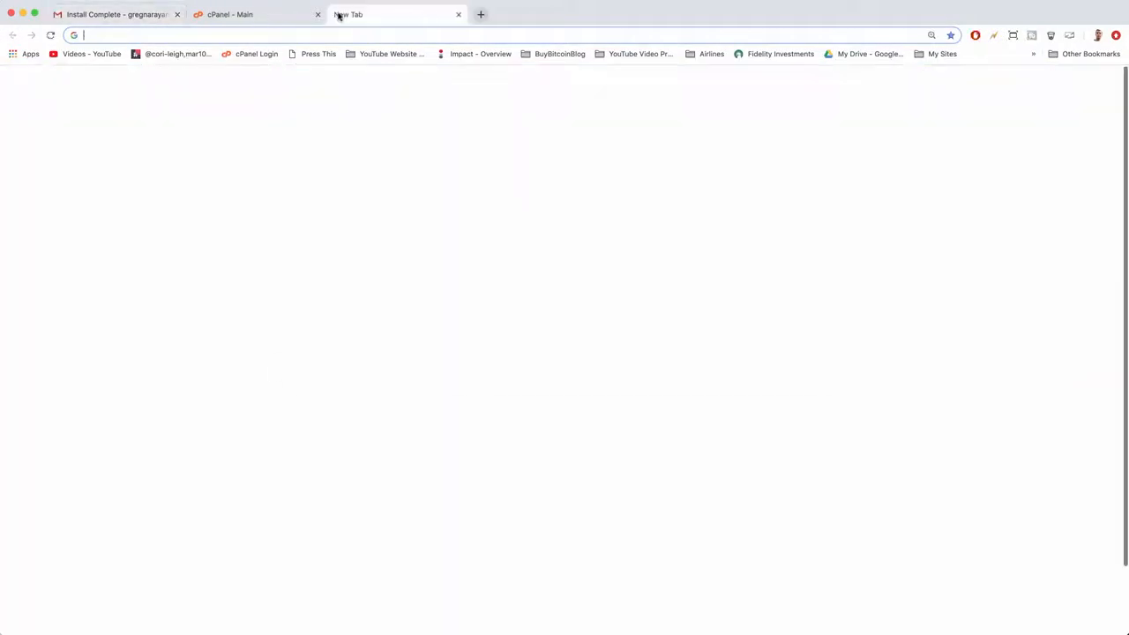
type("howtomakemyword")
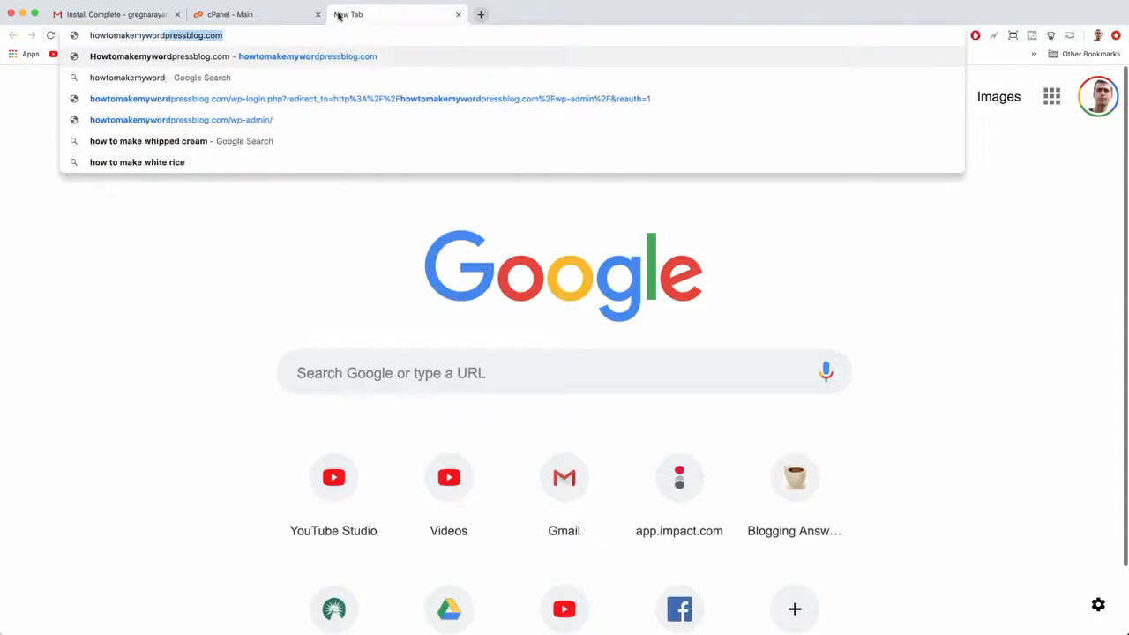
type("pressblog")
key("Return")
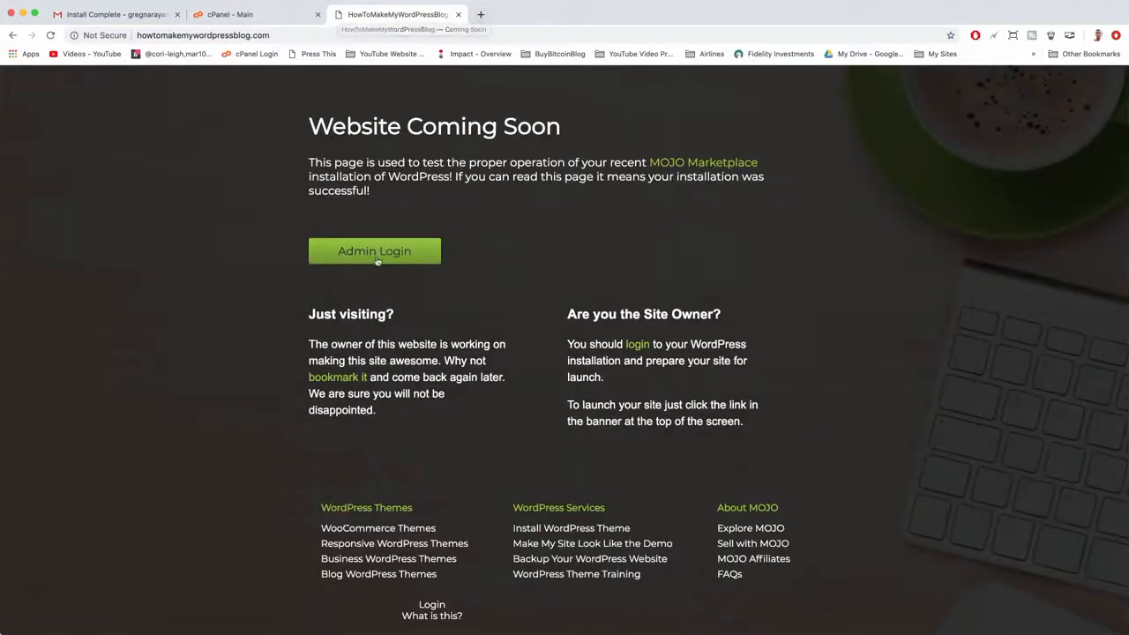
left_click(375, 259)
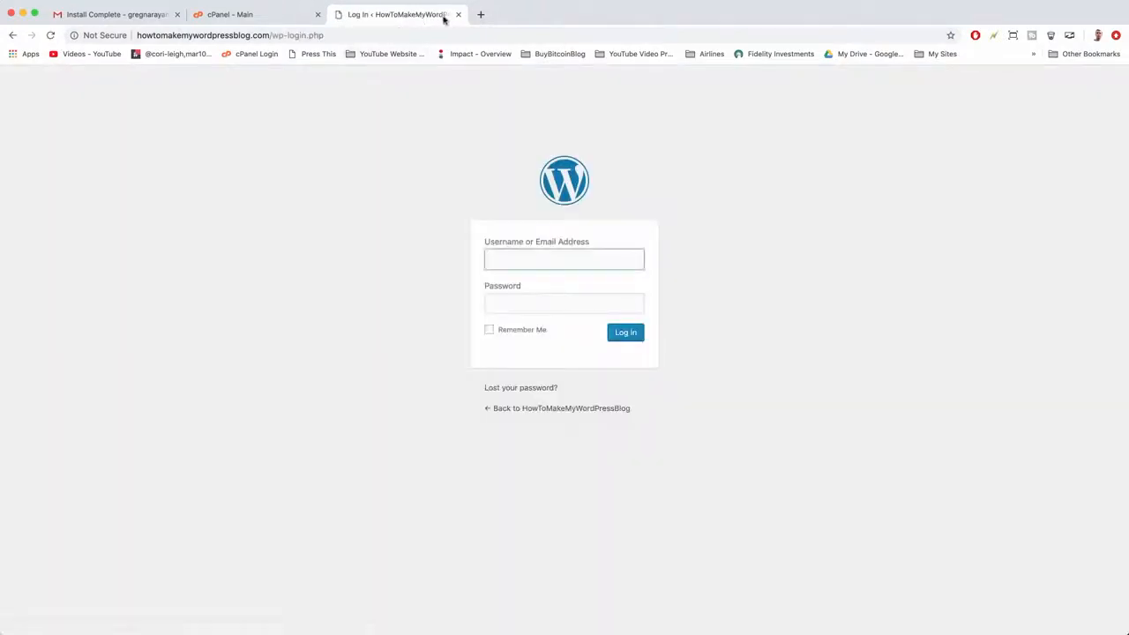
left_click_drag(444, 18, 302, 16)
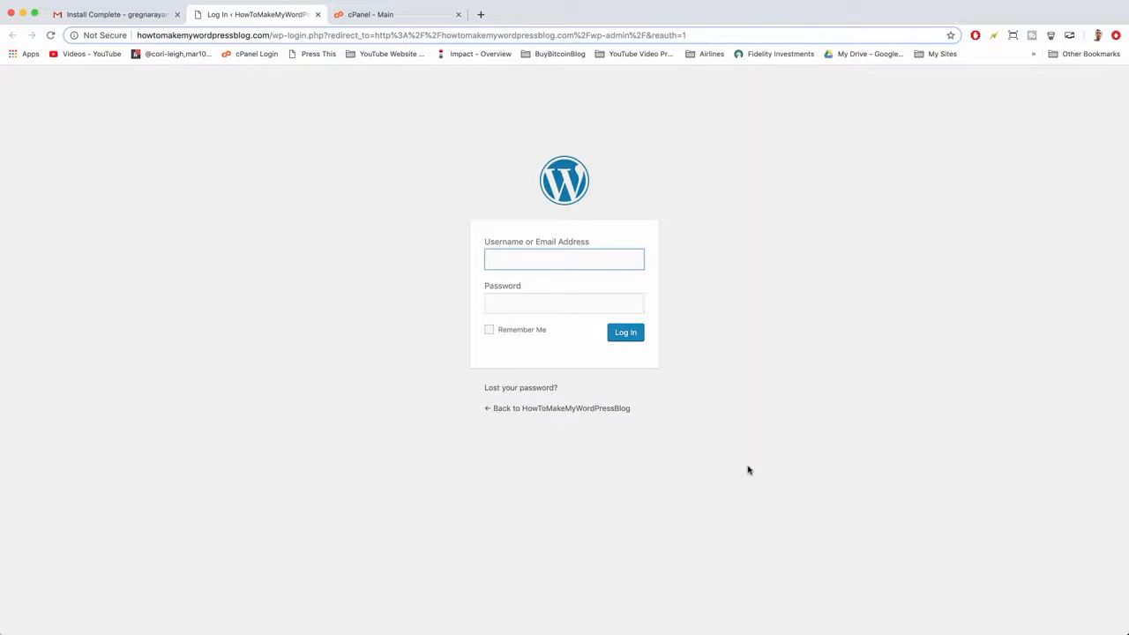
- Copy the generated admin password from the Install Complete e-mail
left_click(128, 17)
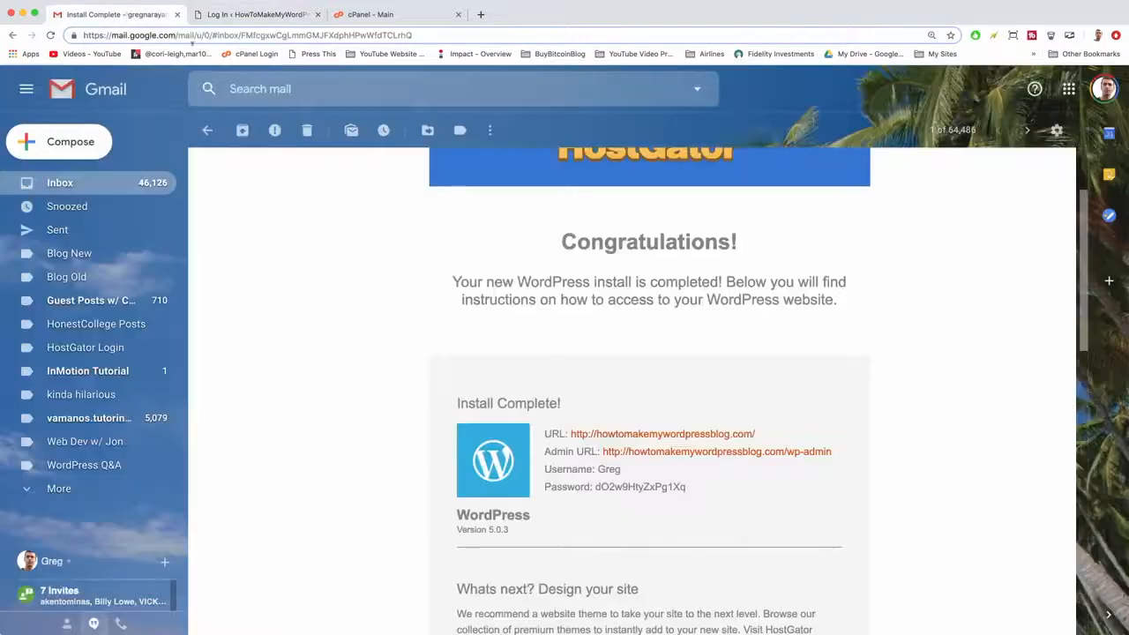
double_click(622, 481)
right_click(622, 482)
left_click(645, 508)
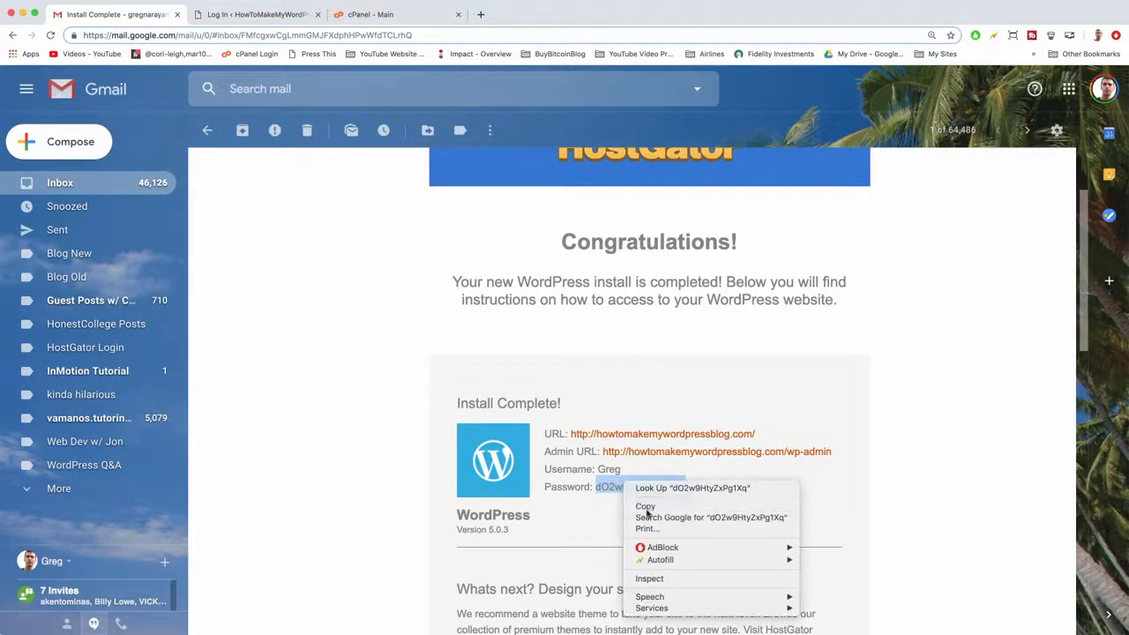
- Enter the admin username and paste the admin password into the WordPress login form
left_click(246, 13)
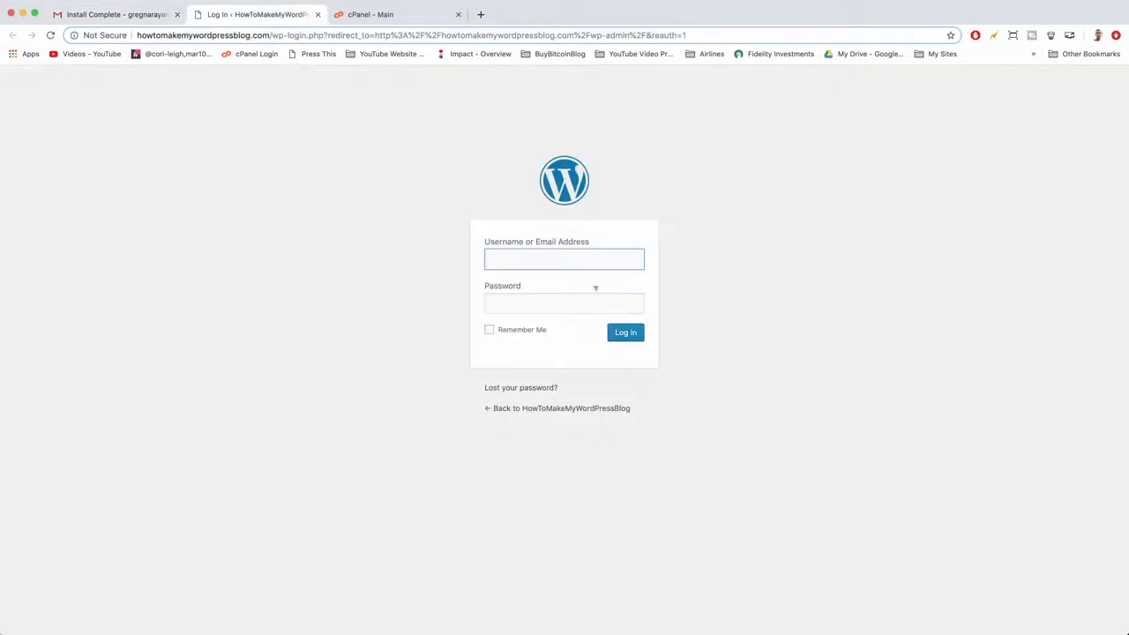
type("Greg")
key("Tab")
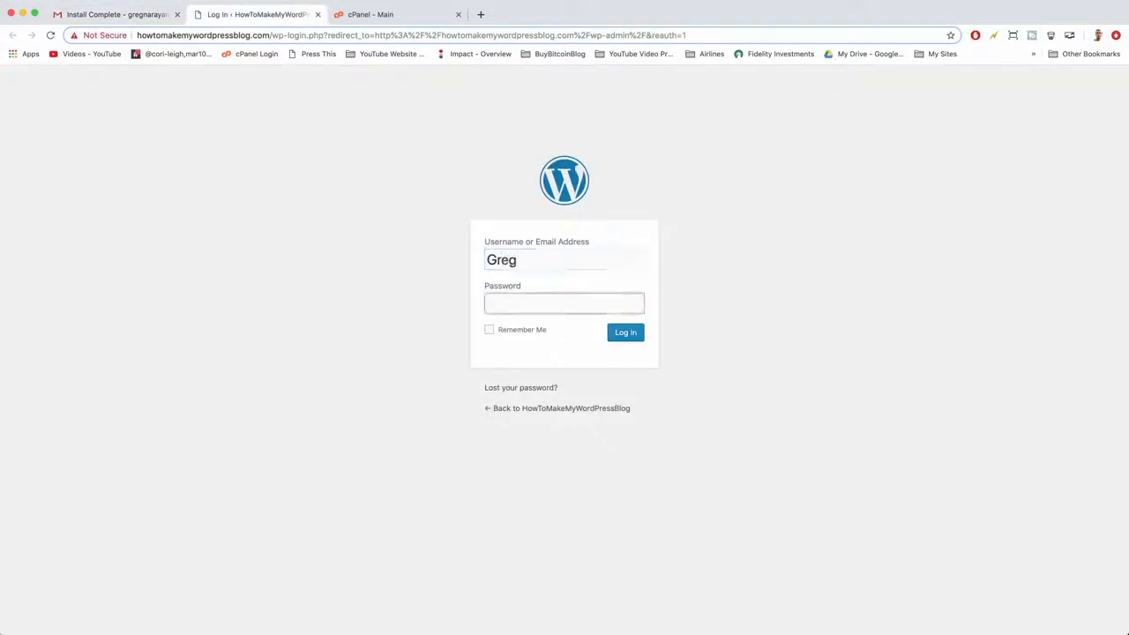
key("super+v")
left_click(571, 352)
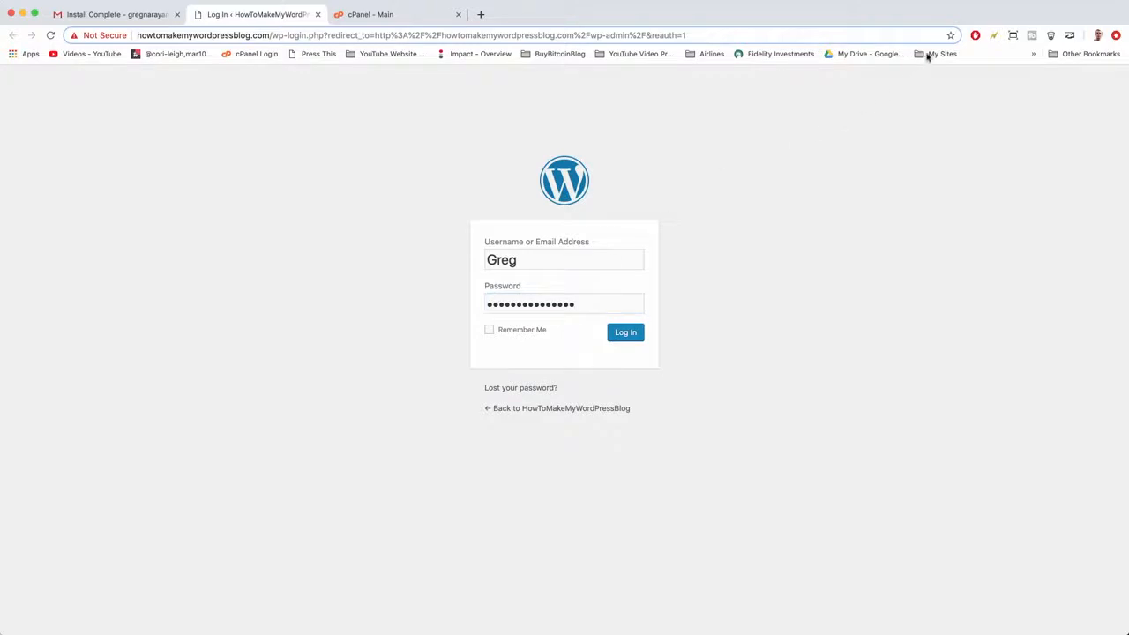
- Bookmark the WordPress login page to the bookmarks bar and tick Remember Me
left_click(950, 37)
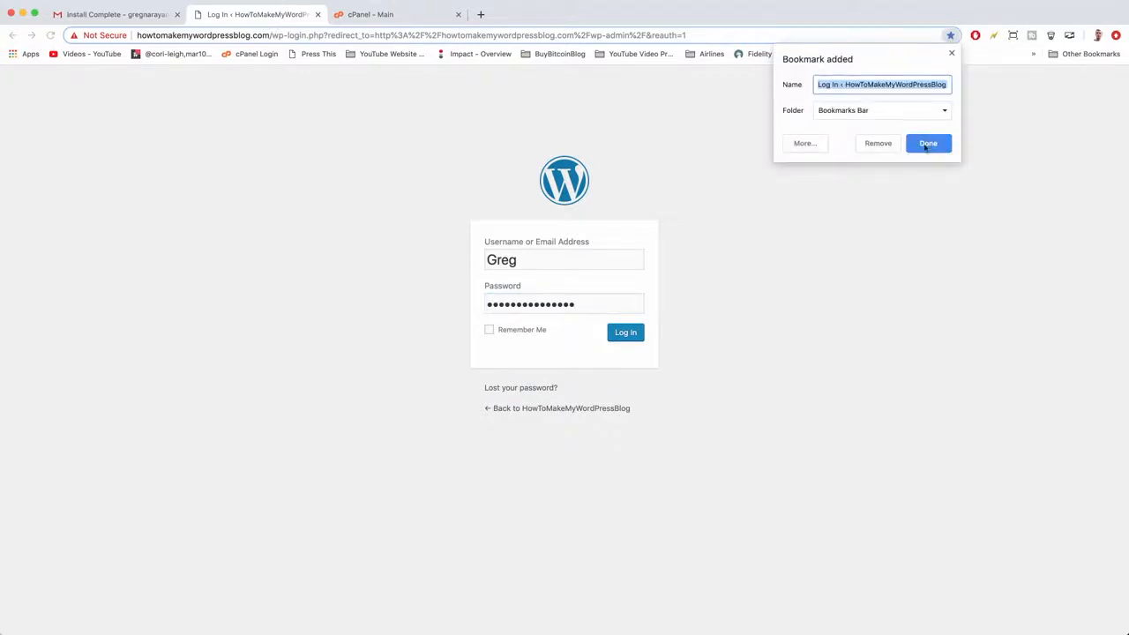
left_click(925, 147)
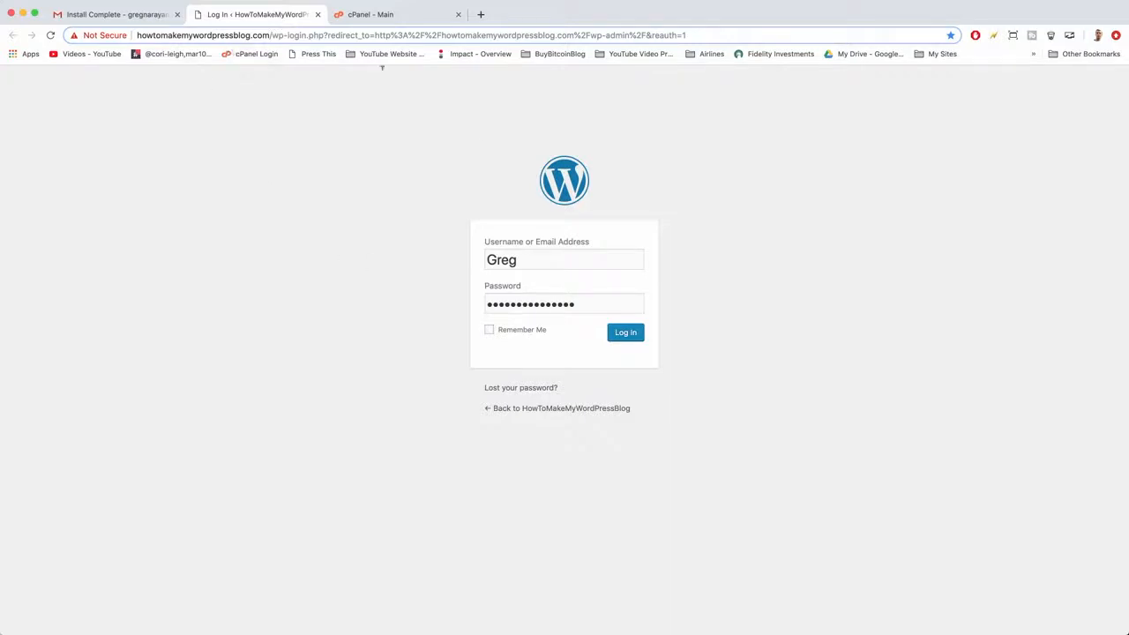
left_click(489, 330)
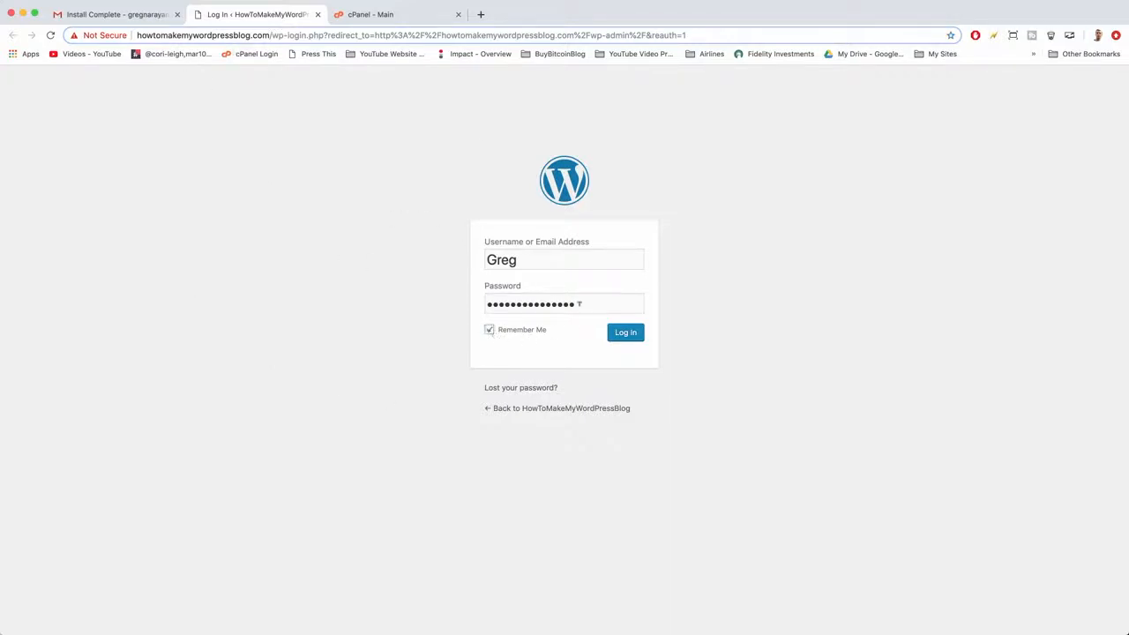
left_click(951, 36)
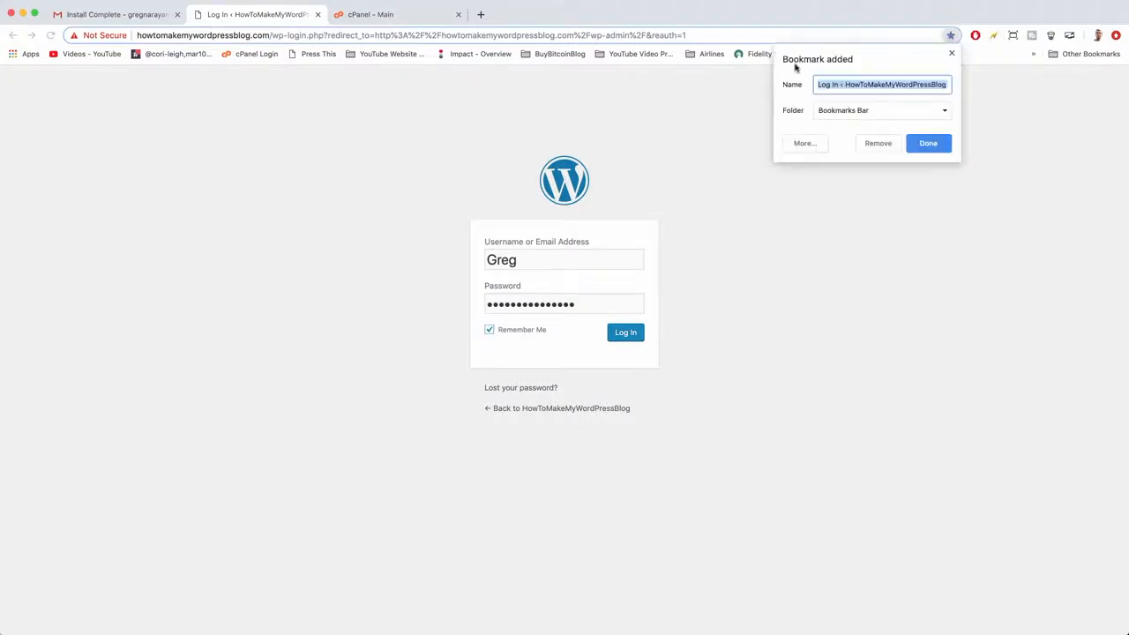
left_click(939, 144)
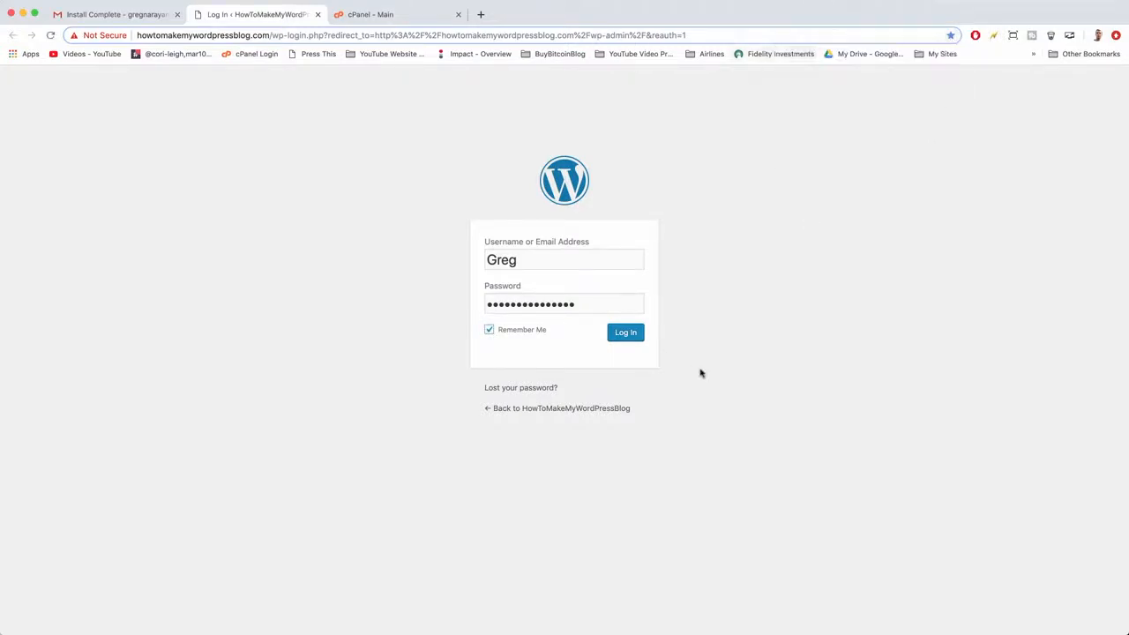
- Log in and scroll through the WordPress dashboard to review its panels
left_click(639, 342)
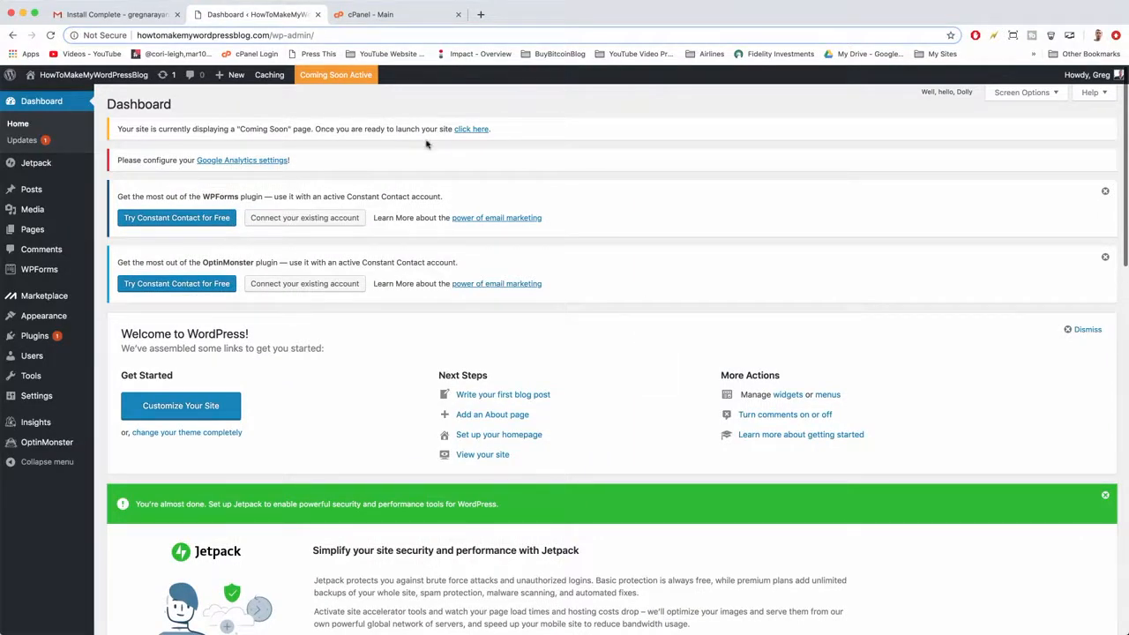
scroll(428, 145, "down", 10)
scroll(428, 145, "down", 3)
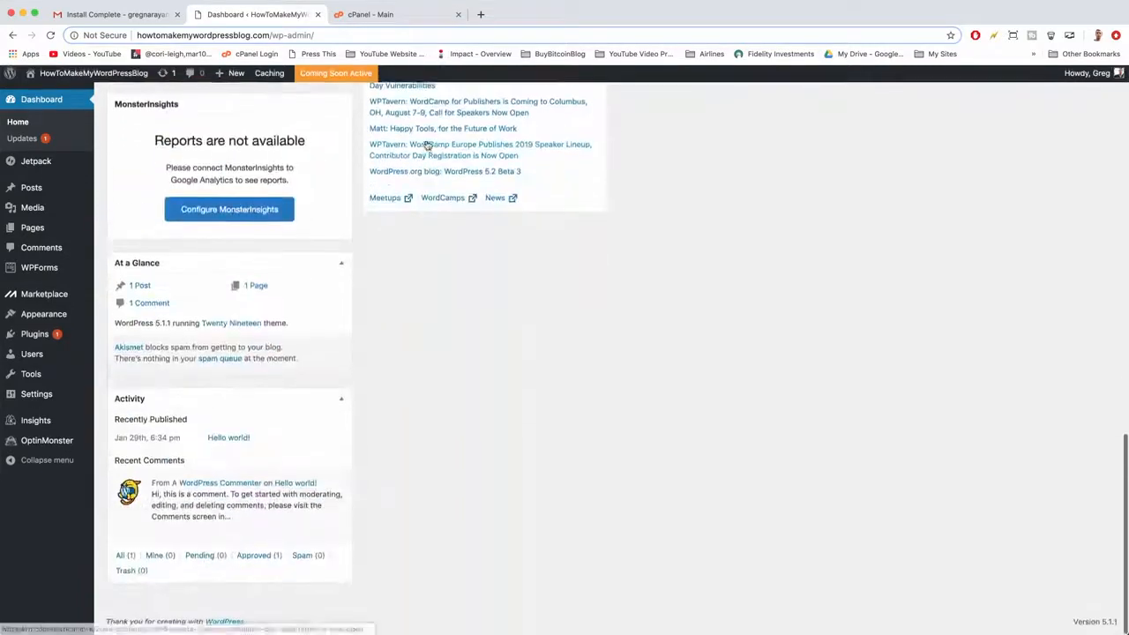
scroll(624, 453, "up", 4)
scroll(624, 454, "up", 8)
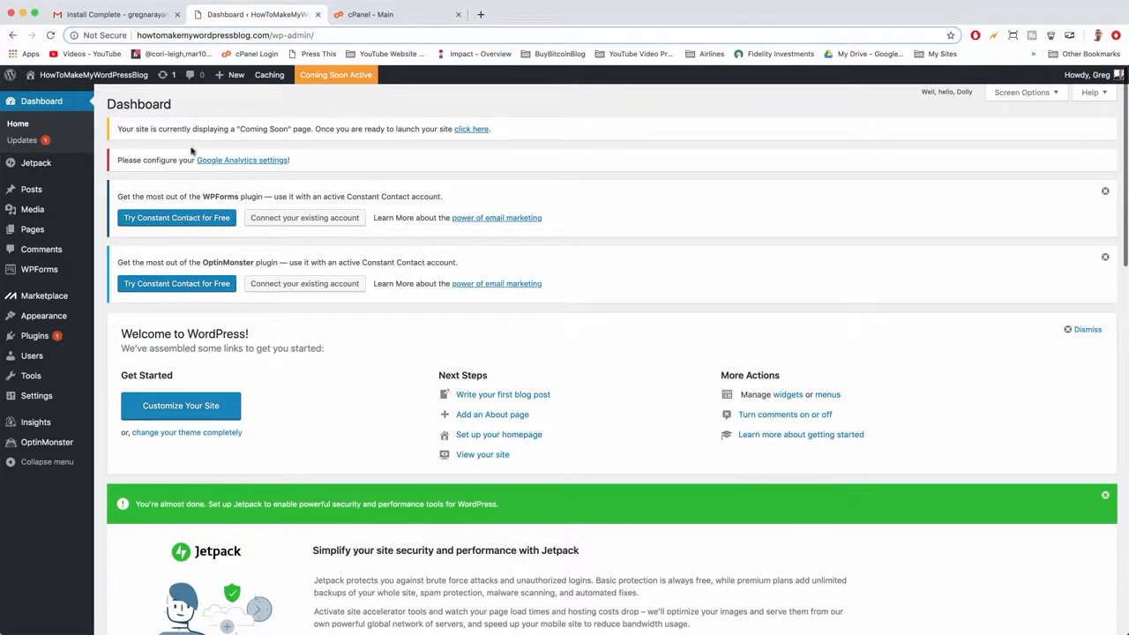
- Open howtomakemywordpressblog.com in an incognito window to check what visitors currently see, and close that window
left_click_drag(117, 128, 395, 125)
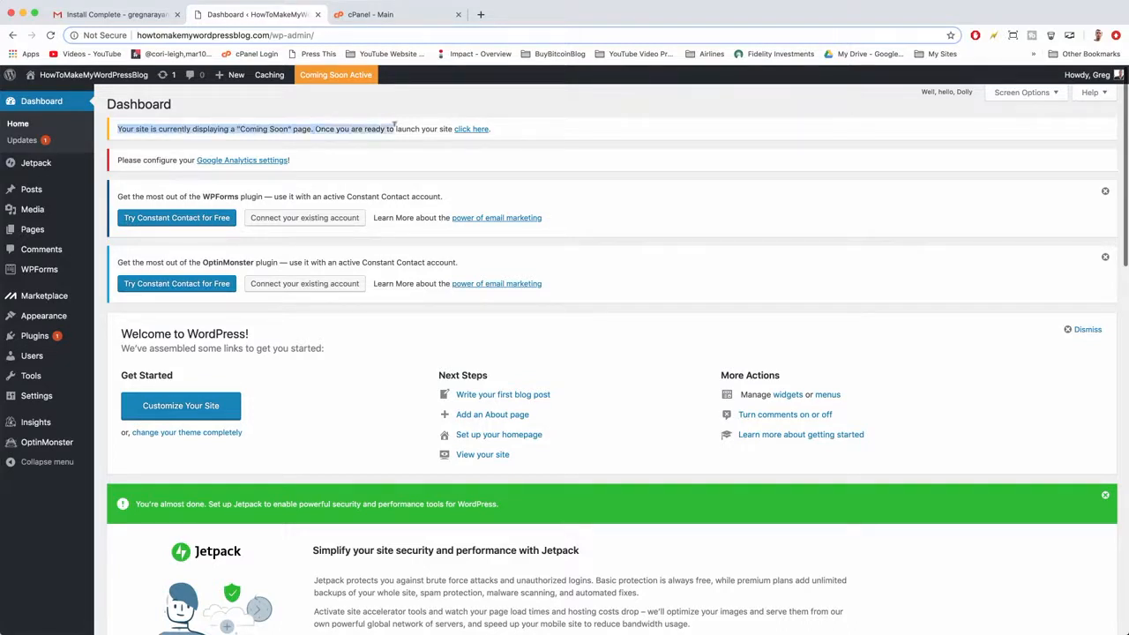
left_click(400, 124)
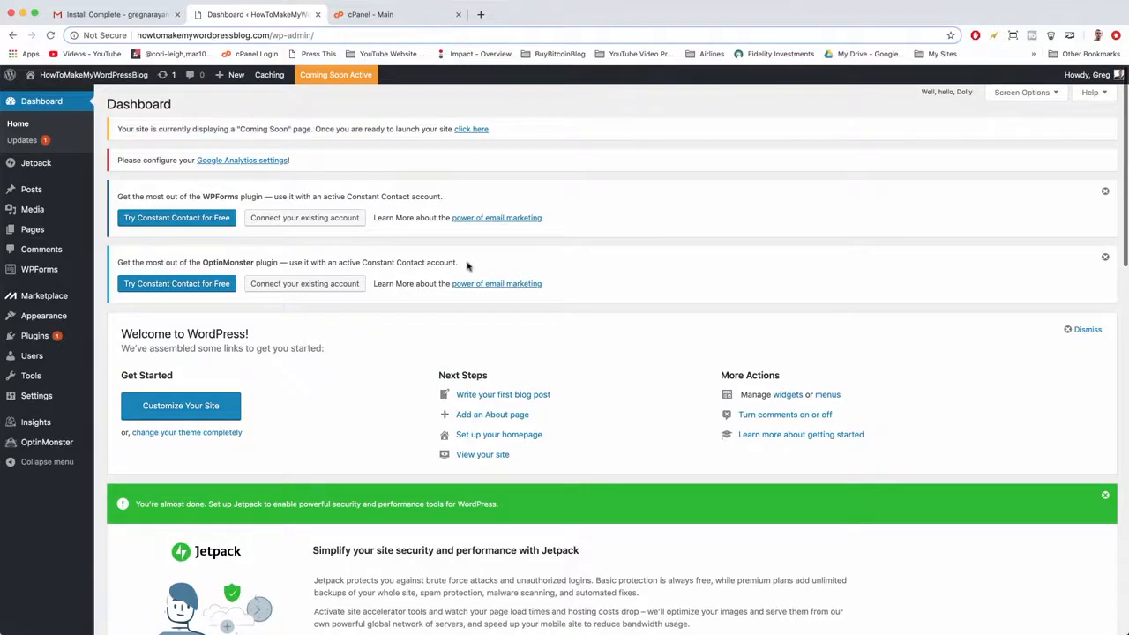
key("super+shift+n")
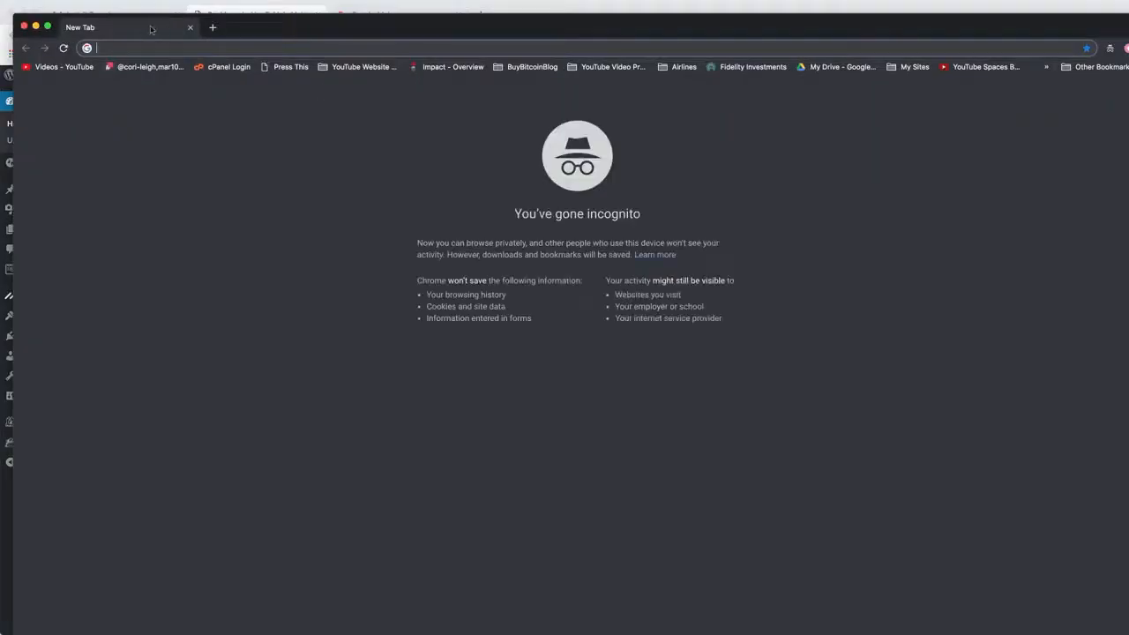
left_click_drag(137, 29, 124, 15)
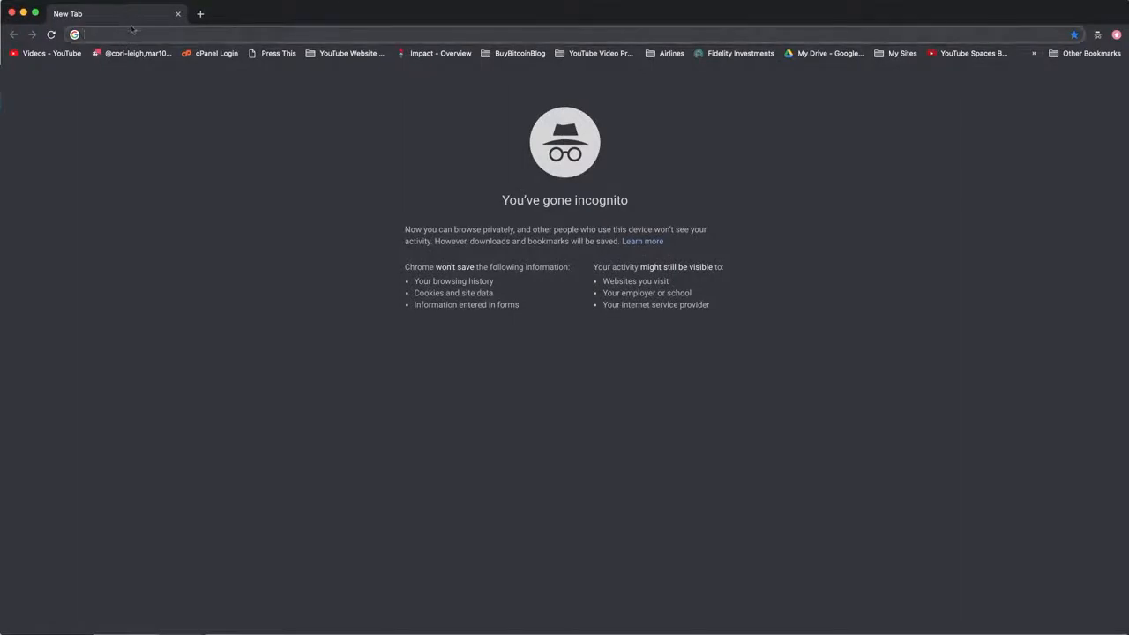
type("howto")
key("Return")
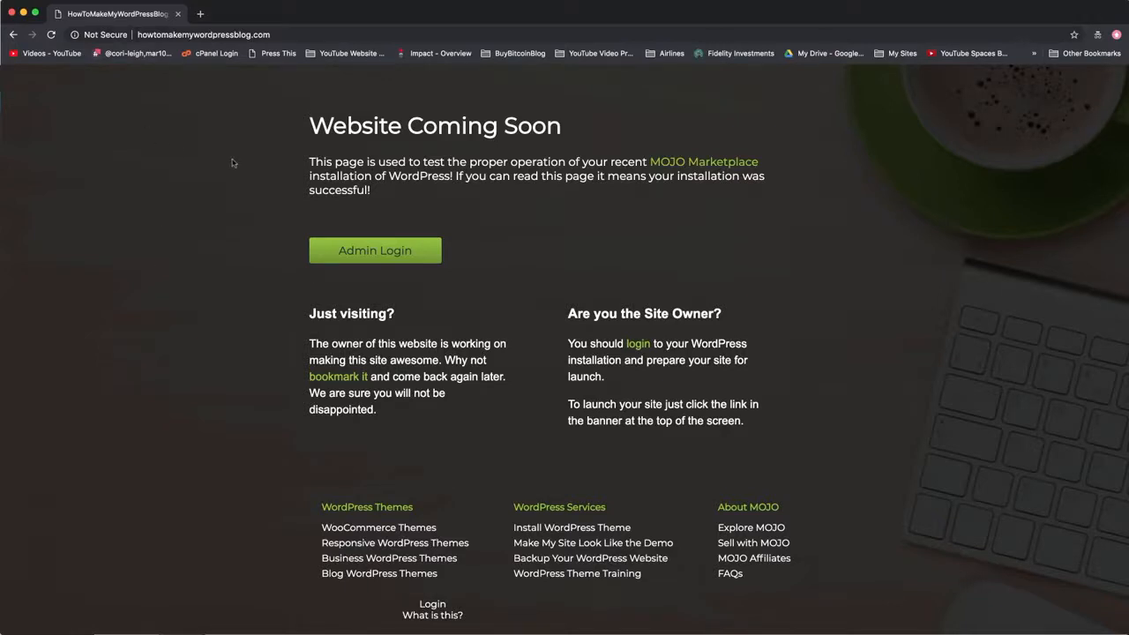
left_click(12, 14)
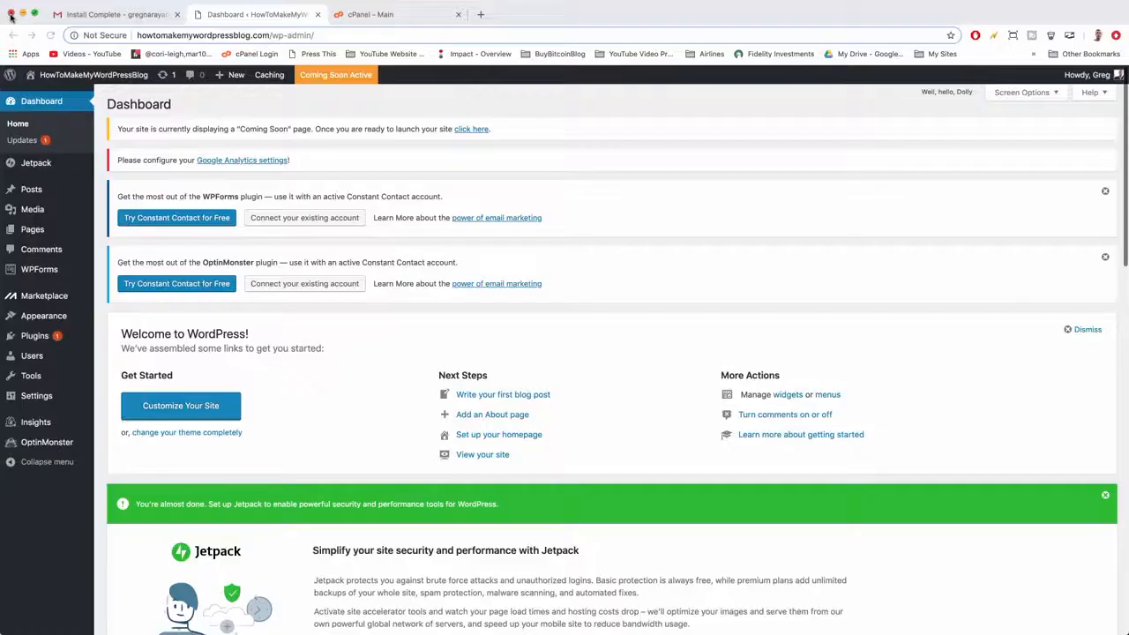
- Launch the site from the Coming Soon notice and dismiss the WPForms, OptinMonster and Jetpack notices
left_click(479, 129)
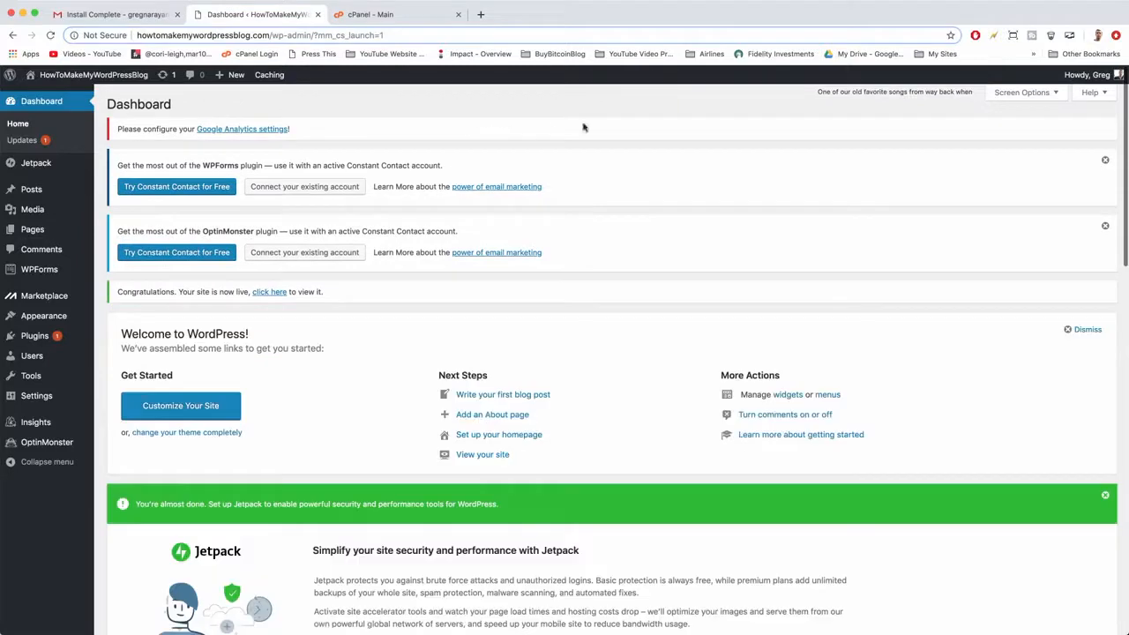
left_click(1103, 160)
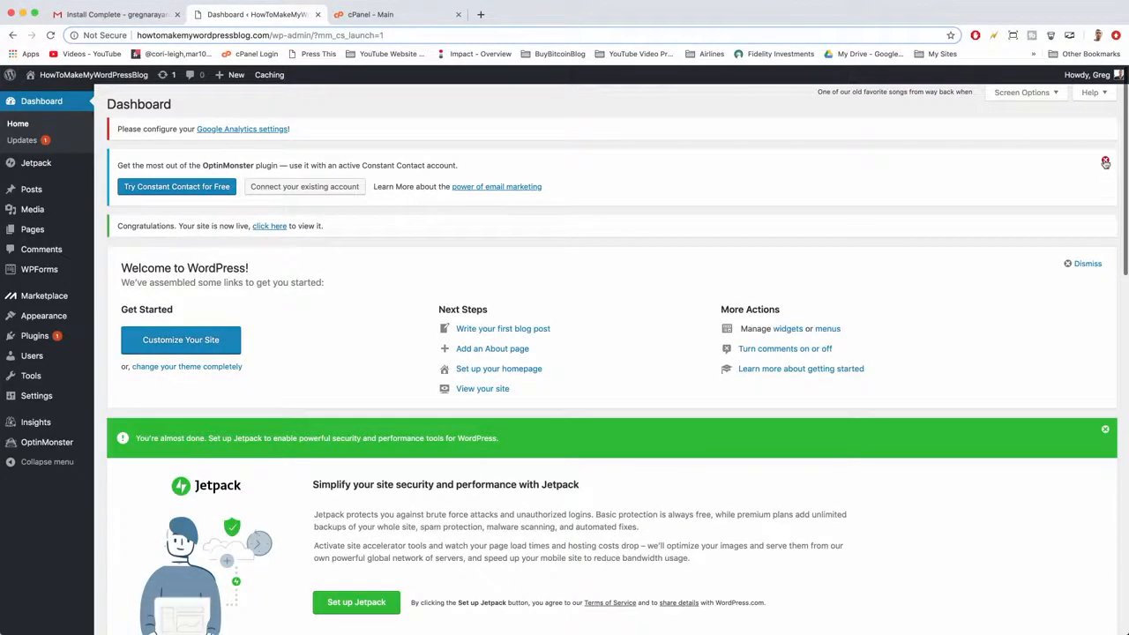
left_click(1105, 163)
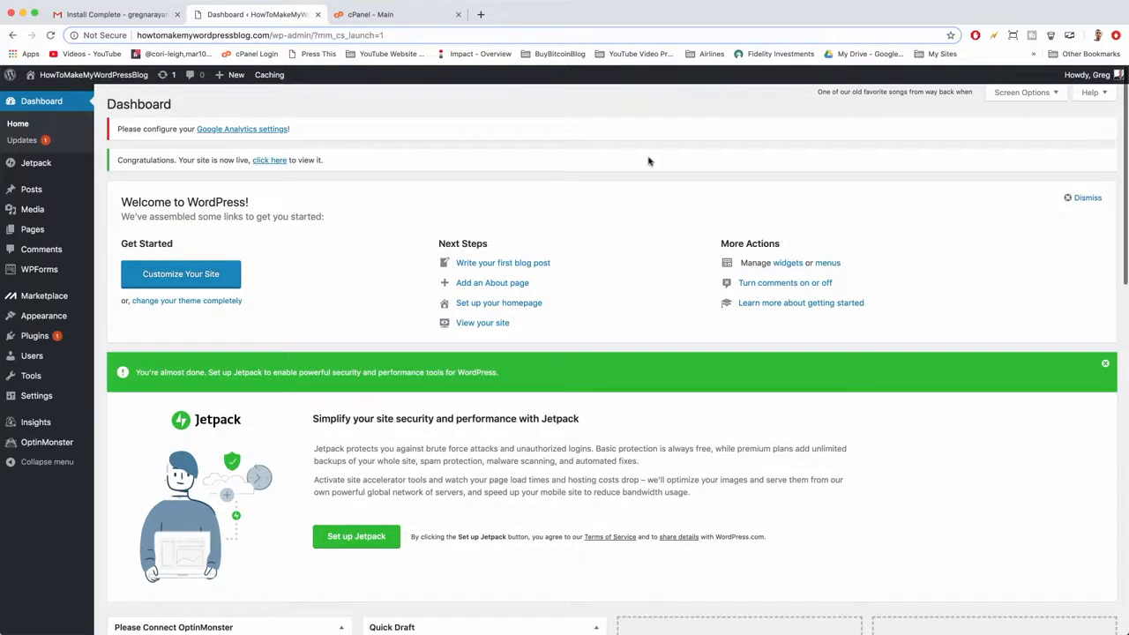
left_click(1105, 363)
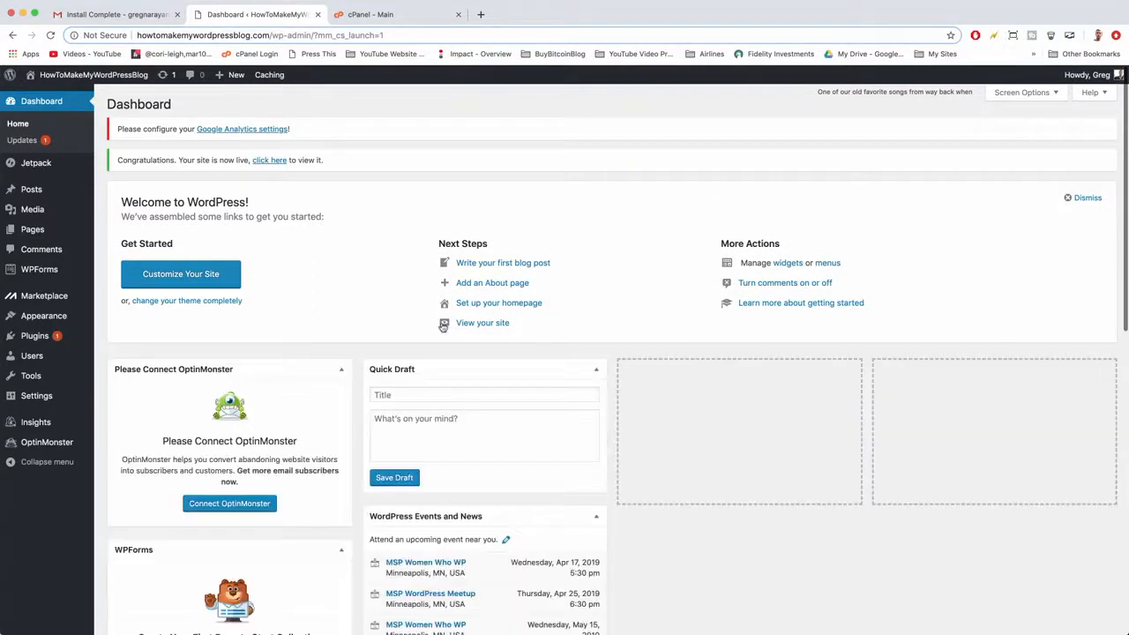
- Rearrange the dashboard widgets across four columns and collapse the WPForms box
scroll(441, 327, "down", 5)
scroll(441, 327, "up", 1)
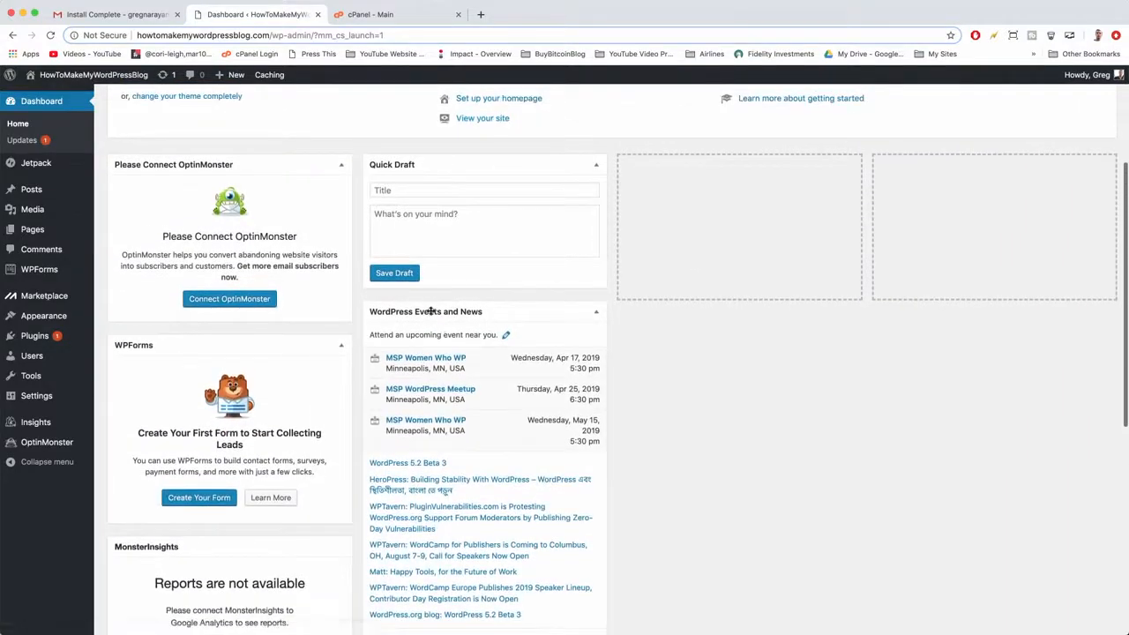
left_click_drag(430, 311, 688, 162)
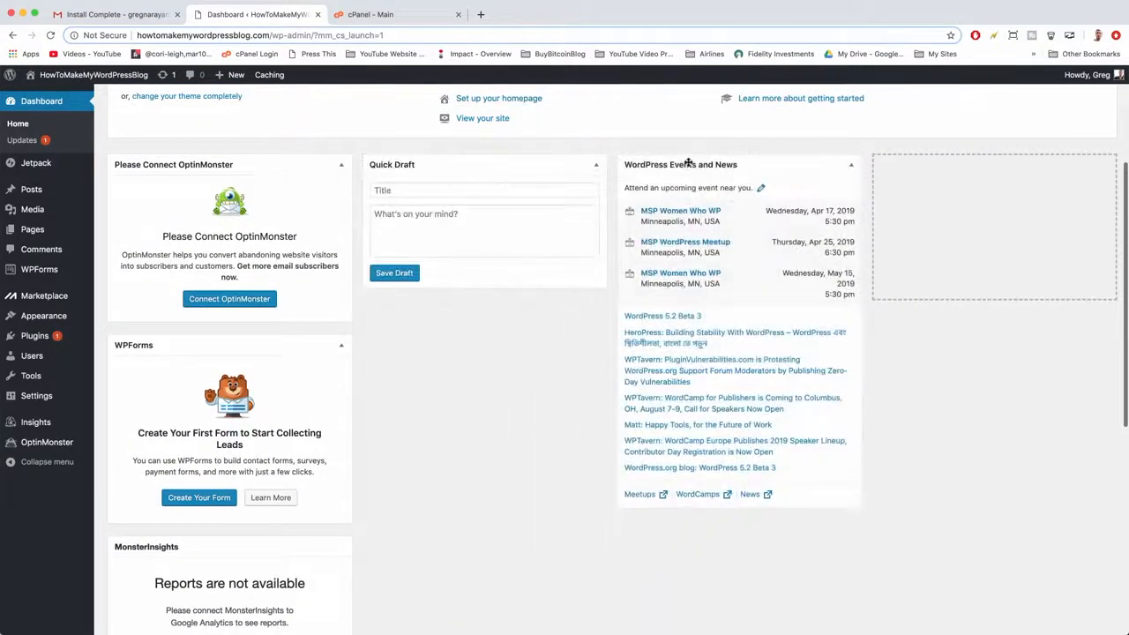
left_click_drag(243, 346, 1009, 163)
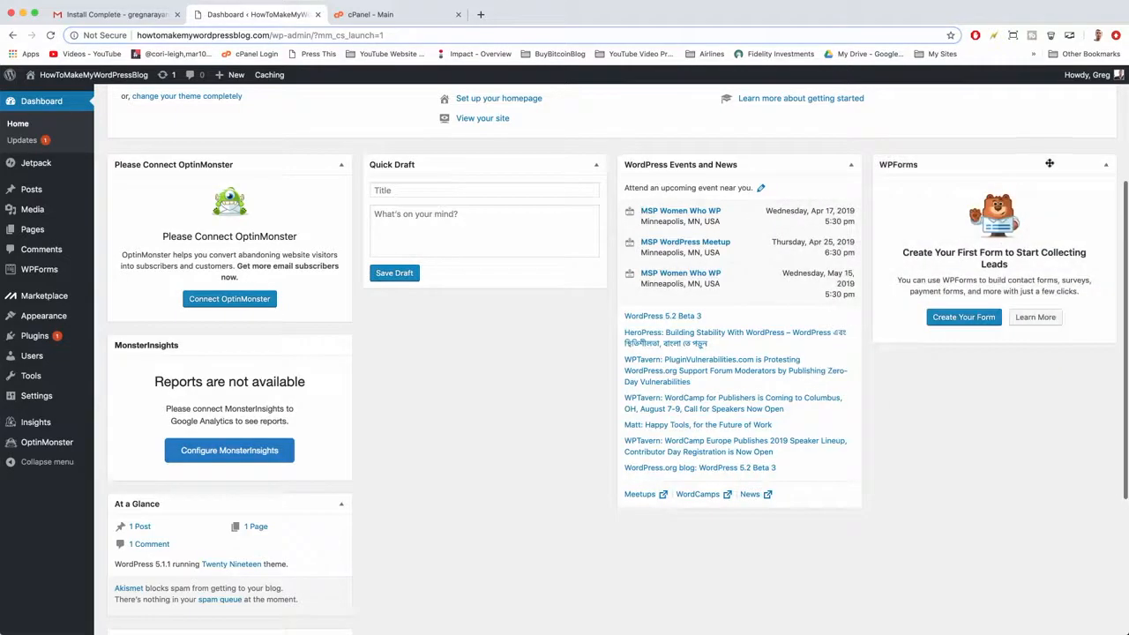
left_click(1106, 164)
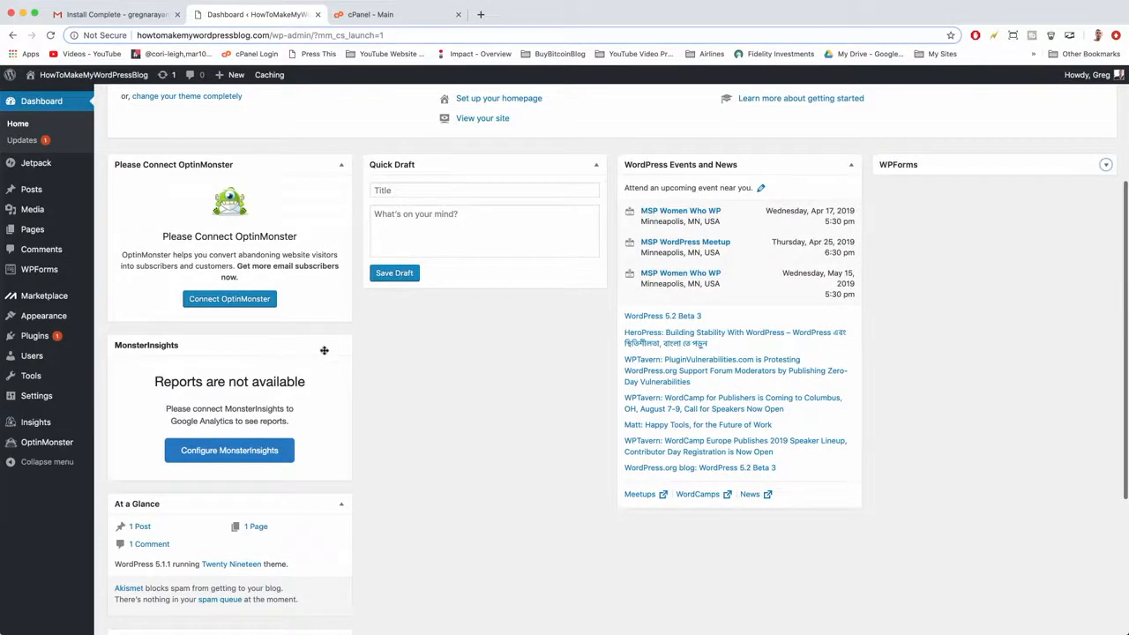
left_click_drag(321, 347, 559, 304)
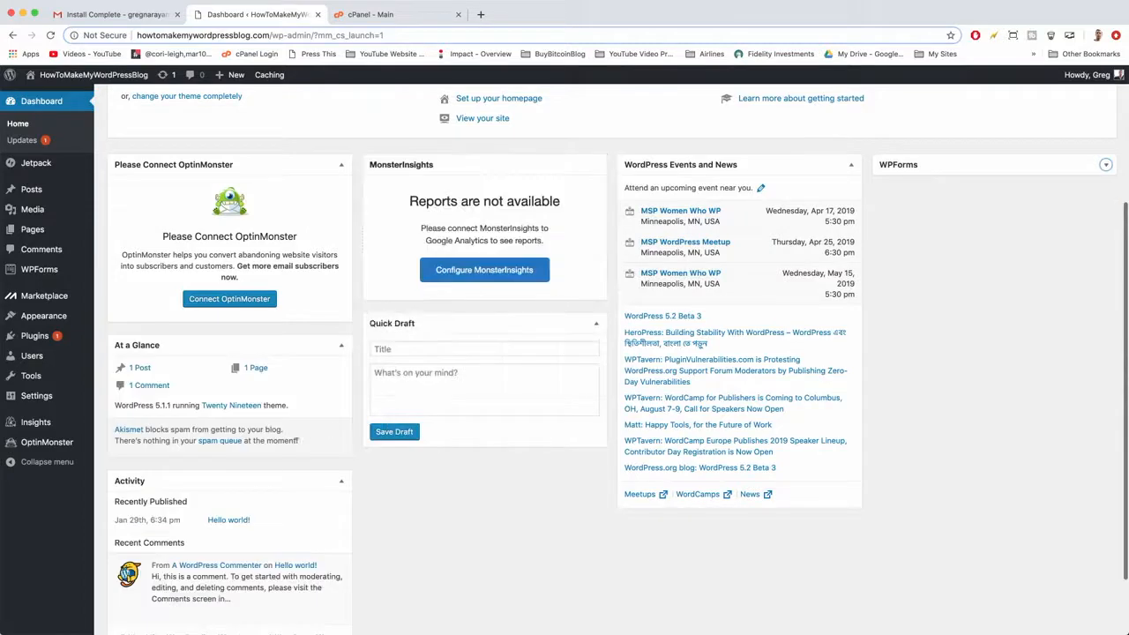
left_click_drag(279, 485, 272, 156)
left_click_drag(273, 550, 529, 155)
scroll(657, 425, "up", 5)
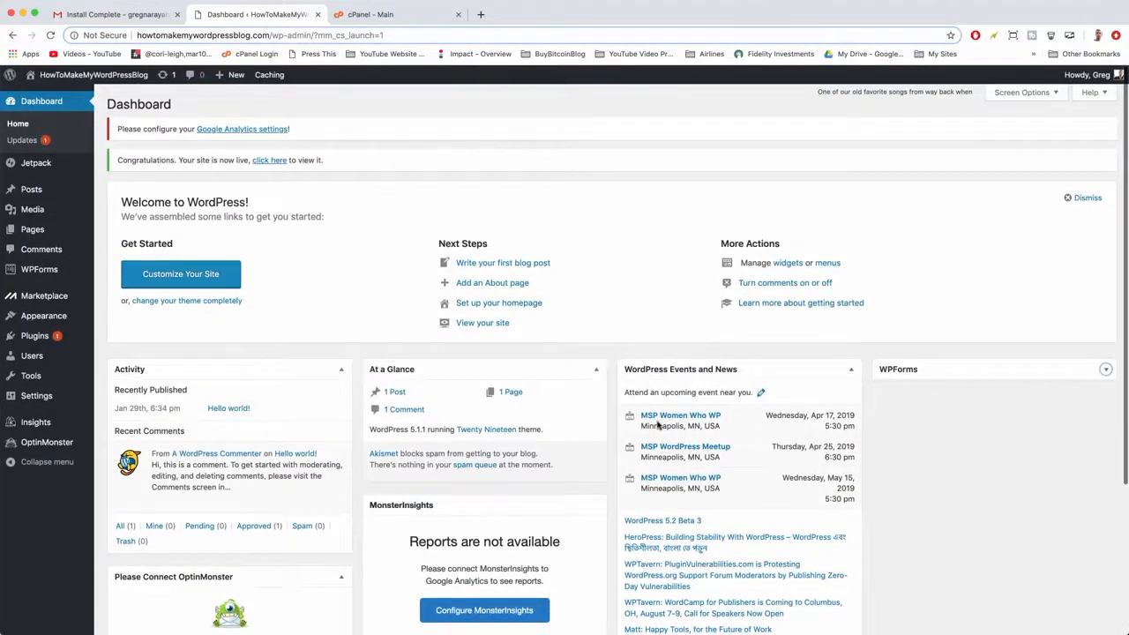
- Check the Updates page and the posts list, and view the Hello world! post on the live site
left_click(37, 143)
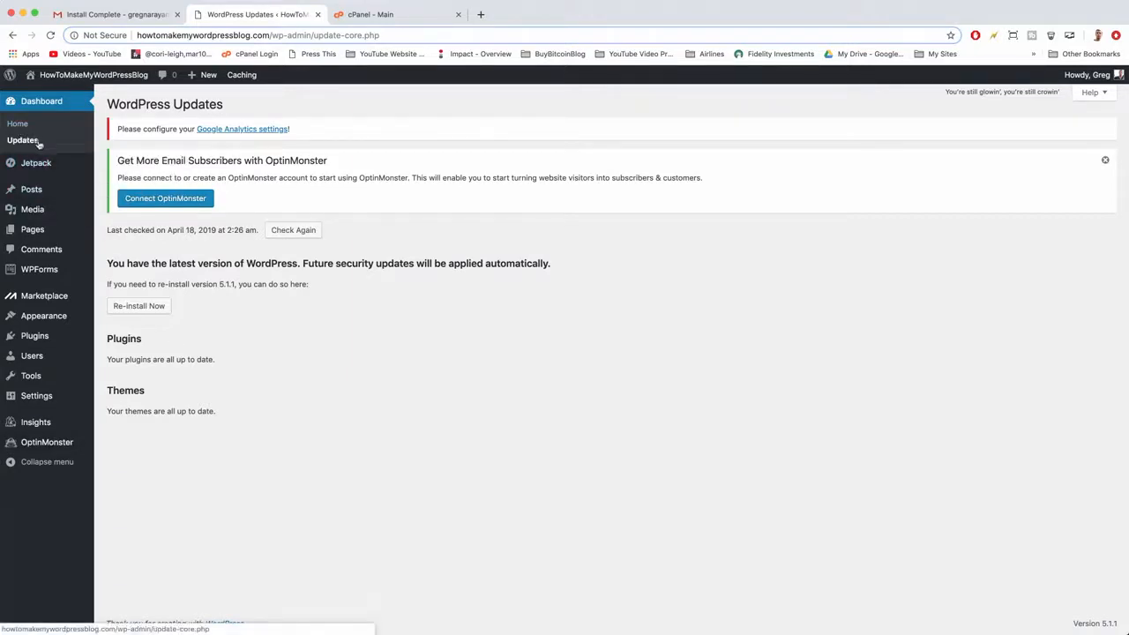
mouse_move(38, 167)
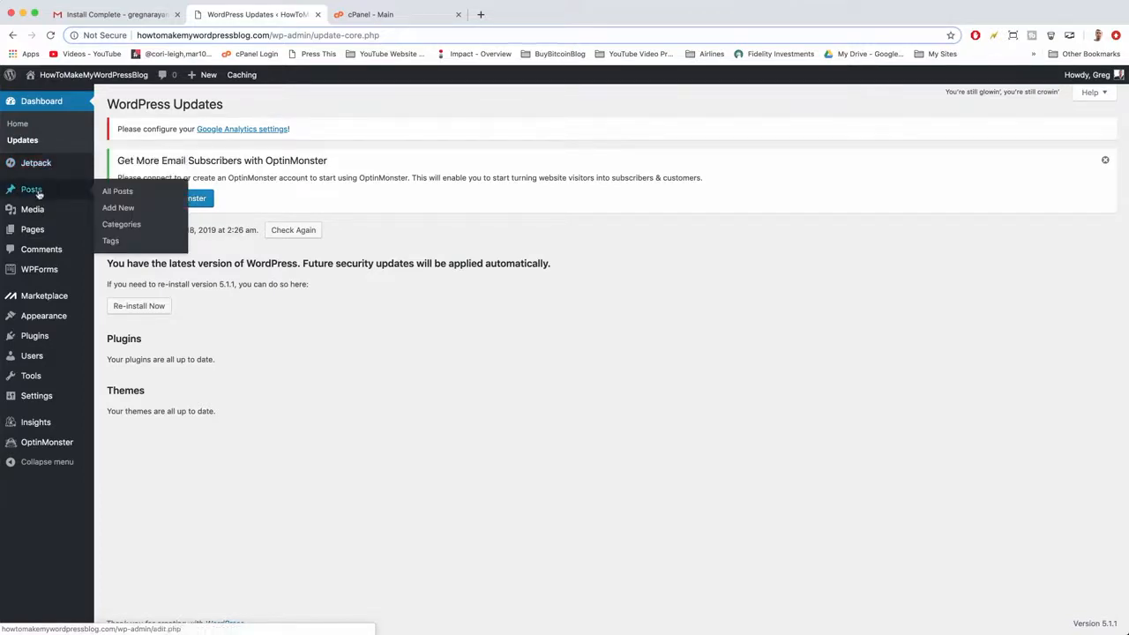
left_click(39, 194)
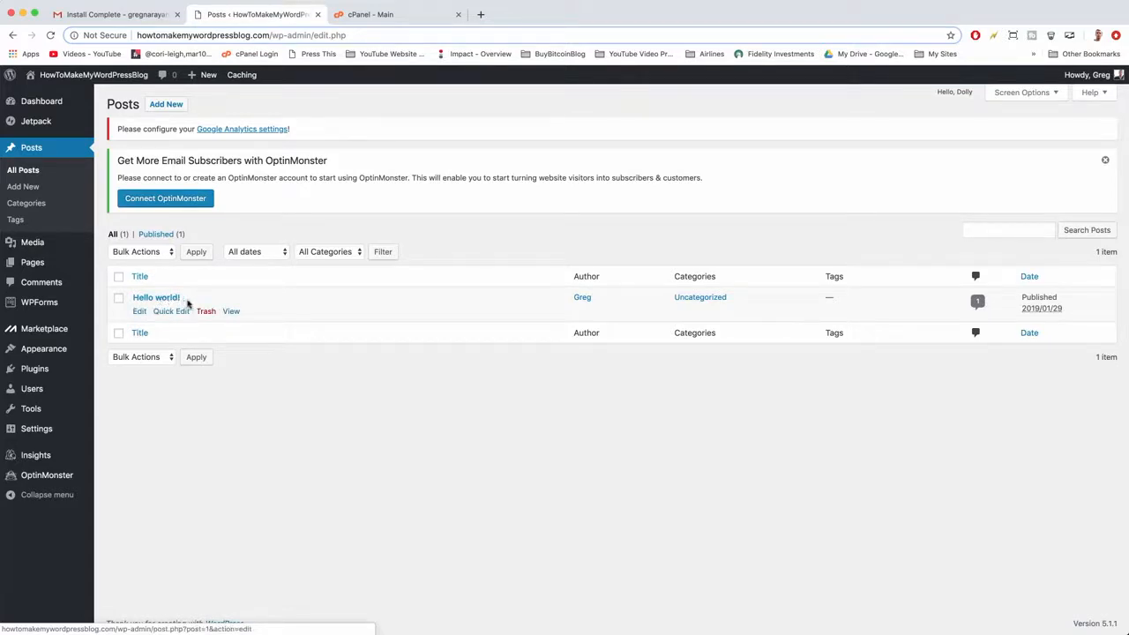
left_click(230, 312)
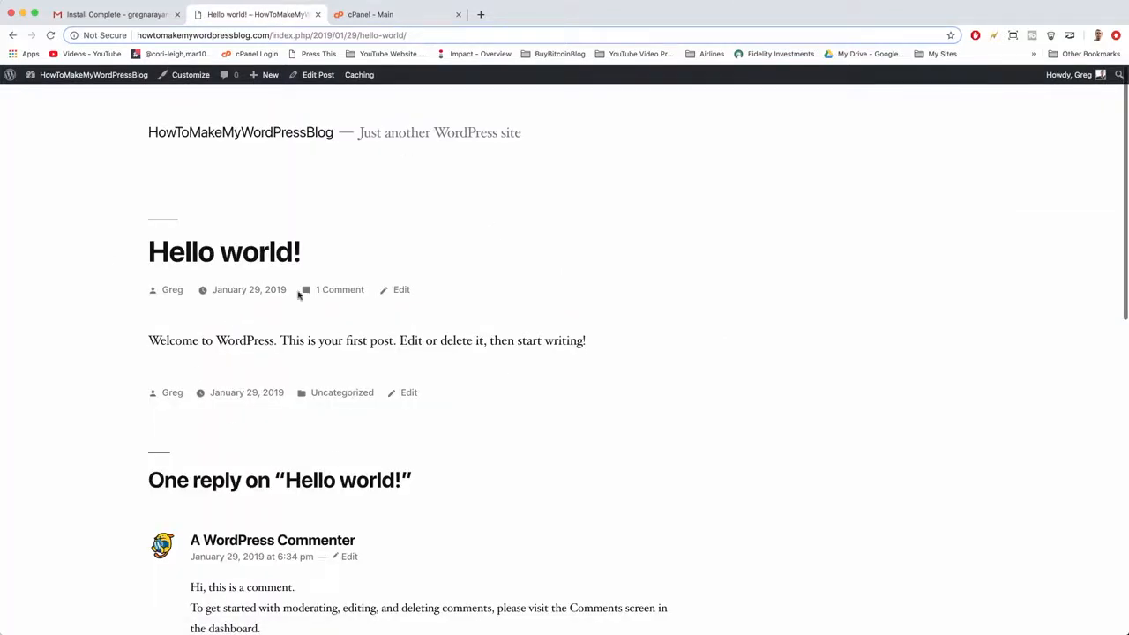
scroll(298, 294, "down", 5)
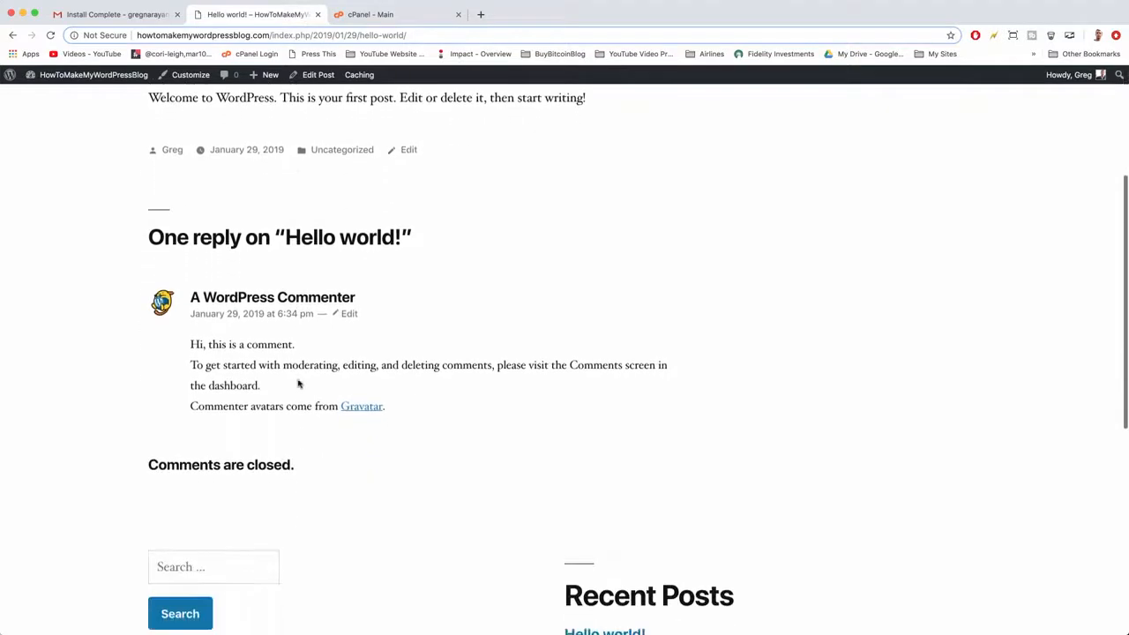
scroll(353, 265, "down", 8)
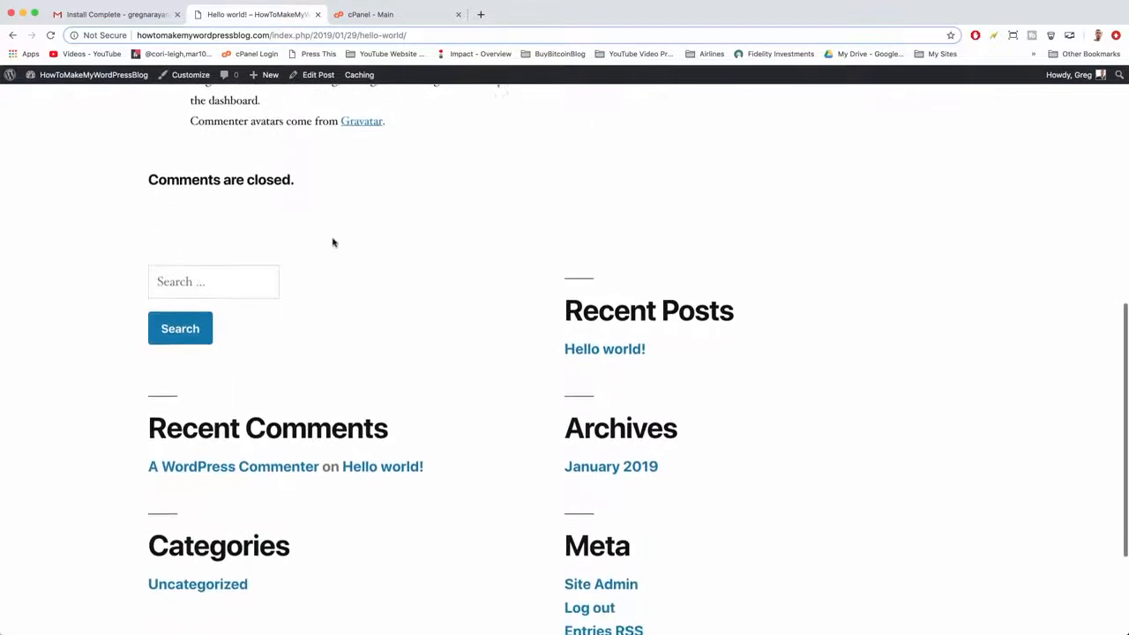
scroll(332, 242, "up", 15)
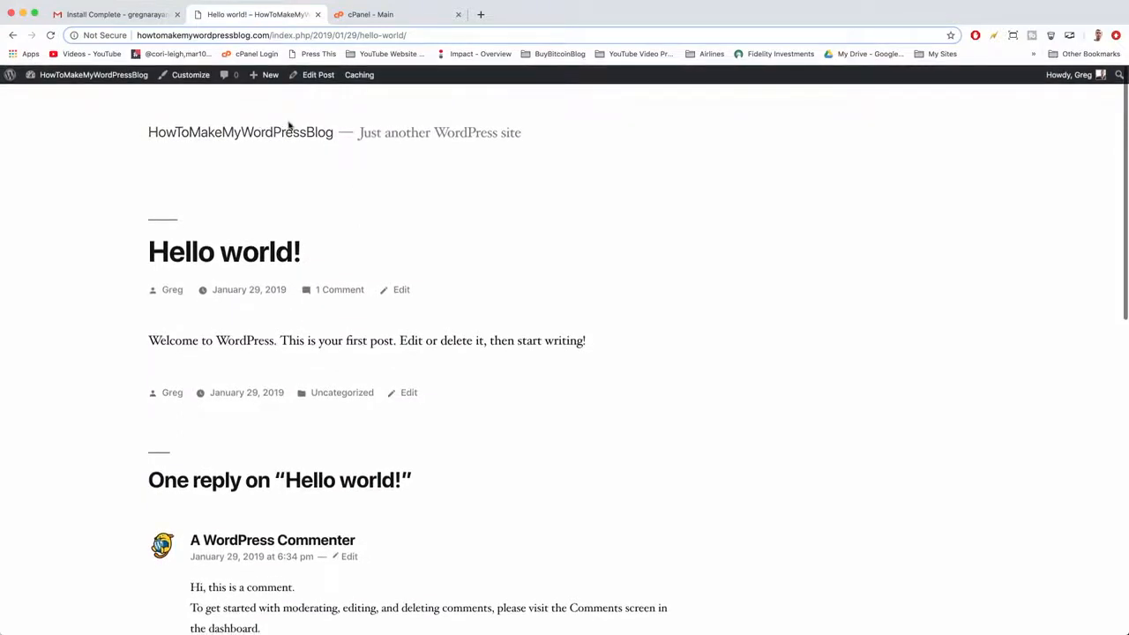
- Open the site's homepage from the post and scroll through its posts and sidebar widgets
left_click(253, 134)
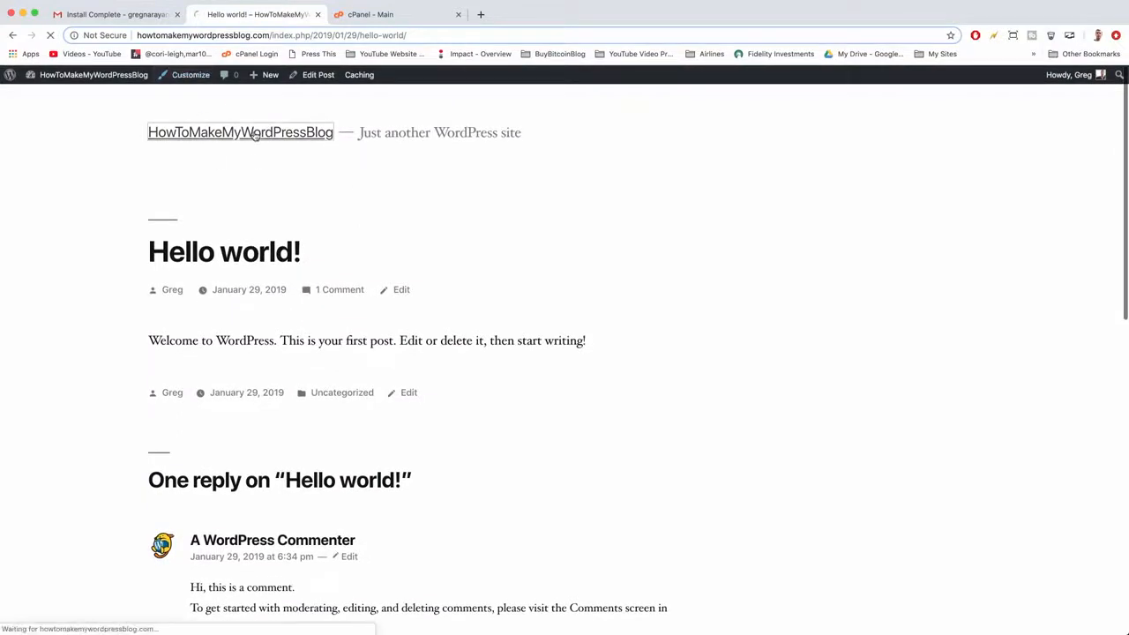
scroll(582, 296, "down", 5)
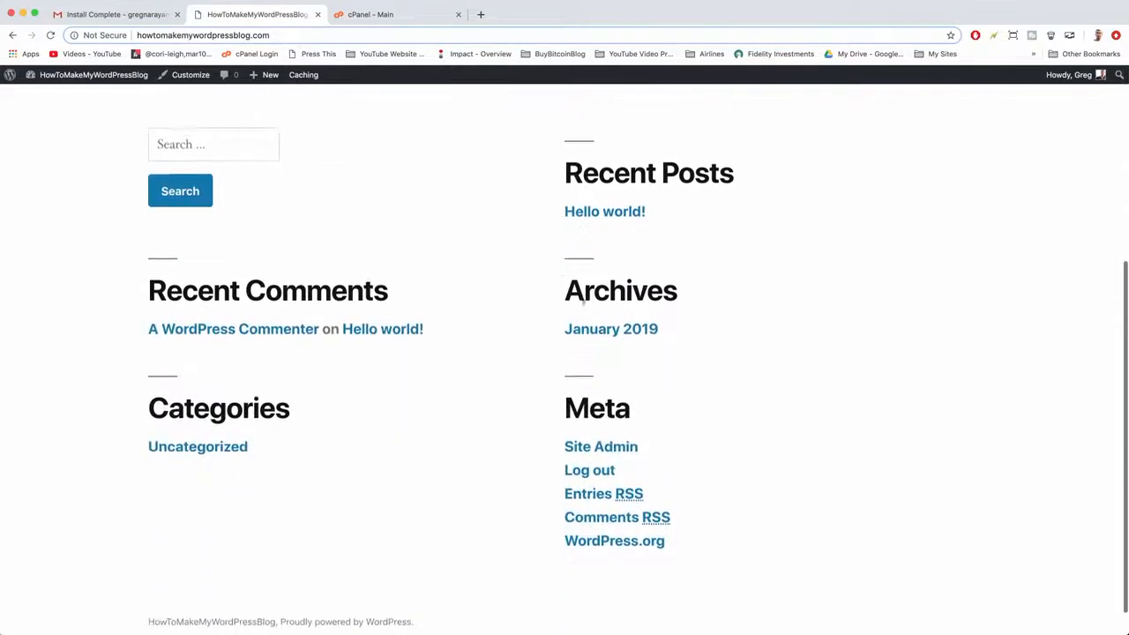
scroll(700, 446, "up", 3)
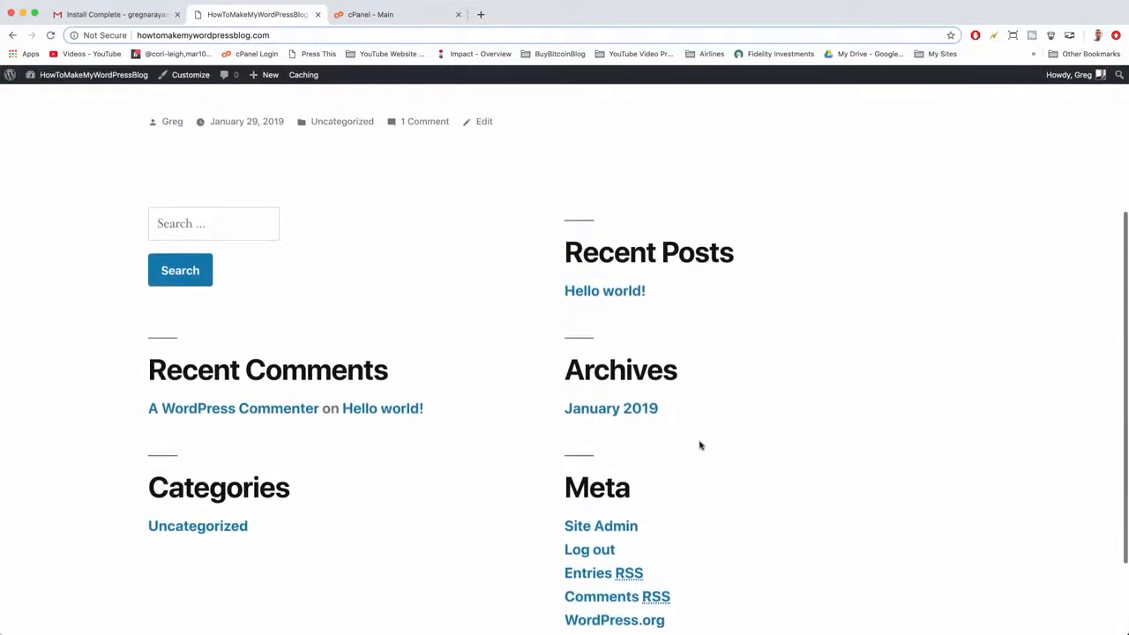
scroll(700, 445, "up", 5)
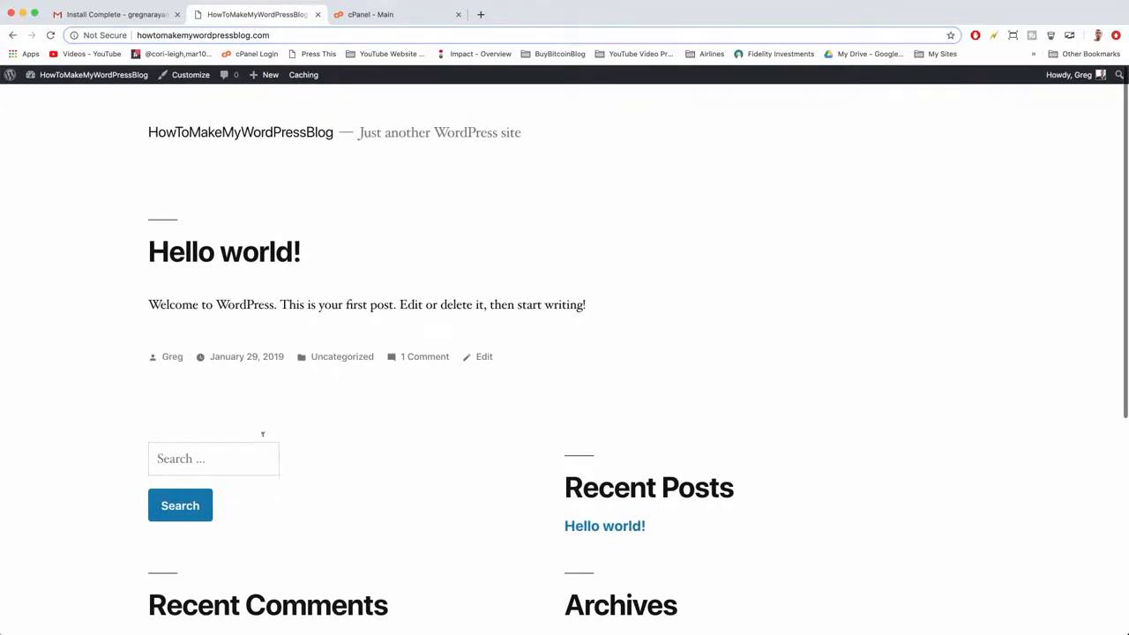
scroll(473, 244, "down", 1)
scroll(474, 245, "down", 5)
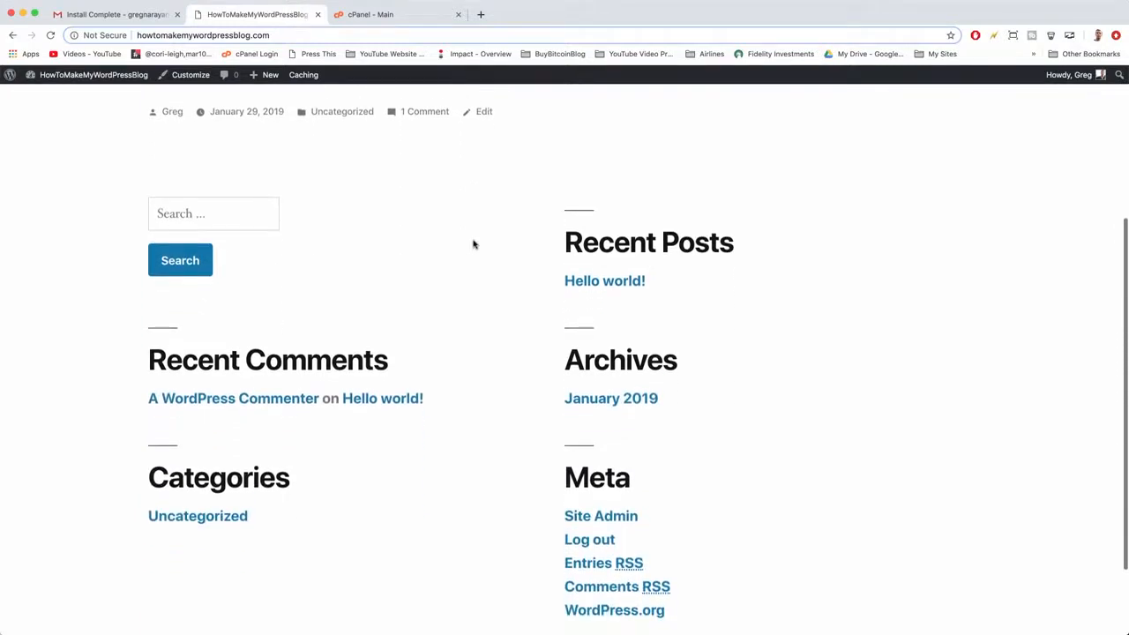
scroll(474, 244, "down", 2)
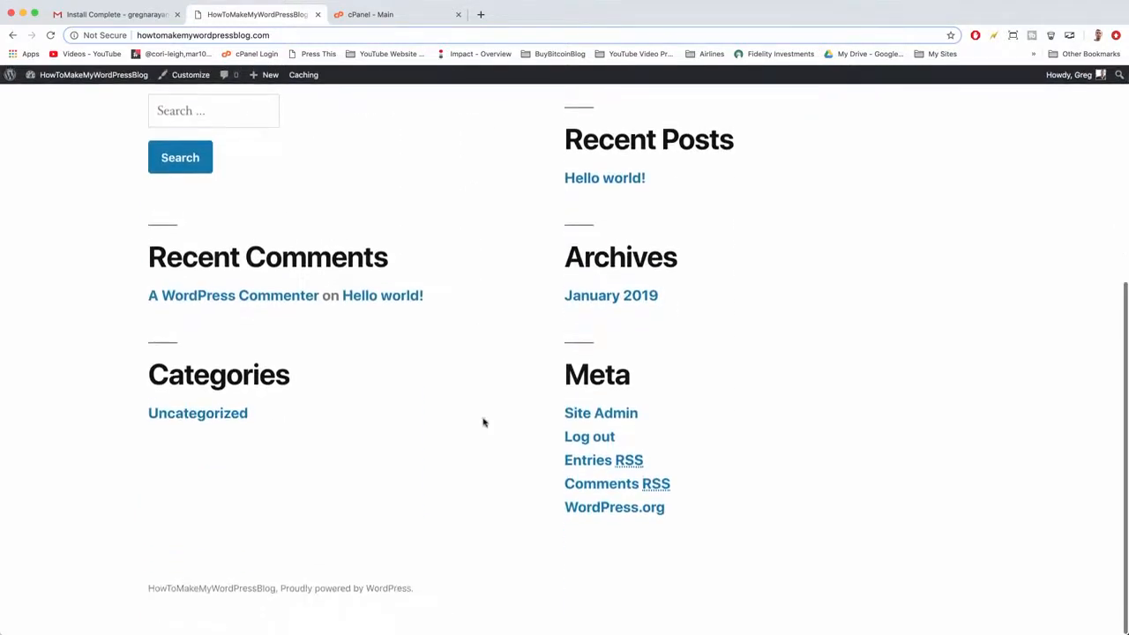
scroll(483, 422, "up", 7)
scroll(483, 422, "up", 1)
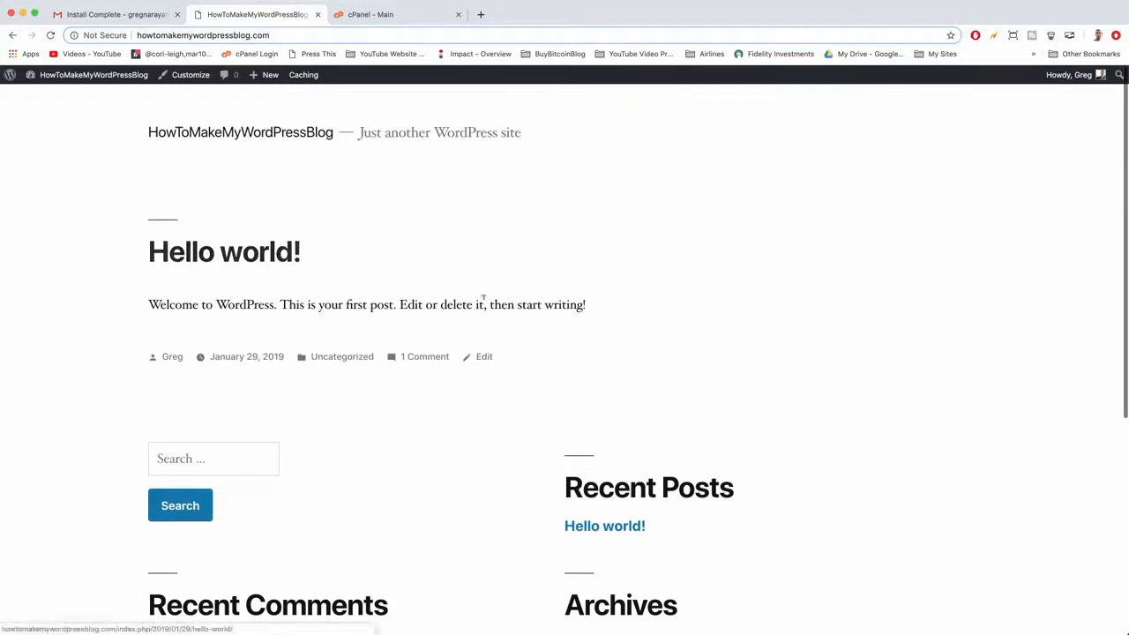
scroll(542, 276, "down", 5)
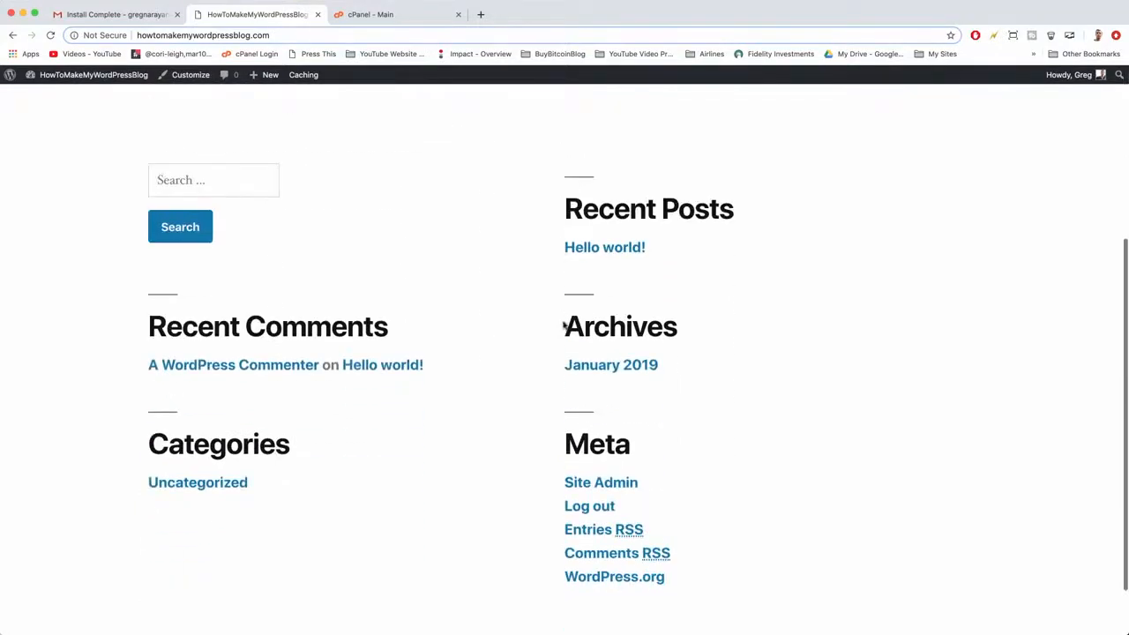
scroll(547, 433, "up", 5)
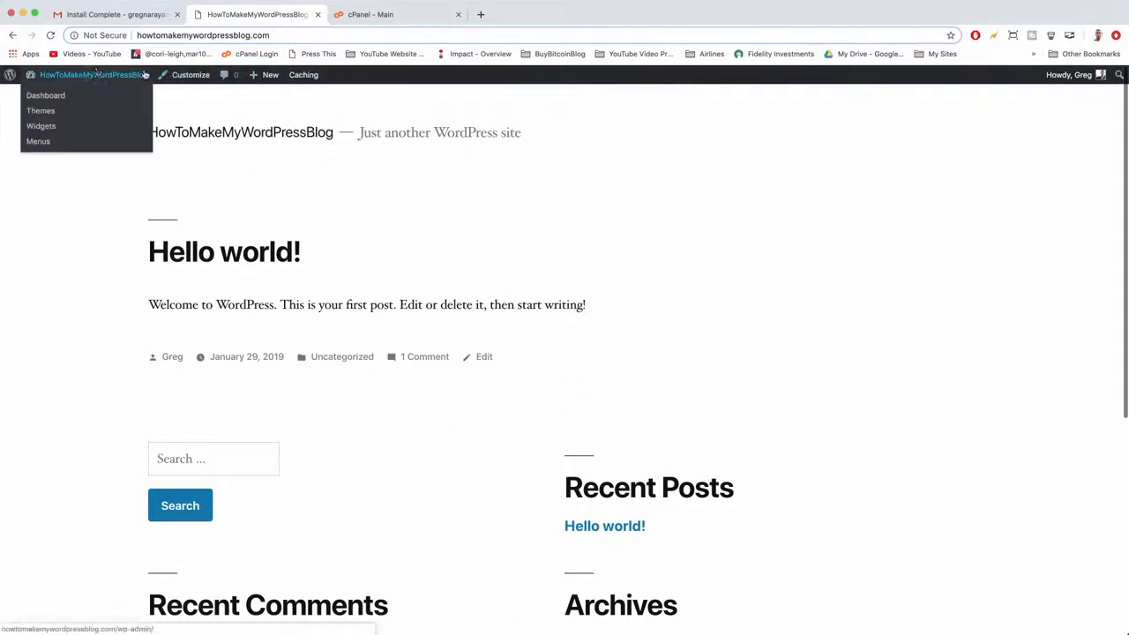
- Return to the dashboard and browse the Media Library, Pages and Comments screens
left_click(93, 72)
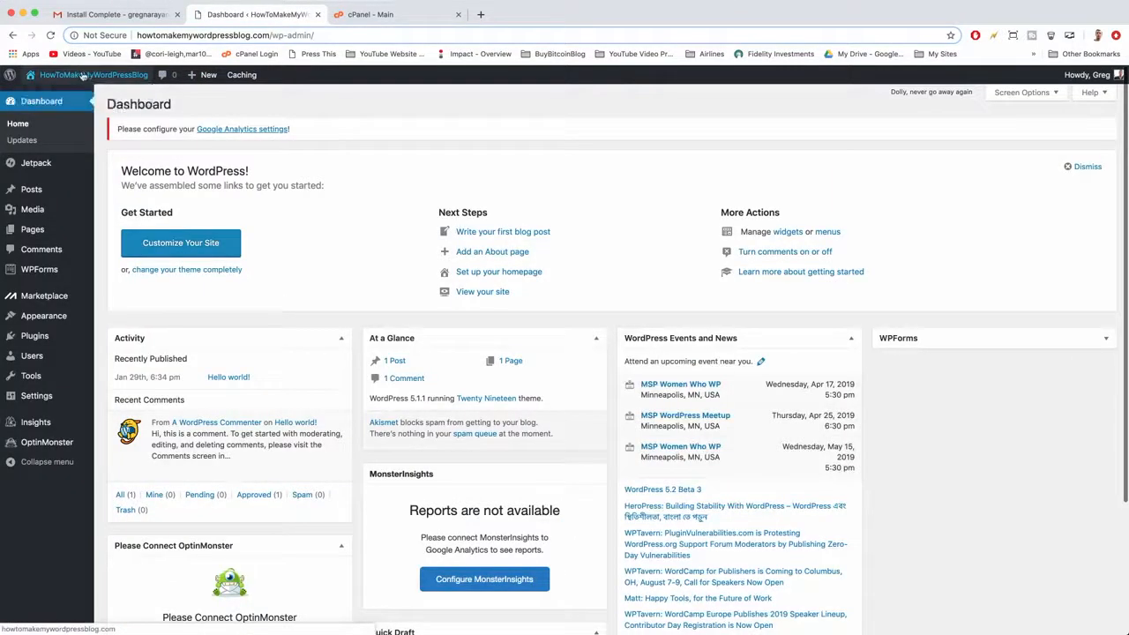
left_click(91, 76)
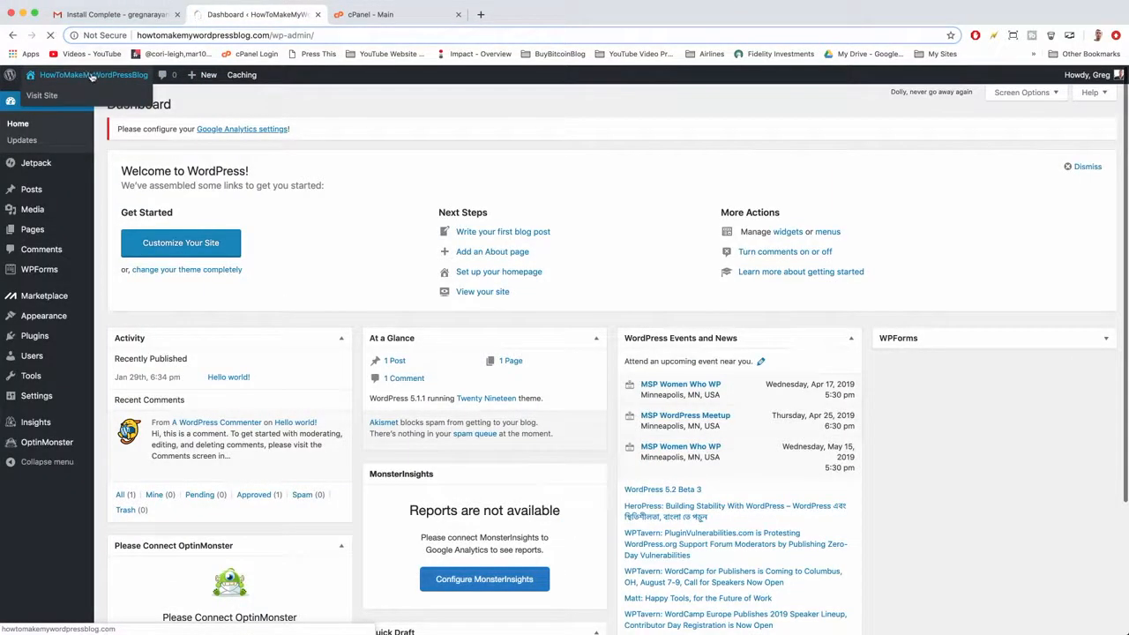
mouse_move(110, 76)
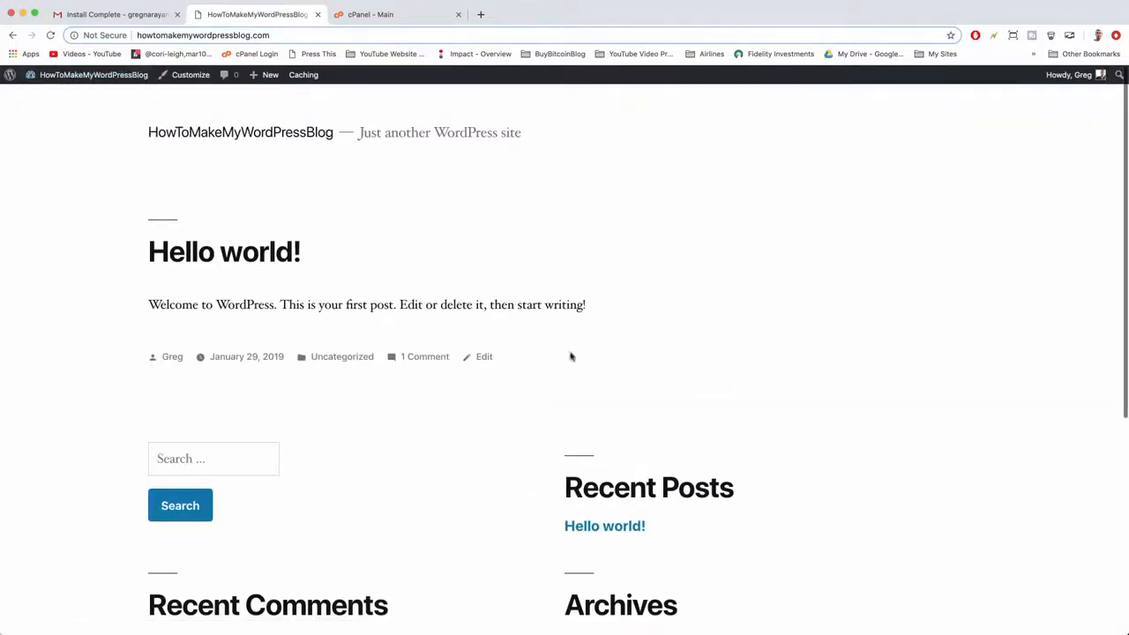
left_click(79, 76)
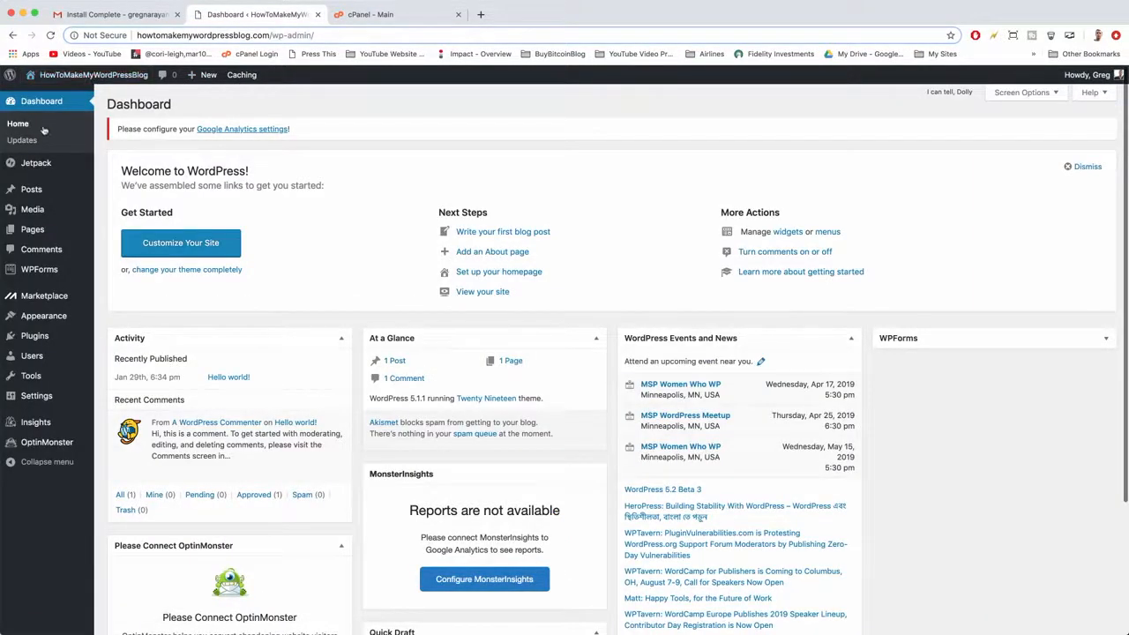
left_click(33, 212)
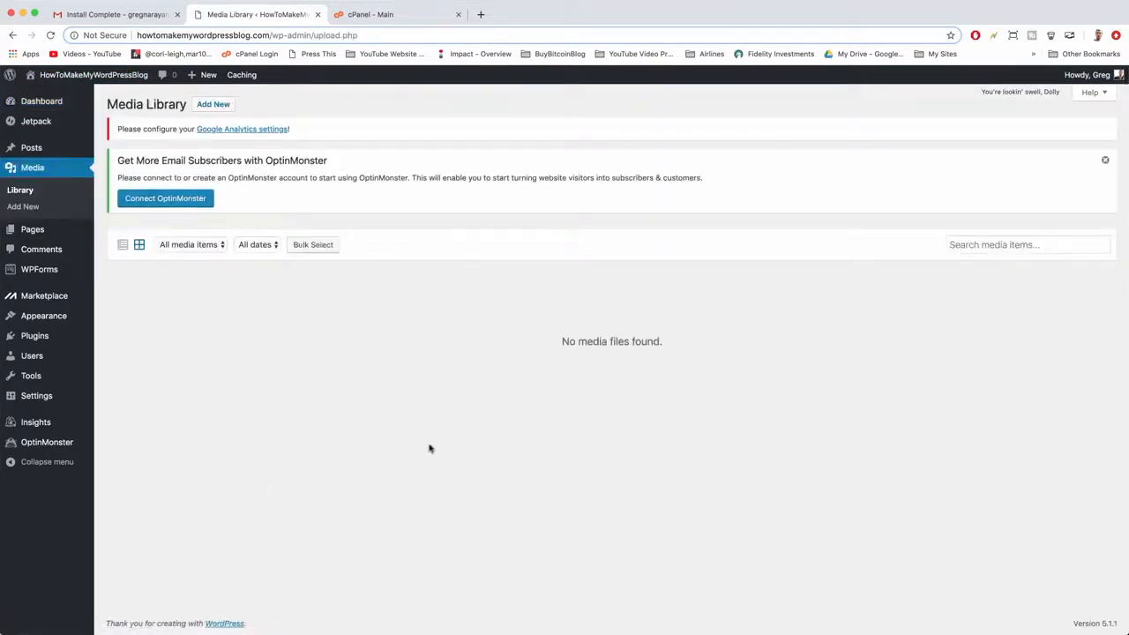
left_click(37, 234)
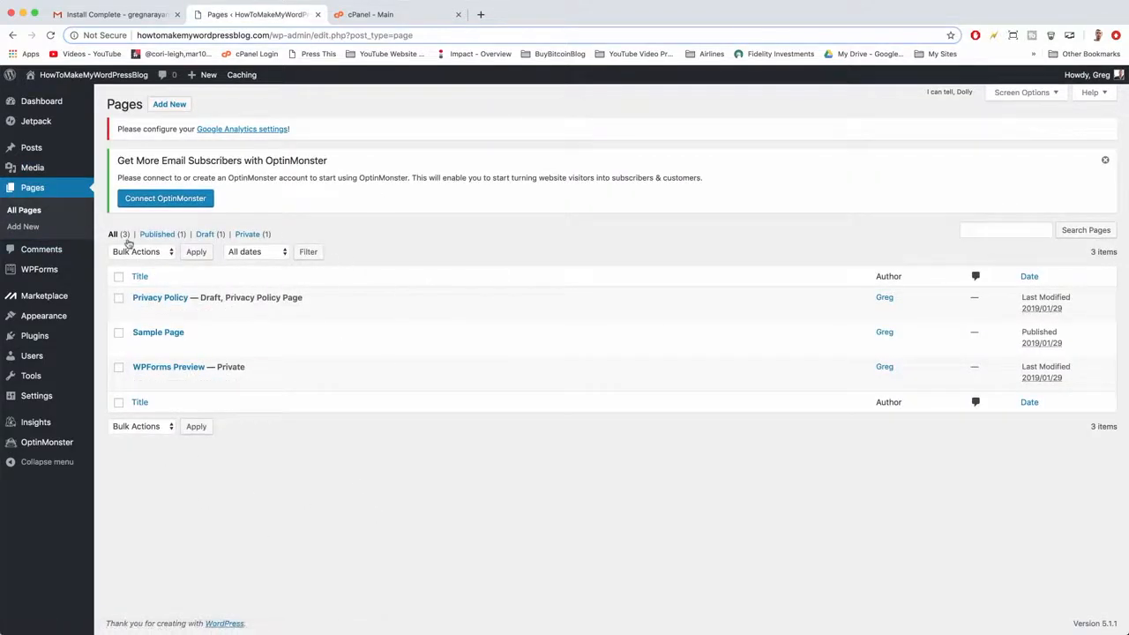
left_click(39, 251)
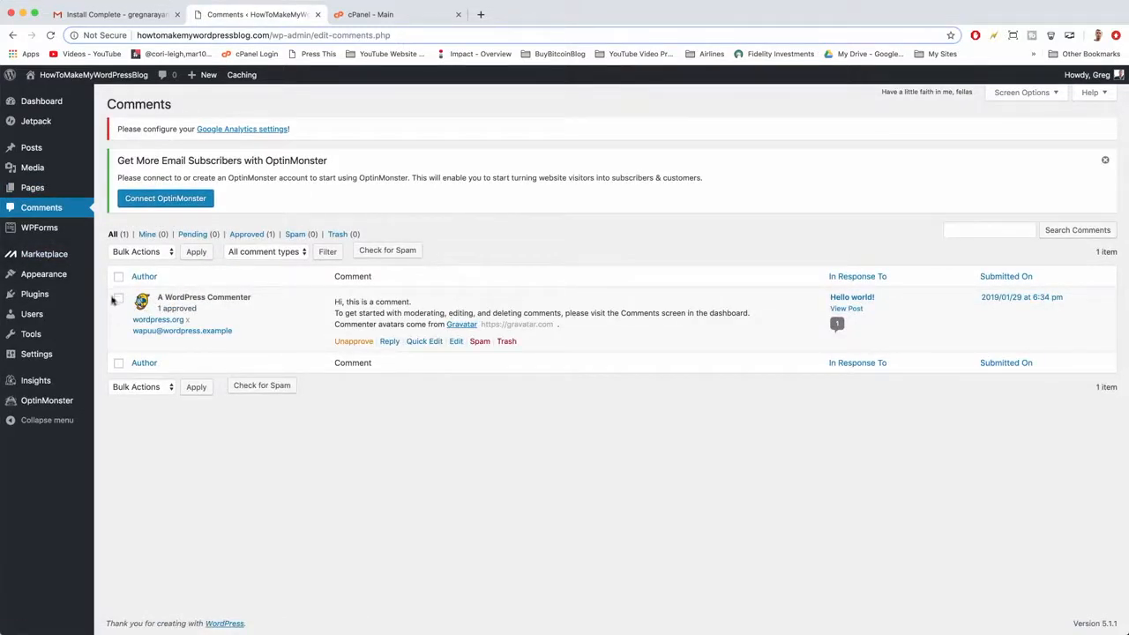
mouse_move(34, 227)
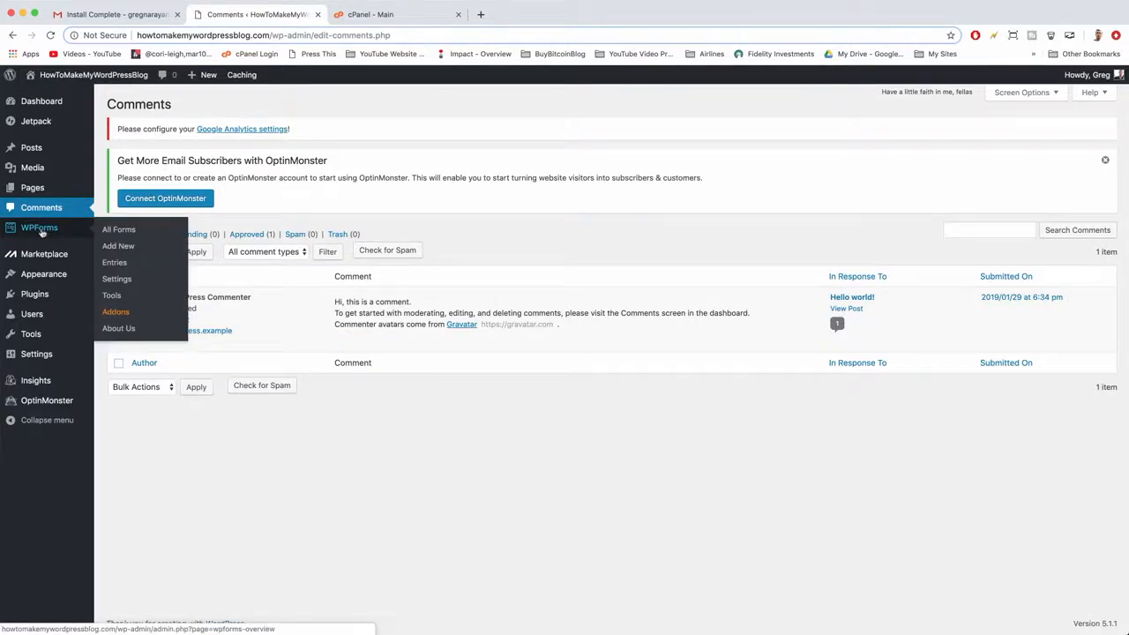
mouse_move(53, 256)
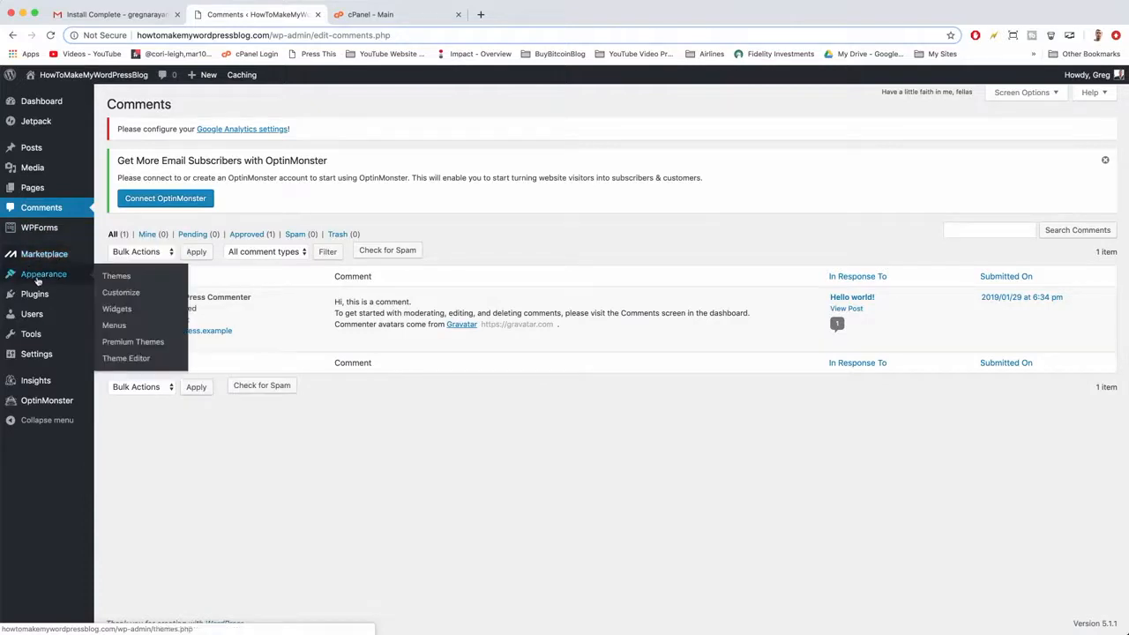
- Delete the unused Twenty Seventeen and Twenty Sixteen themes, keeping Twenty Nineteen
left_click(38, 280)
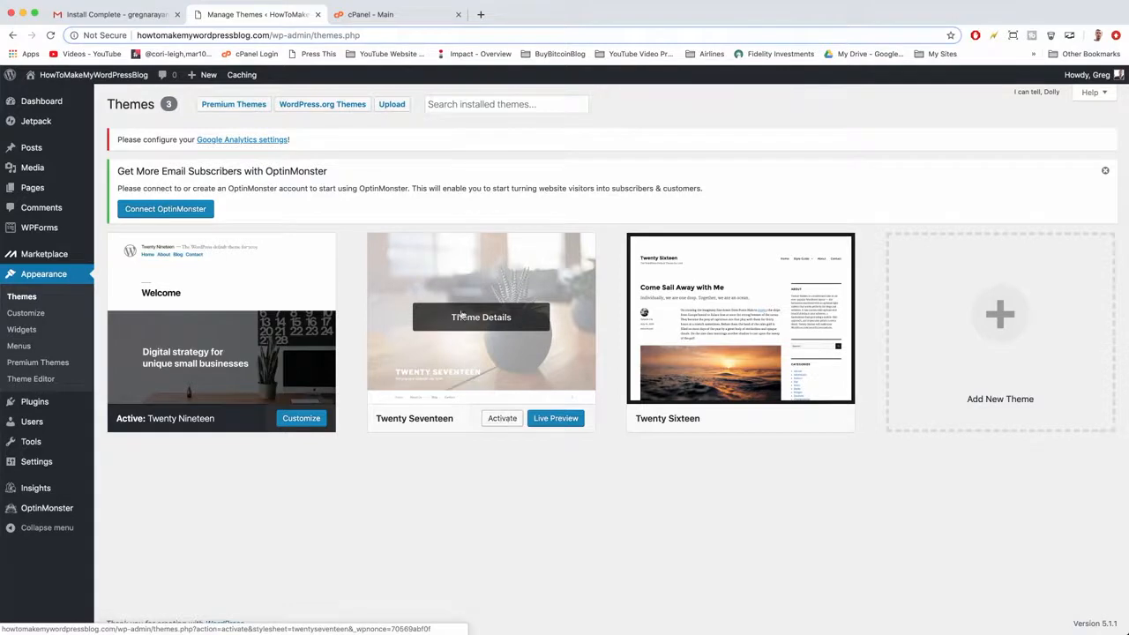
left_click(564, 258)
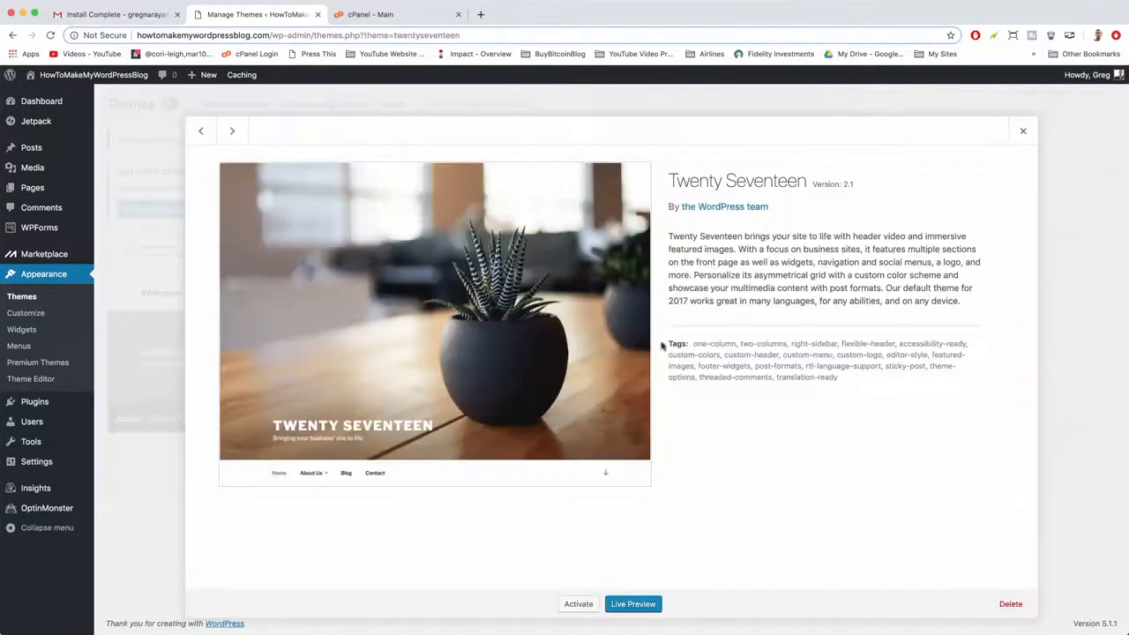
left_click(1011, 603)
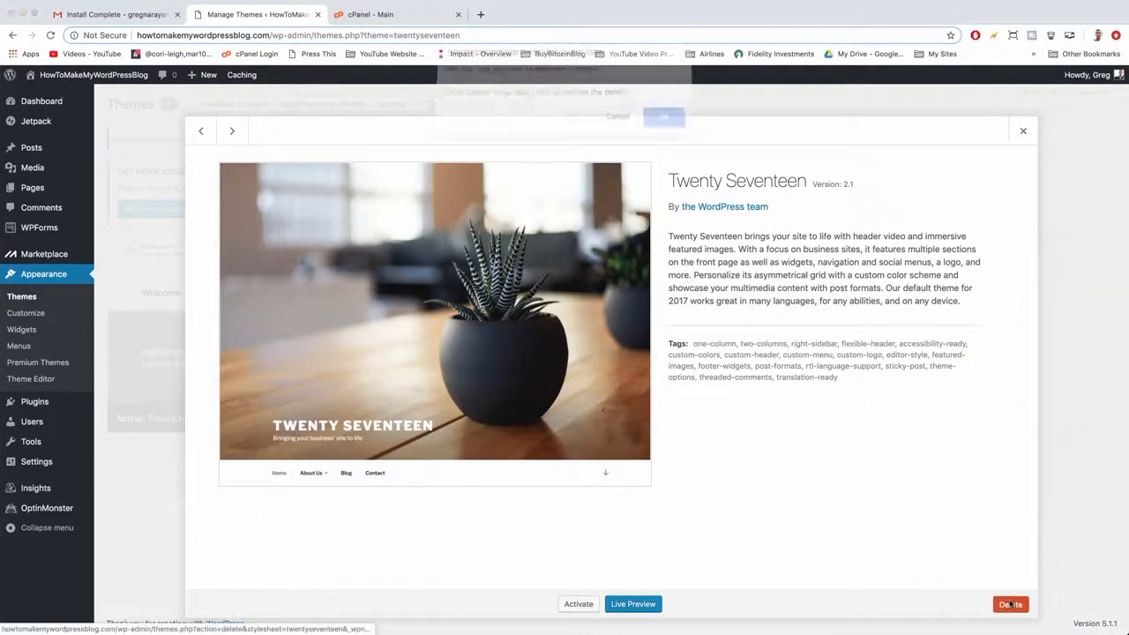
left_click(668, 125)
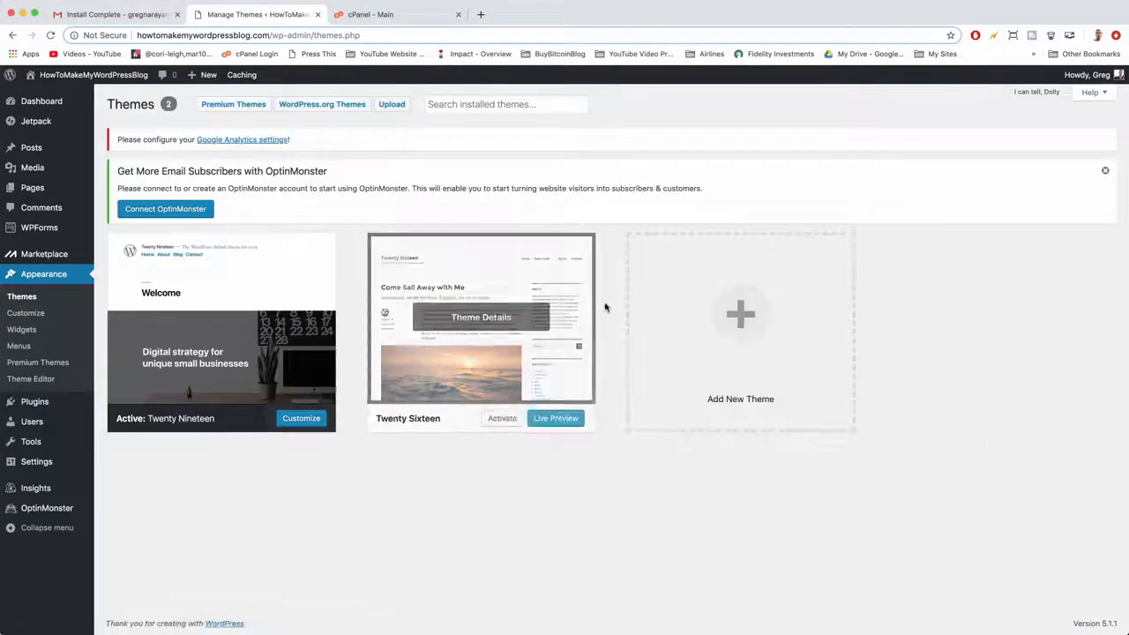
left_click(533, 280)
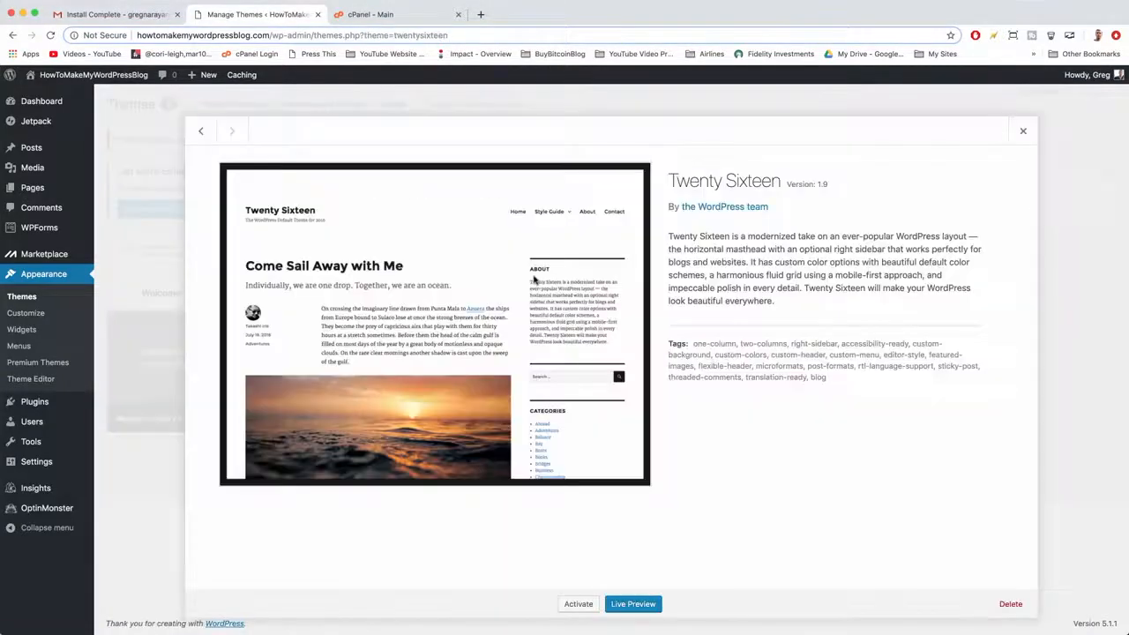
left_click(1012, 605)
left_click(673, 131)
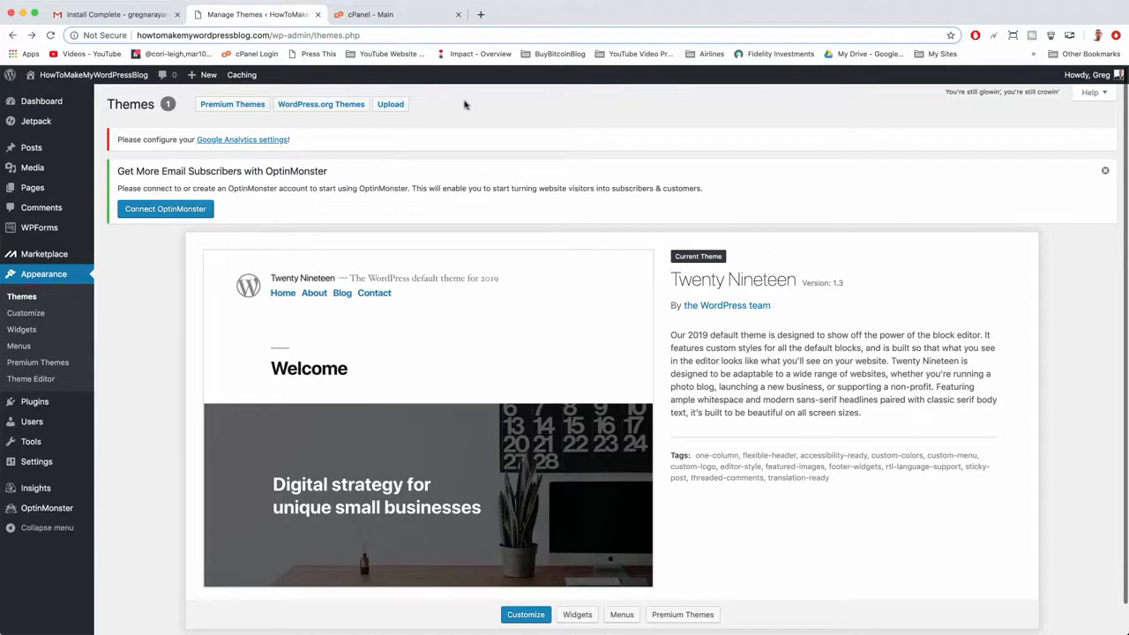
- Deactivate the Google Analytics for WordPress by MonsterInsights plugin, giving "I no longer need the plugin" as the reason
left_click(67, 412)
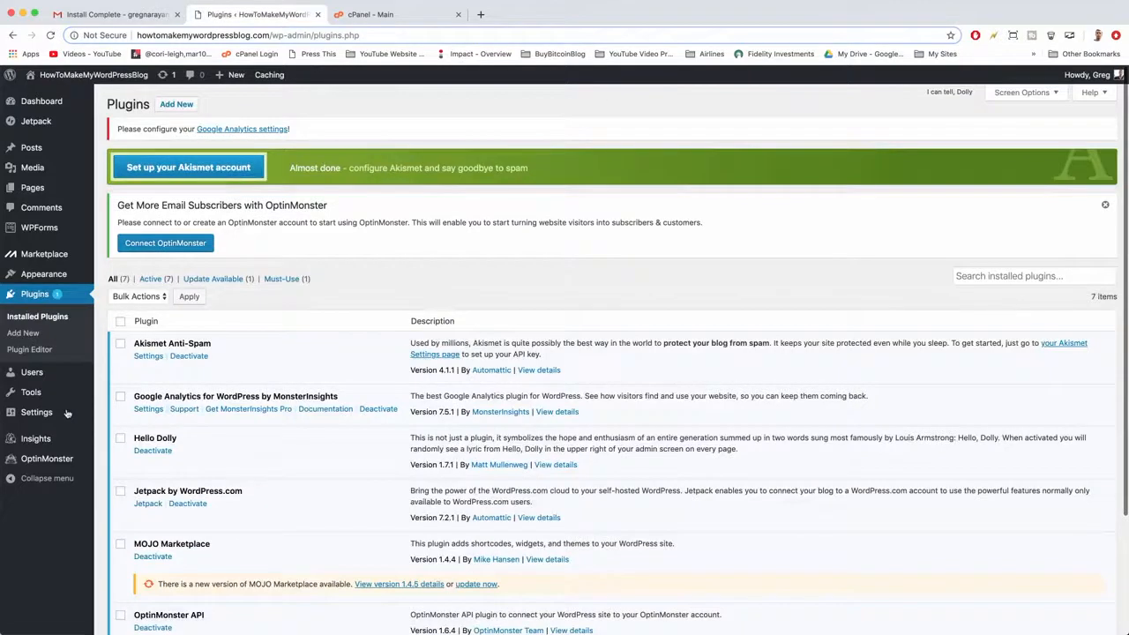
mouse_move(51, 277)
scroll(567, 275, "down", 3)
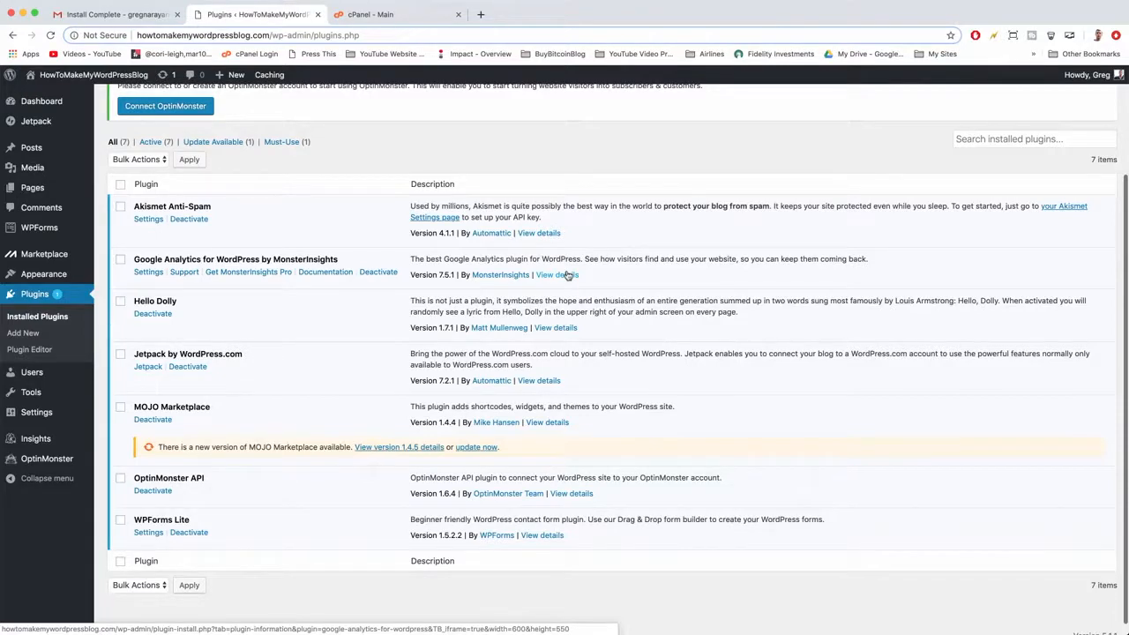
scroll(567, 275, "up", 2)
scroll(567, 275, "down", 1)
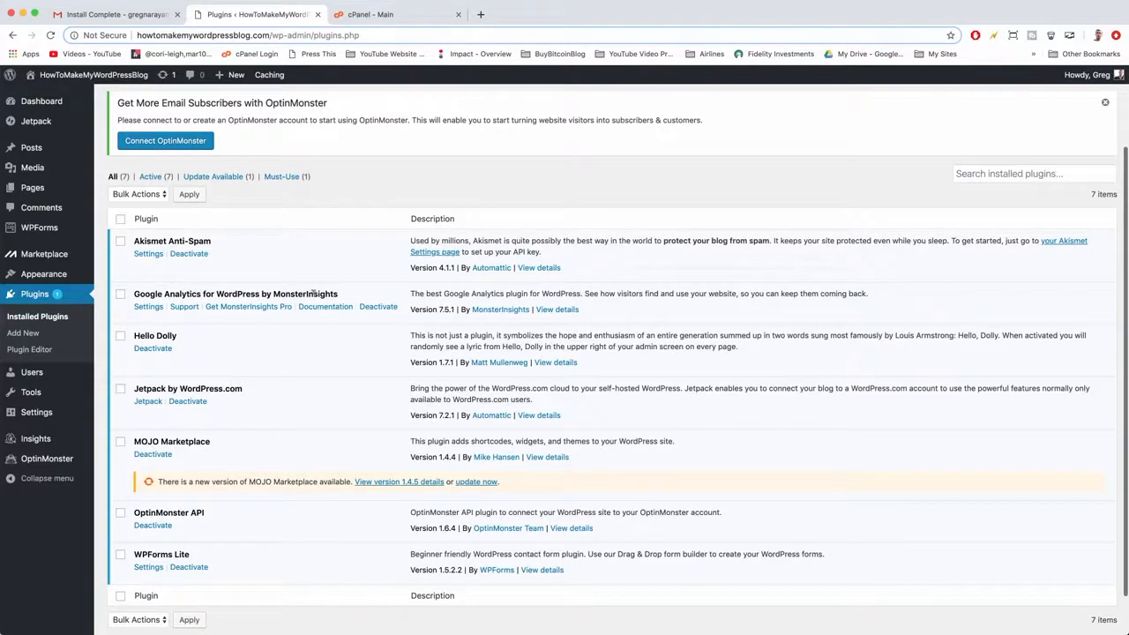
left_click(372, 307)
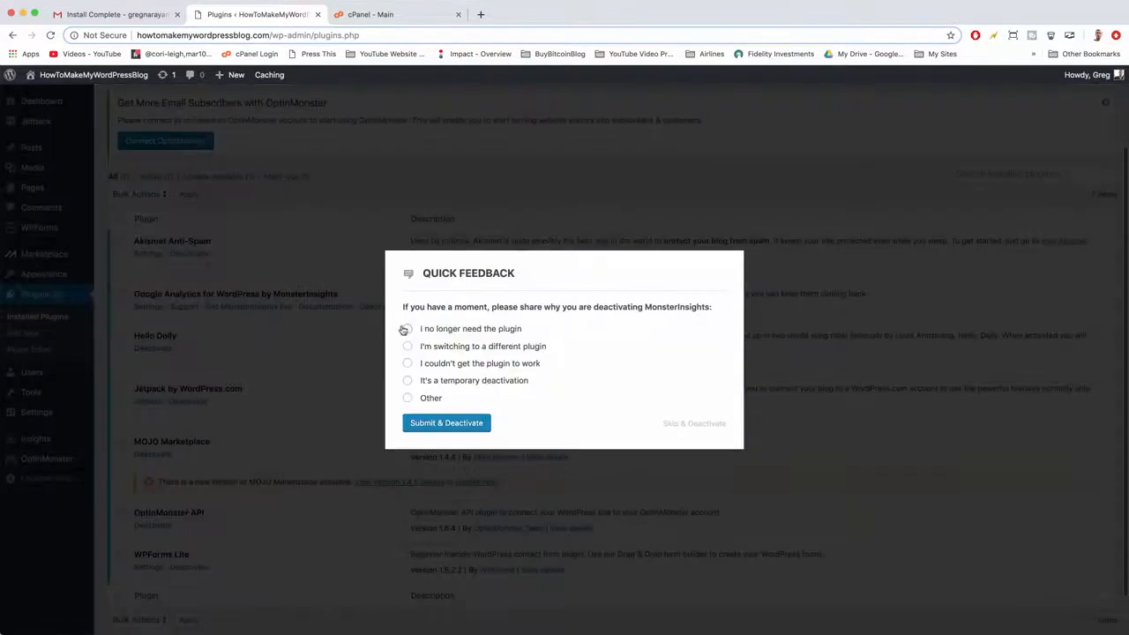
left_click(406, 328)
left_click(447, 432)
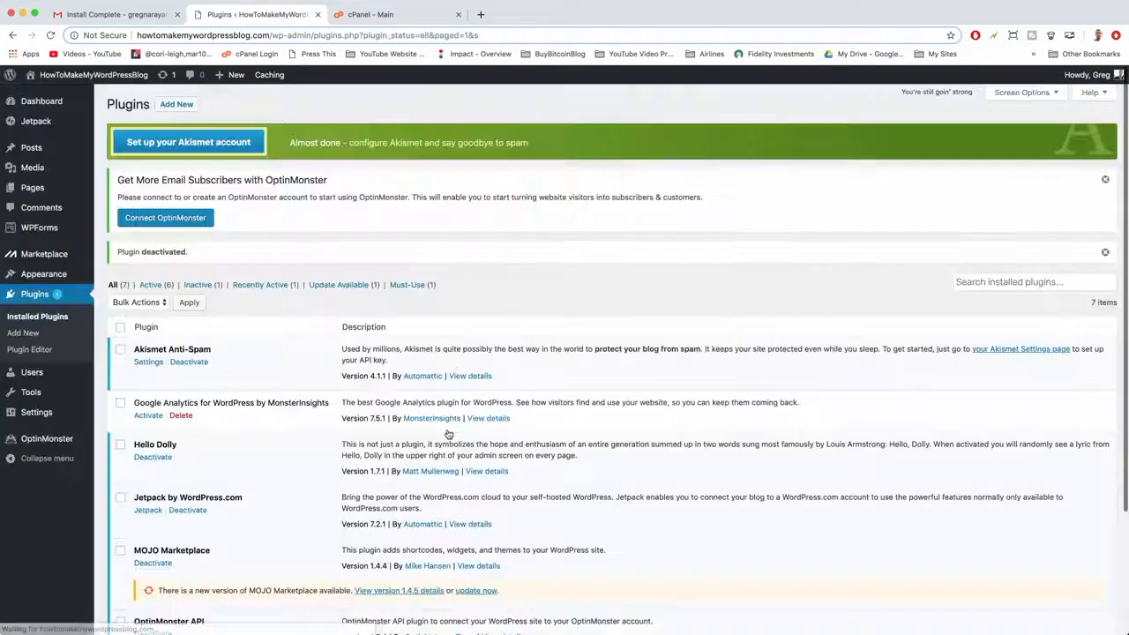
- Delete the deactivated Google Analytics for WordPress by MonsterInsights plugin
scroll(275, 428, "down", 2)
scroll(275, 428, "down", 1)
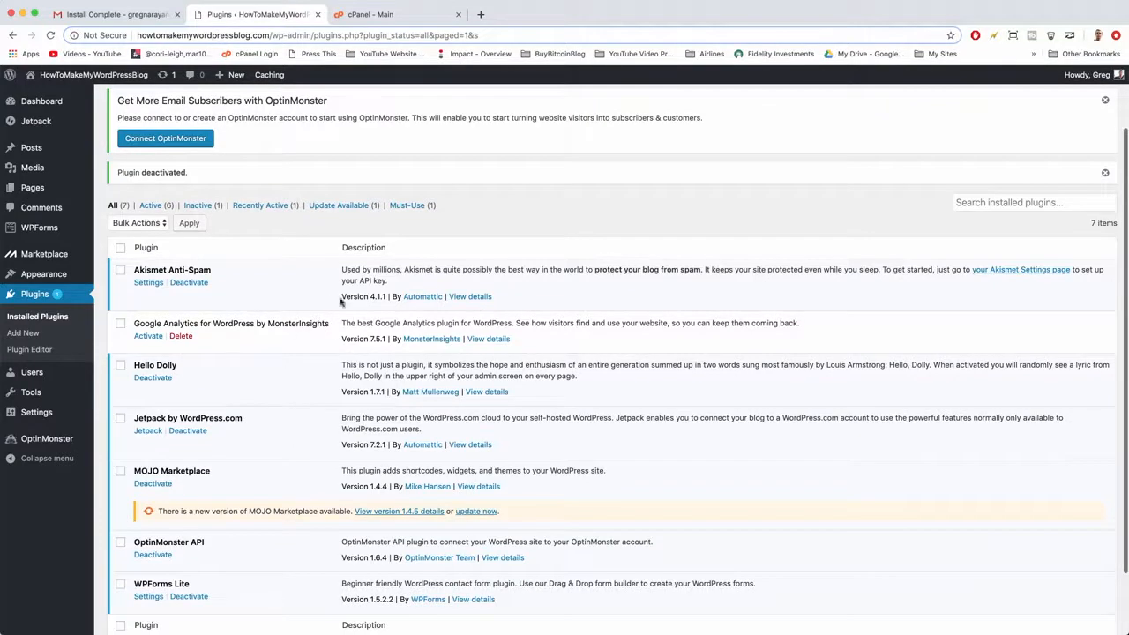
scroll(342, 300, "down", 1)
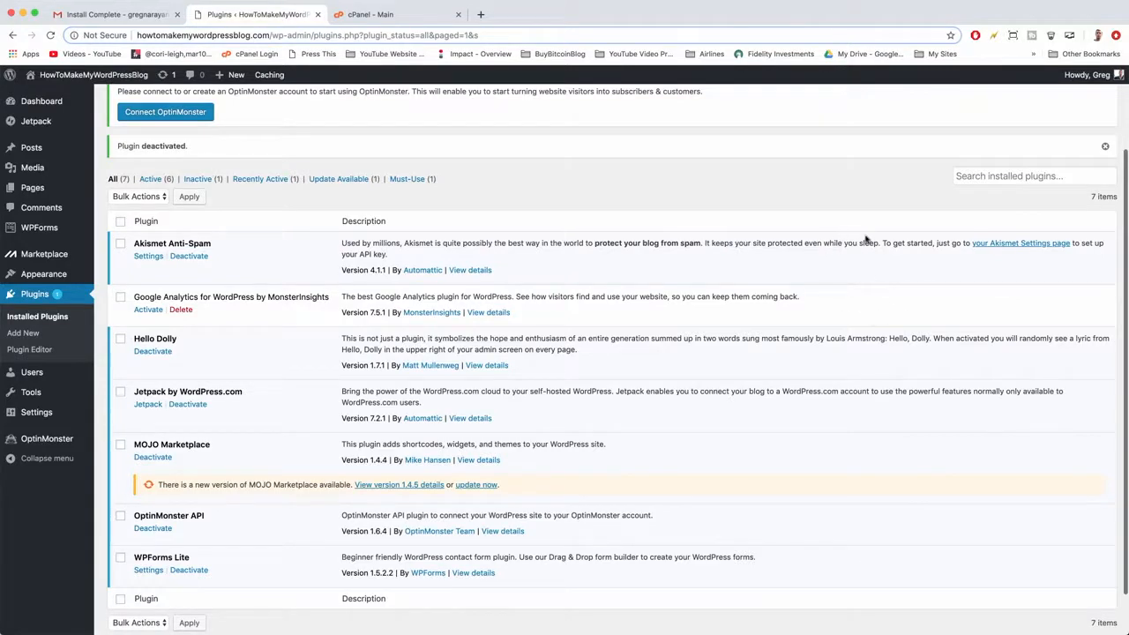
left_click(181, 310)
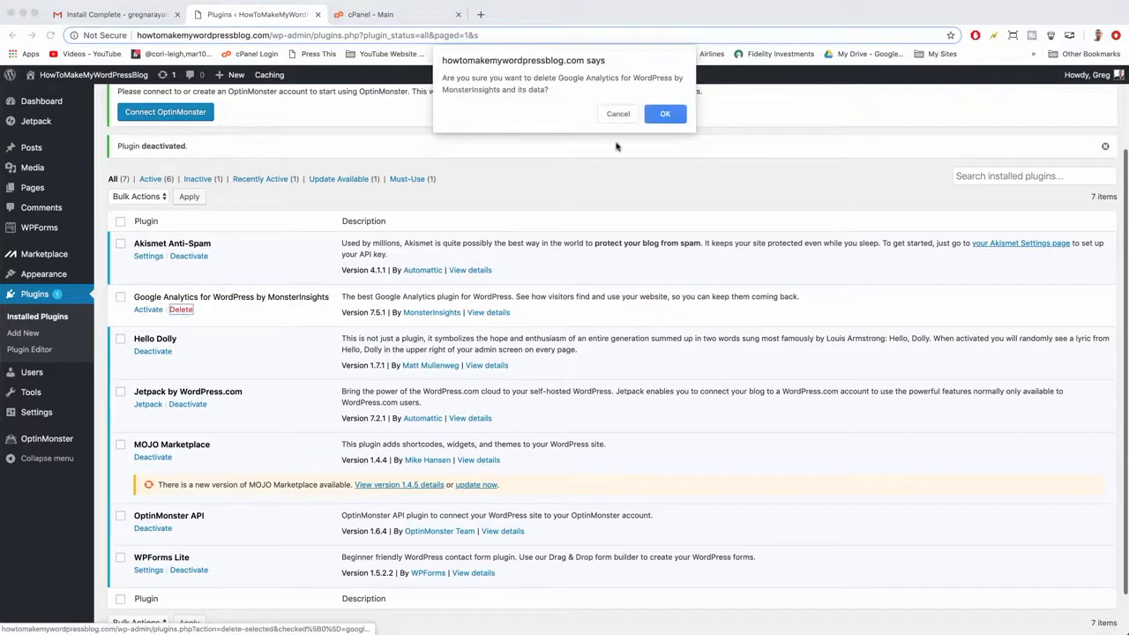
left_click(666, 114)
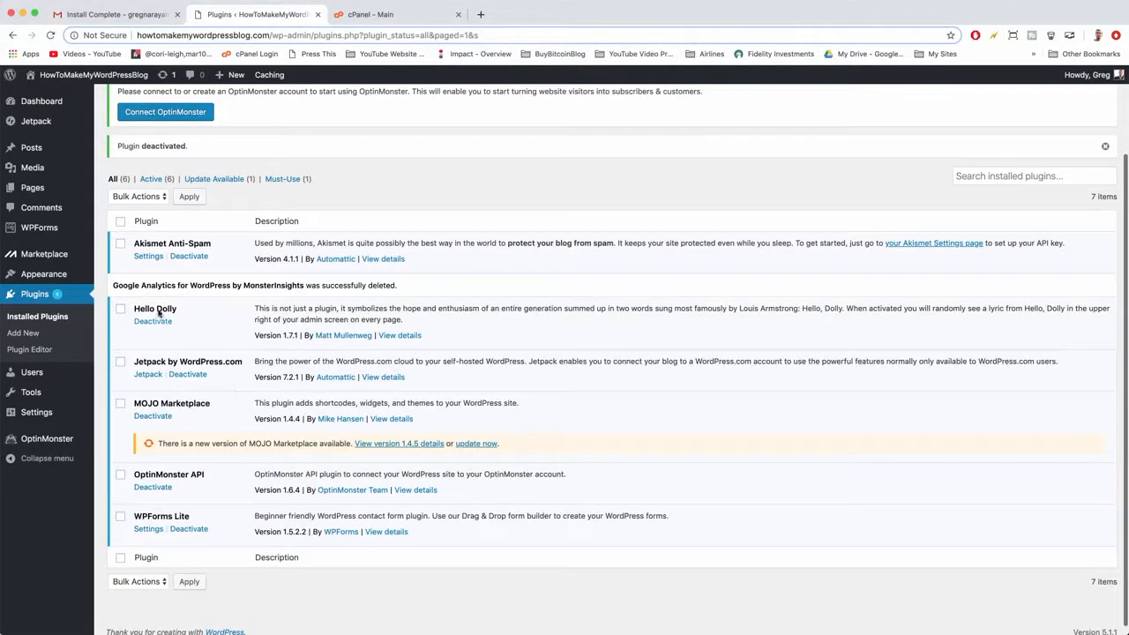
scroll(290, 360, "up", 3)
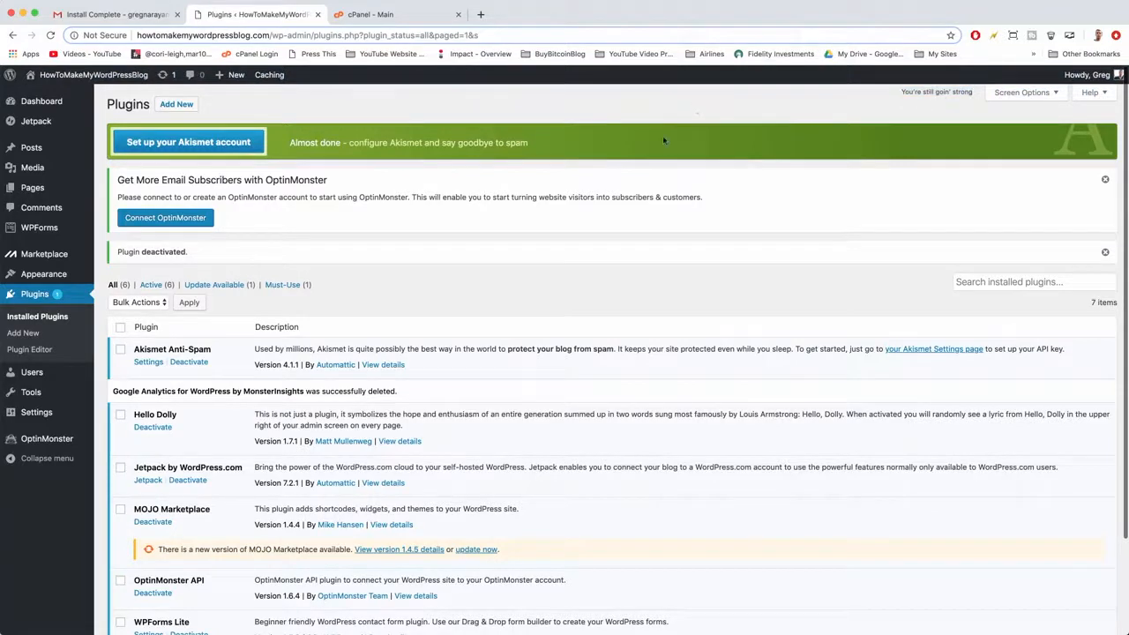
scroll(450, 254, "down", 3)
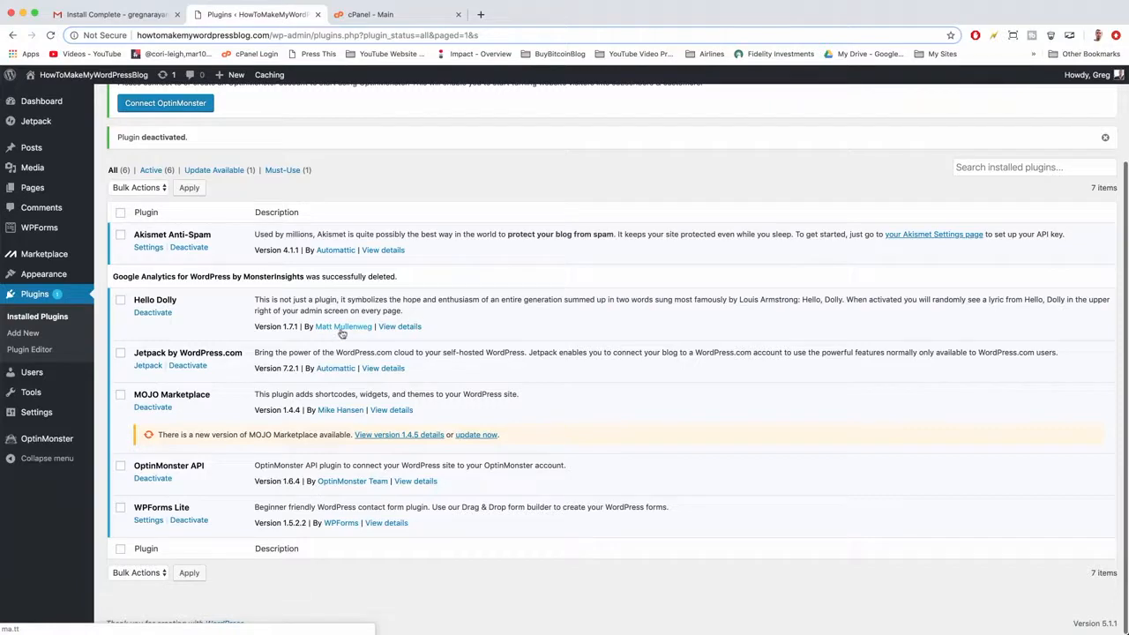
- Deactivate and delete the Hello Dolly plugin
left_click(142, 313)
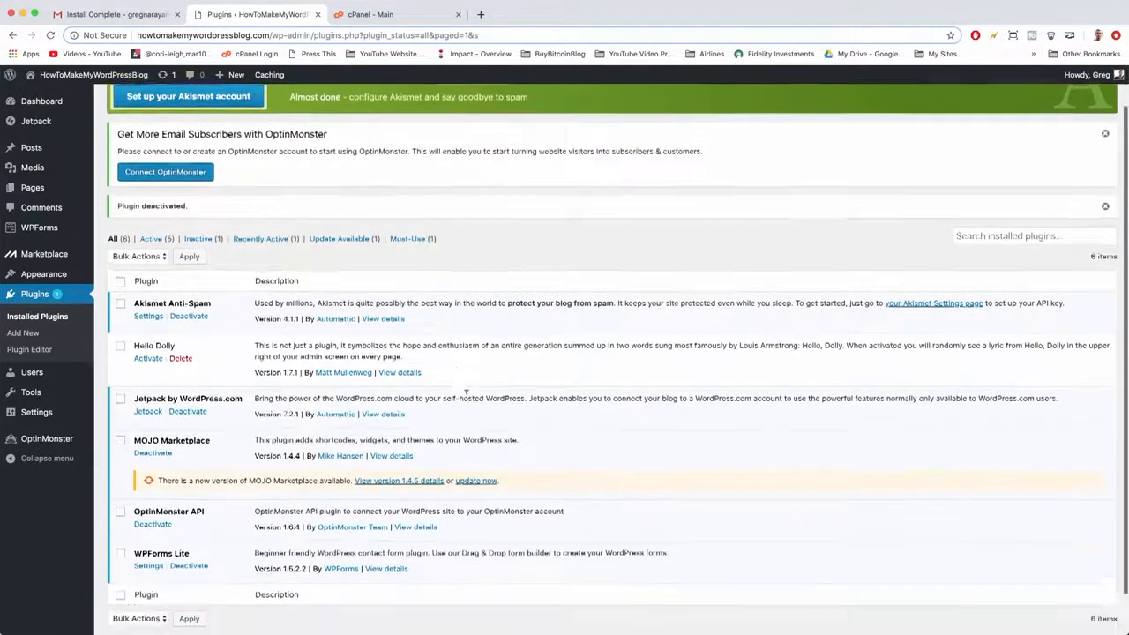
left_click(183, 333)
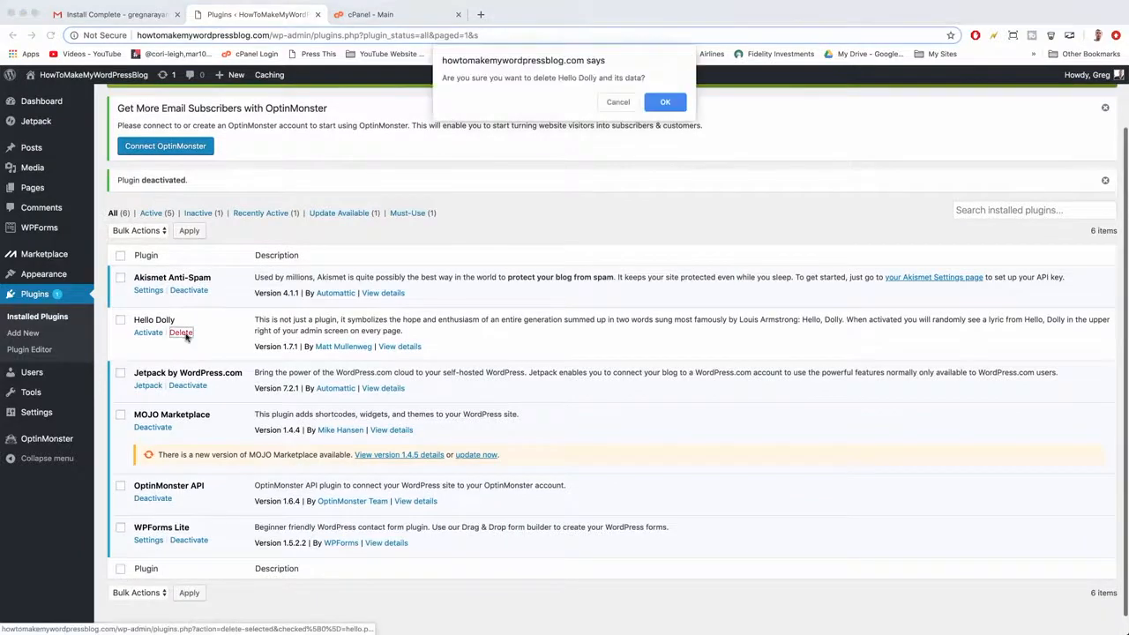
key("Return")
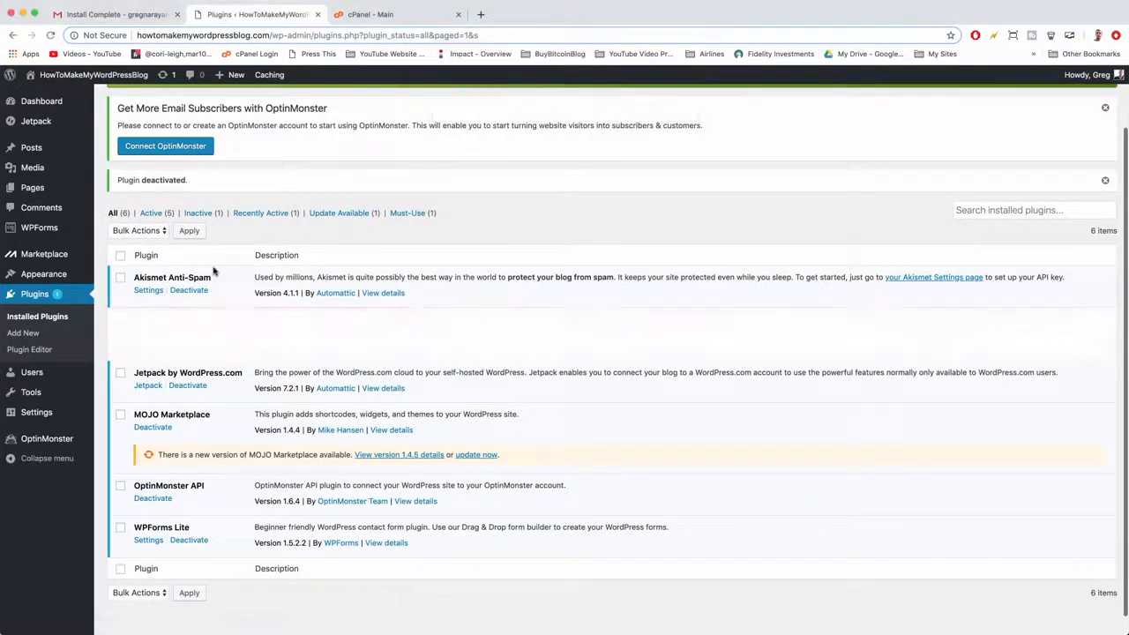
- Deactivate and delete the Jetpack by WordPress.com plugin
left_click(189, 366)
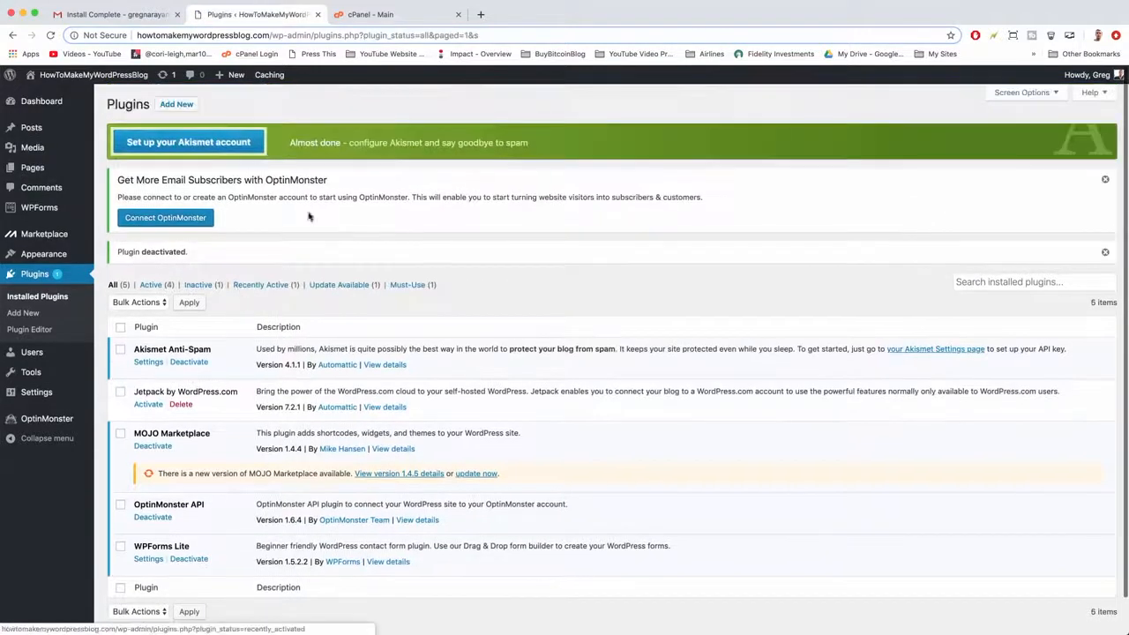
left_click(181, 405)
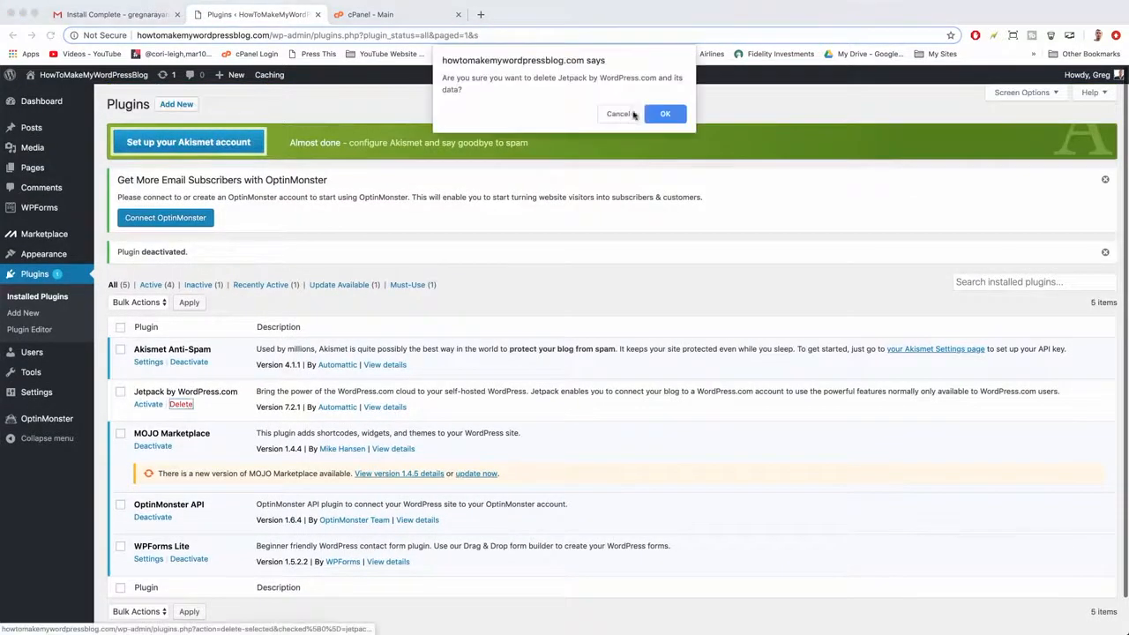
left_click(673, 114)
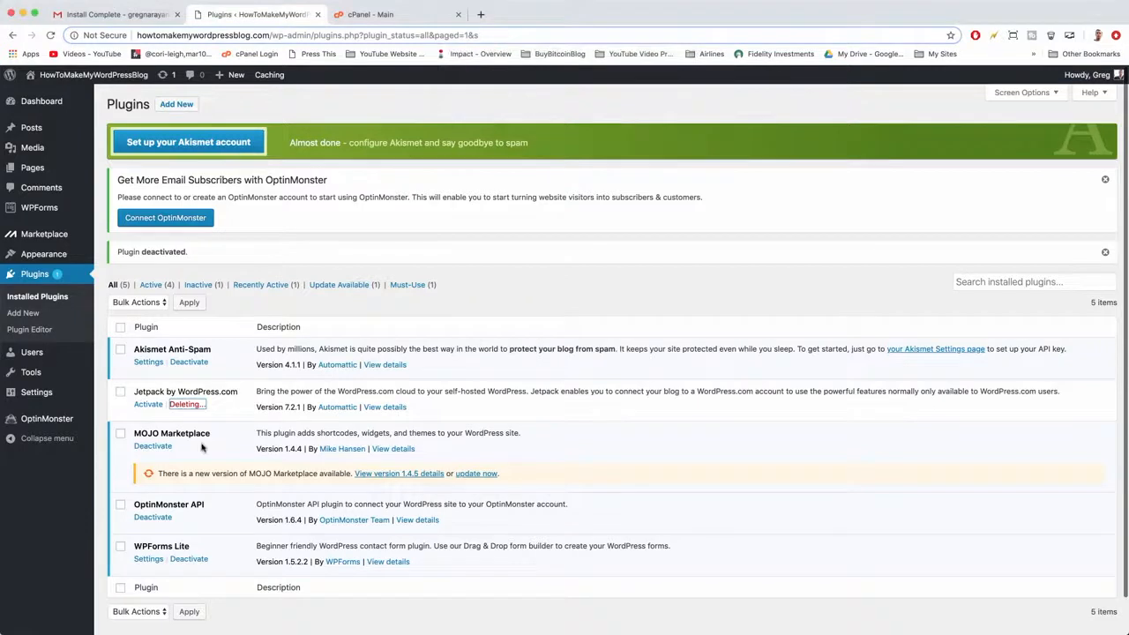
- Deactivate and delete the MOJO Marketplace plugin
left_click(162, 430)
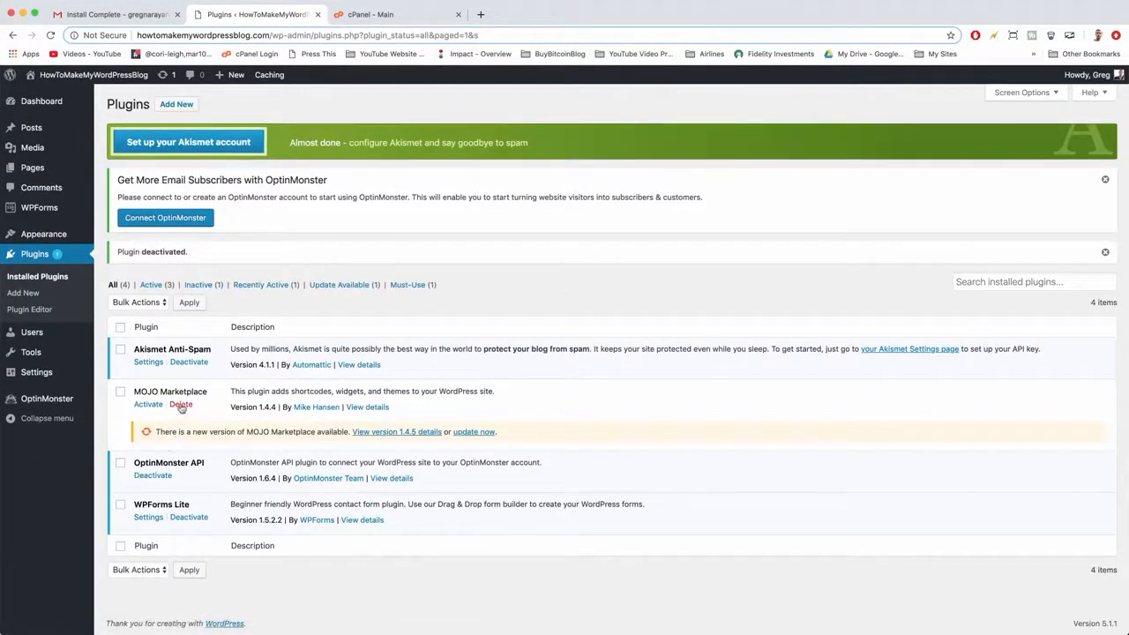
left_click(181, 405)
left_click(664, 114)
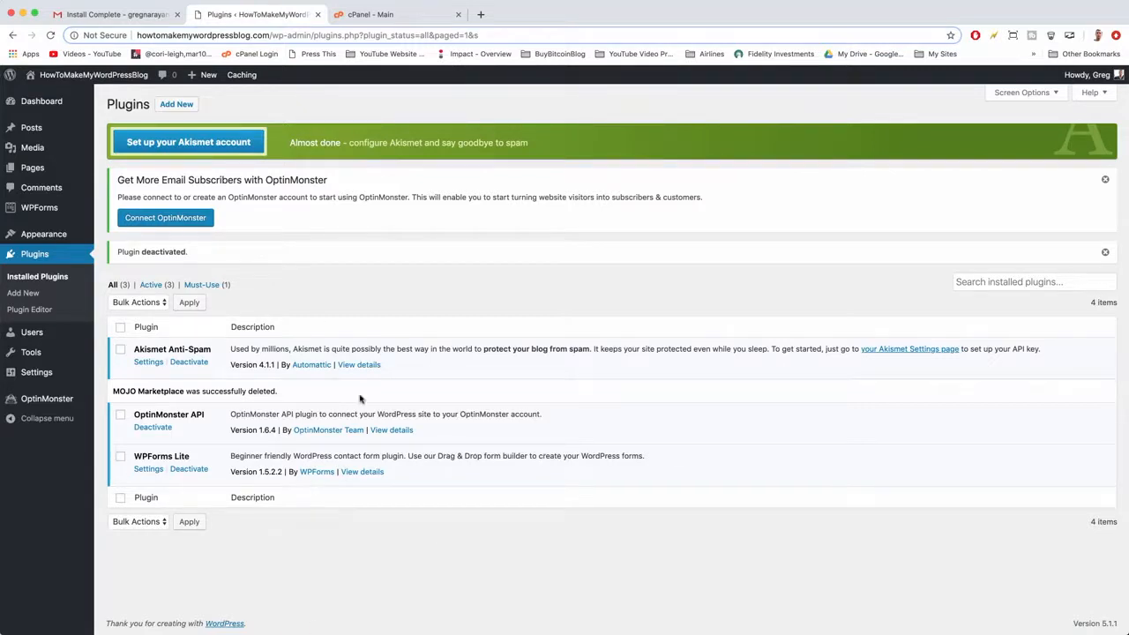
- Deactivate and delete the OptinMonster API plugin
left_click(146, 428)
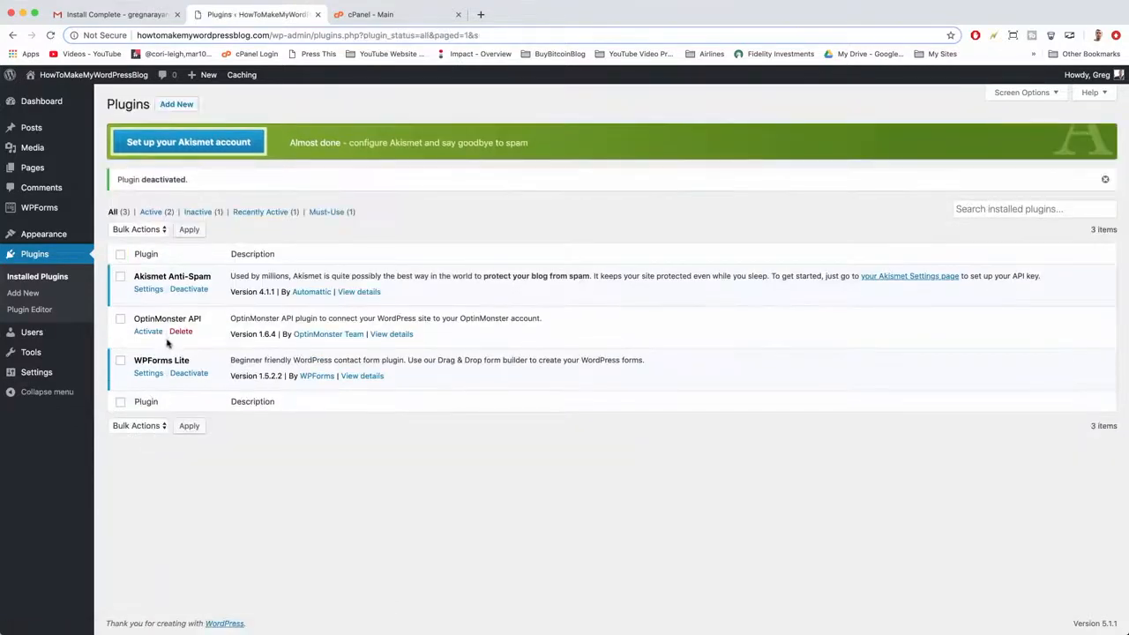
left_click(180, 332)
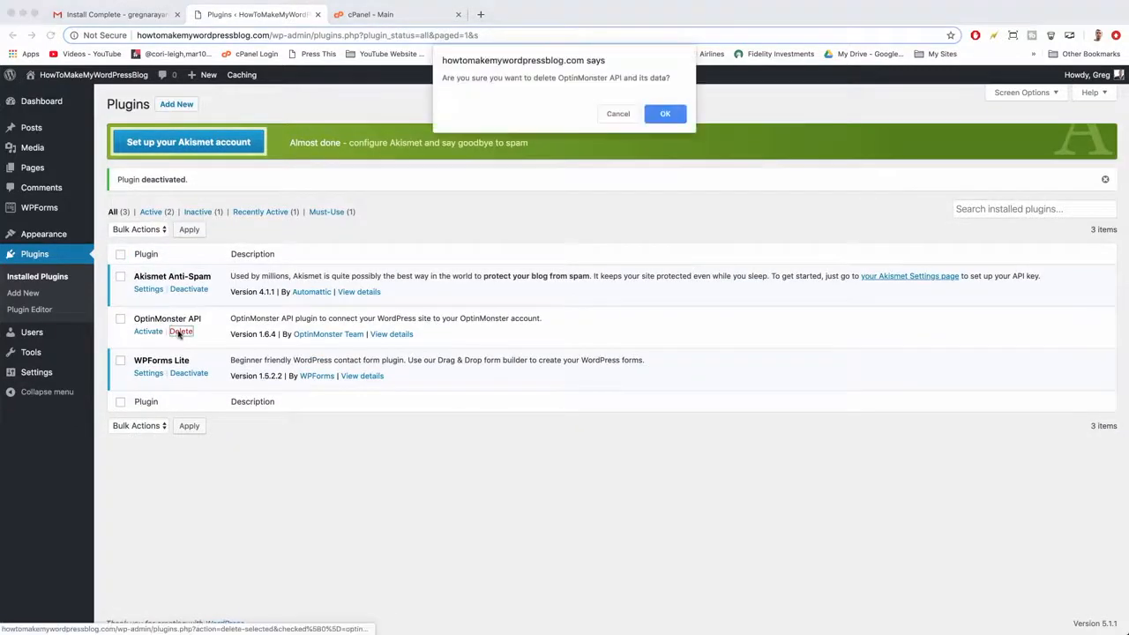
left_click(665, 114)
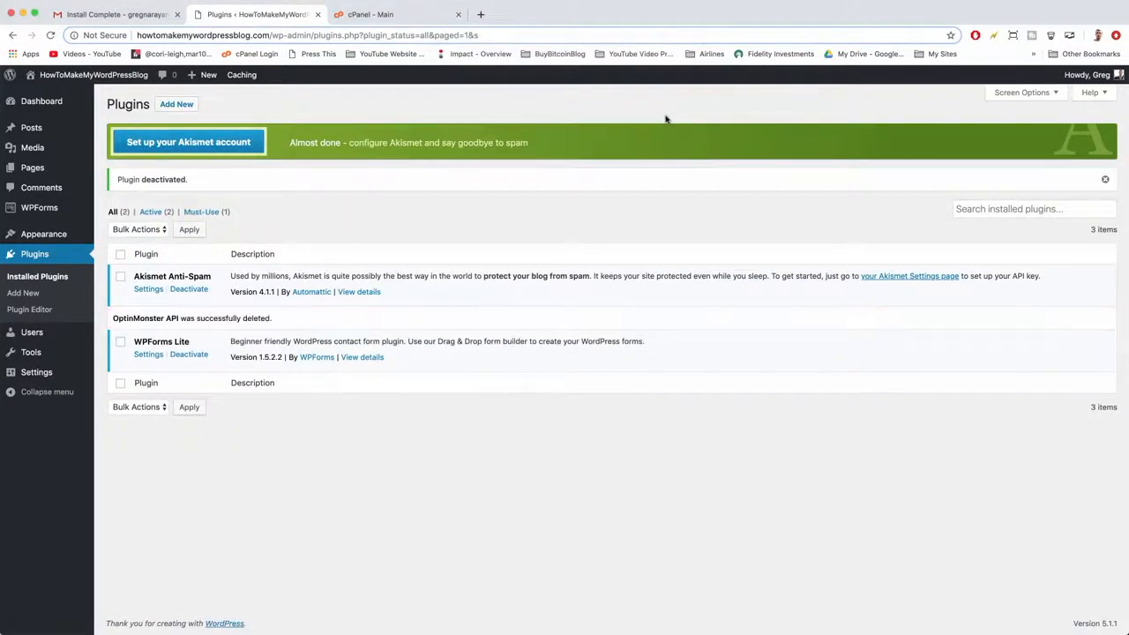
- Deactivate and delete the WPForms Lite plugin, leaving only Akismet Anti-Spam
left_click(182, 356)
left_click(407, 328)
left_click(443, 423)
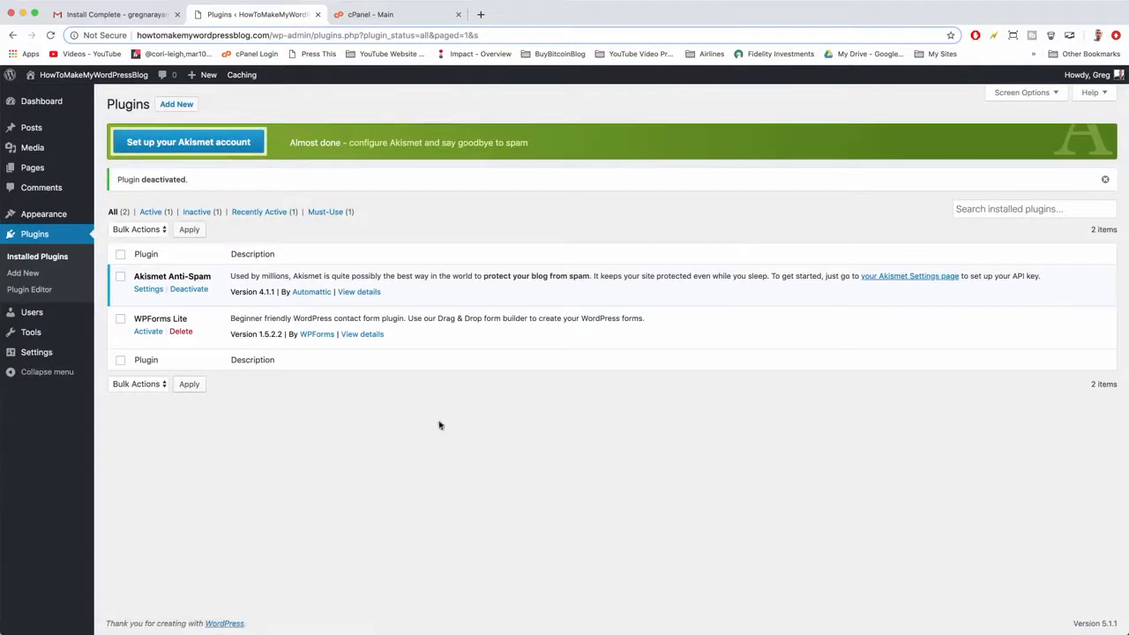
left_click(180, 332)
left_click(664, 98)
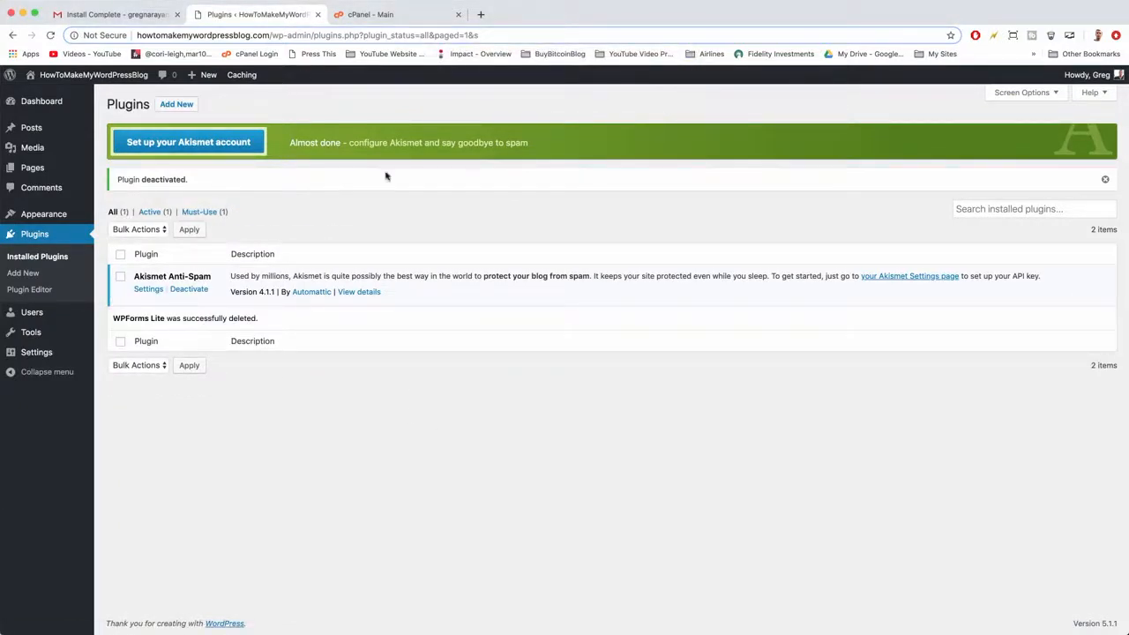
- View the live site and return to the admin dashboard
left_click(113, 75)
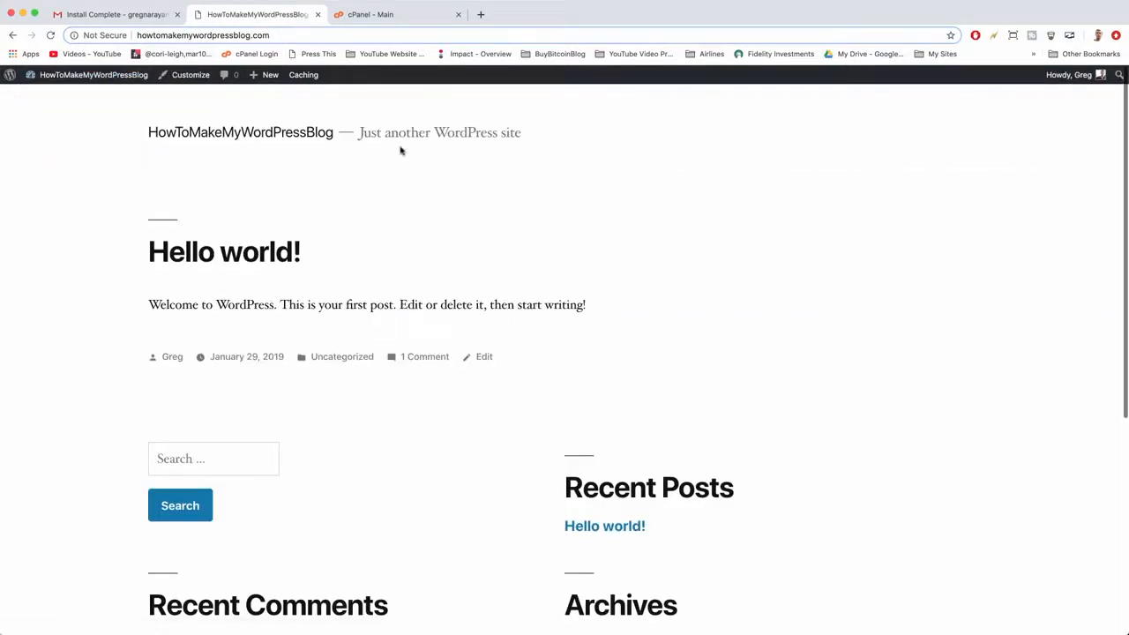
left_click(70, 77)
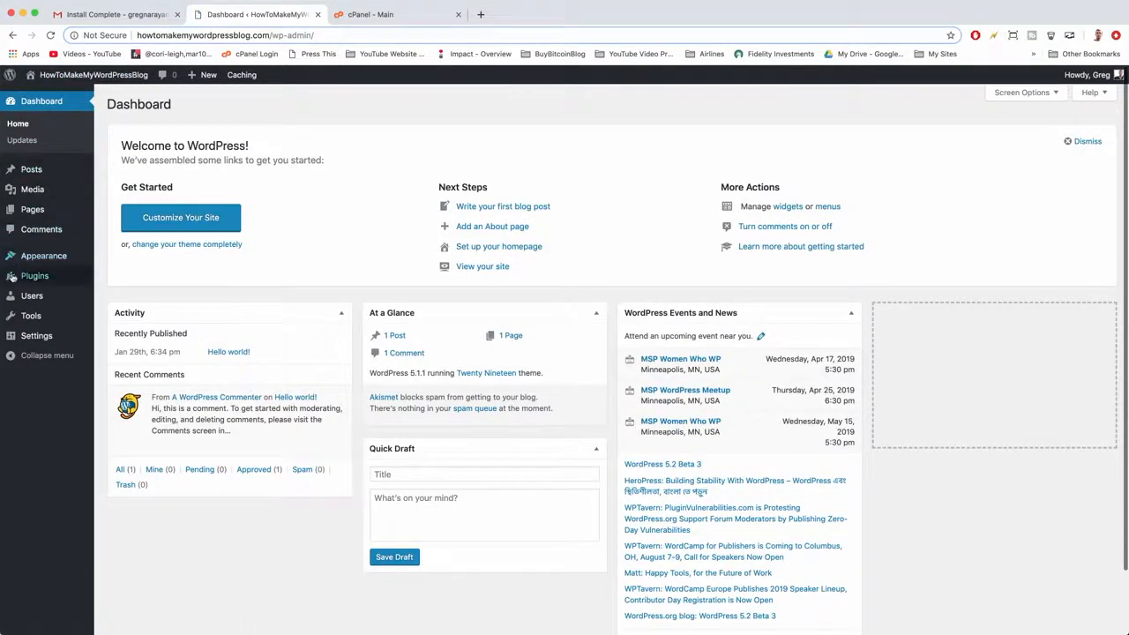
- Open the admin user's profile, set a new account password, confirm use of a weak password and update the profile
left_click(32, 296)
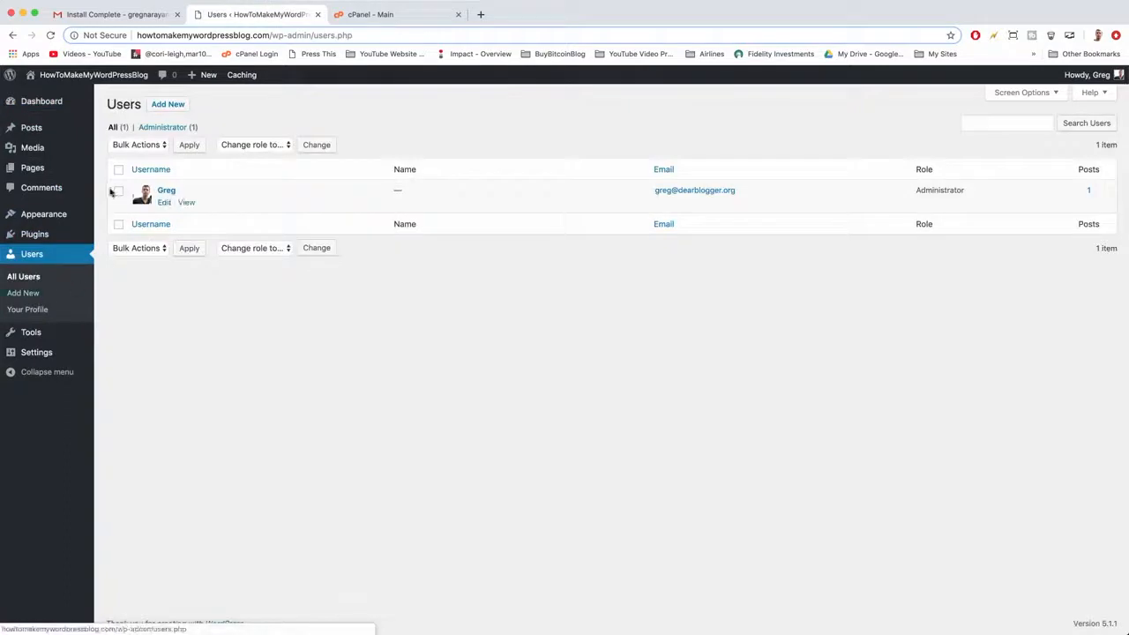
left_click(167, 192)
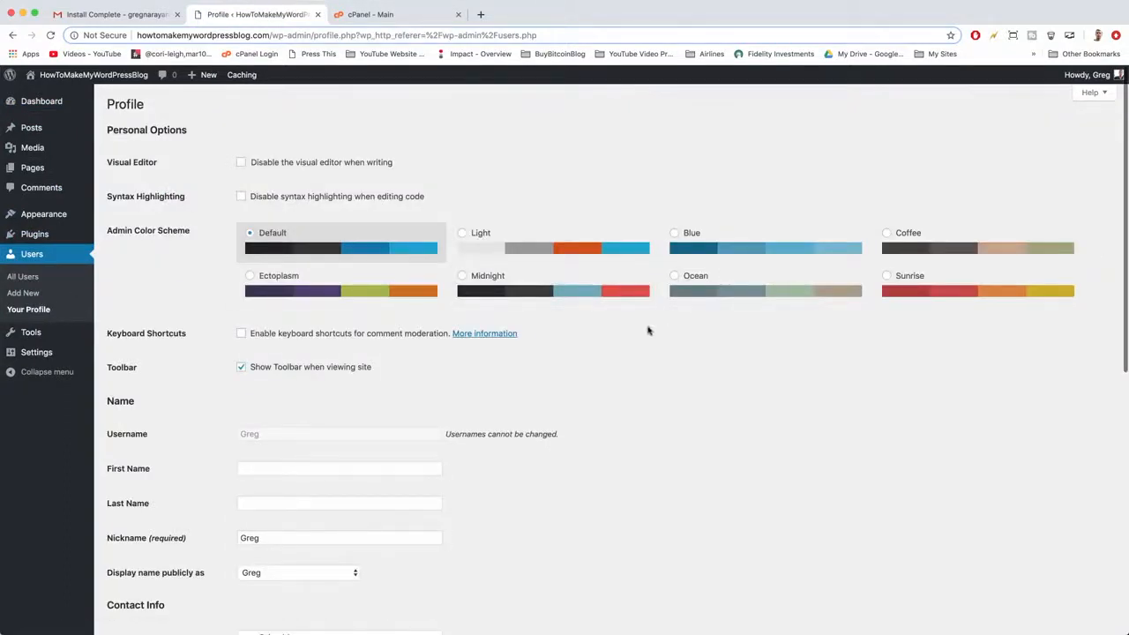
scroll(648, 327, "down", 10)
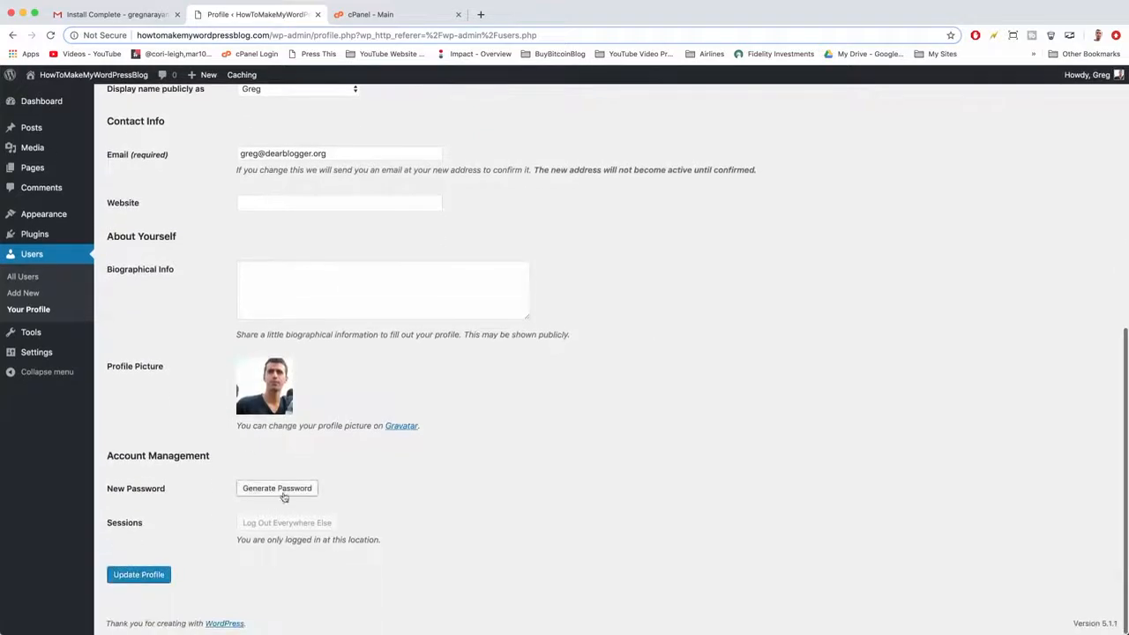
left_click(277, 487)
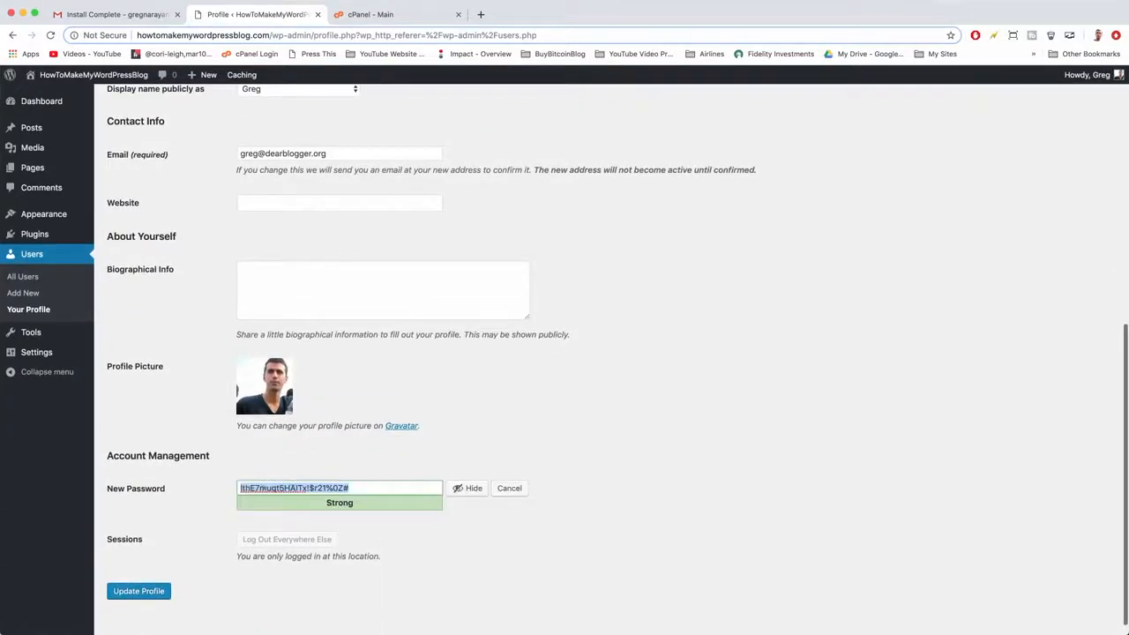
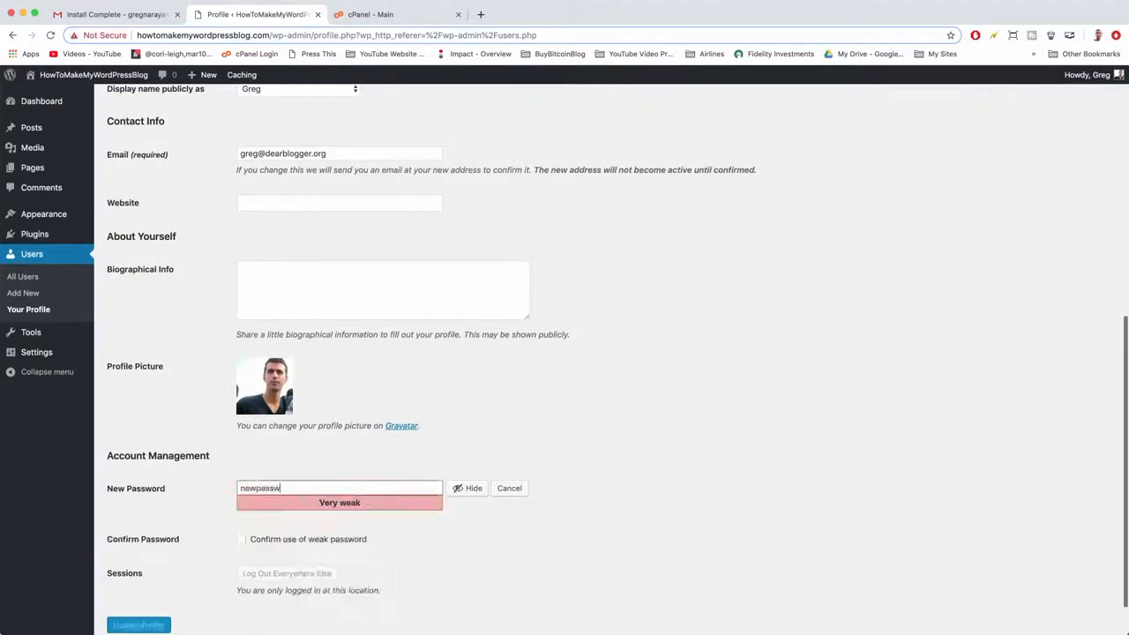
left_click(241, 539)
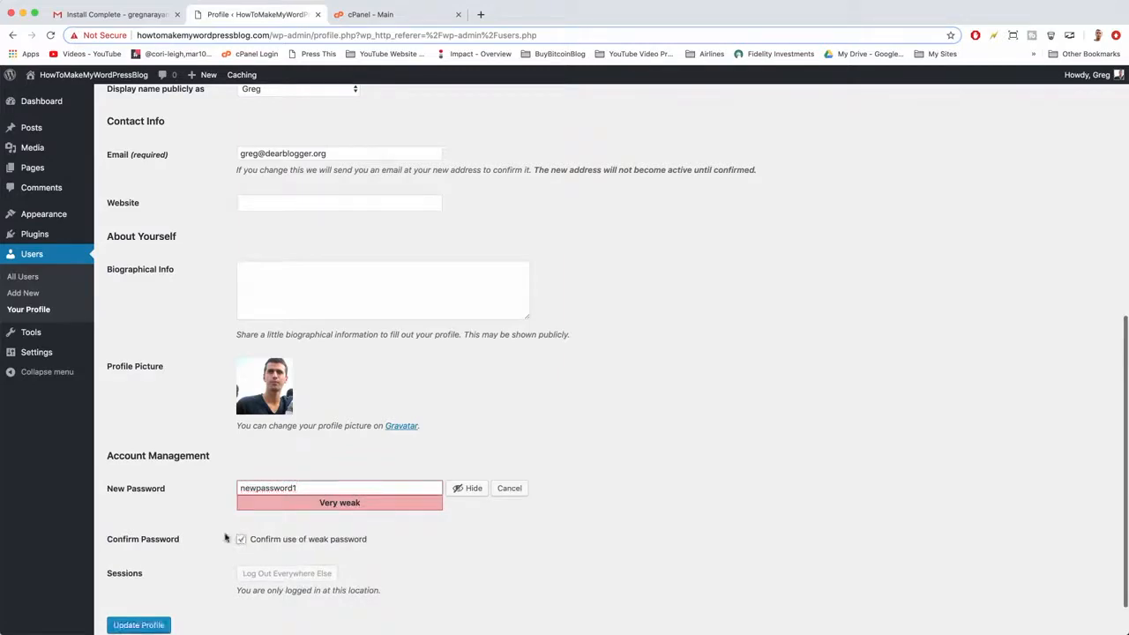
scroll(156, 528, "down", 2)
left_click(144, 575)
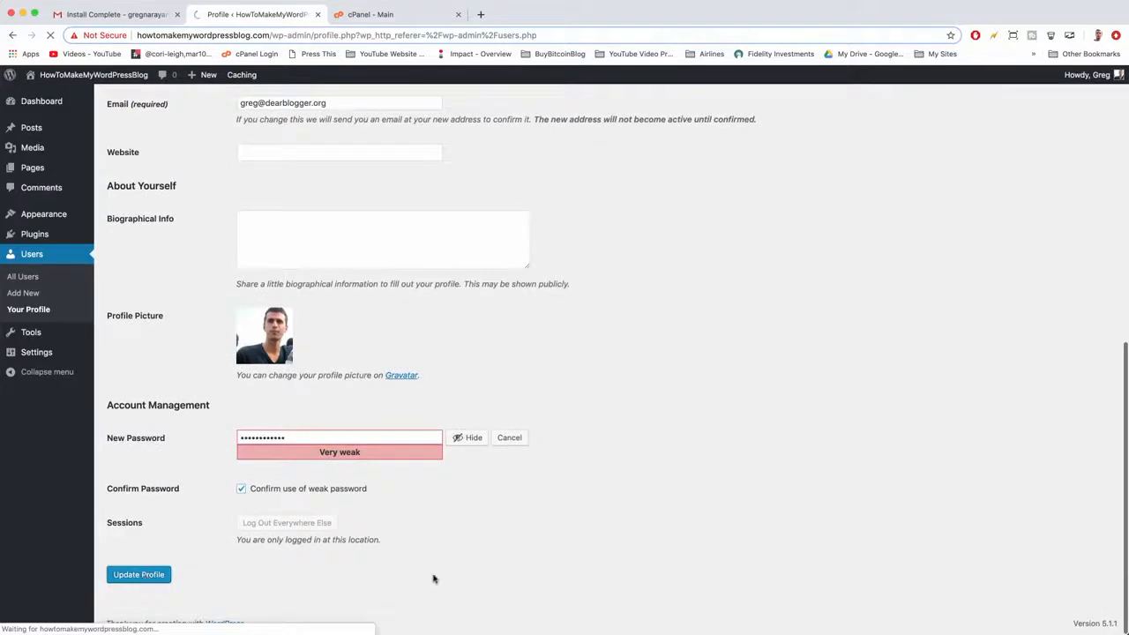
- Try the Blue and Ectoplasm admin color schemes before restoring the Default scheme
left_click(673, 259)
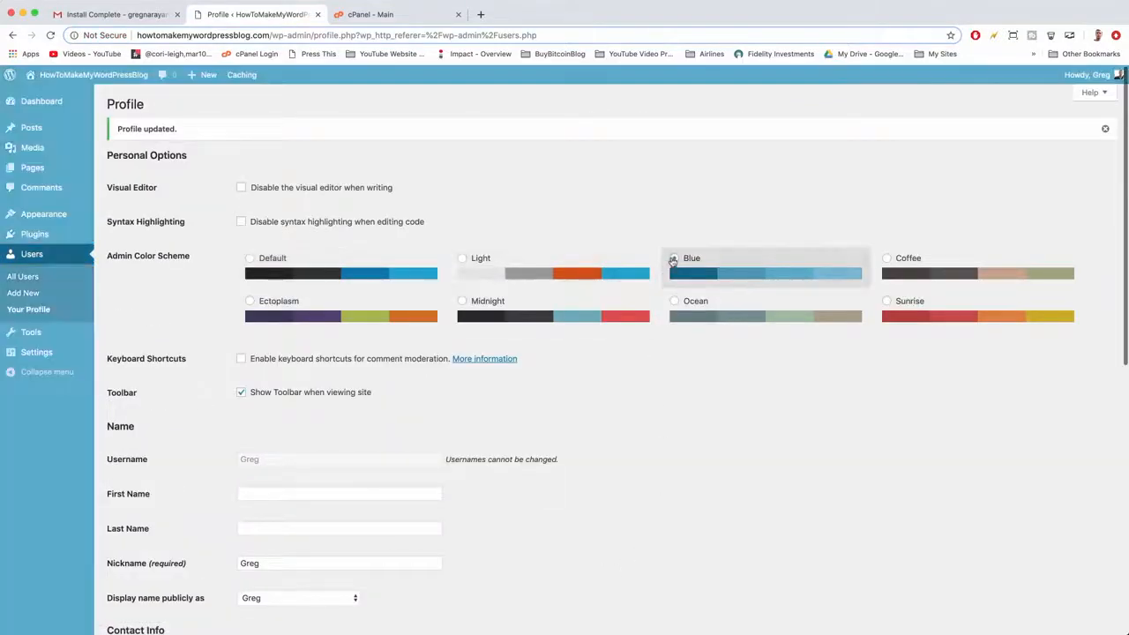
left_click(675, 302)
left_click(300, 303)
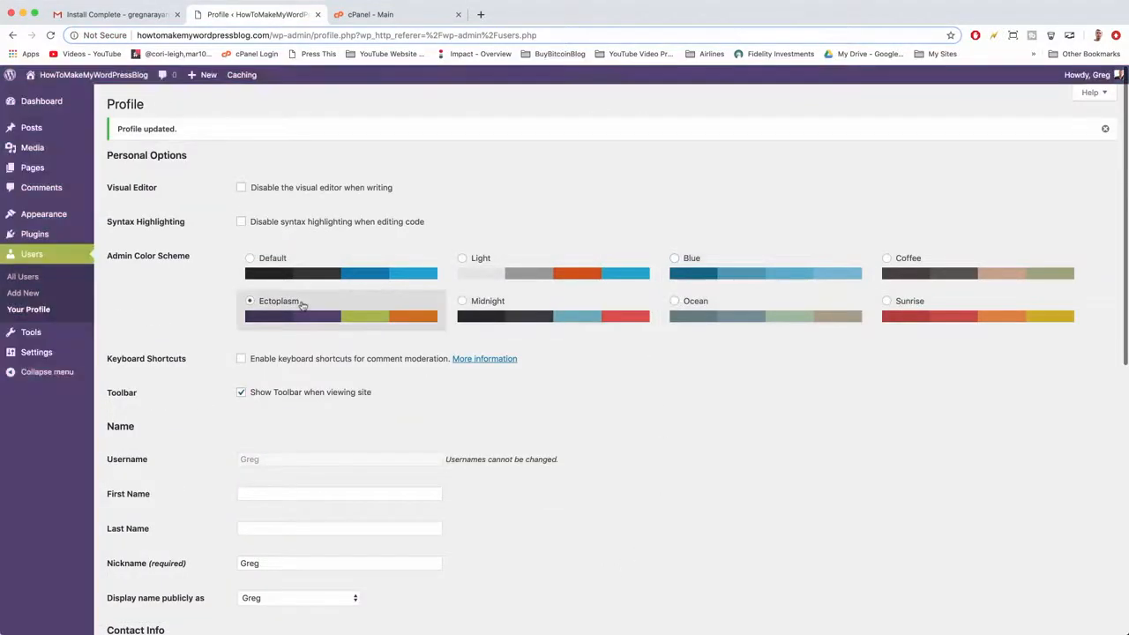
left_click(278, 262)
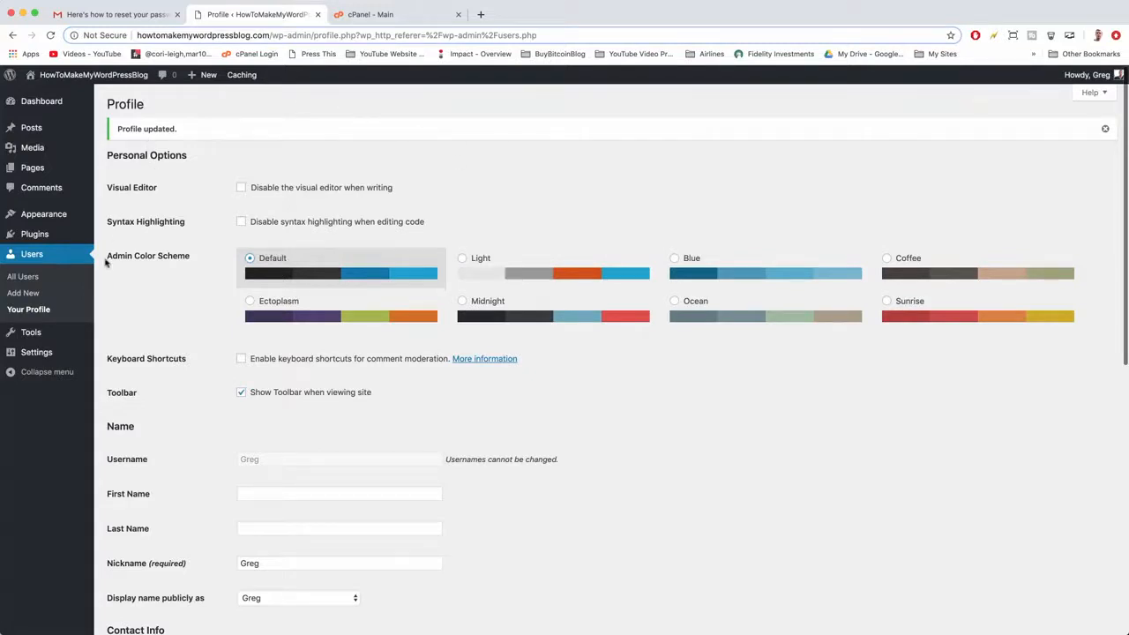
- Open the Add New User form and review the available user roles without creating a user
left_click(22, 294)
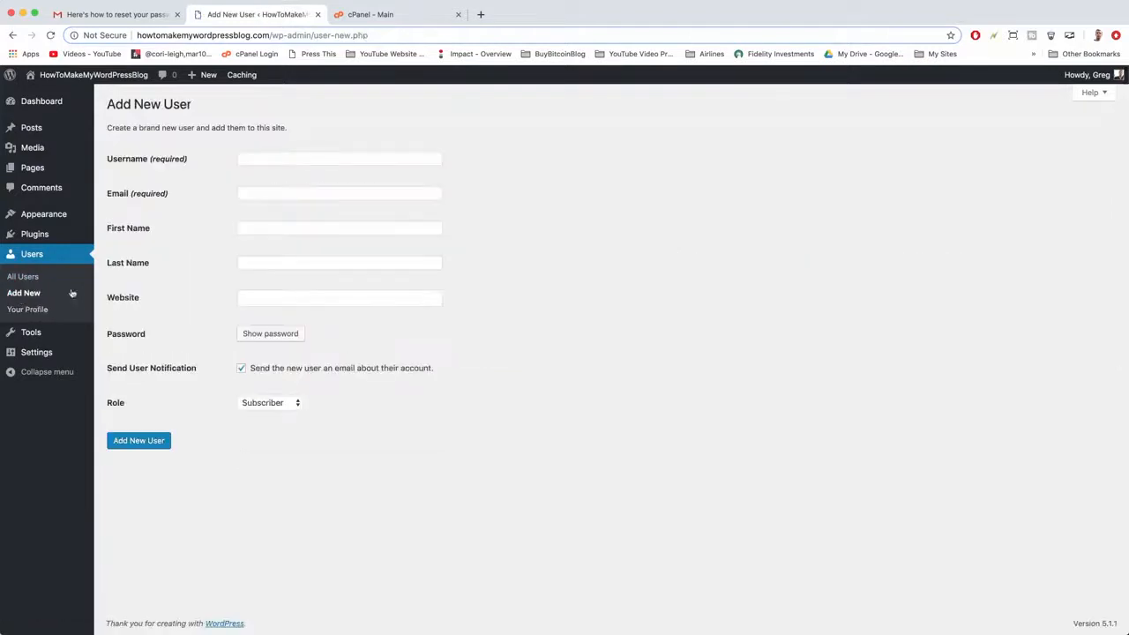
left_click(283, 157)
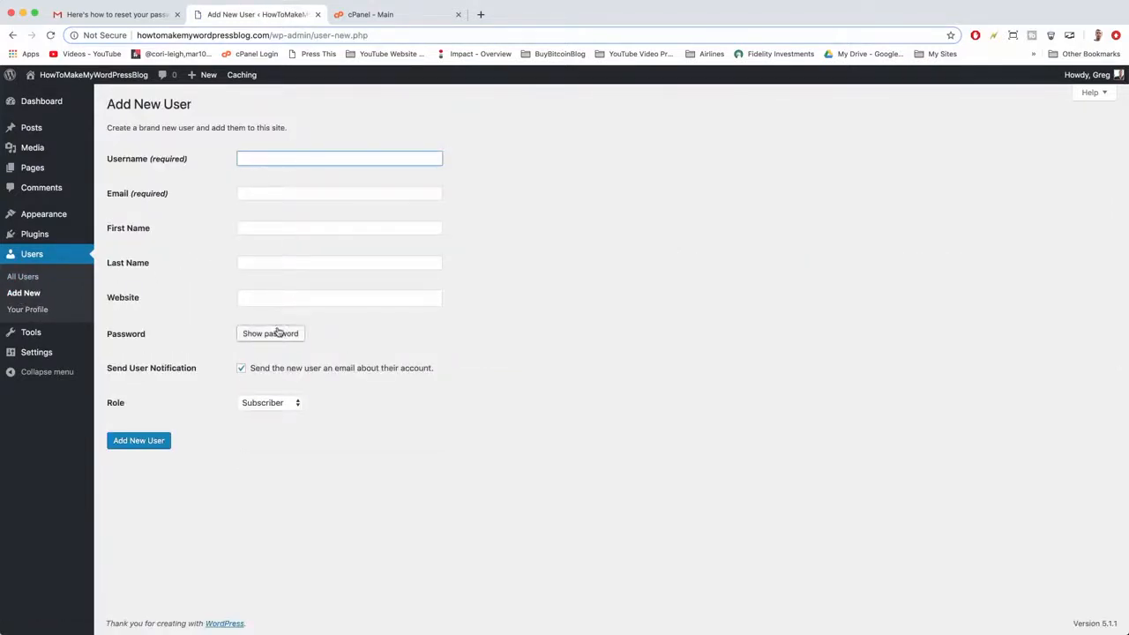
left_click(282, 403)
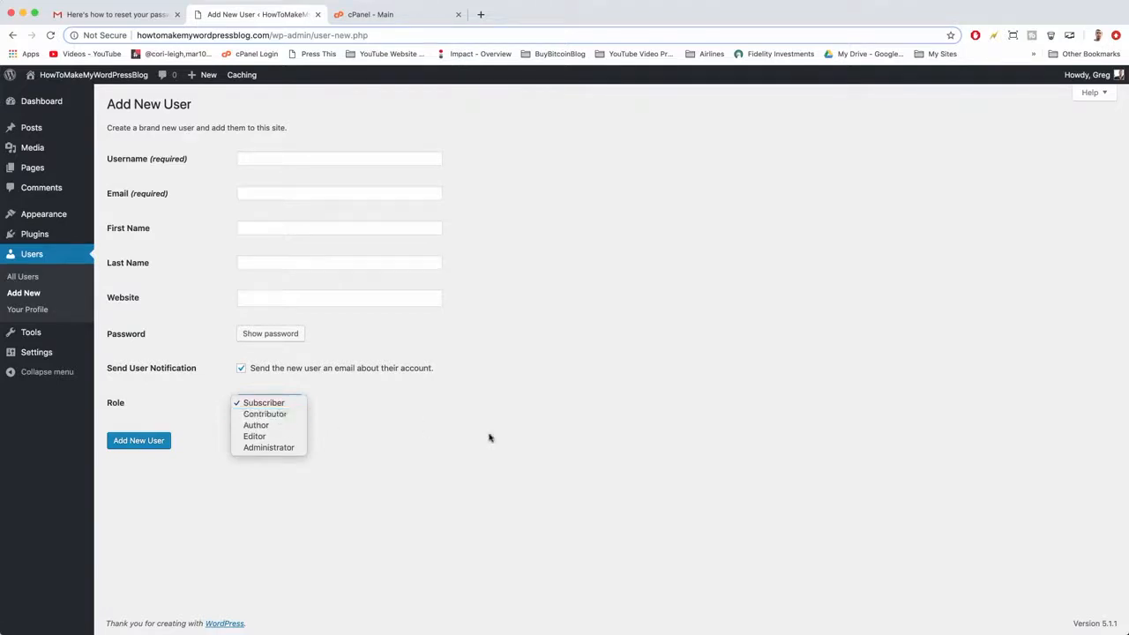
left_click(529, 442)
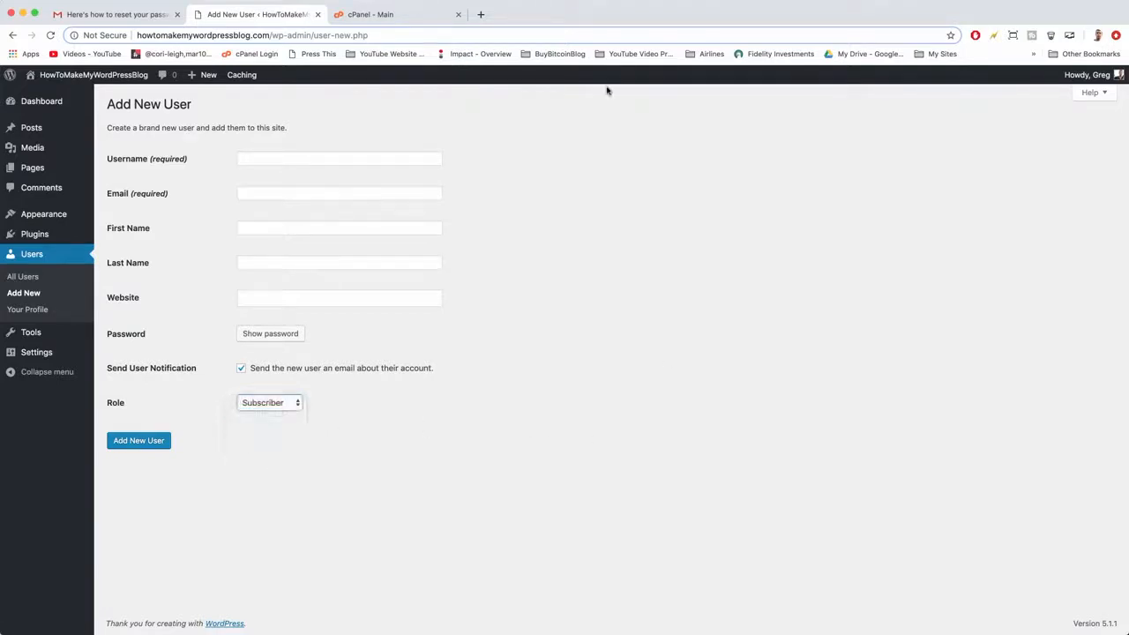
- Open the Tools screen and the General Settings page
left_click(35, 339)
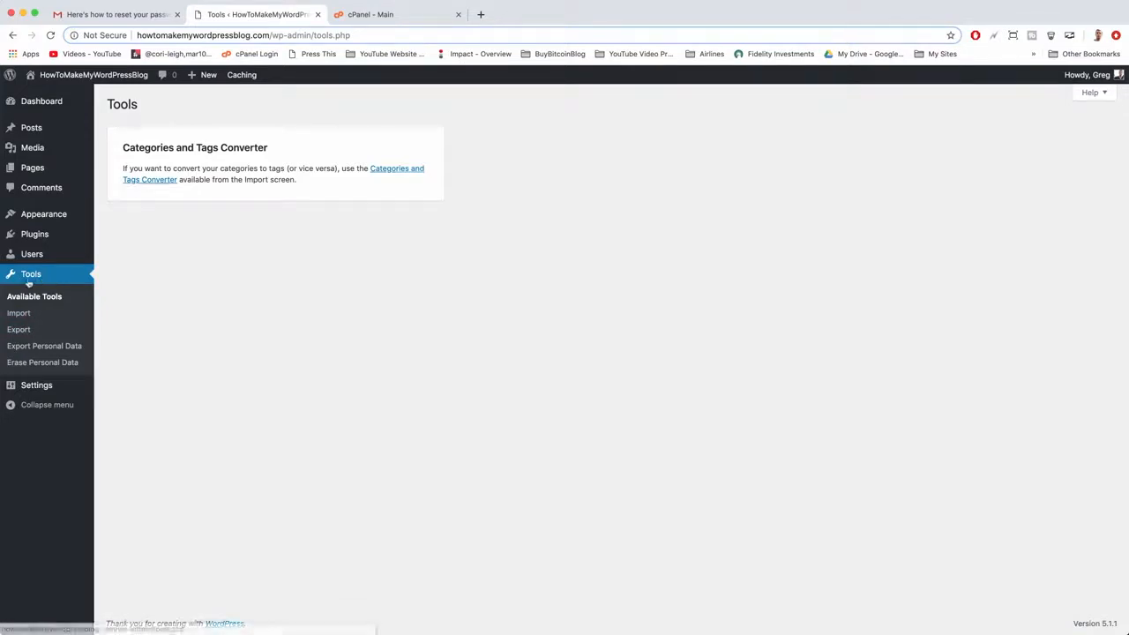
left_click(43, 388)
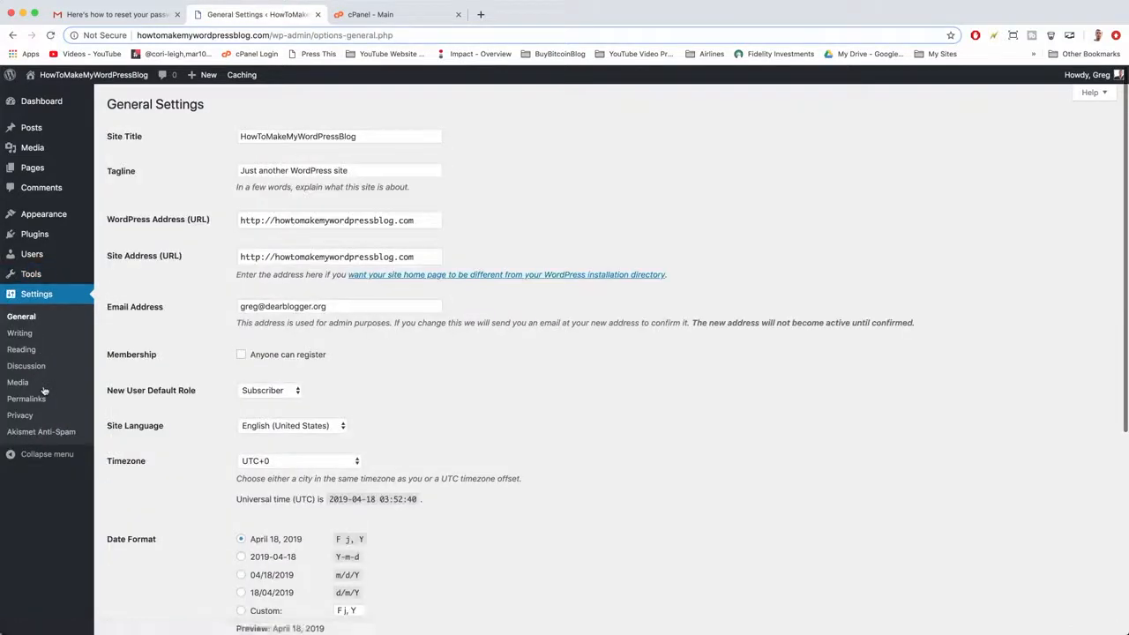
left_click(21, 349)
- Open the live site in a new browser tab to view it, keeping the General Settings tab
right_click(122, 76)
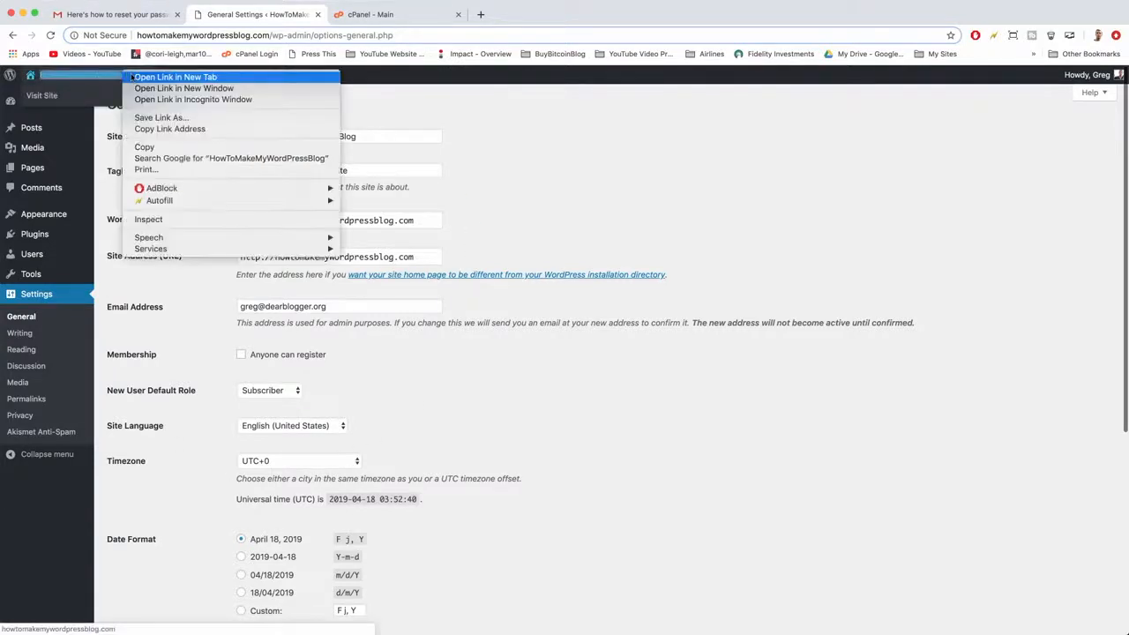
left_click(158, 84)
left_click(405, 15)
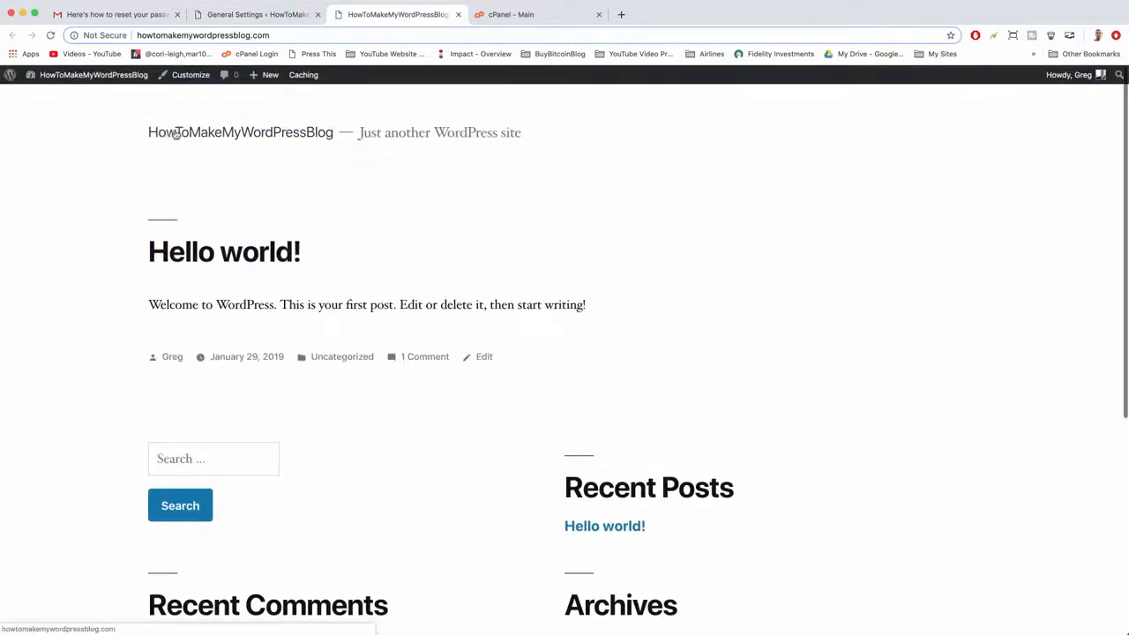
left_click(269, 16)
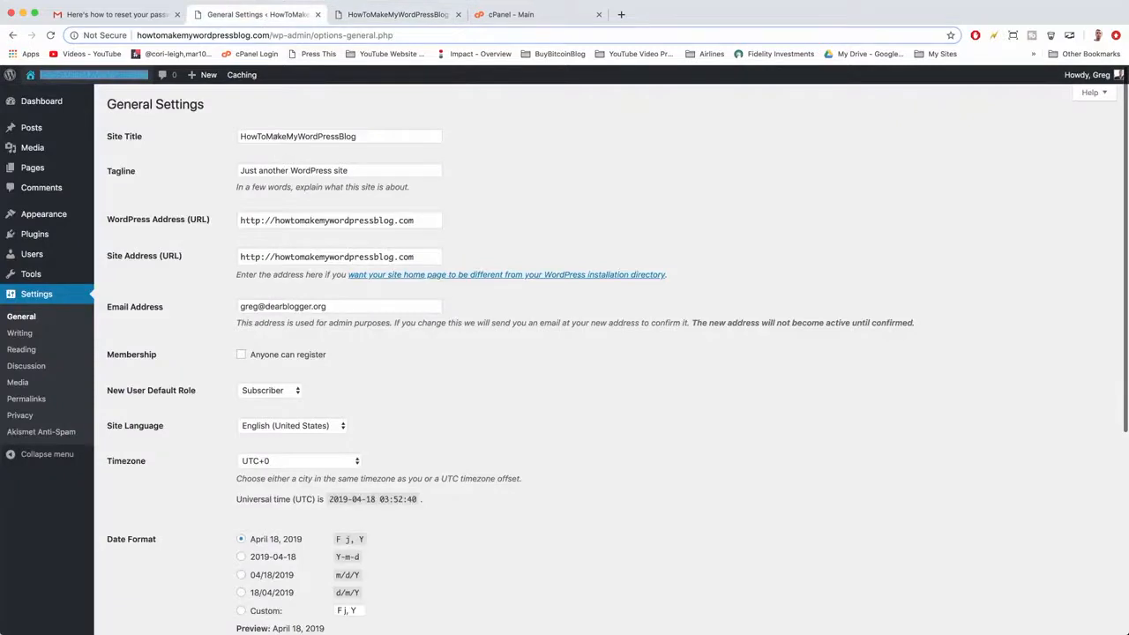
- Change the tagline to "Just another awesome WordPress site" and save the general settings
left_click(289, 168)
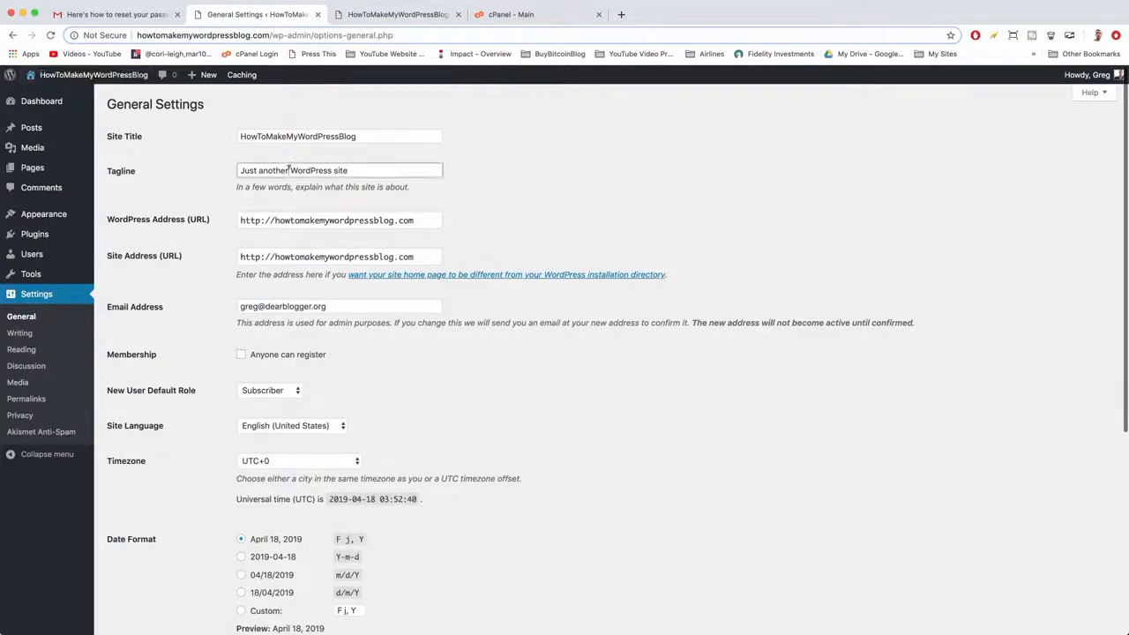
type("awesome")
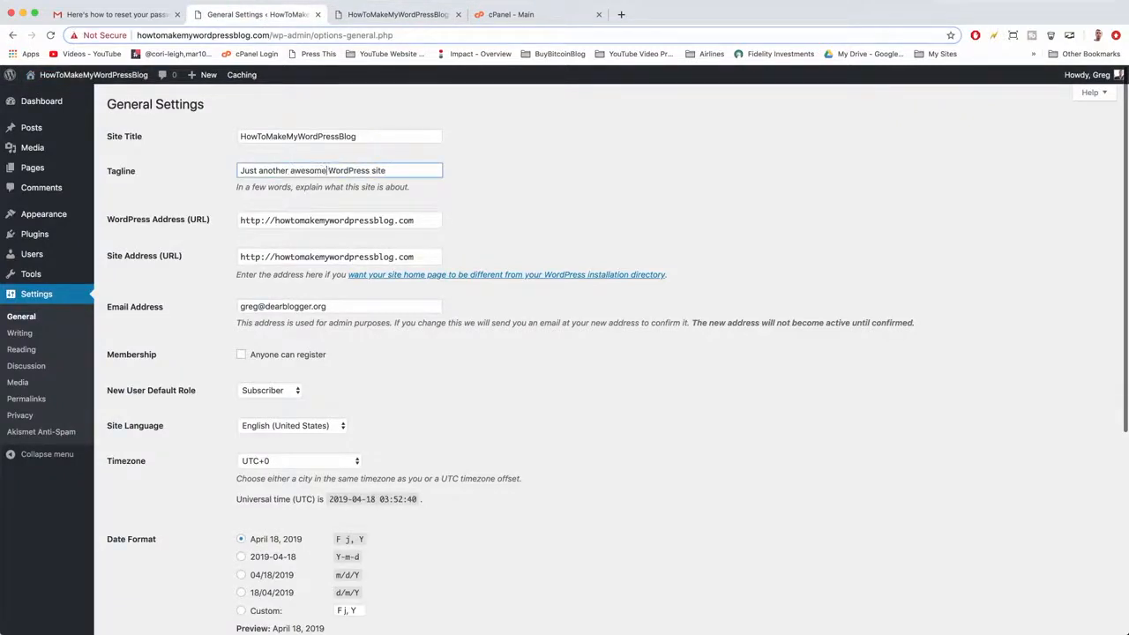
scroll(194, 340, "down", 5)
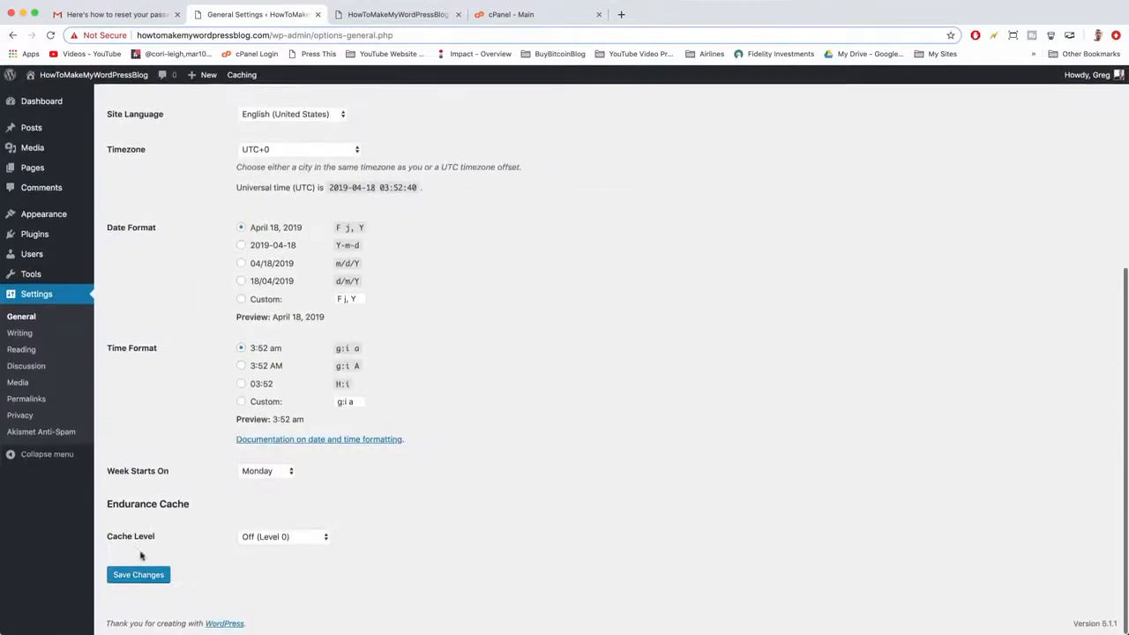
left_click(147, 574)
- Reload the live site tab to check the new tagline, then return to the settings tab
left_click(397, 15)
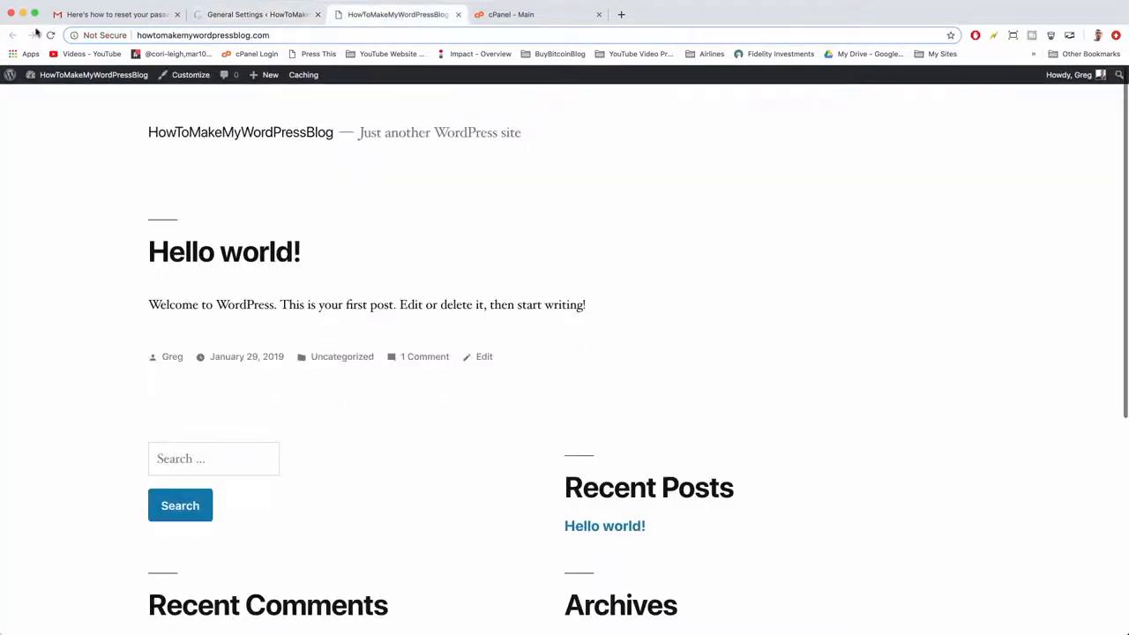
left_click(51, 37)
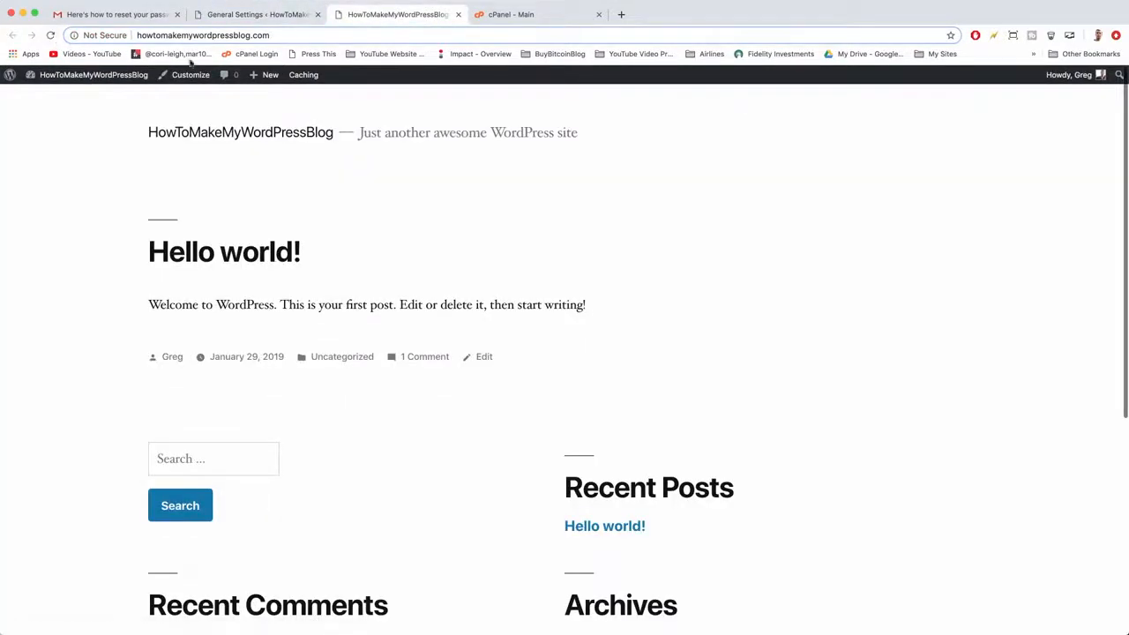
left_click(277, 10)
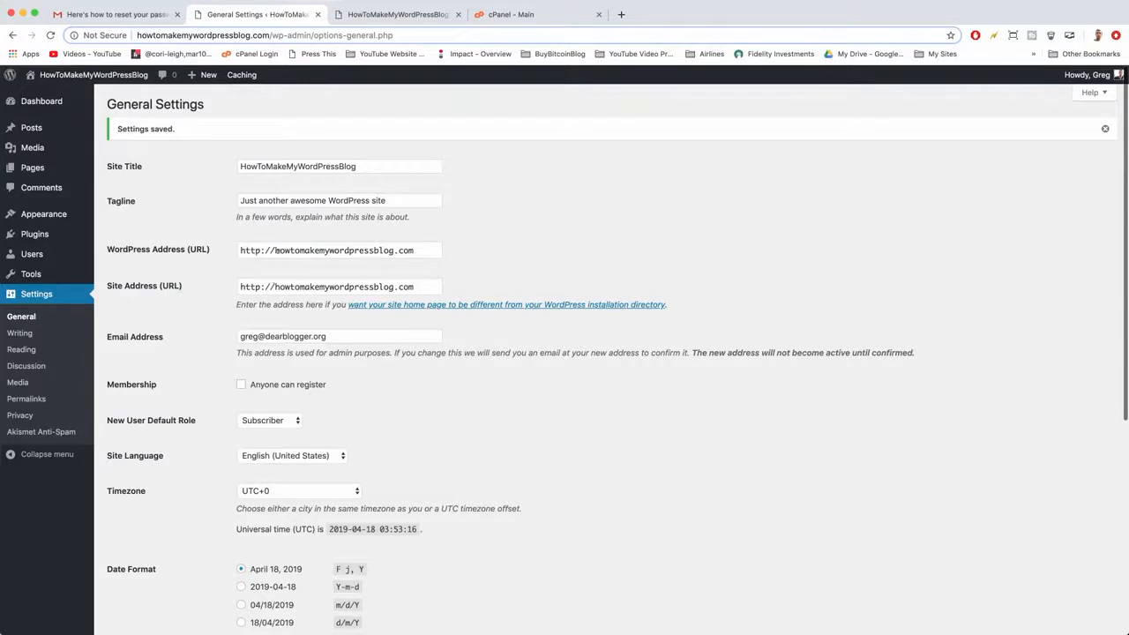
- Review the WordPress Address and Site Address URLs and save the general settings again
triple_click(313, 250)
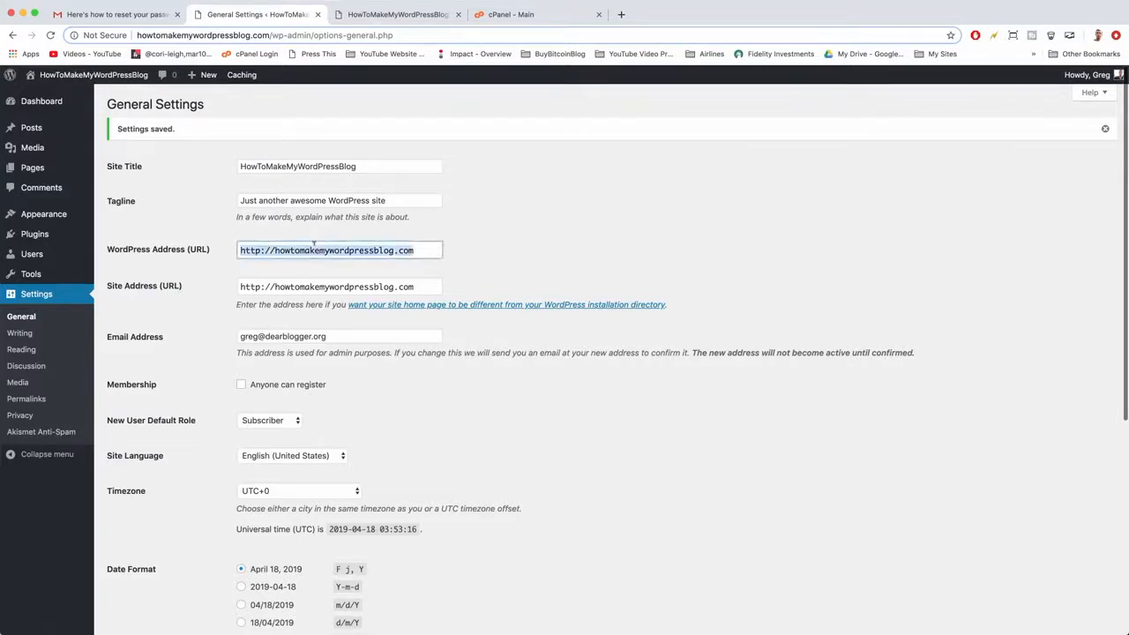
triple_click(326, 286)
triple_click(320, 250)
left_click(566, 271)
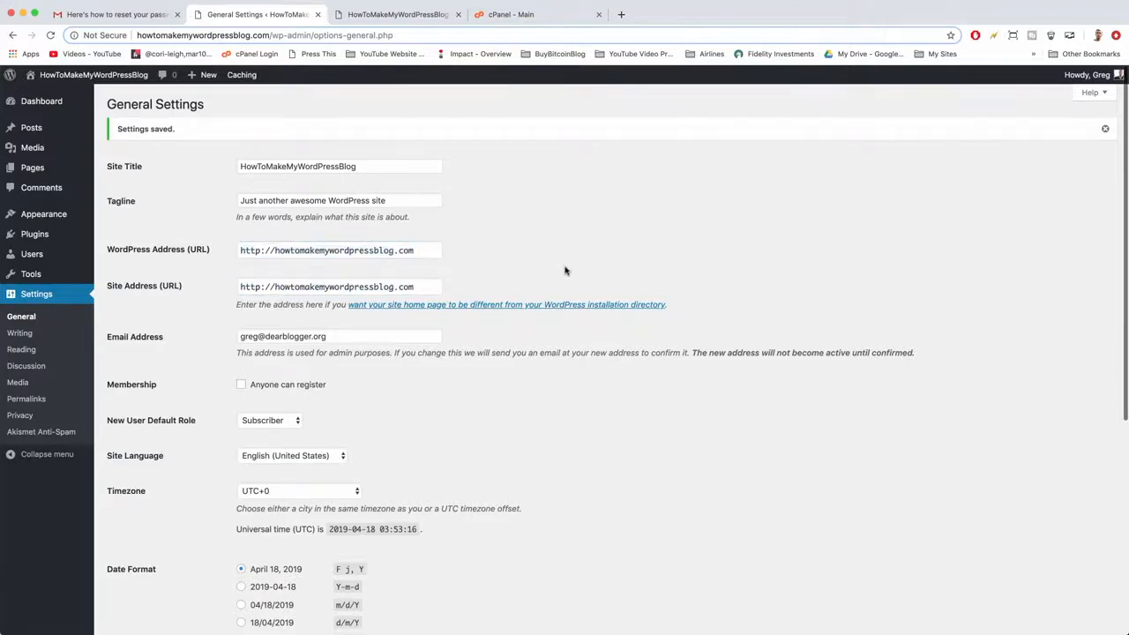
scroll(564, 269, "down", 3)
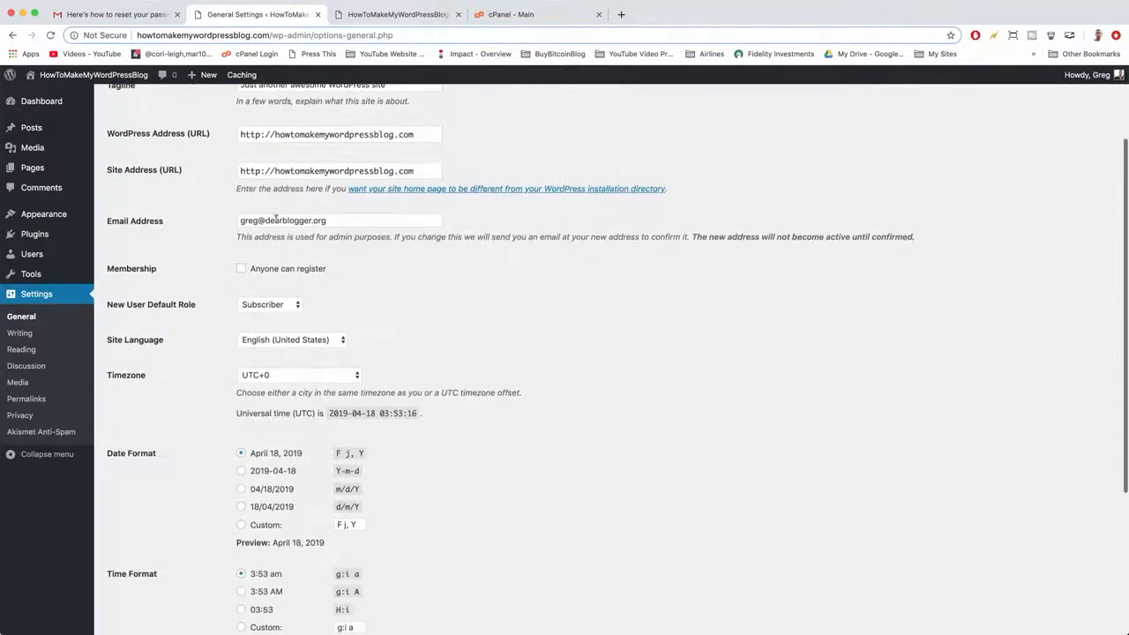
scroll(441, 305, "down", 5)
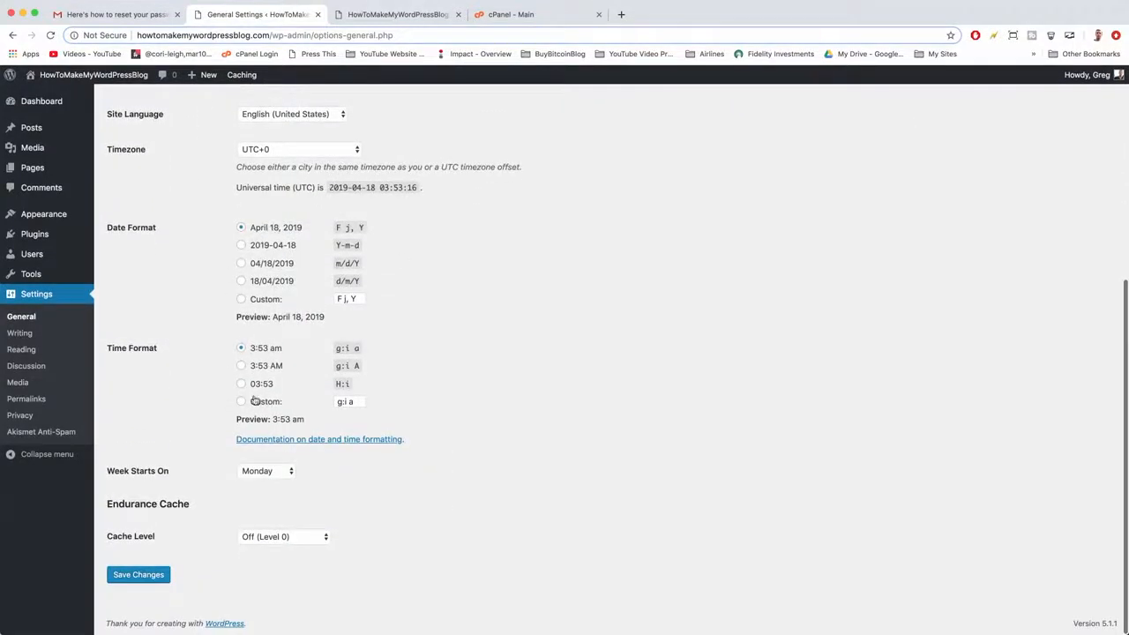
left_click(158, 576)
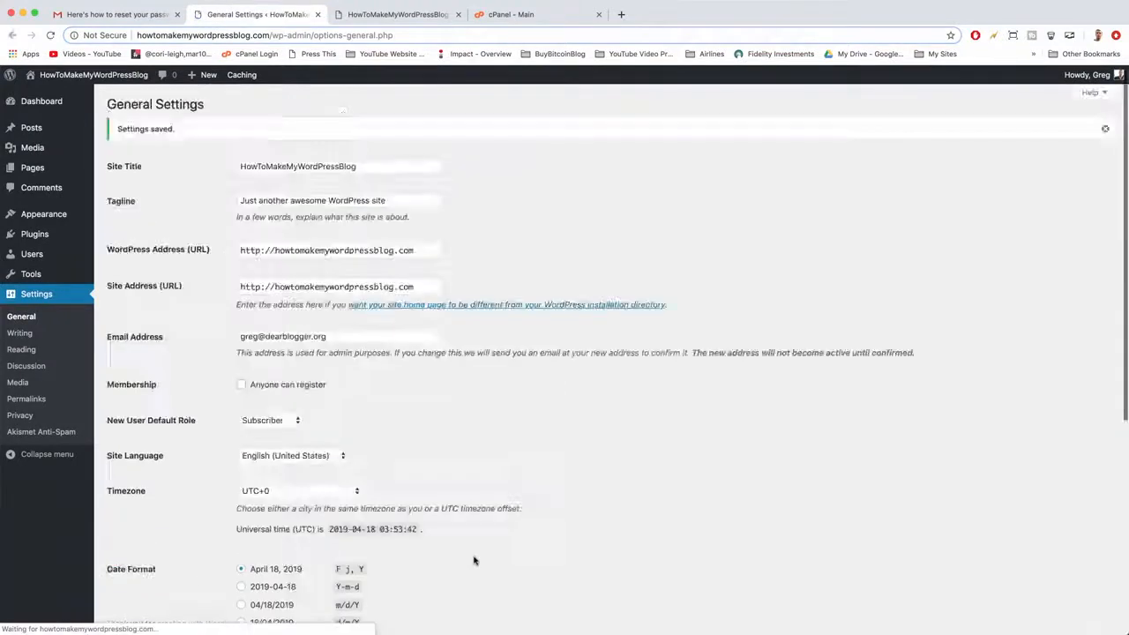
- Switch to the TextEdit checklist and strike through the domain, hosting and WordPress.org lines
key("ctrl+Tab")
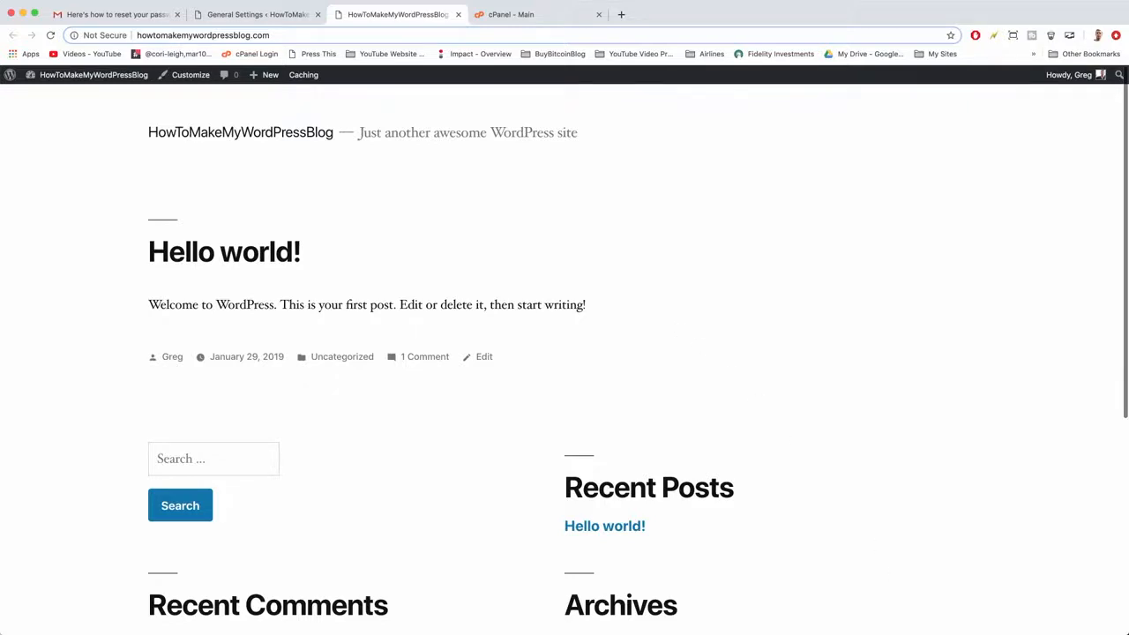
left_click(891, 632)
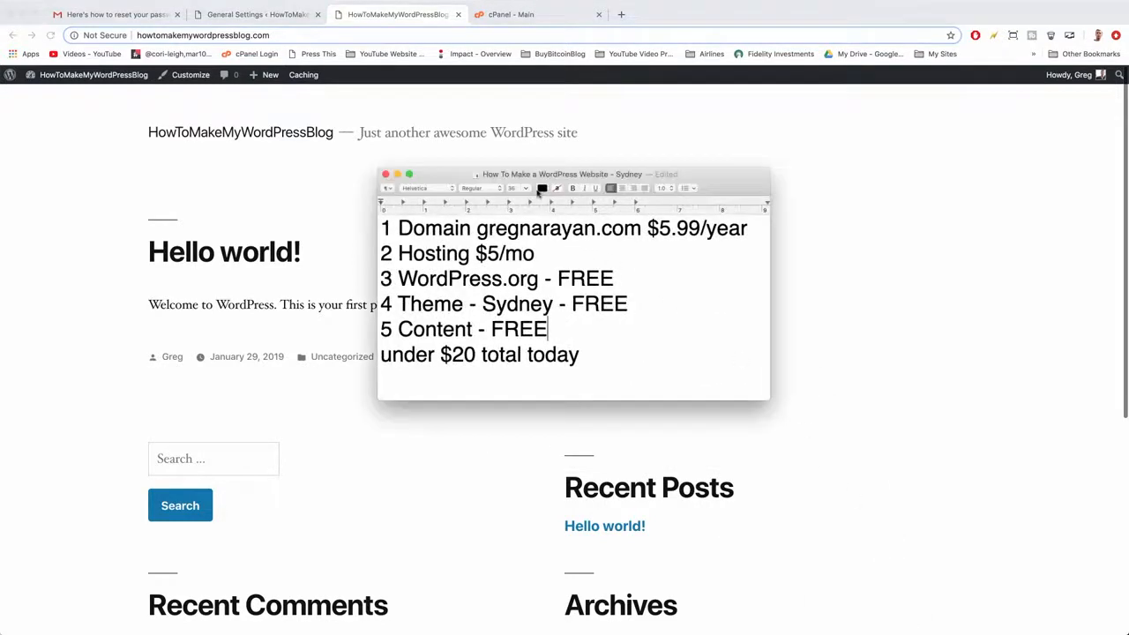
left_click_drag(536, 174, 769, 155)
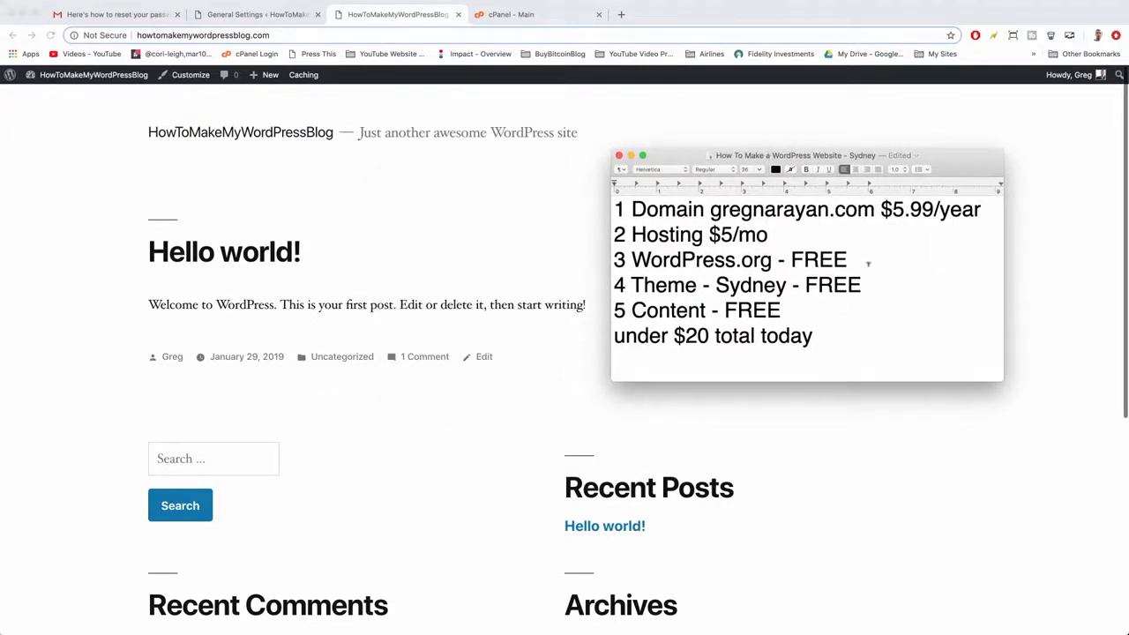
left_click_drag(899, 264, 615, 208)
key("shift+super+x")
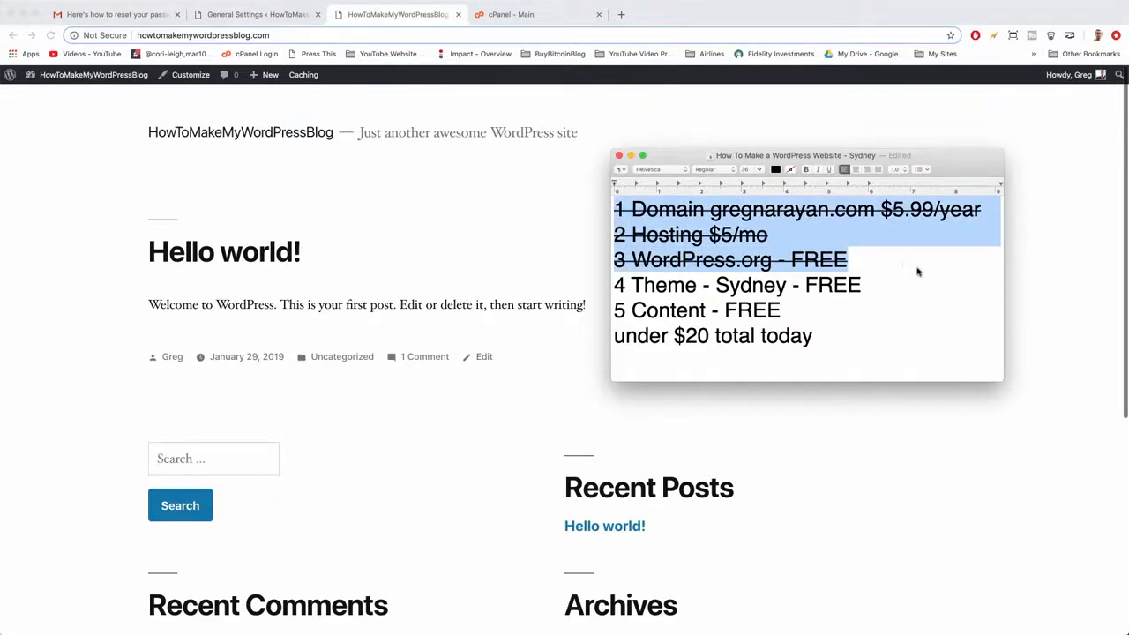
left_click(868, 266)
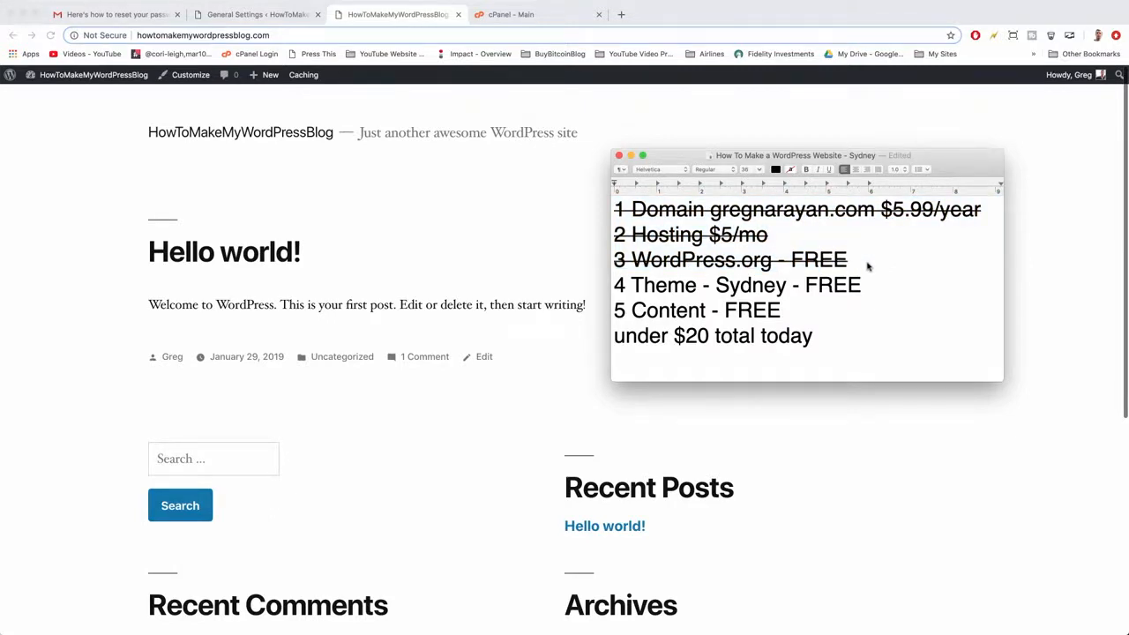
- Open the list of WordPress installs in the HostGator control panel, then close that cPanel tab
left_click(937, 484)
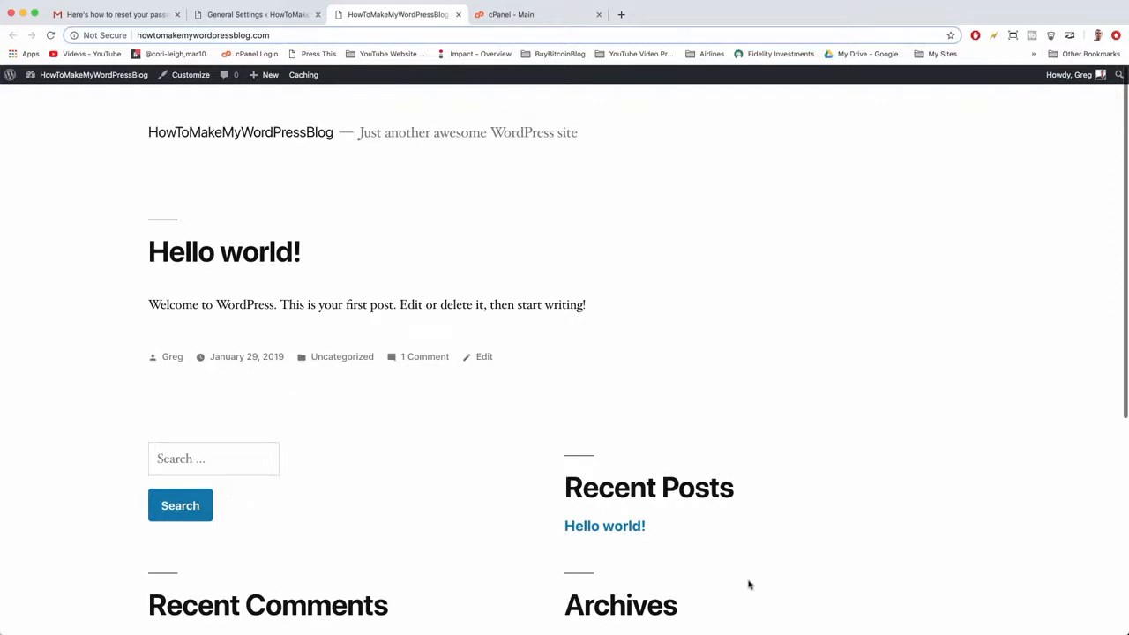
left_click(541, 16)
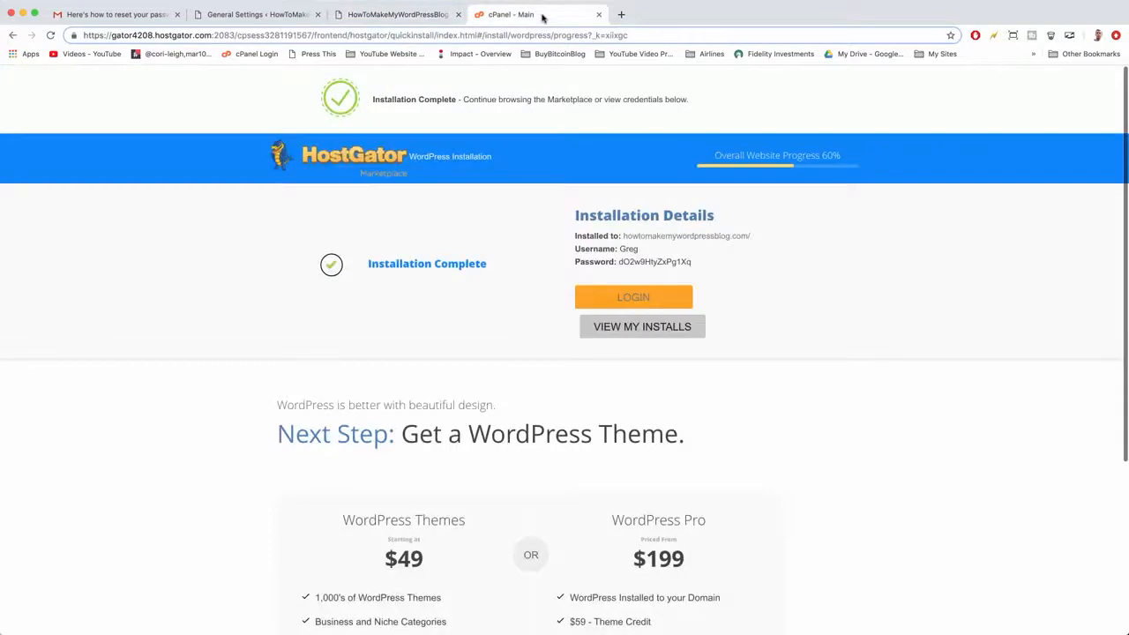
left_click(655, 327)
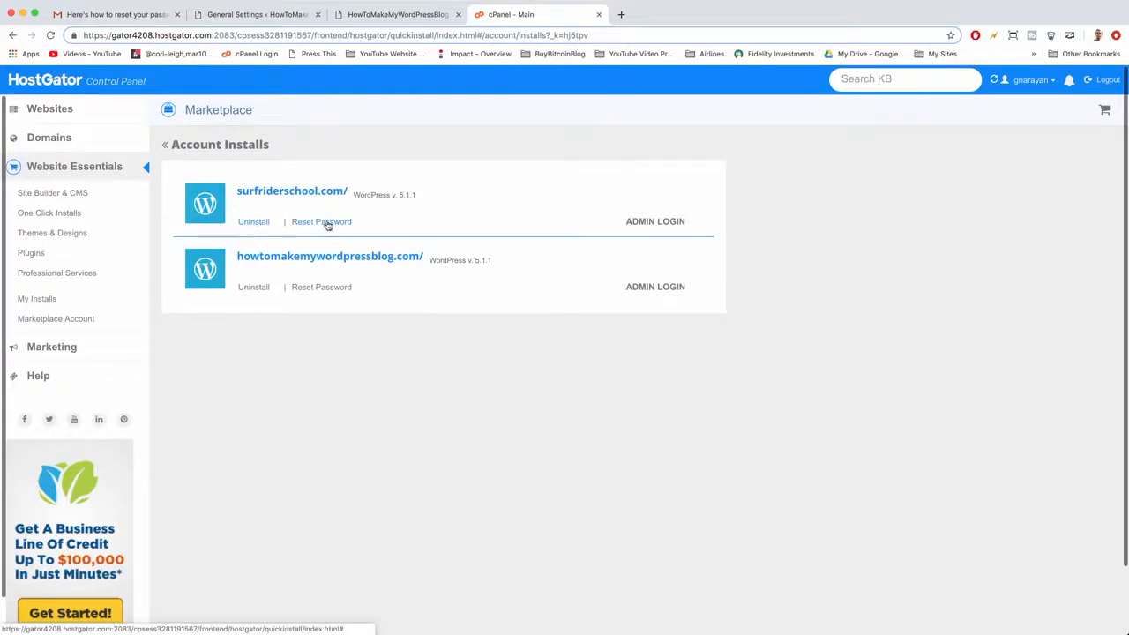
left_click(598, 14)
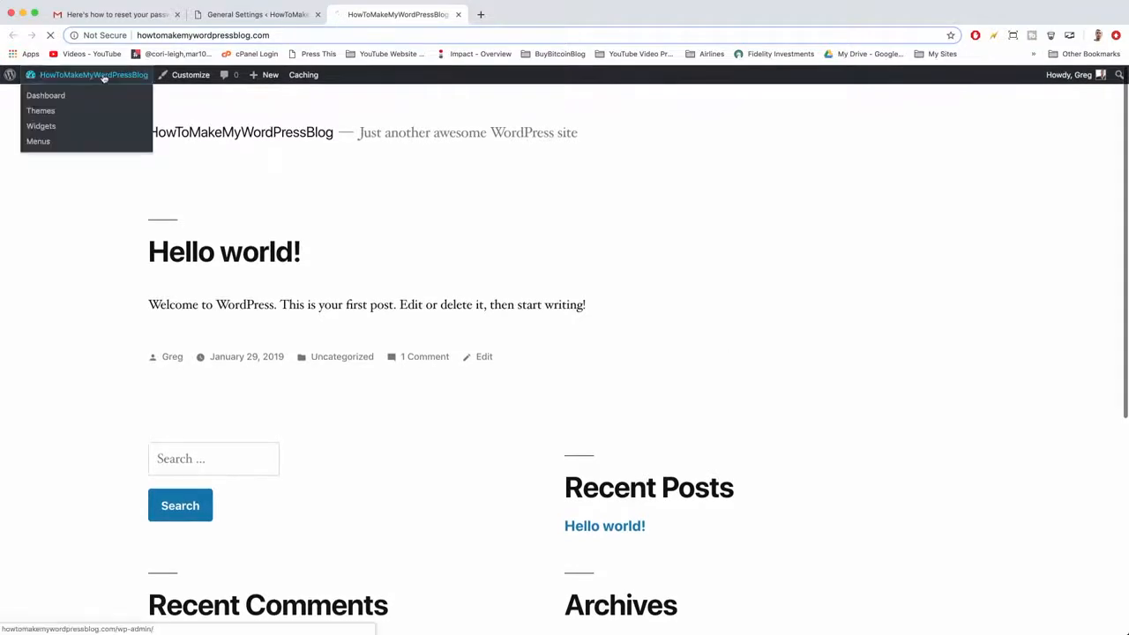
- Install and activate the Sydney theme from the popular themes list
left_click(104, 78)
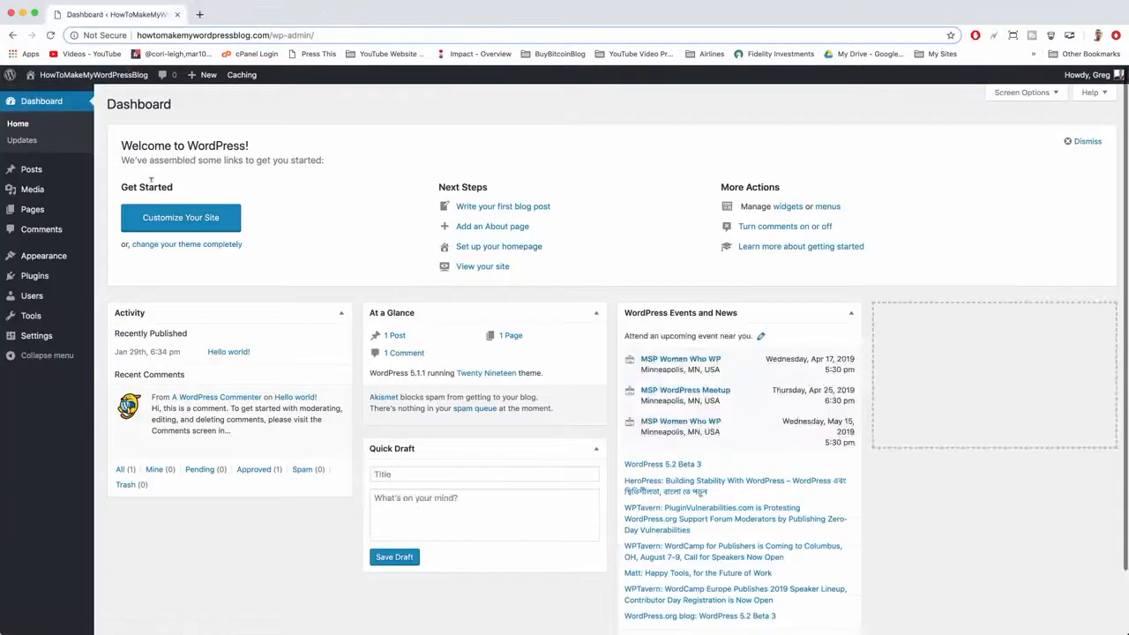
mouse_move(64, 257)
left_click(104, 258)
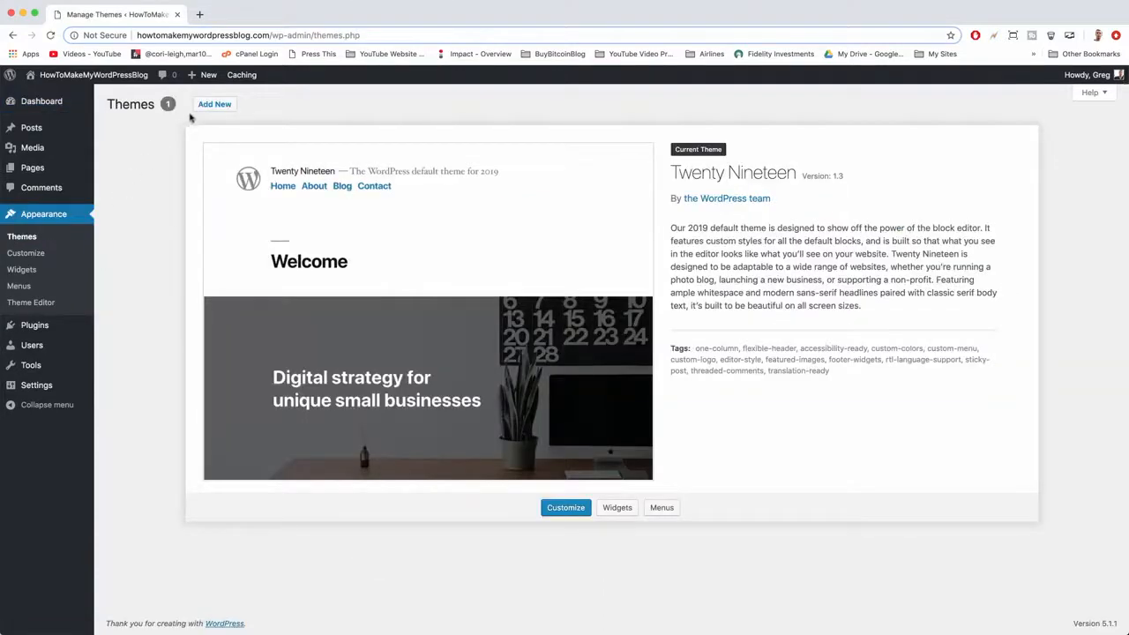
left_click(218, 106)
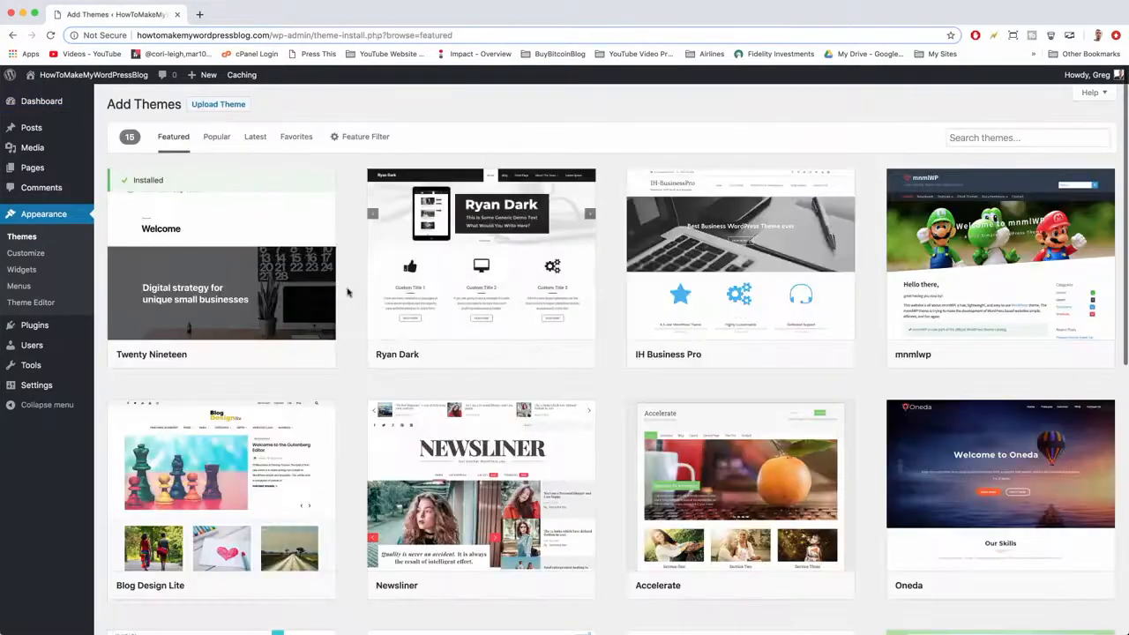
left_click(217, 138)
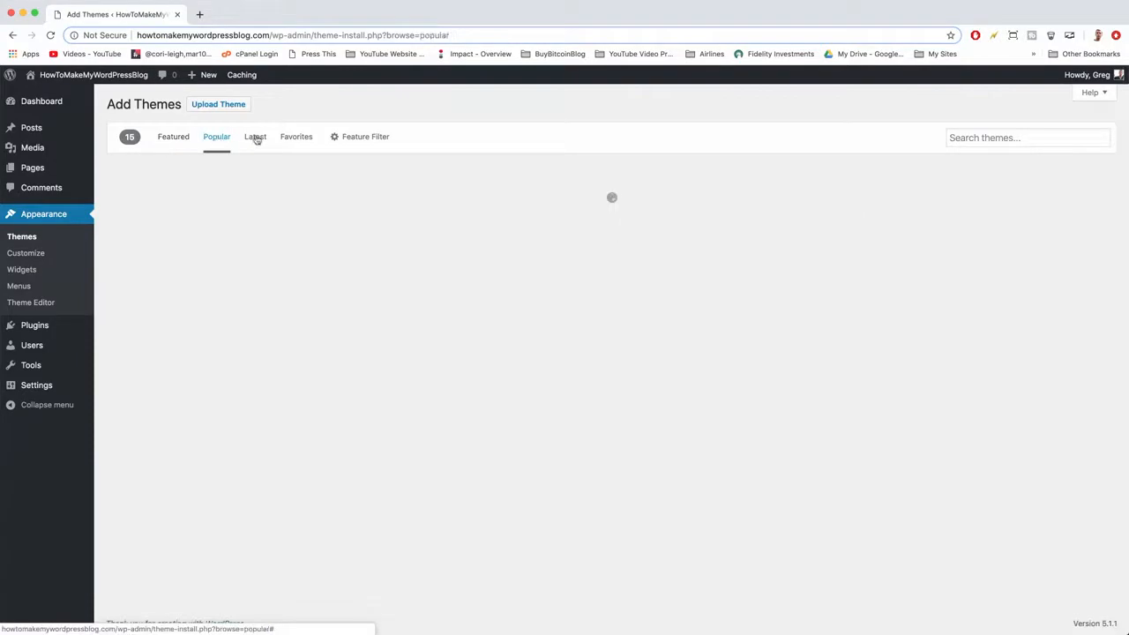
scroll(573, 228, "down", 6)
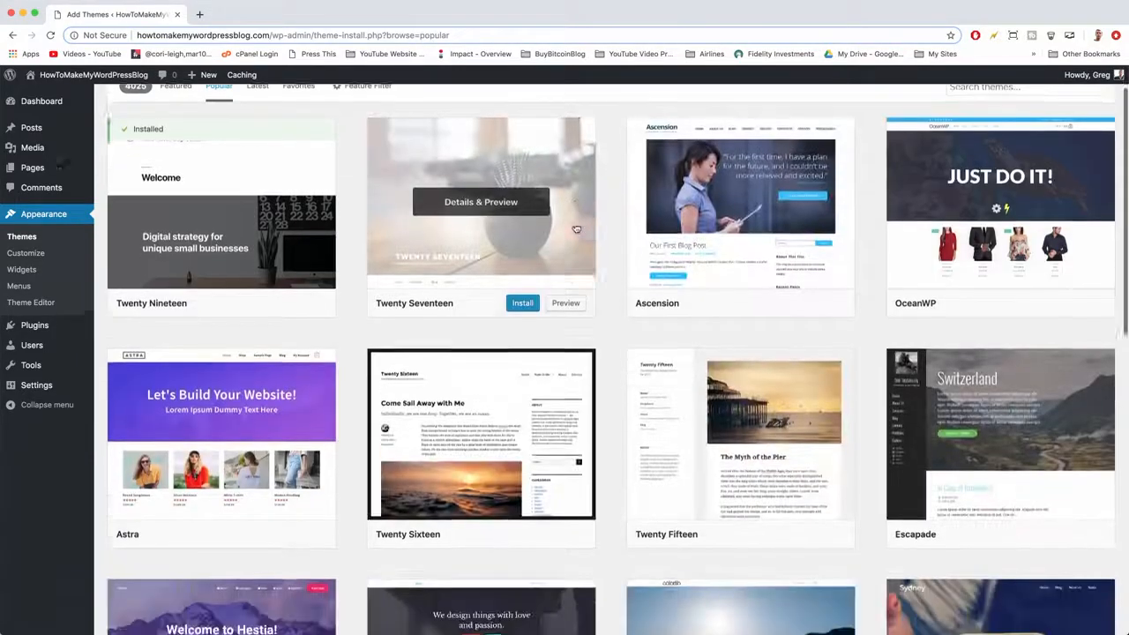
scroll(575, 227, "down", 2)
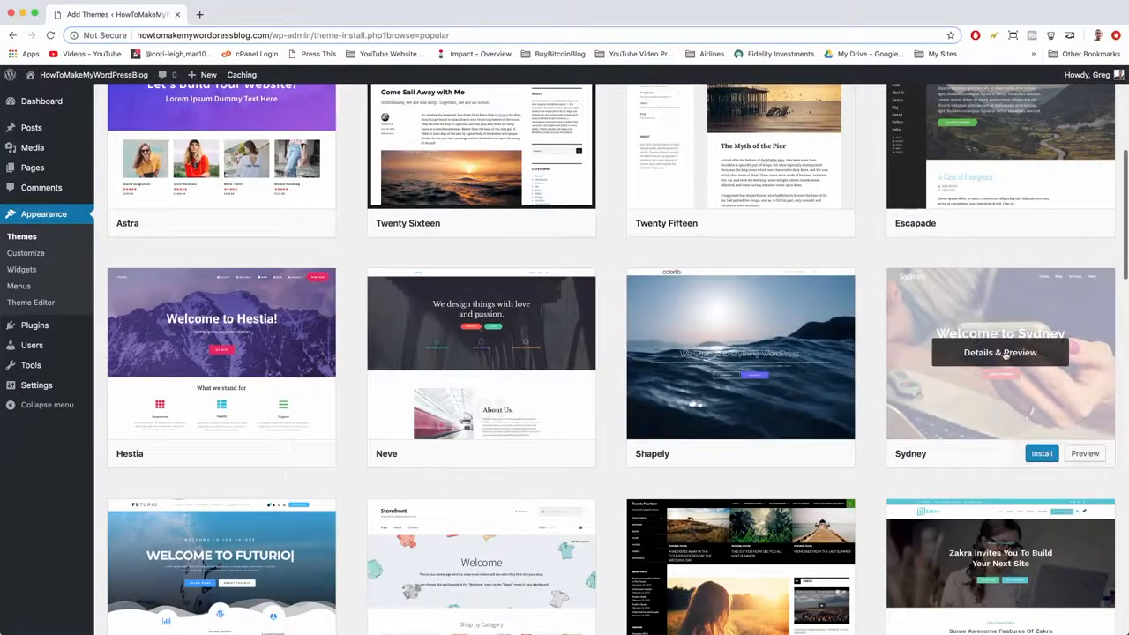
left_click(1044, 453)
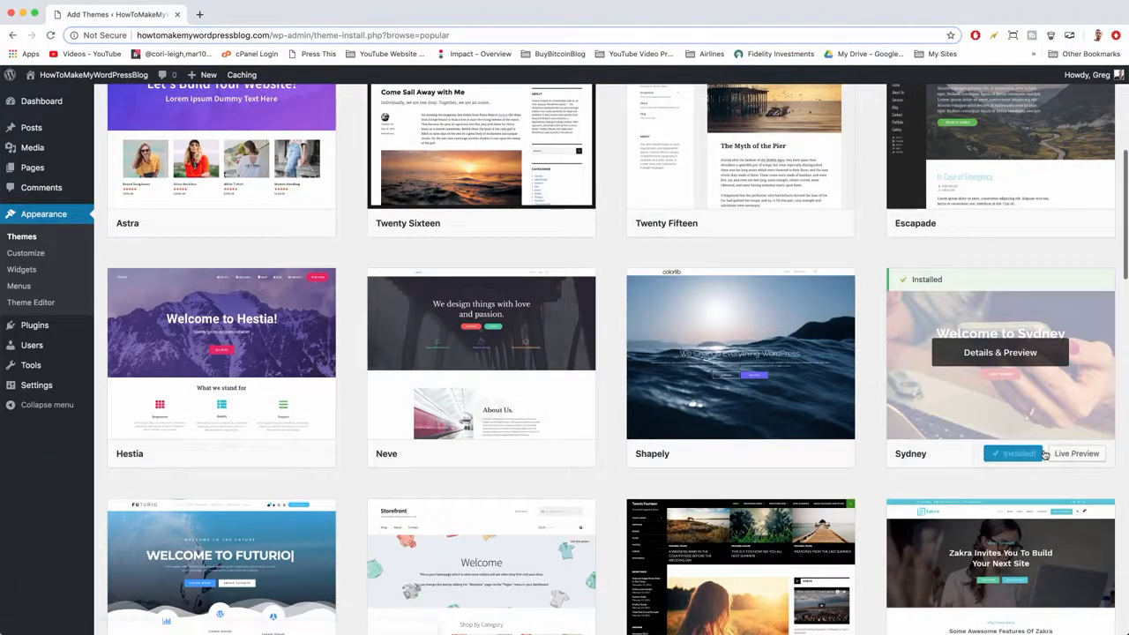
left_click(1025, 455)
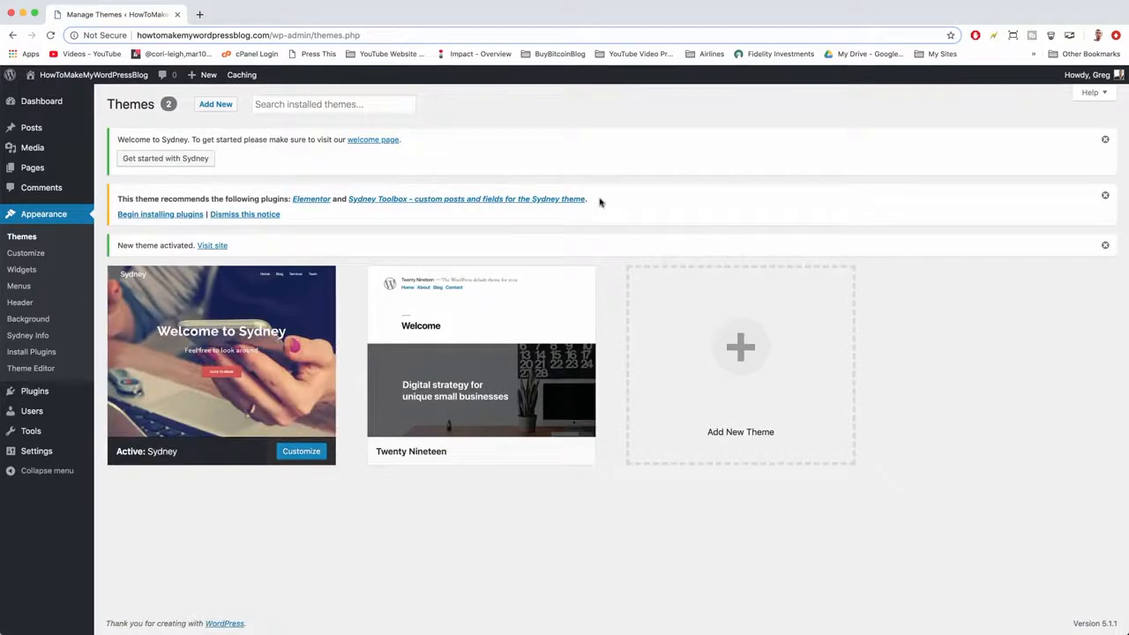
- Bulk-install the recommended Elementor and Sydney Toolbox plugins, then open the installed plugins list
mouse_move(286, 293)
mouse_move(444, 270)
left_click(161, 214)
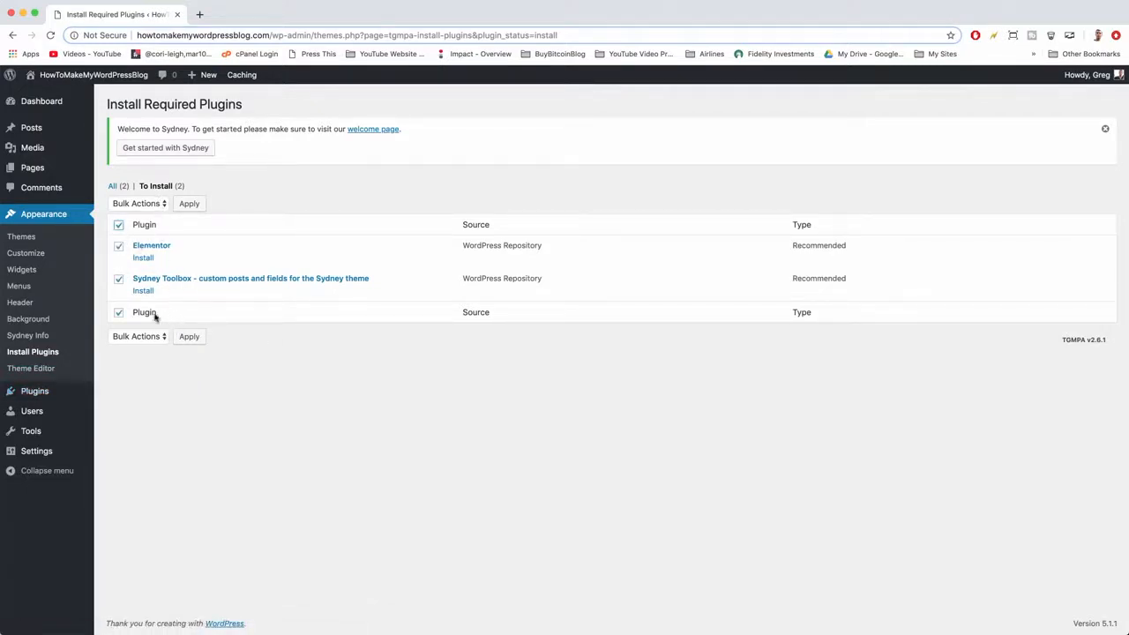
left_click(161, 204)
left_click(154, 216)
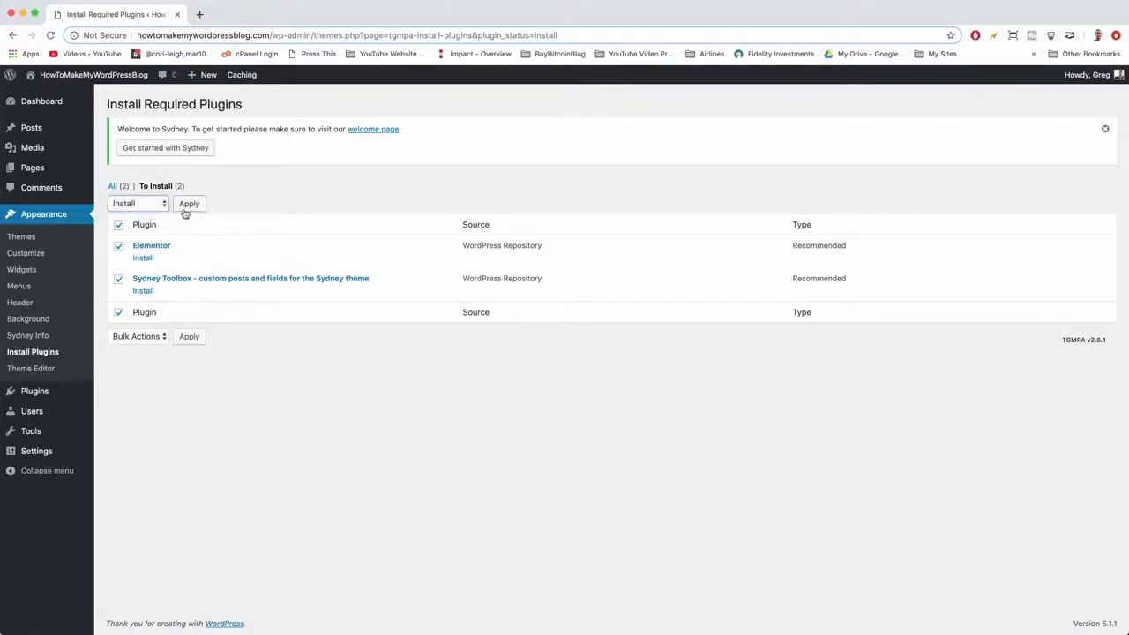
left_click(187, 206)
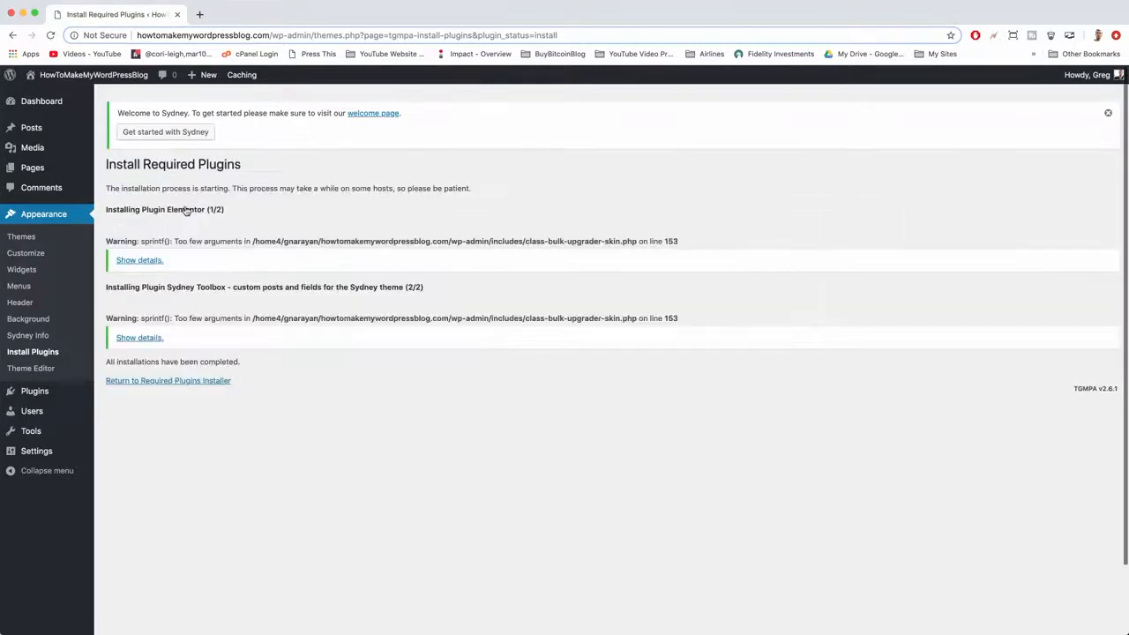
left_click(53, 399)
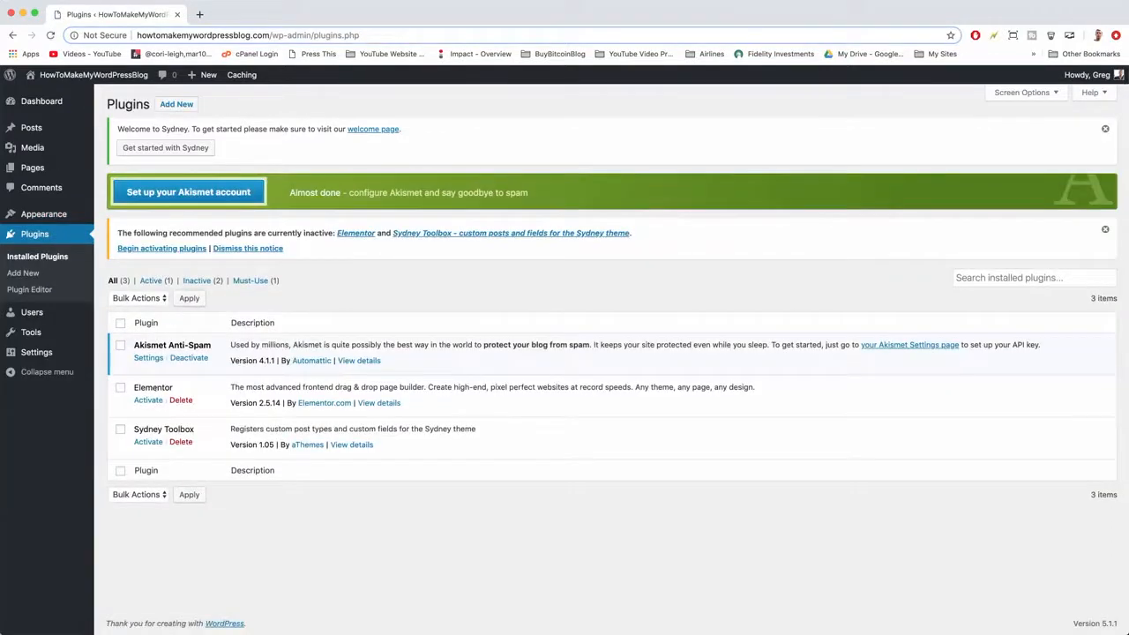
- Activate the Elementor plugin, skip its getting-started screen, and activate the Sydney Toolbox plugin
left_click(154, 402)
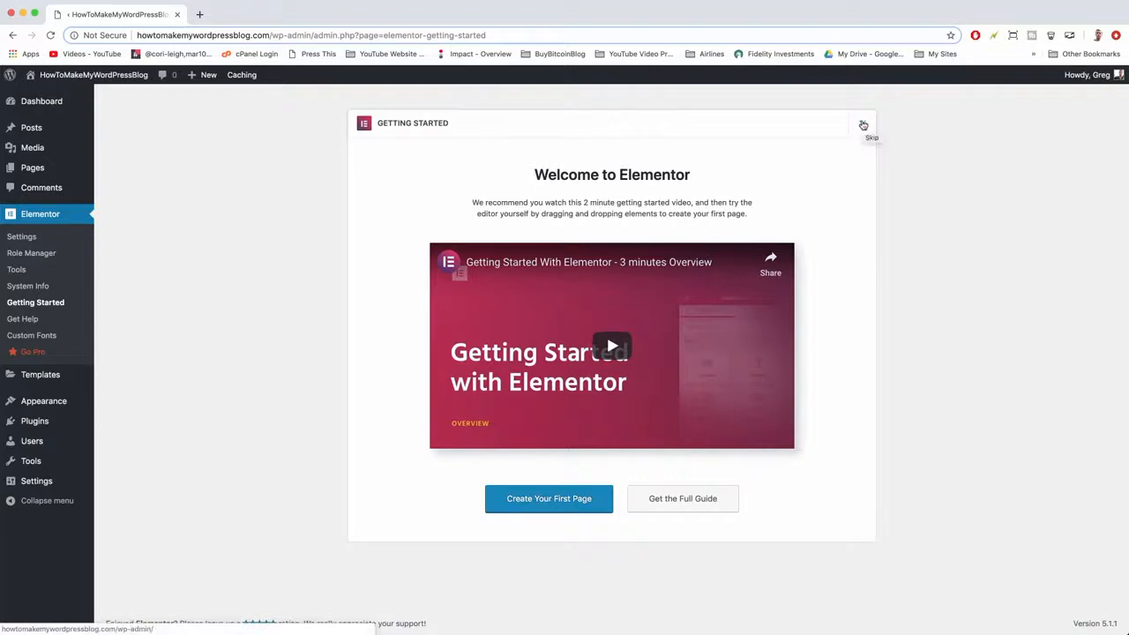
left_click(864, 125)
mouse_move(44, 323)
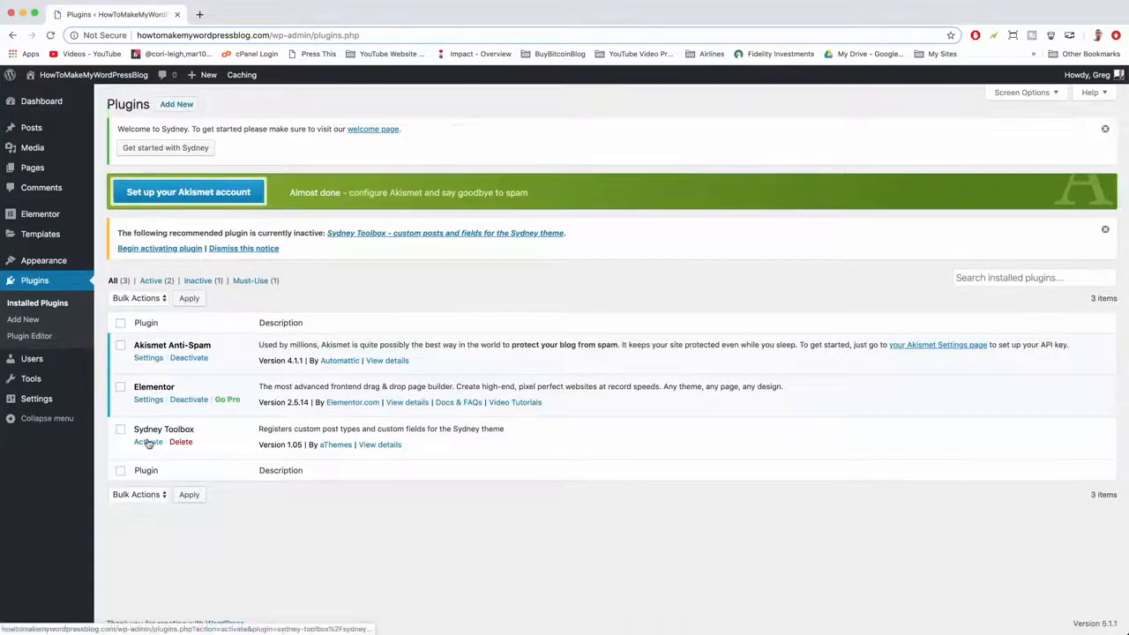
left_click(148, 442)
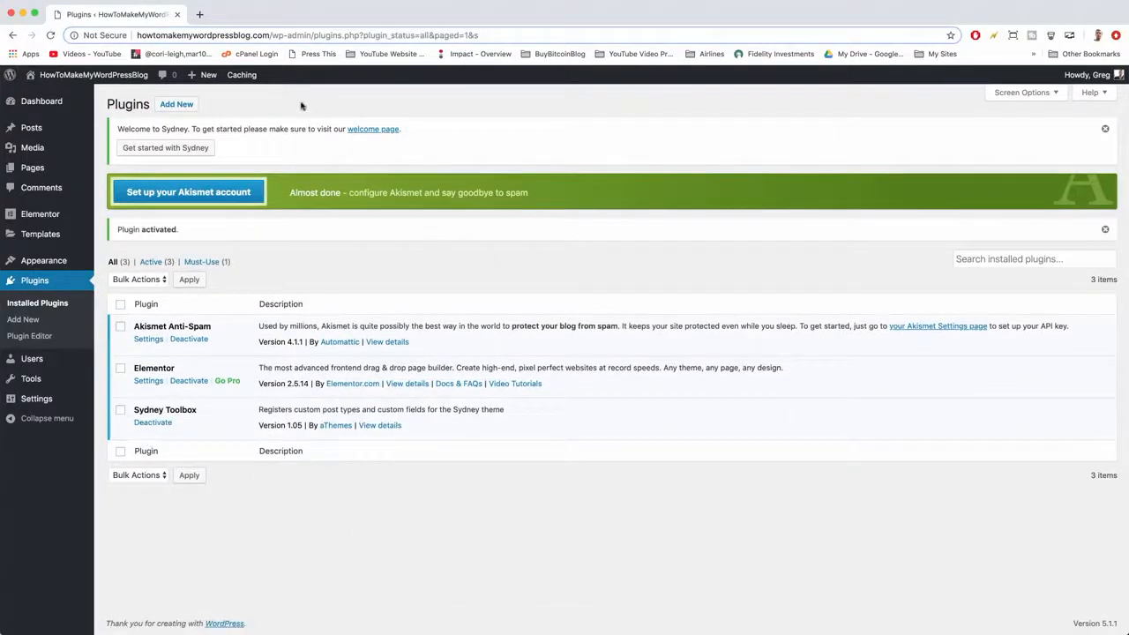
- View the site's front end to see how it looks with the Sydney theme
left_click(81, 77)
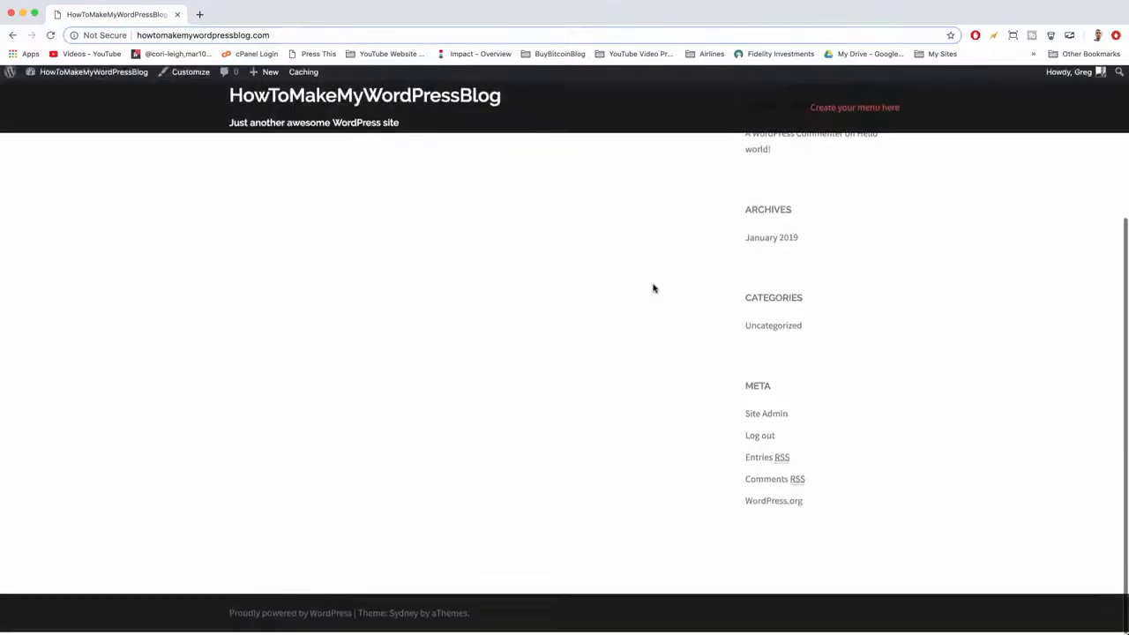
scroll(606, 229, "down", 3)
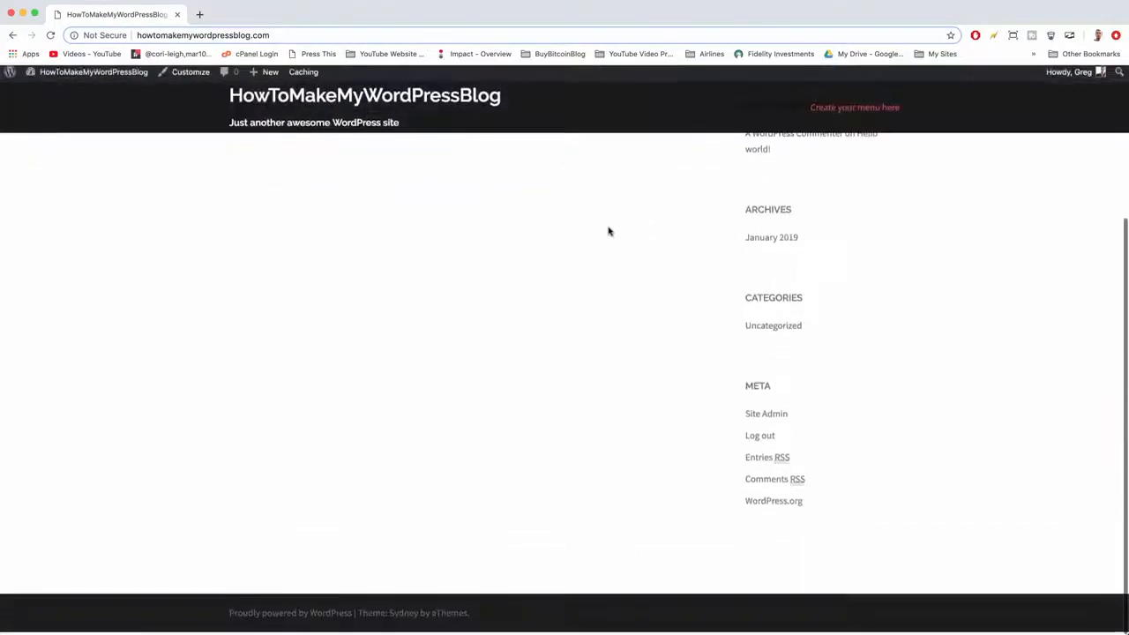
scroll(564, 125, "up", 3)
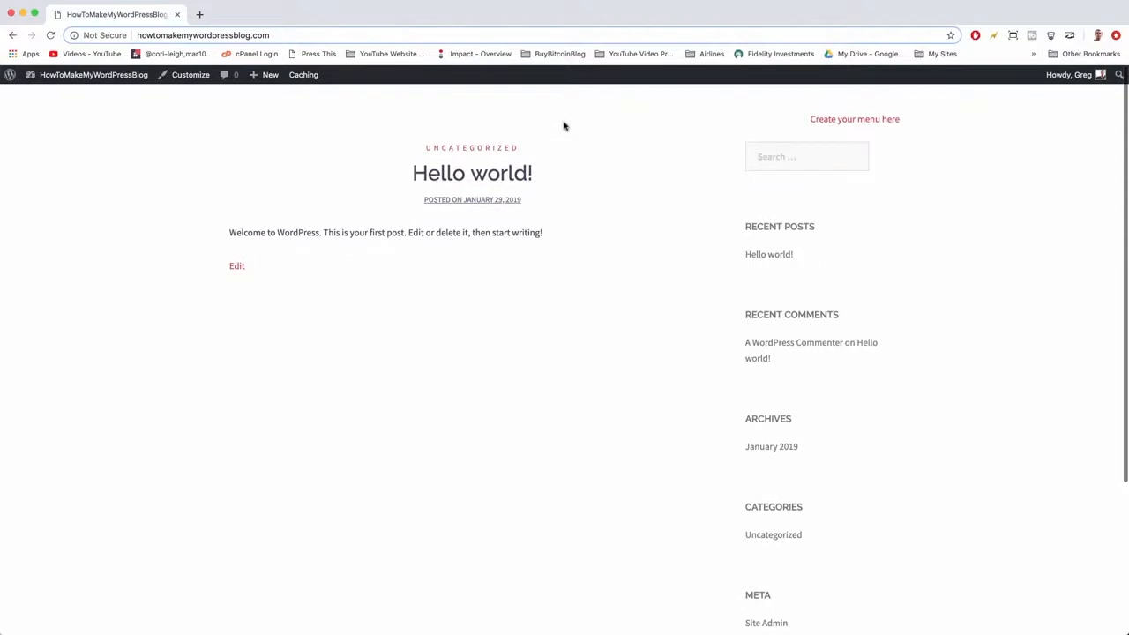
- In a new tab, search Google for the Sydney theme demo and open the aThemes Sydney theme page
left_click(196, 14)
type("sydn")
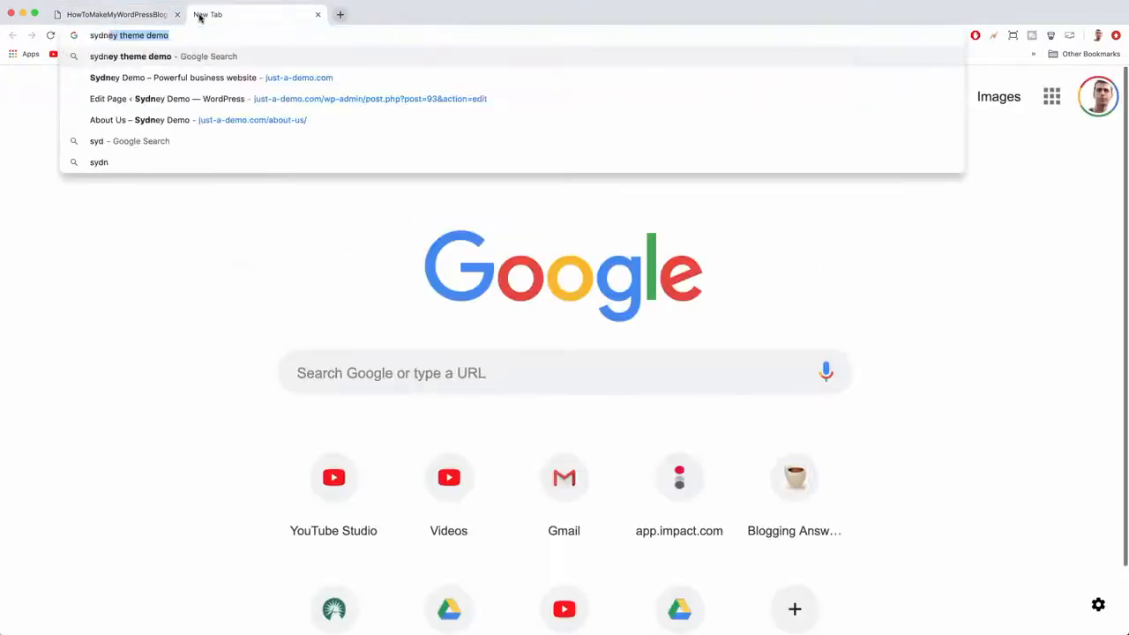
type("ey th")
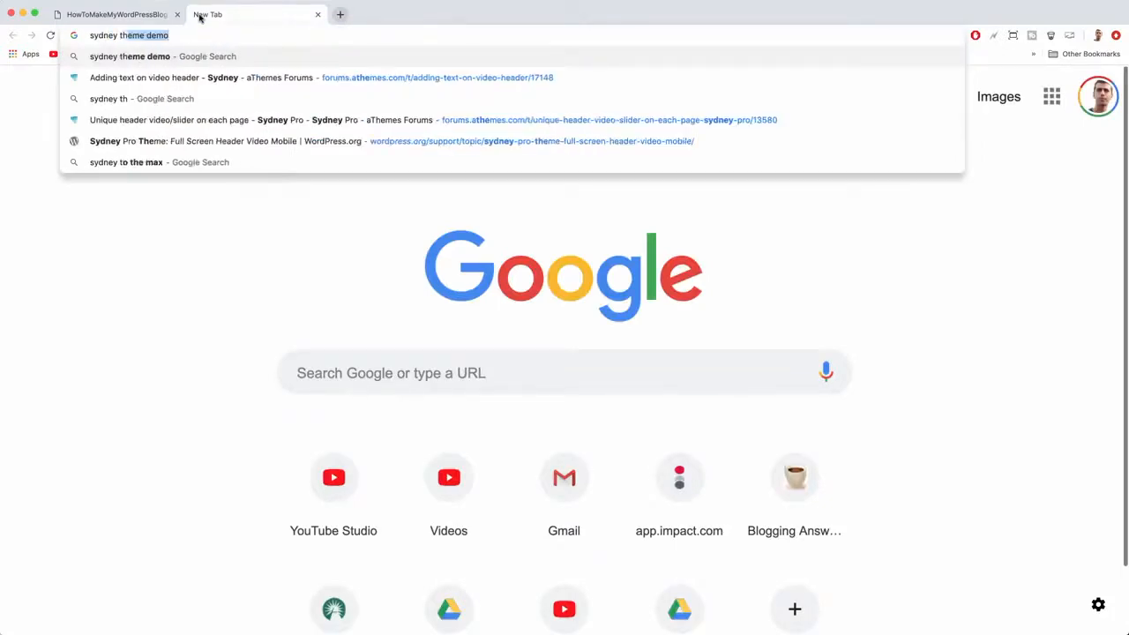
type("emm den")
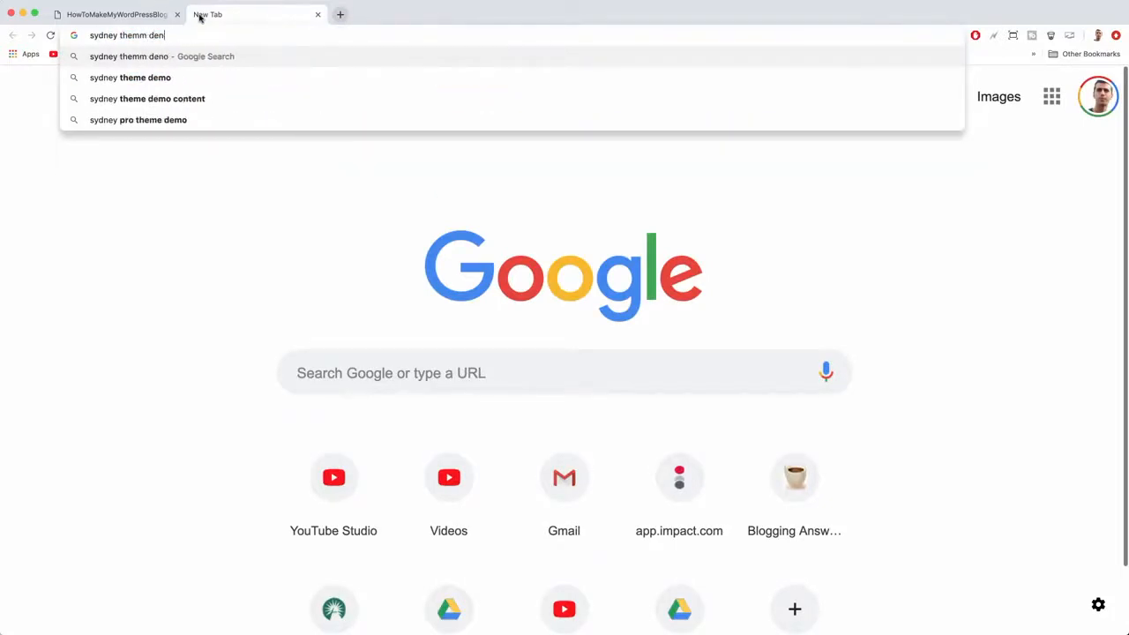
type("o")
key("Return")
left_click(197, 327)
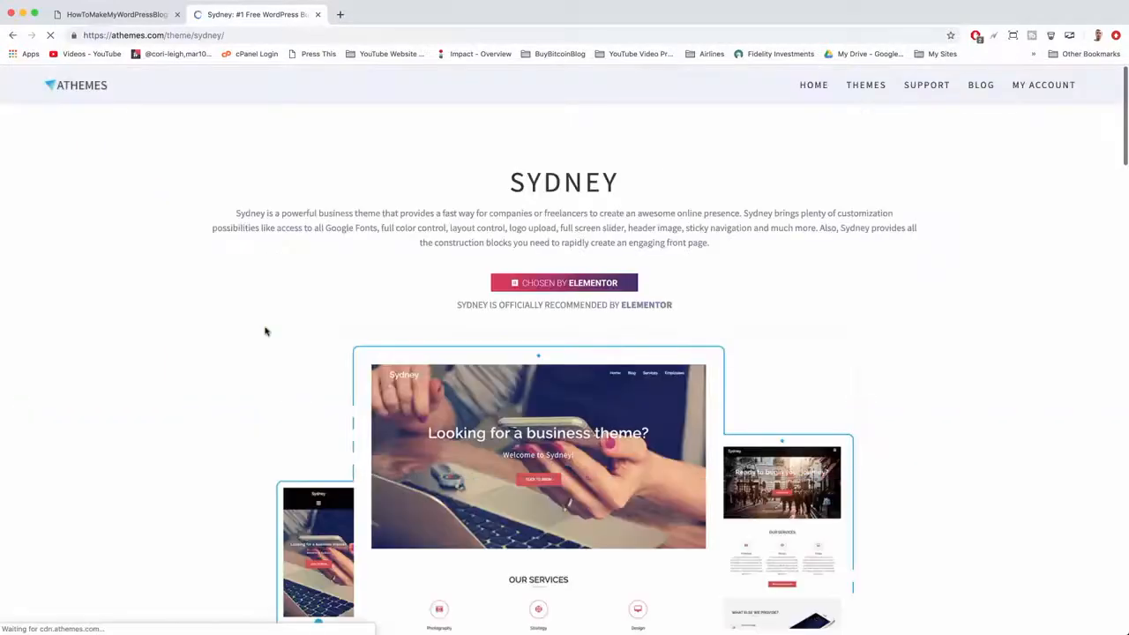
- Open the Sydney theme's live demo from the aThemes theme page
scroll(342, 271, "down", 2)
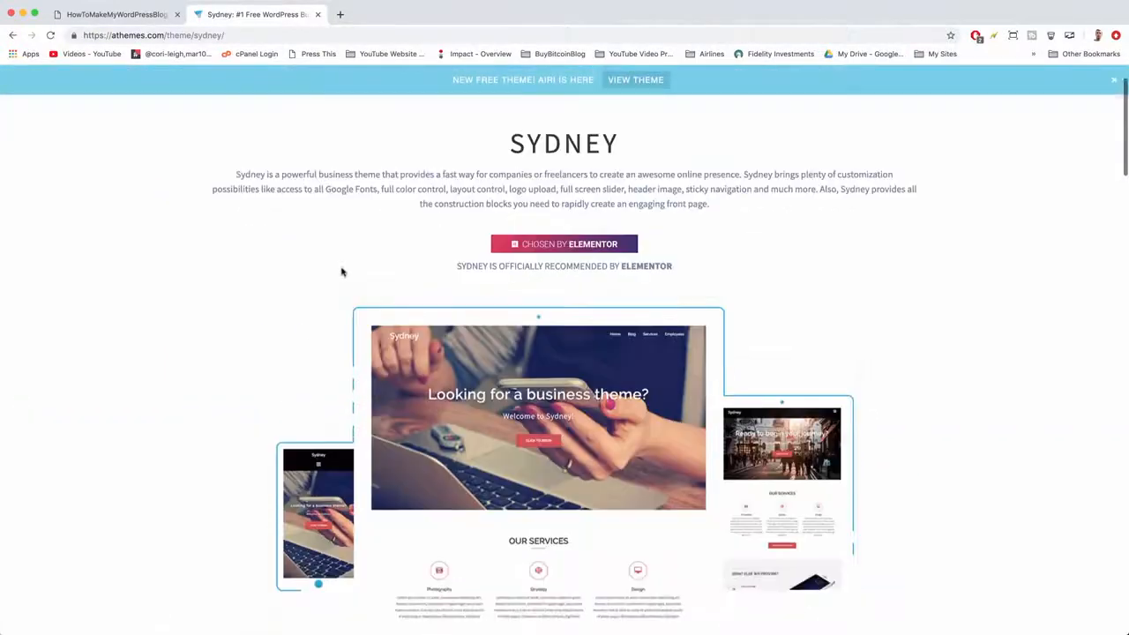
scroll(342, 271, "down", 3)
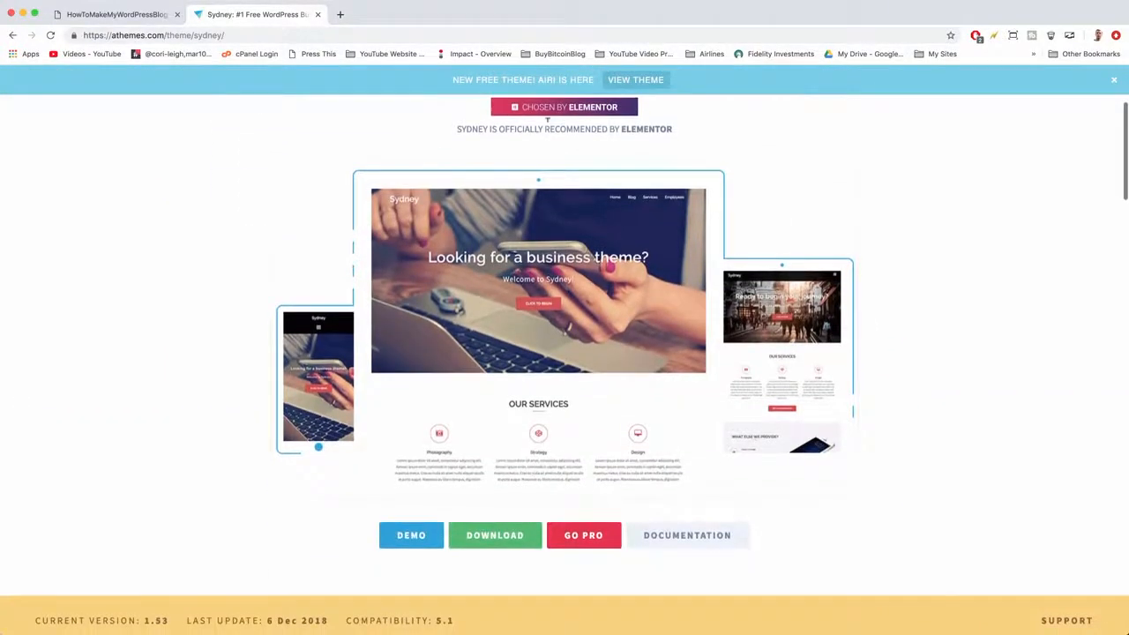
scroll(547, 123, "down", 3)
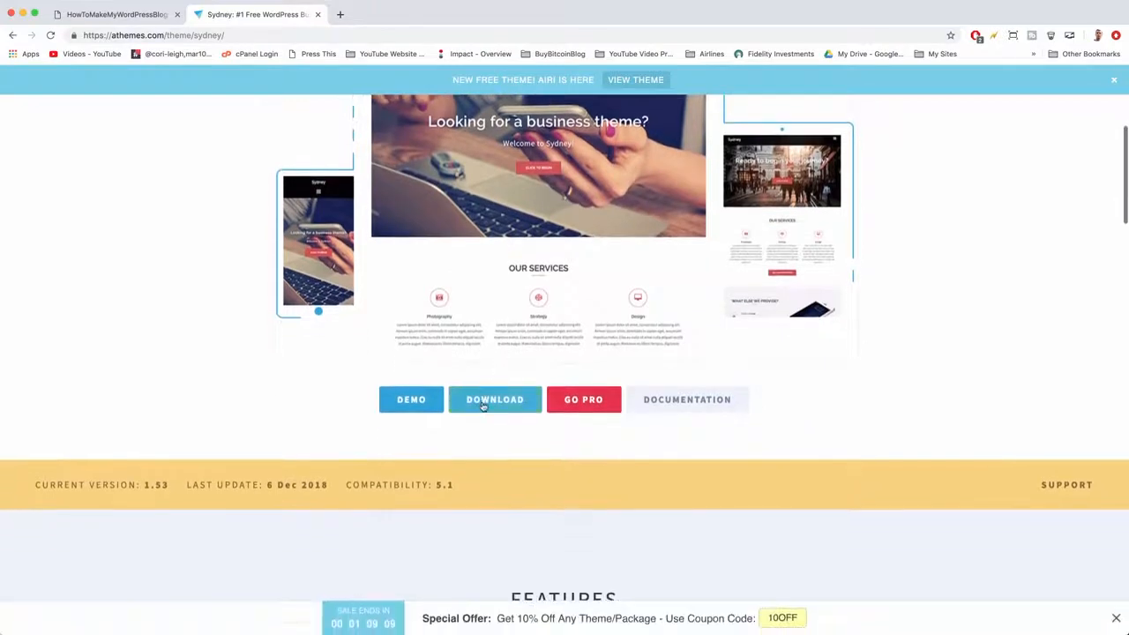
left_click(408, 406)
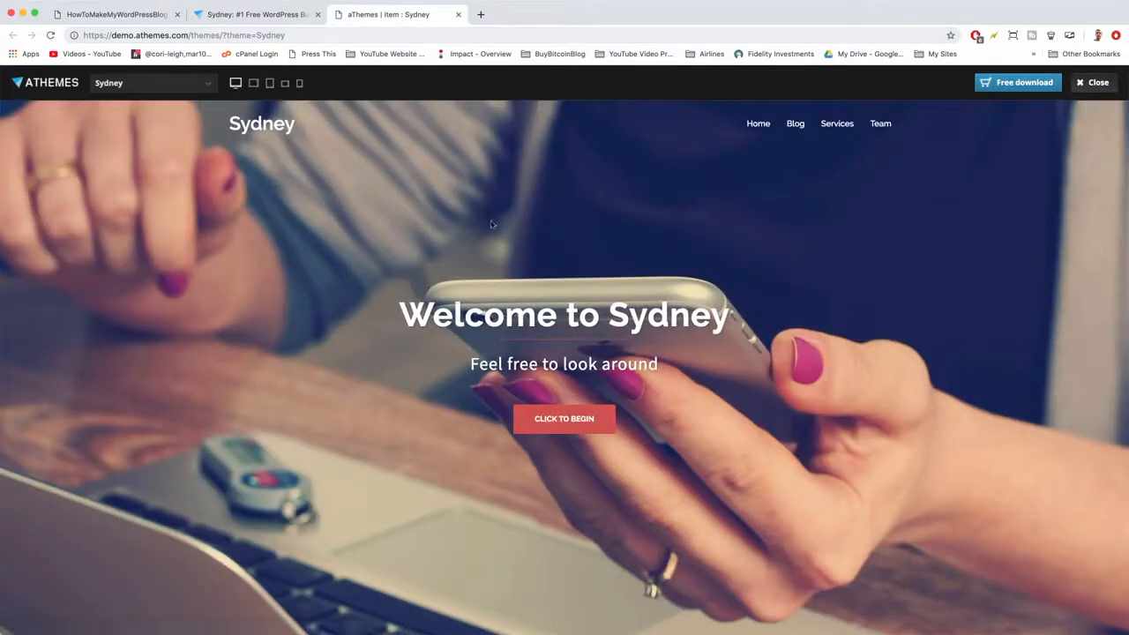
- Browse through the sections of the Sydney demo homepage
scroll(491, 224, "down", 3)
scroll(491, 225, "down", 5)
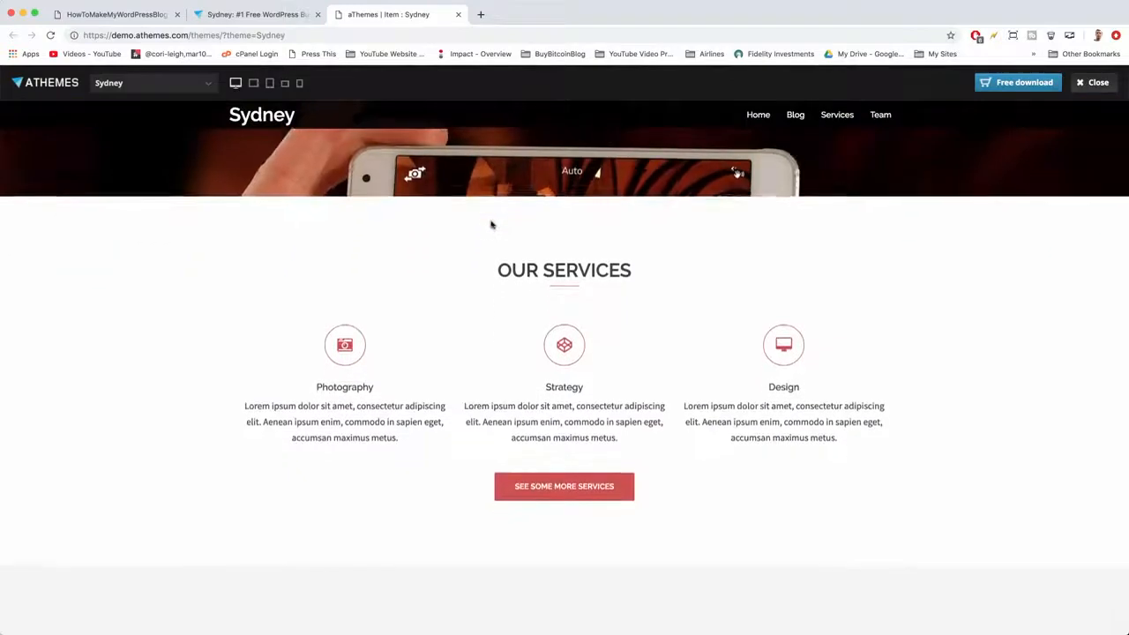
scroll(492, 225, "down", 5)
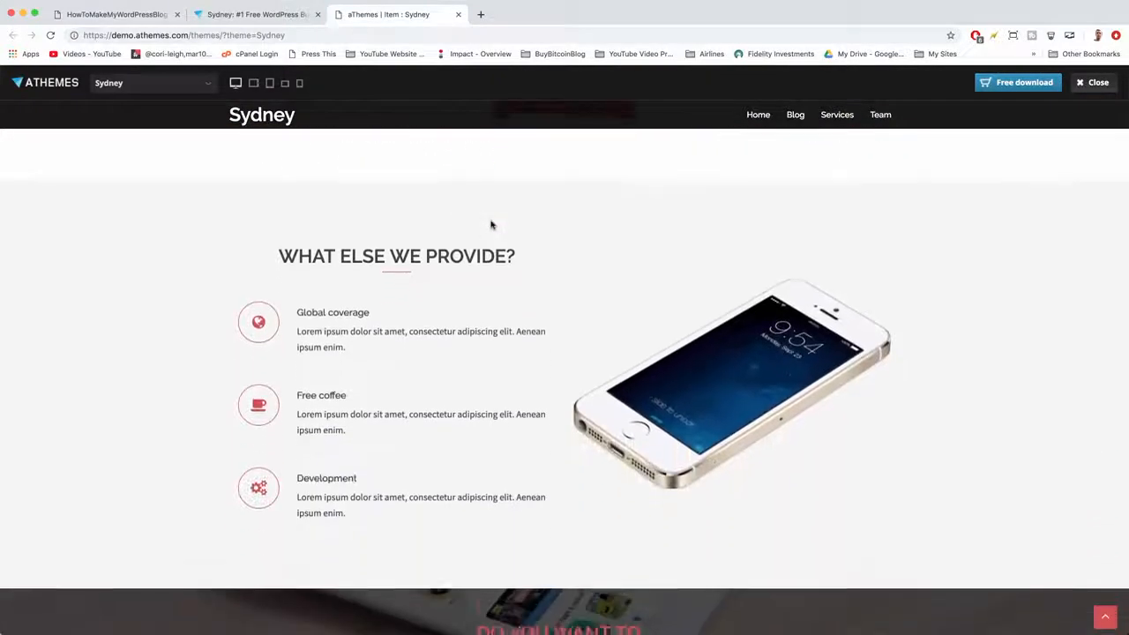
scroll(491, 225, "down", 3)
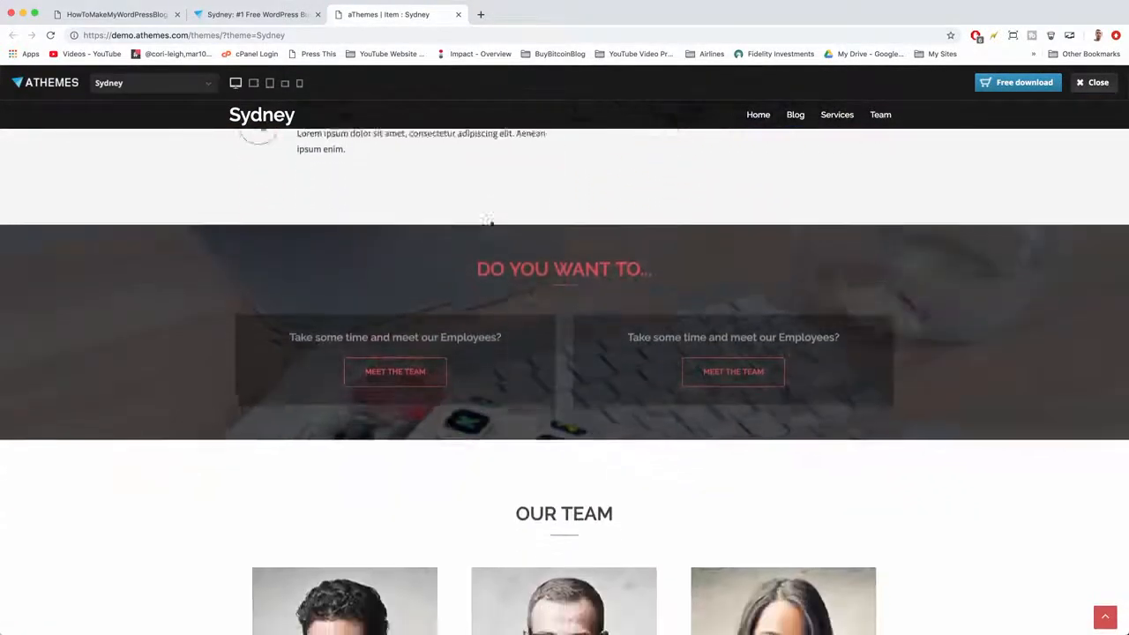
scroll(491, 225, "down", 3)
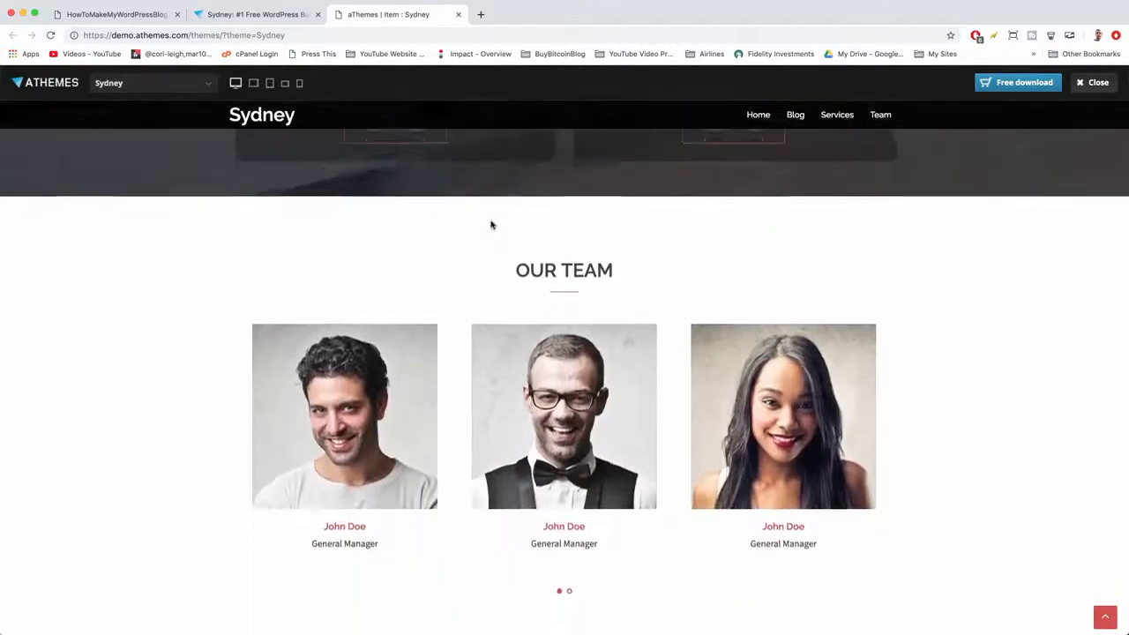
scroll(492, 225, "down", 4)
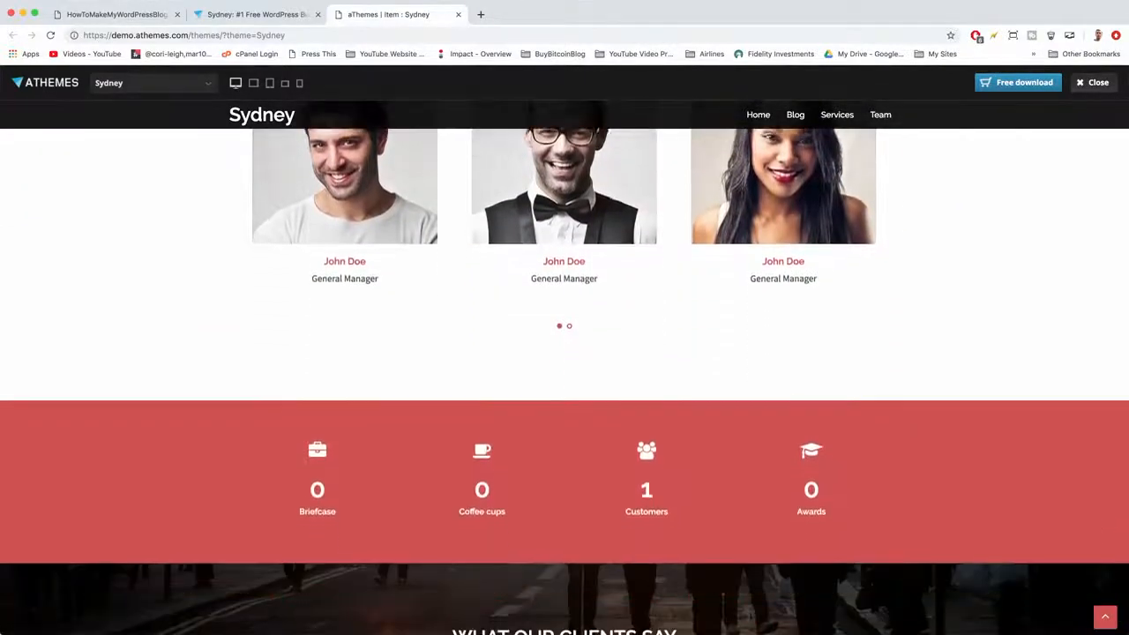
scroll(492, 224, "down", 3)
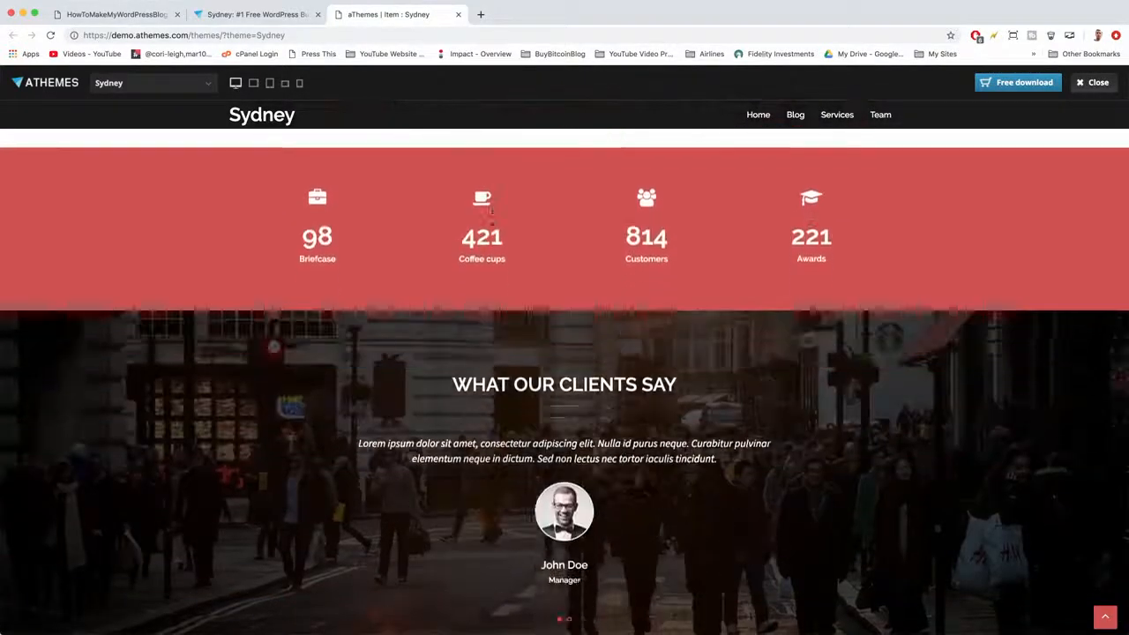
scroll(492, 225, "down", 5)
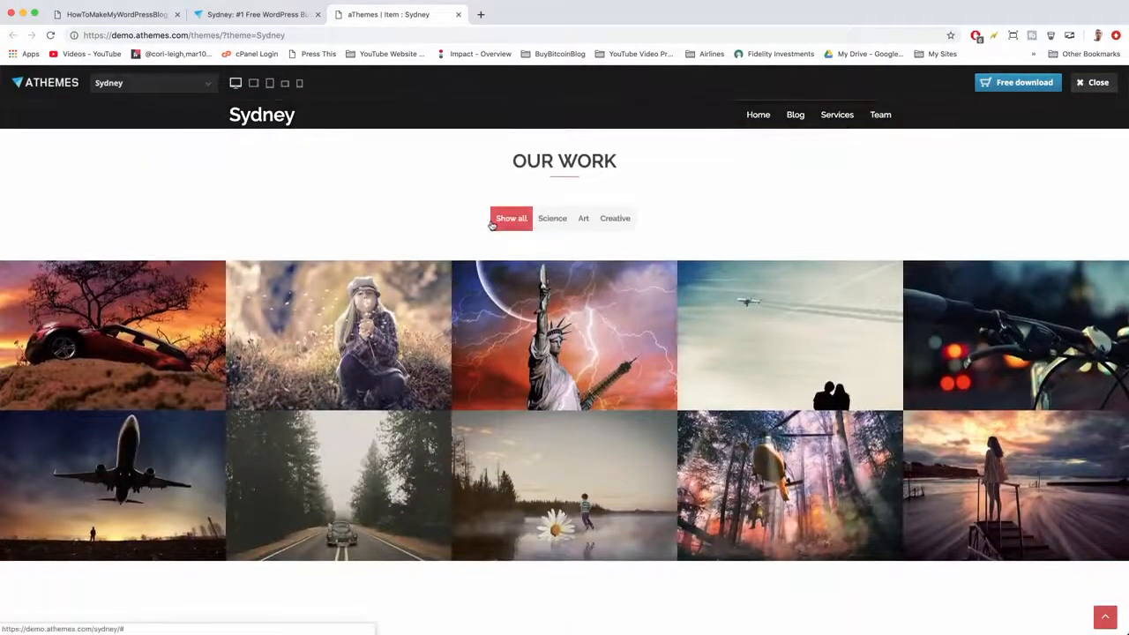
scroll(491, 225, "down", 2)
scroll(491, 224, "down", 1)
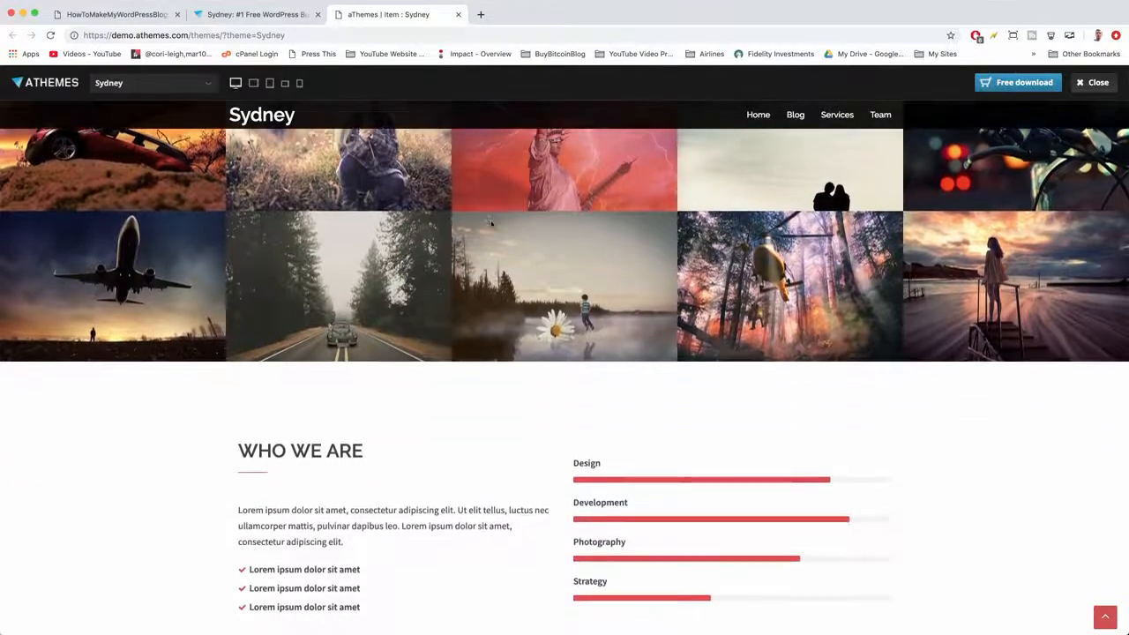
scroll(549, 353, "down", 2)
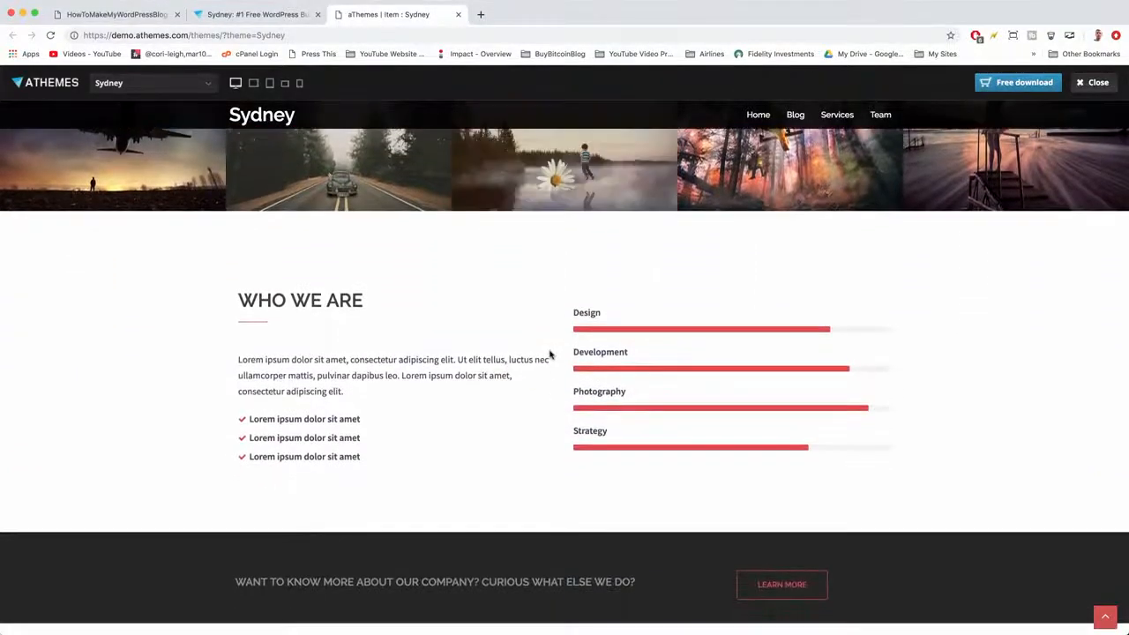
scroll(550, 353, "down", 5)
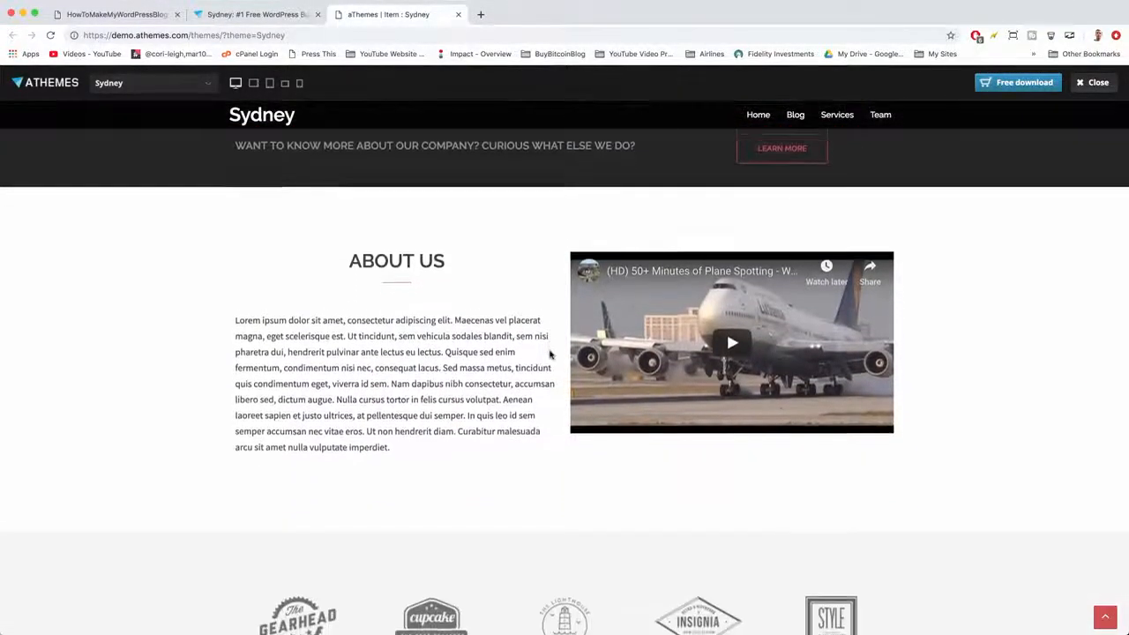
scroll(550, 354, "down", 5)
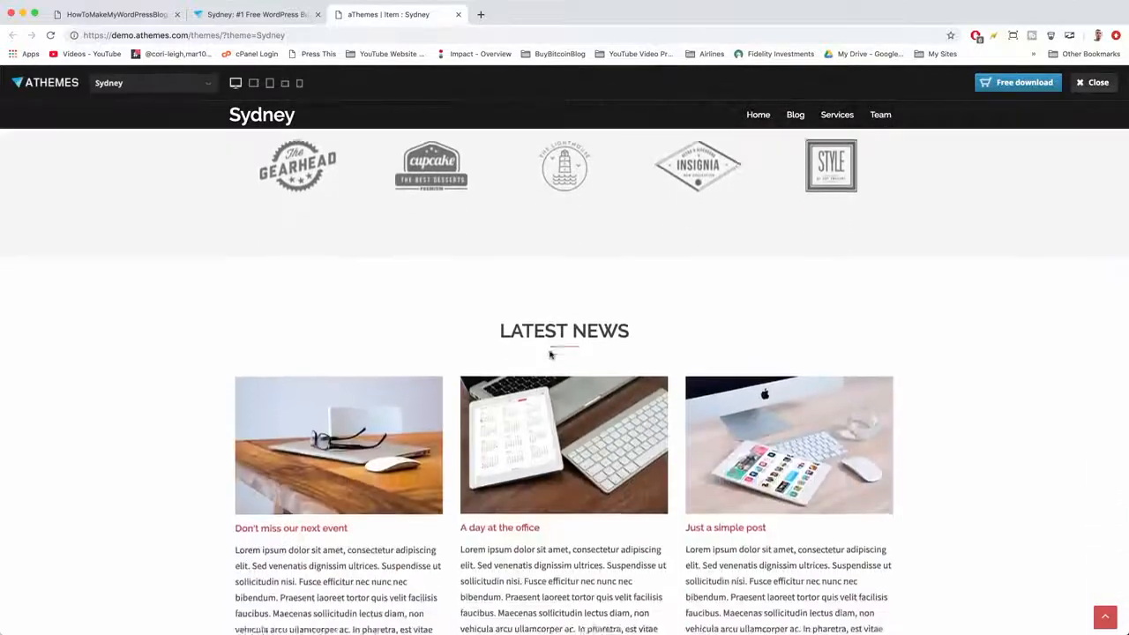
scroll(550, 353, "down", 7)
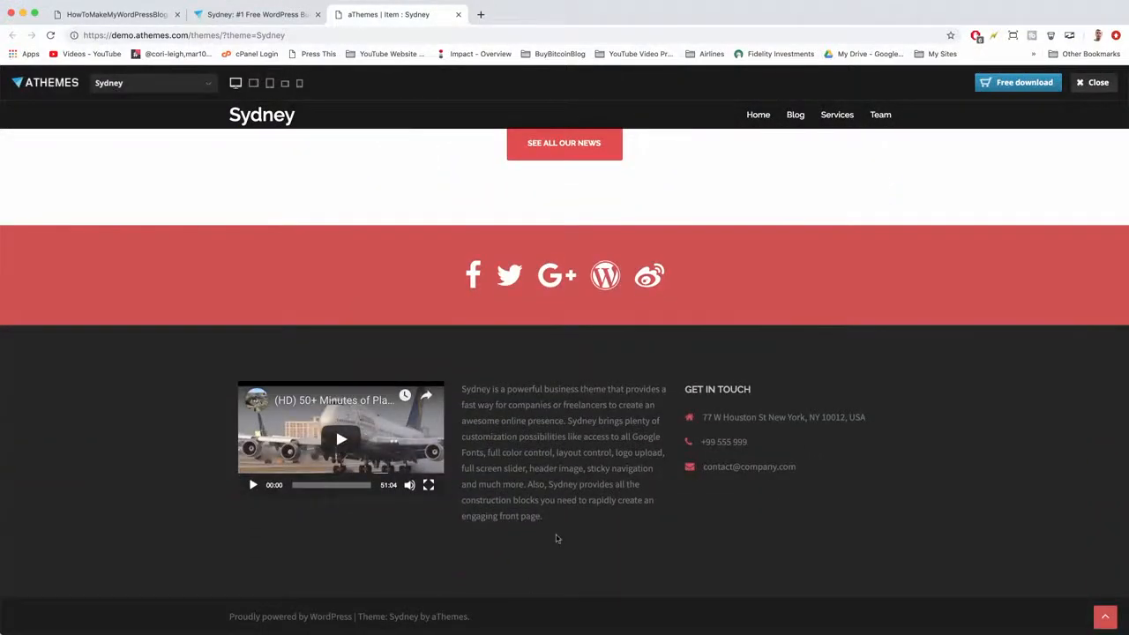
scroll(556, 538, "up", 10)
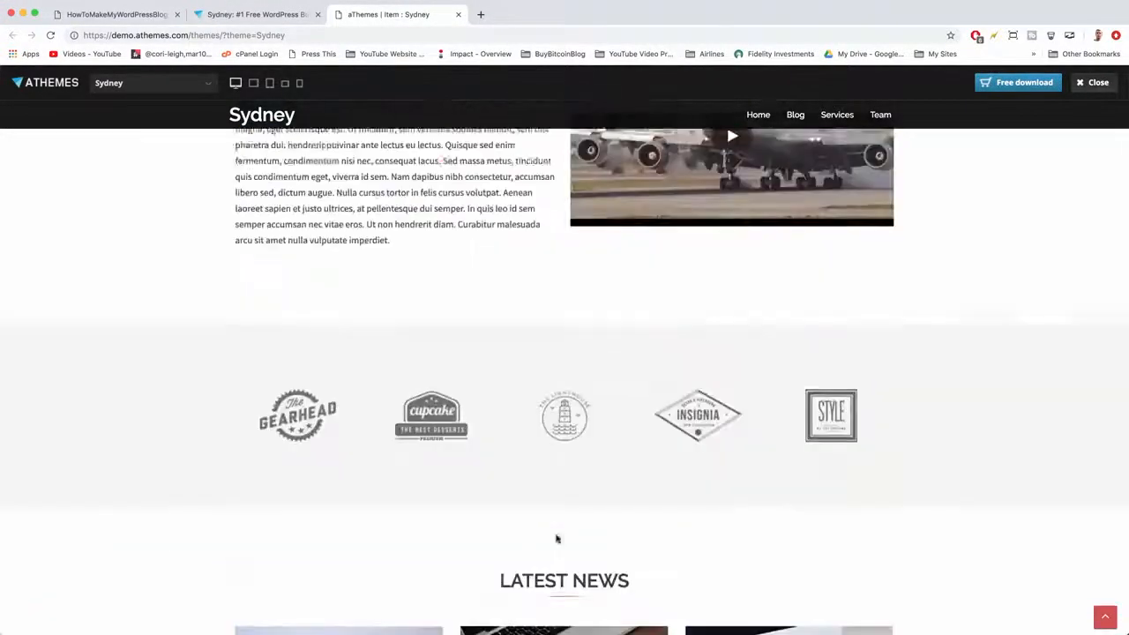
scroll(555, 538, "up", 2)
scroll(500, 224, "up", 4)
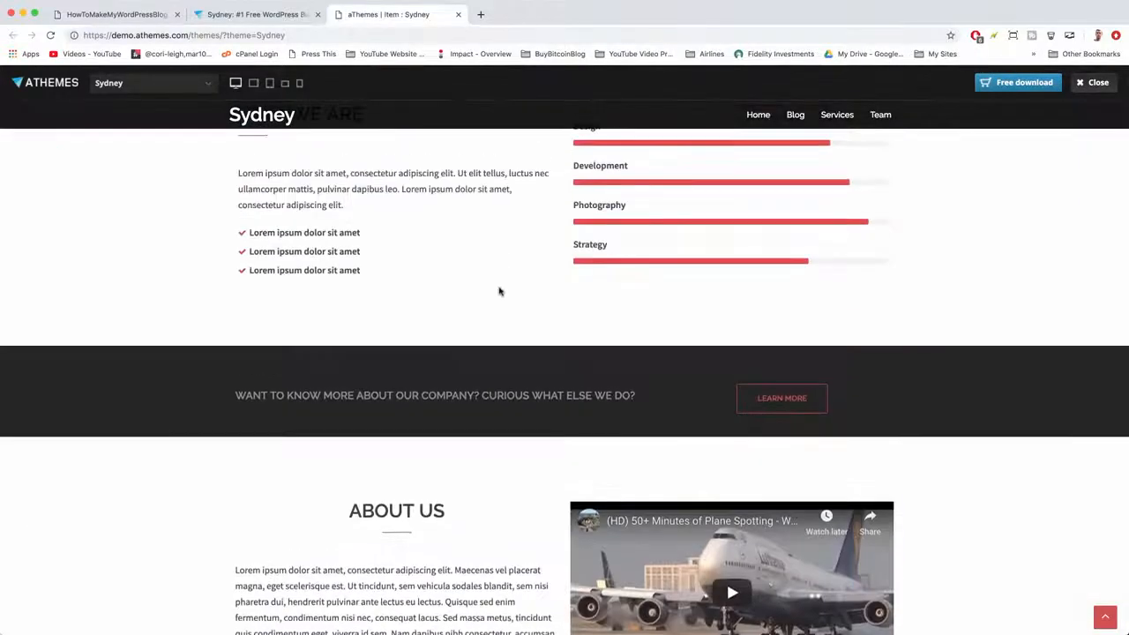
scroll(452, 231, "up", 12)
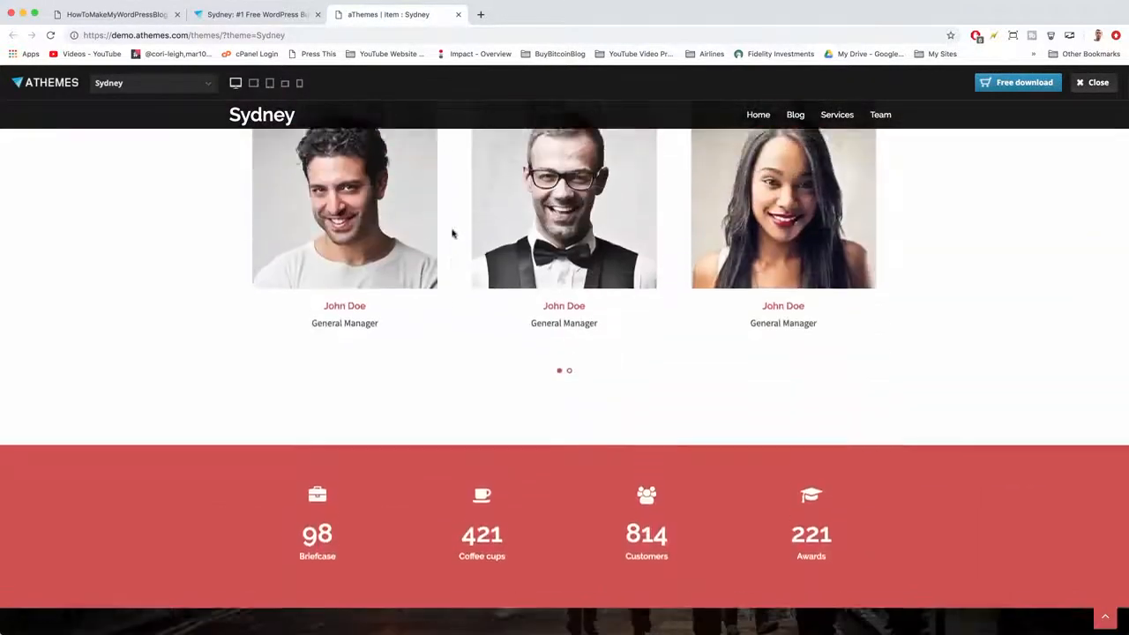
scroll(451, 232, "up", 15)
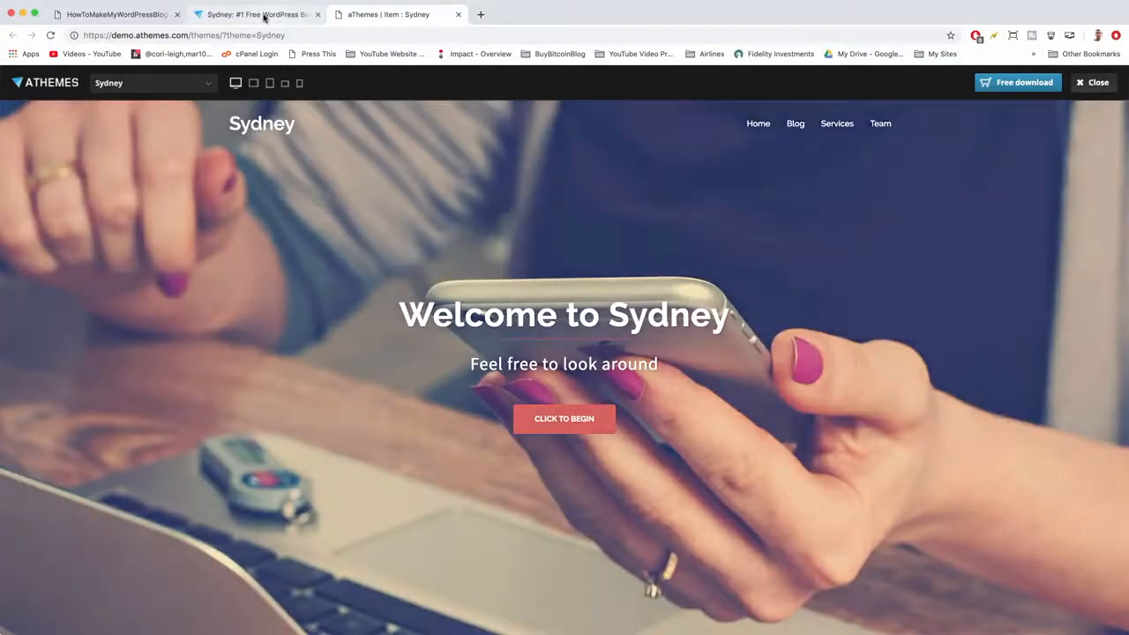
- Return to the site's tab and open its WordPress dashboard
left_click(265, 15)
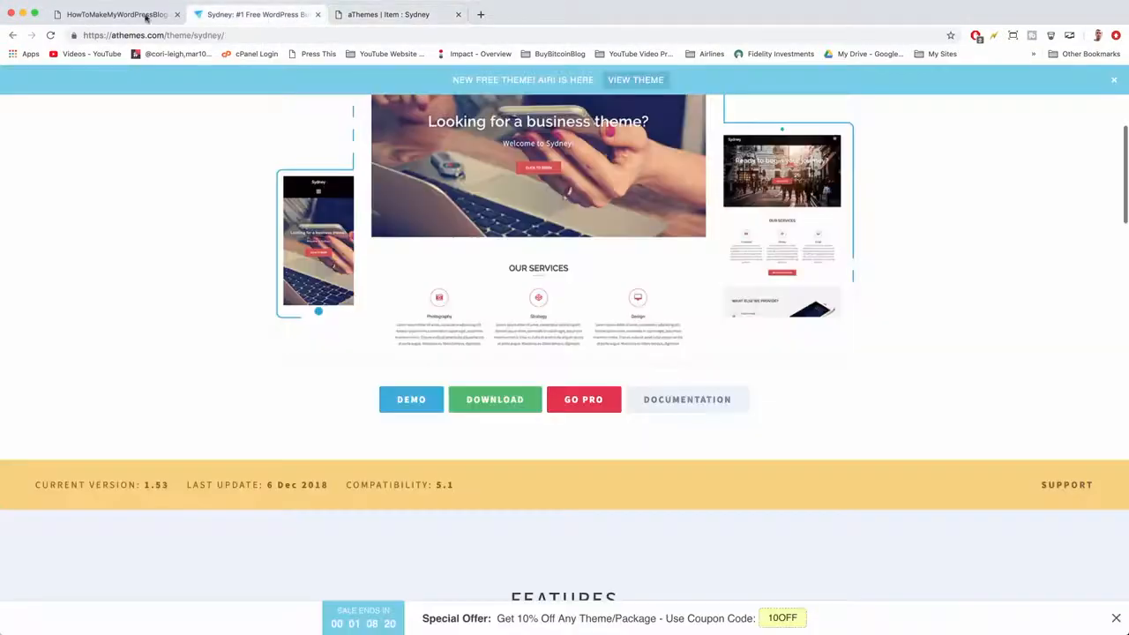
left_click(126, 20)
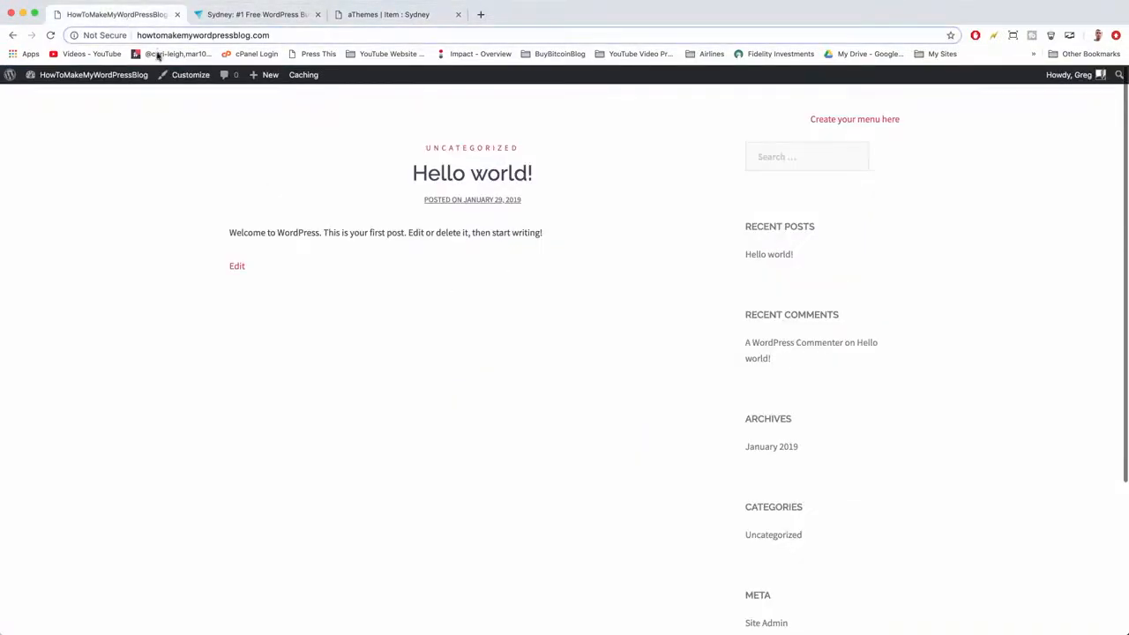
left_click(113, 76)
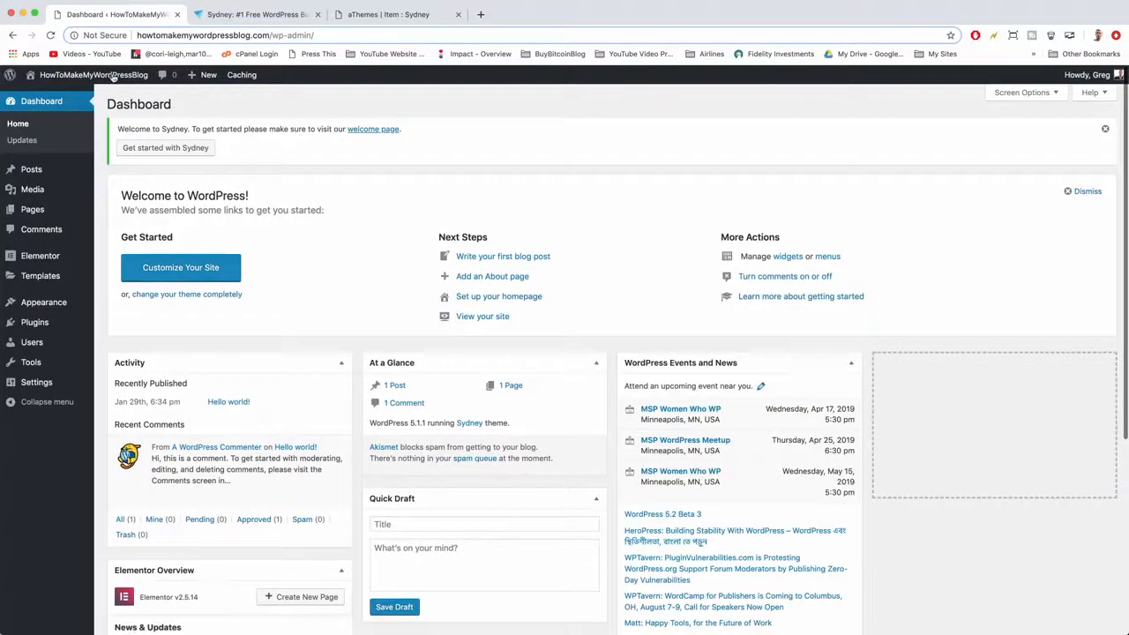
- Glance at the Sydney demo homepage in its tab, then return to the dashboard tab
left_click(377, 15)
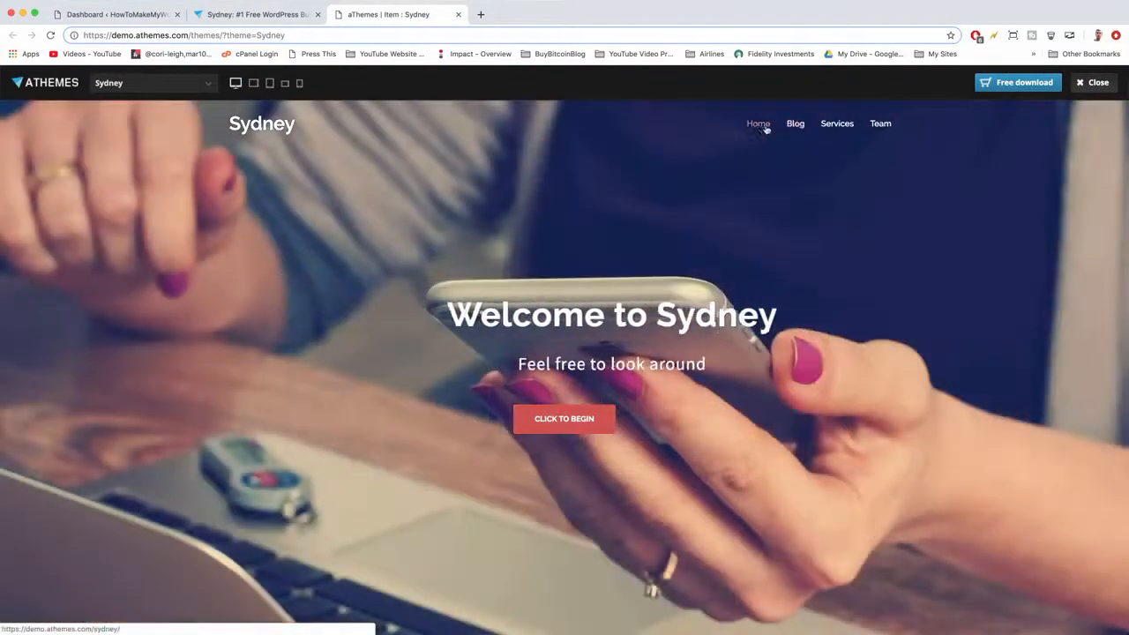
scroll(489, 229, "down", 10)
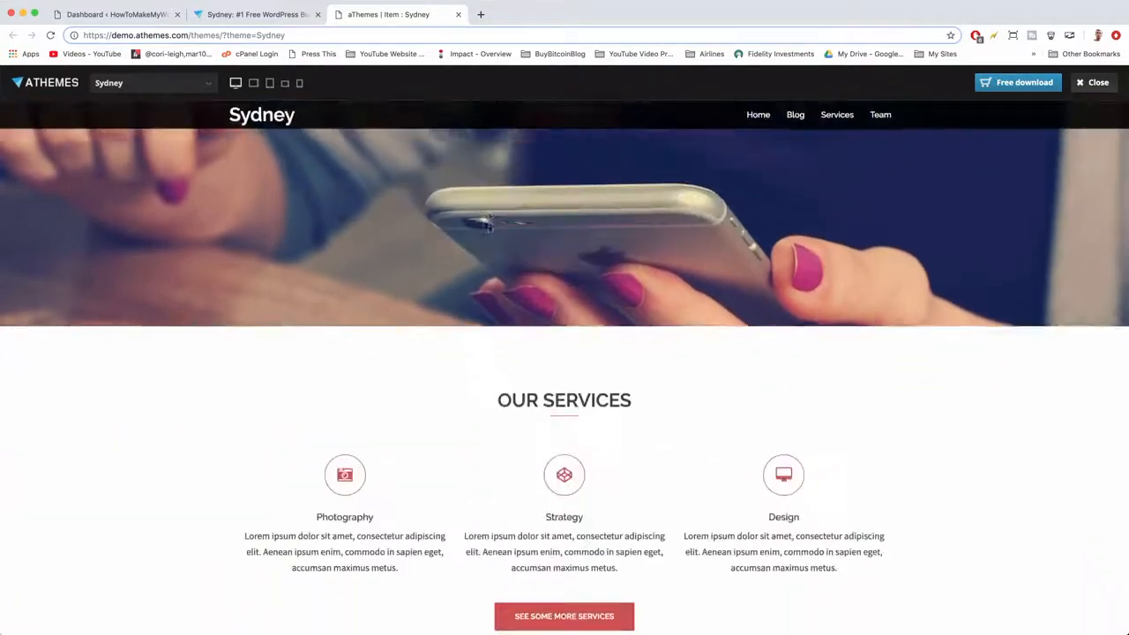
scroll(489, 230, "up", 10)
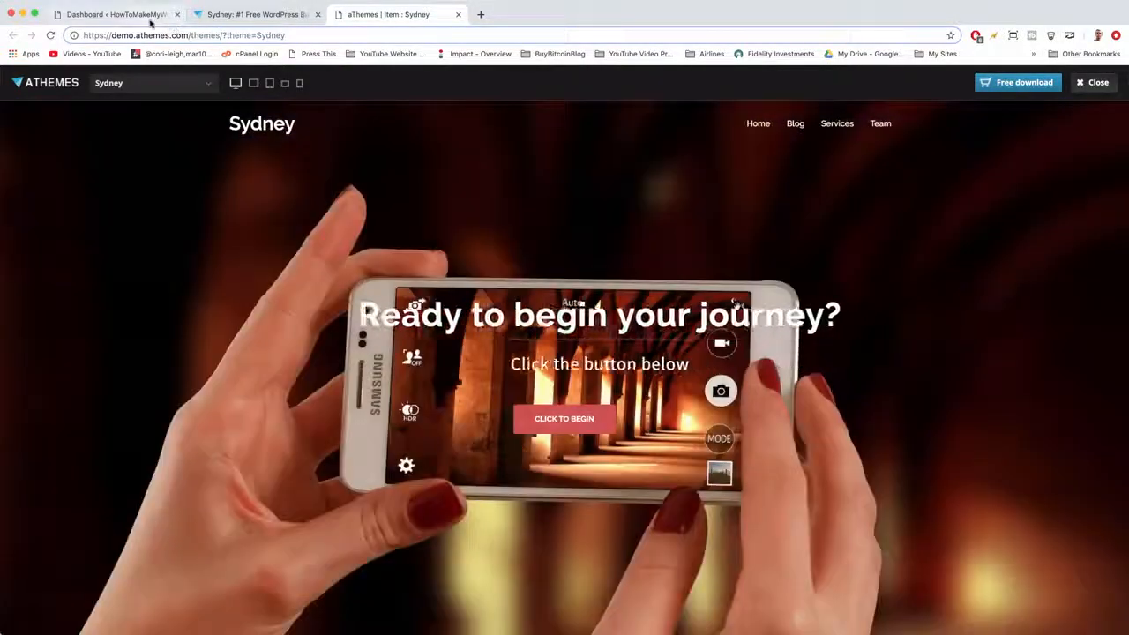
left_click(150, 18)
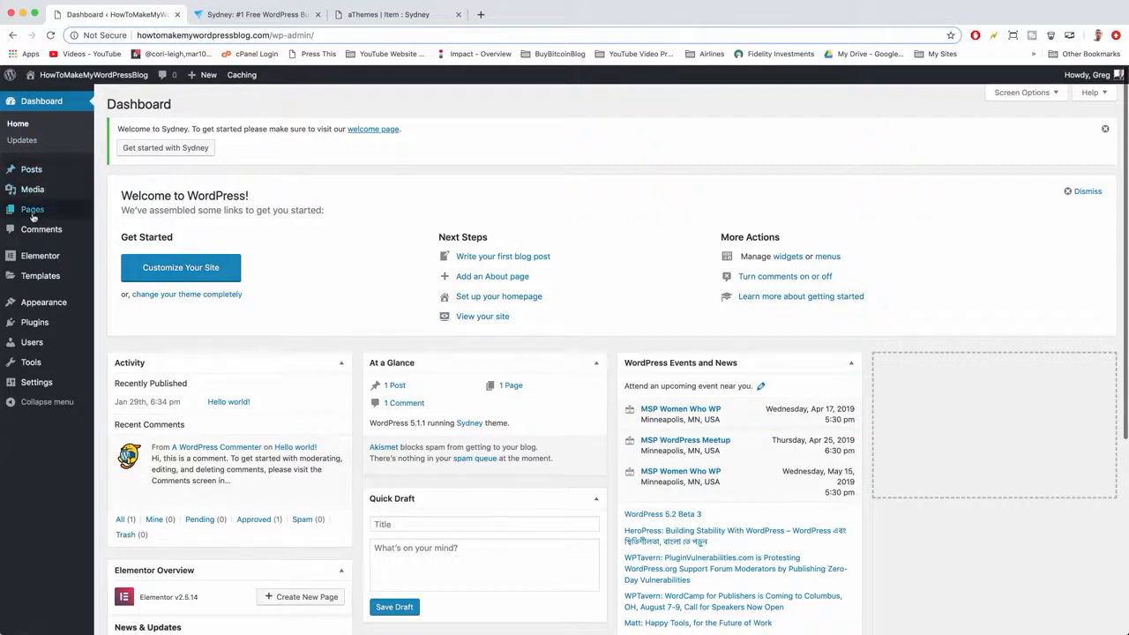
- Create and publish a new page titled Home
mouse_move(69, 216)
left_click(118, 227)
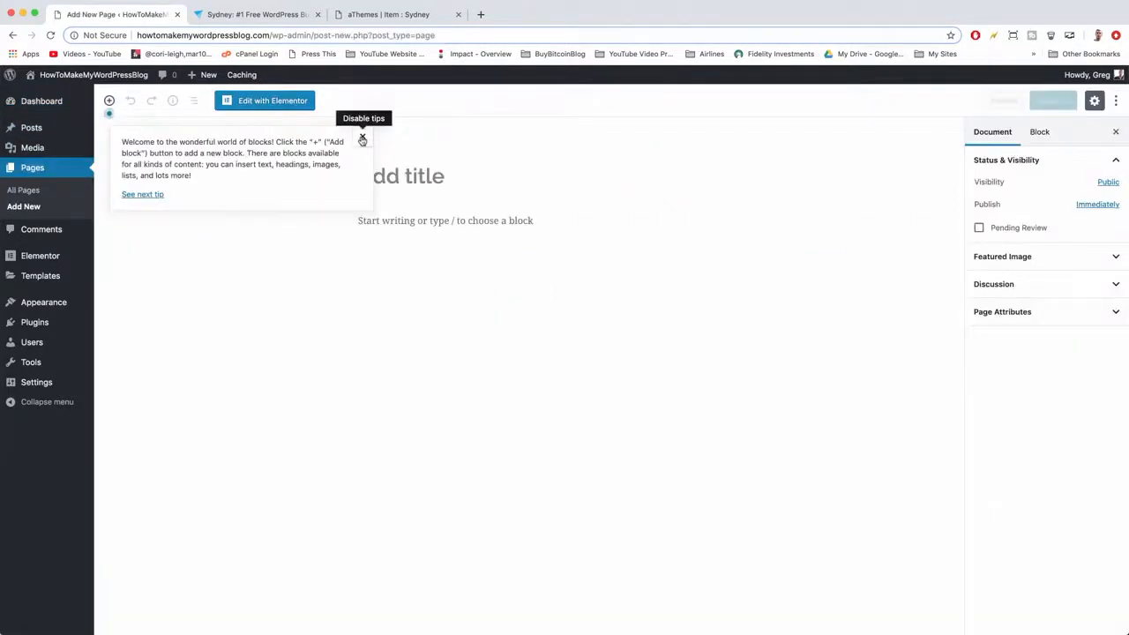
left_click(362, 138)
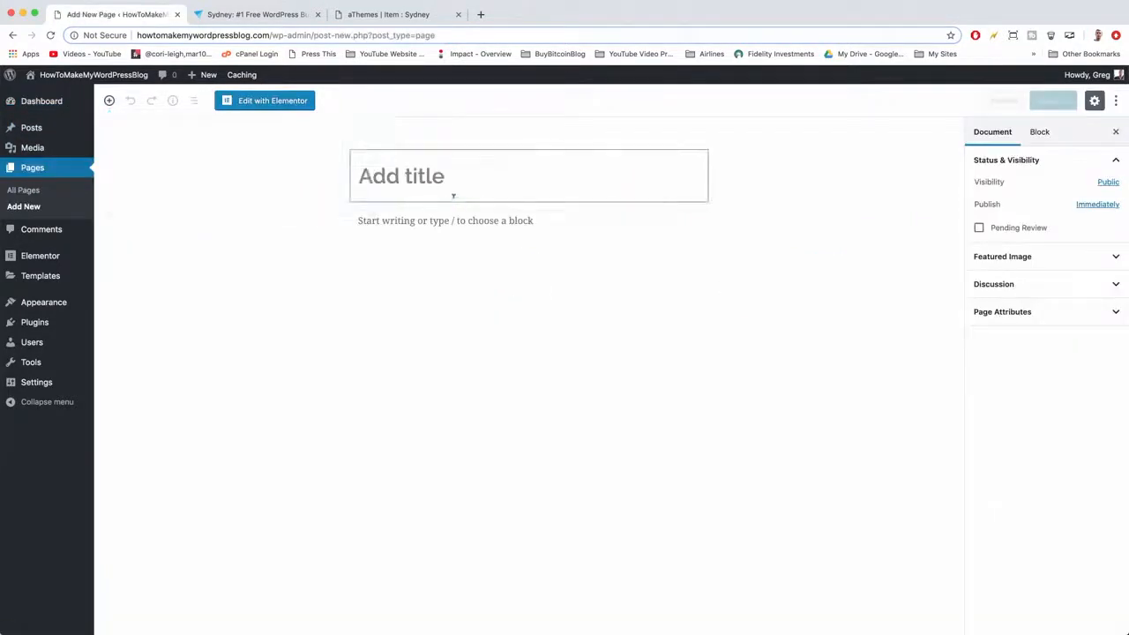
type("Home")
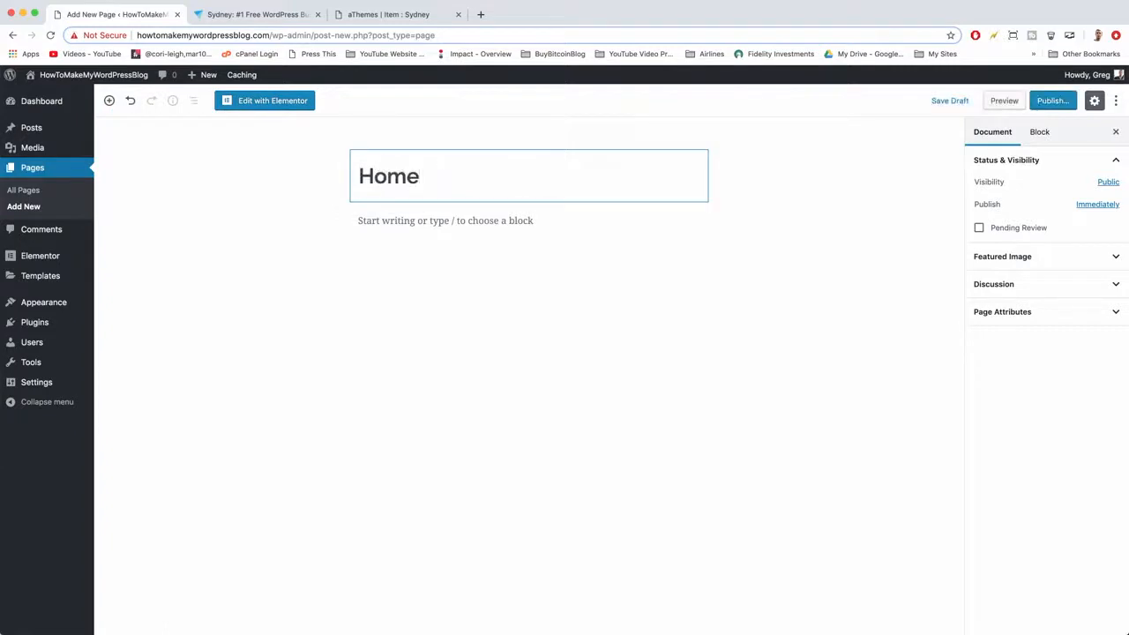
left_click(1046, 103)
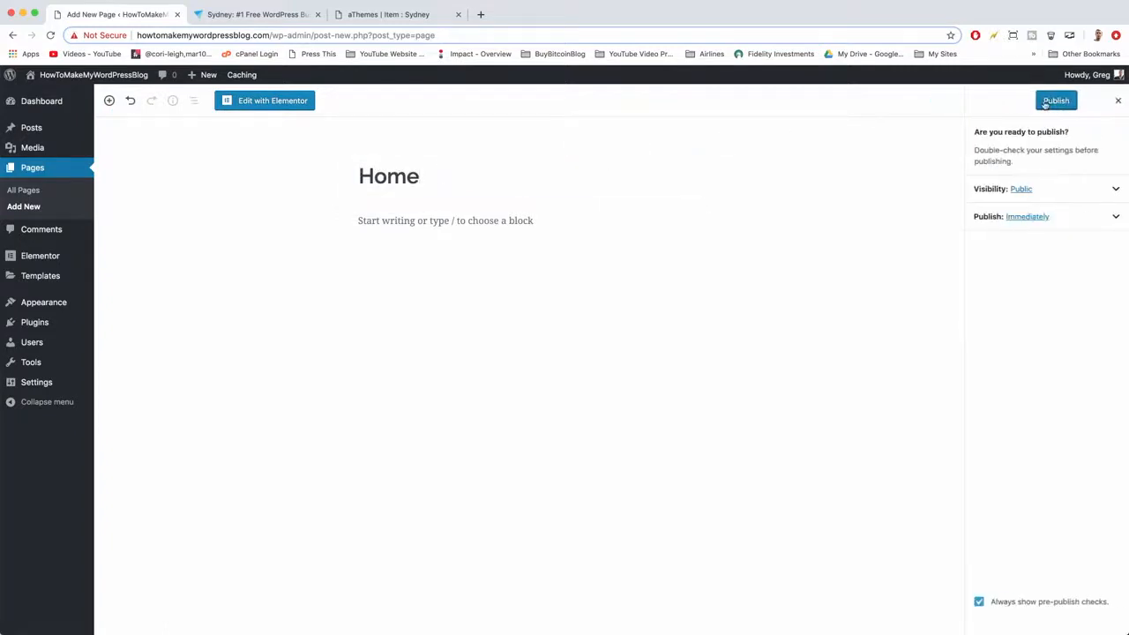
left_click(1045, 103)
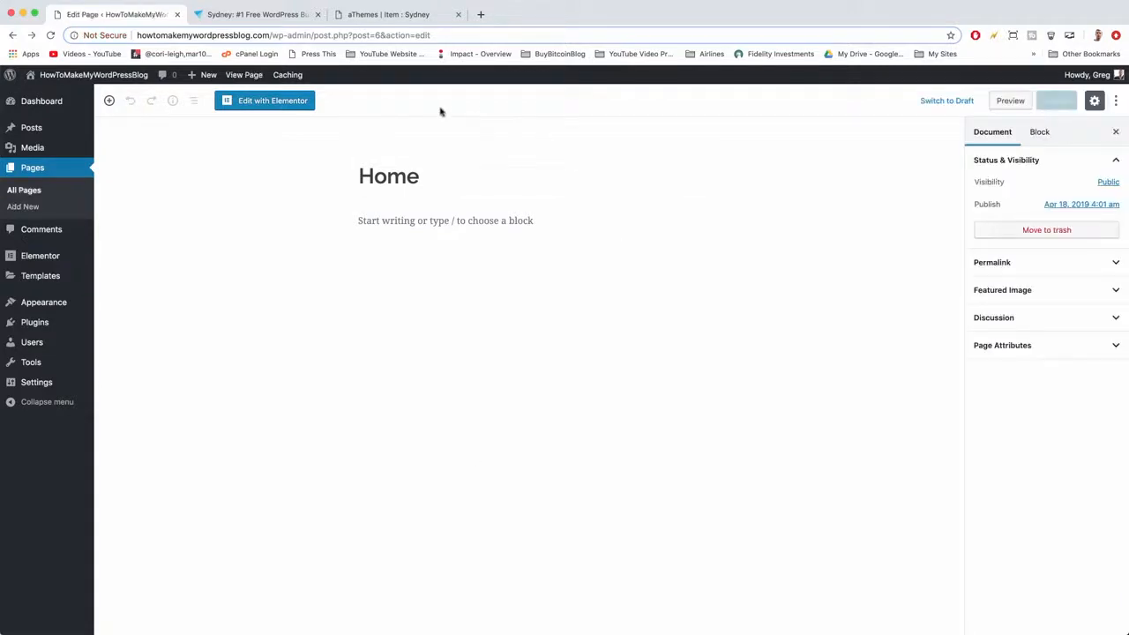
- Create and publish another new page titled Blog
left_click(25, 206)
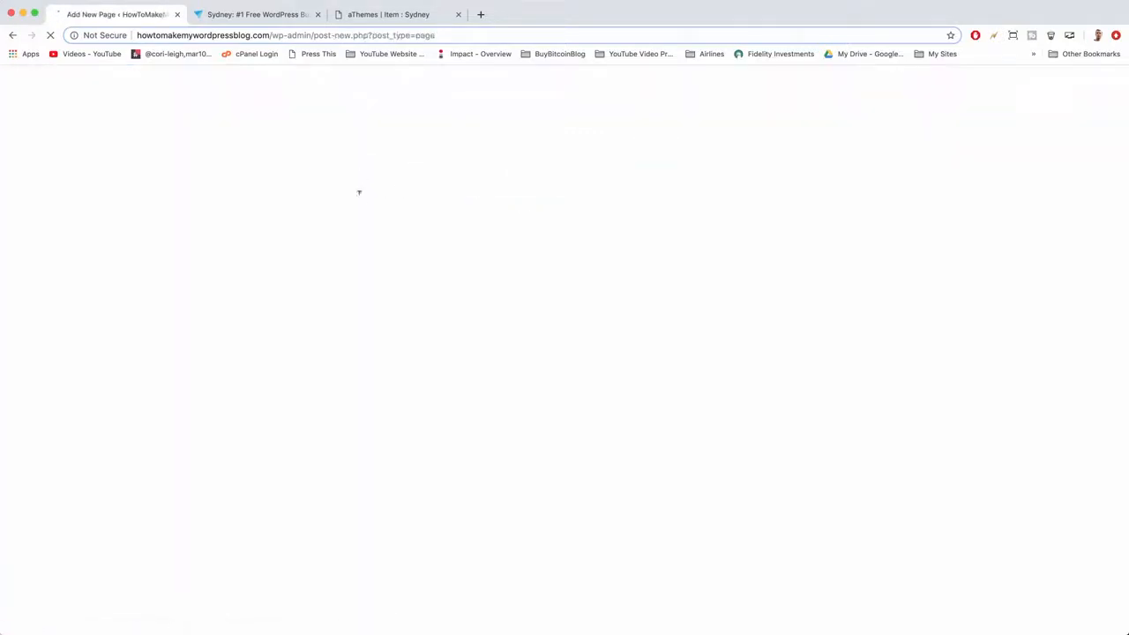
type("Blog")
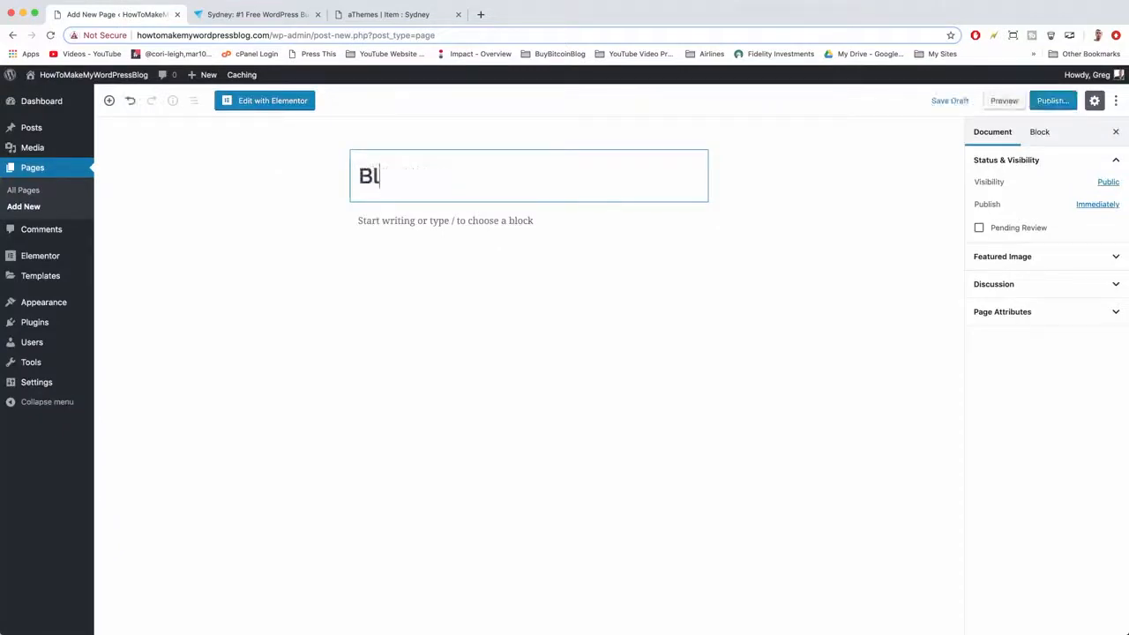
left_click(1054, 99)
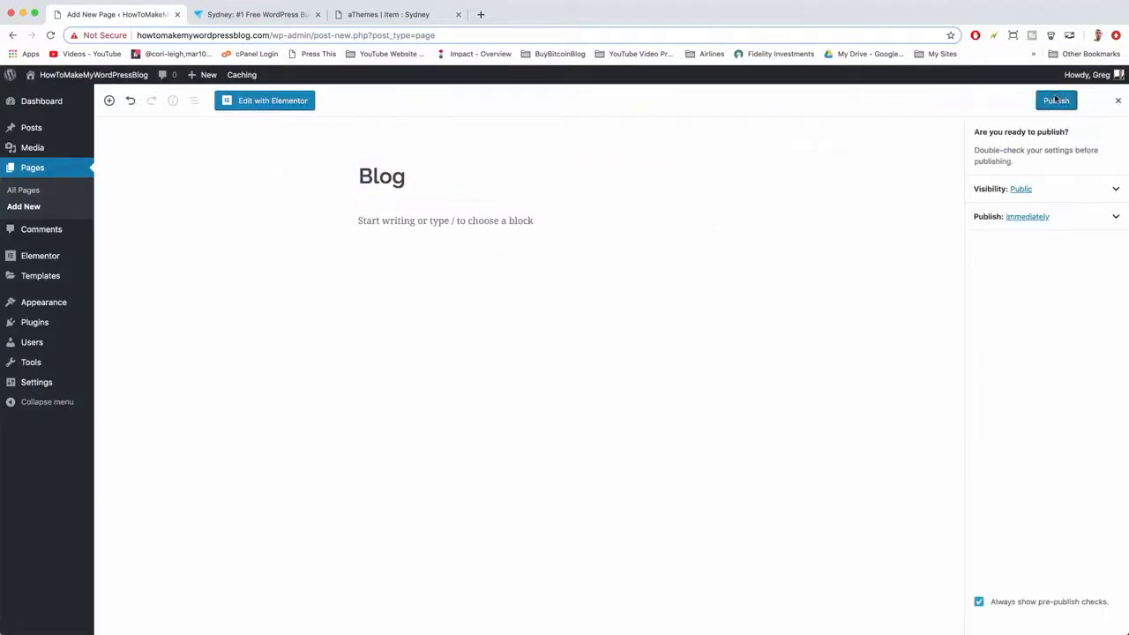
left_click(1055, 99)
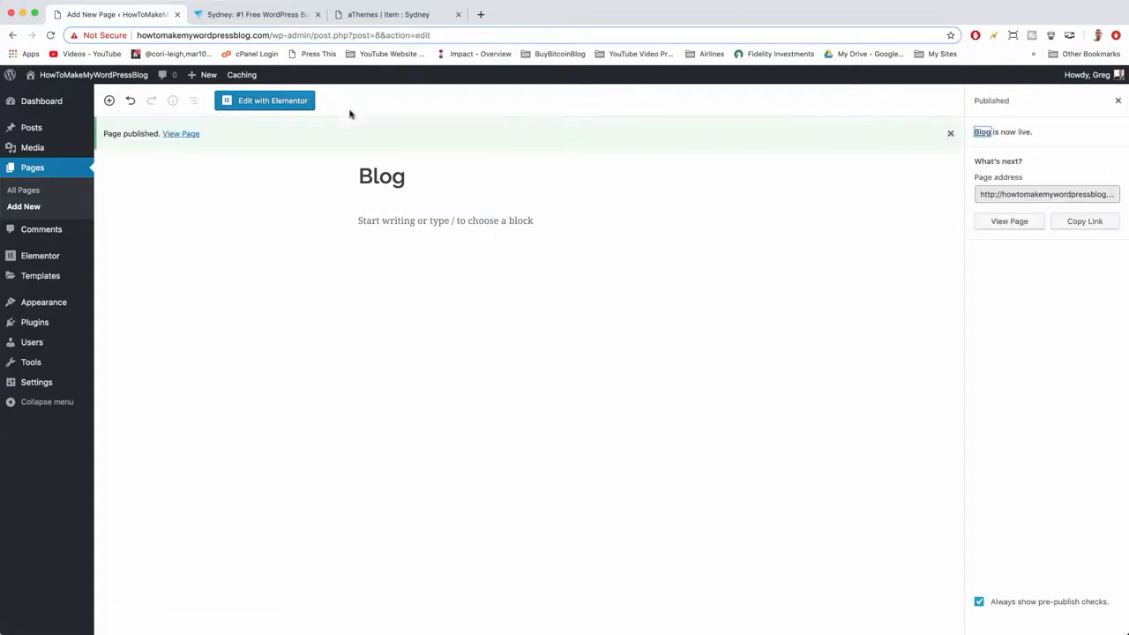
- In Reading settings, make the homepage a static page with Home as homepage and Blog as posts page, and save
mouse_move(53, 385)
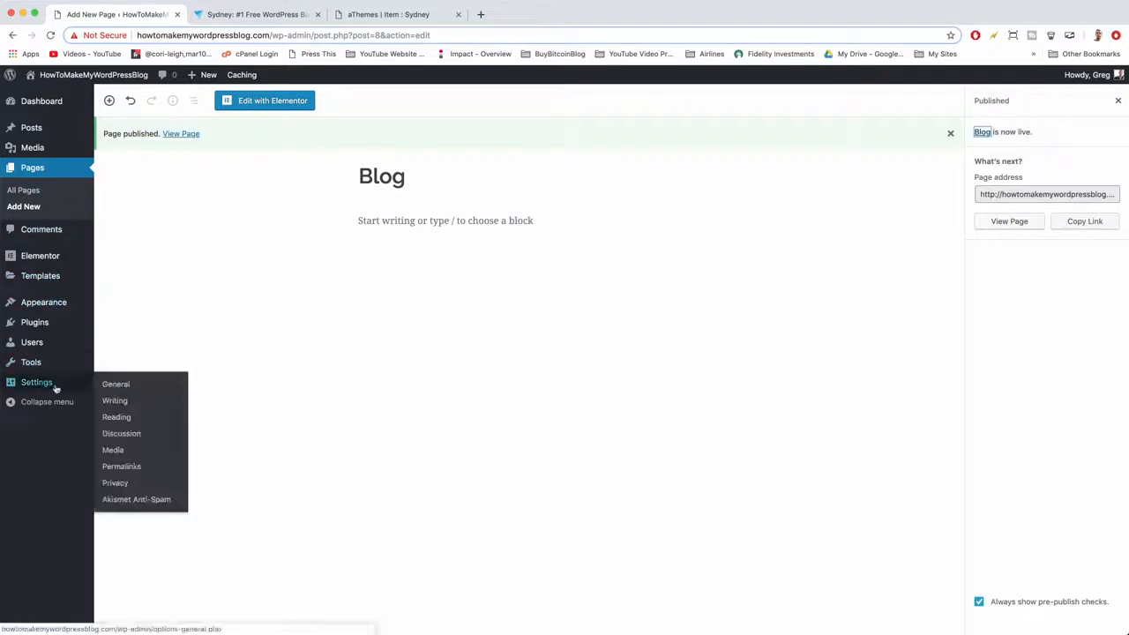
left_click(121, 418)
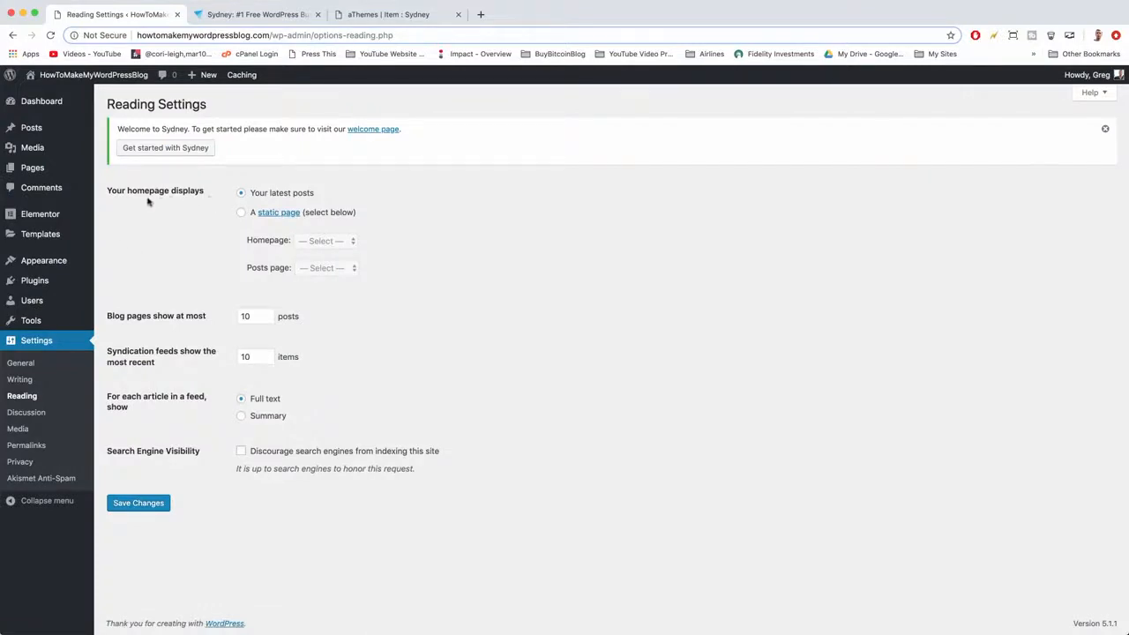
left_click_drag(106, 186, 207, 198)
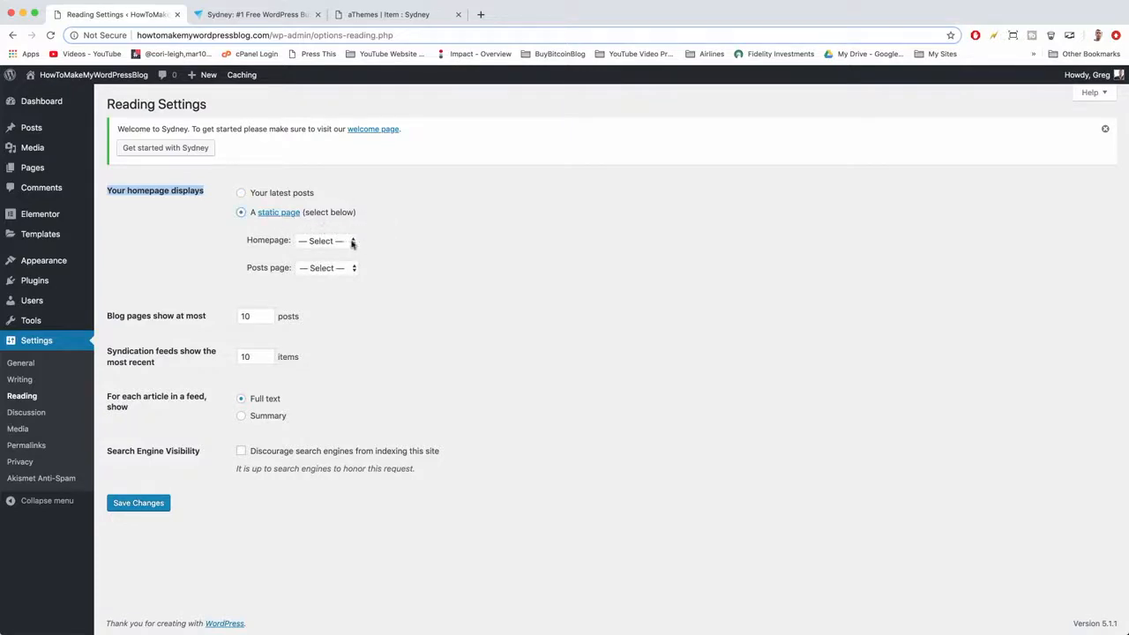
left_click(353, 244)
left_click(343, 262)
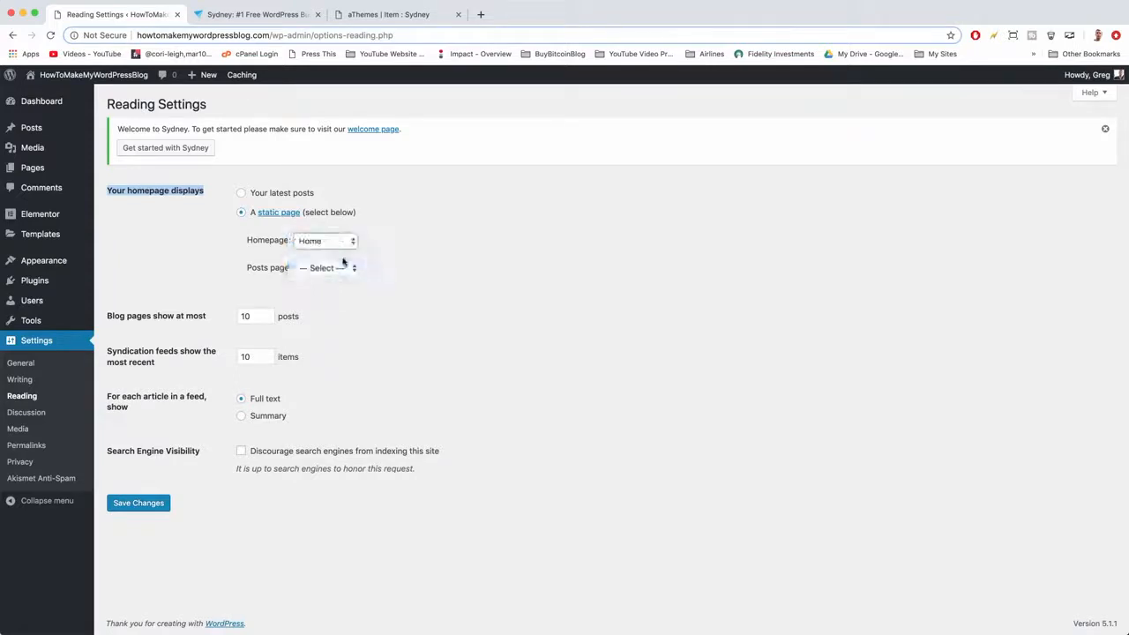
left_click(350, 270)
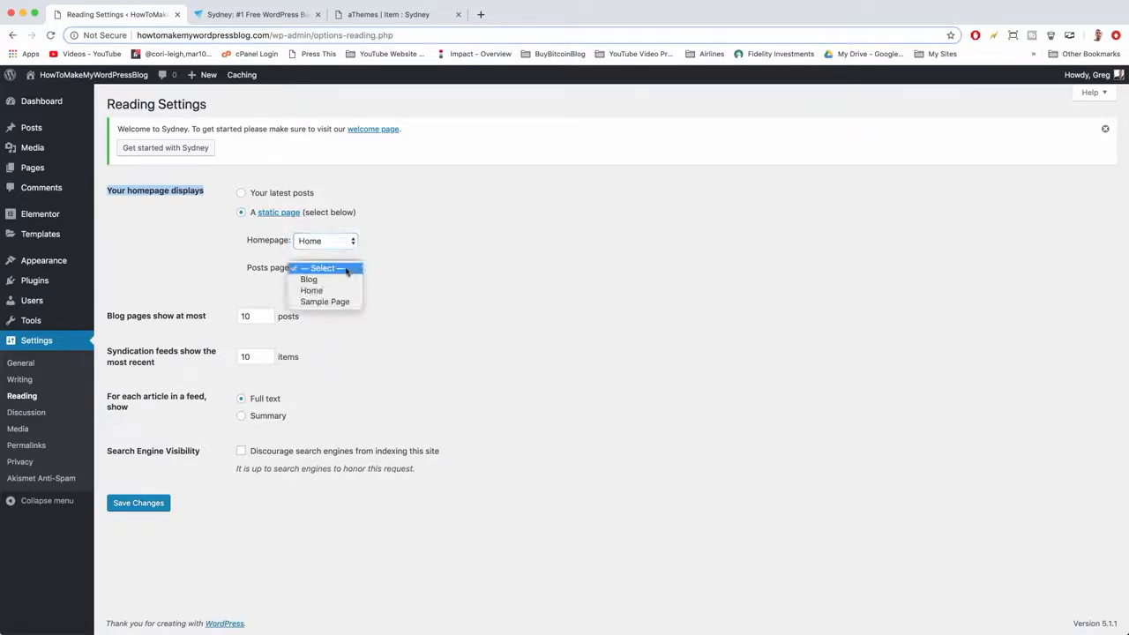
left_click(342, 279)
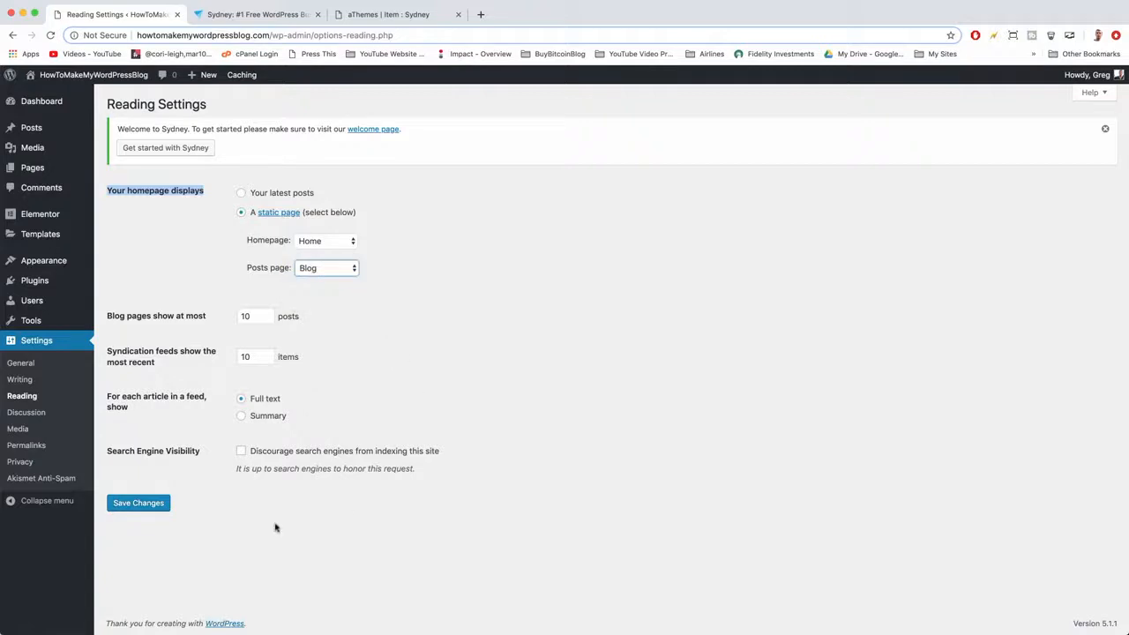
left_click(141, 510)
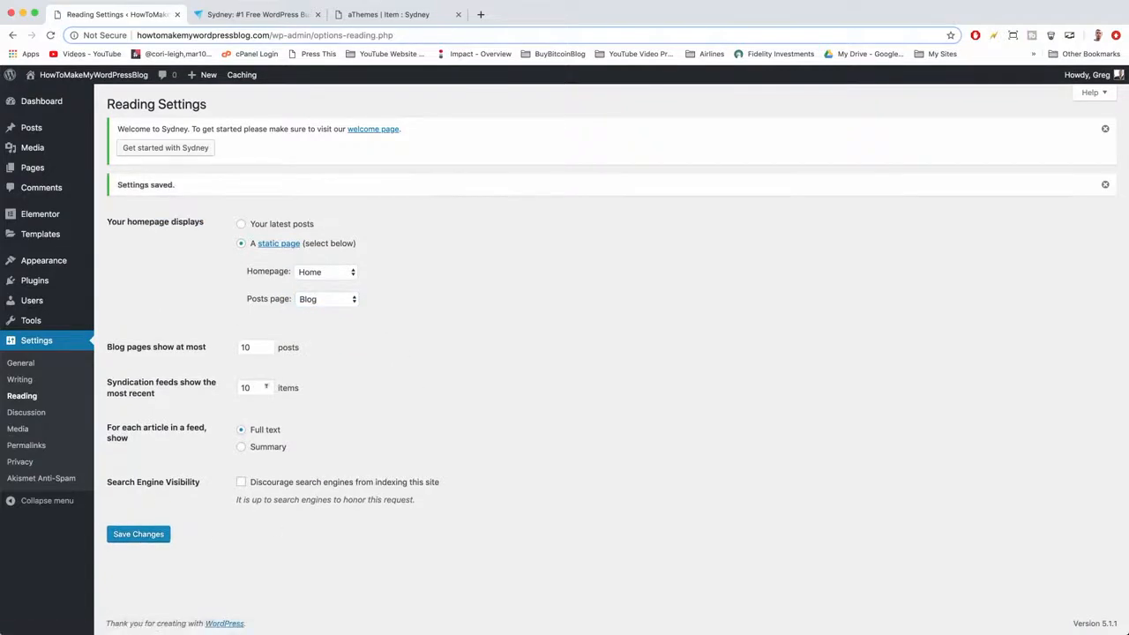
- View the site's front page and compare it with the Sydney demo homepage
left_click(95, 75)
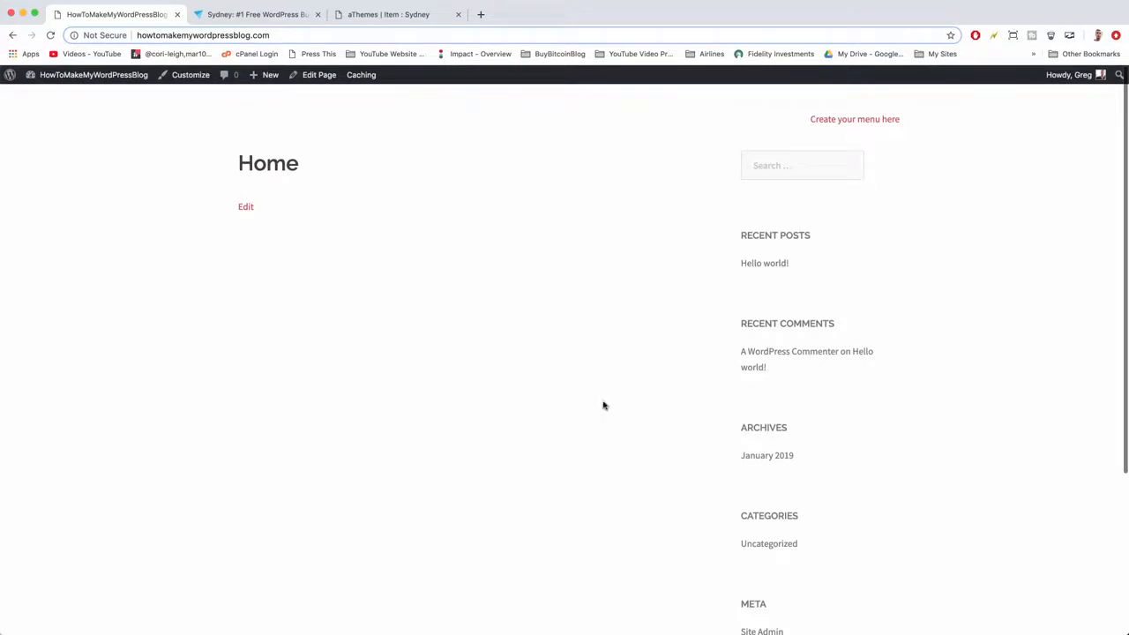
scroll(620, 362, "down", 5)
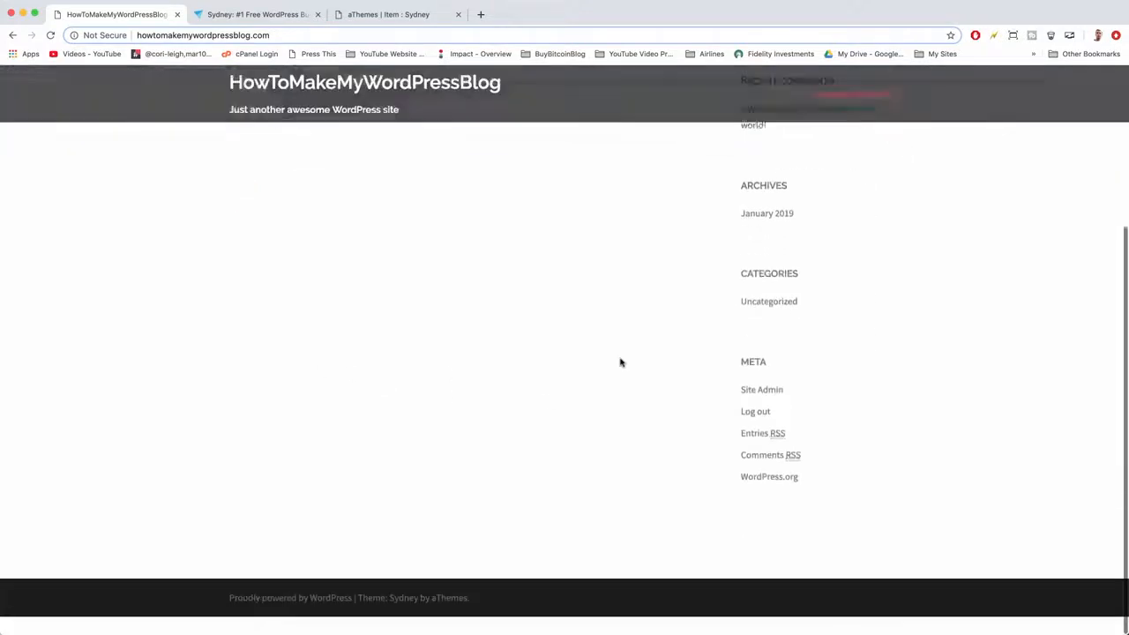
scroll(620, 360, "up", 5)
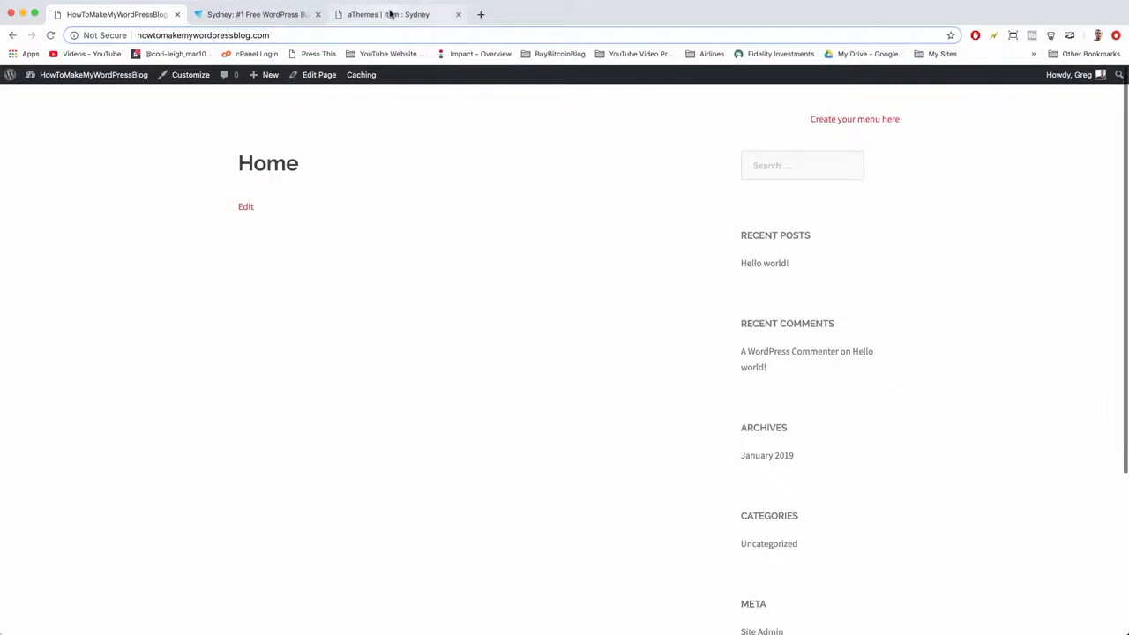
left_click(394, 12)
scroll(389, 285, "down", 5)
scroll(389, 285, "down", 10)
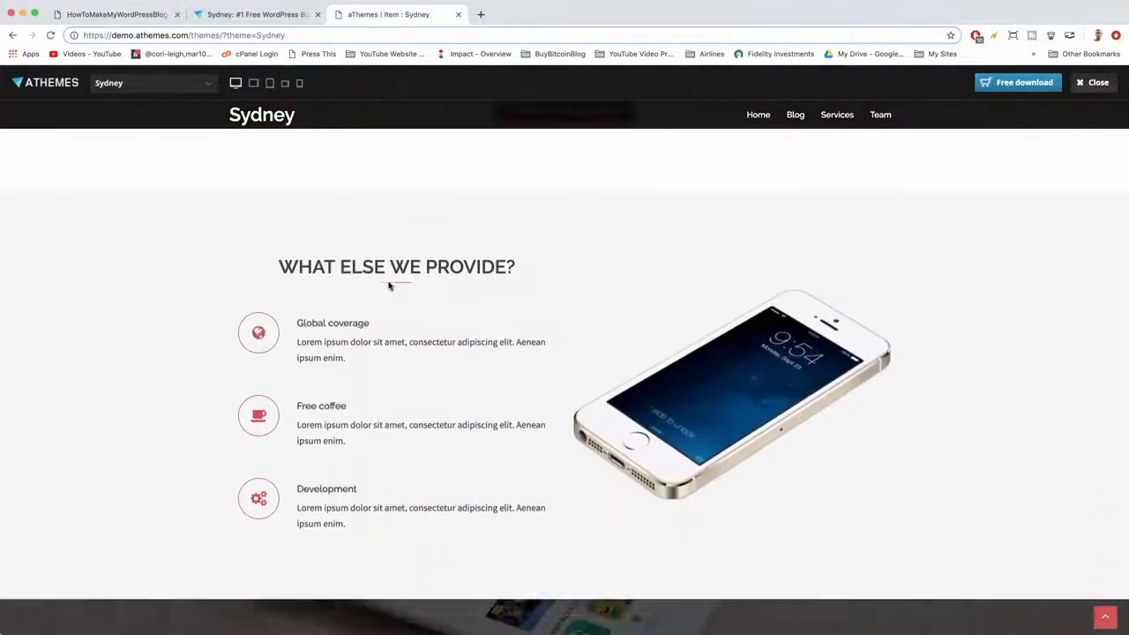
scroll(397, 397, "down", 5)
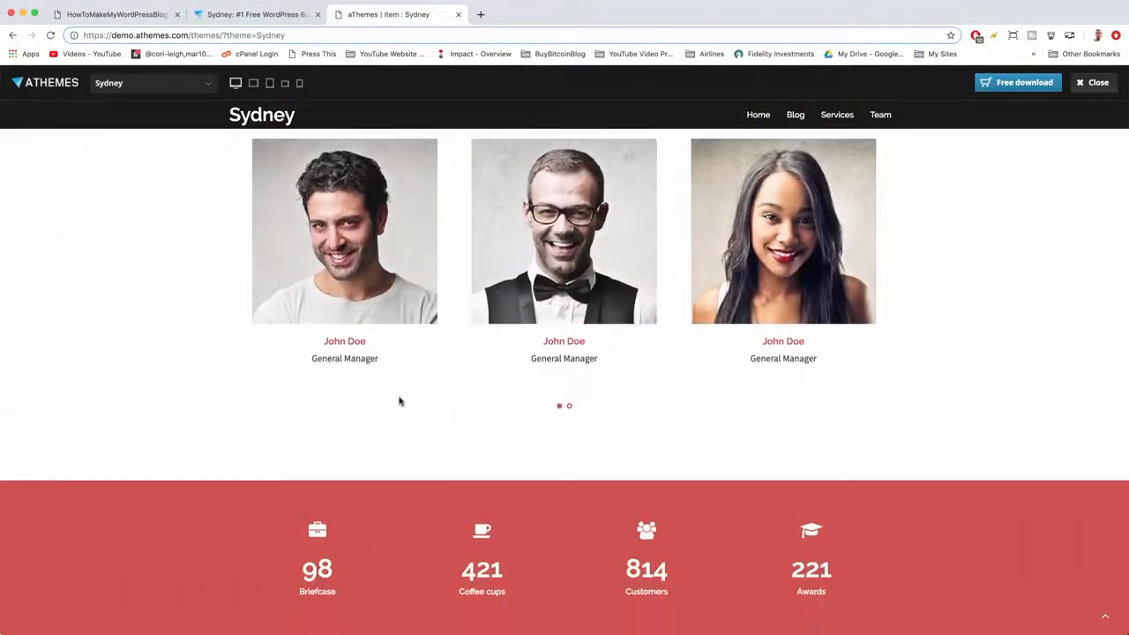
scroll(398, 398, "up", 10)
scroll(399, 401, "up", 10)
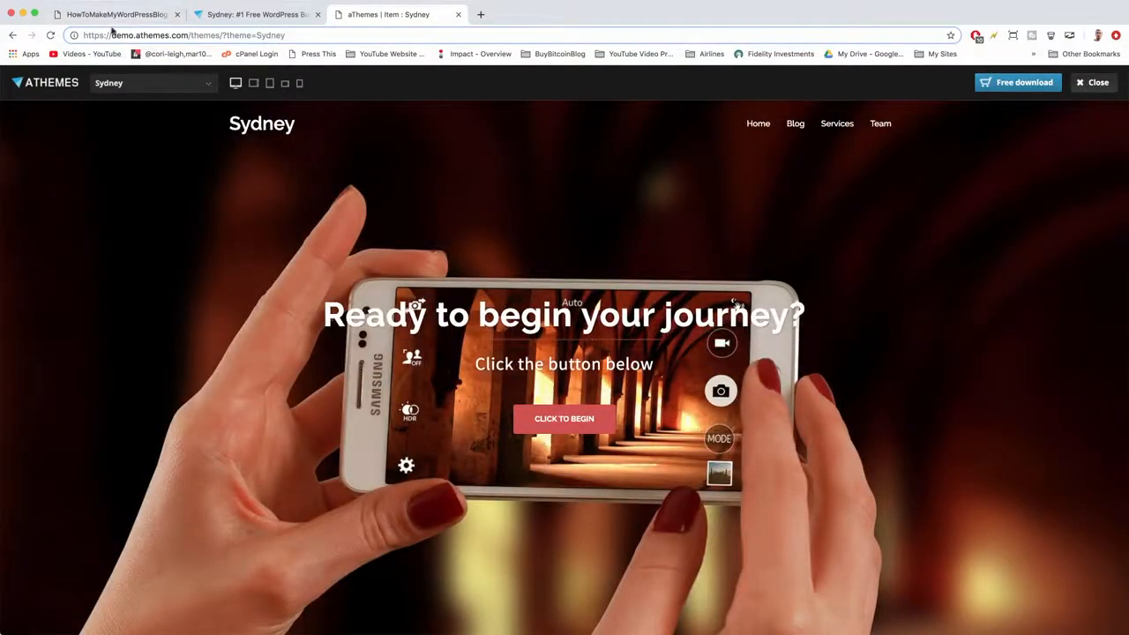
left_click(137, 15)
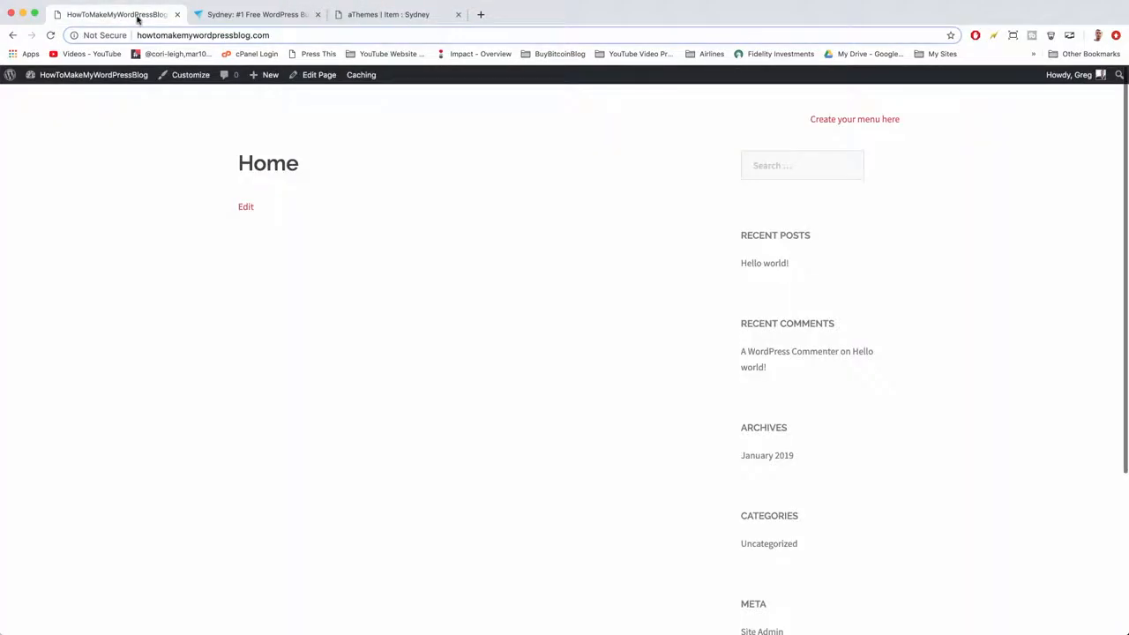
- Open the Customizer and examine the Header area's header type and header slider settings
left_click(192, 76)
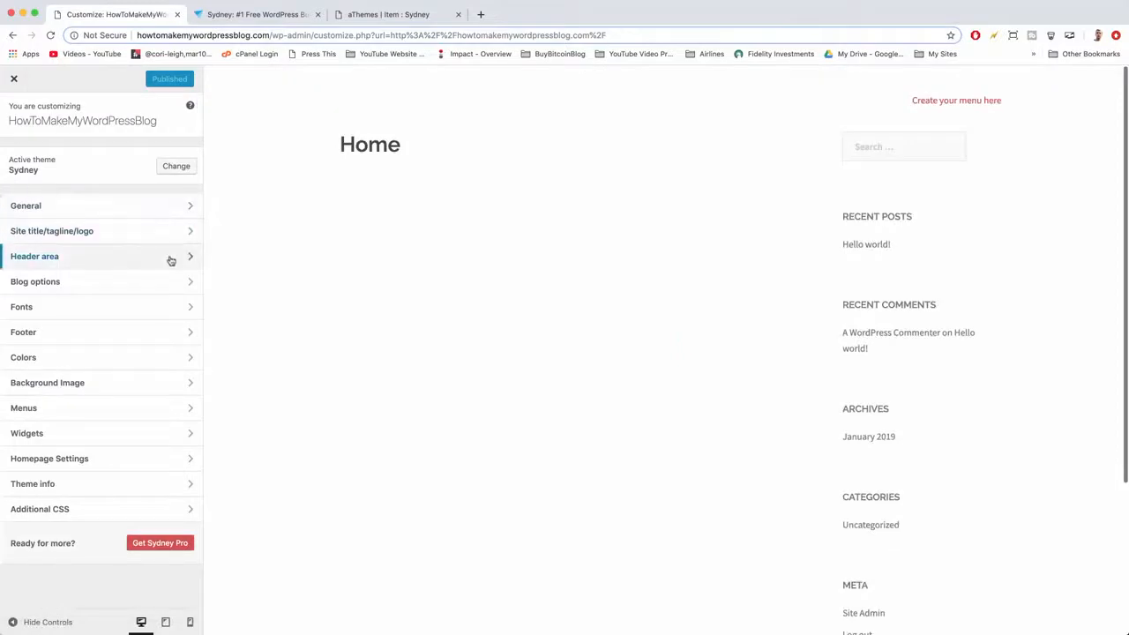
left_click(170, 258)
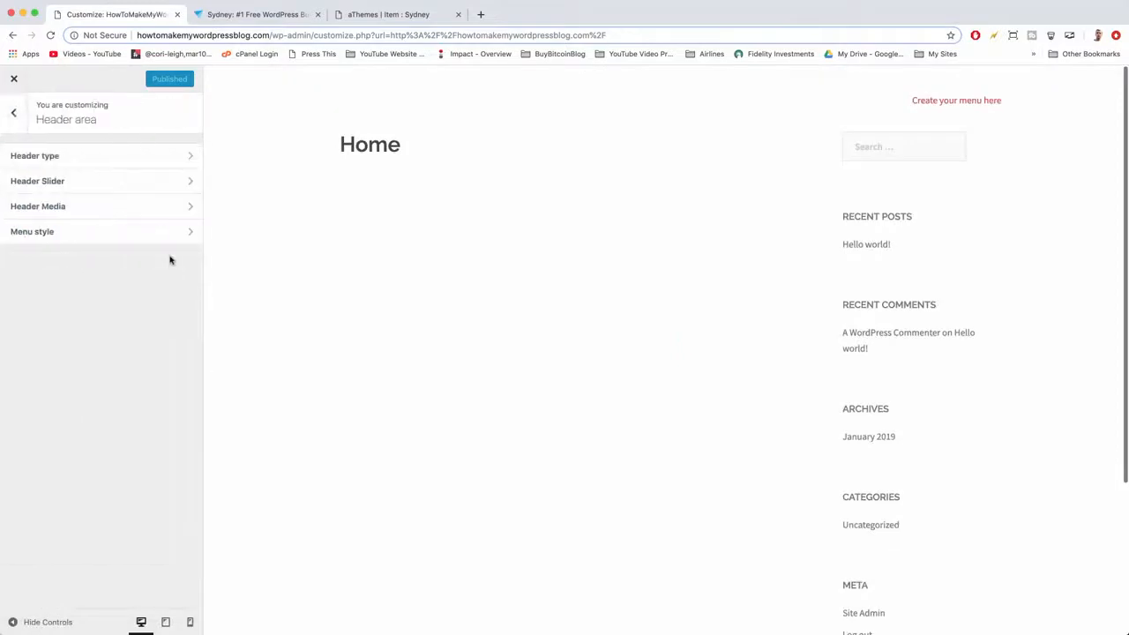
left_click(175, 156)
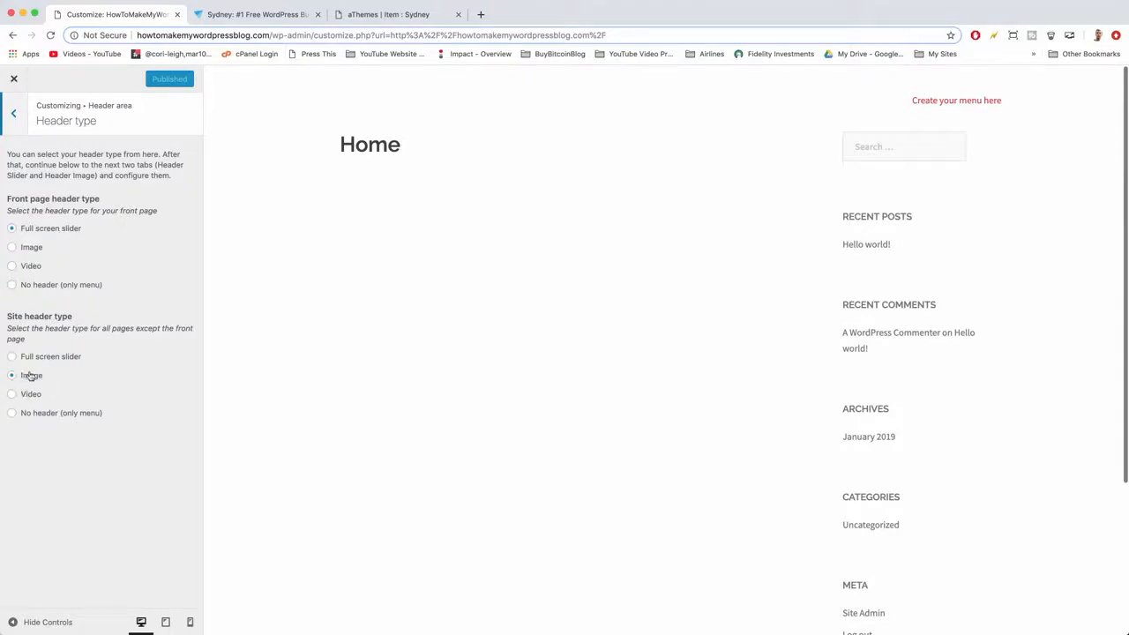
left_click(16, 110)
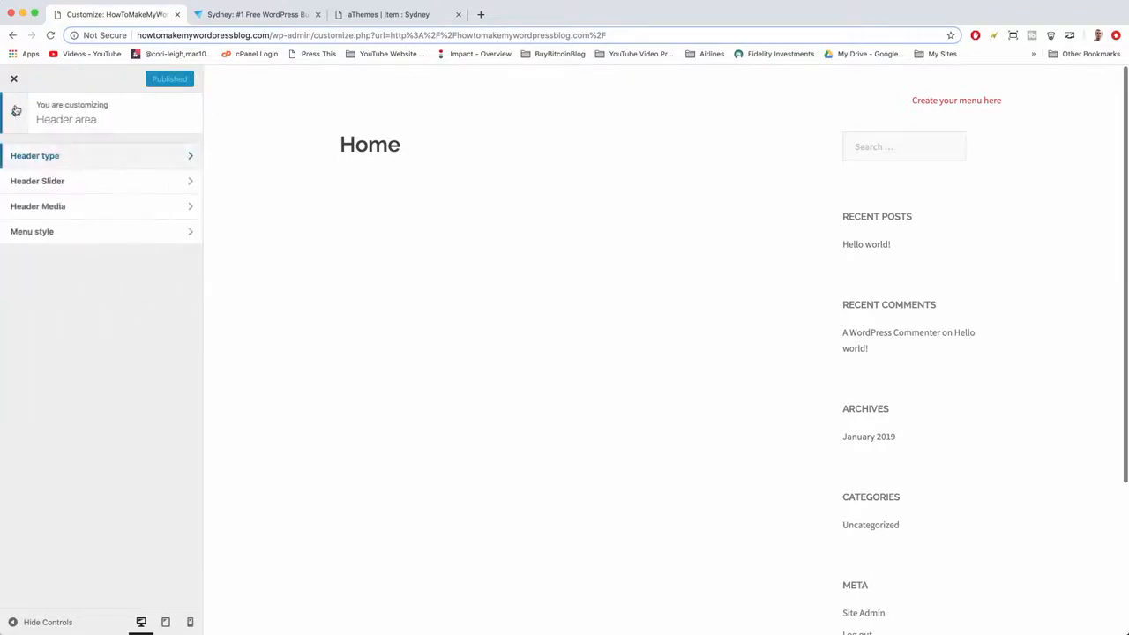
left_click(53, 185)
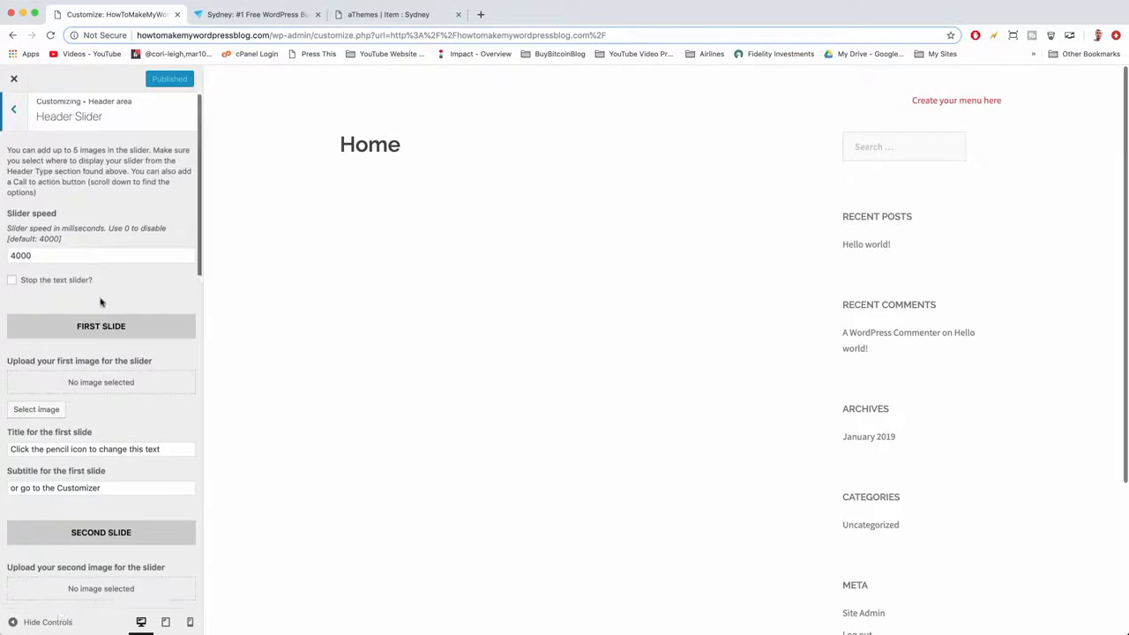
scroll(100, 304, "down", 1)
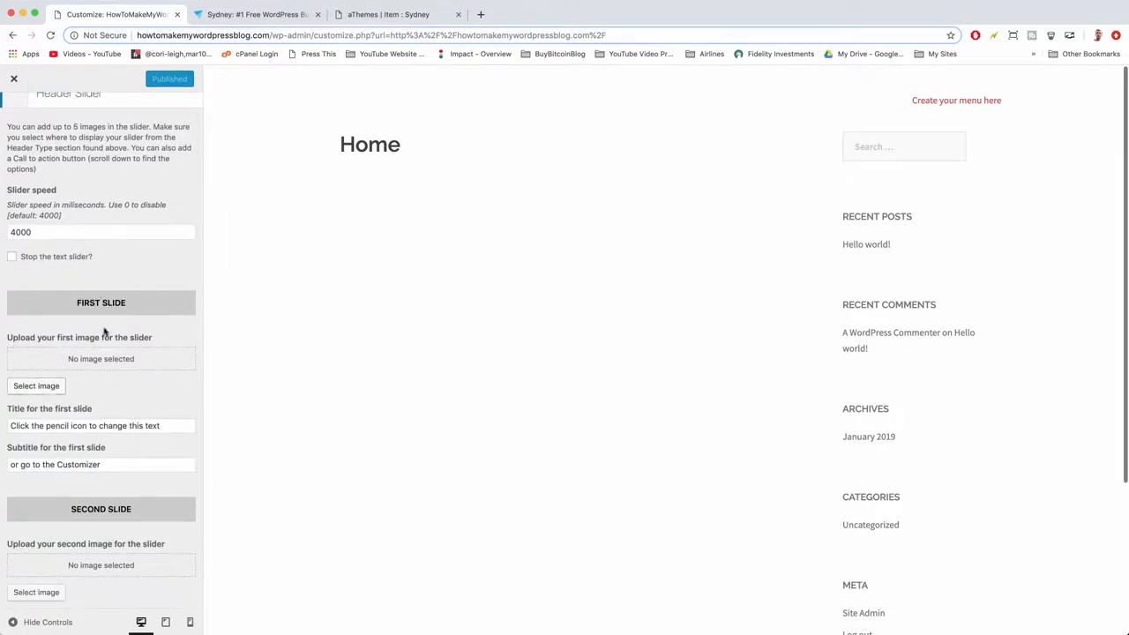
- Inspect the Sydney demo's header slider and copy the background image URL of the first slide
left_click(392, 15)
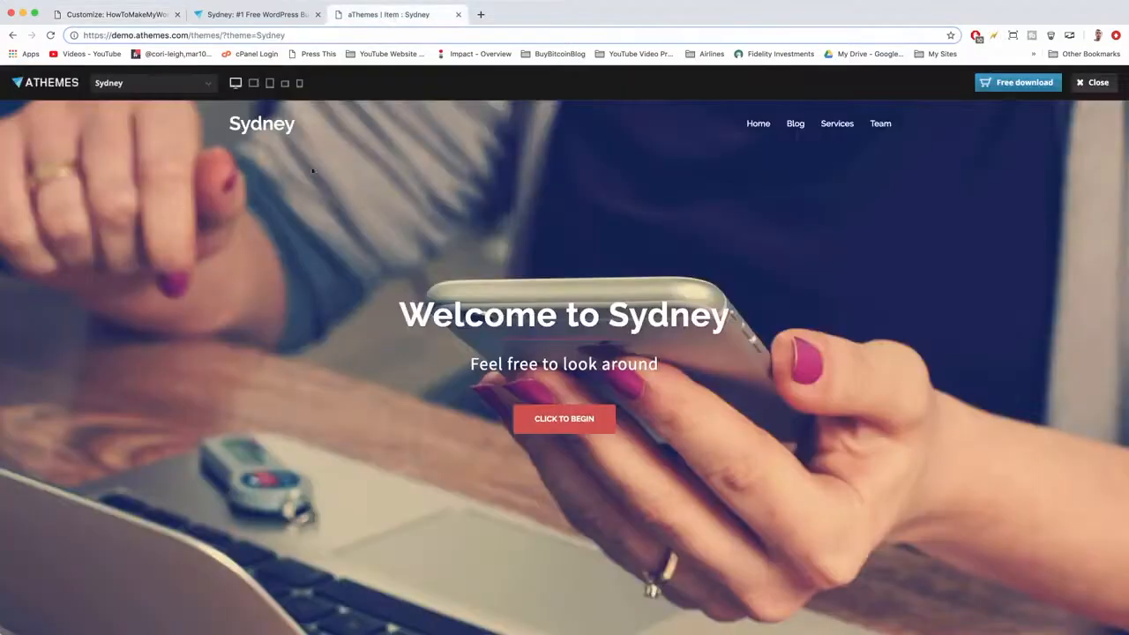
right_click(134, 307)
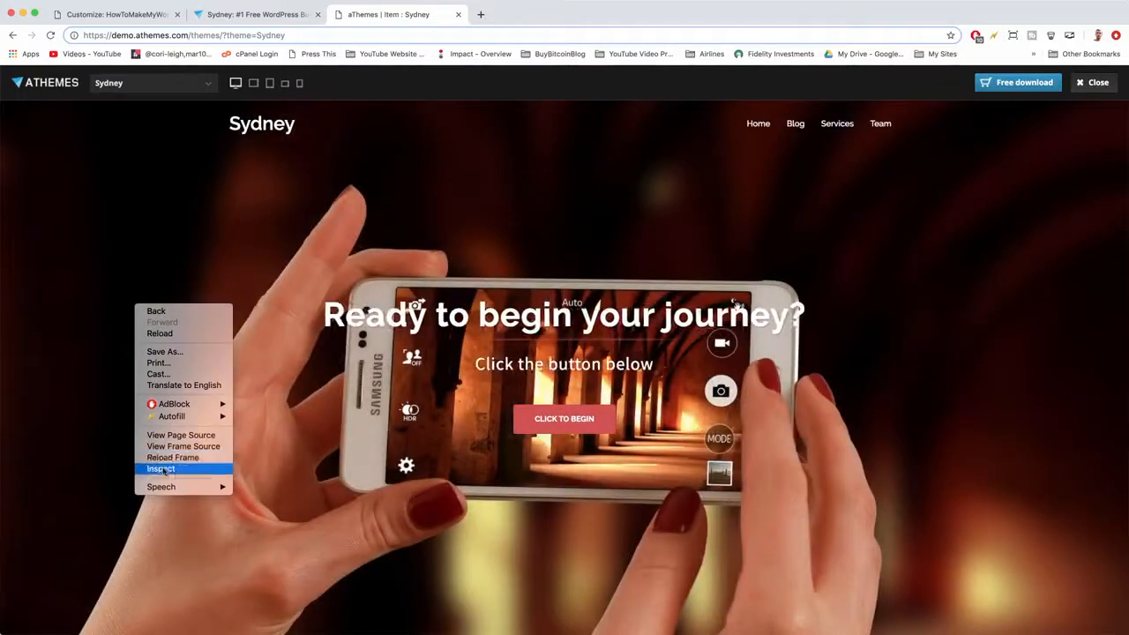
left_click(163, 469)
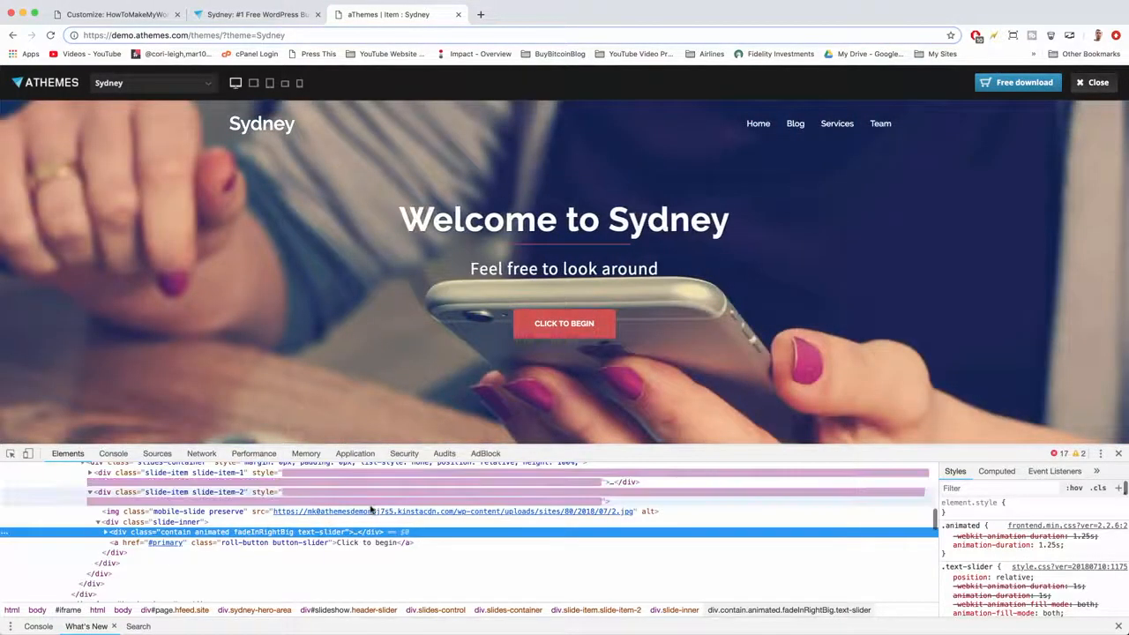
scroll(177, 530, "up", 2)
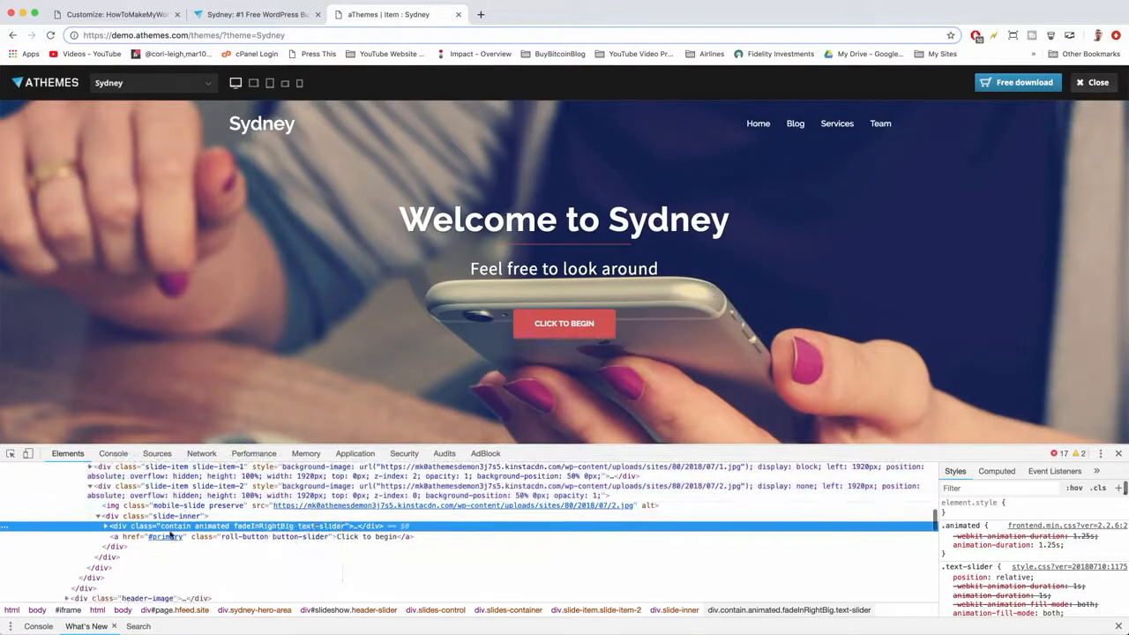
scroll(172, 534, "up", 3)
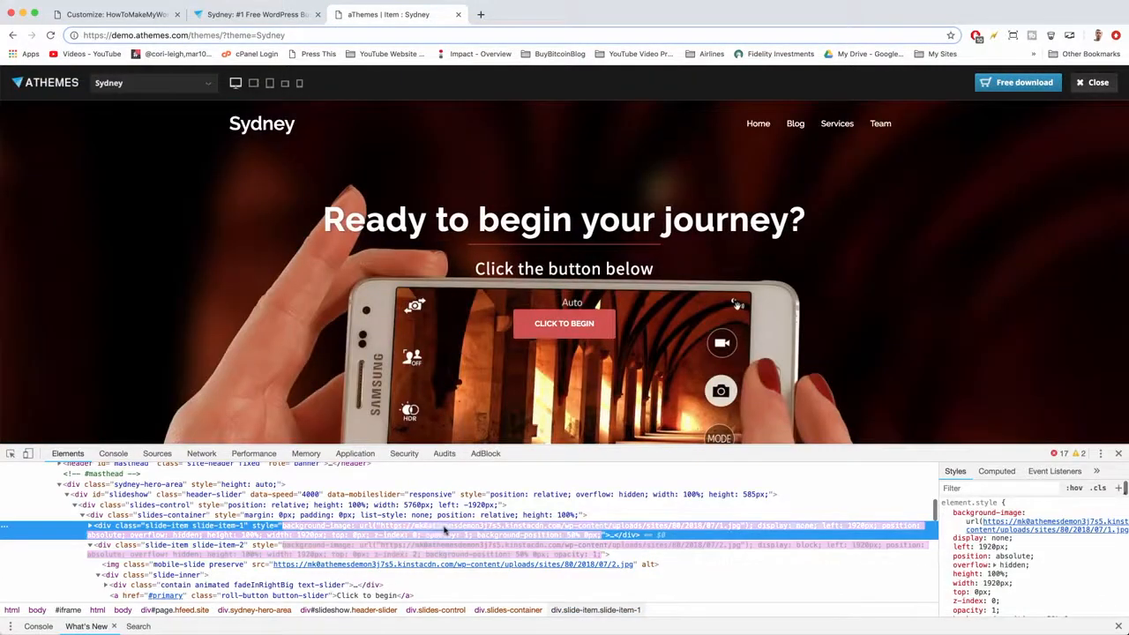
double_click(445, 529)
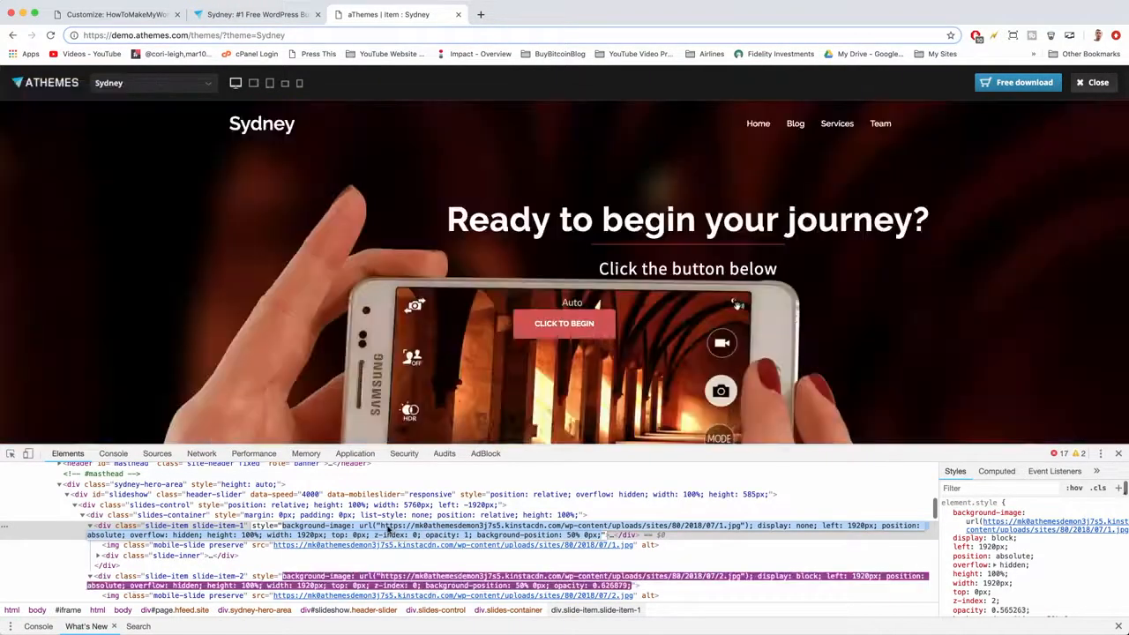
double_click(387, 527)
left_click(382, 526)
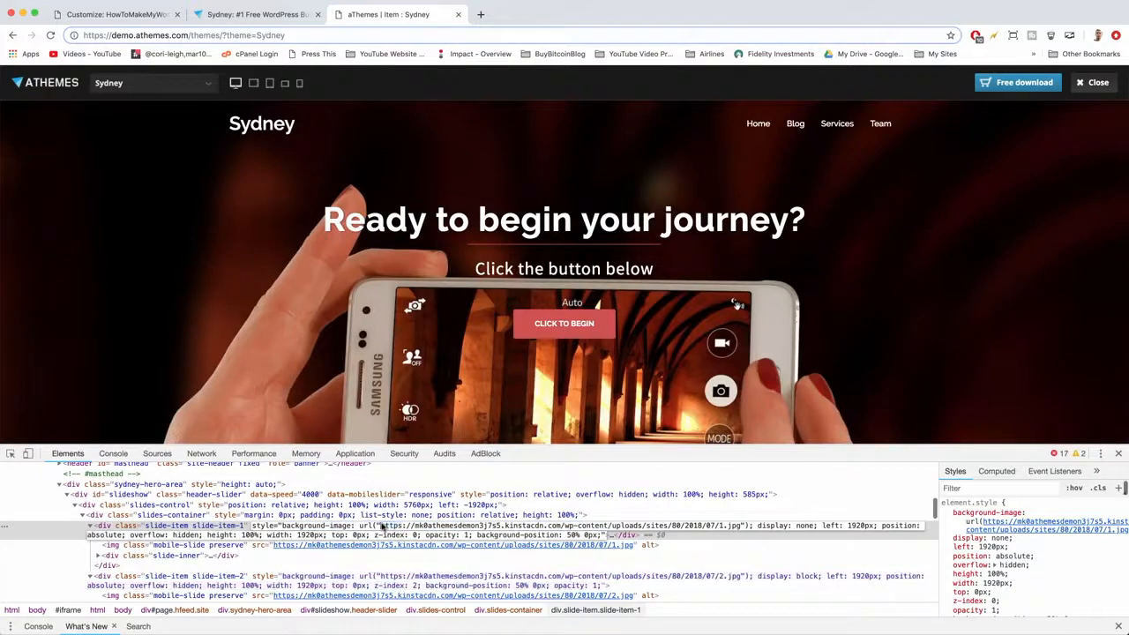
left_click_drag(382, 527, 737, 529)
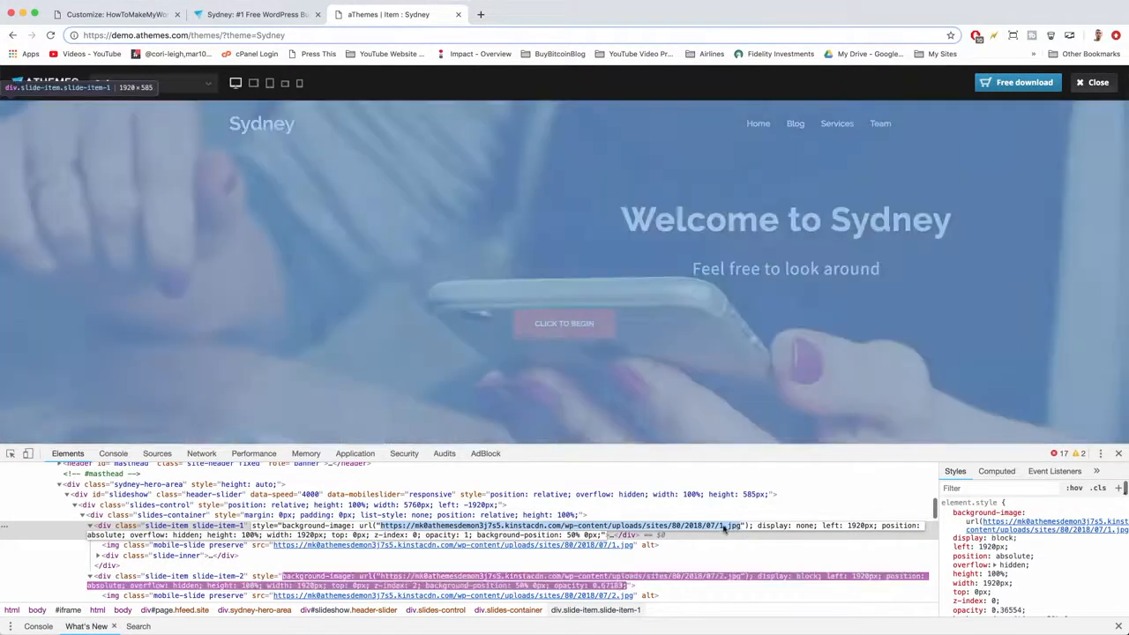
right_click(726, 528)
left_click(745, 599)
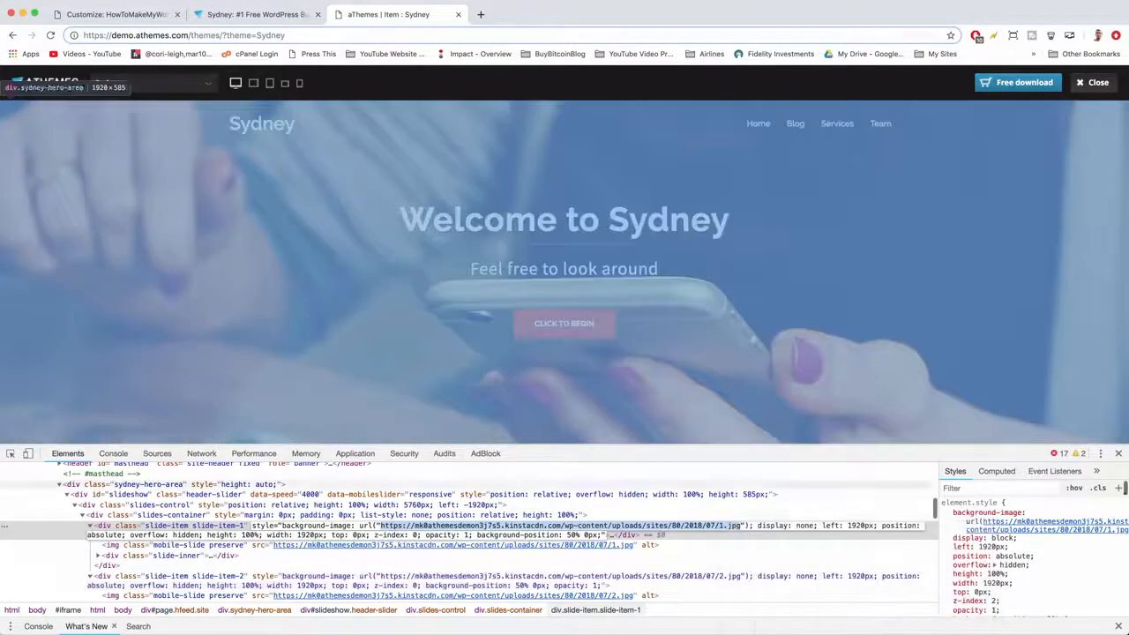
- Open the copied first-slide image URL in a new browser tab
left_click(480, 15)
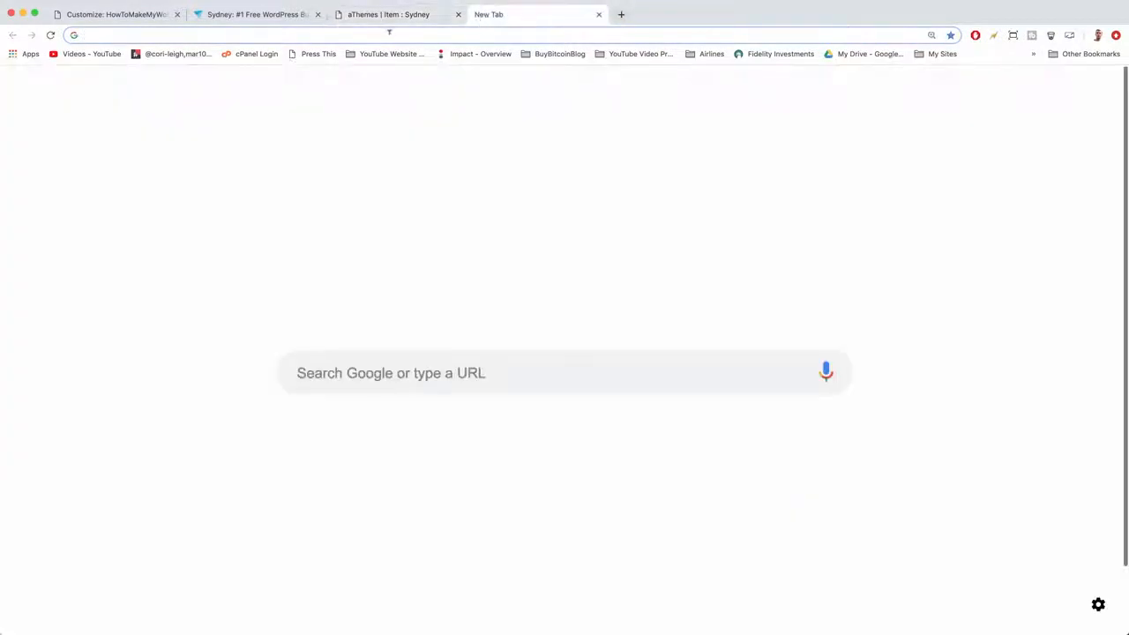
right_click(392, 35)
left_click(414, 98)
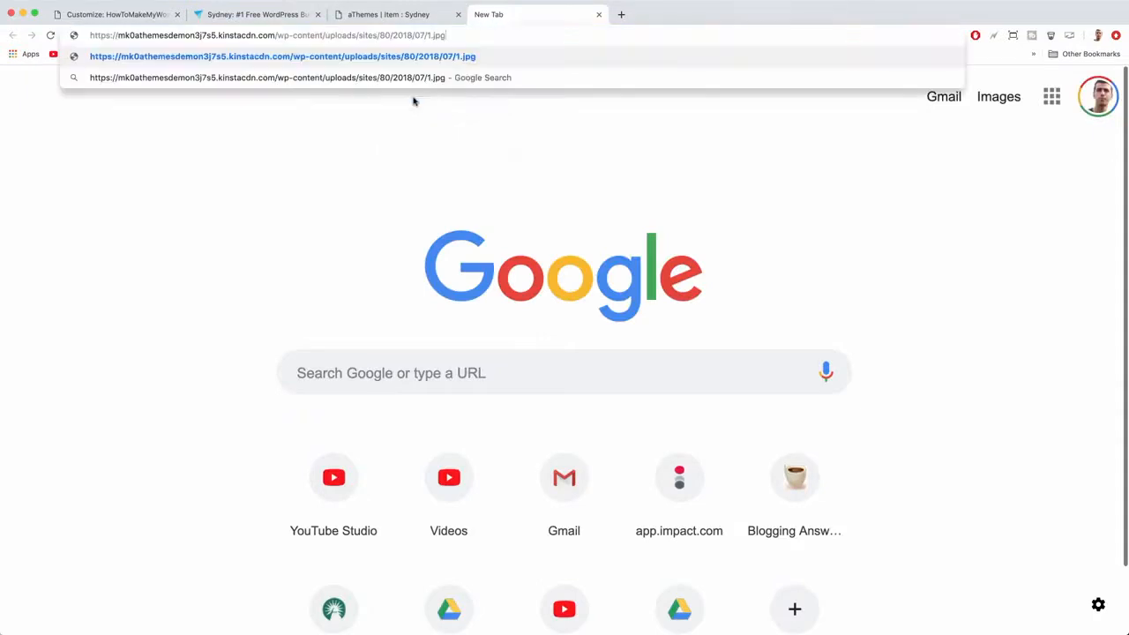
key("Return")
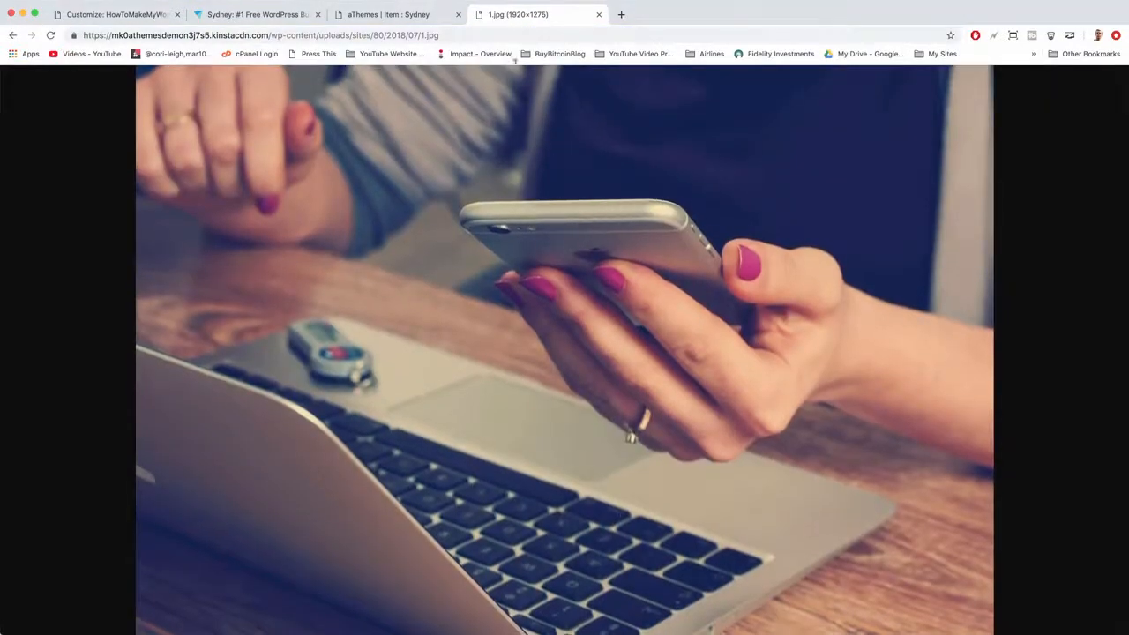
- Save the slider image to the computer as sydney-slider-1.jpg
right_click(323, 140)
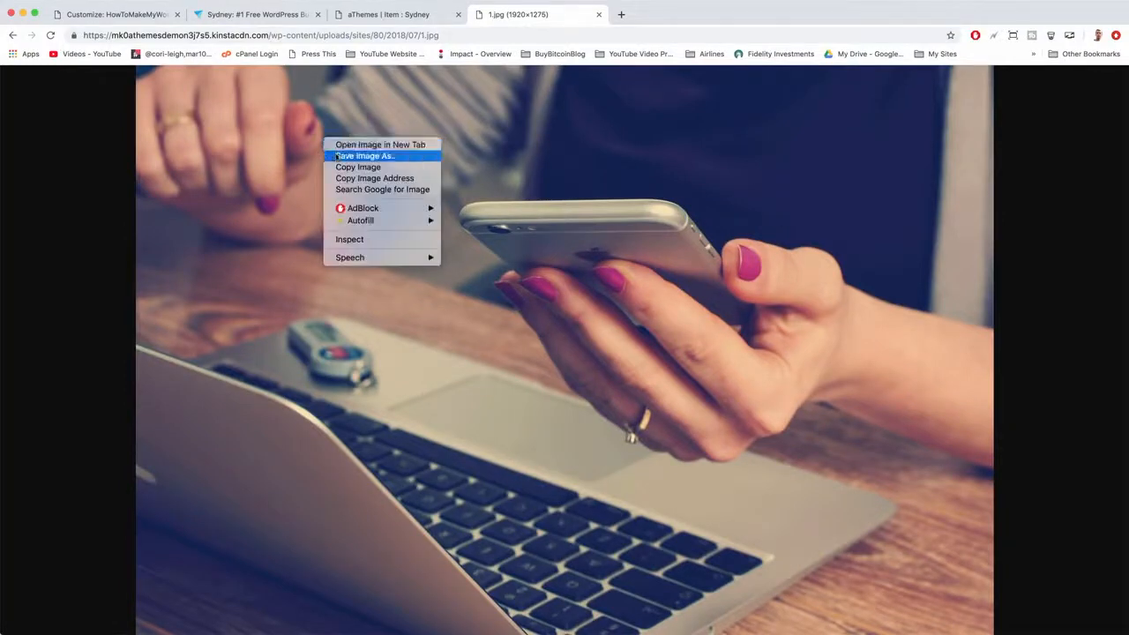
left_click(336, 154)
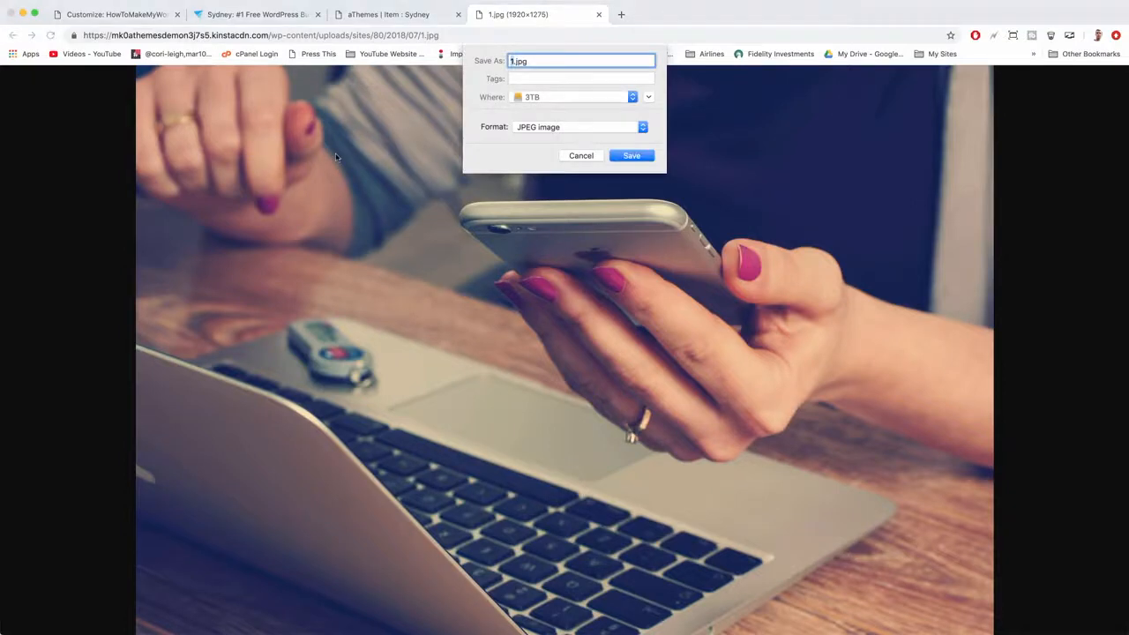
type("sydney-slider-")
left_click(629, 159)
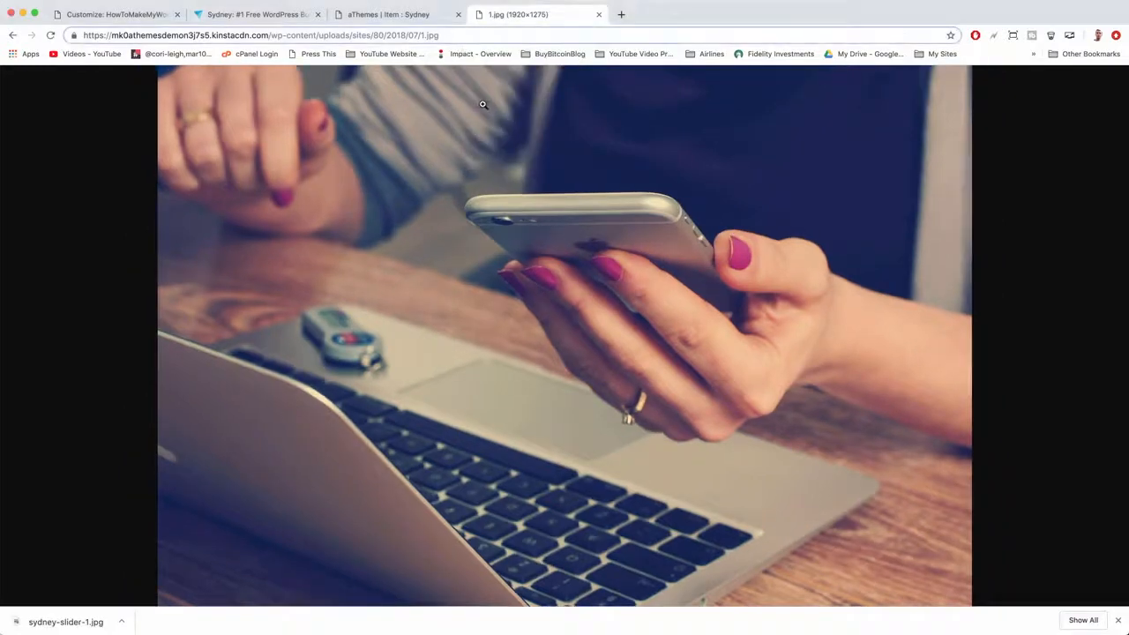
- Upload sydney-slider-1.jpg and choose it as the first slide's image in the Customizer's header slider
left_click(136, 18)
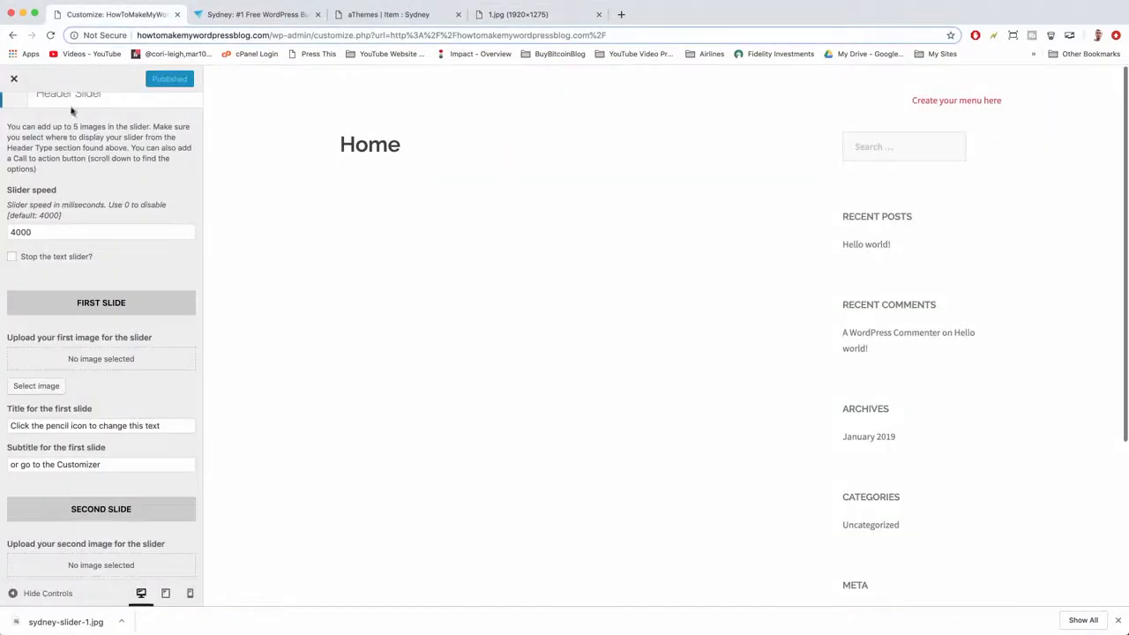
left_click(46, 389)
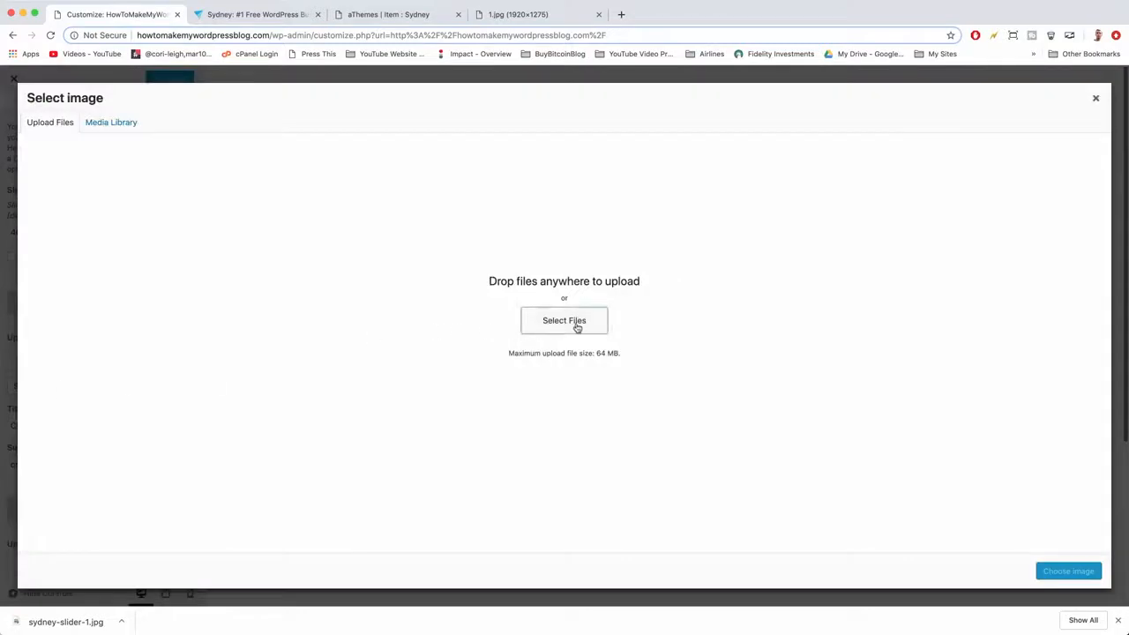
left_click(576, 323)
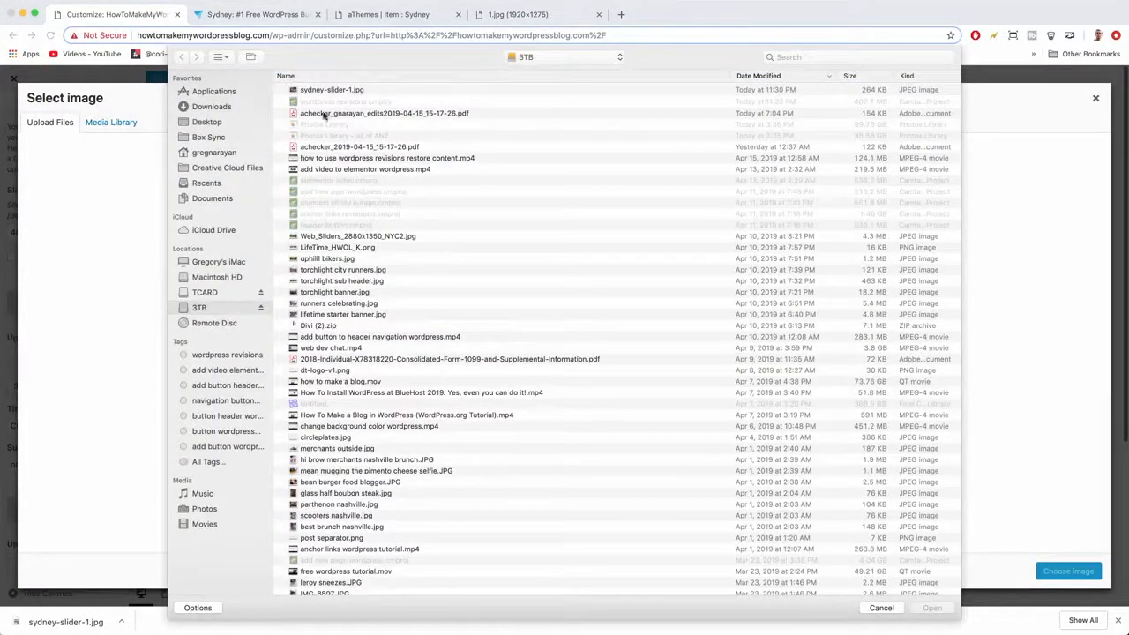
left_click(330, 92)
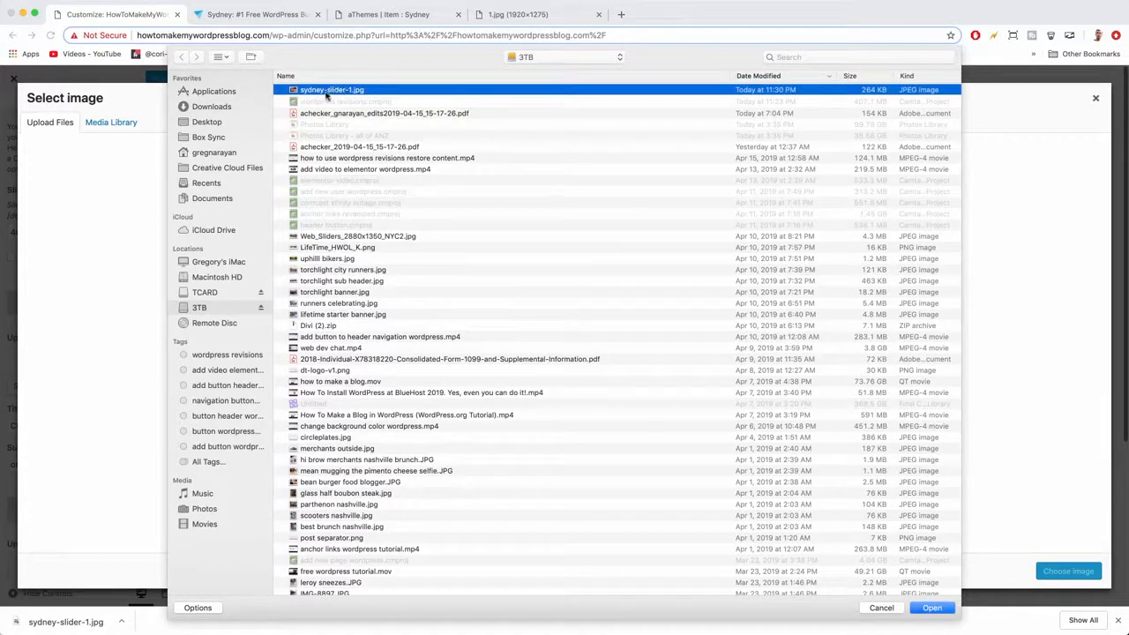
left_click(933, 608)
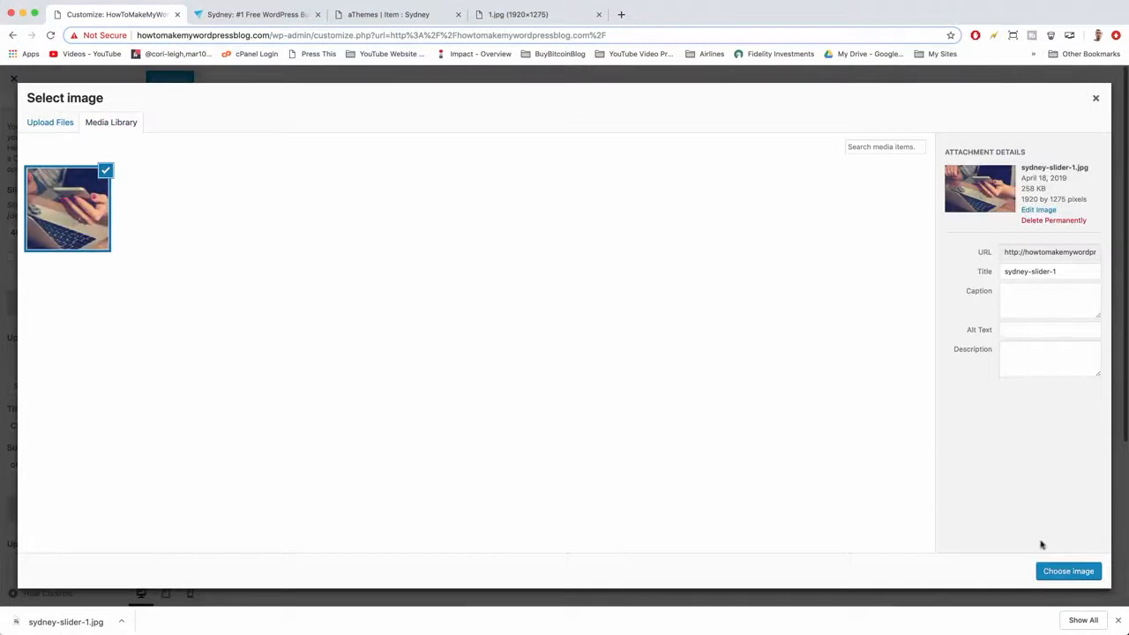
left_click(1072, 571)
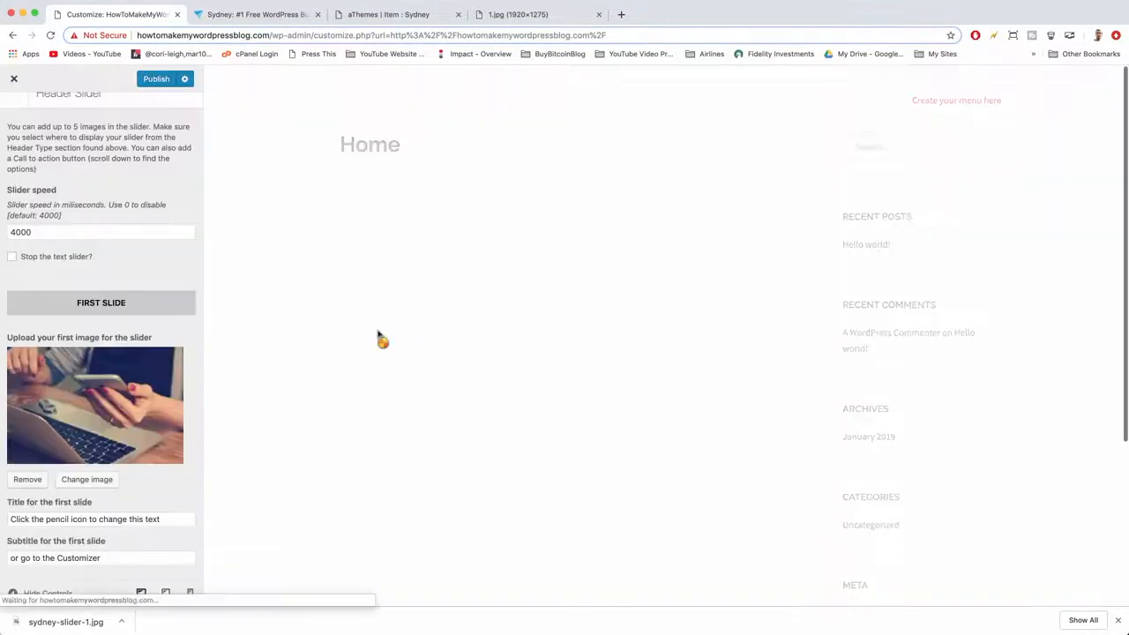
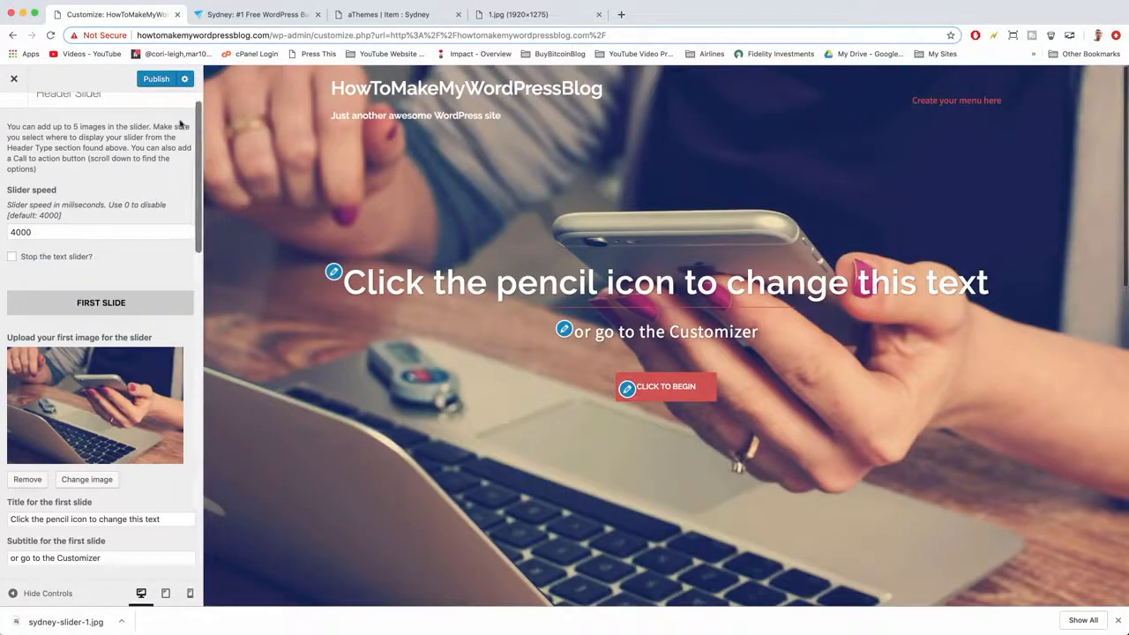
- Open pixabay.com in a new browser tab
left_click(622, 15)
type("pi")
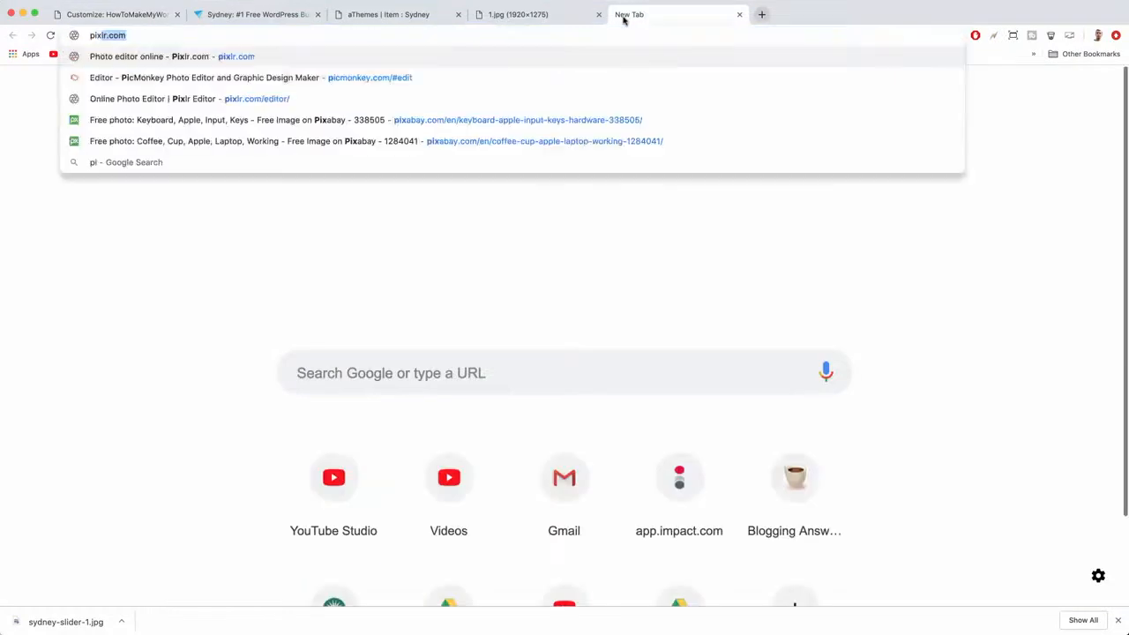
type("xab")
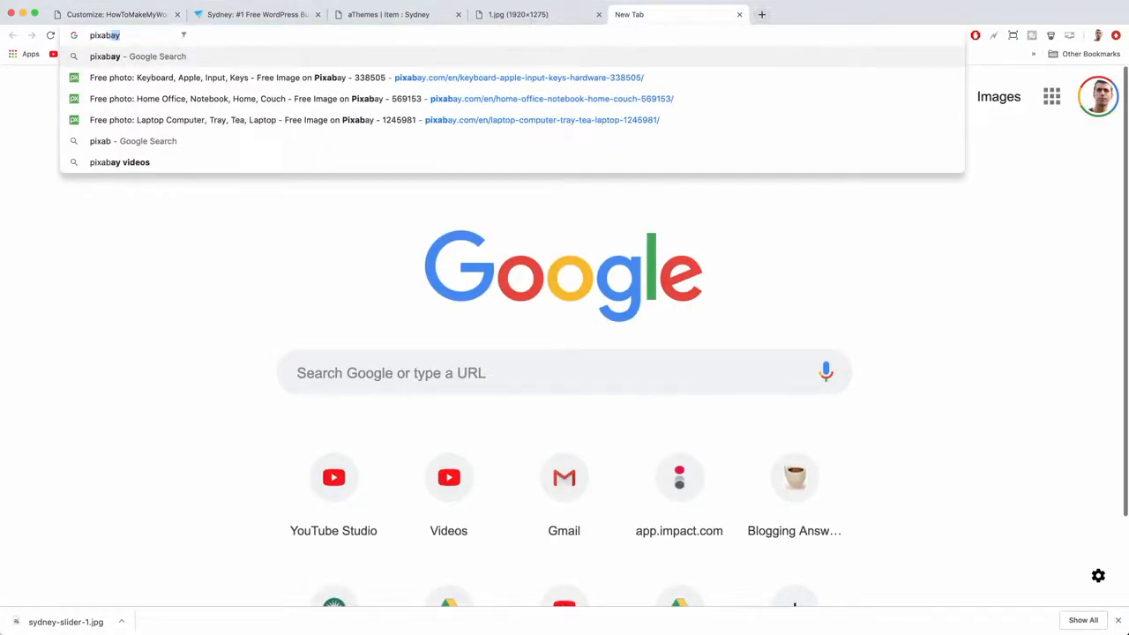
type("ay")
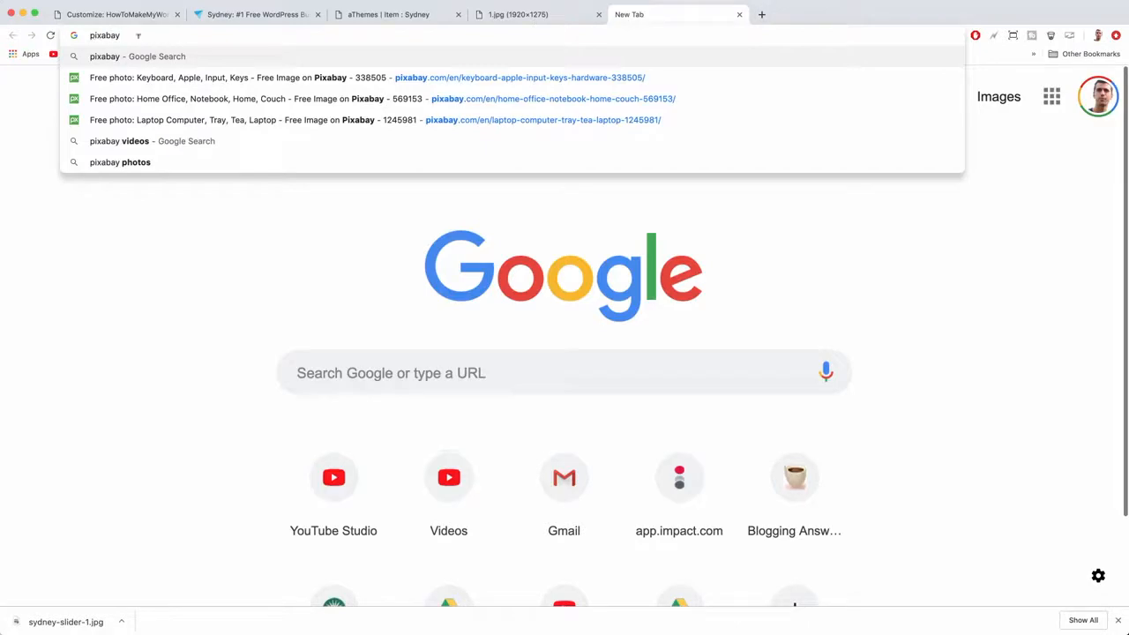
type(".com")
key("Return")
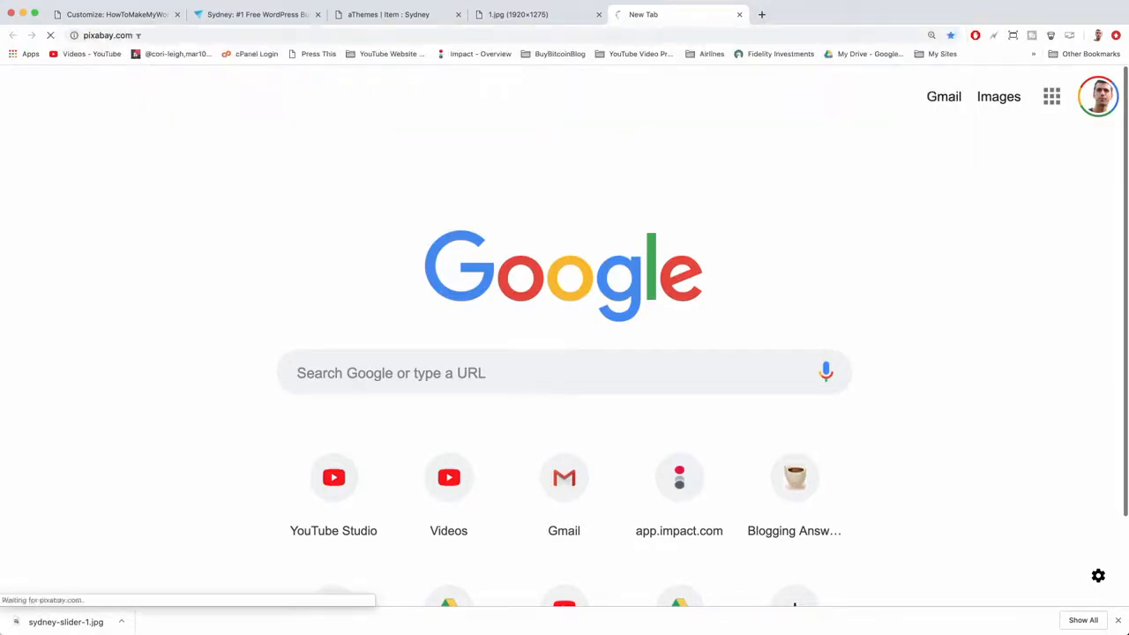
- Browse Pixabay's featured, people and urban photos for a suitable slider image
scroll(368, 308, "down", 5)
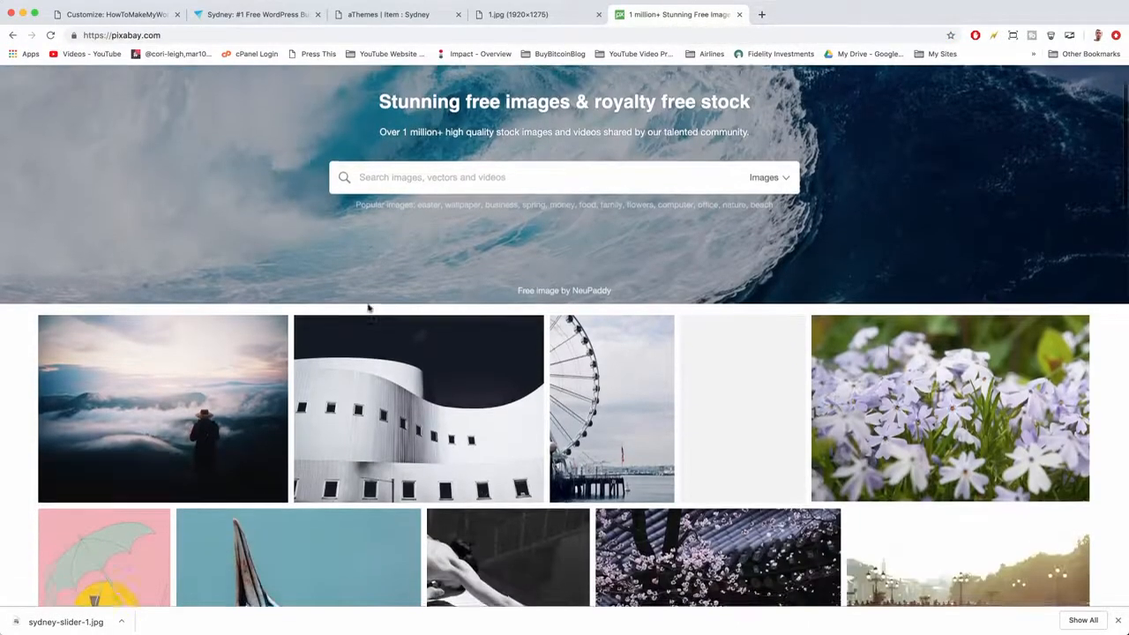
scroll(369, 308, "down", 5)
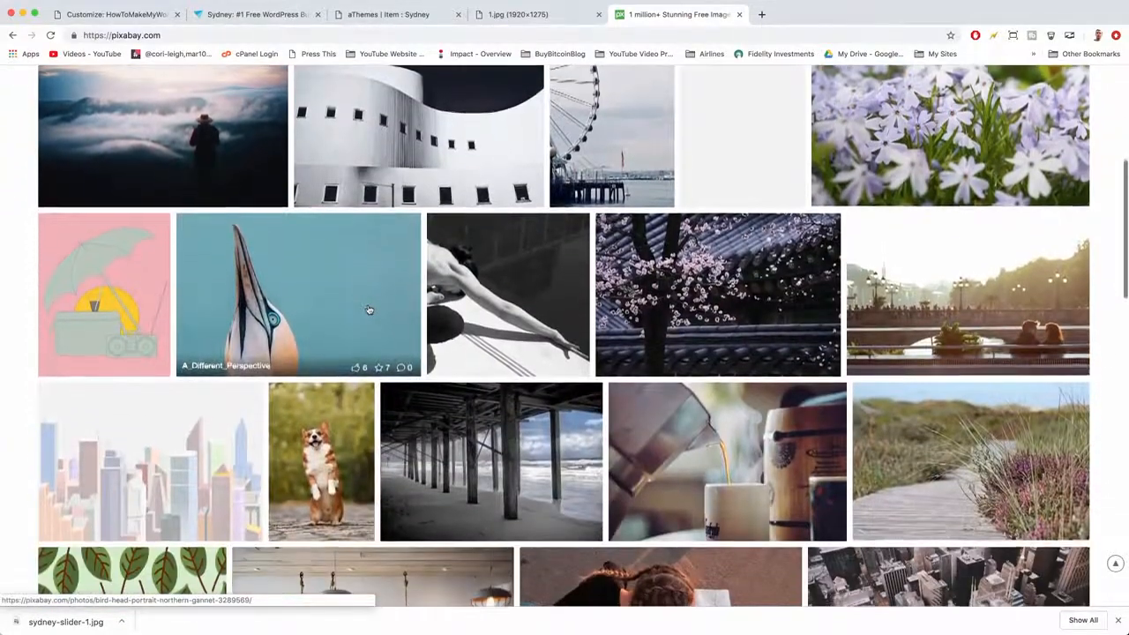
scroll(370, 309, "down", 6)
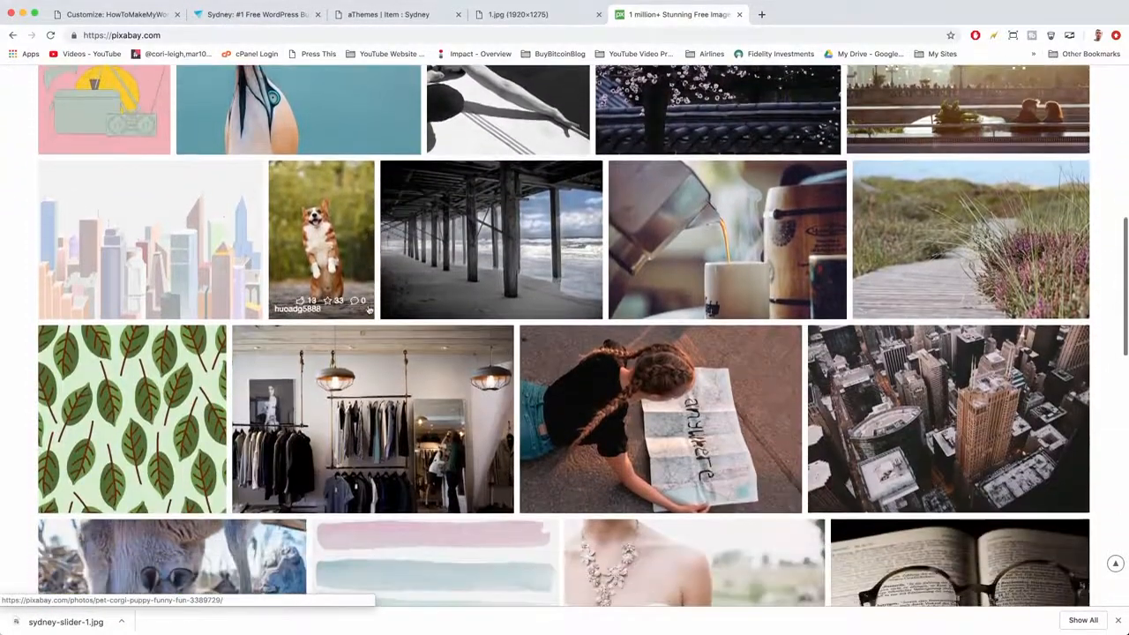
scroll(370, 309, "up", 5)
left_click(985, 256)
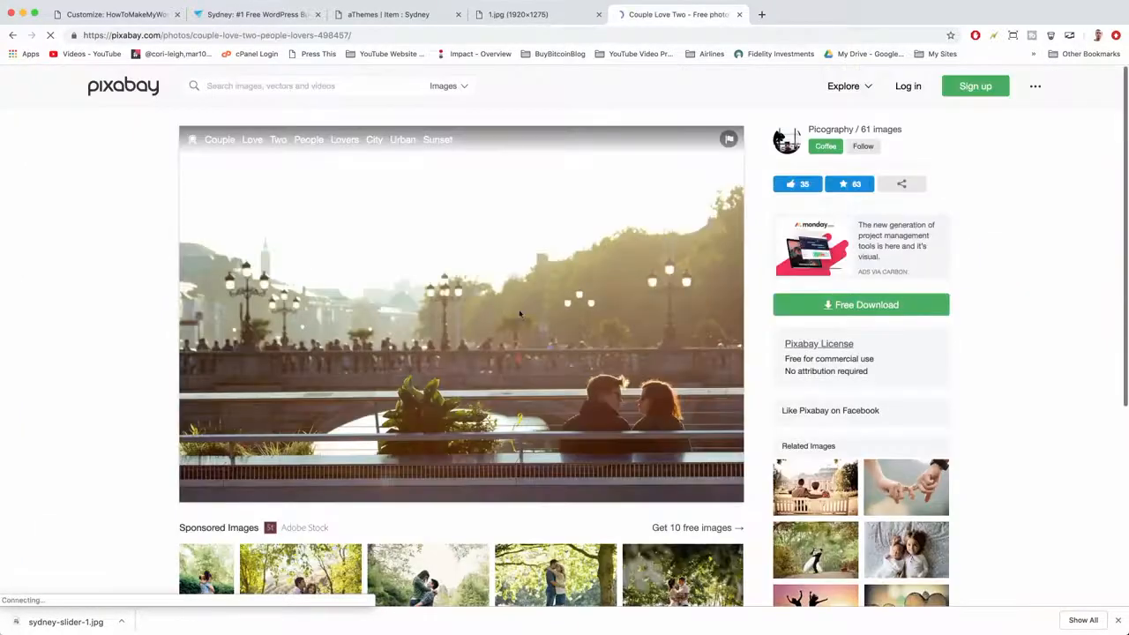
left_click(305, 141)
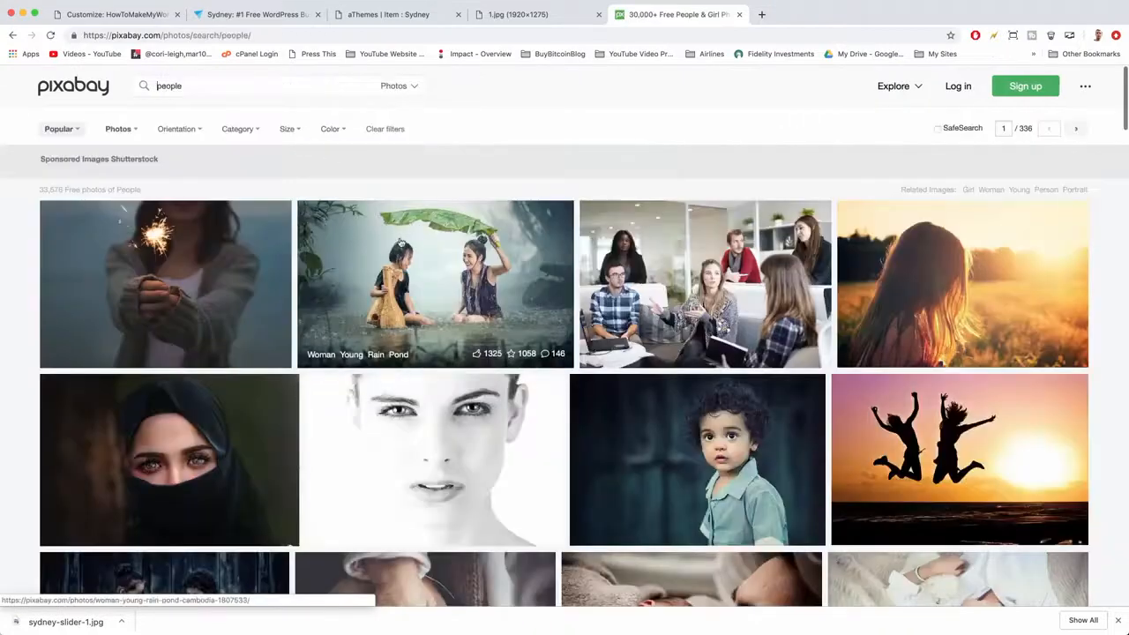
scroll(328, 156, "down", 1)
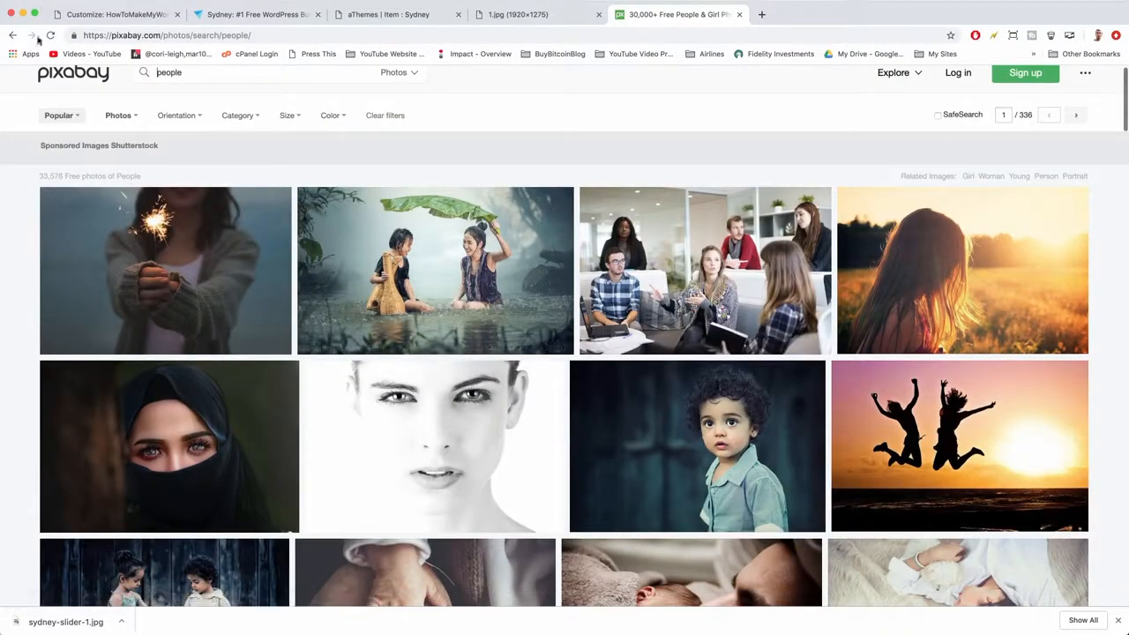
left_click(12, 34)
left_click(406, 143)
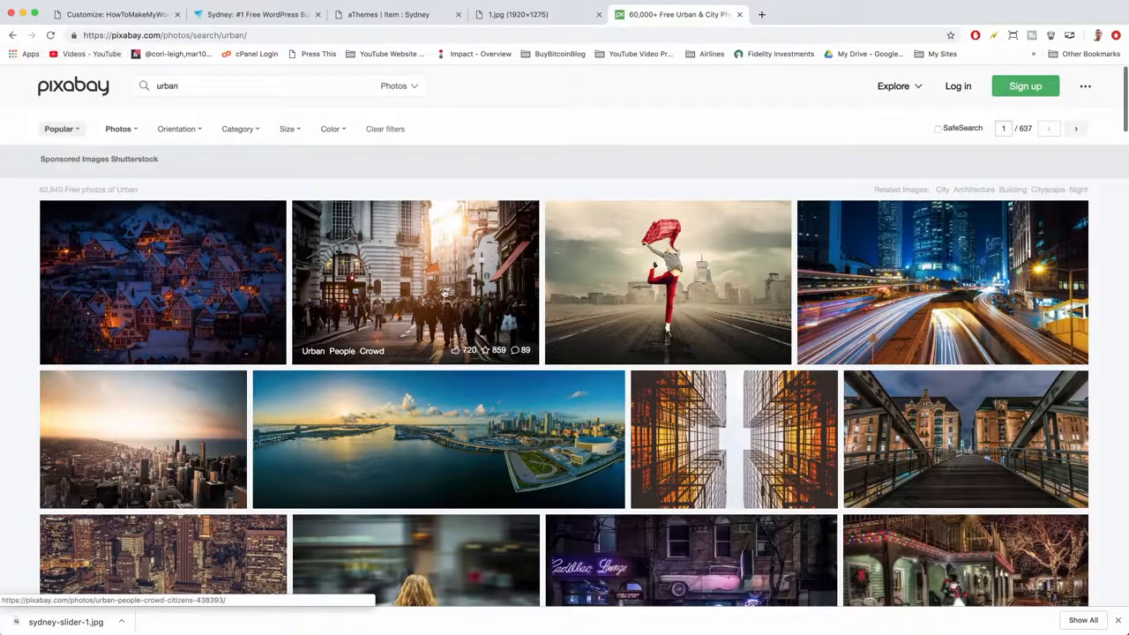
left_click(443, 294)
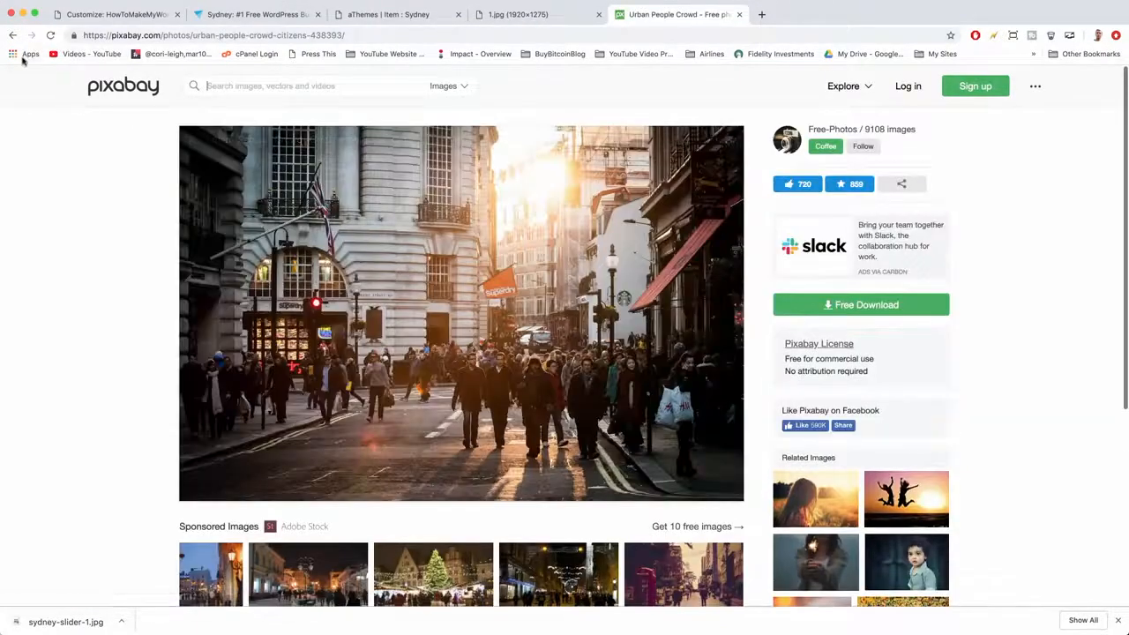
left_click(13, 35)
scroll(182, 350, "down", 2)
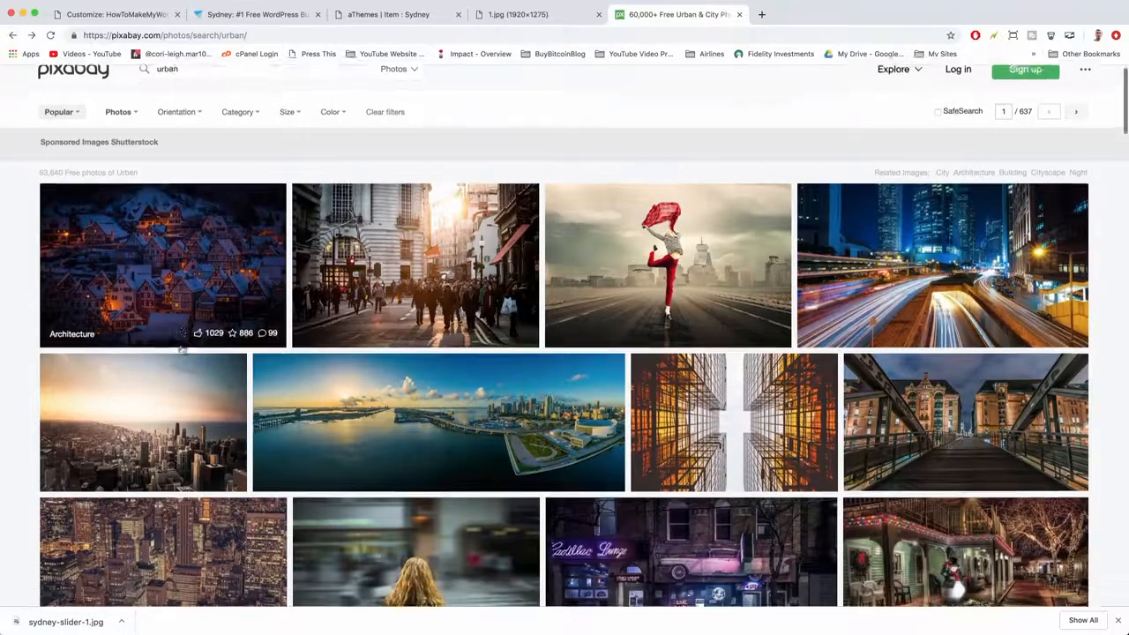
scroll(182, 350, "down", 3)
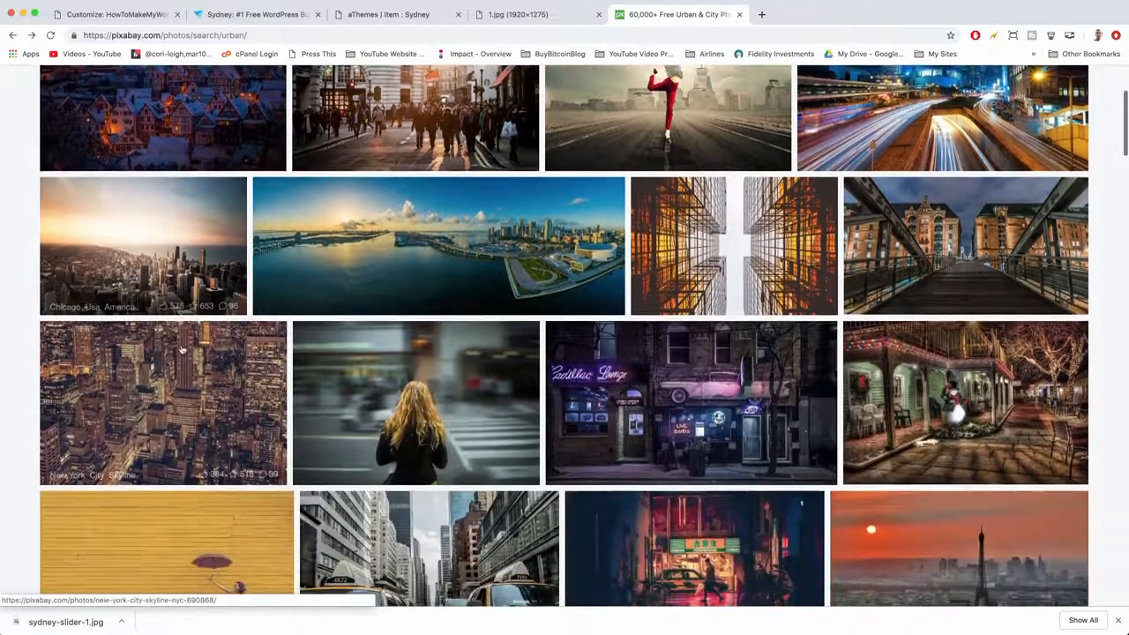
scroll(182, 350, "down", 10)
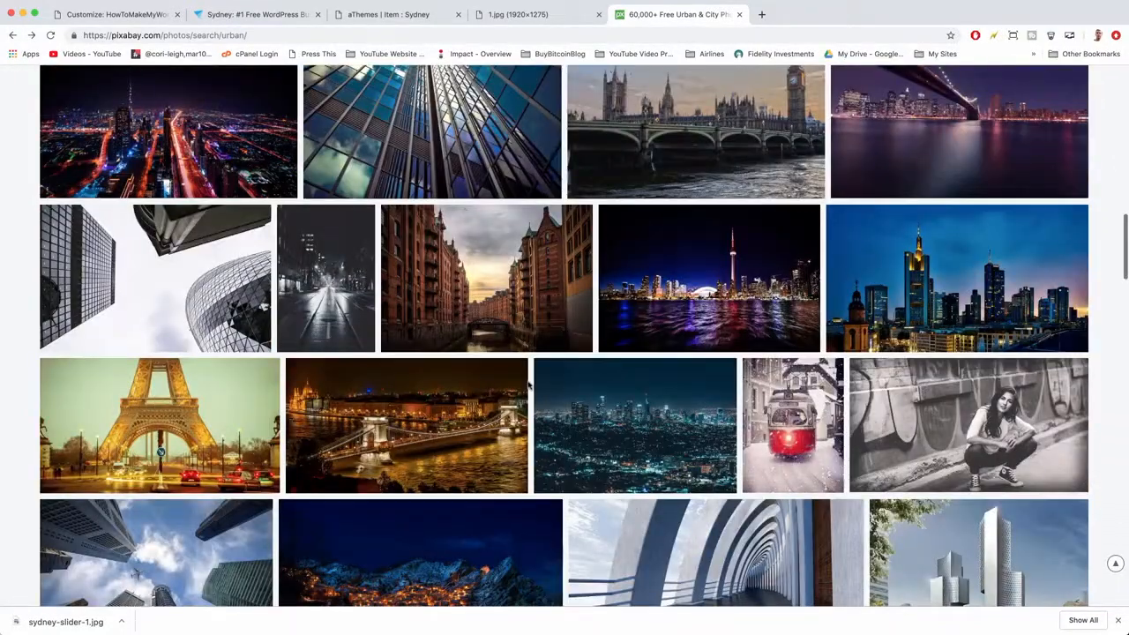
scroll(528, 384, "up", 15)
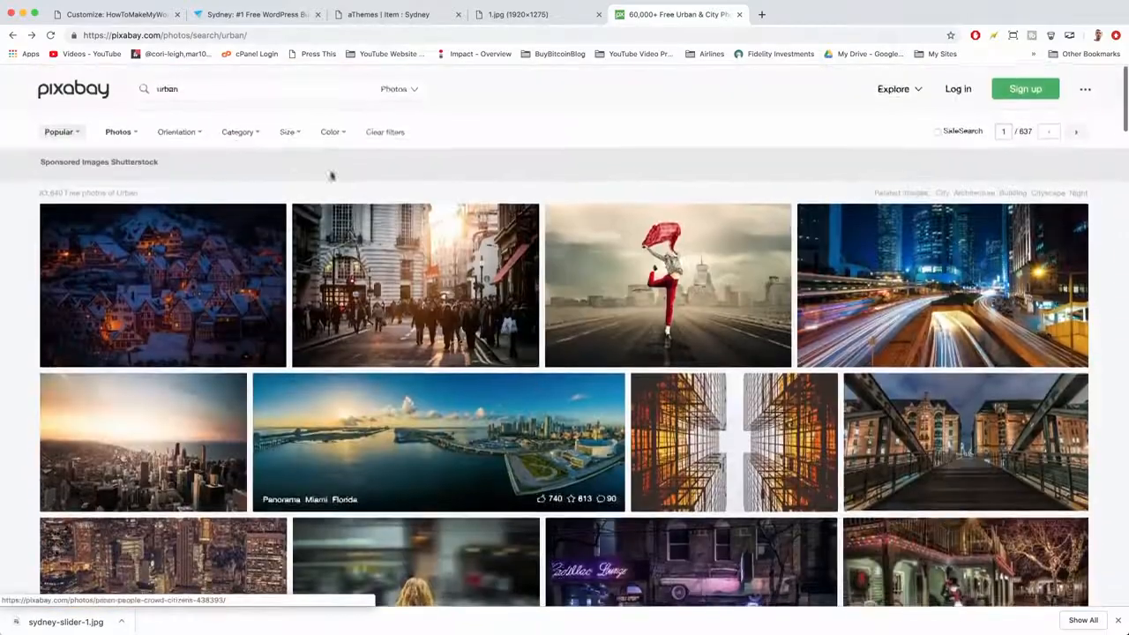
- Search Pixabay for sydney photos and scroll through the results
double_click(190, 87)
type("sydney")
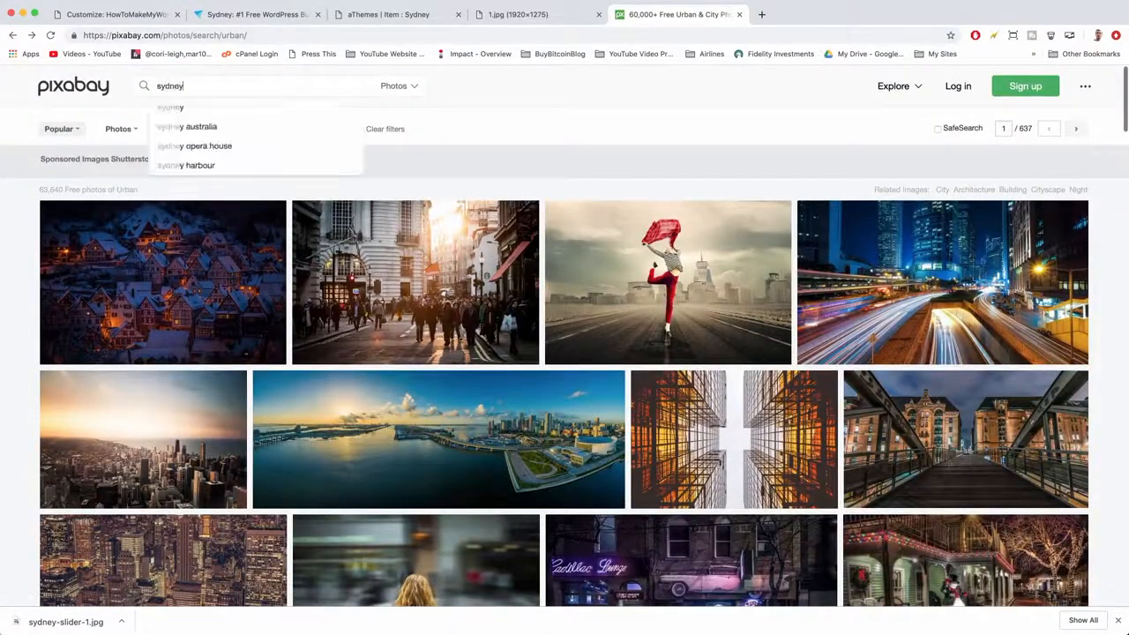
key("Return")
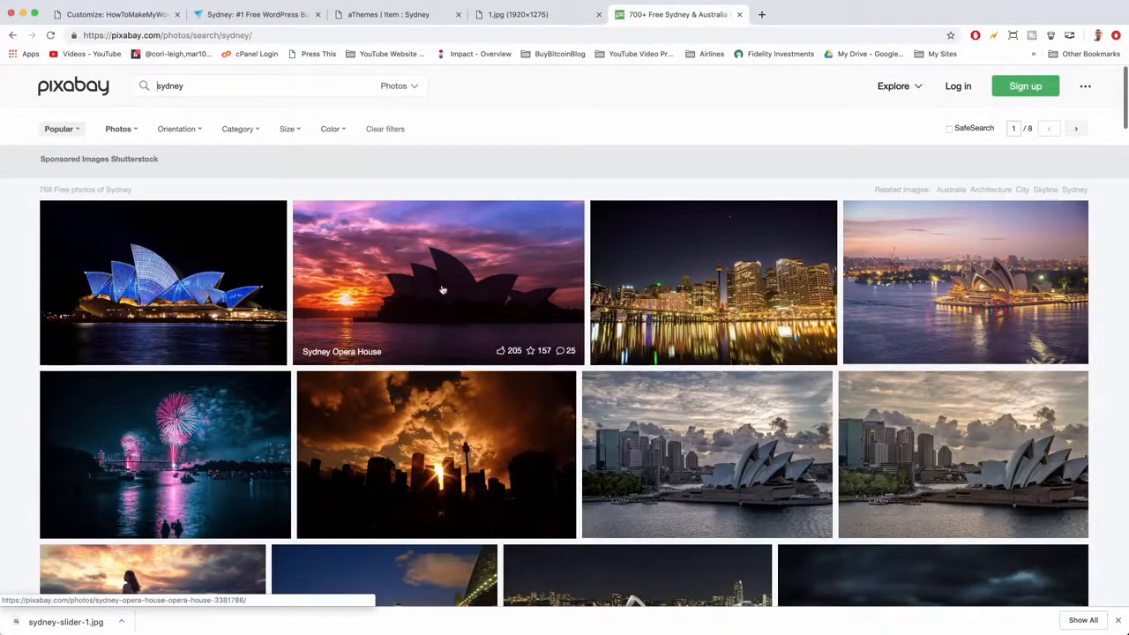
scroll(394, 243, "down", 3)
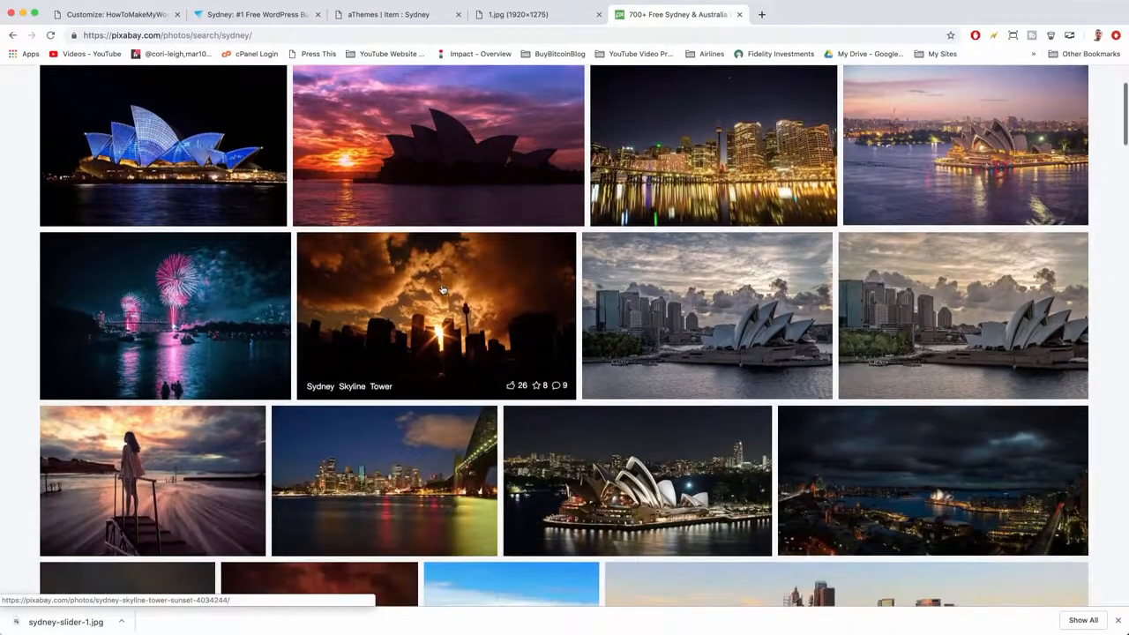
scroll(442, 290, "down", 3)
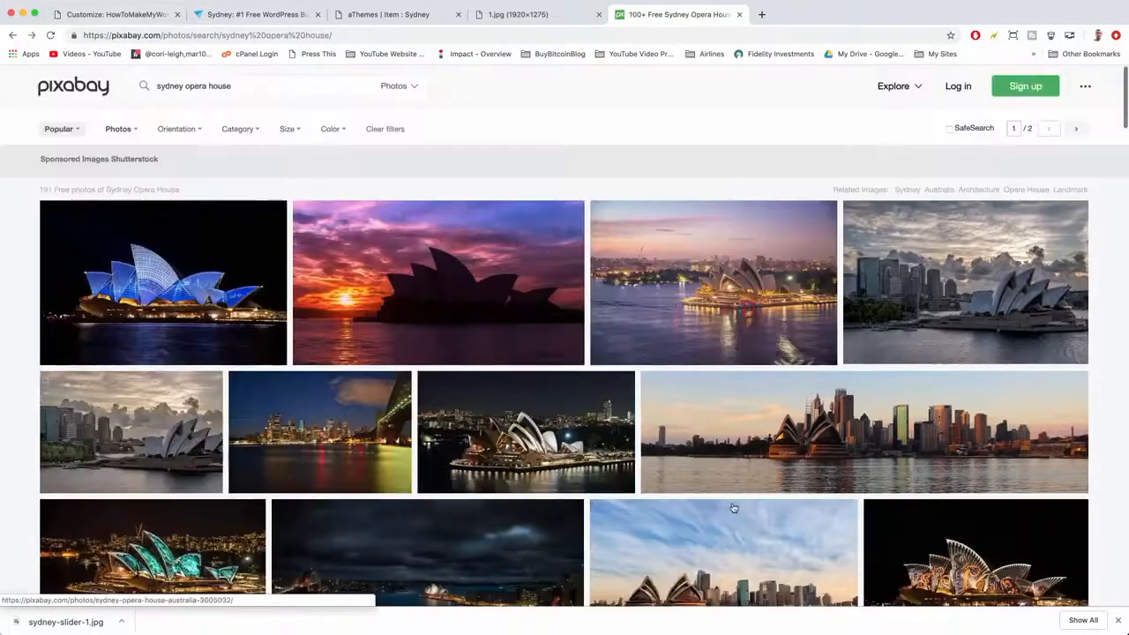
scroll(733, 508, "down", 5)
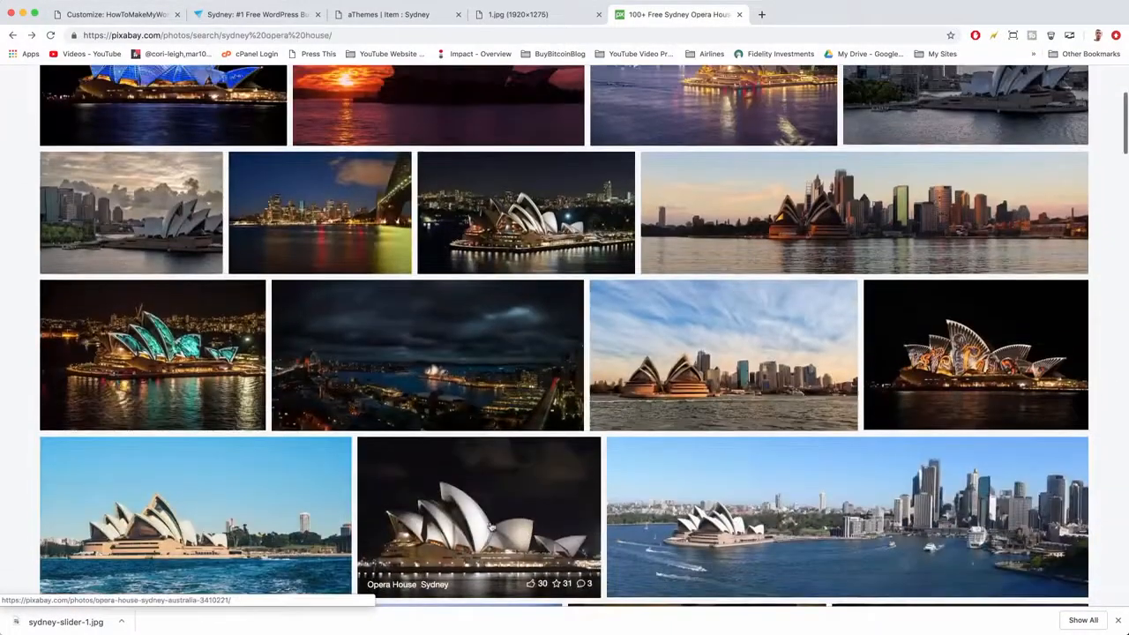
- Open and compare several Sydney Opera House photos from the results
left_click(490, 527)
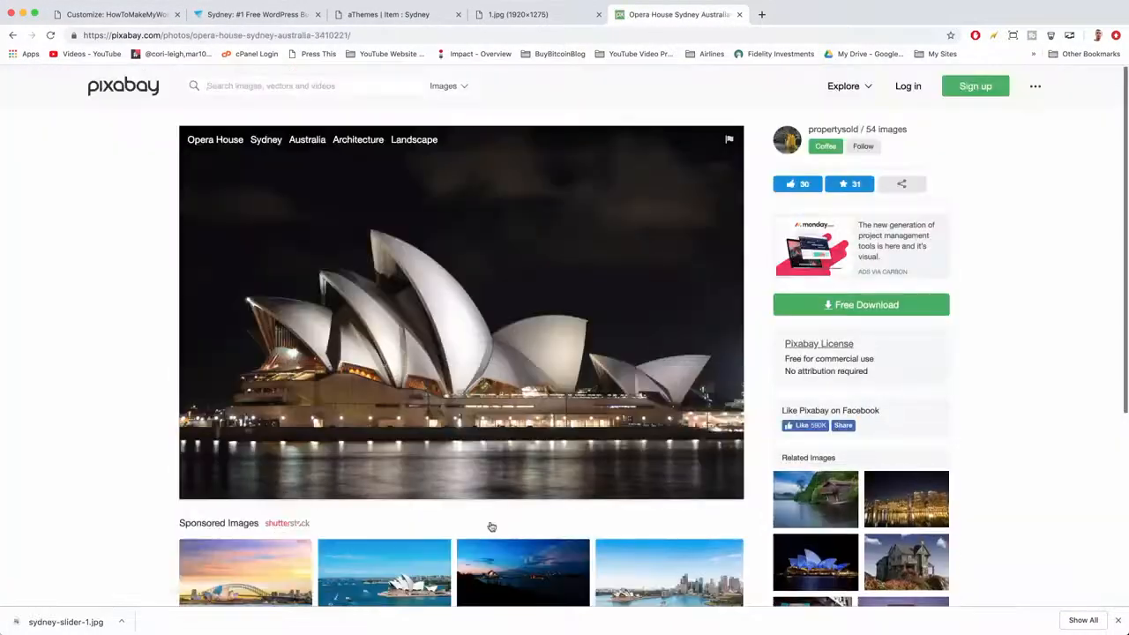
left_click(12, 34)
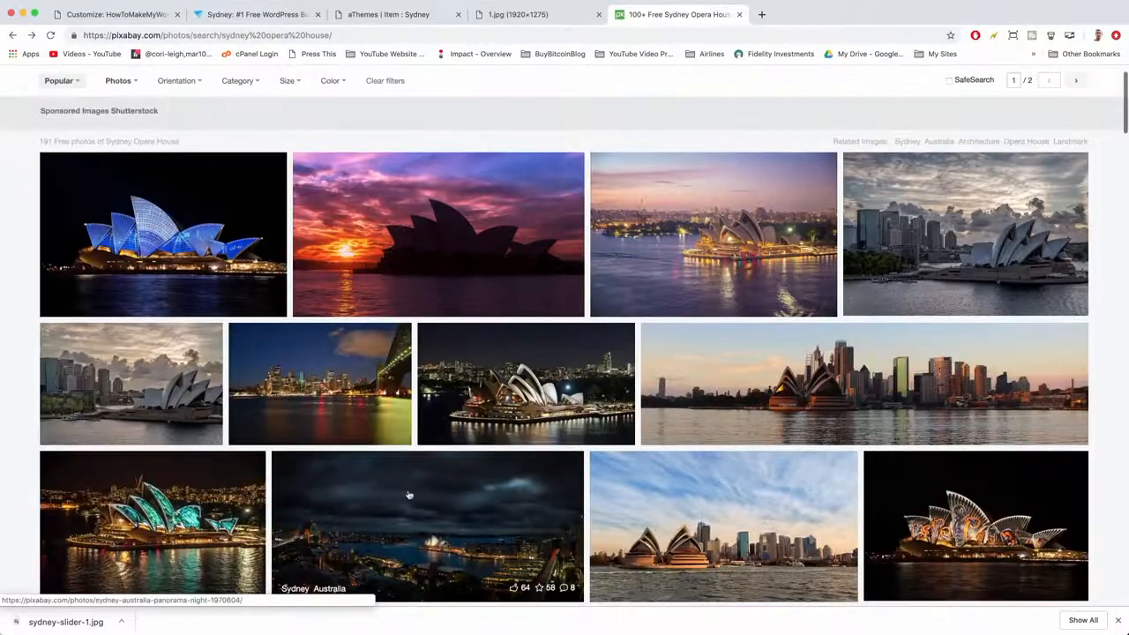
left_click(983, 526)
scroll(982, 526, "down", 3)
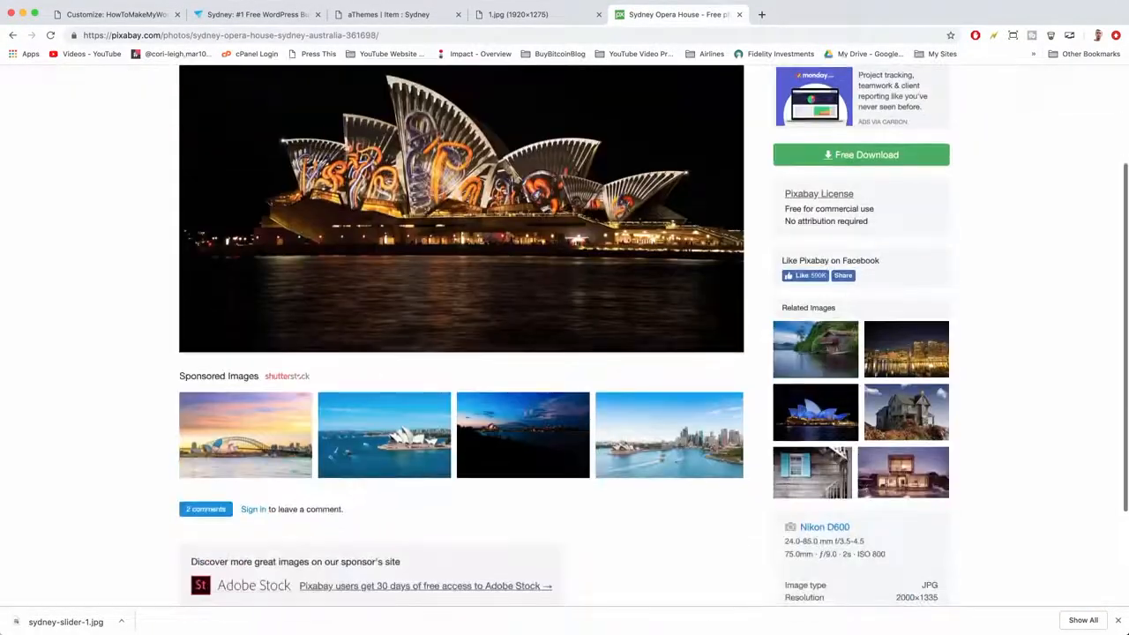
left_click(13, 35)
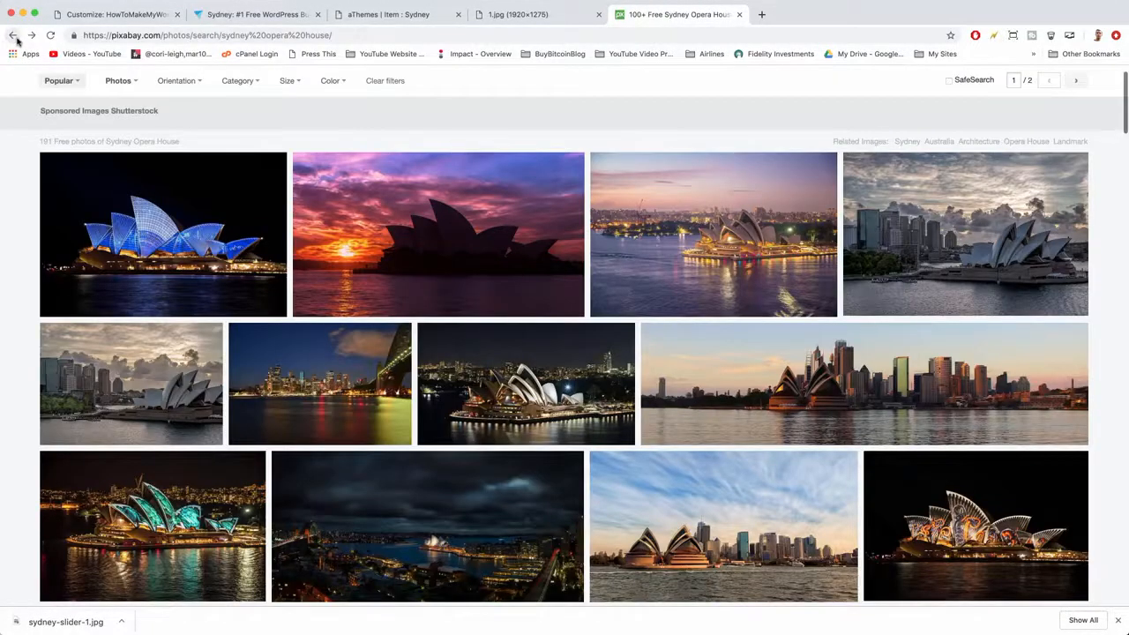
scroll(526, 330, "down", 6)
scroll(525, 333, "up", 7)
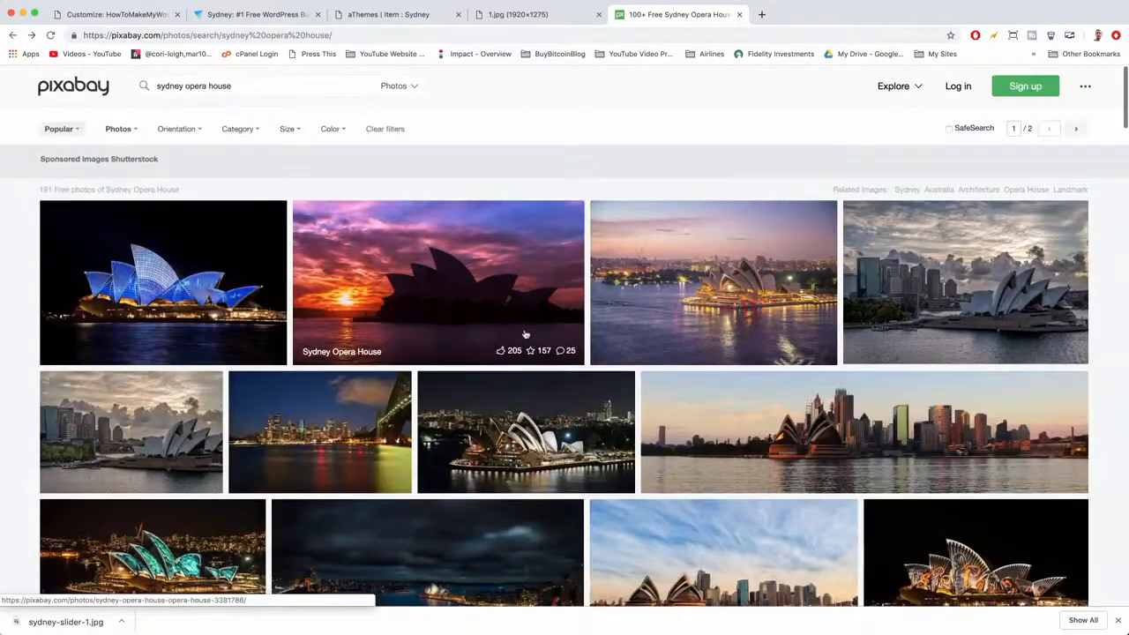
- Download the 1920×1281 version of the Sydney Opera House harbour photo and save it as sydney-slider-2.jpg
left_click(948, 293)
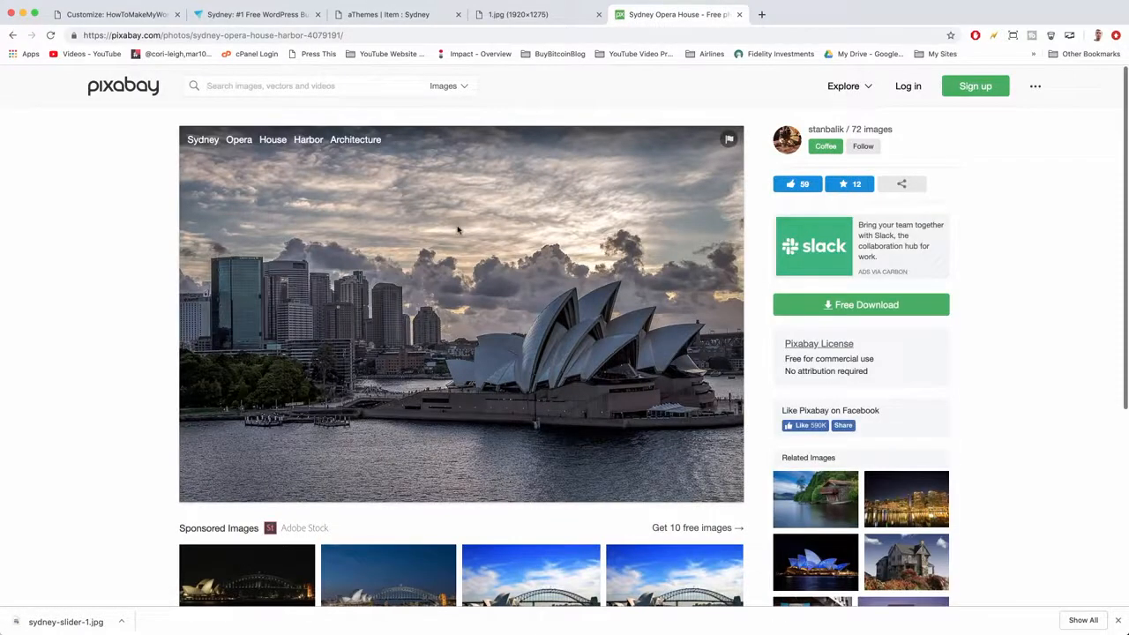
left_click(867, 308)
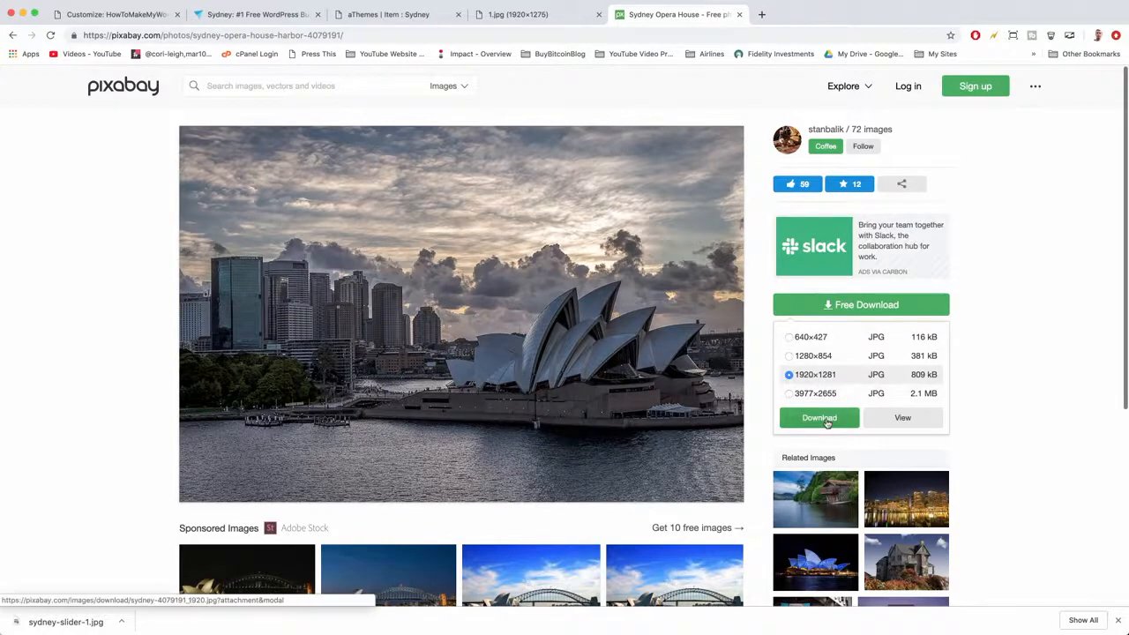
left_click(819, 418)
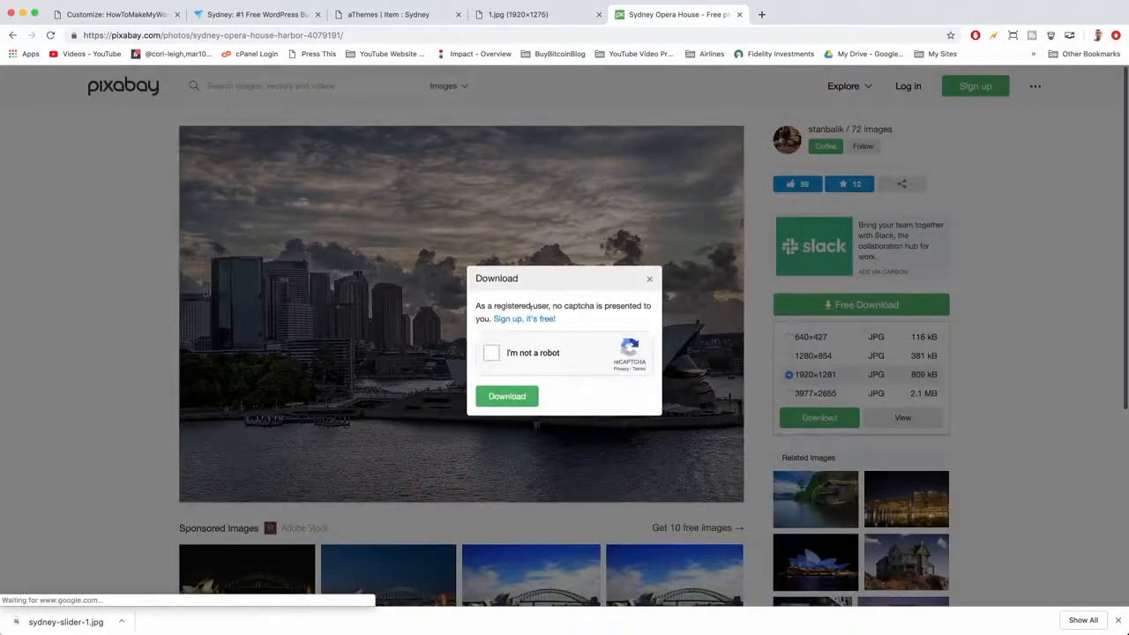
left_click(493, 355)
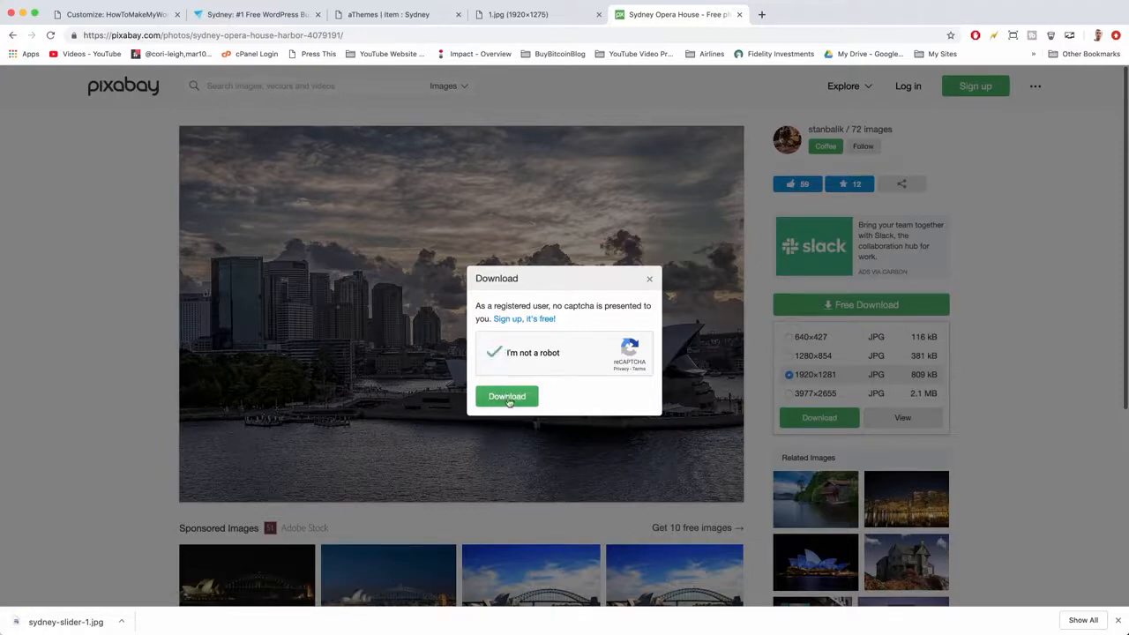
left_click(507, 397)
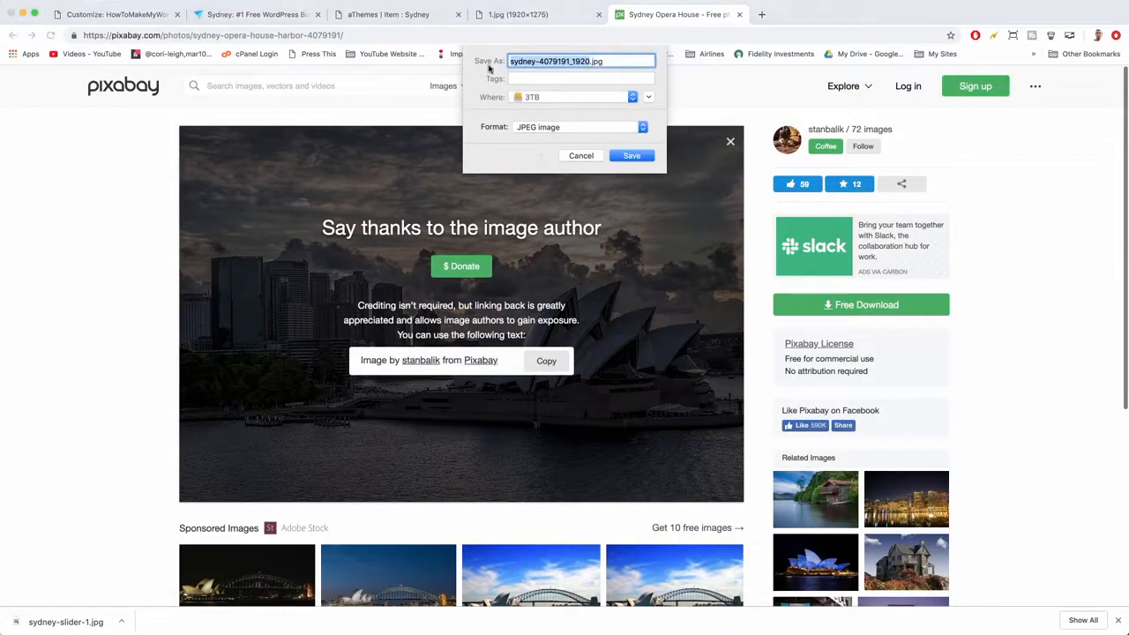
type("sy")
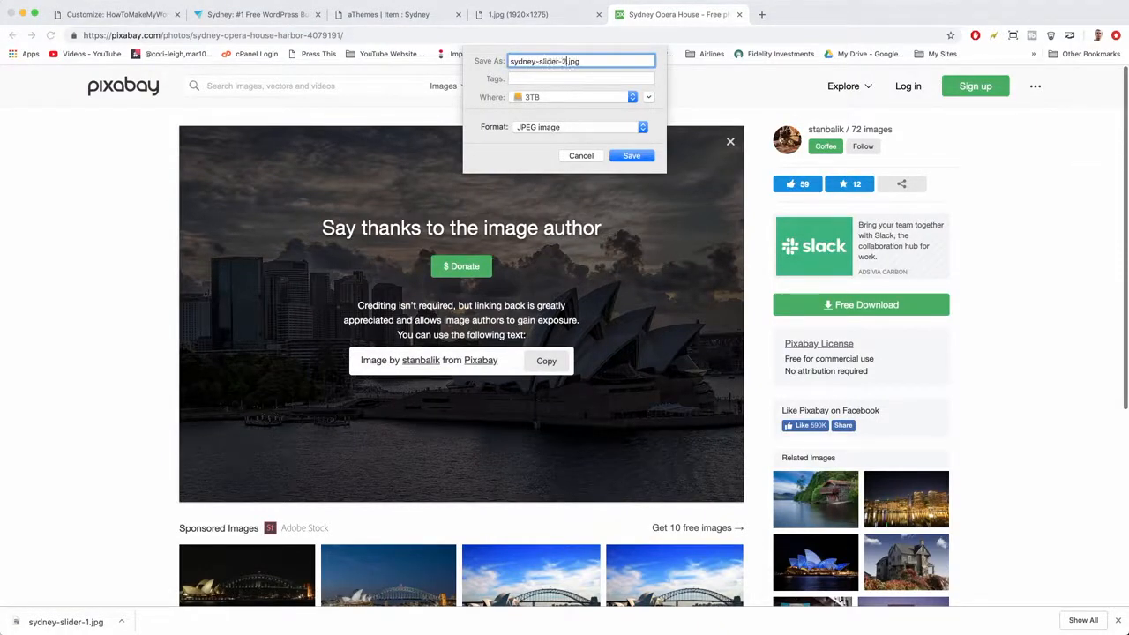
left_click(631, 156)
- Return to the sydney results and download the 1920×1280 fireworks harbour photo, saved as sydney-slider-3.jpg
key("super+bracketleft")
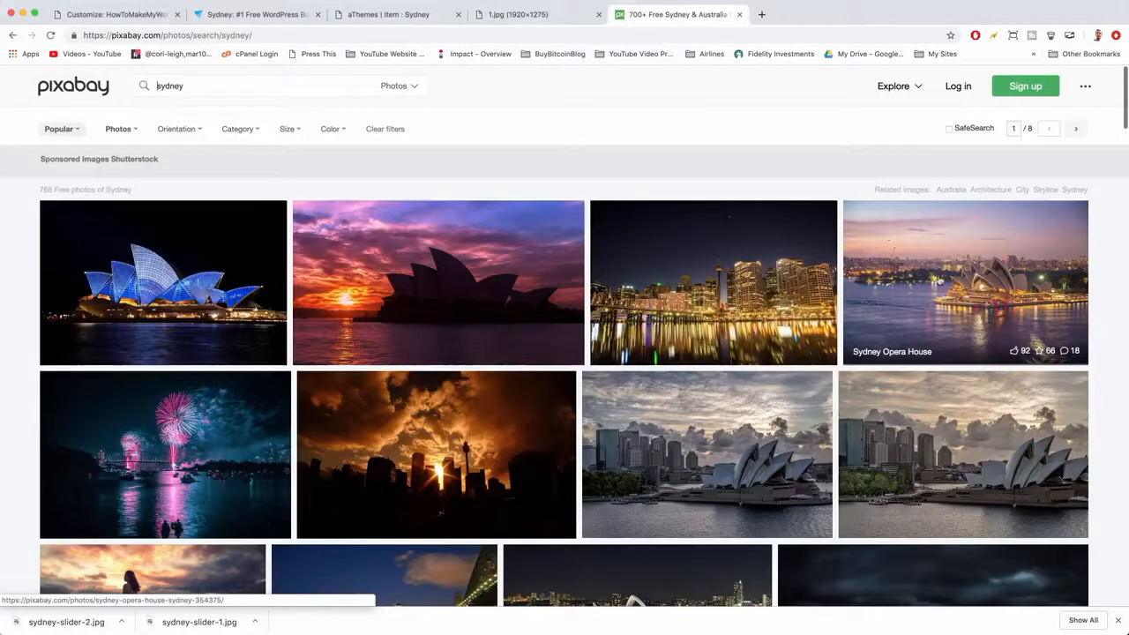
left_click(256, 427)
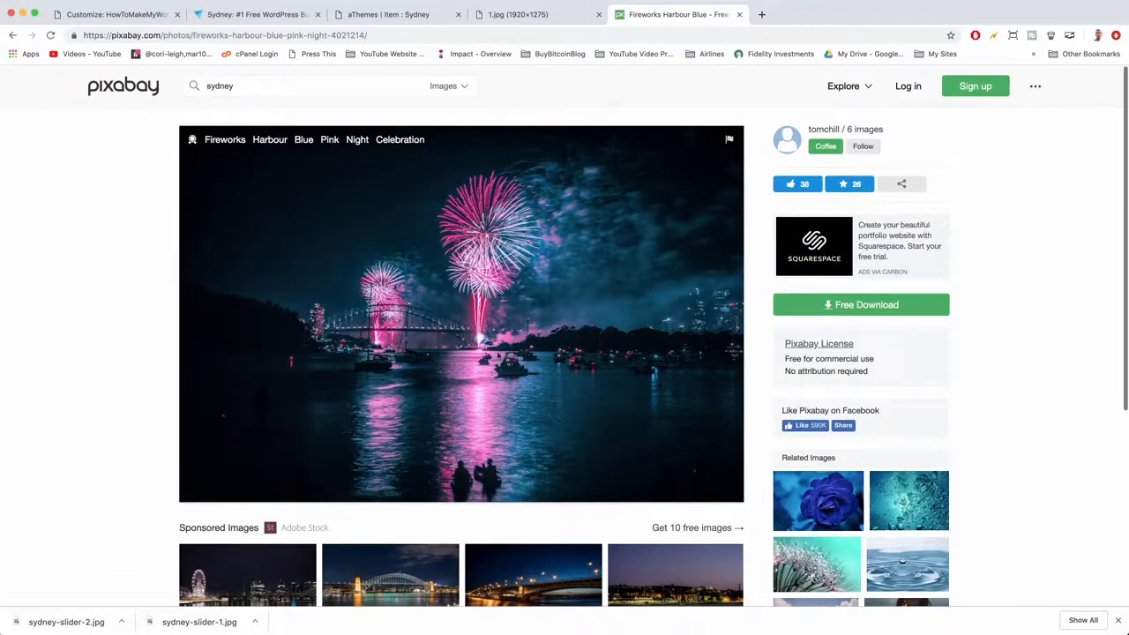
left_click(864, 309)
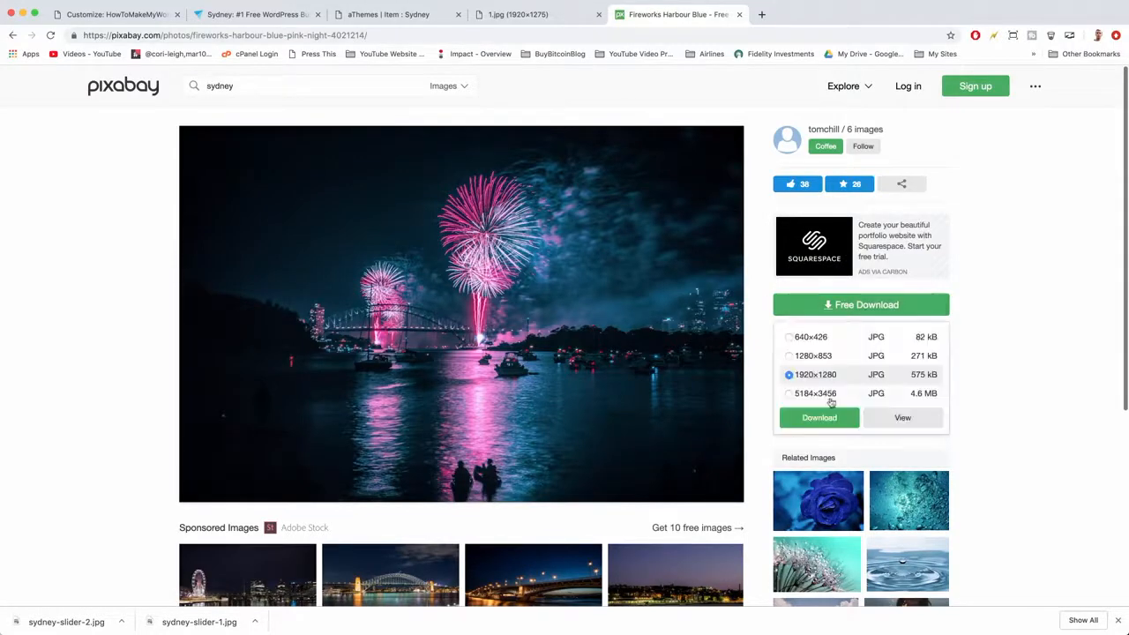
left_click(819, 419)
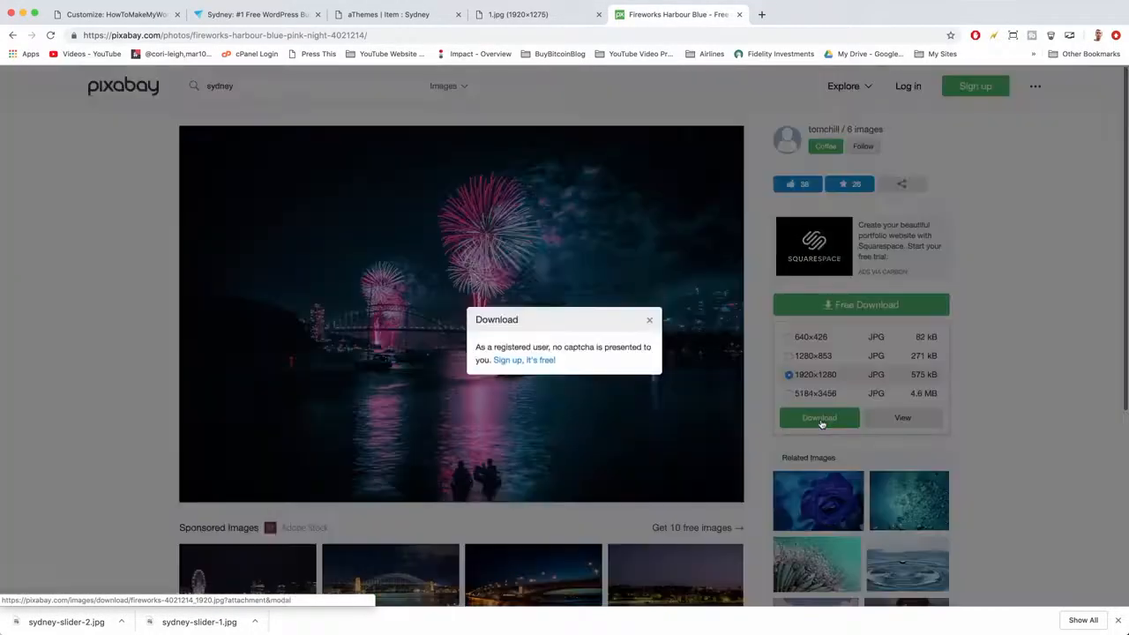
left_click(491, 352)
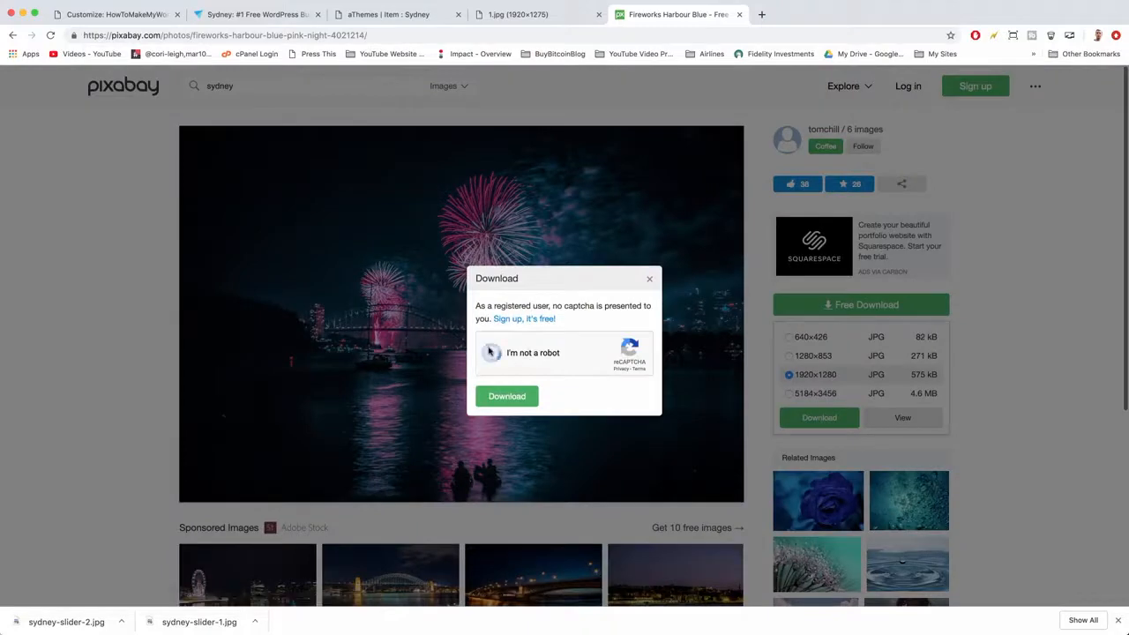
left_click(499, 398)
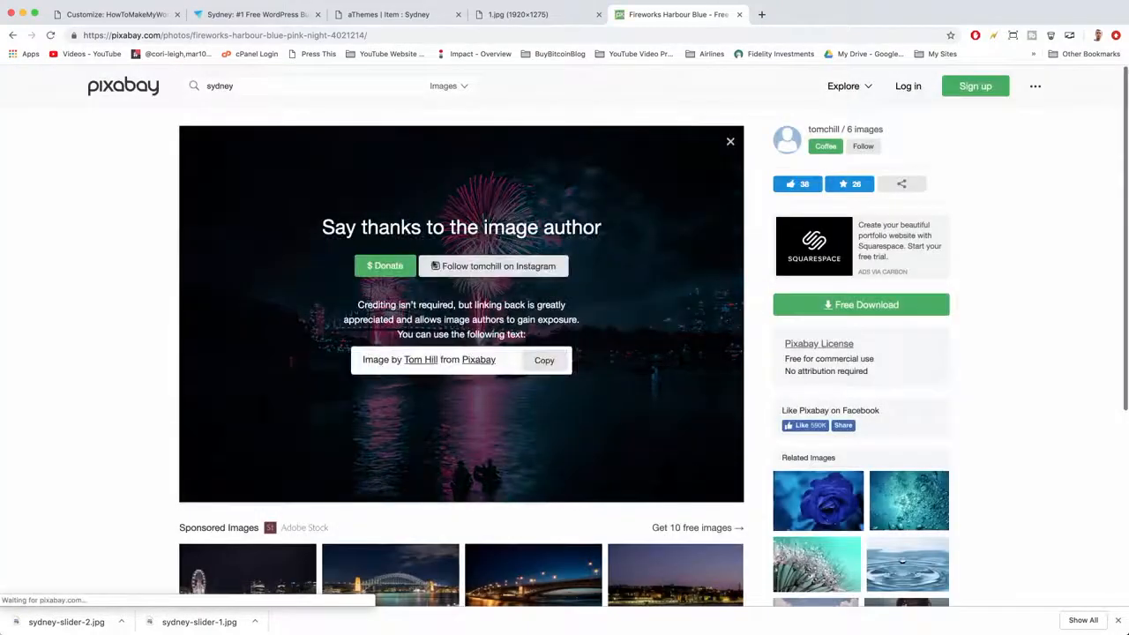
left_click(629, 66)
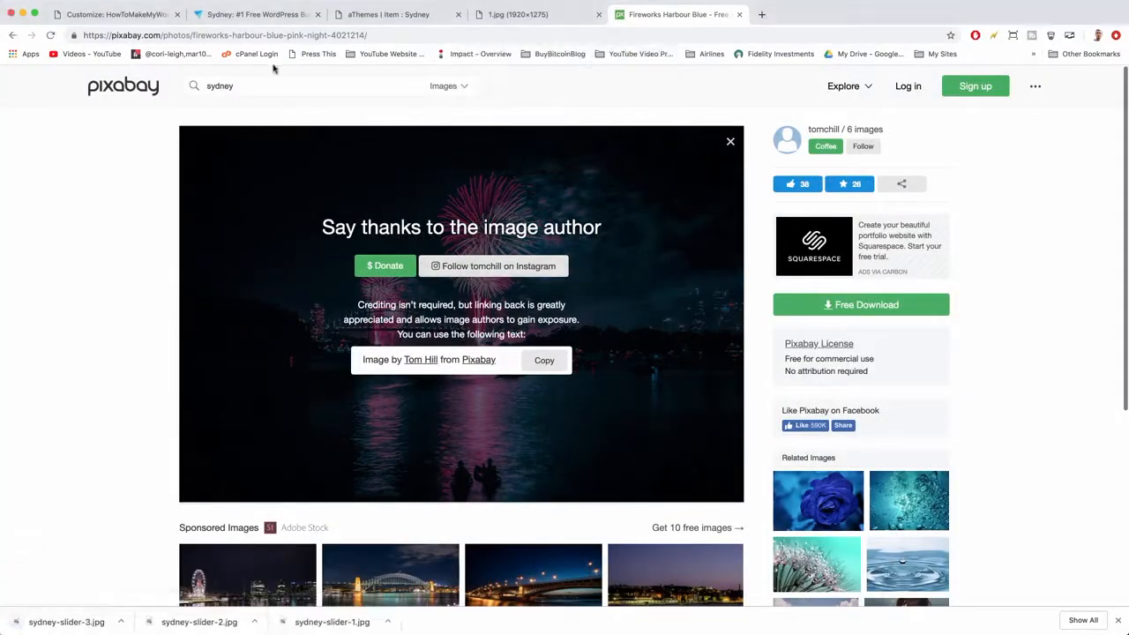
- Search Pixabay for couple photos and scroll through the results
left_click(242, 78)
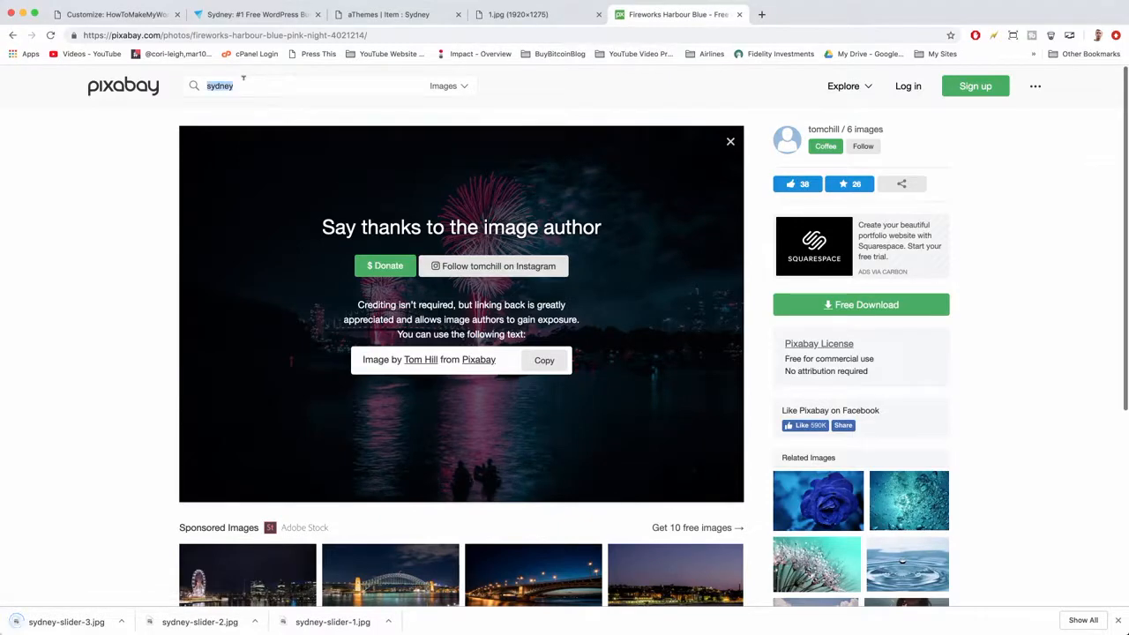
type("couple")
key("Return")
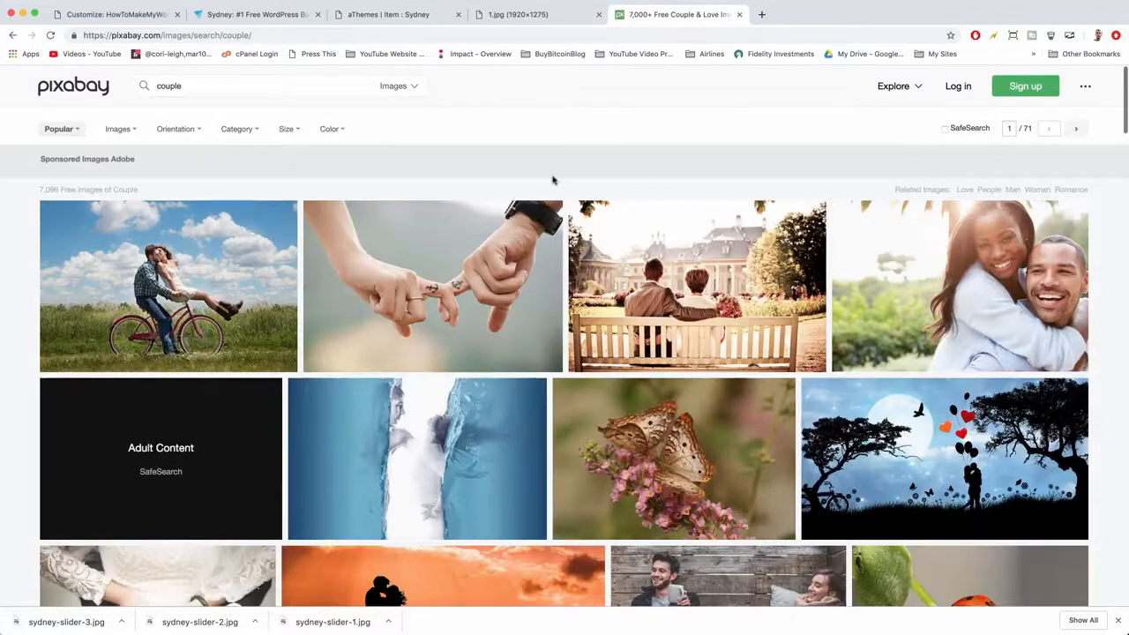
scroll(553, 180, "down", 10)
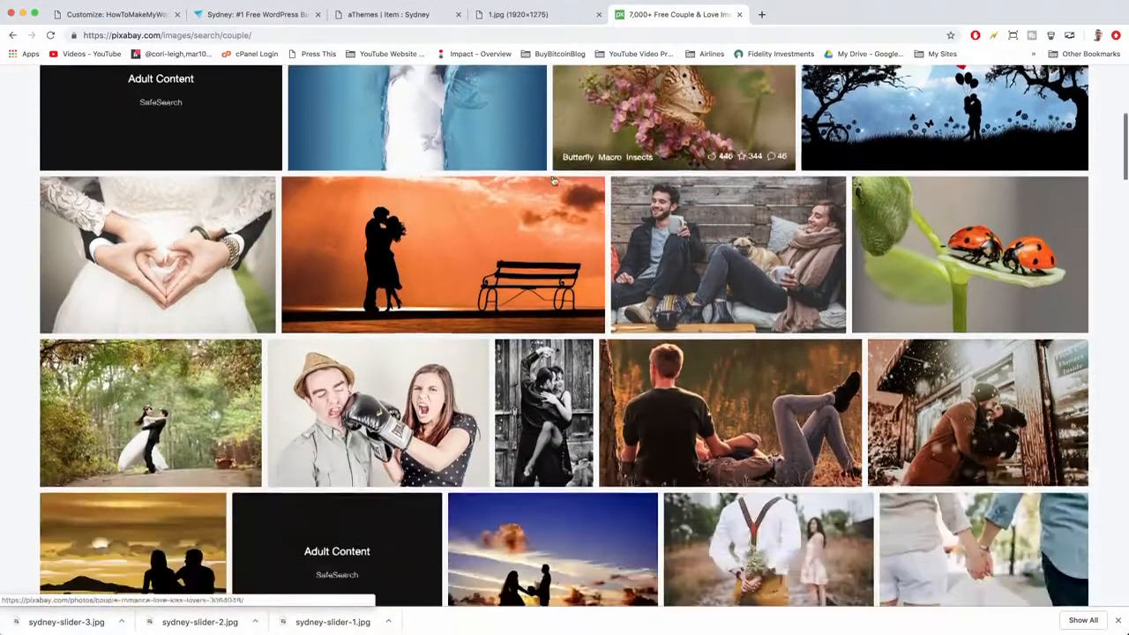
scroll(553, 180, "down", 7)
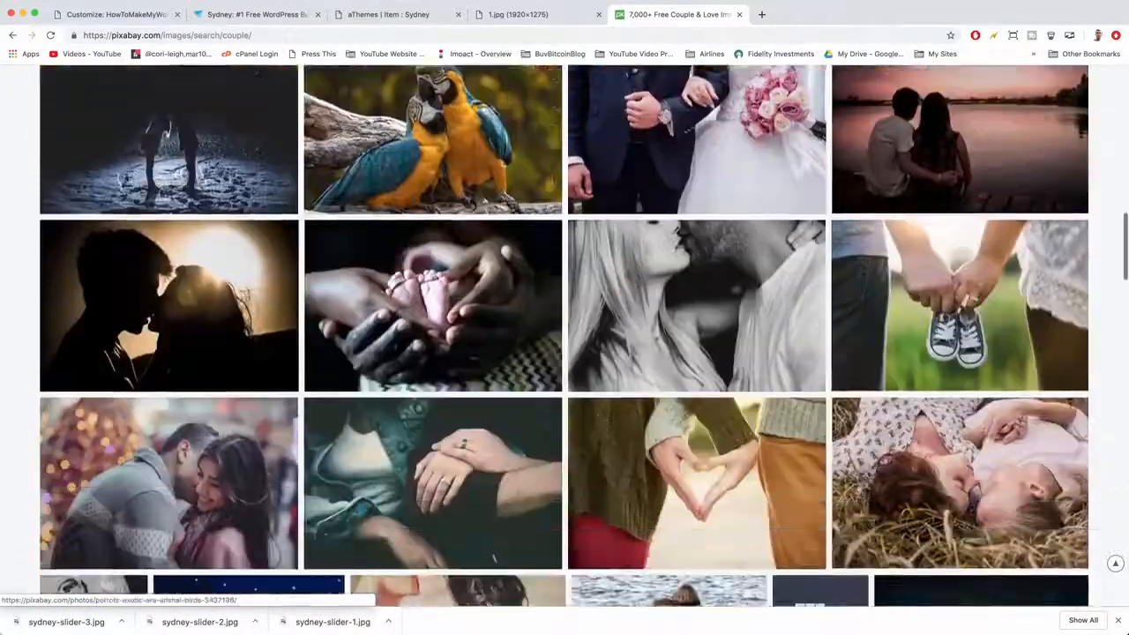
scroll(564, 211, "down", 8)
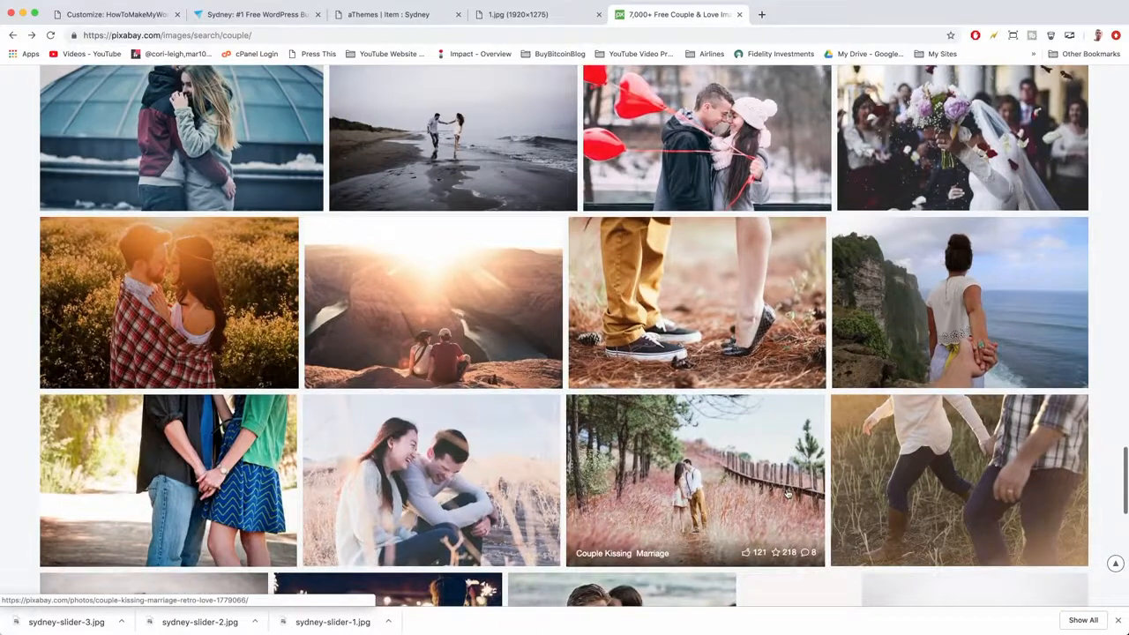
scroll(788, 493, "down", 3)
scroll(673, 431, "down", 4)
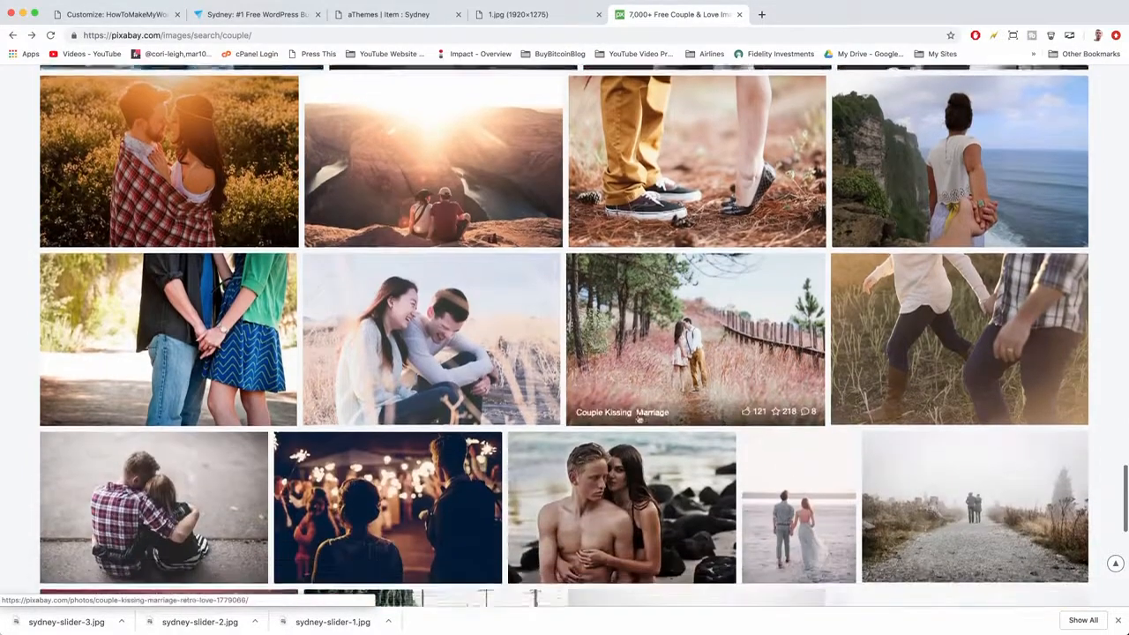
scroll(490, 441, "down", 5)
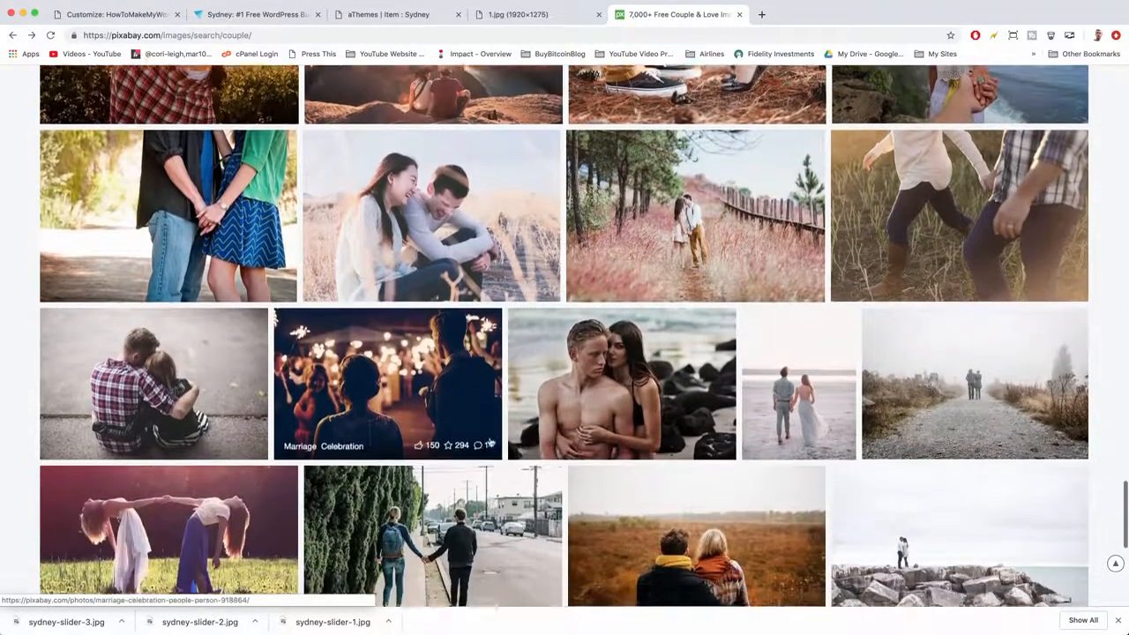
scroll(491, 442, "down", 8)
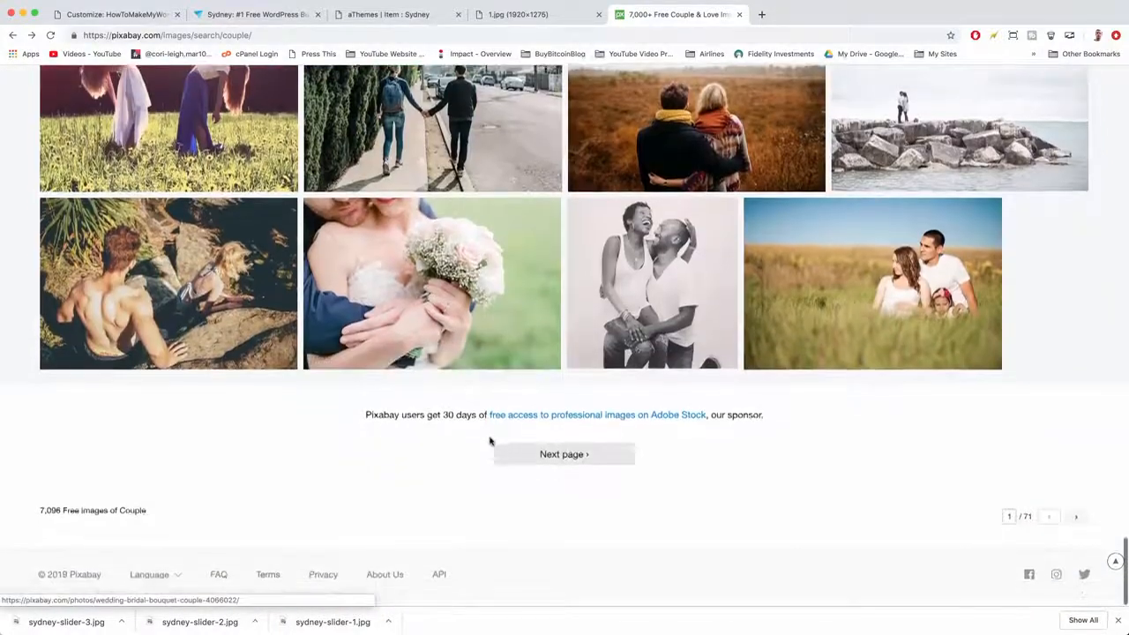
scroll(490, 443, "up", 8)
scroll(490, 441, "up", 2)
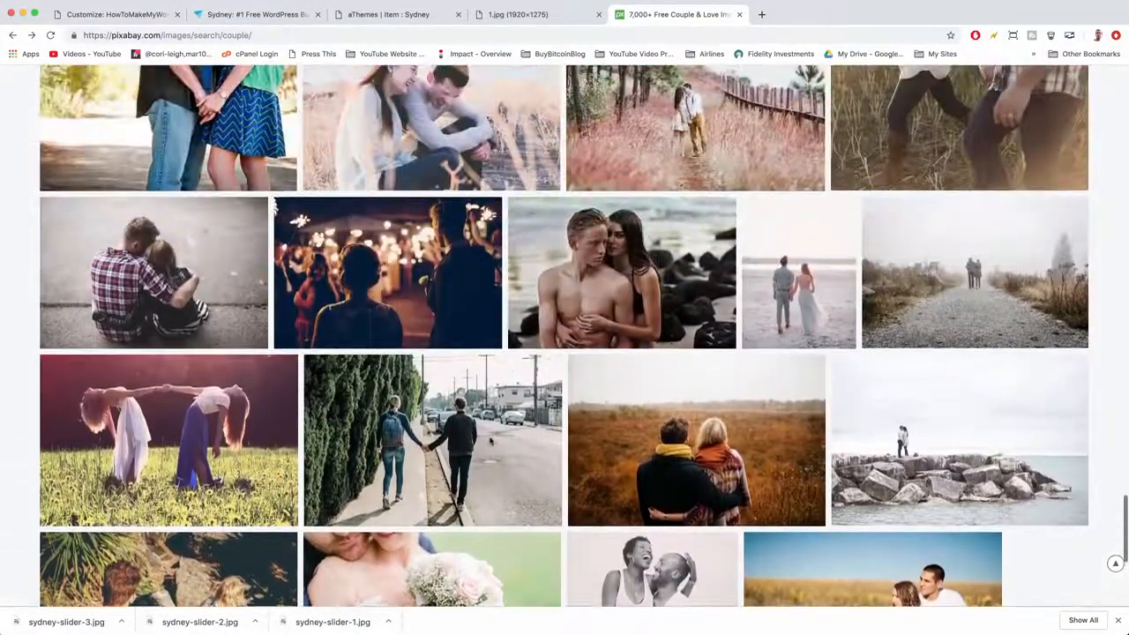
scroll(634, 498, "up", 20)
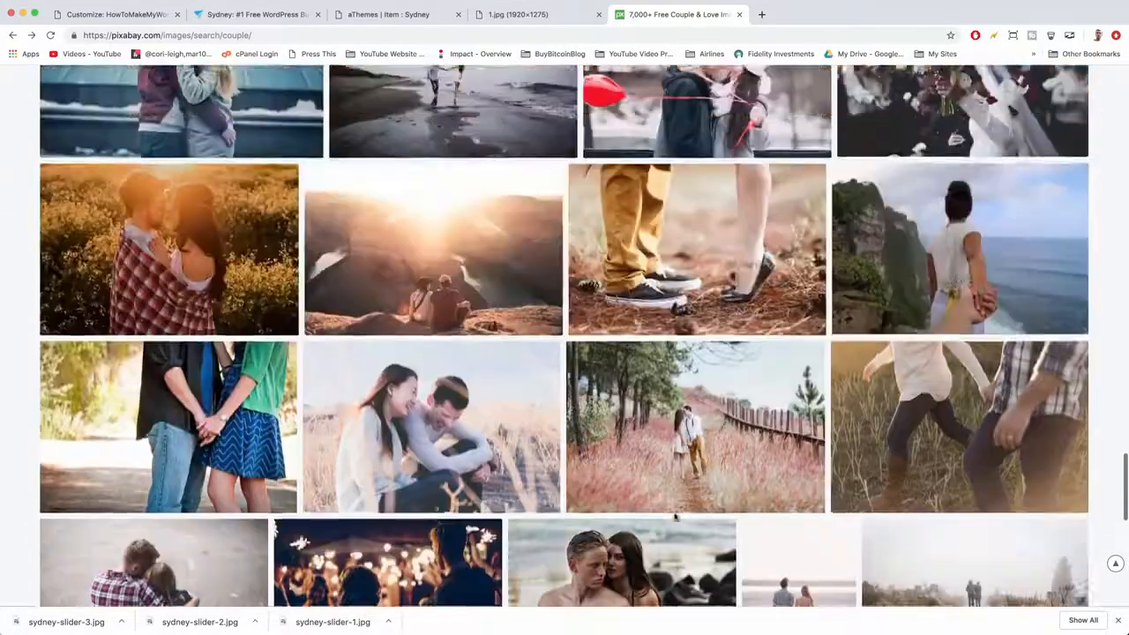
scroll(674, 518, "up", 3)
scroll(705, 414, "down", 7)
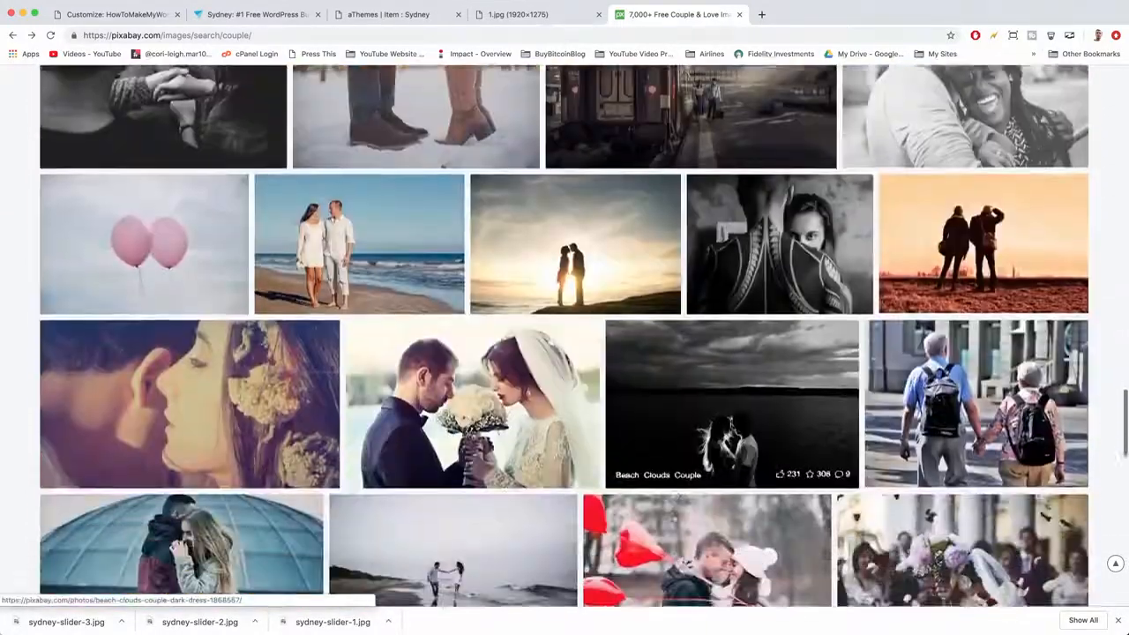
- Download the 1920×1279 black-and-white beach couple photo as sydney-slider-4.jpg
left_click(739, 315)
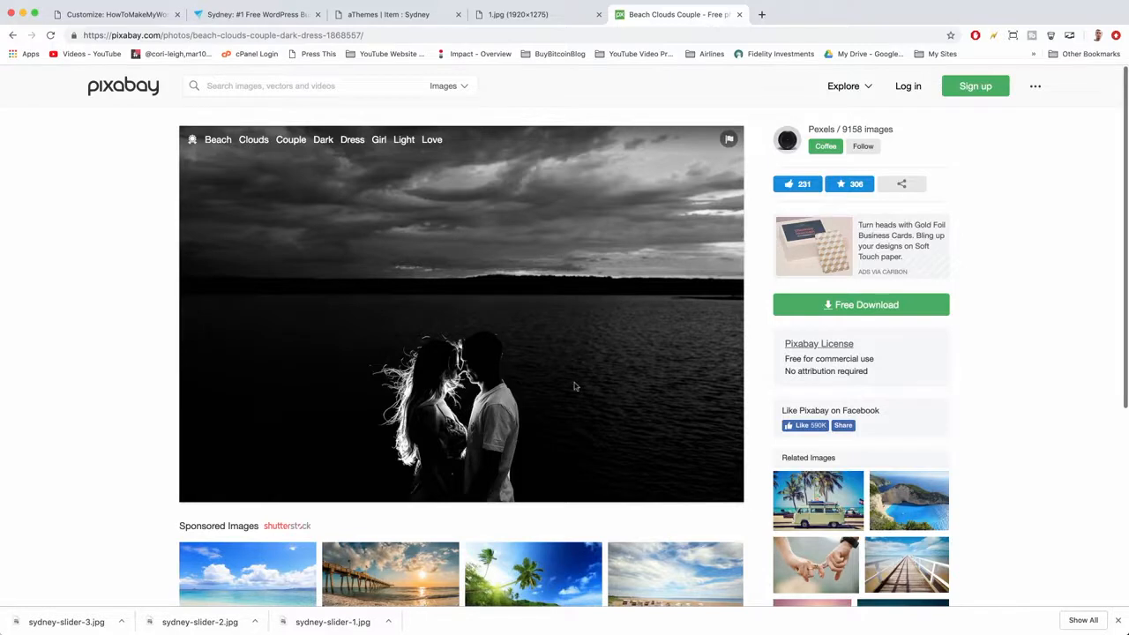
left_click(869, 310)
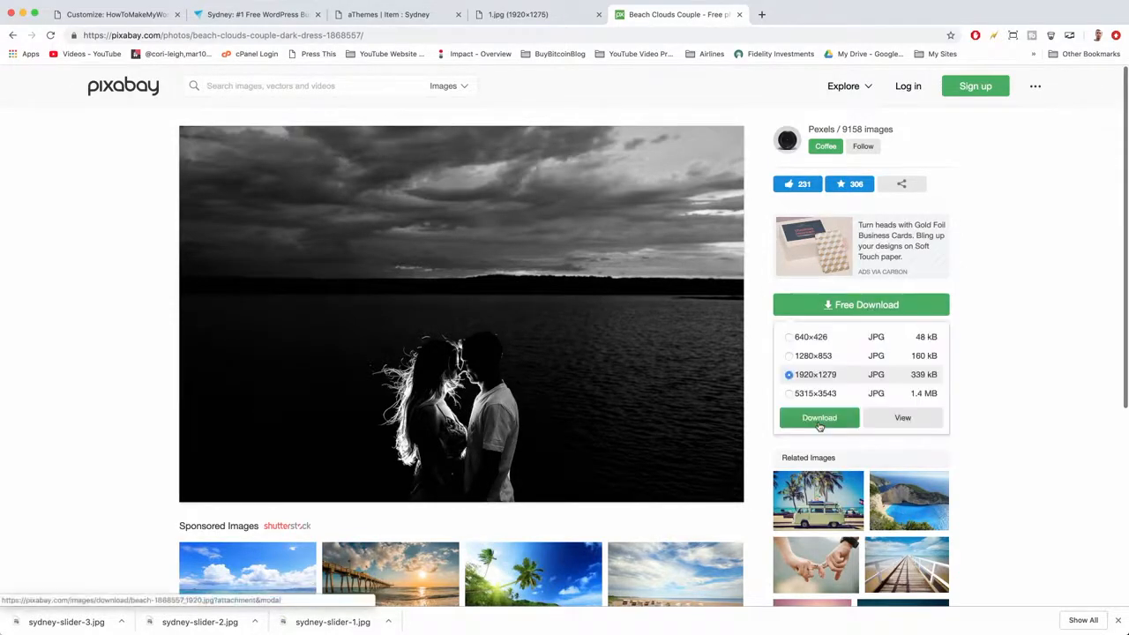
left_click(819, 422)
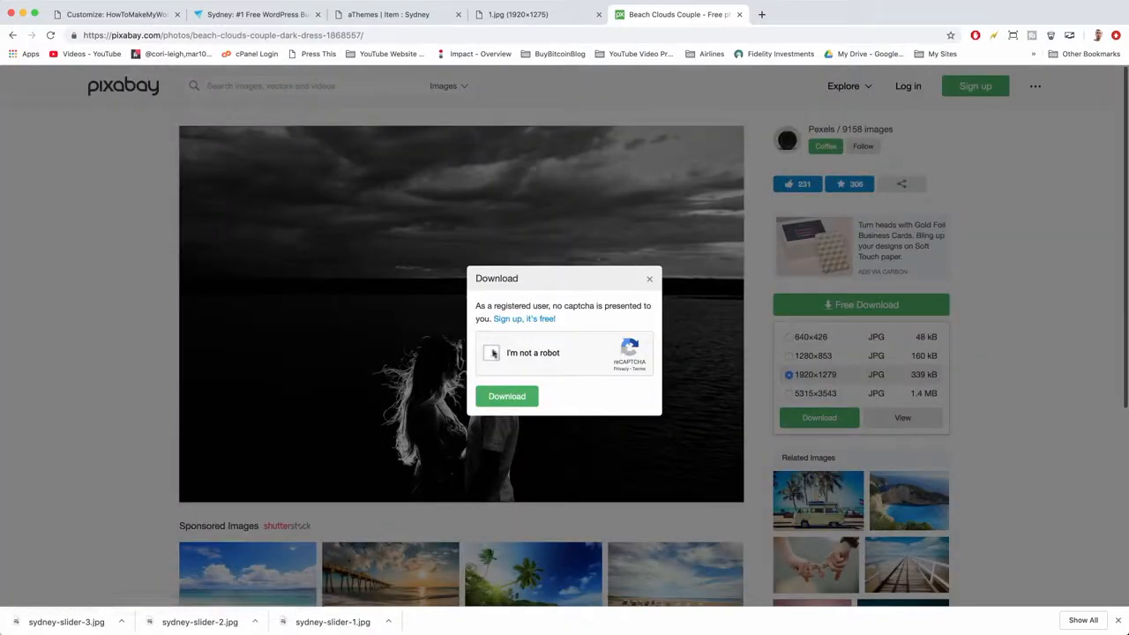
left_click(493, 354)
left_click(505, 397)
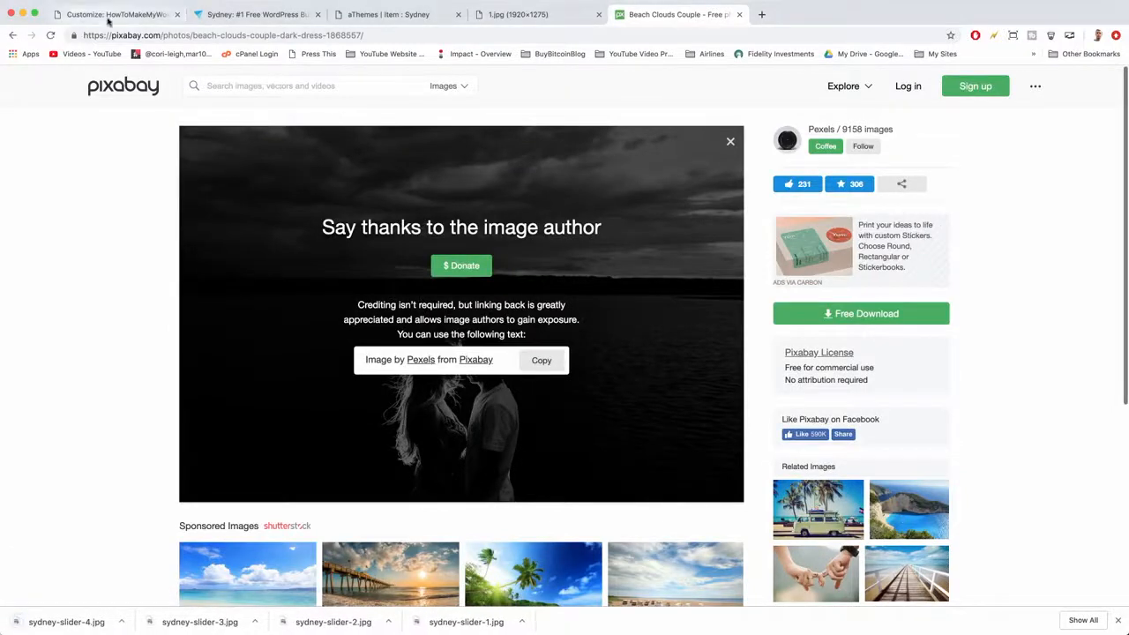
- In the Customizer's second slide image picker, upload sydney-slider-2, sydney-slider-3 and sydney-slider-4 to the media library
left_click(108, 17)
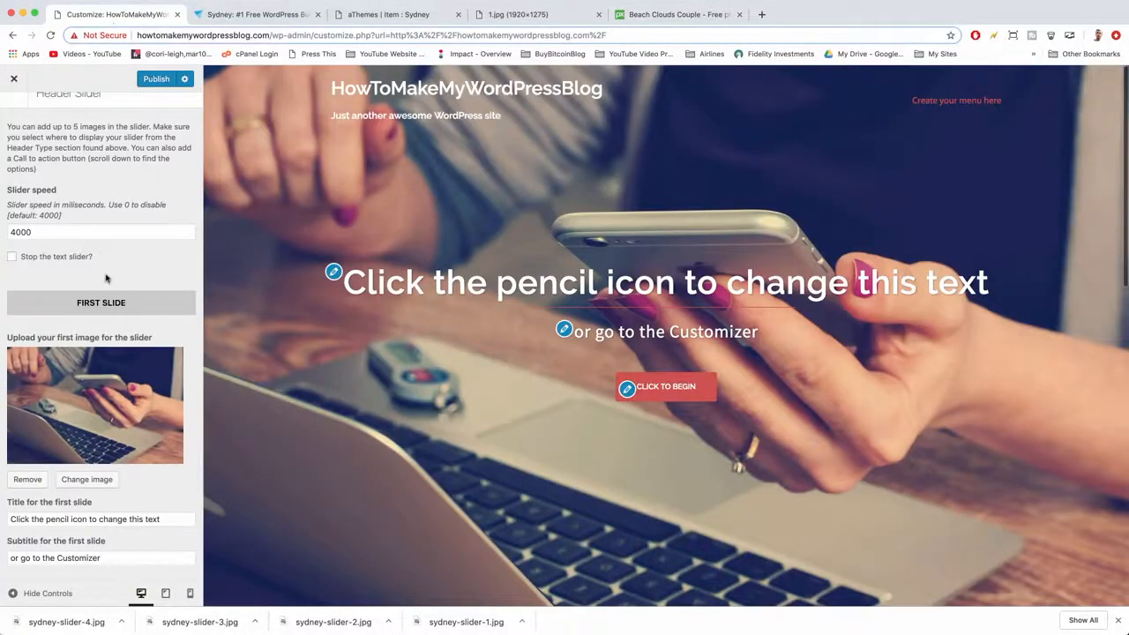
scroll(106, 279, "down", 5)
scroll(59, 279, "down", 2)
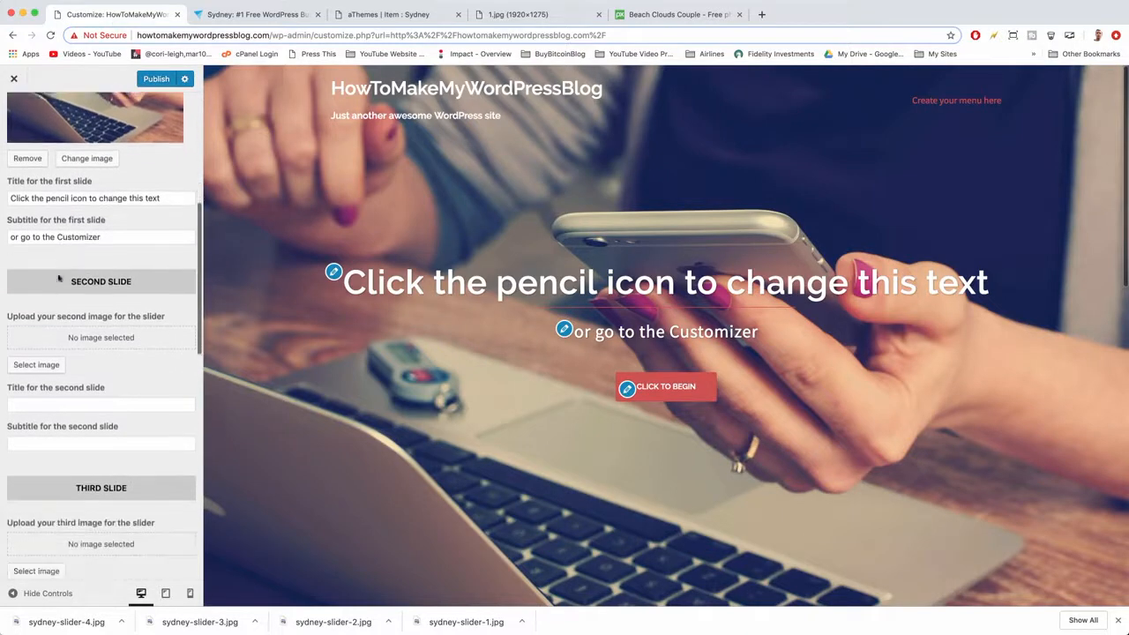
left_click(44, 364)
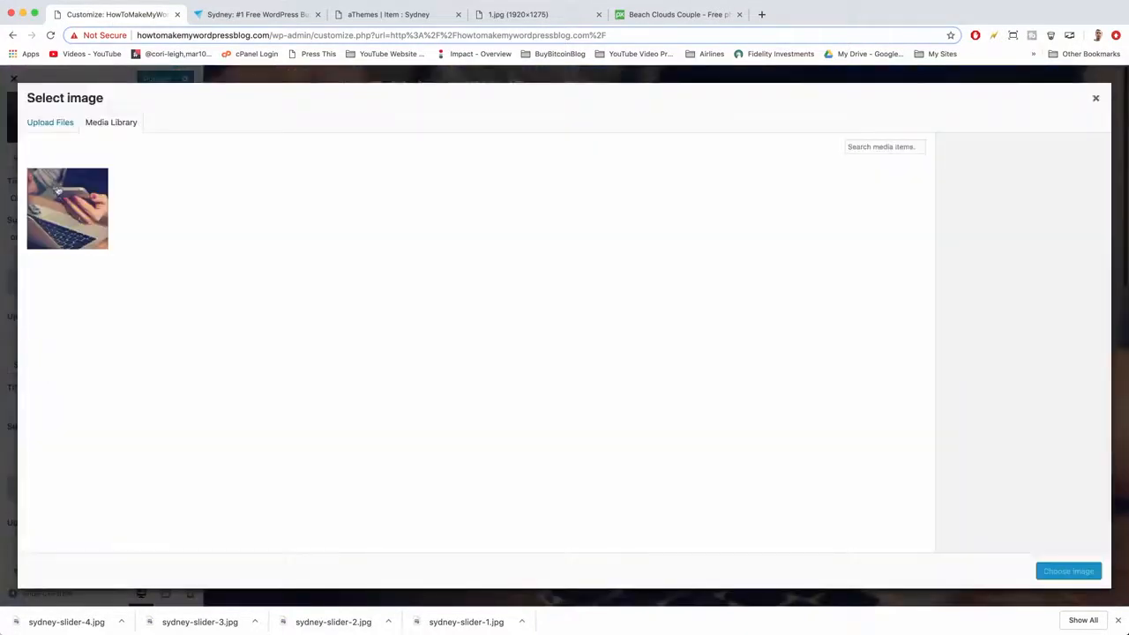
left_click(57, 123)
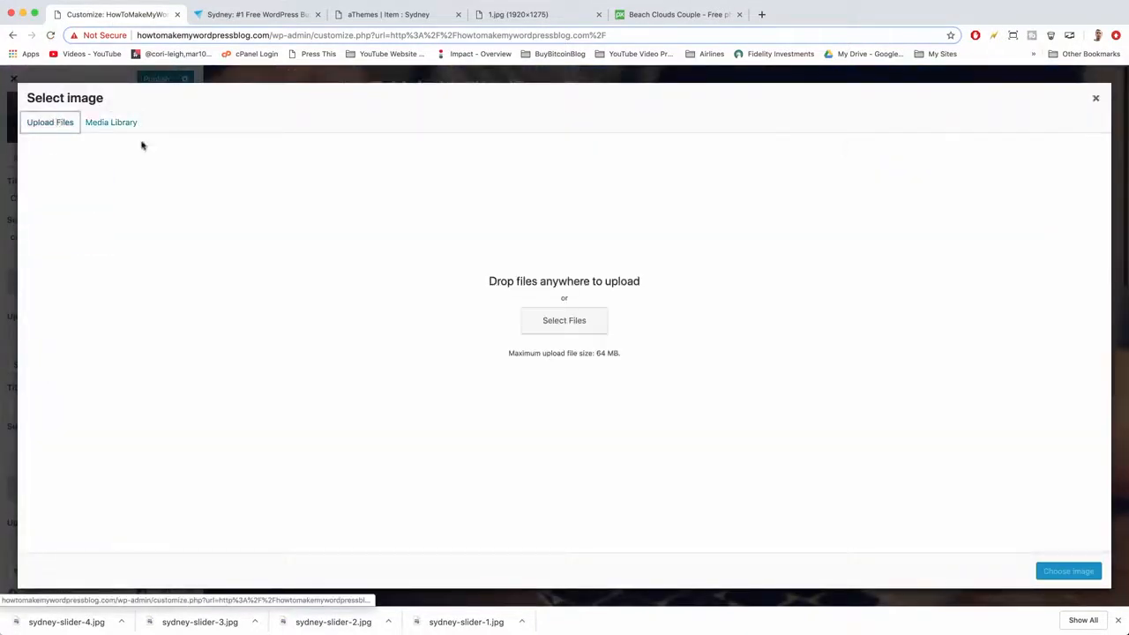
left_click(588, 322)
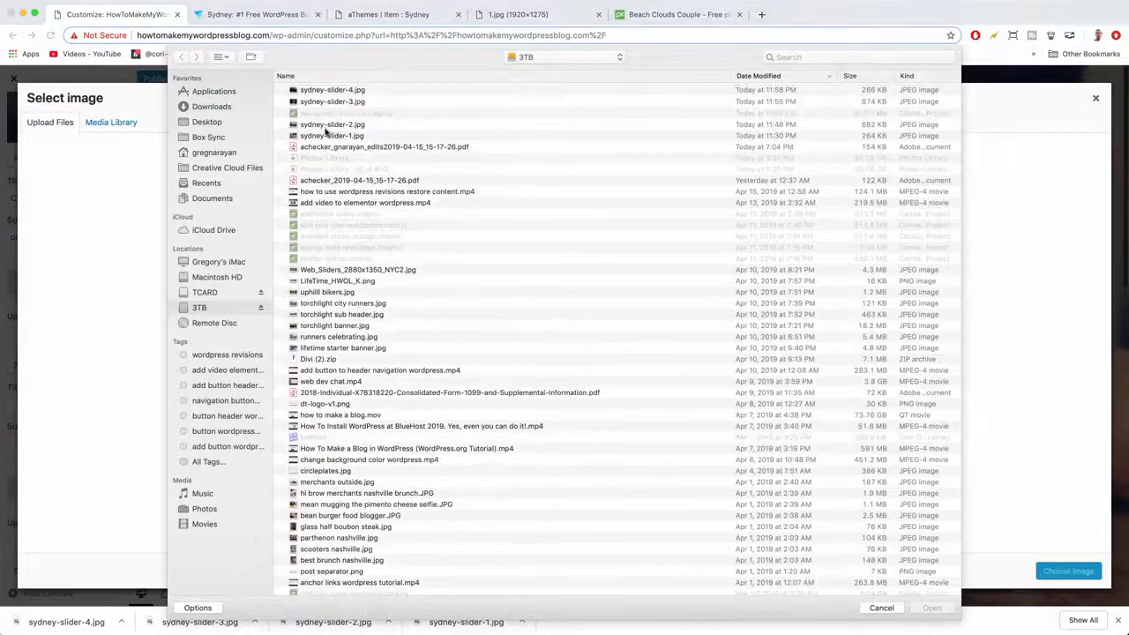
left_click(323, 125)
left_click(330, 103, "super")
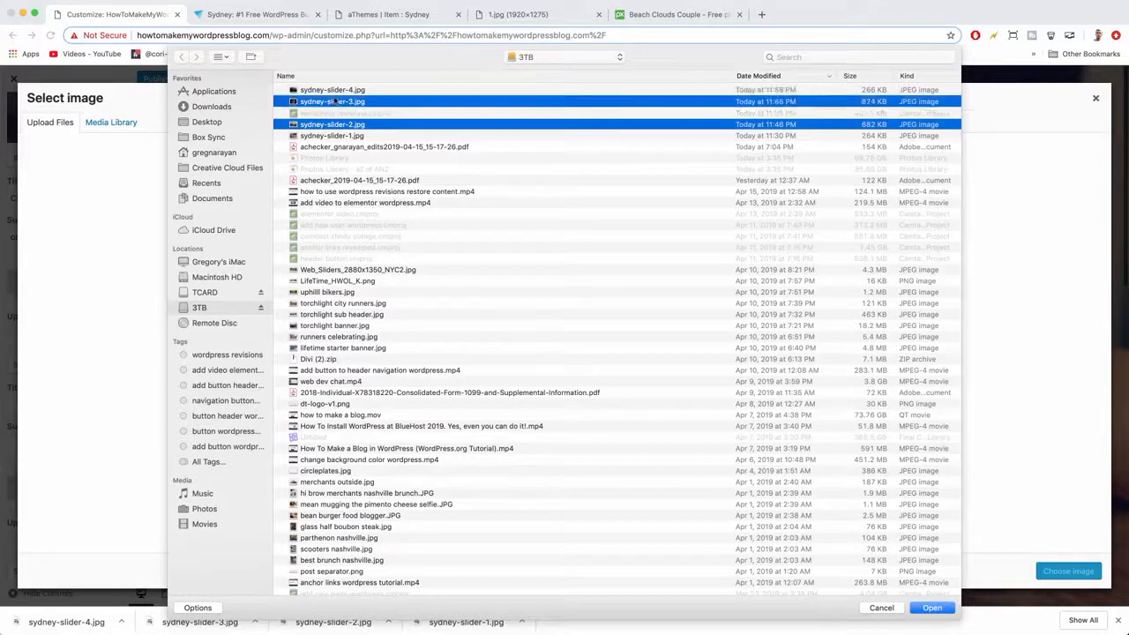
left_click(328, 91, "super")
key("Return")
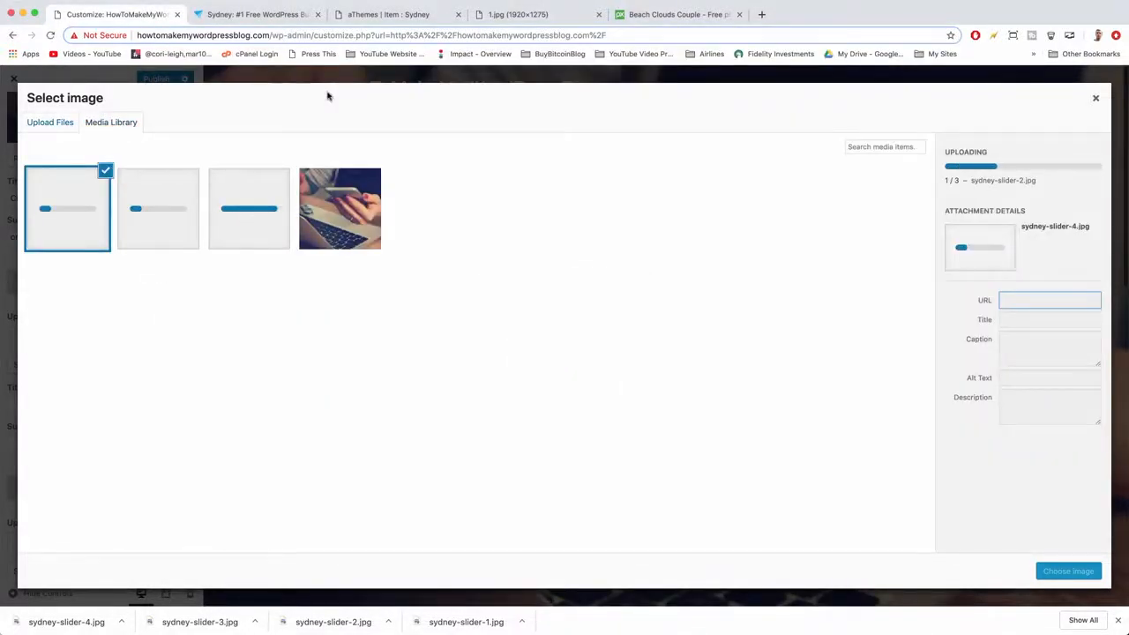
- Choose the fireworks harbour photo as the second slide image
left_click(162, 210)
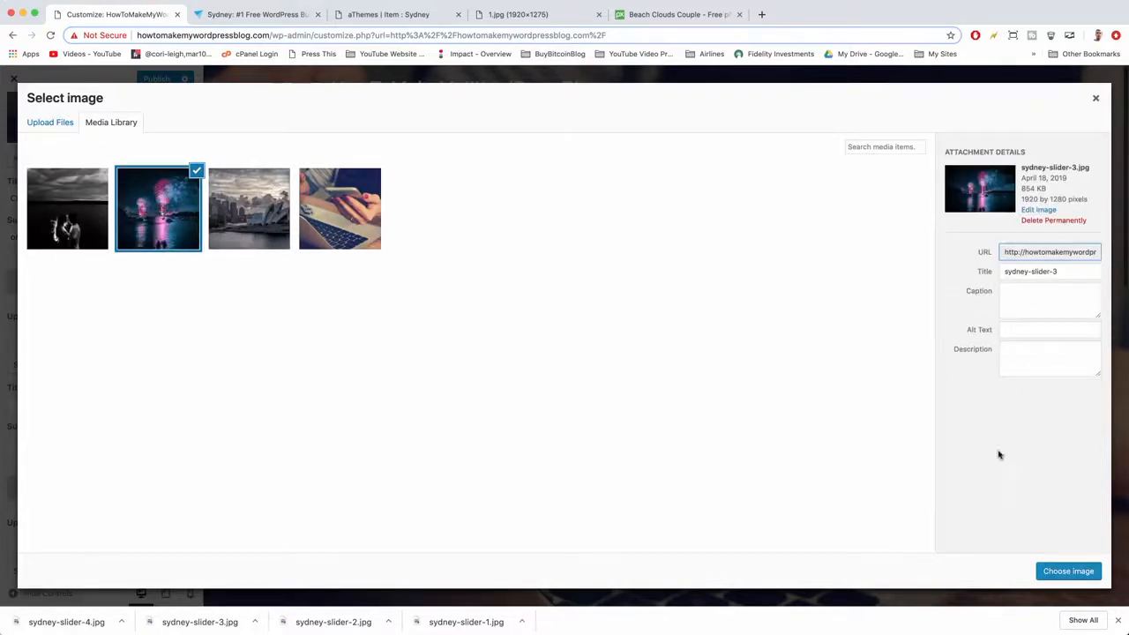
left_click(1067, 571)
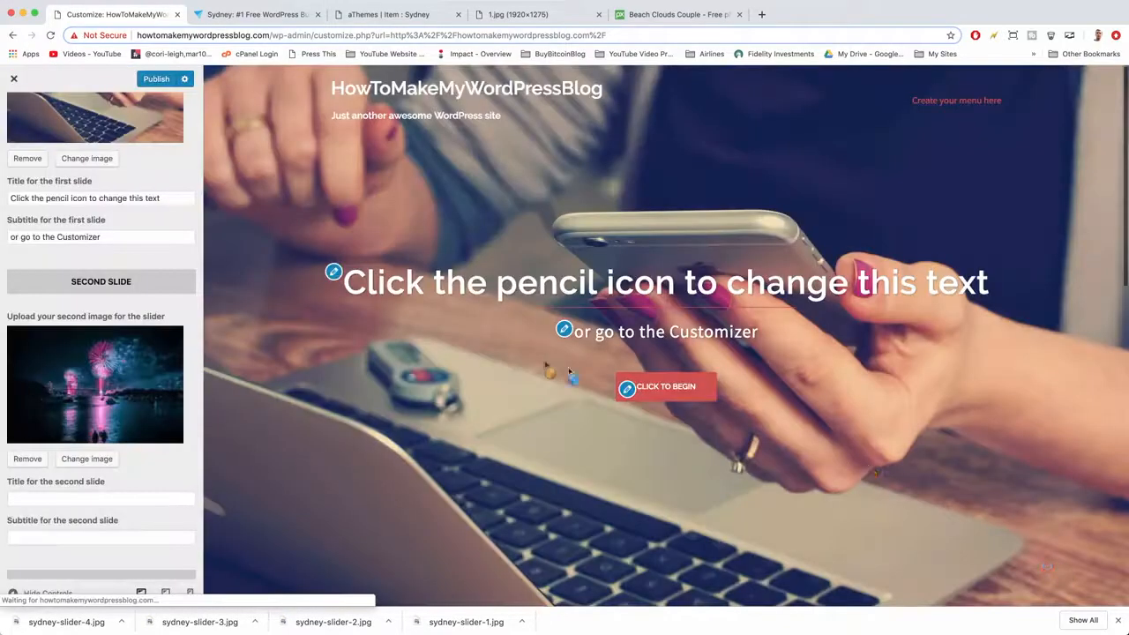
- Set the black-and-white beach couple photo as the third slide image
scroll(101, 469, "down", 7)
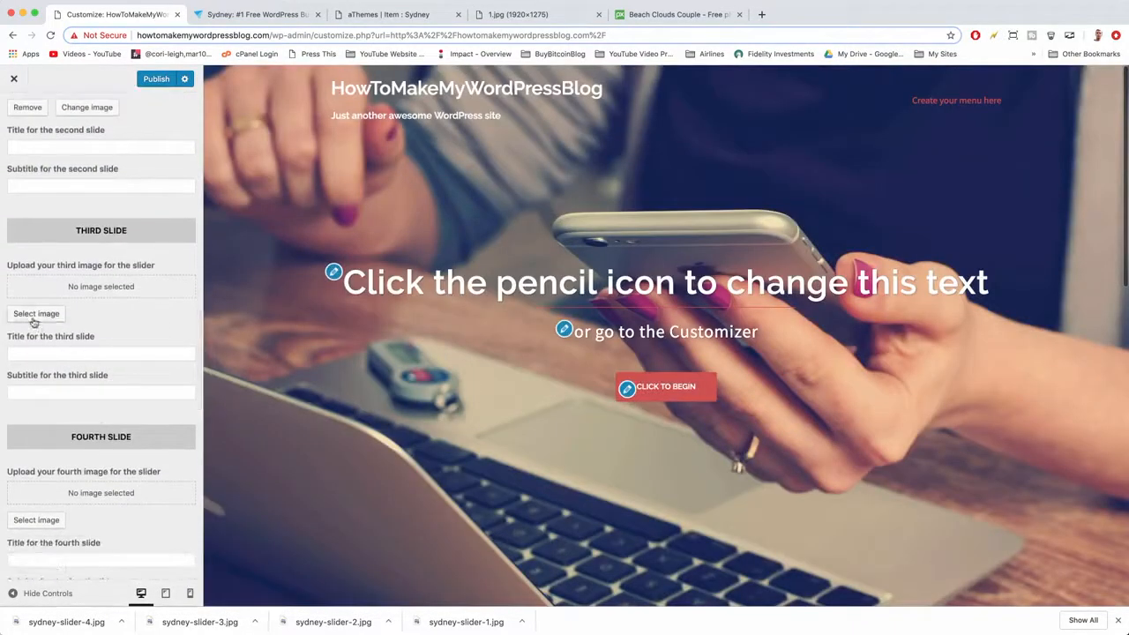
left_click(44, 314)
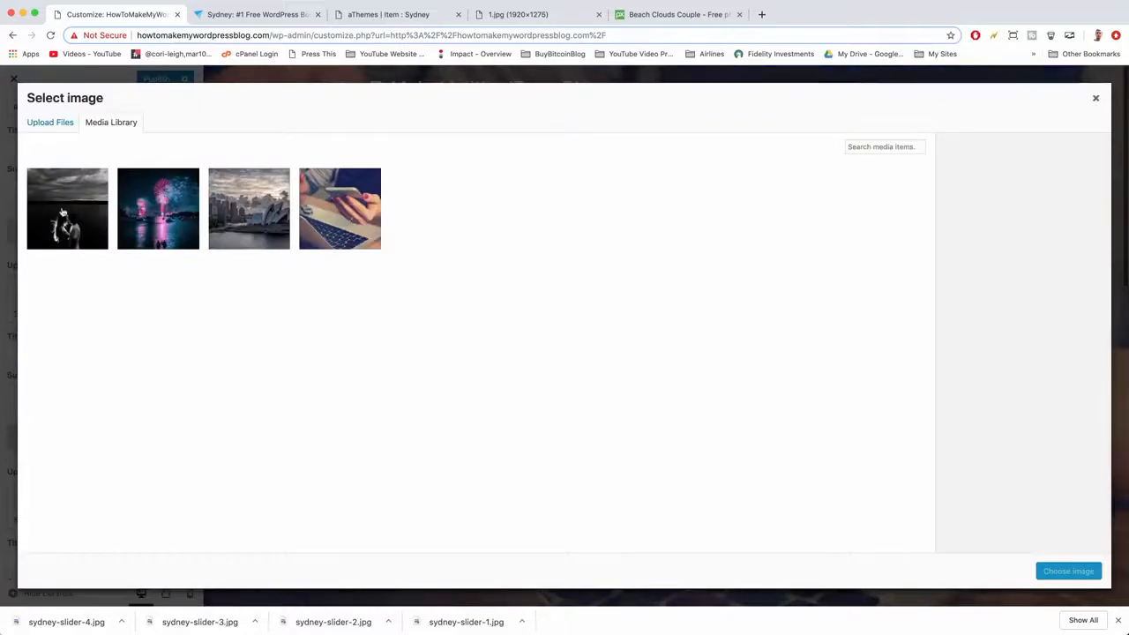
left_click(67, 208)
left_click(1068, 572)
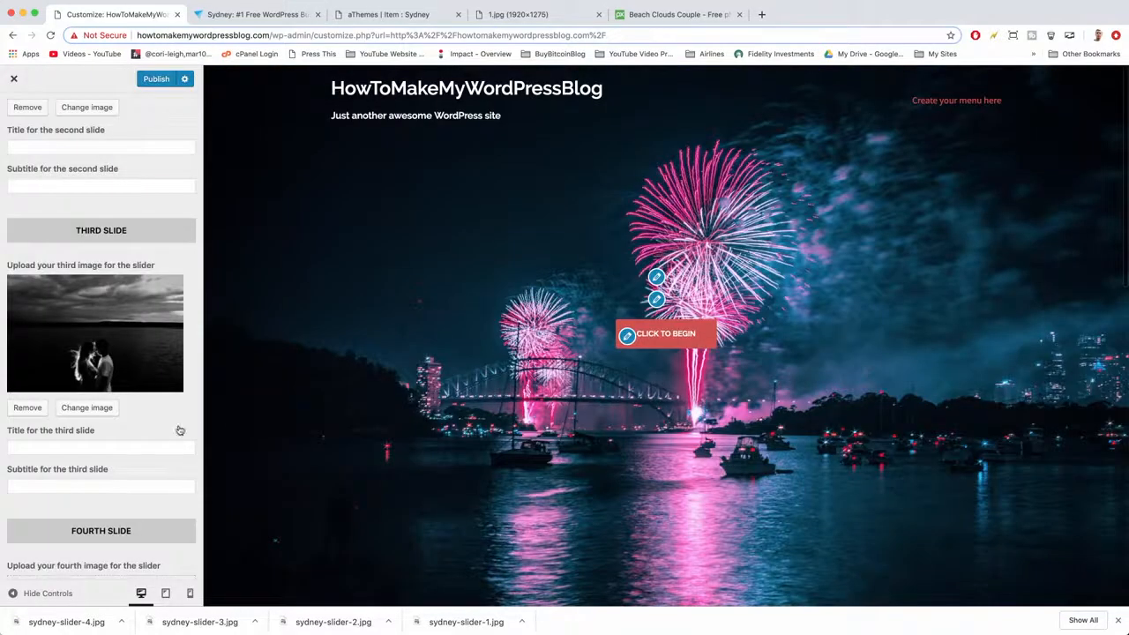
scroll(179, 430, "down", 5)
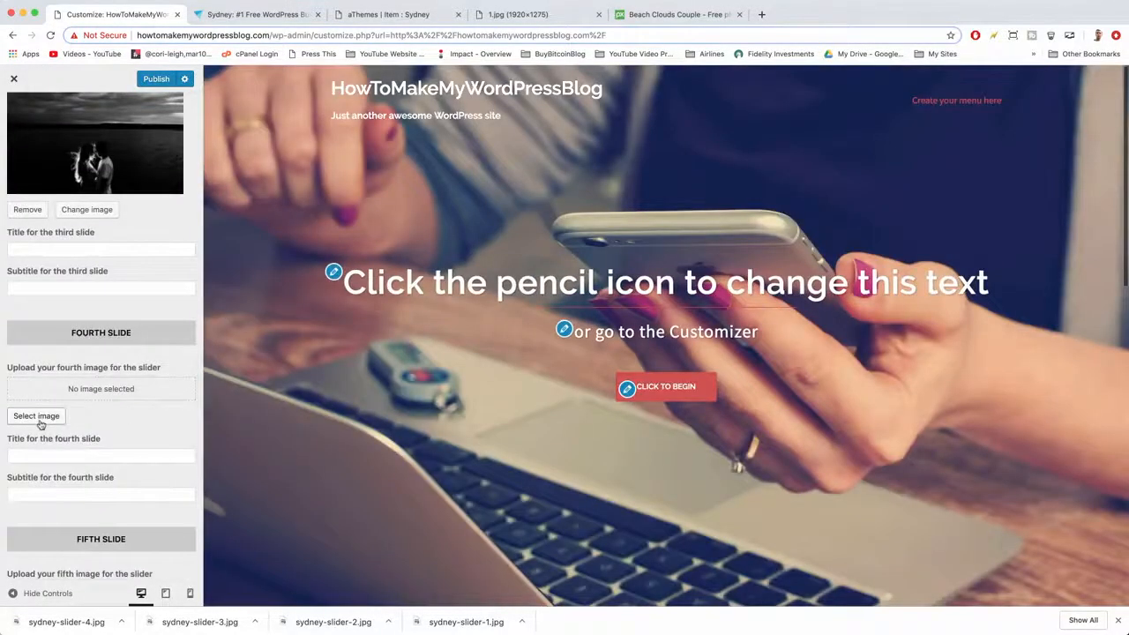
- Choose the Sydney Opera House photo sydney-slider-2 as the fourth slide image
left_click(36, 416)
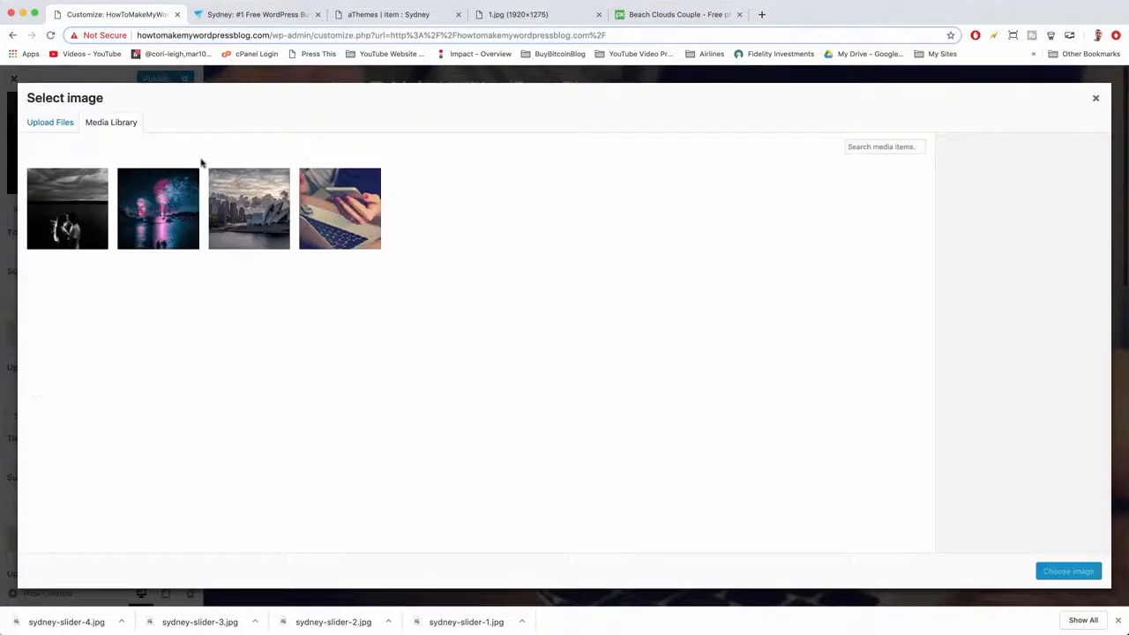
left_click(246, 204)
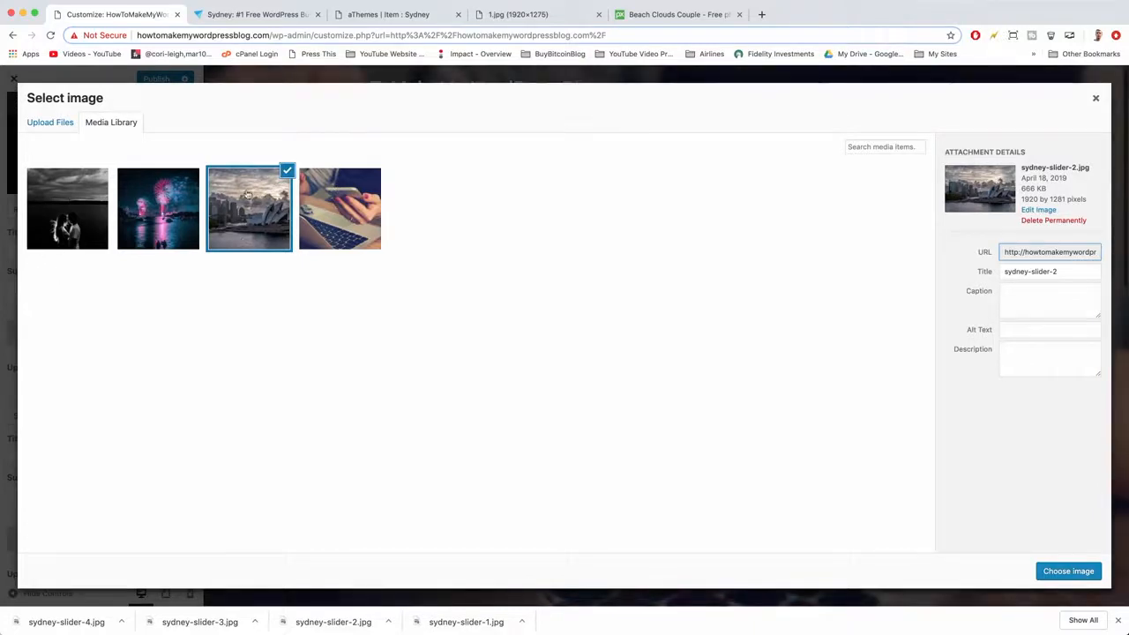
left_click(1083, 574)
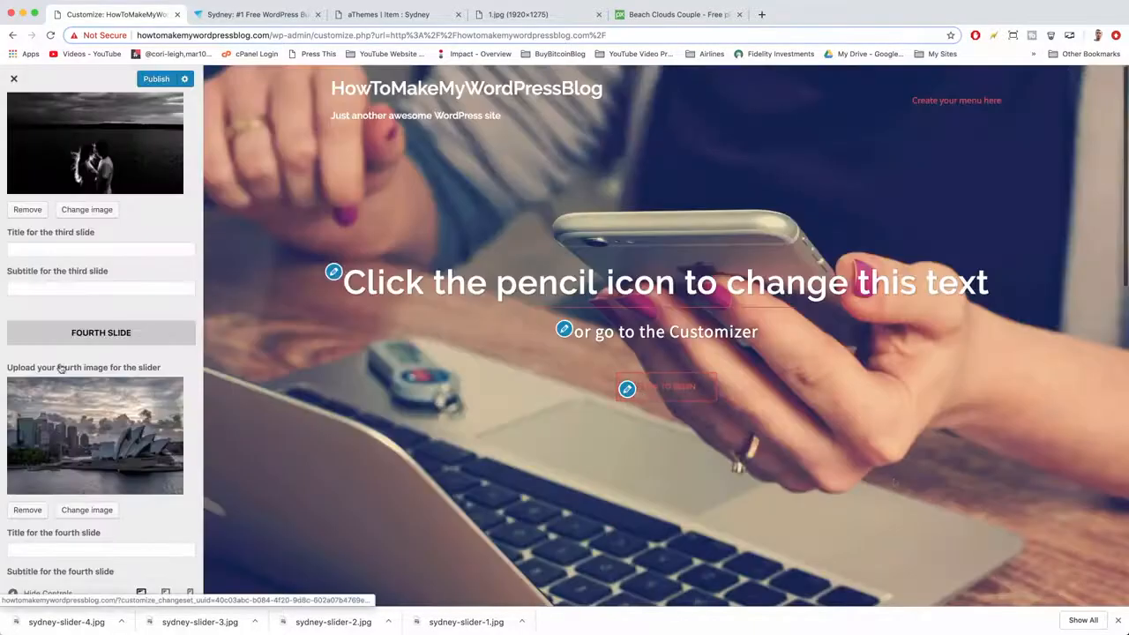
- Set the first slide's title to CREATE and its subtitle to Something the world will love
scroll(44, 366, "down", 10)
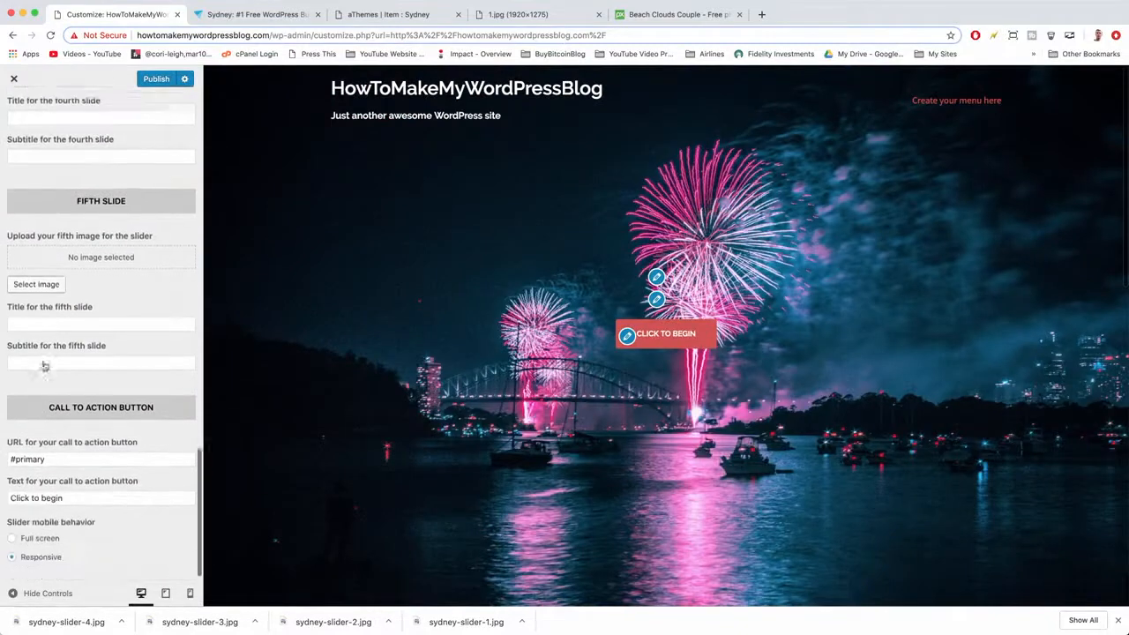
scroll(43, 358, "up", 10)
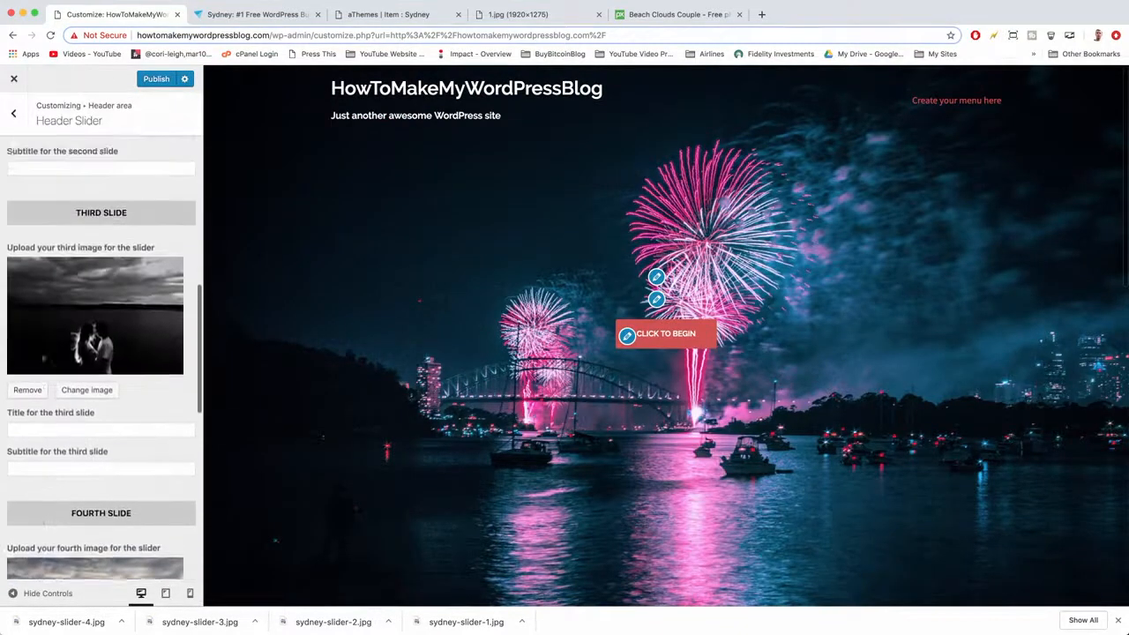
scroll(44, 366, "up", 5)
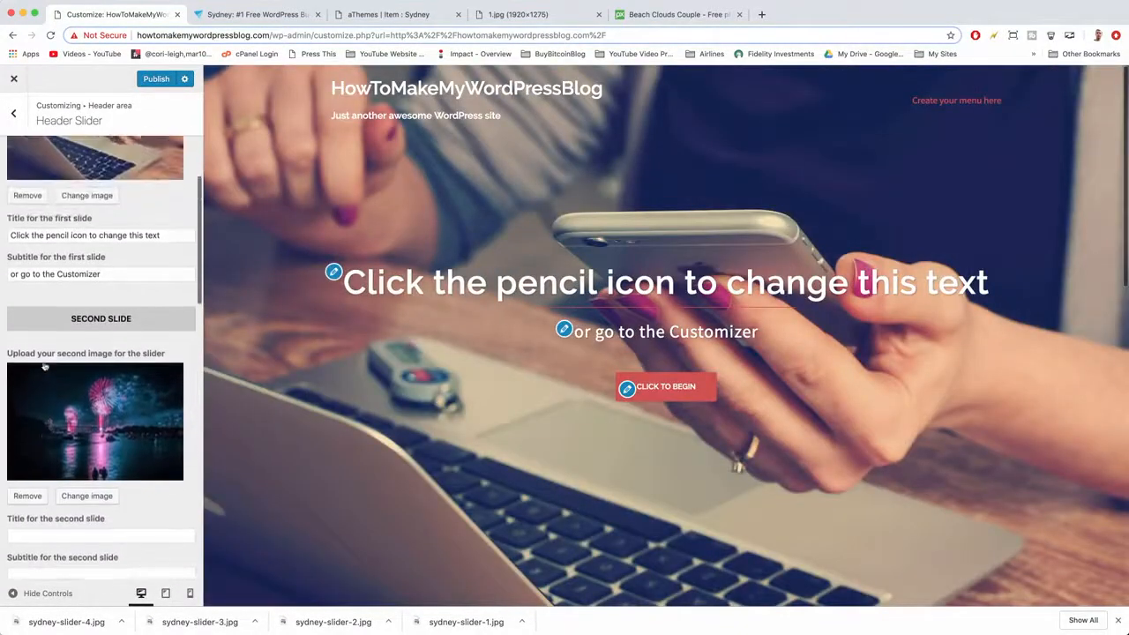
scroll(43, 365, "up", 1)
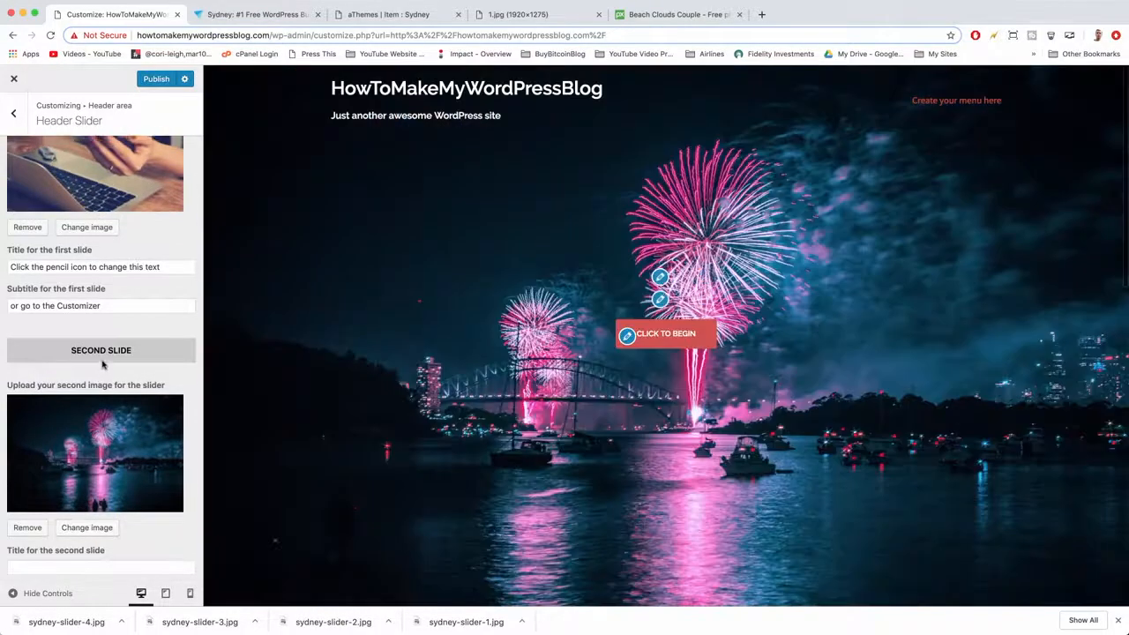
scroll(102, 364, "up", 4)
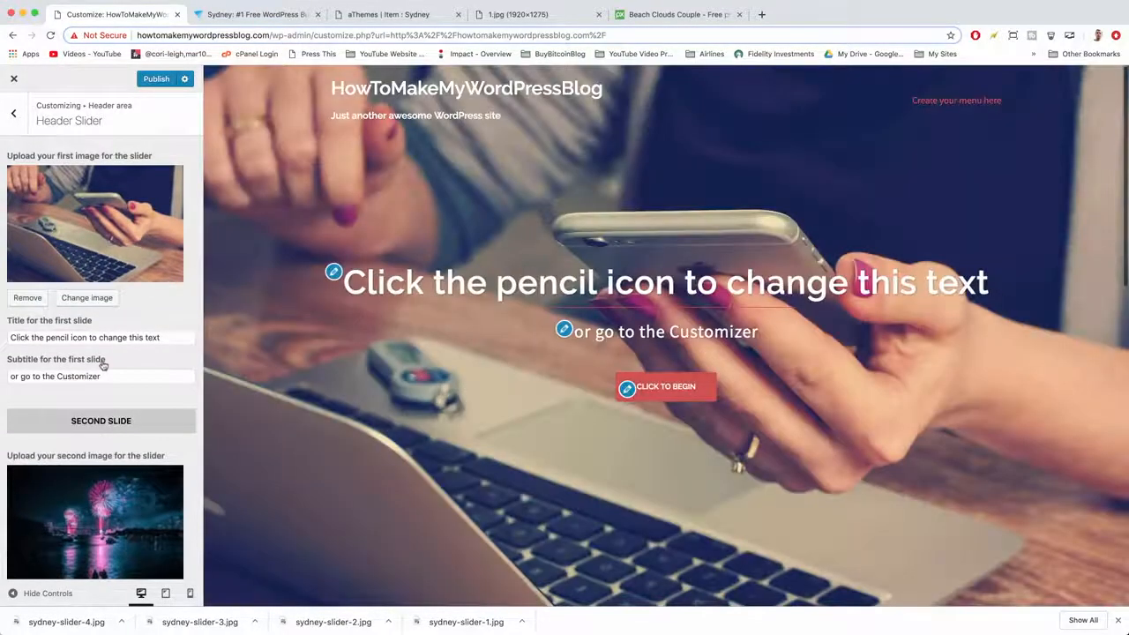
scroll(104, 364, "up", 8)
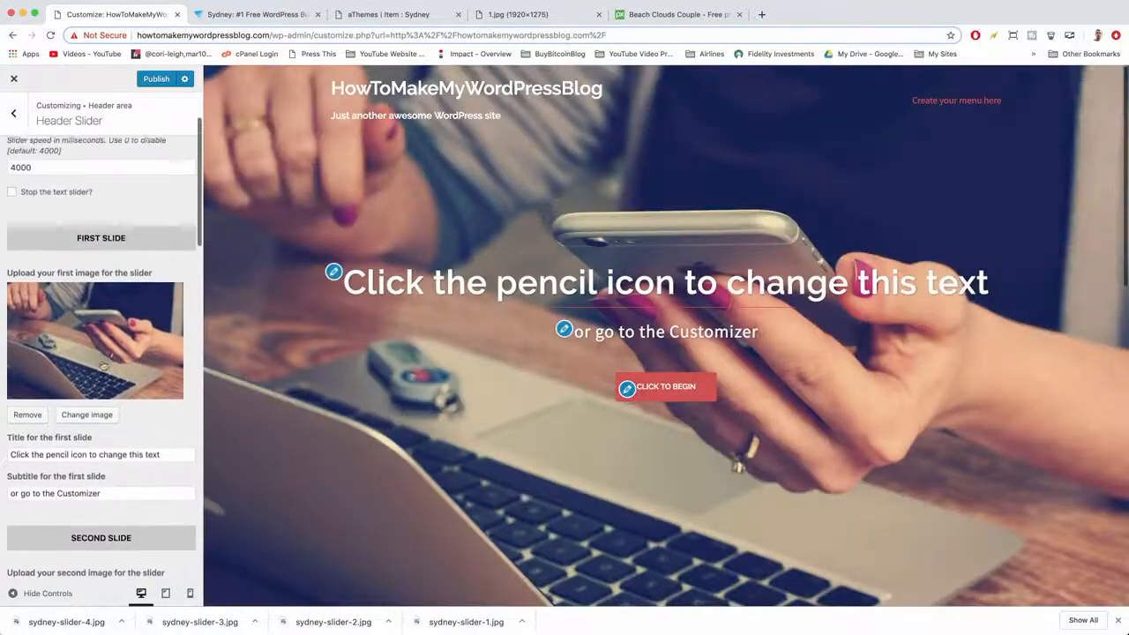
scroll(104, 364, "down", 8)
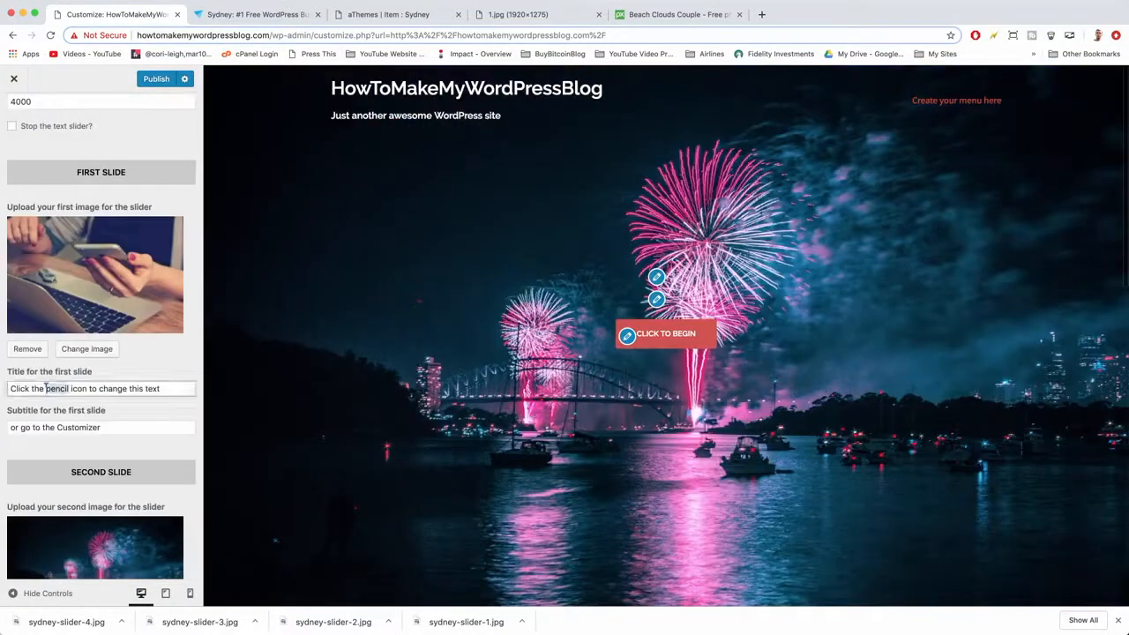
triple_click(46, 388)
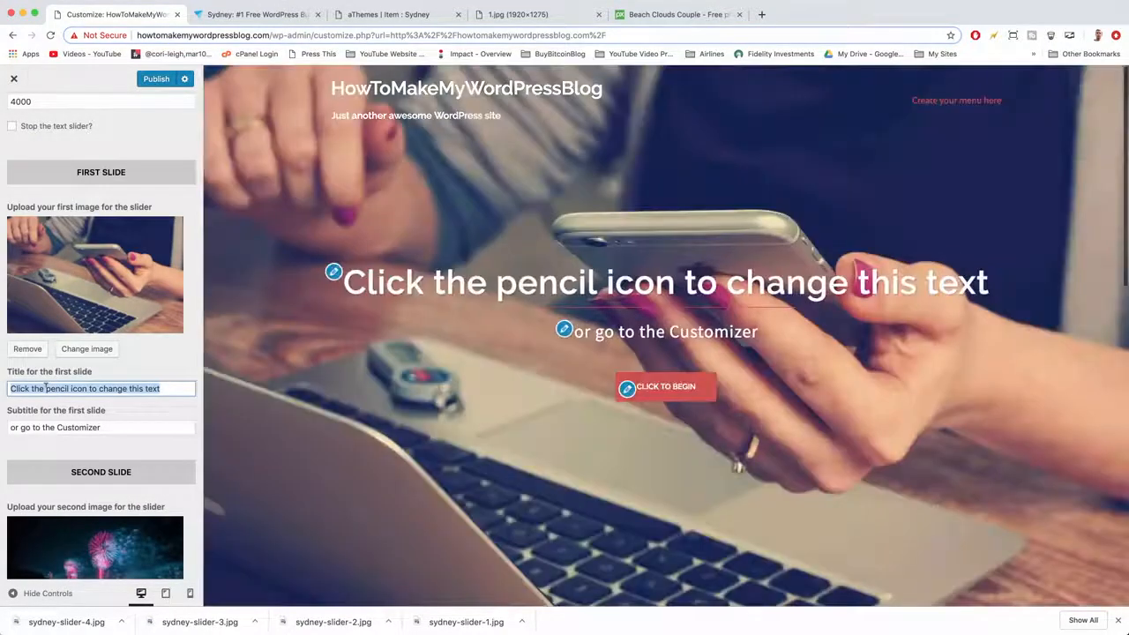
type("CREATE")
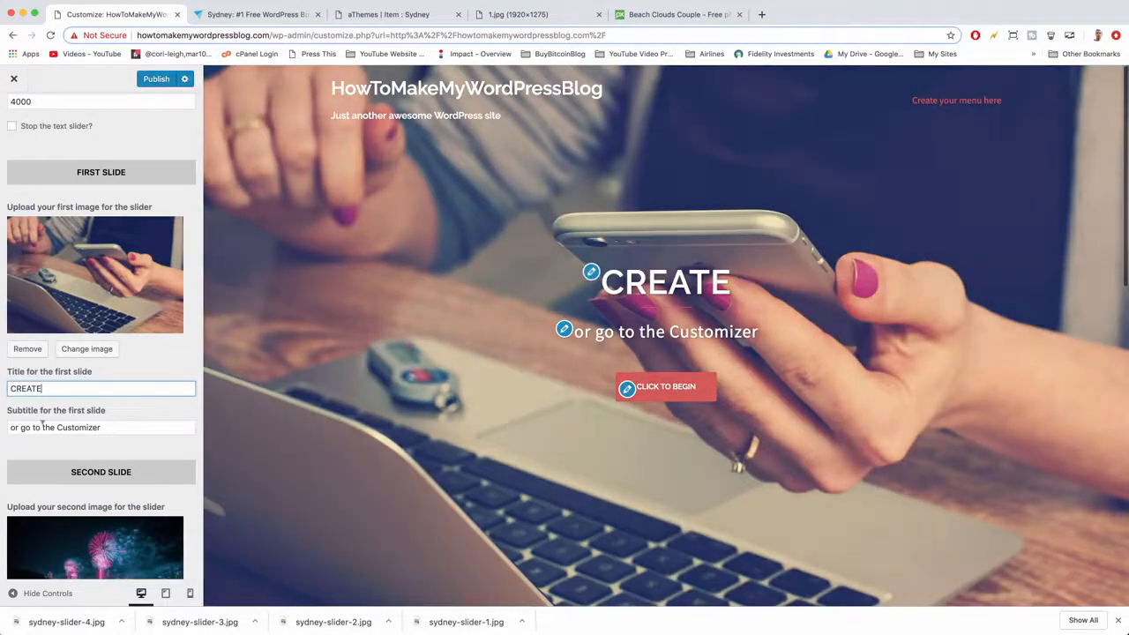
key("Tab")
key("BackSpace")
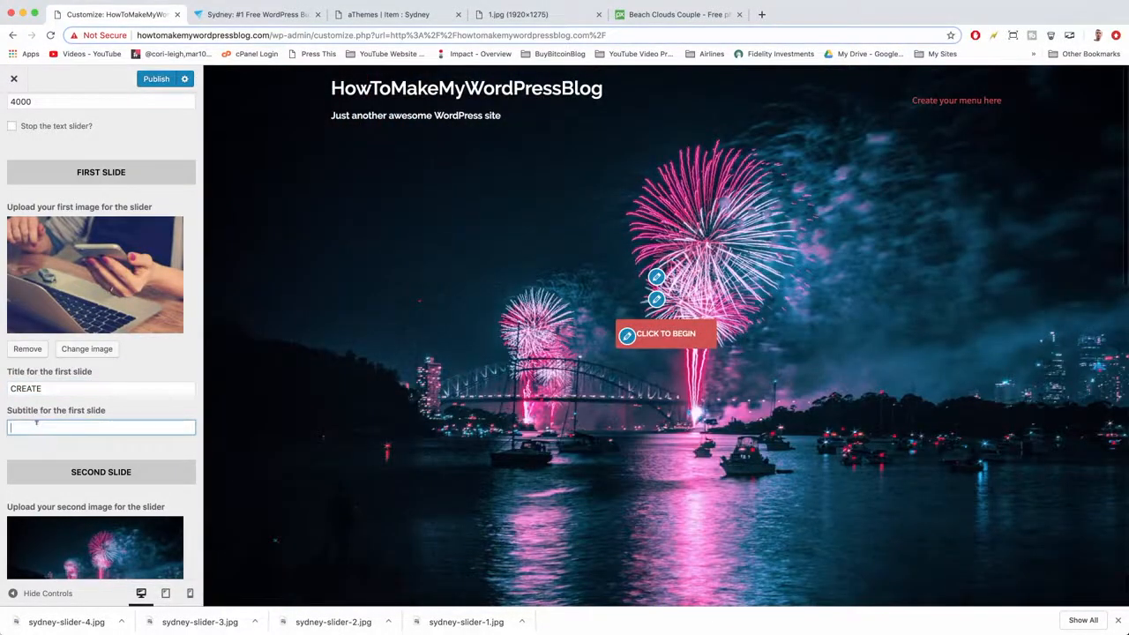
type("Something the wor")
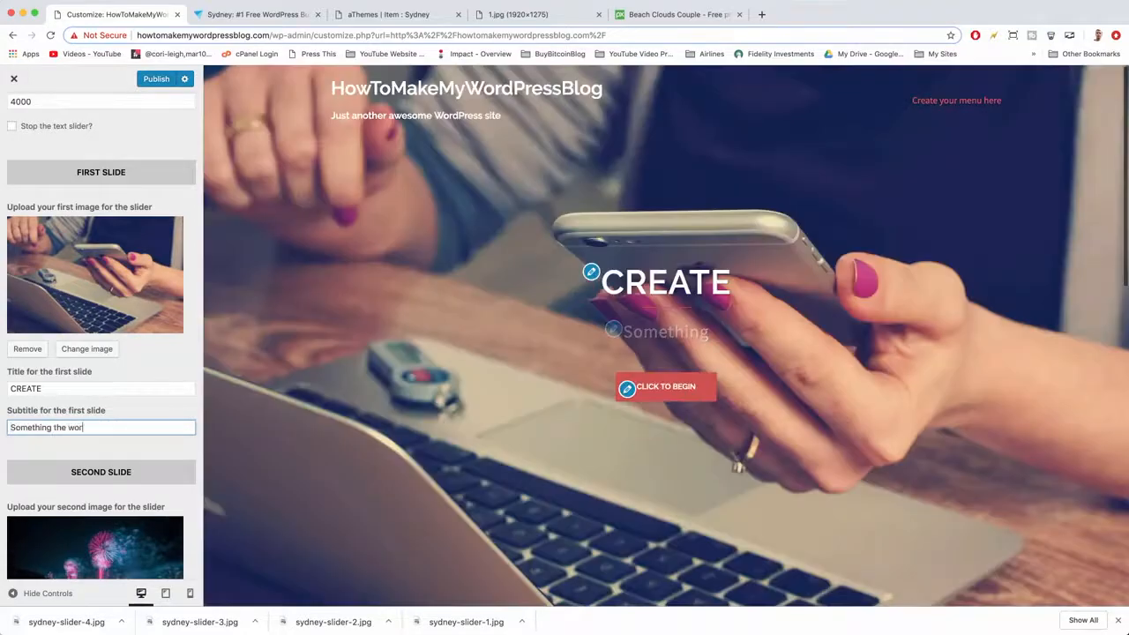
type("ld will love")
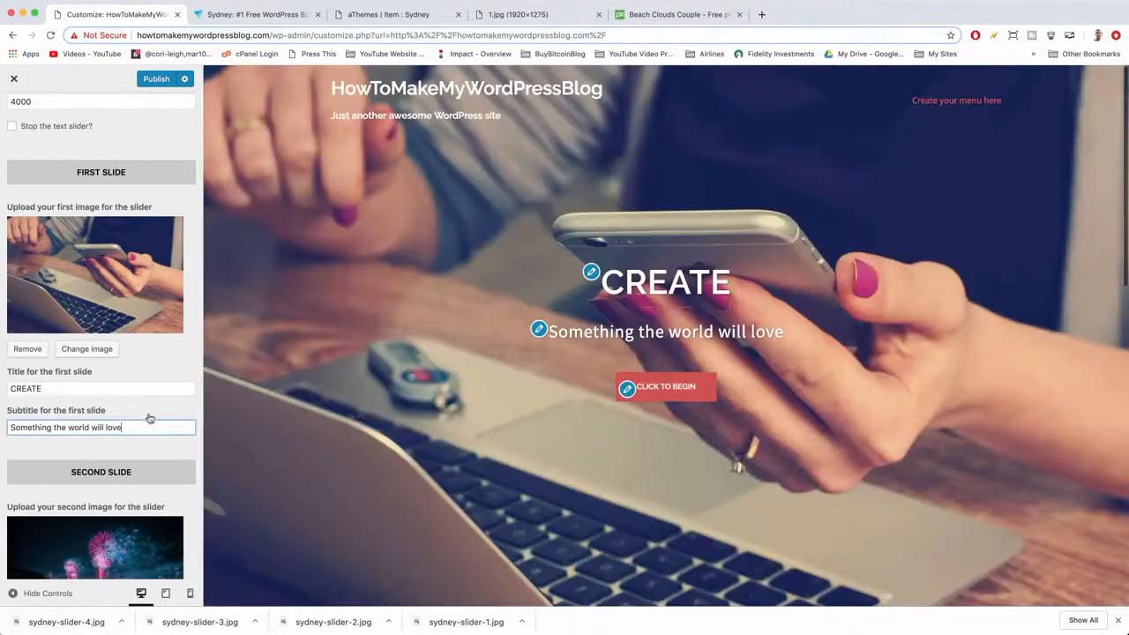
- Set the second slide's title to AMAZE and its subtitle to With your adventures
scroll(158, 414, "down", 1)
scroll(158, 414, "down", 3)
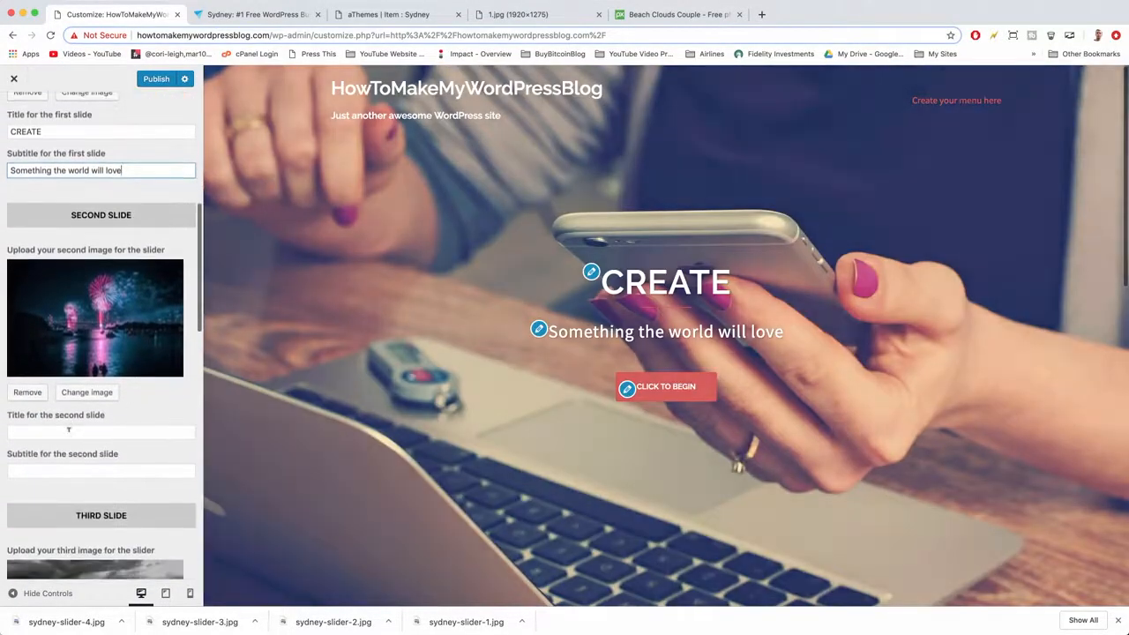
left_click(69, 429)
type("AMAZE")
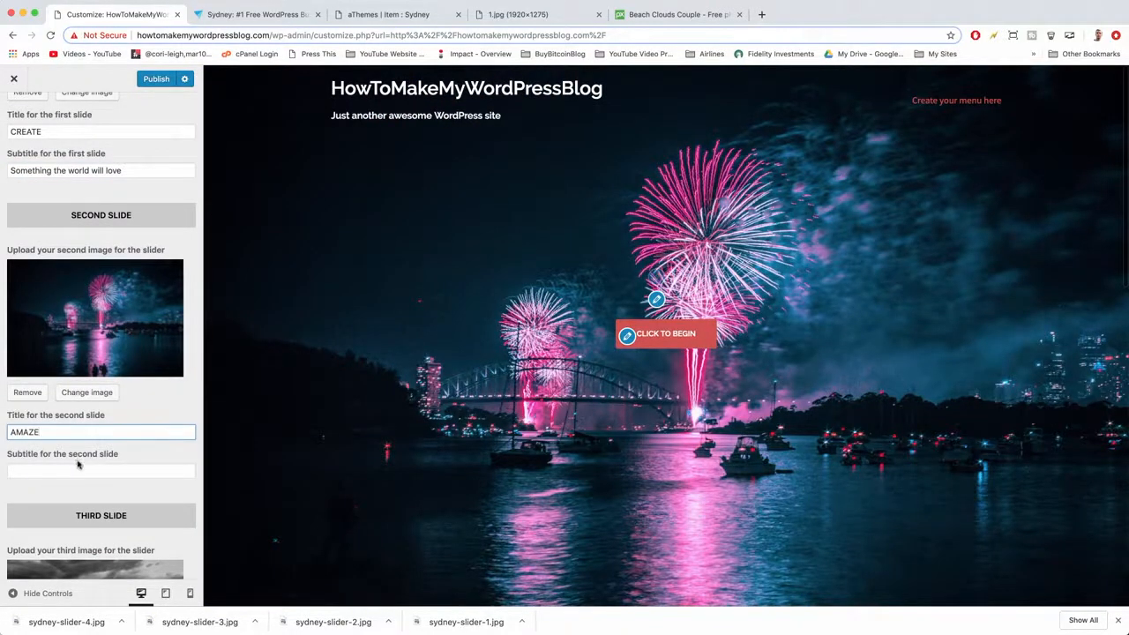
left_click(78, 468)
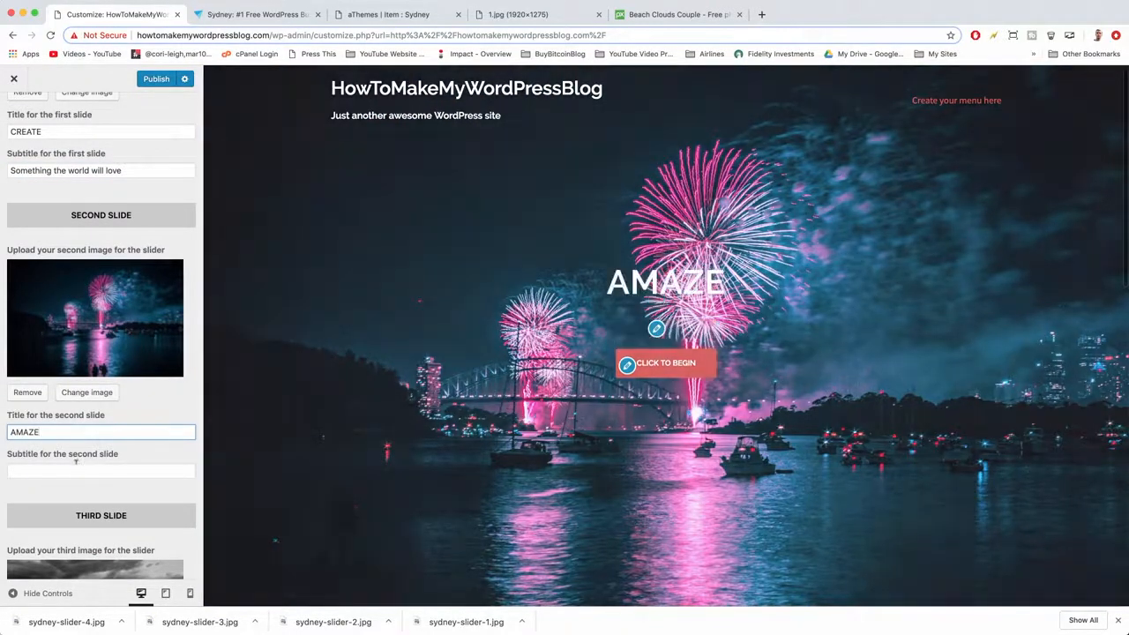
type("With your adventu")
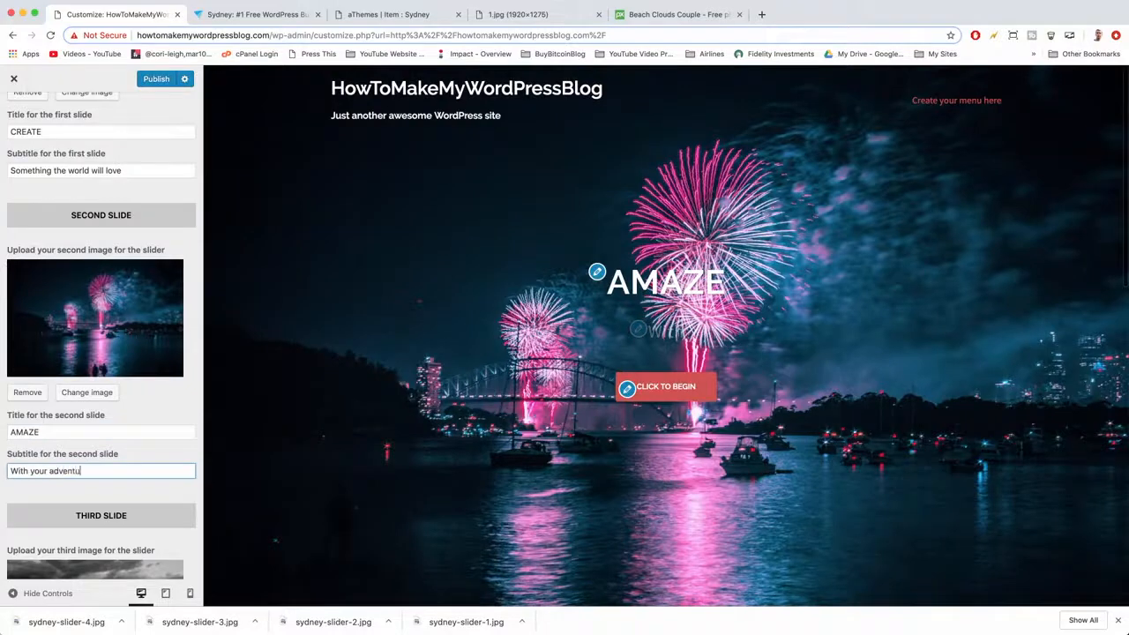
type("res")
- Set the third slide's title to LOVE and its subtitle to Everything you do
scroll(43, 432, "down", 3)
left_click(42, 438)
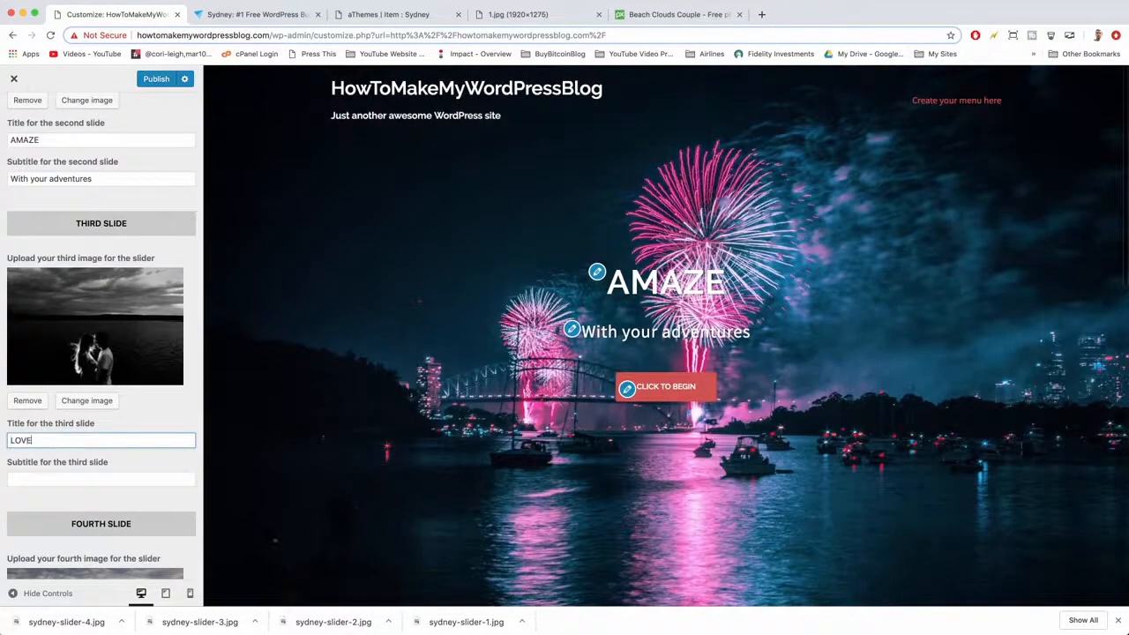
left_click(53, 479)
type("Everything")
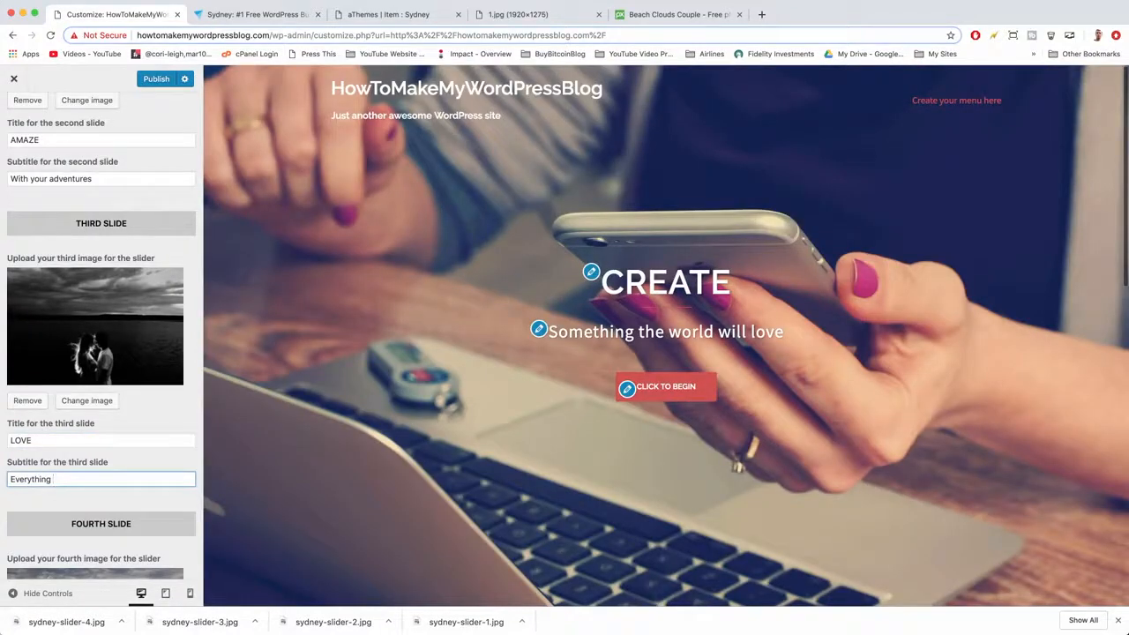
type(" you do")
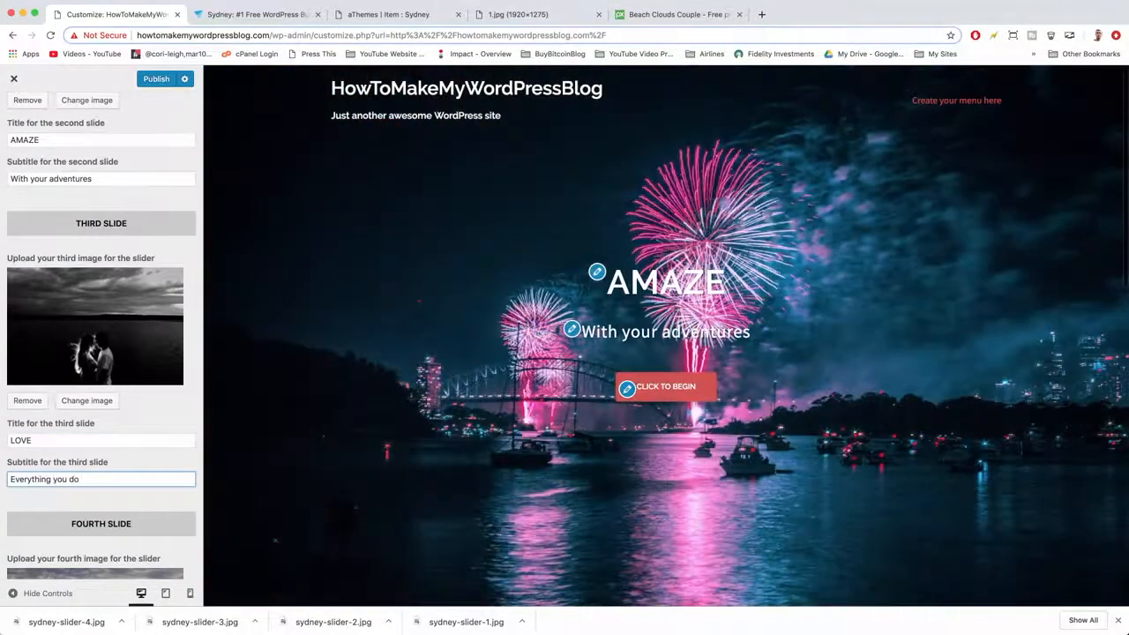
- Set the fourth slide's title to SHARE and subtitle to Knowledge with your community, then publish the changes
scroll(53, 397, "down", 5)
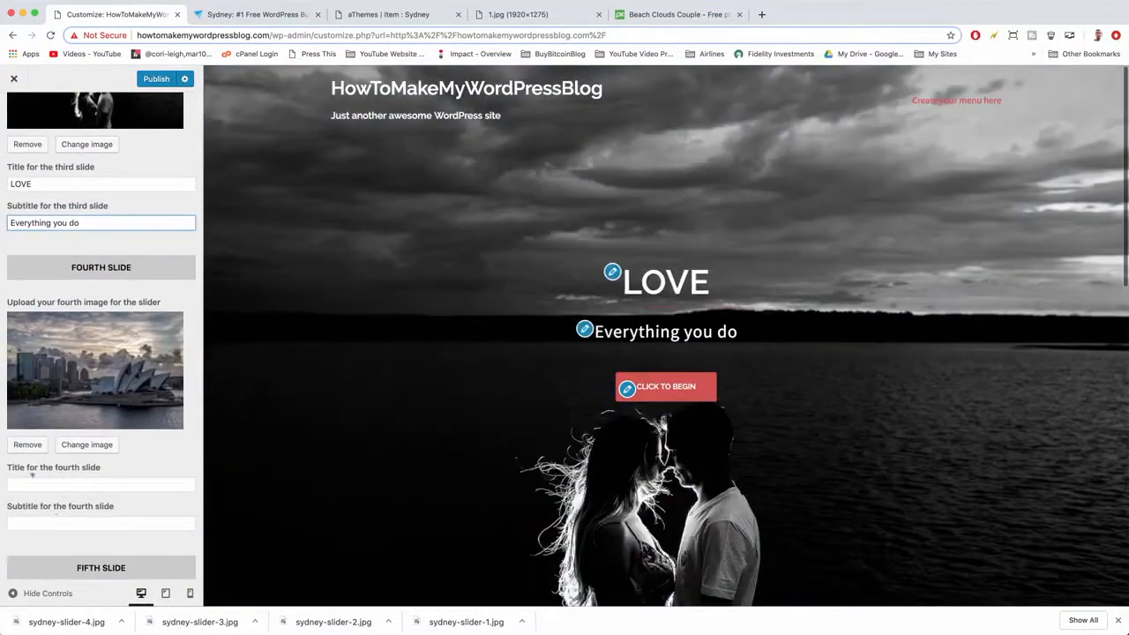
left_click(31, 482)
type("SHARE")
key("Tab")
type("Knowledge with your ")
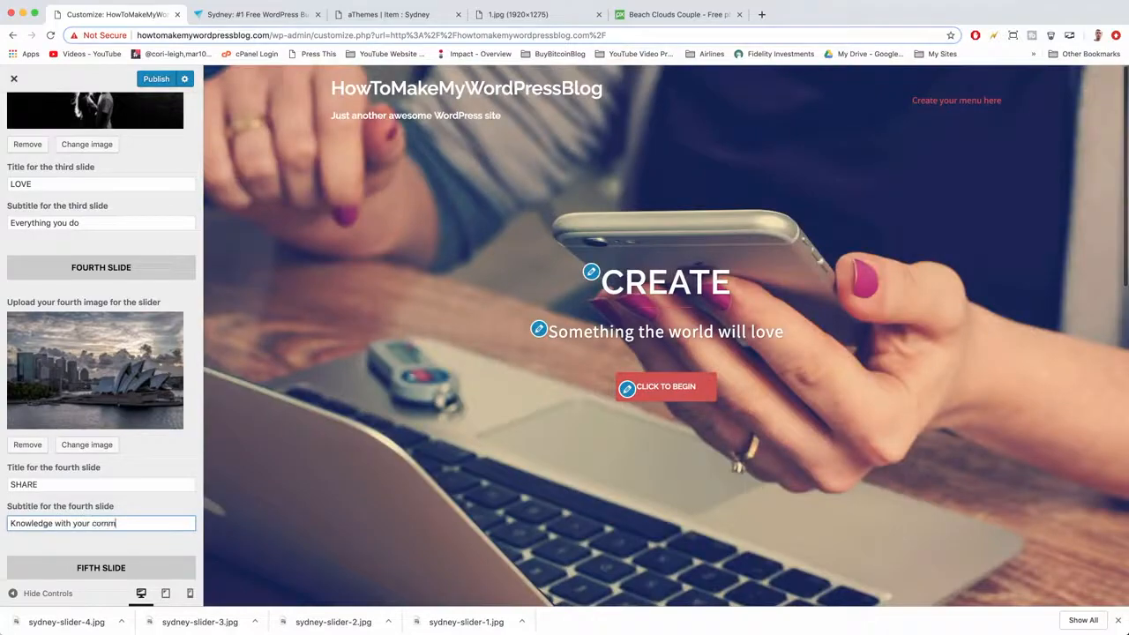
type("community")
left_click(156, 79)
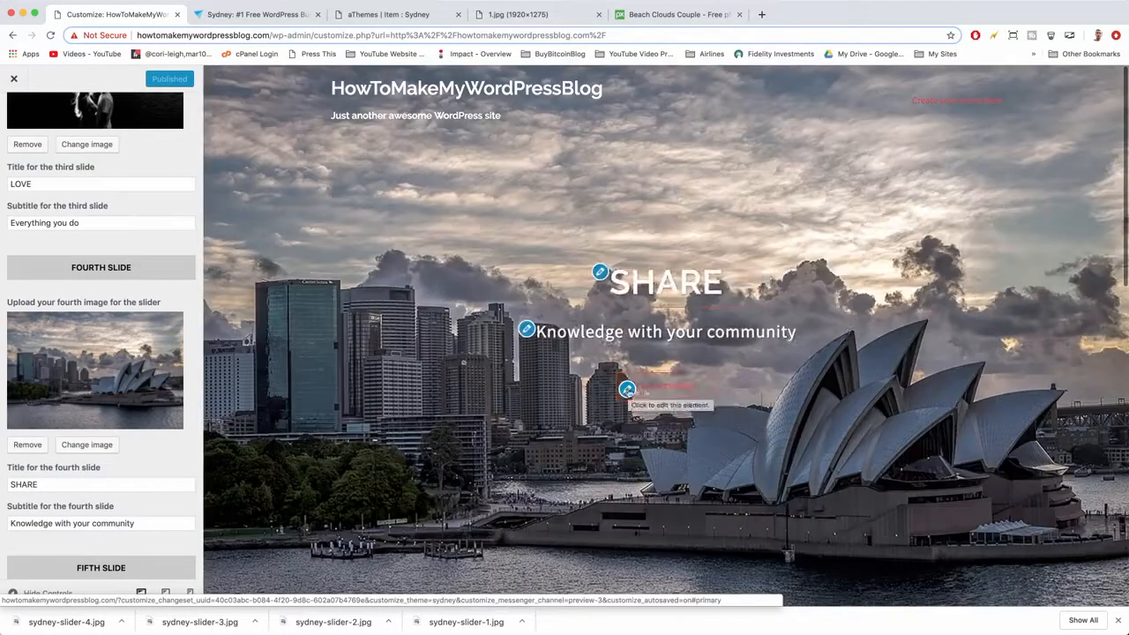
- Change the call to action button text to Get Started
left_click(626, 389)
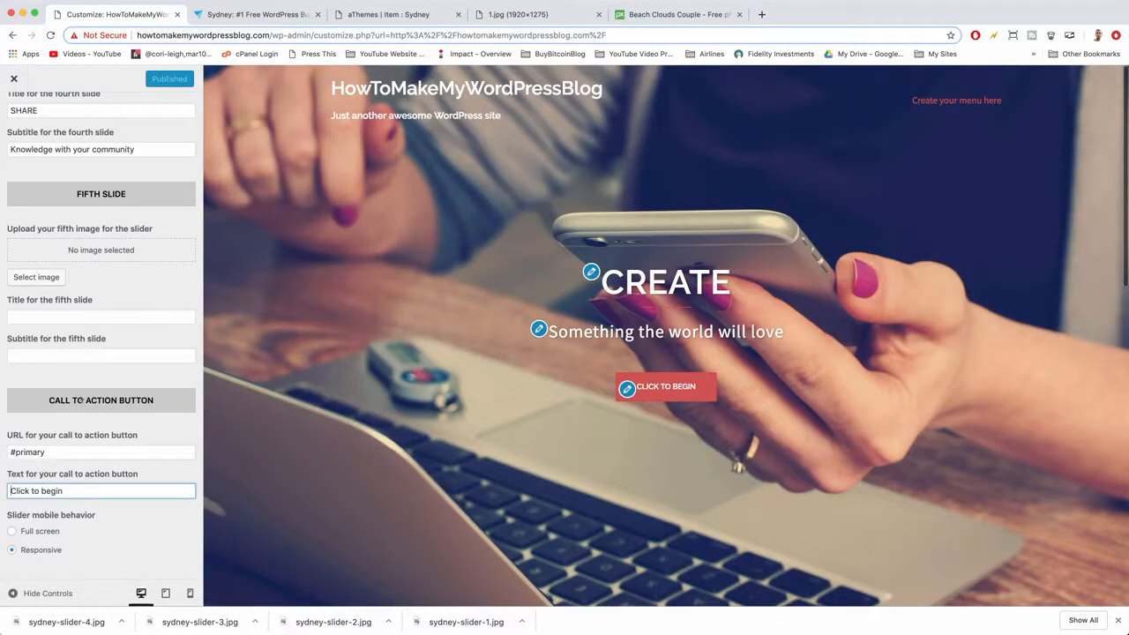
triple_click(53, 491)
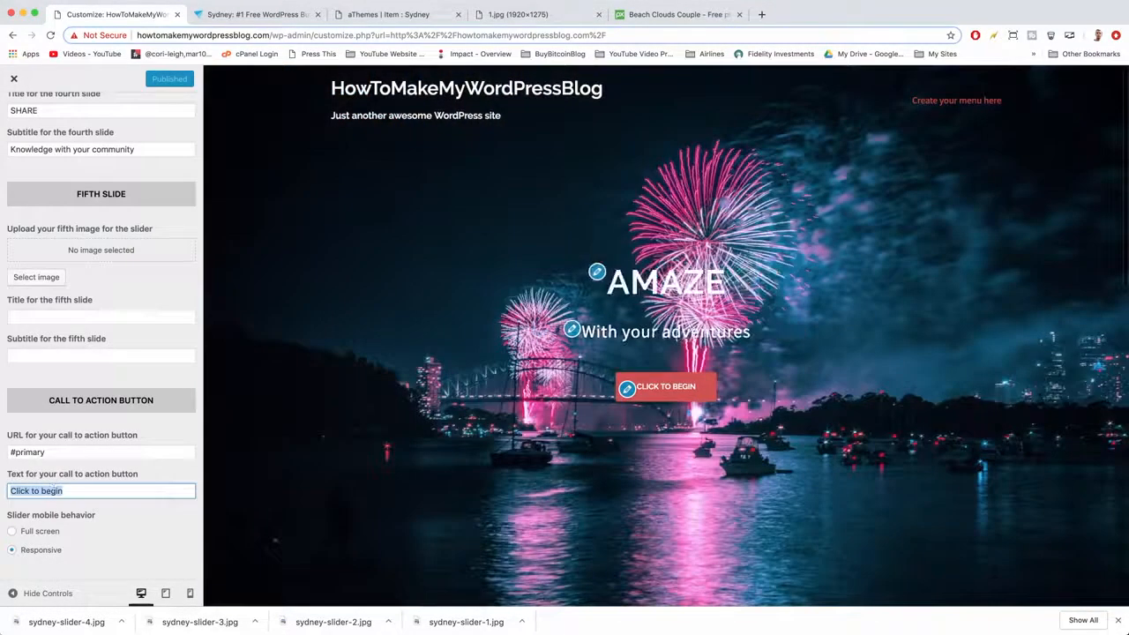
type("Get Started")
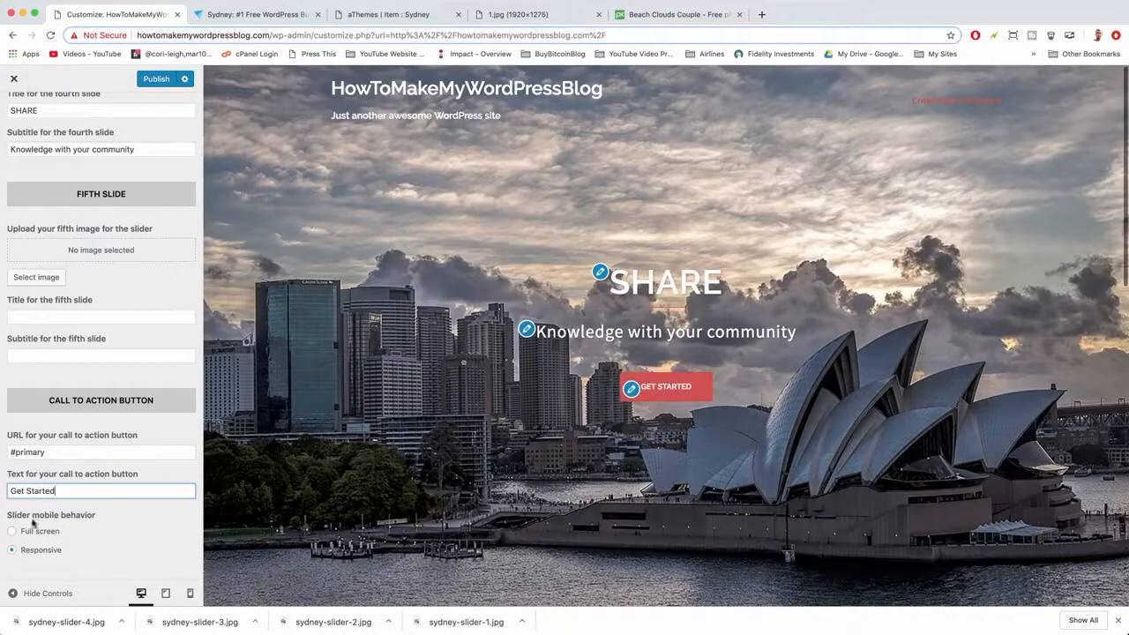
left_click(14, 532)
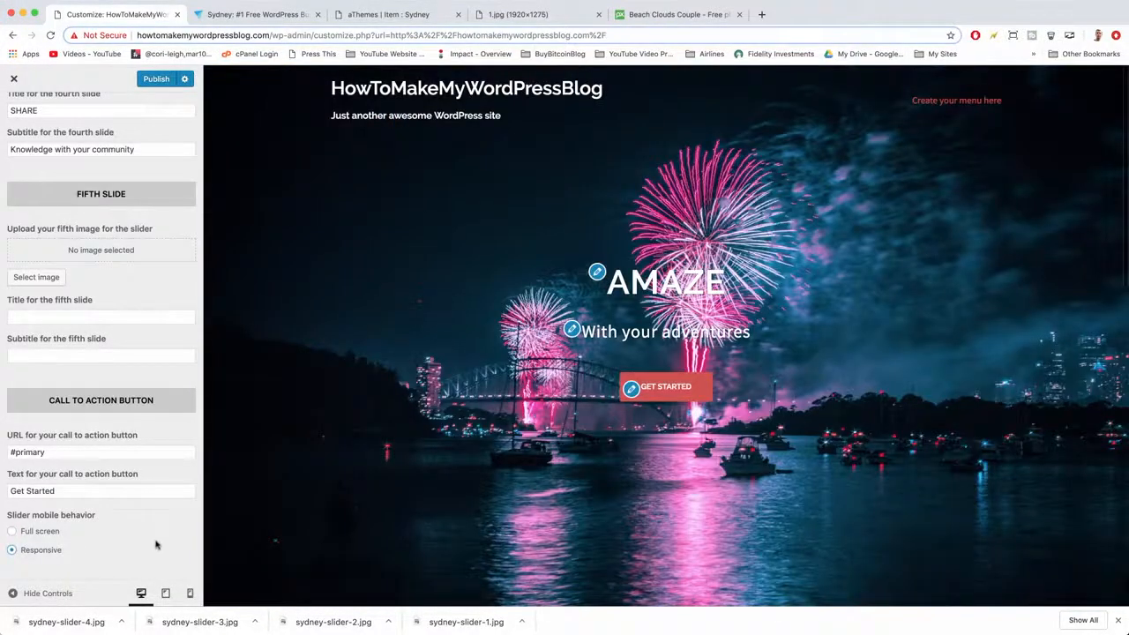
- Publish the header slider changes, close the Customizer and view the slider on the live homepage
scroll(147, 374, "up", 15)
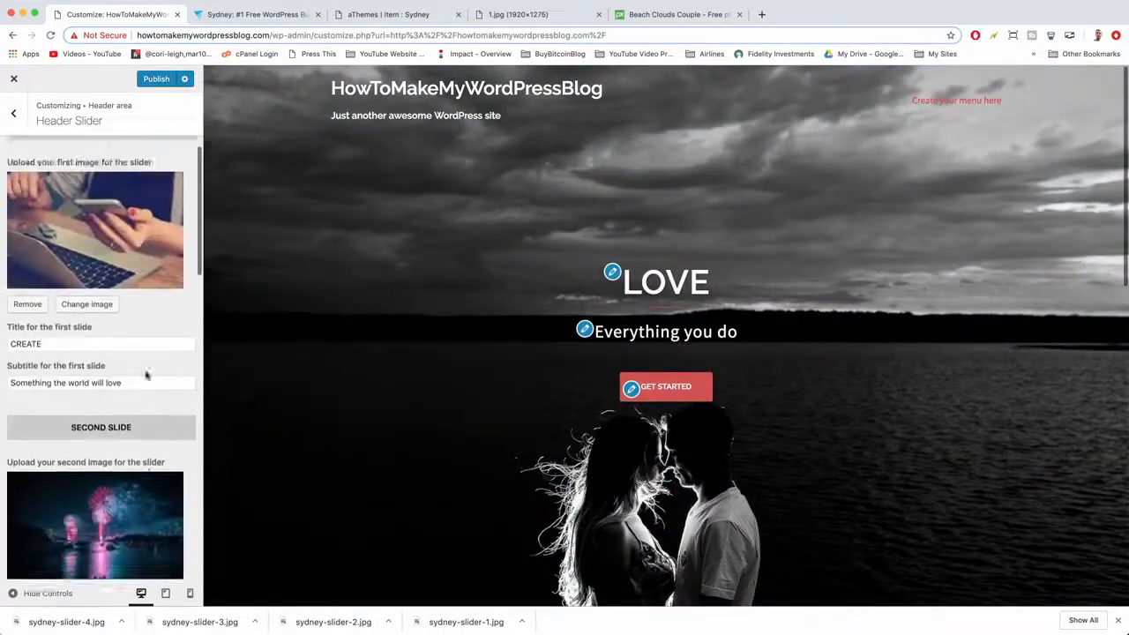
scroll(146, 374, "up", 5)
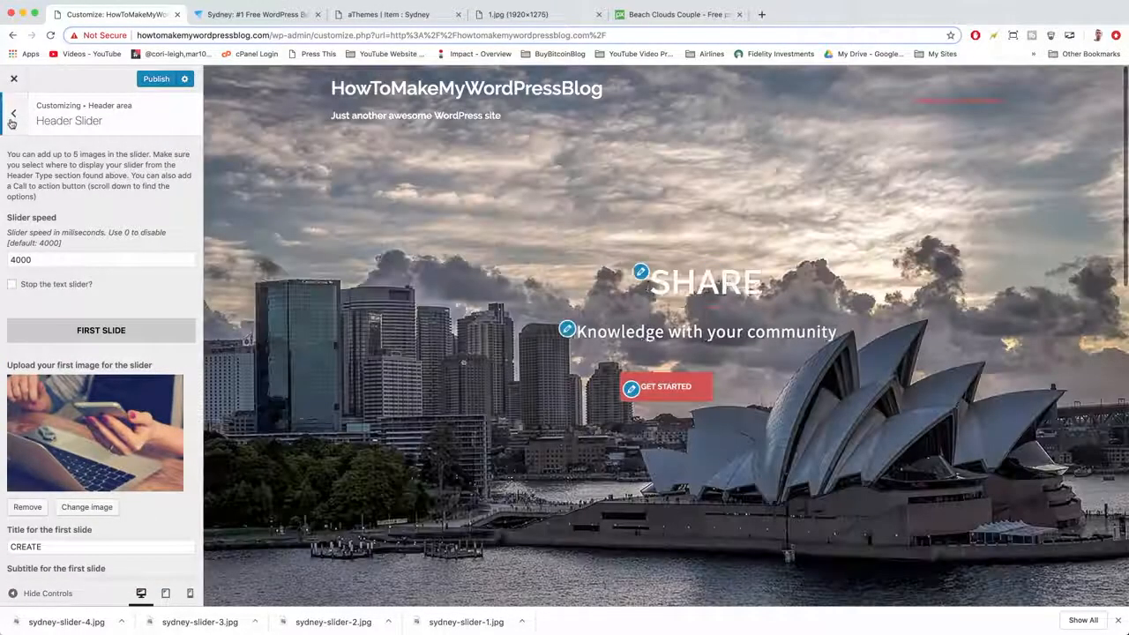
left_click(15, 116)
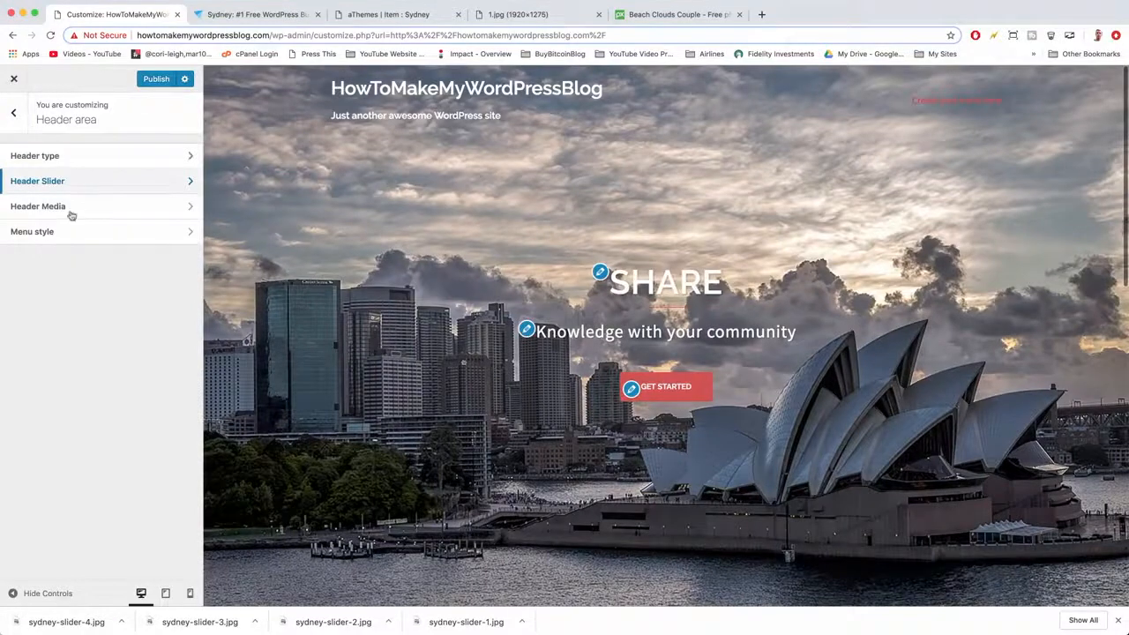
left_click(155, 79)
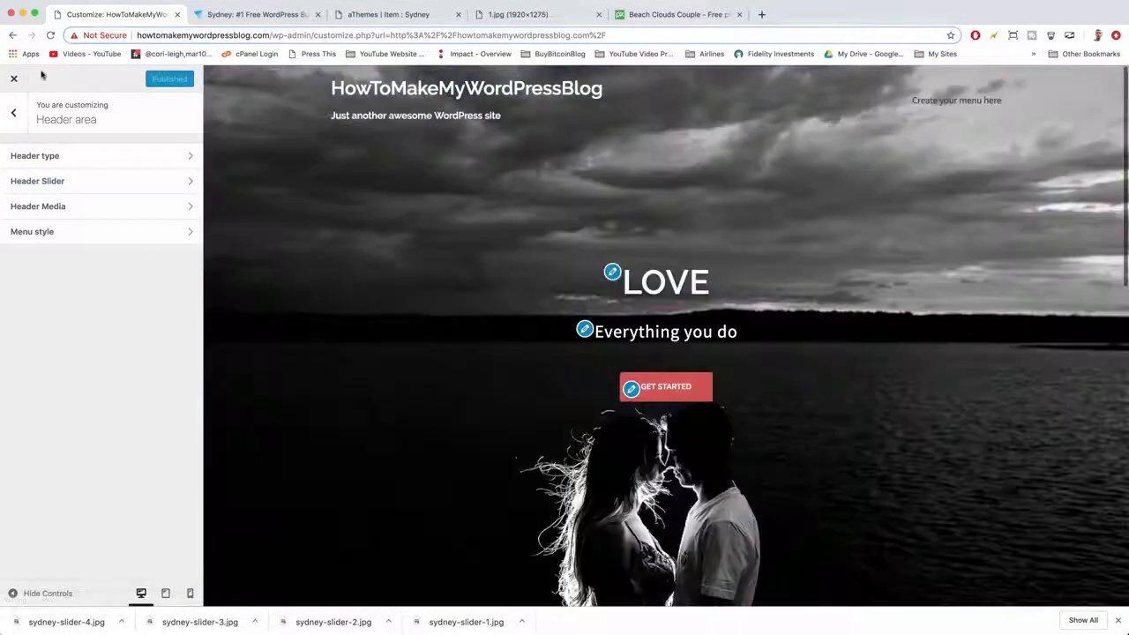
left_click(14, 79)
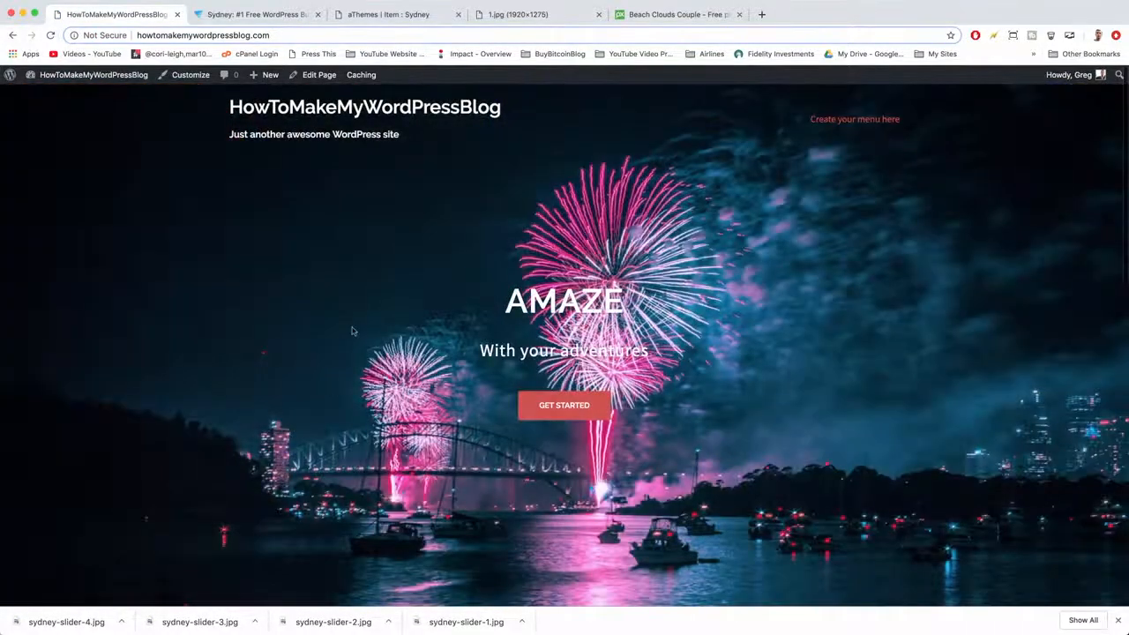
scroll(351, 330, "down", 4)
scroll(351, 330, "up", 4)
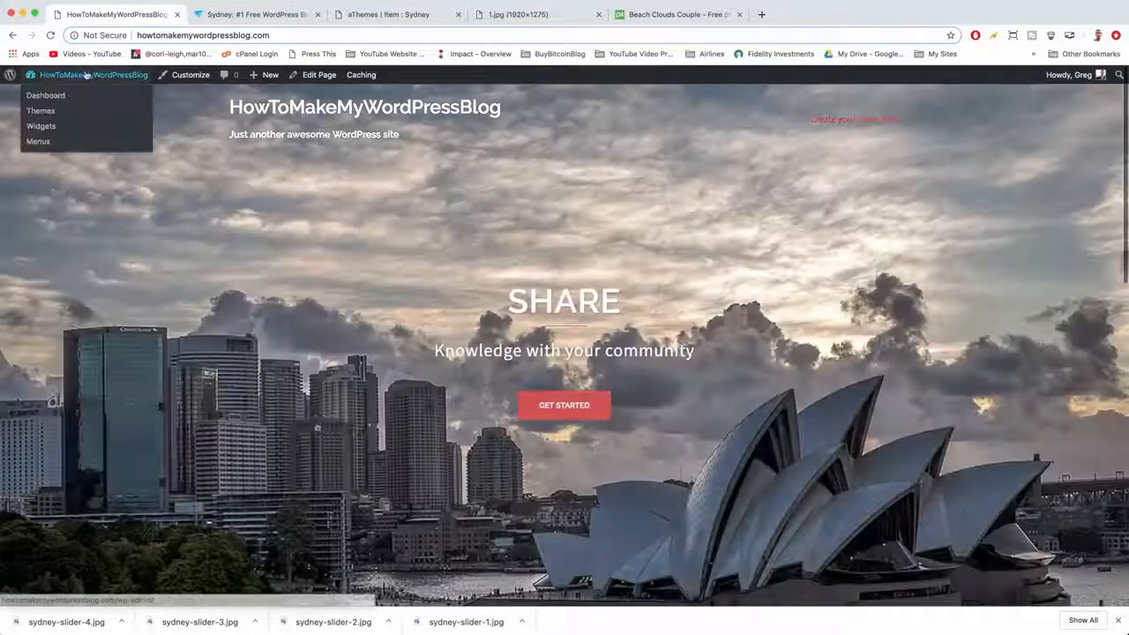
- Crop the sydney-slider-4 couple image in the Media Library to a 1920 × 970 selection and save it
left_click(86, 76)
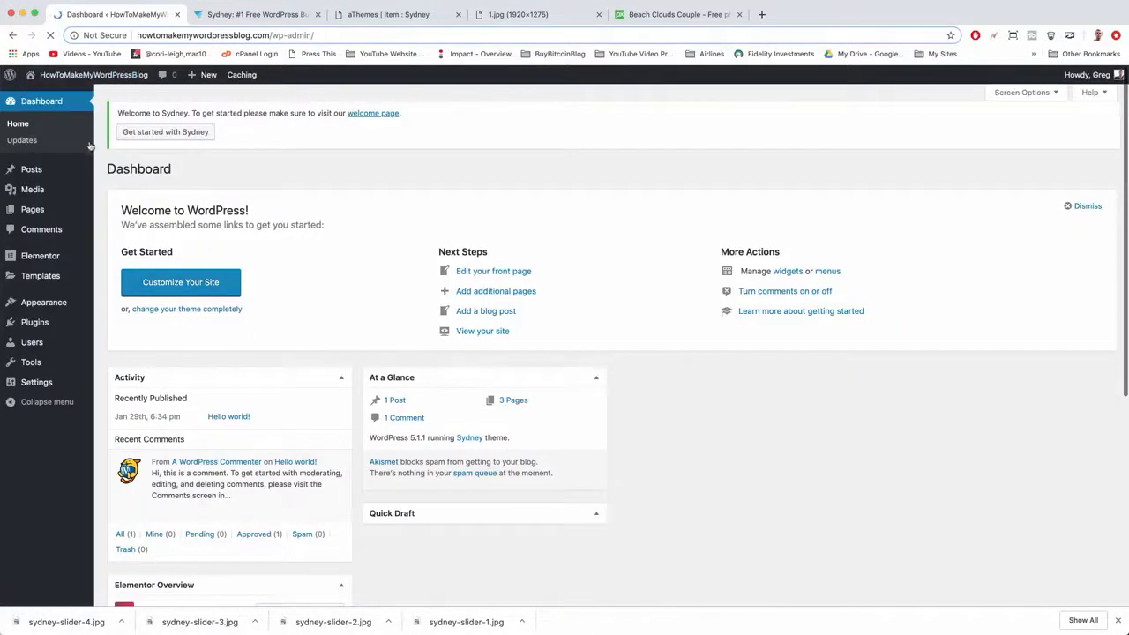
left_click(39, 197)
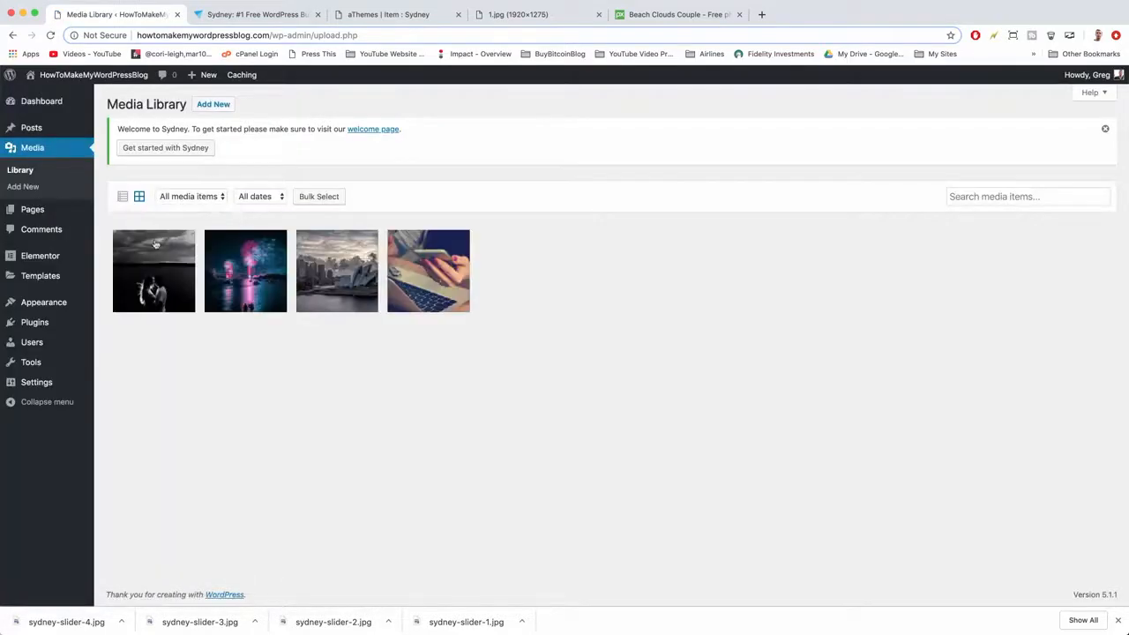
left_click(164, 279)
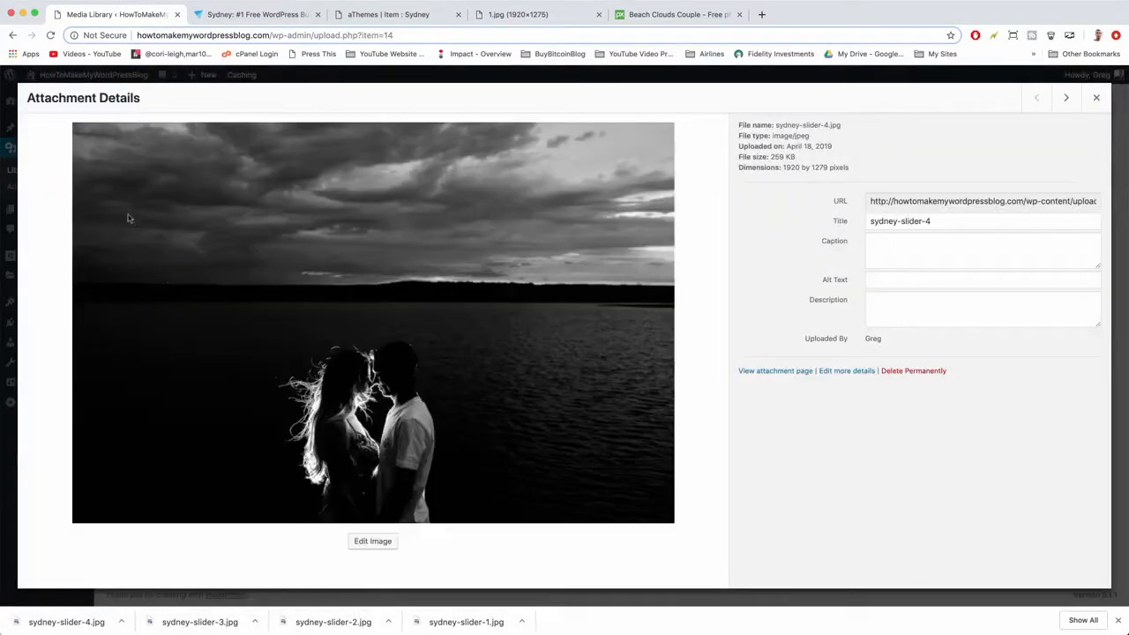
left_click(368, 542)
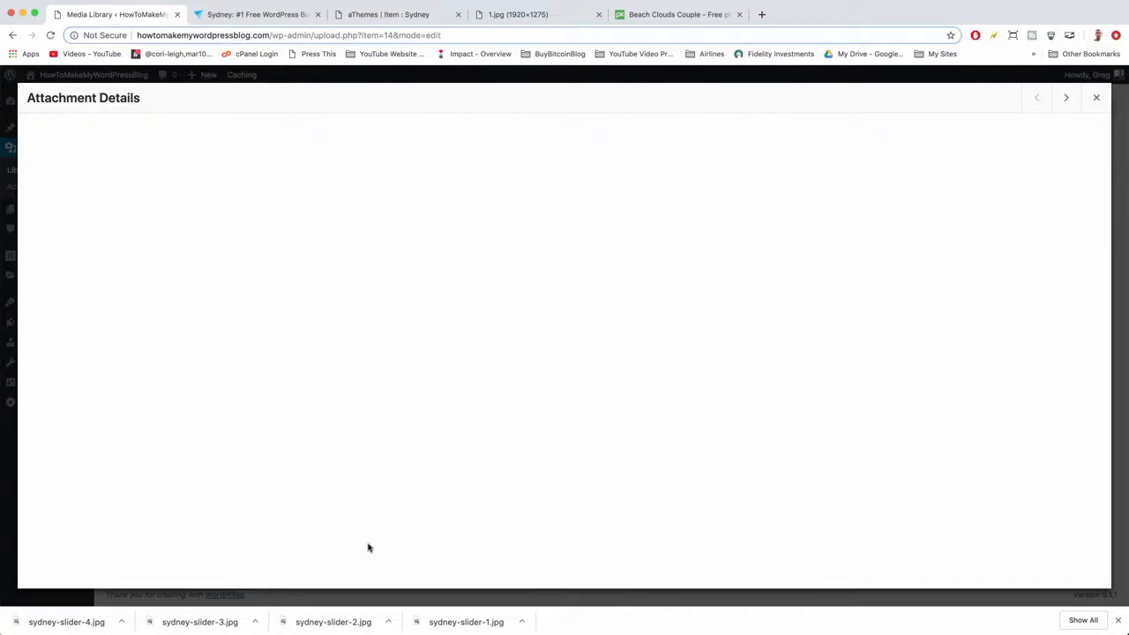
left_click_drag(29, 193, 284, 326)
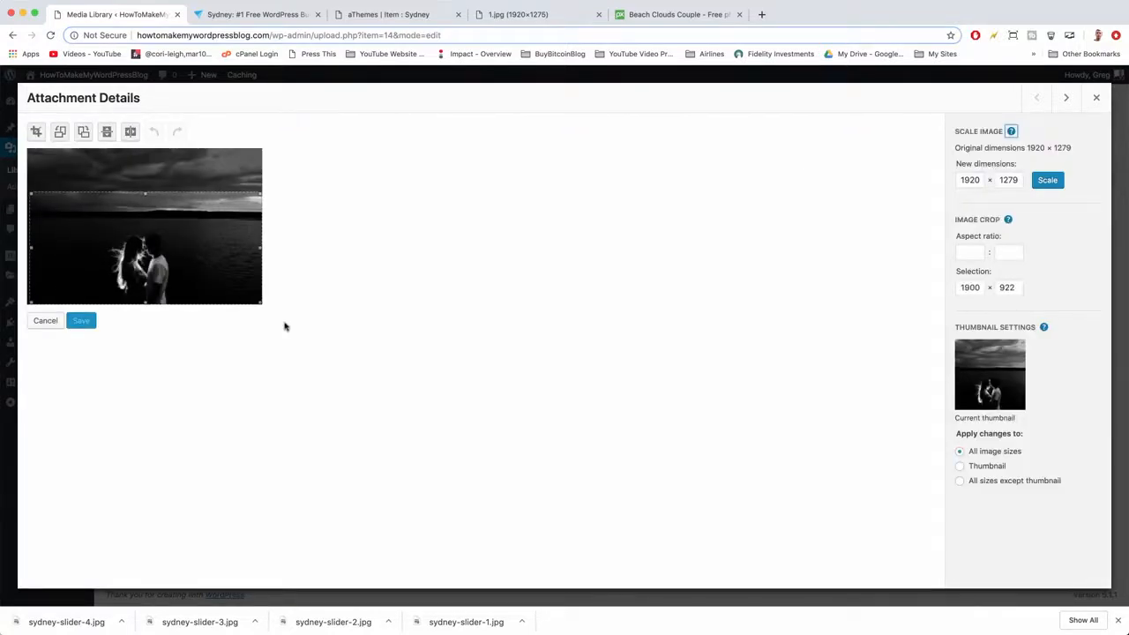
left_click_drag(29, 193, 17, 183)
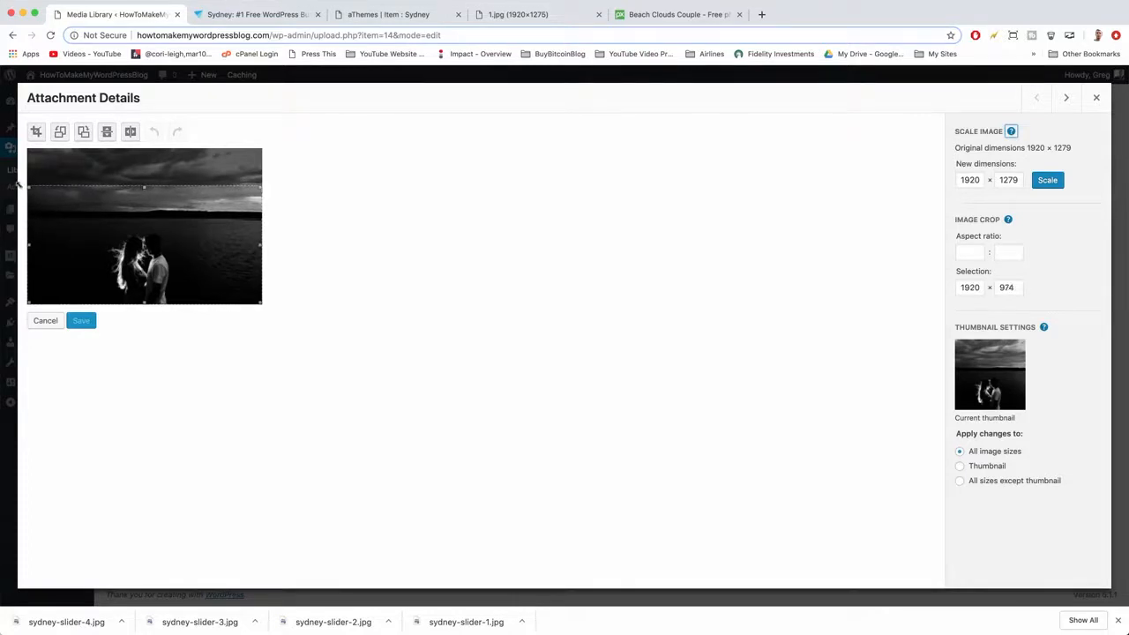
left_click(36, 132)
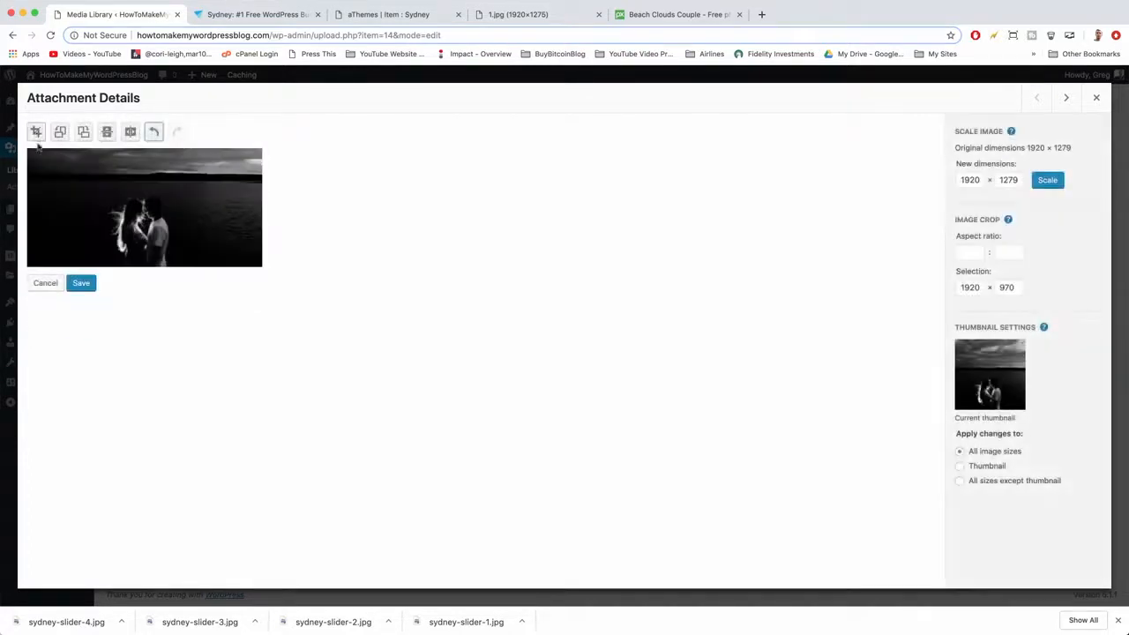
left_click(81, 283)
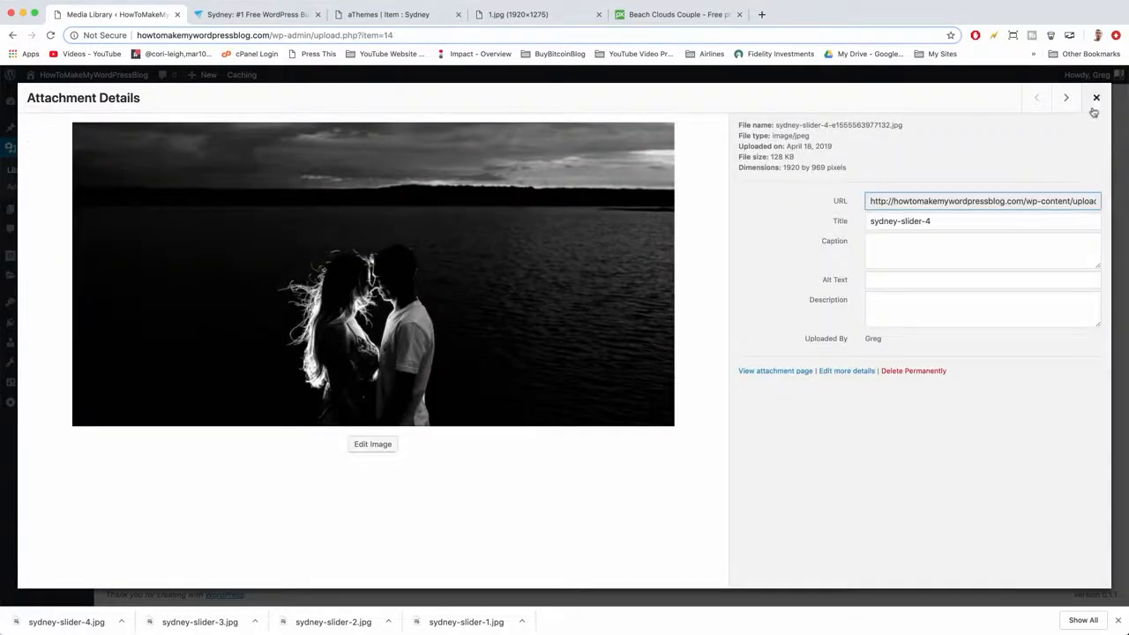
left_click(1096, 97)
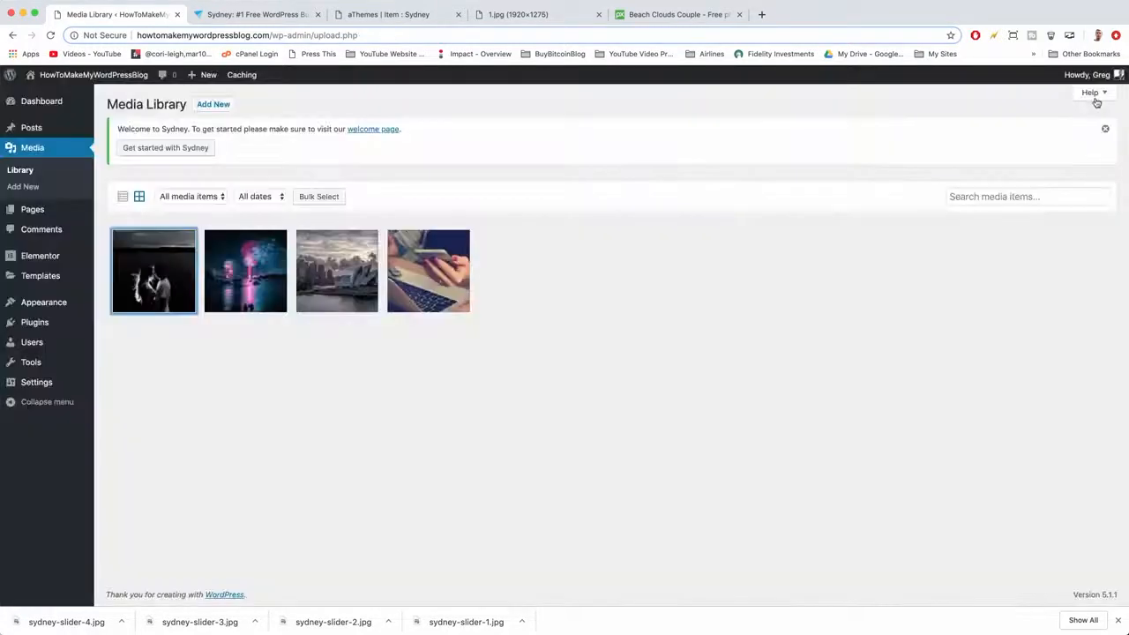
- Assign the cropped couple image to the third header slide, publish the change and close the Customizer
left_click(71, 76)
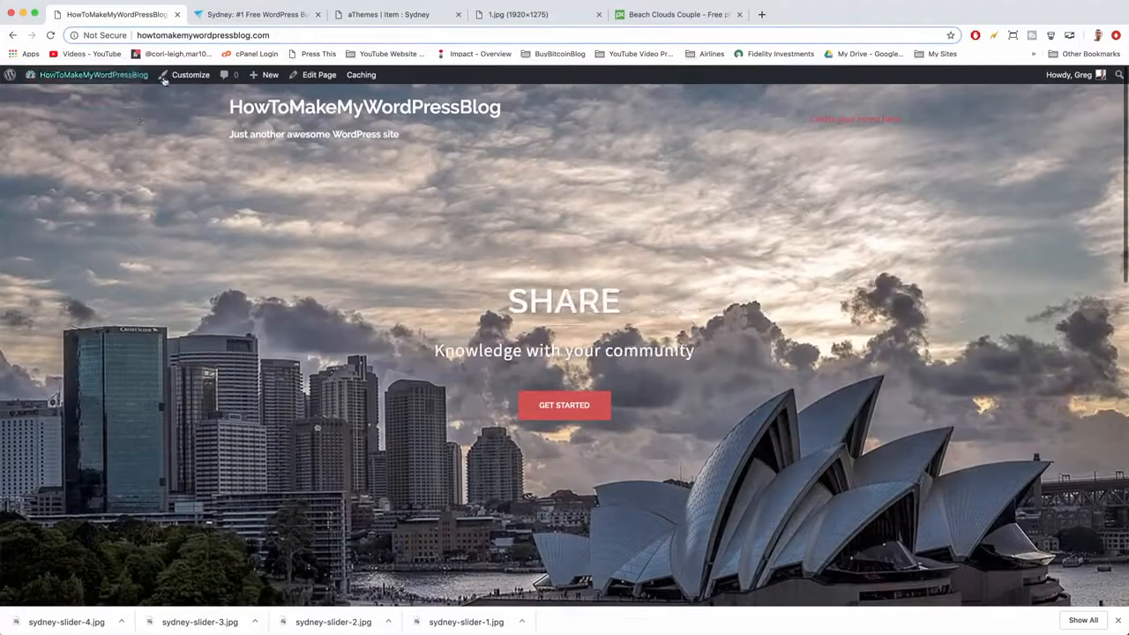
left_click(176, 77)
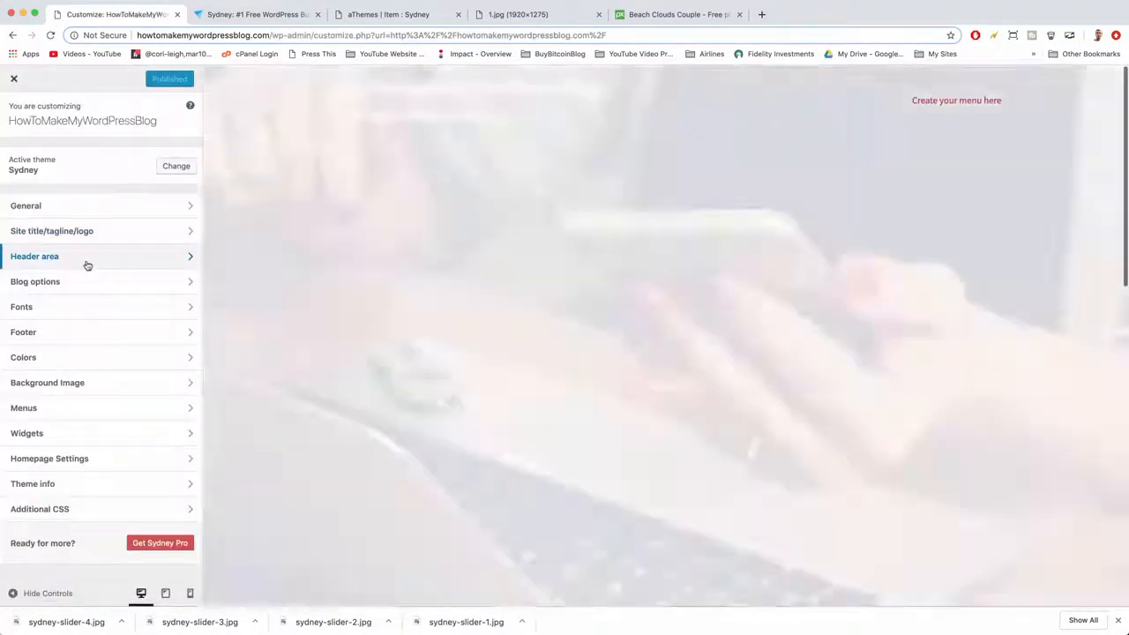
left_click(88, 265)
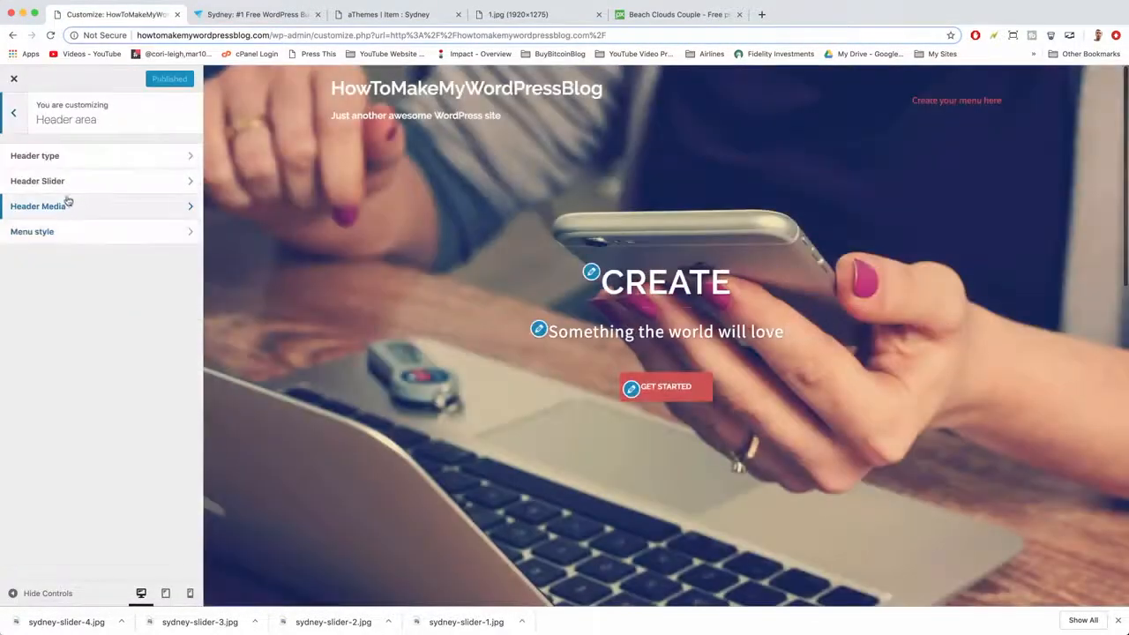
left_click(67, 189)
scroll(157, 383, "down", 10)
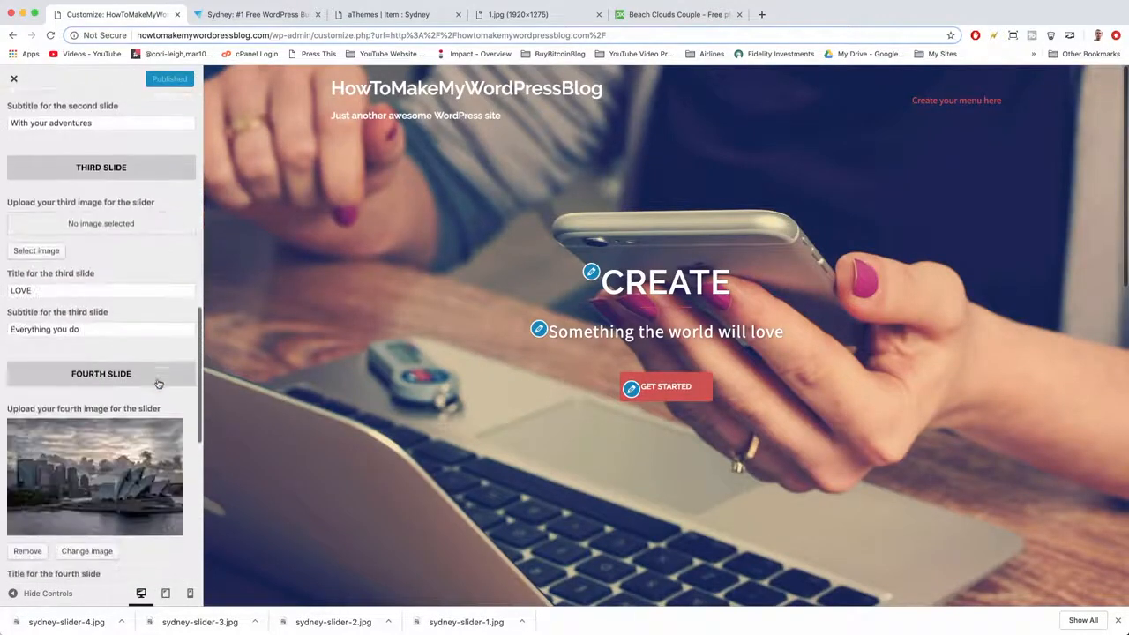
scroll(157, 383, "down", 3)
scroll(157, 383, "up", 12)
scroll(157, 383, "down", 3)
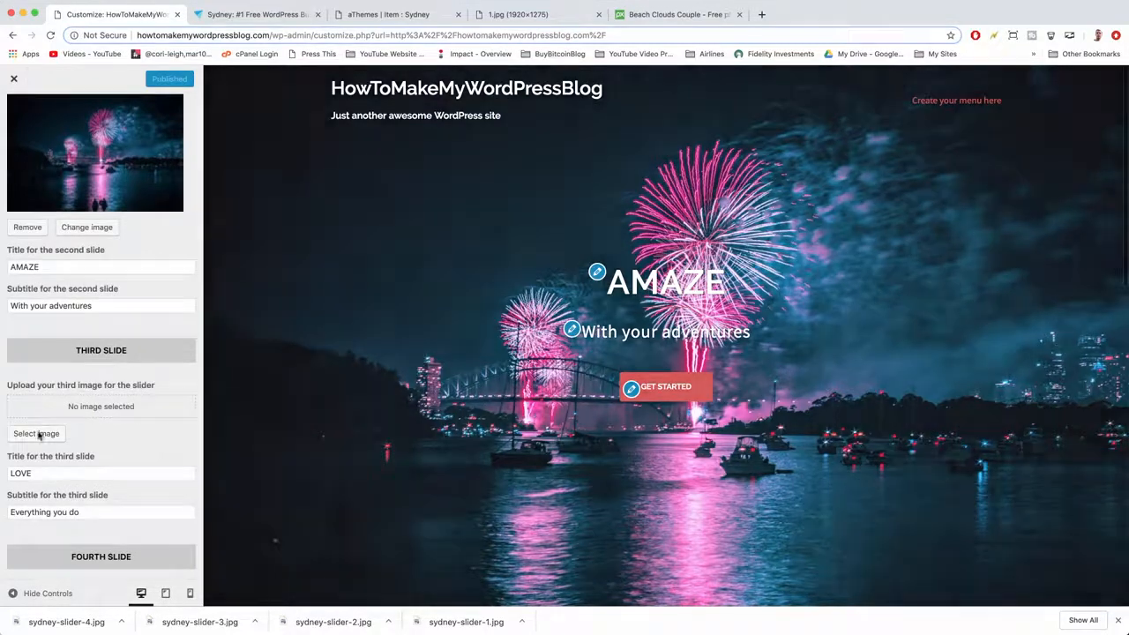
left_click(38, 433)
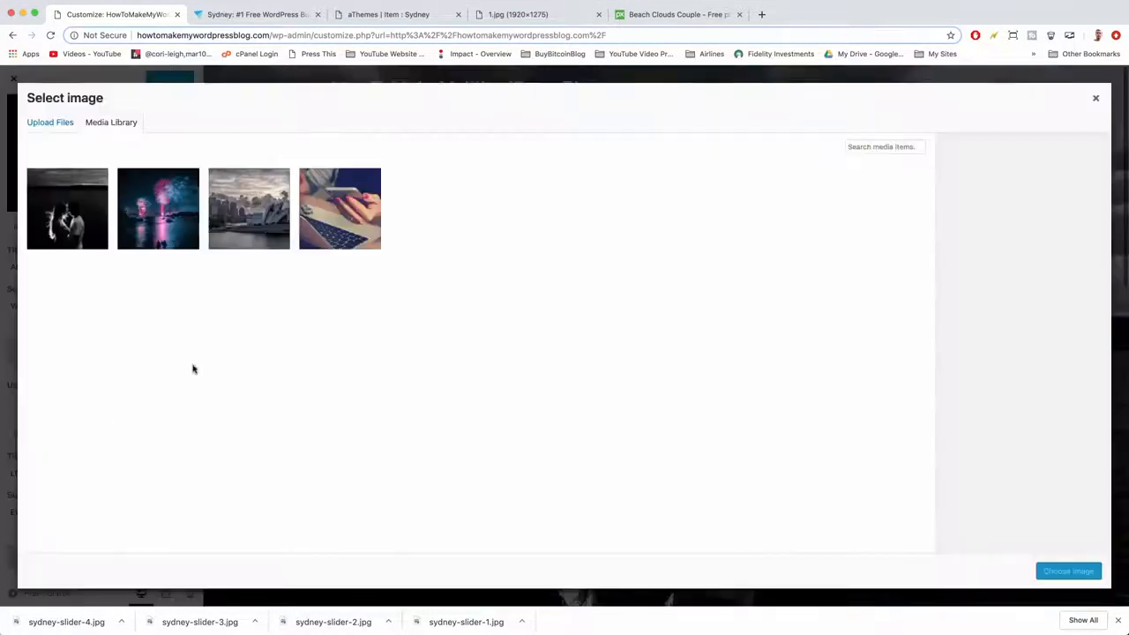
left_click(69, 208)
left_click(1066, 572)
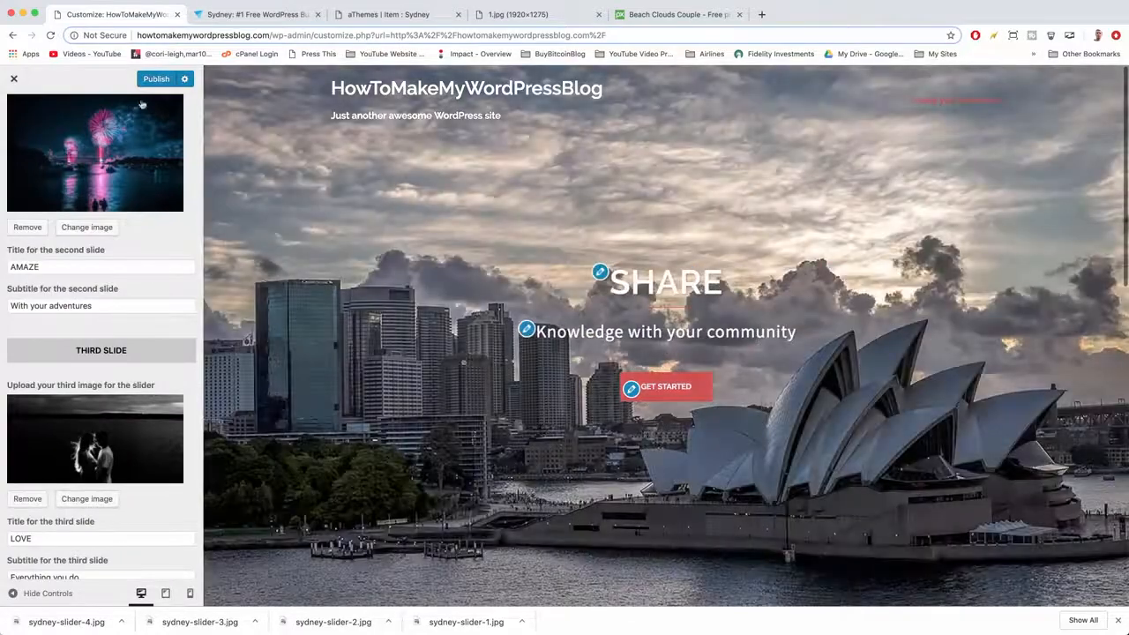
left_click(150, 81)
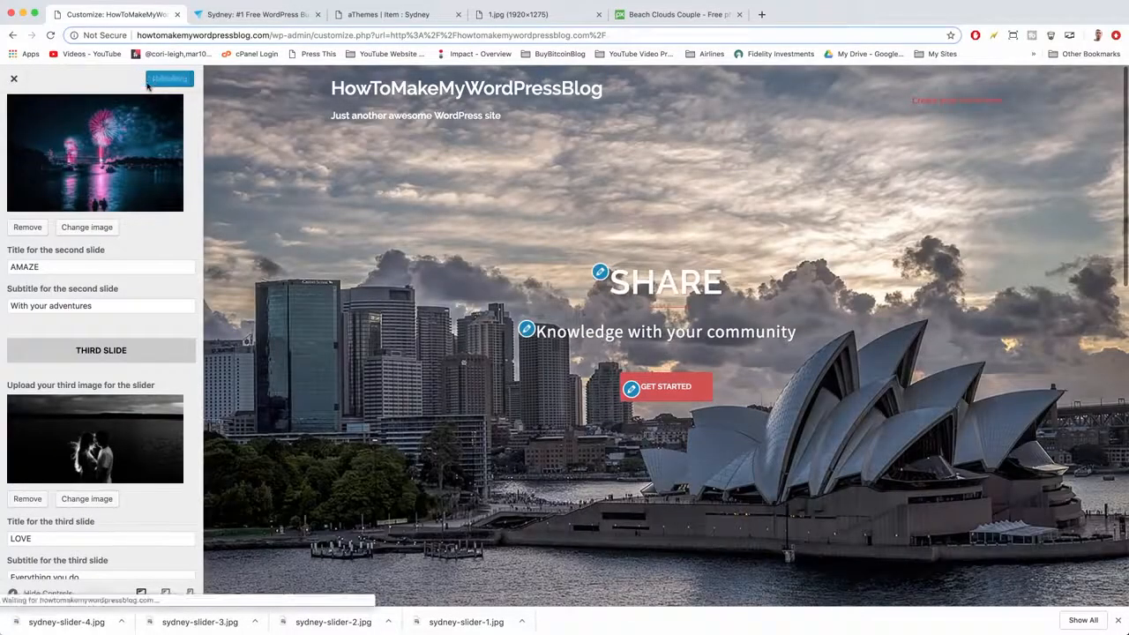
left_click(14, 78)
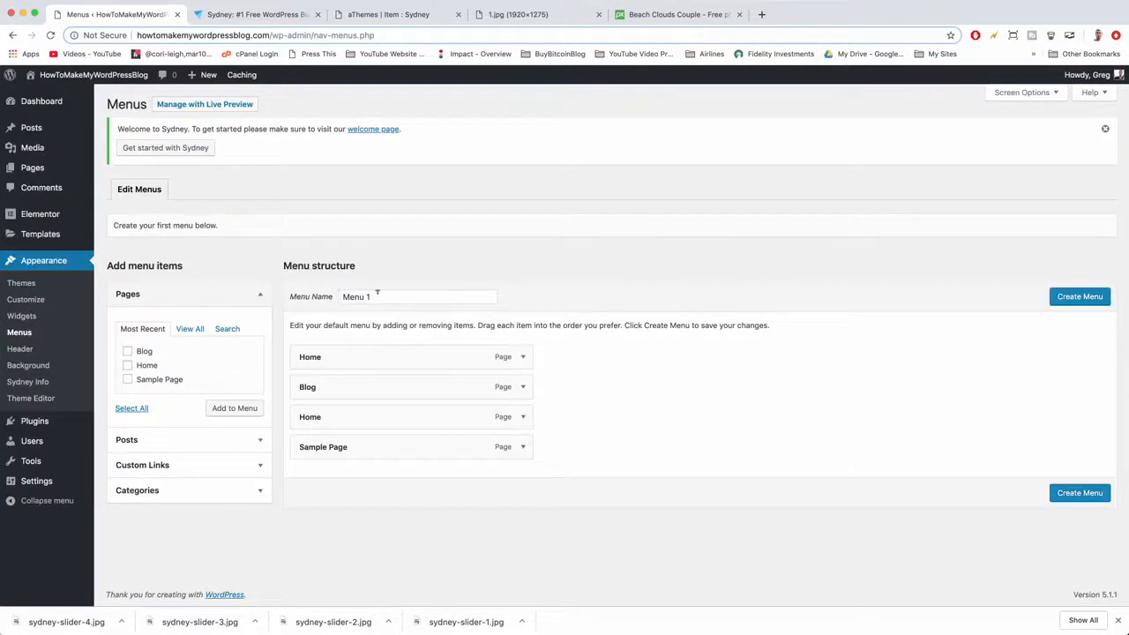
- Rename the menu to Menu
left_click(377, 295)
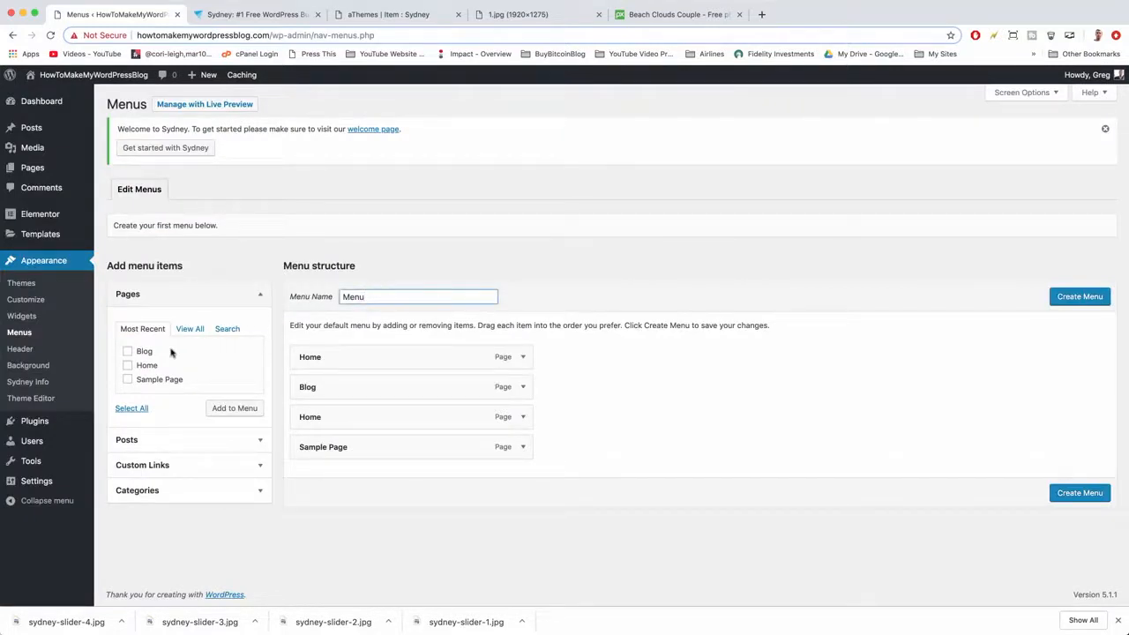
left_click(128, 352)
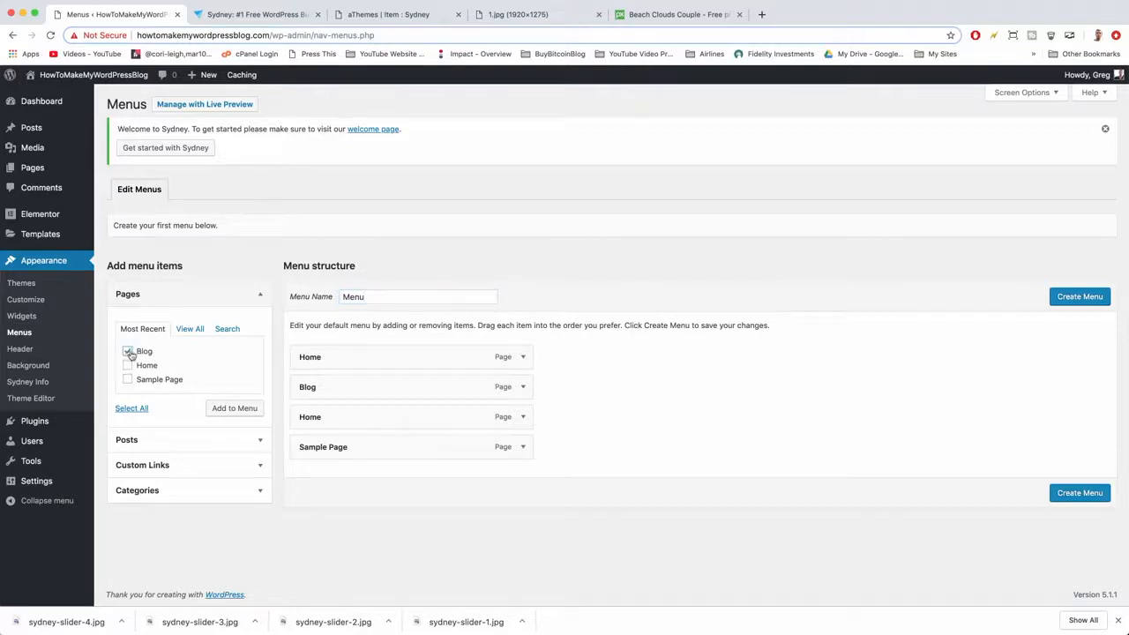
left_click(224, 407)
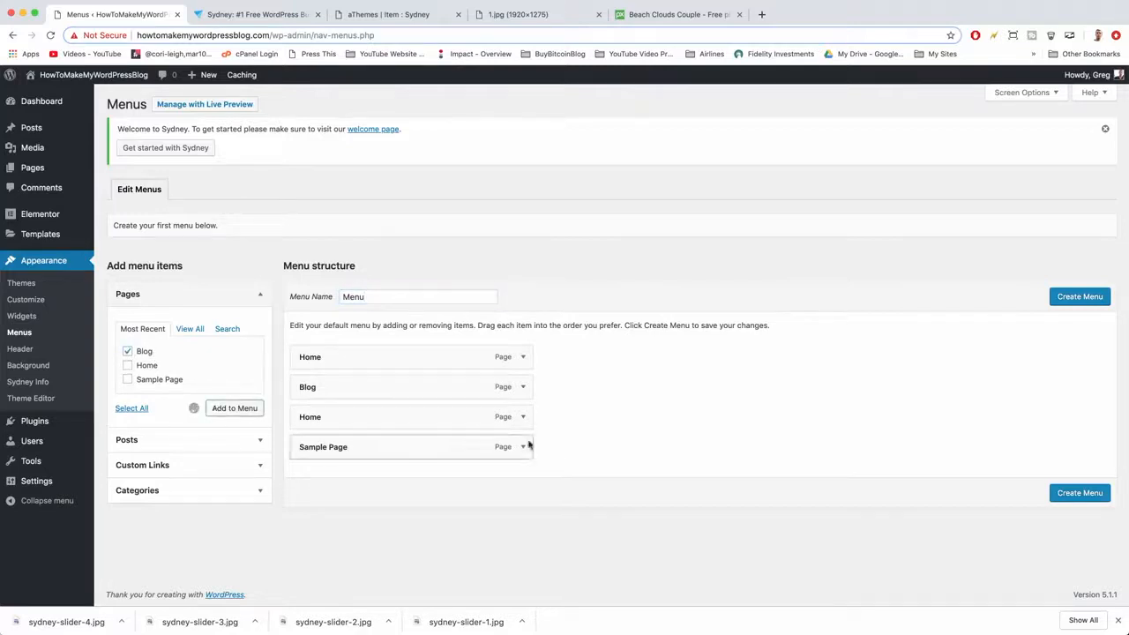
left_click(523, 477)
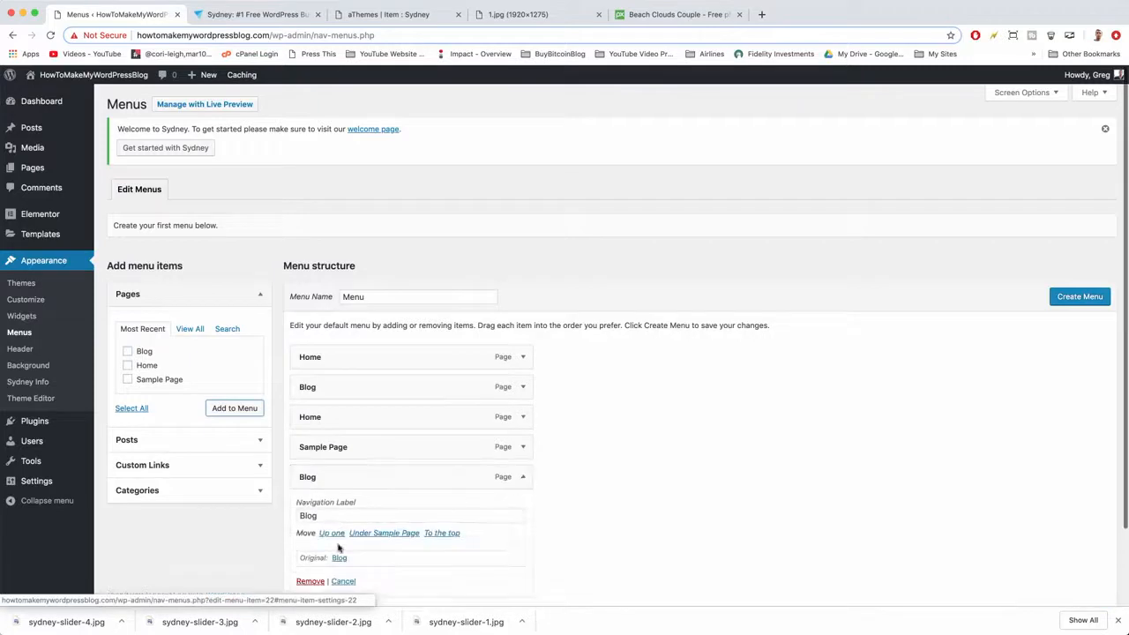
left_click(317, 582)
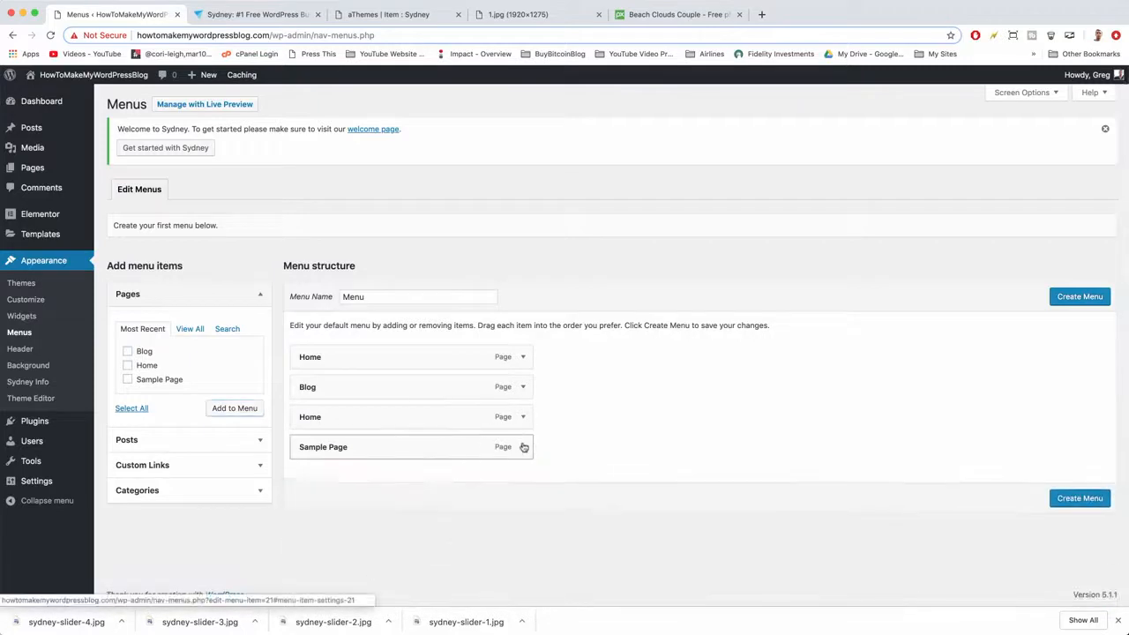
- Remove the Sample Page item and the duplicate Home item from the menu structure
left_click(523, 447)
left_click(302, 549)
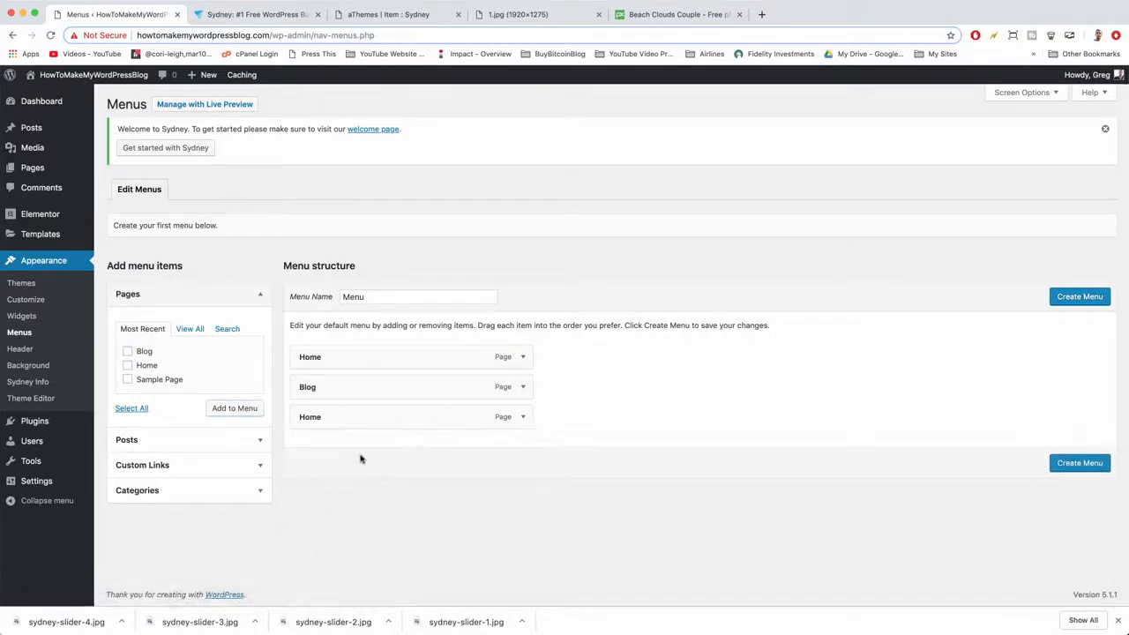
left_click(523, 416)
left_click(308, 521)
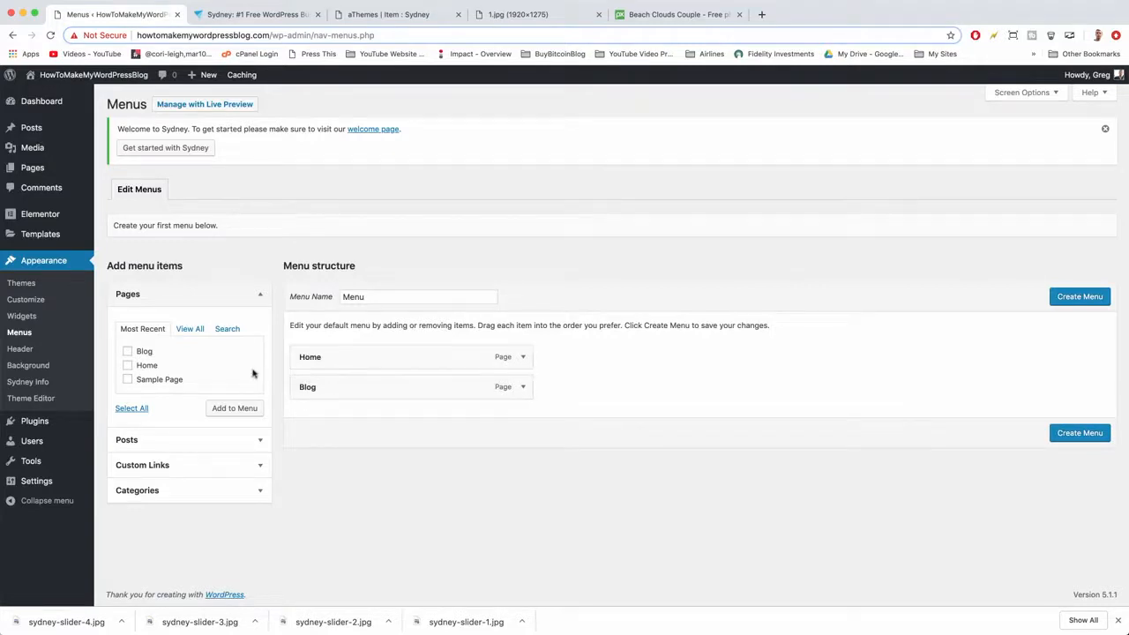
left_click(255, 464)
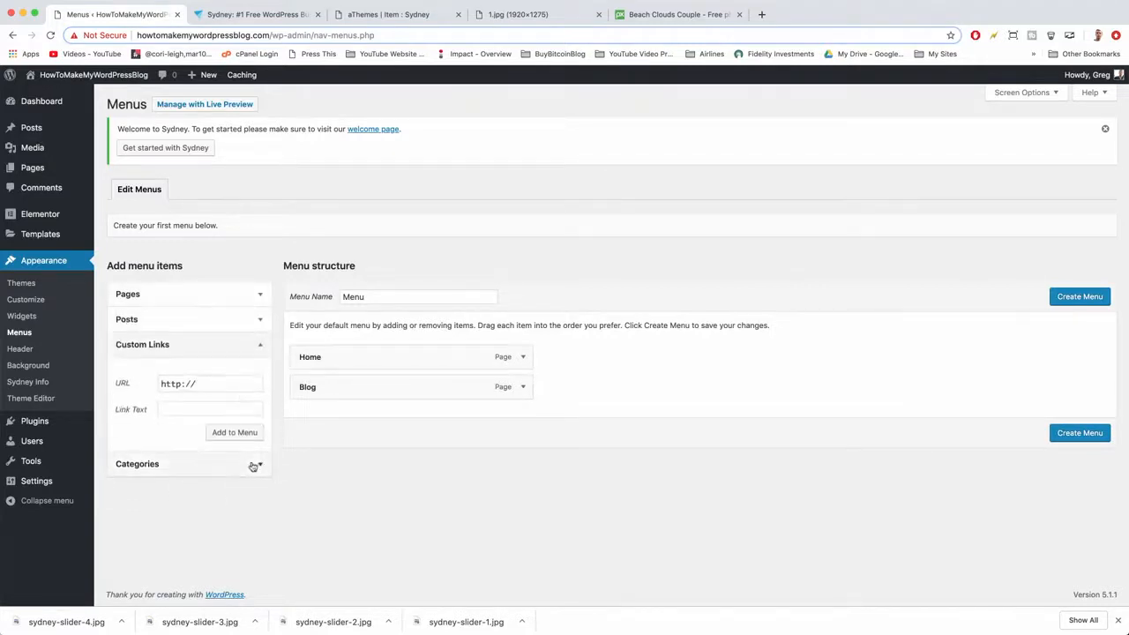
left_click(205, 381)
left_click(192, 406)
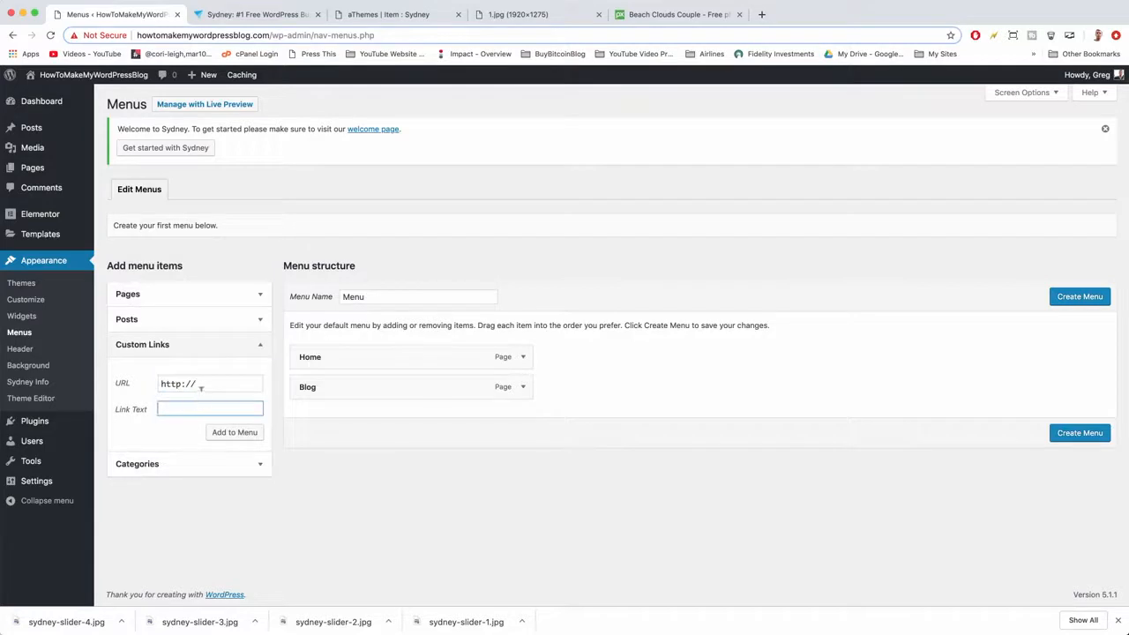
left_click(206, 387)
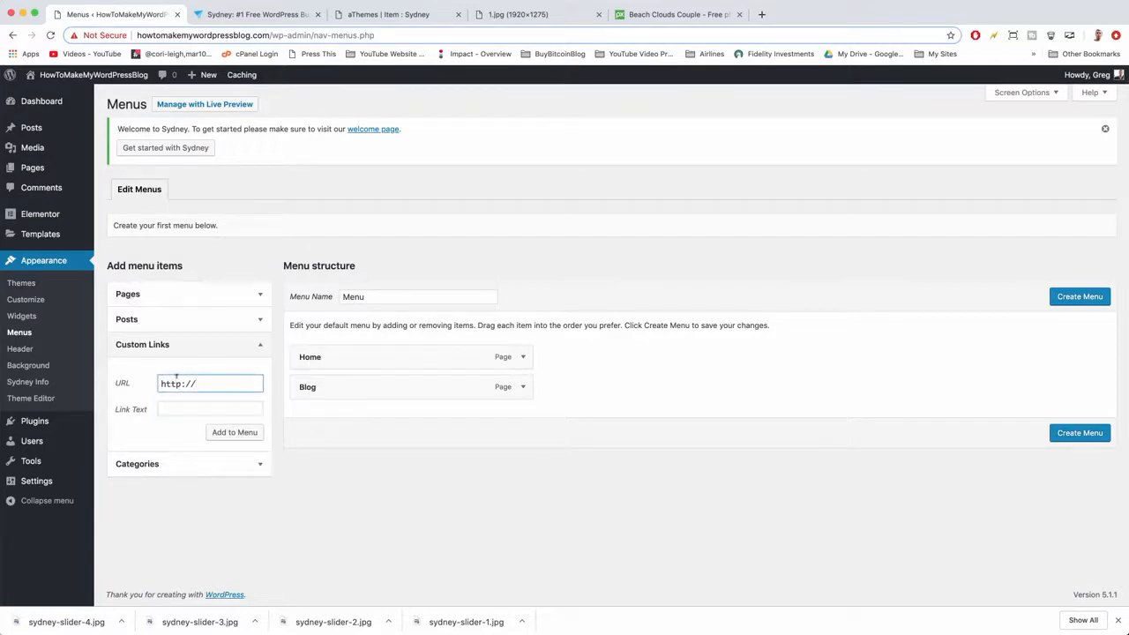
left_click(265, 466)
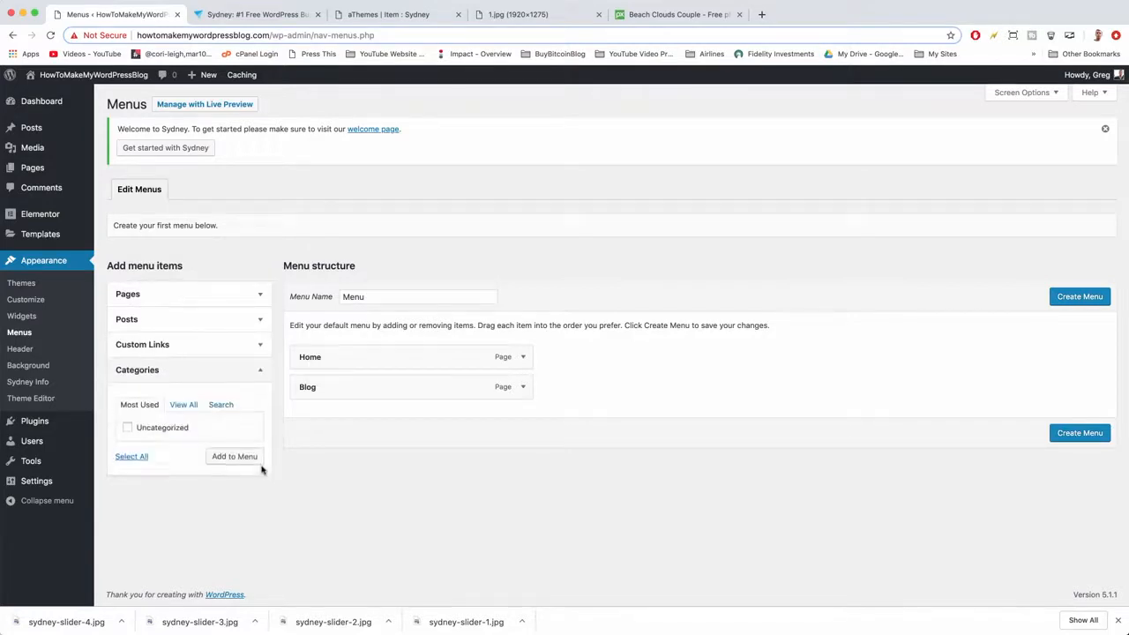
left_click(264, 374)
left_click(260, 349)
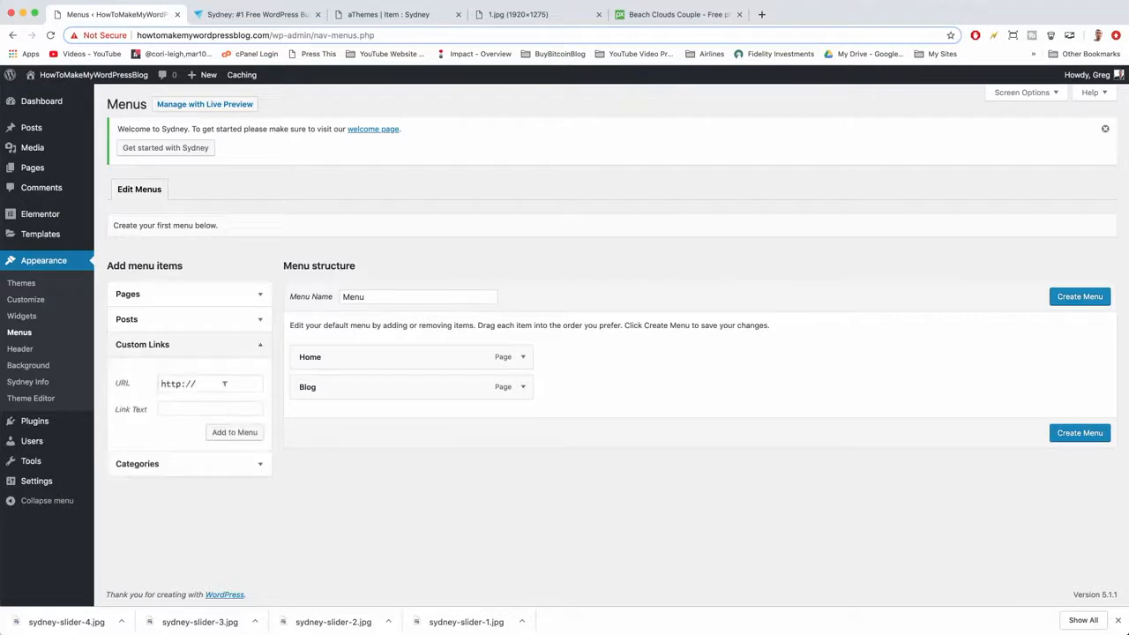
left_click(224, 384)
type("facebook.com/you")
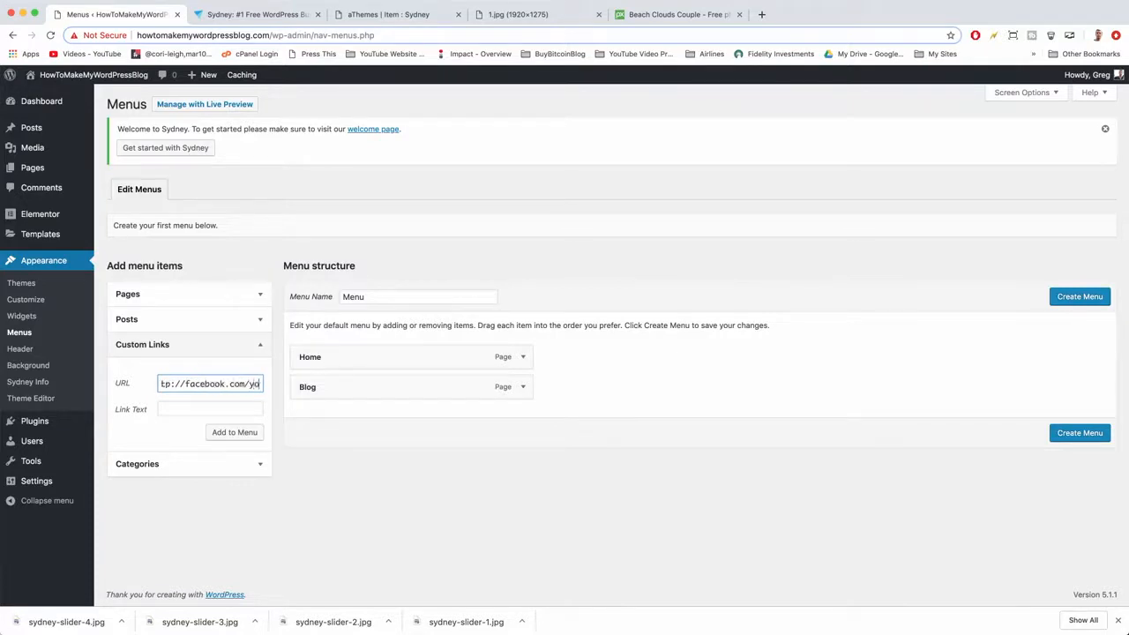
left_click(205, 407)
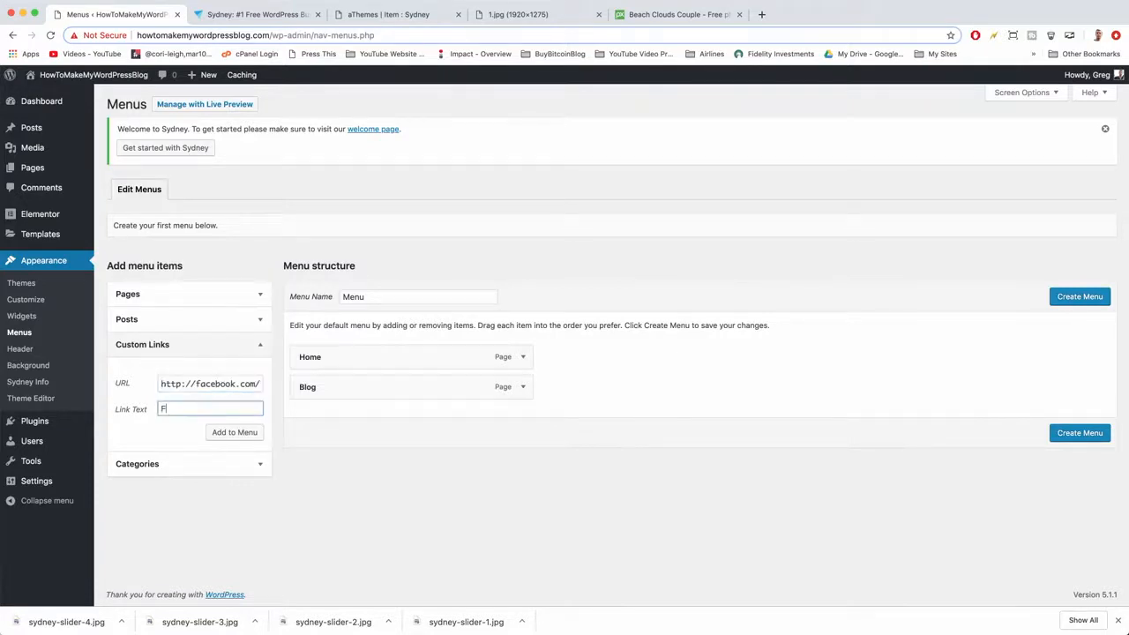
type("Facebook")
left_click(225, 433)
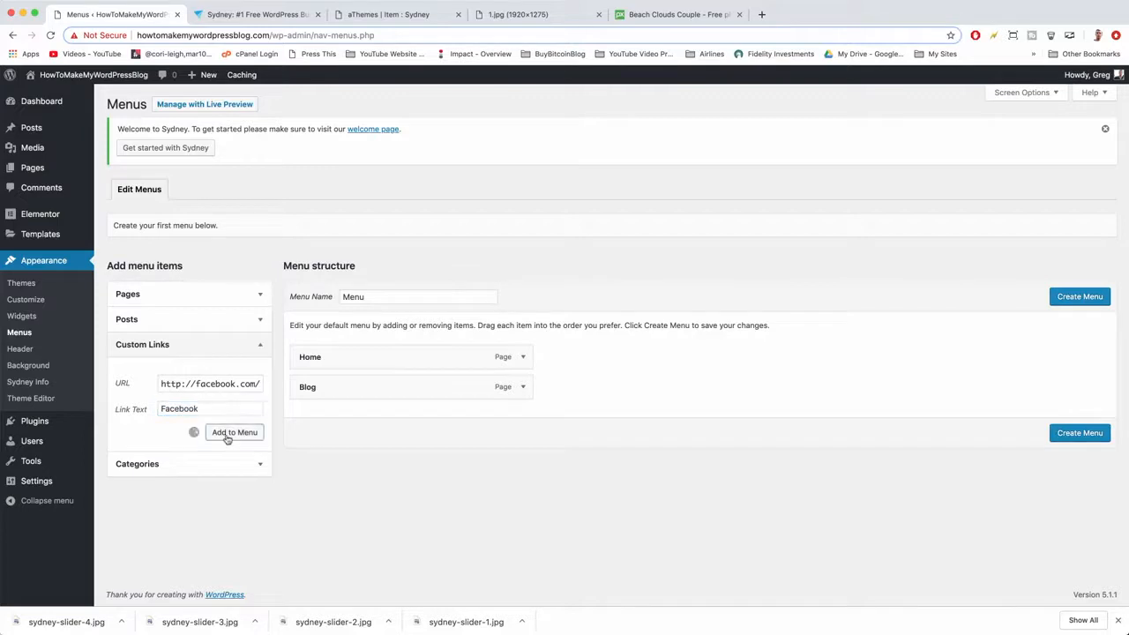
left_click(523, 418)
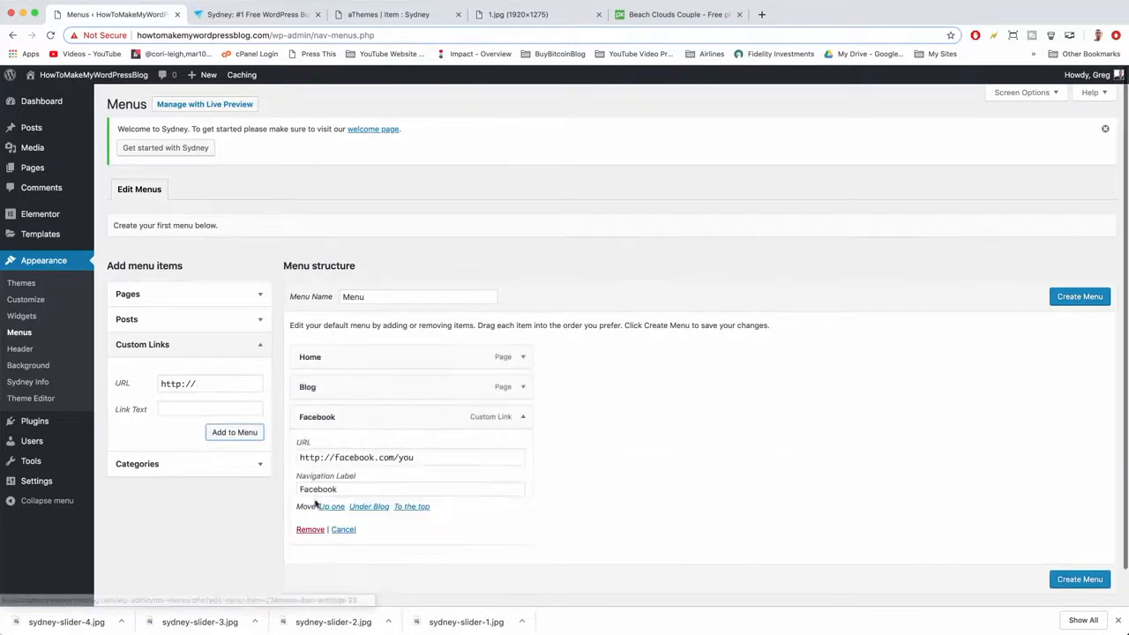
left_click(306, 532)
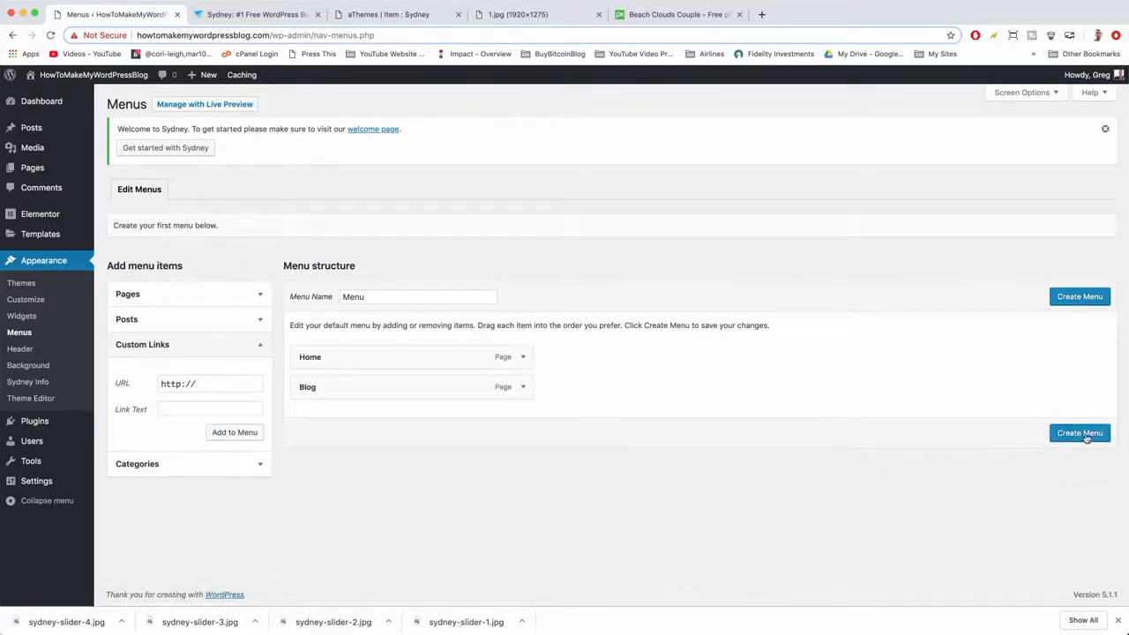
- Create the menu with its Home and Blog items and save it
left_click(1078, 297)
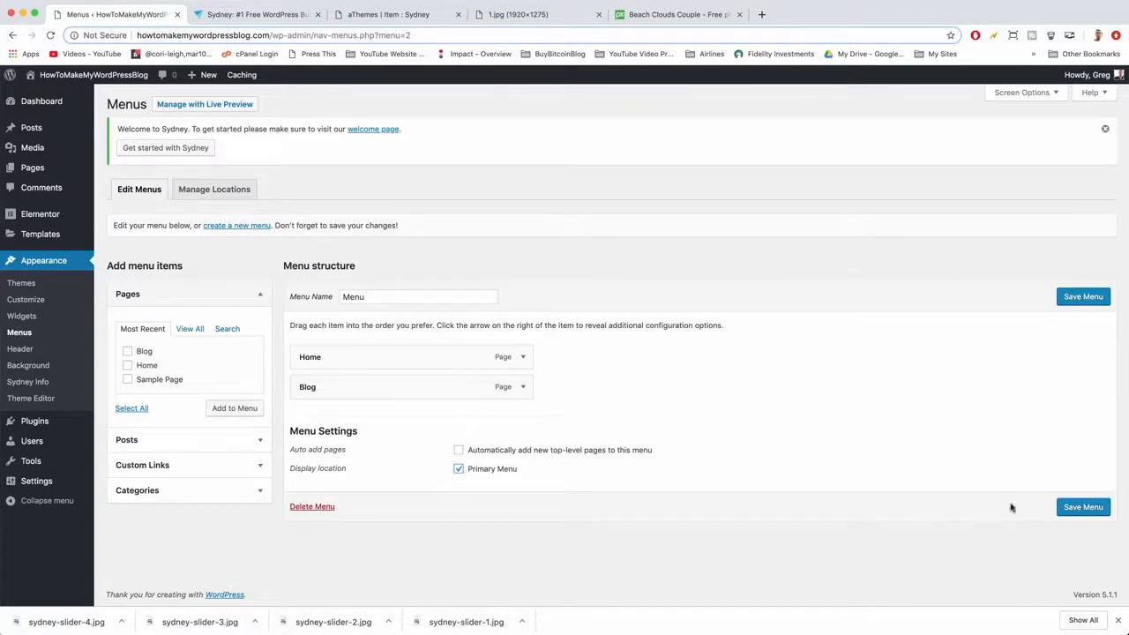
left_click(1084, 506)
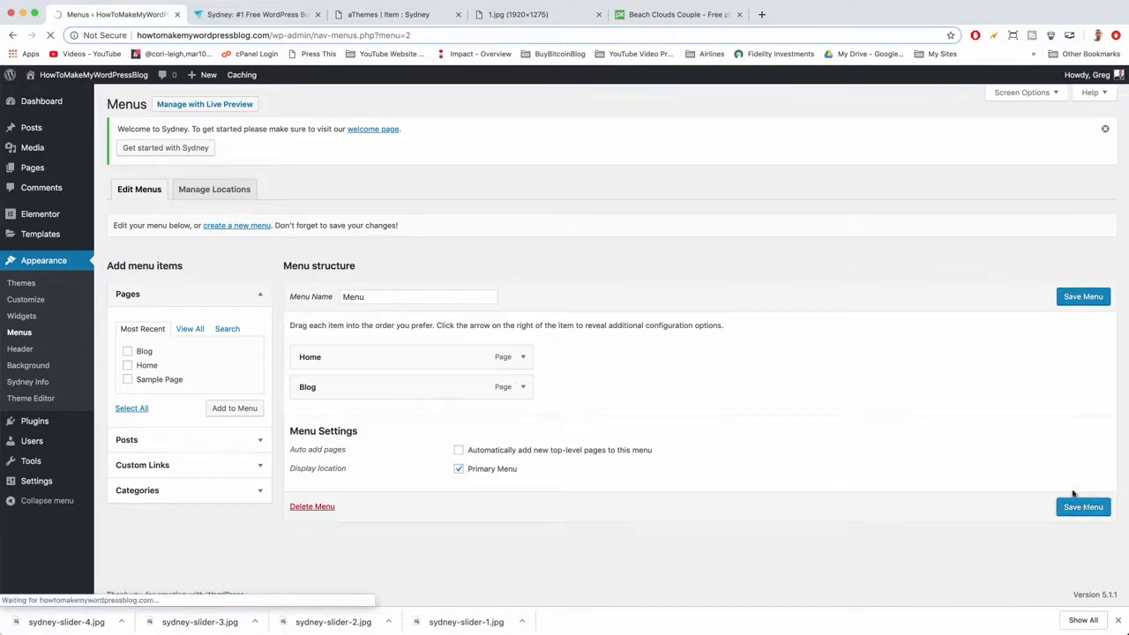
- Compare the live site's front page with the Sydney theme demo page
left_click(150, 88)
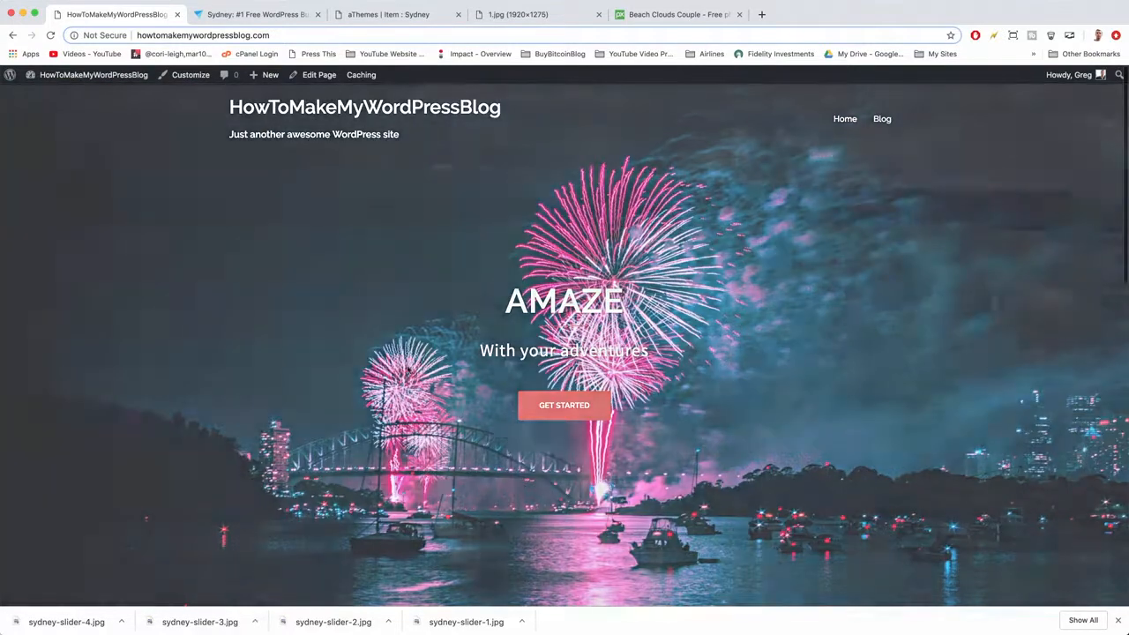
scroll(408, 369, "down", 5)
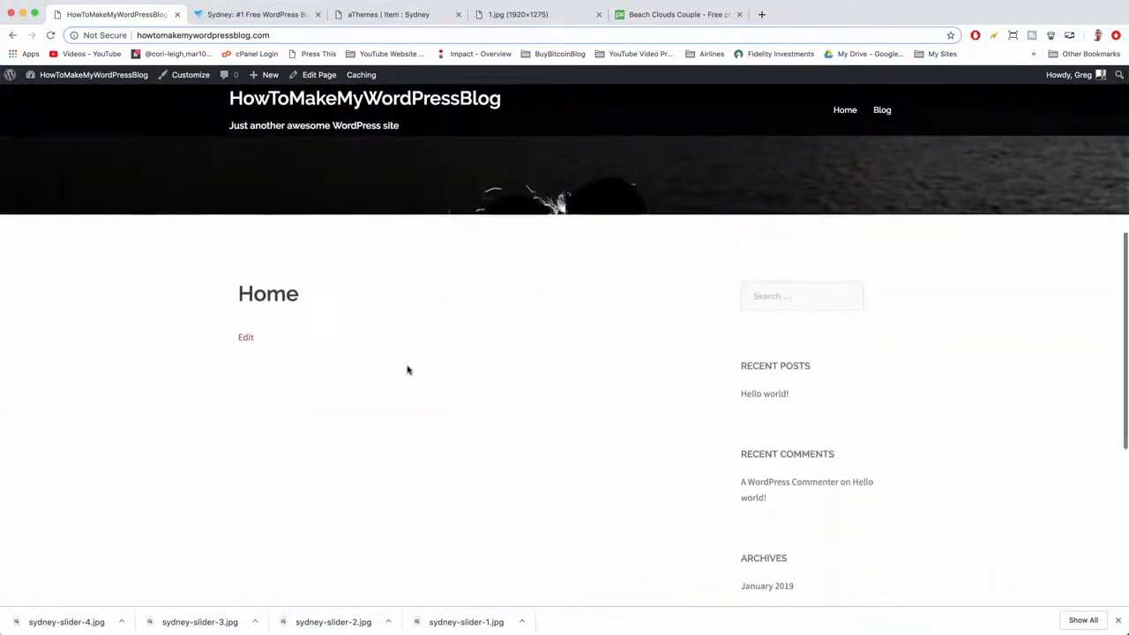
scroll(407, 370, "down", 2)
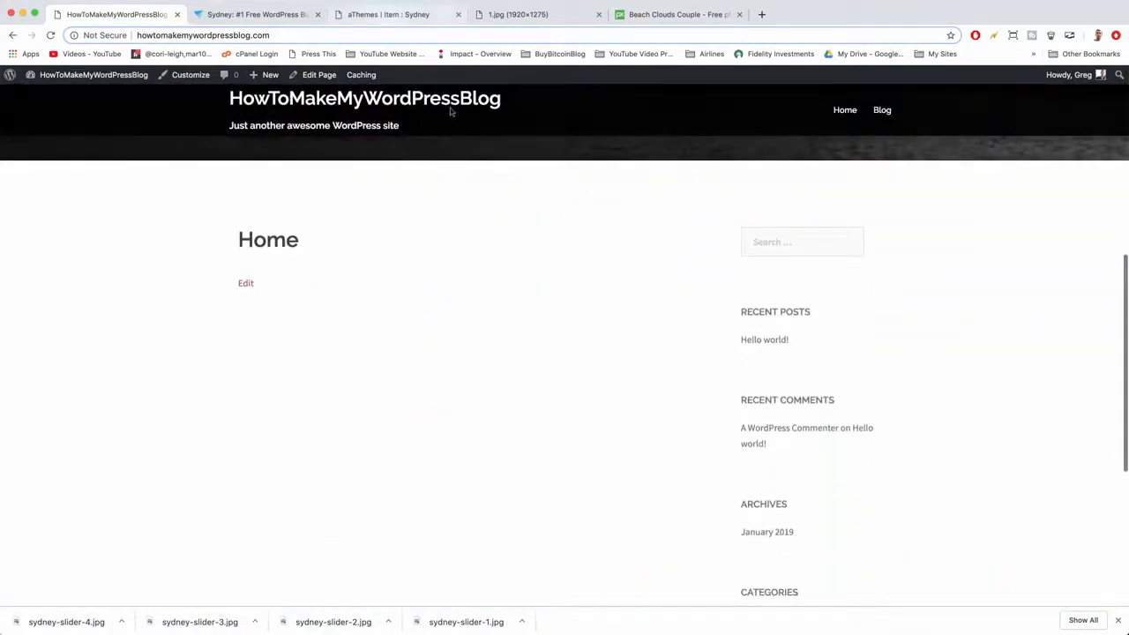
key("super+3")
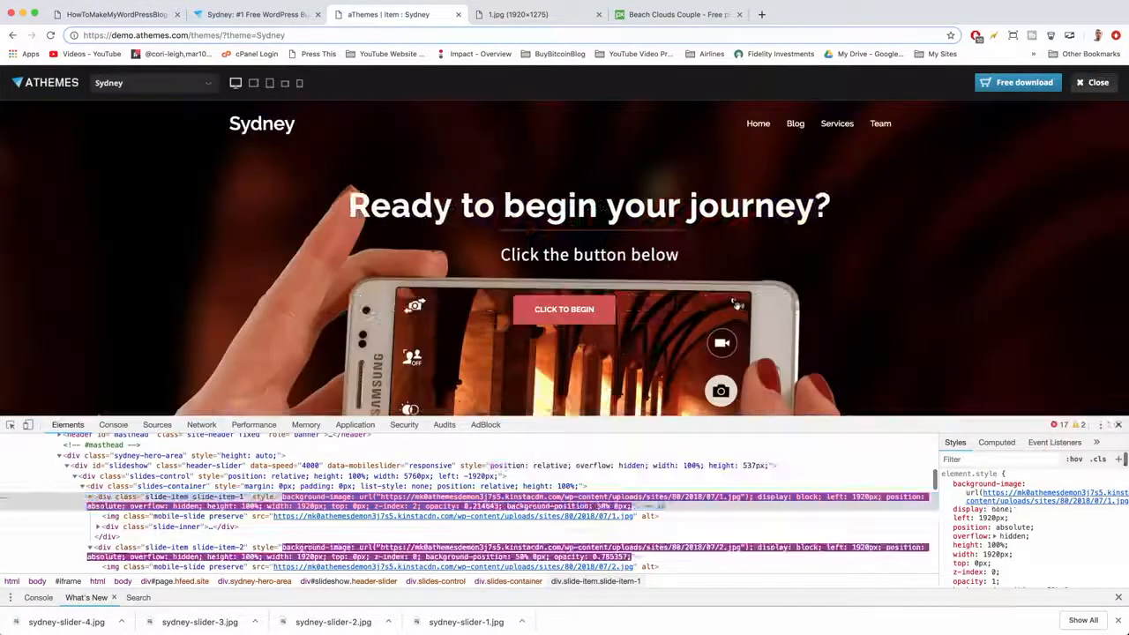
key("super+alt+i")
left_click(554, 412)
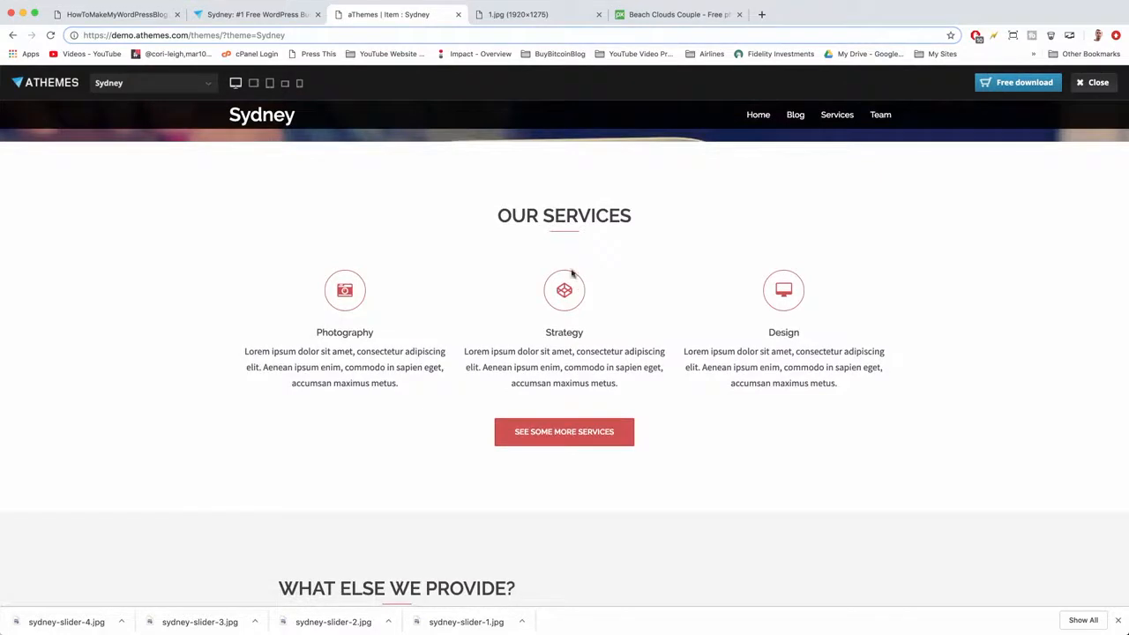
scroll(514, 235, "down", 3)
scroll(514, 235, "up", 5)
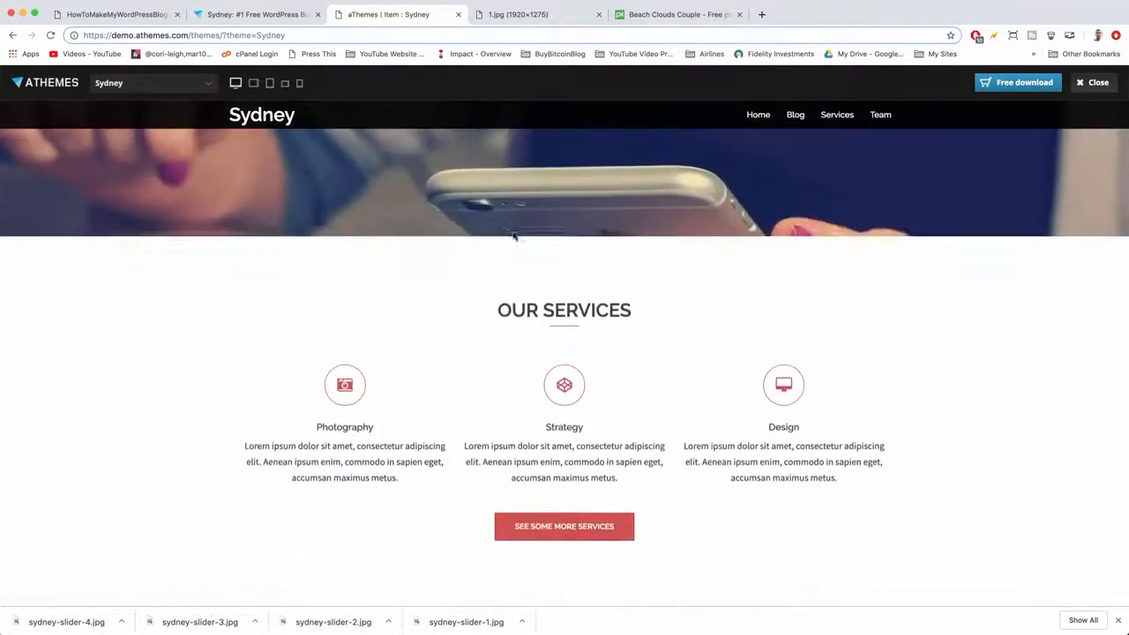
scroll(514, 235, "down", 2)
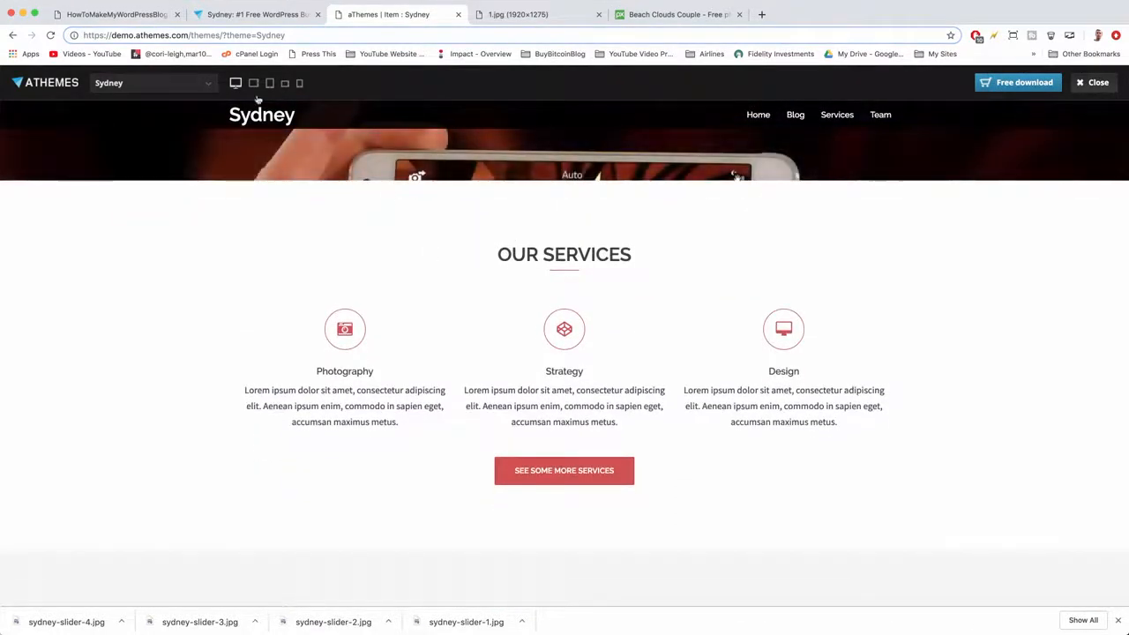
left_click(115, 14)
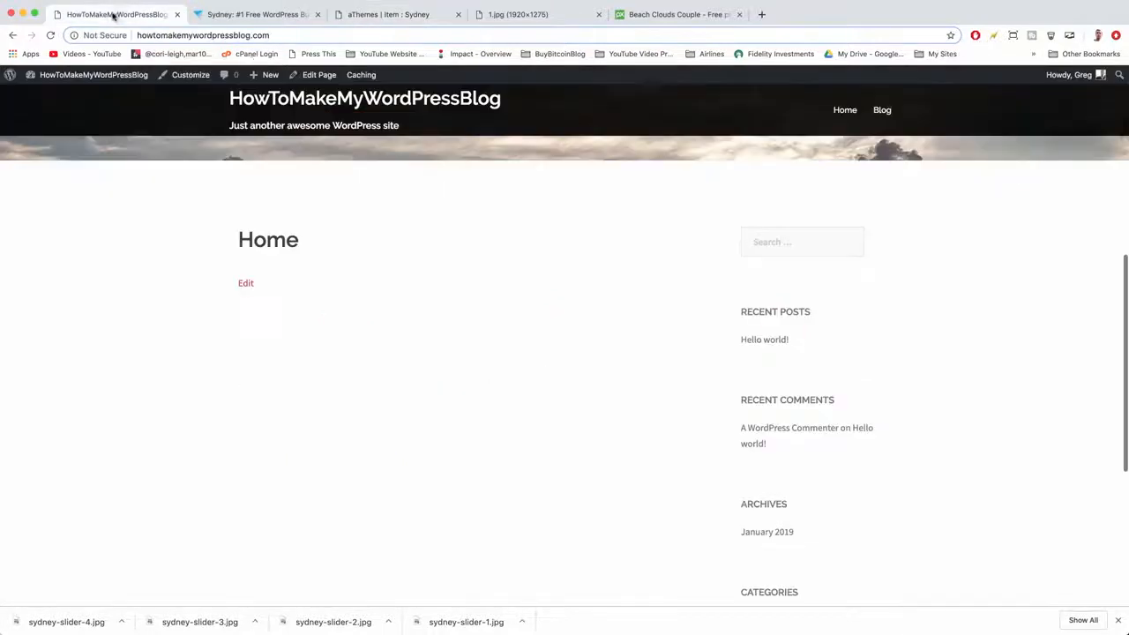
- Install and activate the Classic Editor plugin
left_click(321, 76)
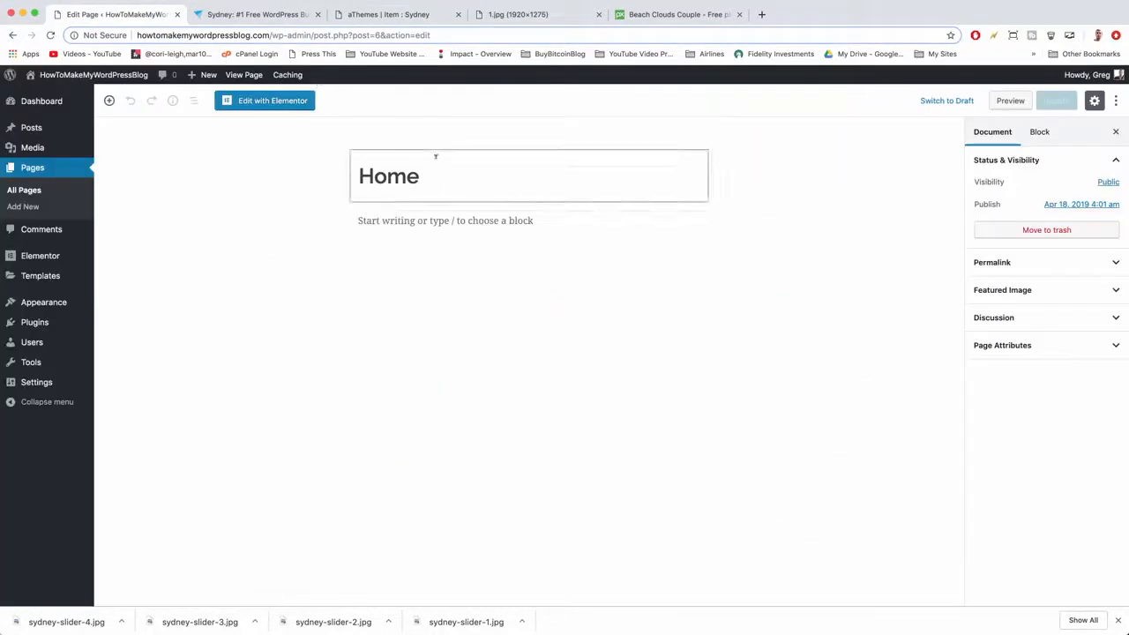
left_click(372, 170)
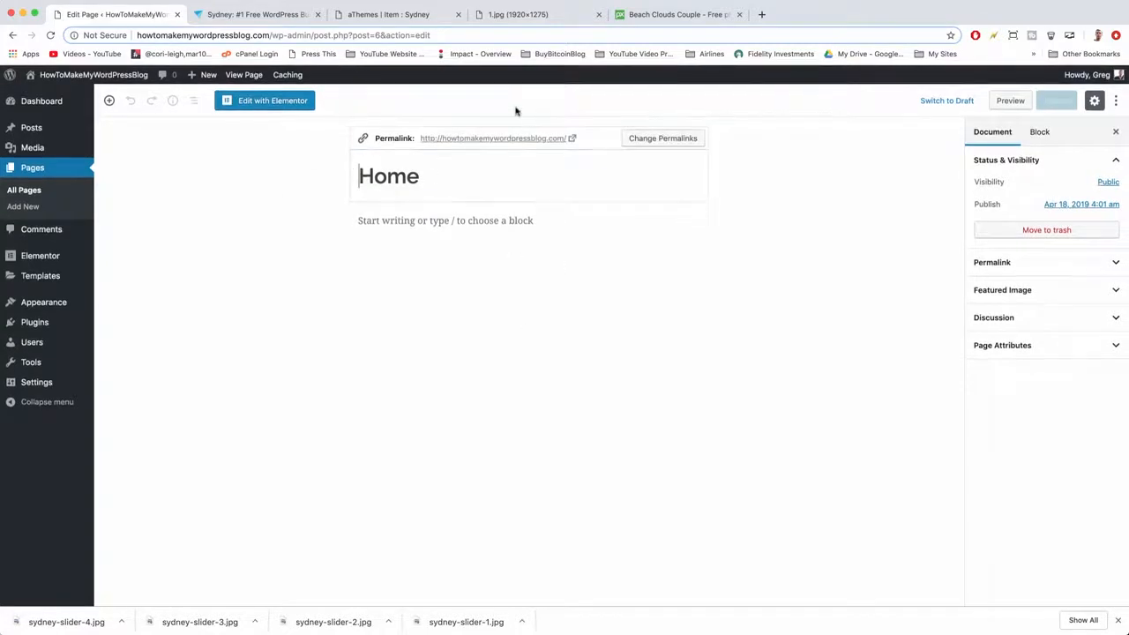
mouse_move(422, 210)
left_click(50, 327)
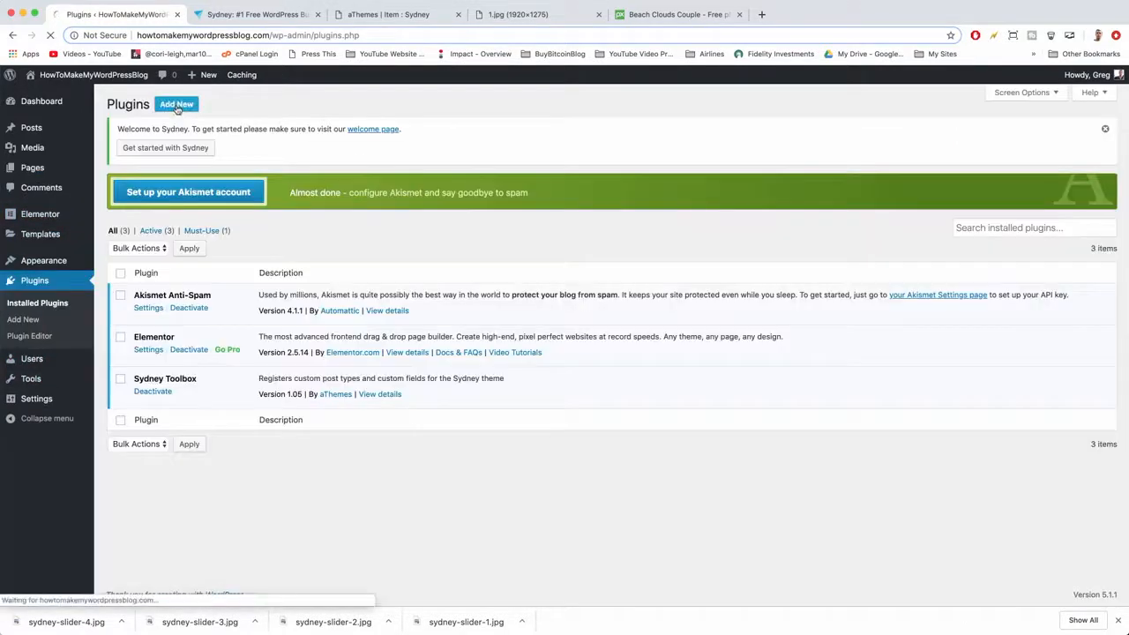
left_click(177, 103)
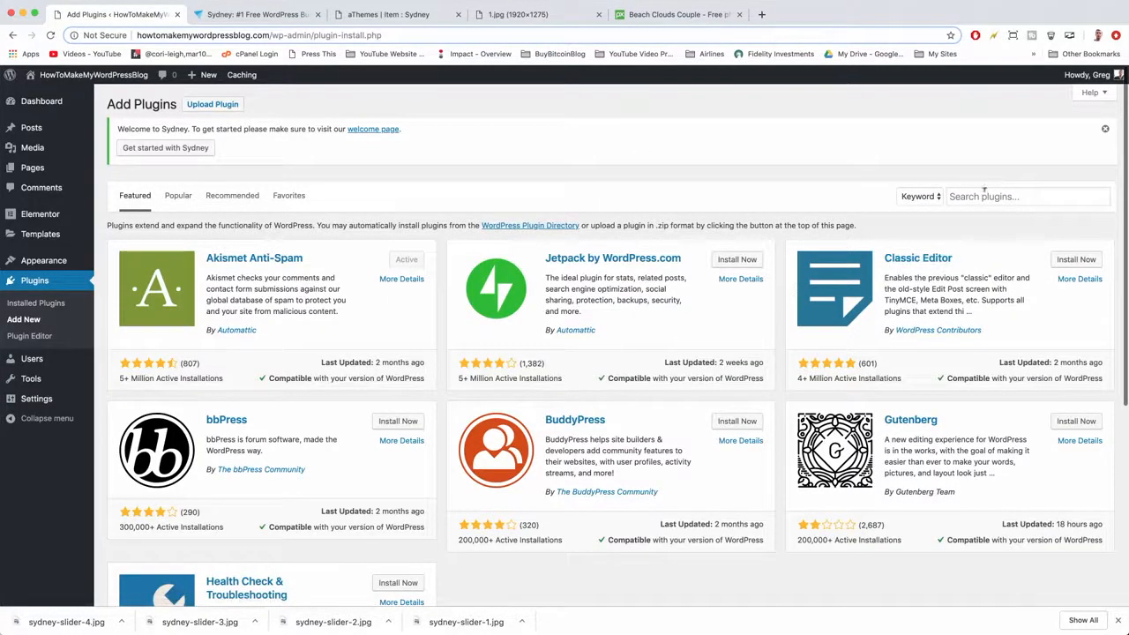
left_click(950, 196)
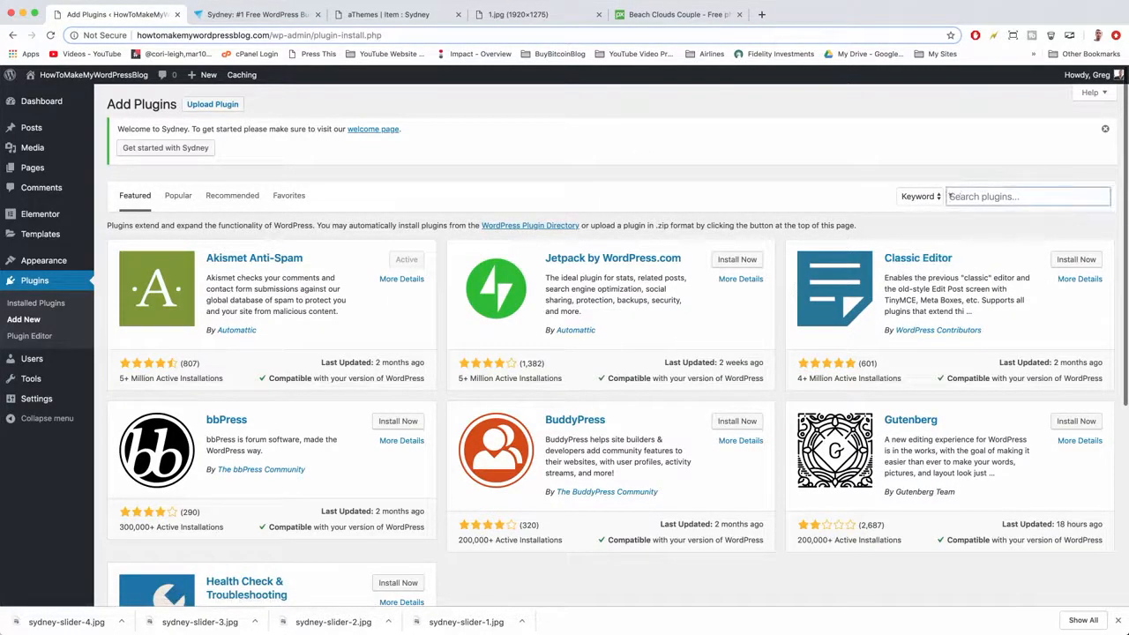
left_click(1072, 260)
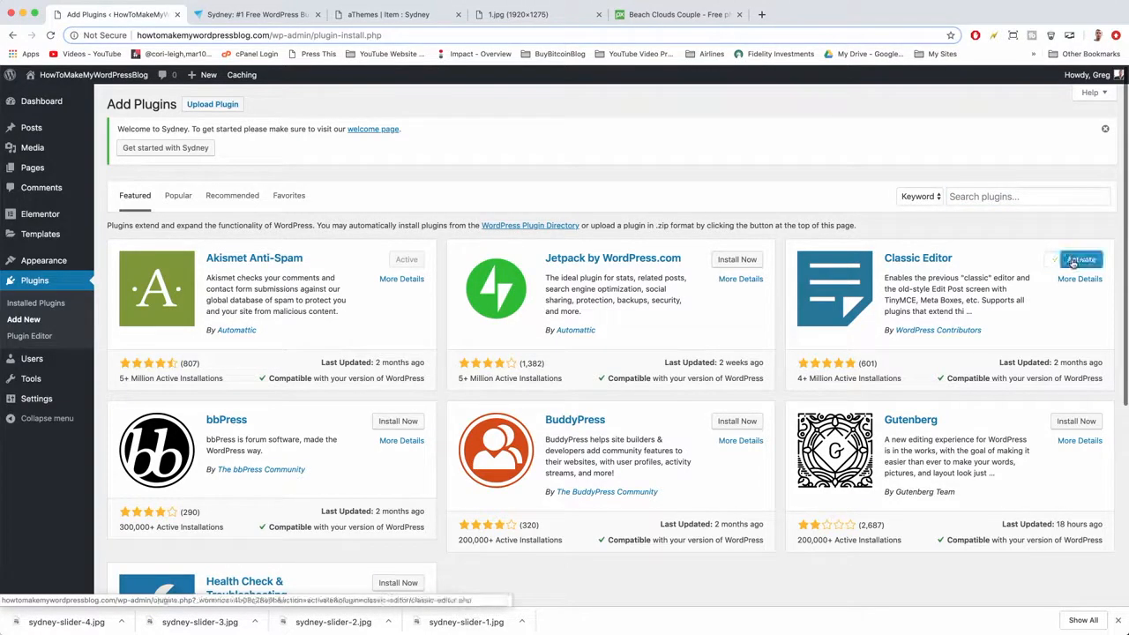
left_click(1072, 260)
- Type test text into the Home page's content area and delete it again
mouse_move(95, 79)
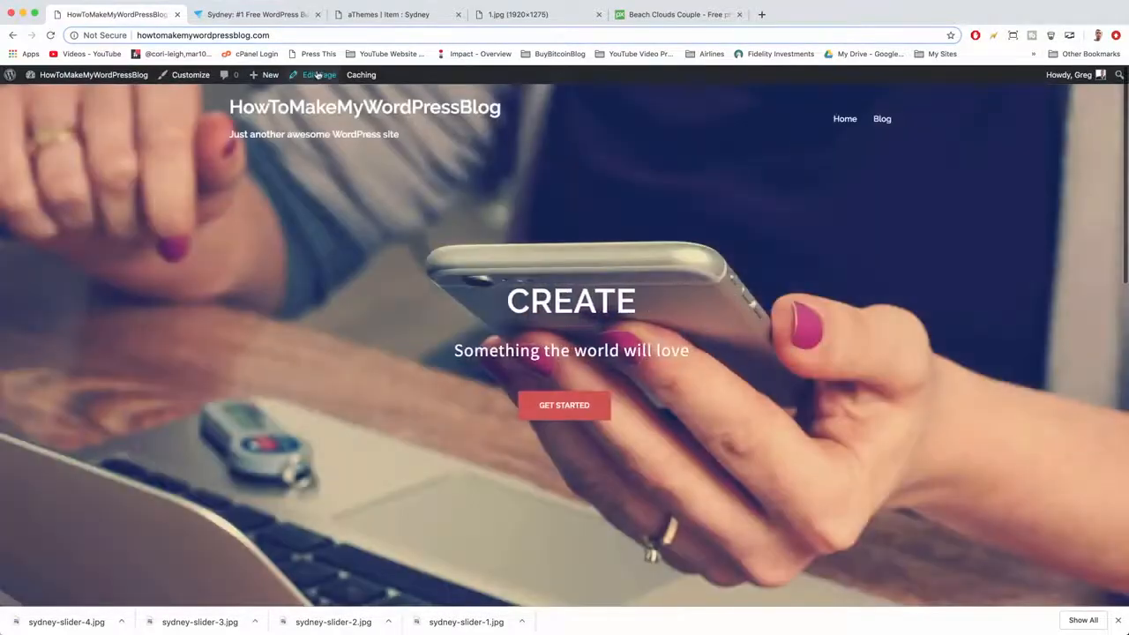
left_click(318, 75)
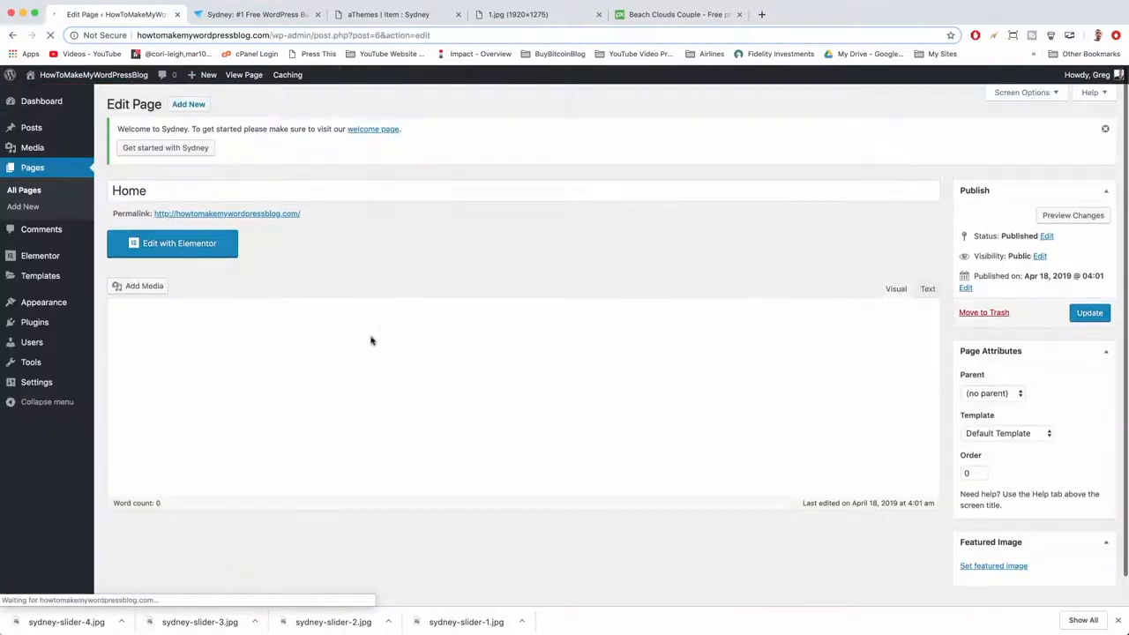
left_click(511, 398)
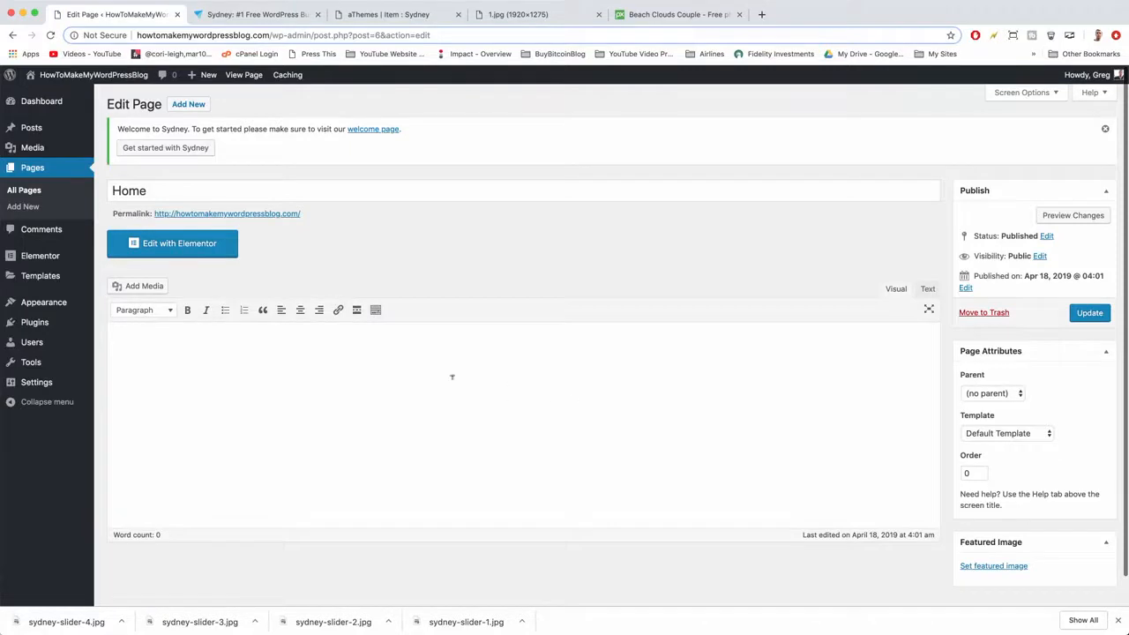
type("hoihoi")
left_click(375, 310)
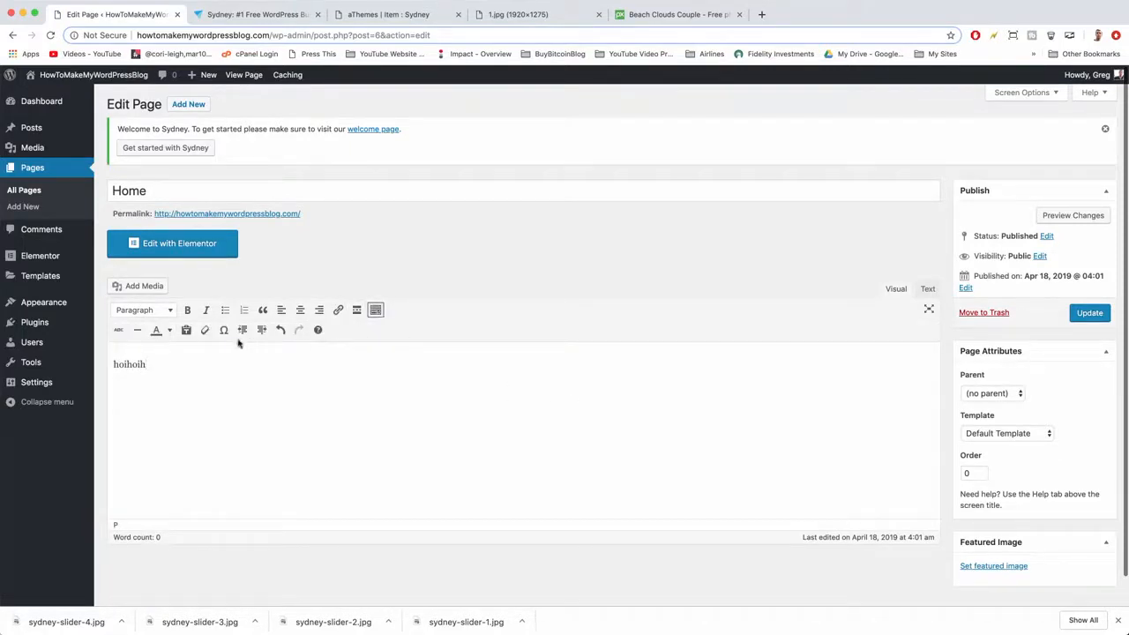
type("h")
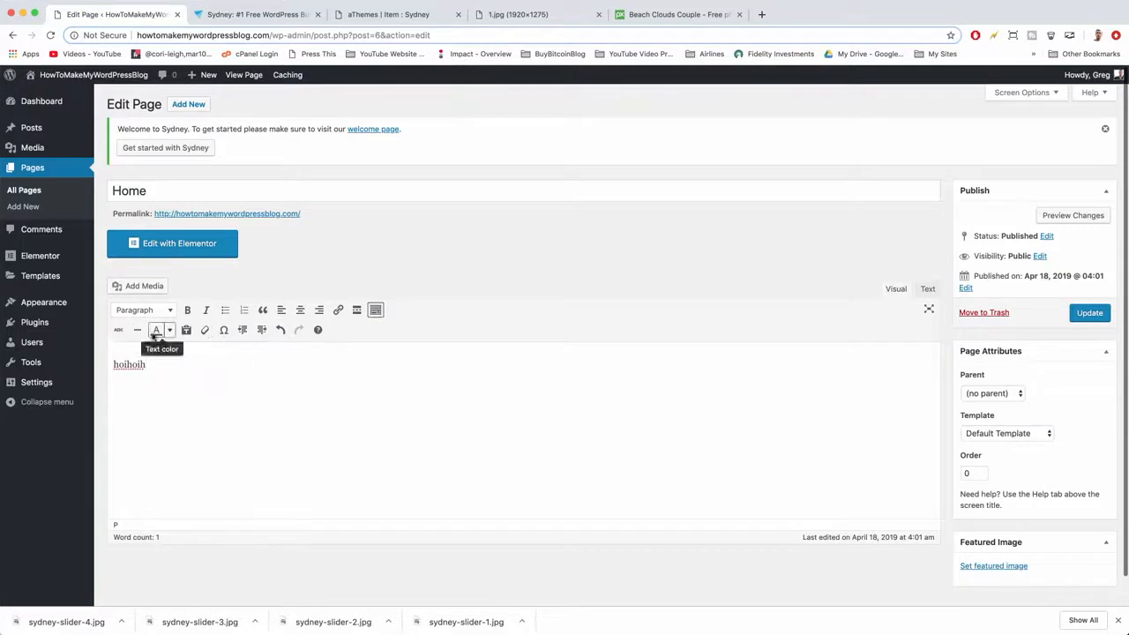
key("ctrl+a")
key("BackSpace")
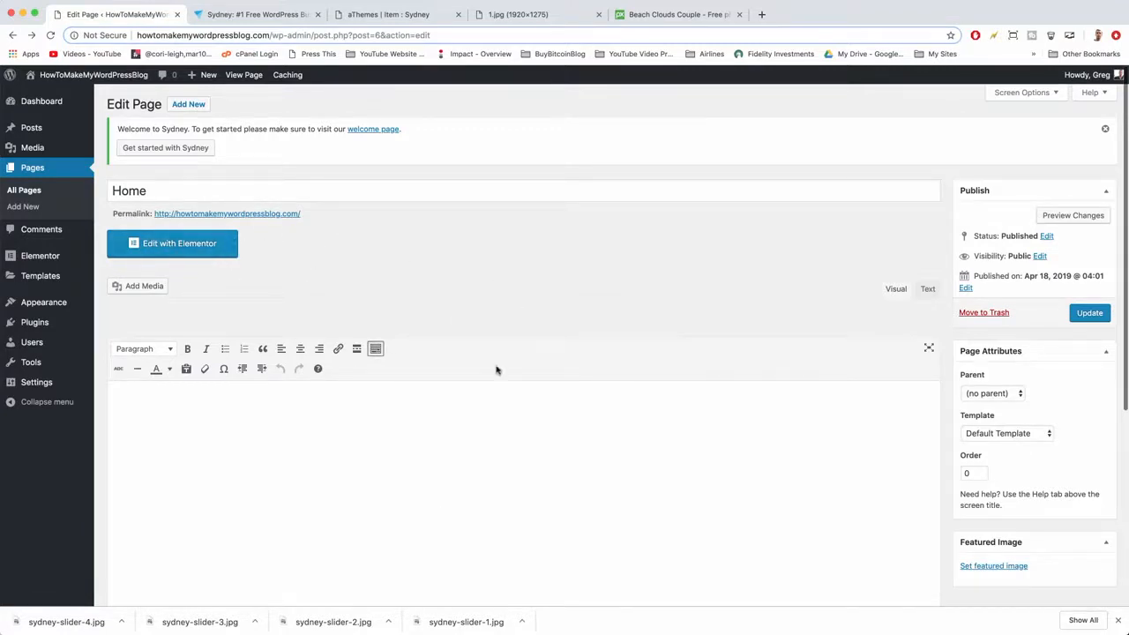
- Set the Home page template to Elementor Full Width and update the page
scroll(759, 320, "down", 1)
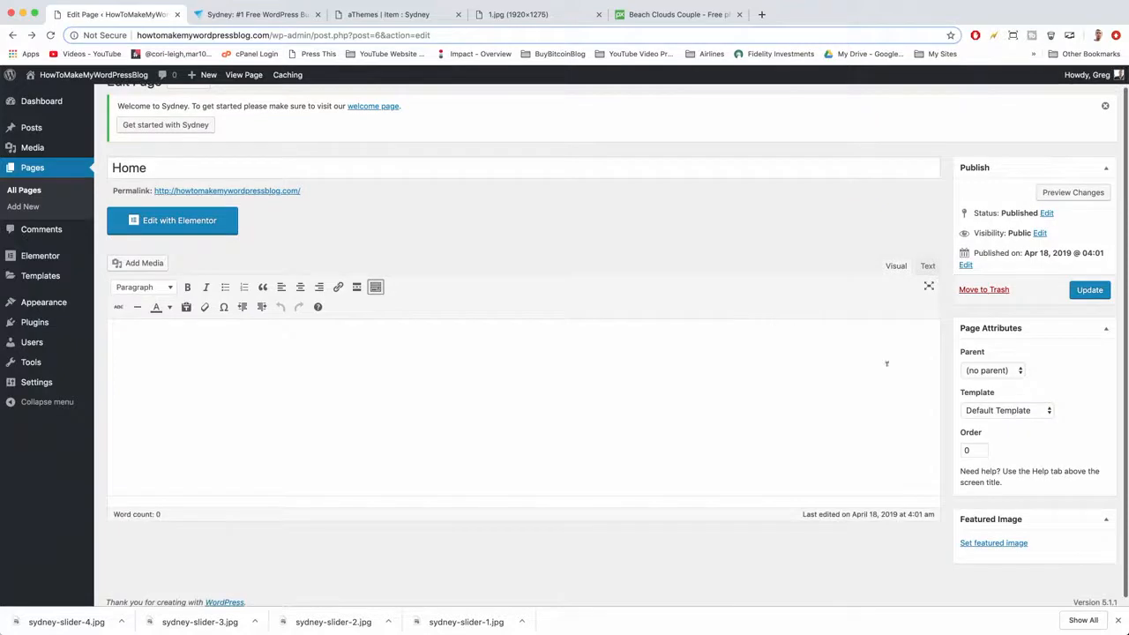
left_click(1024, 412)
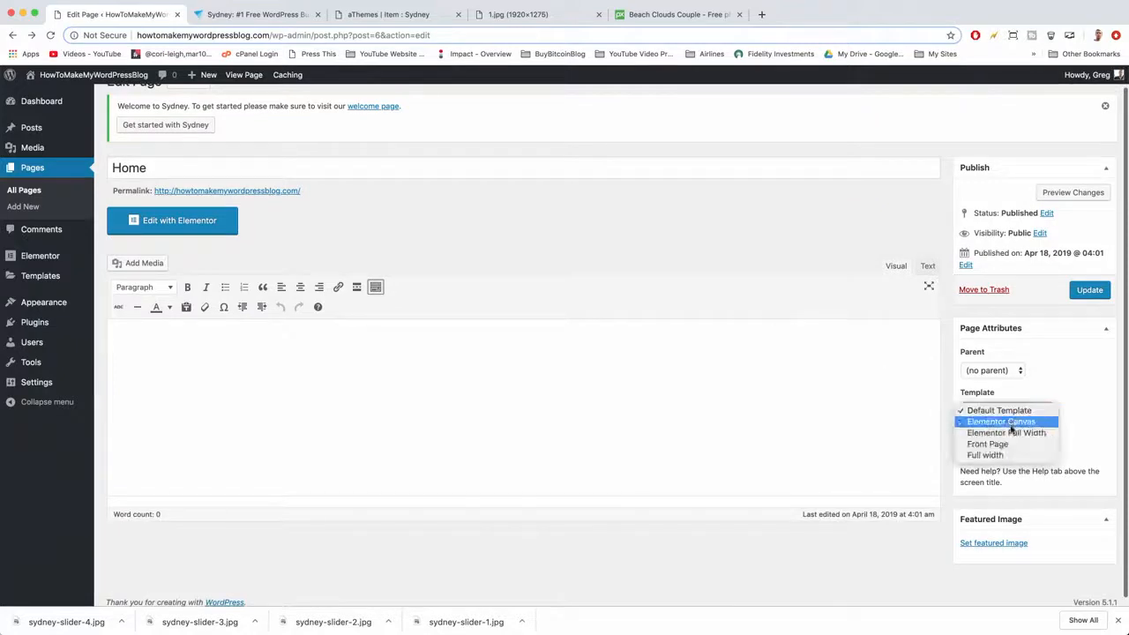
left_click(1011, 434)
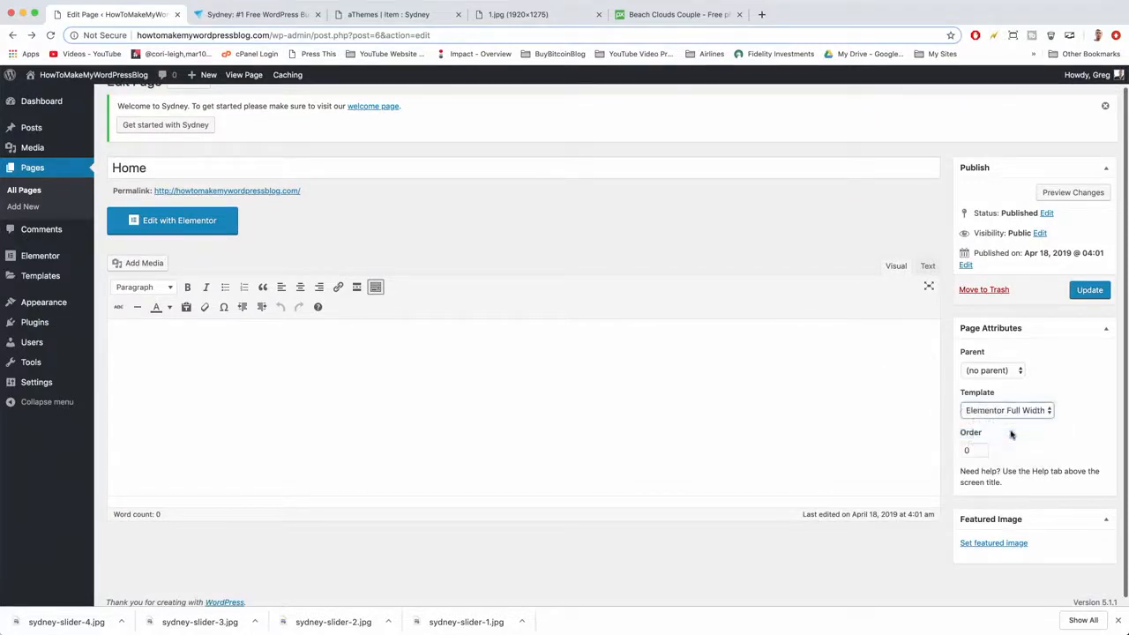
left_click(1090, 292)
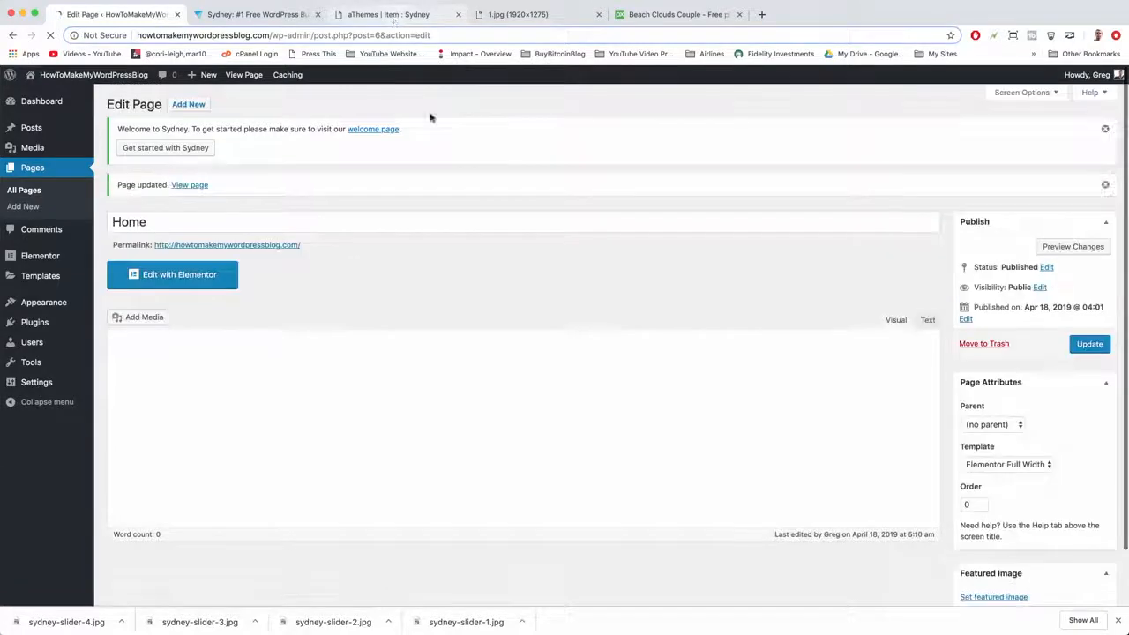
- Examine the services section of the Sydney demo page
left_click(388, 14)
scroll(468, 319, "down", 2)
scroll(467, 319, "down", 2)
scroll(466, 318, "up", 2)
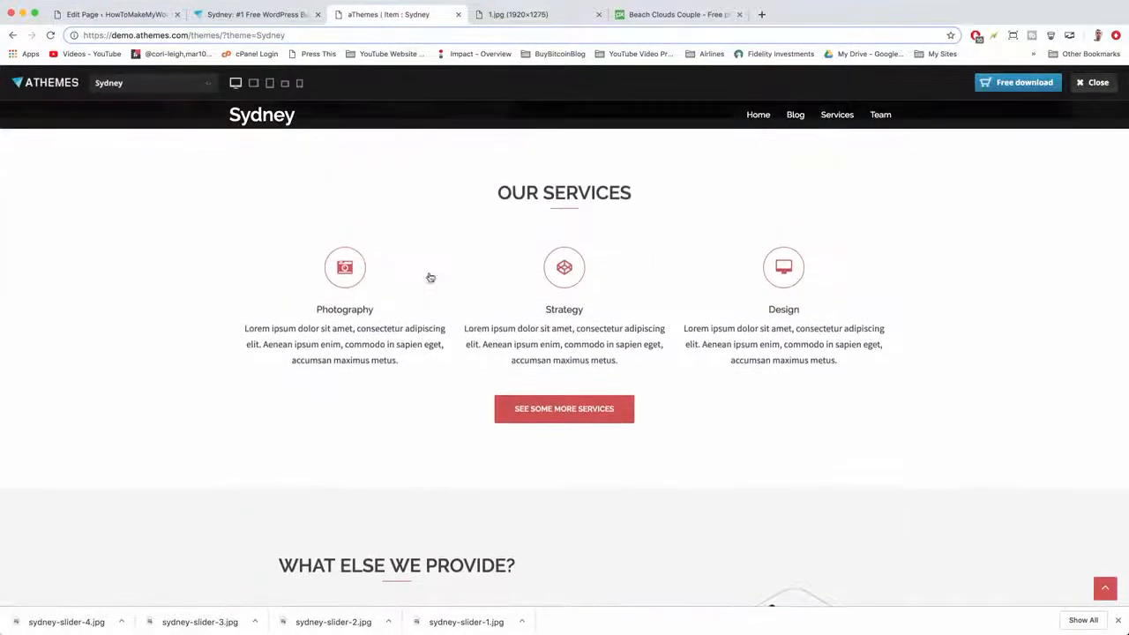
left_click(121, 15)
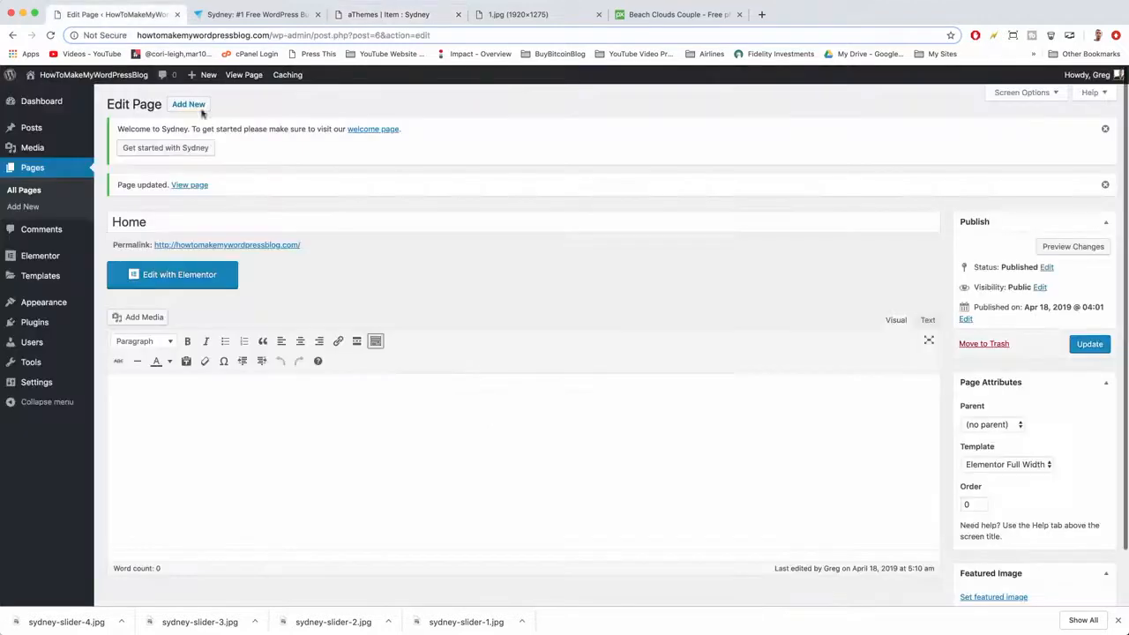
- Open the Home page in Elementor and add a two-column Inner Section below the header
left_click(176, 278)
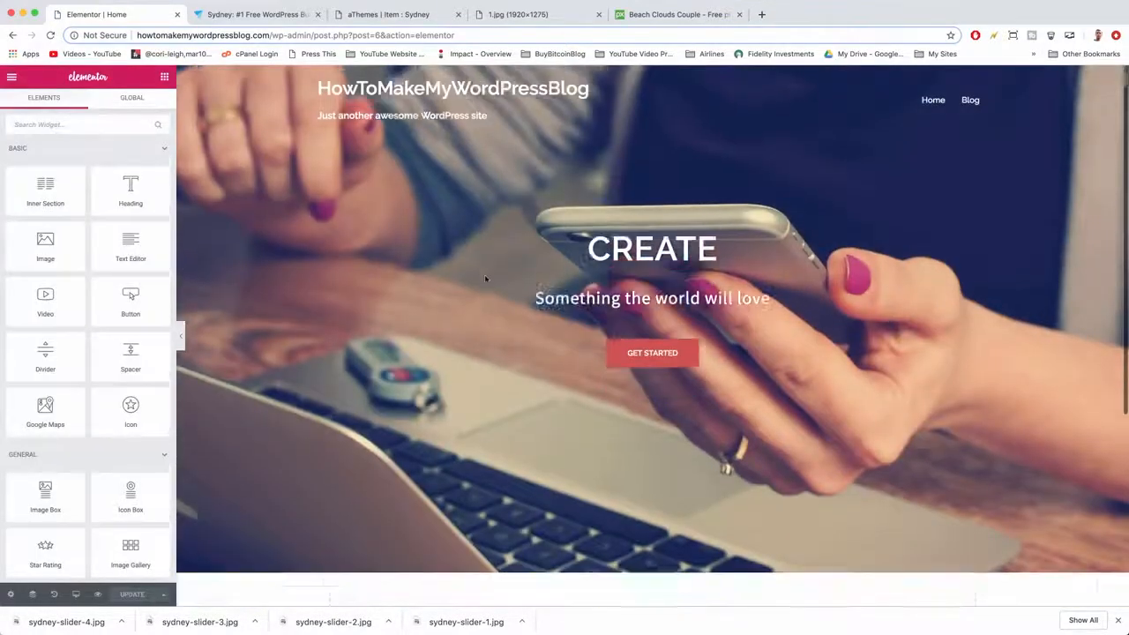
scroll(484, 279, "down", 5)
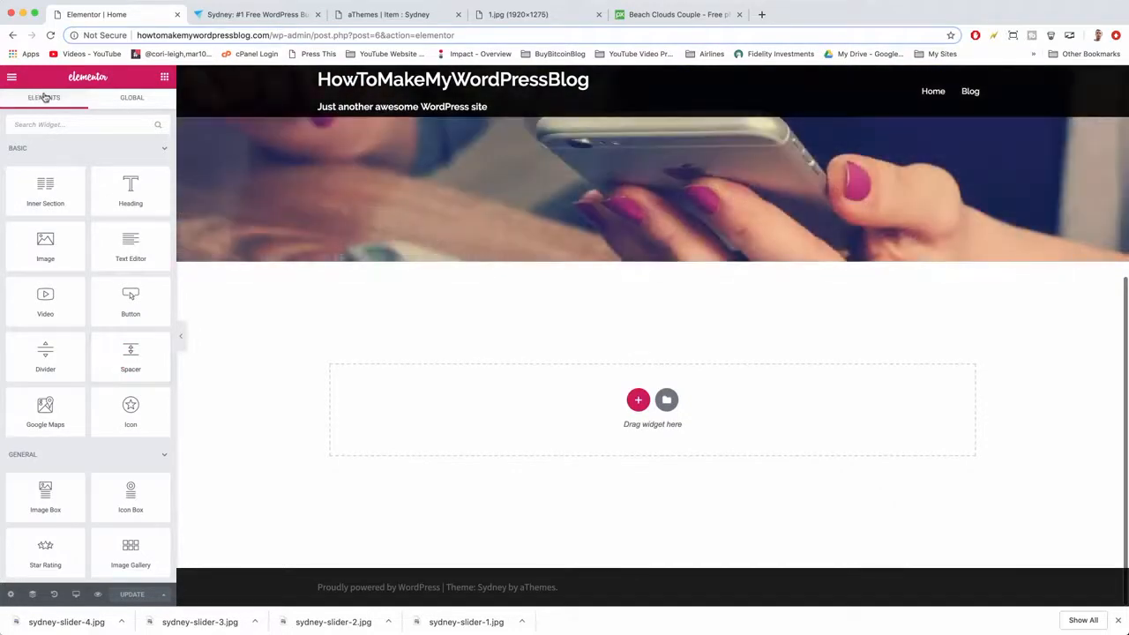
scroll(45, 176, "down", 8)
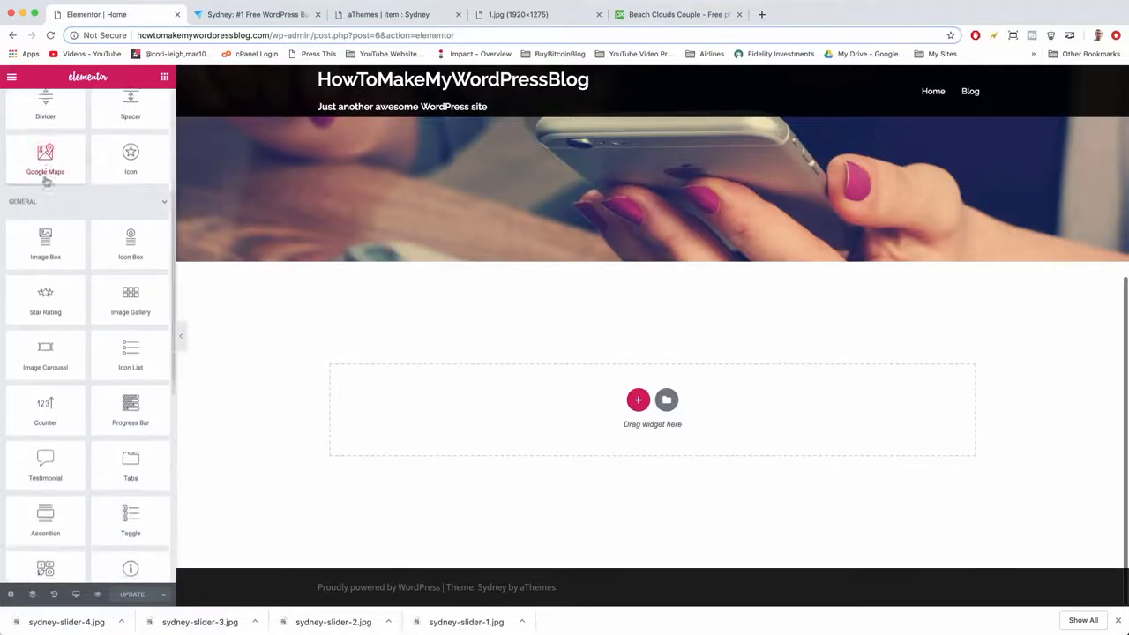
scroll(45, 176, "down", 8)
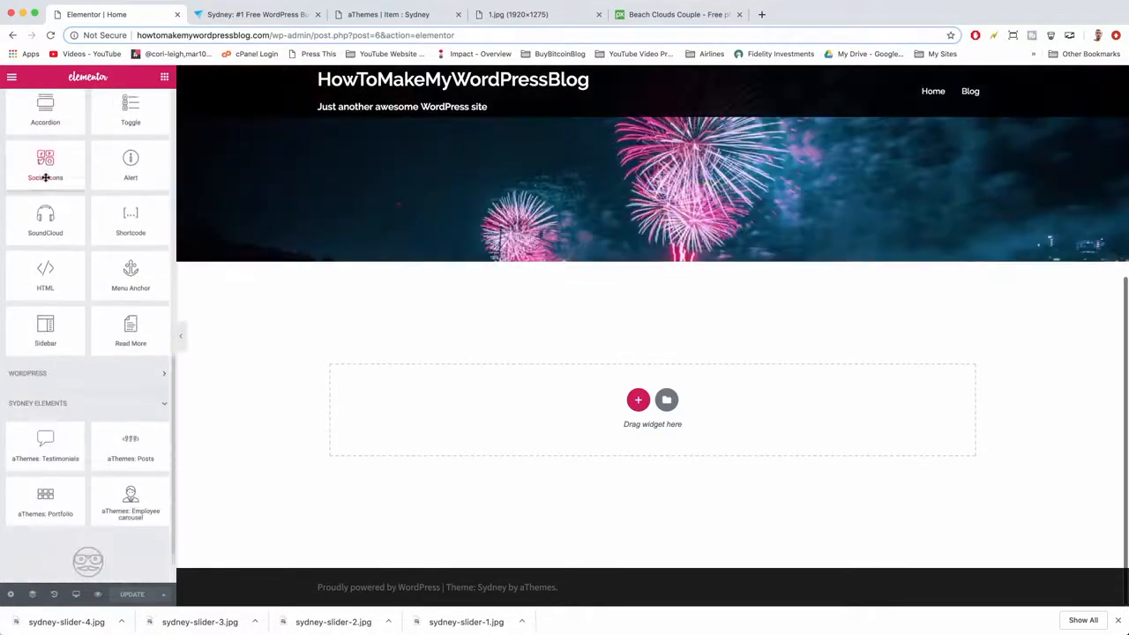
scroll(49, 338, "up", 5)
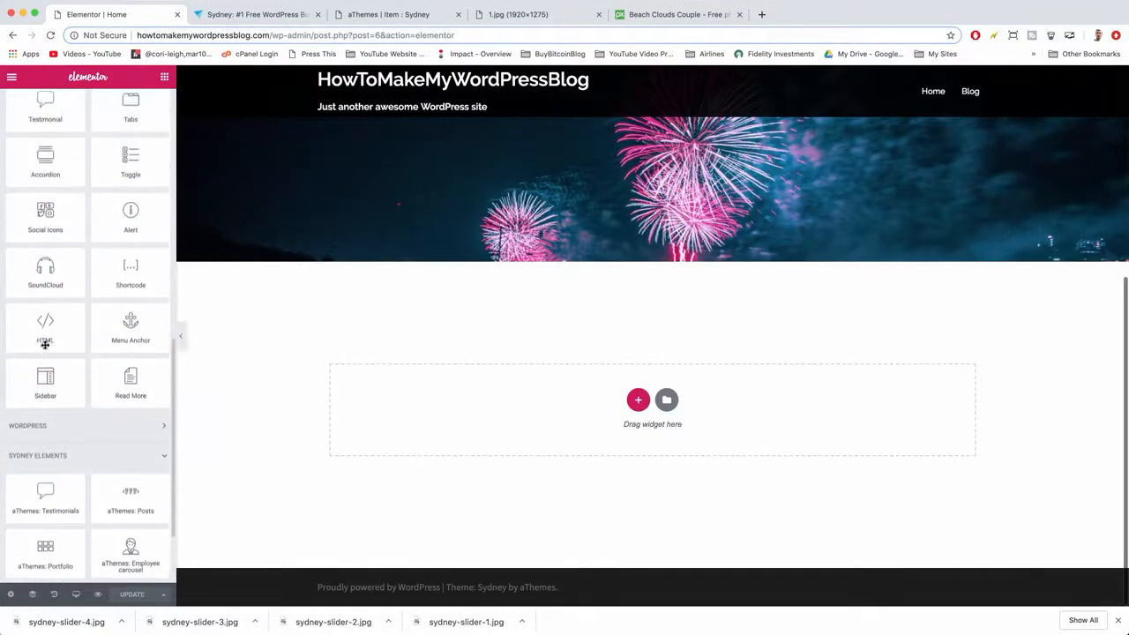
scroll(45, 343, "up", 5)
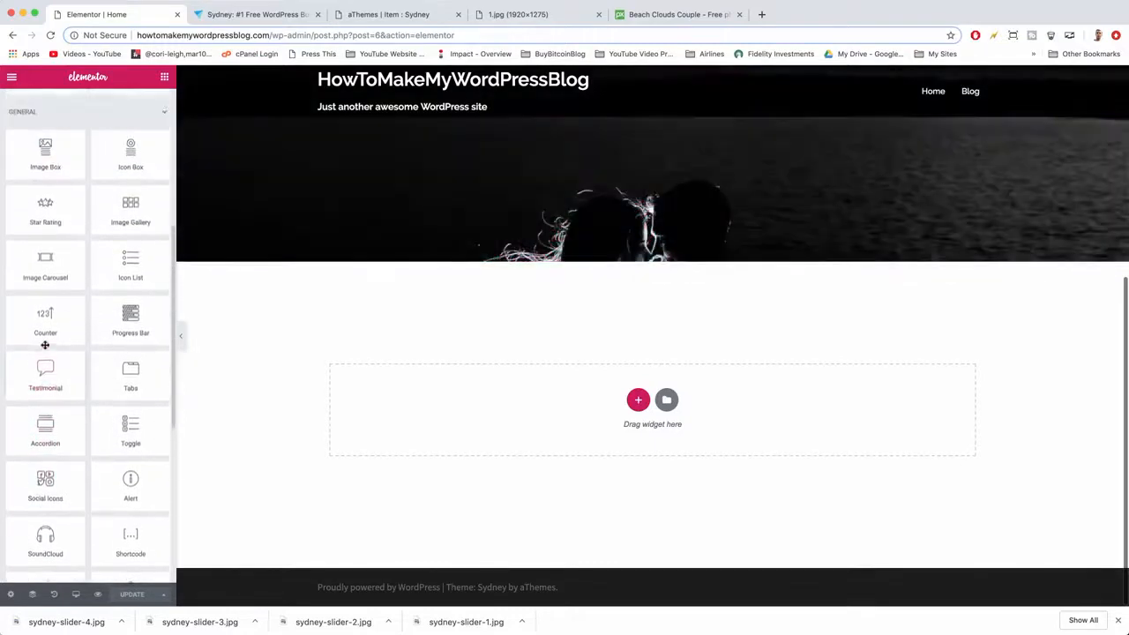
scroll(45, 344, "up", 6)
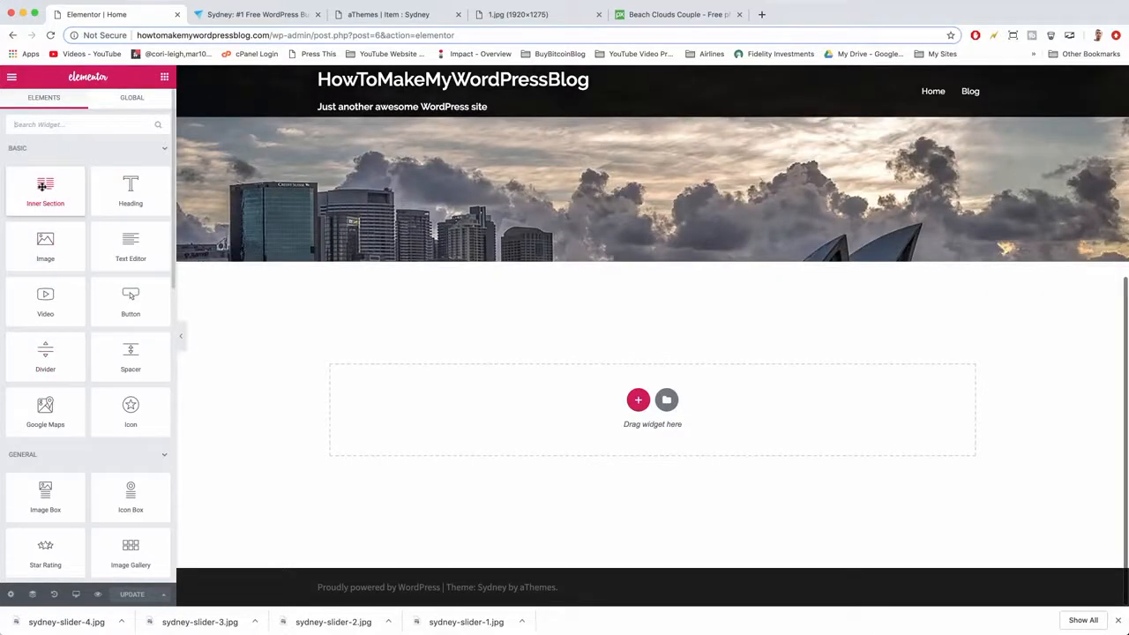
left_click_drag(42, 186, 572, 398)
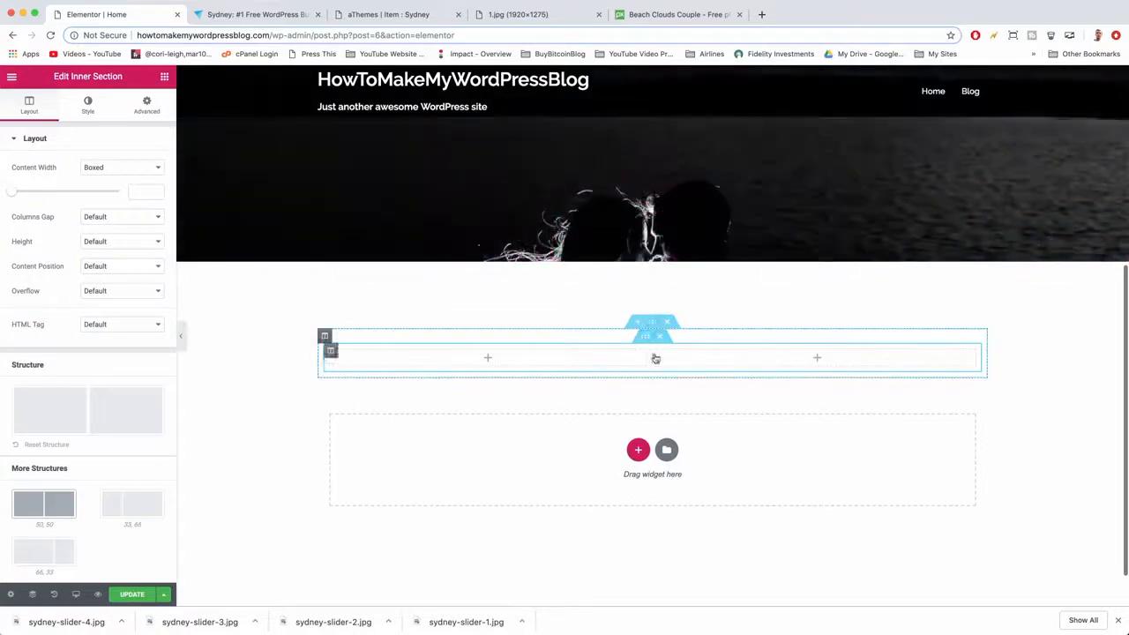
left_click(490, 359)
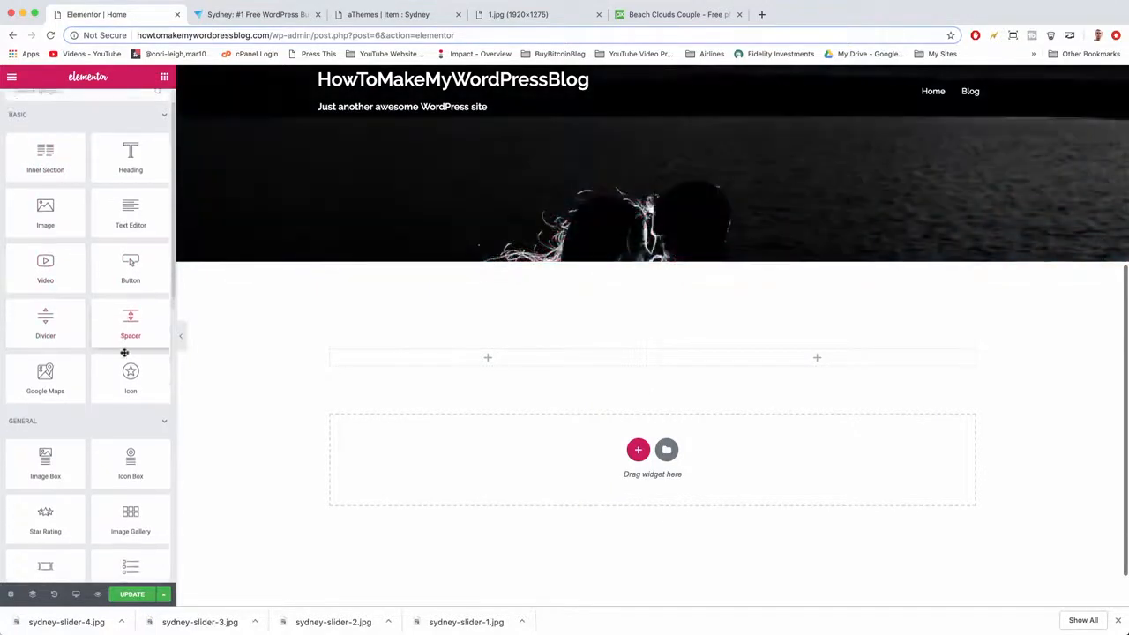
- Add an Icon Box widget to each of the two inner-section columns
scroll(124, 352, "down", 4)
scroll(124, 353, "down", 1)
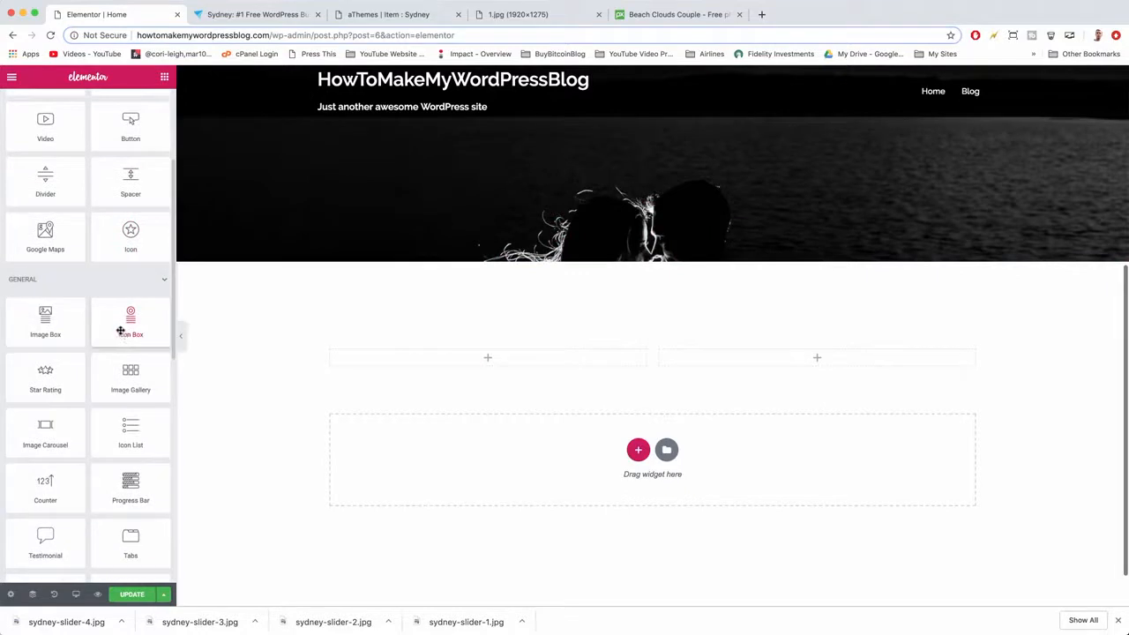
left_click_drag(121, 331, 485, 364)
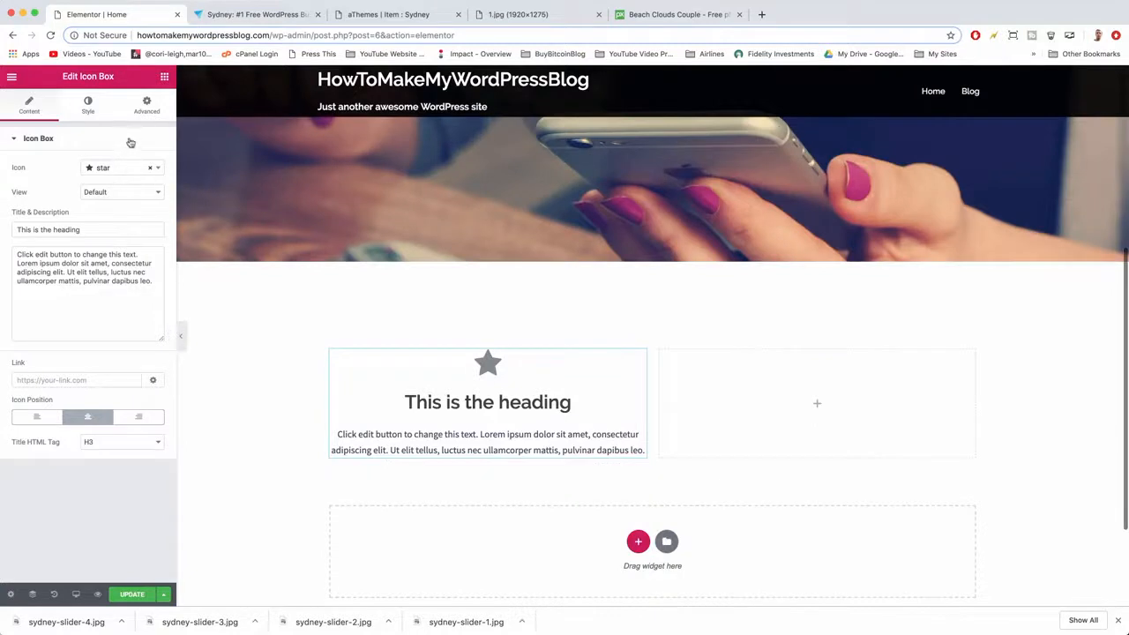
left_click(165, 77)
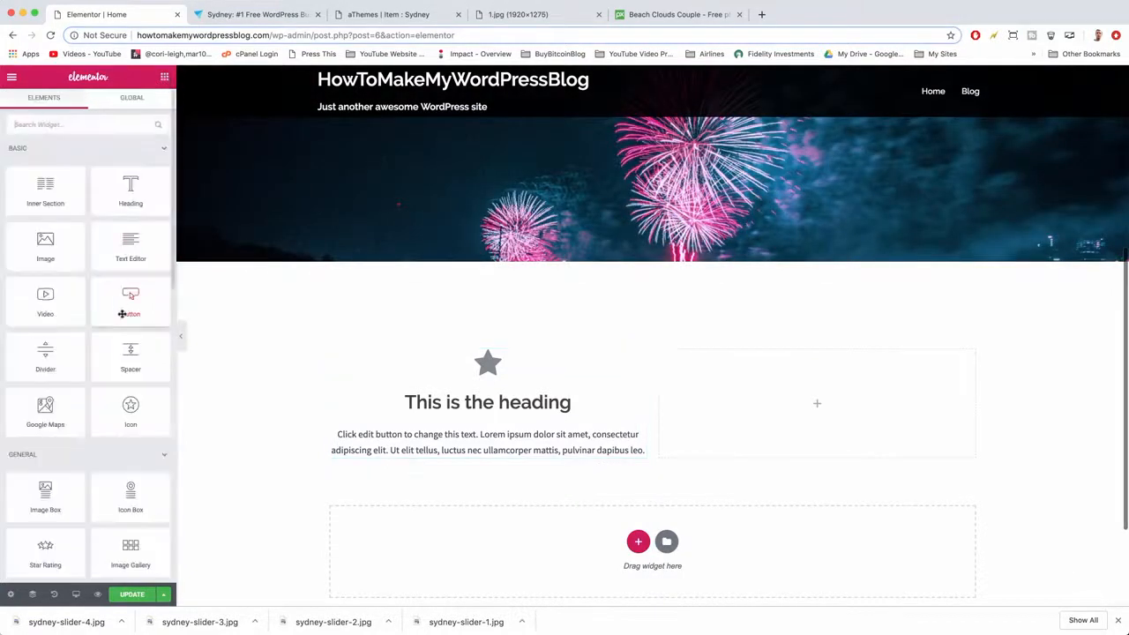
scroll(129, 362, "down", 3)
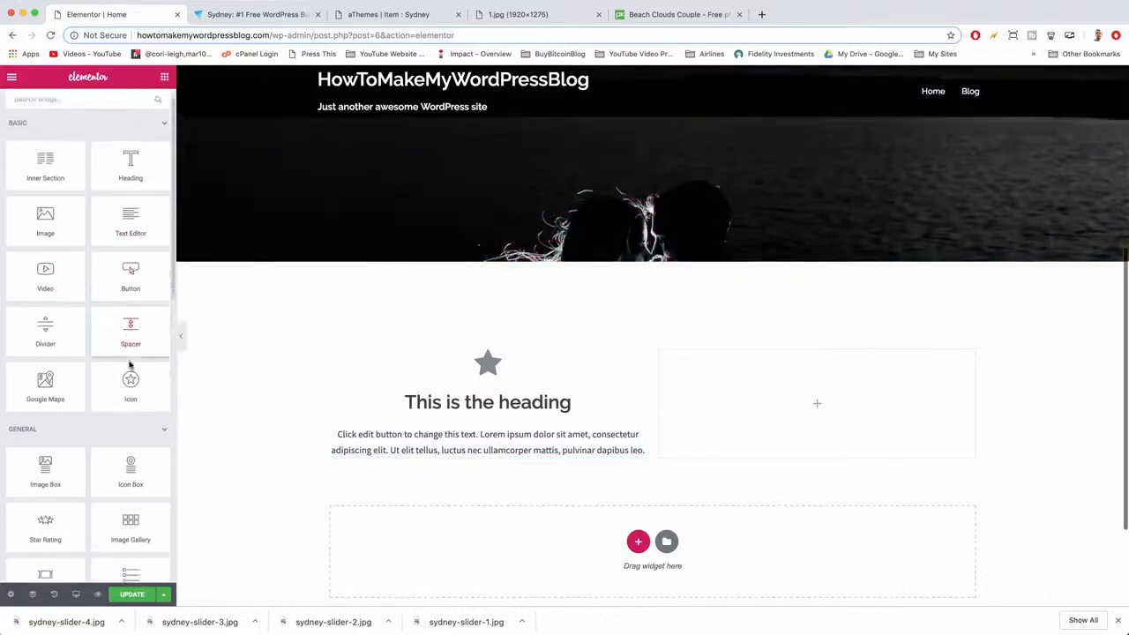
left_click_drag(130, 359, 805, 404)
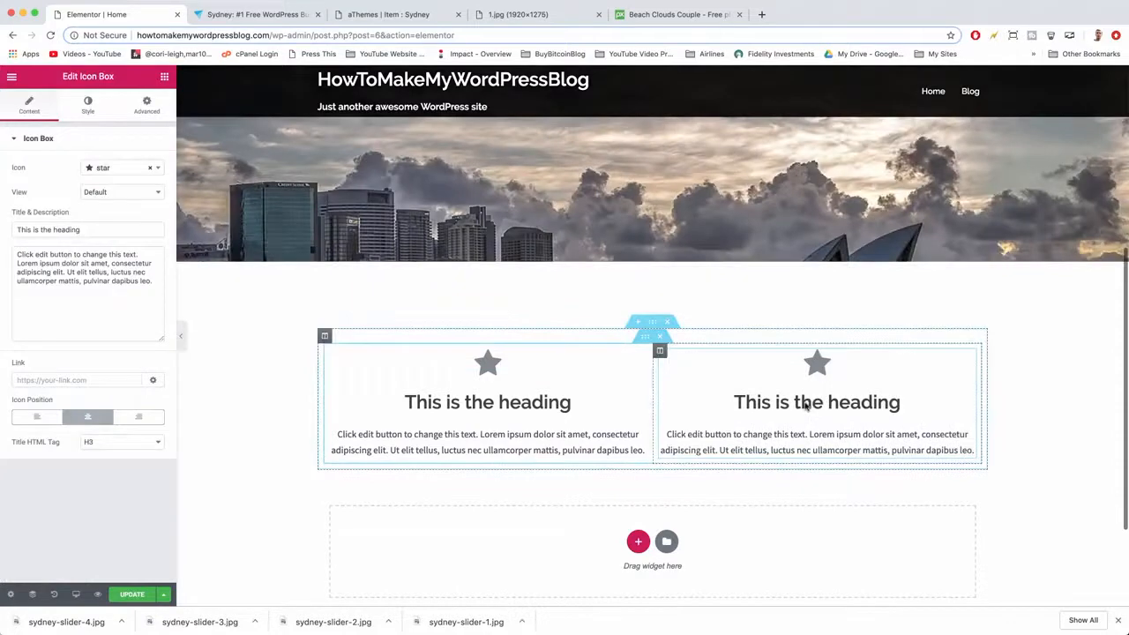
- Compare with the Sydney demo's services section and duplicate the first column to make three icon box columns
left_click(375, 15)
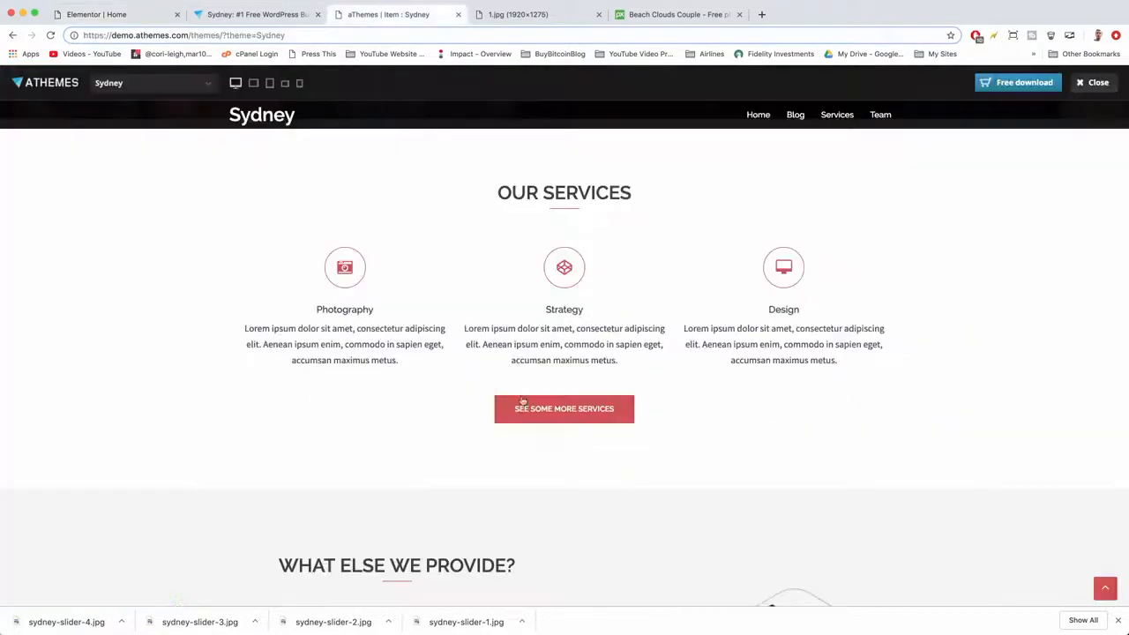
left_click(131, 18)
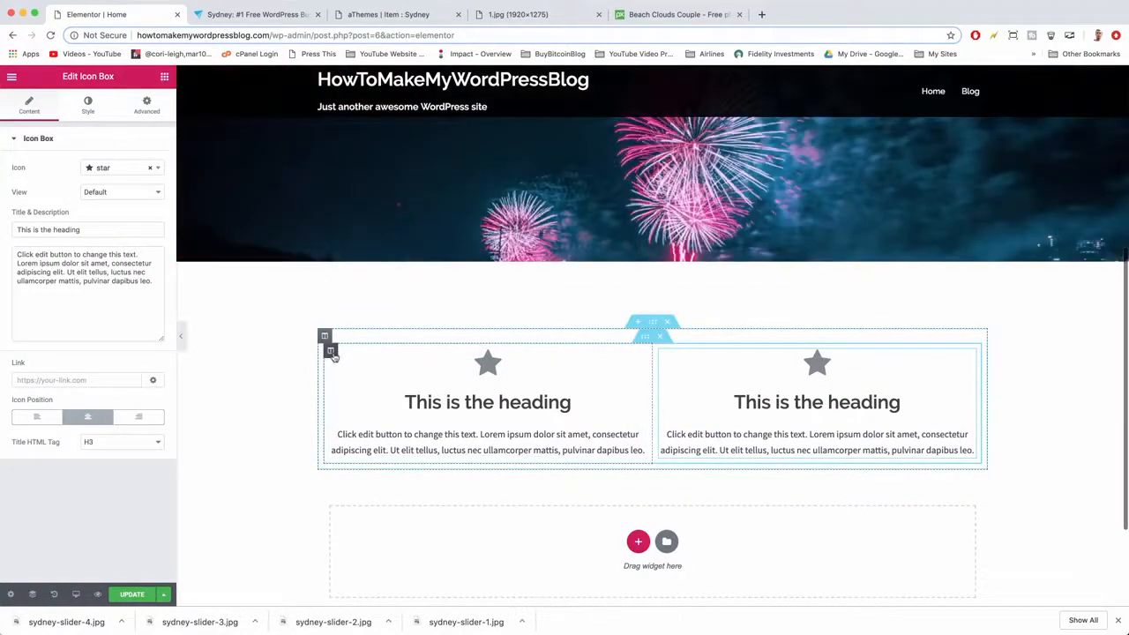
right_click(331, 352)
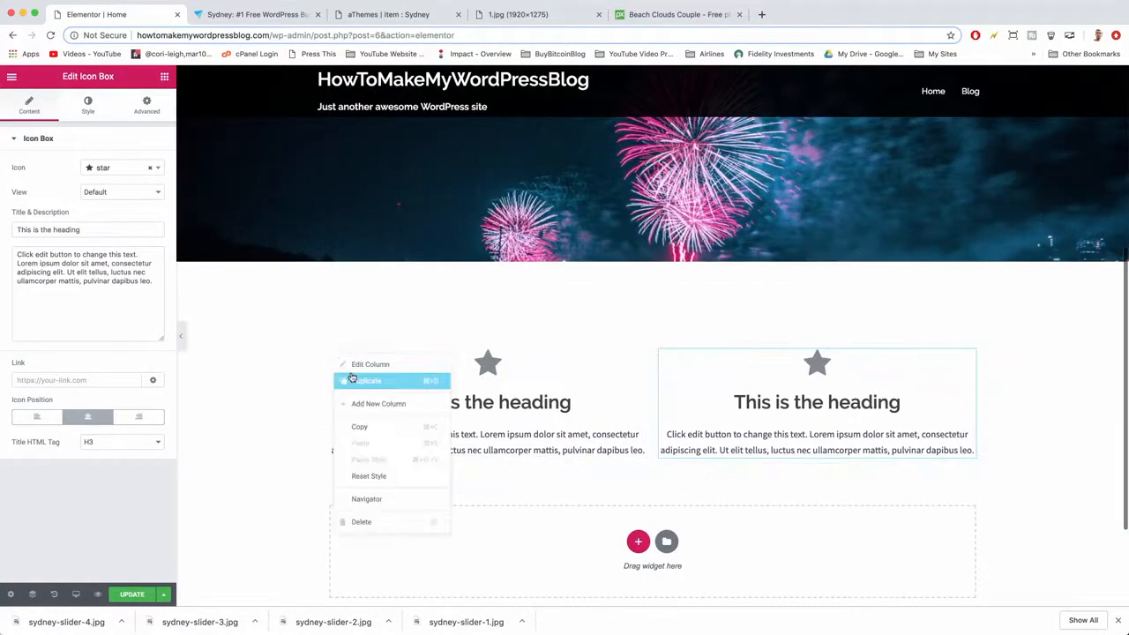
left_click(350, 376)
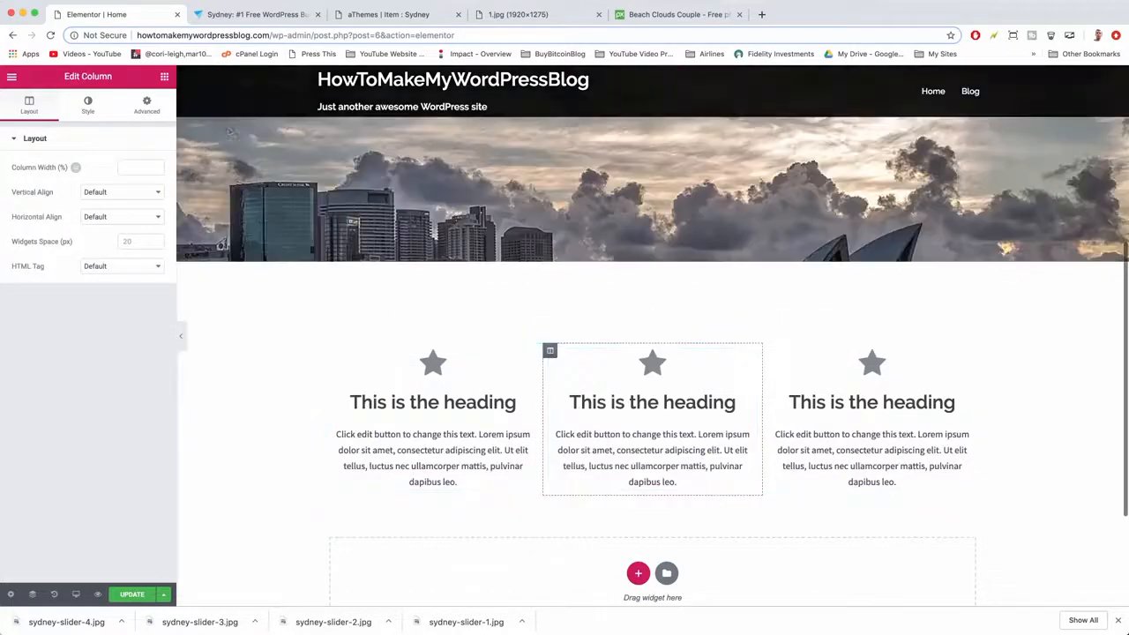
- Add a Heading widget above the icon box columns
left_click(164, 79)
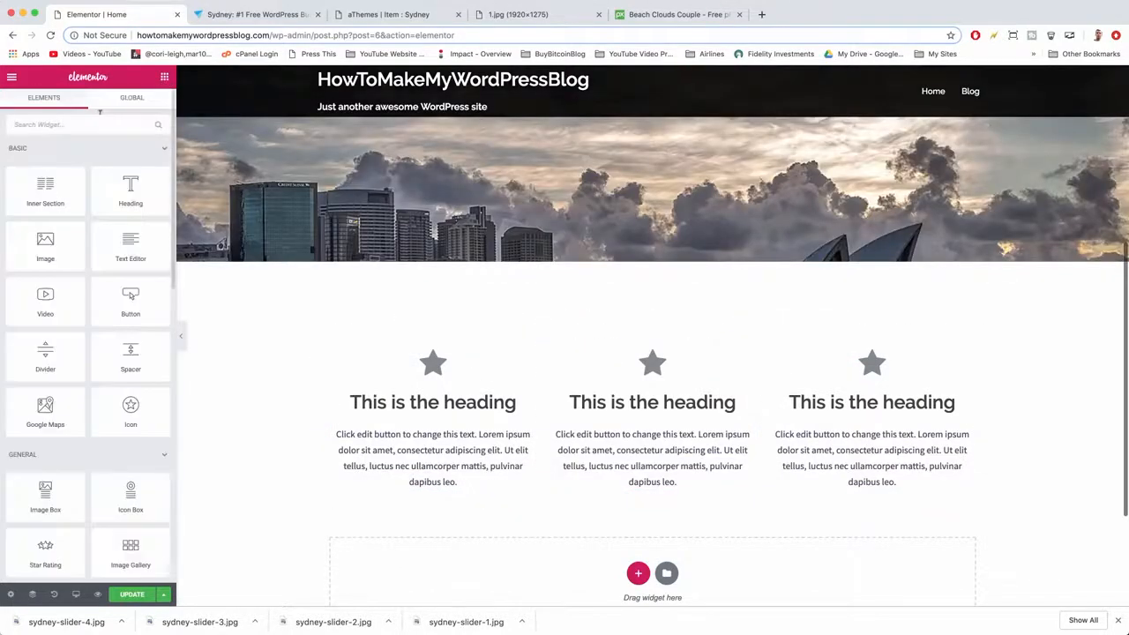
scroll(121, 384, "down", 1)
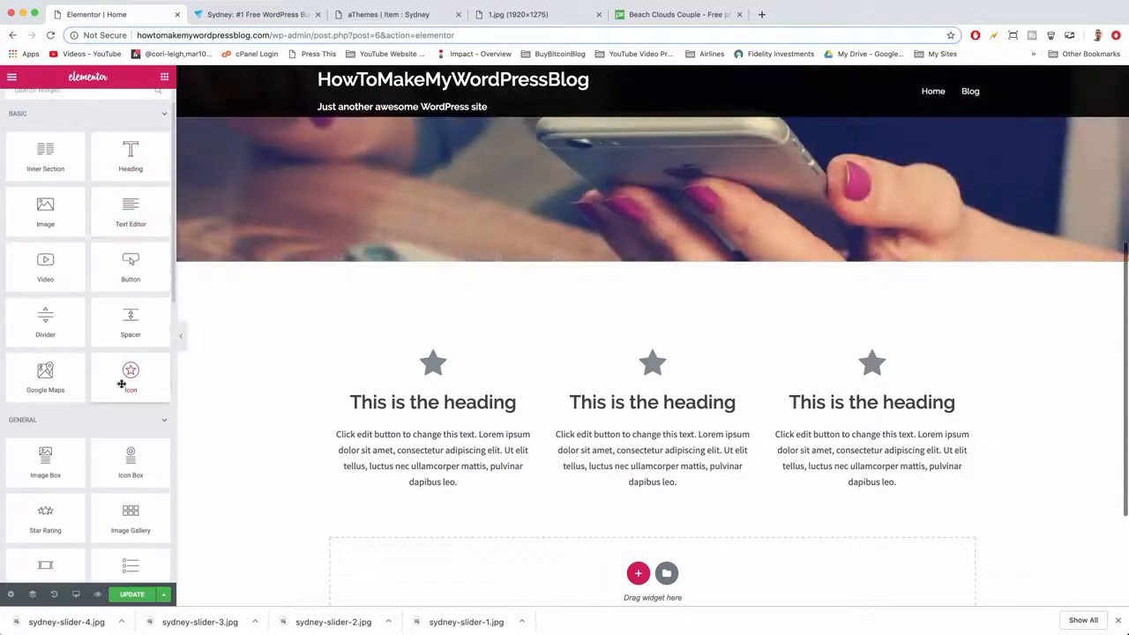
left_click_drag(120, 161, 624, 353)
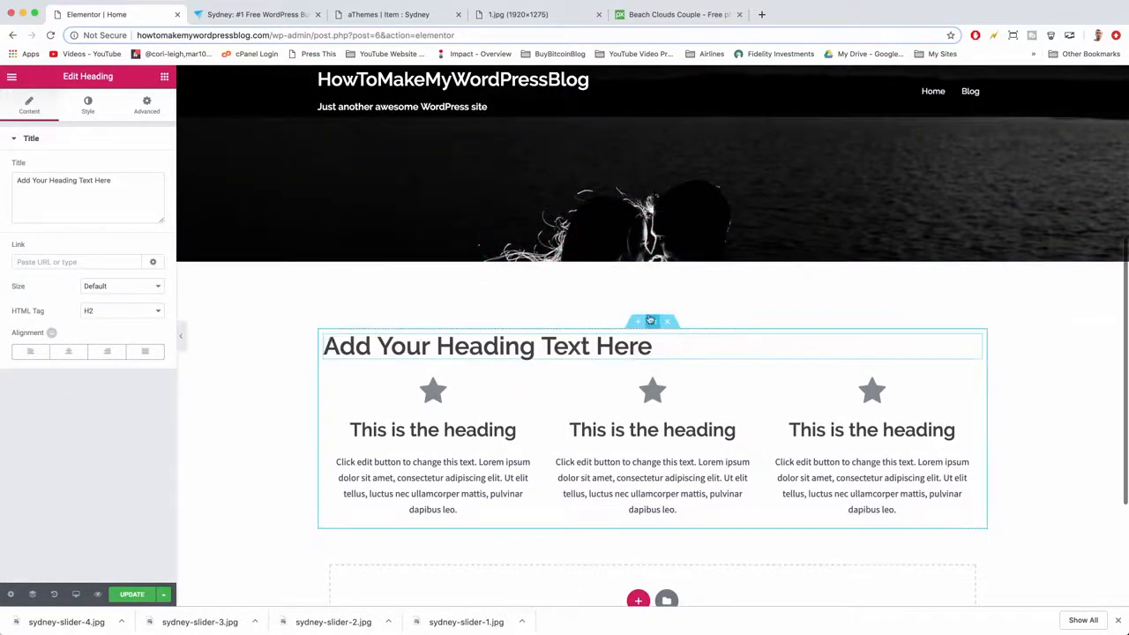
scroll(447, 351, "down", 2)
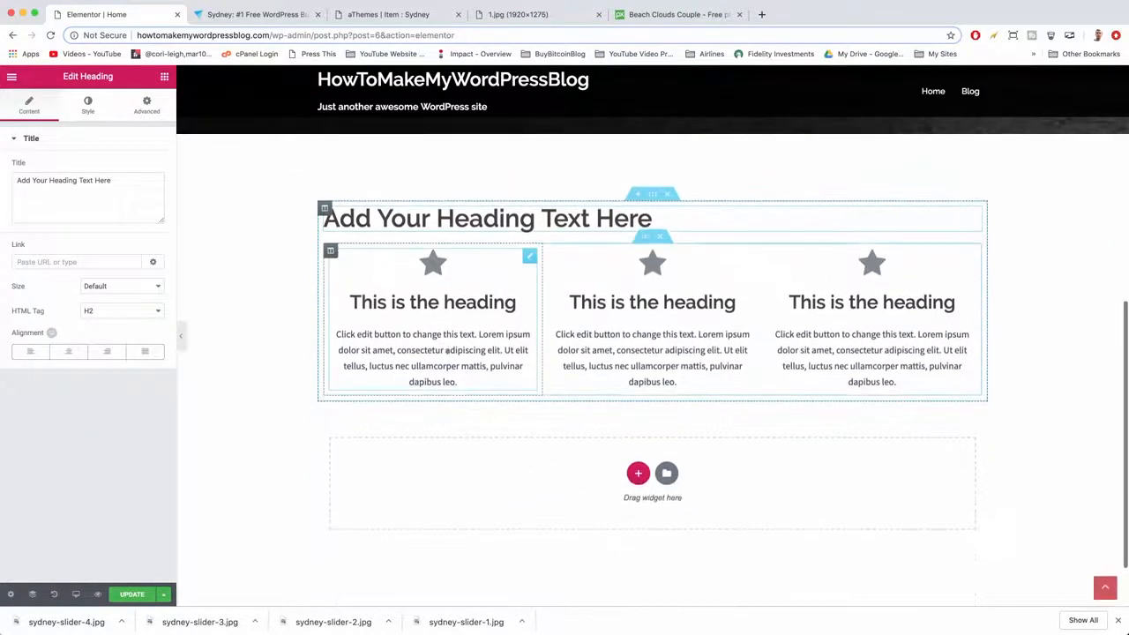
scroll(445, 350, "up", 1)
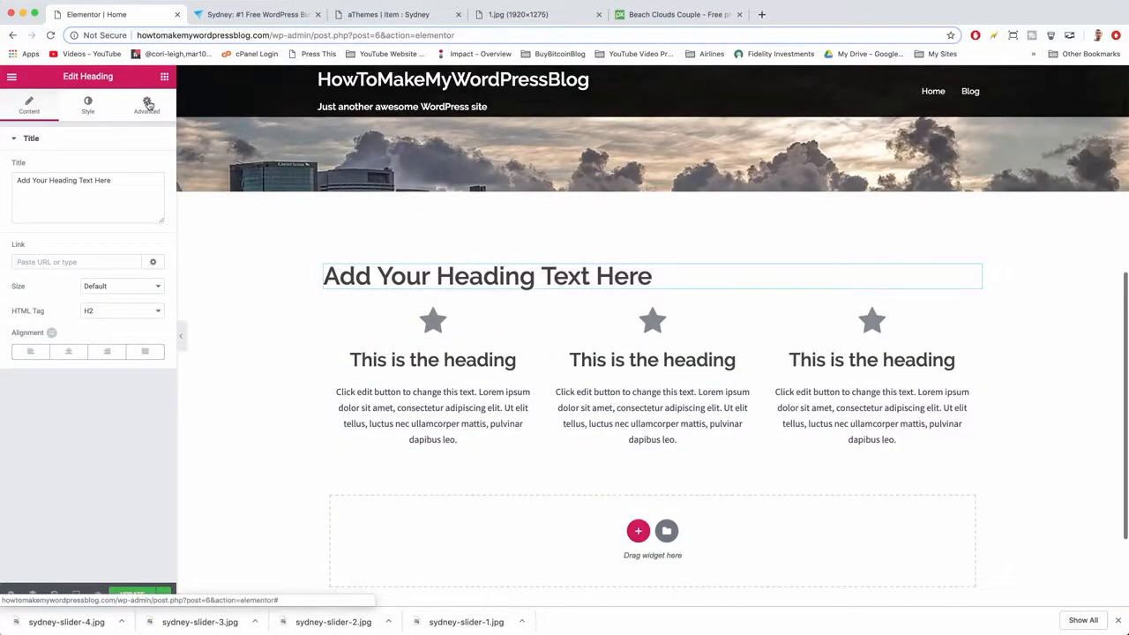
left_click(164, 79)
scroll(97, 172, "down", 1)
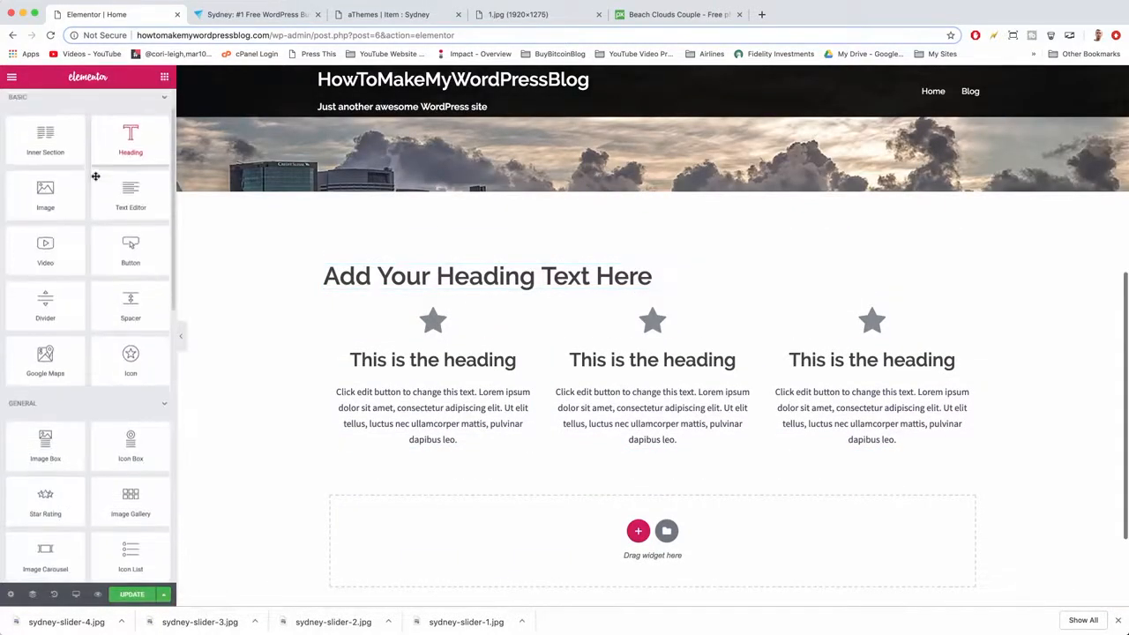
left_click_drag(124, 192, 505, 456)
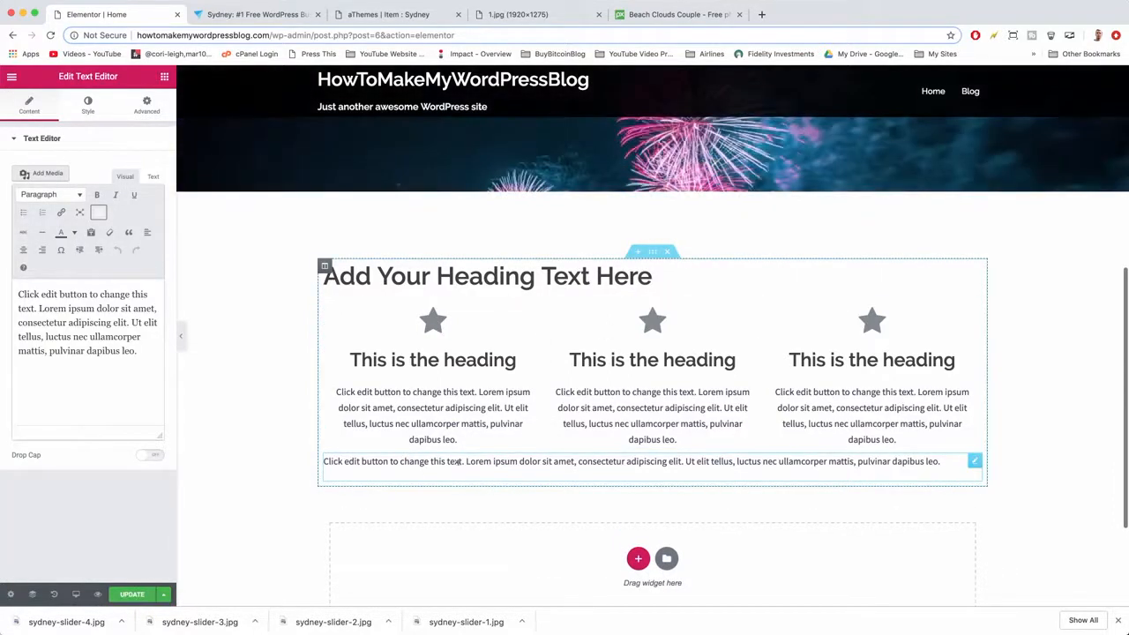
right_click(974, 465)
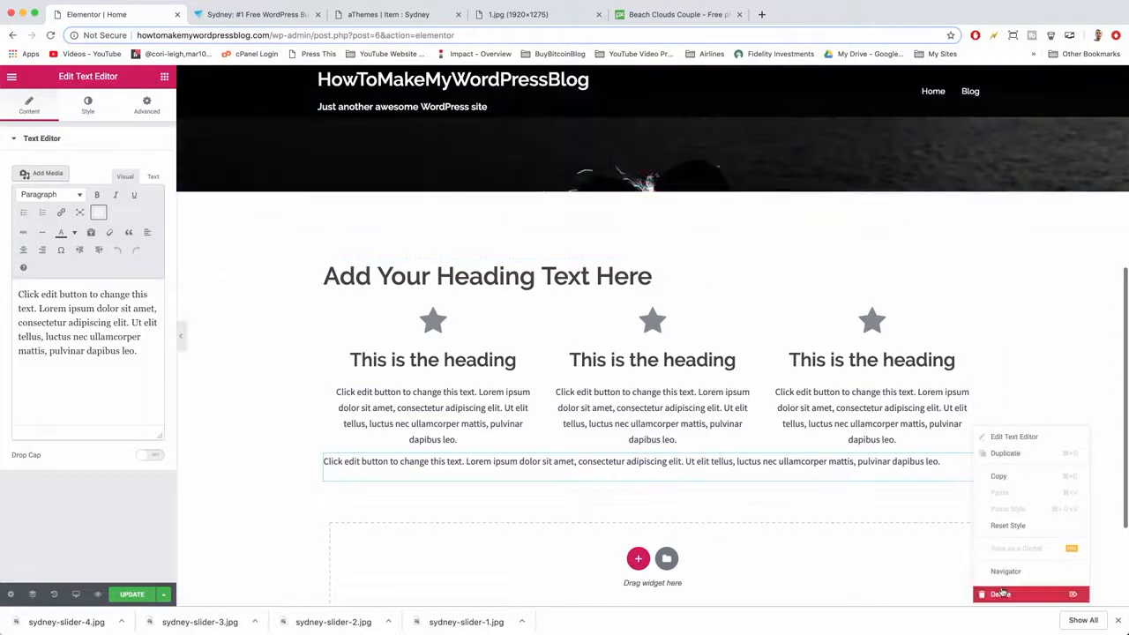
left_click(1002, 593)
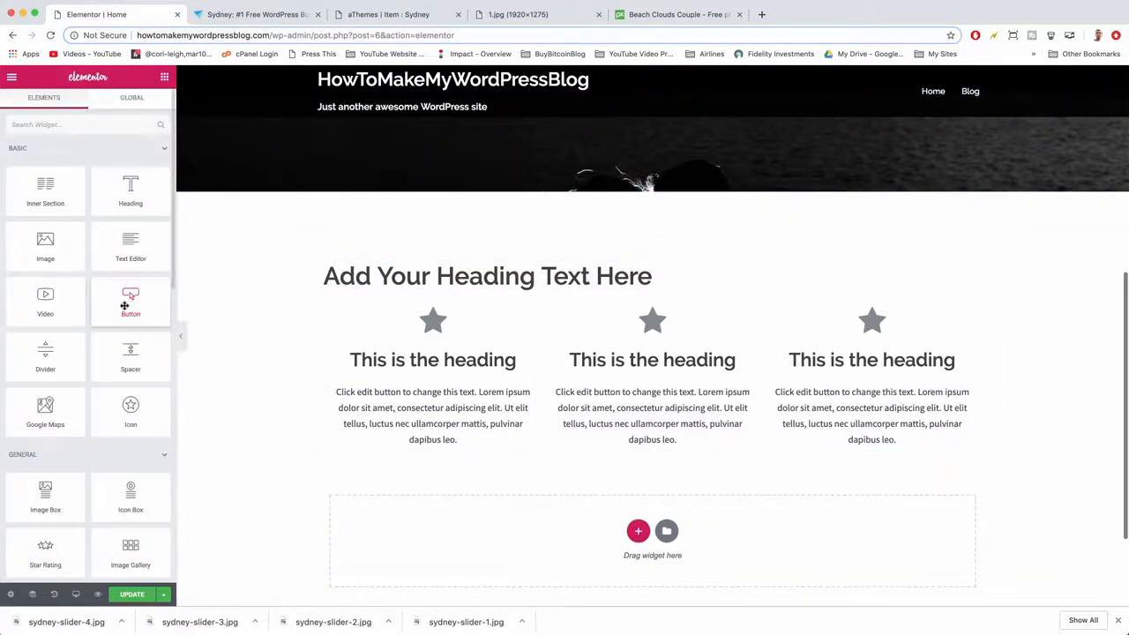
- Add a Button widget below the icon box columns
left_click_drag(124, 306, 439, 453)
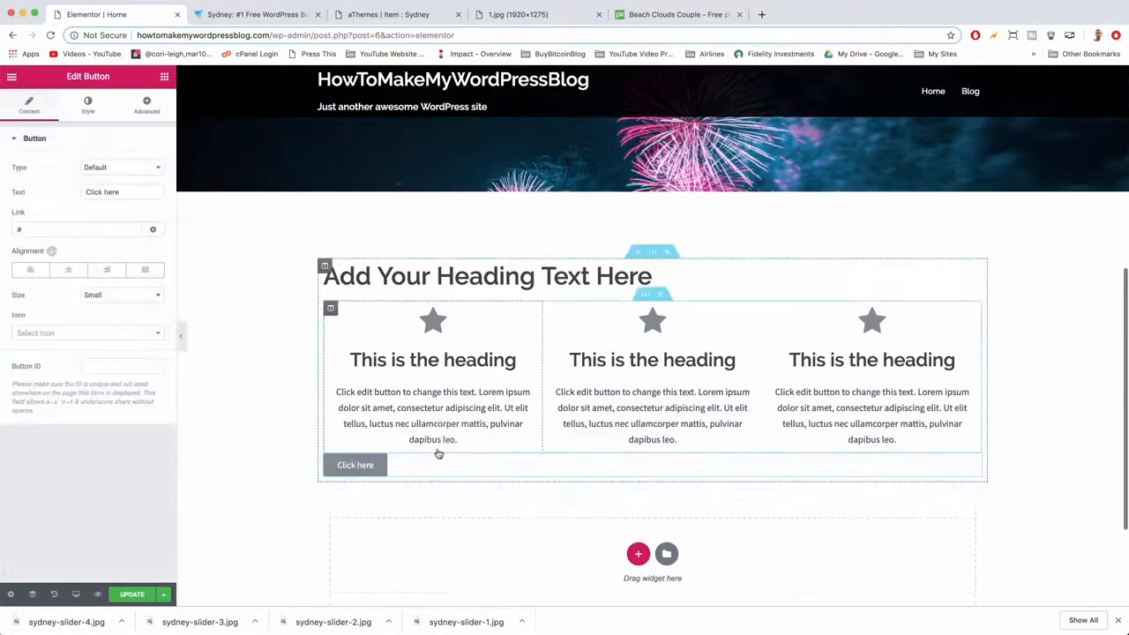
- Change the heading text to Our Services and center-align it
double_click(404, 276)
triple_click(410, 276)
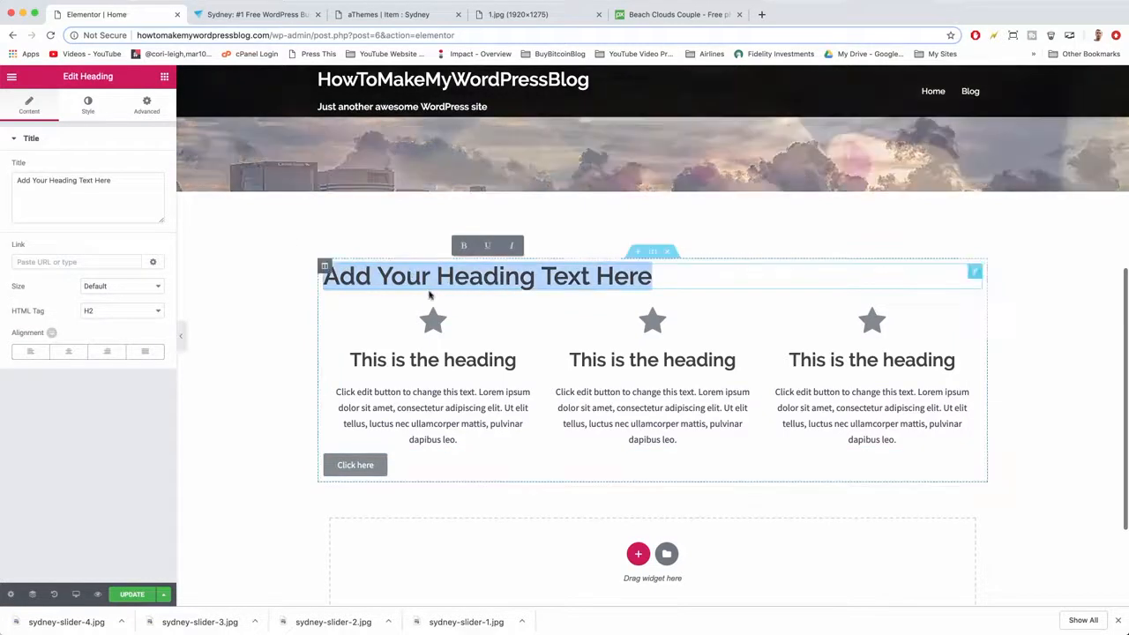
triple_click(635, 279)
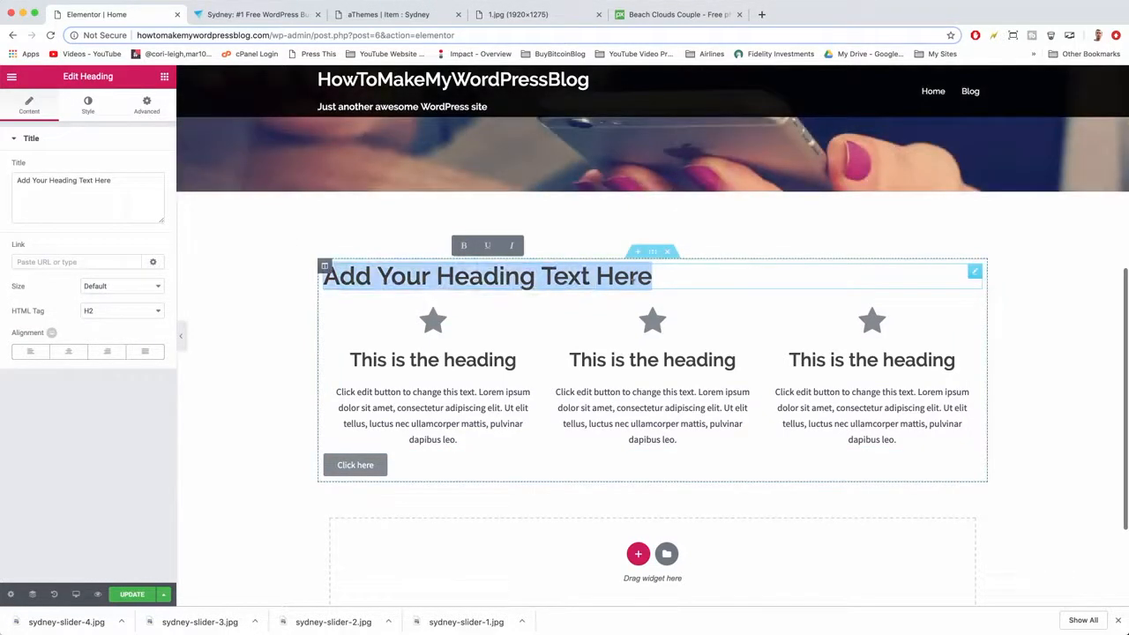
left_click(662, 282)
left_click_drag(661, 282, 326, 279)
type("Ou")
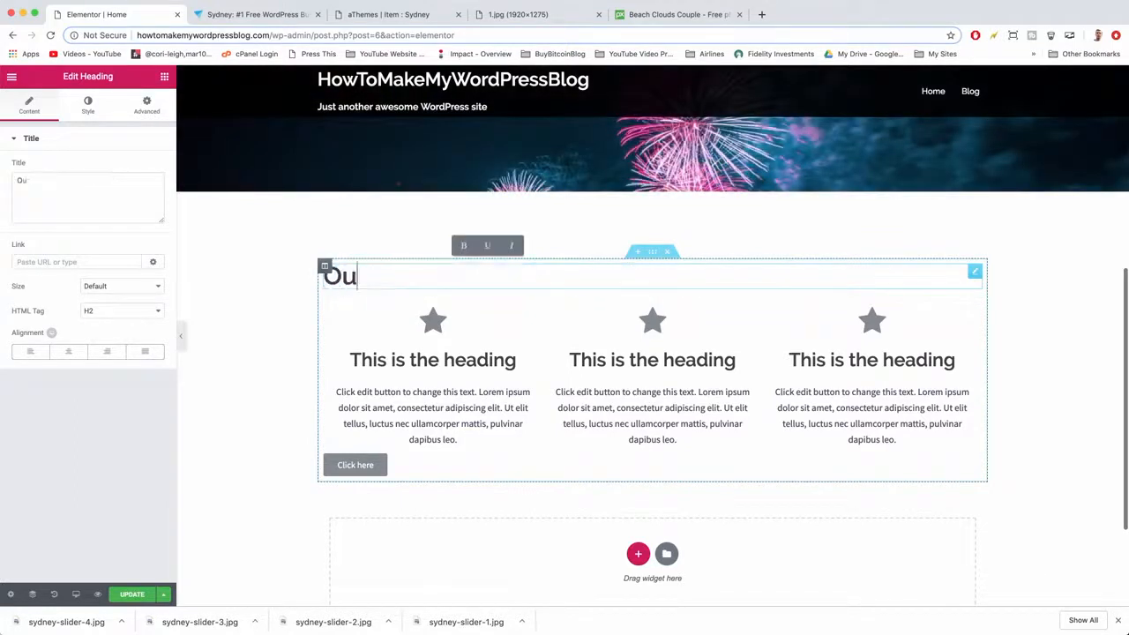
type("r Services")
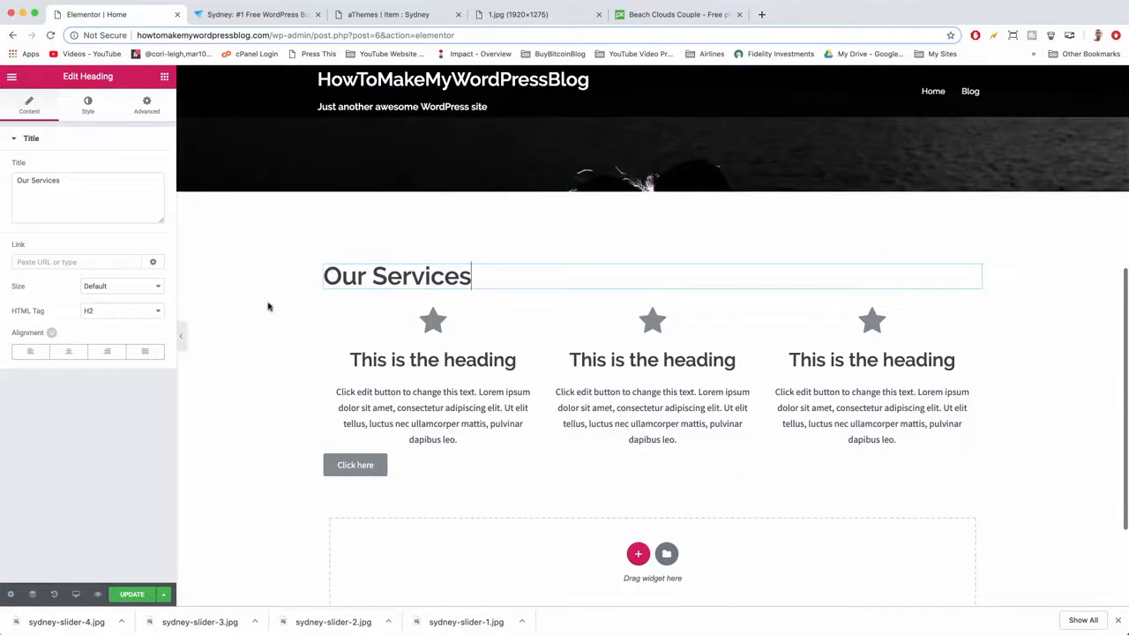
left_click(66, 351)
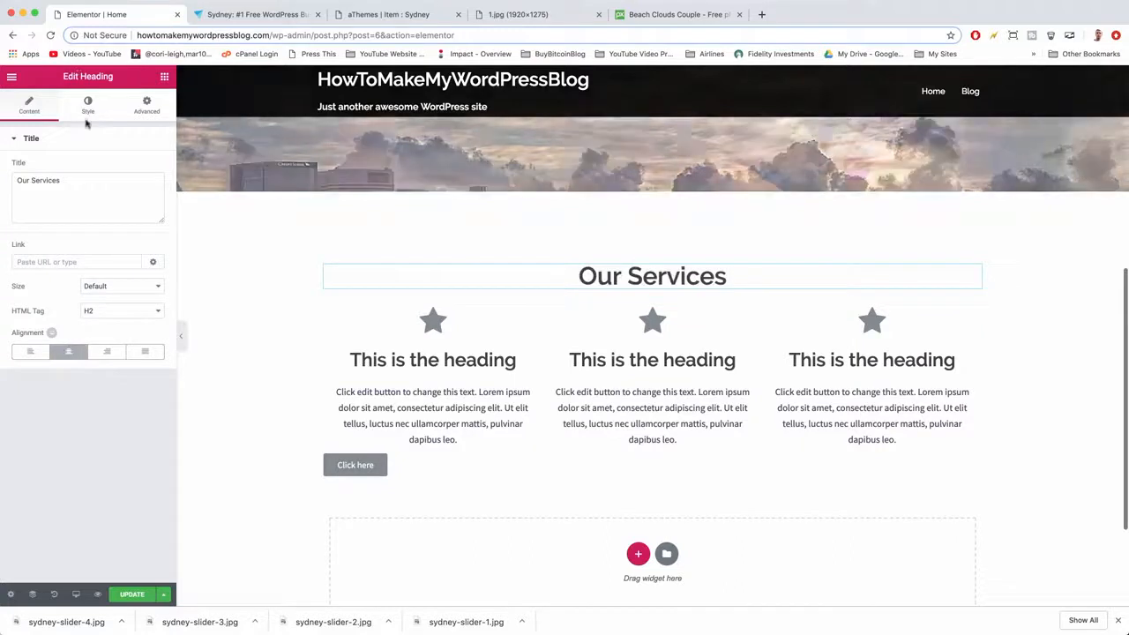
left_click(88, 103)
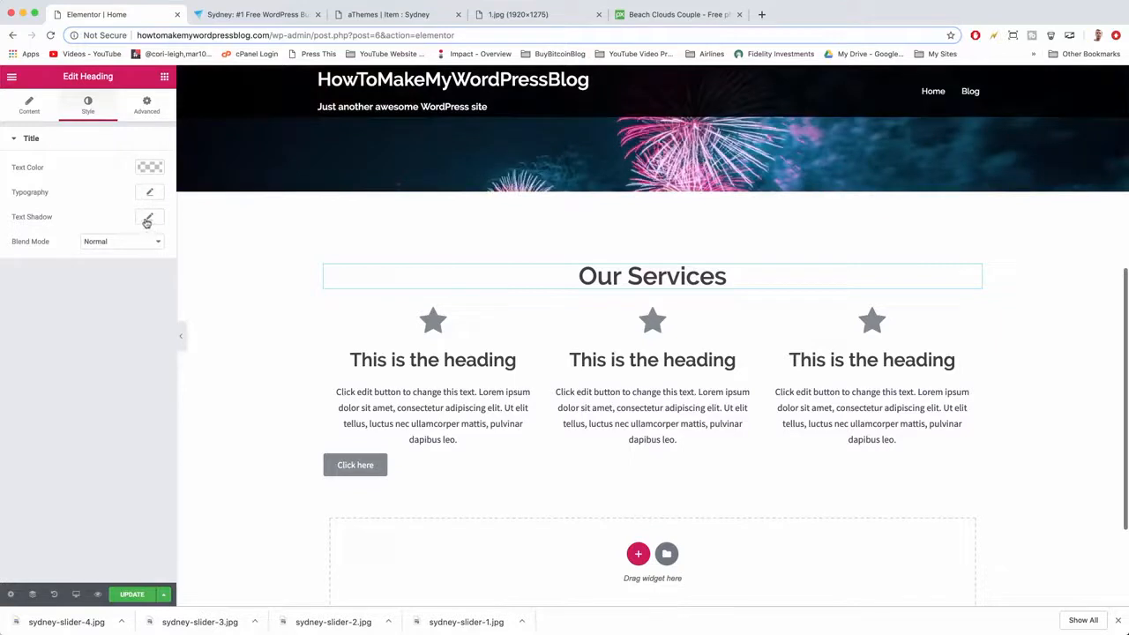
left_click(421, 245)
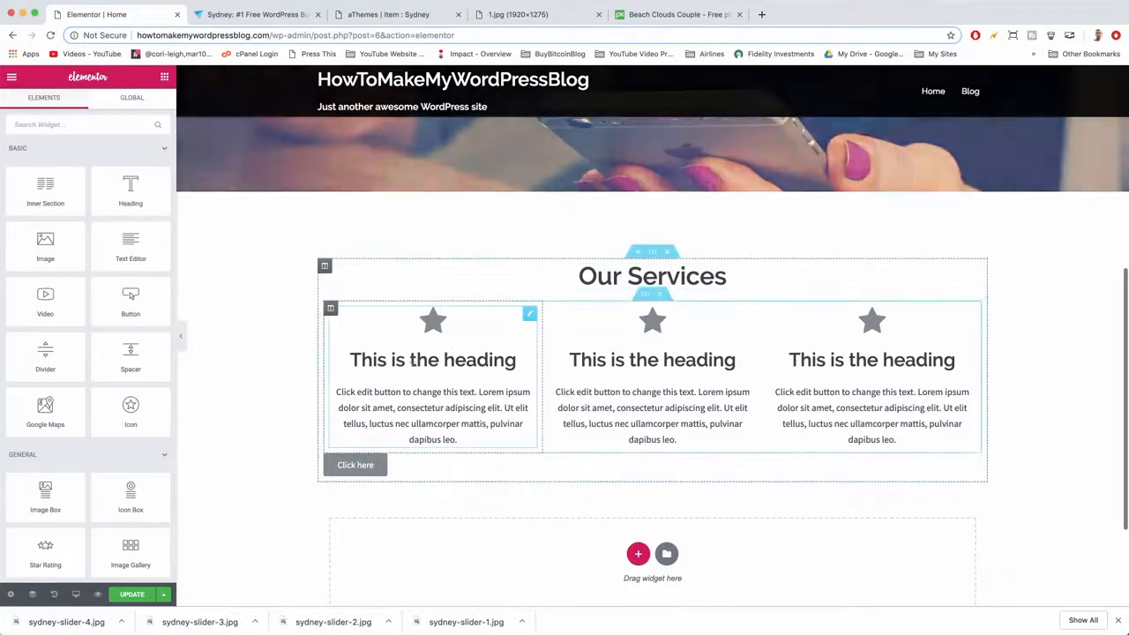
- Retitle the three icon boxes Photography, Strategy and Design
left_click(436, 359)
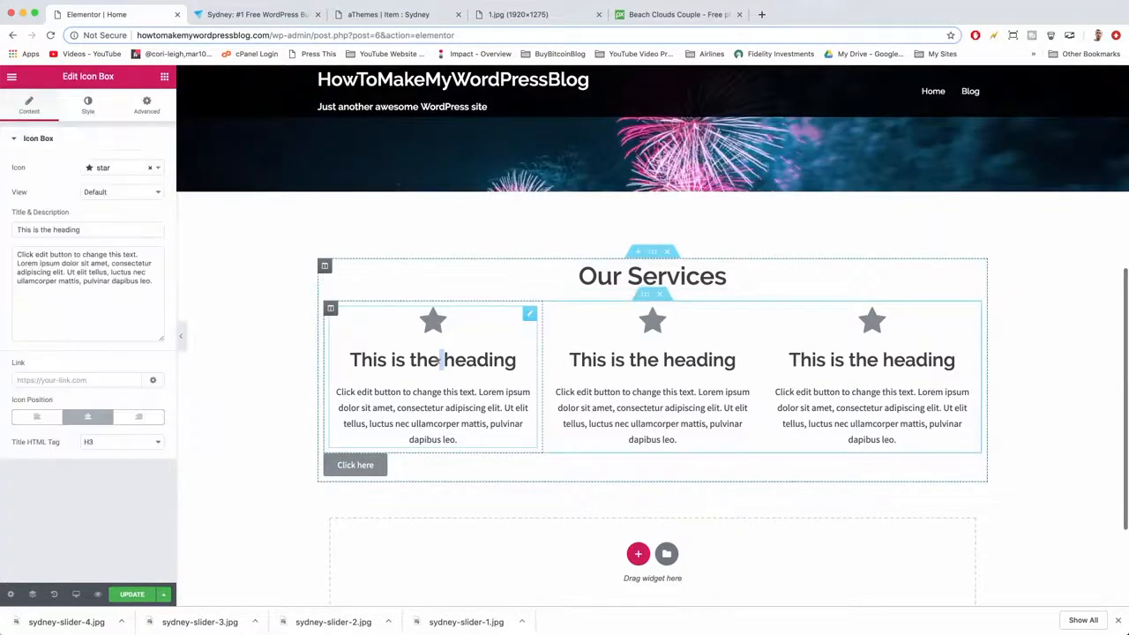
triple_click(413, 359)
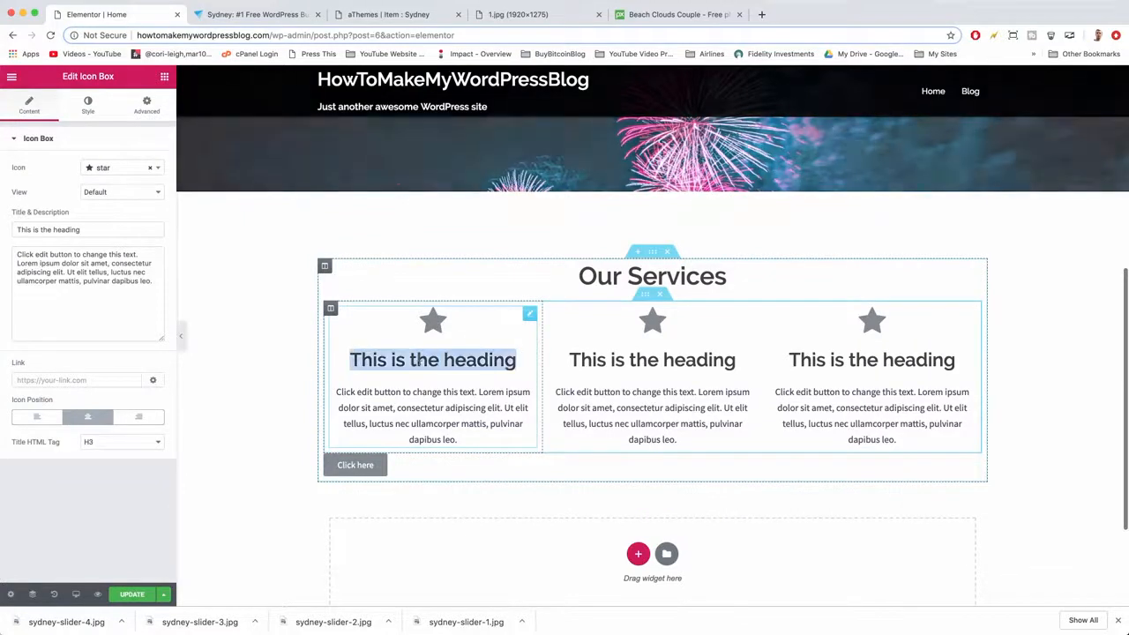
triple_click(412, 360)
type("Ph")
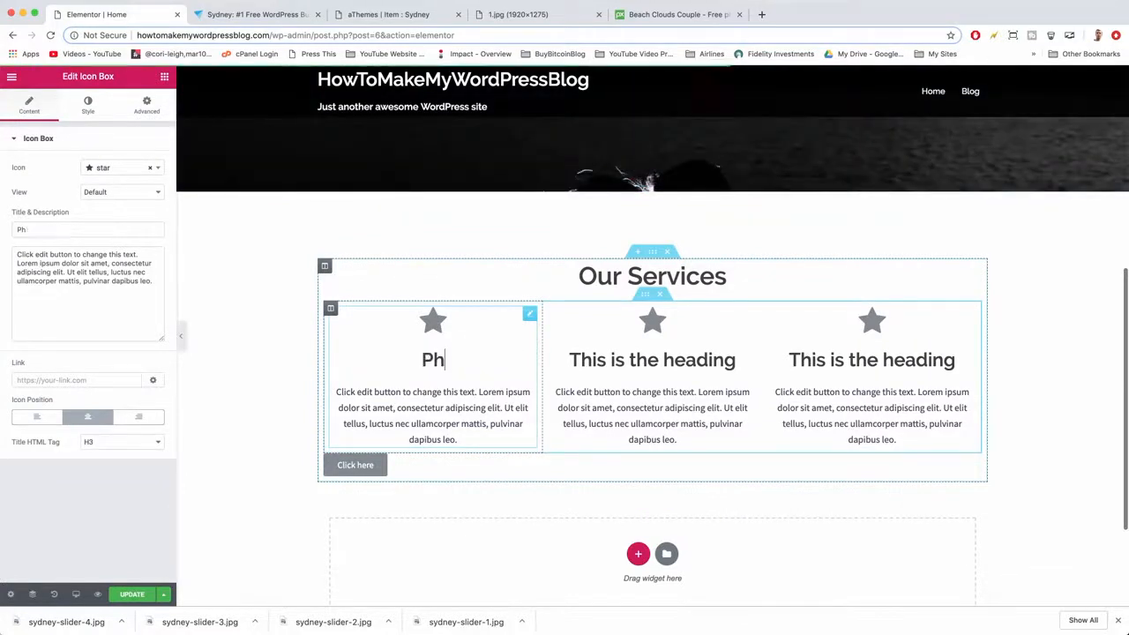
type("otography")
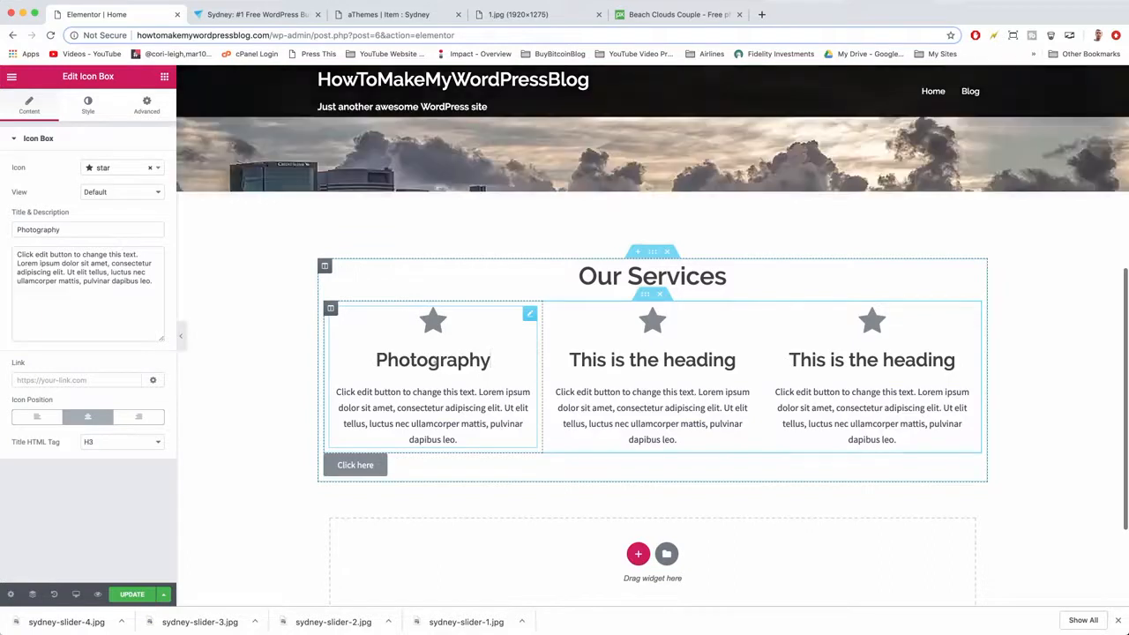
left_click(620, 354)
triple_click(620, 354)
type("Strategy")
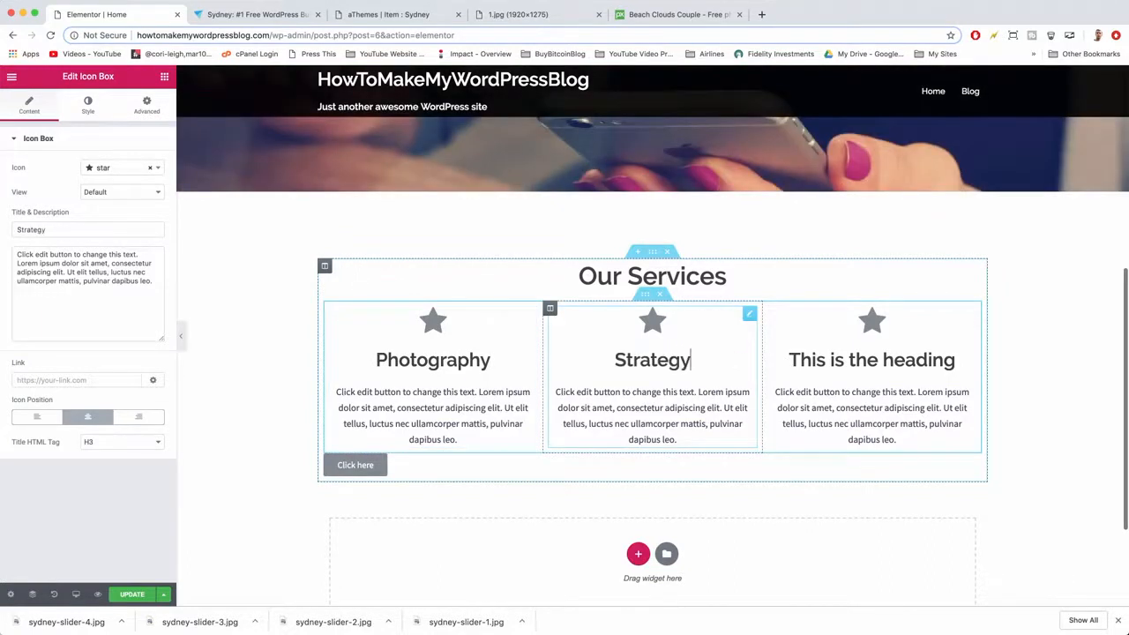
left_click(799, 346)
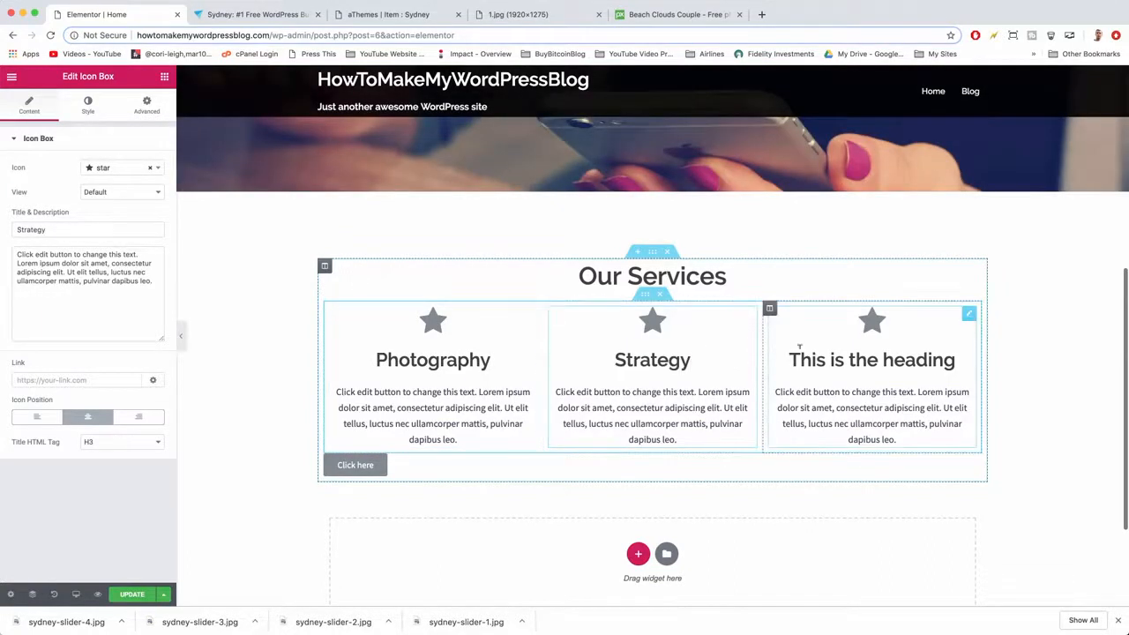
triple_click(799, 345)
type("Design")
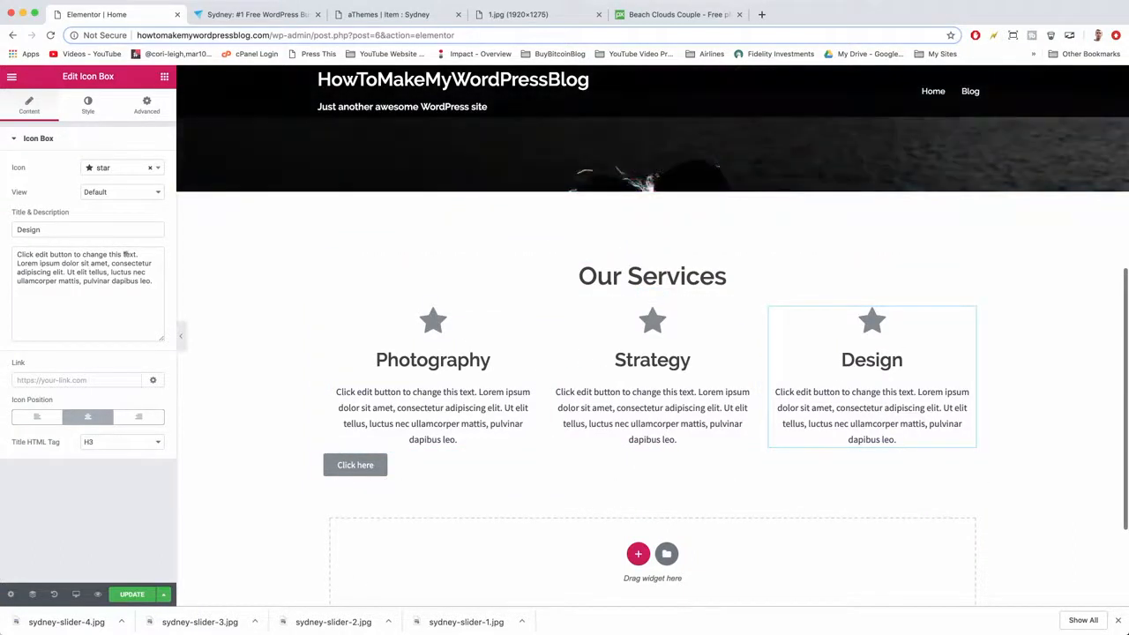
- Remove the opening sentence "Click edit button to change this text." from the Design icon box's description
left_click_drag(139, 254, 10, 255)
key("BackSpace")
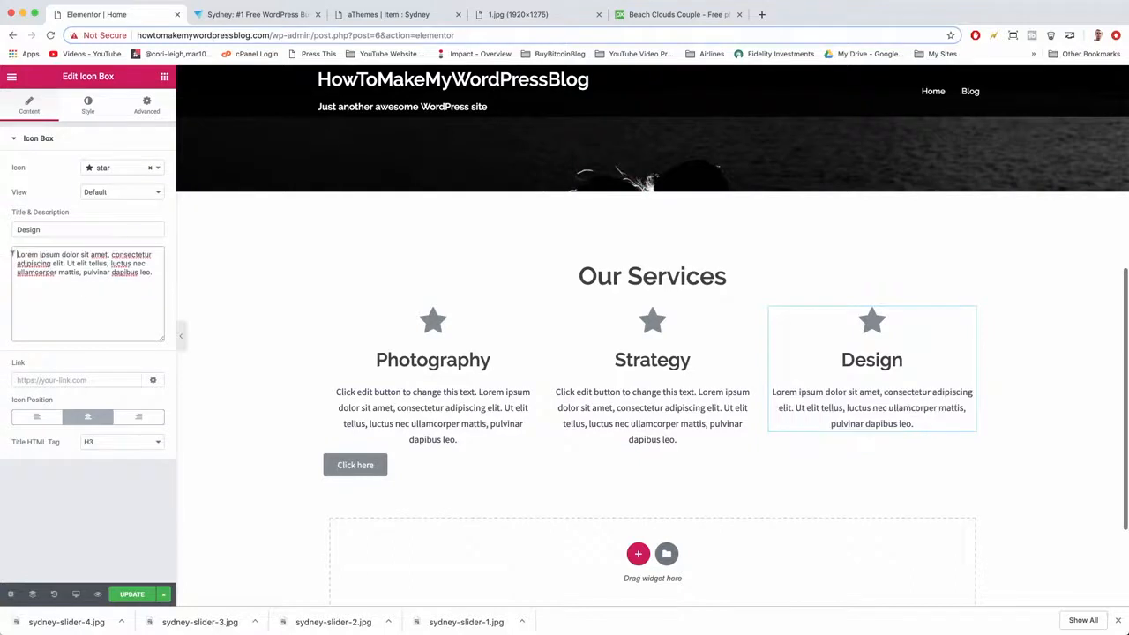
left_click(675, 438)
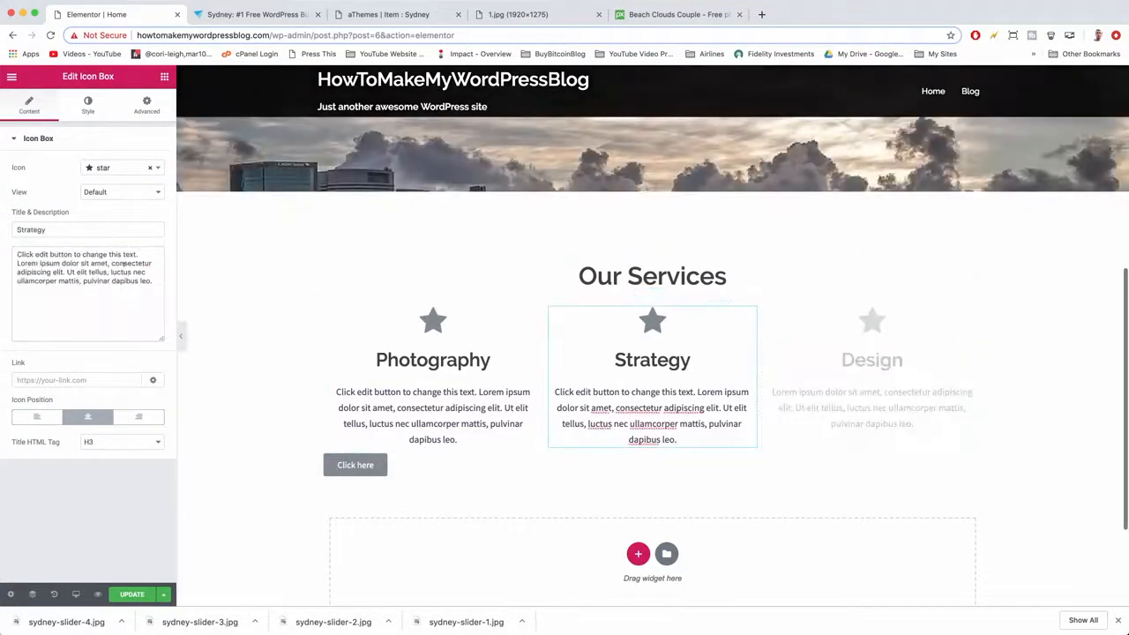
- Remove the opening sentence "Click edit button to change this text." from the Strategy and Photography icon box descriptions
left_click_drag(144, 256, 13, 255)
key("BackSpace")
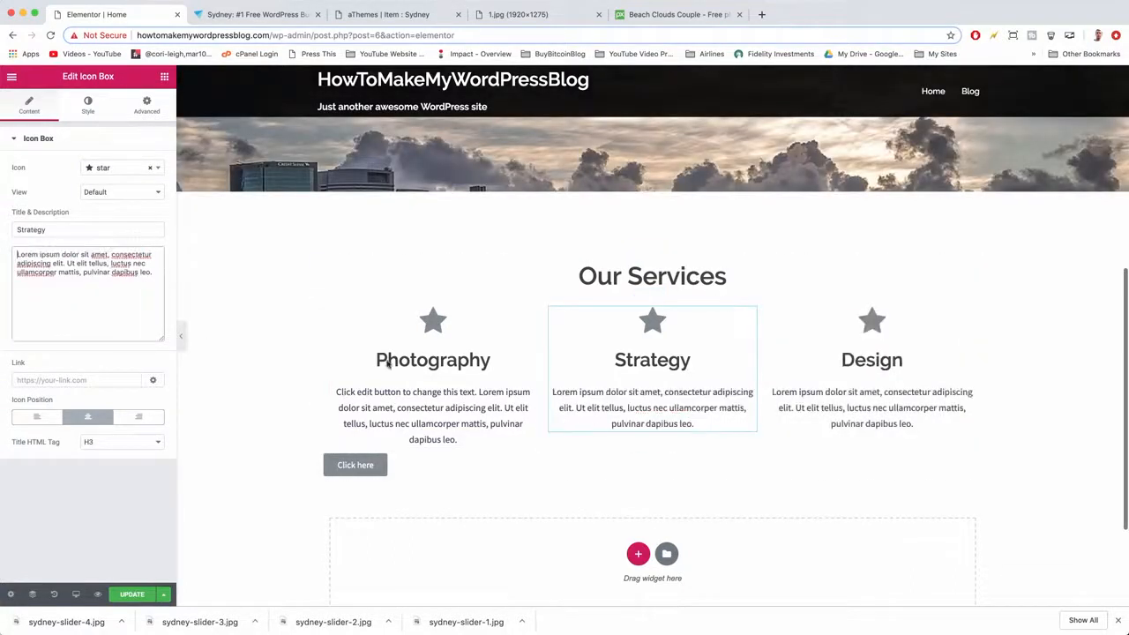
left_click(434, 406)
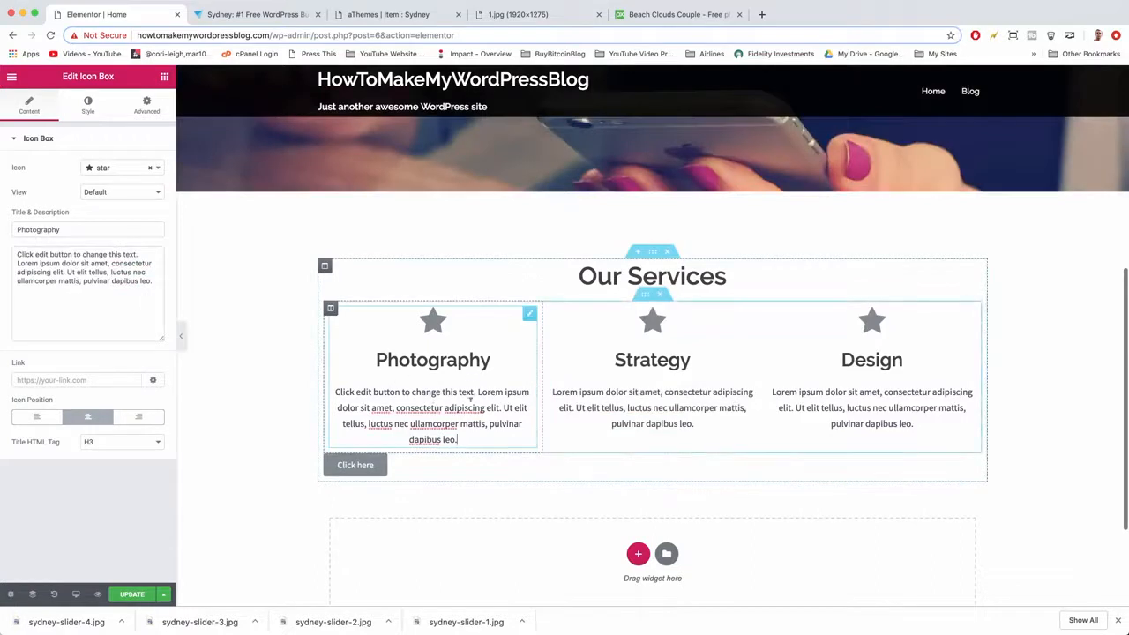
left_click(652, 405)
left_click(432, 402)
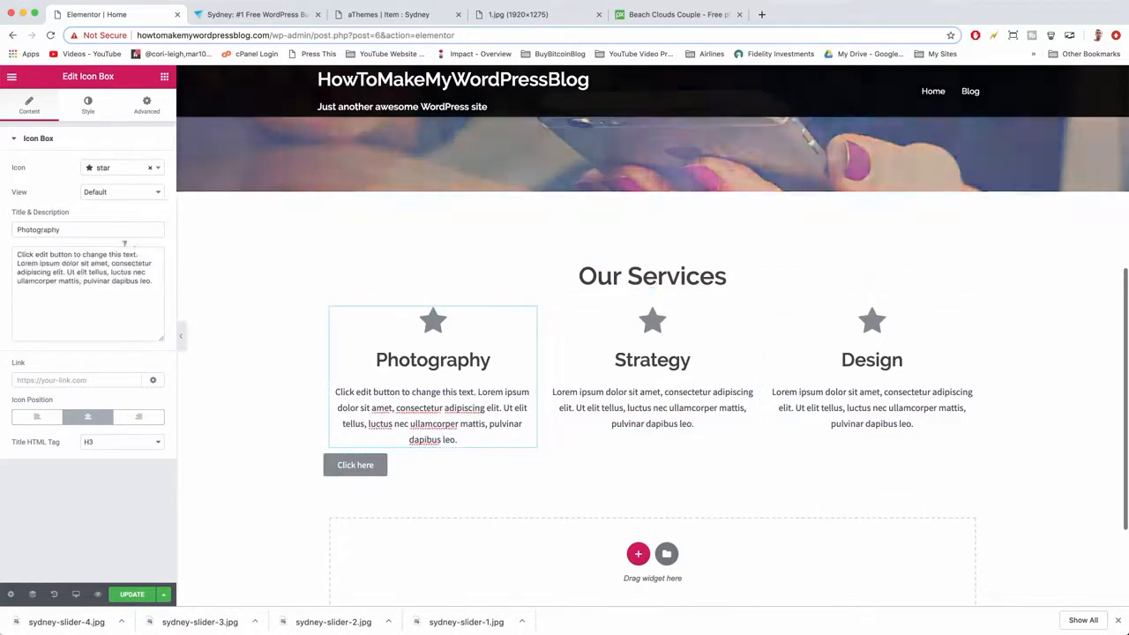
left_click_drag(139, 255, 58, 254)
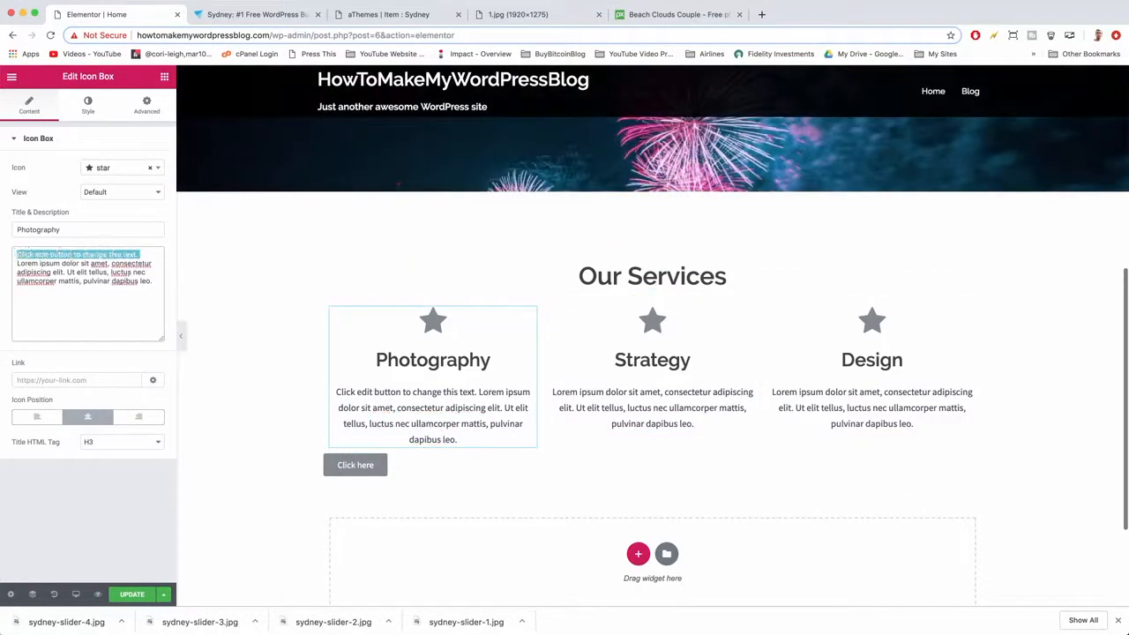
key("BackSpace")
- Set the Photography icon to camera-retro and the Strategy icon to cube
left_click(159, 172)
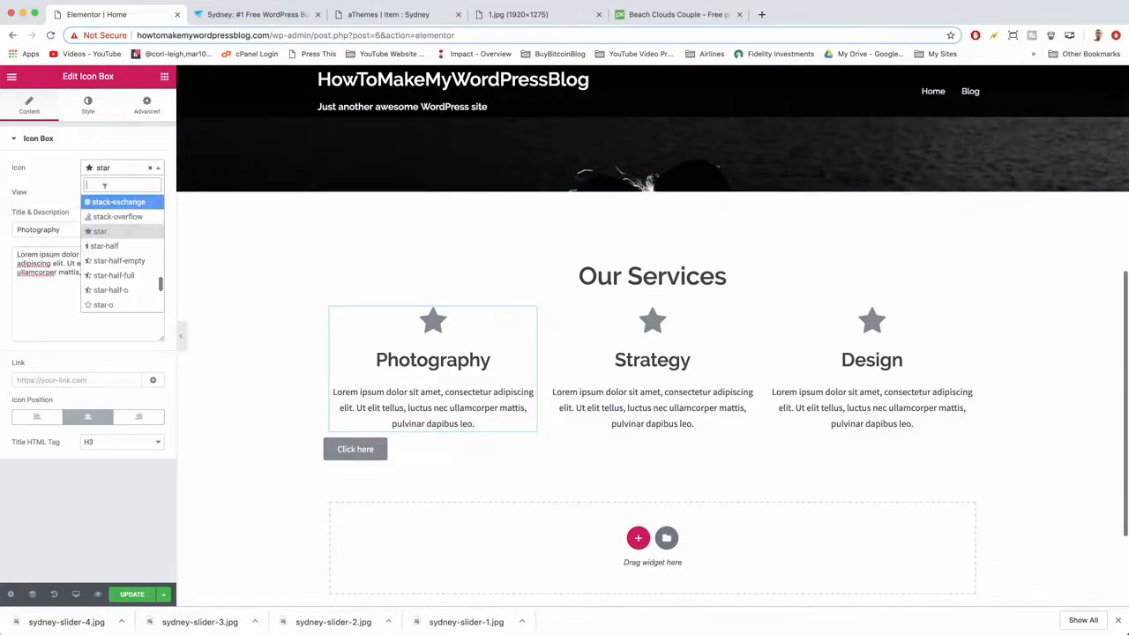
type("camer")
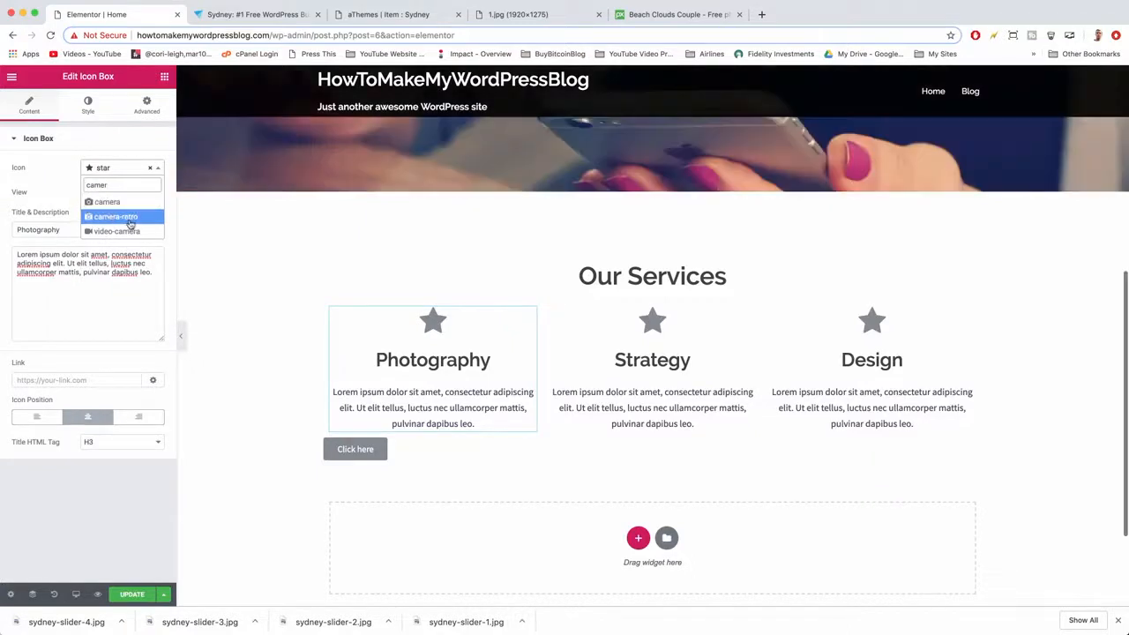
left_click(123, 217)
left_click(676, 326)
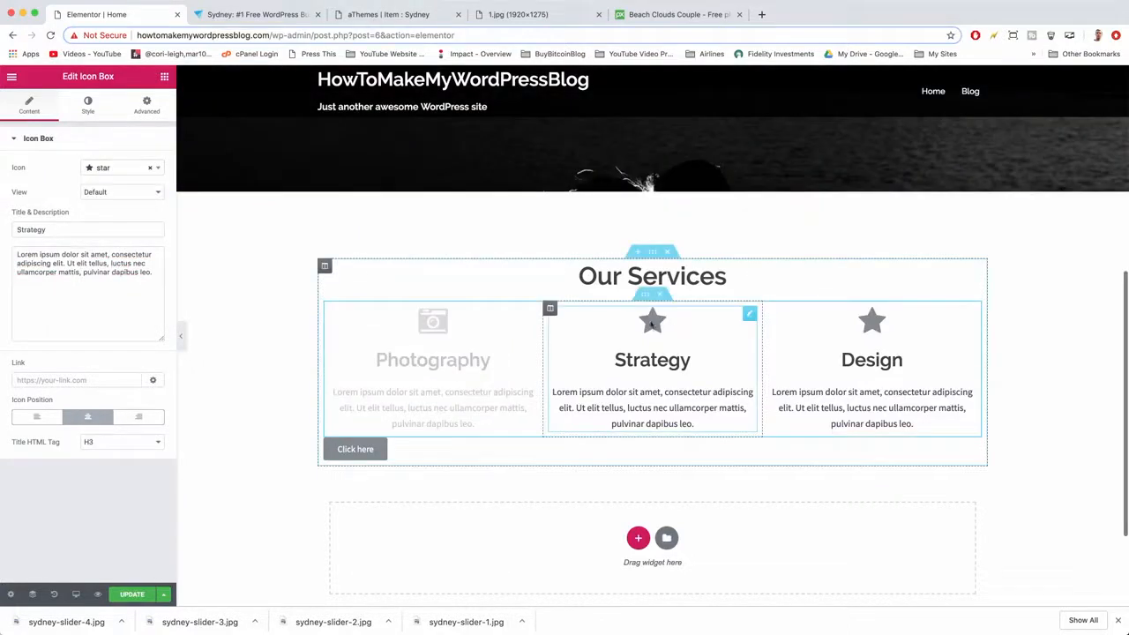
left_click(154, 170)
type("cube")
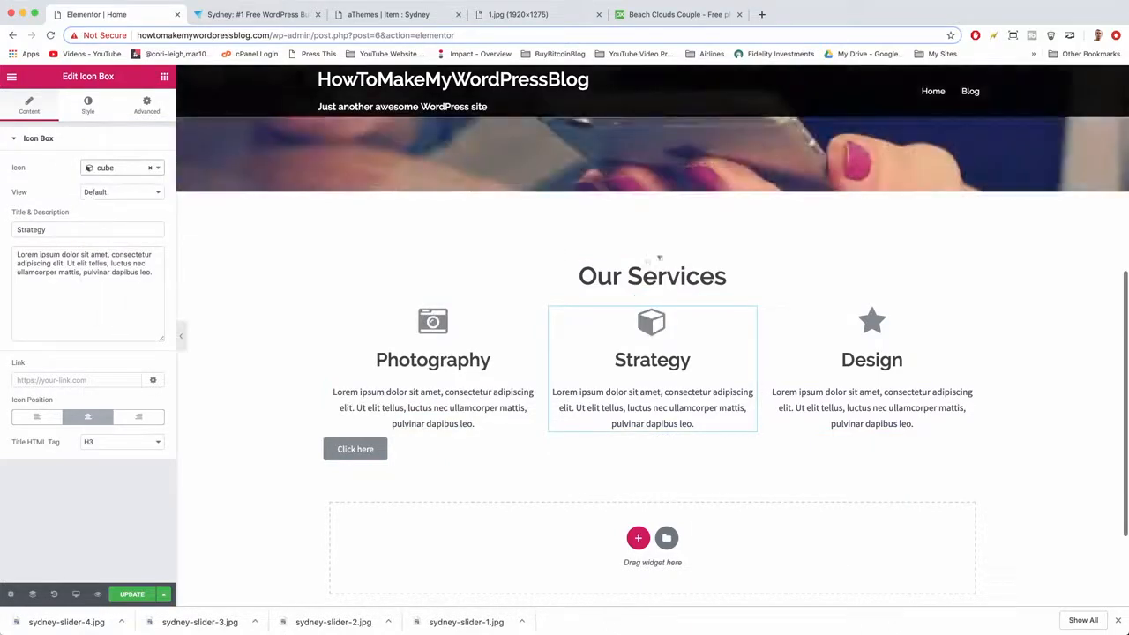
- Search the icon list for laptop and set it as the Design icon box's icon
left_click(967, 312)
left_click(123, 168)
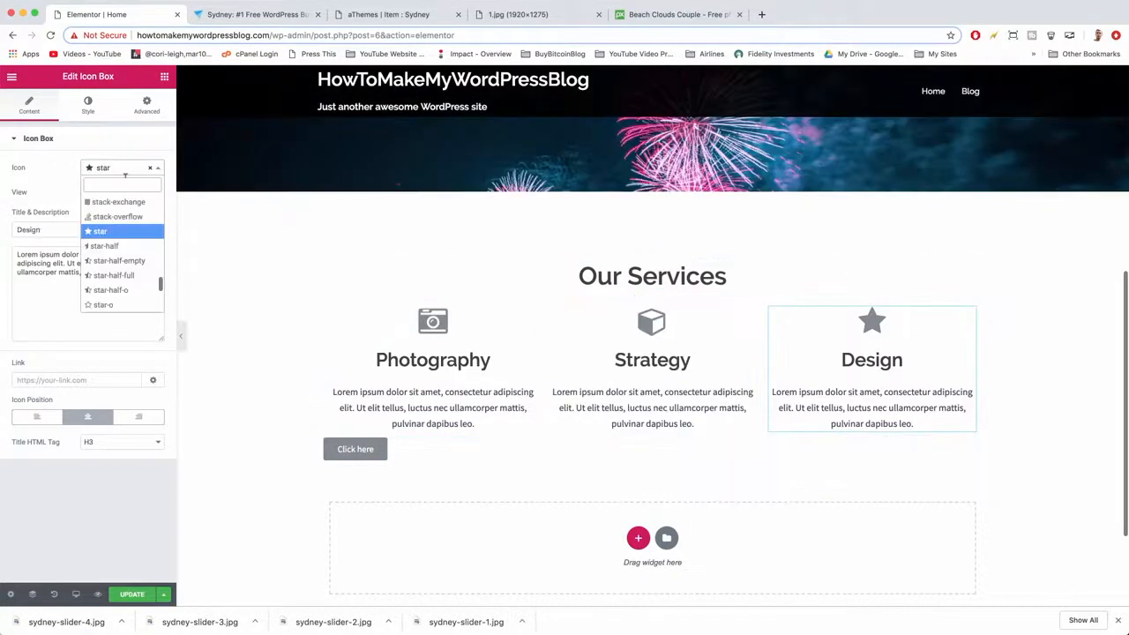
type("comput")
key("BackSpace")
key("BackSpace")
key("BackSpace")
key("BackSpace")
key("BackSpace")
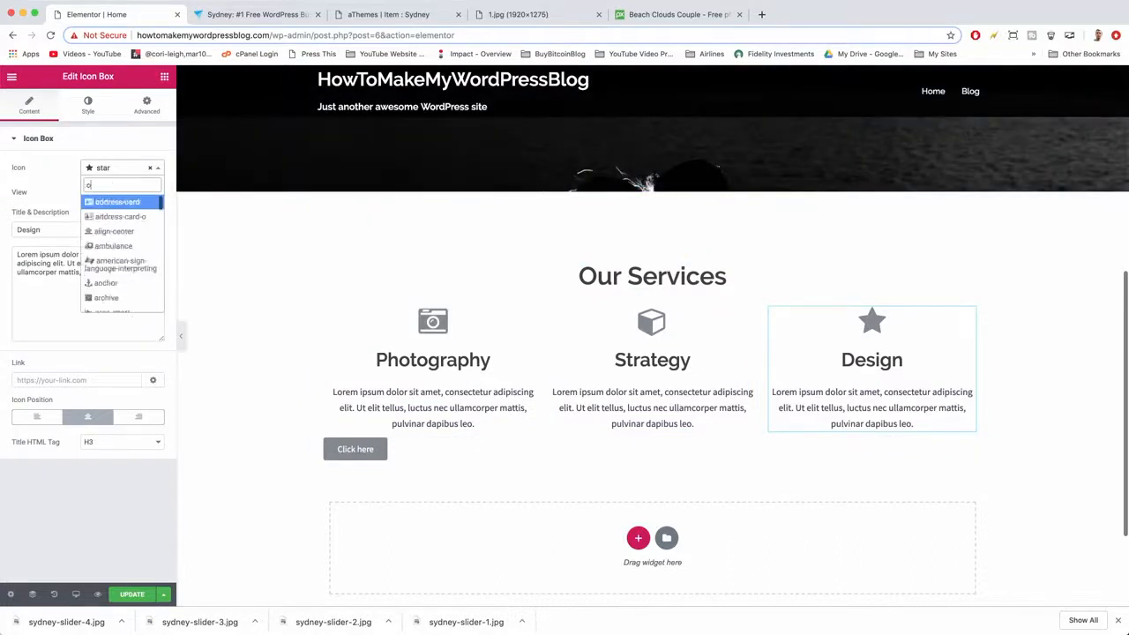
key("BackSpace")
type("lapt")
key("Return")
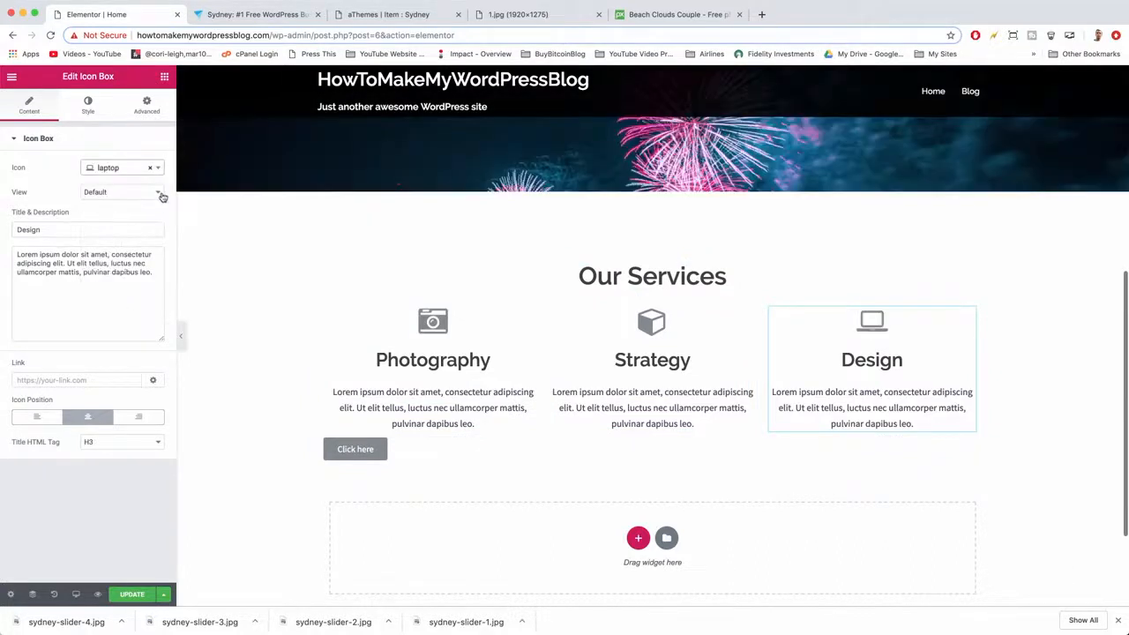
- Set the Design icon box's view to Framed with a circle shape
left_click(155, 193)
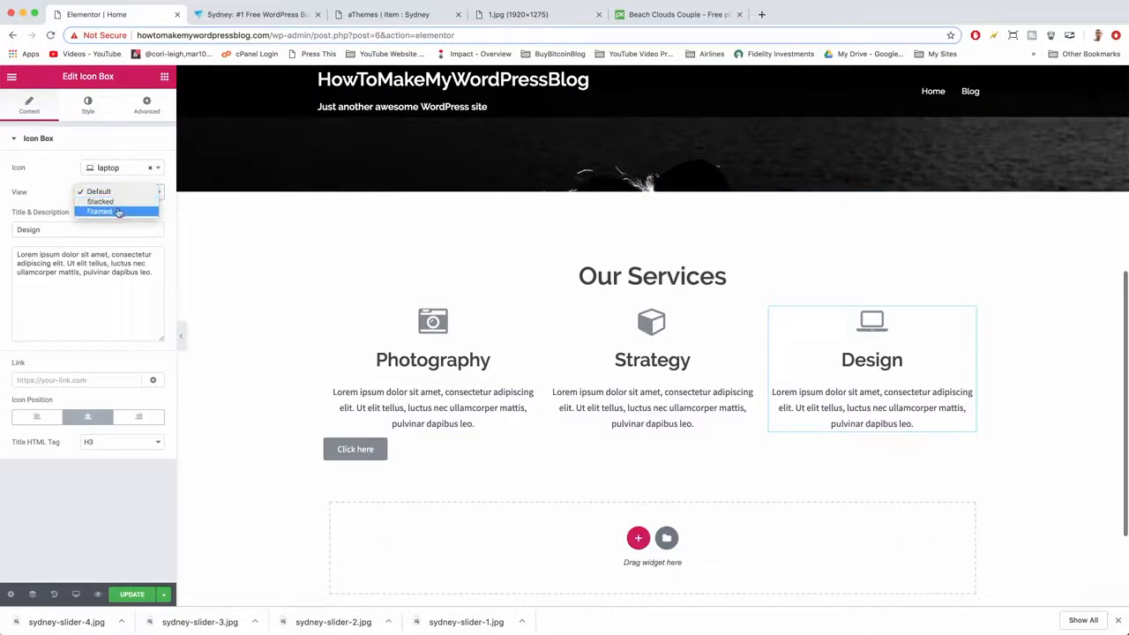
left_click(107, 202)
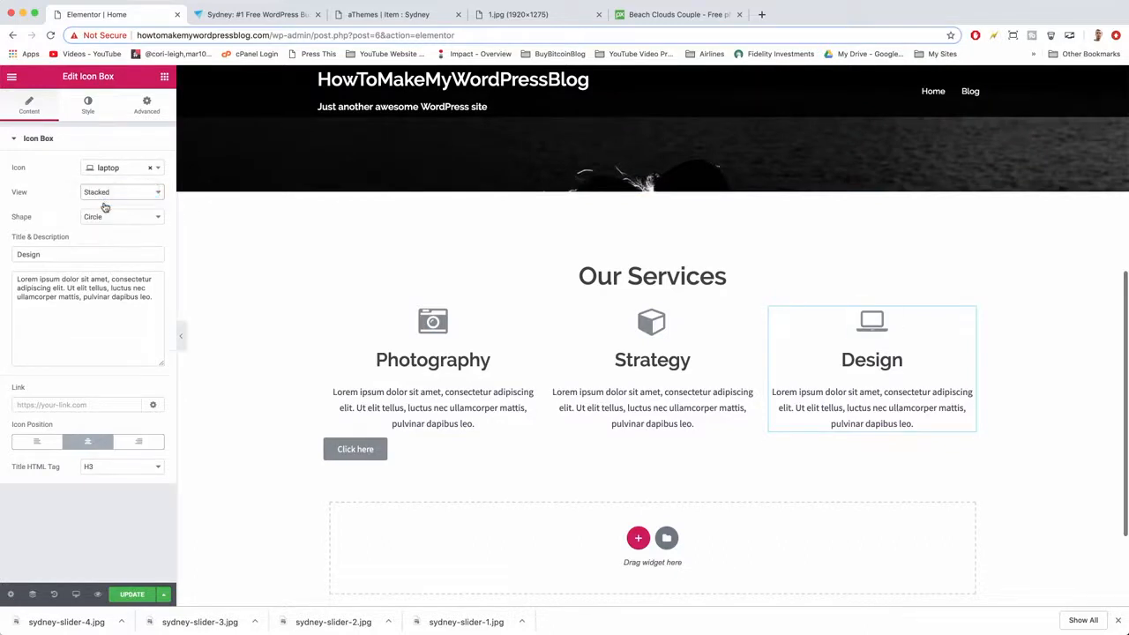
left_click(152, 194)
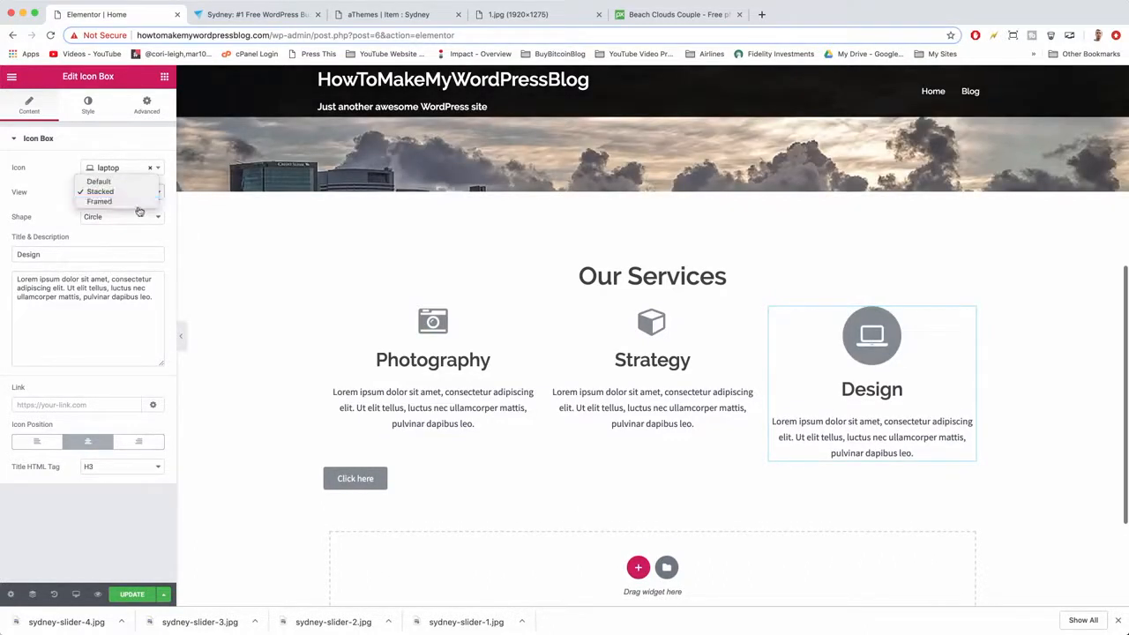
left_click(128, 203)
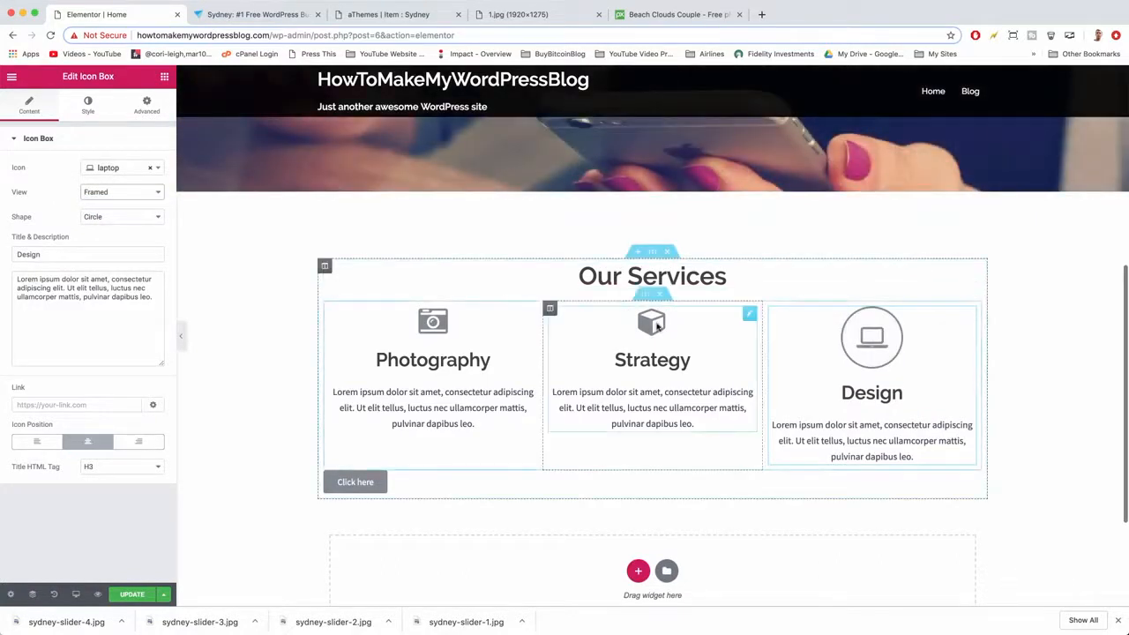
- Set the Strategy and Photography icon boxes' view to Framed as well
left_click(594, 321)
left_click(131, 191)
left_click(129, 204)
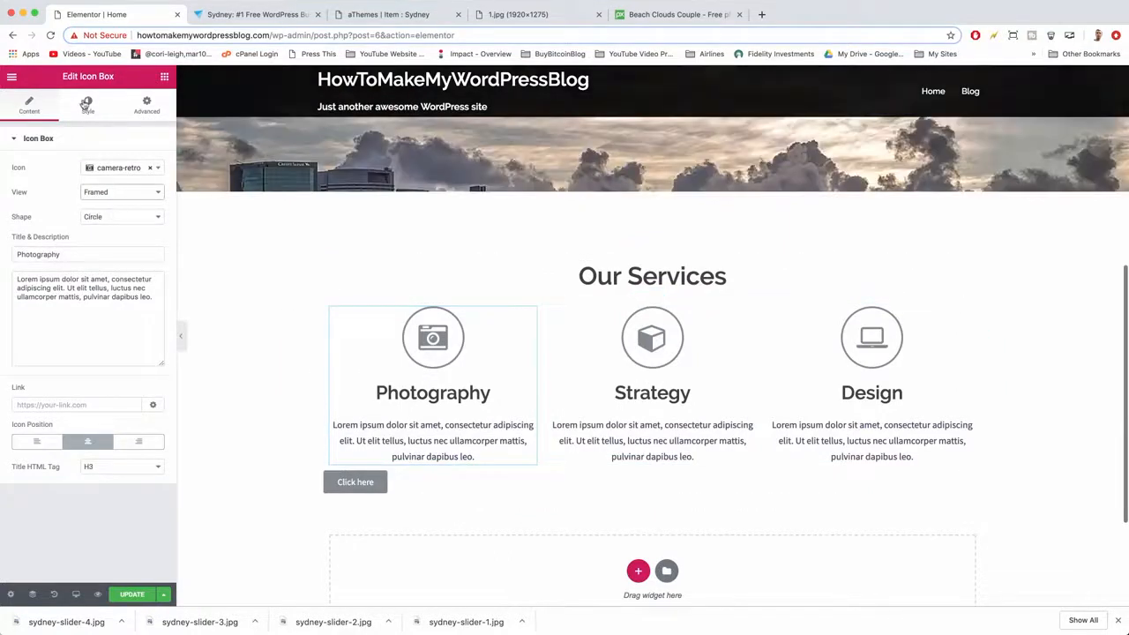
- Set the Photography icon's primary colour to the green swatch #23a455
left_click(86, 105)
left_click(150, 192)
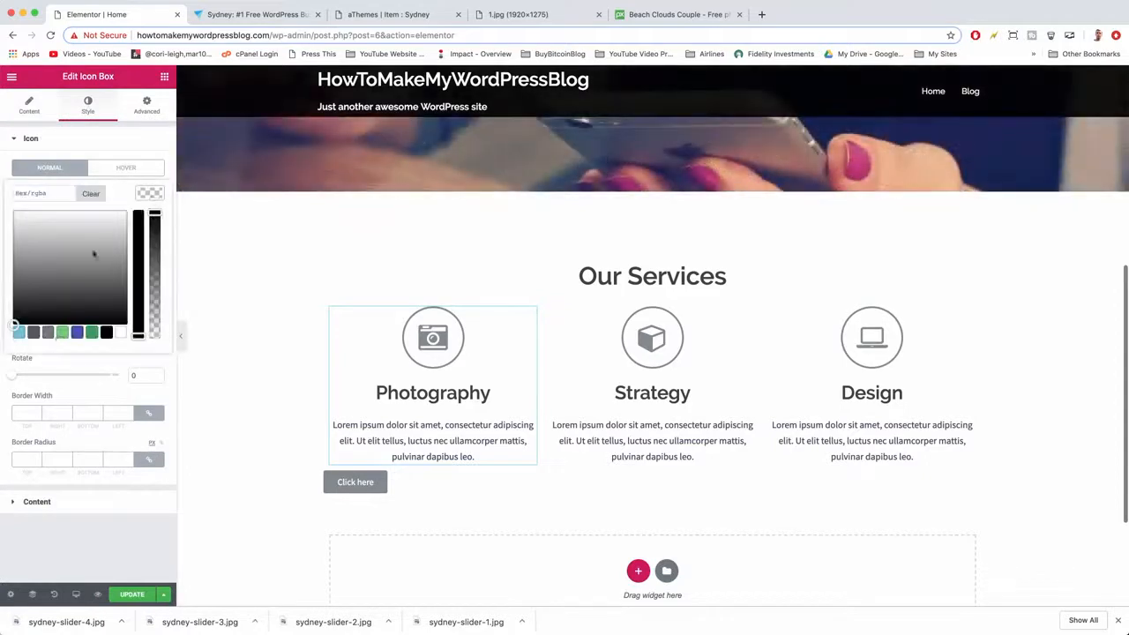
left_click(62, 332)
left_click(77, 332)
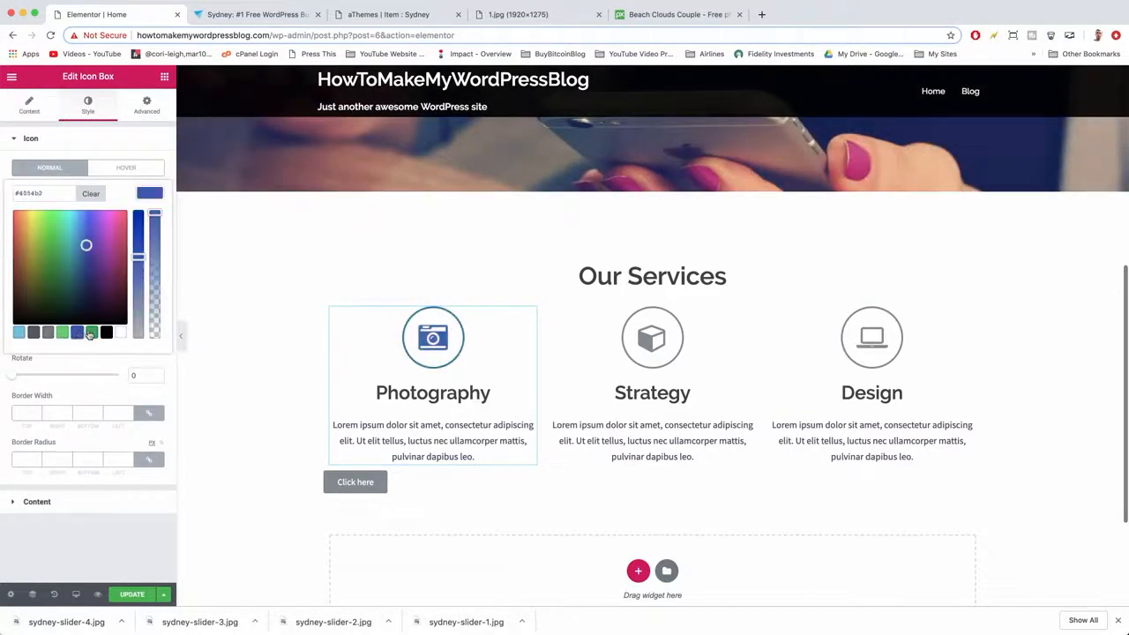
left_click(91, 333)
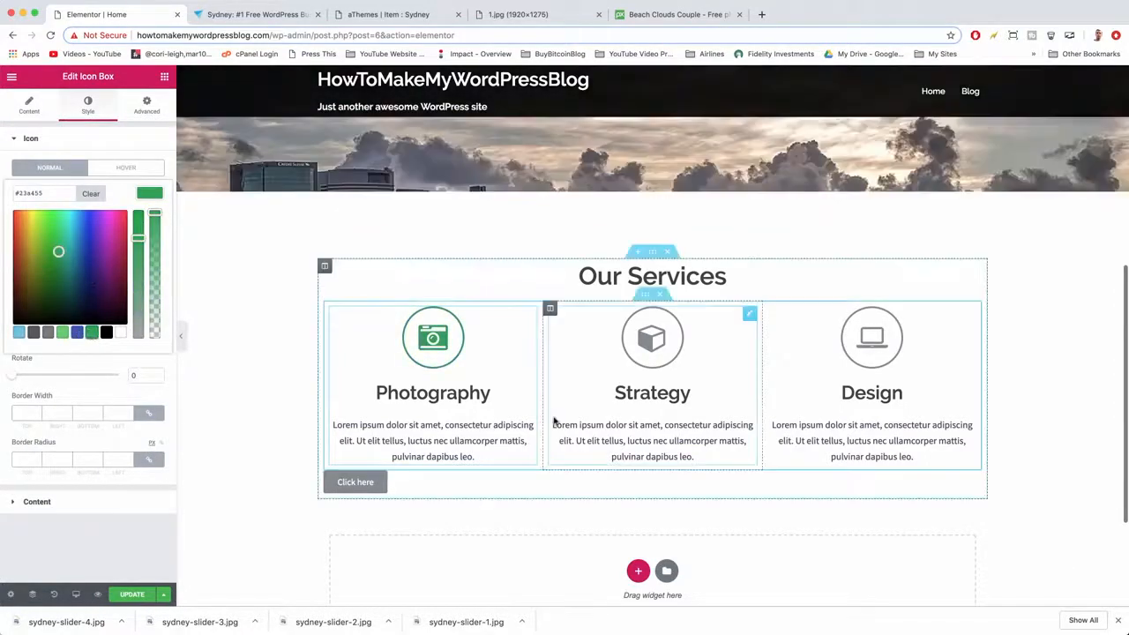
- Inspect the slider's Get Started button and copy its background colour #d65050
scroll(554, 421, "up", 5)
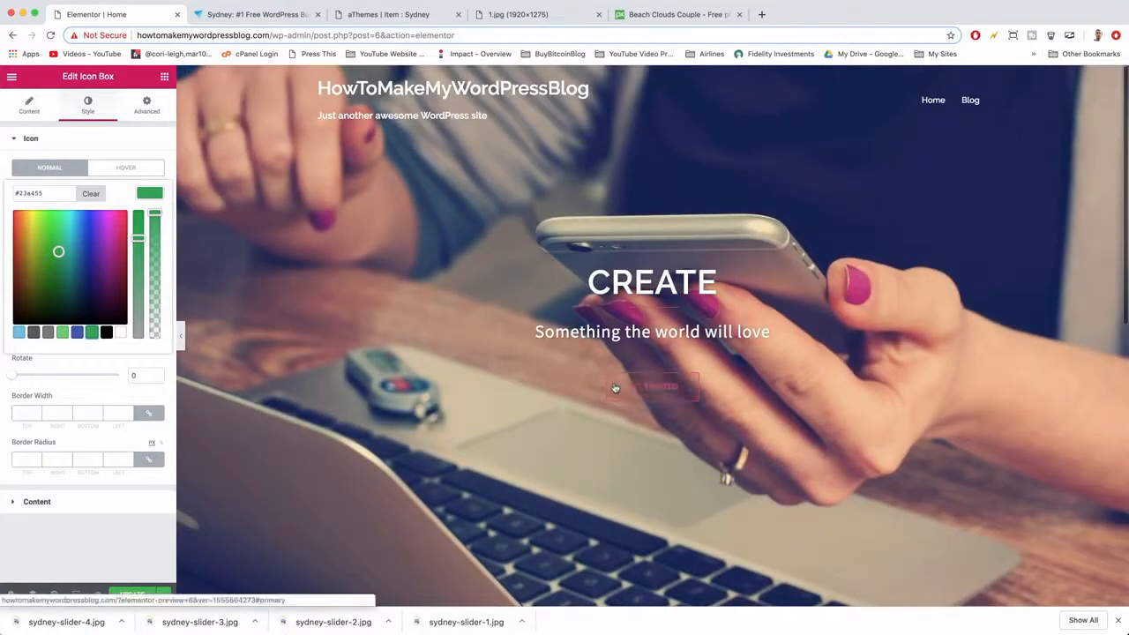
right_click(614, 388)
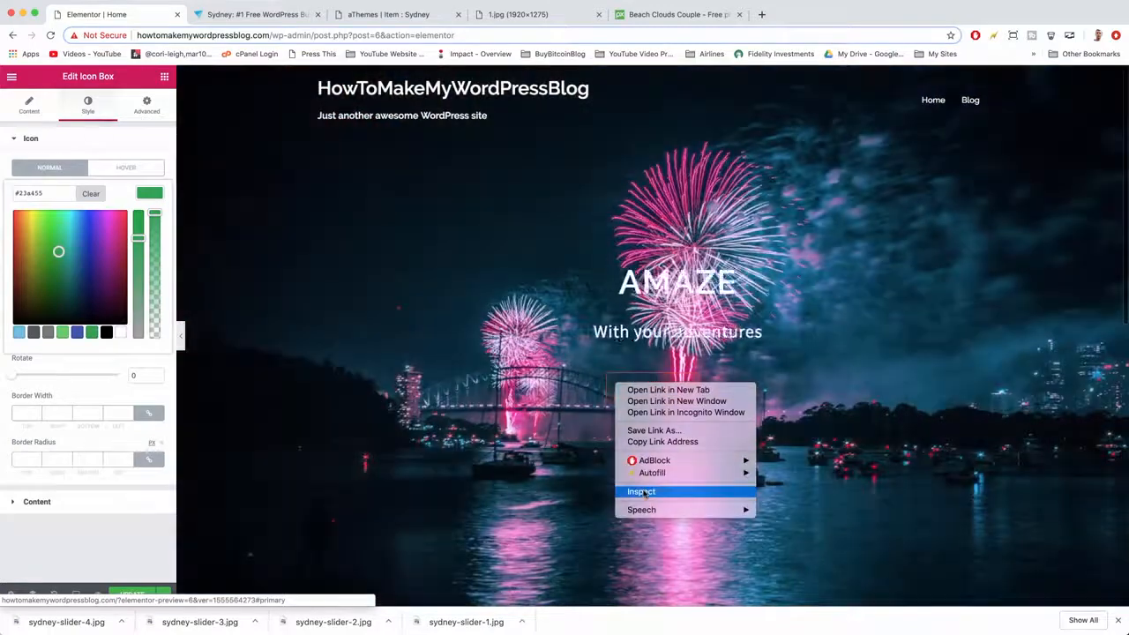
left_click(644, 494)
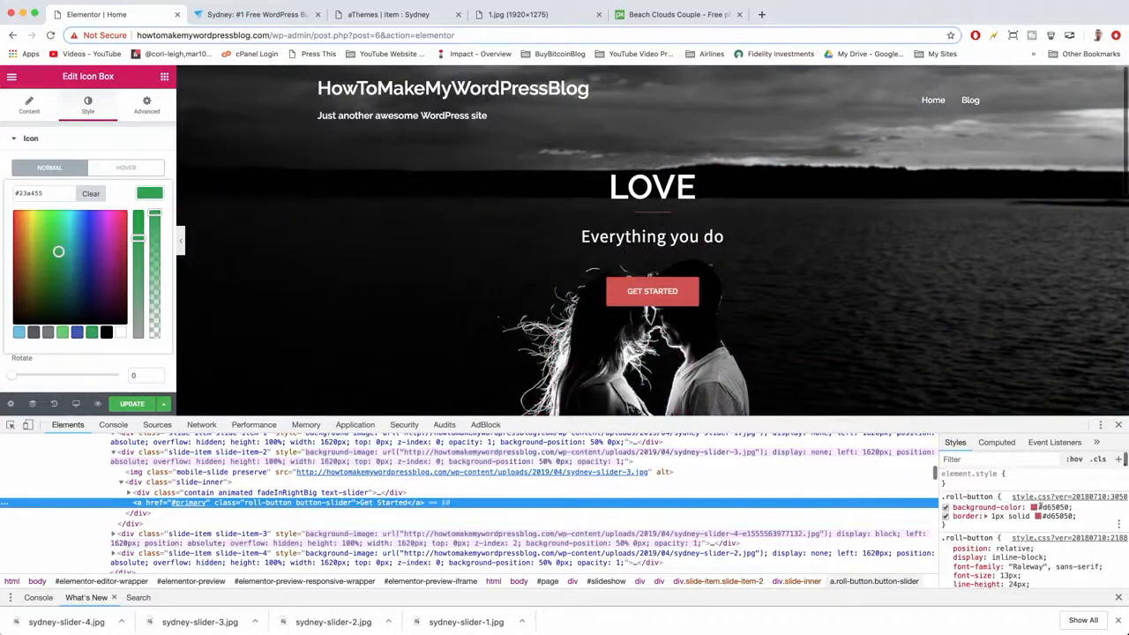
left_click(1047, 507)
right_click(1048, 507)
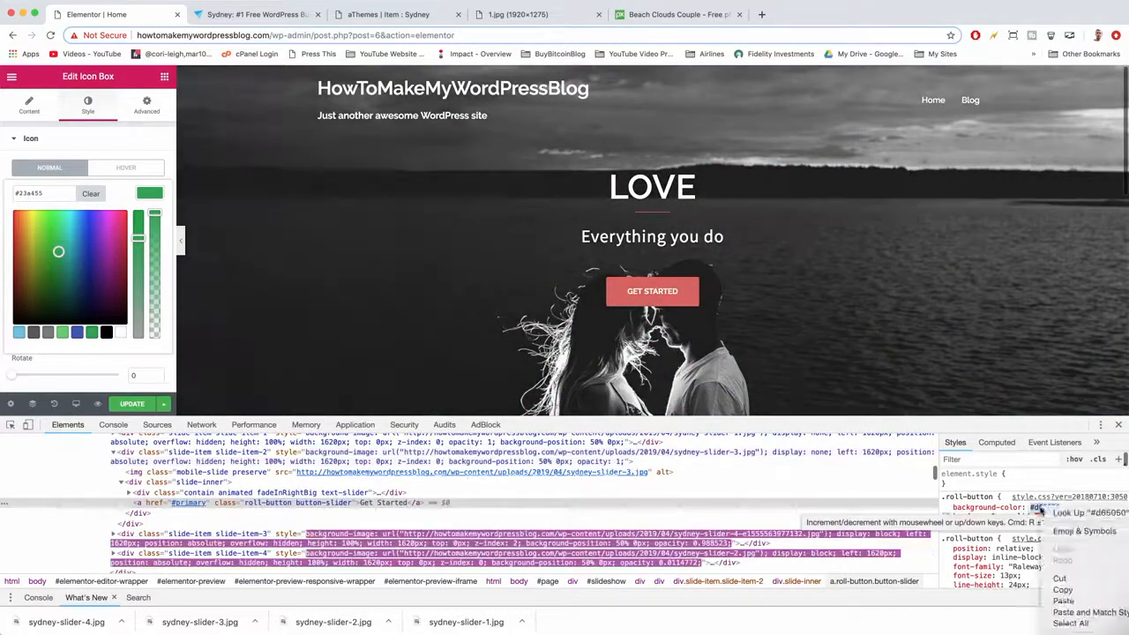
left_click(1063, 589)
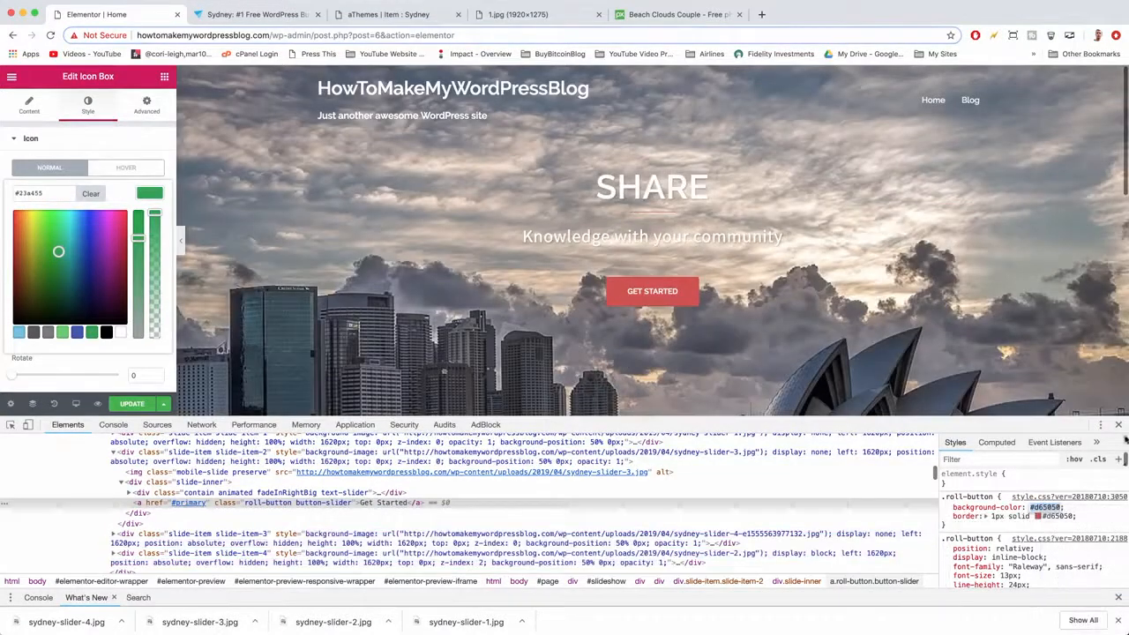
left_click(1118, 426)
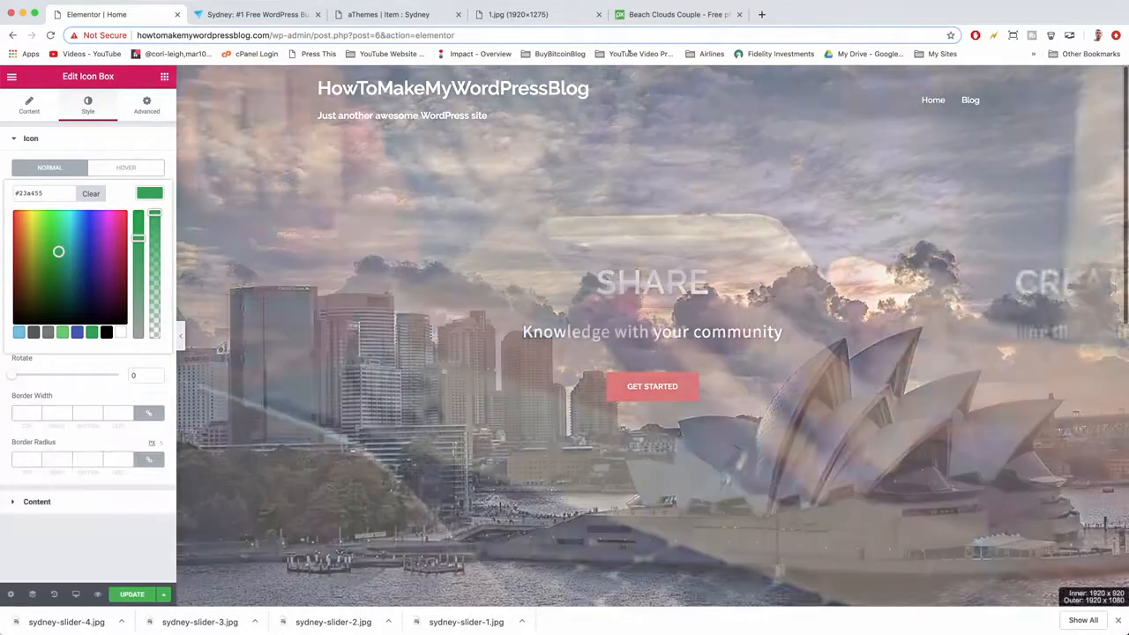
- Paste #d65050 as the Photography icon's primary colour
scroll(605, 273, "down", 5)
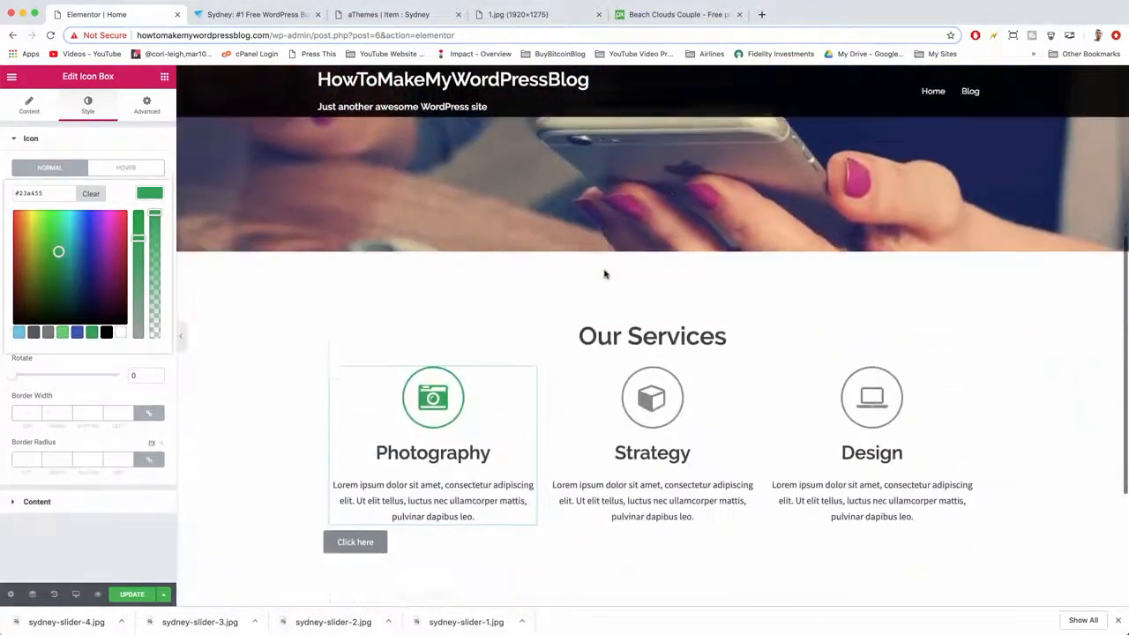
triple_click(37, 192)
right_click(33, 194)
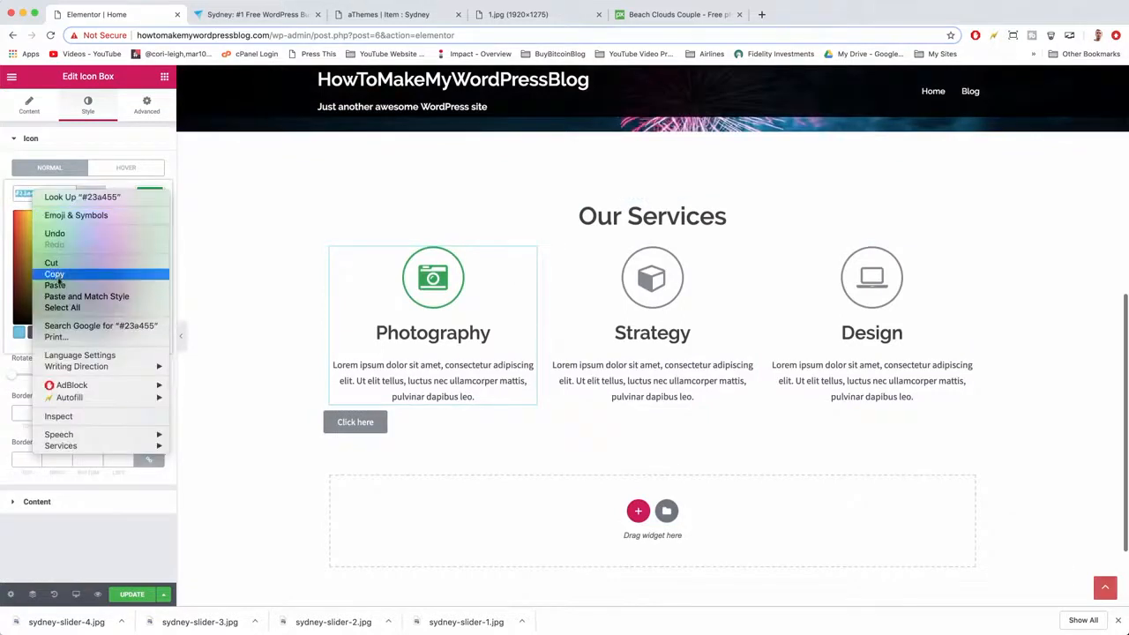
left_click(58, 286)
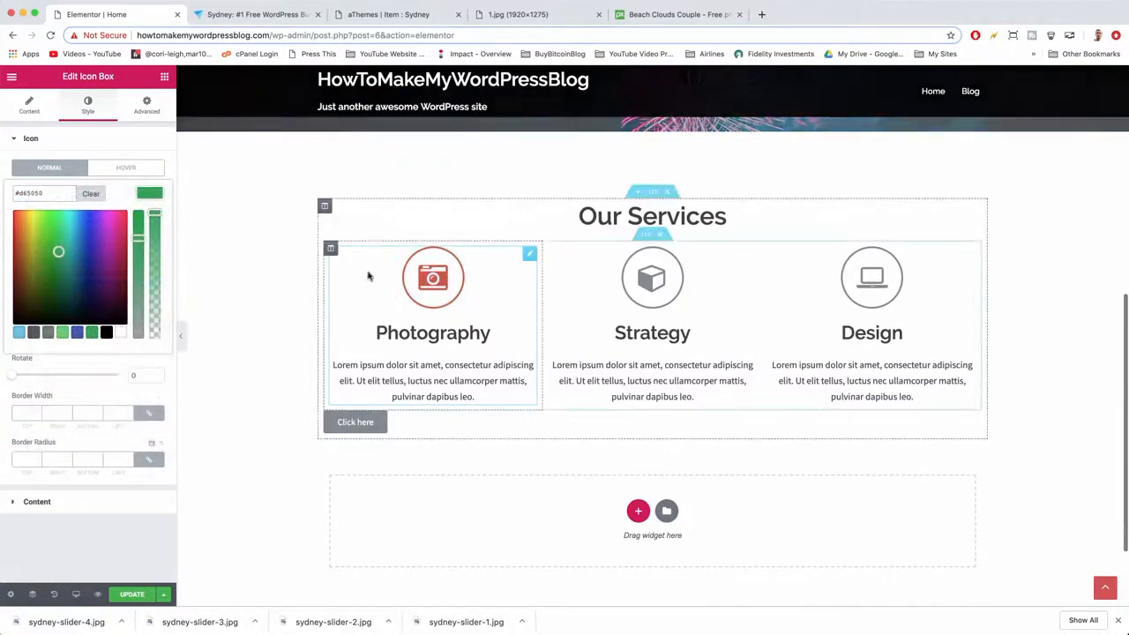
- Set the Strategy icon's primary colour to #d65050 by pasting it
left_click(653, 275)
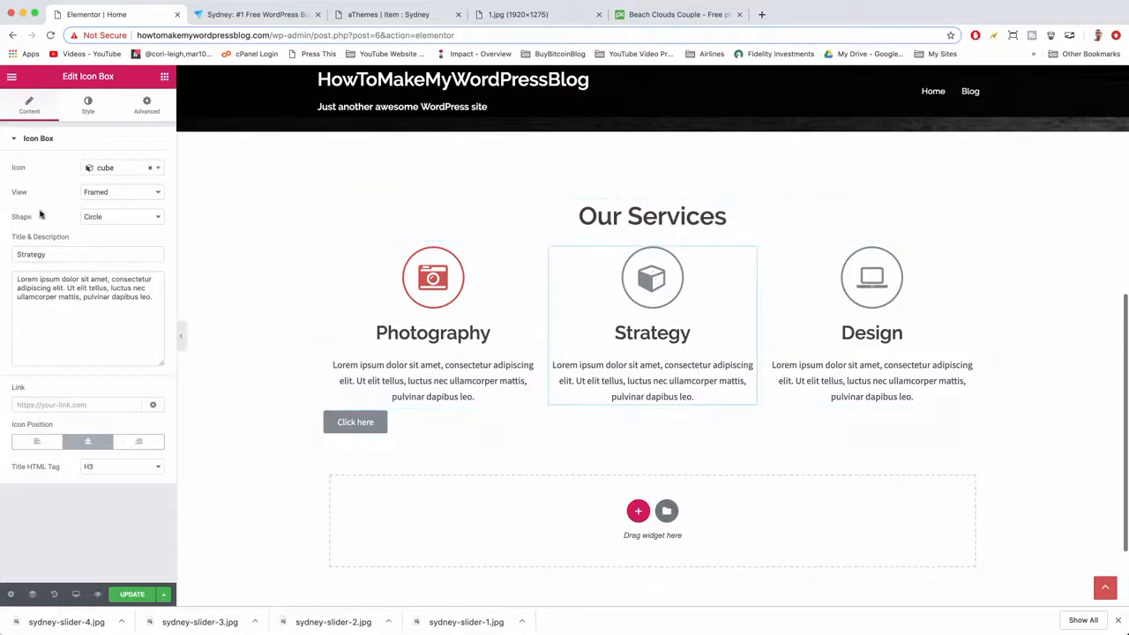
left_click(87, 104)
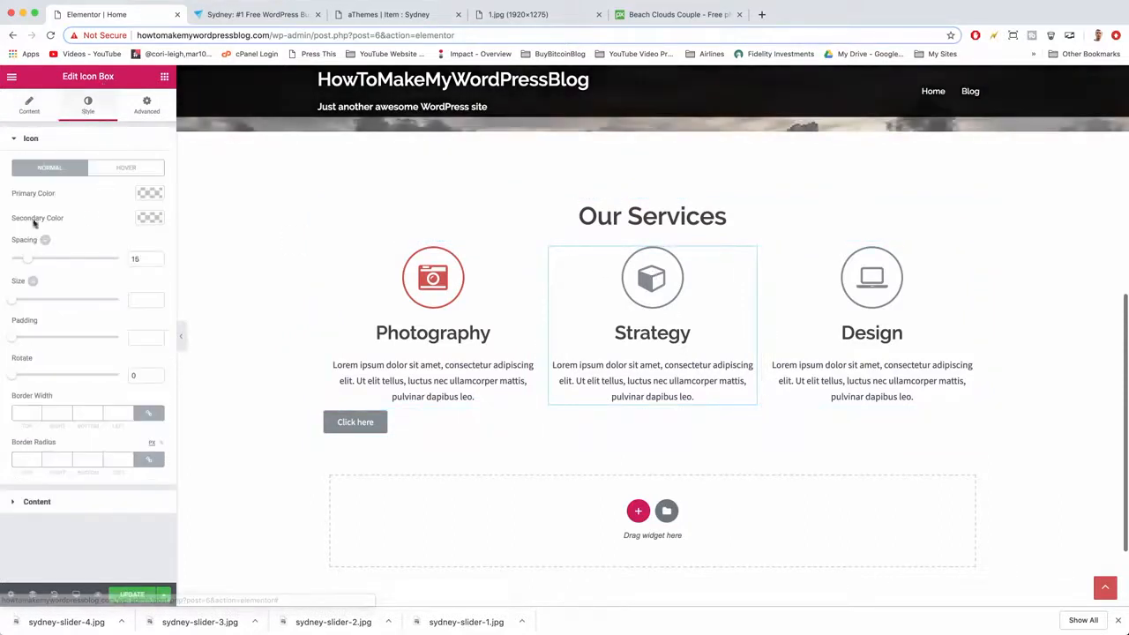
left_click(150, 193)
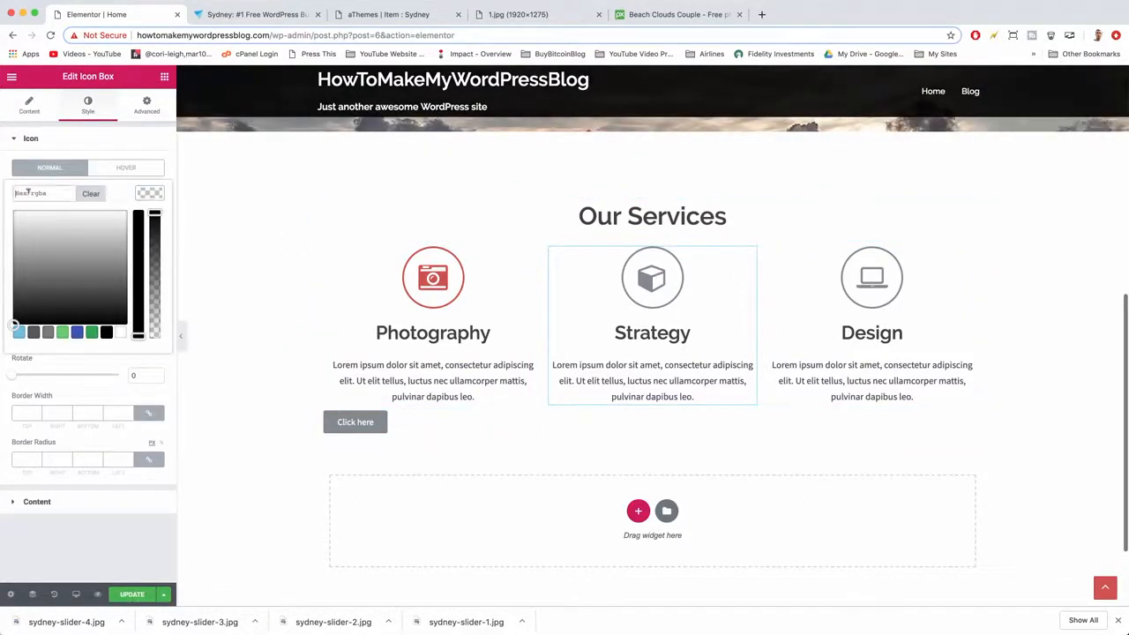
right_click(27, 191)
left_click(56, 271)
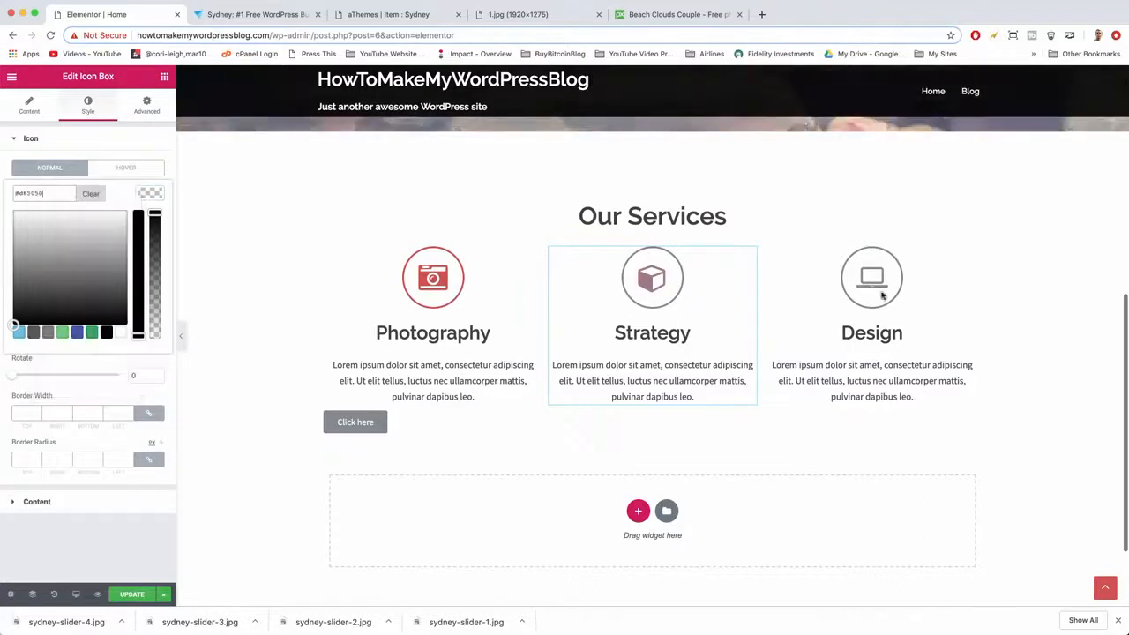
- Set the Design icon's primary colour to #d65050 by pasting it
left_click(880, 279)
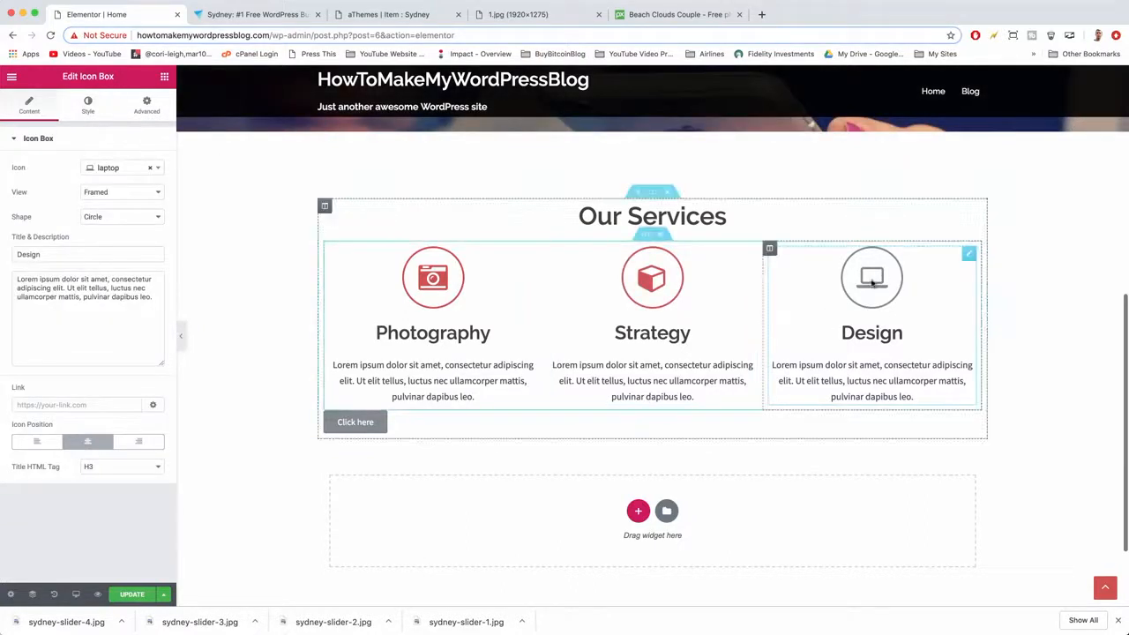
left_click(87, 105)
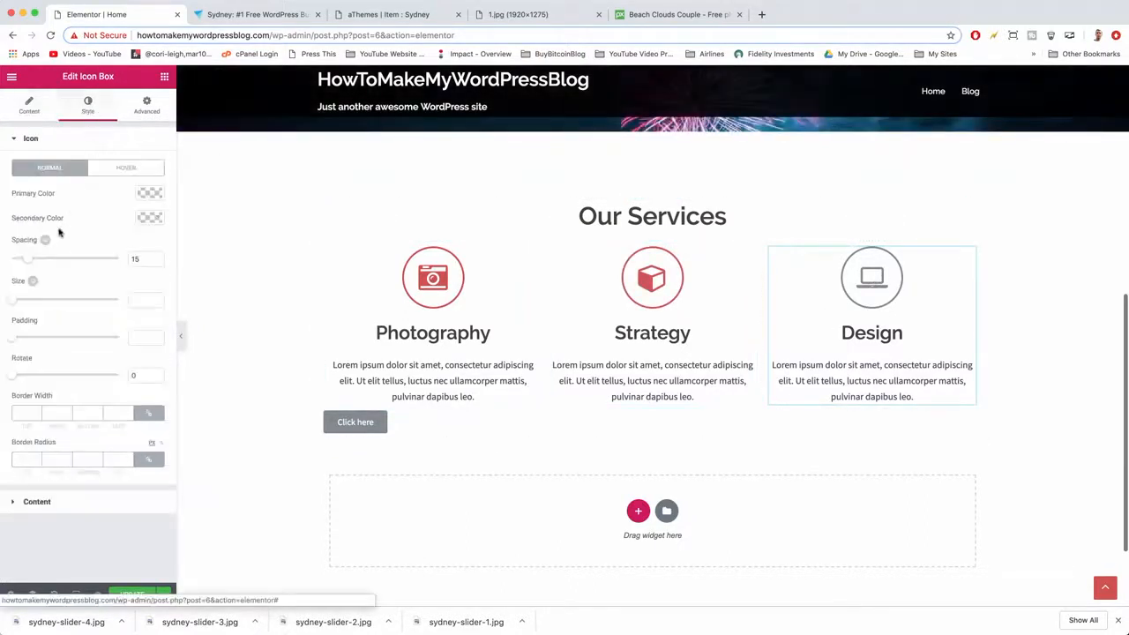
left_click(153, 194)
right_click(27, 192)
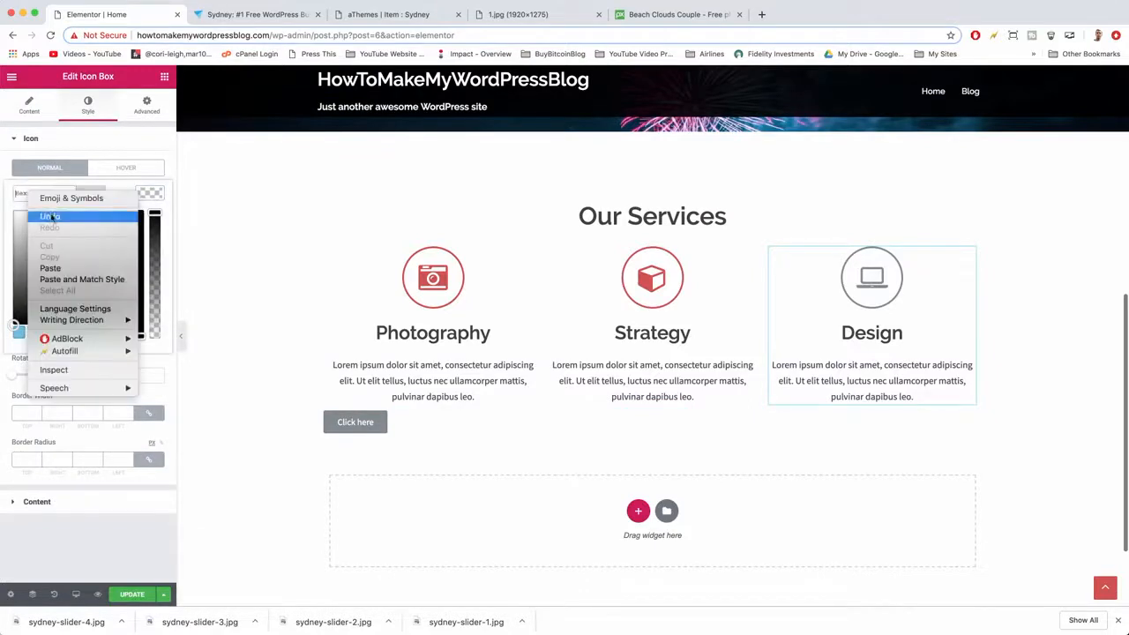
left_click(54, 269)
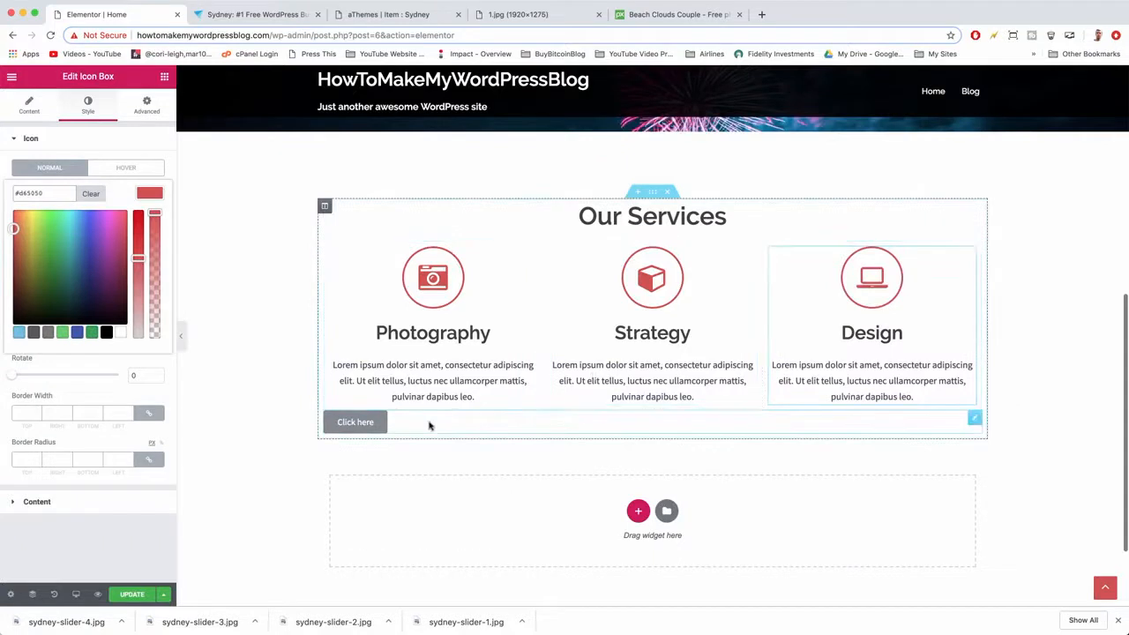
- Center-align the Click here button and change its text to SEE SOME MORE SERVICES
left_click(368, 421)
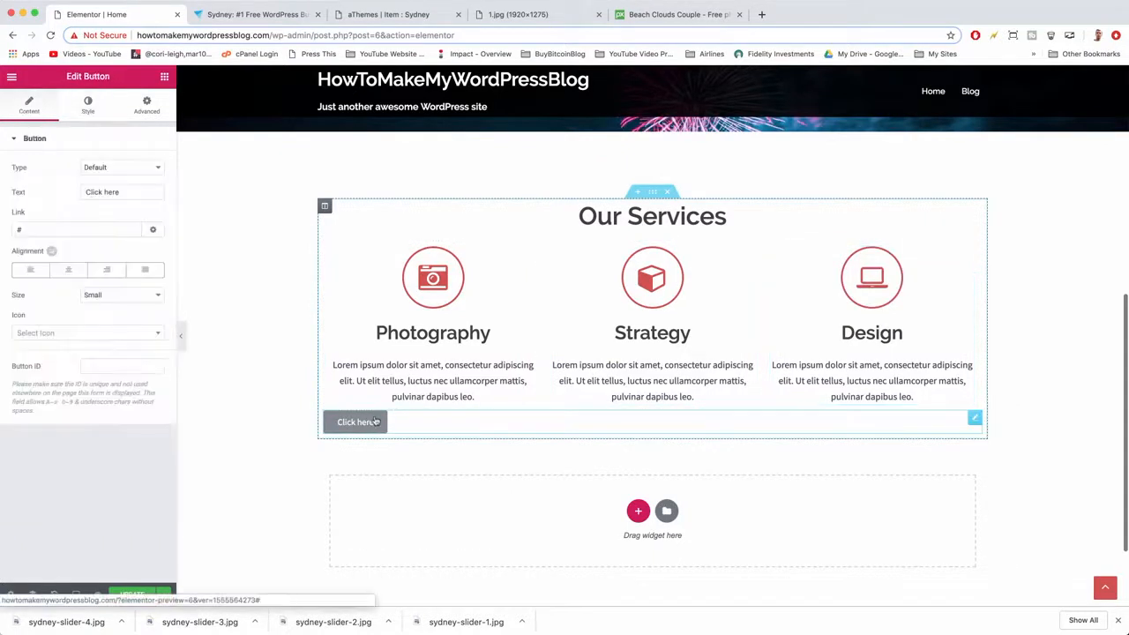
left_click(69, 271)
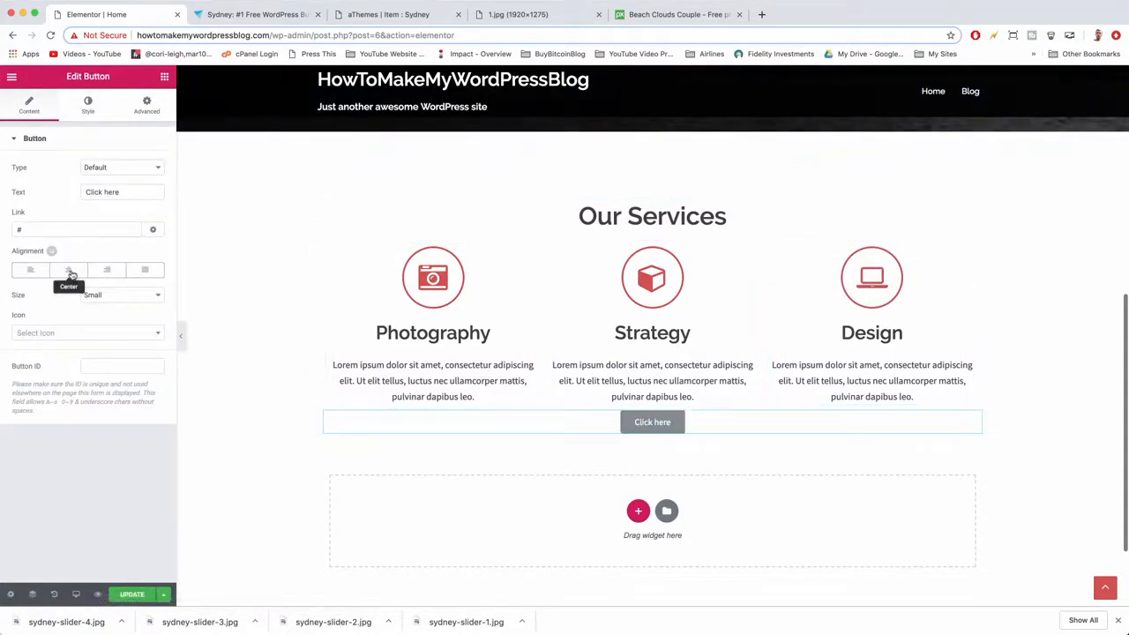
triple_click(102, 192)
key("BackSpace")
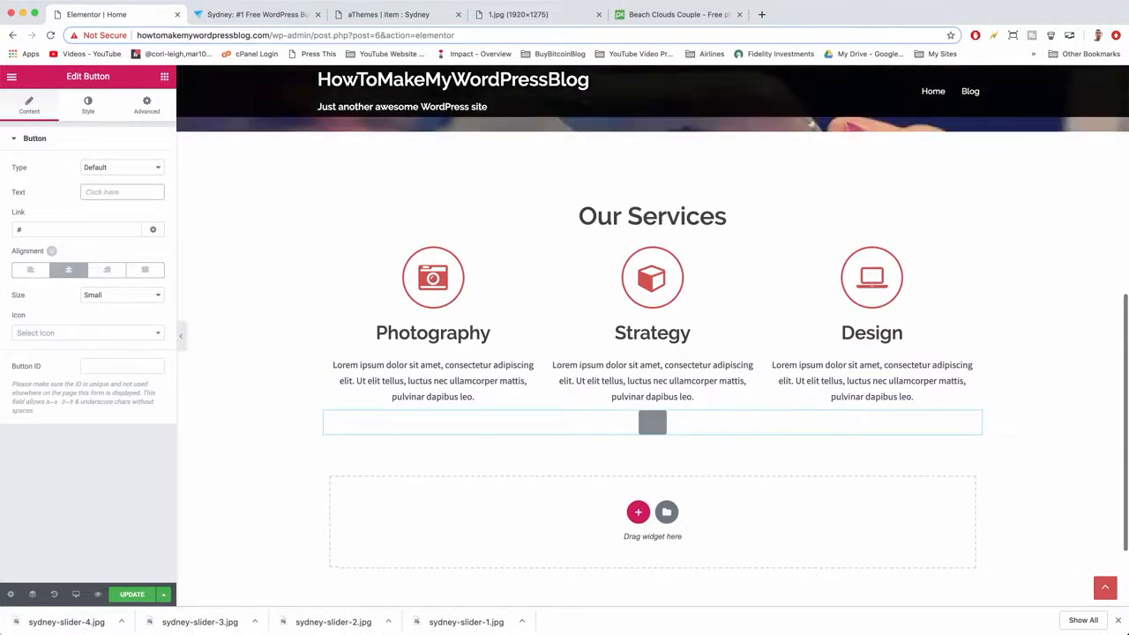
type("SEE SOME MORE SERVICES")
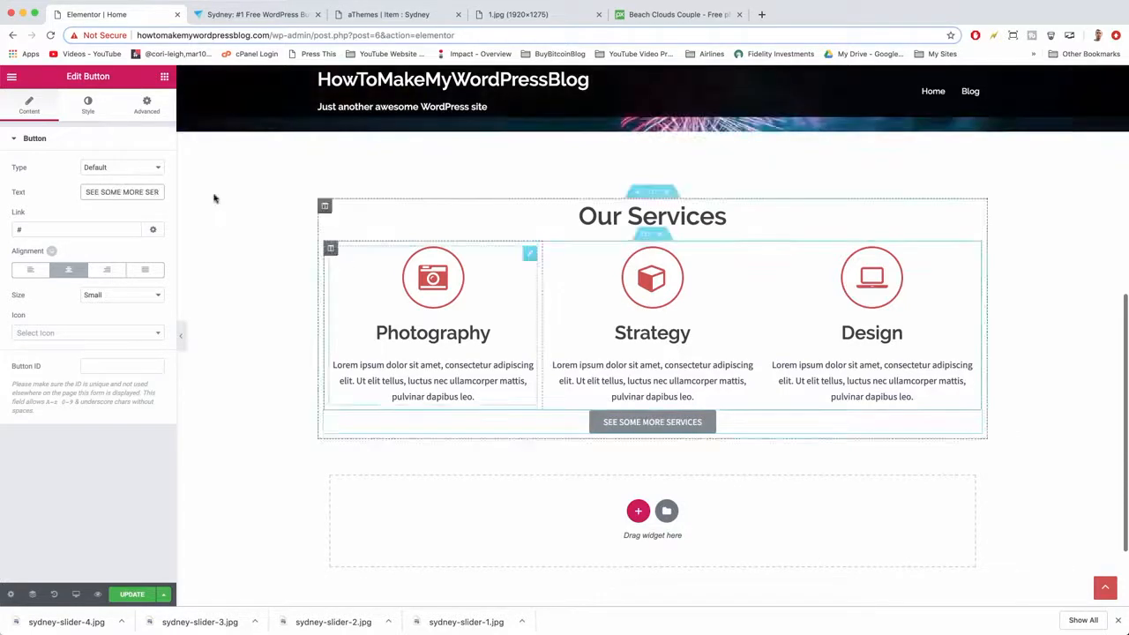
- Set the button's background colour to #d65050 by pasting it
left_click(90, 111)
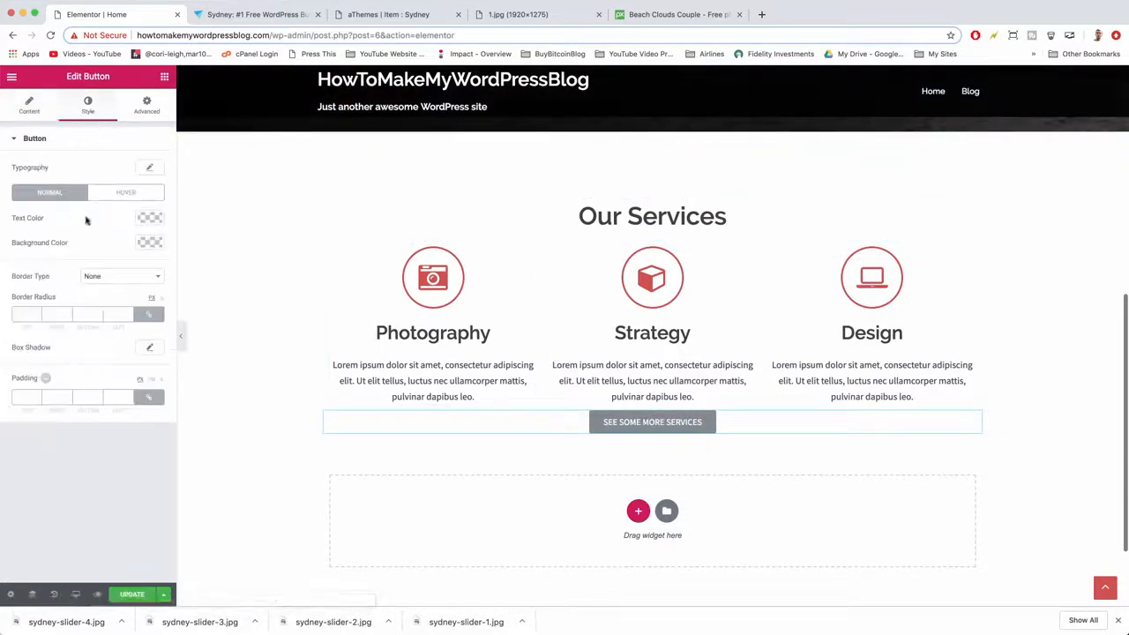
left_click(148, 242)
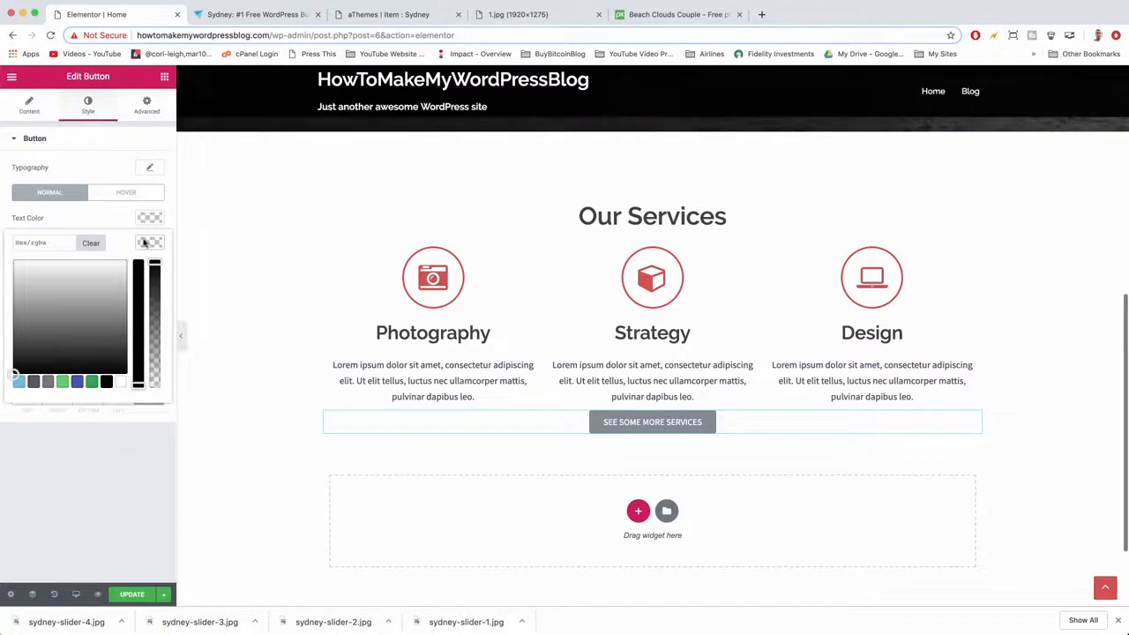
right_click(19, 243)
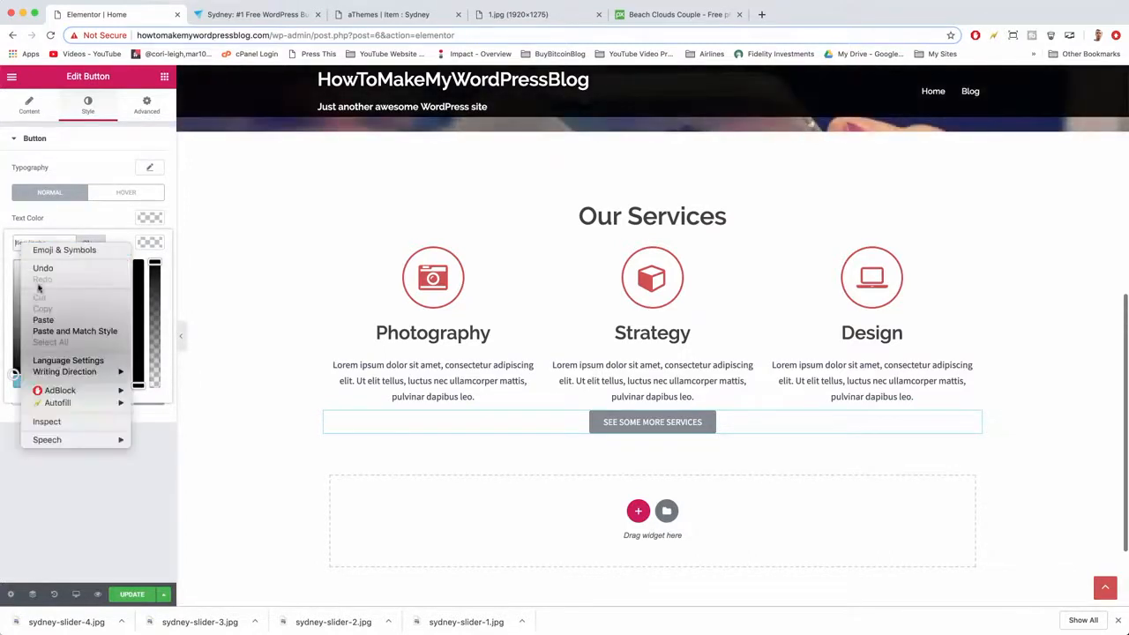
left_click(44, 319)
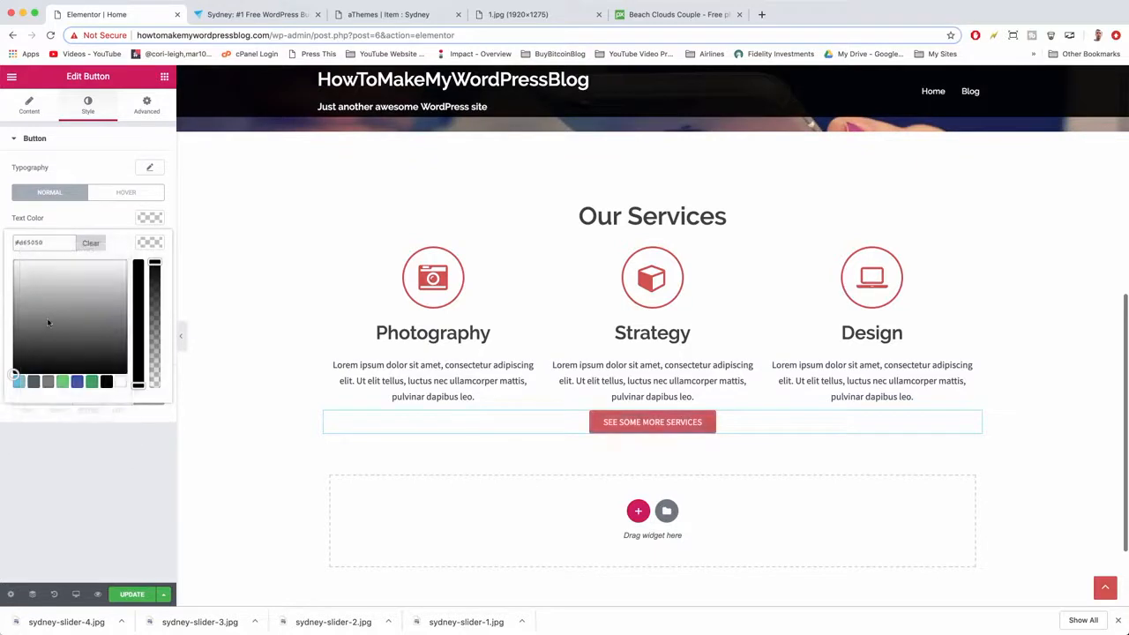
left_click(530, 525)
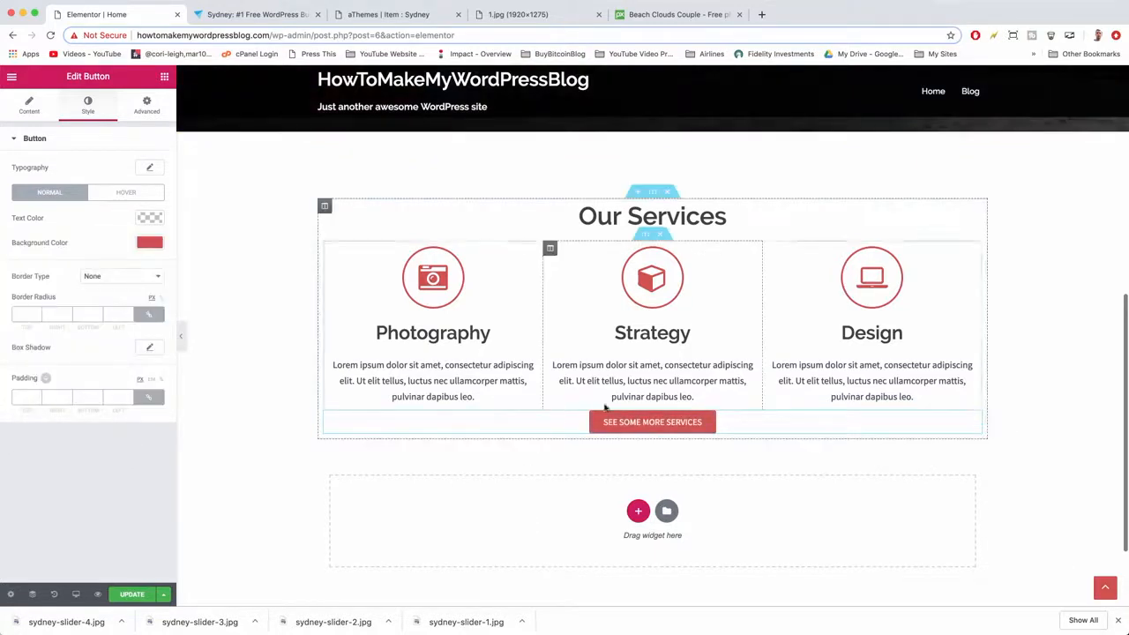
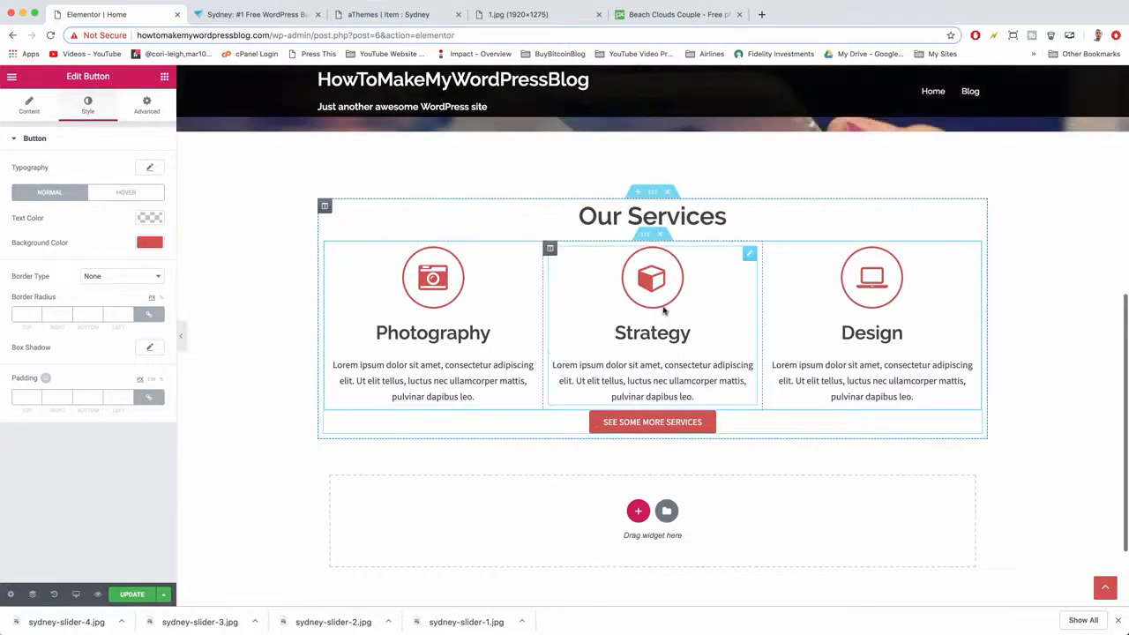
- Set the inner services section's bottom padding to 28
left_click(646, 236)
left_click(147, 106)
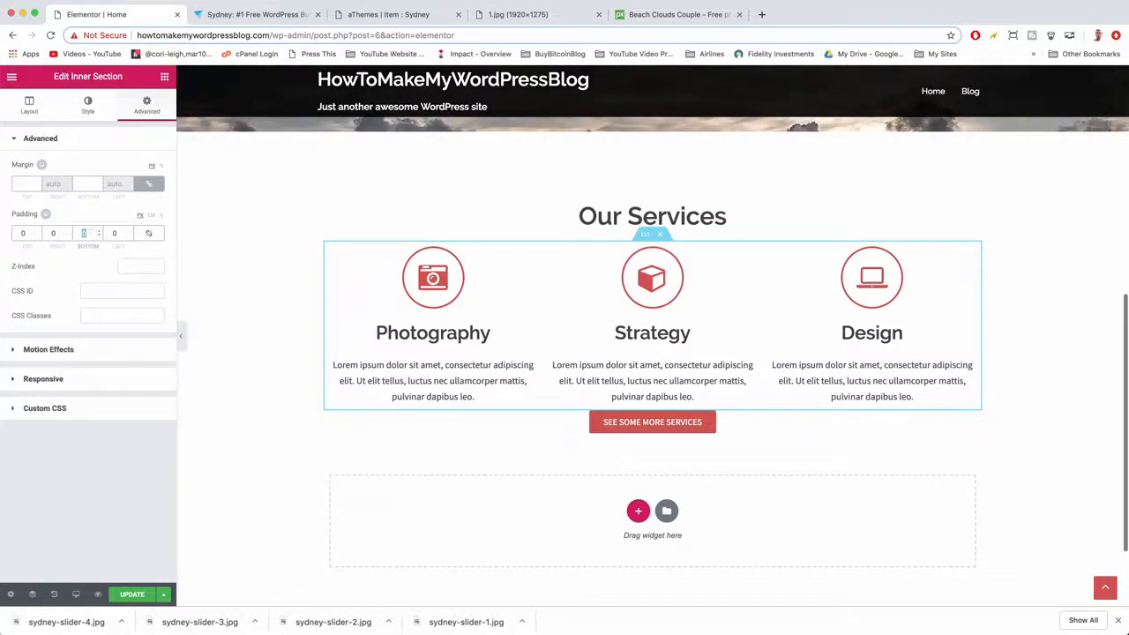
type("0")
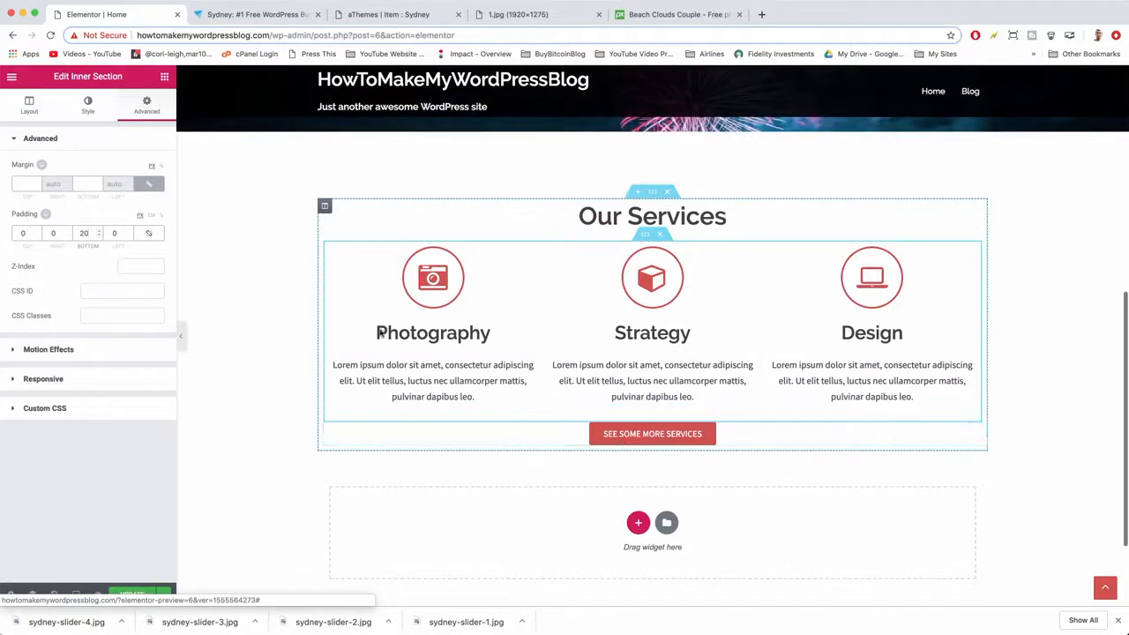
double_click(84, 233)
type("28")
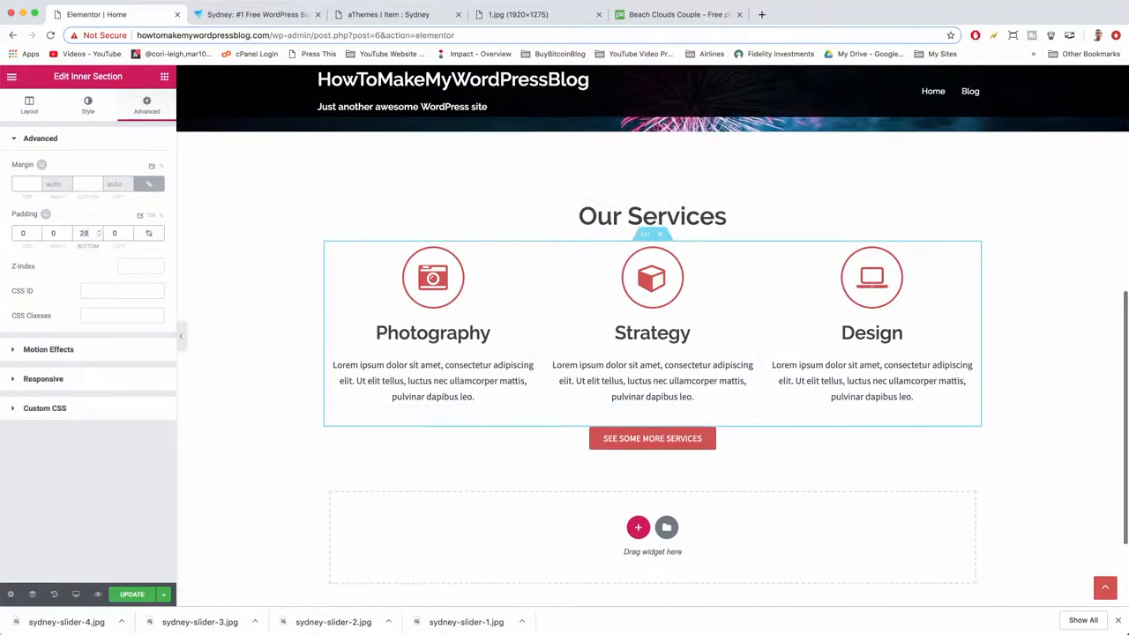
- Set the Our Services heading's padding to 0 on top, right and left and 18 at the bottom
left_click(644, 204)
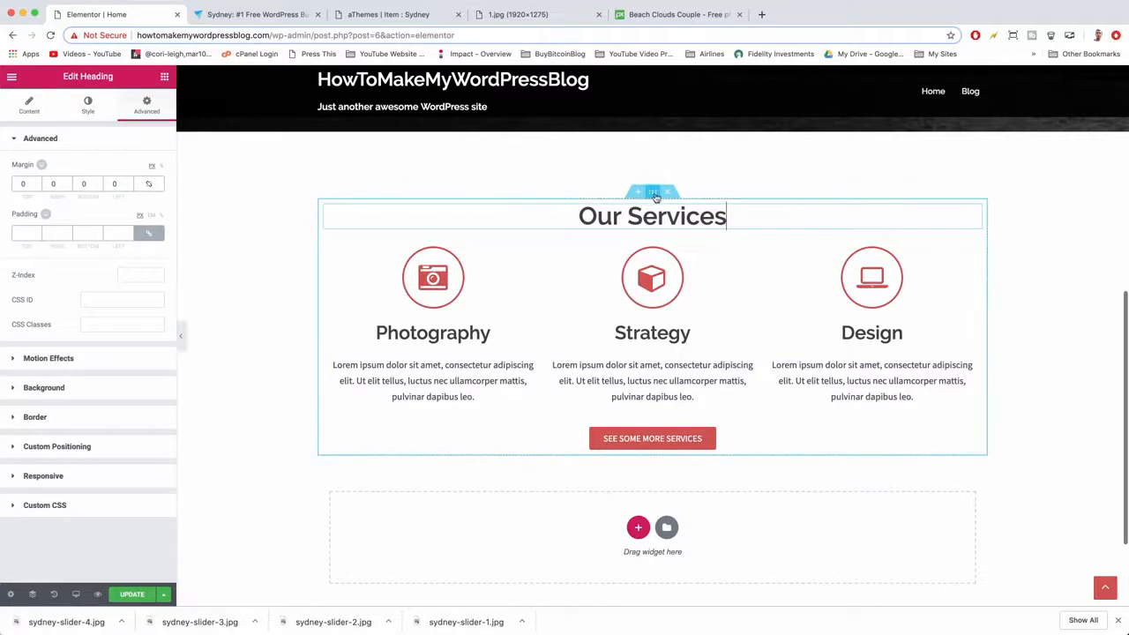
left_click(85, 232)
type("18")
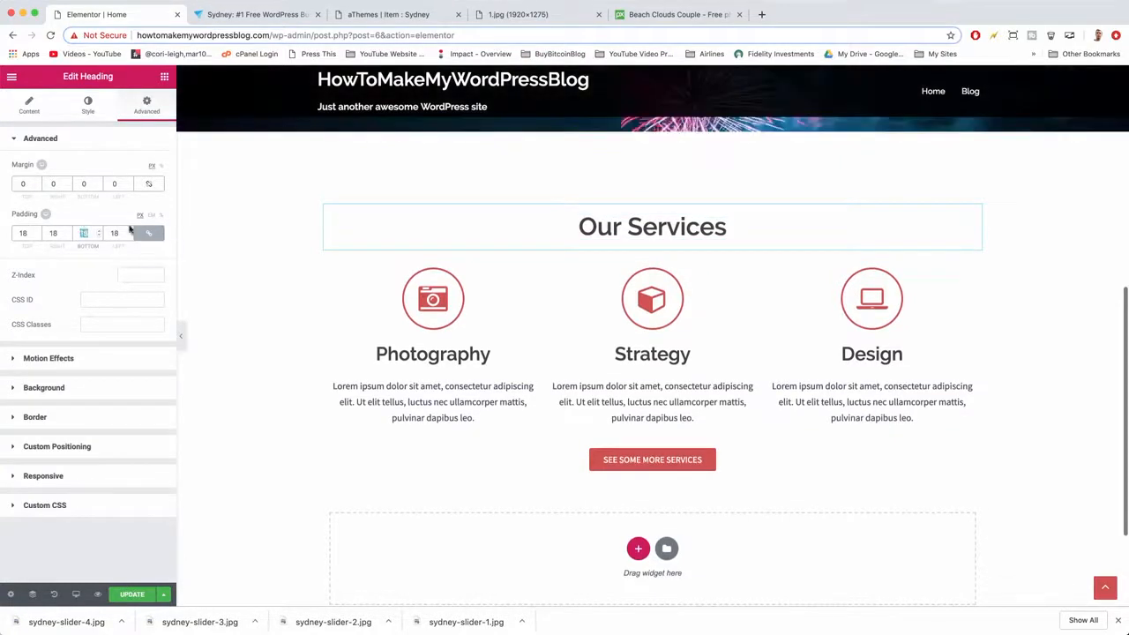
type("0")
double_click(84, 233)
type("0")
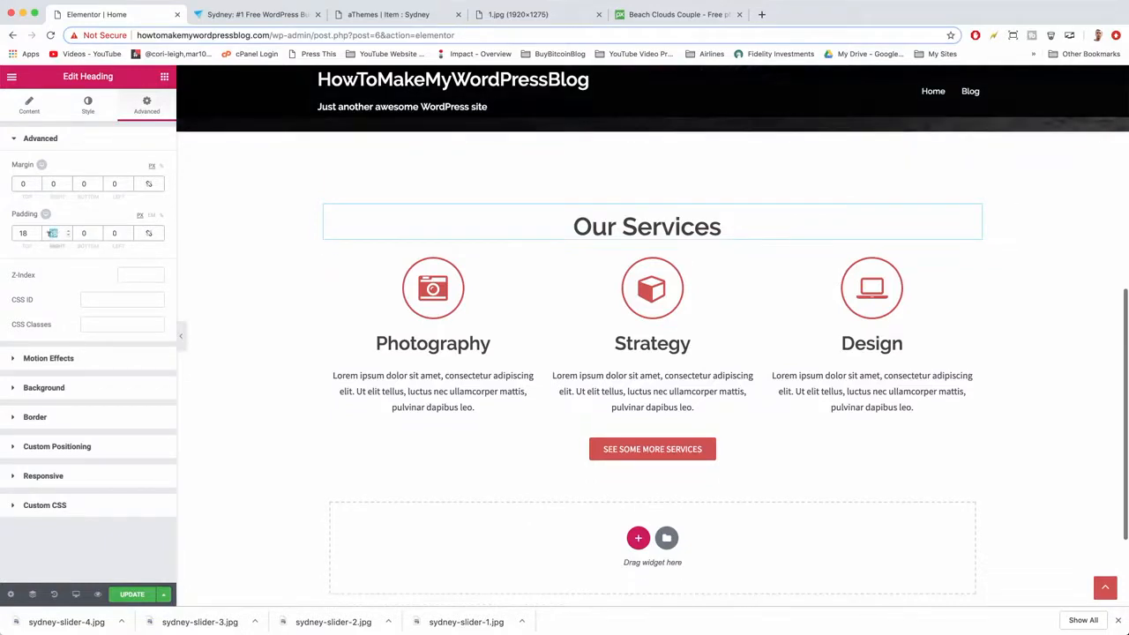
type("00")
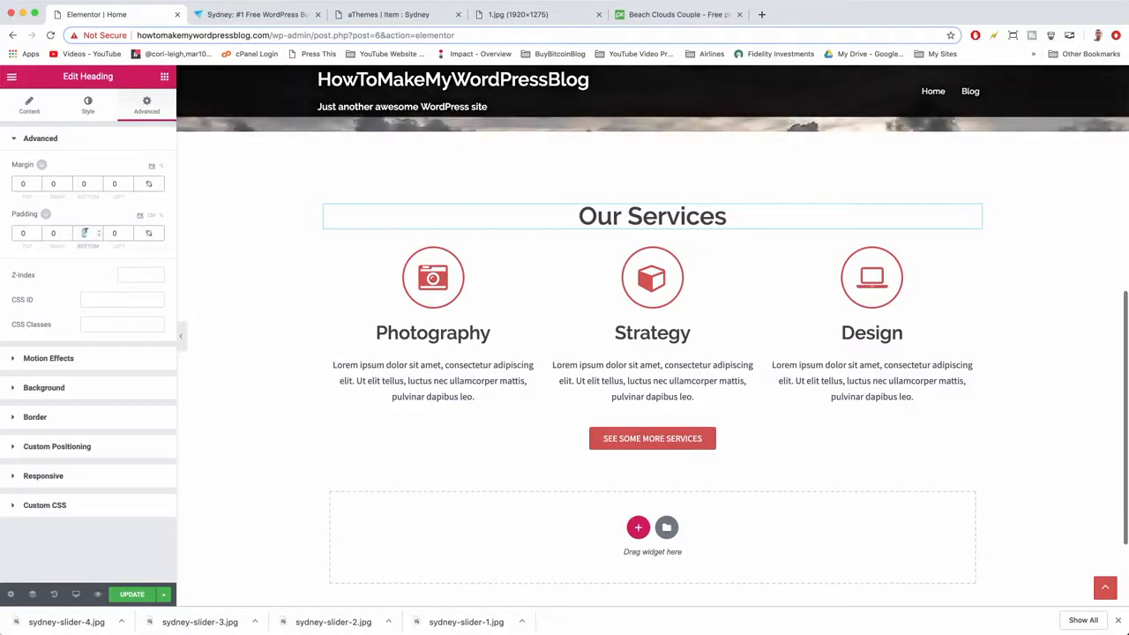
type("18")
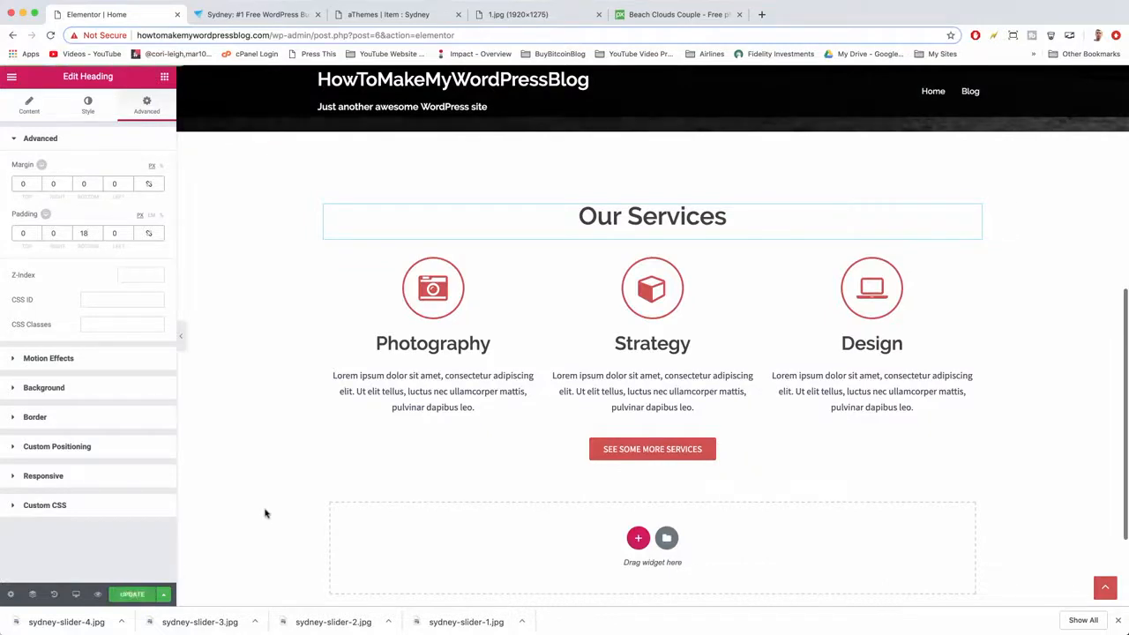
- Open the Home page in live view from the Elementor editor
scroll(264, 511, "up", 3)
left_click(164, 77)
scroll(444, 337, "down", 1)
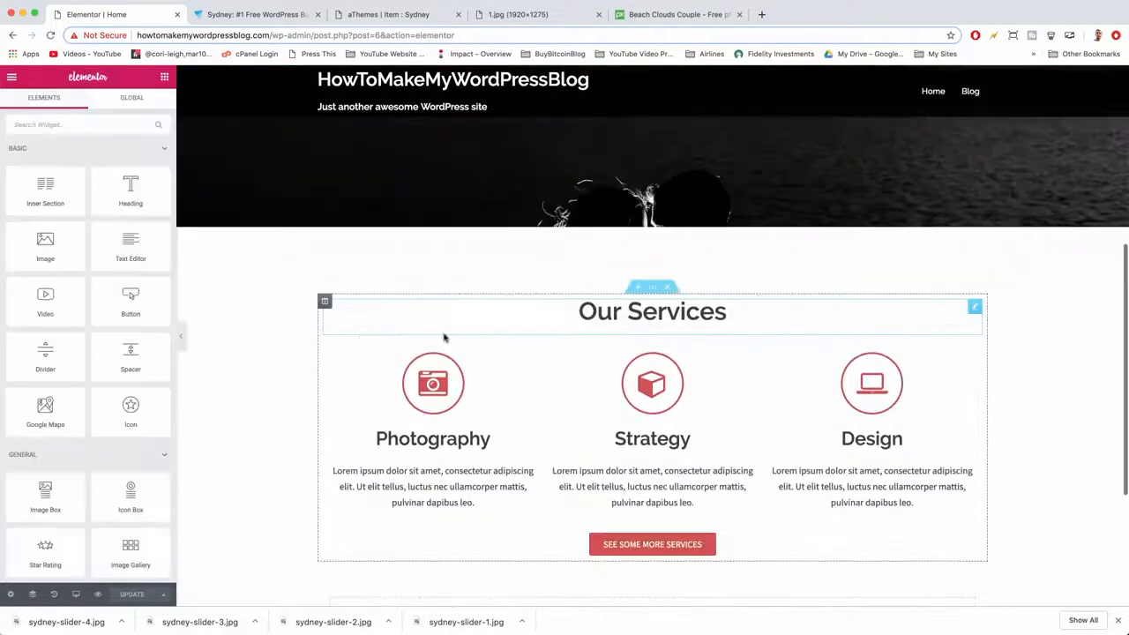
left_click(12, 79)
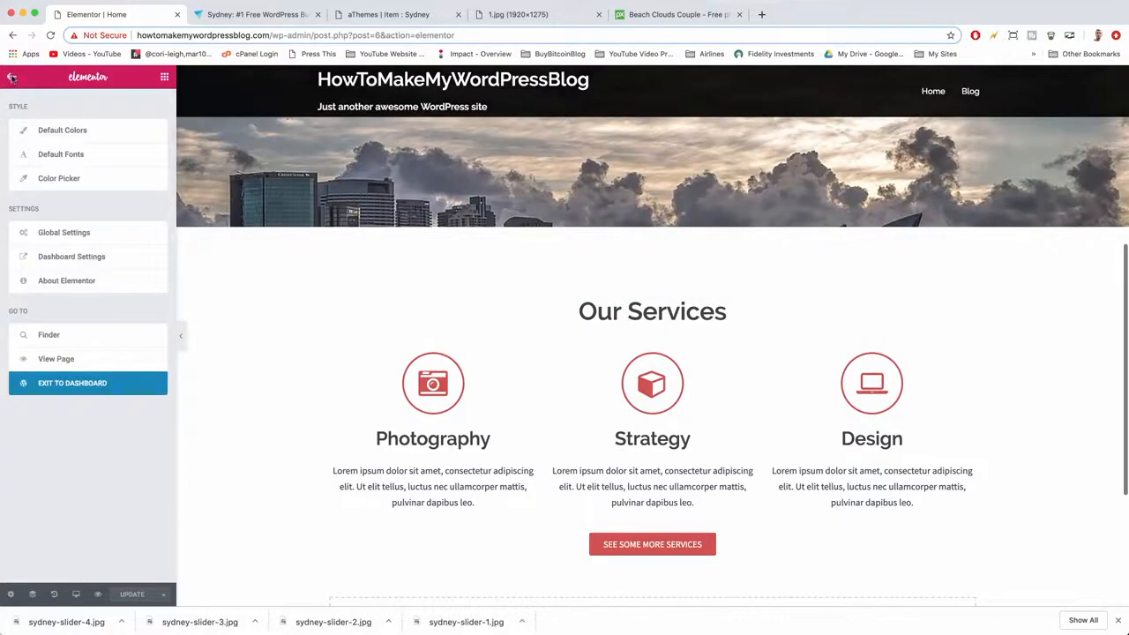
left_click(64, 359)
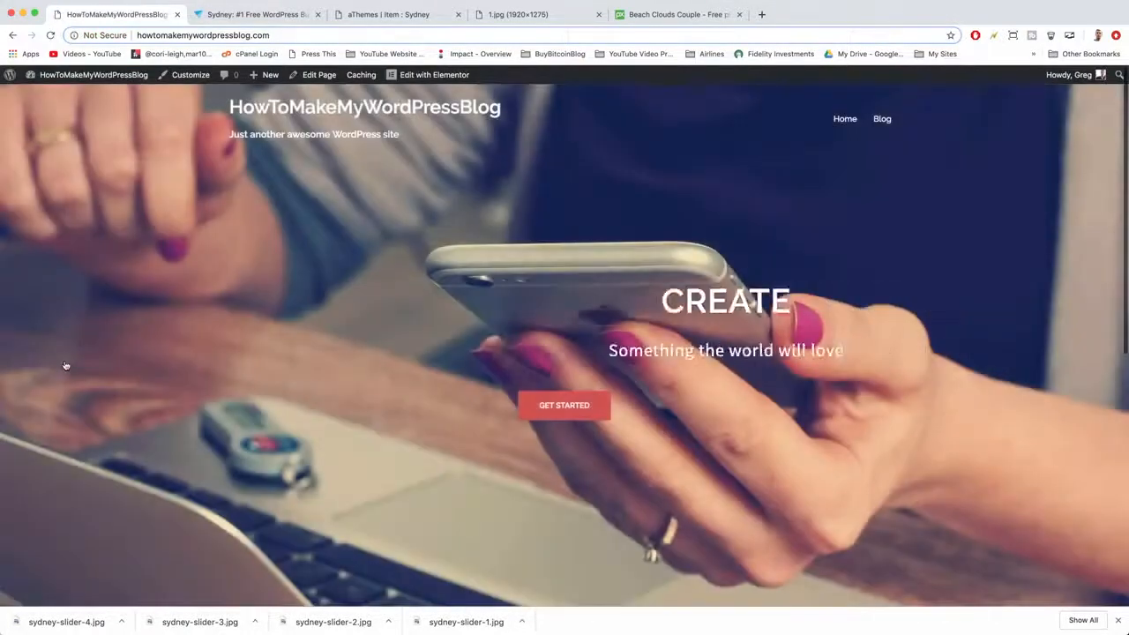
- Compare the live Our Services section with the Sydney theme demo's services section
scroll(377, 288, "down", 5)
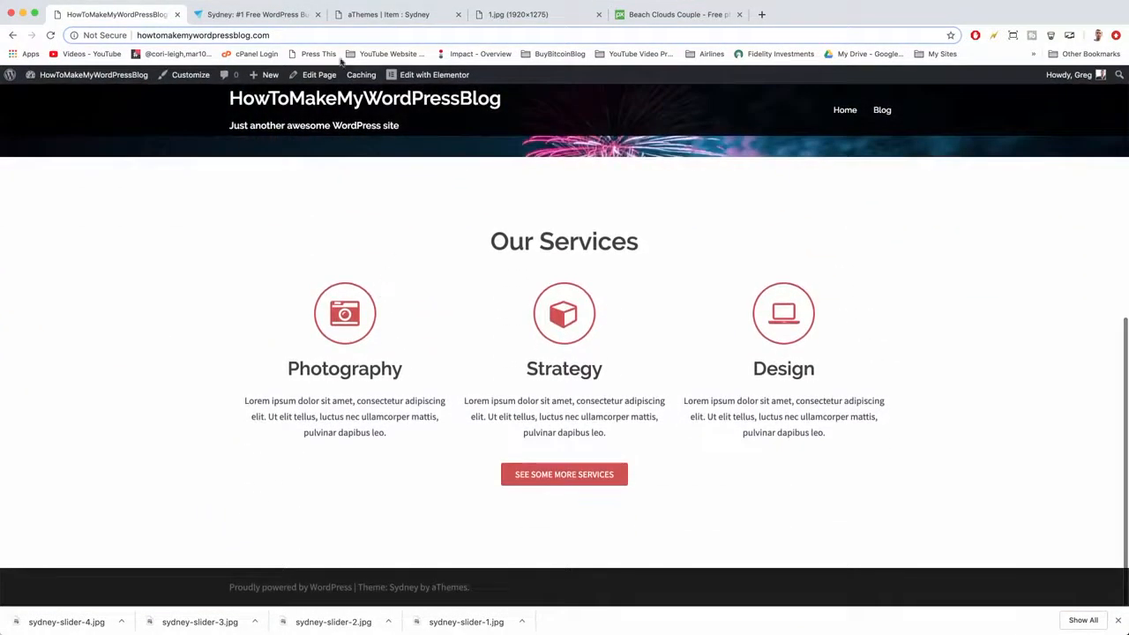
left_click(394, 17)
scroll(594, 298, "down", 2)
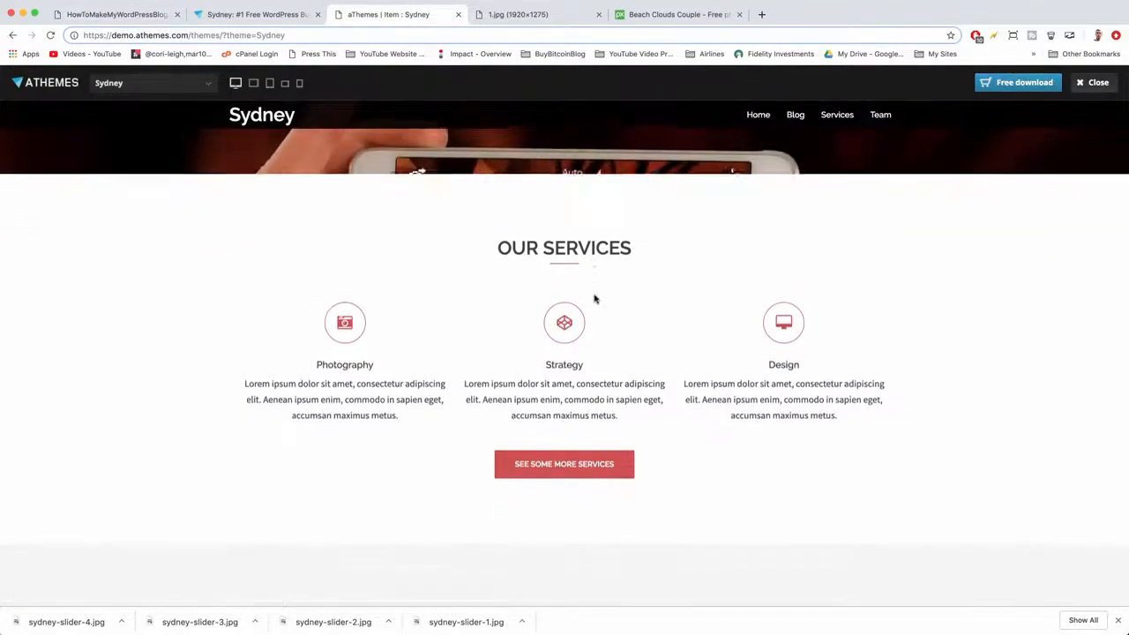
left_click(137, 12)
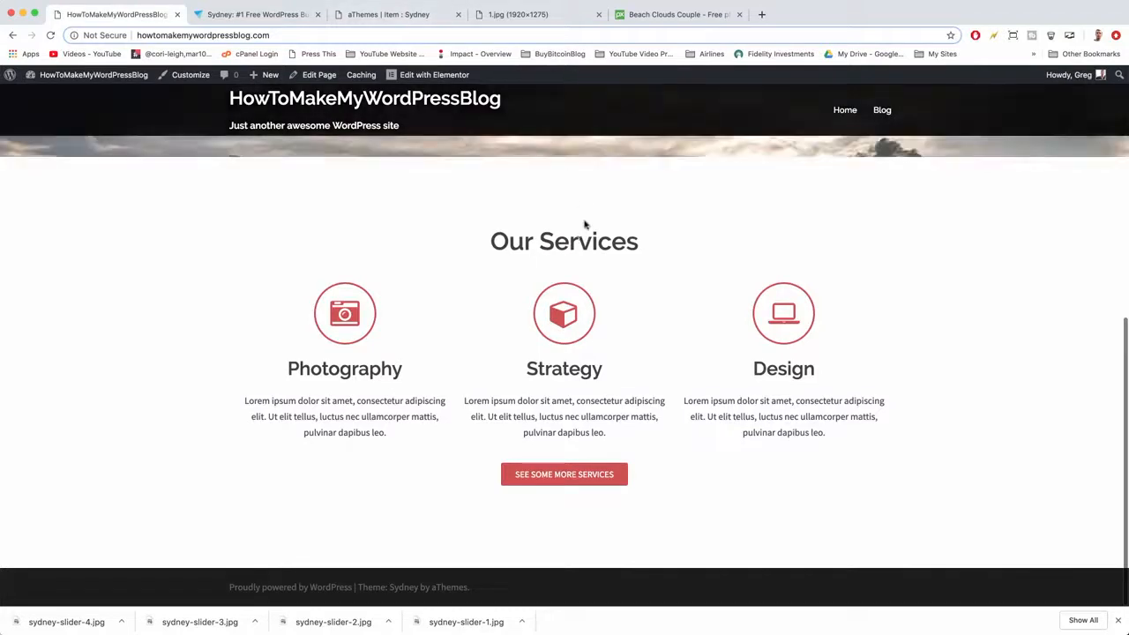
left_click(384, 17)
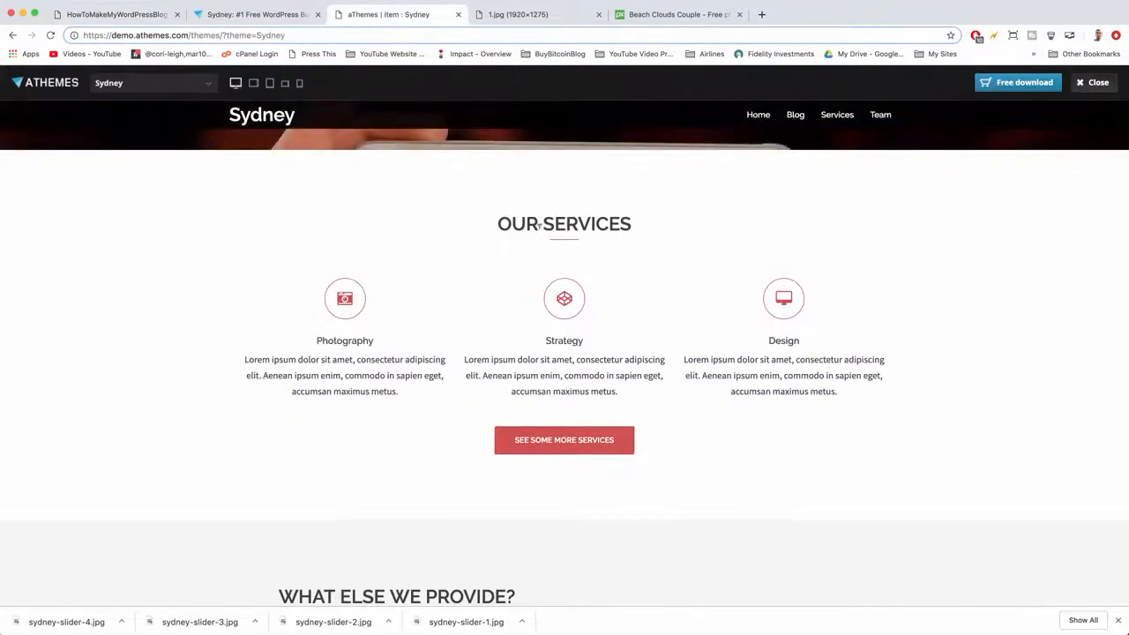
key("super+1")
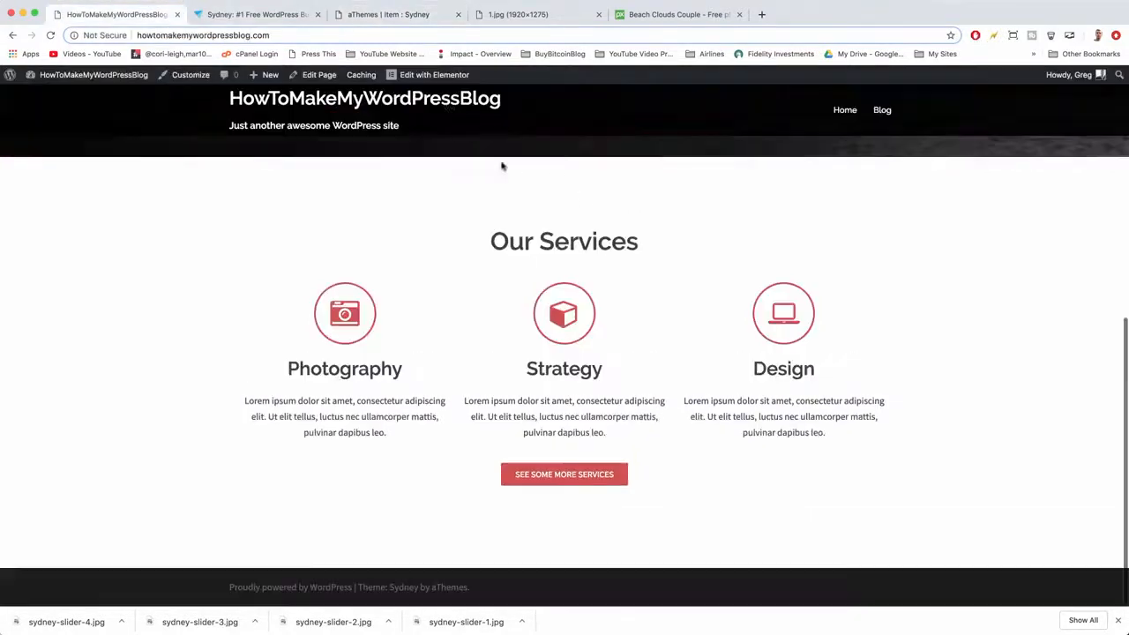
- Reopen the page in Elementor and set the Photography icon's size to 32
left_click(445, 75)
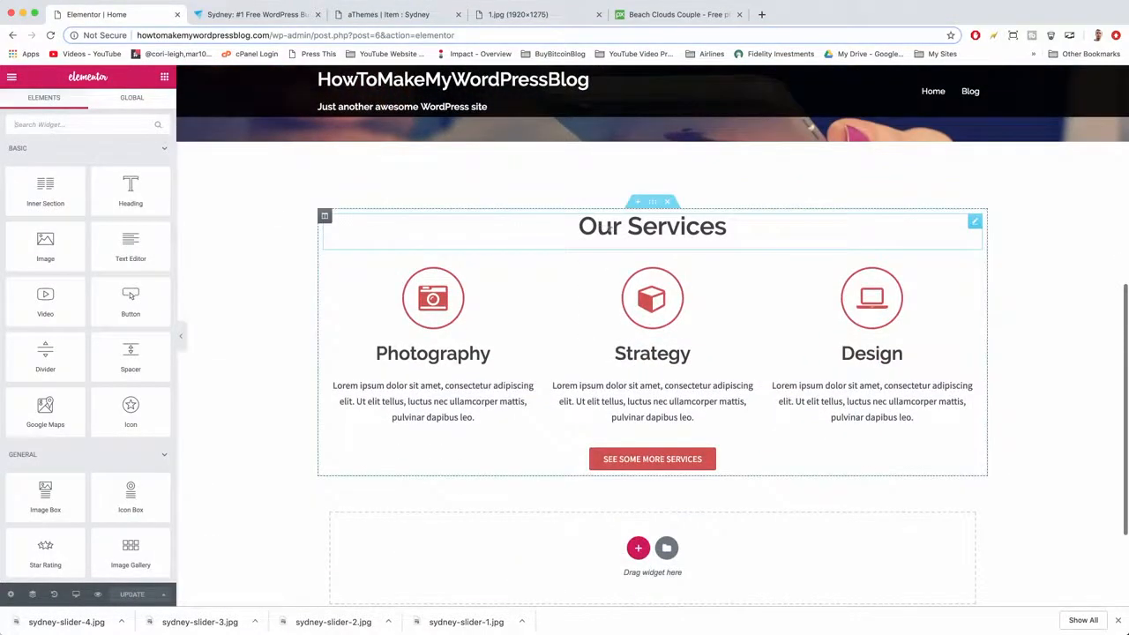
left_click(435, 294)
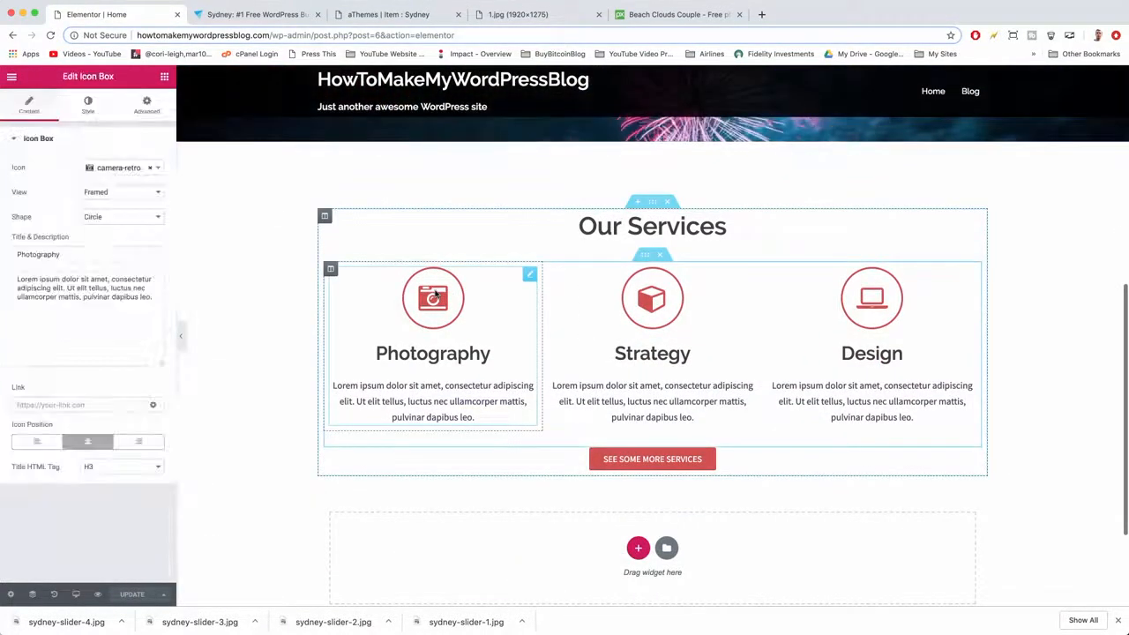
left_click(88, 107)
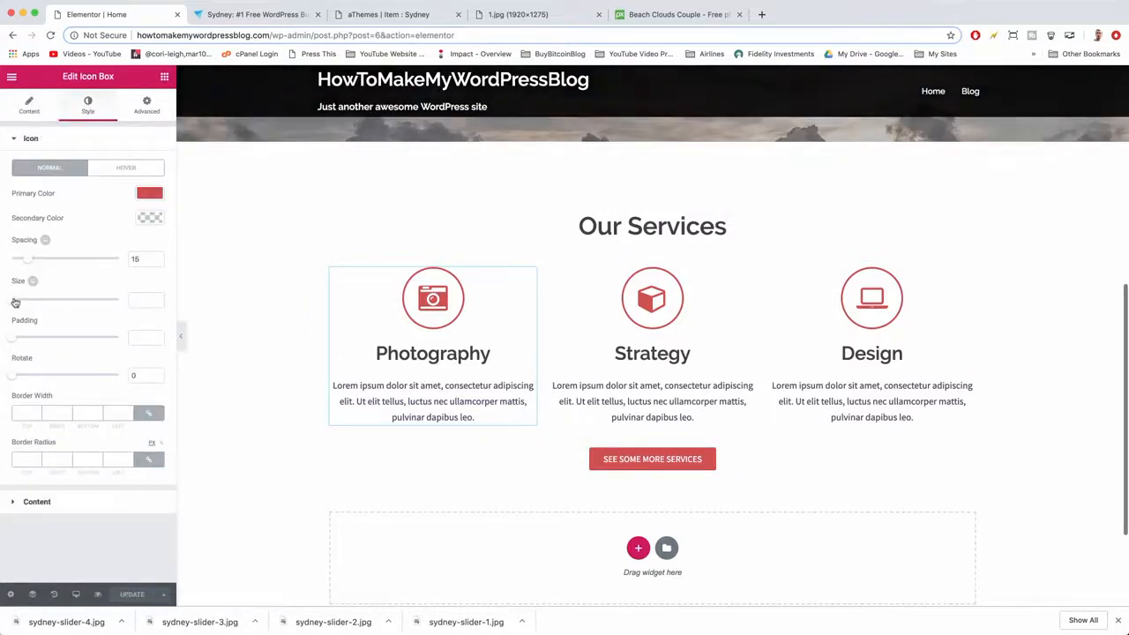
mouse_move(15, 303)
left_mouse_down()
mouse_move(45, 305)
mouse_move(6, 301)
left_mouse_up()
left_click_drag(27, 301, 23, 302)
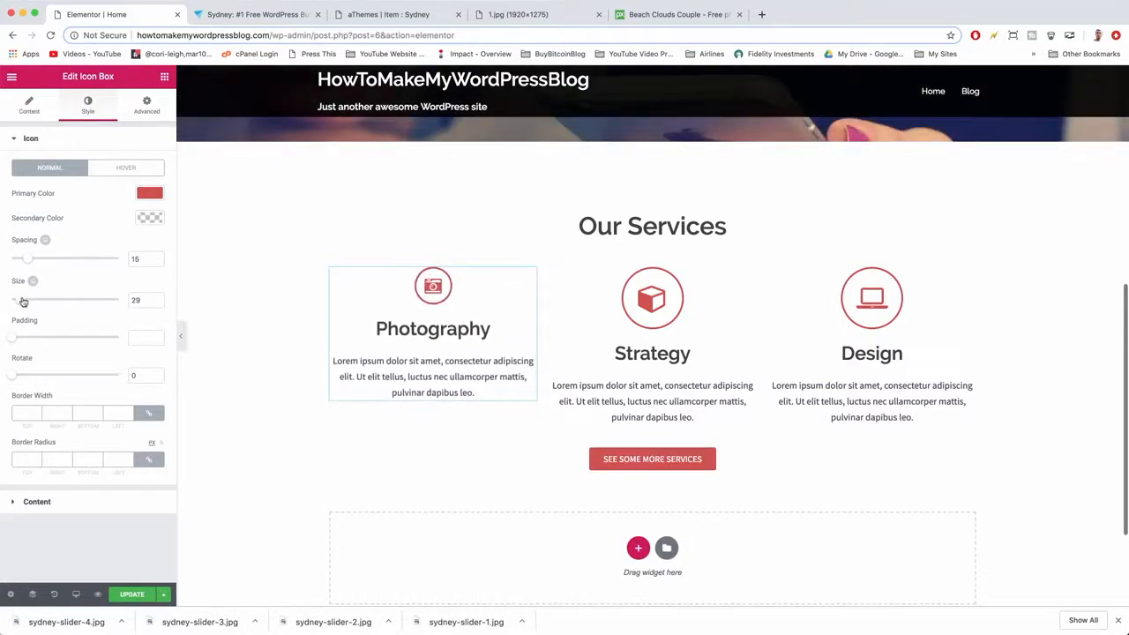
double_click(136, 293)
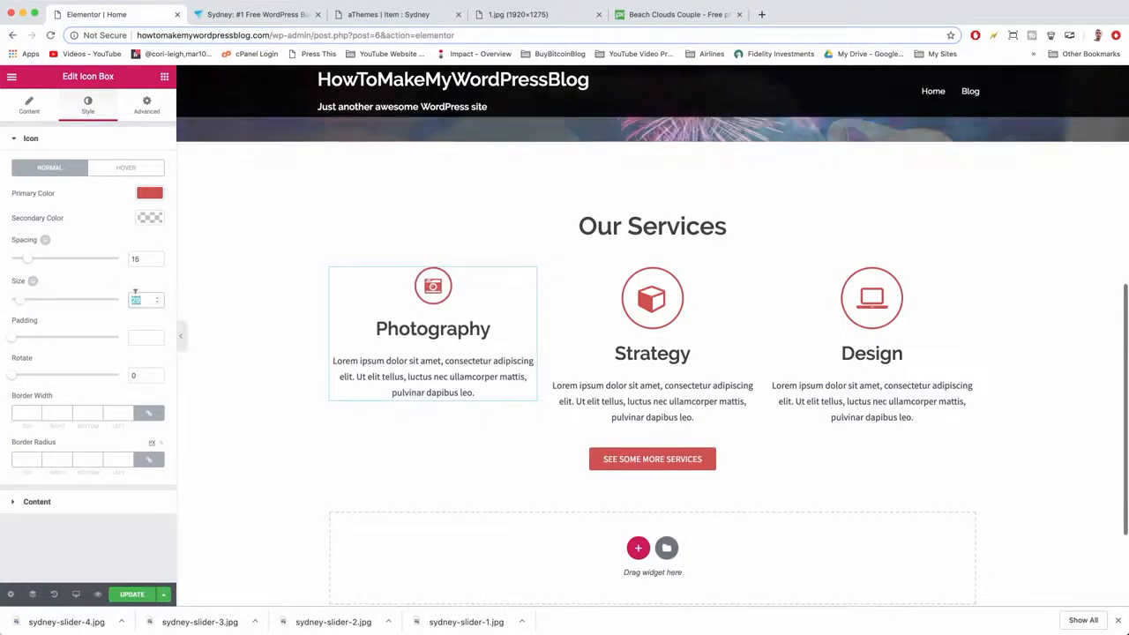
type("32")
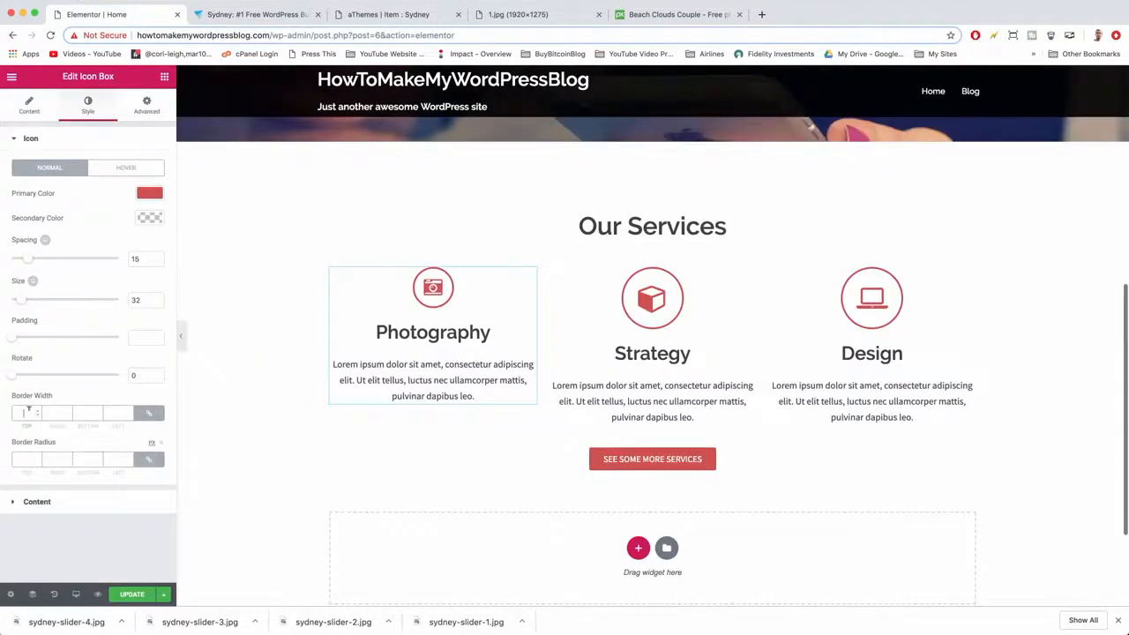
type("1")
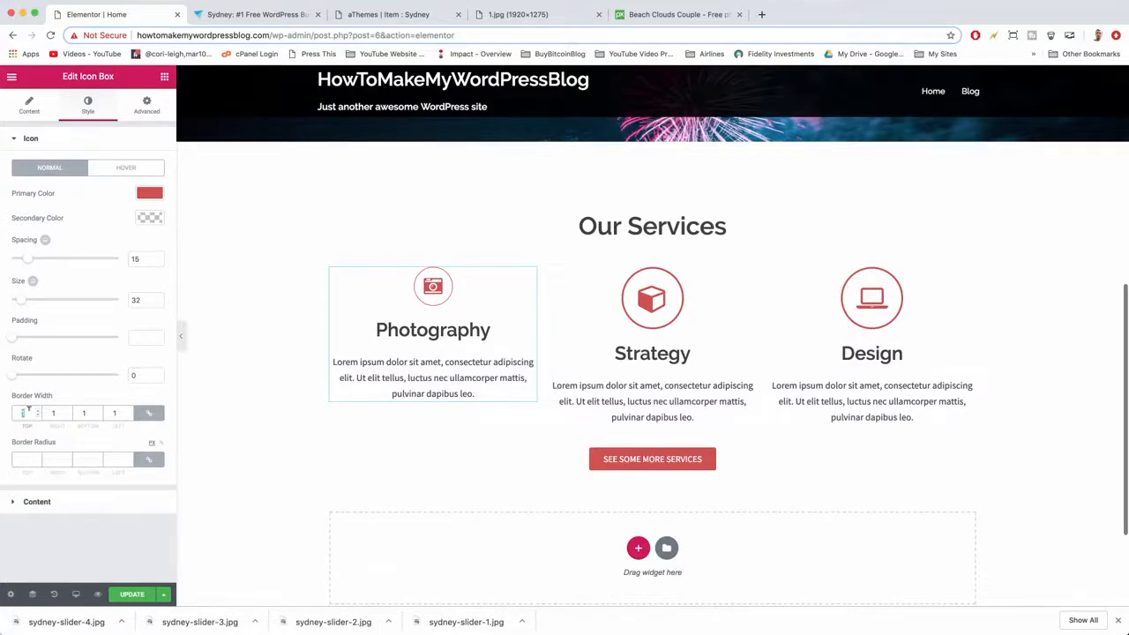
- Set the Photography icon's border width to 1 on all sides, checking against the Sydney demo
key("BackSpace")
type("2")
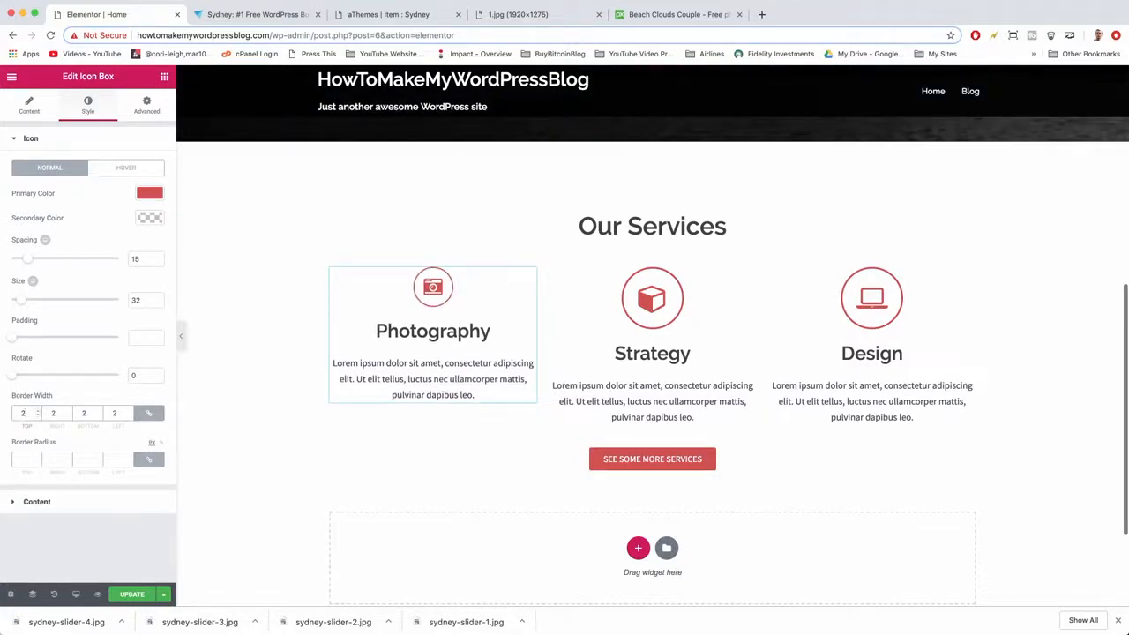
left_click(366, 13)
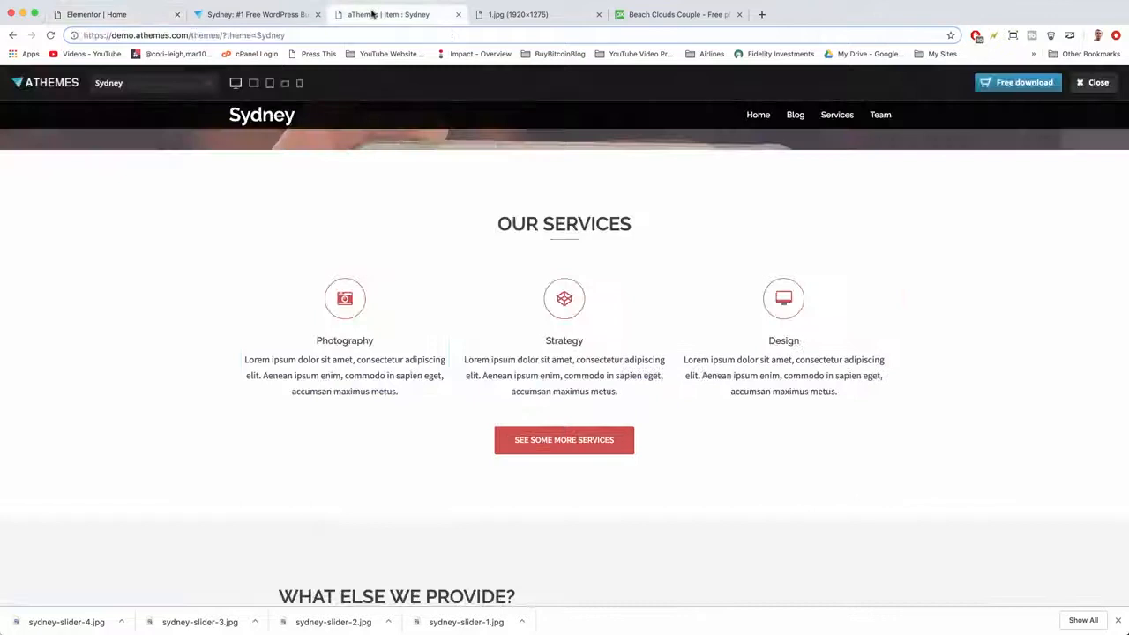
left_click(126, 17)
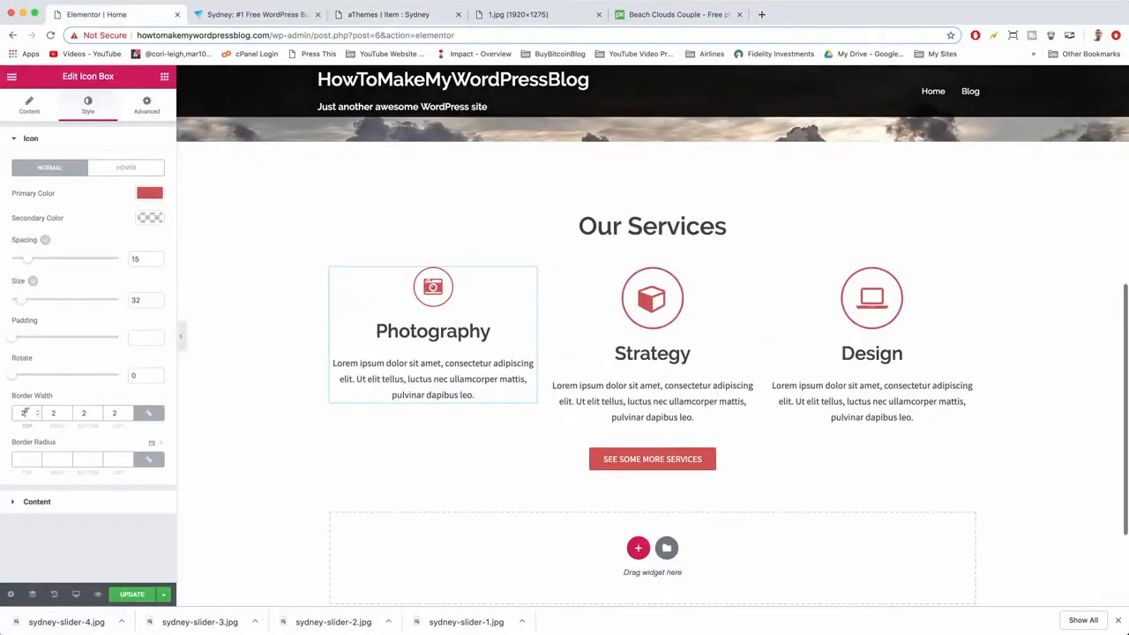
key("BackSpace")
type("1")
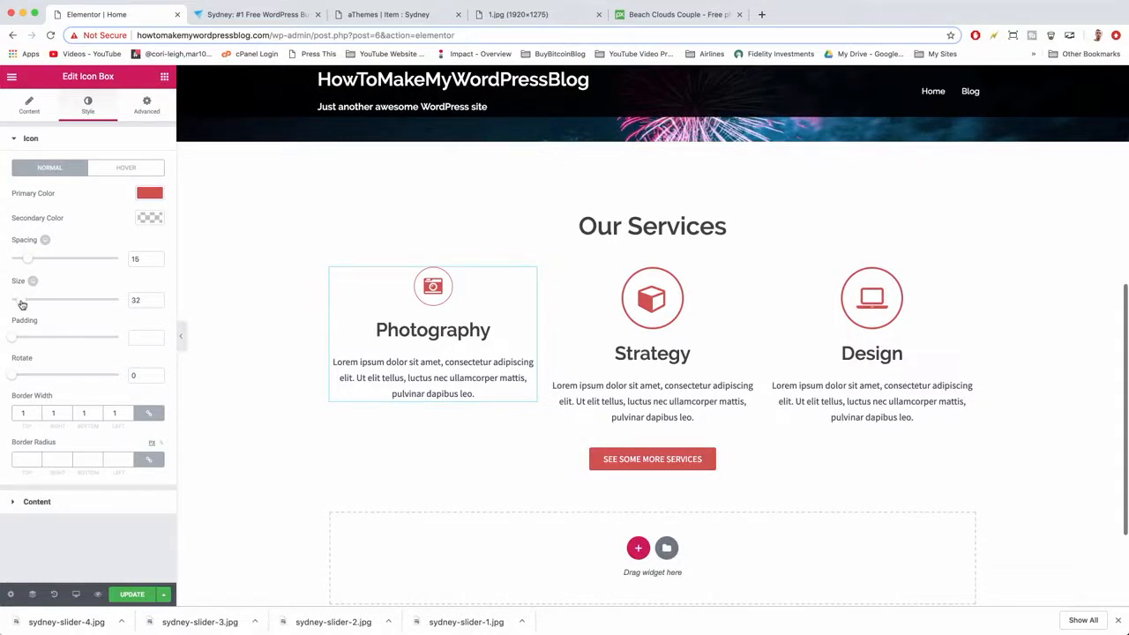
- Set the Strategy icon's size to 40 and its border width to 1
left_click(657, 308)
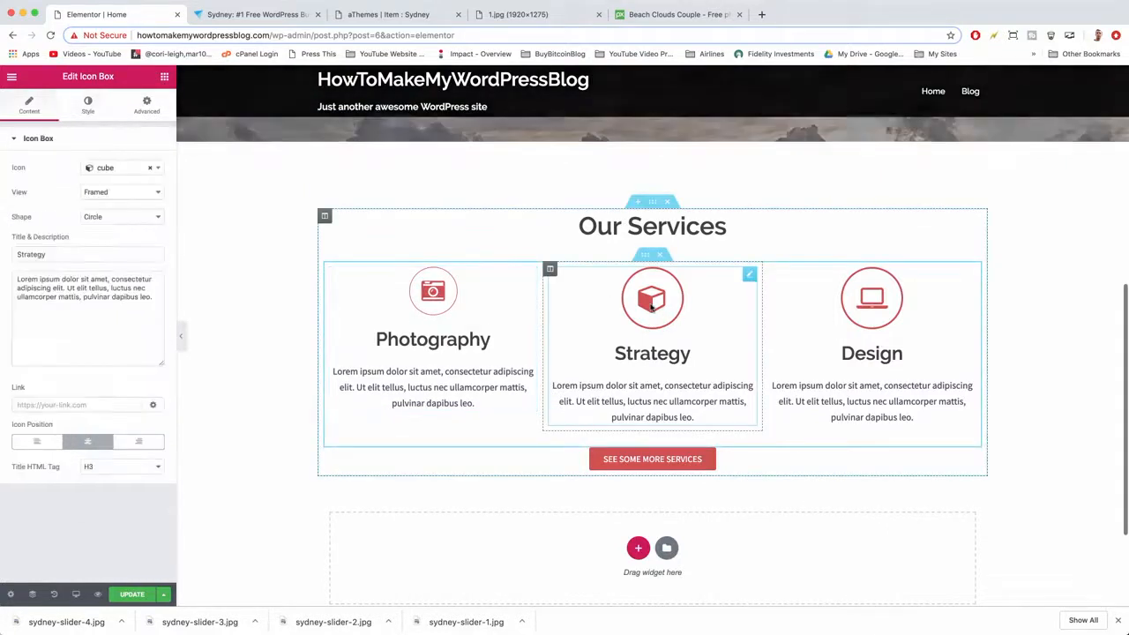
left_click(89, 110)
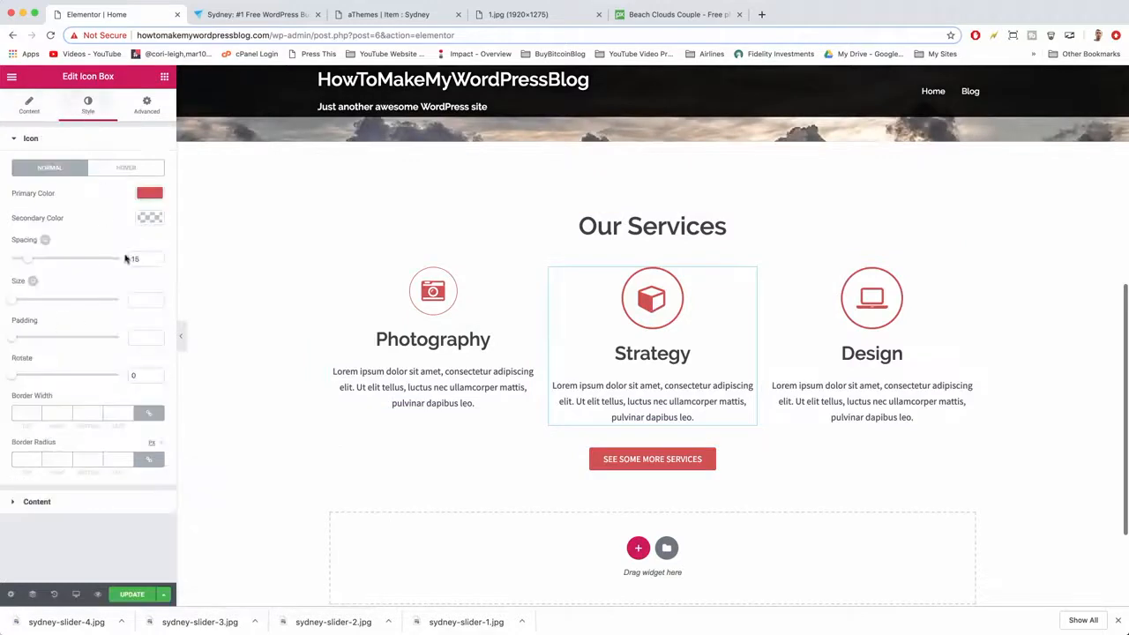
left_click(144, 299)
type("40")
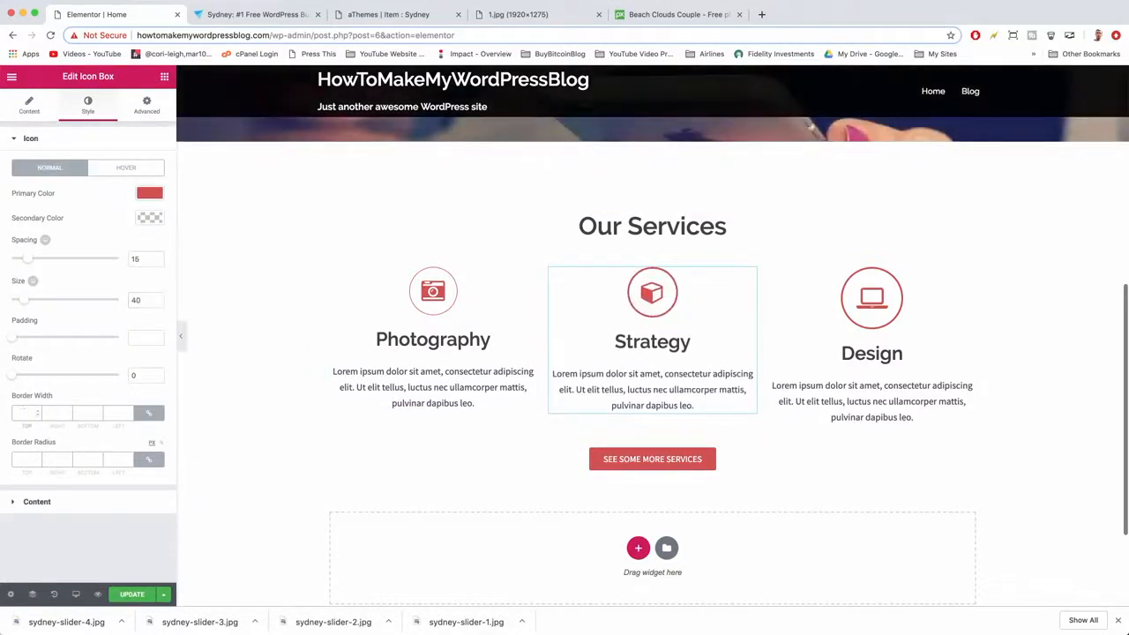
left_click(27, 413)
type("1")
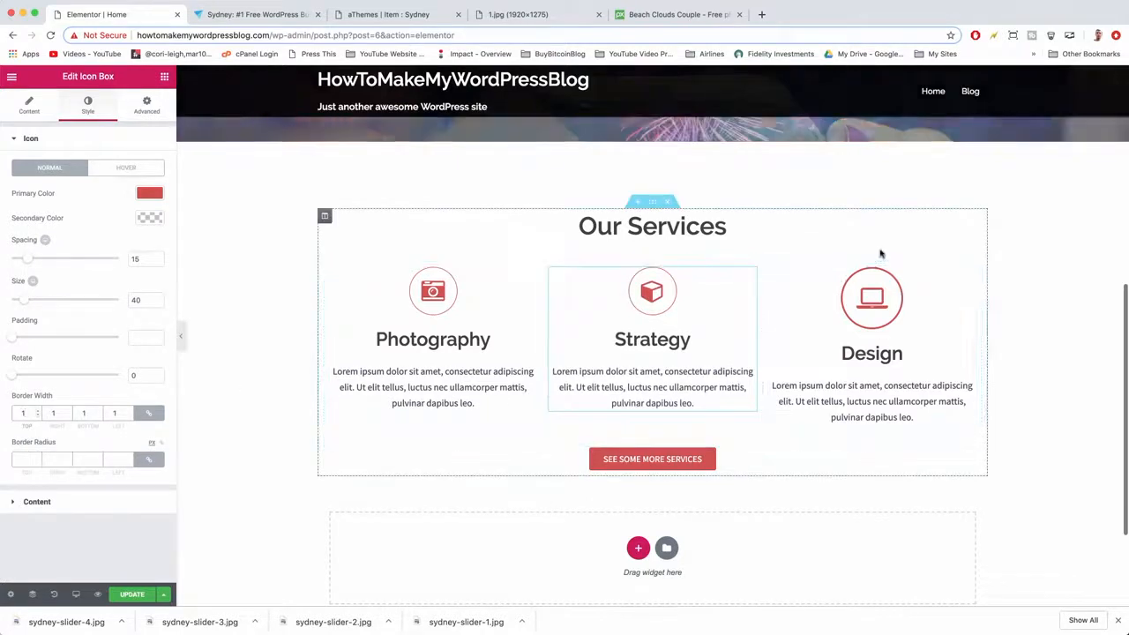
- Set the Design icon's size to 40 and its border width to 1
left_click(872, 304)
left_click(89, 104)
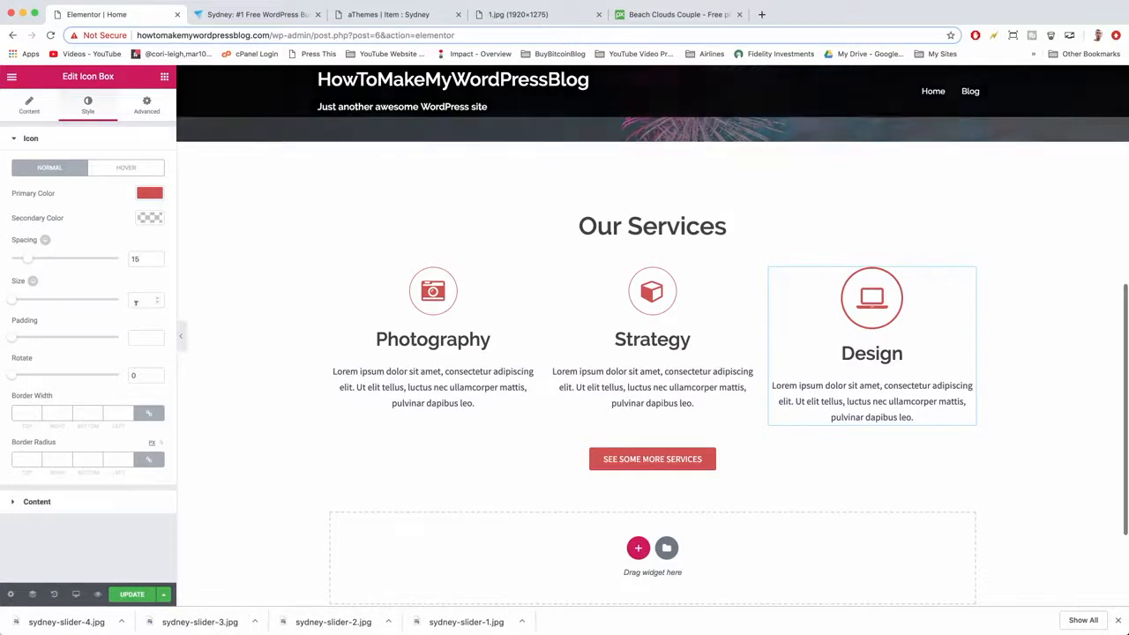
left_click(135, 302)
type("40")
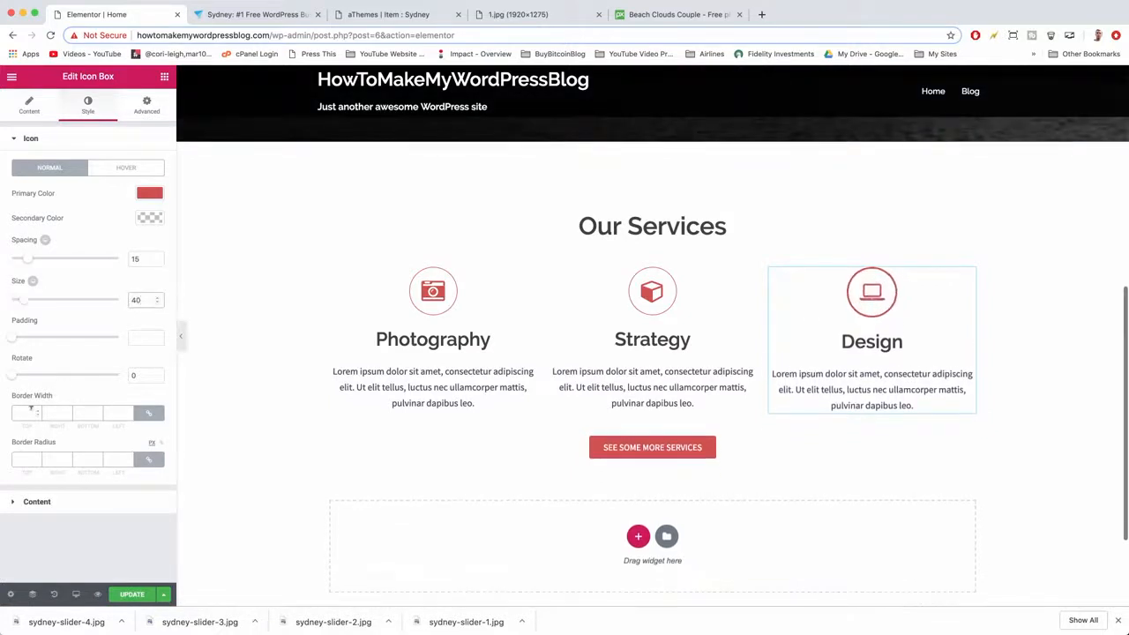
left_click(27, 412)
type("1")
- Try a border radius of 6 on the Design icon, then clear it again
left_click(24, 458)
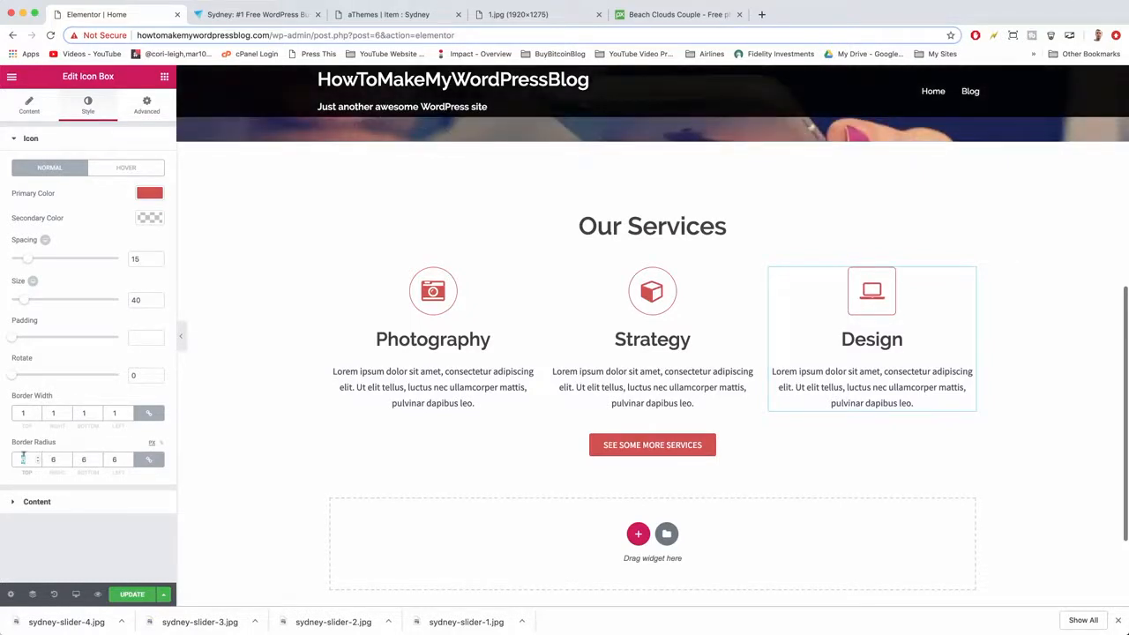
key("BackSpace")
scroll(253, 401, "up", 3)
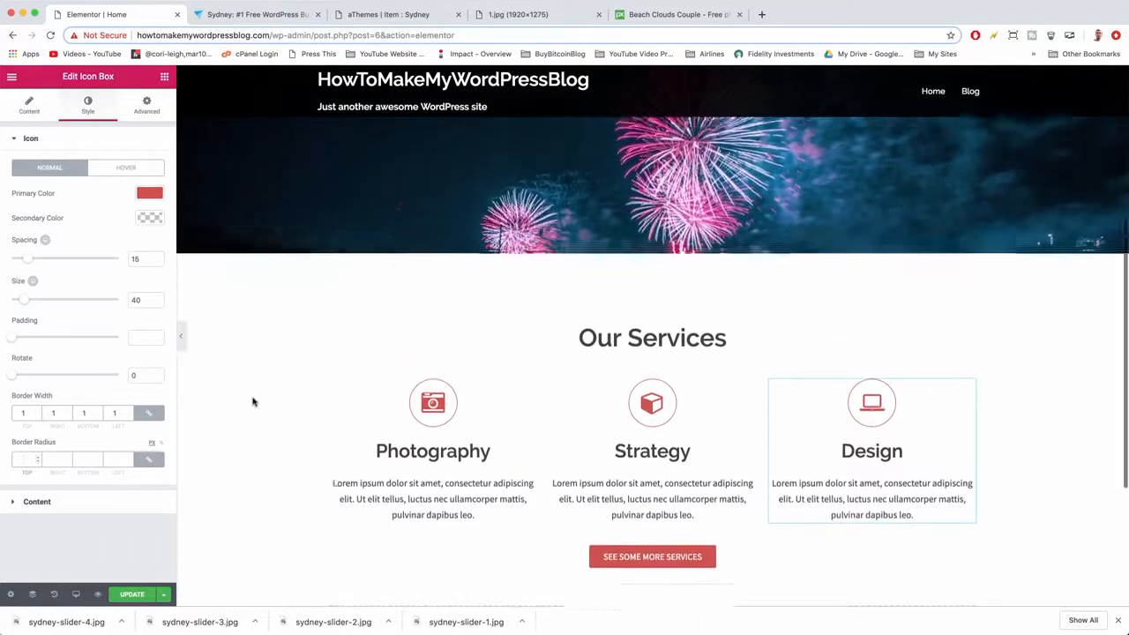
scroll(252, 397, "down", 3)
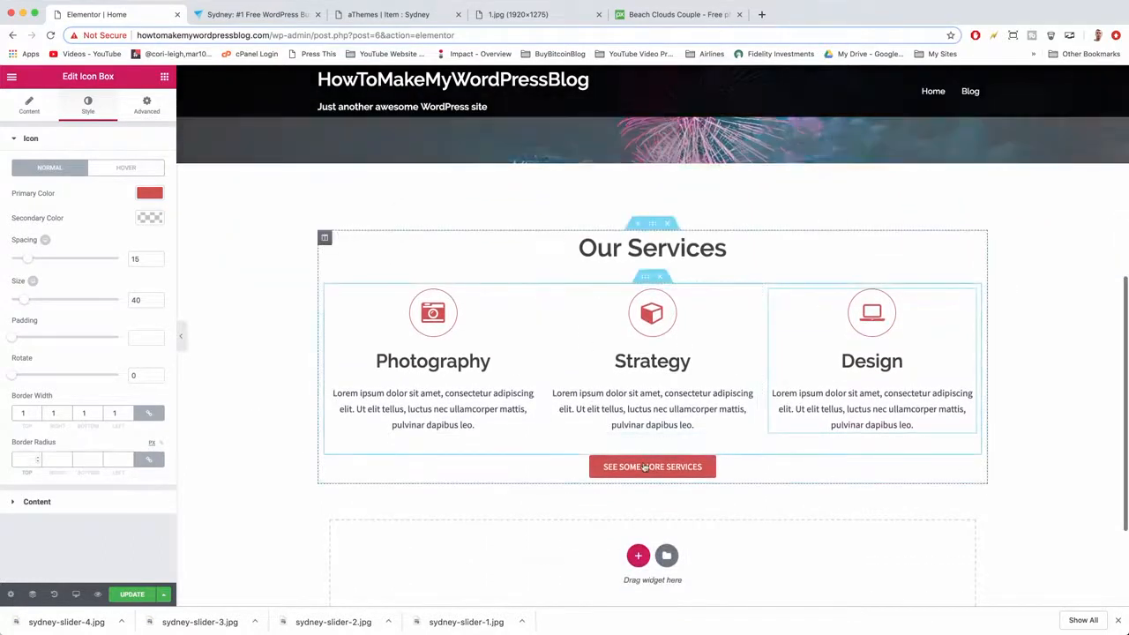
- Set the Our Services heading's entrance animation to Zoom In, comparing with the Sydney demo
left_click(647, 244)
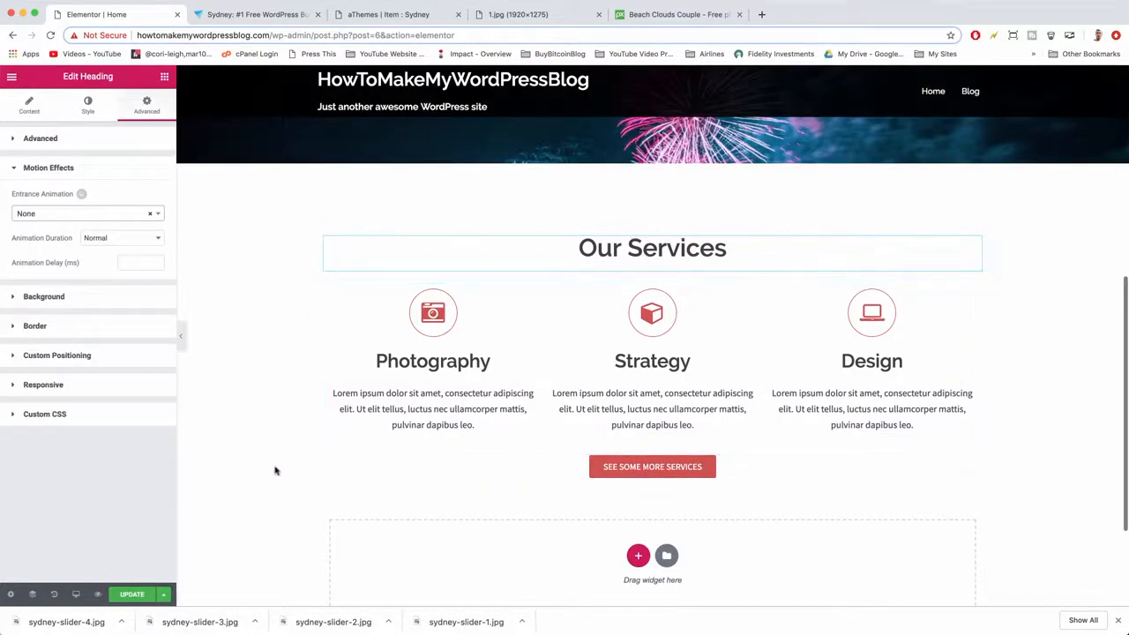
left_click(398, 15)
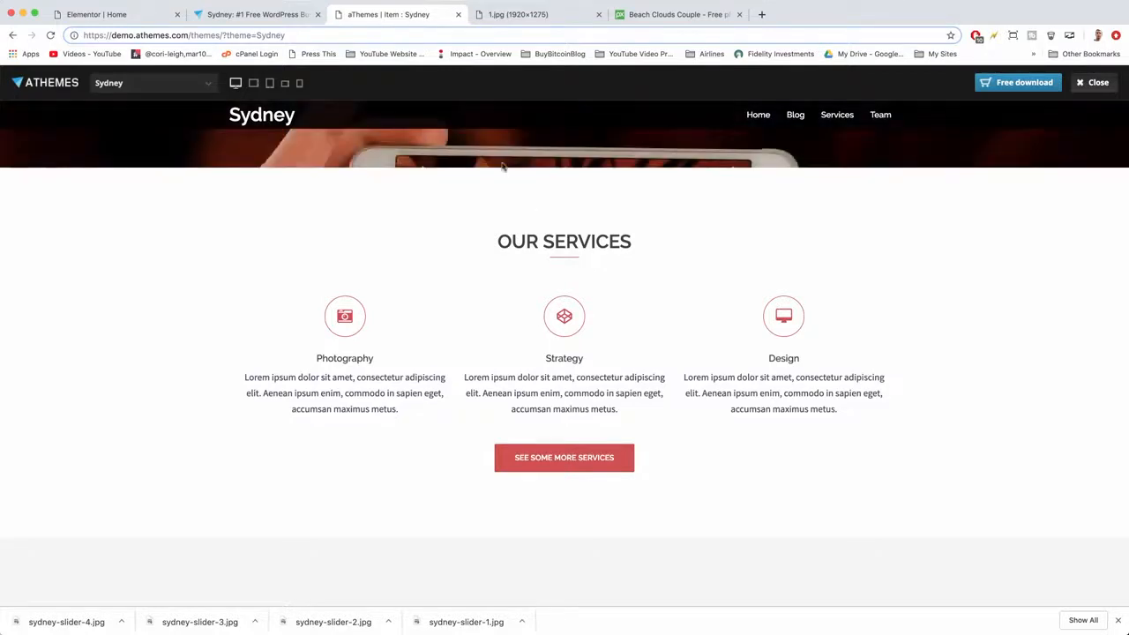
left_click(119, 16)
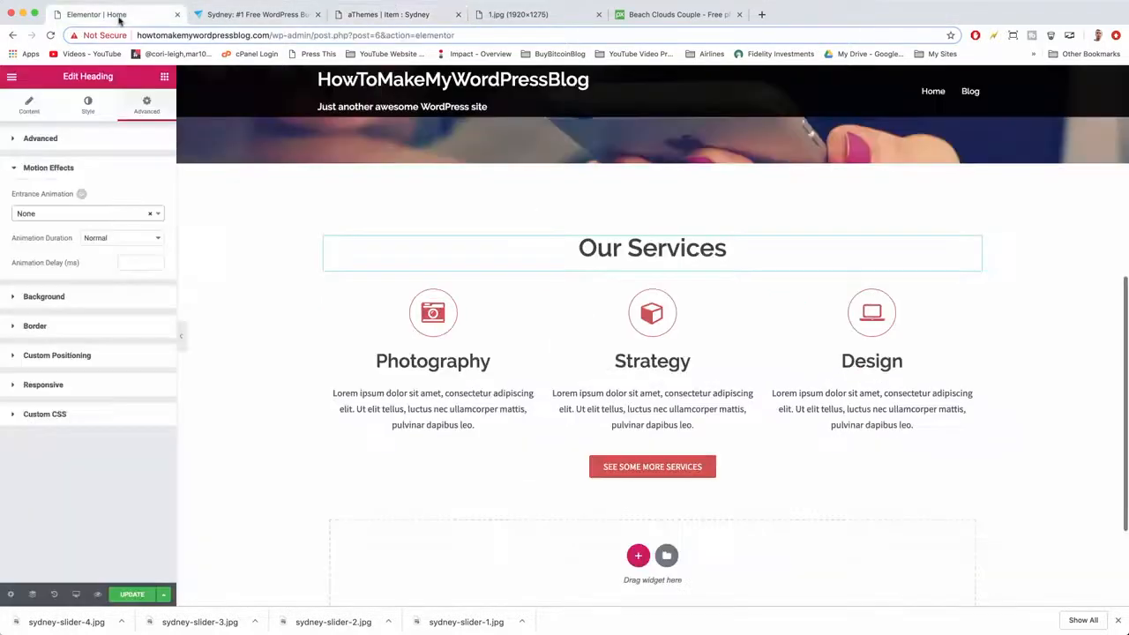
left_click(662, 250)
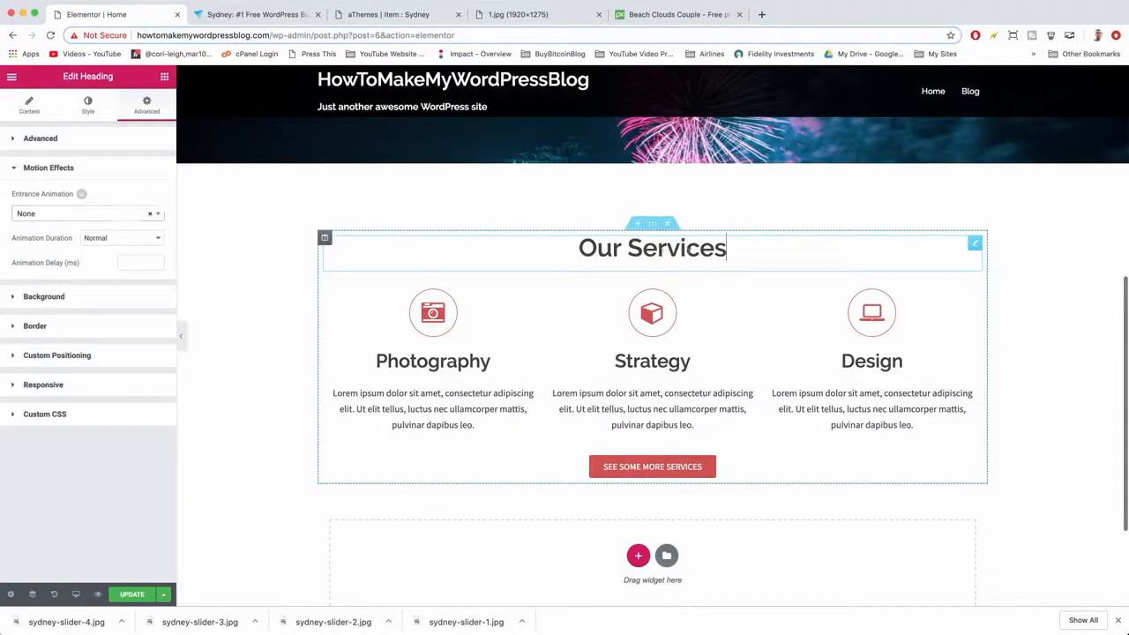
left_click(581, 244)
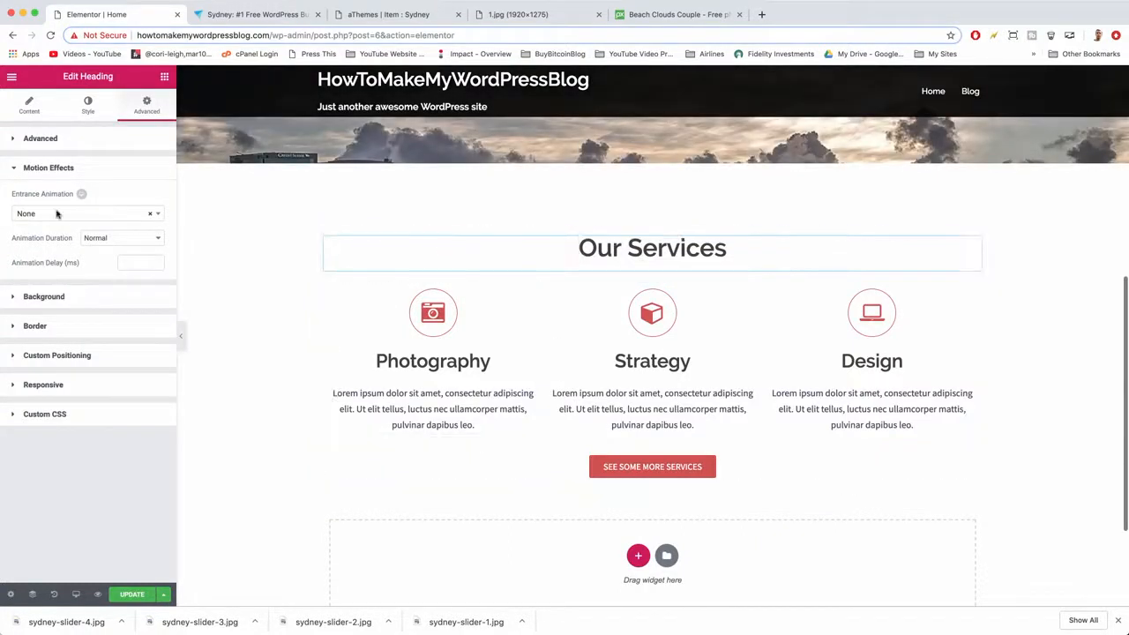
left_click(14, 168)
left_click(14, 168)
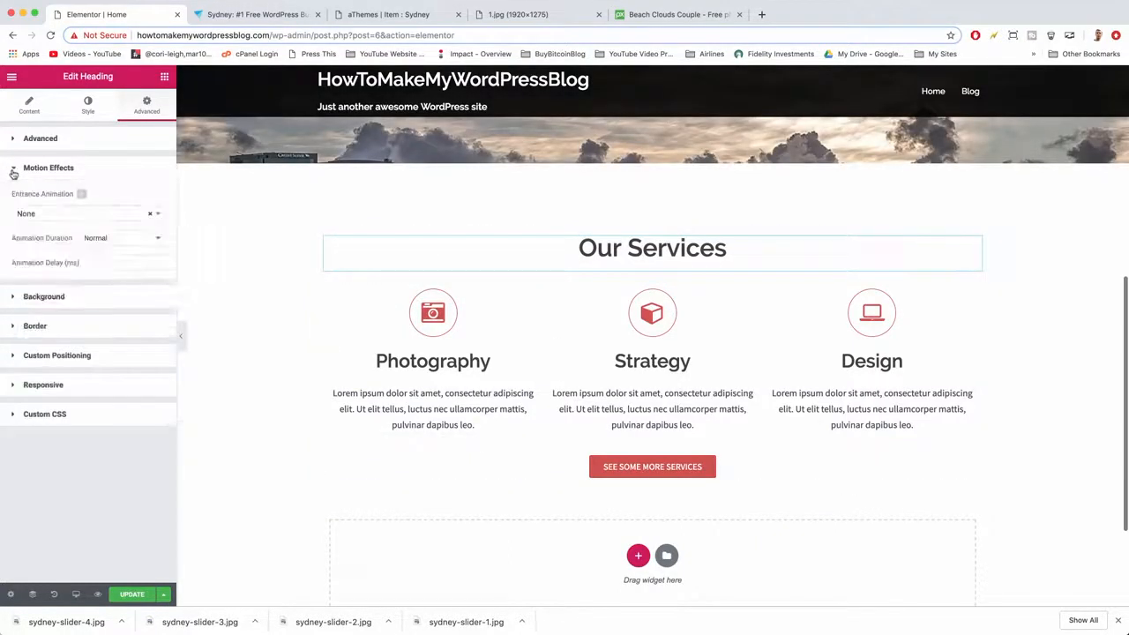
left_click(49, 218)
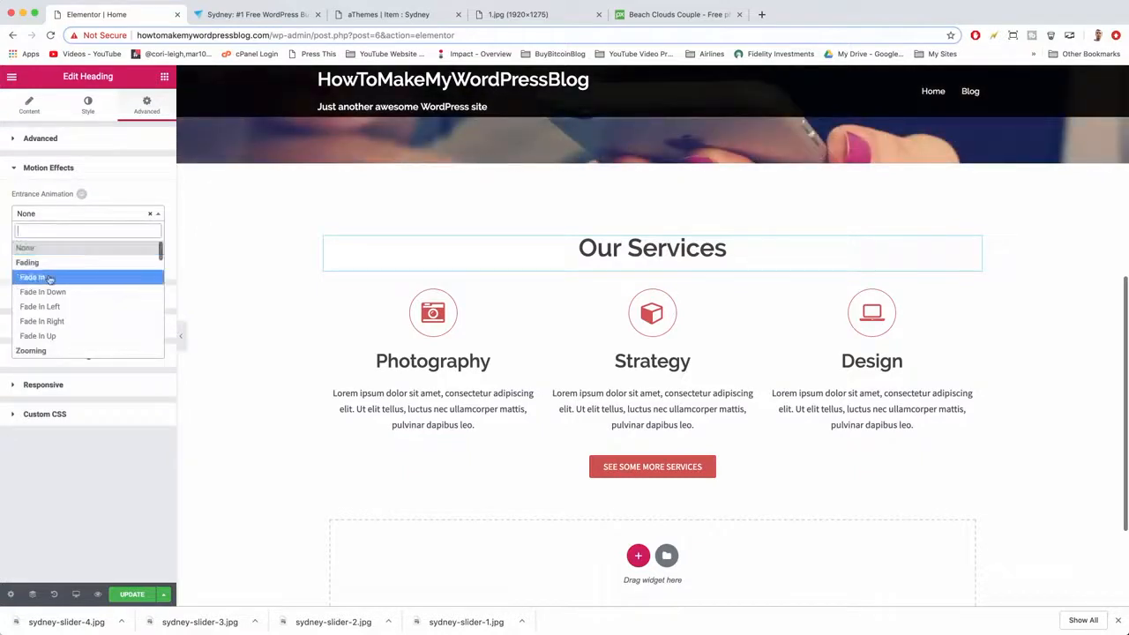
scroll(49, 291, "down", 3)
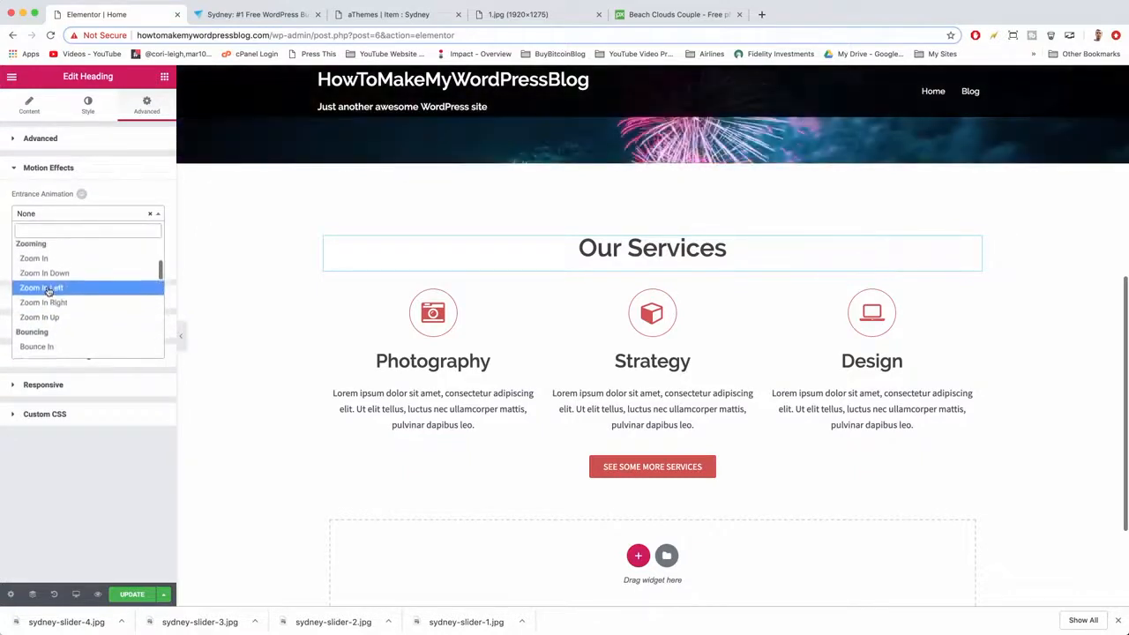
left_click(42, 269)
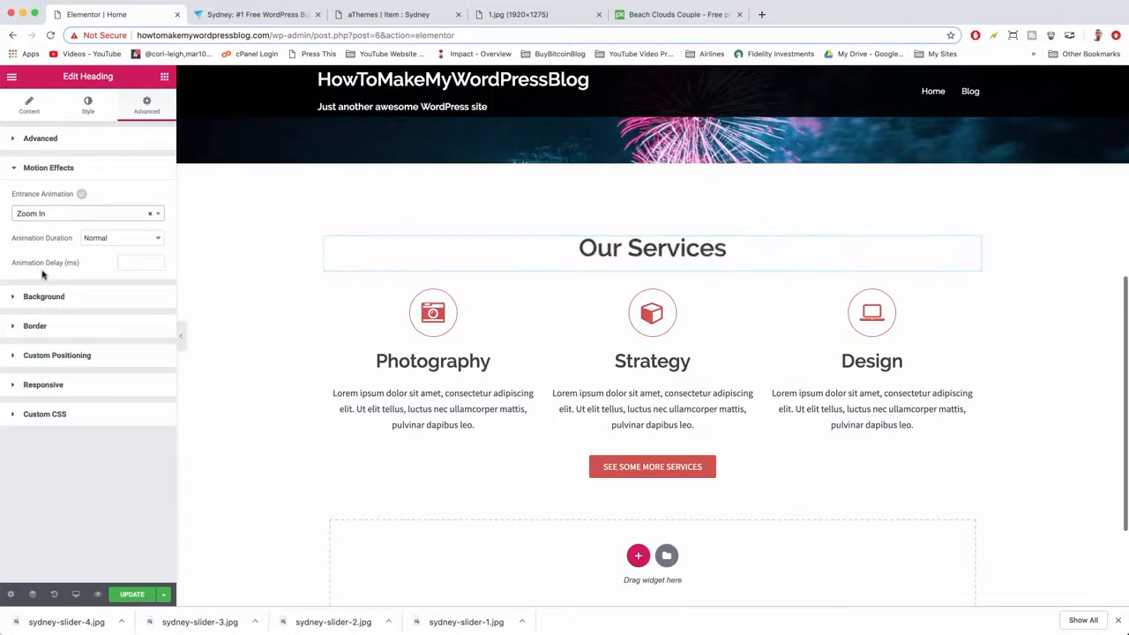
- Give the Our Services section the CSS ID ourservices and update the page
scroll(301, 527, "down", 2)
scroll(302, 527, "up", 6)
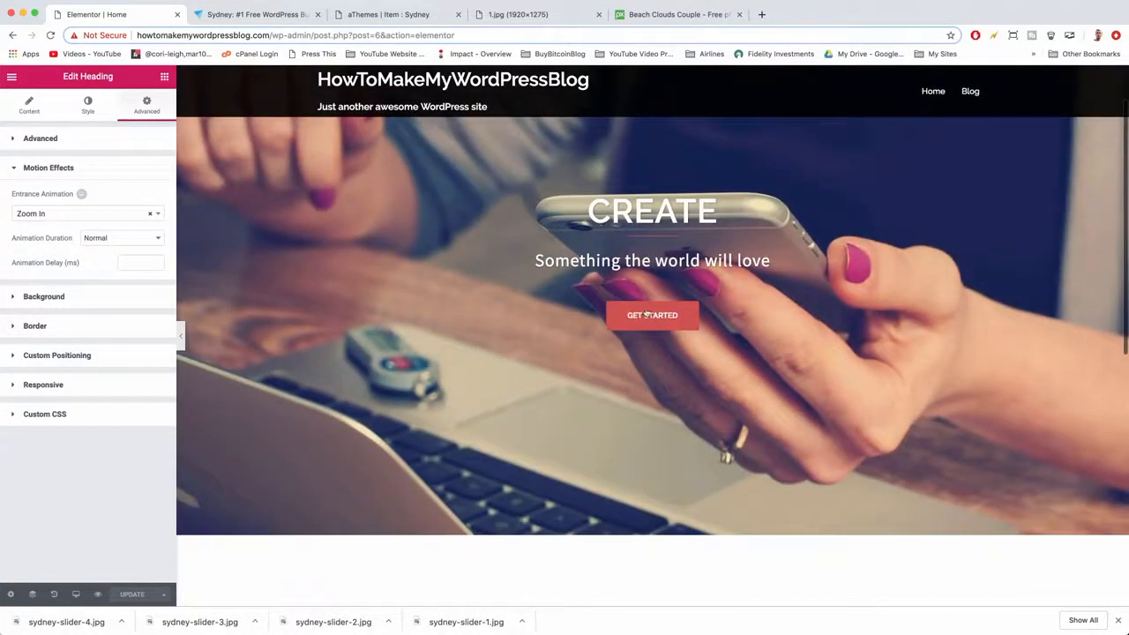
scroll(644, 323, "down", 8)
scroll(645, 323, "down", 3)
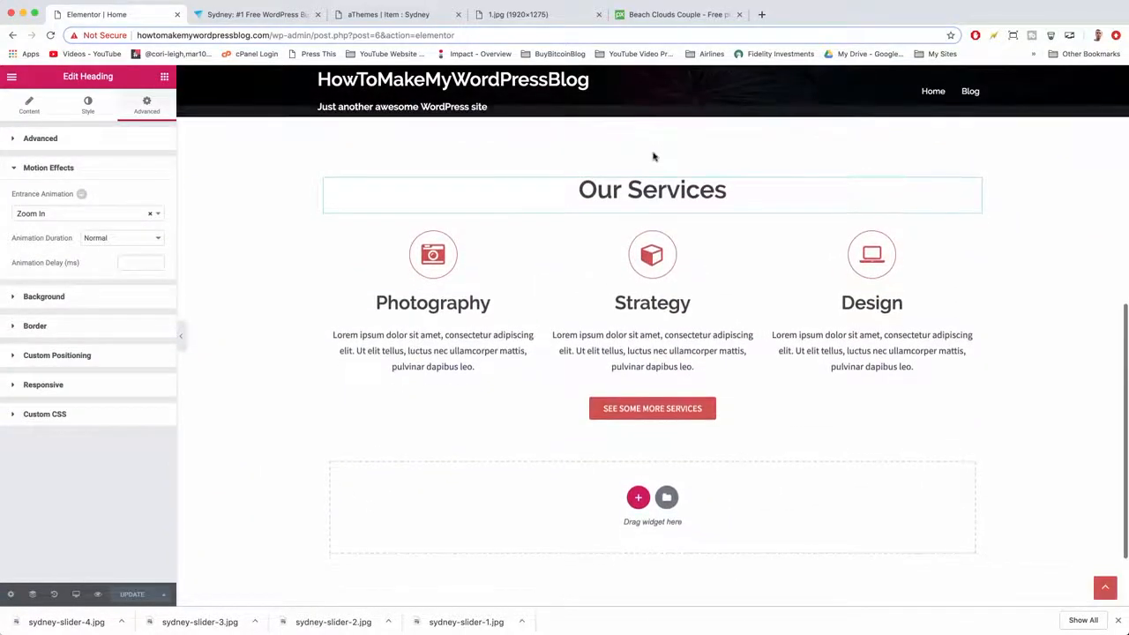
left_click(651, 224)
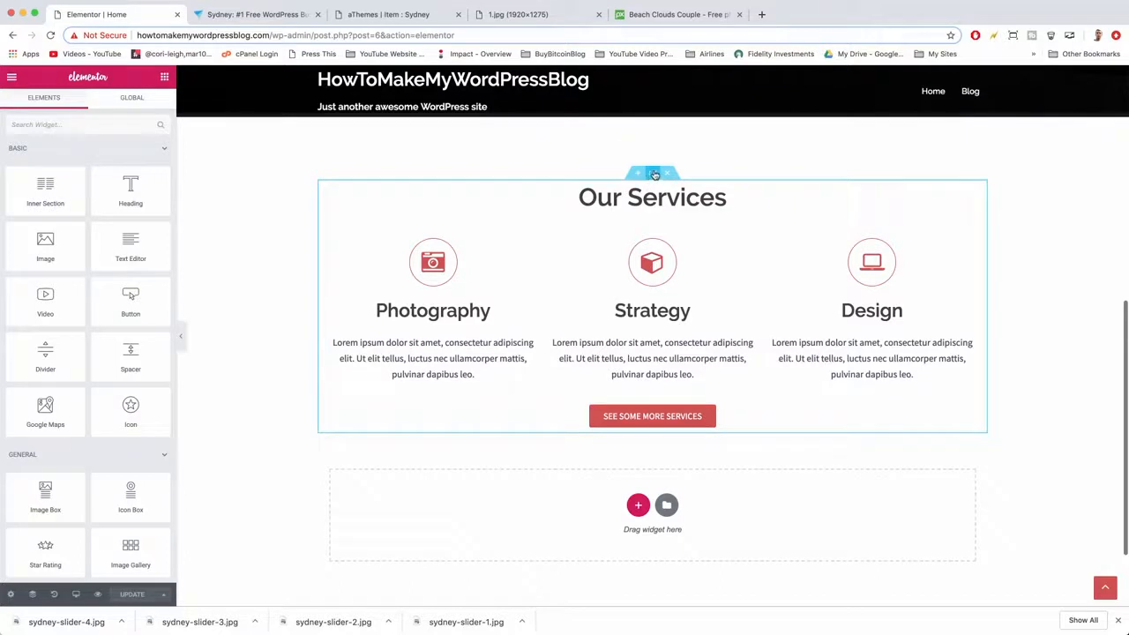
left_click(654, 173)
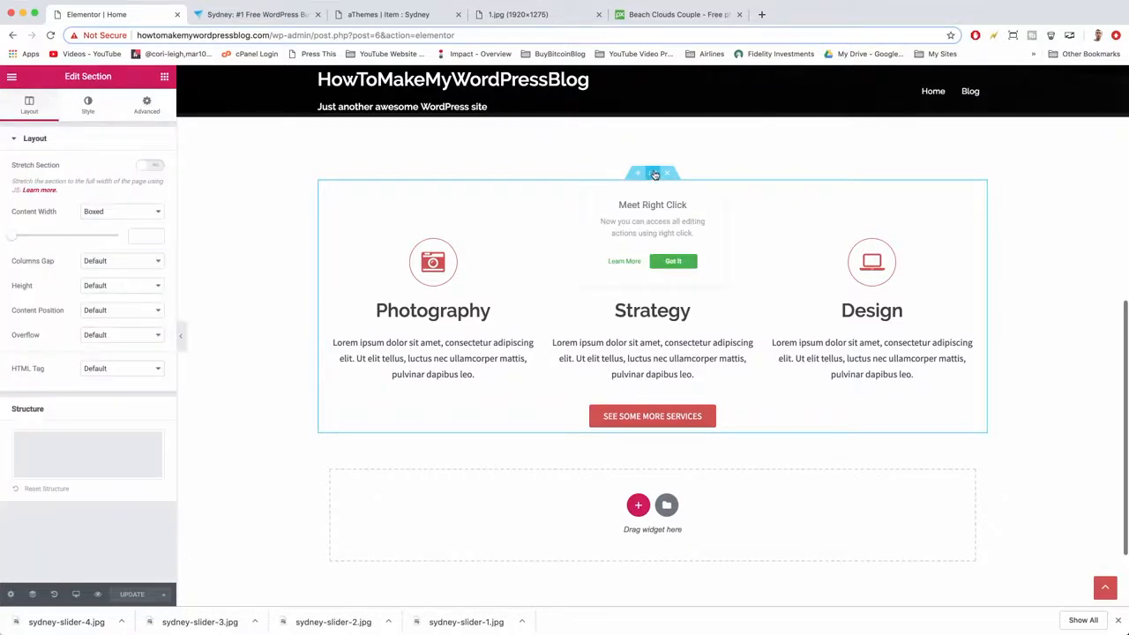
left_click(674, 261)
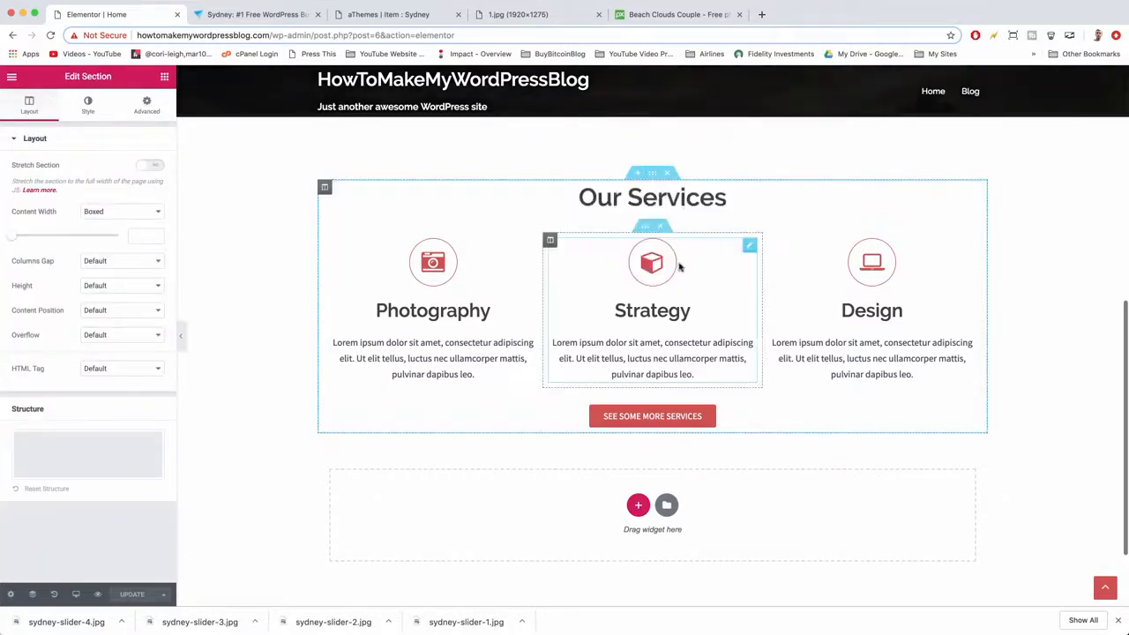
left_click(146, 107)
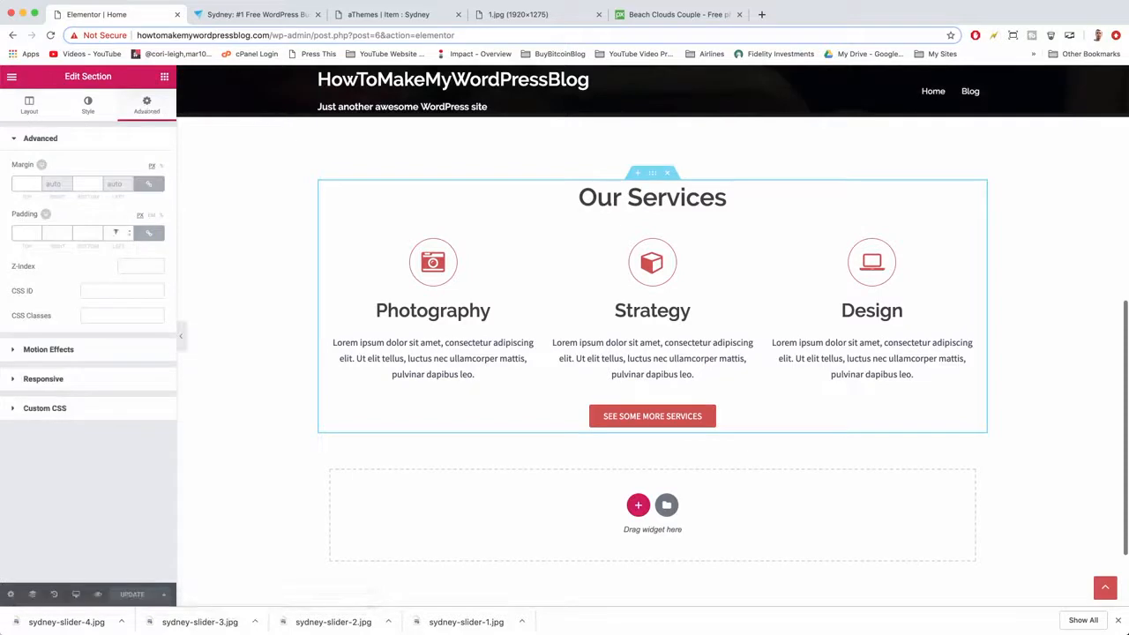
left_click(101, 288)
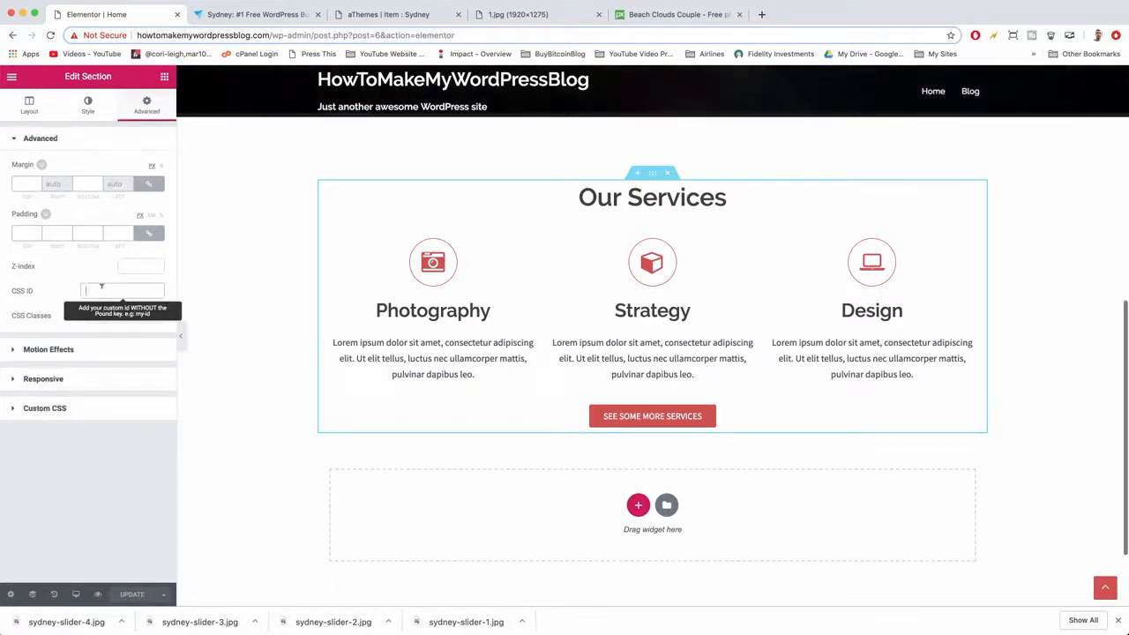
type("ours")
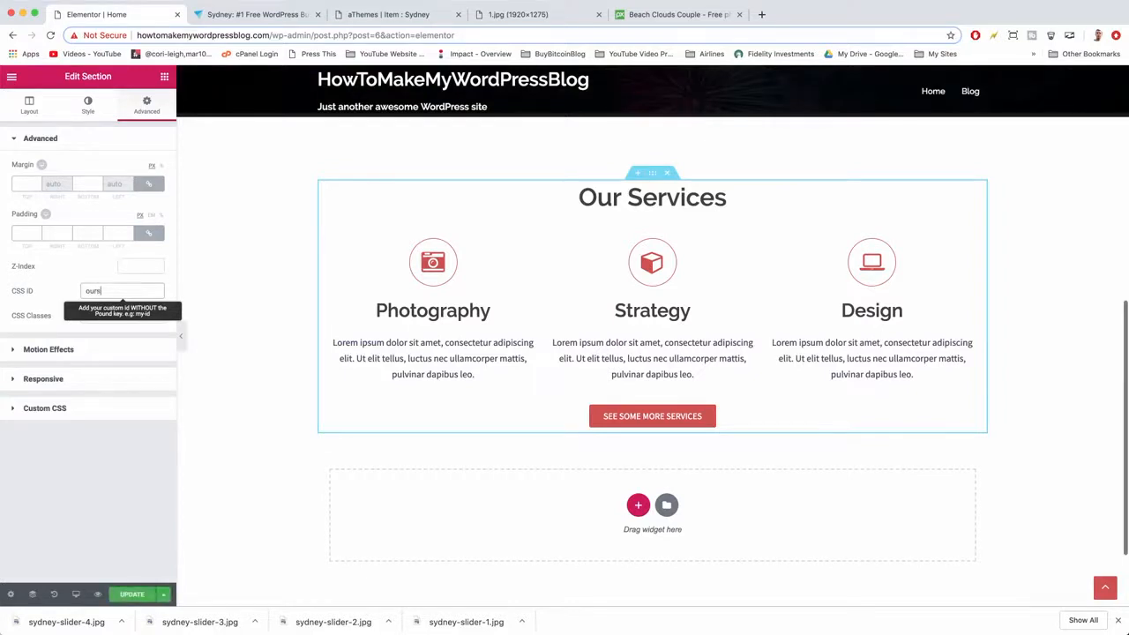
type("ervices")
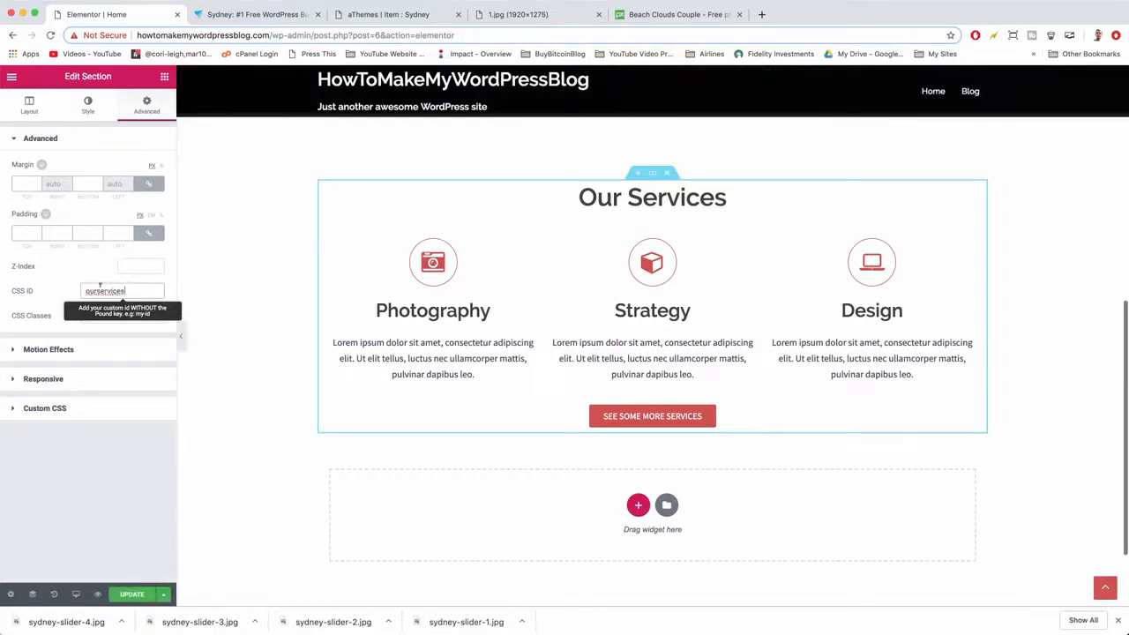
left_click(132, 593)
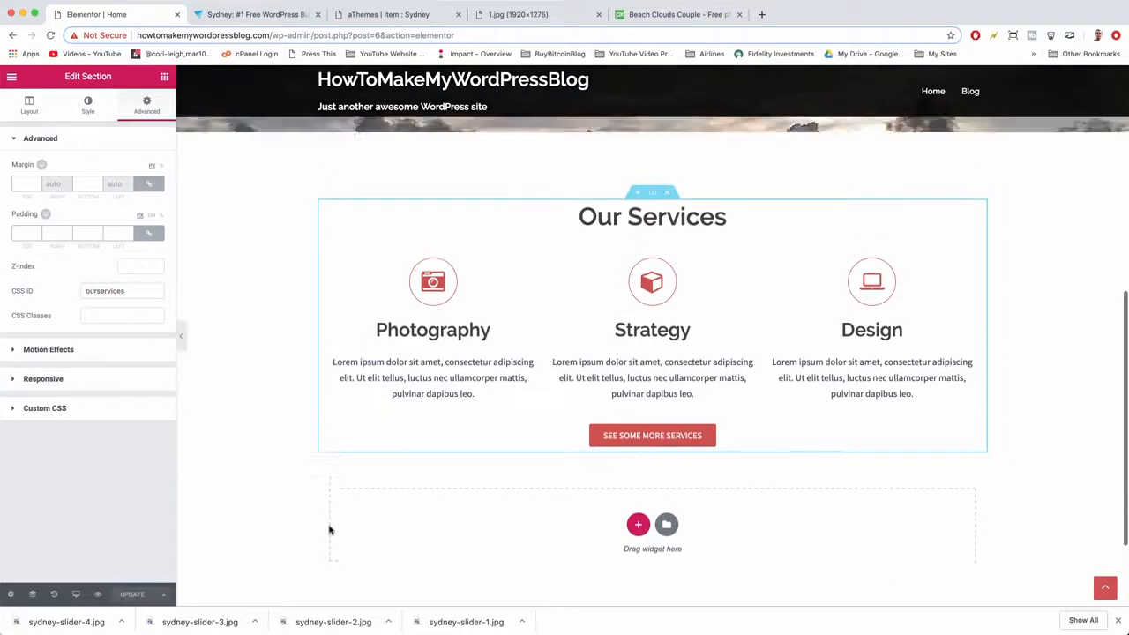
- Exit Elementor to the dashboard and open the theme Customizer
scroll(329, 529, "up", 5)
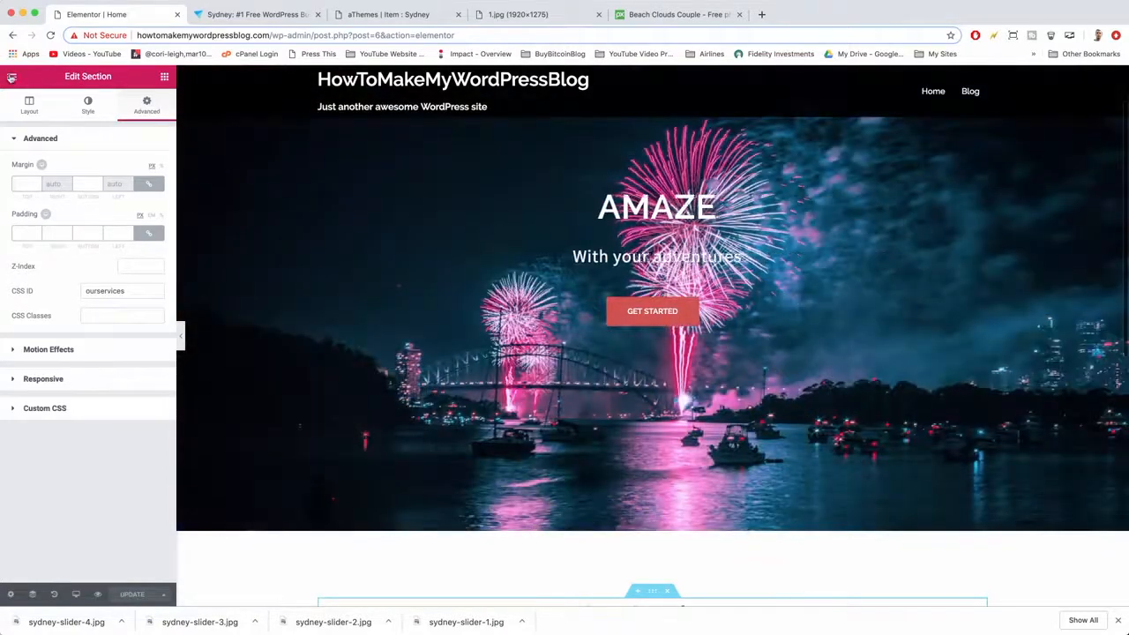
left_click(12, 77)
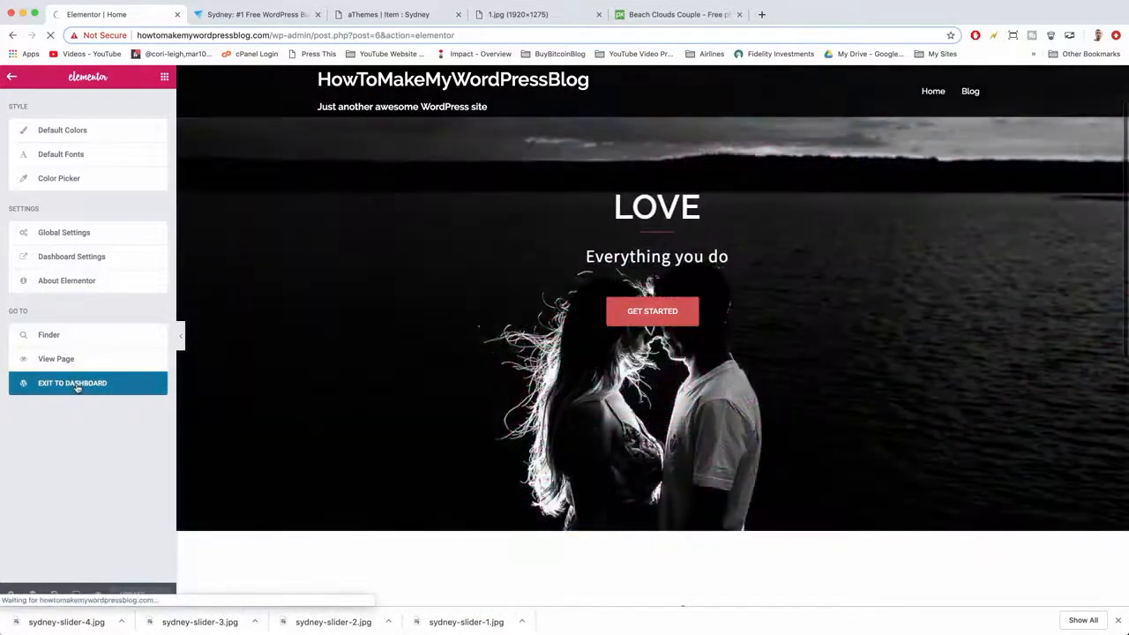
left_click(76, 384)
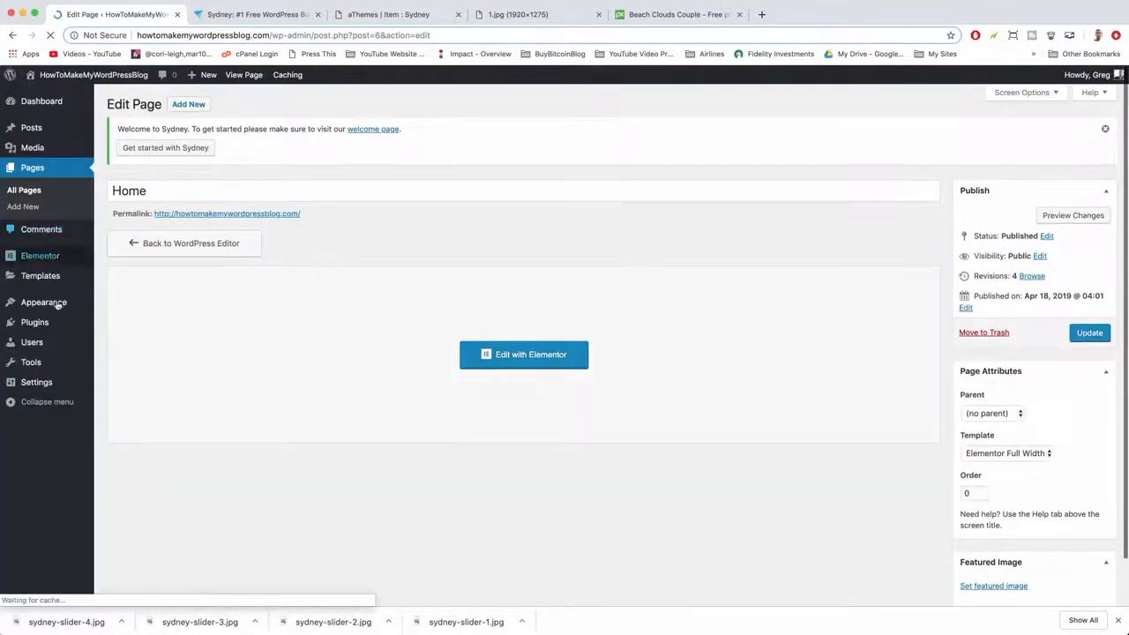
mouse_move(60, 305)
left_click(131, 324)
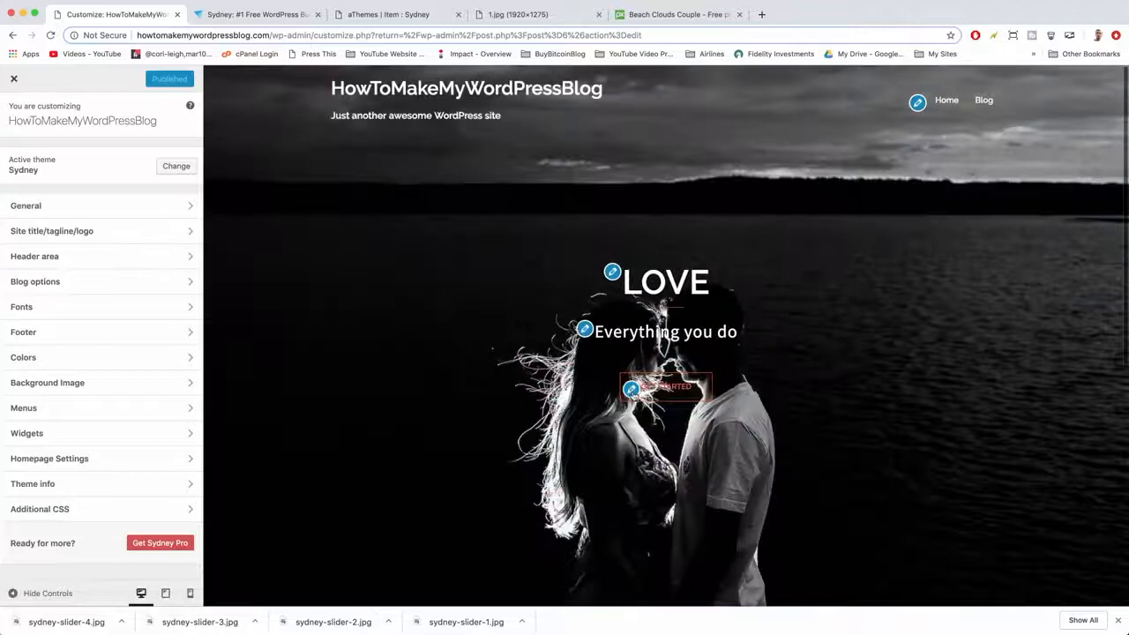
left_click(631, 389)
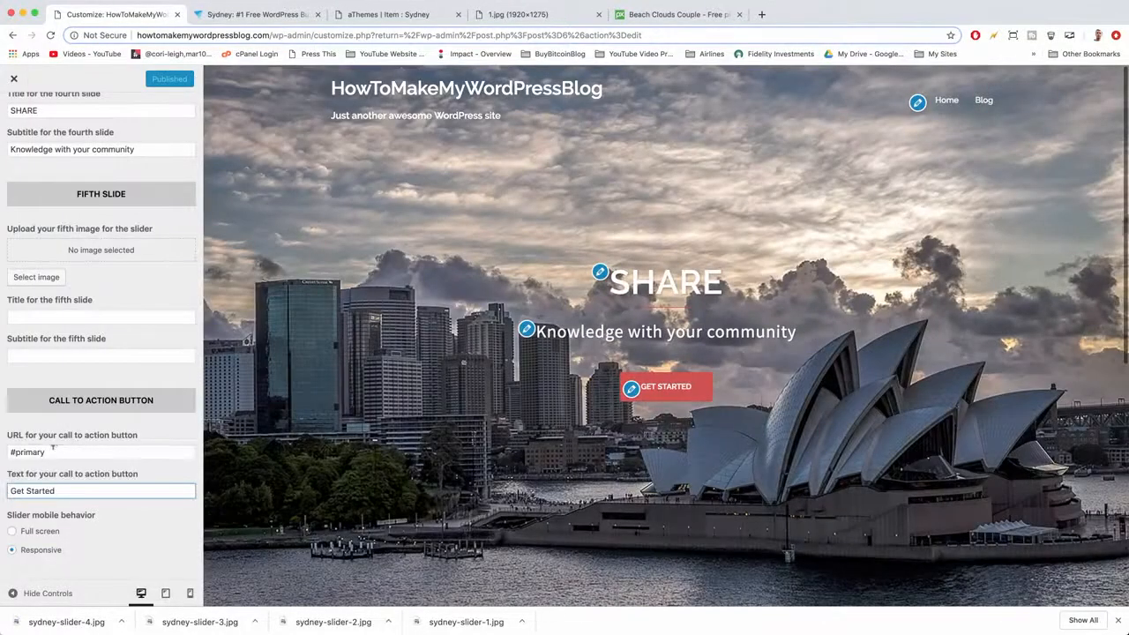
- Set the slider's call-to-action button URL to #ourservices and publish the changes
triple_click(52, 448)
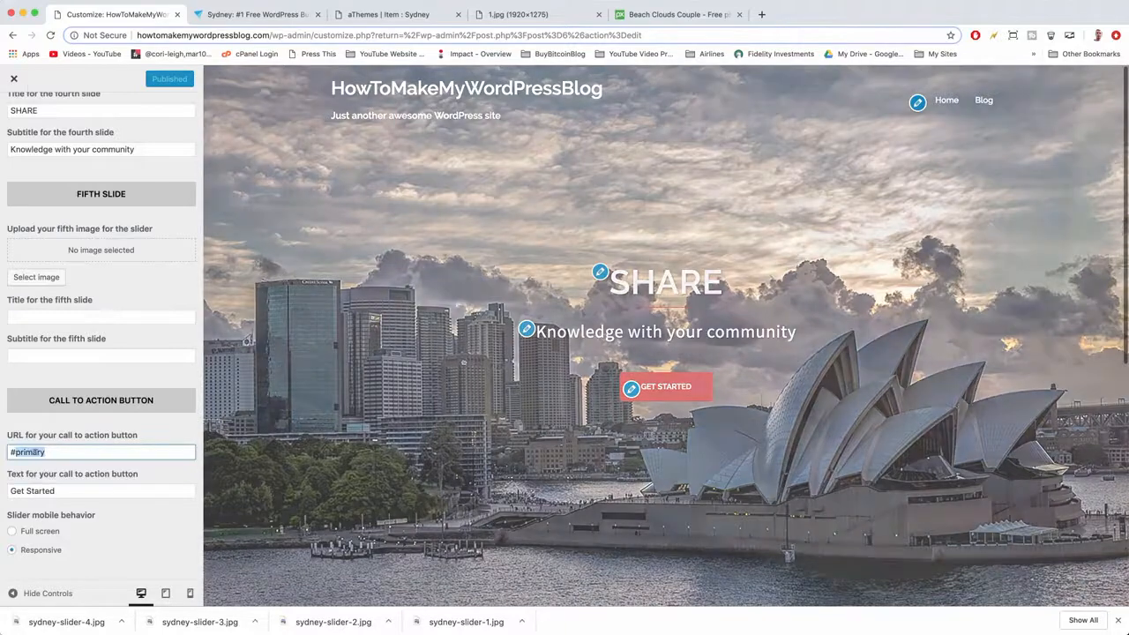
type("#ourser")
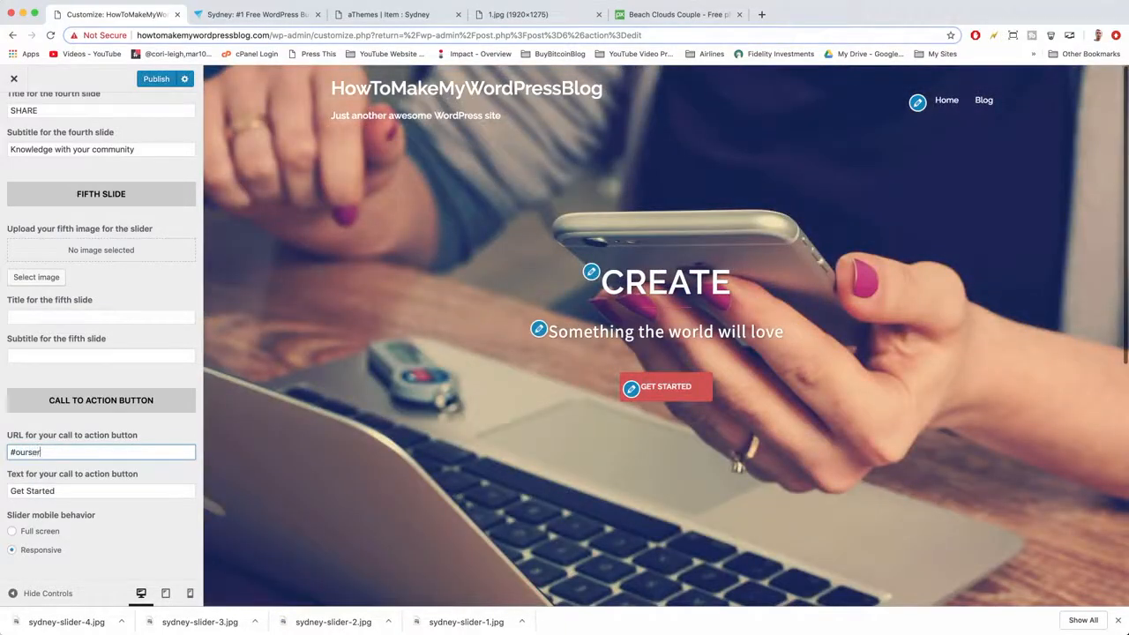
type("vices")
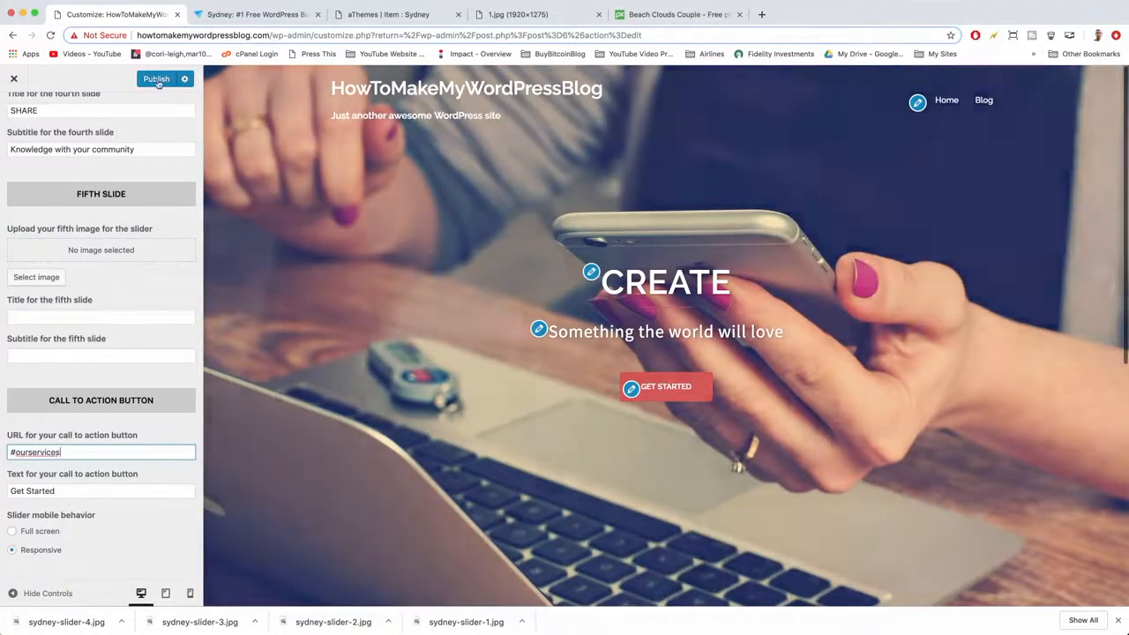
left_click(156, 78)
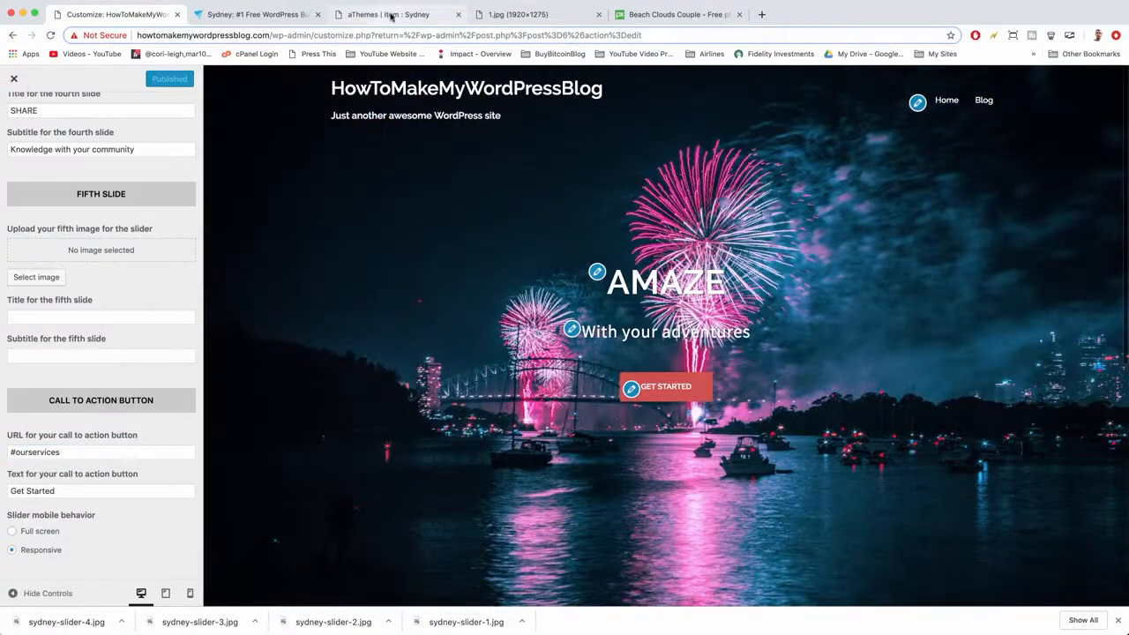
- Open the live site in a new tab and test the slider's Get Started button
left_click(762, 14)
type("how")
key("Return")
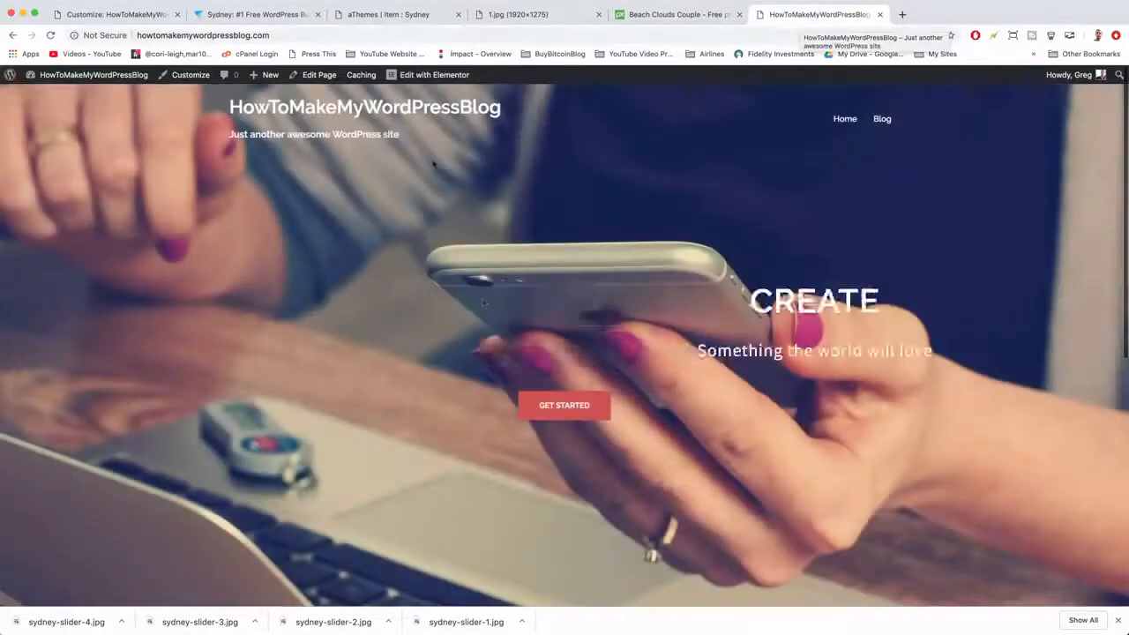
left_click(564, 406)
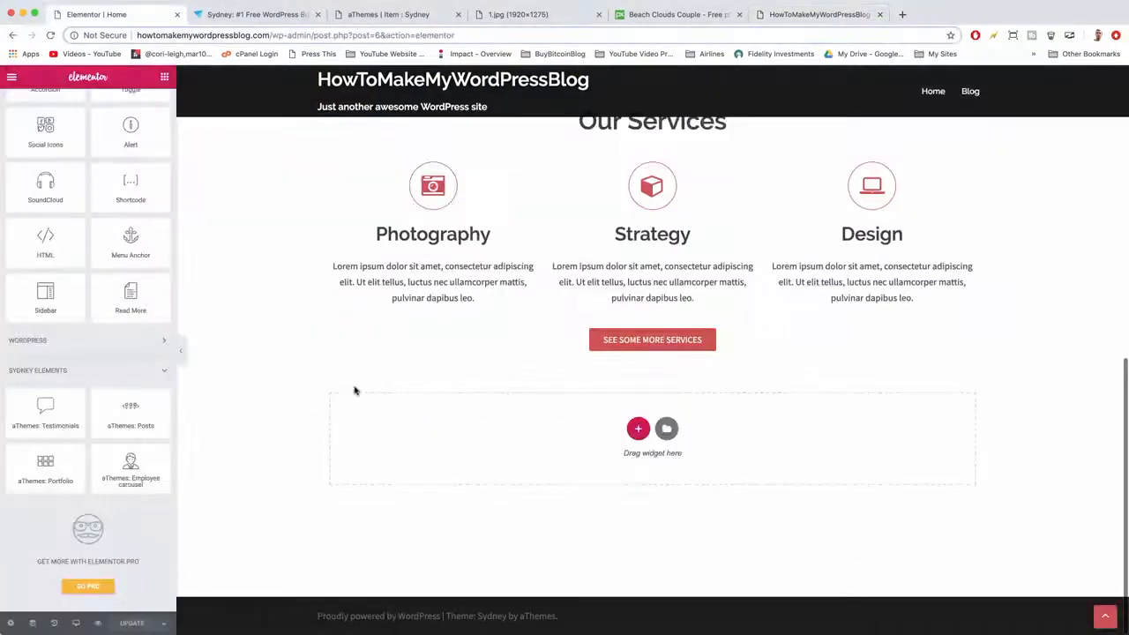
- Return to the Sydney demo to examine the section following Our Services
scroll(354, 391, "up", 4)
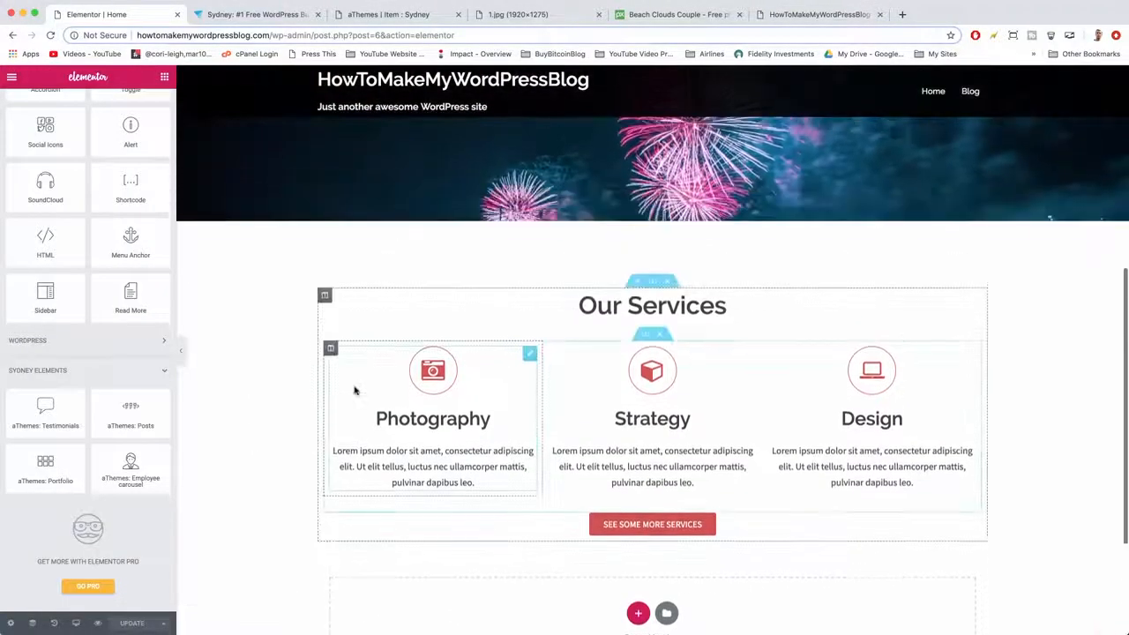
scroll(344, 254, "down", 4)
left_click(390, 14)
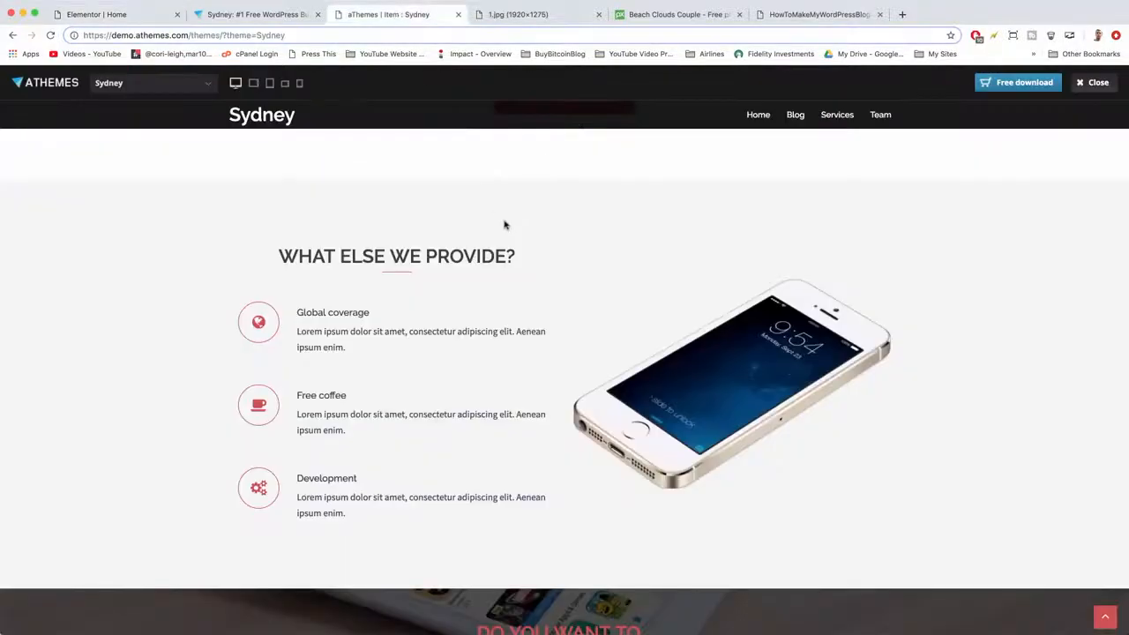
- Add a two-column Inner Section below the Our Services section of the Home page
scroll(505, 225, "down", 1)
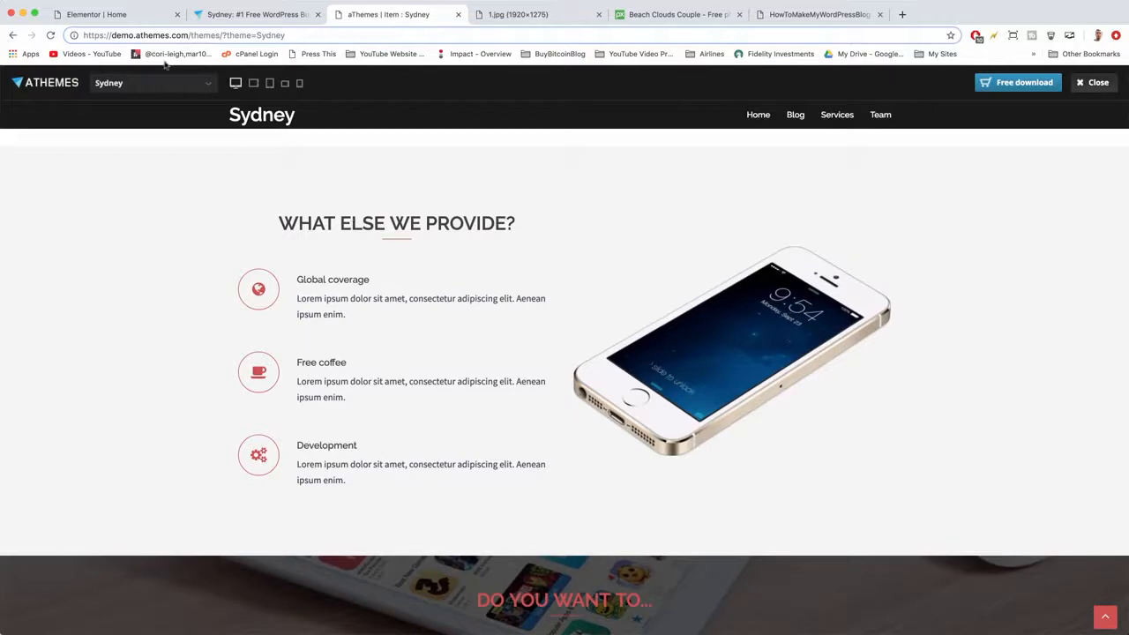
left_click(106, 14)
scroll(434, 277, "up", 3)
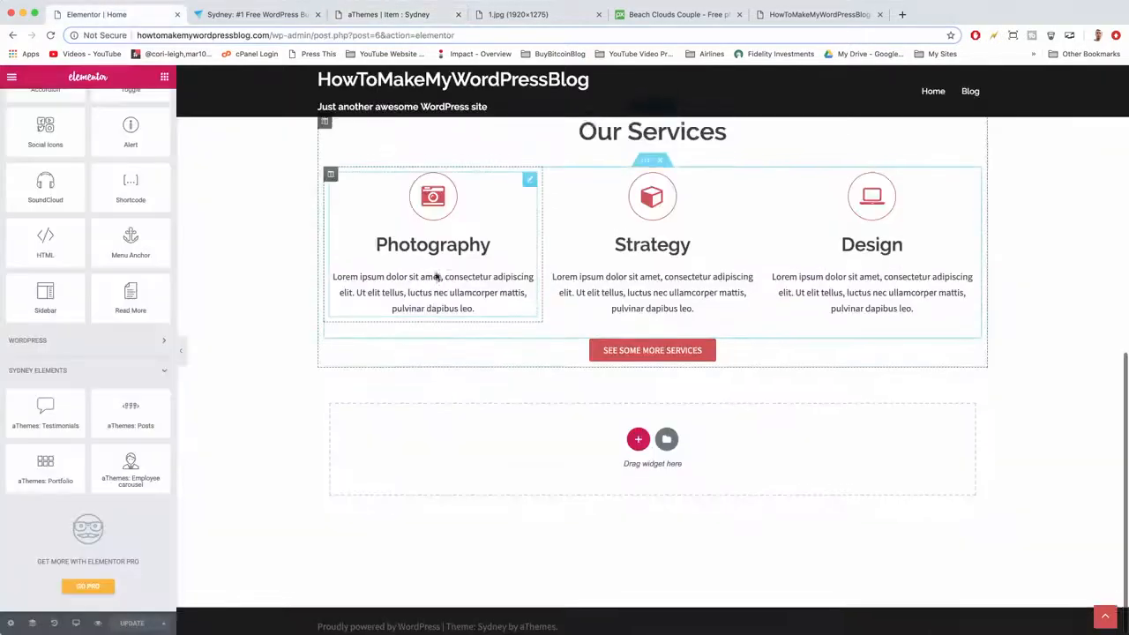
scroll(435, 277, "down", 2)
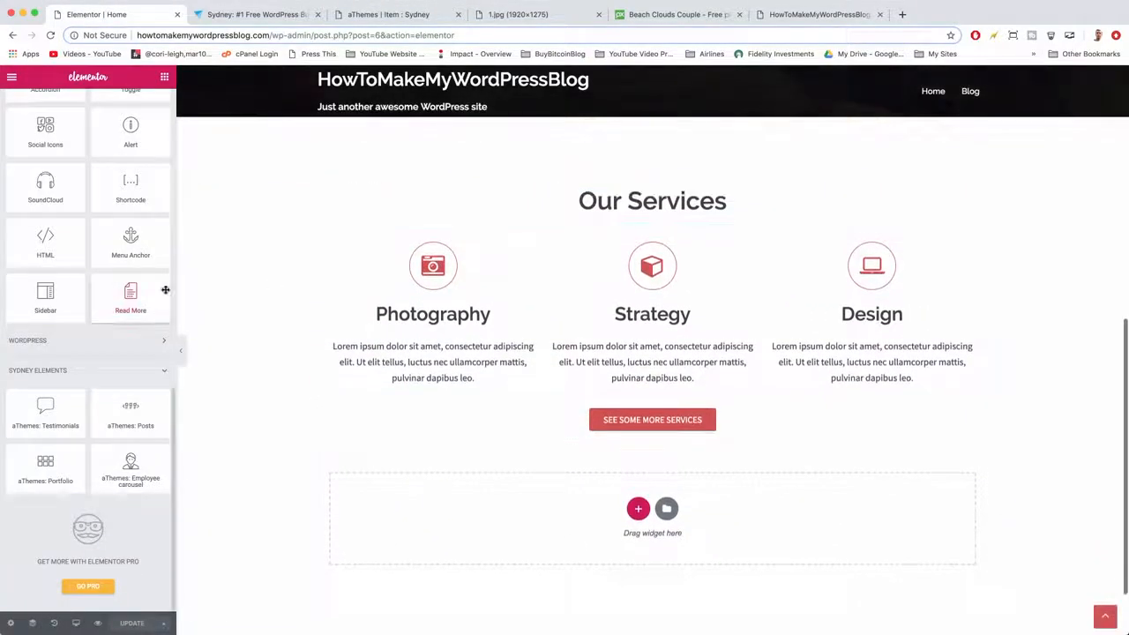
scroll(99, 289, "up", 10)
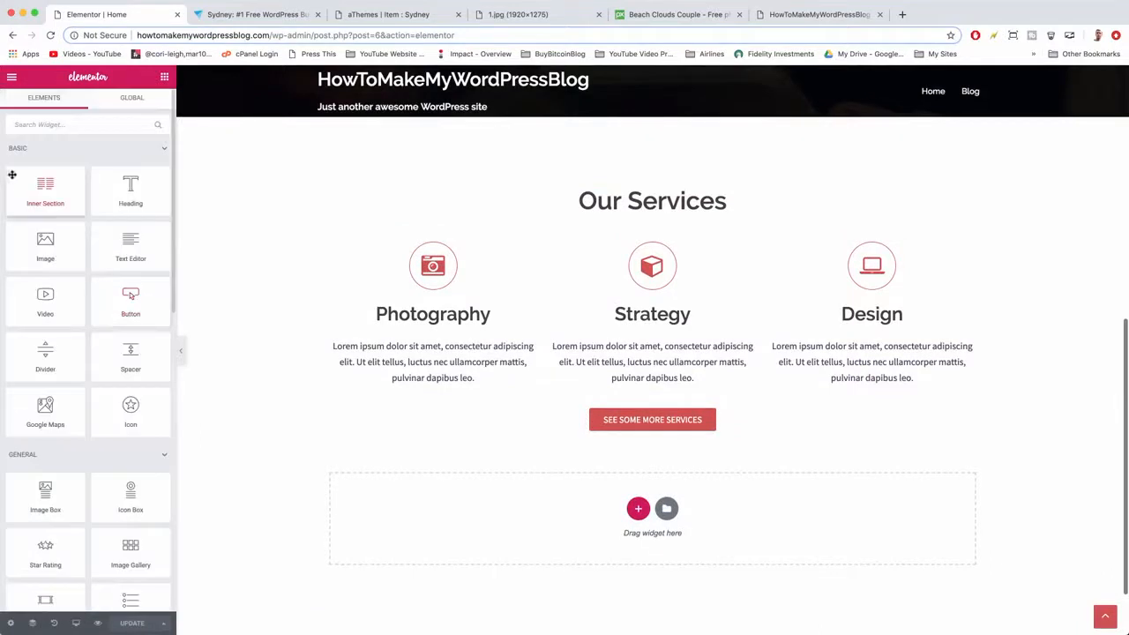
left_click_drag(37, 190, 583, 521)
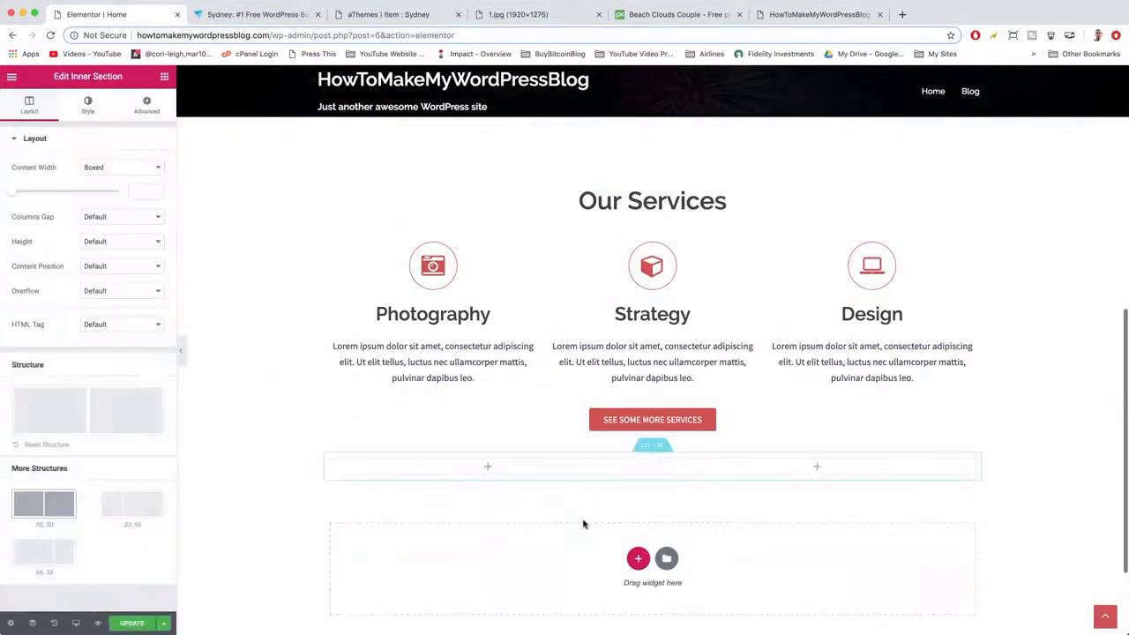
scroll(582, 521, "down", 2)
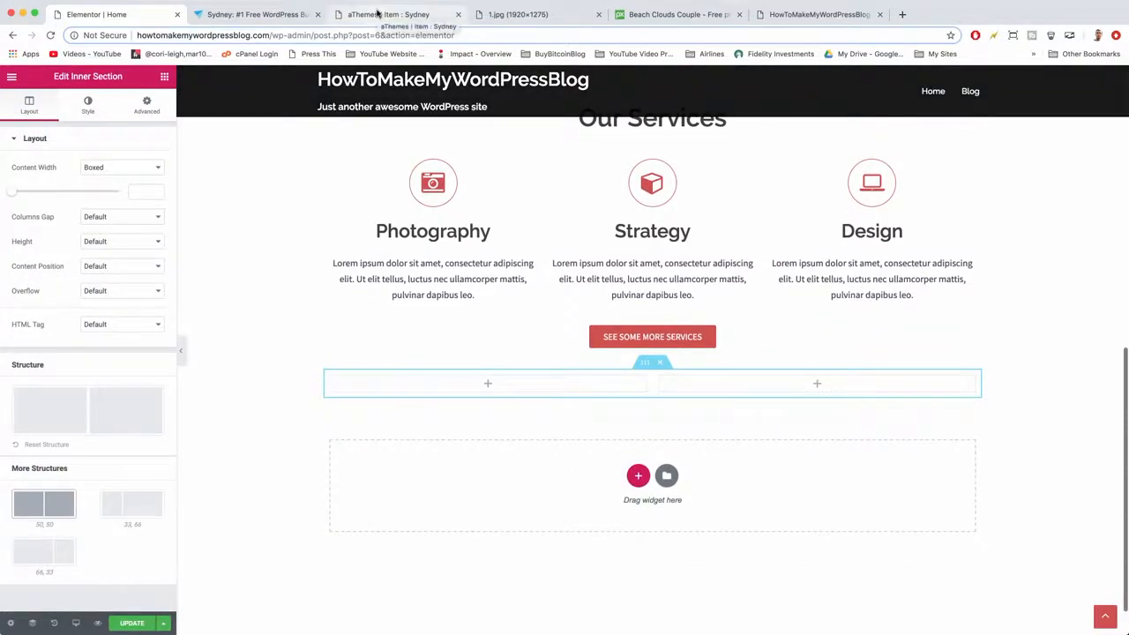
left_click(377, 14)
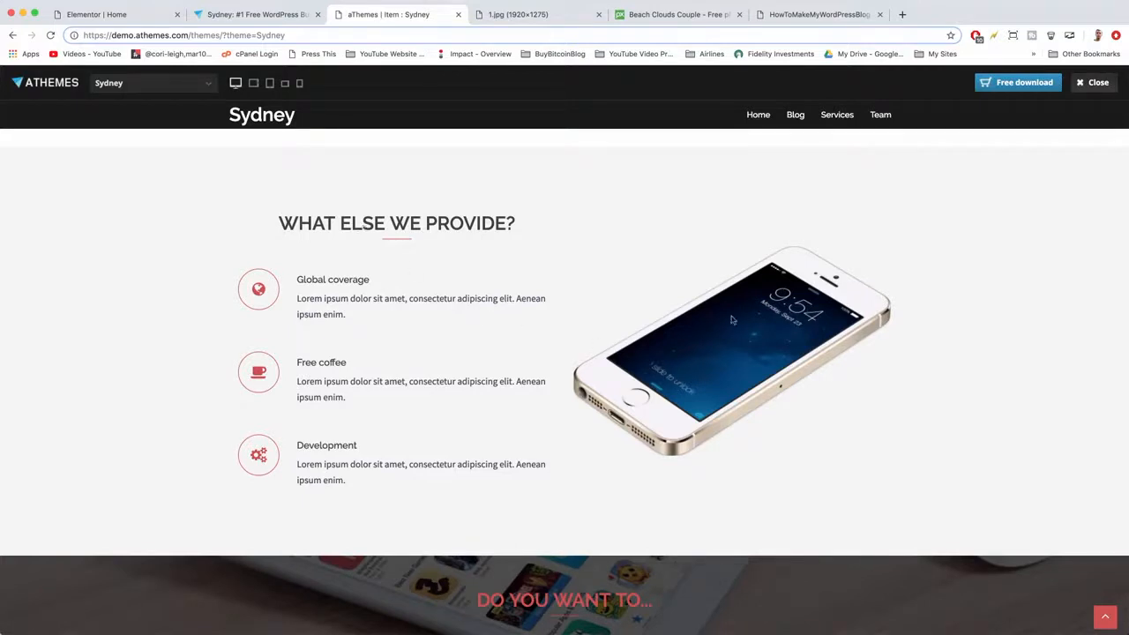
left_click(133, 14)
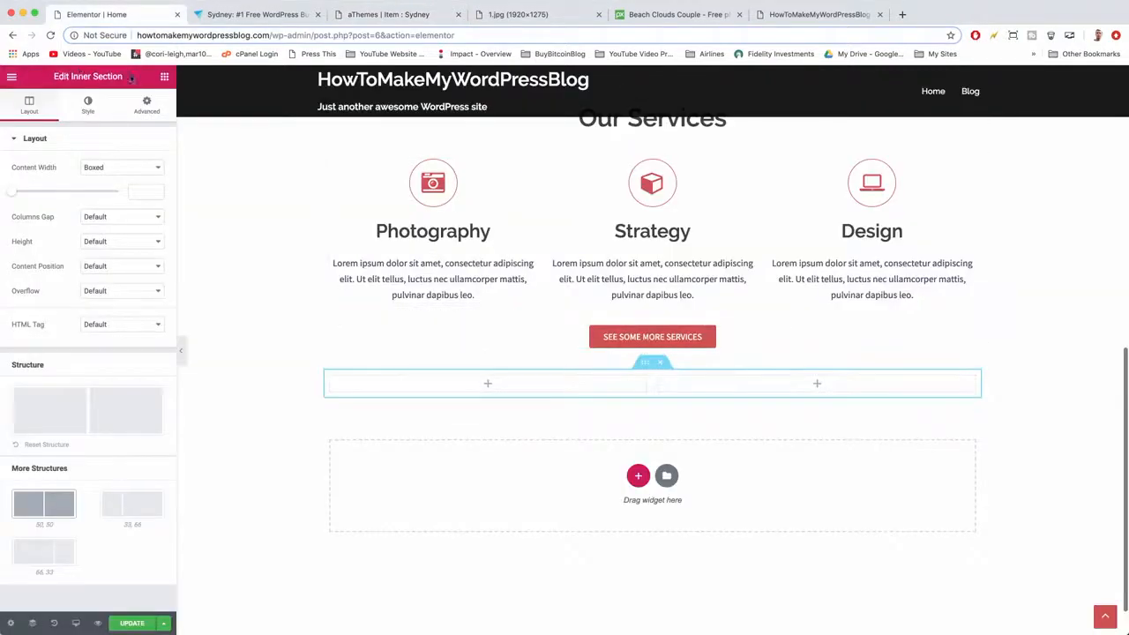
left_click(164, 79)
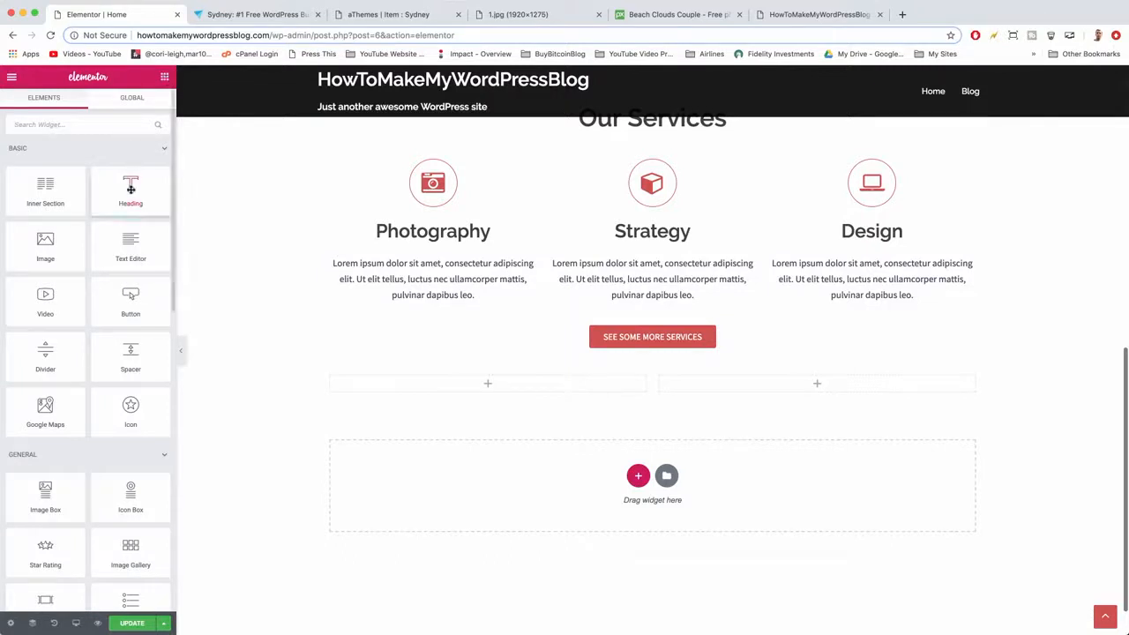
scroll(130, 352, "down", 3)
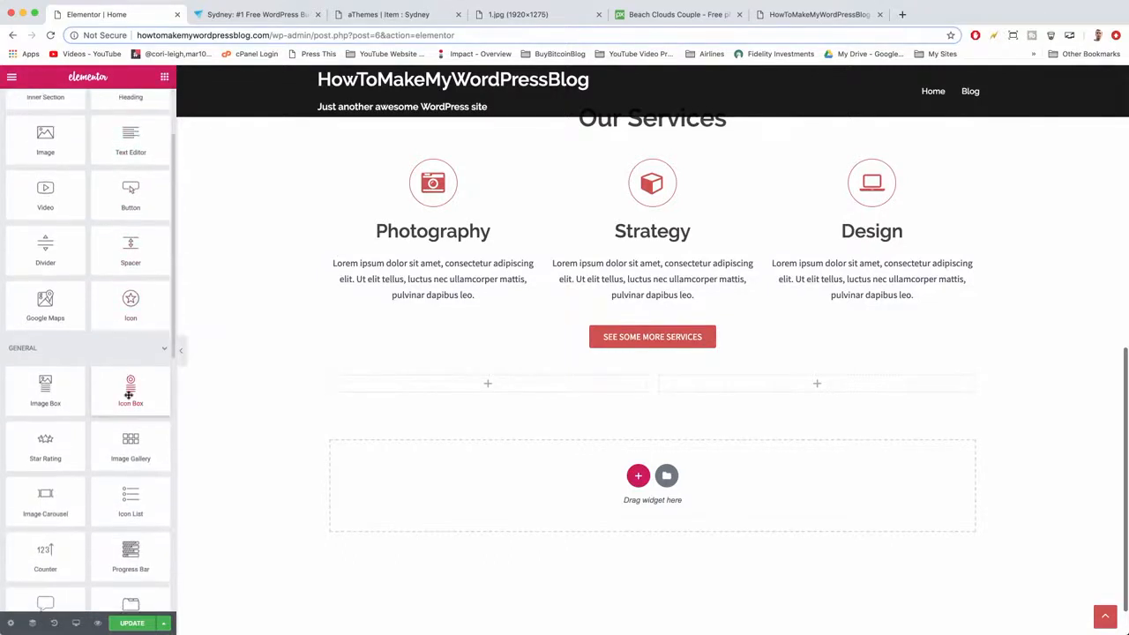
scroll(128, 405, "down", 2)
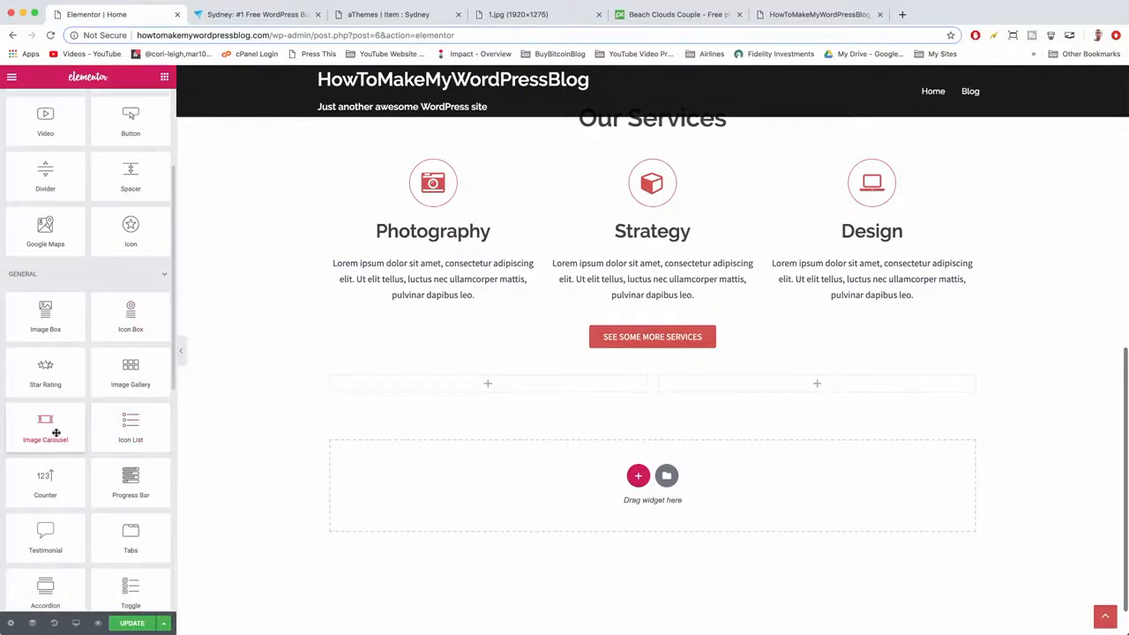
left_click_drag(126, 420, 464, 393)
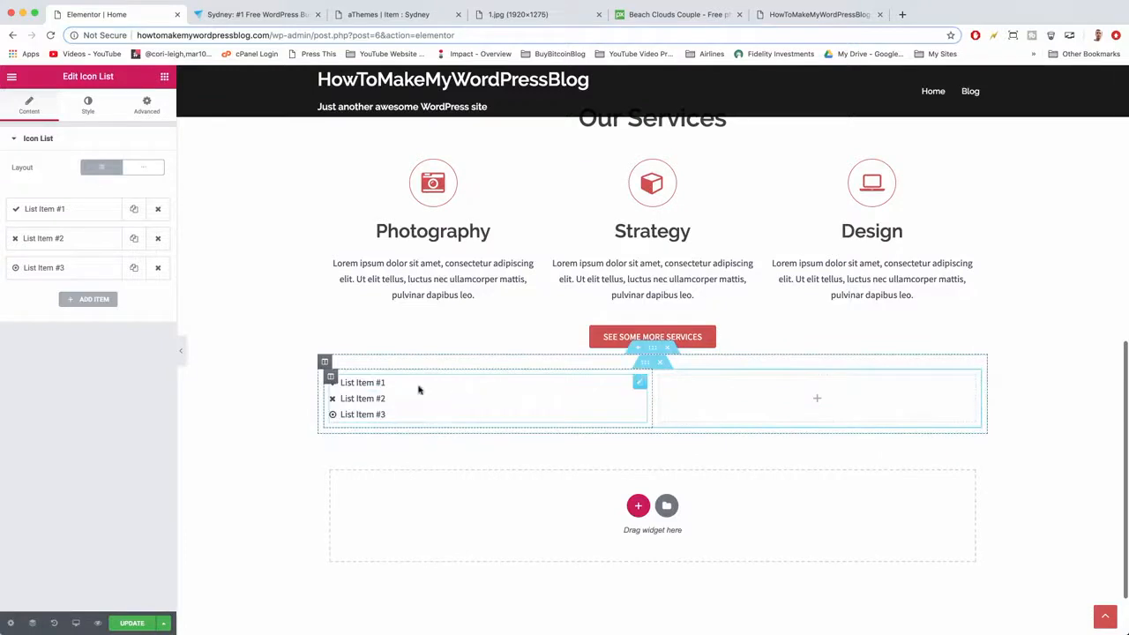
right_click(644, 384)
left_click(611, 387)
right_click(640, 386)
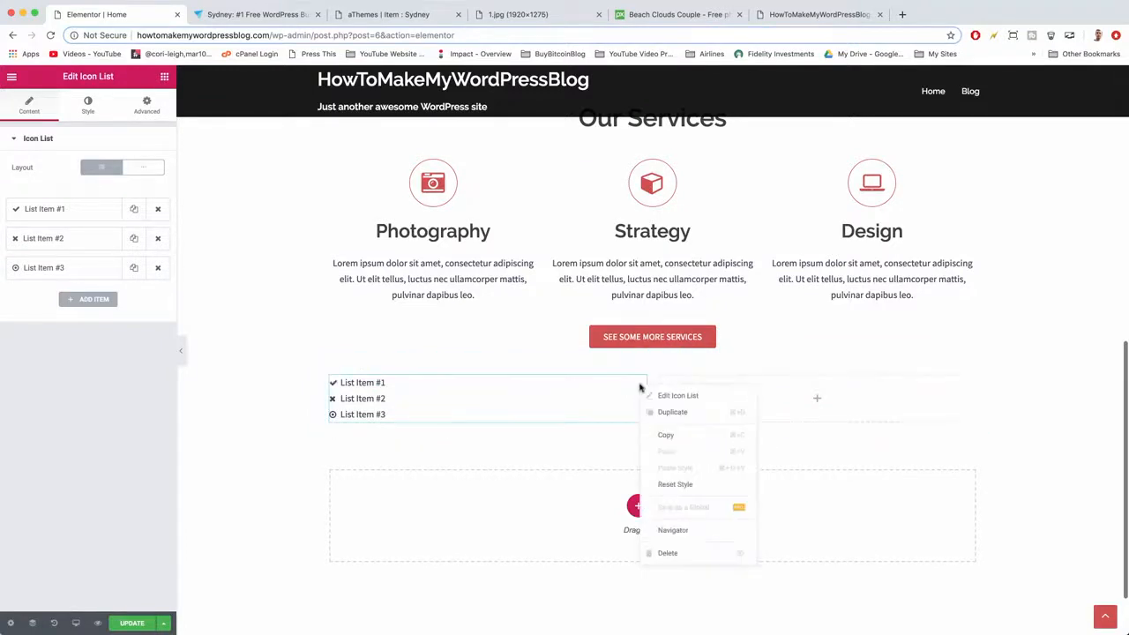
left_click(668, 553)
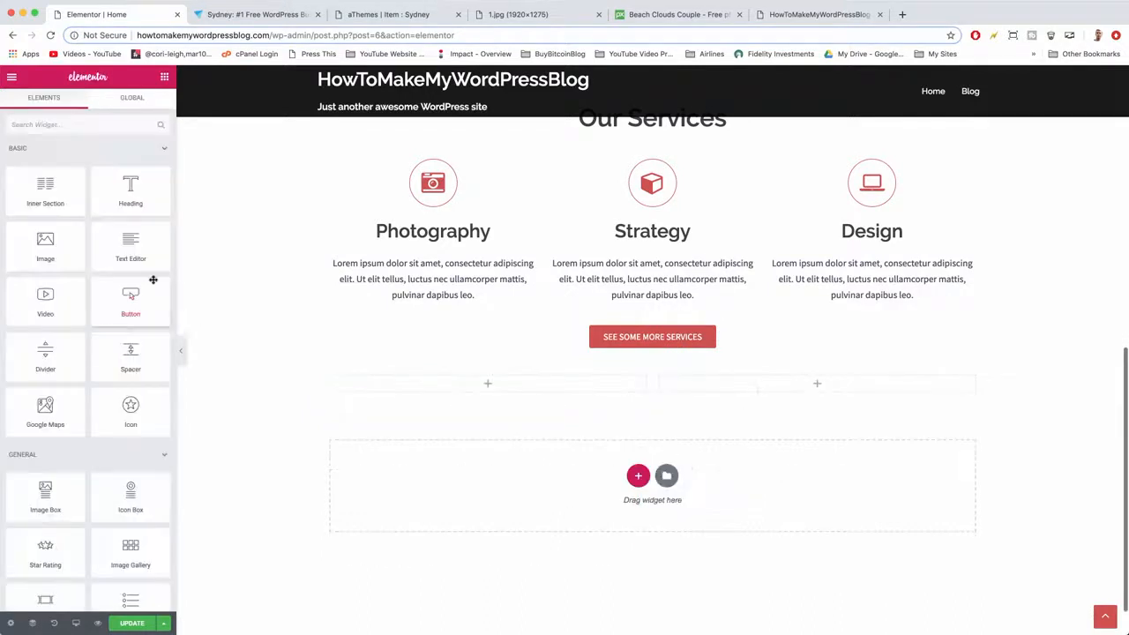
- Add an Icon Box widget to the inner section's left column and set its icon position to left
scroll(114, 329, "down", 5)
left_click_drag(114, 329, 415, 393)
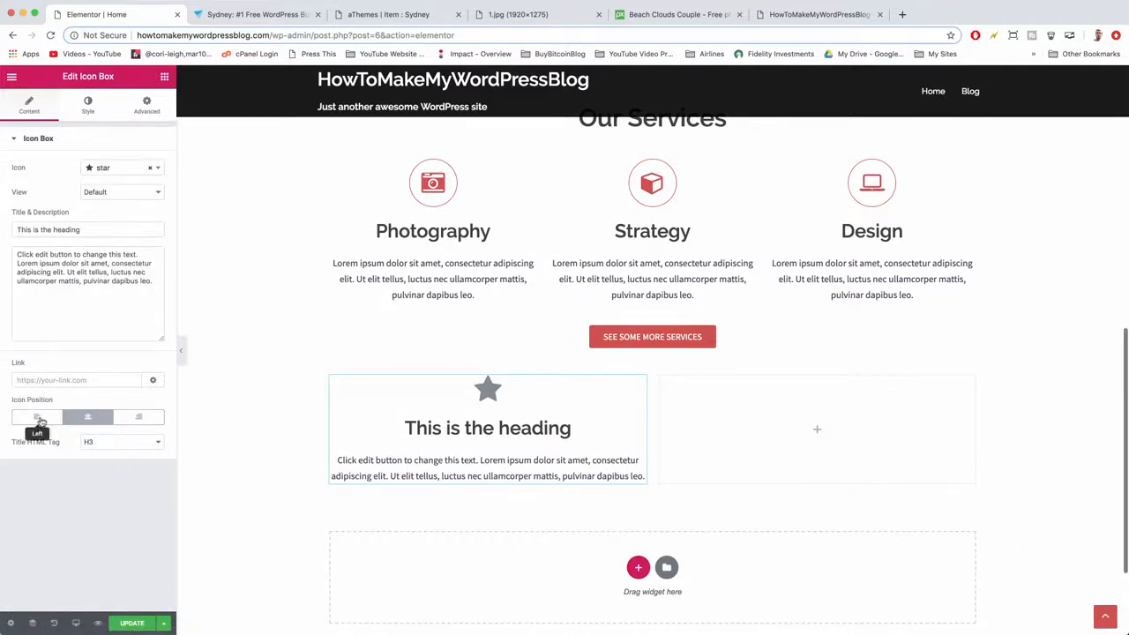
left_click(38, 418)
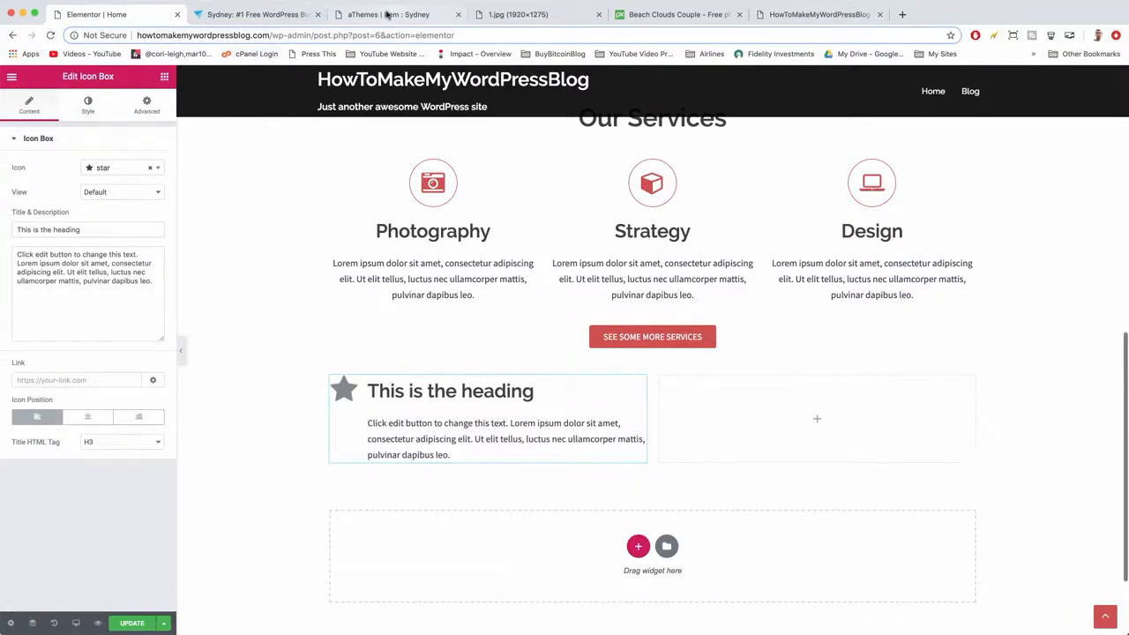
- Add a second Icon Box widget below the first one in the left column
left_click(388, 14)
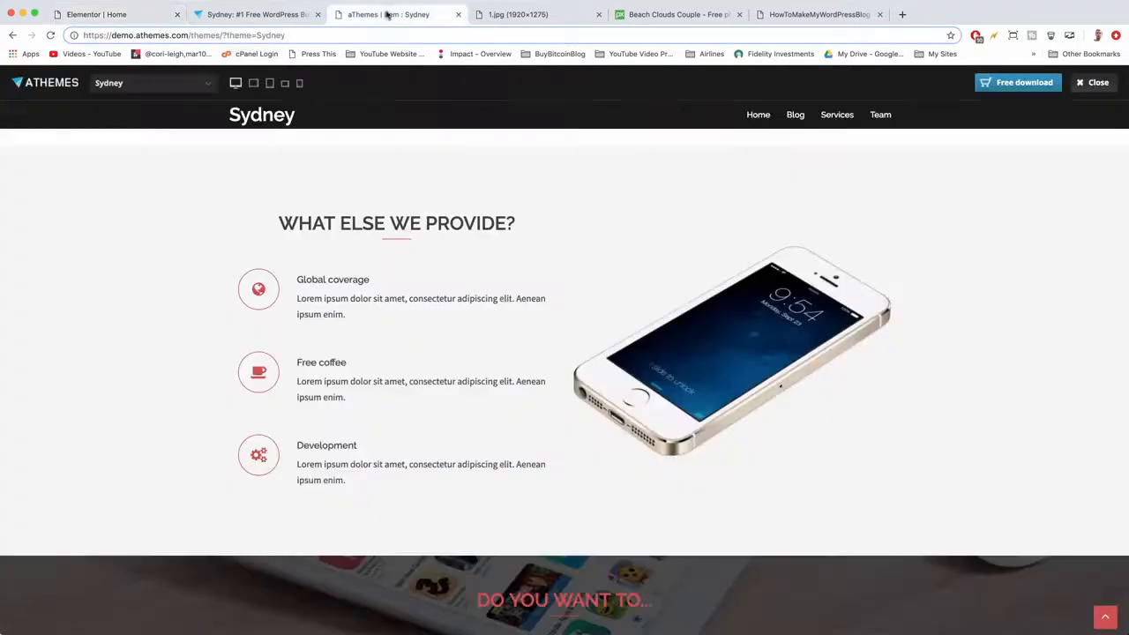
left_click(116, 15)
key("ctrl+shift+h")
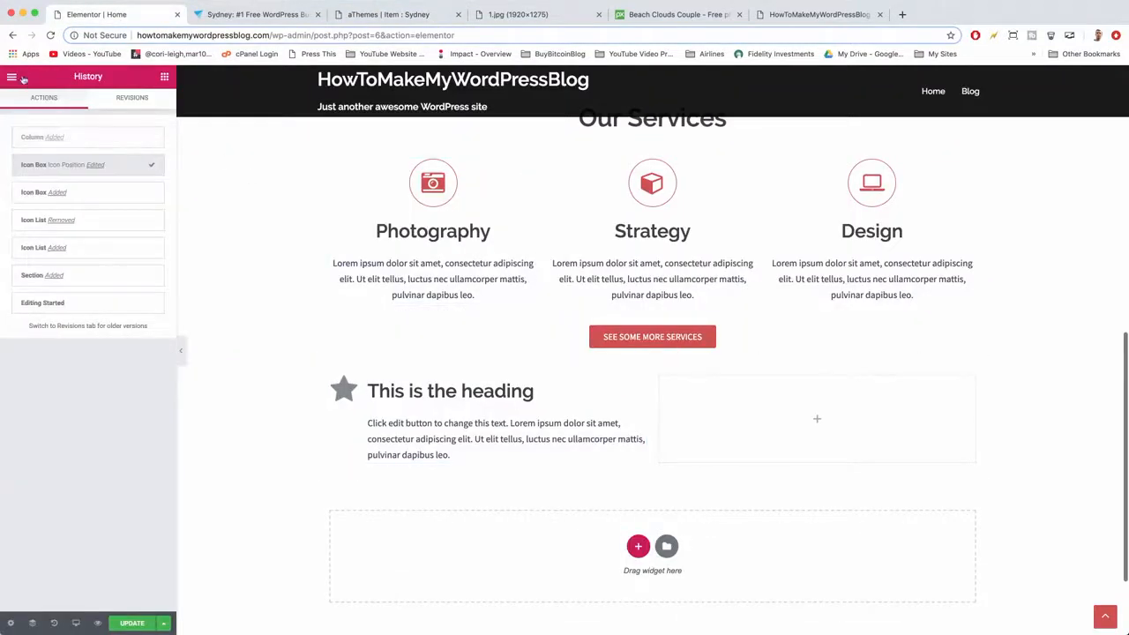
left_click(164, 77)
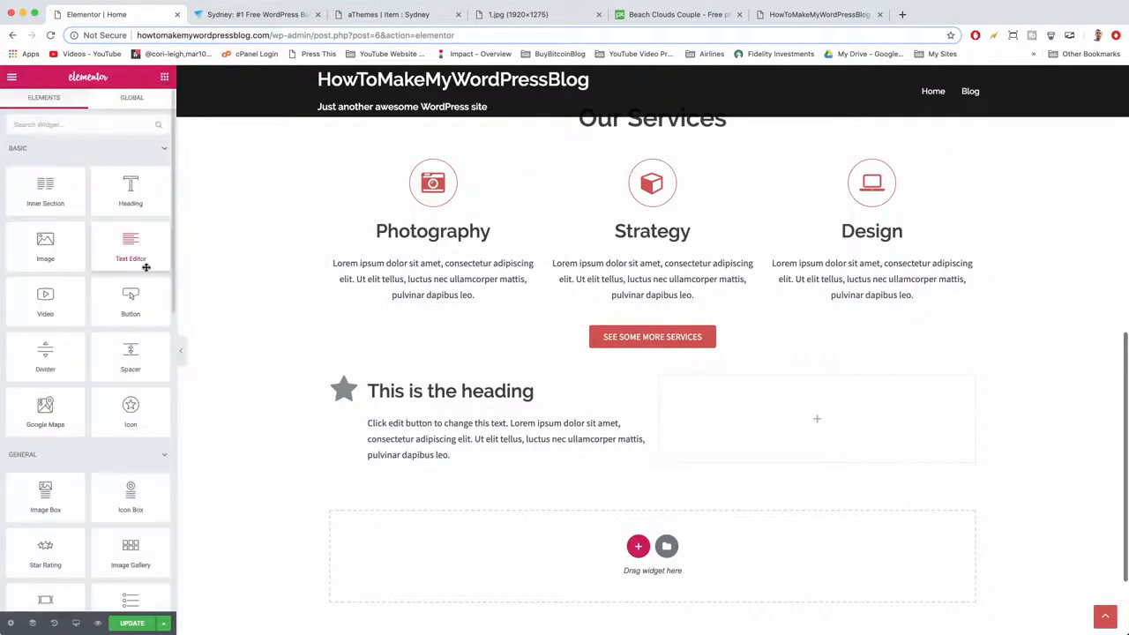
scroll(133, 308, "down", 4)
left_click_drag(124, 358, 406, 468)
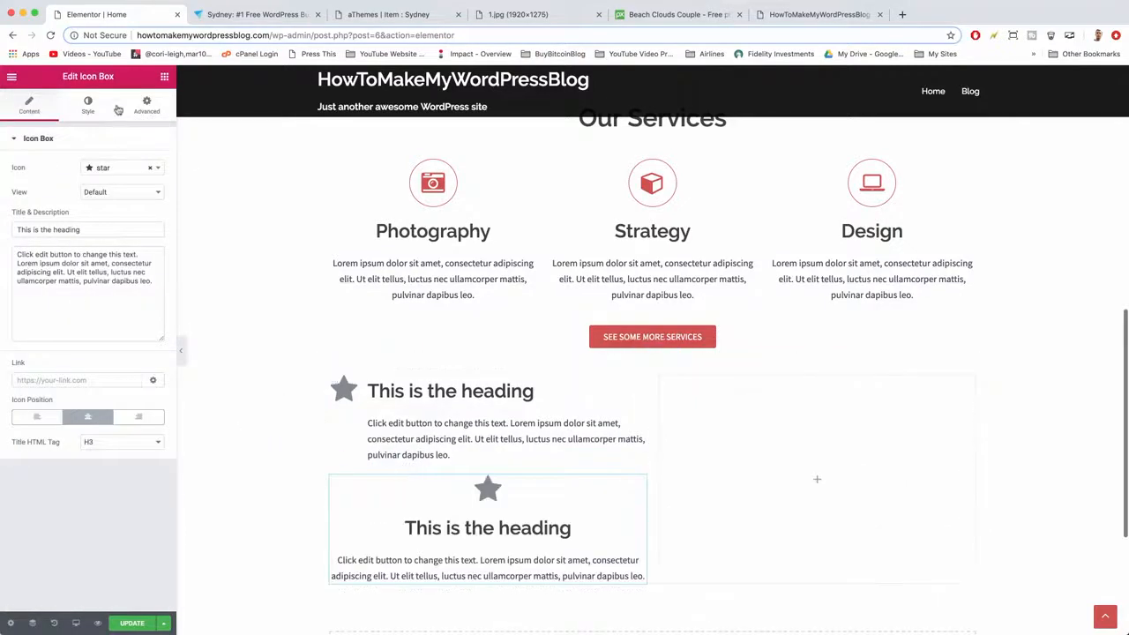
left_click(148, 106)
left_click(32, 112)
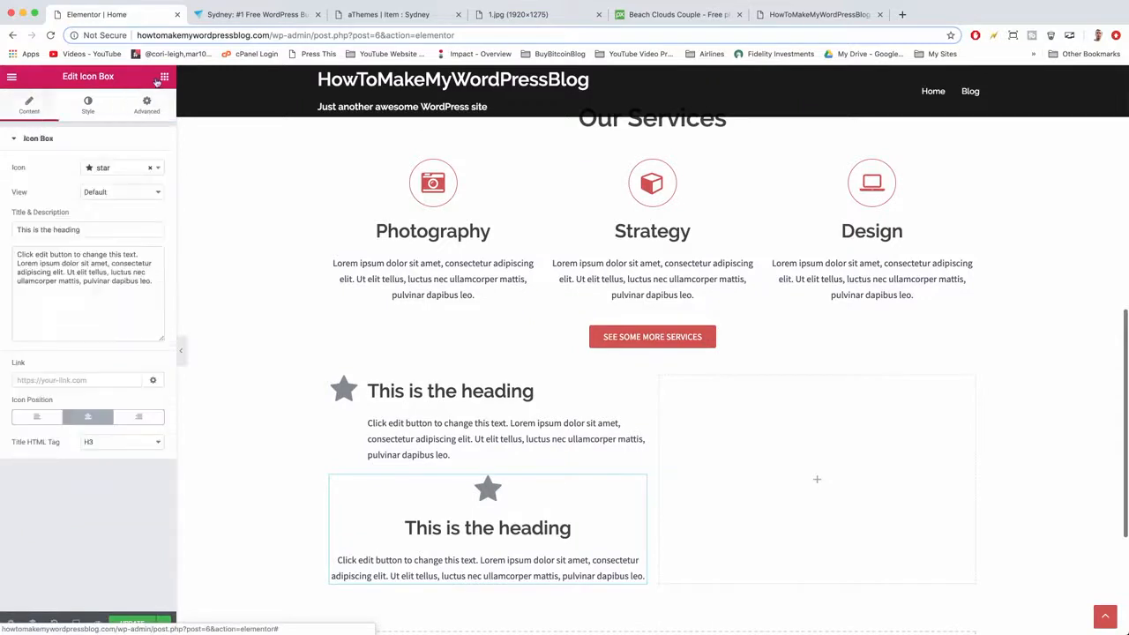
left_click(163, 78)
scroll(131, 414, "down", 2)
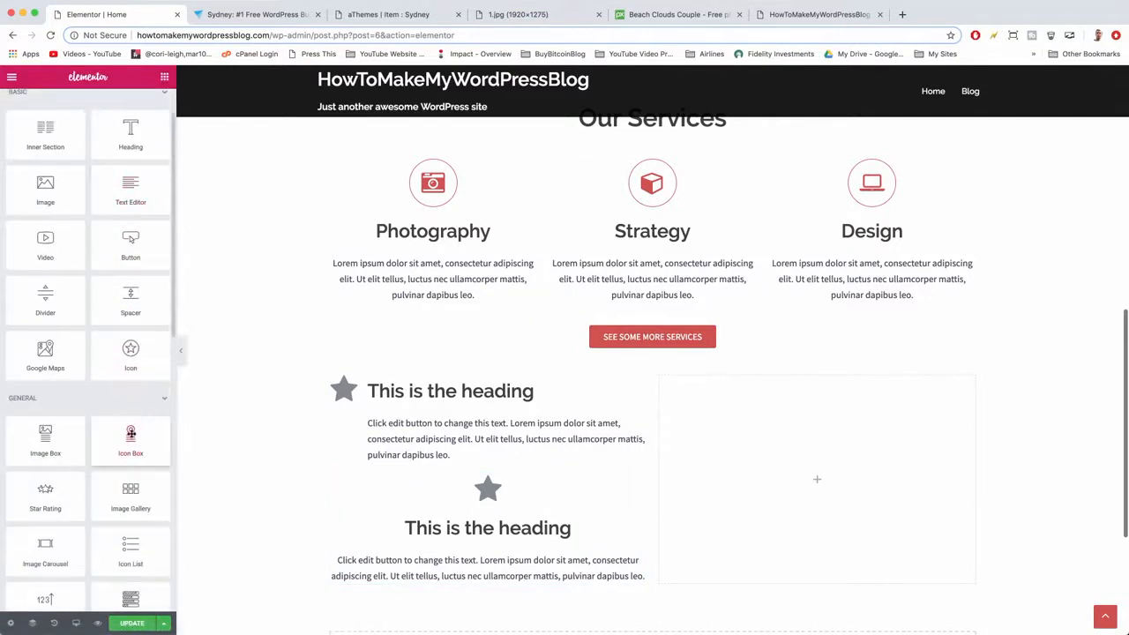
left_click_drag(130, 437, 431, 591)
scroll(653, 456, "down", 5)
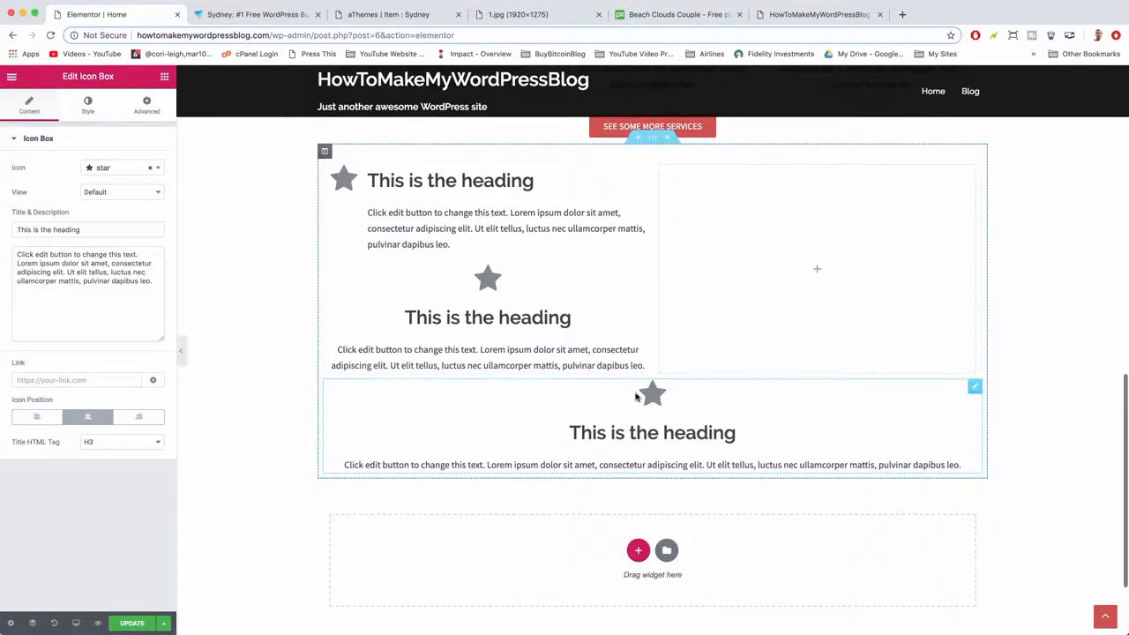
key("ctrl+z")
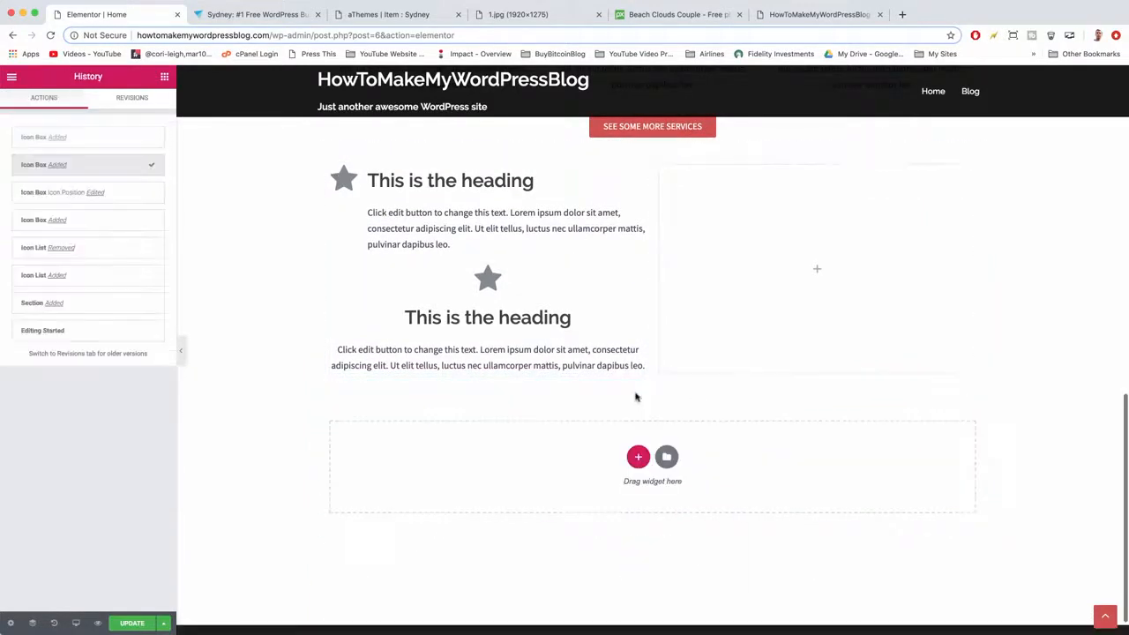
- Add a third Icon Box widget below the second one in the left column
left_click(165, 79)
scroll(182, 270, "down", 1)
scroll(151, 376, "down", 2)
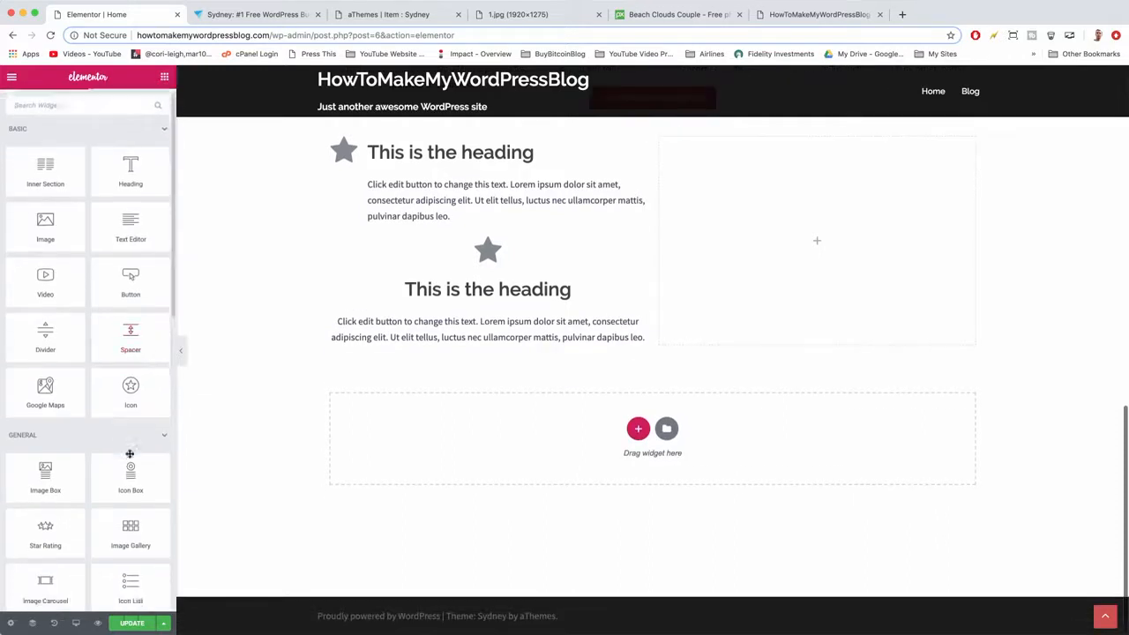
scroll(129, 453, "down", 3)
left_click_drag(131, 357, 451, 344)
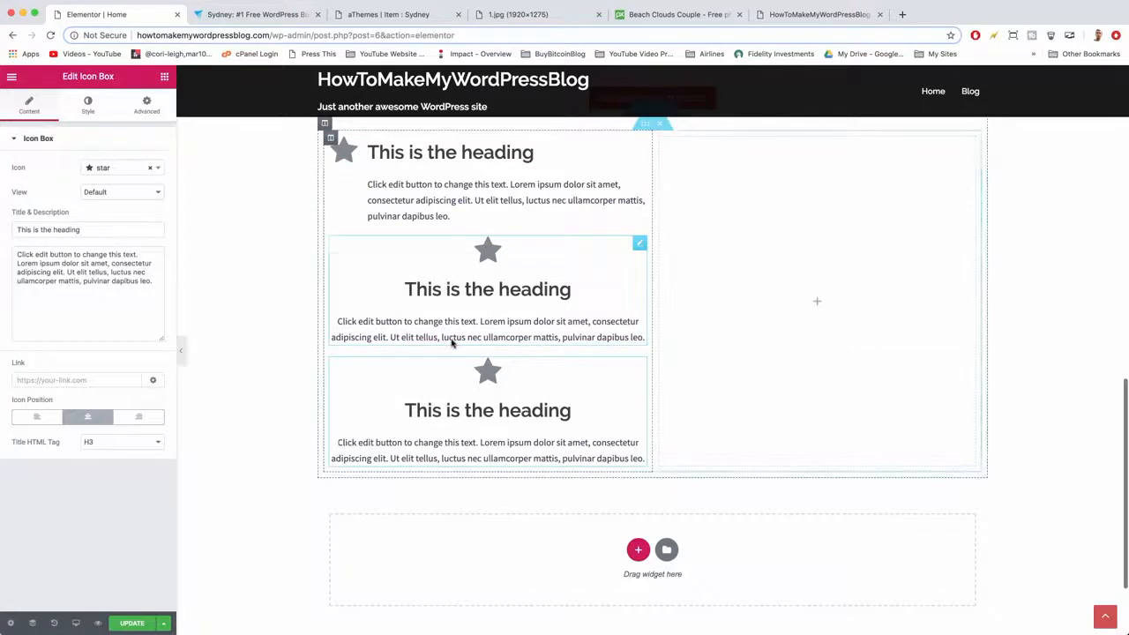
- Set the icon position to left for the second and third Icon Boxes
scroll(453, 343, "up", 1)
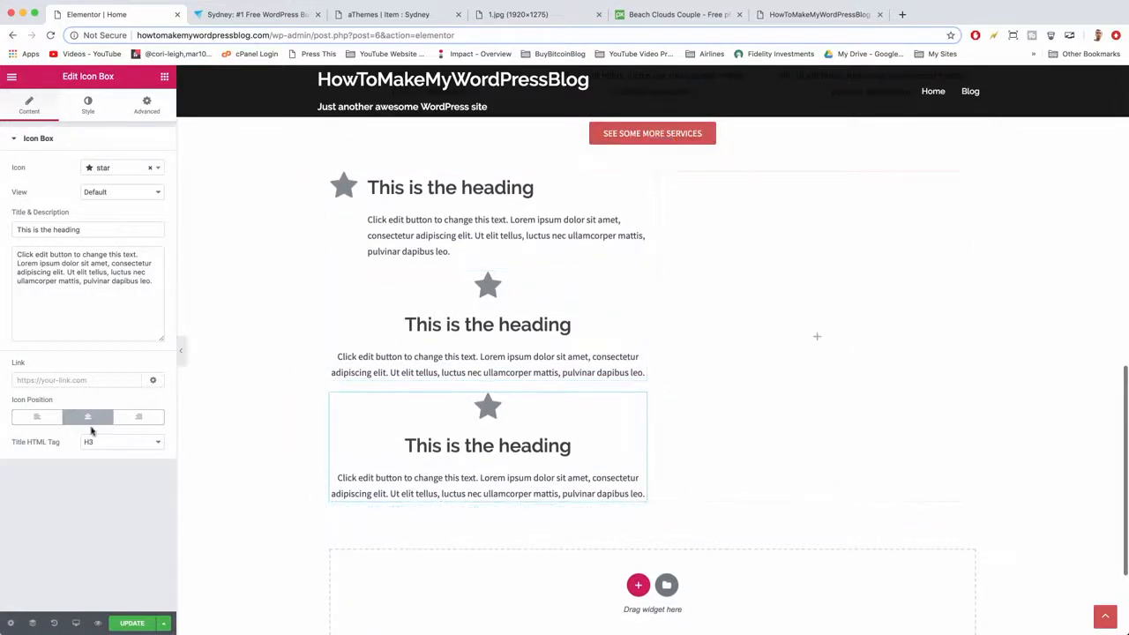
left_click(36, 416)
left_click(474, 319)
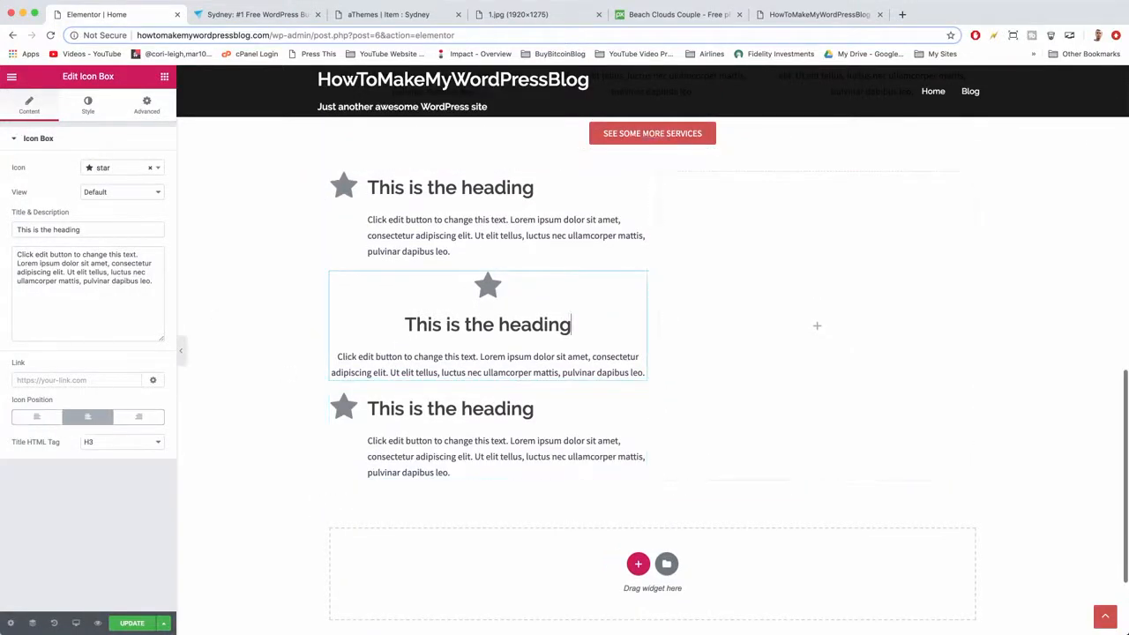
left_click(36, 416)
scroll(434, 419, "up", 2)
scroll(434, 419, "up", 5)
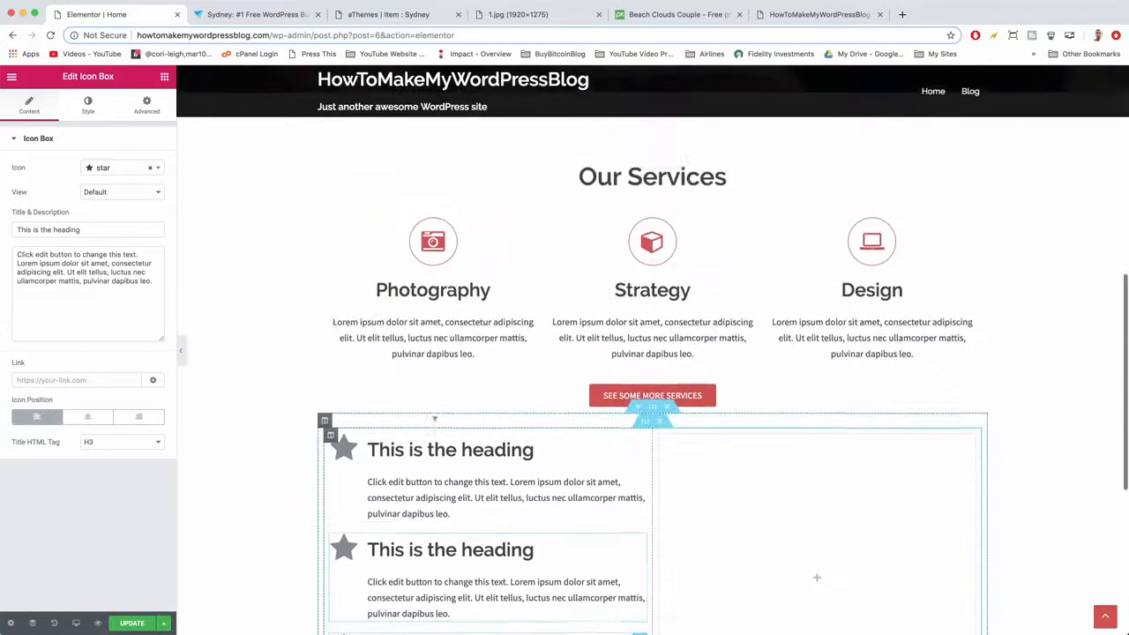
scroll(434, 422, "down", 5)
- Add a Heading widget above the icon boxes at the top of the left column
left_click(392, 11)
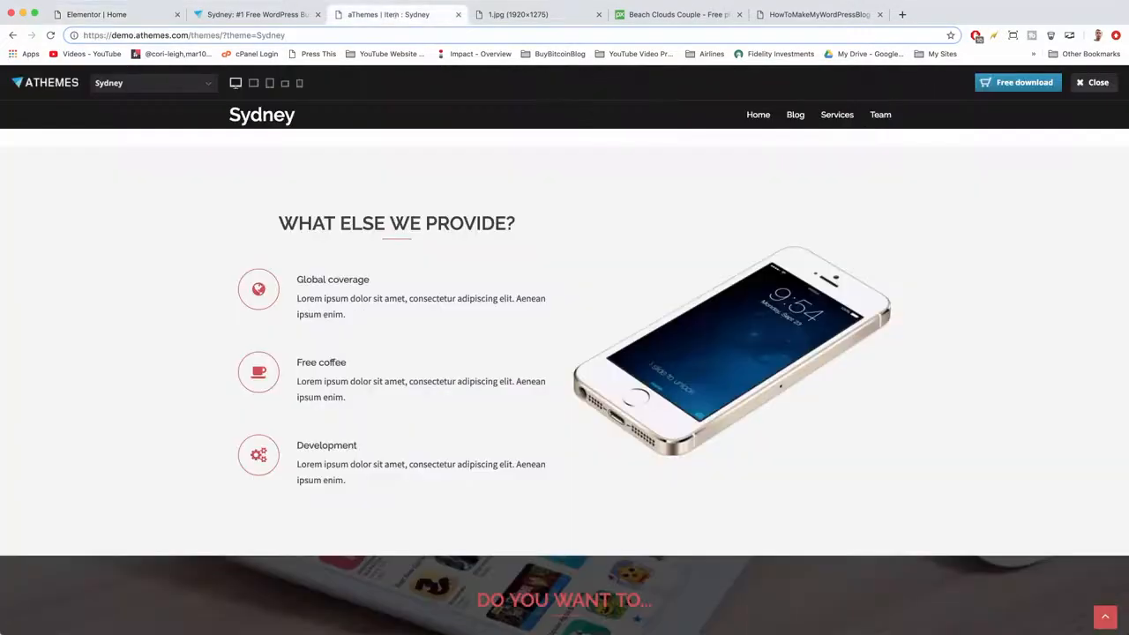
left_click(121, 13)
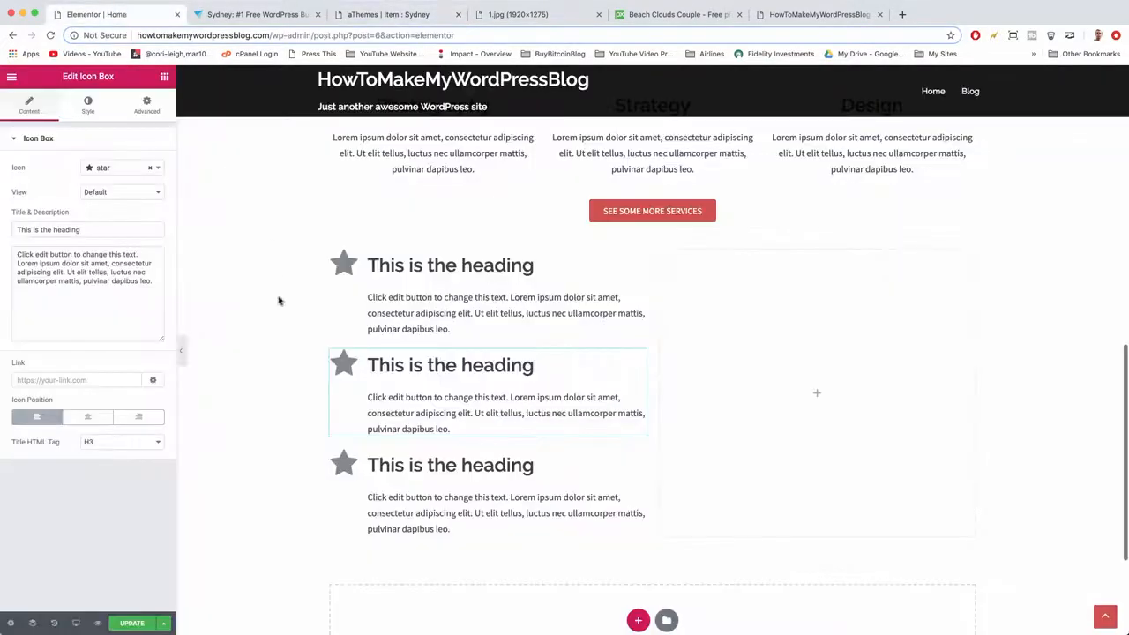
left_click(164, 78)
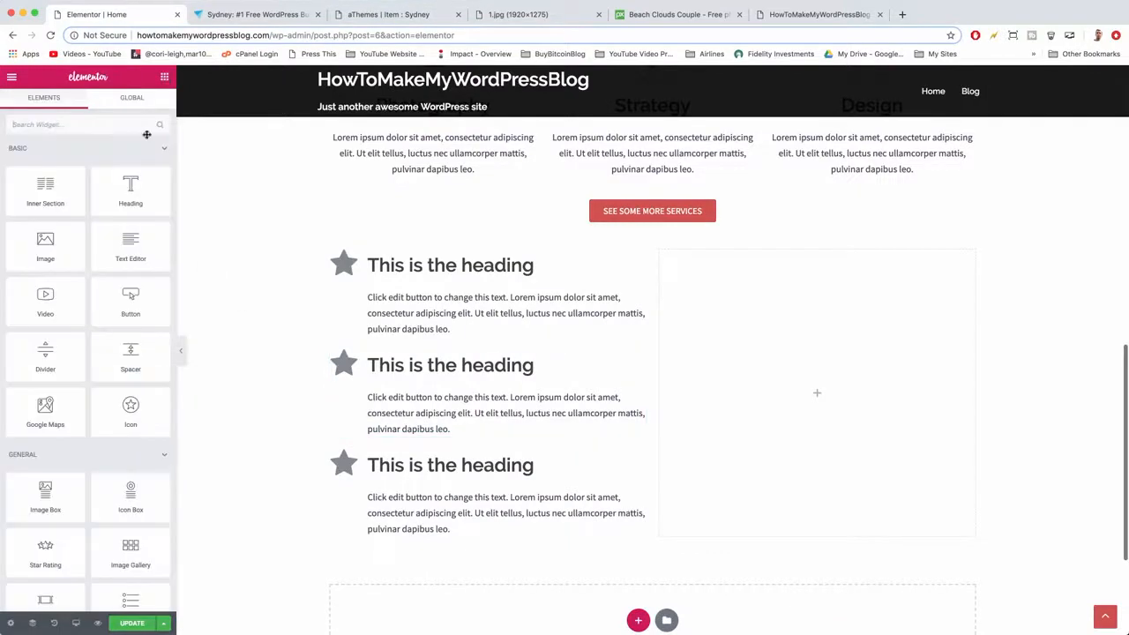
left_click_drag(129, 196, 486, 253)
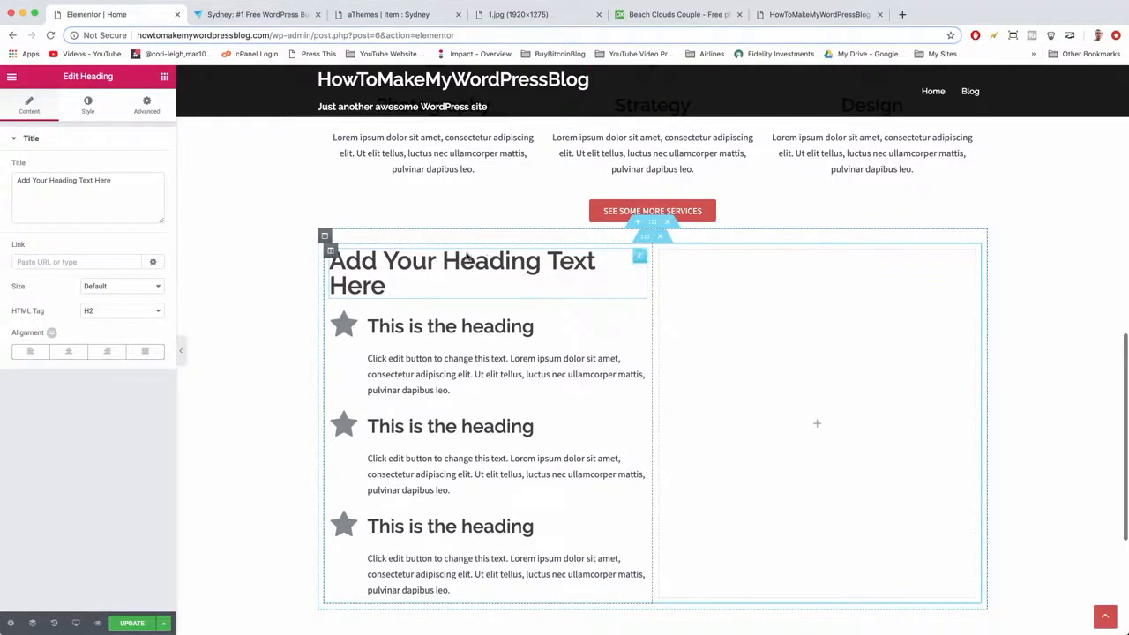
- Save the iPhone image from the Sydney demo page as sydney-iphone.png
left_click(371, 13)
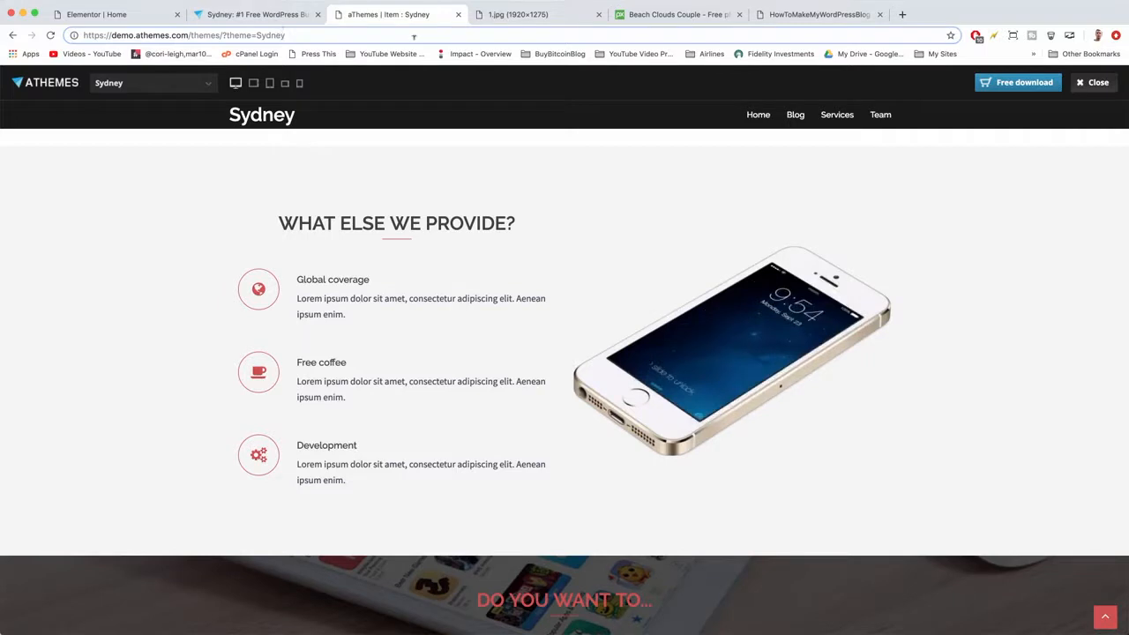
right_click(731, 338)
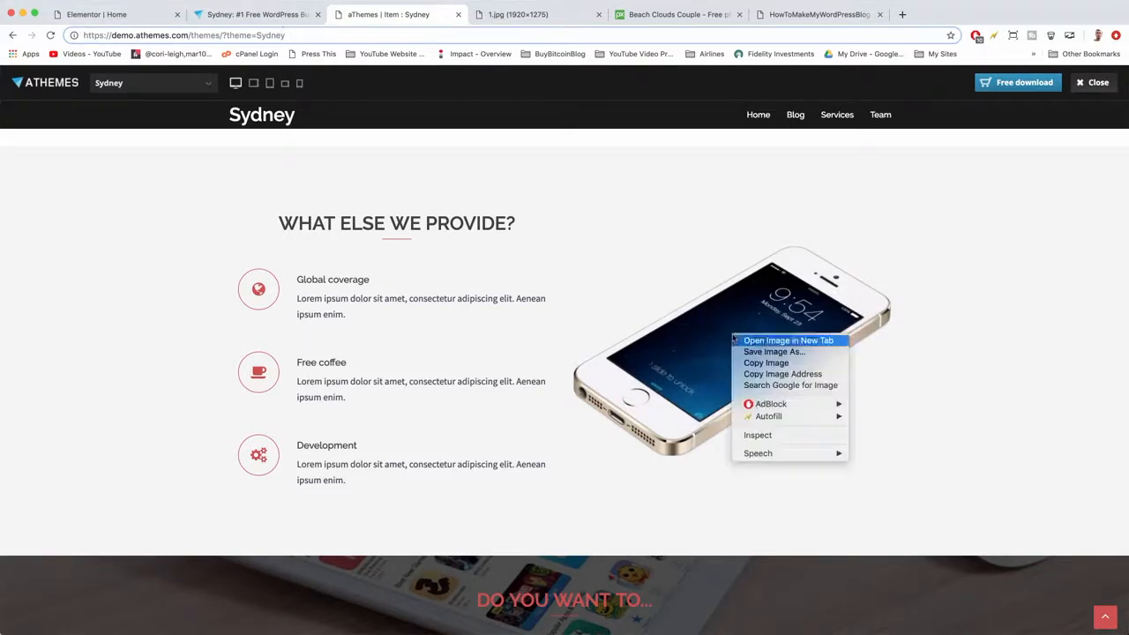
left_click(750, 352)
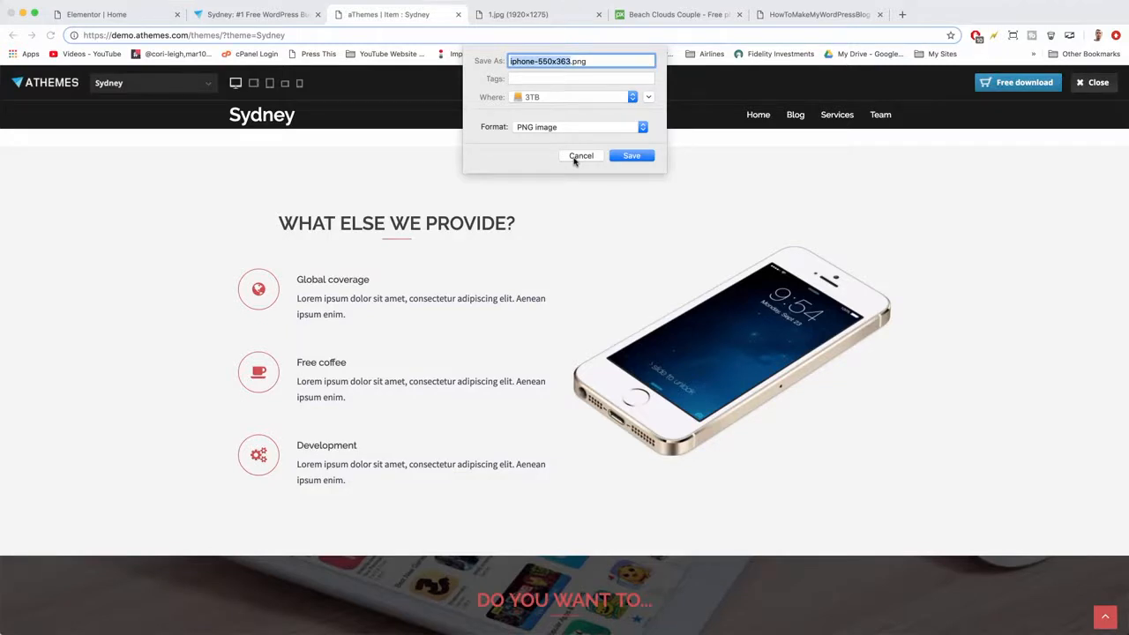
type("sydney")
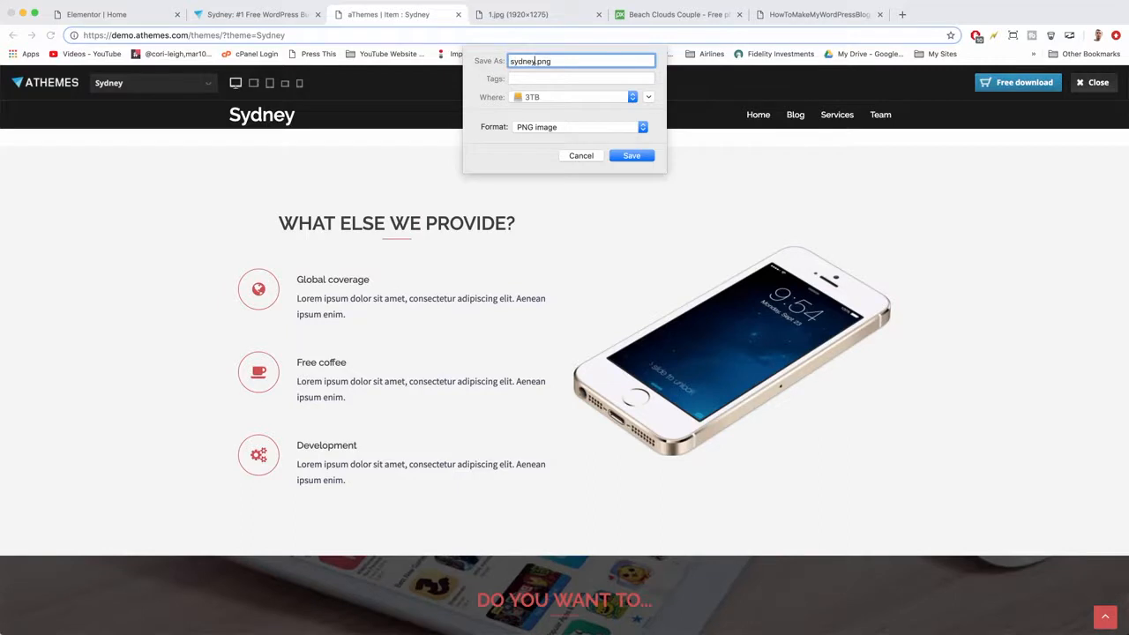
type("-iphone")
left_click(631, 155)
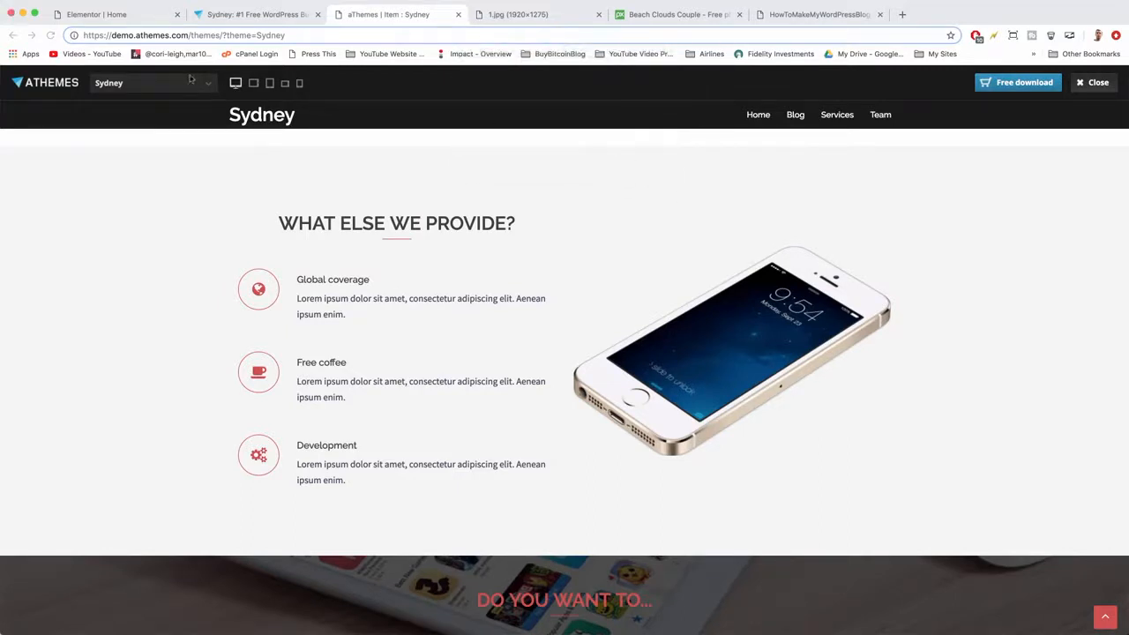
- Add an Image widget to the right column and insert sydney-iphone.png from the media library
left_click(116, 16)
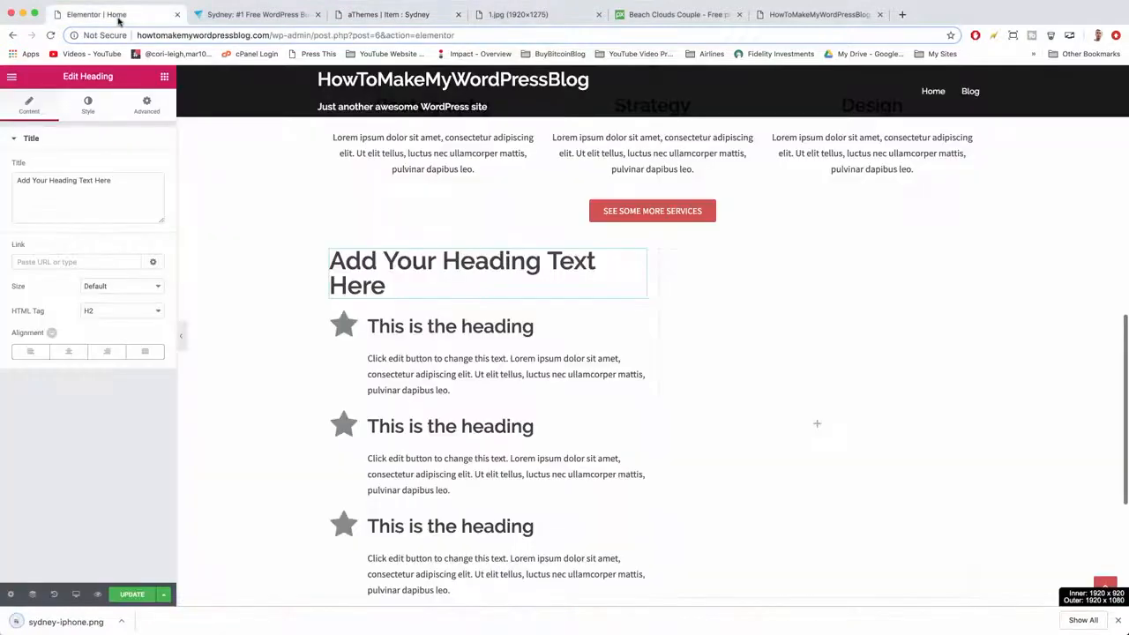
left_click(727, 318)
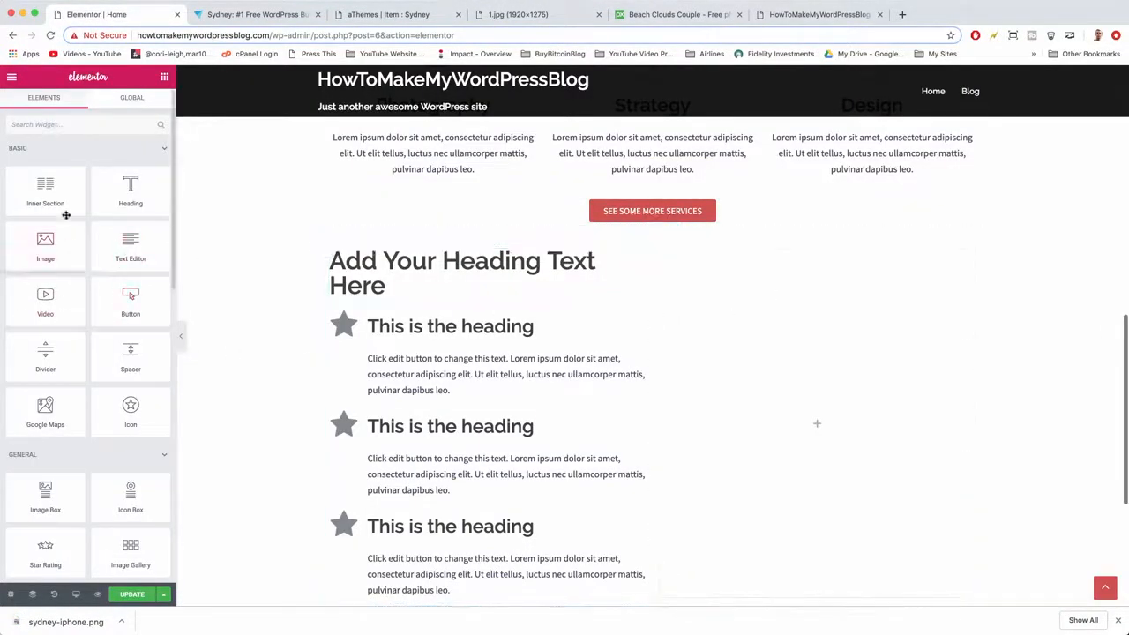
left_click_drag(32, 244, 761, 368)
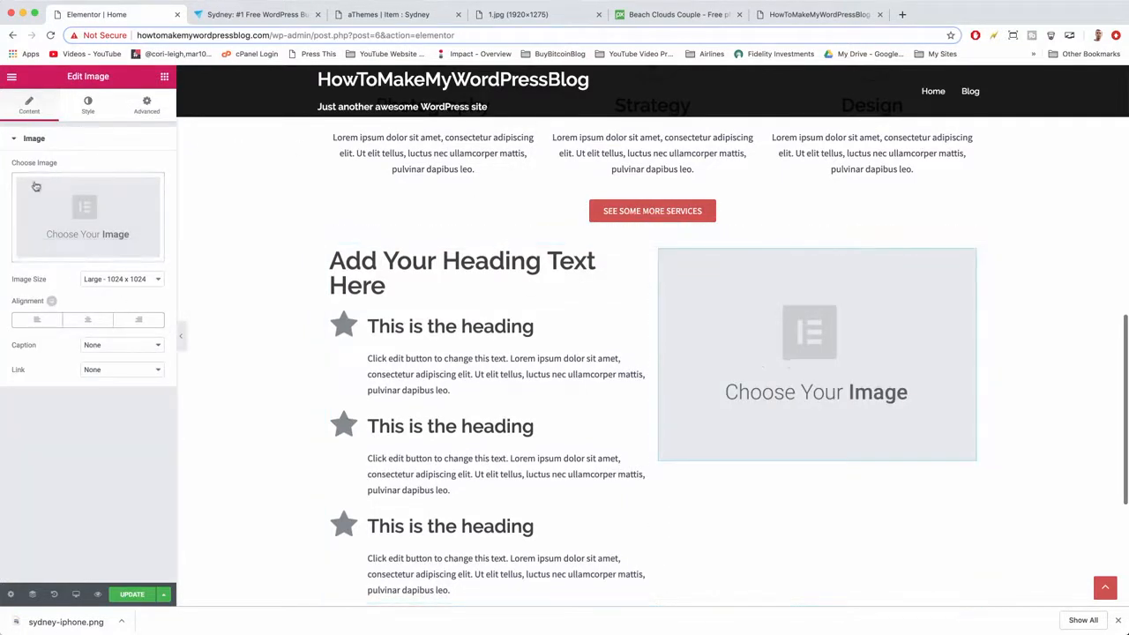
left_click(93, 217)
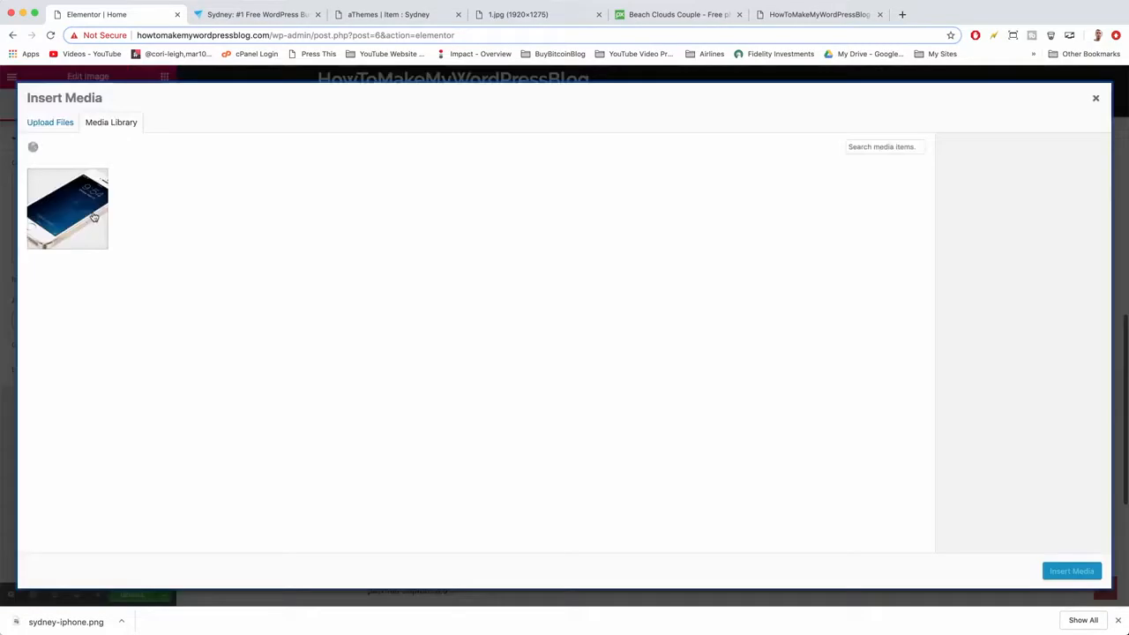
left_click(80, 199)
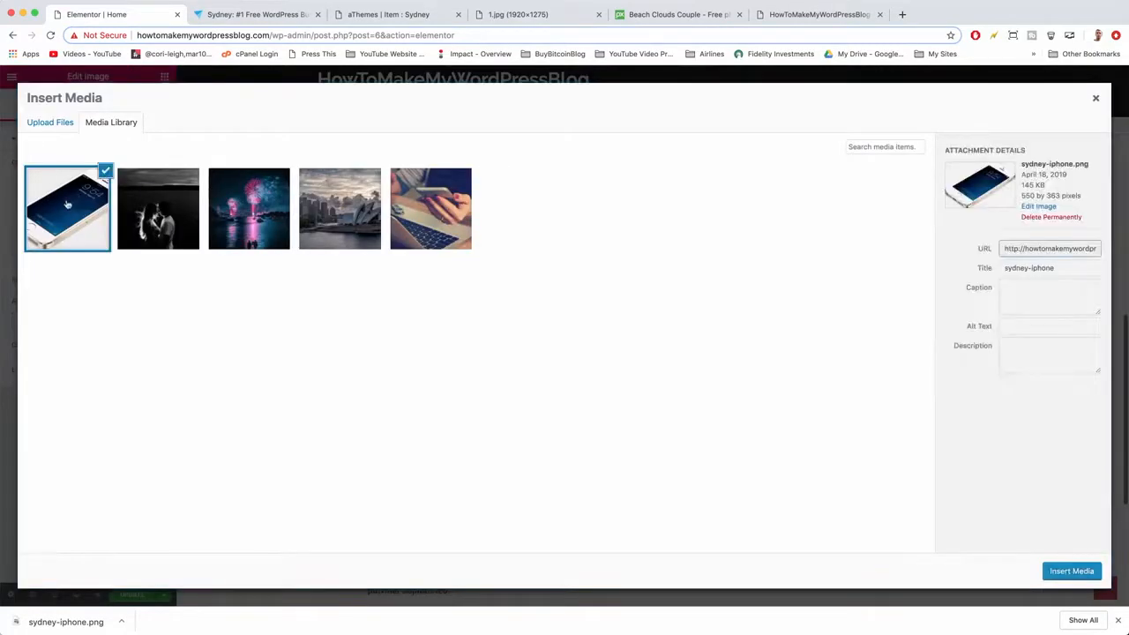
left_click(1063, 572)
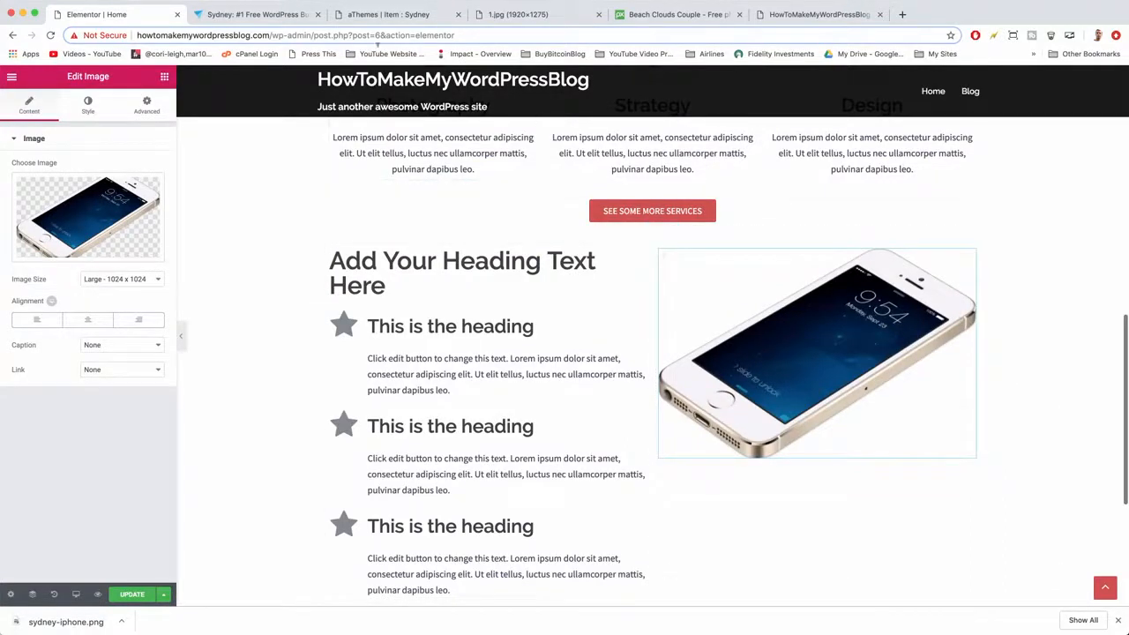
- Compare with the demo and set the left column's heading text to What Else We Provide?
left_click(415, 18)
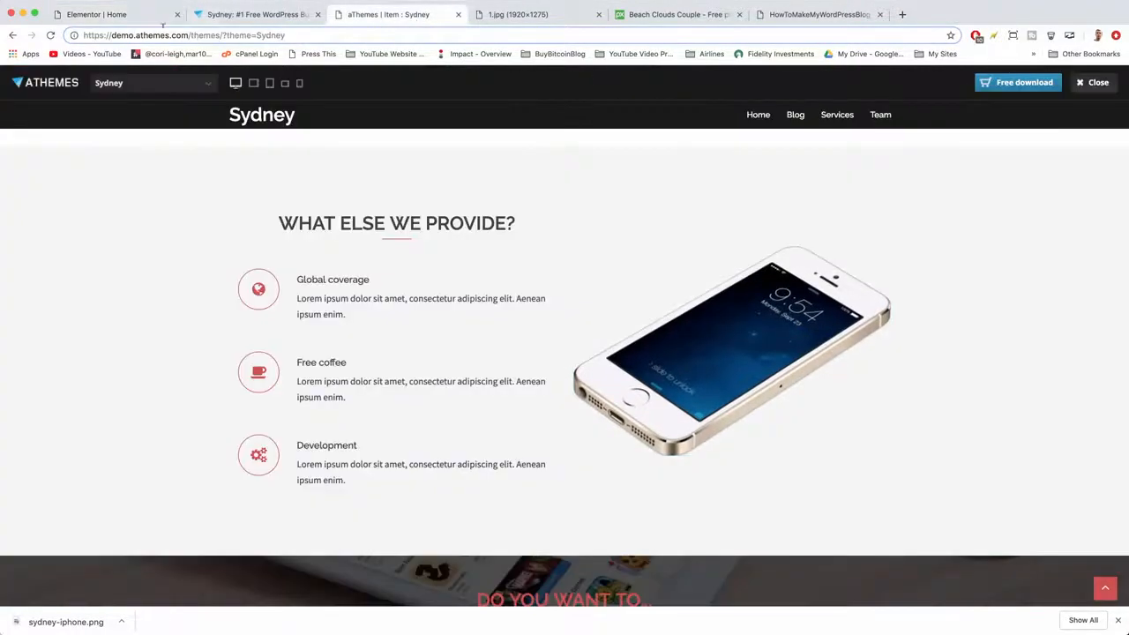
left_click(113, 20)
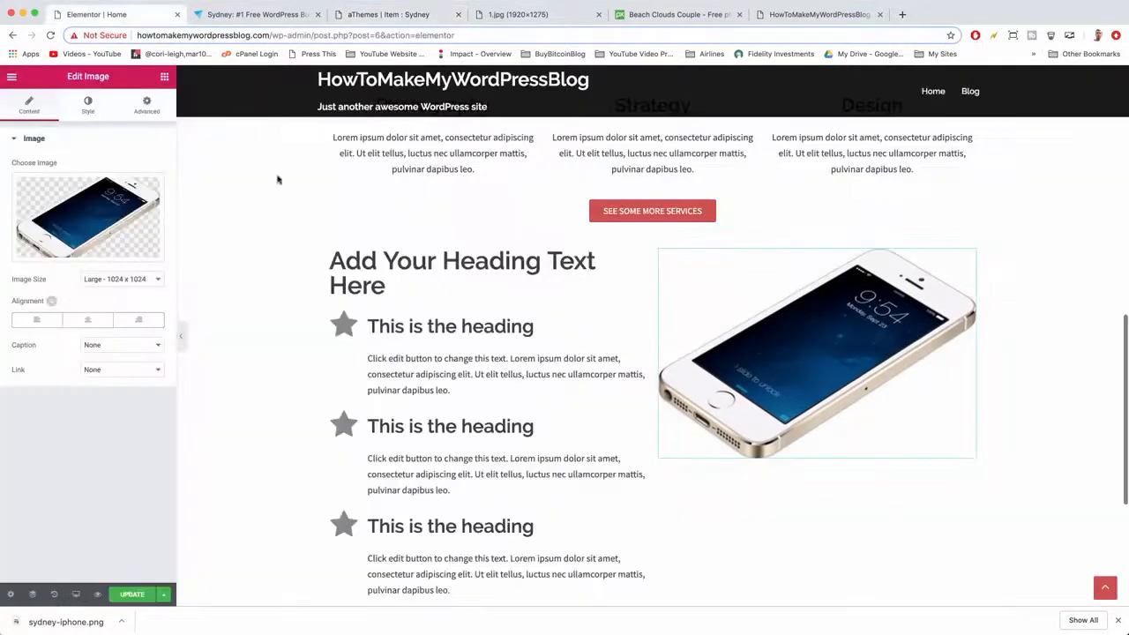
left_click(380, 283)
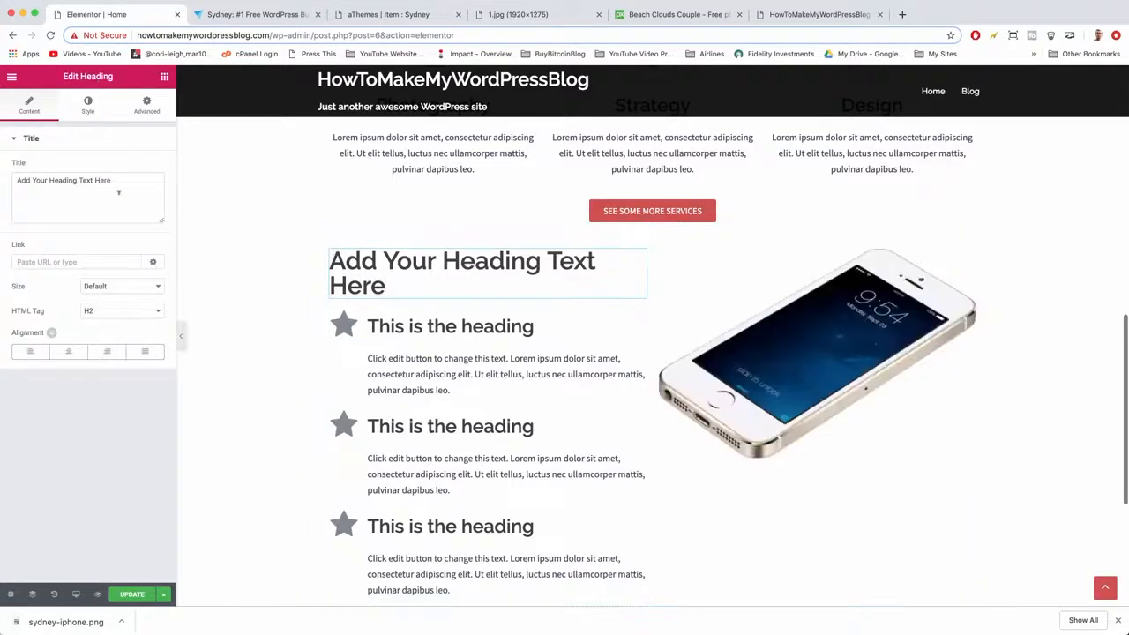
key("super+a")
type("What Else We PRovi")
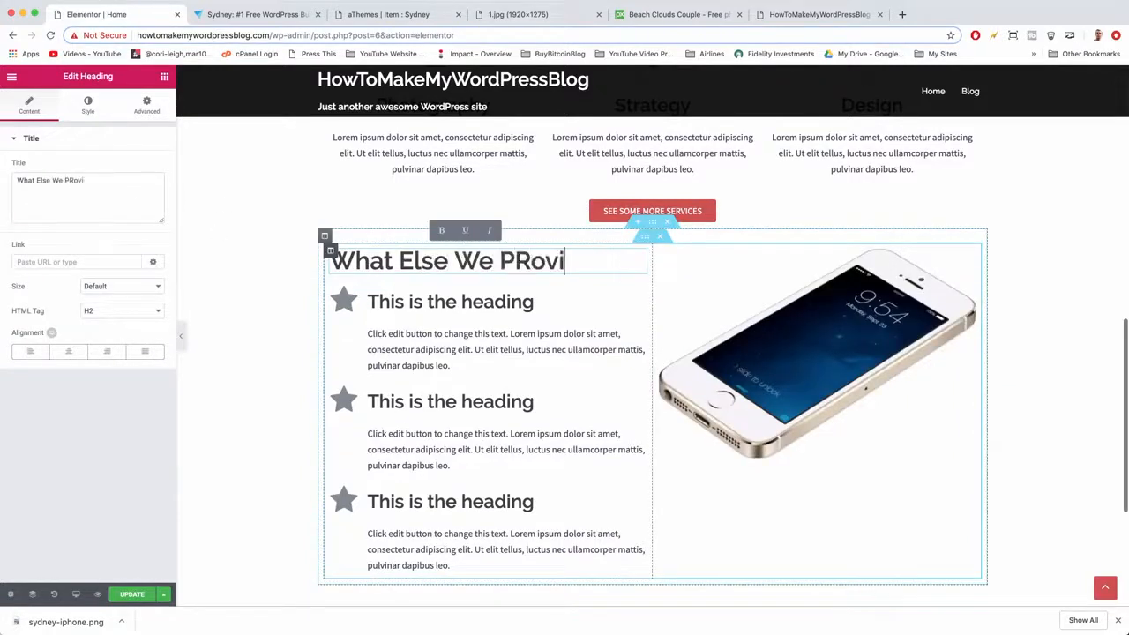
key("BackSpace")
key("BackSpace")
key("BackSpace")
key("BackSpace")
type("rovide?")
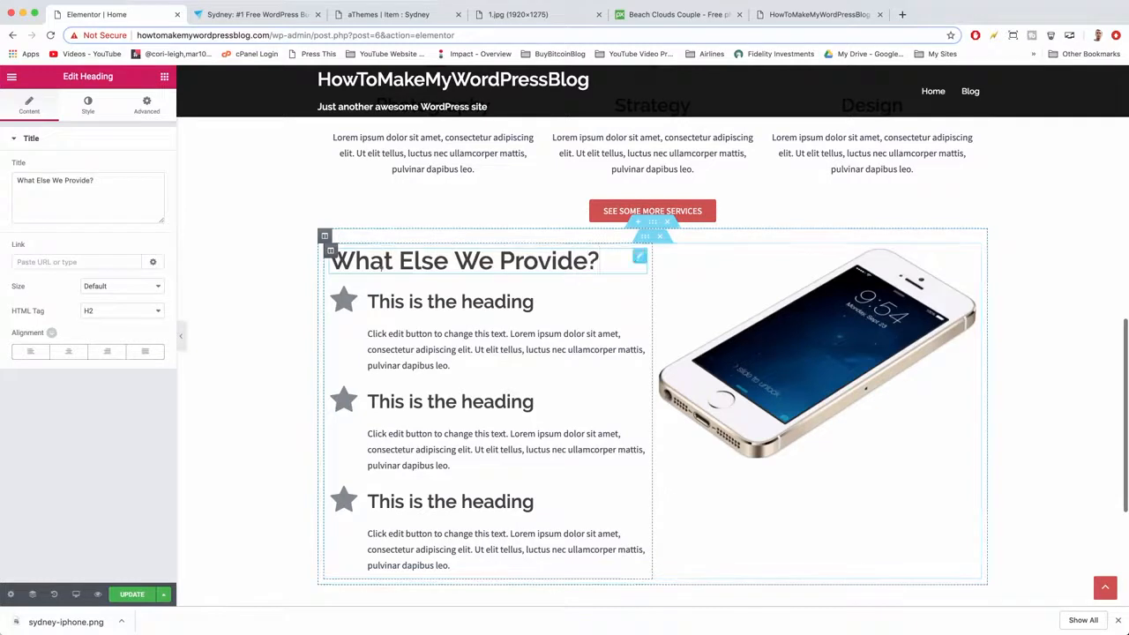
- Title the first Icon Box Global Coverage, with a globe icon in Framed view
left_click(445, 300)
triple_click(446, 301)
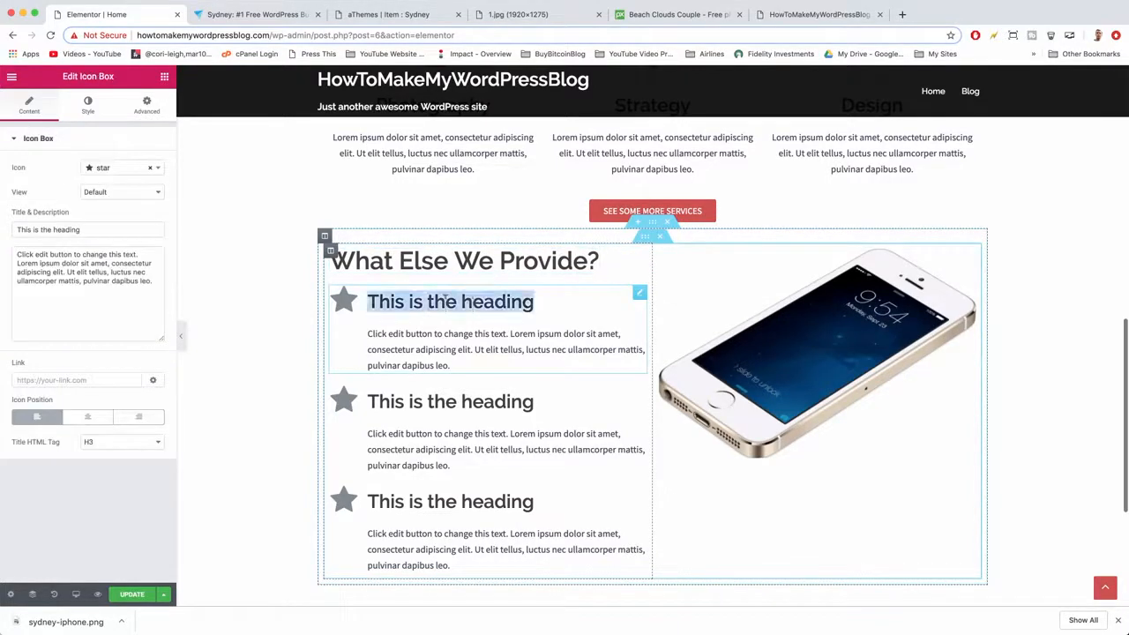
type("Global ")
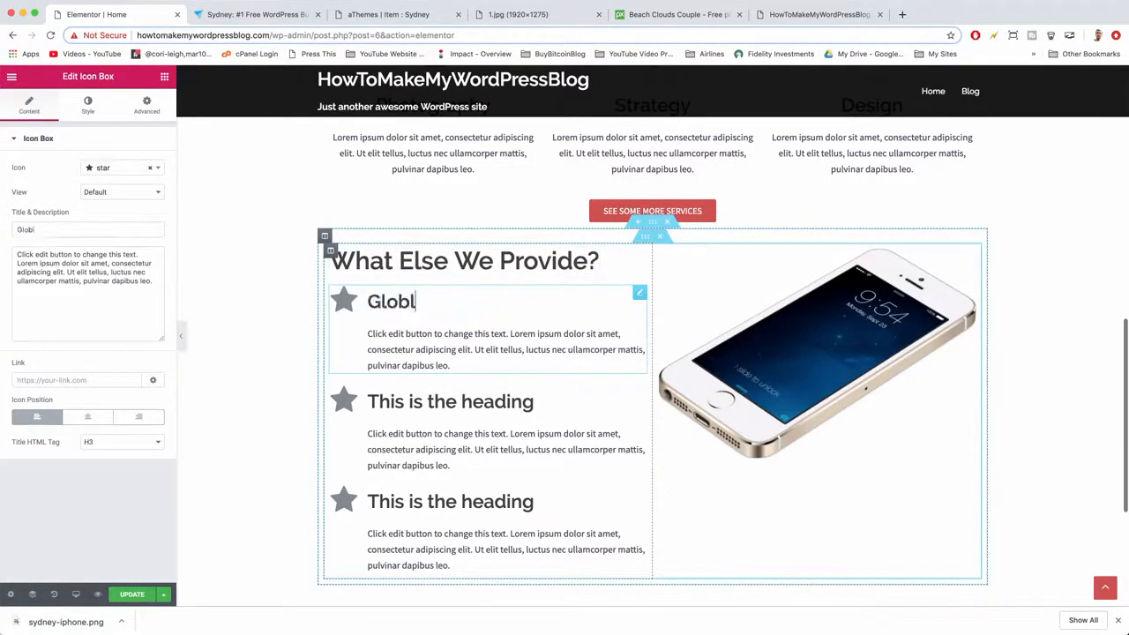
type("Coverage")
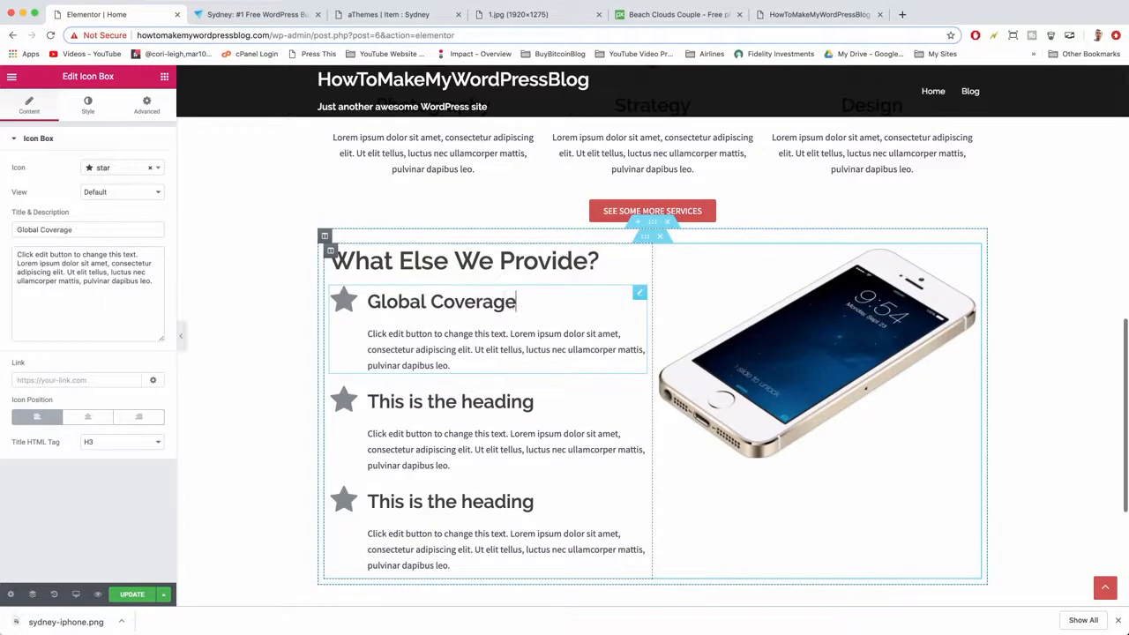
left_click(126, 170)
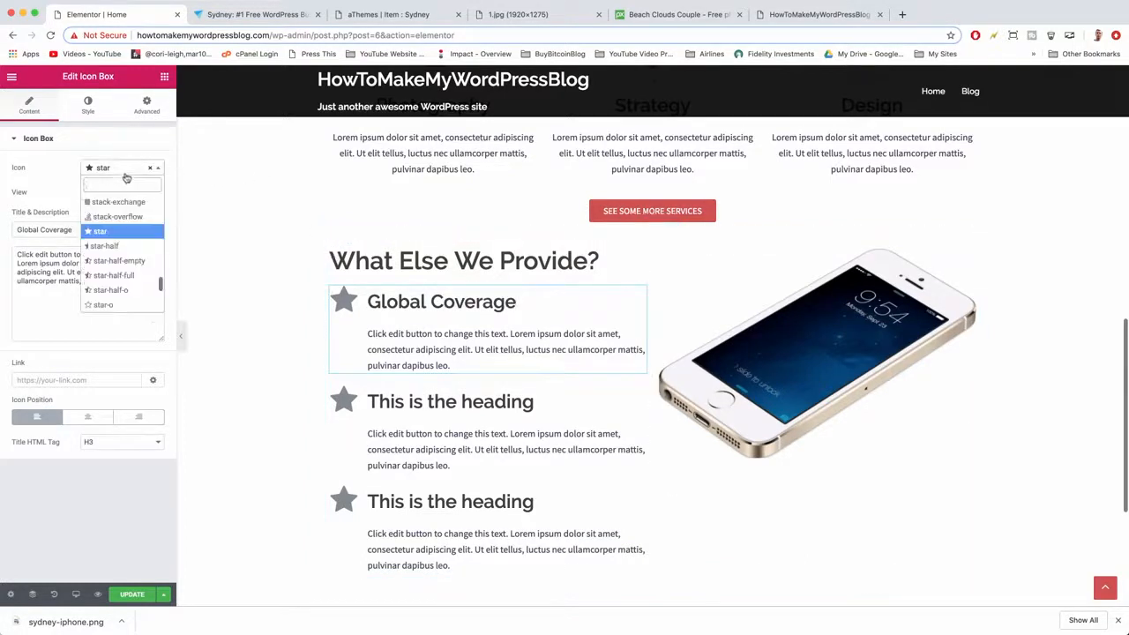
type("glo")
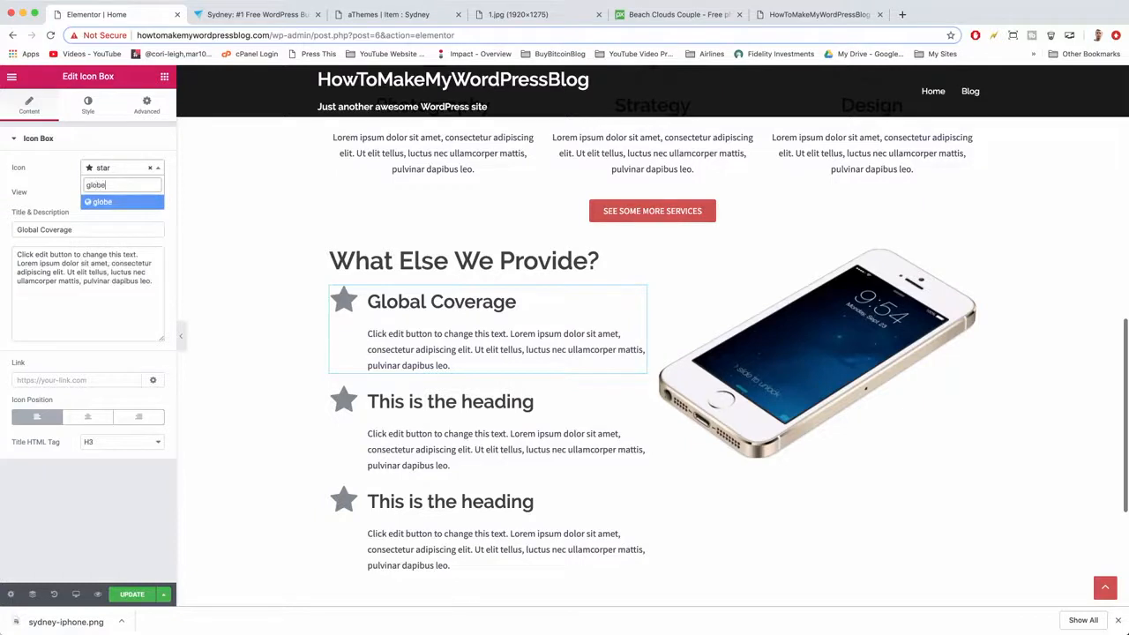
type("be")
left_click(120, 202)
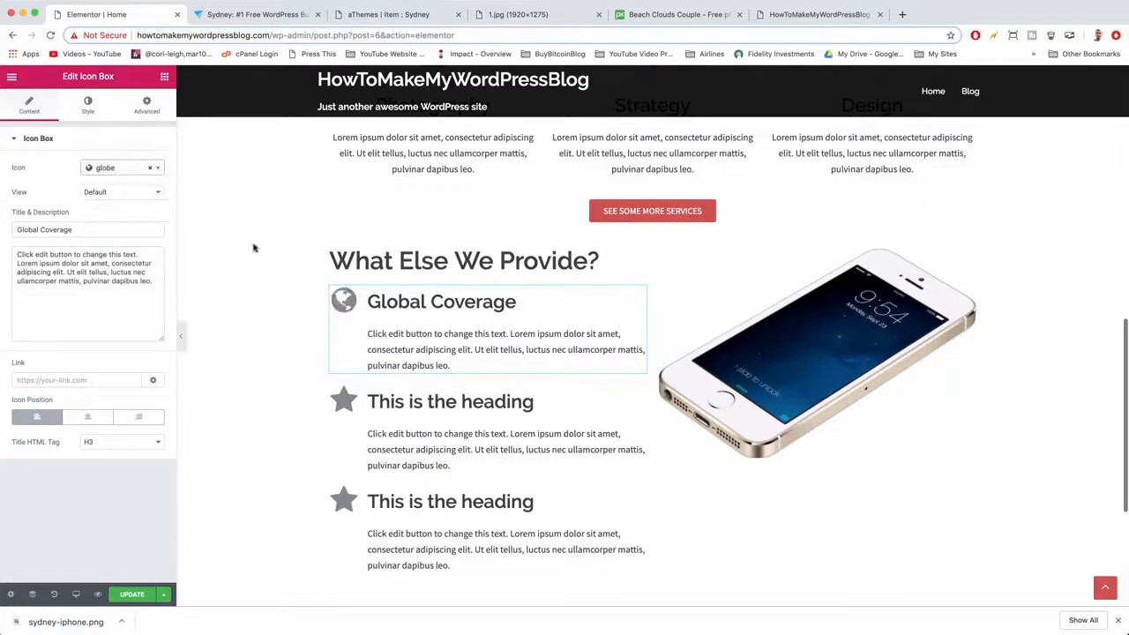
left_click(123, 192)
left_click(122, 211)
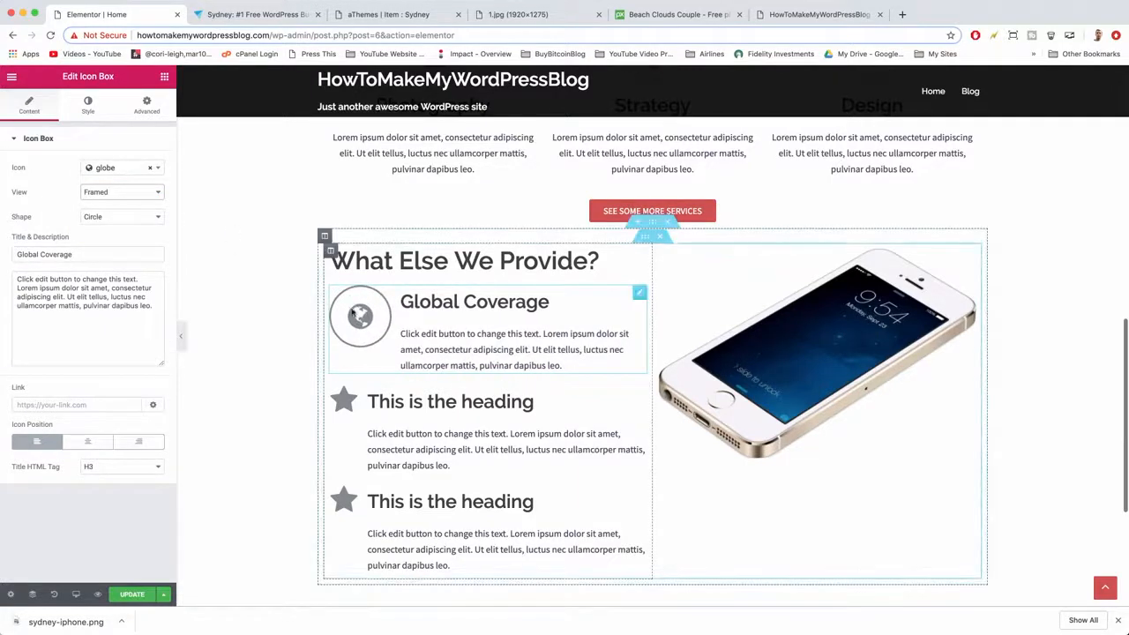
- Title the second Icon Box Free Coffee, with a coffee icon in Framed view
triple_click(443, 402)
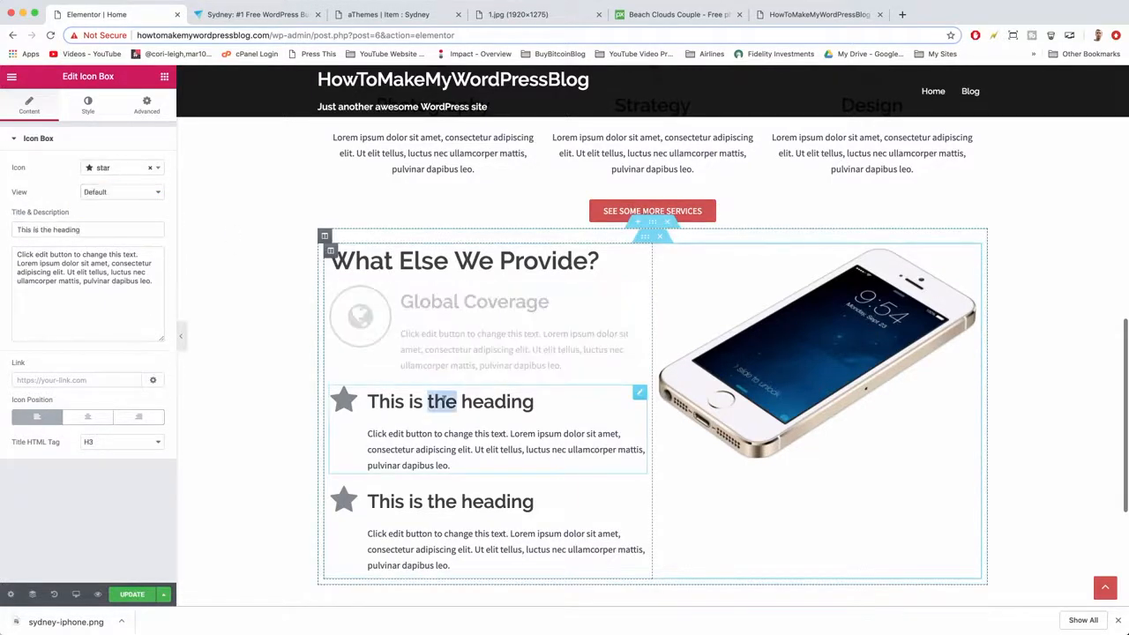
type("Free Coffee")
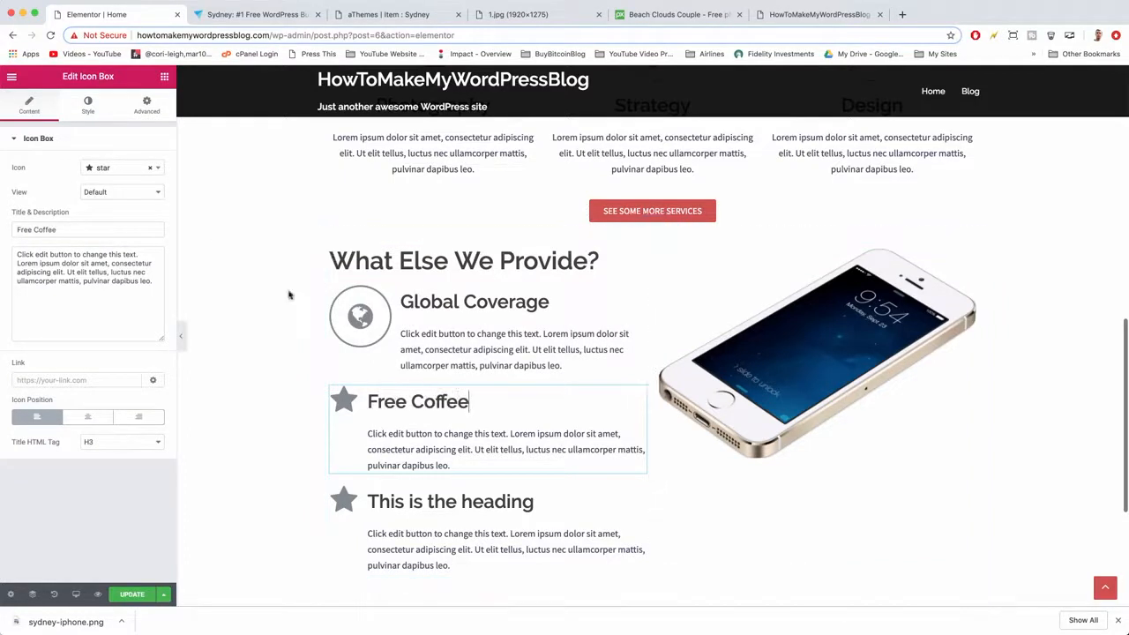
left_click(112, 170)
type("coff")
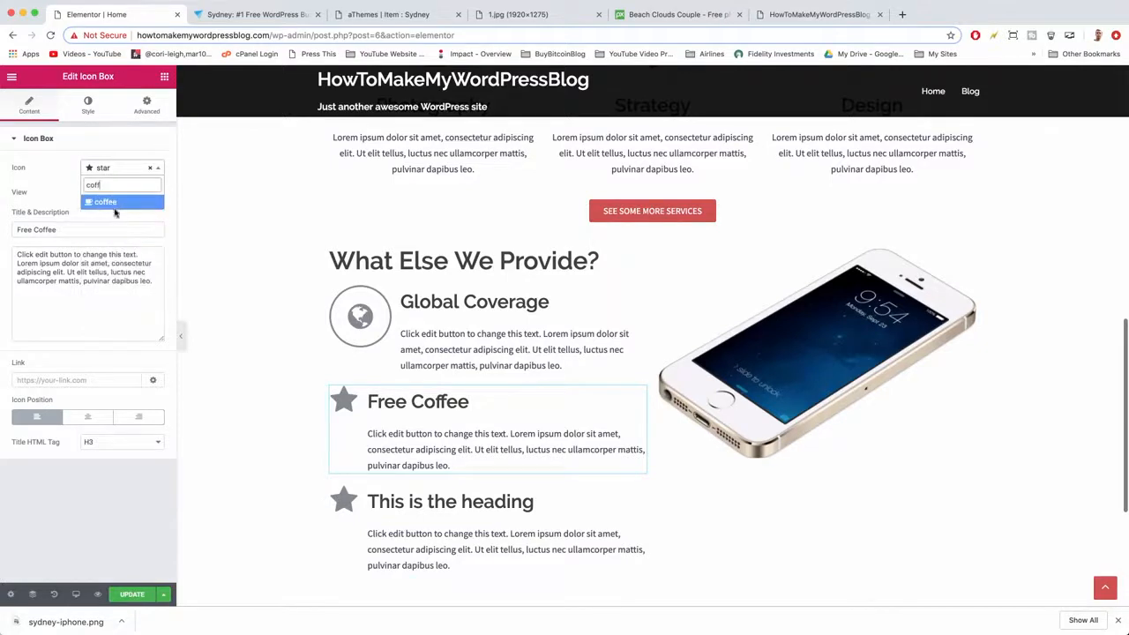
left_click(115, 202)
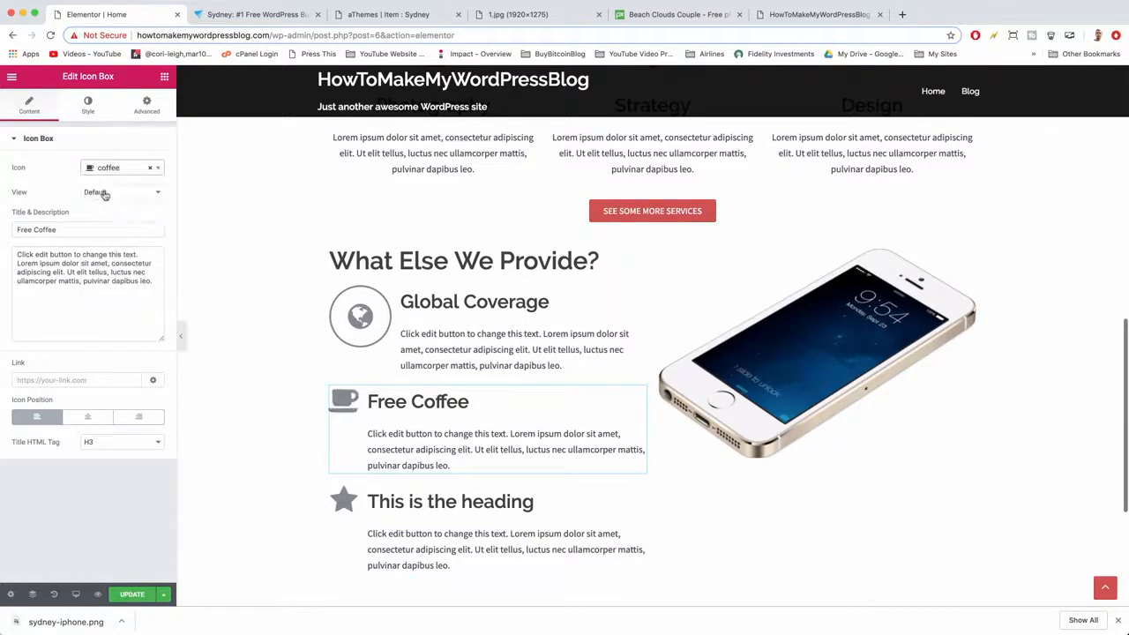
left_click(103, 192)
left_click(106, 213)
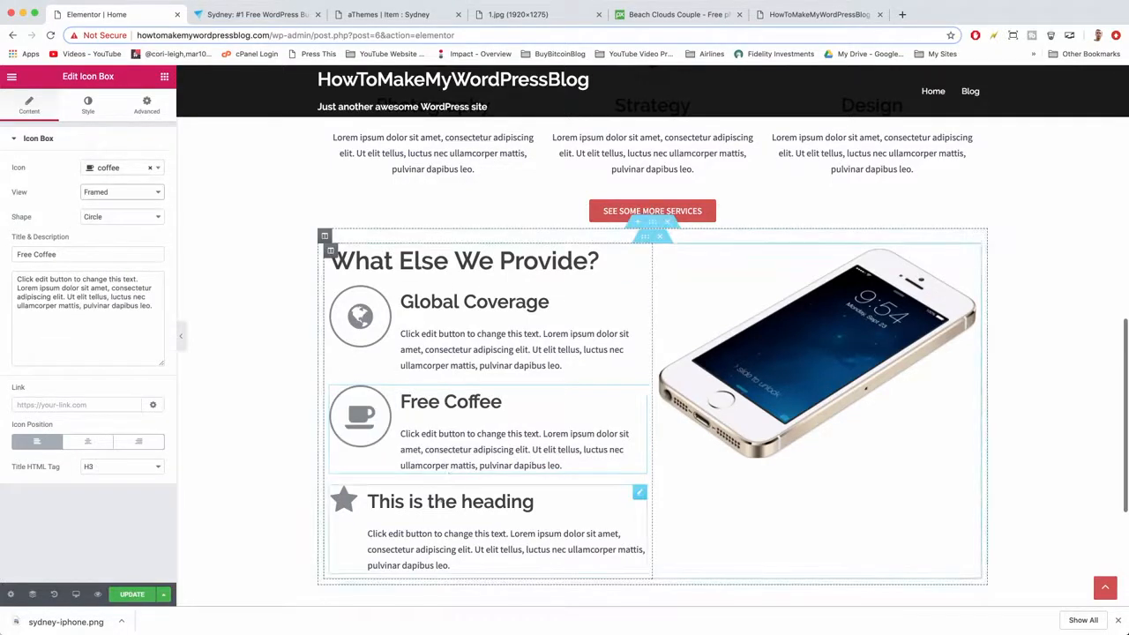
- Title the third Icon Box Development, with a gears icon in Framed view
left_click(534, 501)
double_click(56, 230)
key("super+a")
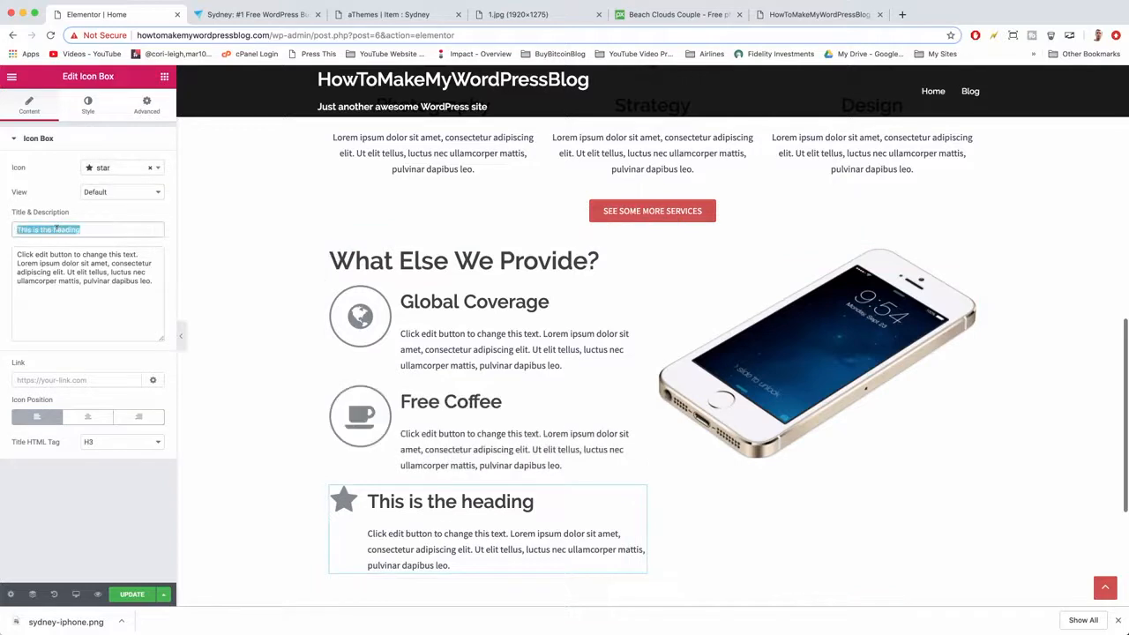
type("Development")
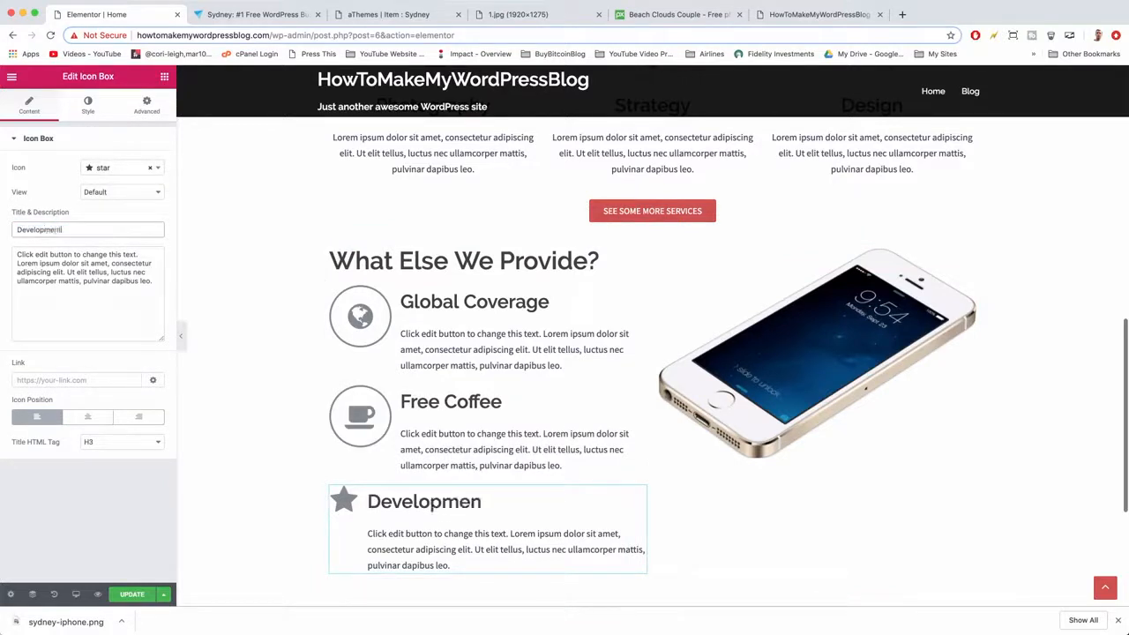
left_click(121, 170)
type("v")
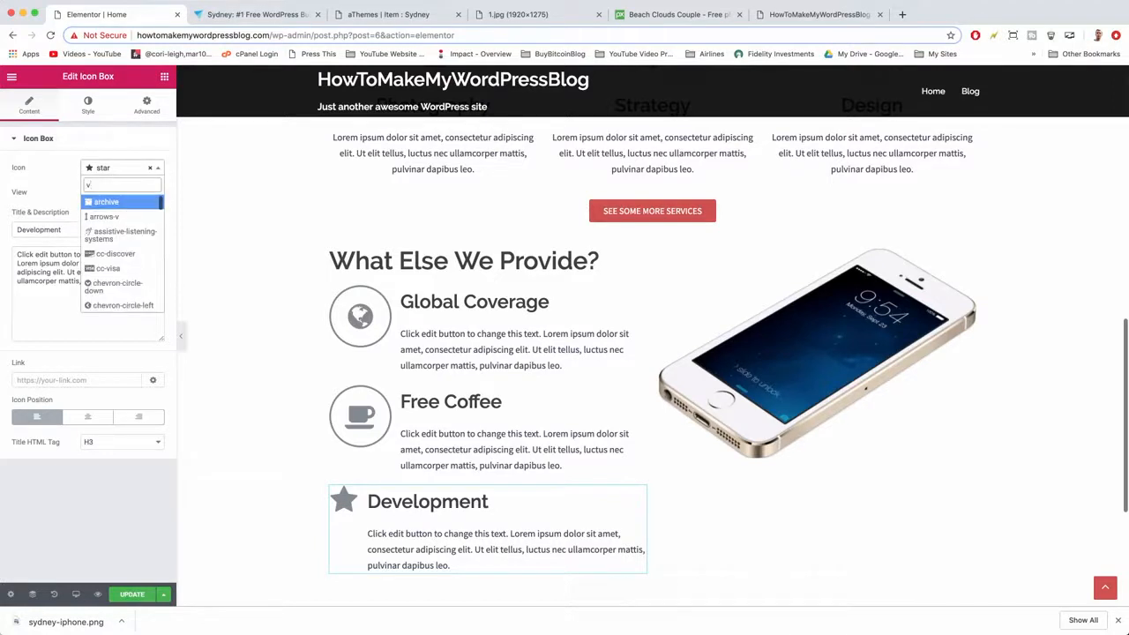
key("BackSpace")
type("gear")
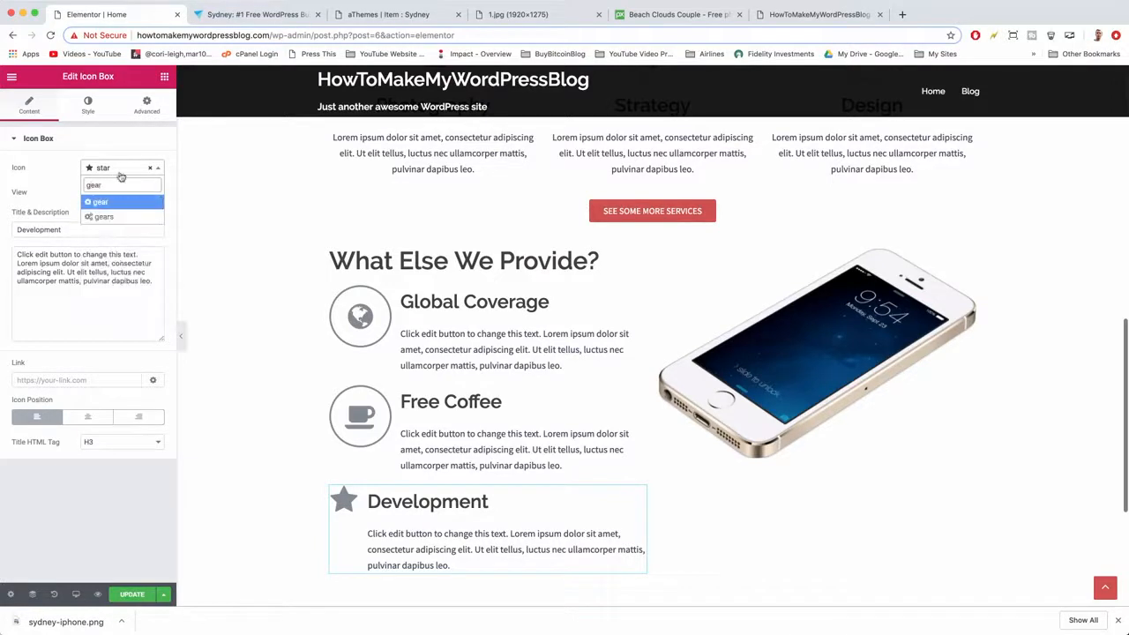
left_click(103, 216)
left_click(95, 210)
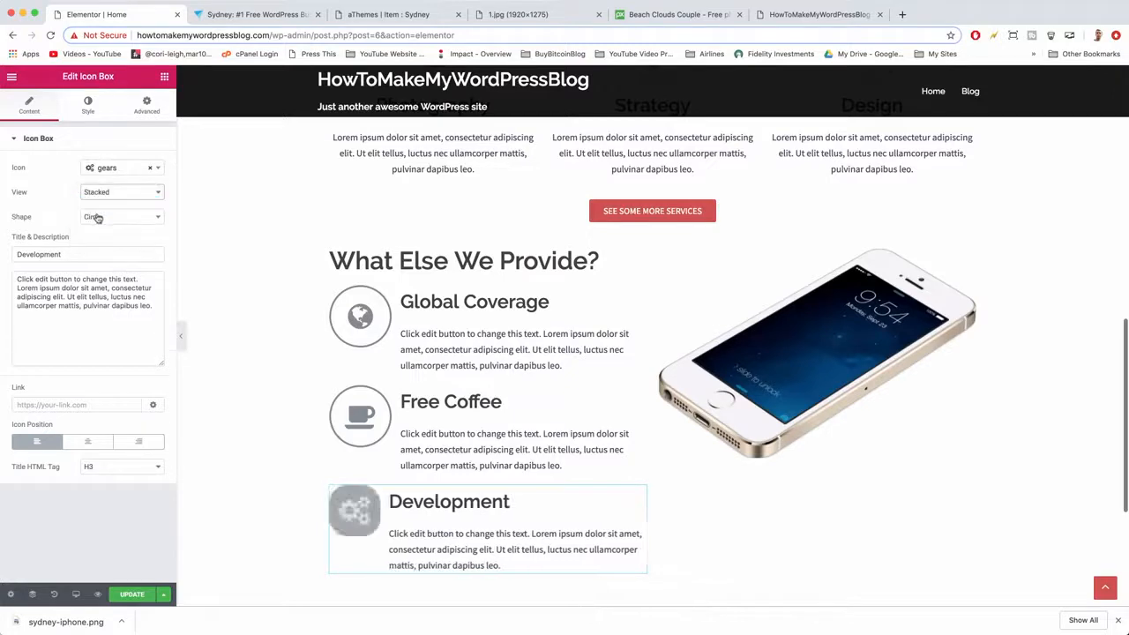
scroll(497, 317, "up", 3)
scroll(496, 317, "up", 5)
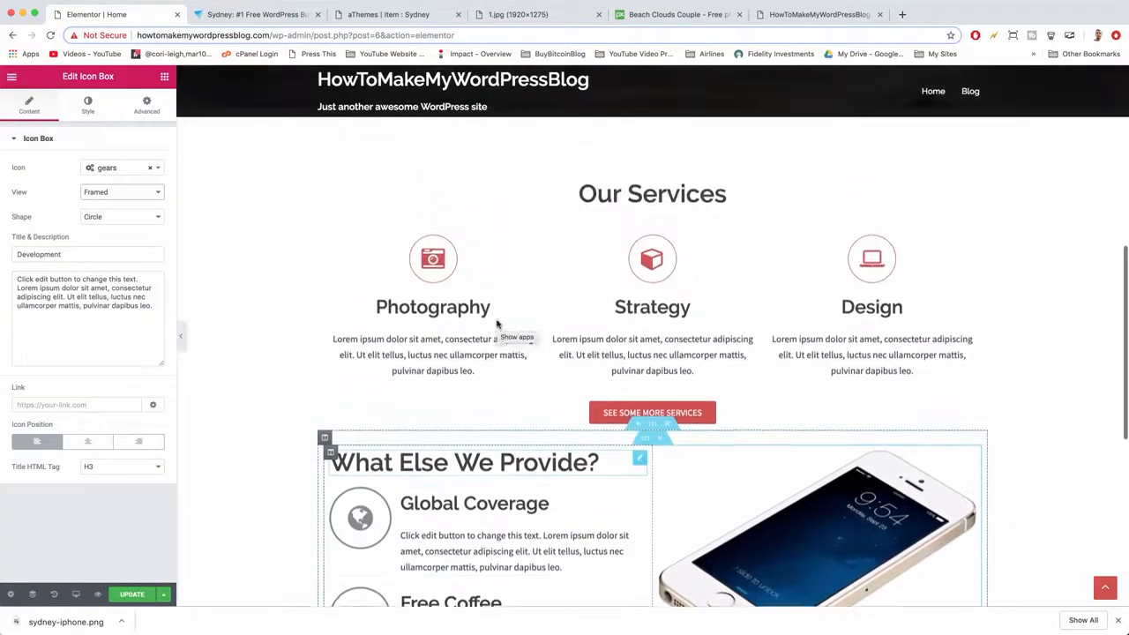
scroll(496, 321, "down", 5)
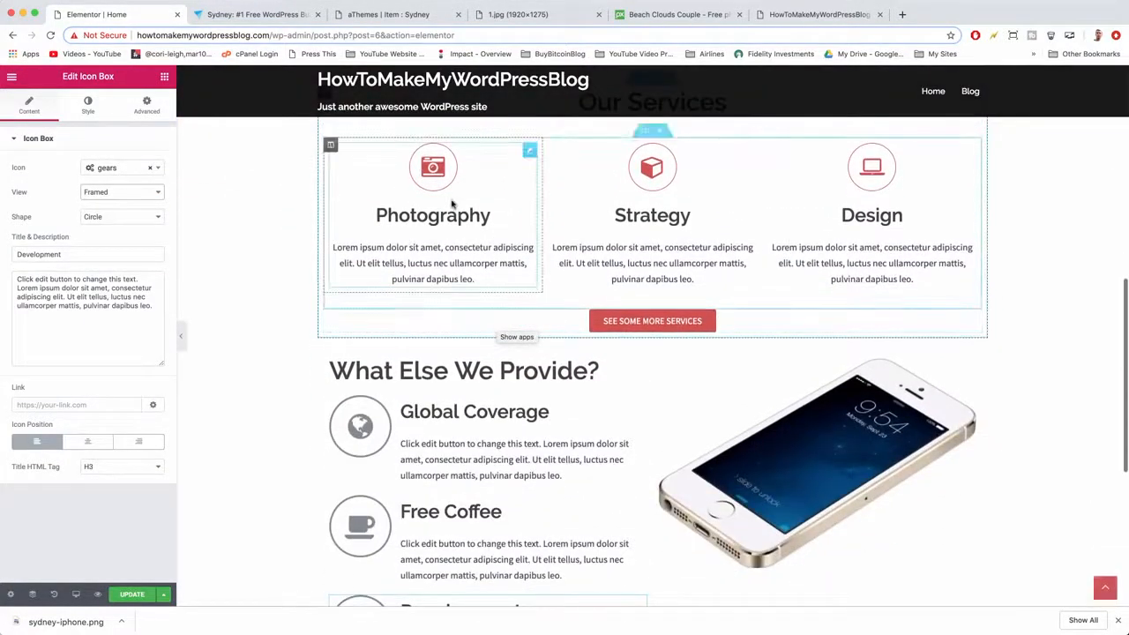
- Copy the primary icon colour #d65050 from the Photography icon box's style settings
scroll(452, 281, "up", 3)
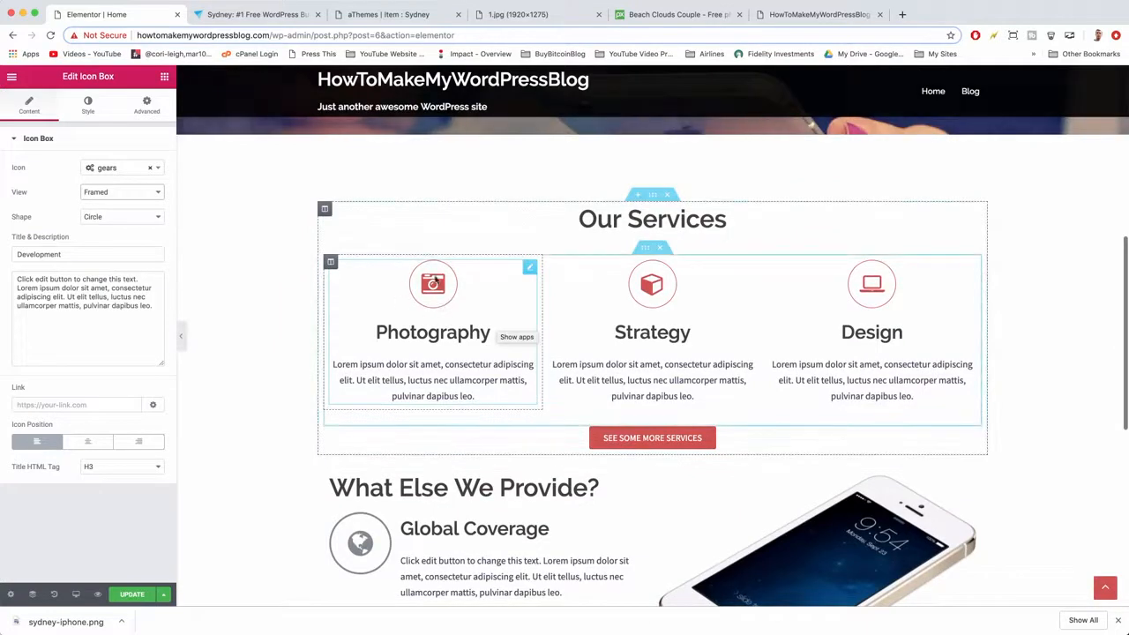
left_click(436, 280)
left_click(79, 109)
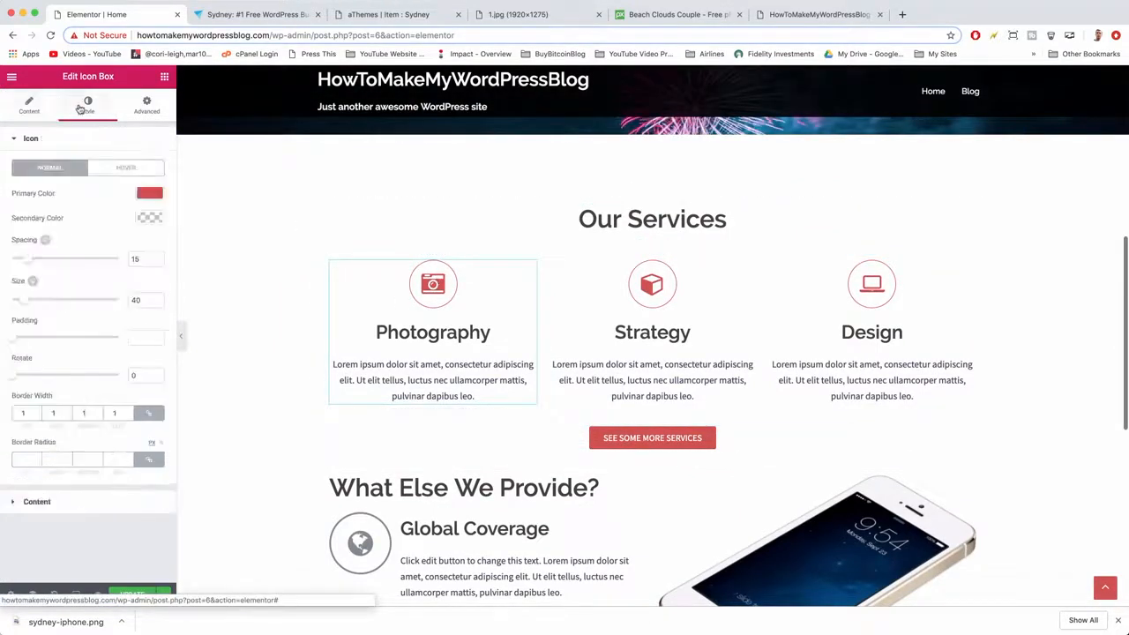
left_click(149, 192)
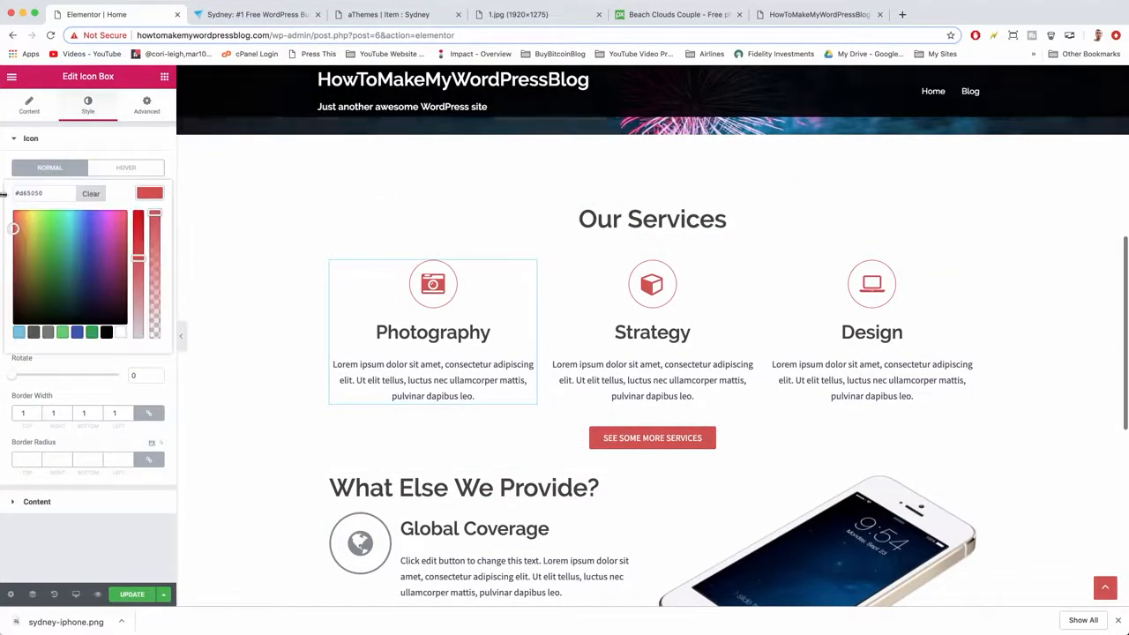
triple_click(33, 192)
right_click(35, 192)
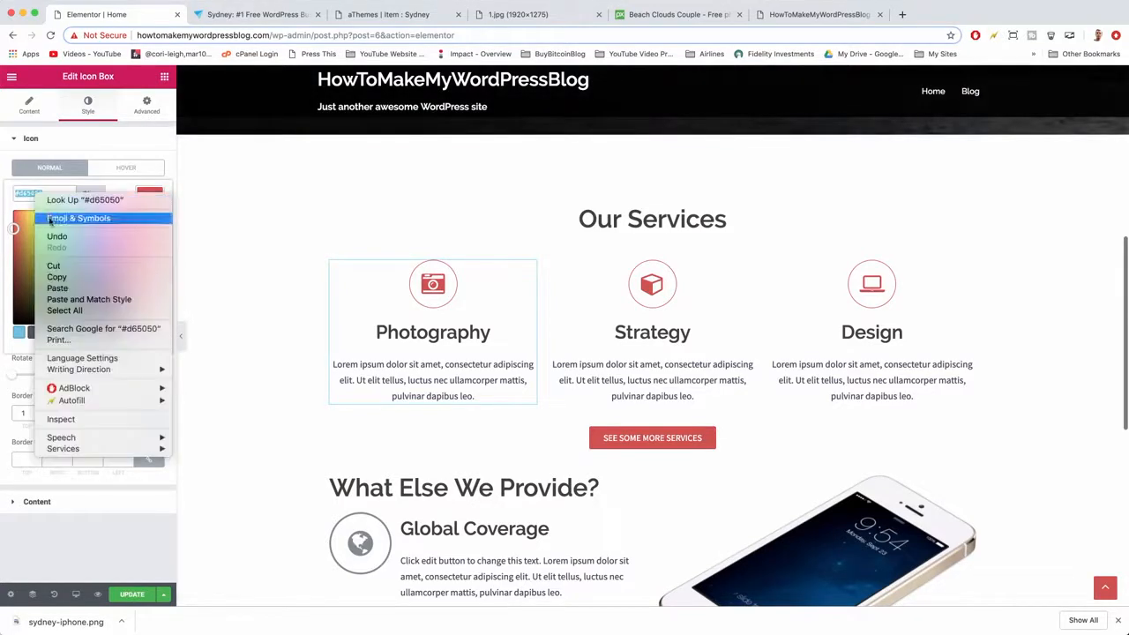
left_click(57, 277)
- Paste #d65050 as the primary icon colour of the Global Coverage icon box
scroll(315, 356, "down", 5)
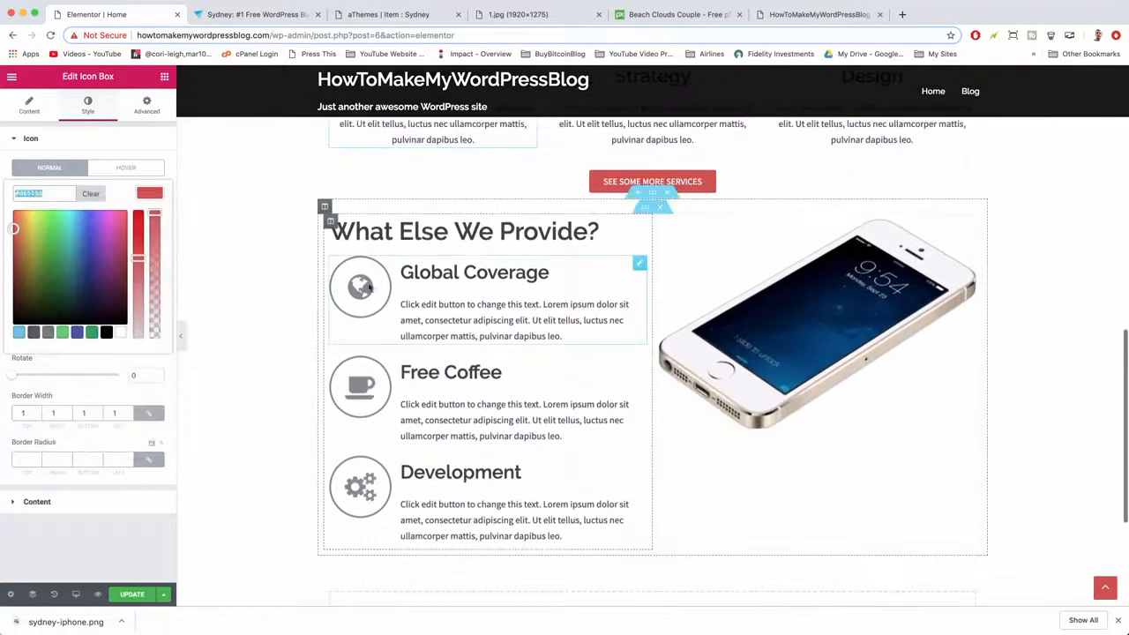
left_click(371, 284)
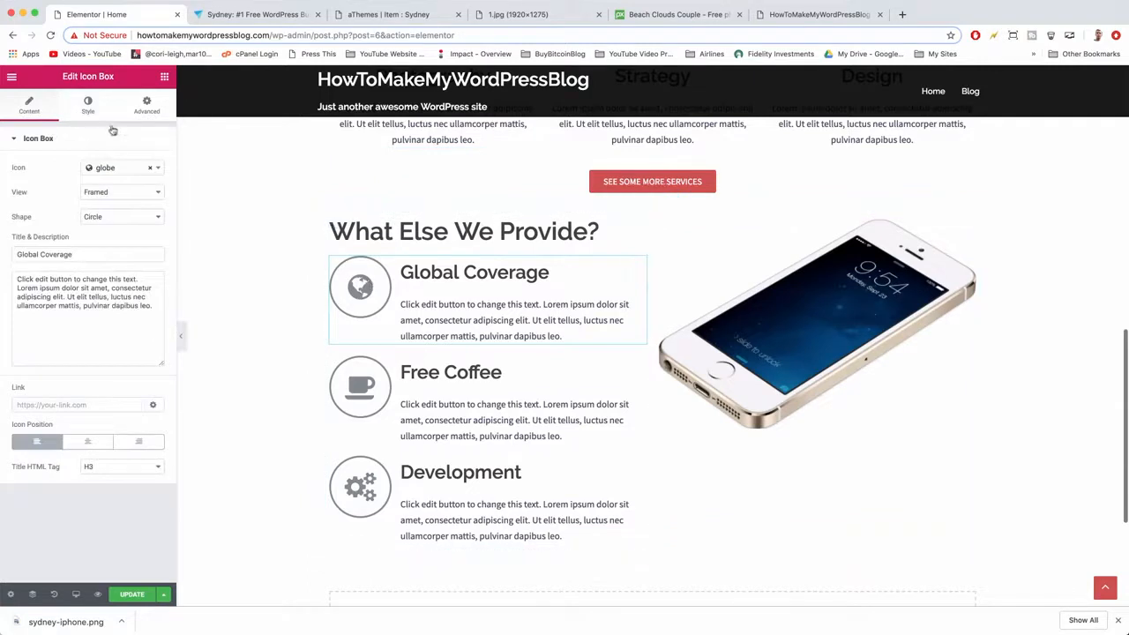
left_click(88, 107)
left_click(149, 195)
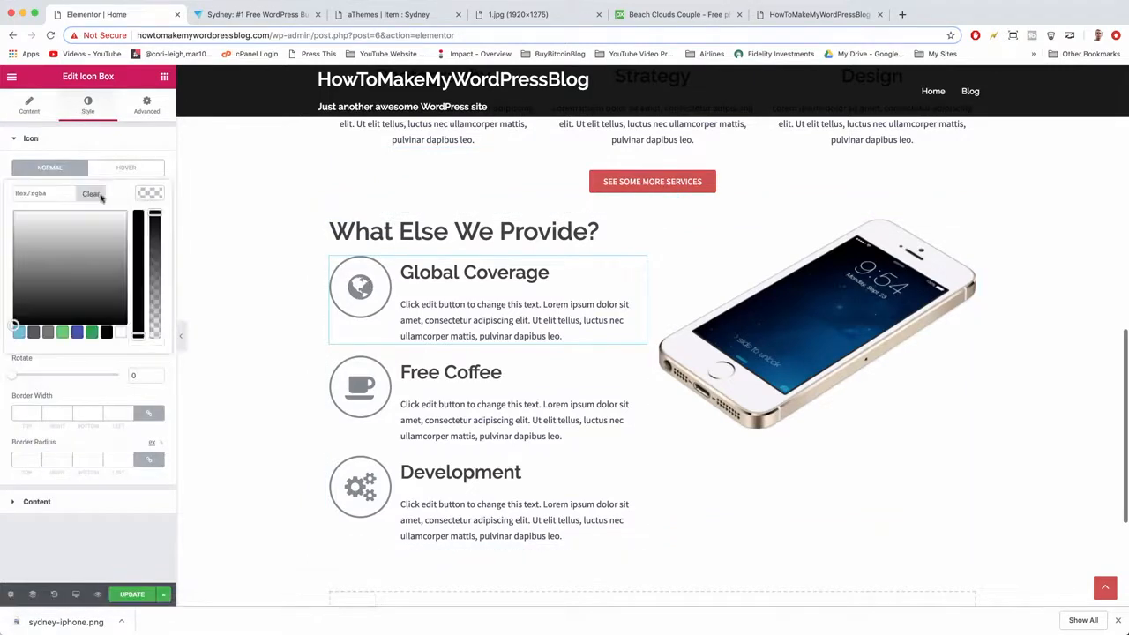
right_click(42, 195)
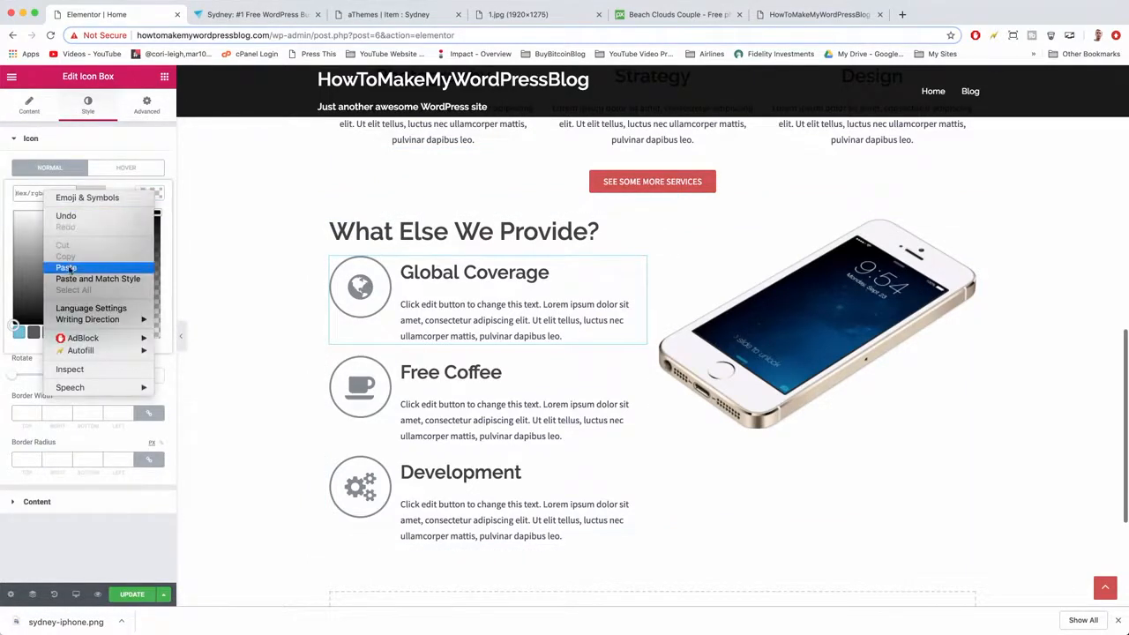
left_click(71, 268)
- Paste #d65050 as the primary icon colour of the Free Coffee icon box
left_click(332, 385)
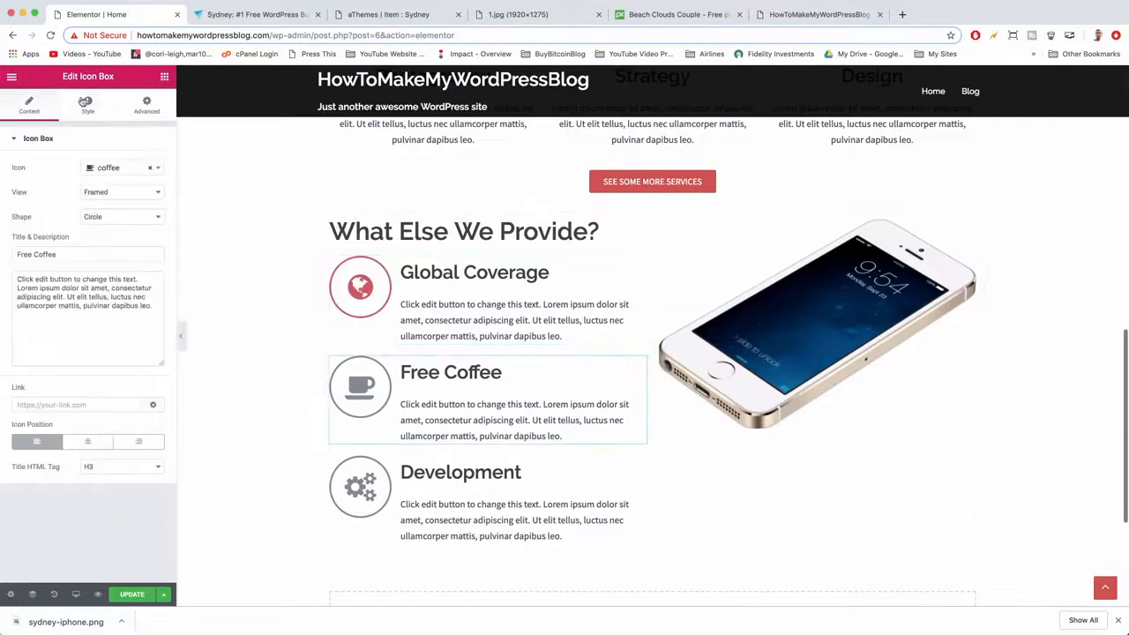
left_click(89, 108)
left_click(146, 192)
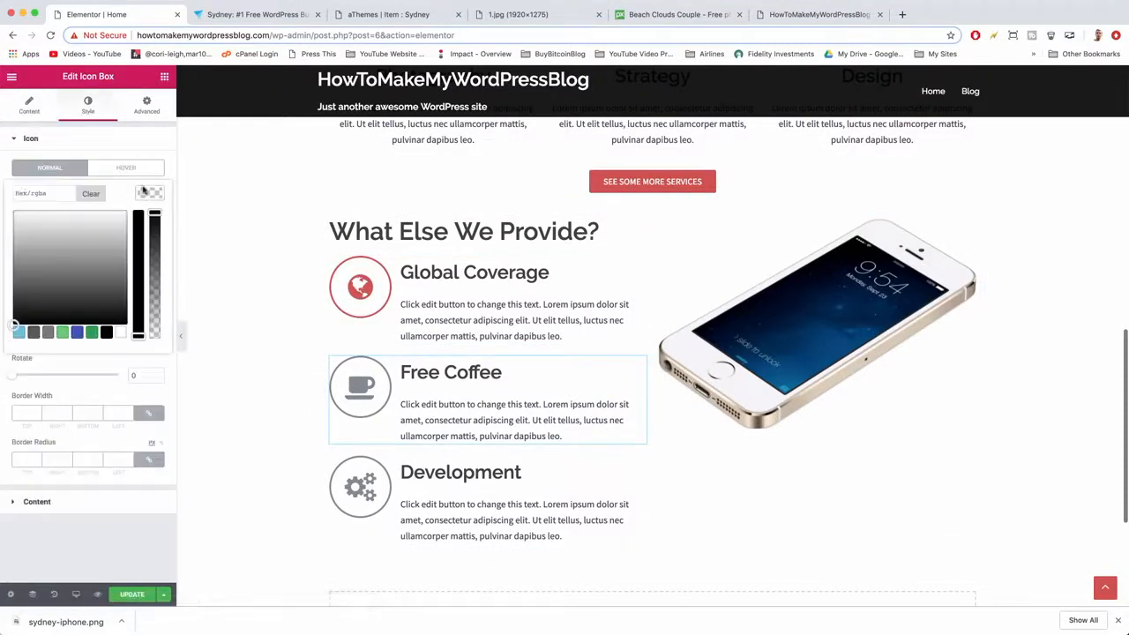
right_click(25, 192)
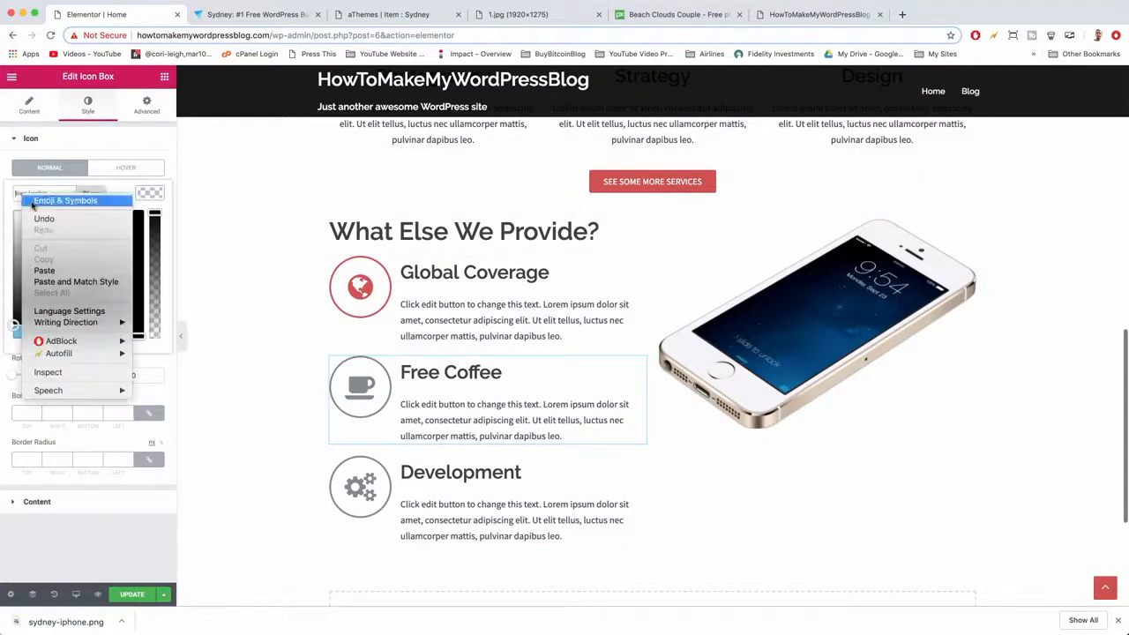
left_click(44, 270)
- Paste #d65050 as the primary icon colour of the Development icon box
left_click(467, 529)
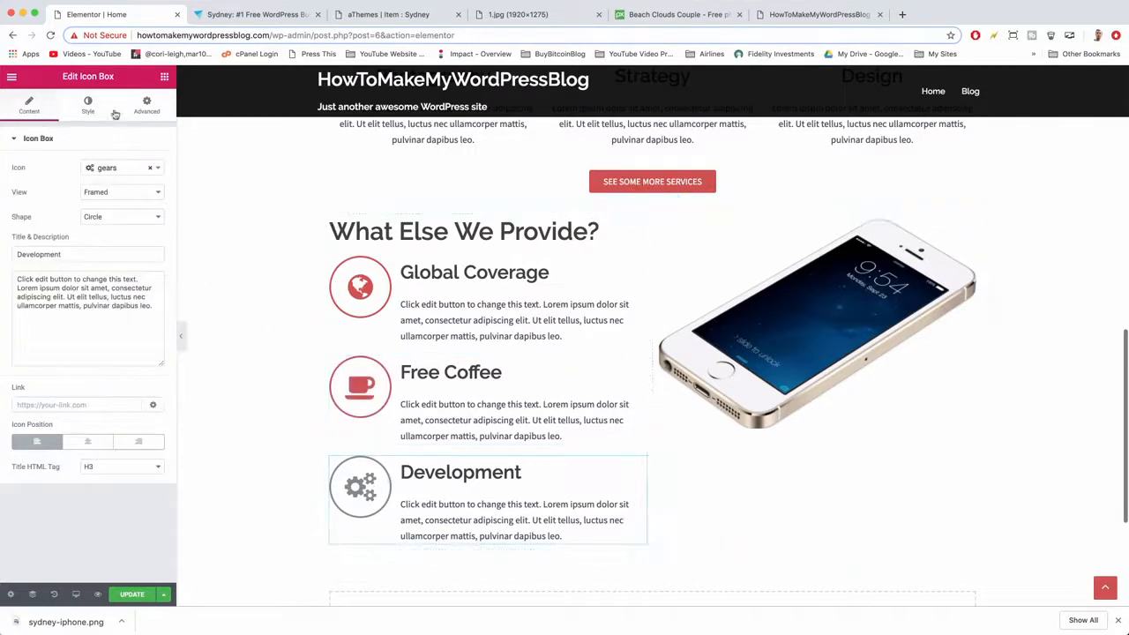
left_click(87, 113)
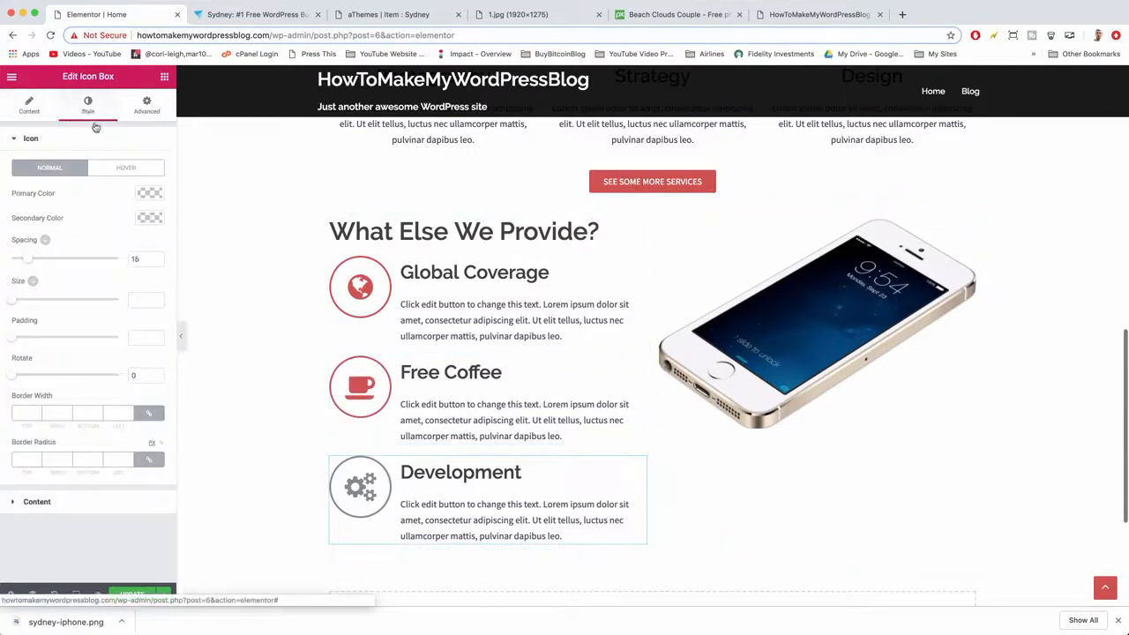
left_click(150, 193)
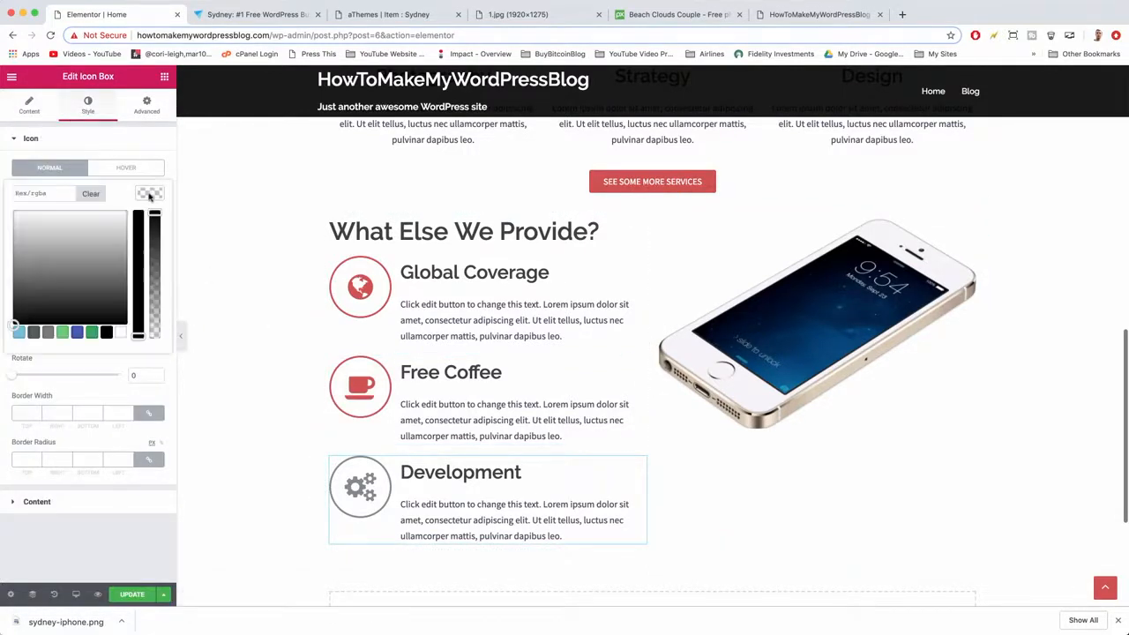
right_click(32, 195)
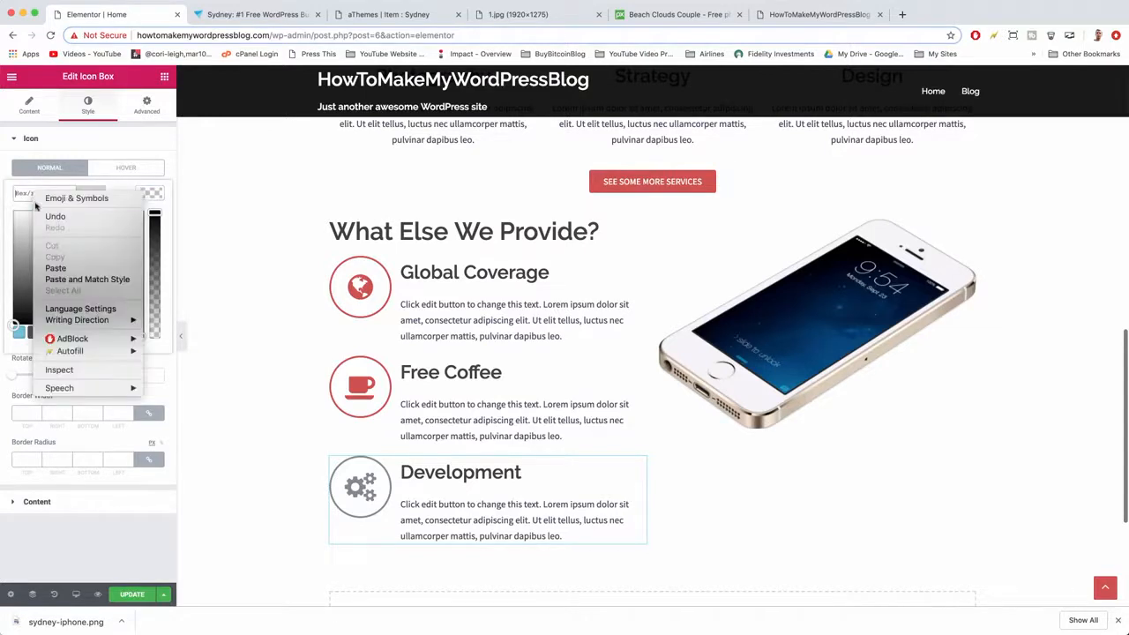
left_click(53, 269)
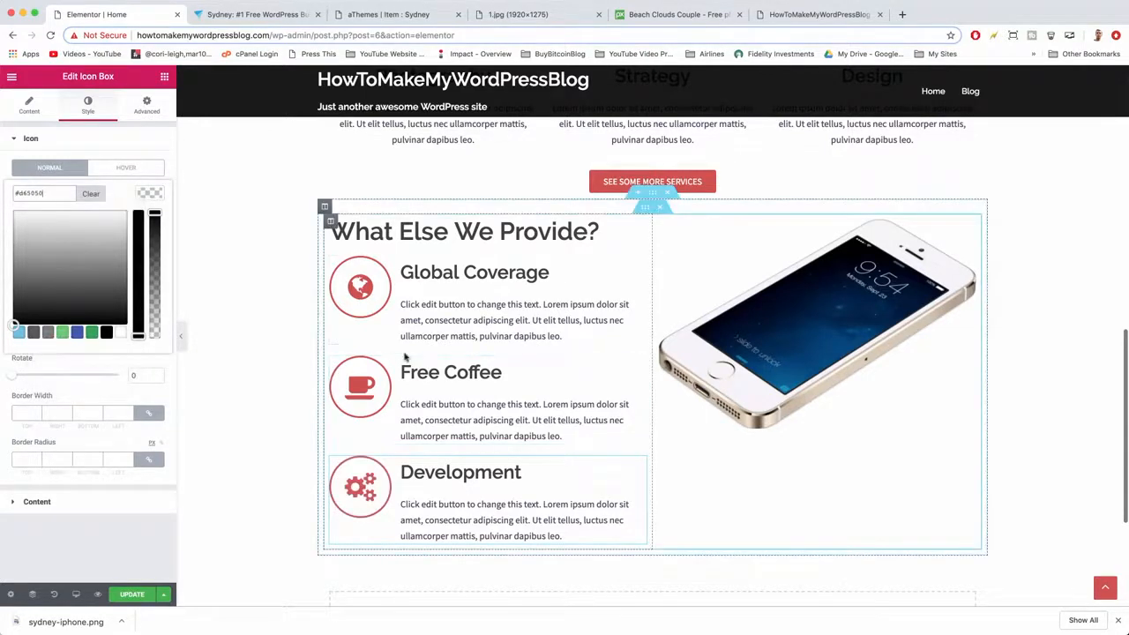
- Set the Global Coverage icon's size to 40 and its border width to 2 on all sides
left_click(359, 291)
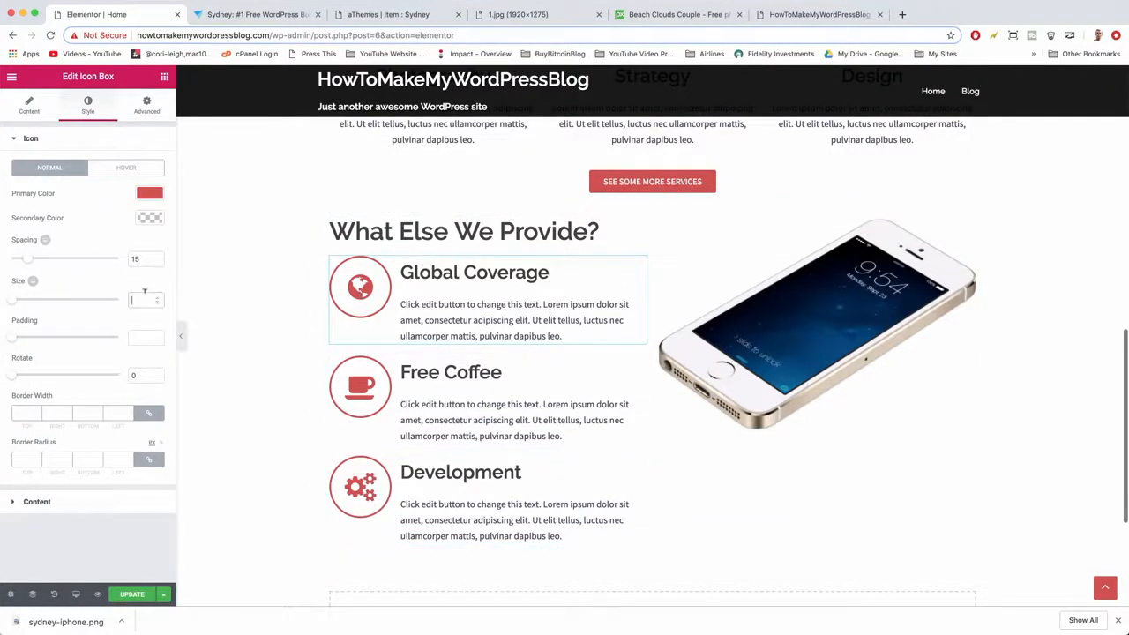
type("40")
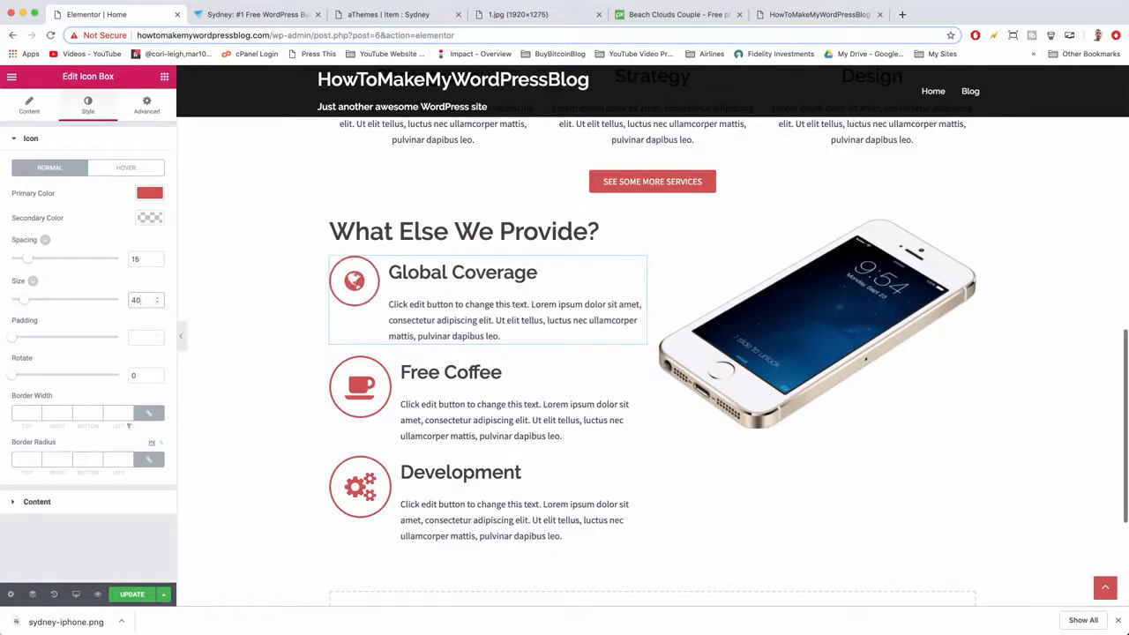
left_click(24, 411)
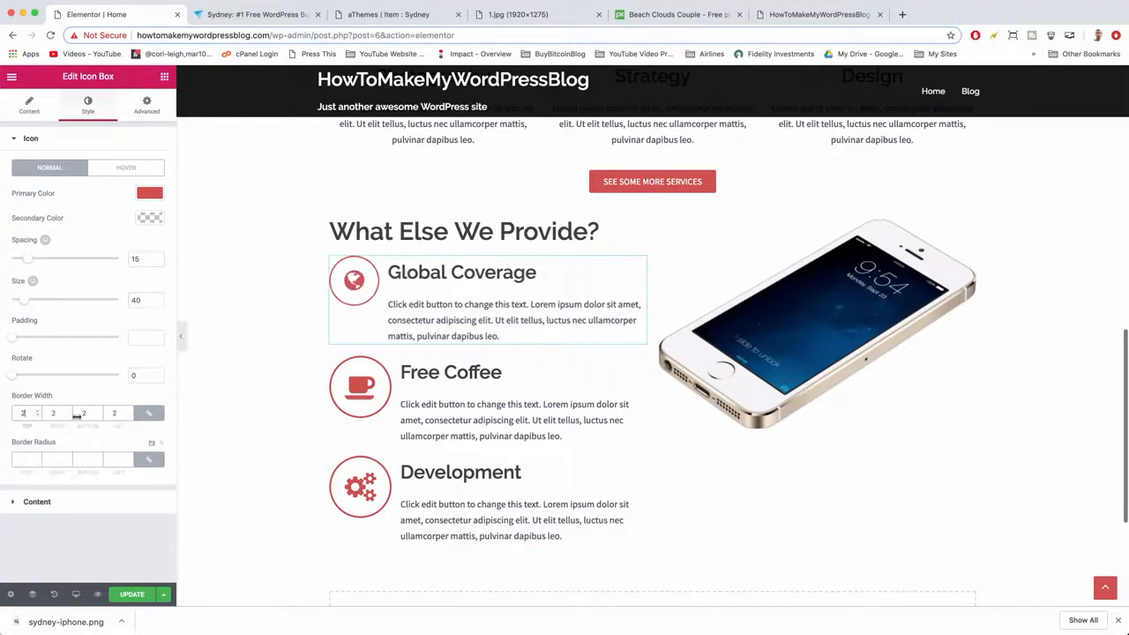
- Set the Free Coffee icon's size to 40 and its border width to 2 on all sides
left_click(357, 401)
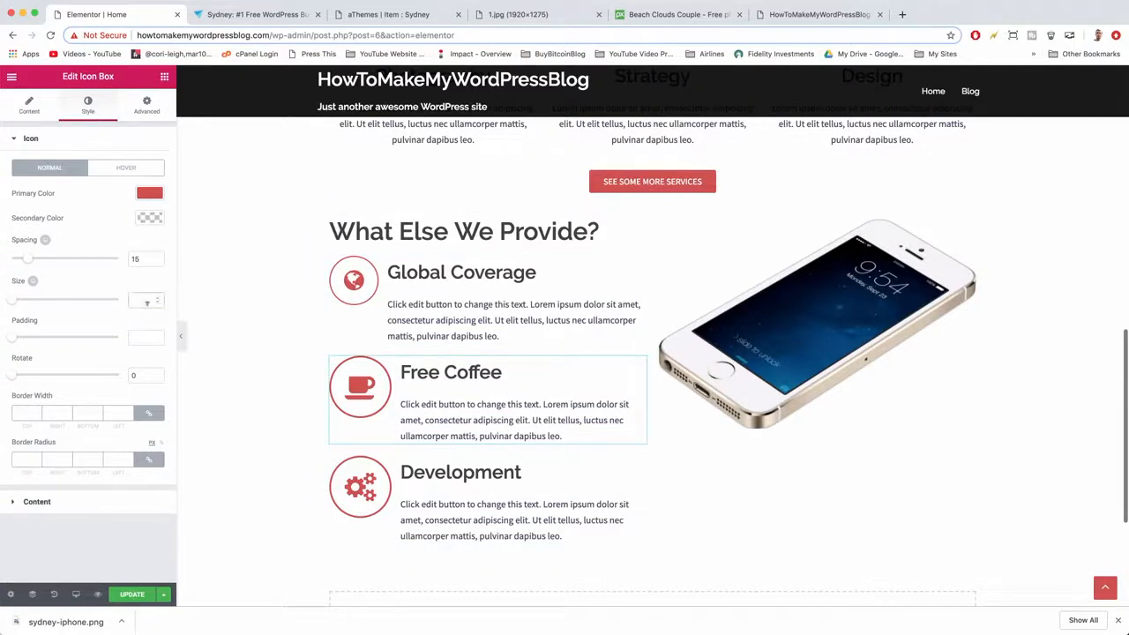
left_click(141, 301)
type("40")
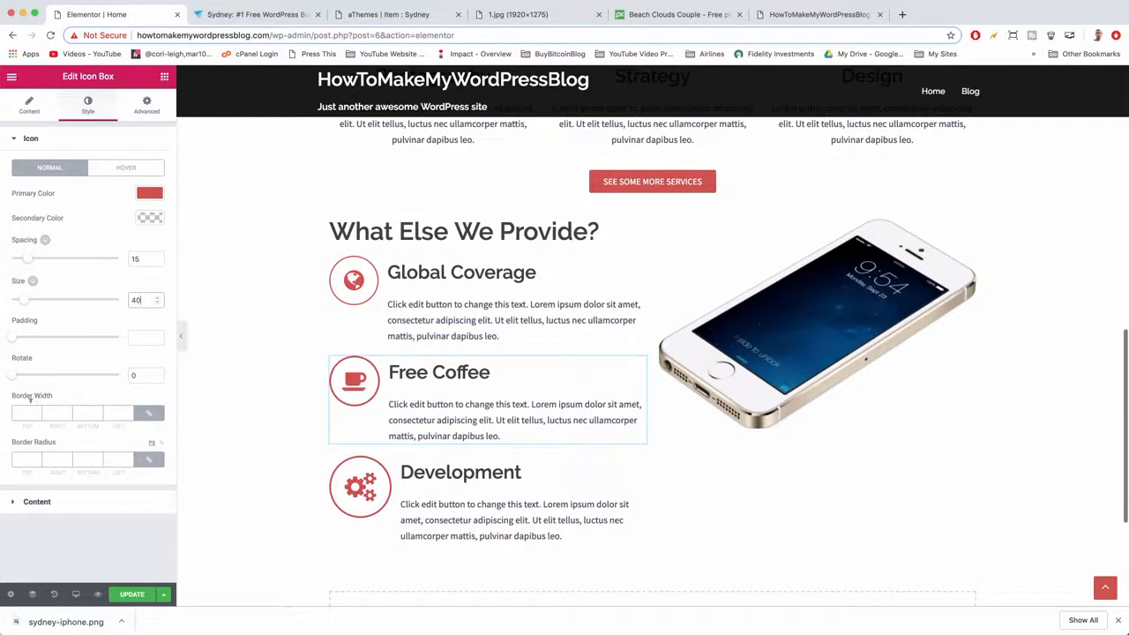
type("2")
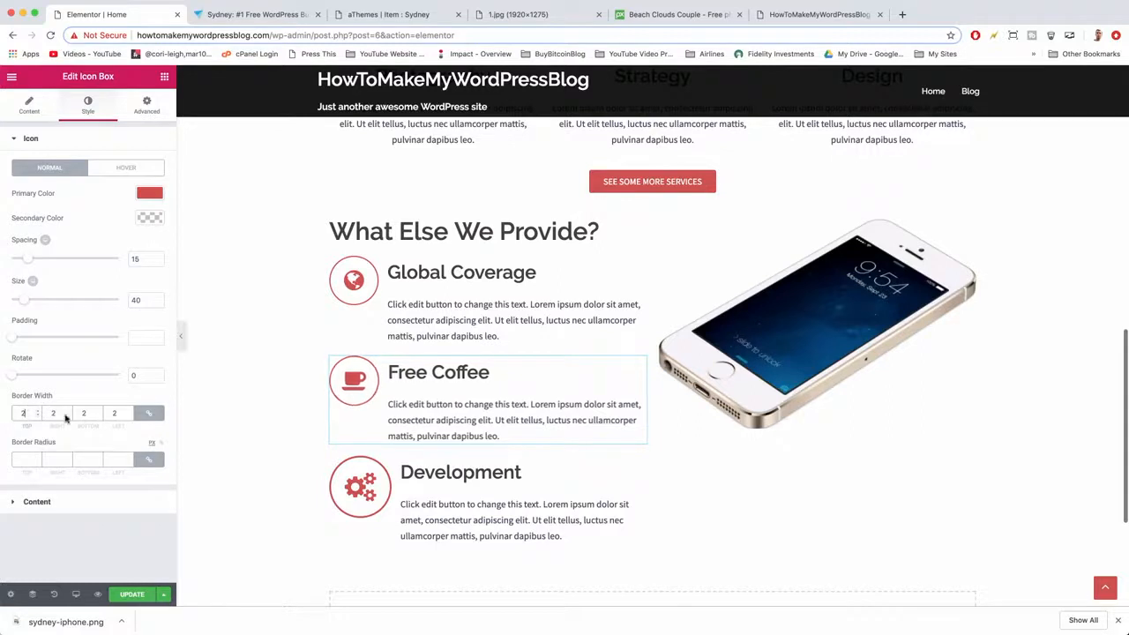
- Set the Development icon's size to 40 and its border width to 2 on all sides
left_click(359, 489)
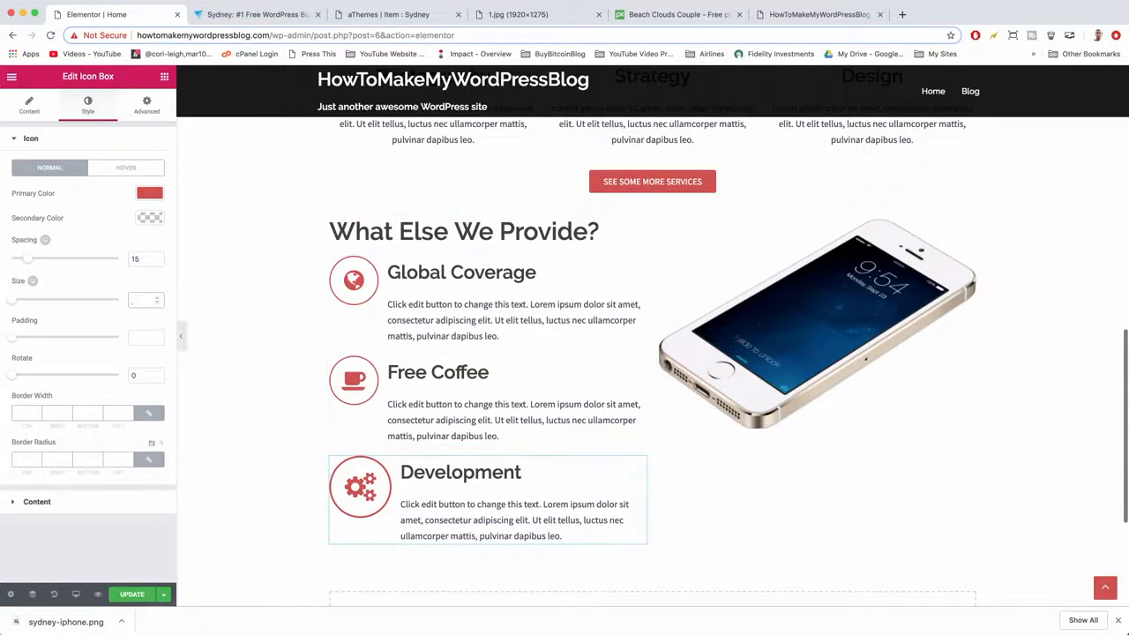
type("40")
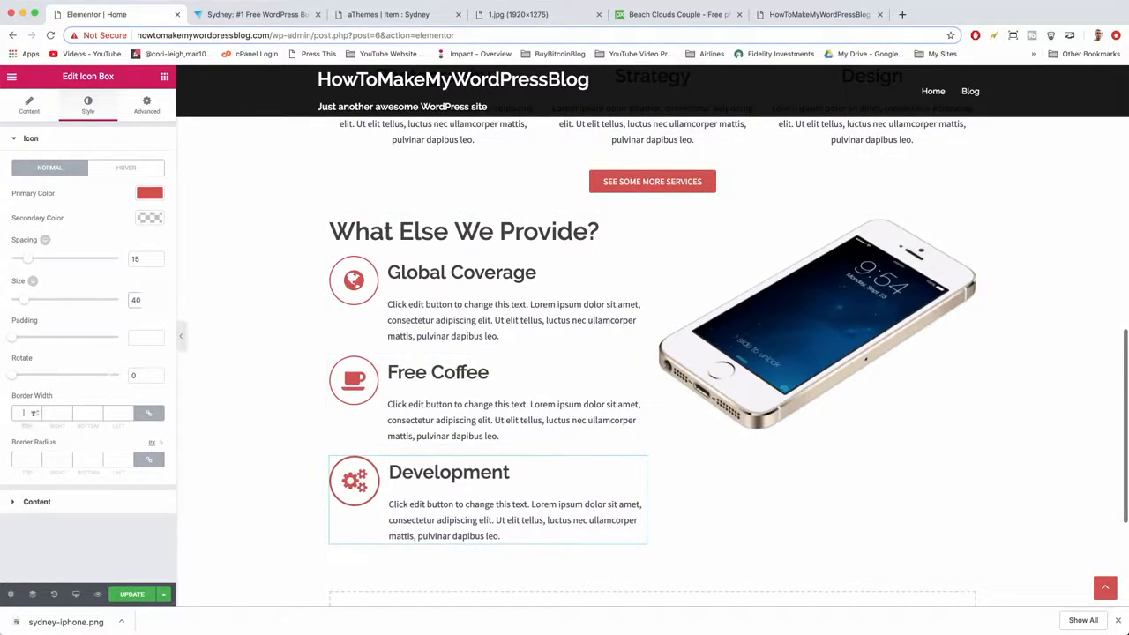
type("2")
- Change the Global Coverage icon box's title HTML tag to H6
left_click(410, 263)
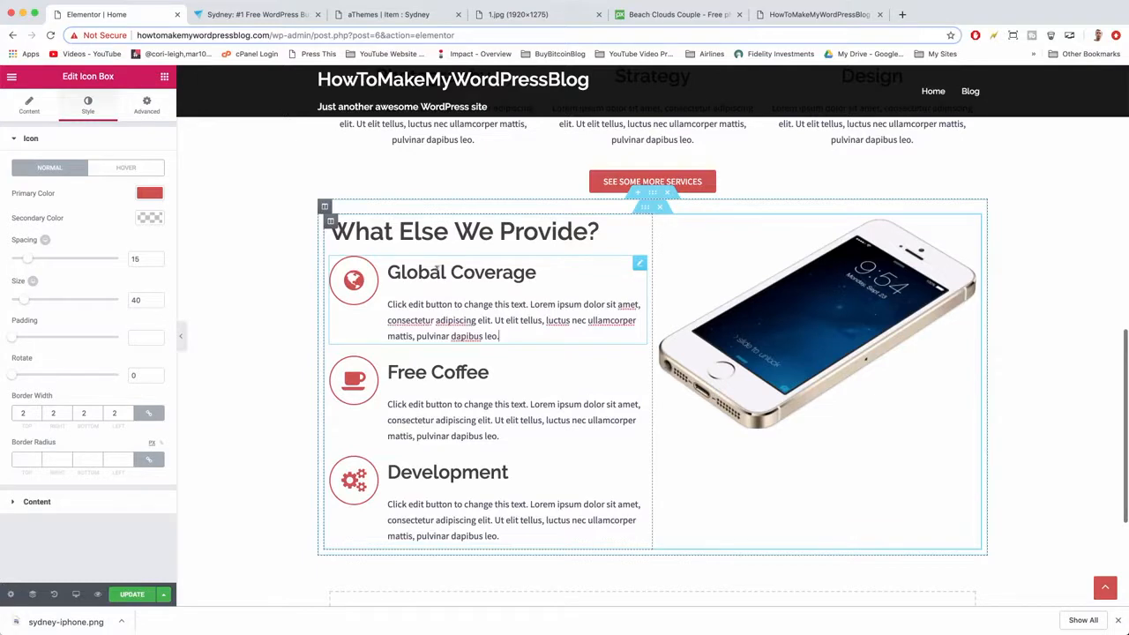
double_click(415, 267)
triple_click(415, 268)
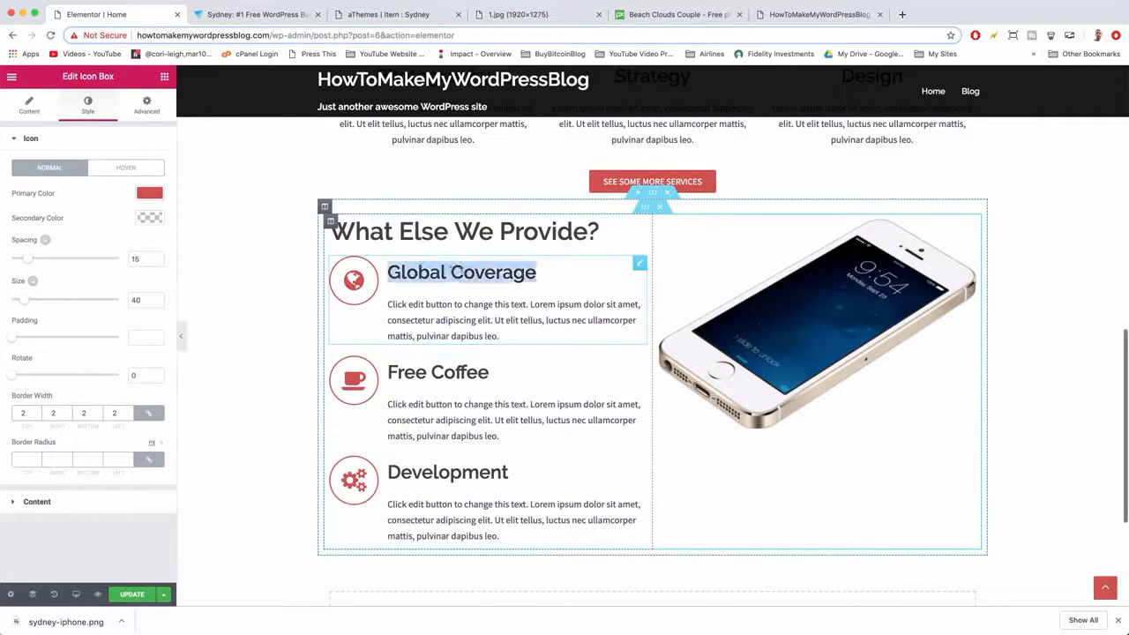
left_click(463, 271)
left_click(35, 114)
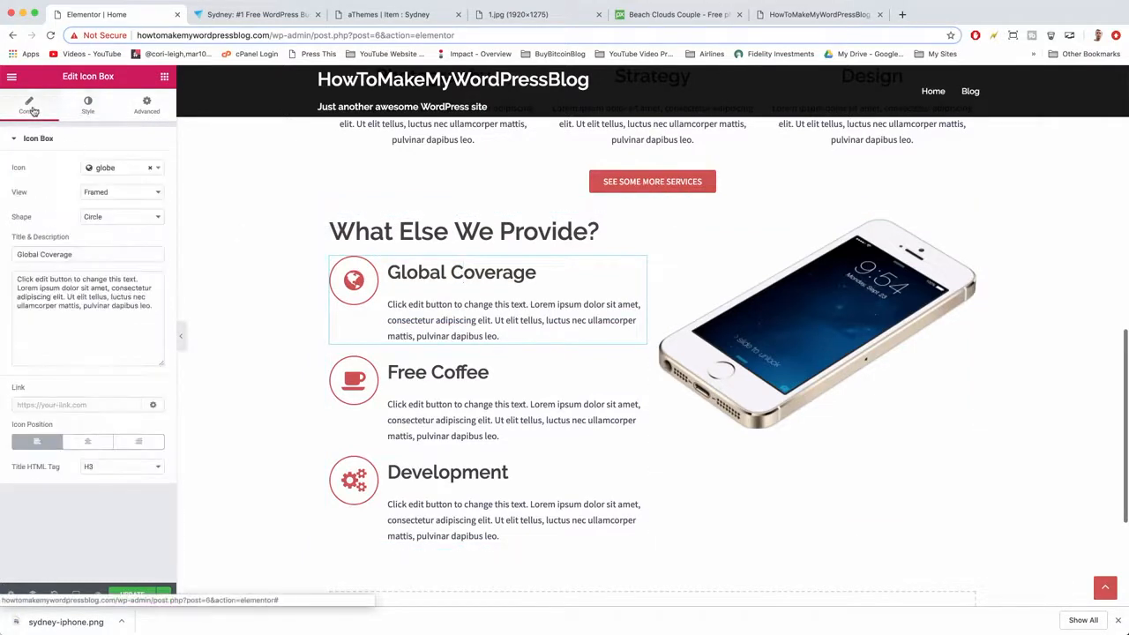
left_click(132, 469)
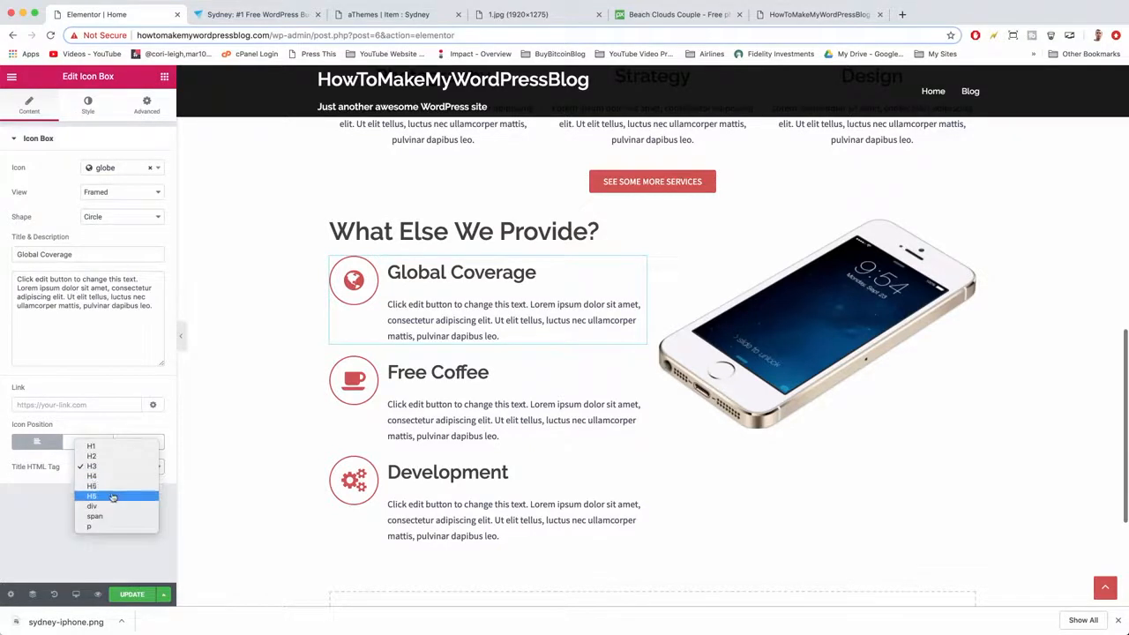
left_click(112, 495)
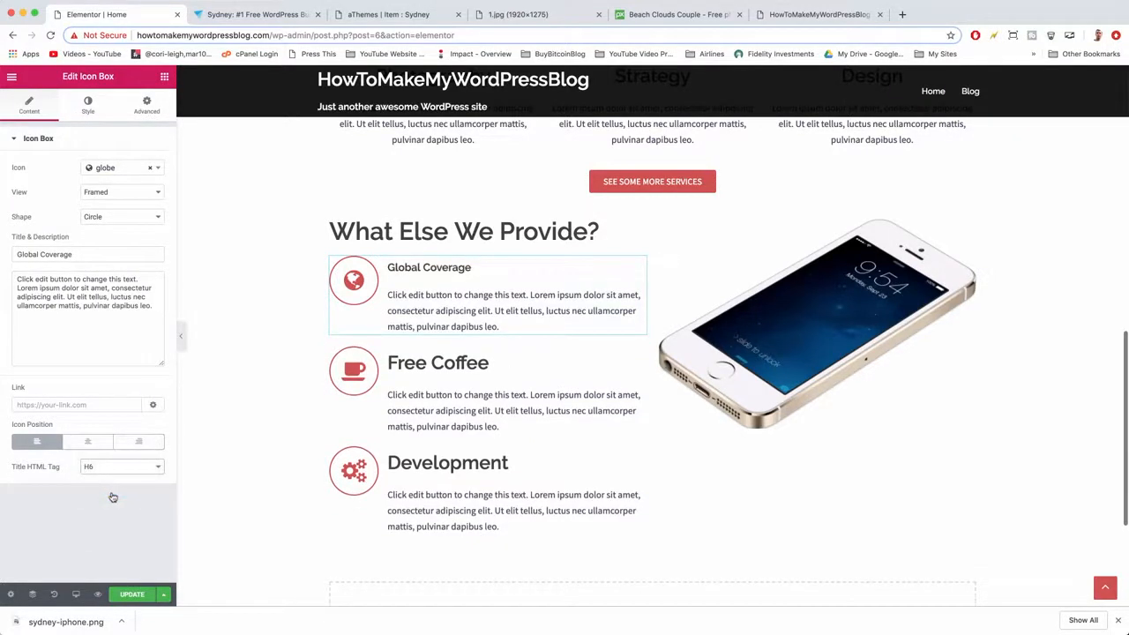
- Change the Free Coffee icon box's title HTML tag to H6
left_click(429, 370)
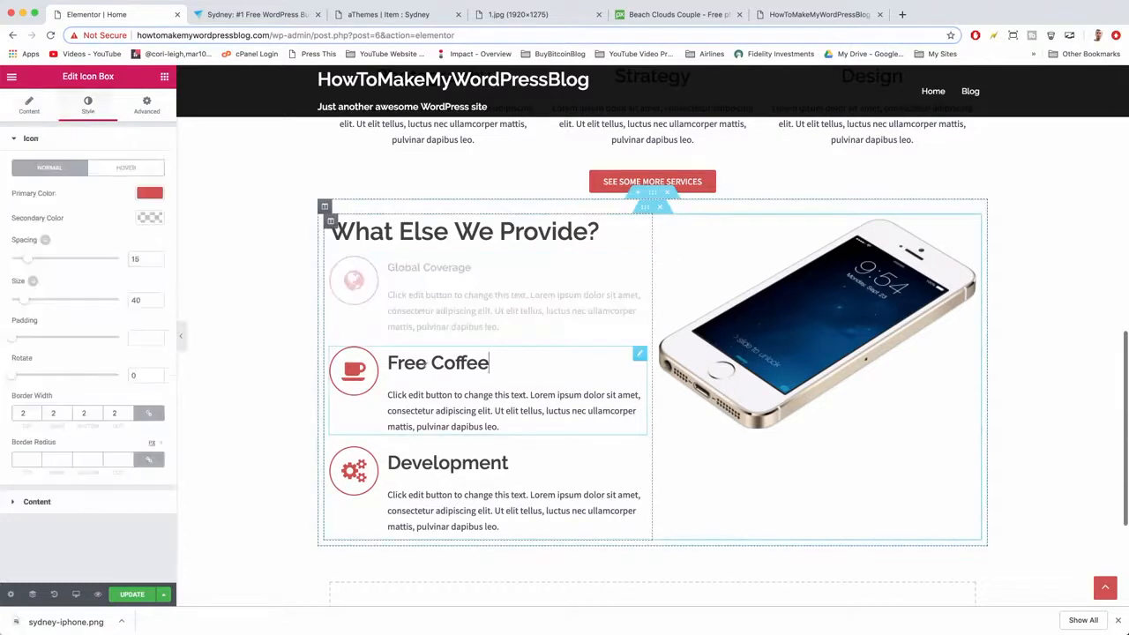
left_click(29, 106)
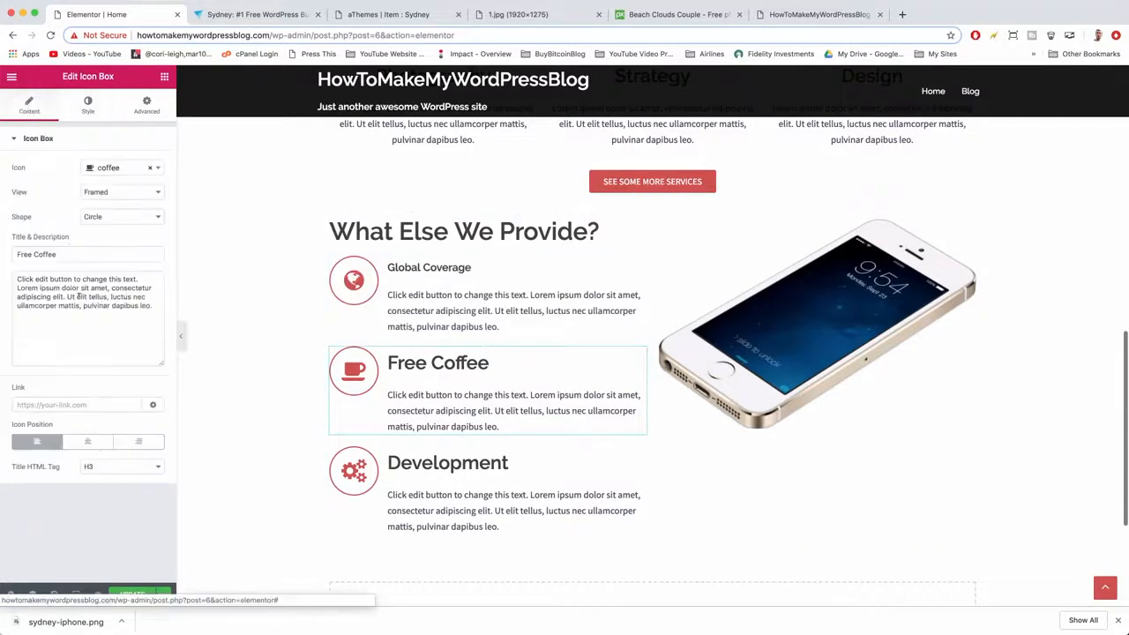
left_click(120, 470)
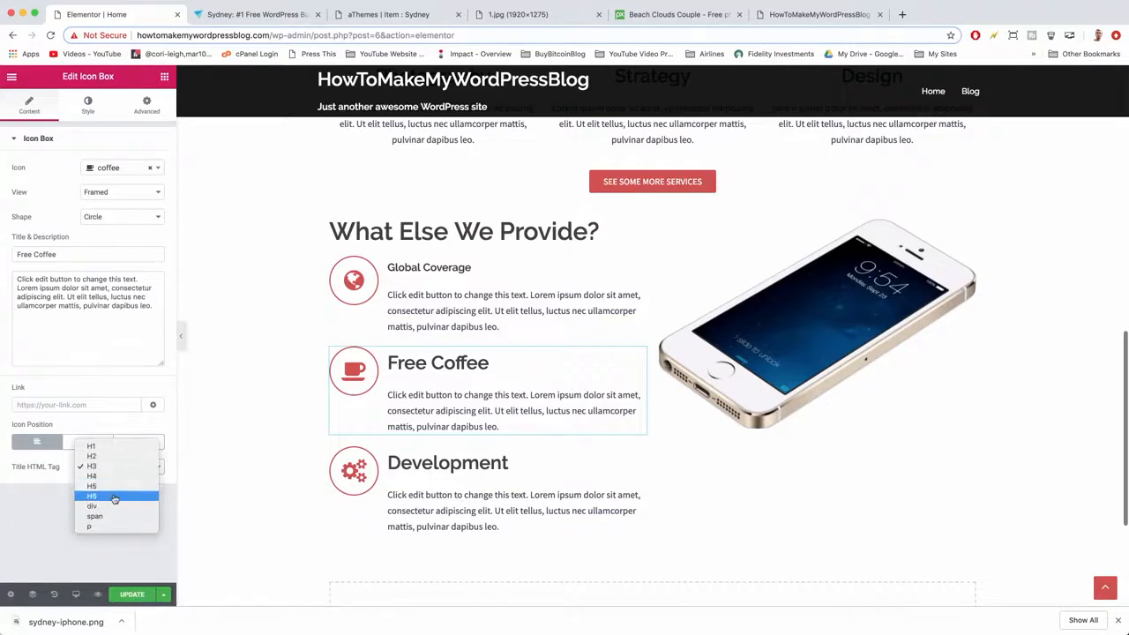
left_click(113, 494)
- Change the Development icon box's title HTML tag to H6
left_click(445, 457)
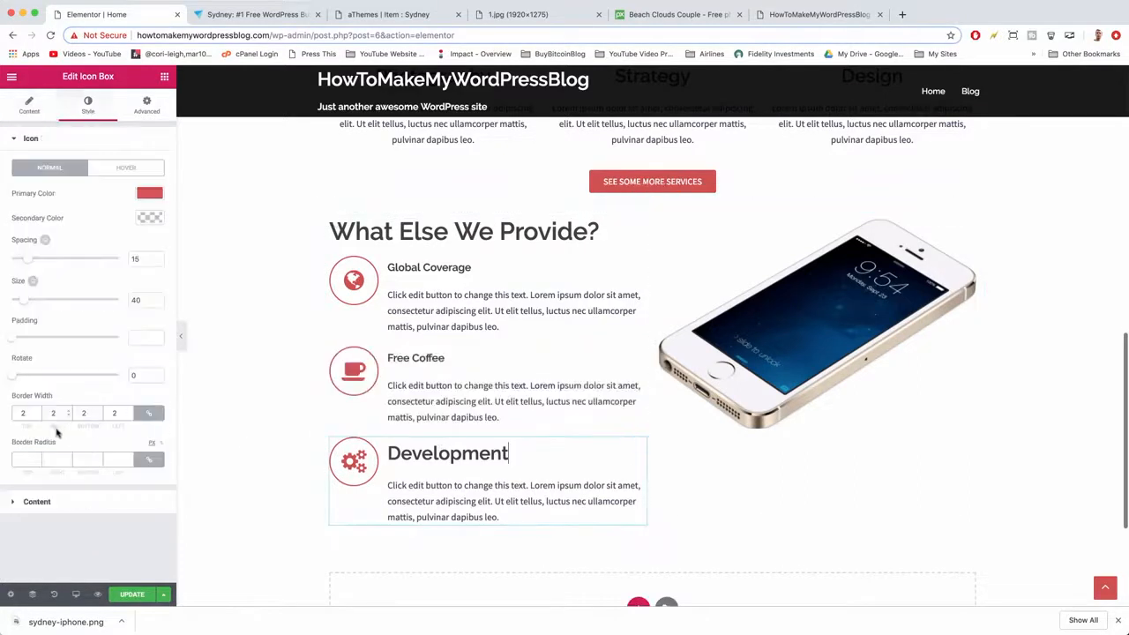
left_click(29, 105)
left_click(117, 467)
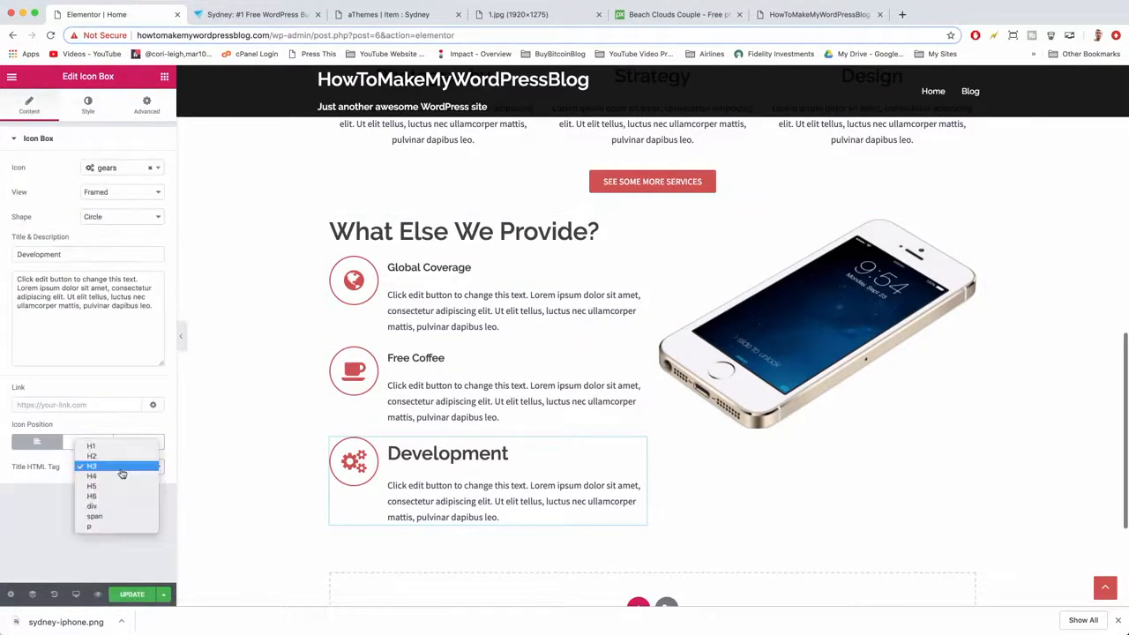
left_click(119, 497)
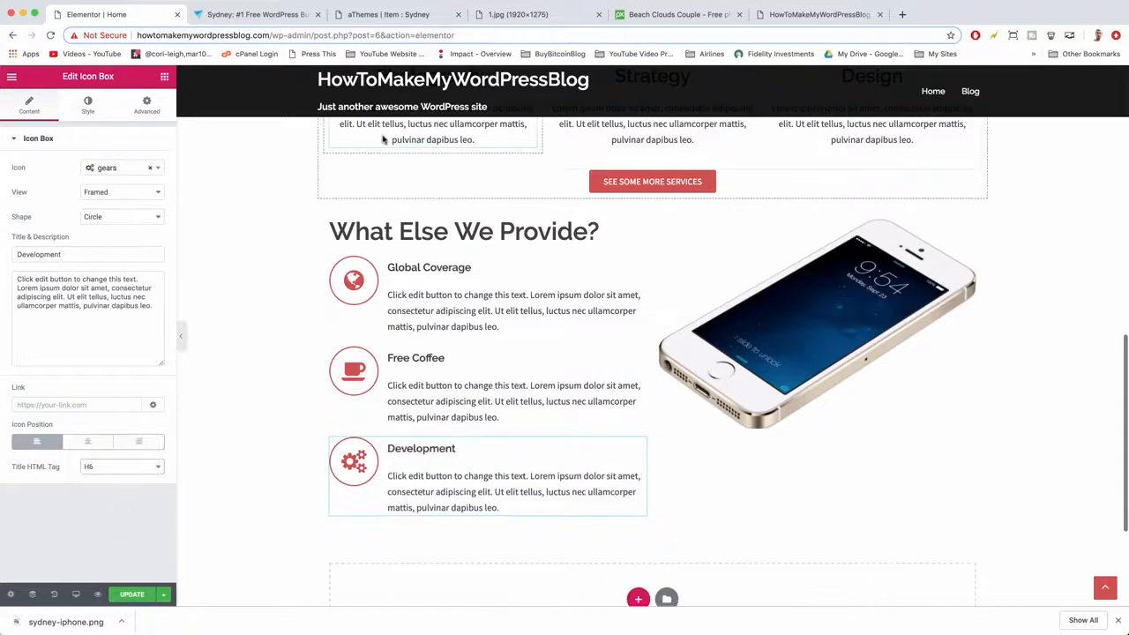
- Shorten the Global Coverage description to "Lorem ipsum dolor sit amet, consectetur adipiscing elit."
left_click(495, 298)
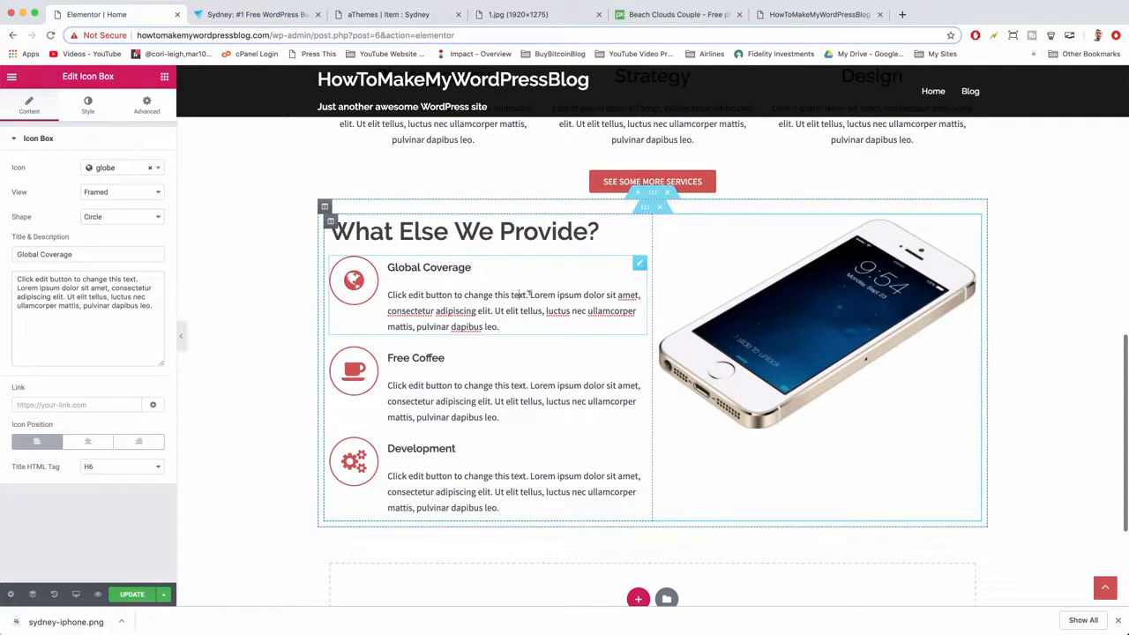
left_click_drag(524, 294, 387, 295)
key("BackSpace")
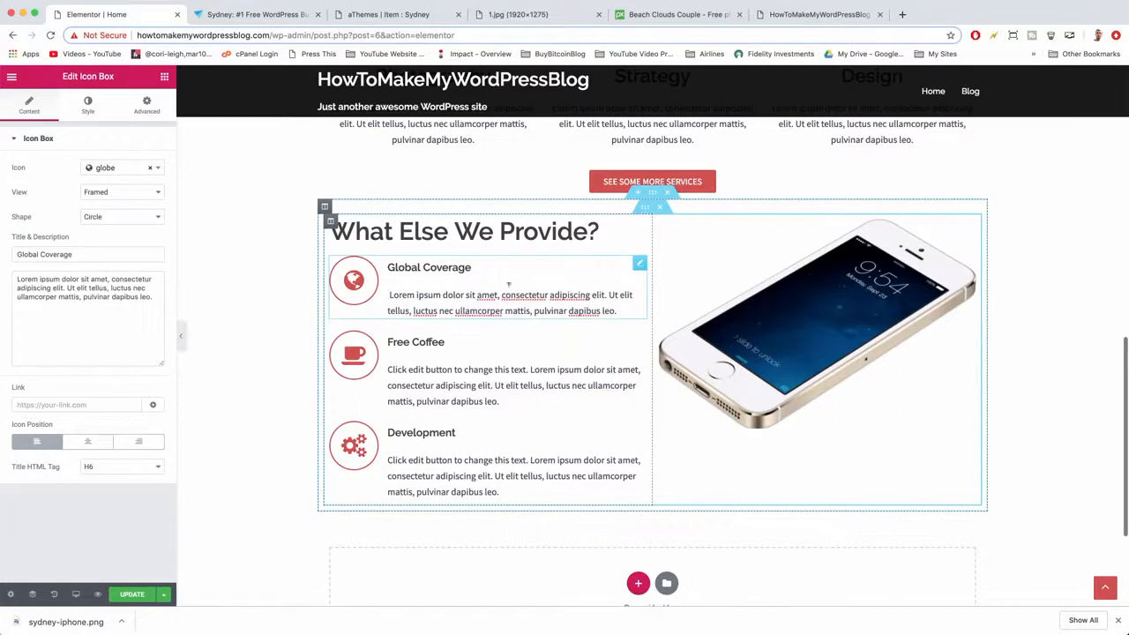
left_click_drag(623, 309, 608, 296)
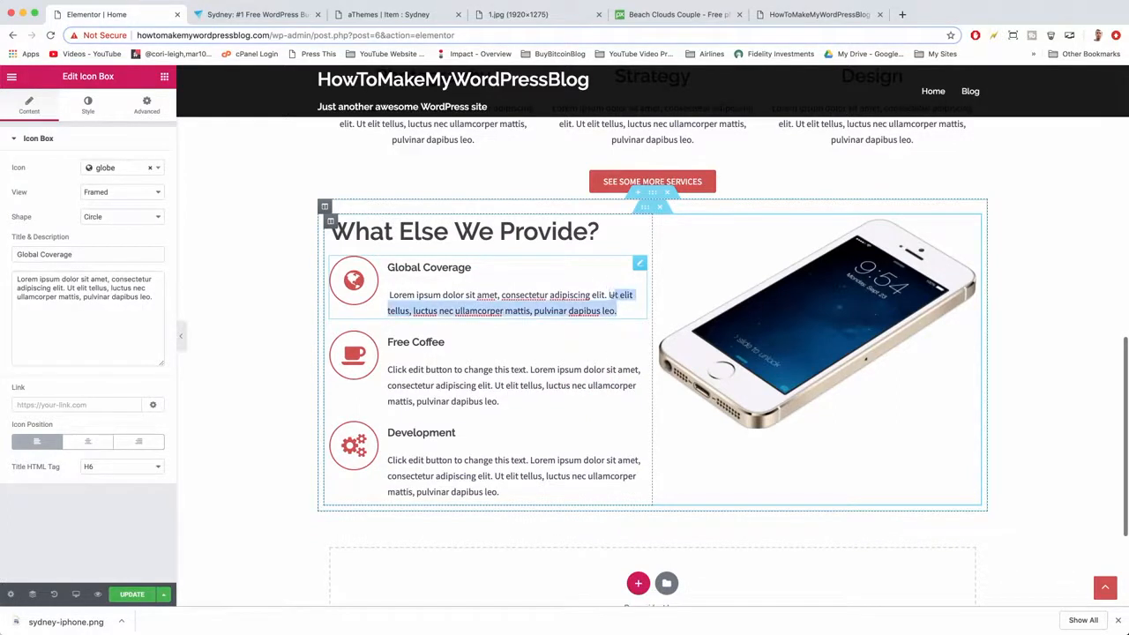
key("BackSpace")
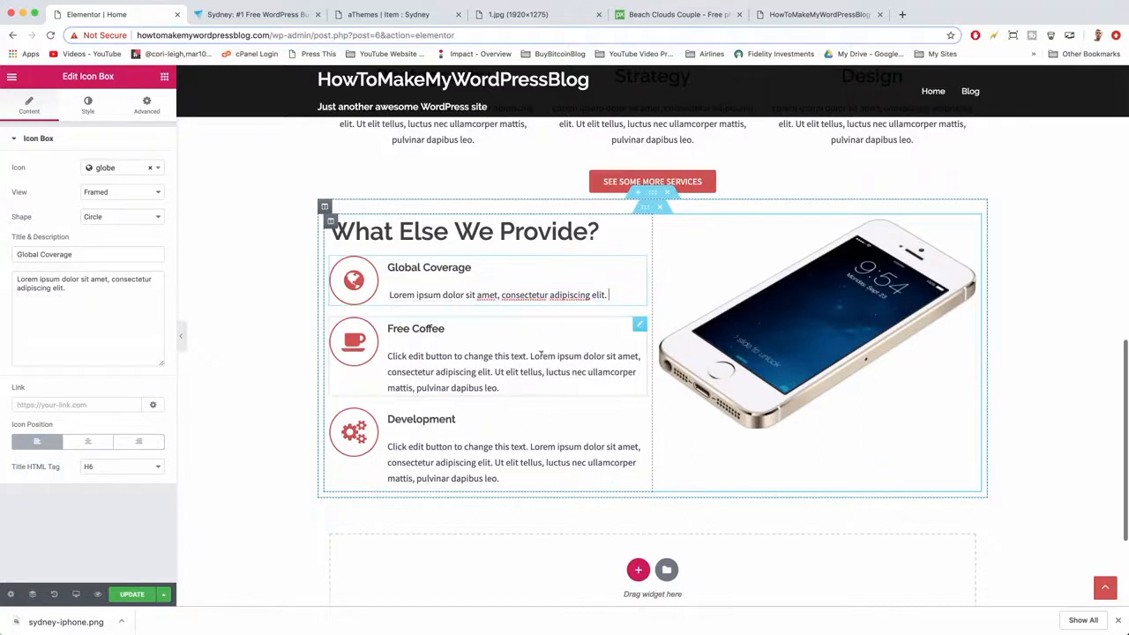
- Shorten the Free Coffee description to "Lorem ipsum dolor sit amet, consectetur adipiscing elit."
left_click(400, 351)
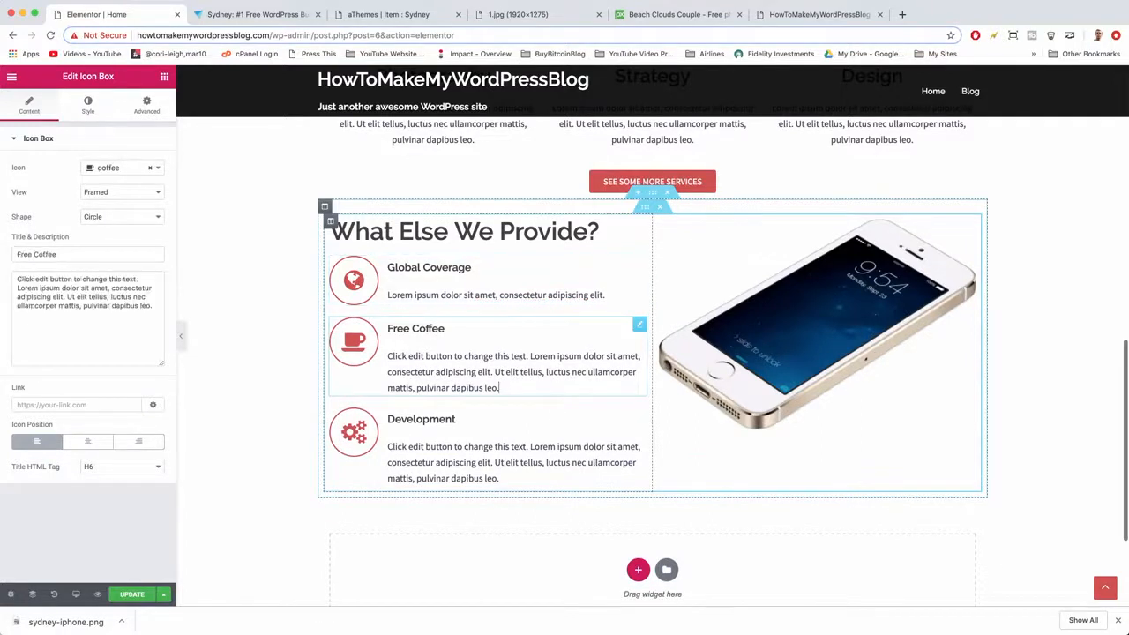
left_click_drag(529, 355, 393, 353)
key("BackSpace")
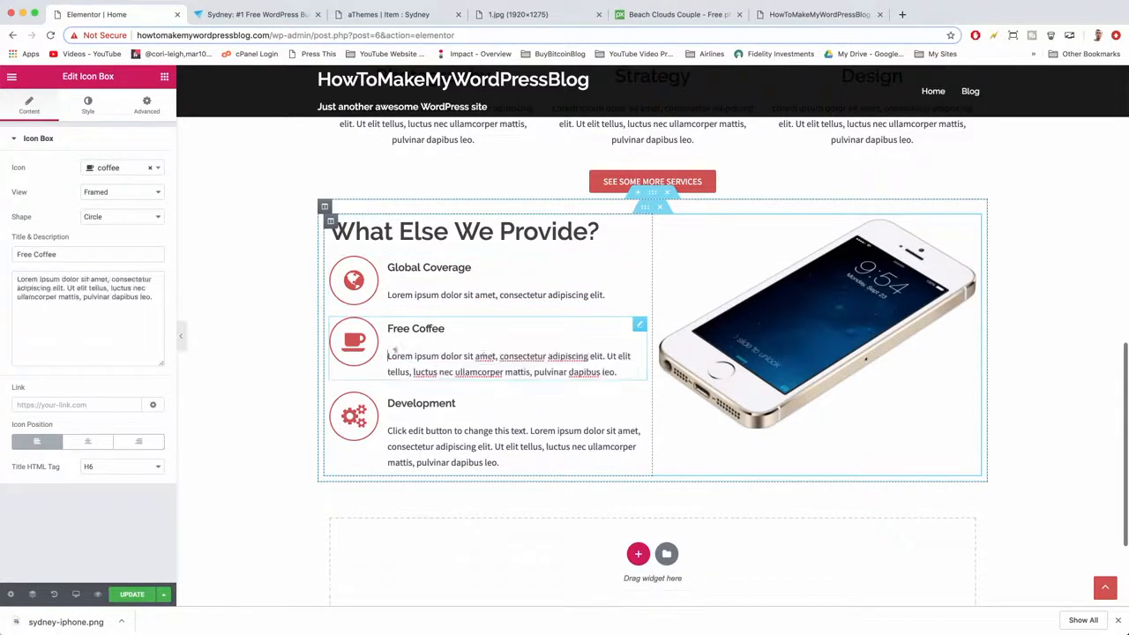
left_click_drag(620, 372, 606, 357)
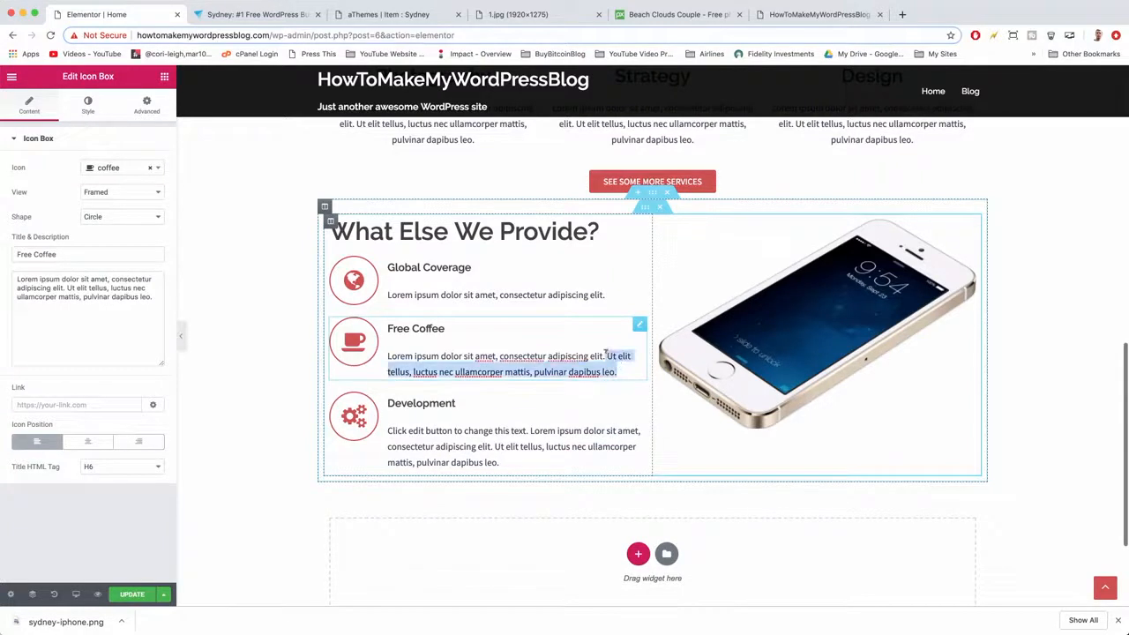
key("BackSpace")
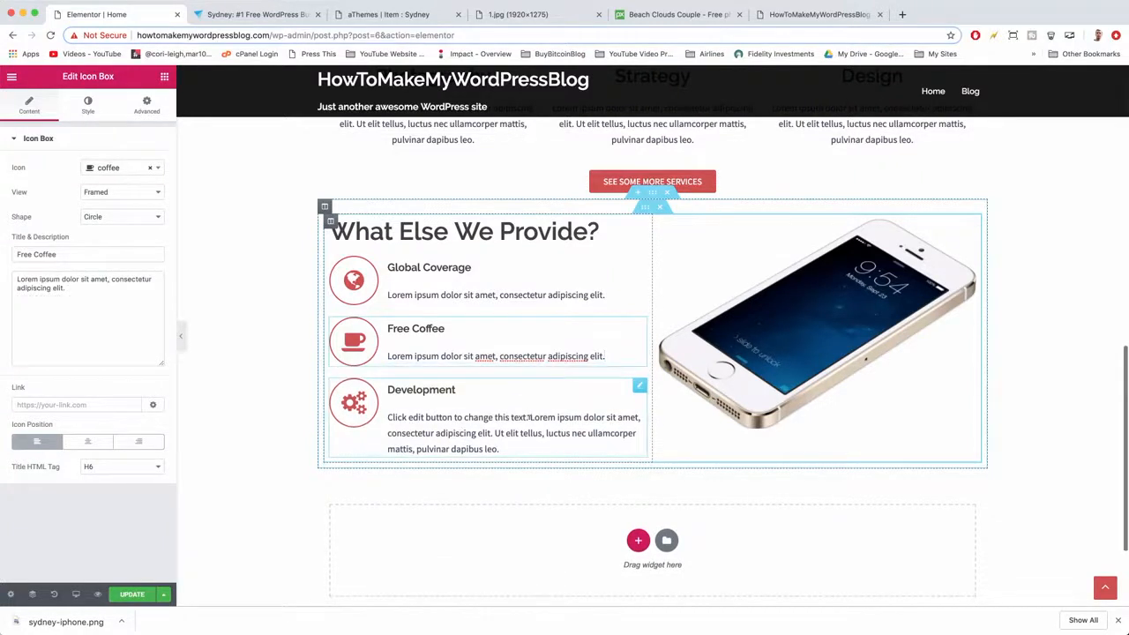
- Shorten the Development description to "Lorem ipsum dolor sit amet, consectetur adipiscing elit."
left_click(491, 418)
left_click_drag(532, 417, 387, 417)
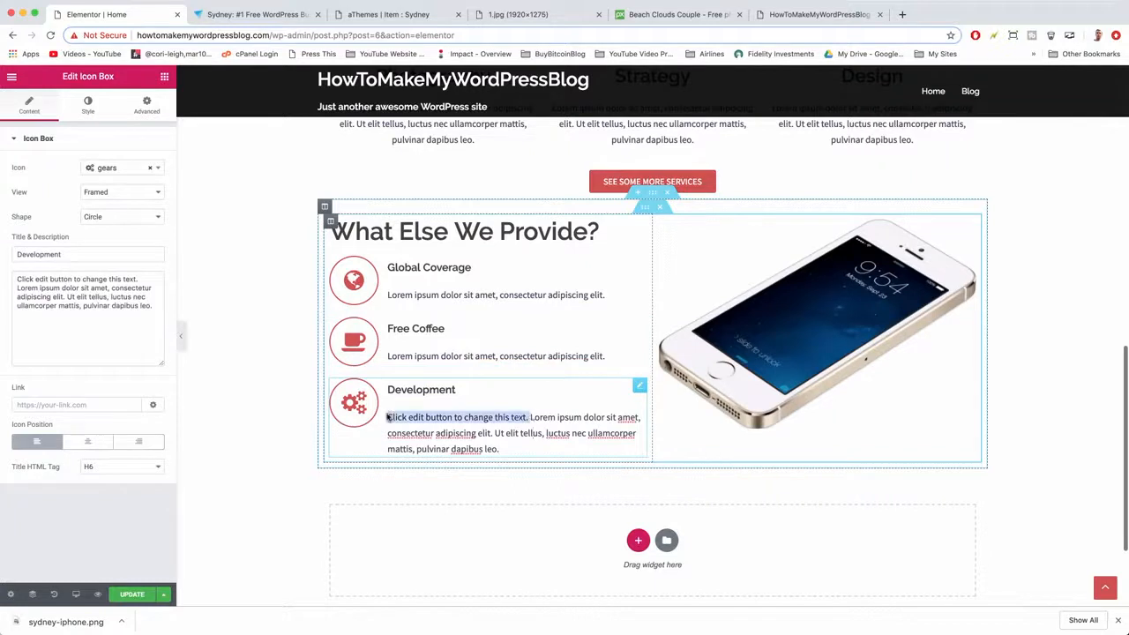
key("BackSpace")
left_click_drag(616, 431, 606, 417)
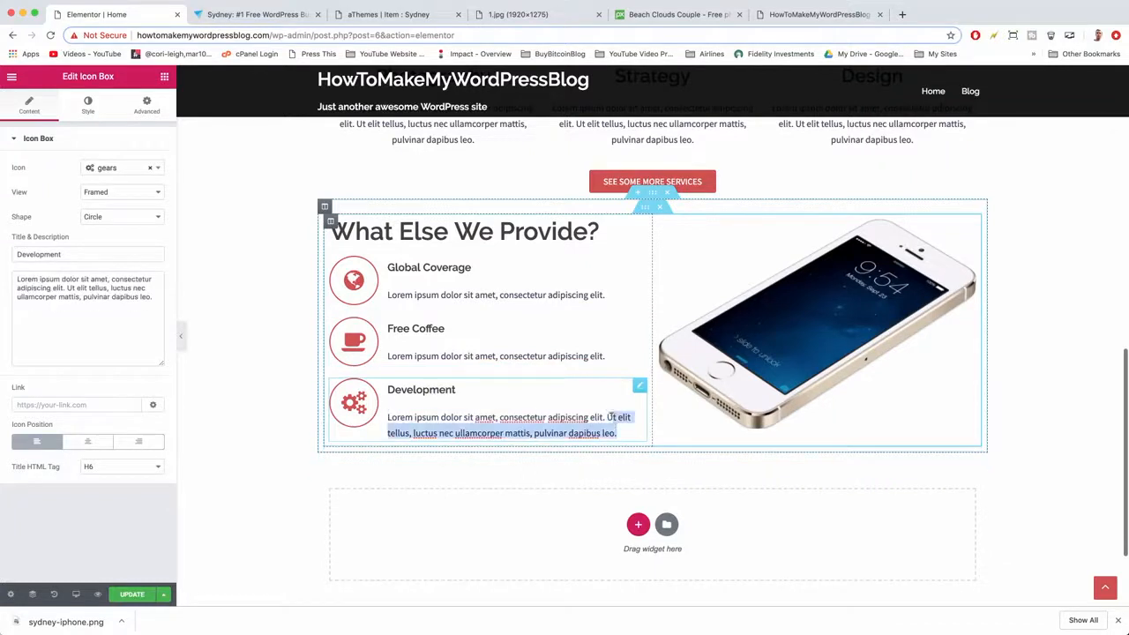
key("BackSpace")
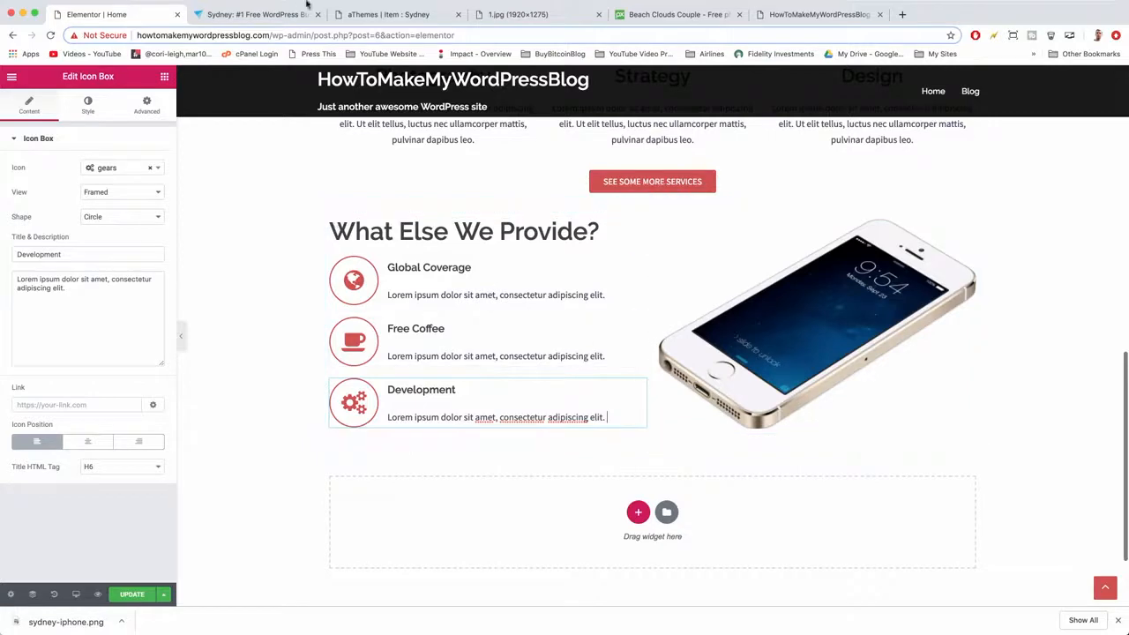
- Set the "What Else We Provide?" heading's bottom padding to 20
left_click(388, 15)
left_click(97, 15)
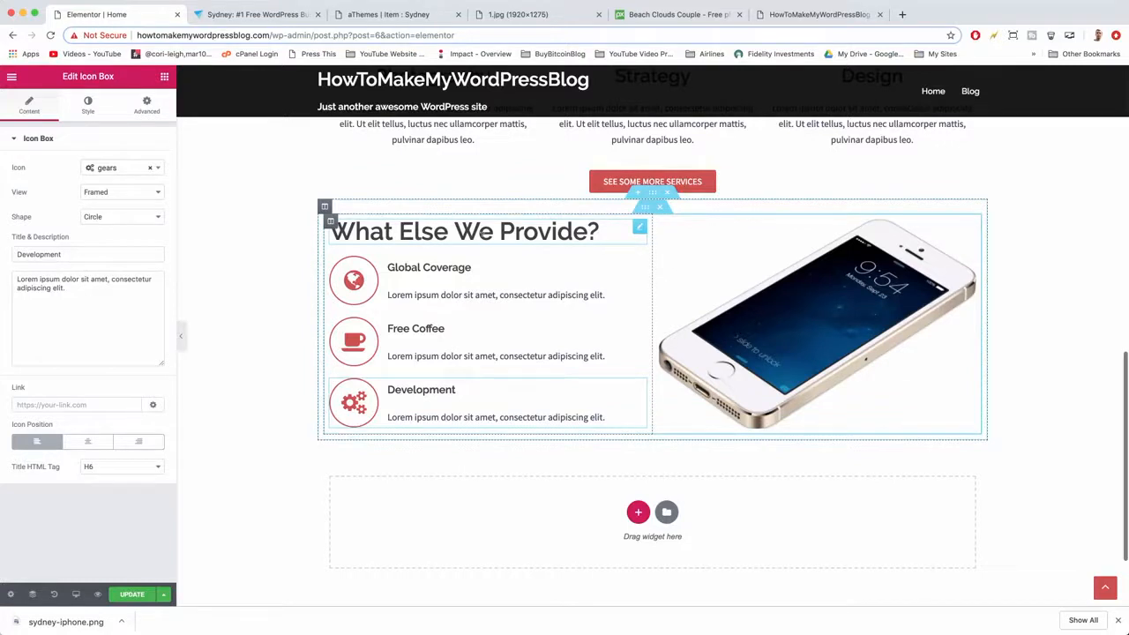
left_click(598, 231)
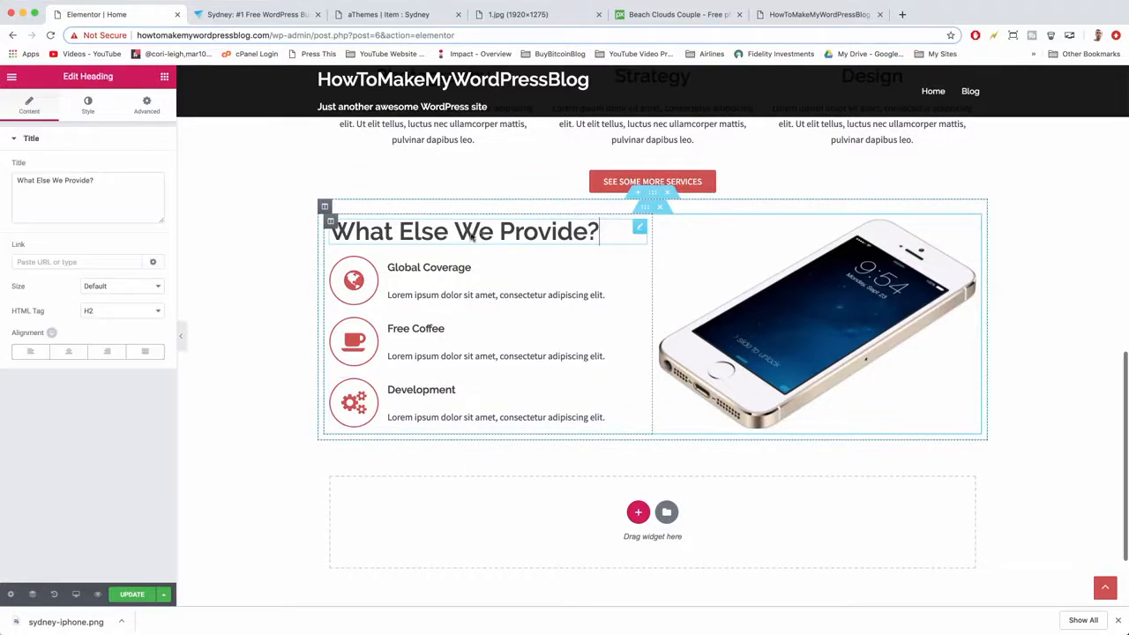
left_click(146, 104)
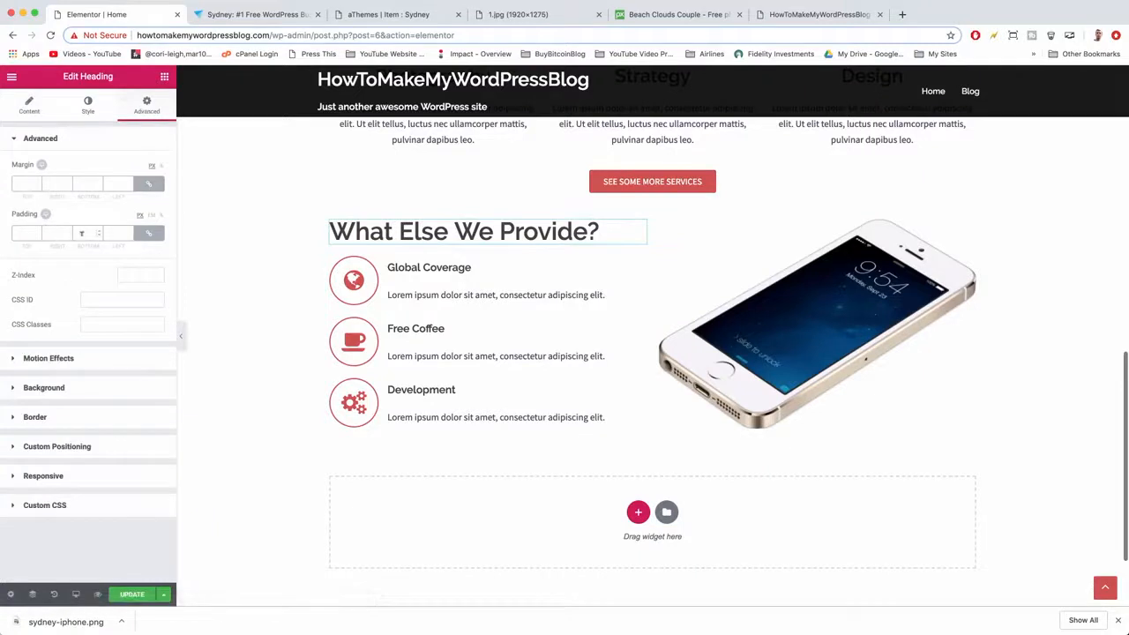
left_click(148, 232)
left_click(82, 233)
type("20")
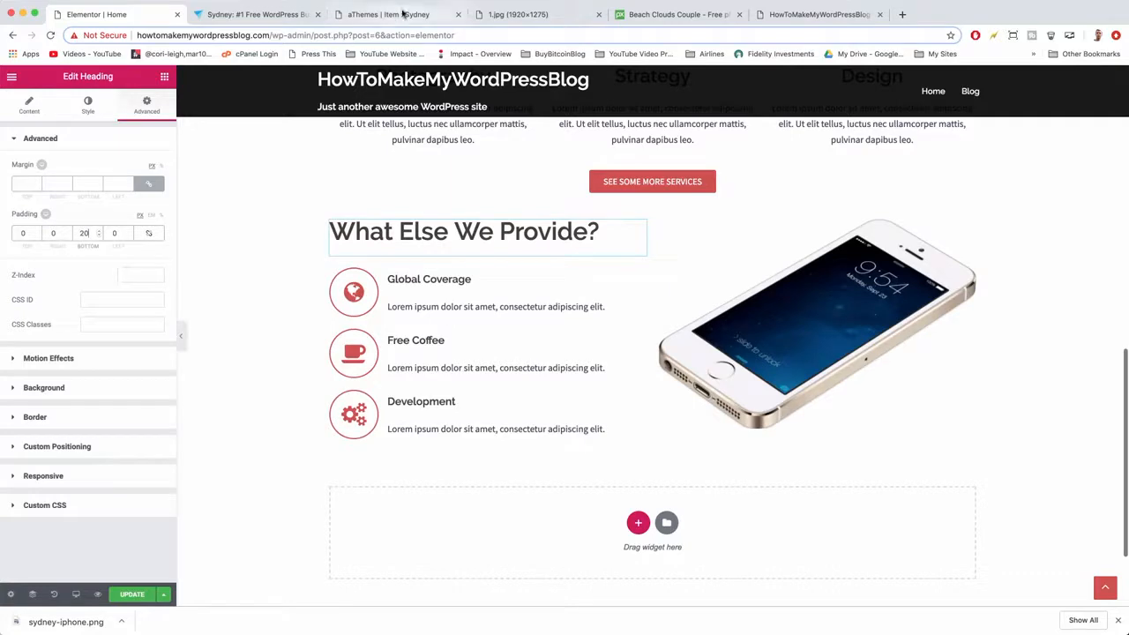
- Inspect the demo's "What Else We Provide?" section and copy its background color #f5f5f5
scroll(423, 388, "up", 2)
left_click(424, 403)
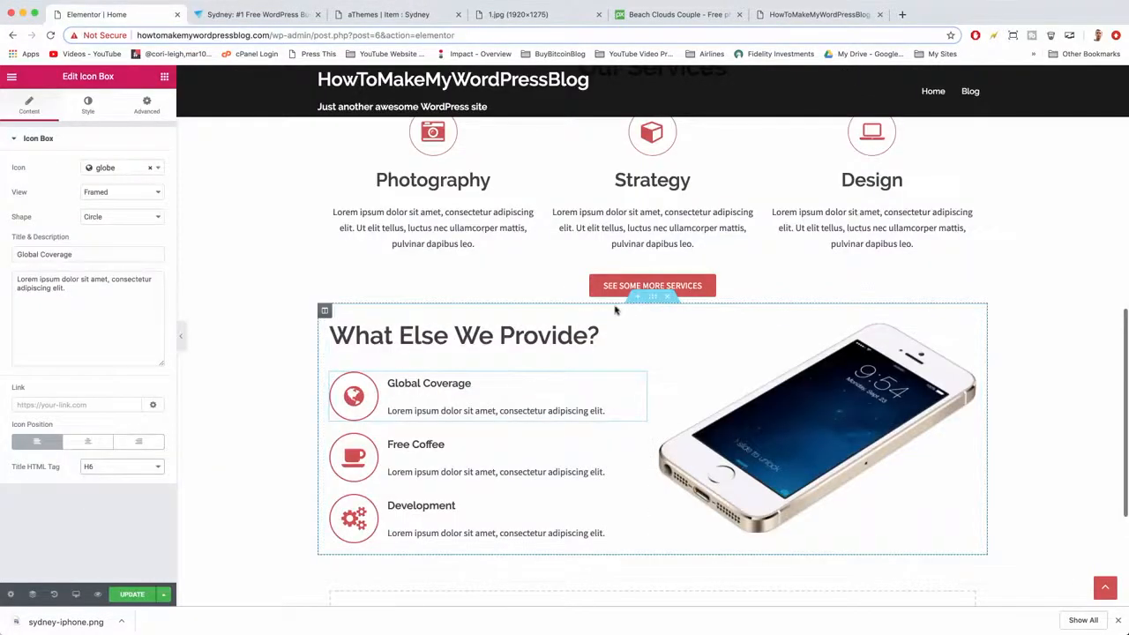
left_click(367, 19)
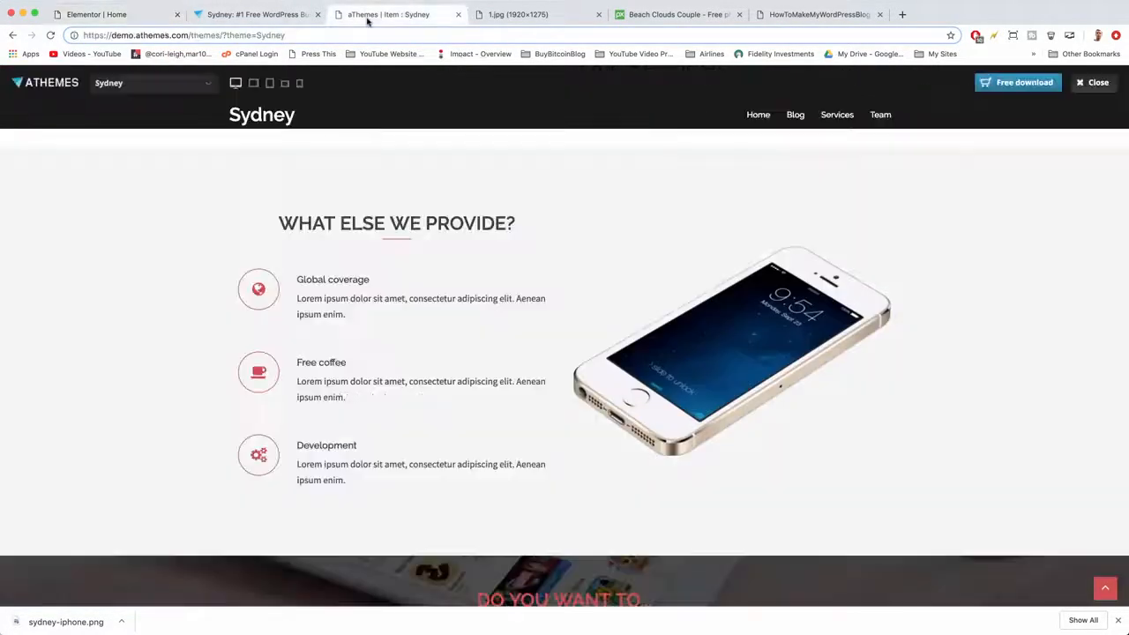
scroll(58, 304, "up", 2)
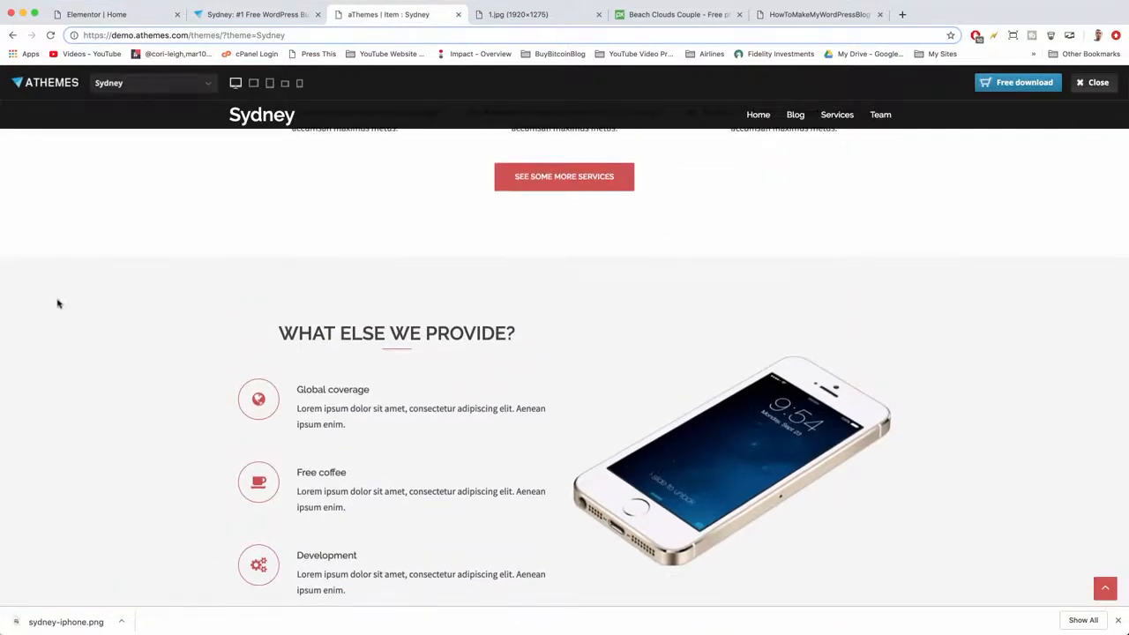
right_click(58, 303)
left_click(83, 463)
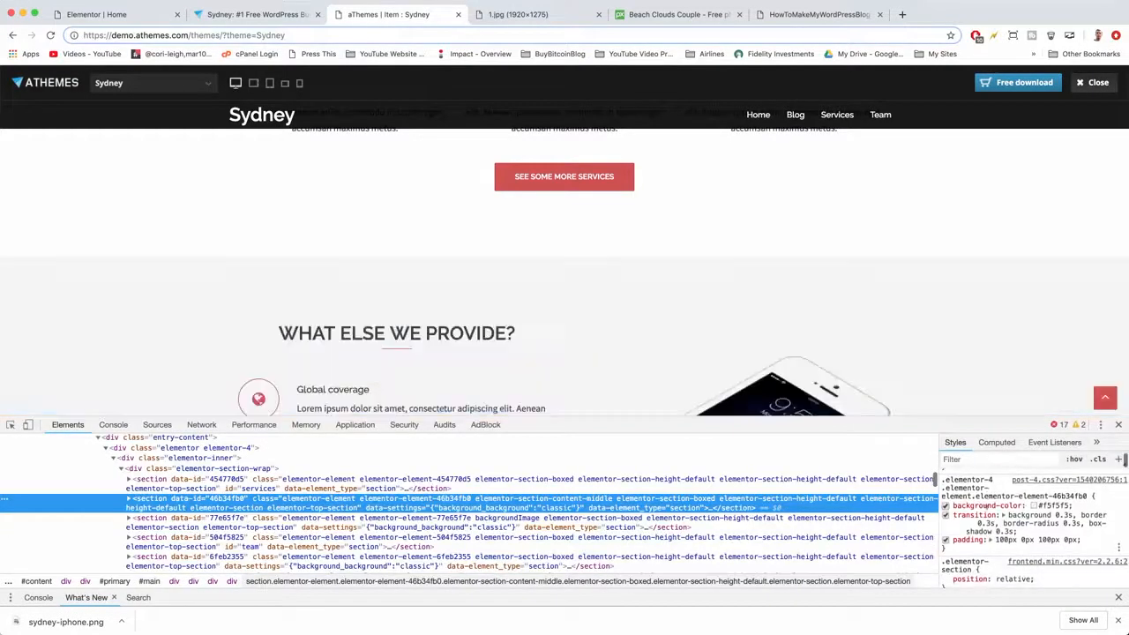
left_click(1048, 505)
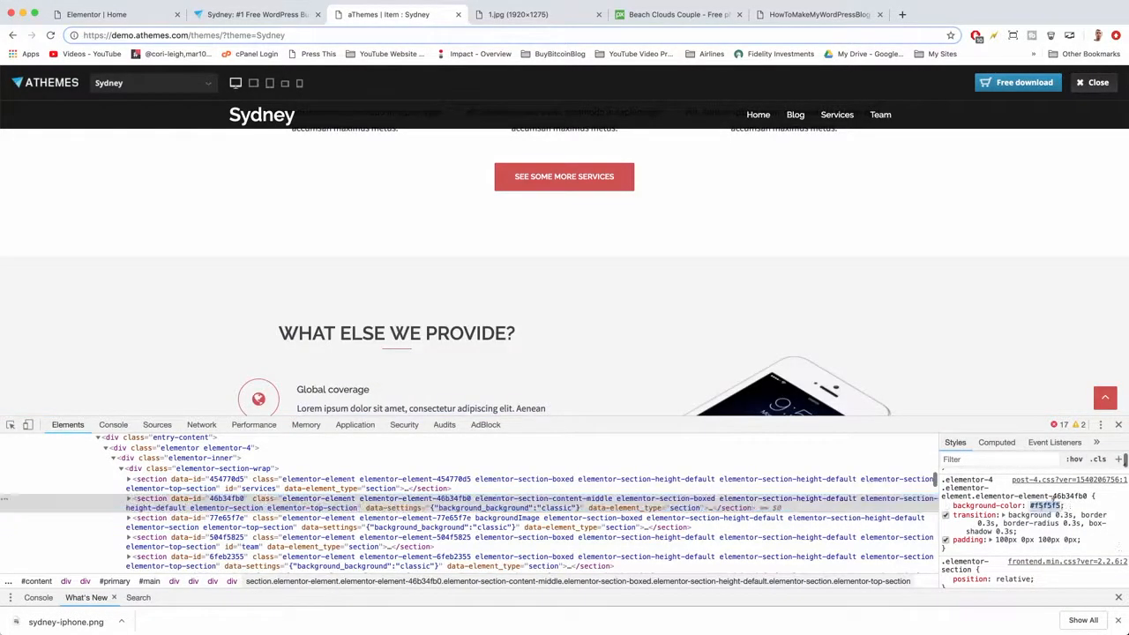
right_click(1044, 504)
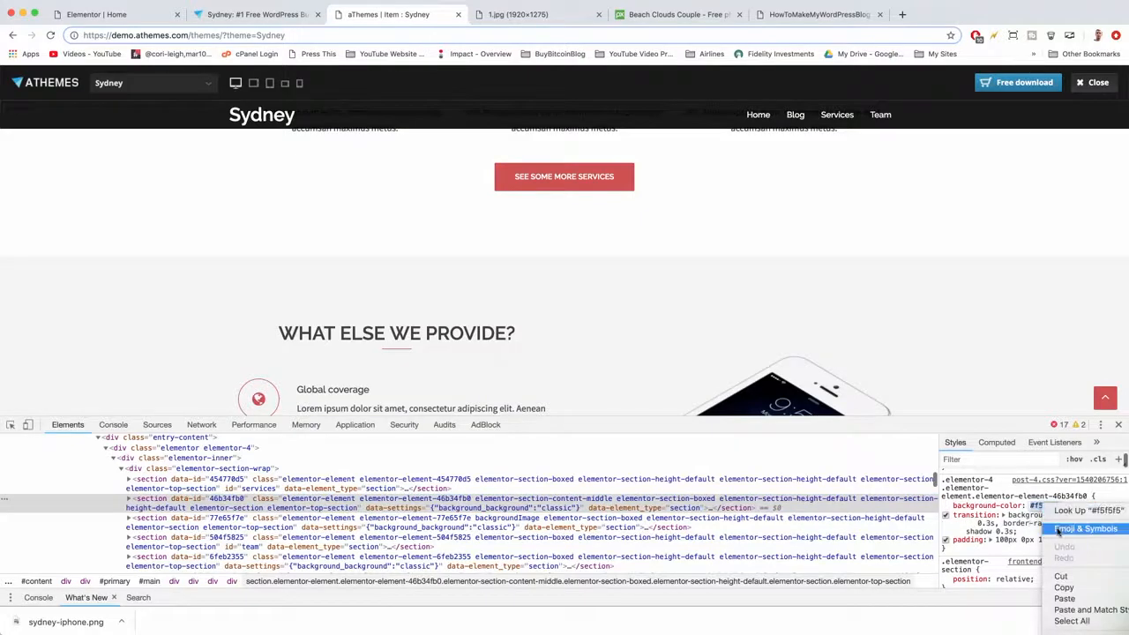
left_click(1064, 588)
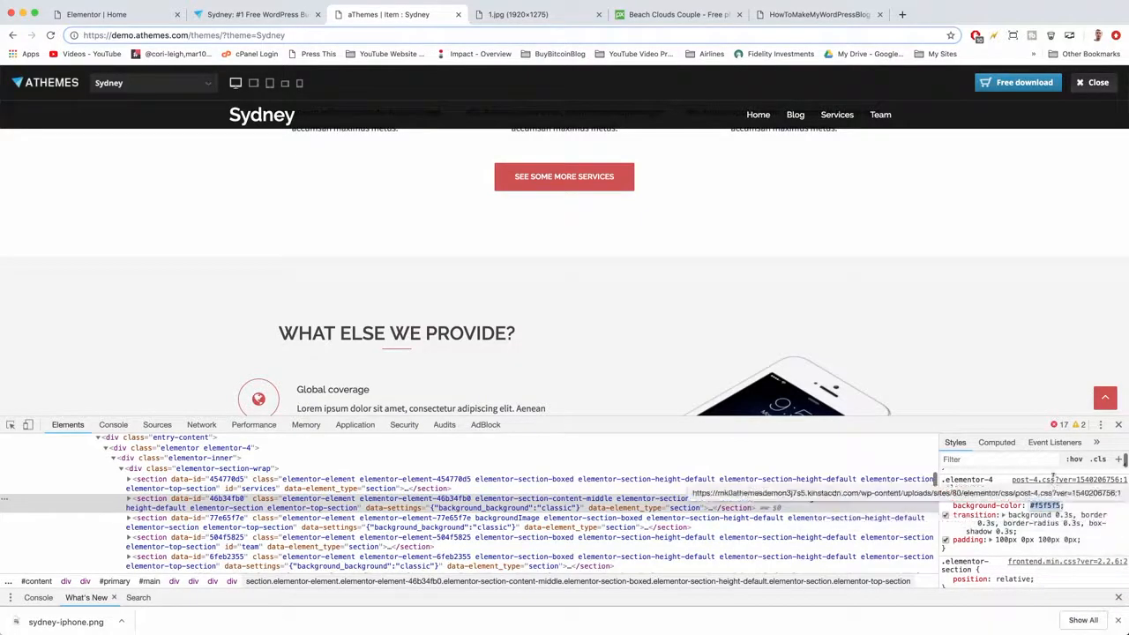
- Give the "What Else We Provide?" section a classic background with the pasted color #f5f5f5
left_click(144, 15)
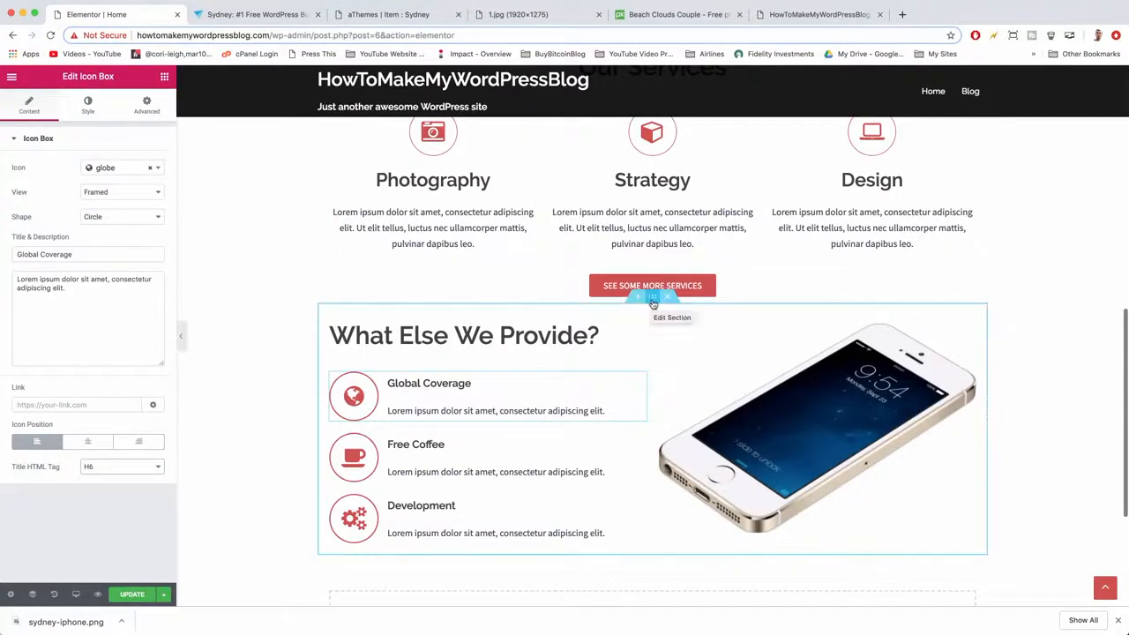
left_click(652, 299)
left_click(88, 105)
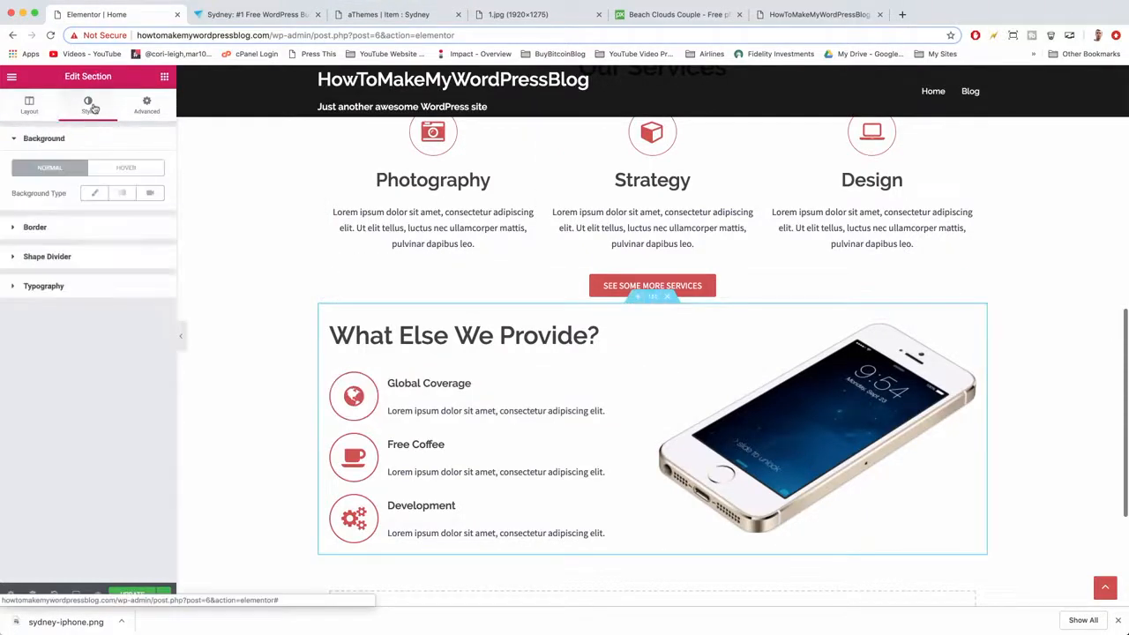
left_click(94, 194)
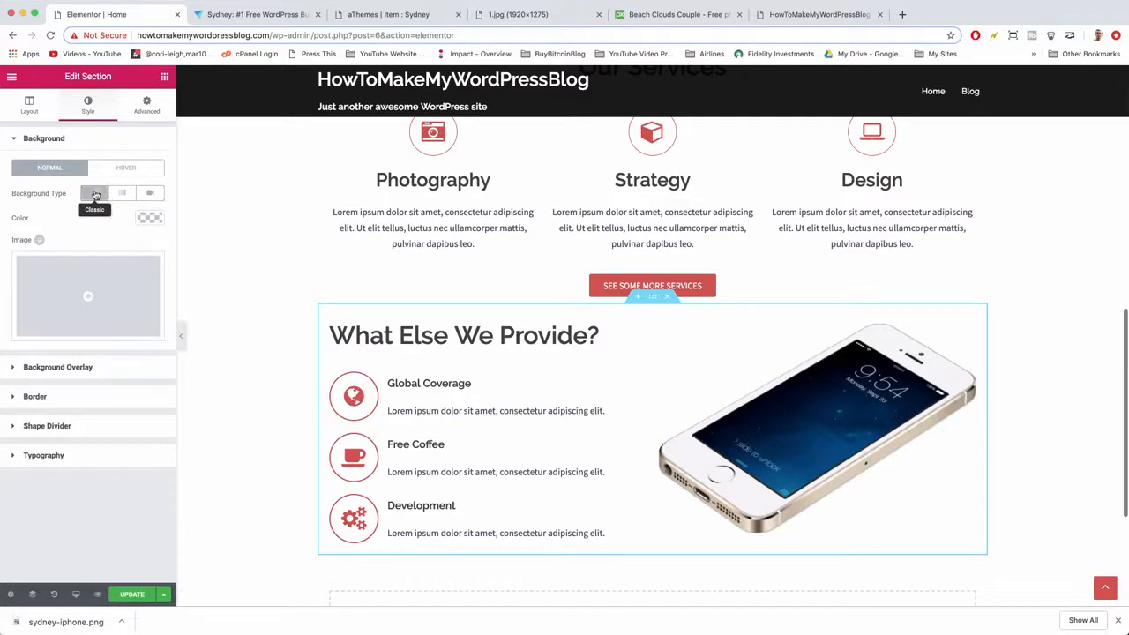
left_click(148, 216)
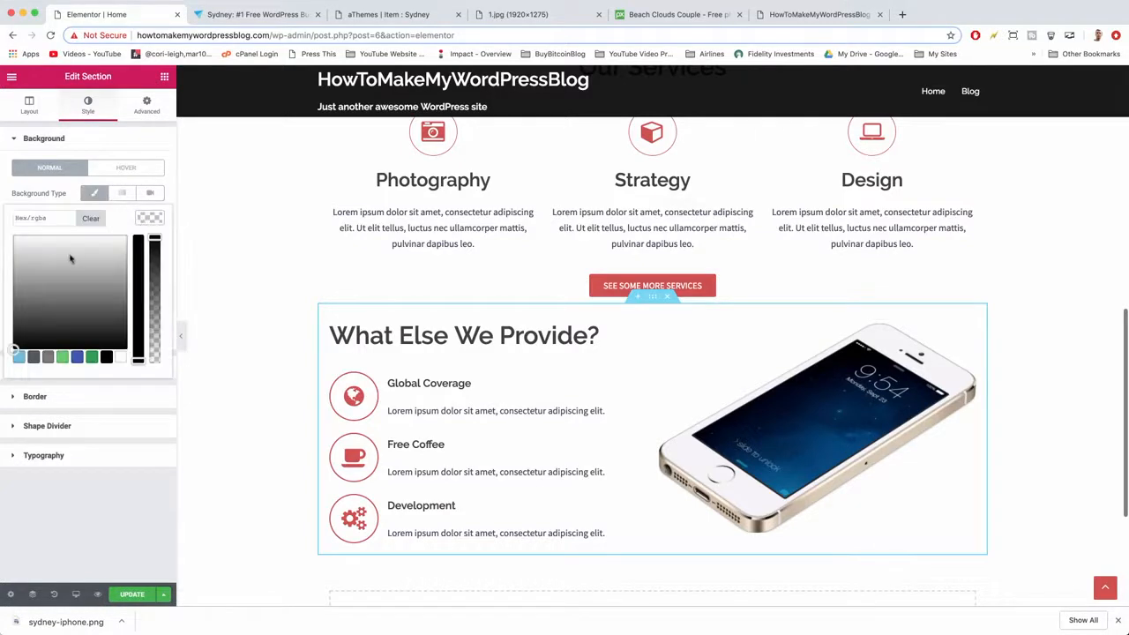
right_click(35, 219)
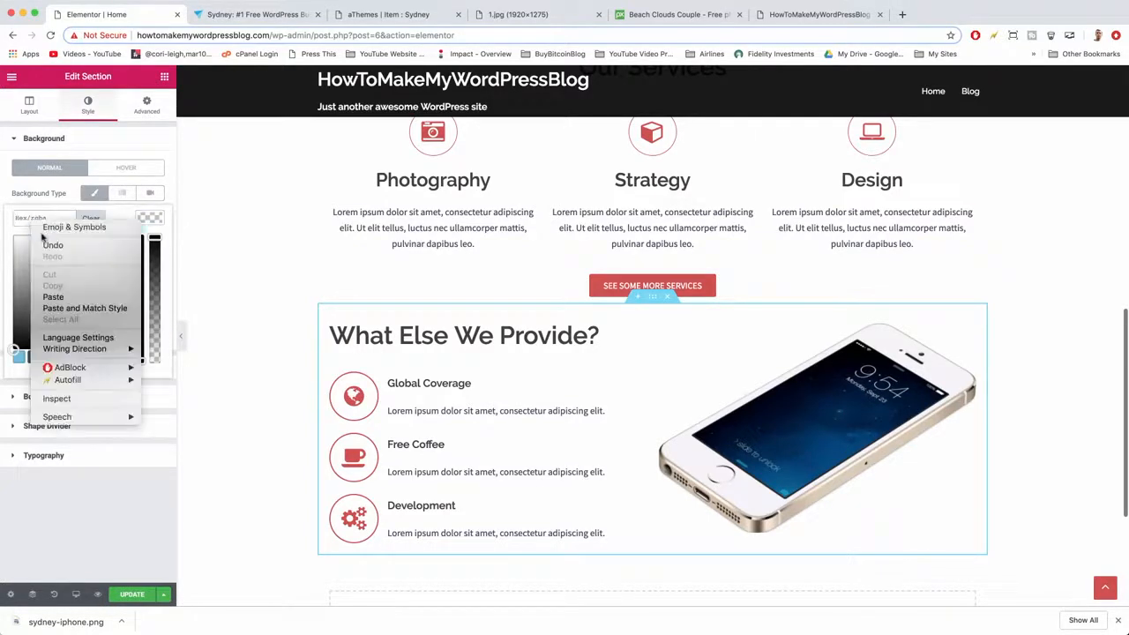
left_click(51, 297)
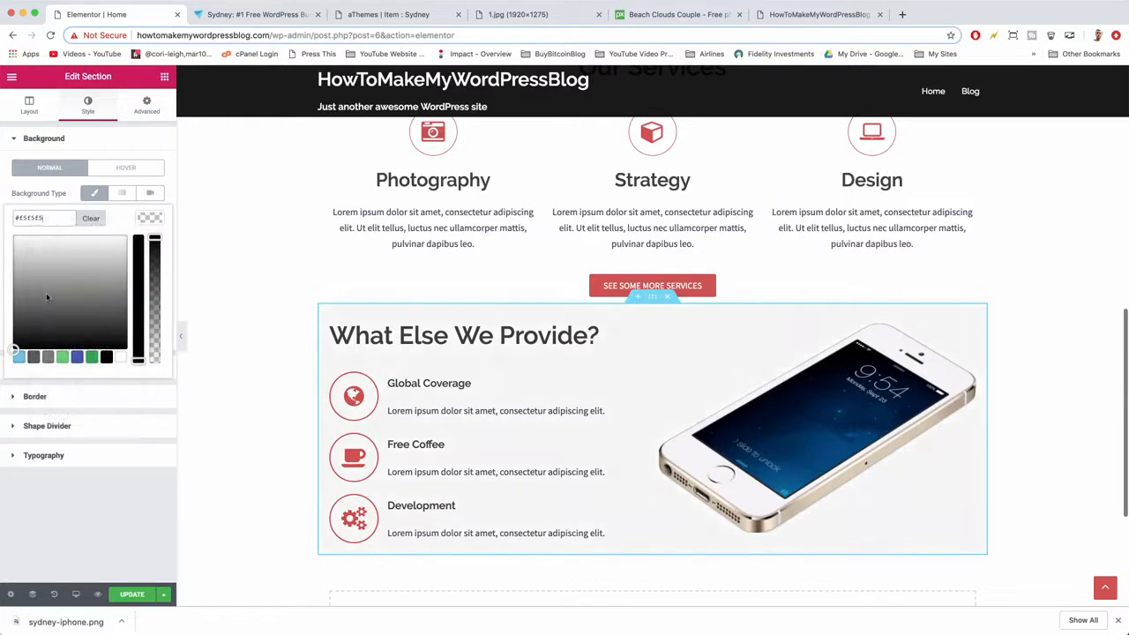
- Turn on Stretch Section for the "What Else We Provide?" section
scroll(454, 453, "up", 2)
scroll(453, 454, "down", 3)
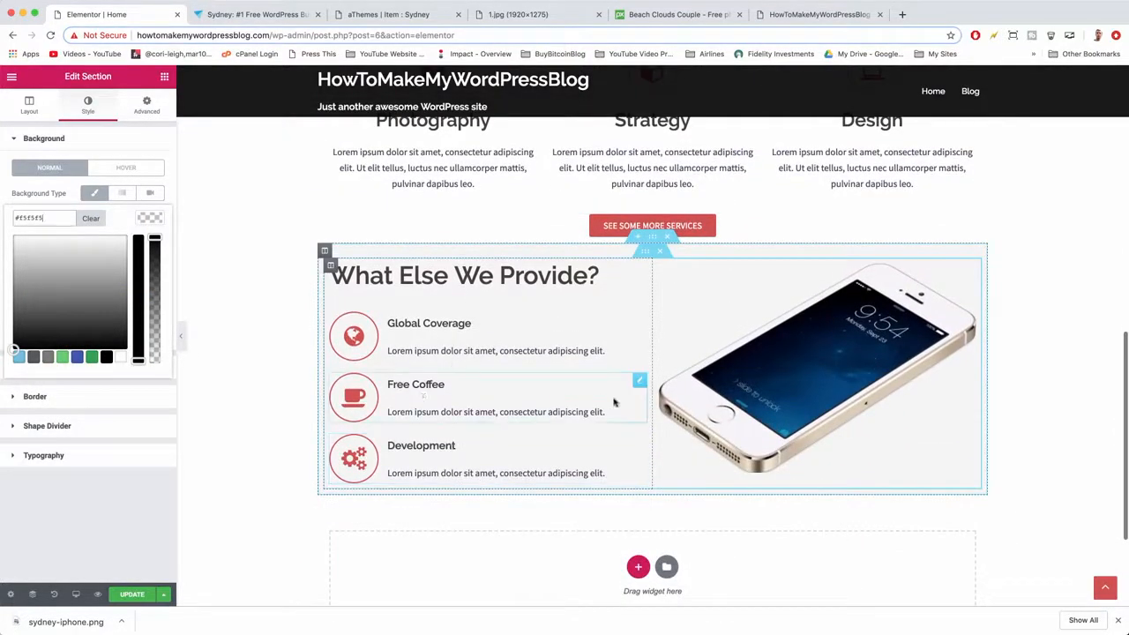
scroll(615, 403, "up", 2)
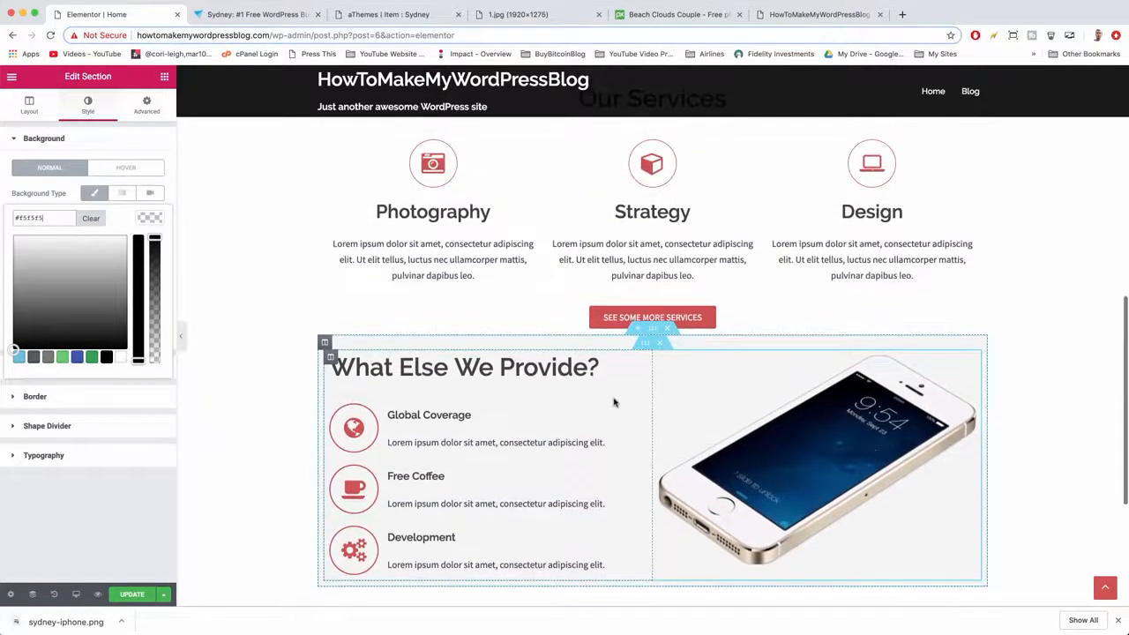
scroll(609, 371, "down", 2)
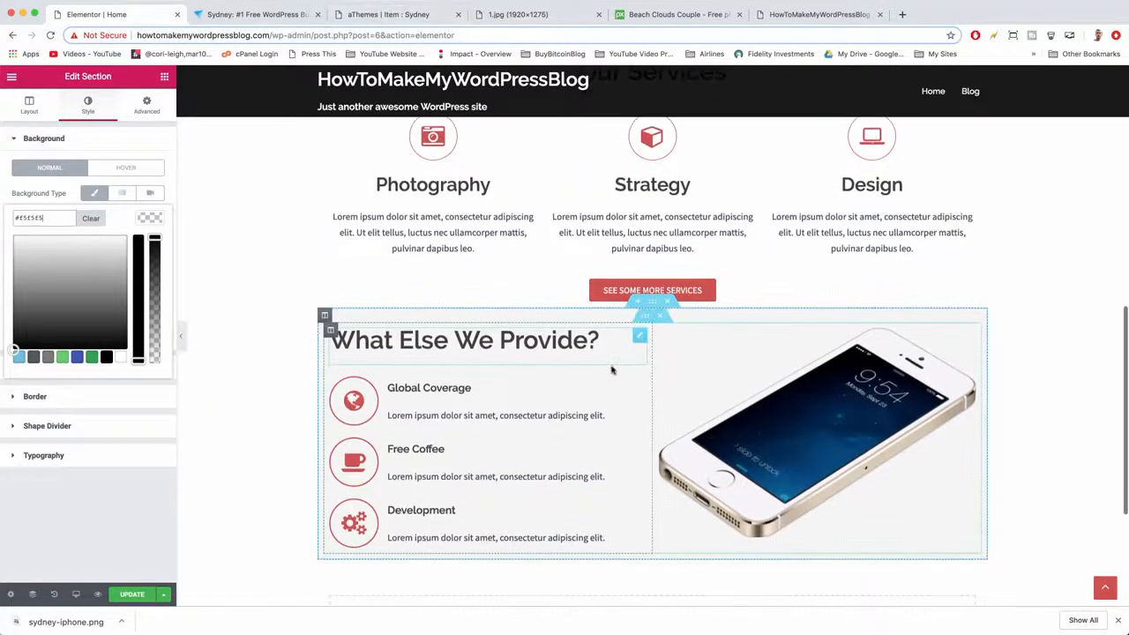
left_click(29, 105)
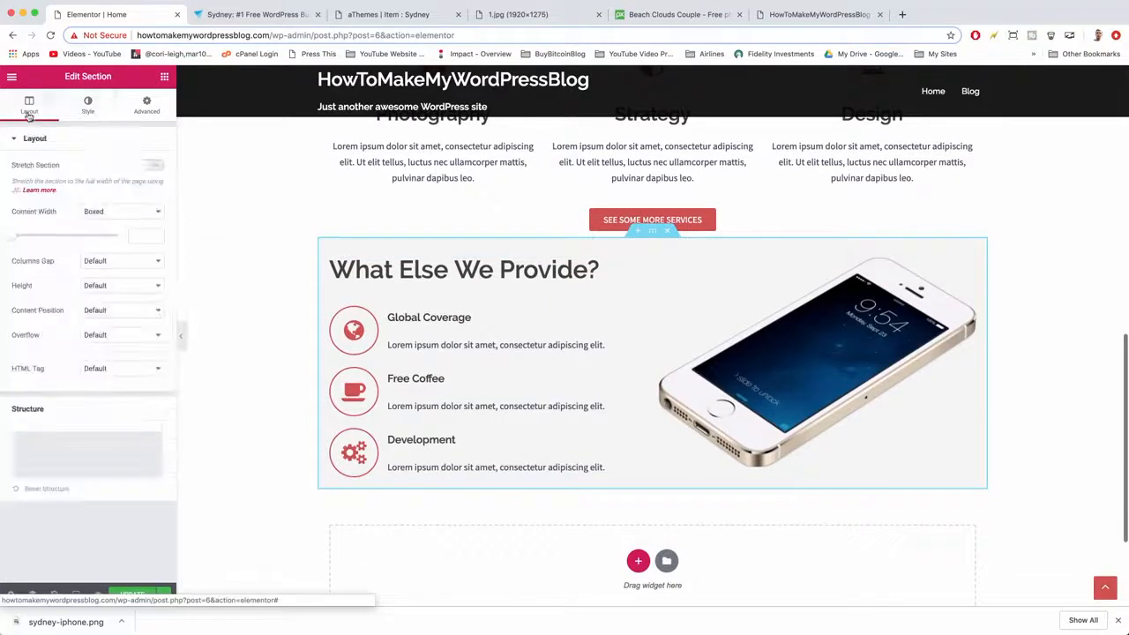
left_click(148, 167)
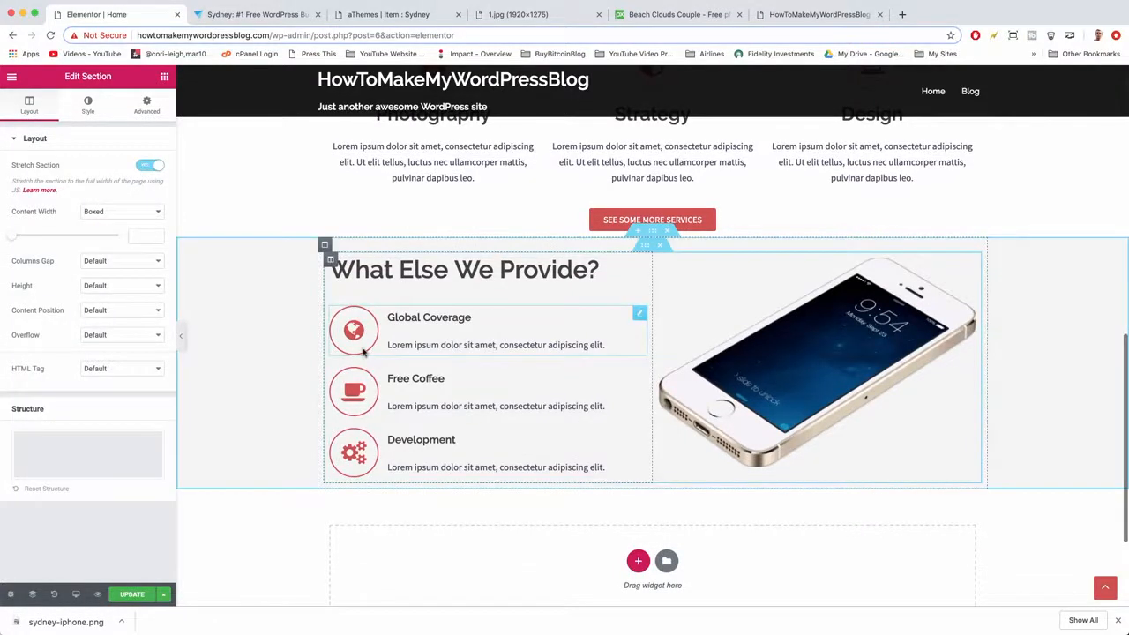
- Close the developer tools on the demo page and review the "What Else We Provide?" section
left_click(388, 14)
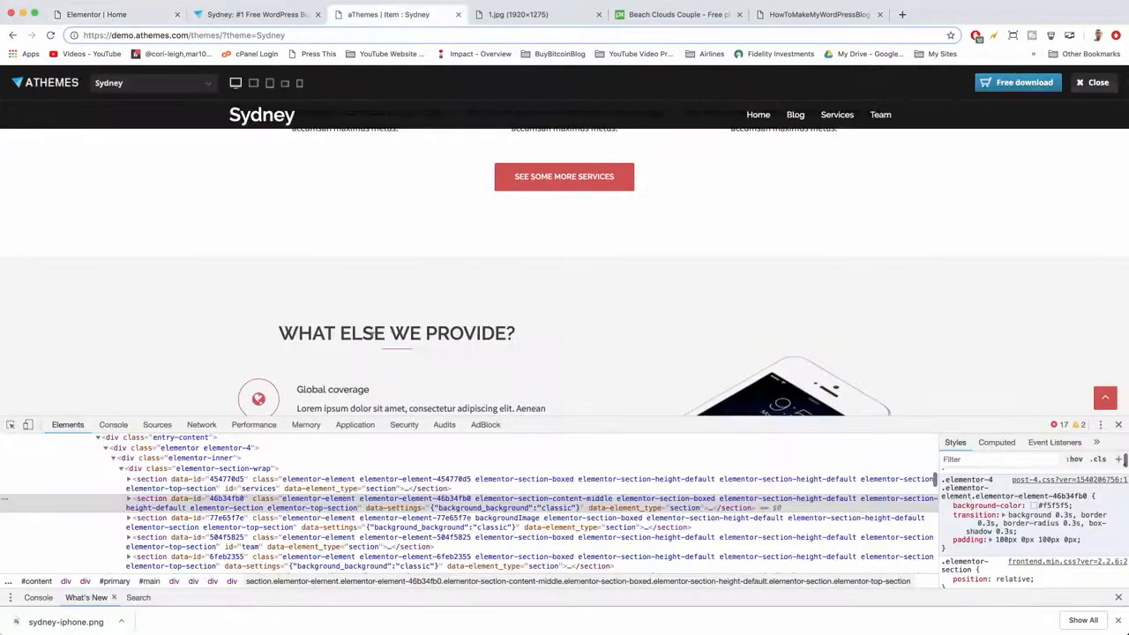
left_click(1118, 424)
scroll(473, 345, "down", 3)
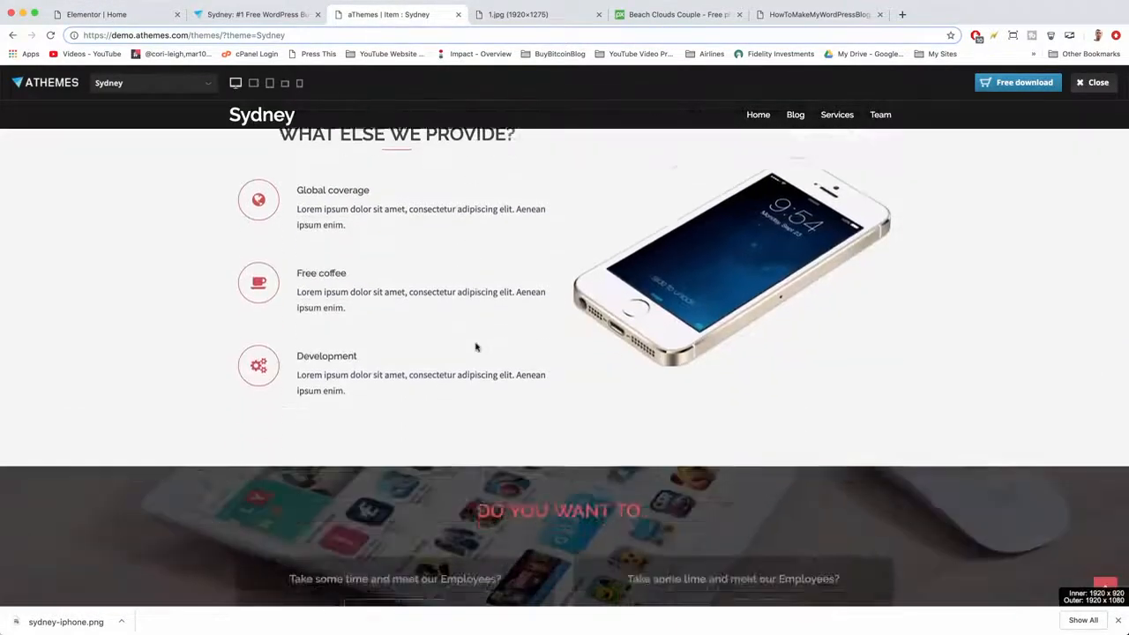
- Set the 'What Else We Provide?' section's padding to 30 top and 38 bottom, with unlinked margin and padding values
scroll(475, 341, "up", 2)
scroll(174, 225, "up", 2)
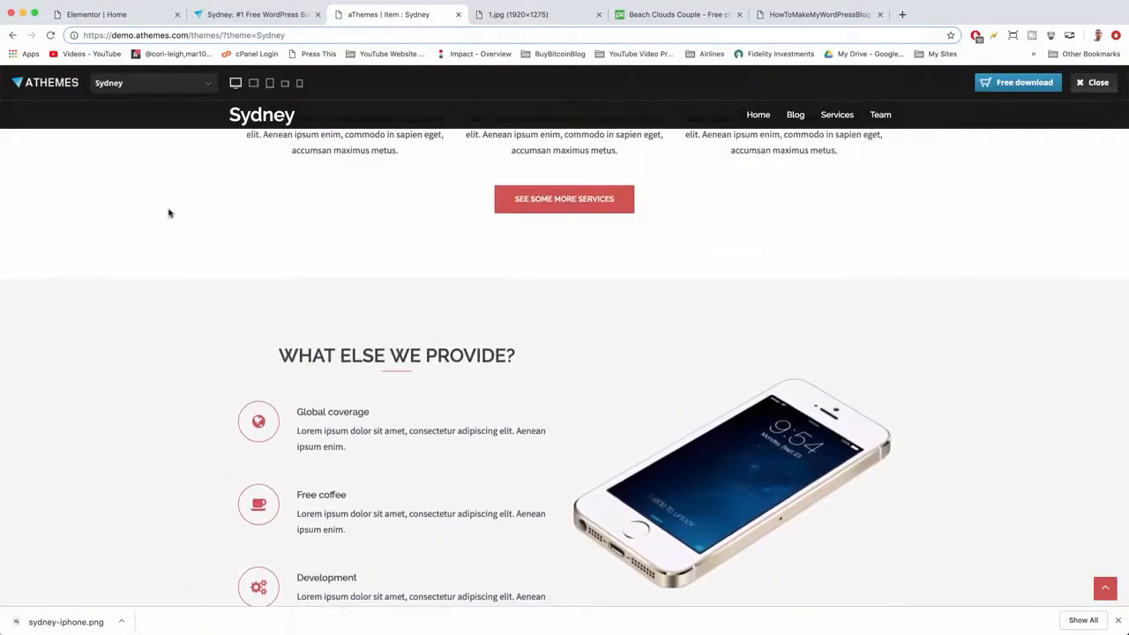
left_click(128, 14)
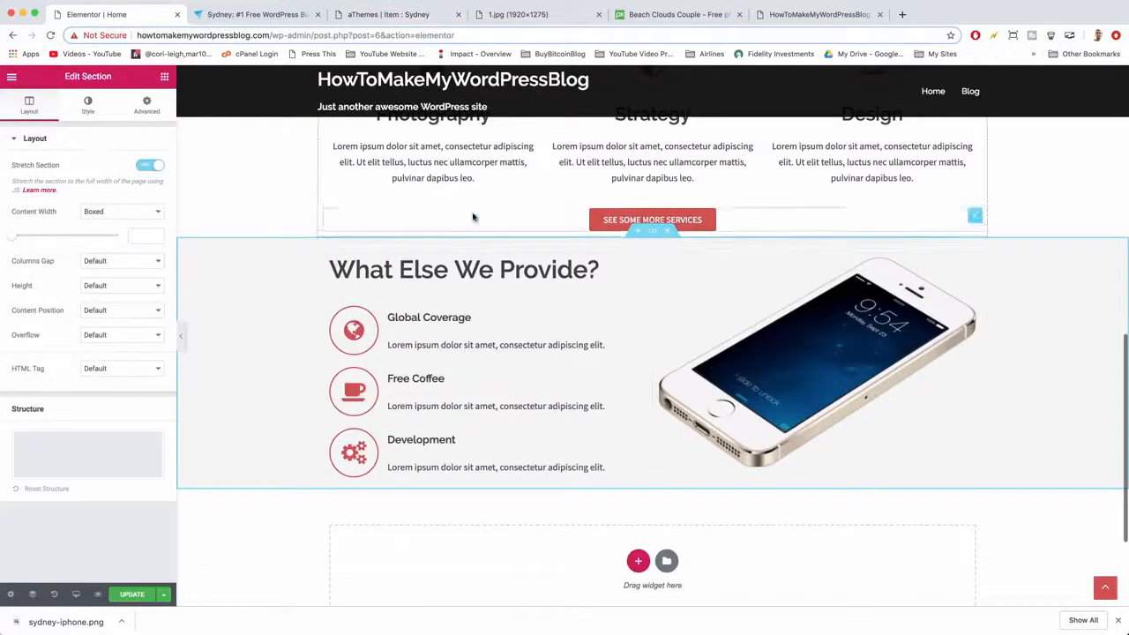
left_click(147, 107)
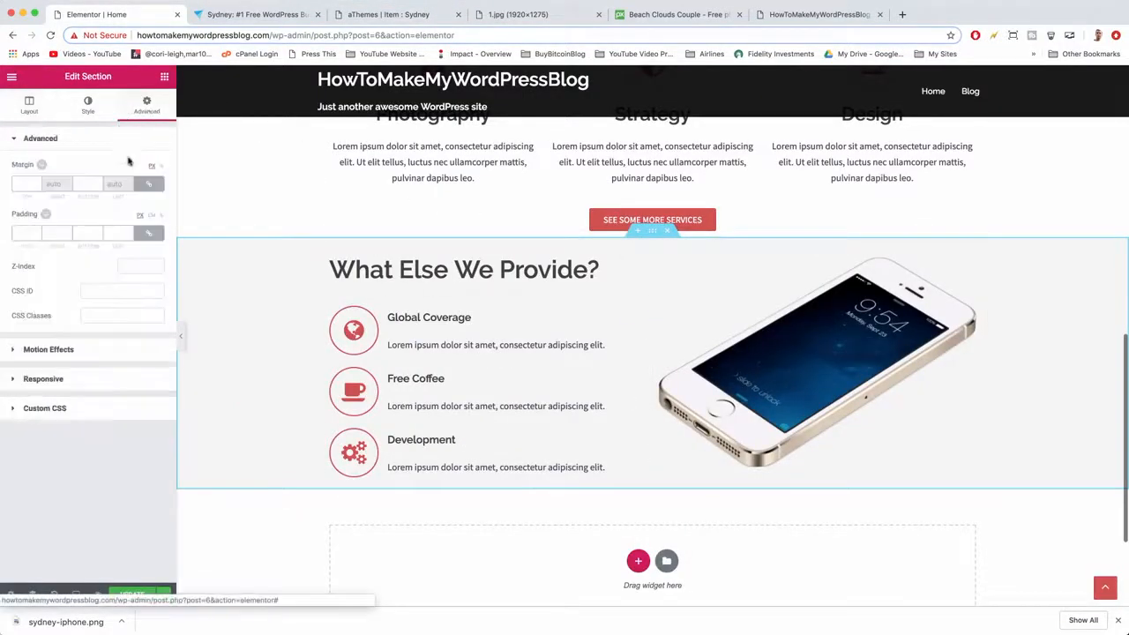
left_click(149, 185)
left_click(149, 234)
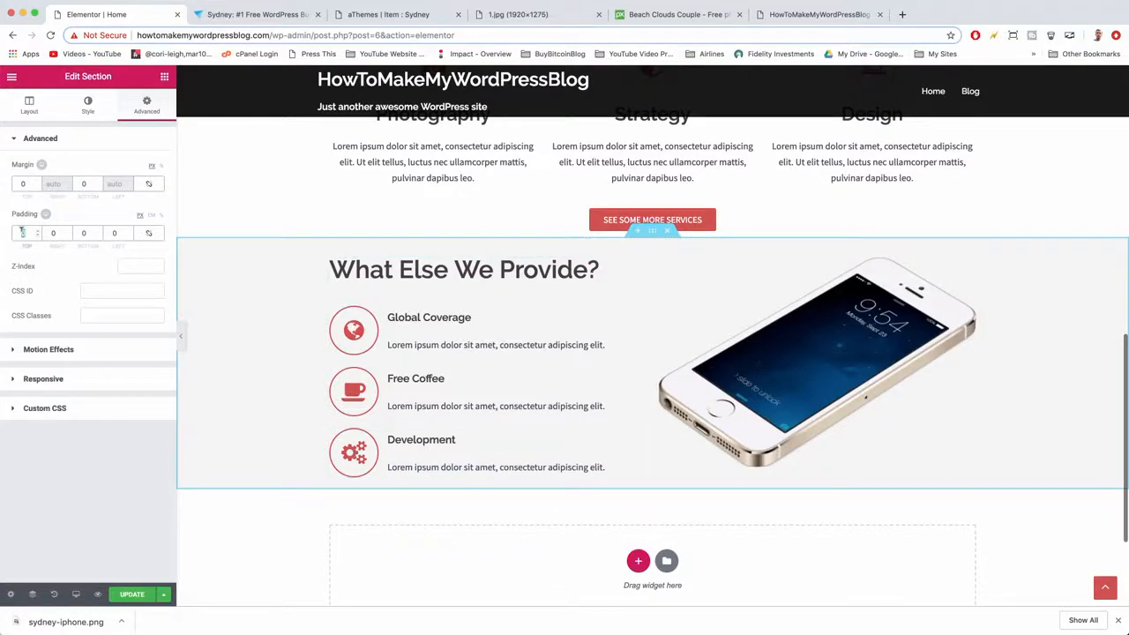
type("0")
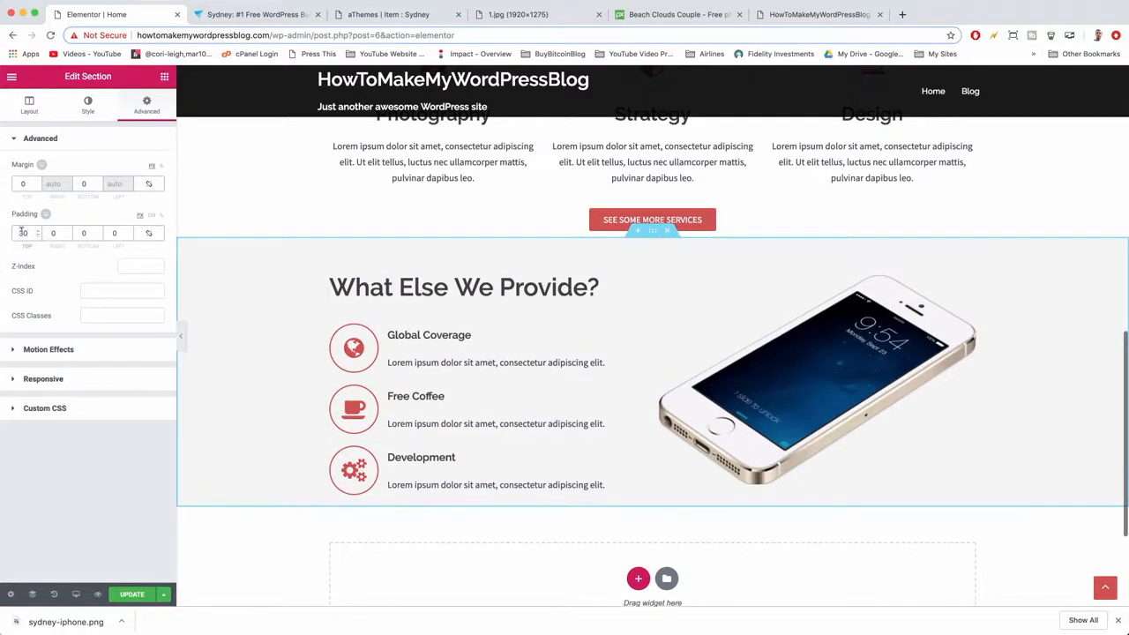
type("30")
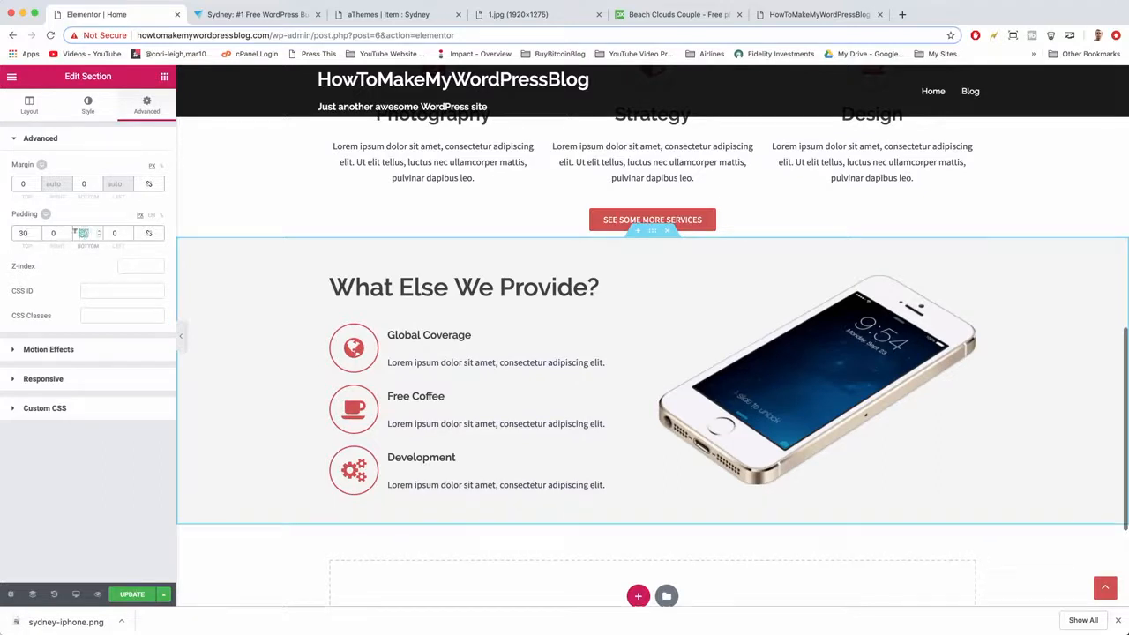
type("38")
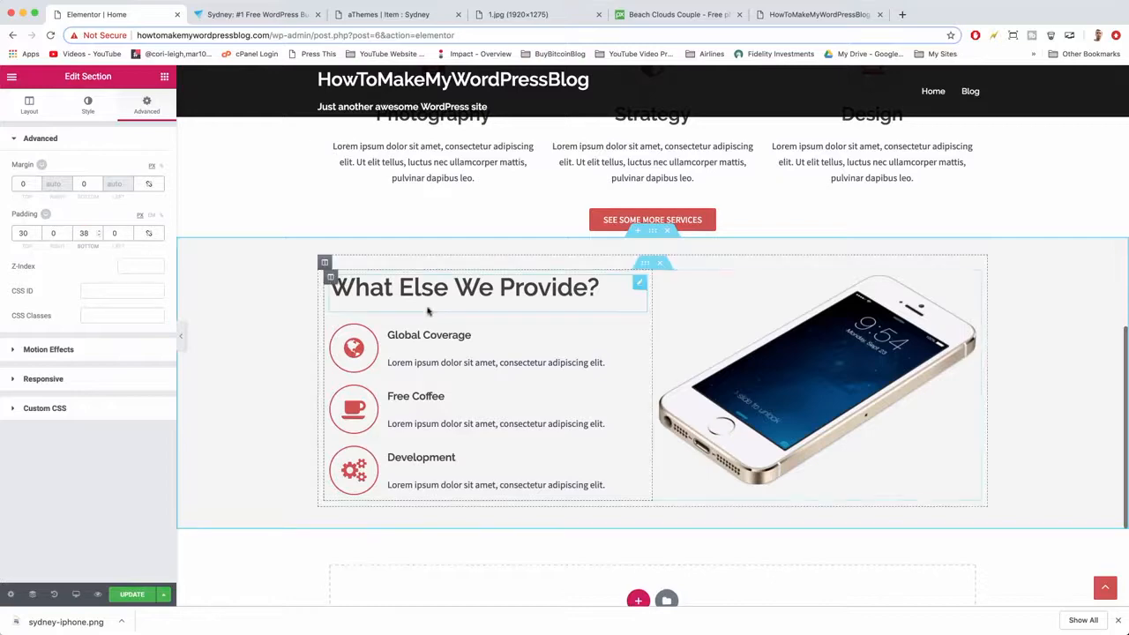
- Set the Our Services section's bottom margin to 80 and update the page
scroll(429, 310, "up", 1)
scroll(577, 229, "up", 1)
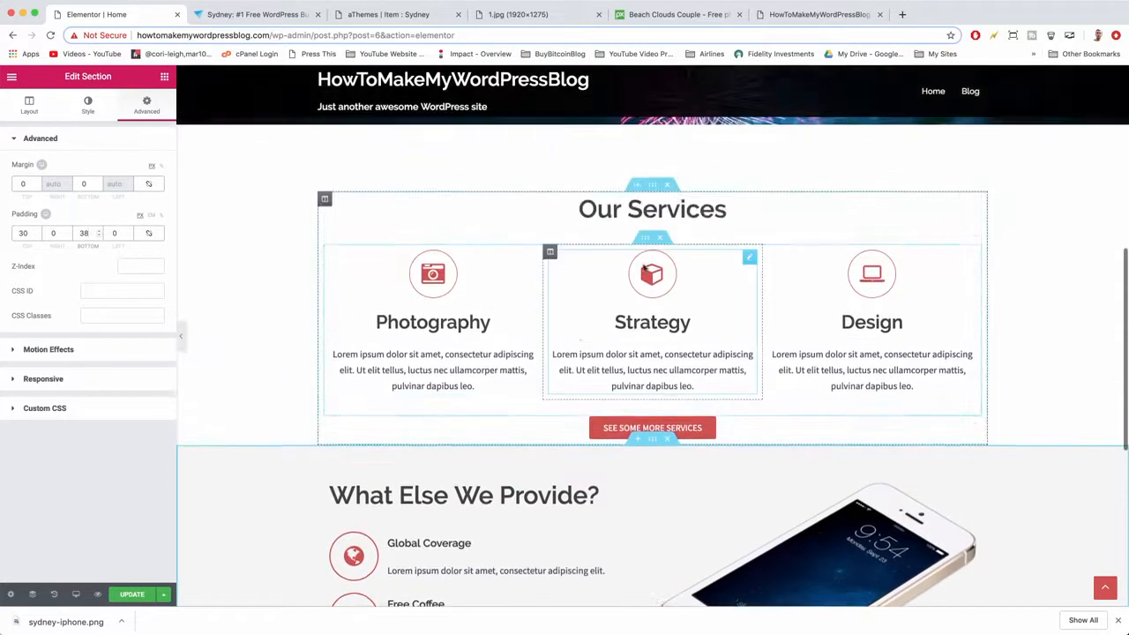
scroll(599, 247, "down", 3)
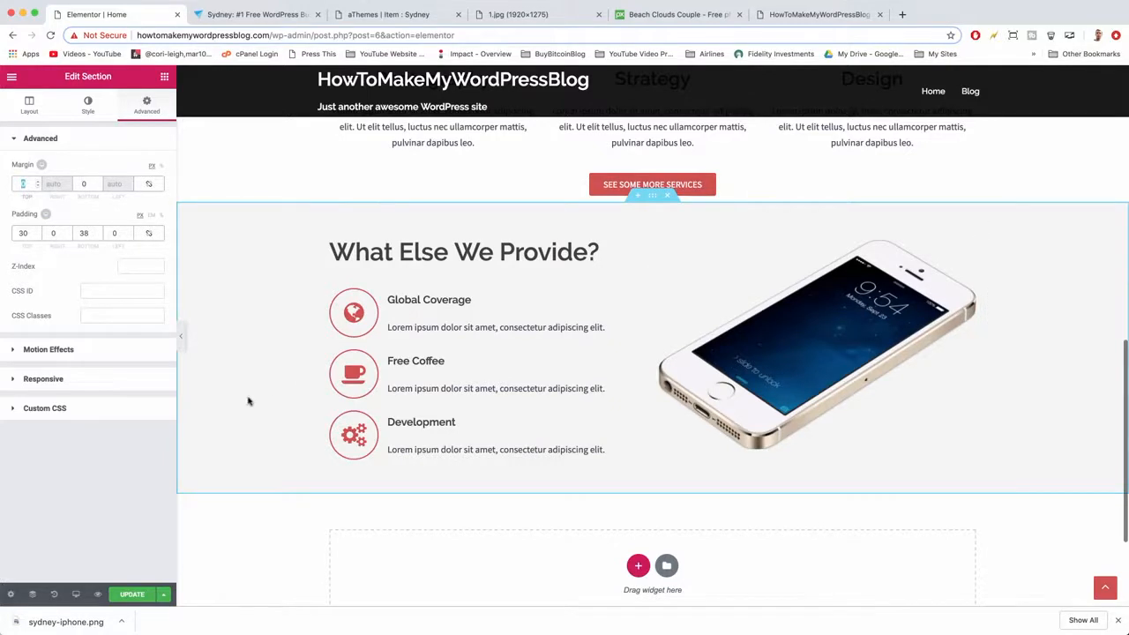
scroll(243, 406, "up", 5)
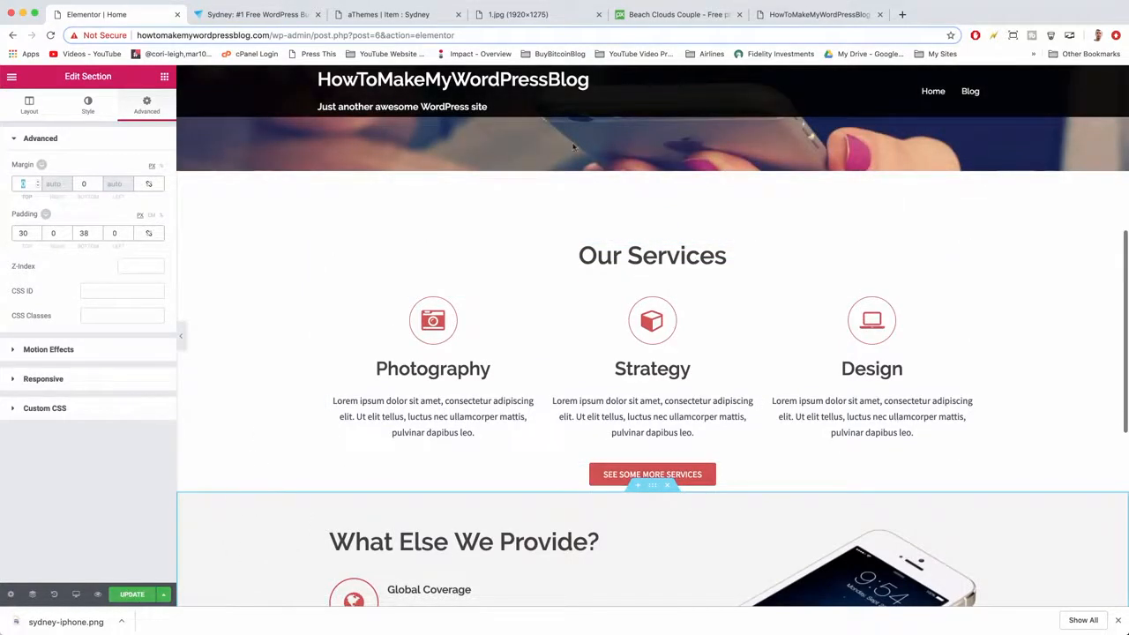
left_click(653, 232)
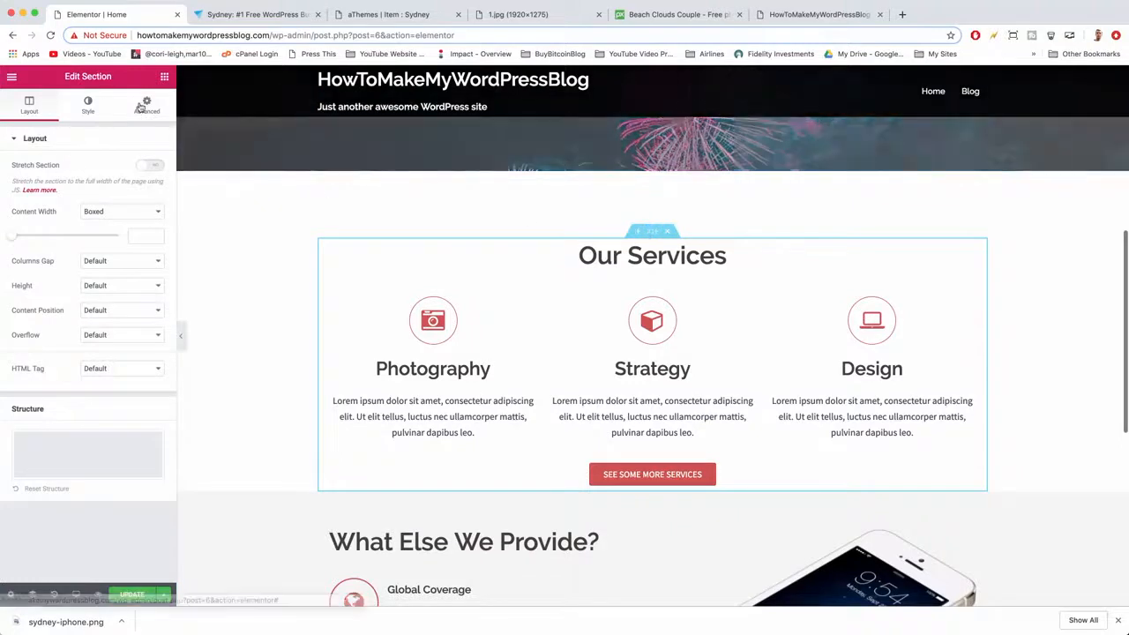
left_click(145, 105)
left_click(148, 184)
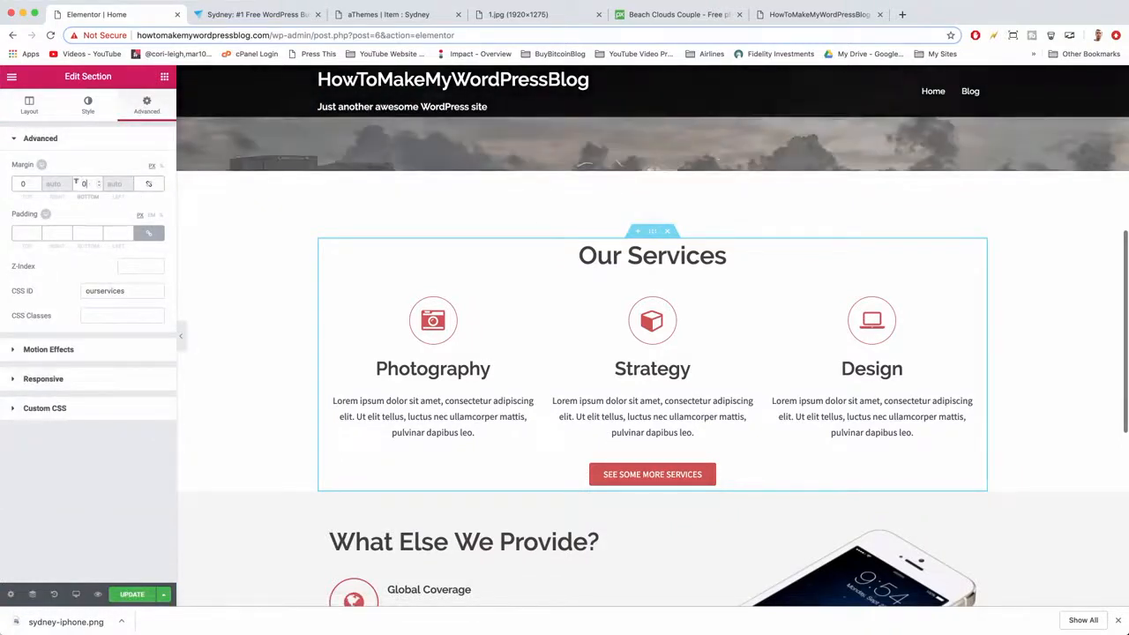
double_click(82, 183)
type("38")
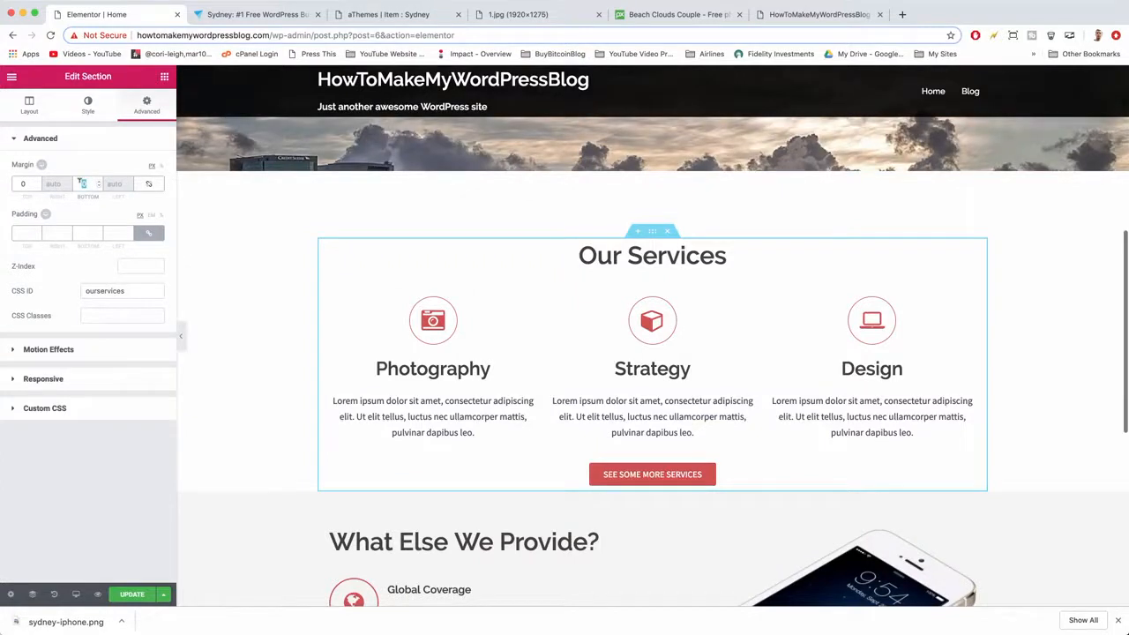
key("BackSpace")
key("BackSpace")
type("0")
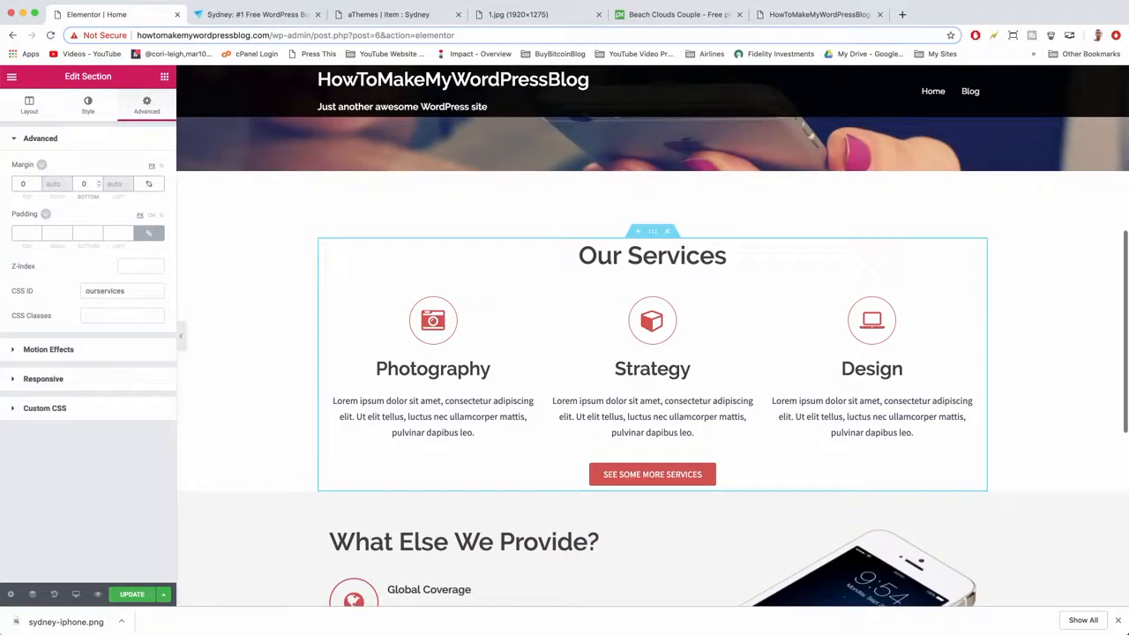
type("46")
key("Left")
key("Left")
key("BackSpace")
scroll(507, 315, "down", 1)
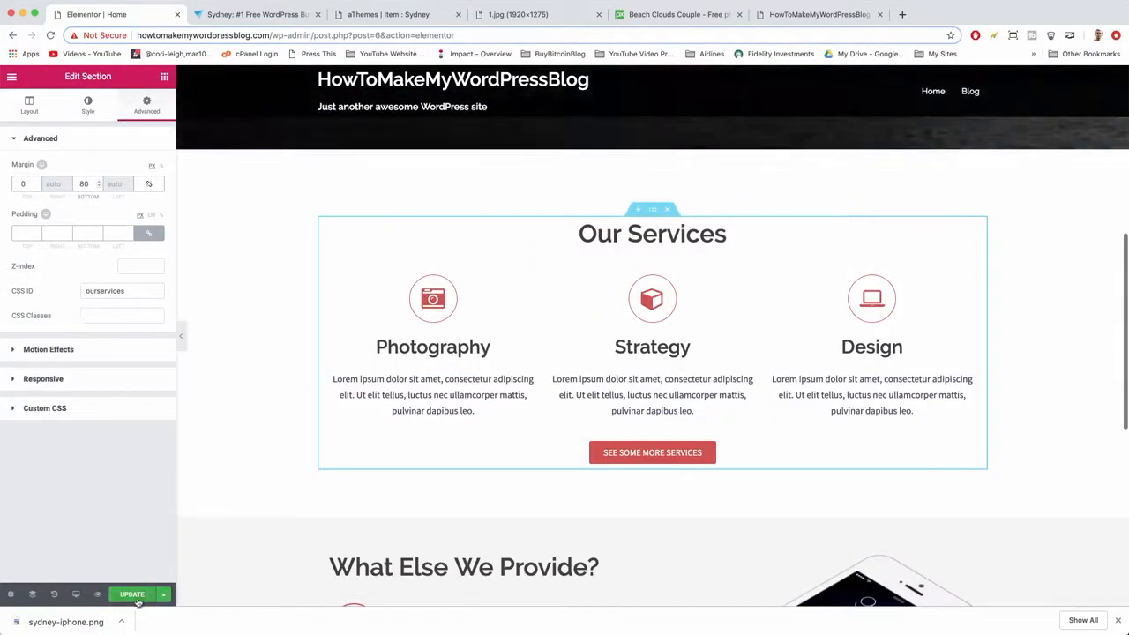
left_click(137, 598)
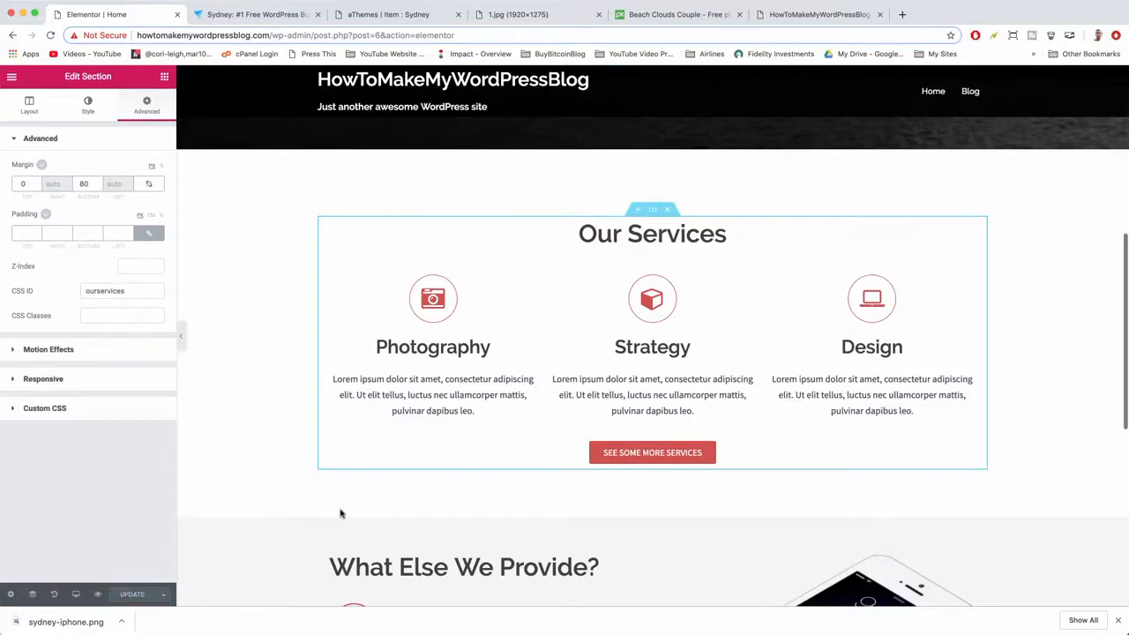
- Give the 'What Else We Provide?' section the CSS ID whatelse
scroll(341, 514, "down", 3)
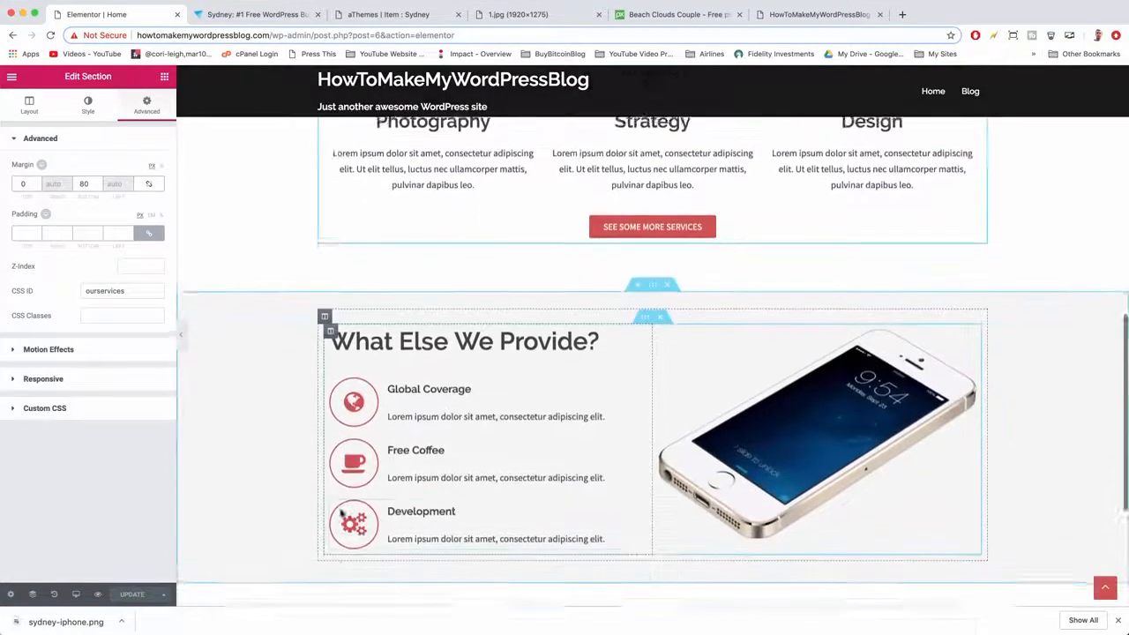
scroll(340, 513, "down", 1)
scroll(579, 348, "up", 2)
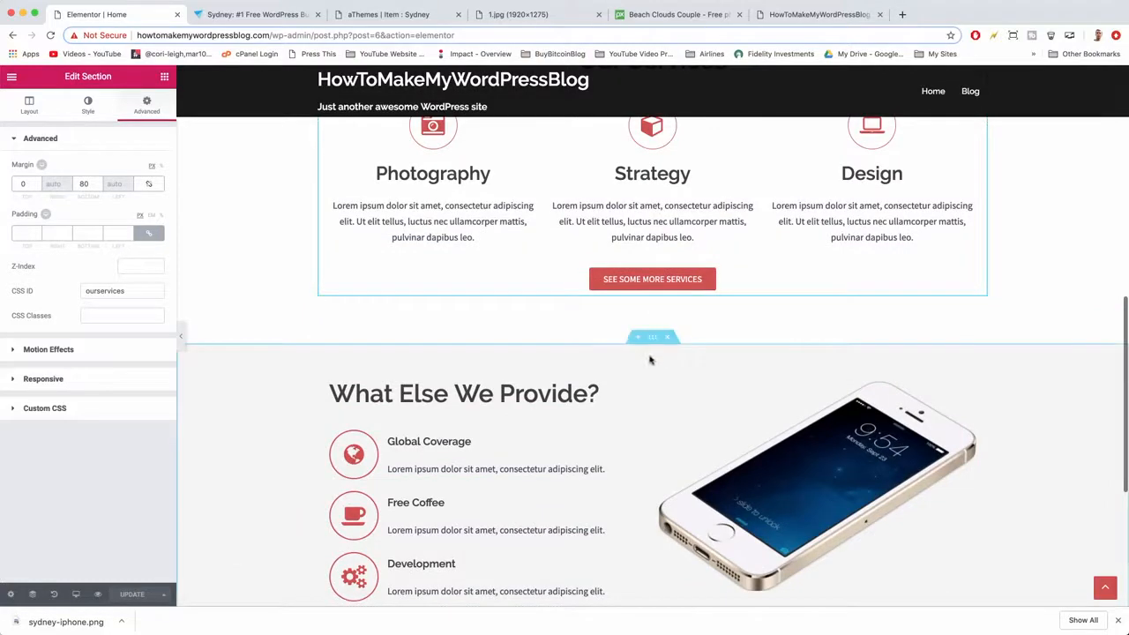
scroll(650, 350, "up", 7)
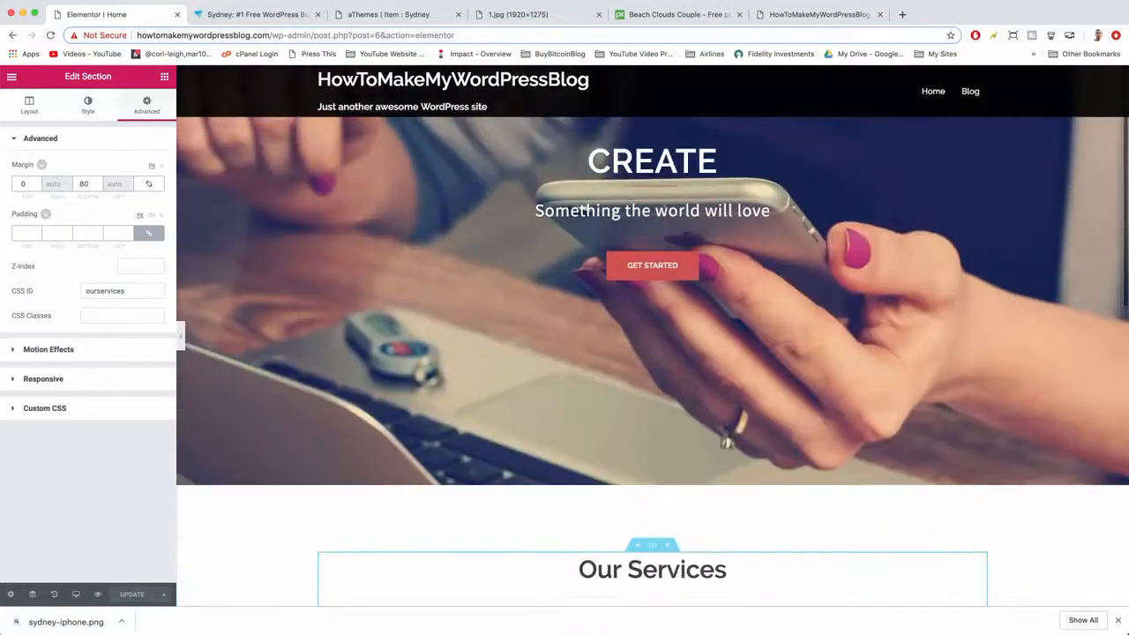
scroll(661, 271, "down", 5)
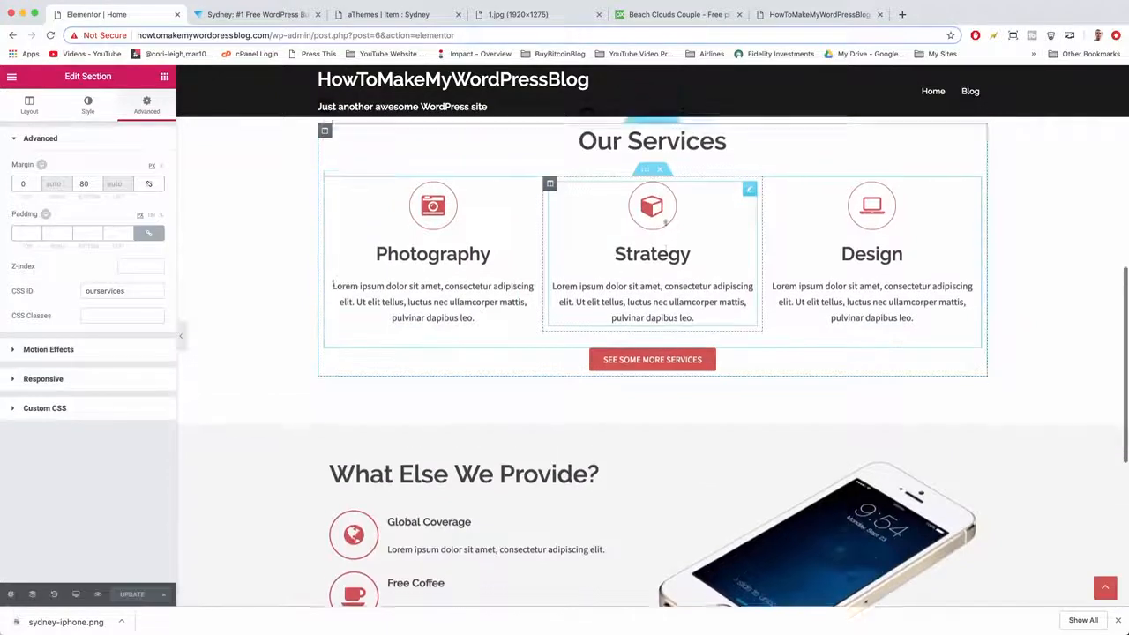
scroll(579, 342, "down", 3)
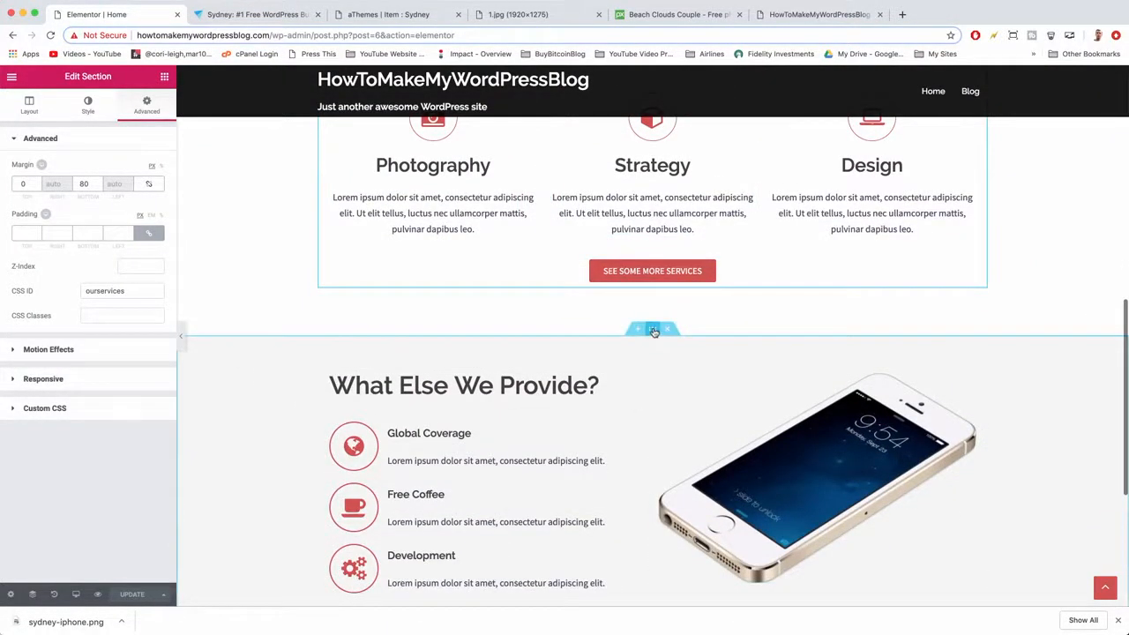
left_click(653, 332)
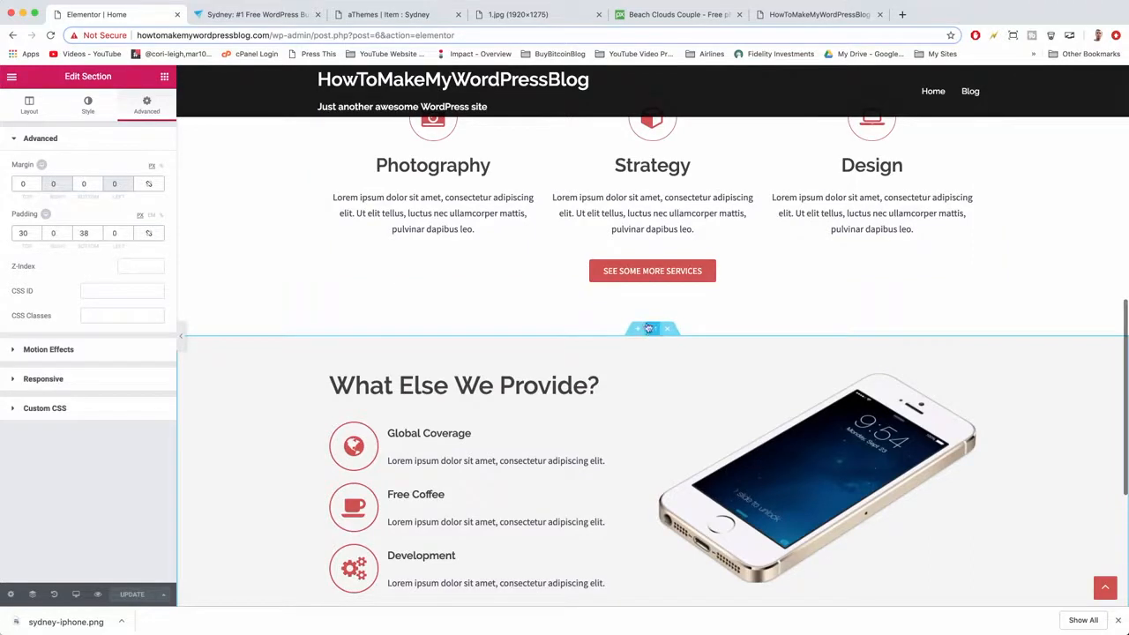
left_click(110, 288)
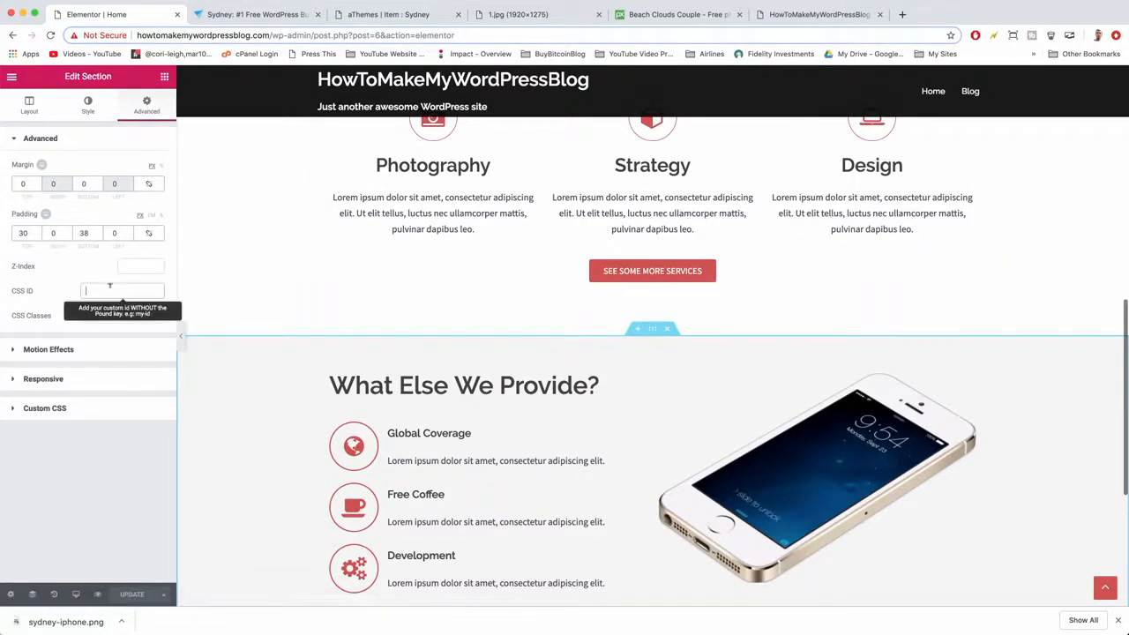
type("whatelse")
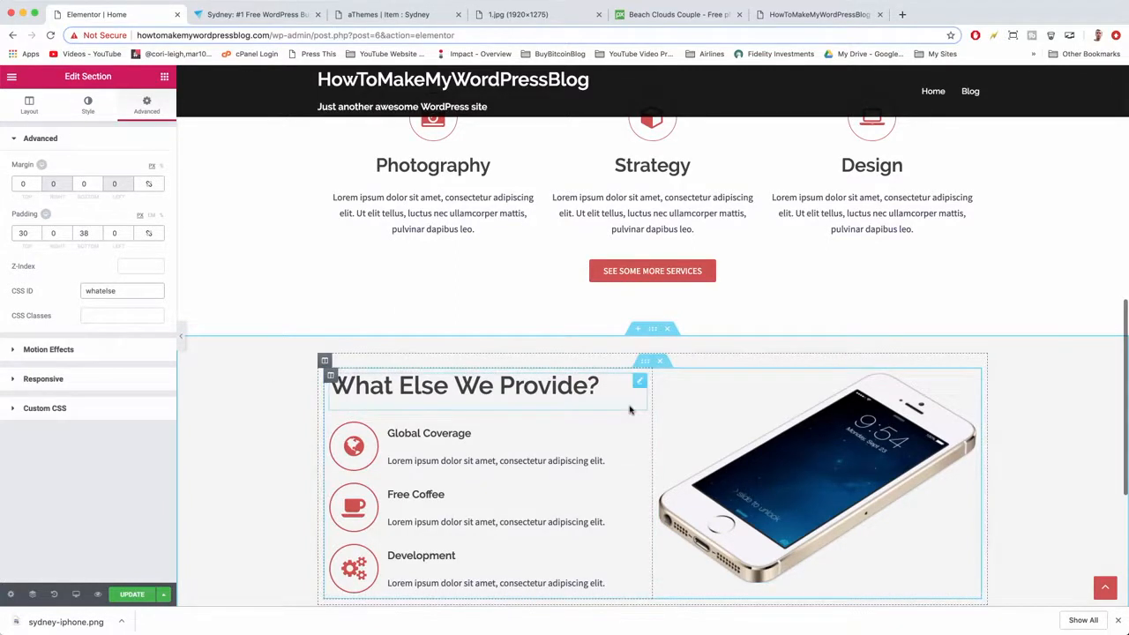
- Link the See Some More Services button to #whatelse and update the page
scroll(630, 409, "up", 1)
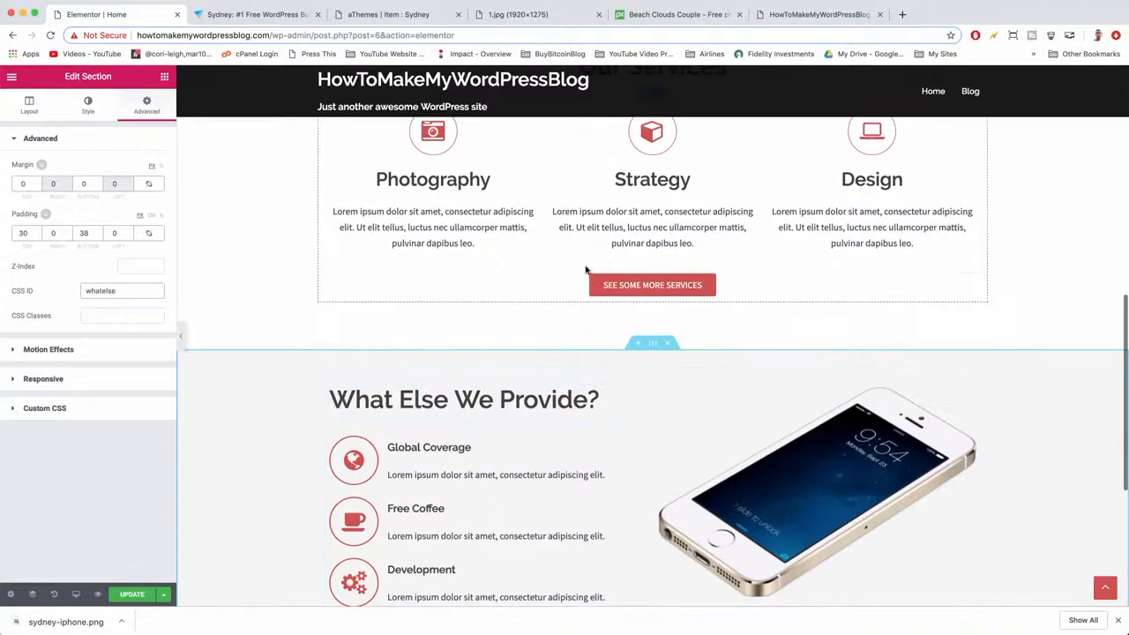
left_click(644, 291)
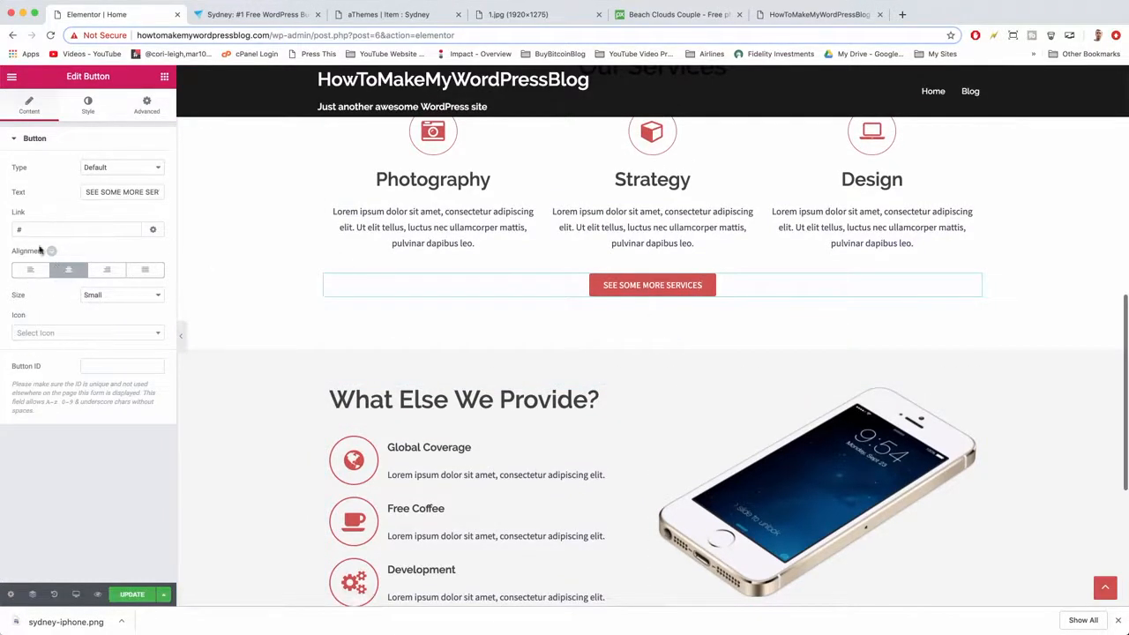
left_click(21, 229)
left_click(132, 594)
- Test the Get Started and See Some More Services anchor links on the live site, then return to the editor
left_click(833, 15)
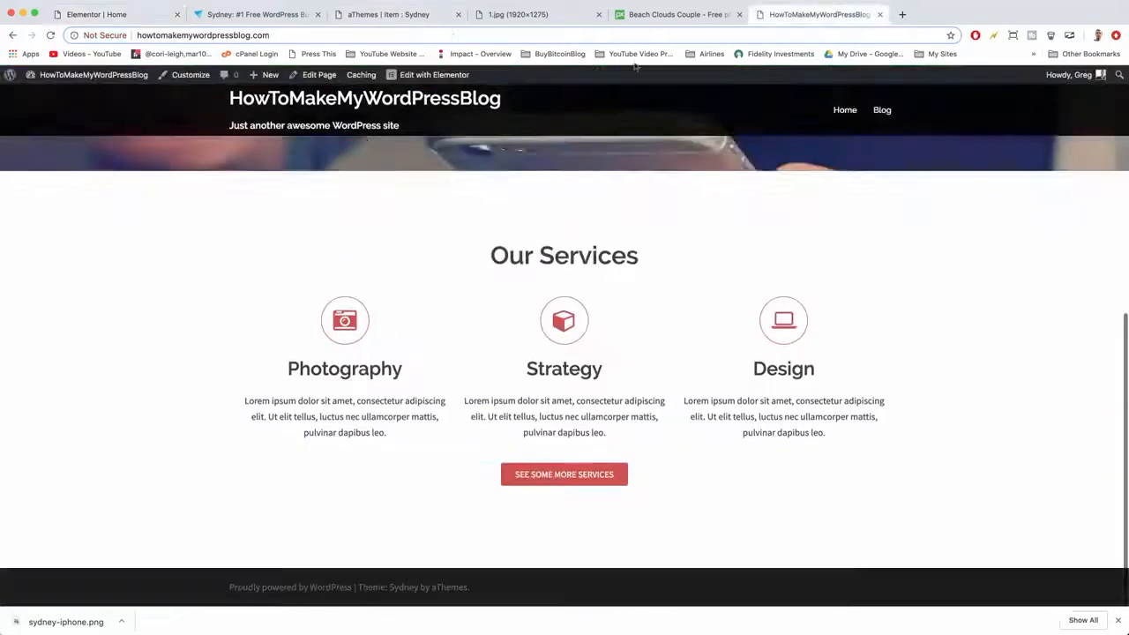
scroll(416, 173, "up", 10)
left_click(291, 112)
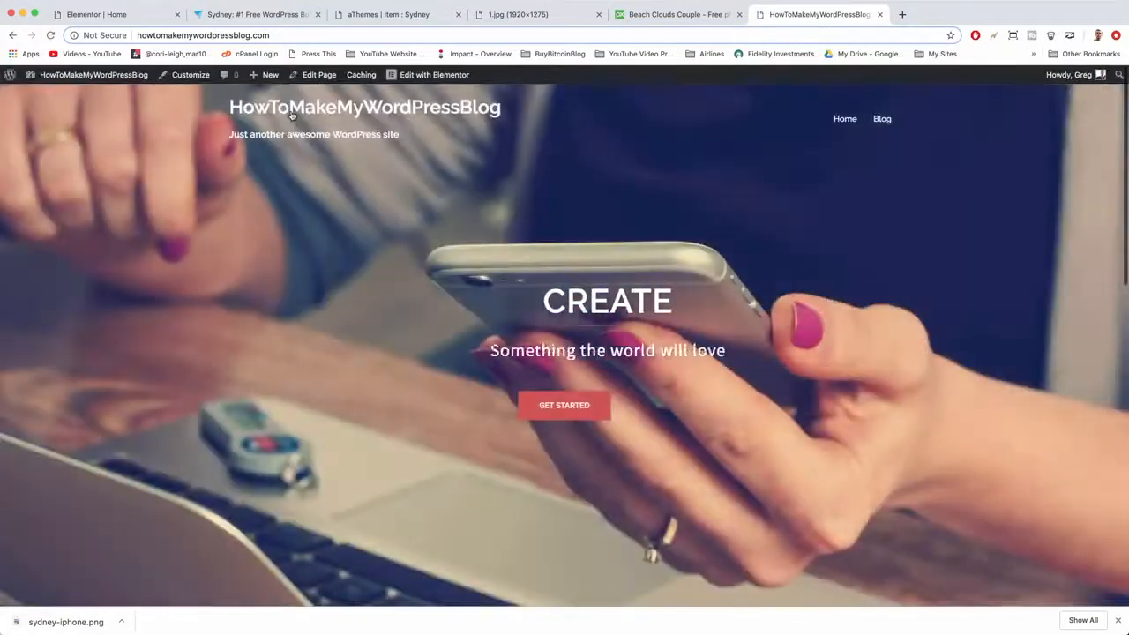
left_click(551, 406)
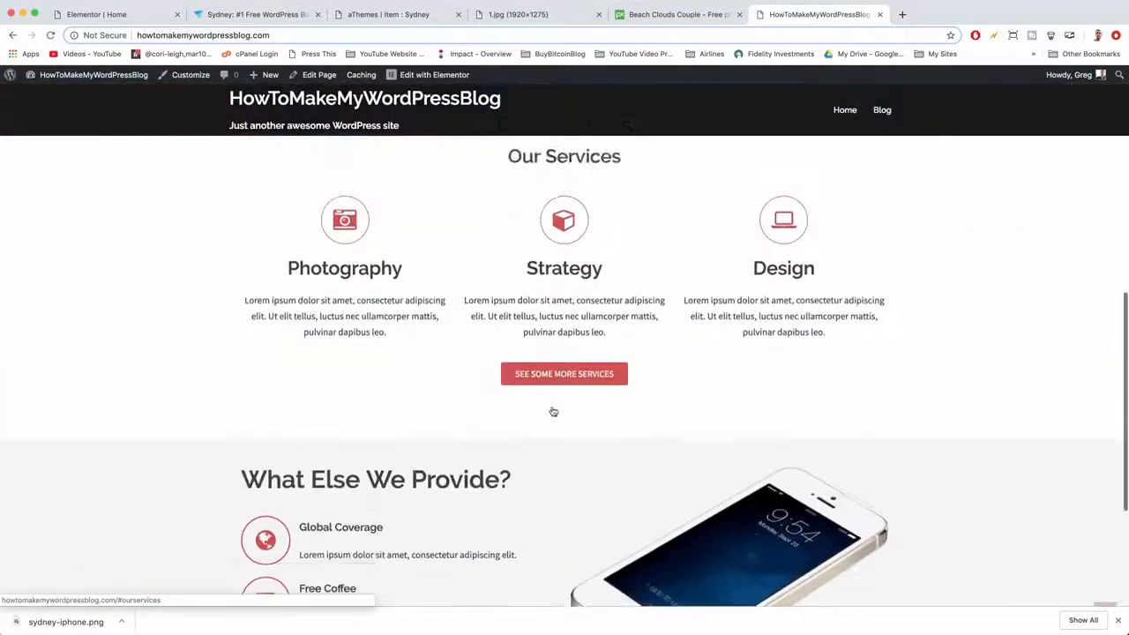
left_click(564, 351)
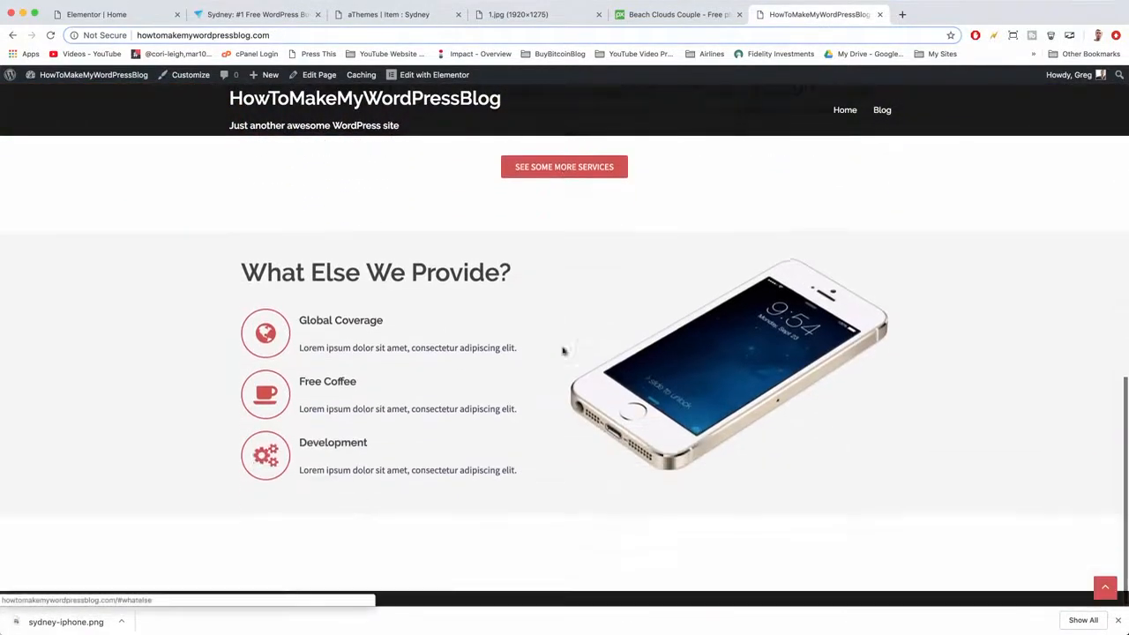
scroll(558, 316, "up", 1)
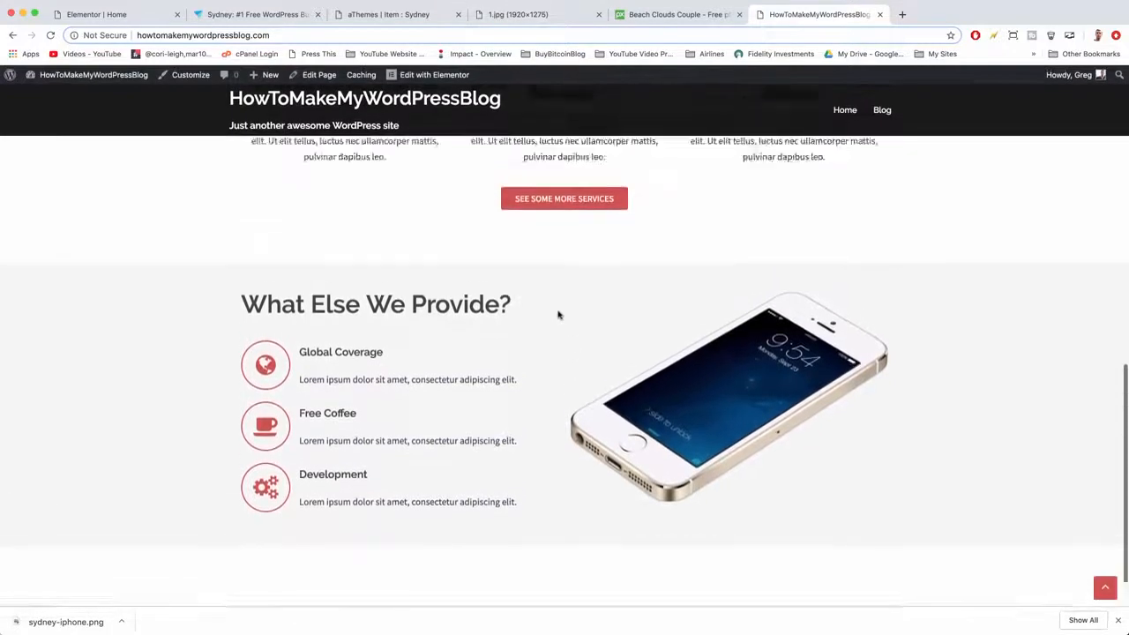
scroll(561, 356, "down", 1)
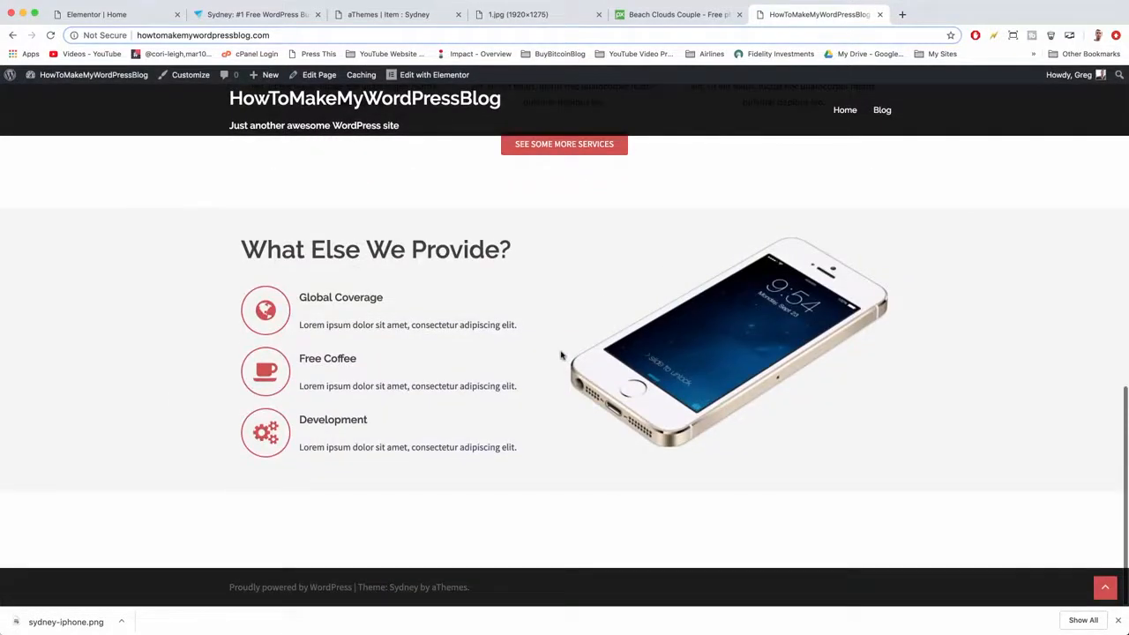
scroll(561, 355, "up", 10)
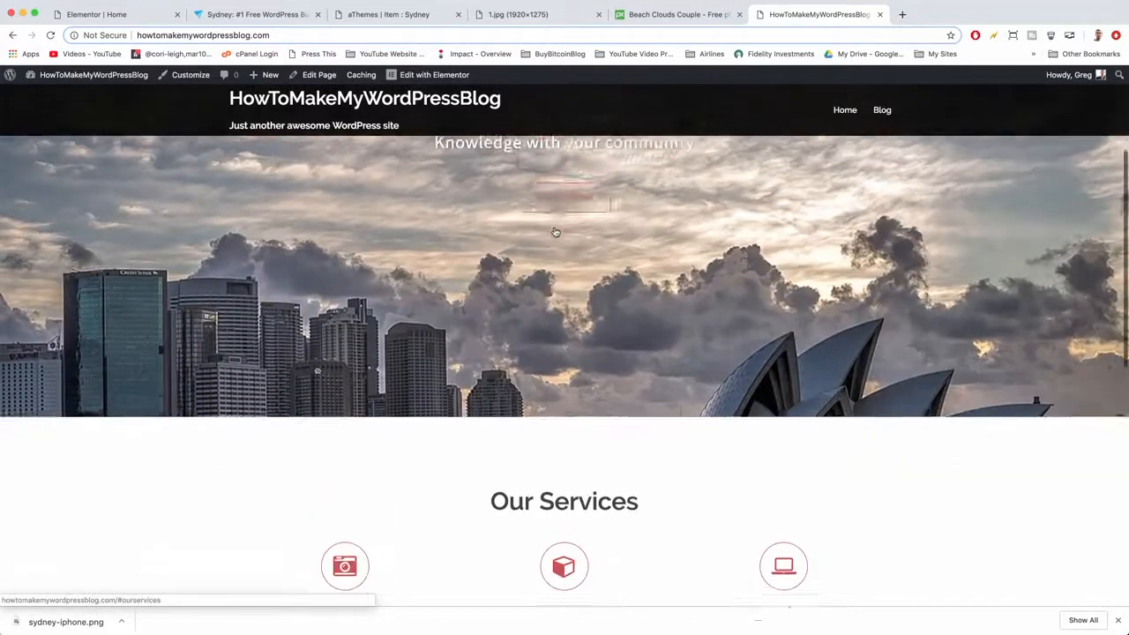
left_click(555, 232)
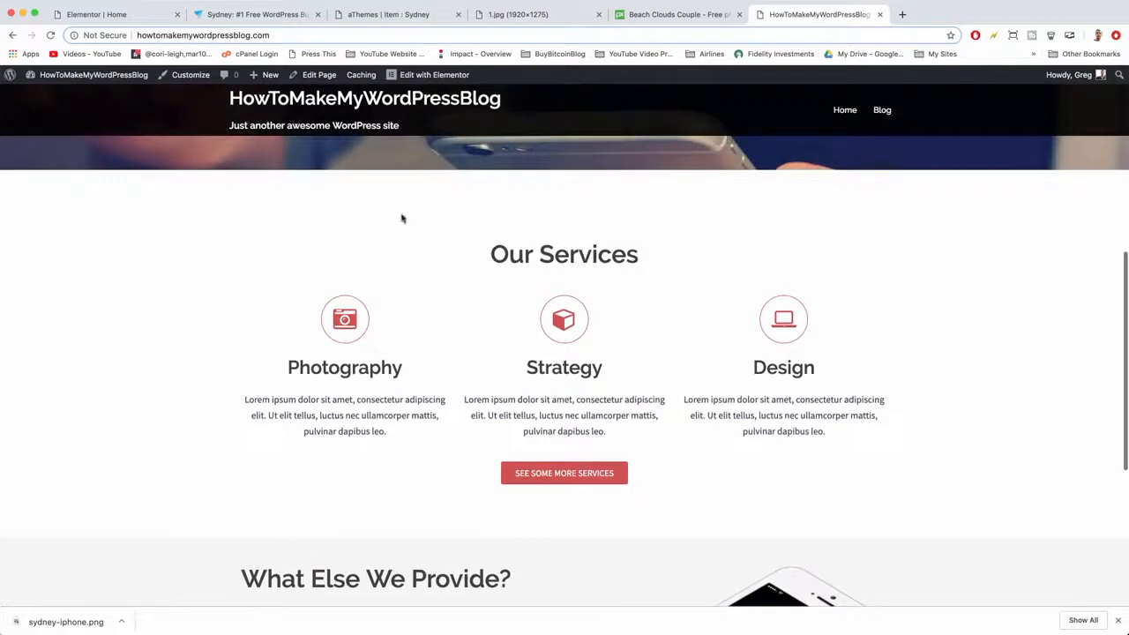
left_click(117, 15)
scroll(527, 342, "up", 3)
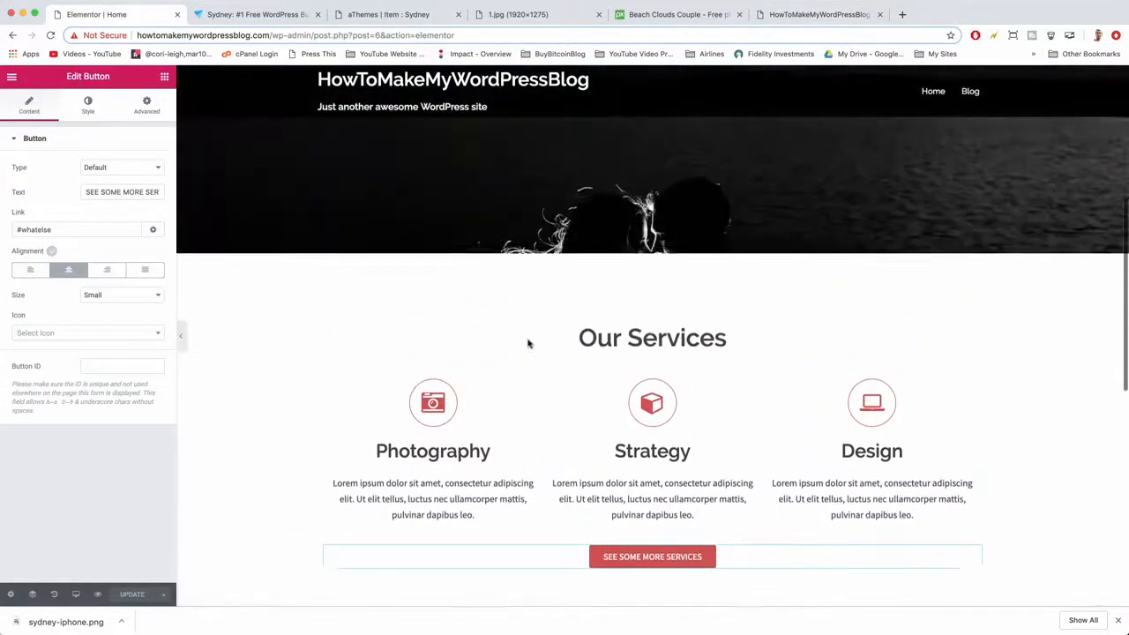
- Select the Our Services section and set its padding to 60 at the top and 0 on the other sides
left_click(655, 338)
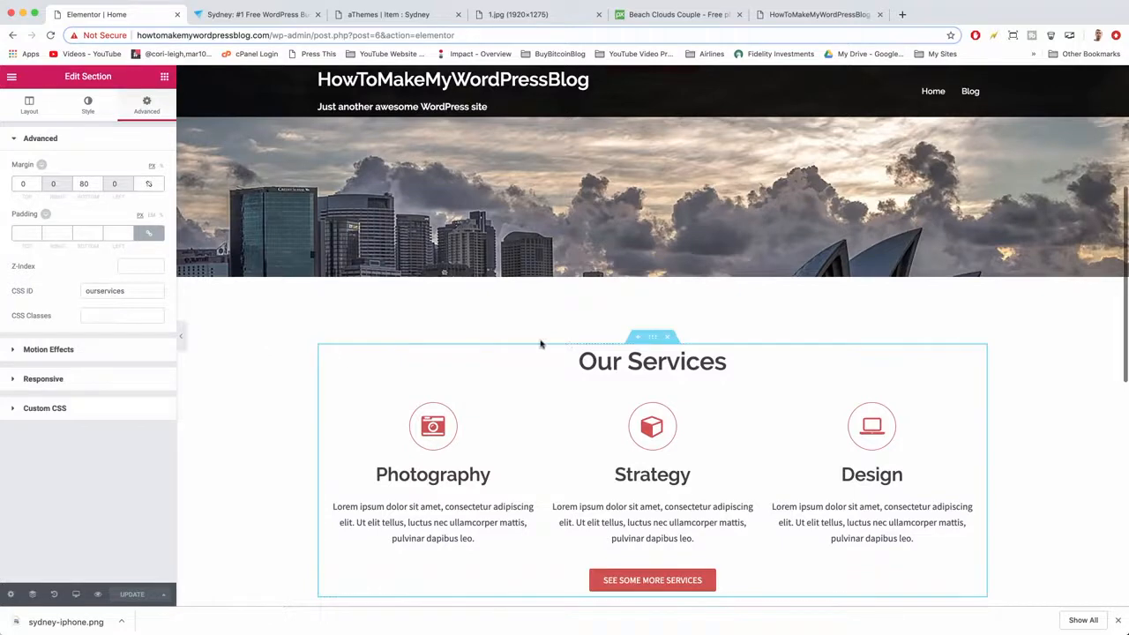
scroll(570, 345, "down", 2)
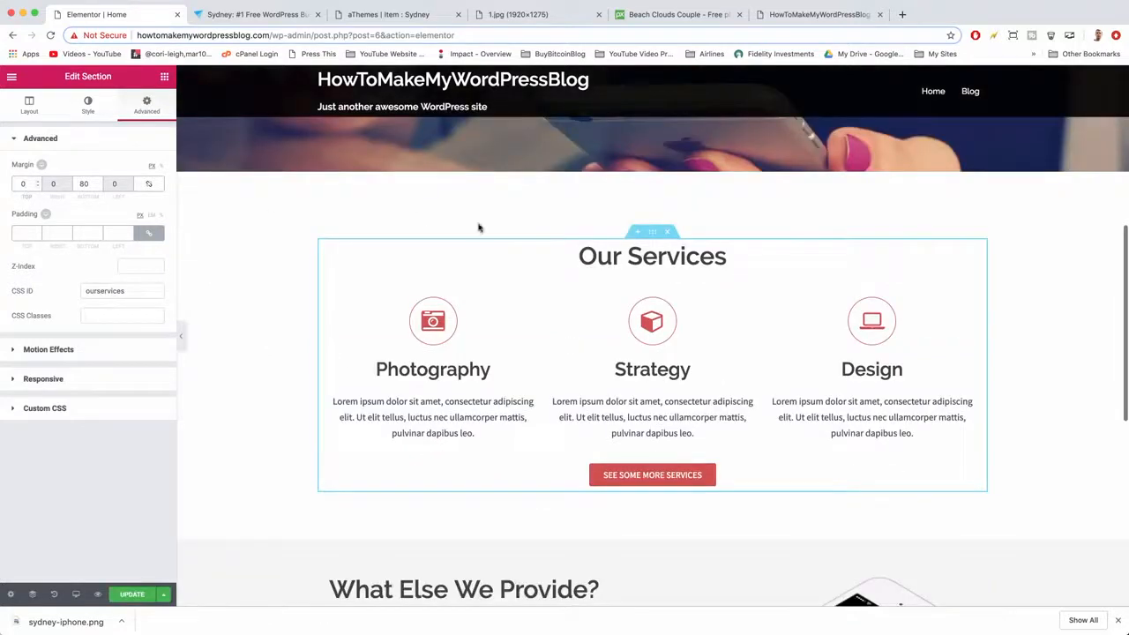
scroll(612, 220, "up", 1)
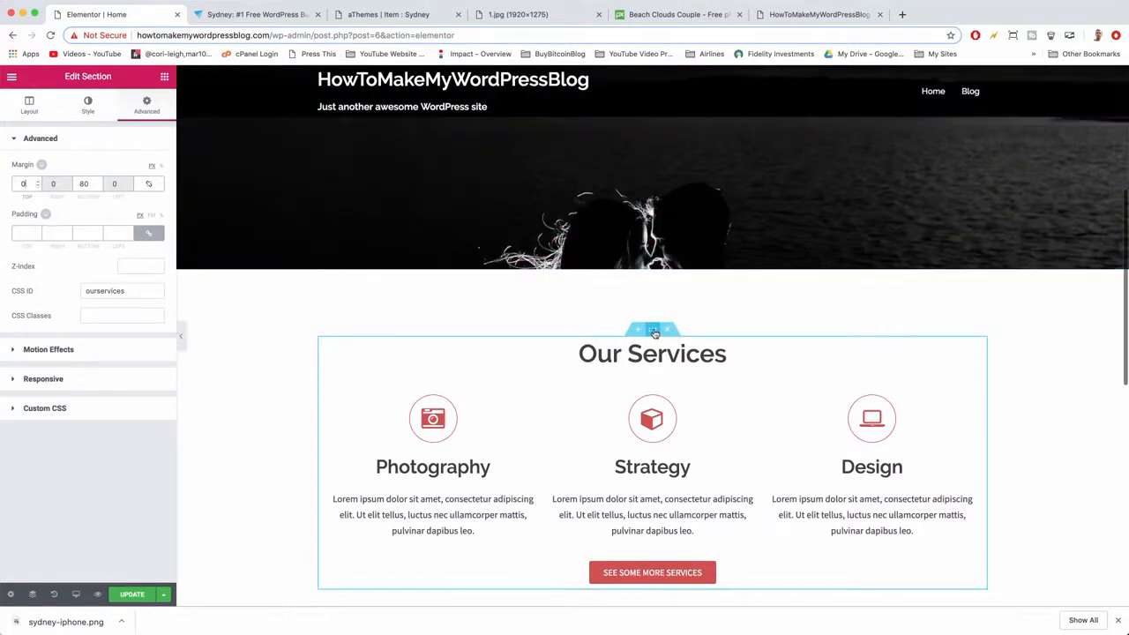
scroll(654, 335, "down", 1)
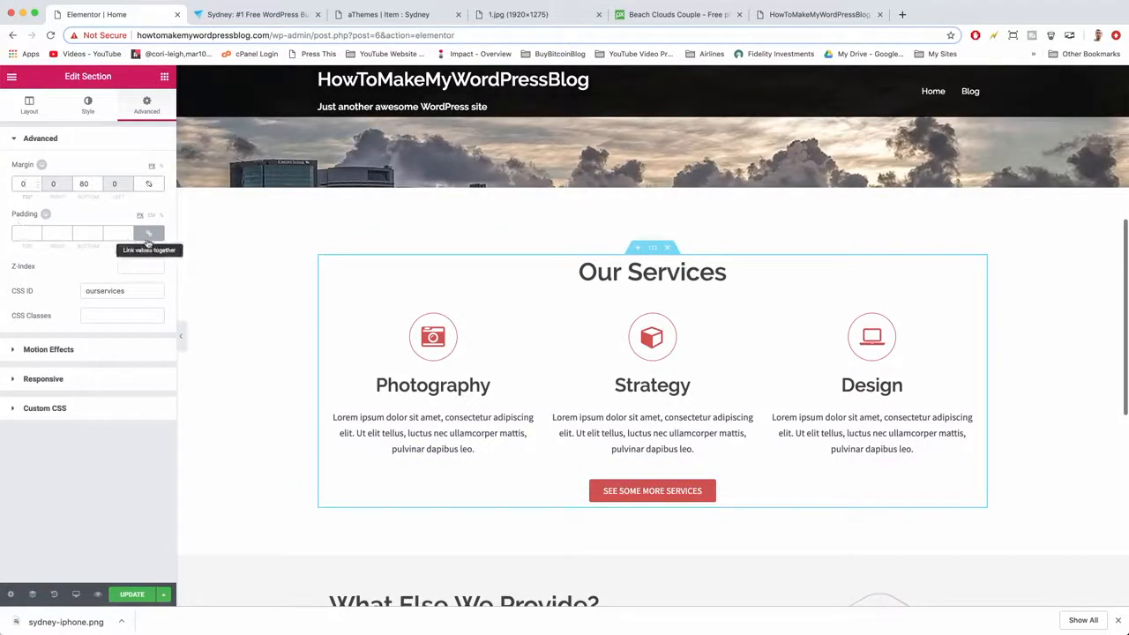
left_click(23, 233)
type("0")
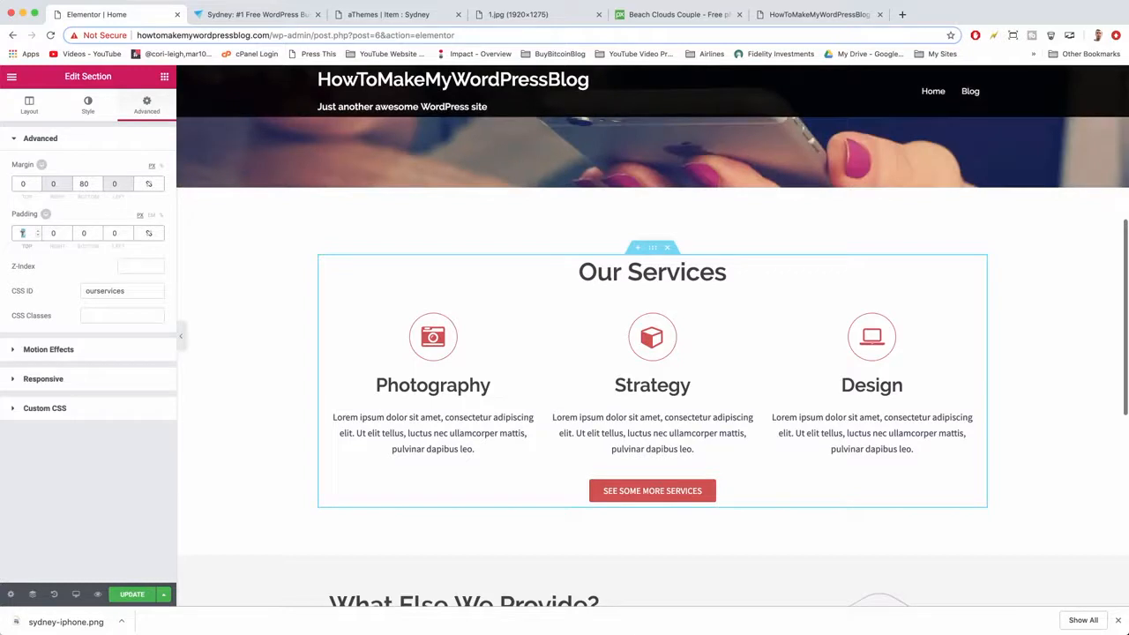
type("40")
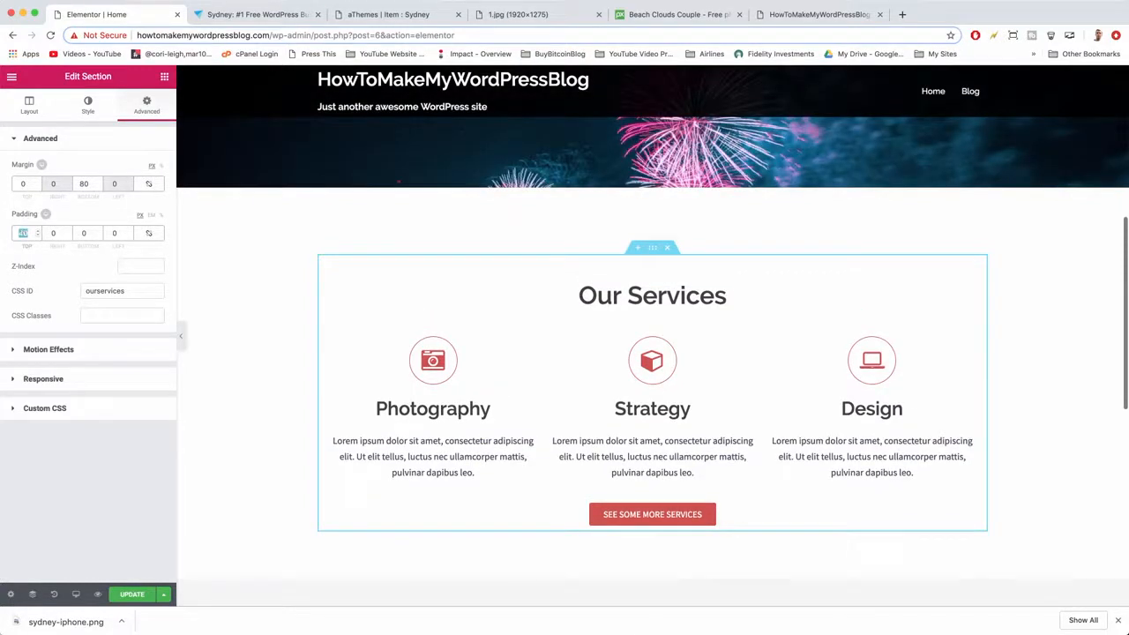
type("60")
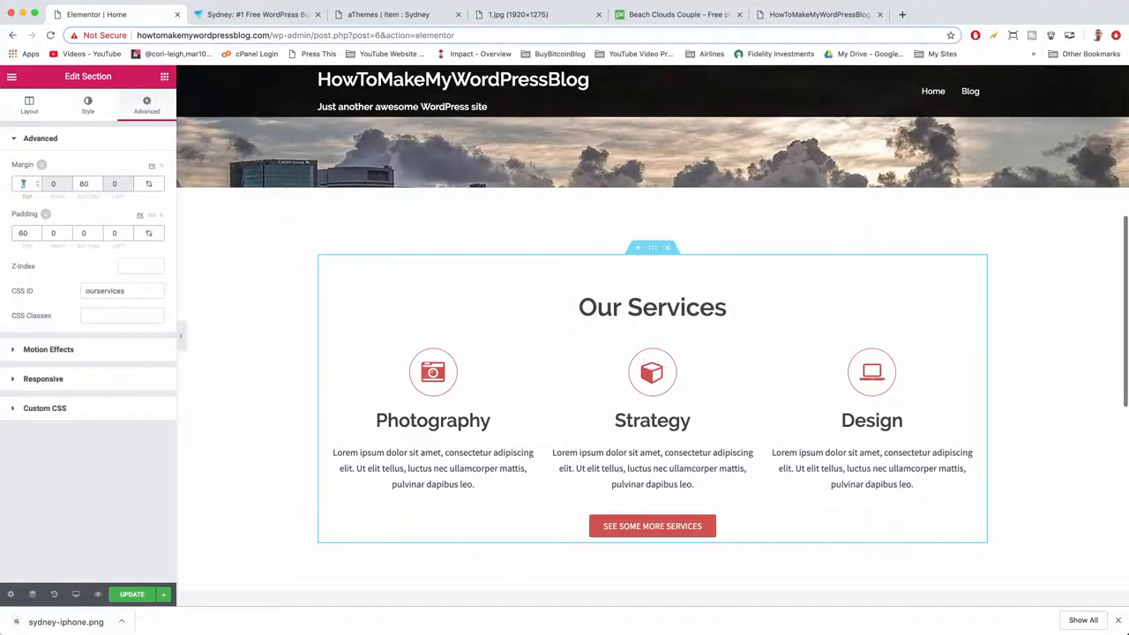
- Set the Our Services section's top margin to -113 and update the page
type("60")
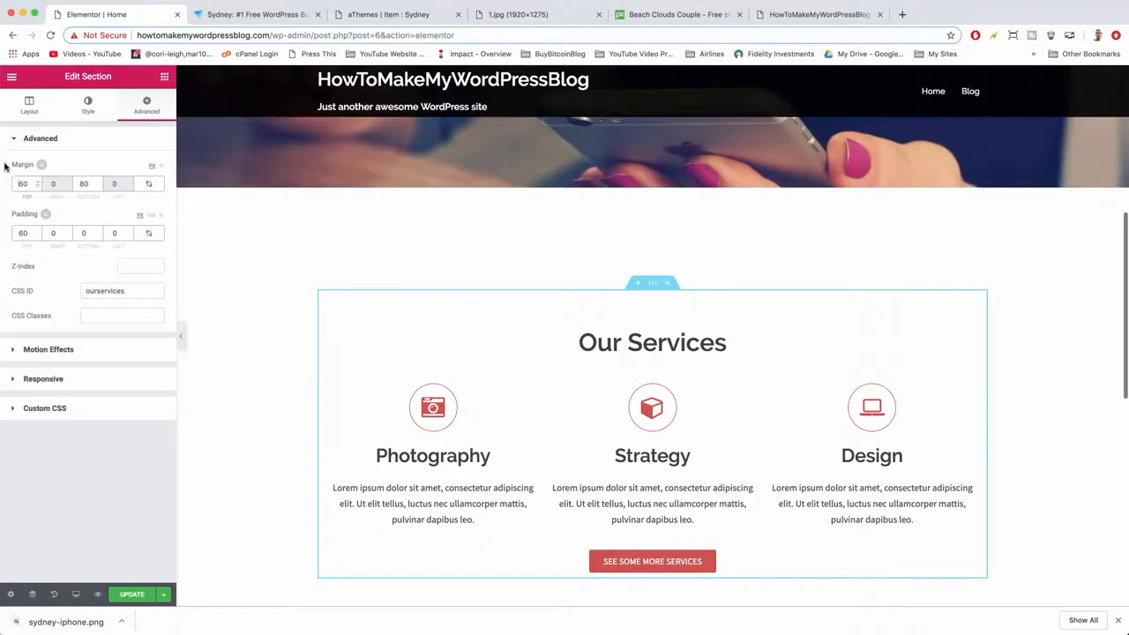
key("Left")
key("Left")
type("-")
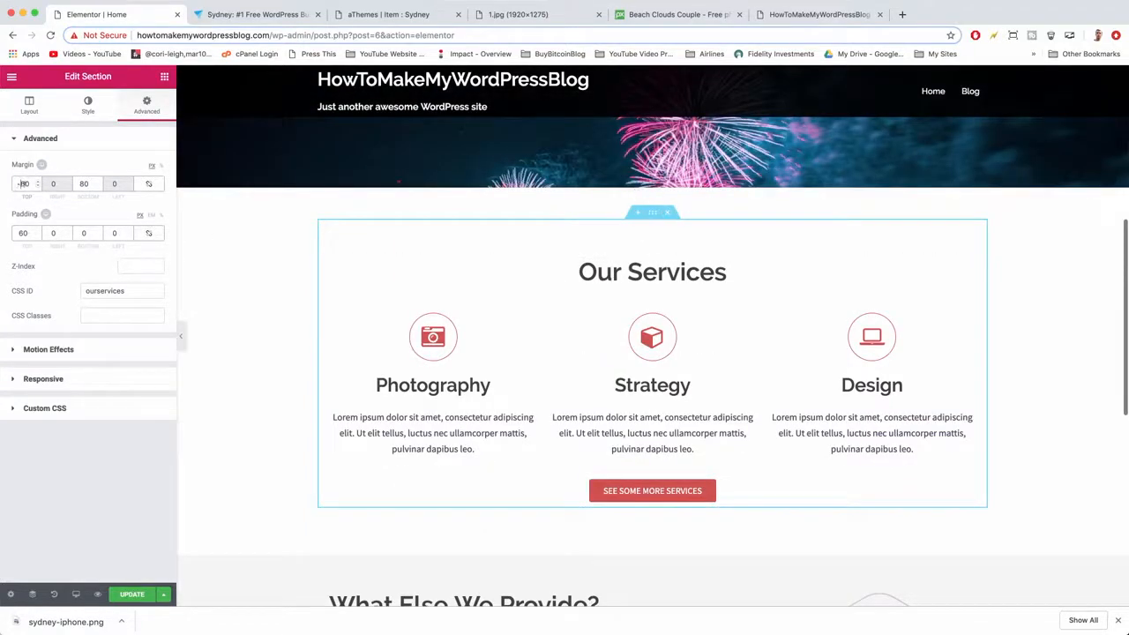
key("Delete")
type("8")
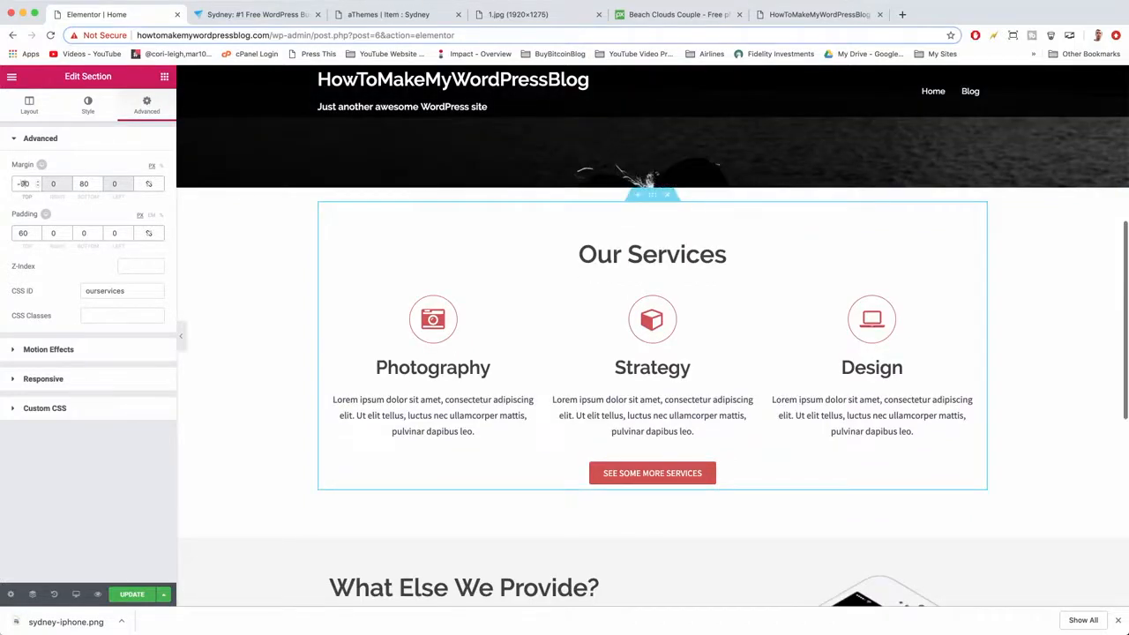
key("Delete")
type("100")
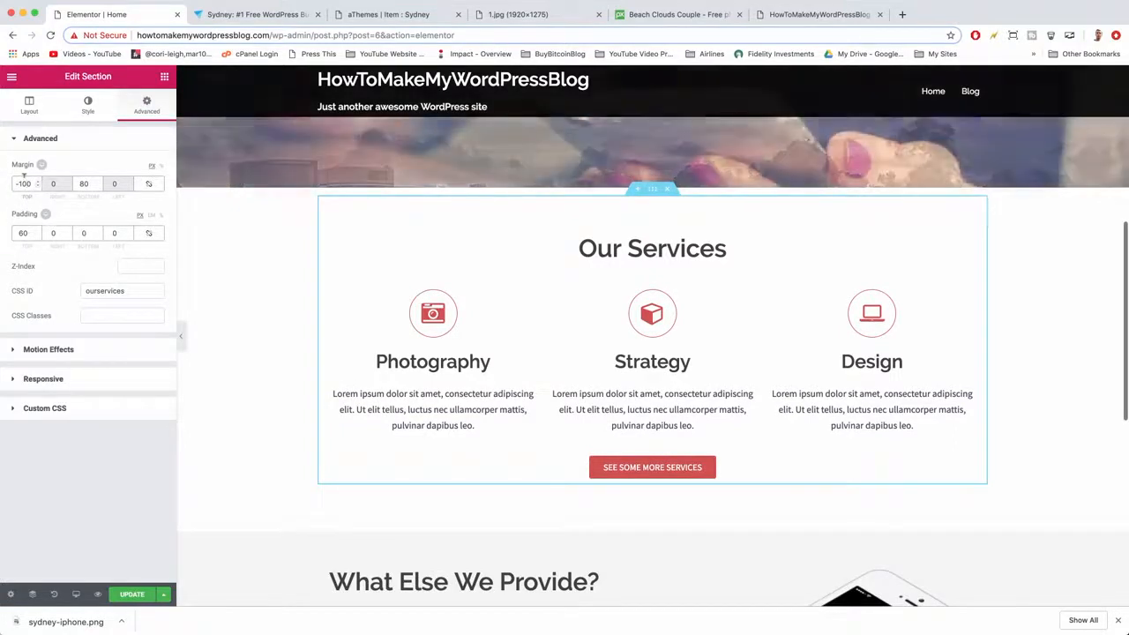
key("BackSpace")
type("2")
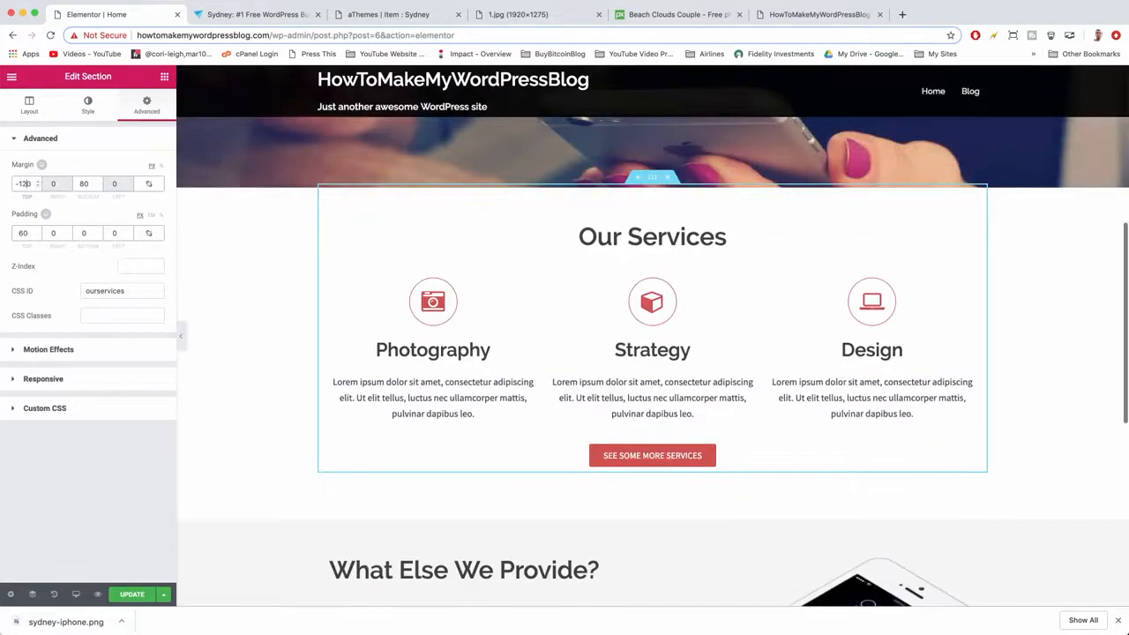
key("BackSpace")
key("BackSpace")
type("10")
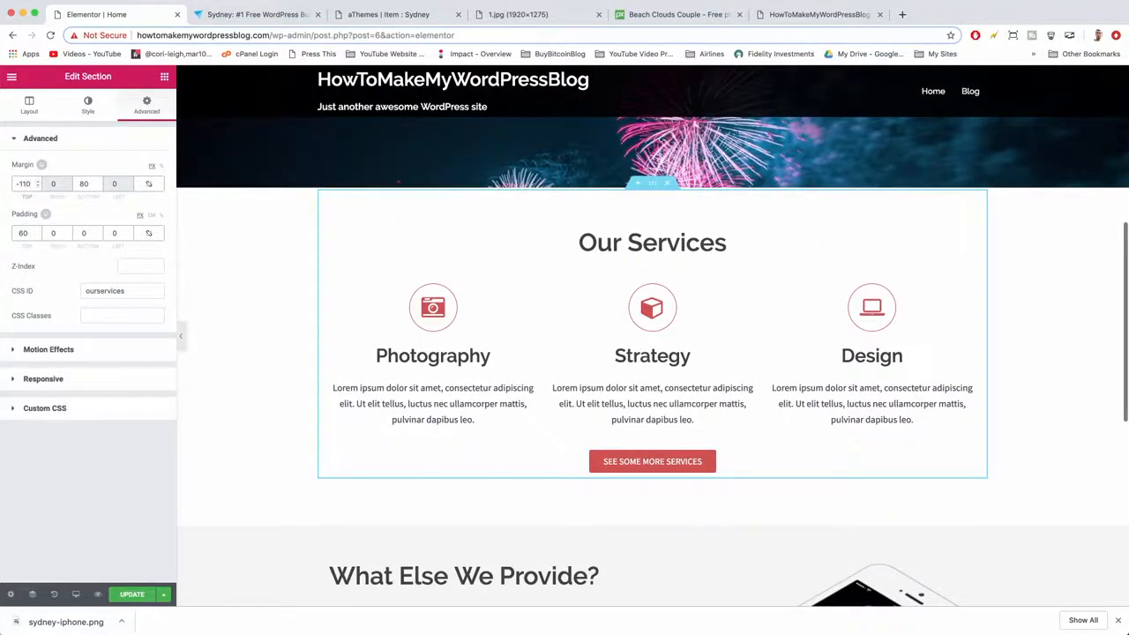
key("BackSpace")
type("4")
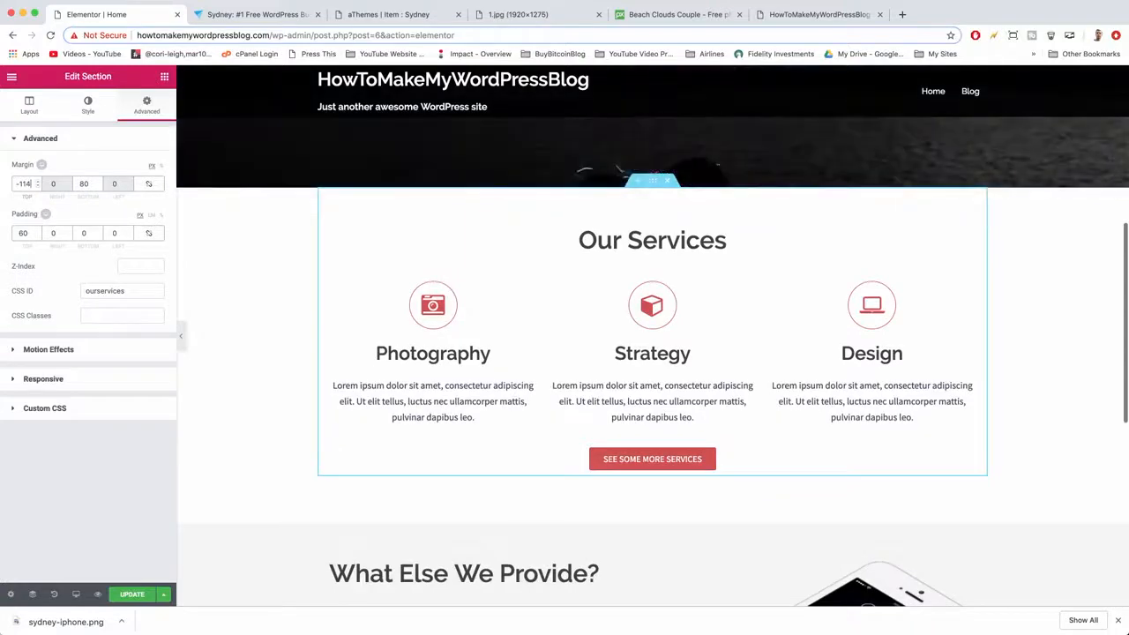
key("BackSpace")
type("3")
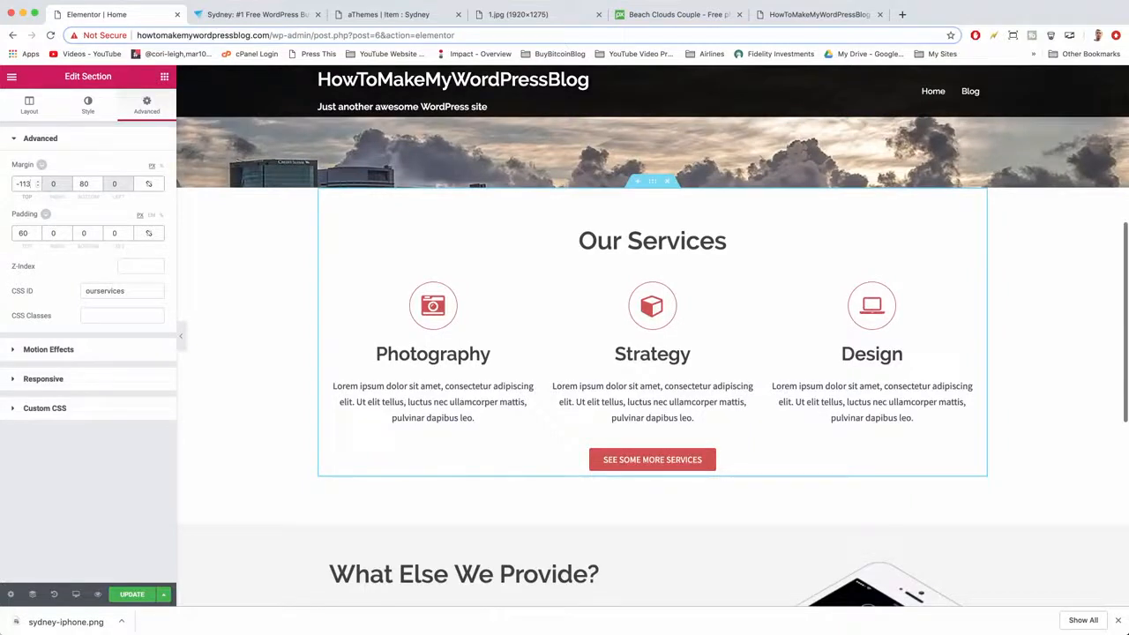
left_click(132, 594)
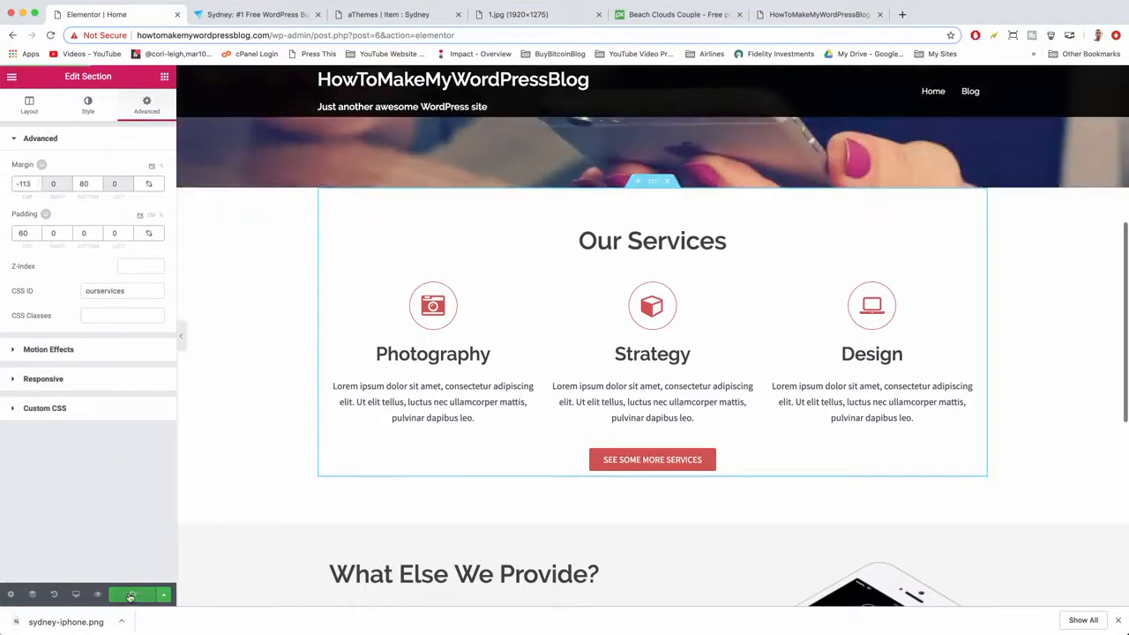
- Reload the live site, test the Get Started anchor link, and return to the editor
left_click(812, 14)
key("super+r")
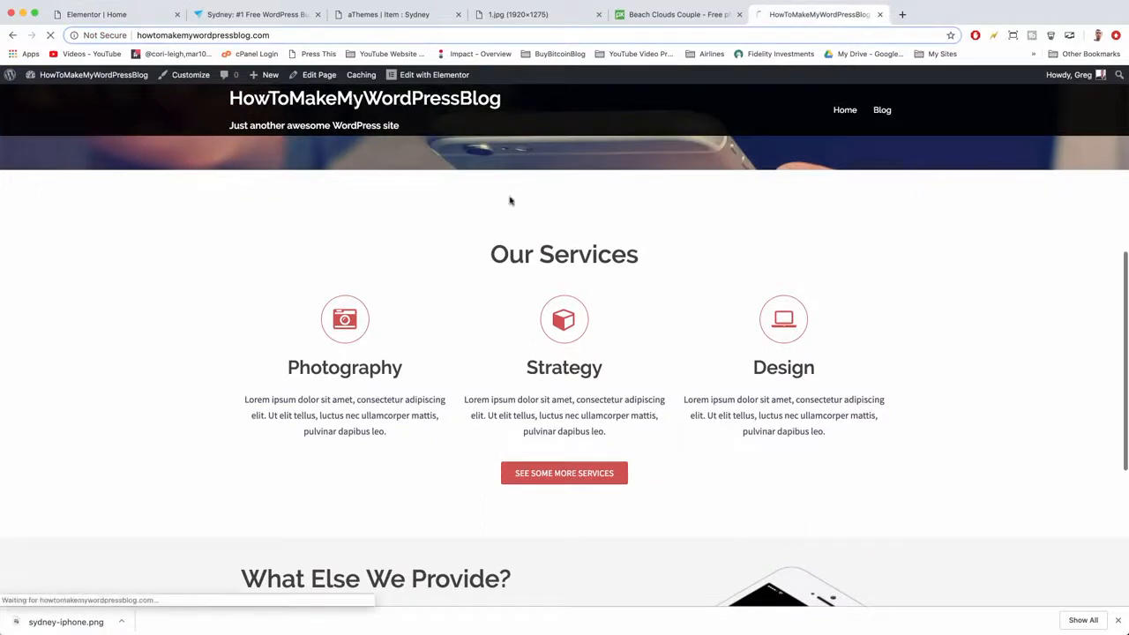
scroll(662, 323, "up", 5)
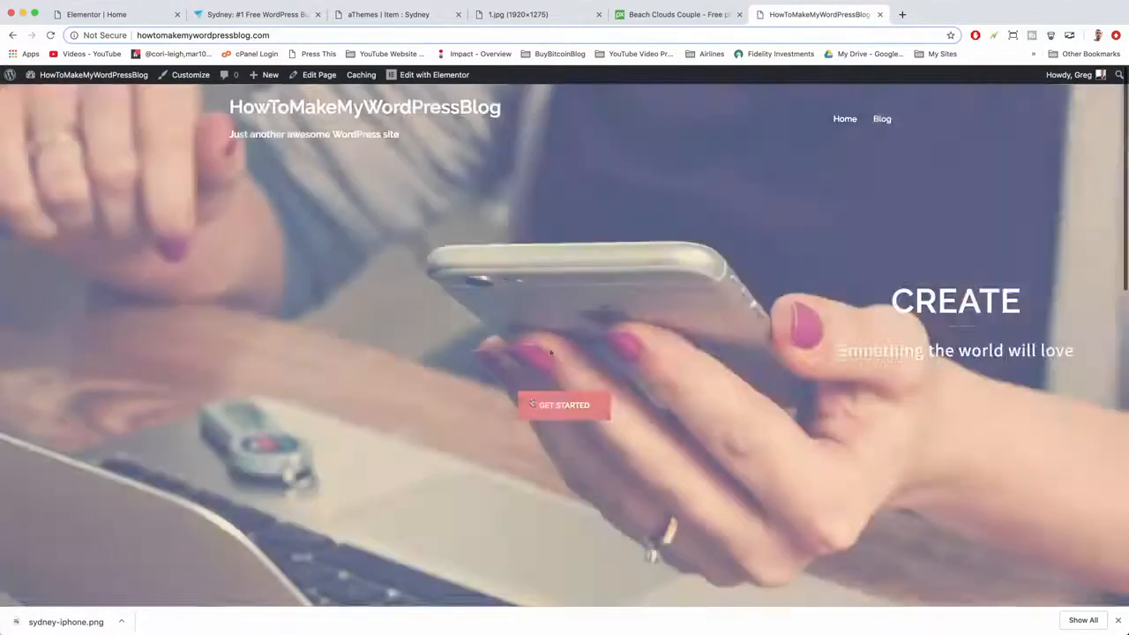
left_click(566, 415)
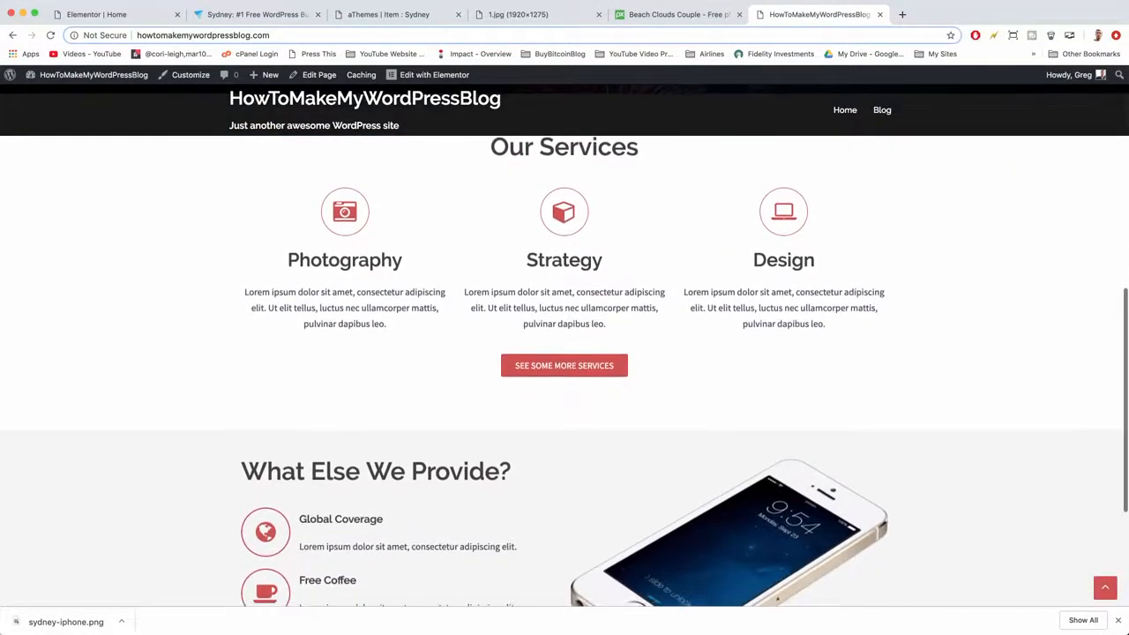
left_click(118, 16)
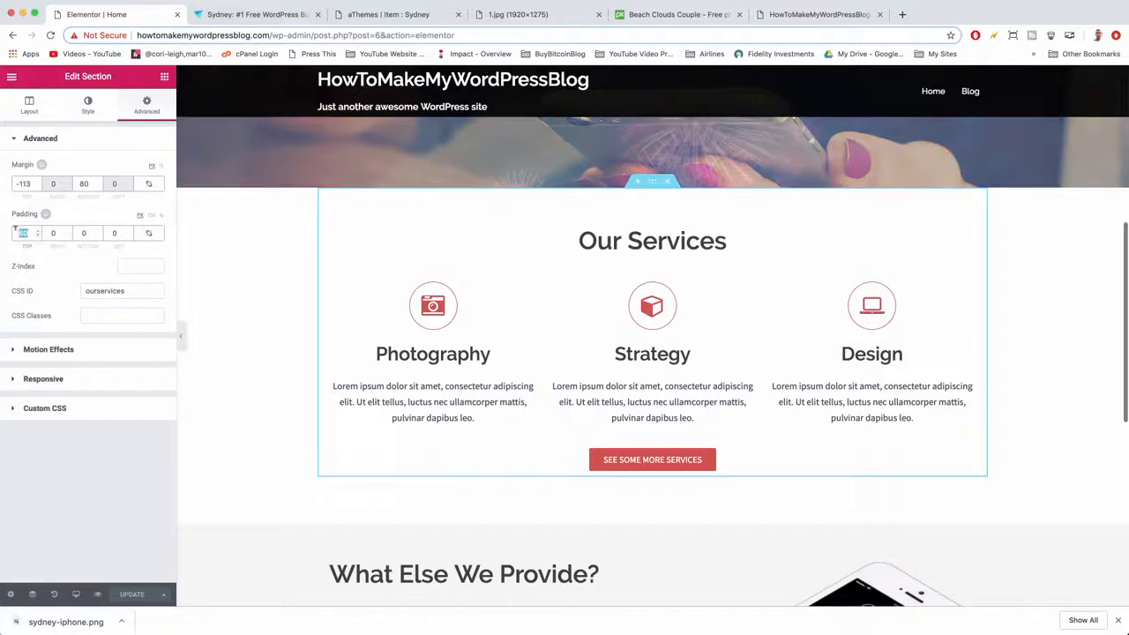
- Set the Our Services section's top padding to 90 and update the page
type("90")
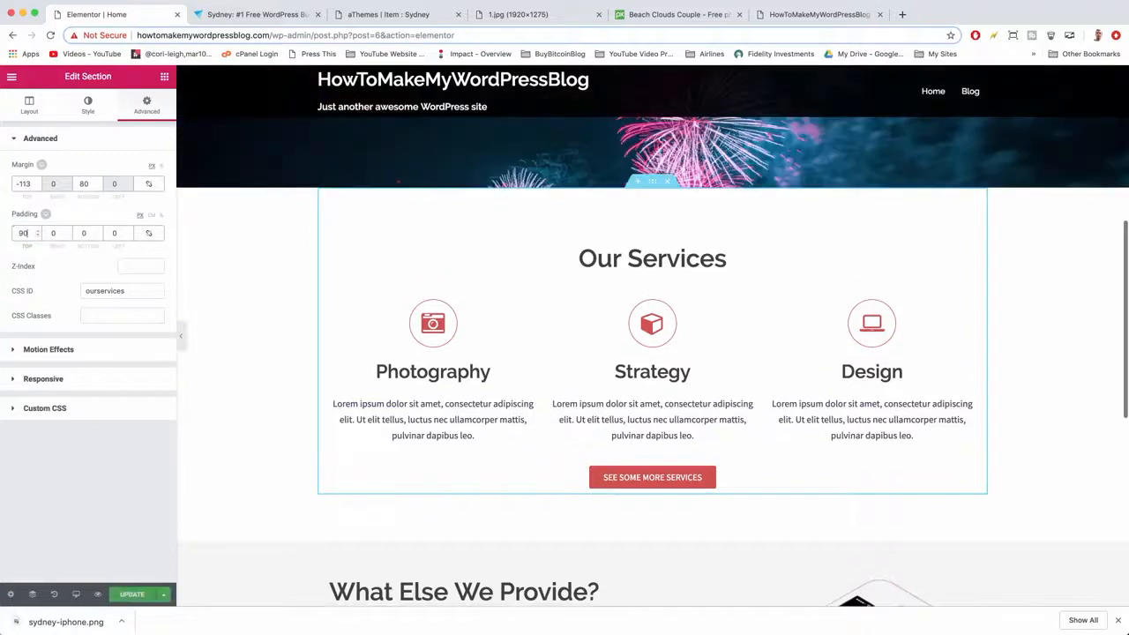
left_click(132, 595)
- Reload the live site and test the Get Started anchor link again
left_click(763, 14)
left_click(505, 97)
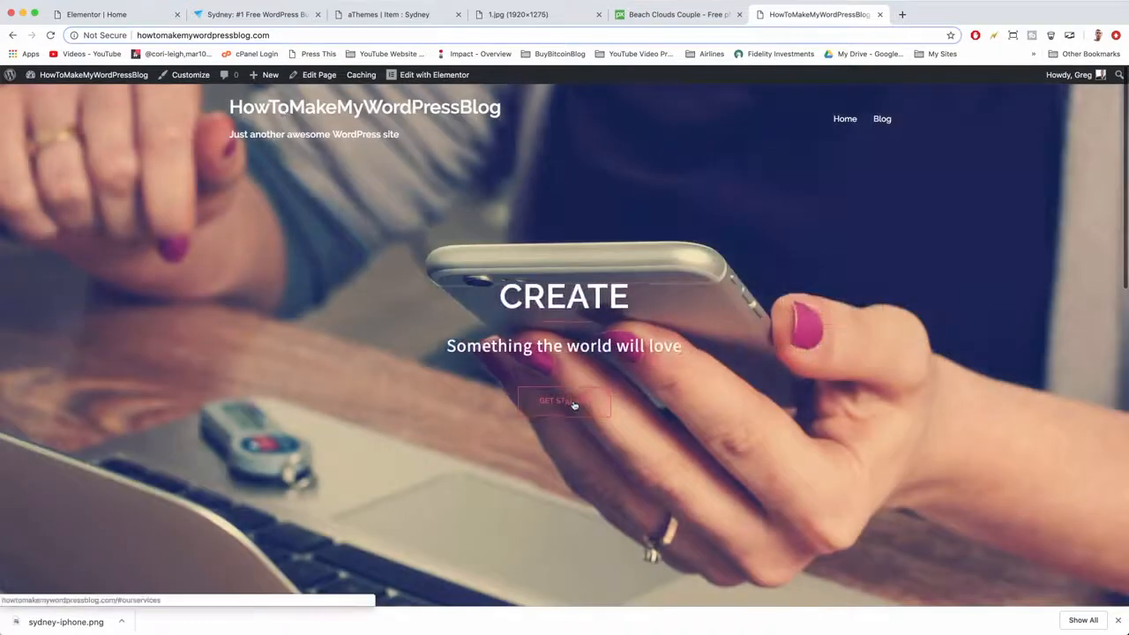
left_click(564, 402)
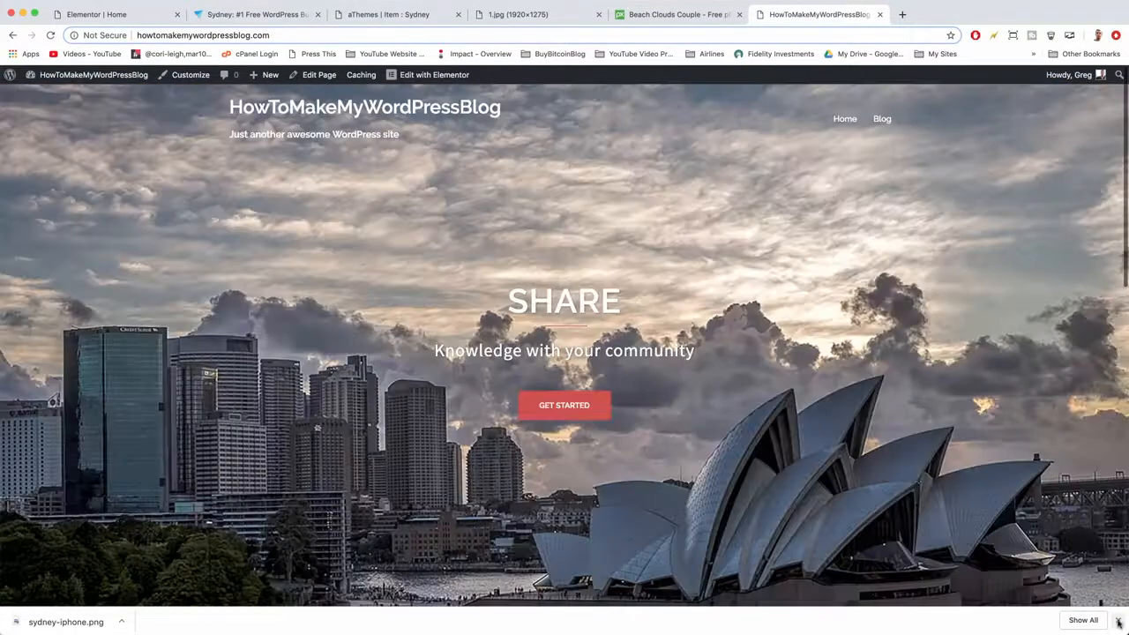
left_click(1117, 622)
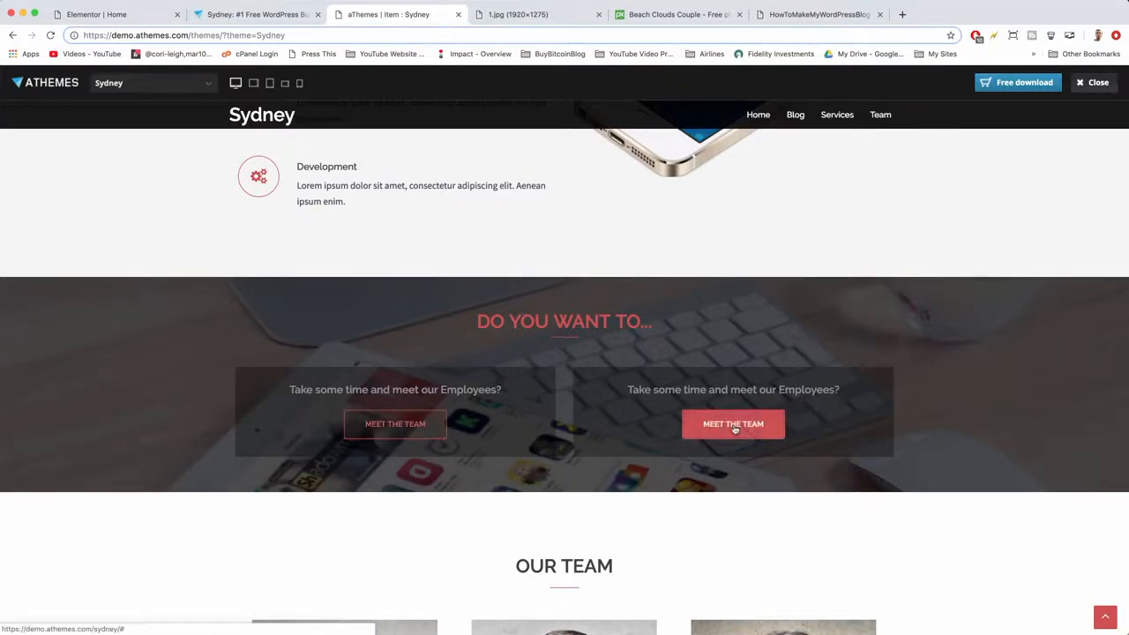
- Review the Sydney demo's Do You Want To and Our Team sections, then return to the editor
scroll(733, 425, "down", 3)
scroll(733, 428, "down", 2)
scroll(173, 335, "up", 2)
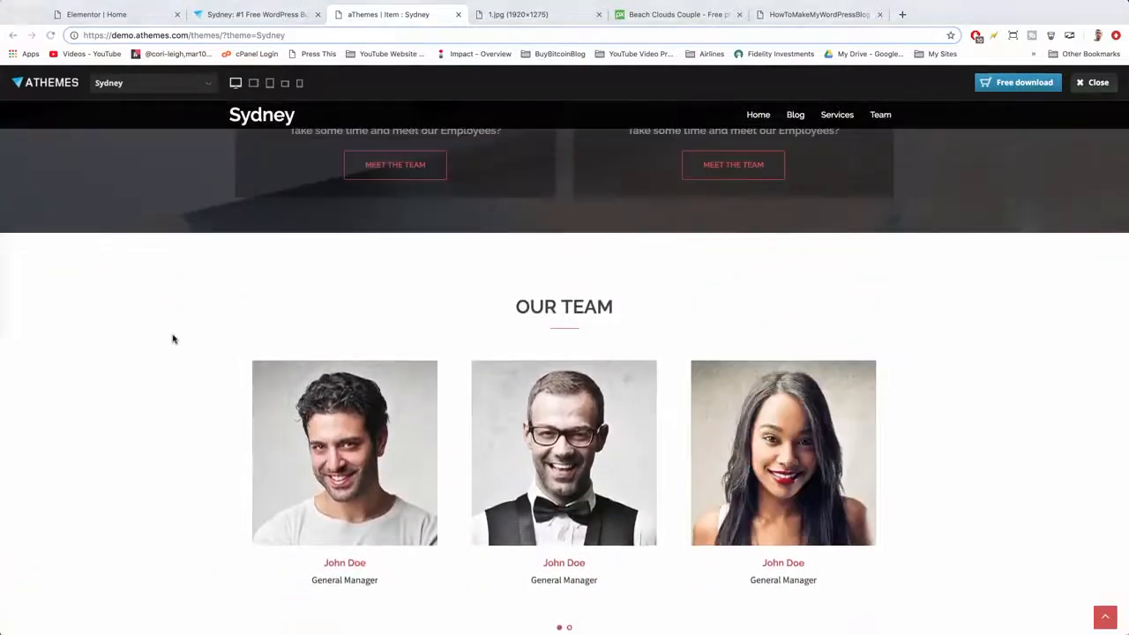
scroll(173, 338, "up", 2)
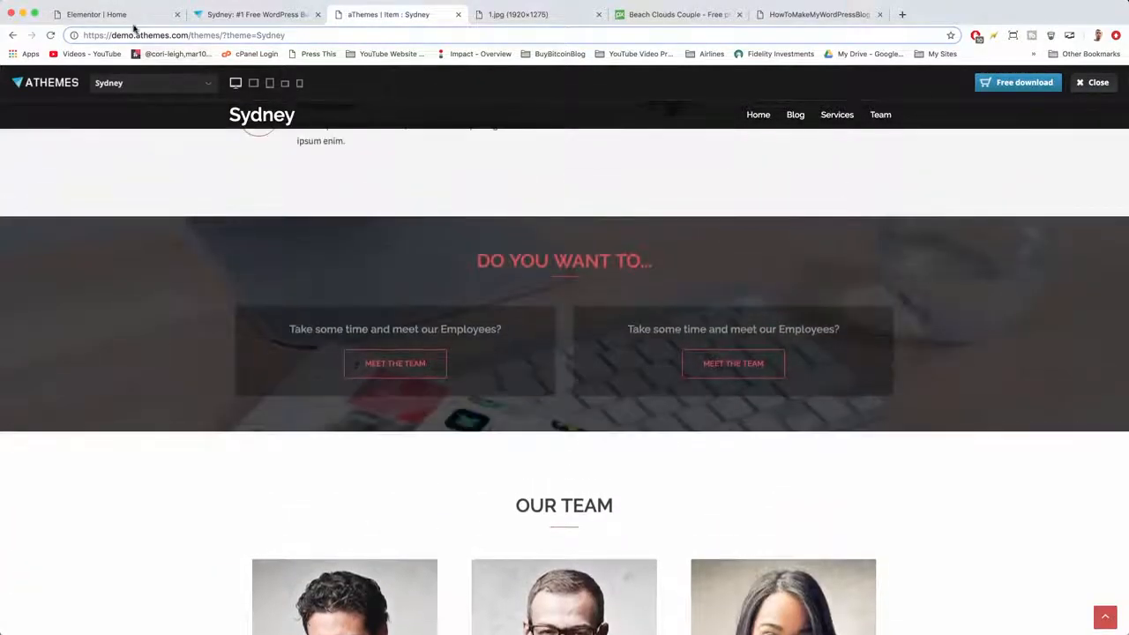
left_click(123, 17)
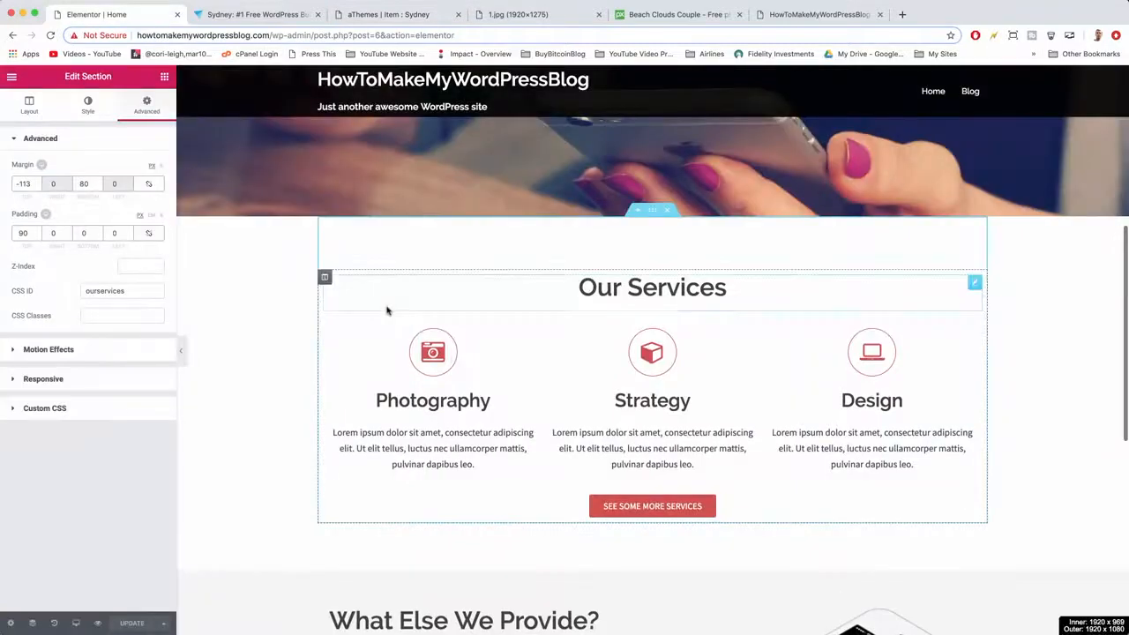
- Set the What Else We Provide section's top padding to 60 and bottom padding to 72
scroll(498, 381, "down", 2)
scroll(498, 381, "down", 3)
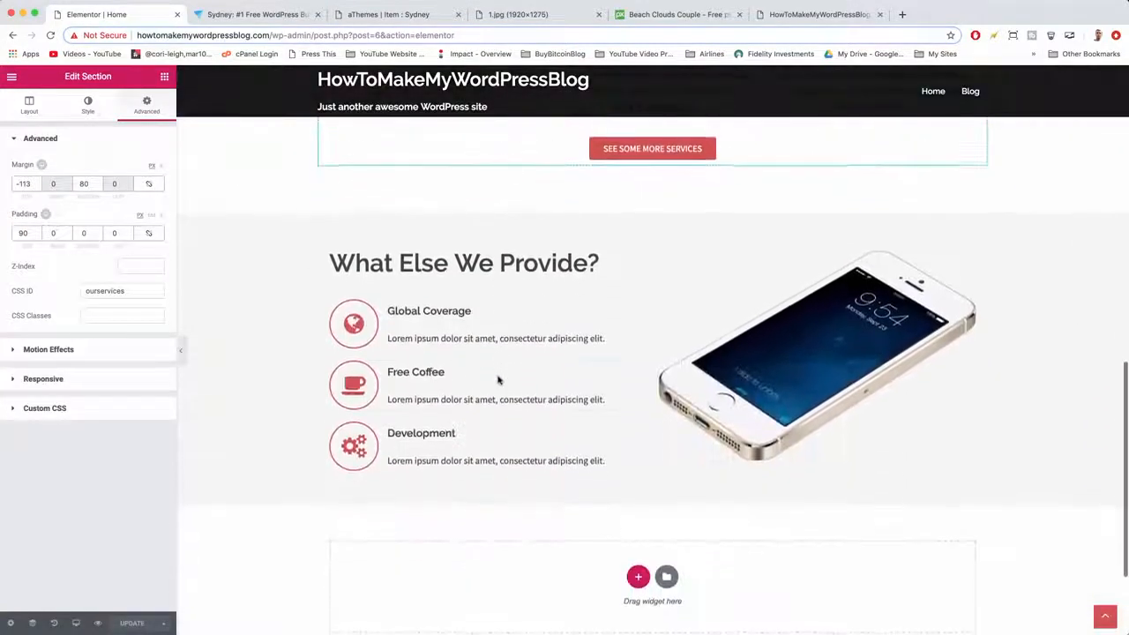
left_click(656, 206)
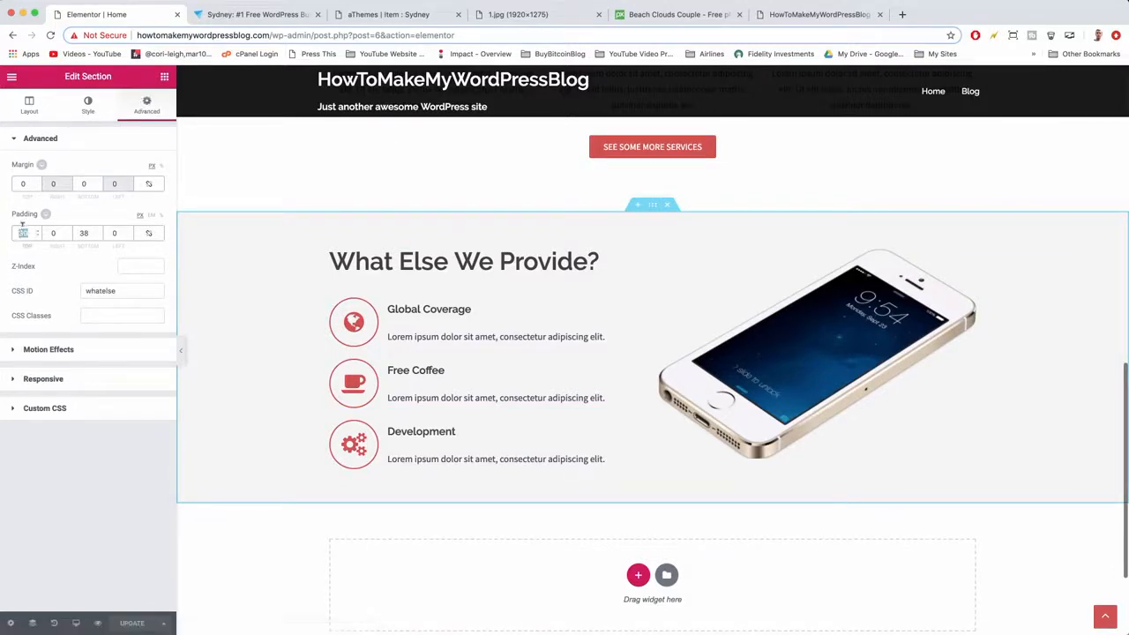
type("60")
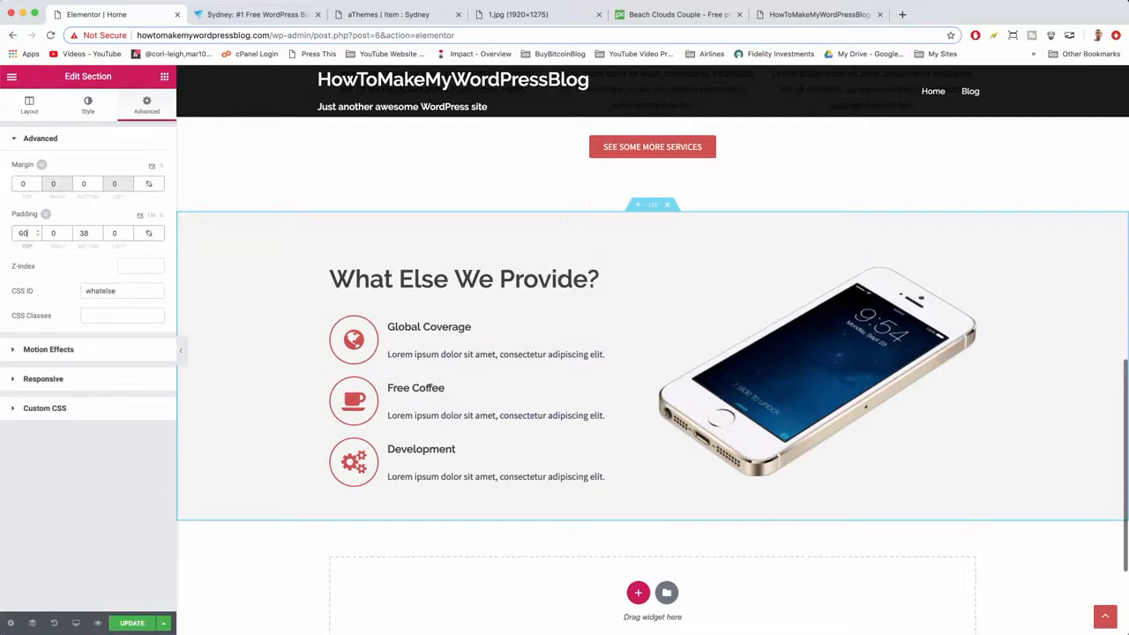
double_click(84, 232)
type("60")
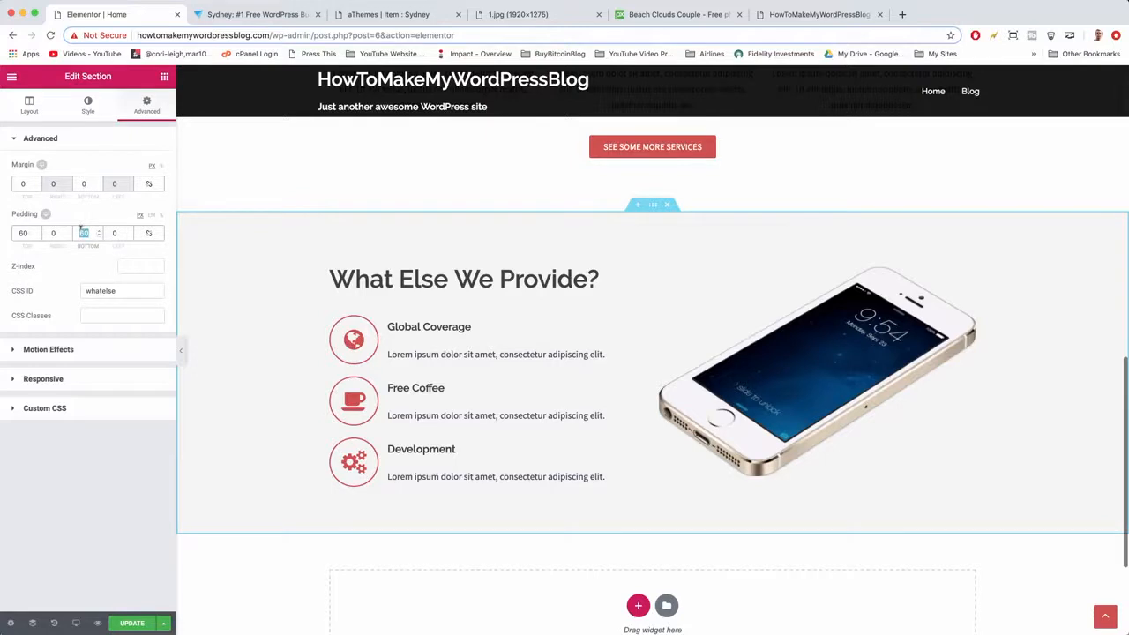
type("72")
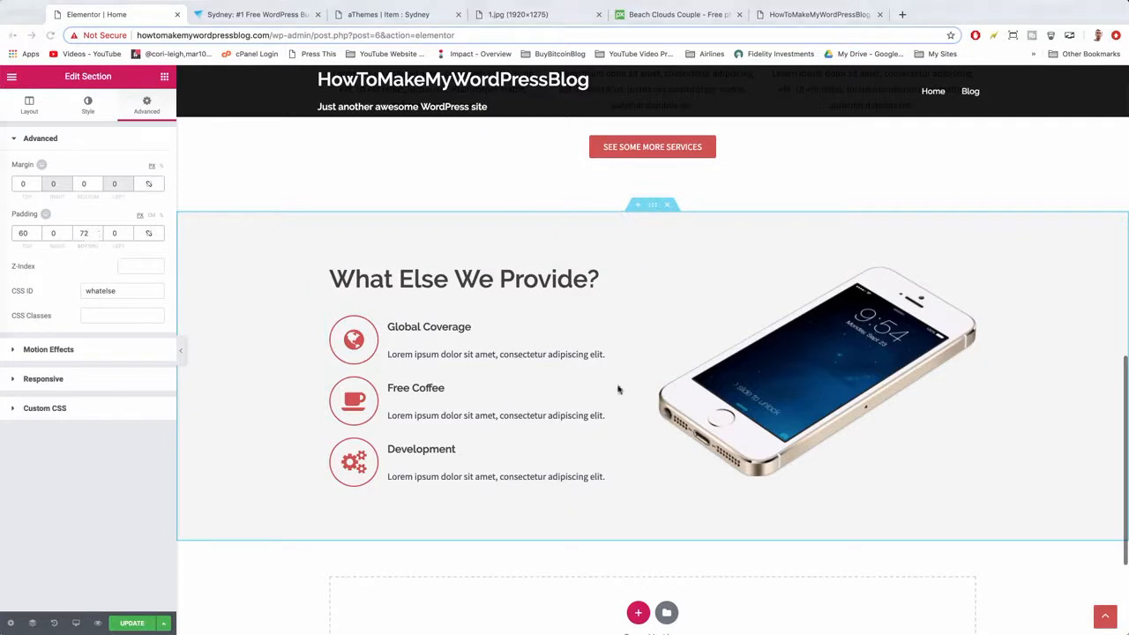
- Switch to the Sydney demo to compare the page's next section
scroll(617, 389, "down", 3)
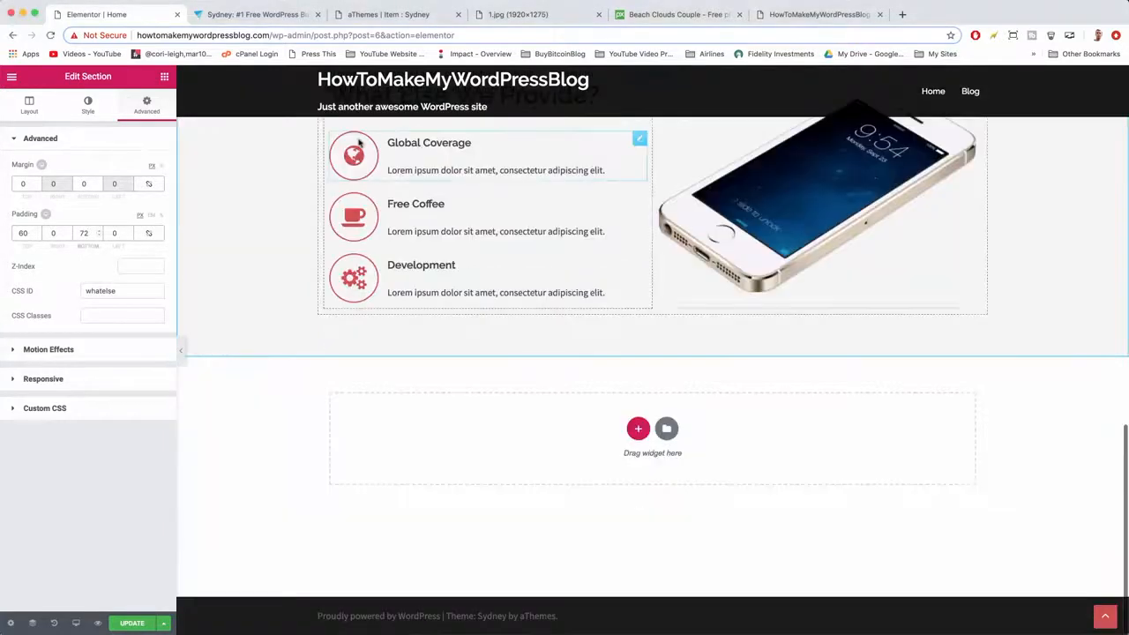
left_click(379, 13)
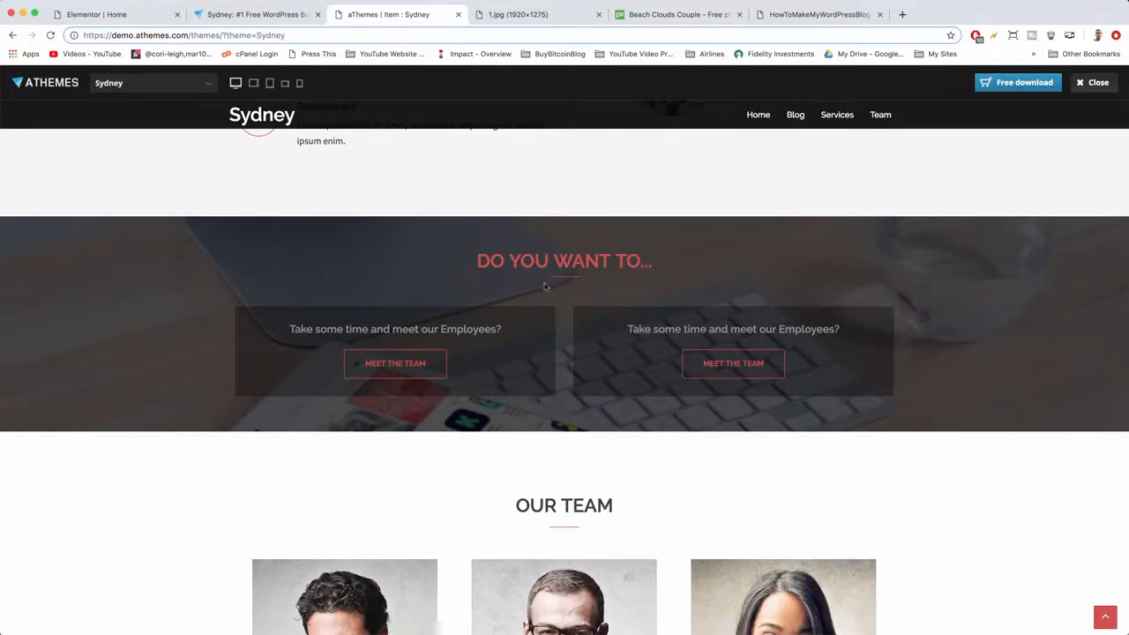
- Add a two-column inner section below the features section
left_click(134, 16)
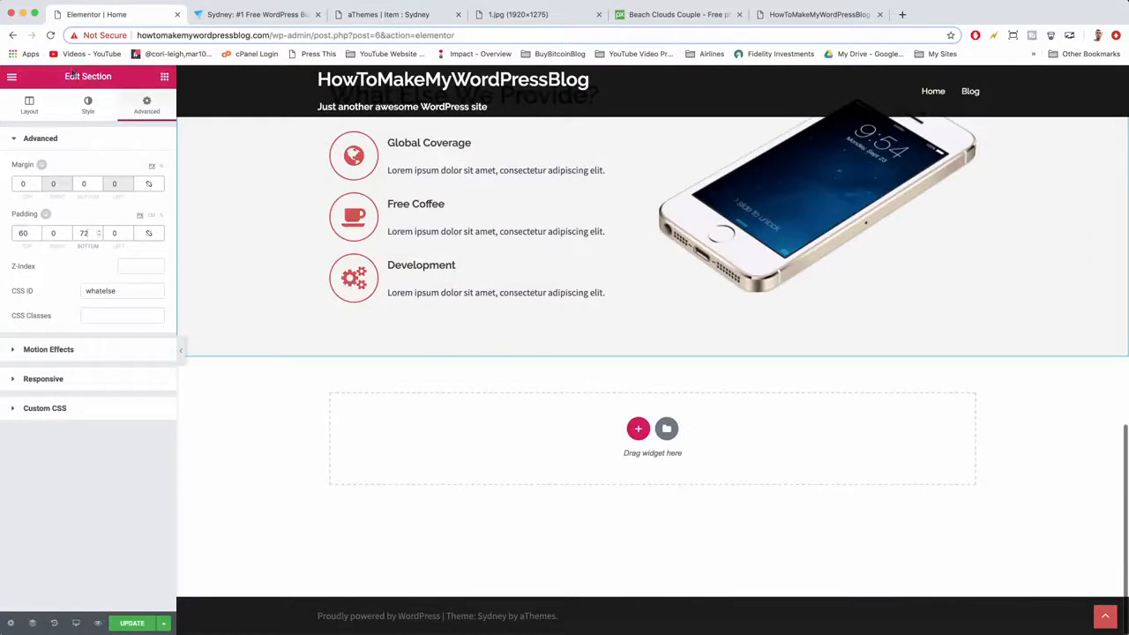
left_click(165, 78)
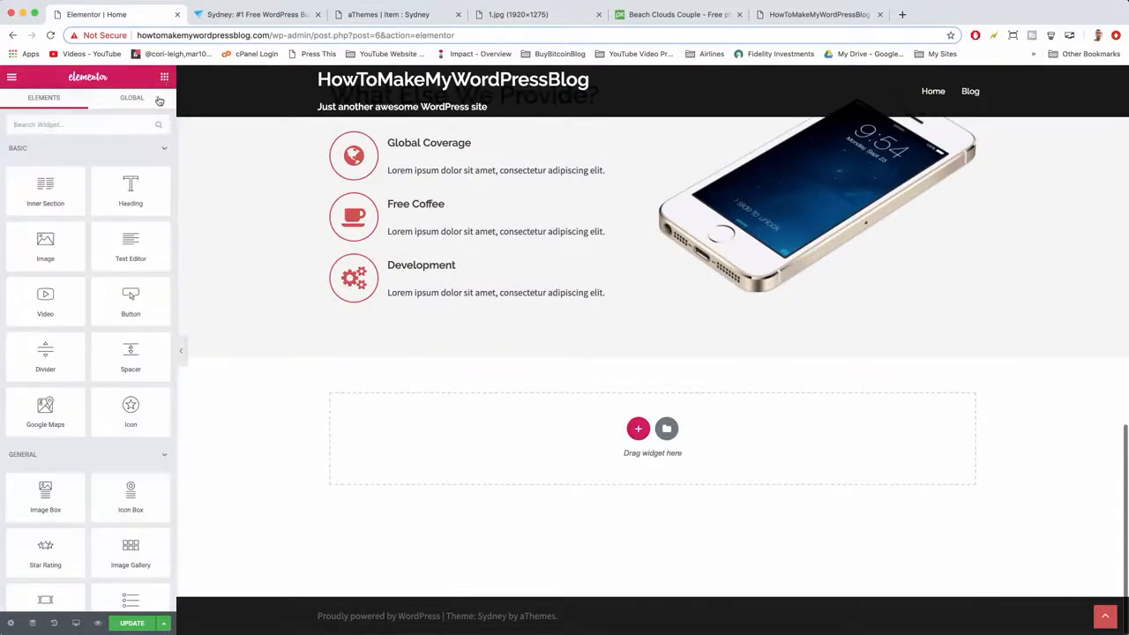
left_click_drag(30, 201, 624, 436)
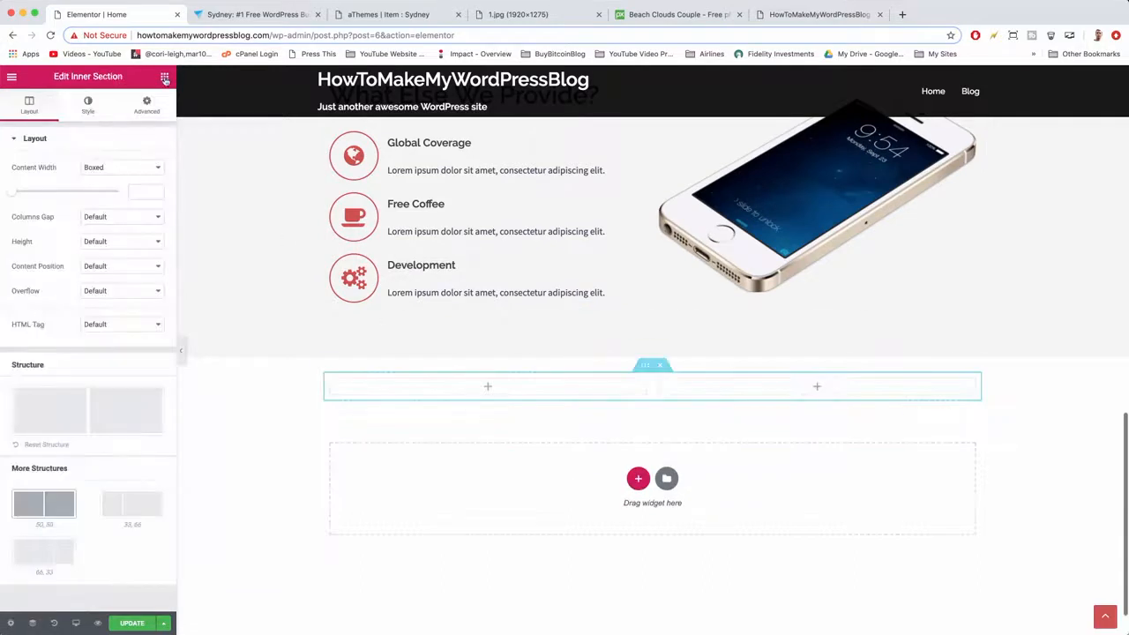
- Add a text editor widget to each column of the inner section
left_click(165, 77)
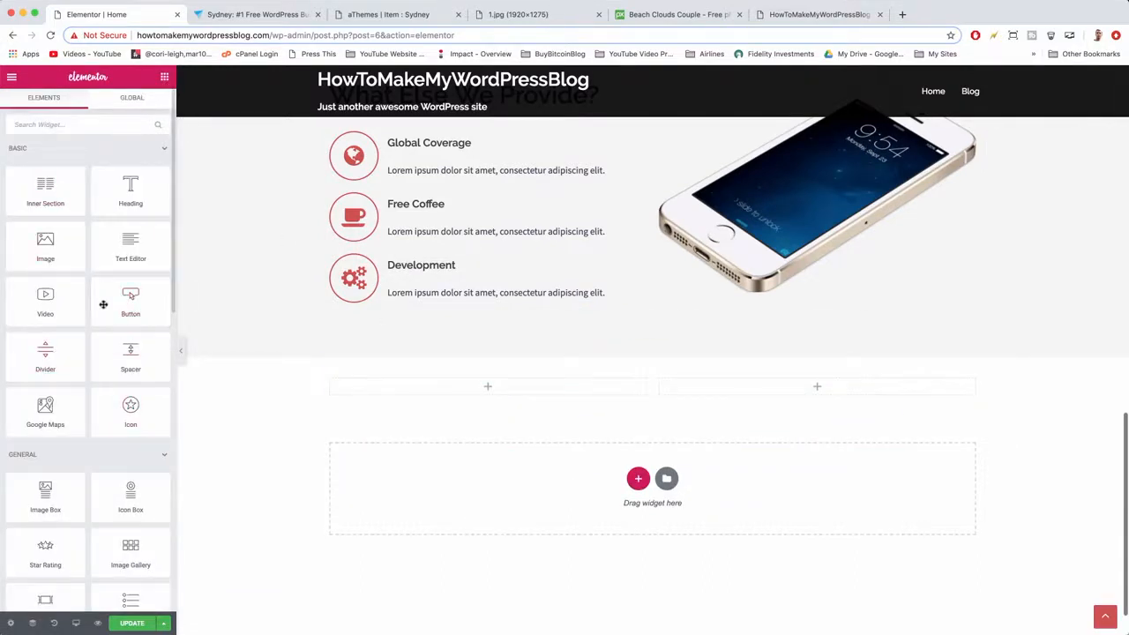
left_click_drag(131, 245, 452, 394)
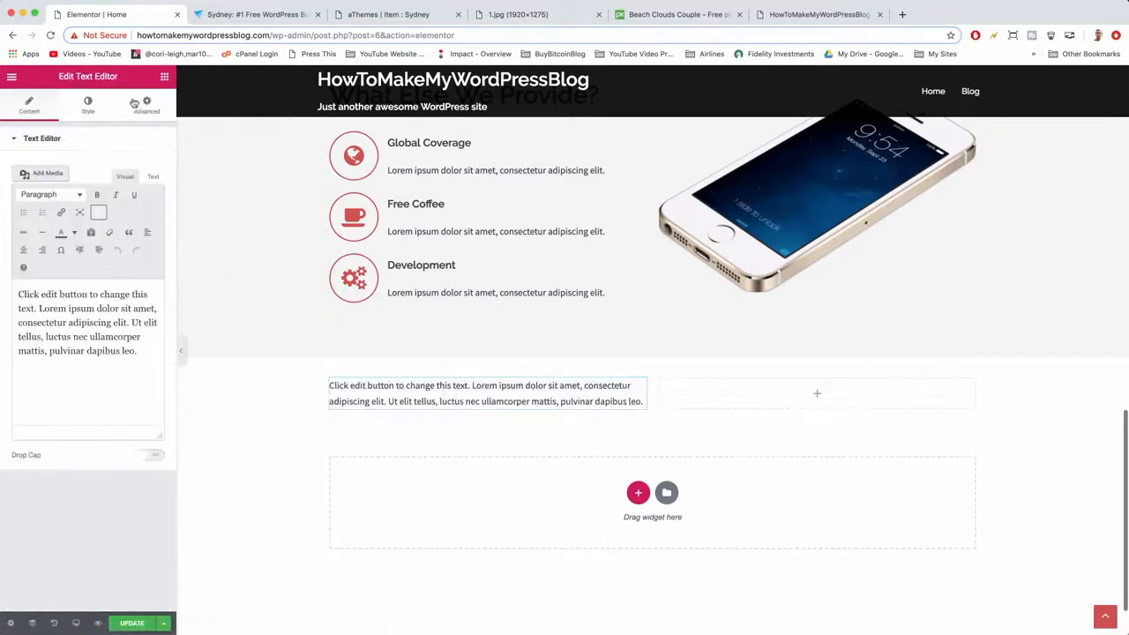
left_click(163, 77)
left_click_drag(131, 247, 799, 391)
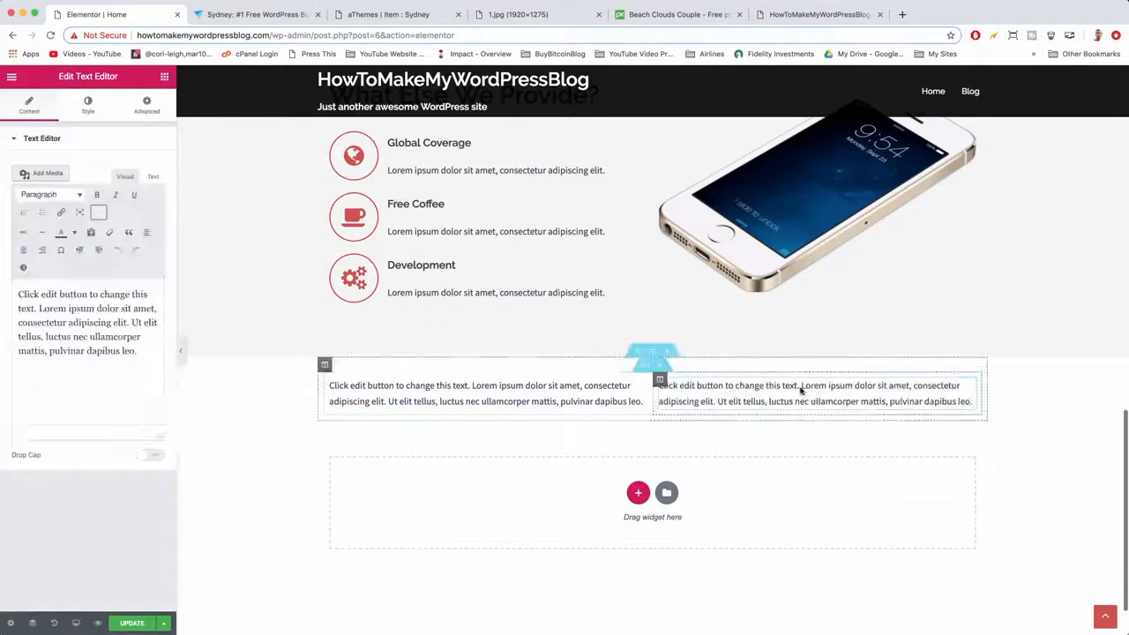
- Add a button widget below the text in each column
left_click(163, 78)
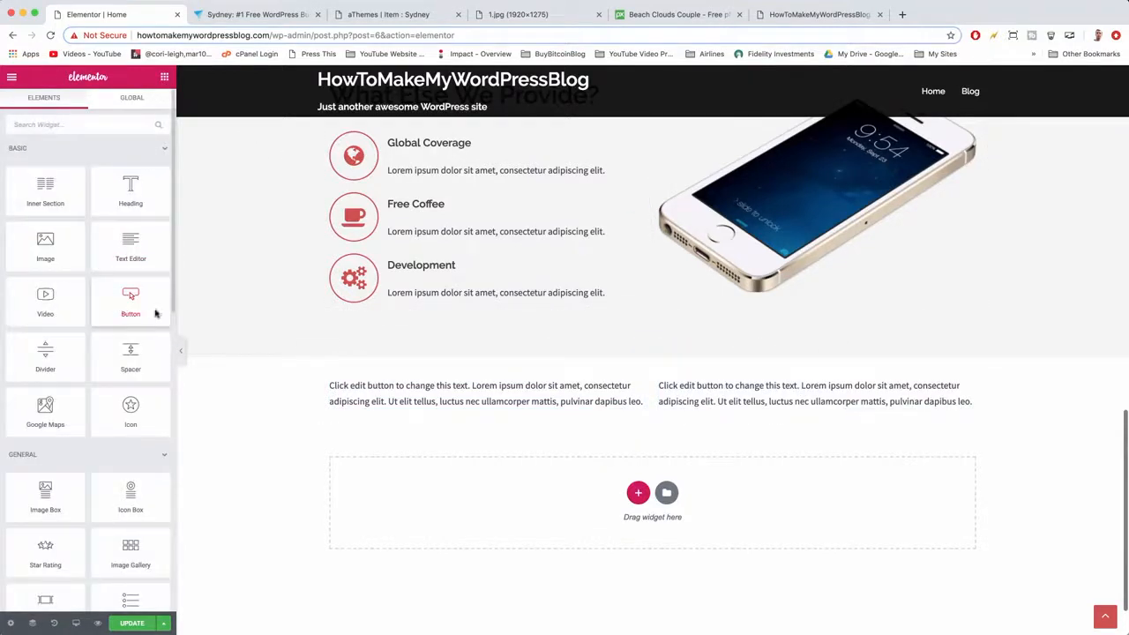
left_click_drag(156, 312, 425, 409)
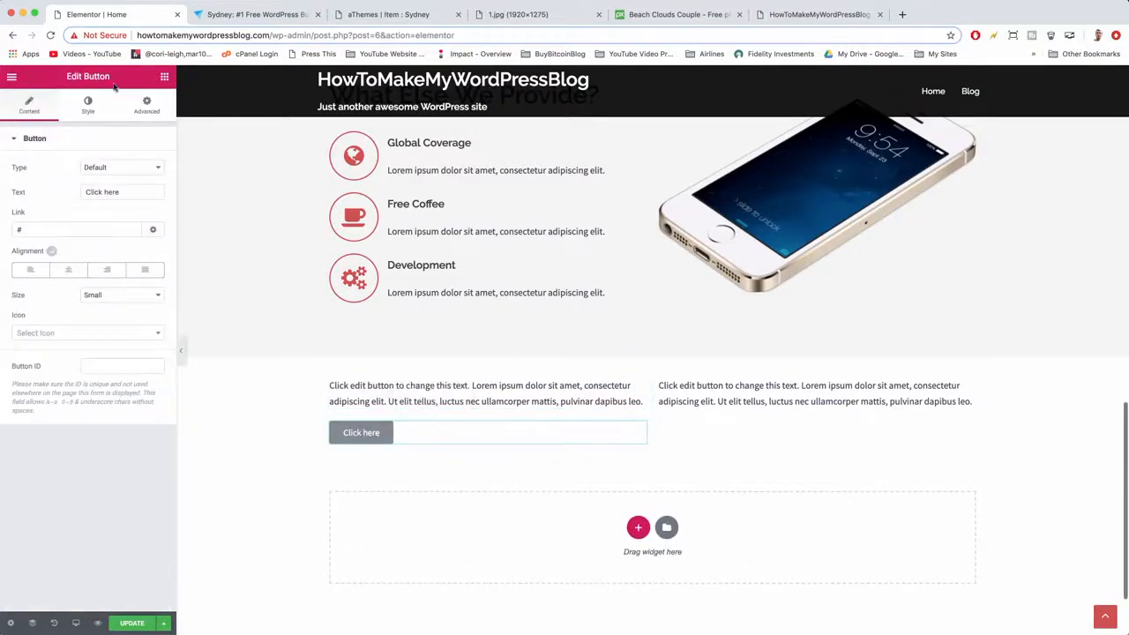
left_click(165, 78)
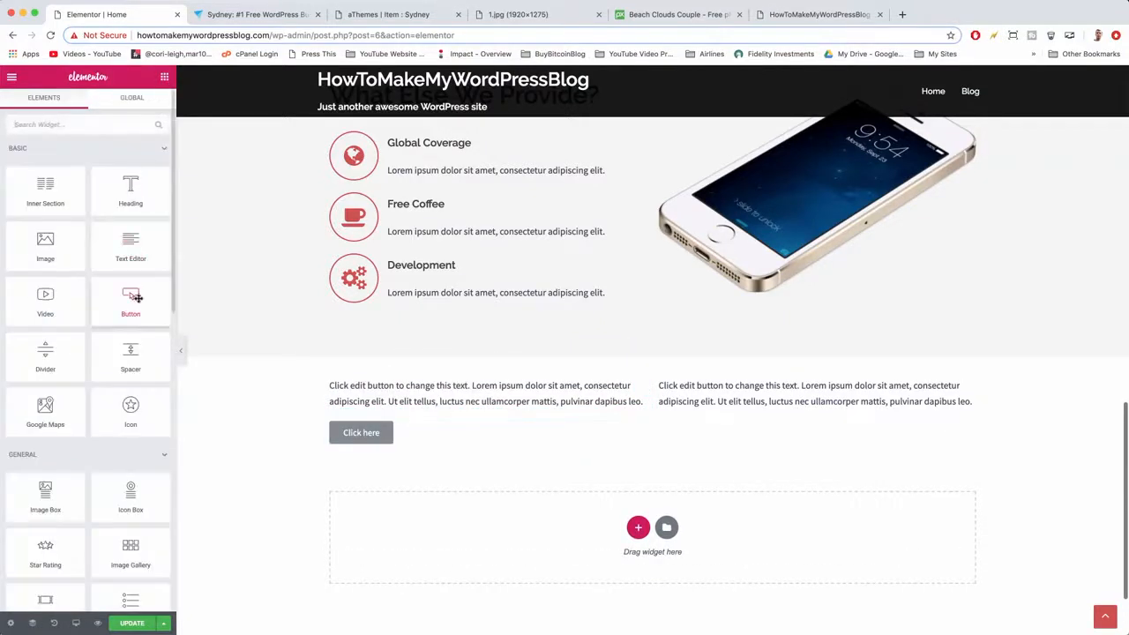
left_click_drag(130, 299, 768, 411)
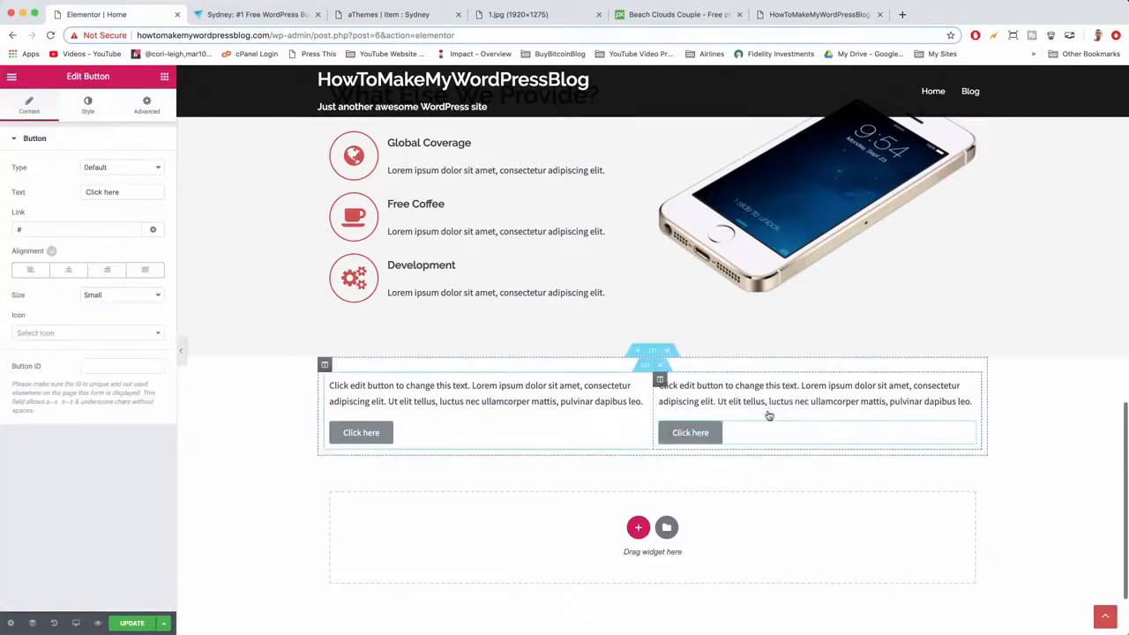
- Add a centre-aligned heading reading "Do You Want To..." above the two columns
left_click(388, 14)
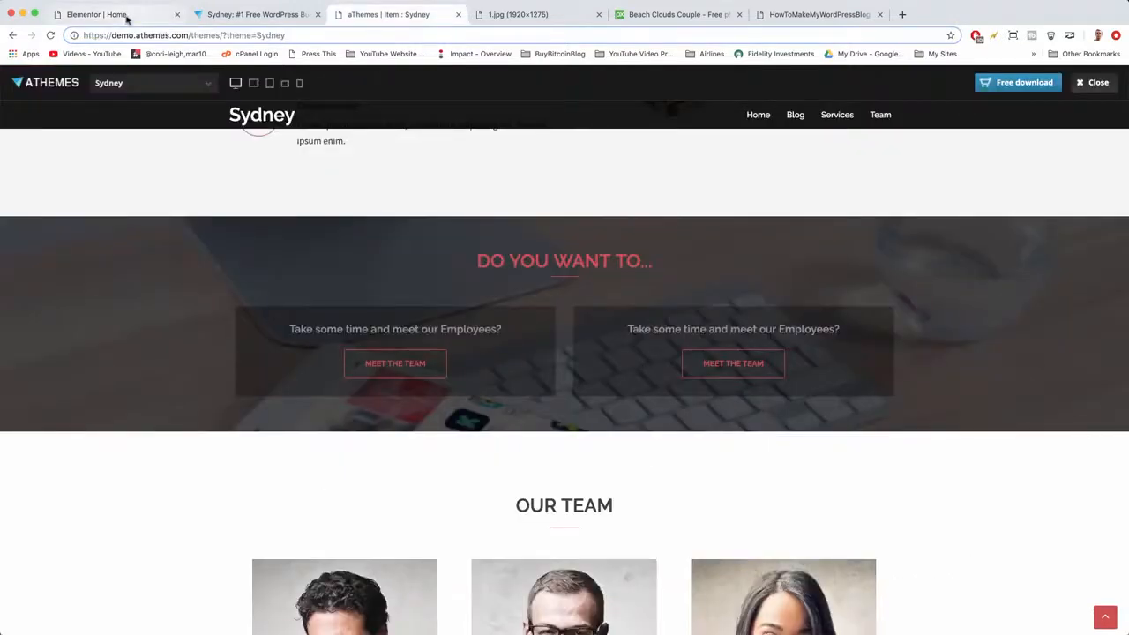
left_click(126, 15)
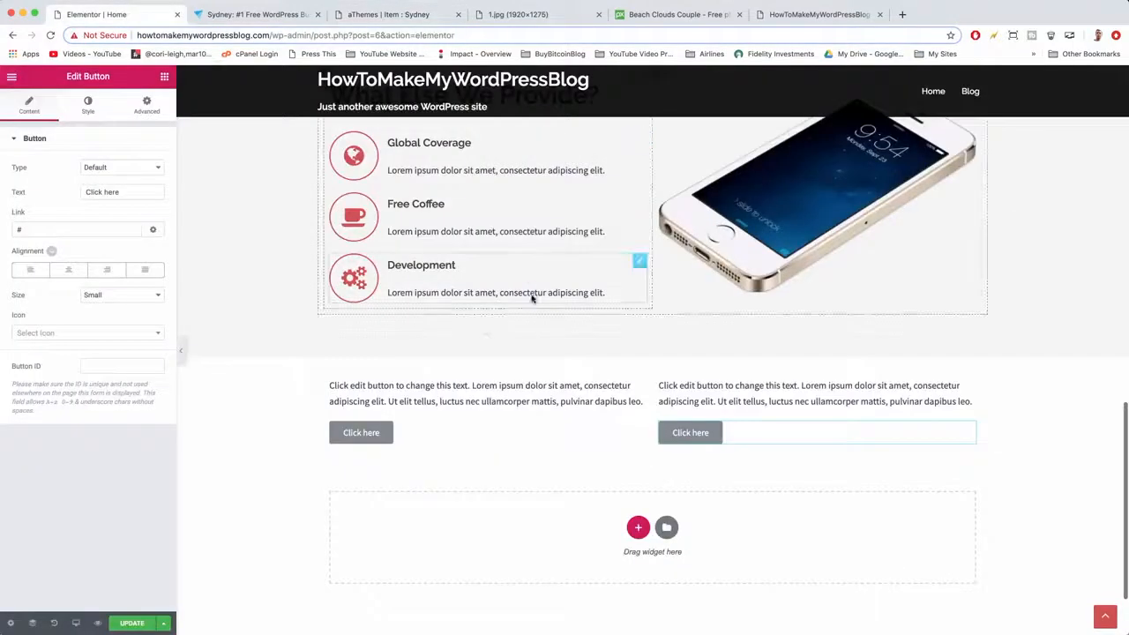
left_click(164, 78)
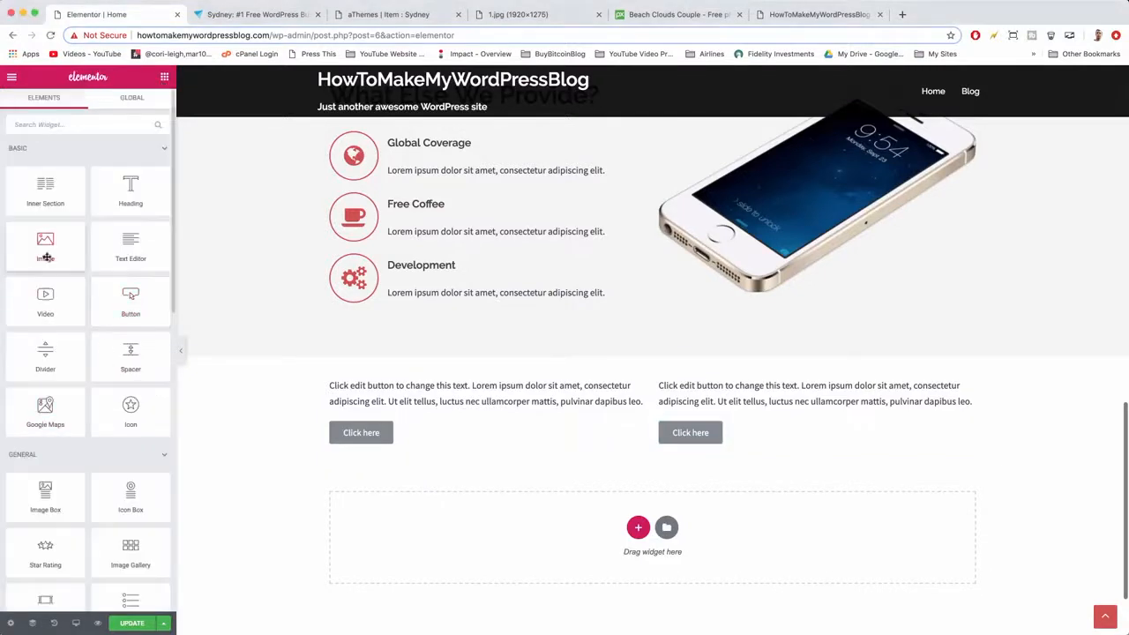
left_click_drag(131, 185, 639, 362)
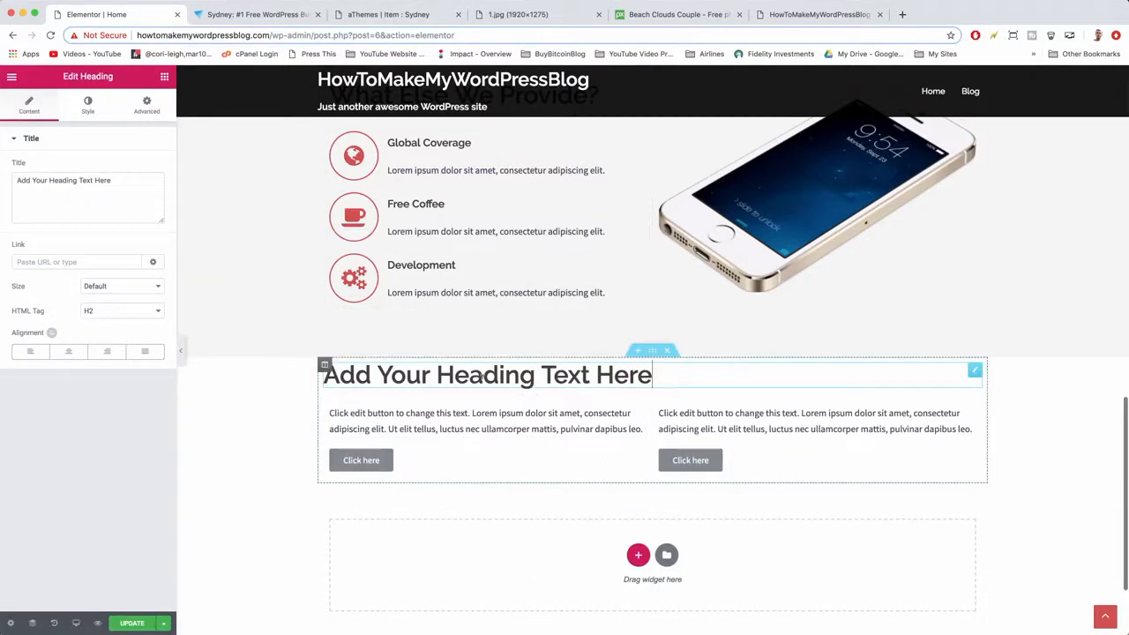
triple_click(482, 377)
type("Do You Wa")
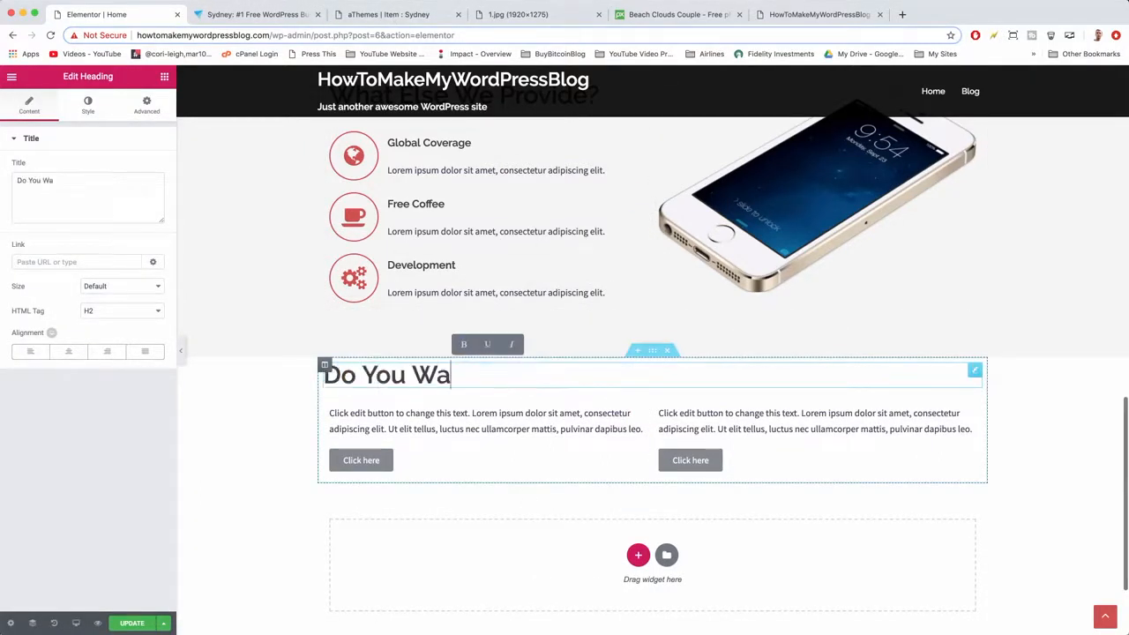
type("nt To...")
left_click(370, 350)
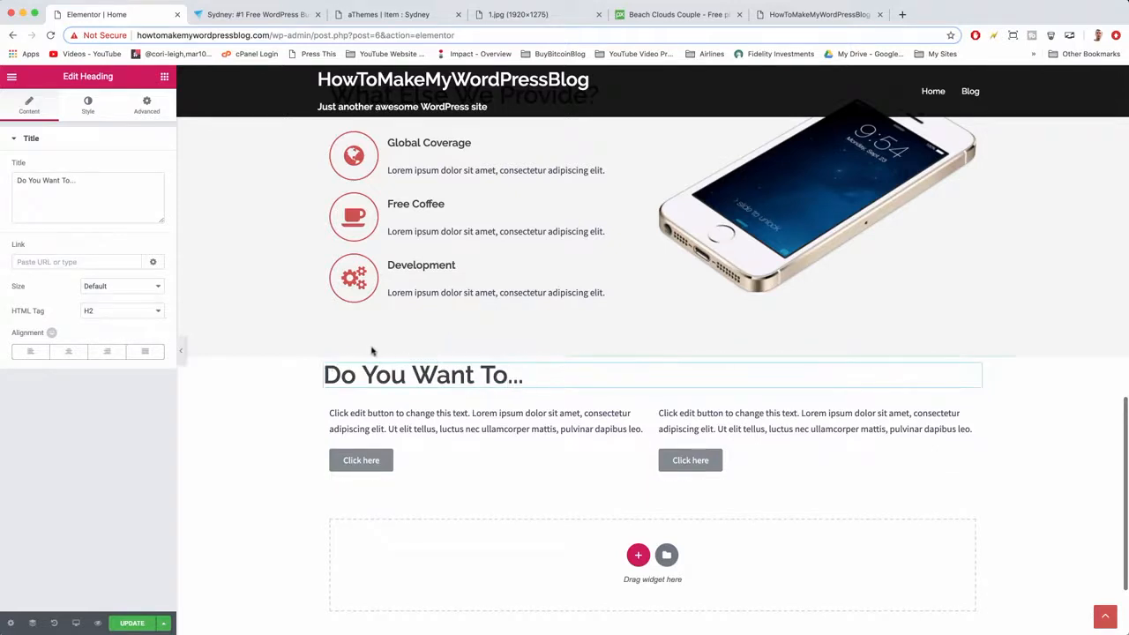
left_click(69, 356)
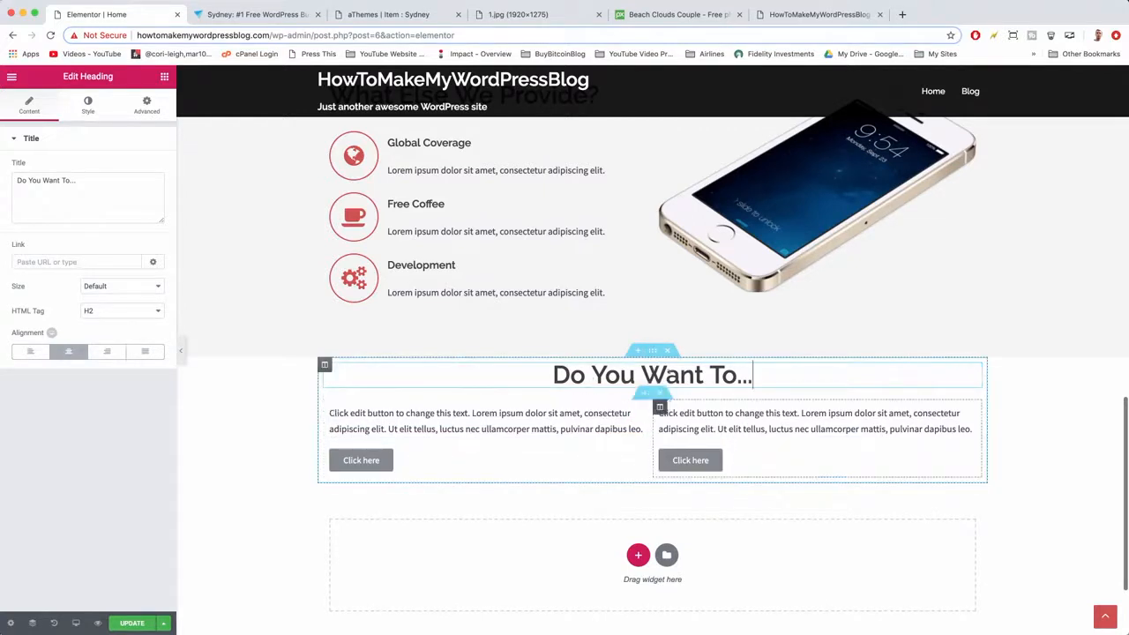
- Set the section's top and bottom padding to 40
left_click(652, 351)
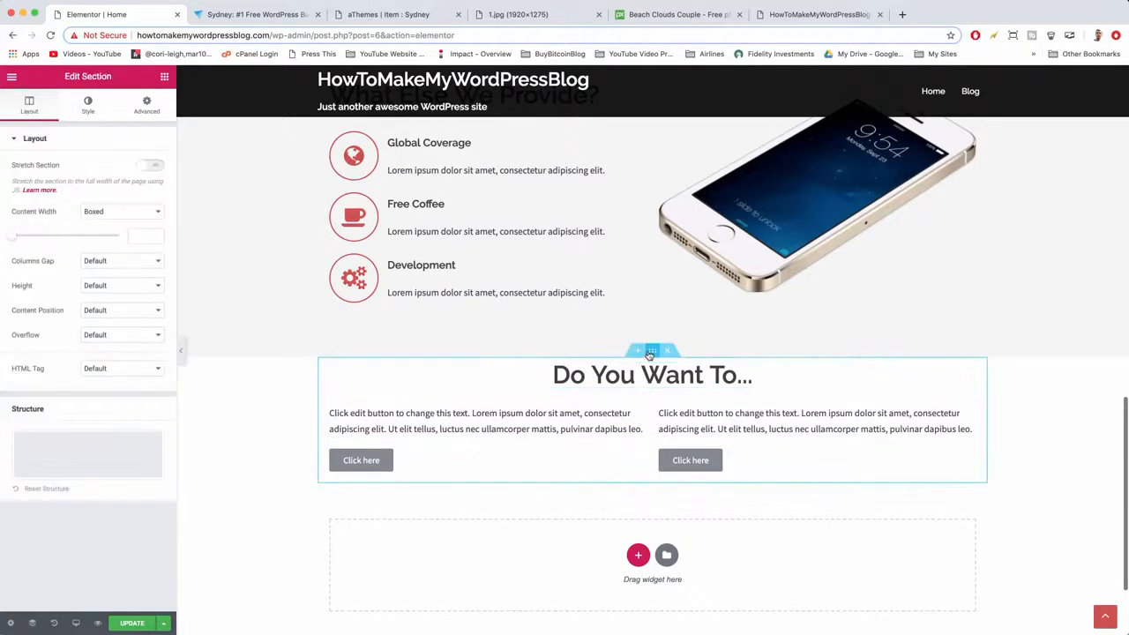
left_click(146, 105)
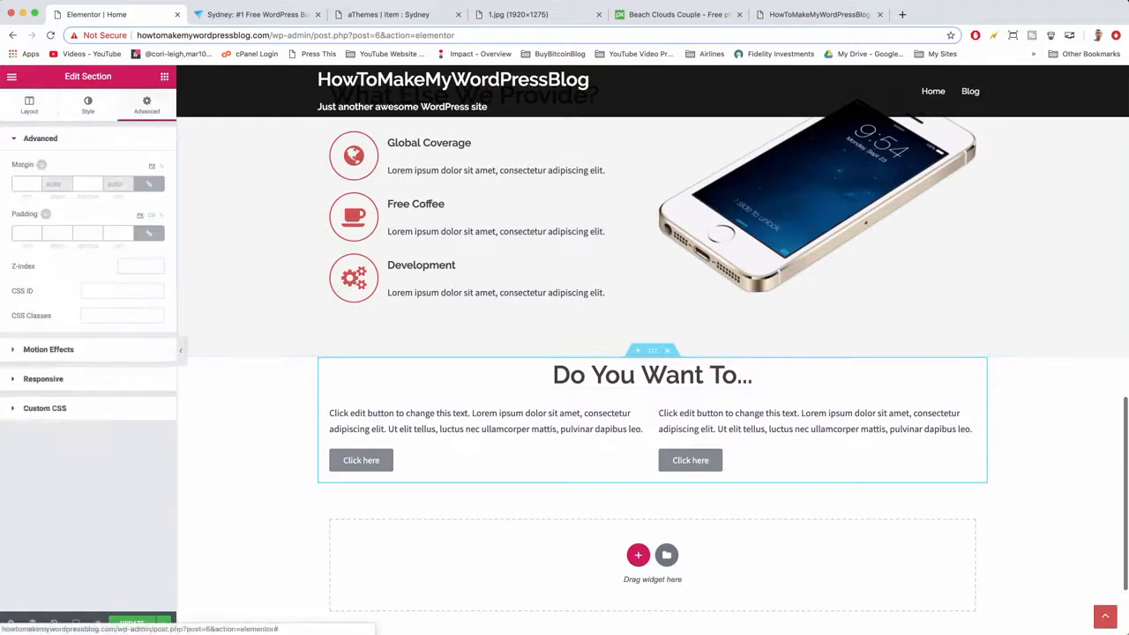
left_click(148, 232)
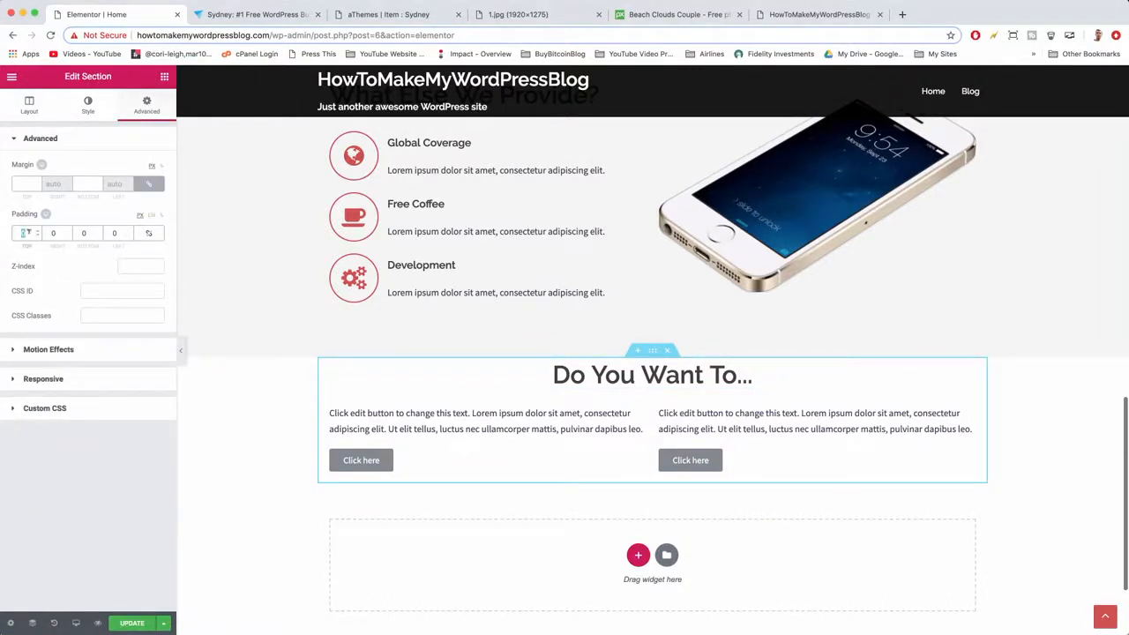
type("40")
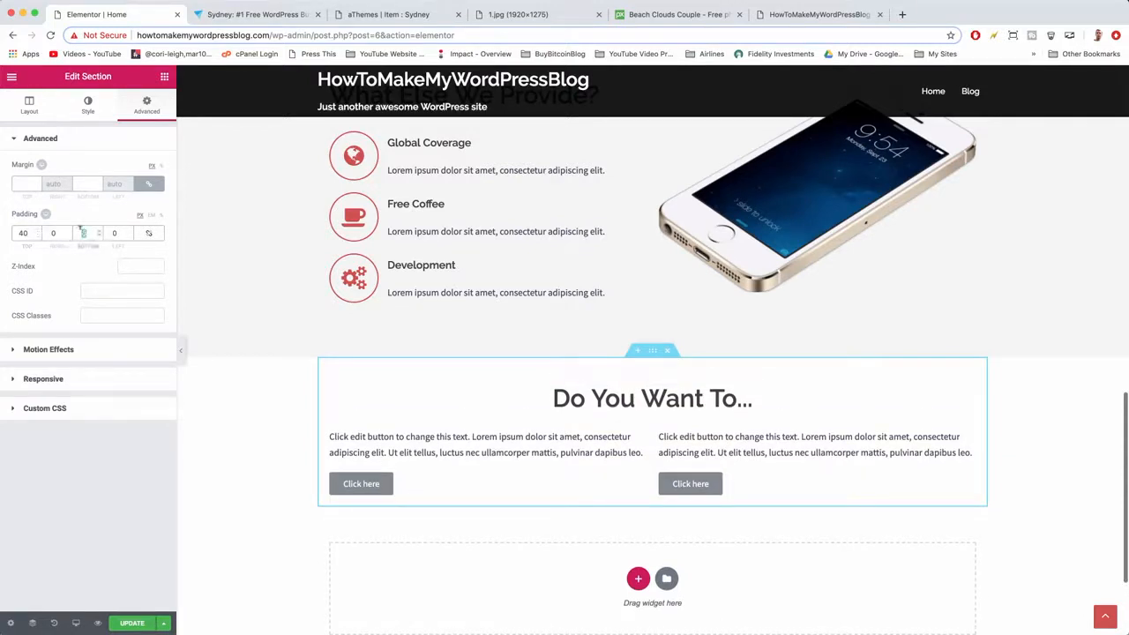
type("40")
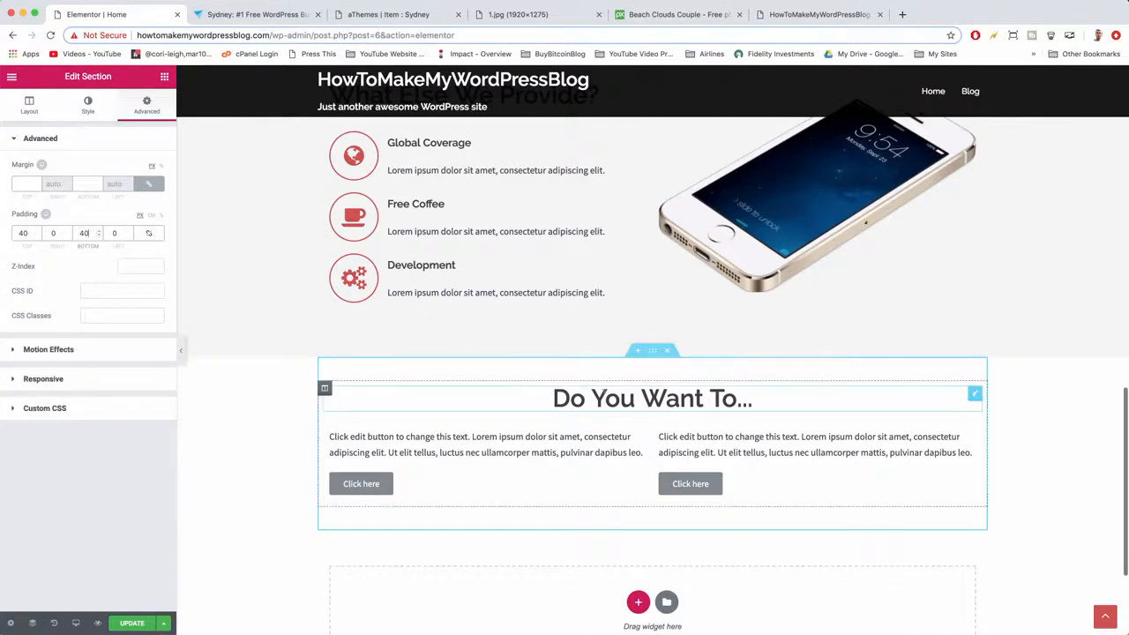
- Replace the left column's text with "Take some time and meet our employees?"
left_click(484, 438)
key("super+a")
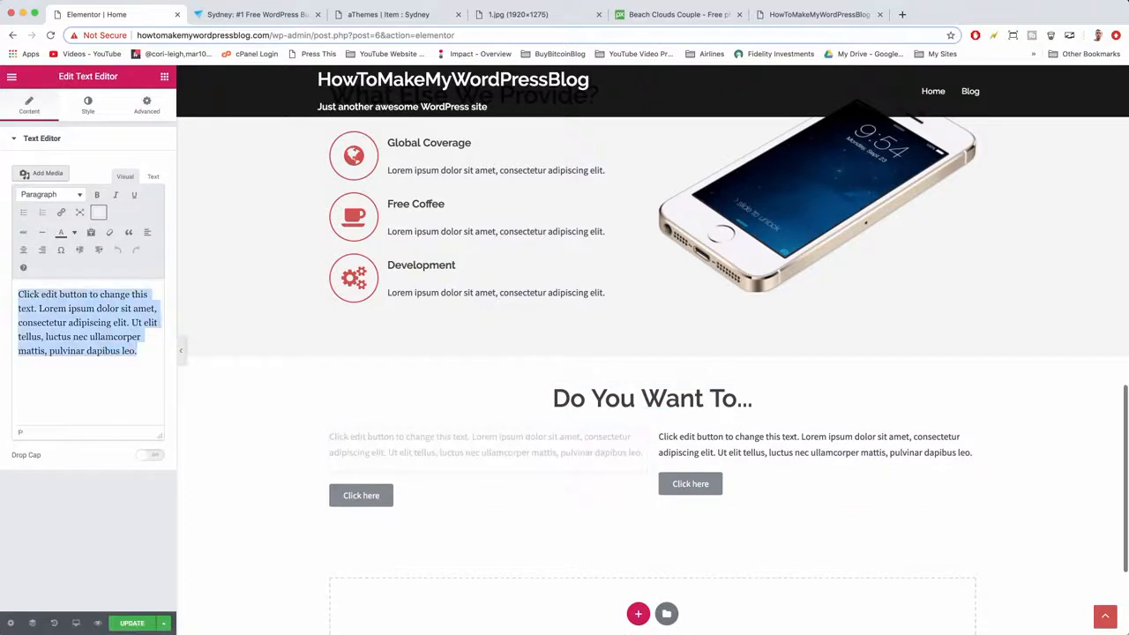
type("Take some ti")
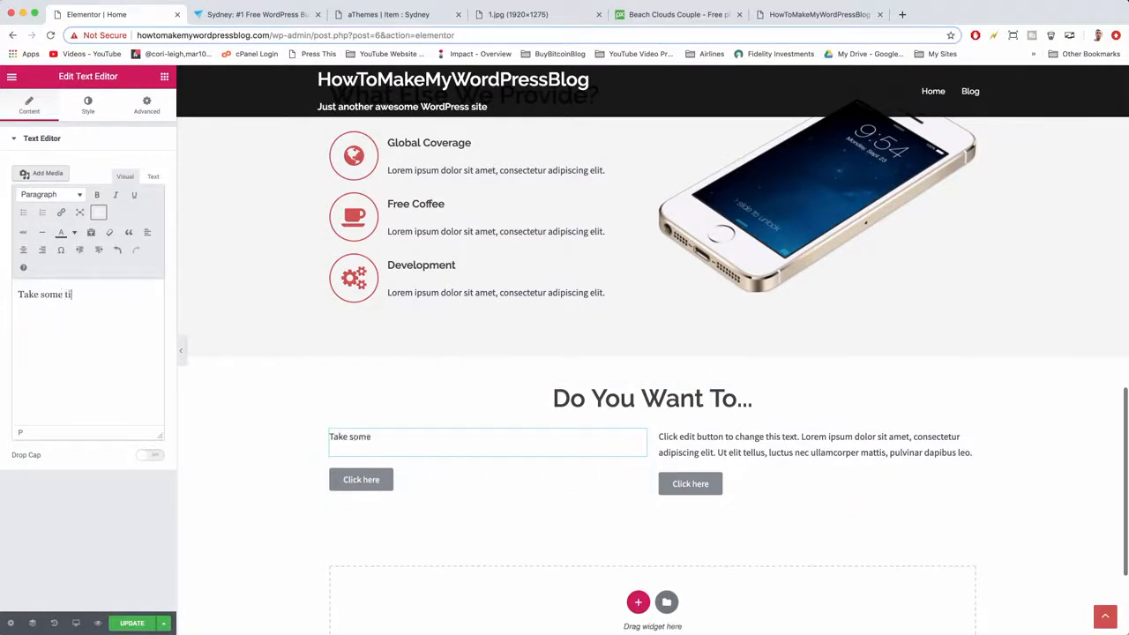
type("me and meet our employees?")
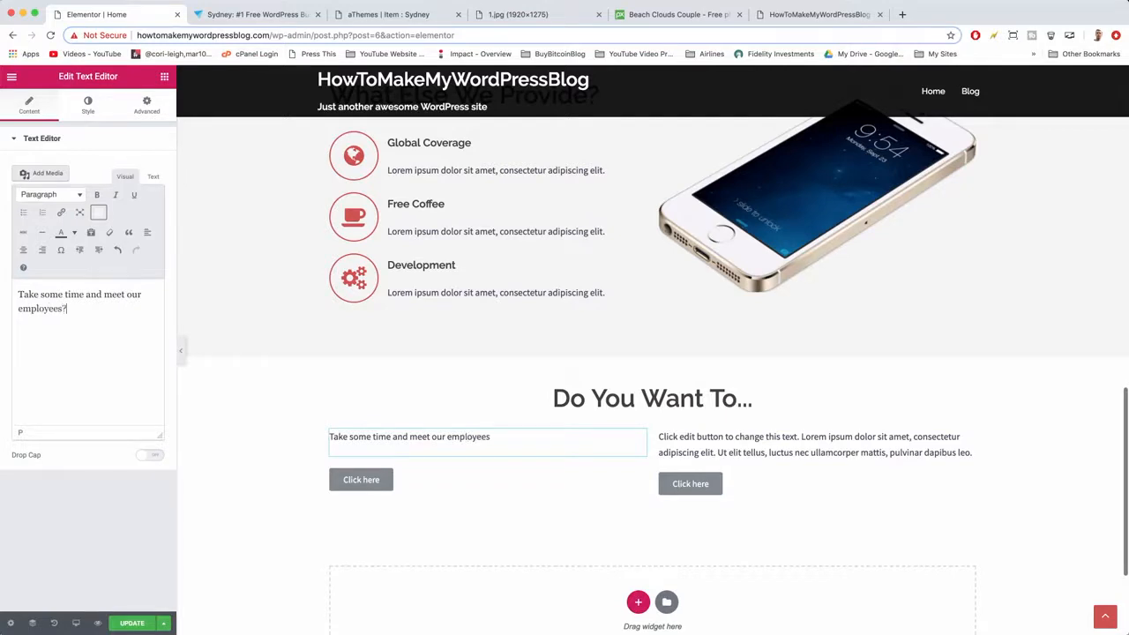
- Replace the right column's text with "Get social with us?"
left_click(393, 17)
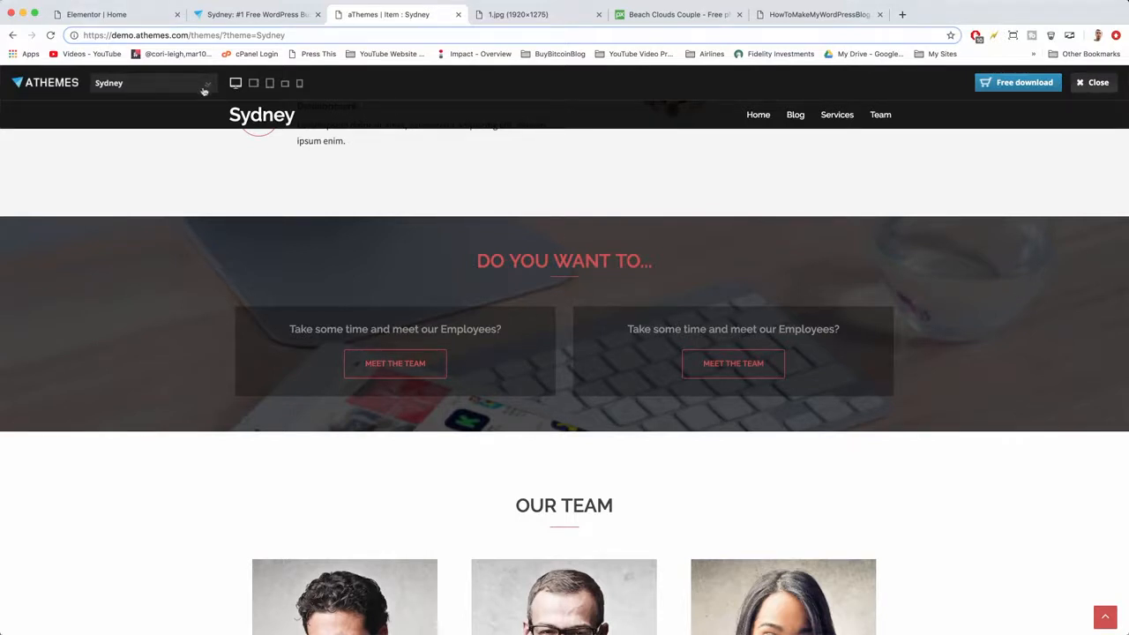
left_click(118, 20)
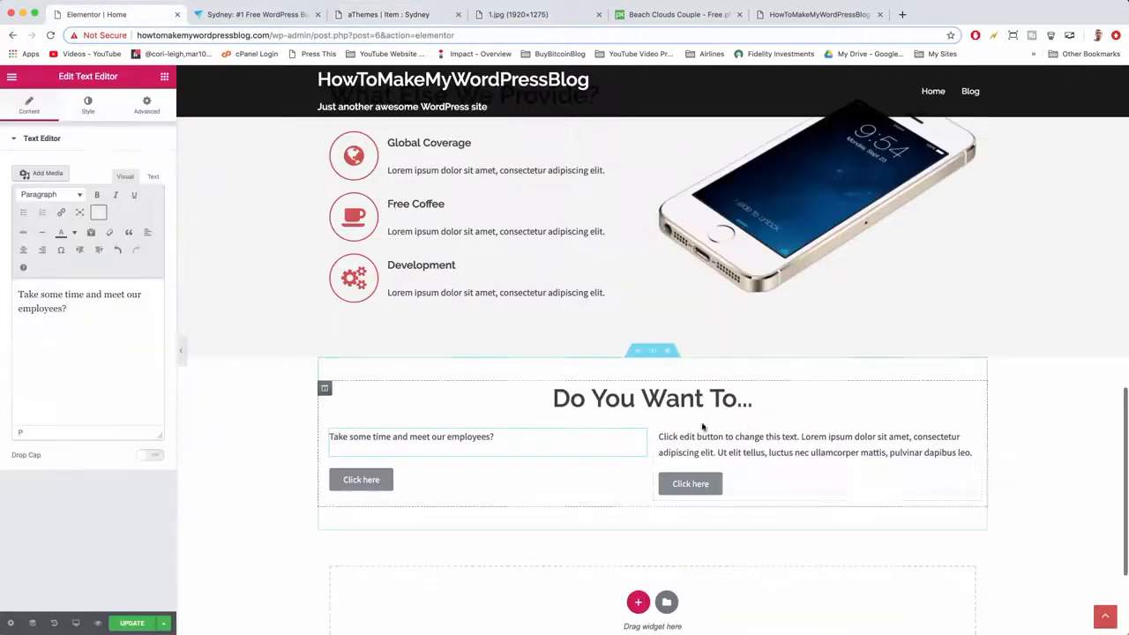
left_click(731, 451)
key("ctrl+a")
type("Get")
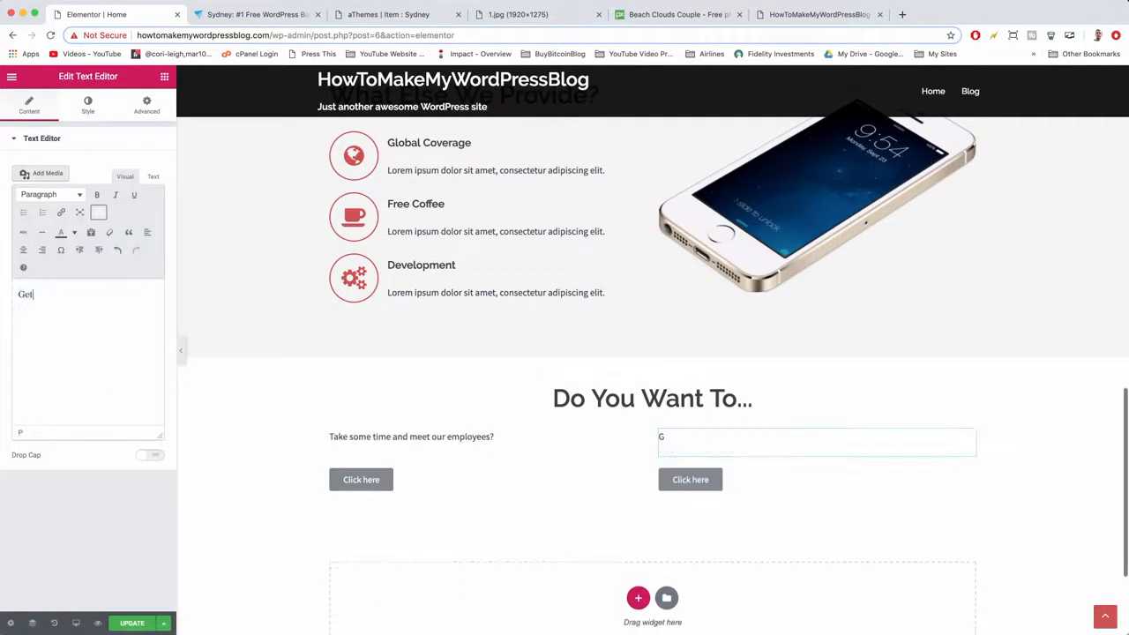
type(" social with us?")
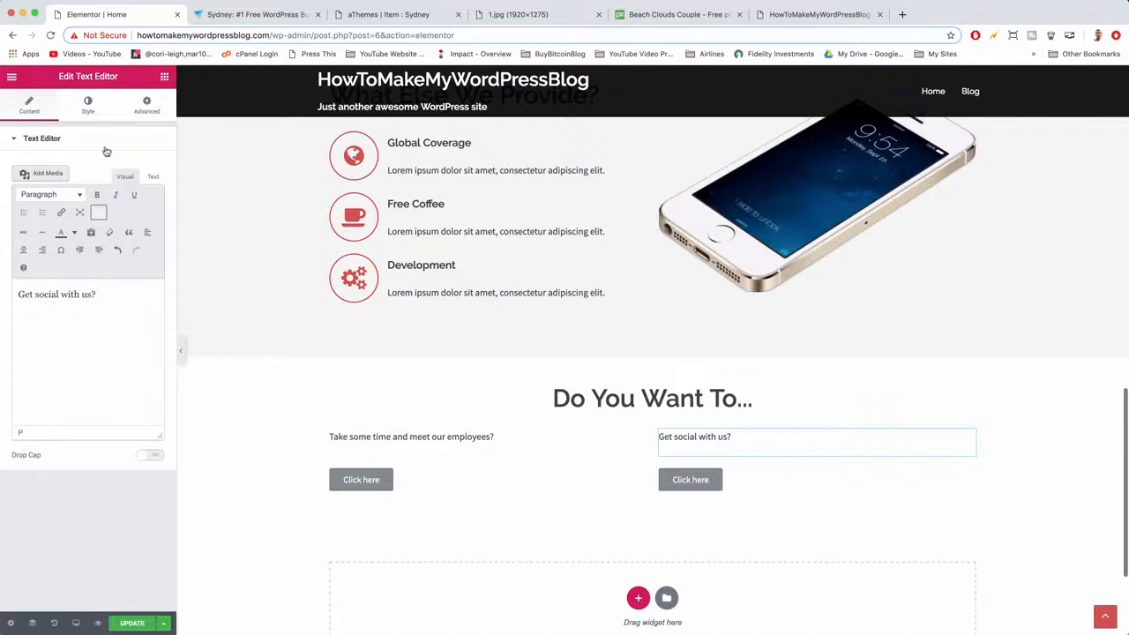
- Centre-align the text in both columns
left_click(87, 106)
left_click(69, 185)
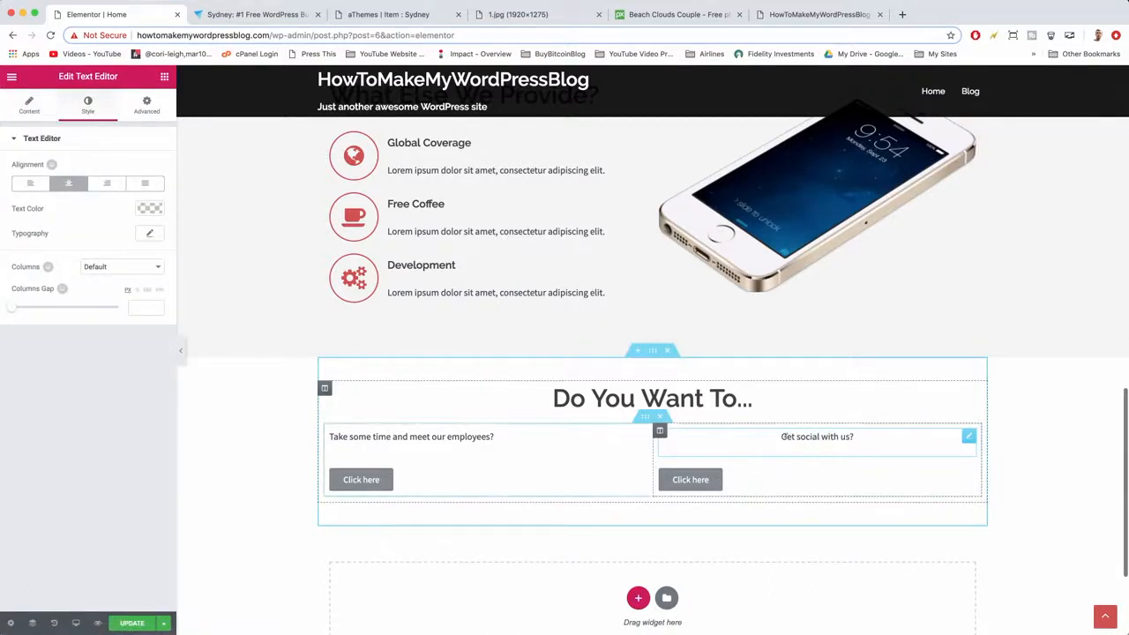
left_click(341, 449)
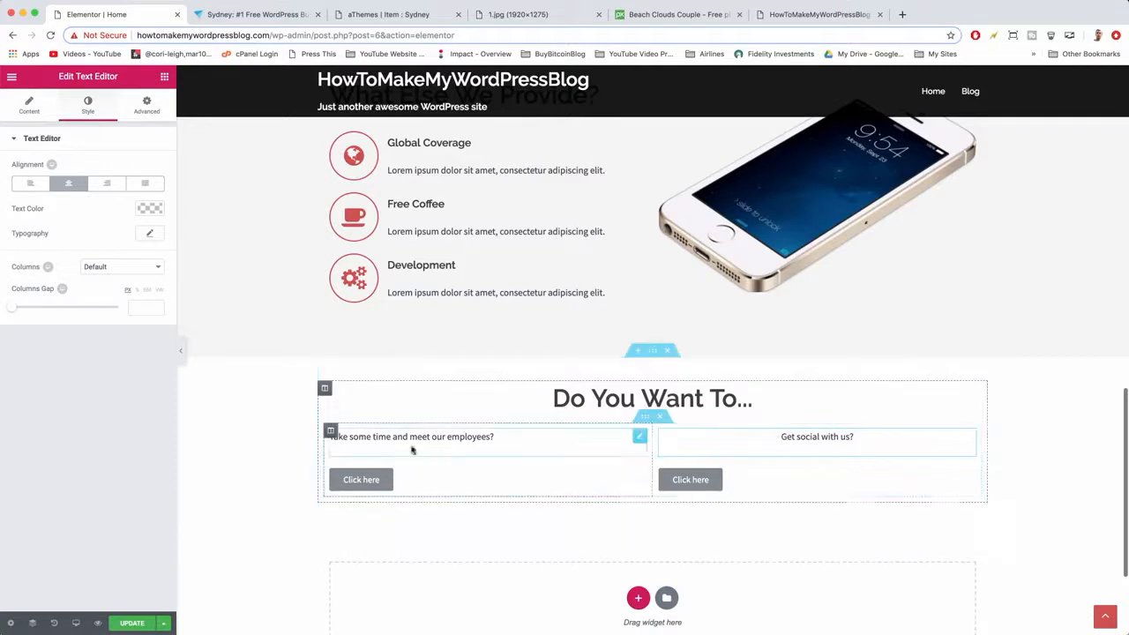
- Centre-align both buttons within their columns
left_click(360, 478)
left_click(72, 271)
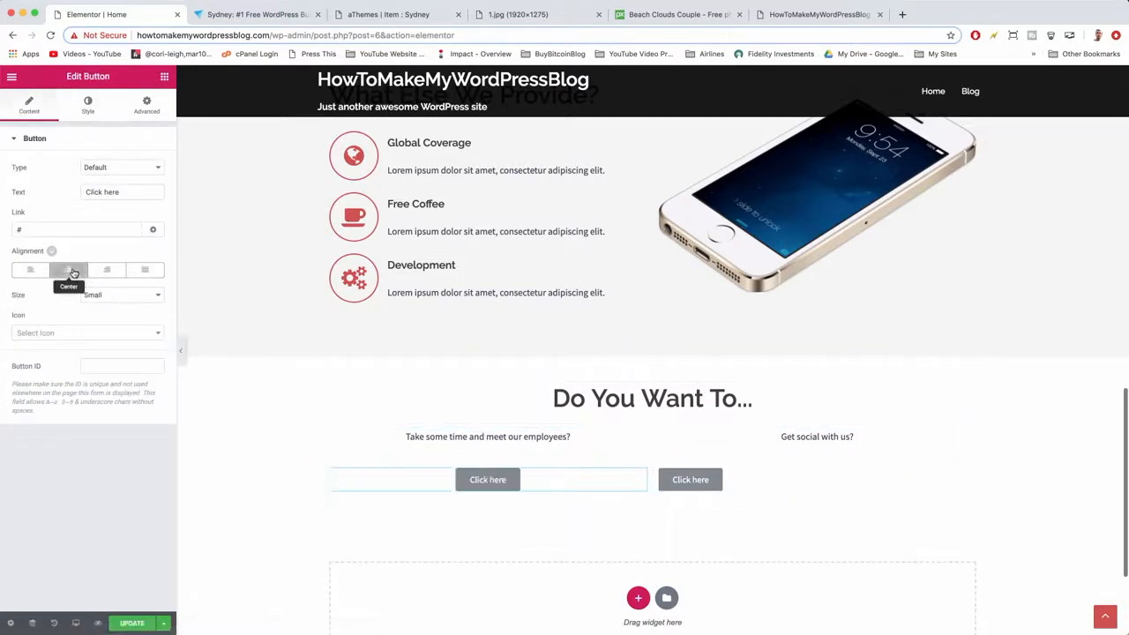
left_click(701, 476)
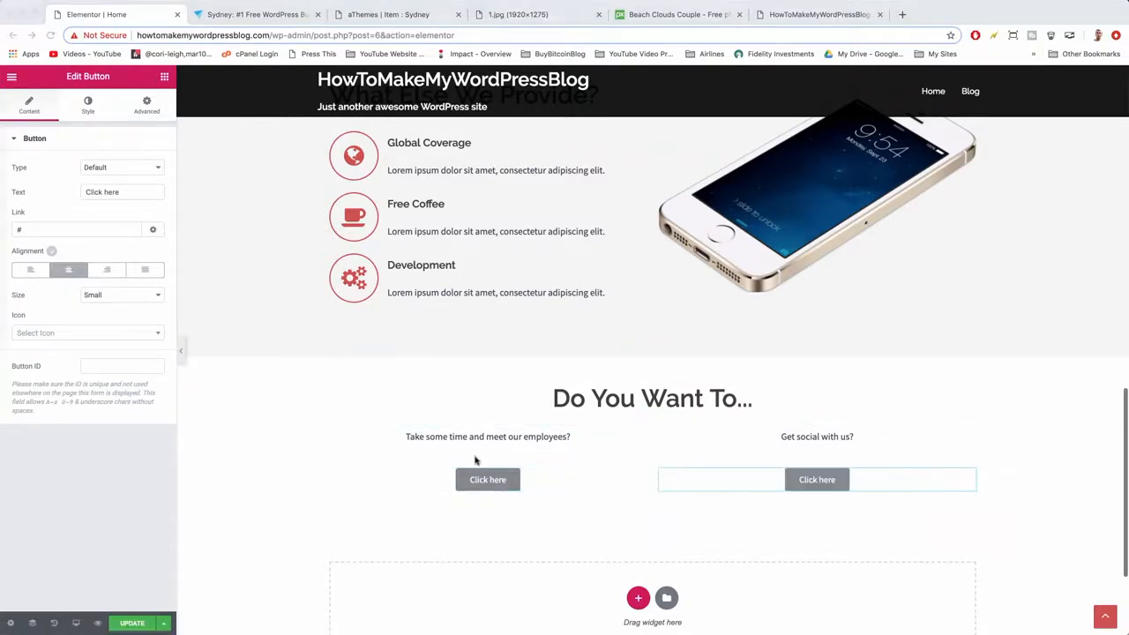
- Review the Sydney demo's "Do You Want To..." section for reference
scroll(388, 353, "up", 1)
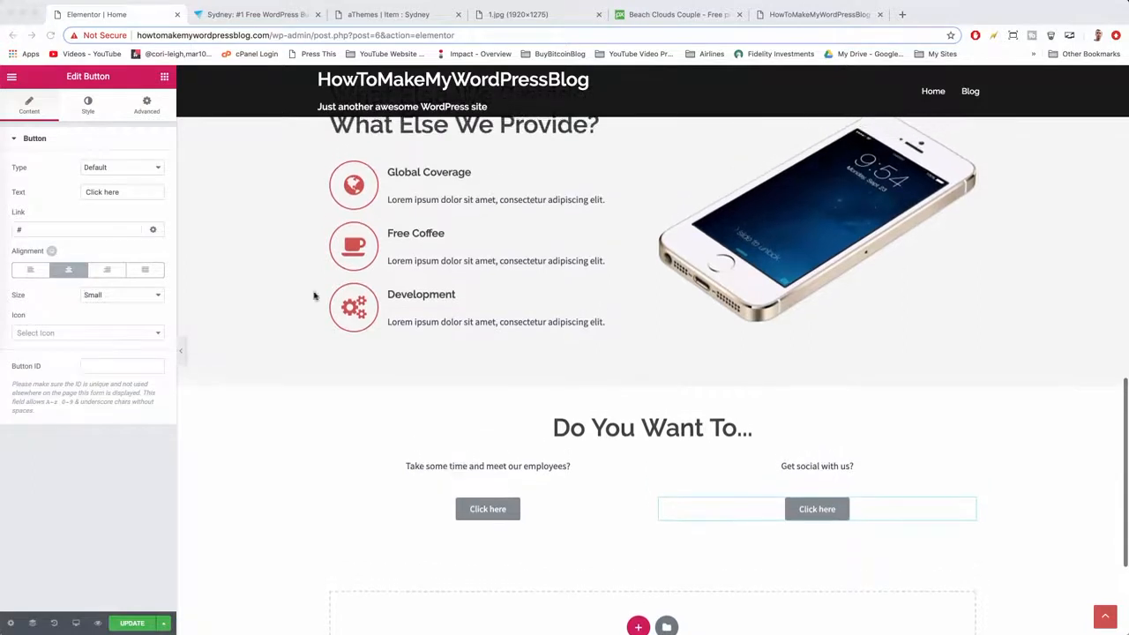
left_click(368, 15)
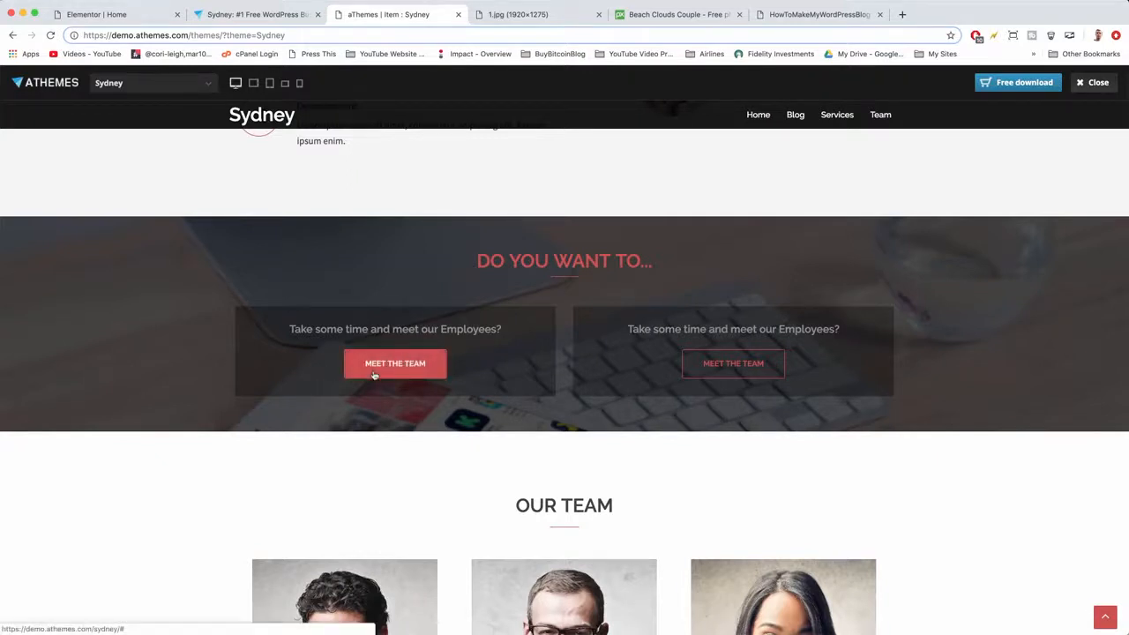
- Return to the Elementor editor and copy the Free Coffee icon box's primary colour code
key("super+Tab")
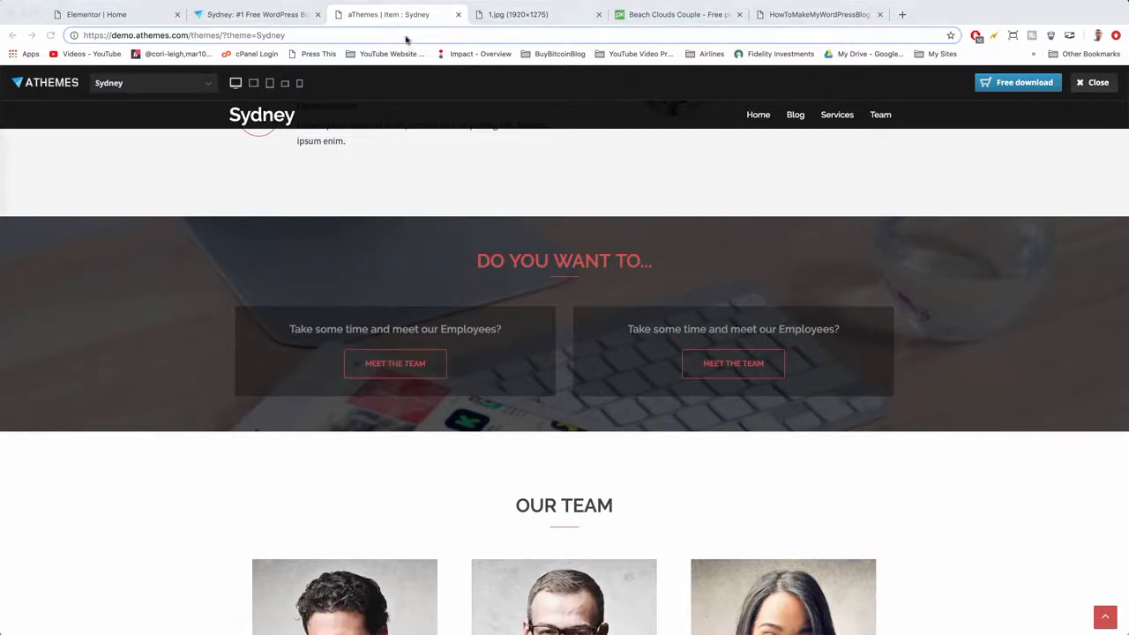
left_click(97, 14)
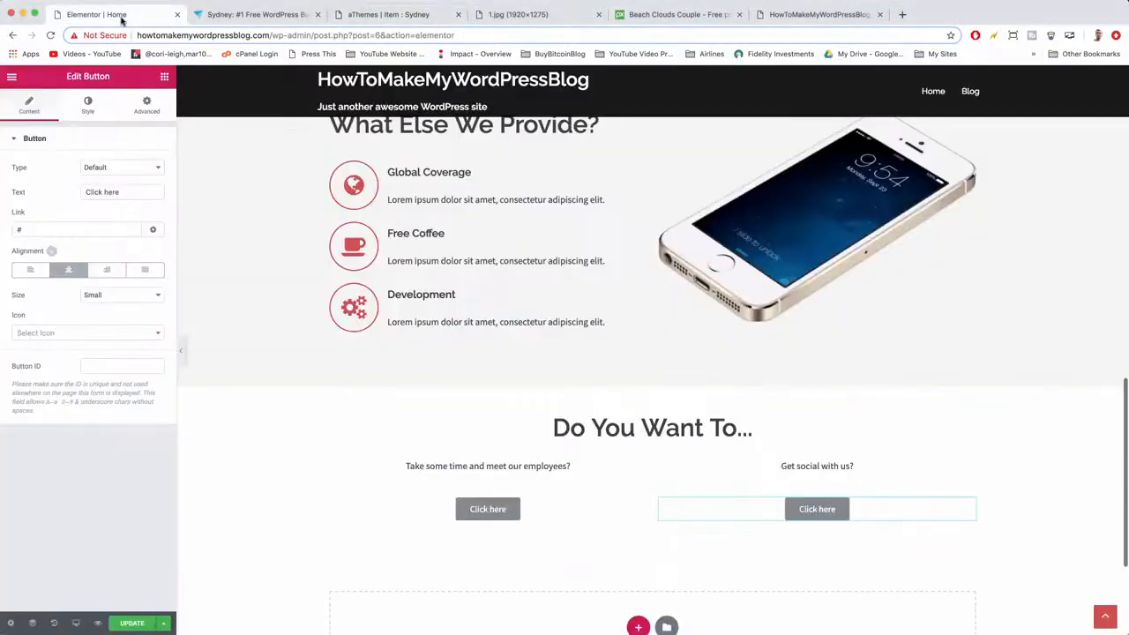
scroll(317, 206, "up", 1)
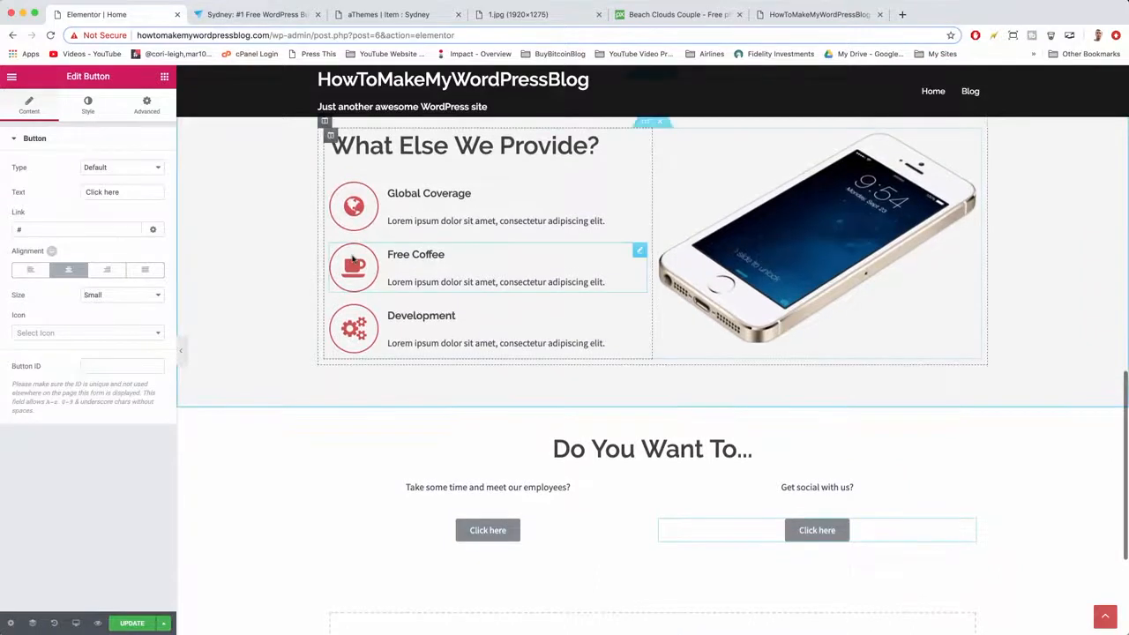
left_click(351, 256)
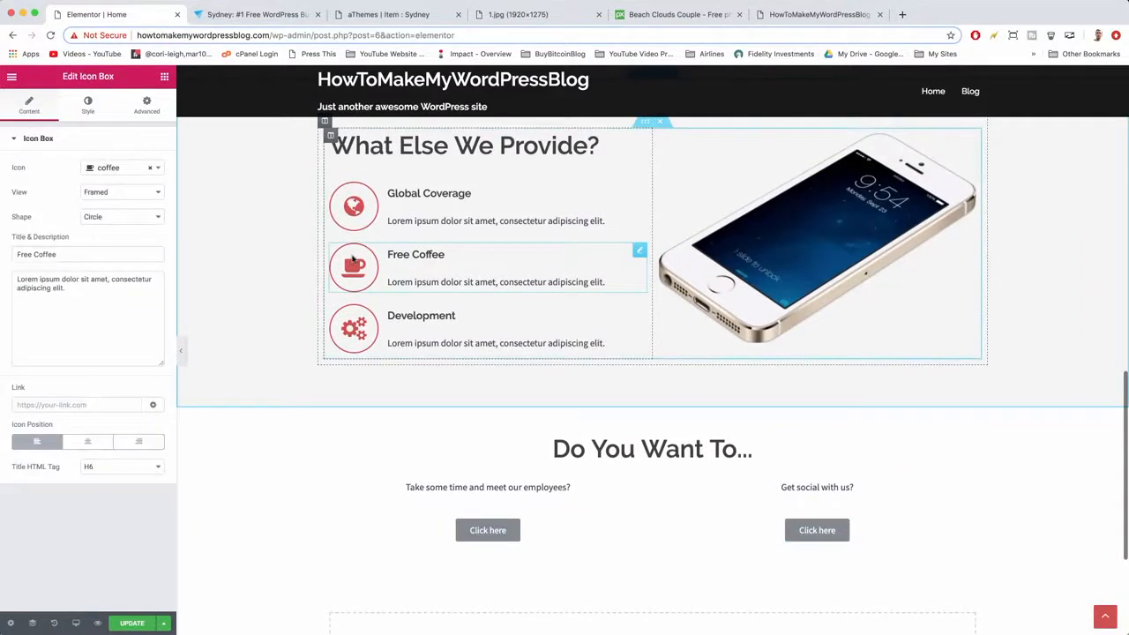
left_click(88, 106)
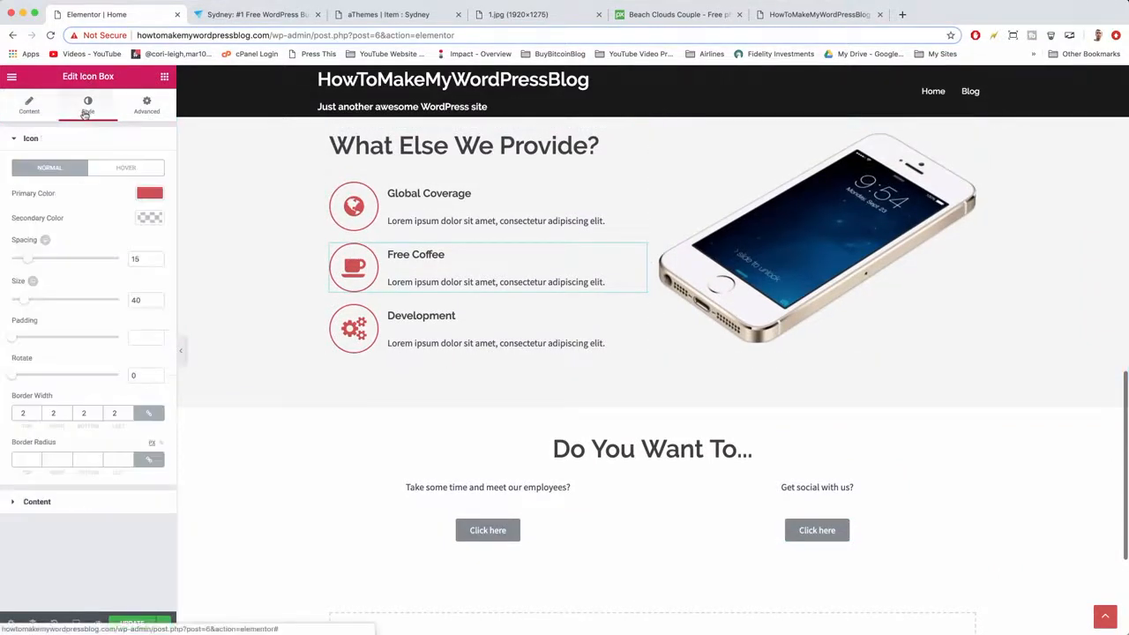
left_click(148, 194)
left_click_drag(53, 193, 15, 193)
right_click(34, 191)
left_click(54, 237)
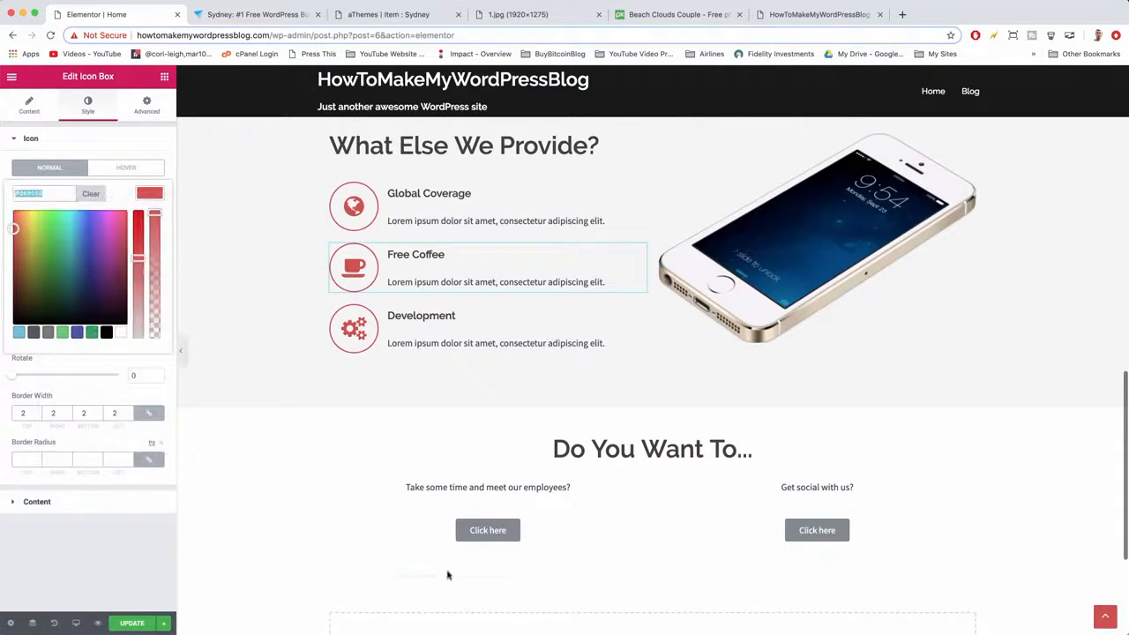
- Paste the copied #d65050 as the left button's text colour
left_click(386, 559)
left_click(467, 532)
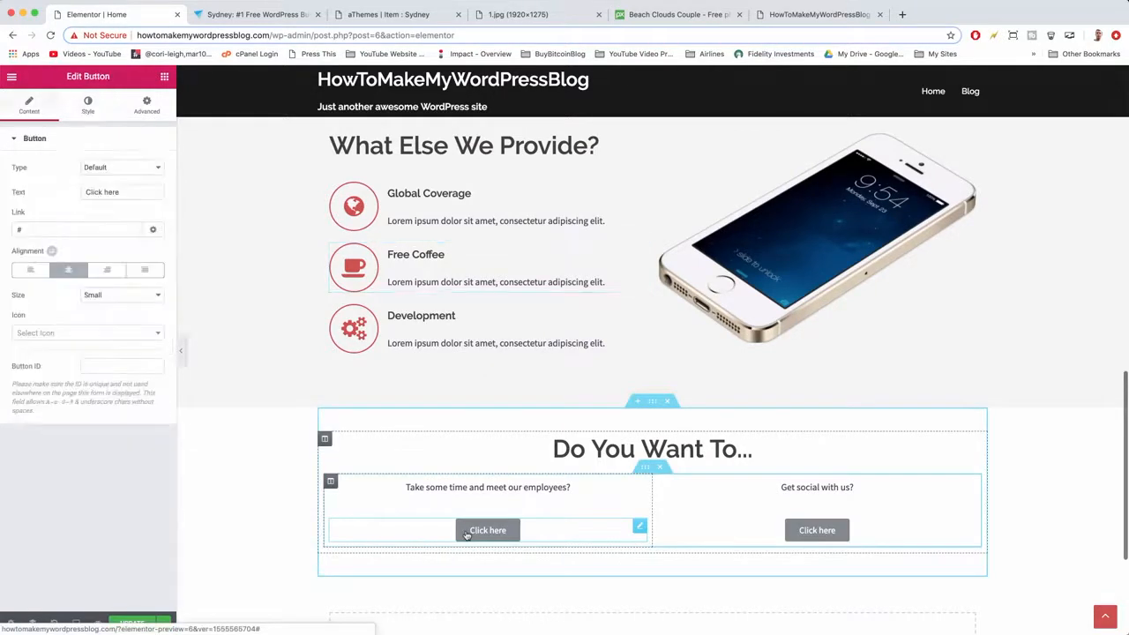
left_click(89, 112)
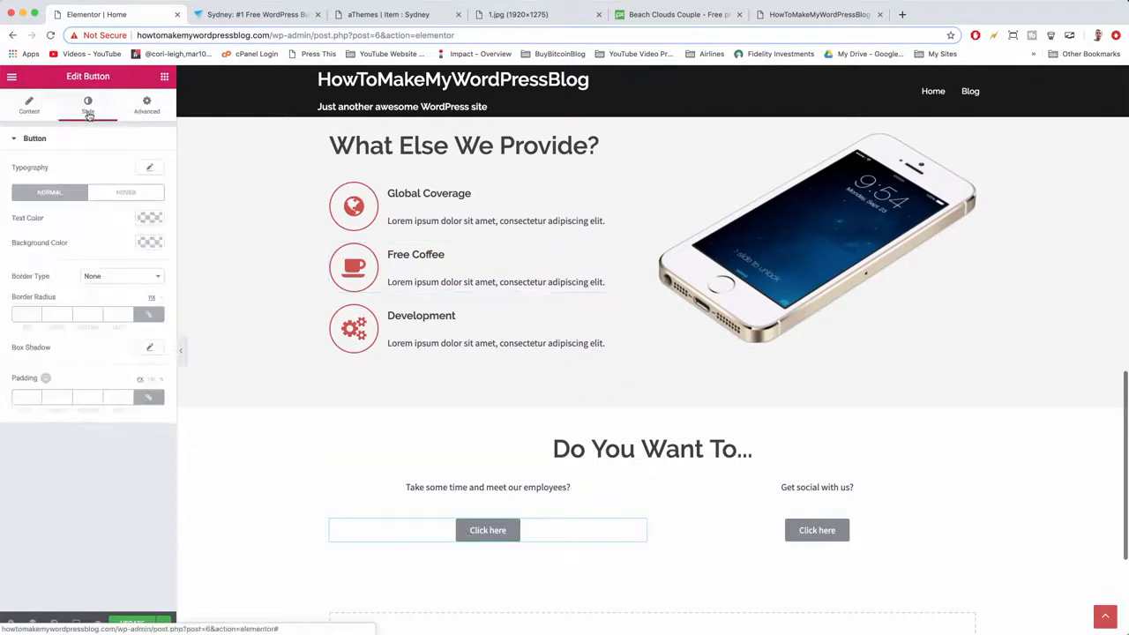
left_click(150, 217)
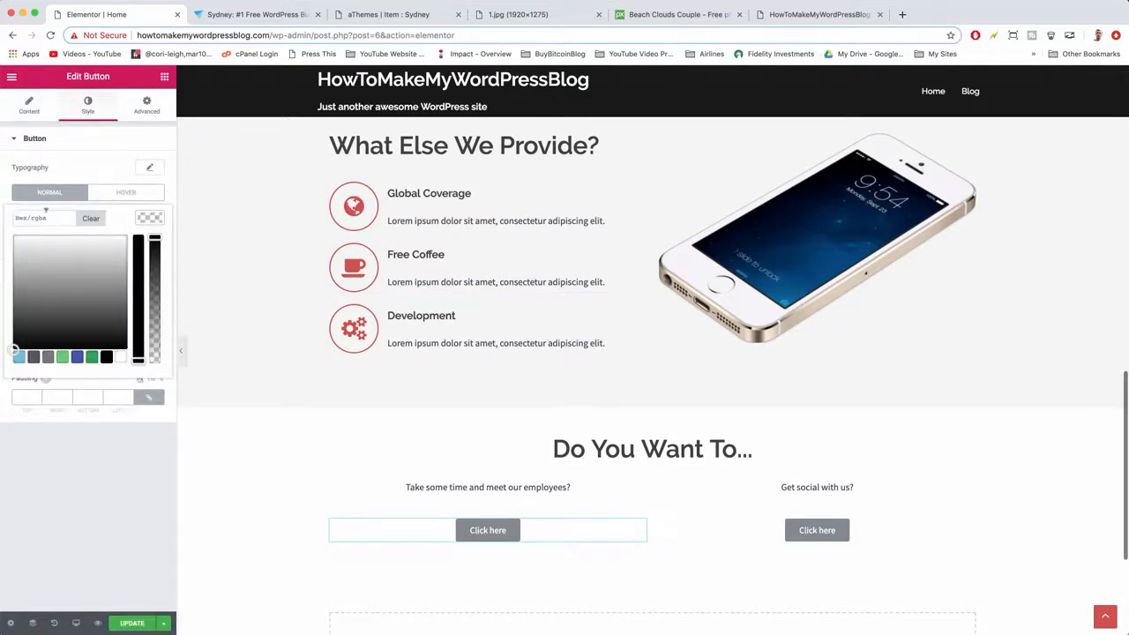
left_click(38, 212)
right_click(38, 213)
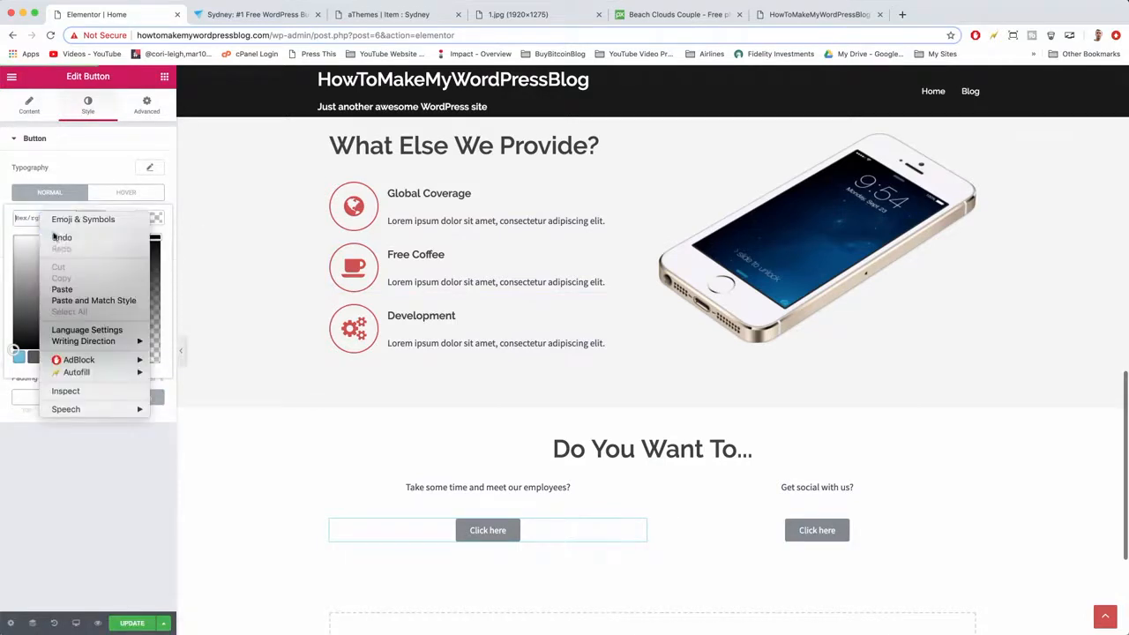
left_click(67, 287)
left_click(147, 168)
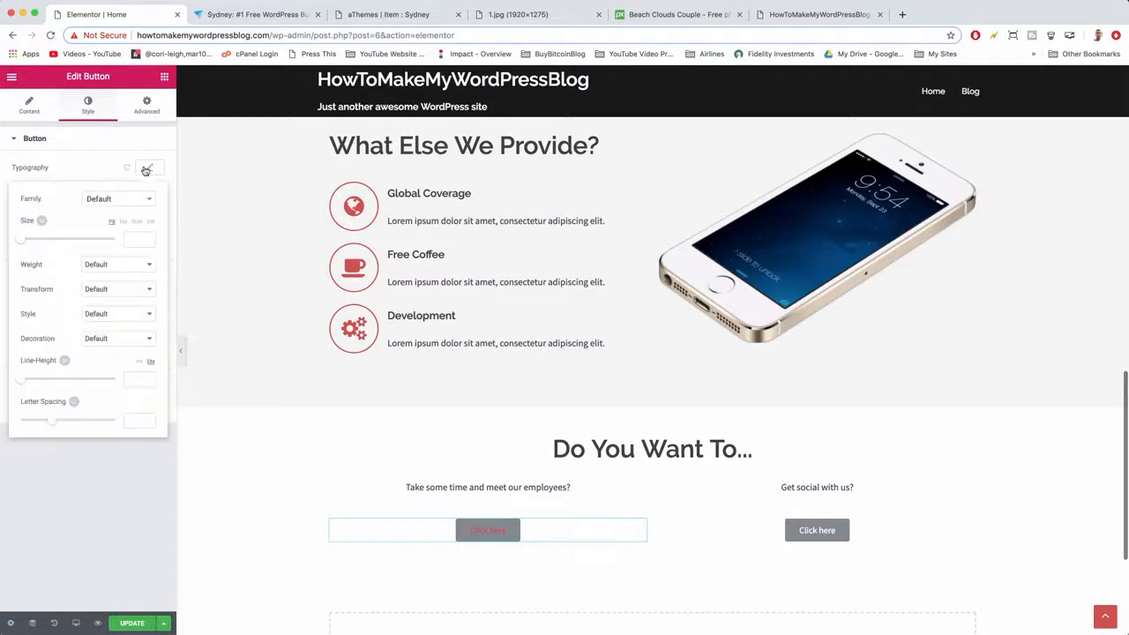
left_click(146, 169)
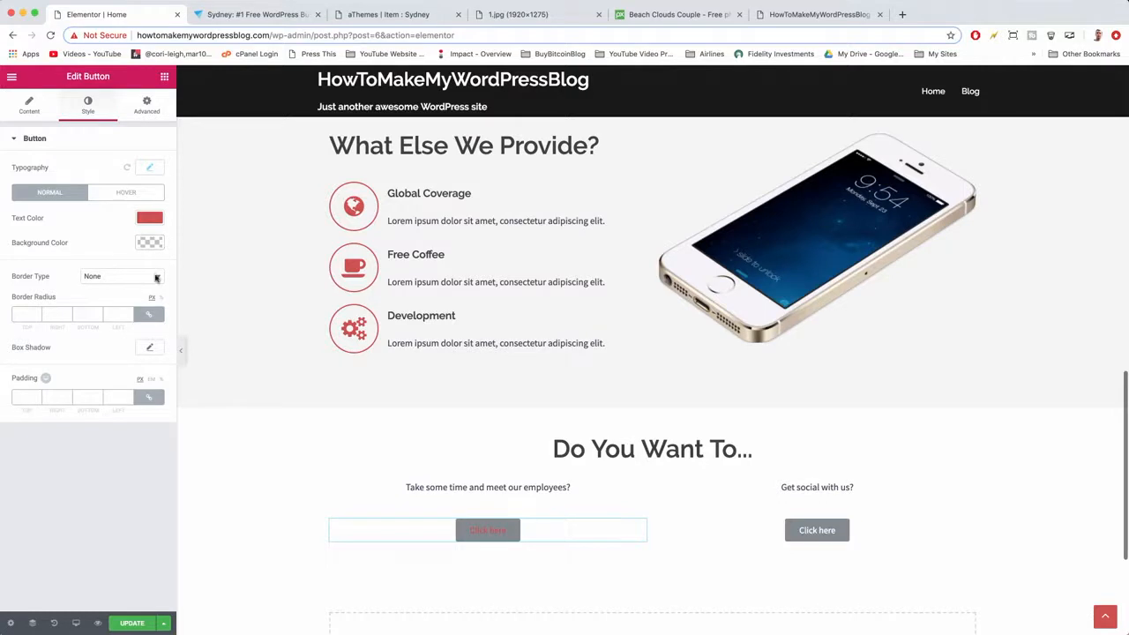
- Give the left button a solid border 2 wide on all sides
left_click(152, 279)
left_click(146, 286)
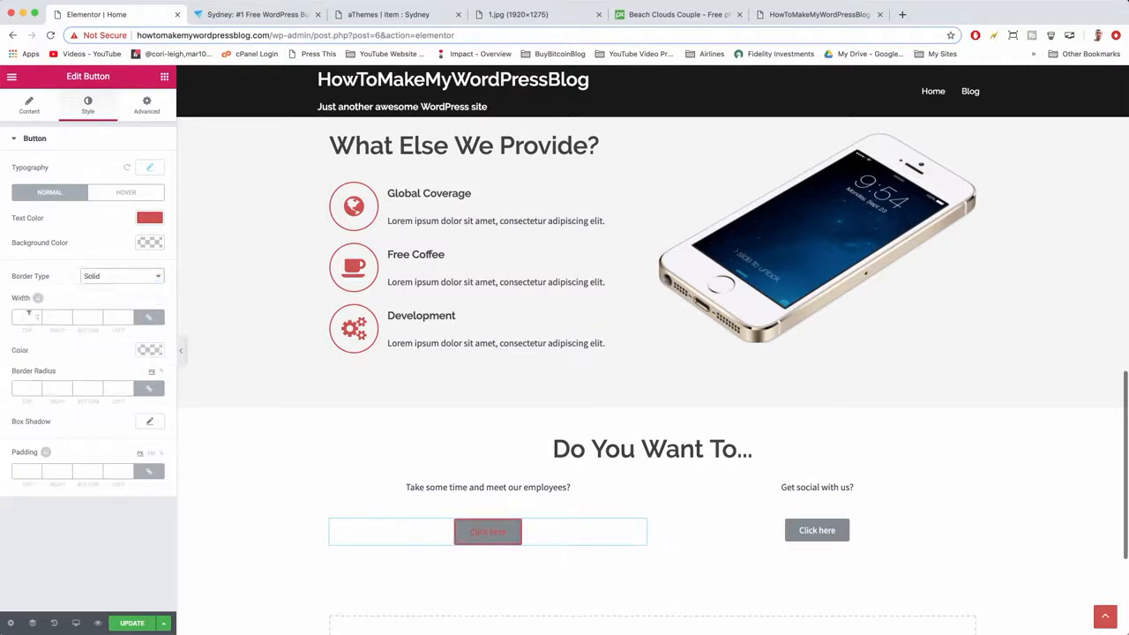
left_click(28, 315)
type("2")
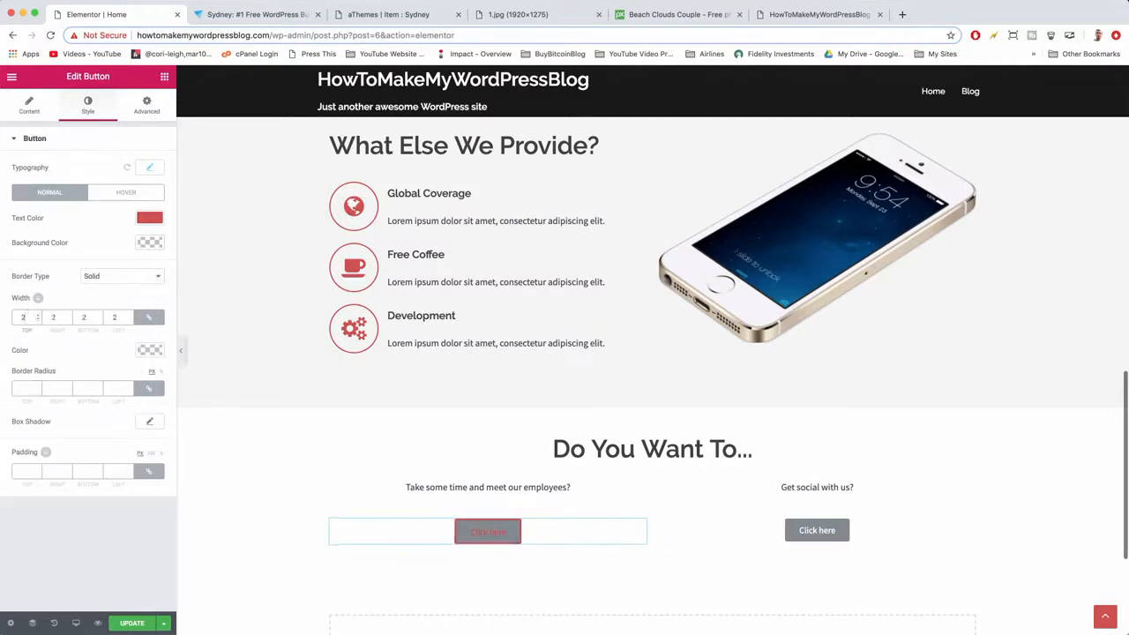
- Set the button's border colour to the pasted #d65050
left_click(149, 350)
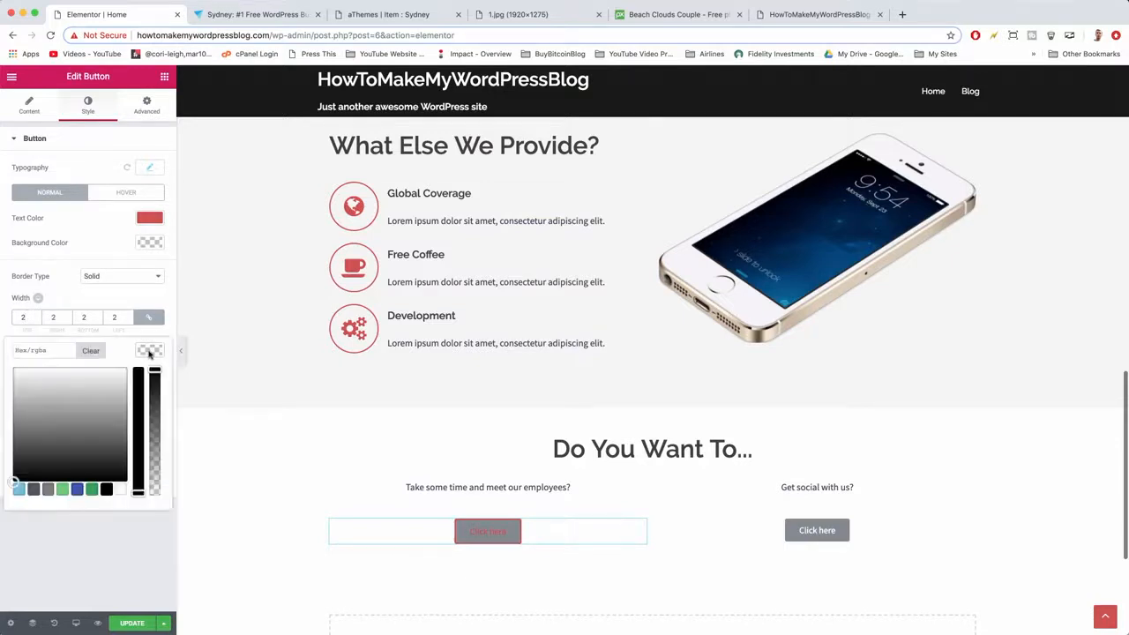
right_click(46, 351)
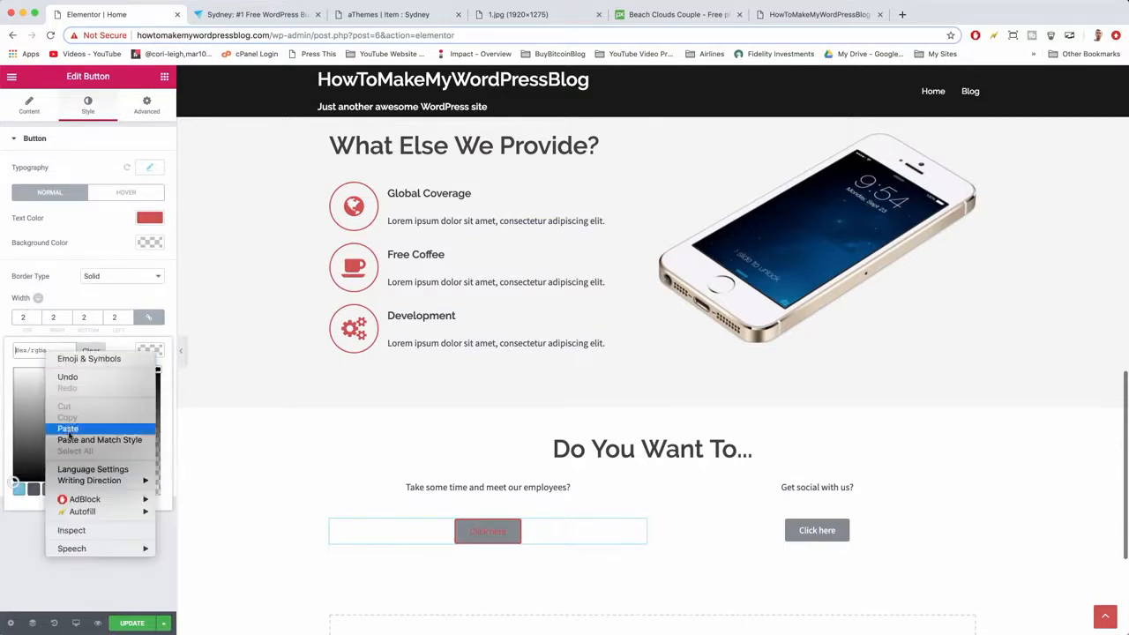
left_click(68, 429)
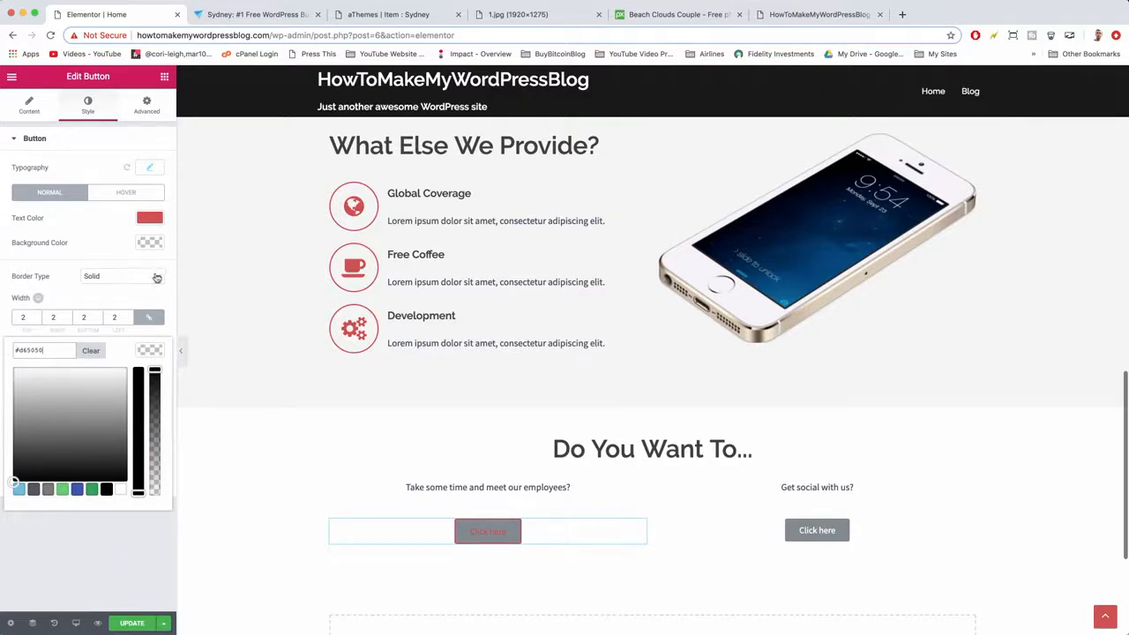
- Make the button's normal background colour transparent
left_click(152, 245)
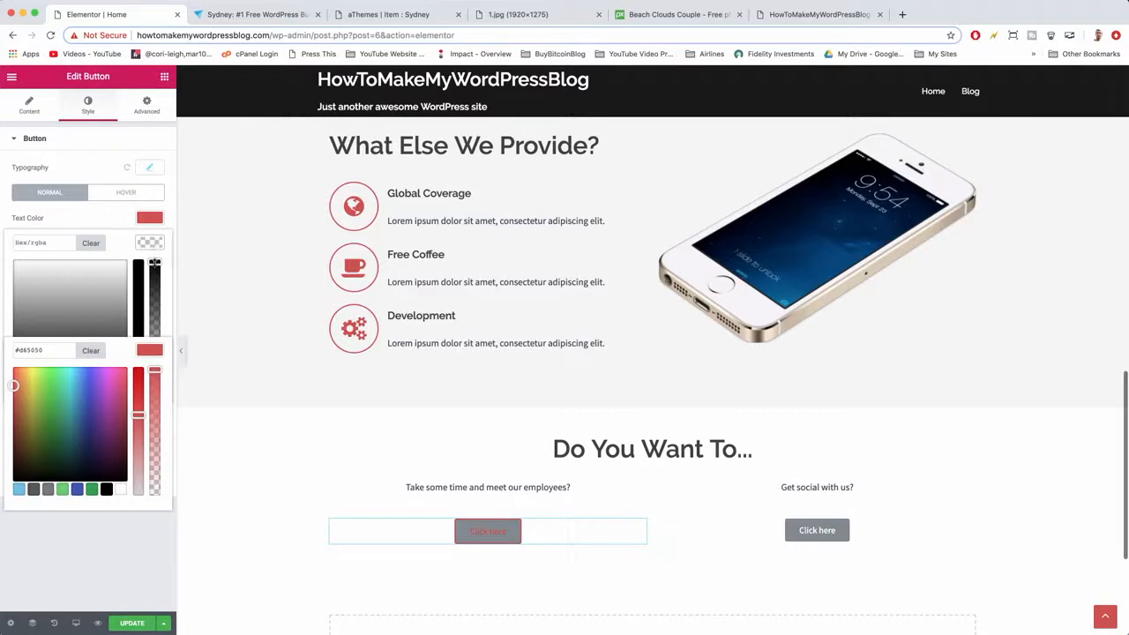
left_click_drag(154, 262, 155, 307)
left_click_drag(159, 397, 160, 413)
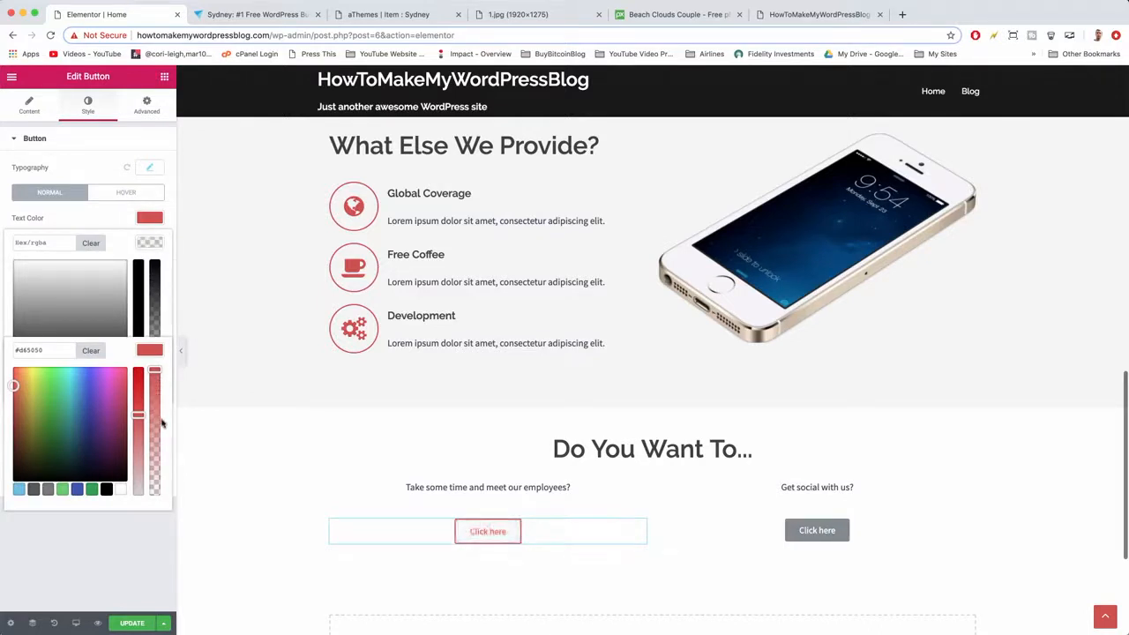
left_click(152, 517)
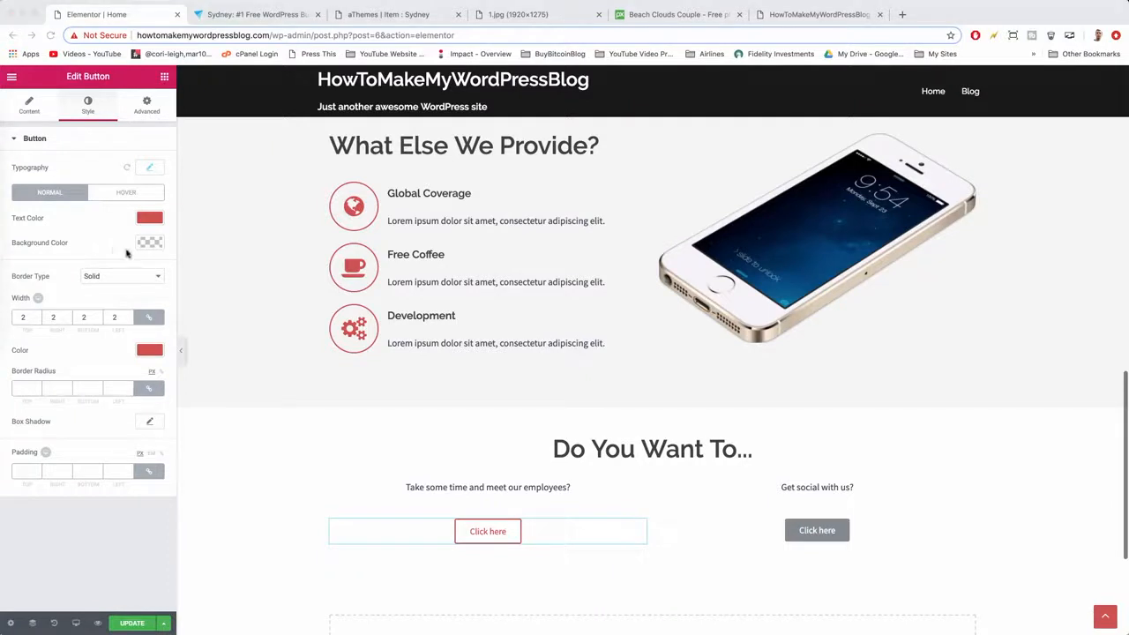
- Set the button's hover background colour to #d65050
left_click(121, 194)
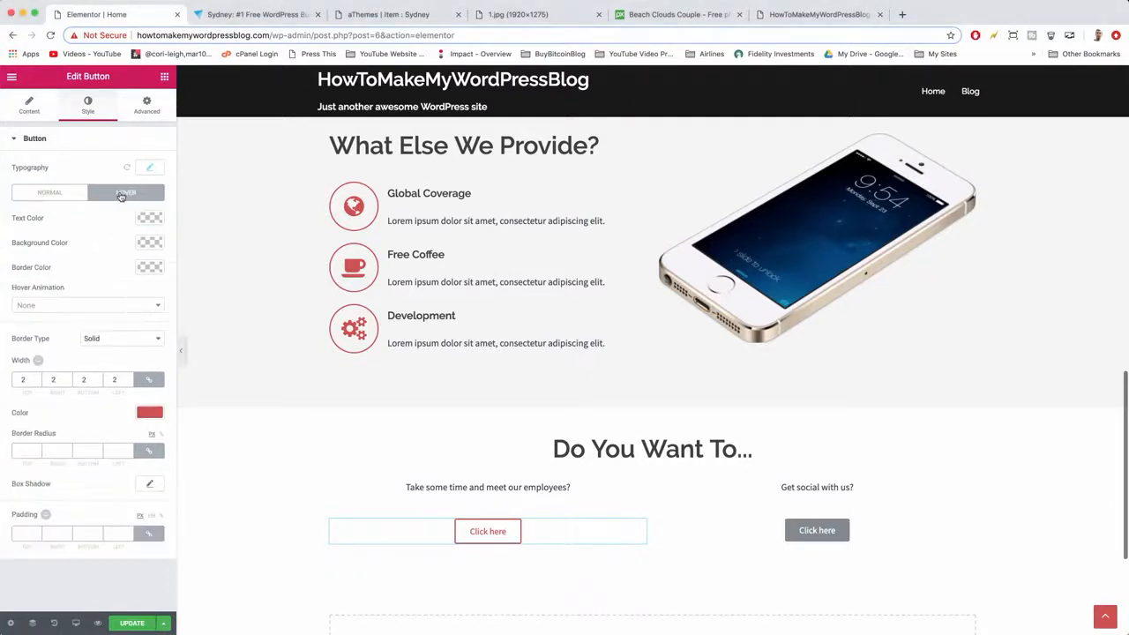
left_click(149, 242)
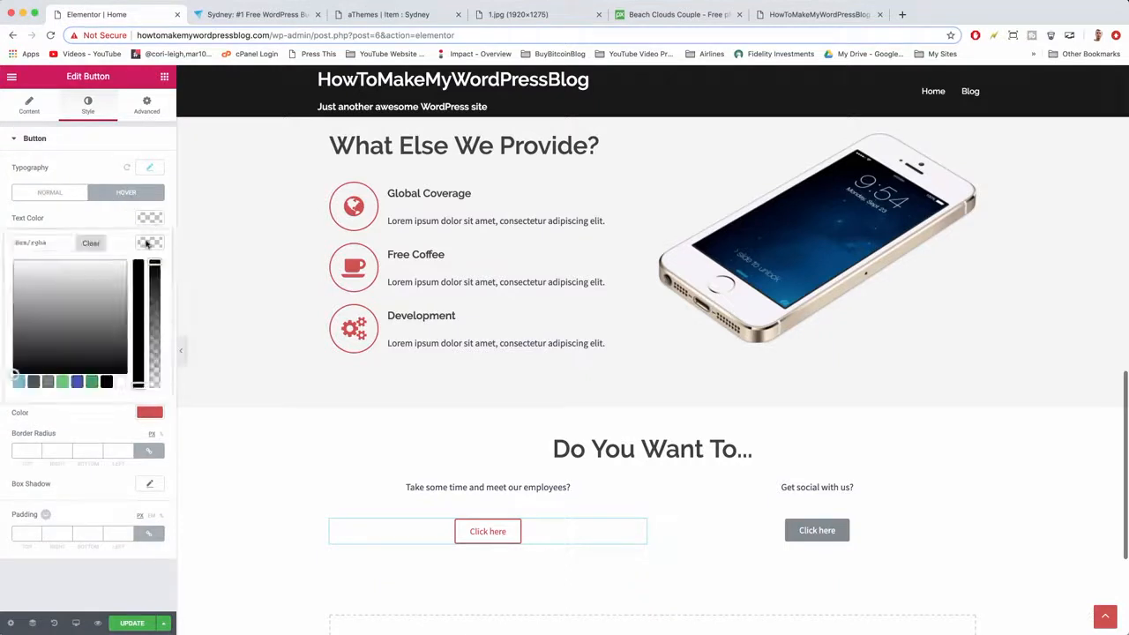
right_click(32, 238)
left_click(51, 315)
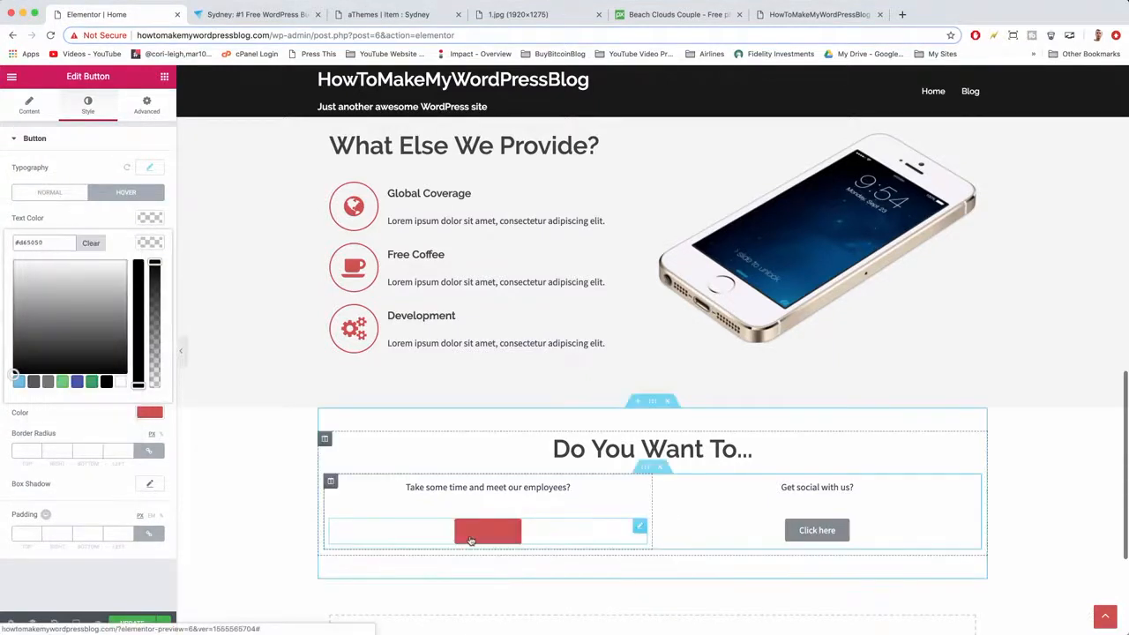
- Set the button's hover text colour to the white swatch
left_click(151, 219)
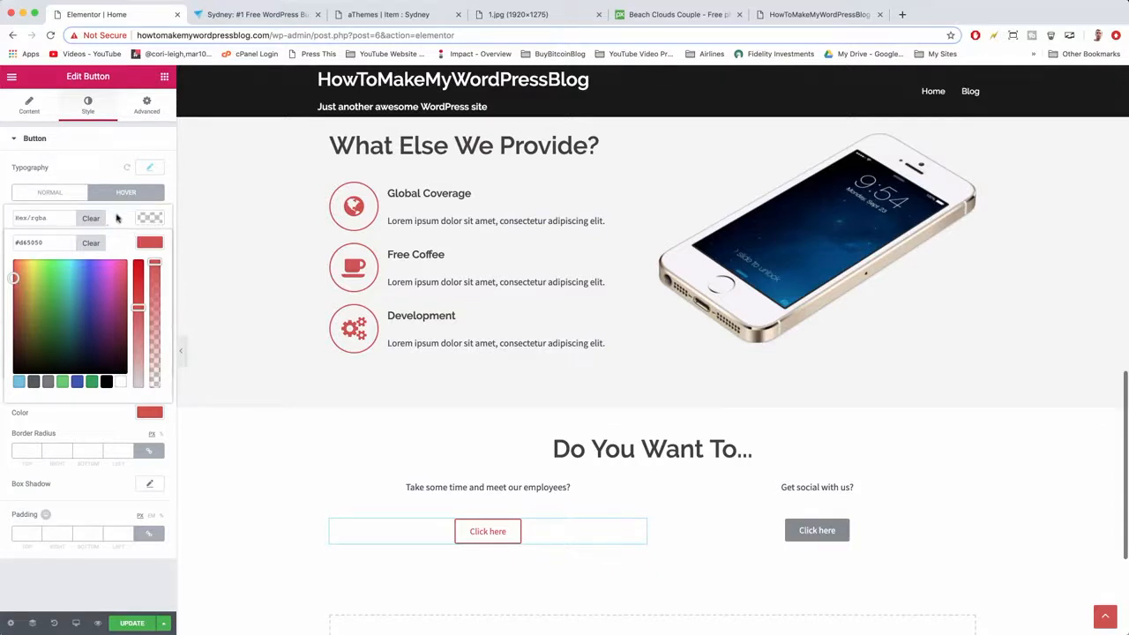
left_click(81, 432)
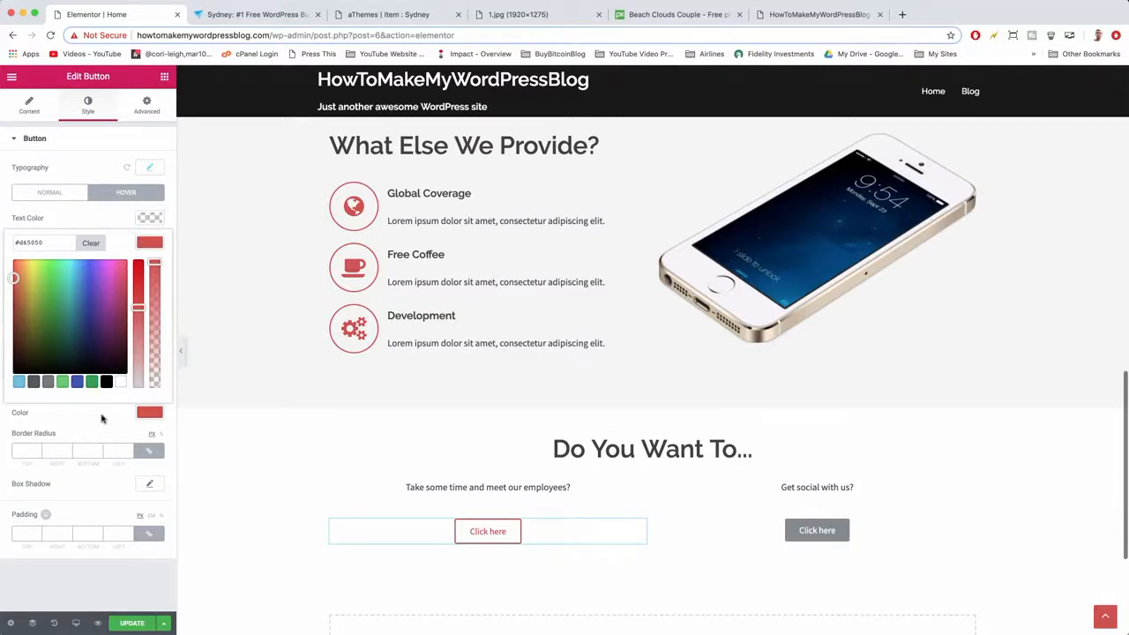
left_click(101, 419)
left_click(154, 221)
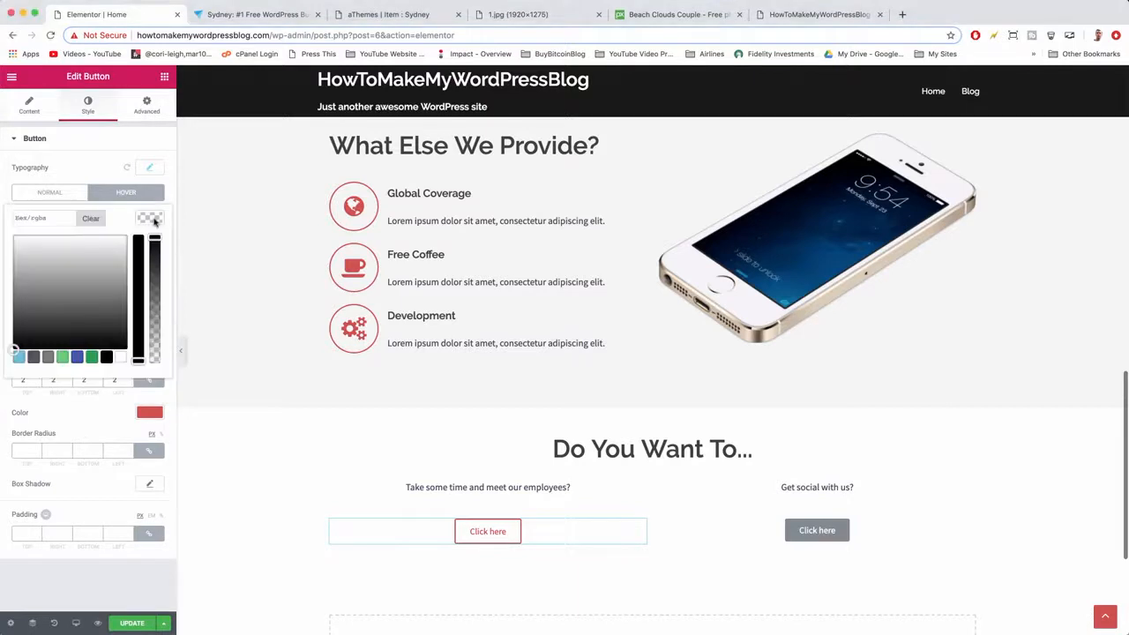
left_click(121, 357)
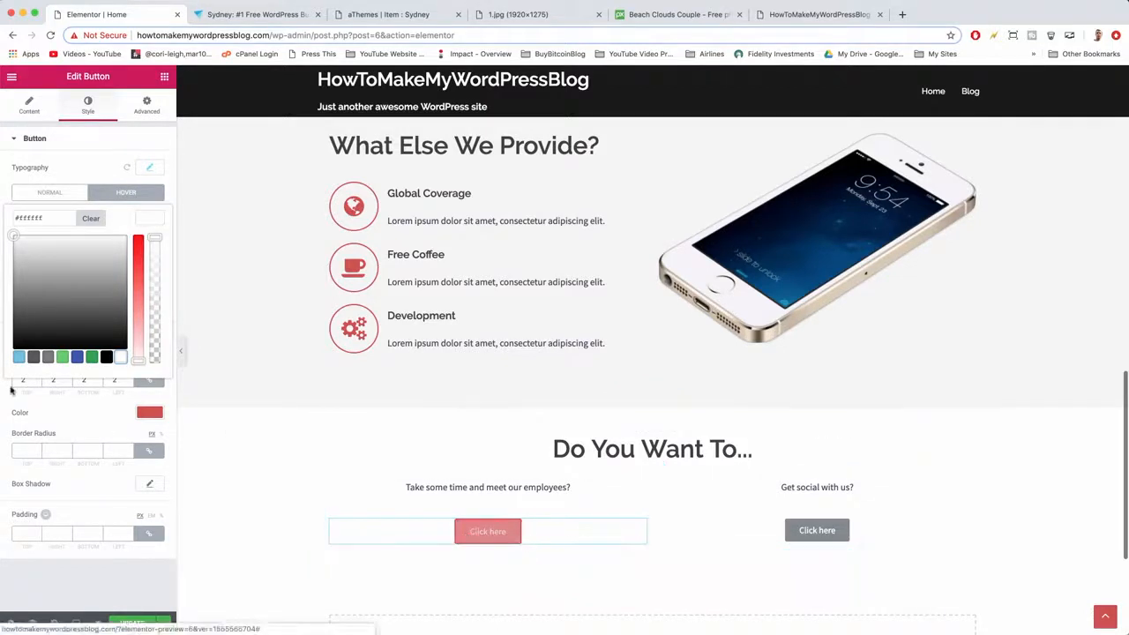
left_click(155, 217)
- Change the left button's text to "Meet the Team"
left_click(21, 99)
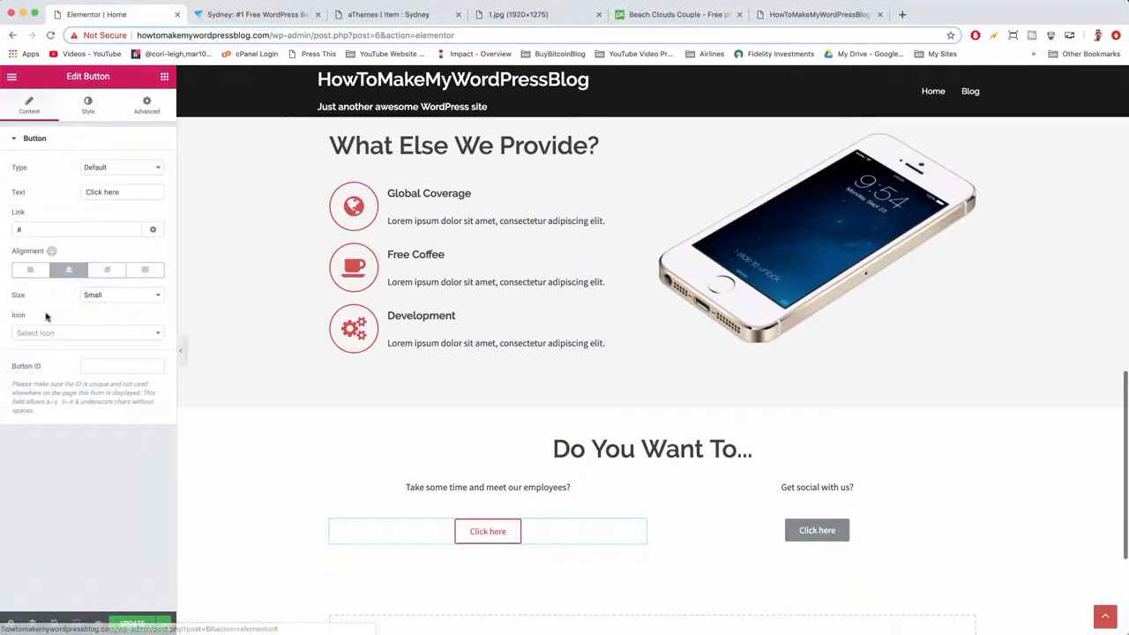
triple_click(101, 192)
type("Meet the Team")
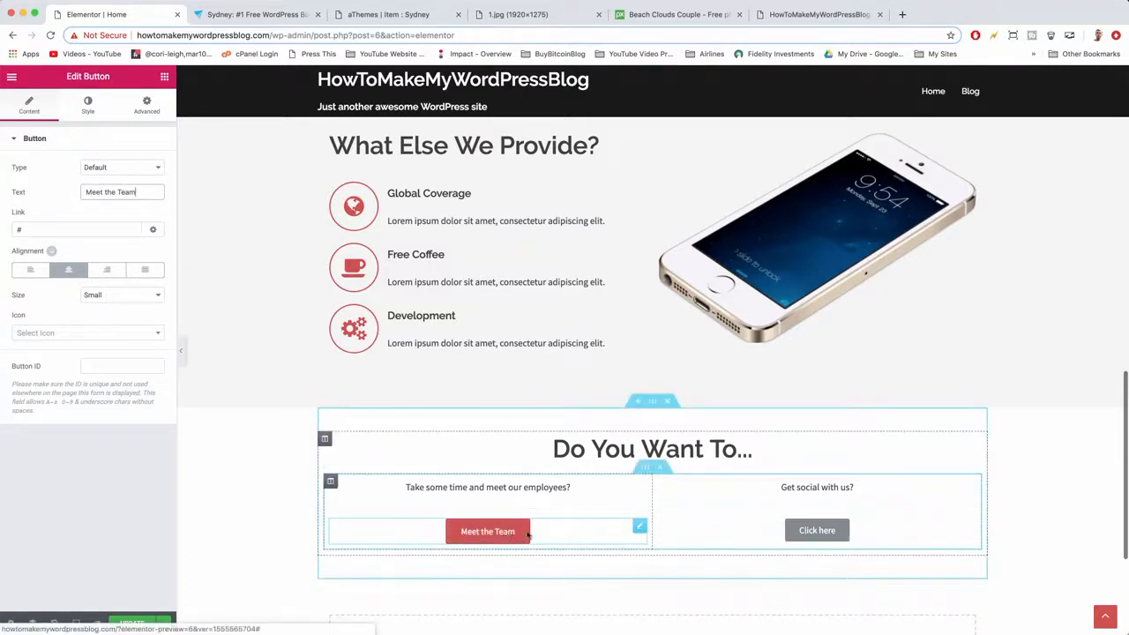
- Duplicate the Meet the Team button and move the copy into the right column
right_click(639, 526)
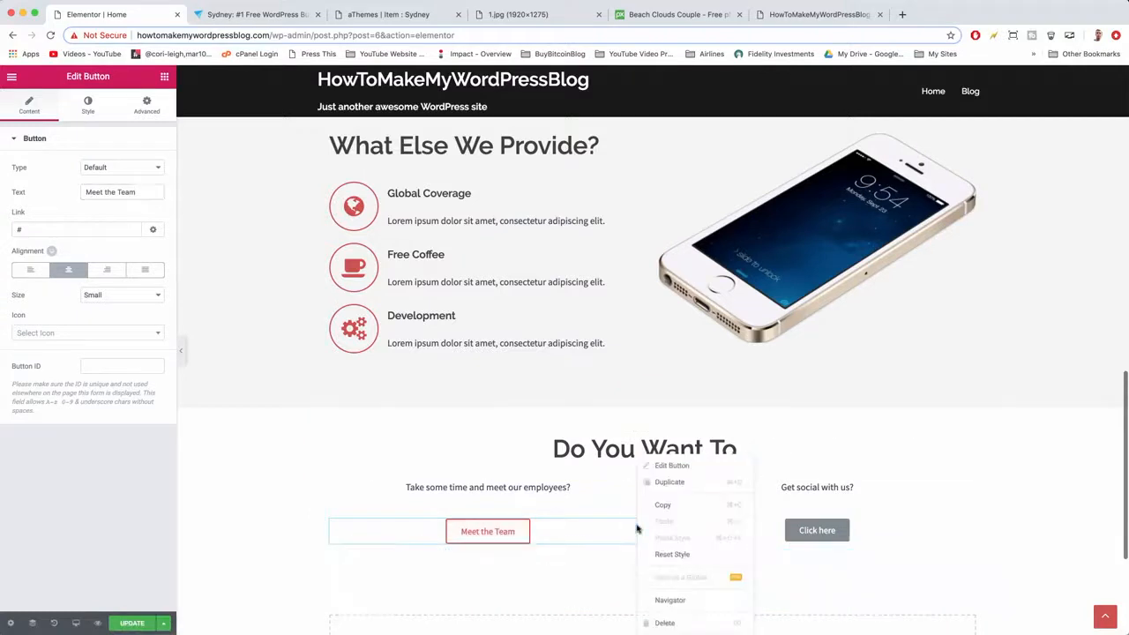
left_click(665, 481)
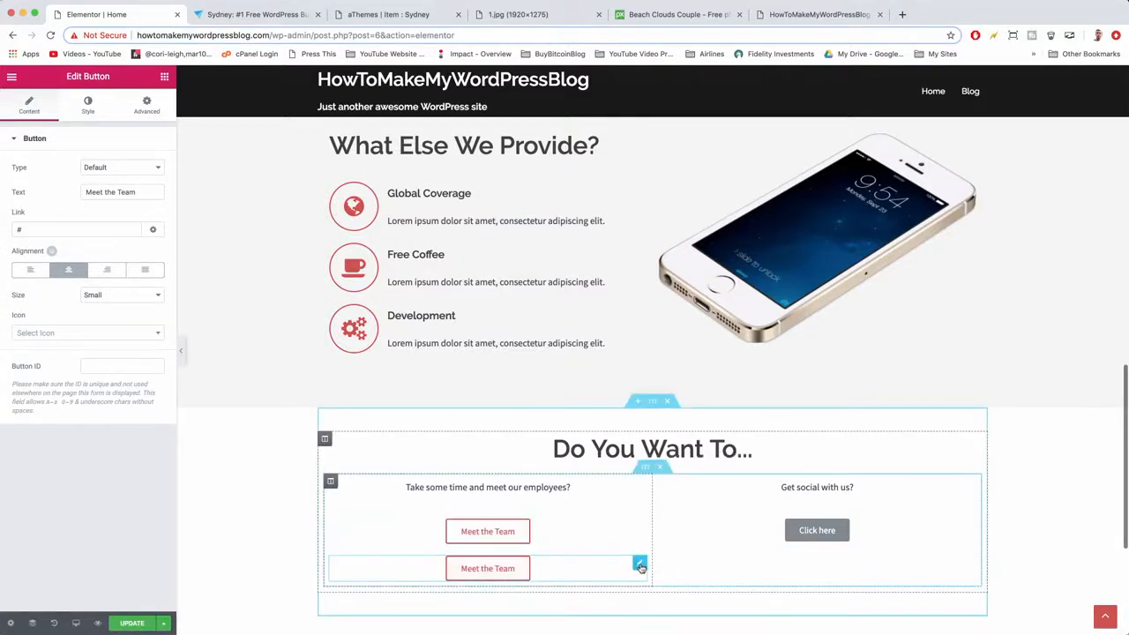
left_click_drag(641, 567, 806, 532)
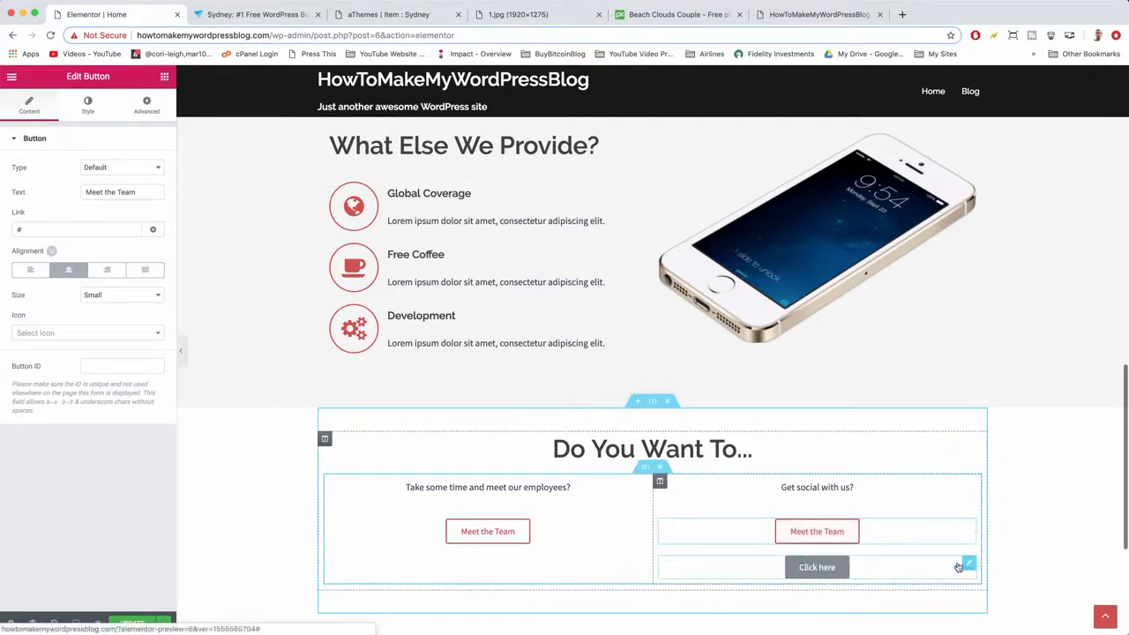
- Delete the right column's original Click here button
right_click(968, 564)
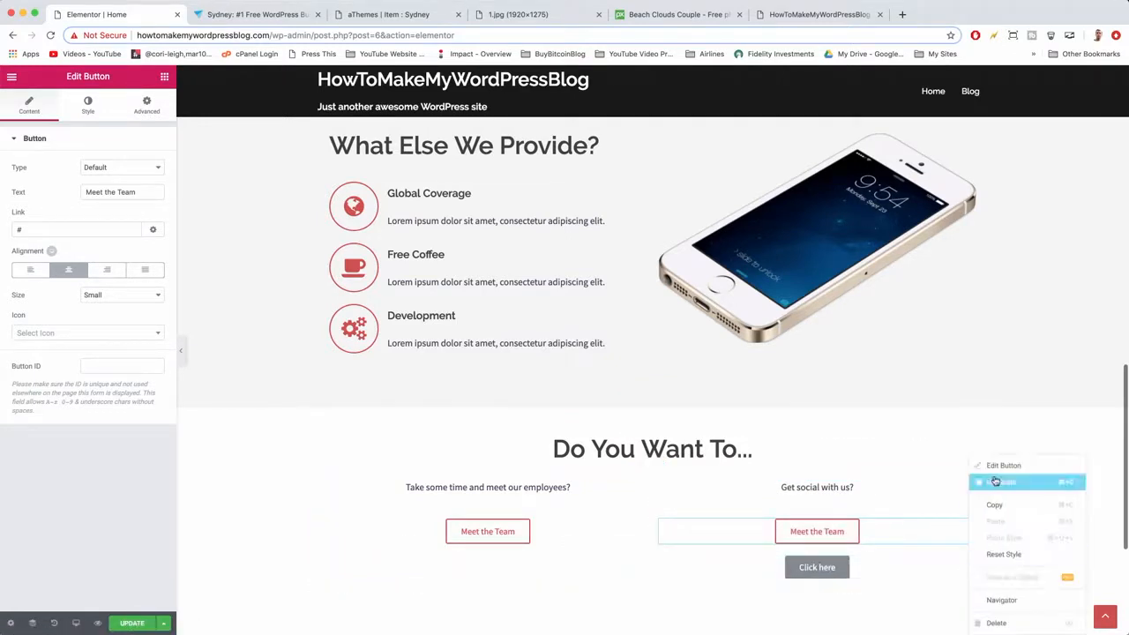
left_click(996, 622)
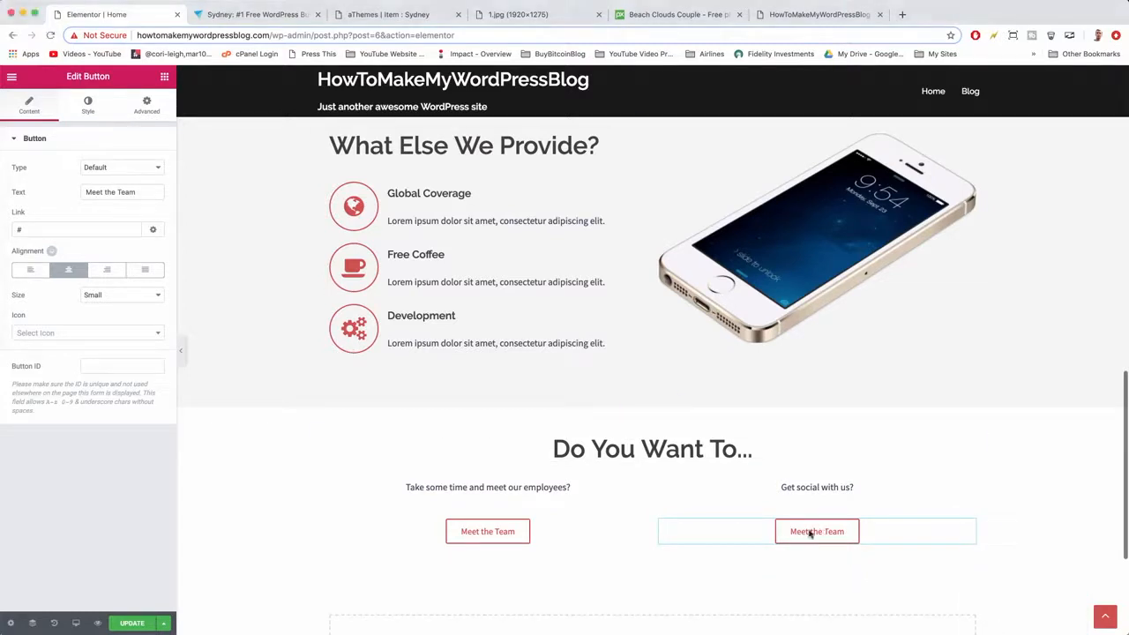
- Change the right button's text to "Find us on Social Media" and update the page
key("super+a")
type("Find ")
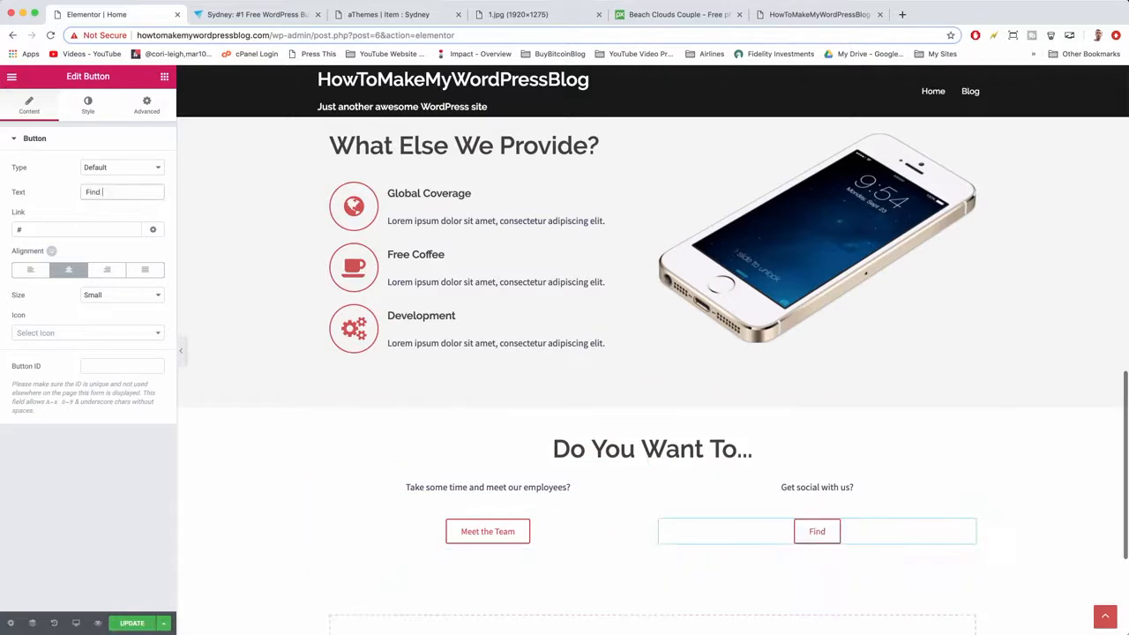
type("us on Social Media")
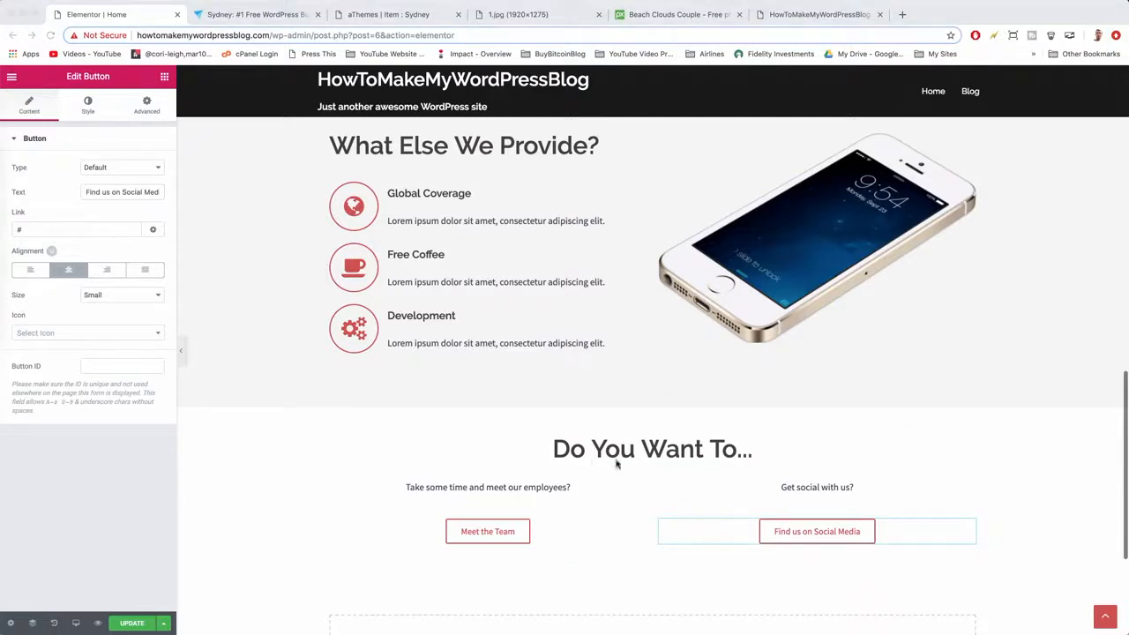
left_click(133, 623)
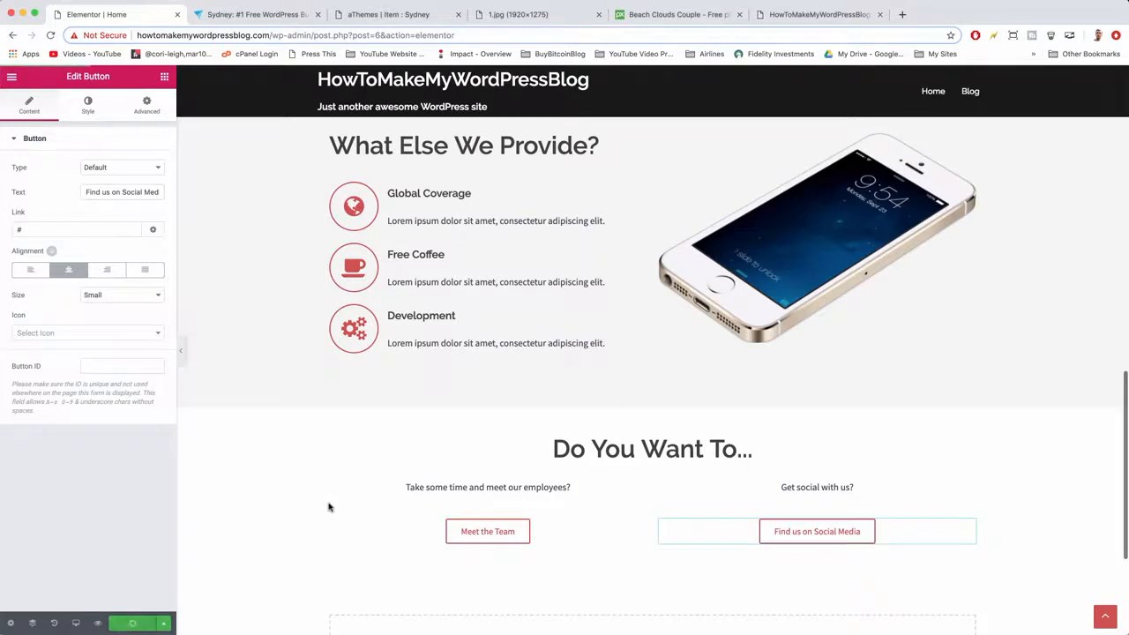
- Select the Do You Want To section, set its background type to classic and open the background image picker
left_click(652, 404)
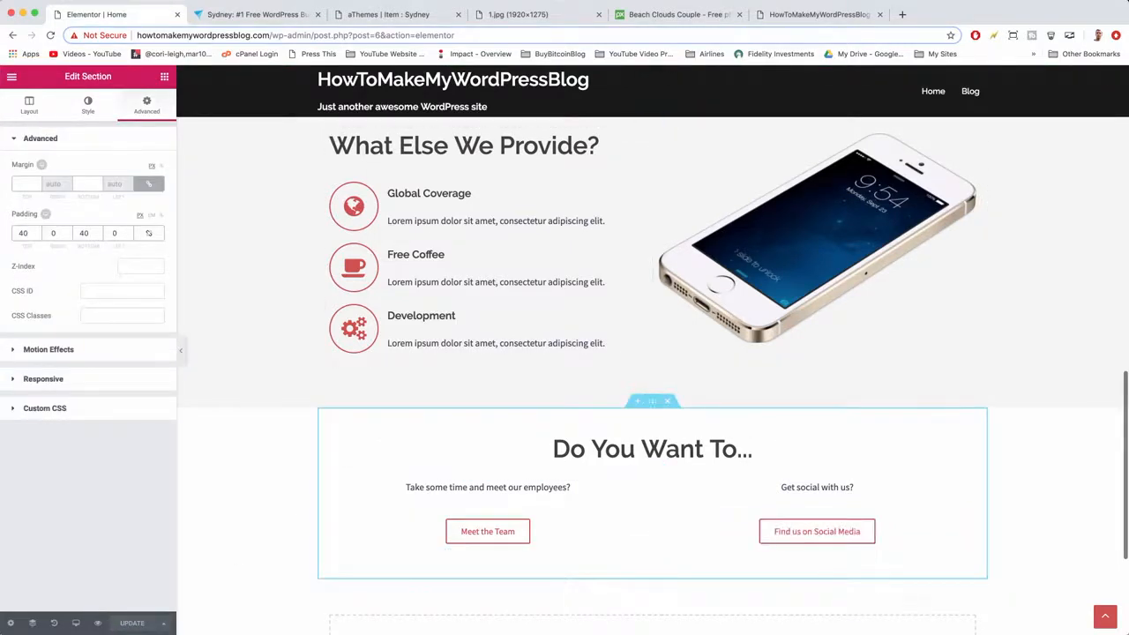
left_click(88, 105)
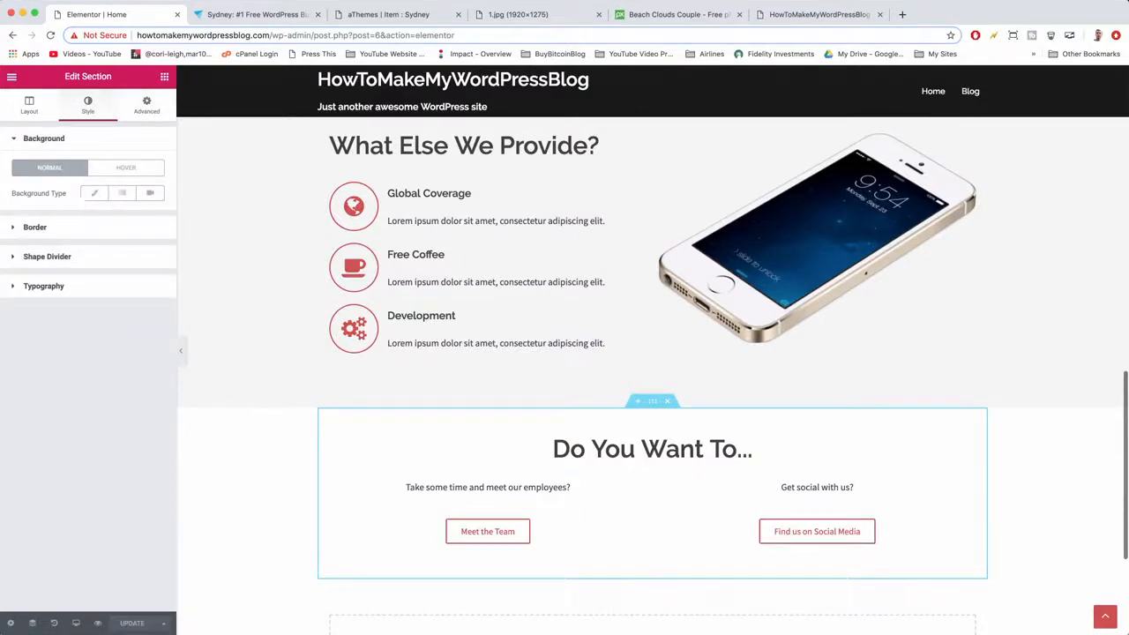
left_click(95, 194)
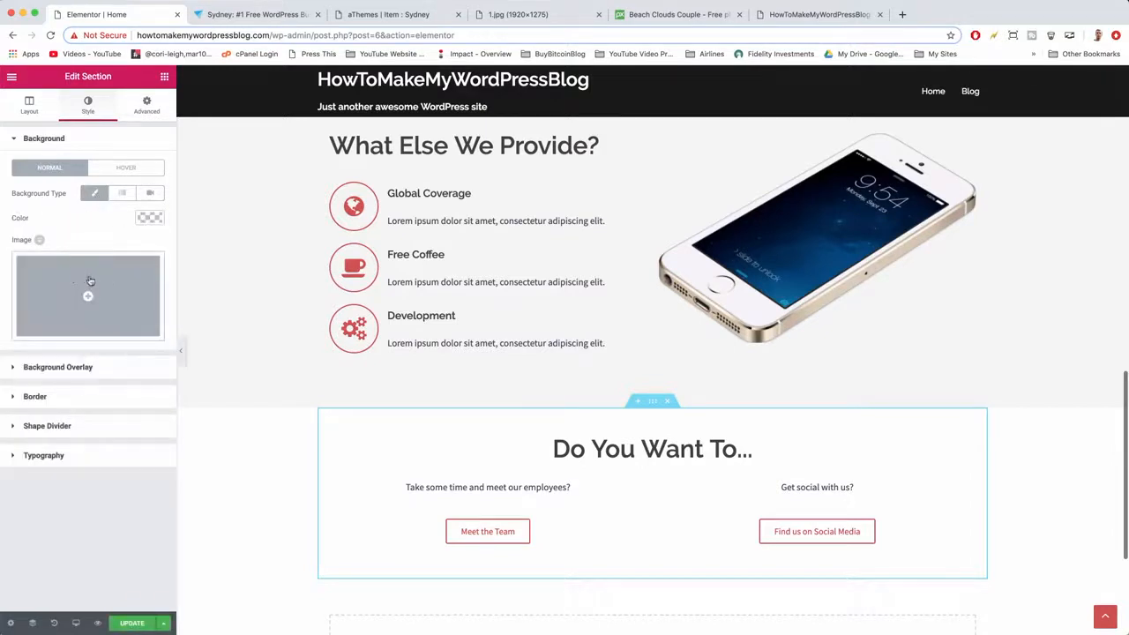
left_click(29, 297)
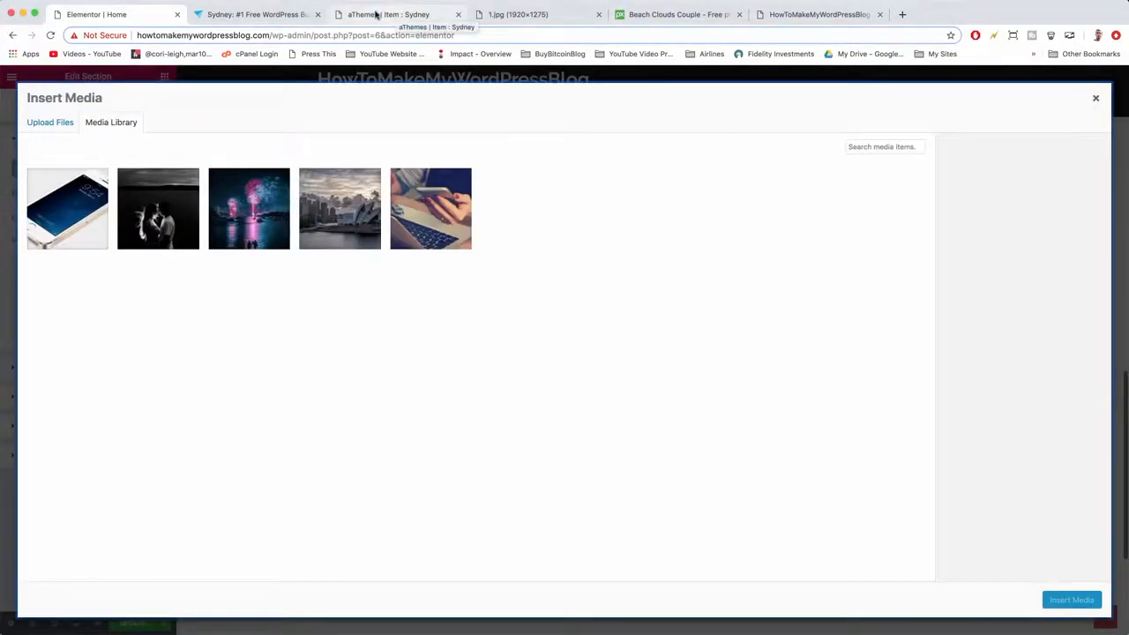
- Compare with the Sydney demo section, then search Pixabay for "workspace" images
left_click(376, 14)
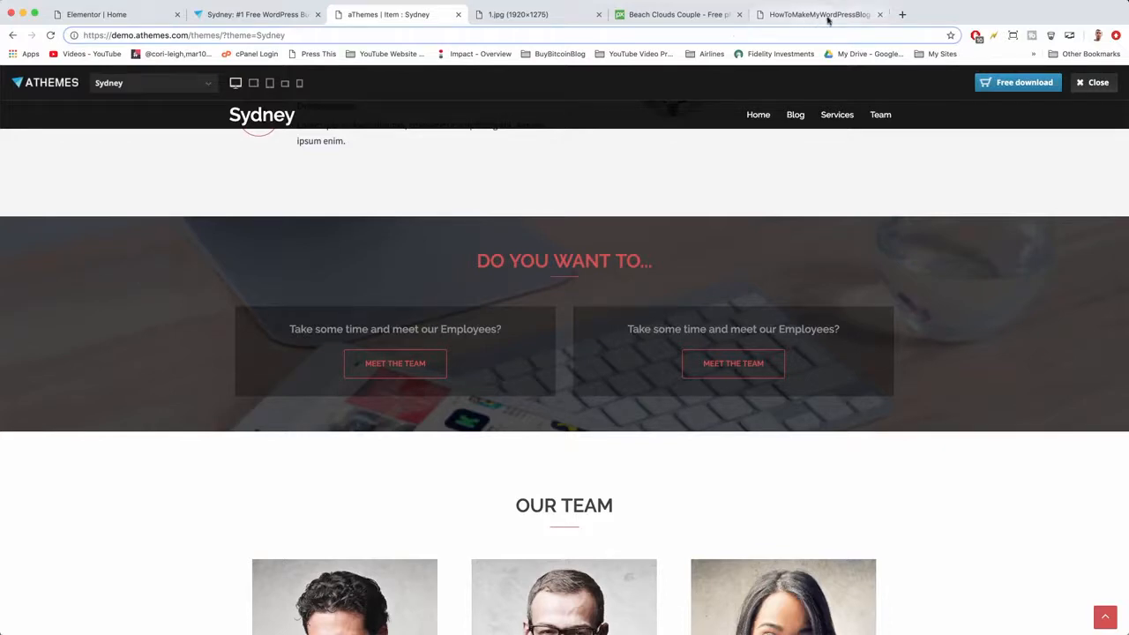
left_click(676, 15)
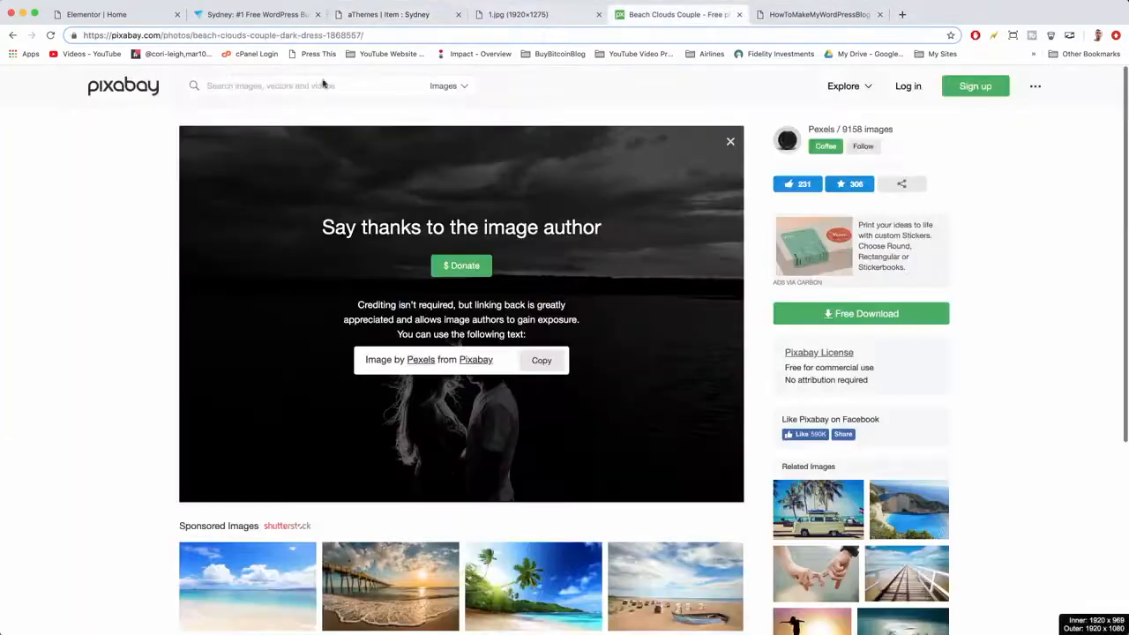
left_click(257, 87)
type("work")
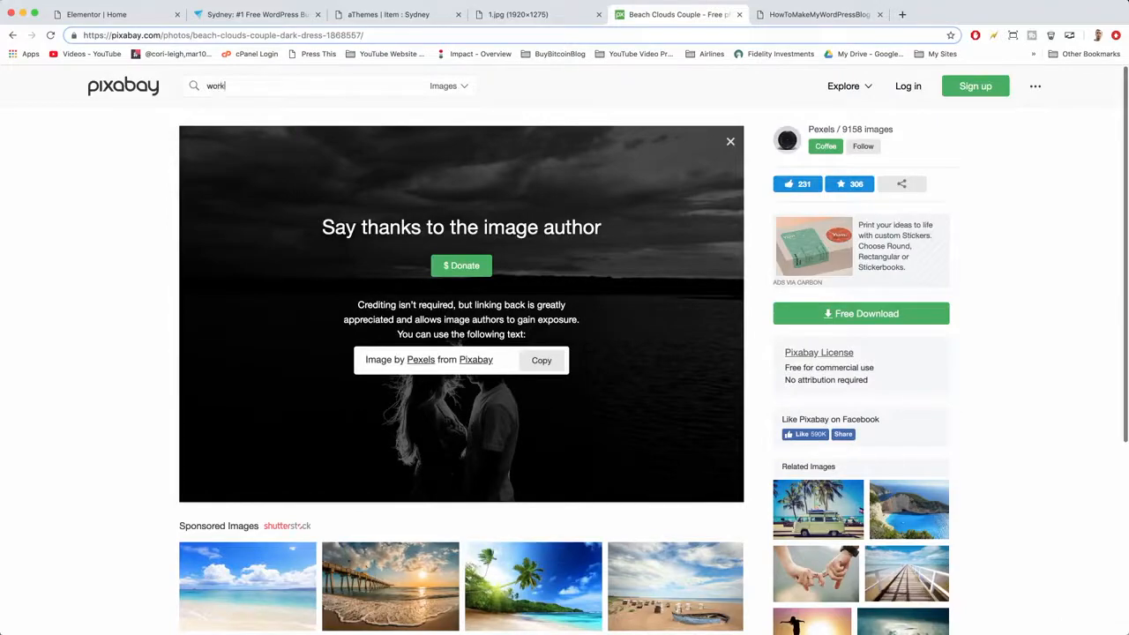
type("space")
key("Return")
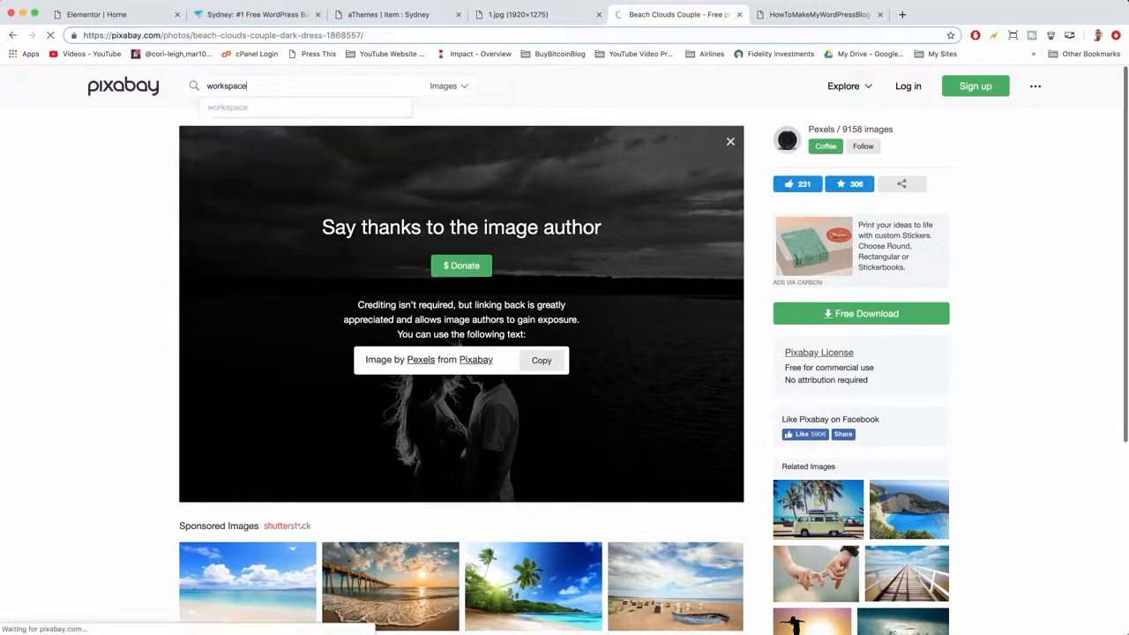
- Download the desk work business photo at 1920×1236 and save it as sydney-workspace-bg.jpg
scroll(220, 194, "down", 5)
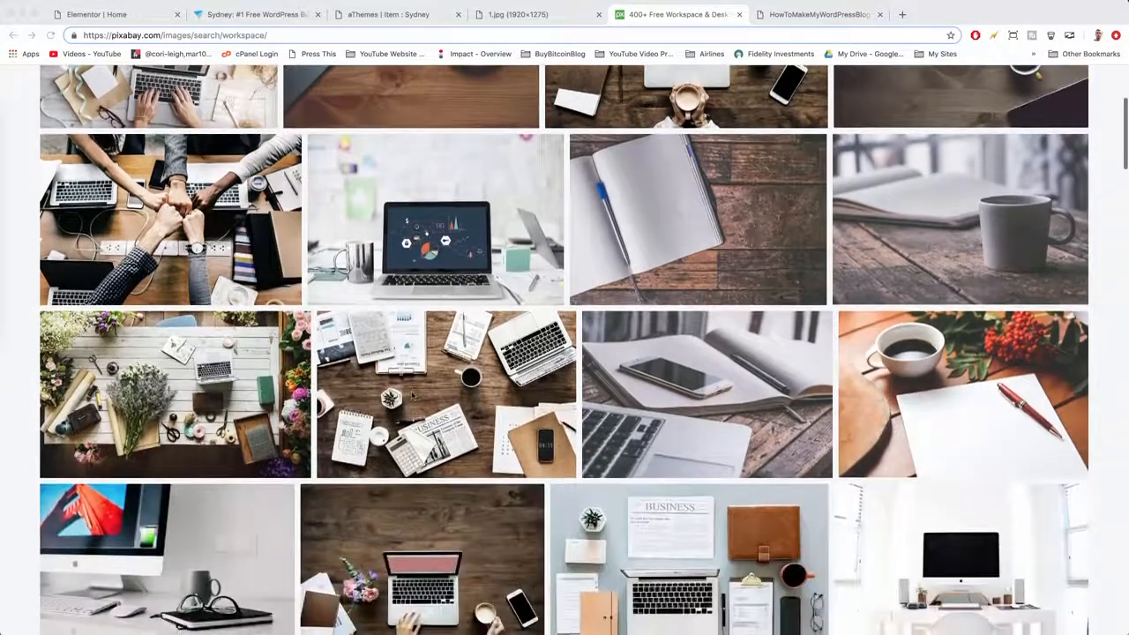
left_click(456, 407)
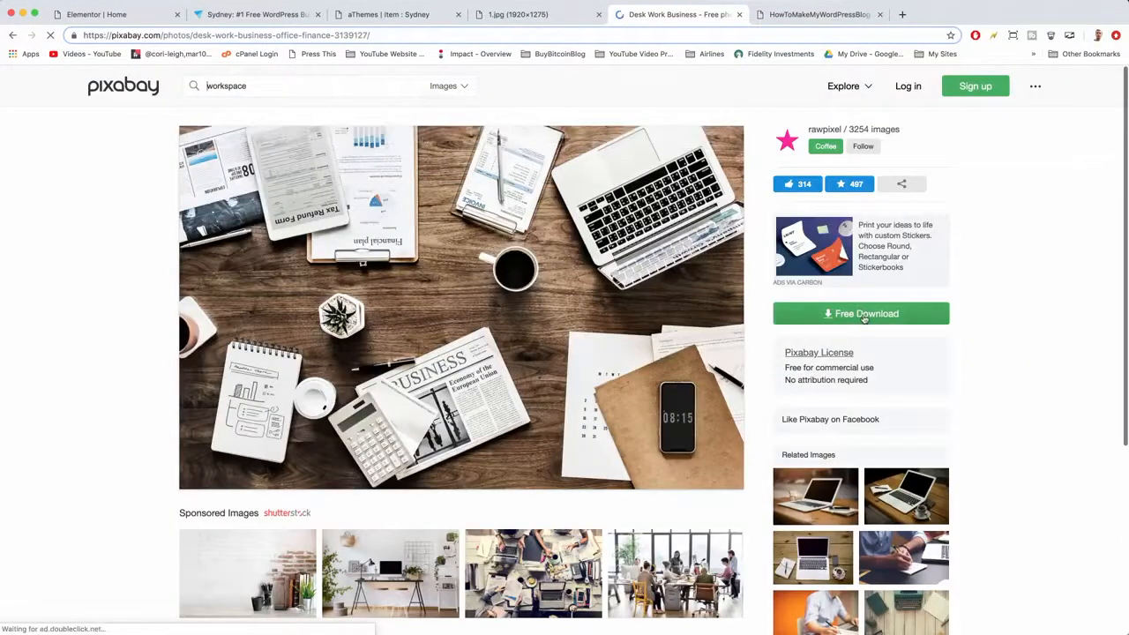
left_click(864, 315)
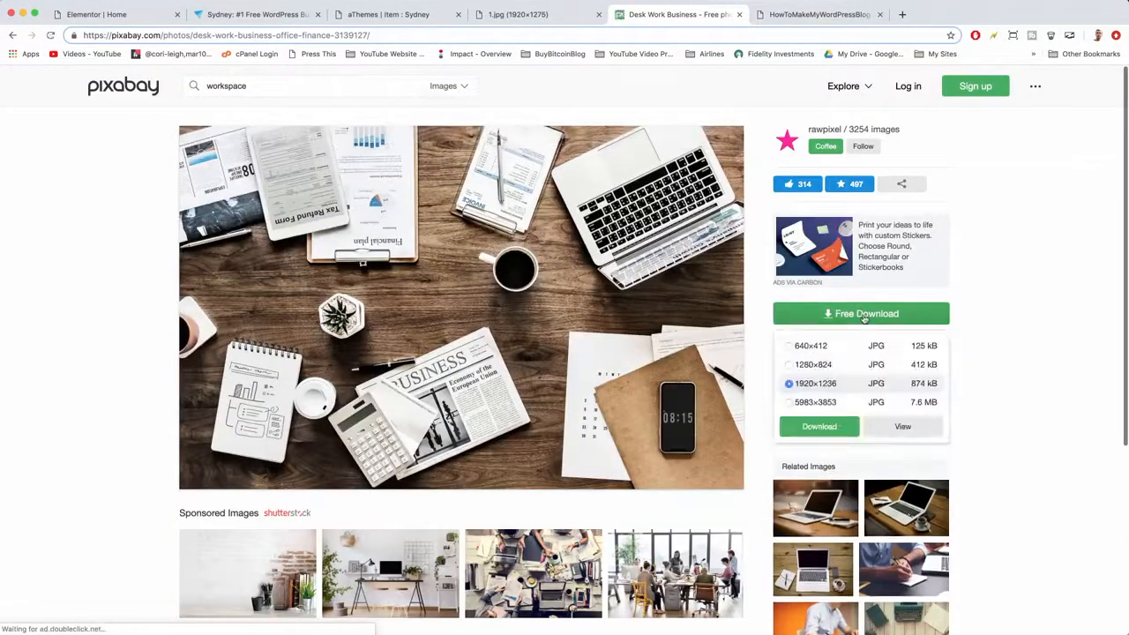
left_click(819, 426)
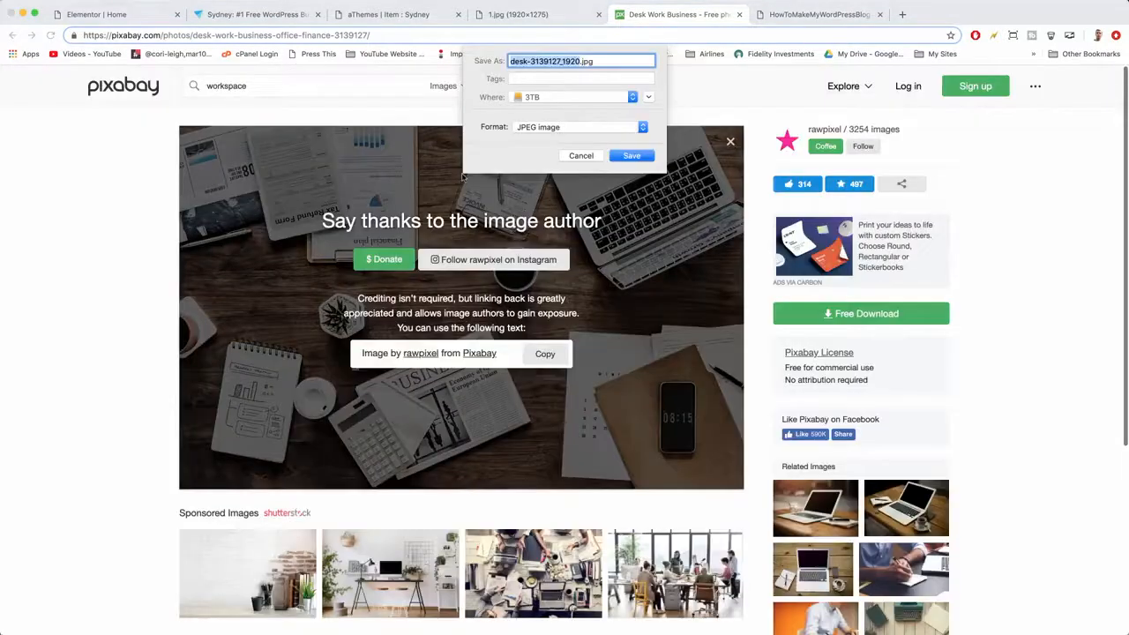
type("sydney")
type("-workspace-bg")
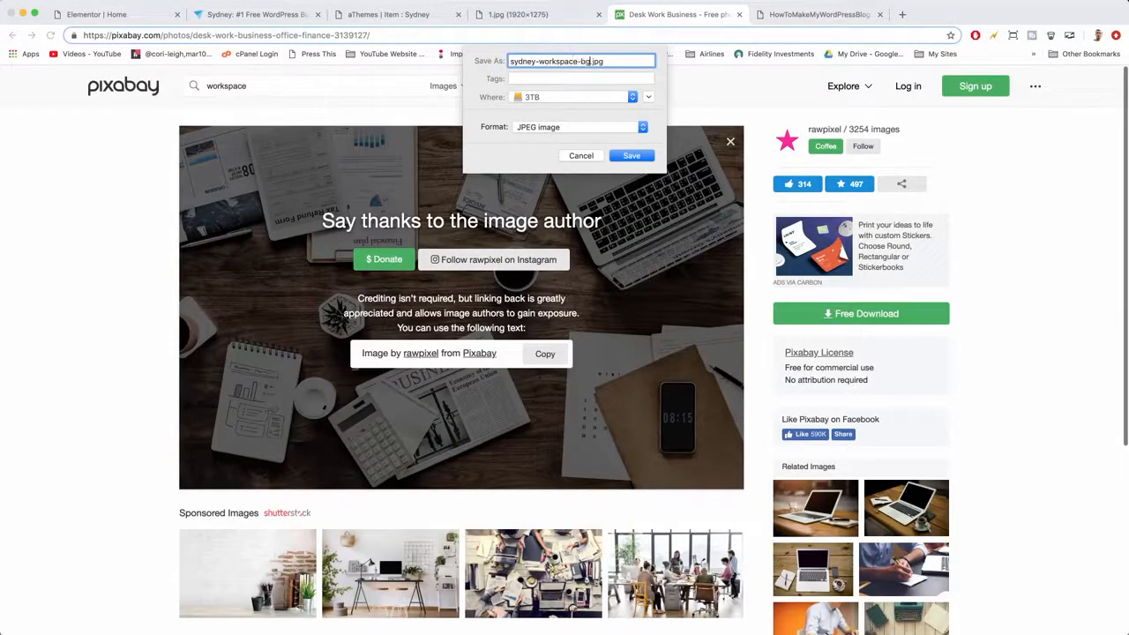
key("Return")
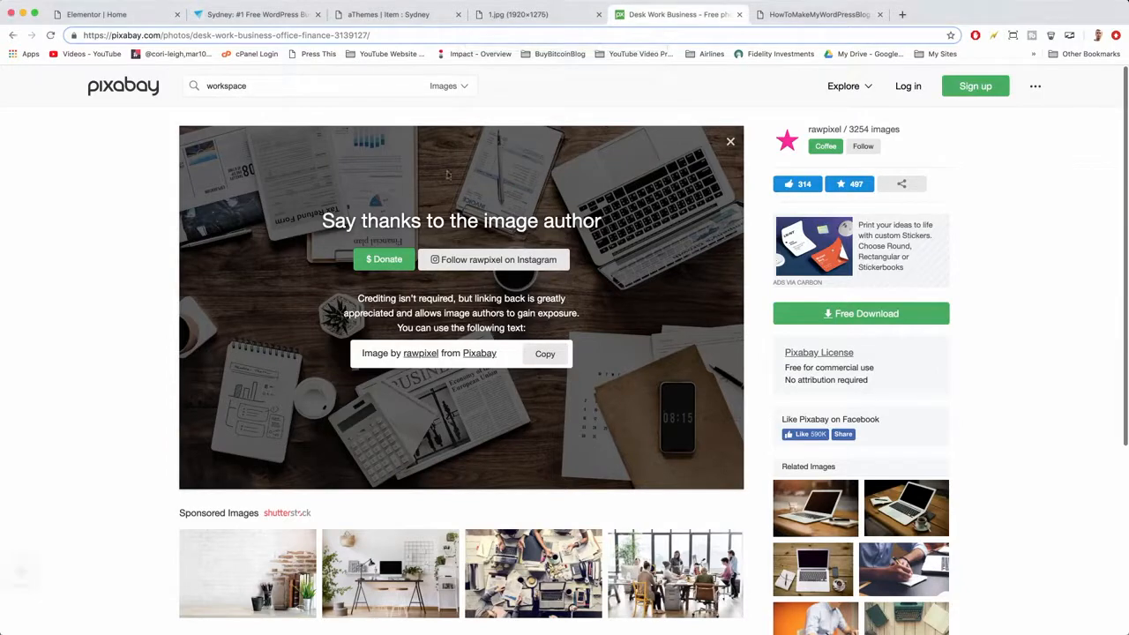
- Upload sydney-workspace-bg.jpg and insert it as the section's background image
left_click(110, 15)
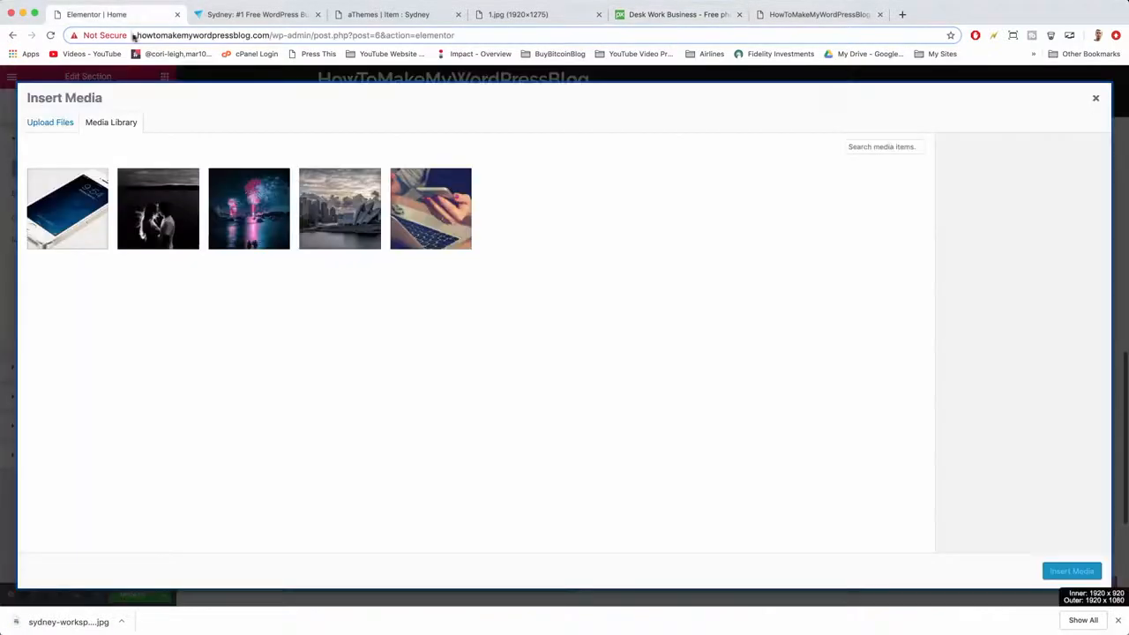
left_click(52, 125)
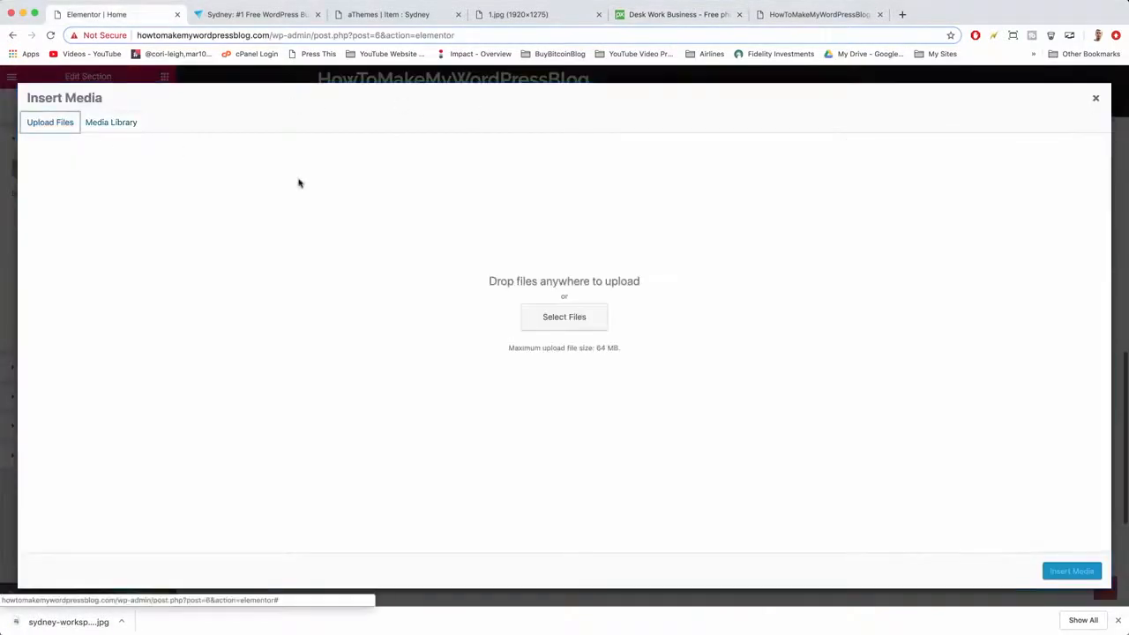
left_click(569, 315)
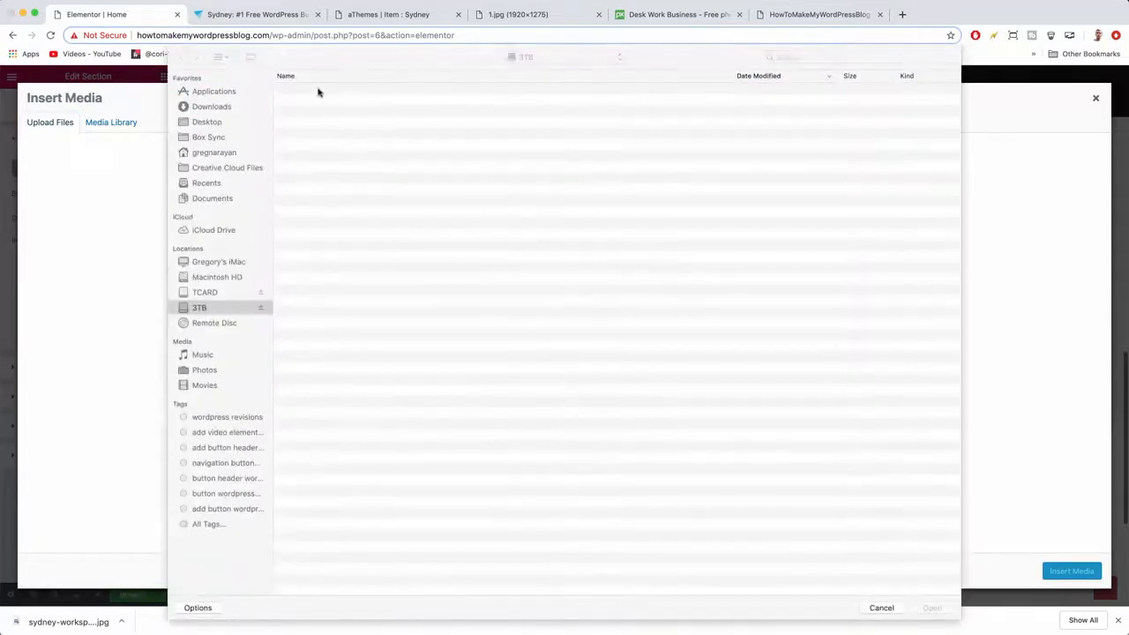
double_click(333, 90)
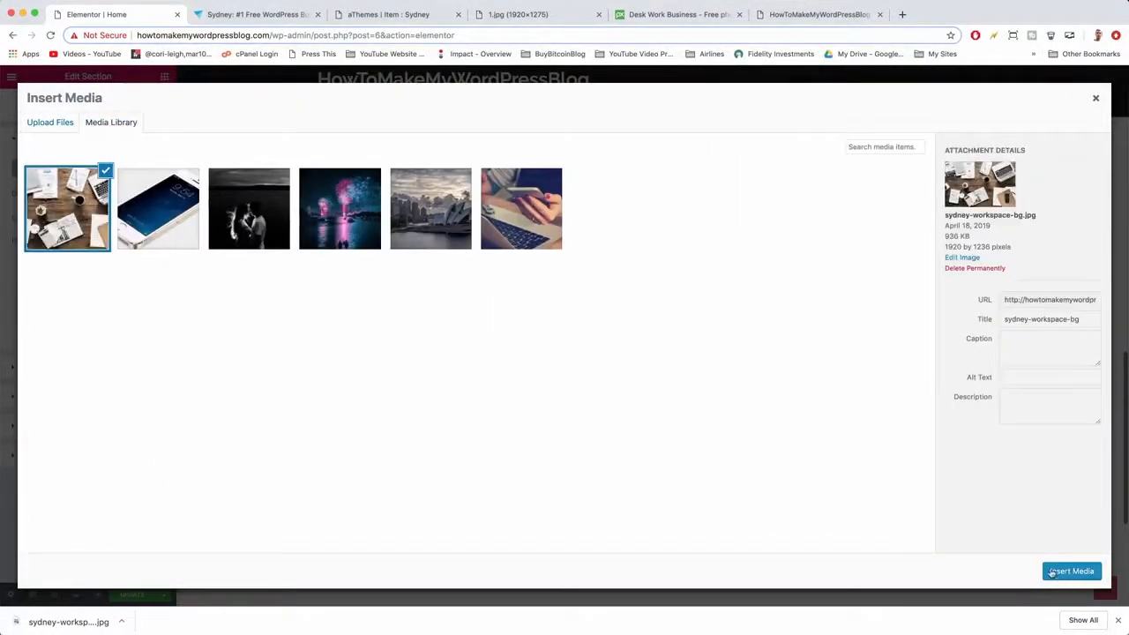
left_click(1051, 572)
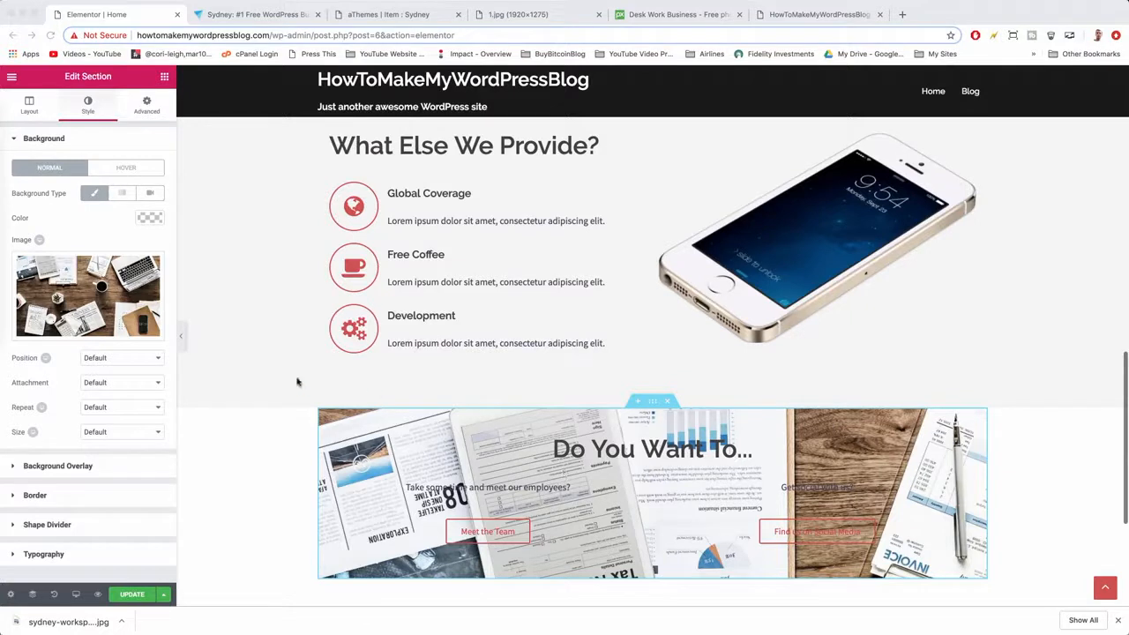
- Give the section a classic background overlay in black
left_click(22, 467)
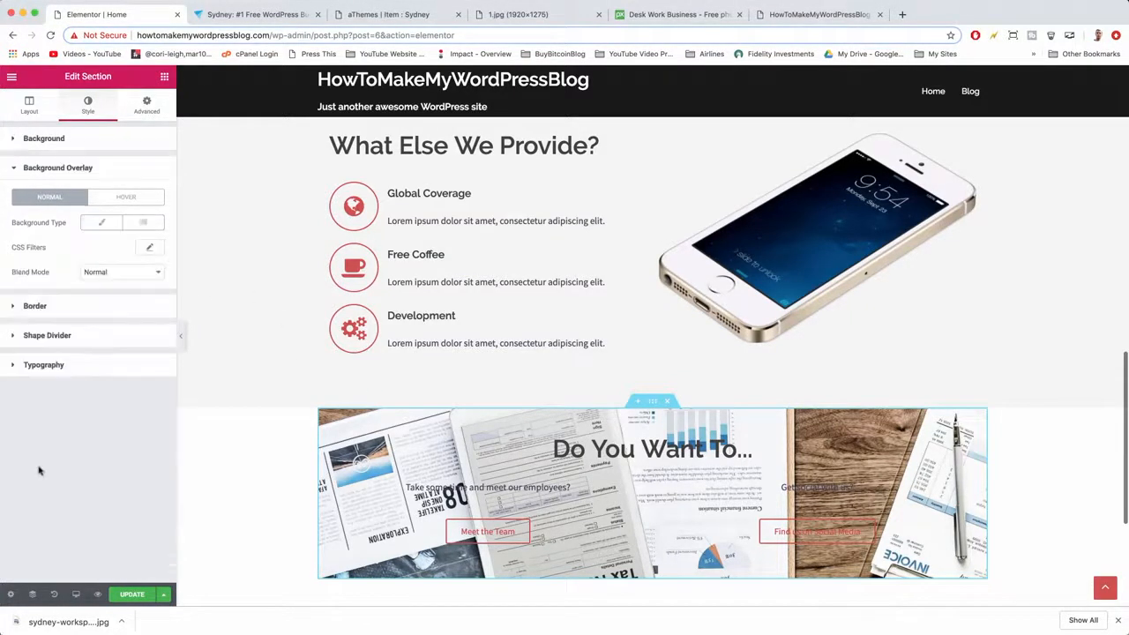
left_click(103, 227)
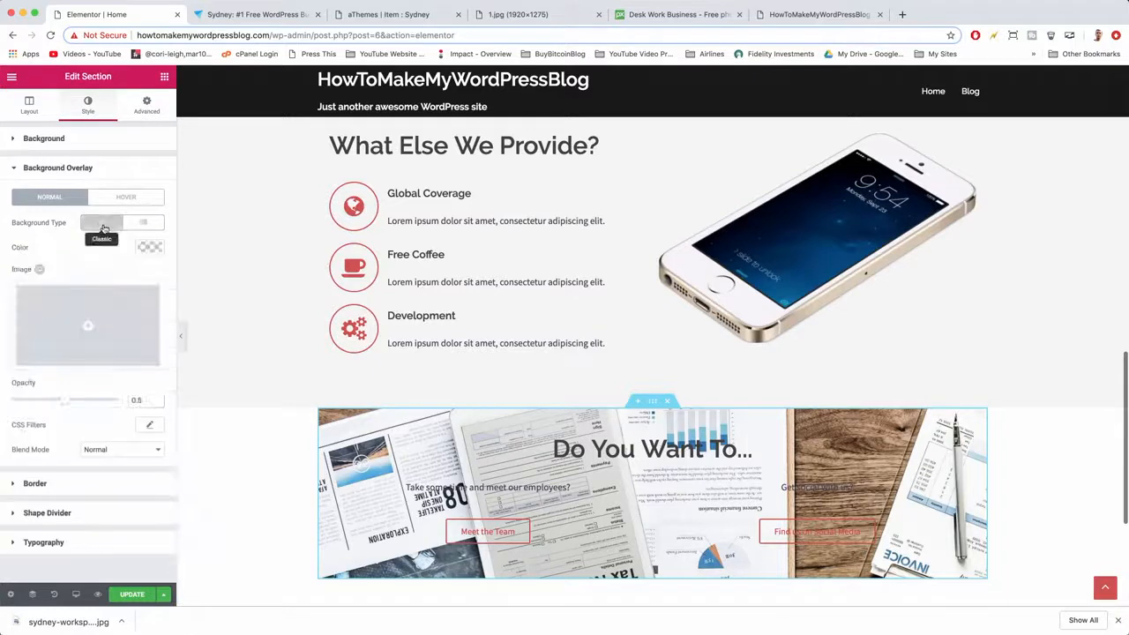
left_click(150, 249)
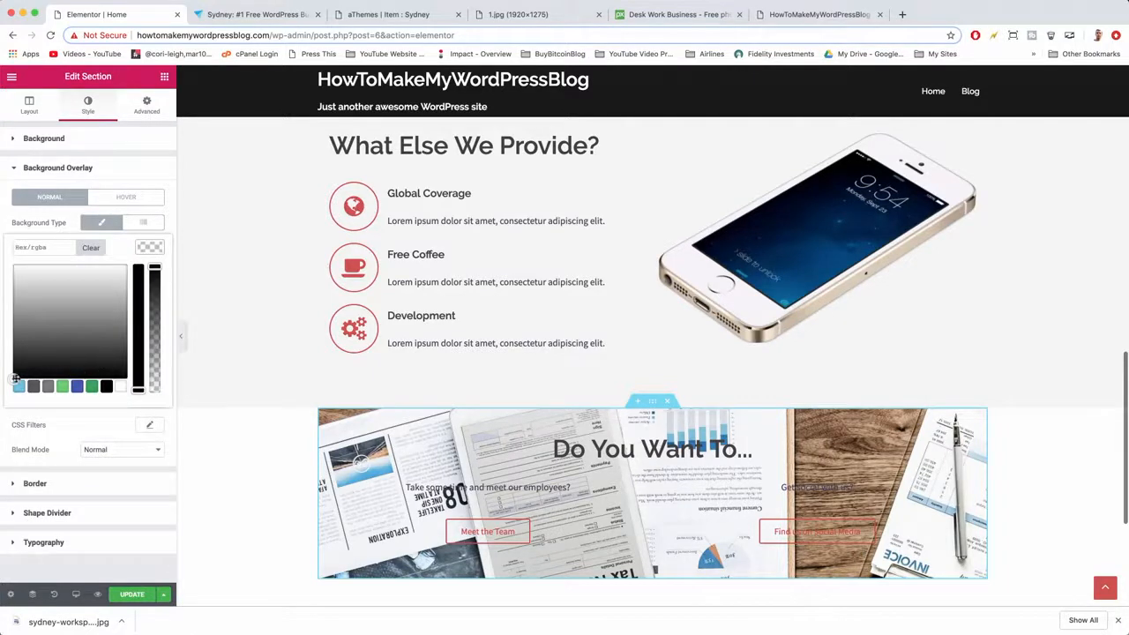
mouse_move(14, 379)
left_mouse_down()
mouse_move(41, 329)
mouse_move(70, 327)
mouse_move(101, 336)
mouse_move(139, 399)
left_mouse_up()
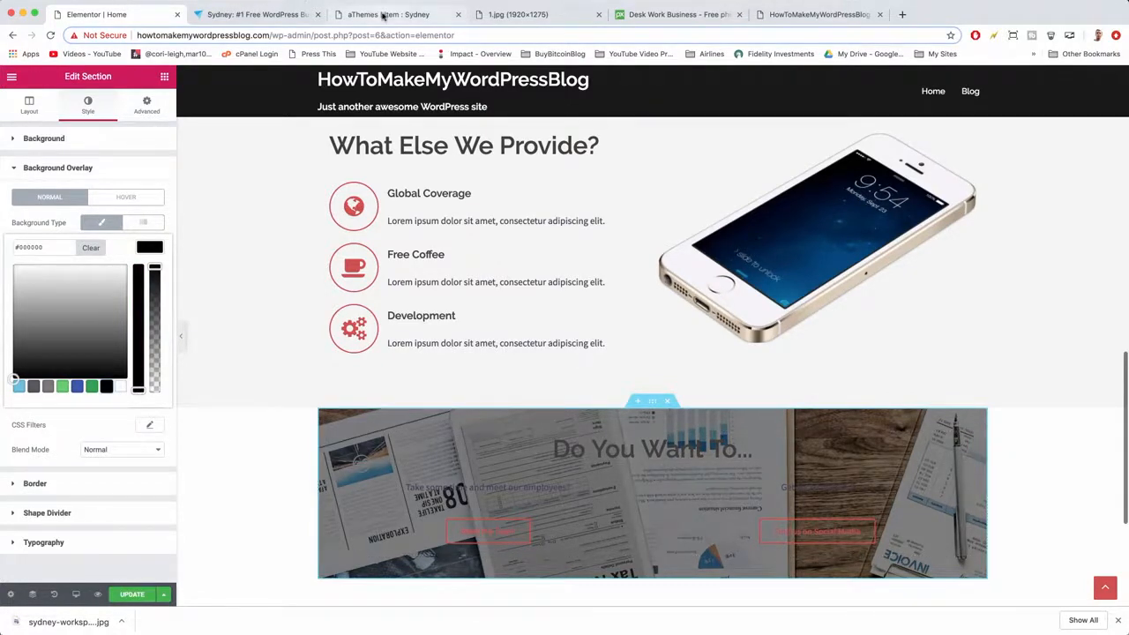
- Set the left column's classic background colour to a semi-transparent dark #211e23 with reduced opacity
left_click(402, 14)
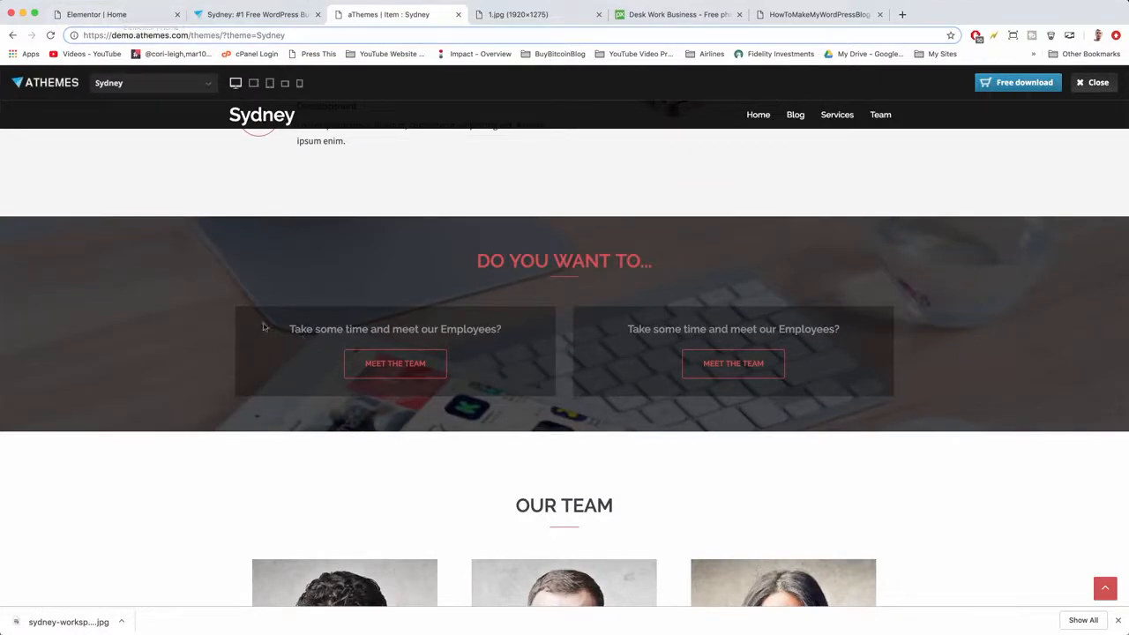
left_click(106, 16)
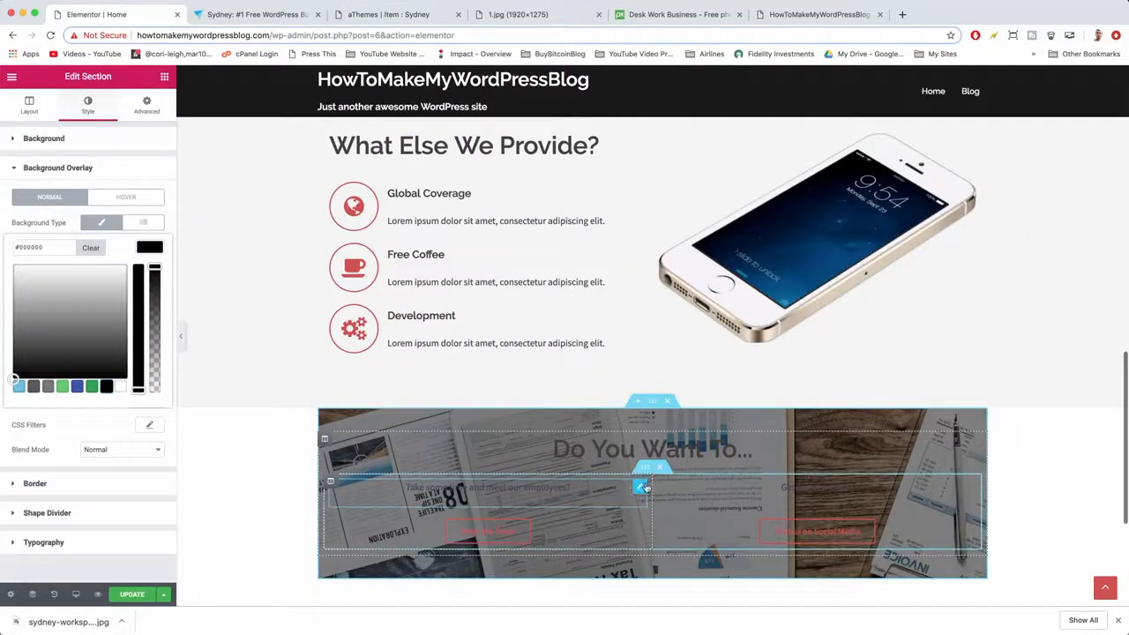
left_click(330, 482)
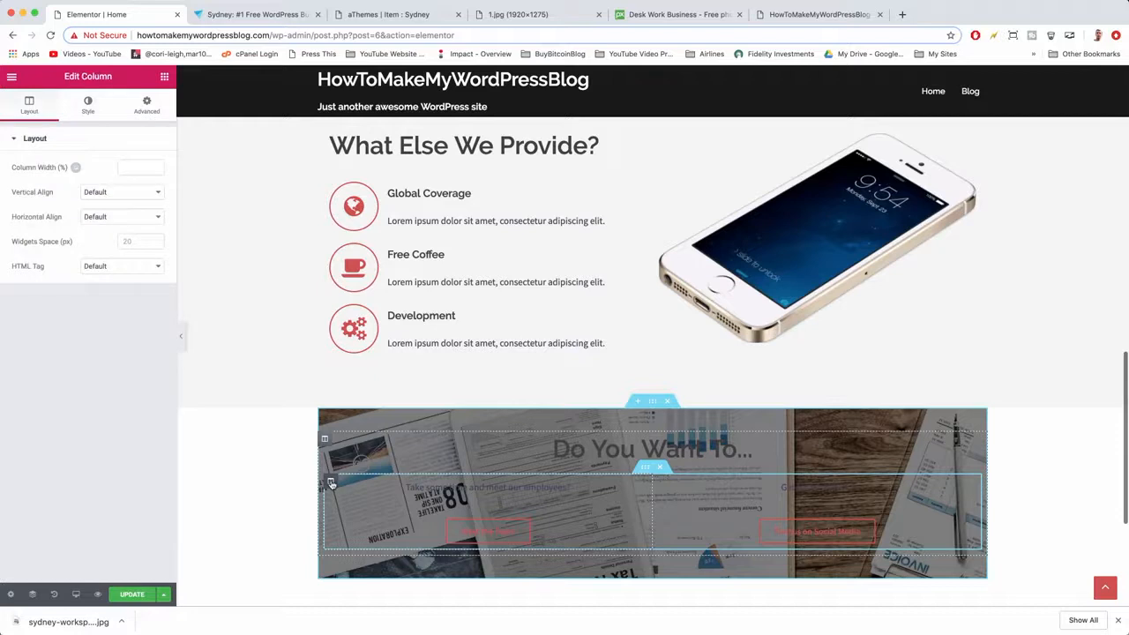
left_click(89, 105)
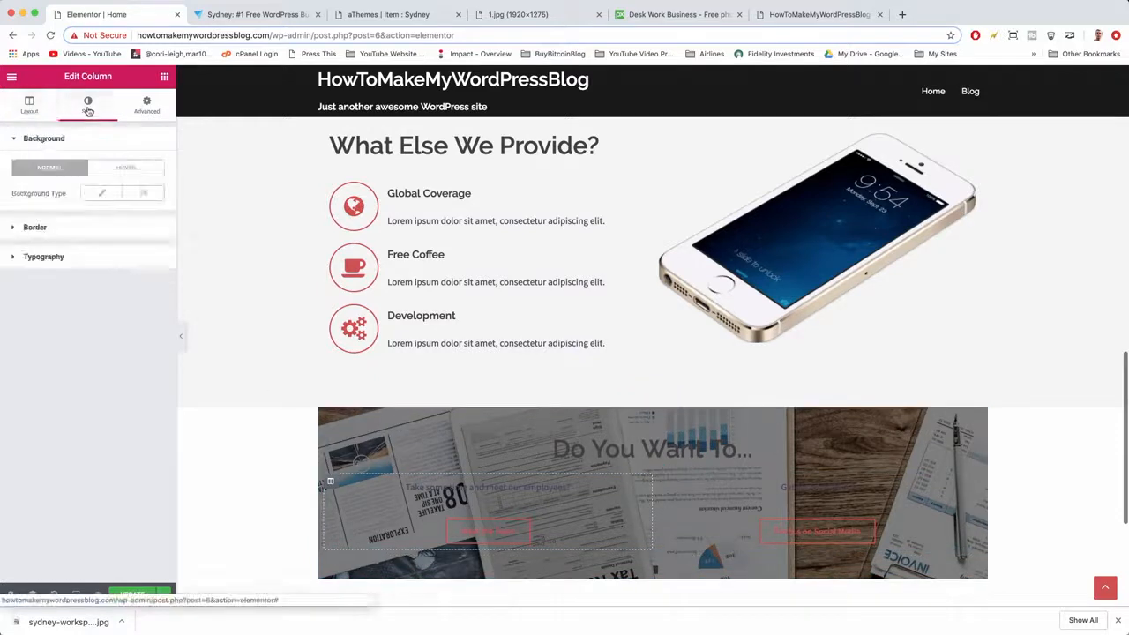
left_click(104, 196)
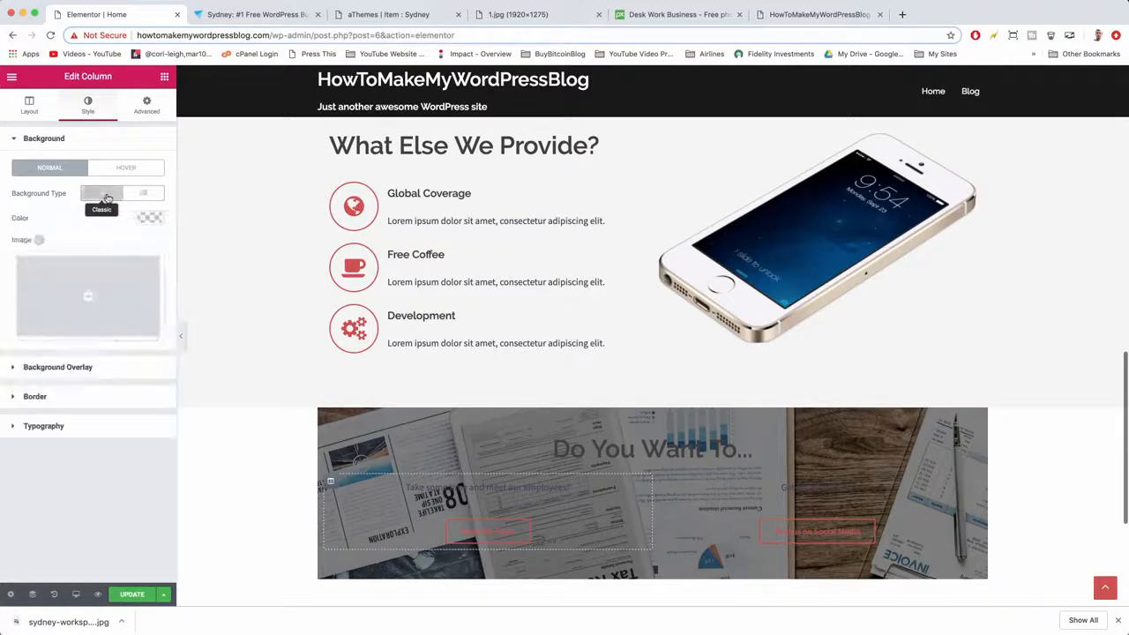
left_click(150, 217)
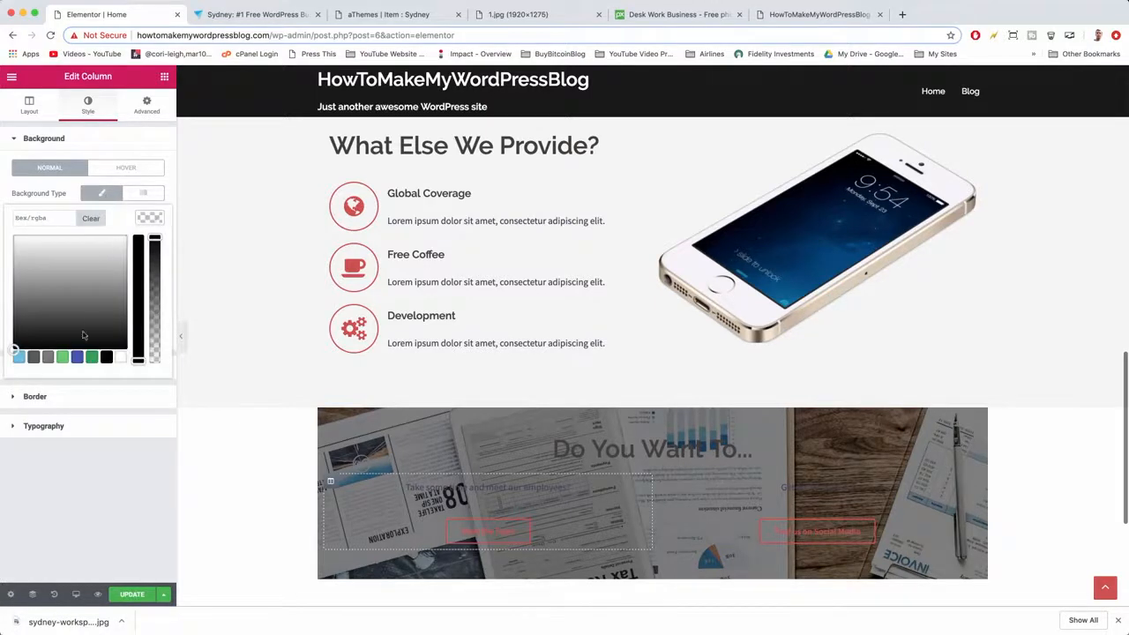
left_click(35, 357)
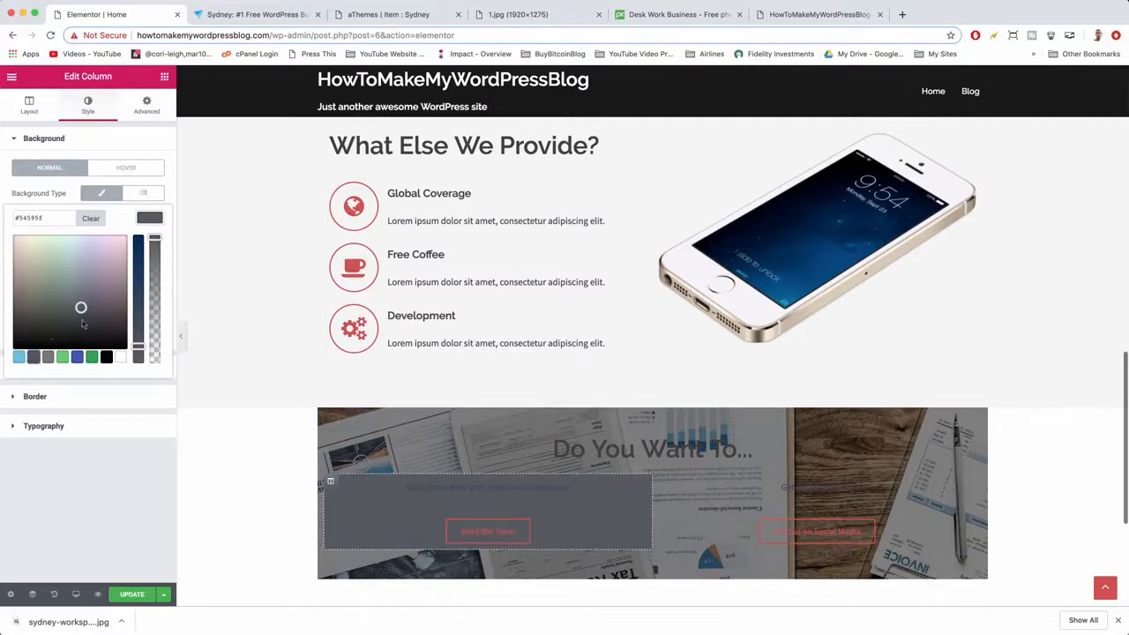
left_click_drag(91, 321, 102, 333)
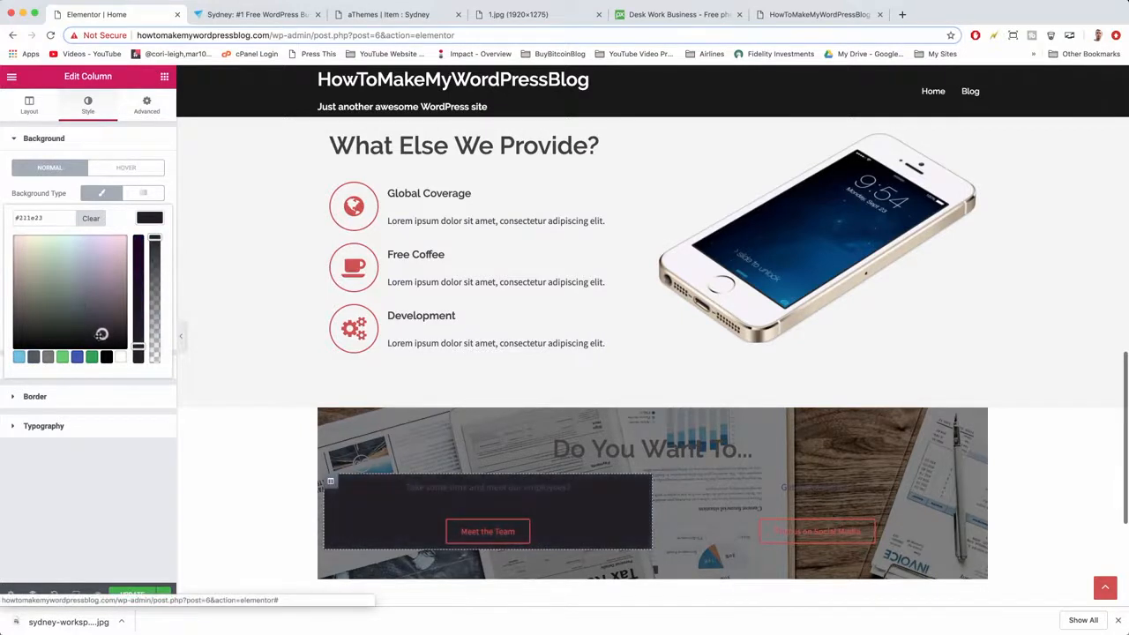
left_click_drag(156, 239, 165, 314)
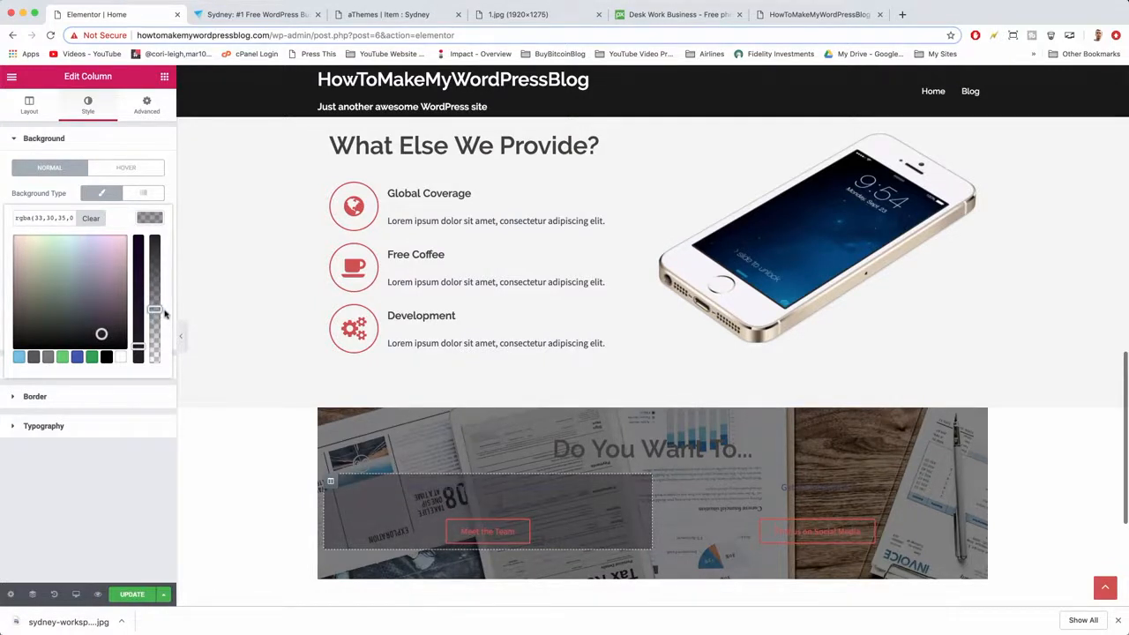
- Copy the left column's rgba(33,30,35,0.42) background colour and paste it as the right column's classic background colour
triple_click(22, 216)
right_click(22, 216)
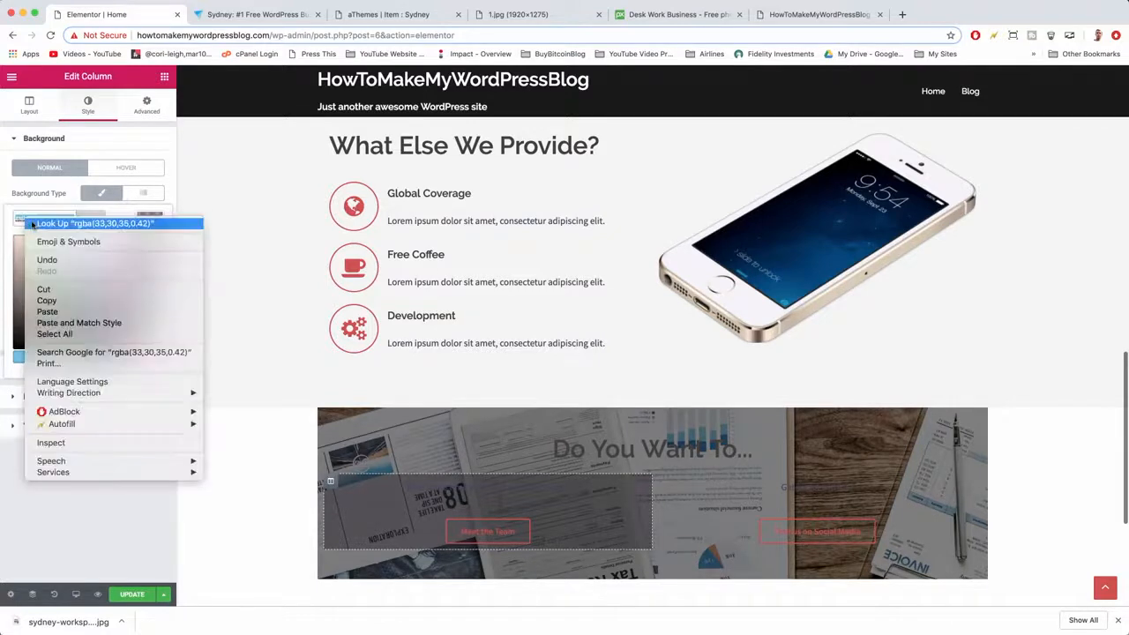
left_click(48, 300)
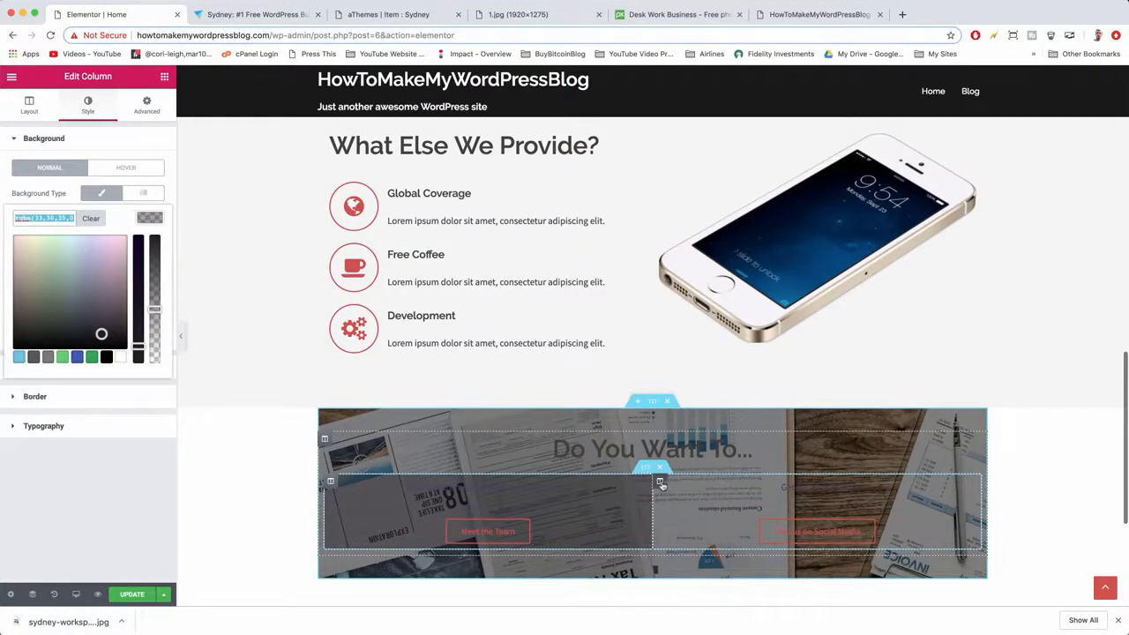
left_click(660, 482)
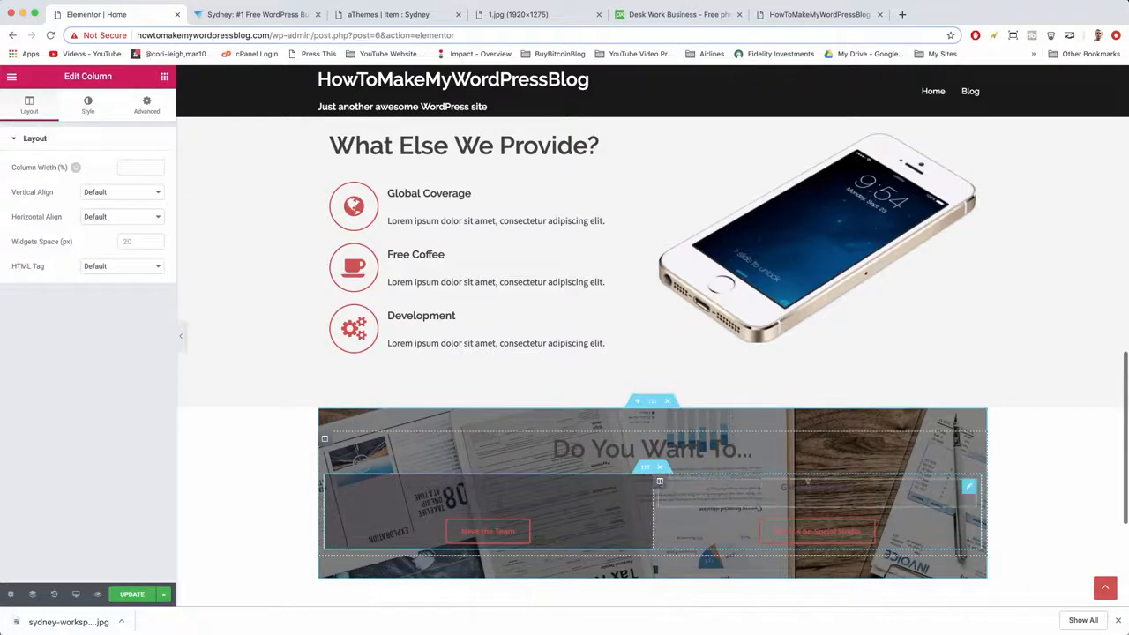
left_click(90, 107)
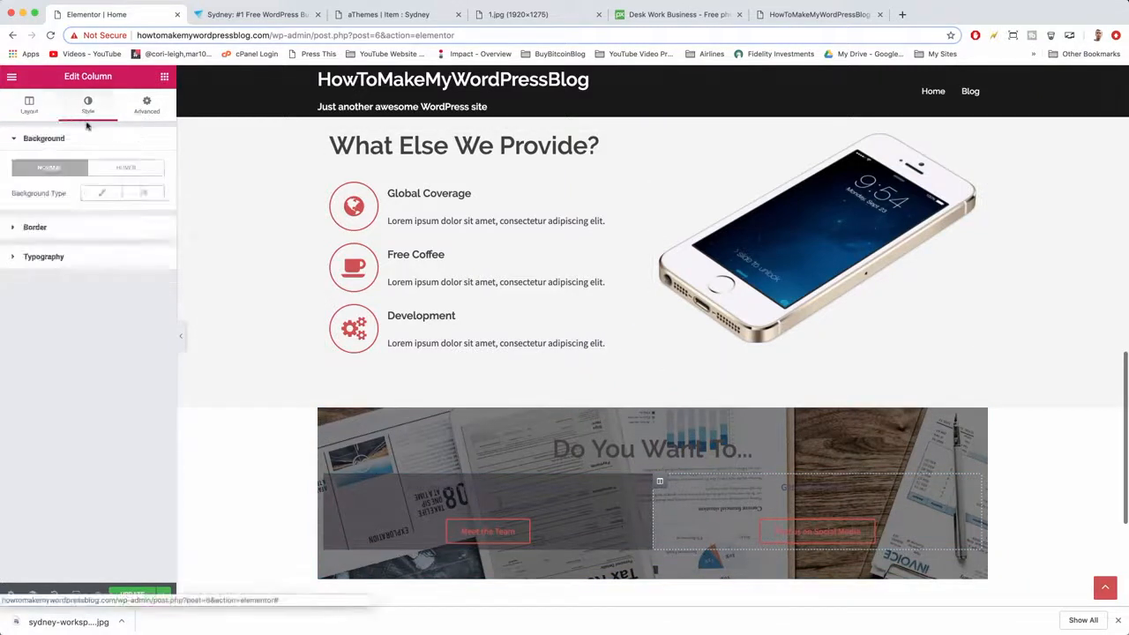
left_click(100, 195)
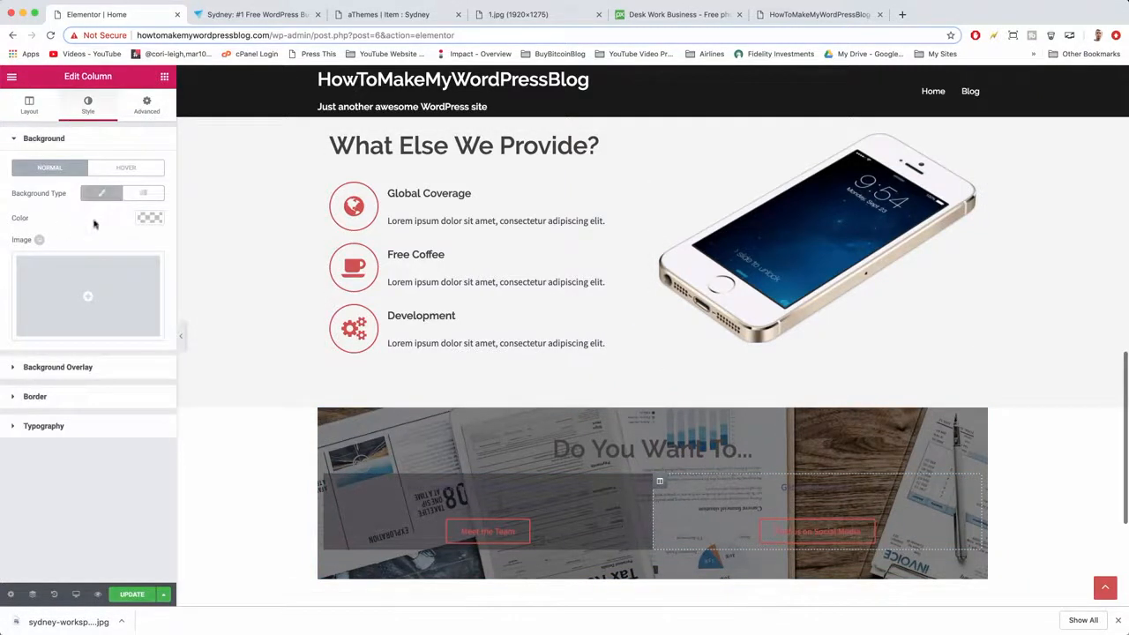
left_click(144, 218)
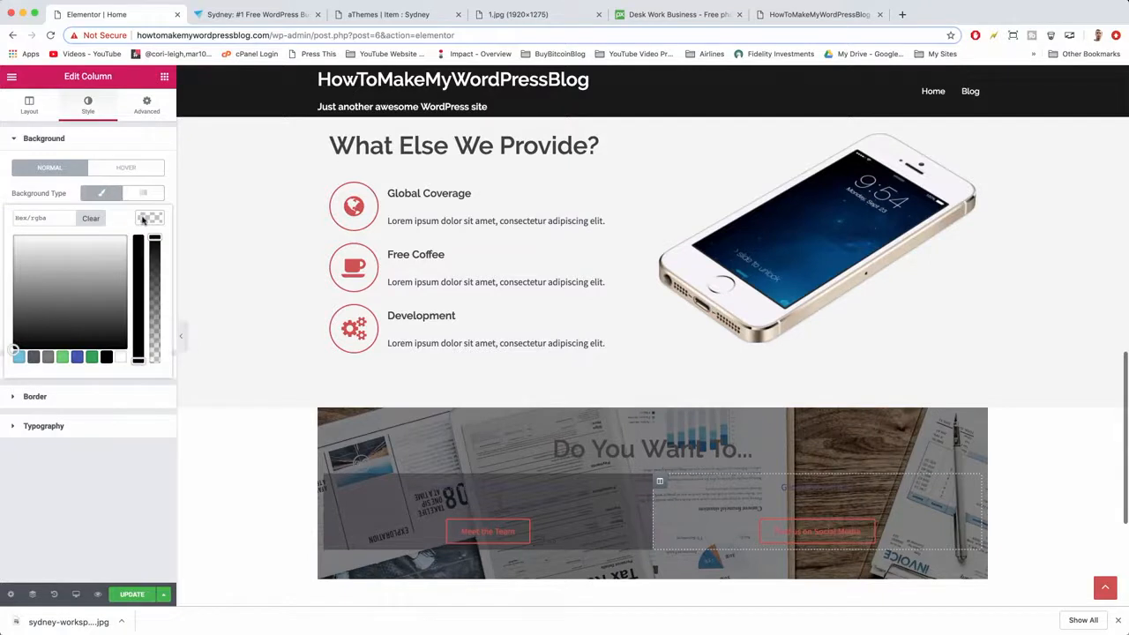
right_click(26, 221)
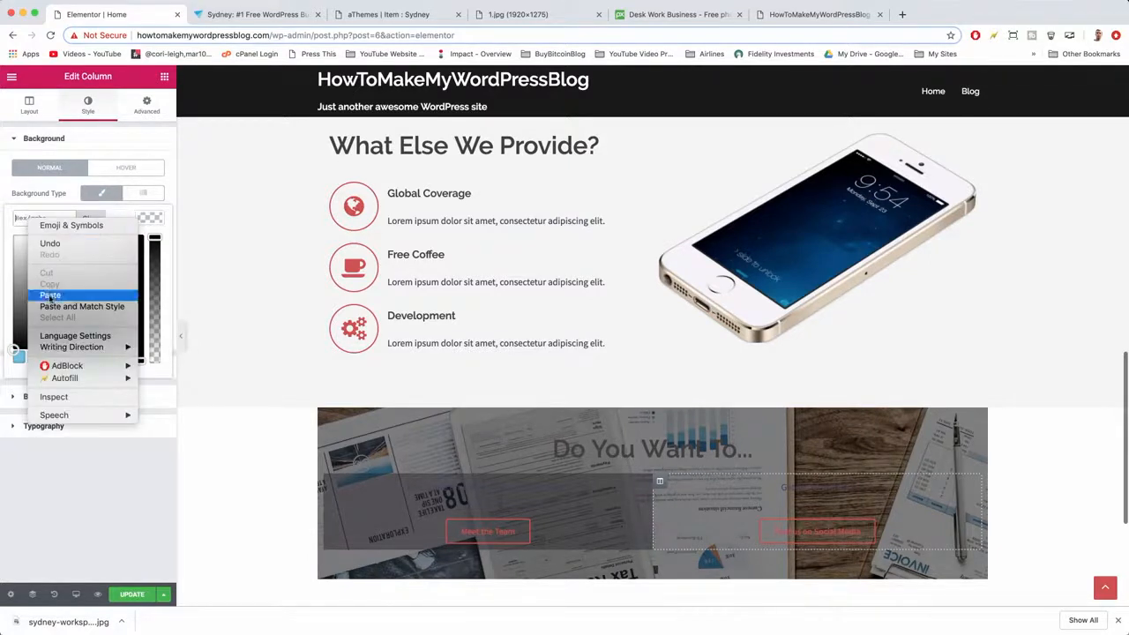
left_click(48, 292)
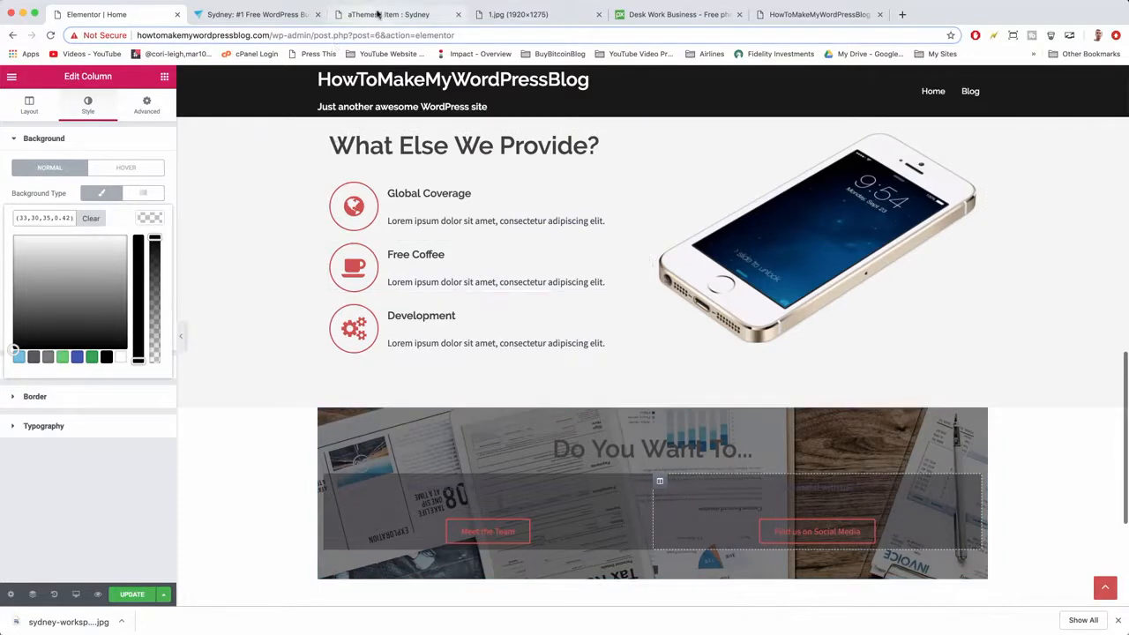
- Compare with the Sydney demo, then unlink the left column's margins and set its right margin to 16 px
left_click(379, 14)
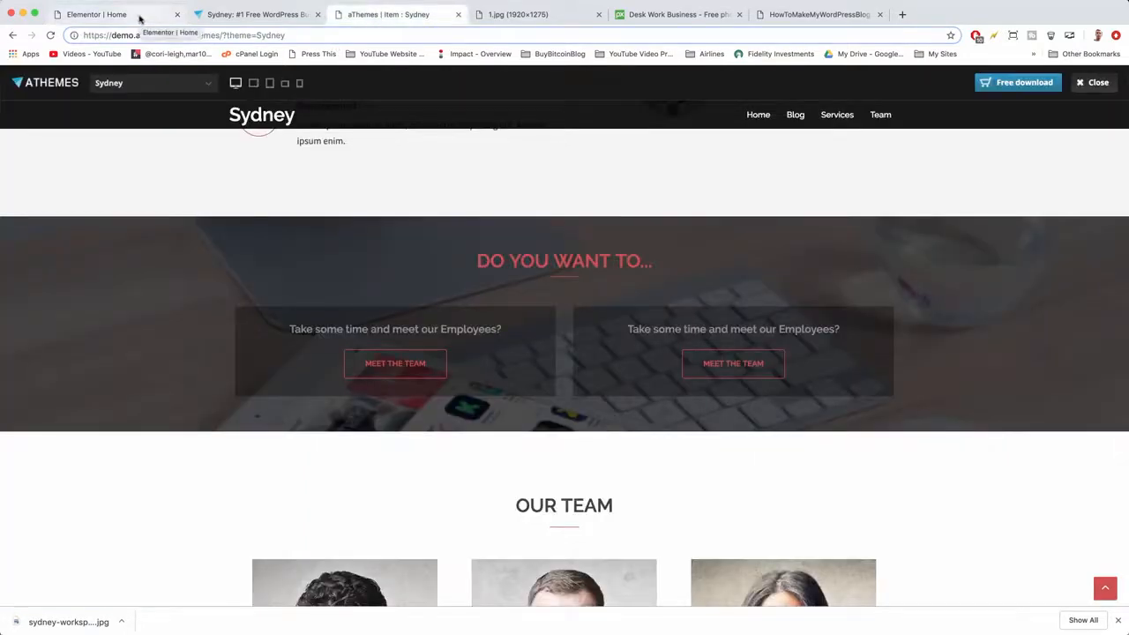
left_click(139, 15)
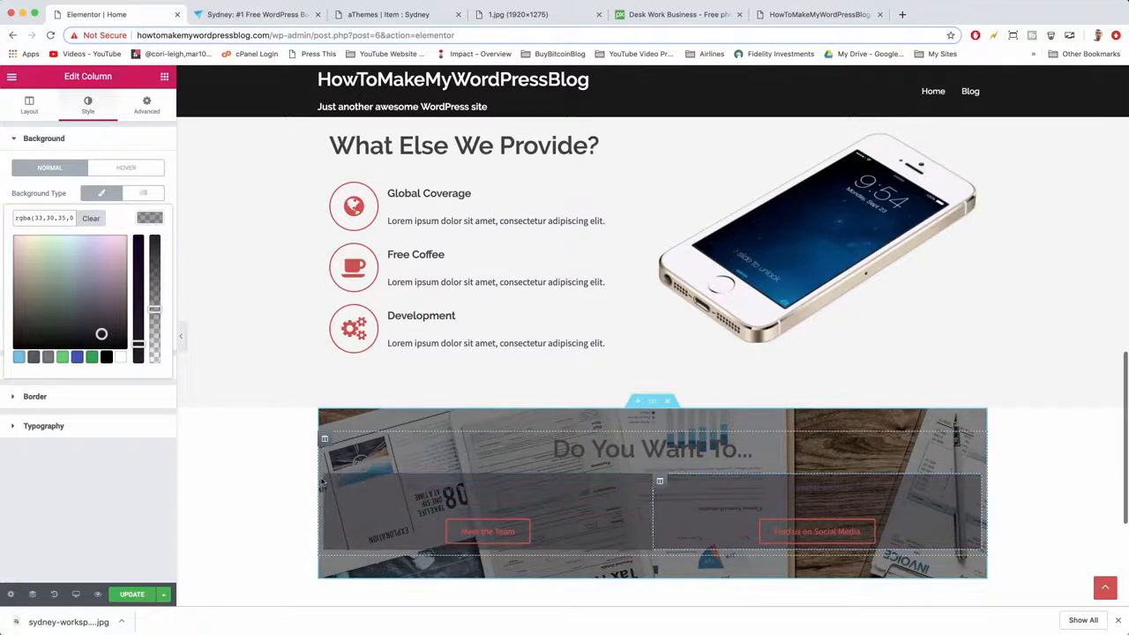
left_click(144, 110)
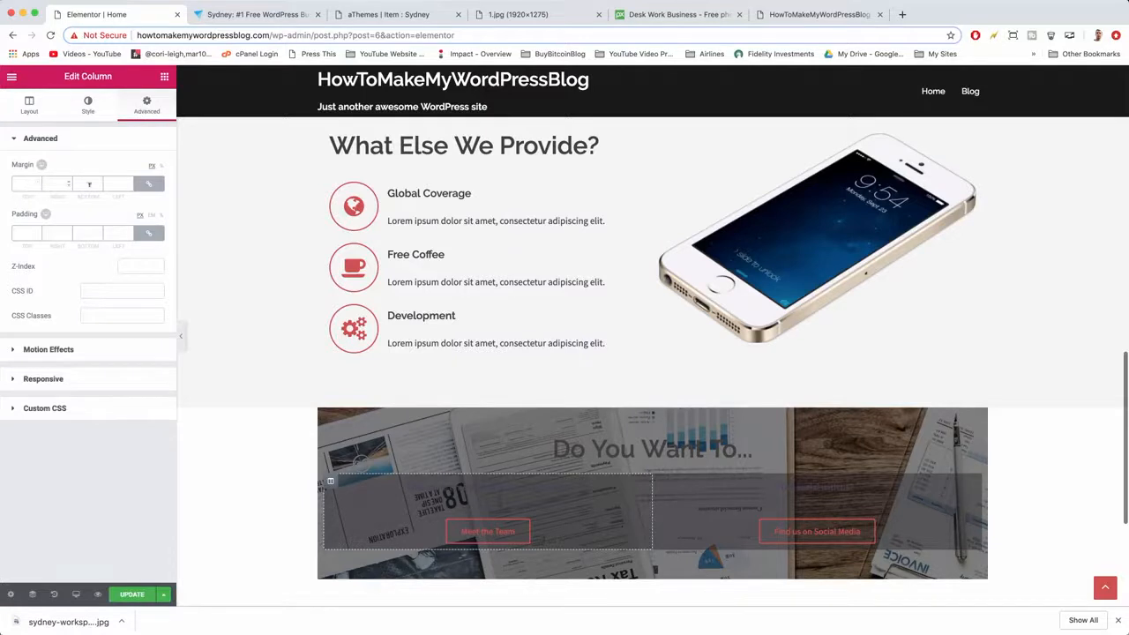
left_click(148, 182)
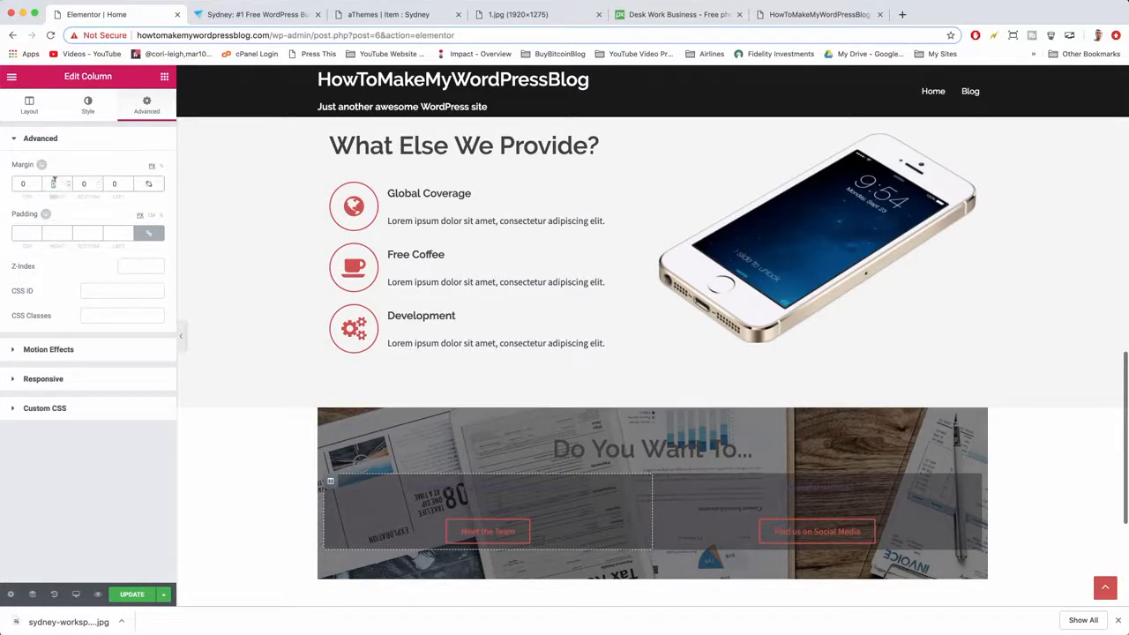
type("20")
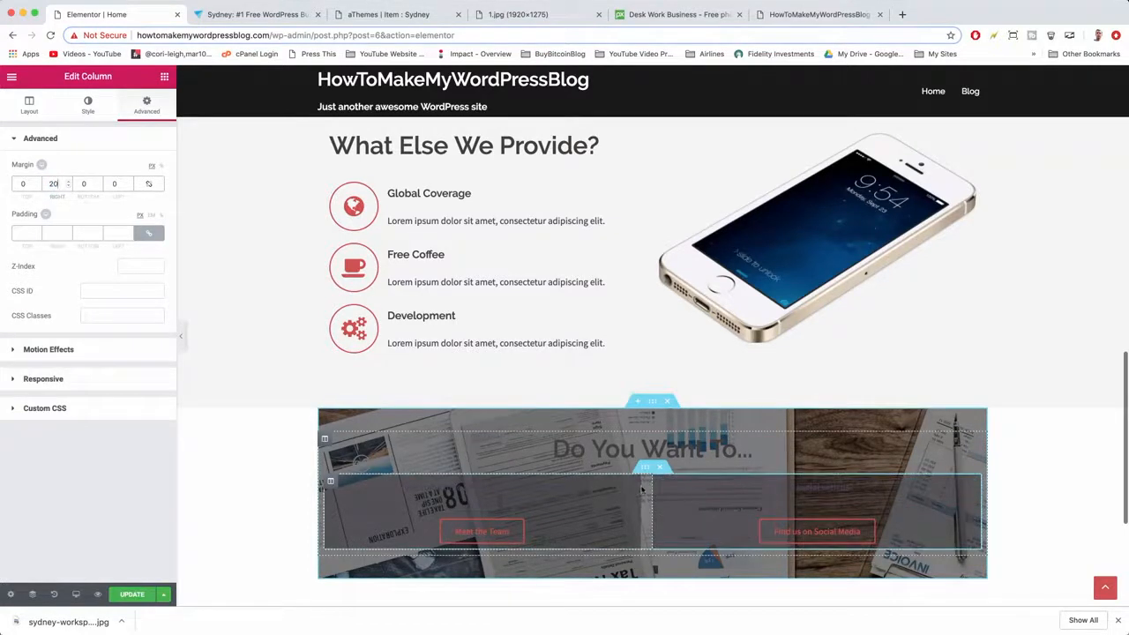
left_click(388, 14)
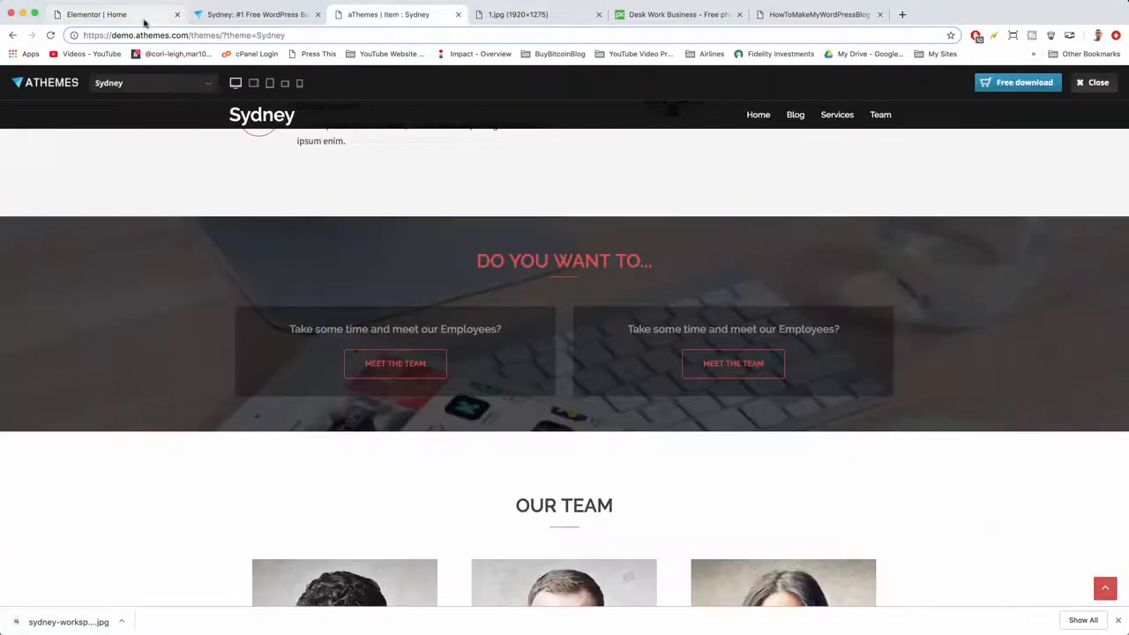
left_click(141, 18)
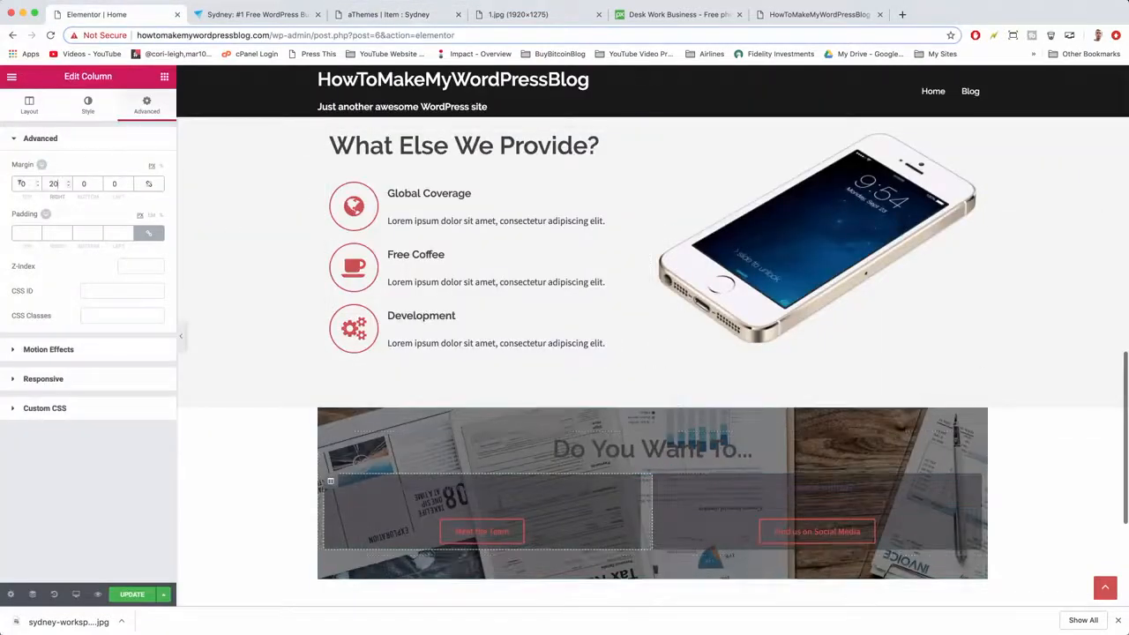
type("10")
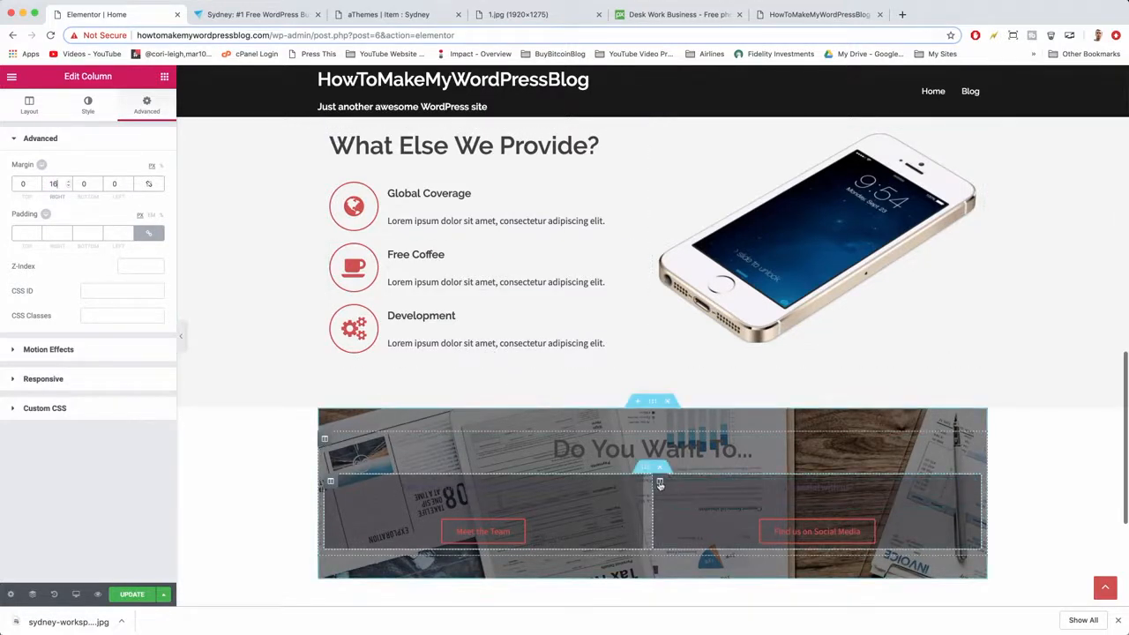
- Unlink the right column's margins and set its left margin to 16 px
left_click(660, 483)
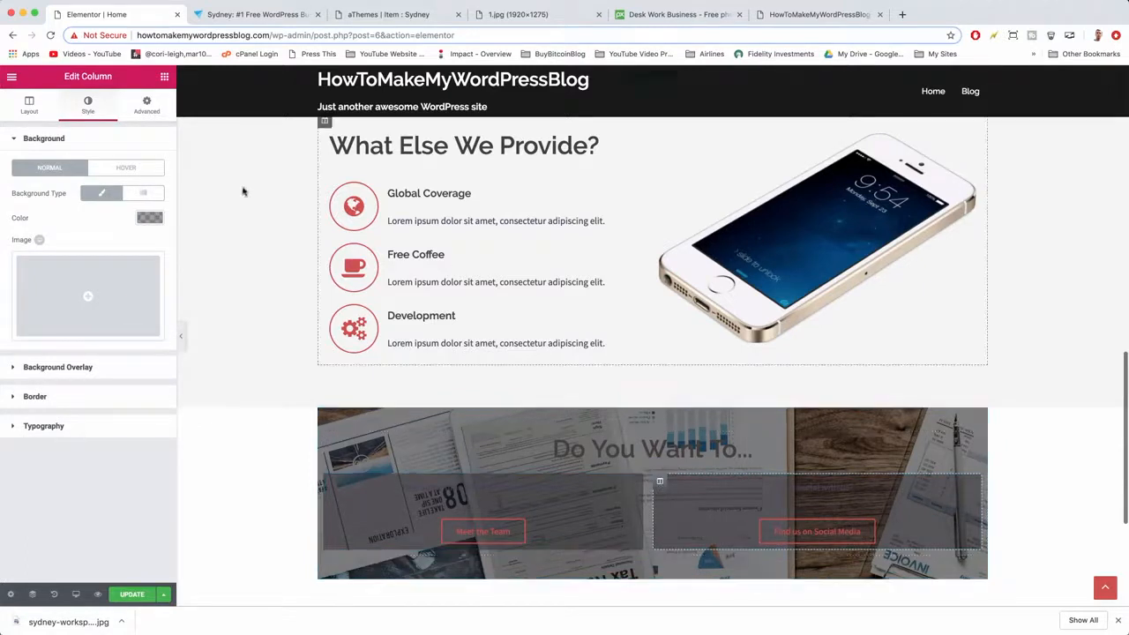
left_click(148, 112)
left_click(148, 183)
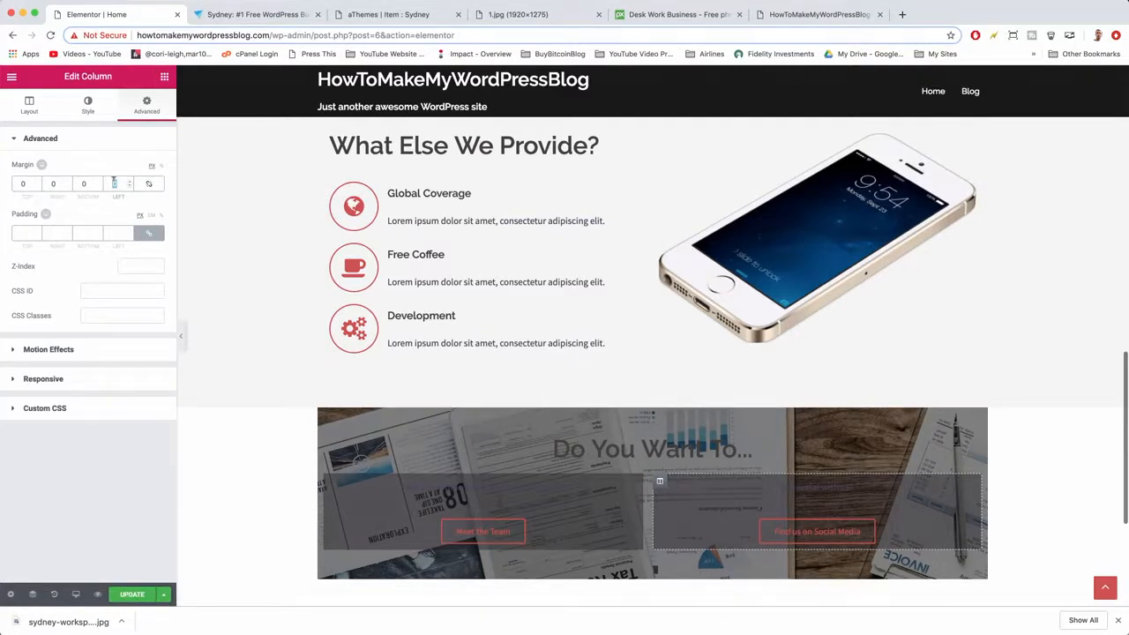
type("16")
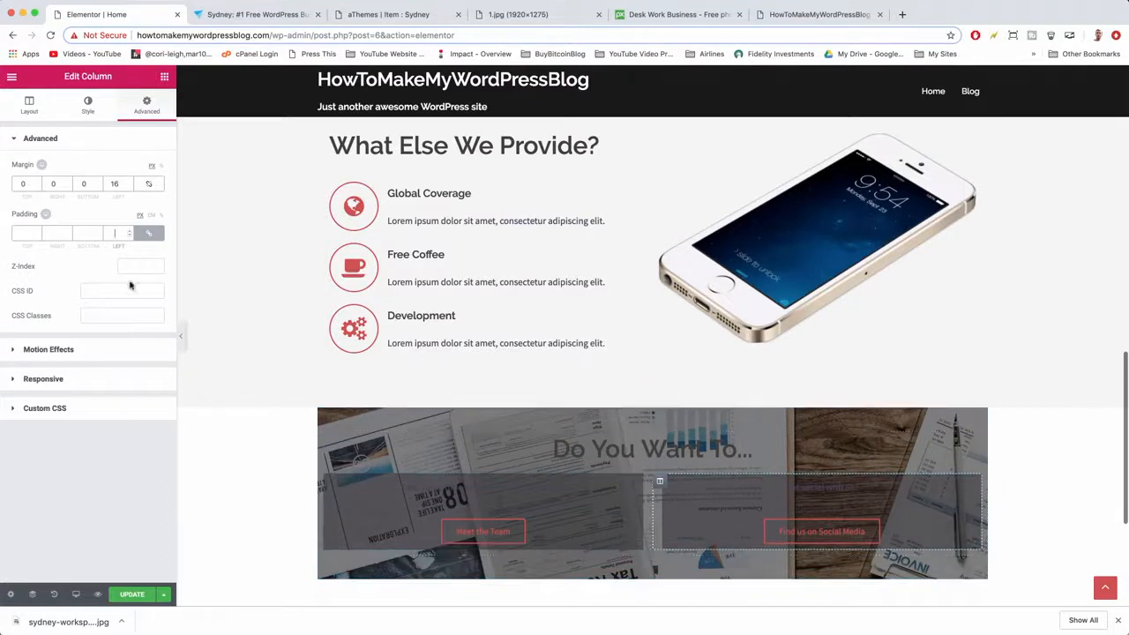
- Unlink the left column's padding and set its bottom padding to 16 px
left_click(329, 485)
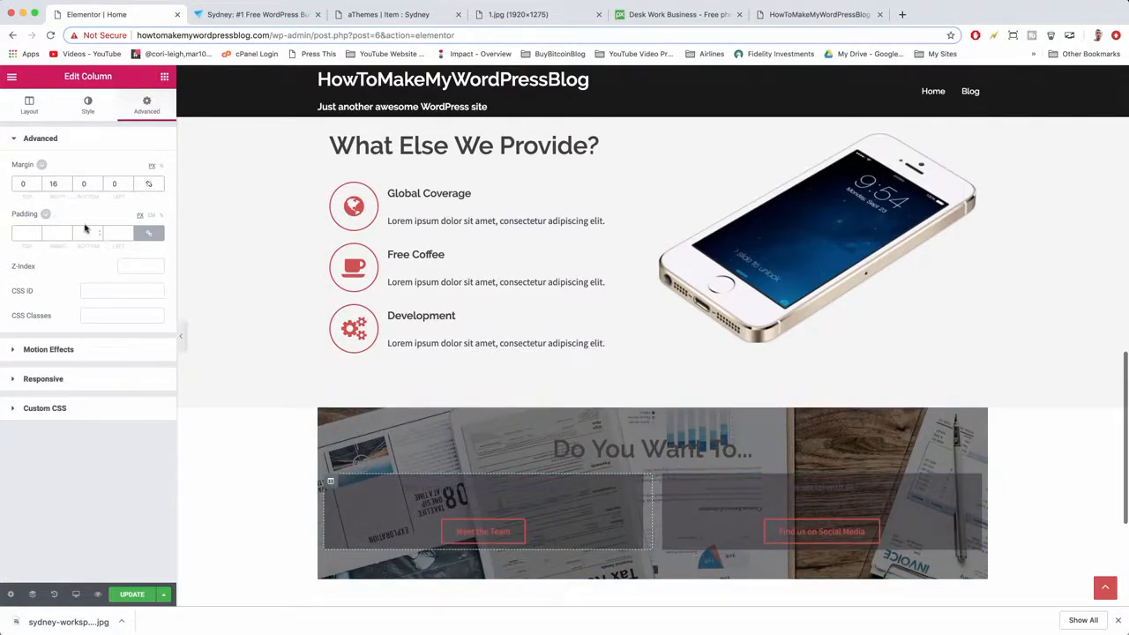
left_click(148, 232)
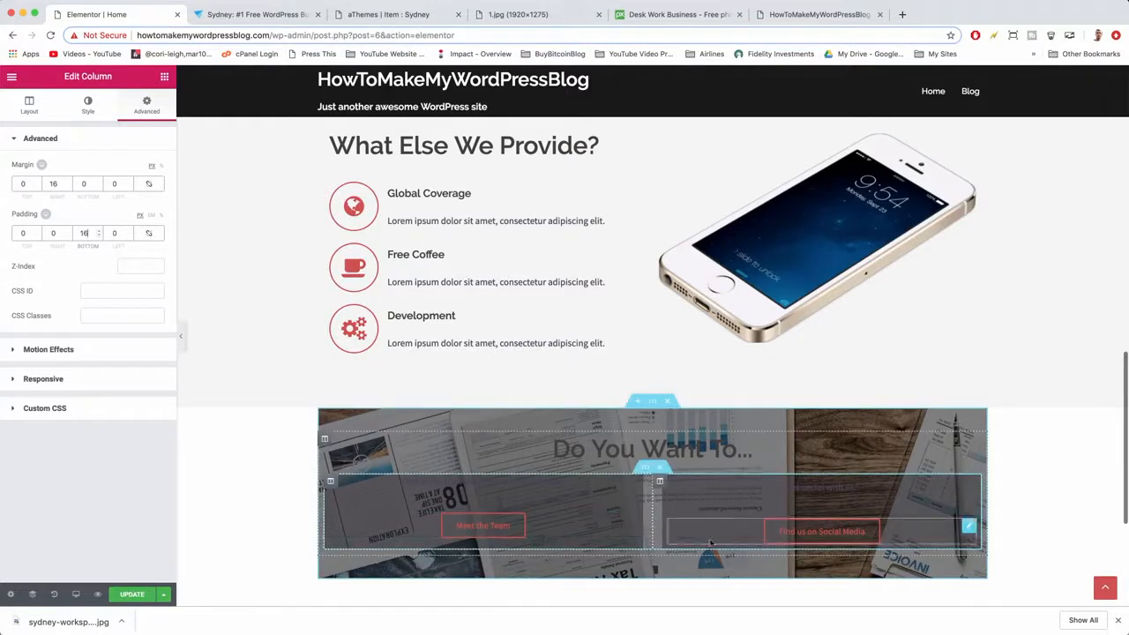
- Unlink the right column's padding and set its top and bottom padding to 16 px
left_click(659, 484)
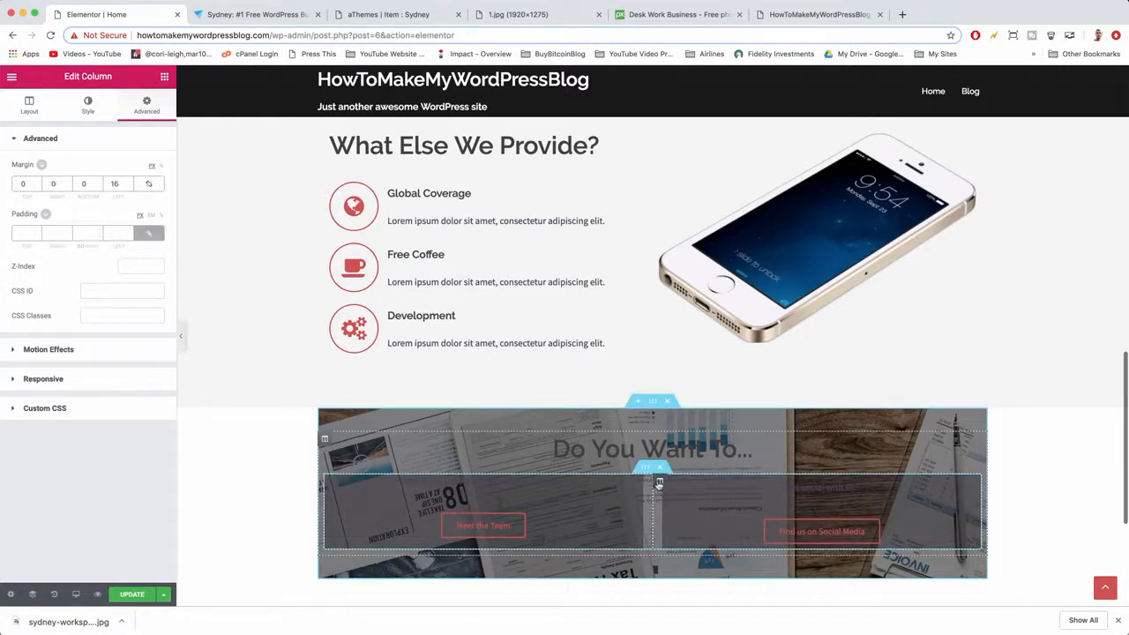
left_click(148, 232)
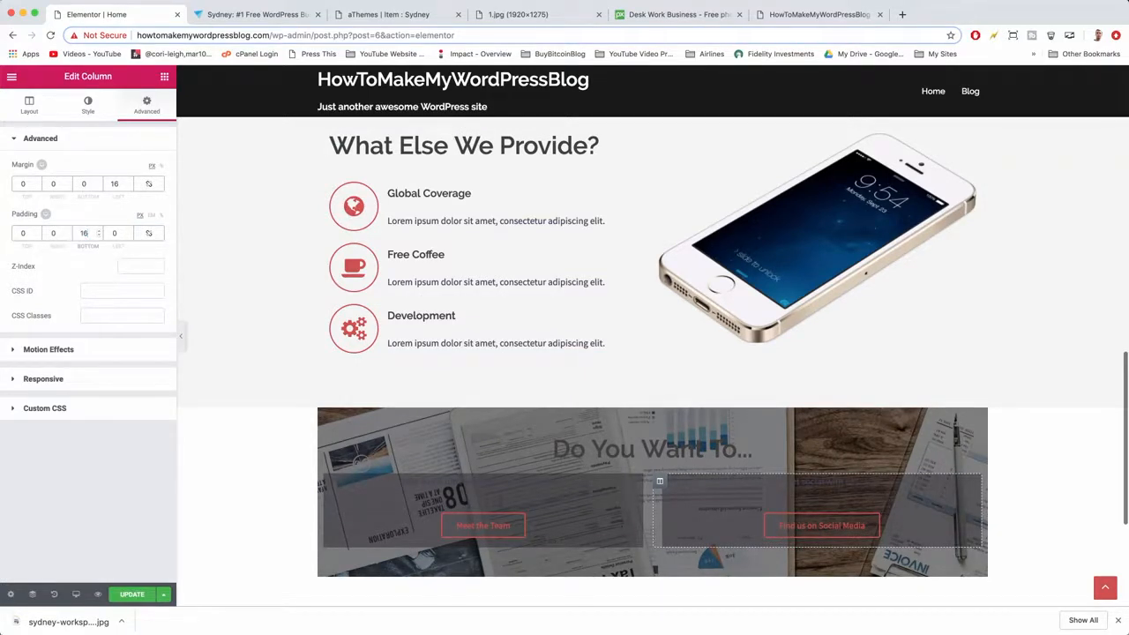
left_click(269, 572)
left_click(22, 232)
type("16")
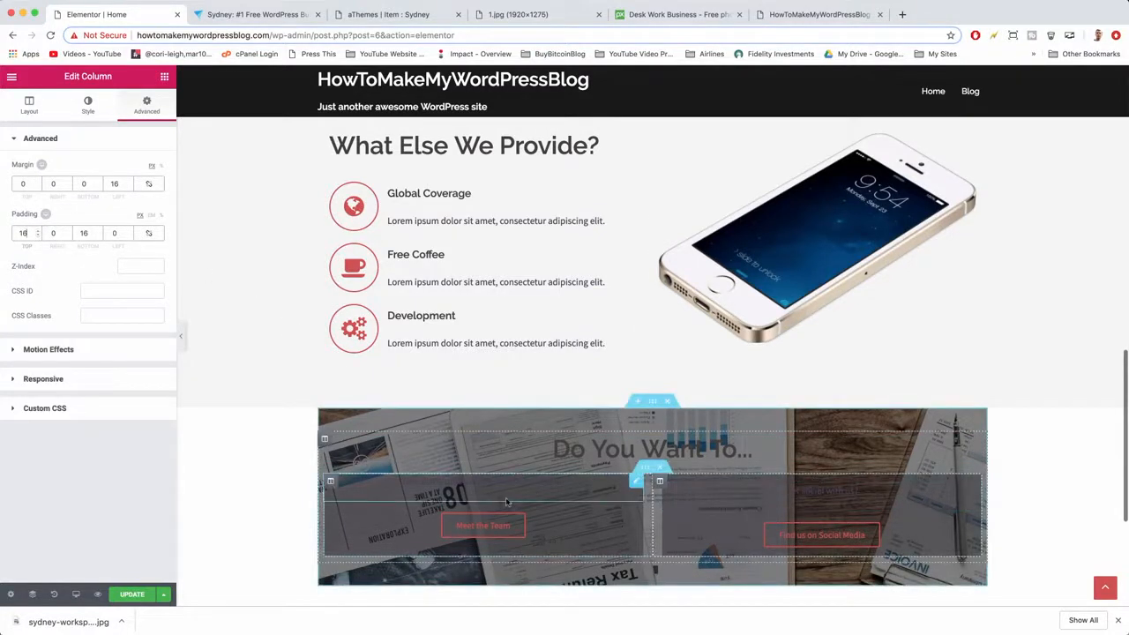
- Set the left column's top padding to 16 px
left_click(331, 484)
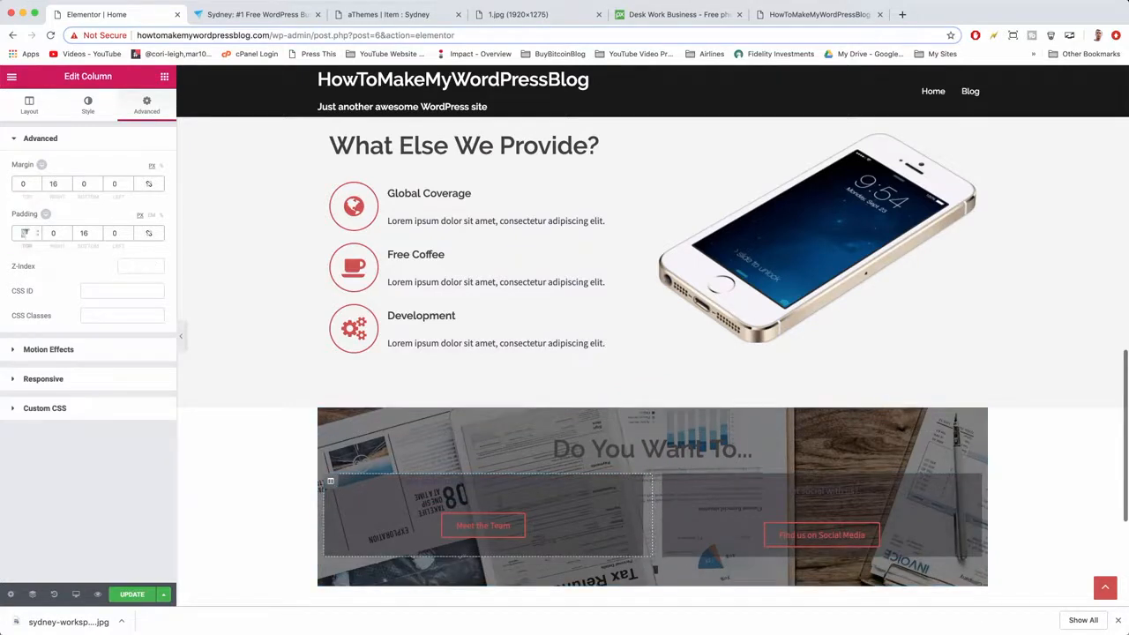
type("16")
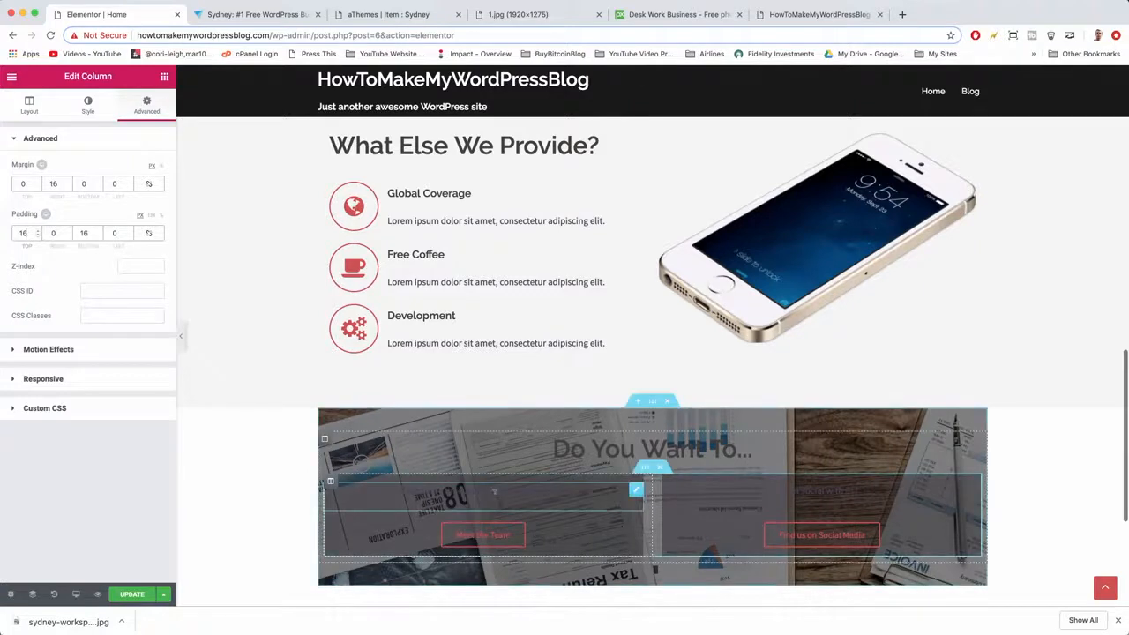
- Set the employees text widget's text colour to grey #a5a5a5 and copy that hex value
left_click(494, 491)
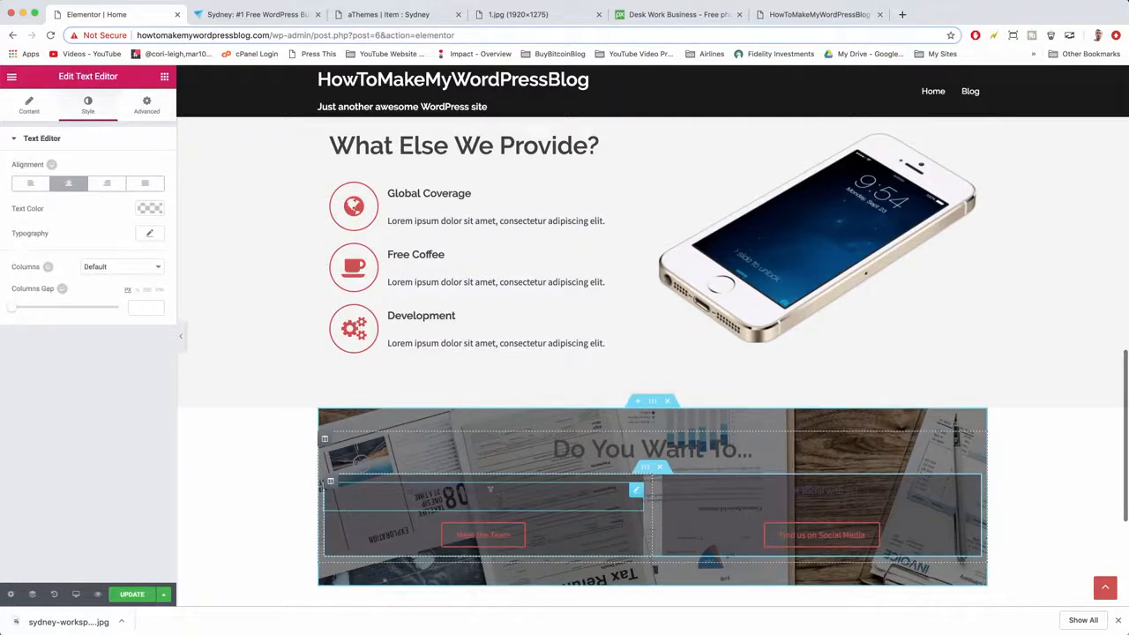
left_click(148, 209)
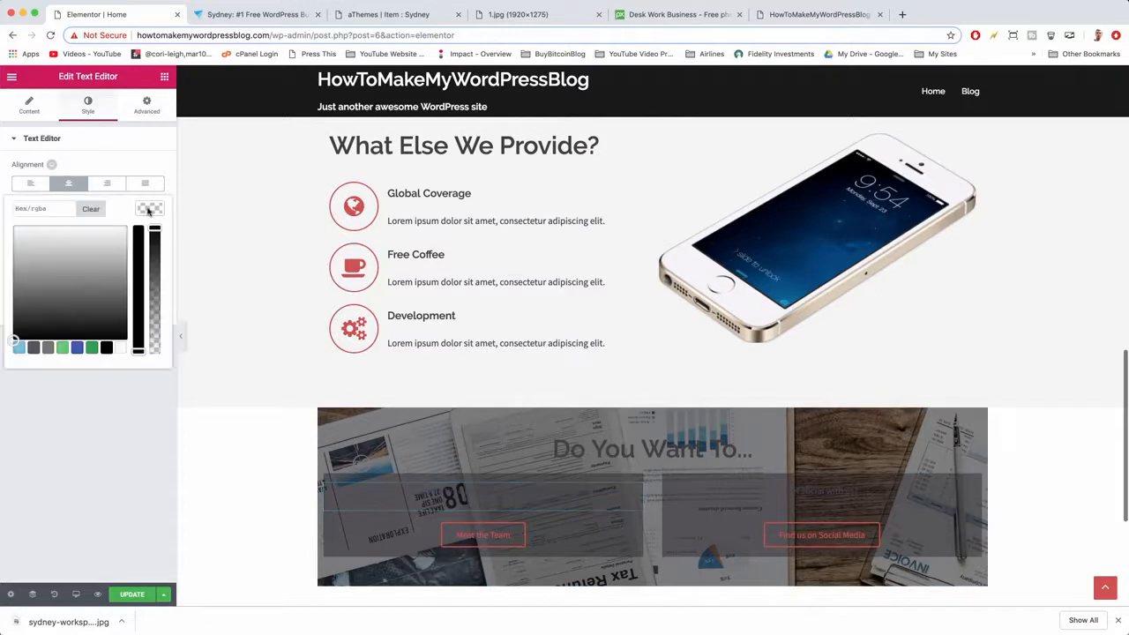
left_click(56, 256)
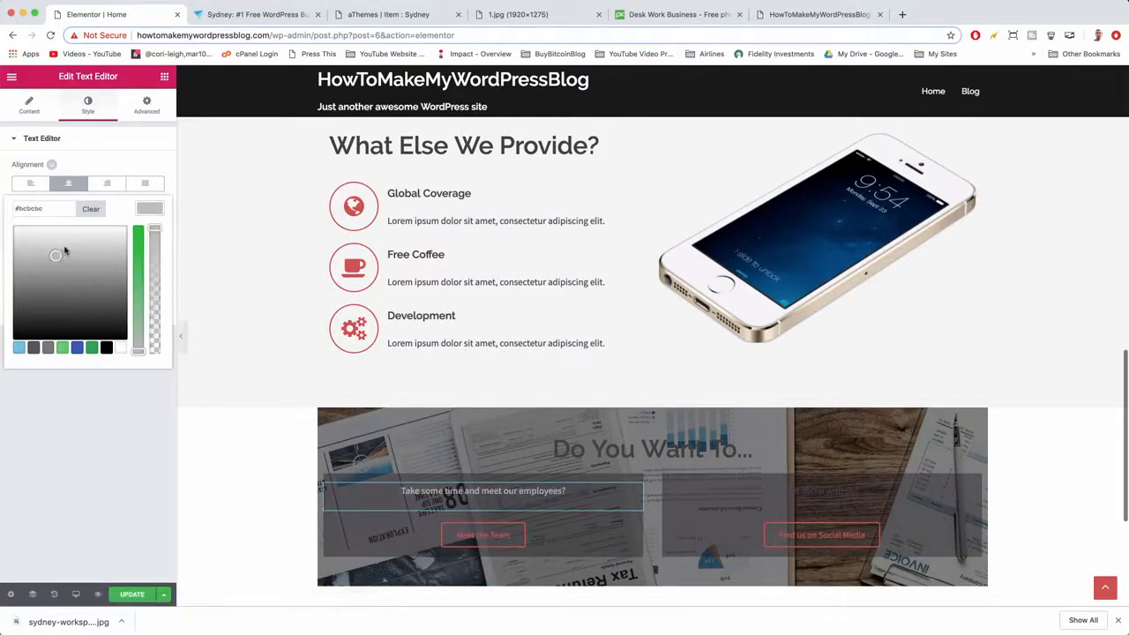
left_click(67, 267)
triple_click(24, 208)
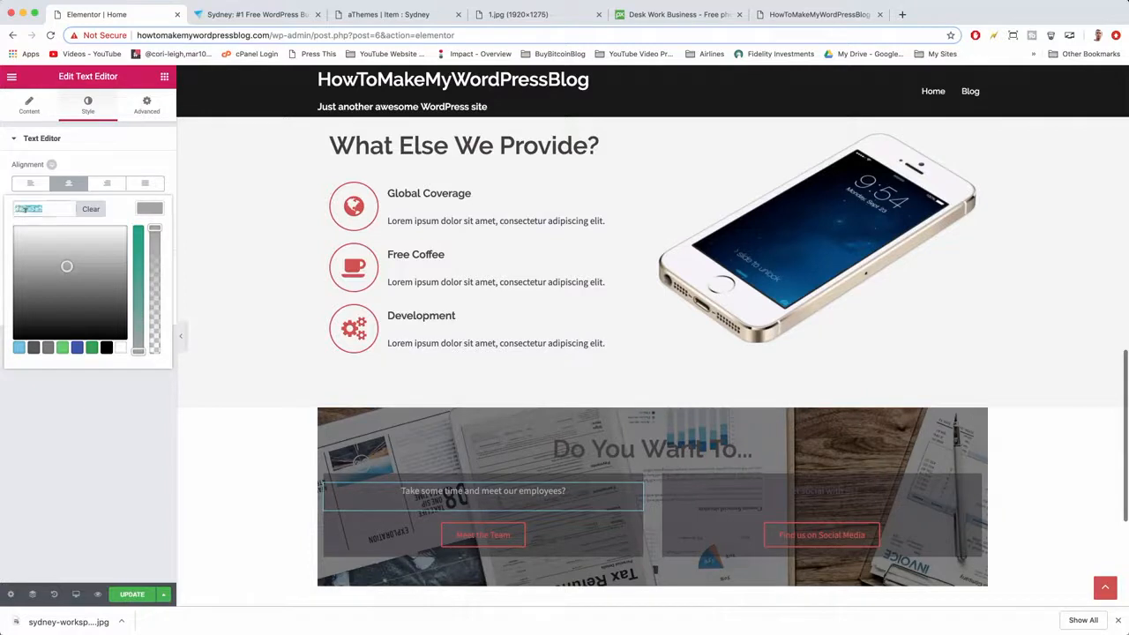
right_click(26, 212)
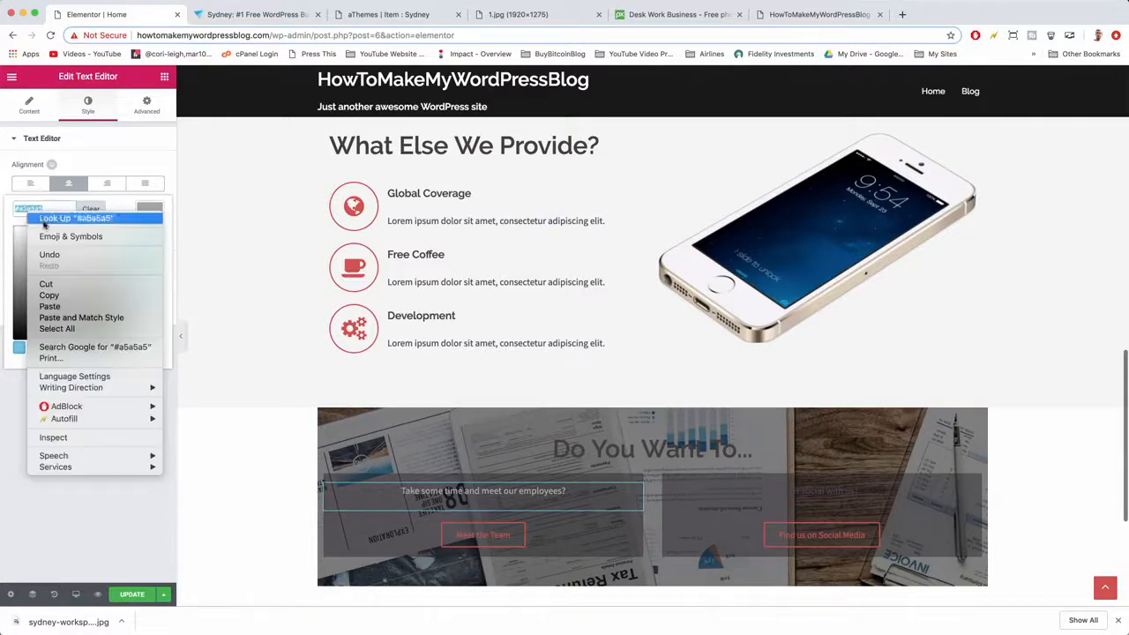
left_click(56, 296)
- Make the employees text widget's typography bold and increase its font size slightly
left_click(123, 154)
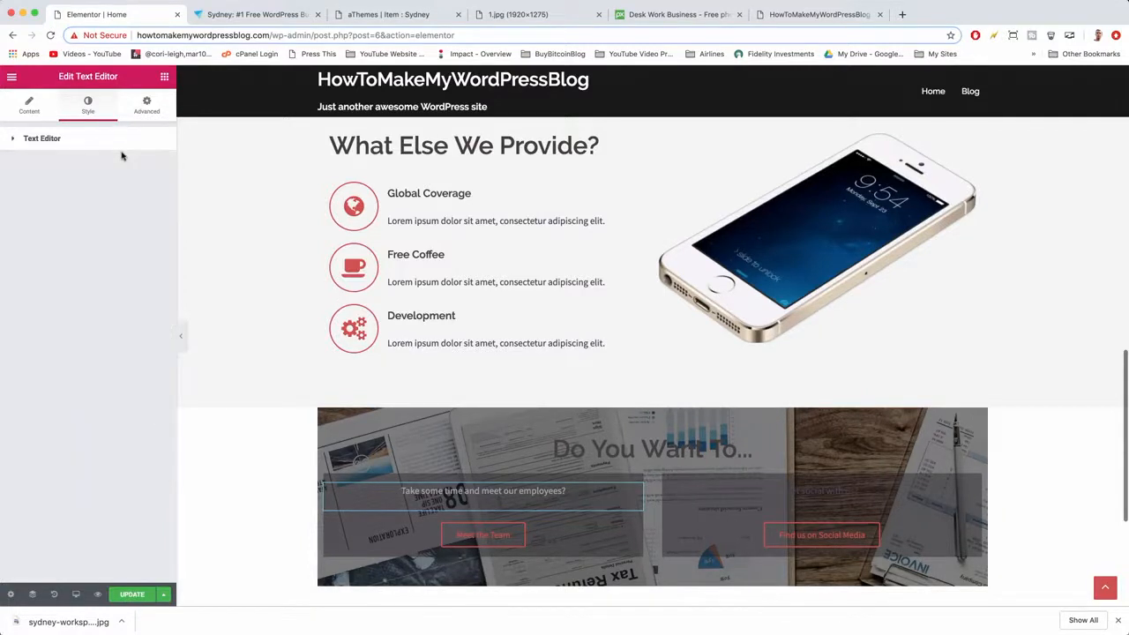
left_click(48, 146)
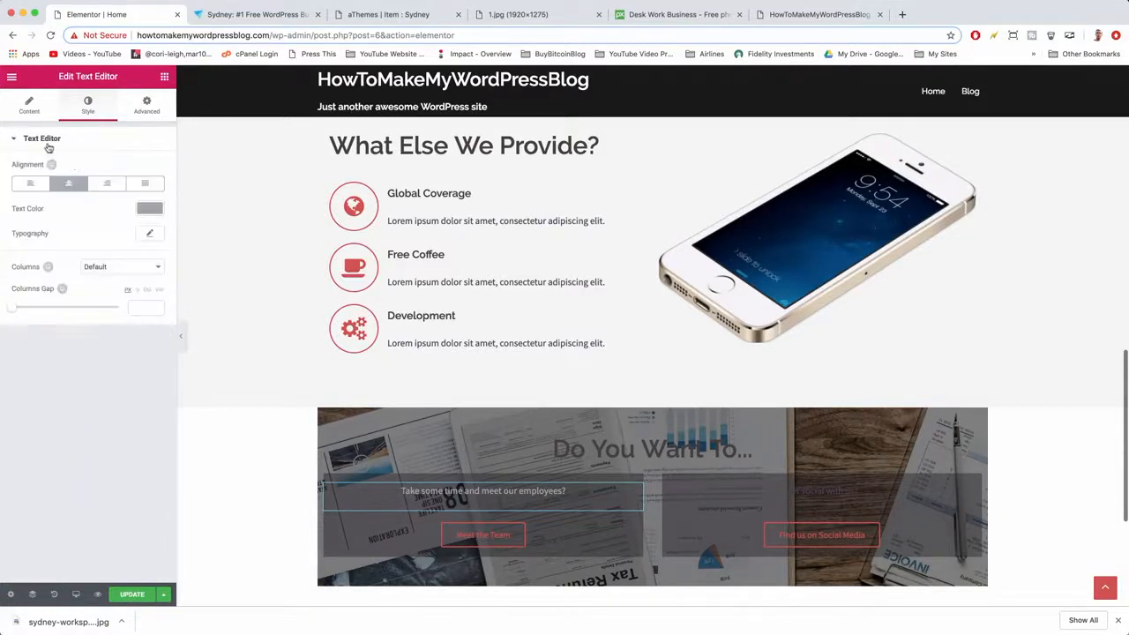
left_click(149, 234)
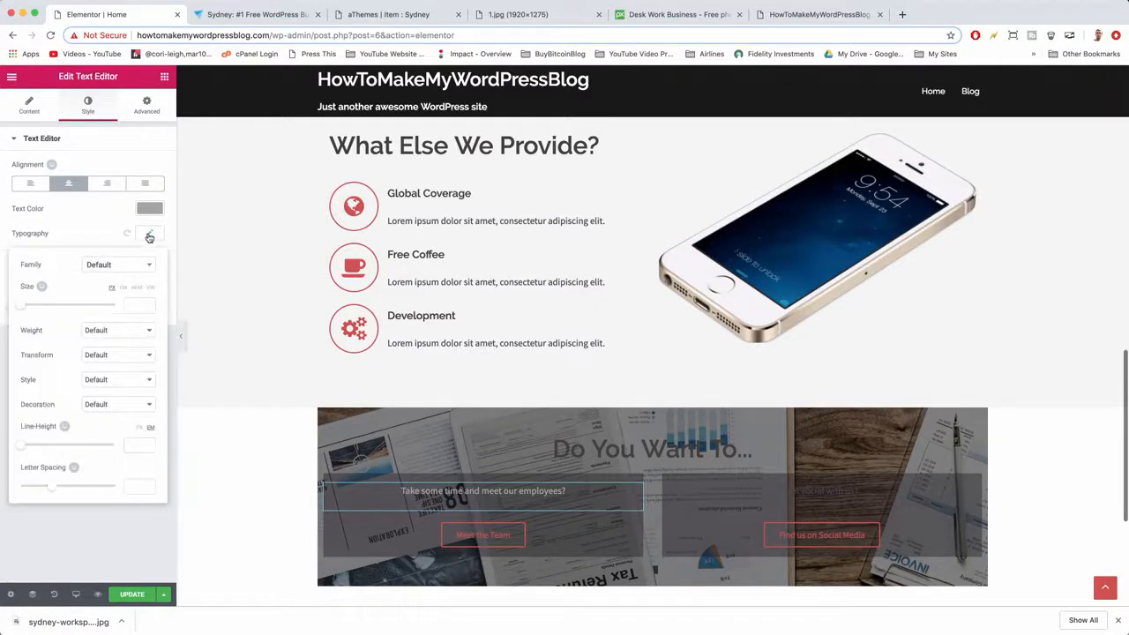
left_click(116, 336)
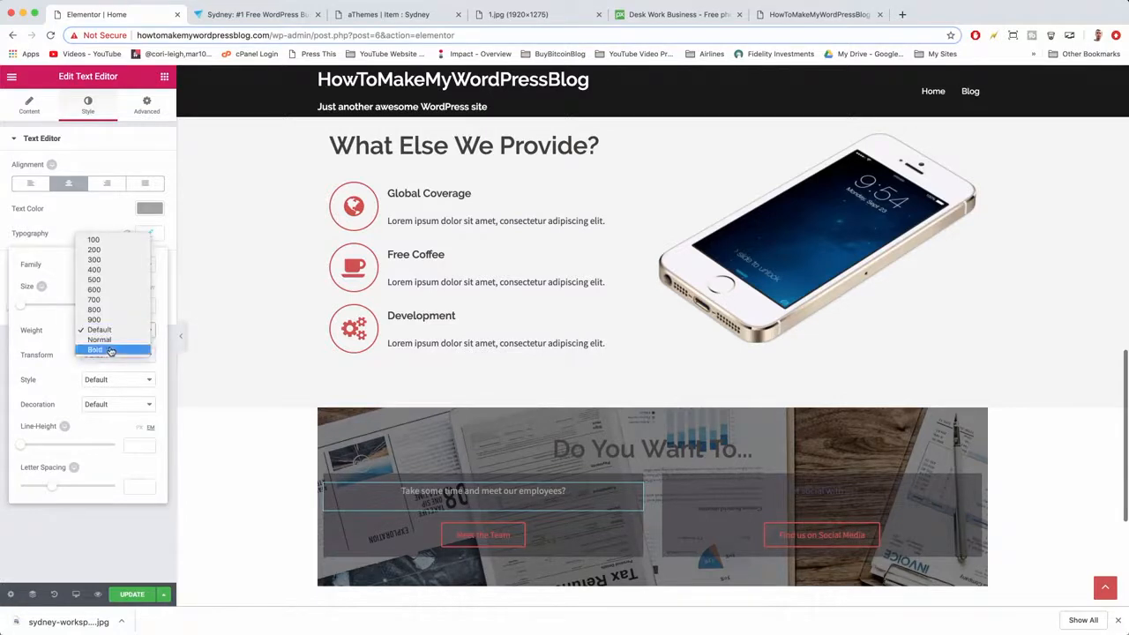
left_click(110, 351)
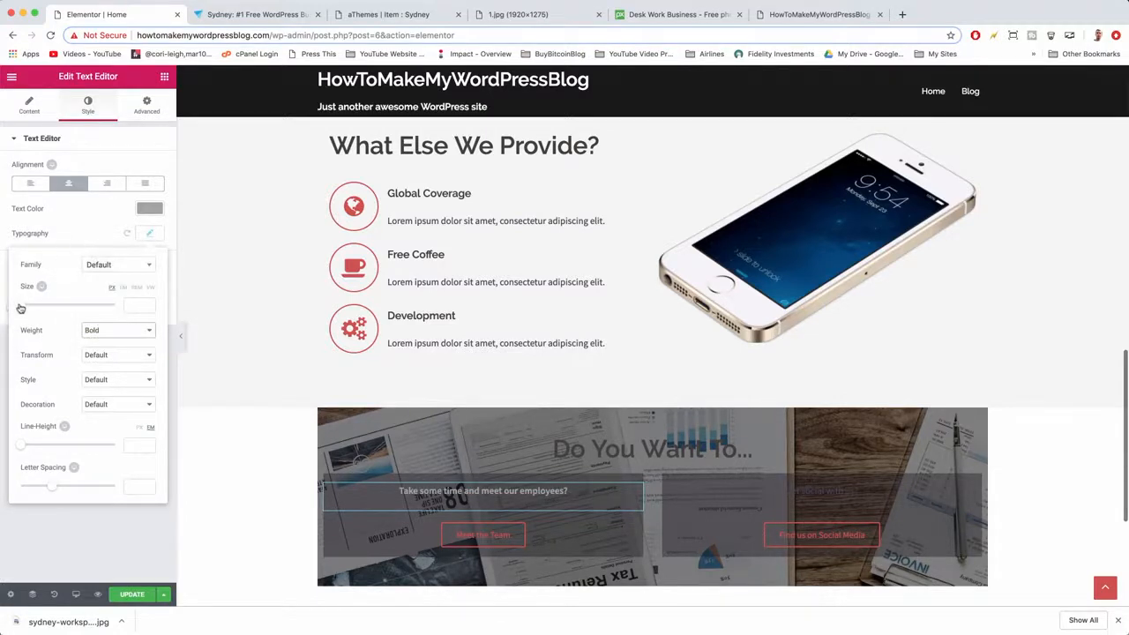
left_click_drag(20, 308, 31, 310)
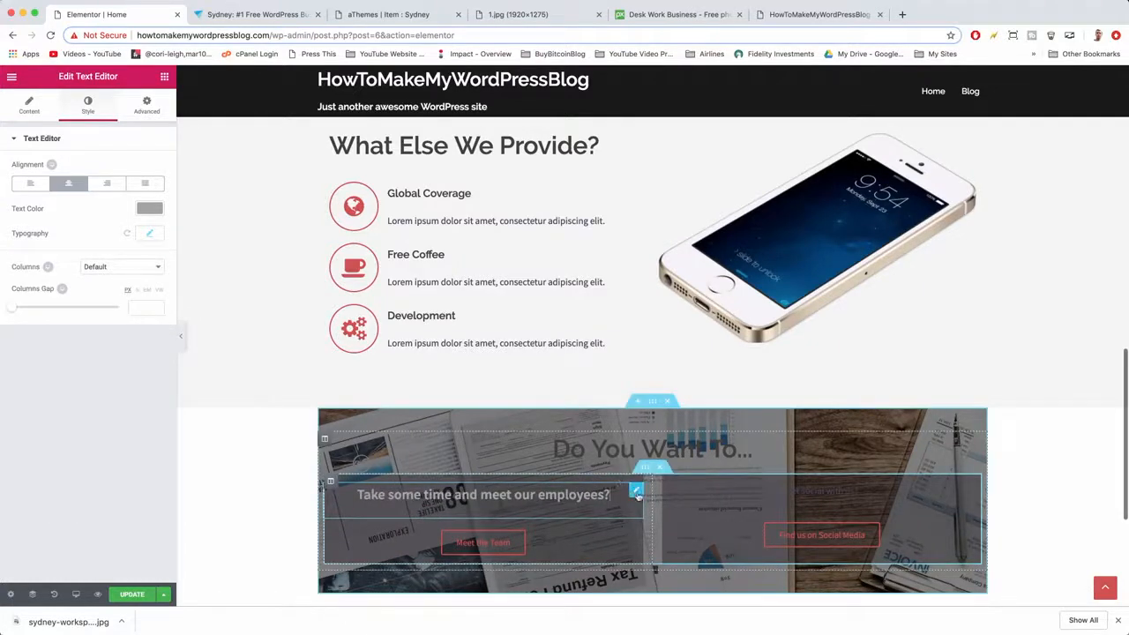
- Duplicate the employees text widget into the right column, replacing the right column's original text widget
right_click(638, 496)
left_click(658, 458)
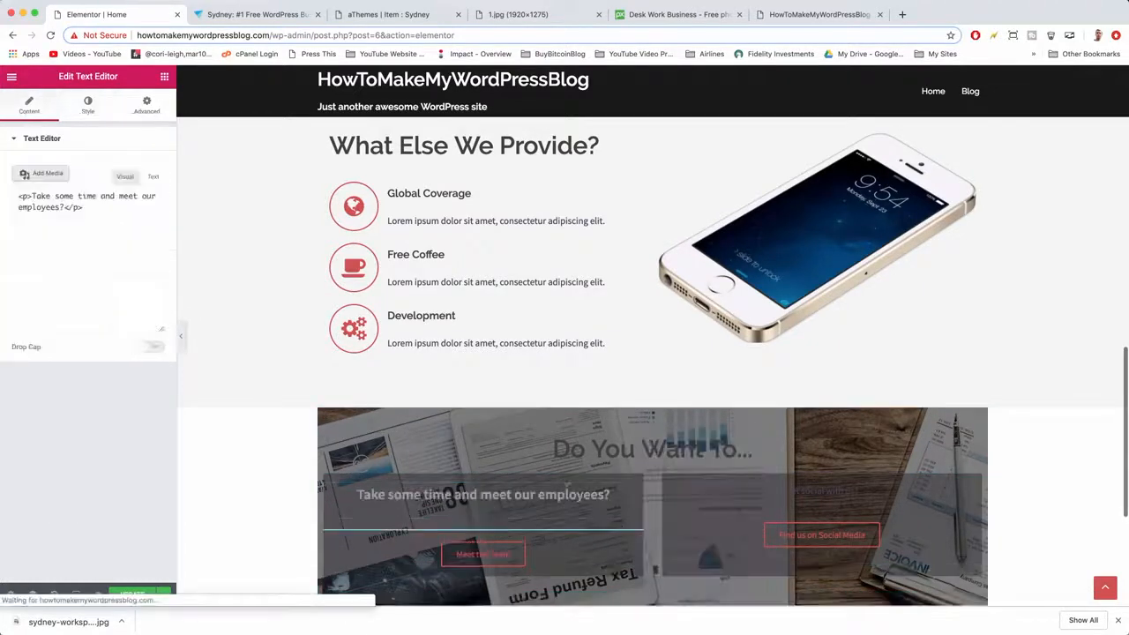
left_click_drag(633, 539, 829, 487)
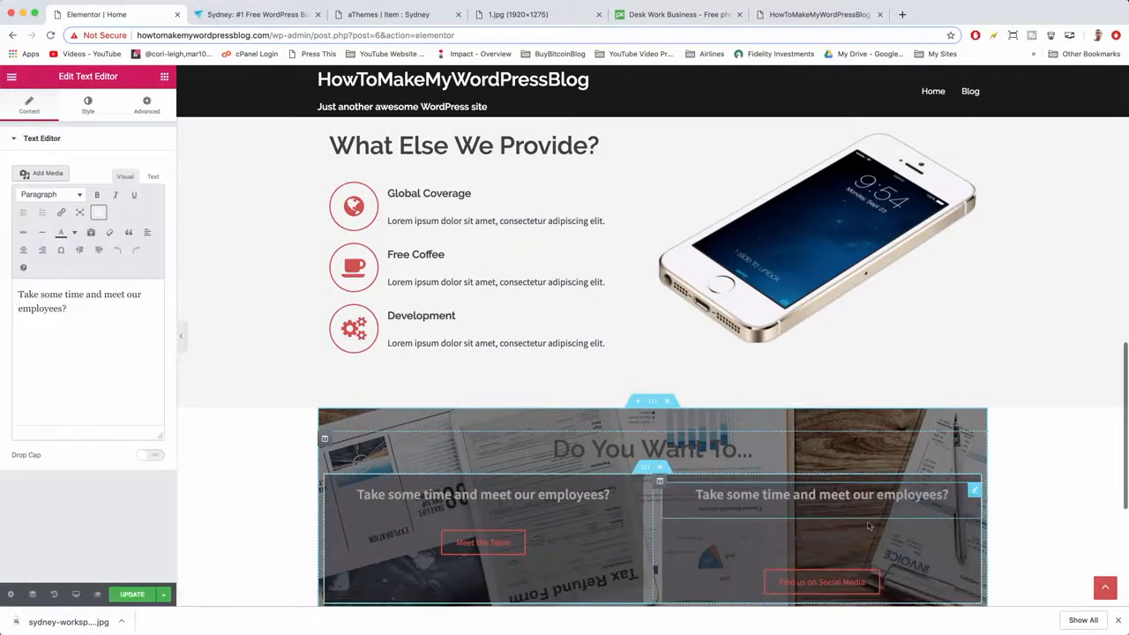
right_click(970, 535)
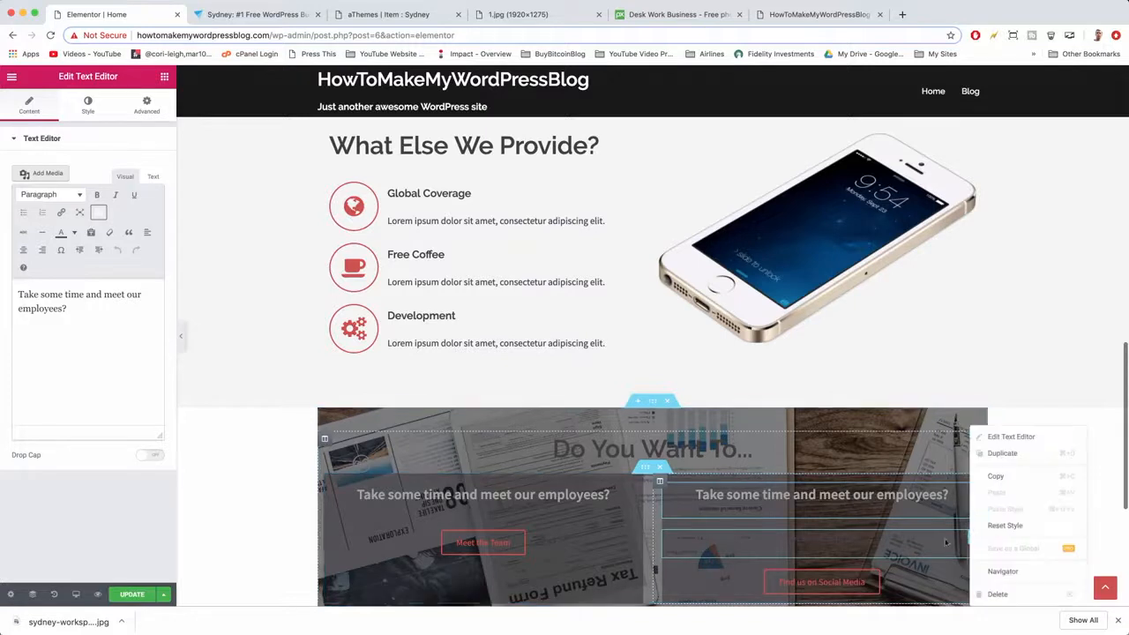
left_click(997, 594)
- Change the right column's copied text to "Get social with us?"
left_click(822, 496)
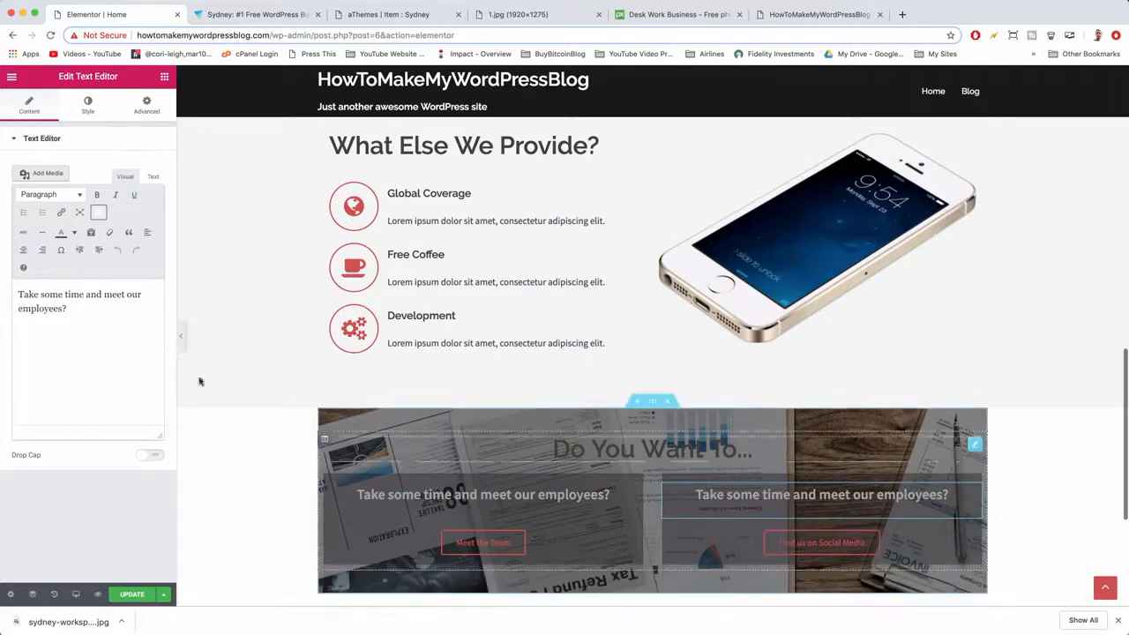
triple_click(88, 300)
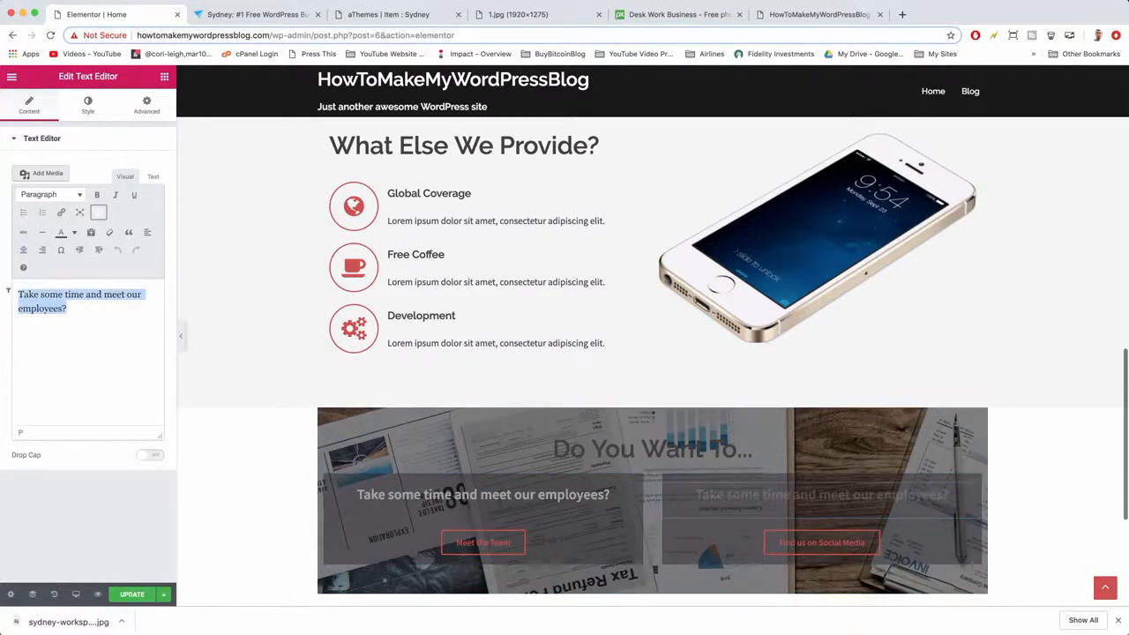
type("Get so")
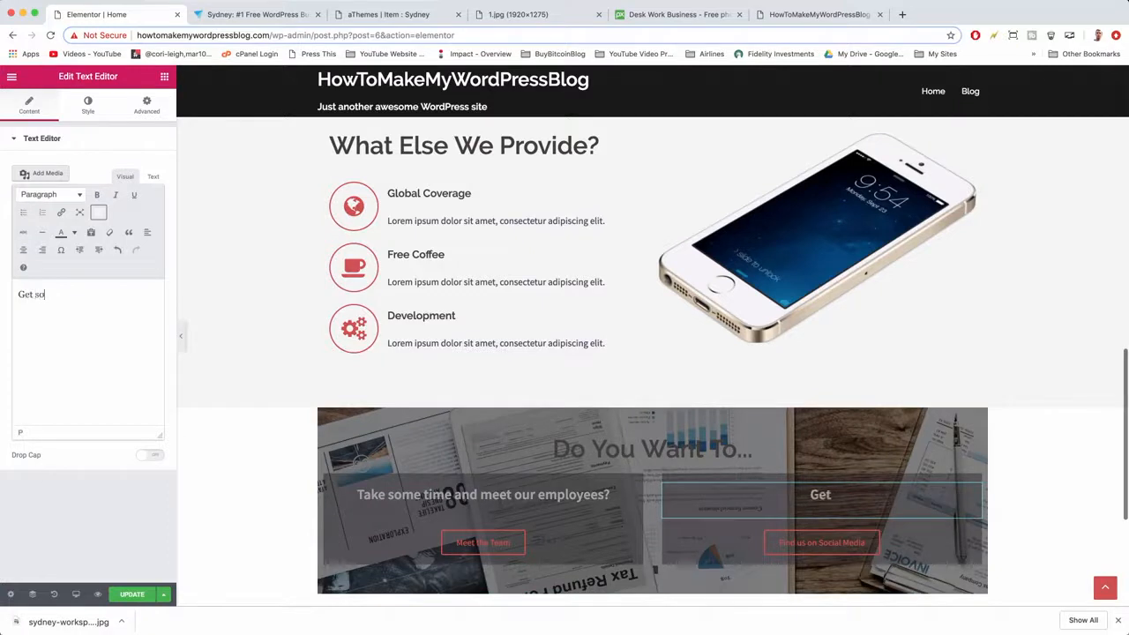
type("cial with us?")
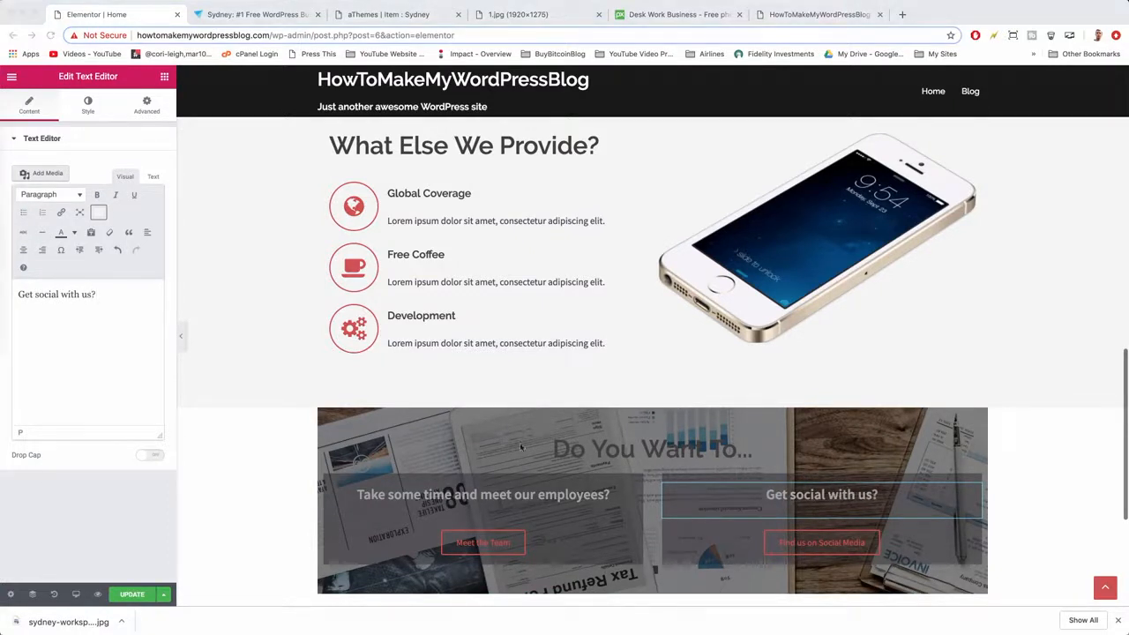
- Copy the left button's text colour hex value #d65050
left_click(581, 451)
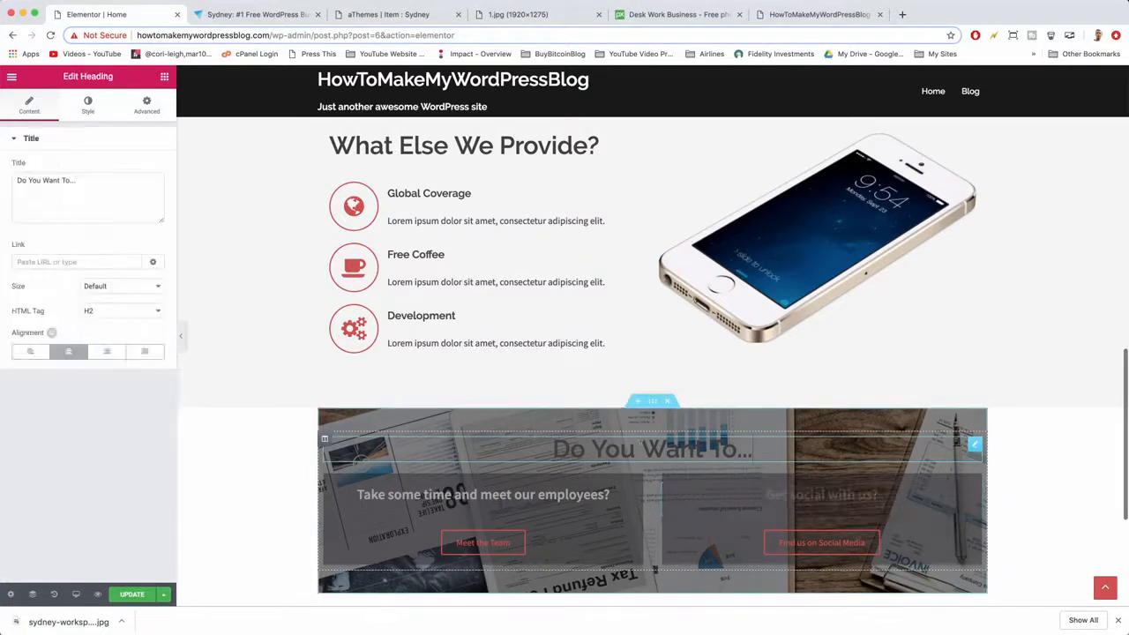
left_click(484, 543)
left_click(92, 106)
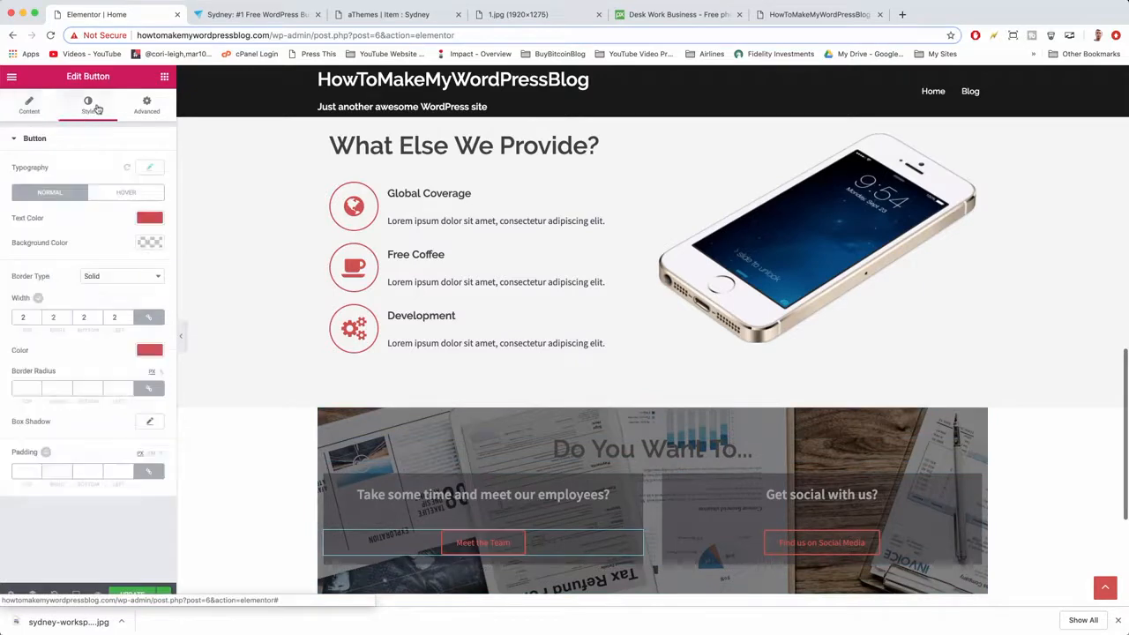
left_click(149, 219)
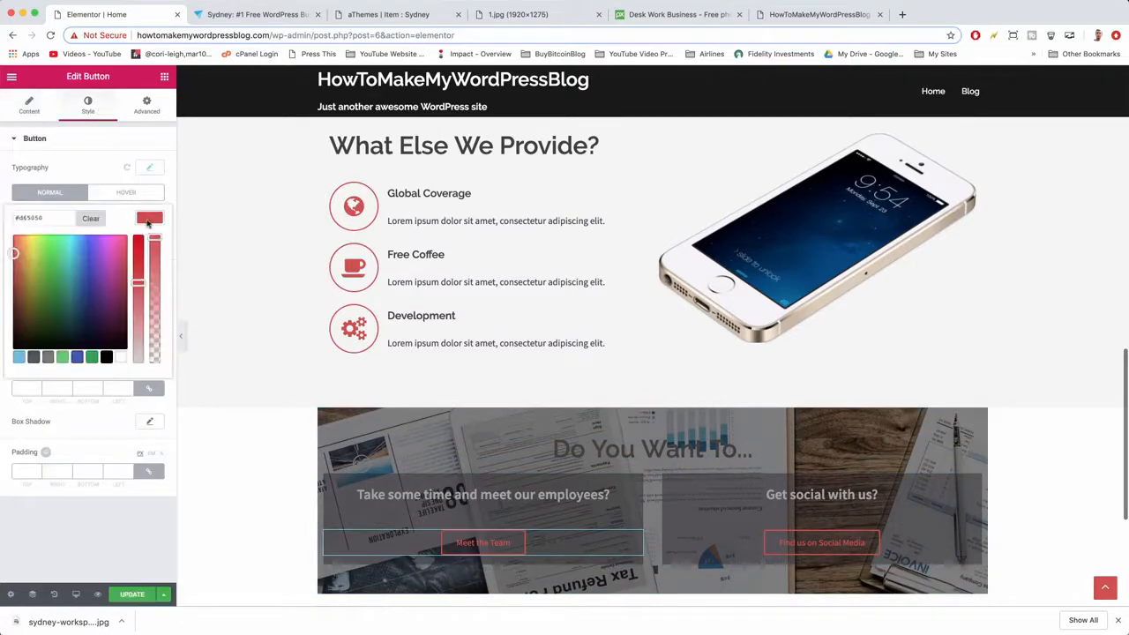
triple_click(30, 216)
right_click(30, 216)
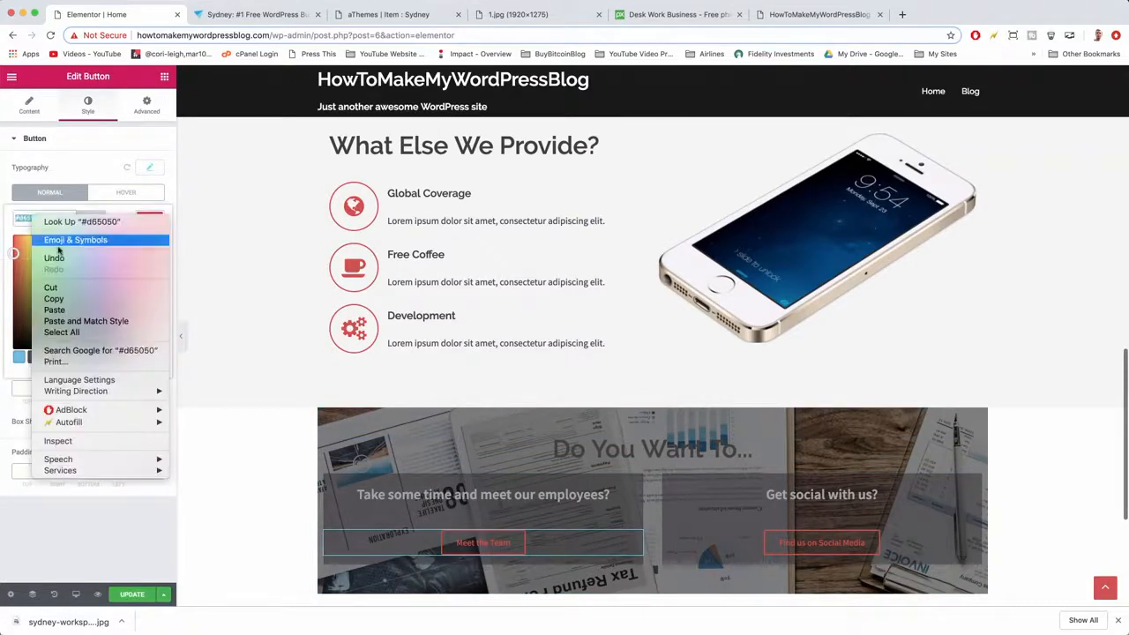
left_click(59, 296)
- Paste #d65050 as the "Do You Want To..." heading's text colour
left_click(608, 450)
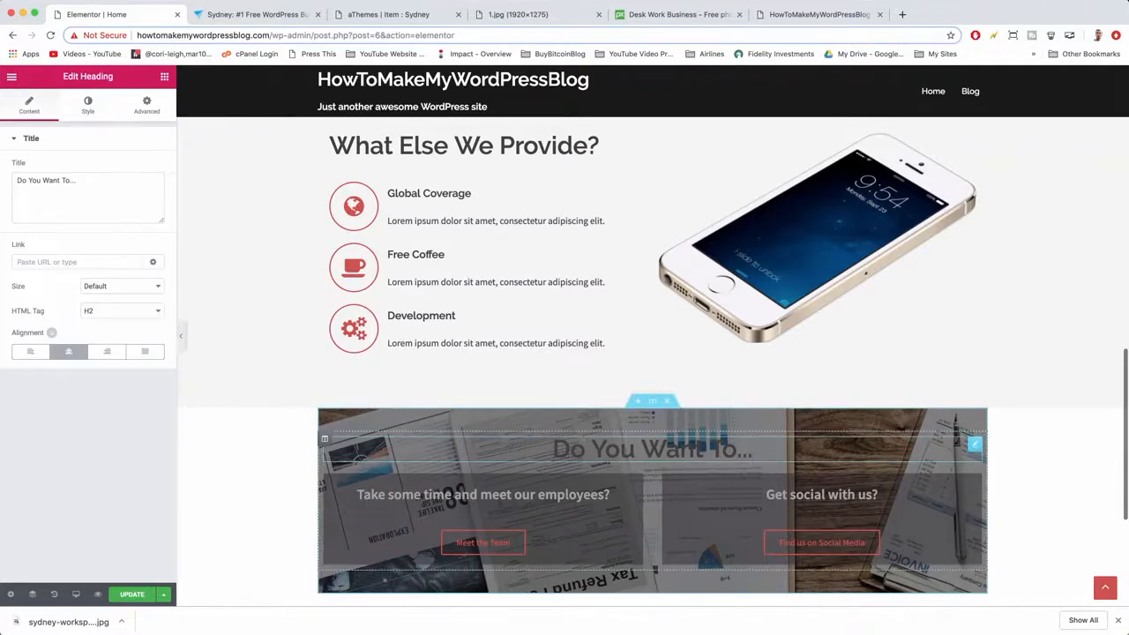
left_click(88, 107)
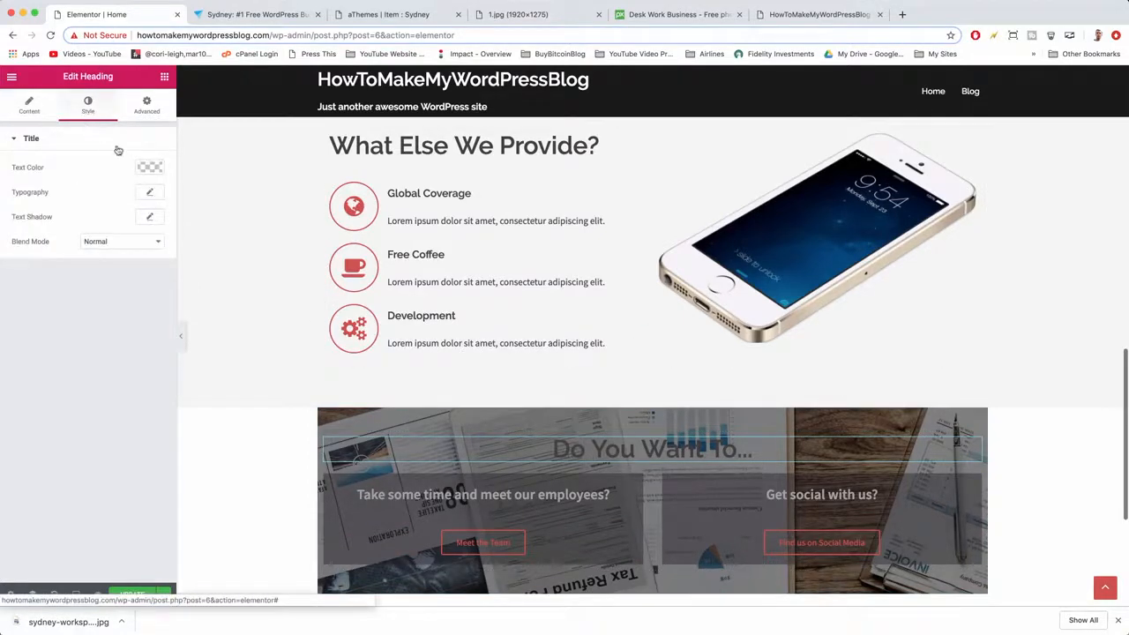
left_click(150, 166)
right_click(25, 165)
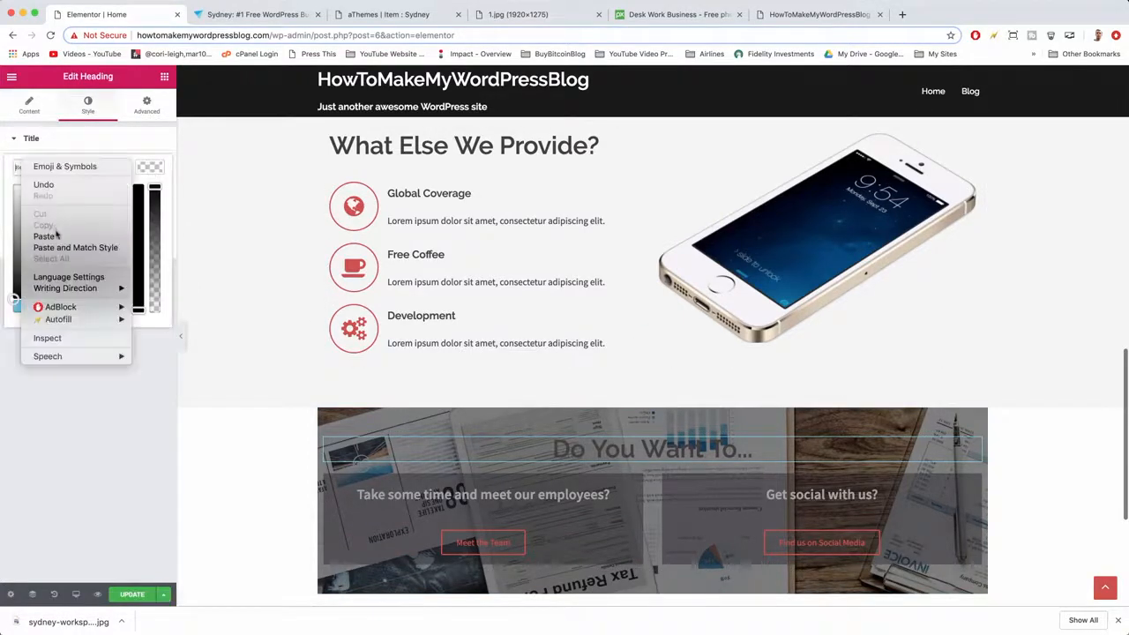
left_click(55, 236)
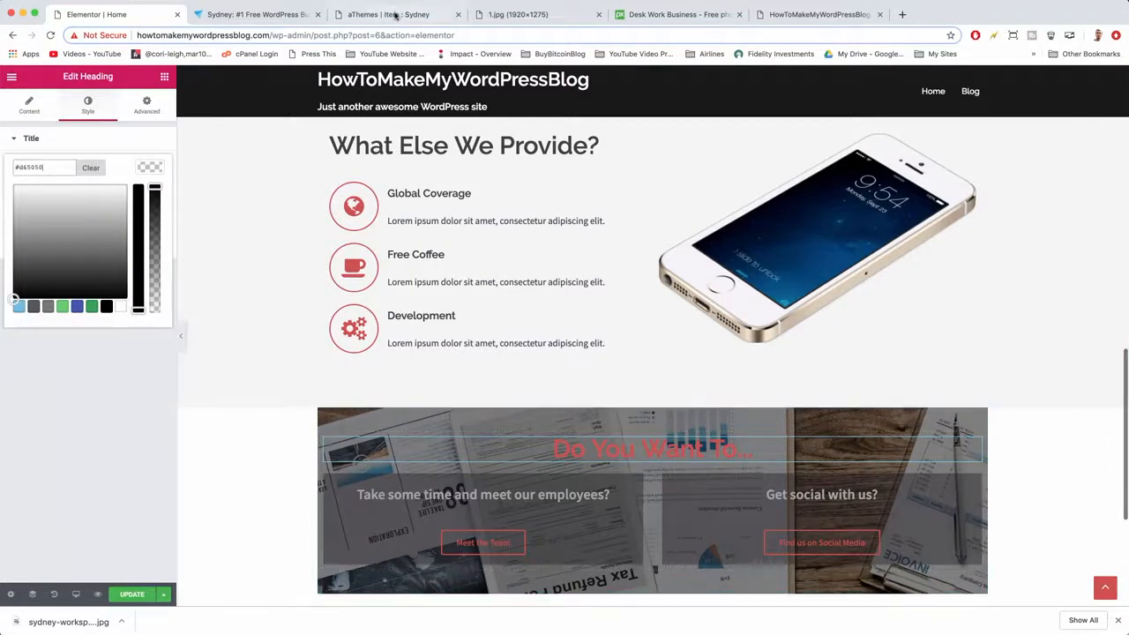
- Turn on Stretch Section for the "Do You Want To..." section
scroll(570, 458, "down", 4)
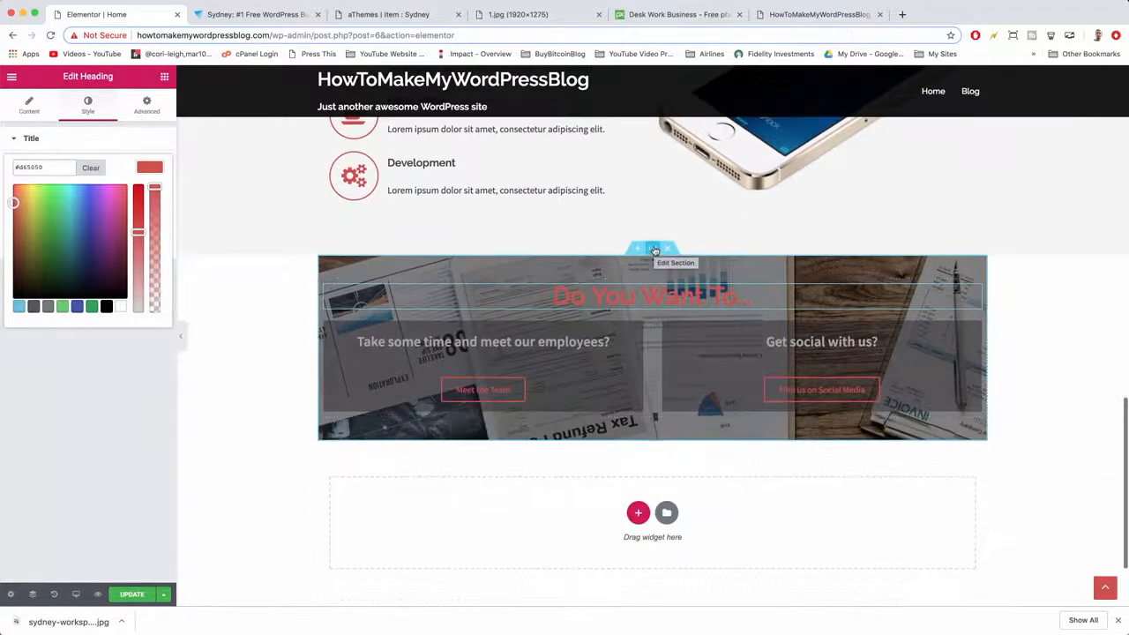
left_click(654, 251)
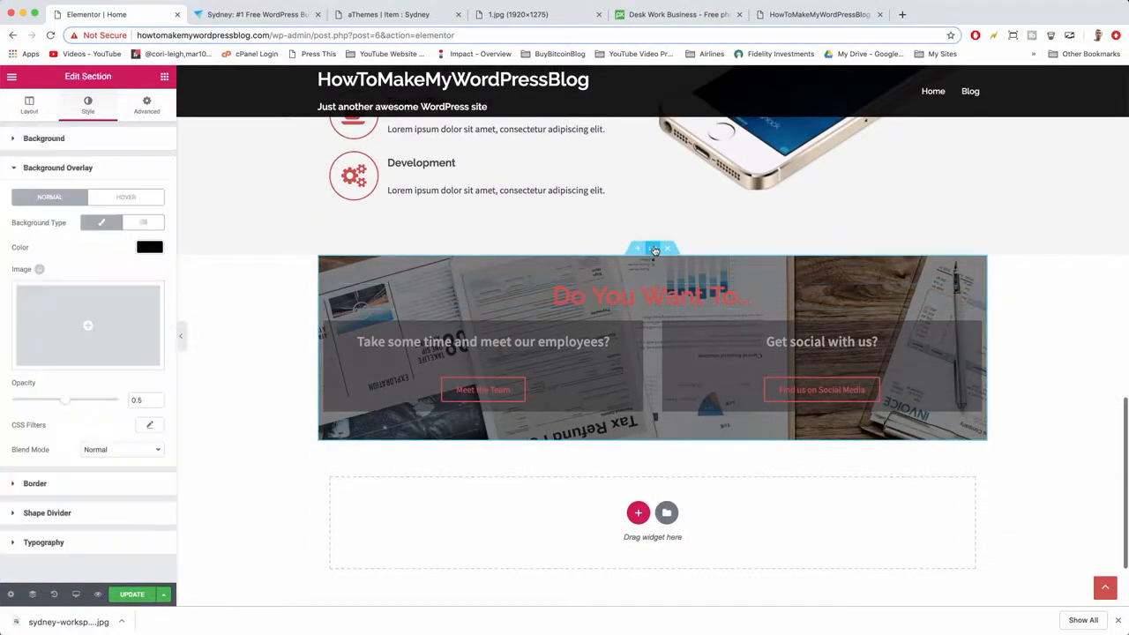
left_click(10, 106)
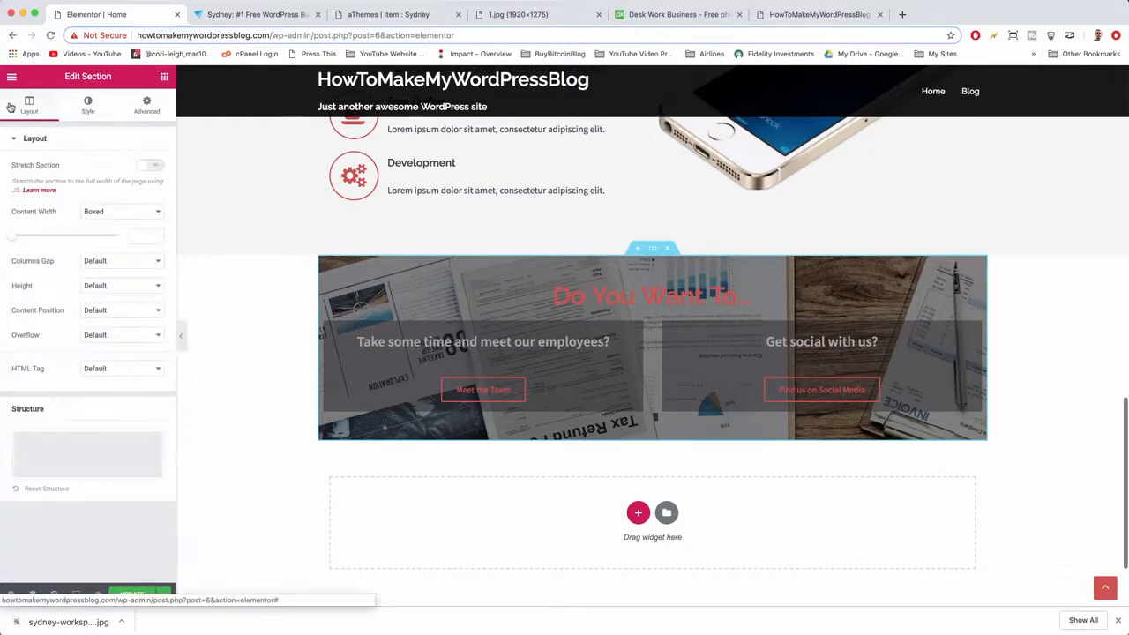
left_click(146, 166)
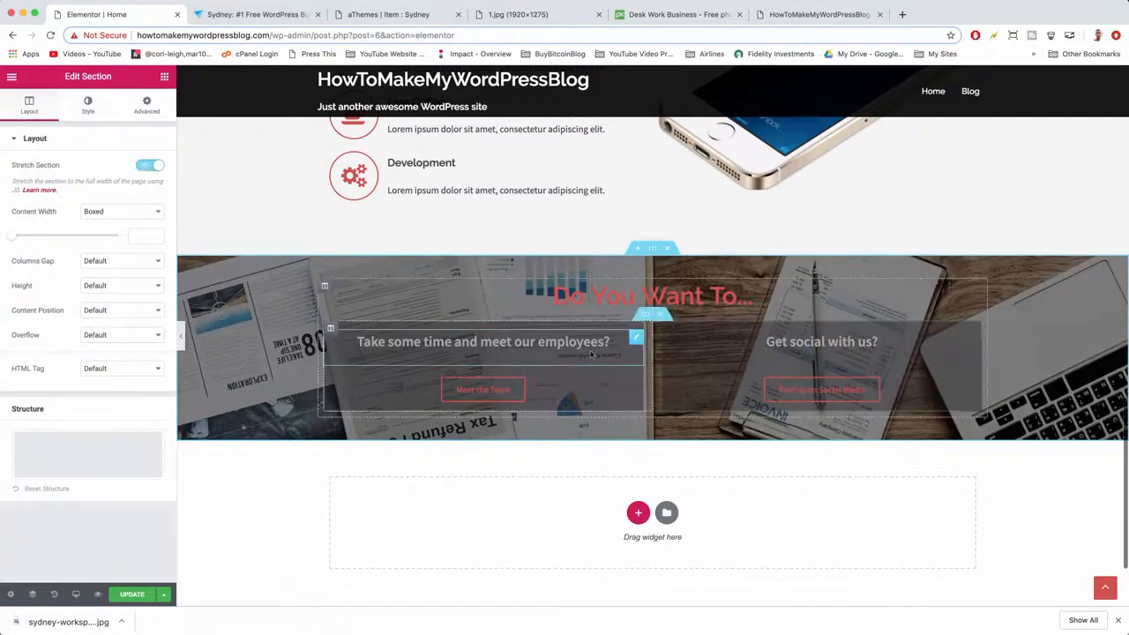
- Compare with the demo and adjust the section's background overlay colour, setting it to #000000
left_click(385, 16)
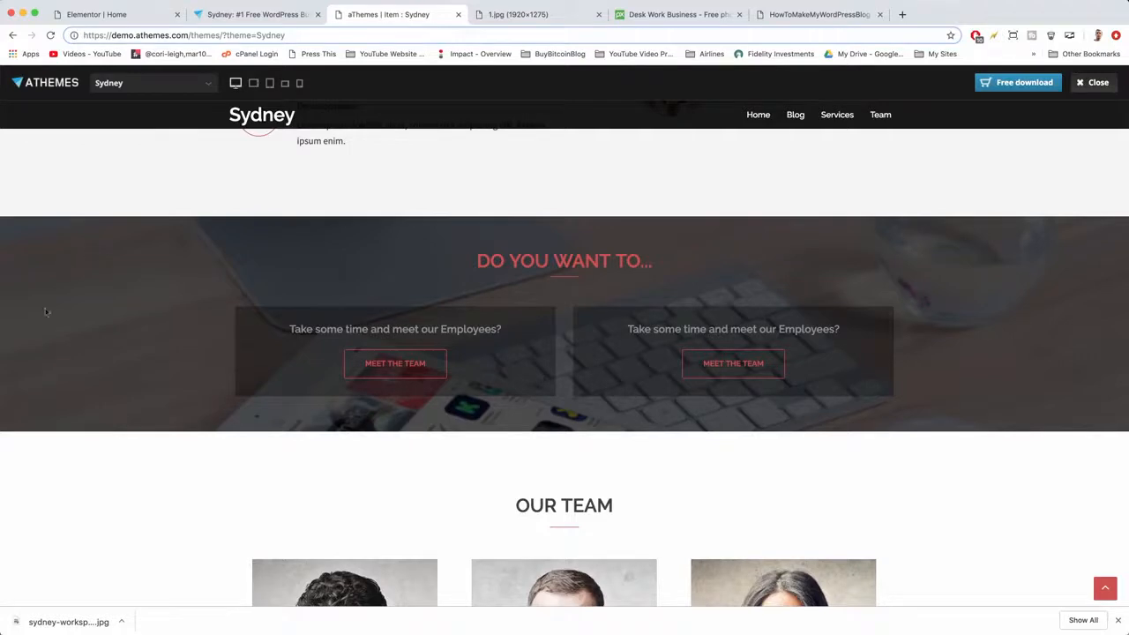
left_click(97, 15)
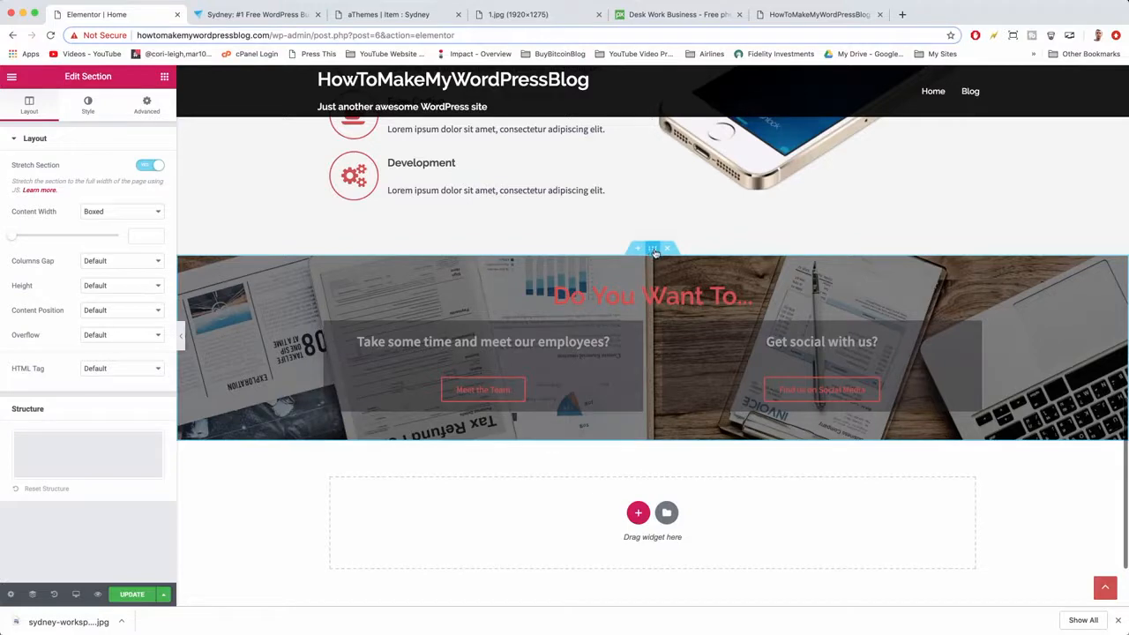
left_click(88, 111)
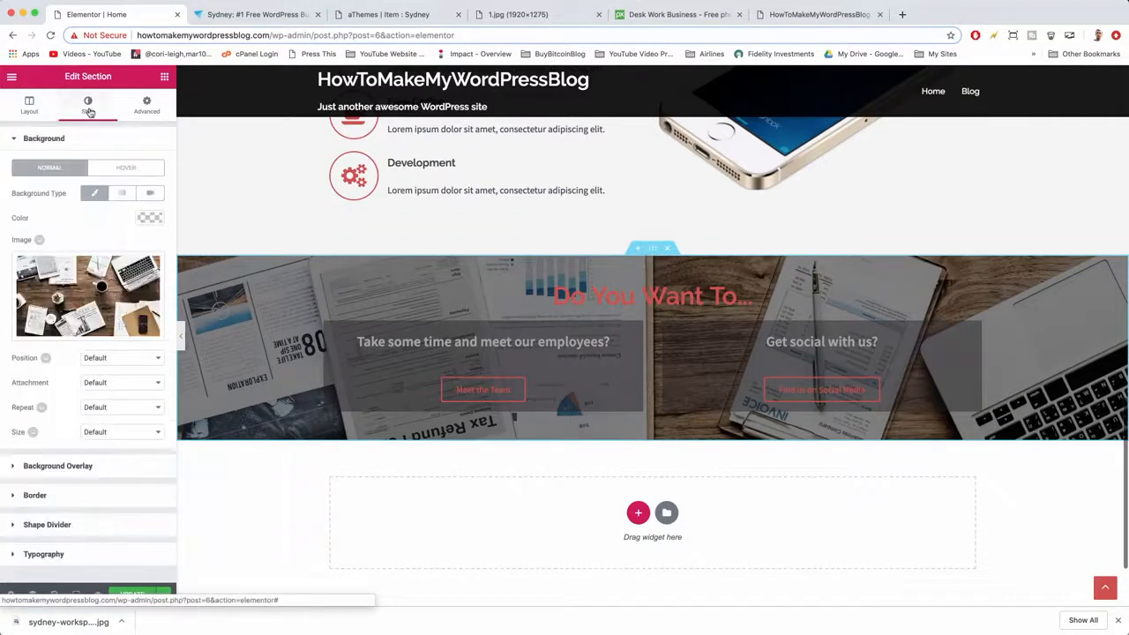
left_click(80, 467)
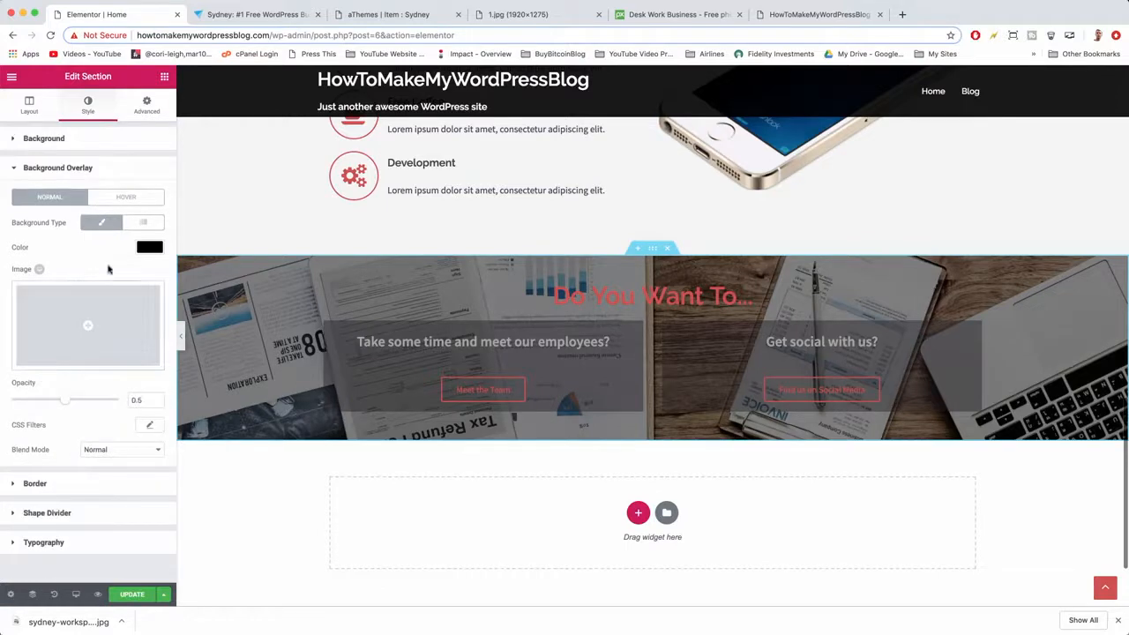
left_click(147, 248)
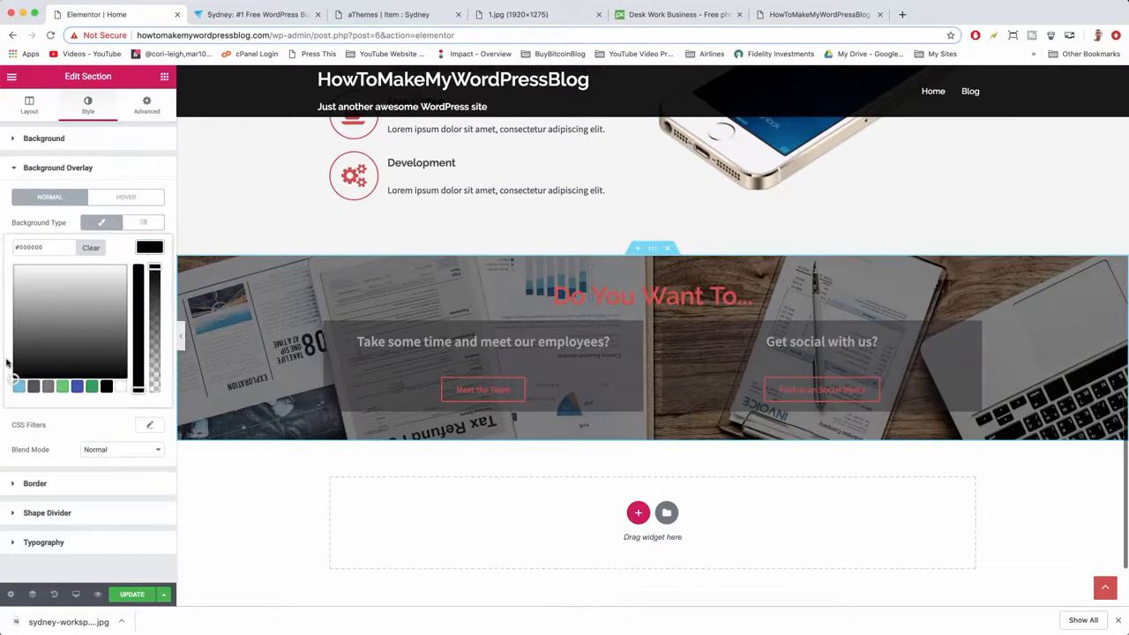
mouse_move(13, 377)
left_mouse_down()
mouse_move(35, 315)
mouse_move(13, 373)
left_mouse_up()
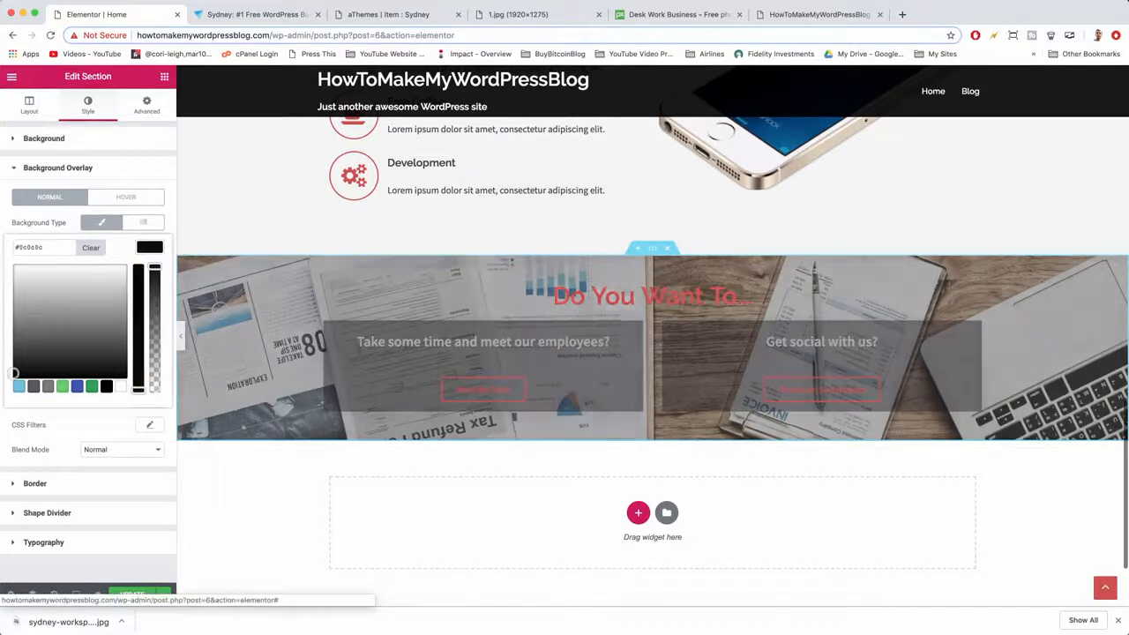
double_click(30, 247)
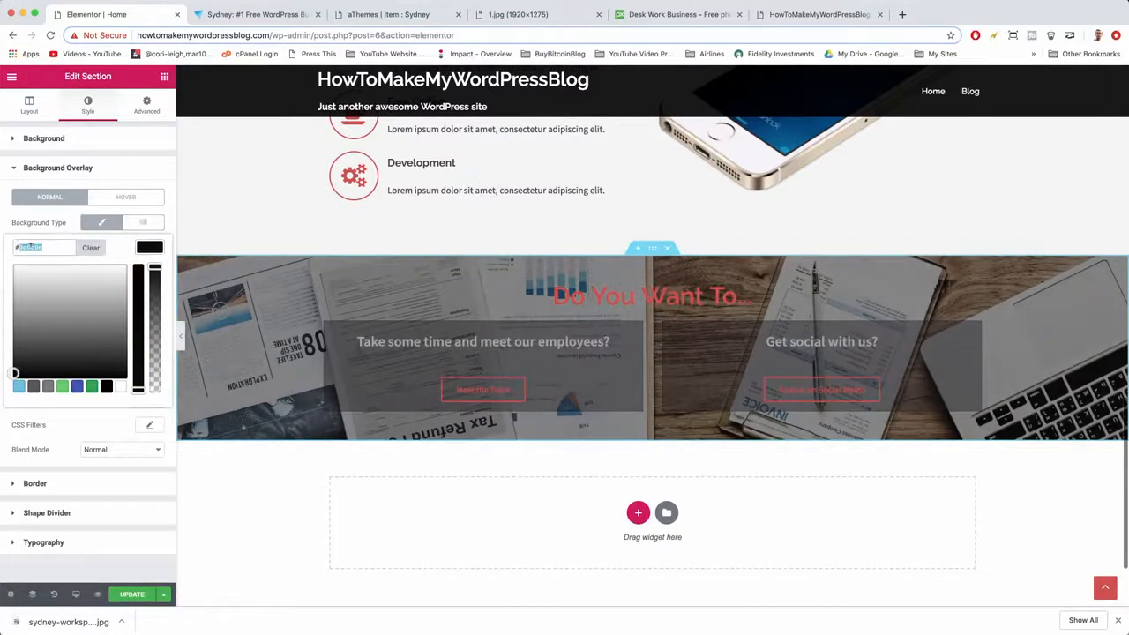
type("#00000000")
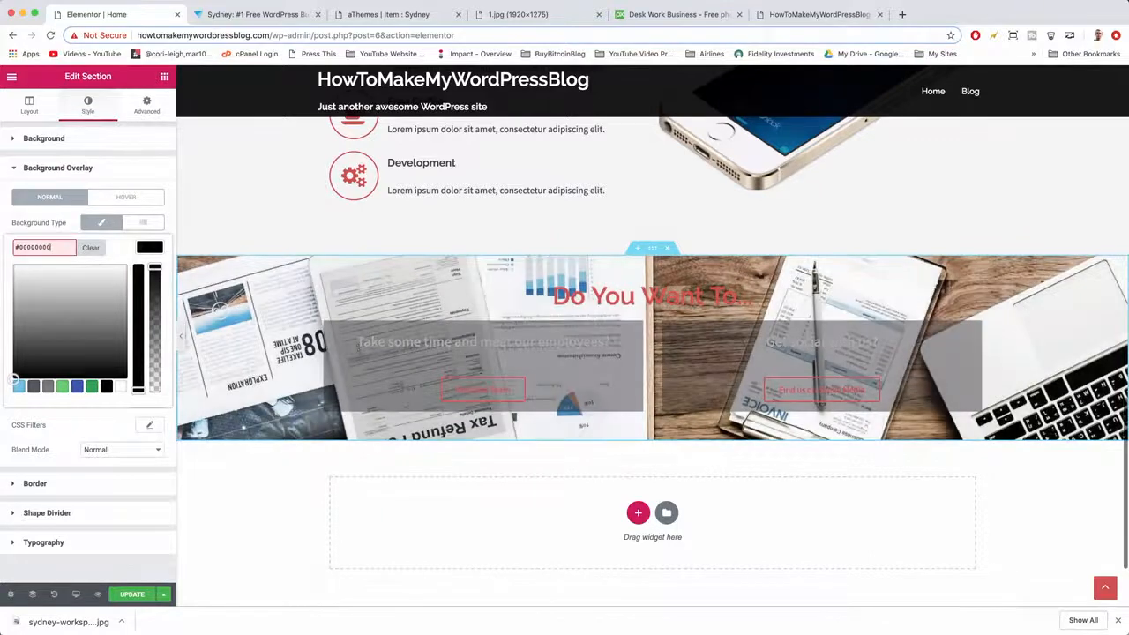
key("BackSpace")
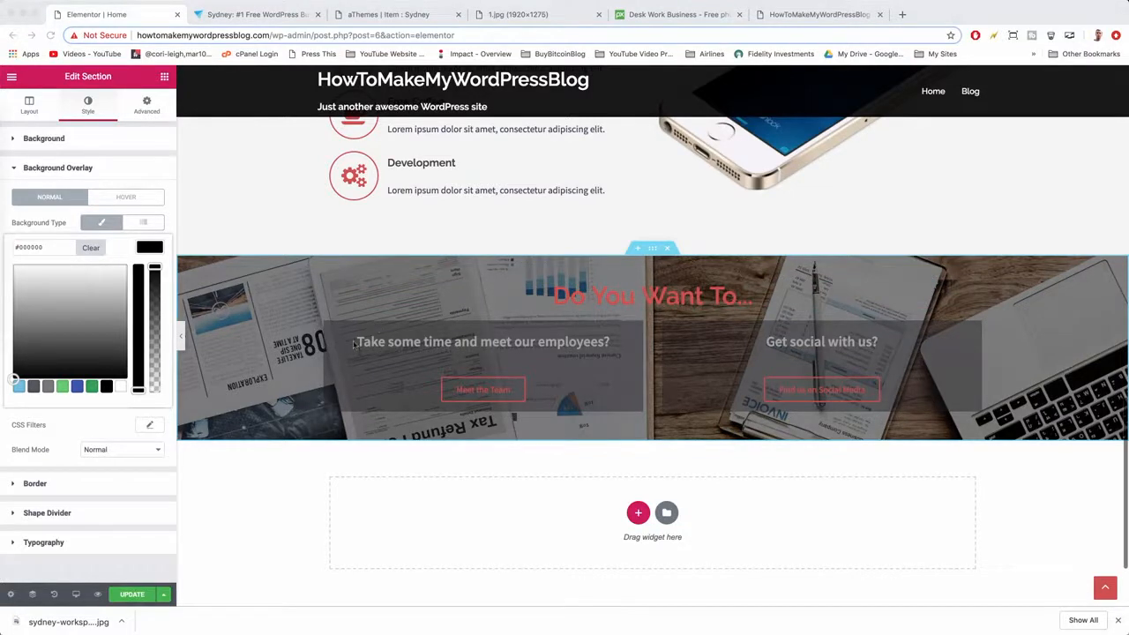
- Set the left "Do You Want To..." column's background colour to #000000 and lower its opacity to about 0.54
left_click(330, 328)
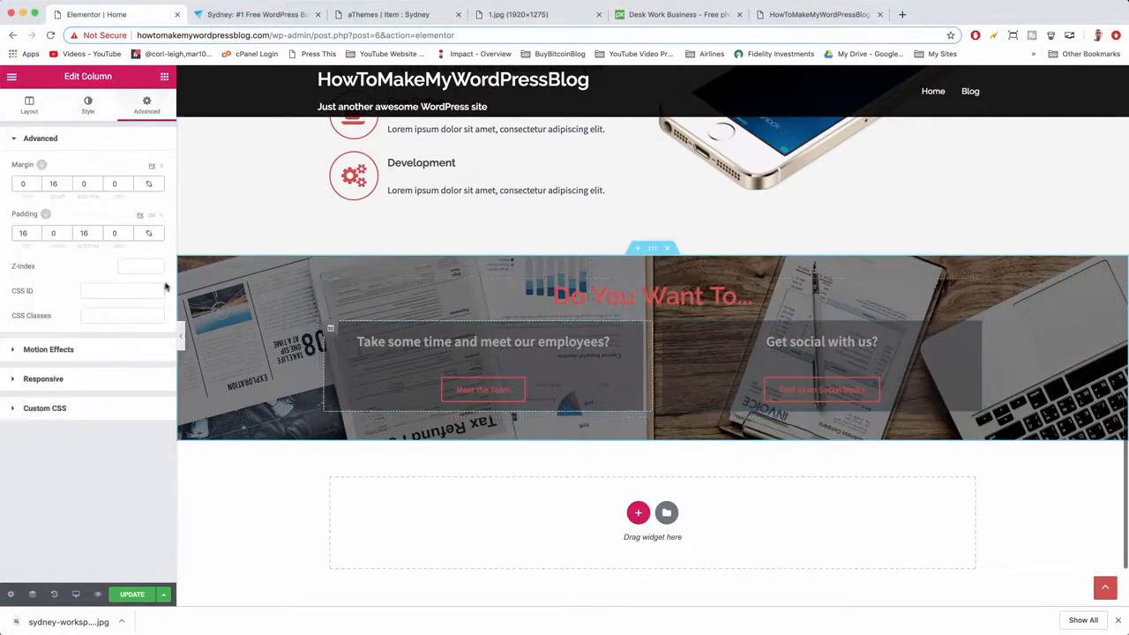
left_click(89, 112)
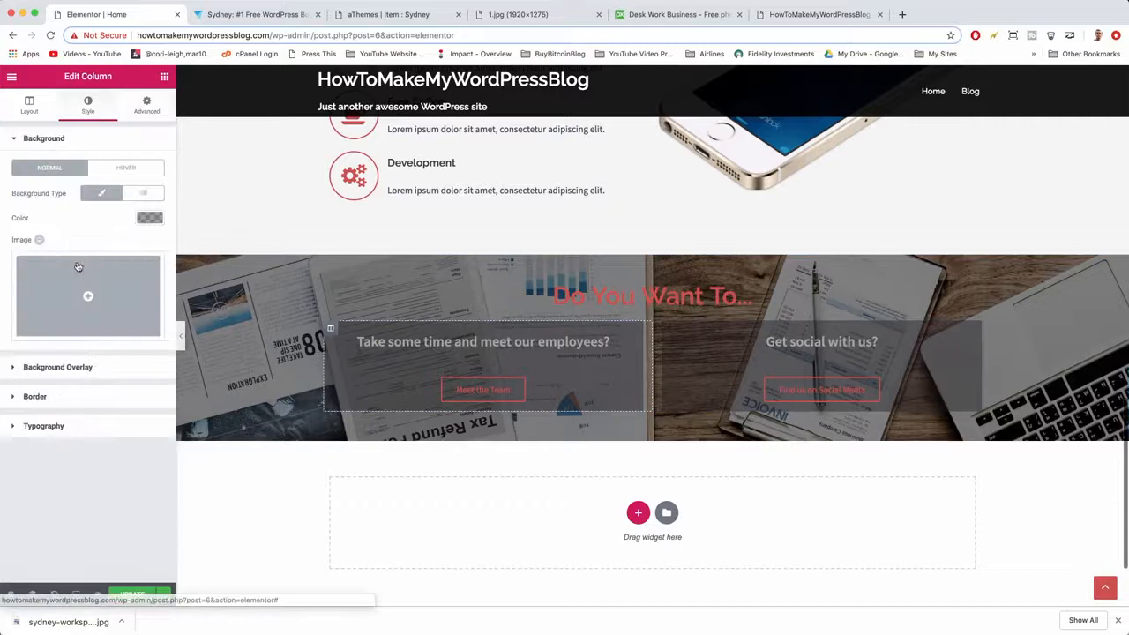
left_click(150, 219)
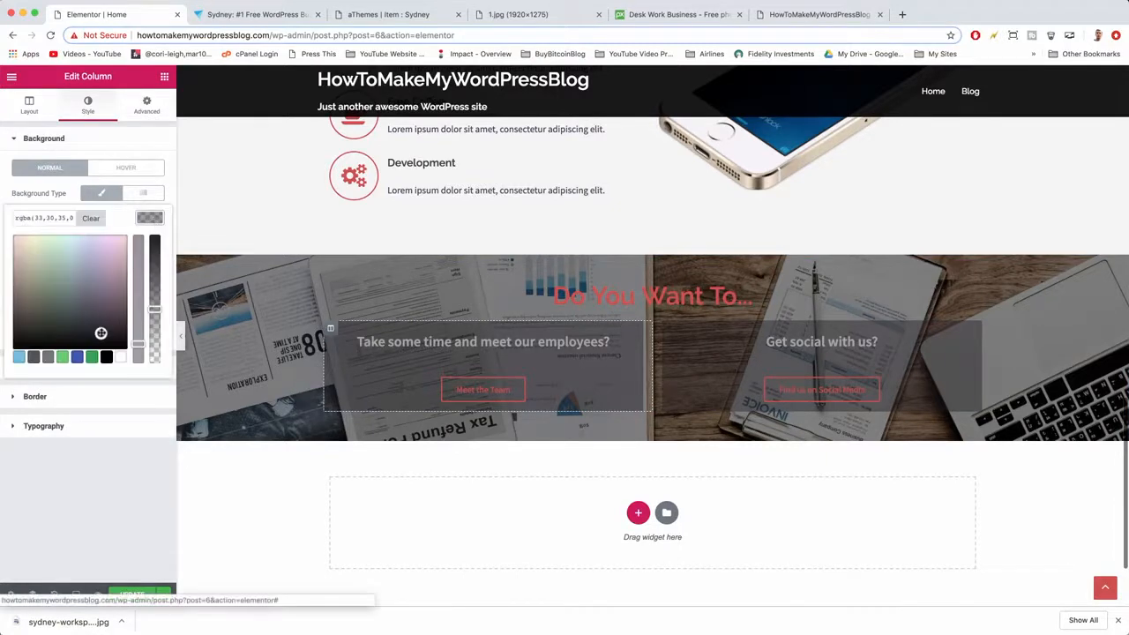
left_click_drag(101, 332, 59, 275)
triple_click(34, 218)
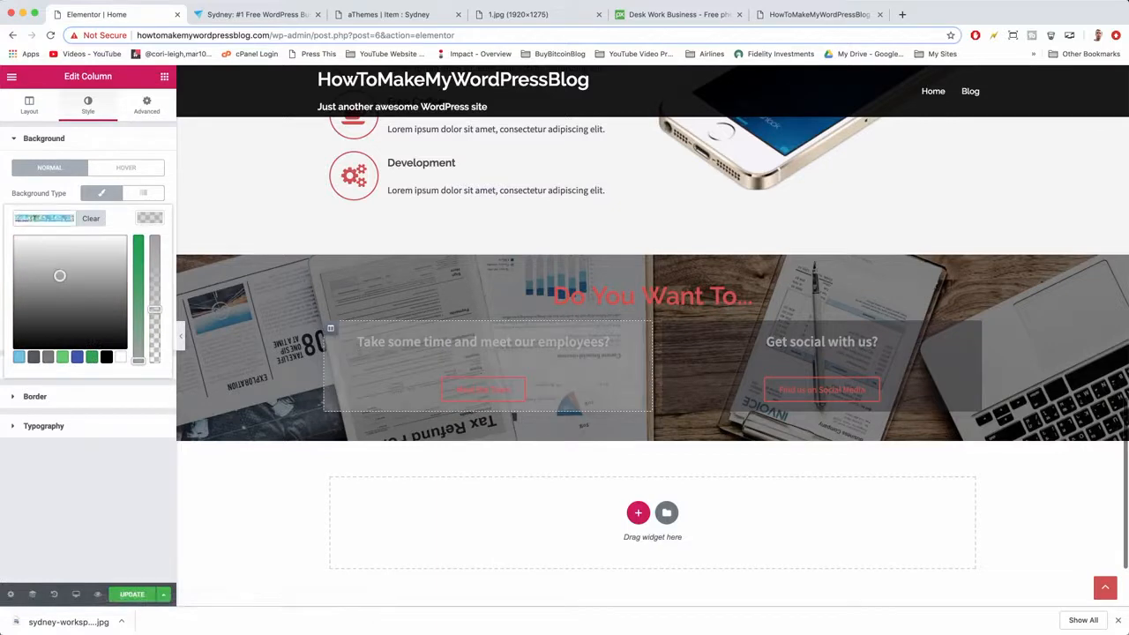
type("#00")
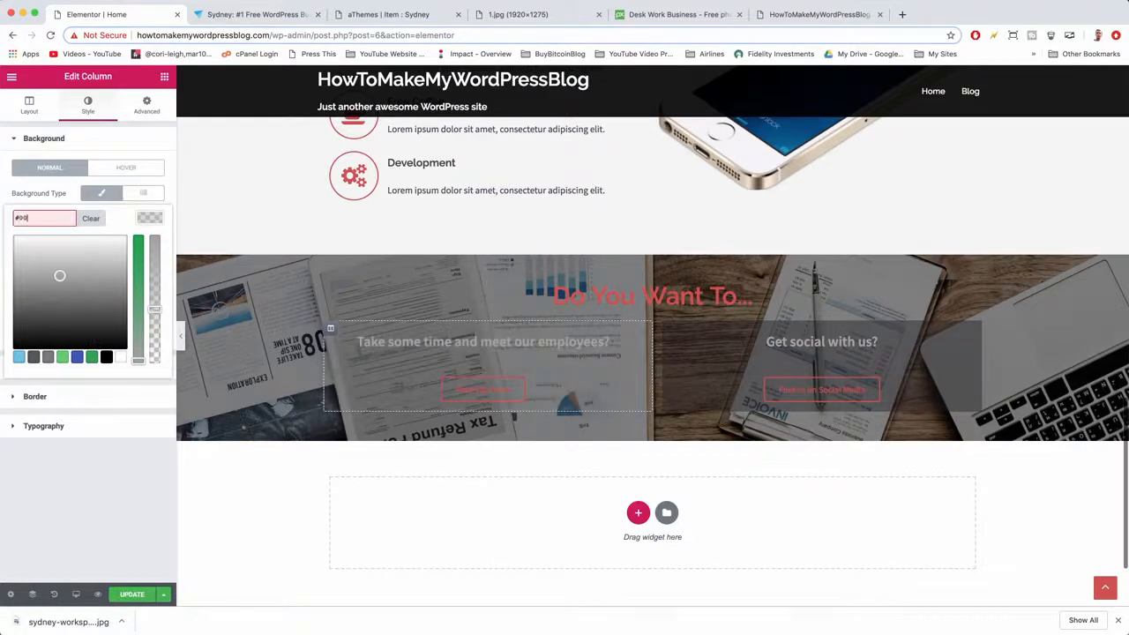
type("0000")
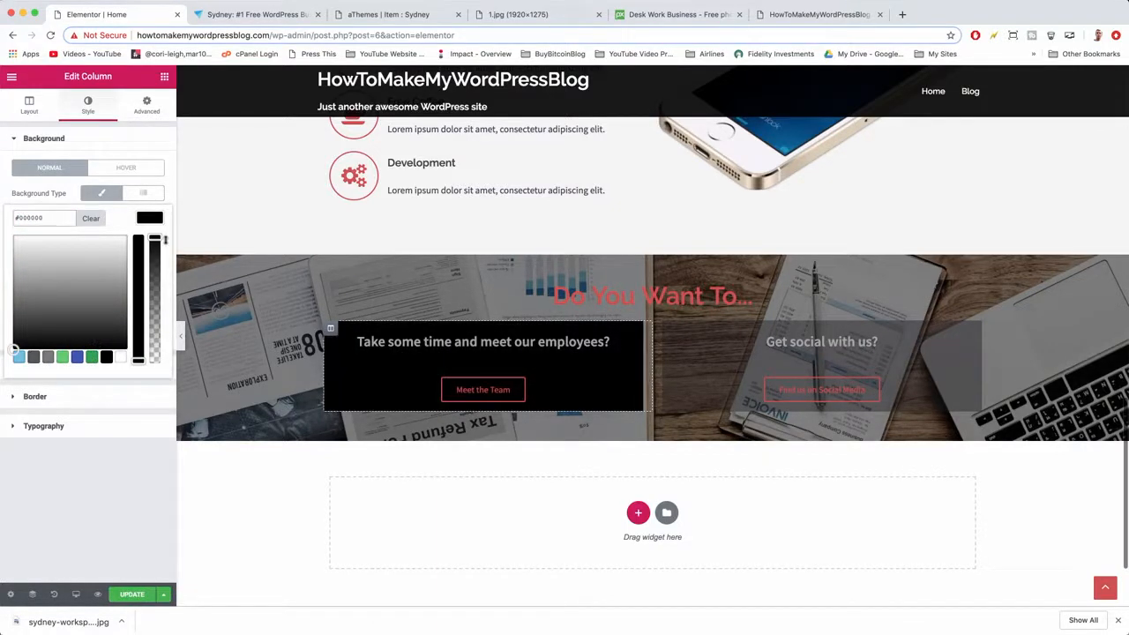
left_click_drag(154, 238, 155, 294)
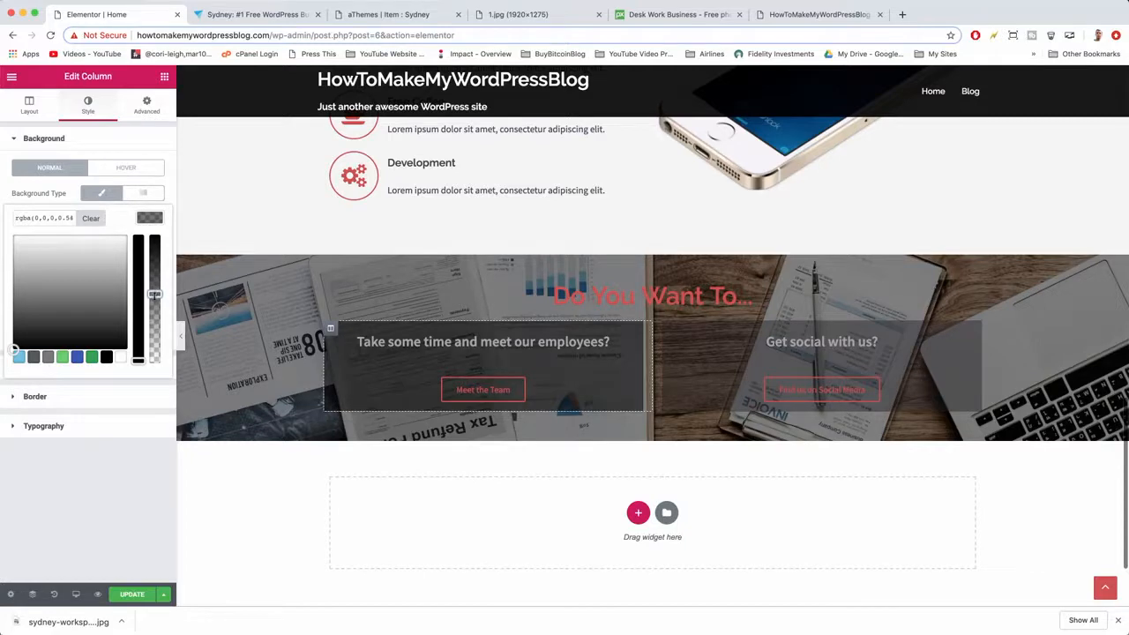
- Copy the left column's background colour value rgba(0,0,0,0.54)
triple_click(44, 217)
right_click(45, 214)
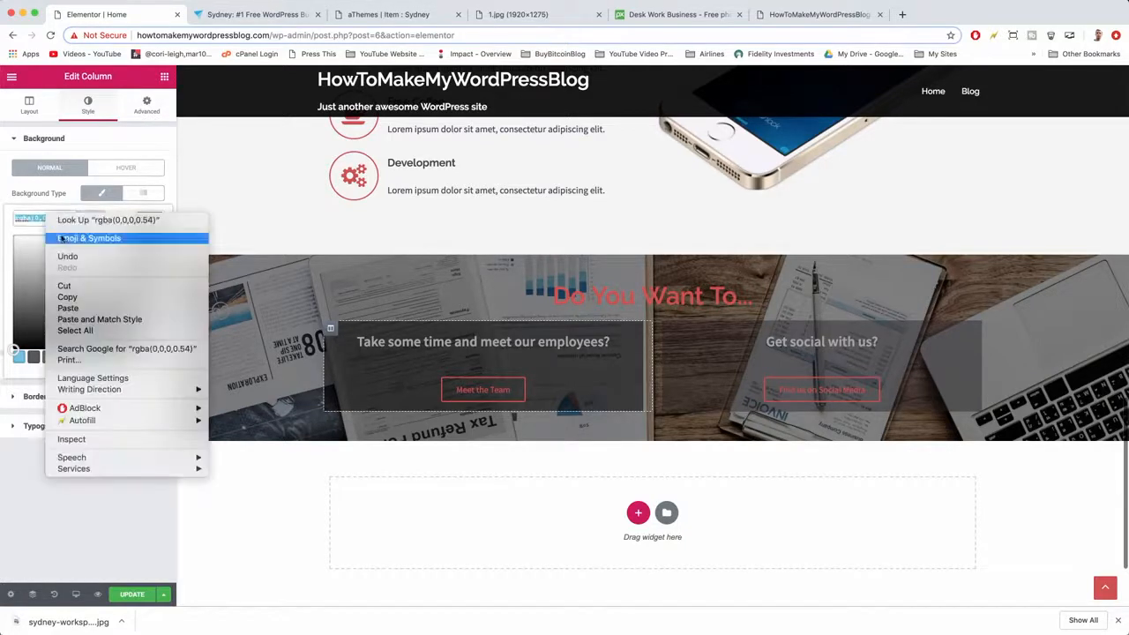
left_click(67, 296)
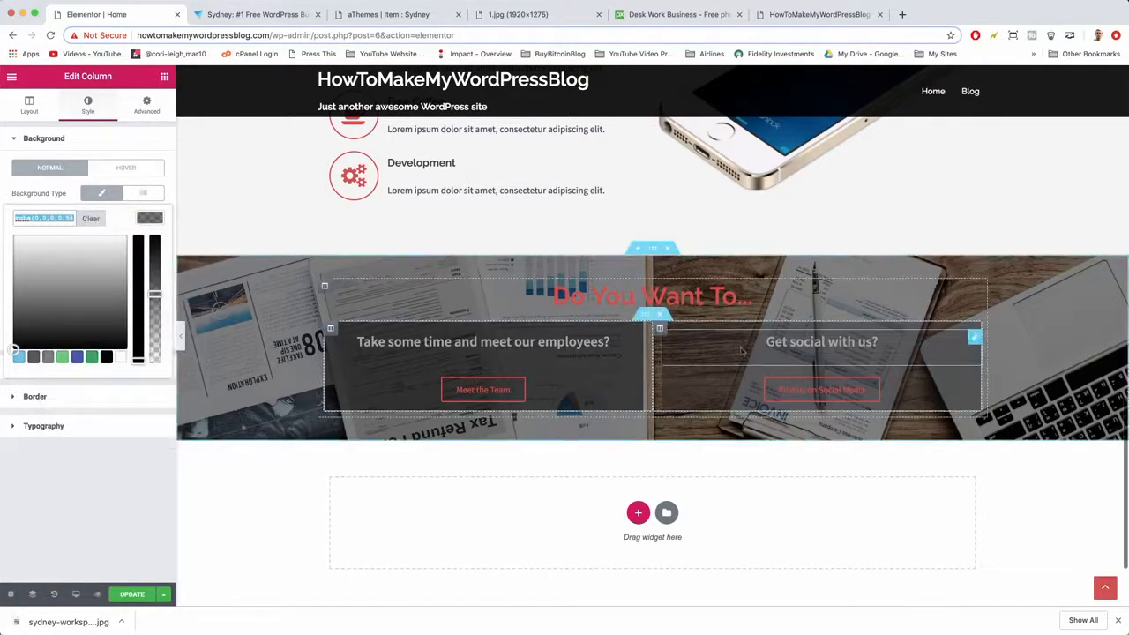
- Paste rgba(0,0,0,0.54) as the right column's background colour
left_click(146, 104)
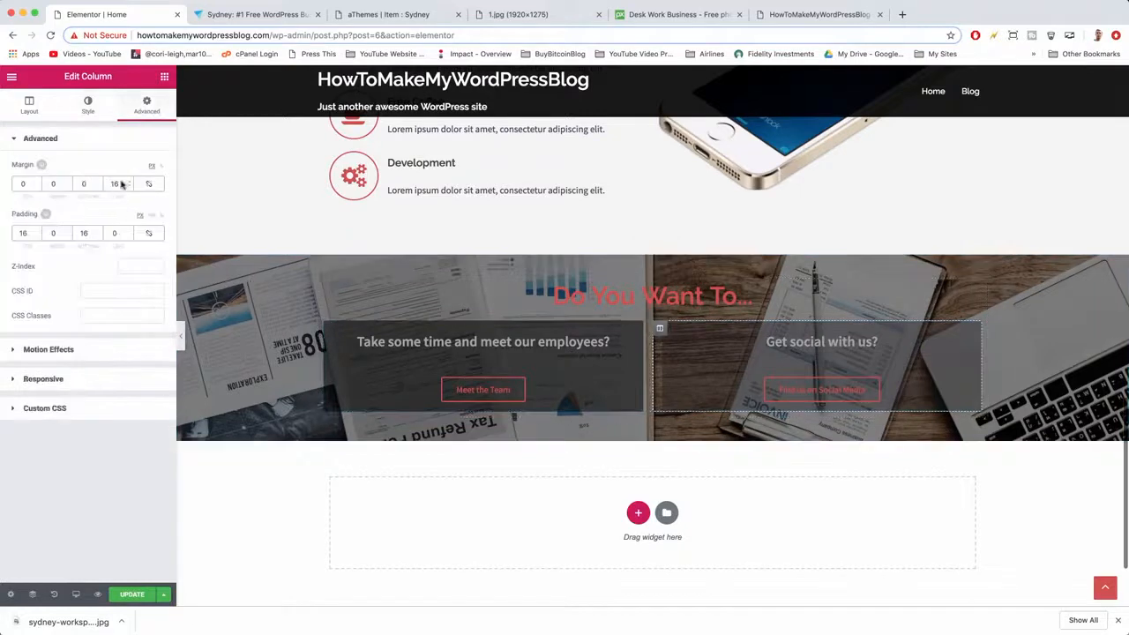
left_click(88, 104)
left_click(150, 216)
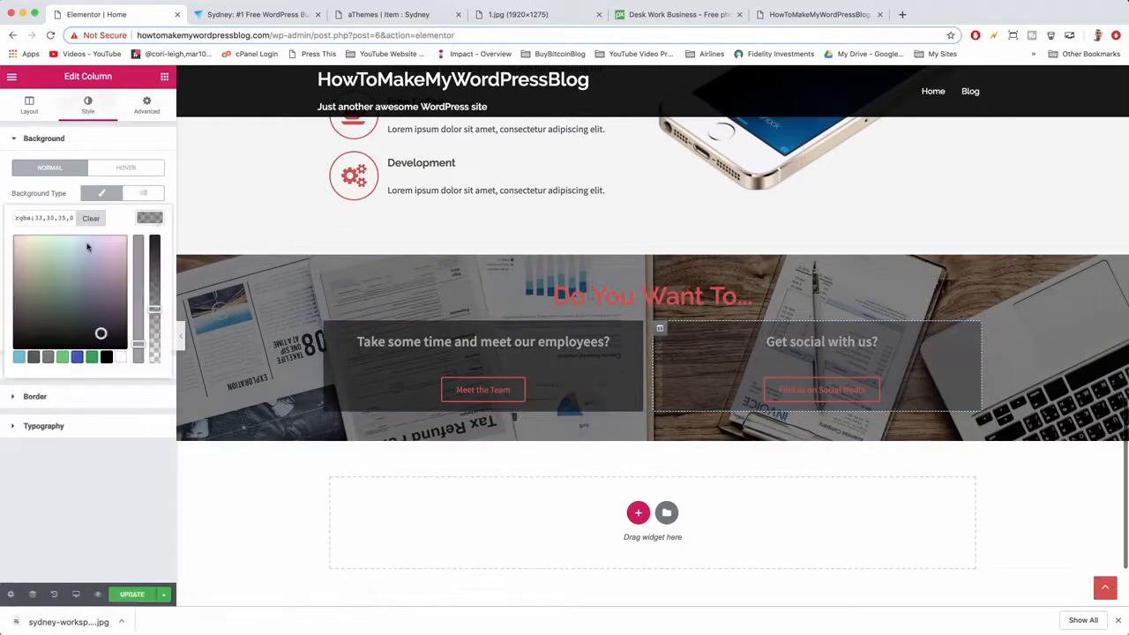
double_click(26, 215)
key("ctrl+a")
key("BackSpace")
right_click(26, 217)
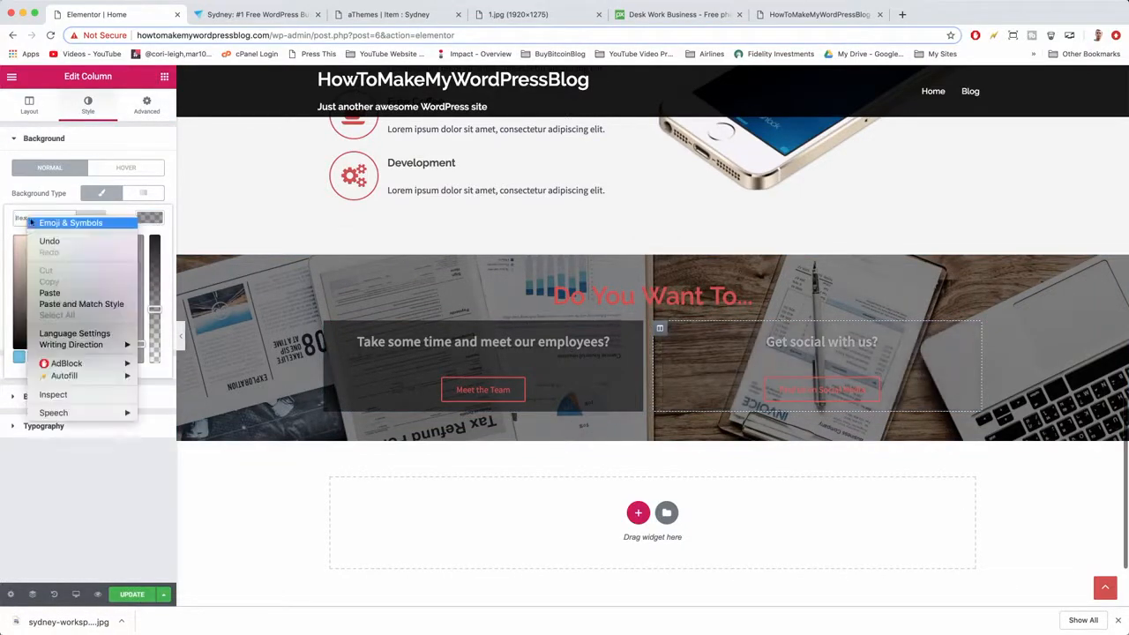
left_click(46, 294)
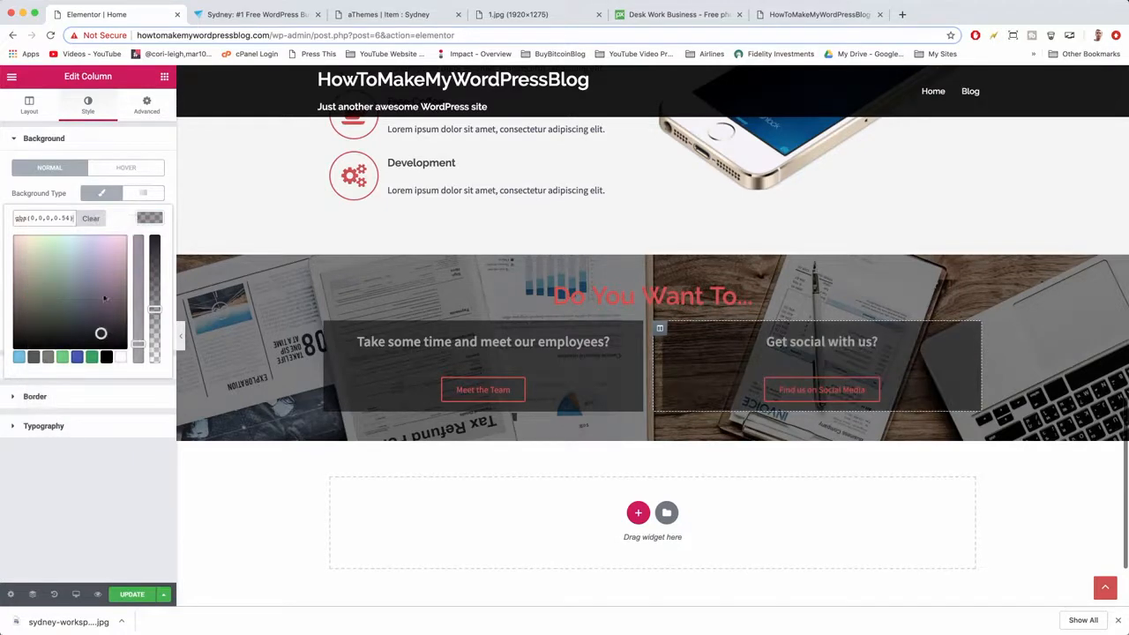
left_click(108, 97)
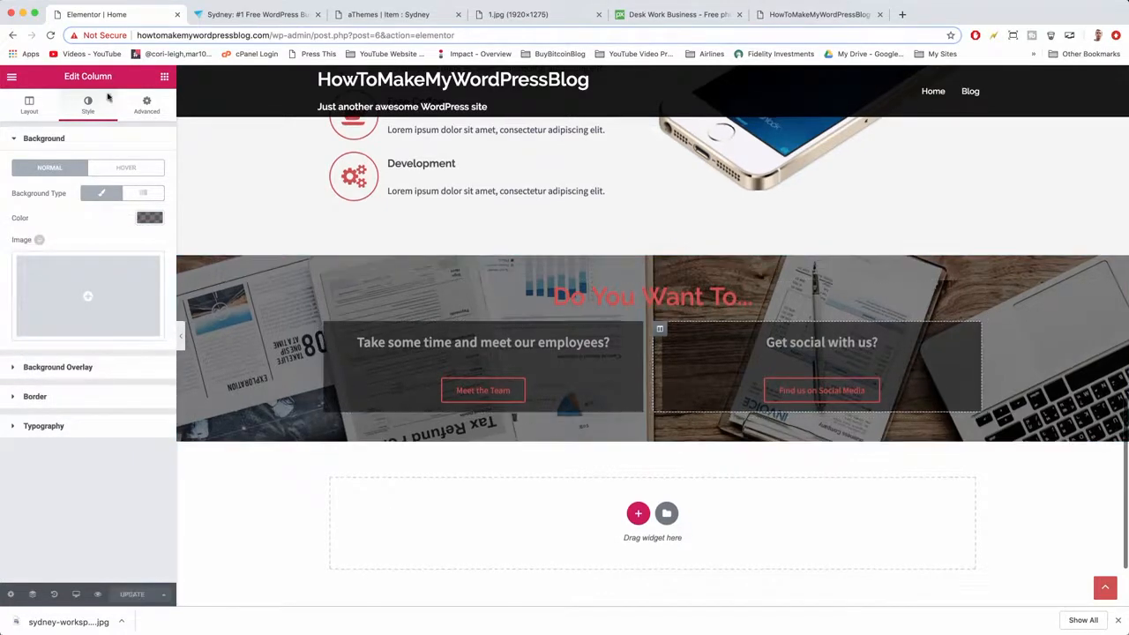
- Compare the Sydney demo's section below "Do You Want To...", the Our Team employee carousel
left_click(388, 14)
scroll(468, 237, "down", 5)
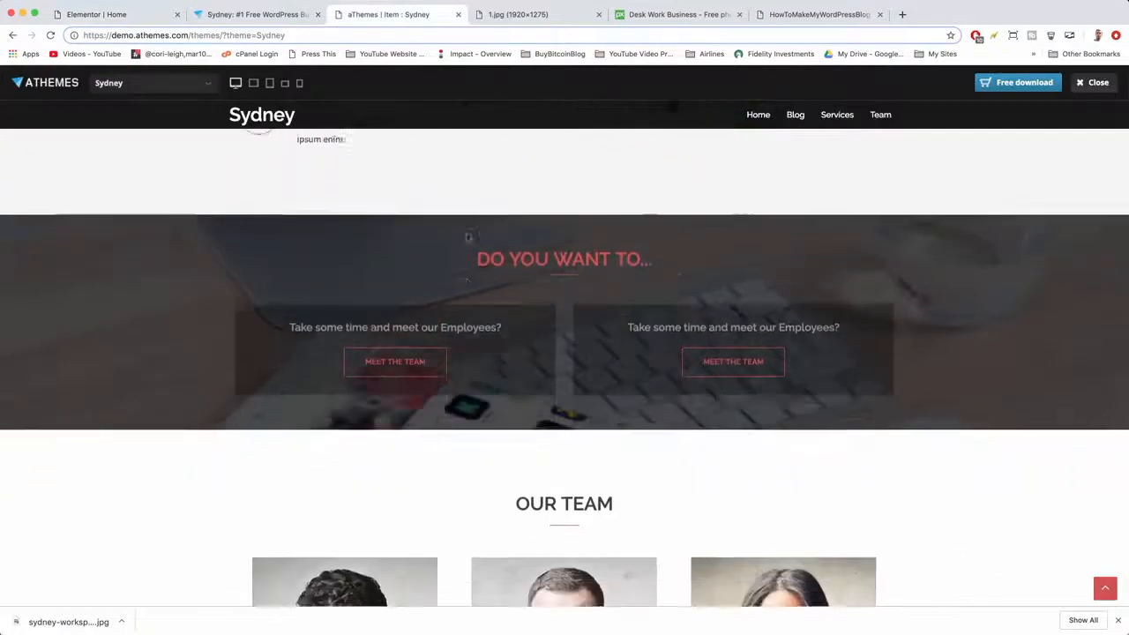
scroll(467, 237, "down", 2)
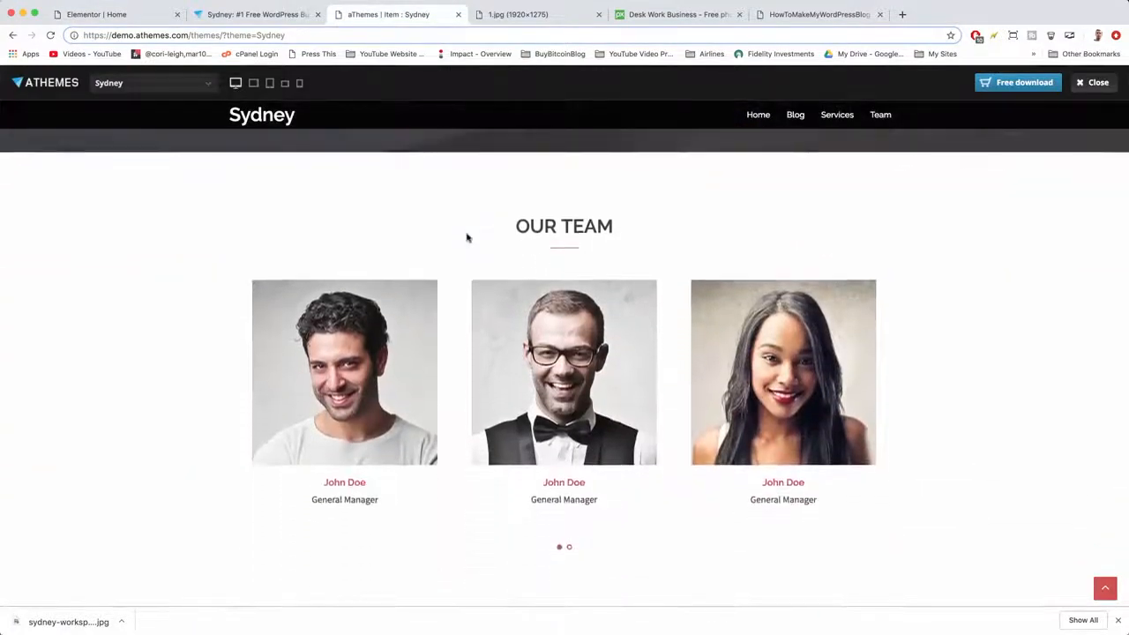
scroll(468, 237, "down", 2)
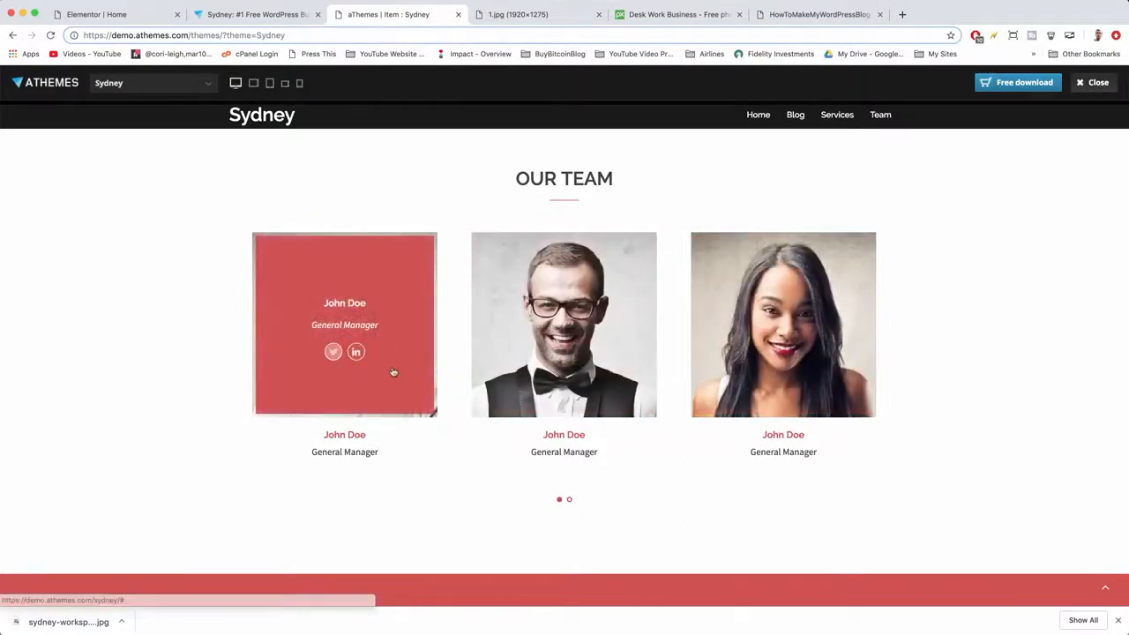
scroll(393, 371, "up", 1)
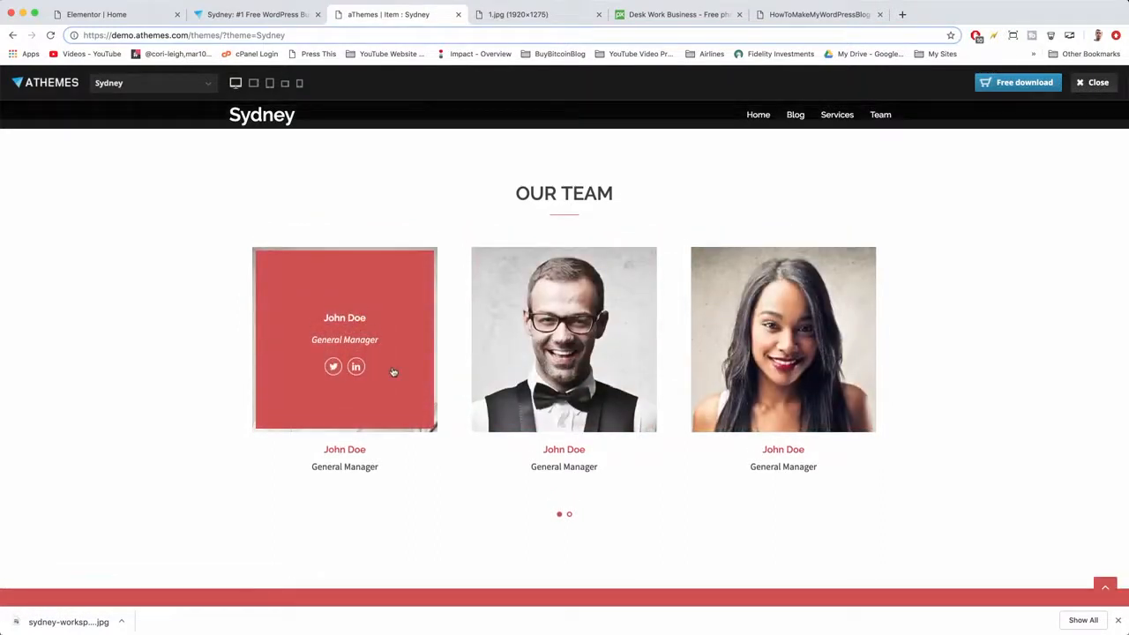
left_click(114, 15)
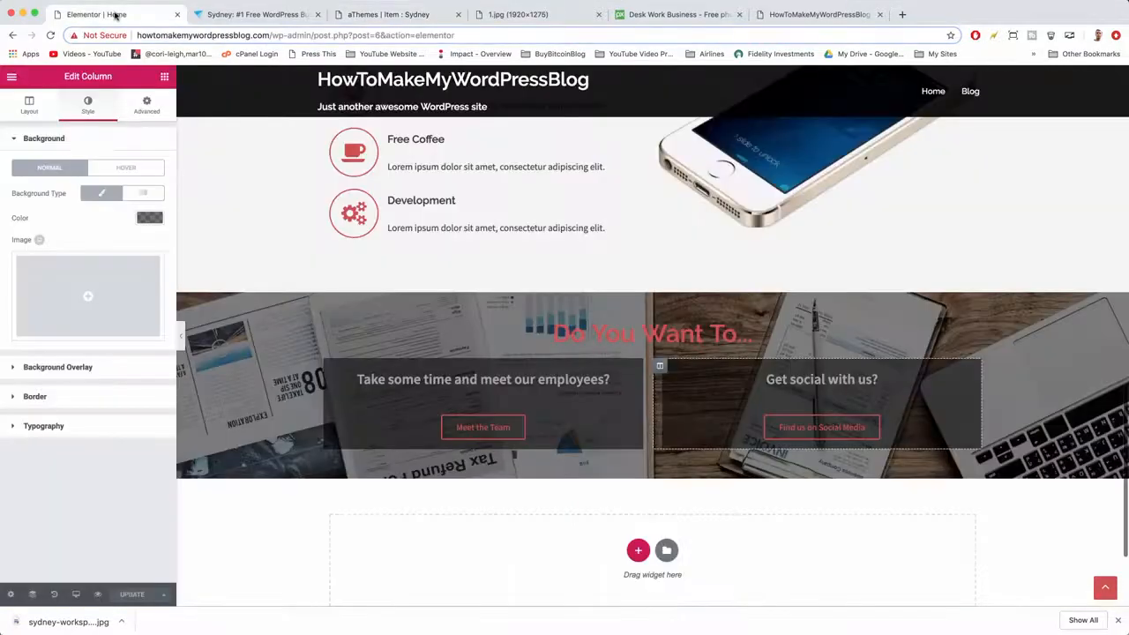
- Add an aThemes: Employee carousel widget in a new section below "Do You Want To..." and open its first item
scroll(238, 360, "down", 3)
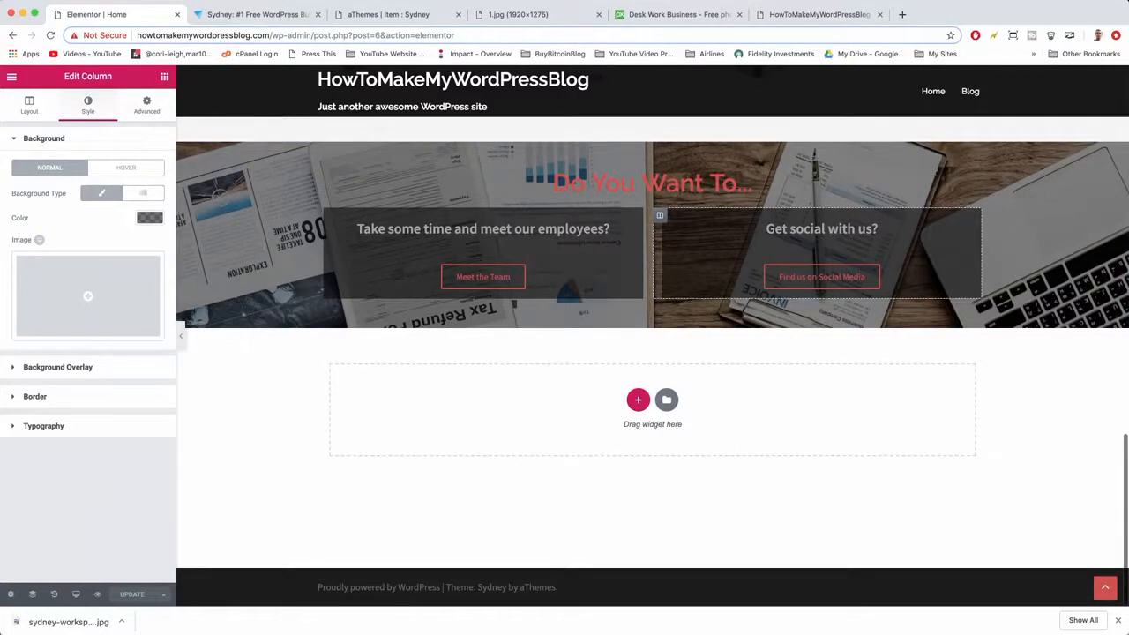
left_click(165, 78)
scroll(97, 312, "down", 5)
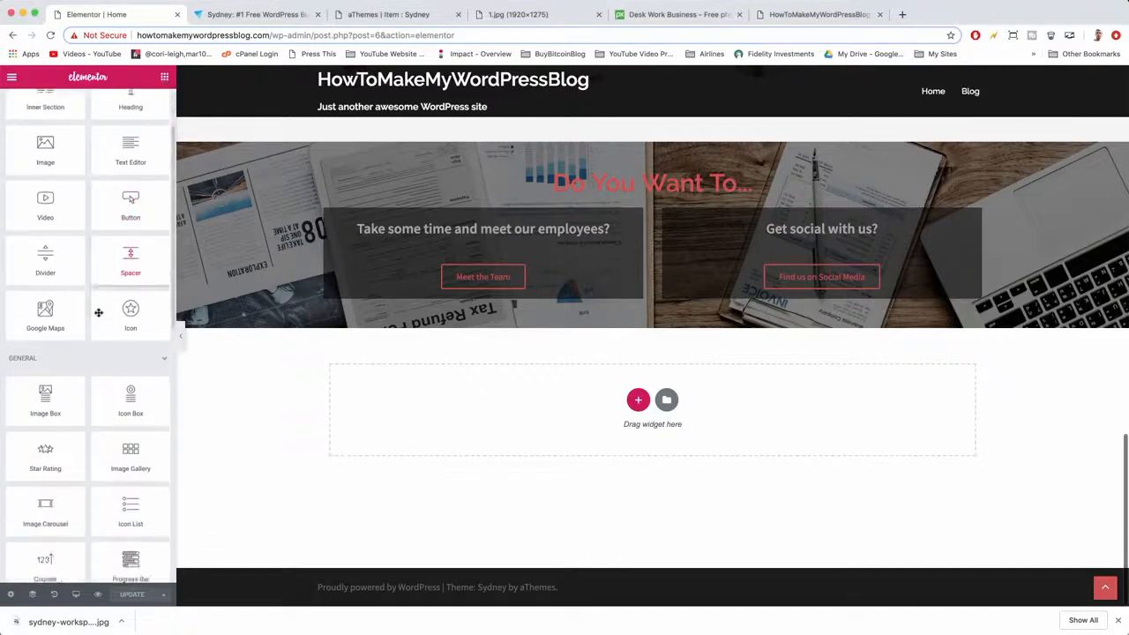
scroll(98, 312, "down", 8)
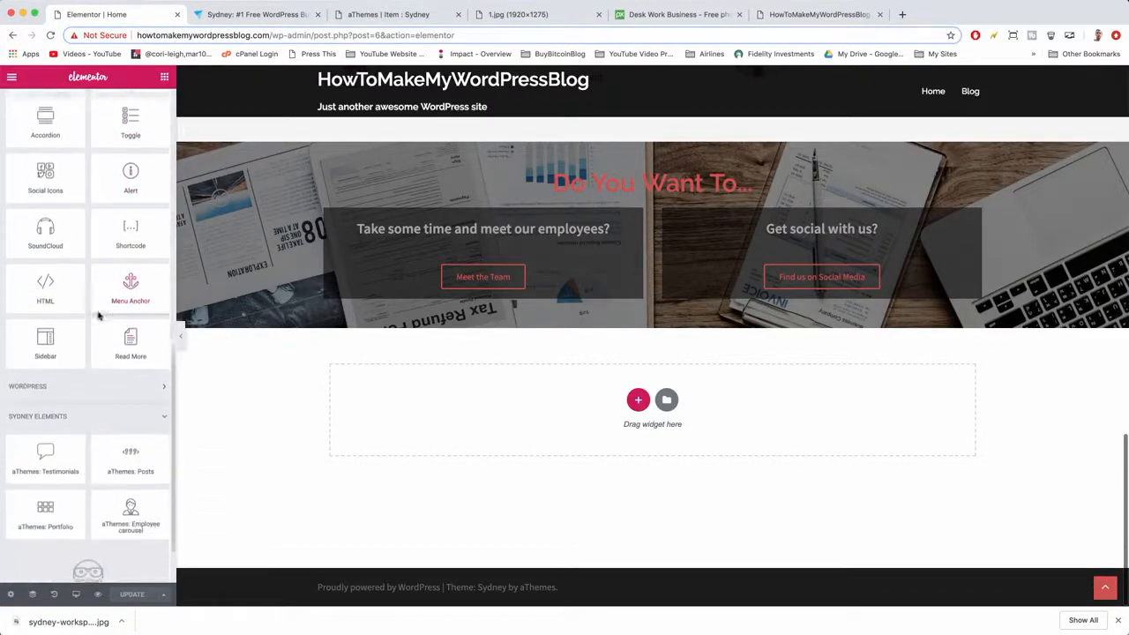
scroll(99, 314, "down", 1)
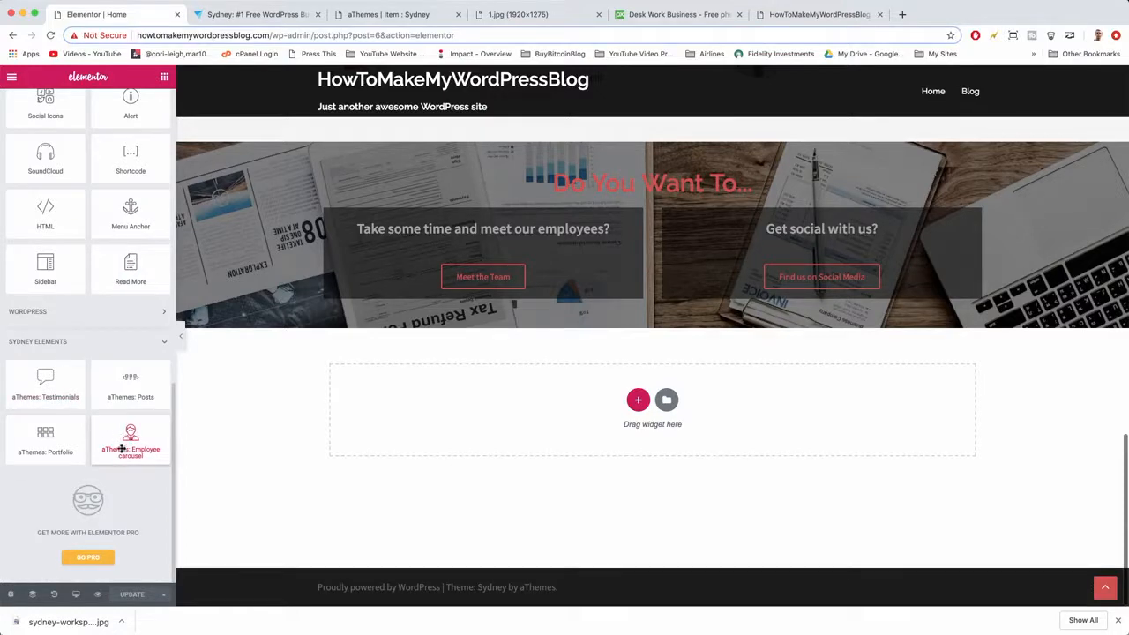
left_click_drag(133, 435, 567, 392)
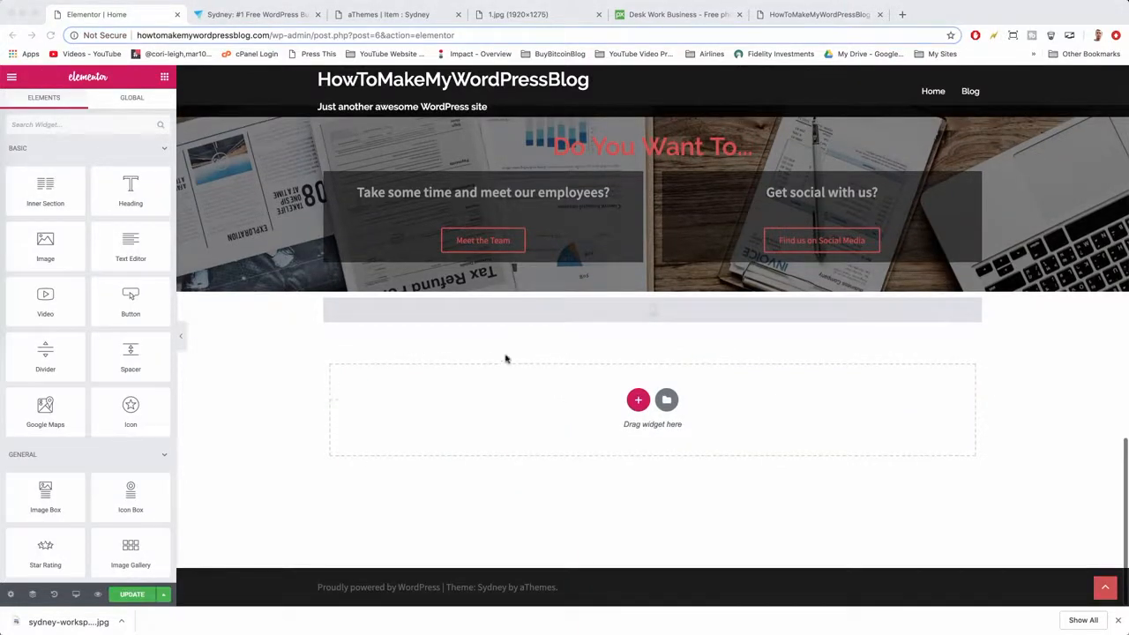
left_click(622, 312)
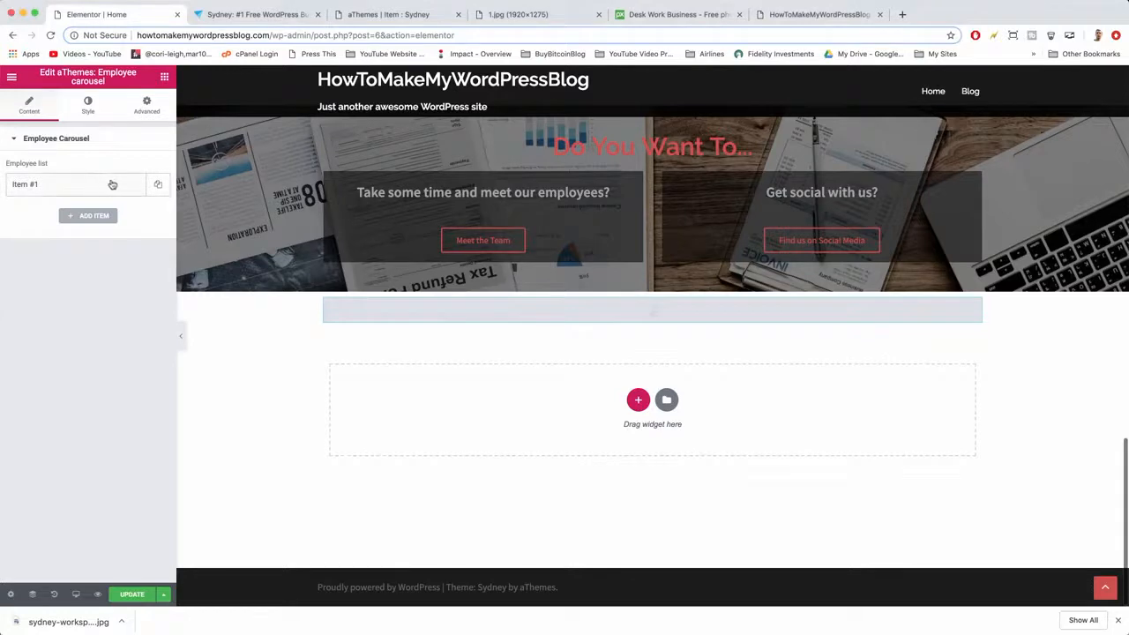
left_click(112, 184)
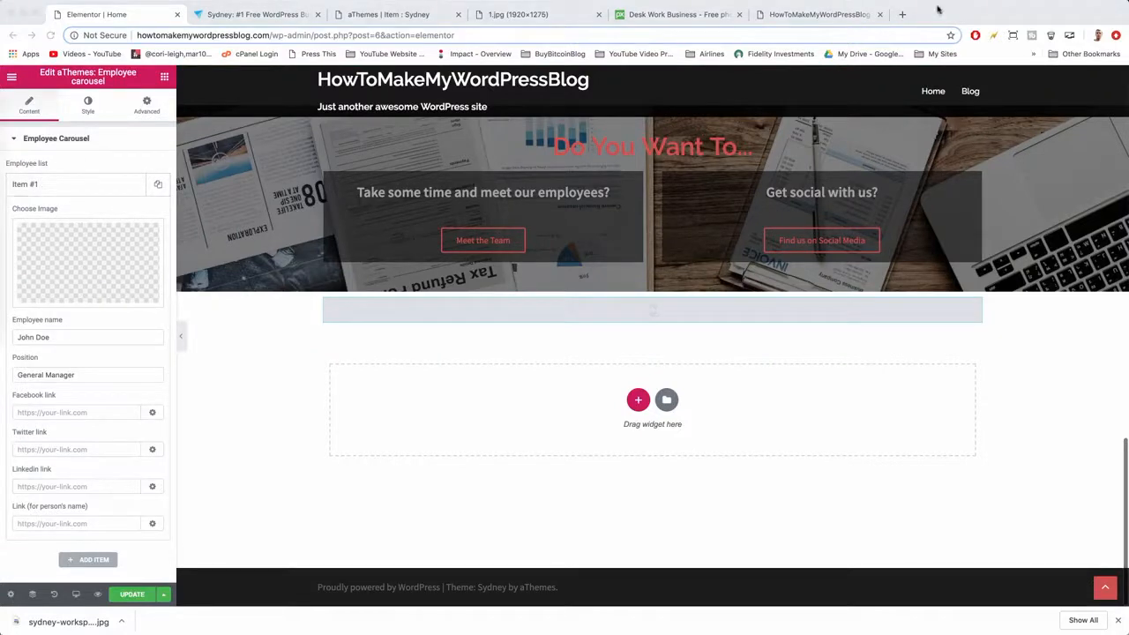
- Open Facebook in a new tab and go to the profile page
left_click(901, 15)
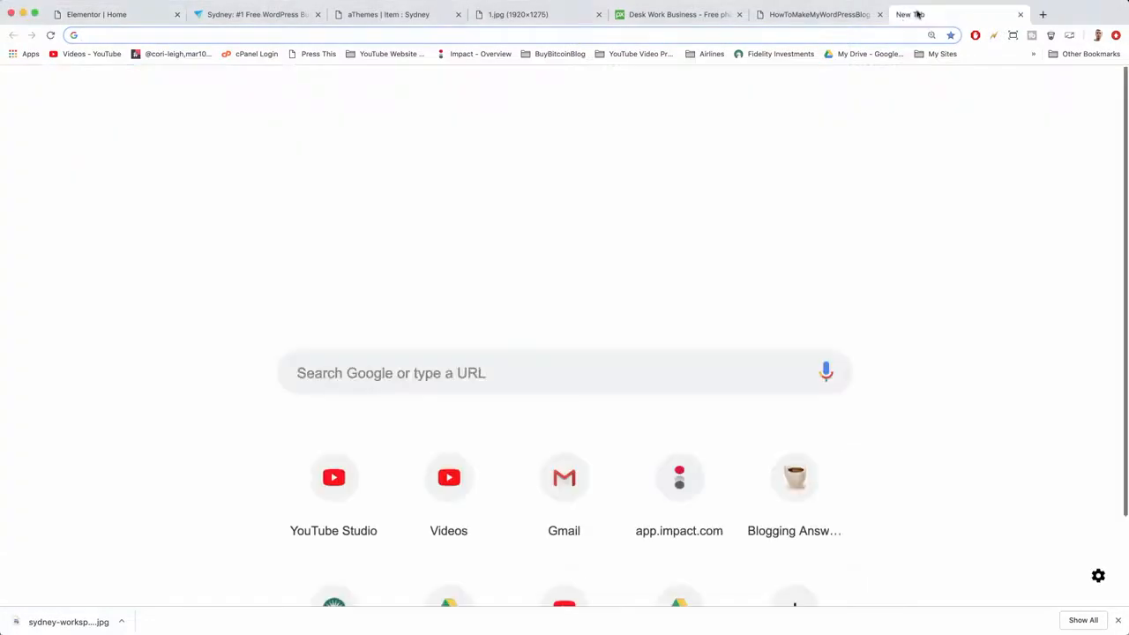
type("face")
key("Return")
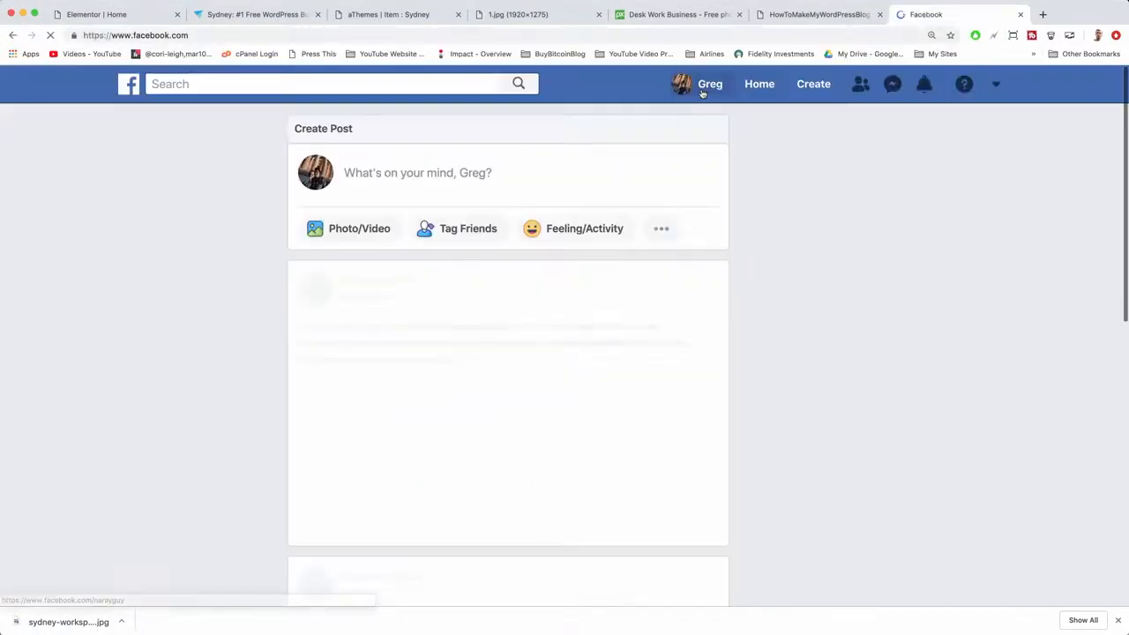
left_click(703, 88)
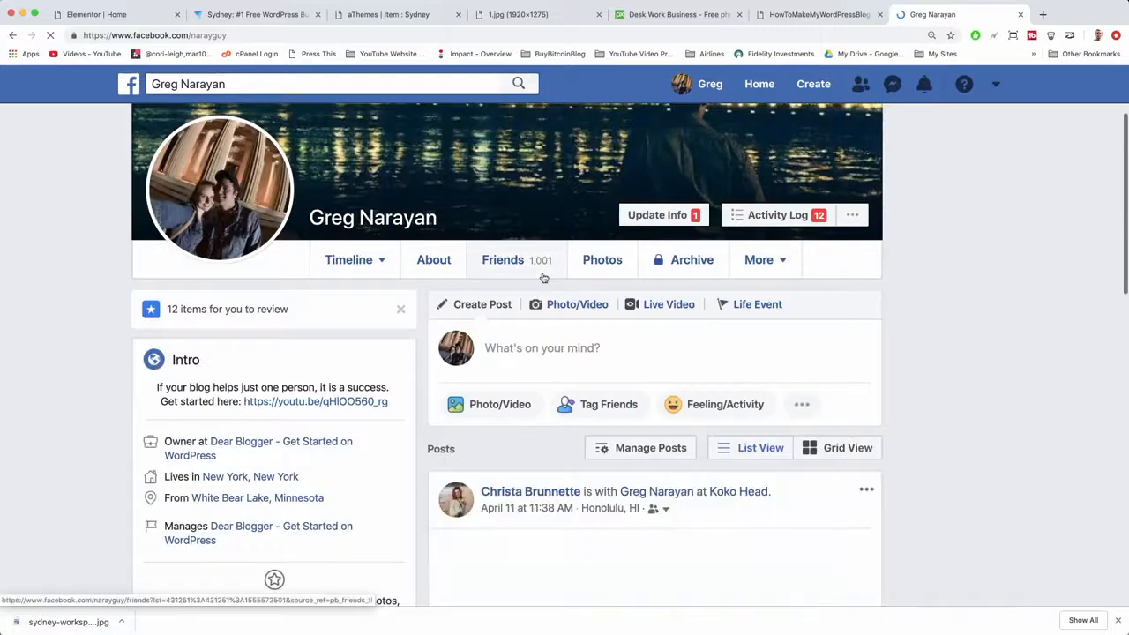
- Browse the photos on the Facebook profile to find a picture for the team carousel
scroll(543, 278, "down", 5)
scroll(270, 552, "down", 4)
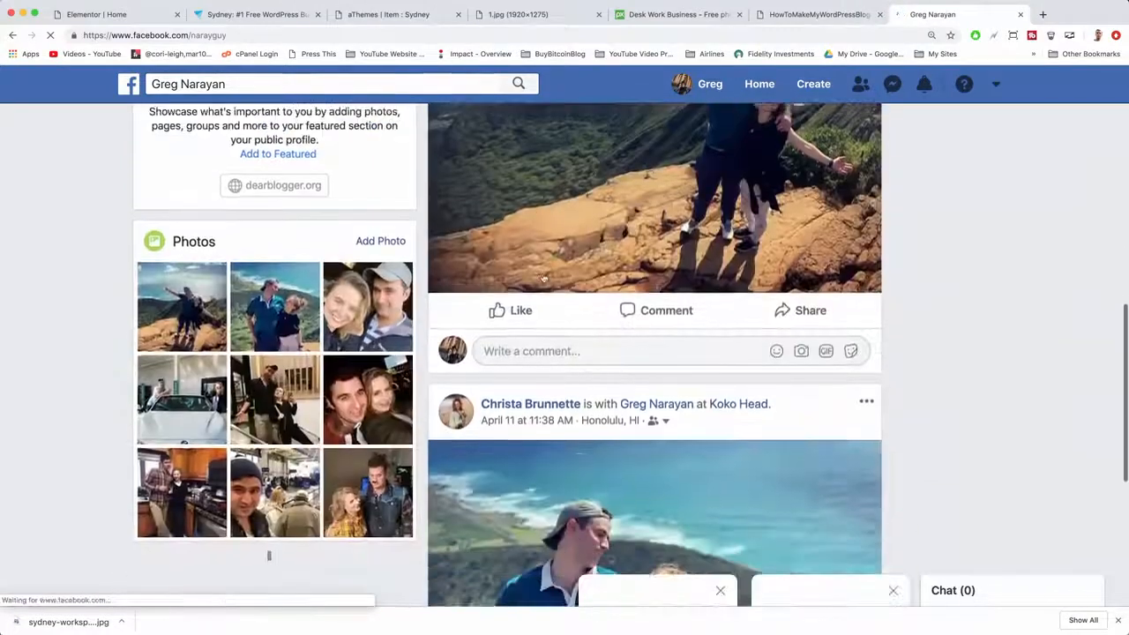
scroll(336, 378, "down", 3)
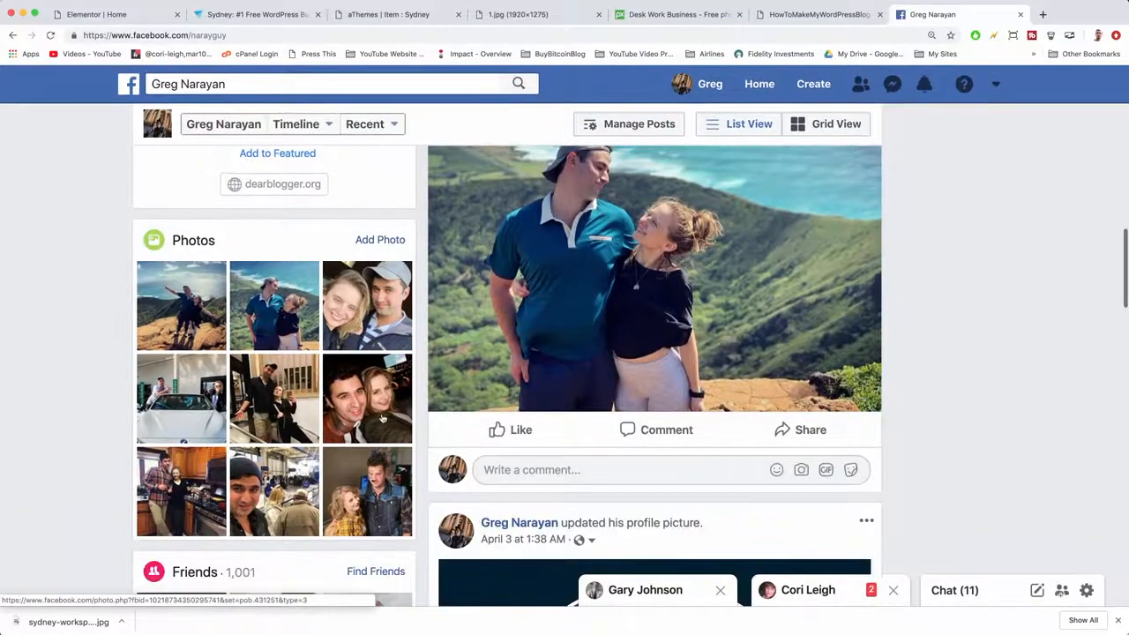
left_click(382, 418)
left_click(382, 418)
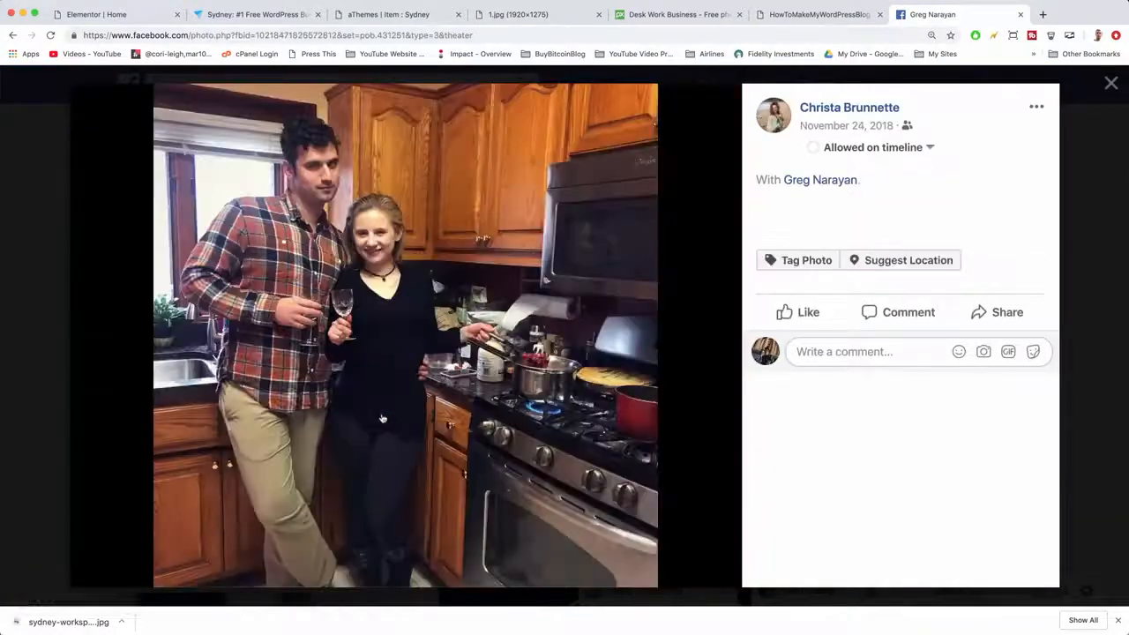
left_click(381, 418)
left_click(381, 418)
left_click(382, 418)
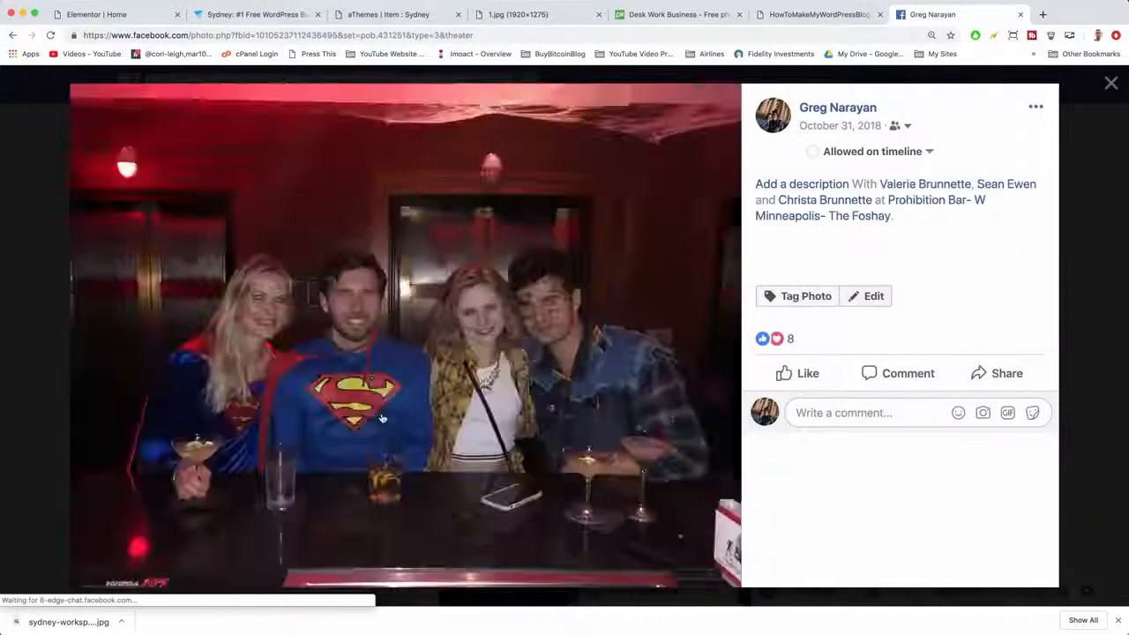
left_click(382, 418)
- Save the selfie photo from Facebook to the computer as facebook-sydney-photo.jpg
right_click(397, 195)
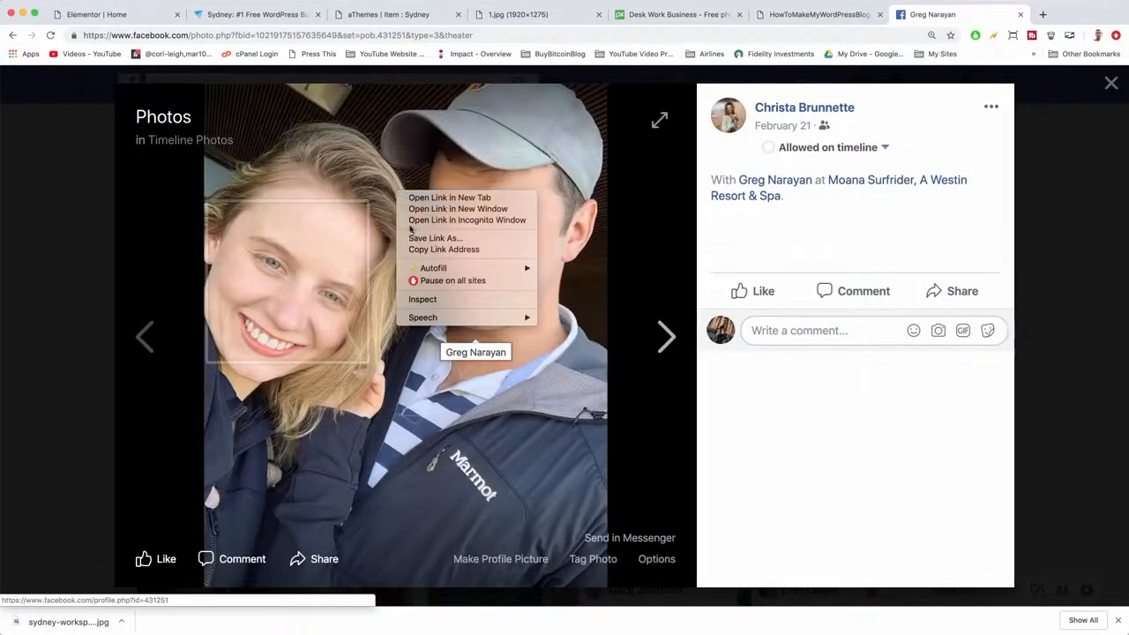
right_click(384, 133)
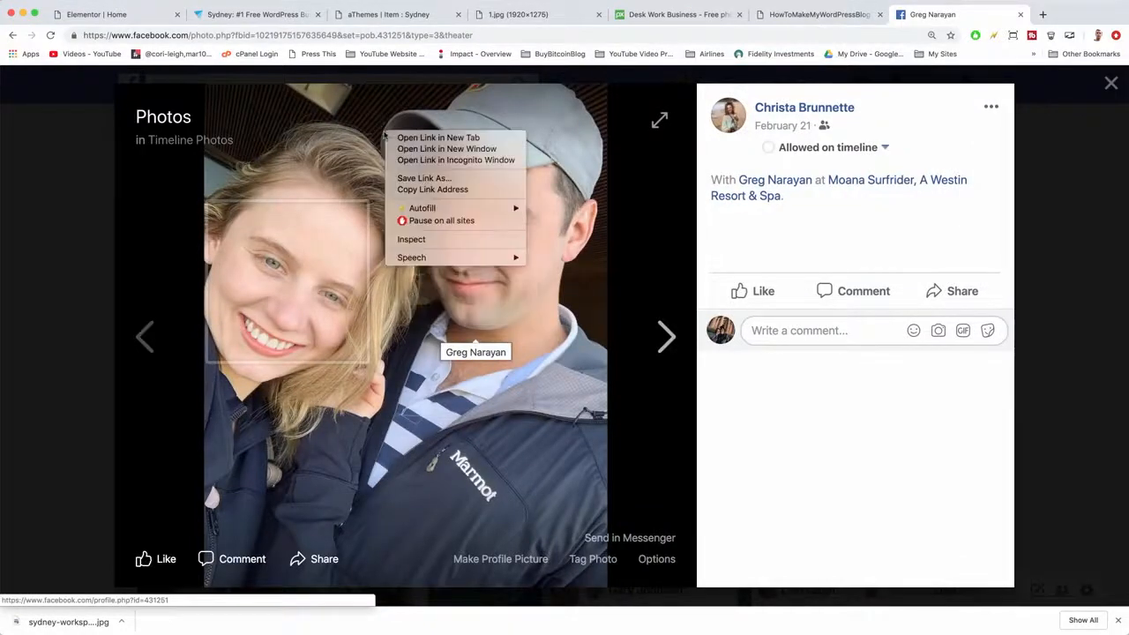
right_click(404, 410)
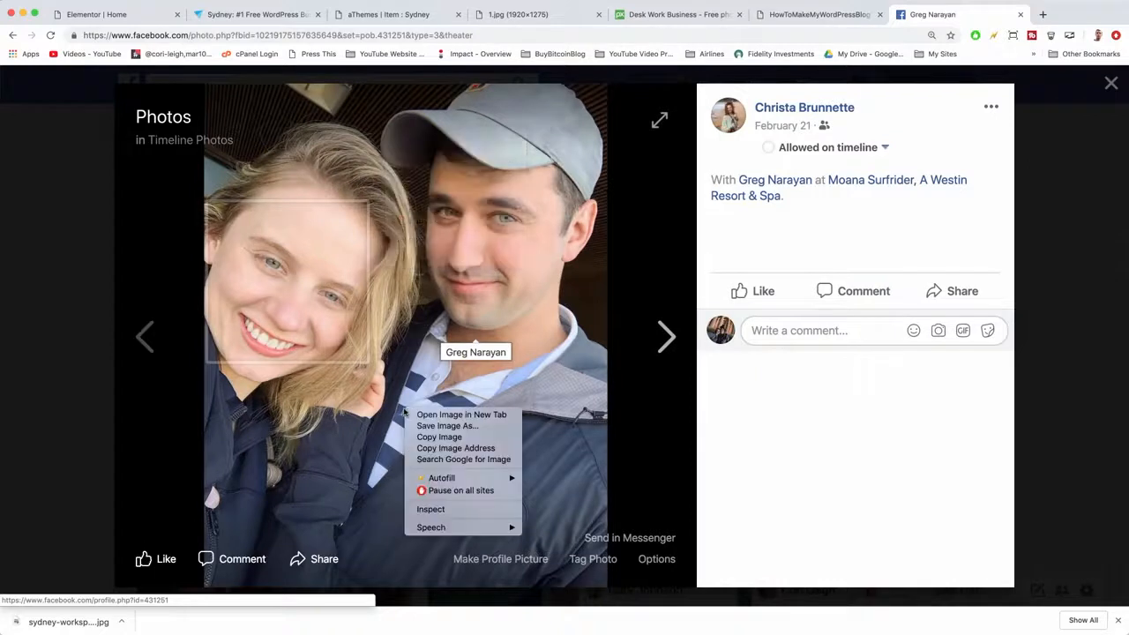
left_click(447, 426)
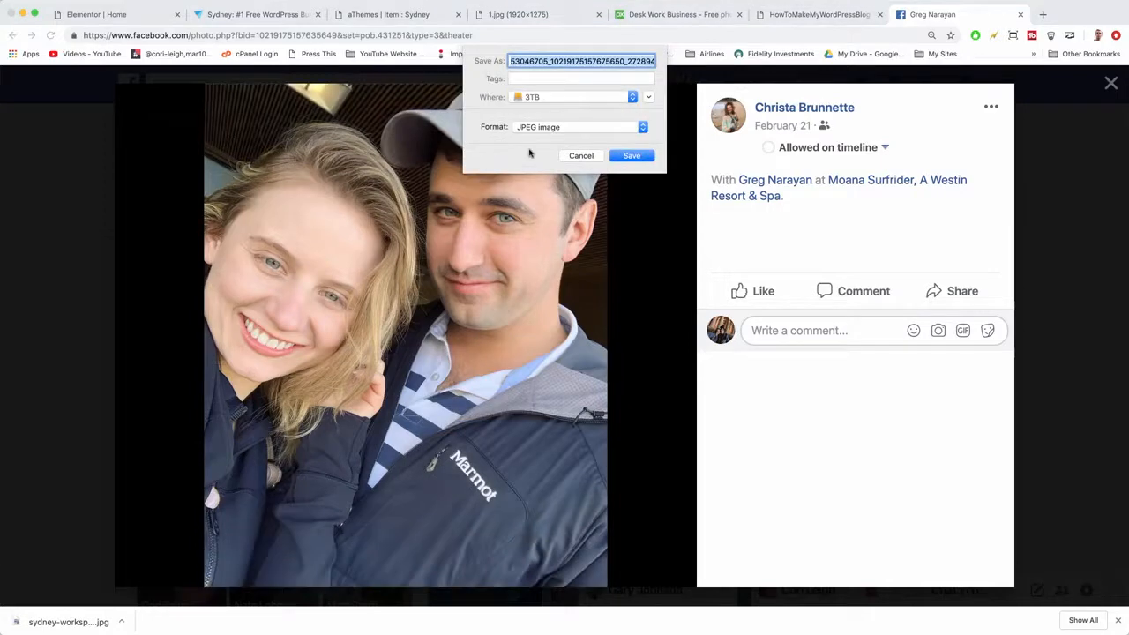
type("facebook-sydney-photo.jpg")
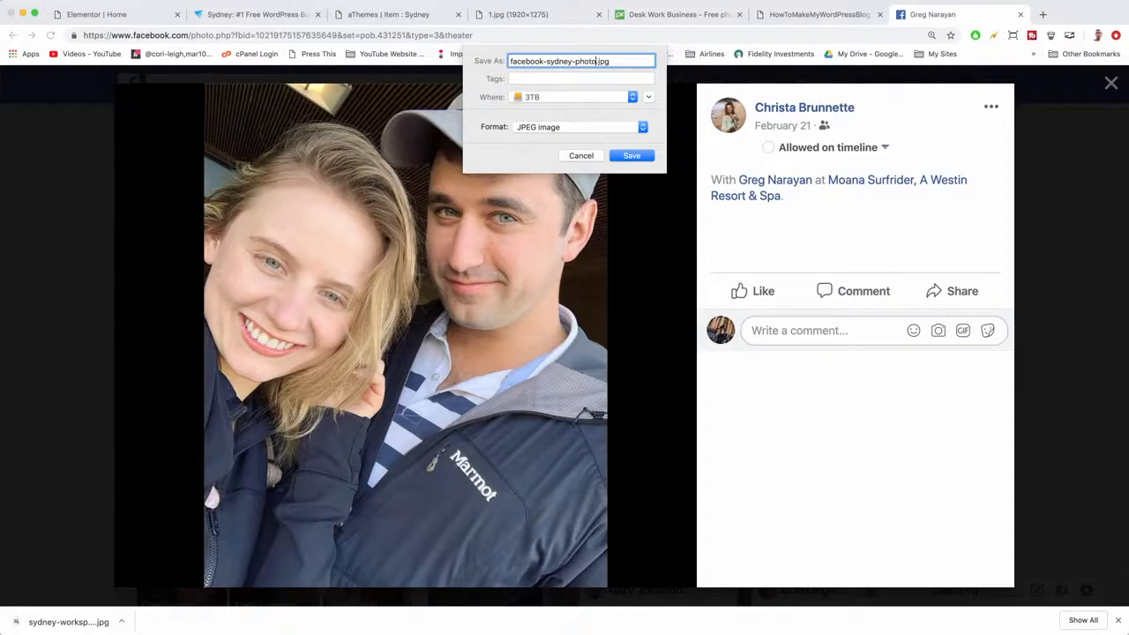
key("Return")
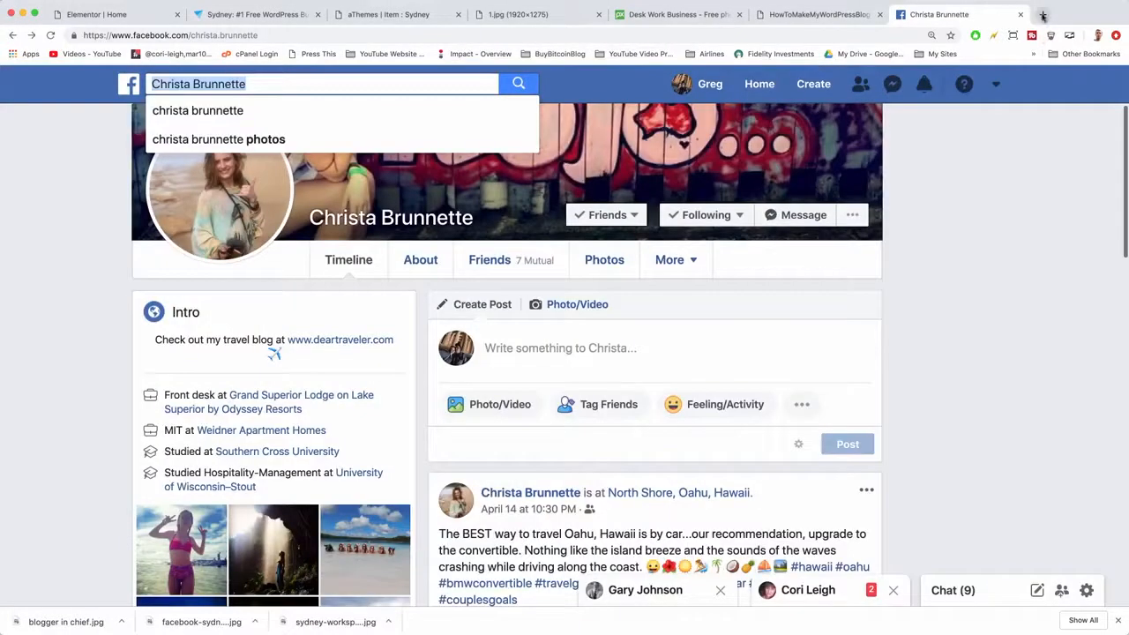
- Open Instagram in a new tab, open the kittens post and take a screenshot of its image
left_click(1041, 16)
type("inst")
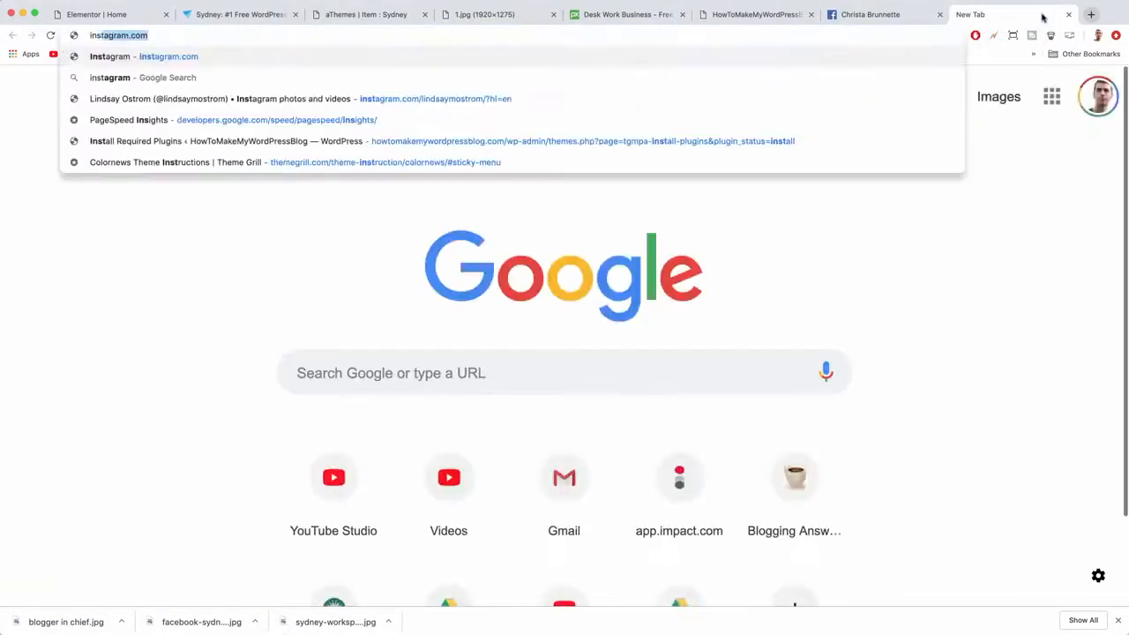
key("Return")
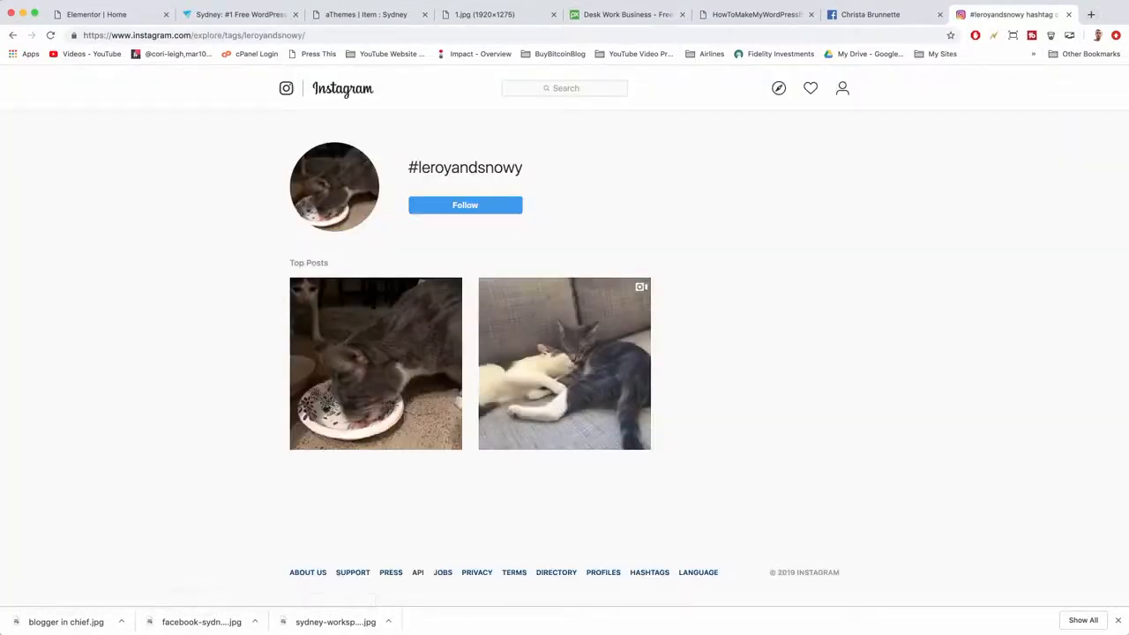
left_click(51, 35)
left_click(586, 327)
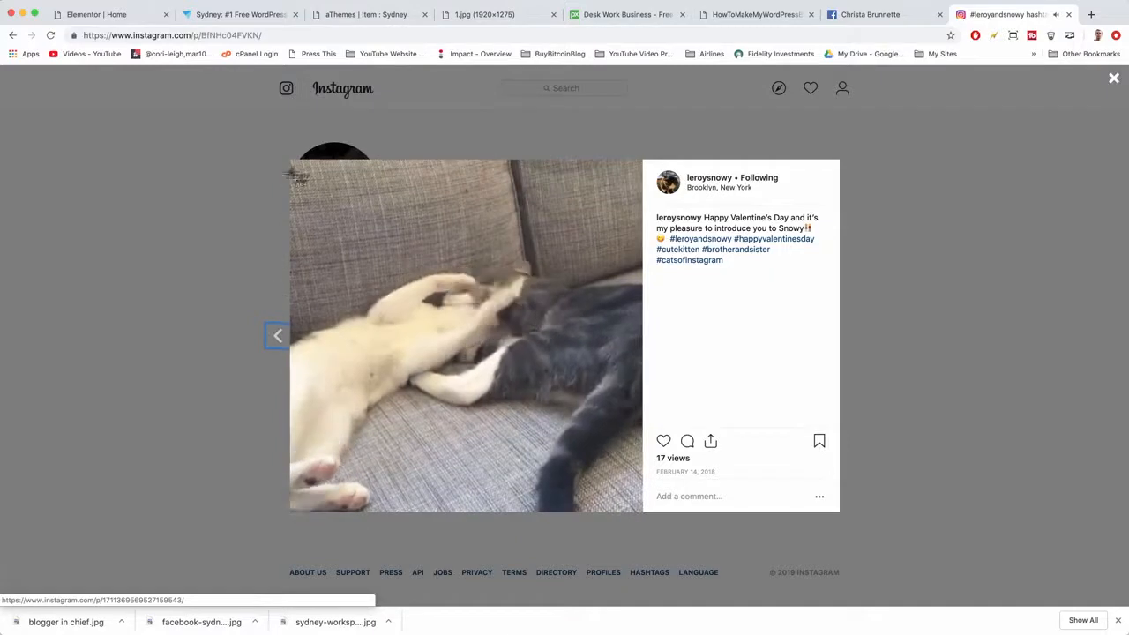
left_click_drag(291, 159, 648, 511)
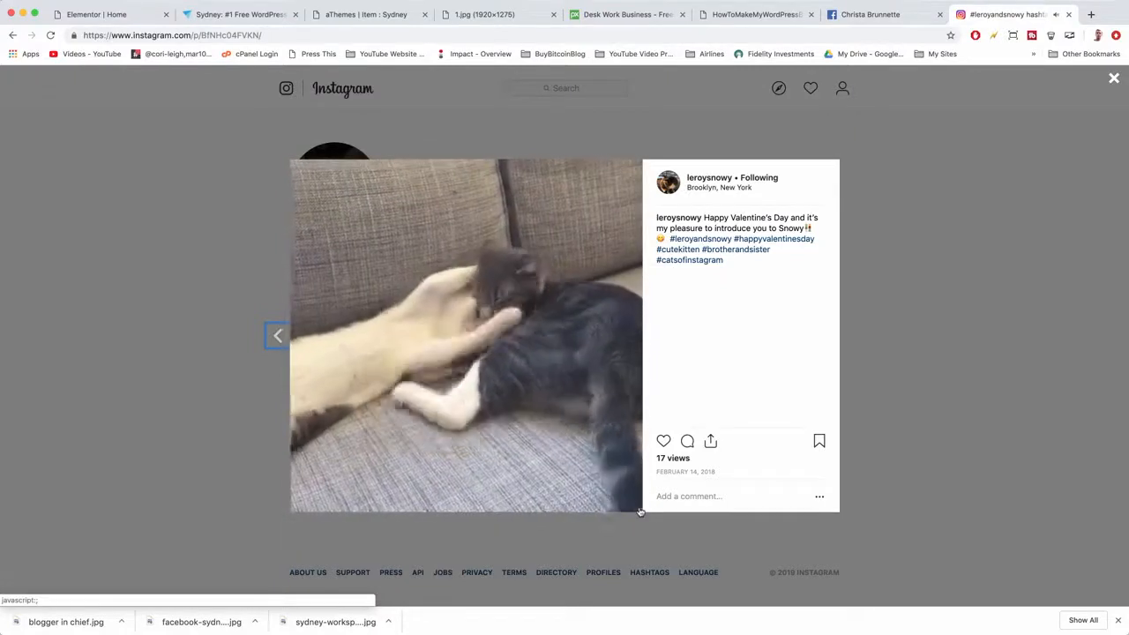
left_click(163, 291)
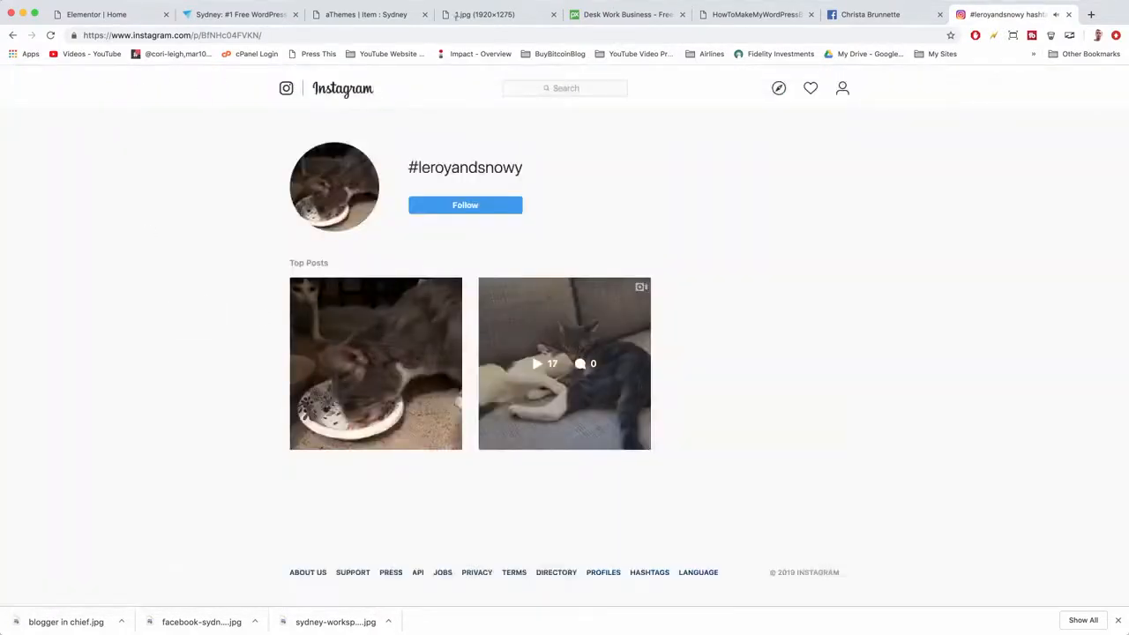
- Upload blogger in chief.jpg and facebook-sydney-photo.jpg and set the Facebook photo as the first employee's image
left_click(110, 16)
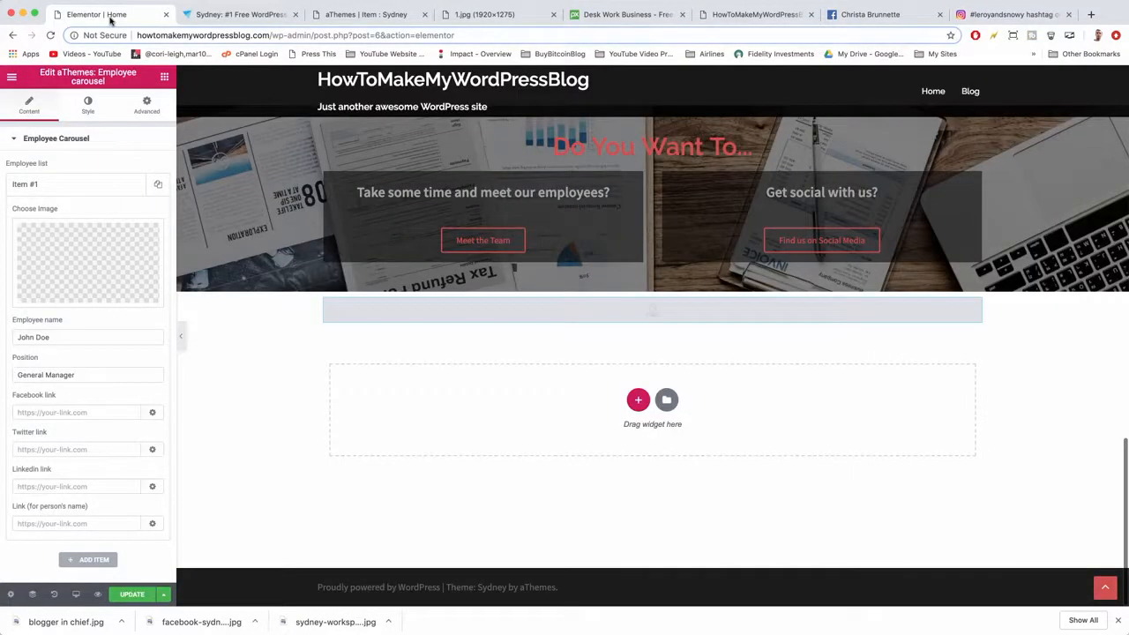
scroll(301, 330, "up", 3)
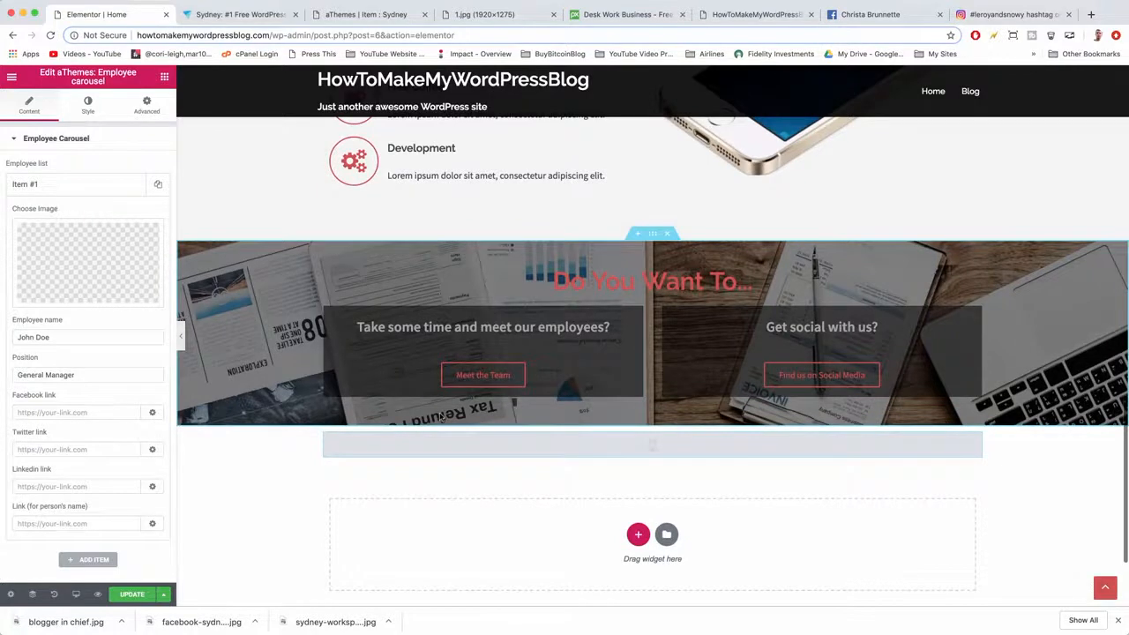
scroll(618, 449, "down", 3)
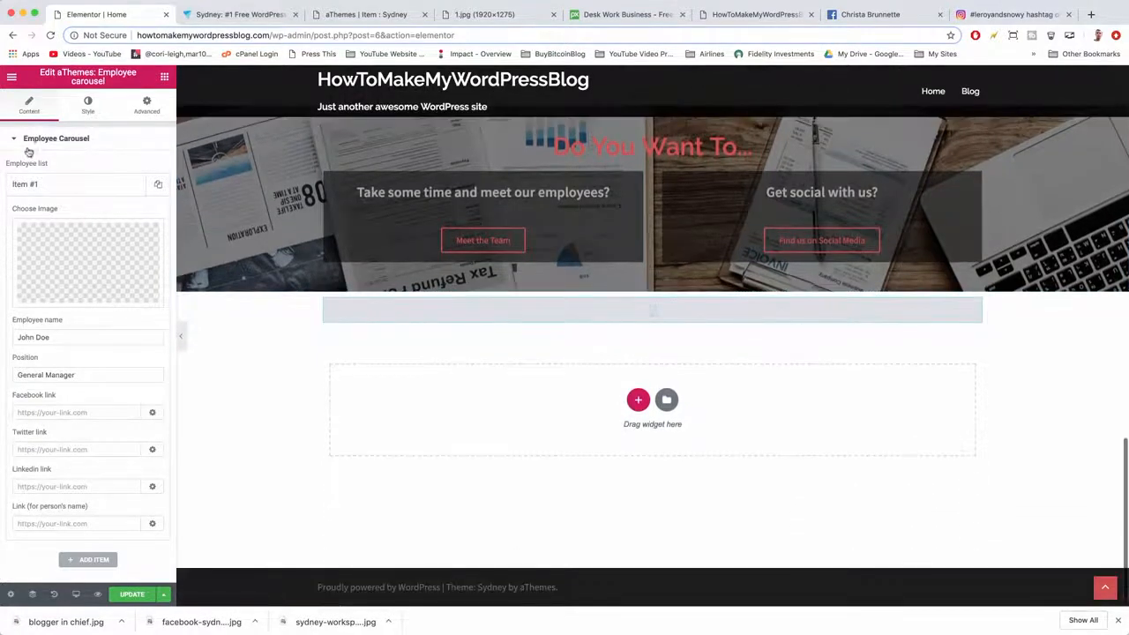
left_click(88, 257)
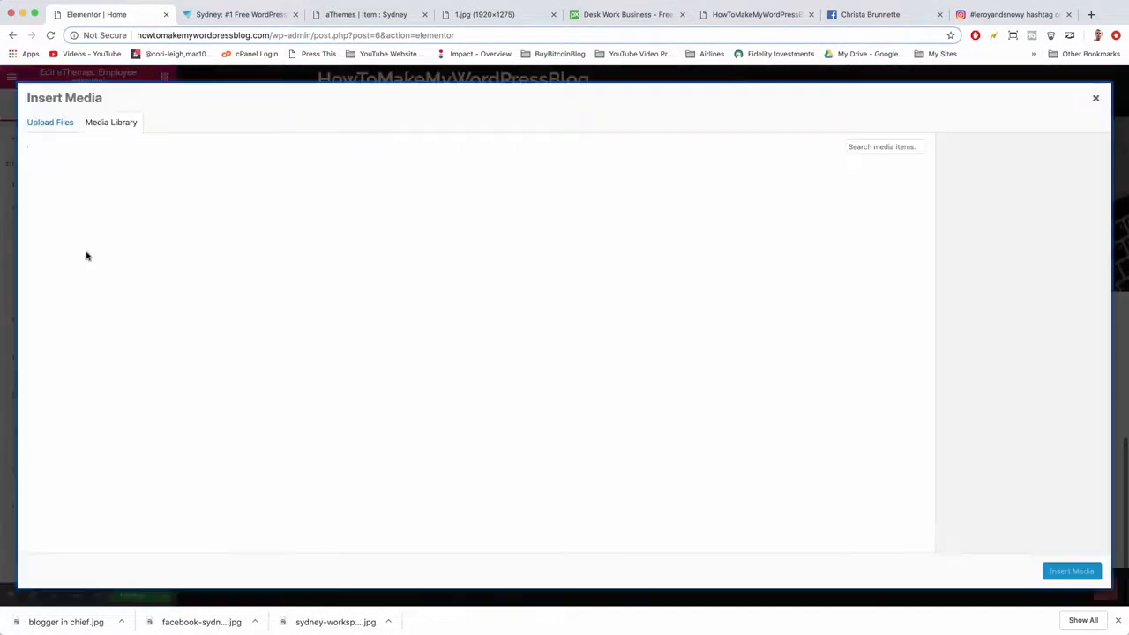
left_click(48, 124)
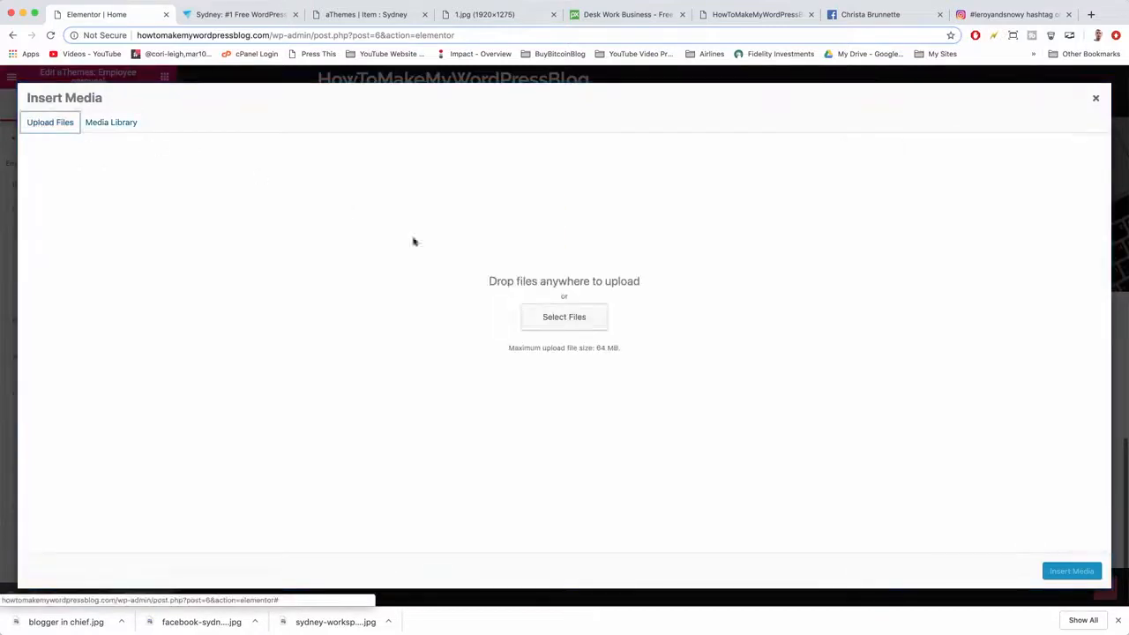
left_click(556, 319)
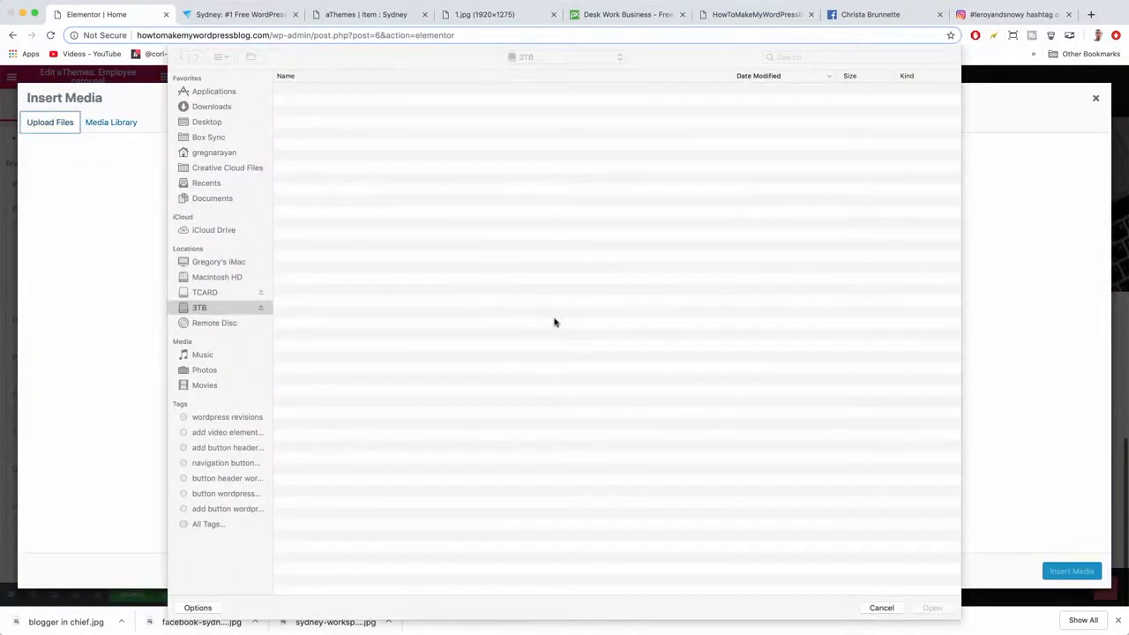
left_click(325, 103)
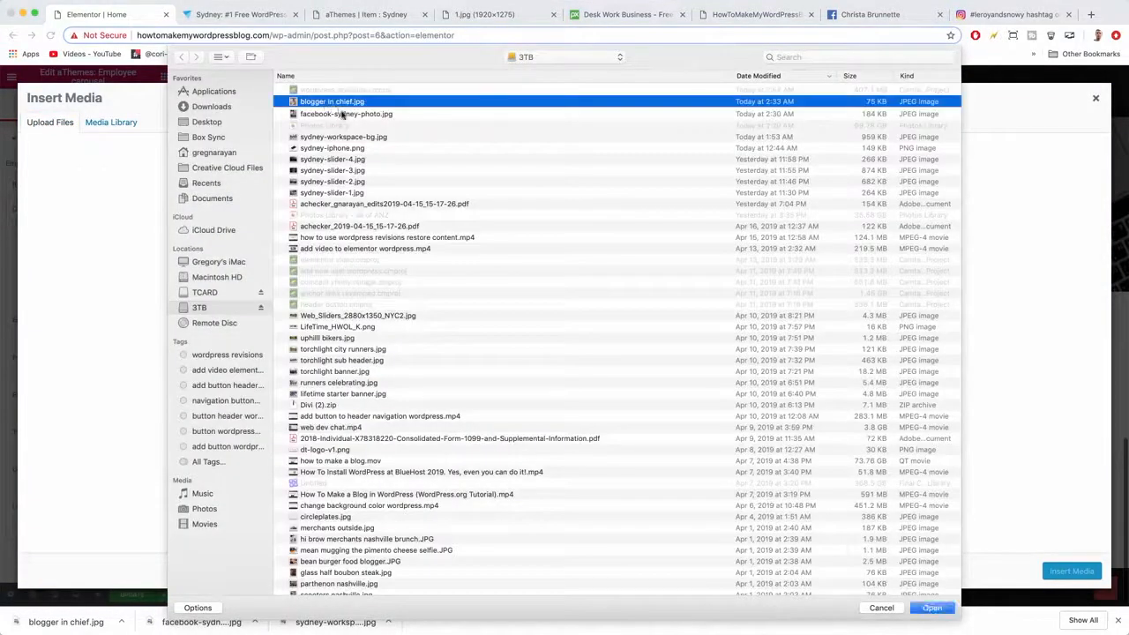
left_click(343, 114, "super")
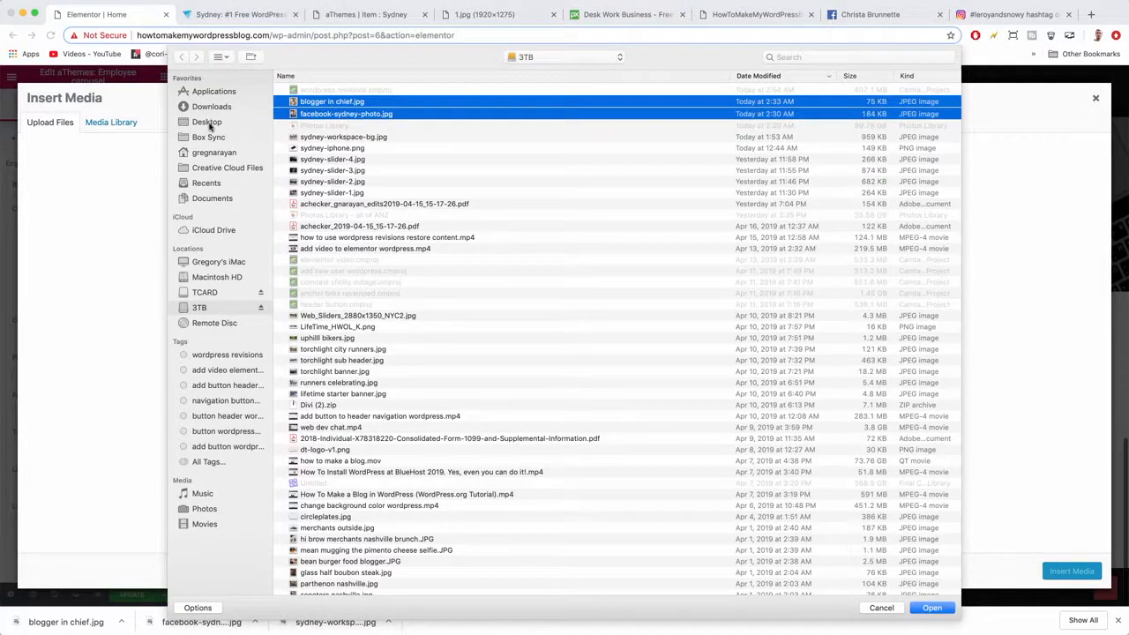
left_click(933, 608)
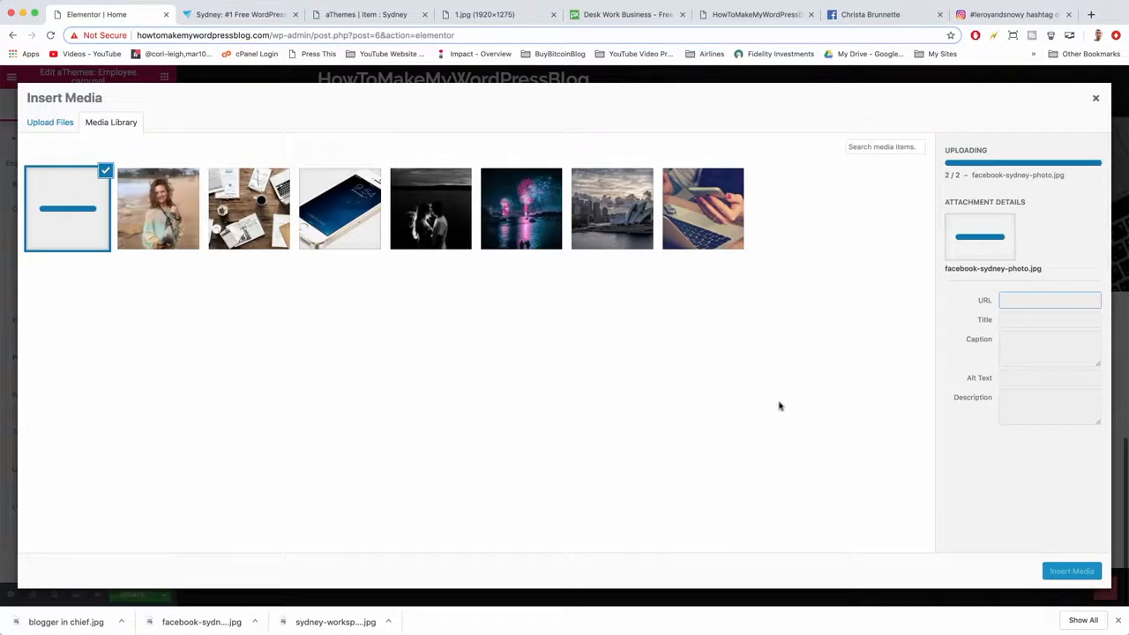
left_click(1062, 569)
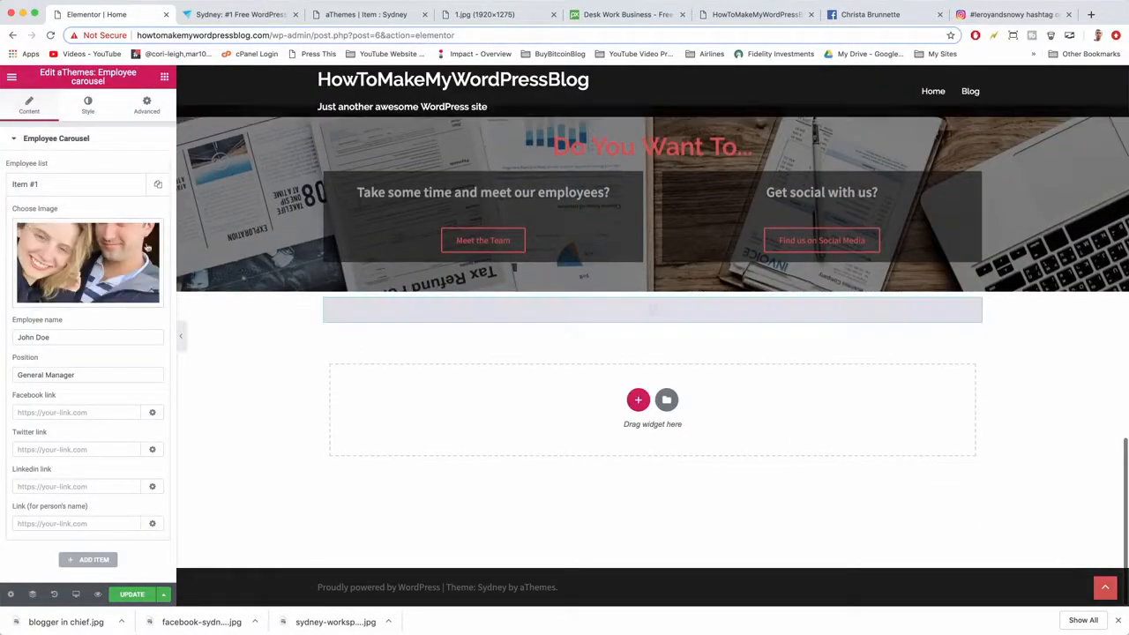
- Upload the Instagram screenshot from the Desktop into the media library
left_click(88, 265)
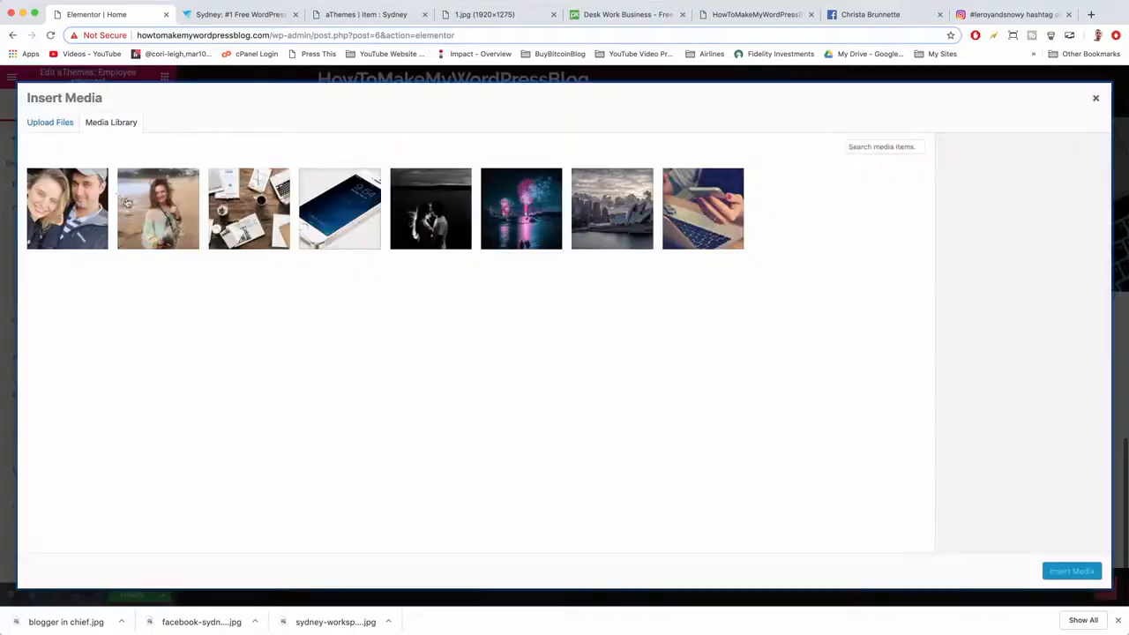
left_click(62, 124)
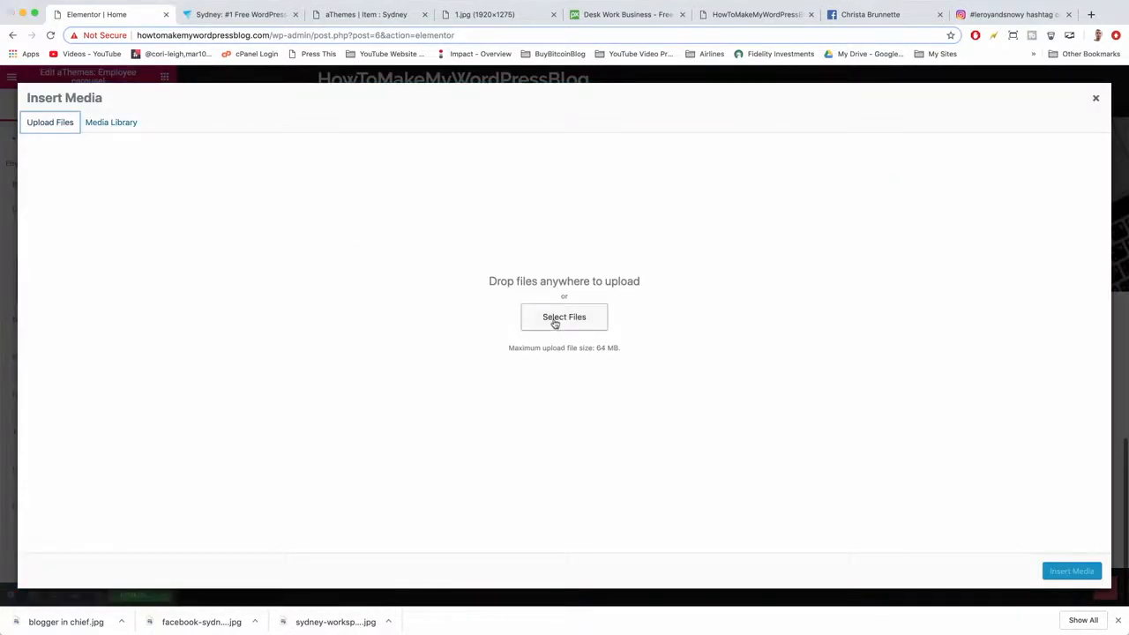
left_click(554, 323)
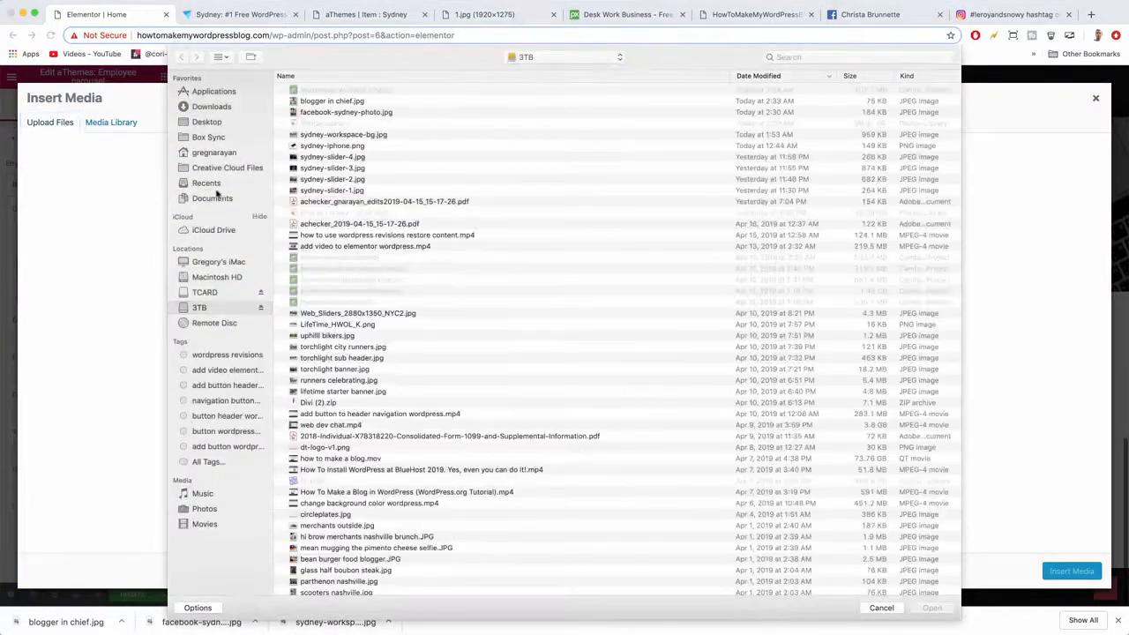
left_click(208, 121)
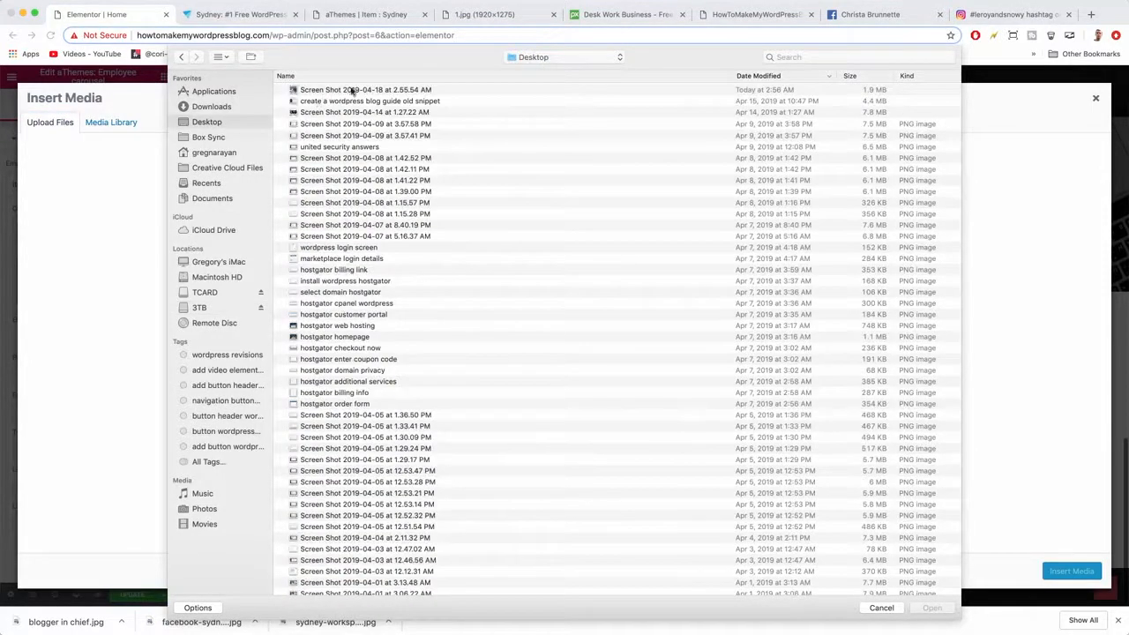
left_click(353, 91)
key("space")
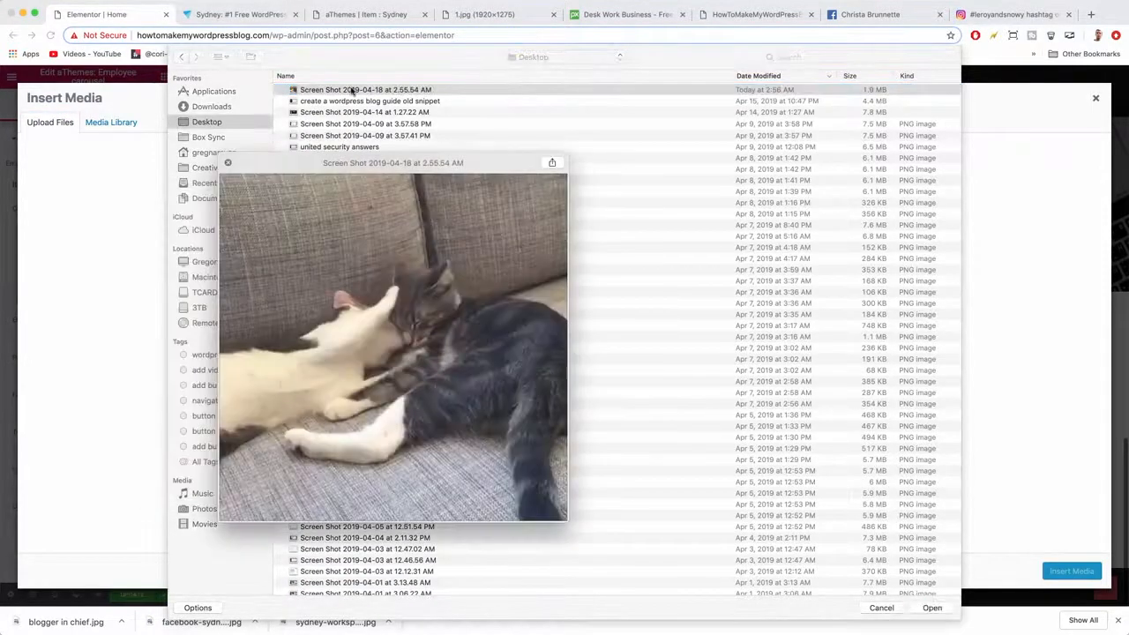
double_click(351, 91)
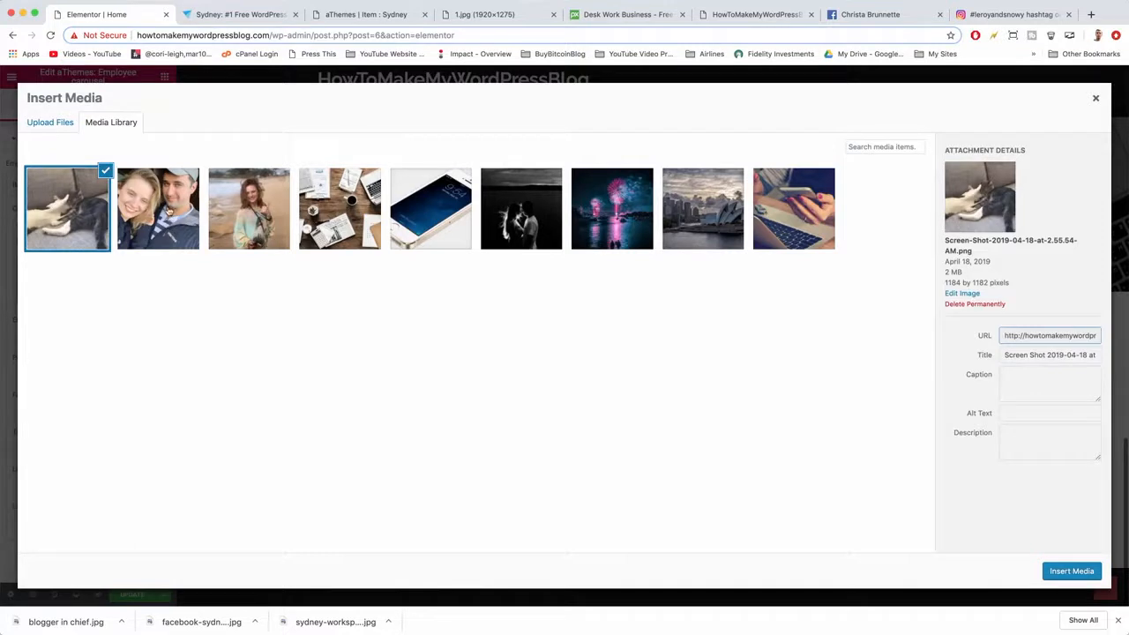
- Crop the Facebook selfie in the media editor down to the man's face, then save and update the image
left_click(169, 210)
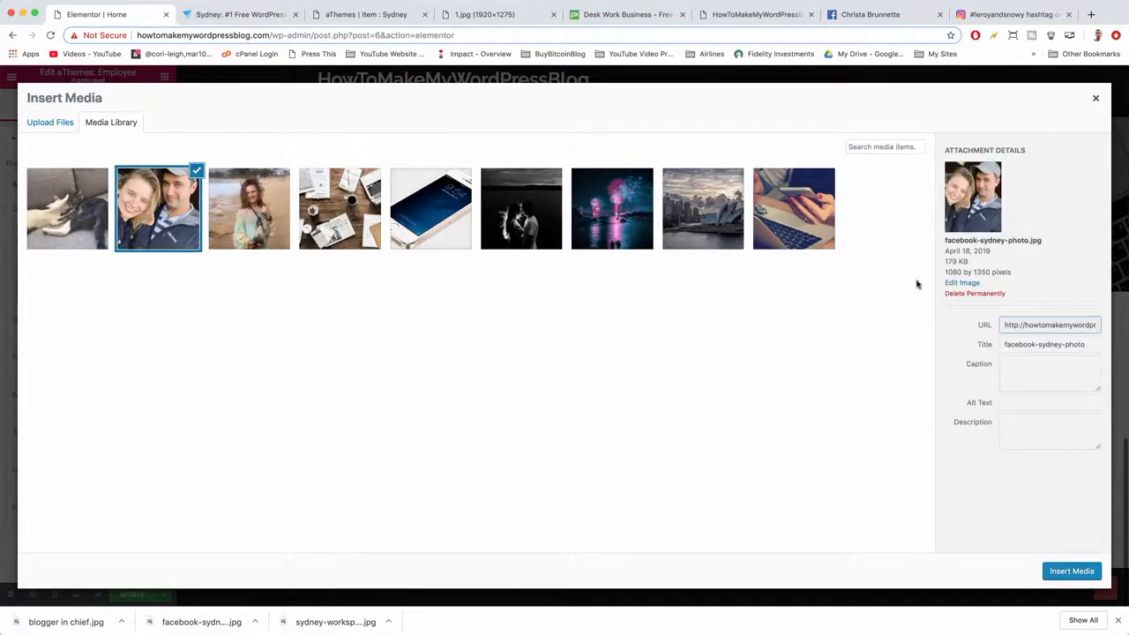
left_click(963, 283)
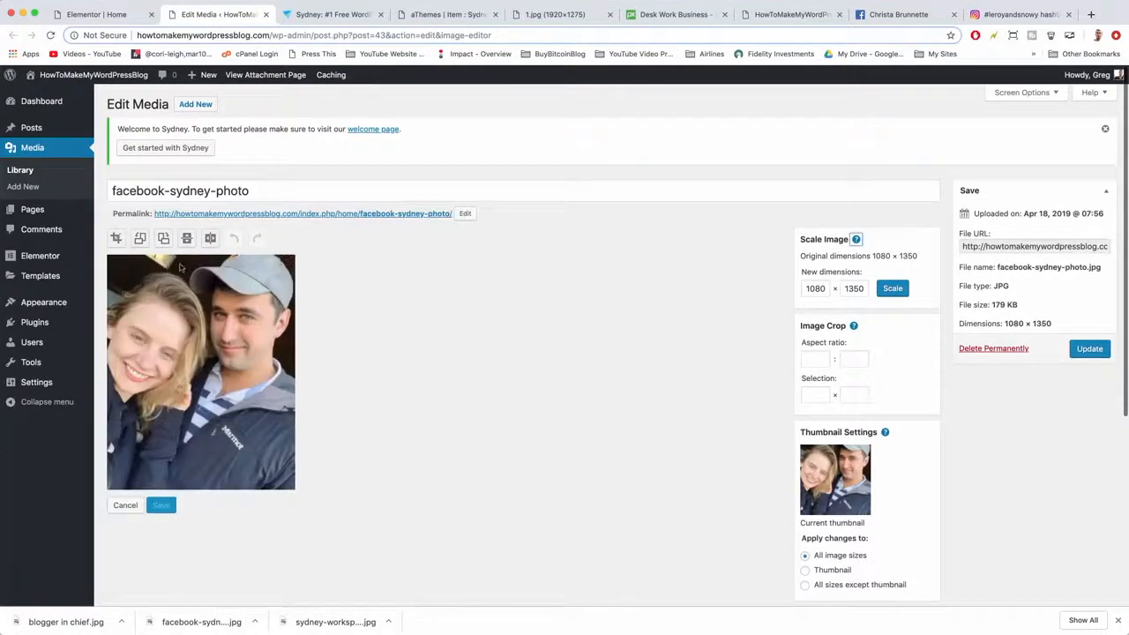
left_click_drag(179, 267, 312, 415)
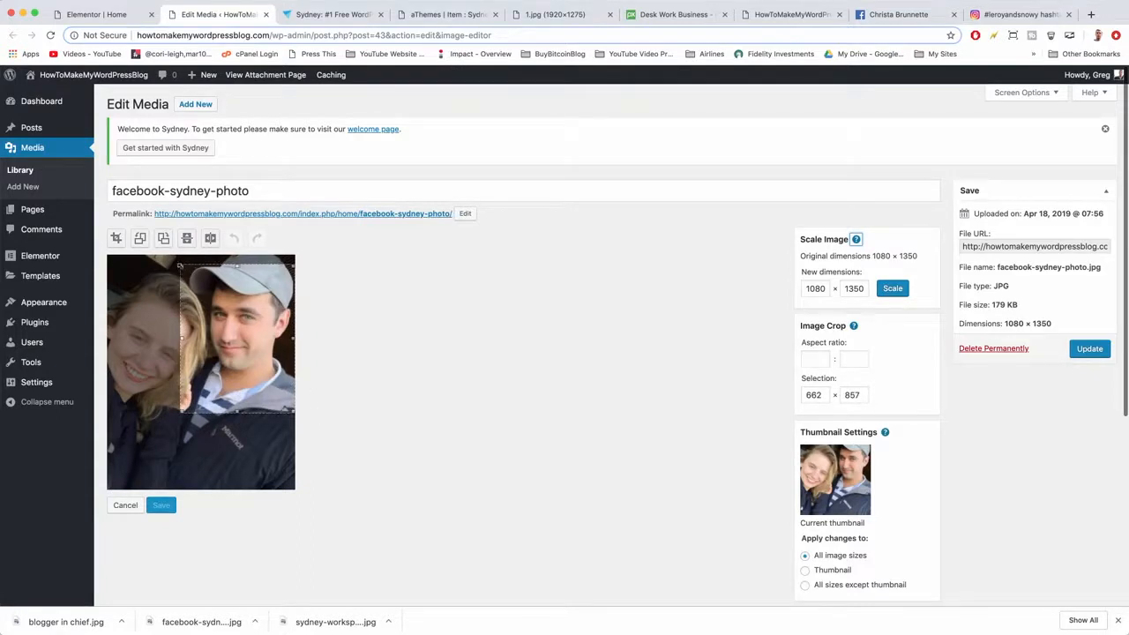
left_click_drag(180, 265, 185, 252)
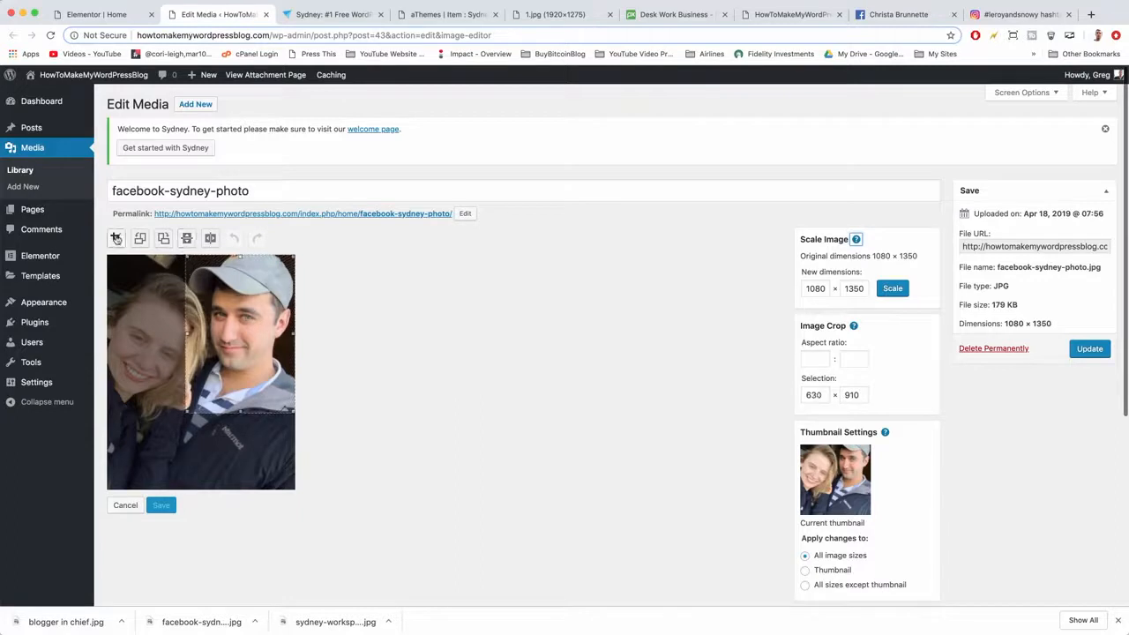
left_click(115, 239)
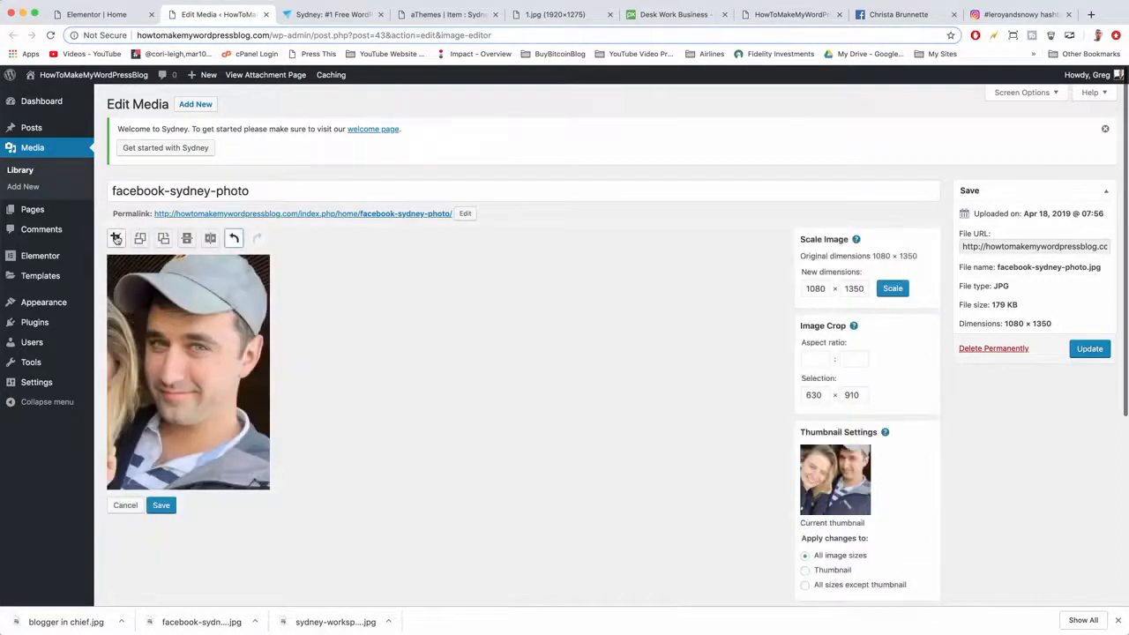
left_click(156, 504)
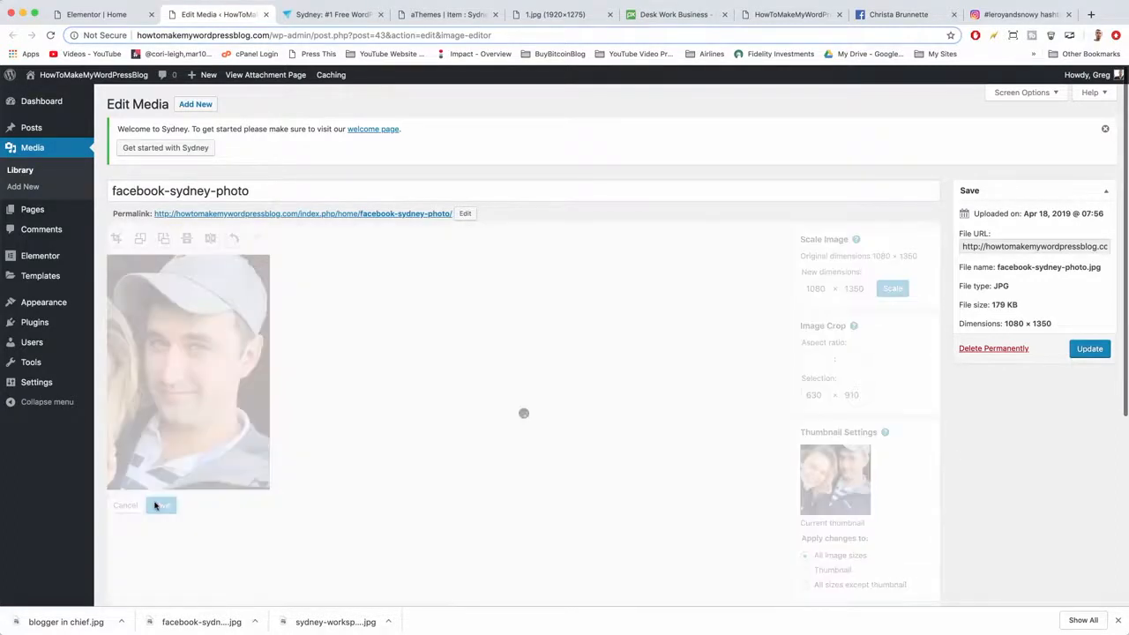
scroll(664, 211, "up", 10)
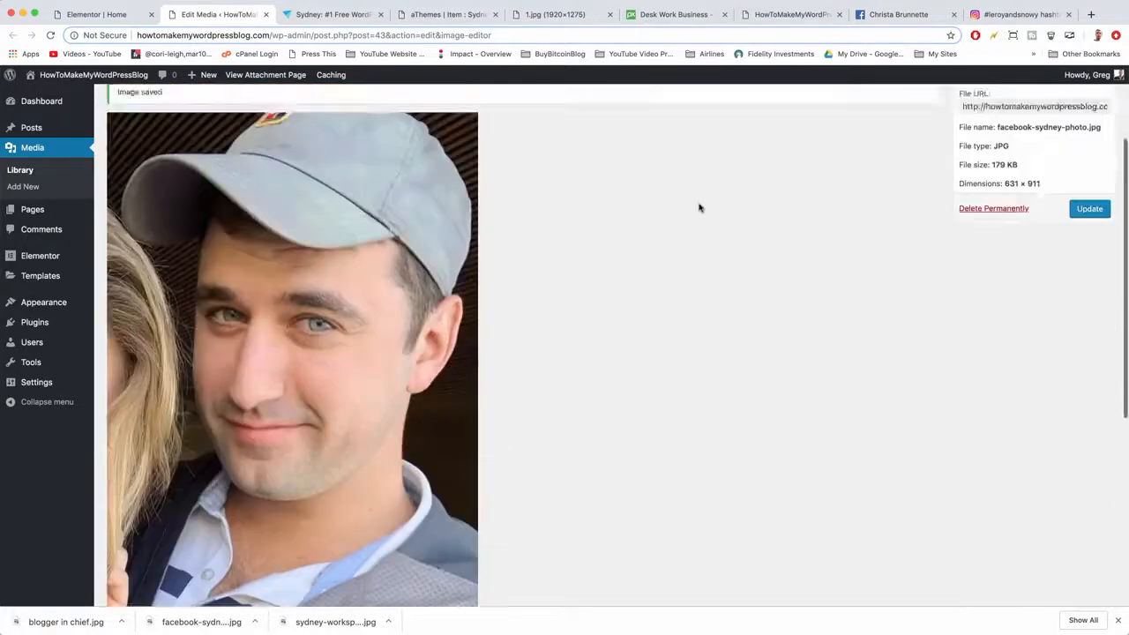
left_click(1089, 349)
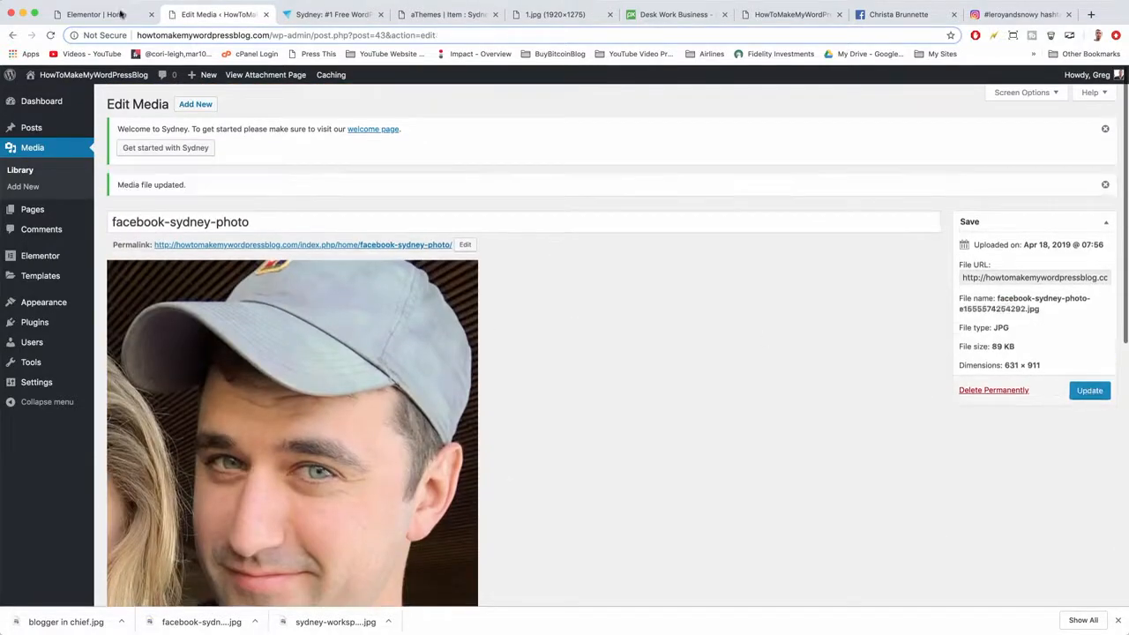
- Close the Insert Media dialog in the Elementor tab and update the page
left_click(117, 13)
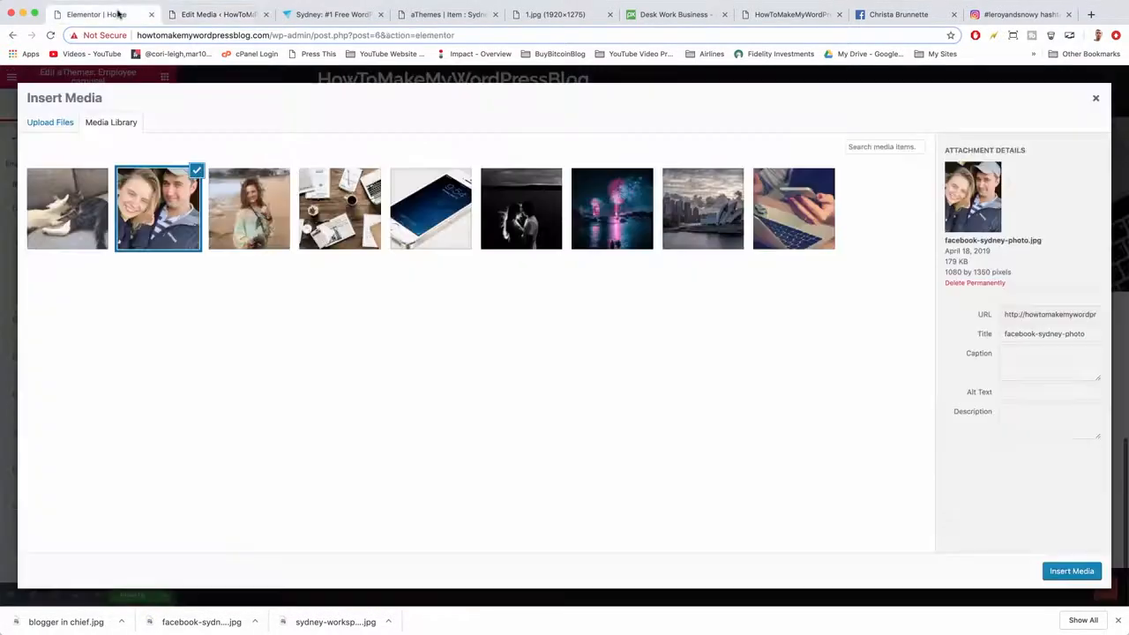
left_click(1097, 100)
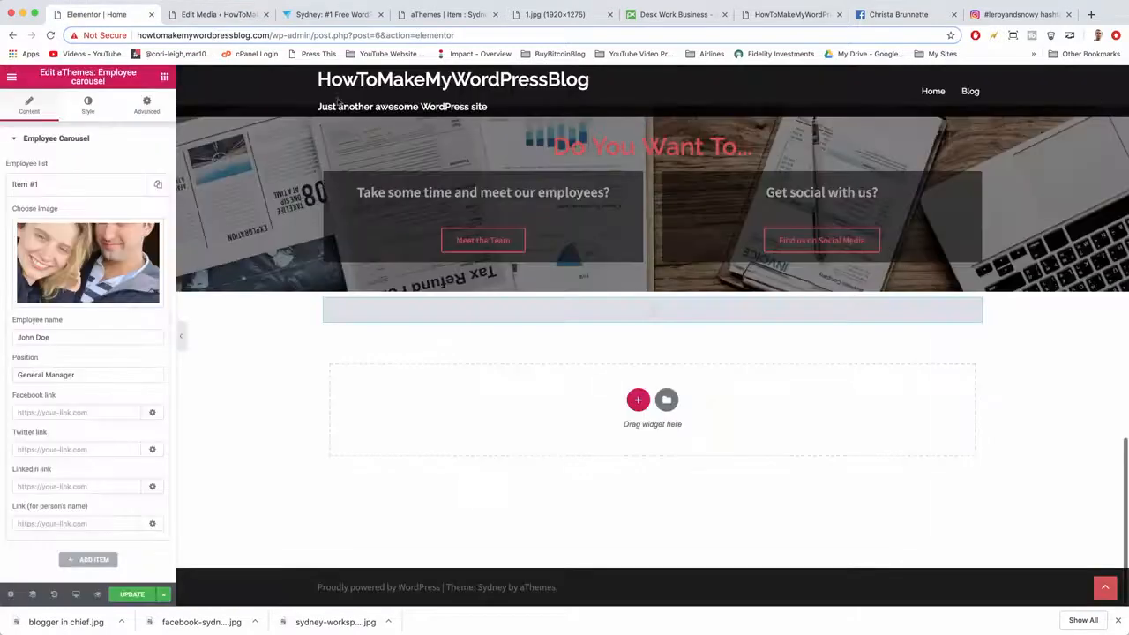
left_click(134, 595)
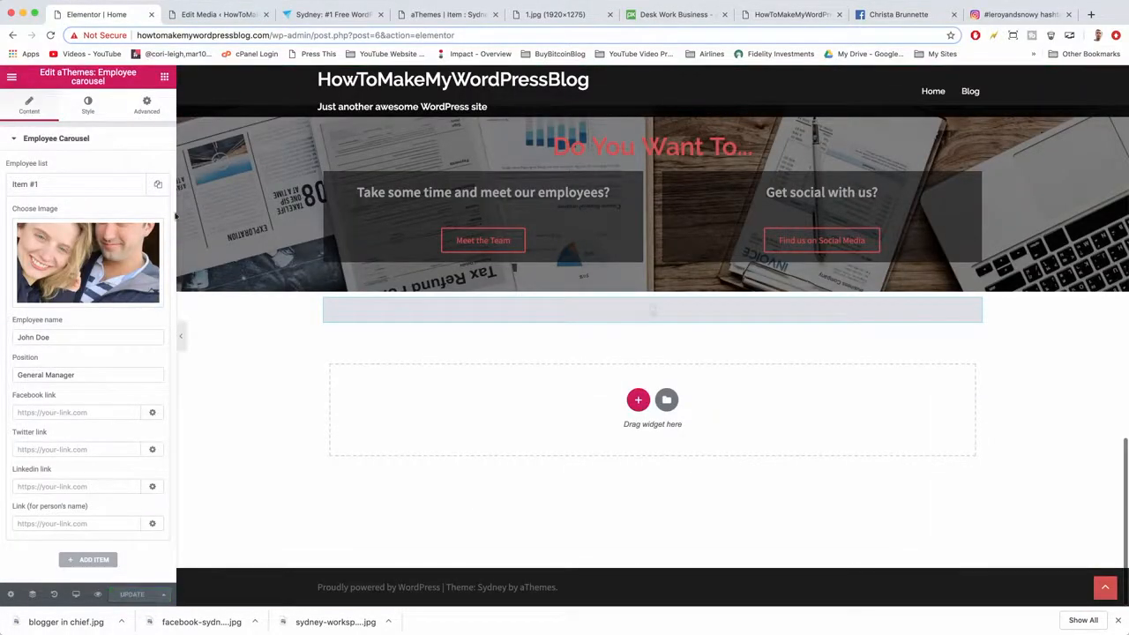
- Reload the editor and replace the first employee's carousel image with the cropped Facebook photo
left_click(50, 35)
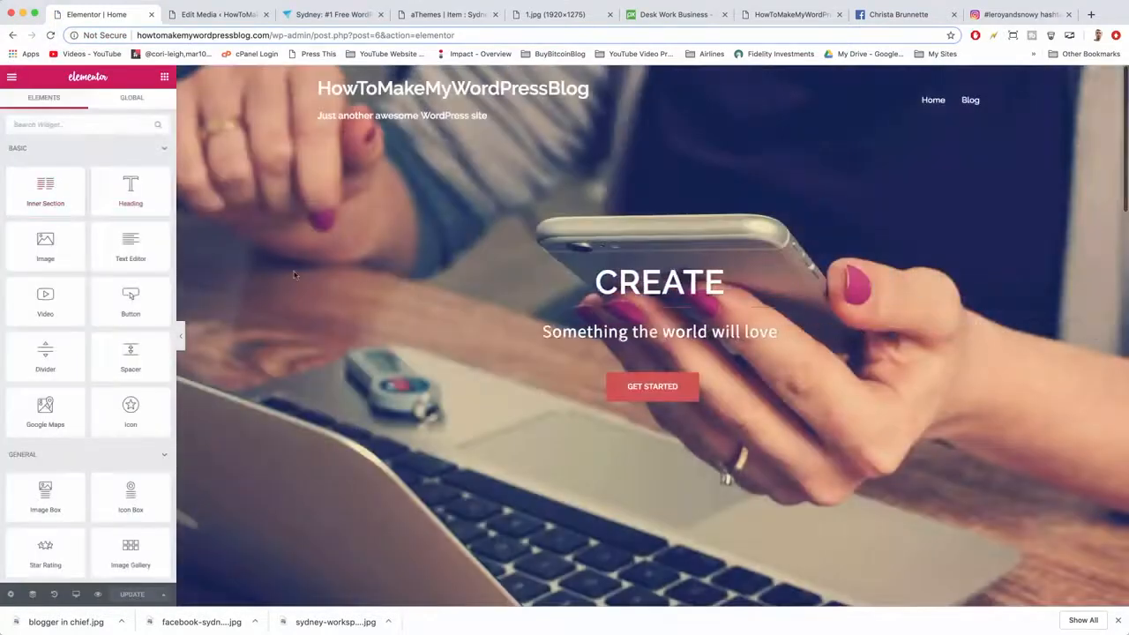
scroll(294, 275, "down", 10)
scroll(294, 275, "down", 2)
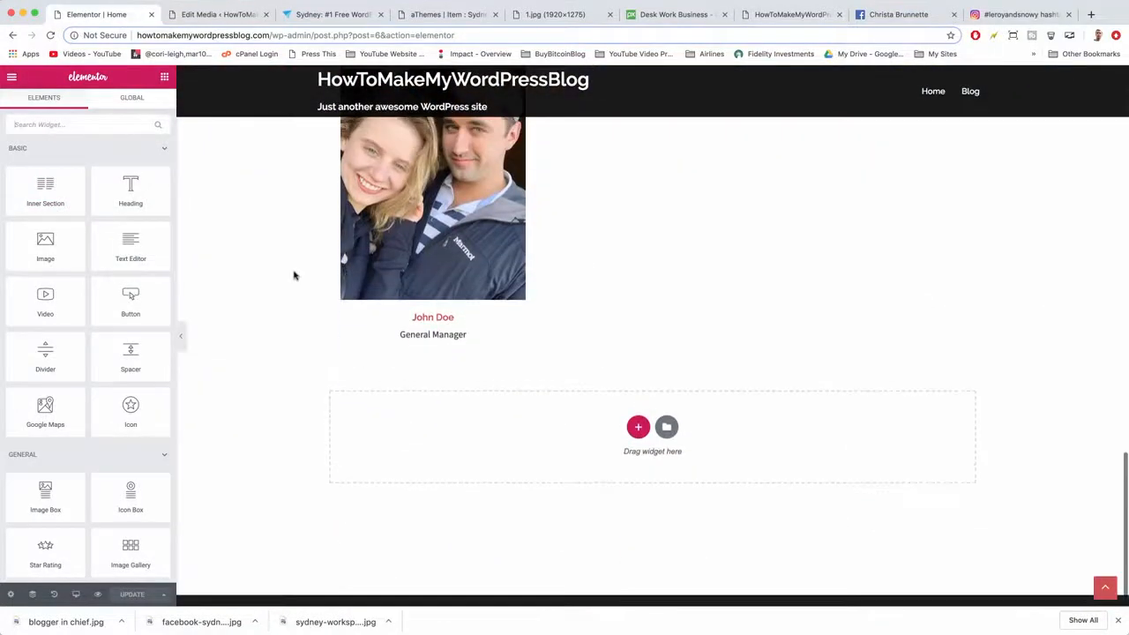
scroll(295, 275, "up", 3)
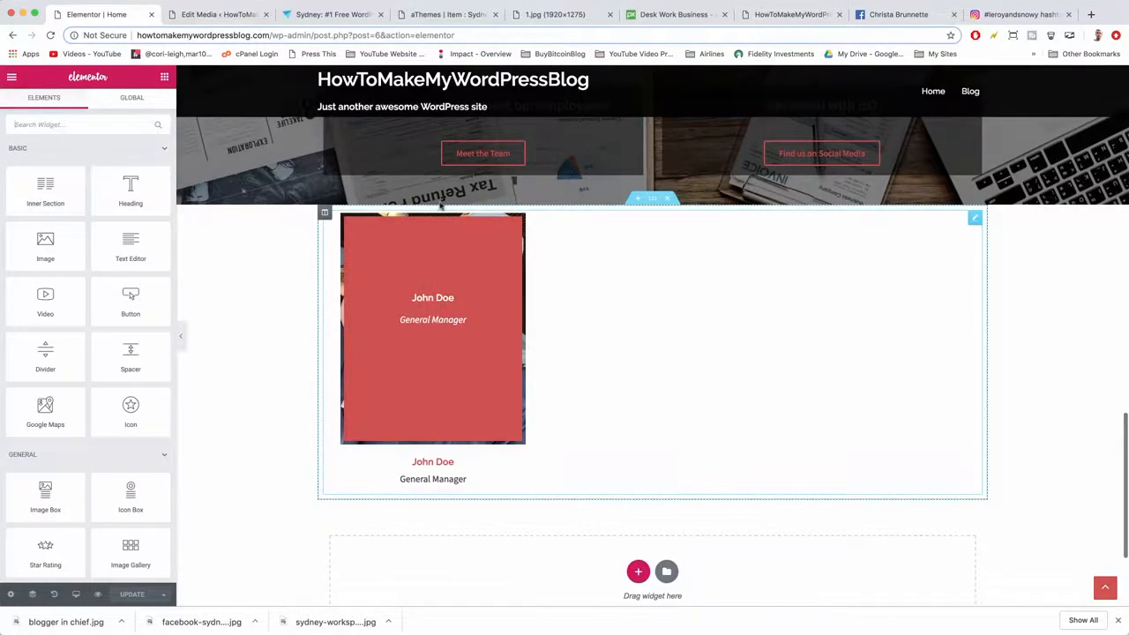
left_click(484, 246)
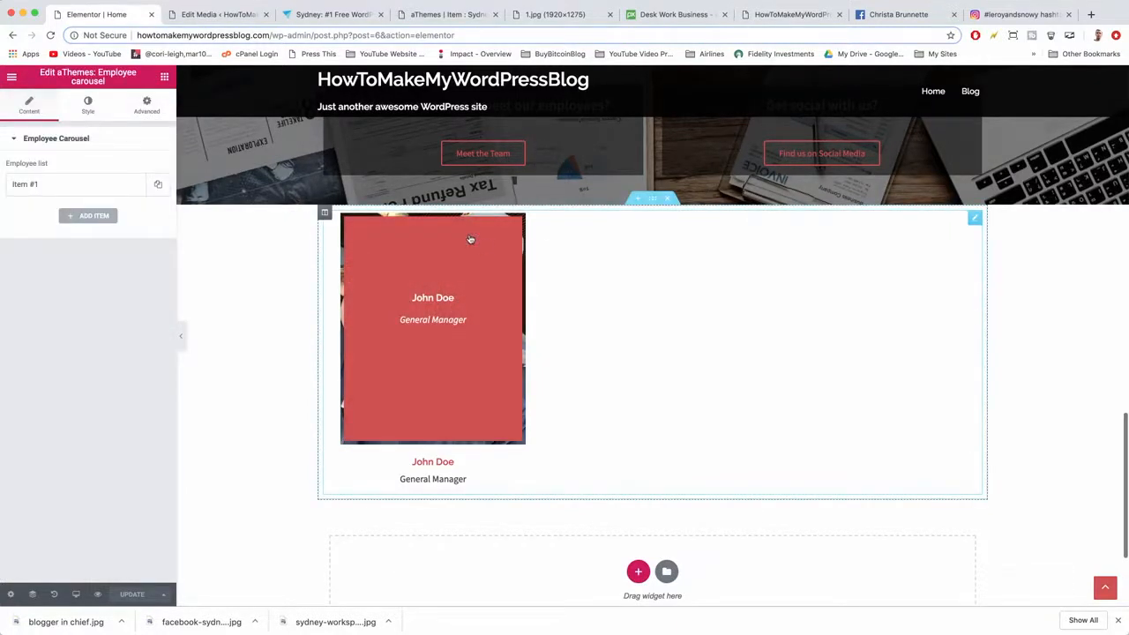
left_click(62, 184)
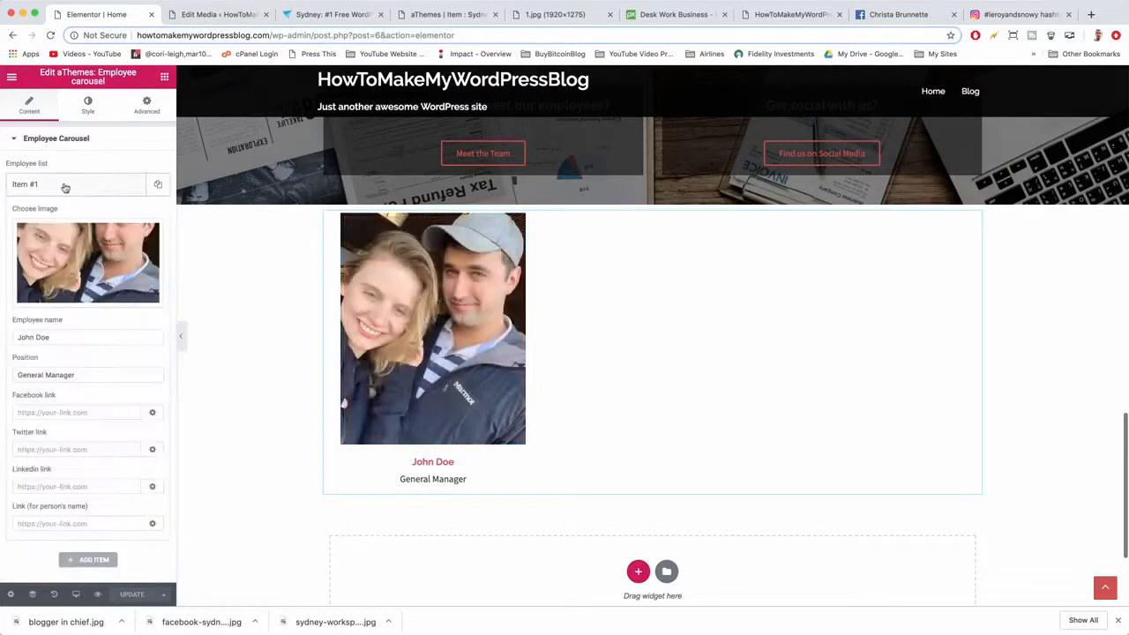
left_click(85, 256)
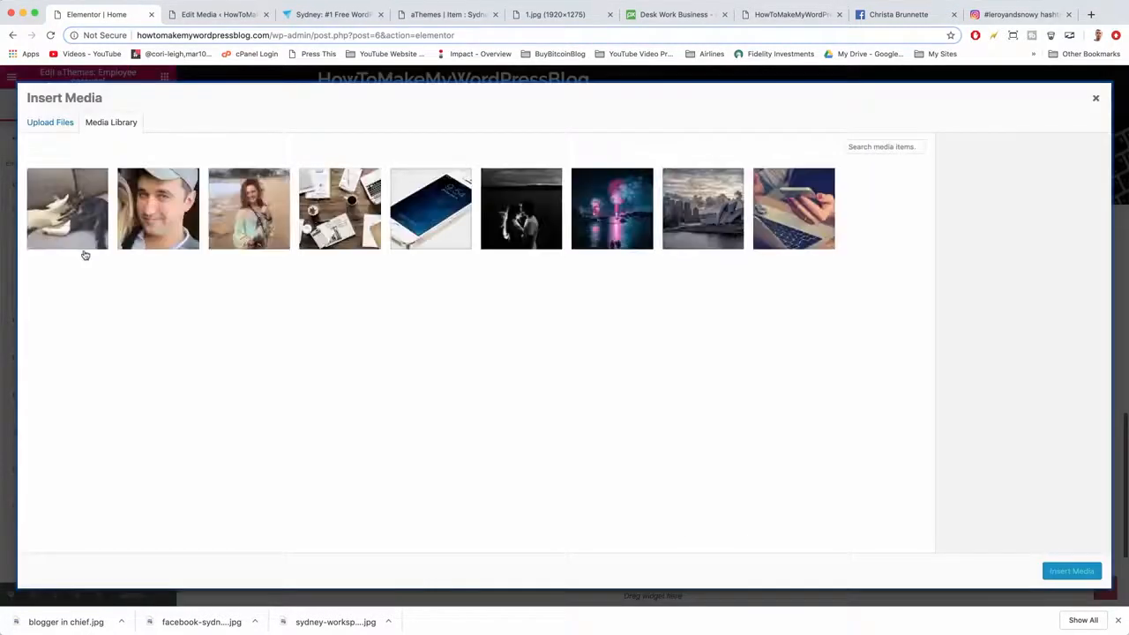
left_click(147, 196)
left_click(1070, 571)
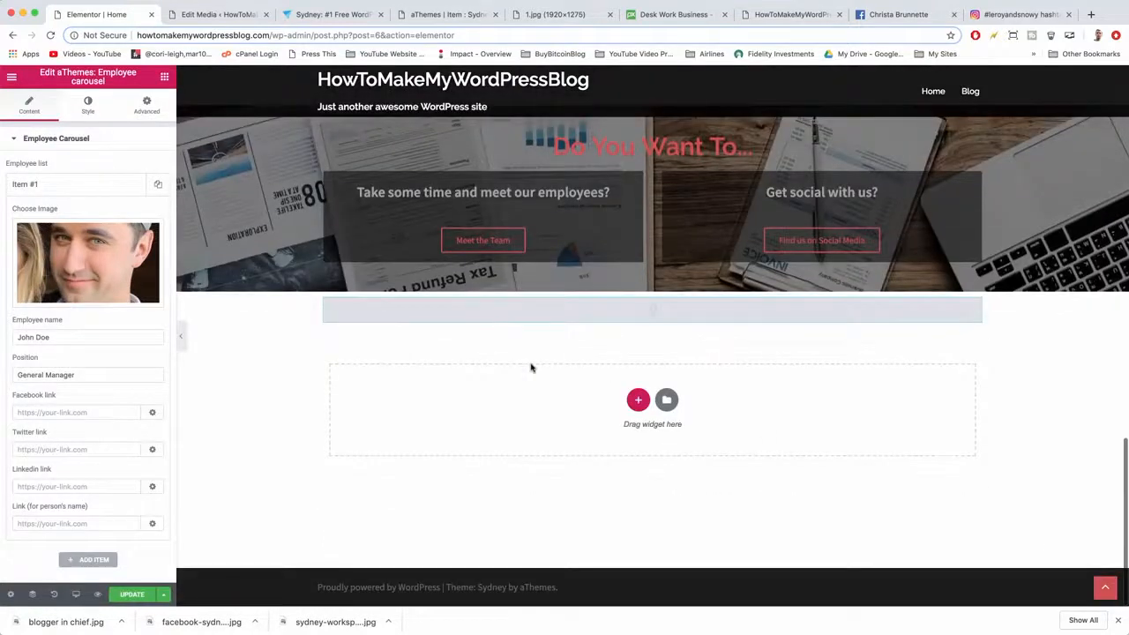
- Enter the first employee's name and set the position to WordPress Guy
triple_click(41, 338)
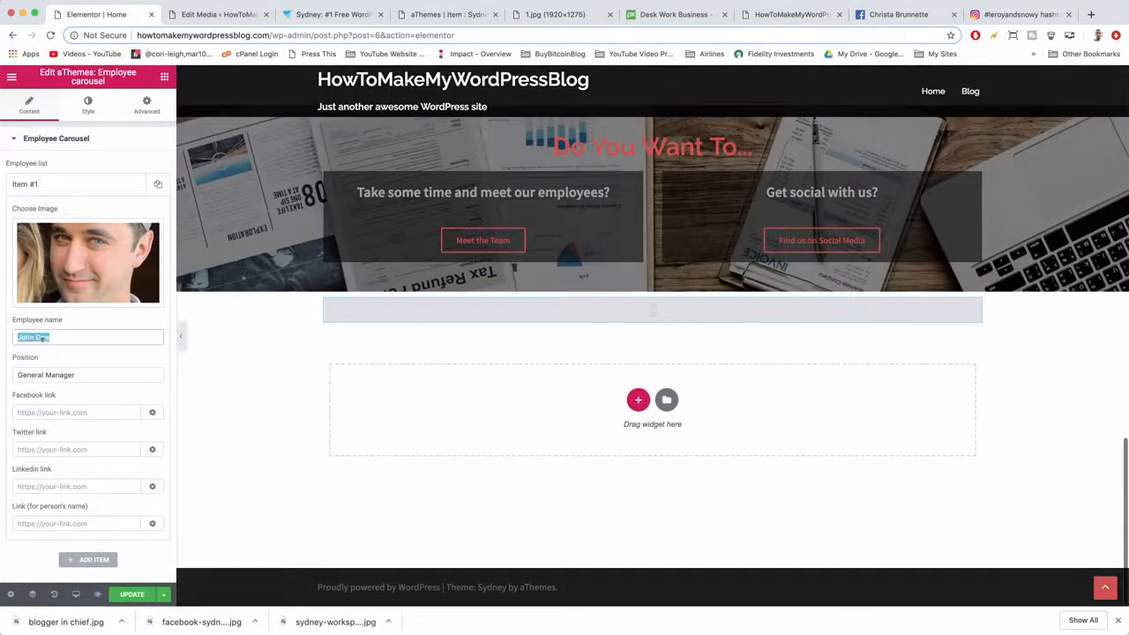
type("Greg")
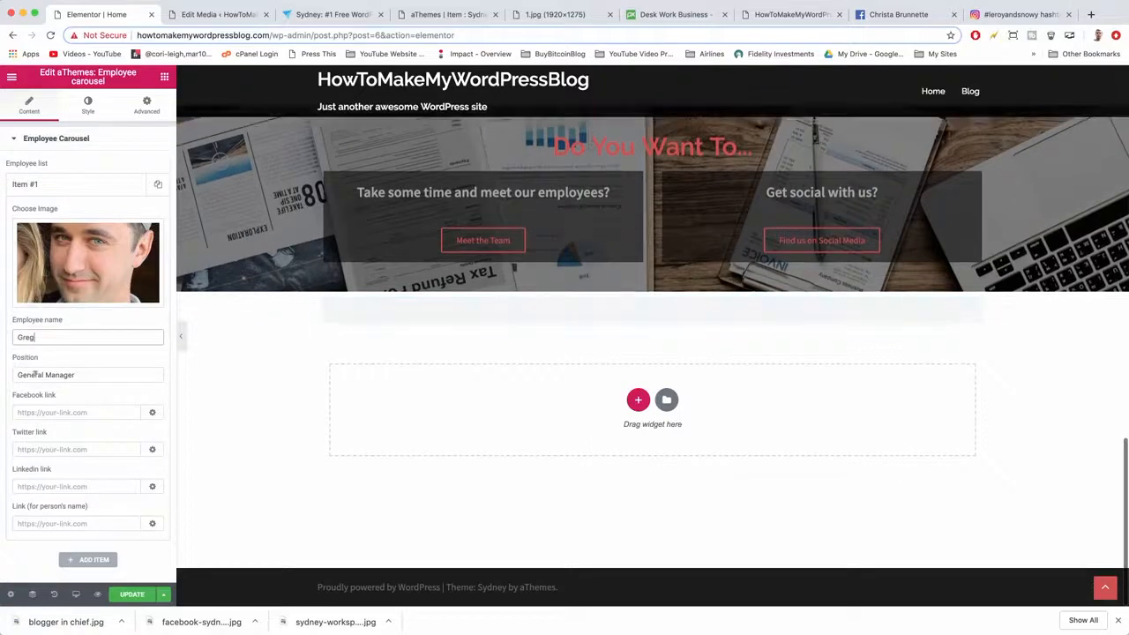
double_click(33, 375)
triple_click(33, 375)
type("WordPress Guy")
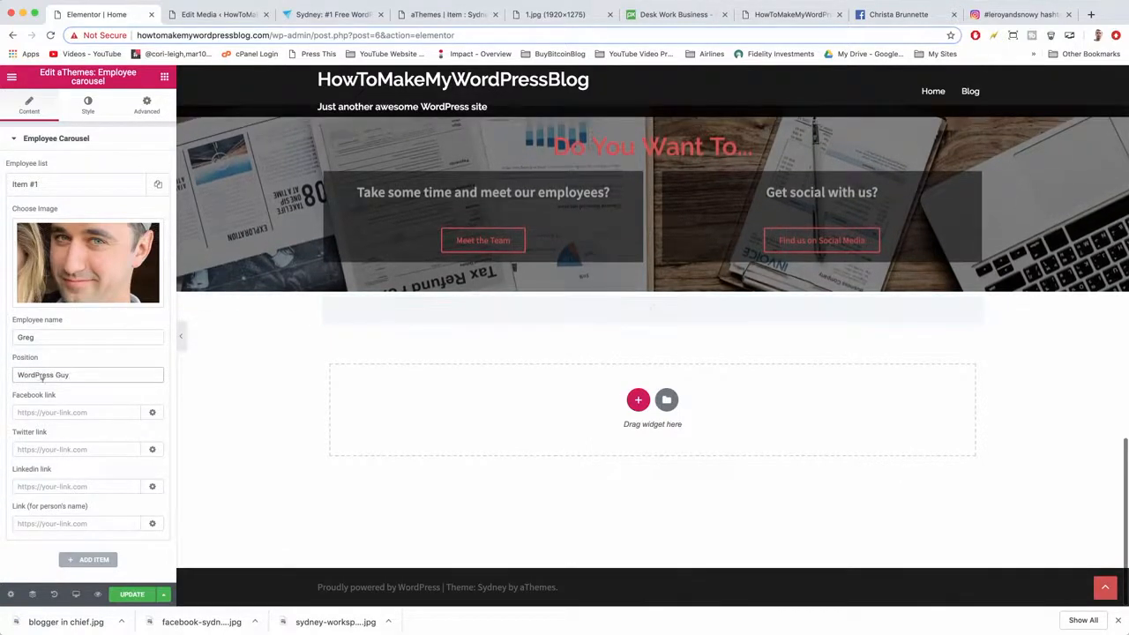
- Fill in the first employee's Facebook and Twitter profile links
left_click(56, 411)
type("http")
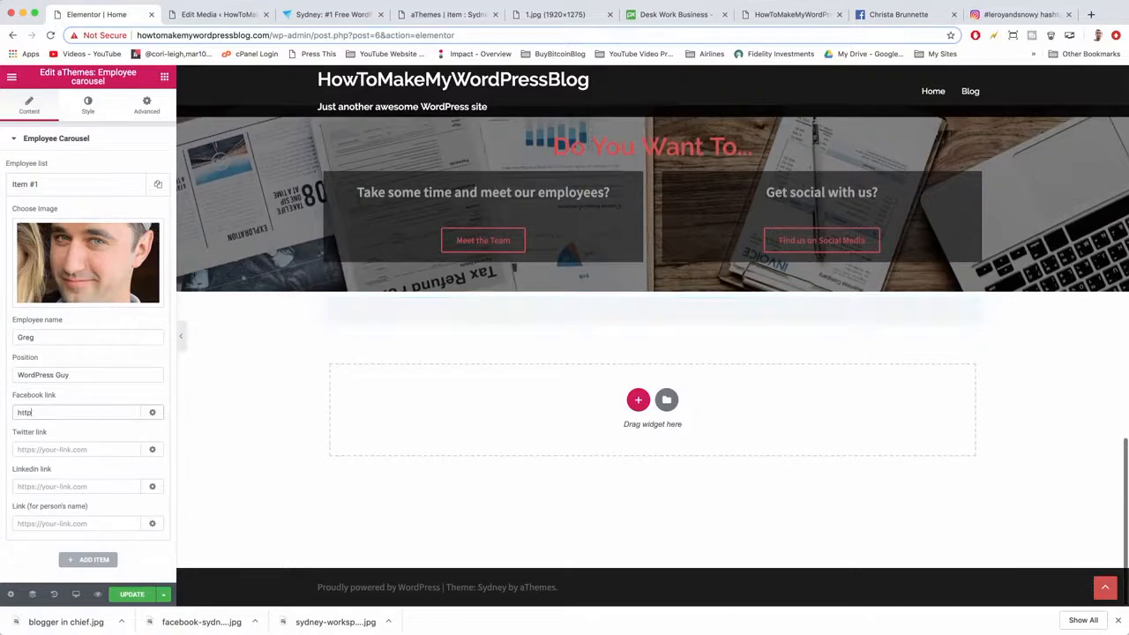
type("s://www.facebook.com/dearblogger")
left_click(58, 445)
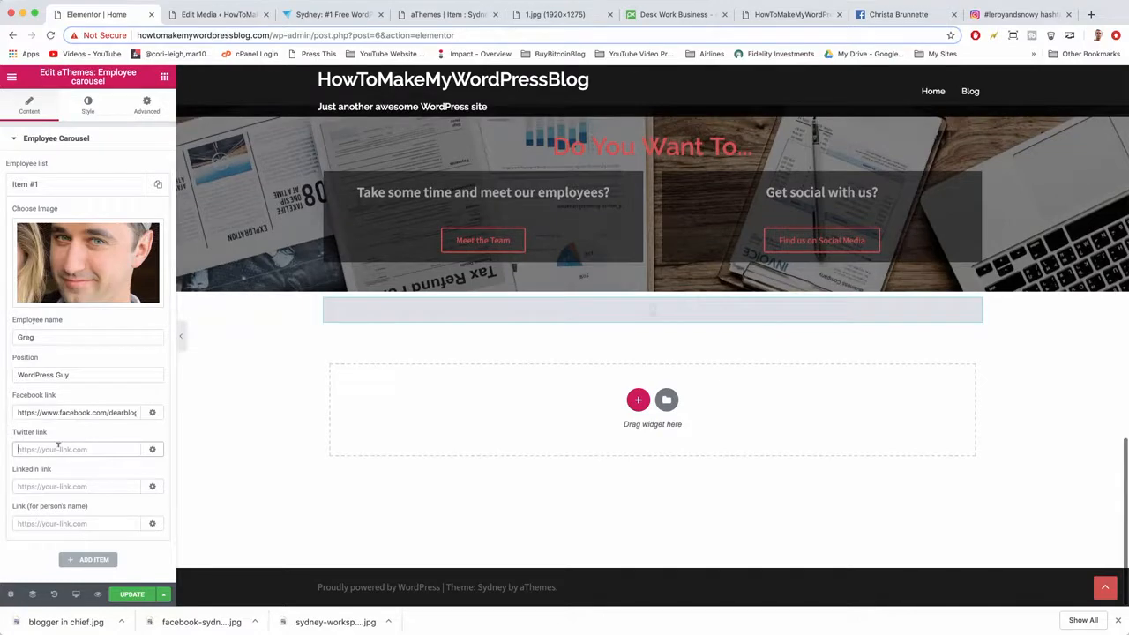
type("https:")
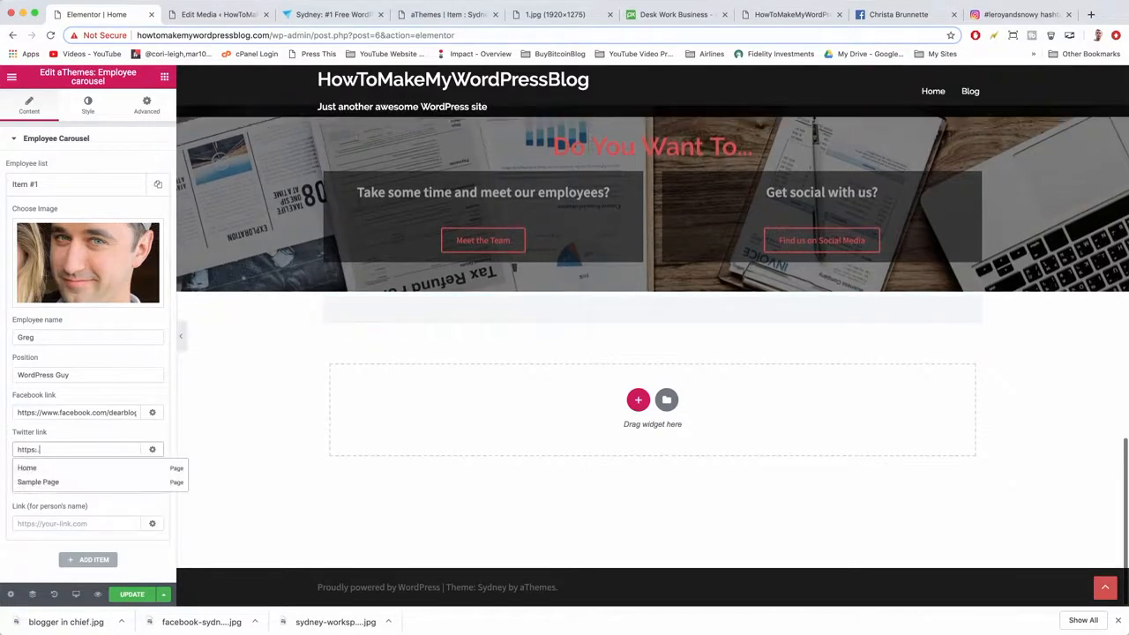
type("//")
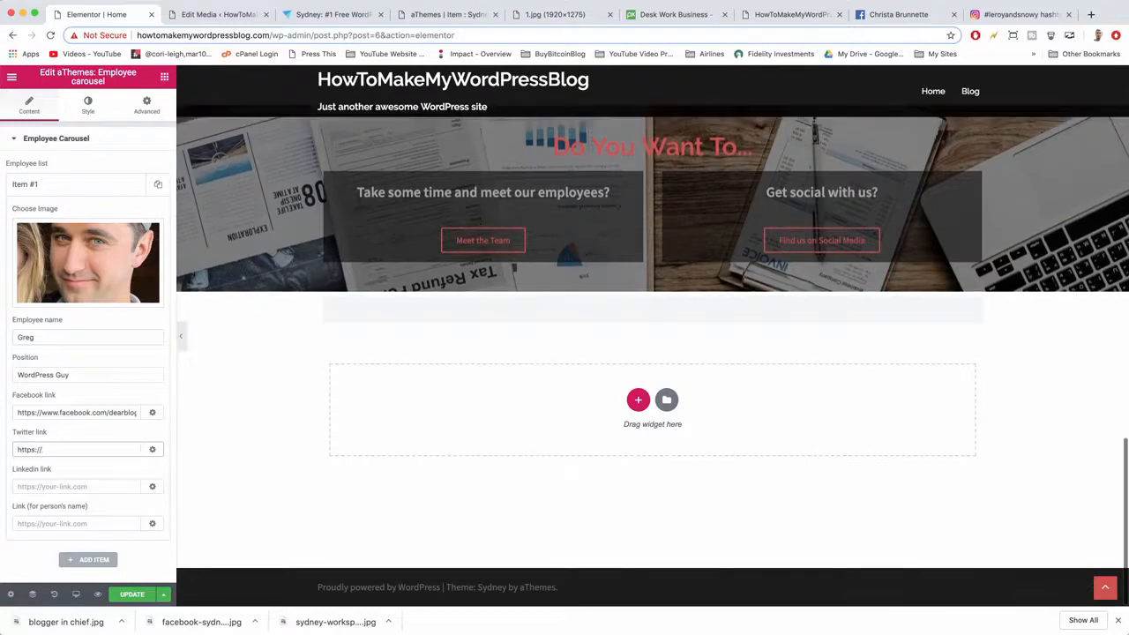
type("www.twitt")
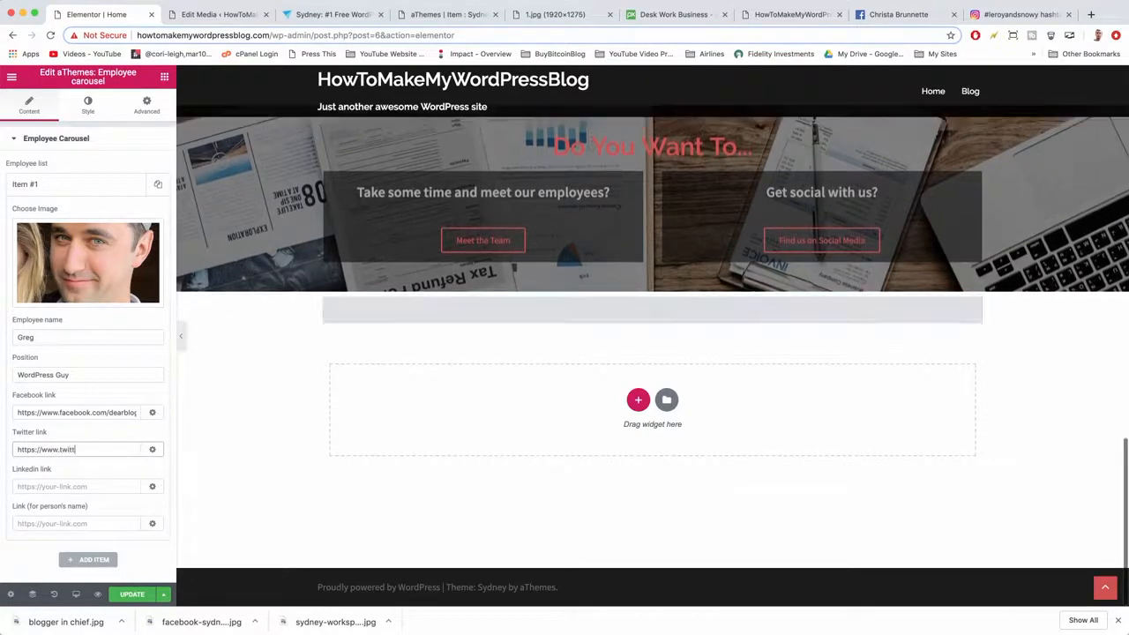
type("er.com/gregnarayan")
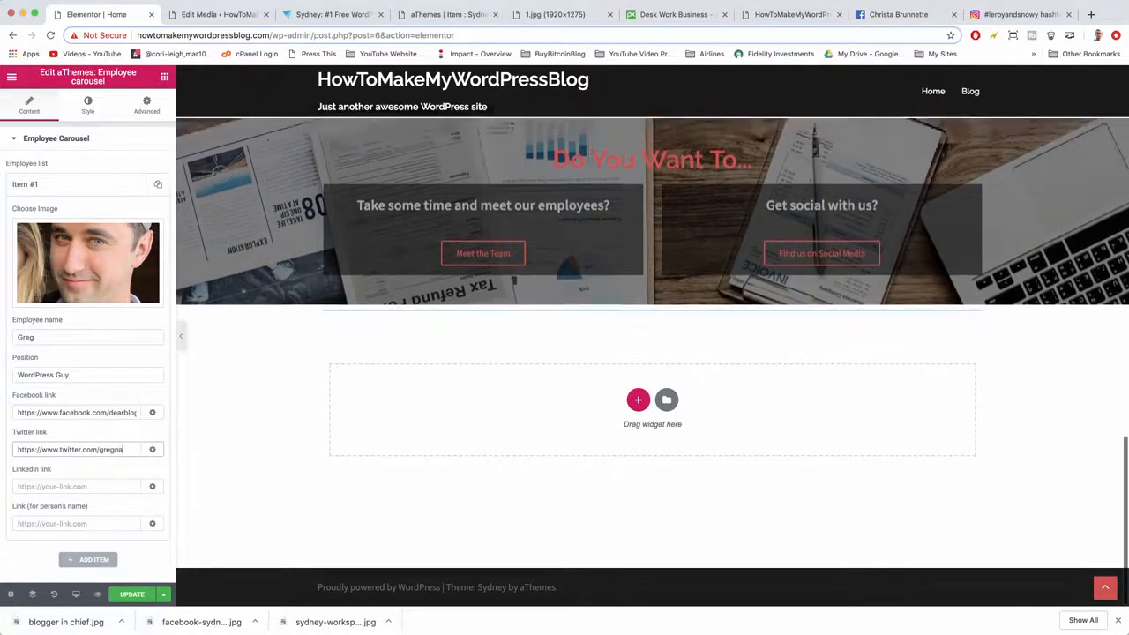
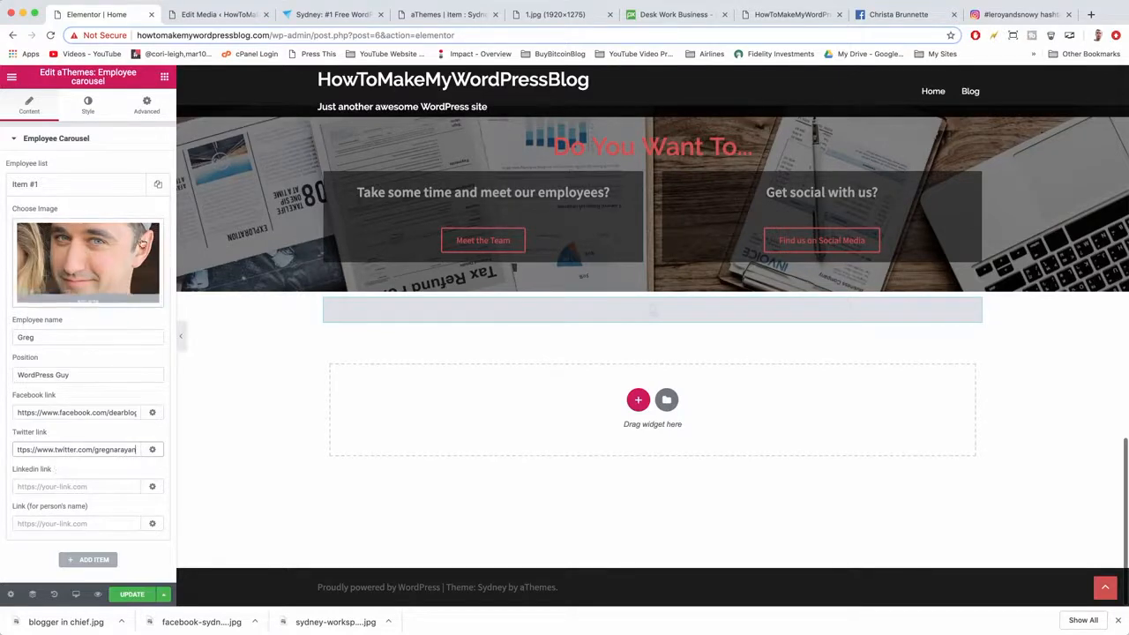
- Update the page and reopen the employee carousel widget's settings
left_click(131, 595)
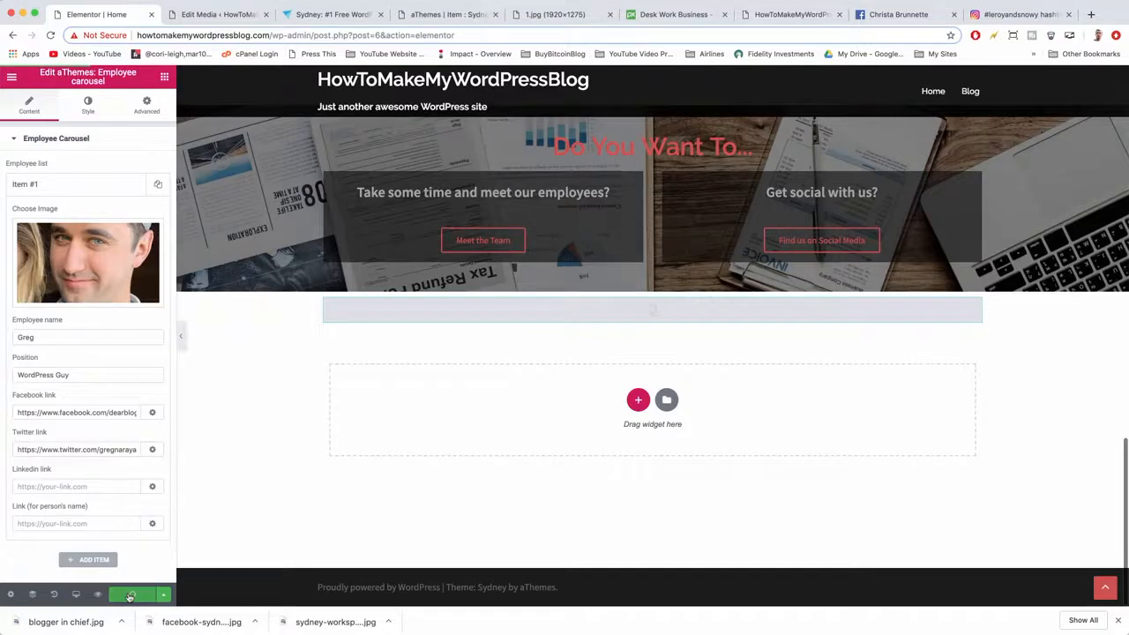
left_click(119, 190)
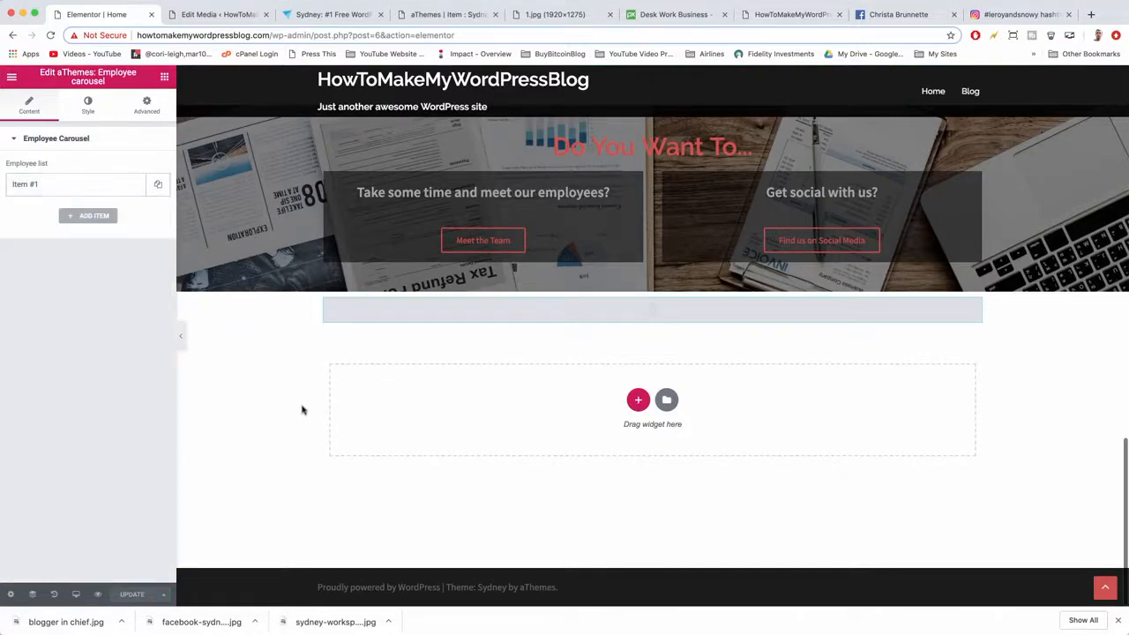
scroll(302, 408, "up", 3)
scroll(303, 409, "down", 3)
left_click(281, 450)
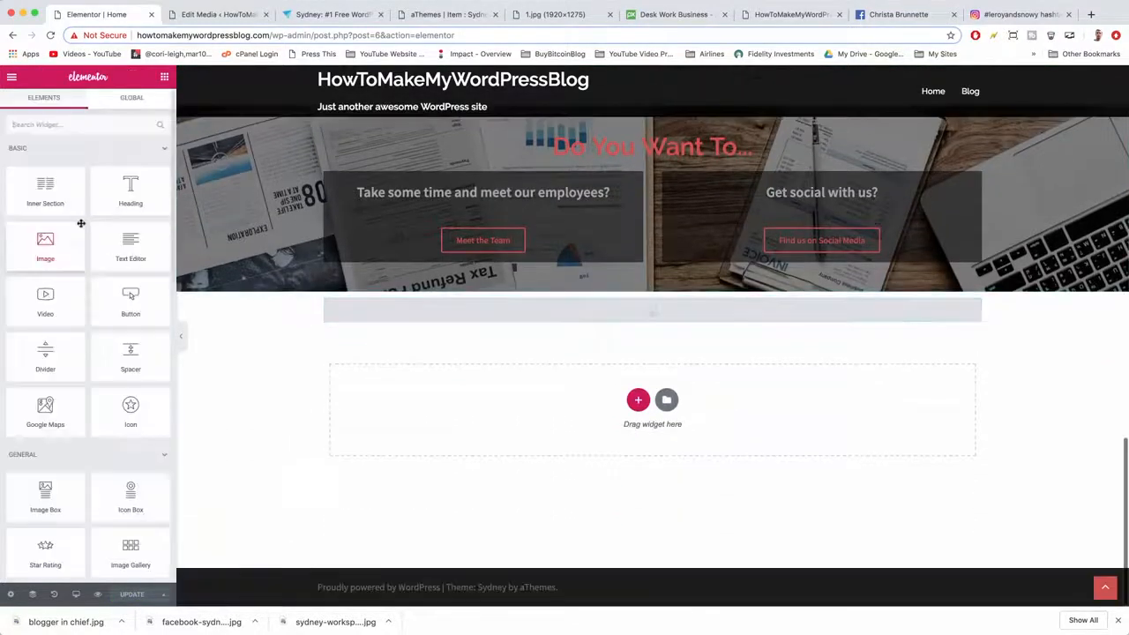
left_click(405, 319)
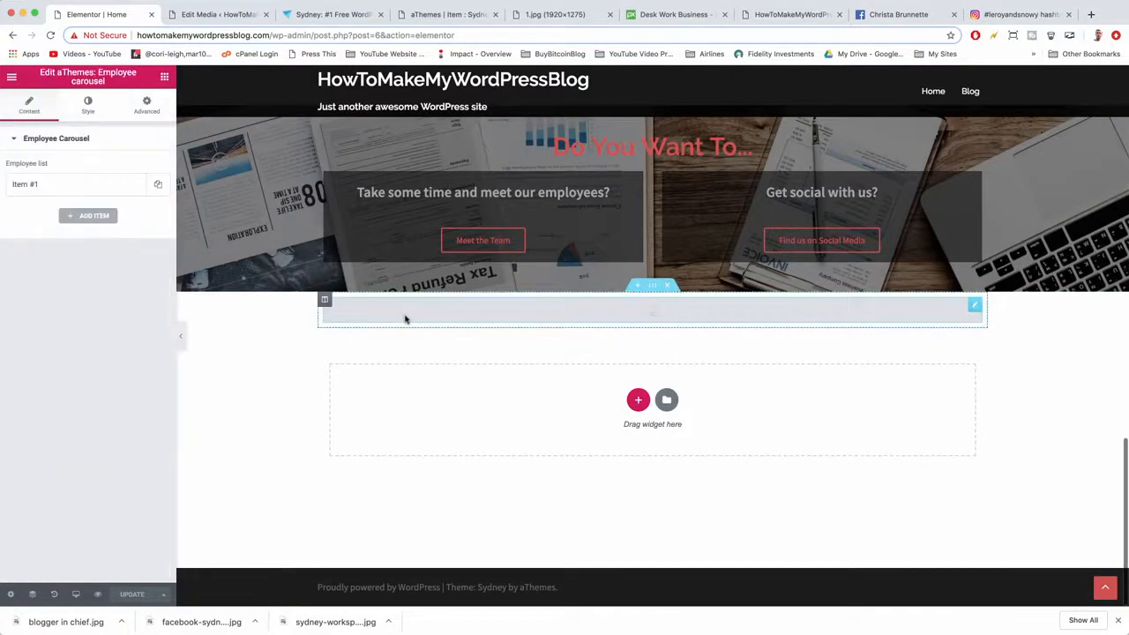
- Add a second employee item and insert the blogger in chief photo as its image
left_click(88, 215)
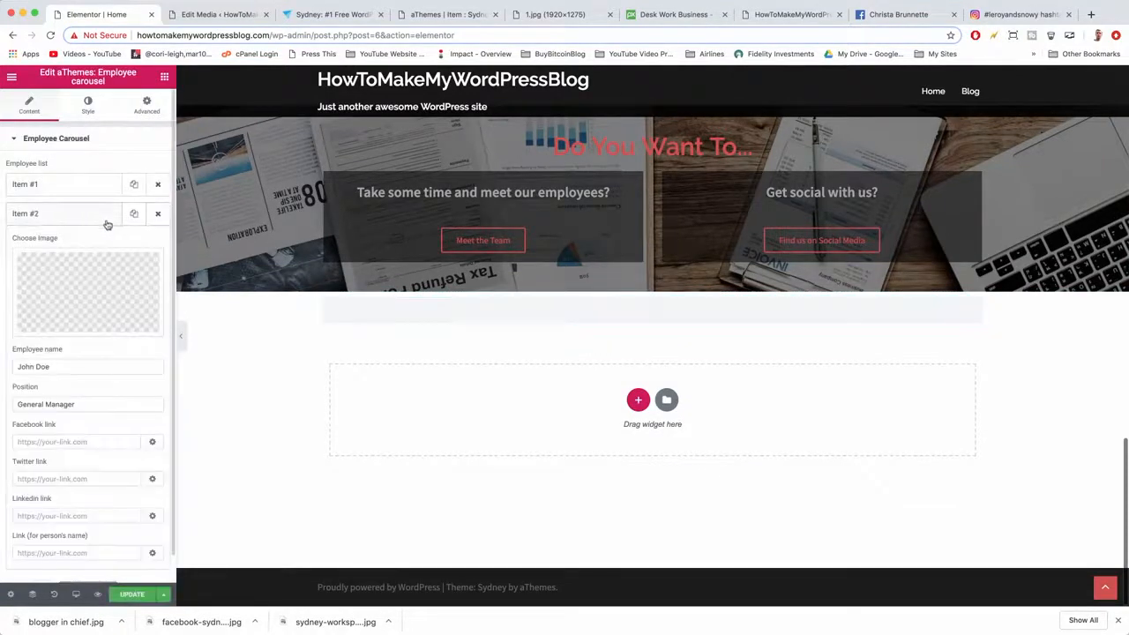
left_click(73, 284)
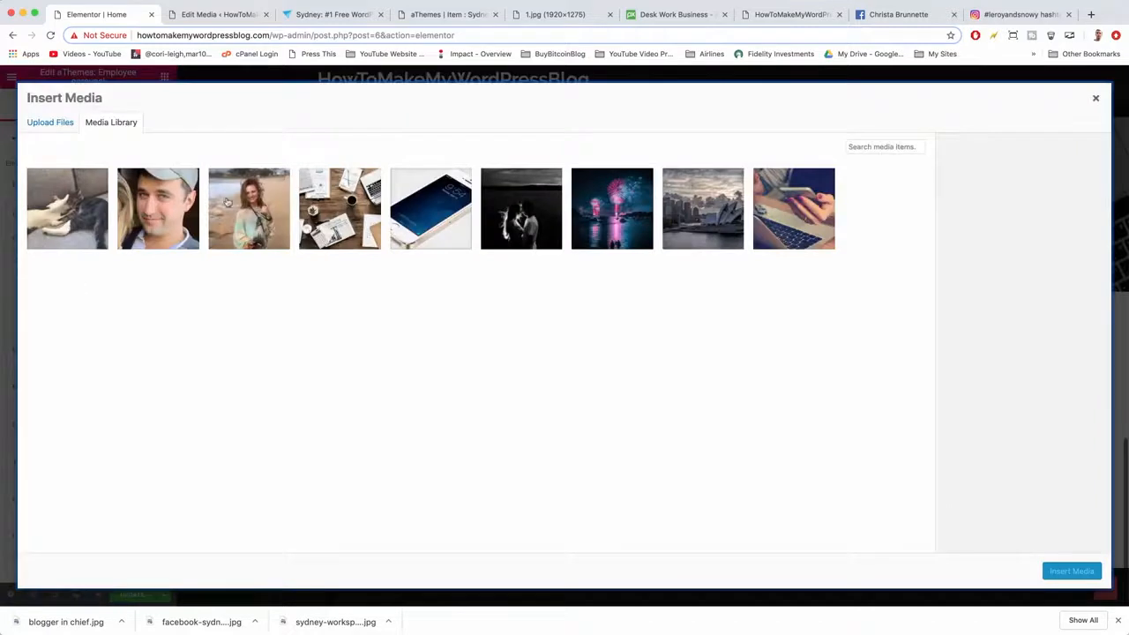
left_click(255, 212)
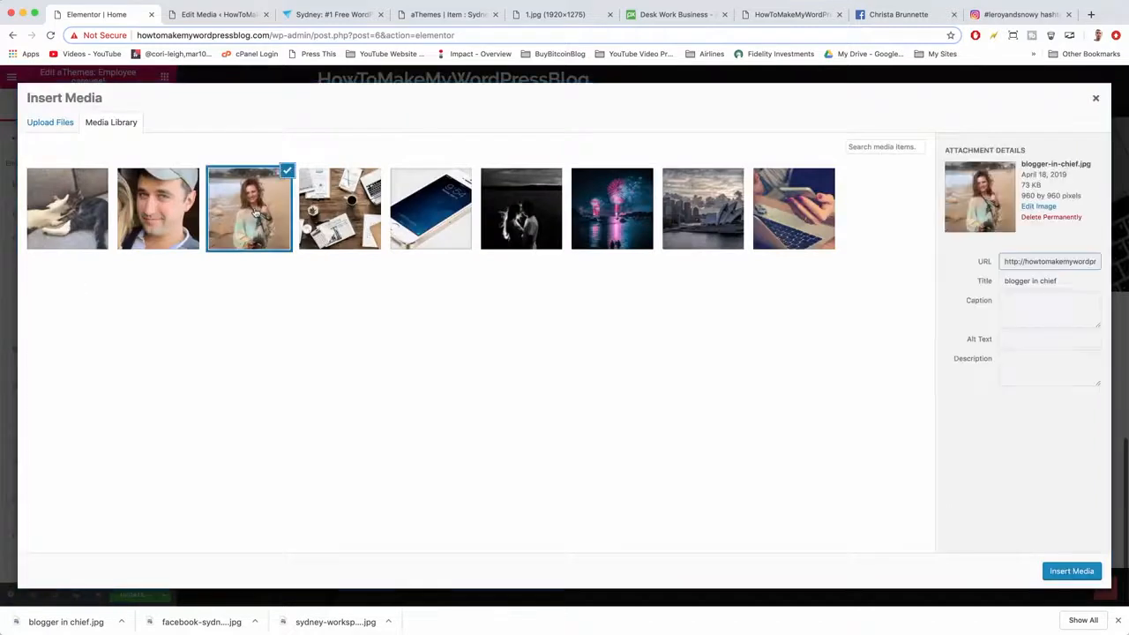
left_click(1071, 571)
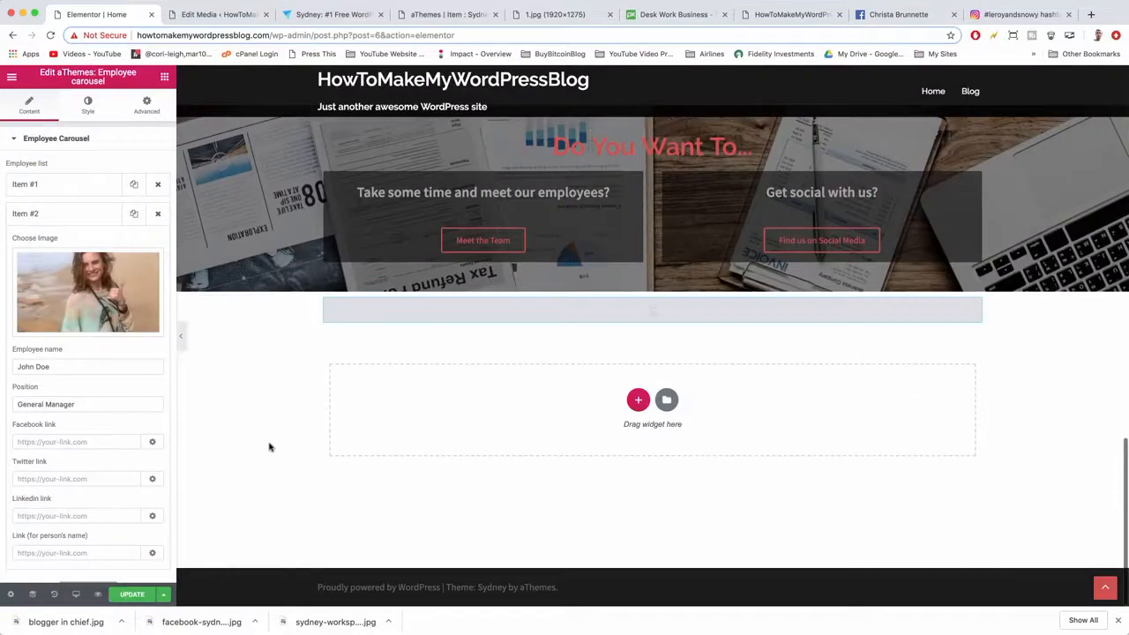
- Enter the second employee's name and set the position to Instragrammer in Chief
triple_click(60, 363)
type("Christa")
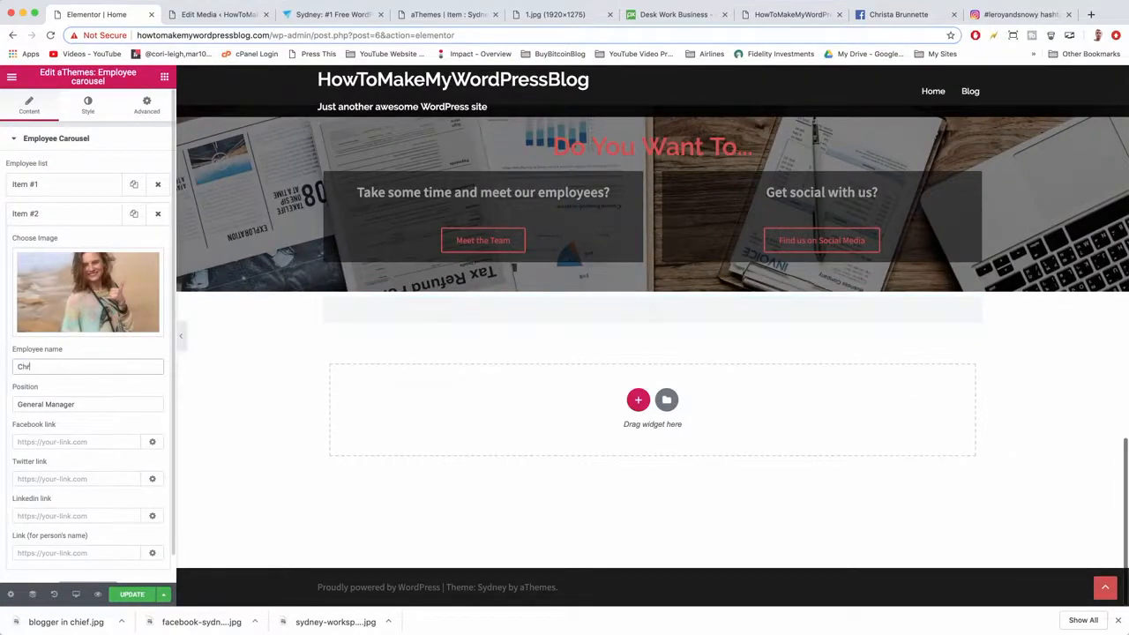
triple_click(49, 403)
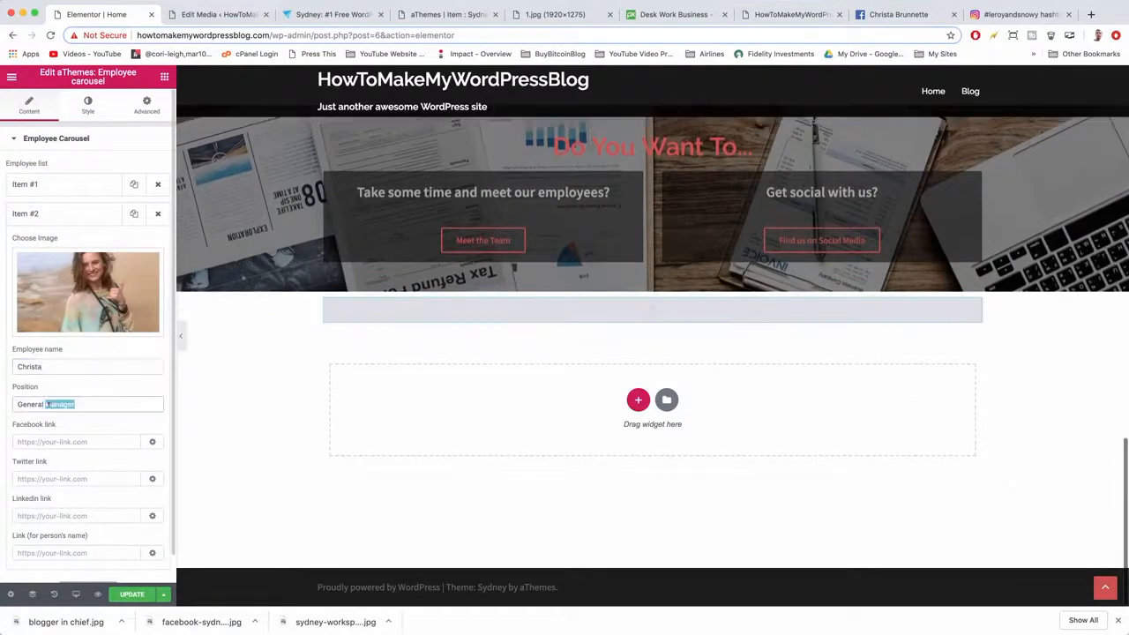
type("Instragrammer in Chief")
left_click(60, 474)
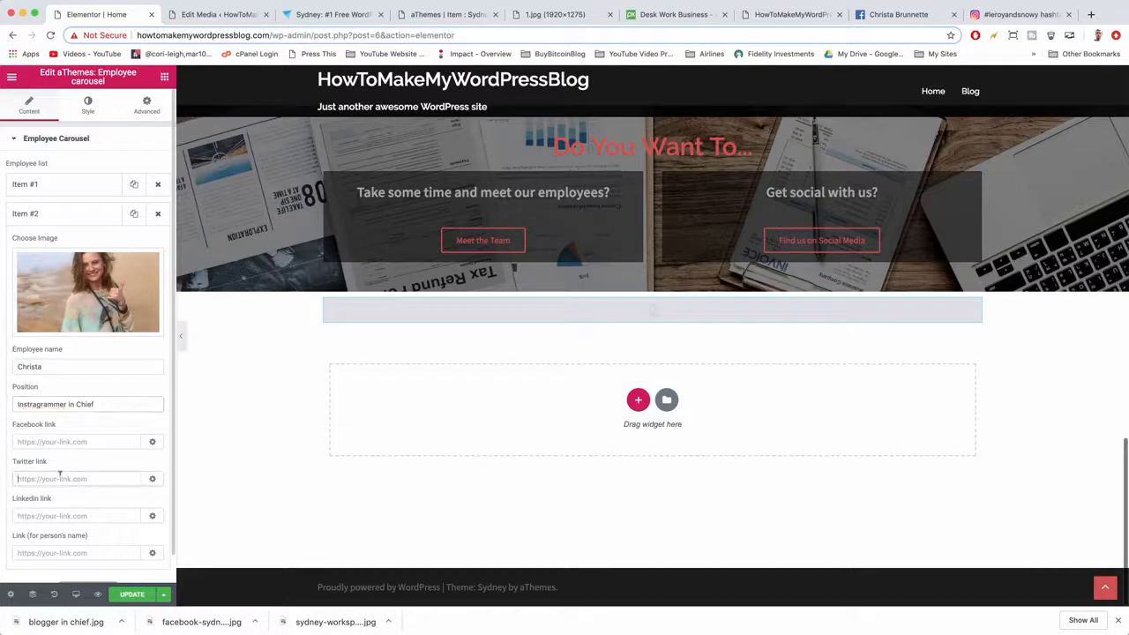
left_click(60, 476)
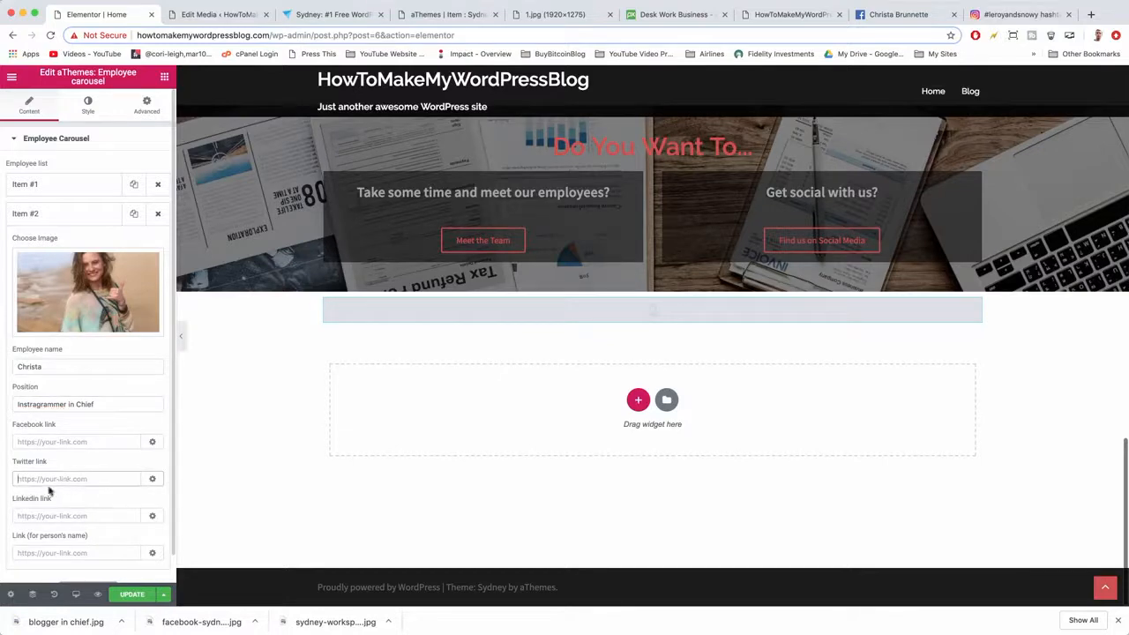
left_click(34, 439)
type("https://")
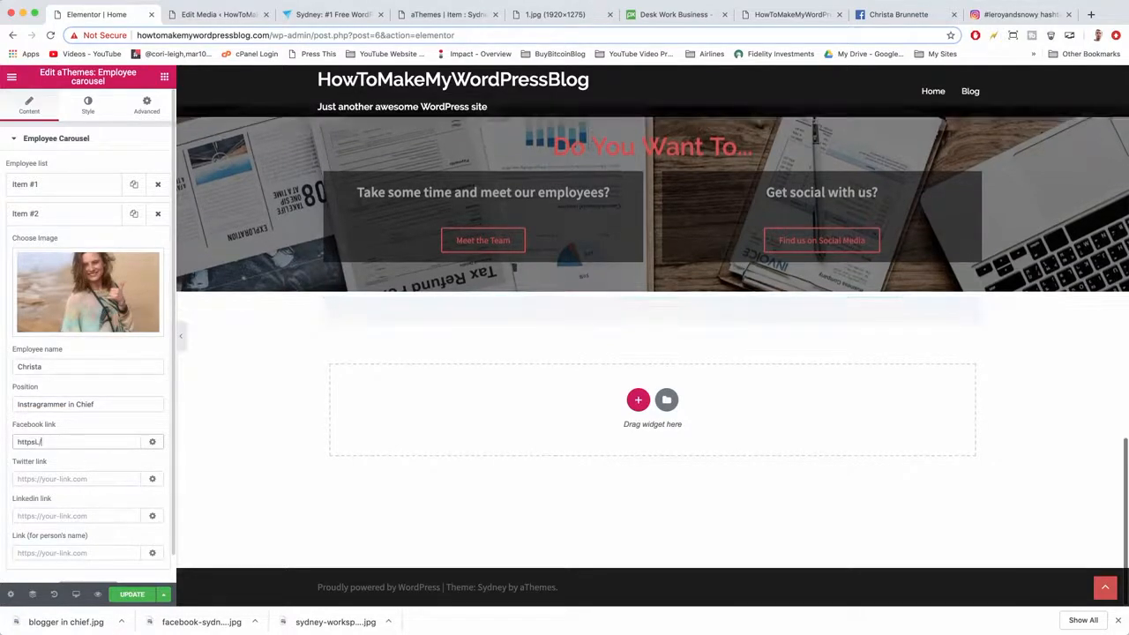
key("BackSpace")
key("BackSpace")
key("BackSpace")
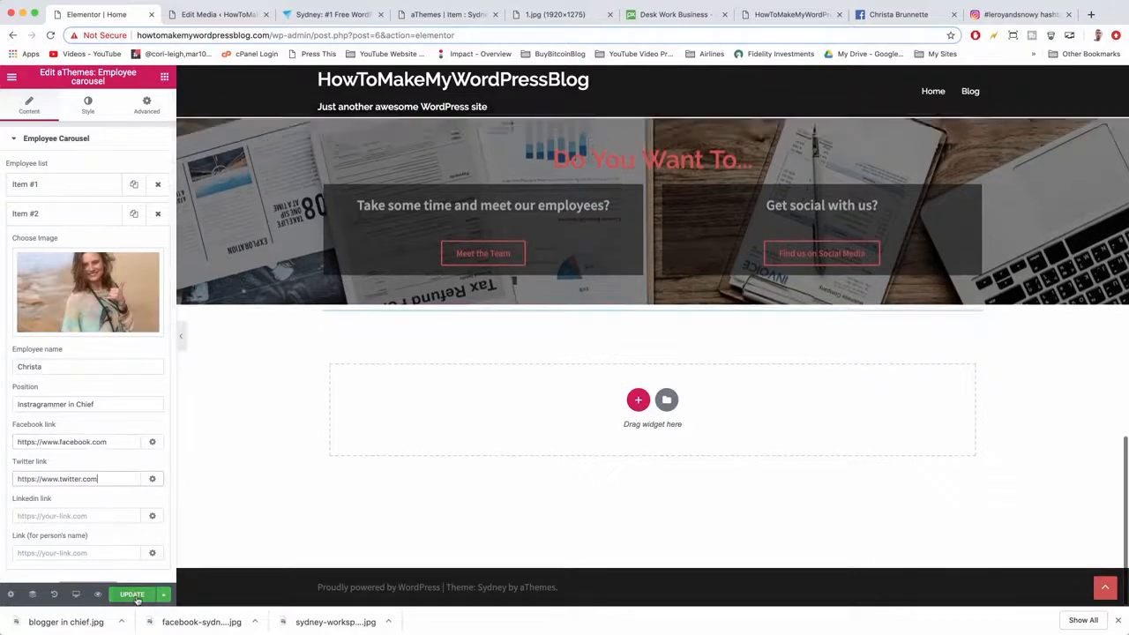
- Add a third employee item with the cat photo, name Los Gatos and position Building Managers
left_click(101, 204)
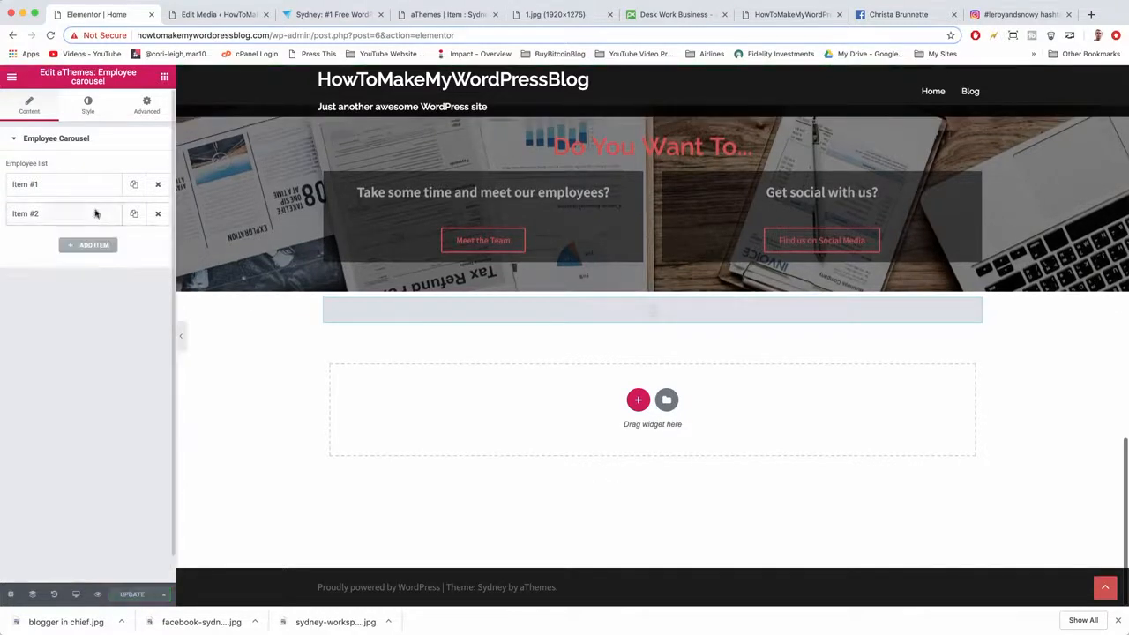
left_click(95, 243)
left_click(101, 299)
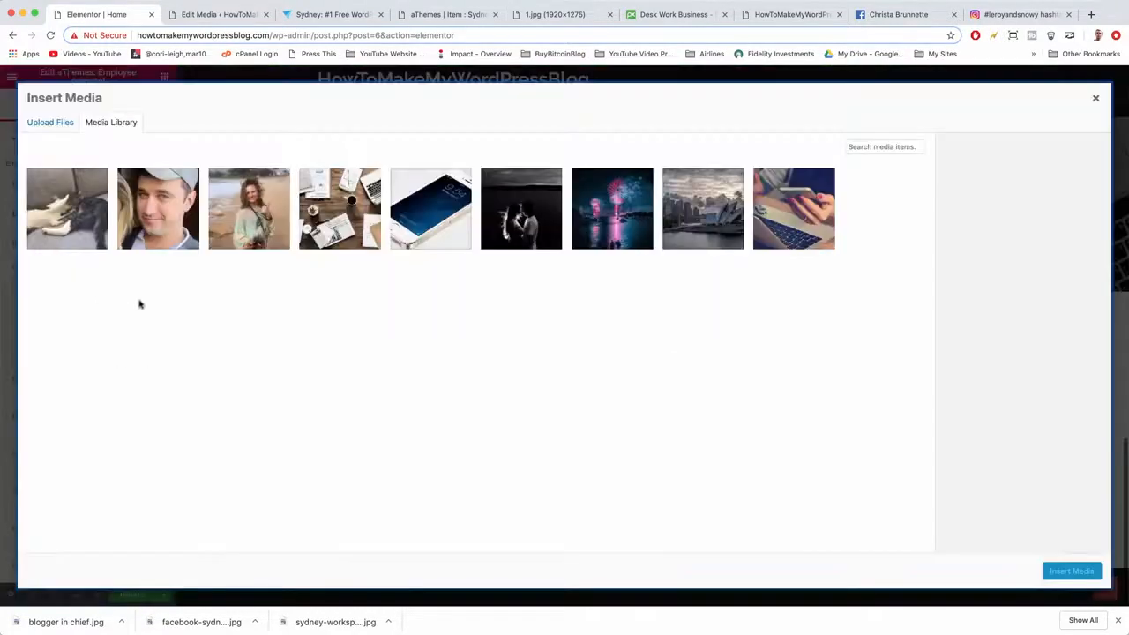
left_click(1064, 570)
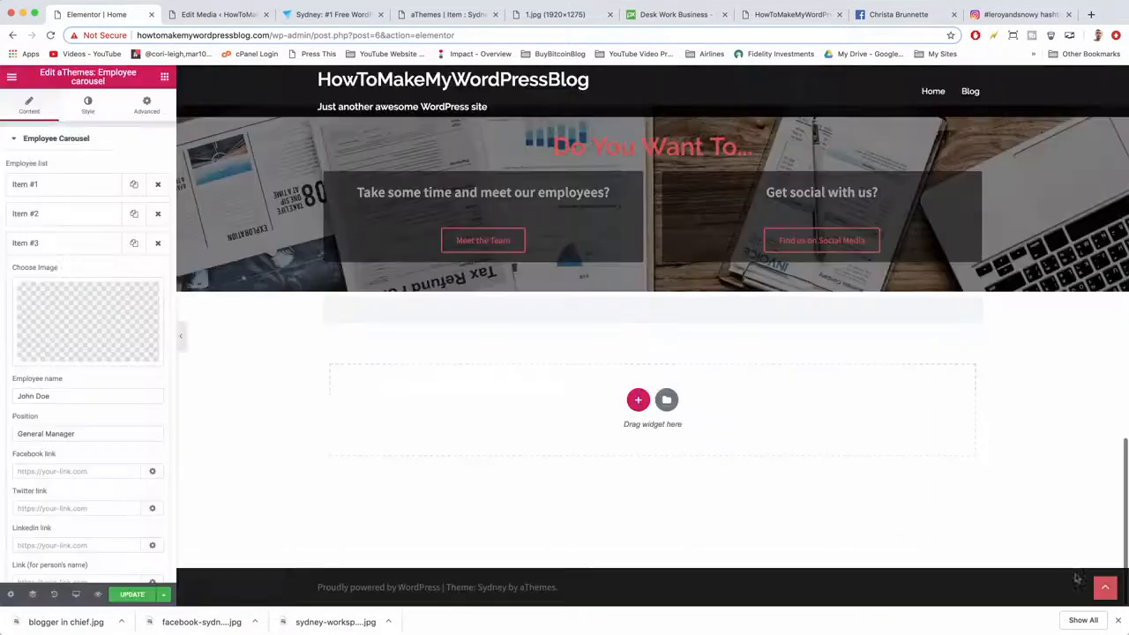
double_click(61, 388)
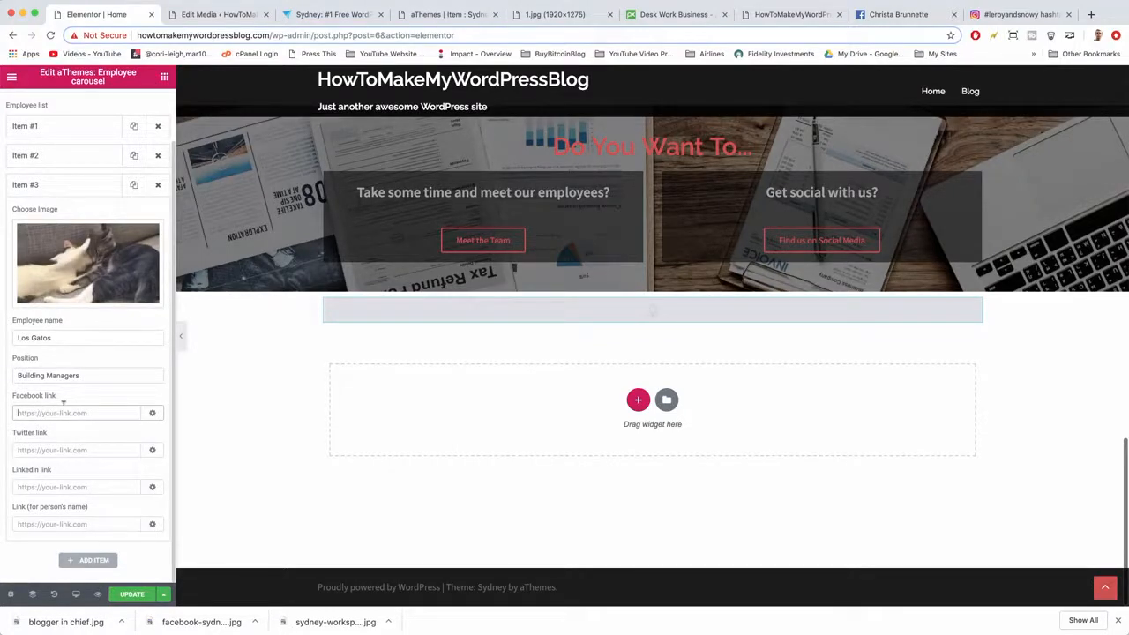
left_click(64, 411)
type("htt")
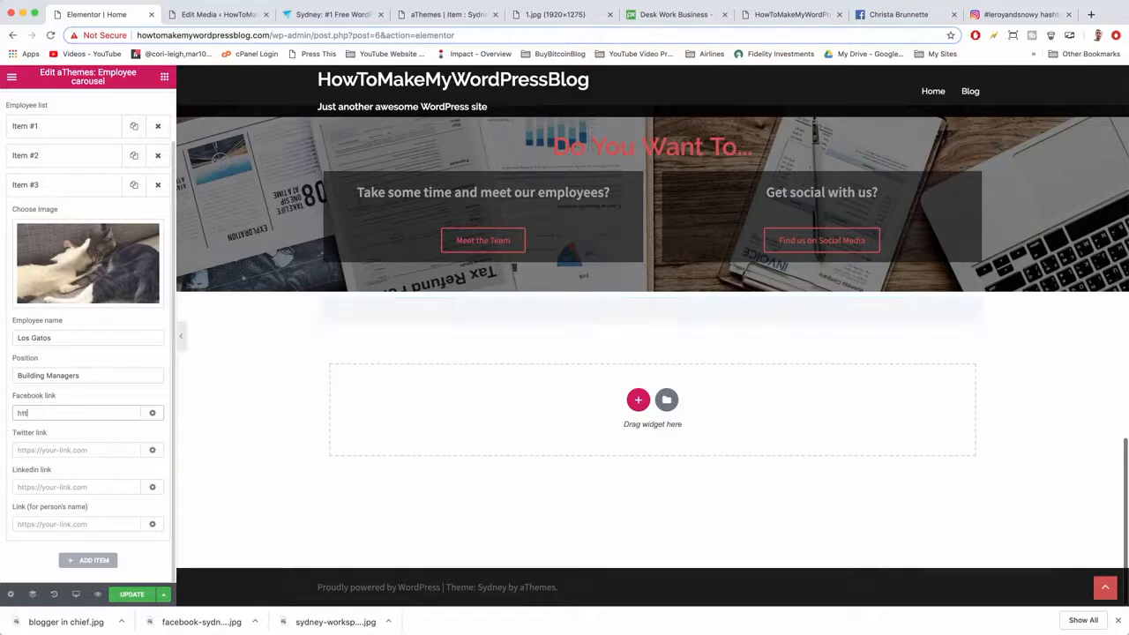
type("ps://ww")
type("w/f")
type(".f")
type("acebook.com")
left_click(68, 450)
type("https://")
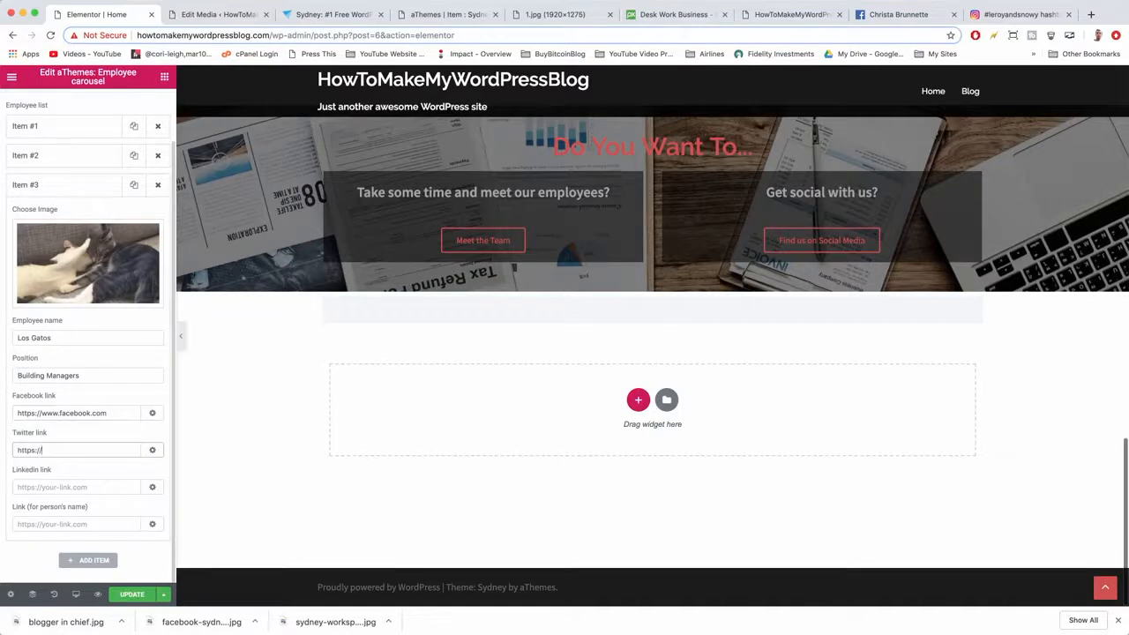
type("www.twitt")
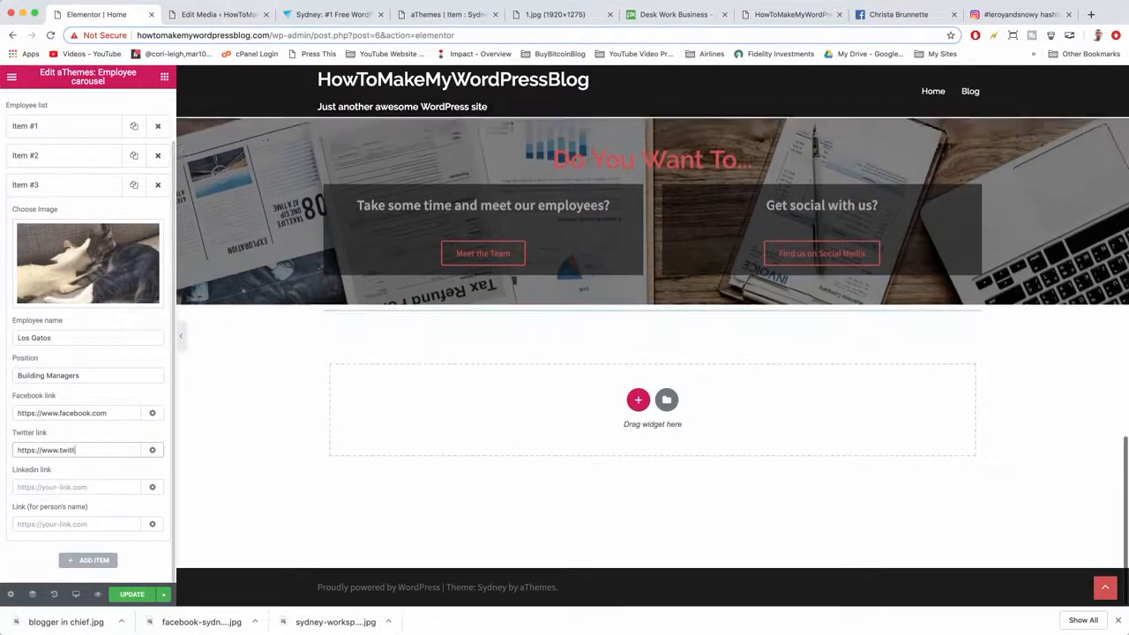
type("er.com")
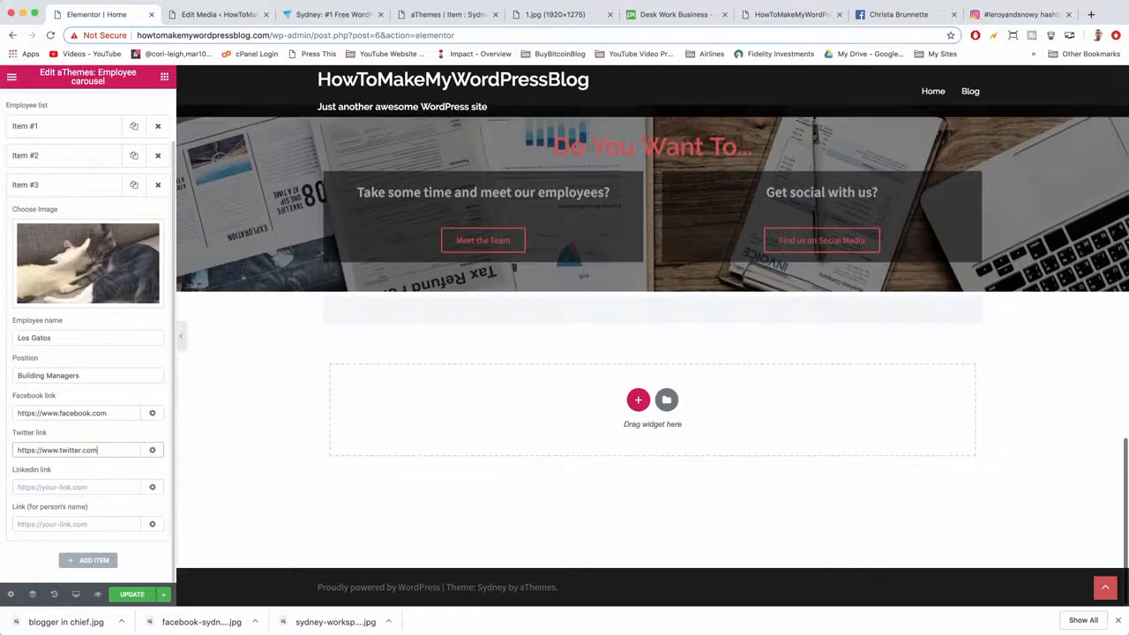
left_click(121, 597)
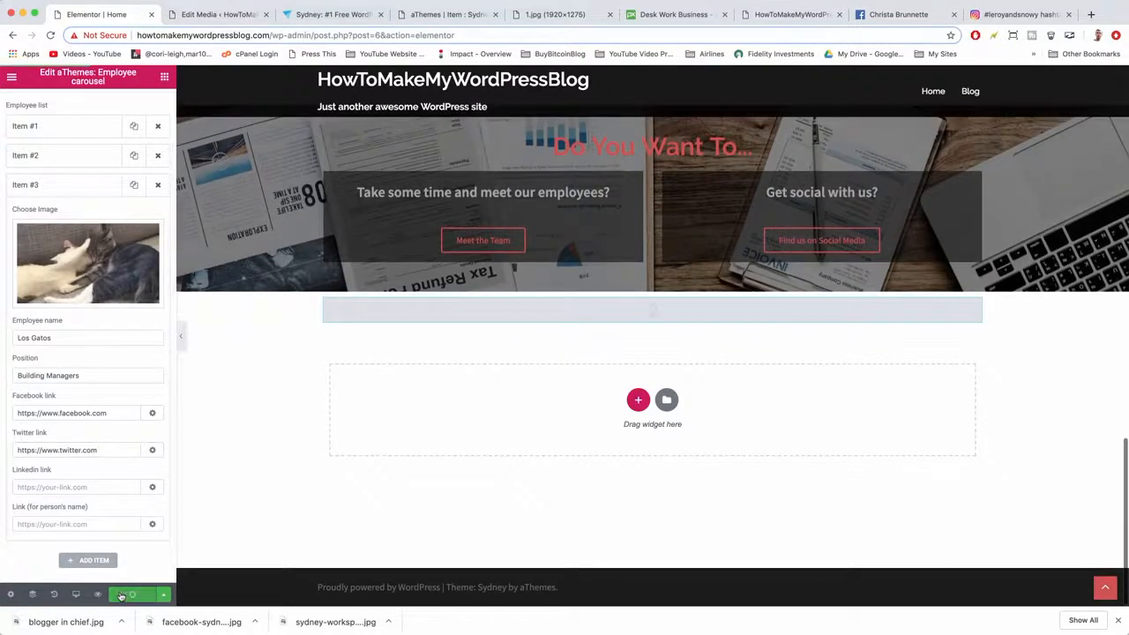
left_click(93, 194)
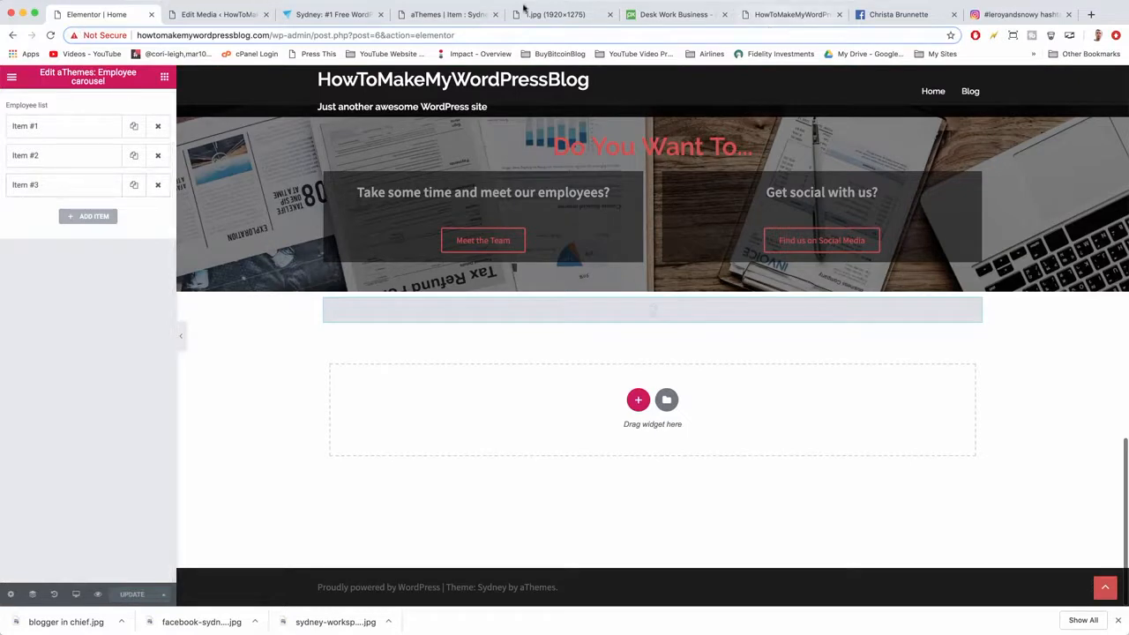
- Close the extra browser tabs and open the live site homepage in a new tab
left_click(609, 14)
left_click(610, 14)
left_click(610, 15)
left_click(609, 15)
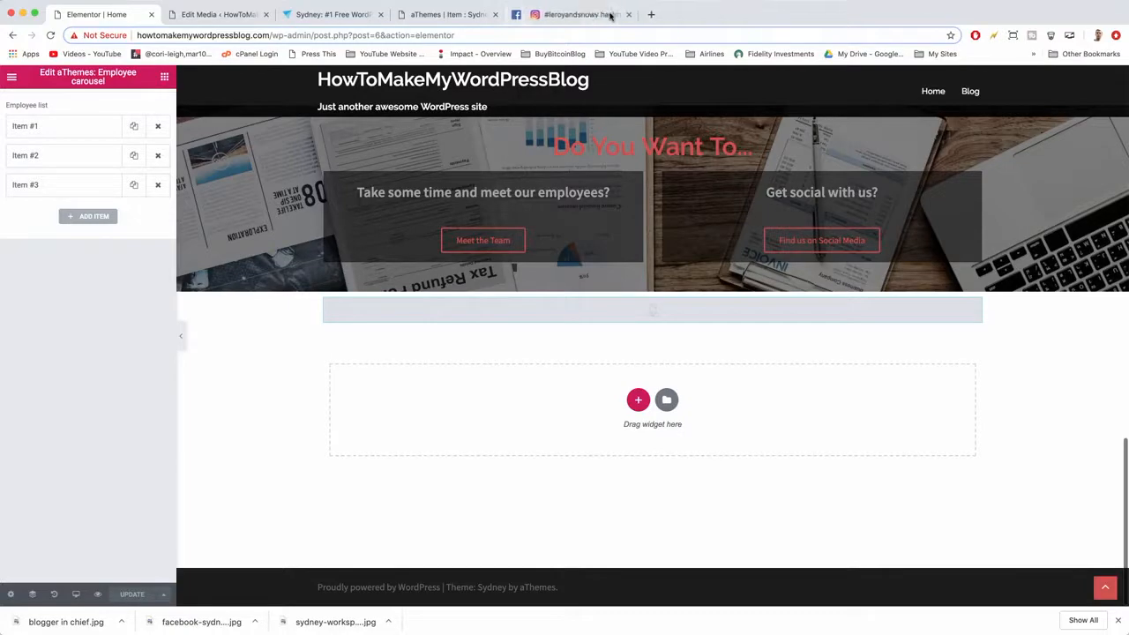
left_click(341, 17)
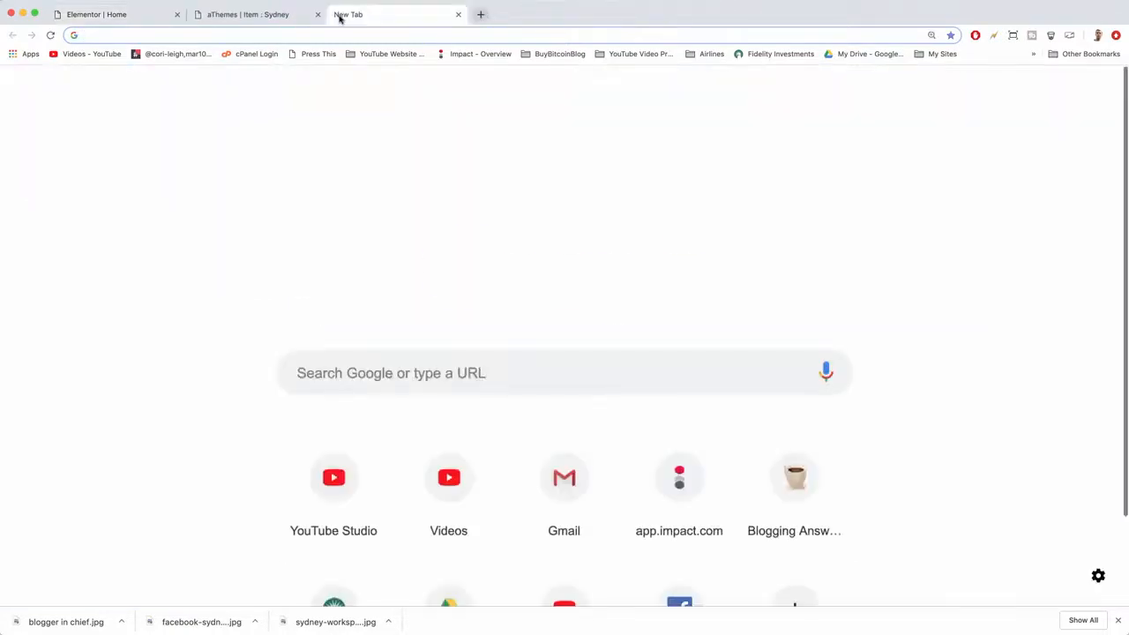
type("howtomakemywordpressblog.com")
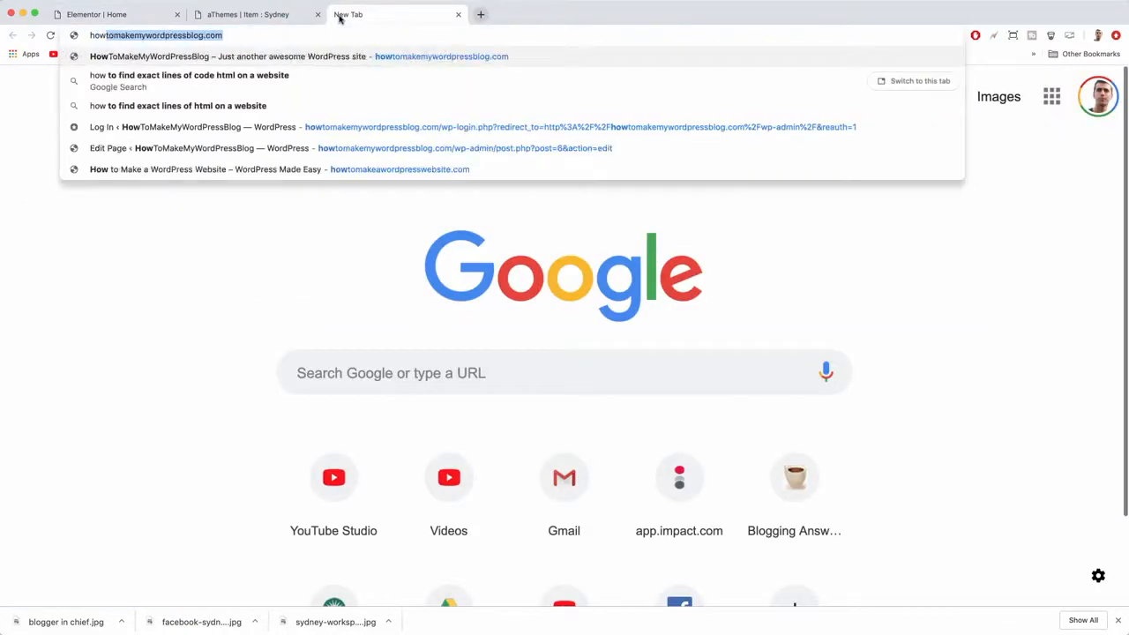
key("Return")
- Scroll the live homepage to inspect the Our Team employee carousel and its hover overlay
scroll(363, 318, "down", 20)
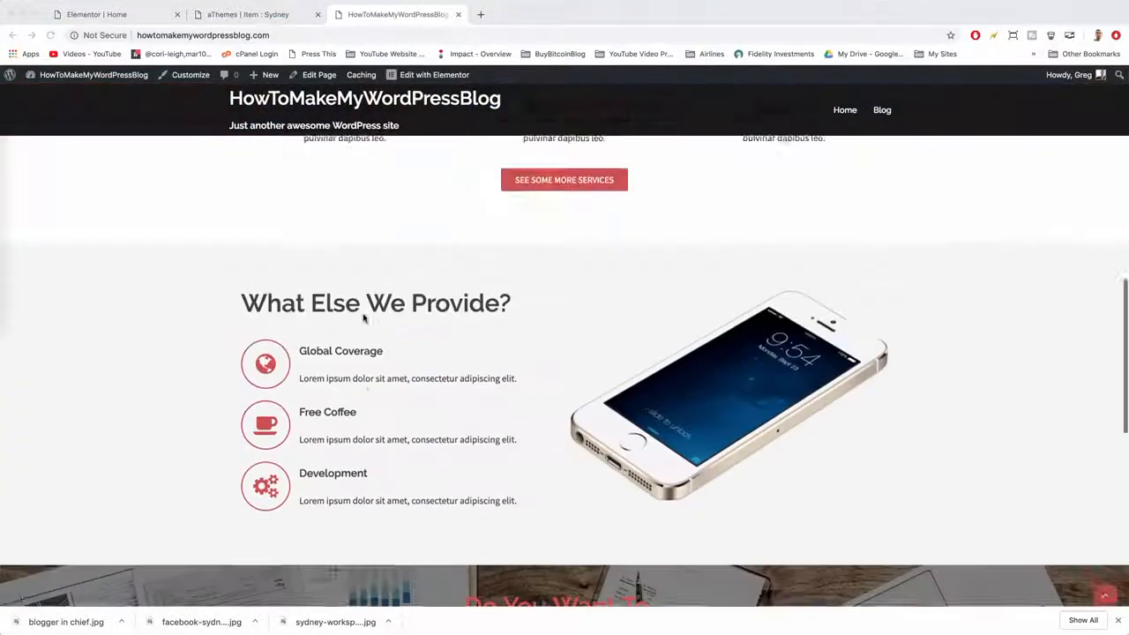
scroll(364, 318, "up", 3)
scroll(363, 318, "up", 1)
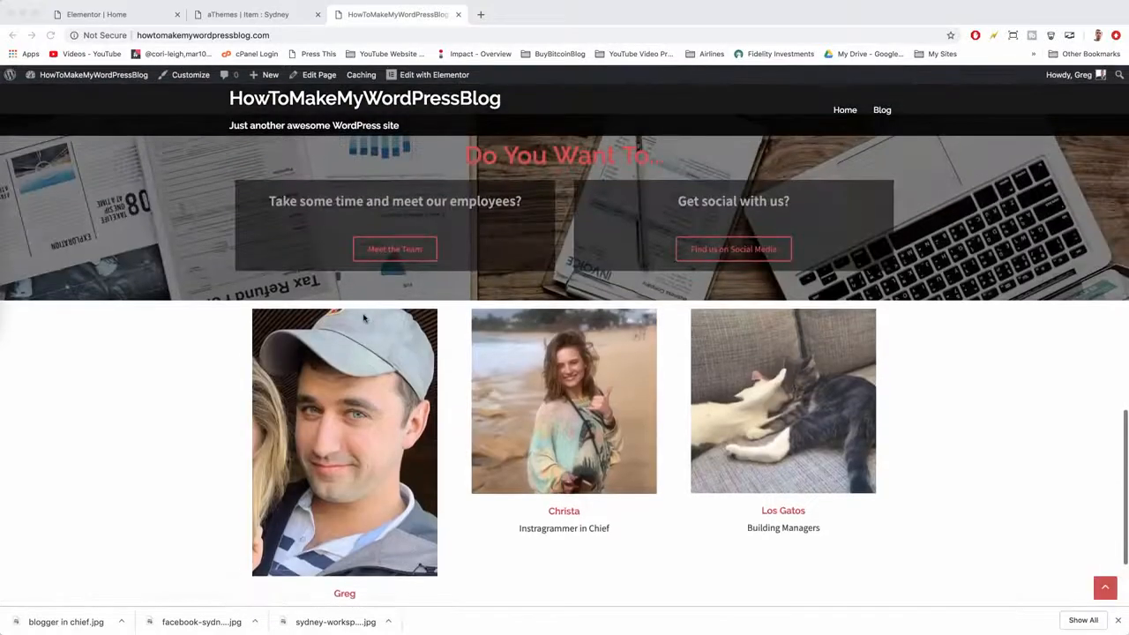
scroll(363, 317, "up", 2)
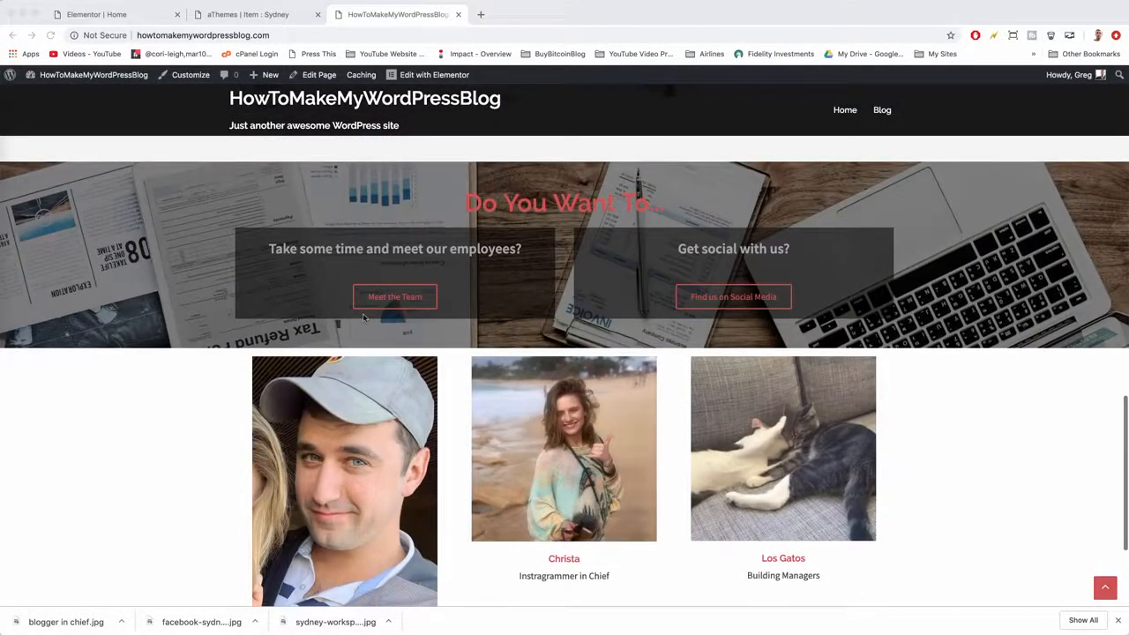
scroll(363, 317, "down", 3)
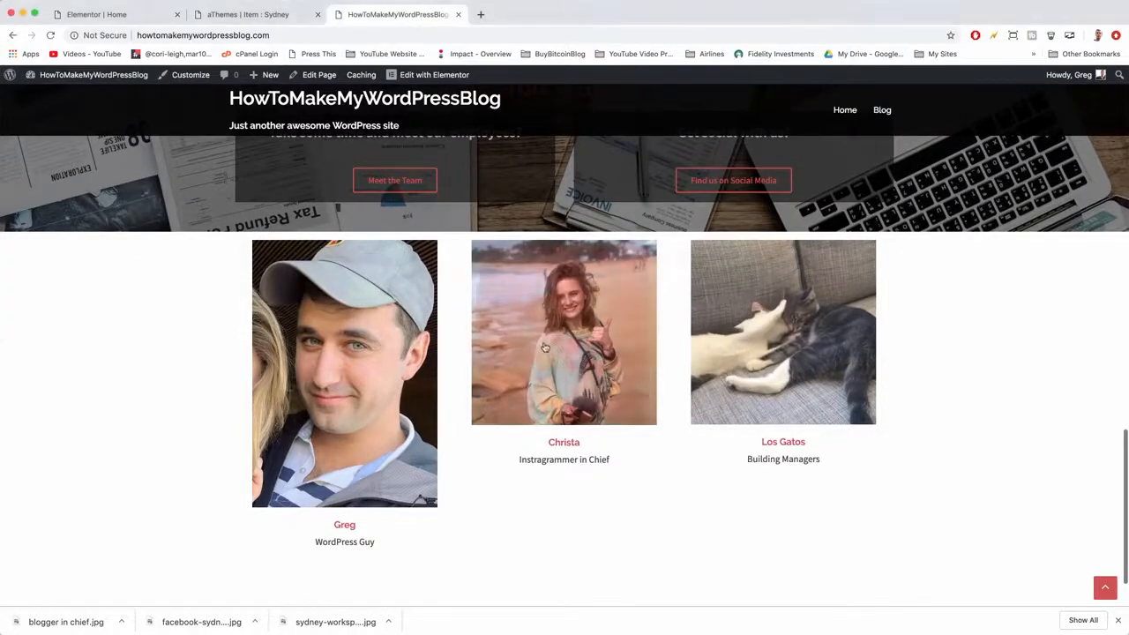
mouse_move(381, 361)
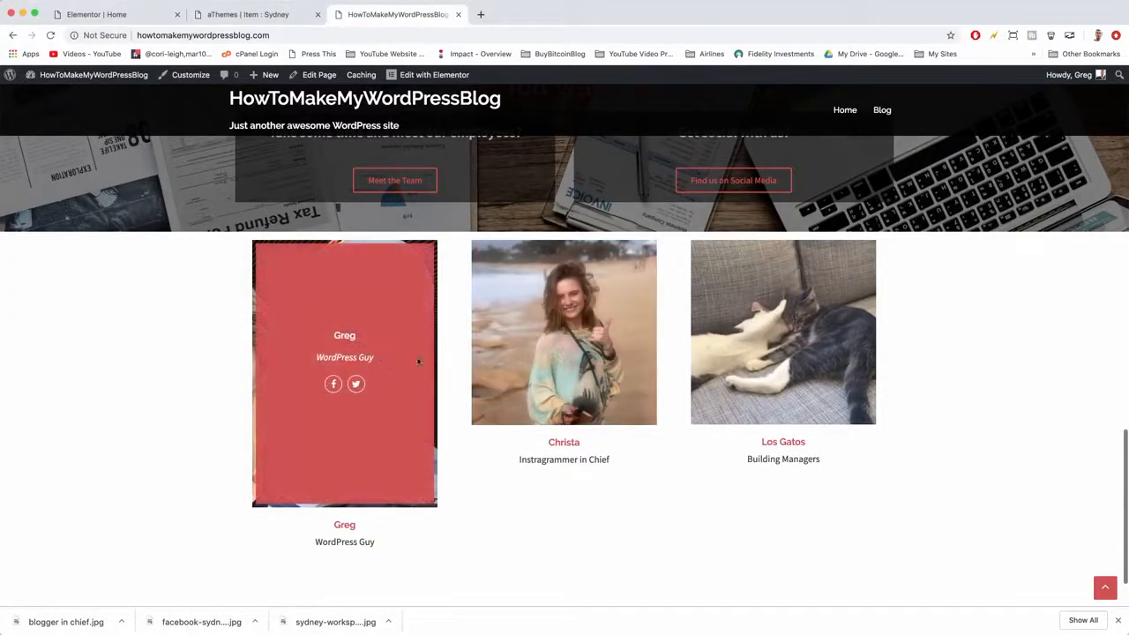
mouse_move(604, 365)
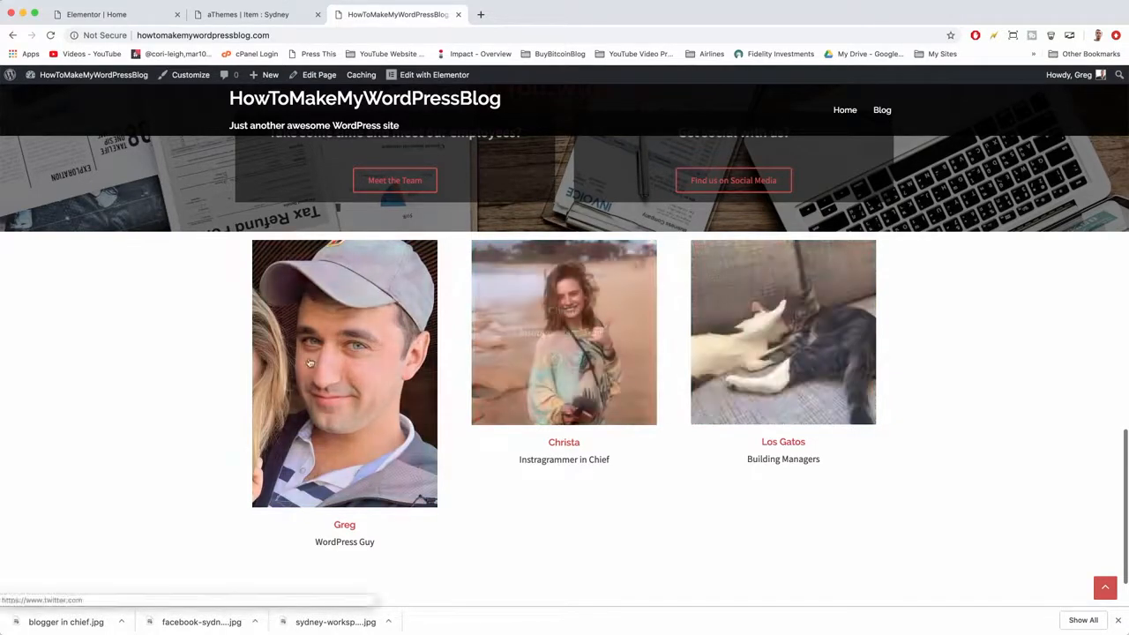
- Return to the Elementor tab, exit to the dashboard and open the Media Library
left_click(146, 16)
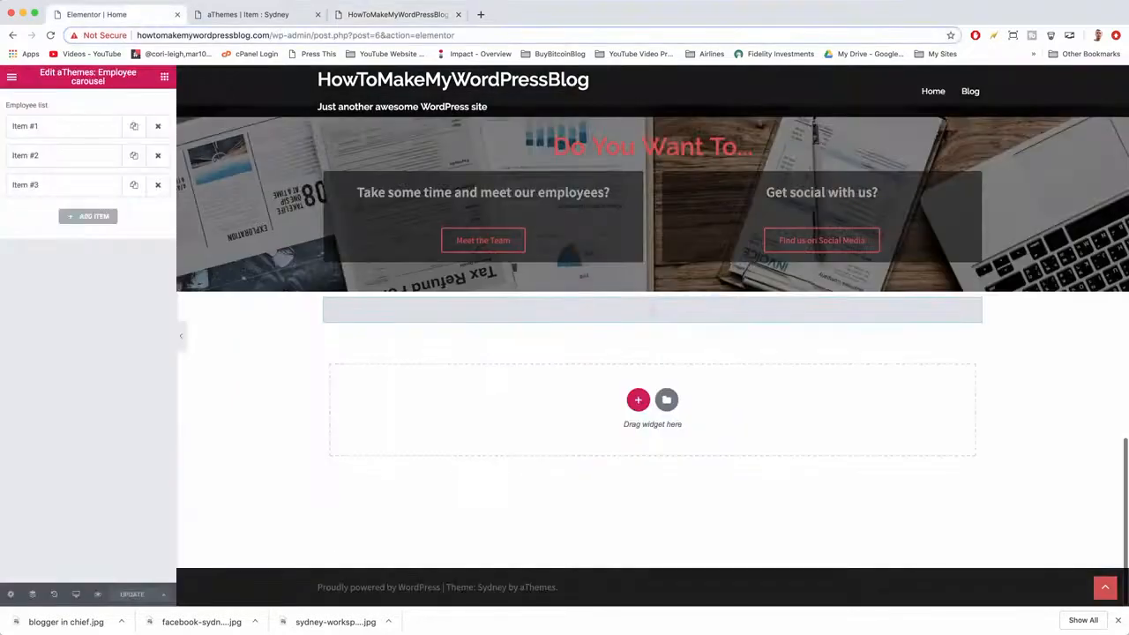
left_click(12, 77)
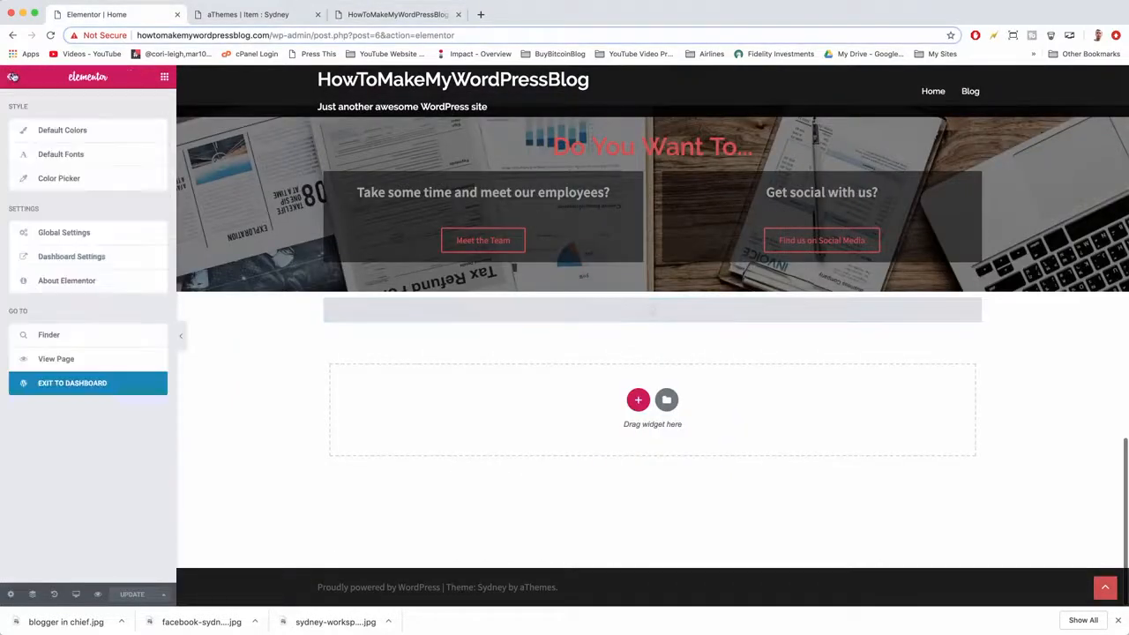
left_click(88, 382)
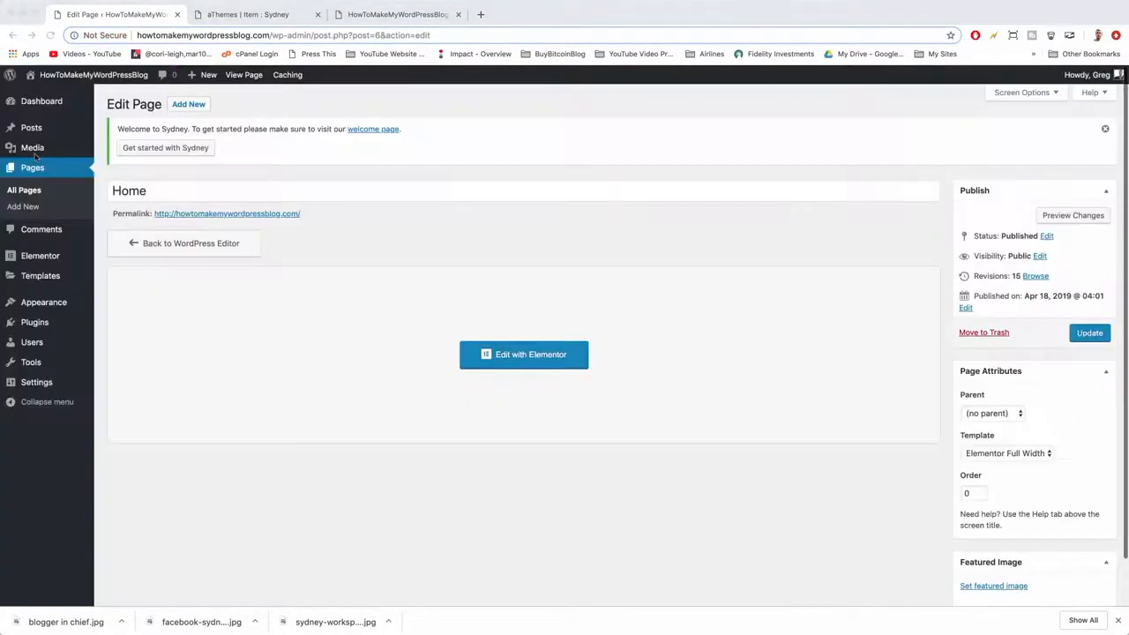
left_click(30, 147)
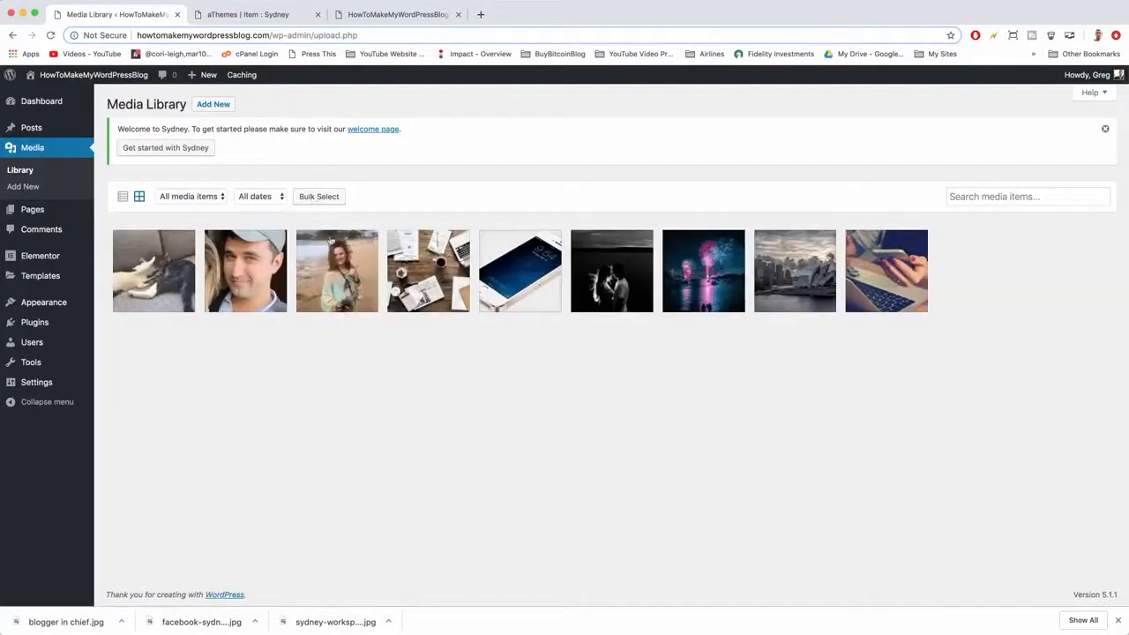
- Open the media images' attachment details to check their dimensions
left_click(339, 284)
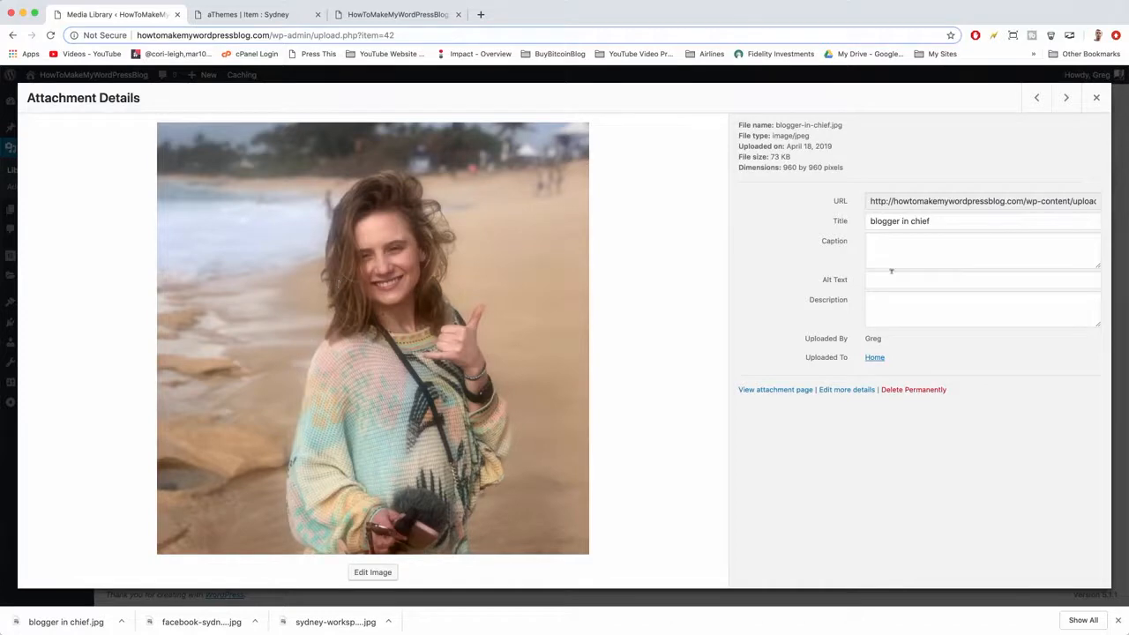
left_click_drag(783, 166, 845, 168)
left_click(1037, 97)
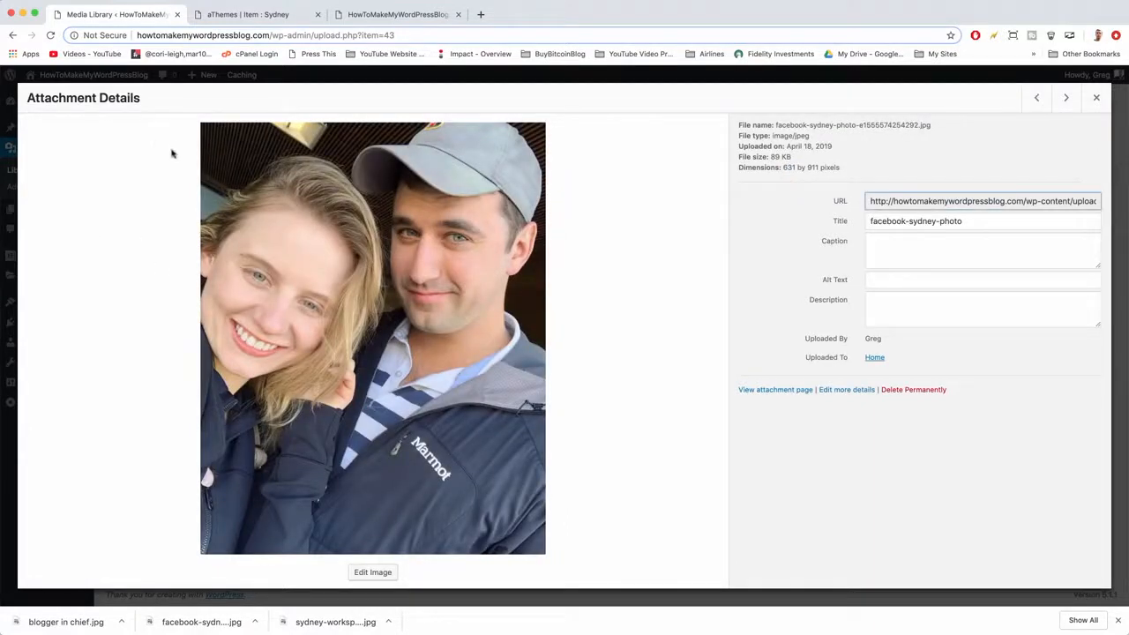
- Crop facebook-sydney-photo to a 1:1 square around the man's face, about 630 × 630 pixels, and save it
left_click(362, 572)
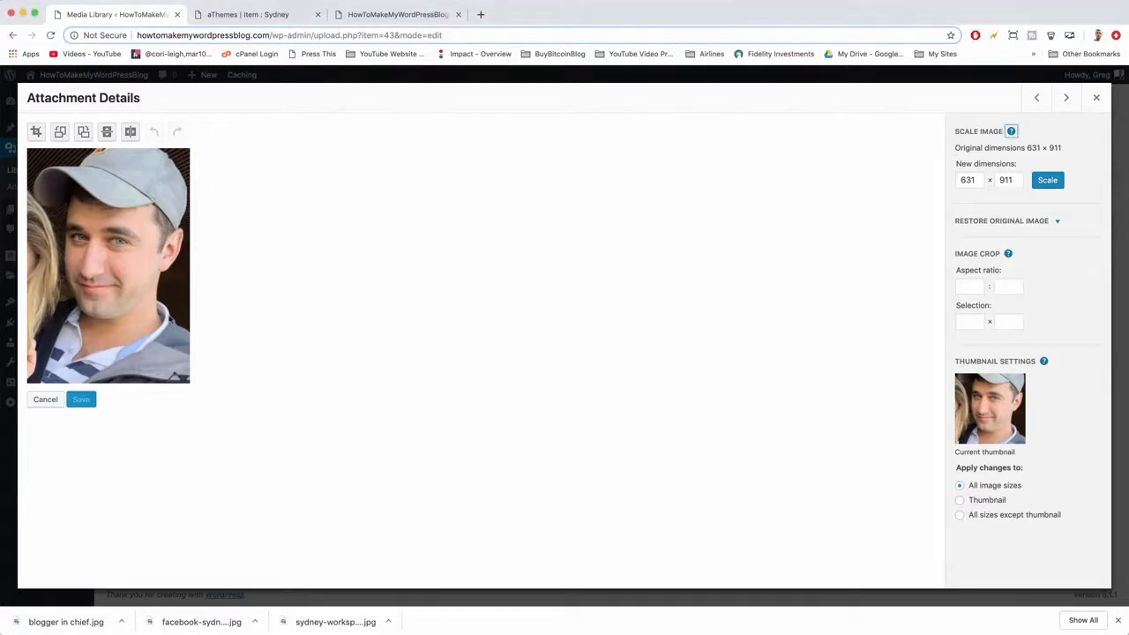
left_click_drag(181, 171, 18, 322)
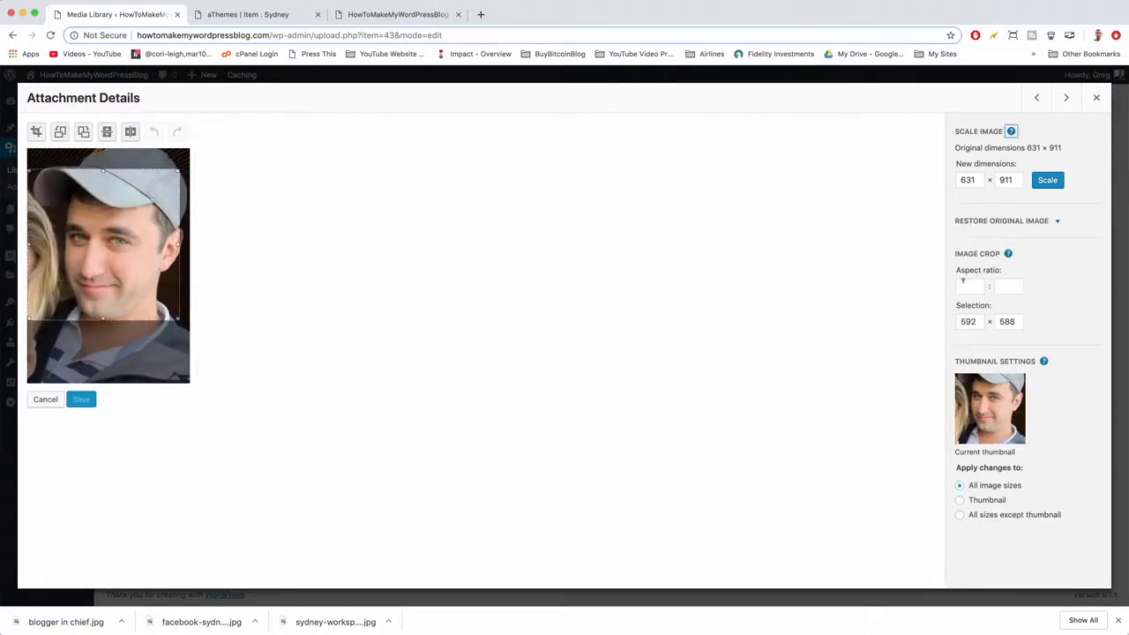
left_click(1000, 271)
type("1")
left_click(1002, 284)
type("1")
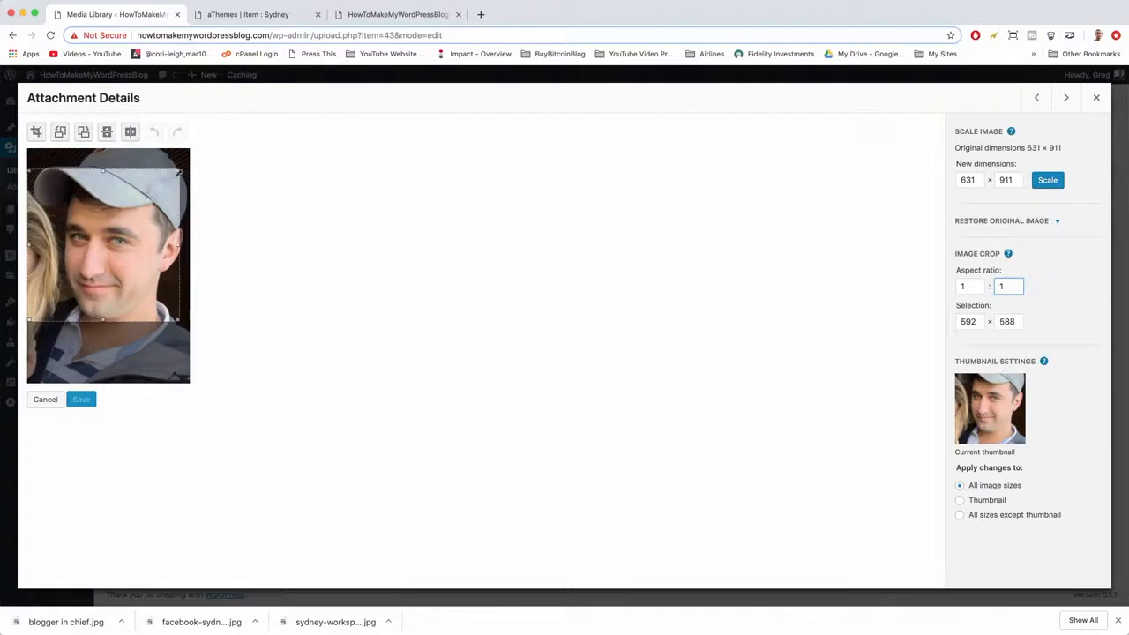
left_click_drag(178, 172, 196, 156)
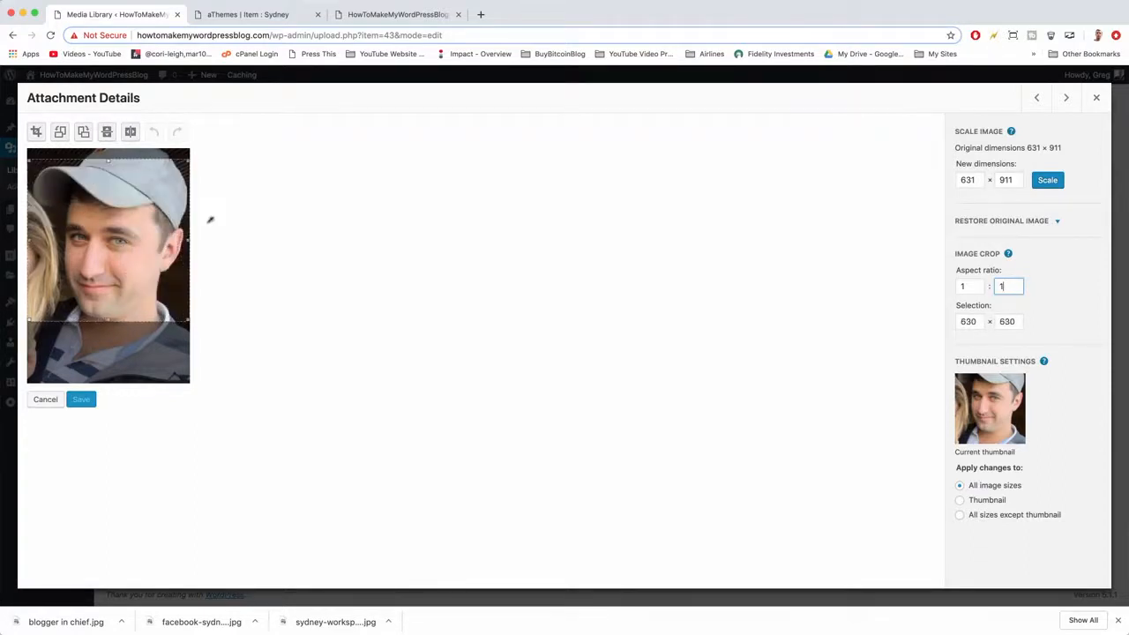
left_click_drag(217, 216, 194, 160)
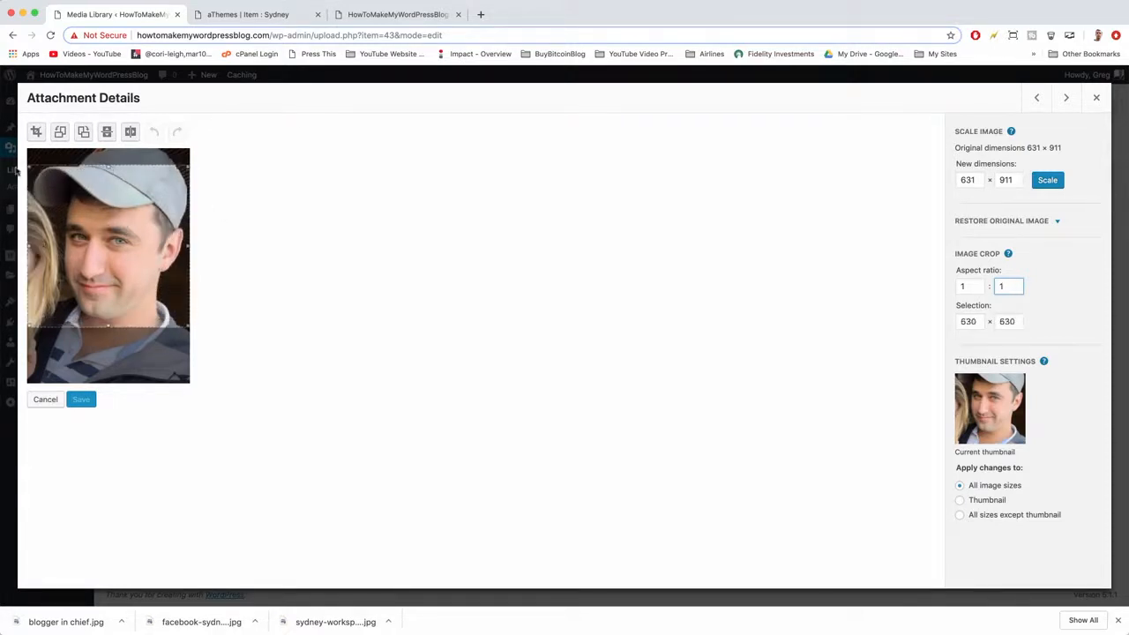
left_click(37, 133)
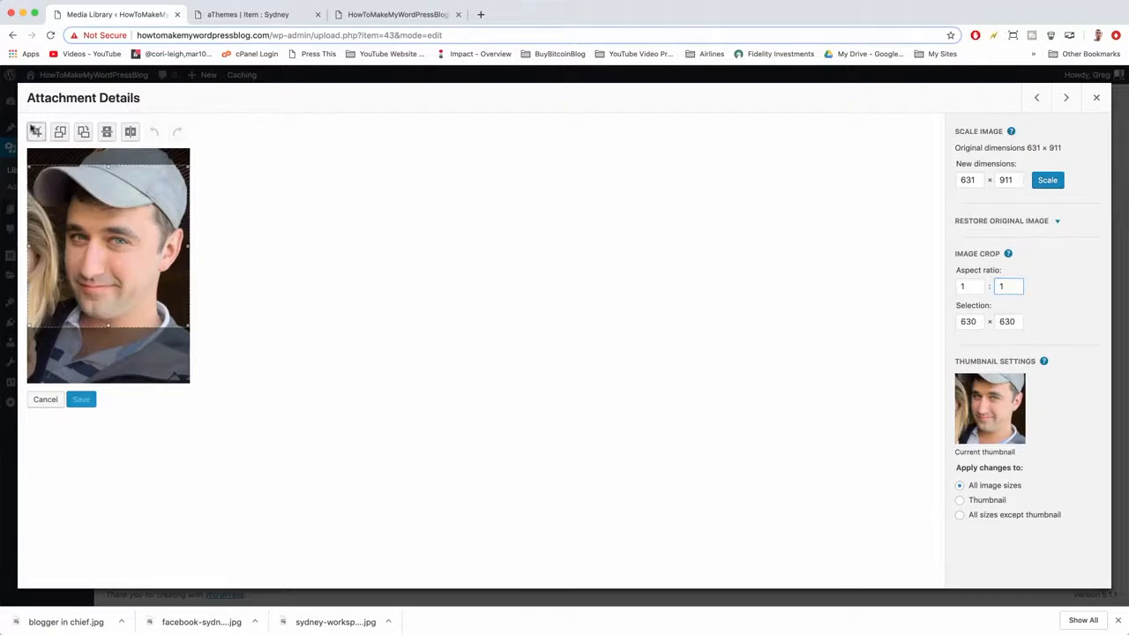
left_click(82, 400)
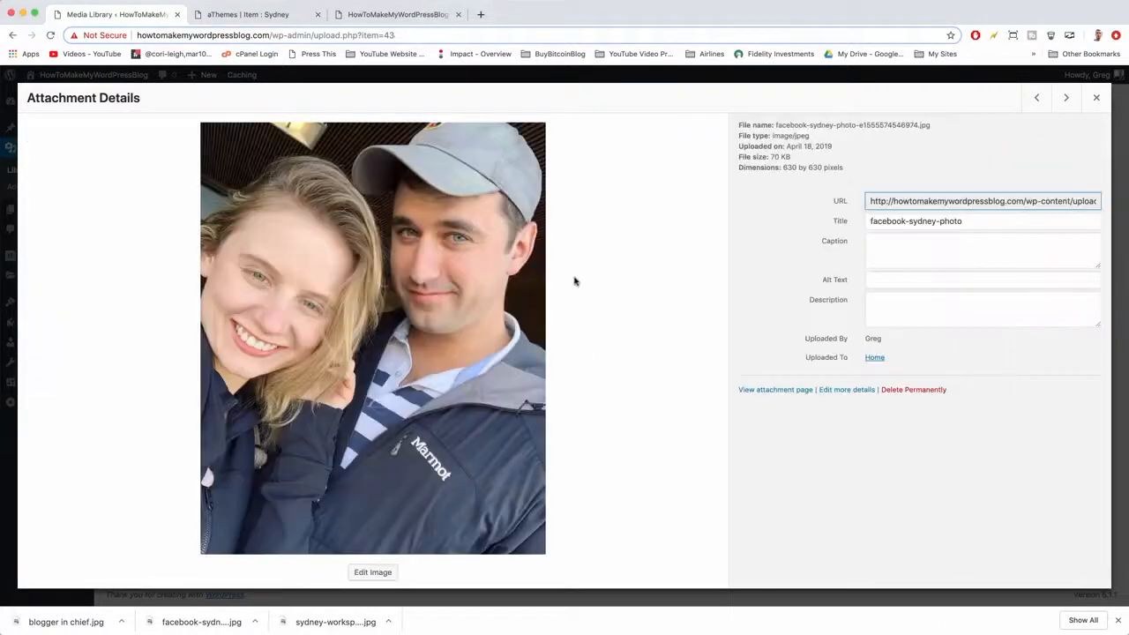
left_click(1096, 97)
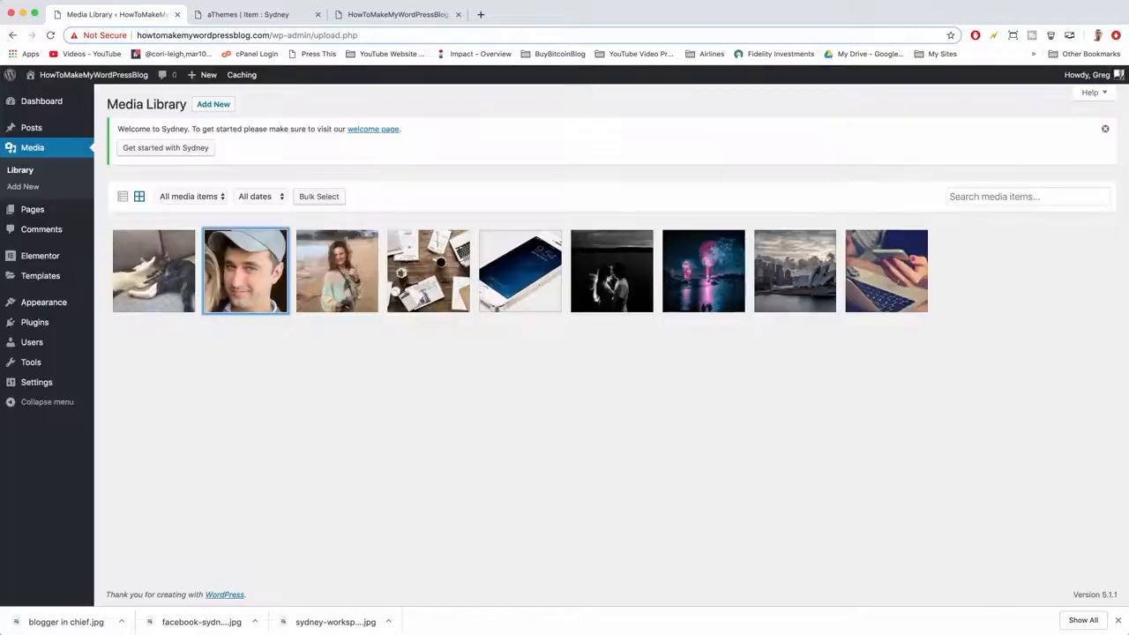
- Reload the live homepage and open the page in Elementor
left_click(415, 15)
left_click(50, 35)
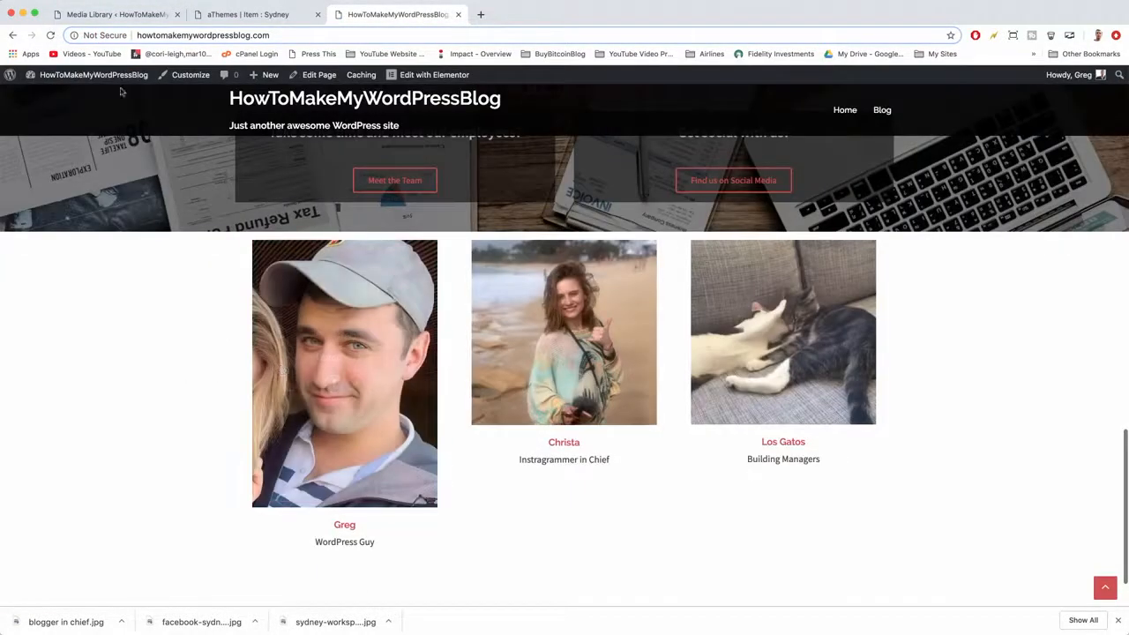
left_click(432, 74)
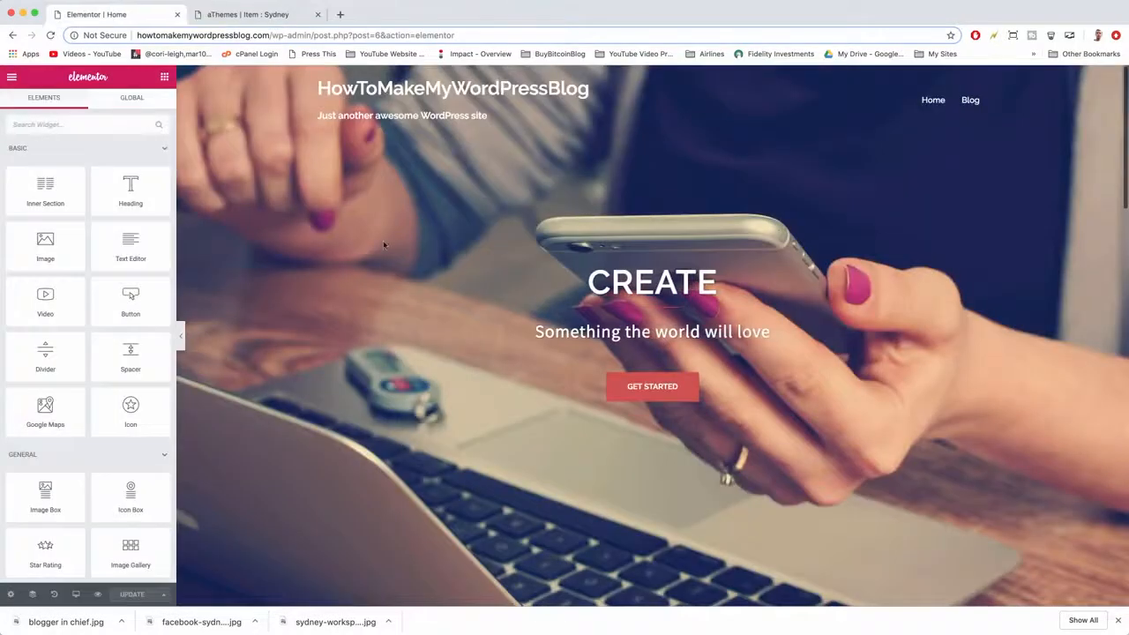
scroll(382, 244, "down", 15)
scroll(383, 244, "down", 10)
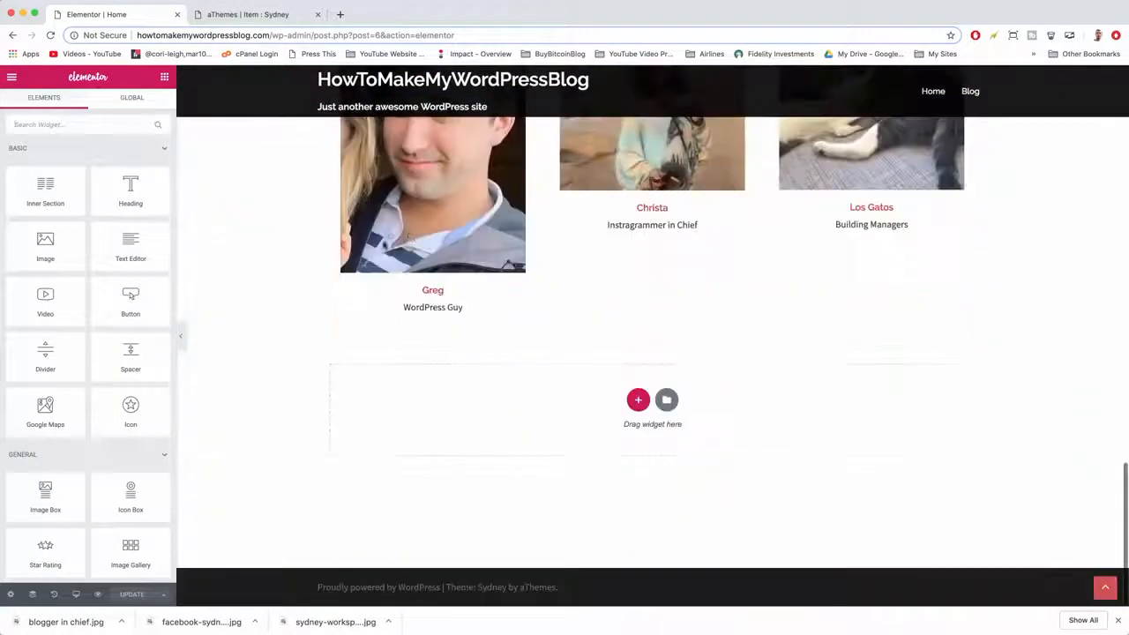
- Reinsert the cropped facebook-sydney-photo as the first employee's image in the carousel and update the page
left_click(429, 207)
scroll(430, 209, "up", 3)
left_click(85, 186)
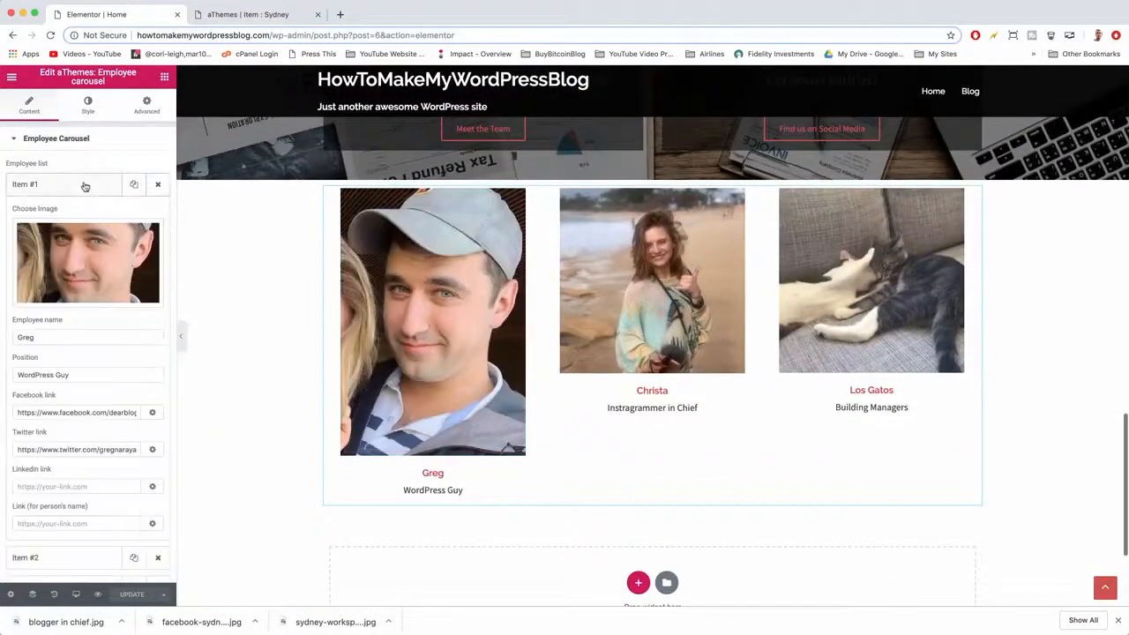
left_click(70, 265)
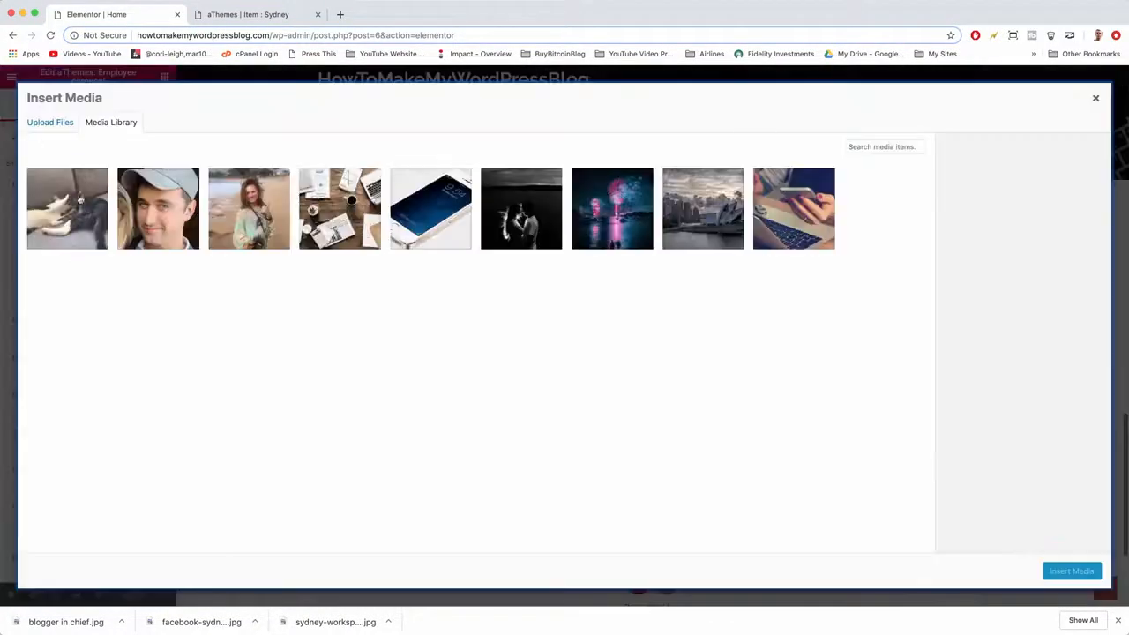
left_click(154, 207)
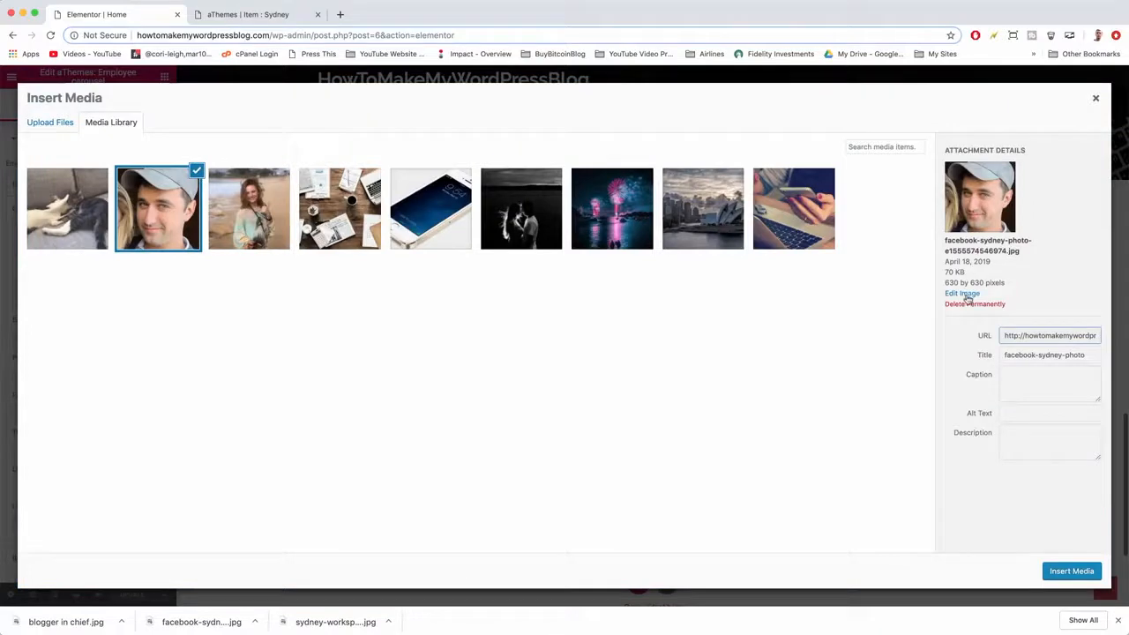
left_click(1065, 573)
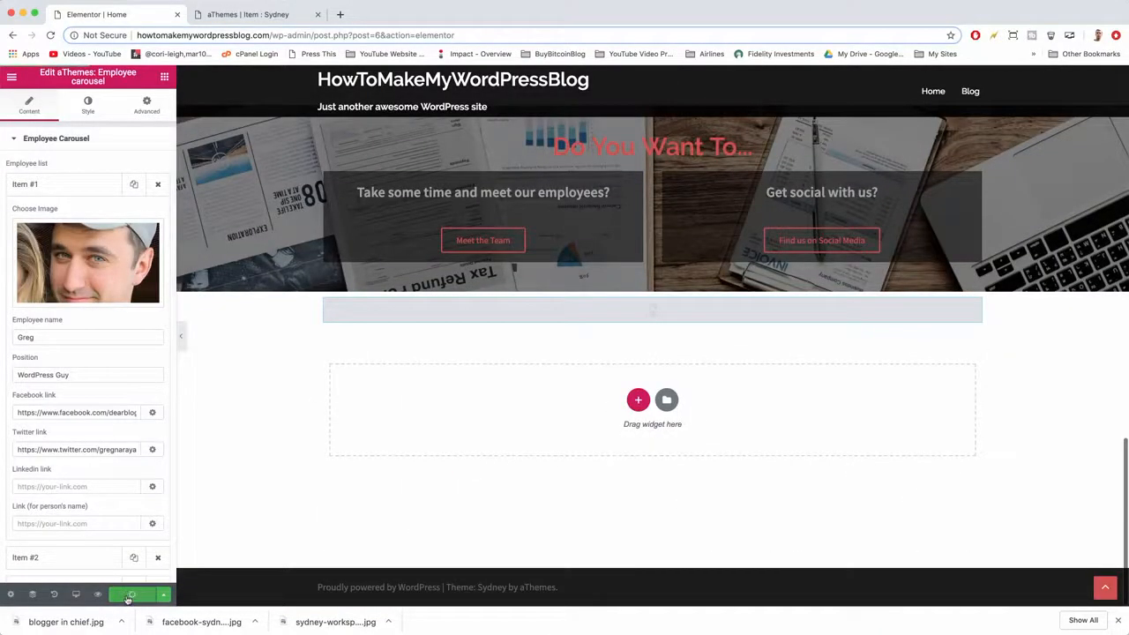
- Open the live homepage in a new tab and compare its team carousel with the Sydney demo's Our Team section
left_click(340, 15)
type("howtomakemywordpressblog.com")
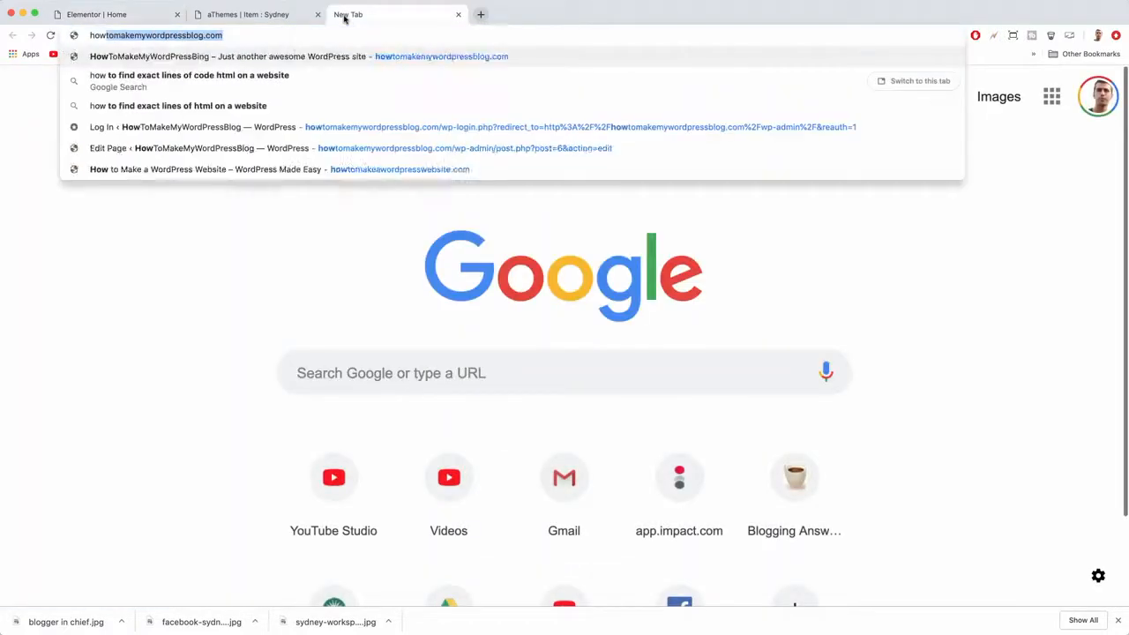
key("Return")
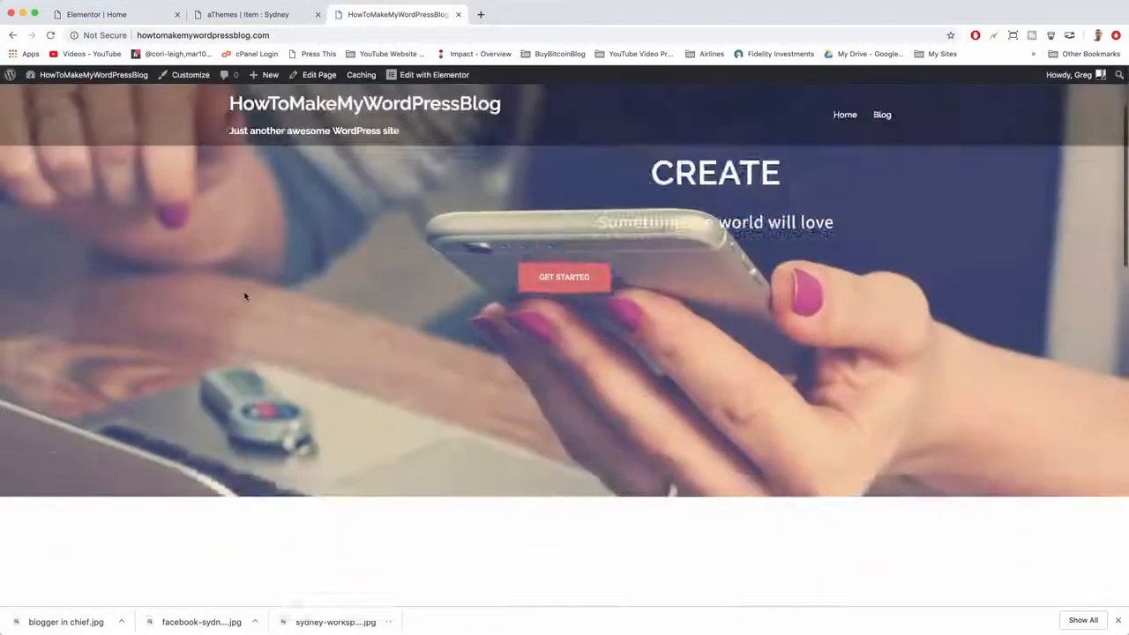
scroll(245, 296, "down", 10)
scroll(245, 297, "down", 6)
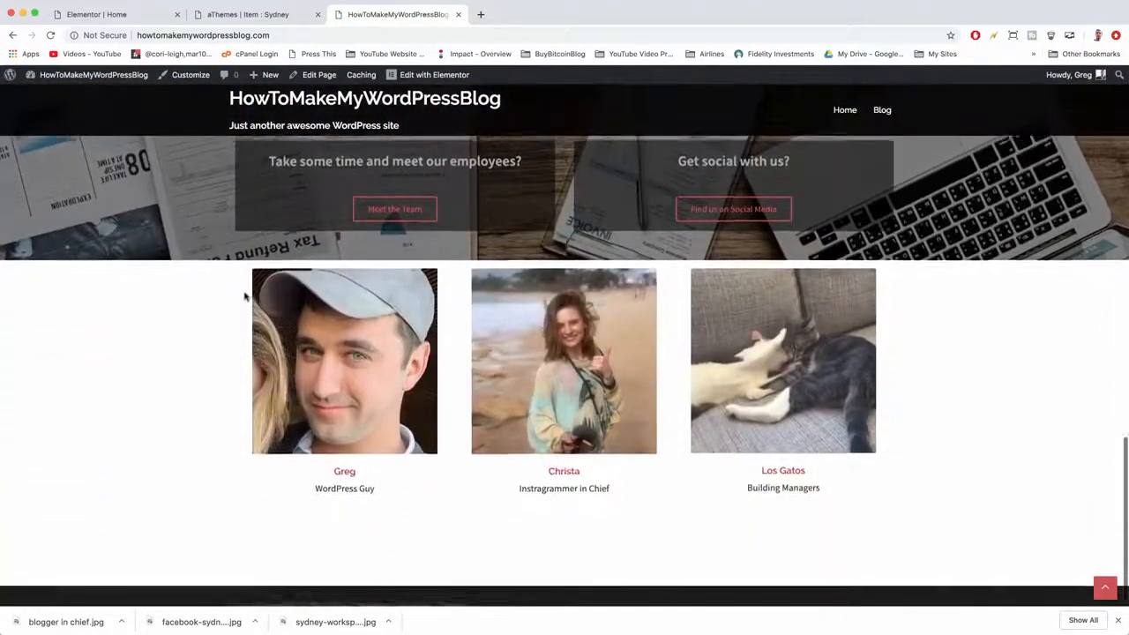
left_click(259, 17)
scroll(320, 186, "up", 3)
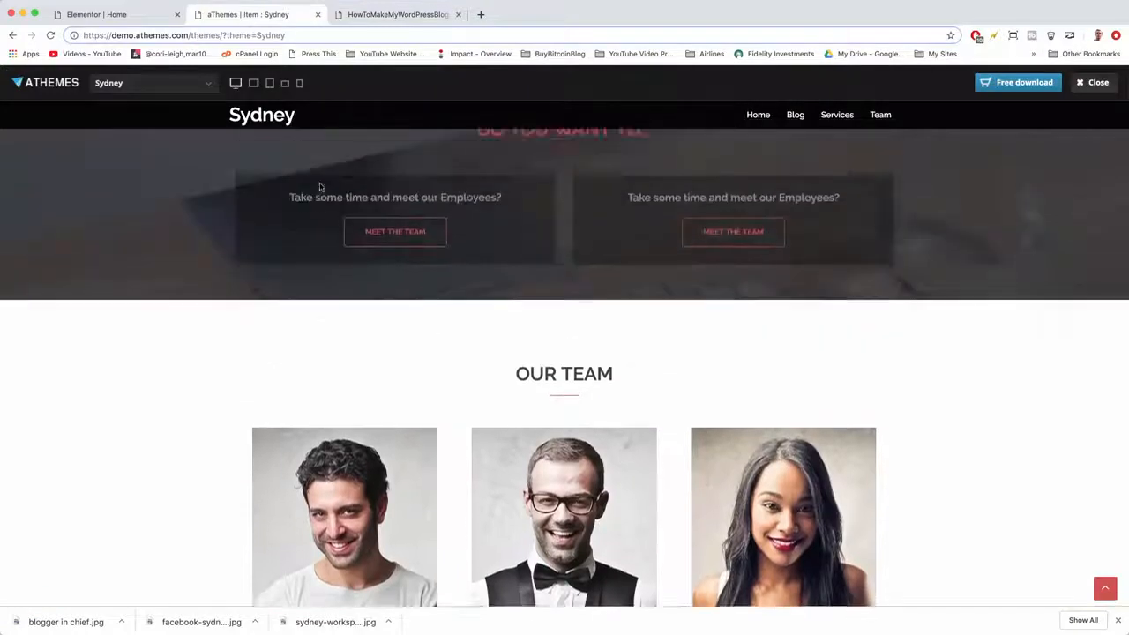
scroll(320, 186, "down", 5)
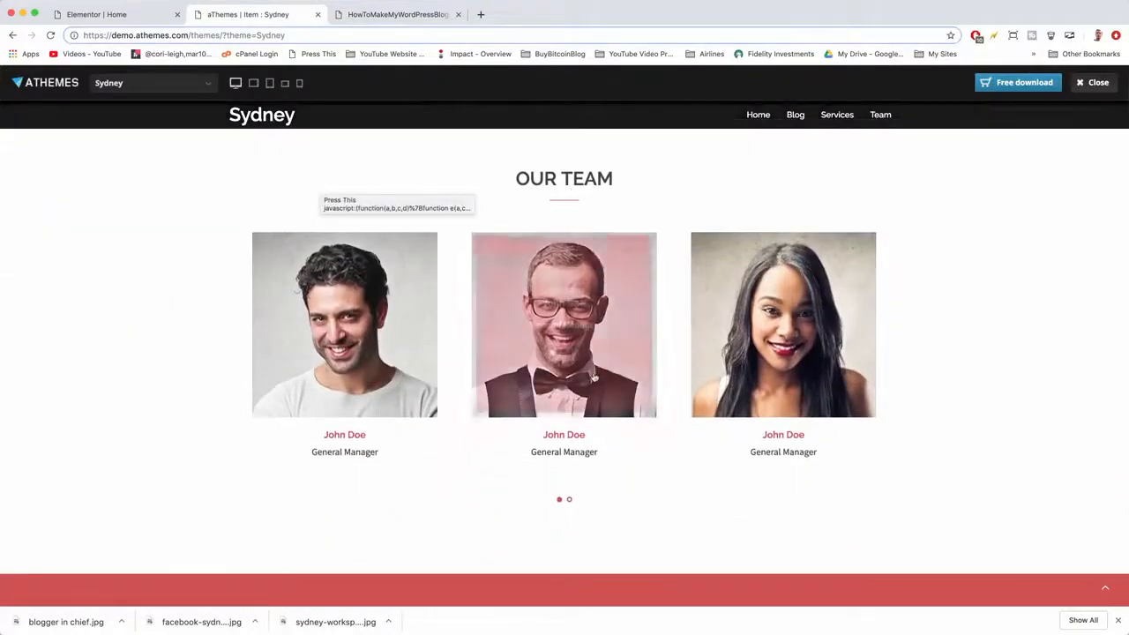
scroll(563, 385, "up", 2)
key("ctrl+Tab")
scroll(564, 385, "up", 2)
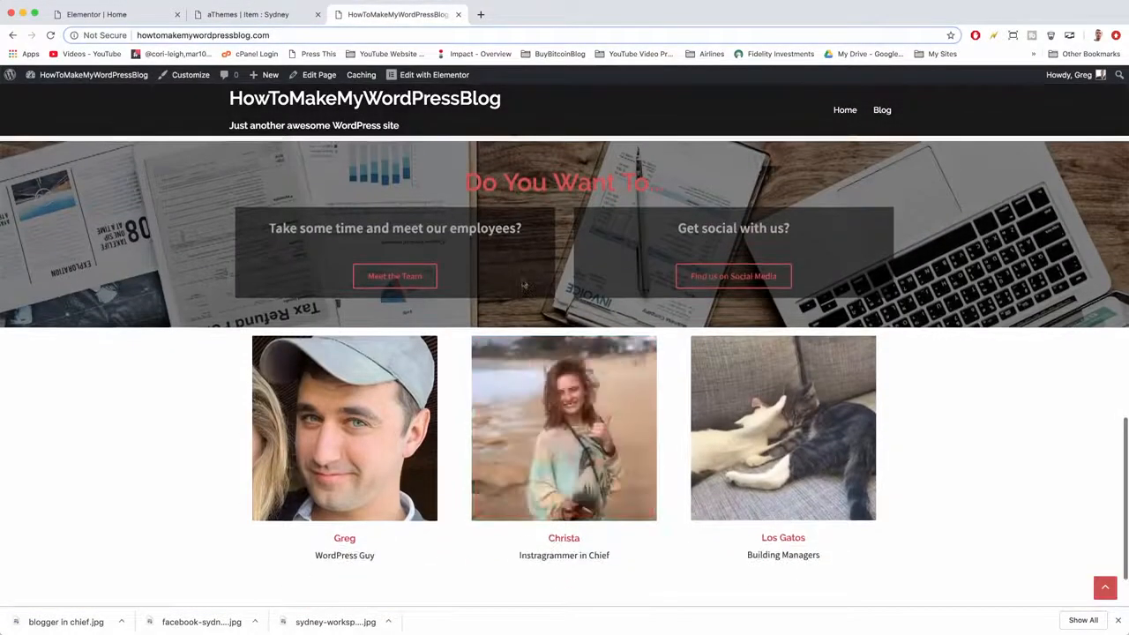
left_click(123, 15)
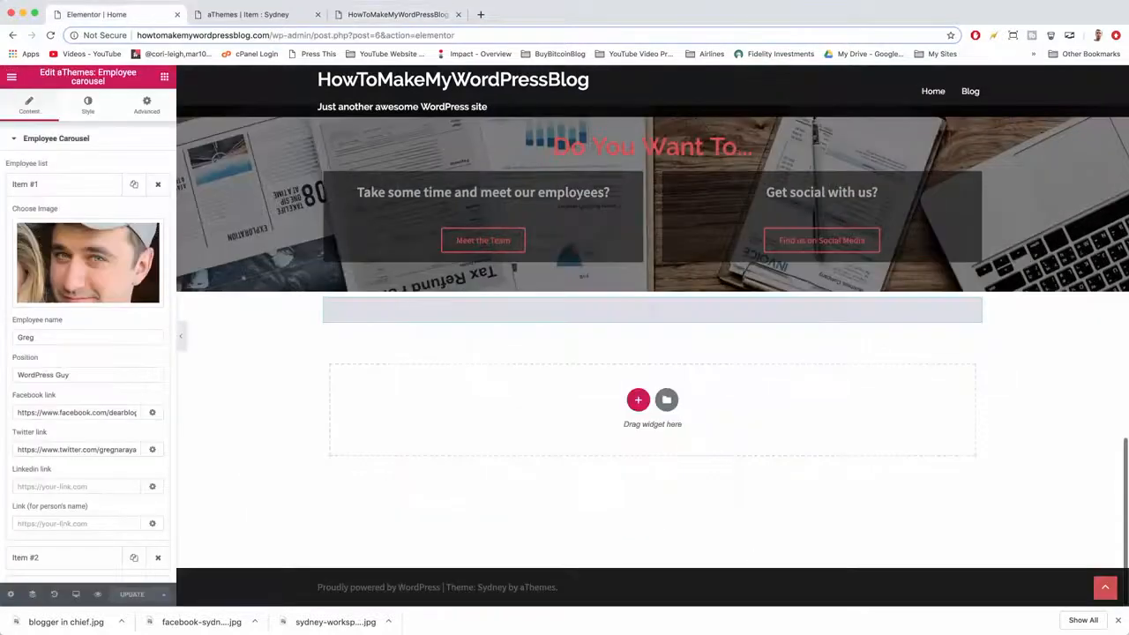
- Add a centred Heading widget reading "Our Team" above the employee carousel
left_click(164, 78)
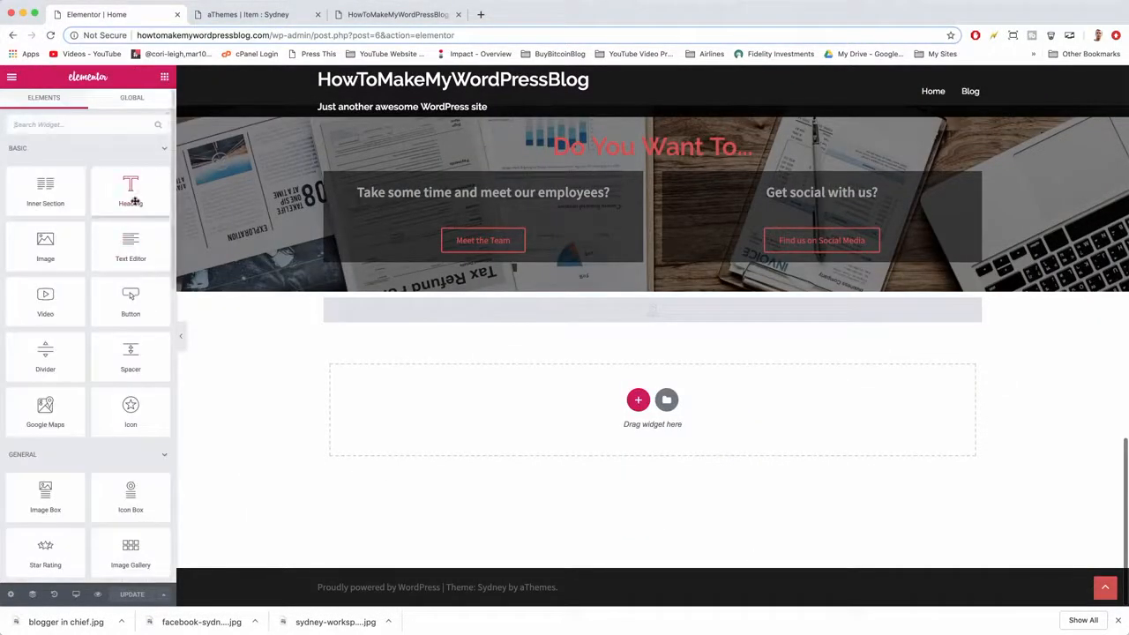
left_click_drag(129, 193, 617, 298)
left_click_drag(324, 272, 653, 273)
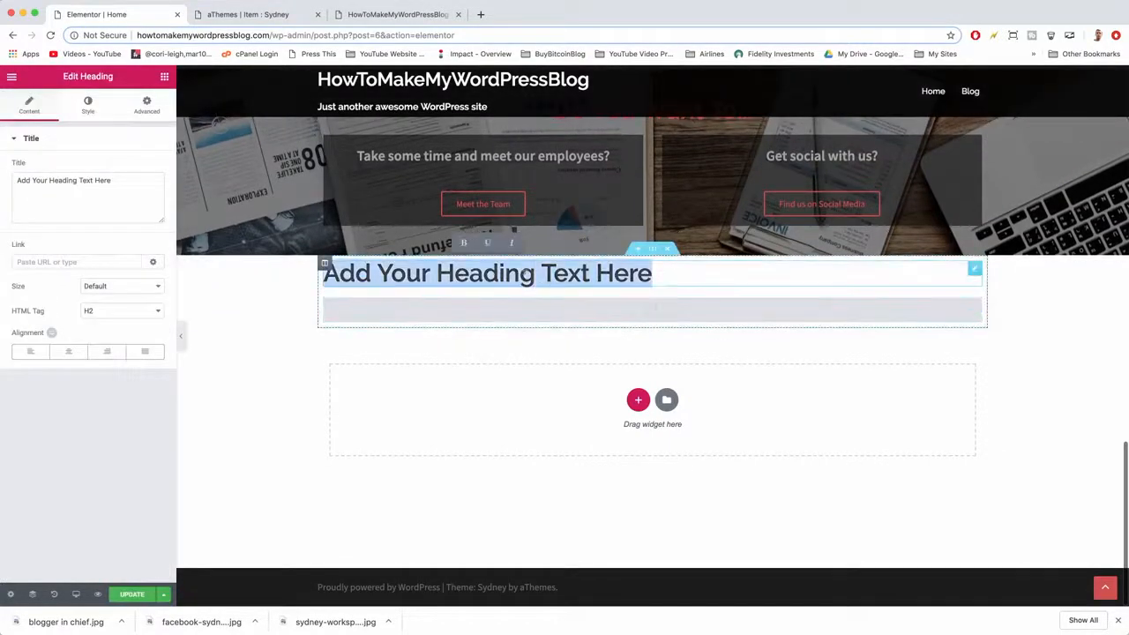
type("our")
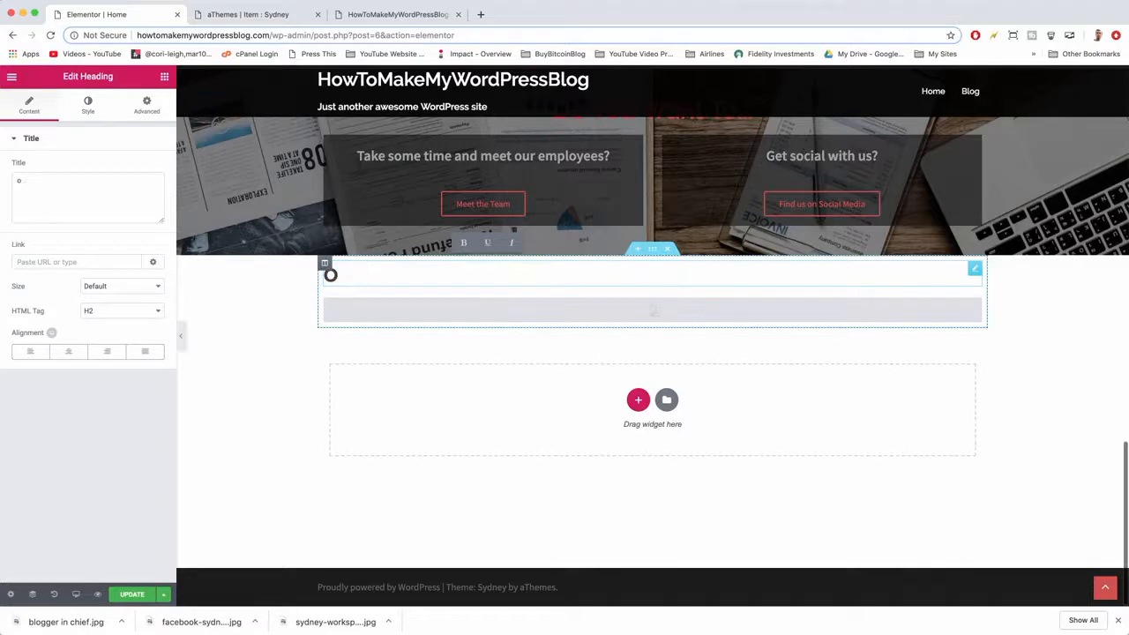
key("BackSpace")
type("Our Team")
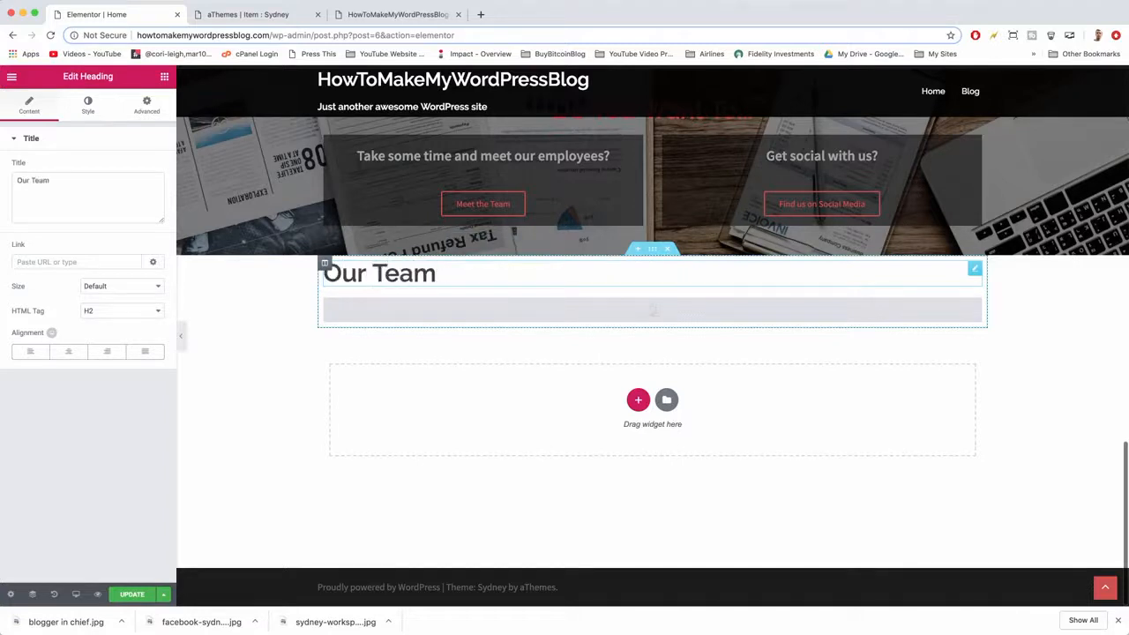
left_click(68, 352)
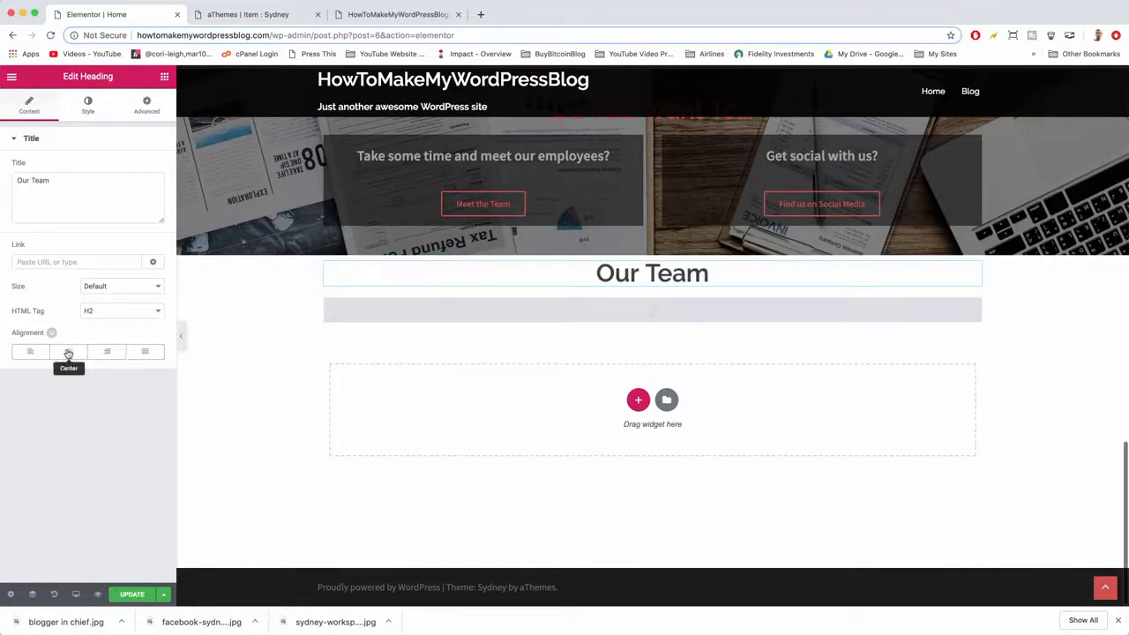
- Set the "Do You Want To..." section's top and bottom margins to 80
scroll(221, 329, "up", 2)
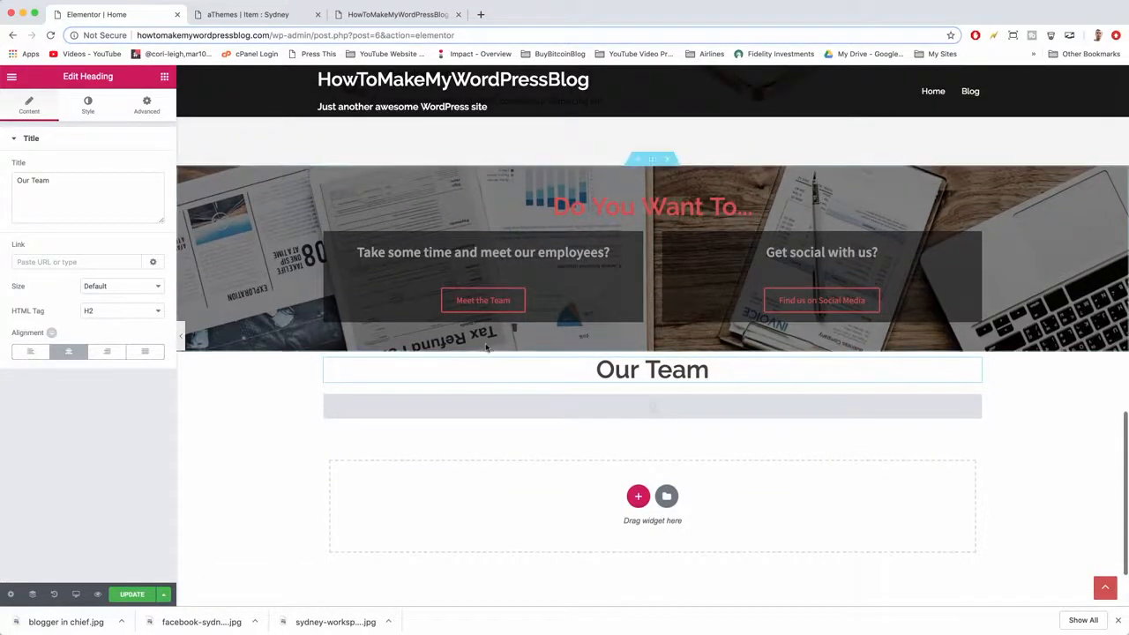
left_click(653, 160)
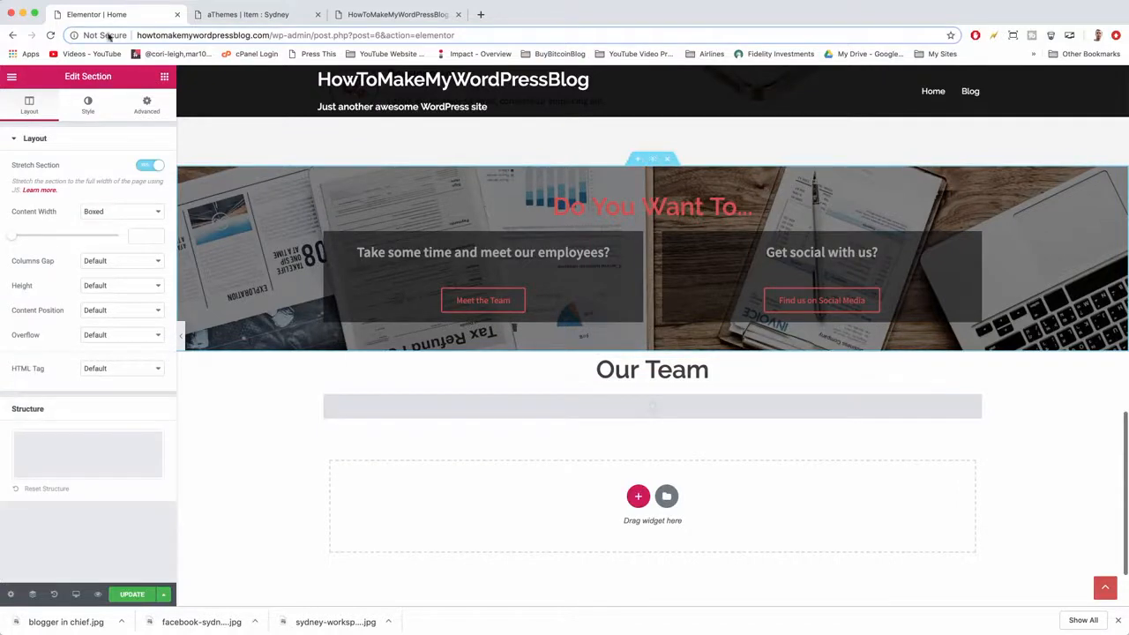
left_click(148, 105)
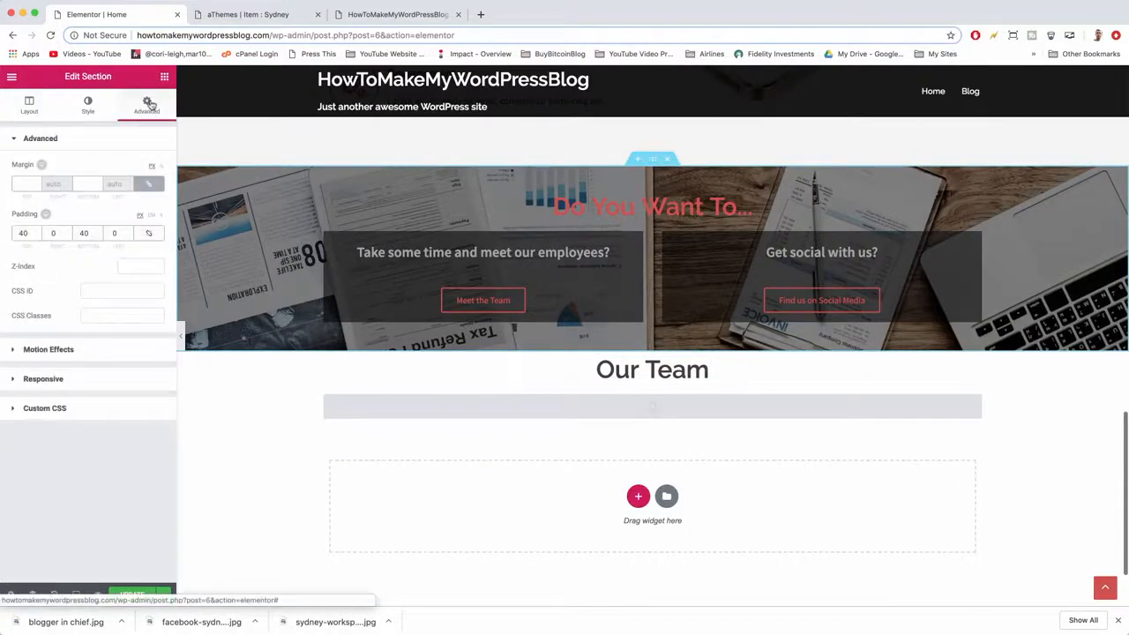
left_click(82, 182)
type("80")
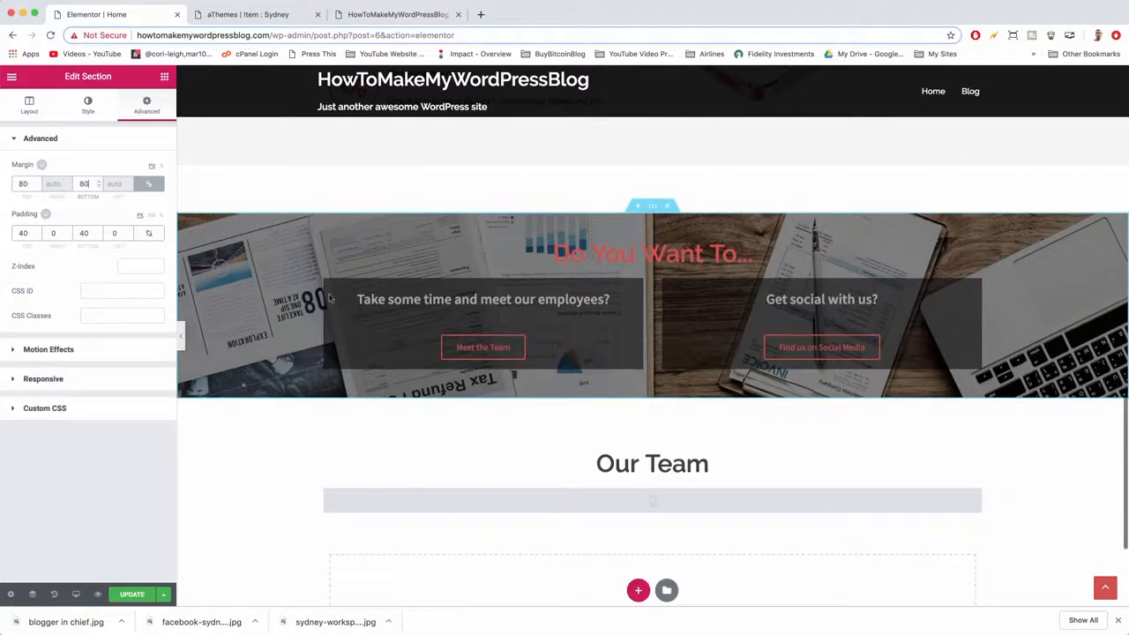
scroll(525, 360, "down", 3)
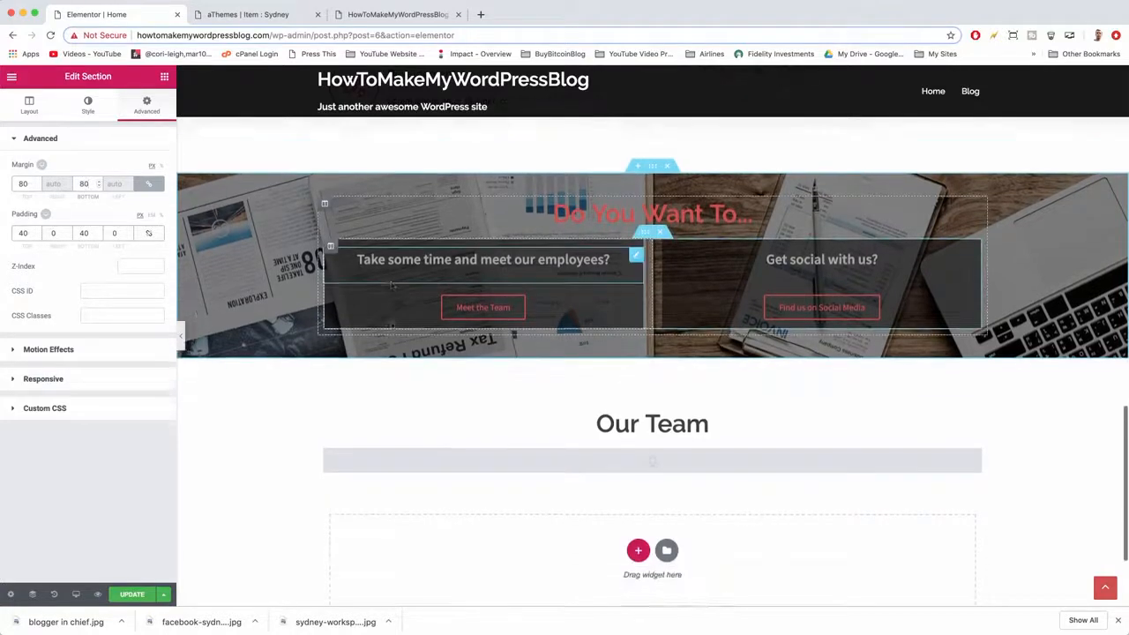
- Update the page and reload the live homepage to check the spacing around the Our Team section
left_click(131, 593)
left_click(394, 15)
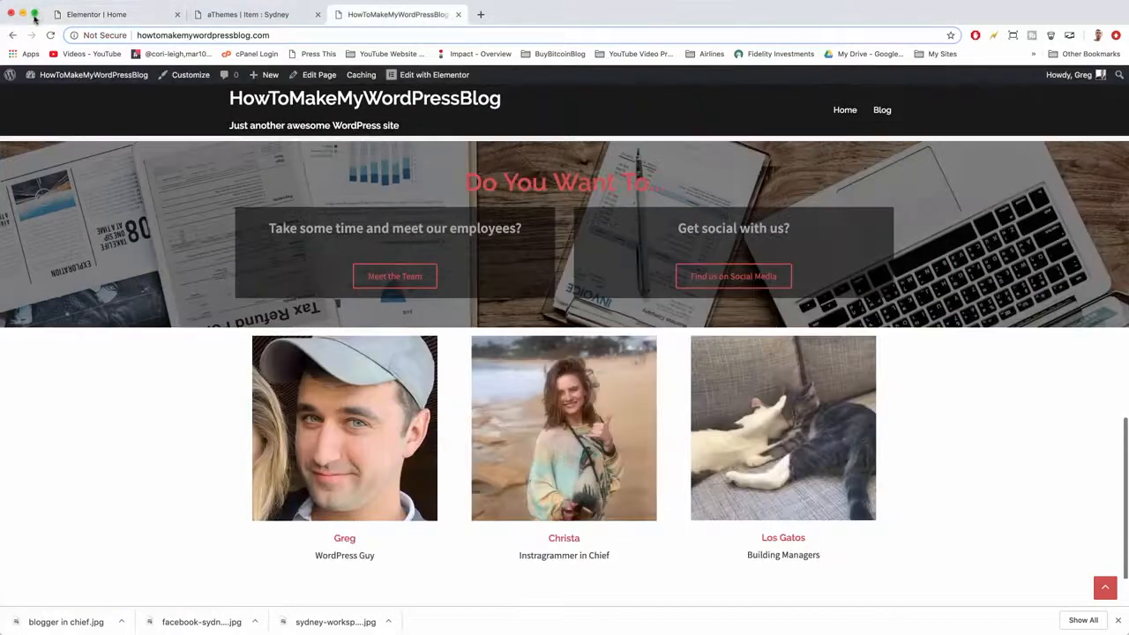
left_click(51, 35)
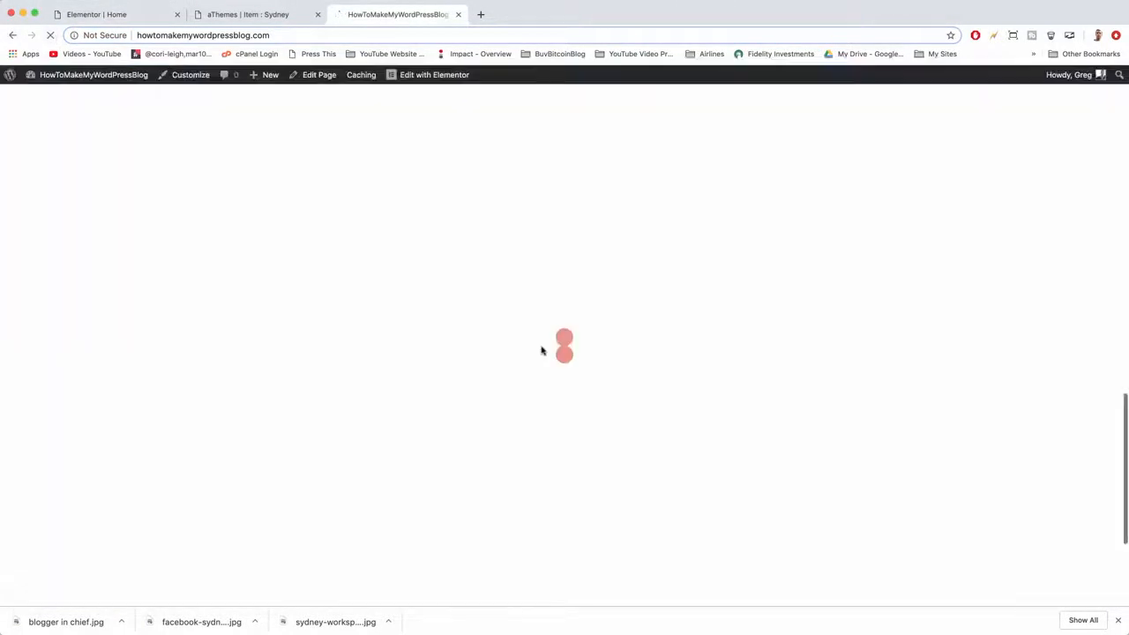
scroll(542, 344, "down", 3)
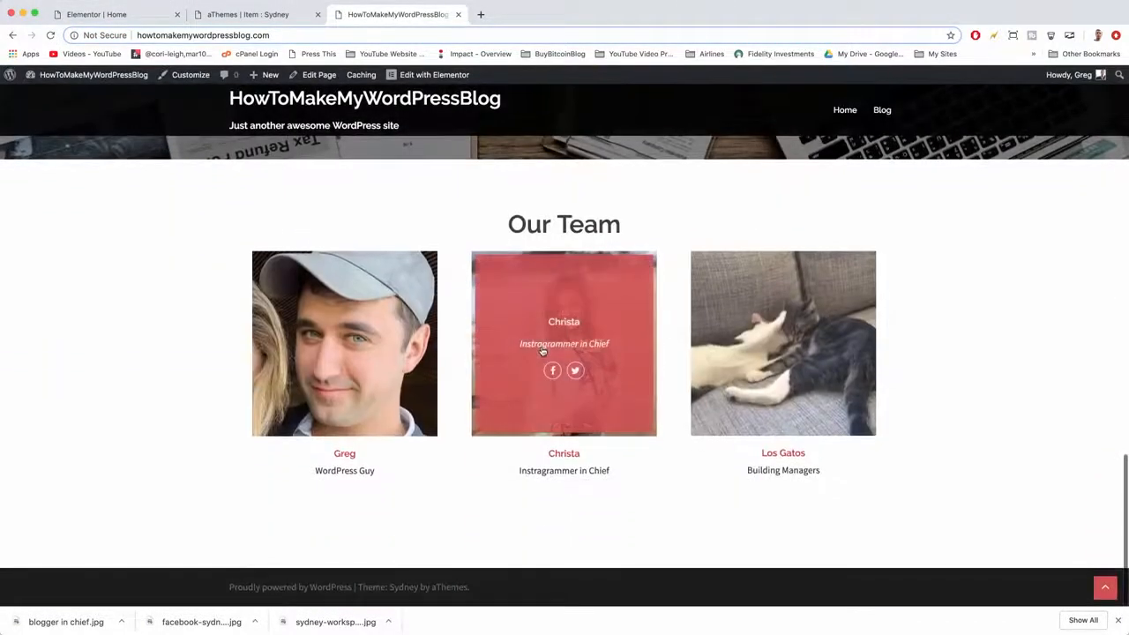
scroll(541, 353, "up", 2)
left_click(127, 15)
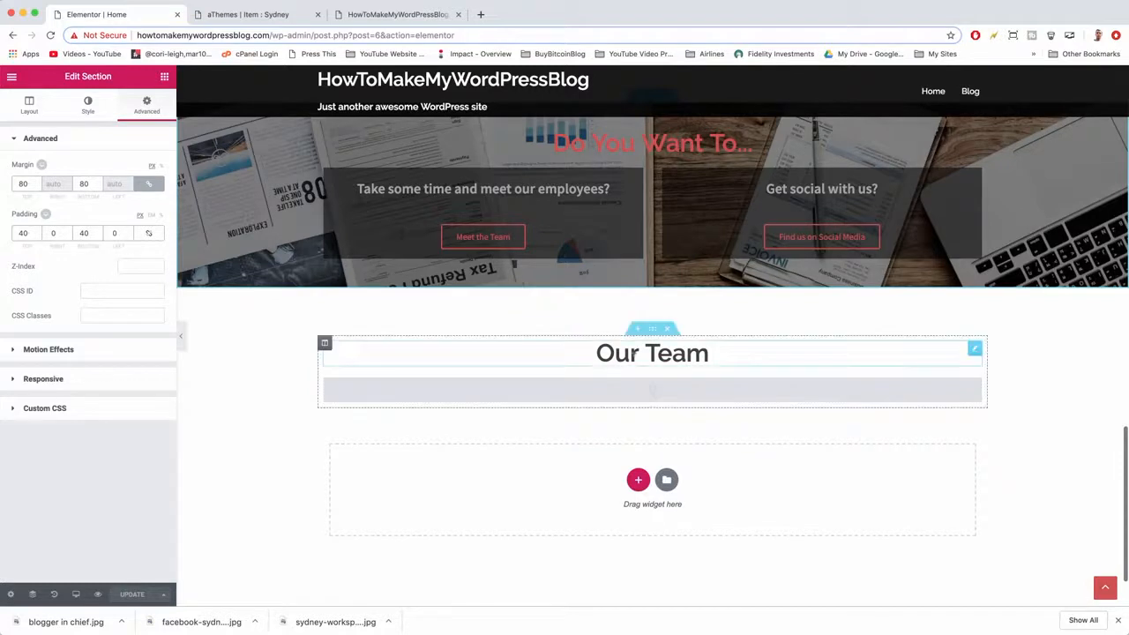
- Give the Our Team heading a bottom padding of 30 with unlinked values and update the page
left_click(705, 352)
left_click(146, 104)
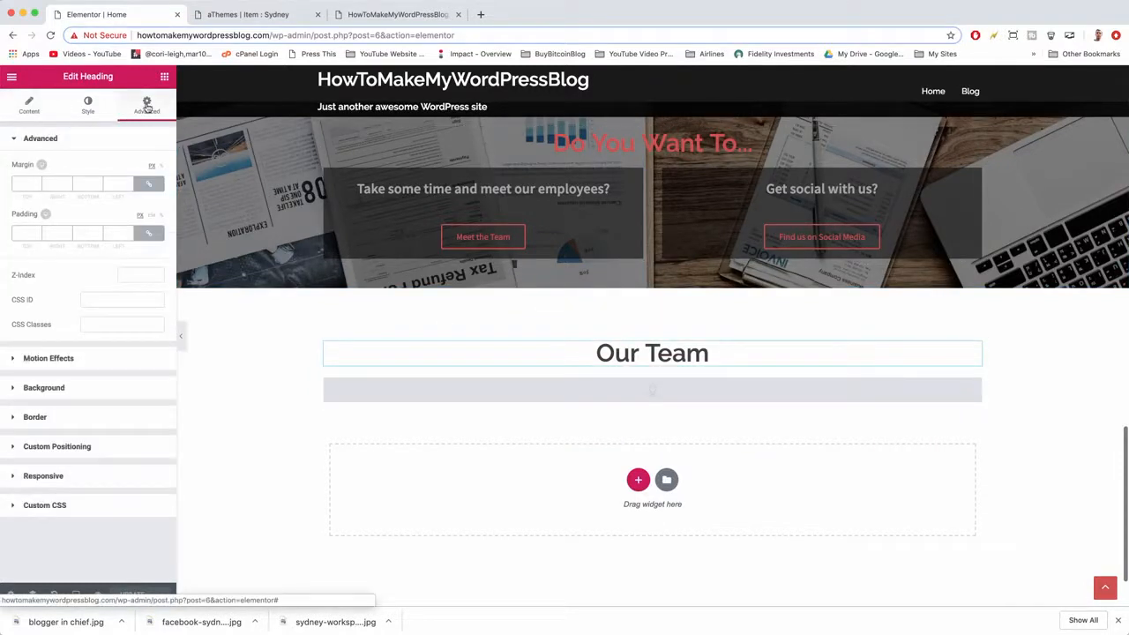
left_click(148, 232)
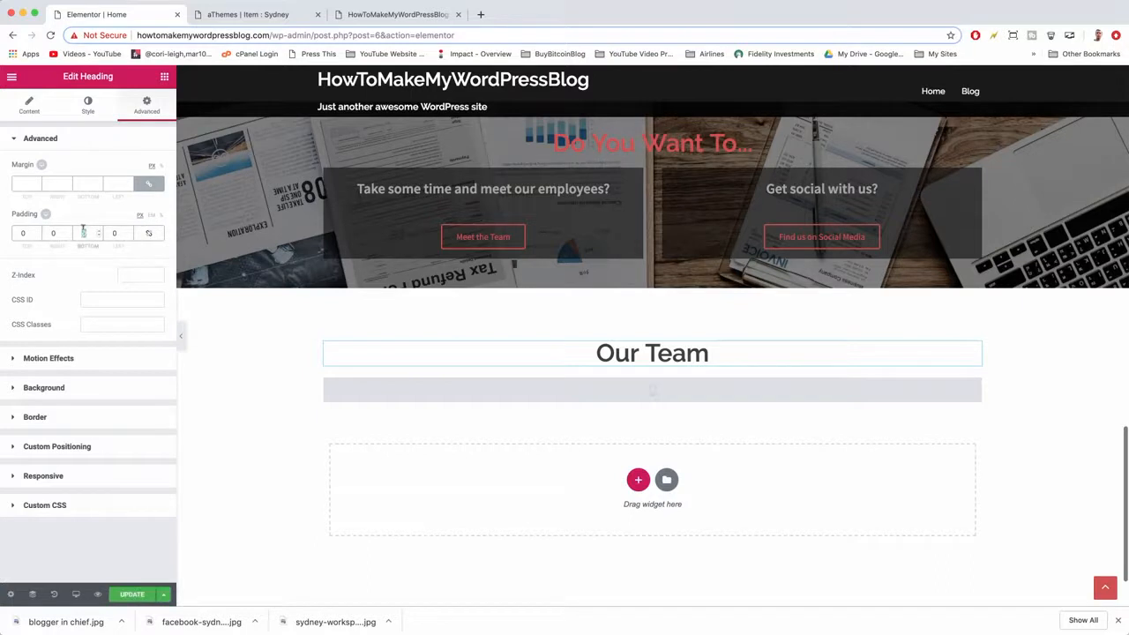
type("30")
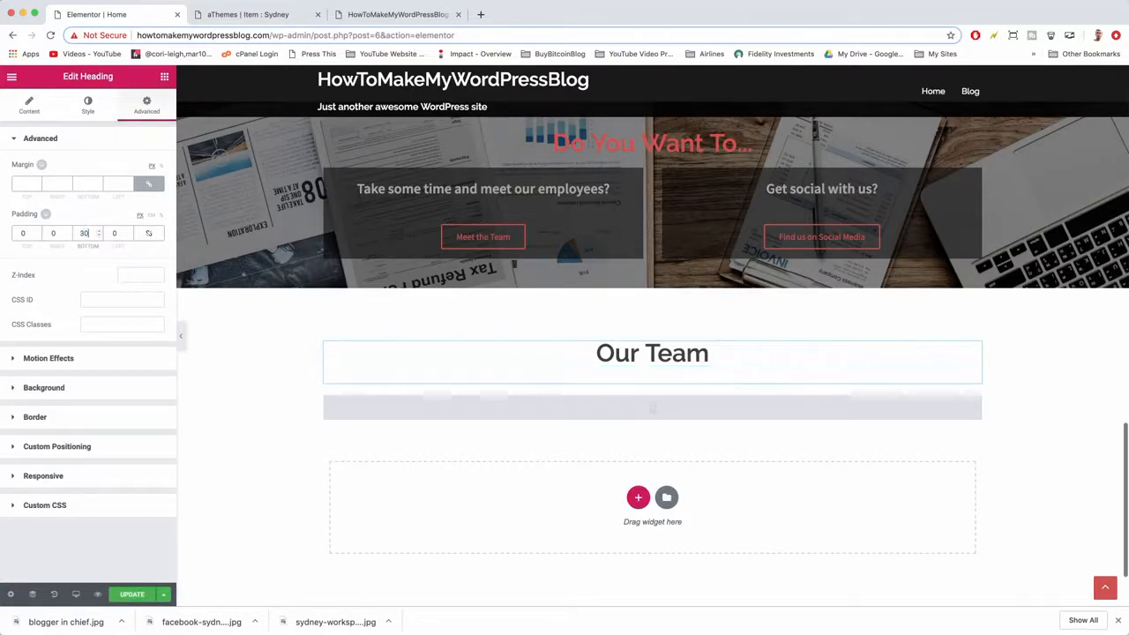
left_click(131, 595)
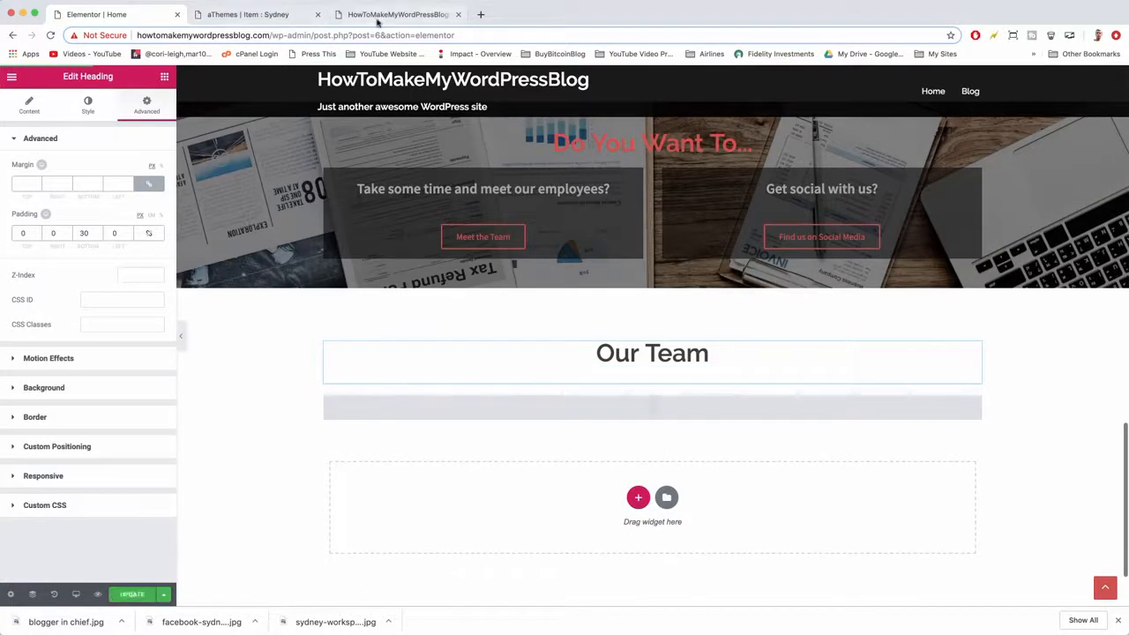
- Reload the live homepage and review the team carousel's hover overlays for each employee
left_click(377, 18)
left_click(51, 35)
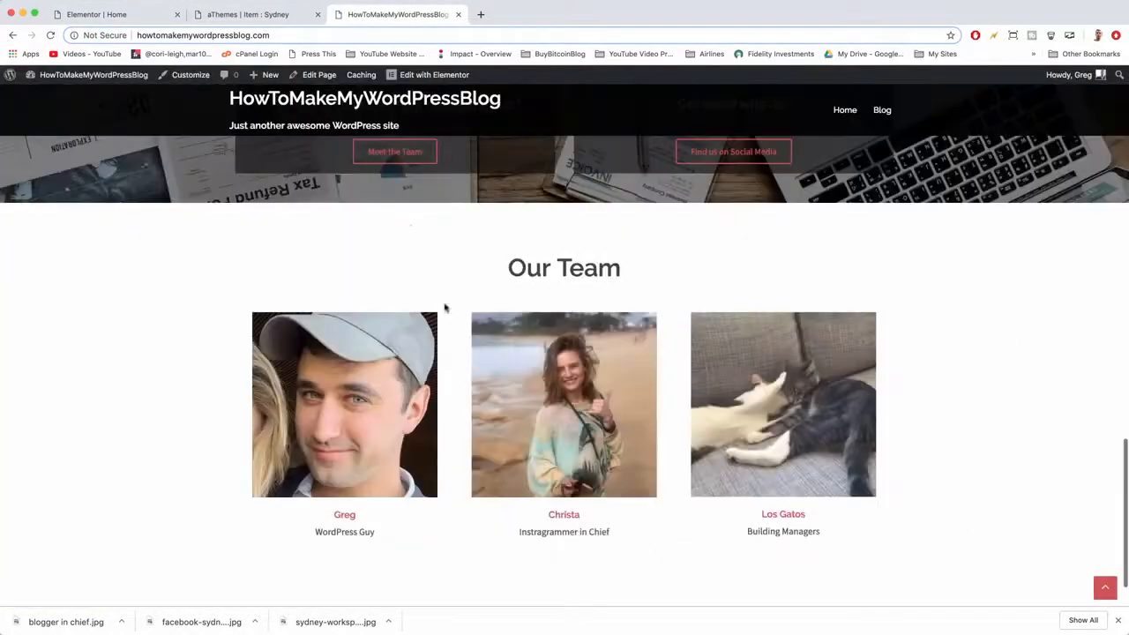
mouse_move(395, 361)
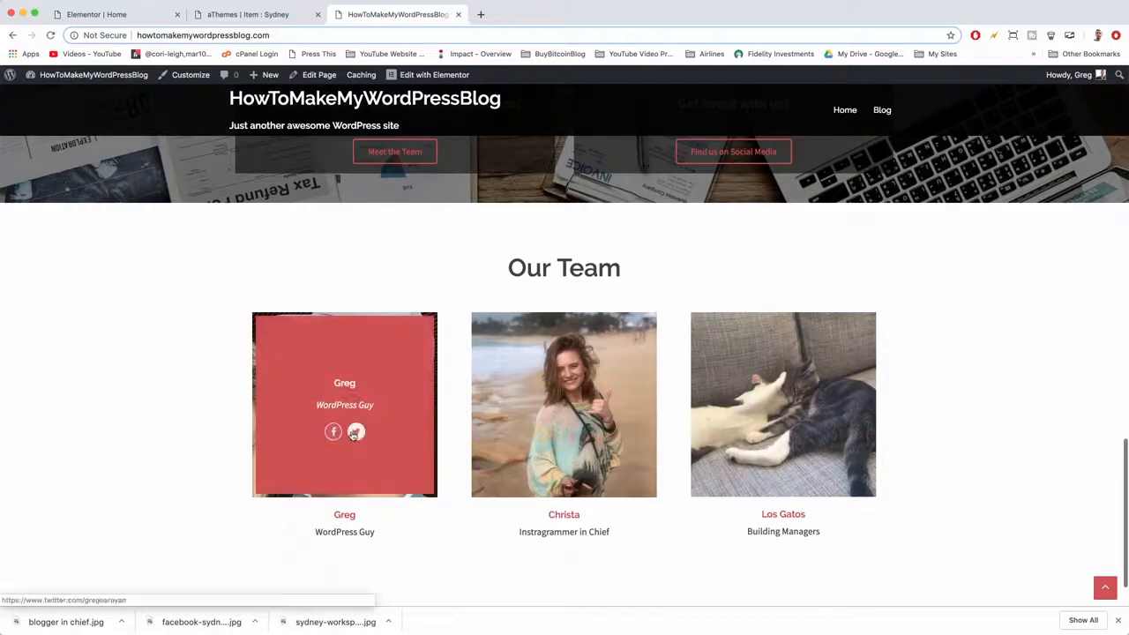
mouse_move(560, 392)
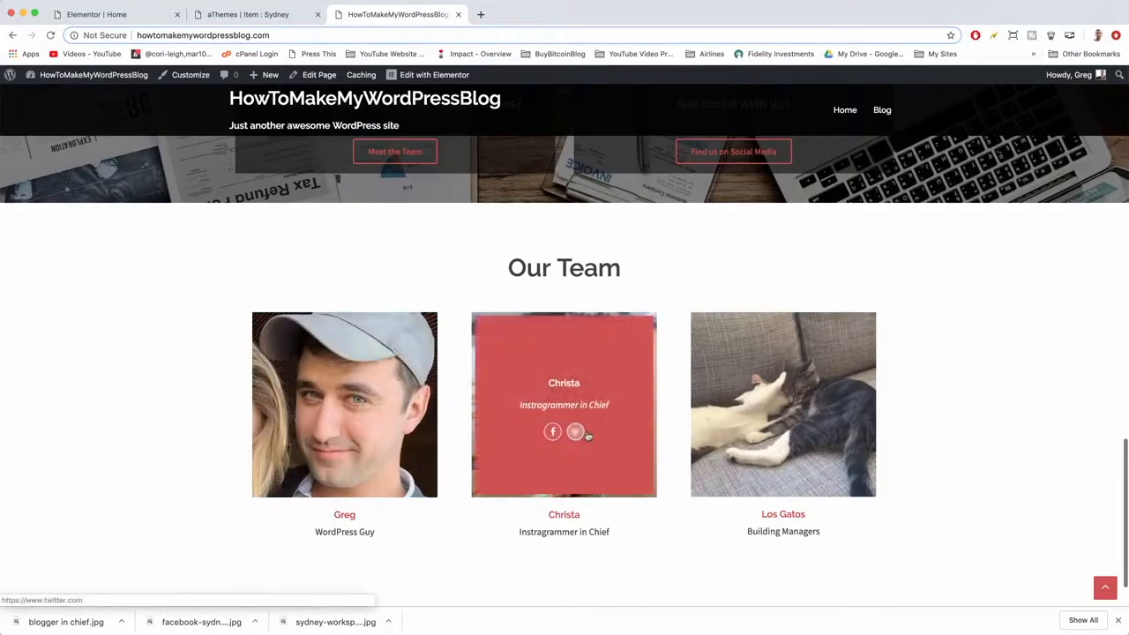
mouse_move(769, 430)
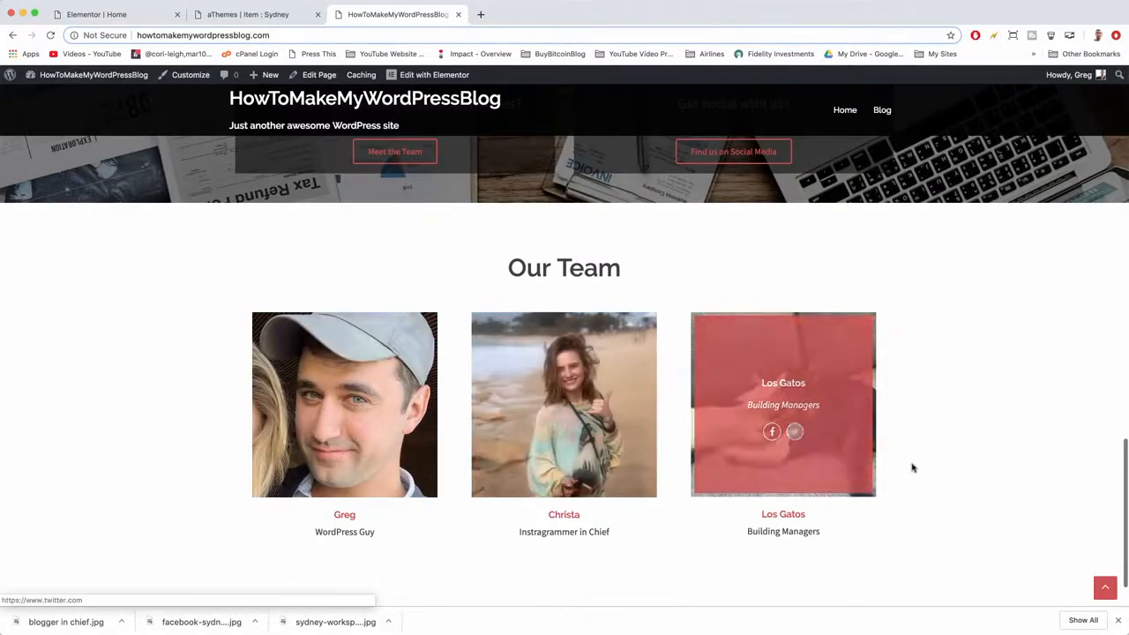
- Examine the Sydney demo's team carousel navigation and the counters section beneath it
key("ctrl+shift+Tab")
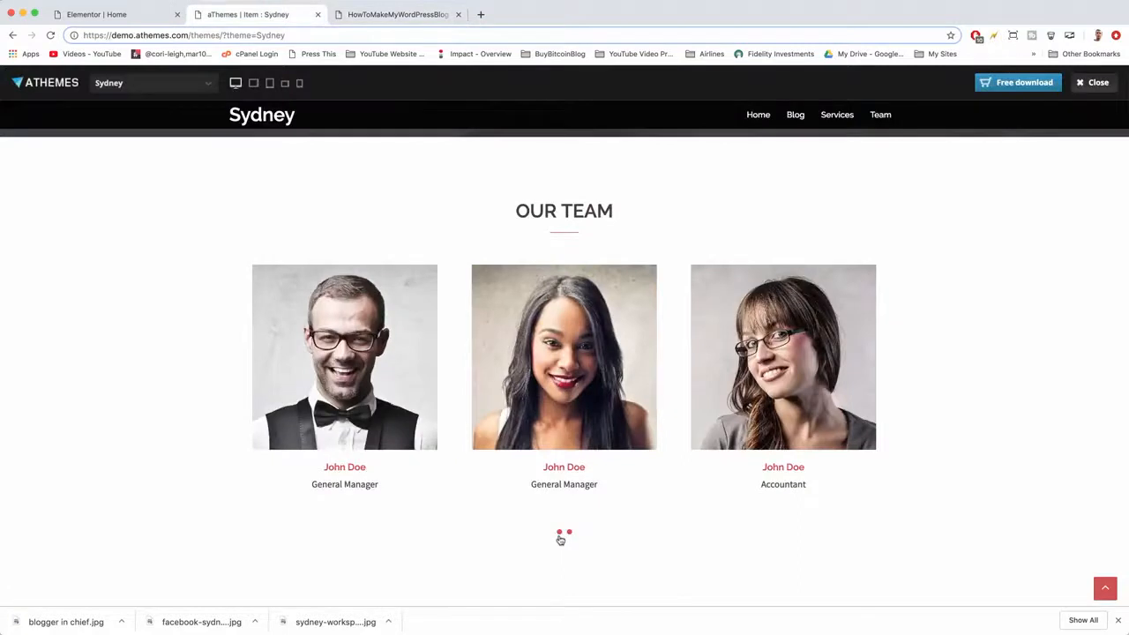
left_click(559, 534)
left_click(569, 534)
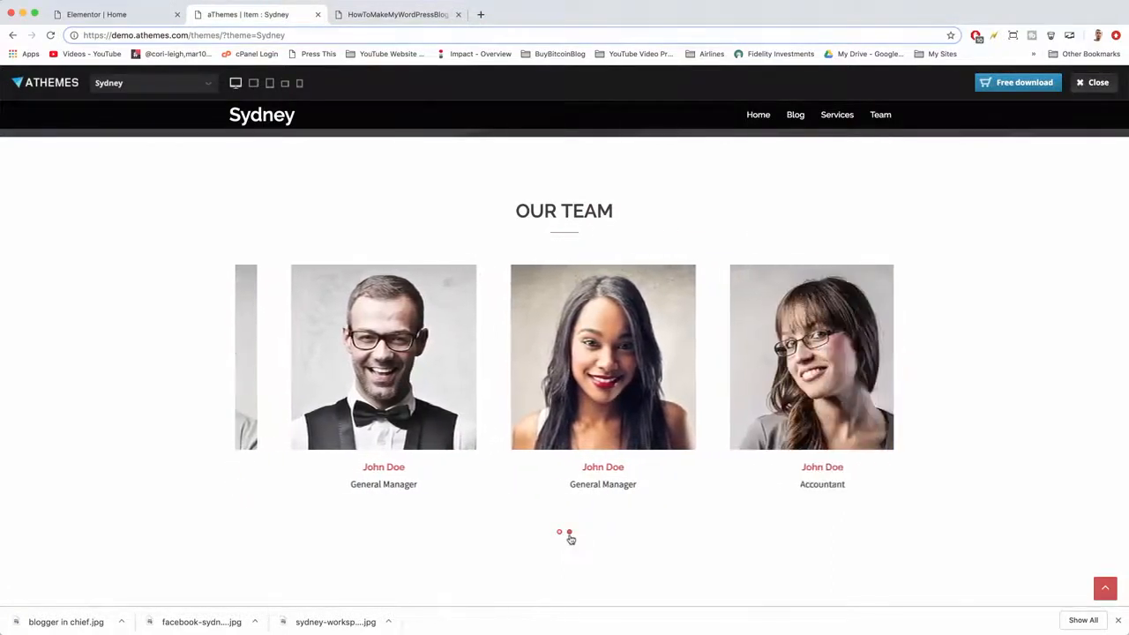
mouse_move(781, 385)
scroll(490, 472, "down", 4)
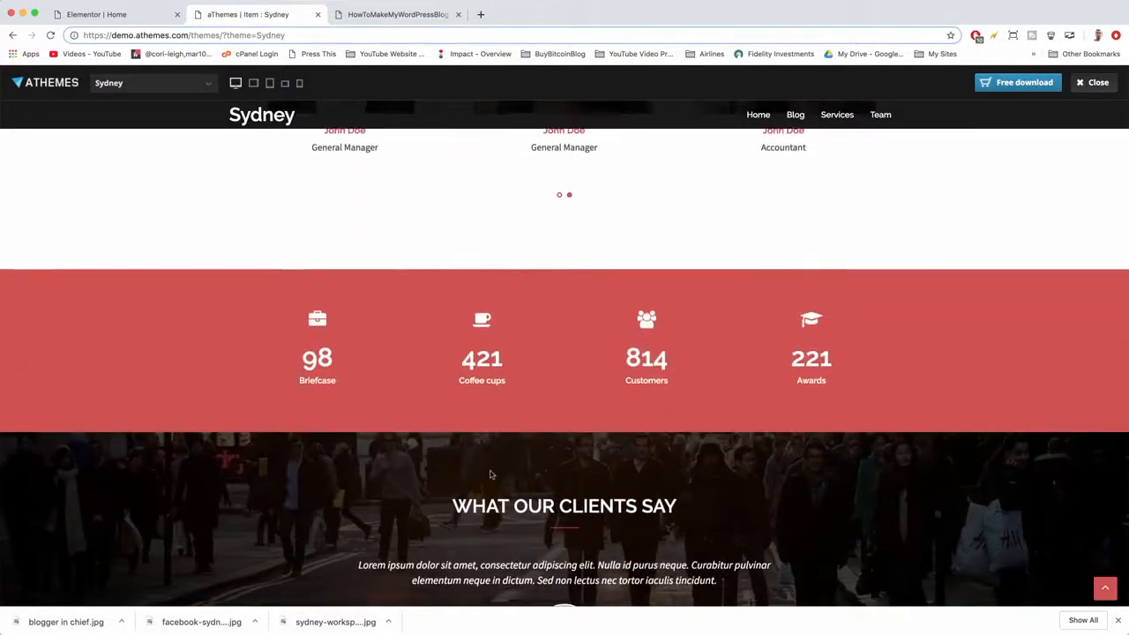
scroll(492, 475, "down", 1)
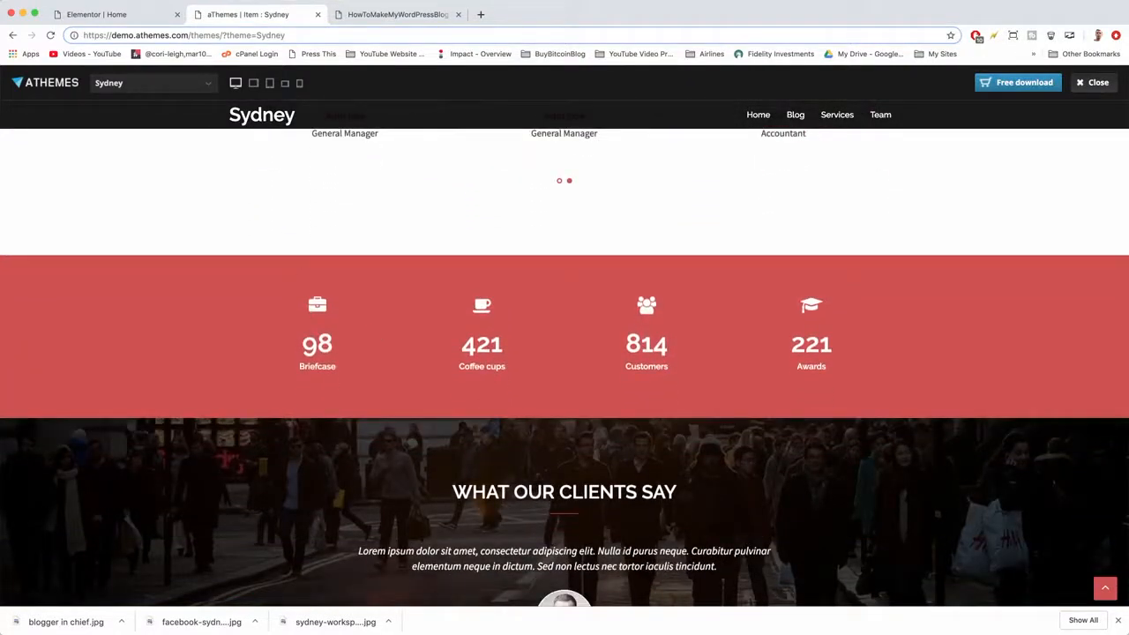
- Add a Counter widget in a new section below the Our Team section
left_click(118, 16)
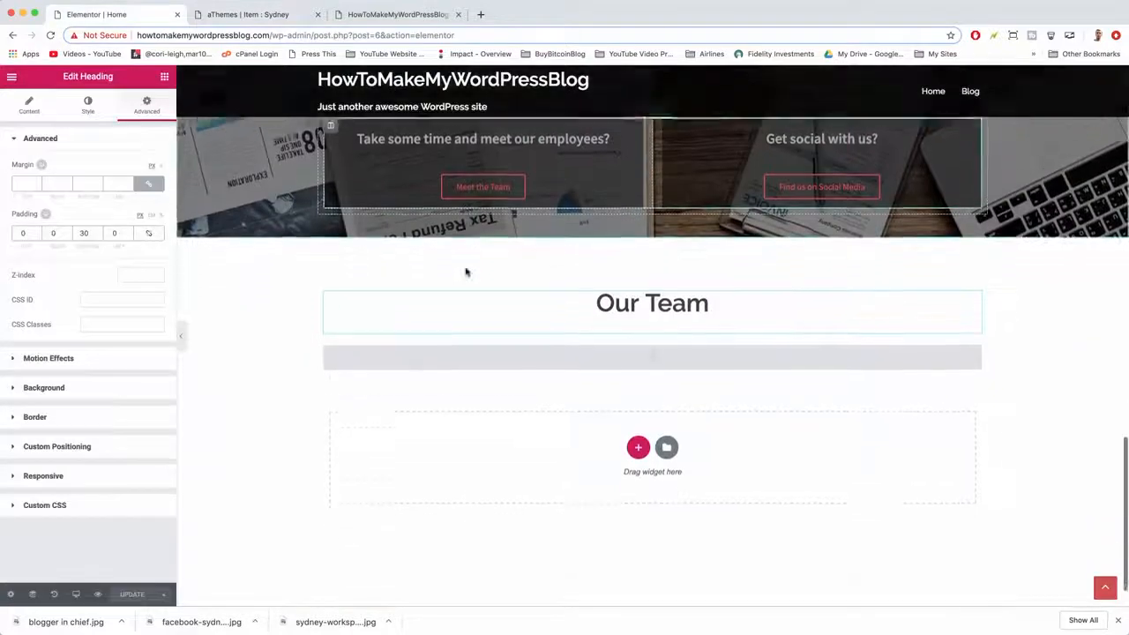
scroll(467, 271, "down", 1)
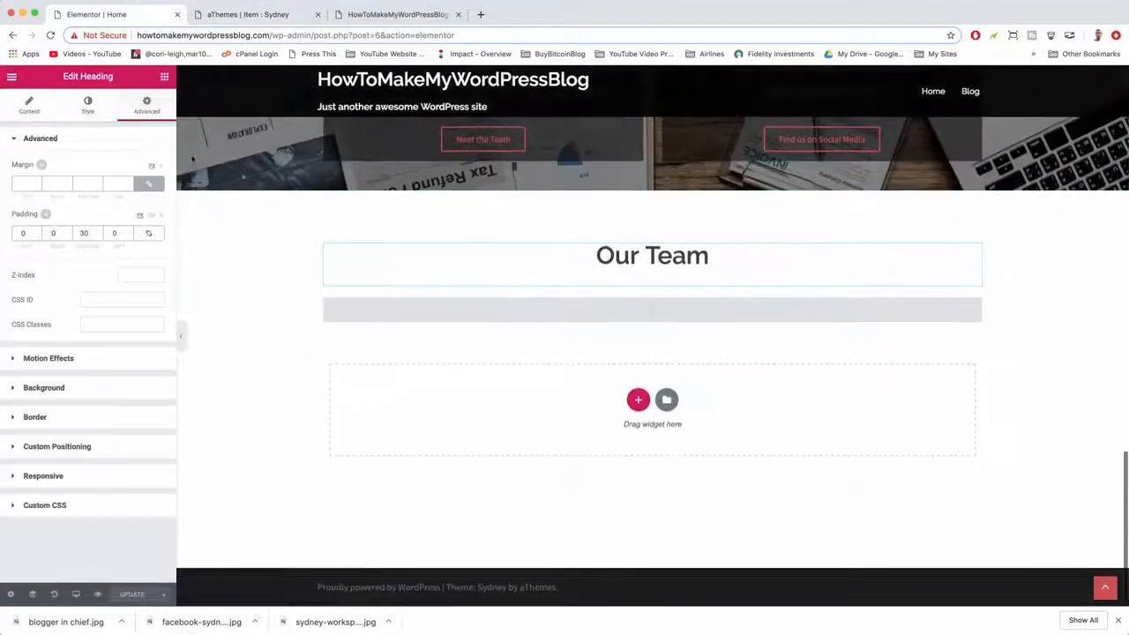
left_click(164, 79)
scroll(132, 261, "down", 5)
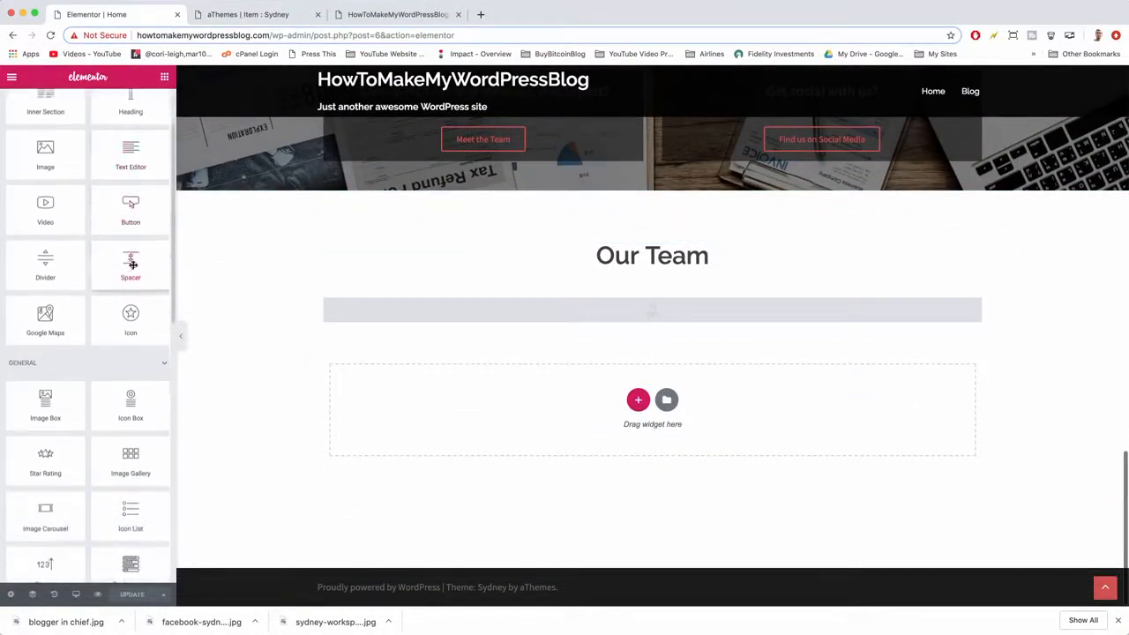
scroll(133, 265, "down", 2)
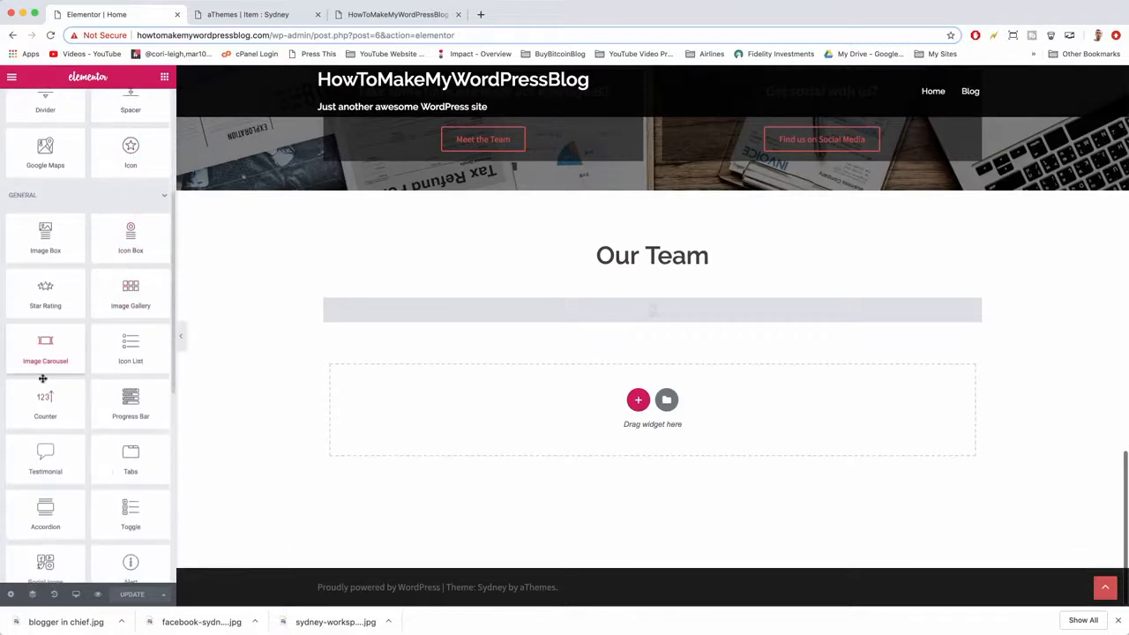
left_click_drag(45, 404, 574, 396)
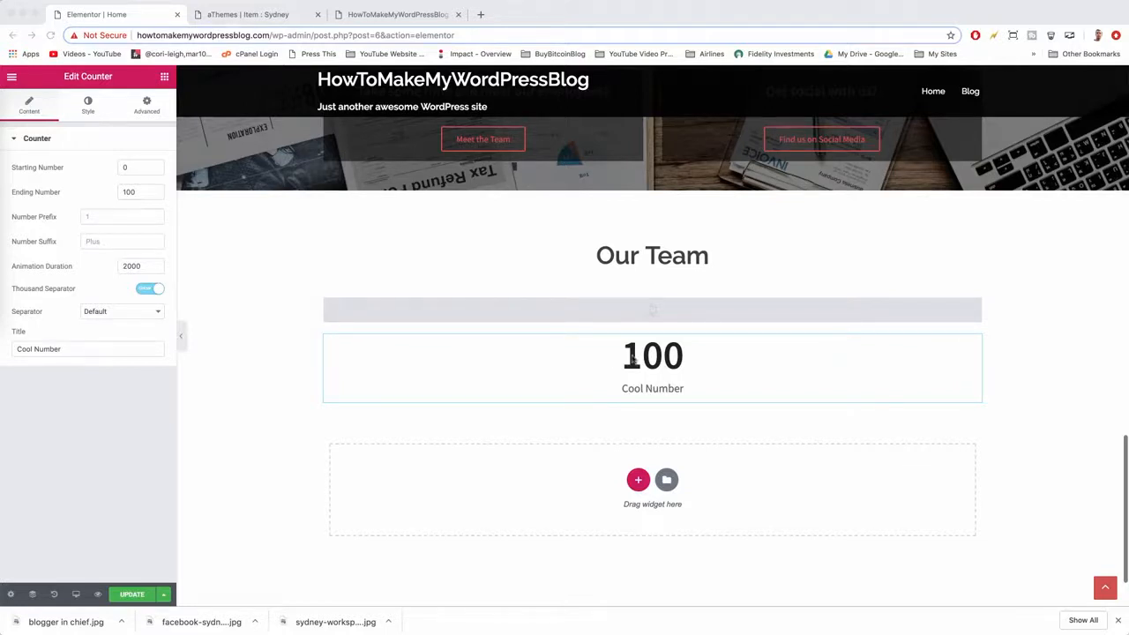
left_click(398, 365)
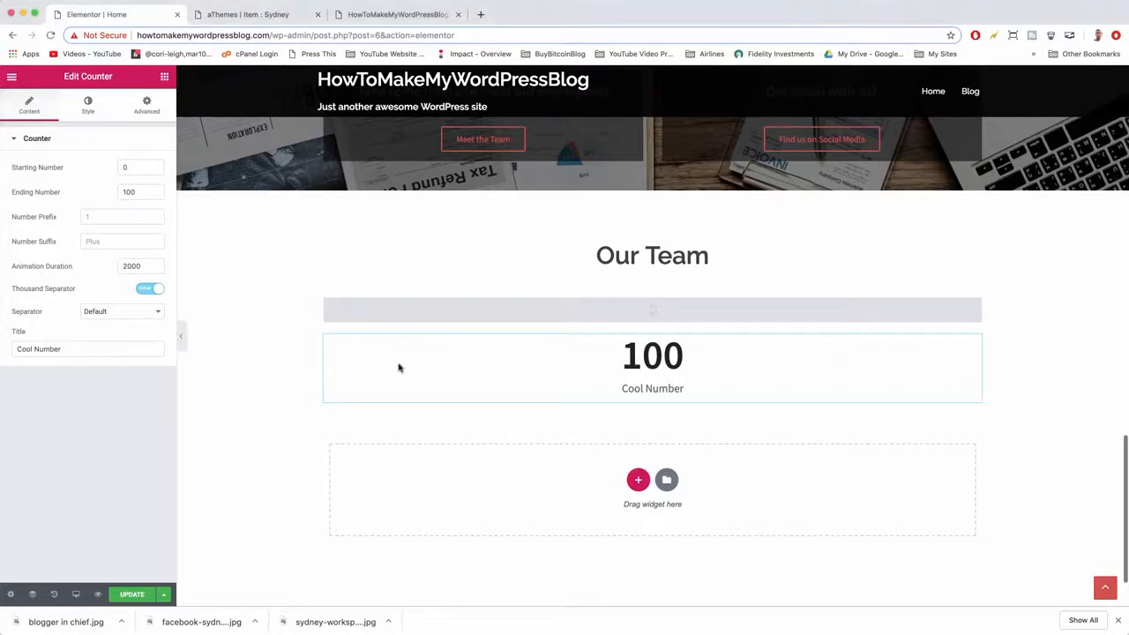
- Duplicate the counter's column three times to make a row of four counters
right_click(324, 335)
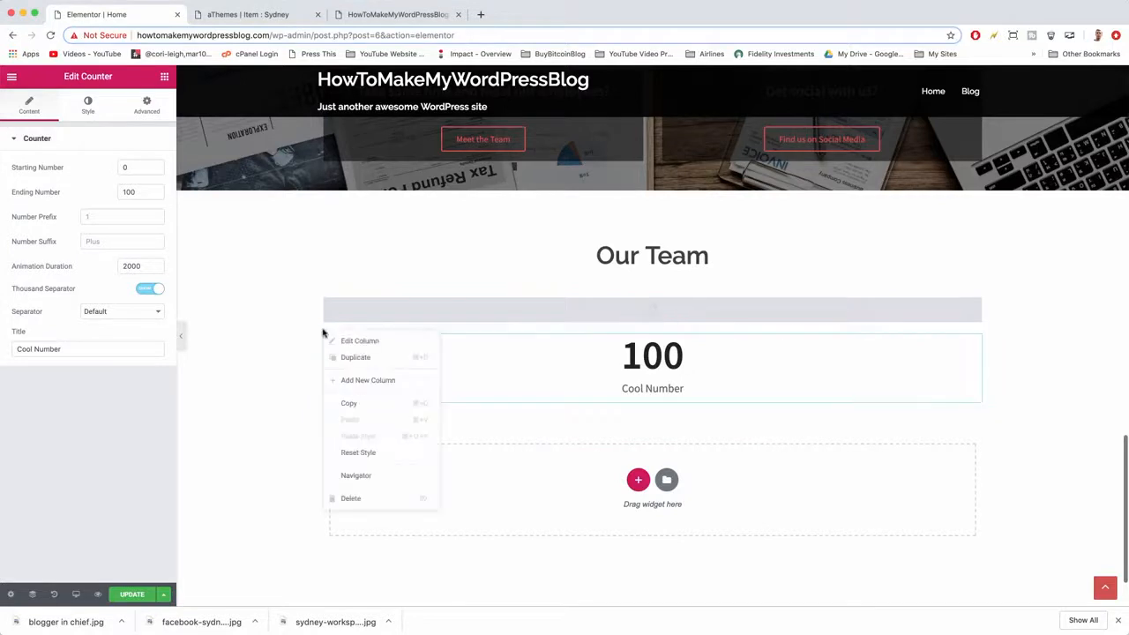
left_click(346, 357)
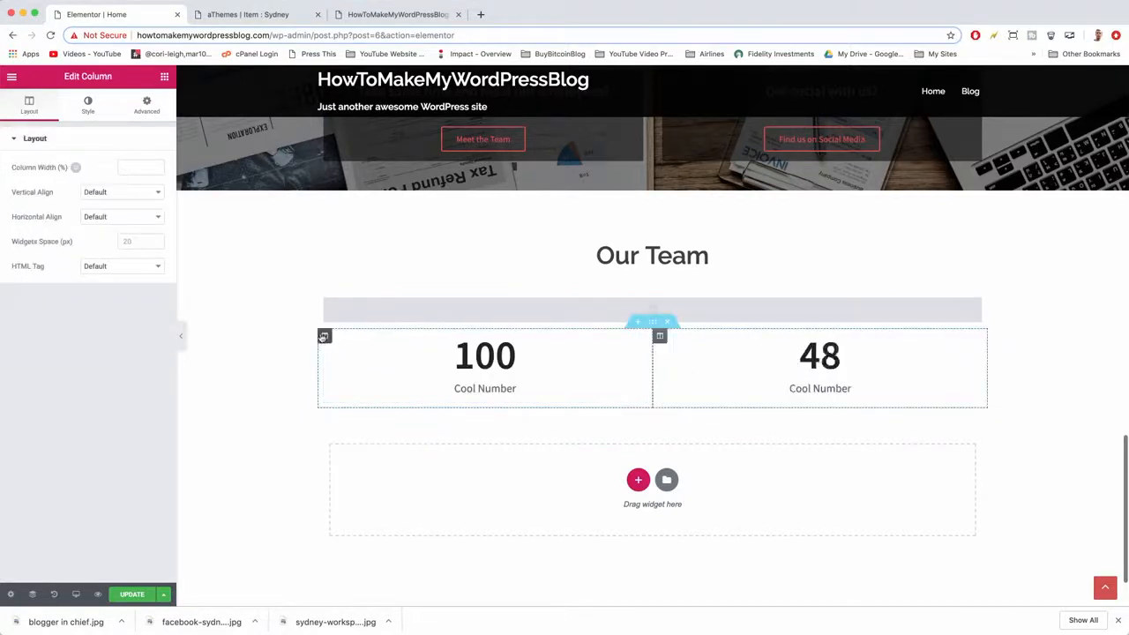
right_click(323, 337)
left_click(355, 361)
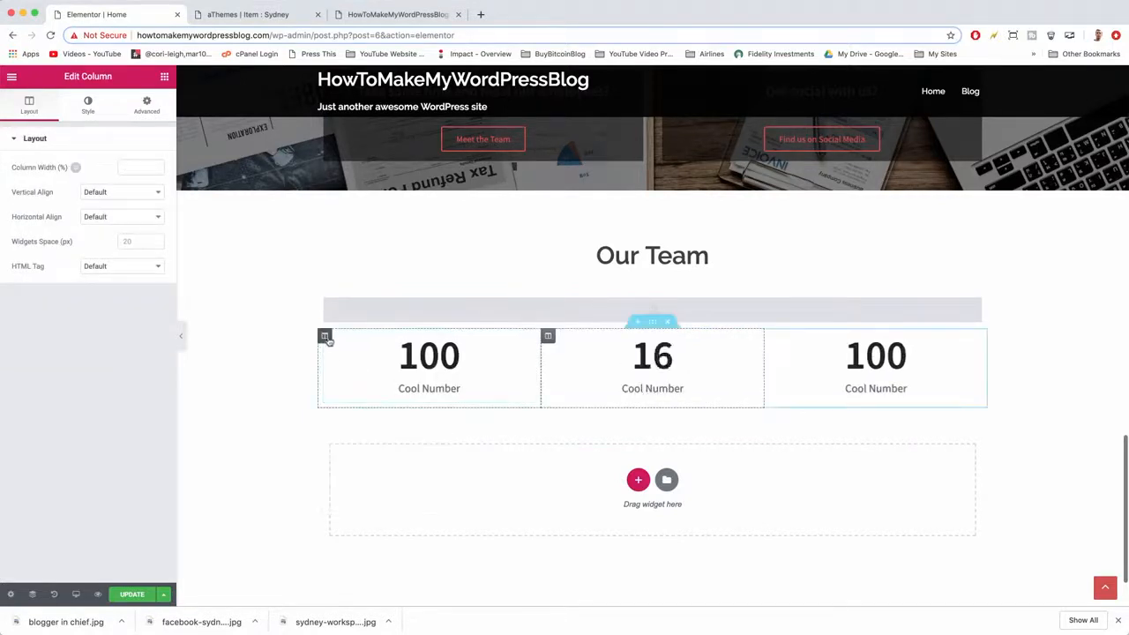
right_click(326, 338)
left_click(348, 363)
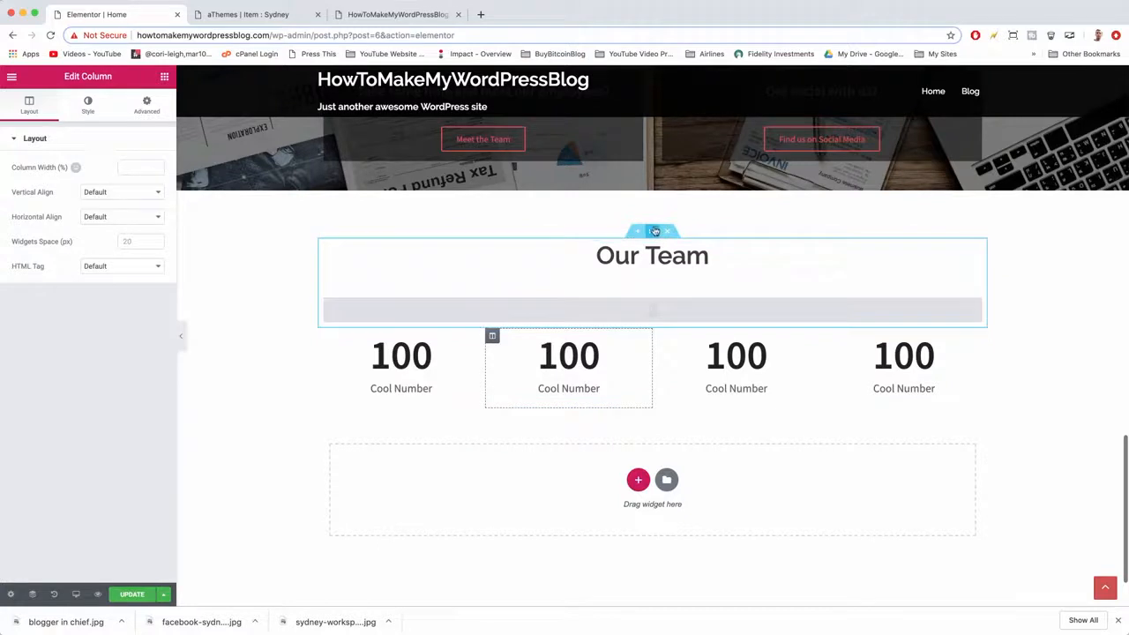
- Set the Our Team section's padding to 0 on top, right and left and 80 at the bottom
left_click(652, 232)
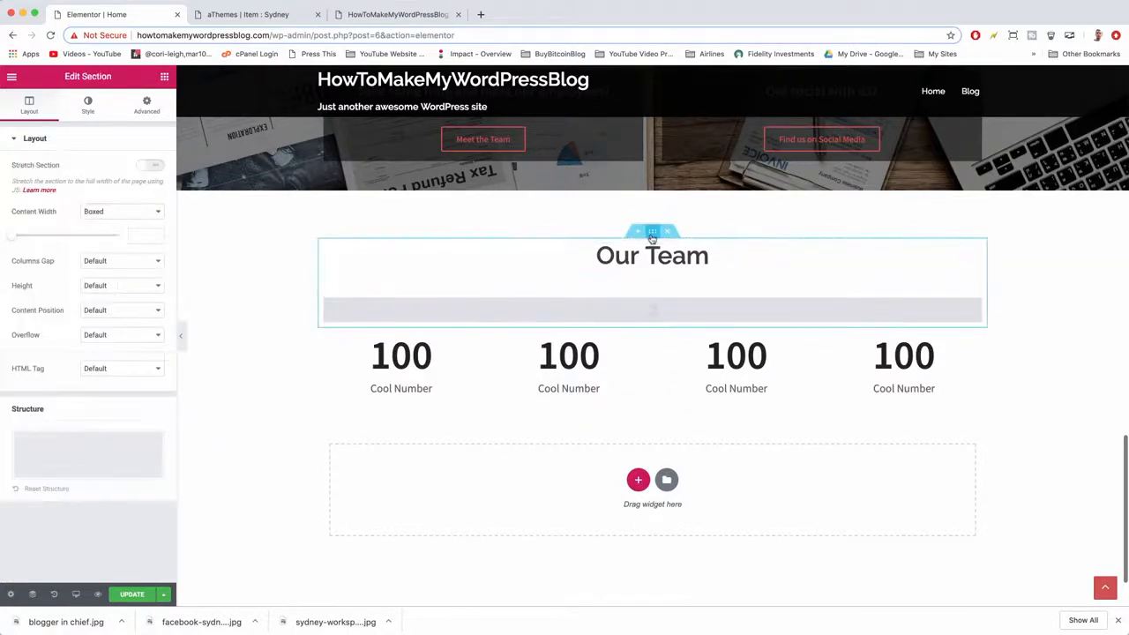
left_click(146, 106)
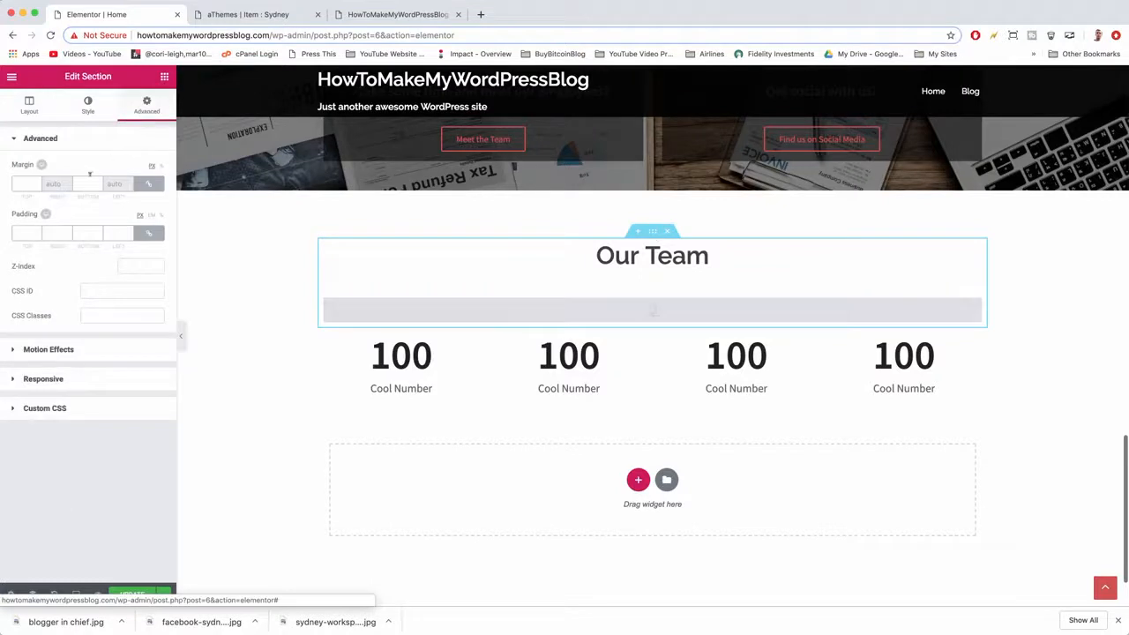
left_click(80, 231)
type("80")
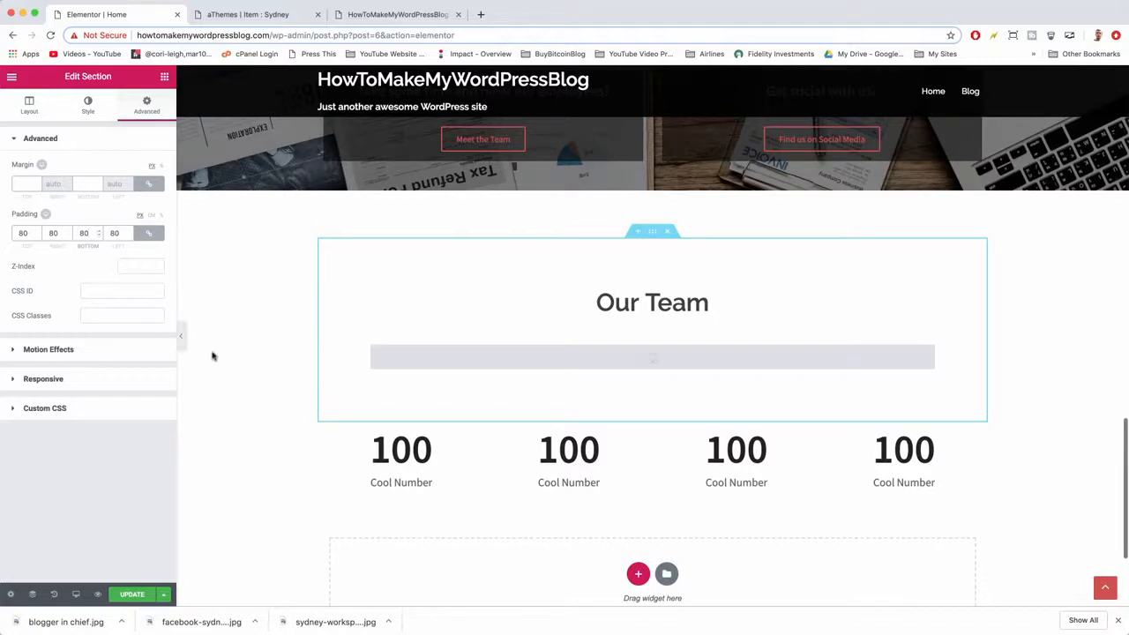
left_click(148, 232)
triple_click(35, 237)
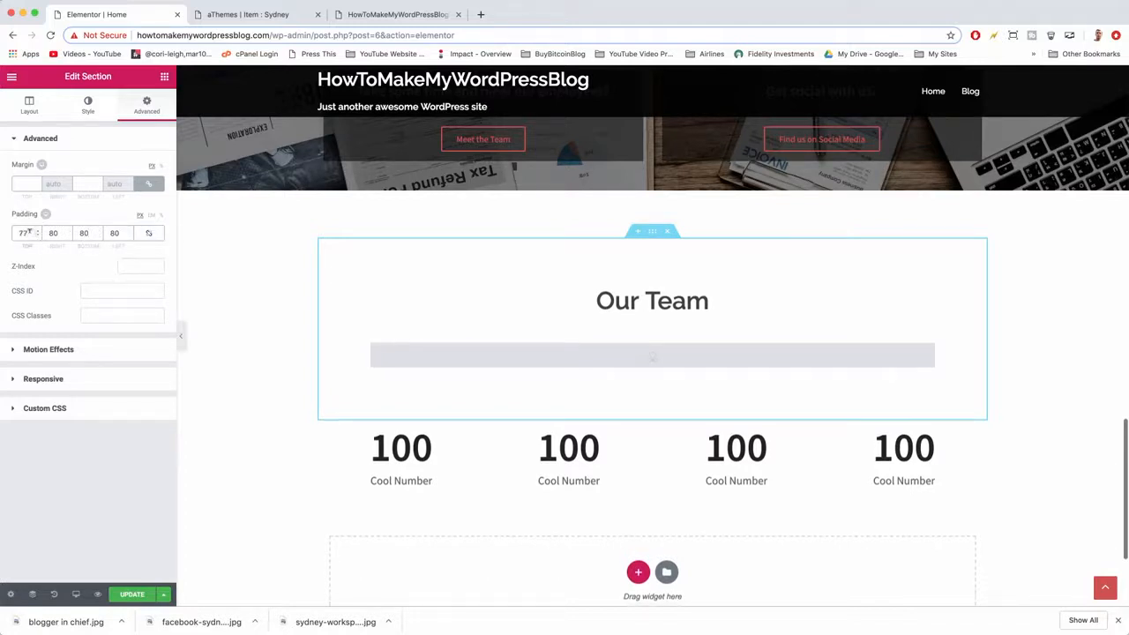
key("BackSpace")
type("0")
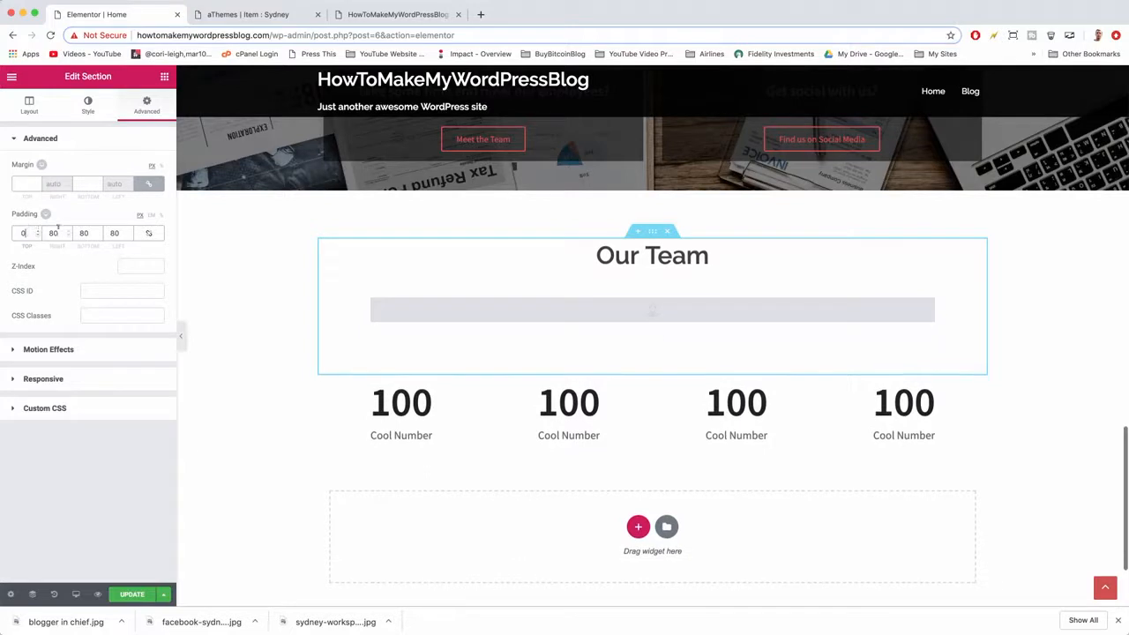
type("00")
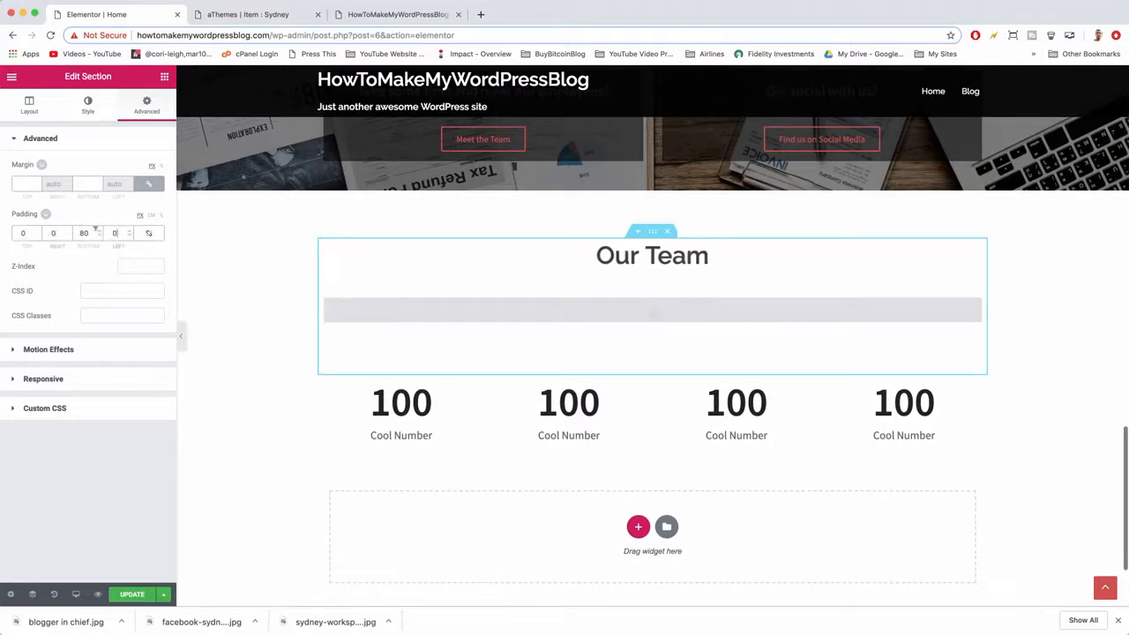
type("0")
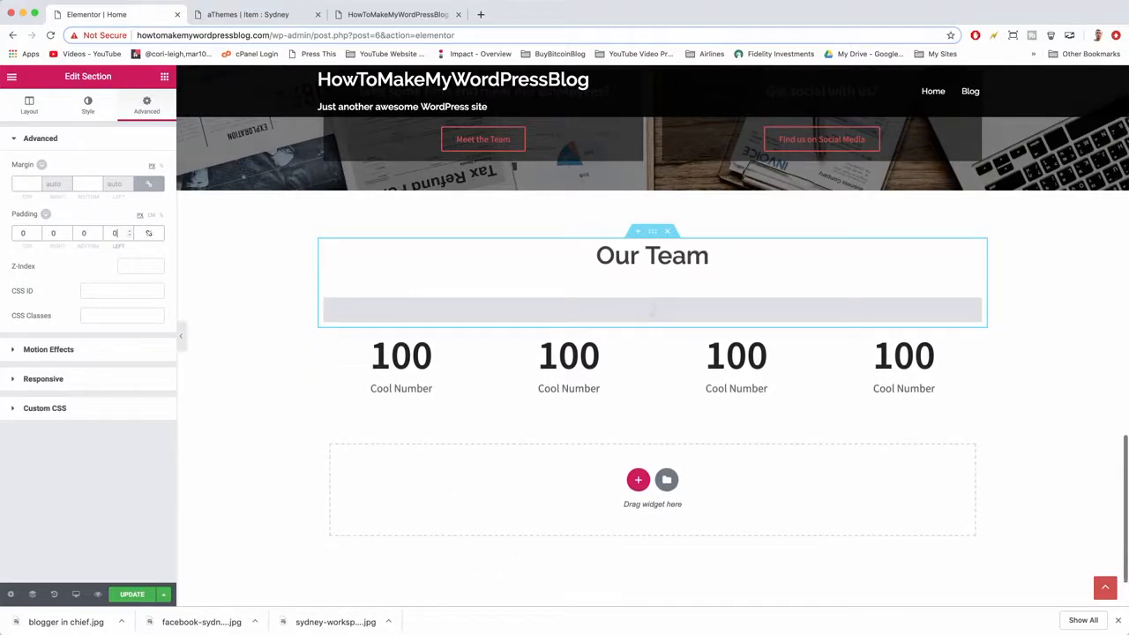
left_click(148, 233)
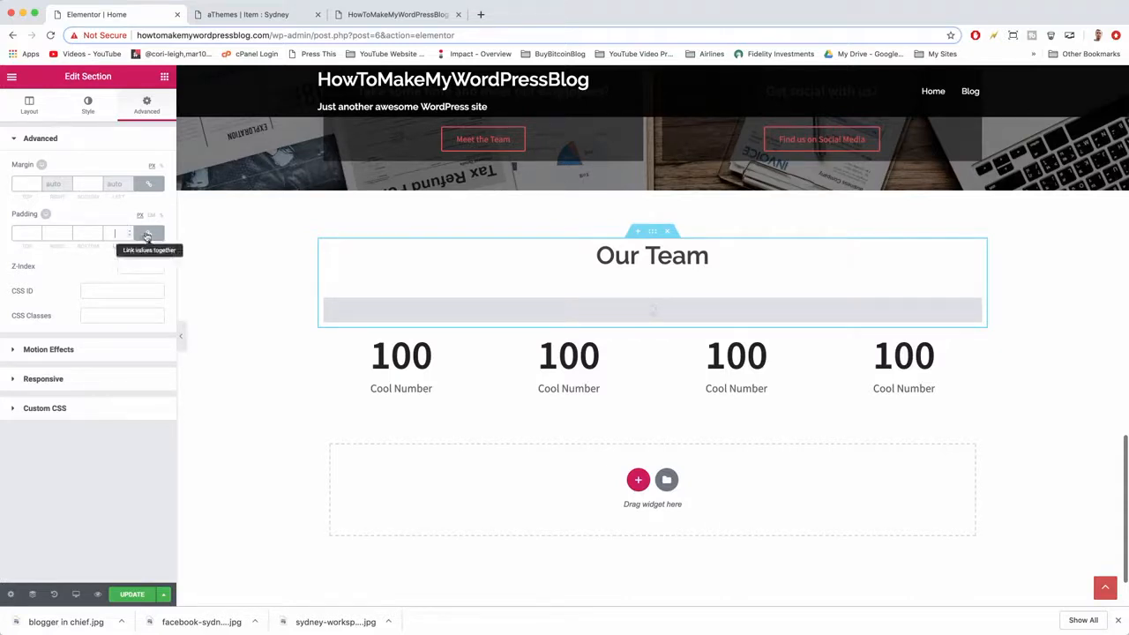
left_click(117, 234)
left_click(148, 232)
left_click(79, 233)
type("80")
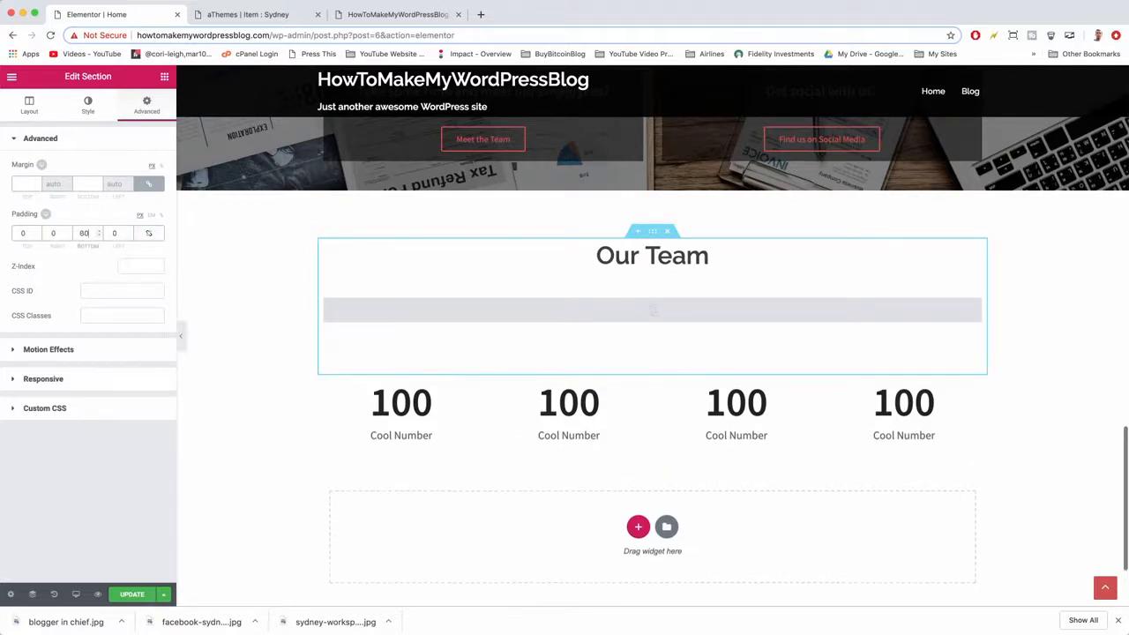
- Add an Icon widget above each of the four counters
left_click(116, 232)
scroll(542, 367, "down", 1)
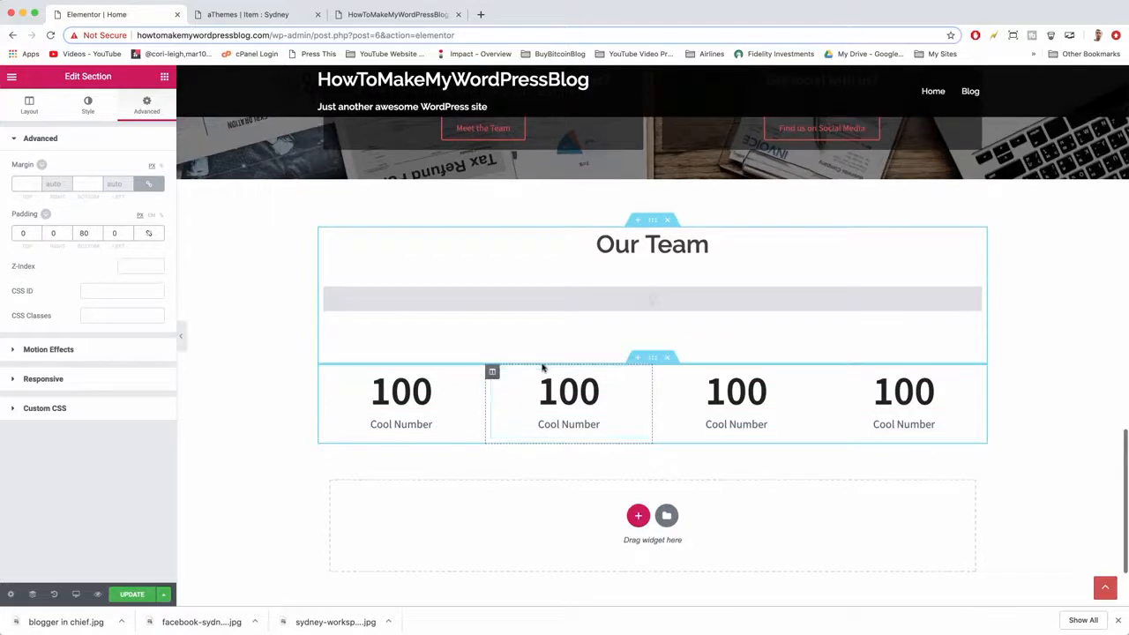
left_click(262, 212)
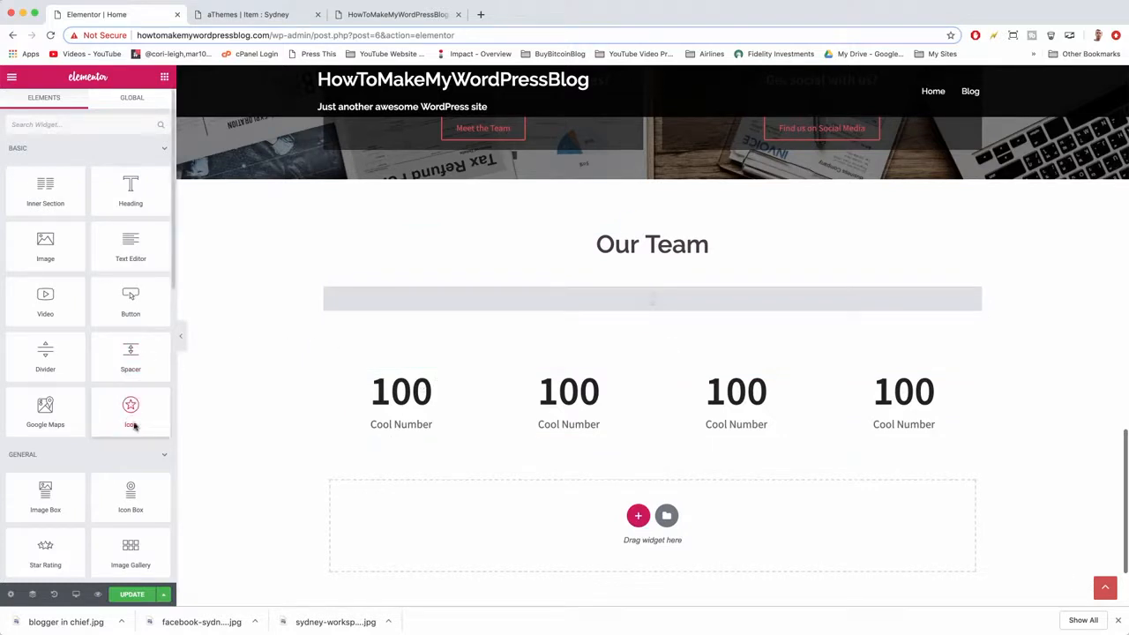
left_click_drag(132, 423, 398, 370)
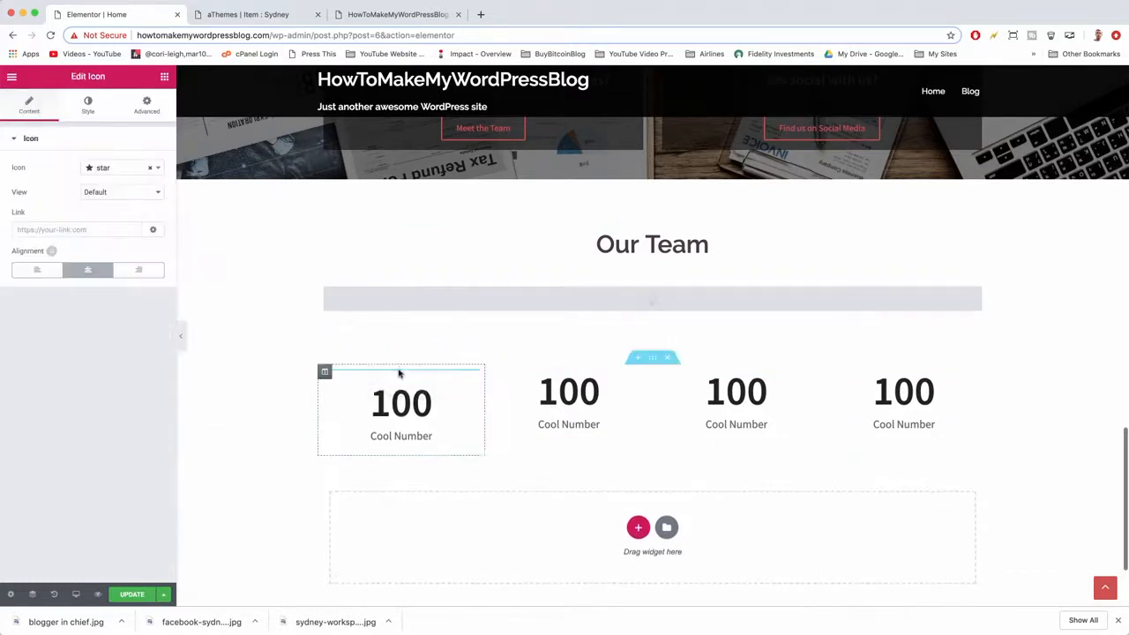
left_click(164, 76)
left_click_drag(134, 416, 564, 376)
left_click(164, 77)
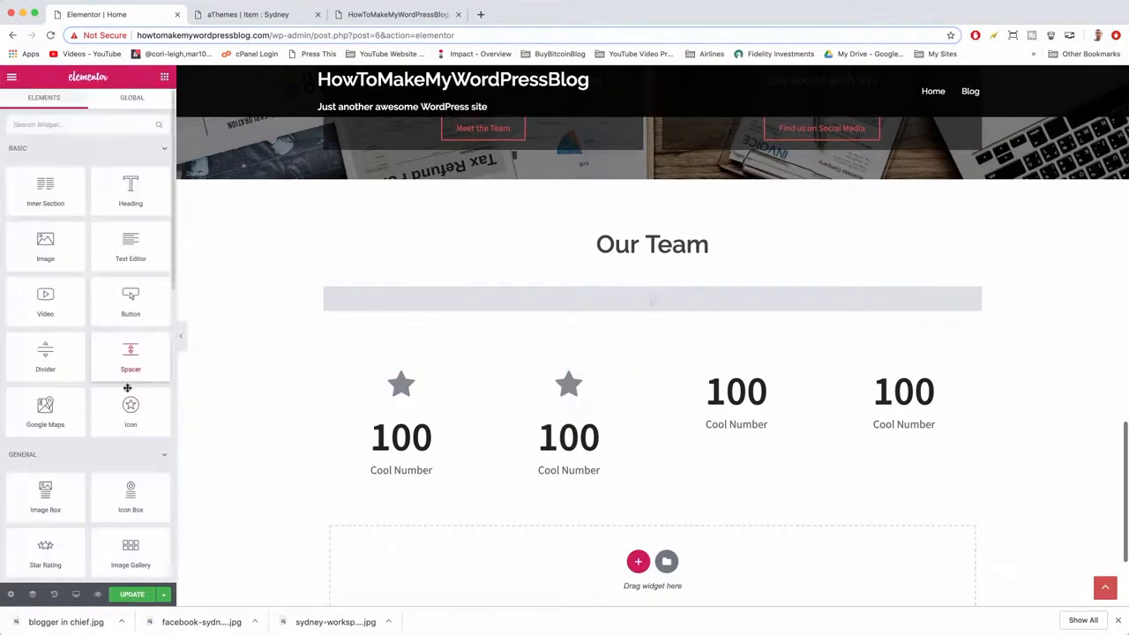
left_click_drag(132, 407, 726, 370)
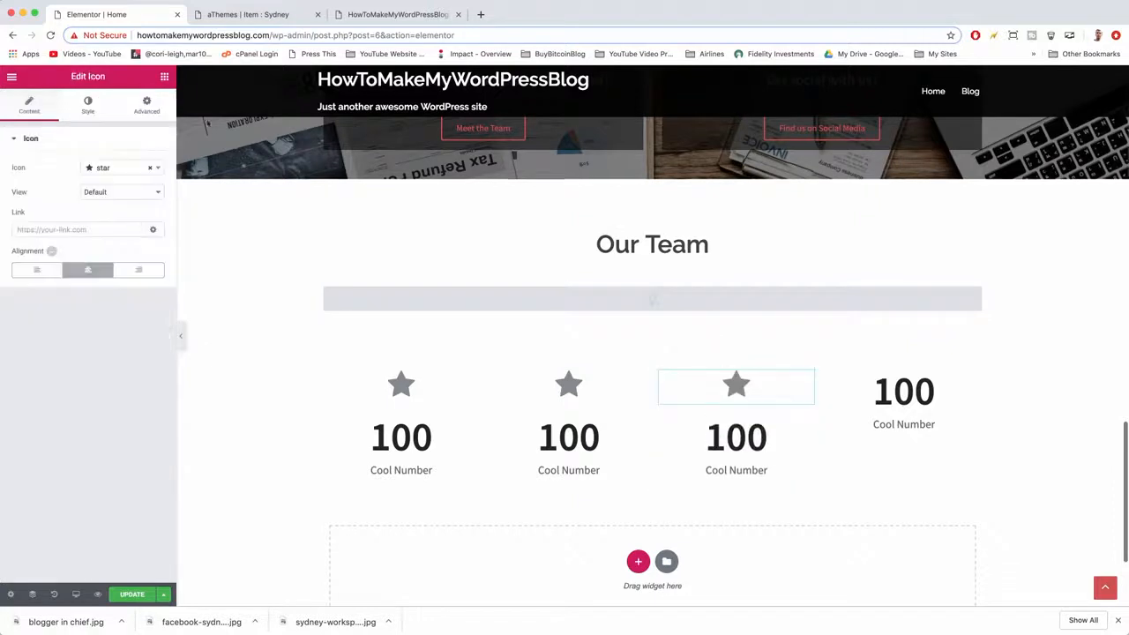
left_click(164, 77)
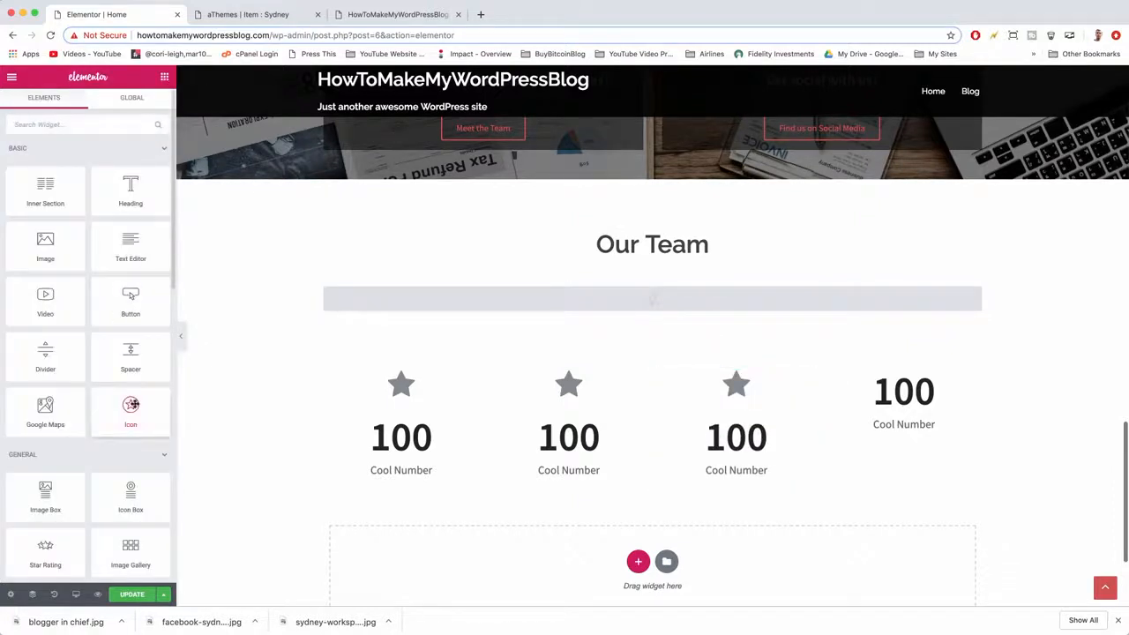
left_click_drag(132, 406, 909, 370)
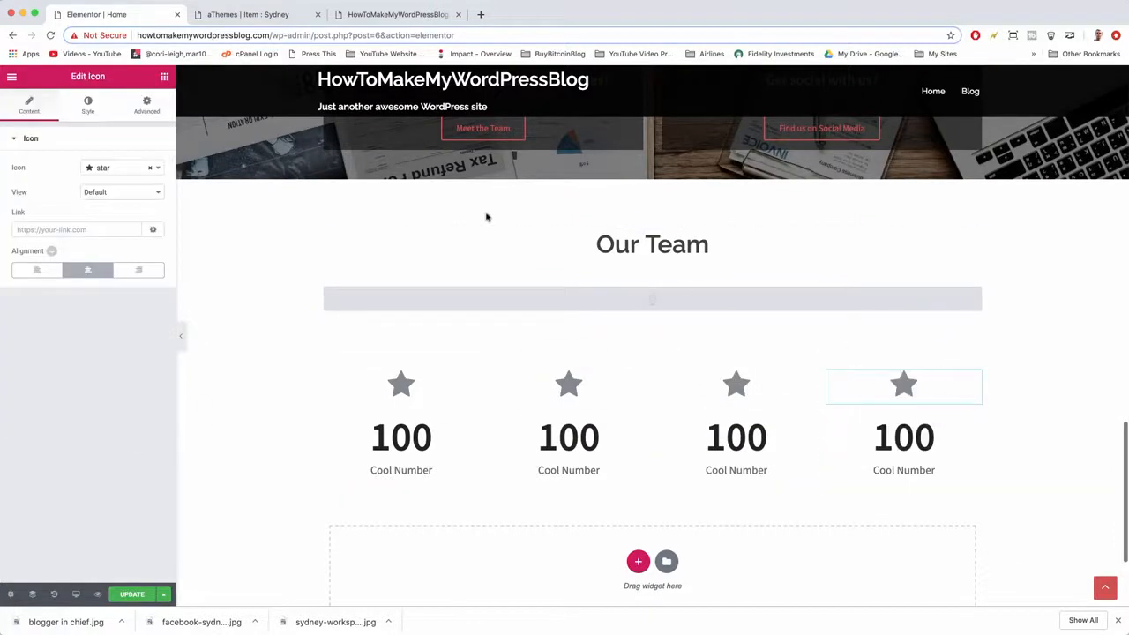
- Inspect the demo's counters section and copy its background colour
left_click(273, 15)
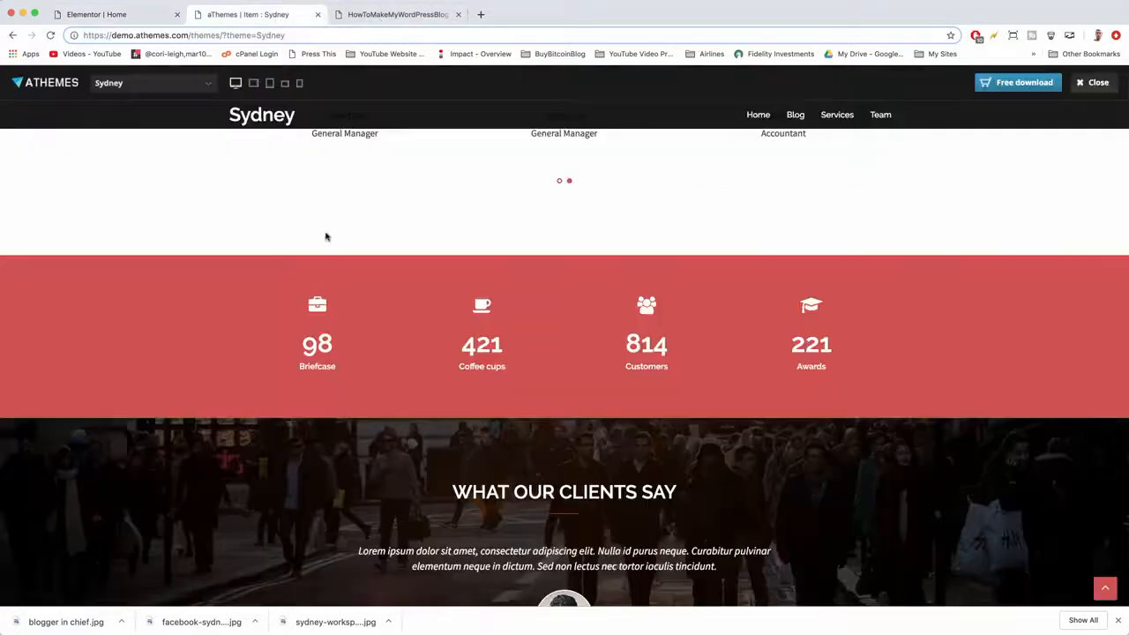
right_click(111, 318)
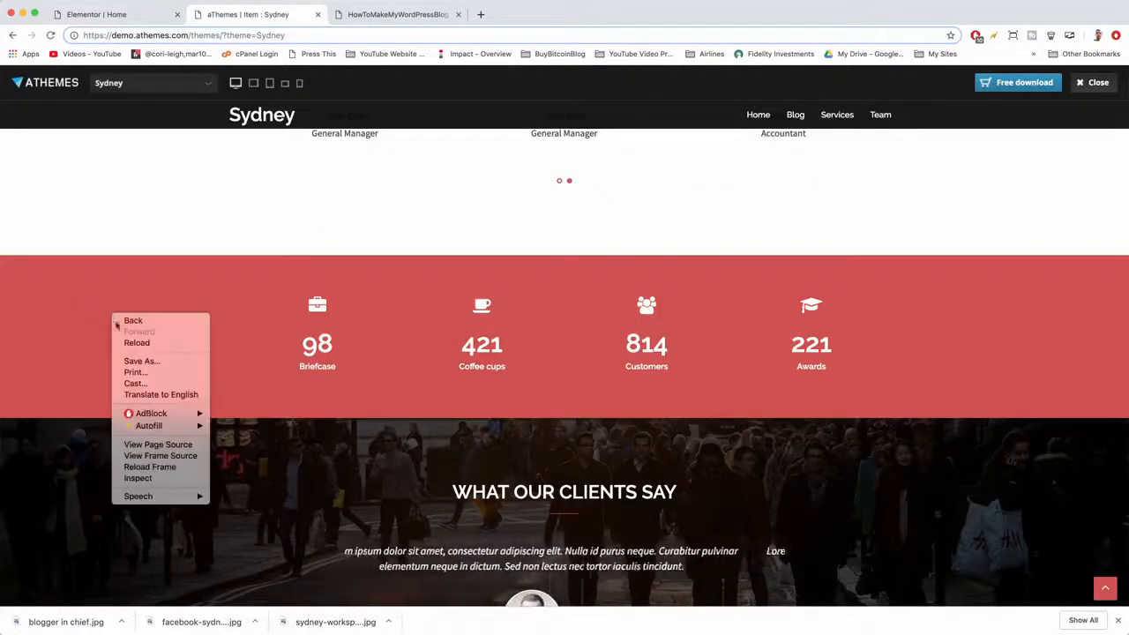
left_click(139, 478)
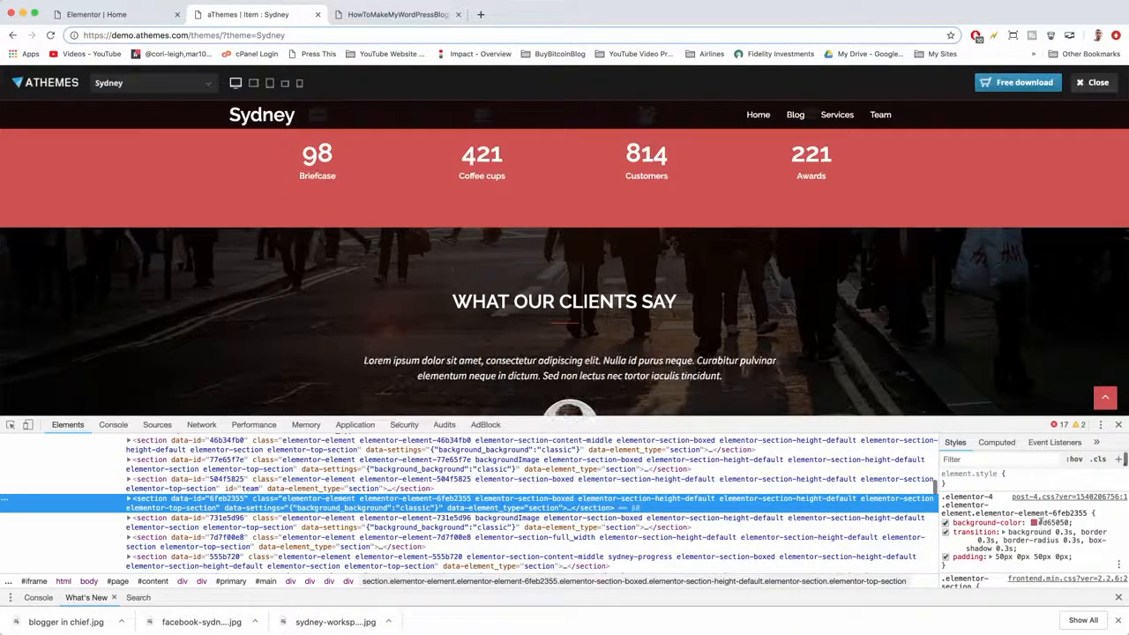
left_click(1048, 522)
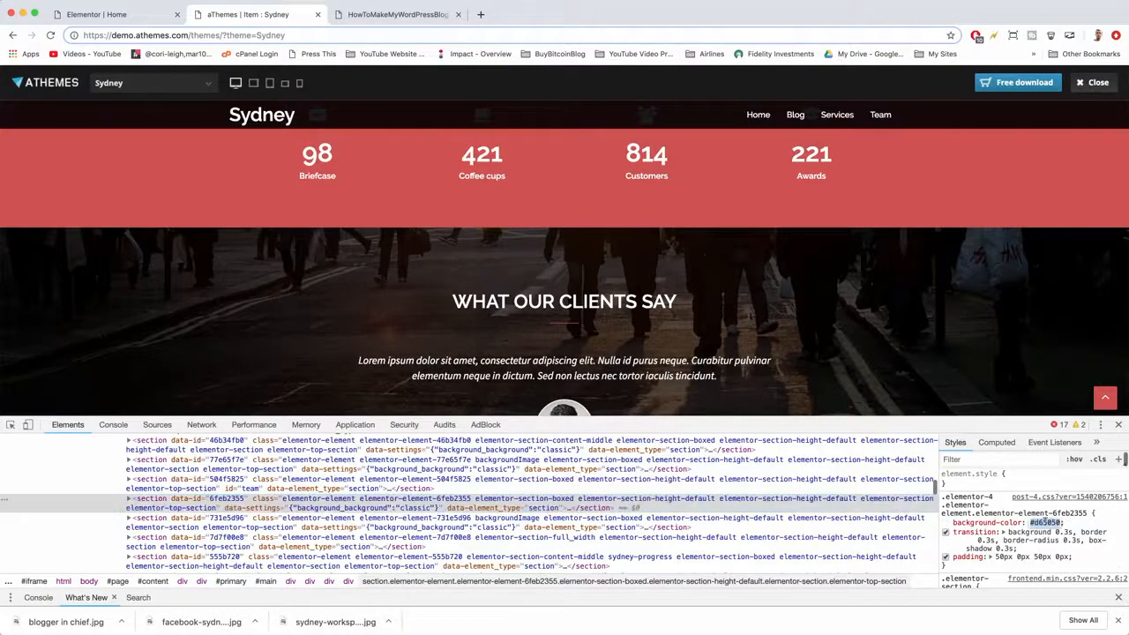
right_click(1049, 523)
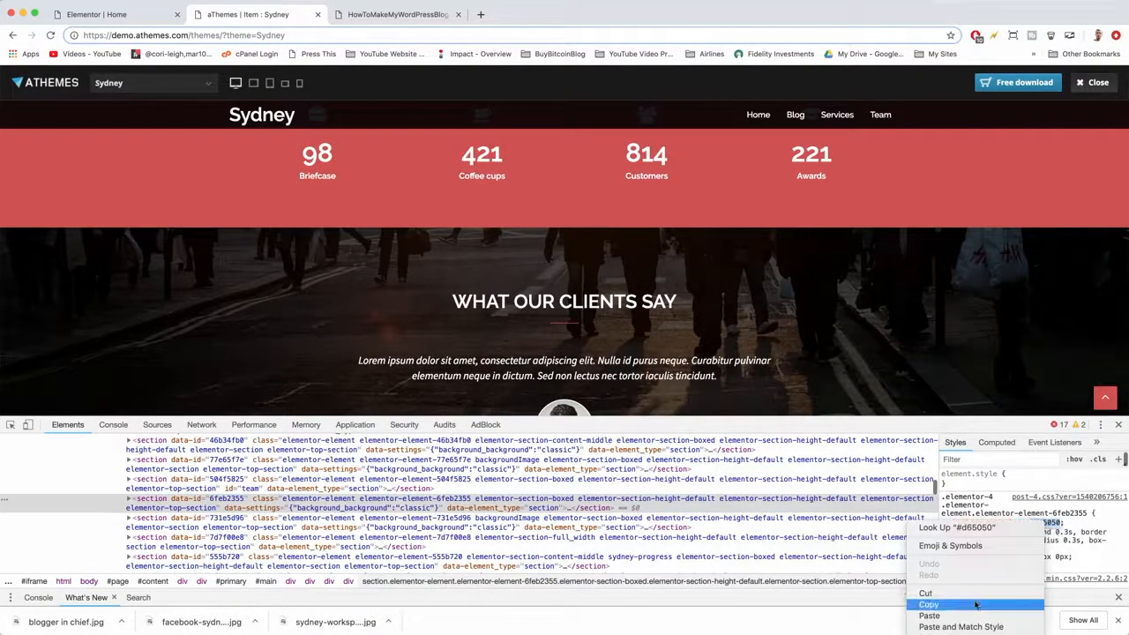
left_click(975, 604)
left_click(126, 16)
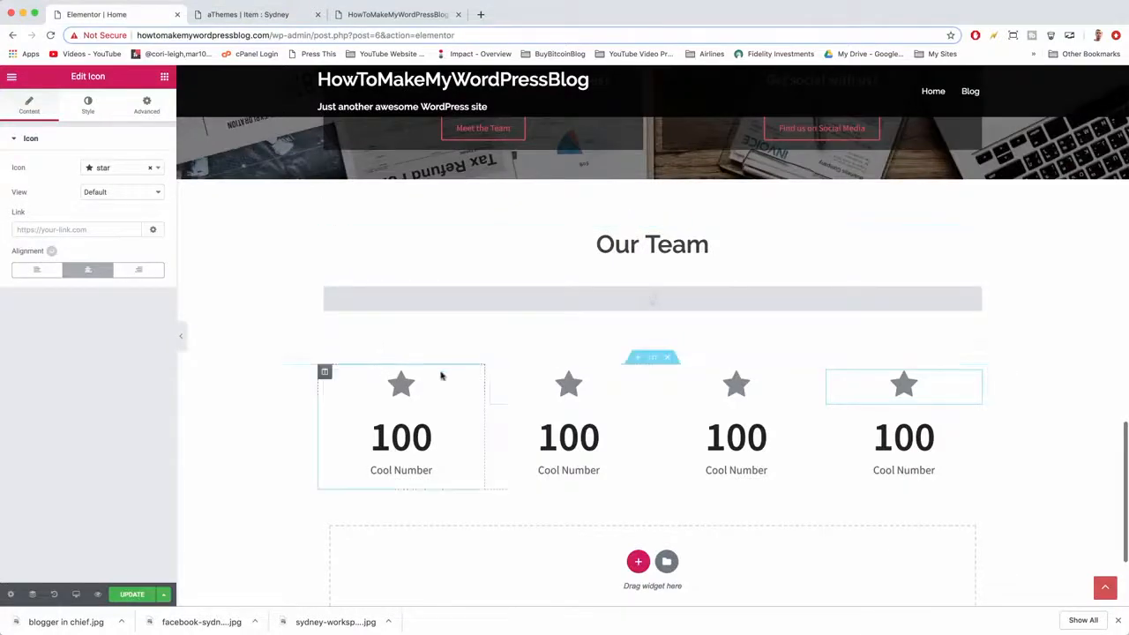
- Give the counters section a classic background colour of #d65050
left_click(653, 360)
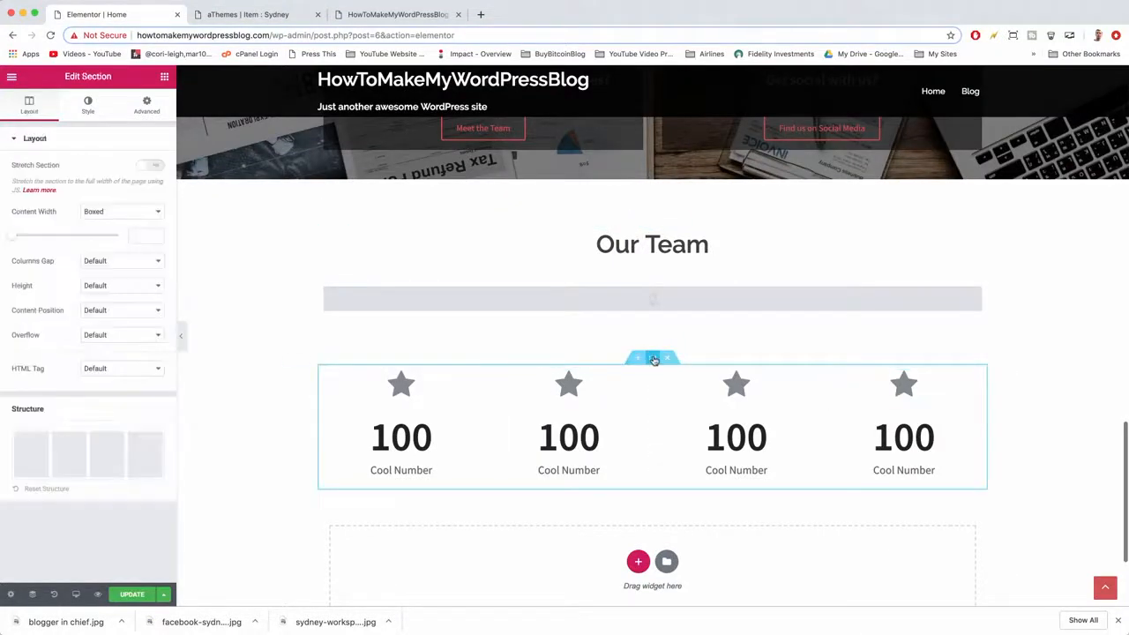
left_click(86, 110)
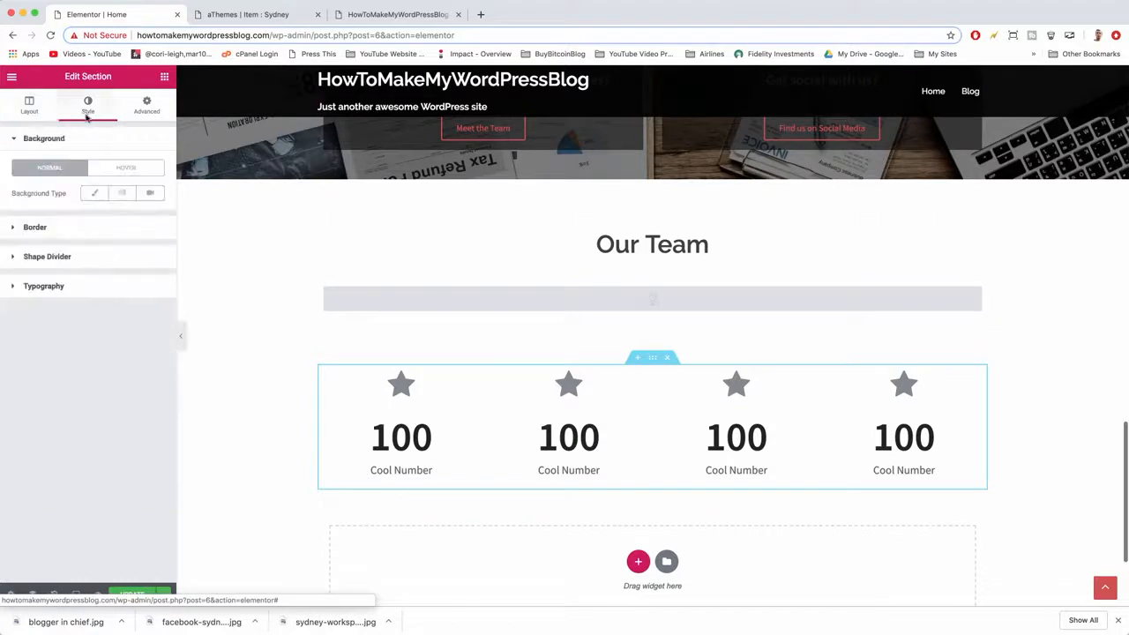
left_click(94, 196)
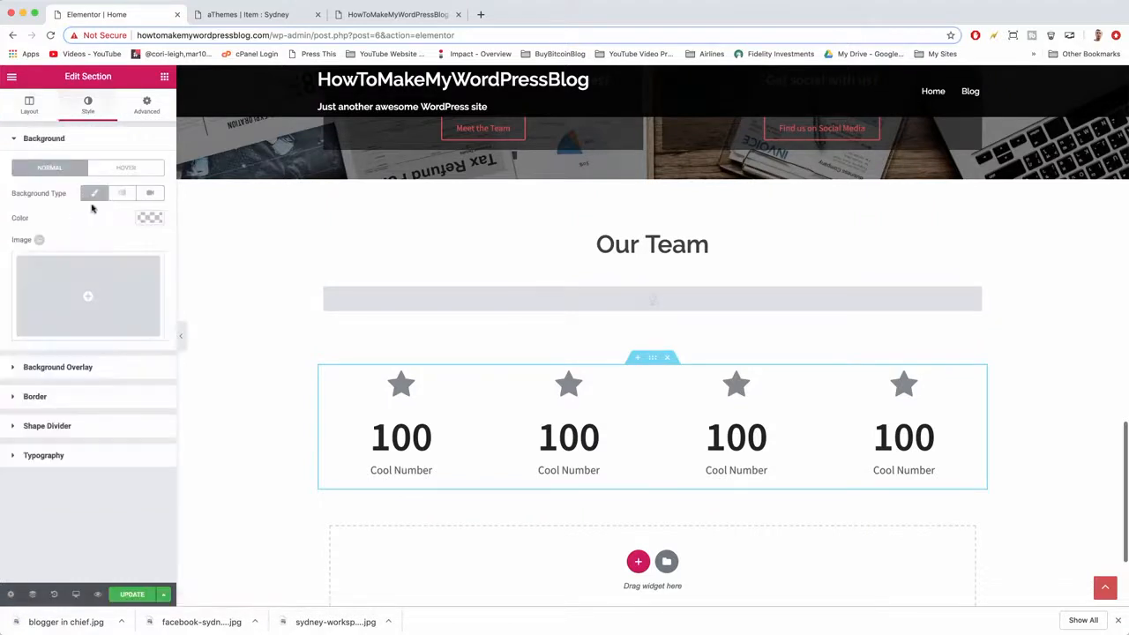
left_click(142, 219)
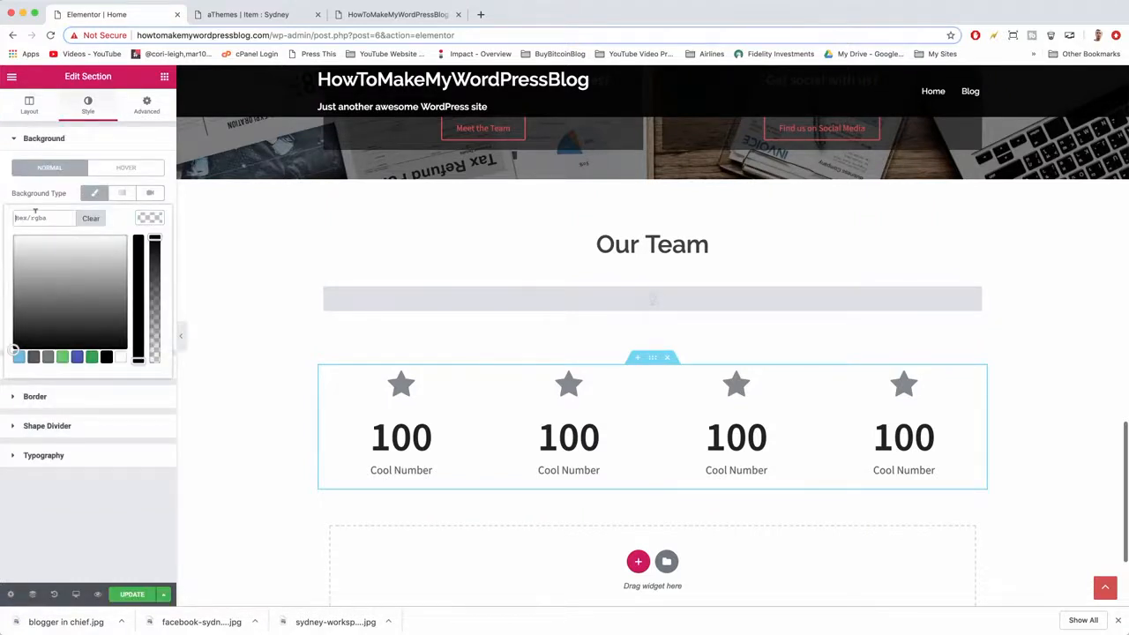
right_click(42, 221)
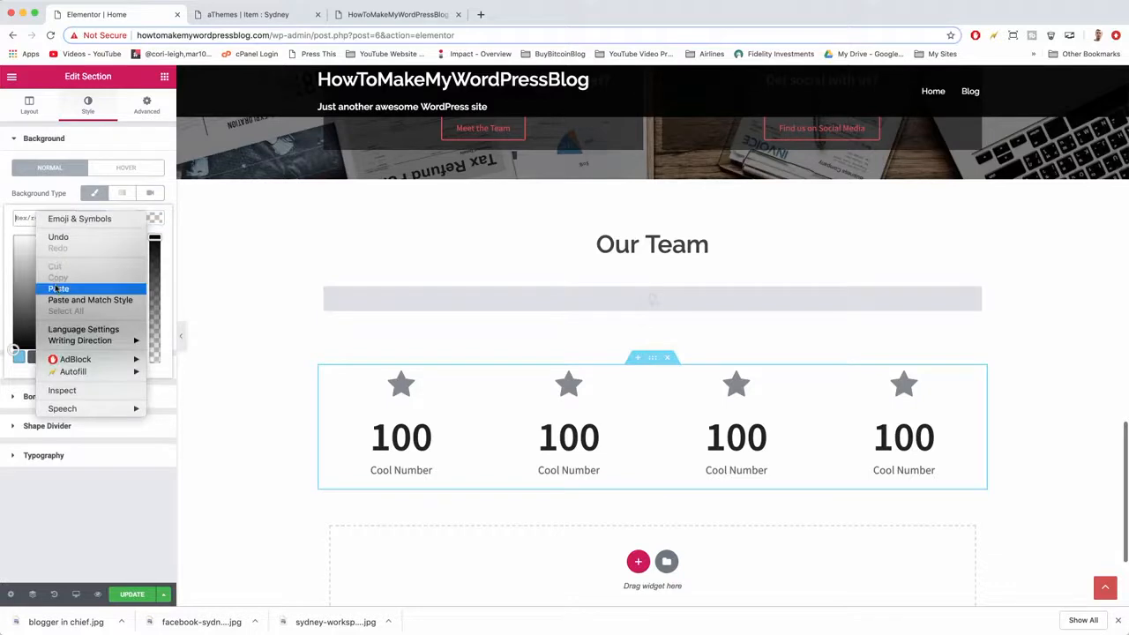
left_click(56, 289)
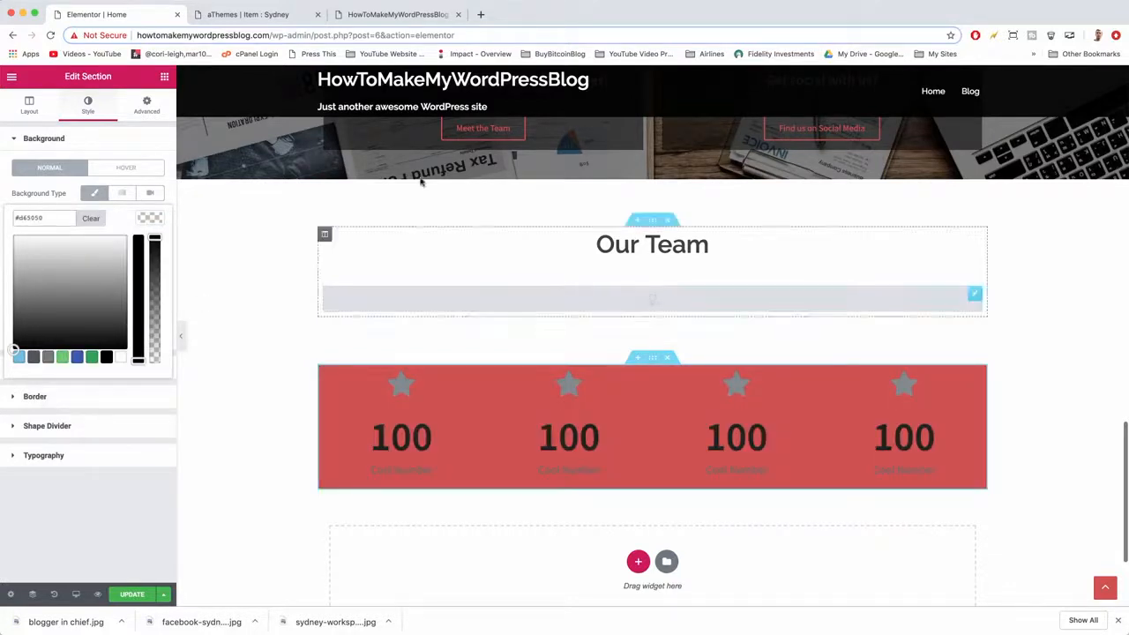
- Stretch the counters section to full width and set its padding to 60 top, 0 right, 60 bottom, 0 left
left_click(24, 105)
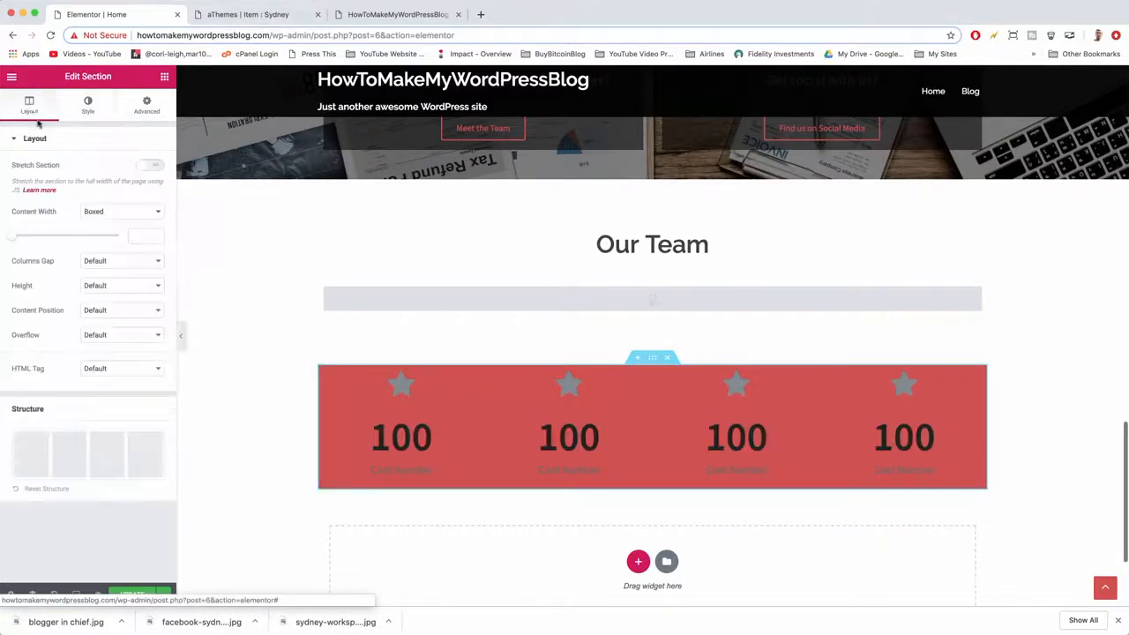
left_click(145, 167)
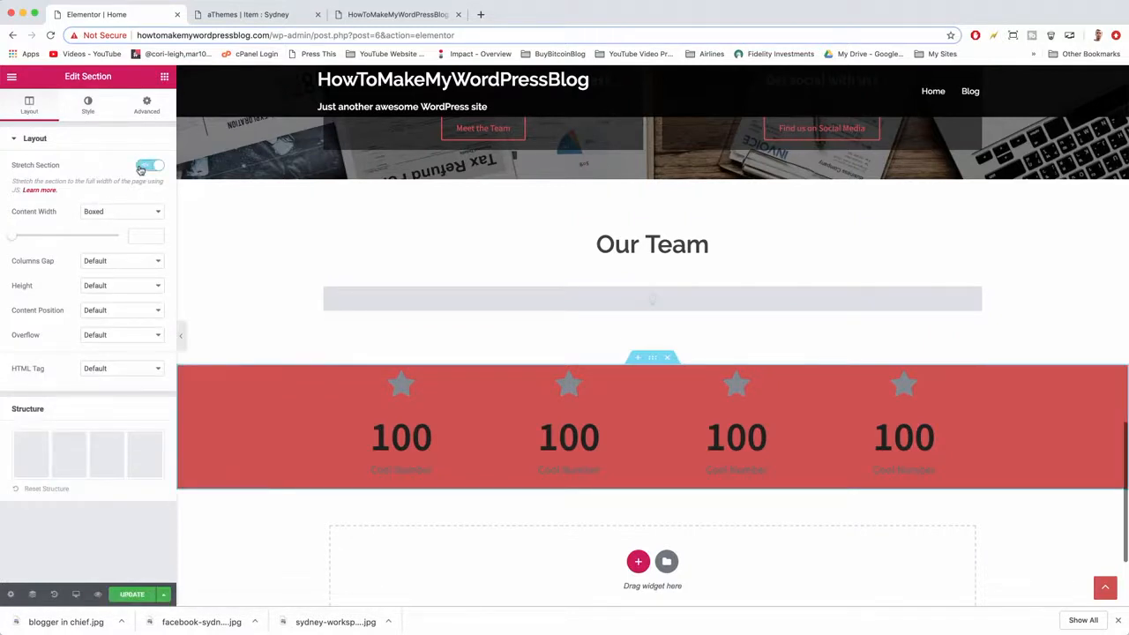
left_click(148, 106)
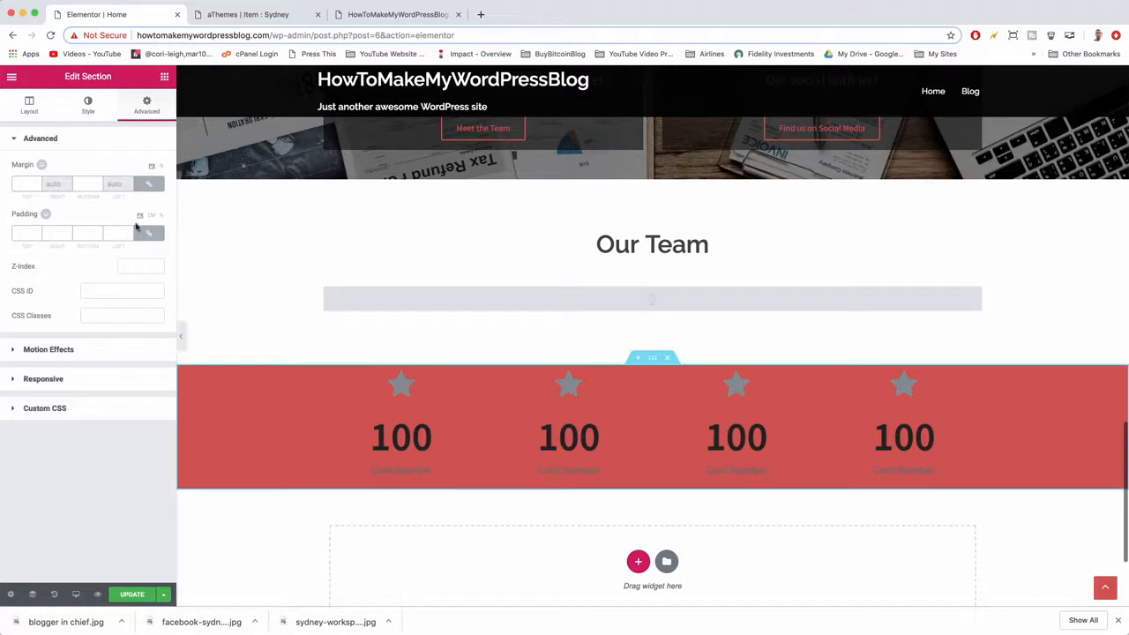
left_click(141, 231)
left_click(24, 231)
type("60")
key("Tab")
key("Tab")
type("60")
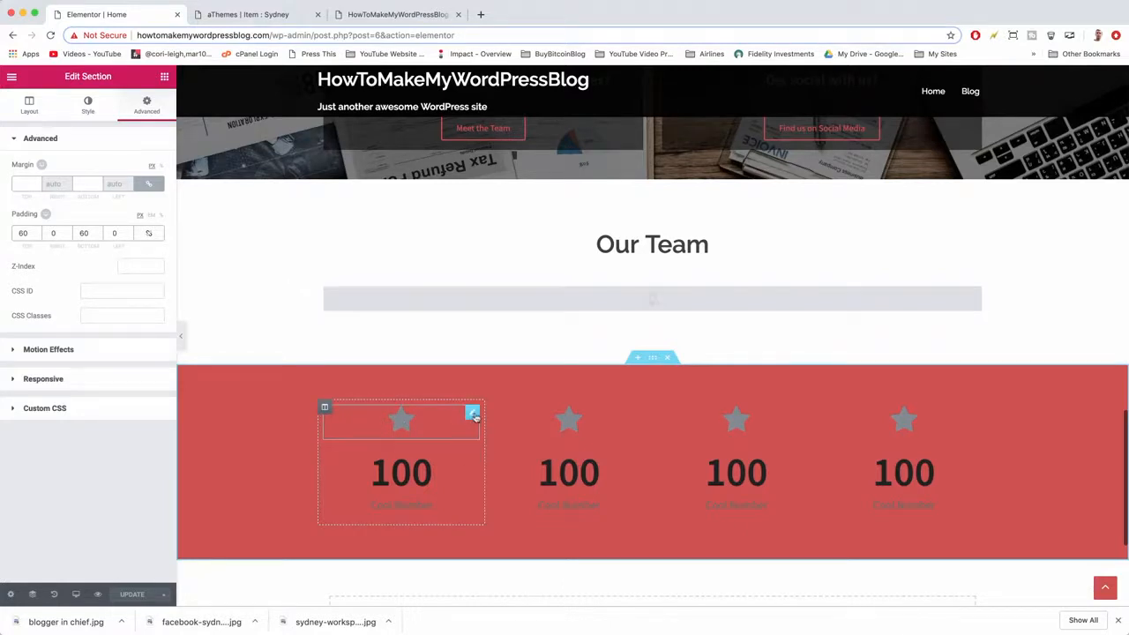
- Change the first icon to a white briefcase
left_click(474, 417)
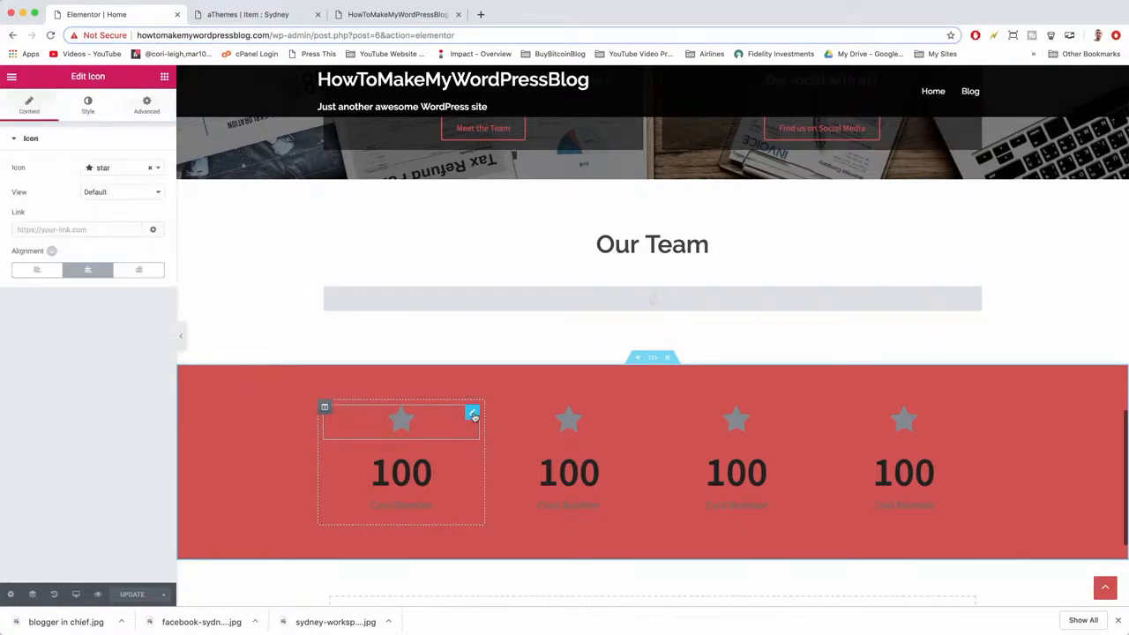
left_click(251, 15)
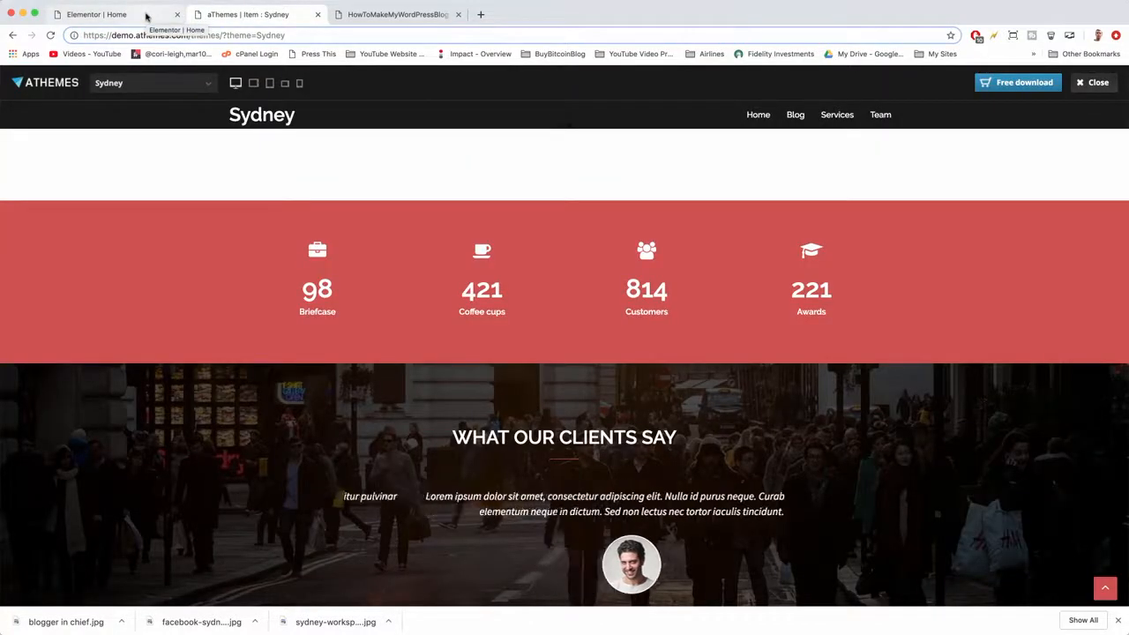
left_click(147, 15)
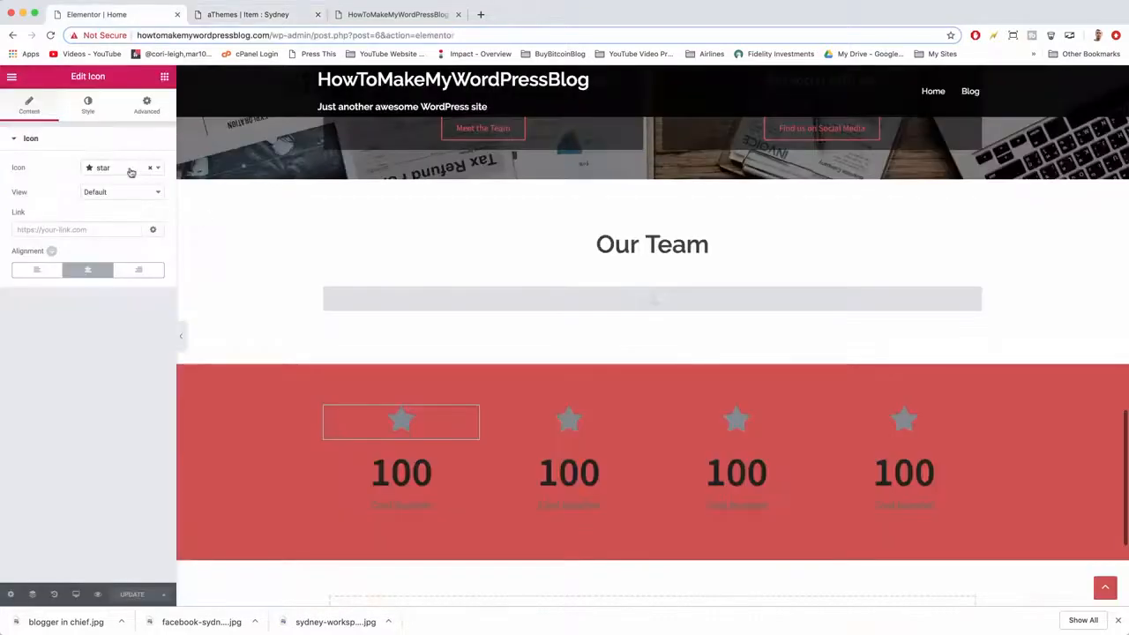
left_click(121, 170)
type("briefcase")
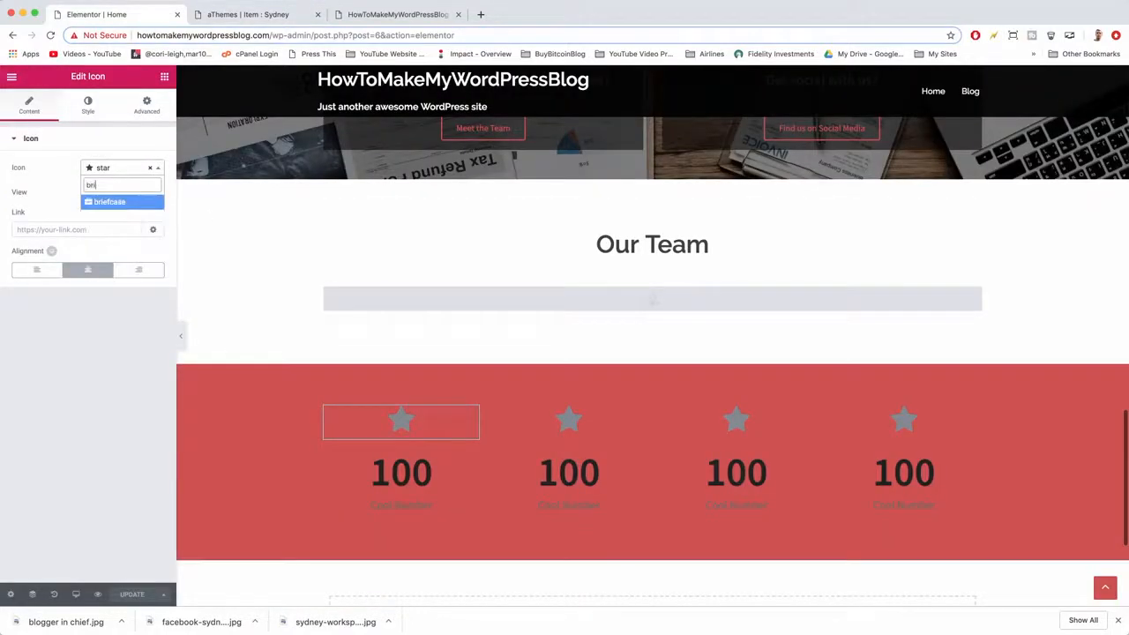
key("Return")
left_click(88, 106)
left_click(150, 193)
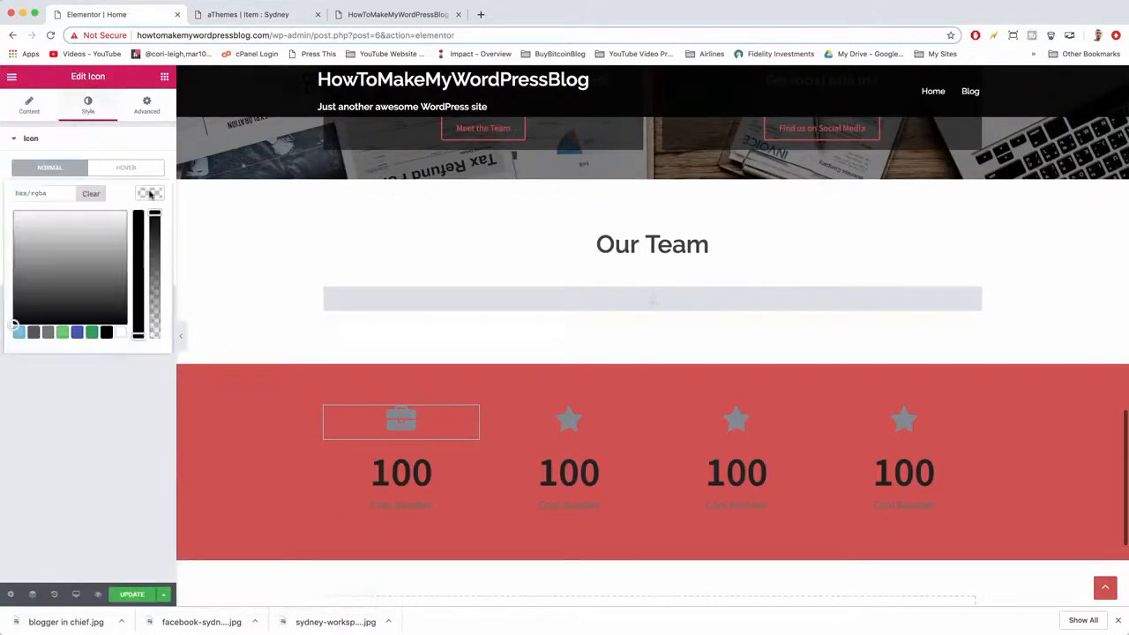
left_click(120, 331)
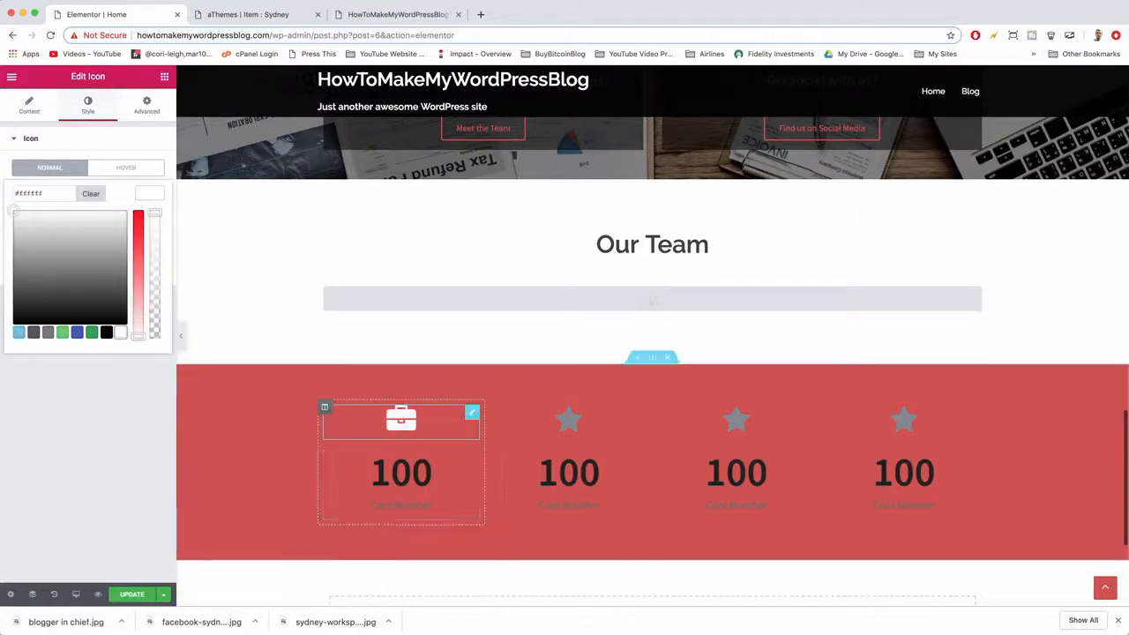
- Configure the first counter to end at 98 with a white number colour and the title Briefcase
left_click(405, 473)
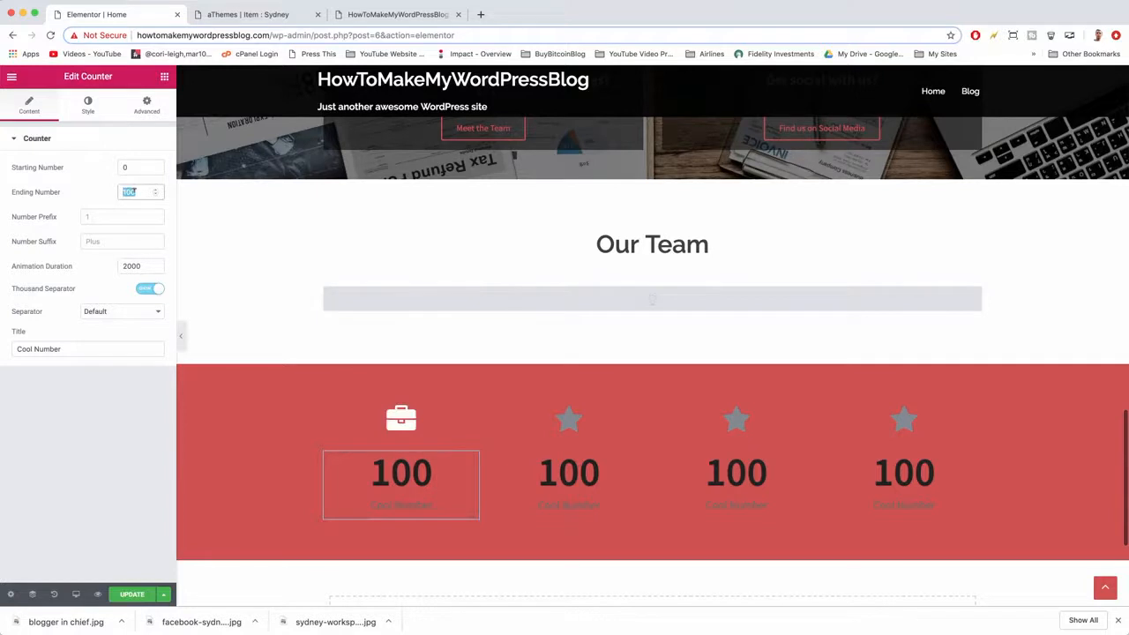
type("98")
left_click(88, 106)
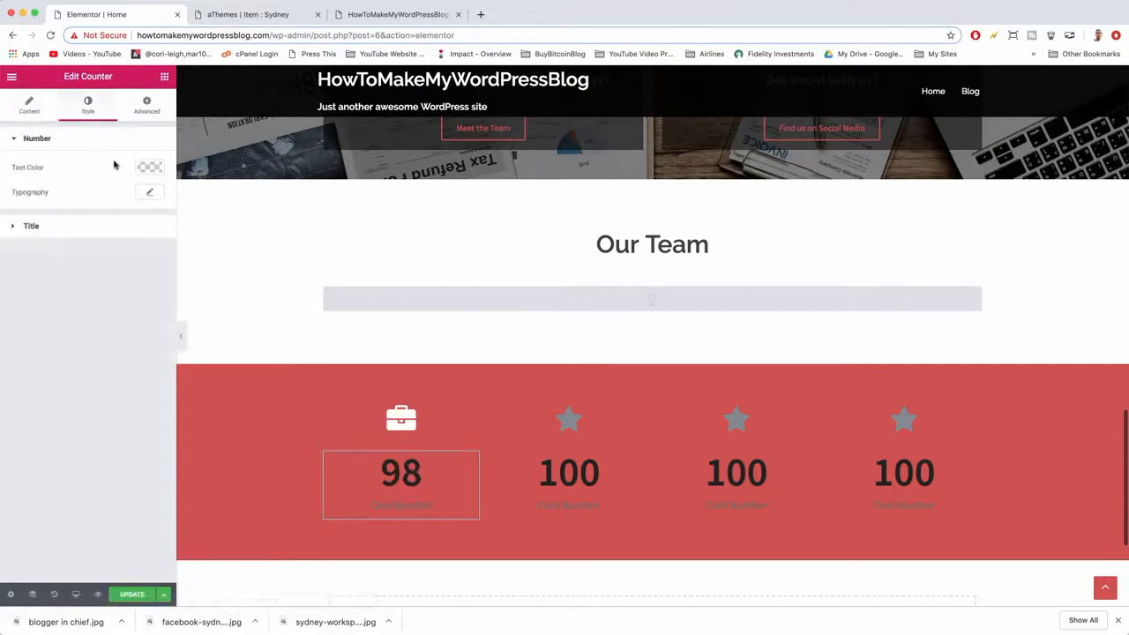
left_click(149, 167)
left_click(121, 306)
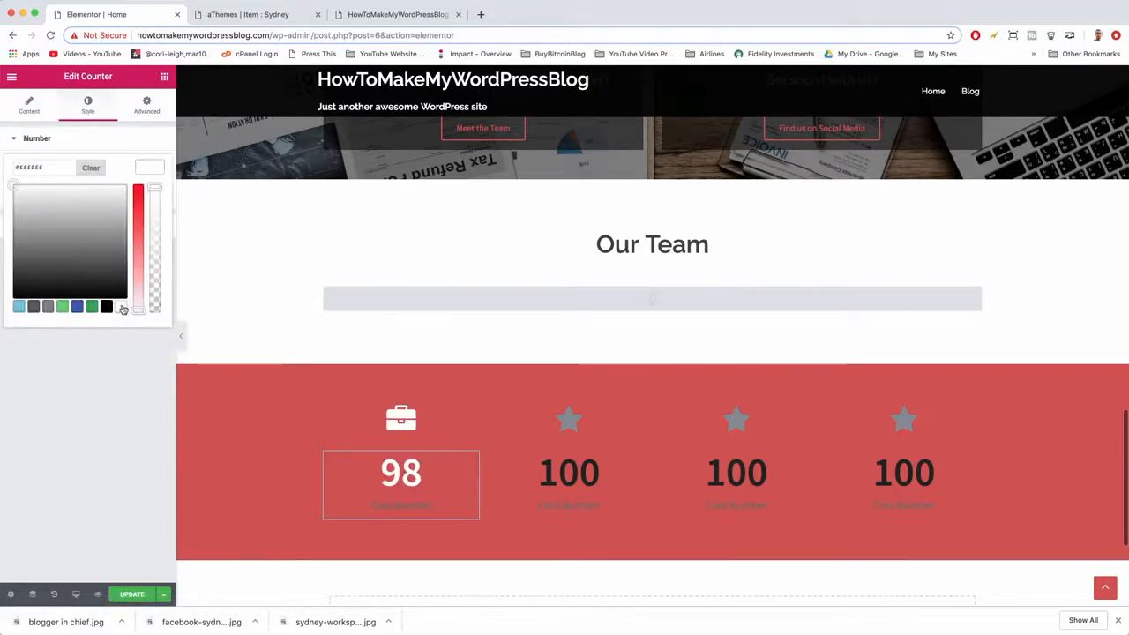
left_click(226, 489)
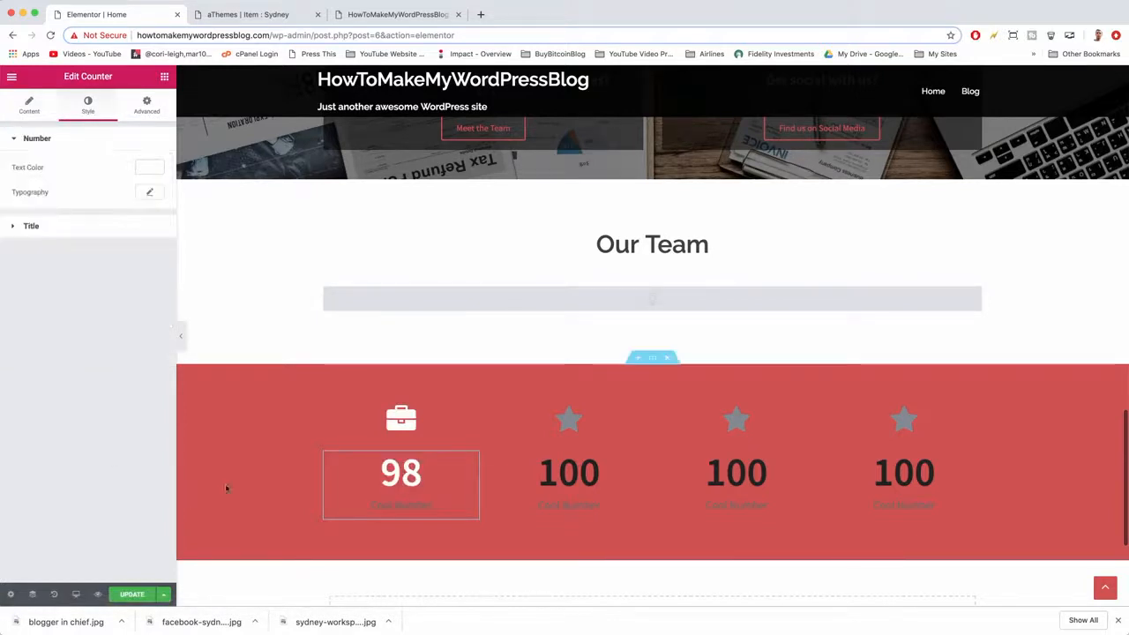
left_click(27, 106)
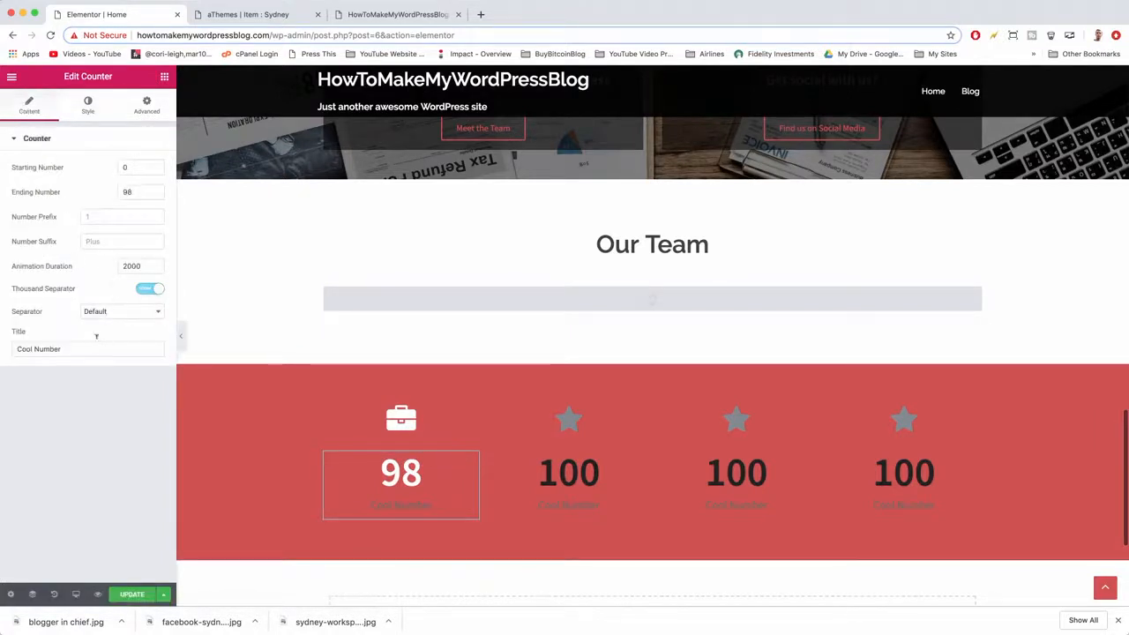
type("Bl")
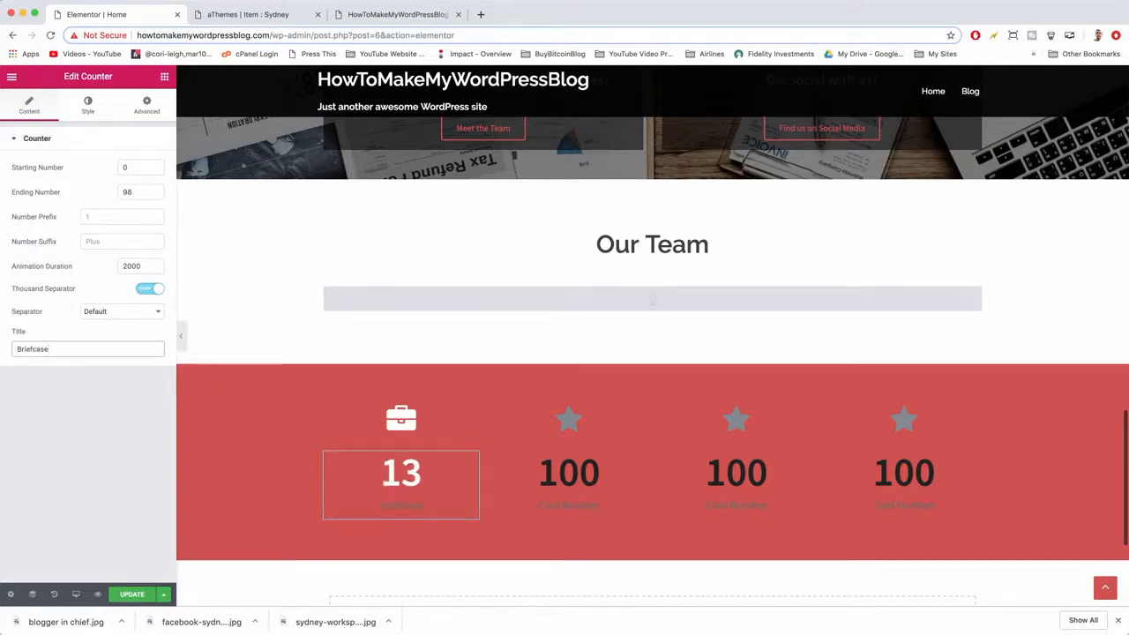
- Set the first counter's title text colour to white
left_click(88, 105)
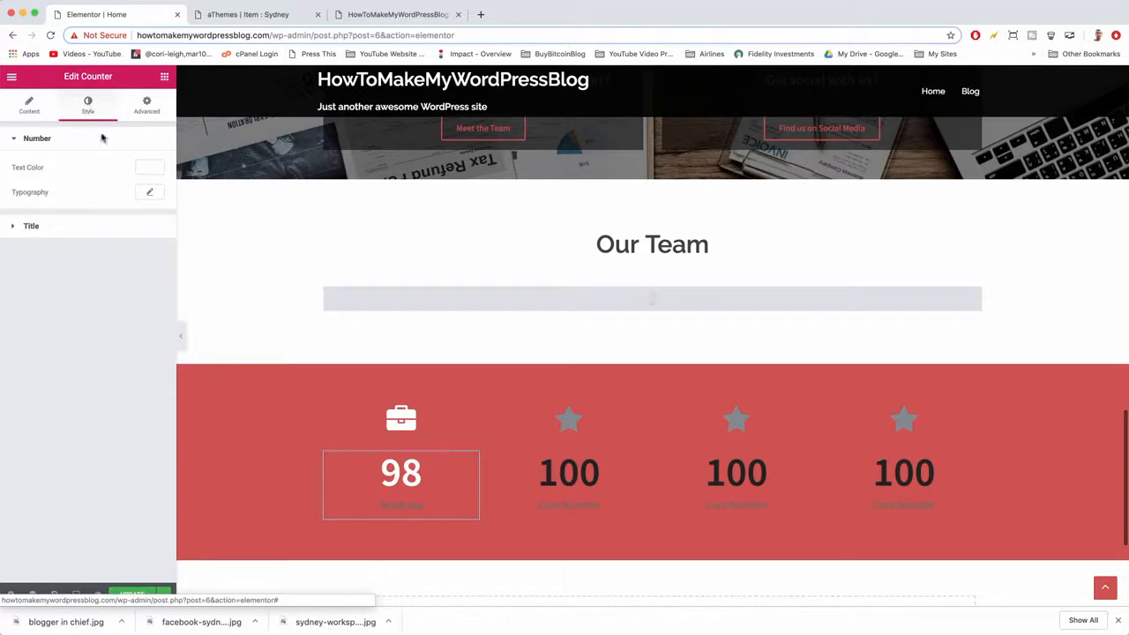
left_click(31, 225)
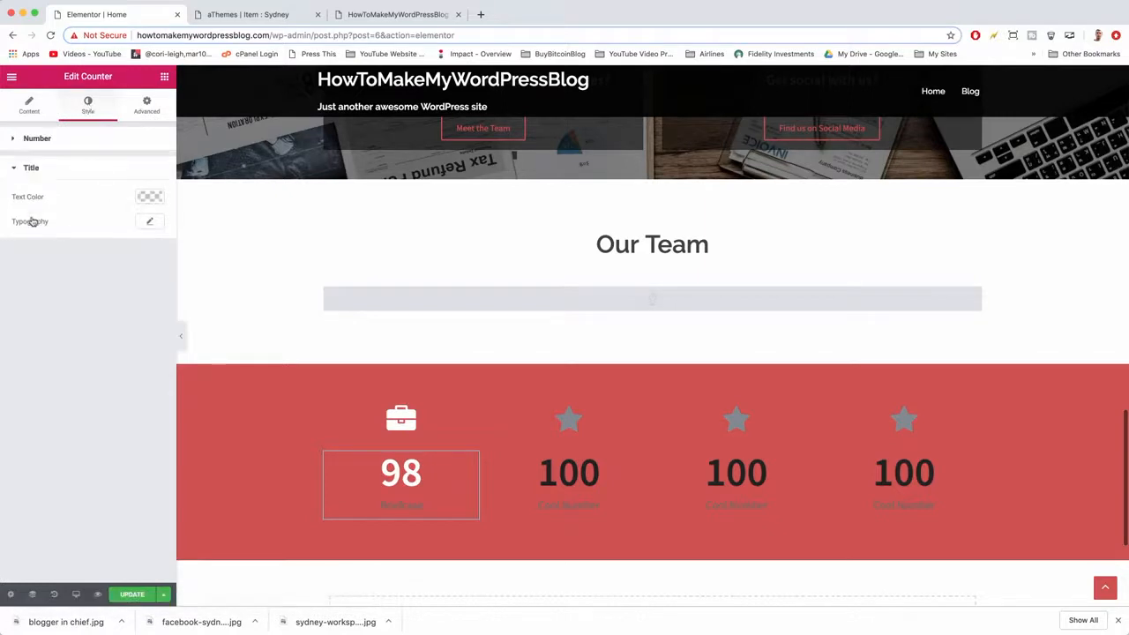
left_click(149, 196)
left_click(121, 336)
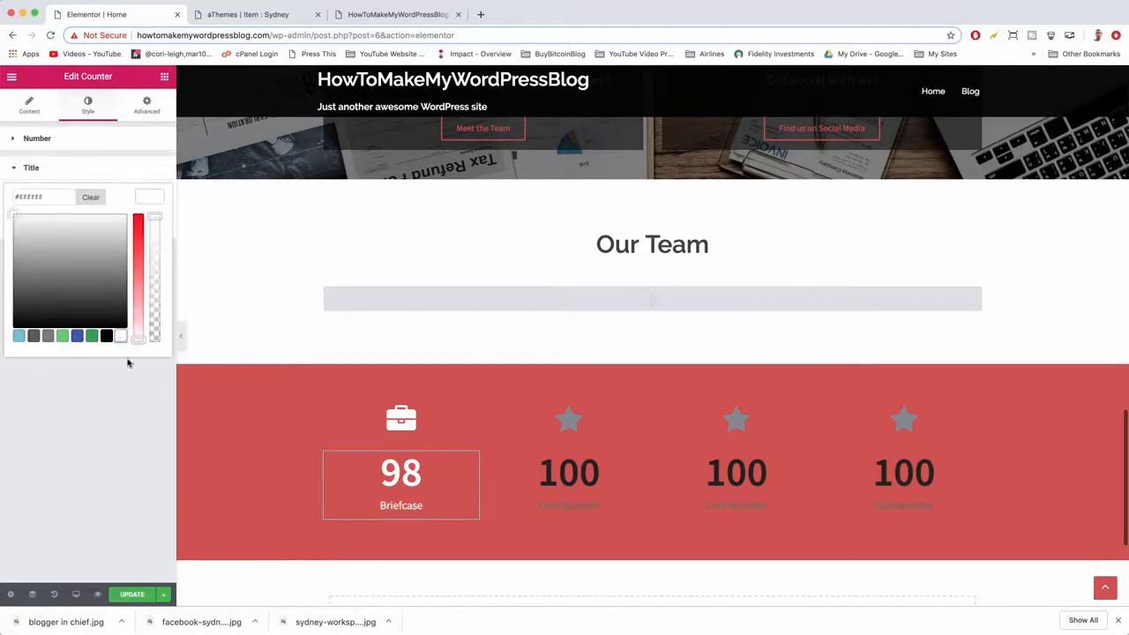
left_click(152, 490)
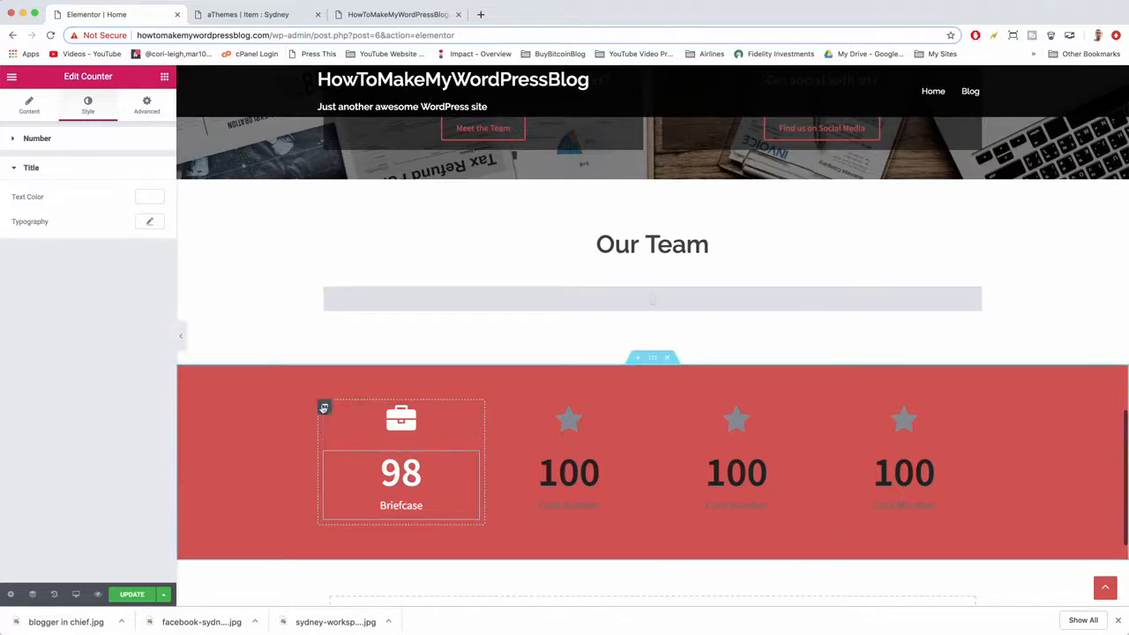
- Duplicate the first counter column three times
right_click(324, 408)
left_click(337, 433)
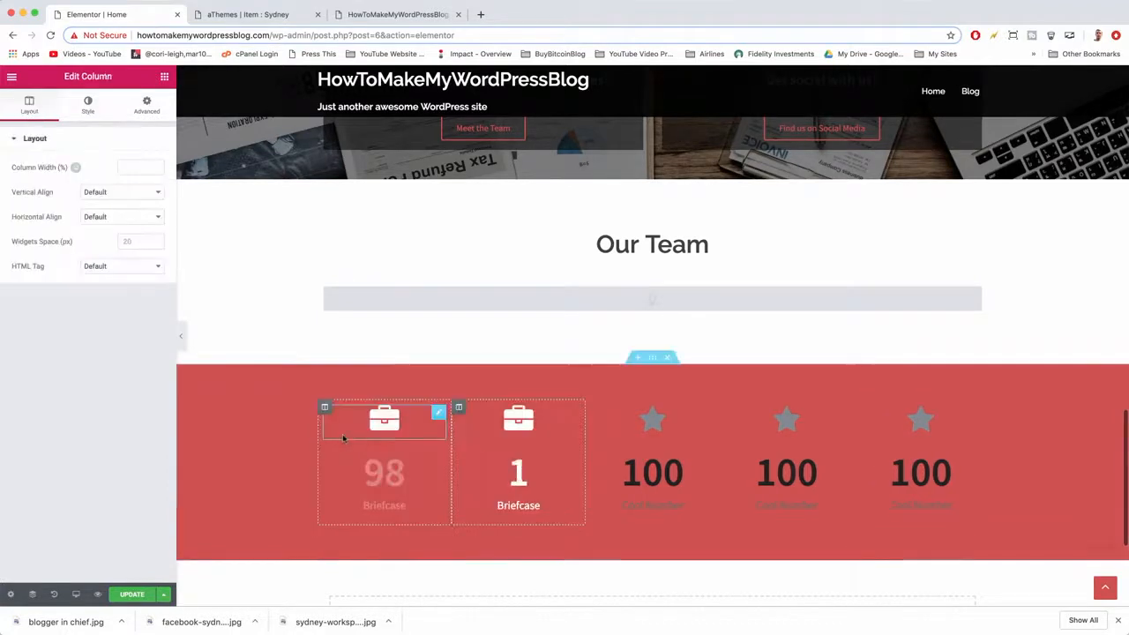
right_click(459, 409)
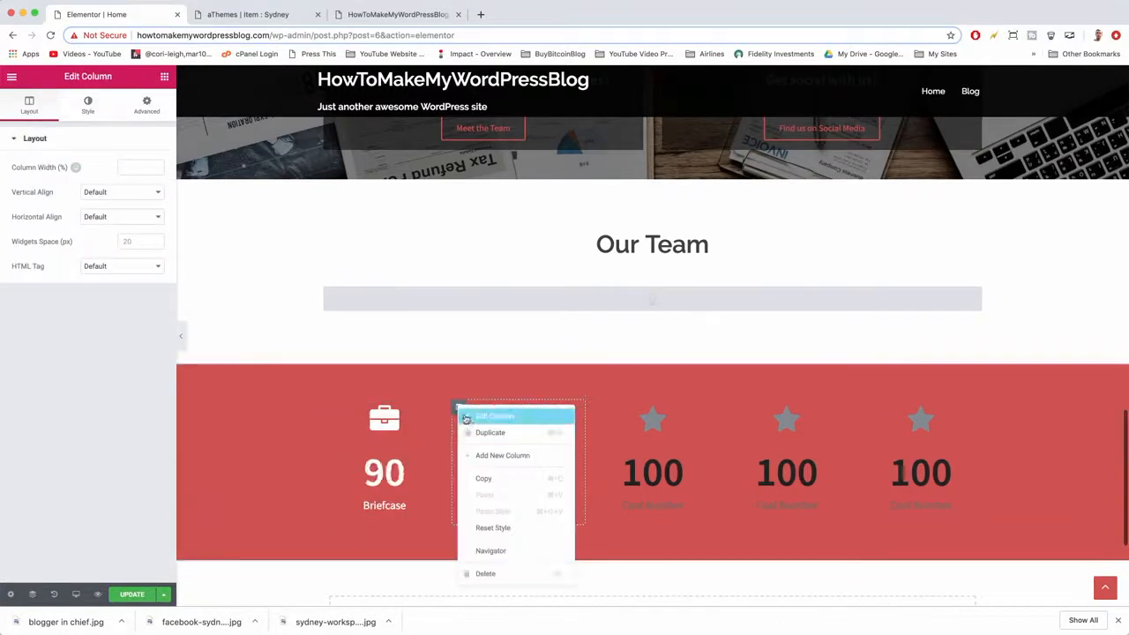
left_click(471, 432)
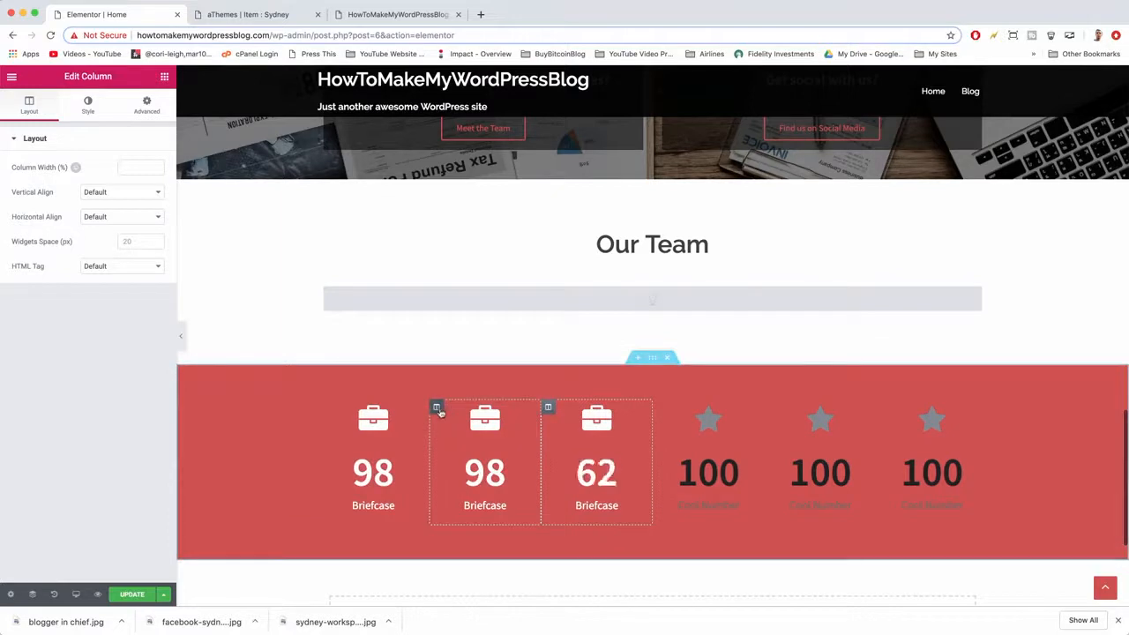
right_click(439, 407)
left_click(454, 434)
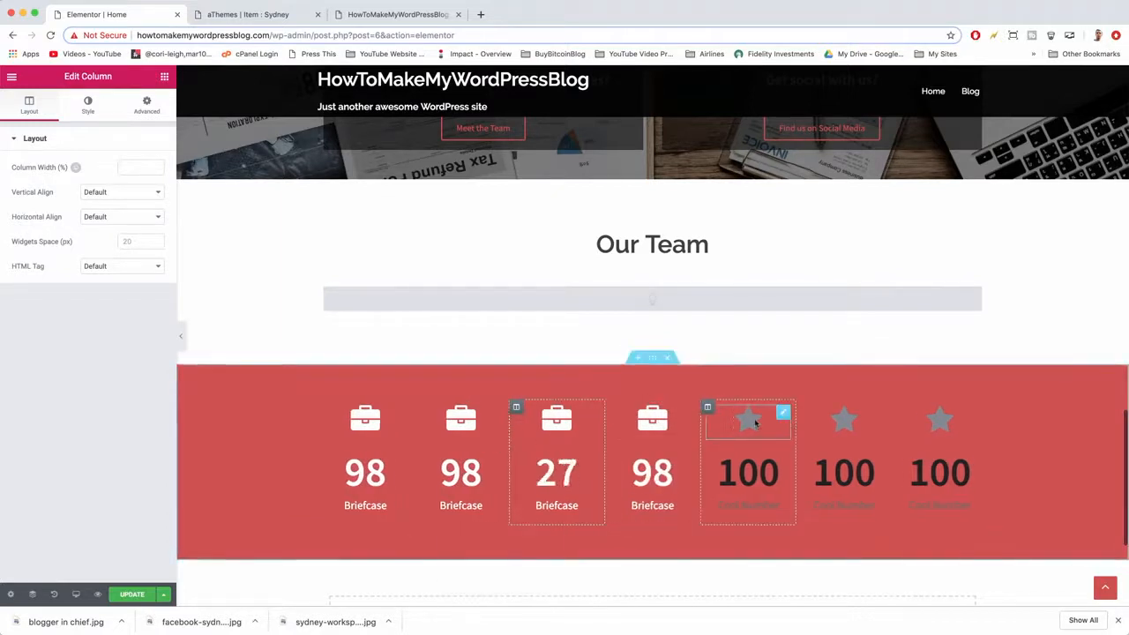
- Delete the remaining star counter columns so only four briefcase counters remain
right_click(784, 415)
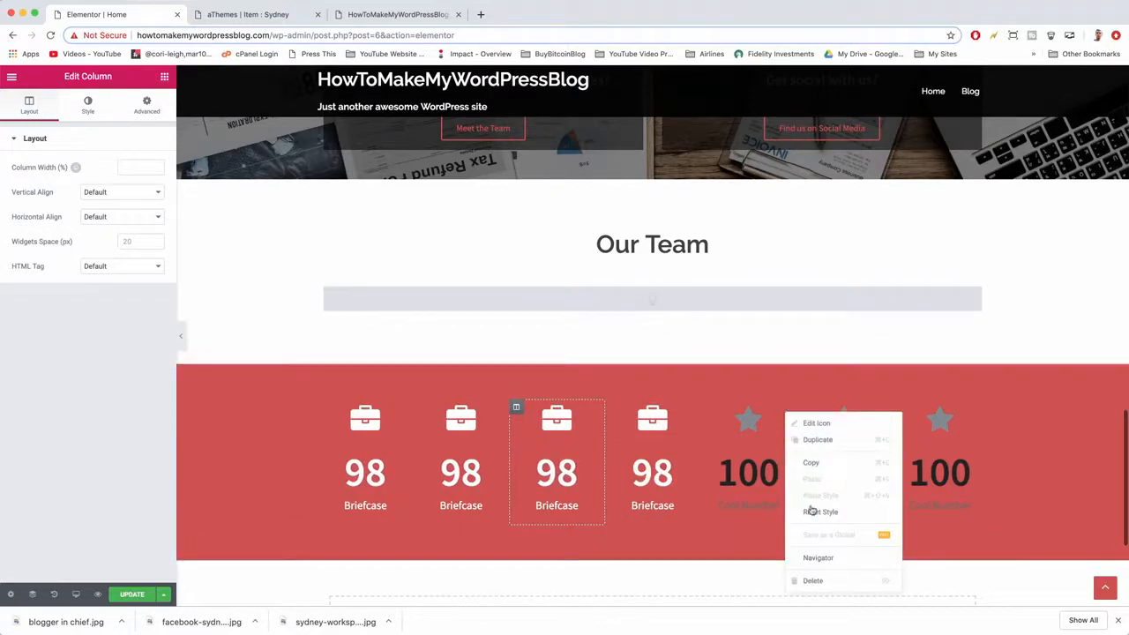
left_click(815, 579)
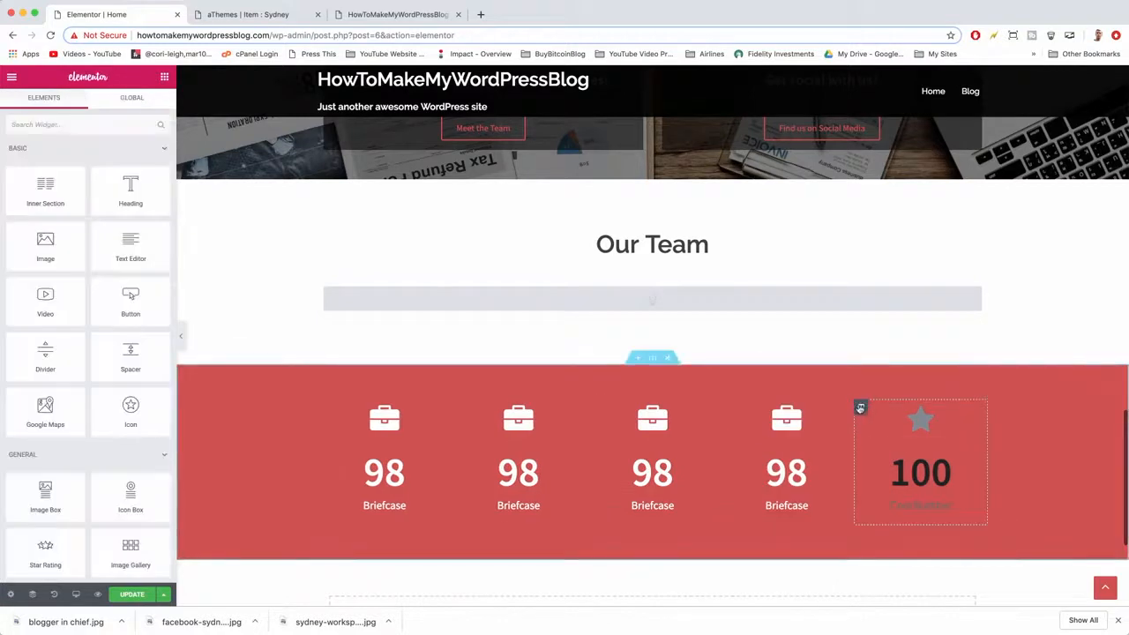
right_click(859, 409)
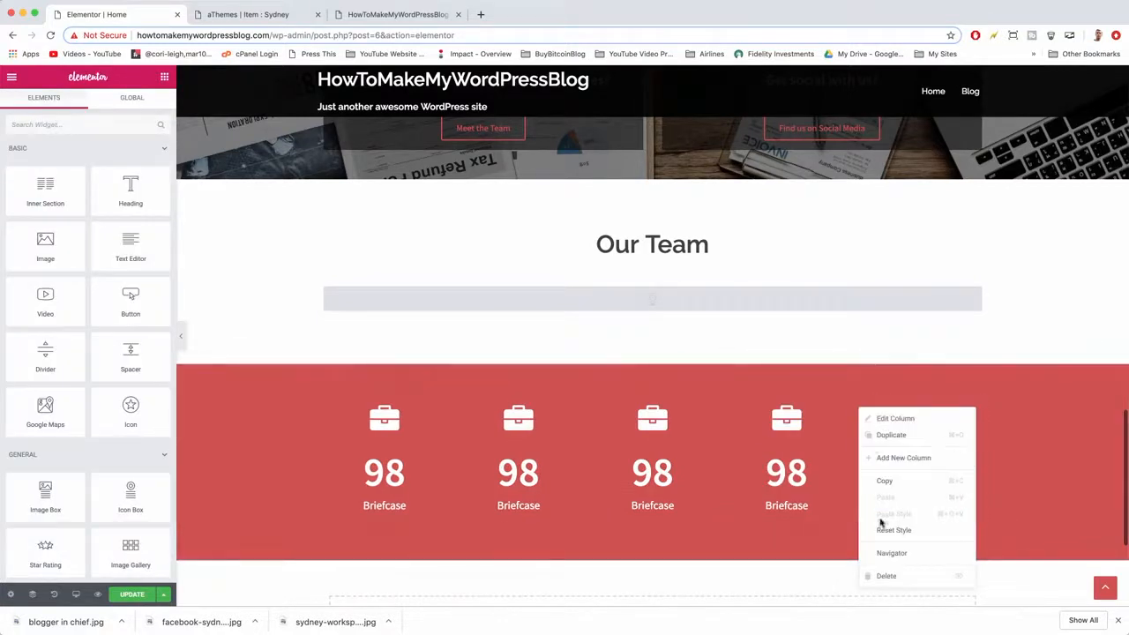
left_click(884, 575)
- Compare with the demo, then change the second counter's icon to coffee and its ending number to 421
left_click(248, 14)
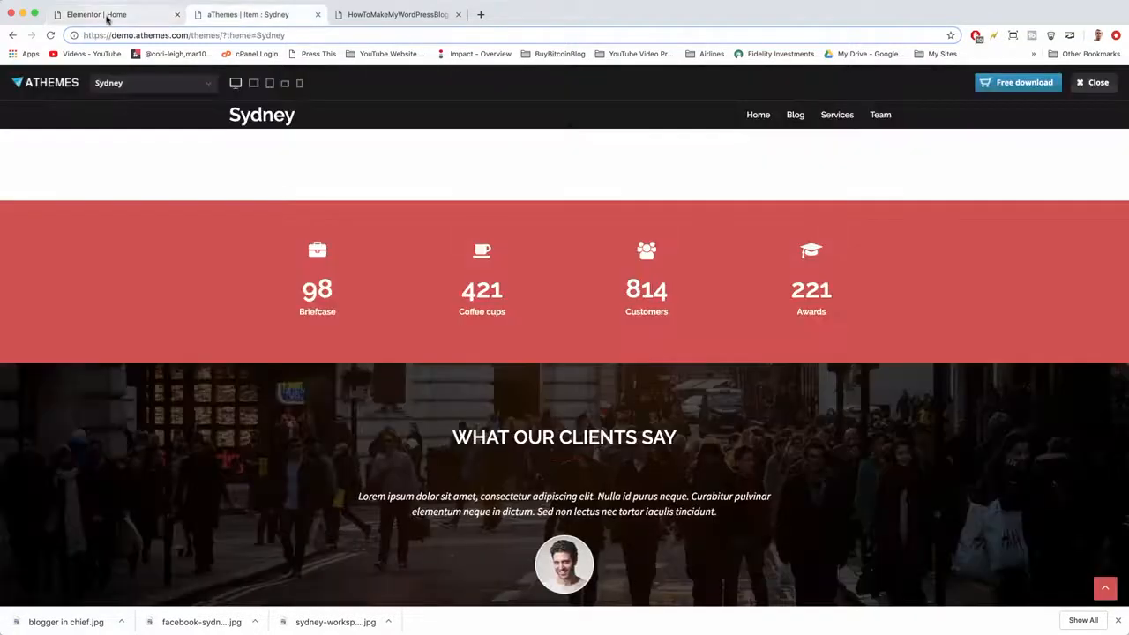
left_click(107, 18)
left_click(215, 16)
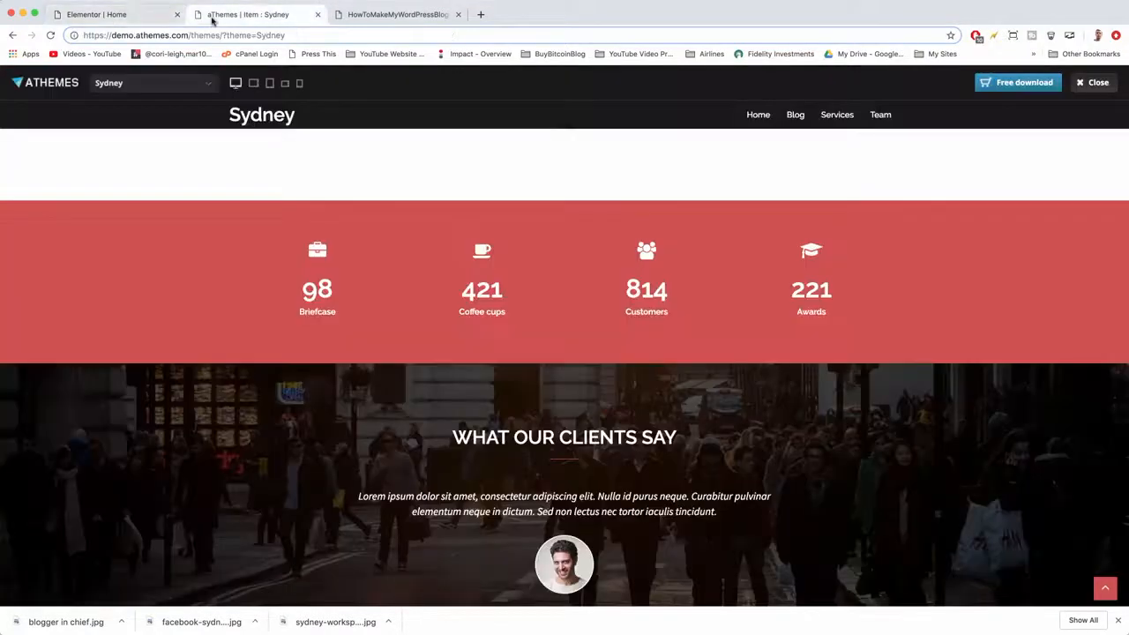
left_click(123, 15)
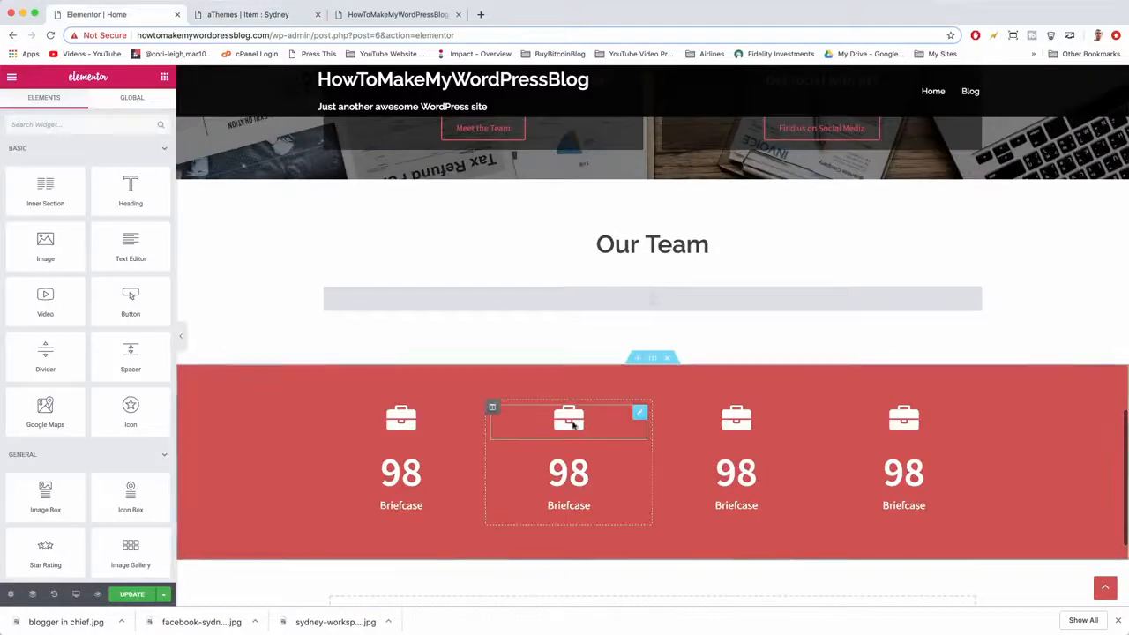
left_click(570, 422)
left_click(136, 169)
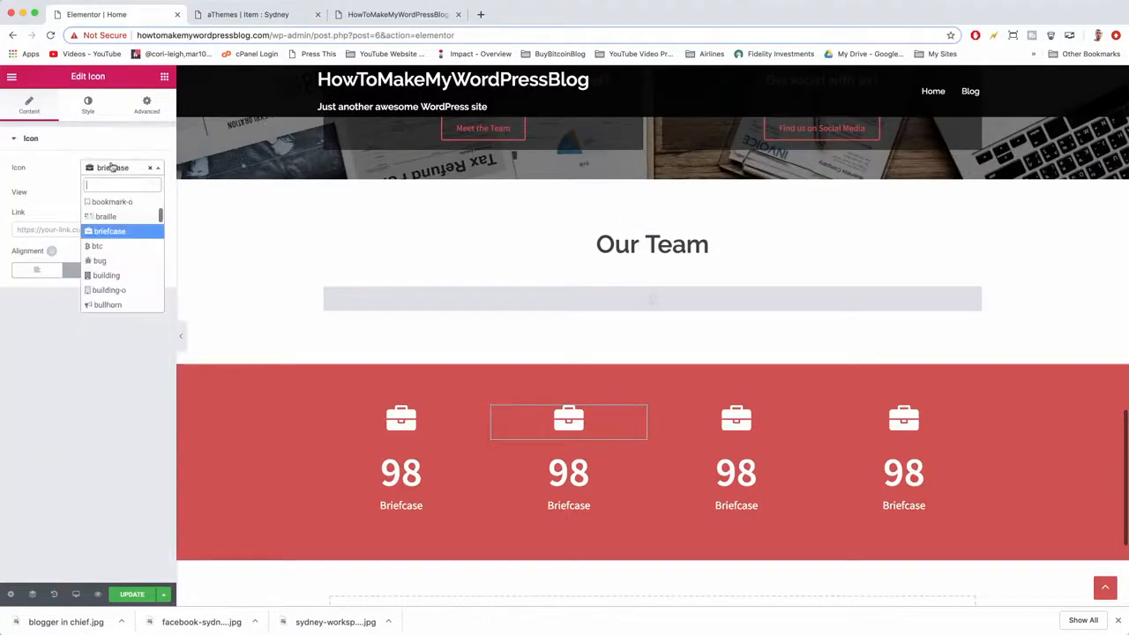
type("coffe")
key("Return")
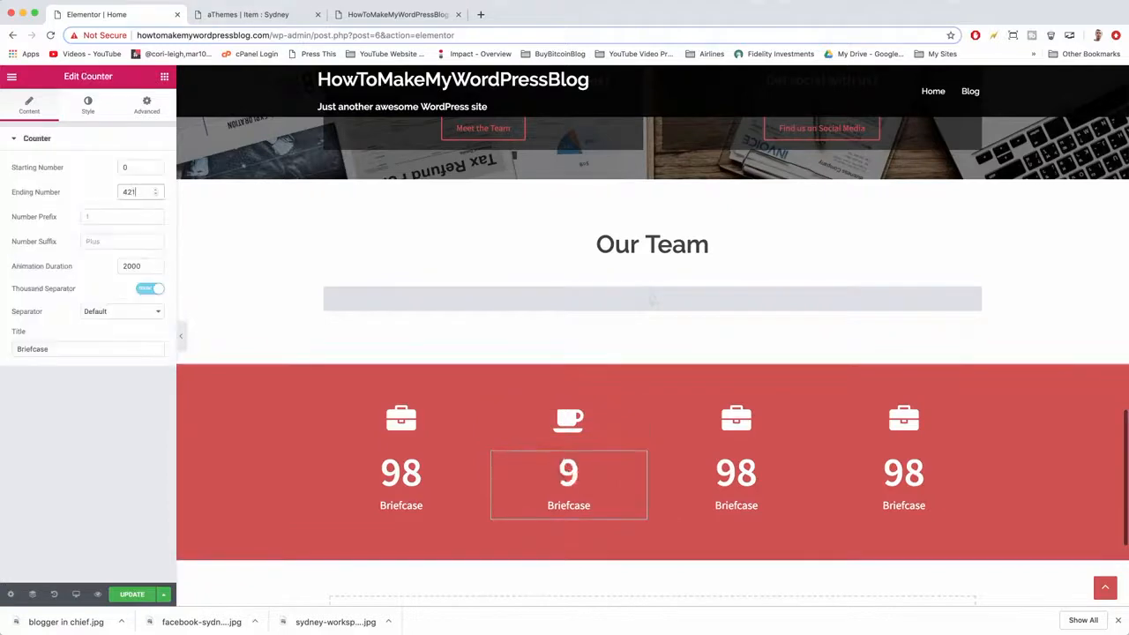
- Title the second counter Coffee cups
left_click(249, 14)
left_click(107, 14)
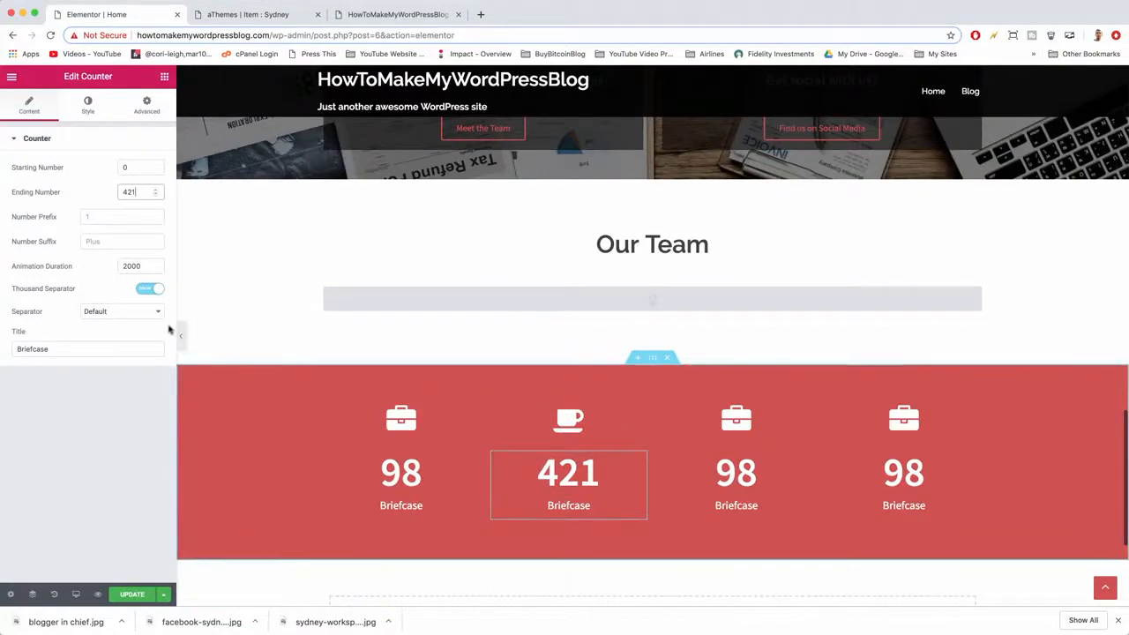
double_click(109, 347)
type("Coffee c")
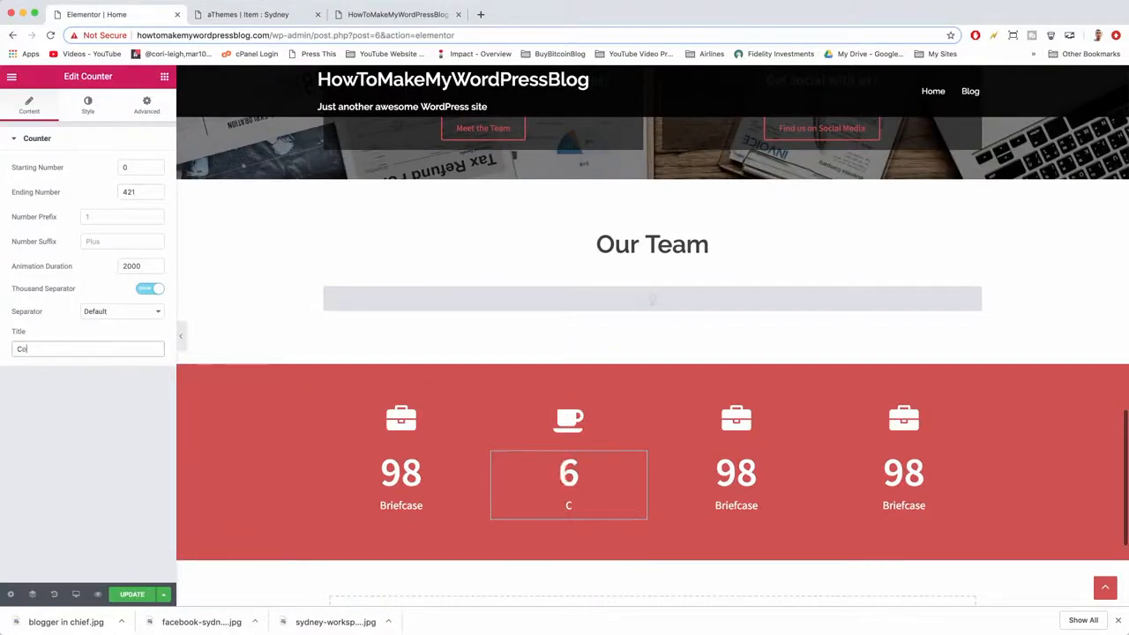
type("ups")
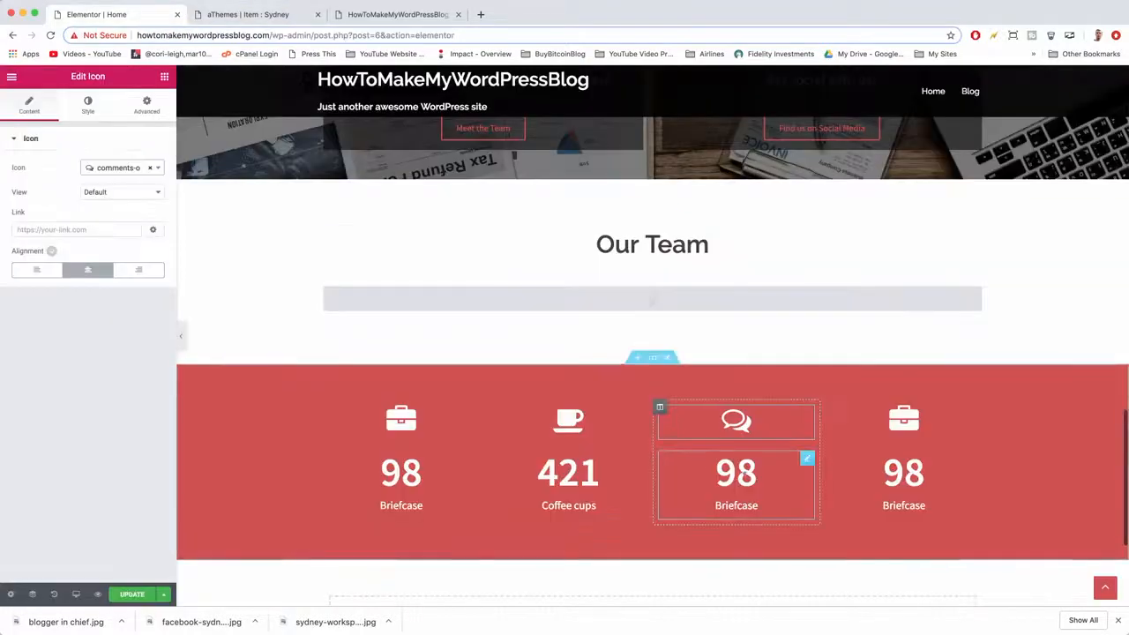
- Set the third counter to a comments icon, ending number 814 and title Customers
left_click(736, 476)
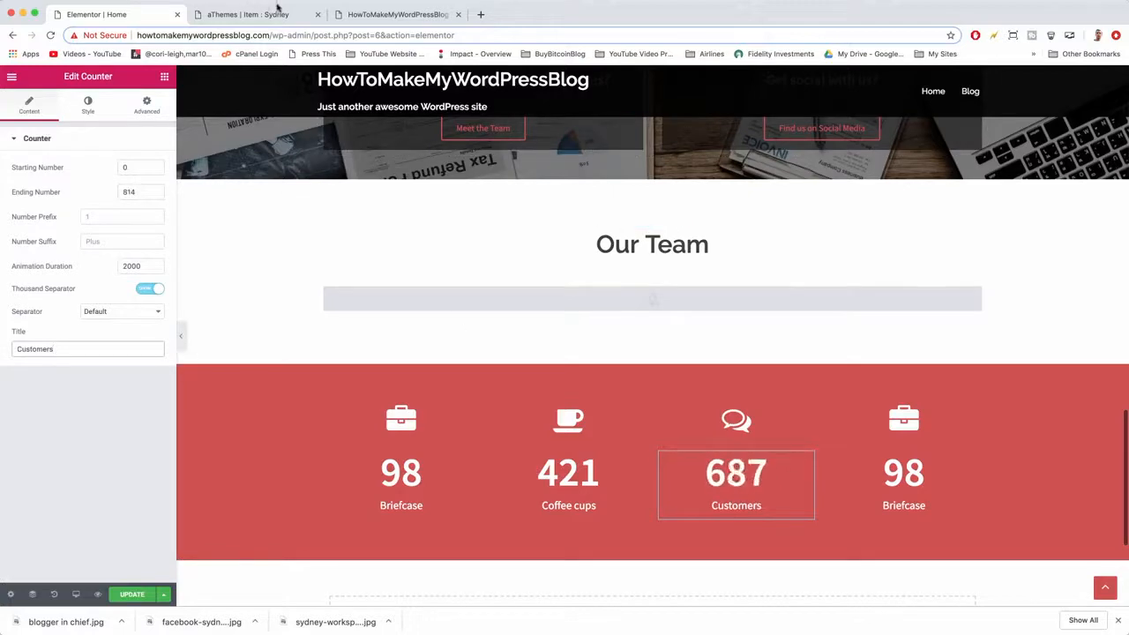
left_click(277, 15)
left_click(144, 15)
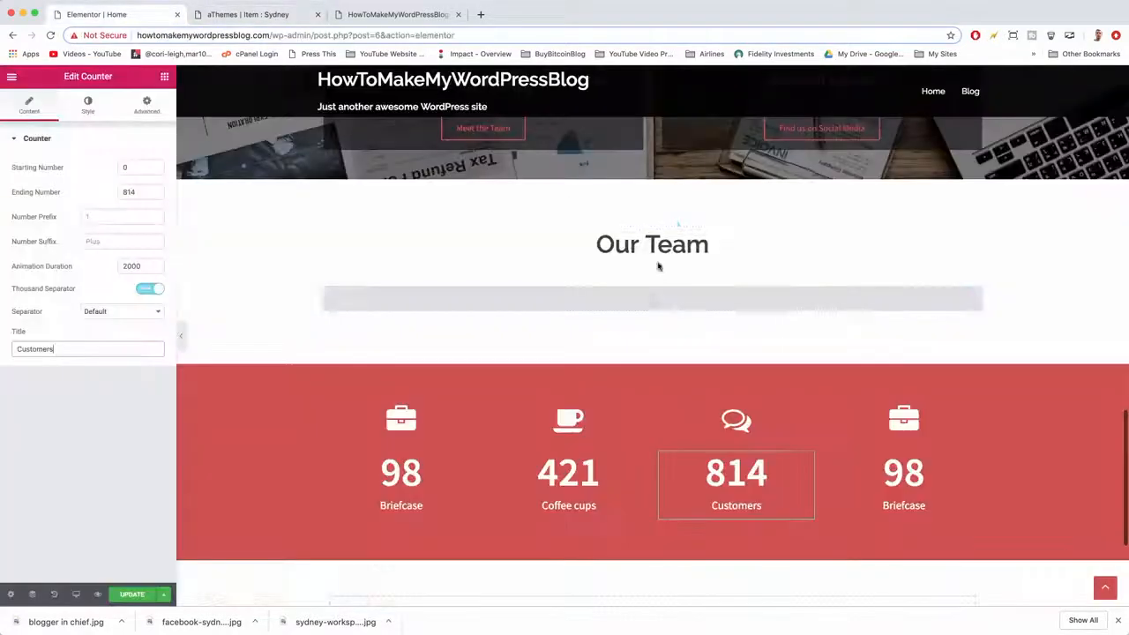
- Change the fourth counter's icon to a bullhorn
left_click(895, 412)
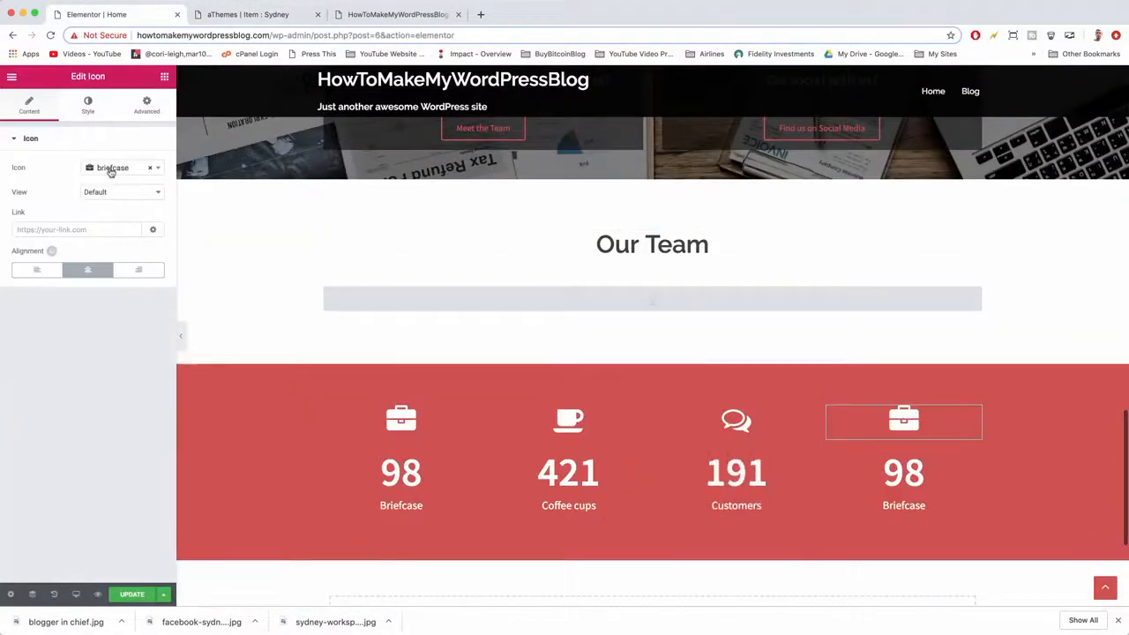
left_click(109, 170)
type("d")
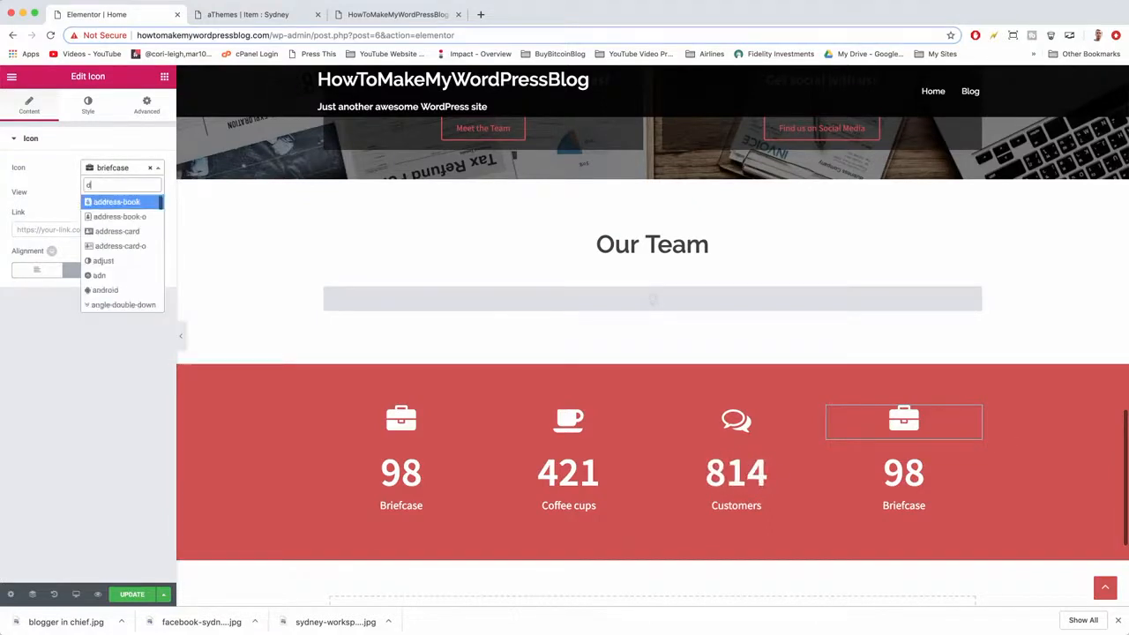
key("BackSpace")
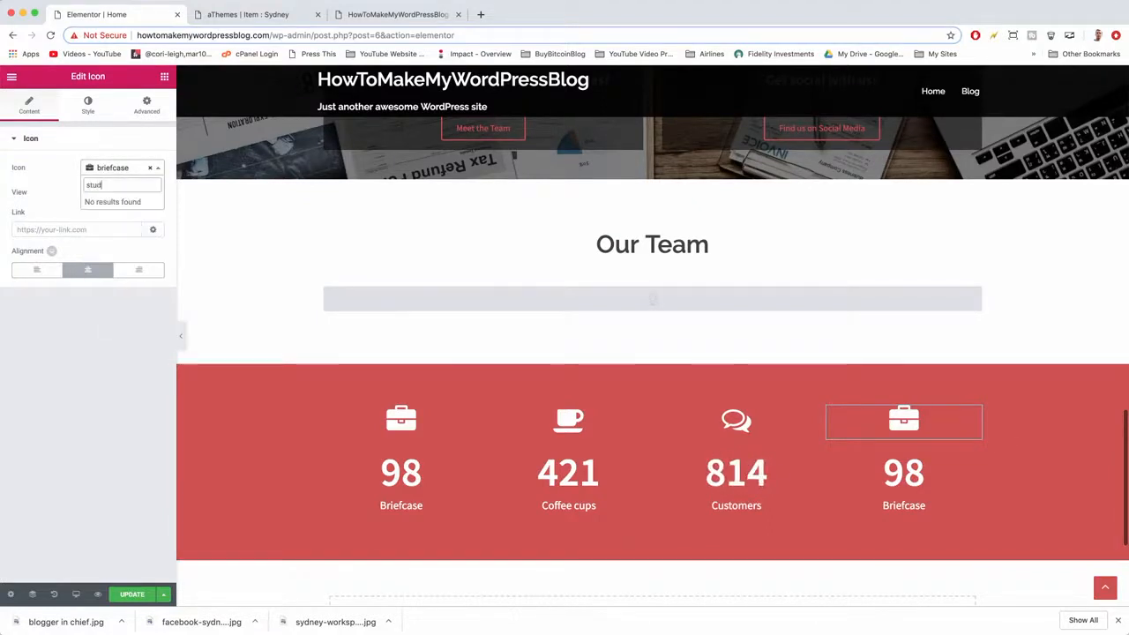
type("st")
key("BackSpace")
key("BackSpace")
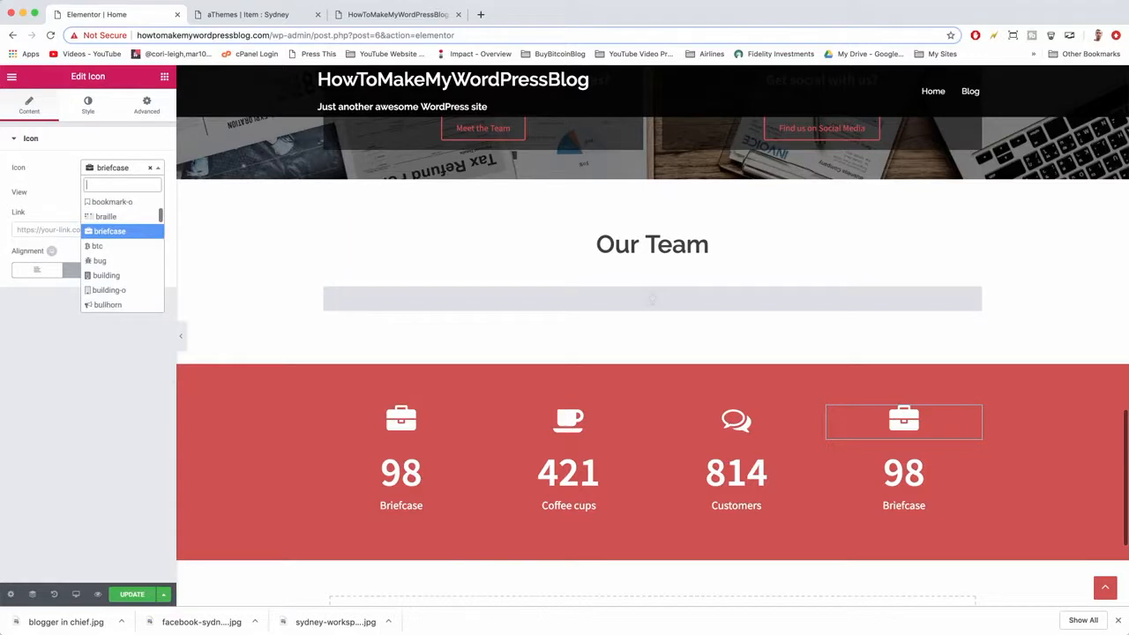
left_click(102, 304)
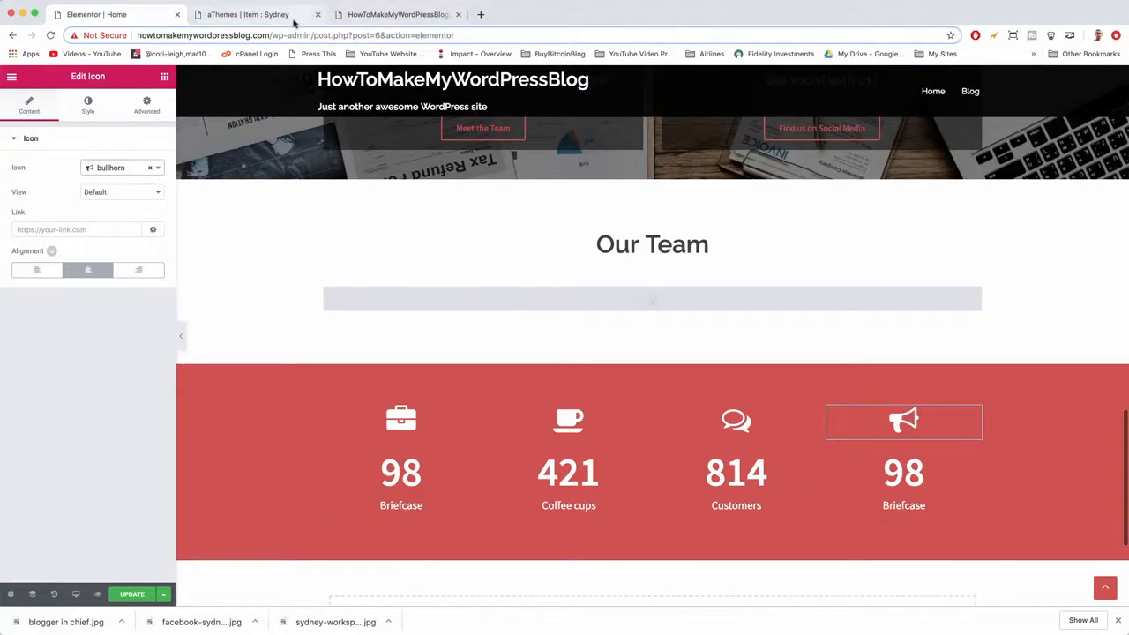
- Set the fourth counter to end at 221 with the title Awards
left_click(291, 18)
left_click(135, 18)
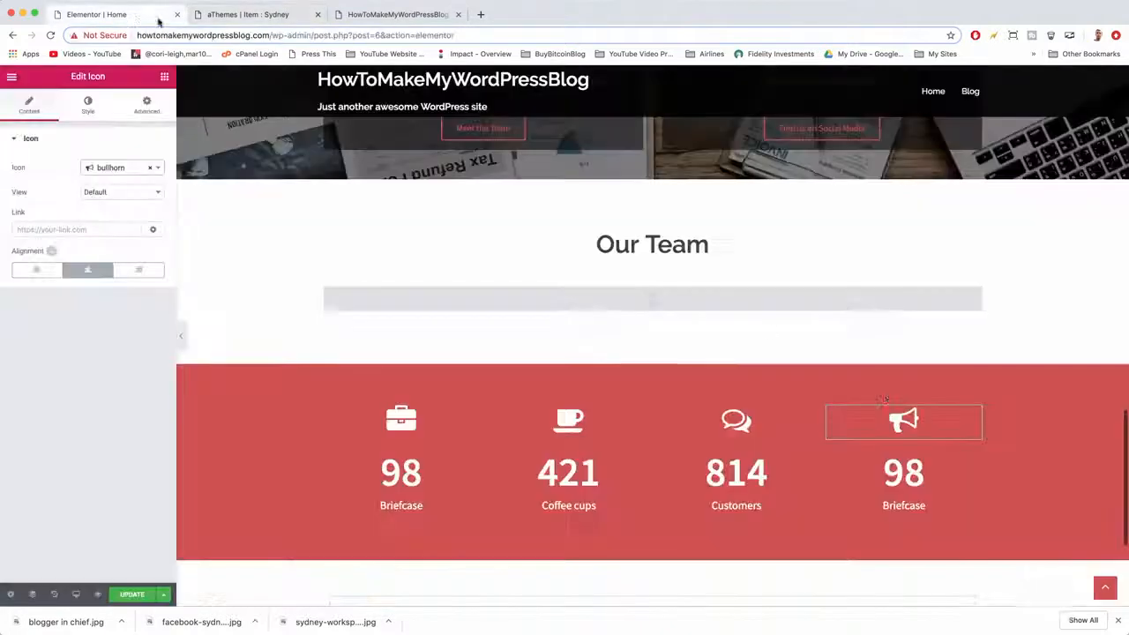
left_click(939, 466)
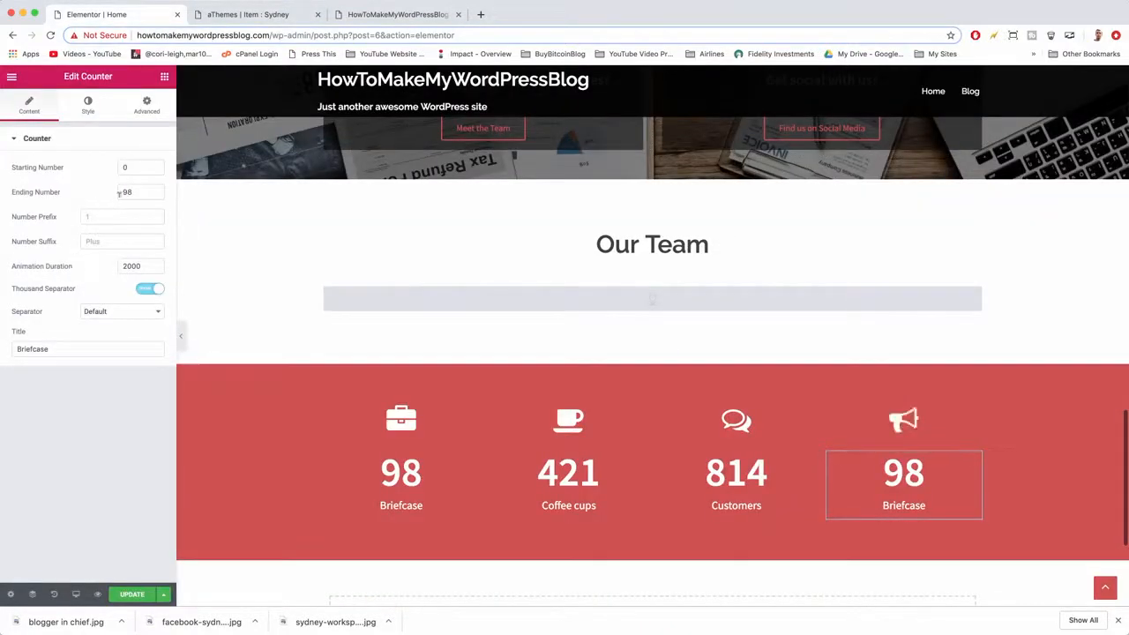
type("221")
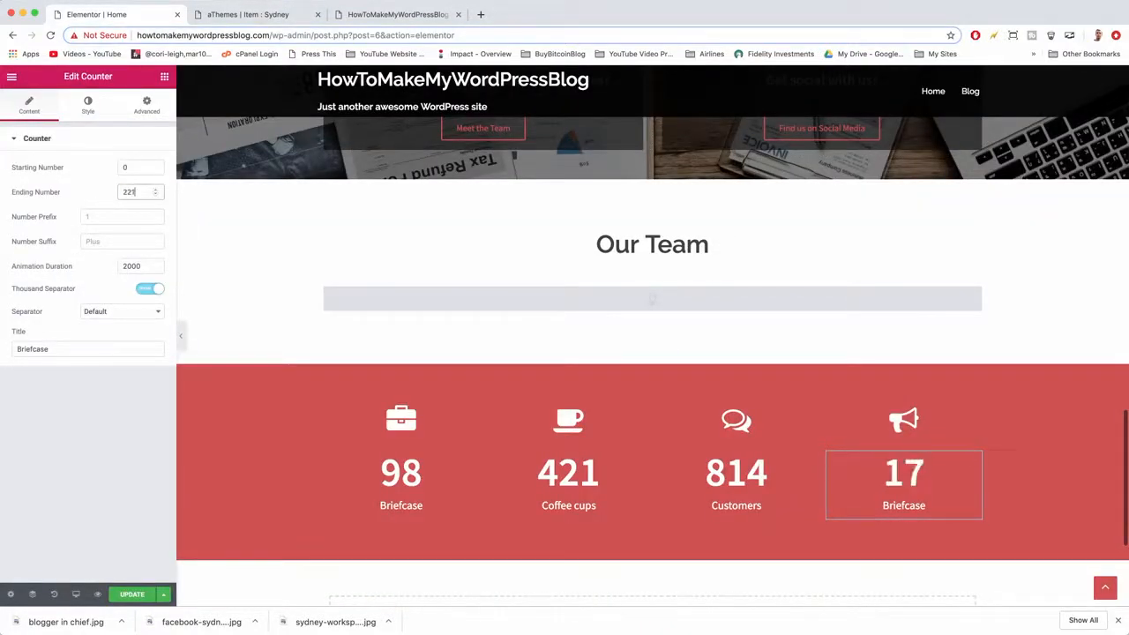
double_click(44, 346)
type("Sw")
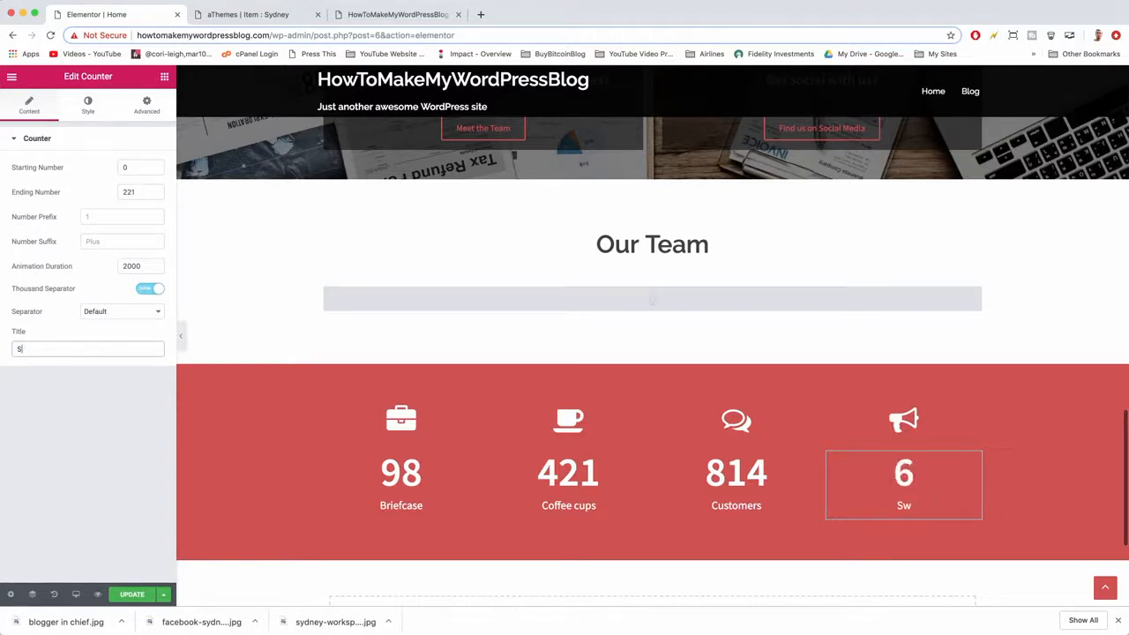
key("BackSpace")
type("Awards")
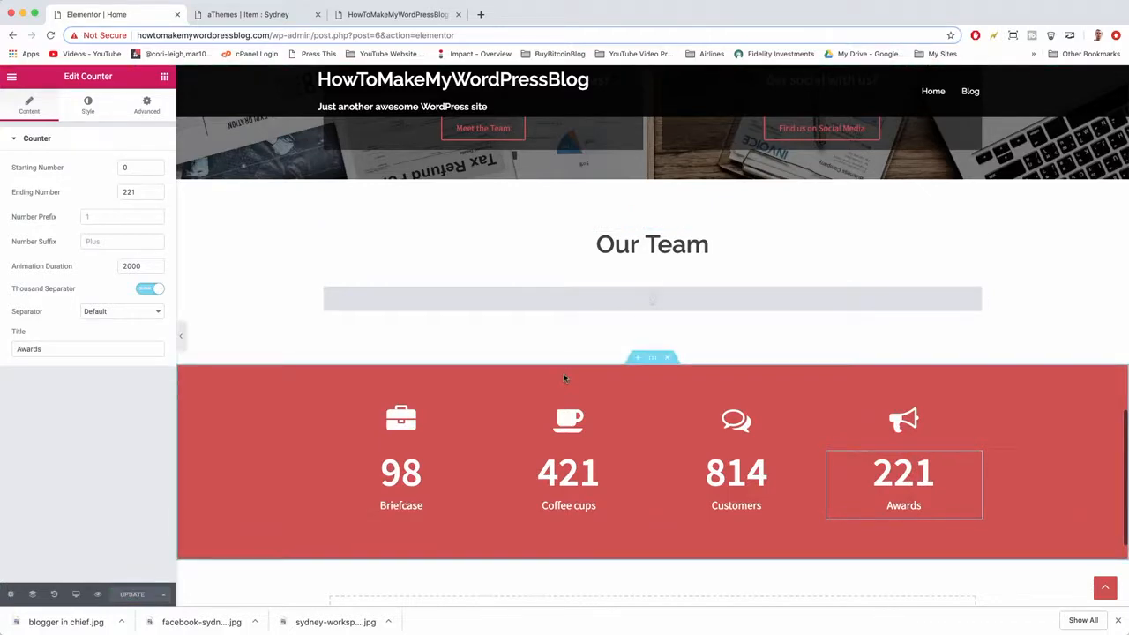
- Compare the finished counters section with the demo page's counters
key("ctrl+Tab")
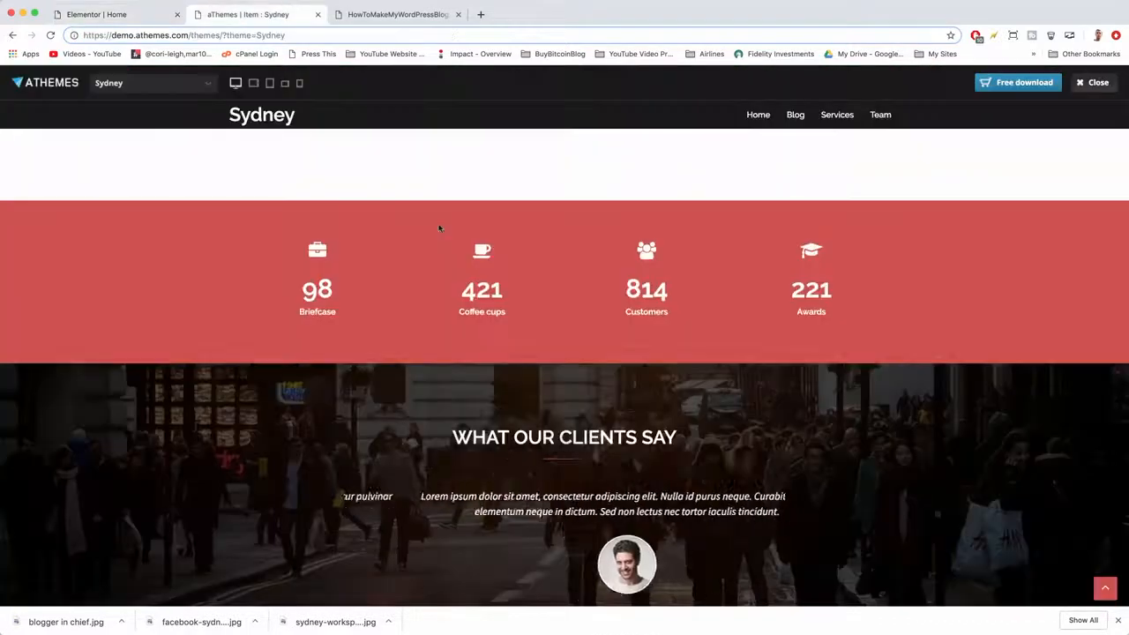
scroll(439, 229, "down", 2)
scroll(438, 228, "down", 3)
scroll(439, 229, "up", 1)
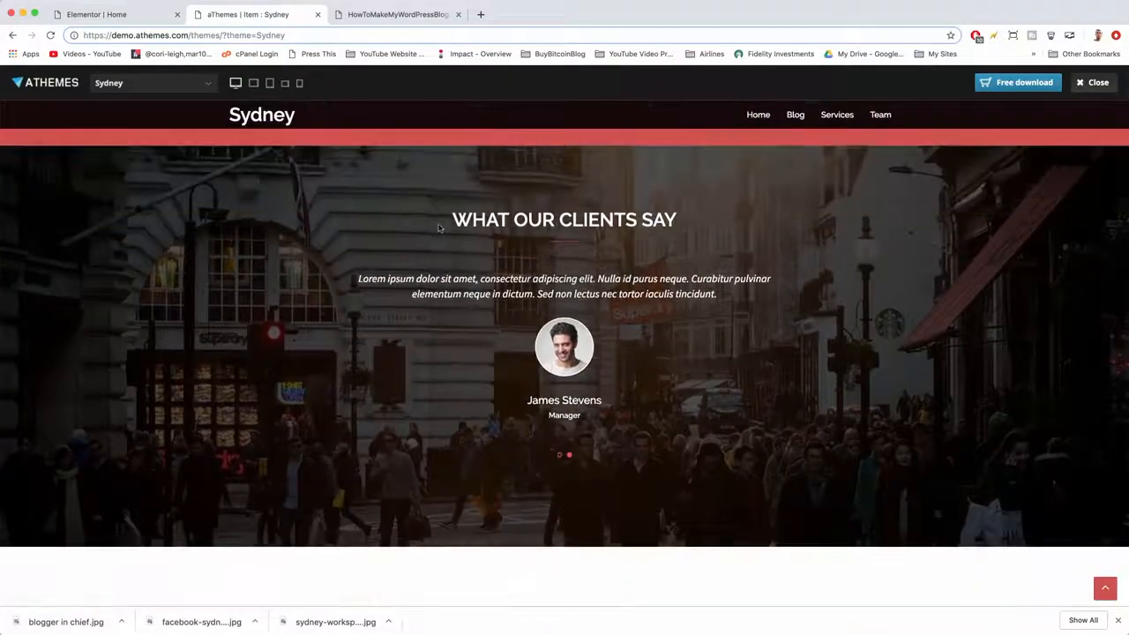
left_click(94, 15)
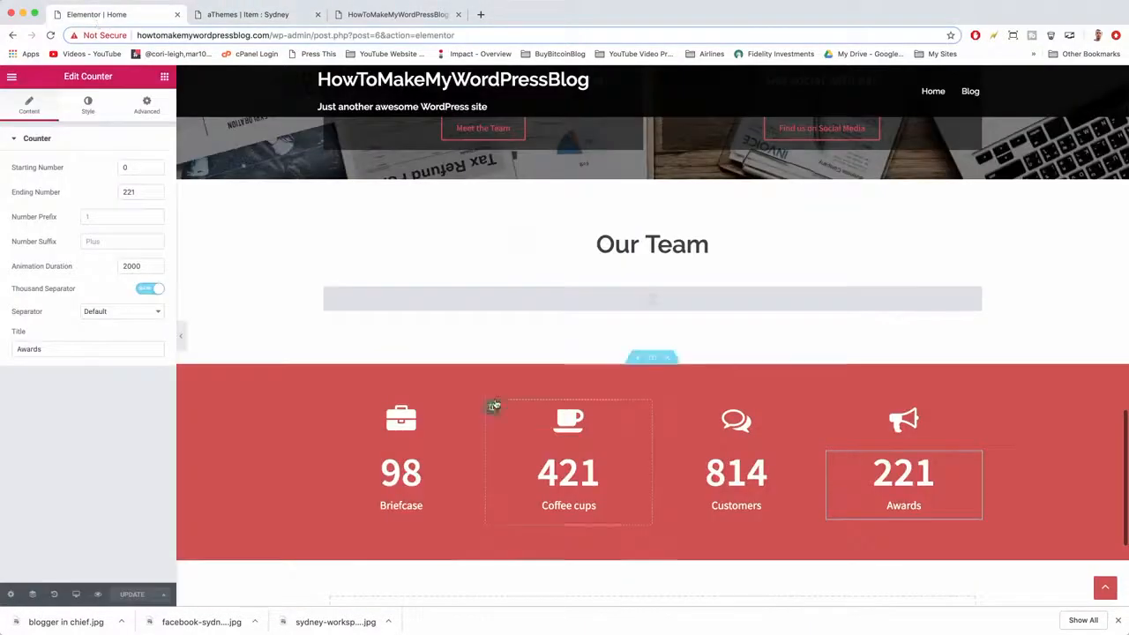
scroll(496, 403, "down", 3)
scroll(496, 403, "down", 1)
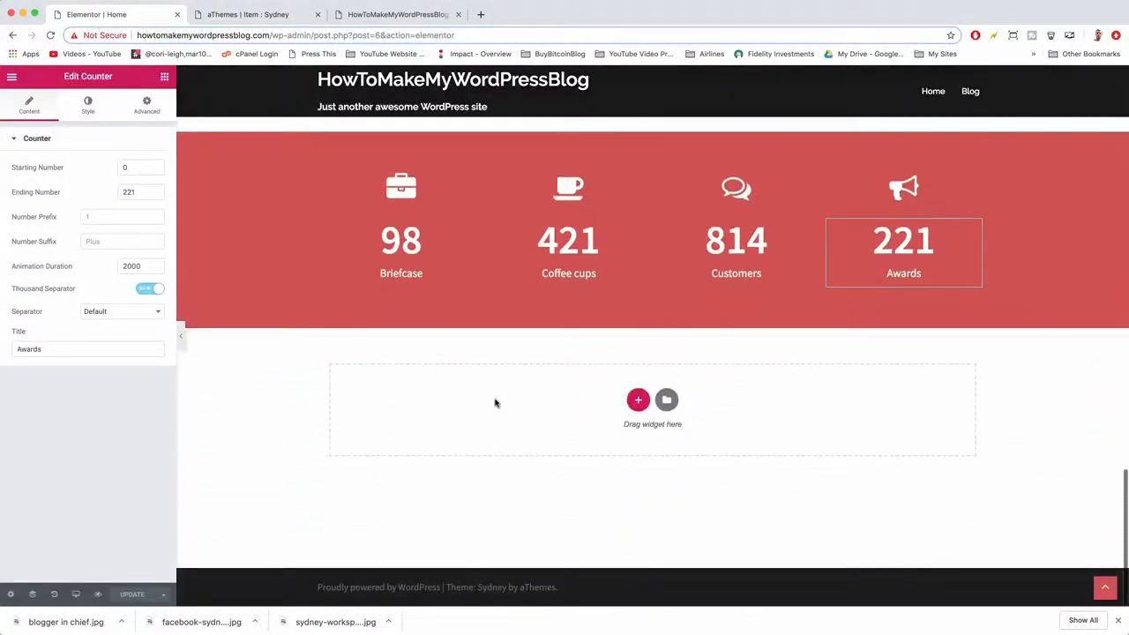
- Add an aThemes Testimonials widget below the counters section
left_click(163, 78)
scroll(98, 323, "down", 10)
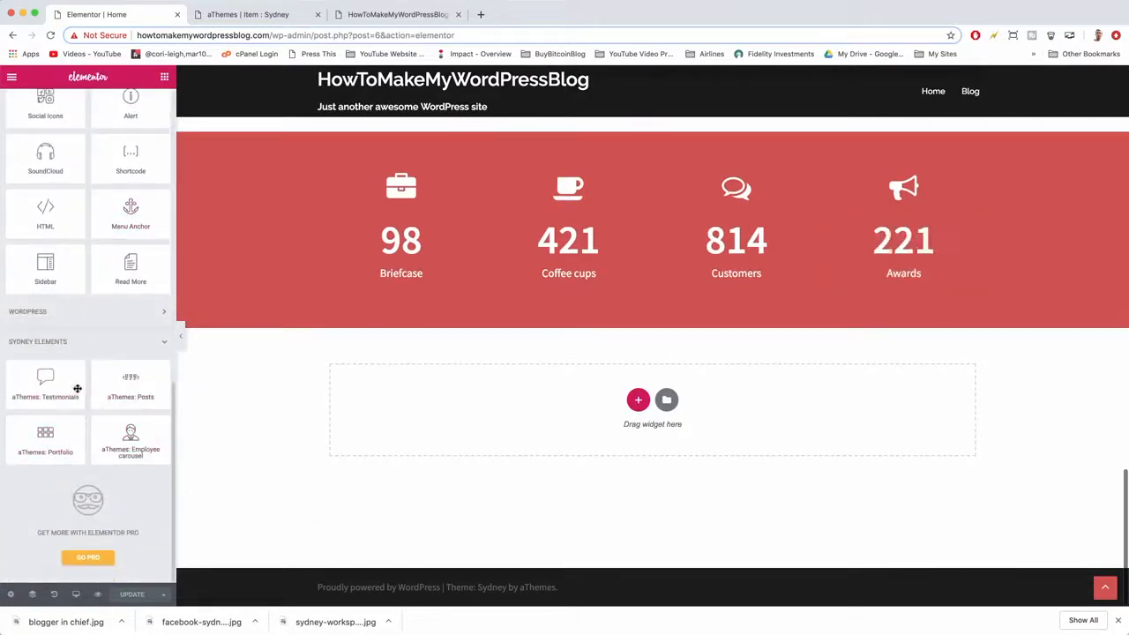
left_click_drag(49, 388, 537, 409)
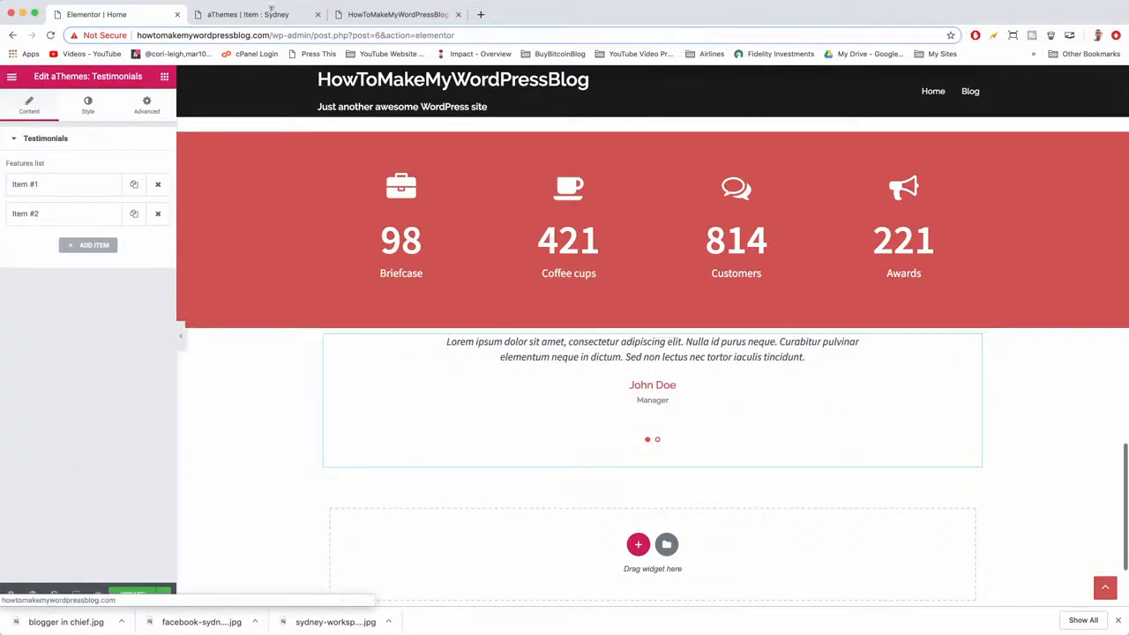
- Compare the new testimonials widget with the demo page's What Our Clients Say section
left_click(272, 14)
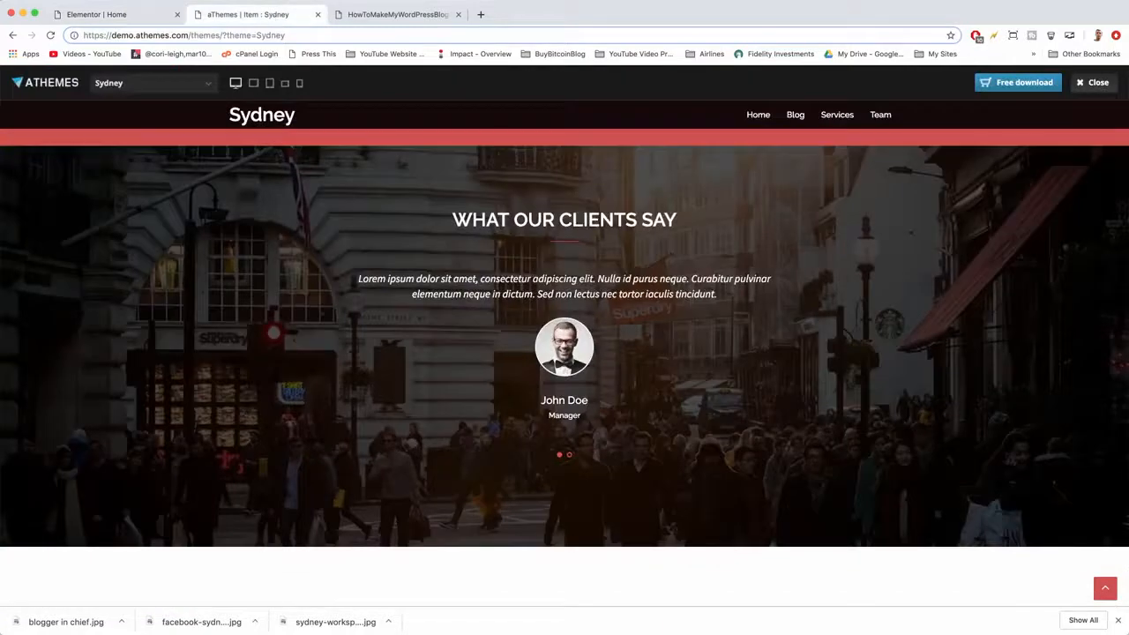
left_click(131, 16)
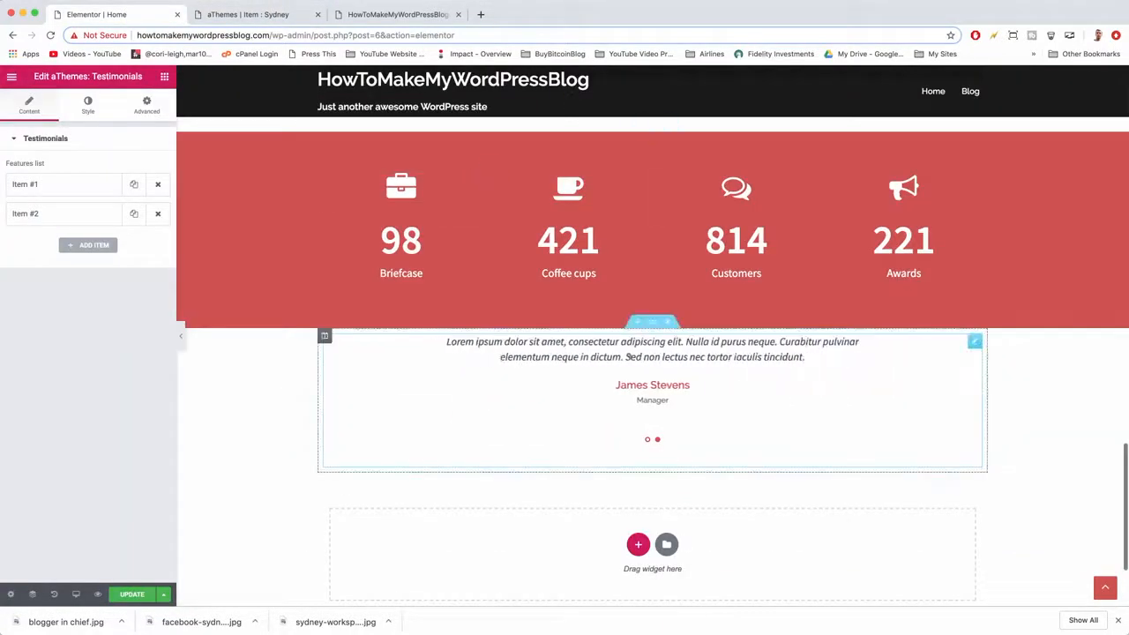
scroll(627, 356, "up", 2)
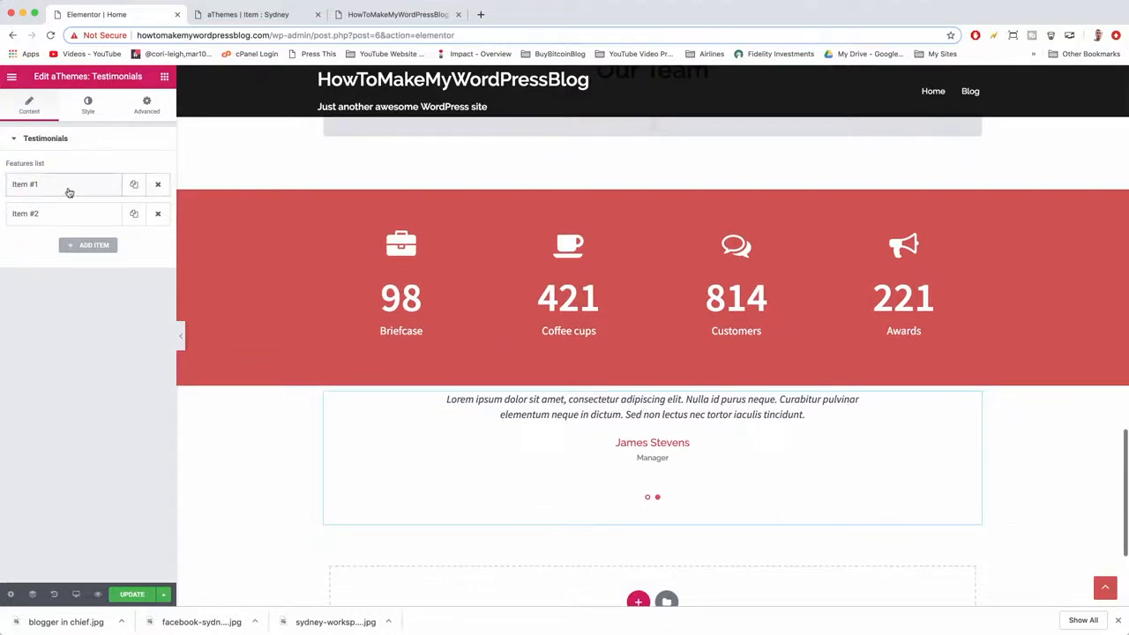
left_click(69, 193)
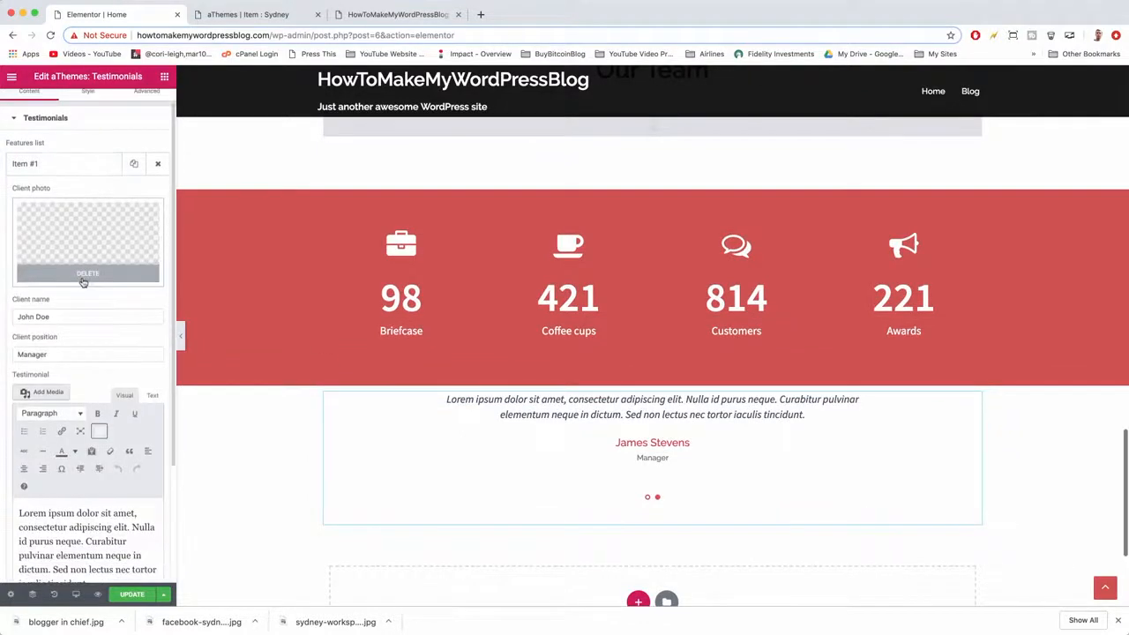
left_click(248, 14)
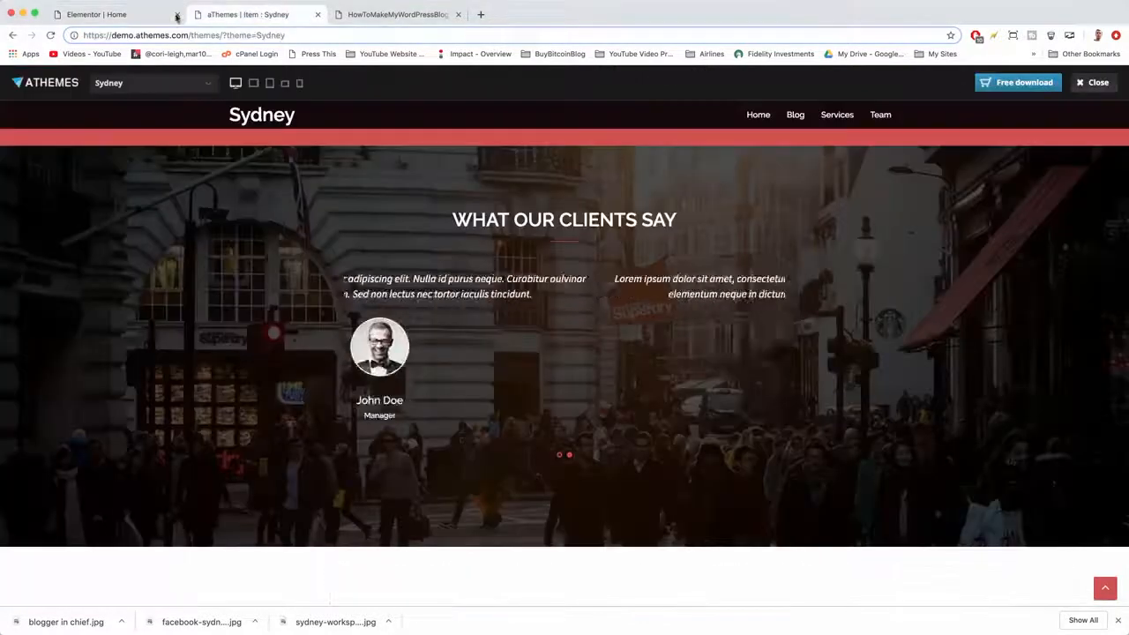
left_click(106, 16)
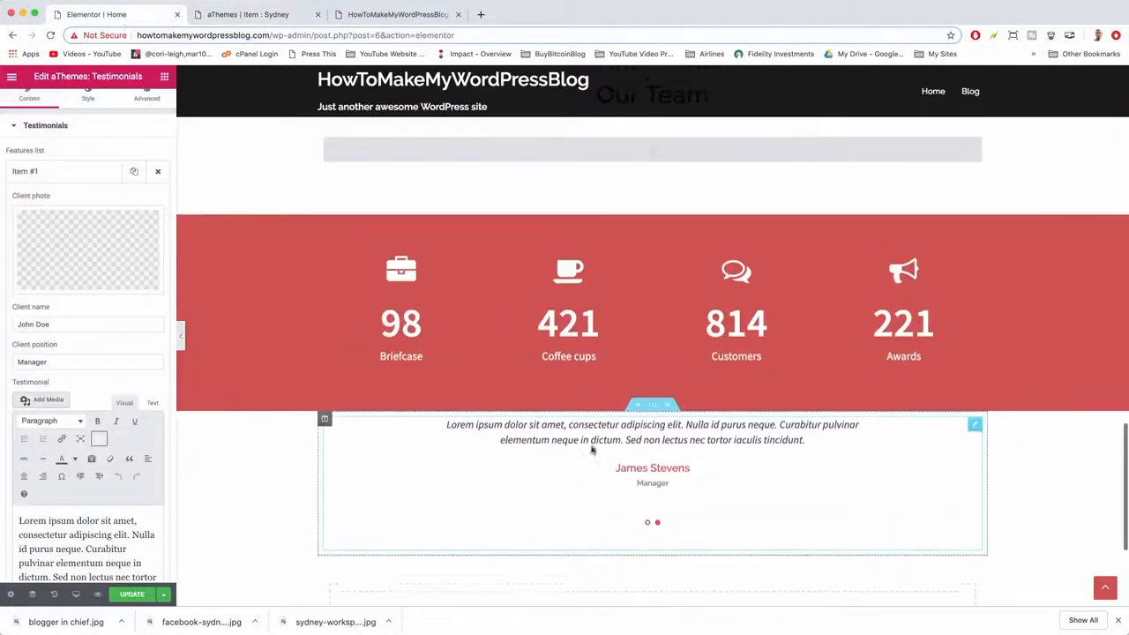
scroll(592, 449, "up", 2)
scroll(220, 203, "down", 3)
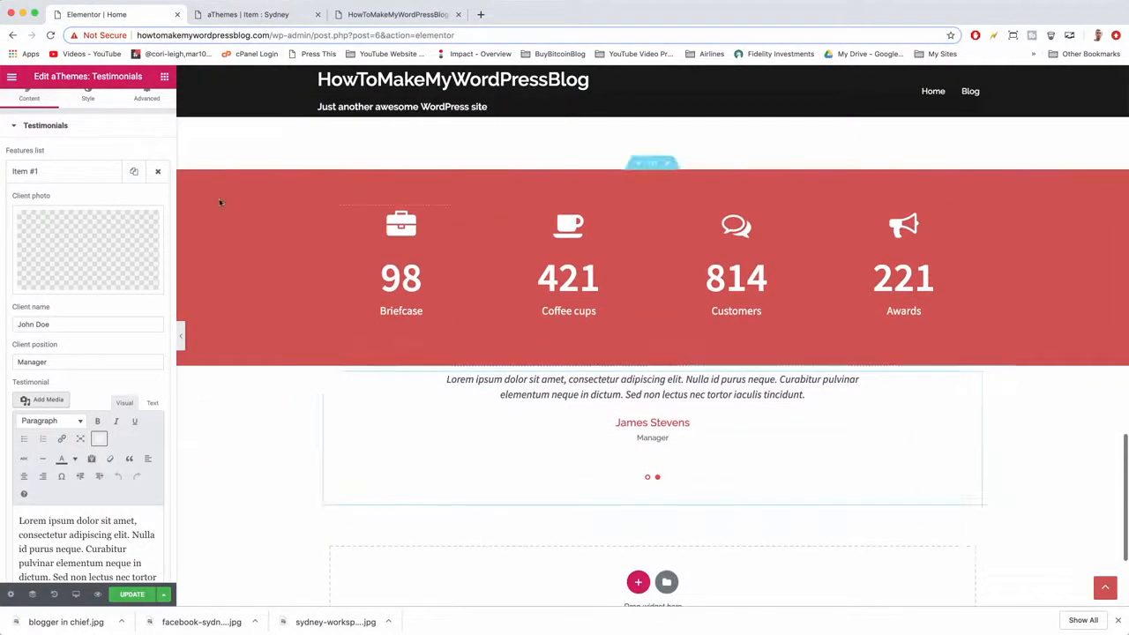
scroll(162, 123, "up", 1)
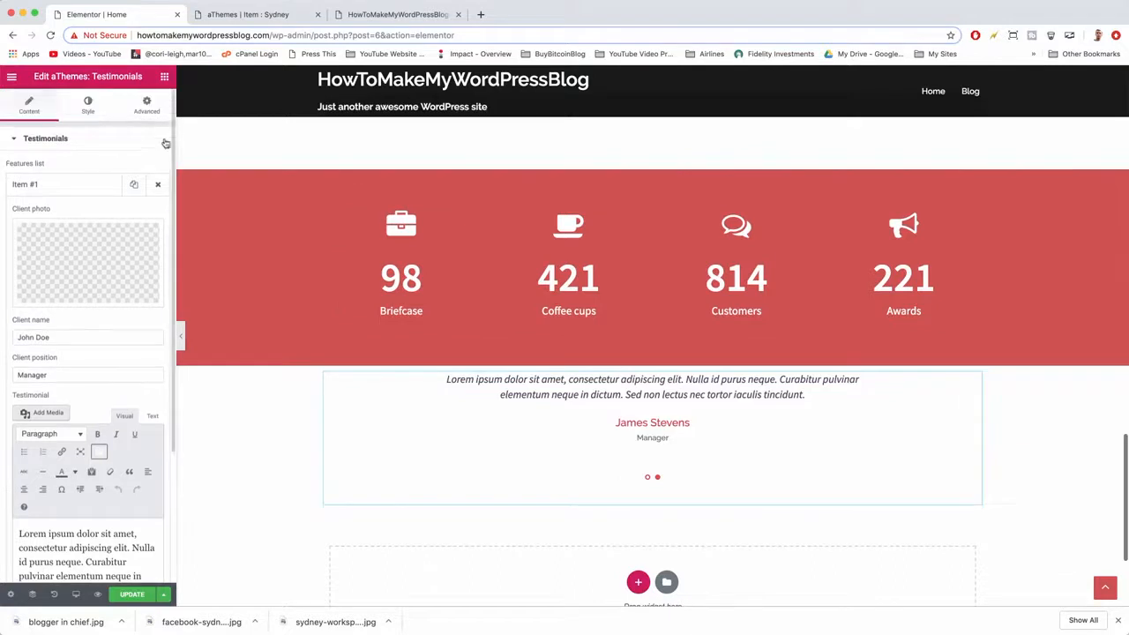
- Add a centered heading reading What Our Clients Say above the testimonials
left_click(165, 78)
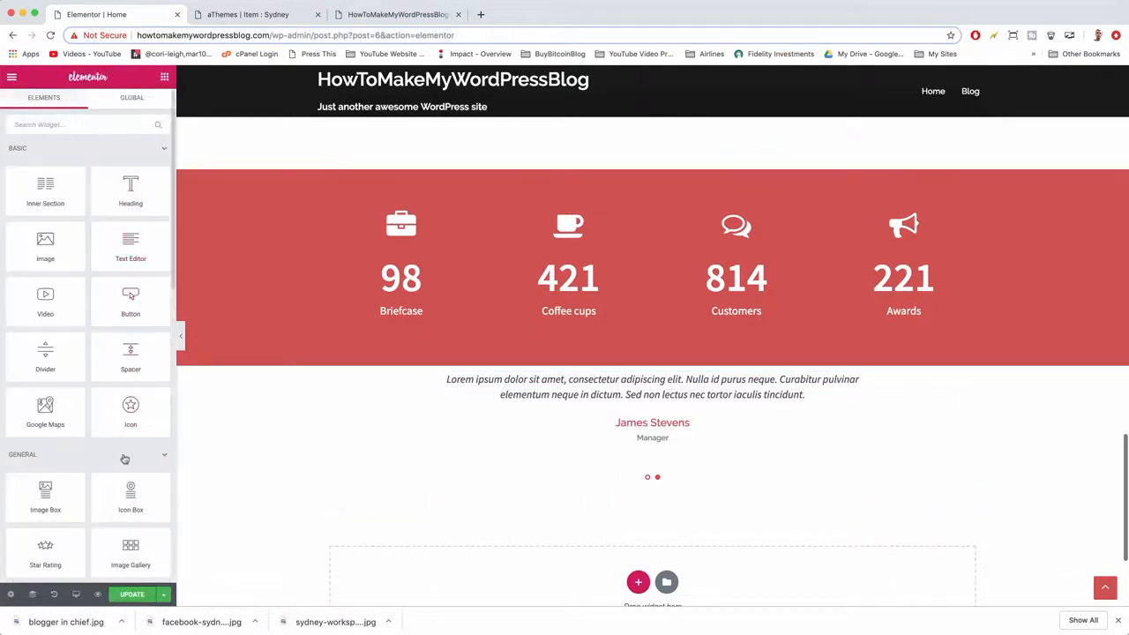
left_click_drag(131, 201, 590, 380)
triple_click(523, 372)
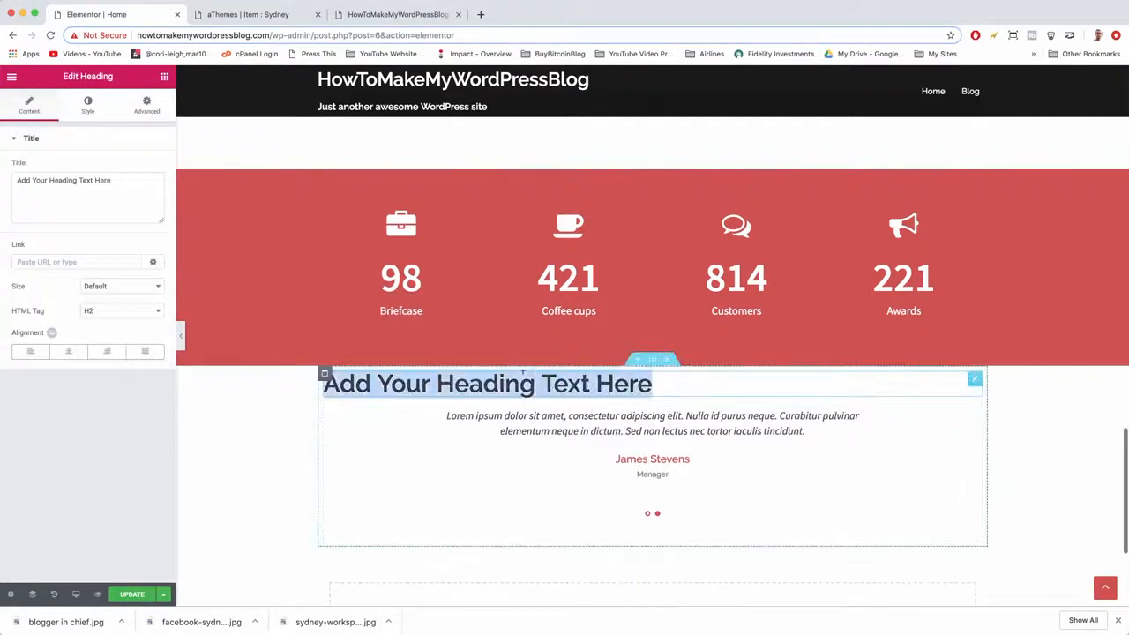
type("What Our Clients Say")
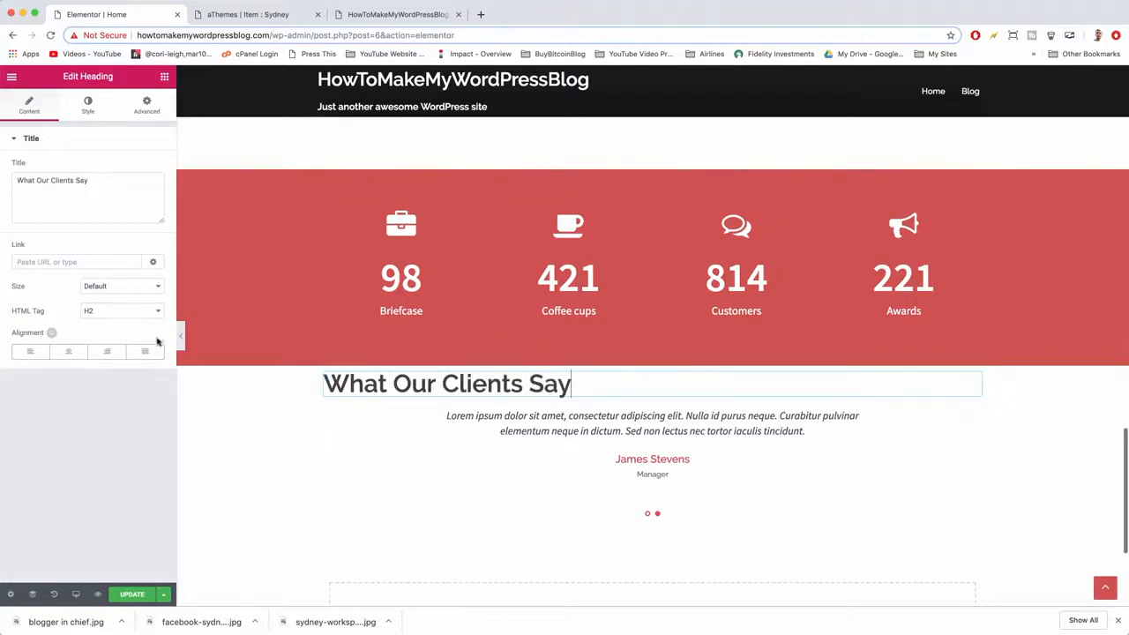
left_click(64, 349)
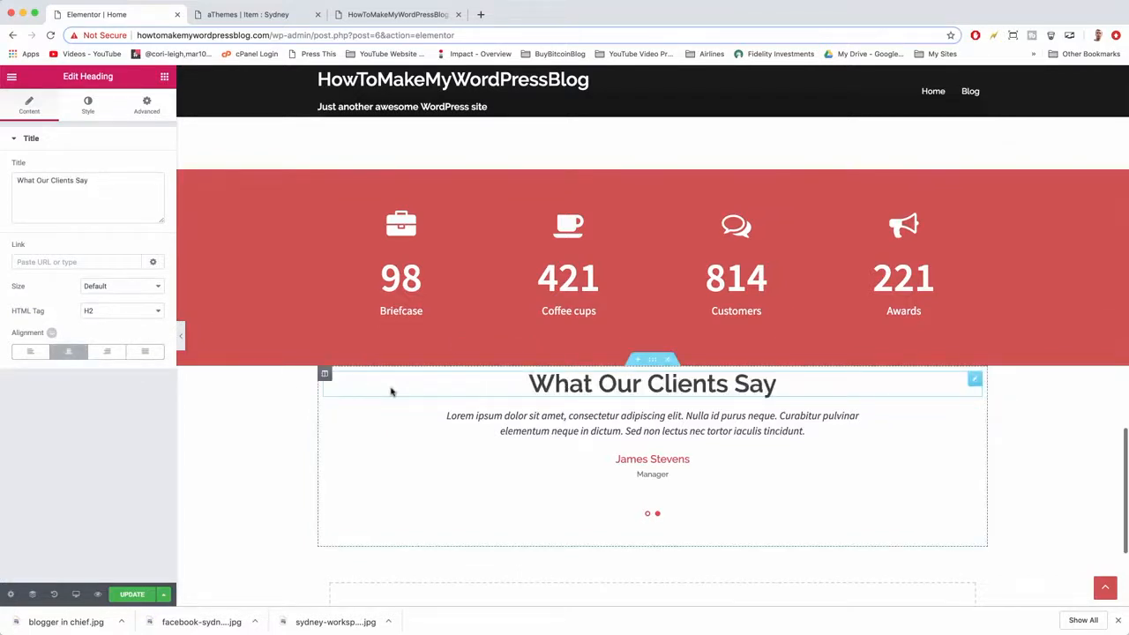
- Set the counters section's top and bottom margins to 100
left_click(653, 166)
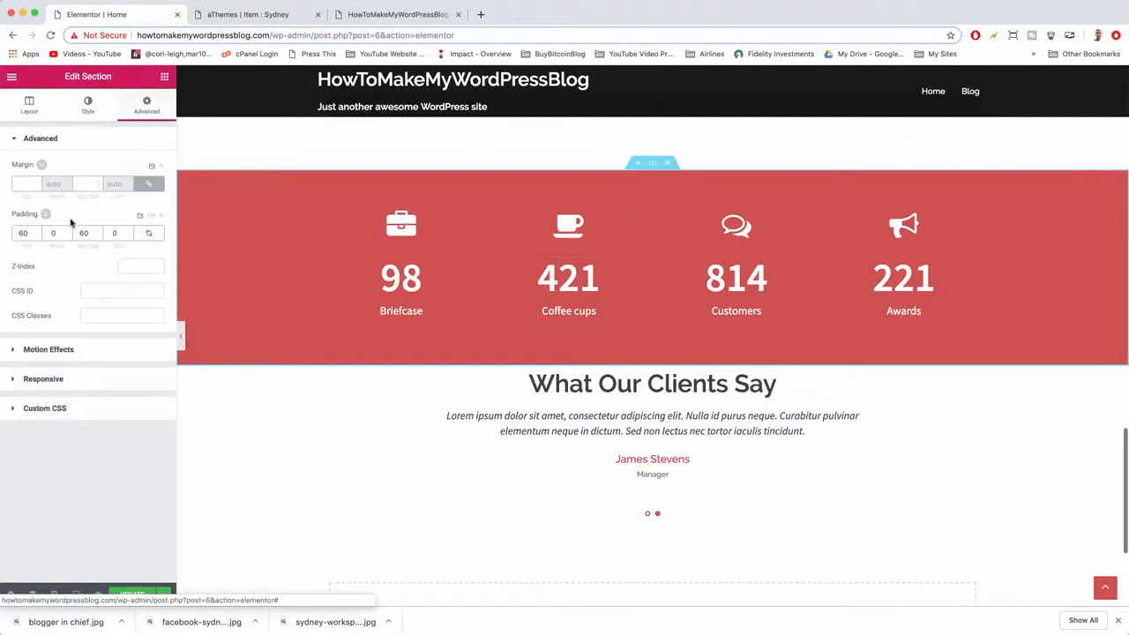
left_click(148, 184)
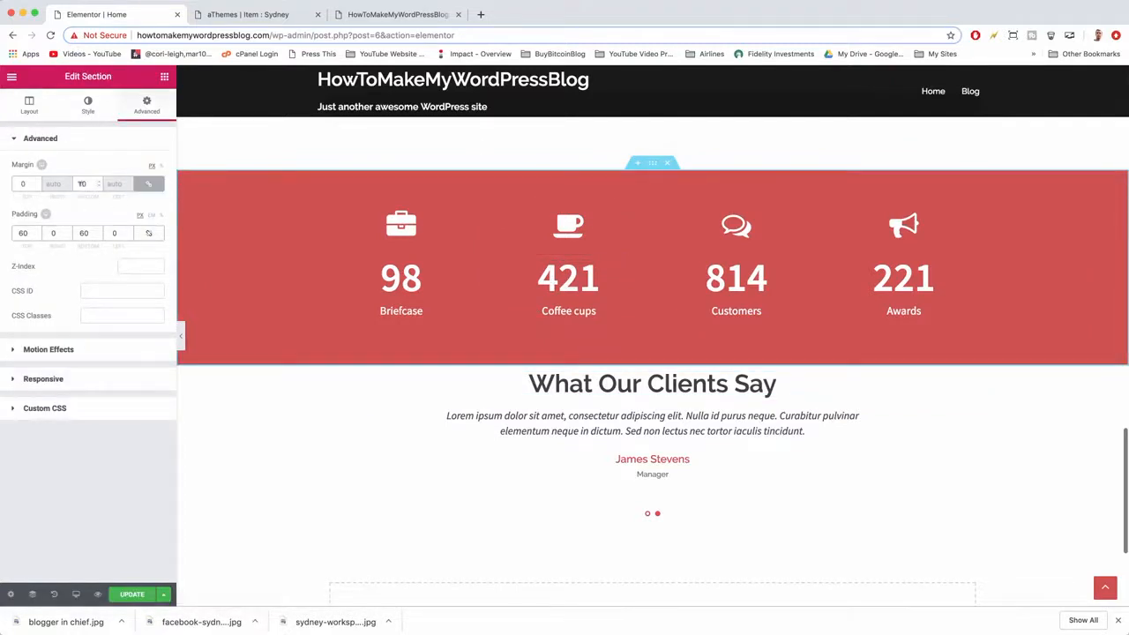
type("100")
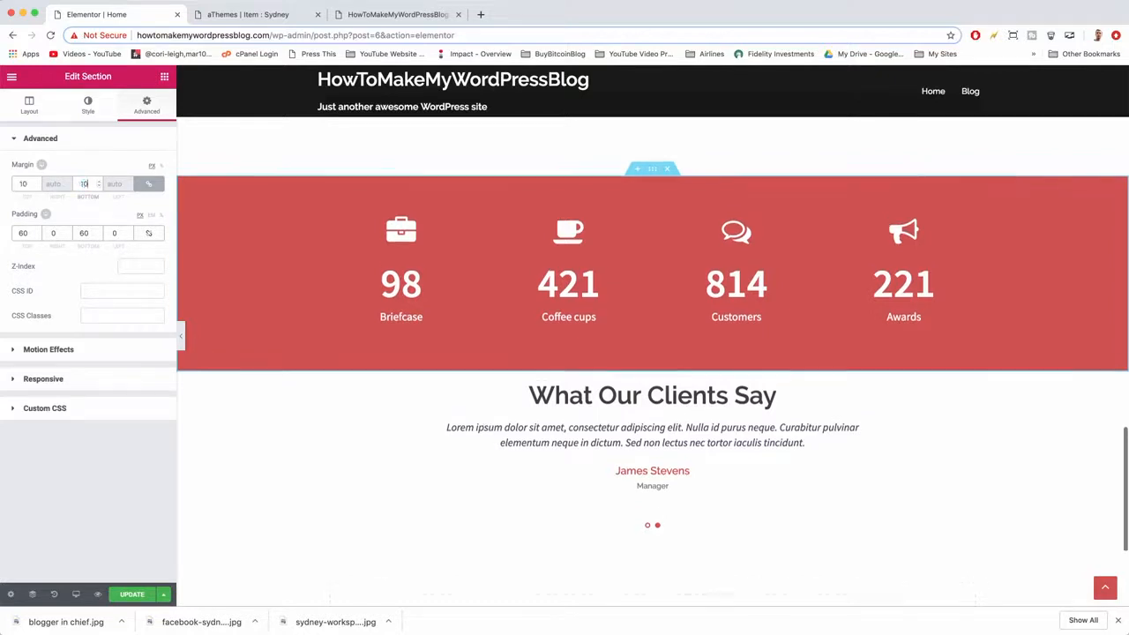
scroll(311, 406, "down", 3)
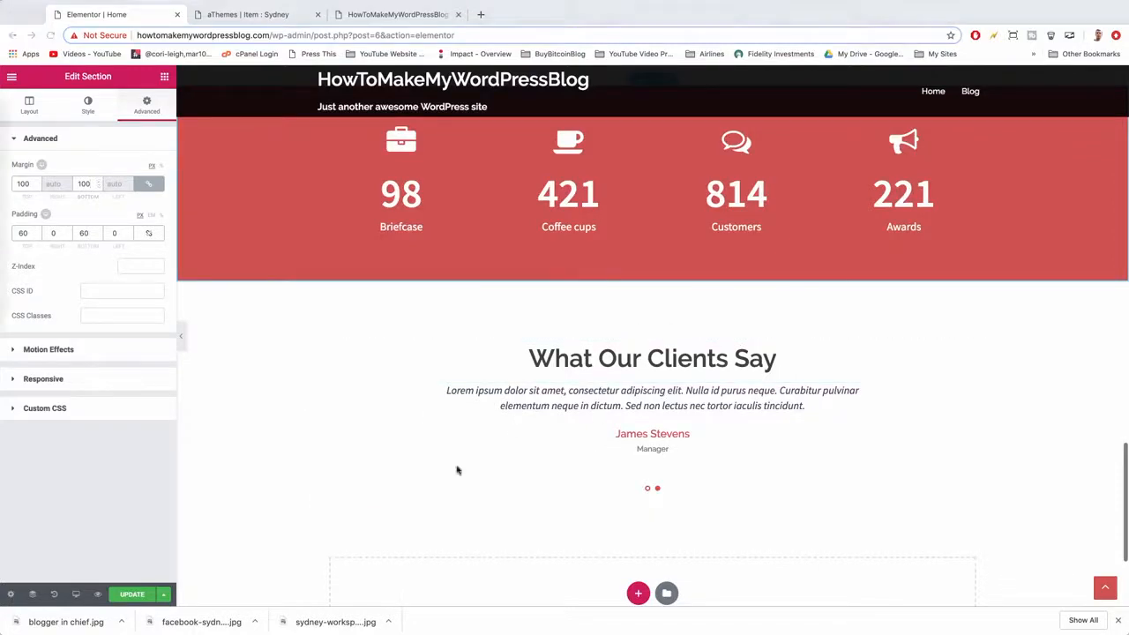
- Save the first client's photo from the demo page as john doe.jpg
left_click(250, 15)
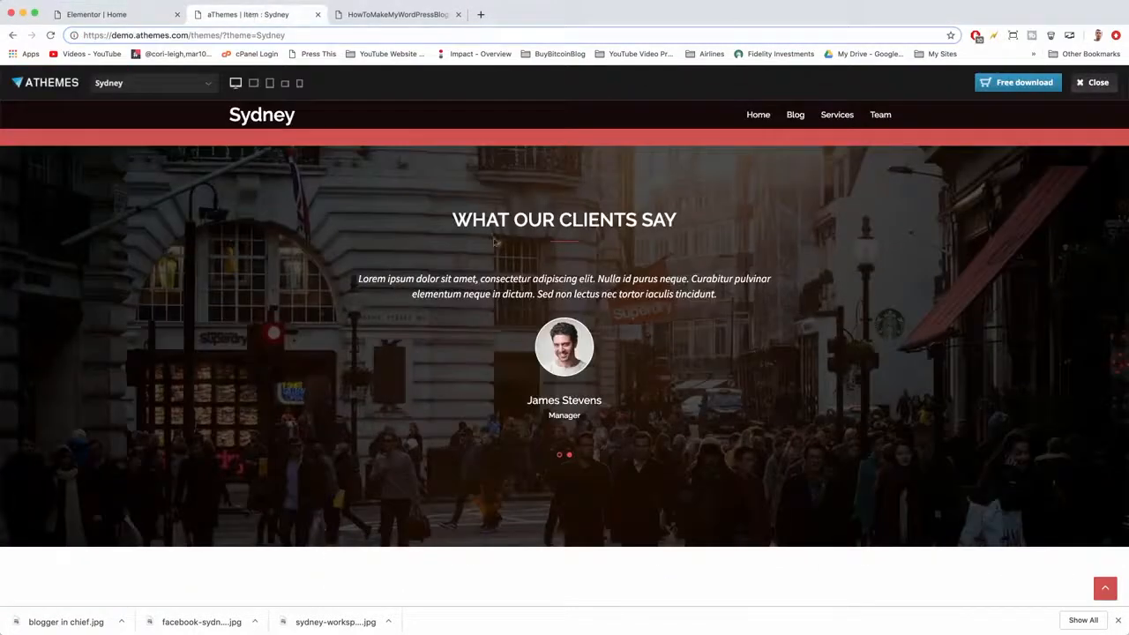
right_click(557, 351)
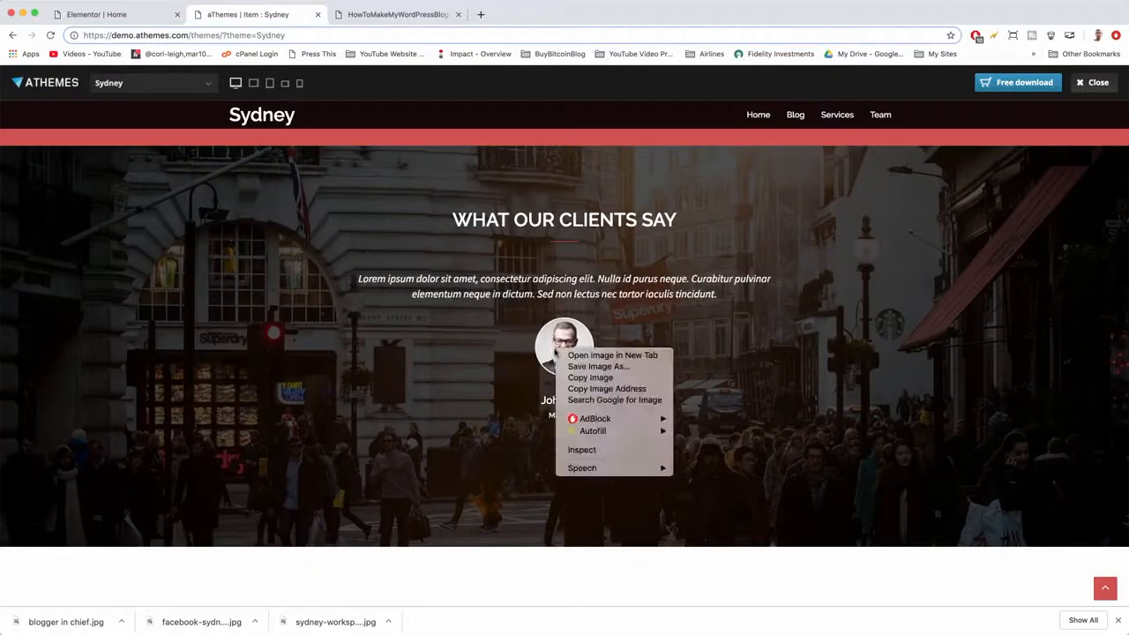
left_click(569, 365)
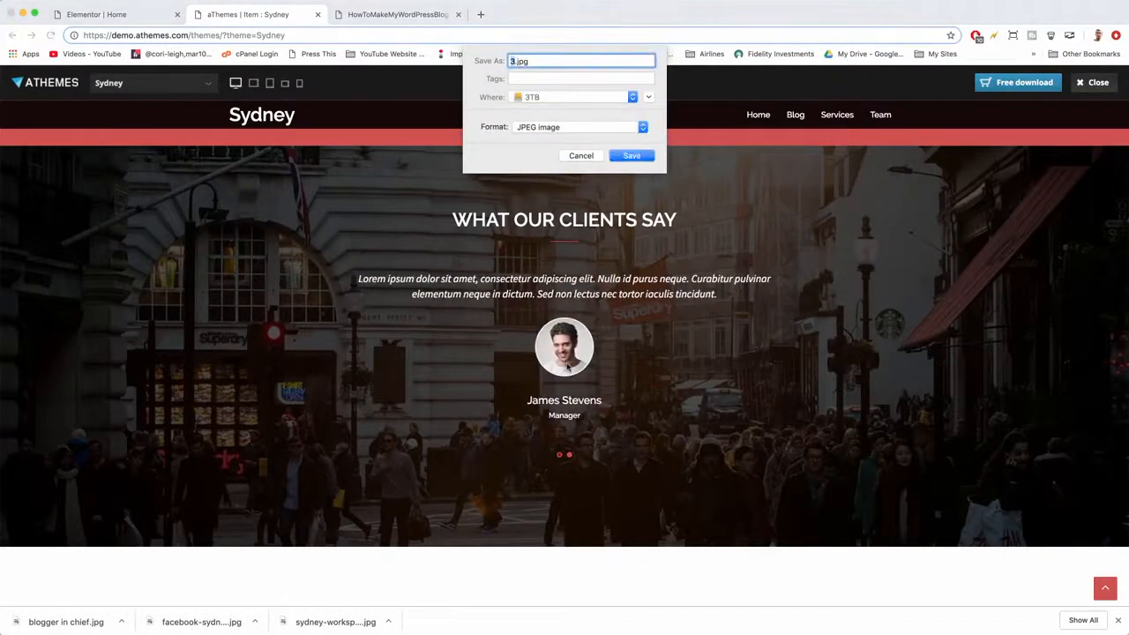
key("Return")
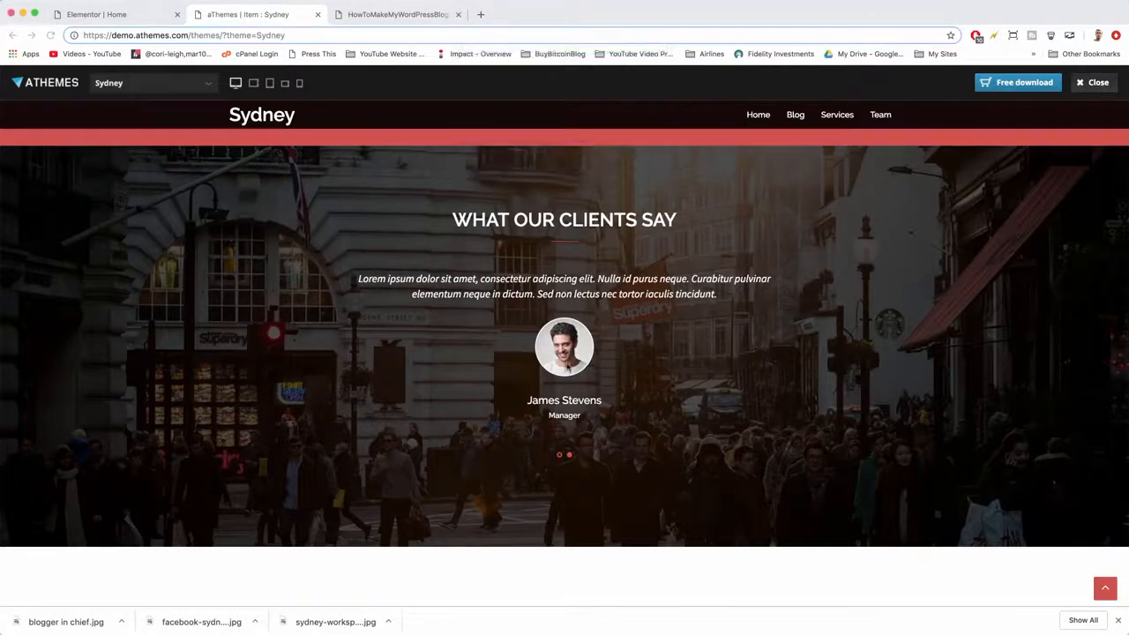
- Save the second client's photo from the demo page as jame stevens.jpg
right_click(564, 350)
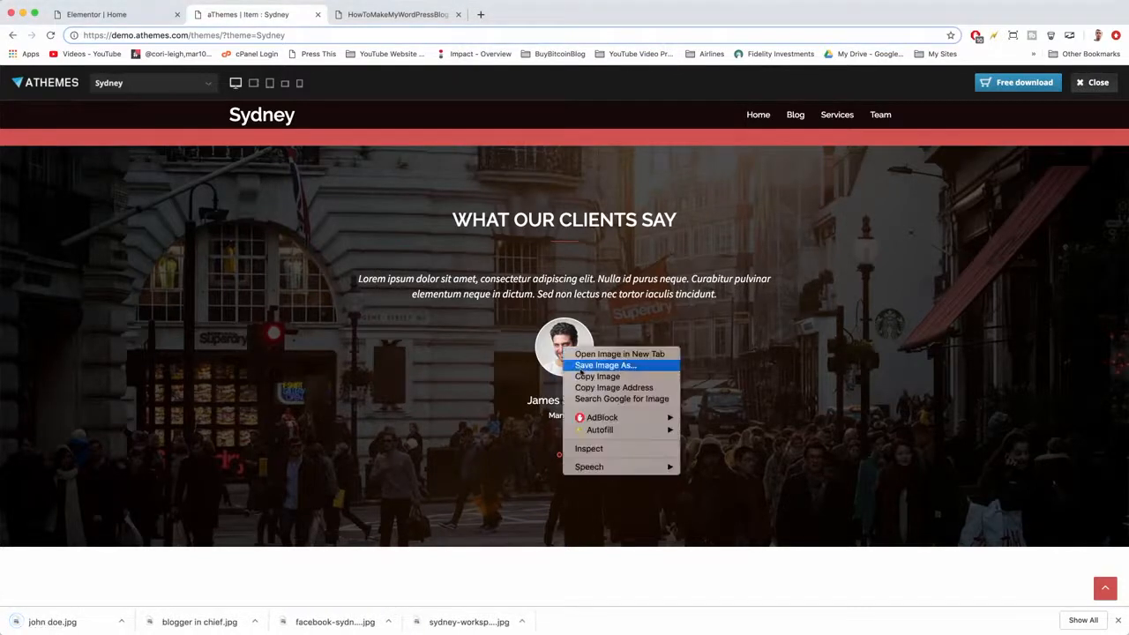
left_click(587, 365)
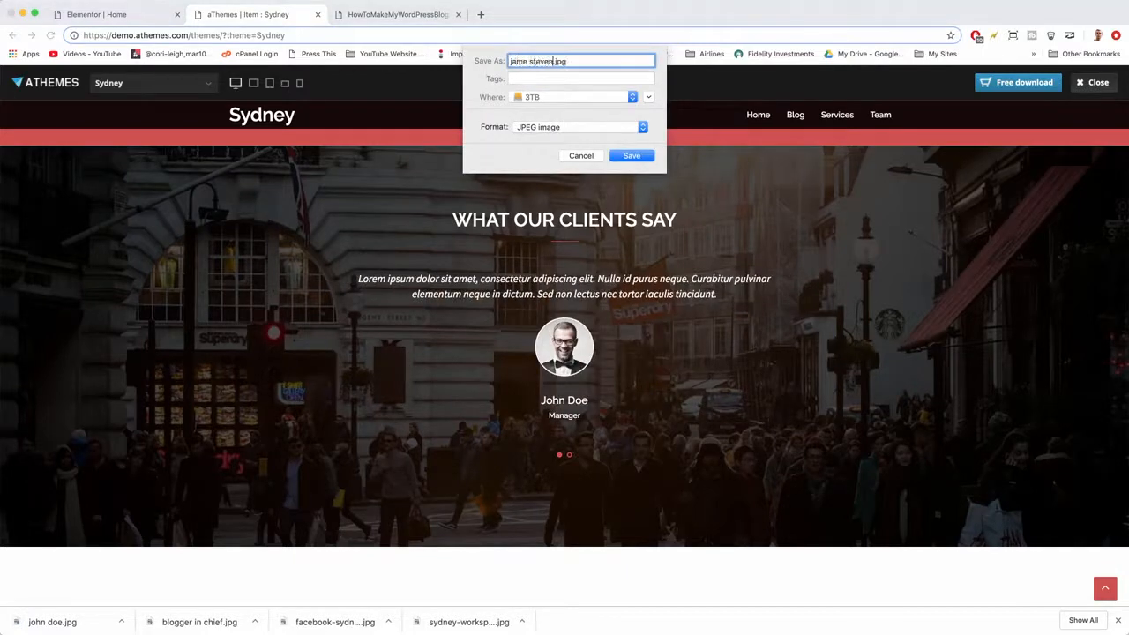
key("Return")
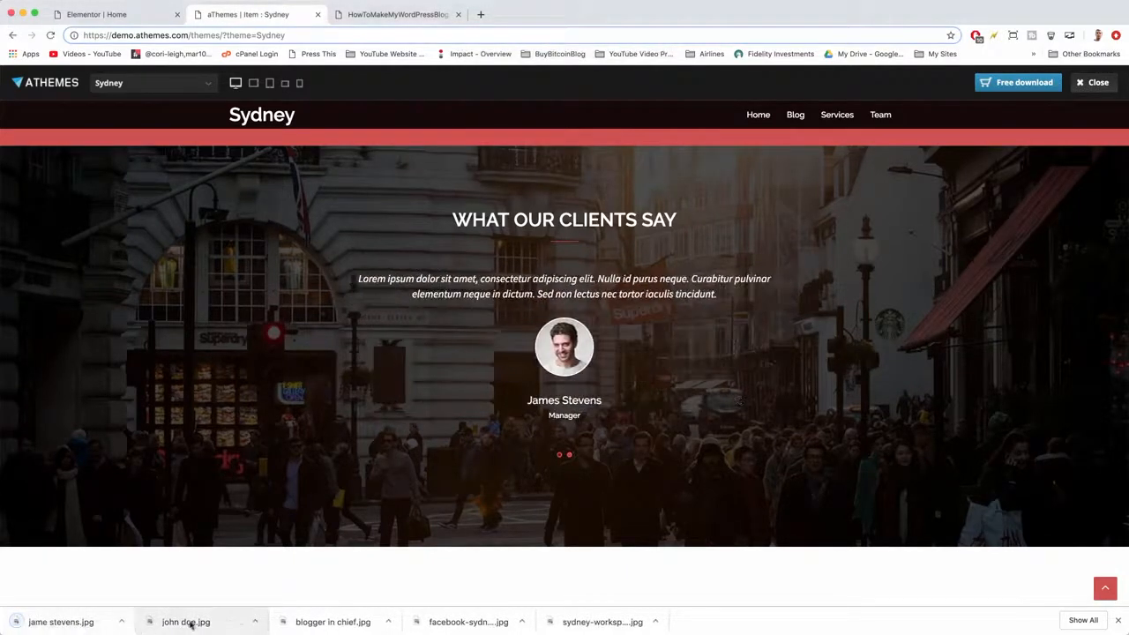
- Preview the downloaded john doe.jpg image and return to the editor tab
left_click(190, 622)
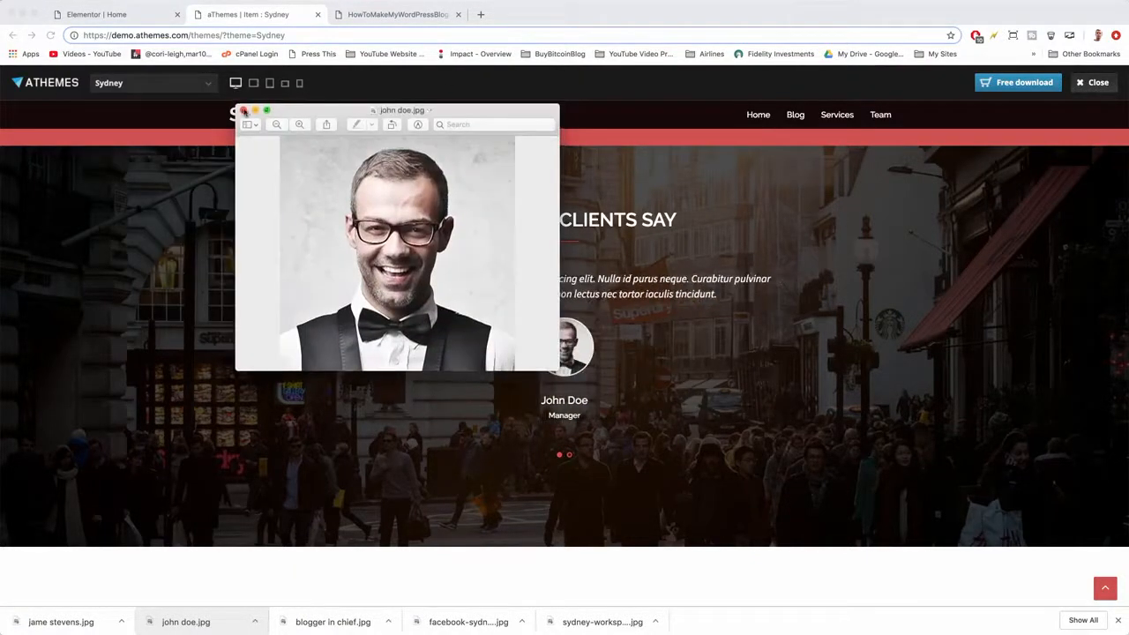
left_click(244, 111)
scroll(564, 353, "up", 1)
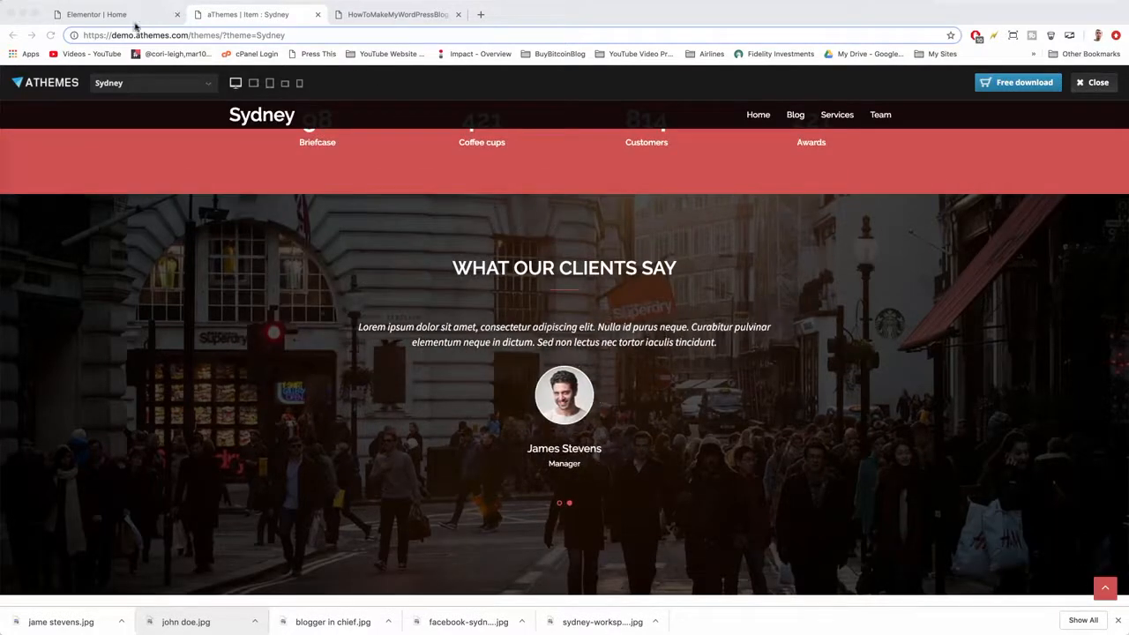
left_click(128, 15)
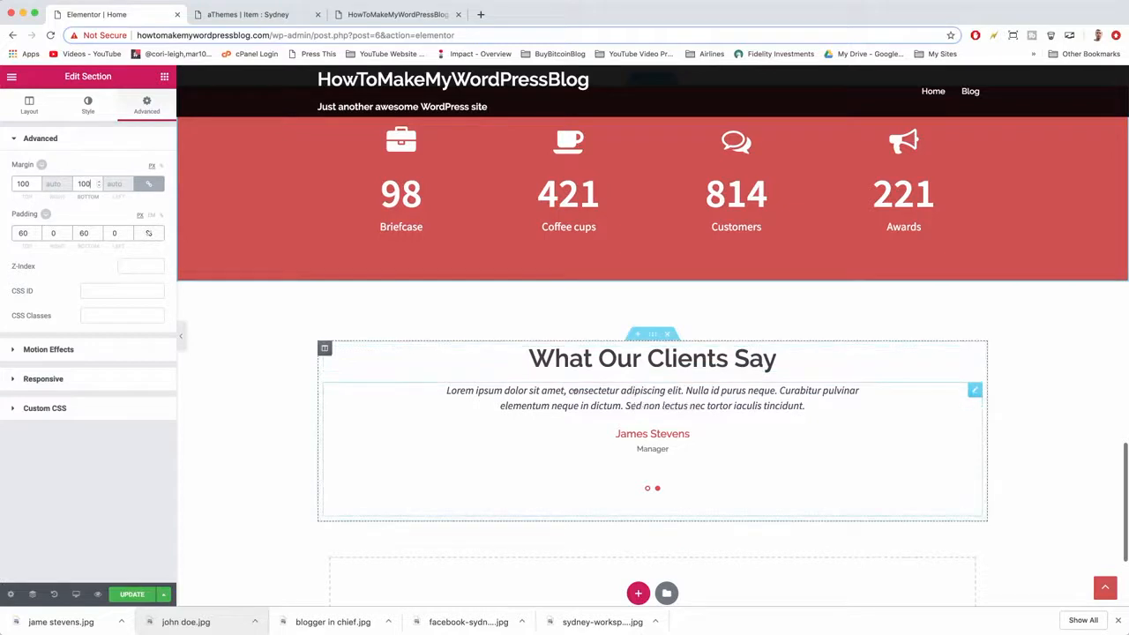
- Upload john doe.jpg and jame stevens.jpg to the media library and set john doe.jpg as the first testimonial's client photo
left_click(559, 385)
left_click(80, 185)
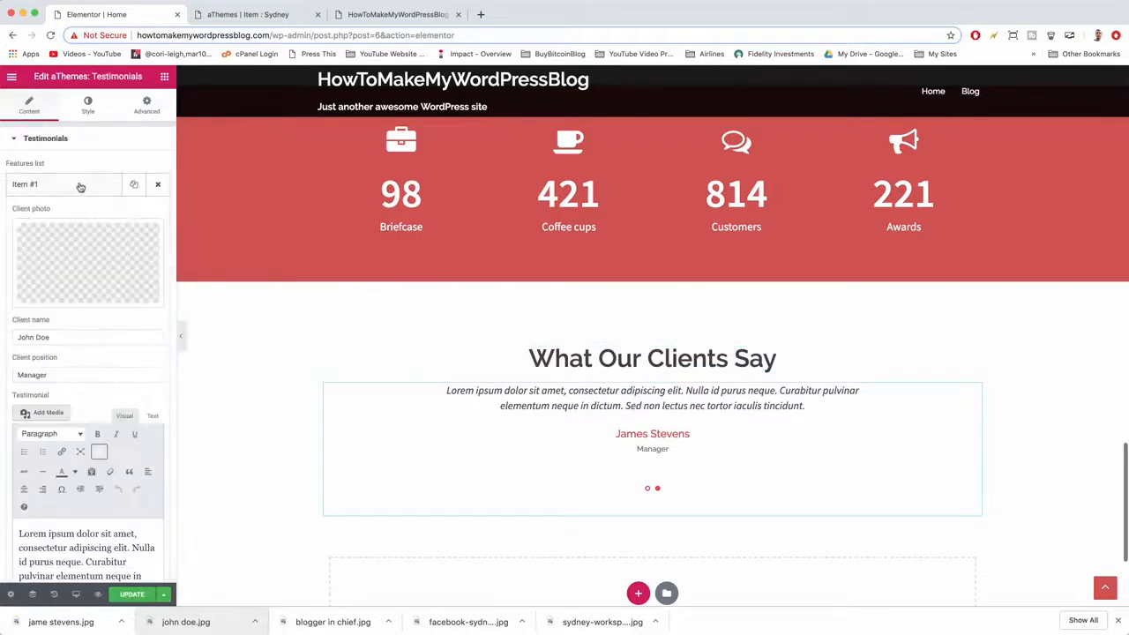
left_click(73, 260)
left_click(53, 122)
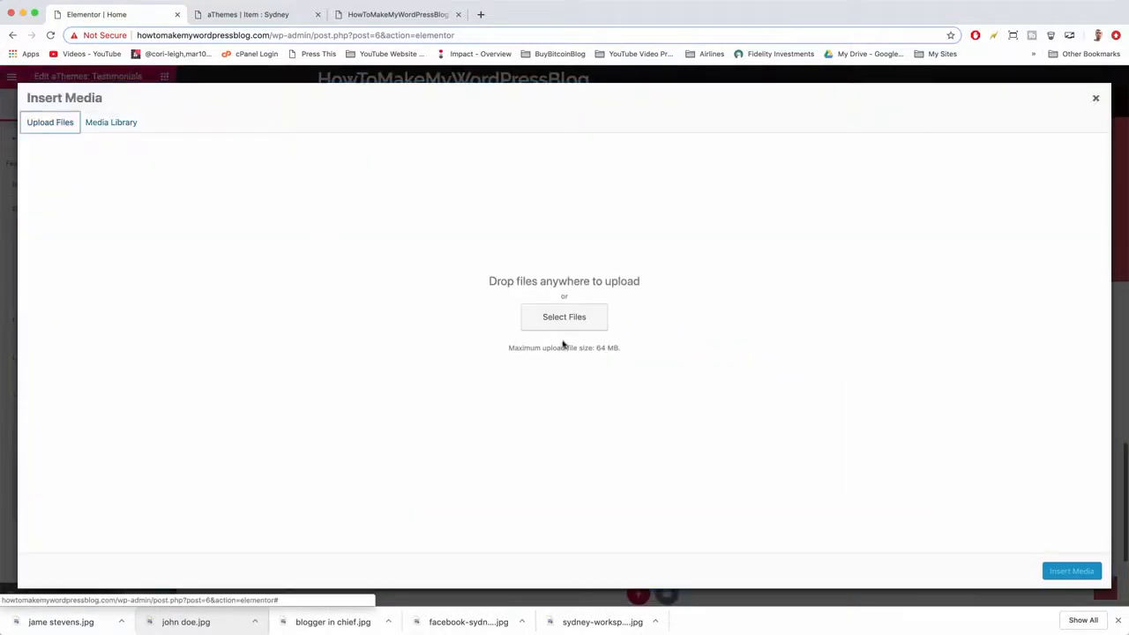
left_click(561, 319)
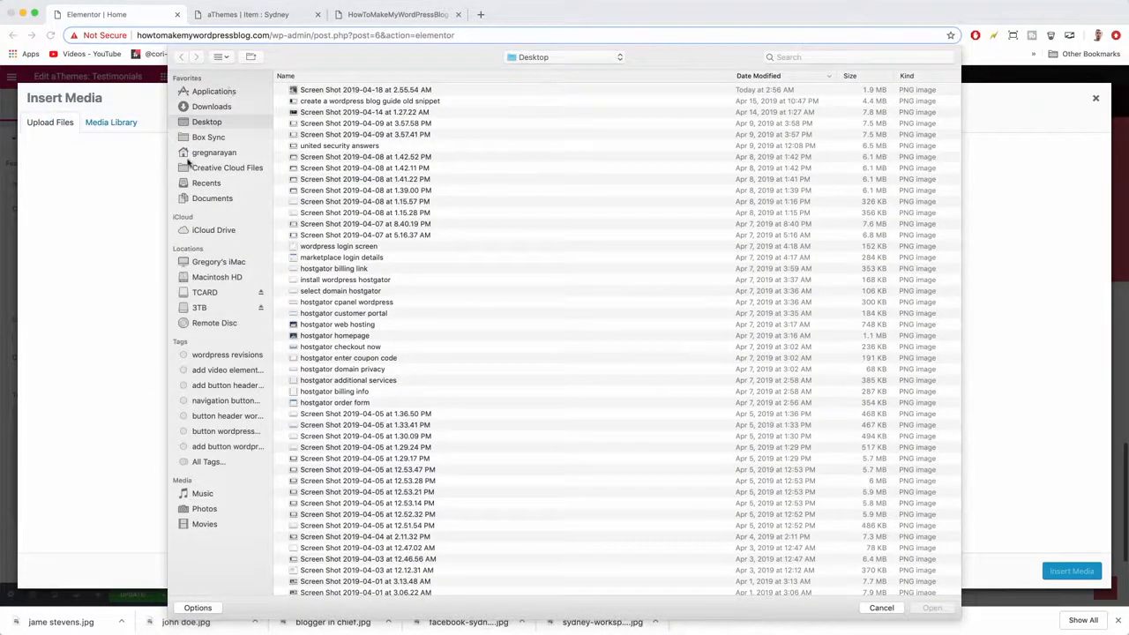
left_click(201, 307)
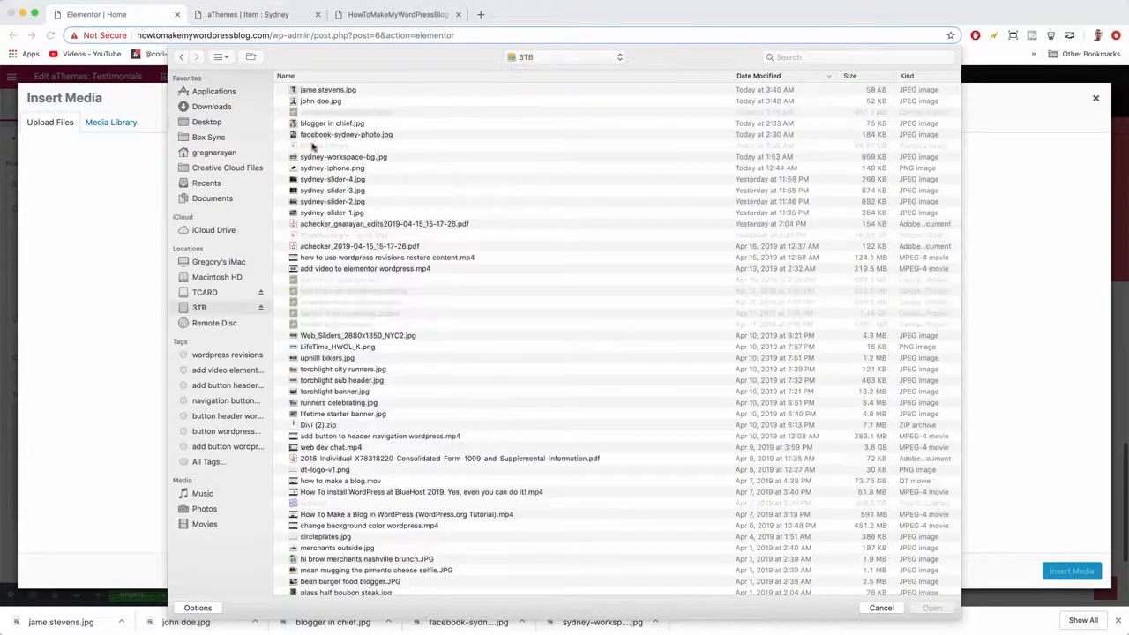
left_click(328, 102)
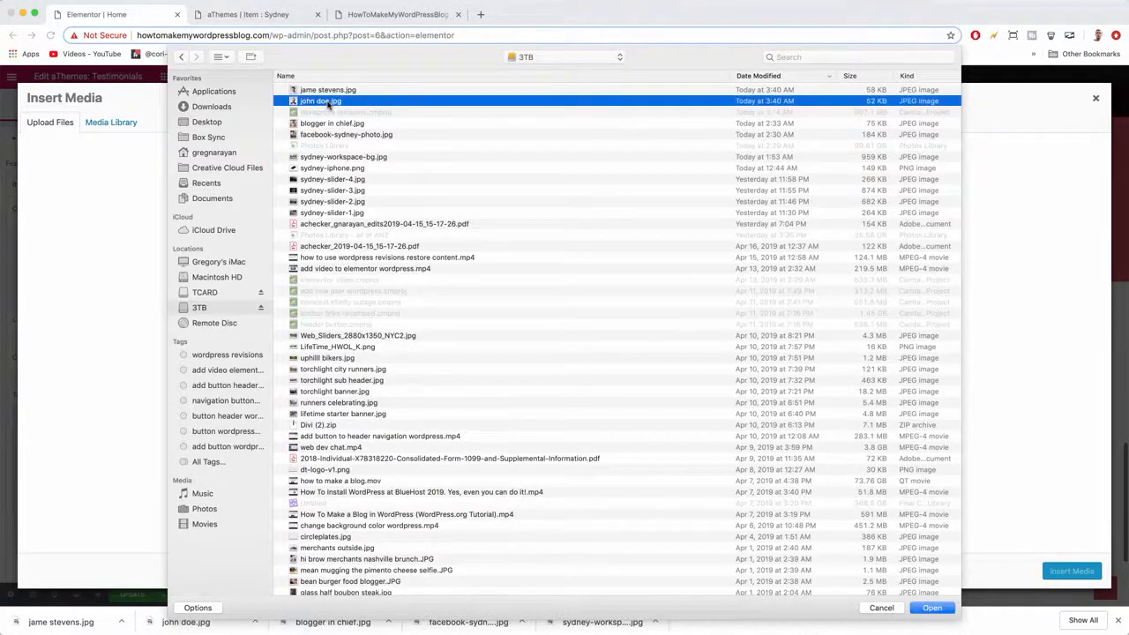
left_click(342, 91, "shift")
key("Return")
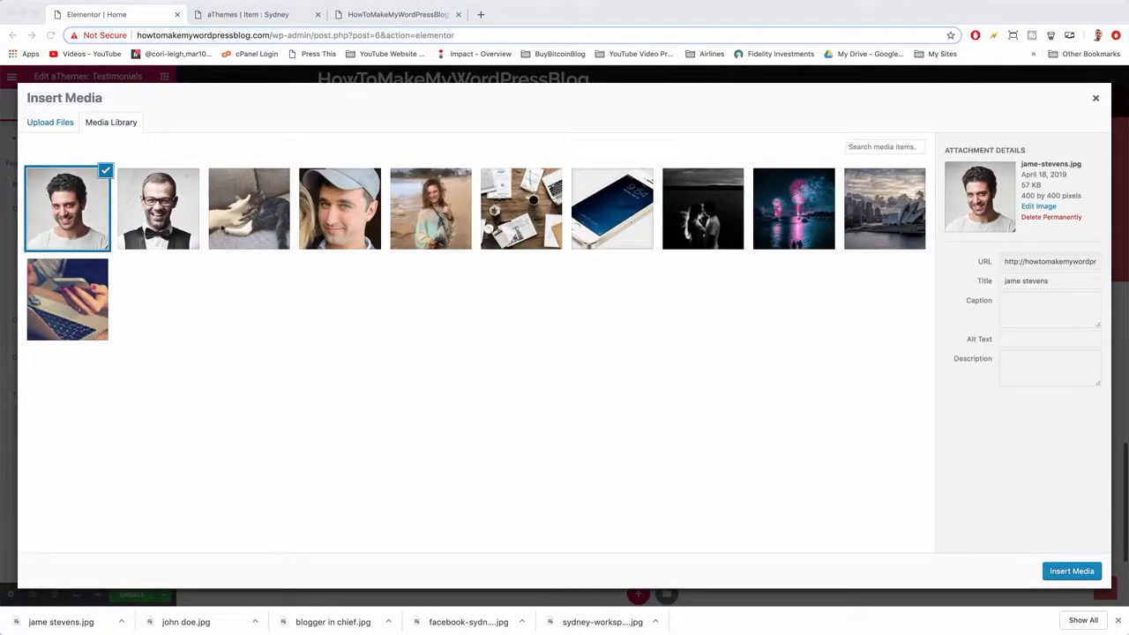
left_click(168, 205)
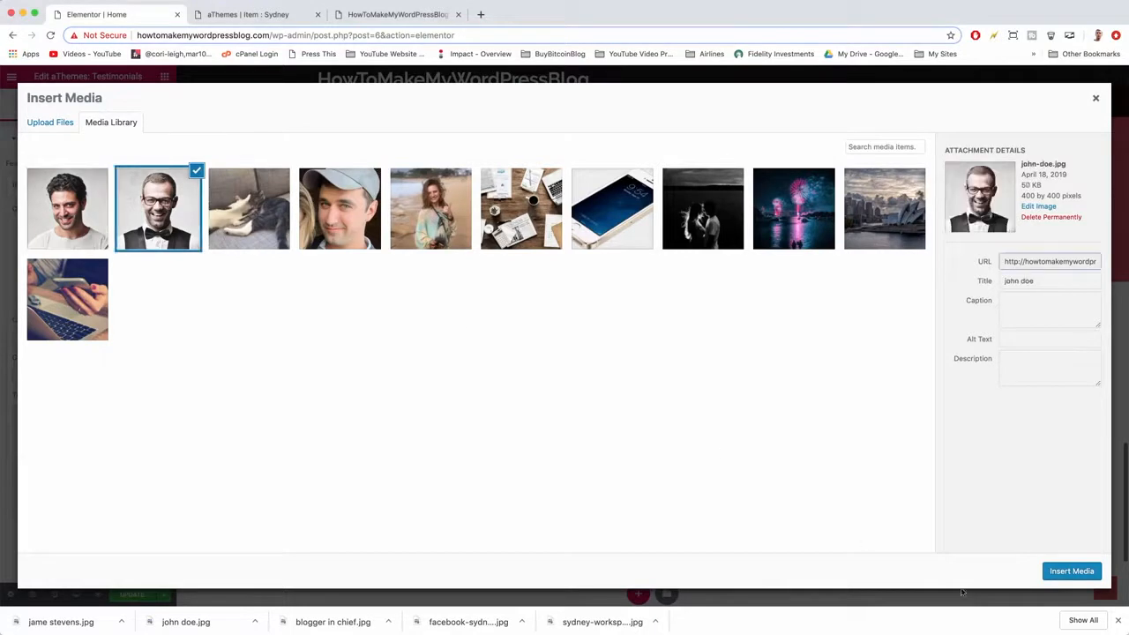
left_click(1072, 572)
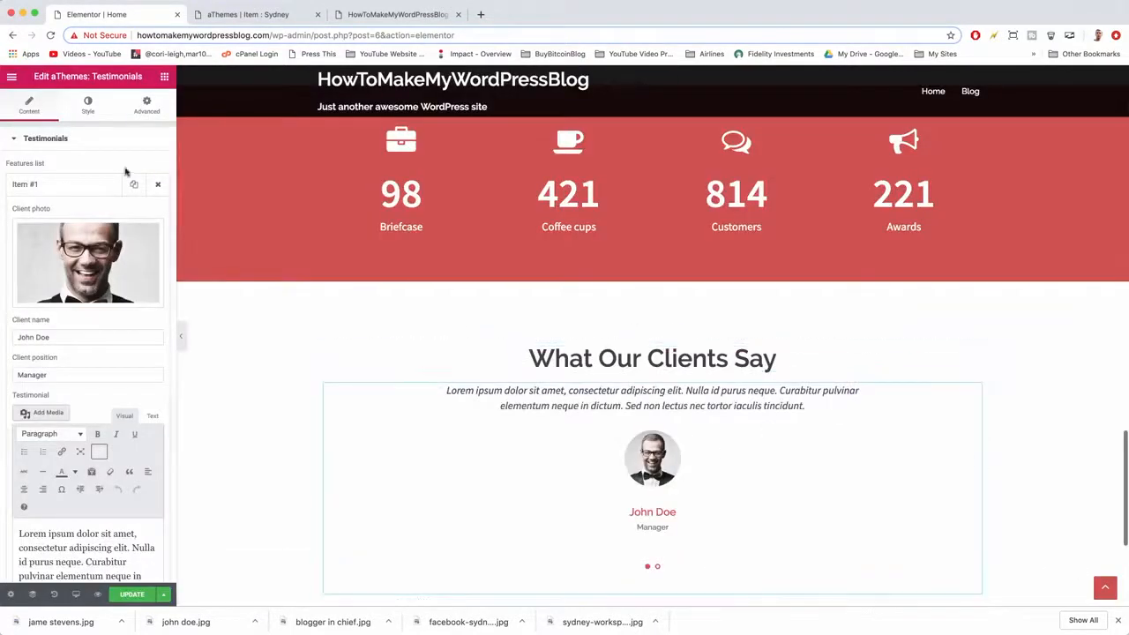
- Set jame stevens.jpg as the client photo of the second testimonial item
left_click(86, 188)
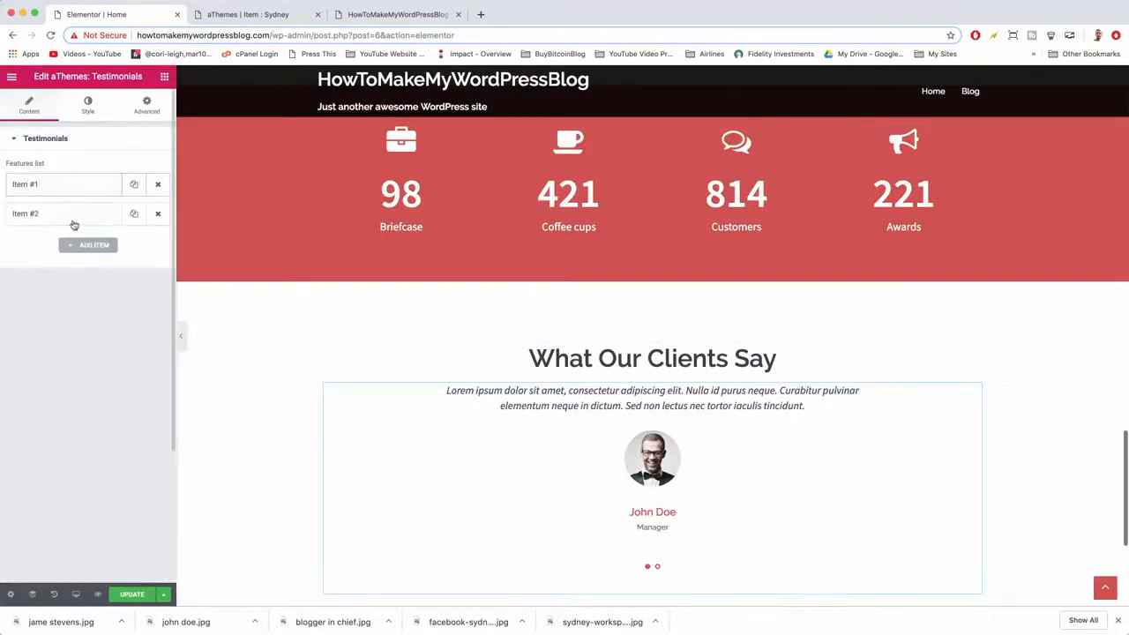
left_click(75, 216)
left_click(53, 282)
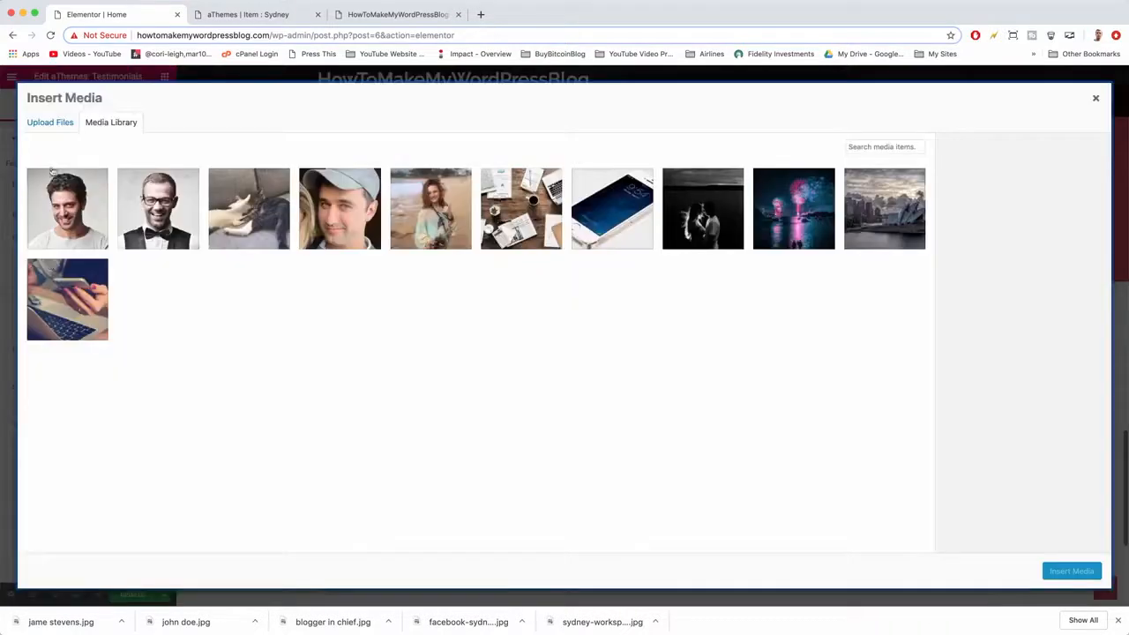
left_click(67, 212)
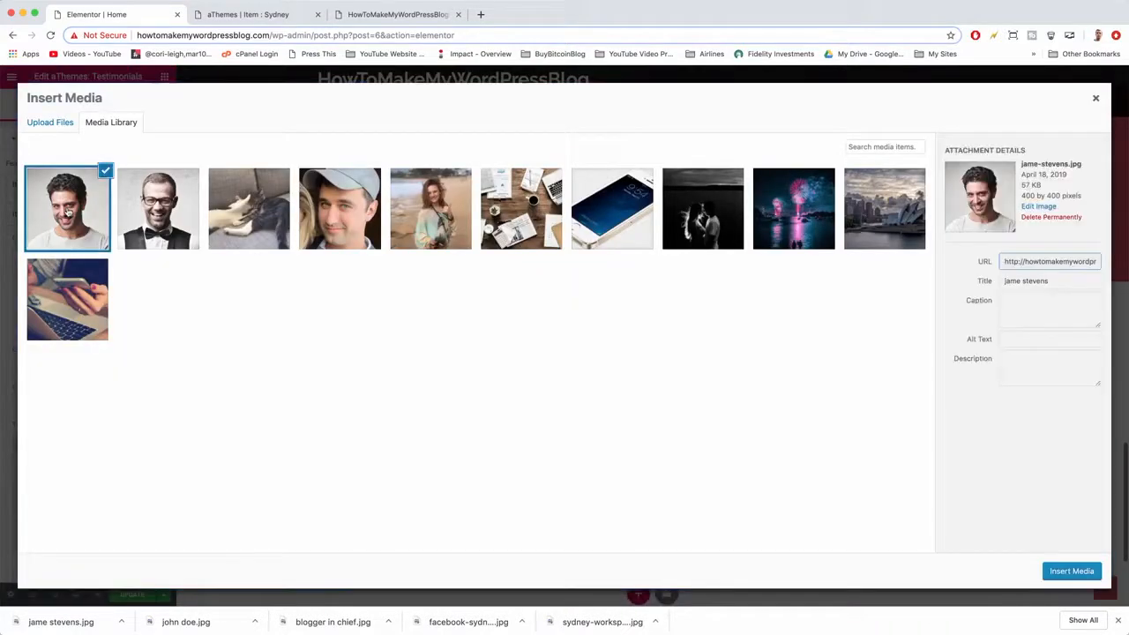
left_click(1070, 571)
scroll(383, 367, "down", 2)
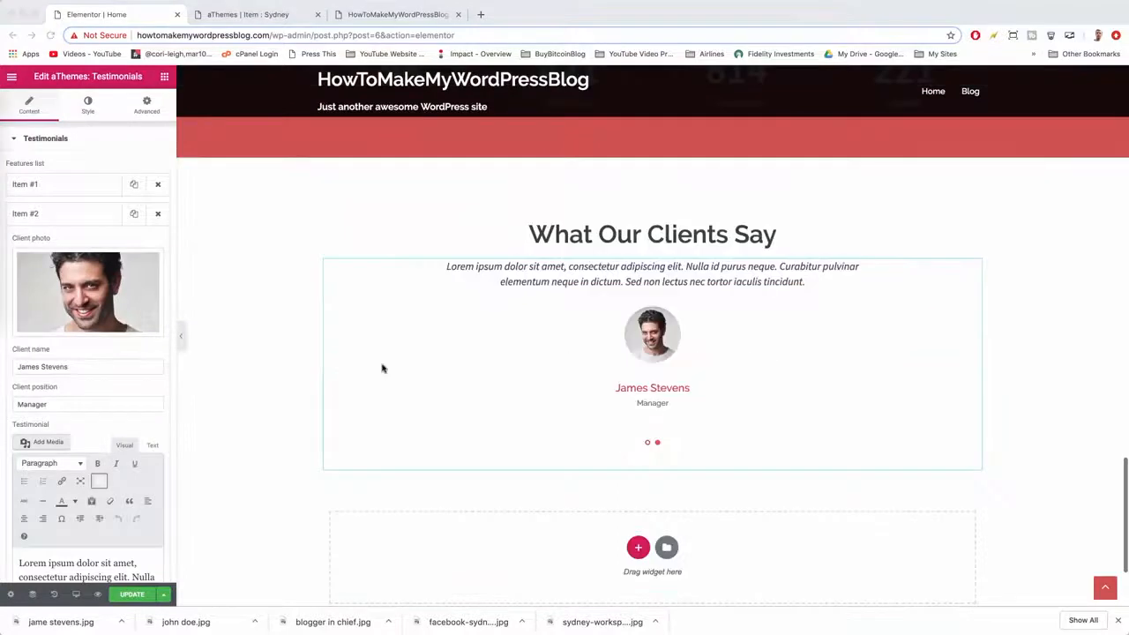
scroll(383, 368, "up", 1)
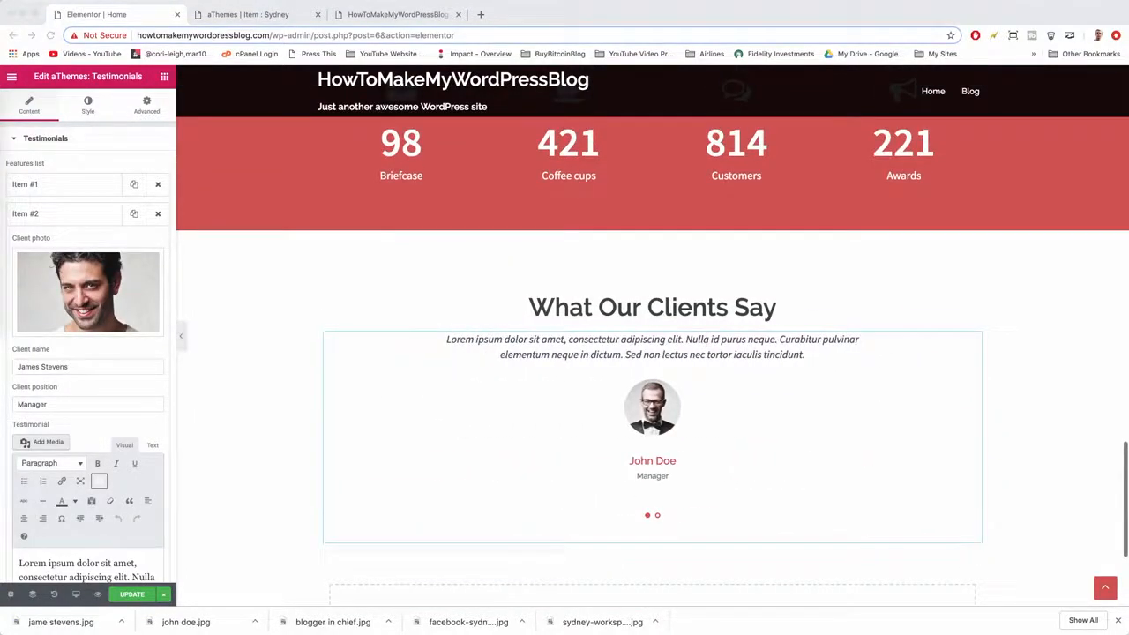
- Examine the demo page's What Our Clients Say section and its background photo
left_click(238, 15)
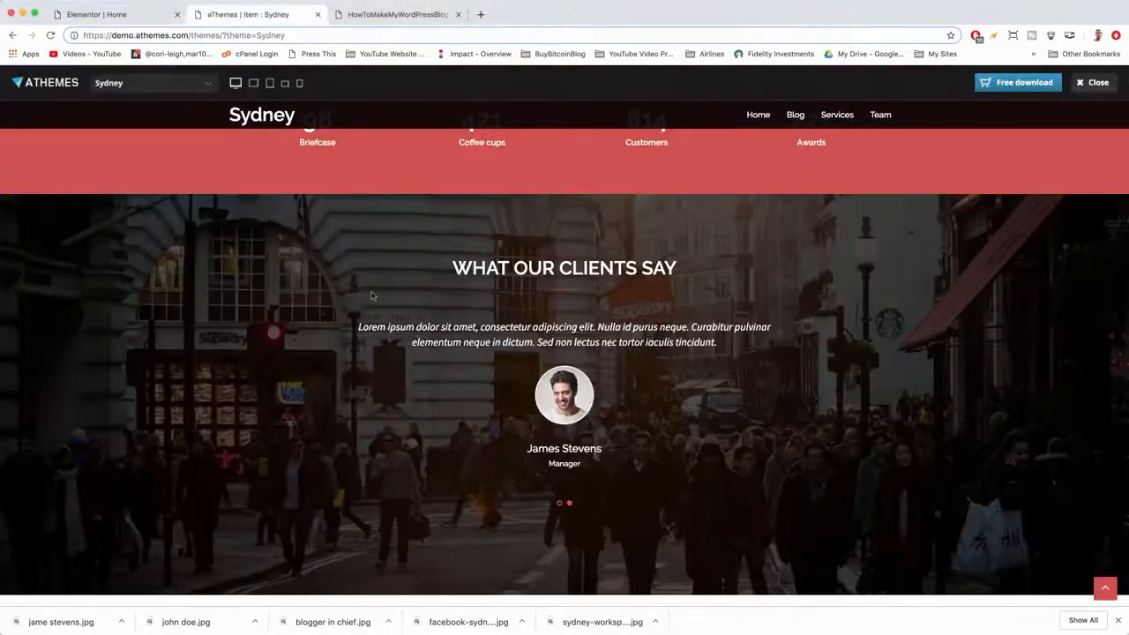
scroll(371, 296, "down", 2)
scroll(371, 295, "up", 4)
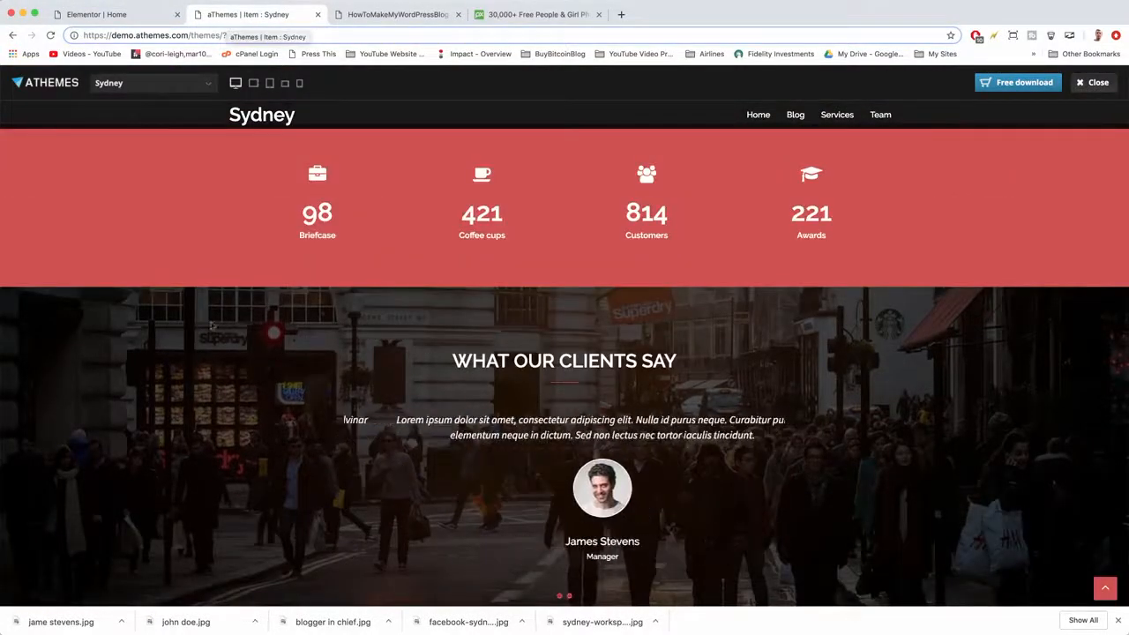
scroll(142, 370, "down", 3)
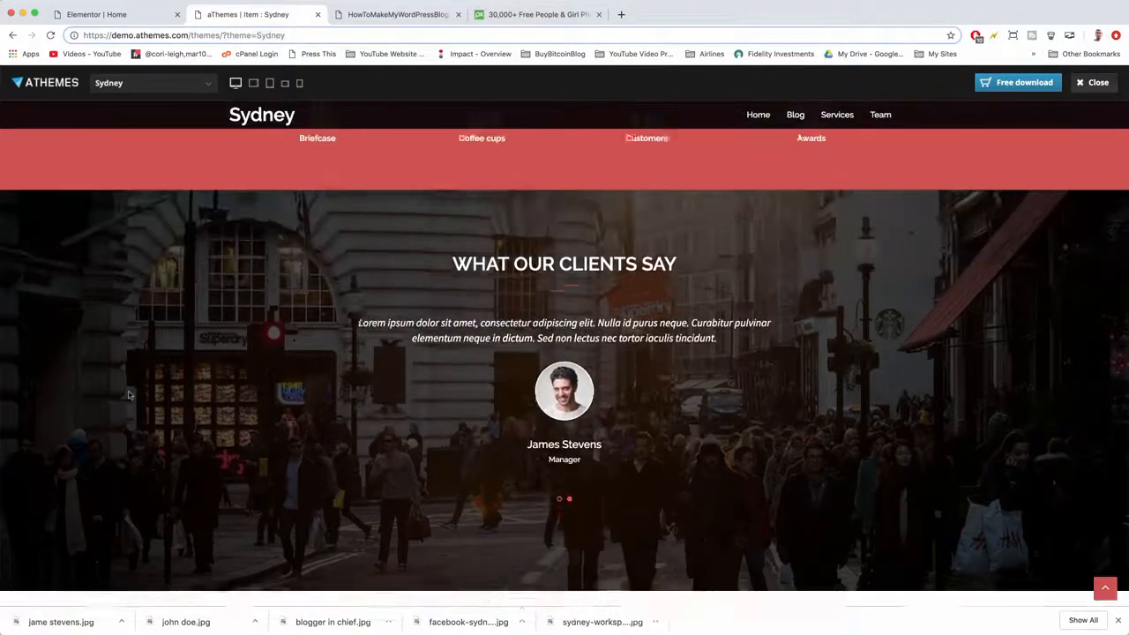
right_click(162, 327)
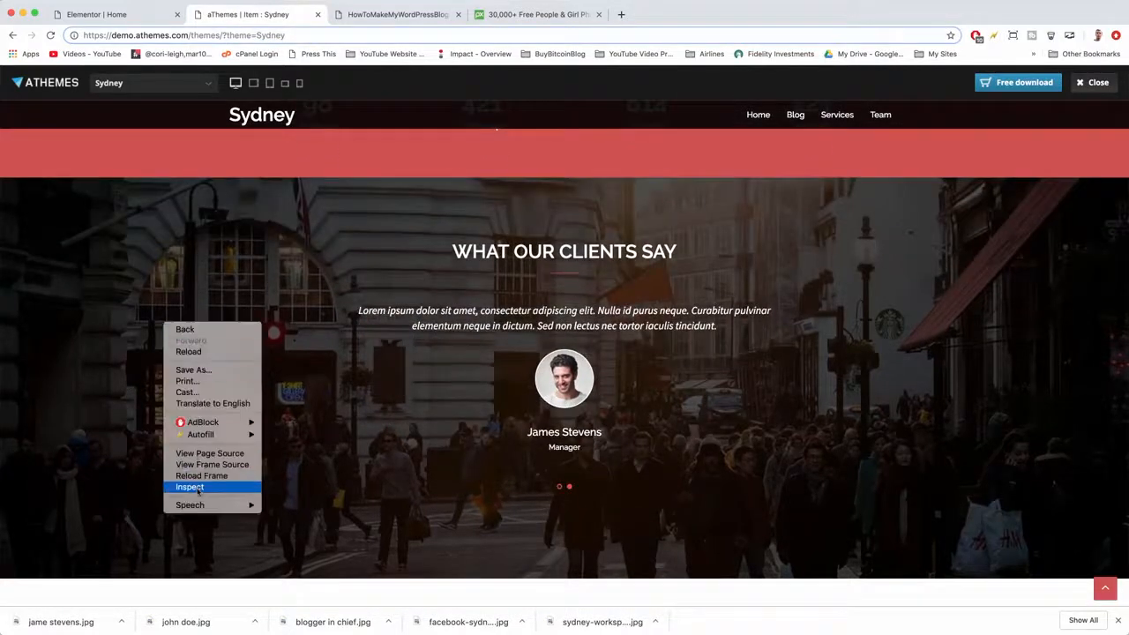
left_click(221, 234)
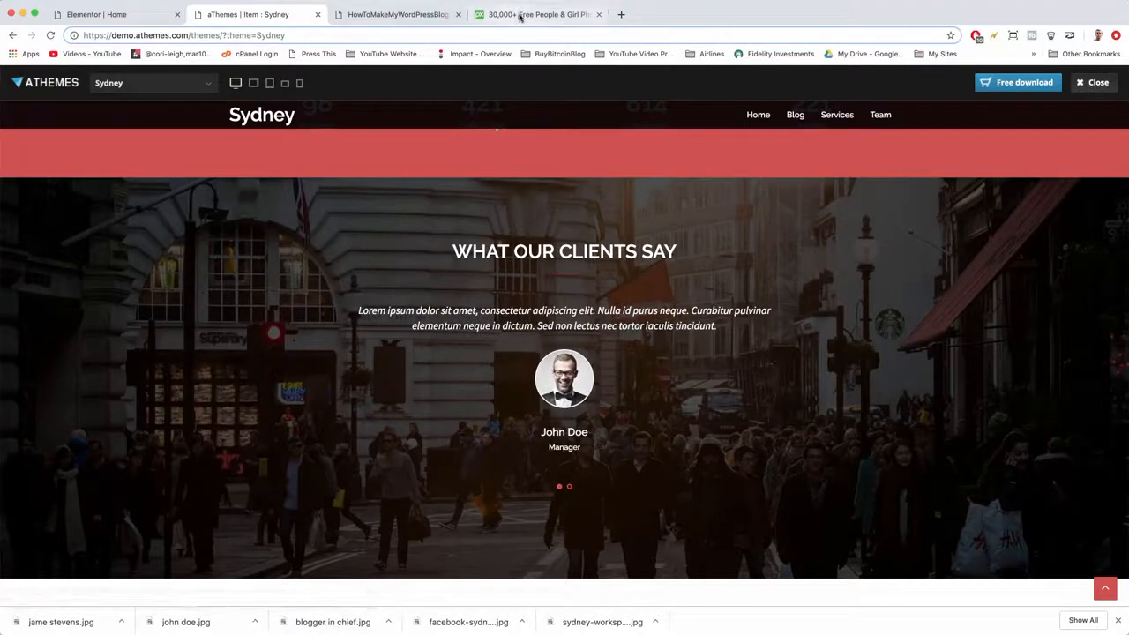
- Open the Urban People Crowd photo on Pixabay and download it
left_click(520, 16)
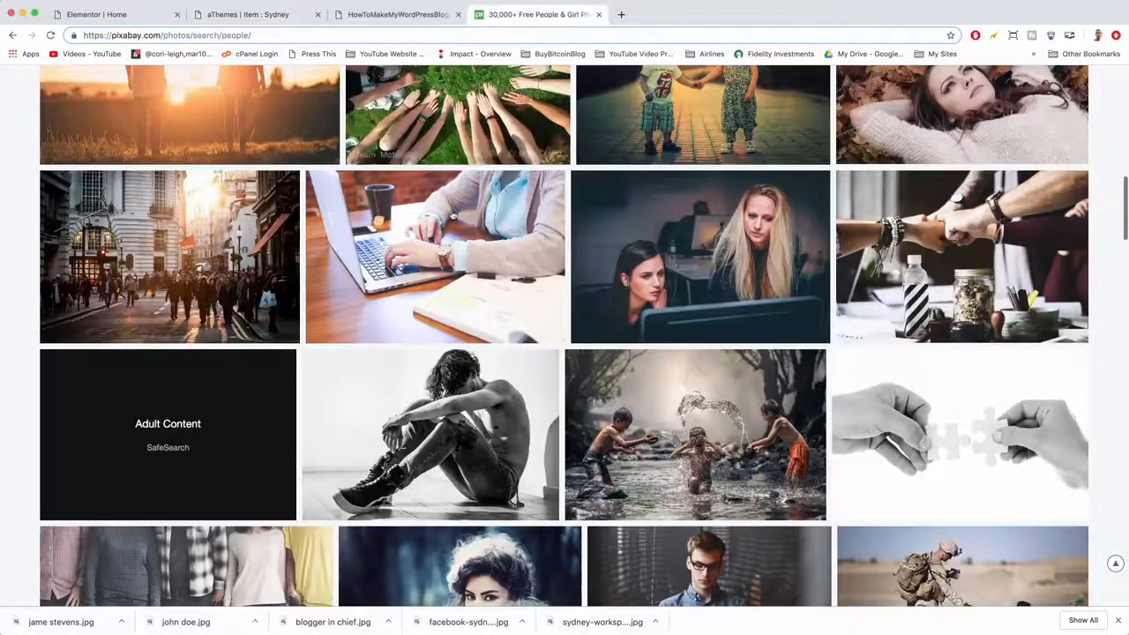
scroll(451, 214, "up", 10)
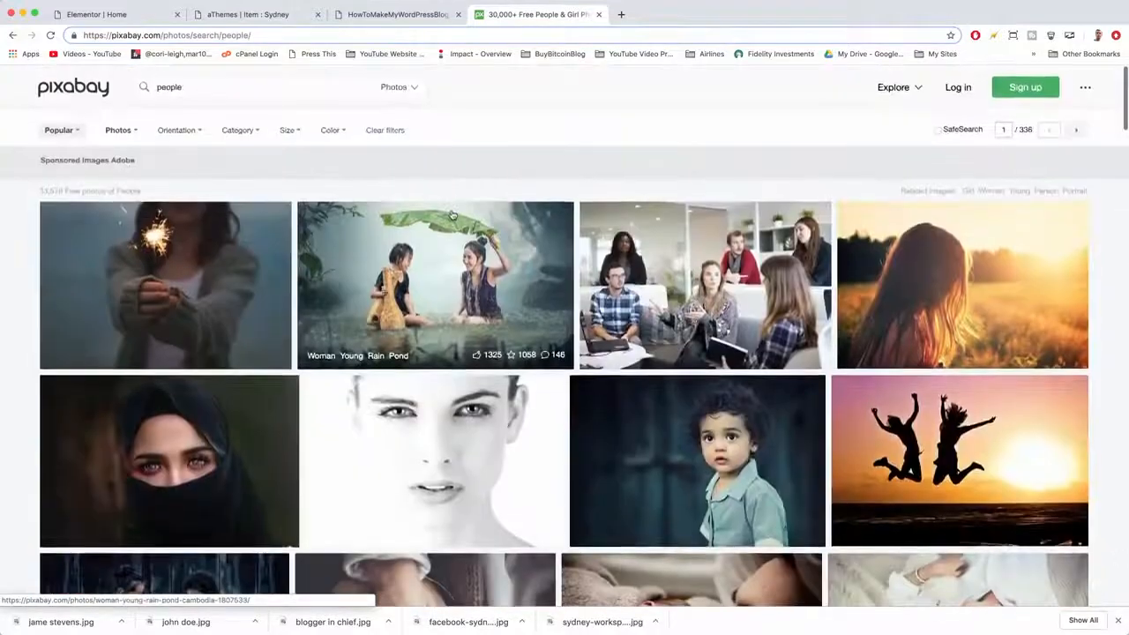
scroll(233, 88, "down", 10)
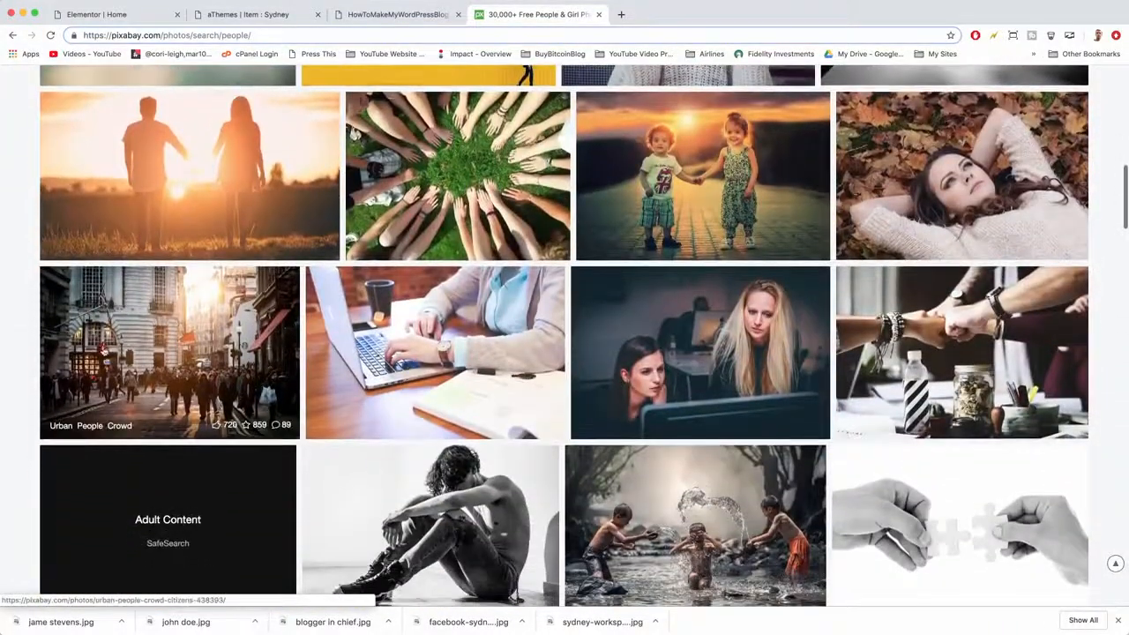
left_click(104, 351)
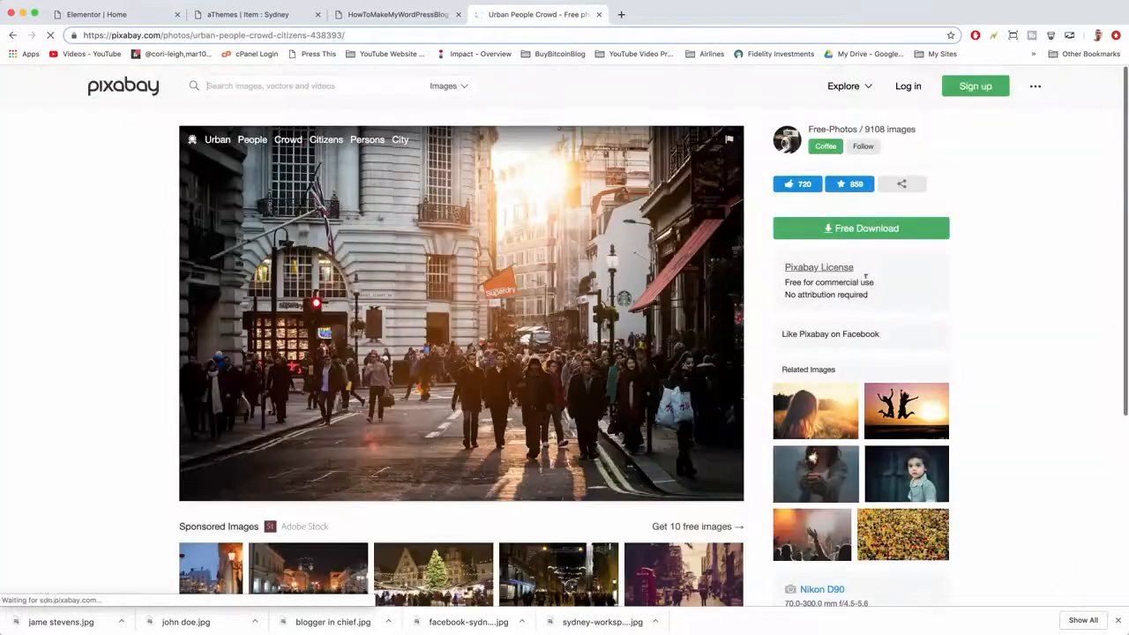
left_click(880, 309)
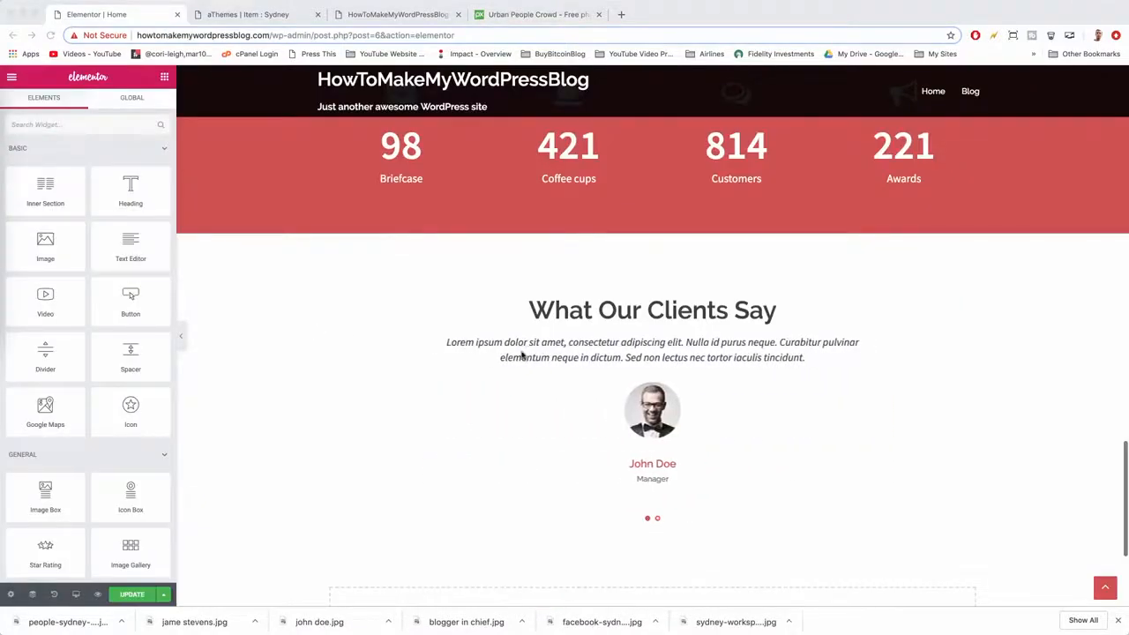
- Inspect the margin settings of the testimonials section in the editor
scroll(521, 355, "down", 2)
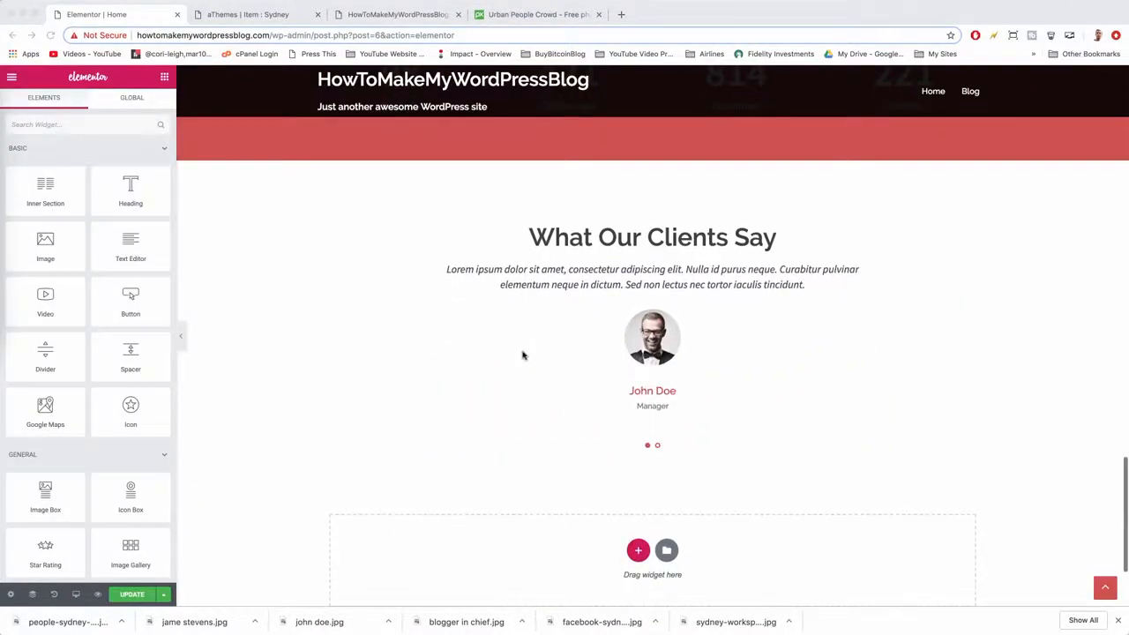
scroll(621, 283, "up", 2)
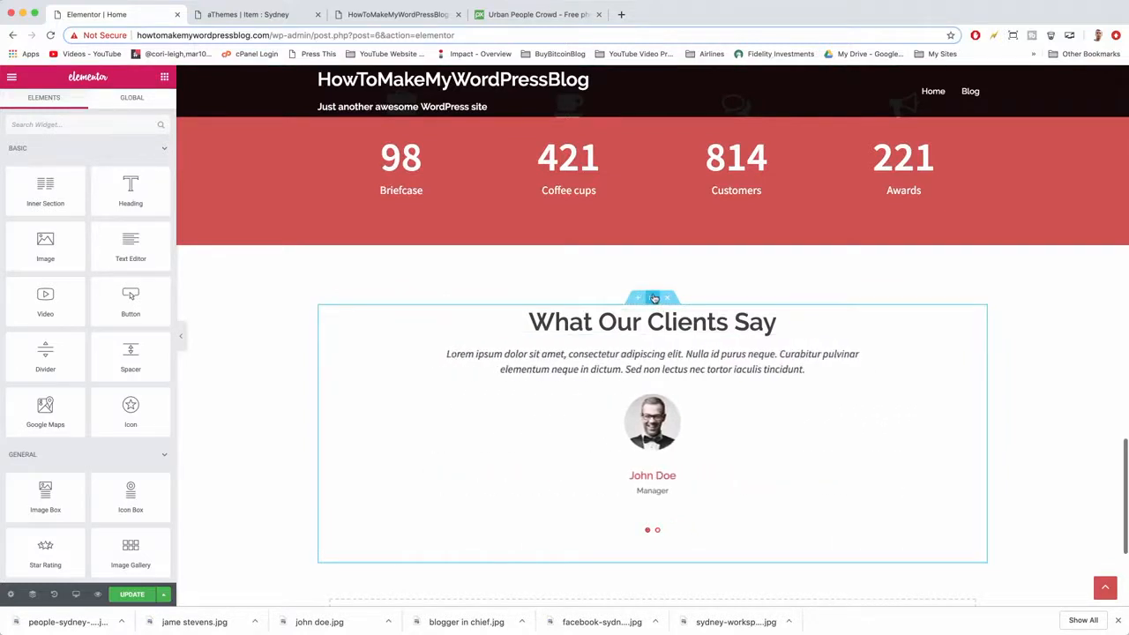
left_click(653, 299)
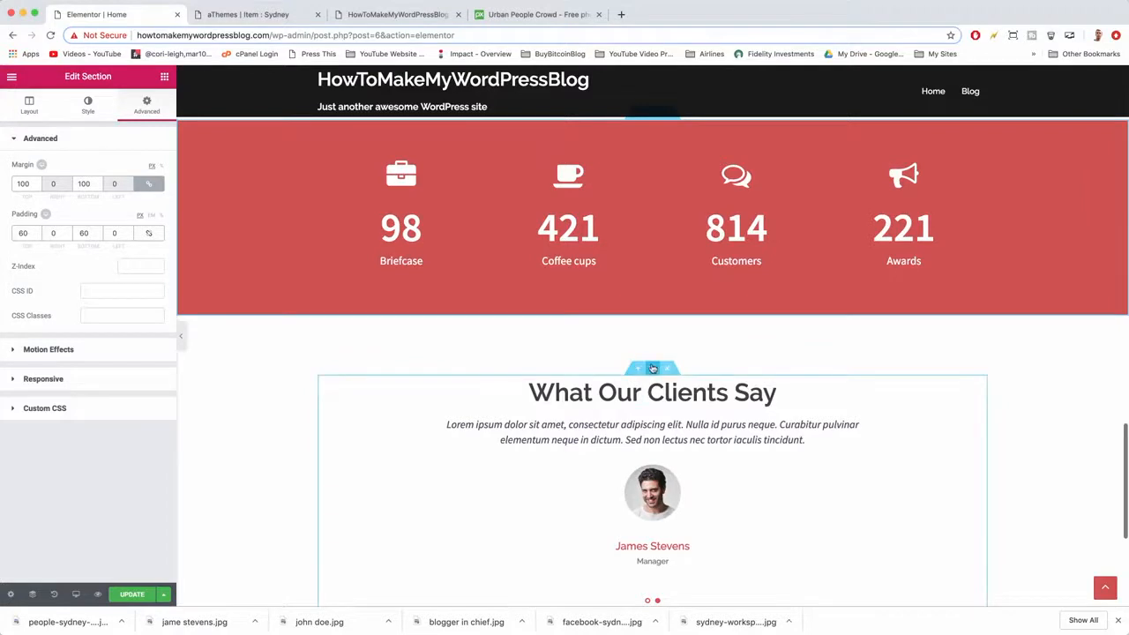
left_click(653, 367)
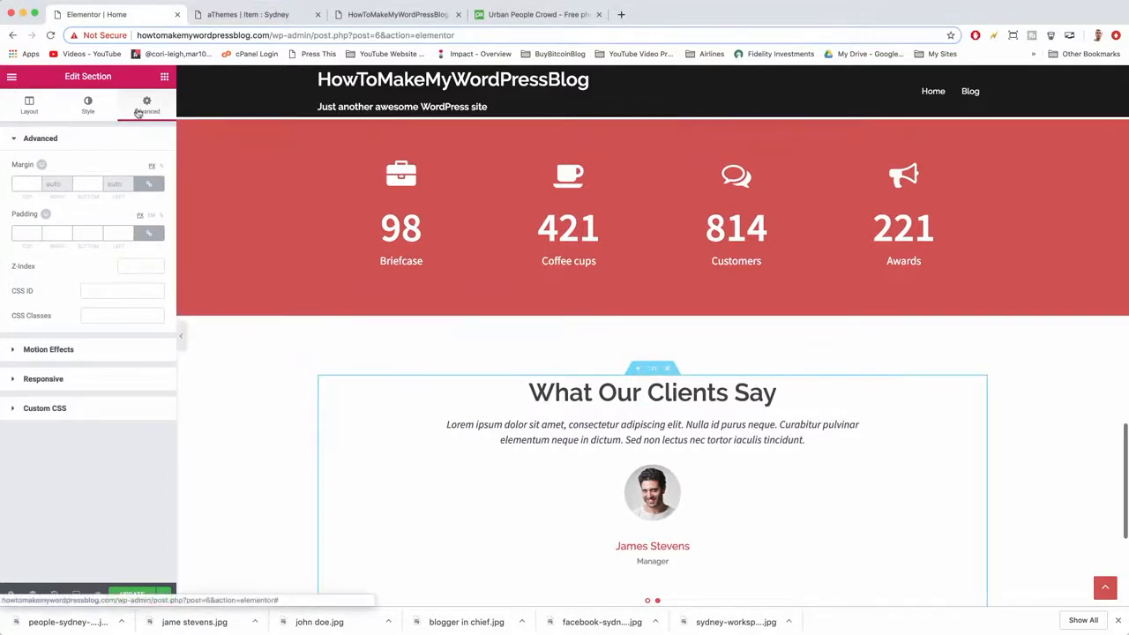
scroll(653, 411, "up", 2)
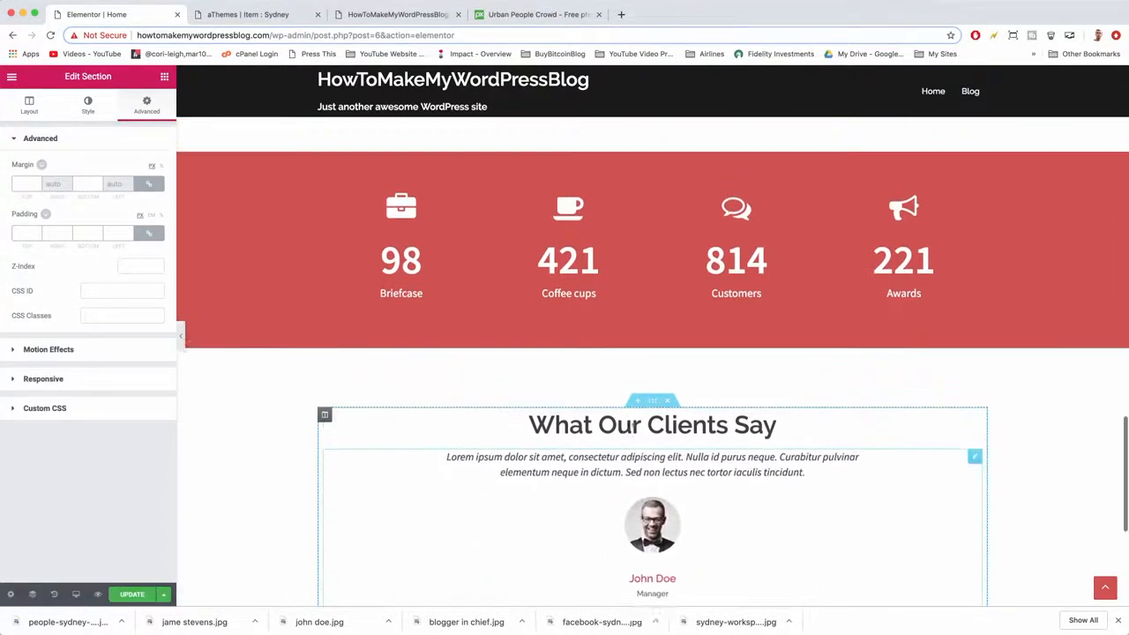
mouse_move(638, 223)
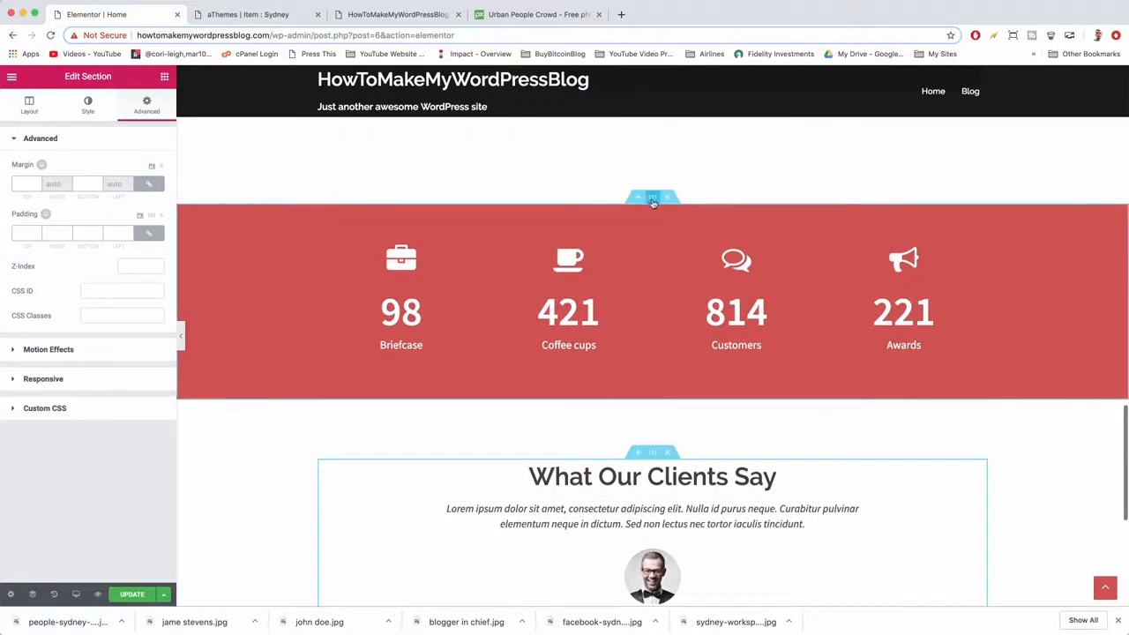
- Select the counters section and clear its top and bottom margin values
left_click(653, 199)
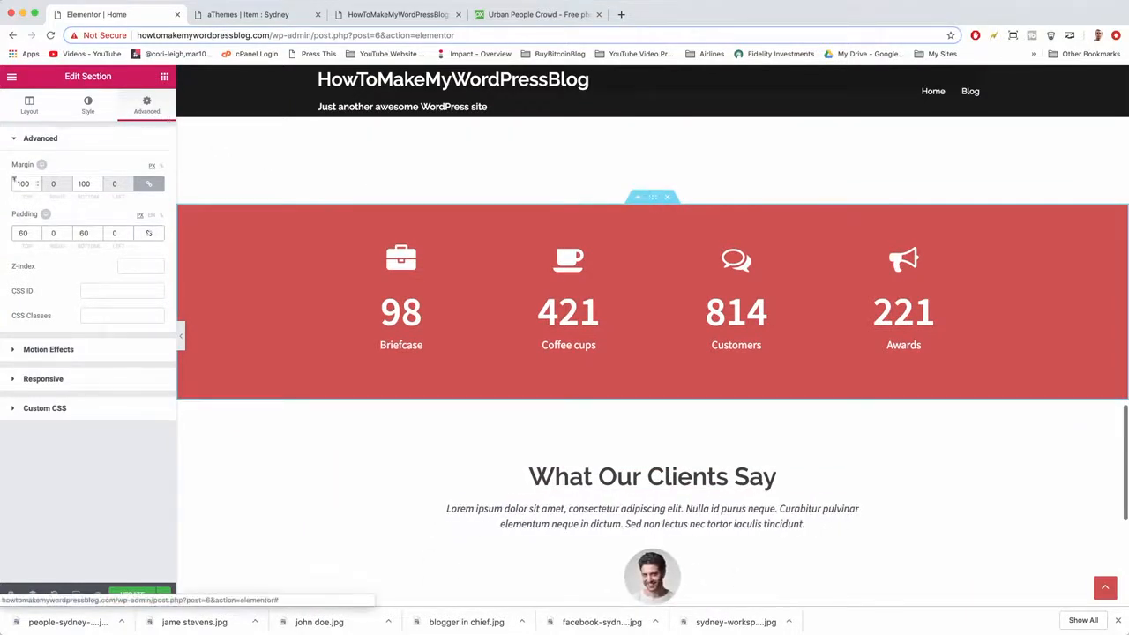
double_click(82, 182)
key("BackSpace")
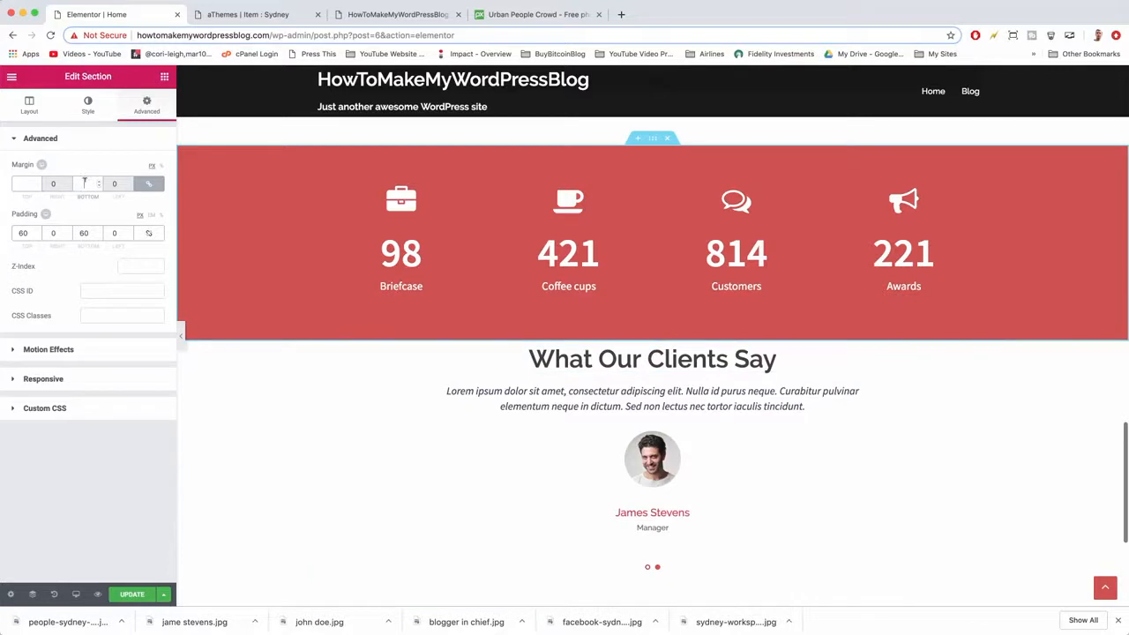
- Try 100 as the counters section's top and bottom margins, then clear both margin values again
type("100")
left_click(83, 183)
type("100")
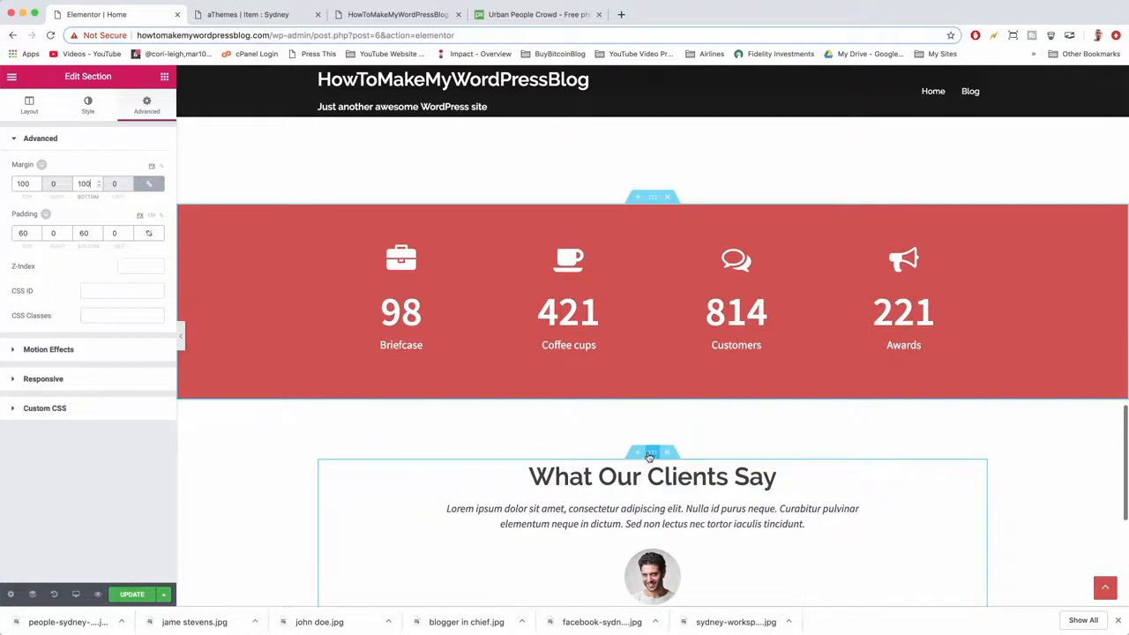
scroll(650, 454, "down", 3)
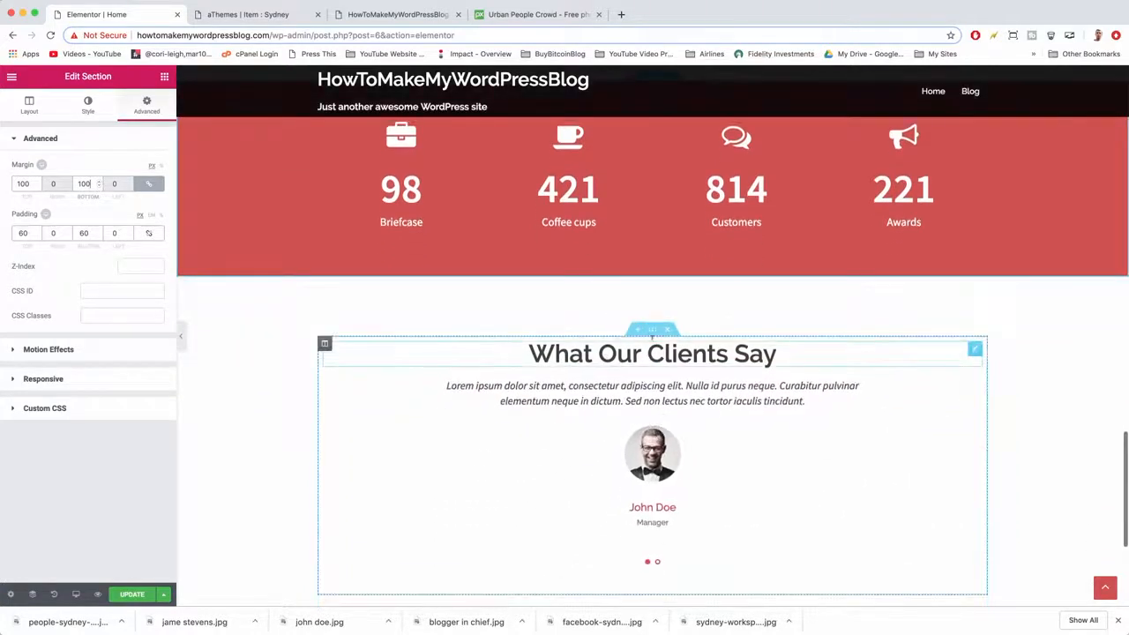
scroll(652, 337, "up", 3)
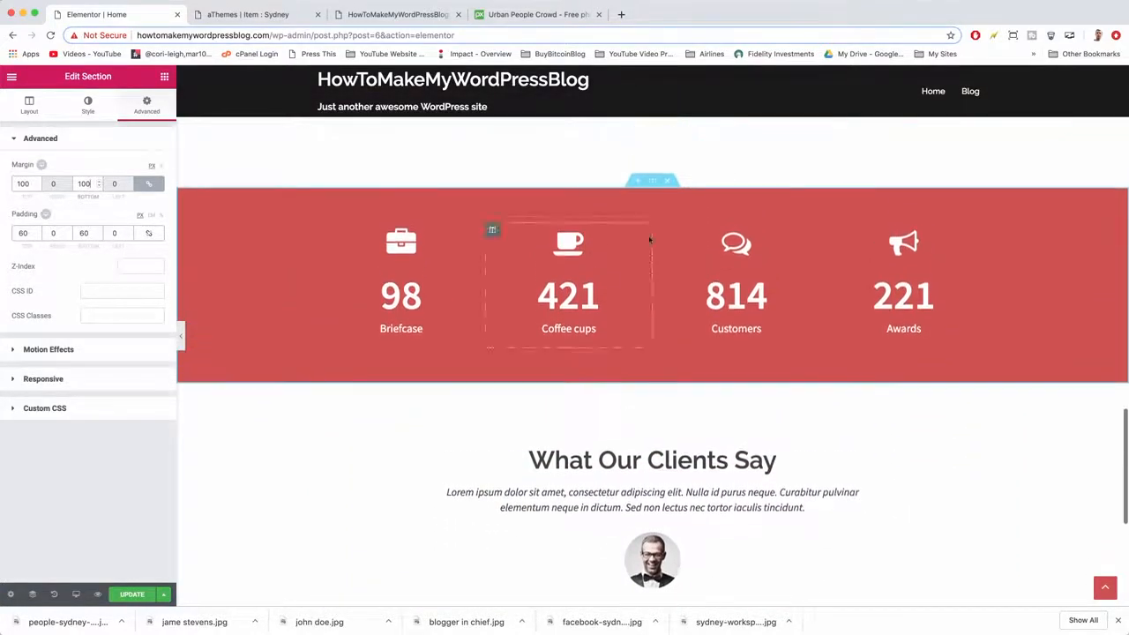
double_click(84, 183)
key("BackSpace")
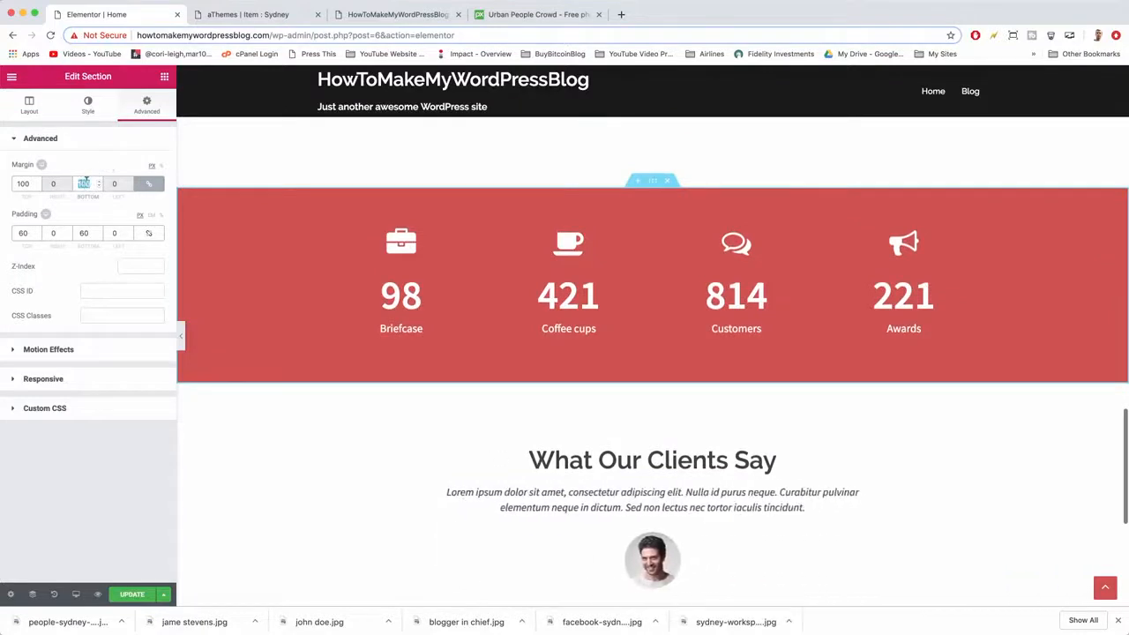
double_click(23, 184)
key("BackSpace")
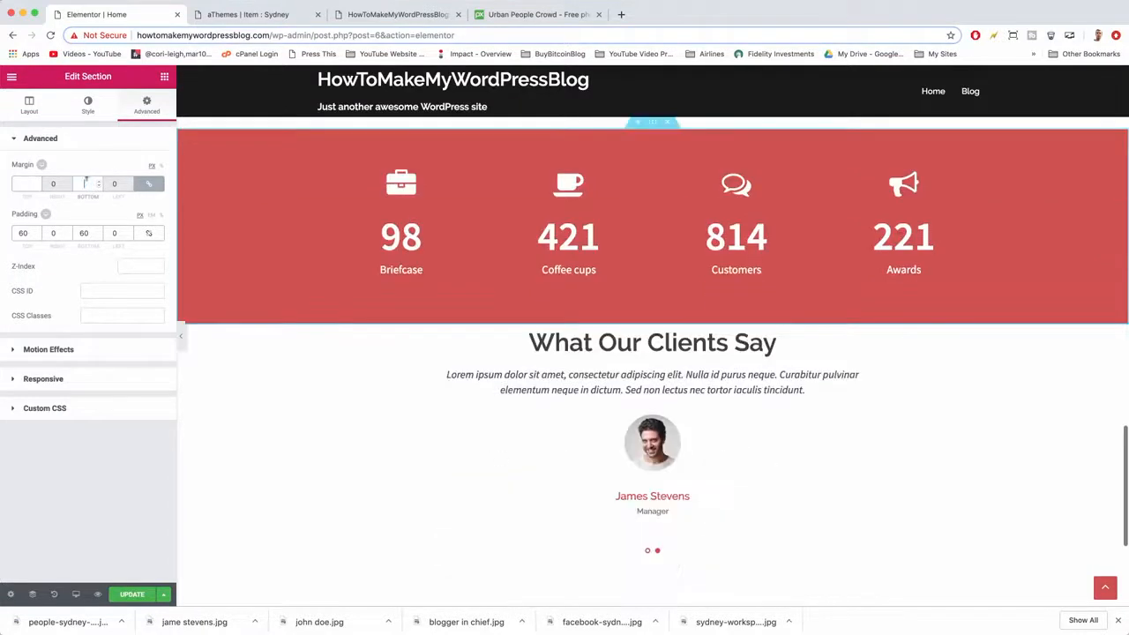
- Select the testimonials section, unlink its padding values and set the top padding to 100
left_click(650, 321)
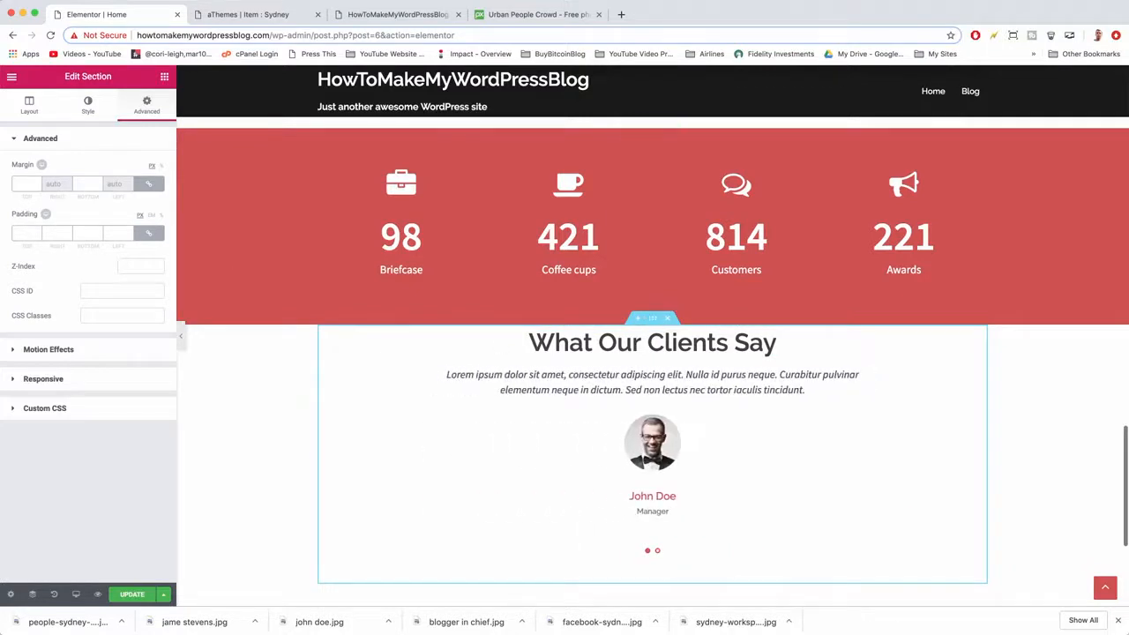
left_click(654, 320)
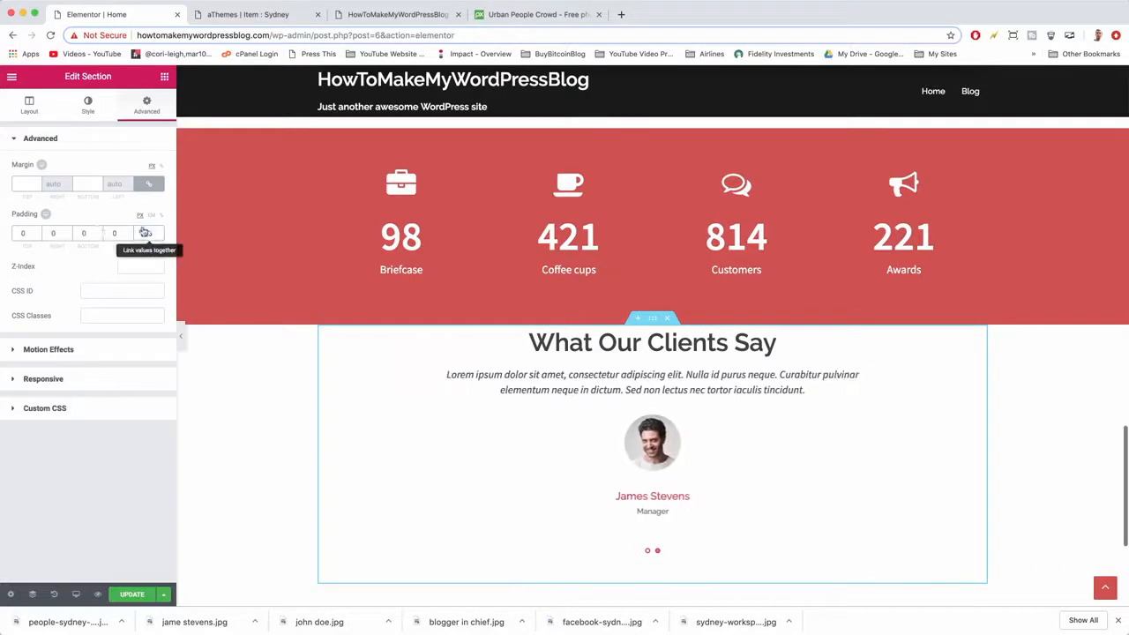
left_click(148, 232)
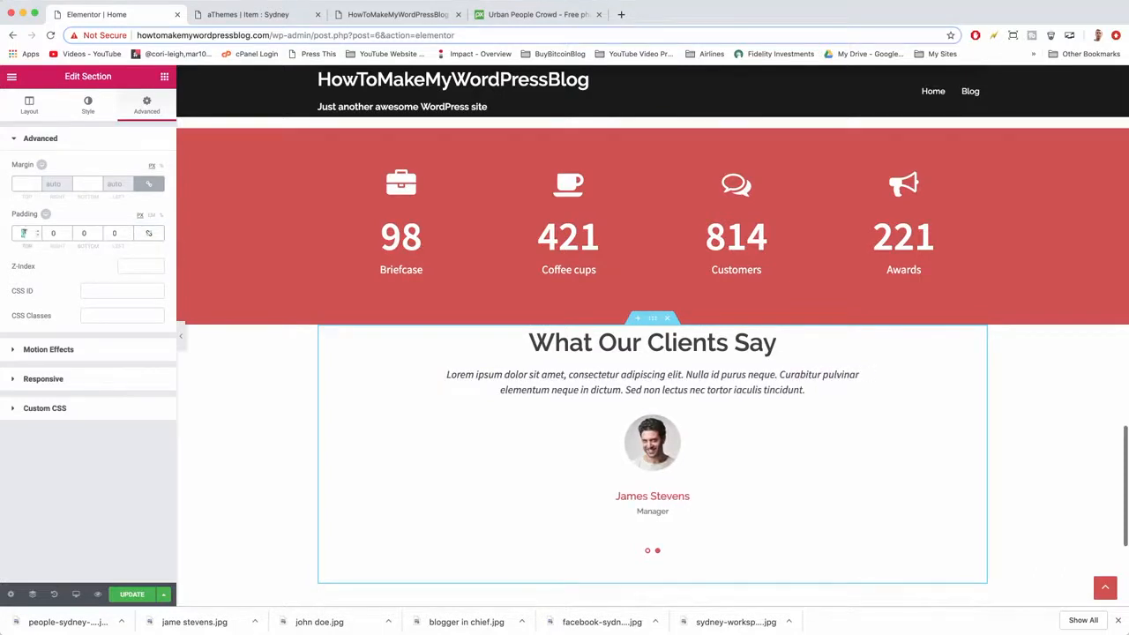
type("100")
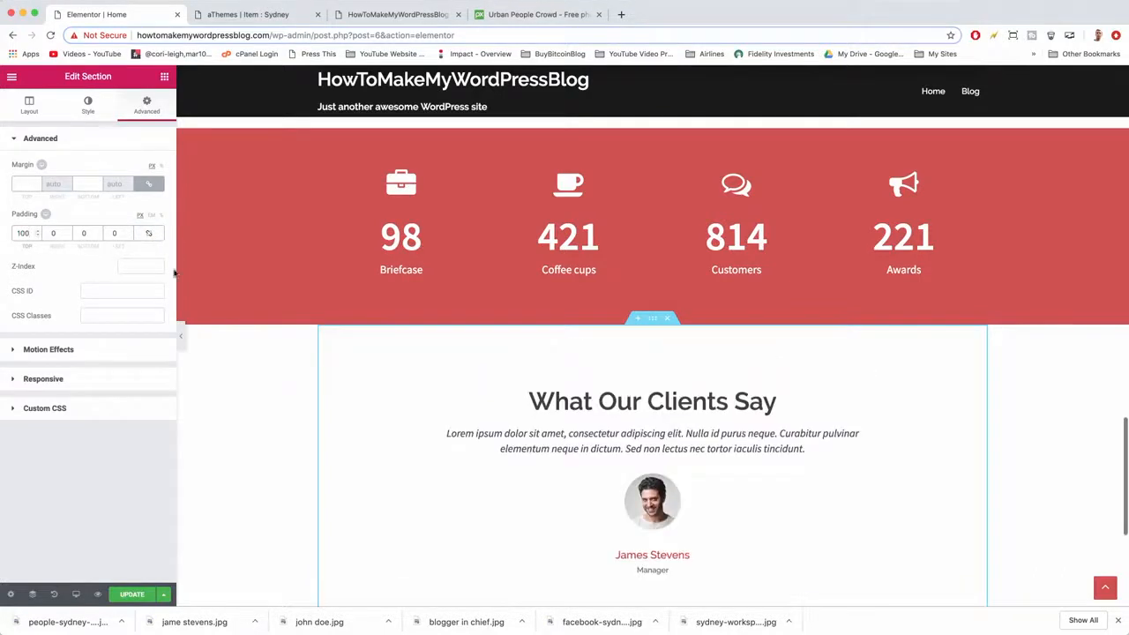
- Turn on Stretch Section for the testimonials section
scroll(367, 374, "down", 3)
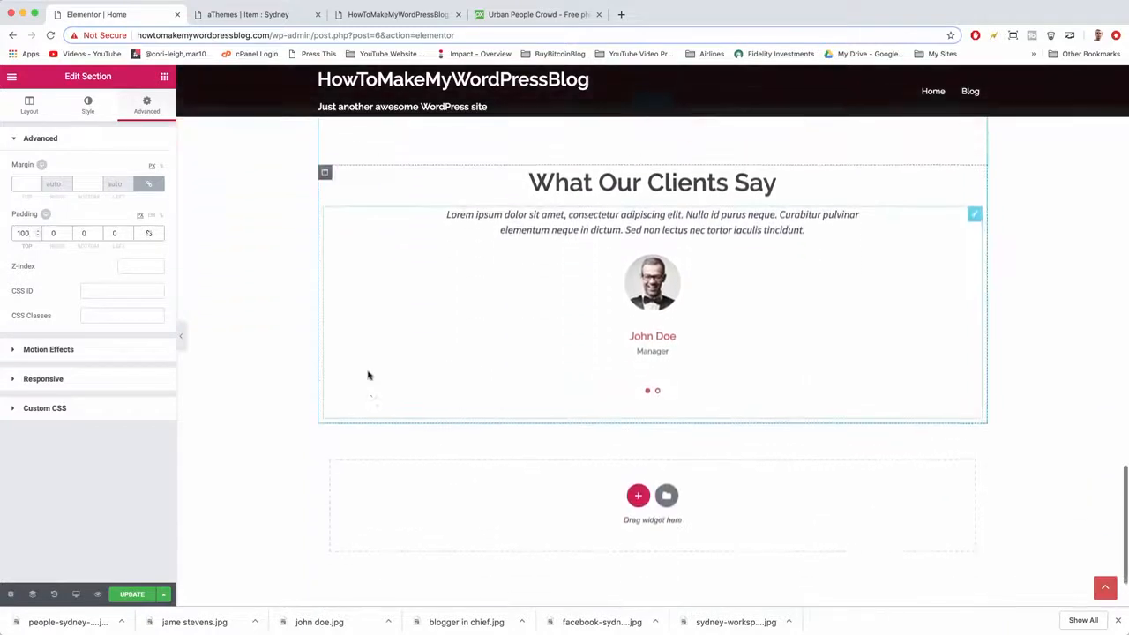
scroll(368, 374, "up", 2)
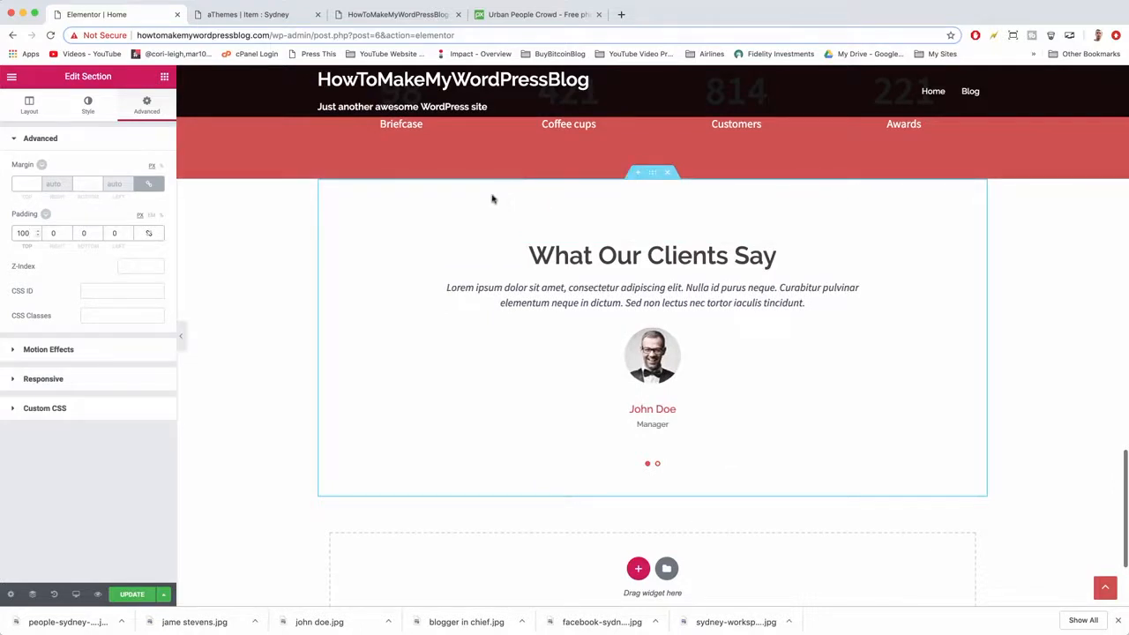
scroll(633, 233, "up", 1)
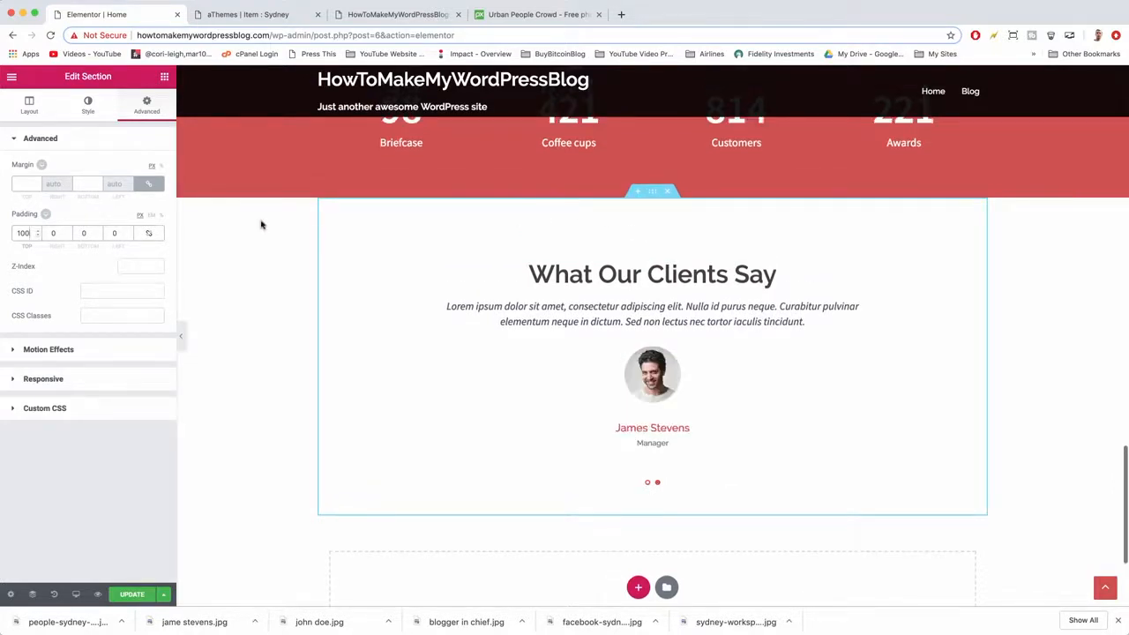
left_click(30, 106)
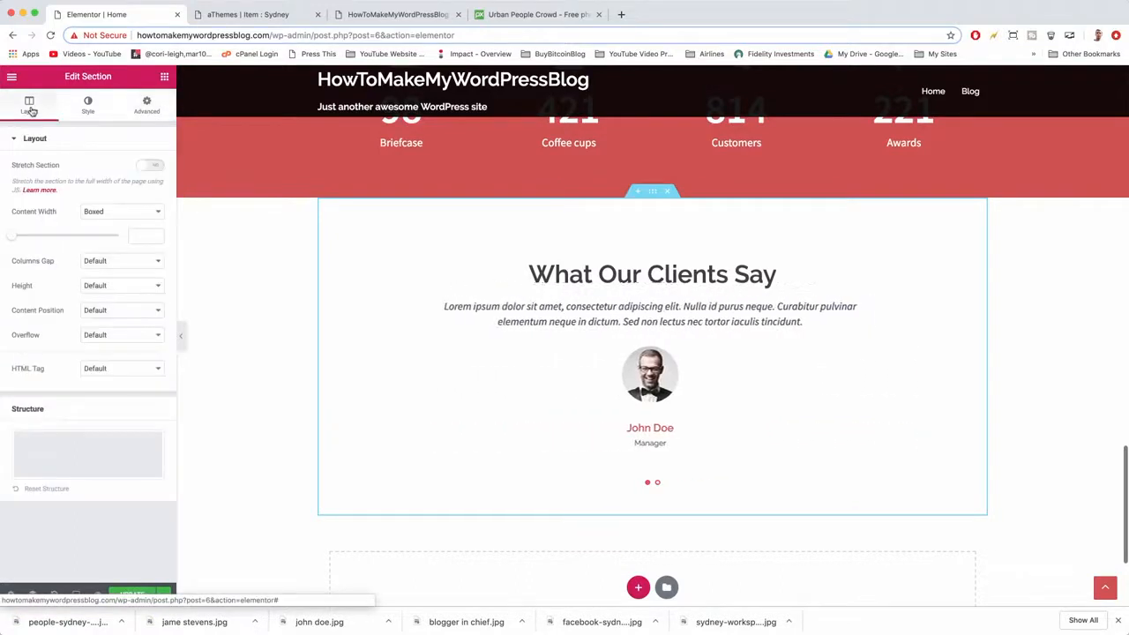
left_click(141, 167)
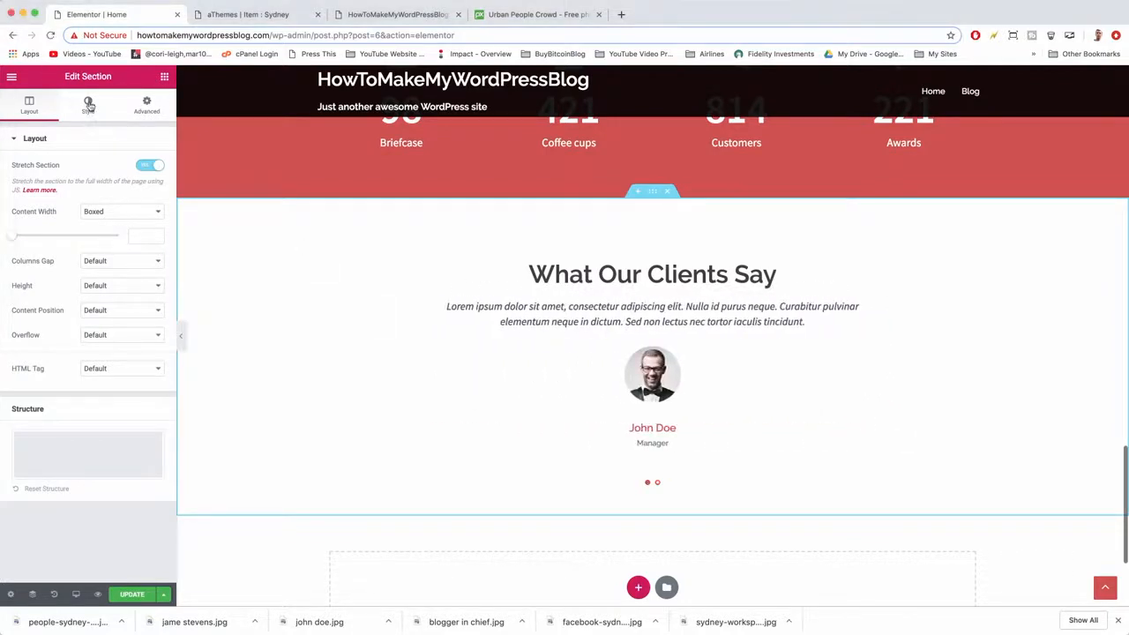
- Give the testimonials section a classic background image, uploading and inserting people-sydney-bg.jpg
left_click(88, 104)
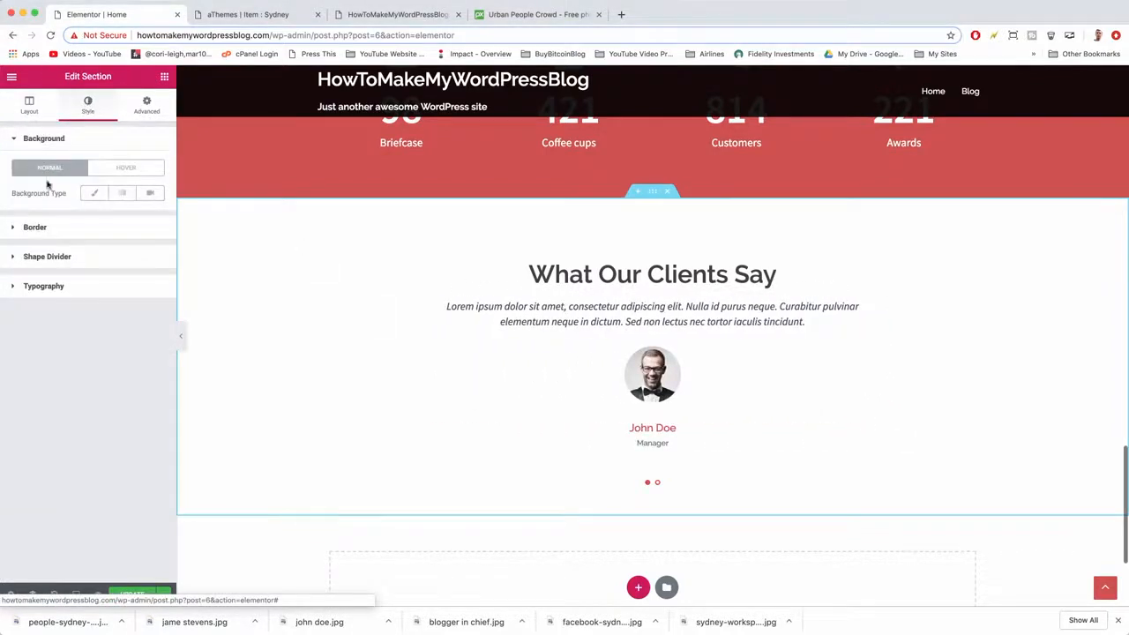
left_click(94, 194)
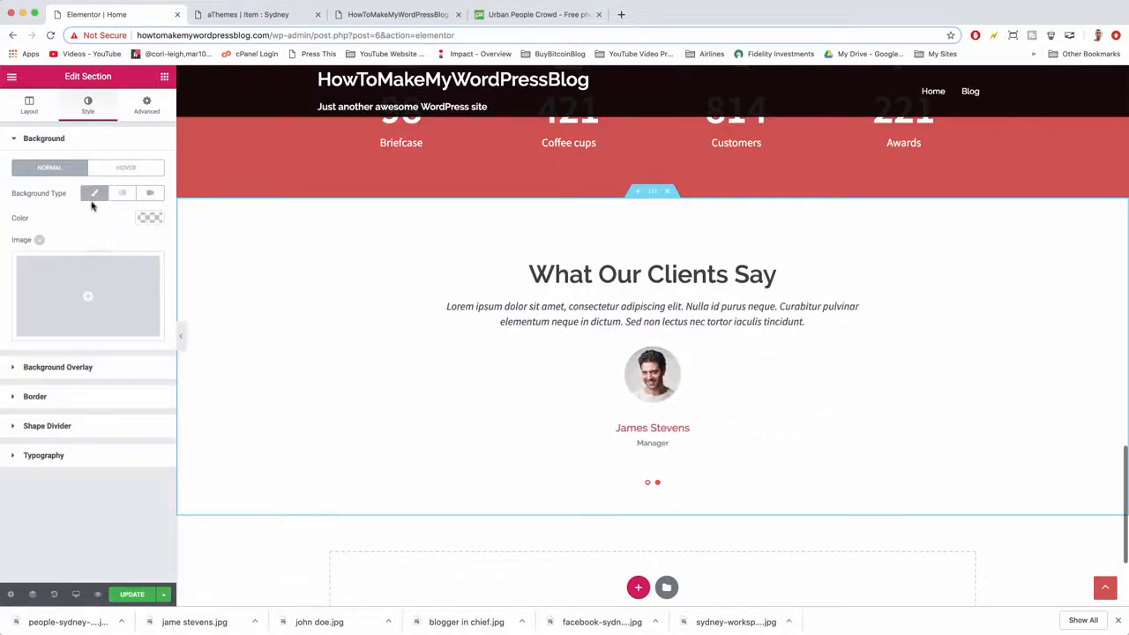
left_click(94, 276)
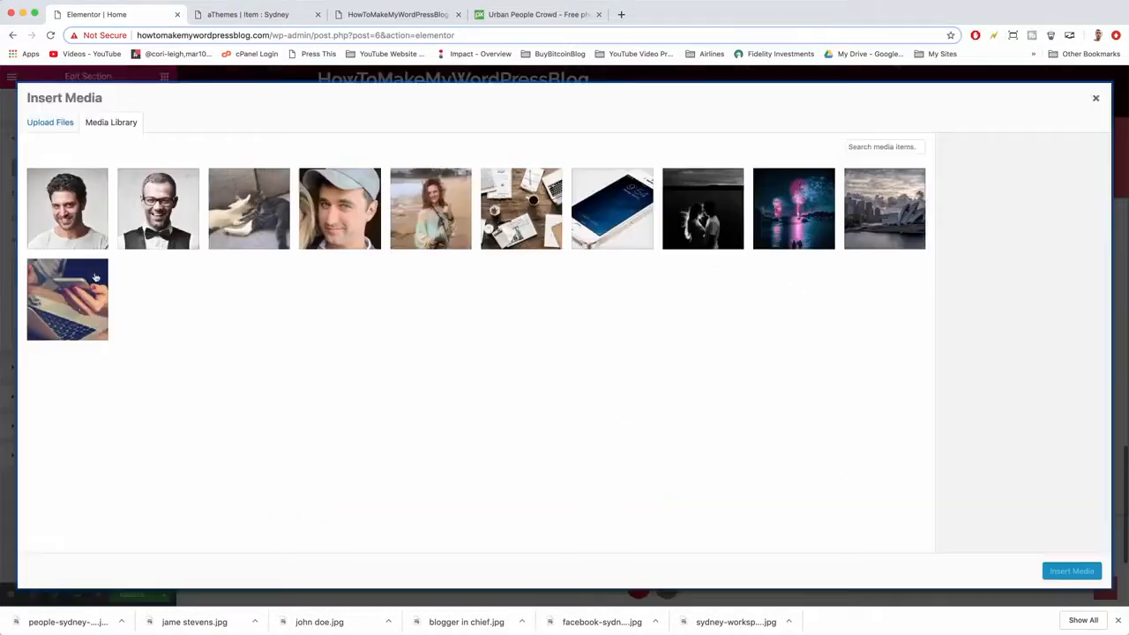
left_click(53, 123)
left_click(558, 317)
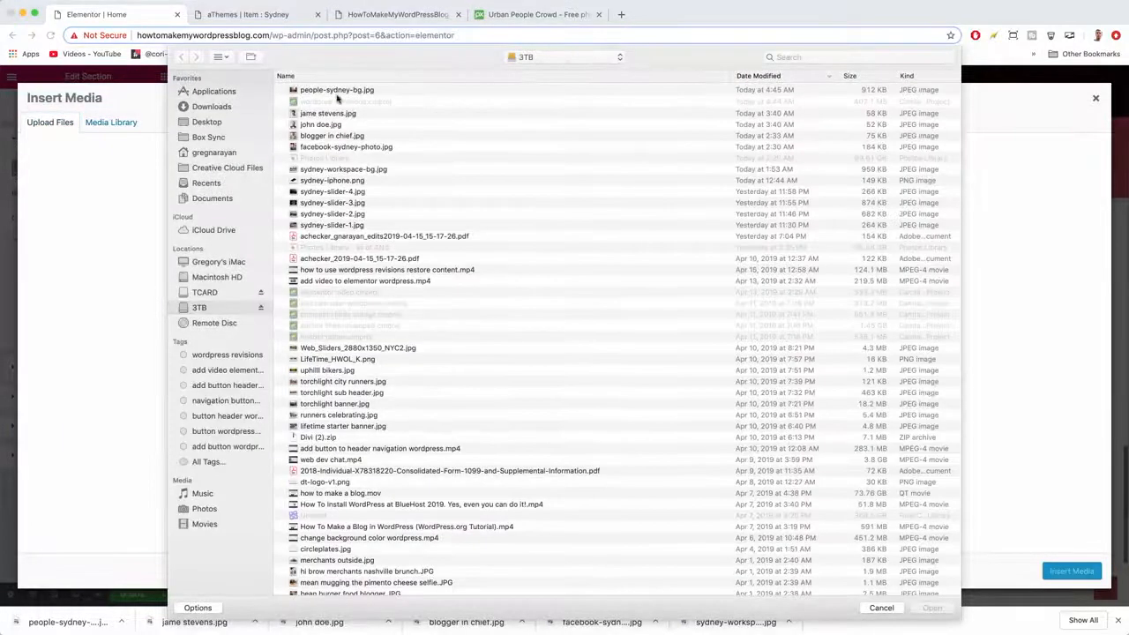
double_click(333, 91)
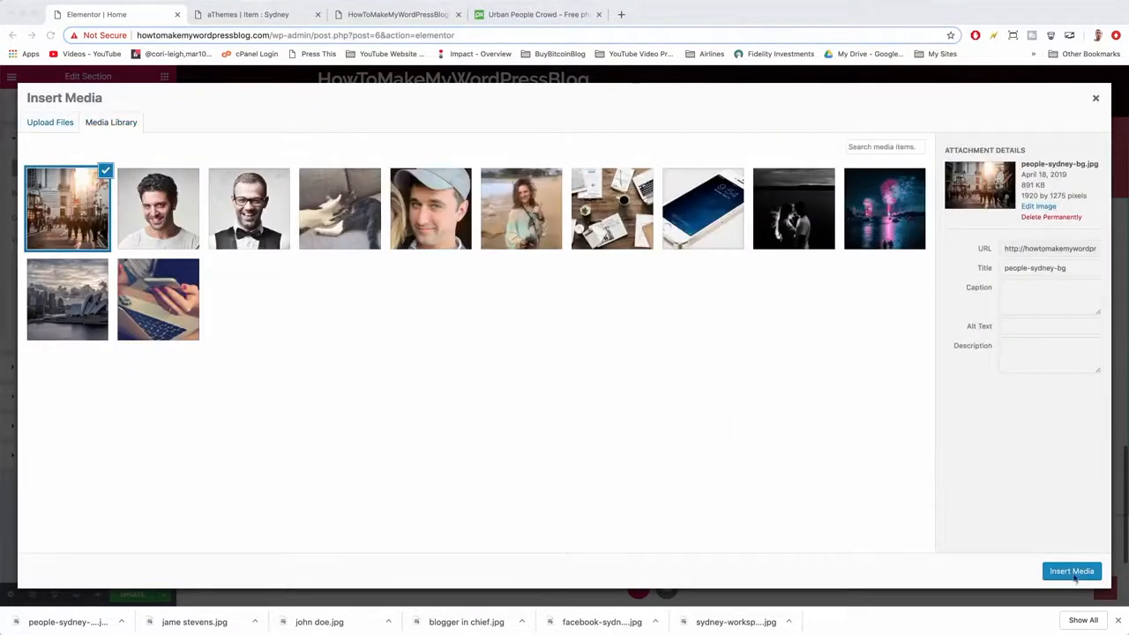
left_click(1072, 571)
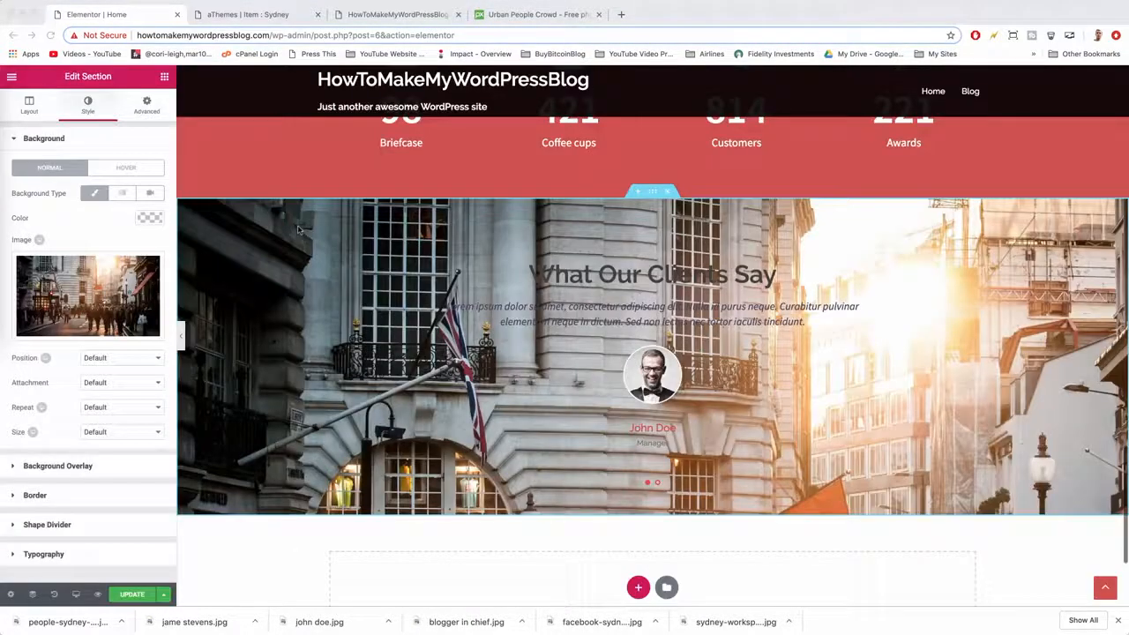
- Compare the testimonials section with the What Our Clients Say section on the Sydney demo page
scroll(524, 338, "down", 3)
scroll(526, 353, "up", 4)
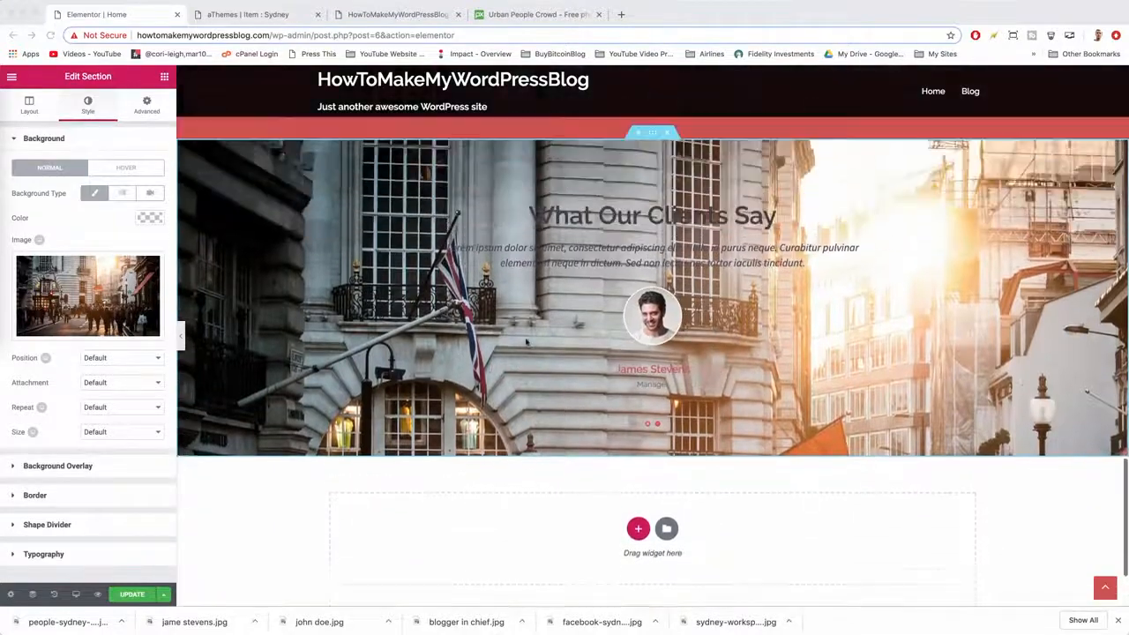
left_click(254, 15)
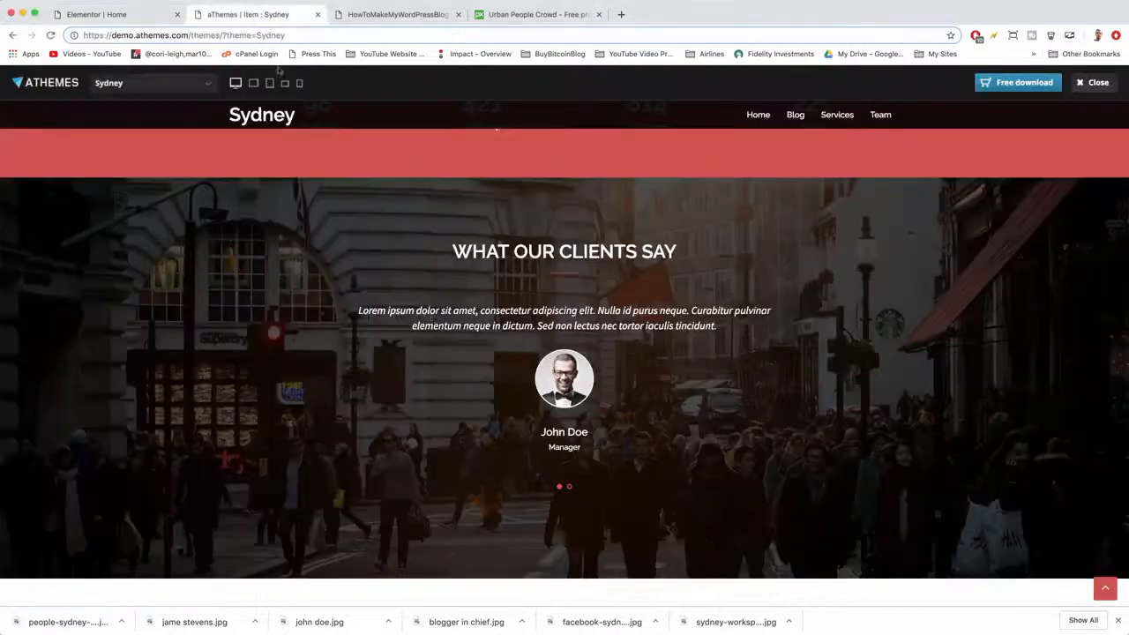
scroll(430, 318, "down", 2)
scroll(352, 379, "up", 5)
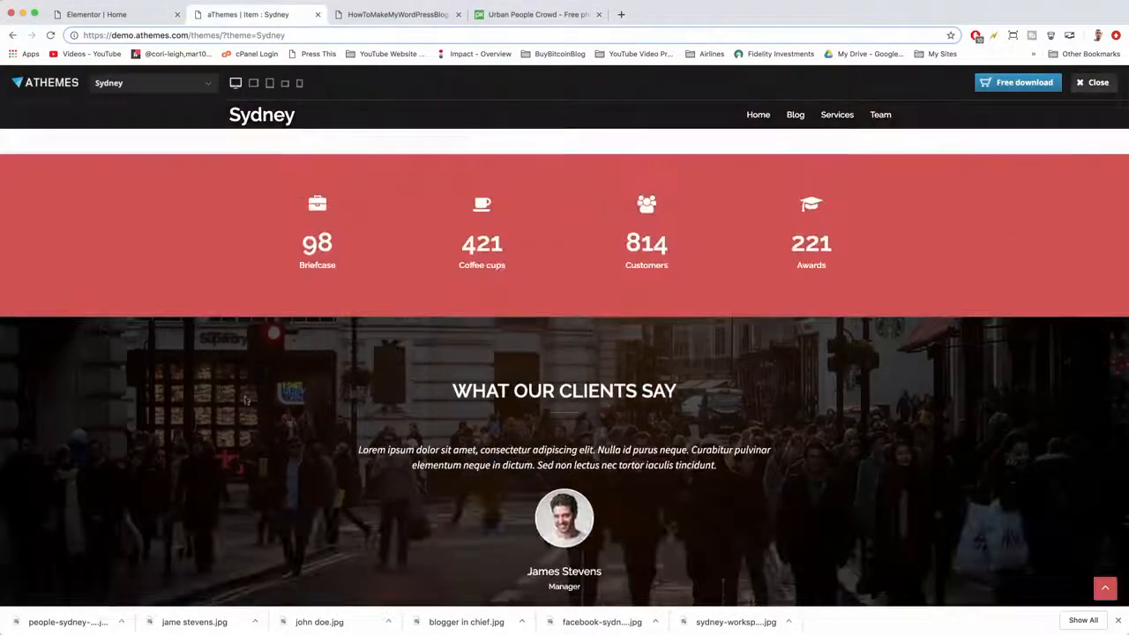
scroll(287, 443, "down", 1)
scroll(291, 436, "down", 2)
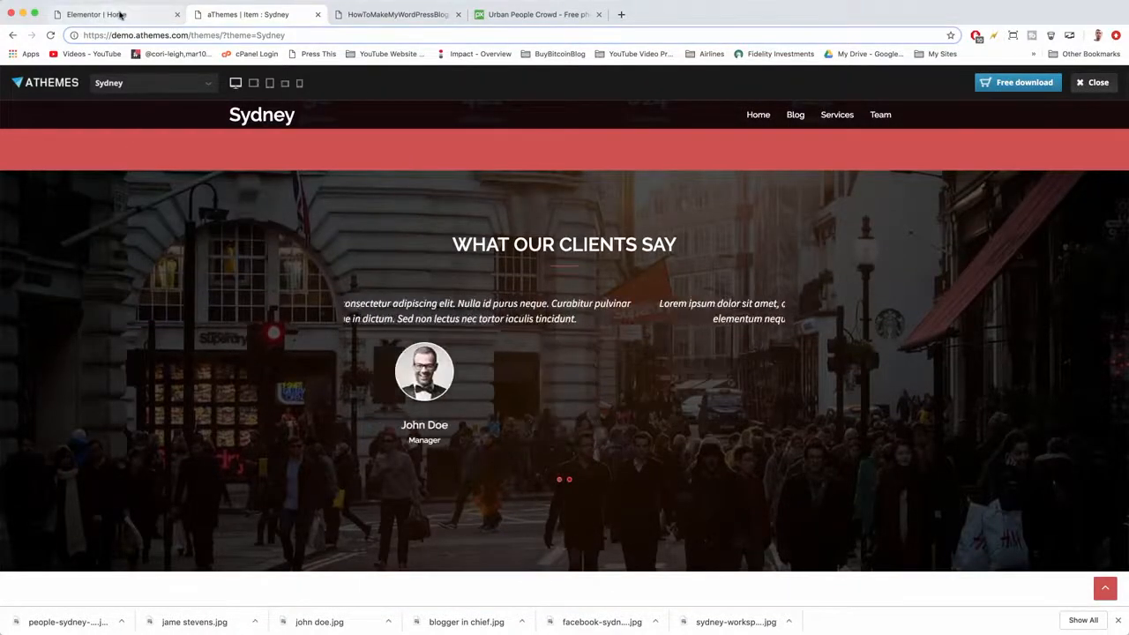
left_click(120, 14)
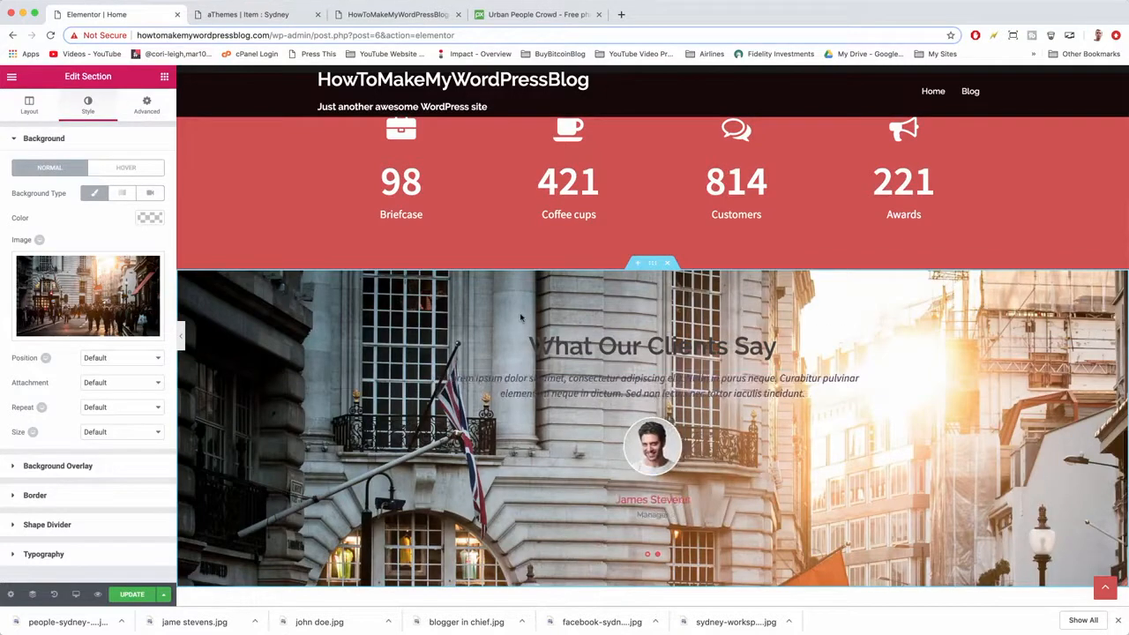
- Set the What Our Clients Say heading's text color to white
left_click(565, 346)
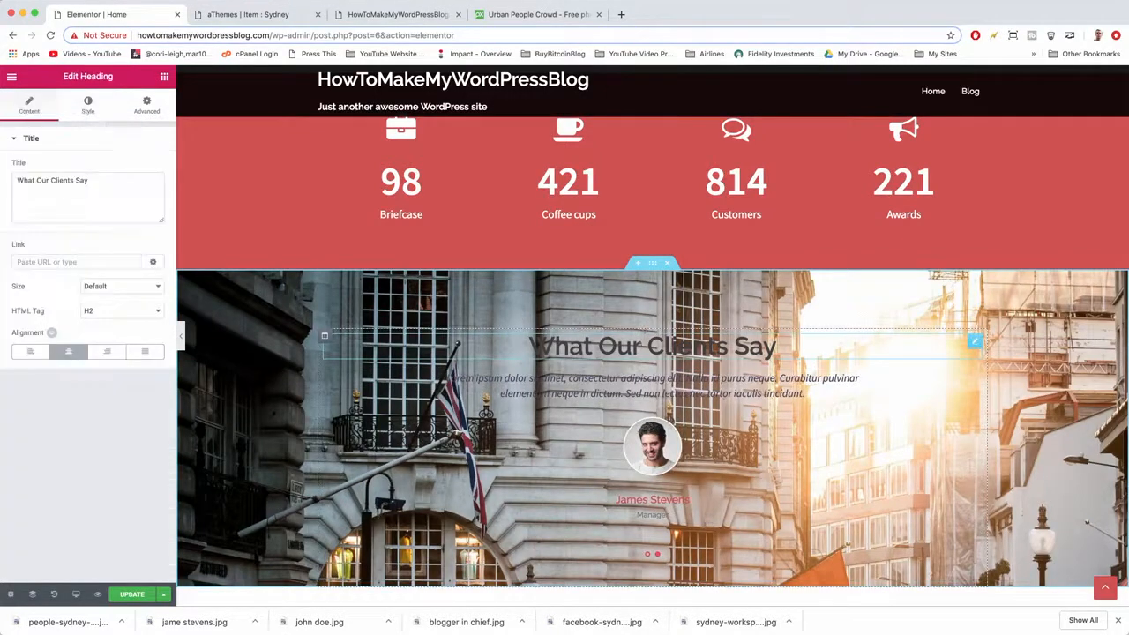
left_click(87, 104)
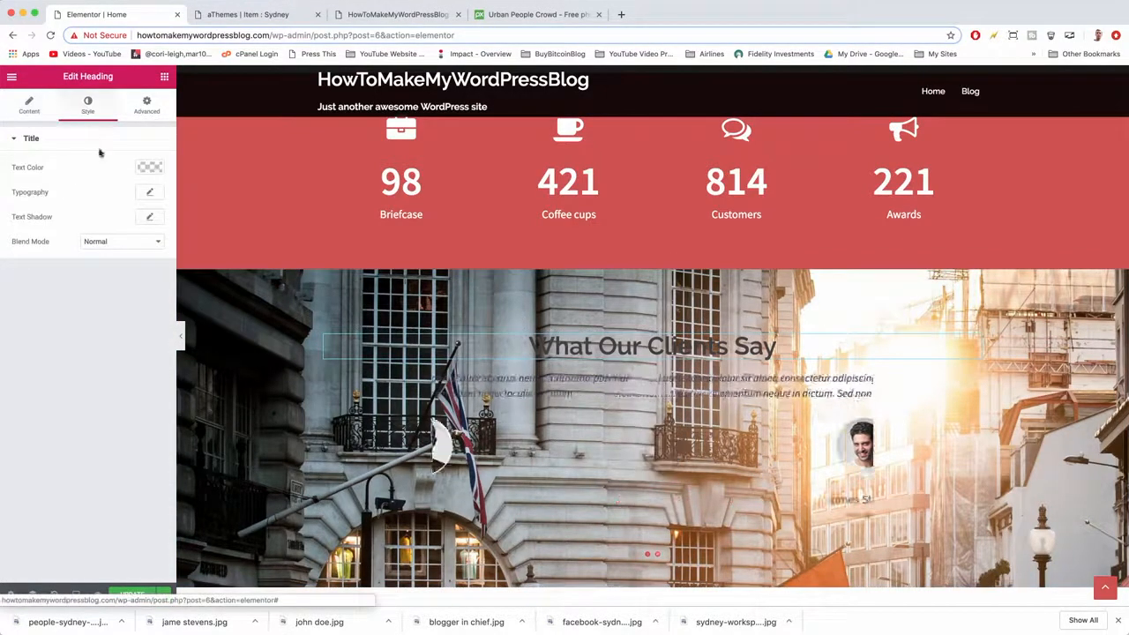
left_click(148, 167)
left_click(120, 306)
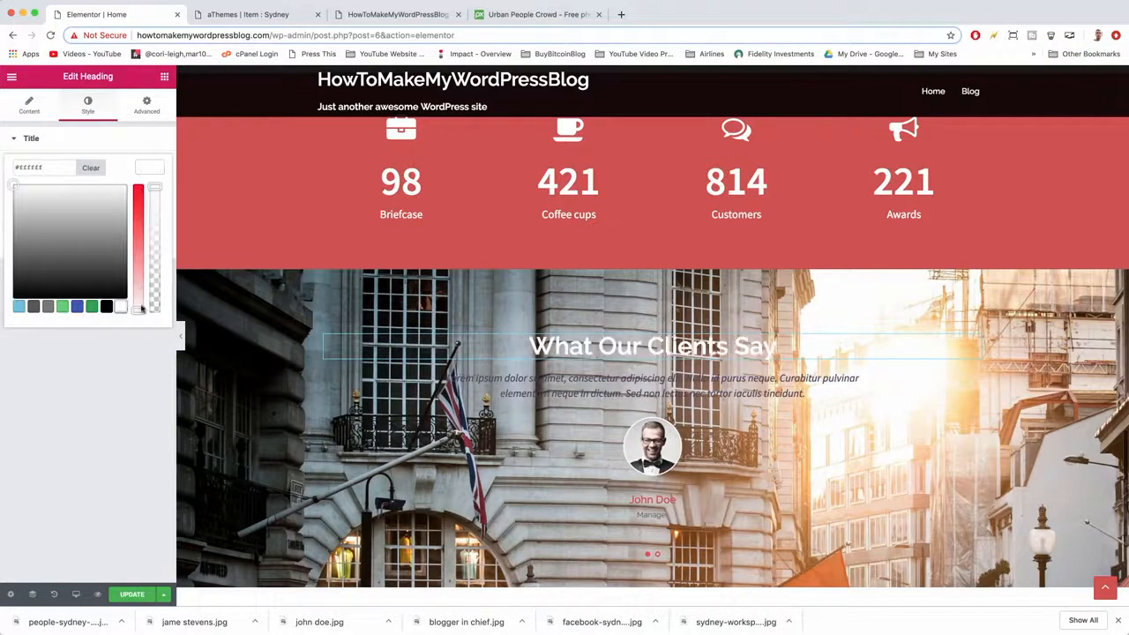
- Set the name color in the Testimonials widget's style to white, checking the demo for reference
left_click(975, 377)
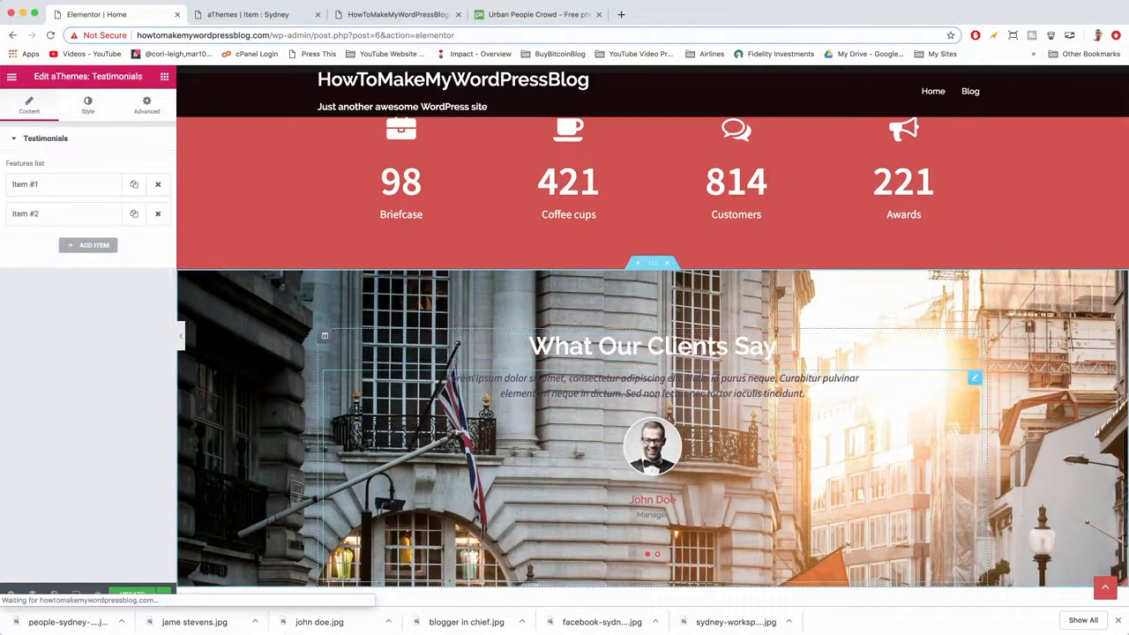
left_click(90, 107)
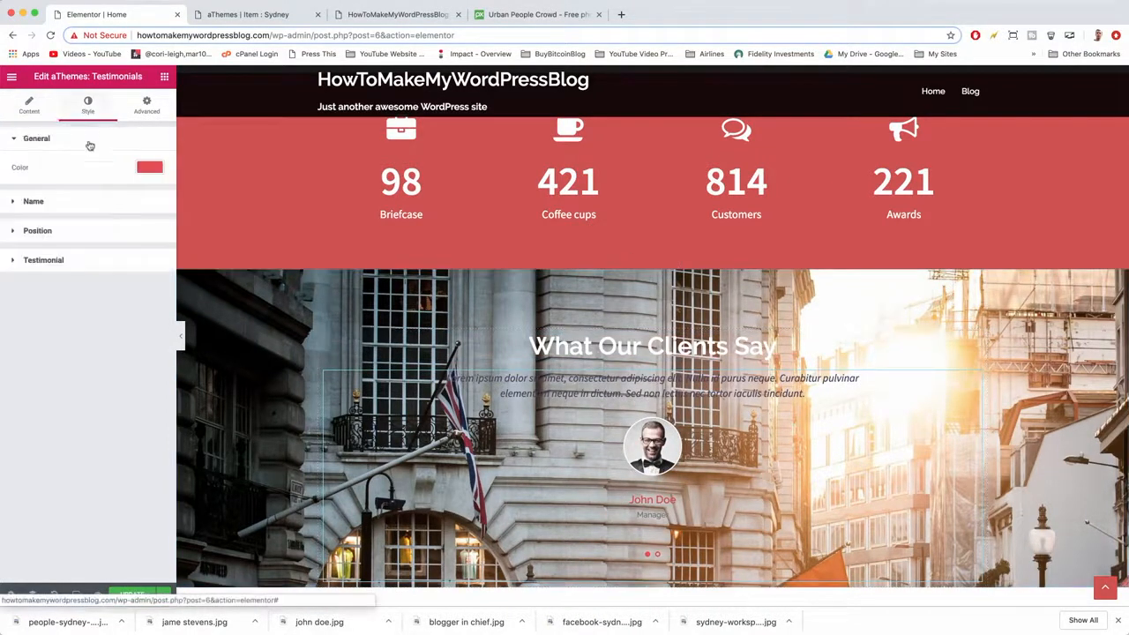
left_click(31, 204)
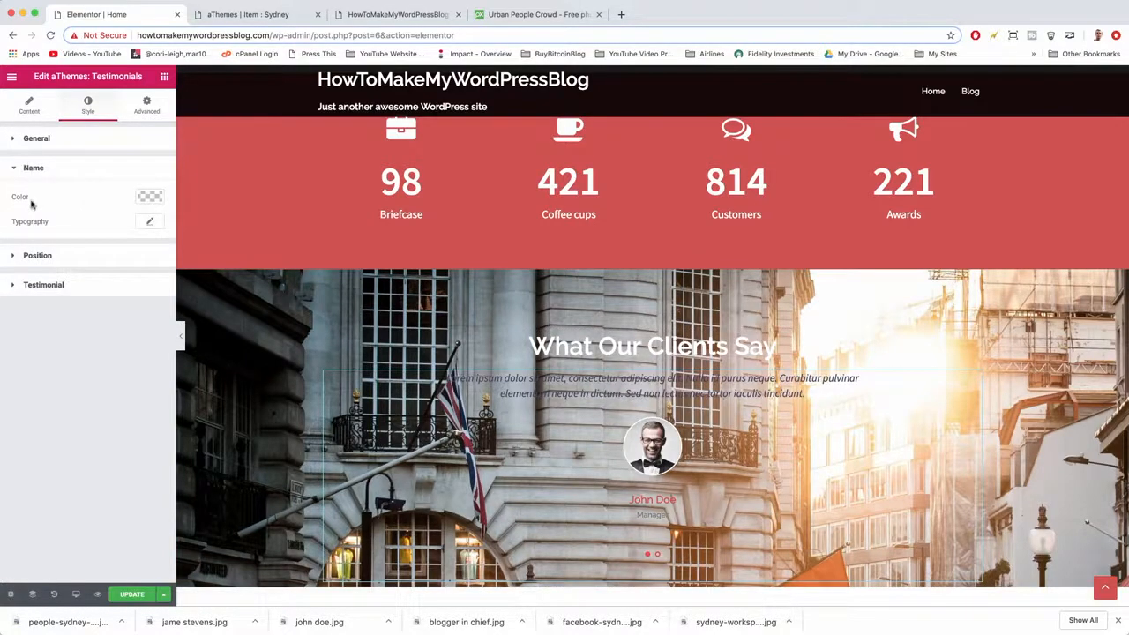
left_click(221, 16)
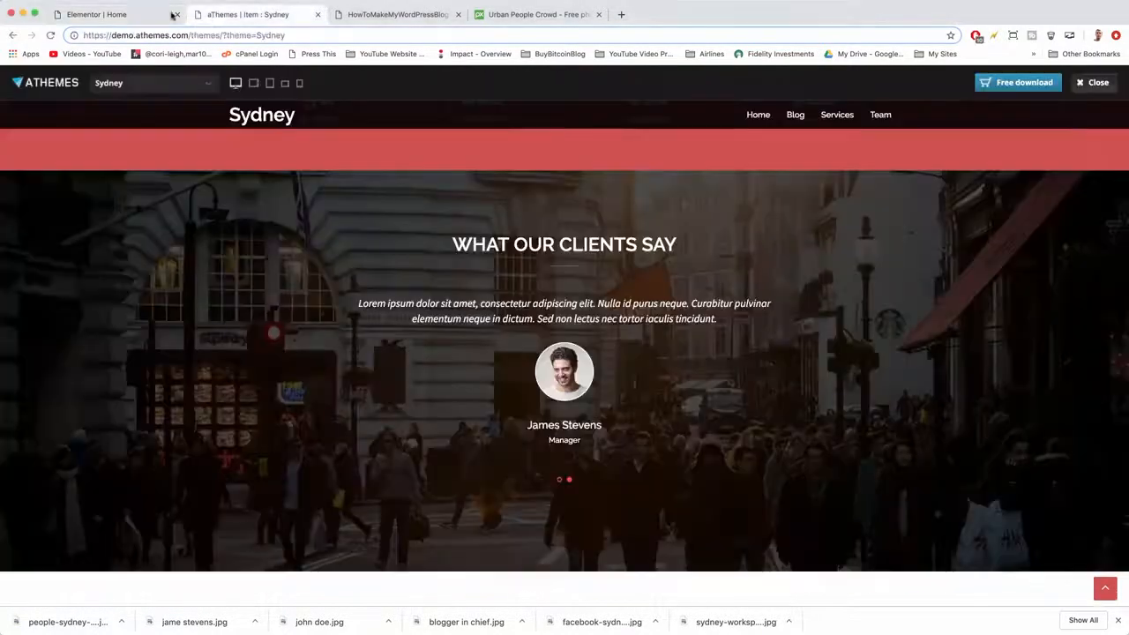
left_click(101, 15)
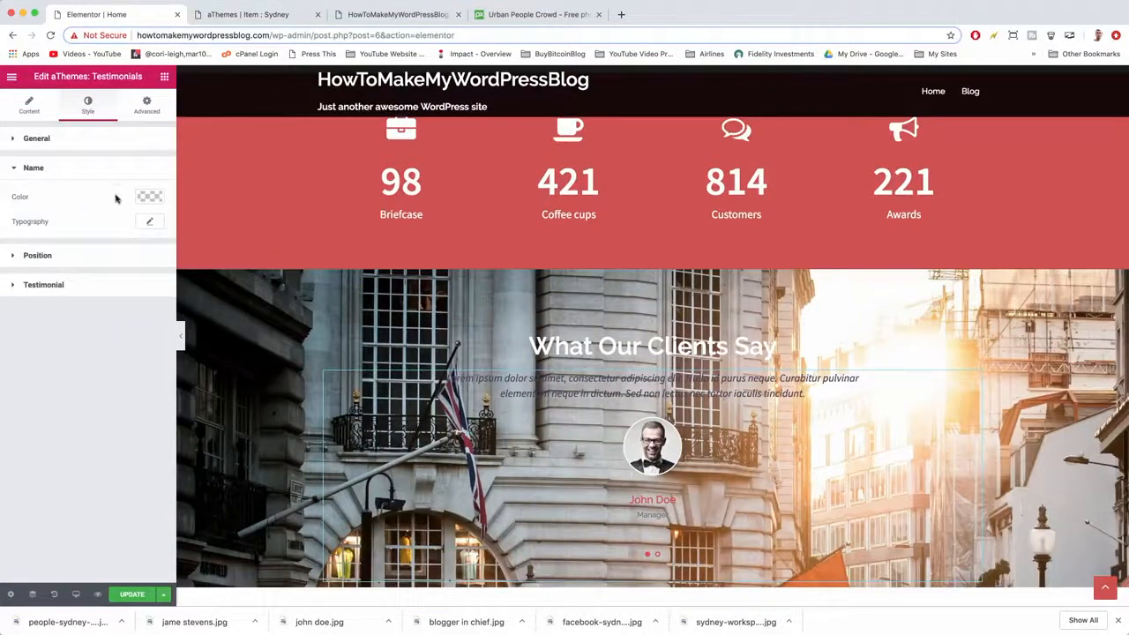
left_click(148, 197)
left_click(121, 336)
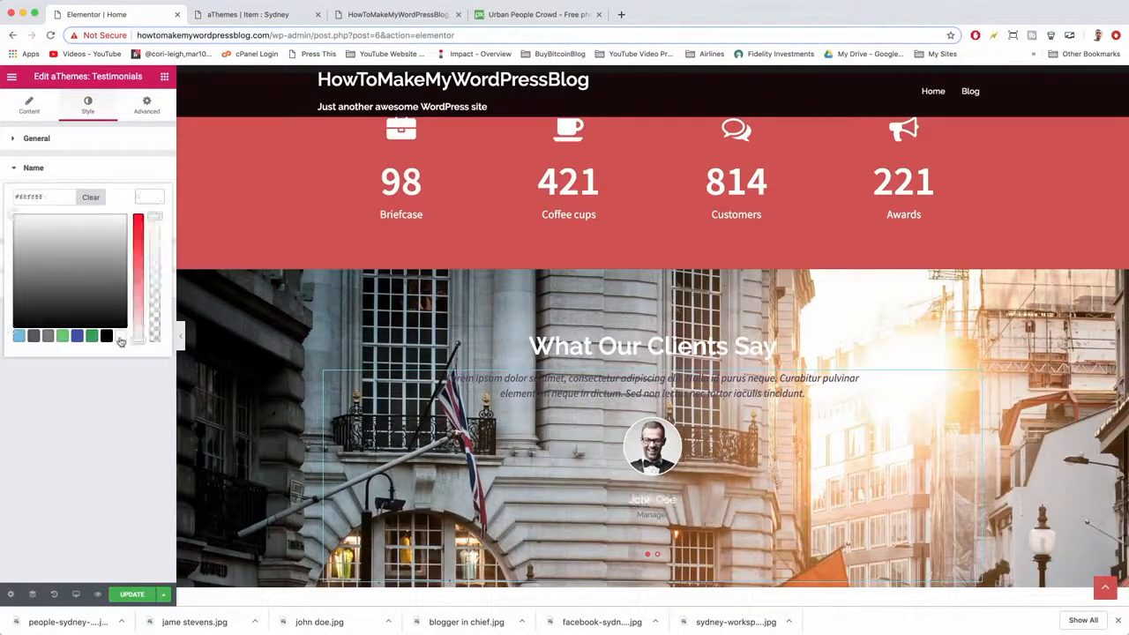
left_click(142, 194)
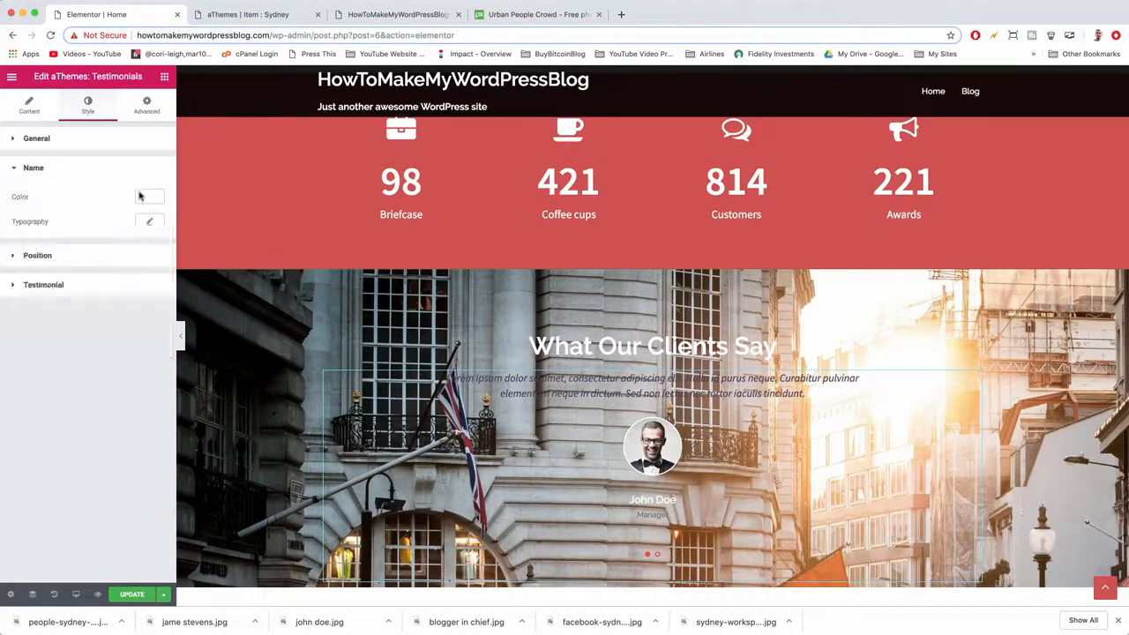
- Set the Testimonials widget's testimonial text color and position color to white
left_click(32, 283)
left_click(148, 255)
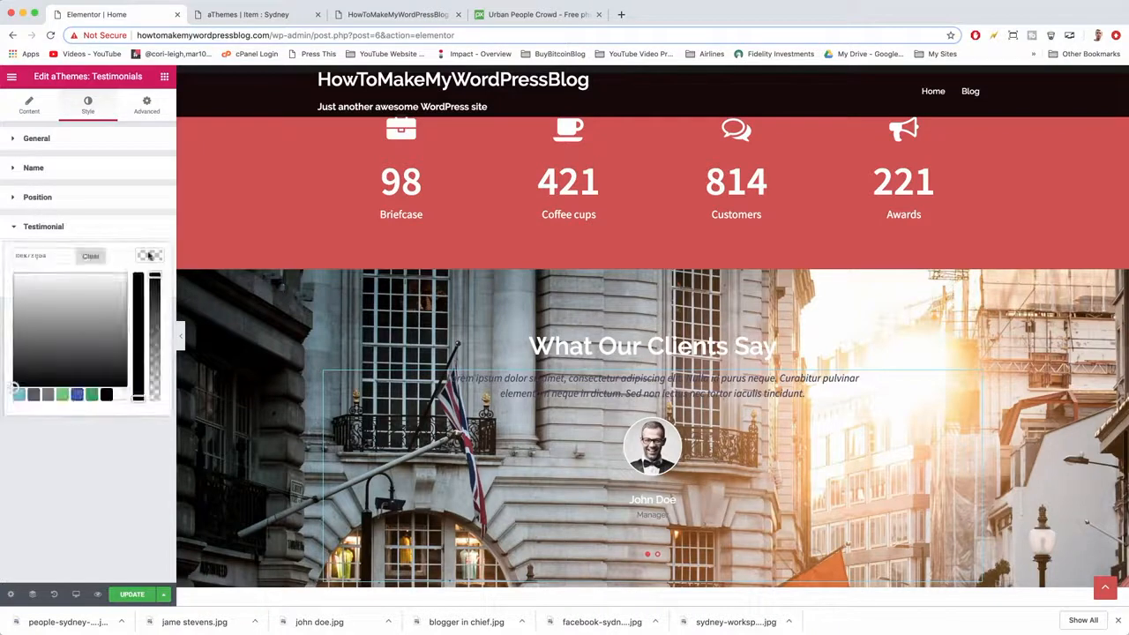
left_click(121, 396)
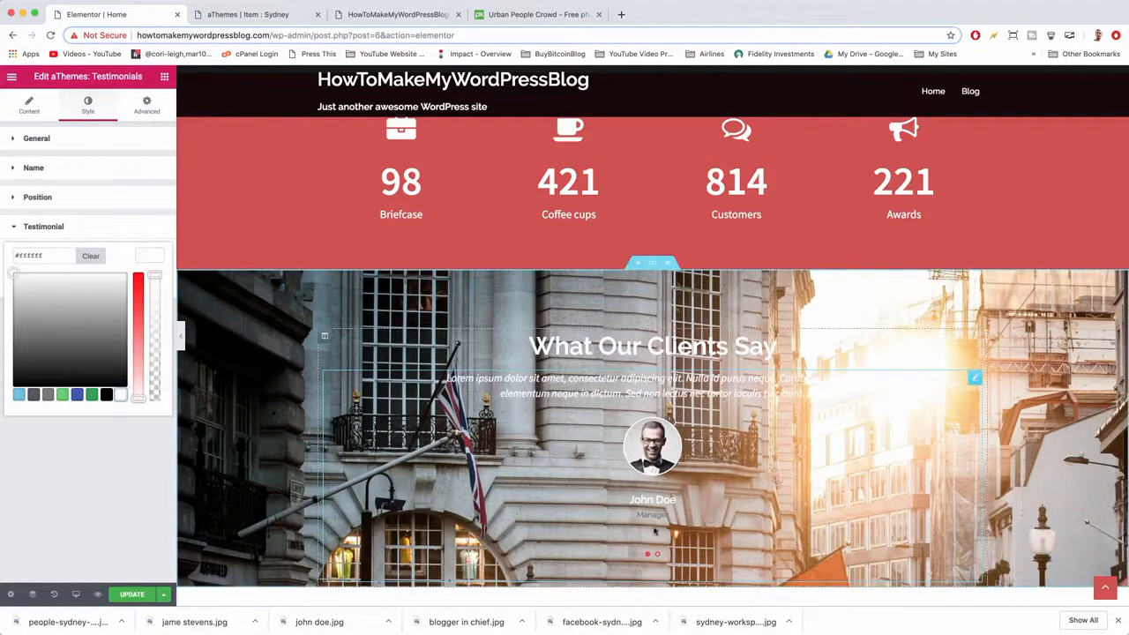
left_click(39, 197)
left_click(150, 226)
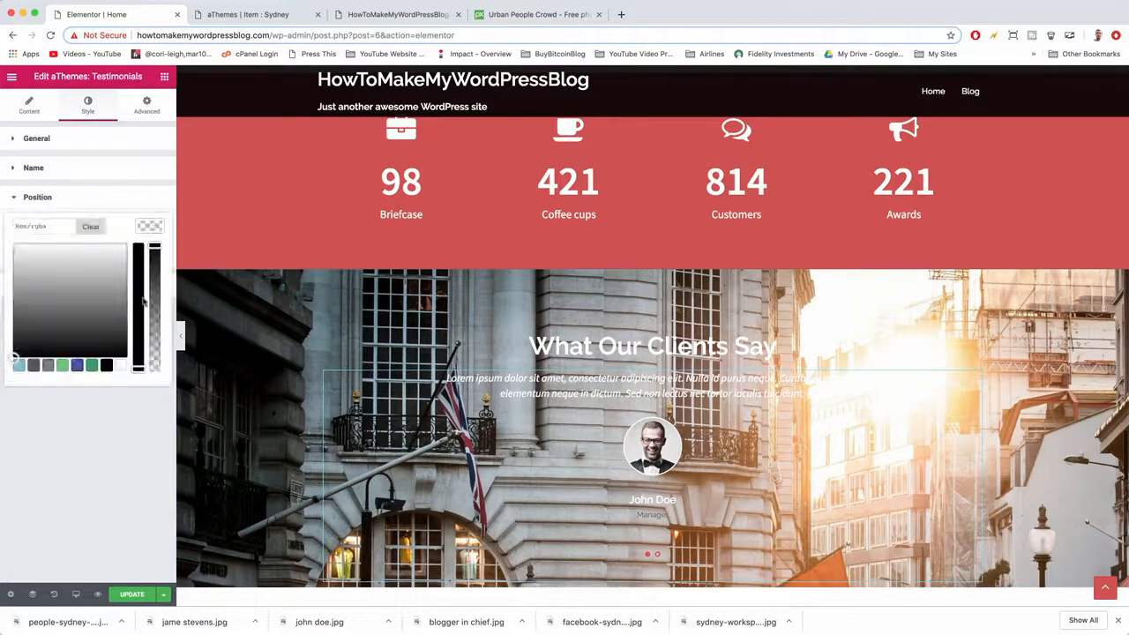
left_click(121, 366)
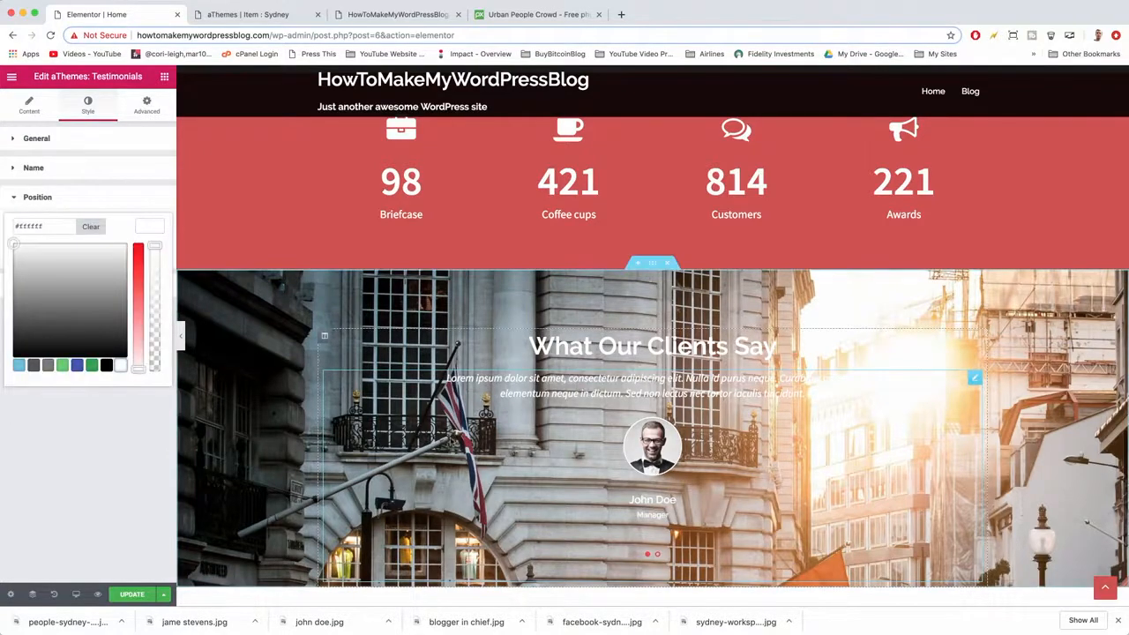
- Set the testimonials section's background image position to Center Center
scroll(452, 440, "down", 3)
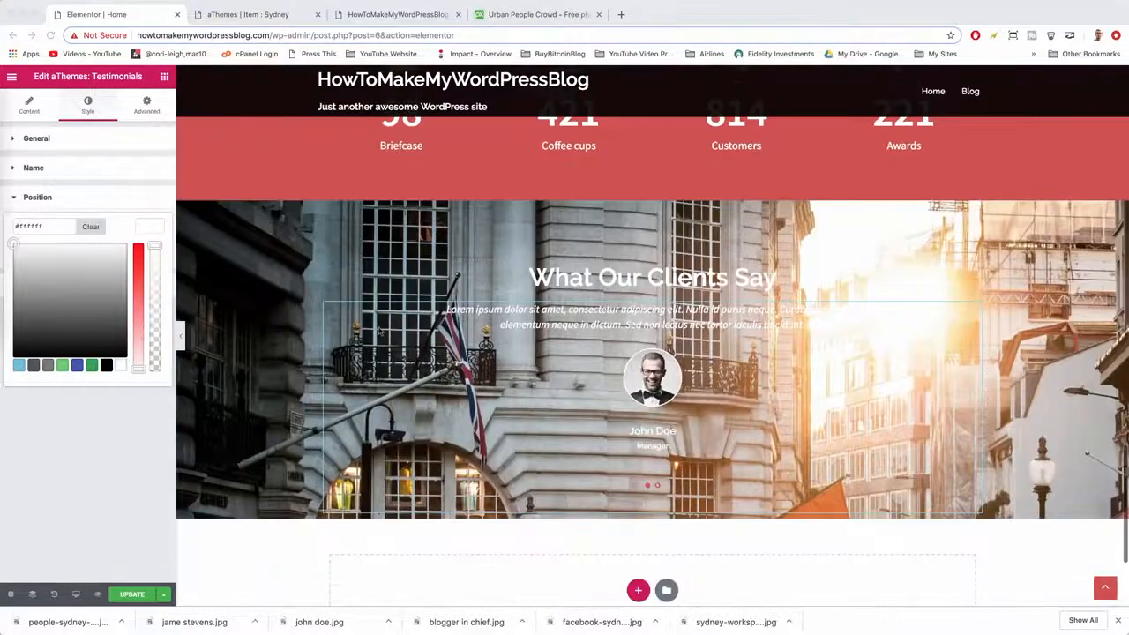
scroll(633, 283, "up", 2)
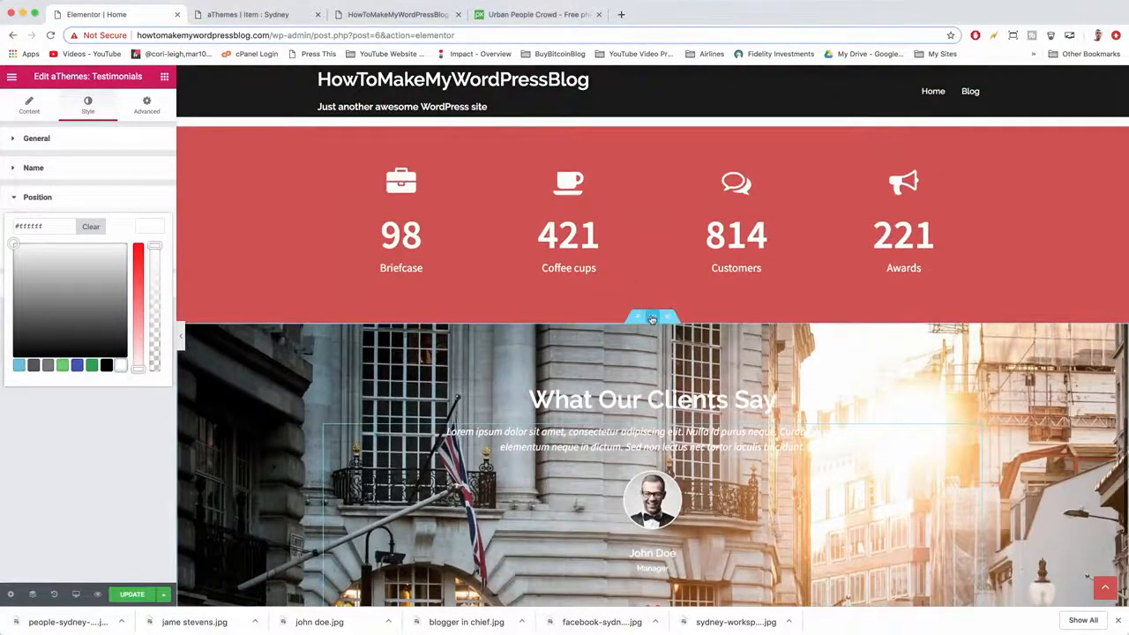
left_click(637, 318)
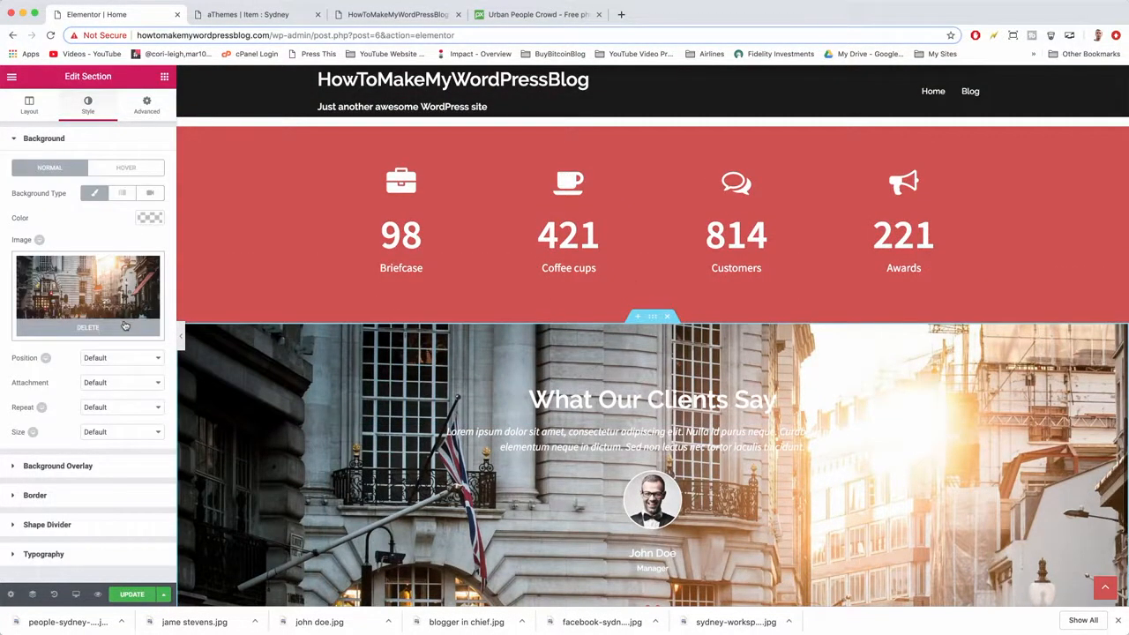
left_click(115, 358)
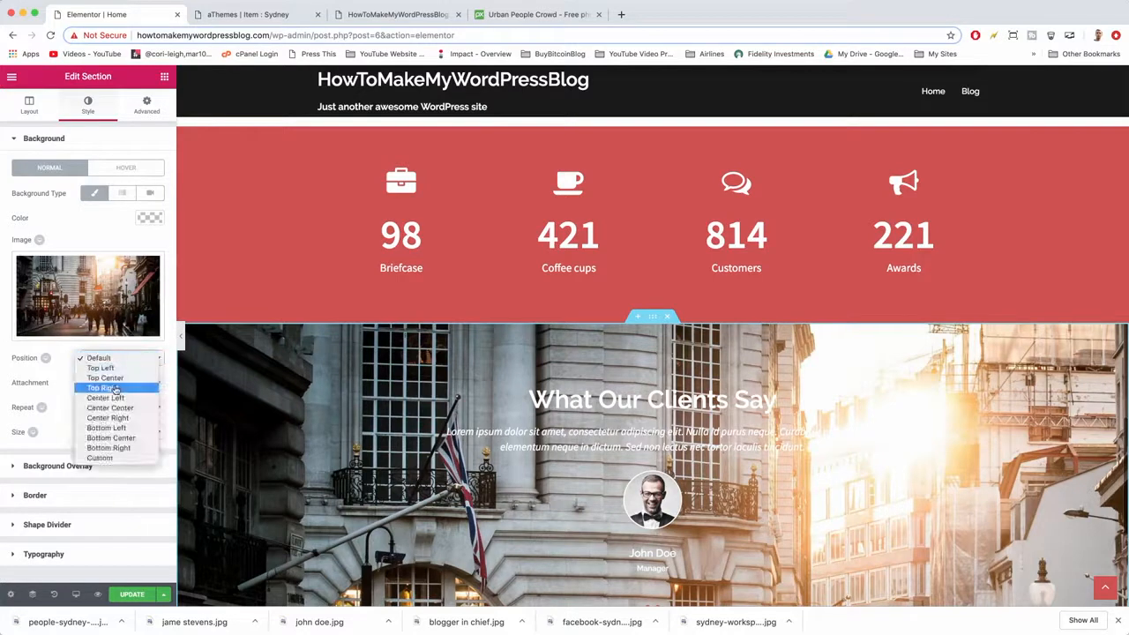
left_click(108, 379)
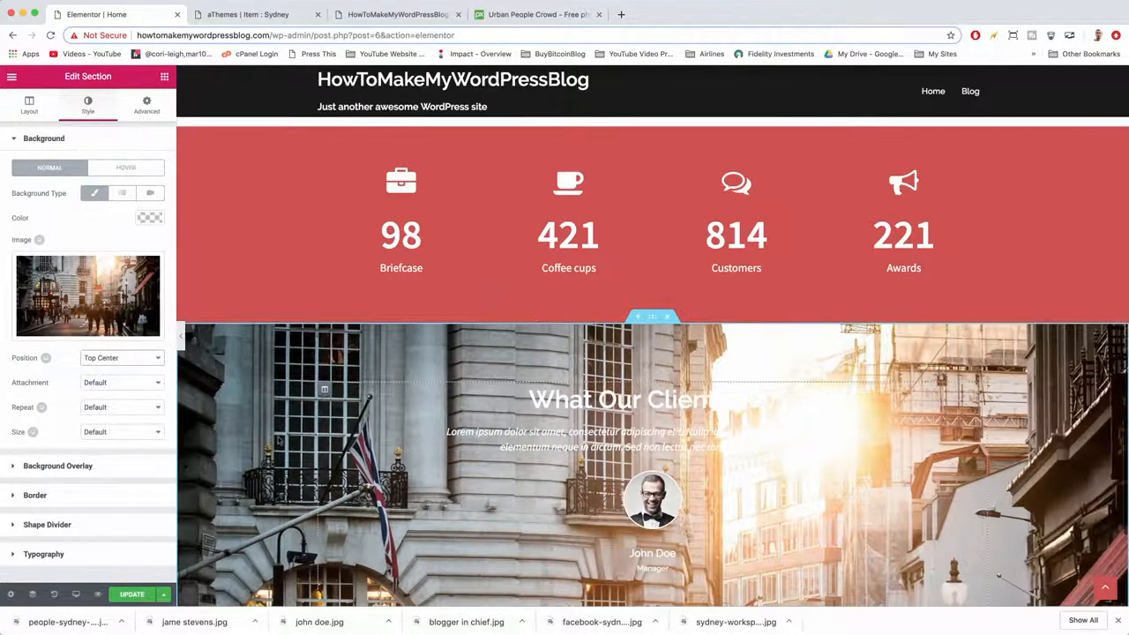
left_click(121, 366)
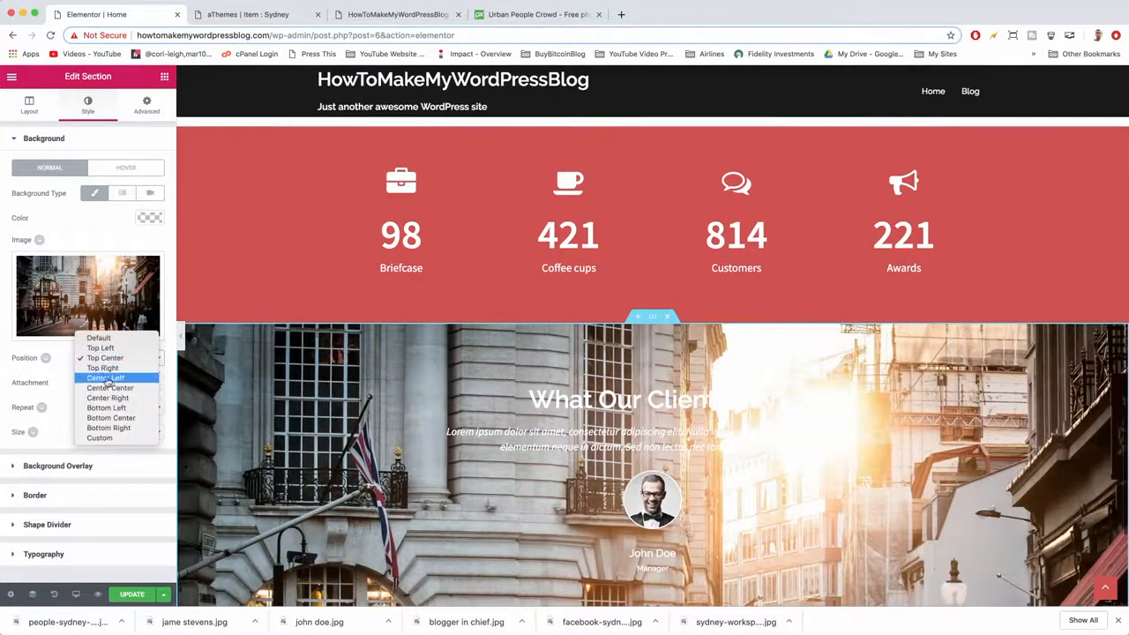
left_click(107, 388)
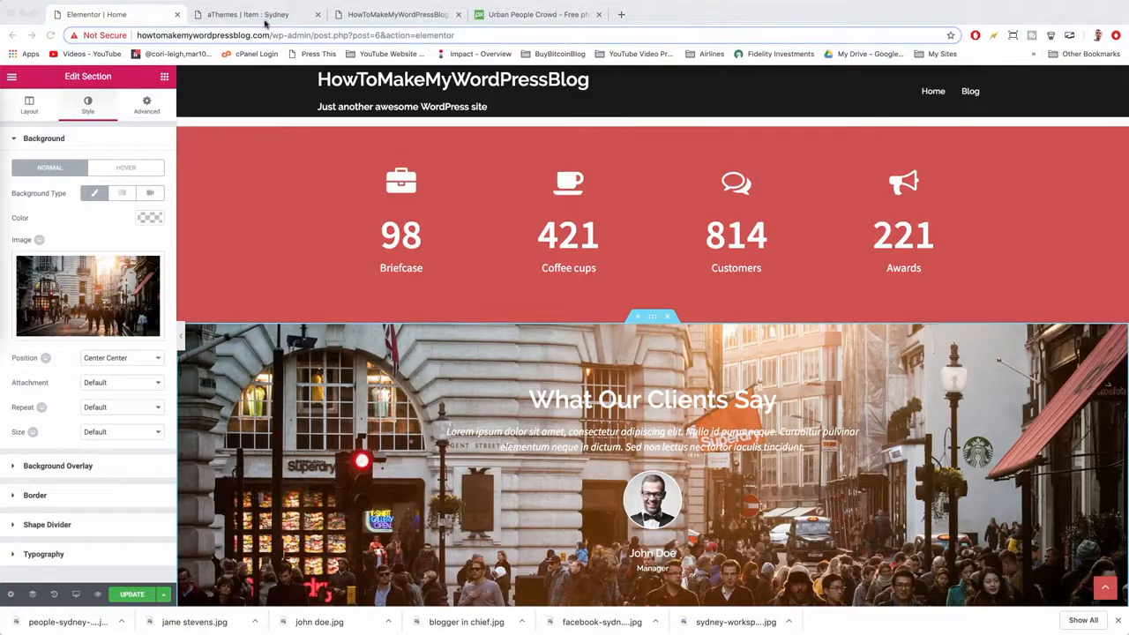
- Compare the testimonials section's background with the darker background on the Sydney demo page
left_click(265, 21)
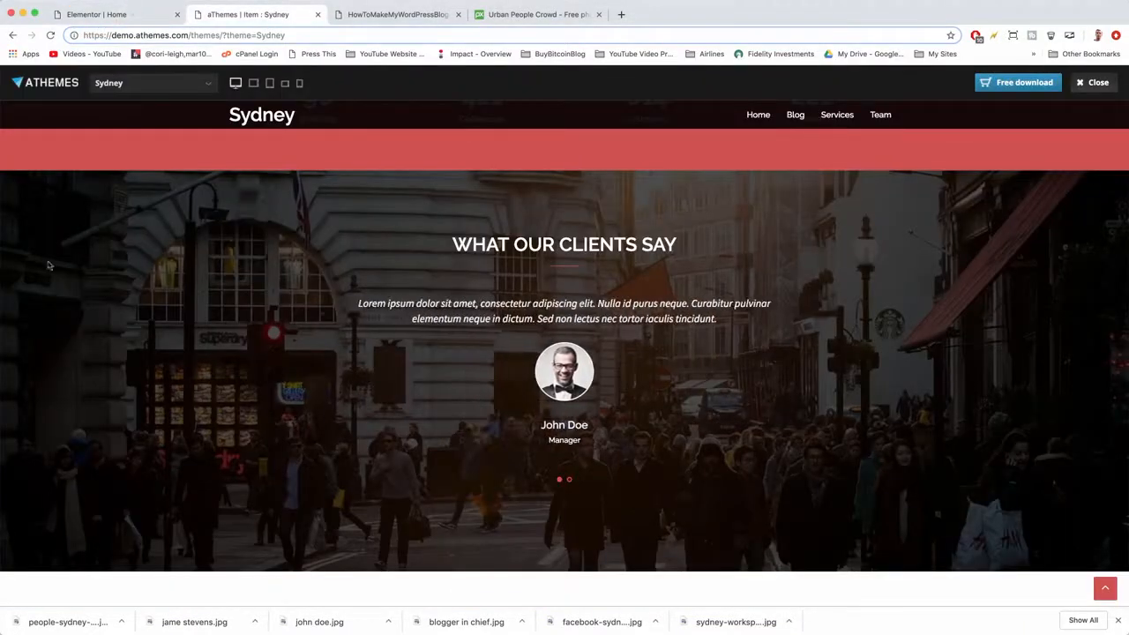
left_click(109, 11)
scroll(265, 276, "down", 2)
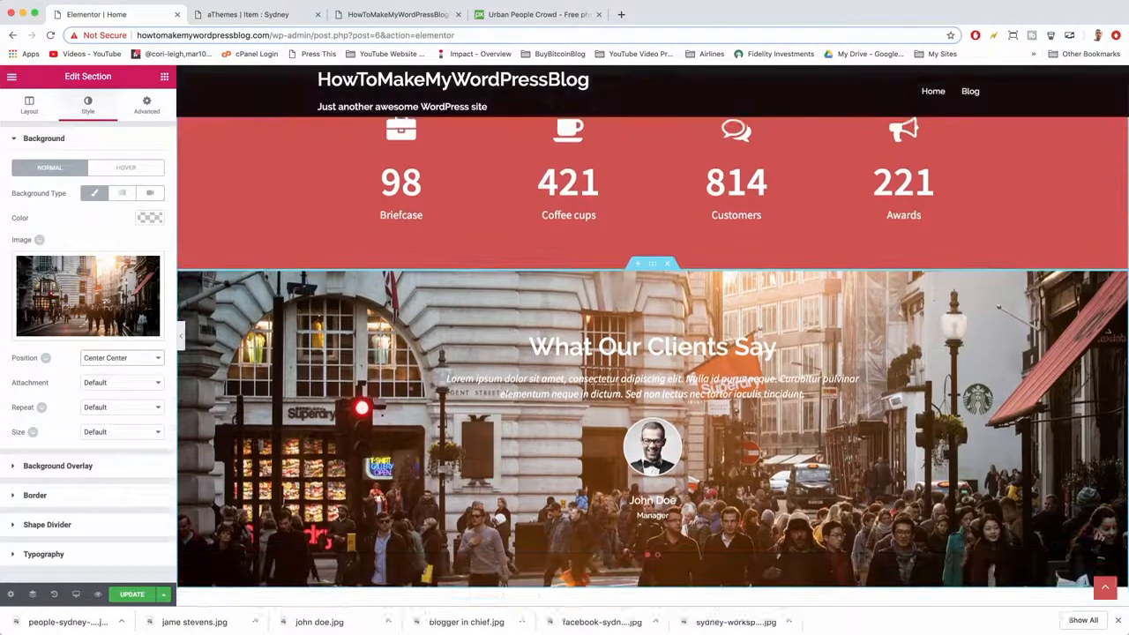
scroll(652, 326, "up", 1)
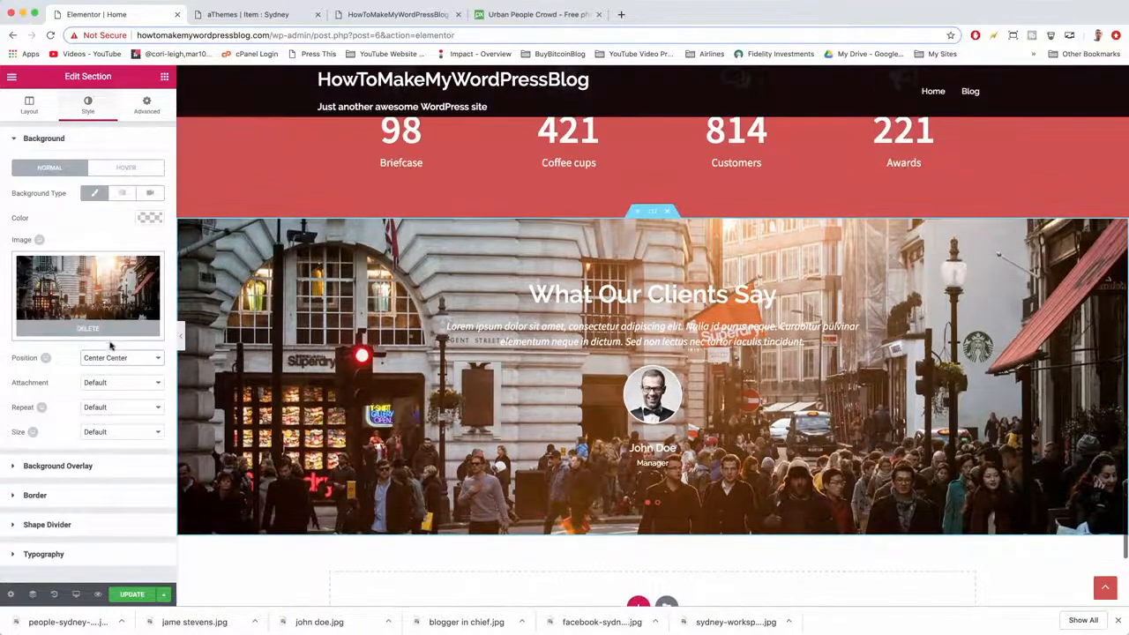
left_click(110, 357)
left_click(111, 357)
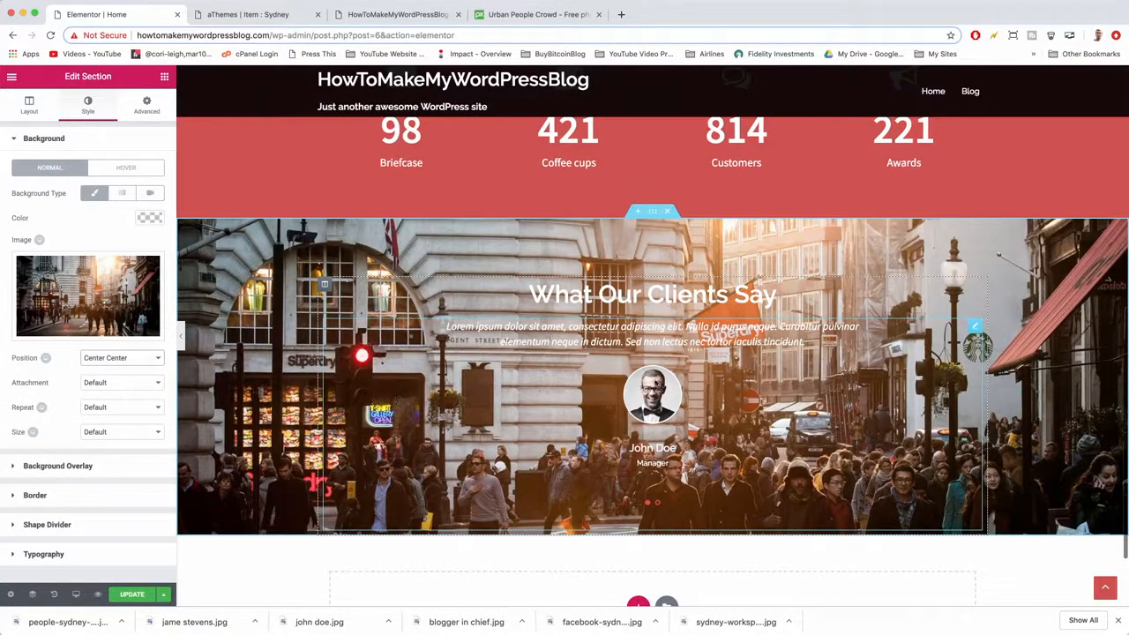
scroll(759, 326, "down", 2)
scroll(759, 327, "up", 4)
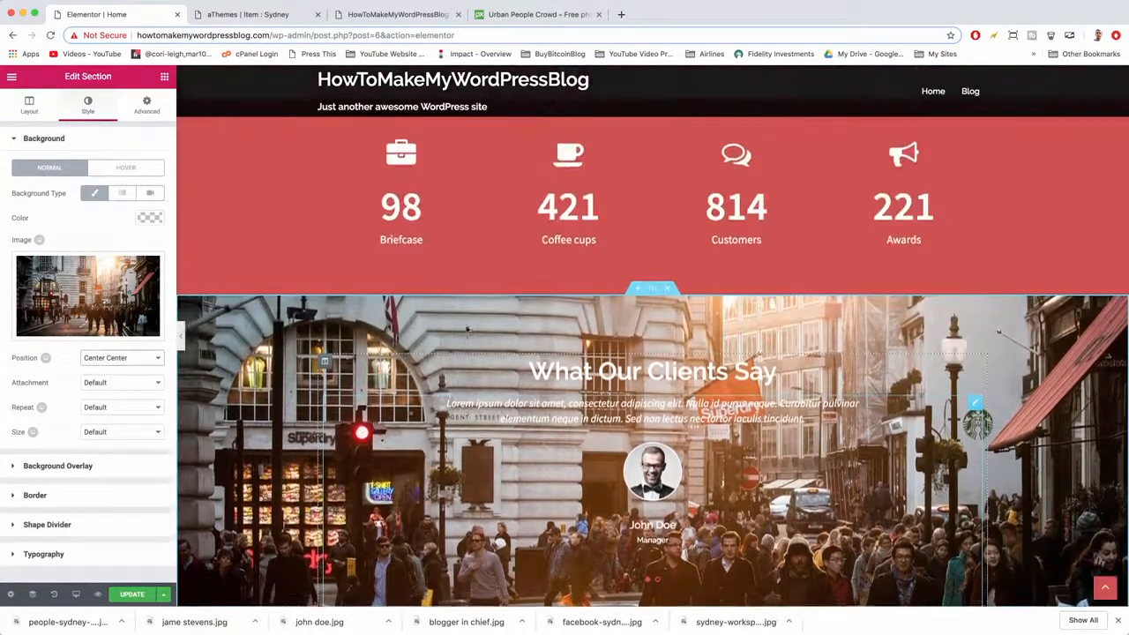
scroll(998, 283, "down", 1)
scroll(999, 283, "down", 1)
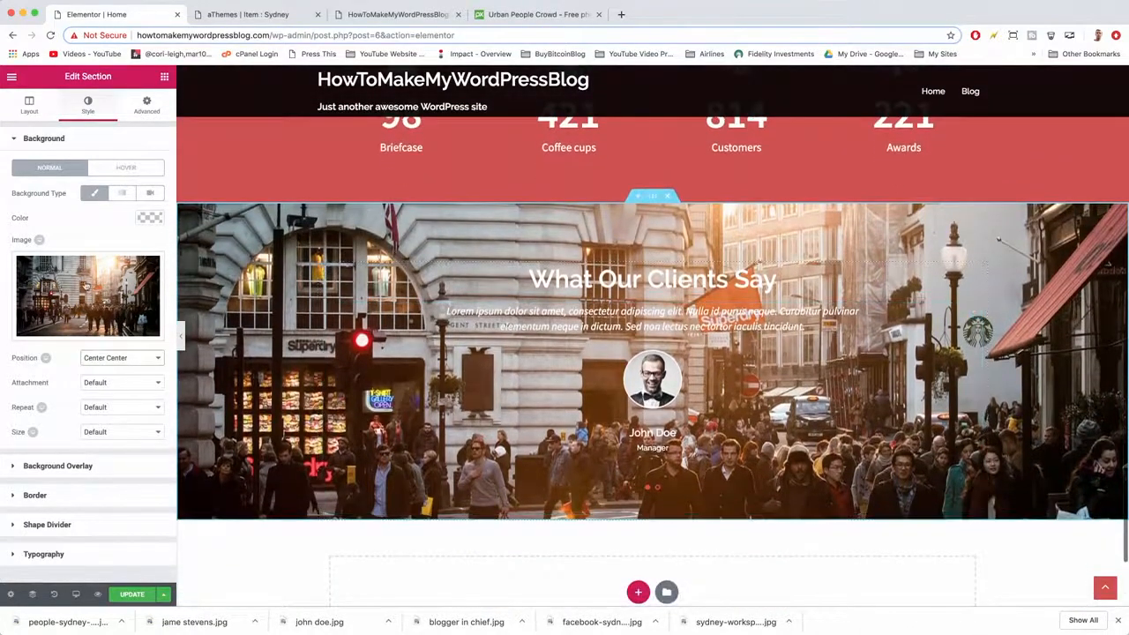
- Add a black classic background overlay to the testimonials section and update the page
left_click(50, 466)
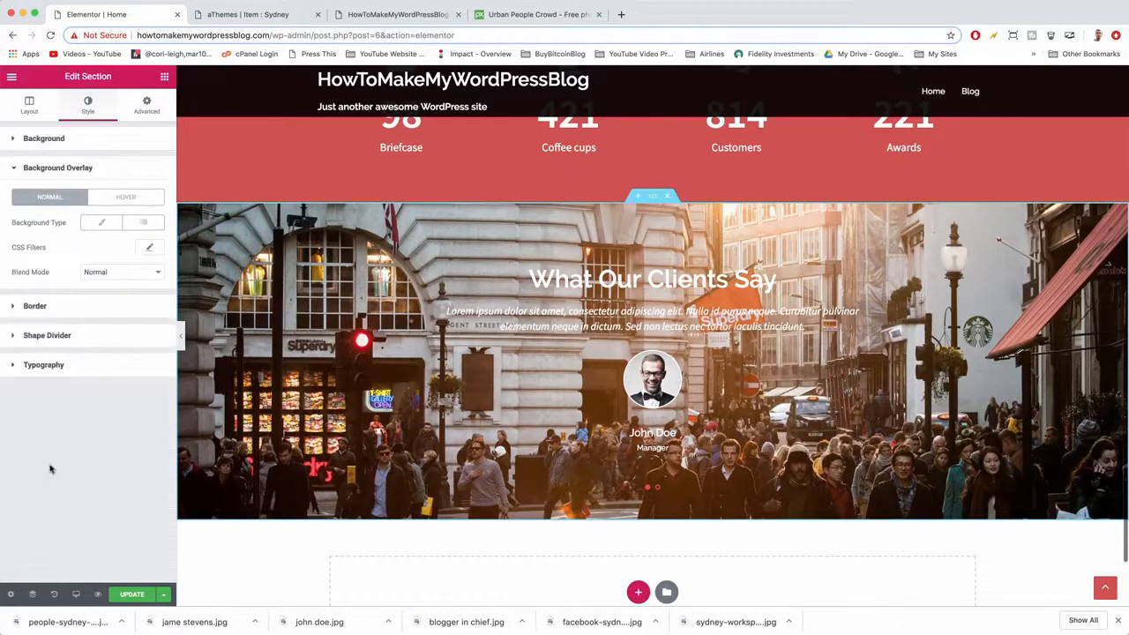
left_click(102, 222)
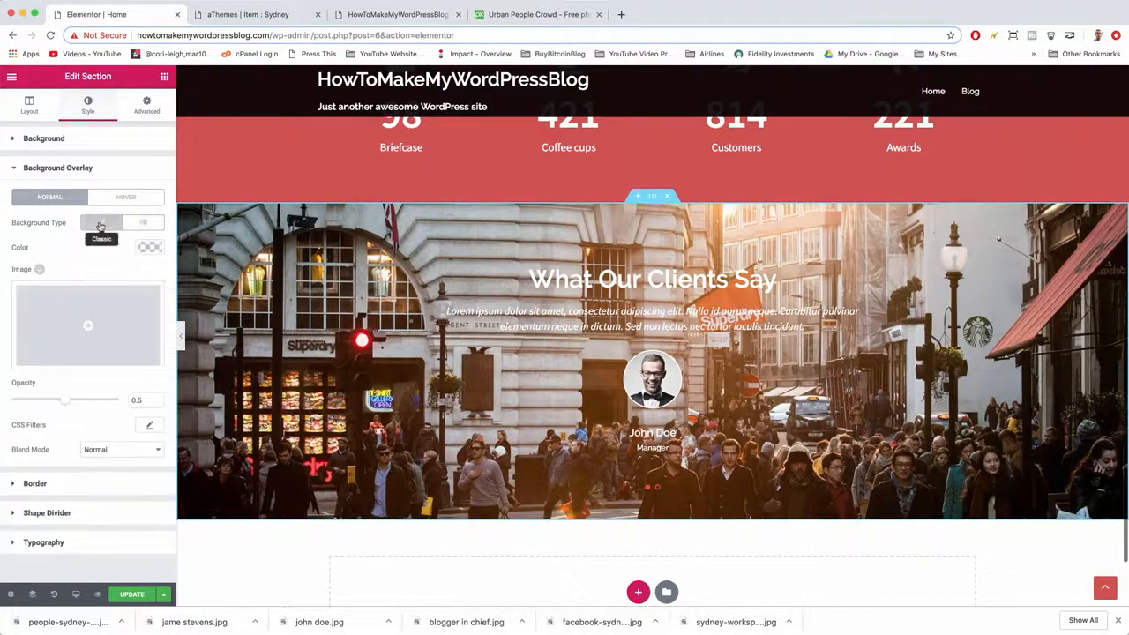
left_click(149, 248)
left_click(107, 385)
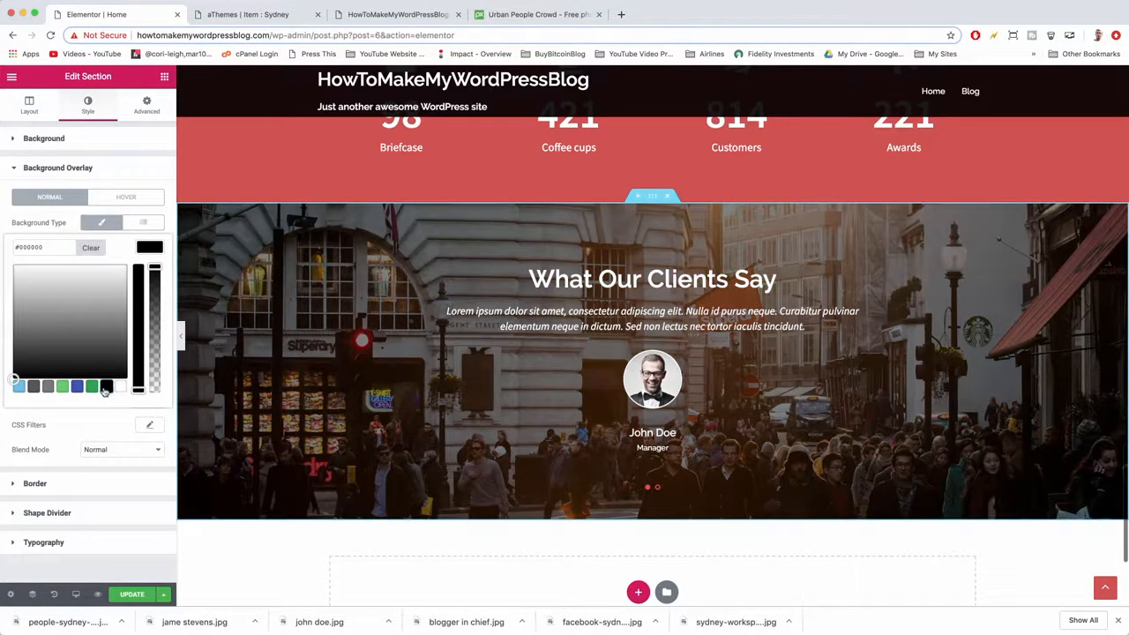
left_click(131, 596)
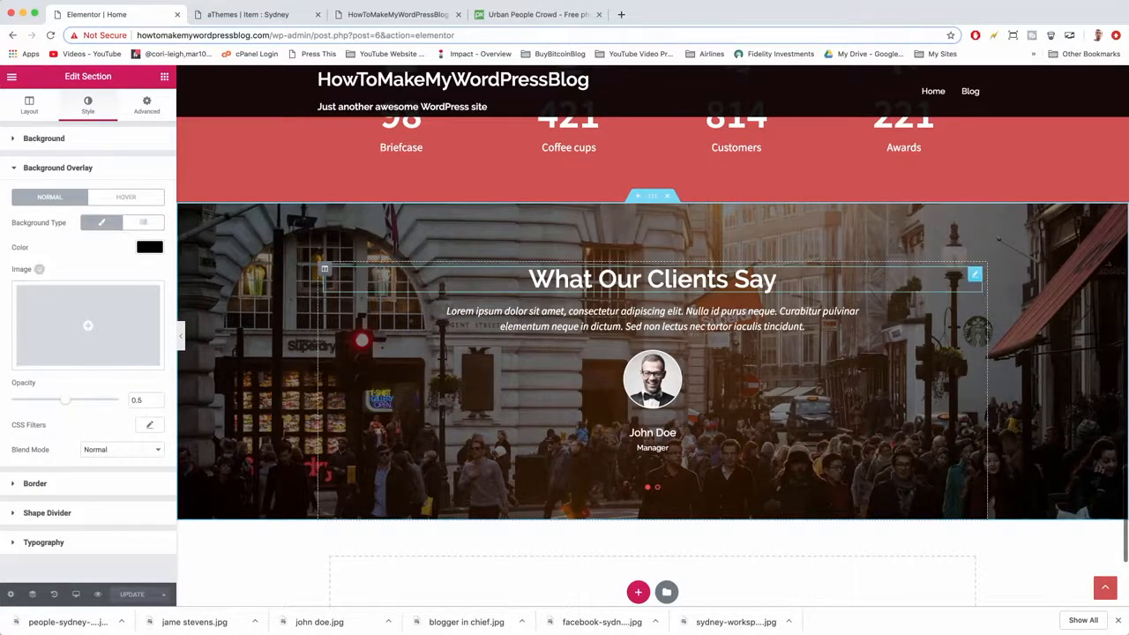
- Examine the Who We Are section on the Sydney demo page
left_click(776, 279)
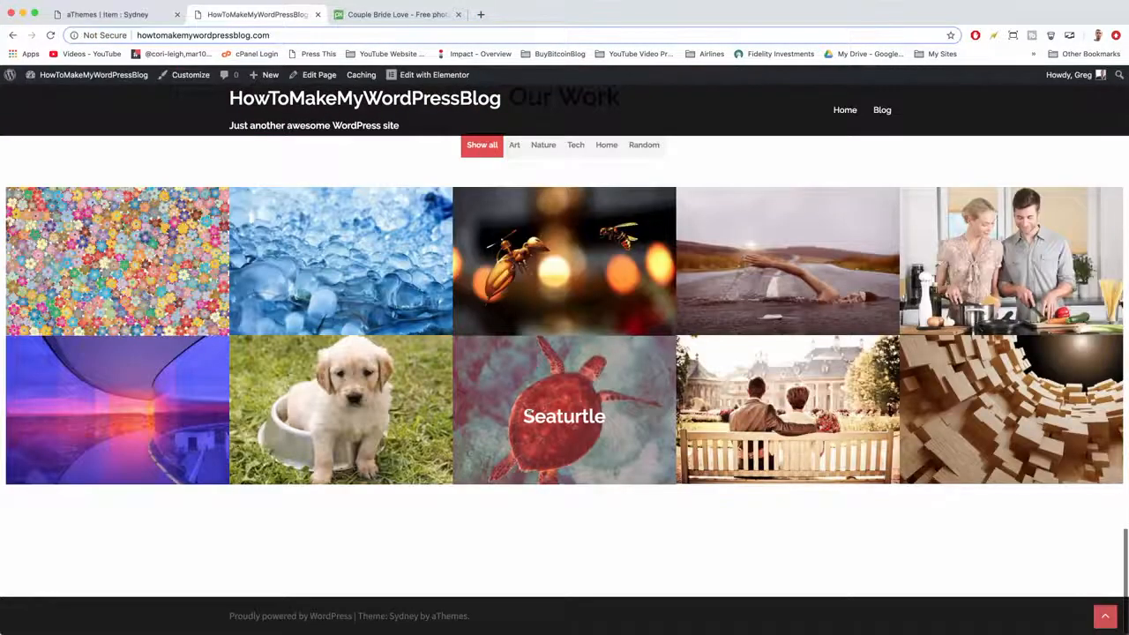
left_click(145, 16)
scroll(525, 379, "down", 2)
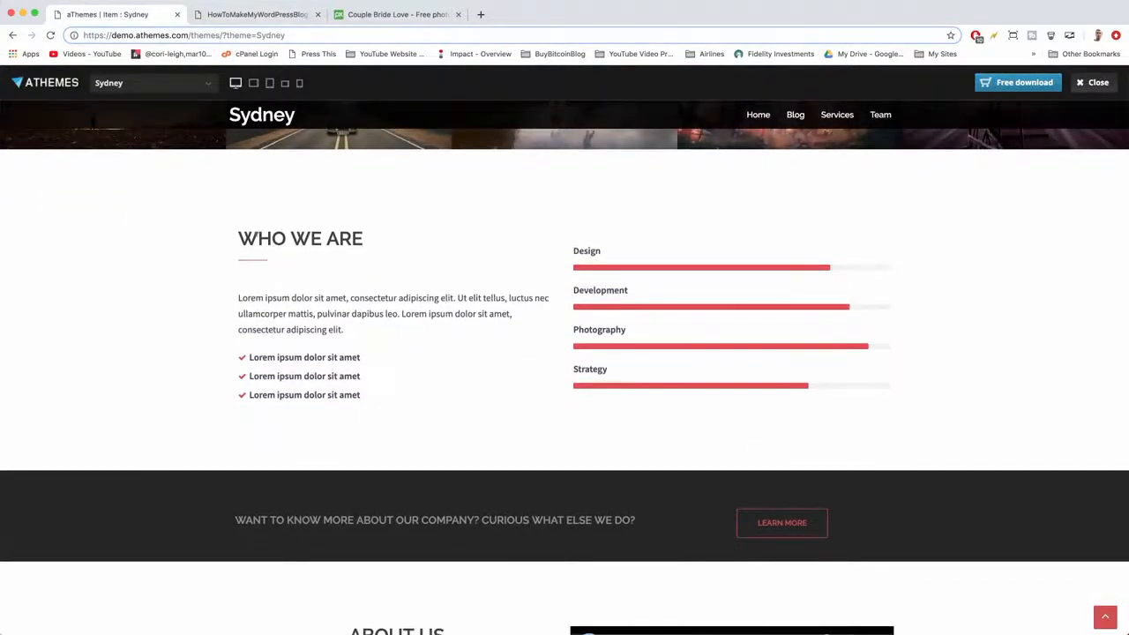
scroll(410, 371, "up", 2)
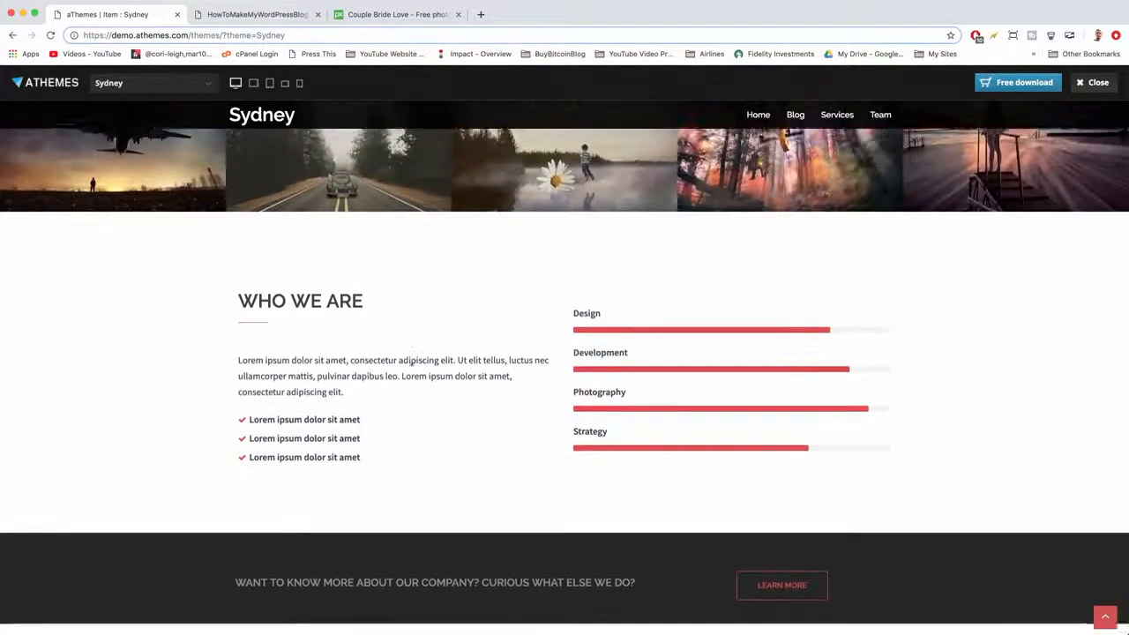
left_click(241, 12)
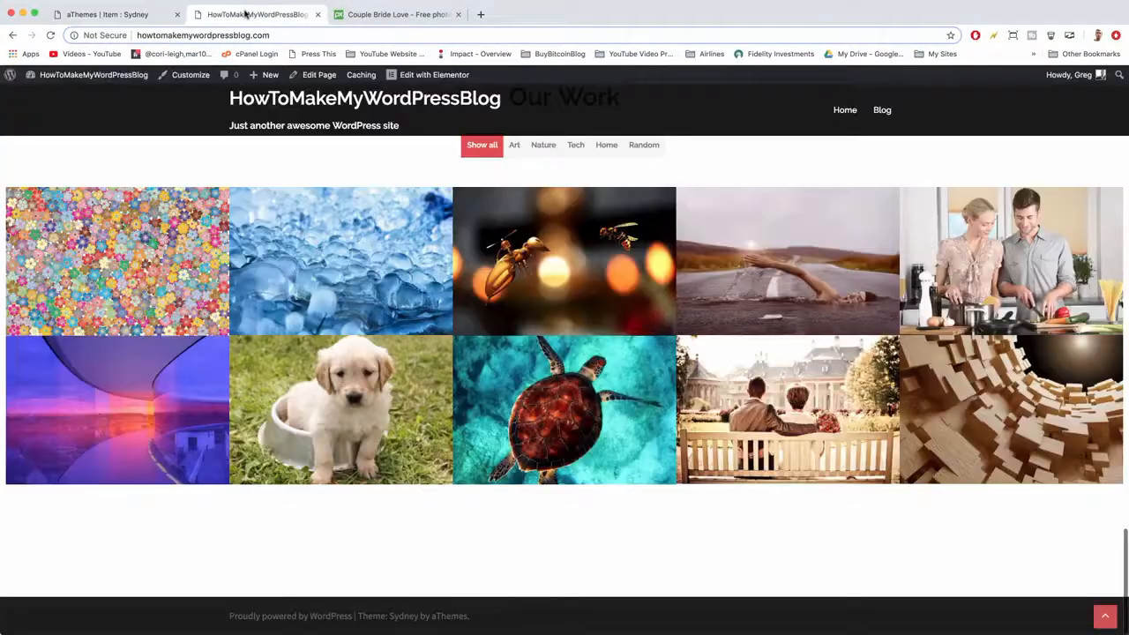
- Open the homepage in Elementor and add a two-column inner section at the bottom of the page
left_click(441, 77)
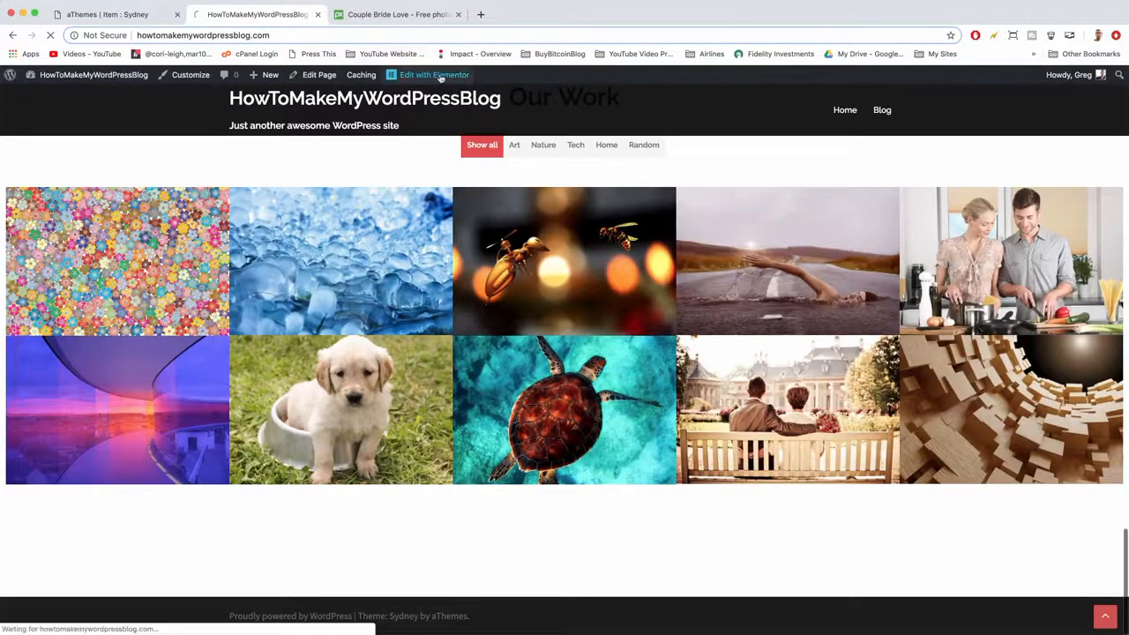
scroll(531, 371, "down", 20)
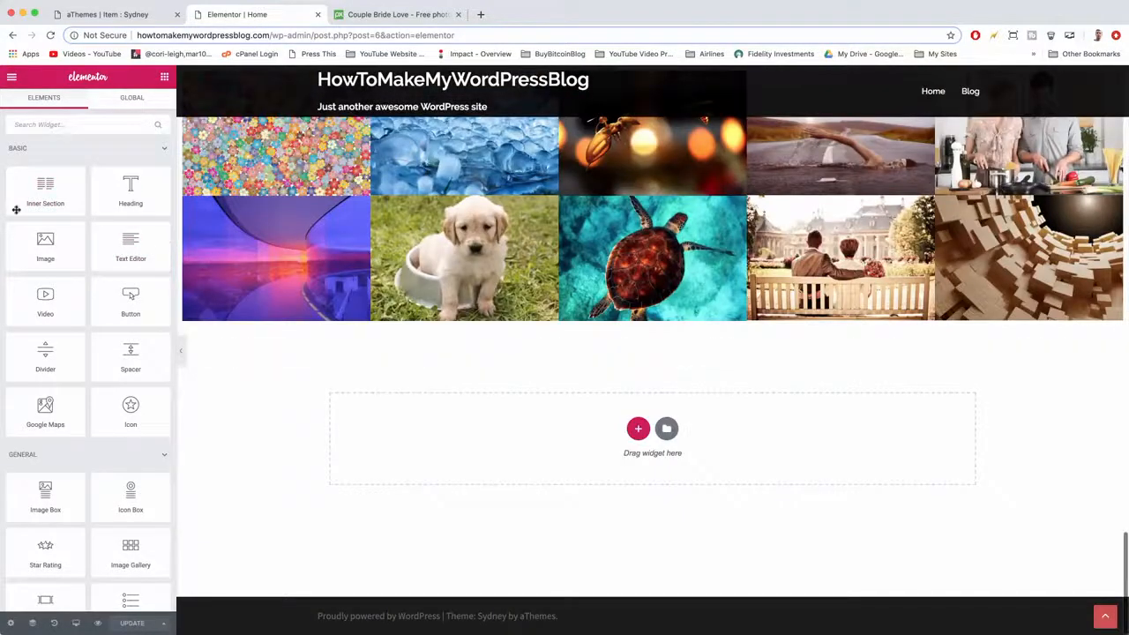
left_click_drag(63, 202, 577, 445)
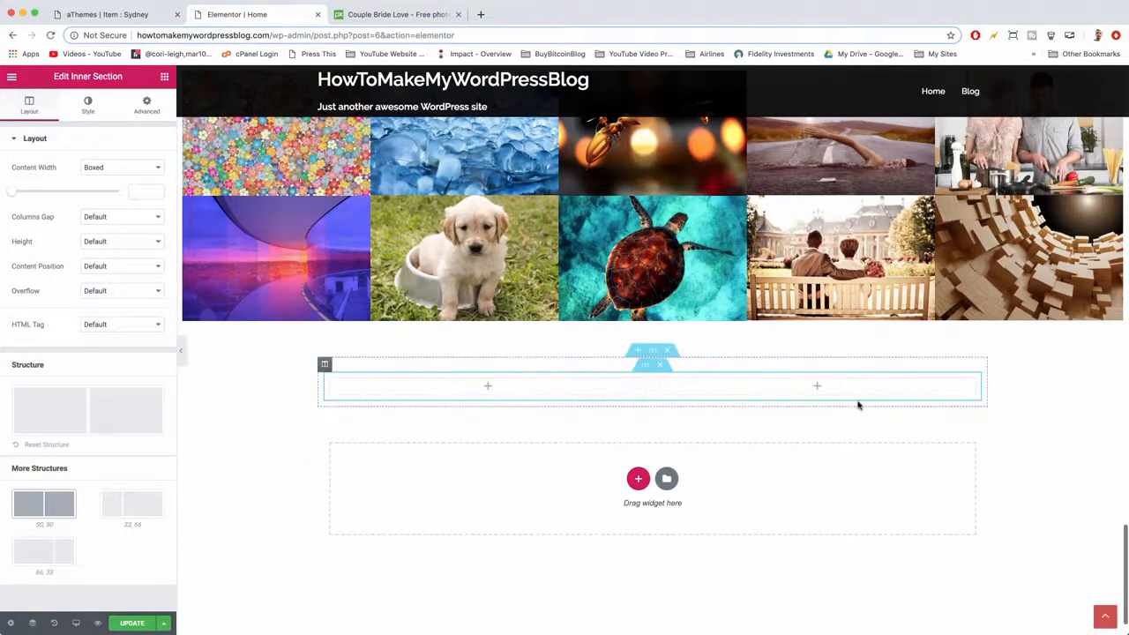
- Place a Heading widget in the inner section's left column and a Text Editor widget beneath the inner section
left_click(164, 77)
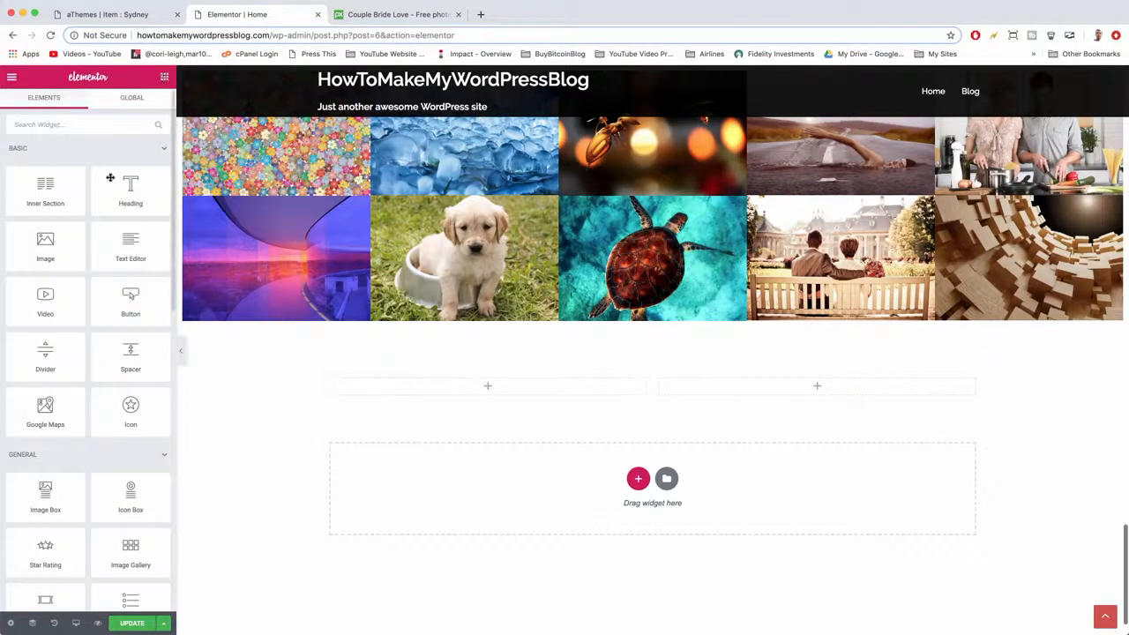
left_click_drag(138, 197, 447, 389)
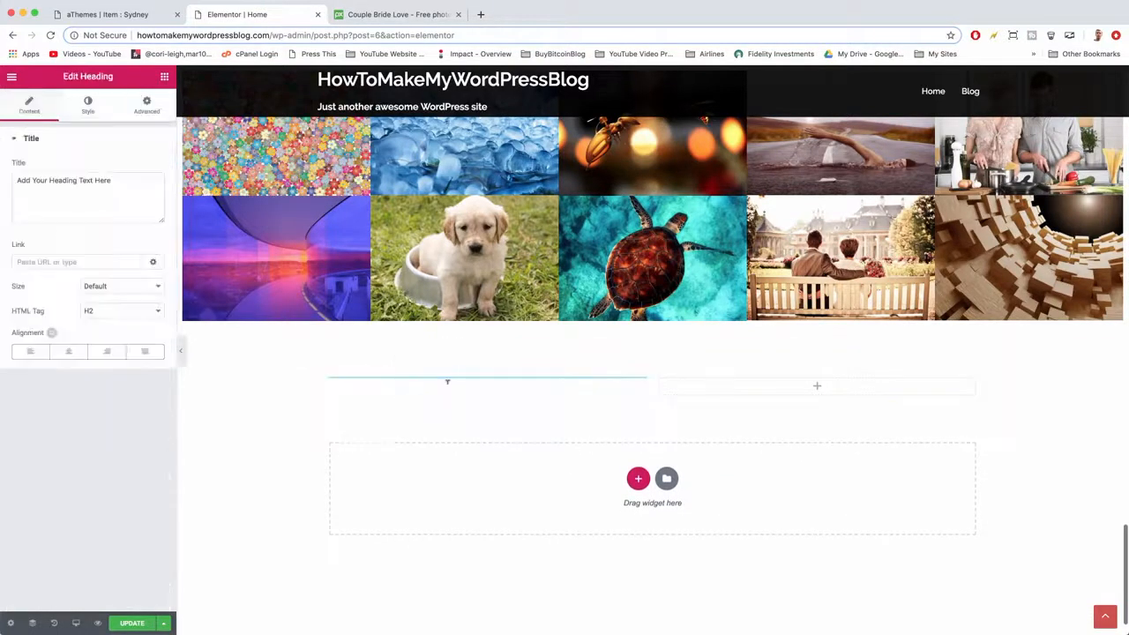
left_click(165, 78)
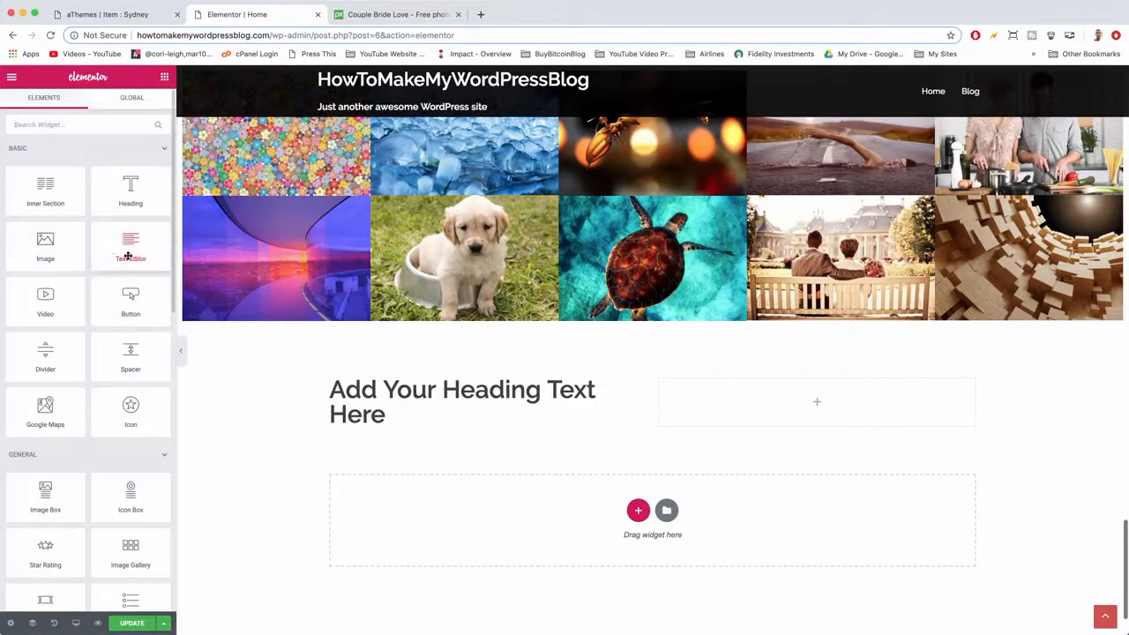
left_click_drag(128, 256, 391, 430)
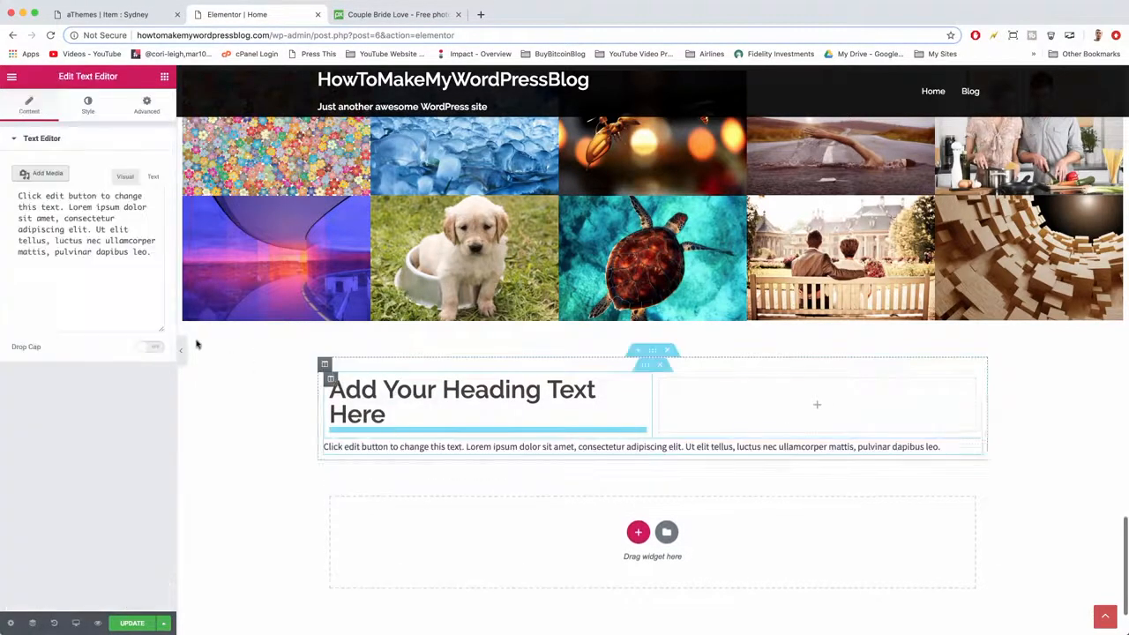
- Add an Icon List widget under the heading in the left column, checking the demo's Who We Are layout
left_click(126, 16)
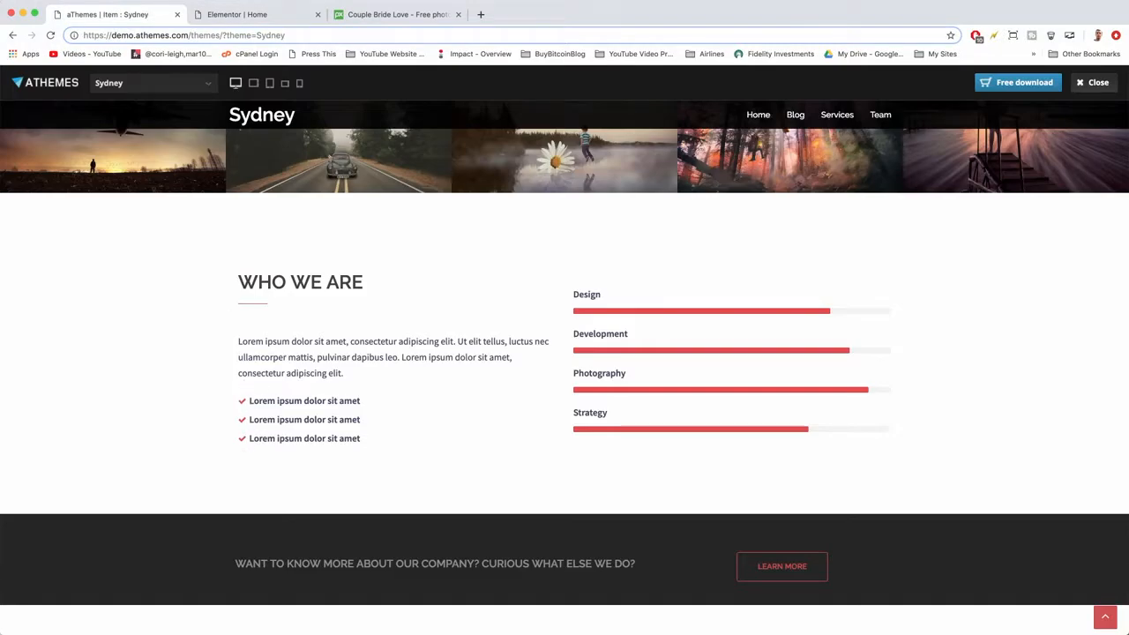
left_click(254, 16)
left_click(164, 76)
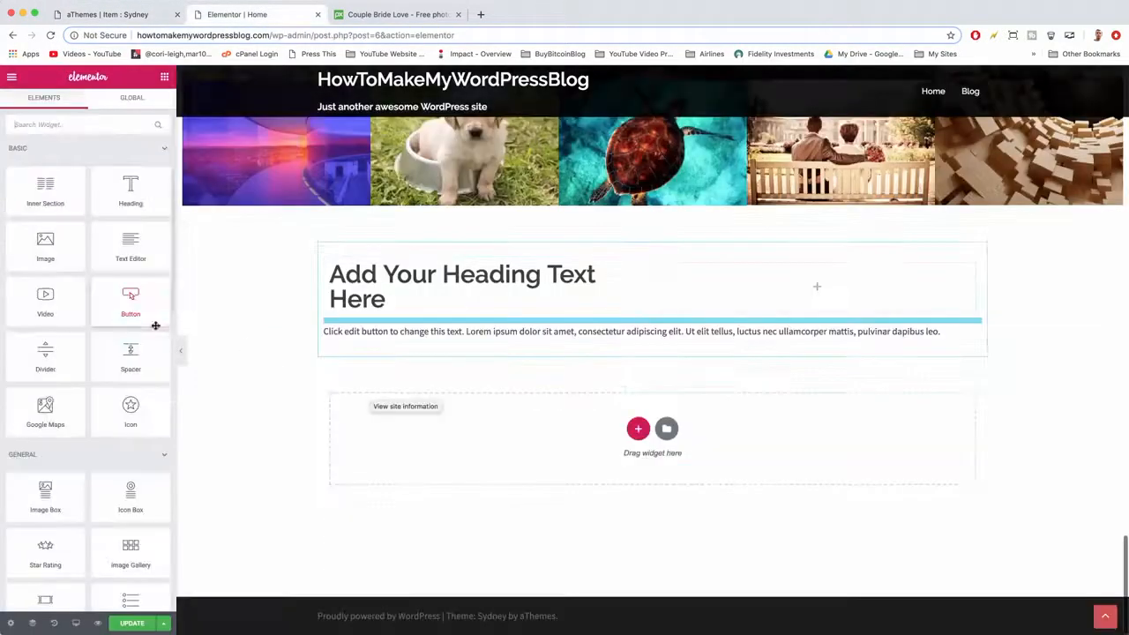
scroll(102, 366, "down", 1)
scroll(101, 366, "down", 1)
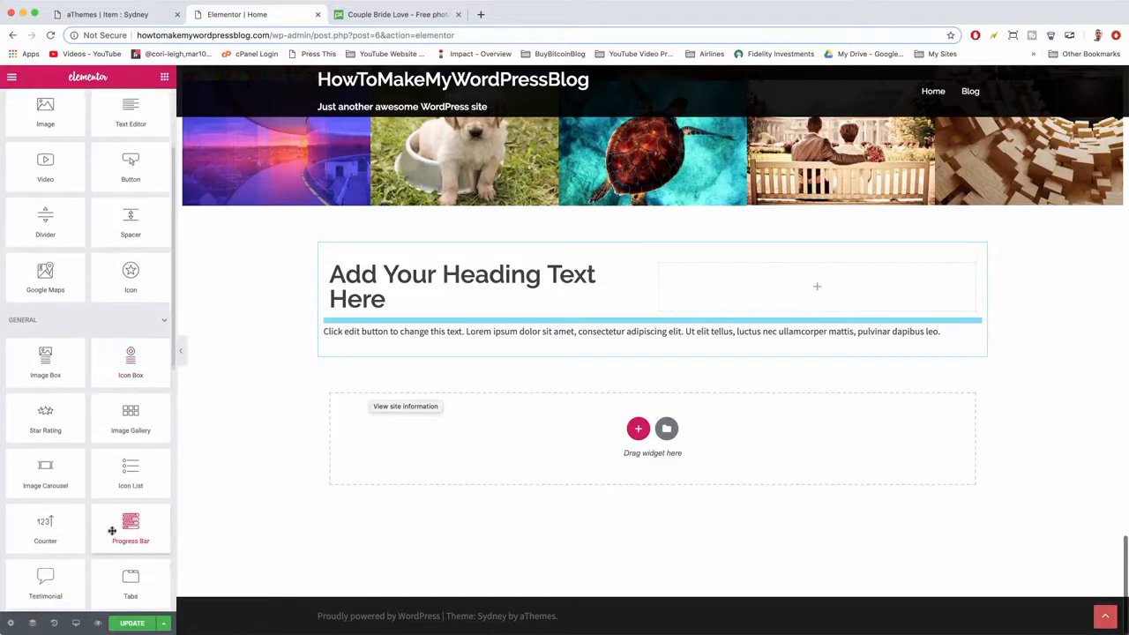
left_click_drag(125, 476, 391, 313)
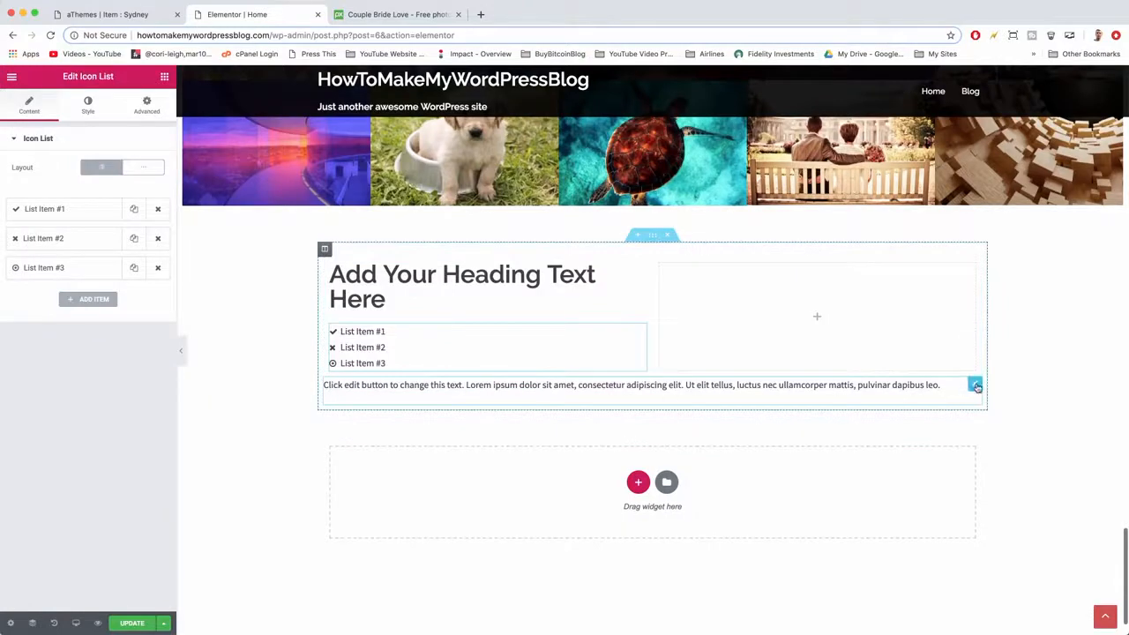
- Move the Text Editor under the heading in the left column and add a Progress Bar widget to the right column
left_click_drag(971, 385, 588, 332)
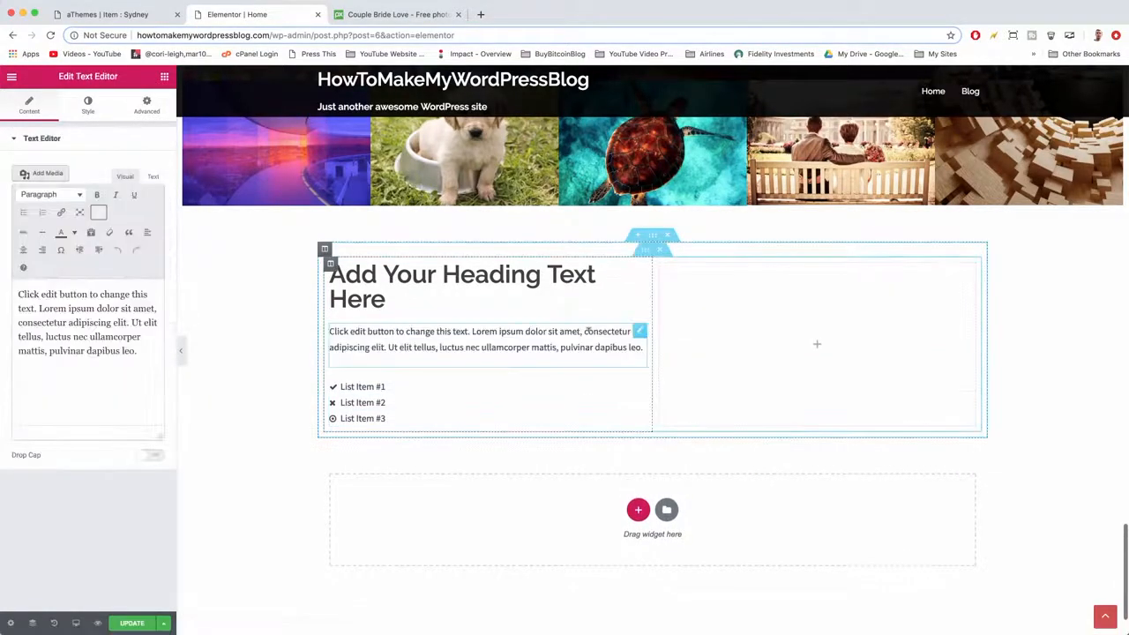
left_click(165, 78)
scroll(43, 409, "down", 3)
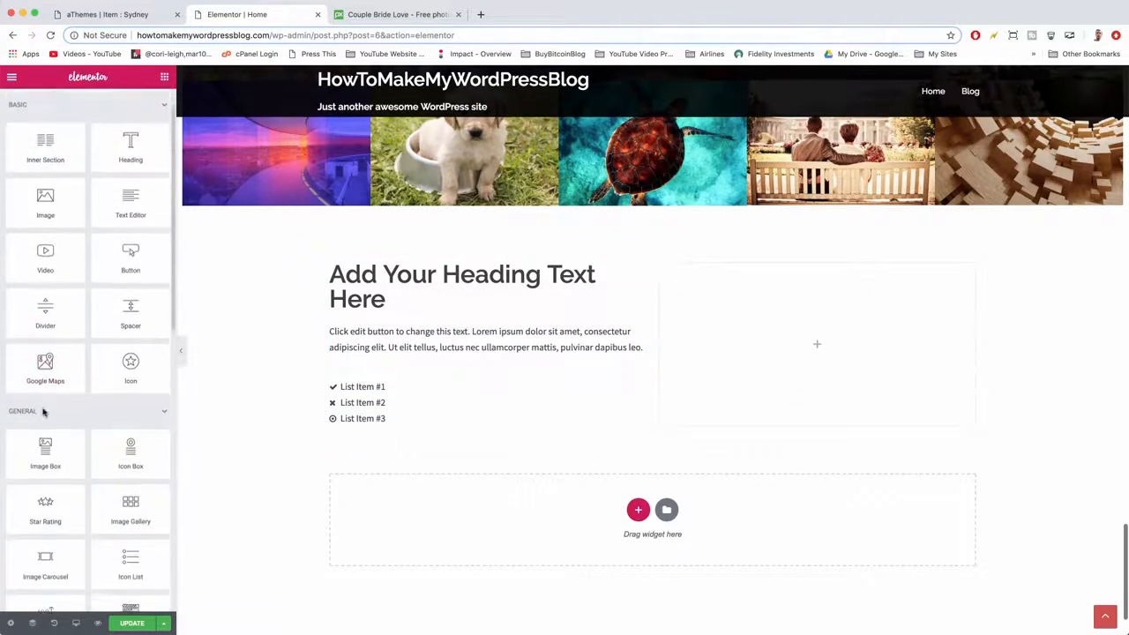
scroll(44, 408, "down", 2)
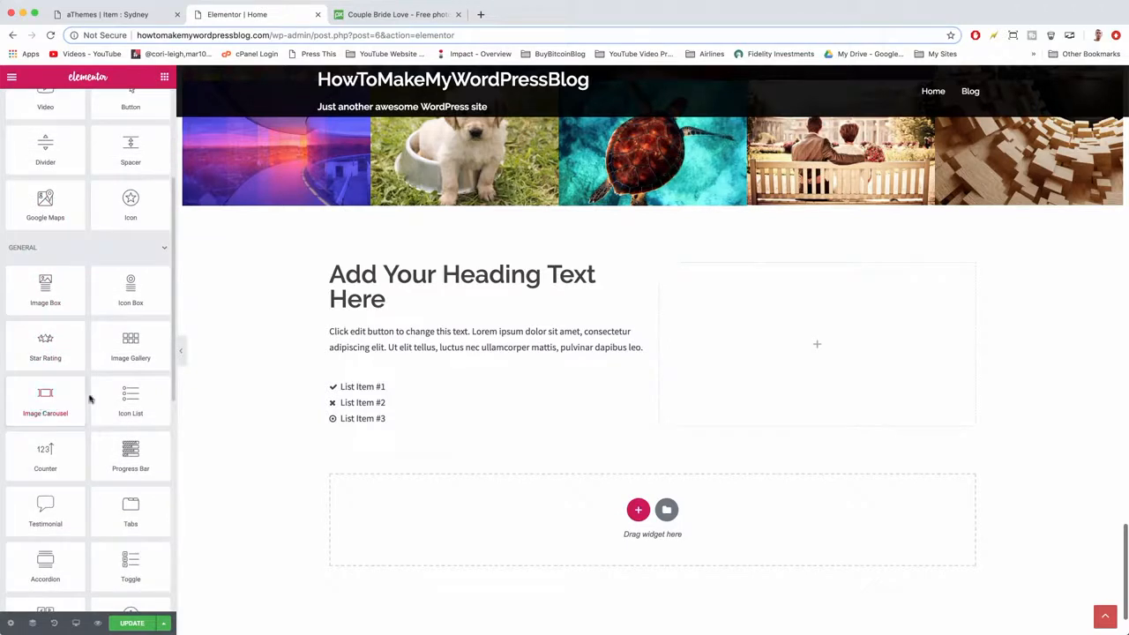
scroll(88, 397, "down", 1)
left_click_drag(132, 430, 798, 331)
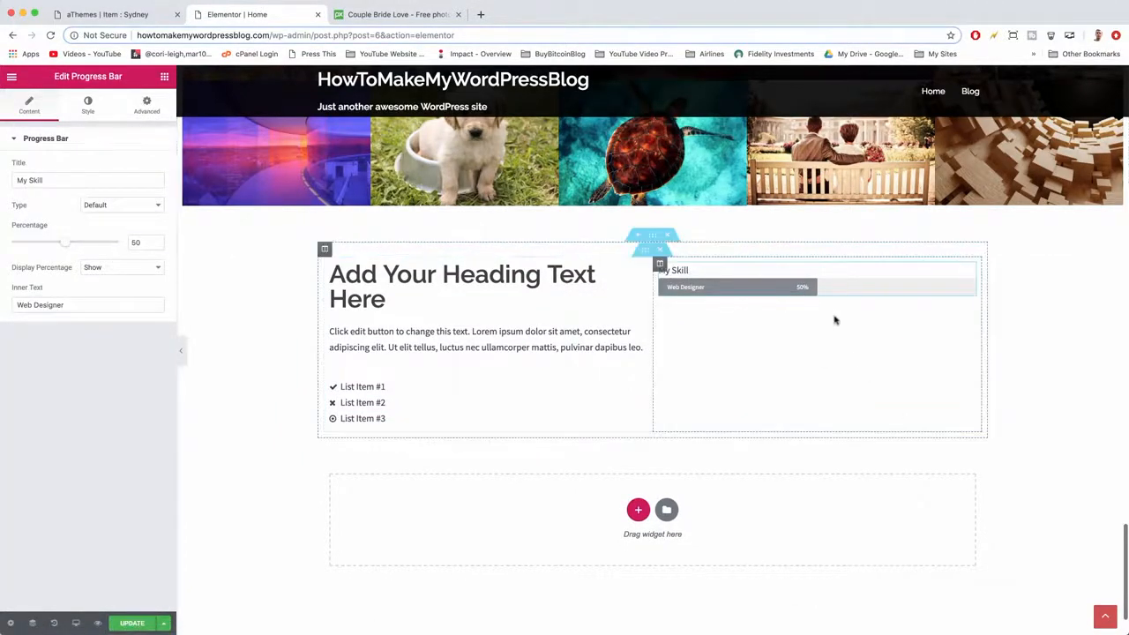
- Compare with the demo's skill bars, set the progress bar's title to Web Design and shorten its inner text
left_click(114, 13)
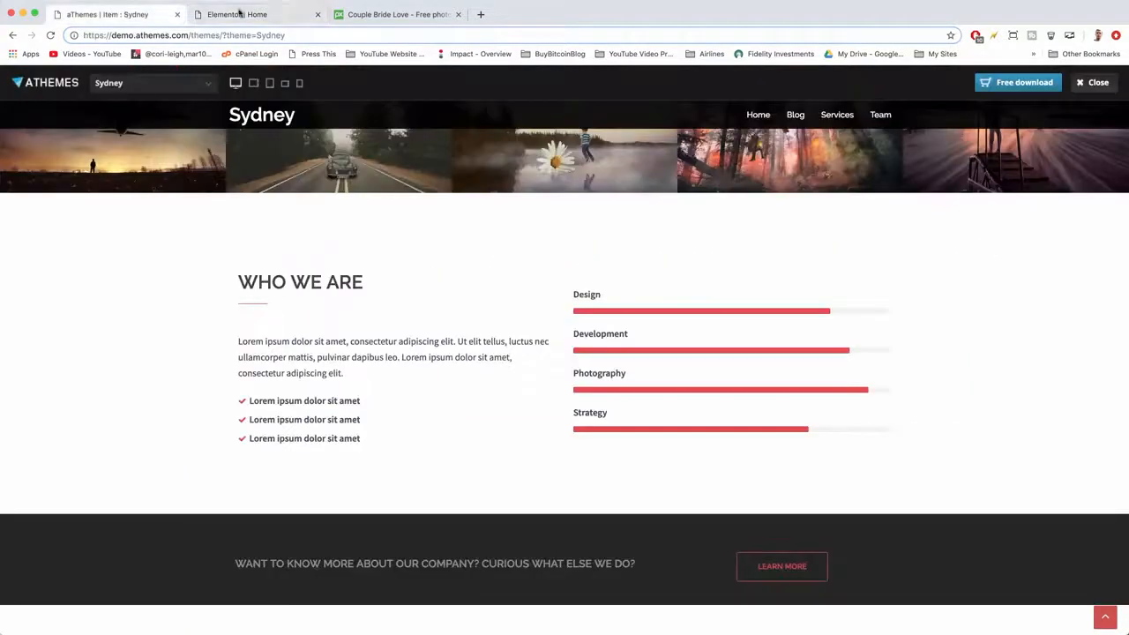
left_click(267, 17)
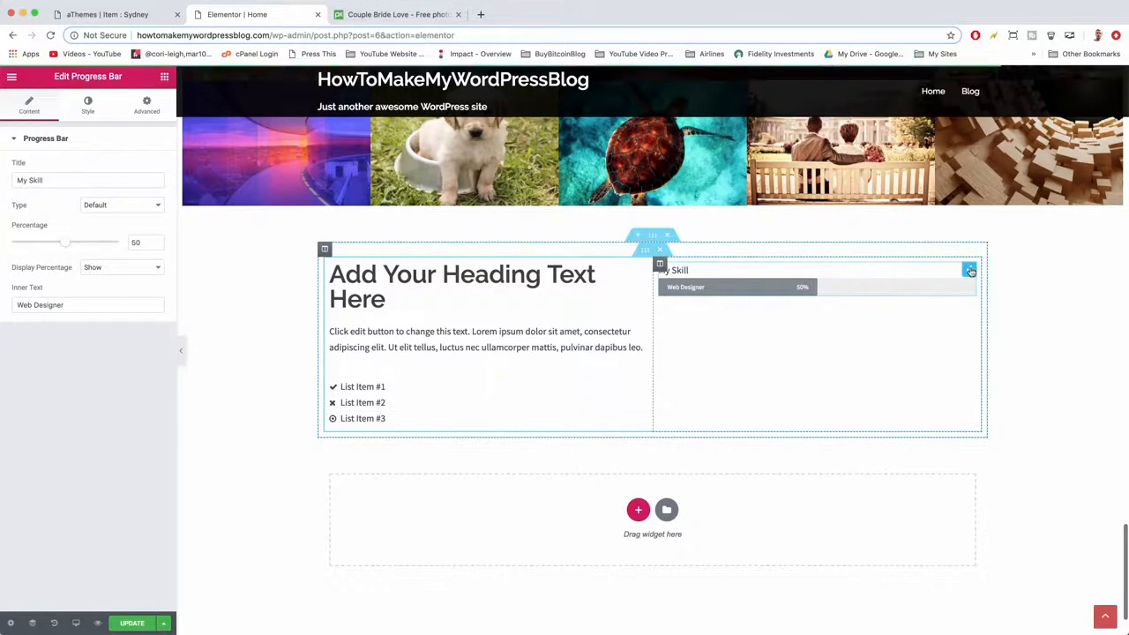
left_click_drag(66, 177, 14, 180)
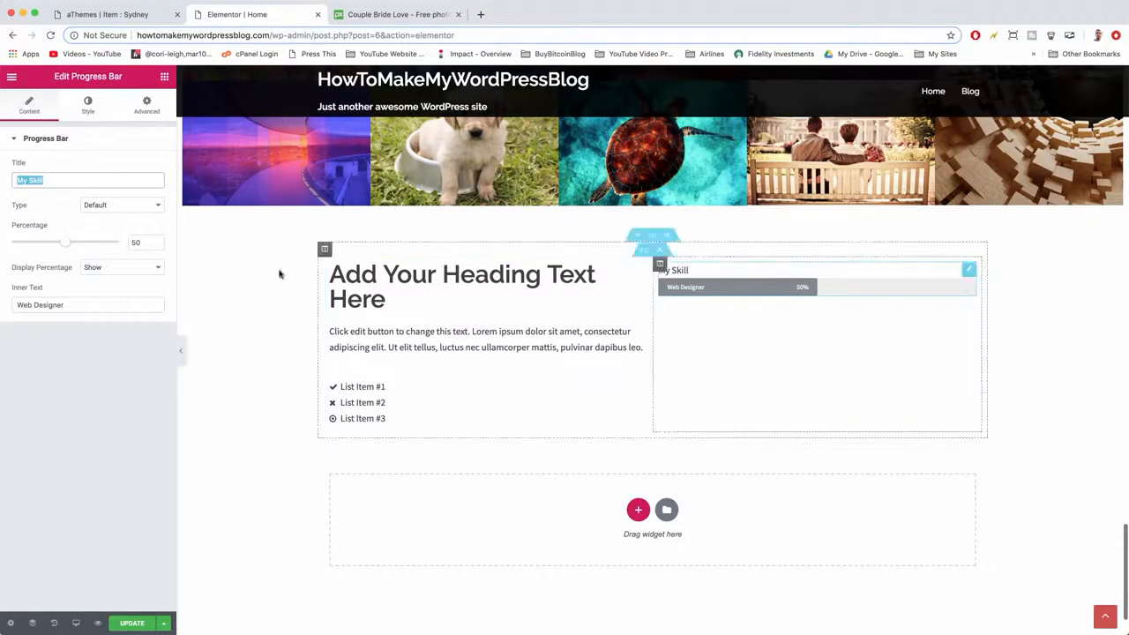
type("WEb")
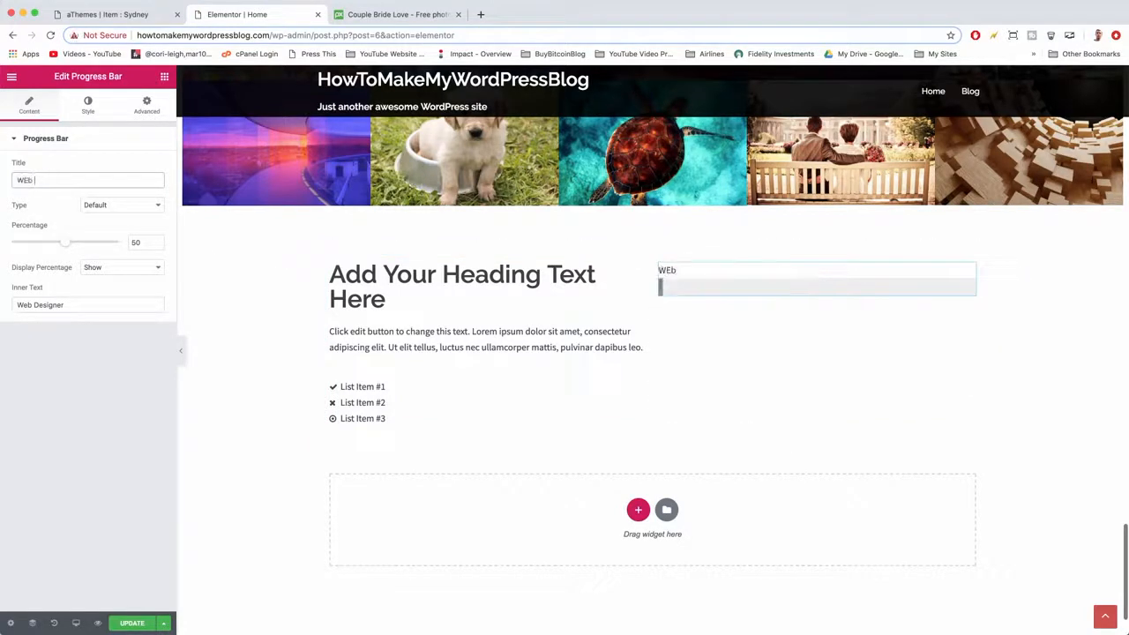
type(" Deig")
key("BackSpace")
key("BackSpace")
type("sign")
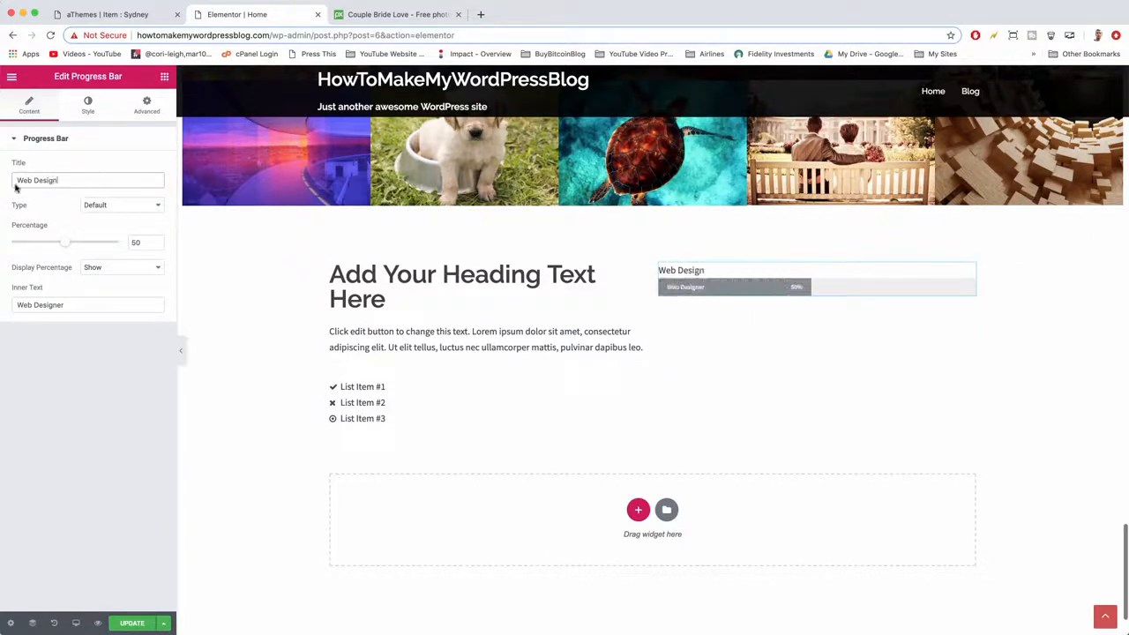
left_click(79, 303)
key("BackSpace")
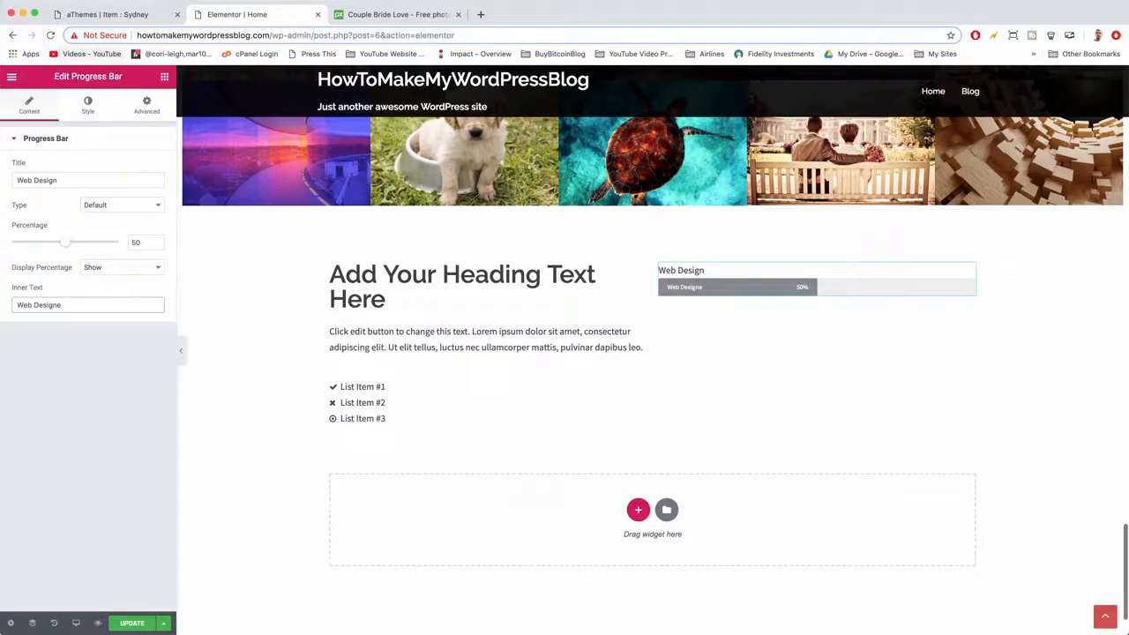
- Inspect the styles of the demo's Design skill bar in the browser developer tools
left_click(123, 14)
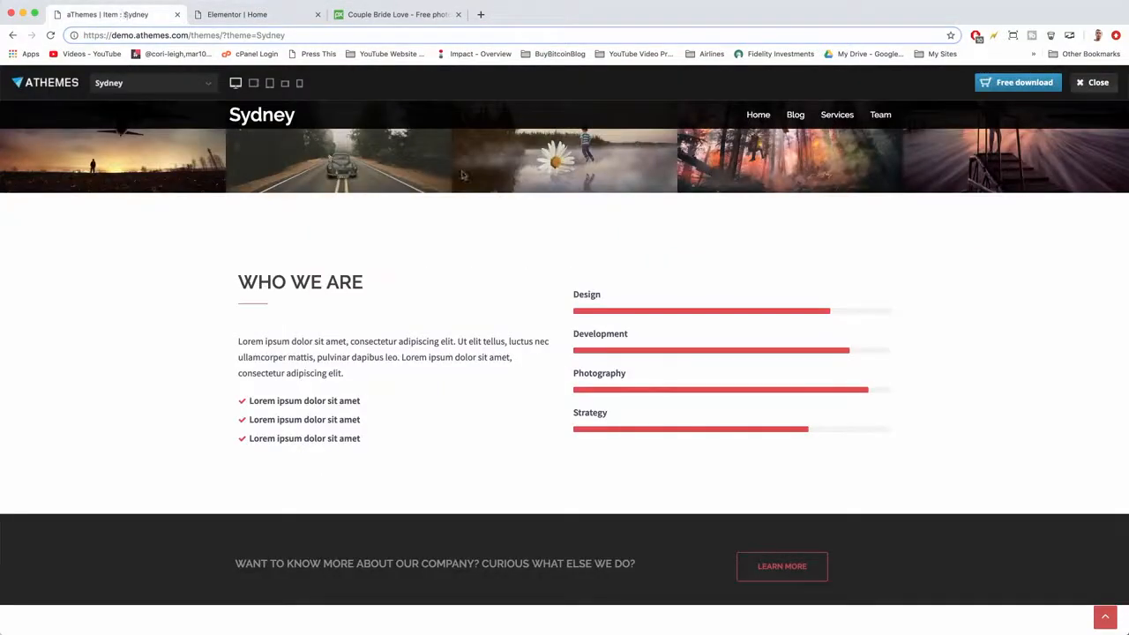
right_click(615, 315)
left_click(646, 477)
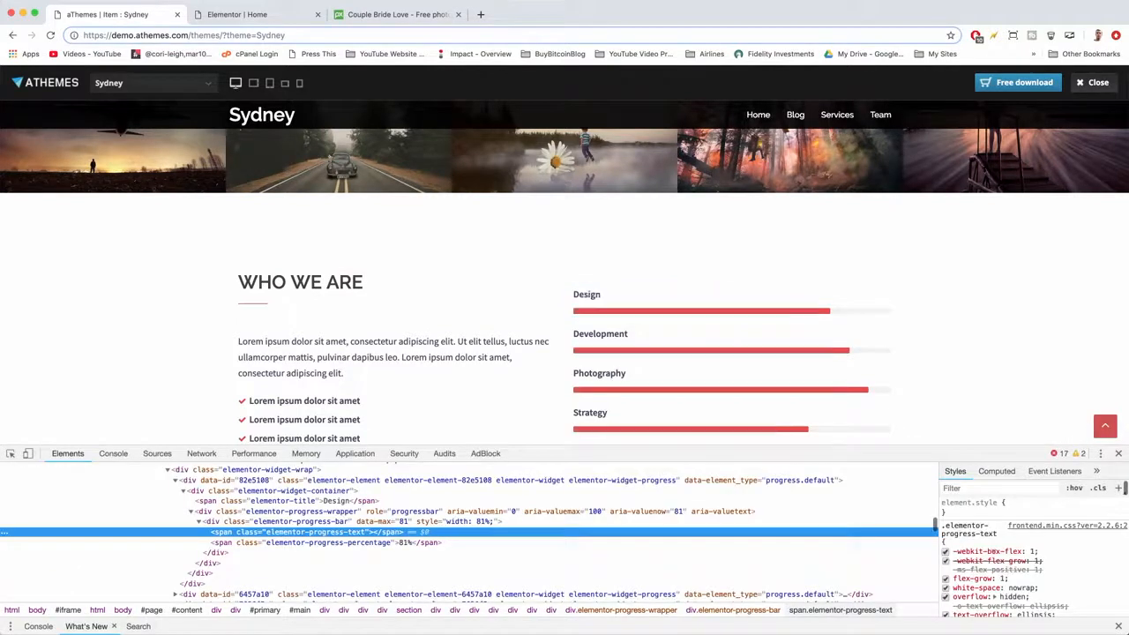
scroll(991, 550, "down", 10)
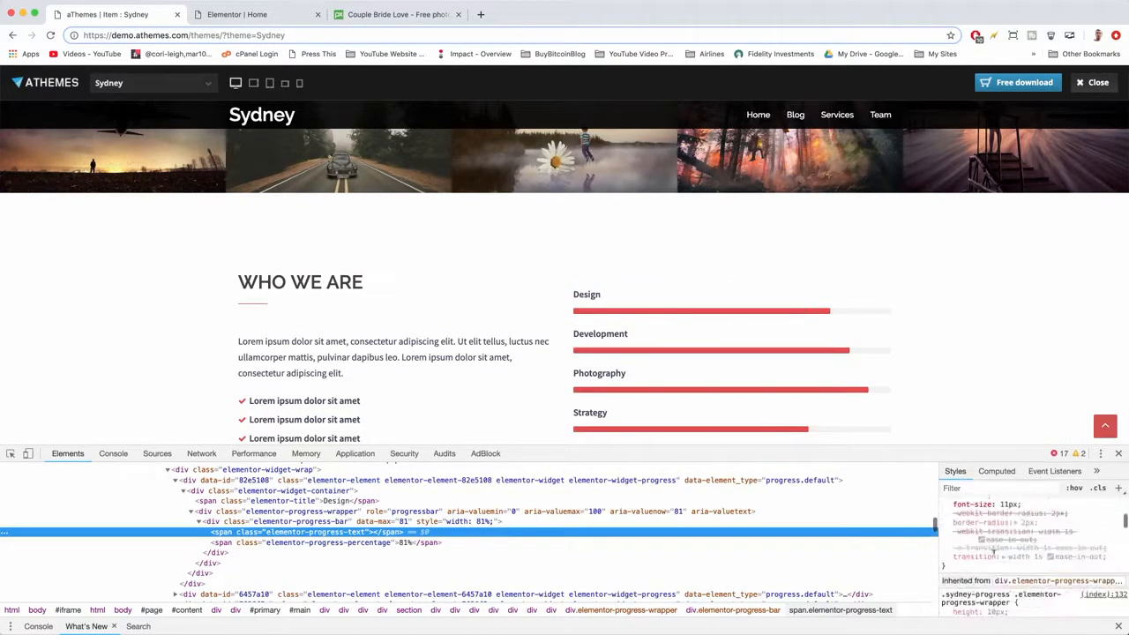
scroll(993, 552, "down", 10)
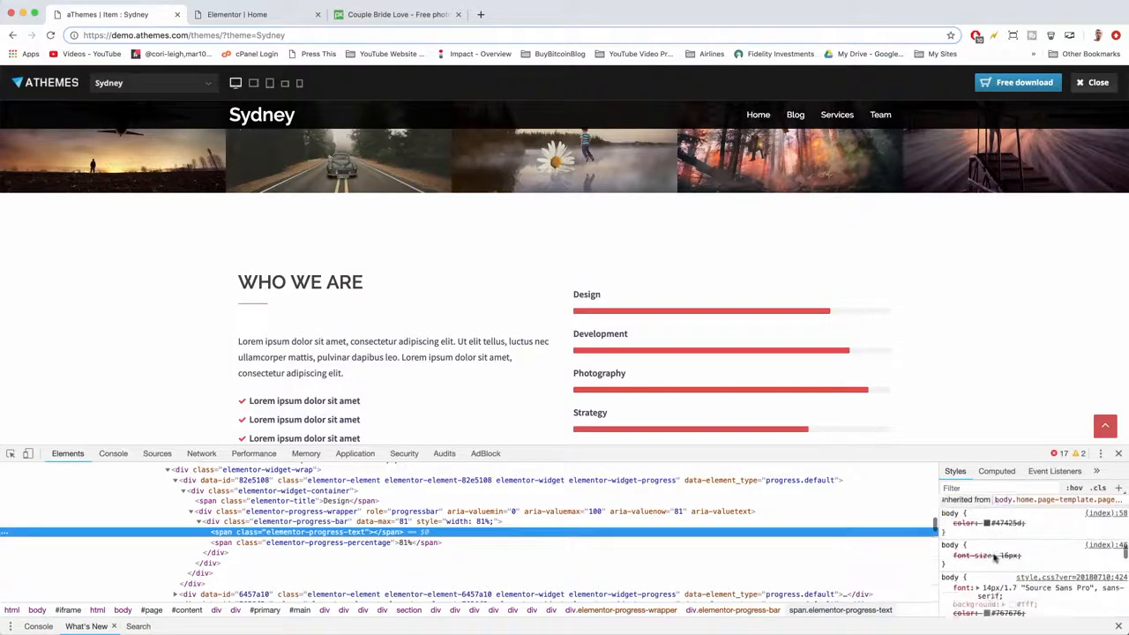
scroll(993, 551, "down", 10)
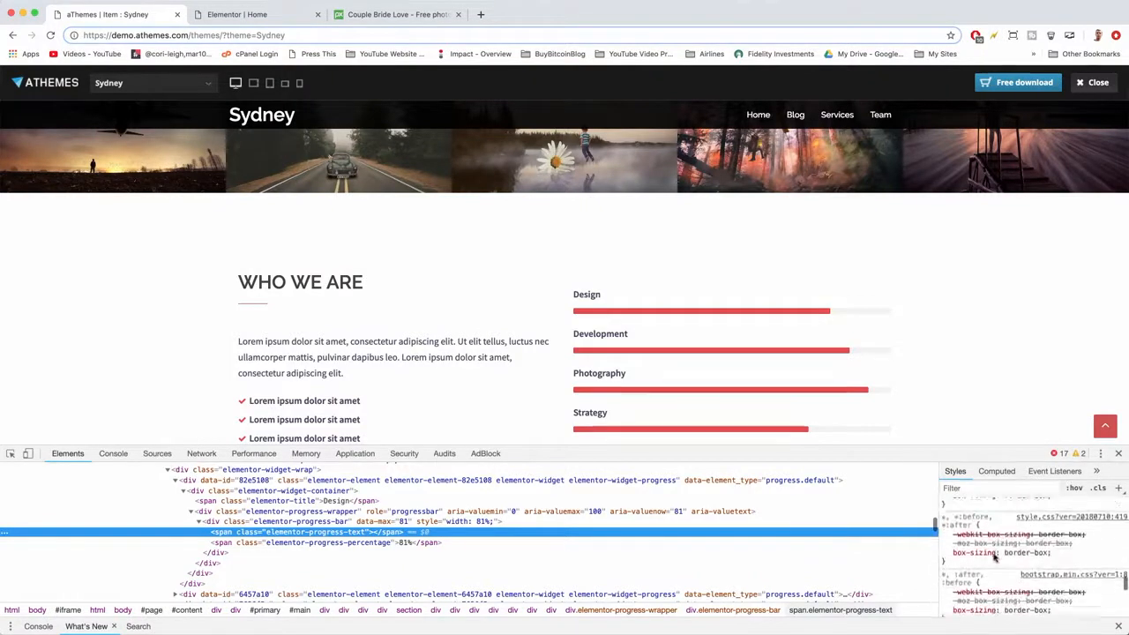
scroll(994, 557, "down", 5)
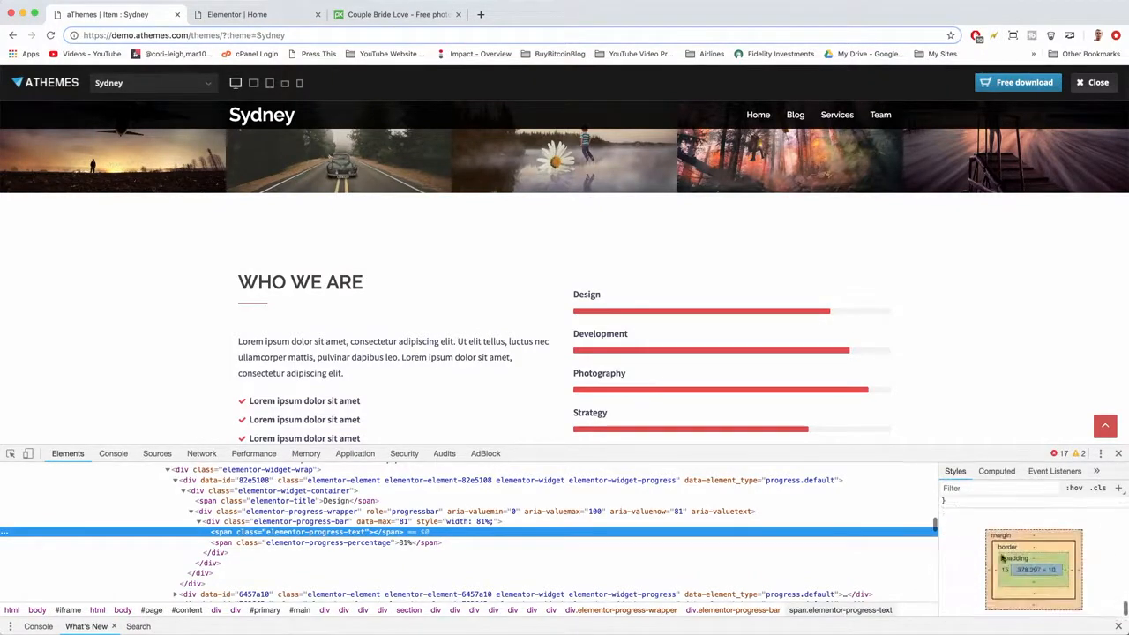
left_click(1119, 454)
left_click(239, 14)
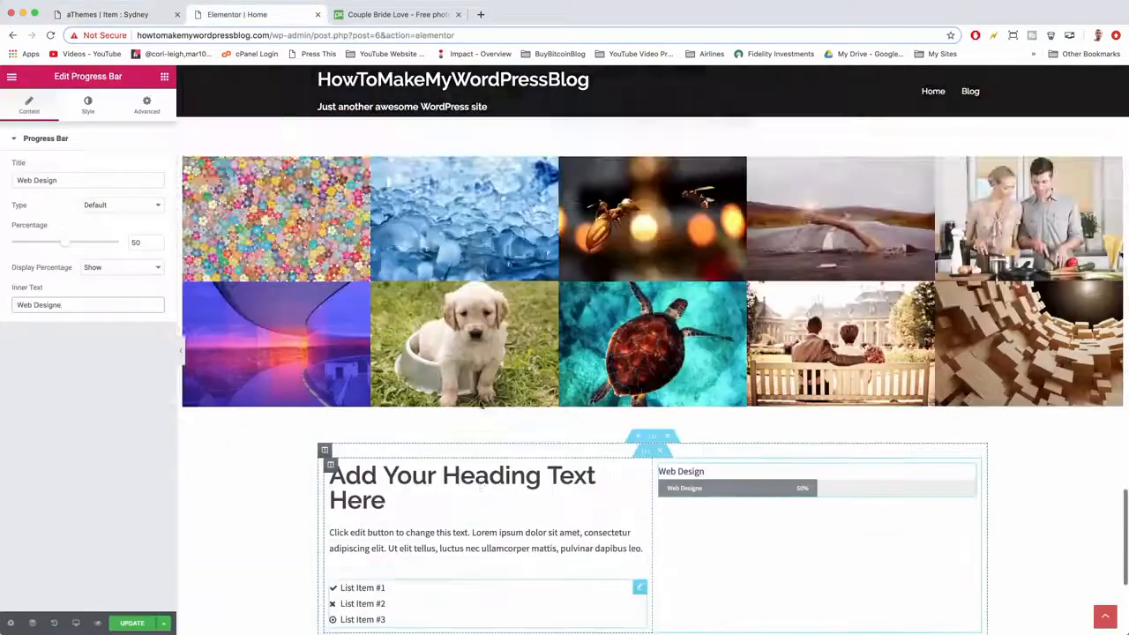
- Copy the counters section's background colour #d65050 from its style settings
scroll(481, 406, "down", 10)
scroll(352, 283, "up", 2)
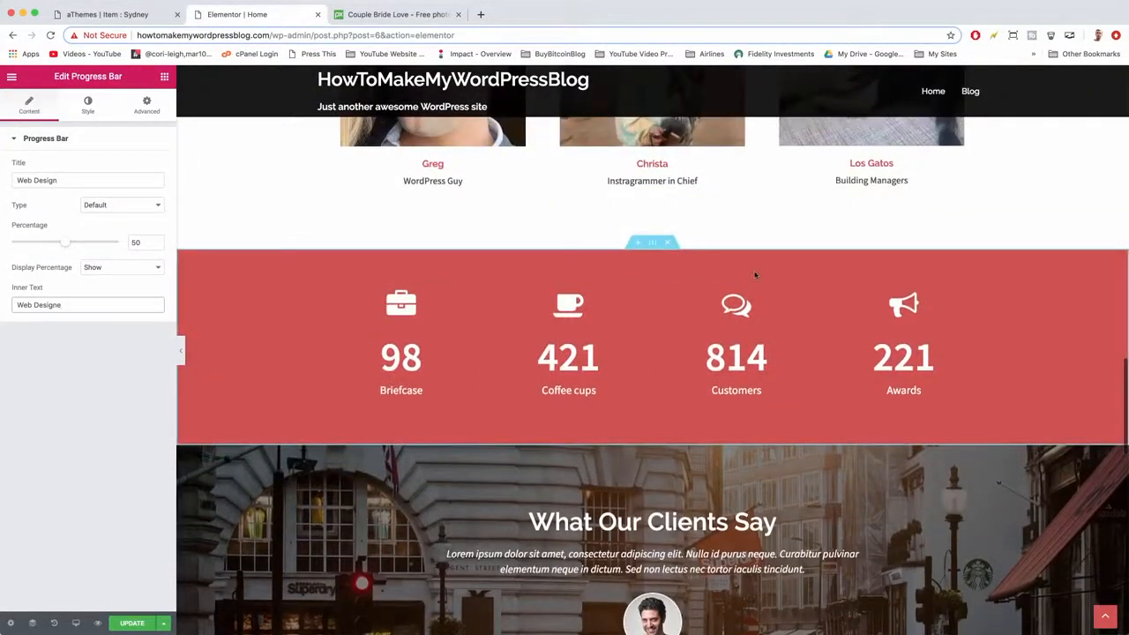
left_click(652, 242)
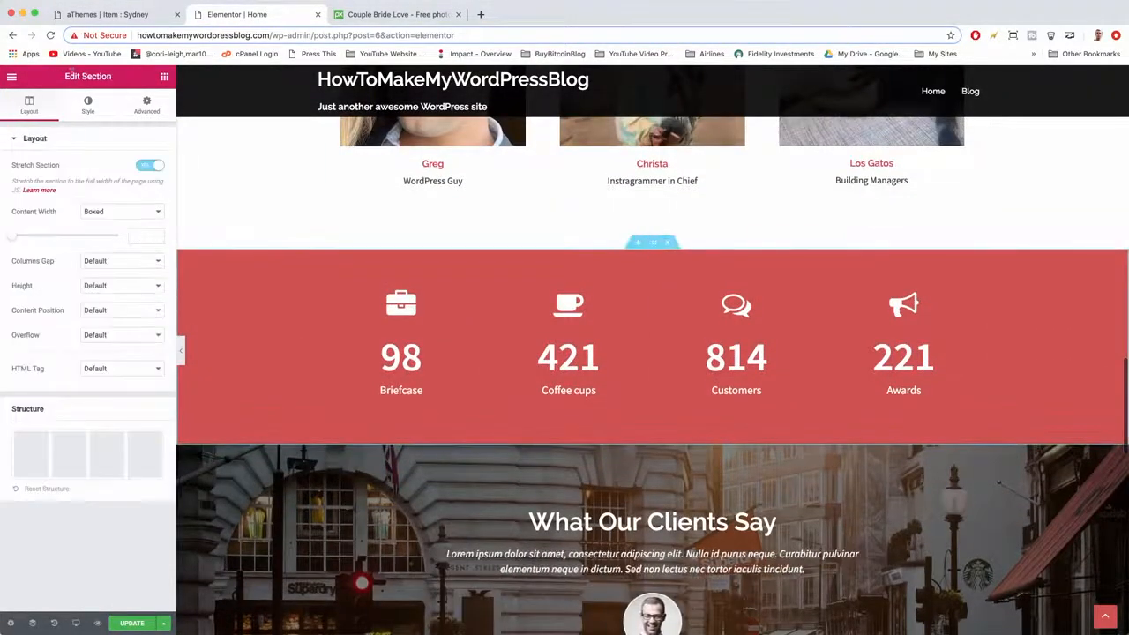
left_click(84, 106)
left_click(154, 218)
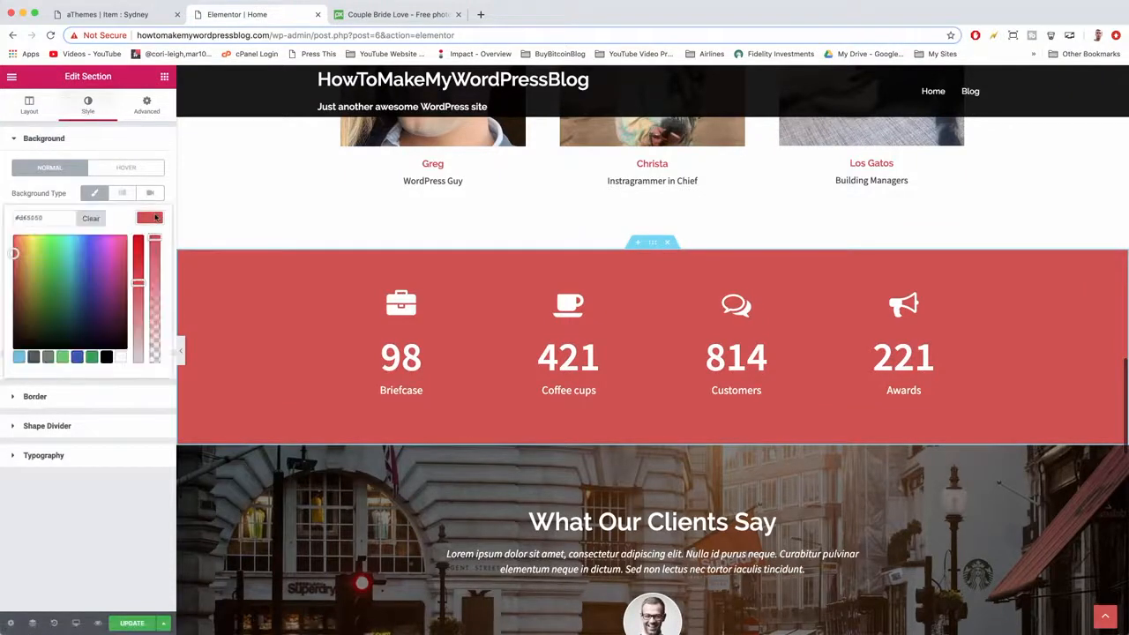
triple_click(38, 216)
right_click(38, 219)
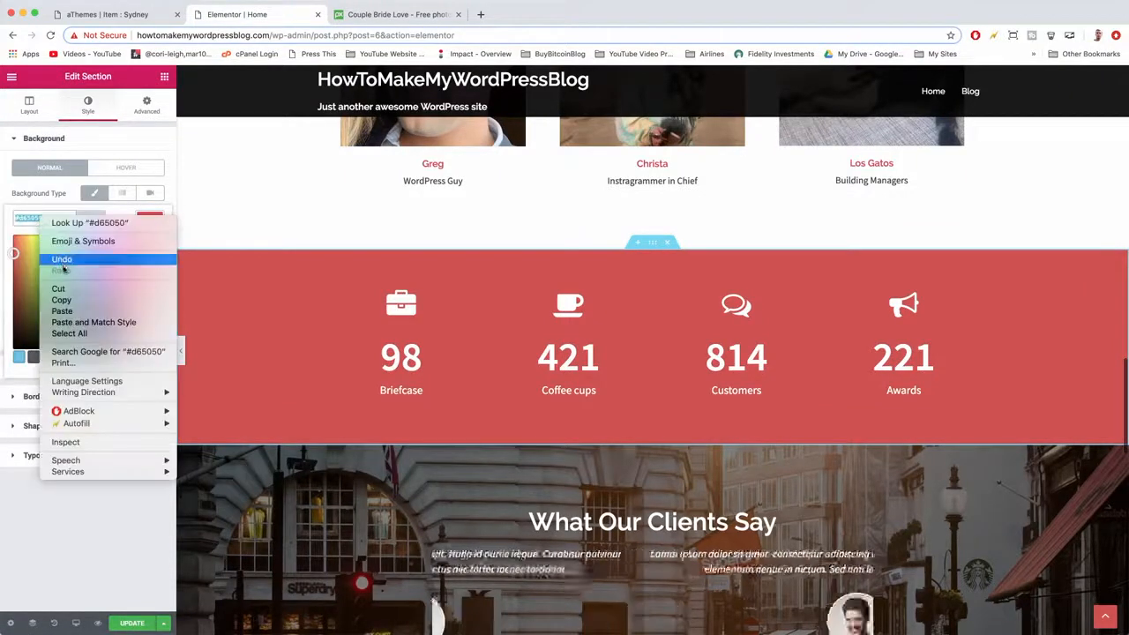
left_click(53, 305)
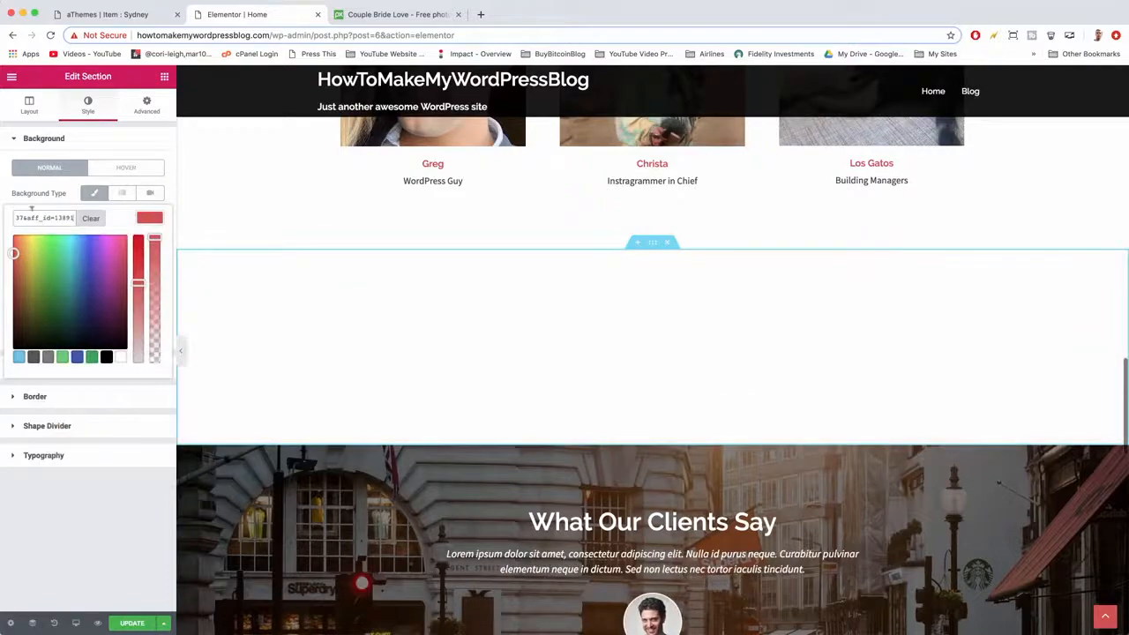
key("ctrl+z")
key("super+c")
right_click(29, 217)
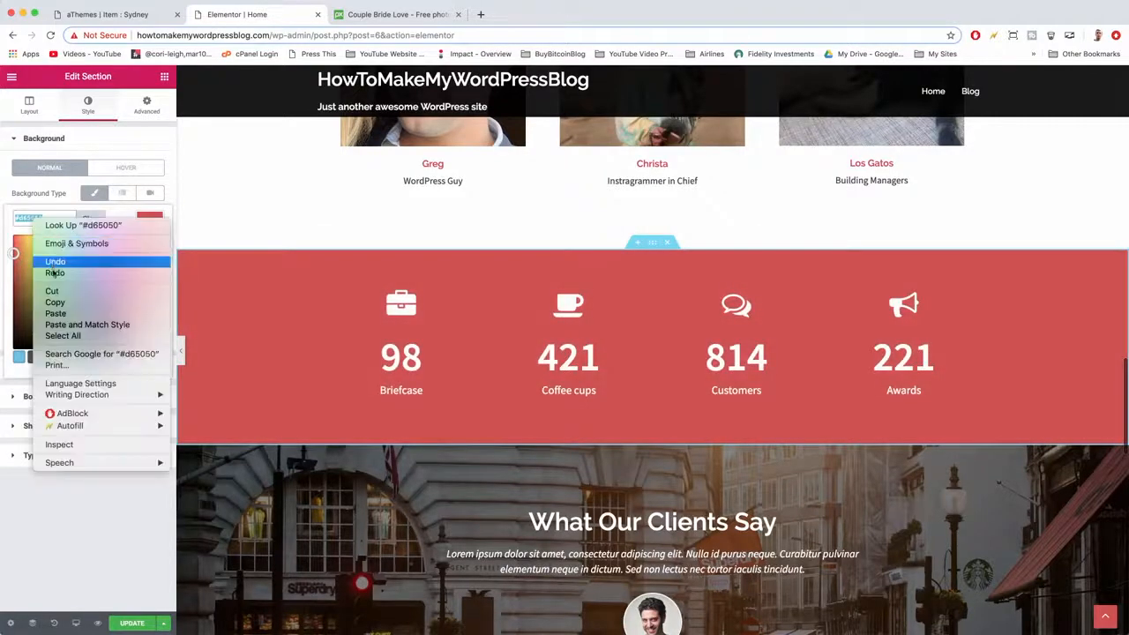
left_click(52, 300)
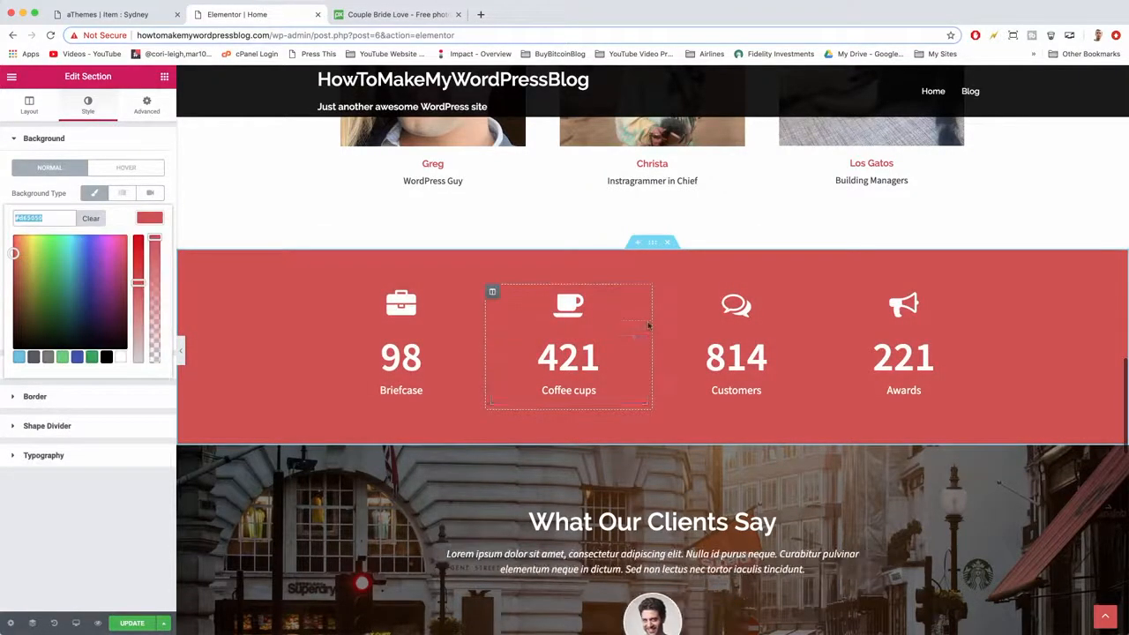
- Set the progress bar's fill colour to #d65050 by pasting the copied value
scroll(647, 323, "down", 10)
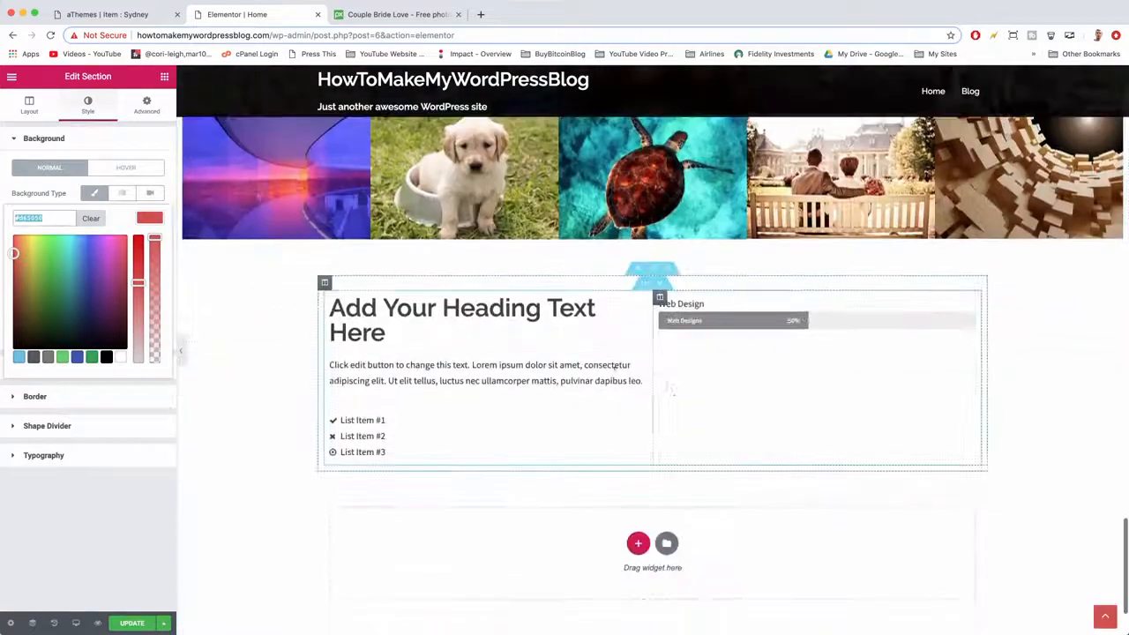
left_click(969, 302)
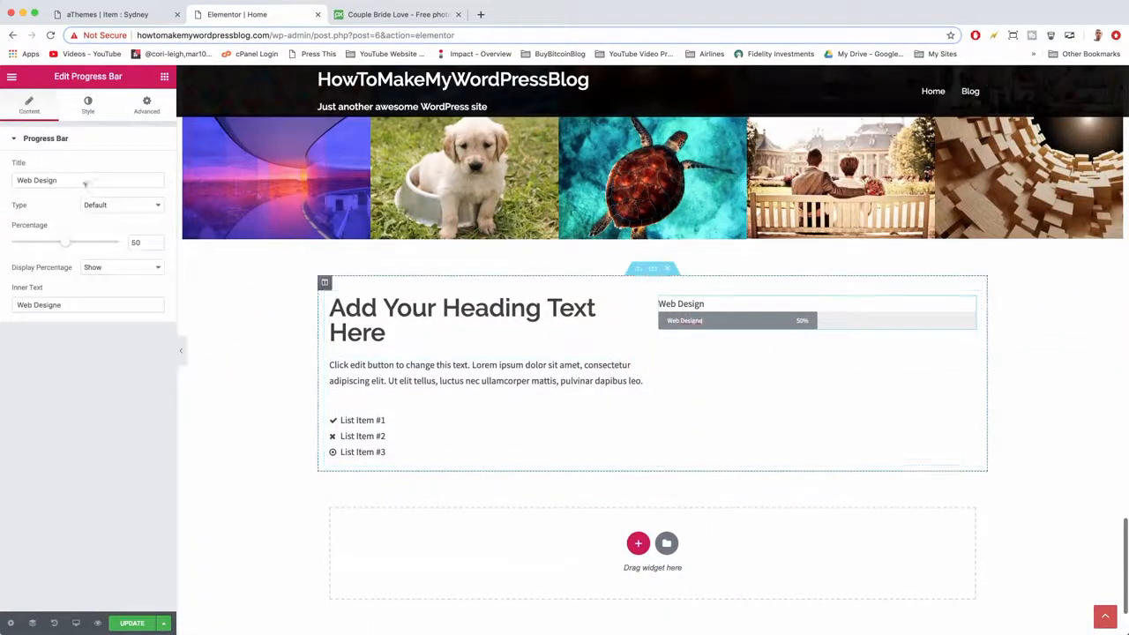
left_click(85, 106)
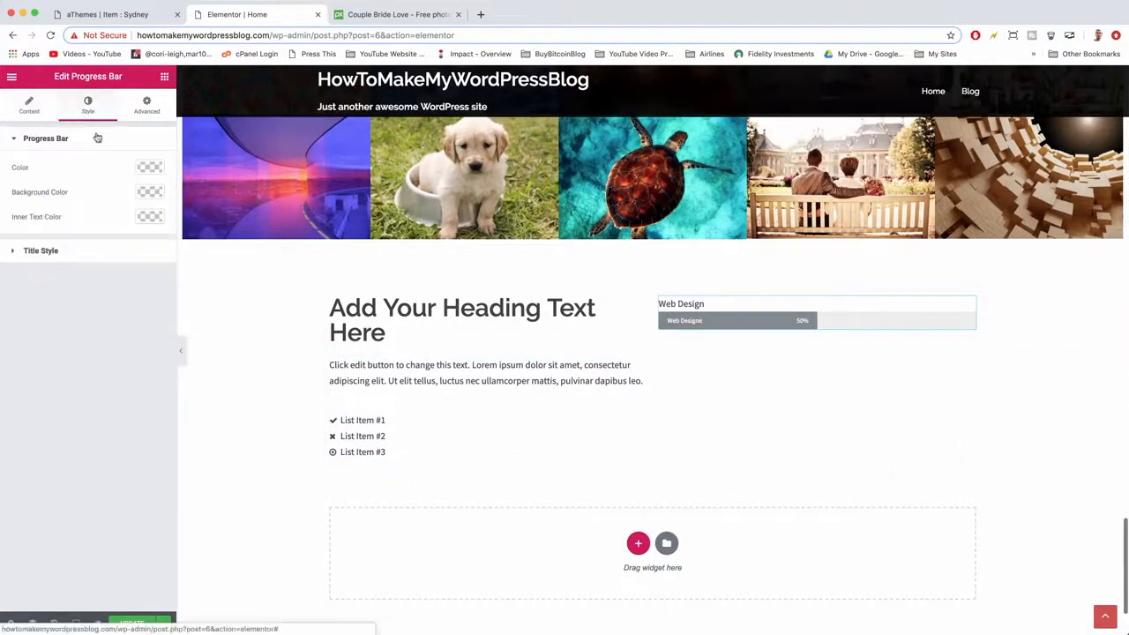
left_click(149, 167)
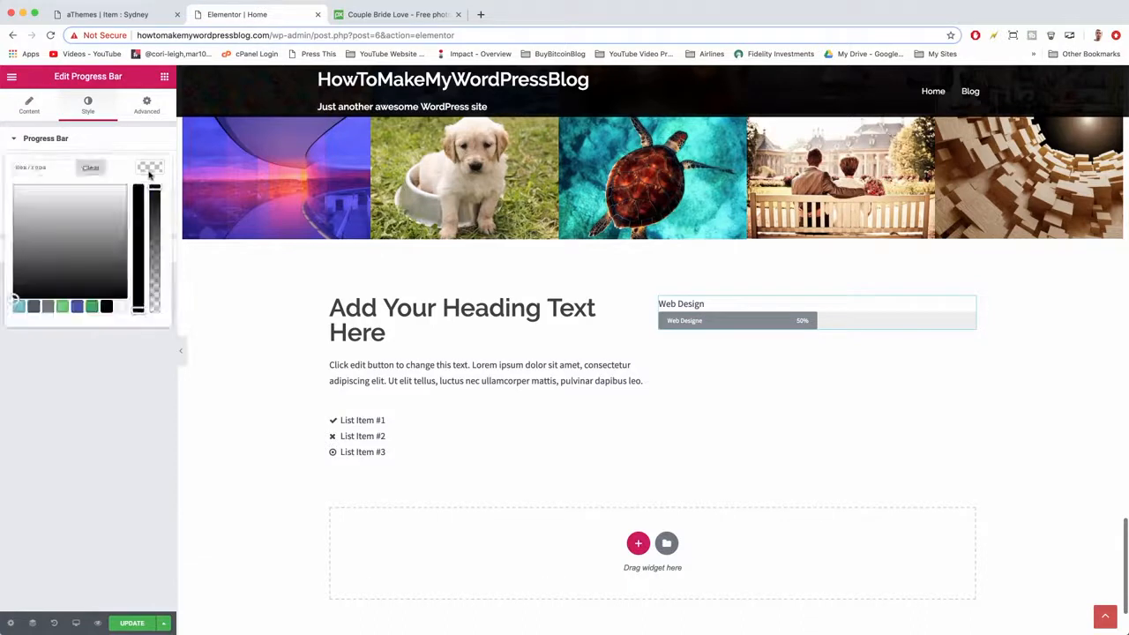
right_click(30, 167)
left_click(44, 249)
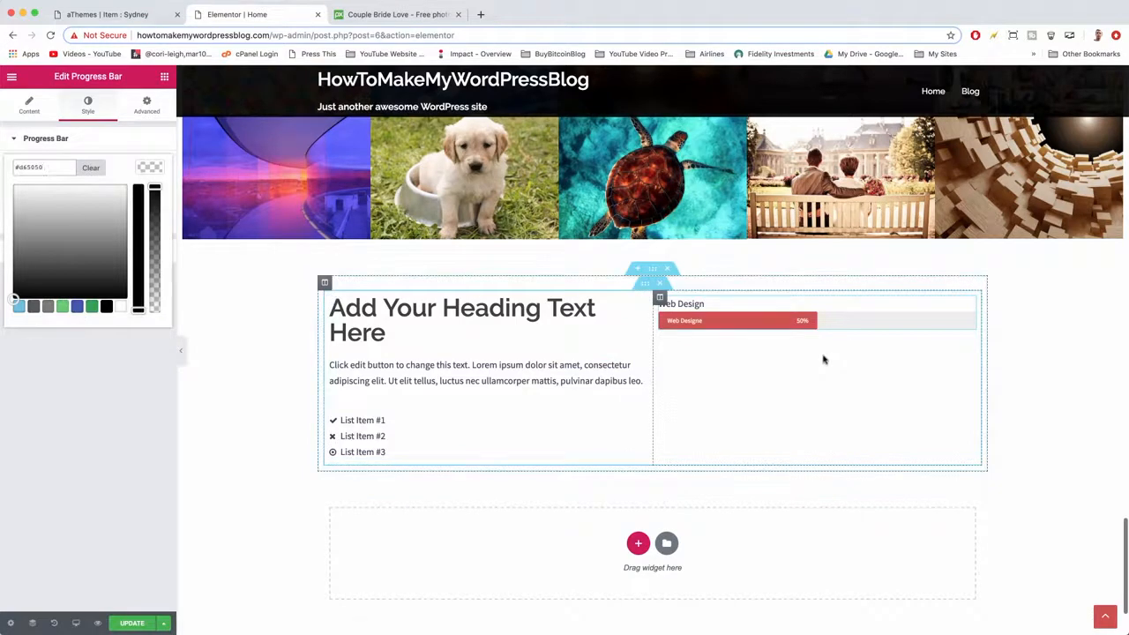
- Set the progress bar's inner text to Web Design
left_click(29, 104)
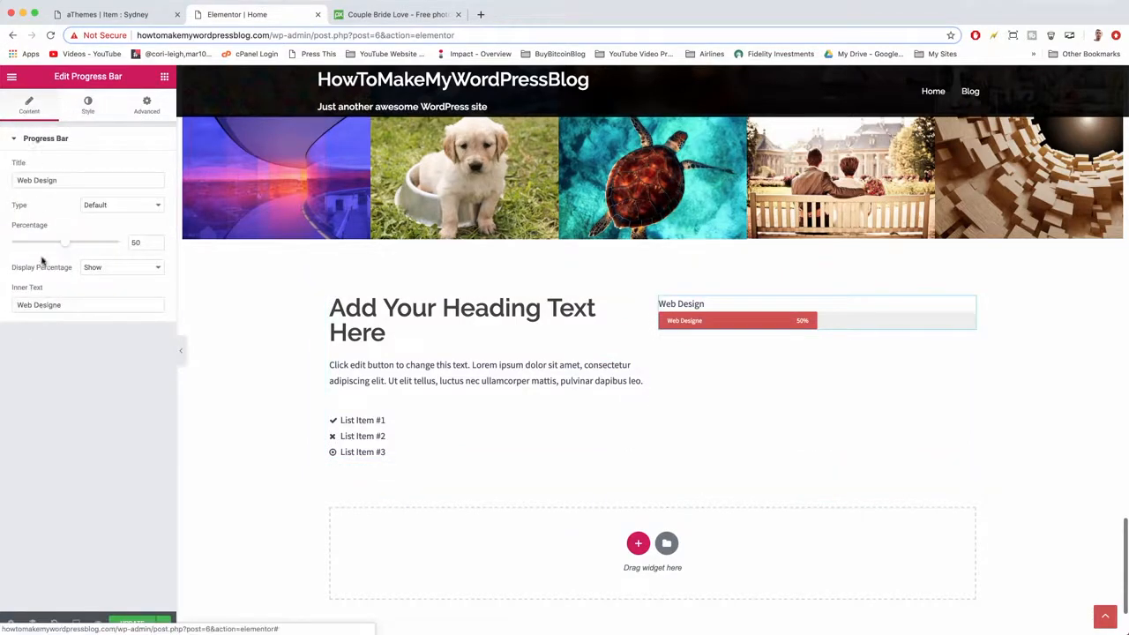
left_click(64, 306)
key("BackSpace")
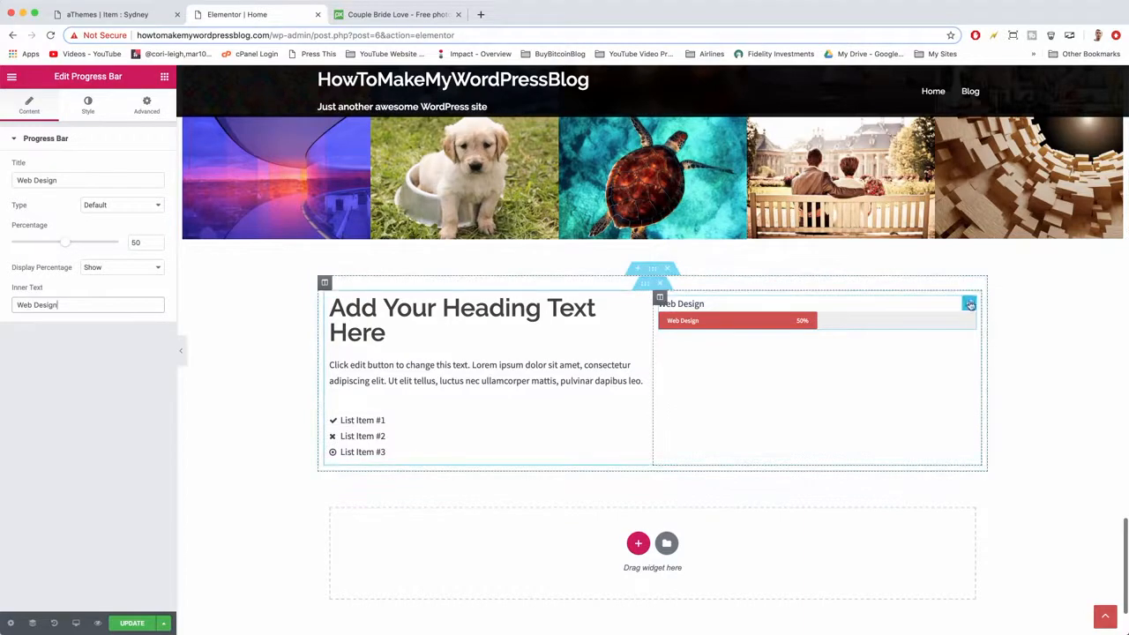
- Duplicate the progress bar and set the copy's title and inner text to Graphic Design
right_click(969, 305)
left_click(979, 328)
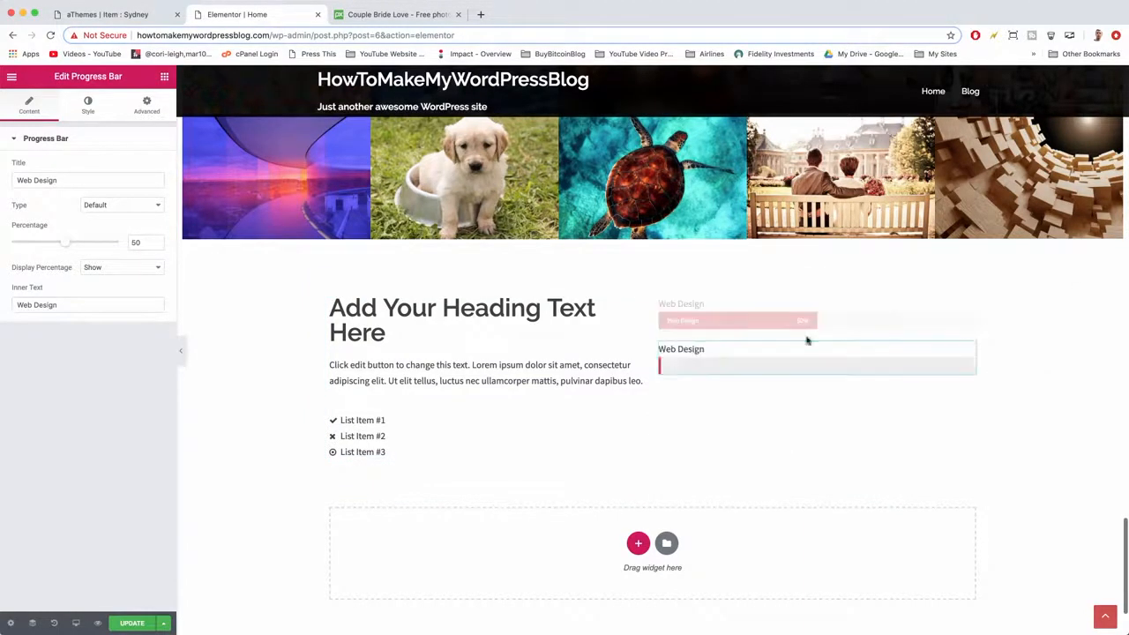
double_click(68, 175)
triple_click(68, 174)
type("Graphic Design")
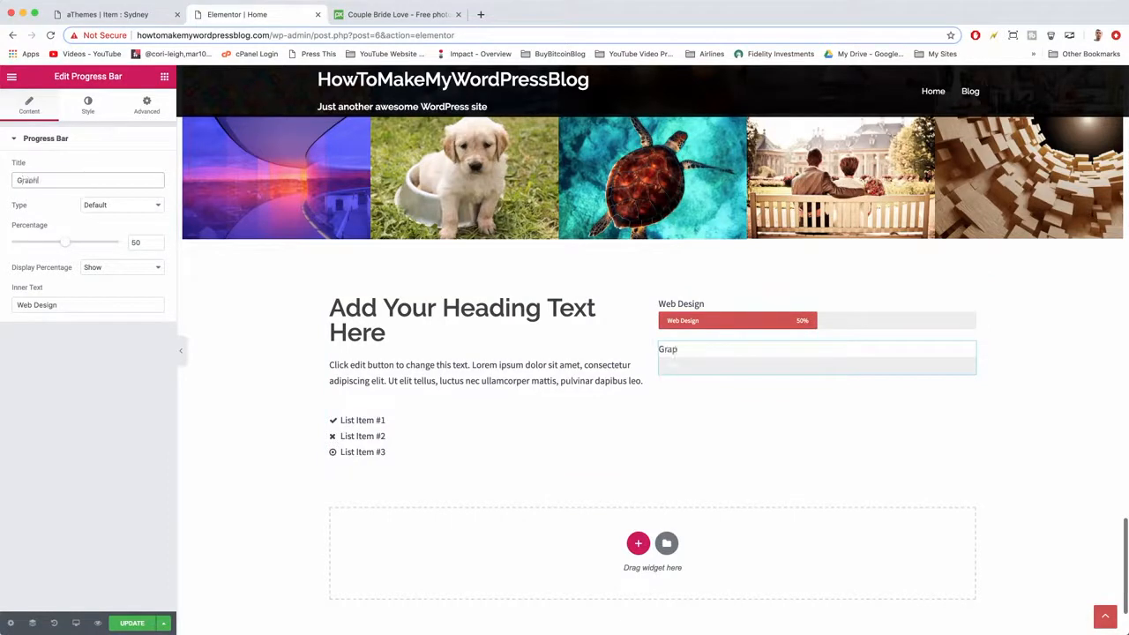
triple_click(25, 305)
type("Graphic Design")
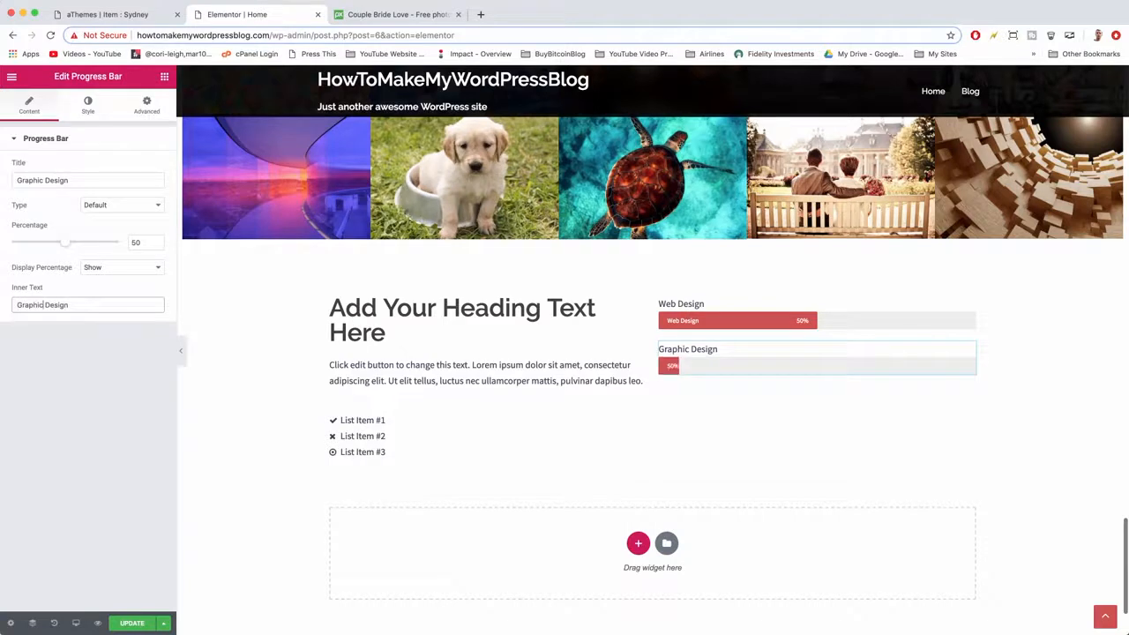
- Duplicate the Graphic Design progress bar, set the copy's title and inner text to WordPress and its percentage to 100
right_click(968, 354)
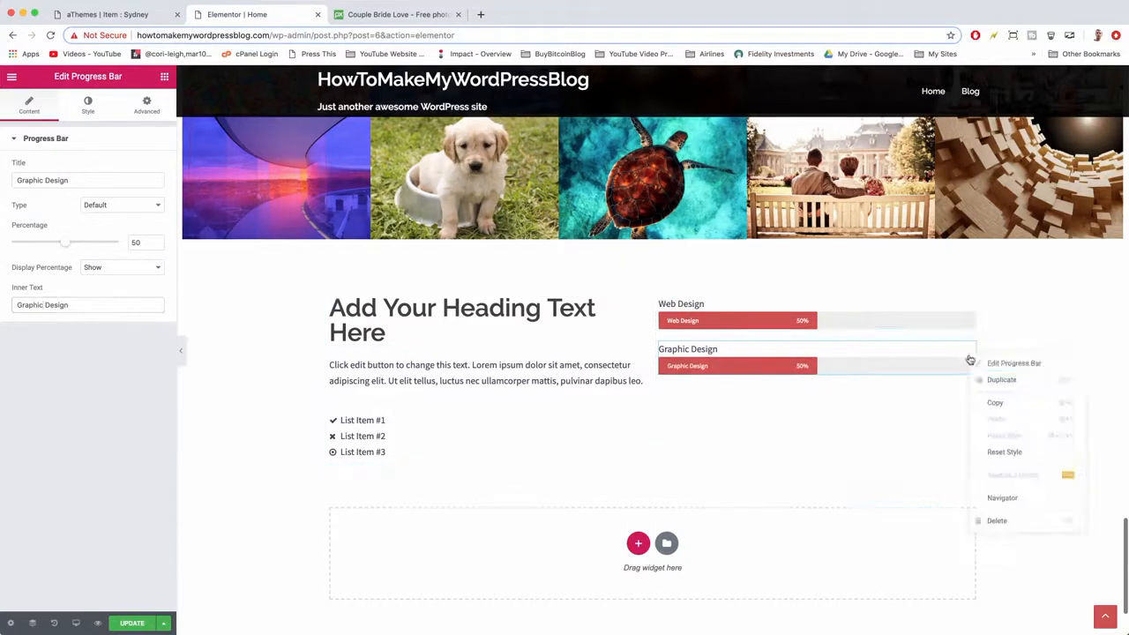
left_click(1008, 385)
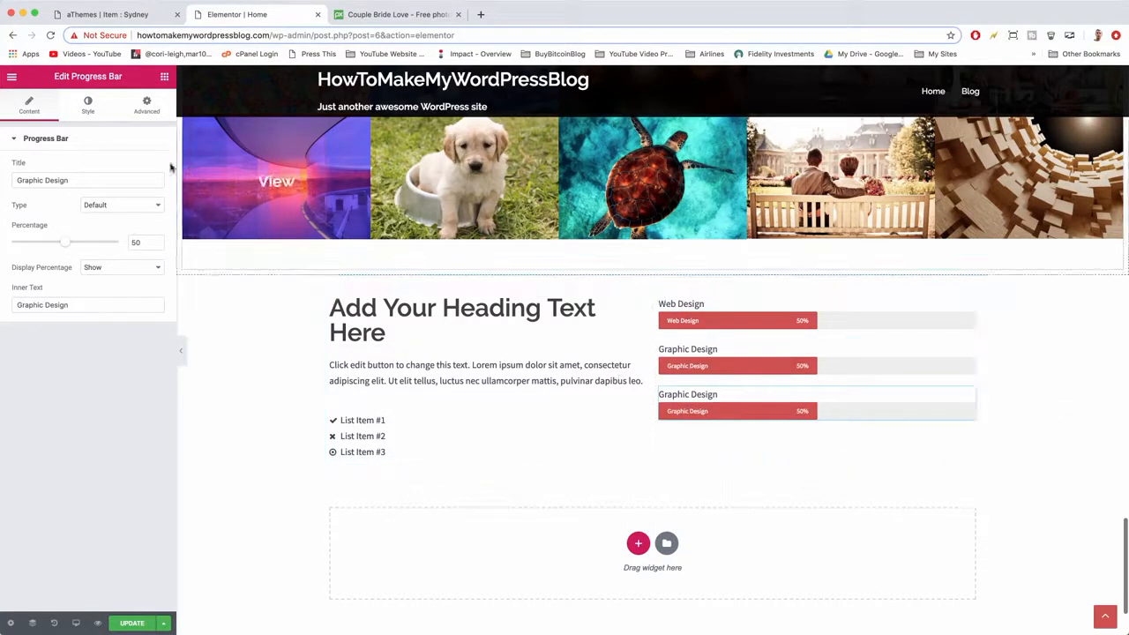
triple_click(26, 180)
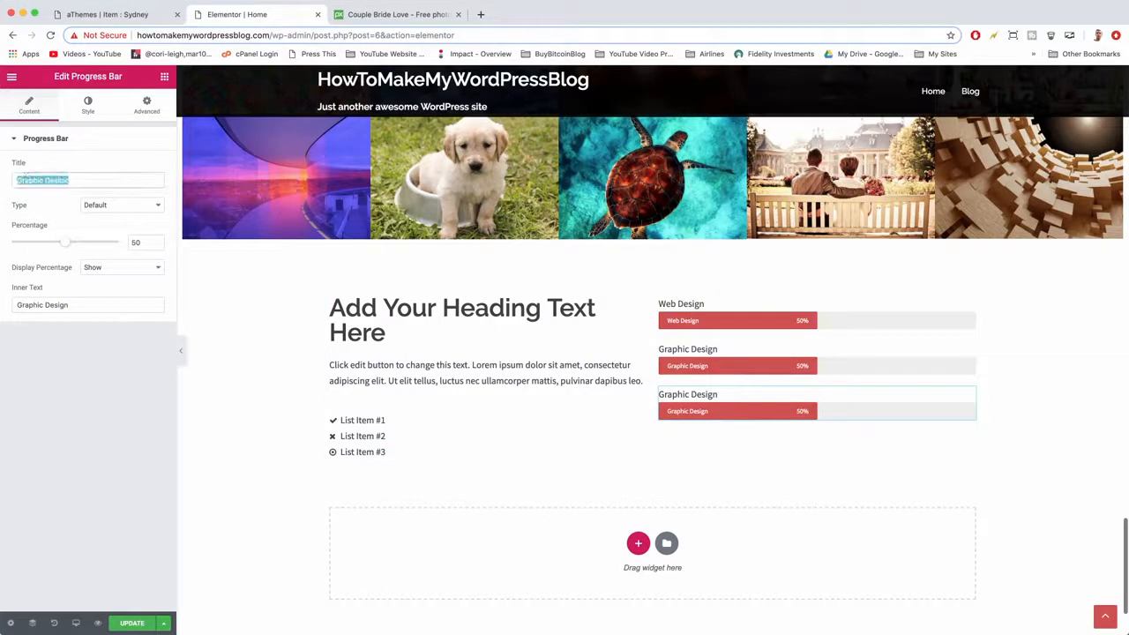
type("100% WordPre")
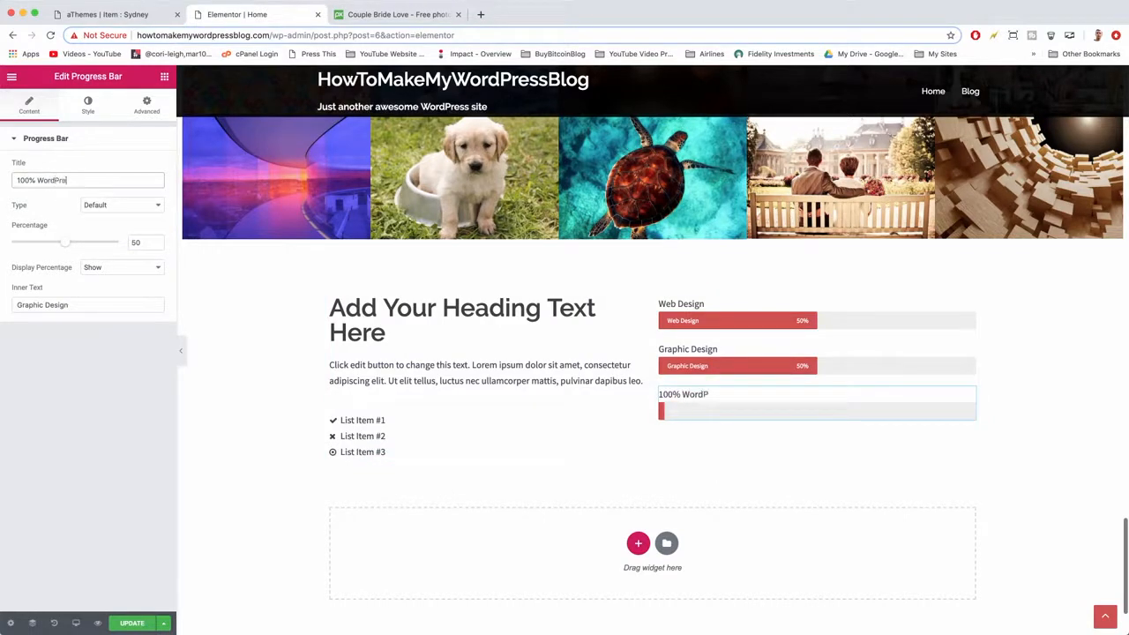
type("ss")
triple_click(40, 305)
type("WordPress")
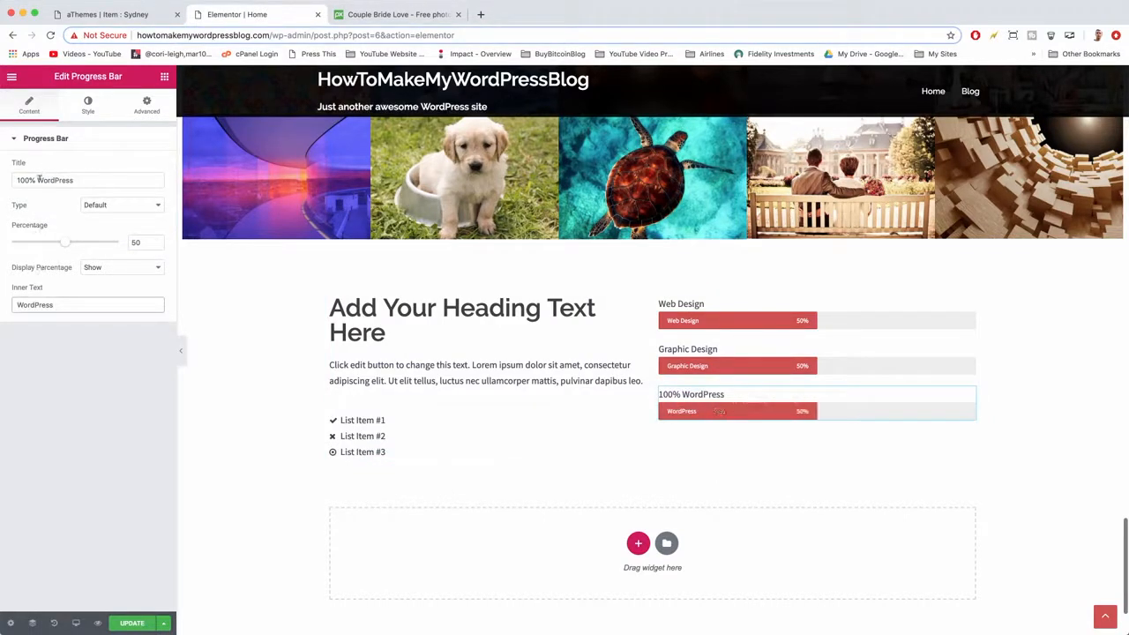
left_click_drag(39, 179, 15, 180)
key("BackSpace")
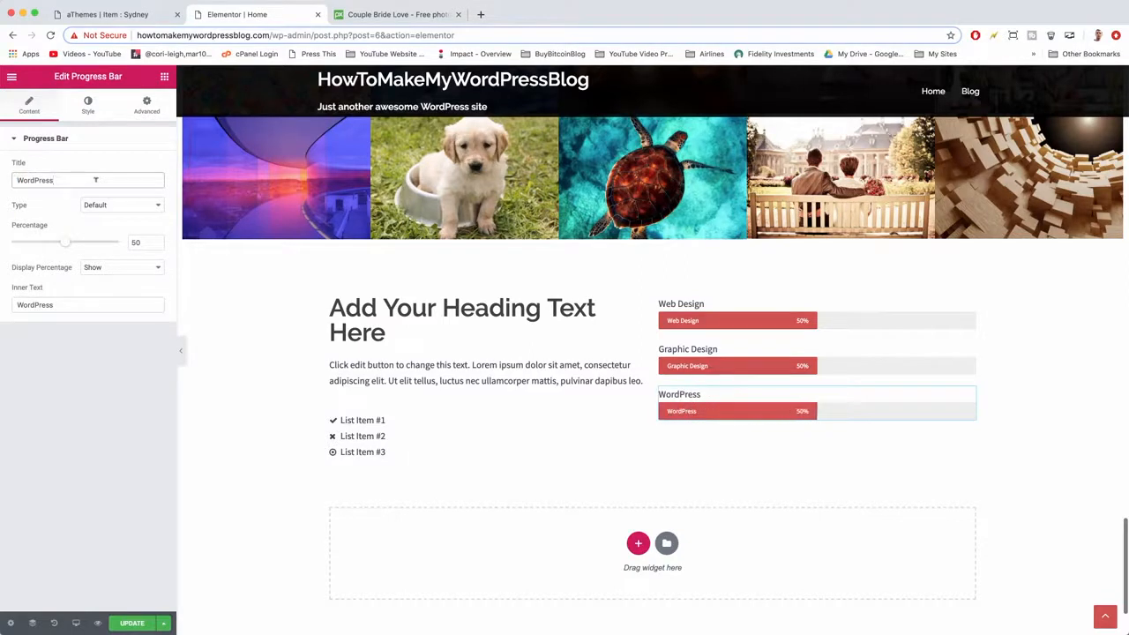
double_click(136, 242)
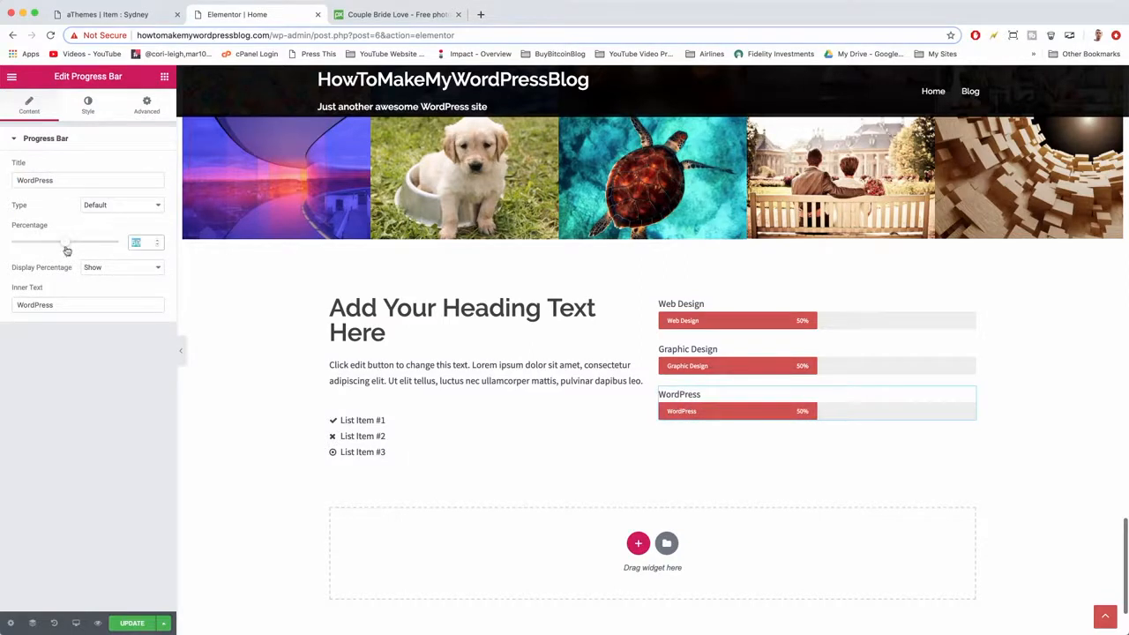
type("100")
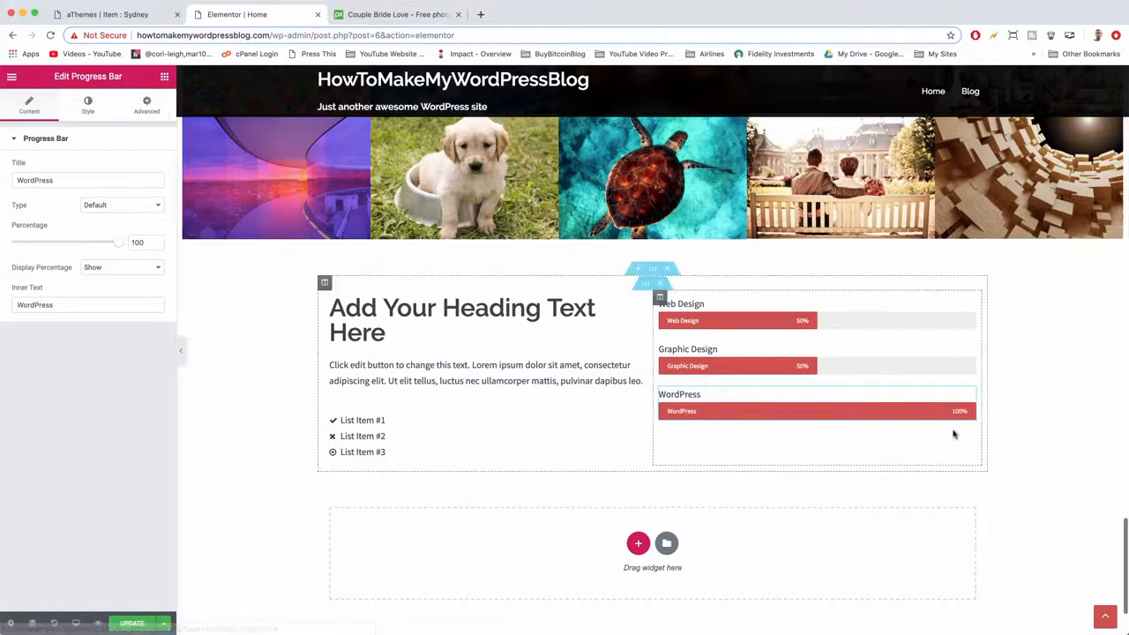
- Duplicate the WordPress progress bar and set the copy's title and inner text to Customer Support
right_click(970, 397)
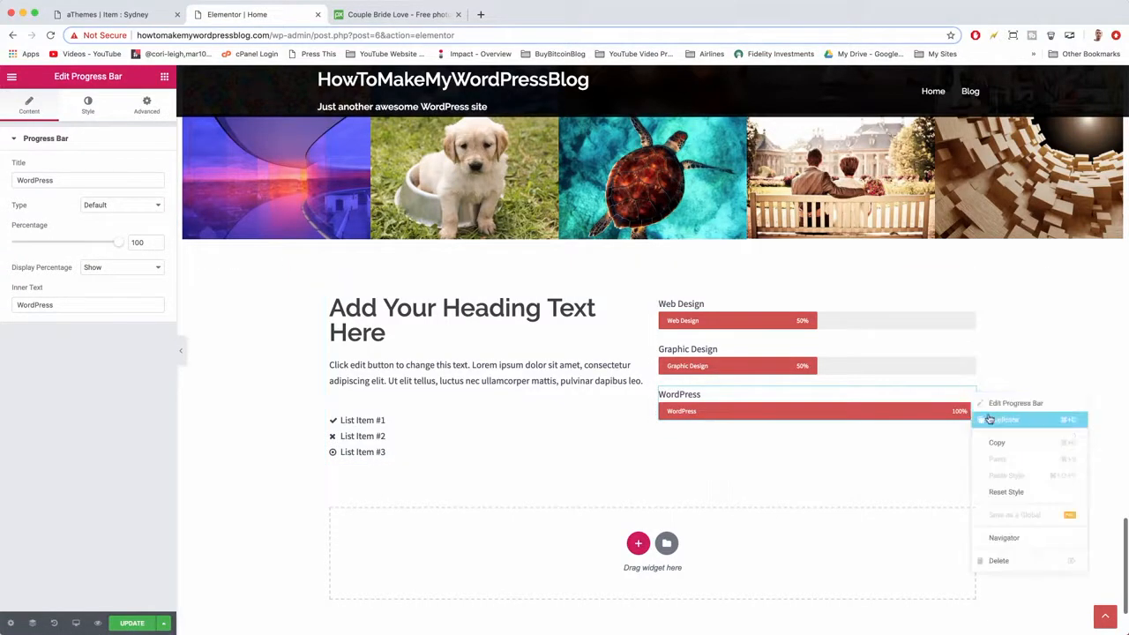
left_click(990, 420)
double_click(43, 177)
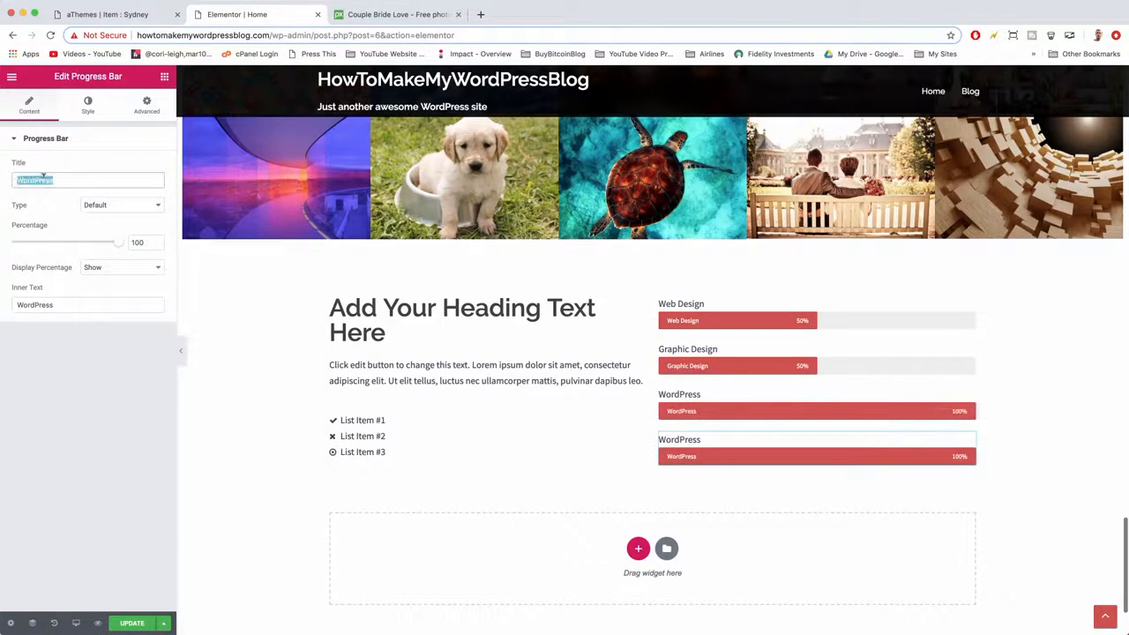
type("Customer")
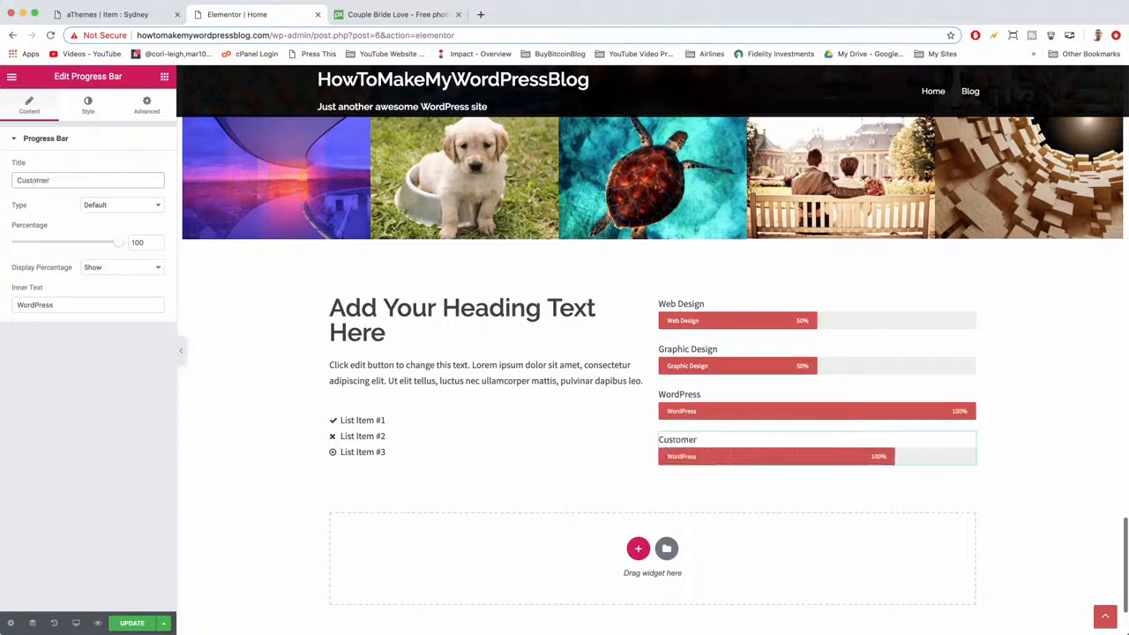
type(" Support")
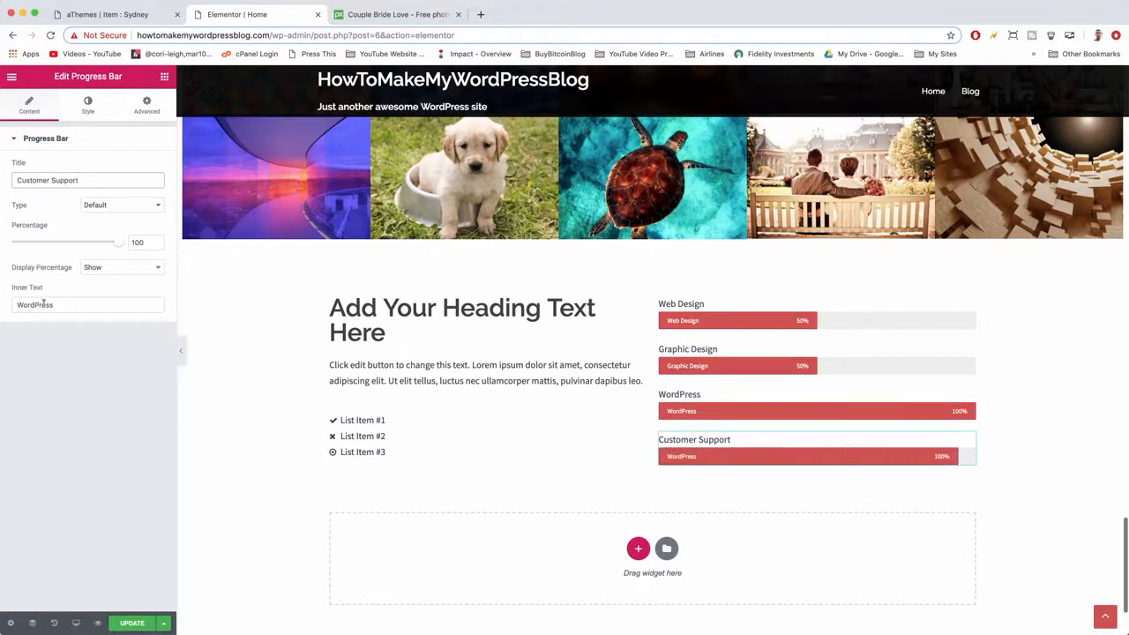
double_click(43, 304)
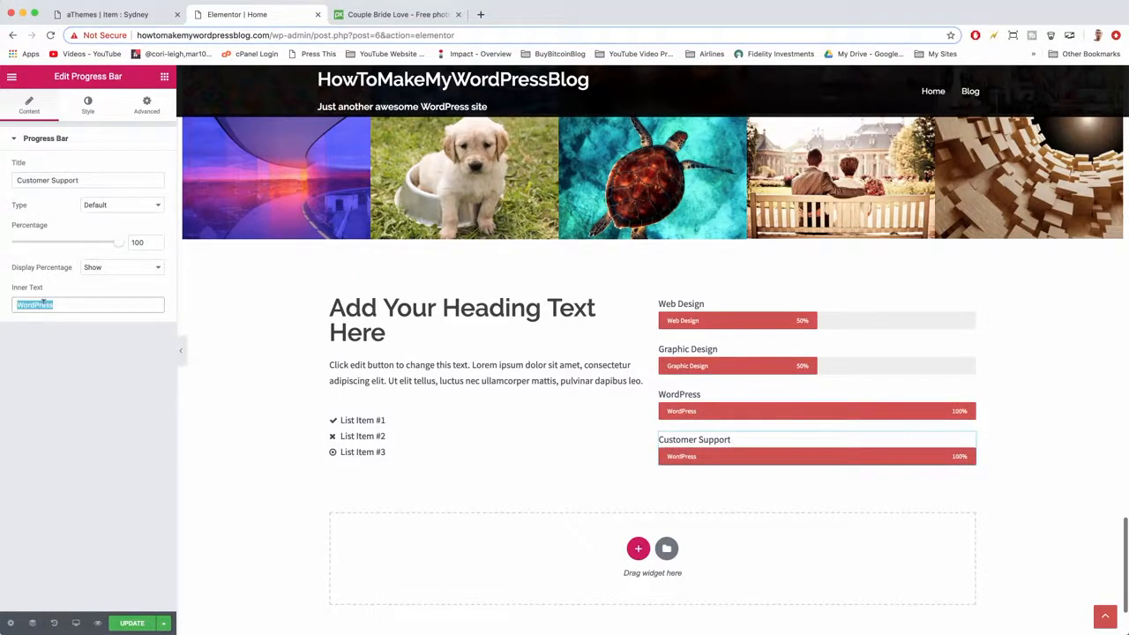
type("Customer Su")
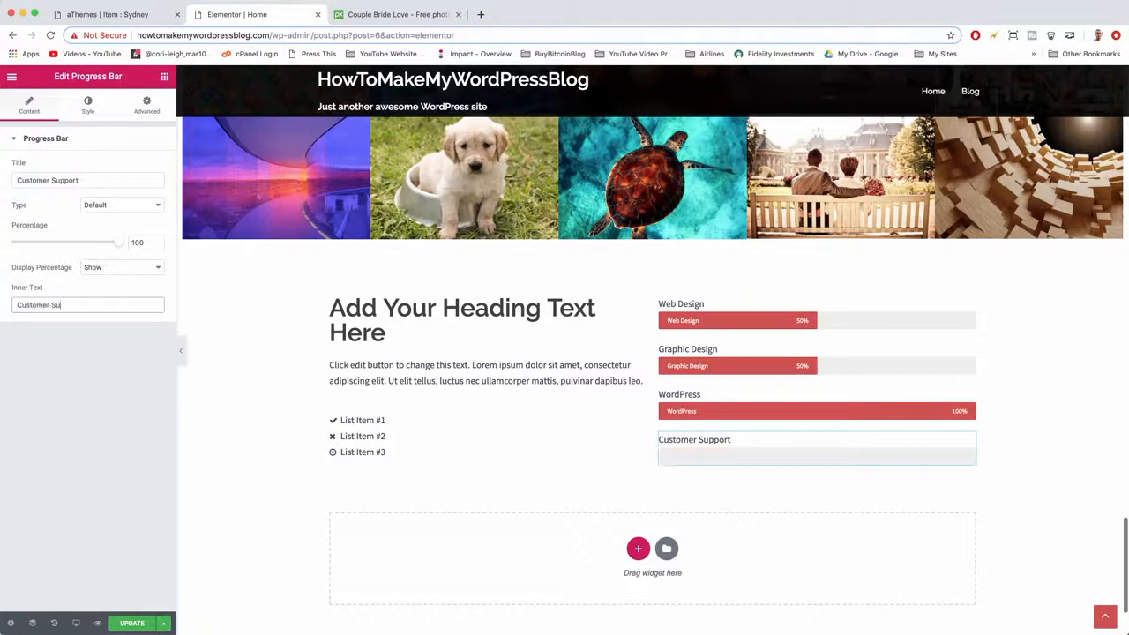
type("pport")
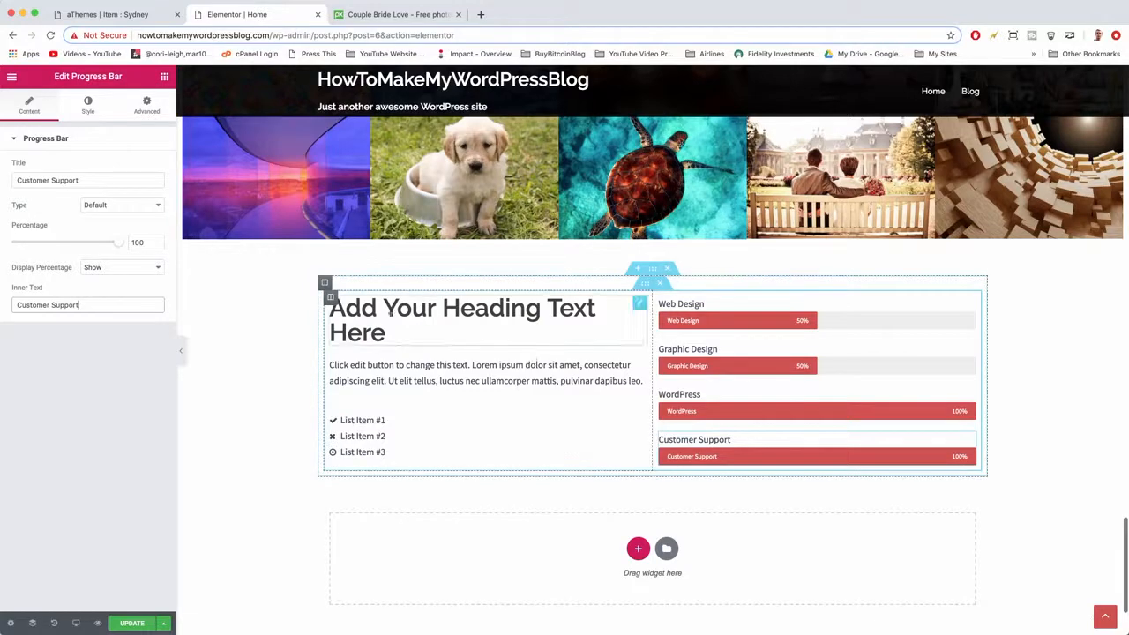
- Change the section heading to How We Spend the Day
left_click(435, 306)
left_click_drag(112, 180, 15, 175)
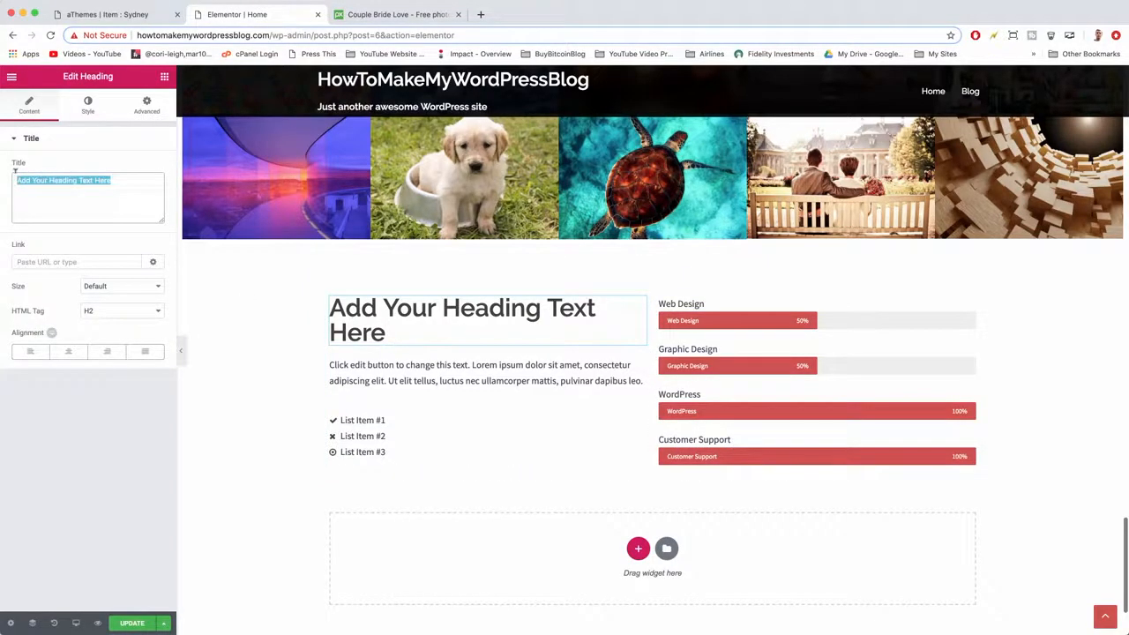
type("How We Spend")
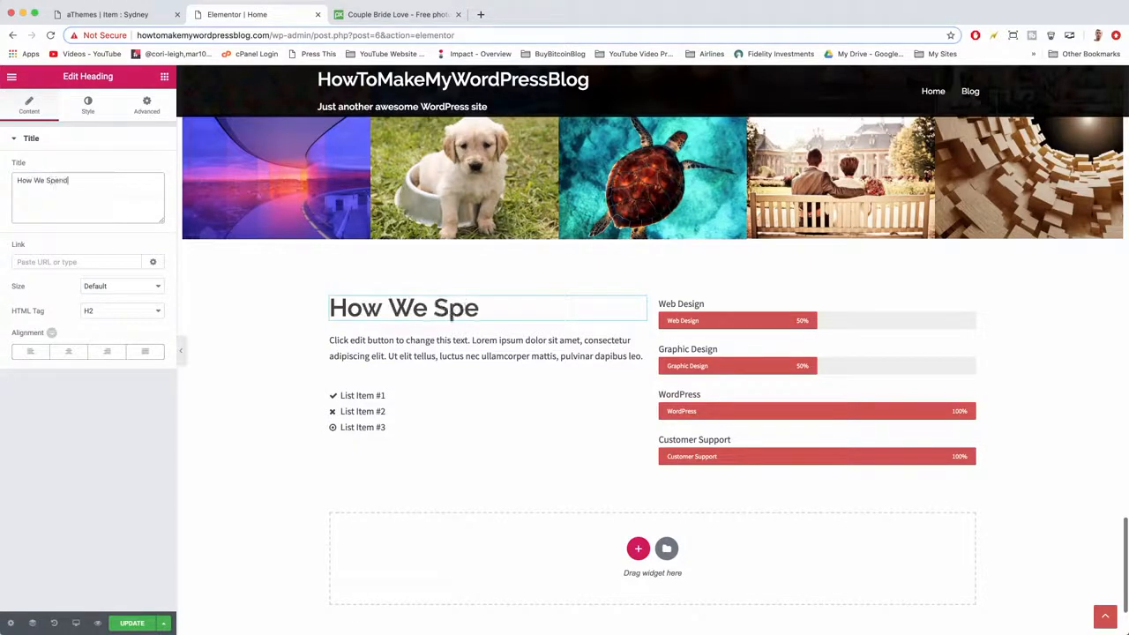
type(" the Day")
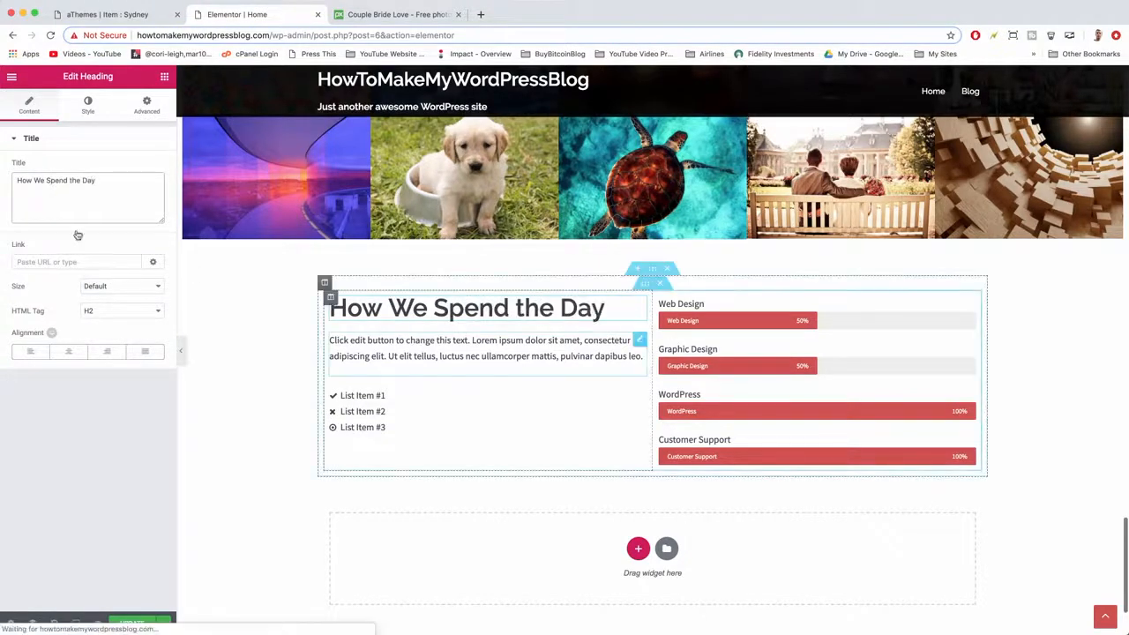
- Replace the paragraph text with "How do we have 300% of our time to devote to your new website? We just sort of make it happen - and are proud of it!"
left_click(403, 344)
left_click_drag(140, 350, 16, 293)
type("How do we have")
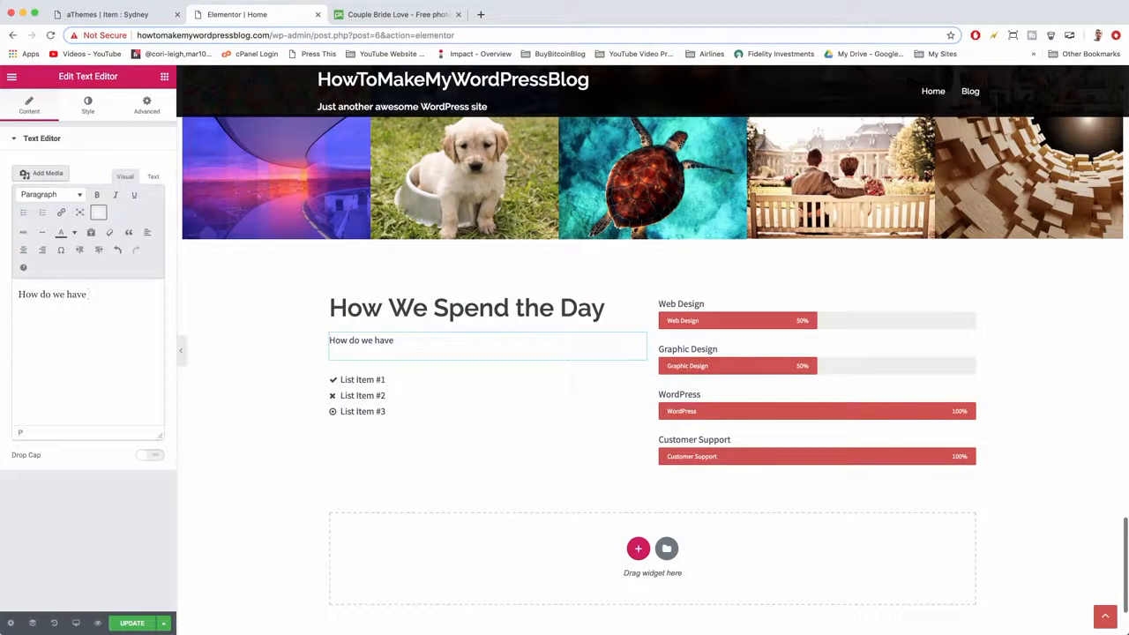
type(" 300% of our time to dev")
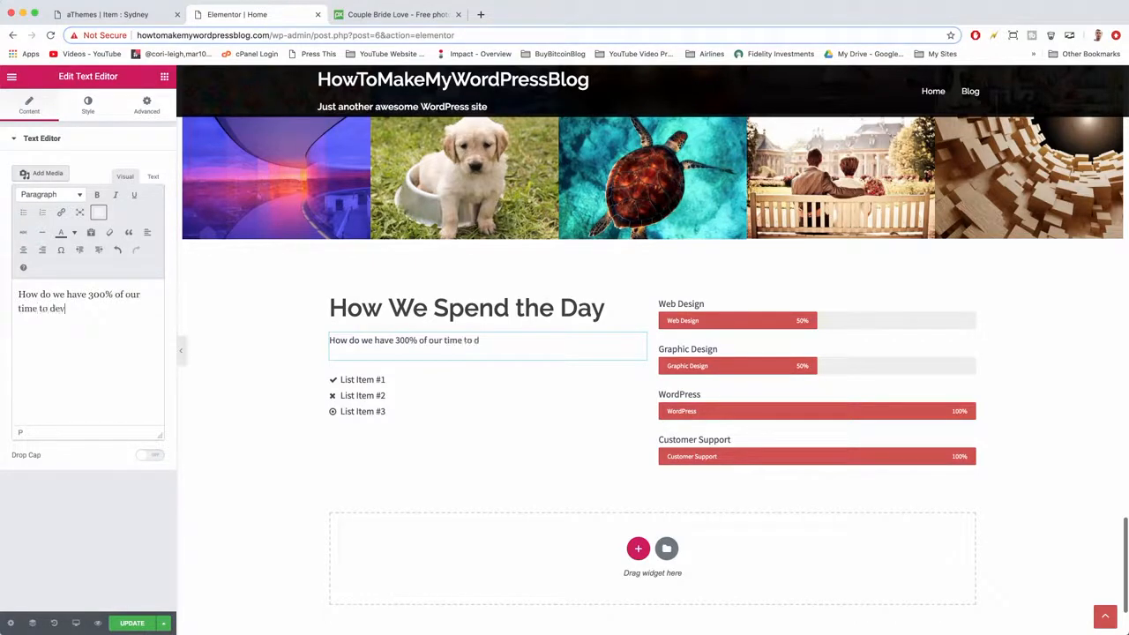
type("ote to your new website? We just sort")
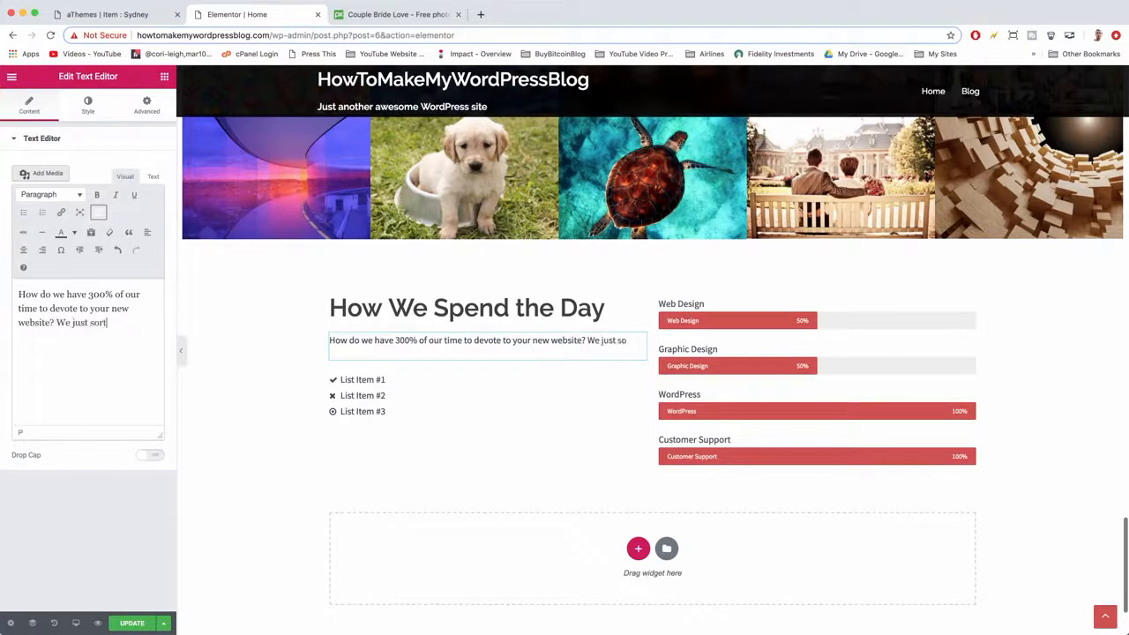
type(" of make it happe")
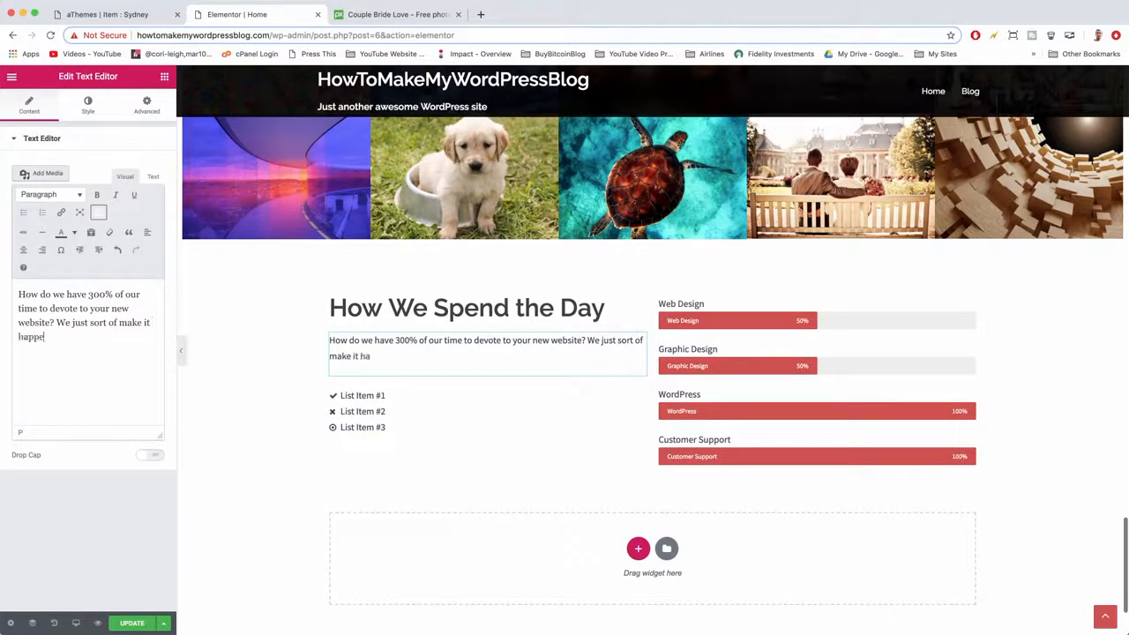
type("n - and are proud")
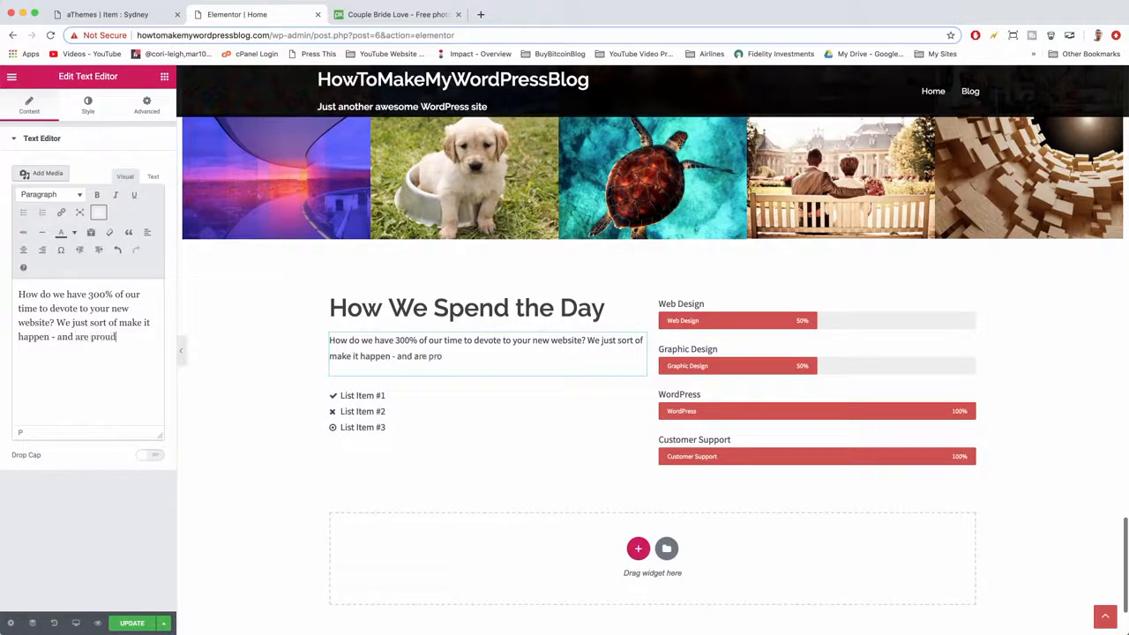
type(" of it!")
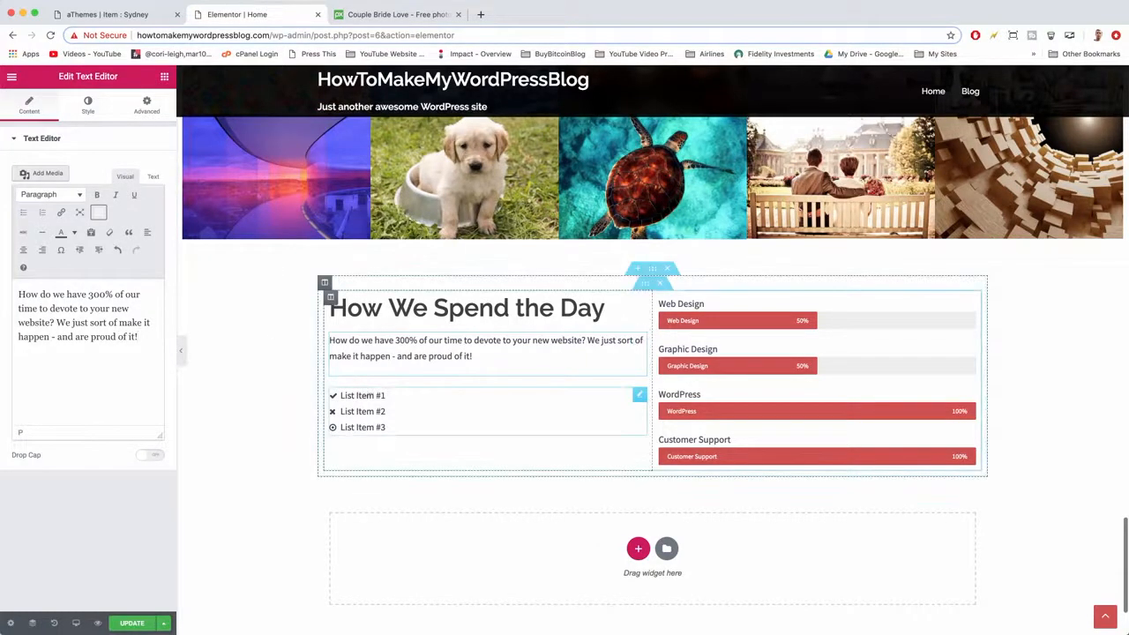
- Rename the icon list's first item to Building everything from scratch
left_click(372, 399)
left_click(46, 212)
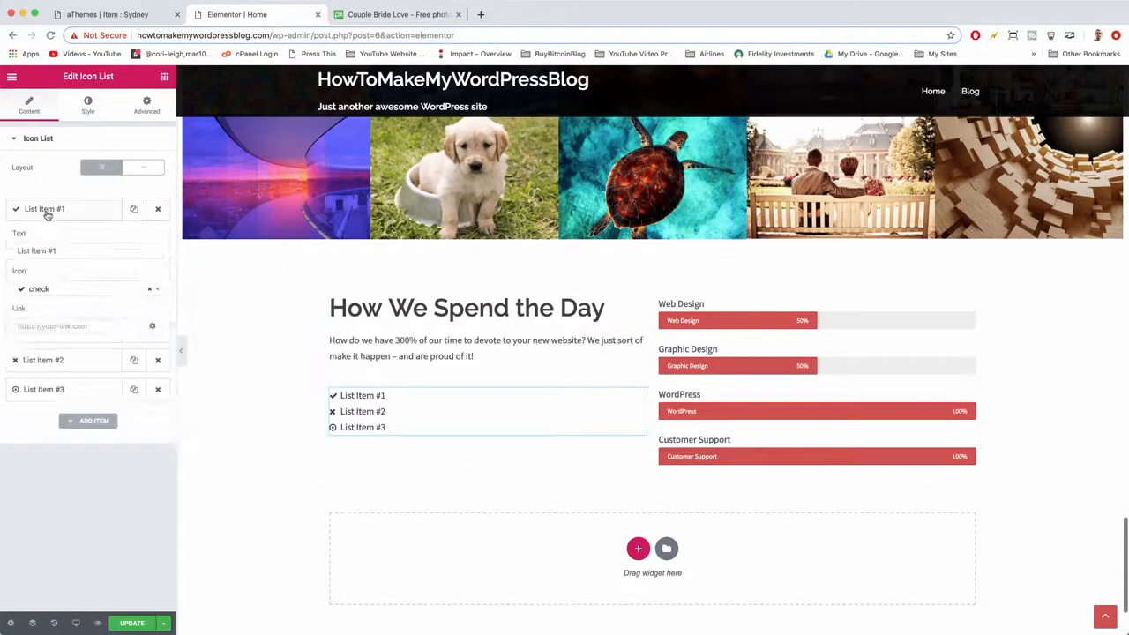
left_click(79, 211)
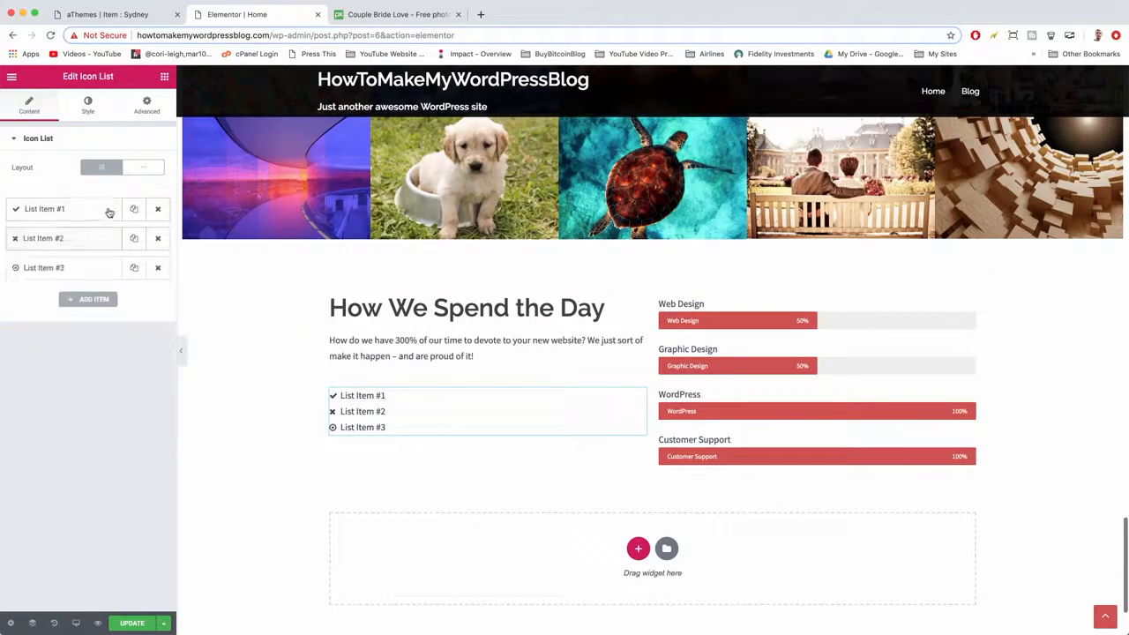
left_click(49, 212)
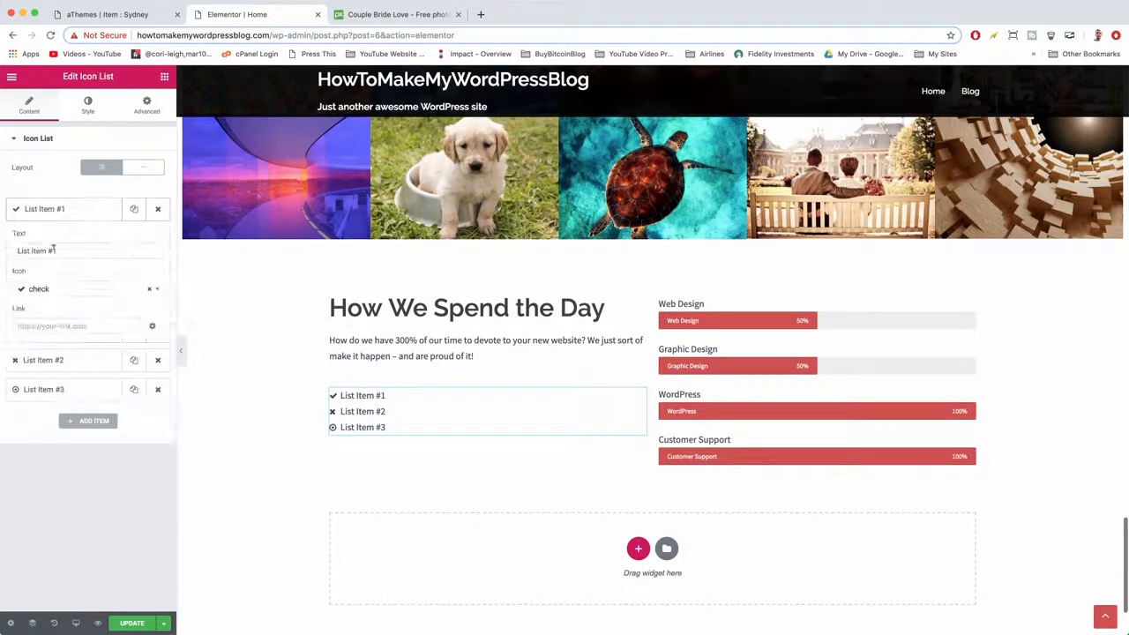
triple_click(54, 250)
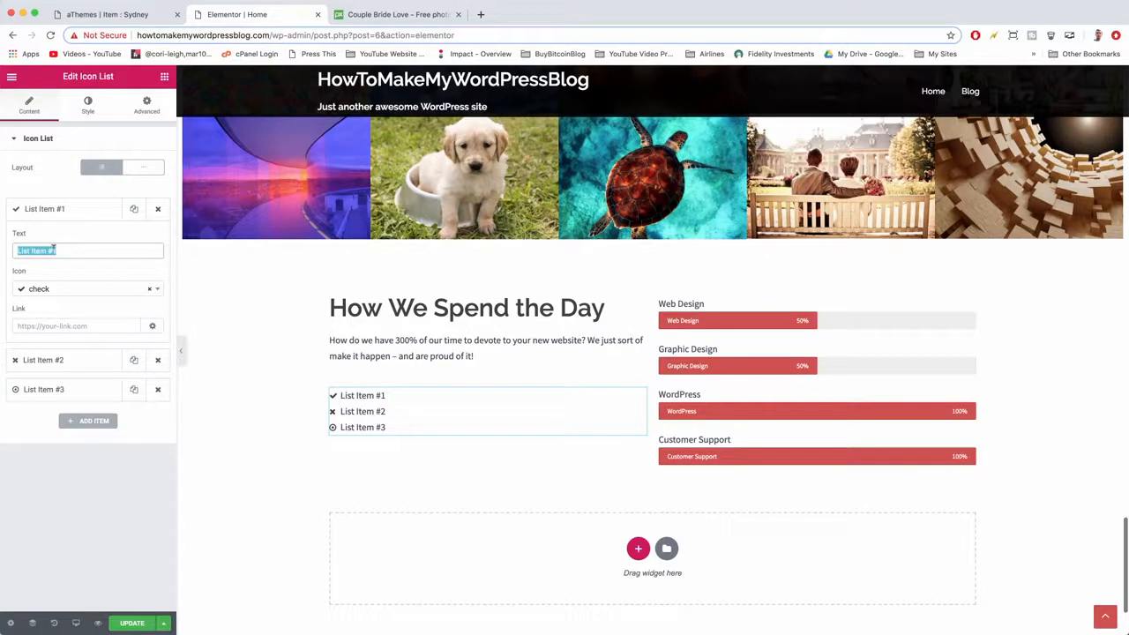
type("Buildin")
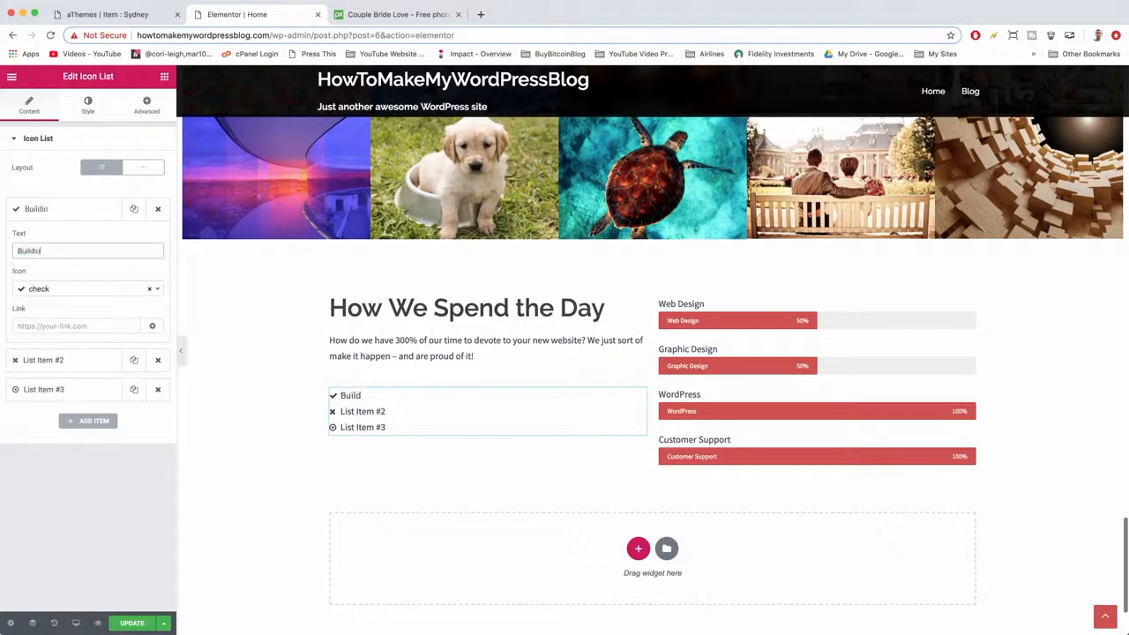
type("g webs")
type("everything from scratch")
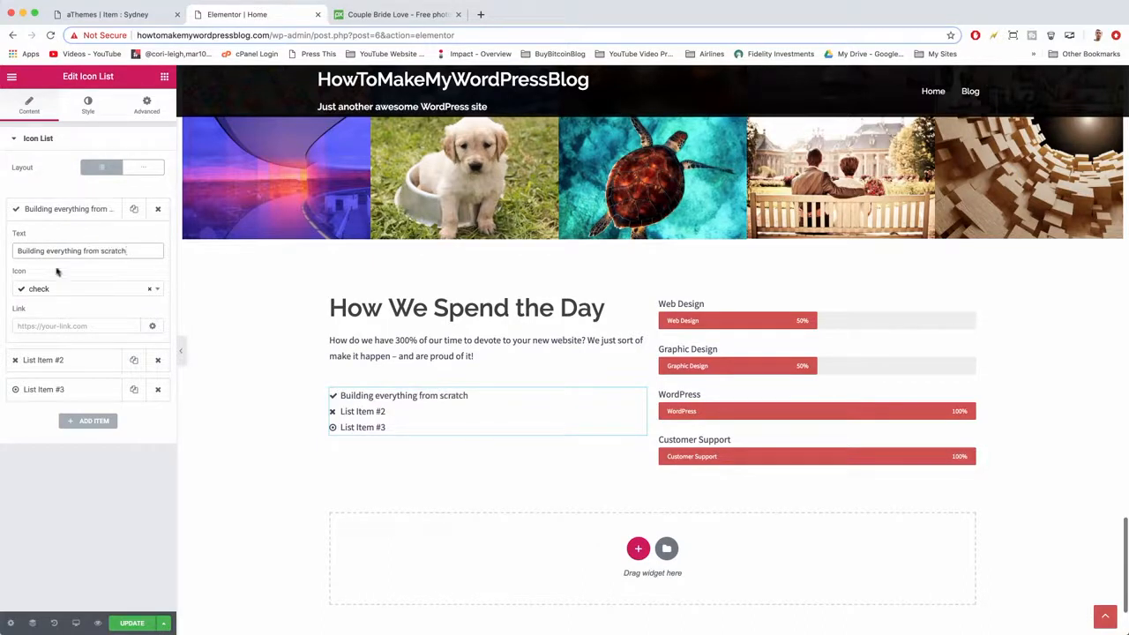
- Rename the icon list's second item to Always guiding you at every step
left_click(100, 362)
key("super+a")
type("Always ")
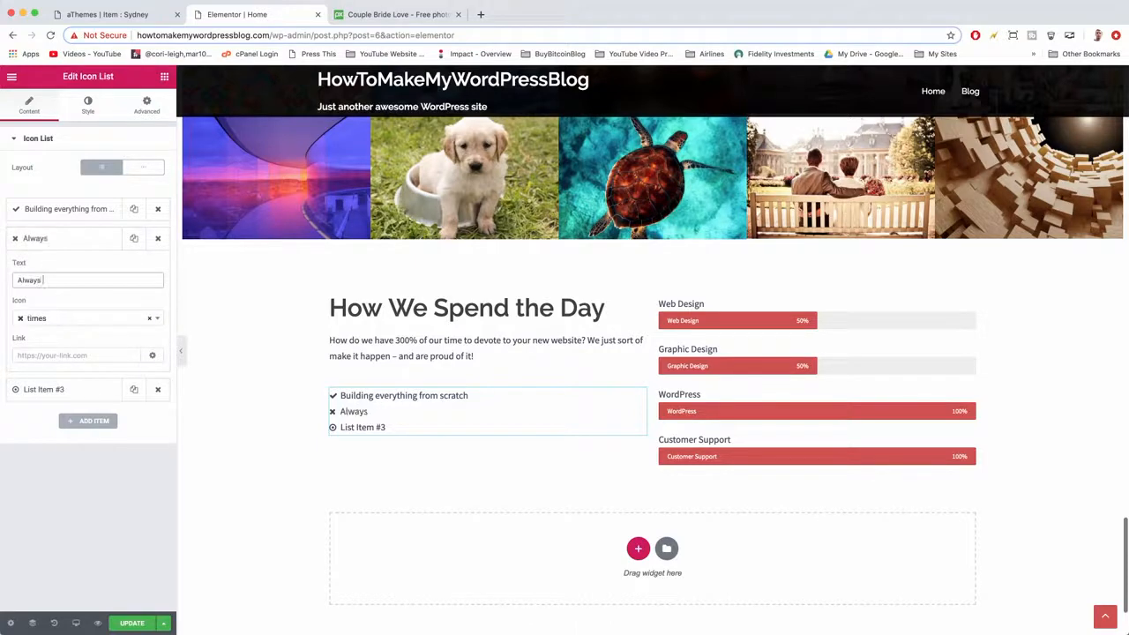
type("guiding you at every step")
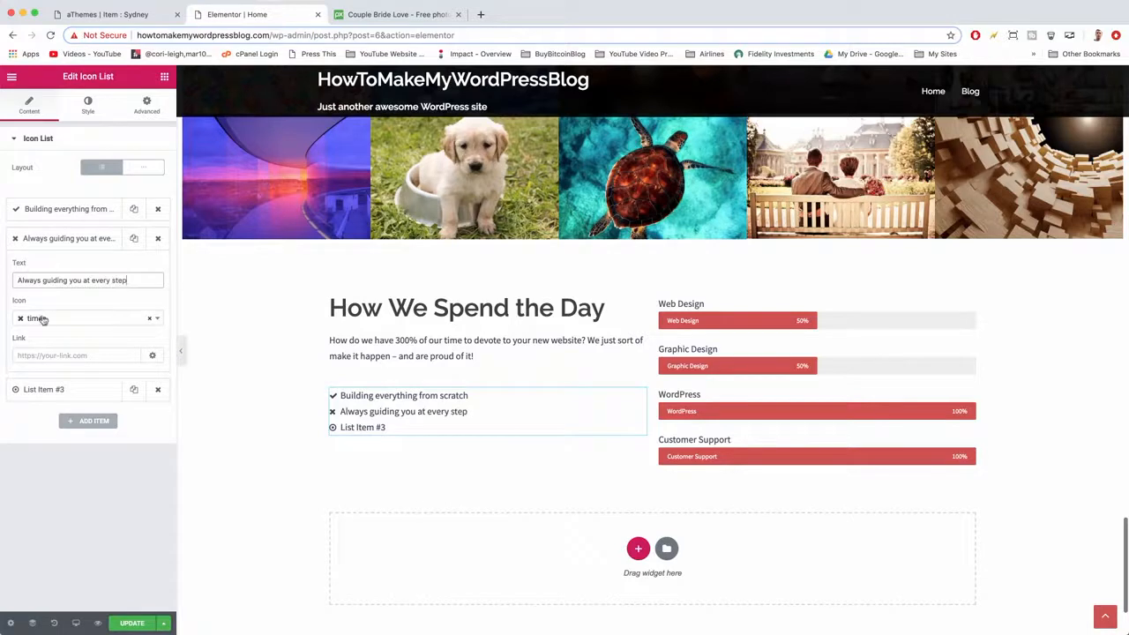
- Rename the icon list's third item to Saving your money on domain & hosting
left_click(50, 391)
triple_click(53, 309)
type("S")
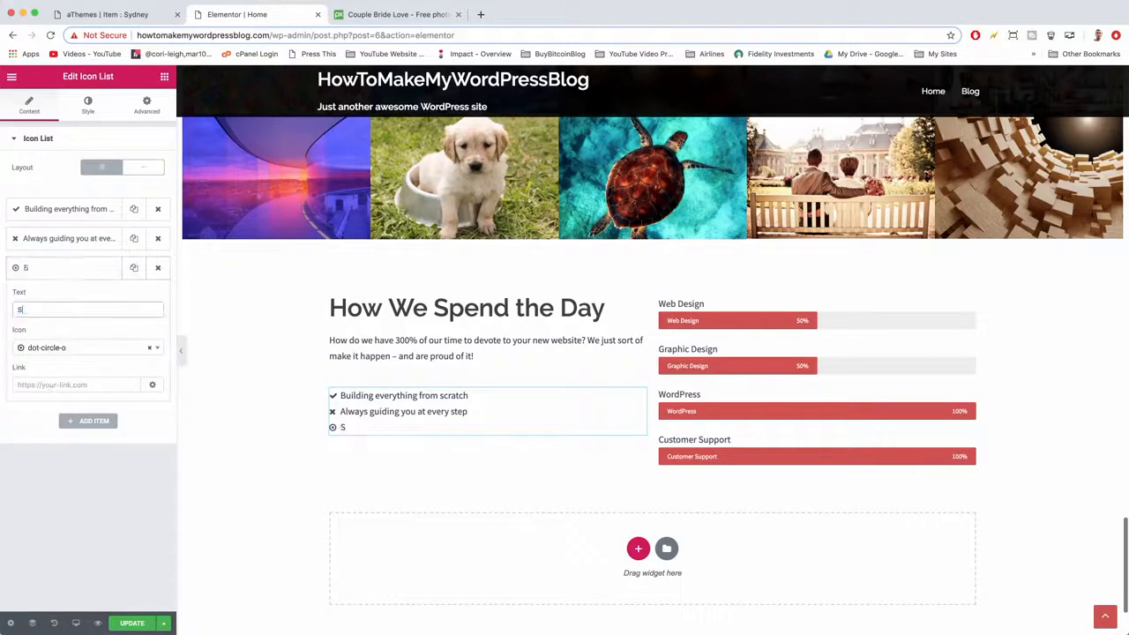
type("aving your money on ")
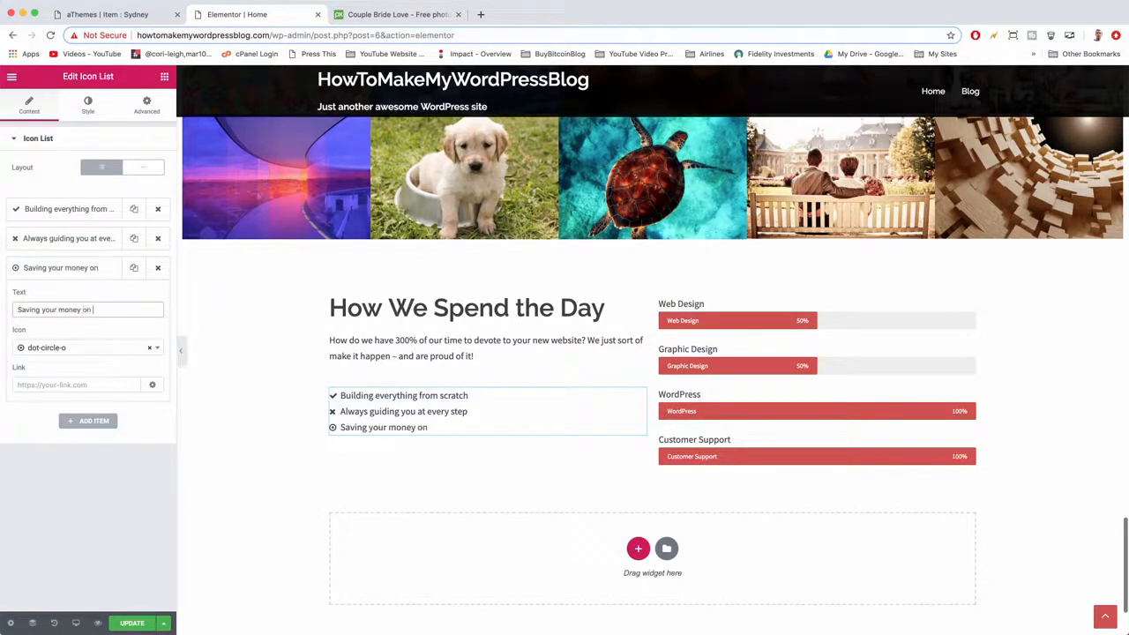
type("domain & hosting")
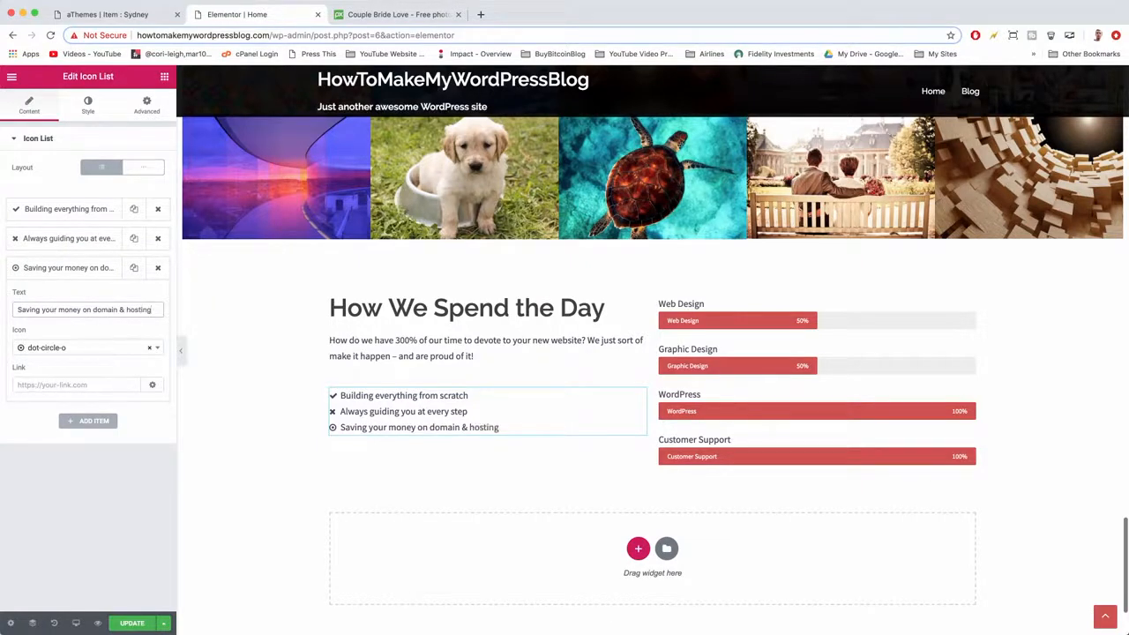
- Set the second and third icon list items' icons to check, then update the page
left_click(77, 247)
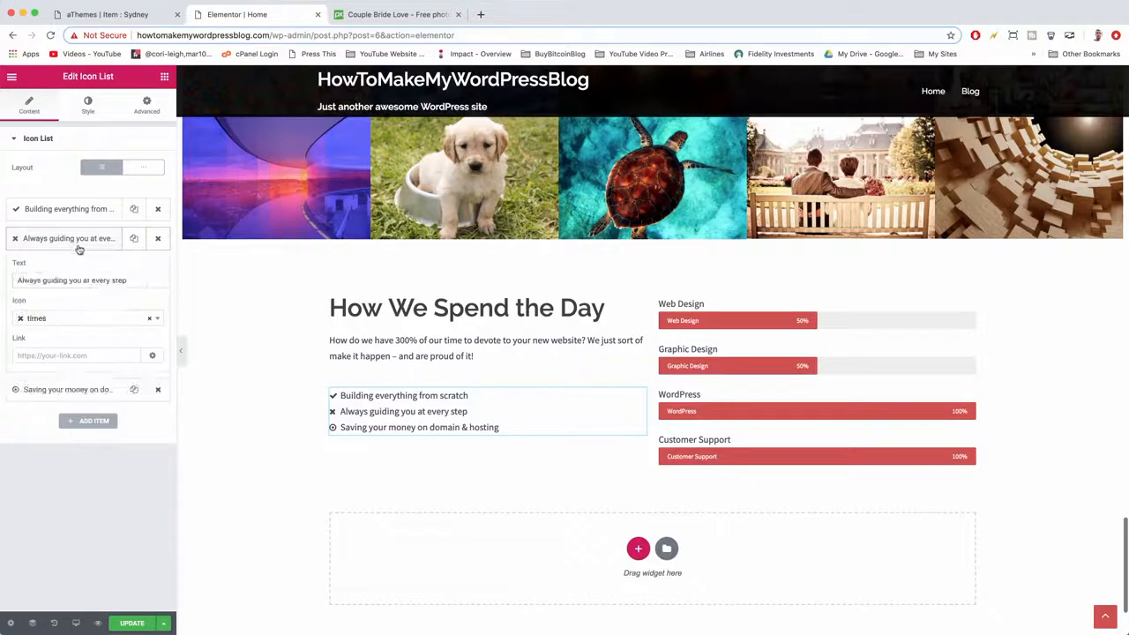
left_click(83, 321)
type("check")
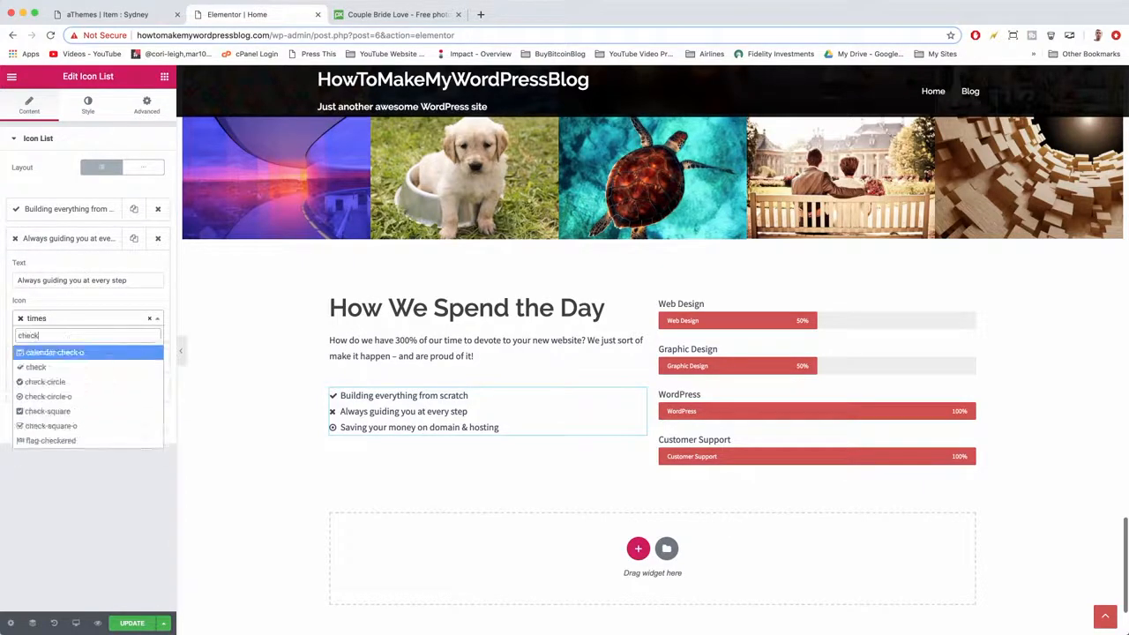
left_click(70, 366)
left_click(78, 388)
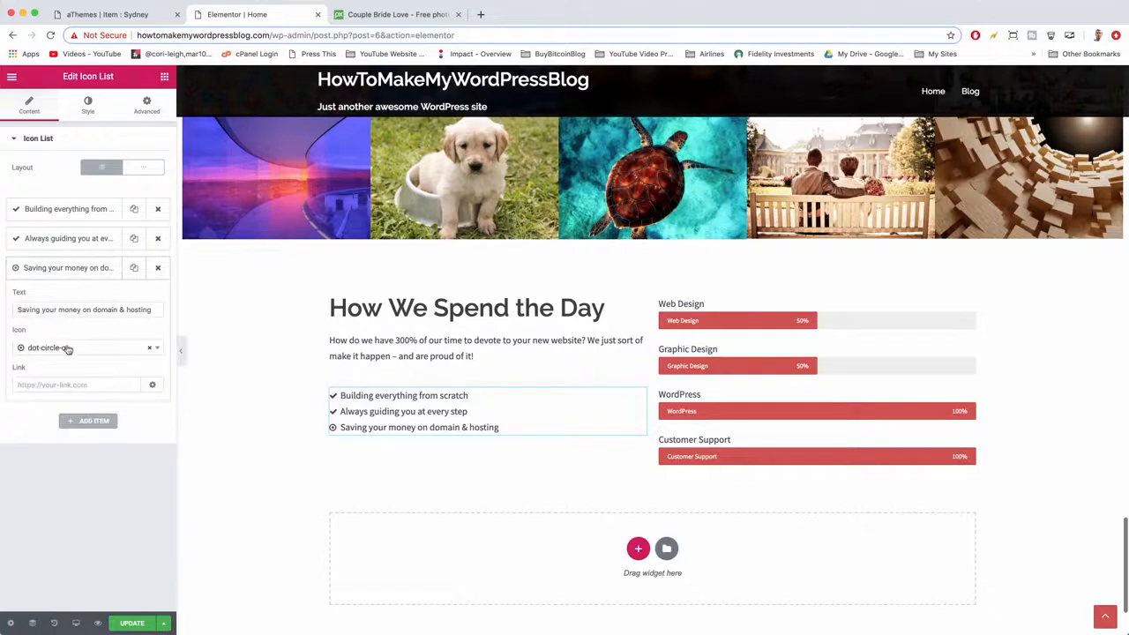
left_click(70, 352)
type("check")
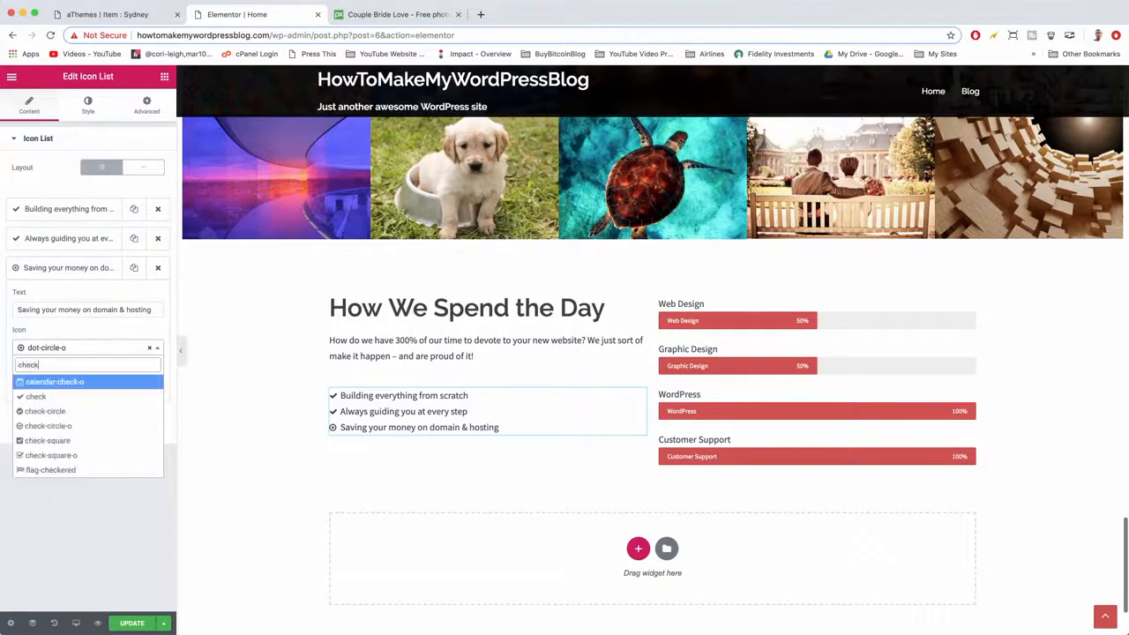
left_click(72, 398)
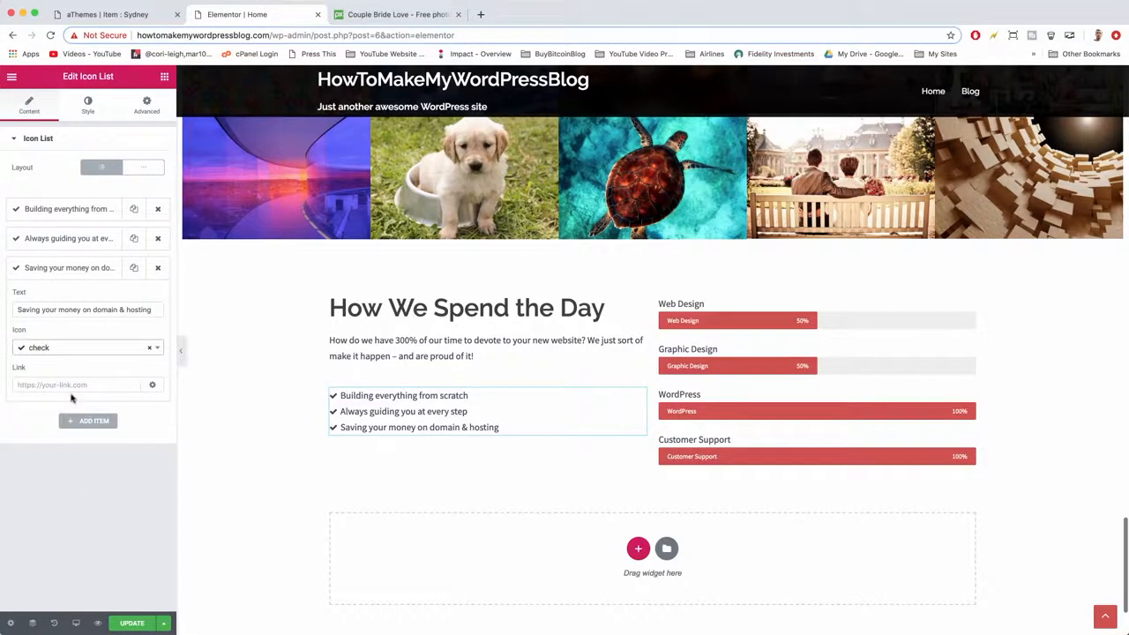
left_click(140, 623)
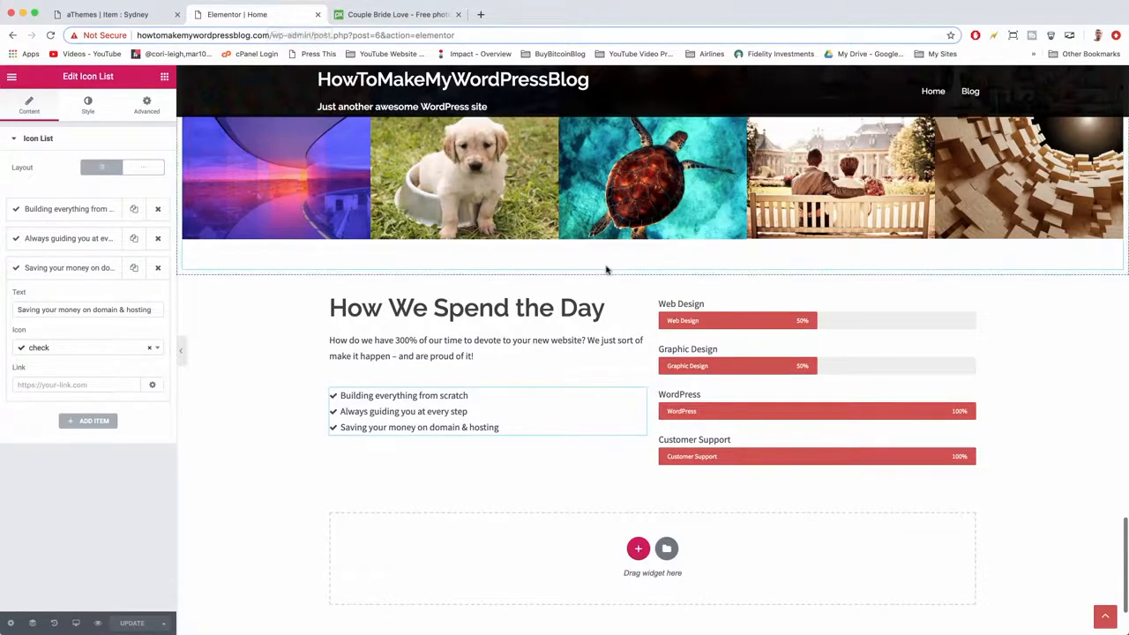
- Add a two-column inner section below the How We Spend the Day section
left_click(130, 18)
scroll(526, 385, "down", 3)
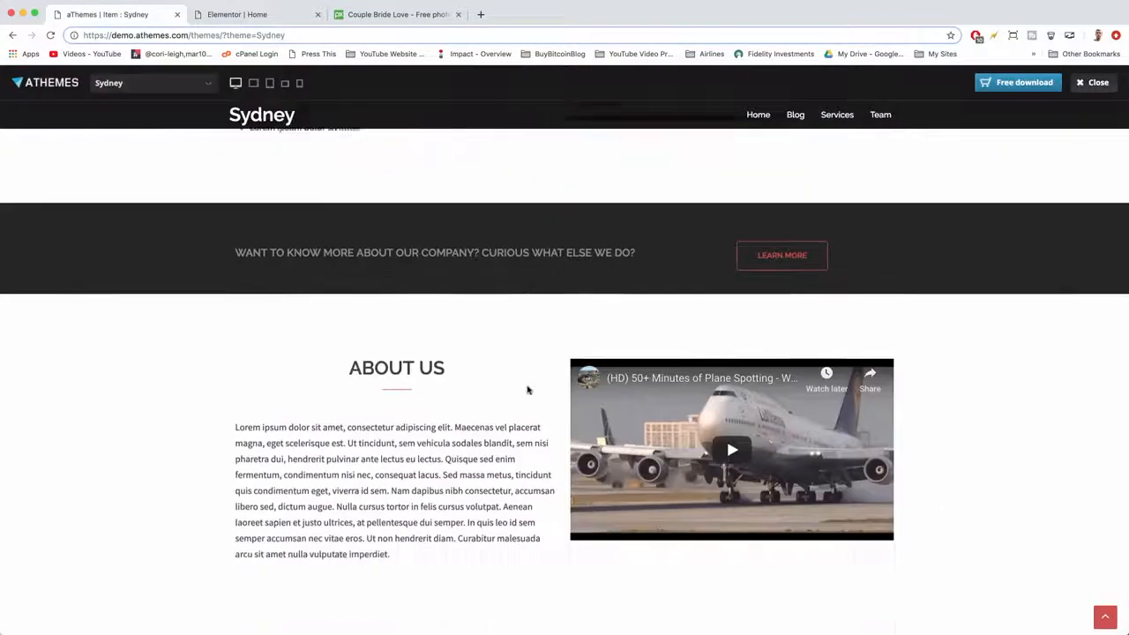
scroll(528, 389, "up", 2)
scroll(617, 371, "up", 1)
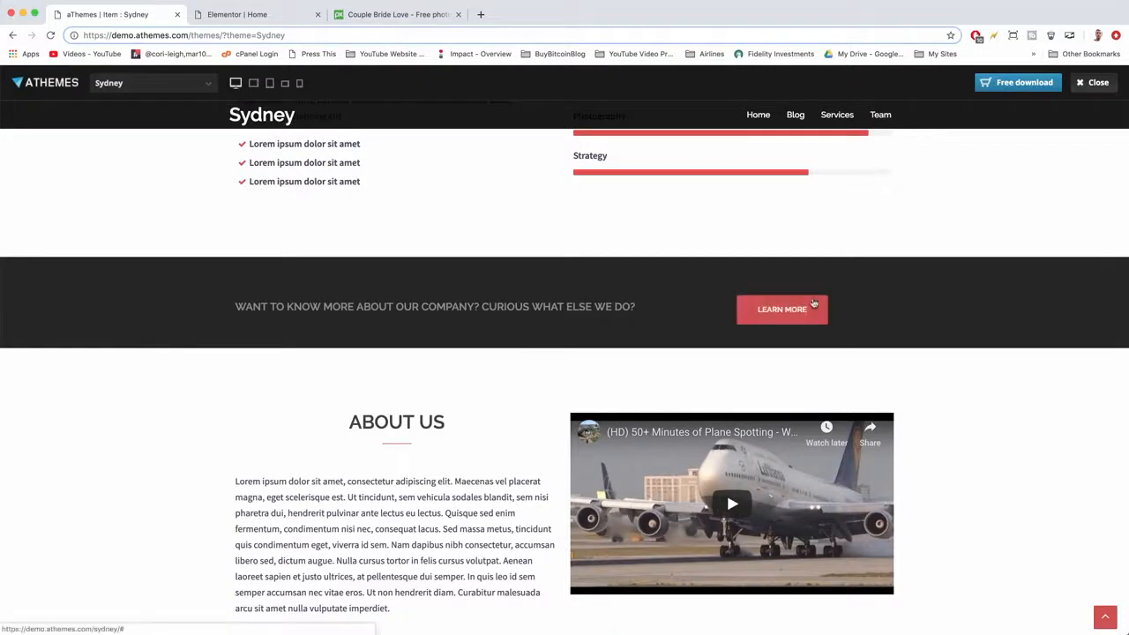
left_click(265, 16)
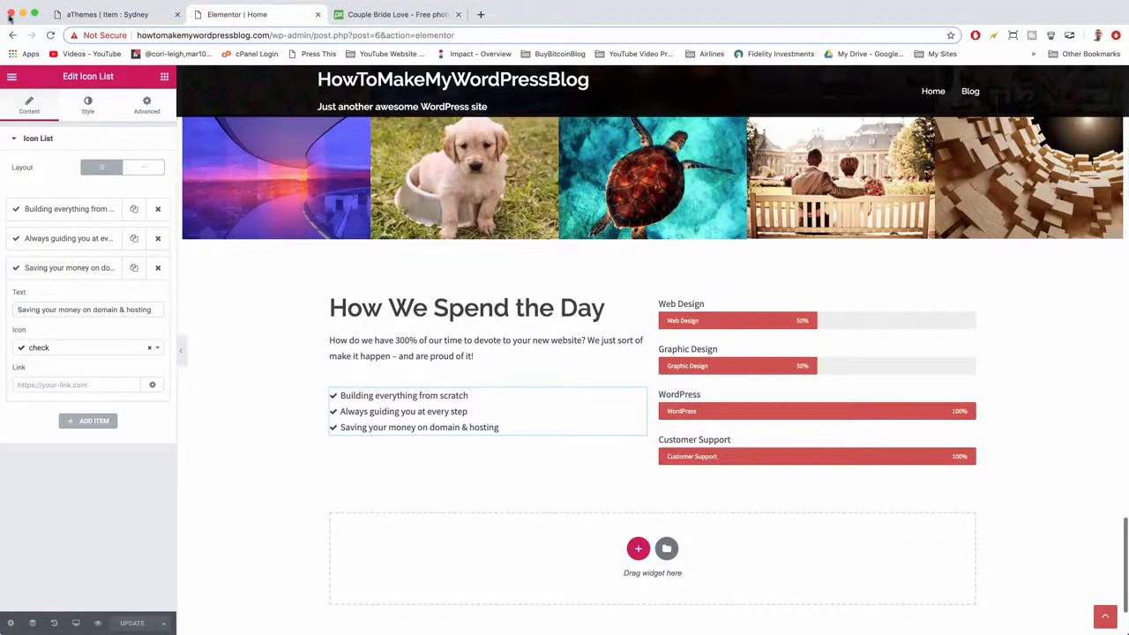
left_click(165, 79)
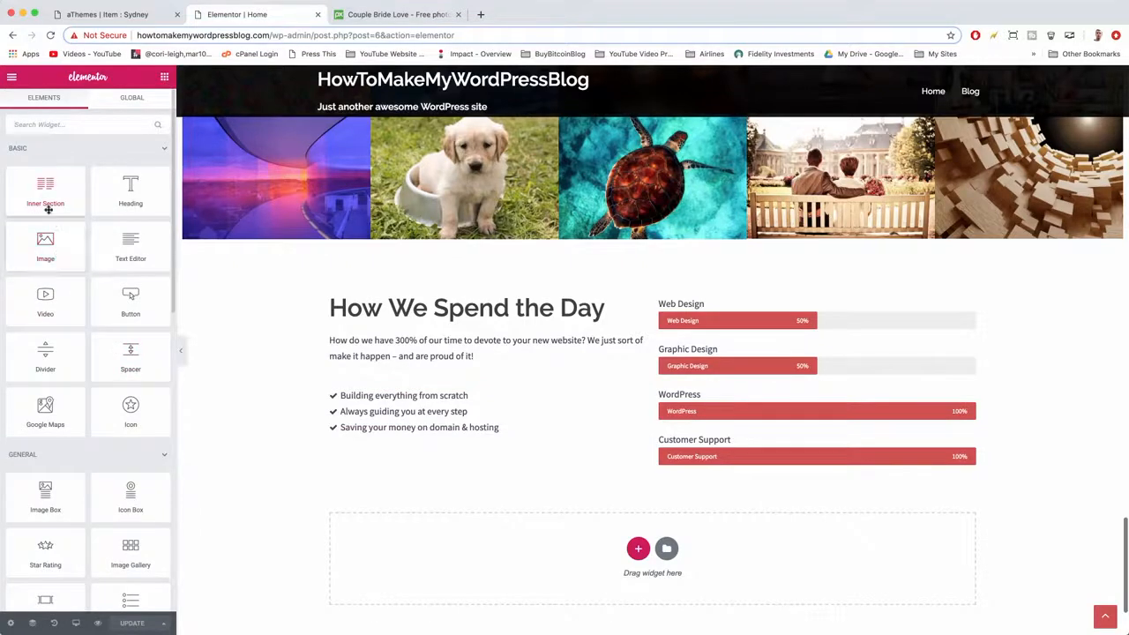
left_click_drag(49, 209, 601, 564)
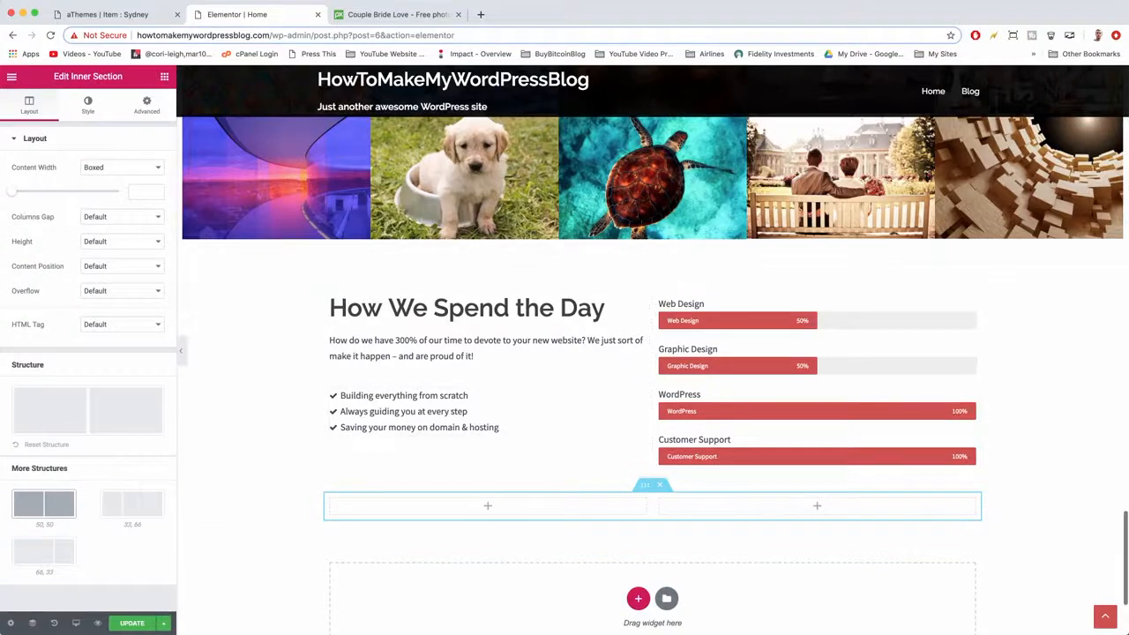
- Place a Text Editor widget in the inner section's left column and a Button widget in its right column
left_click(163, 76)
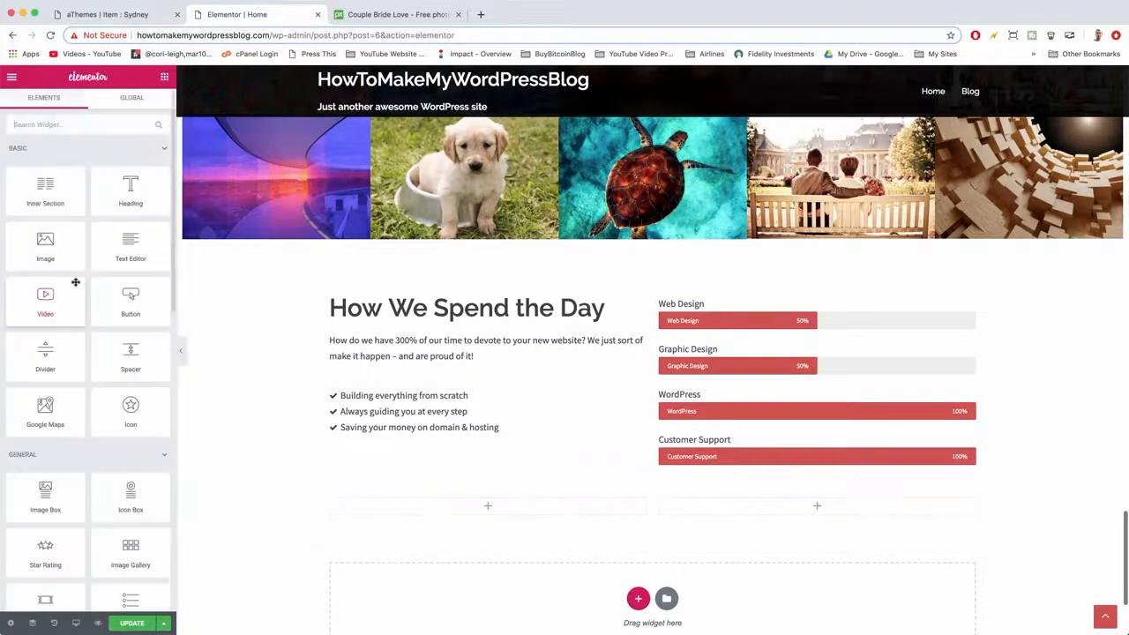
left_click_drag(129, 245, 504, 513)
left_click(164, 76)
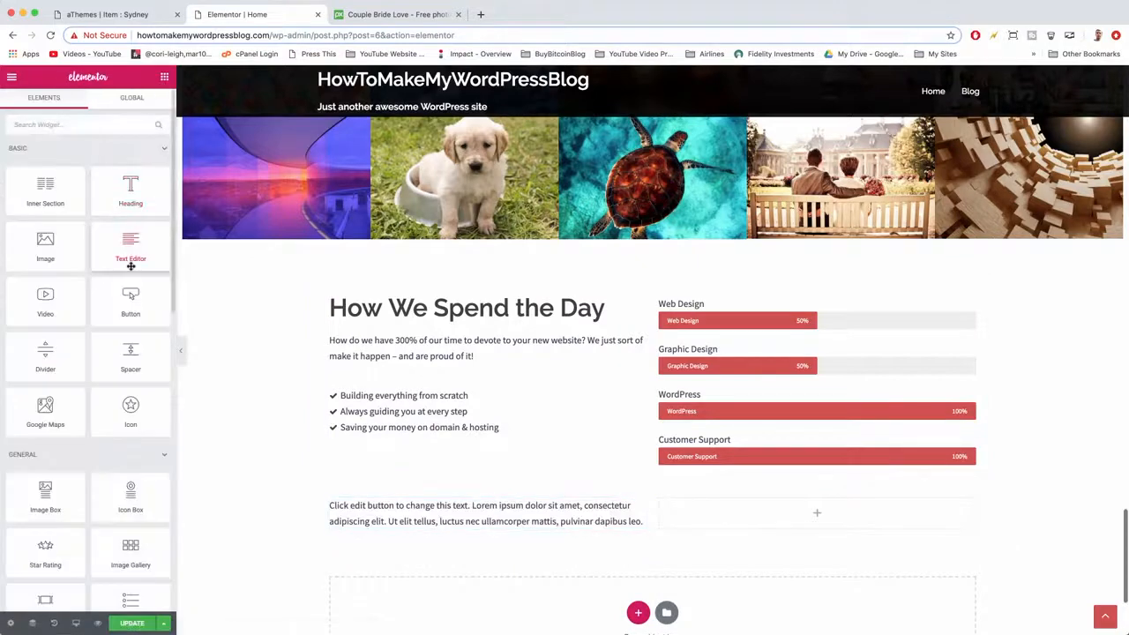
left_click_drag(130, 298, 800, 526)
- Widen the inner section's left column so the button moves to the far right
left_click(138, 16)
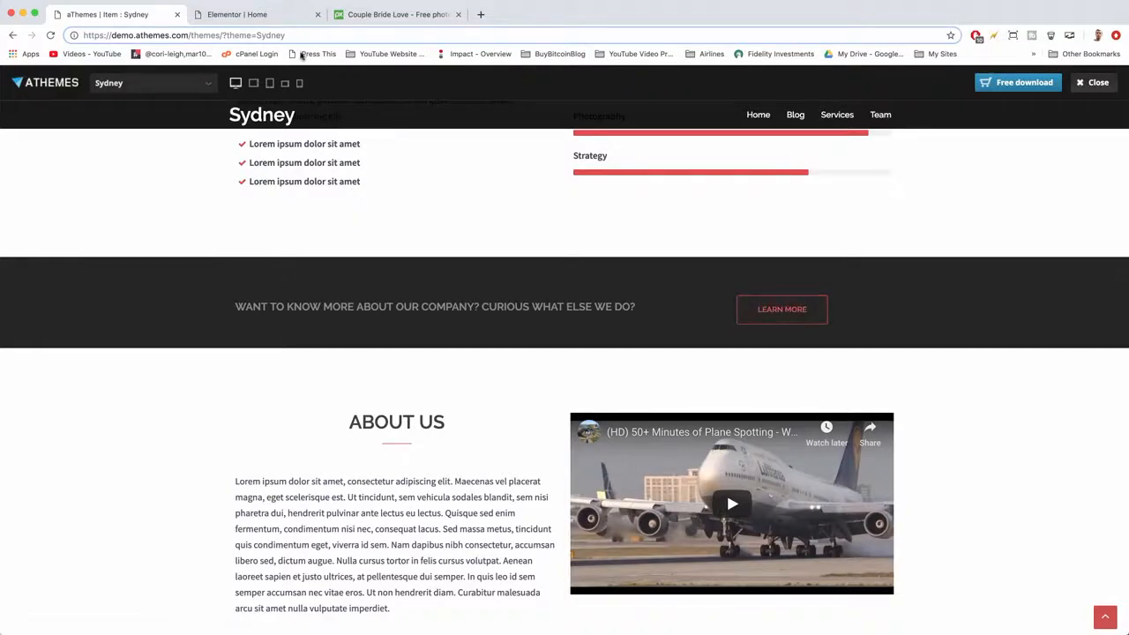
left_click(277, 18)
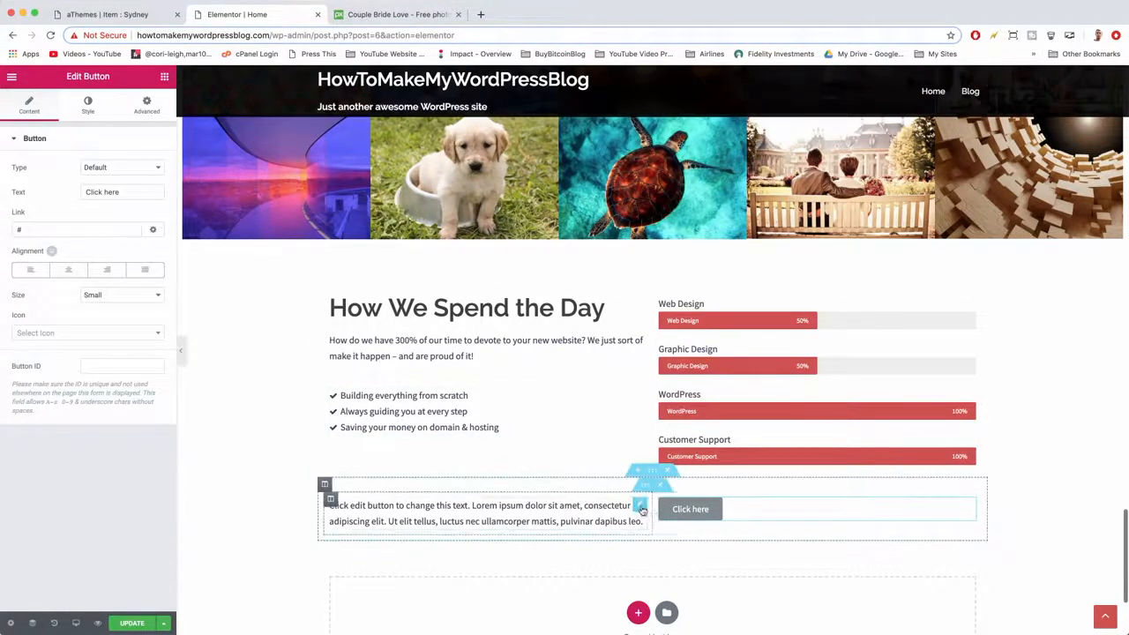
left_click_drag(654, 512, 881, 521)
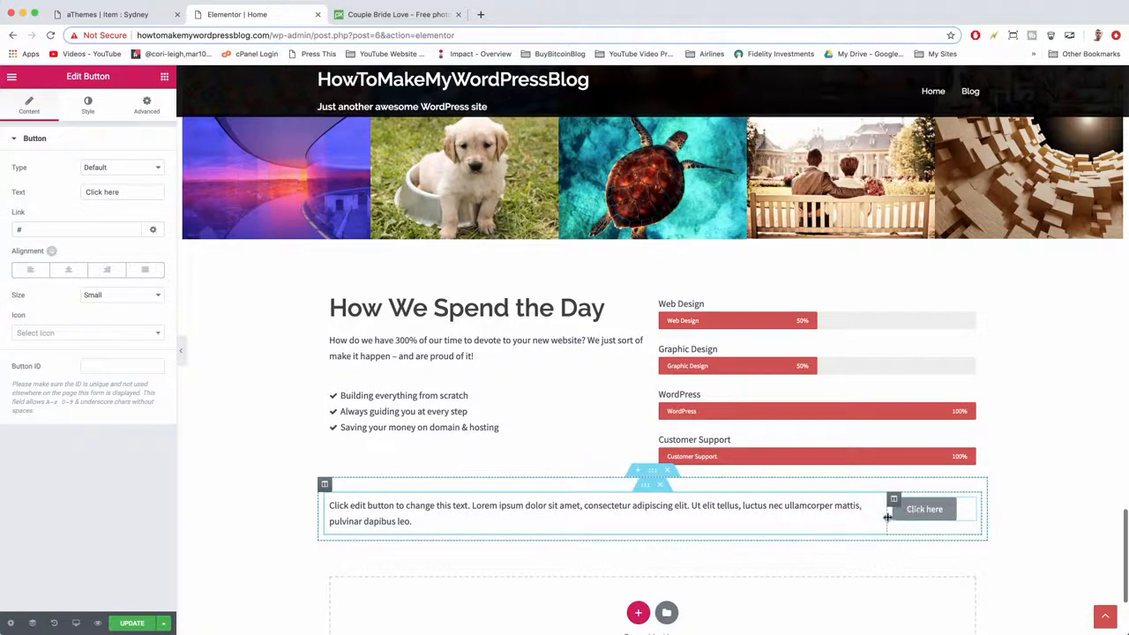
- Replace the text editor's placeholder with "Join our new retreat for relaxation and empowerment."
left_click(544, 506)
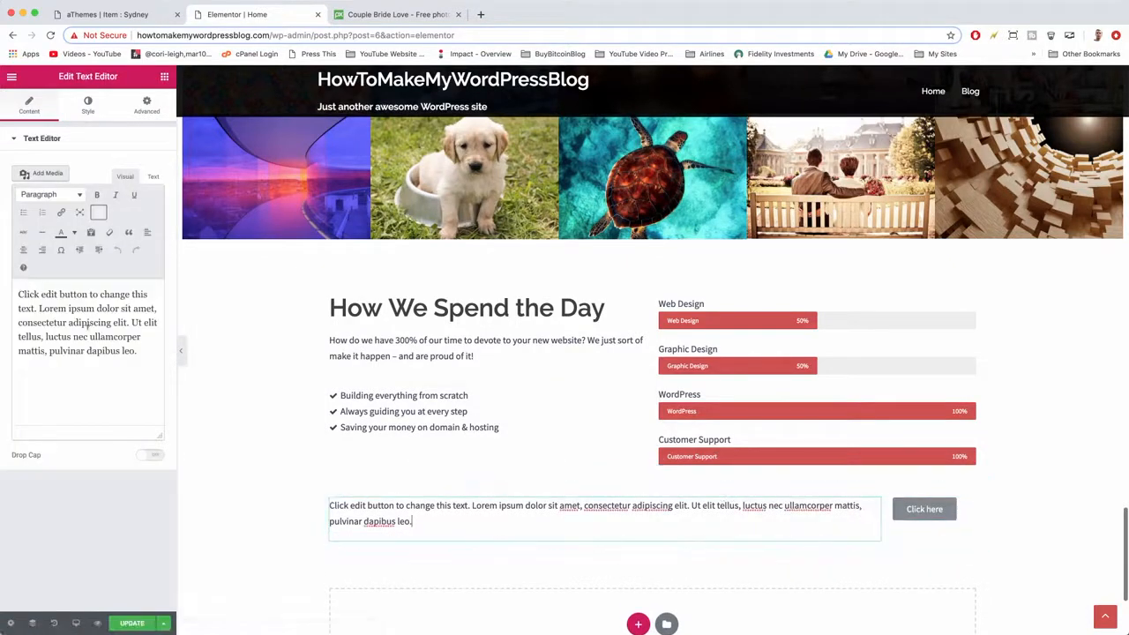
left_click_drag(37, 308, 18, 295)
key("BackSpace")
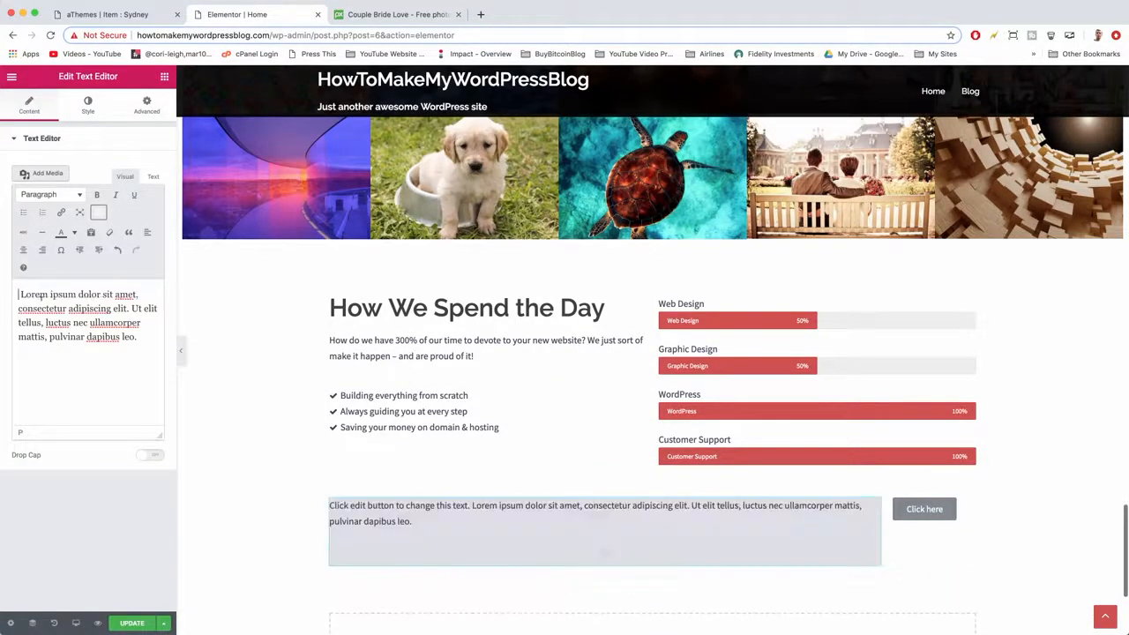
left_click(137, 337, "shift")
type("Join our new retreat for re")
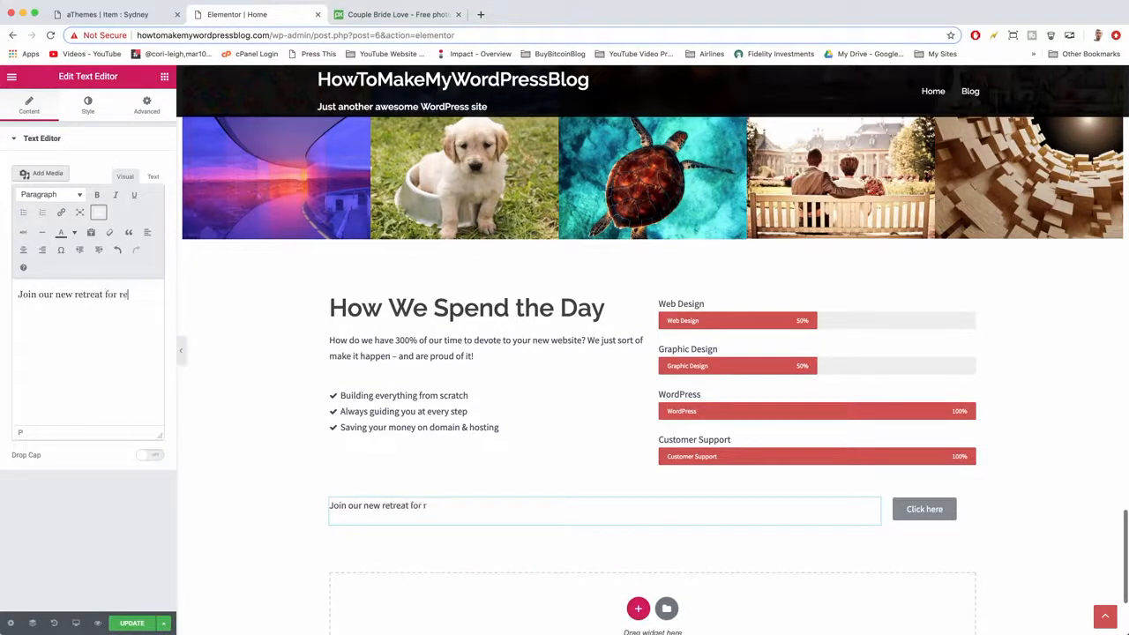
type("laxation and")
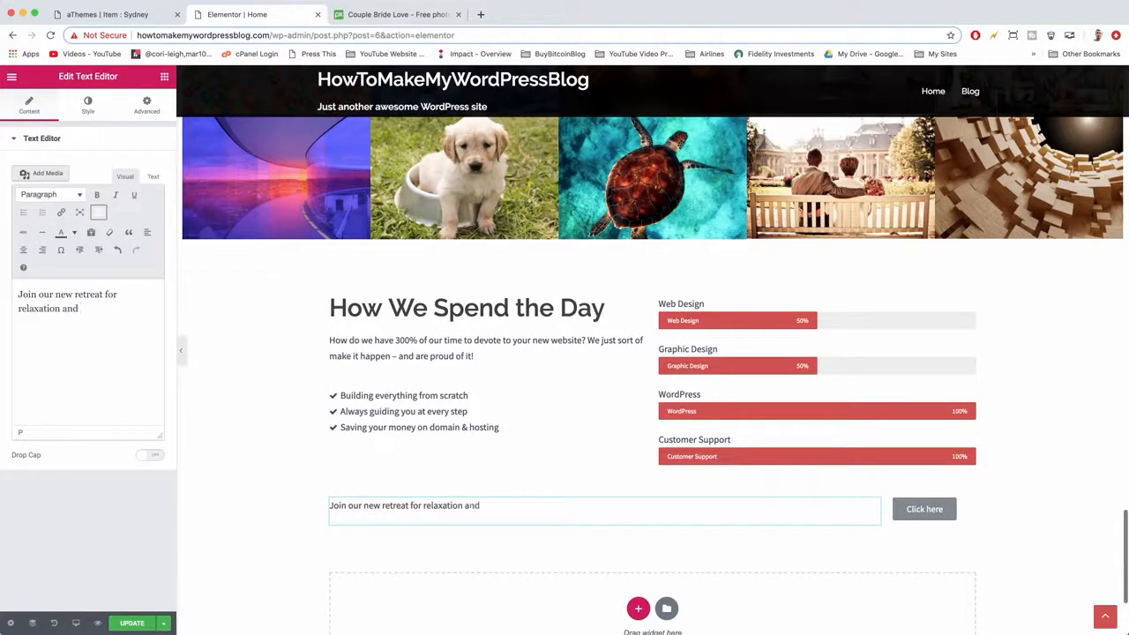
type(" empowerment.")
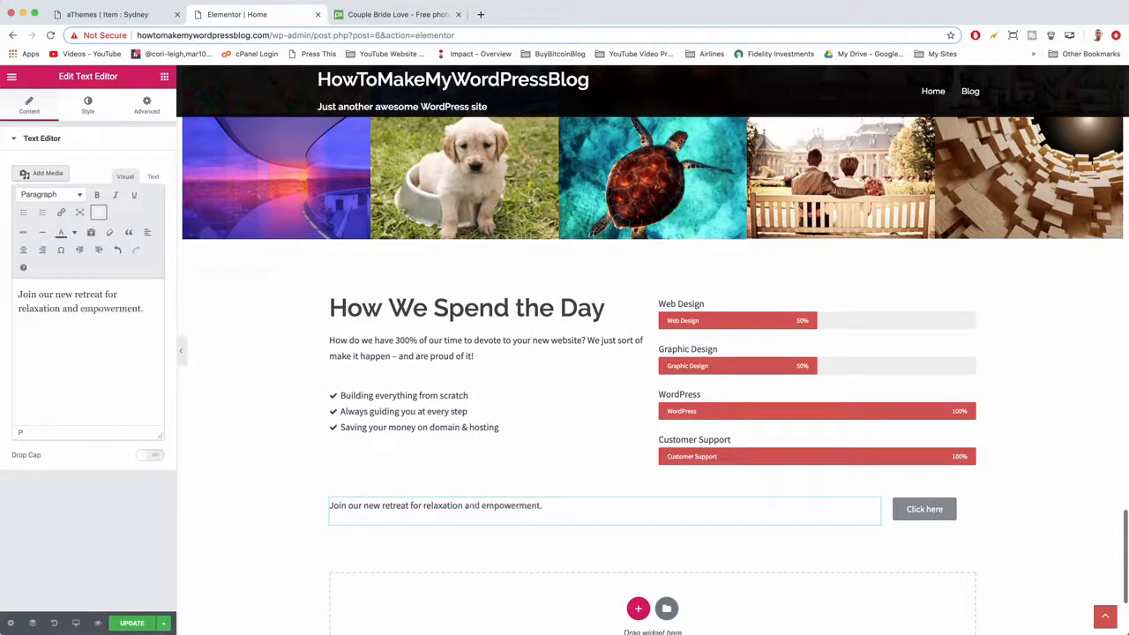
- Try right-aligning the paragraph, then switch its alignment back to left
left_click(42, 250)
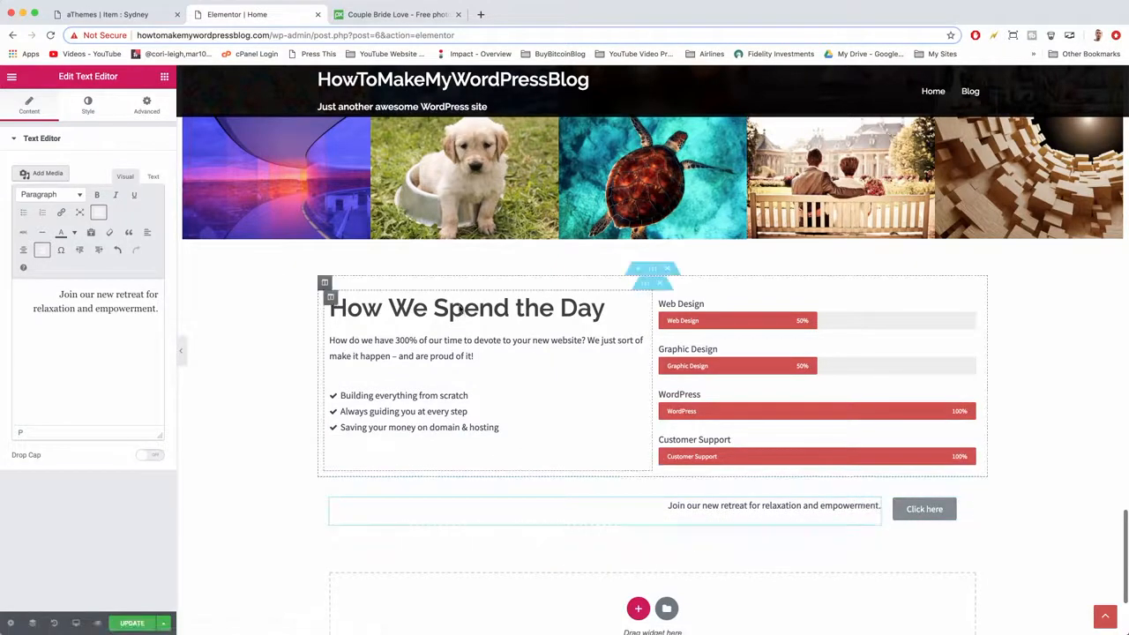
left_click(148, 232)
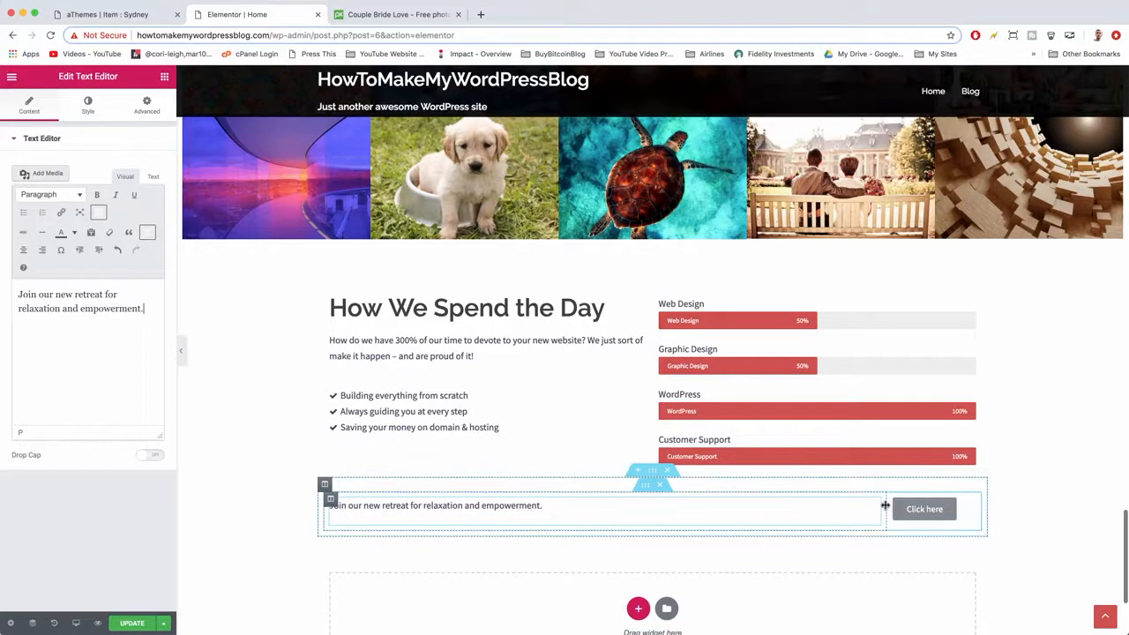
- Narrow the left column so the button sits beside the text, and set the button's text to Learn More
left_click_drag(884, 505, 574, 510)
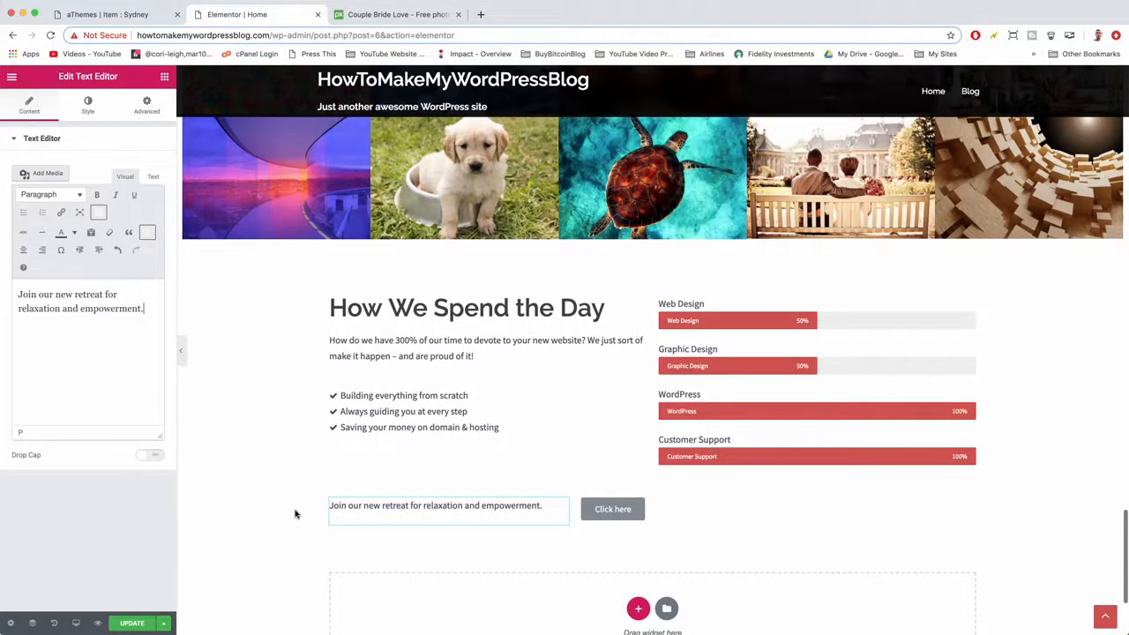
scroll(298, 535, "down", 3)
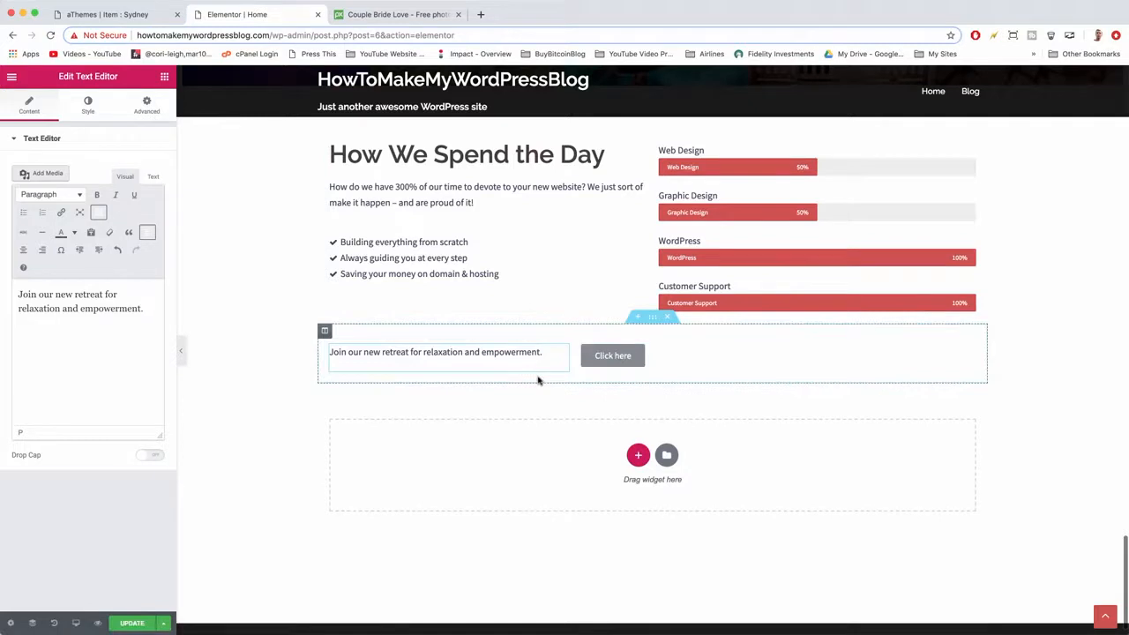
left_click(597, 355)
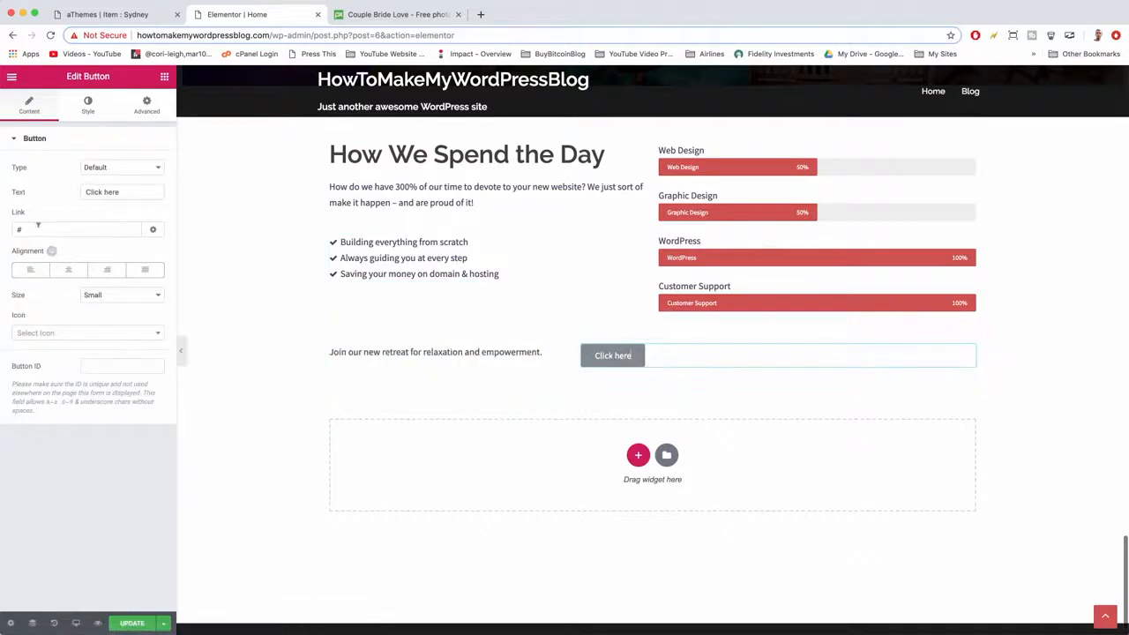
triple_click(104, 191)
type("Learn More")
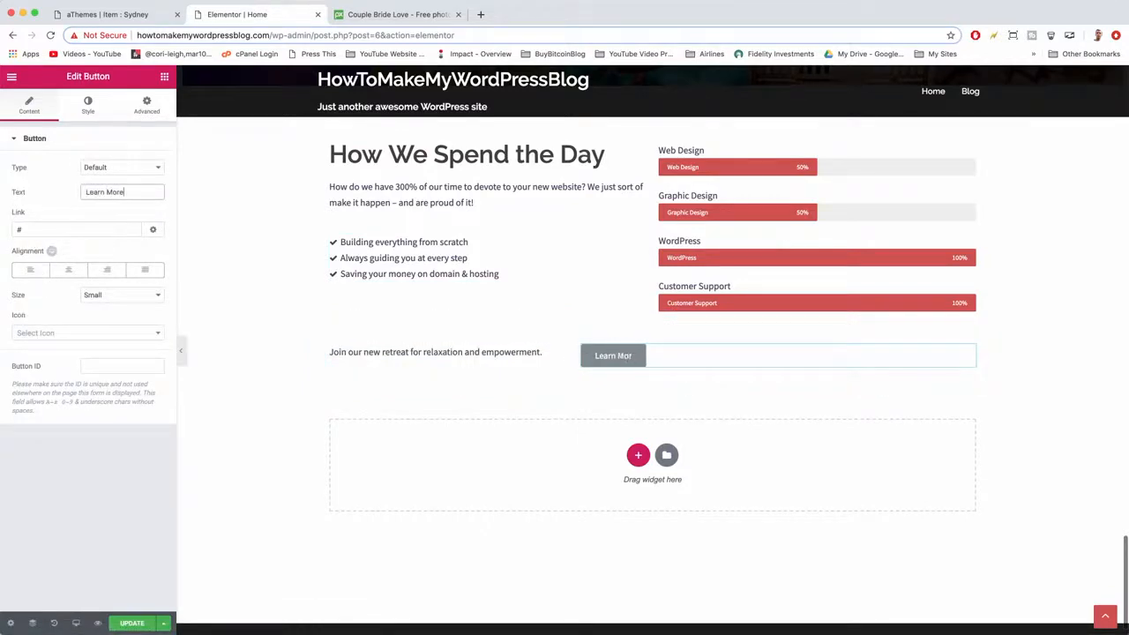
- Inspect the demo's dark call-to-action section and copy its background color value #252525
left_click(108, 14)
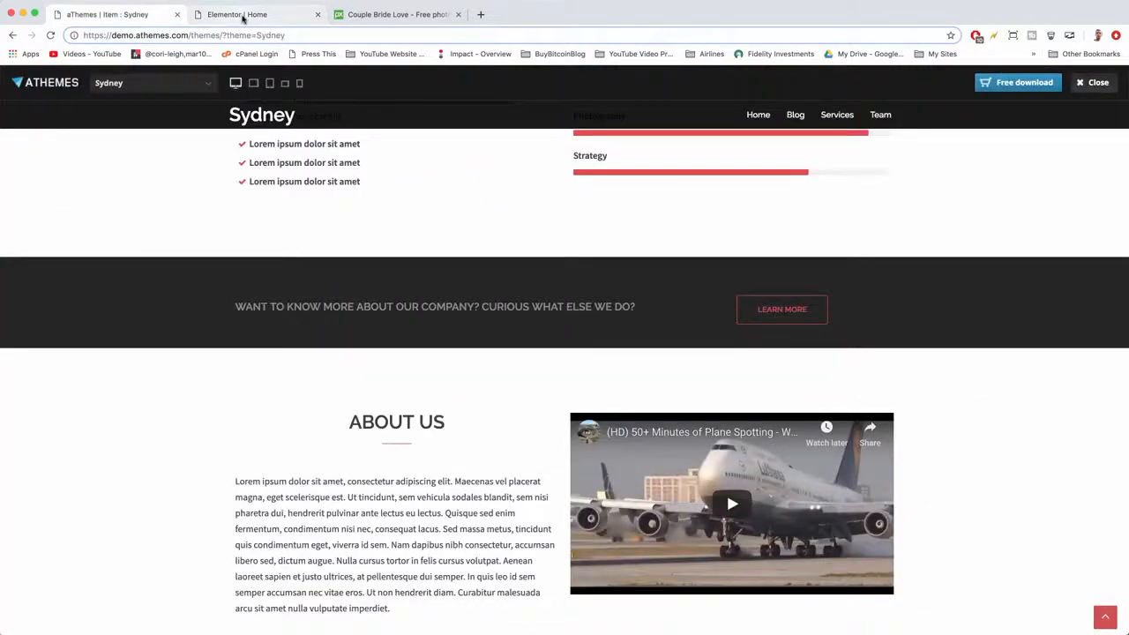
left_click(242, 15)
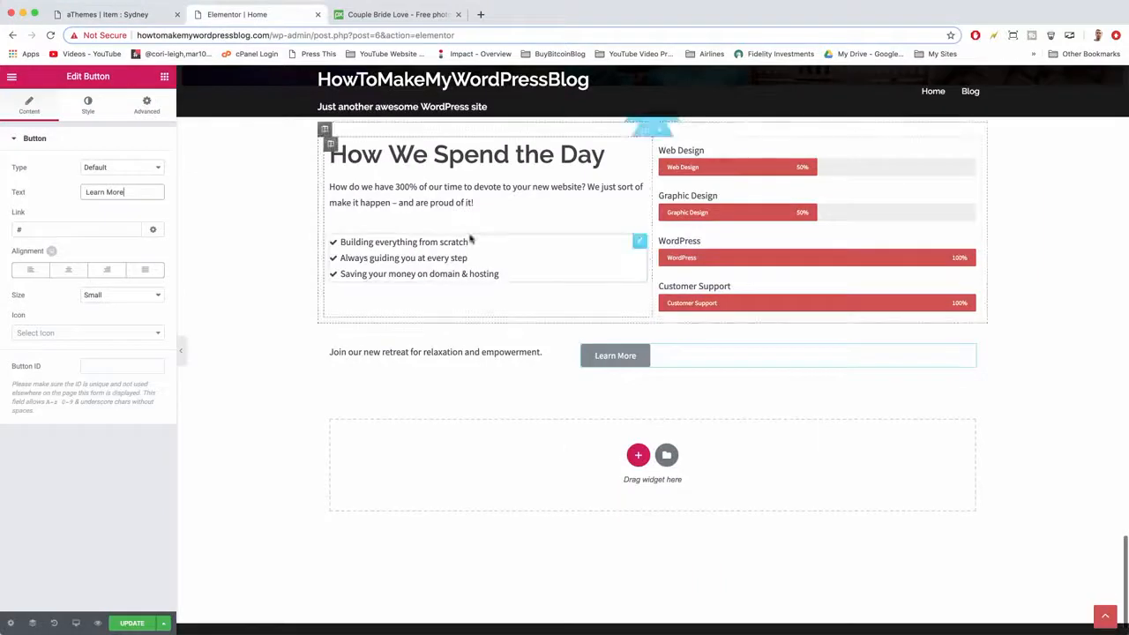
left_click(137, 18)
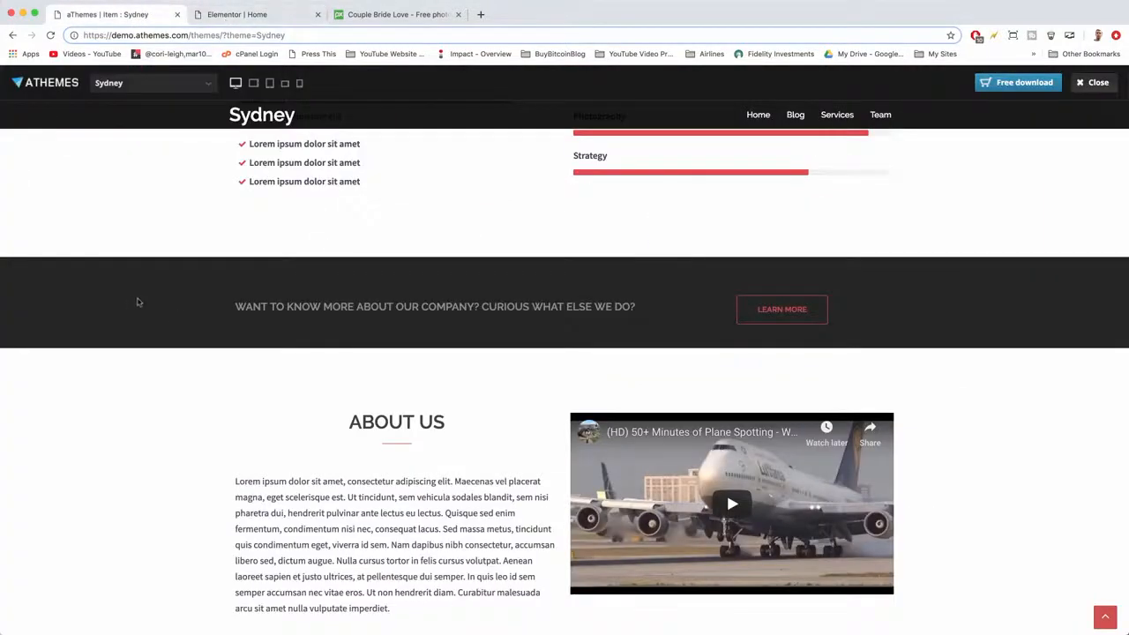
right_click(84, 280)
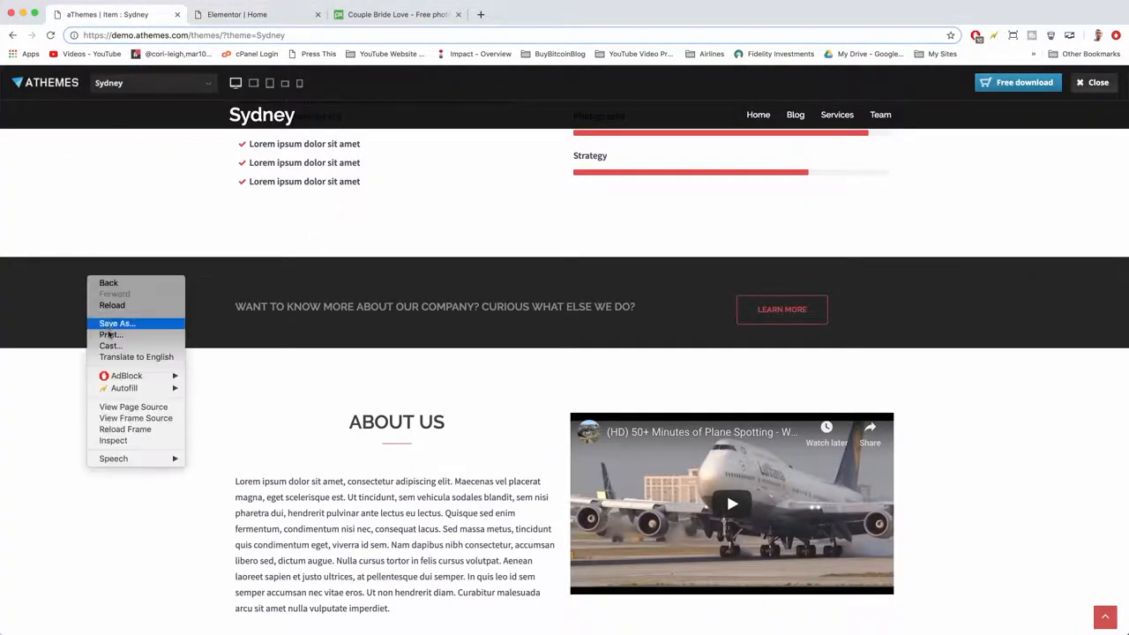
left_click(113, 441)
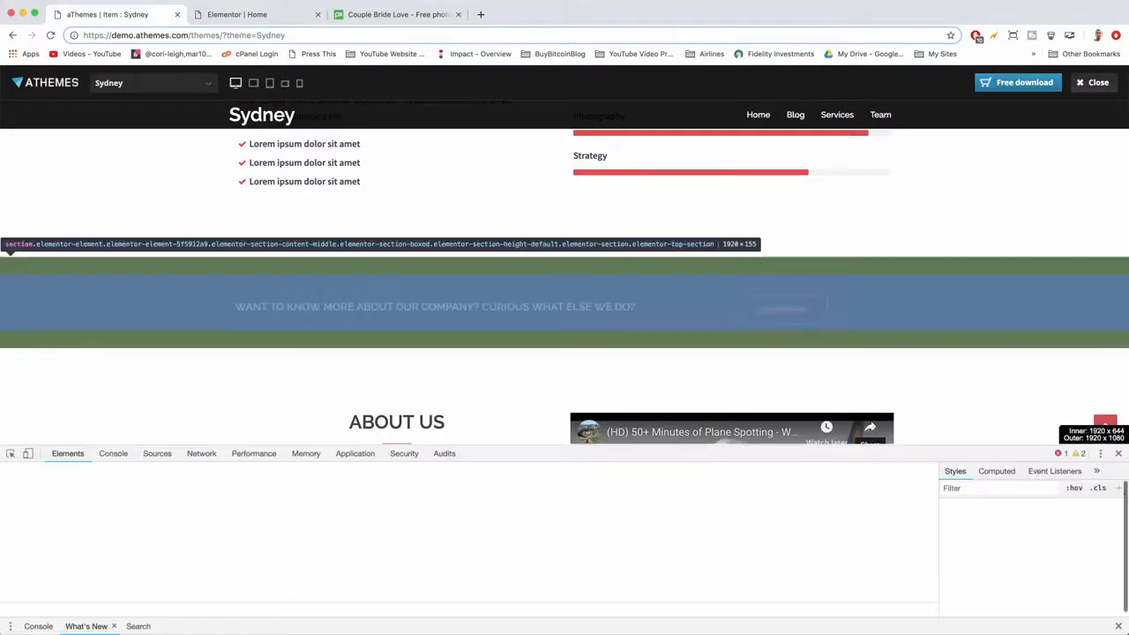
left_click(1046, 552)
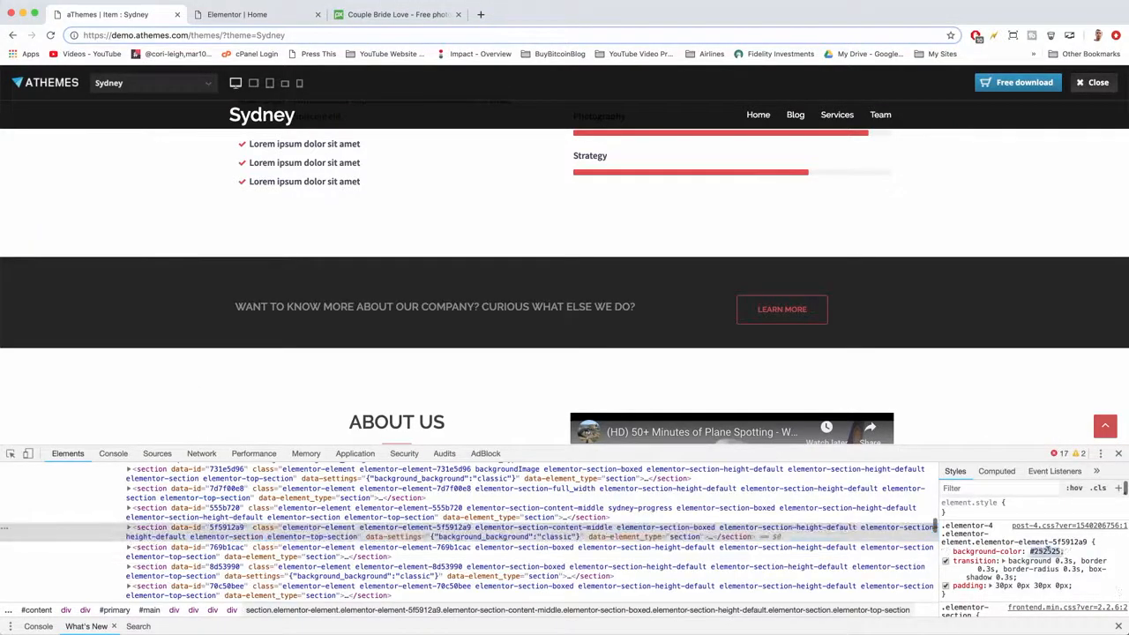
right_click(1048, 552)
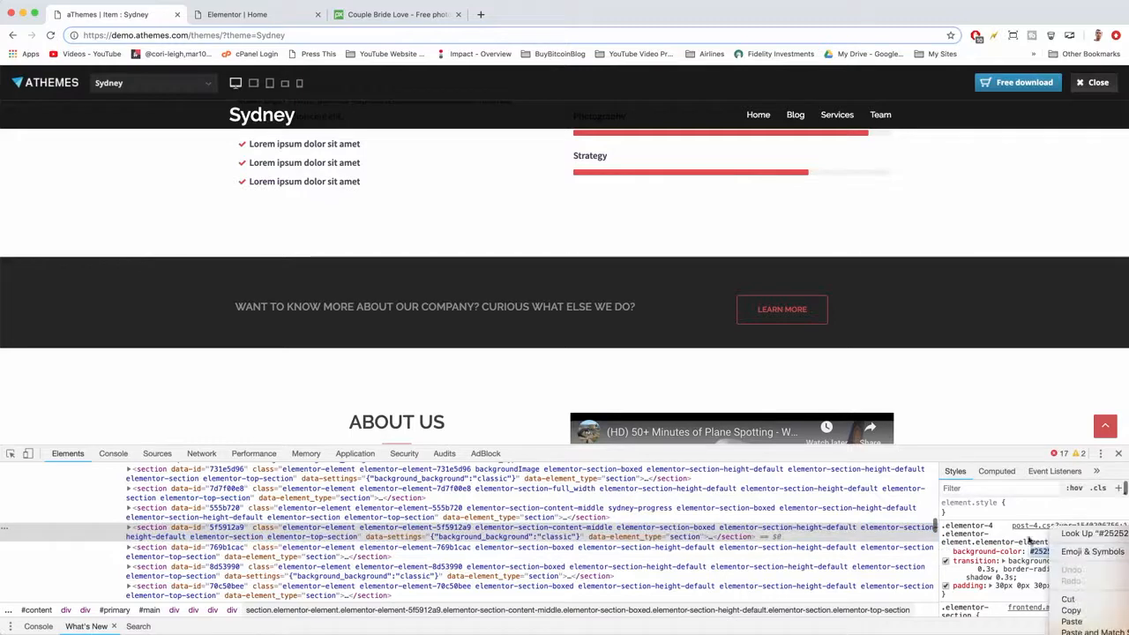
left_click(1071, 610)
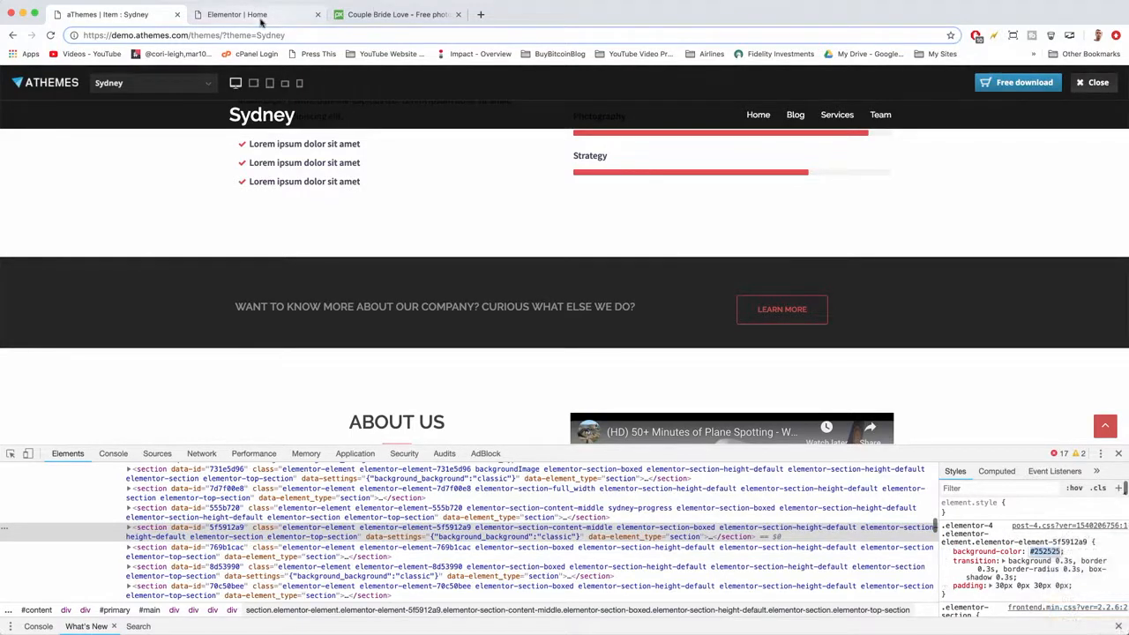
- Paste #252525 as the call-to-action section's classic background color and stretch the section to full width
left_click(256, 15)
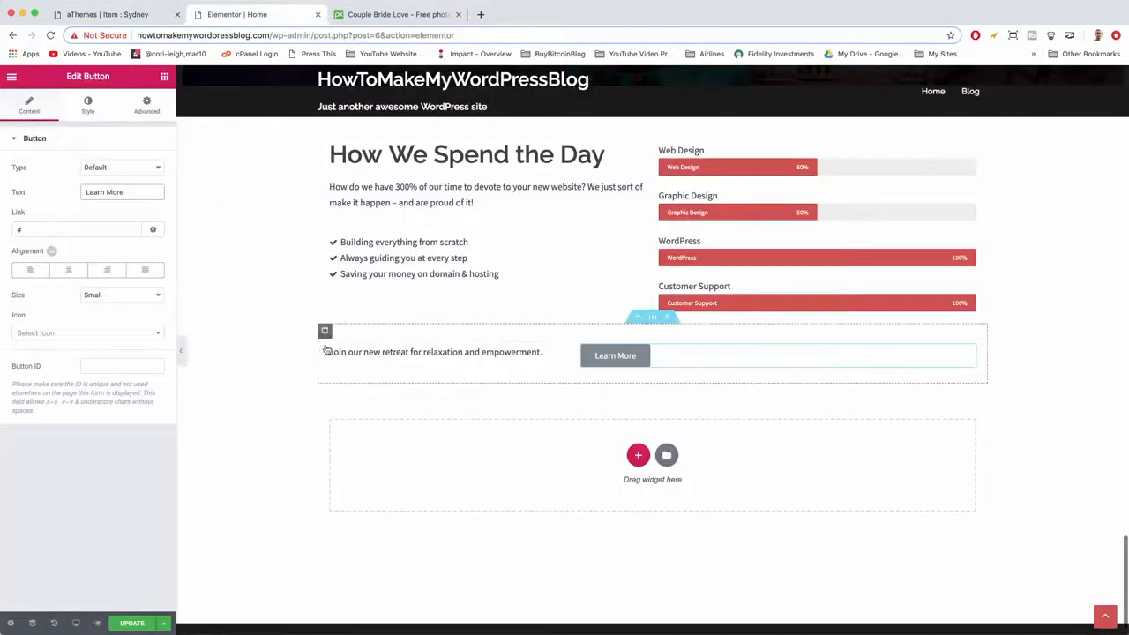
left_click(654, 319)
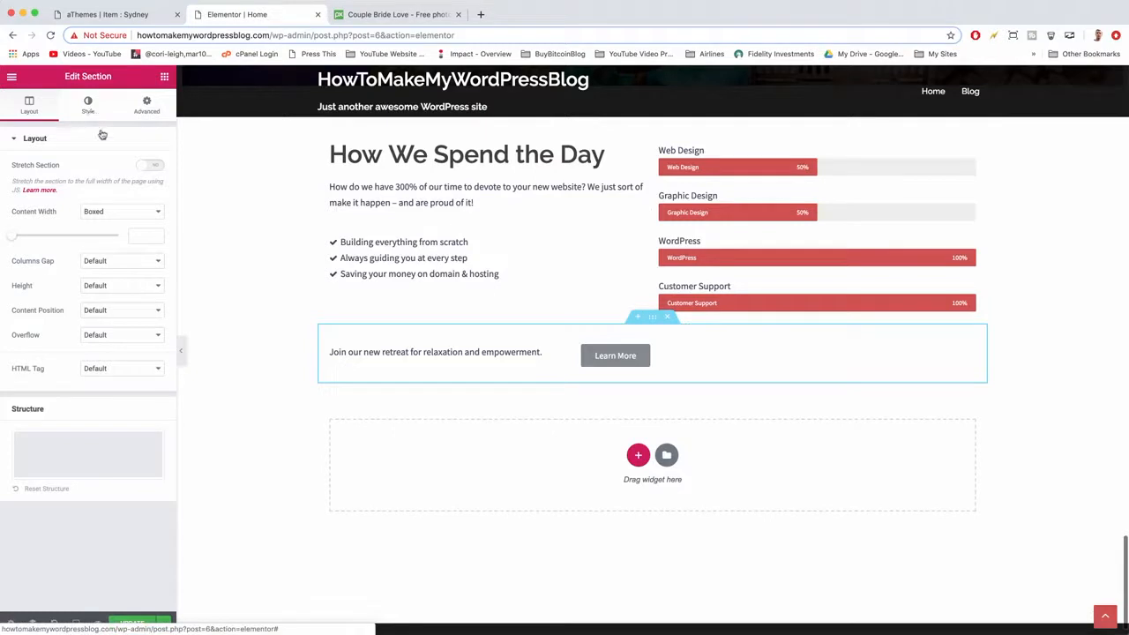
left_click(89, 104)
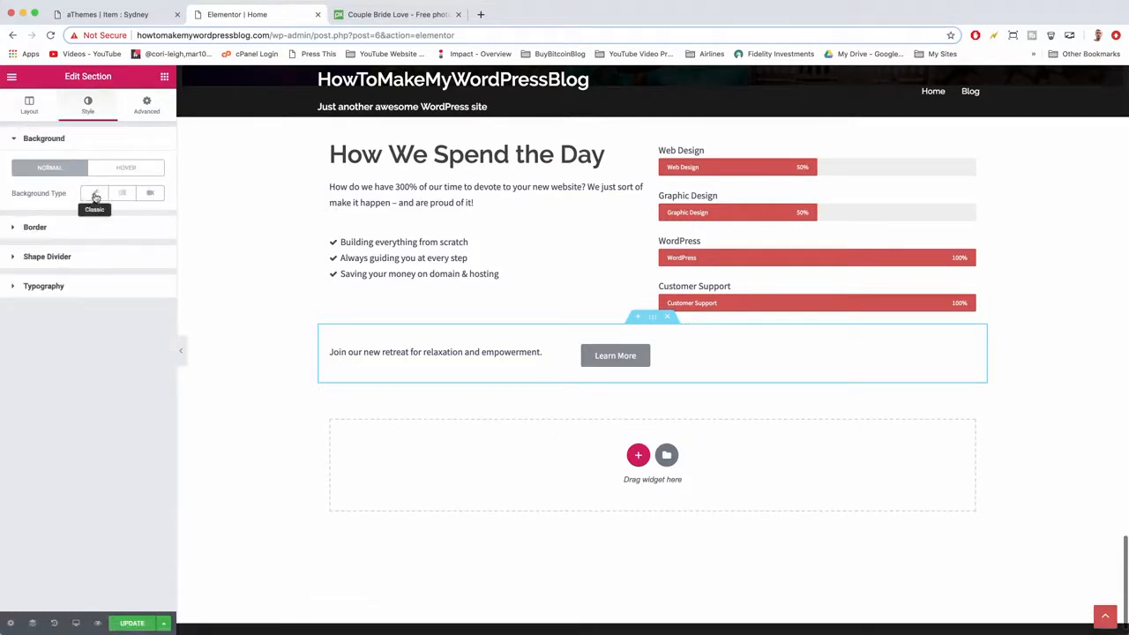
left_click(95, 193)
left_click(148, 218)
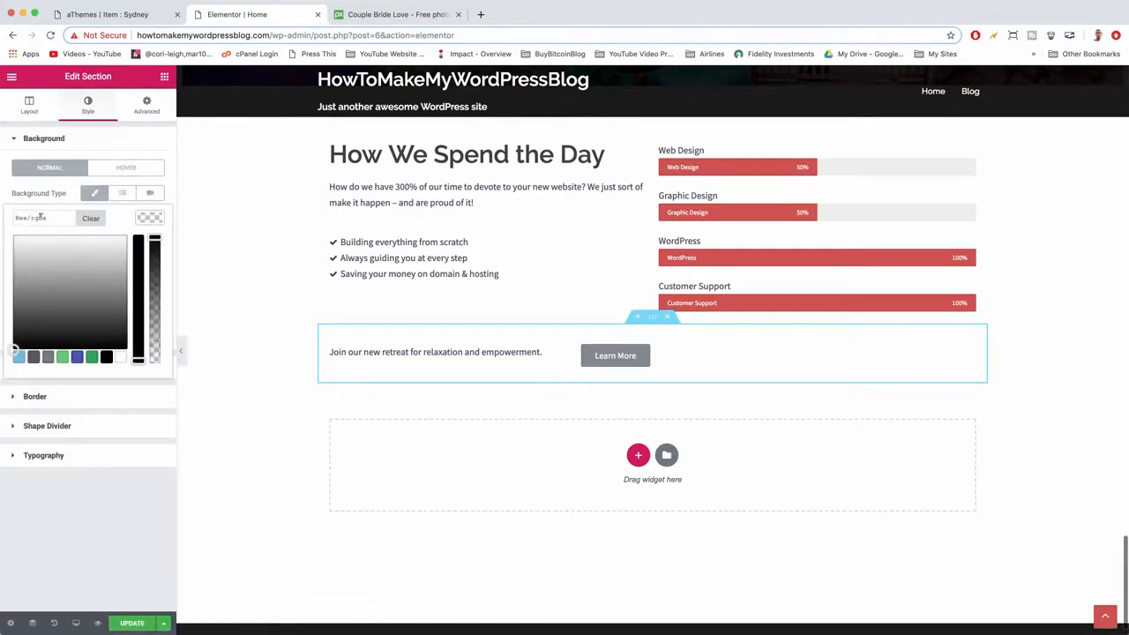
right_click(42, 221)
left_click(67, 295)
left_click(29, 105)
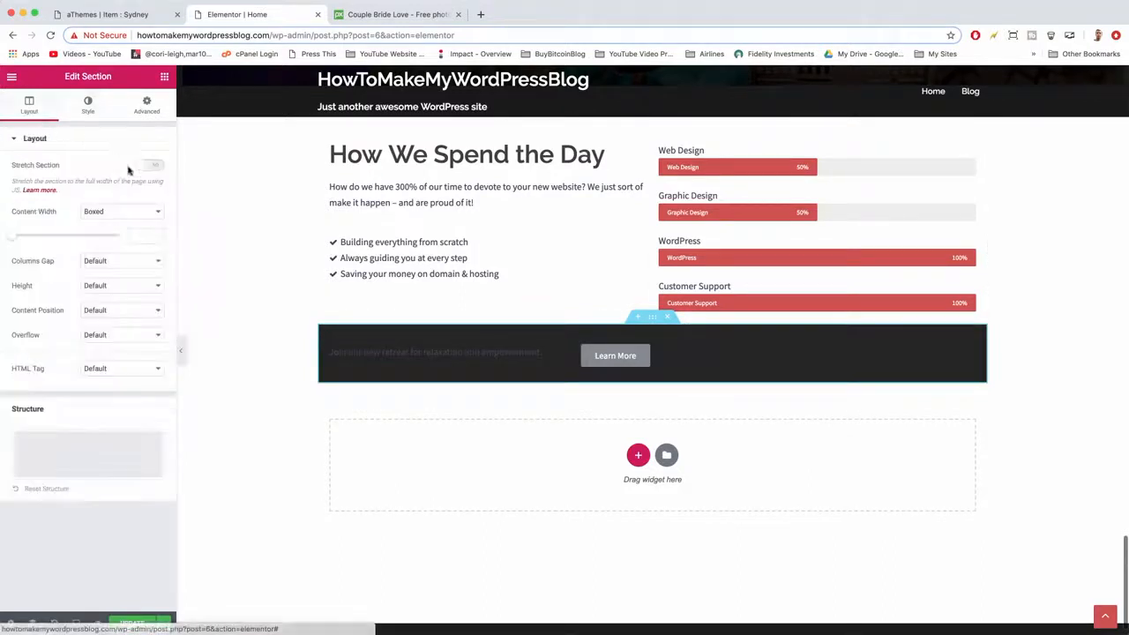
left_click(148, 166)
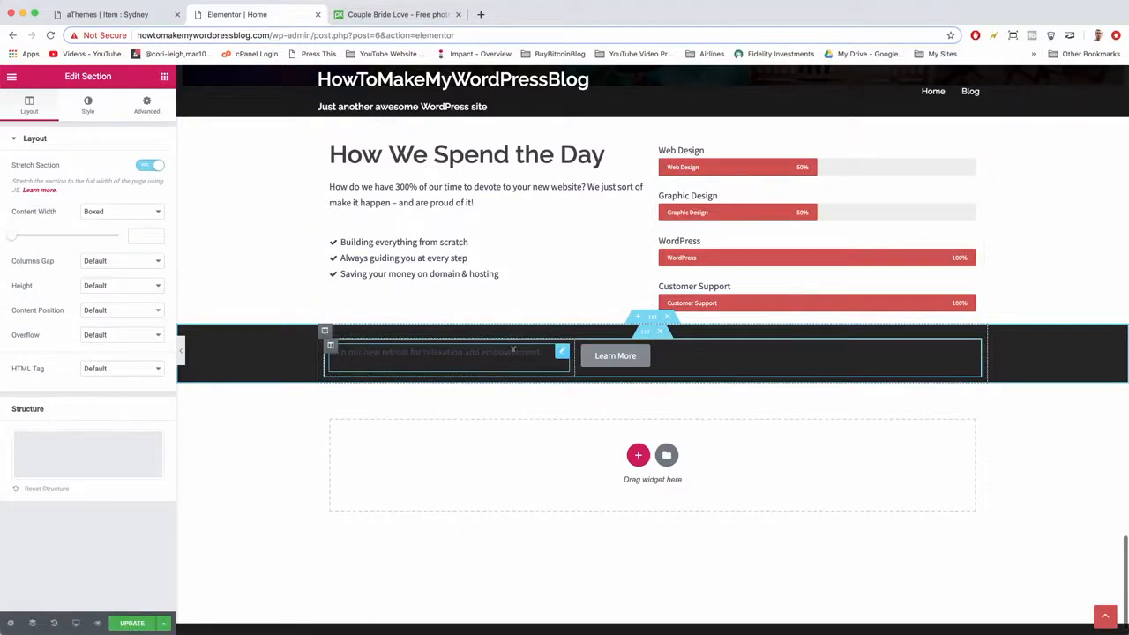
- Pick grey #939393 in the Learn More button's color picker and copy its hex value
scroll(512, 350, "up", 1)
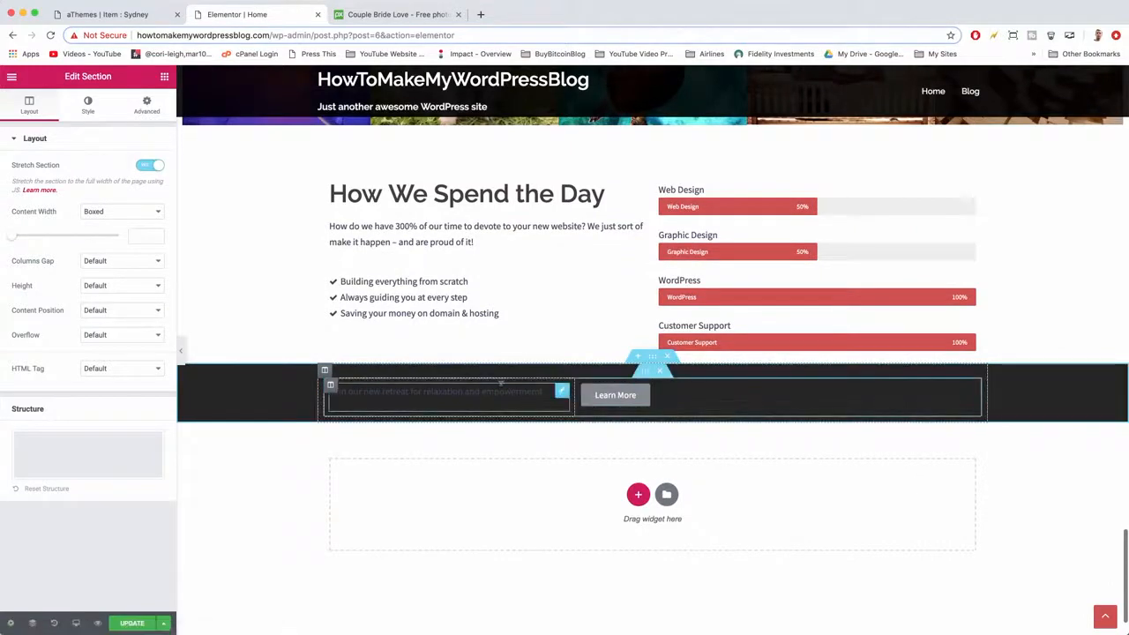
left_click(615, 395)
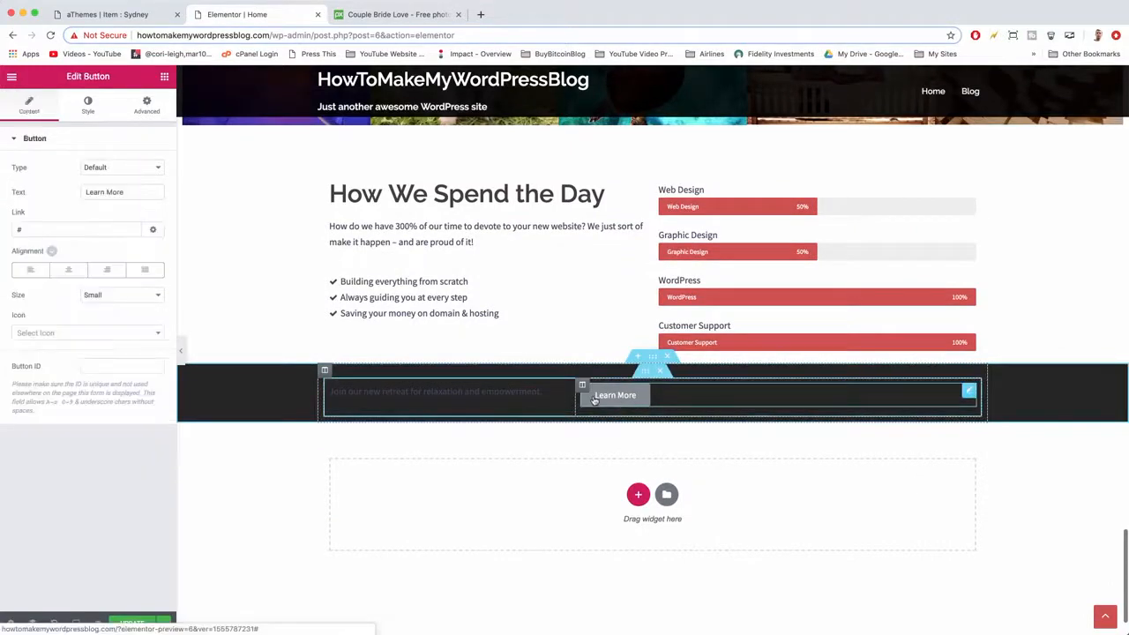
left_click(88, 107)
left_click(151, 244)
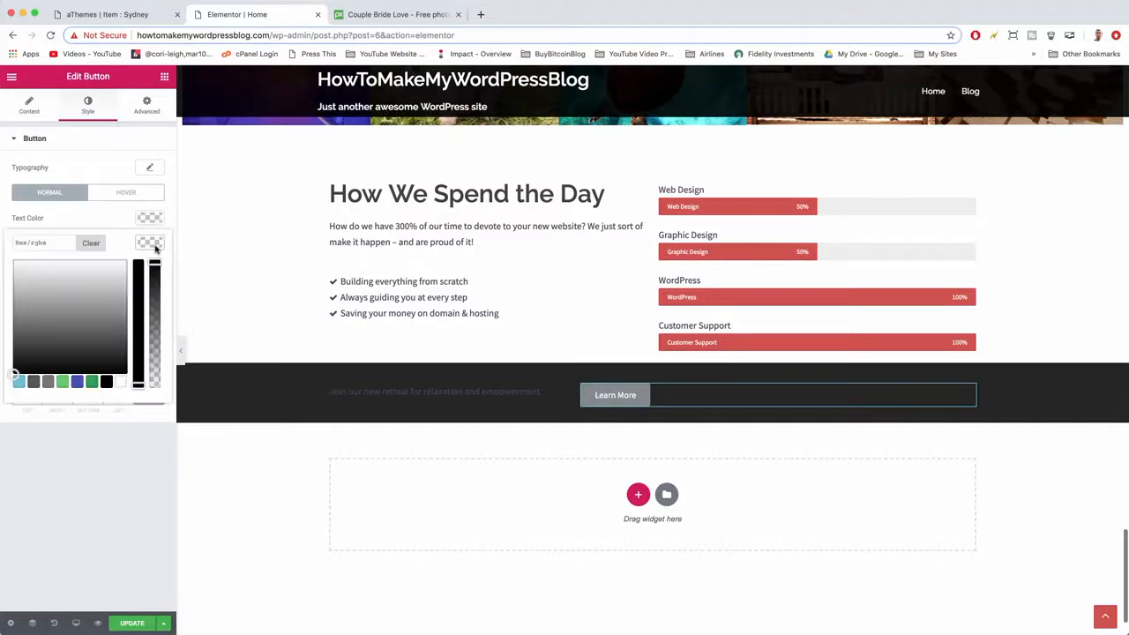
left_click(50, 385)
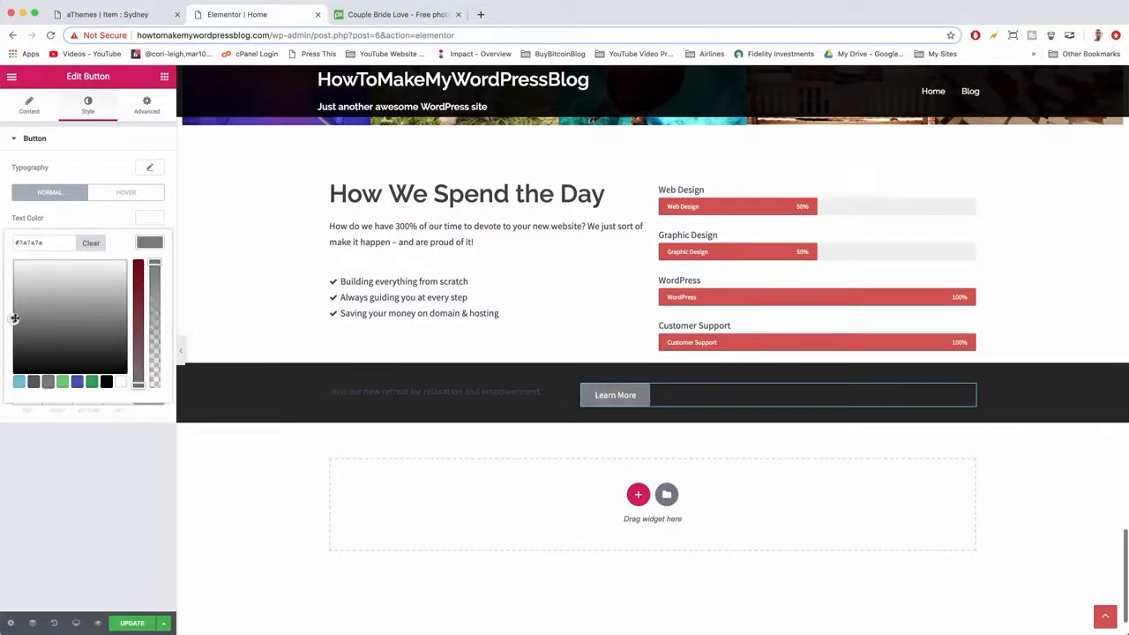
mouse_move(14, 318)
left_mouse_down()
mouse_move(43, 291)
mouse_move(49, 308)
left_mouse_up()
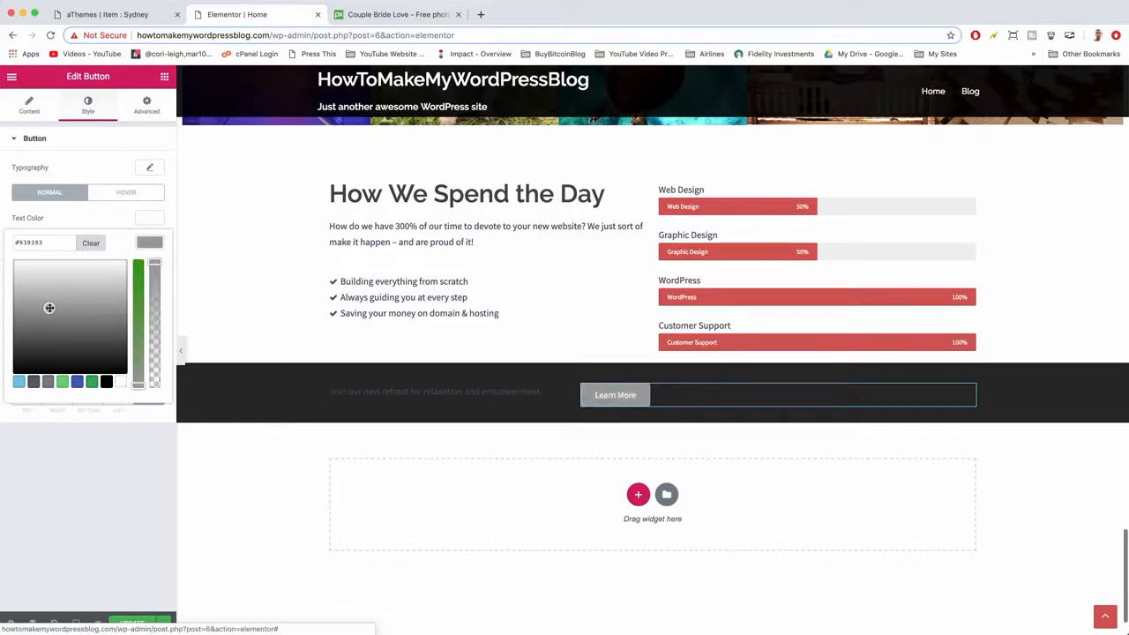
right_click(34, 240)
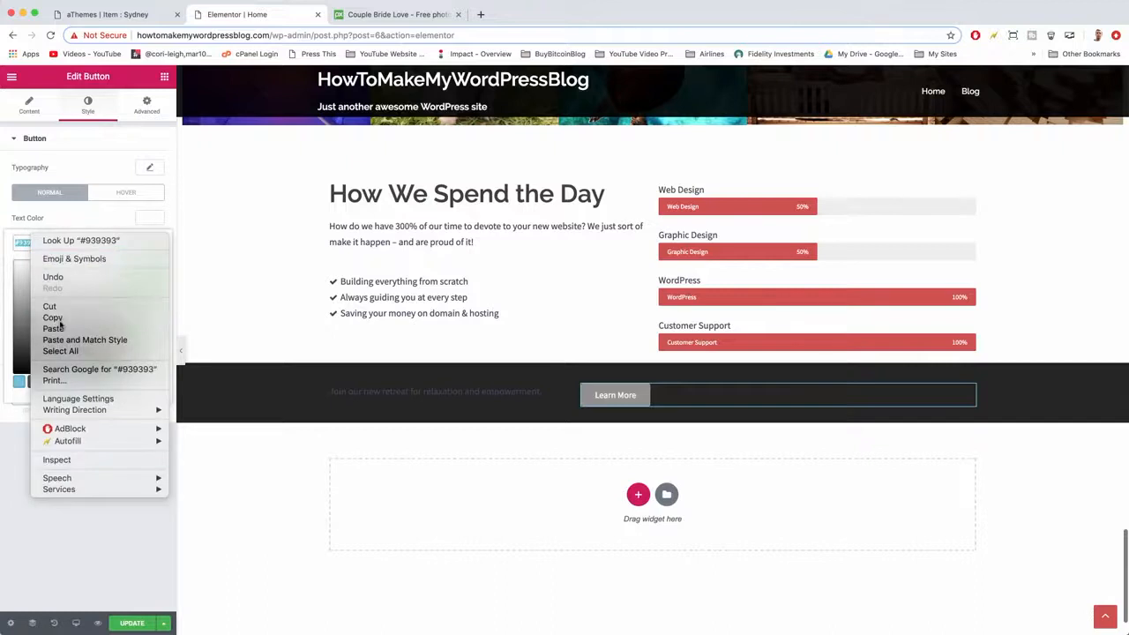
left_click(53, 317)
- Paste #939393 as the paragraph's text color in the call-to-action bar
left_click(370, 392)
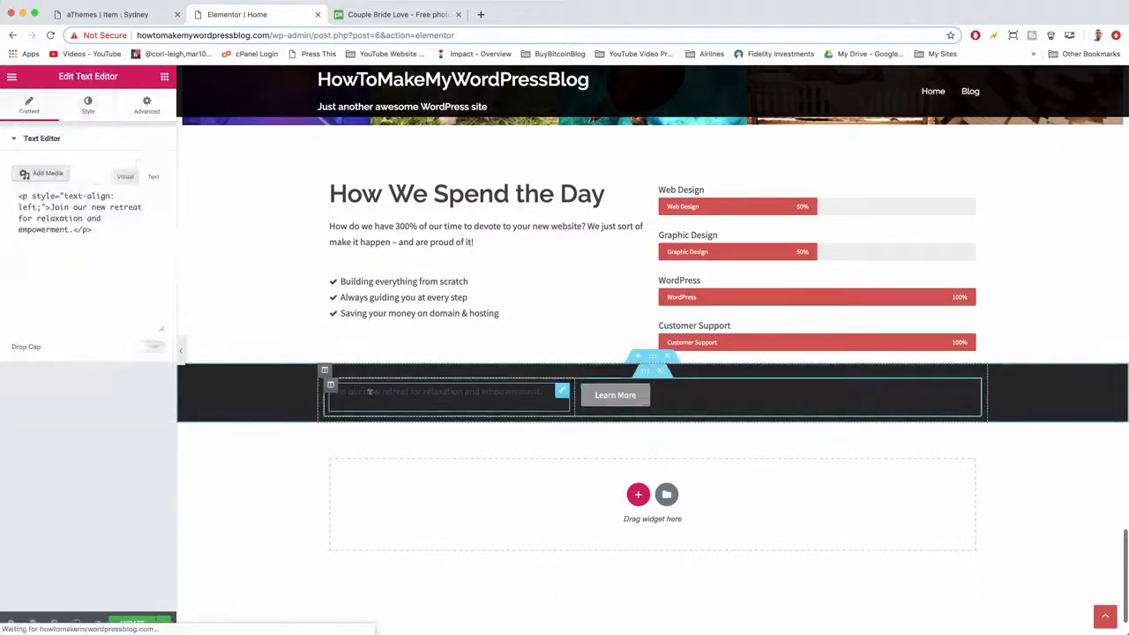
left_click(88, 108)
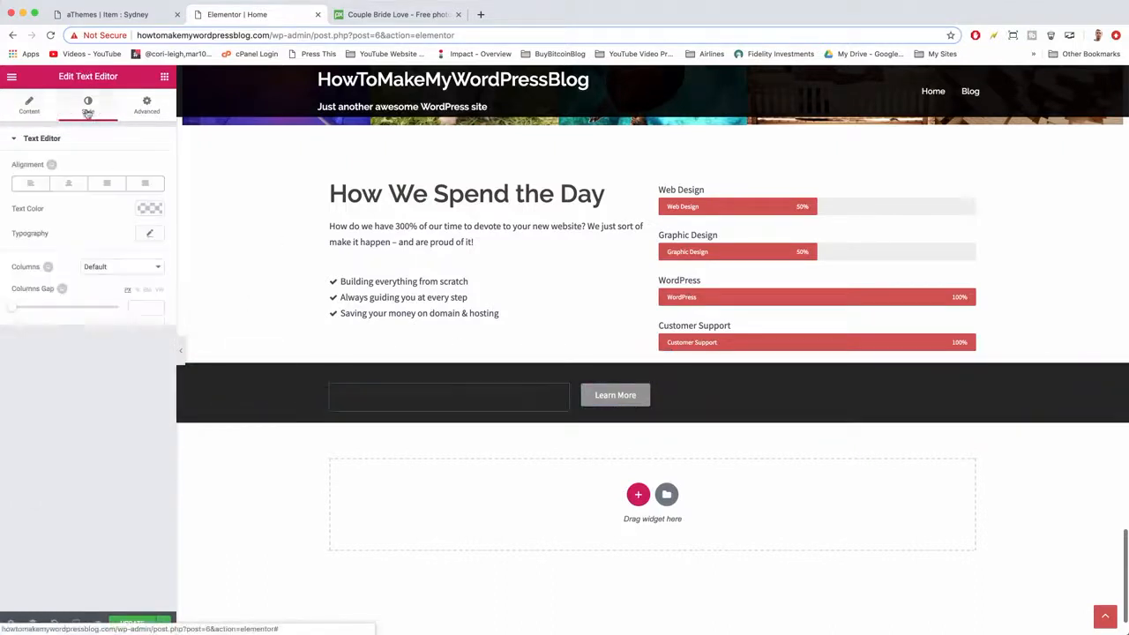
left_click(148, 209)
right_click(19, 207)
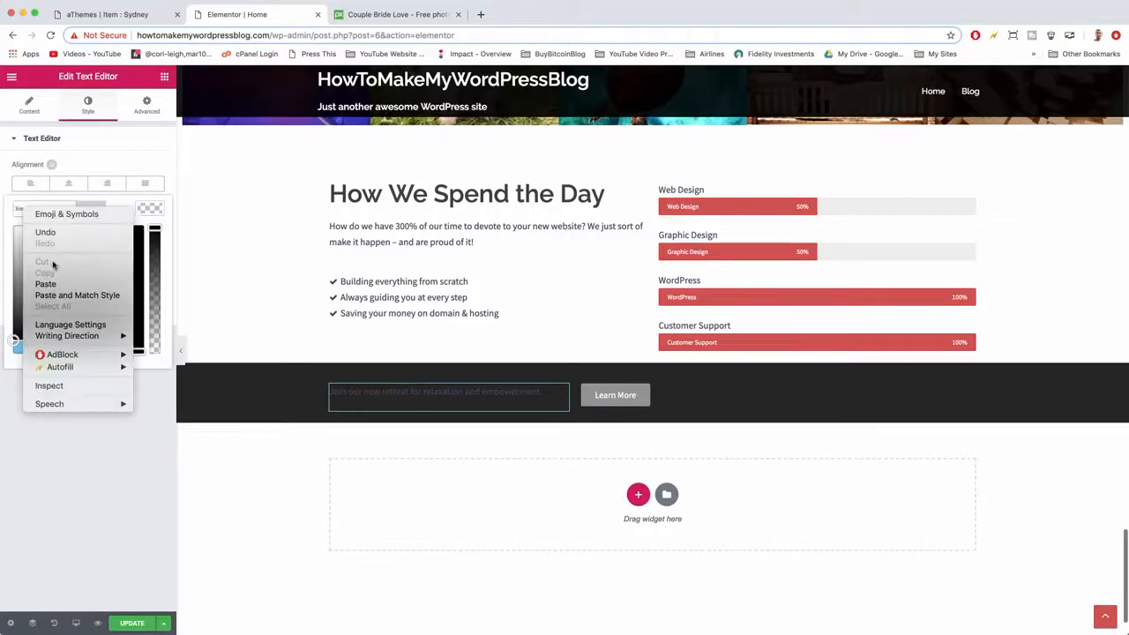
left_click(44, 282)
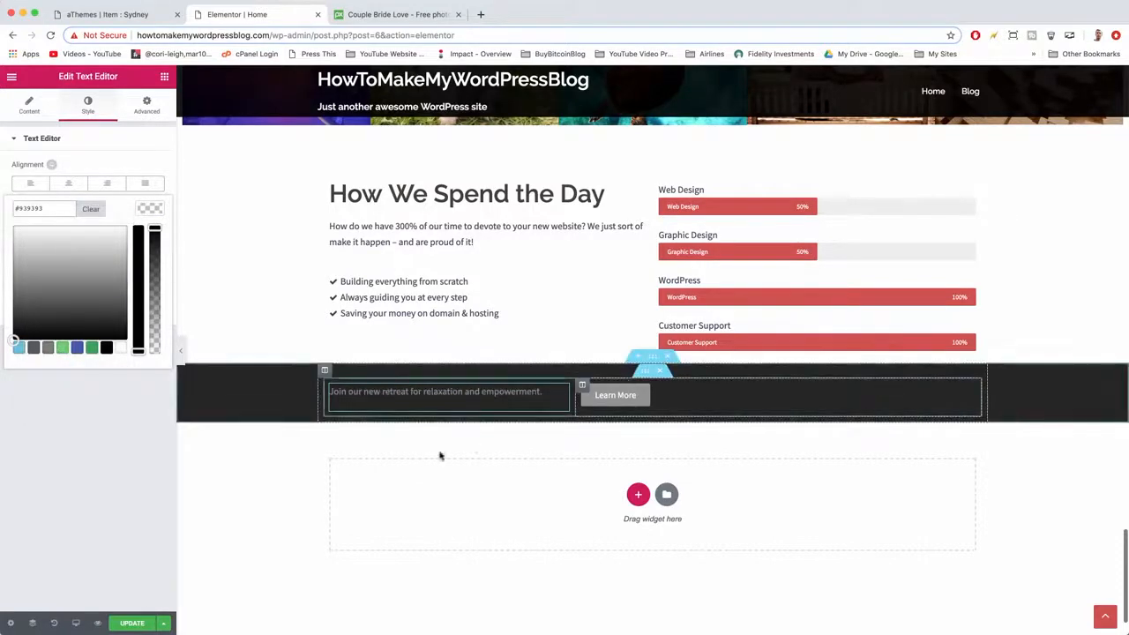
left_click(295, 513)
- Scroll through the editor page and the demo to compare the sections following the call-to-action bar
scroll(441, 511, "up", 3)
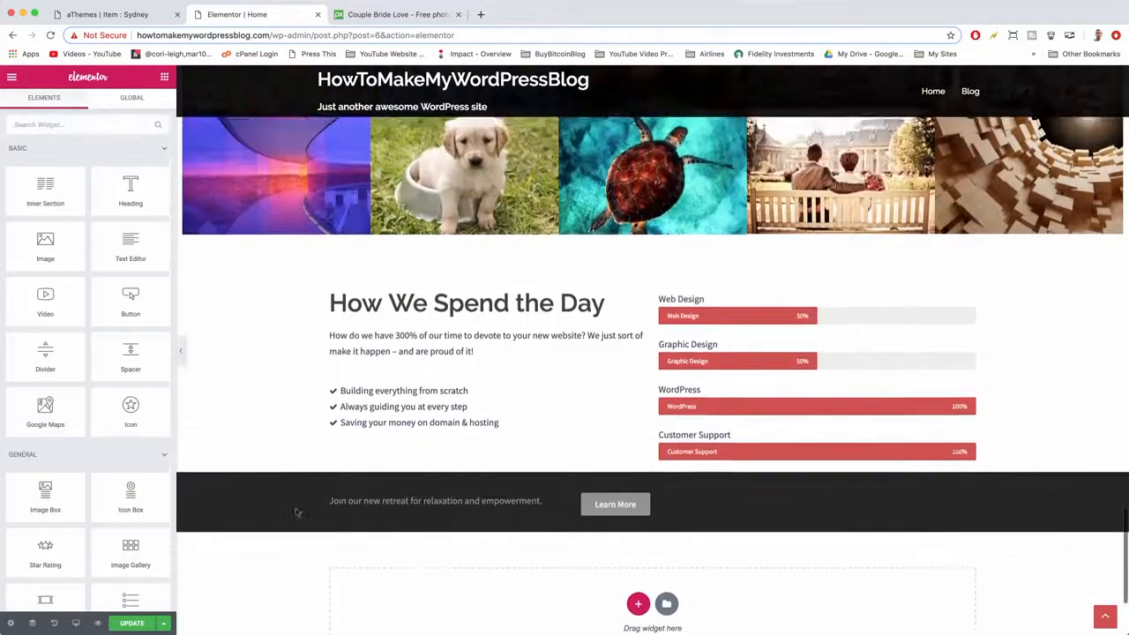
scroll(572, 510, "down", 1)
scroll(291, 499, "down", 3)
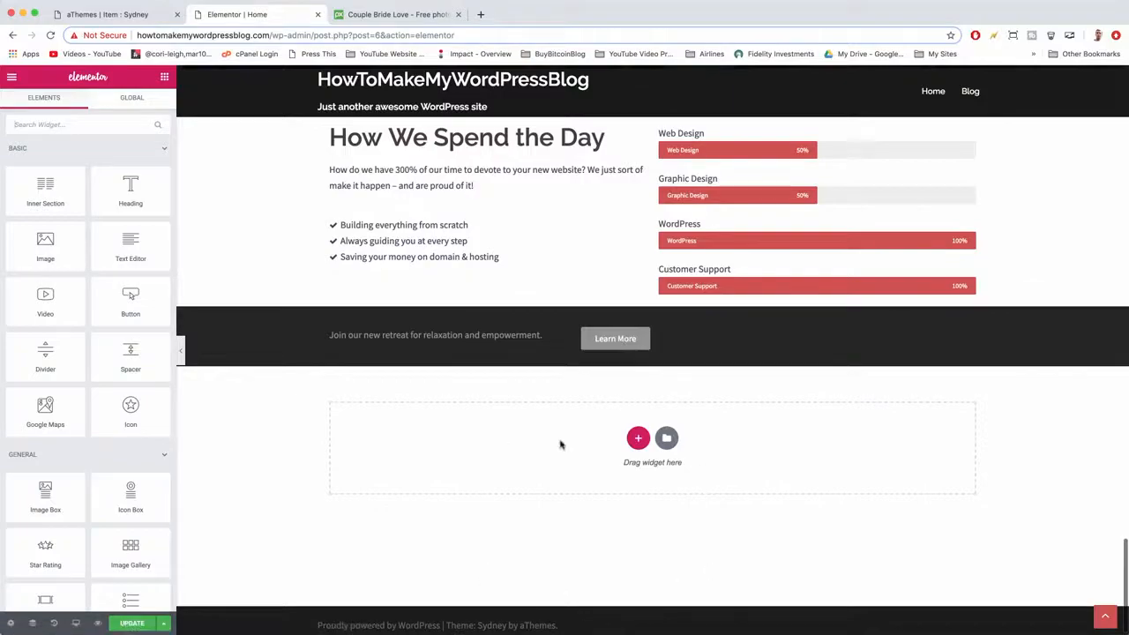
scroll(564, 459, "up", 10)
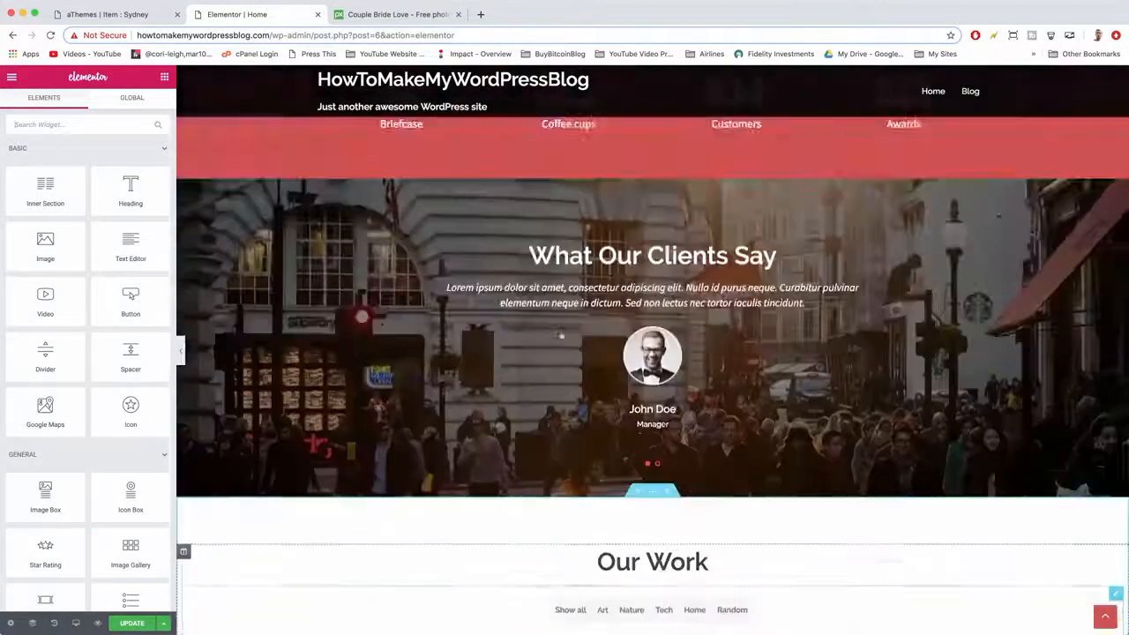
scroll(561, 336, "down", 10)
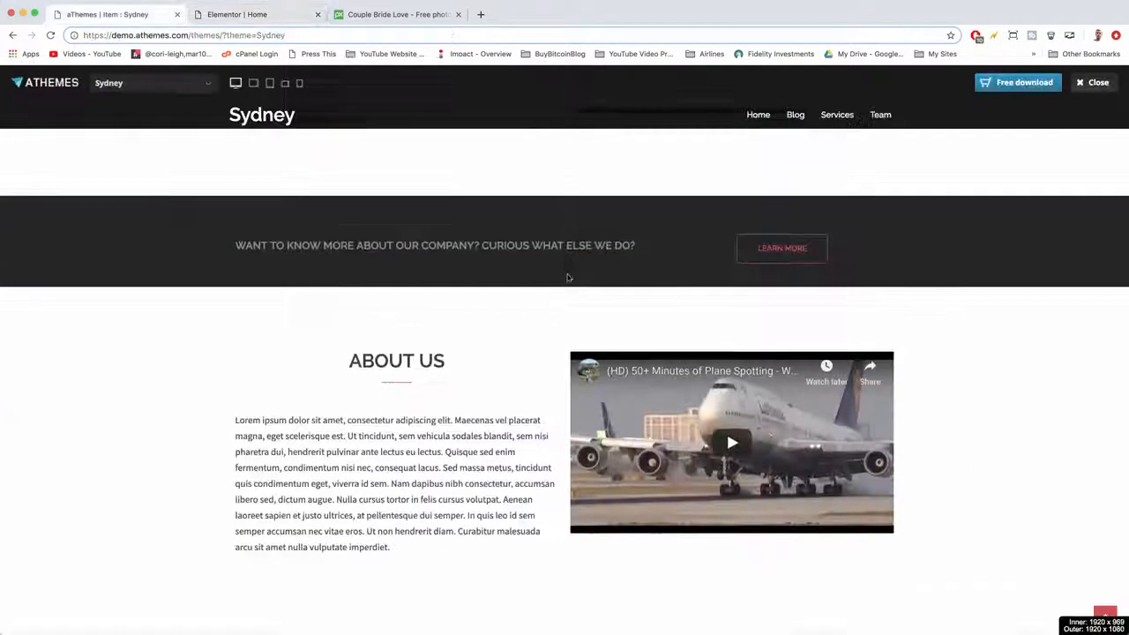
scroll(567, 279, "down", 5)
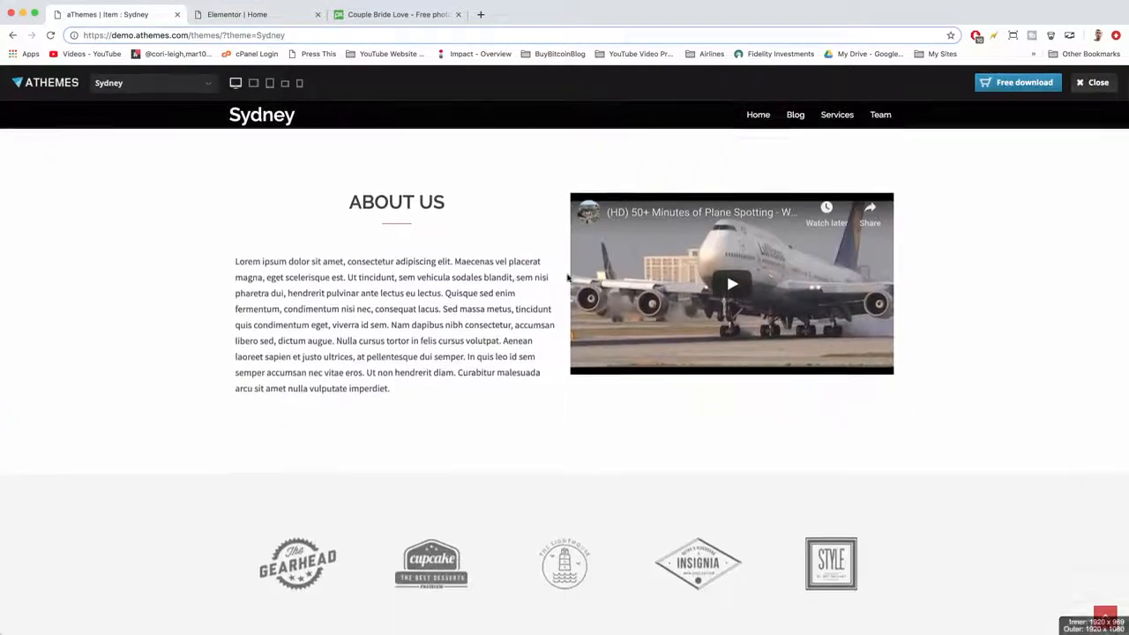
scroll(567, 279, "down", 10)
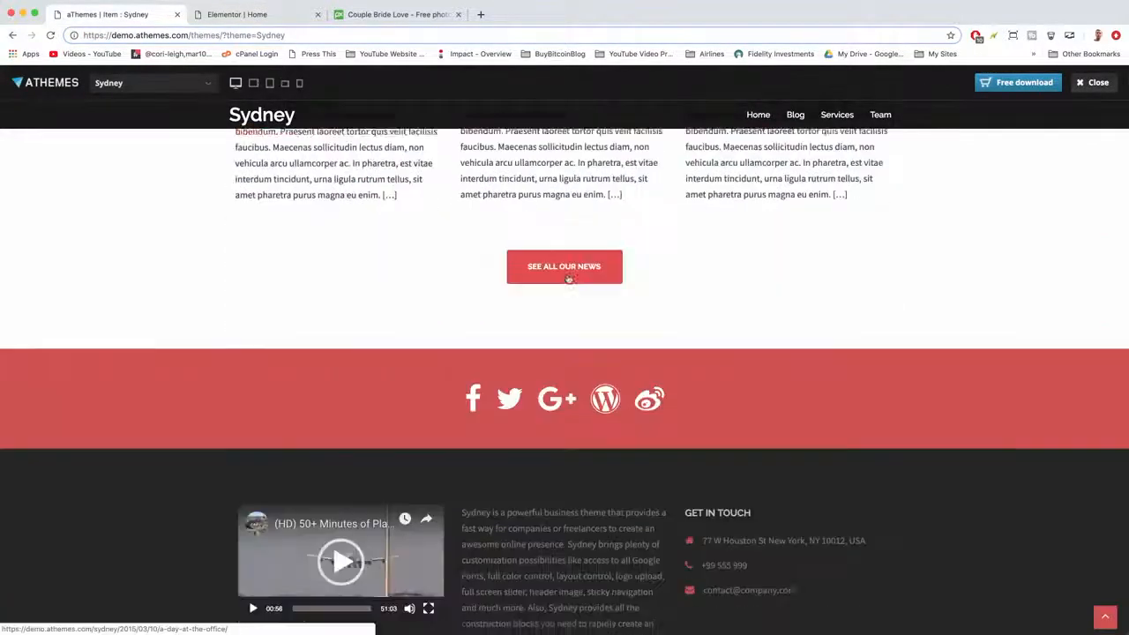
scroll(569, 278, "up", 4)
scroll(568, 278, "up", 10)
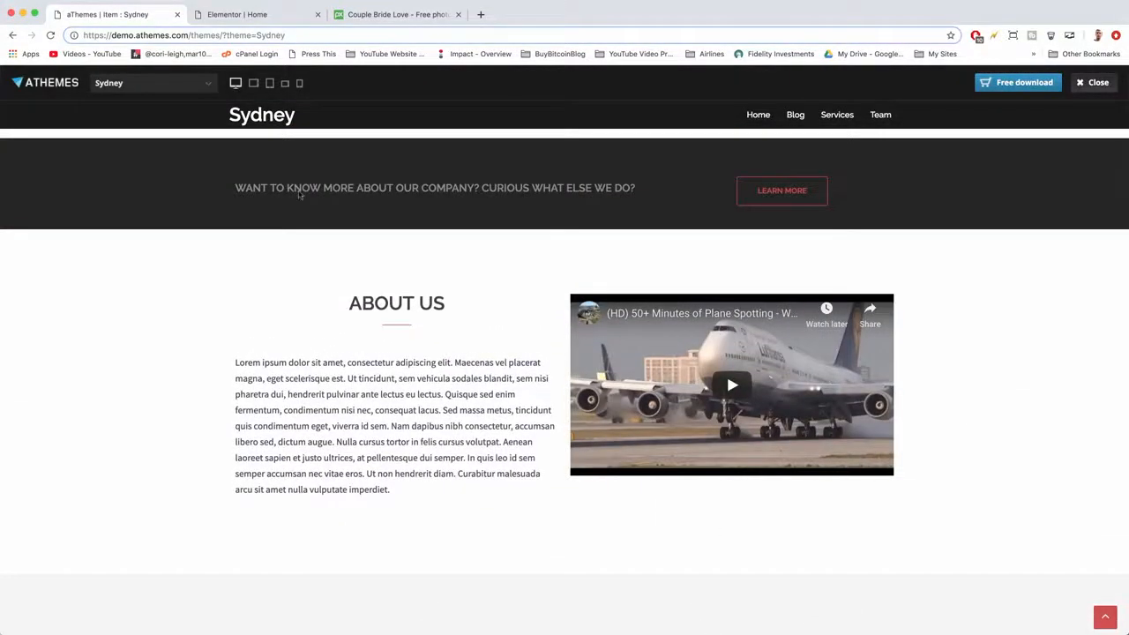
- Add a two-column inner section below the call-to-action bar and place a Heading in its left column
left_click(234, 14)
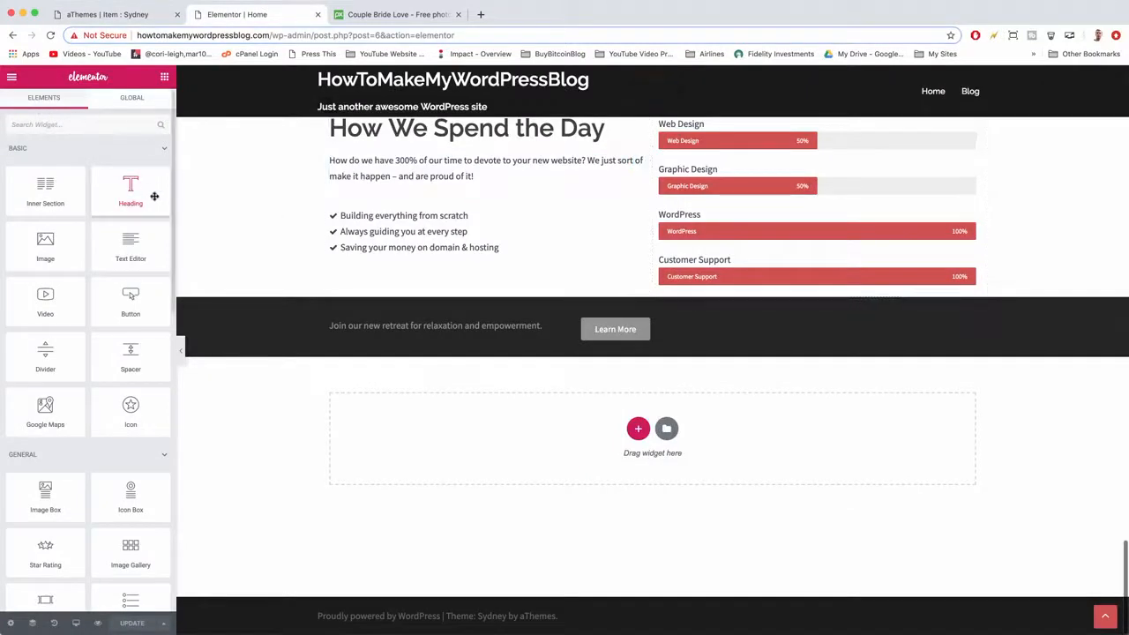
left_click_drag(41, 191, 563, 443)
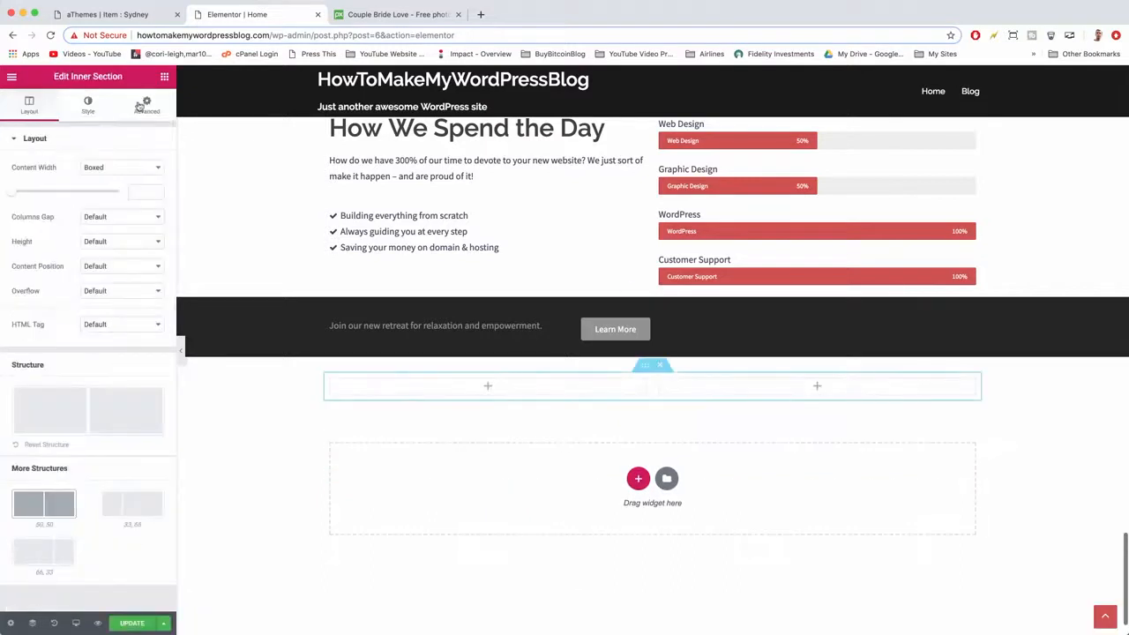
left_click(164, 76)
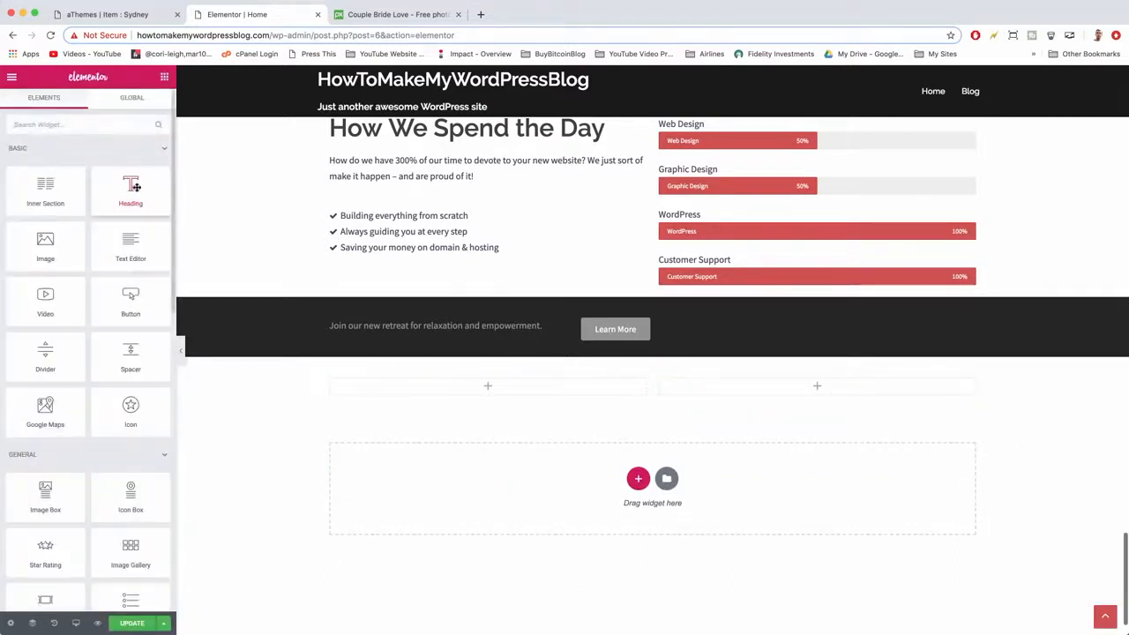
left_click_drag(132, 181, 490, 385)
- Add a Text Editor under the heading in the left column and another Text Editor in the right column
left_click(165, 76)
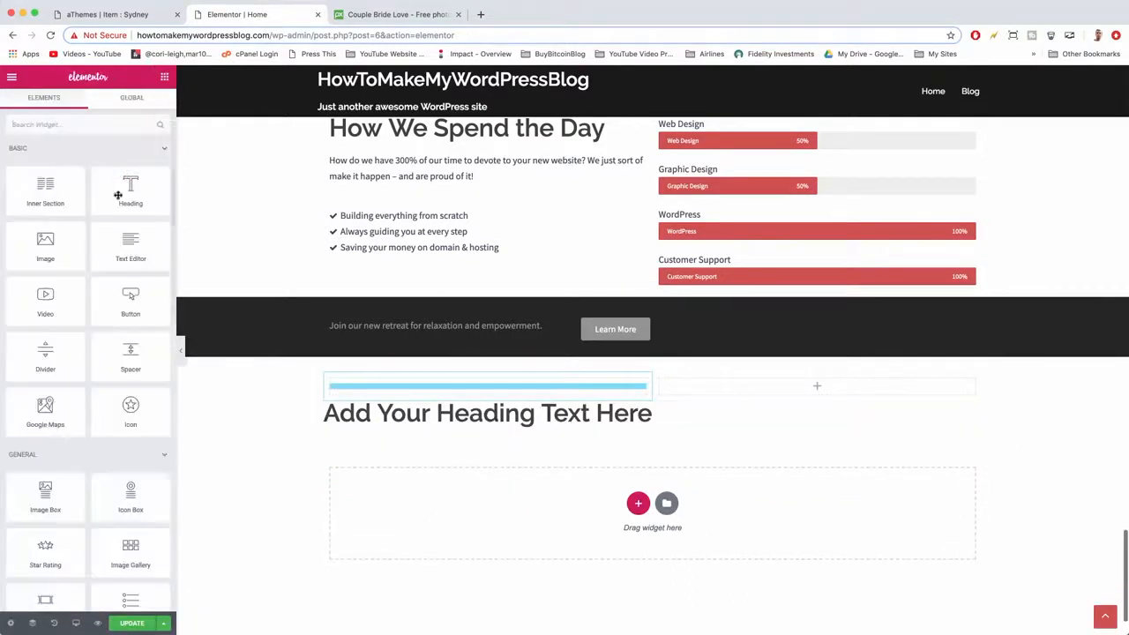
left_click_drag(129, 240, 453, 379)
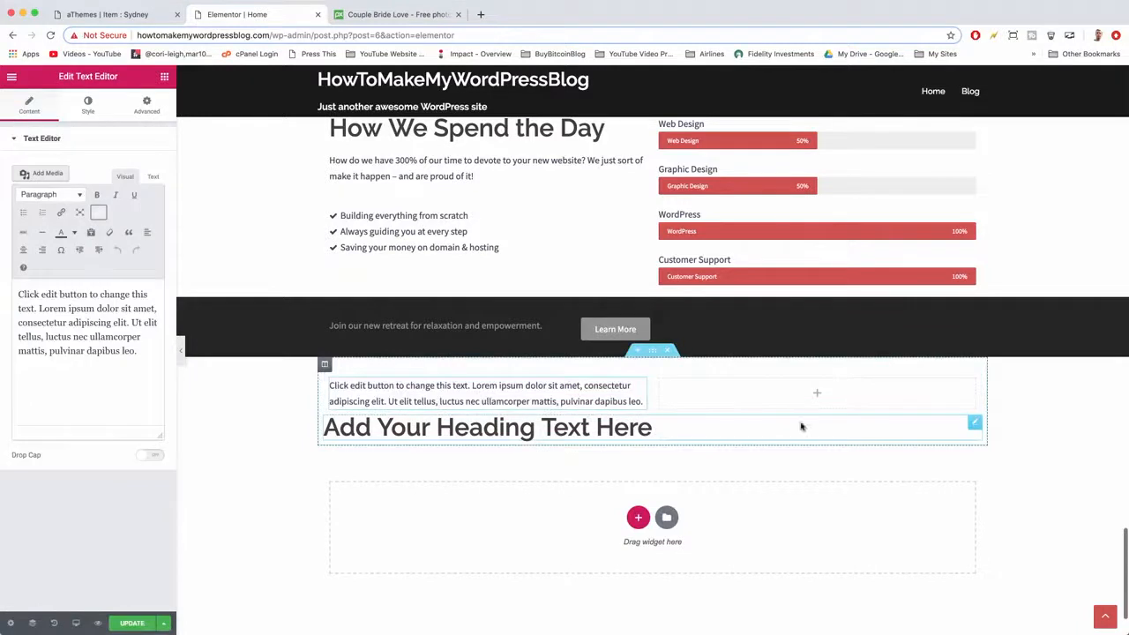
left_click_drag(973, 423, 561, 393)
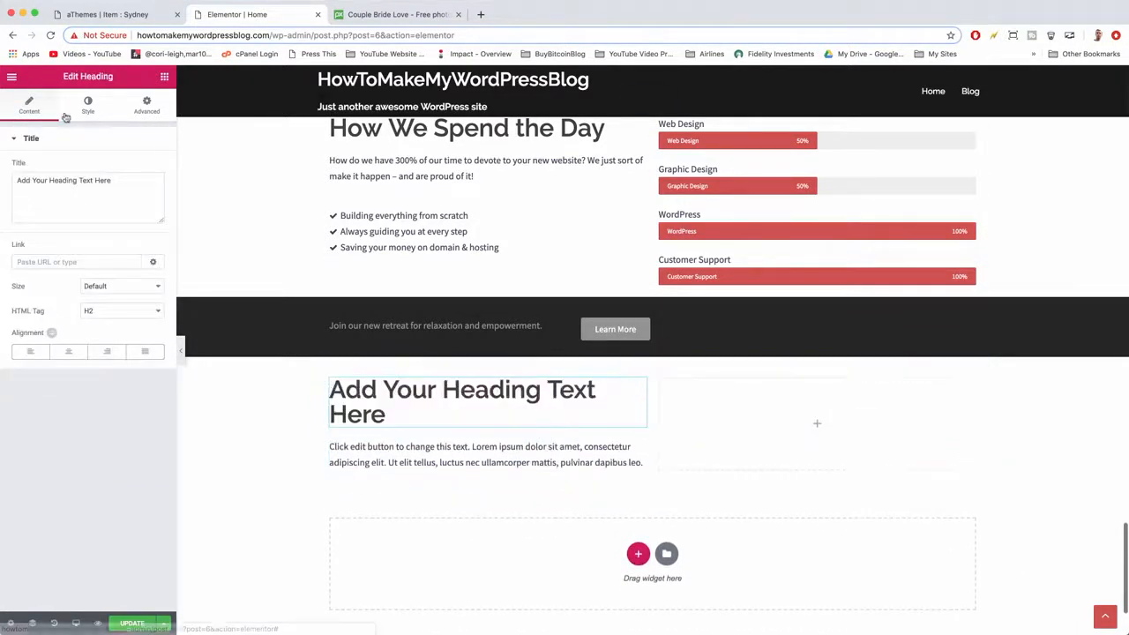
left_click(165, 79)
left_click_drag(139, 247, 802, 423)
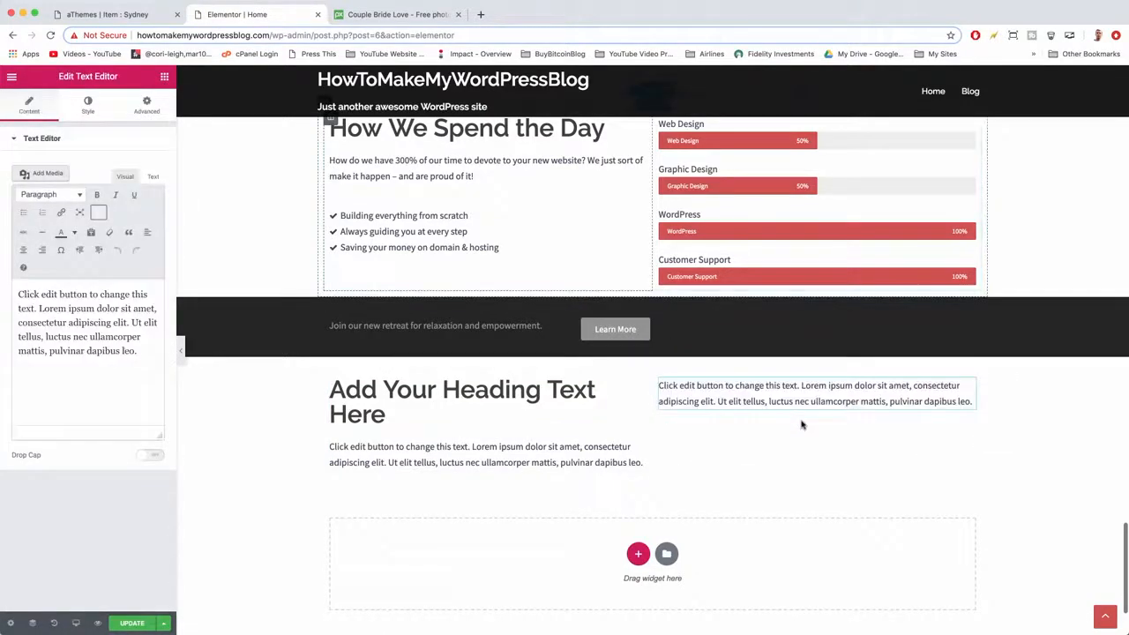
- Open YouTube in a new browser tab
left_click(481, 15)
type("you")
key("Return")
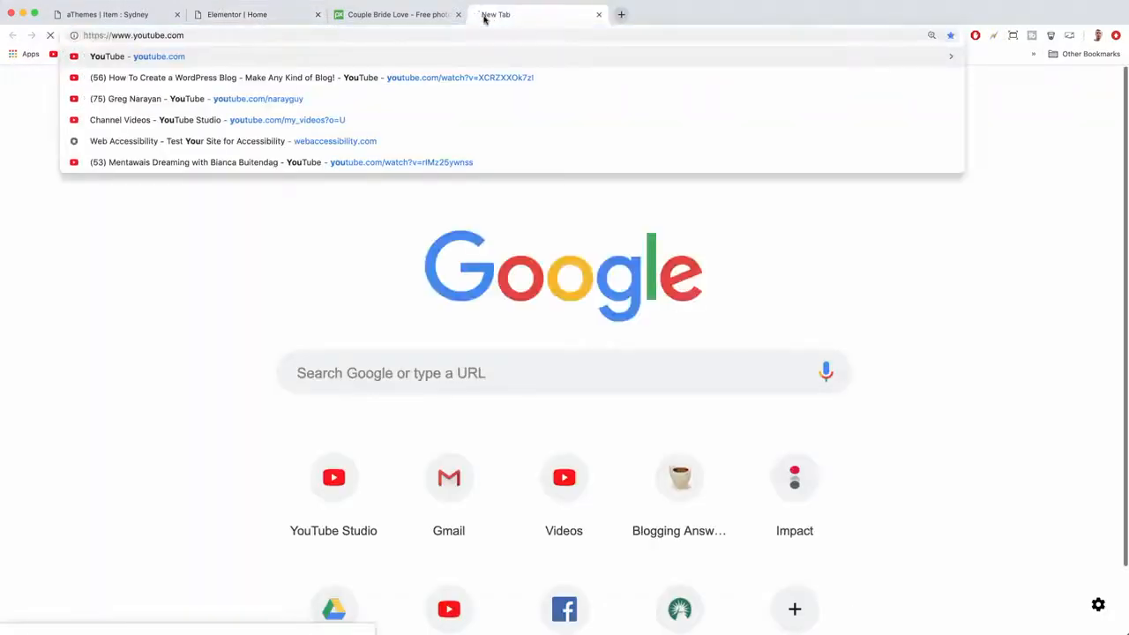
left_click(79, 58)
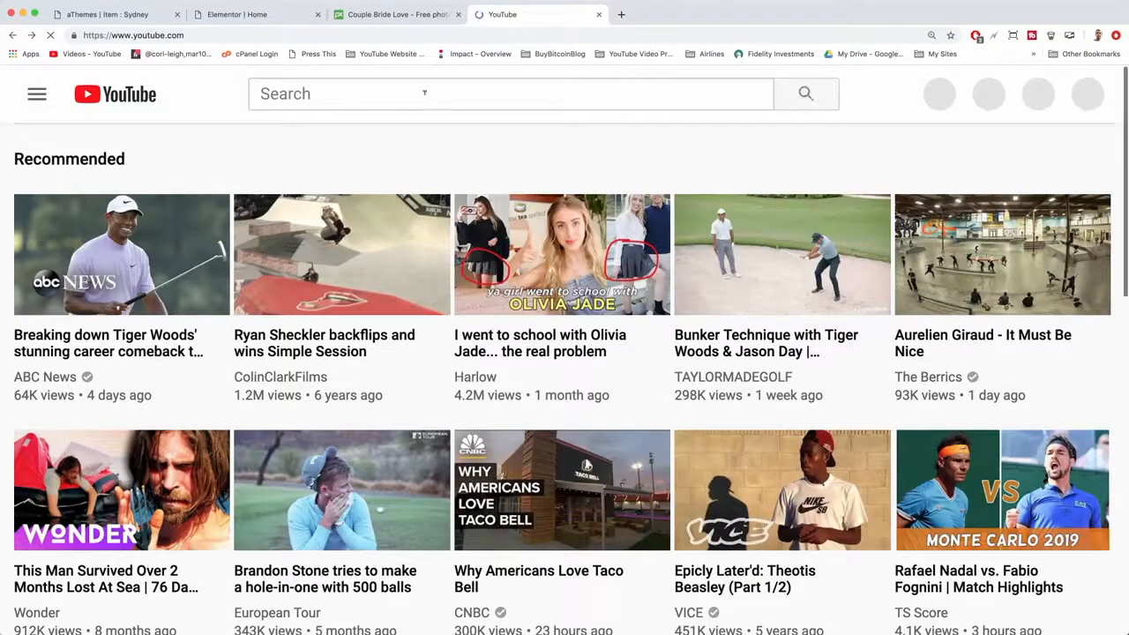
- Search YouTube for sydne website and open the first result
left_click(424, 93)
type("sydnet")
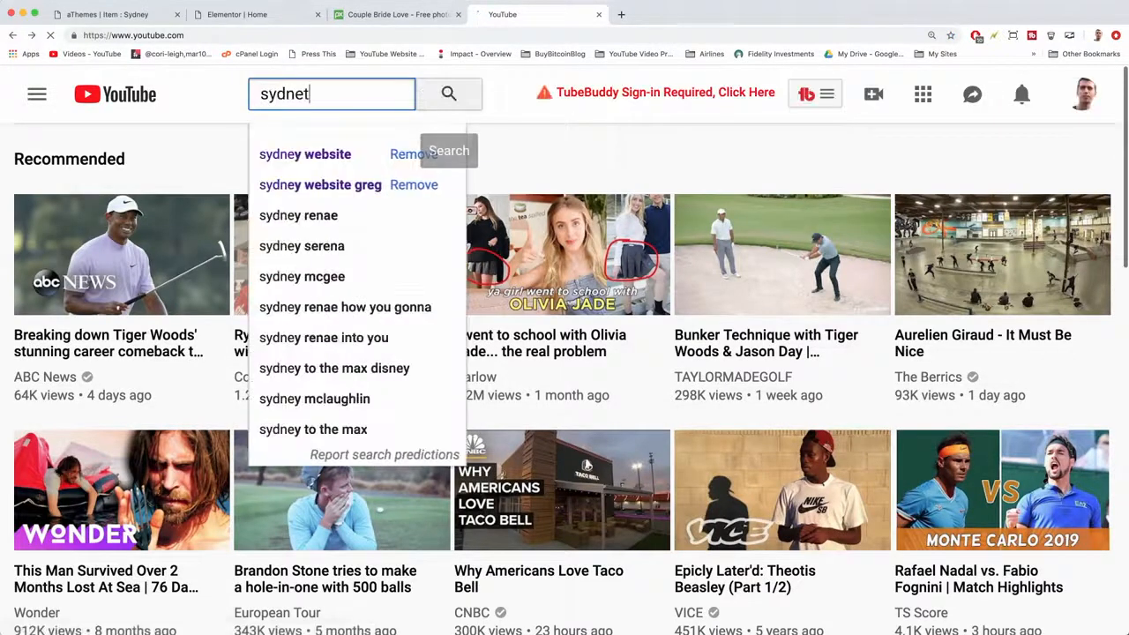
key("BackSpace")
type("website")
key("Return")
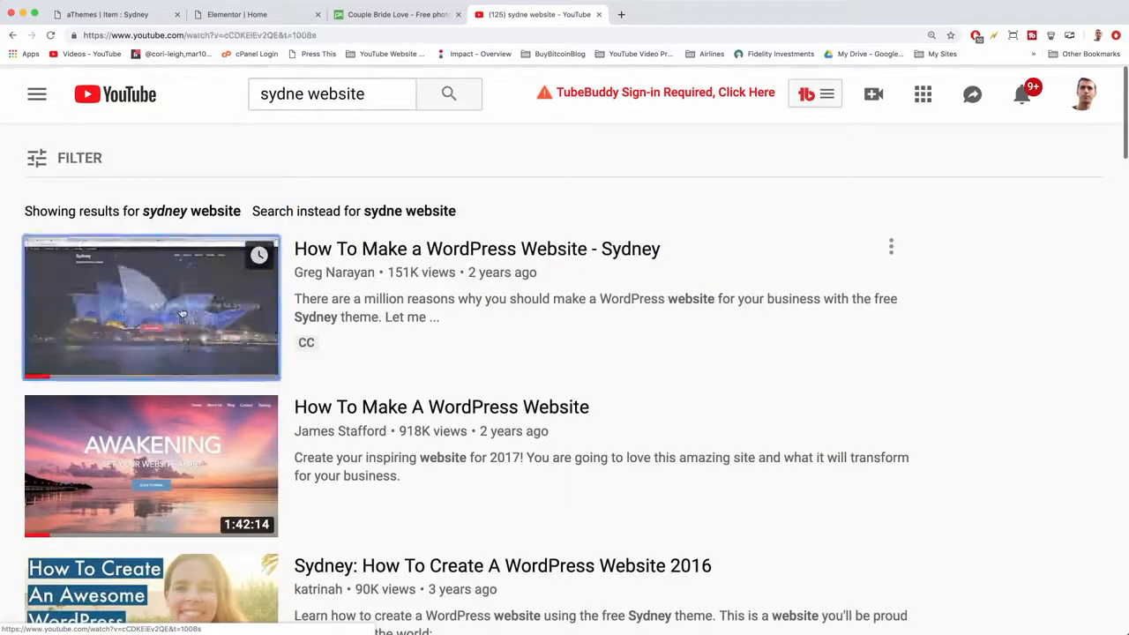
left_click(207, 311)
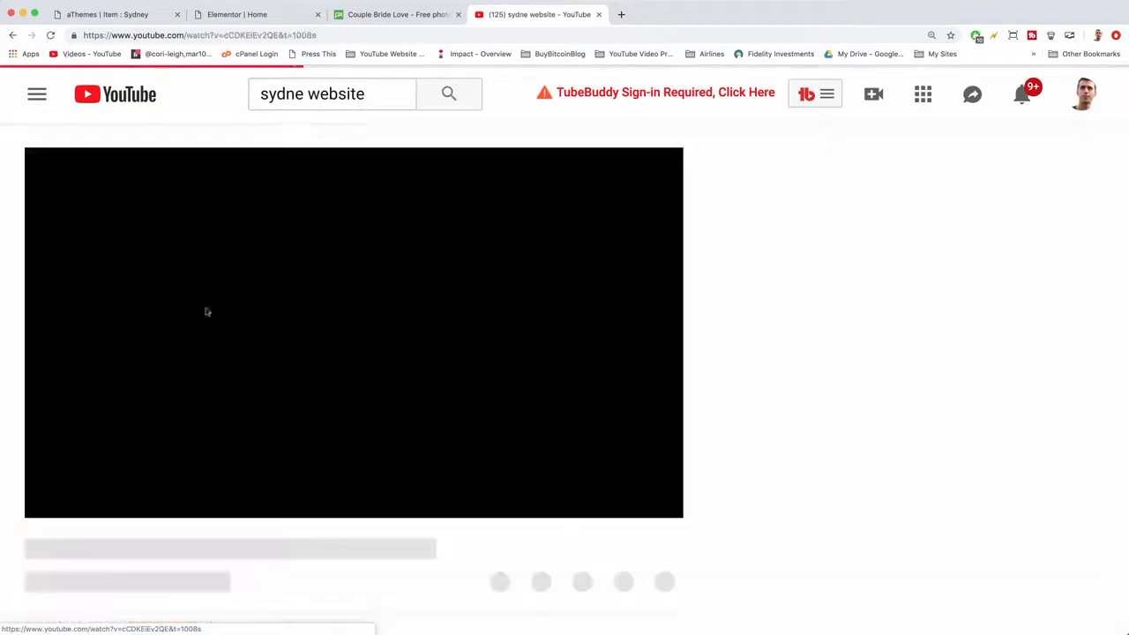
- Open the video's embed code from its share options and copy the iframe code
left_click(432, 311)
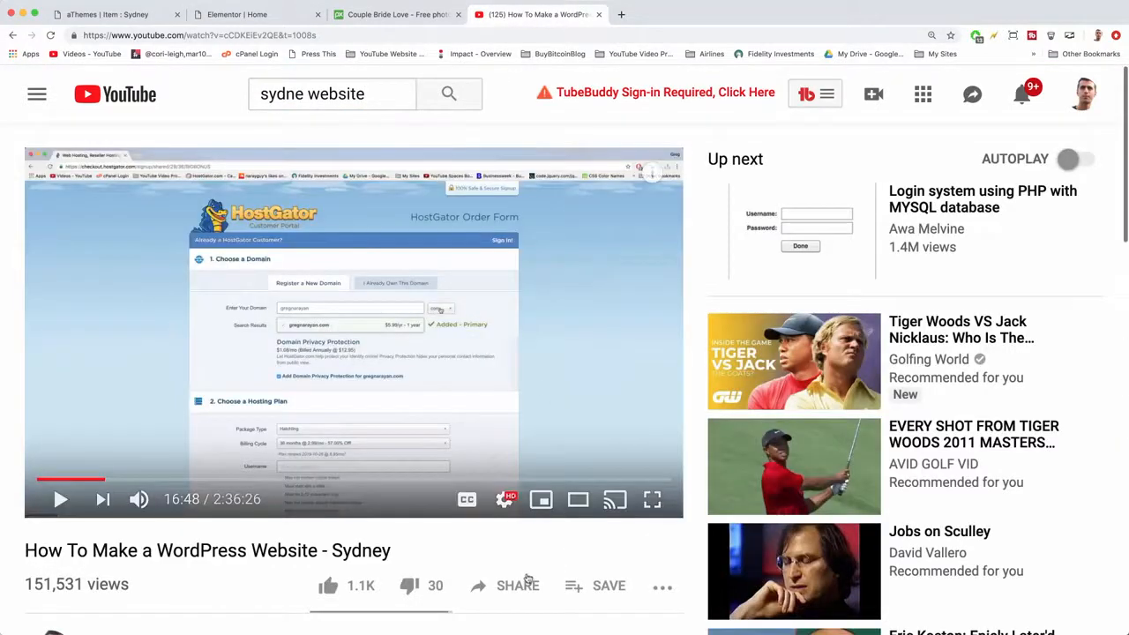
left_click(519, 586)
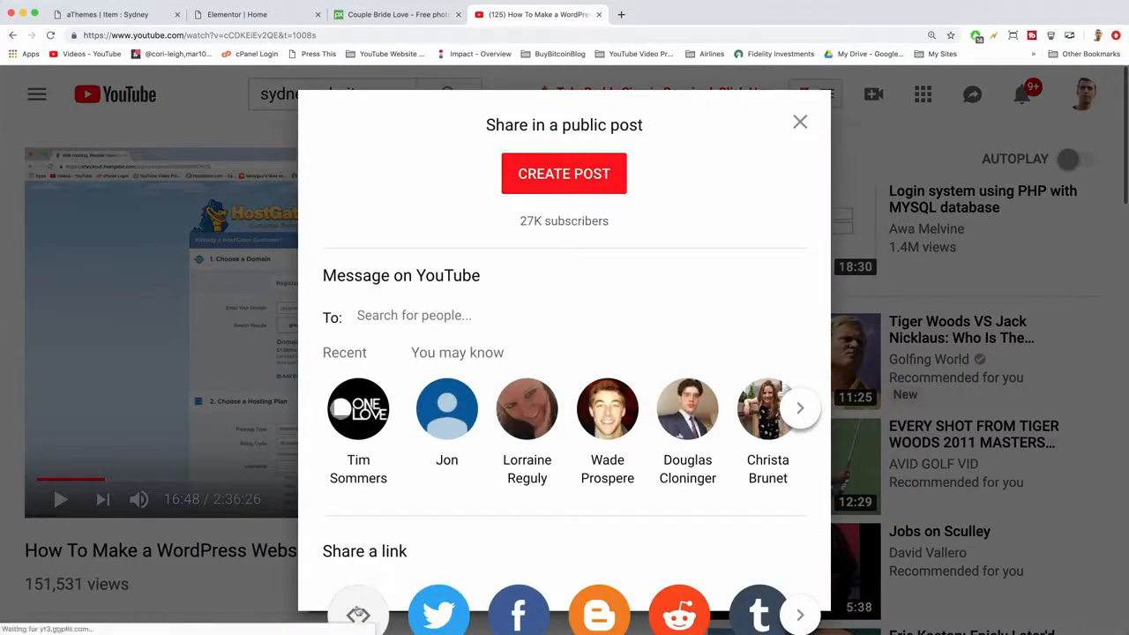
left_click(357, 615)
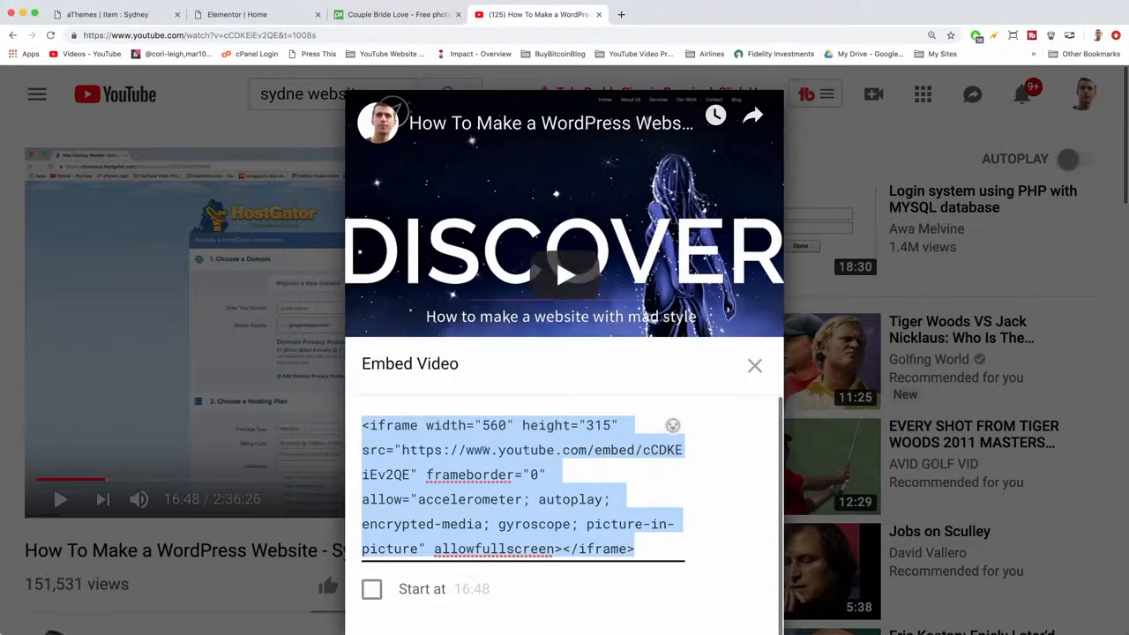
right_click(483, 449)
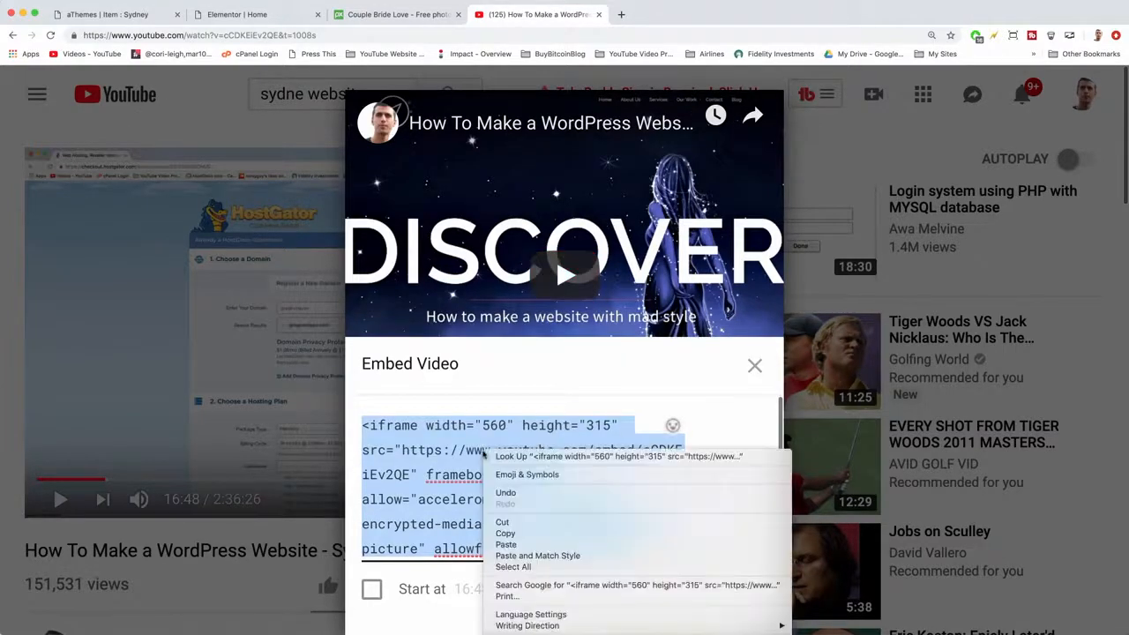
left_click(517, 535)
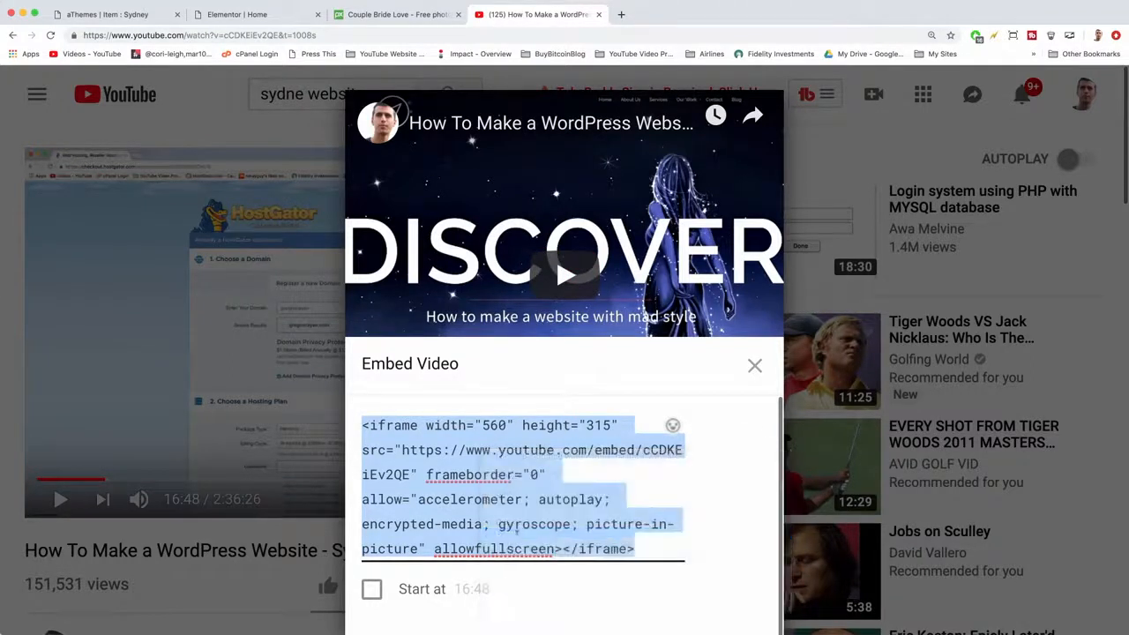
- Replace the right column's Text Editor placeholder with the pasted embed code in visual mode
left_click(238, 15)
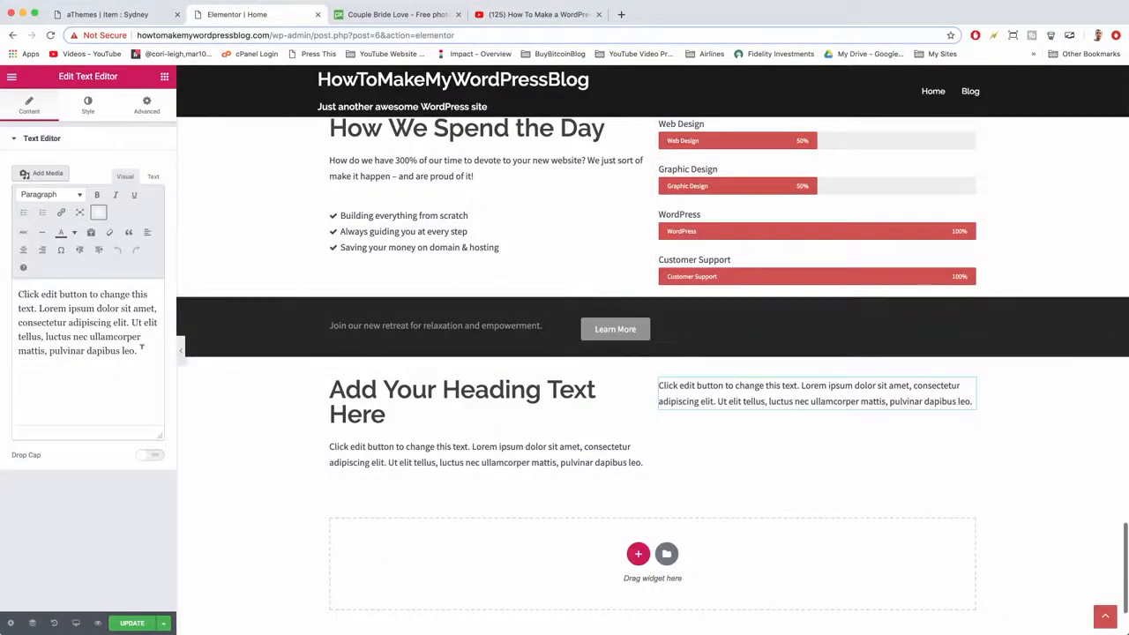
left_click_drag(142, 350, 16, 289)
key("BackSpace")
key("super+v")
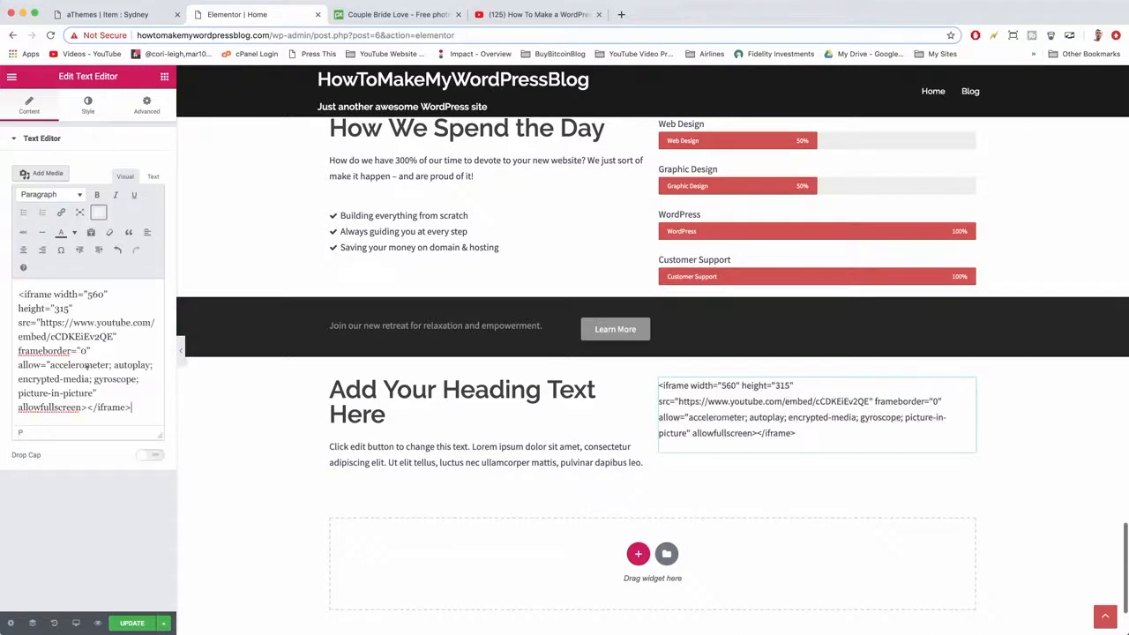
- Switch the right Text Editor to text mode and replace its content with the pasted iframe embed code
left_click(153, 177)
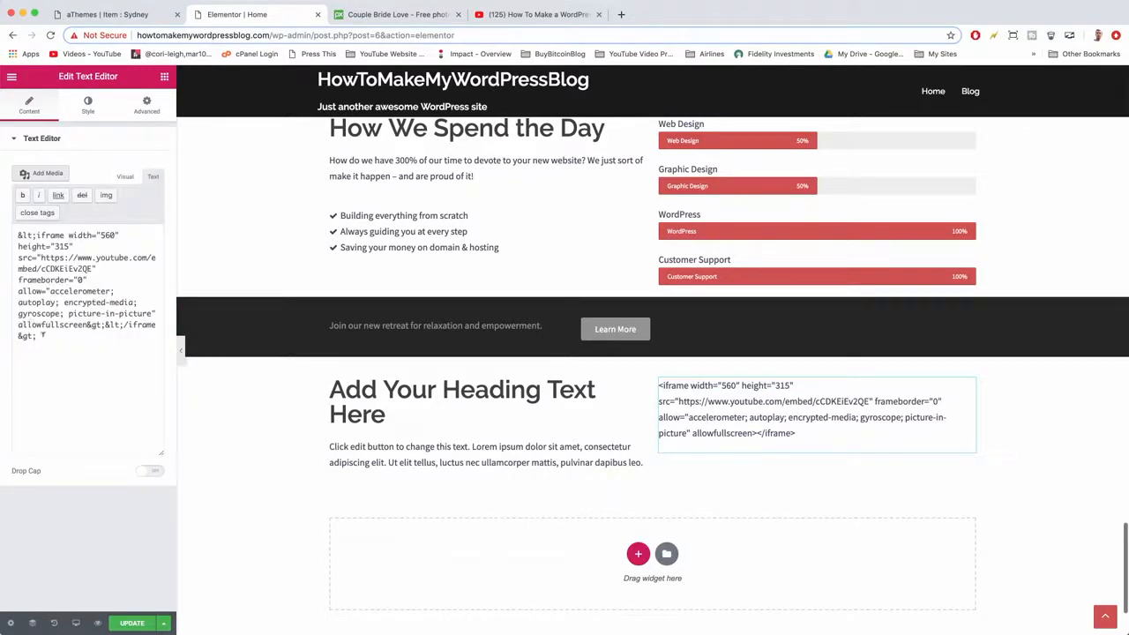
left_click_drag(42, 336, 16, 235)
right_click(37, 267)
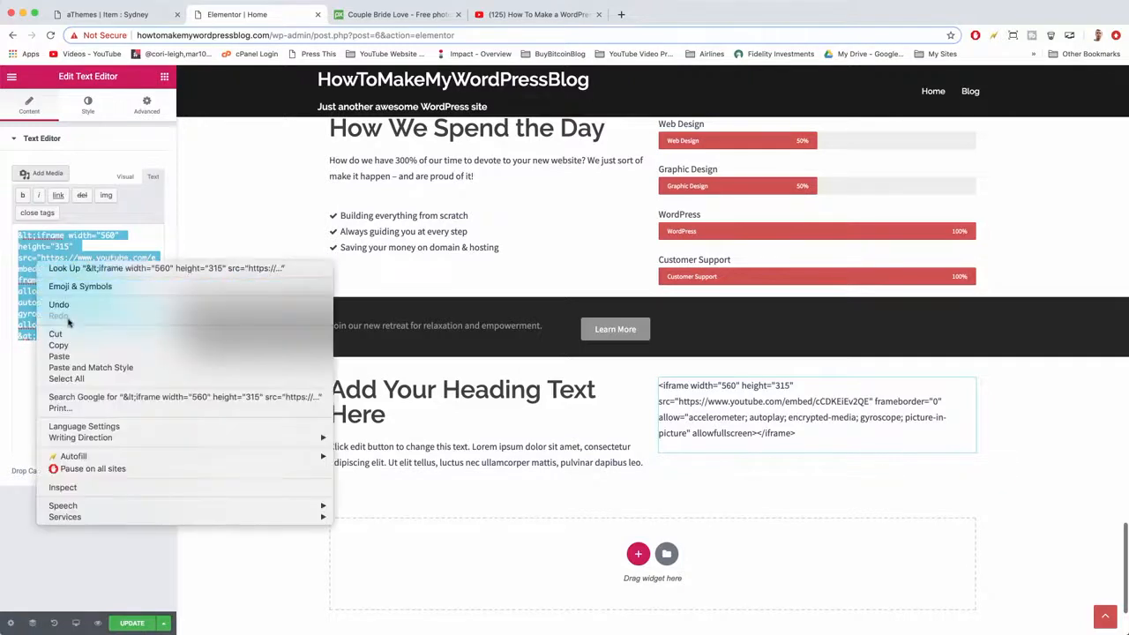
left_click(69, 350)
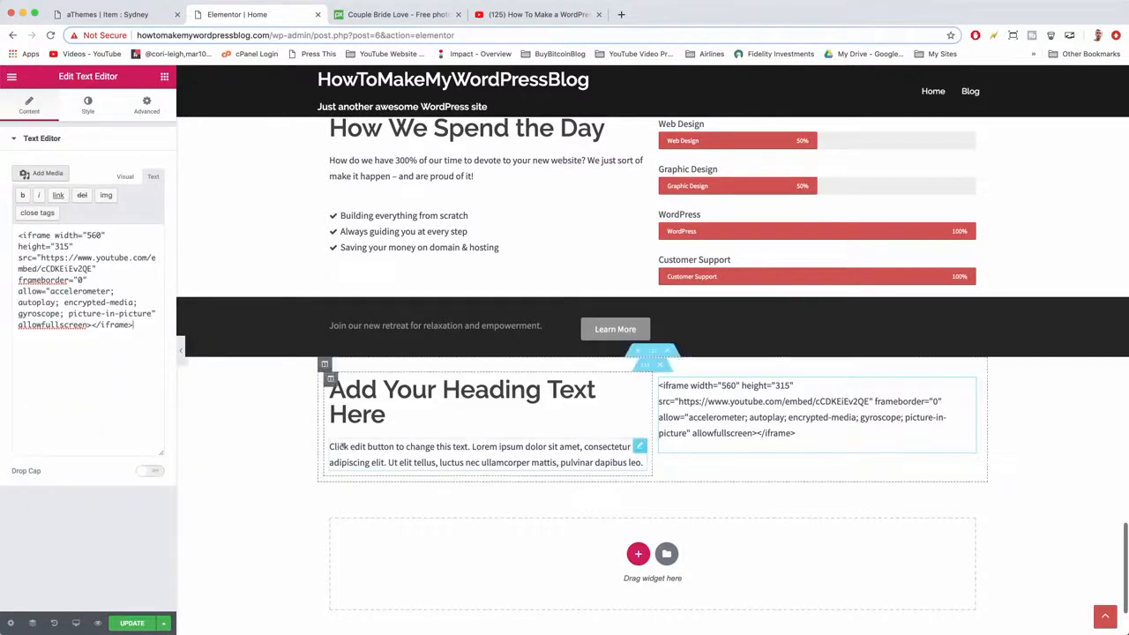
- Change the left column heading to We Love Sydney So Much
left_click(252, 536)
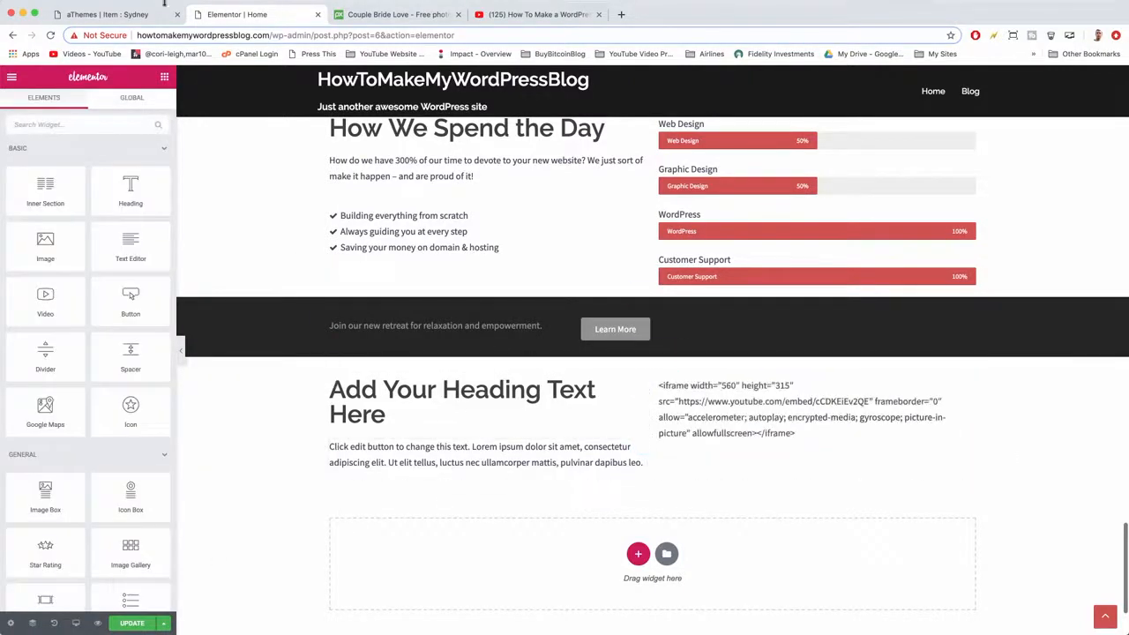
left_click(110, 14)
left_click(229, 16)
left_click(381, 406)
key("ctrl+a")
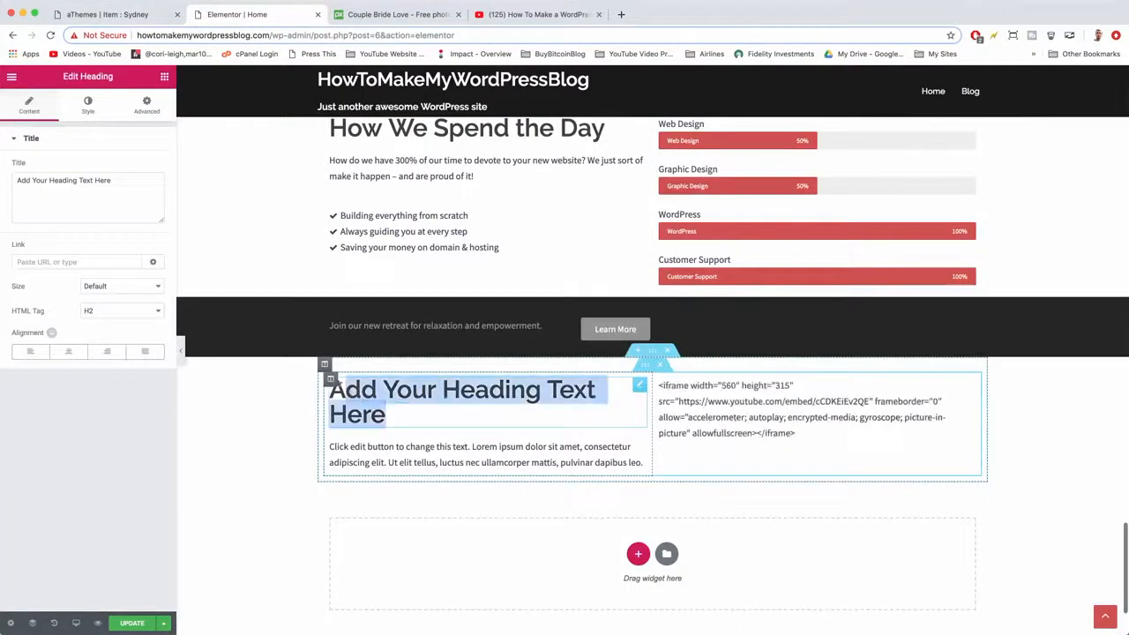
key("BackSpace")
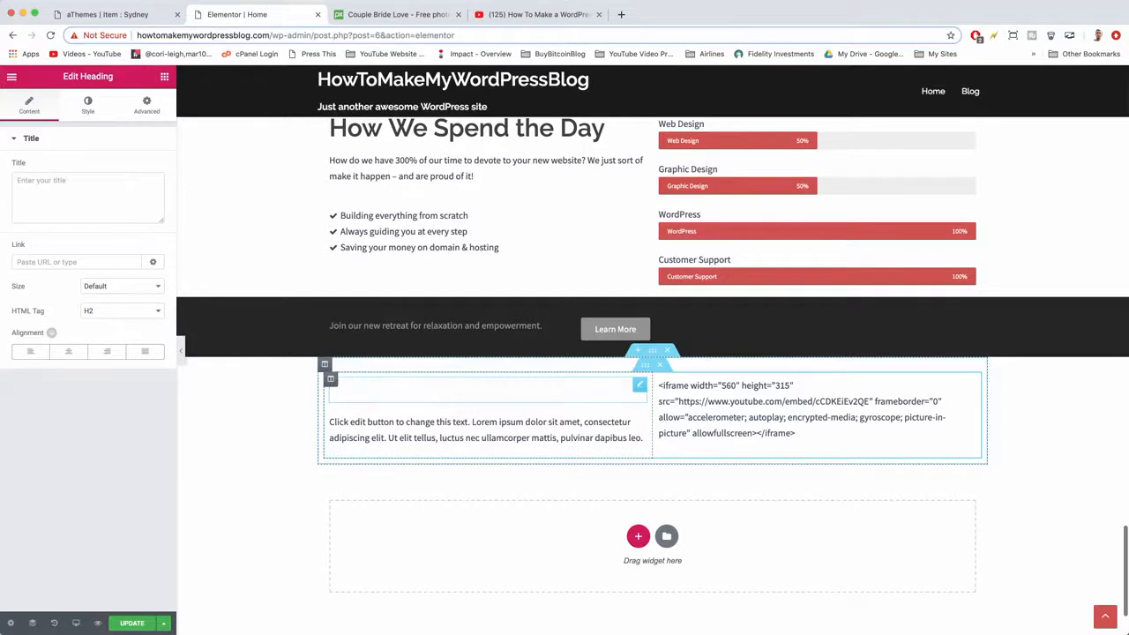
type("We Love Sy")
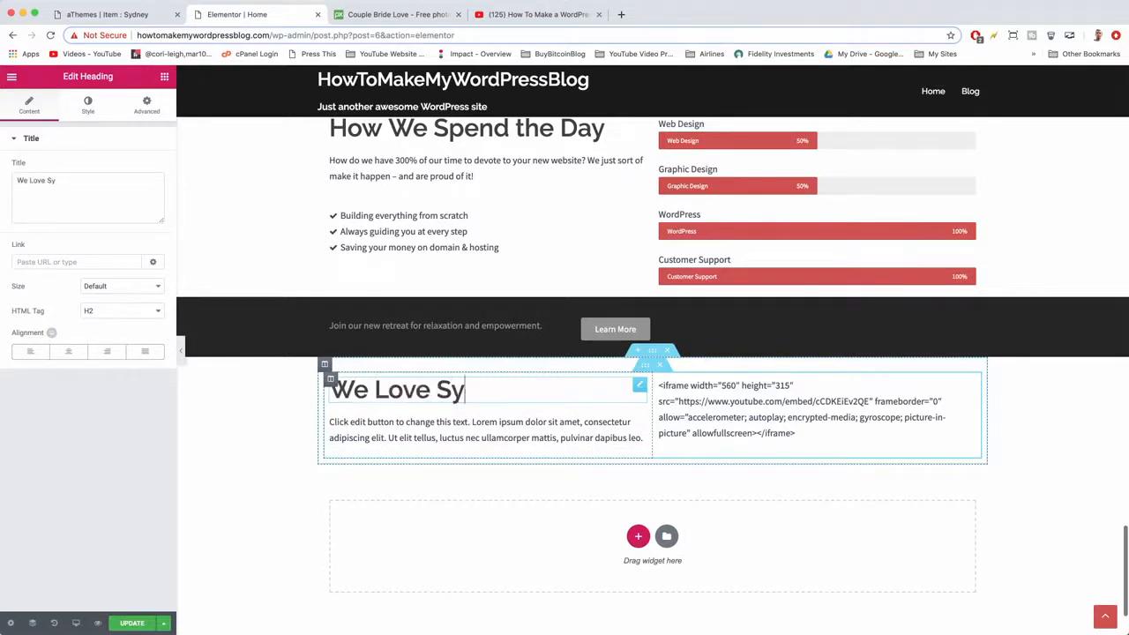
type("dney So Mu")
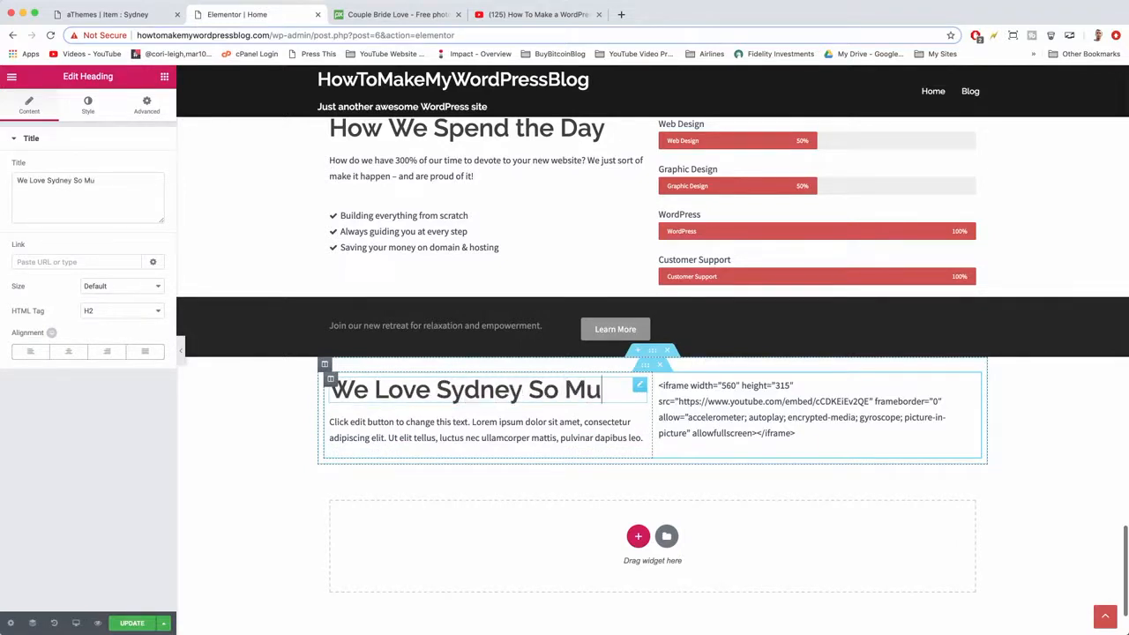
key("BackSpace")
type("uch")
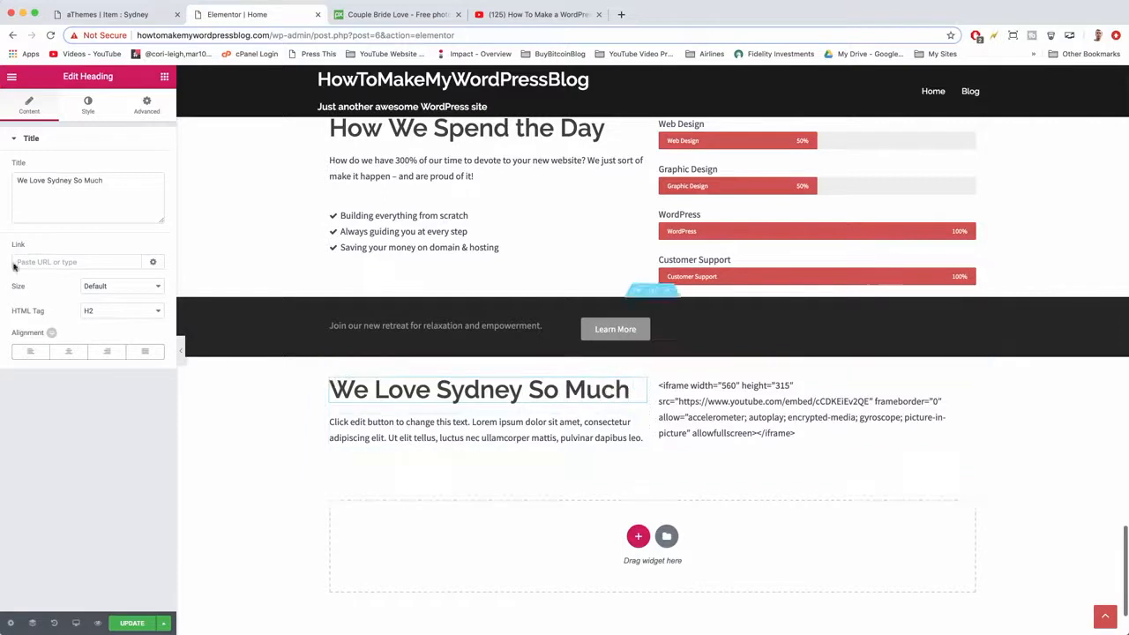
- Replace the left column paragraph with text starting We love Sydney so much that we've been
left_click(436, 434)
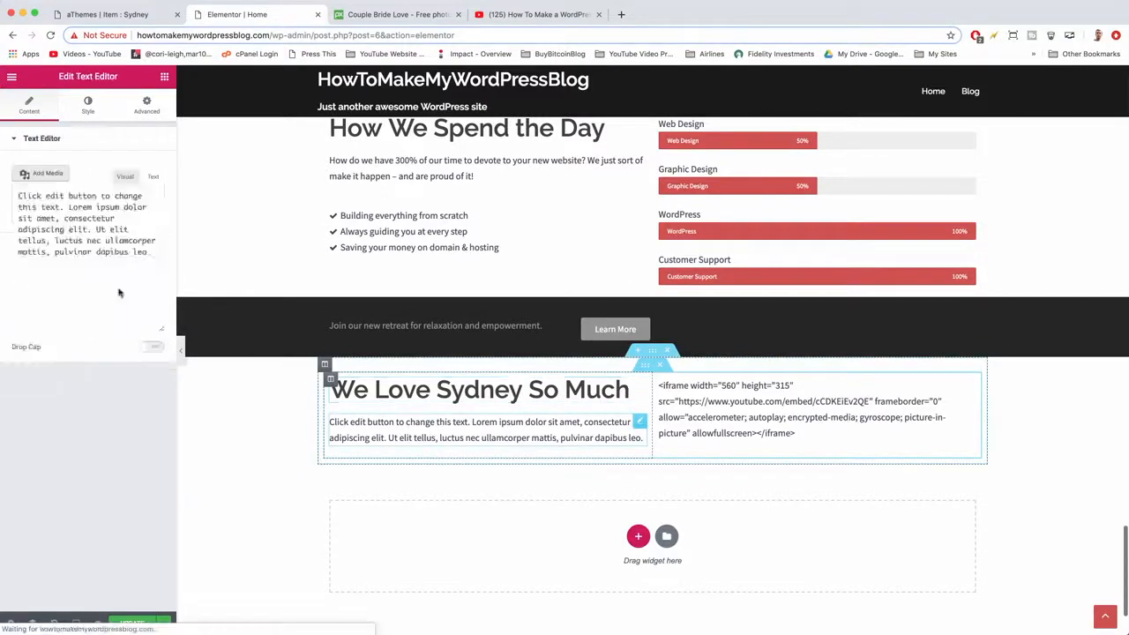
left_click_drag(139, 351, 2, 275)
type("We lov")
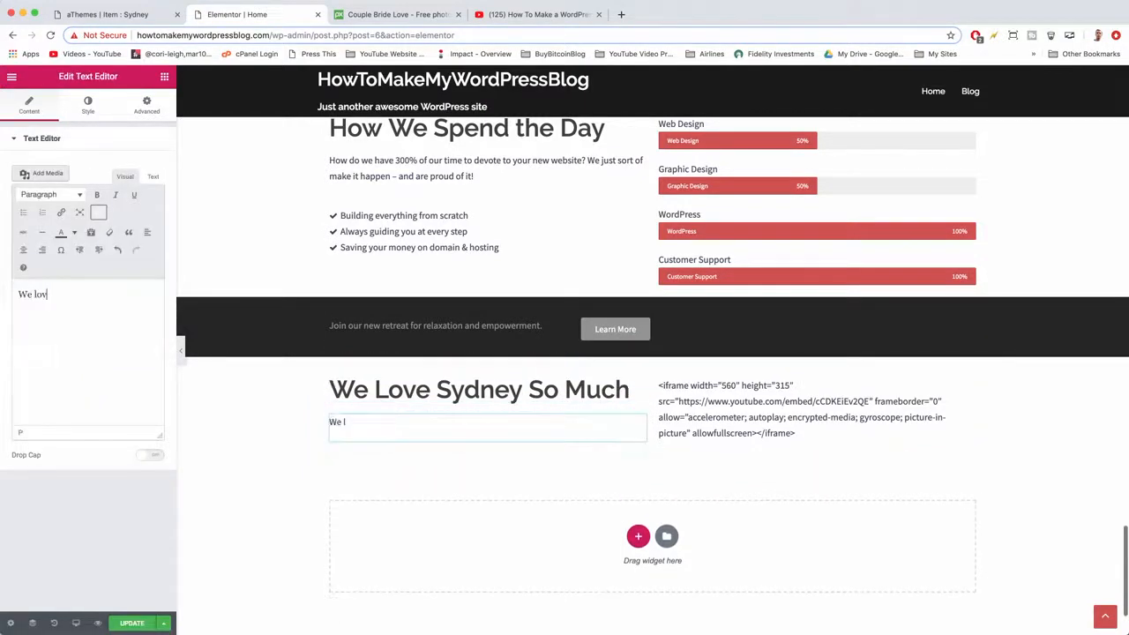
type("e Sydney so muc")
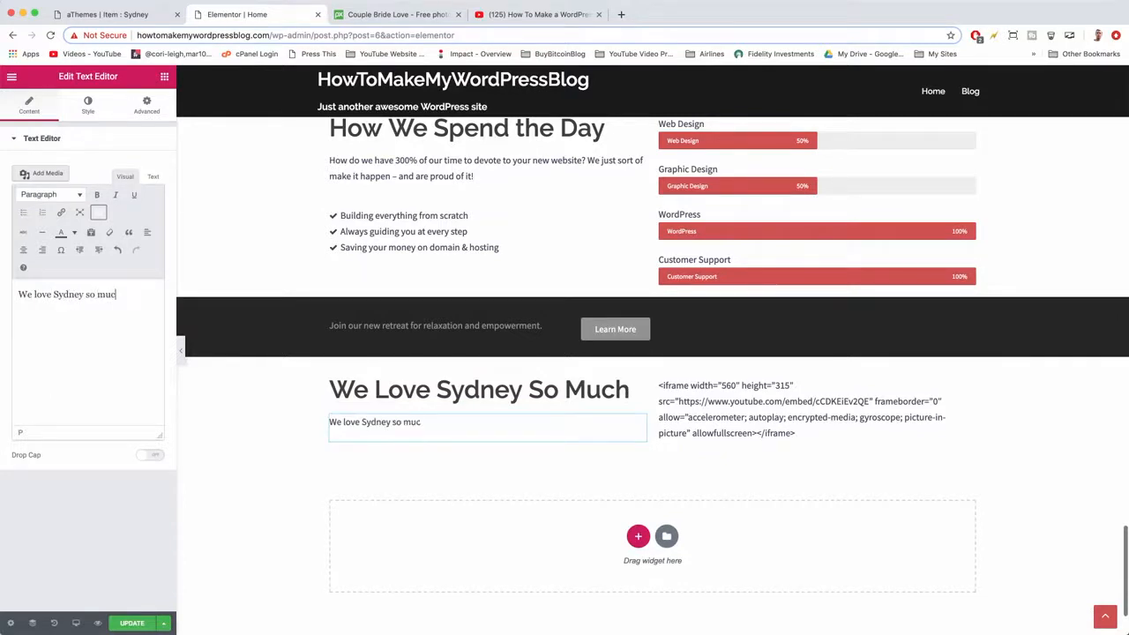
type("h that we've been he")
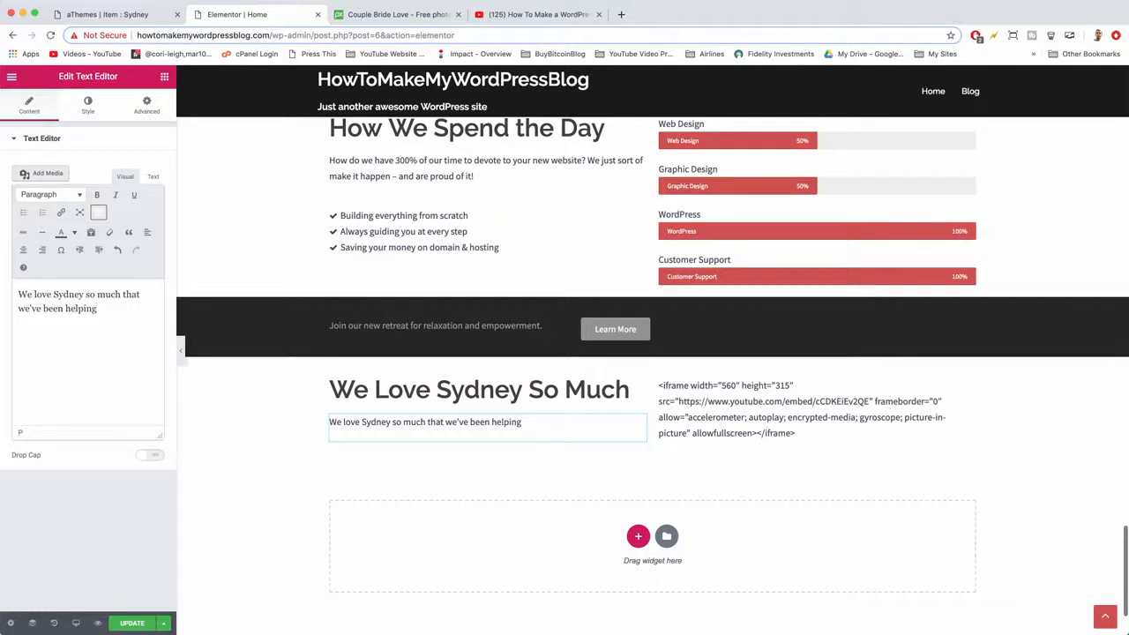
- Extend the paragraph with "people learn how to make a website from scratch for over 3 years now!" and a line on the November 2016 first take
type("people learn how to make a website from scratch for over 3 years")
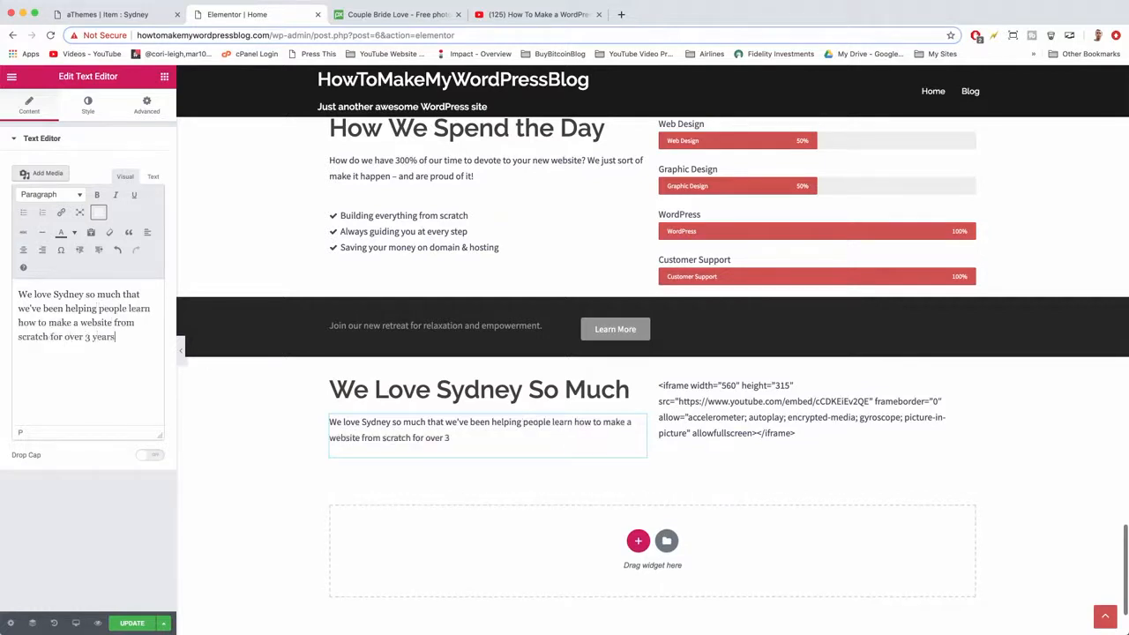
type(" now! Here is our first take on it from November of 2016, wow we were all so young back then!")
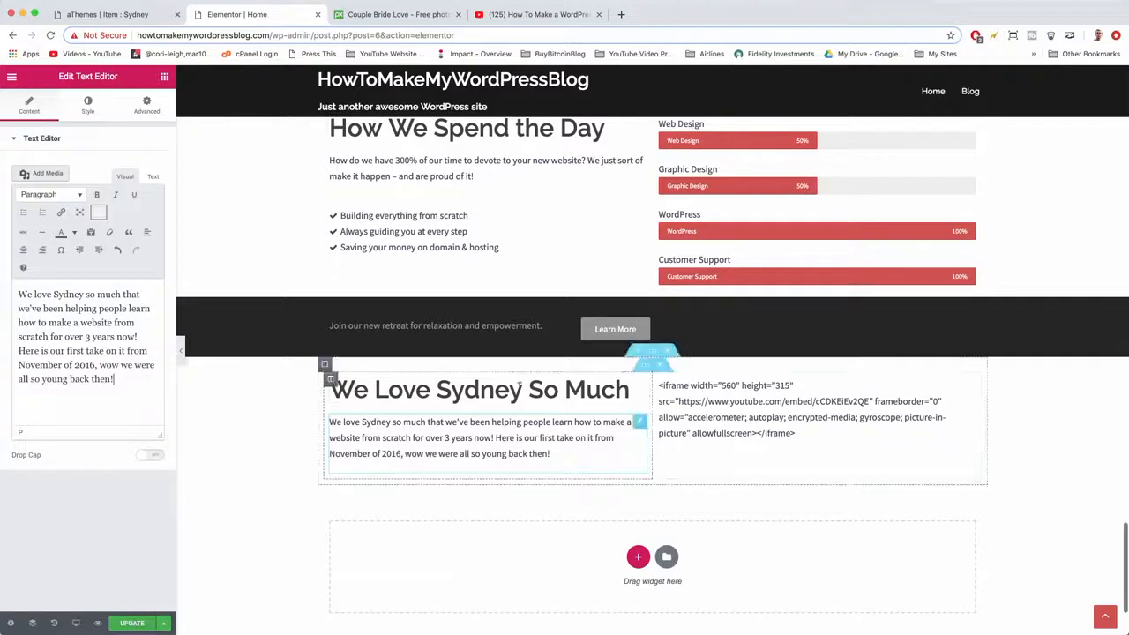
- Set the About section's padding to 50 at the top and 50 at the bottom, with the sides unlinked
left_click(648, 350)
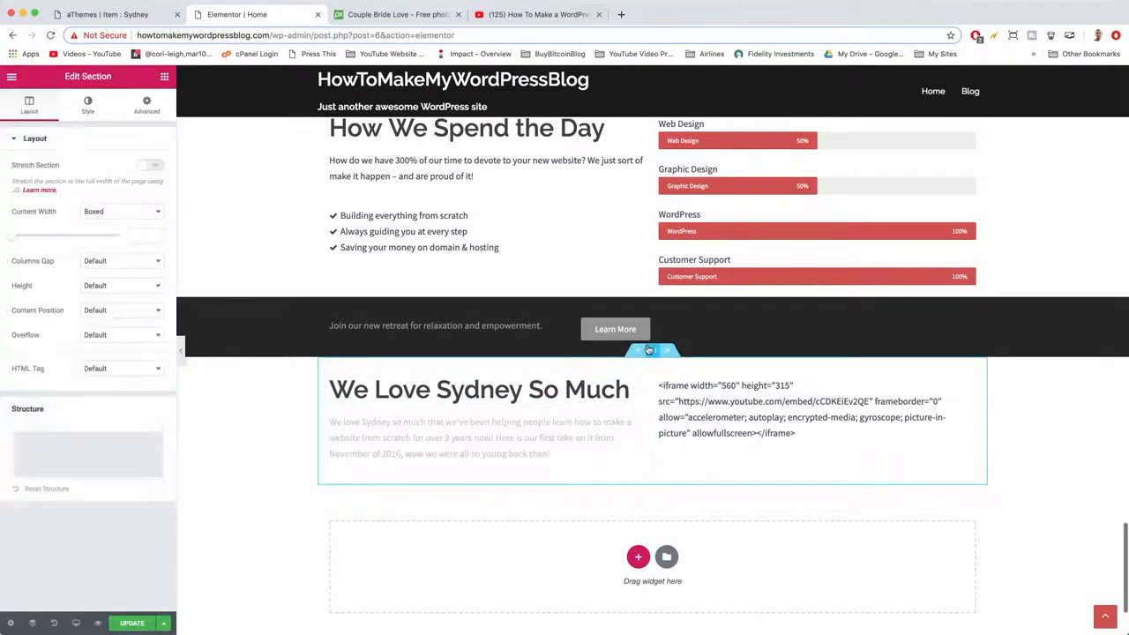
left_click(146, 104)
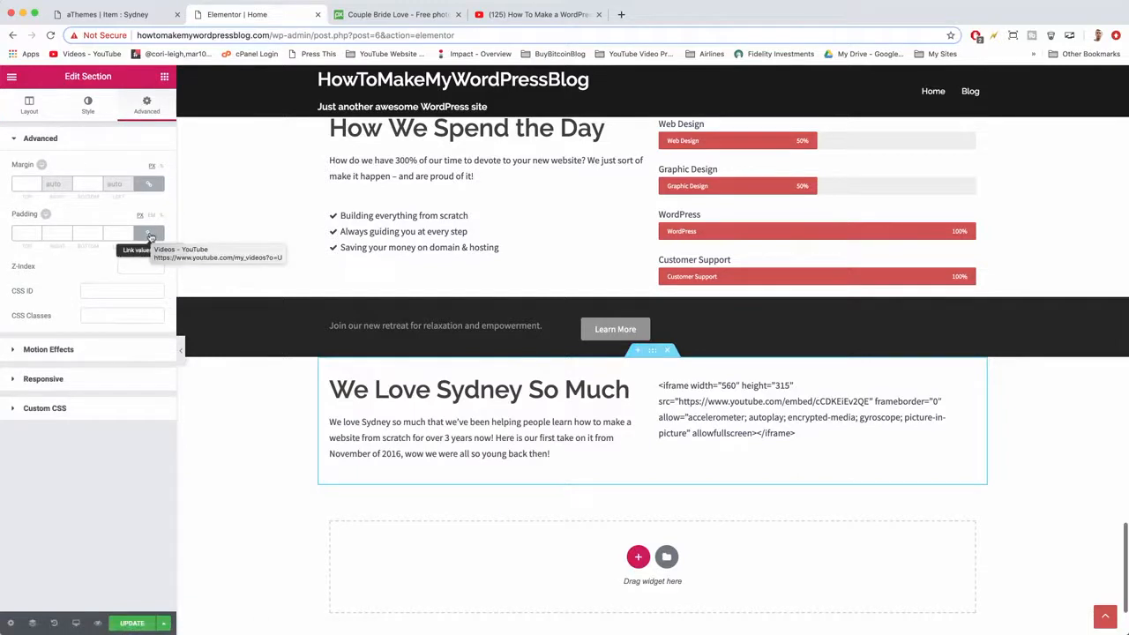
left_click(150, 235)
left_click(23, 232)
type("50")
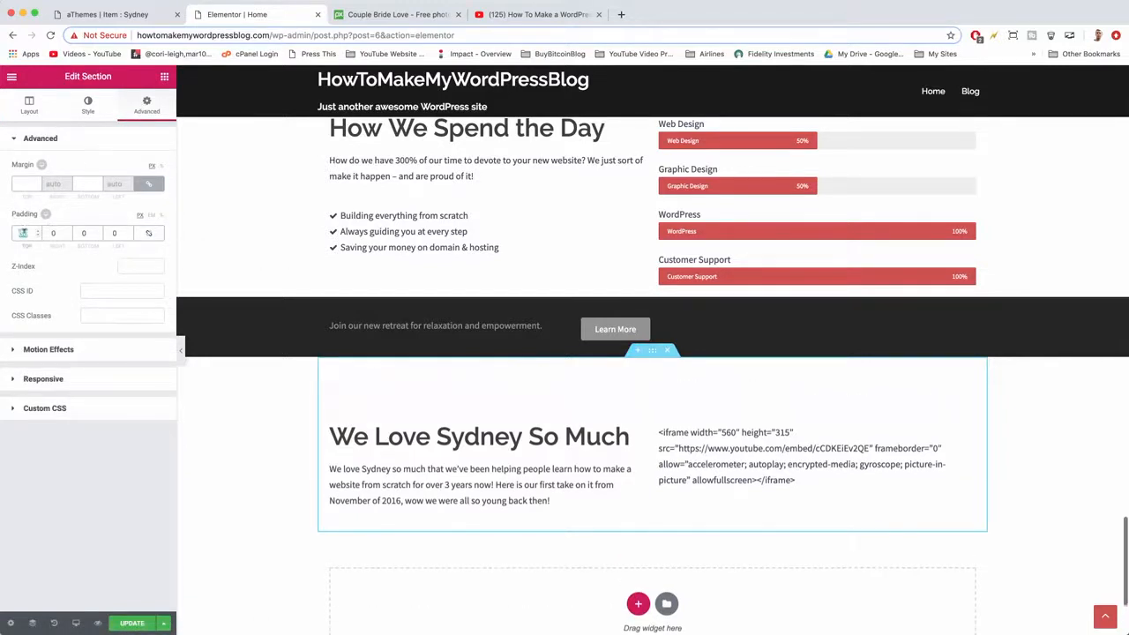
left_click(88, 233)
type("50")
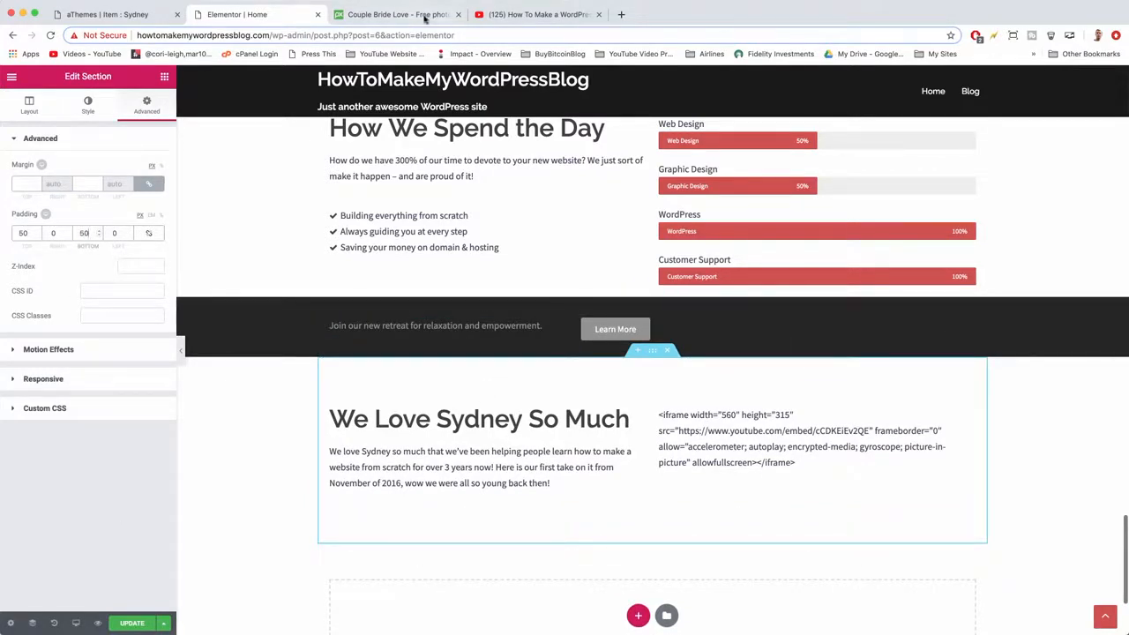
- Save the page changes in Elementor
left_click(89, 19)
left_click(244, 22)
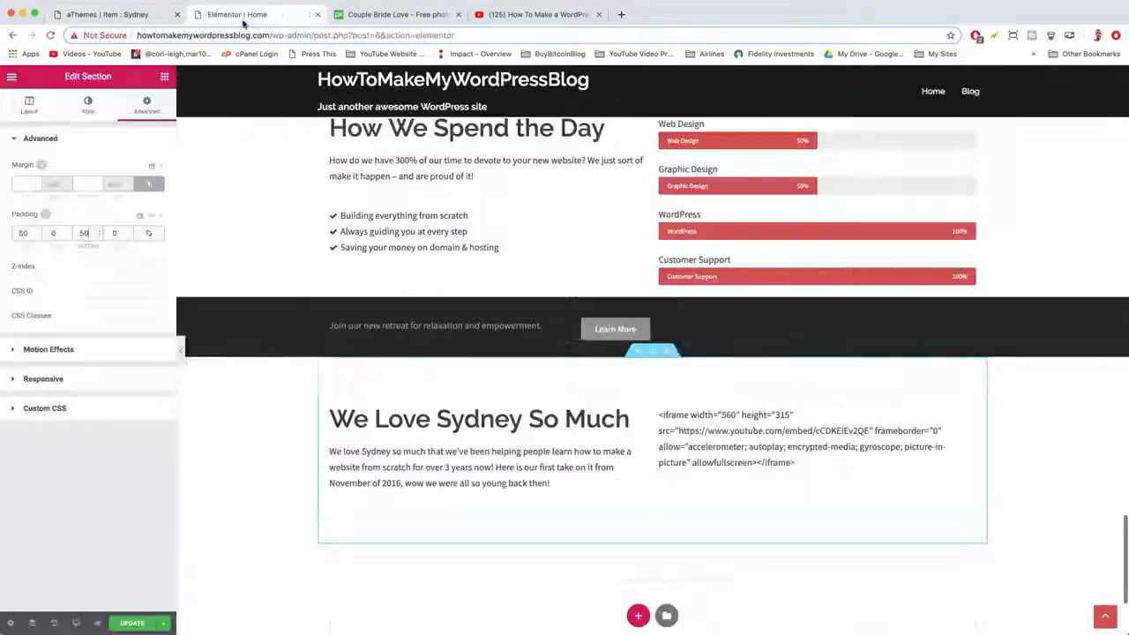
left_click(132, 624)
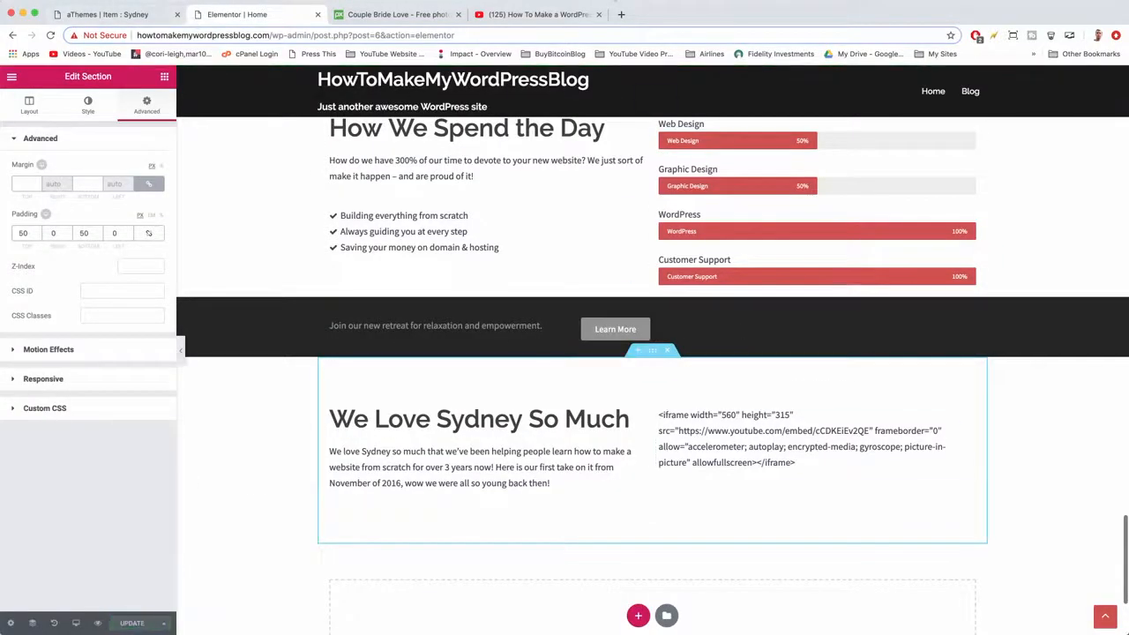
- Open the live howtomakemywordpressblog.com site in a new tab and scroll to the About section
left_click(621, 16)
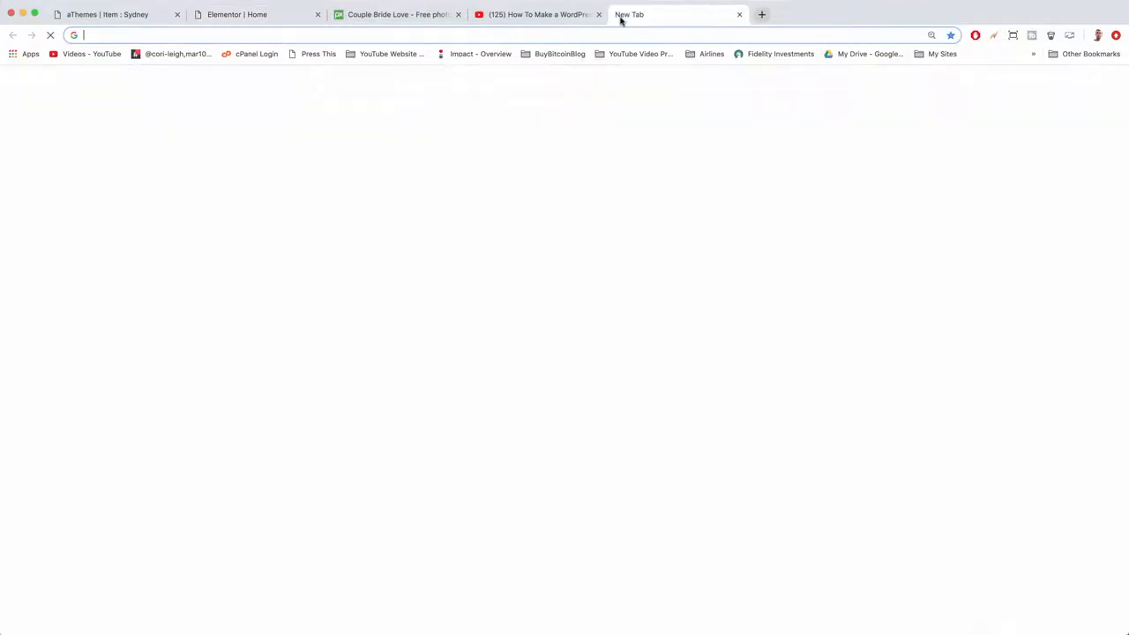
type("ho")
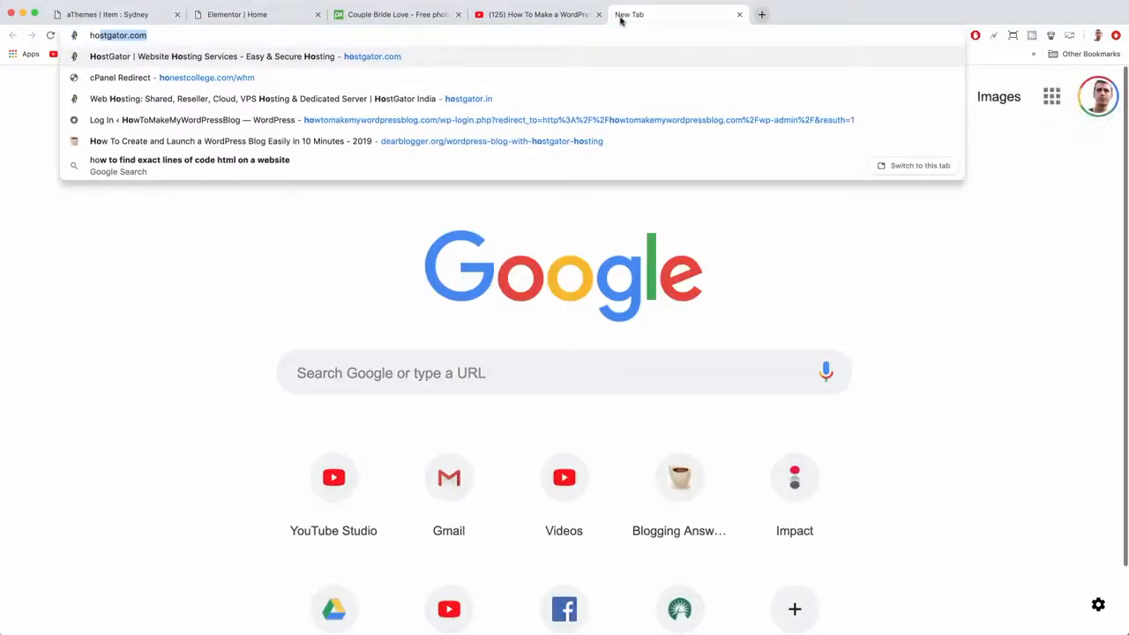
type("w")
key("Return")
left_click_drag(668, 19, 408, 23)
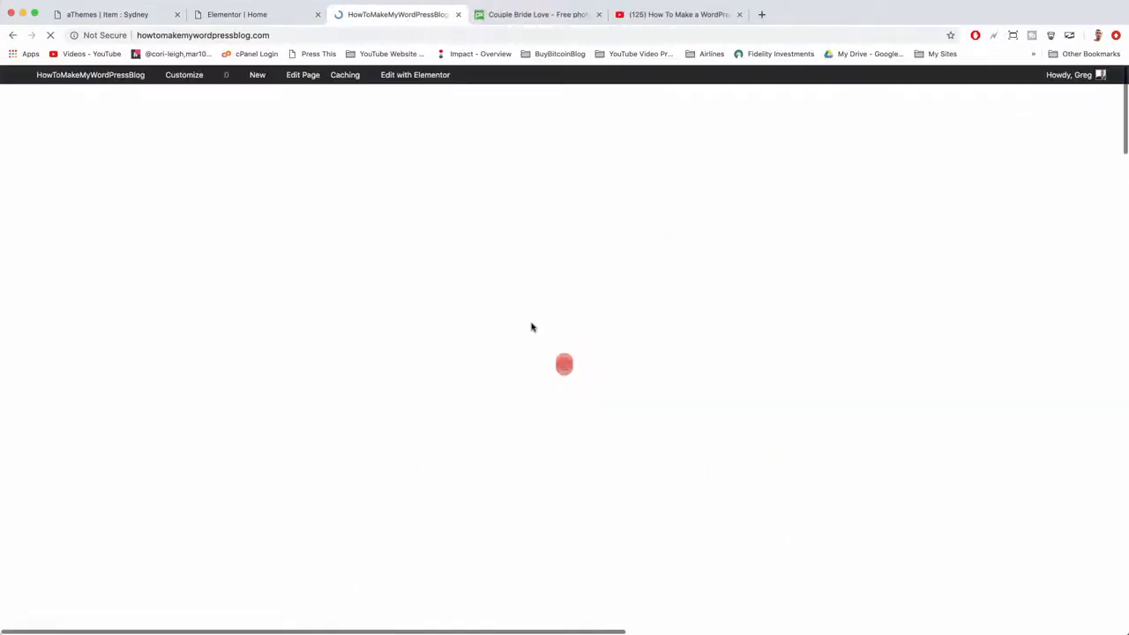
scroll(531, 327, "down", 20)
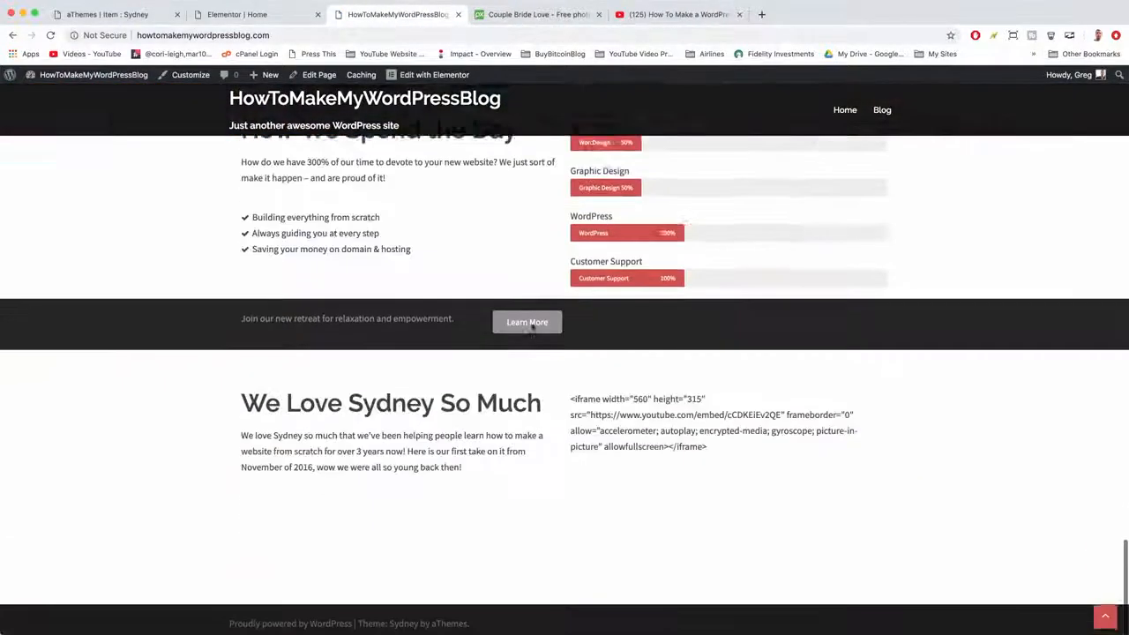
- Copy the YouTube video's watch URL from the browser's address bar
left_click(280, 15)
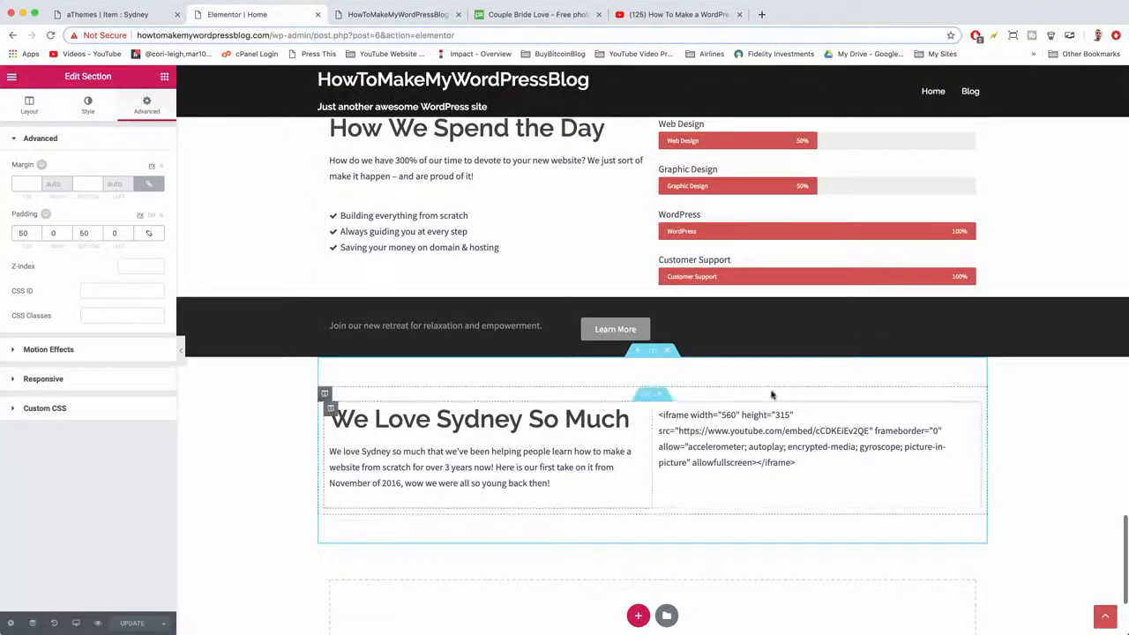
left_click(796, 431)
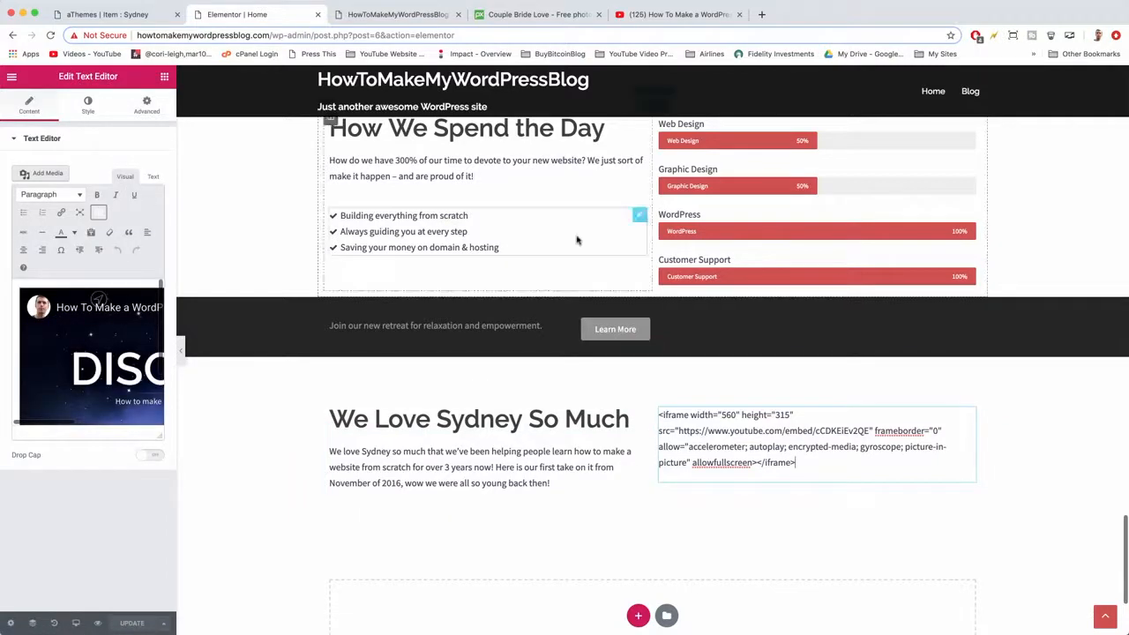
left_click(667, 15)
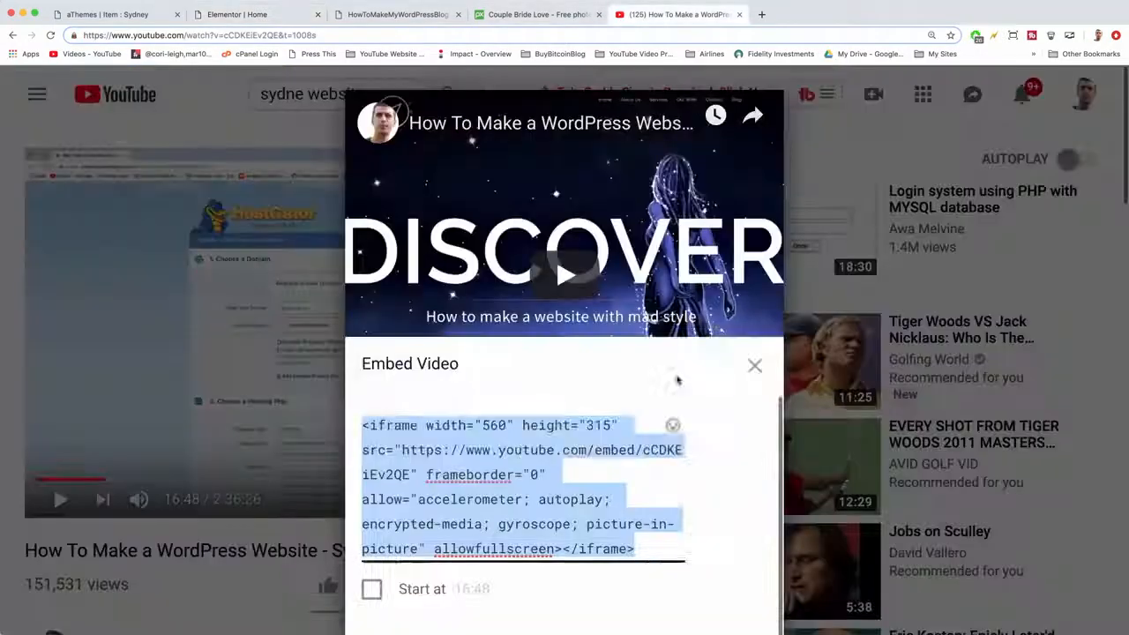
left_click(258, 136)
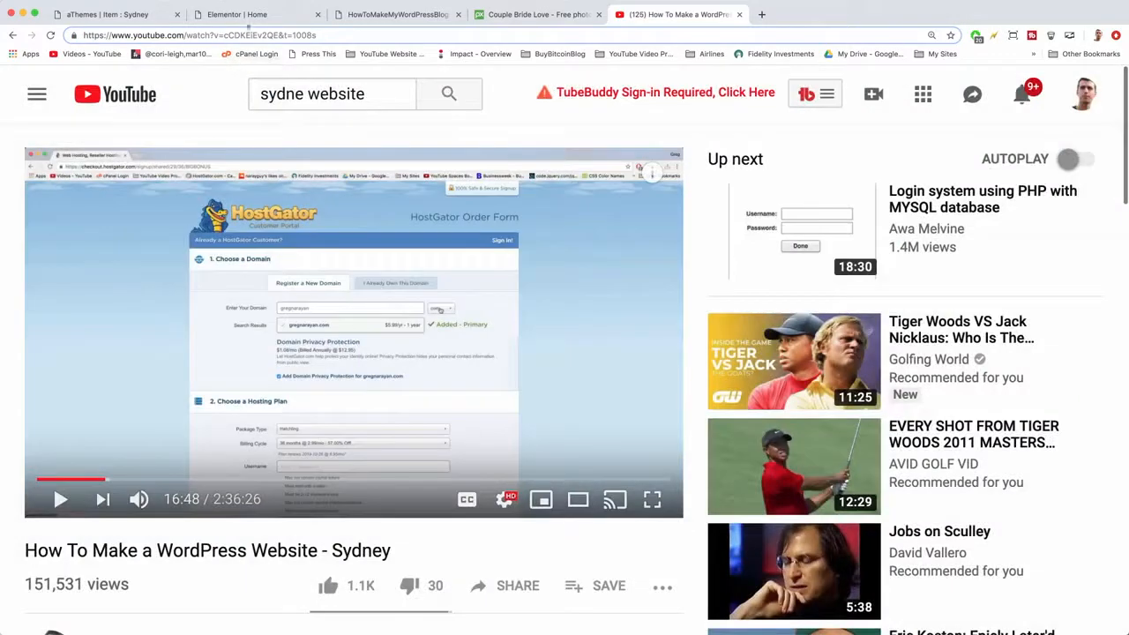
left_click(243, 33)
left_click(272, 35)
left_click_drag(279, 35, 67, 34)
key("super+c")
key("super+2")
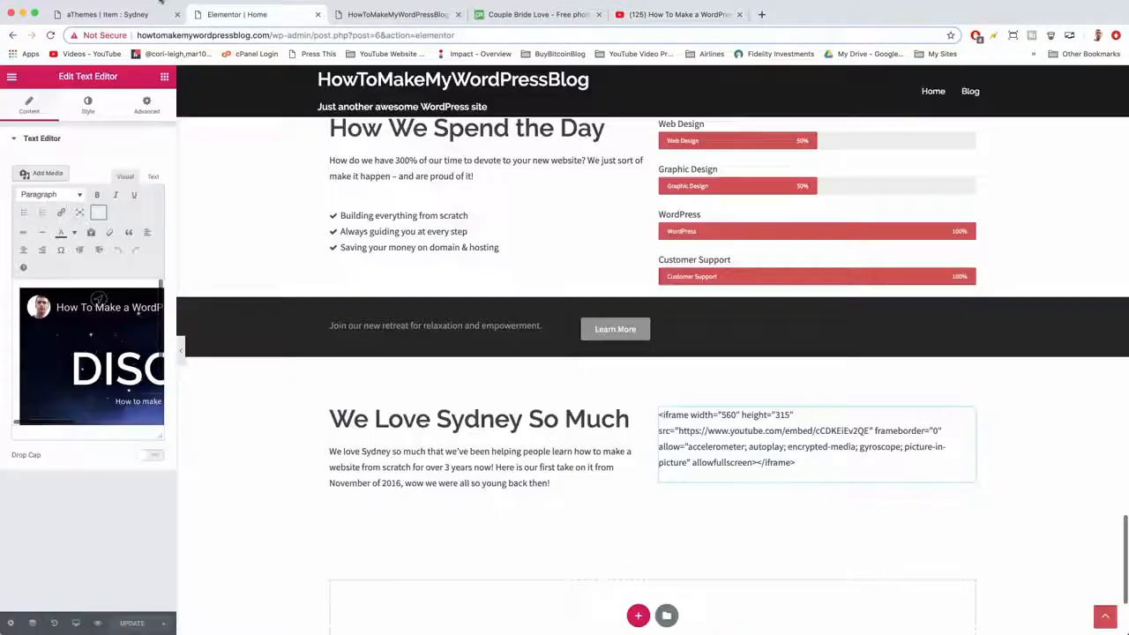
- Replace the right column's iframe embed code with the pasted YouTube video URL
left_click(144, 16)
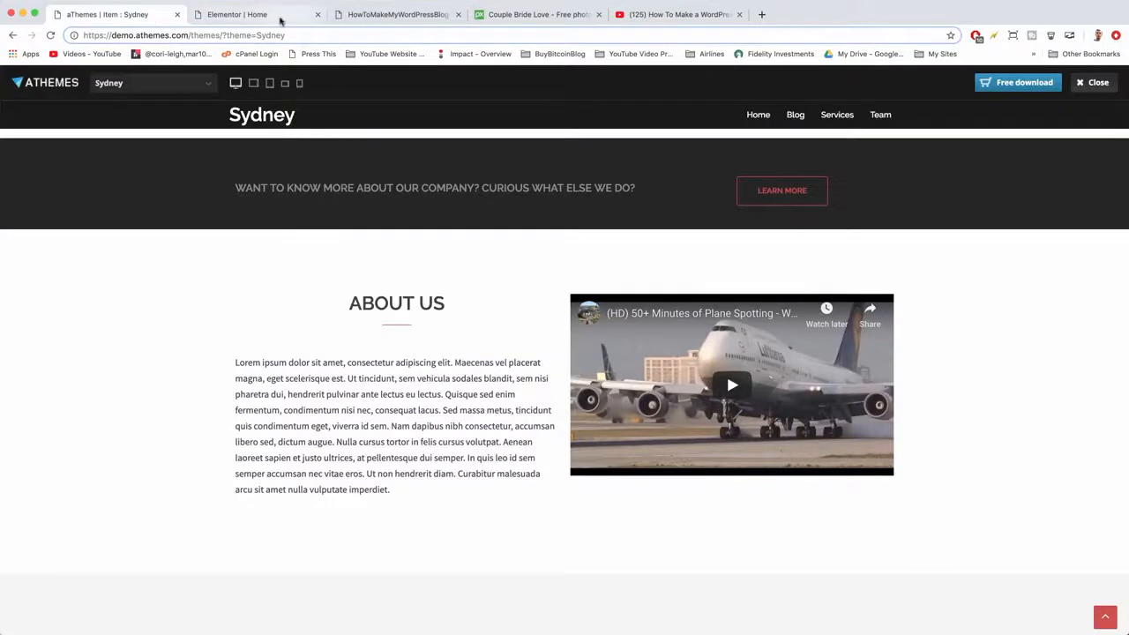
left_click(279, 16)
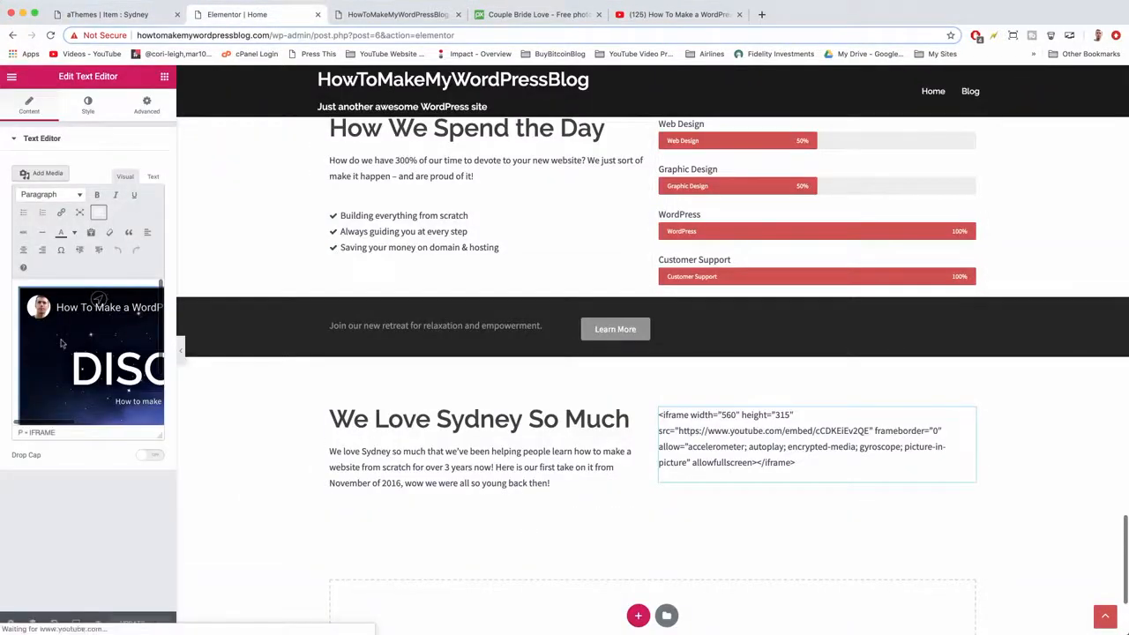
key("BackSpace")
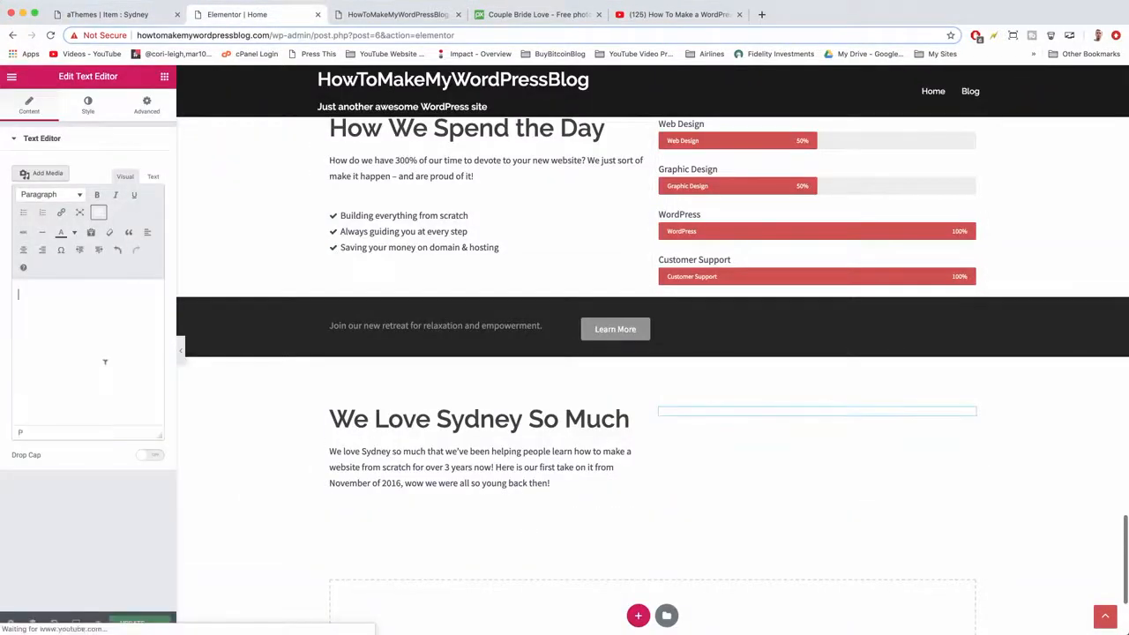
right_click(30, 297)
left_click(48, 373)
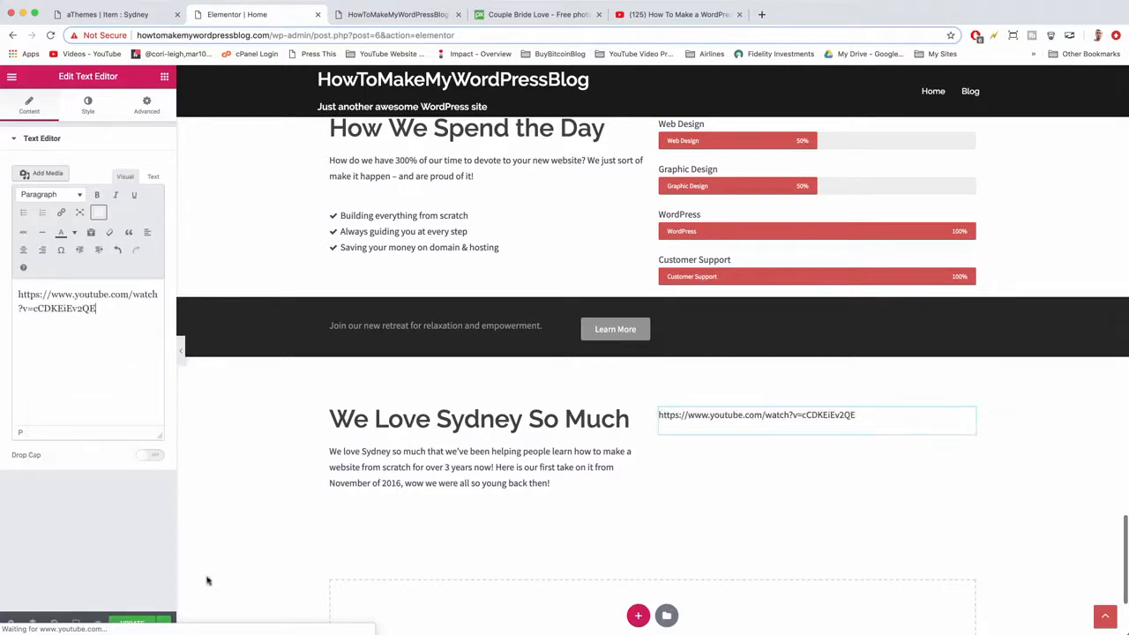
- Reload the live site and review the About section with its embedded video
left_click(428, 17)
key("super+r")
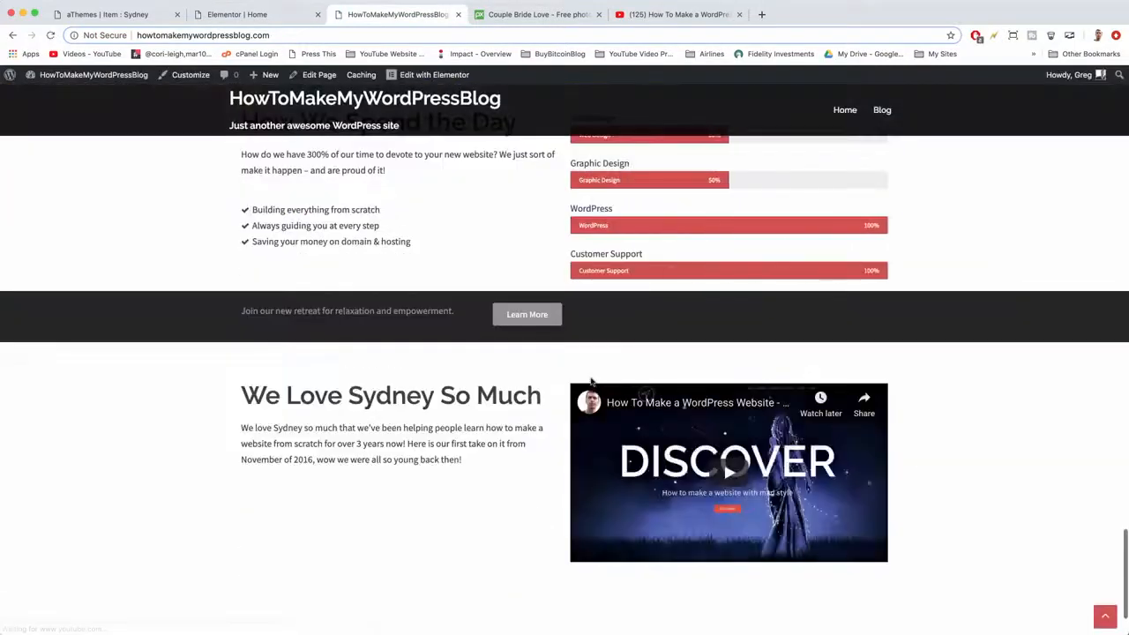
scroll(449, 484, "down", 2)
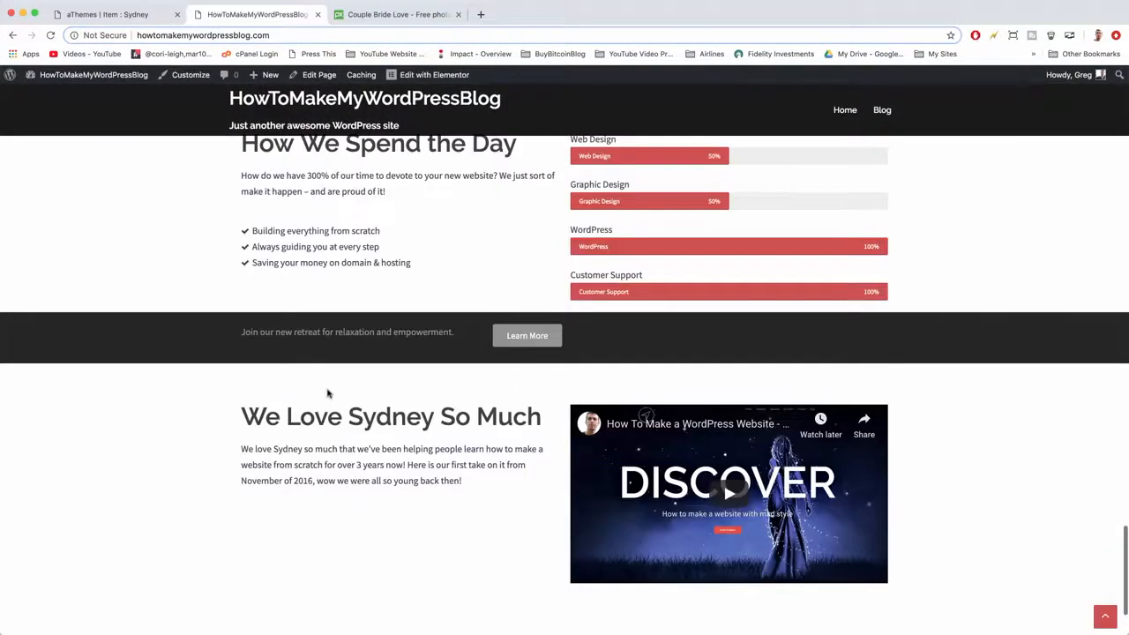
scroll(479, 443, "down", 2)
scroll(481, 448, "up", 4)
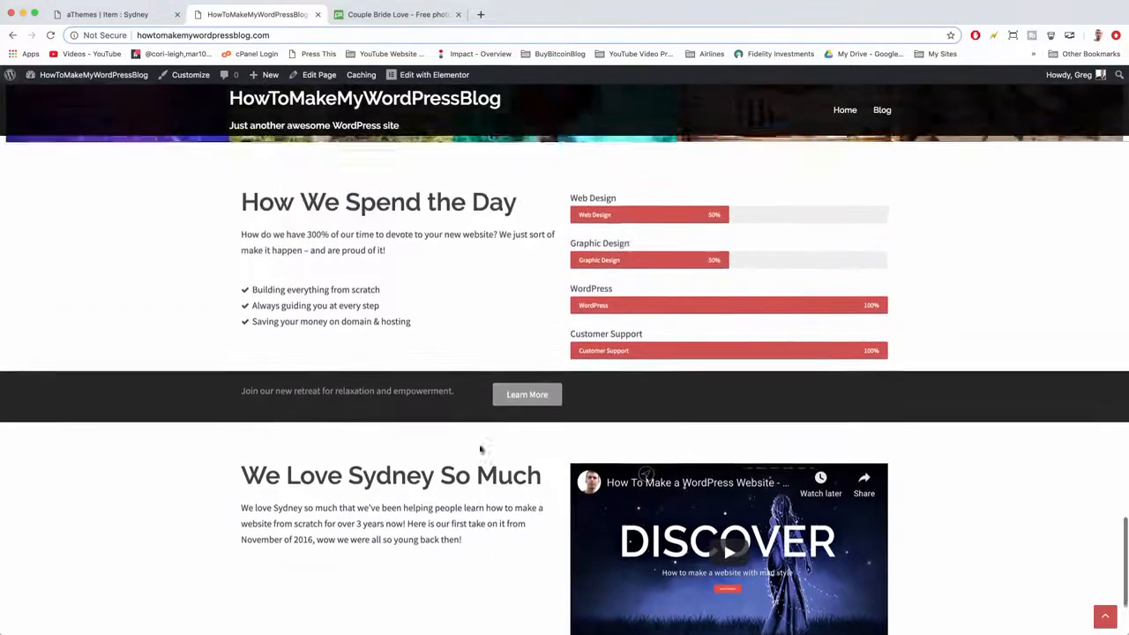
scroll(480, 448, "down", 2)
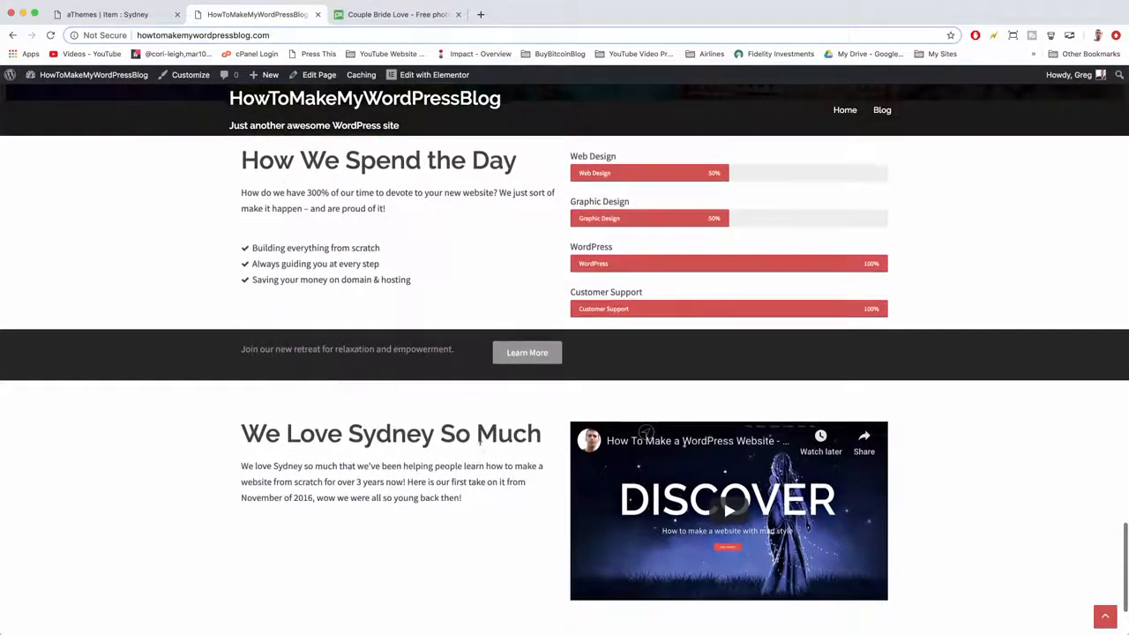
scroll(480, 446, "up", 2)
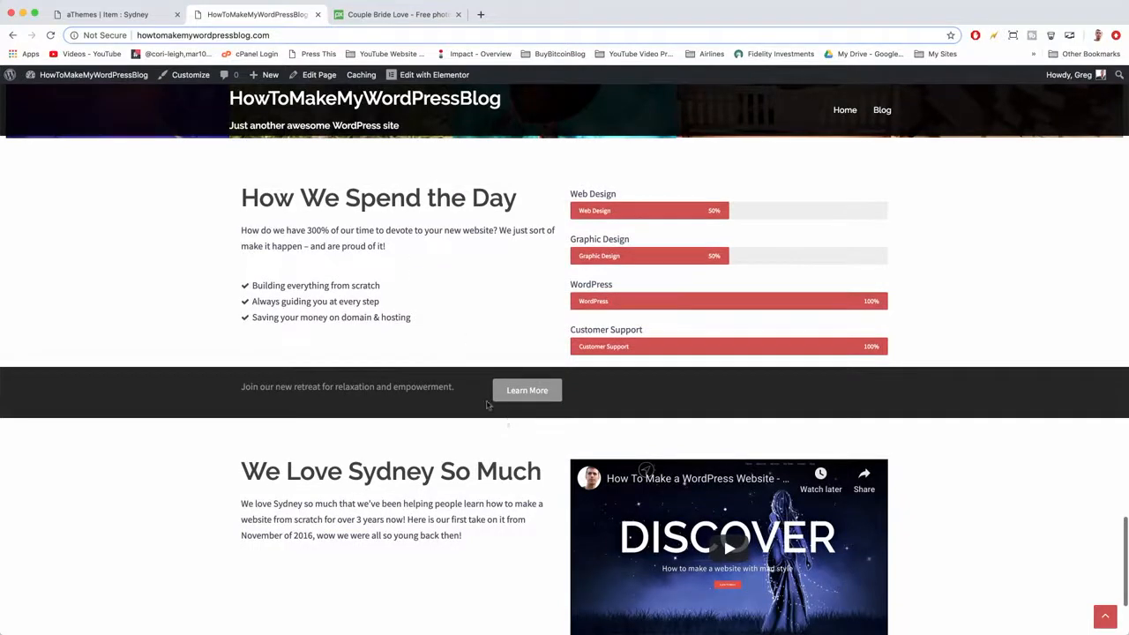
scroll(486, 405, "up", 1)
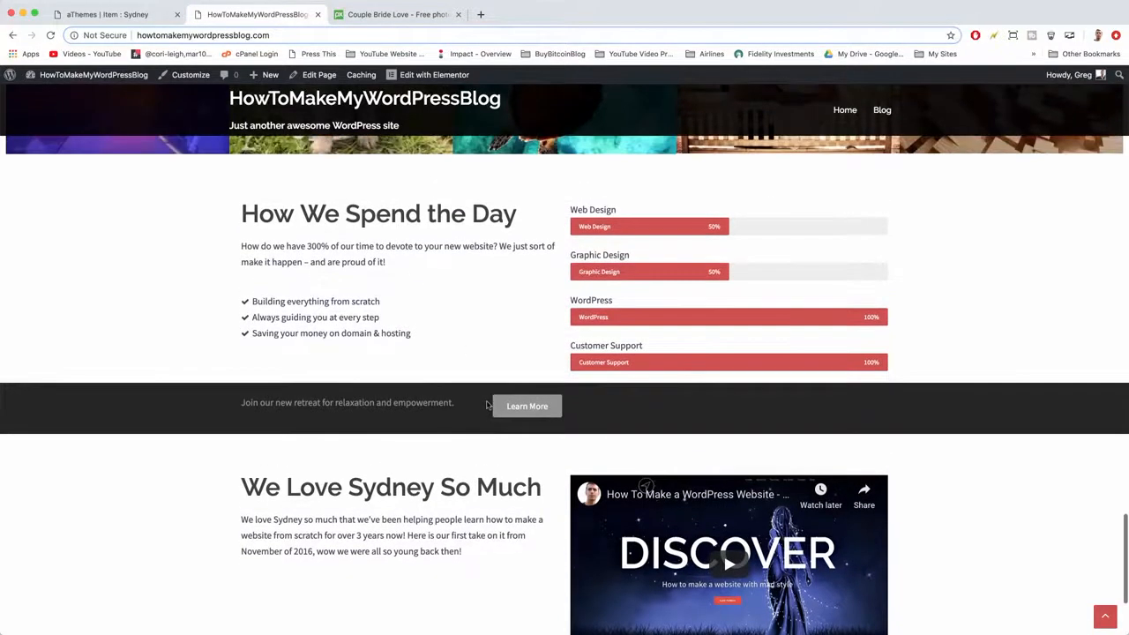
- Reopen the page in Elementor and set the How We Spend the Day section's bottom margin to 70
left_click(422, 79)
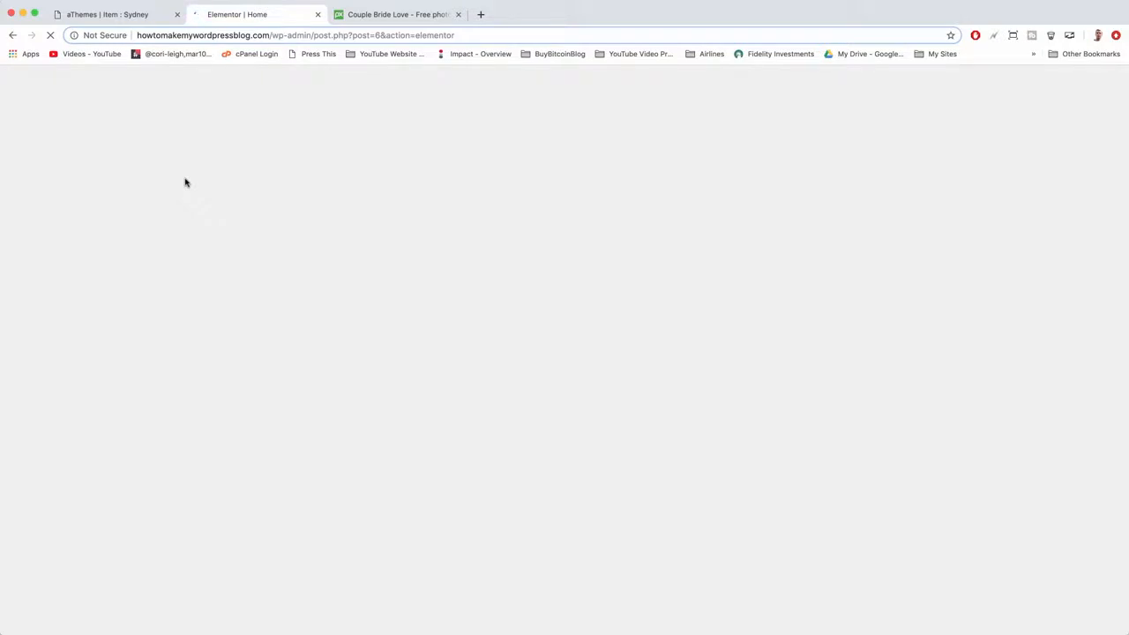
scroll(597, 313, "down", 20)
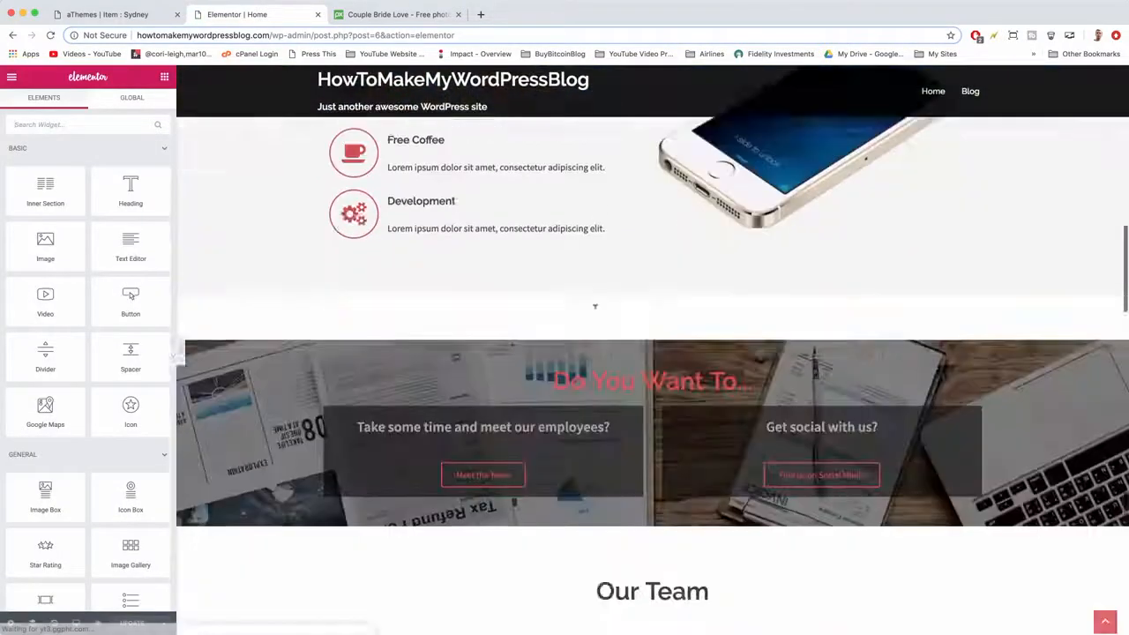
scroll(597, 313, "down", 3)
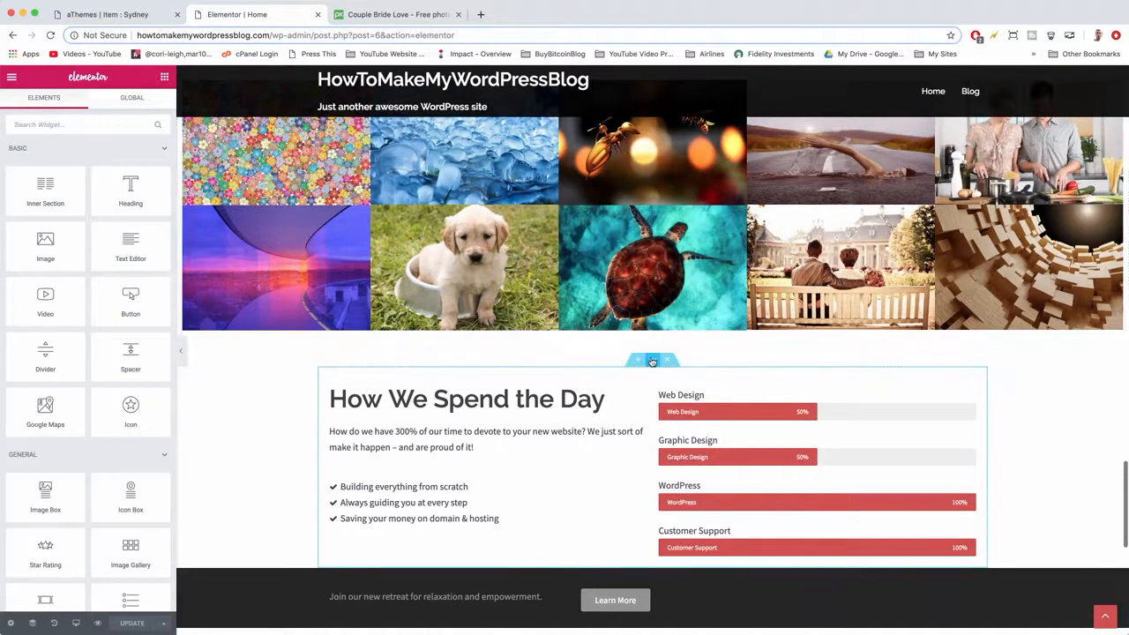
left_click(651, 361)
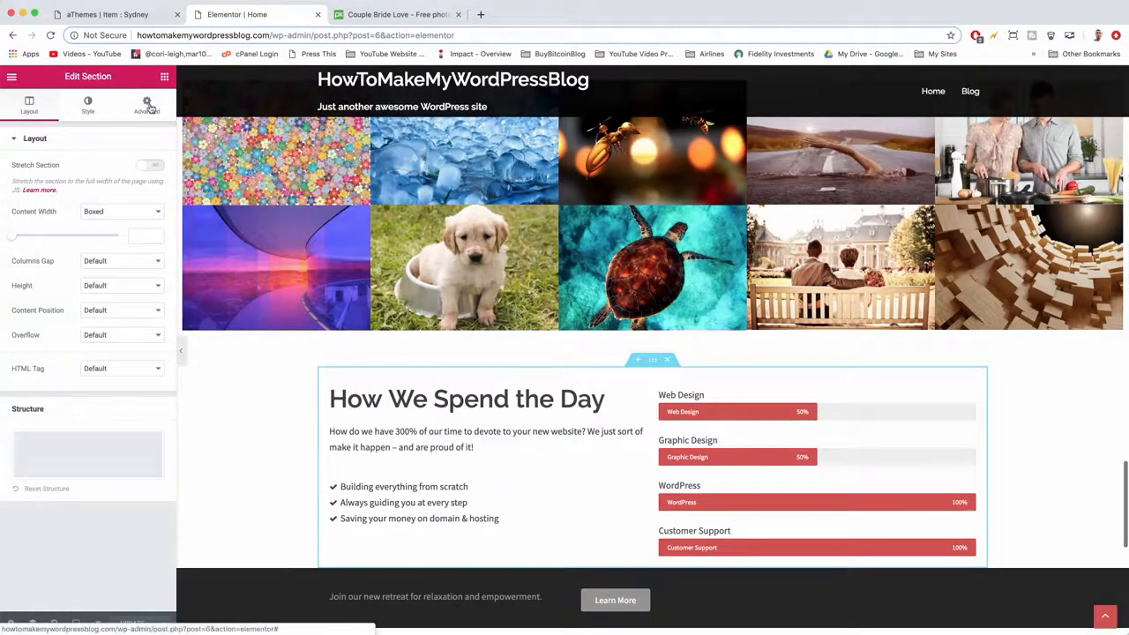
left_click(148, 105)
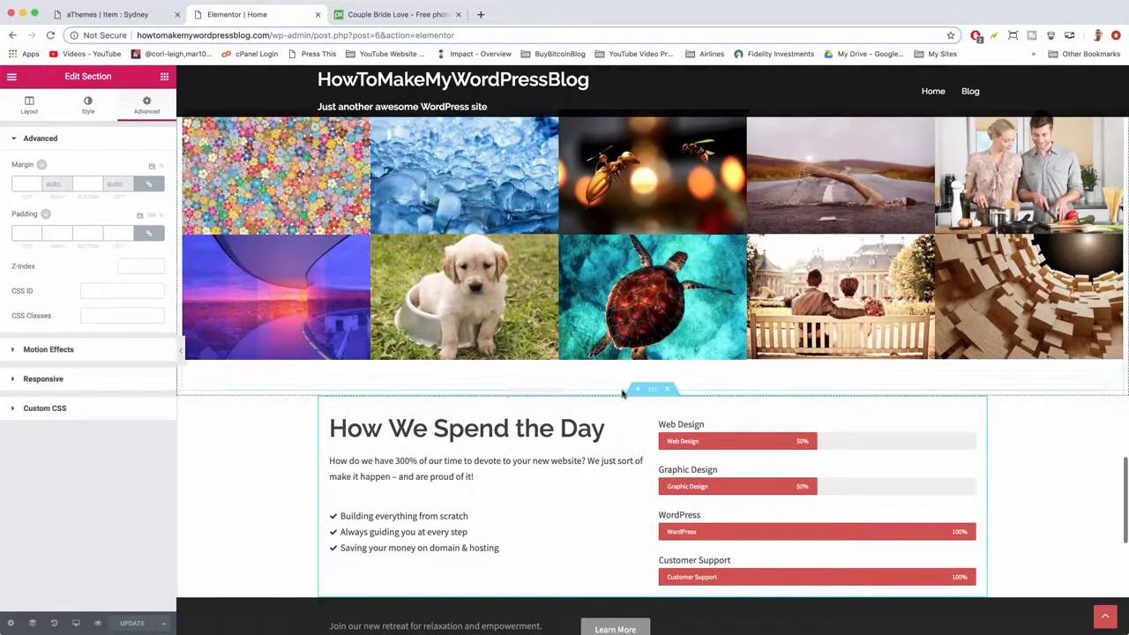
scroll(651, 393, "down", 2)
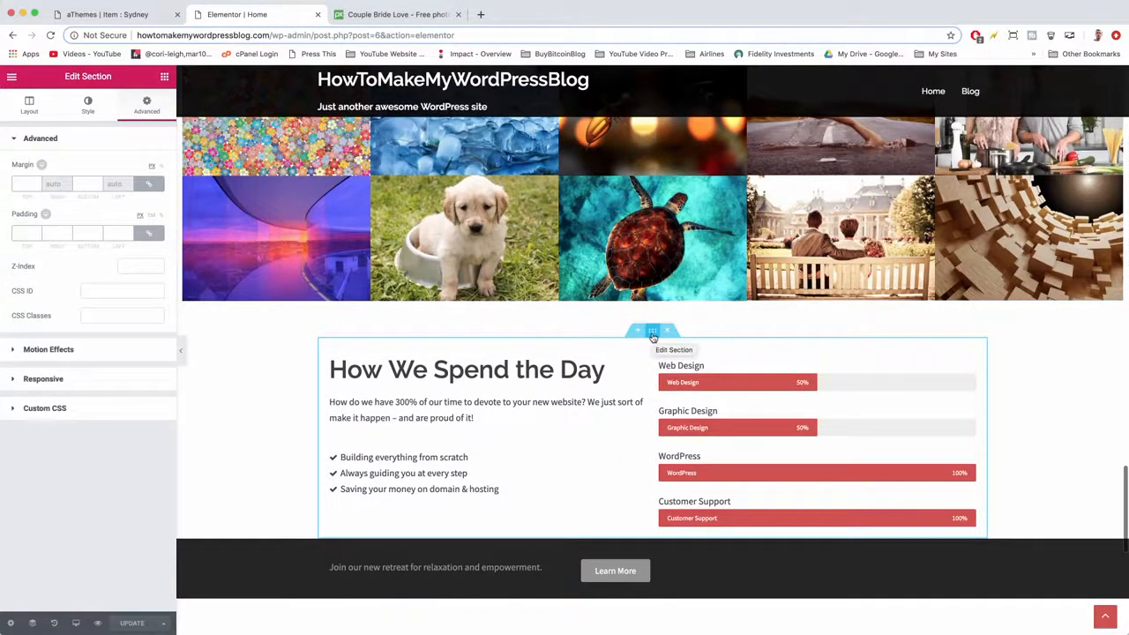
left_click(148, 184)
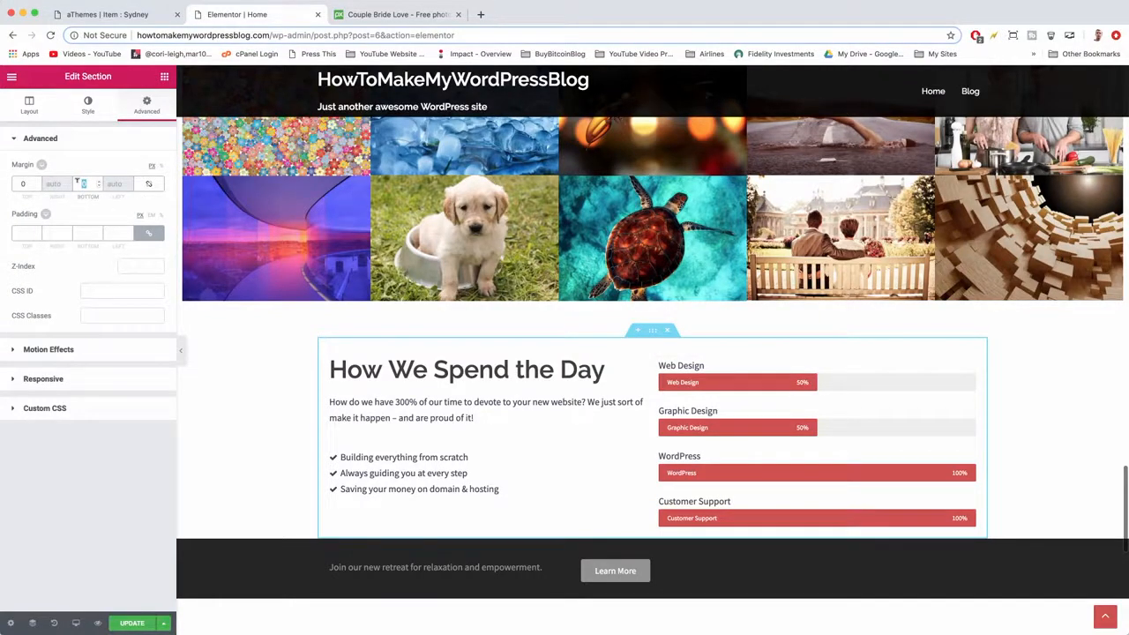
type("70")
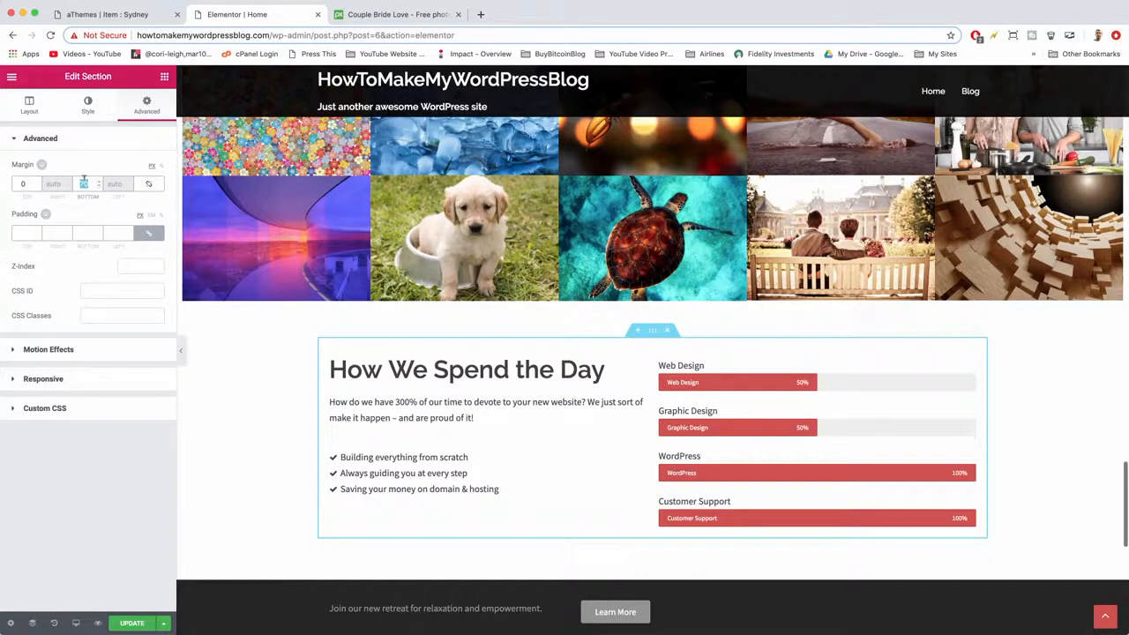
type("60")
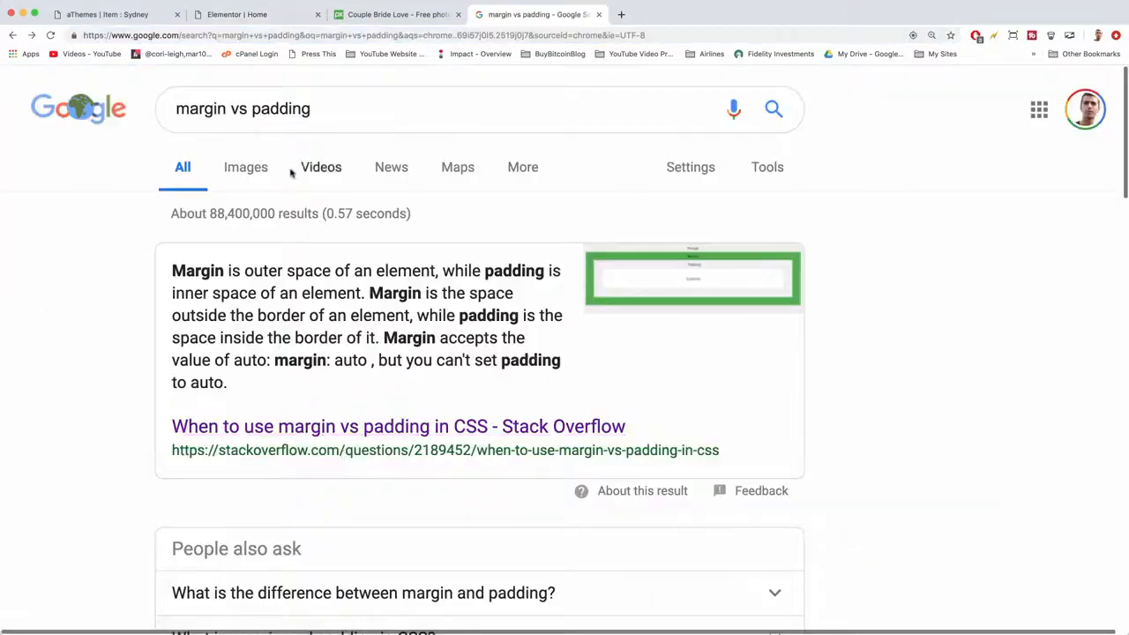
- Look at a margin versus padding diagram in Google Images before returning to the editor
left_click(243, 172)
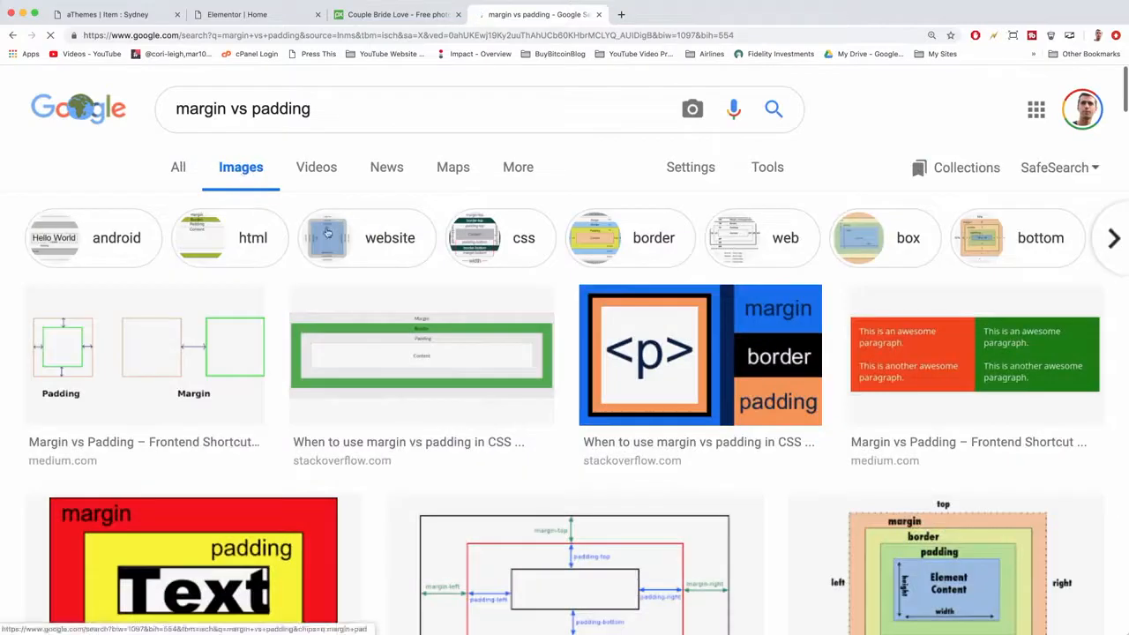
left_click(373, 349)
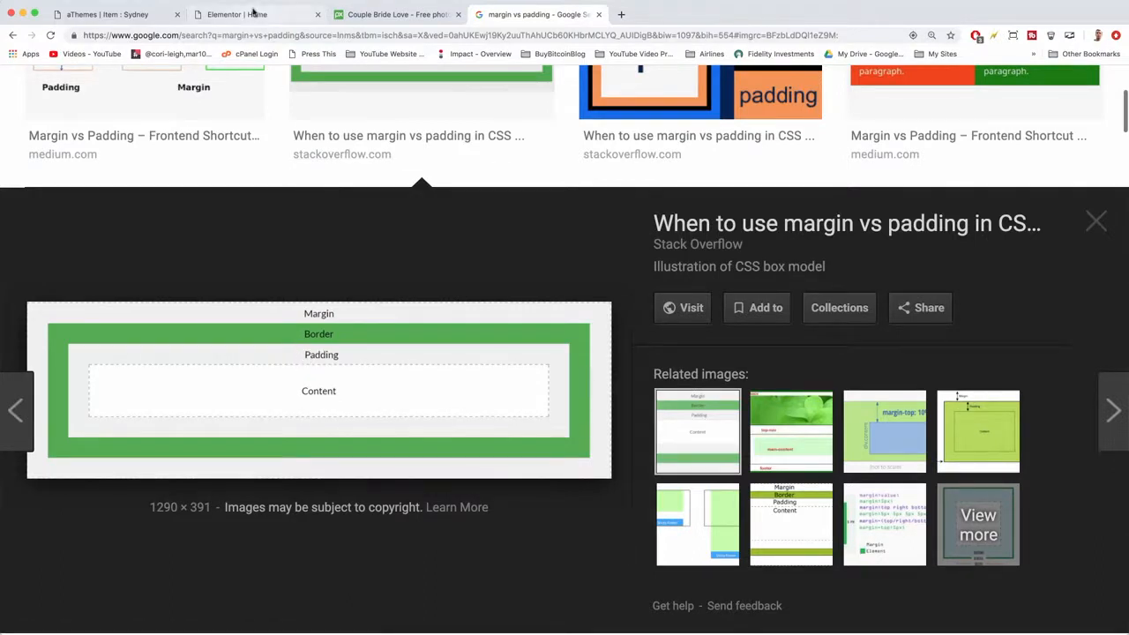
left_click(253, 13)
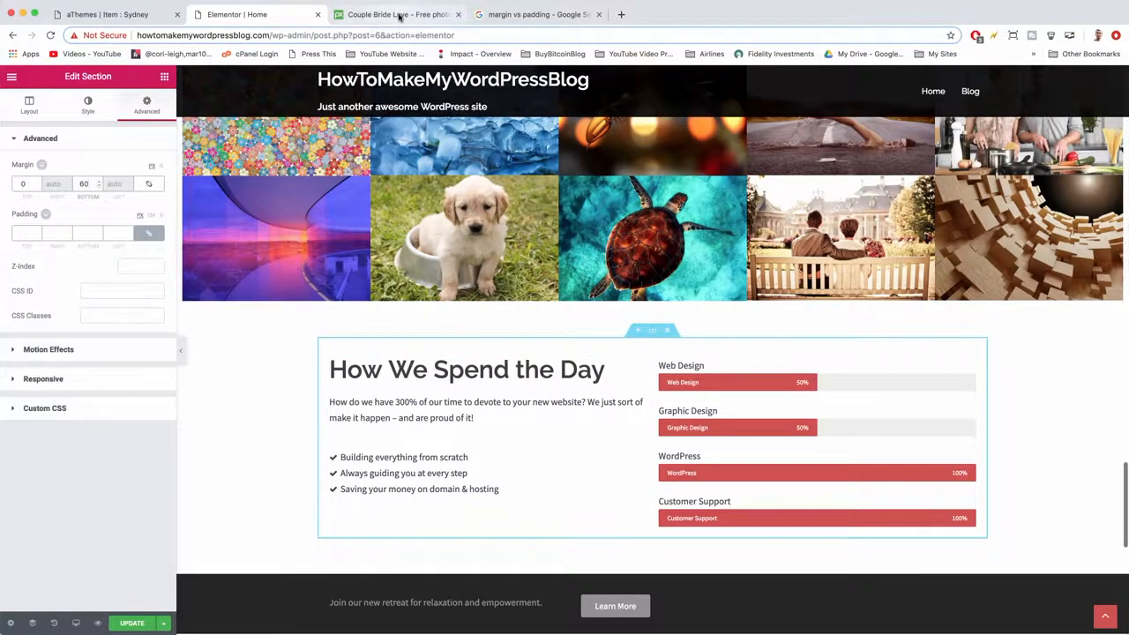
left_click(536, 15)
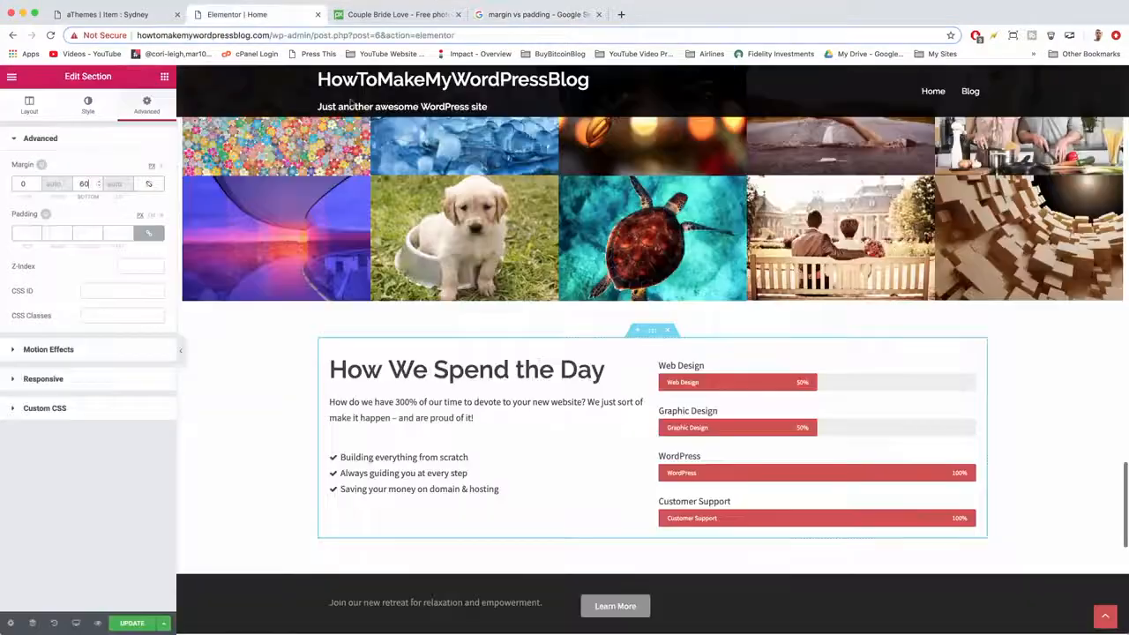
left_click(256, 15)
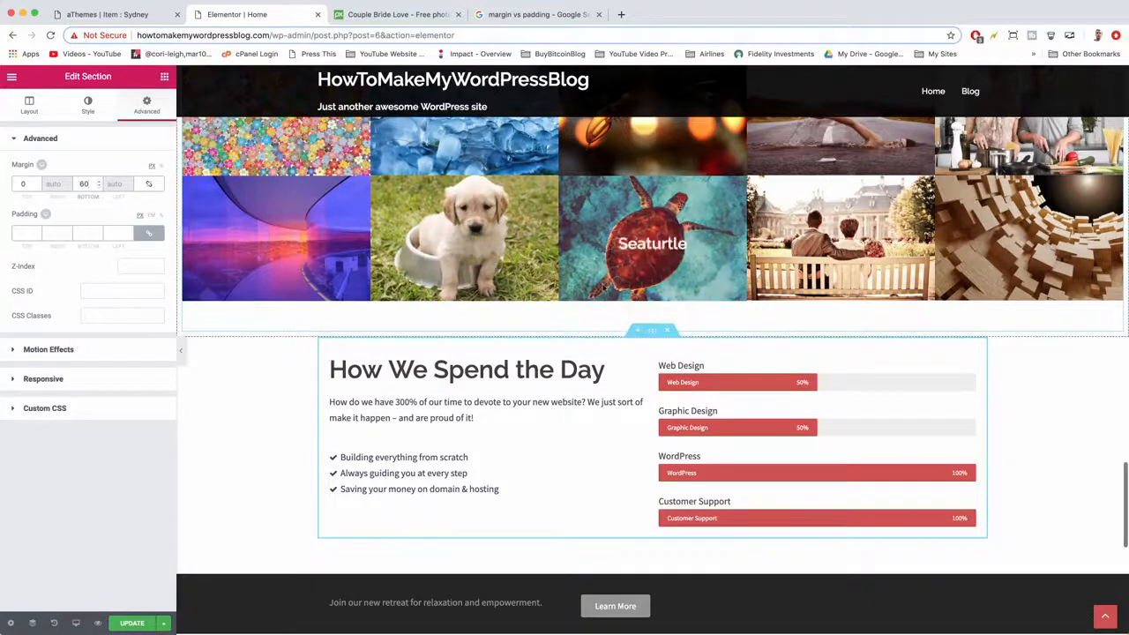
- Set the retreat call-to-action section's bottom padding to 10 with values unlinked, and update the page
scroll(602, 287, "down", 5)
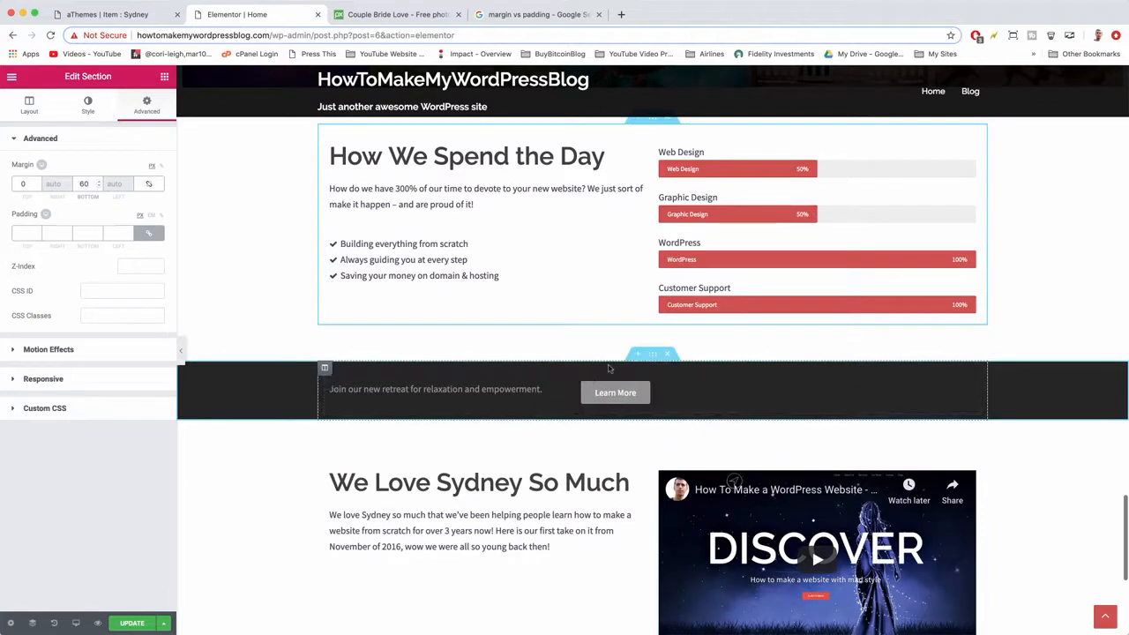
left_click(653, 355)
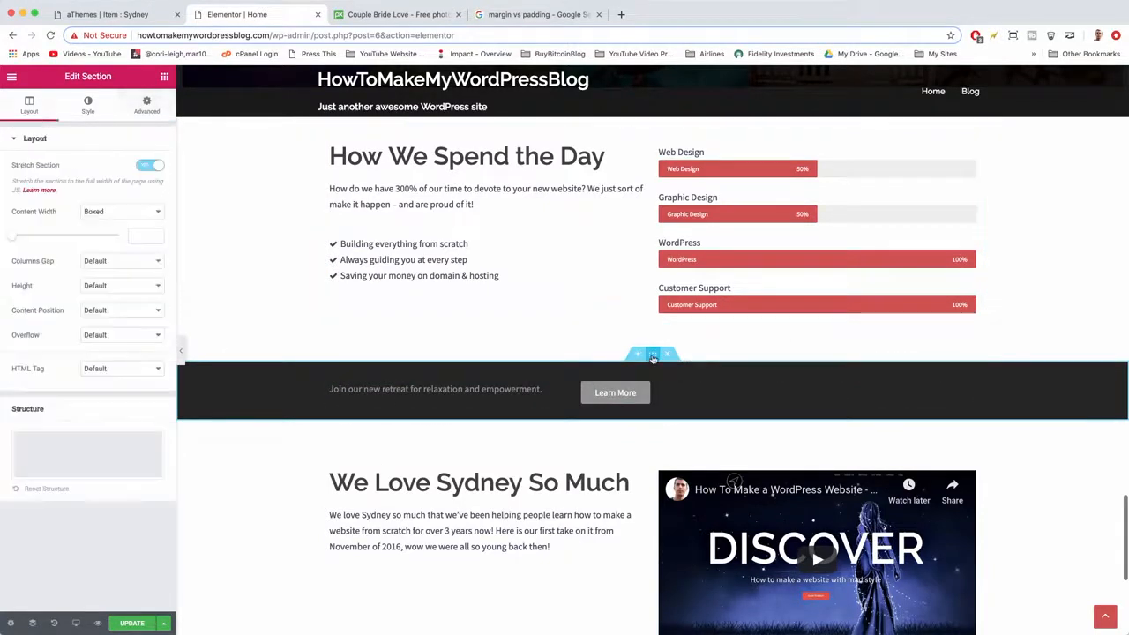
left_click(146, 107)
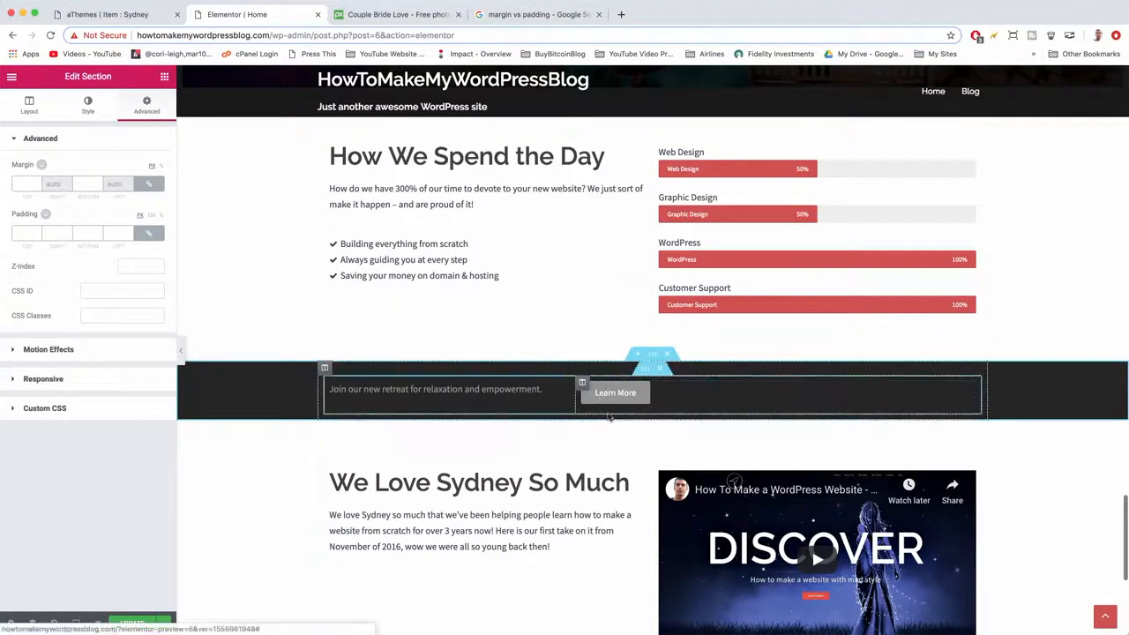
left_click(147, 232)
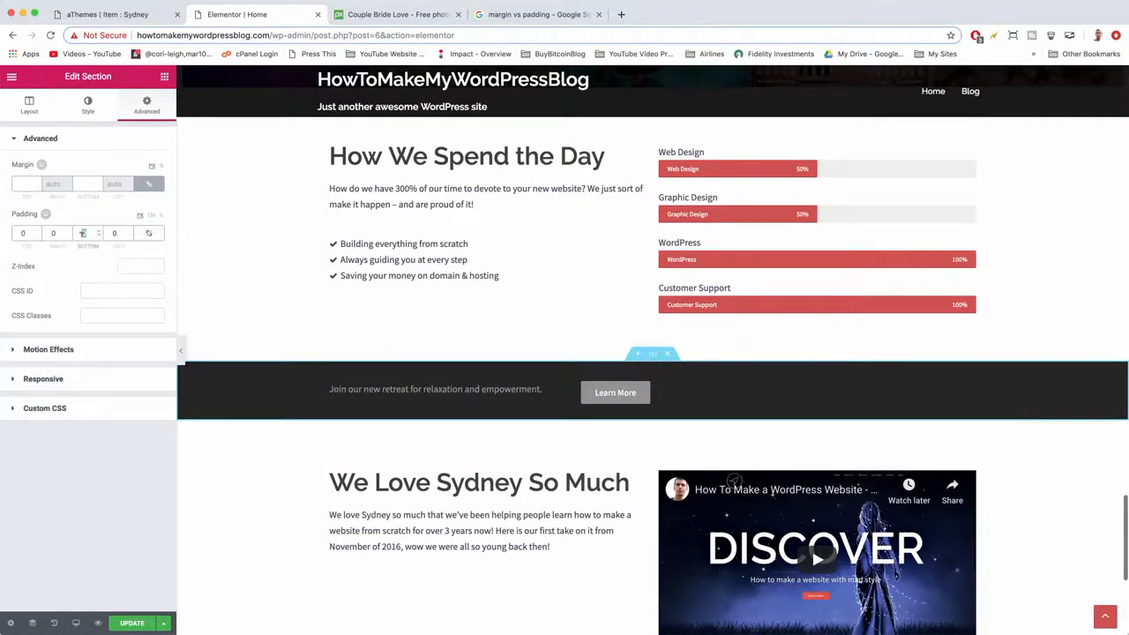
type("20")
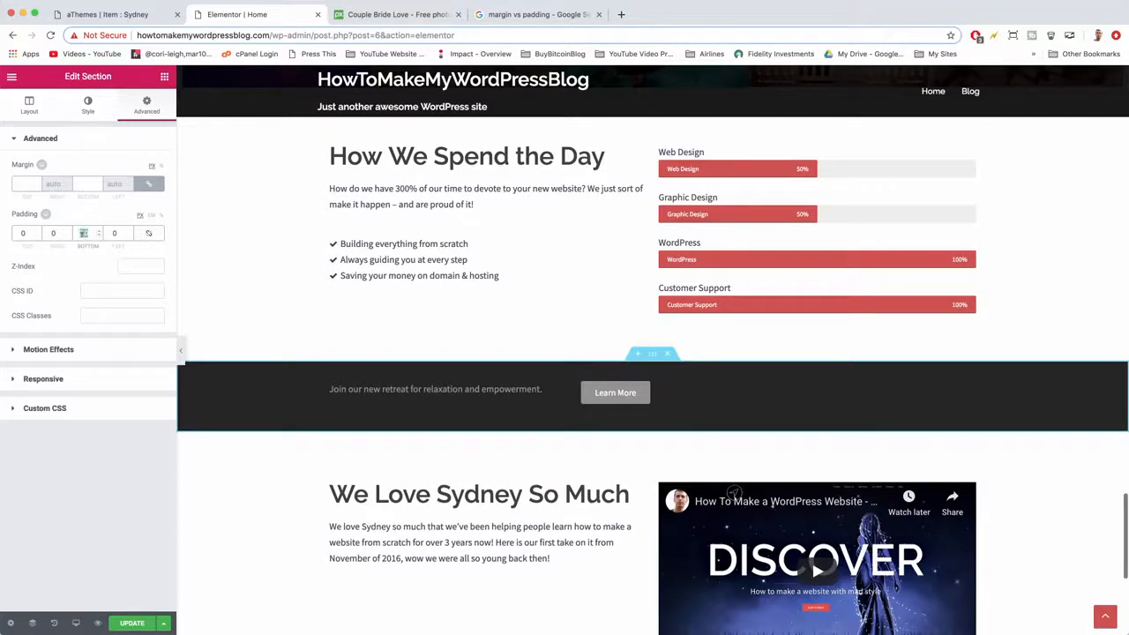
type("10")
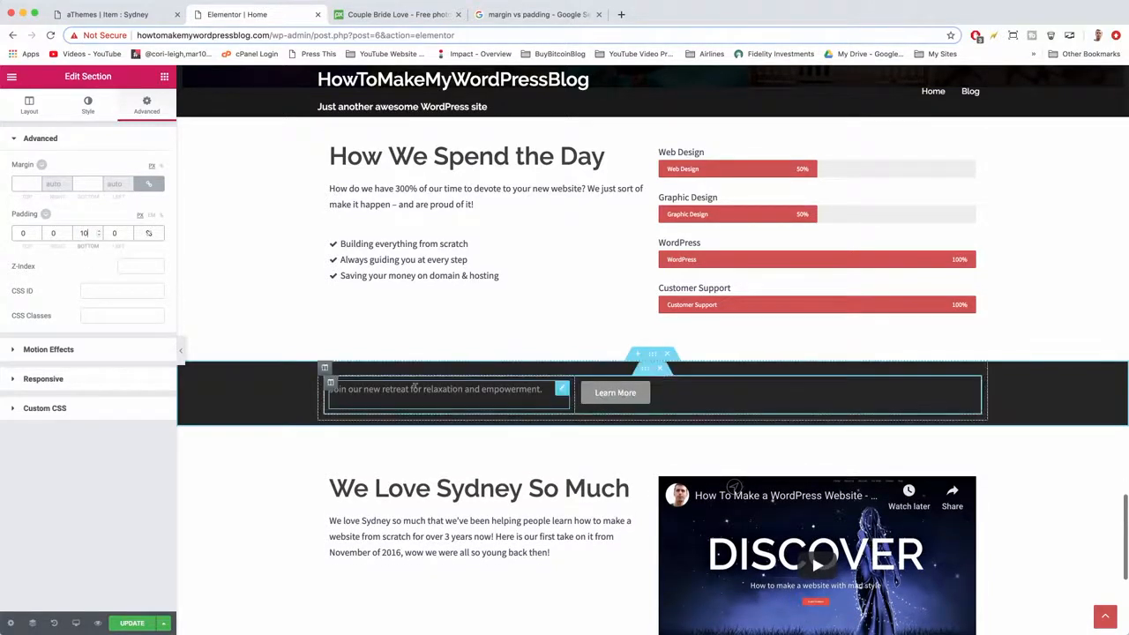
left_click(135, 623)
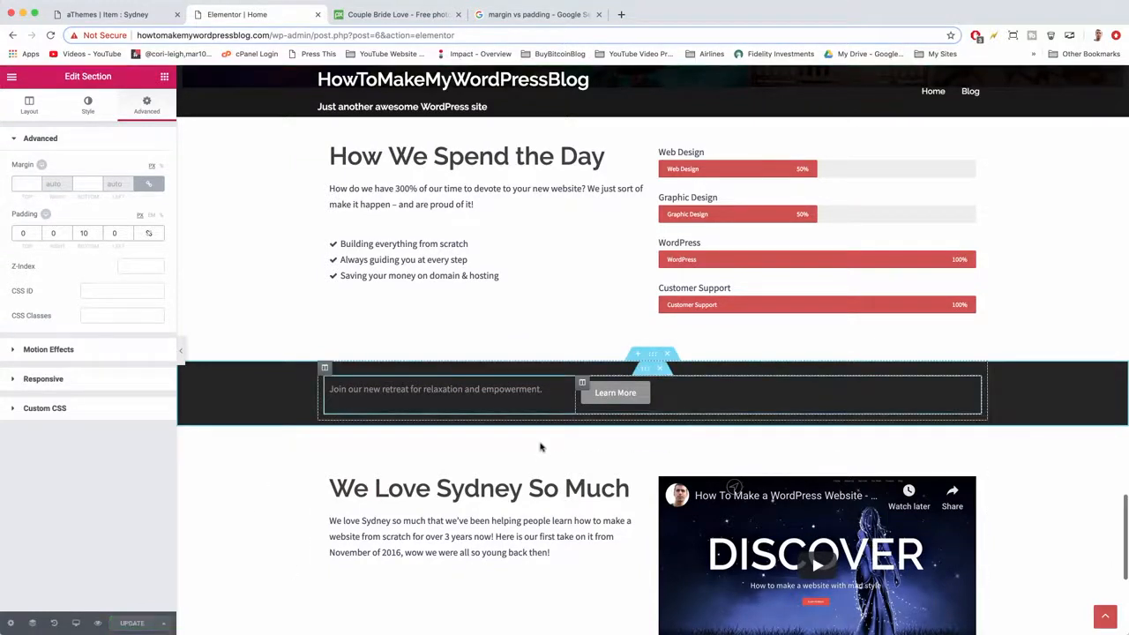
- Compare the editor page's end with the Sydney demo's About Us and sponsor logos sections
scroll(546, 343, "down", 3)
scroll(548, 342, "down", 2)
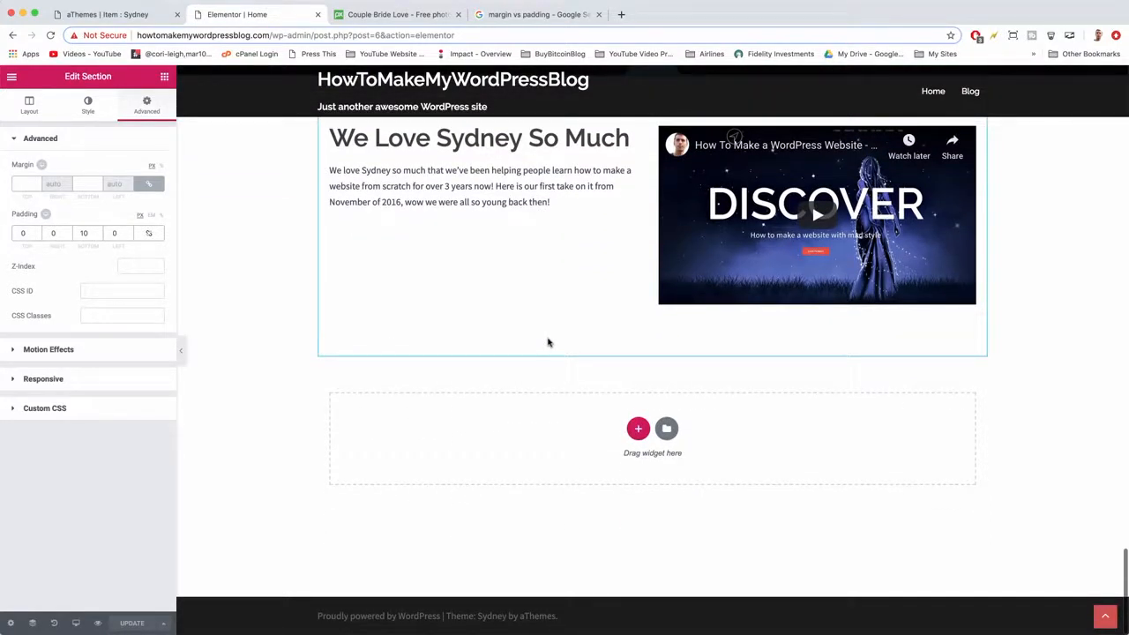
left_click(114, 15)
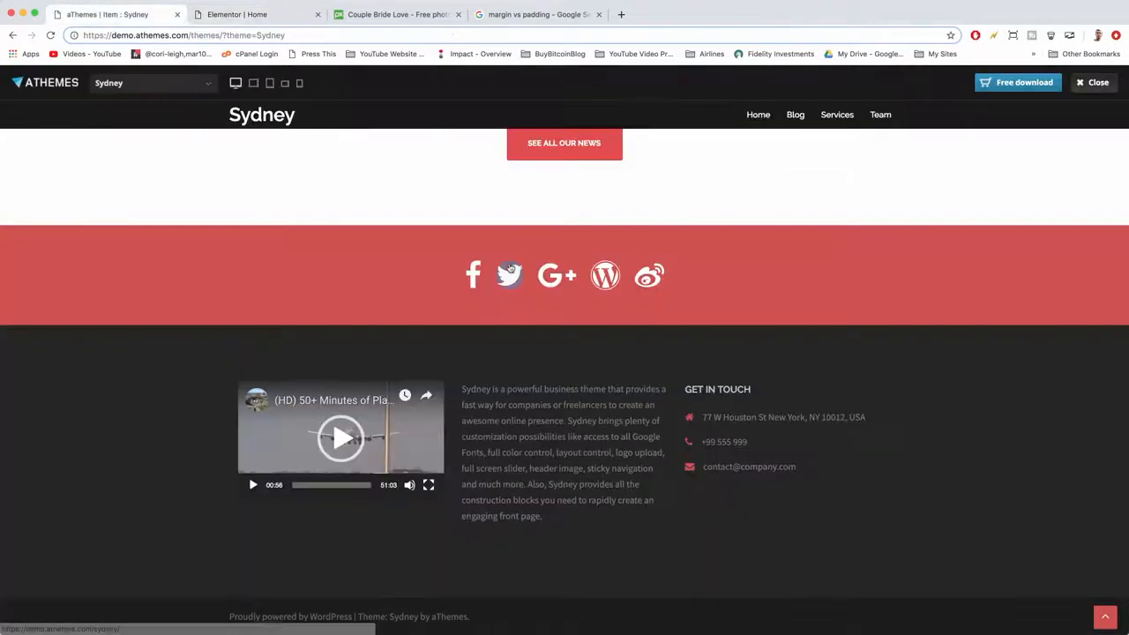
scroll(510, 269, "up", 10)
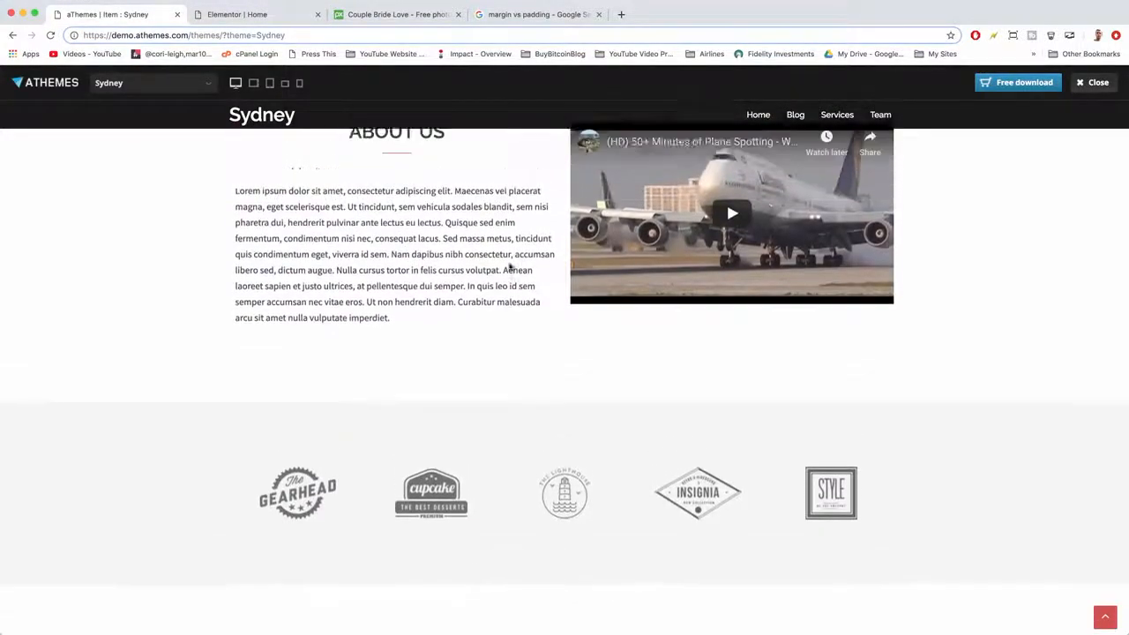
scroll(509, 269, "up", 3)
scroll(510, 266, "down", 1)
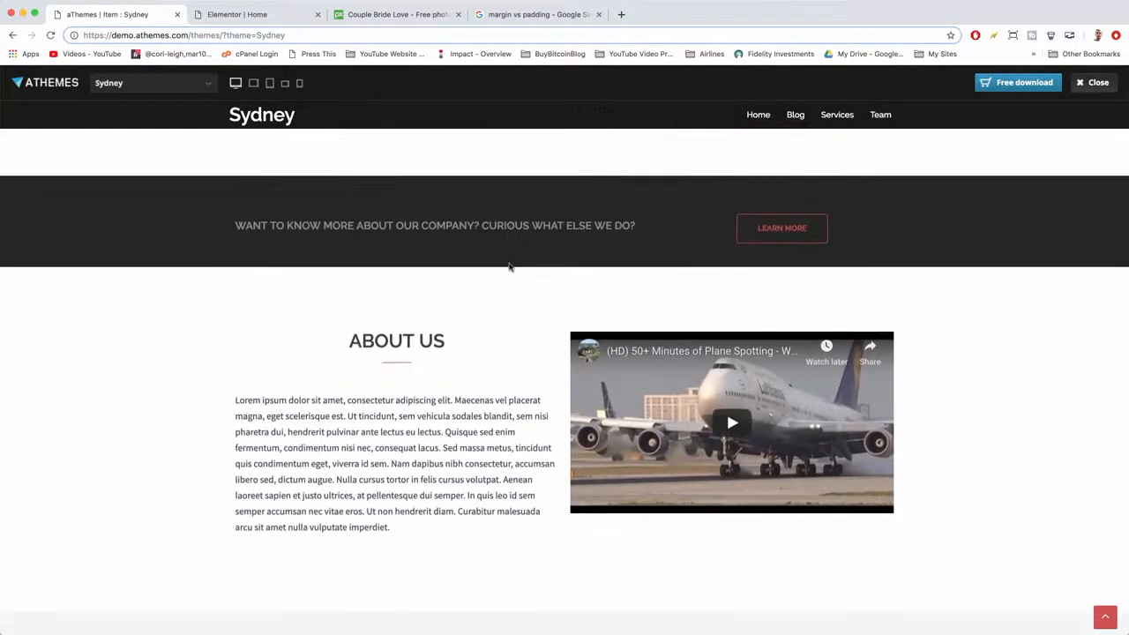
scroll(569, 343, "down", 5)
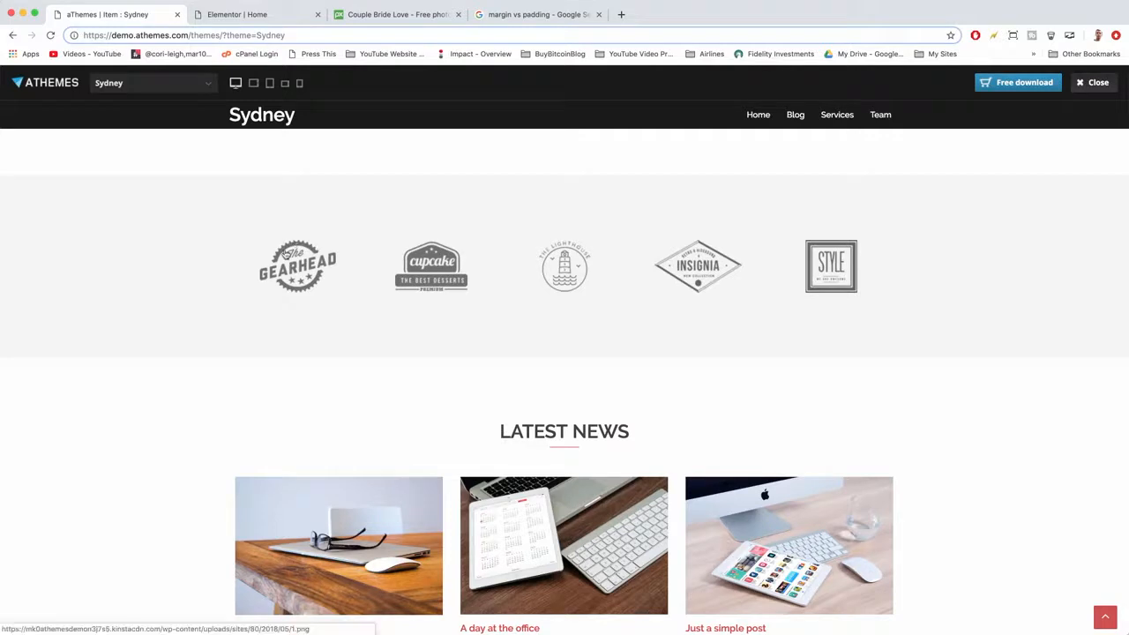
- Save the Gearhead sponsor logo from the Sydney demo as sponsor-1.png
right_click(285, 253)
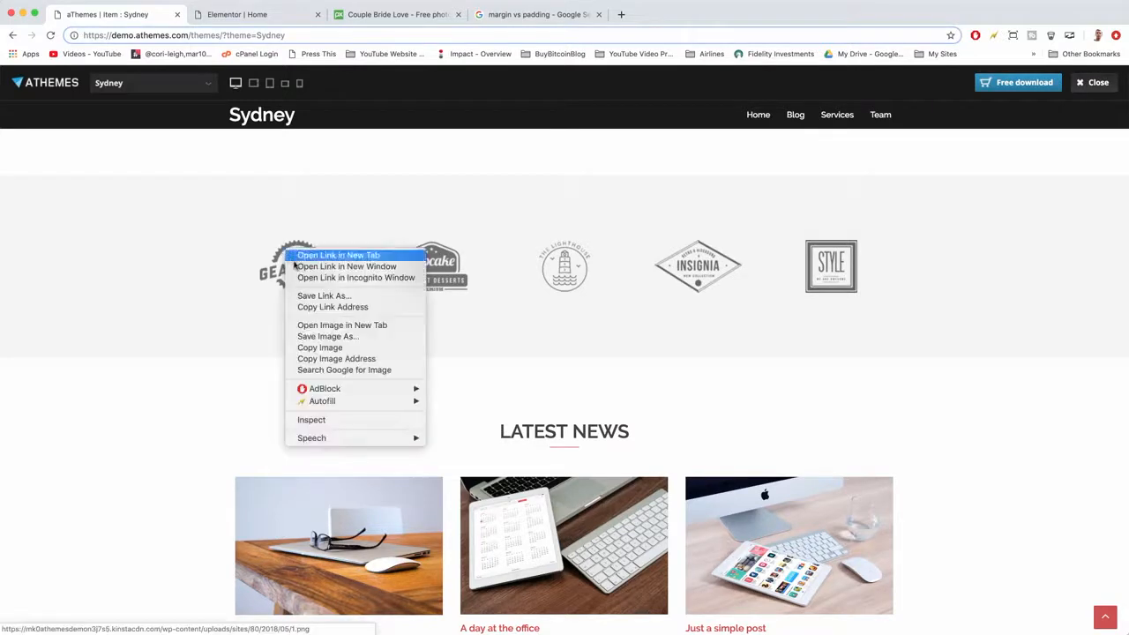
left_click(315, 339)
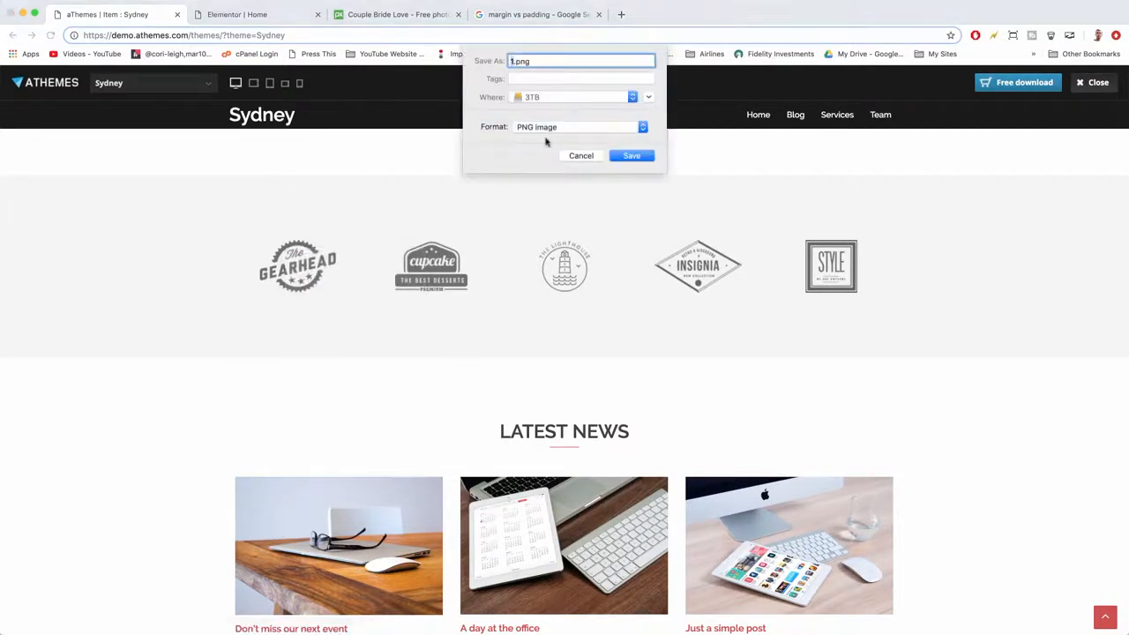
type("sponsor-")
key("Return")
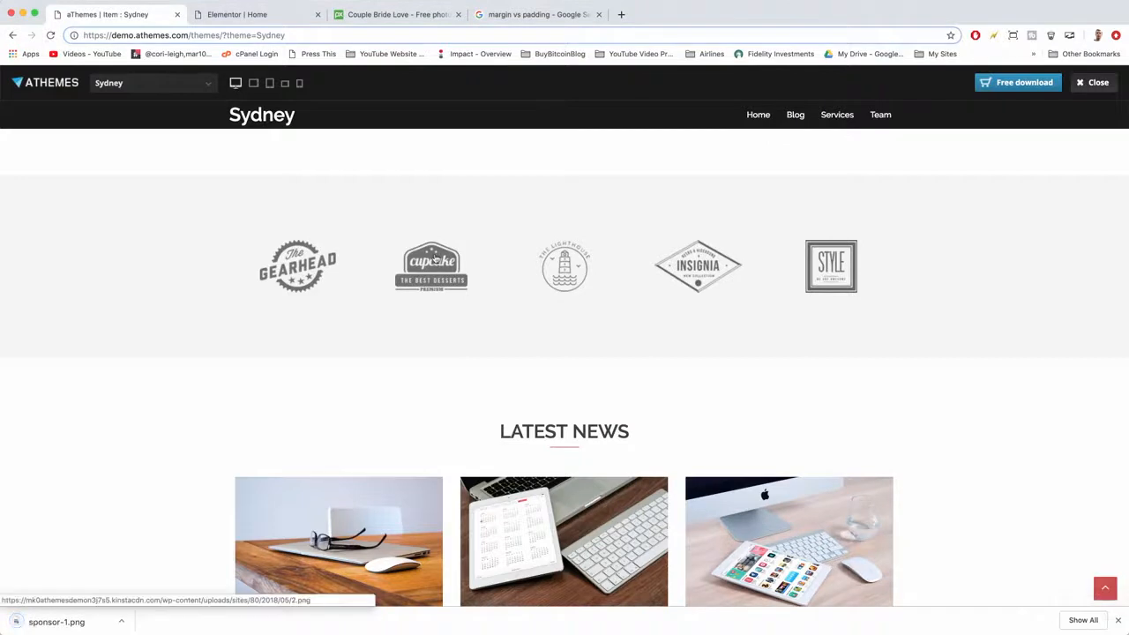
right_click(435, 259)
left_click(481, 340)
type("sp")
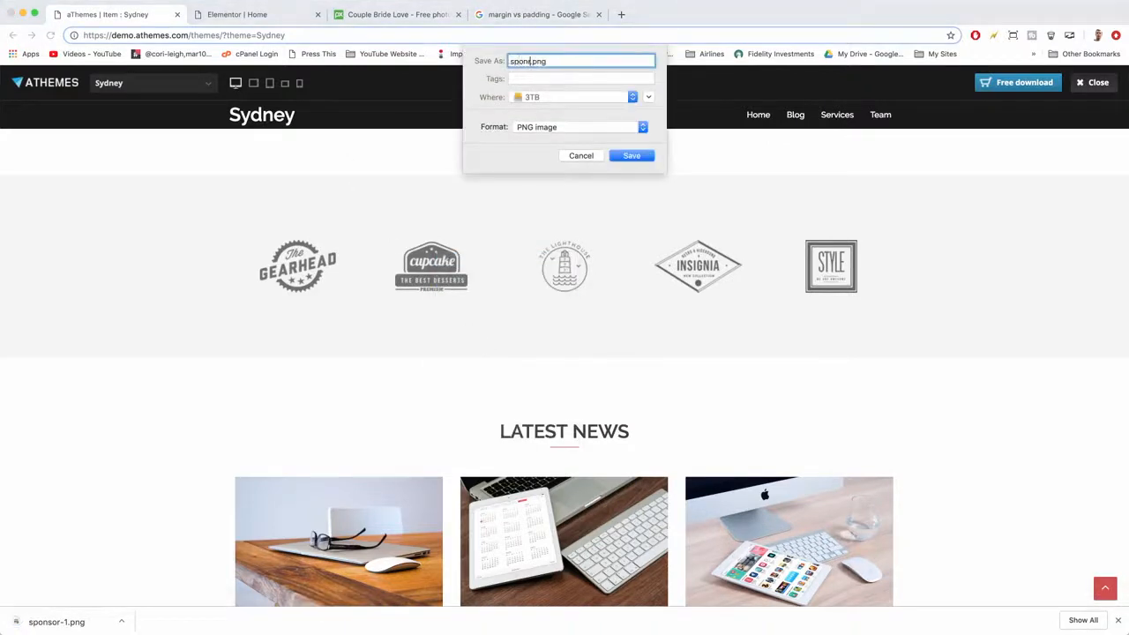
type("on")
key("Escape")
- Open the PicMonkey photo editor in a new browser tab
left_click(262, 14)
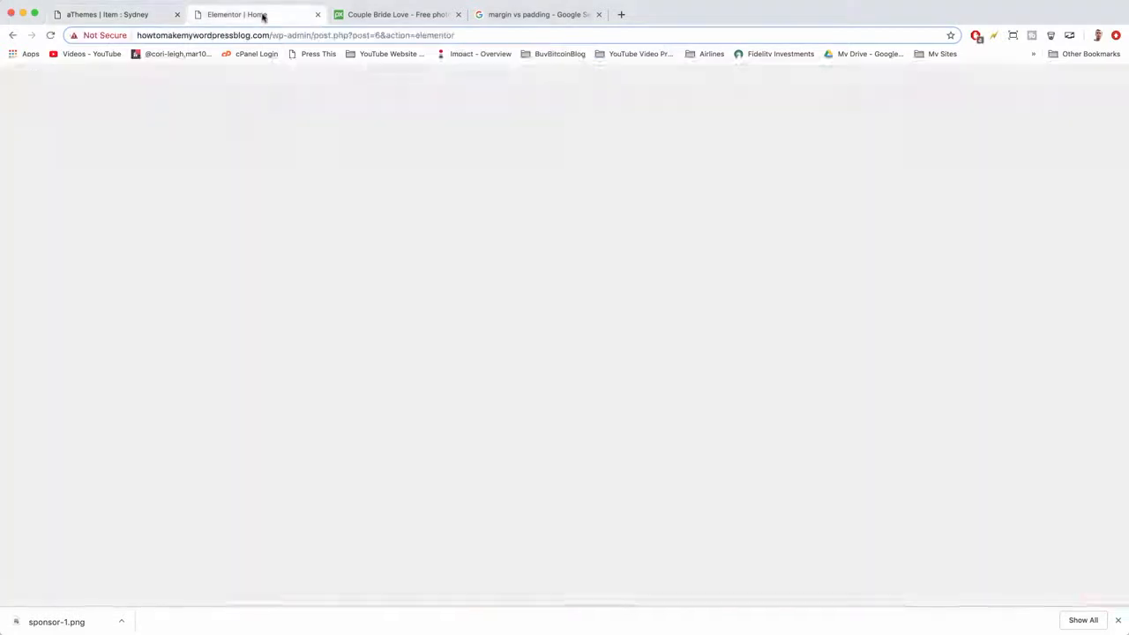
left_click(139, 21)
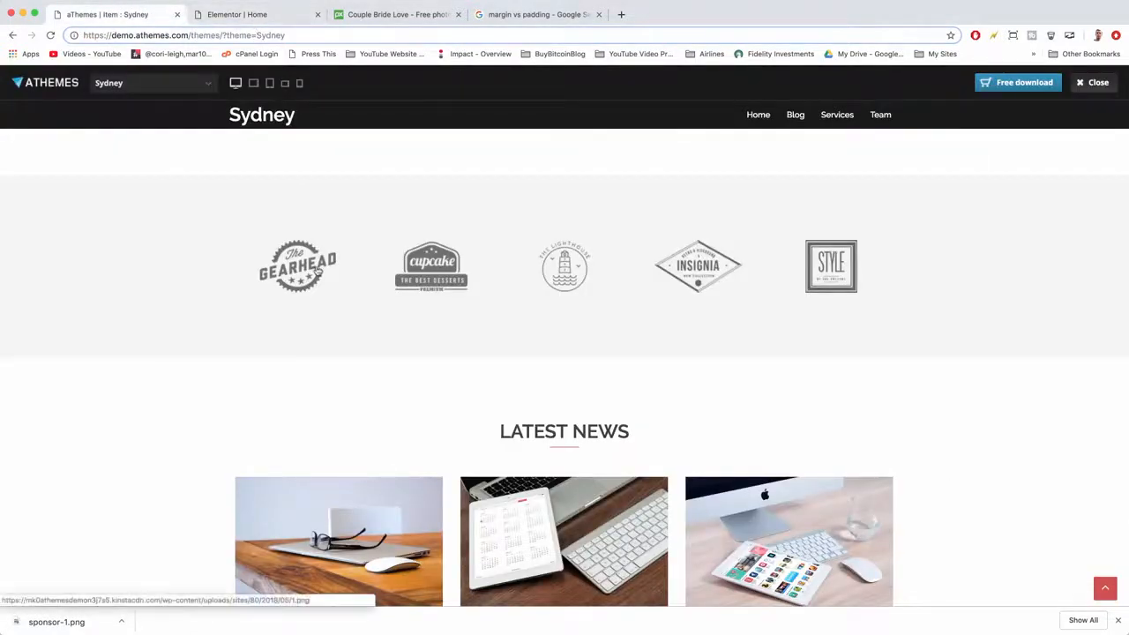
scroll(316, 269, "up", 1)
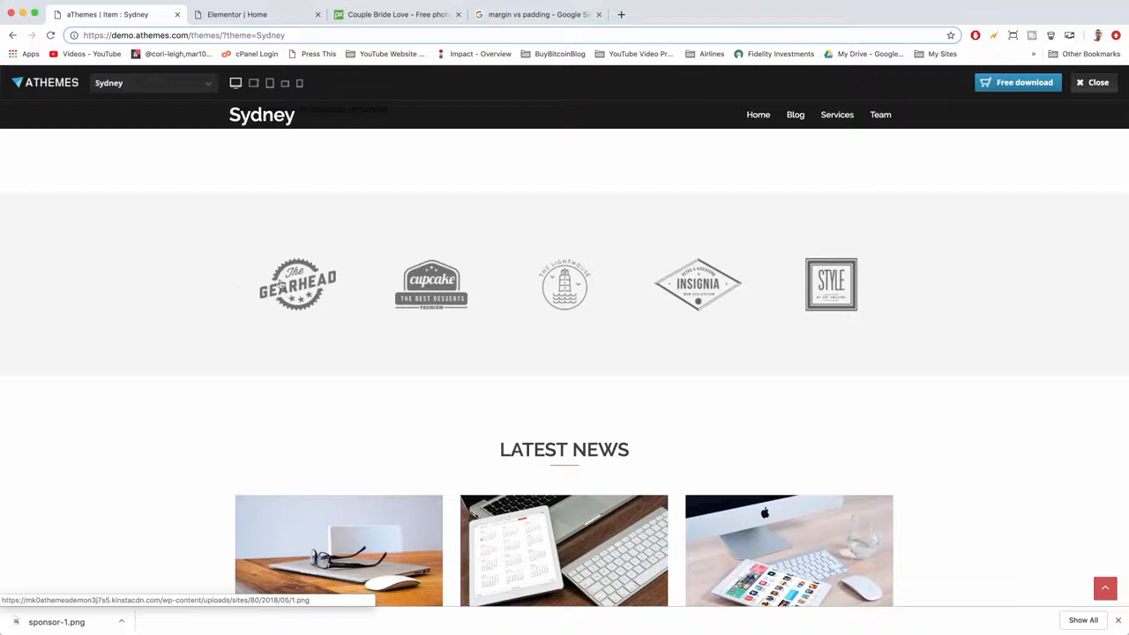
left_click(621, 14)
type("pic")
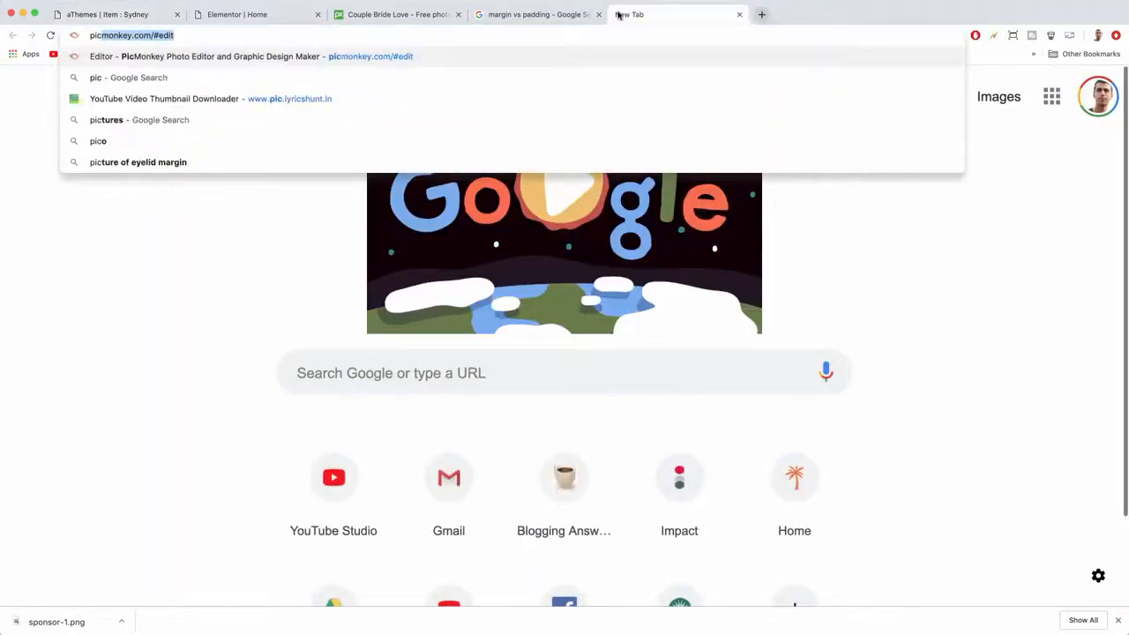
key("Return")
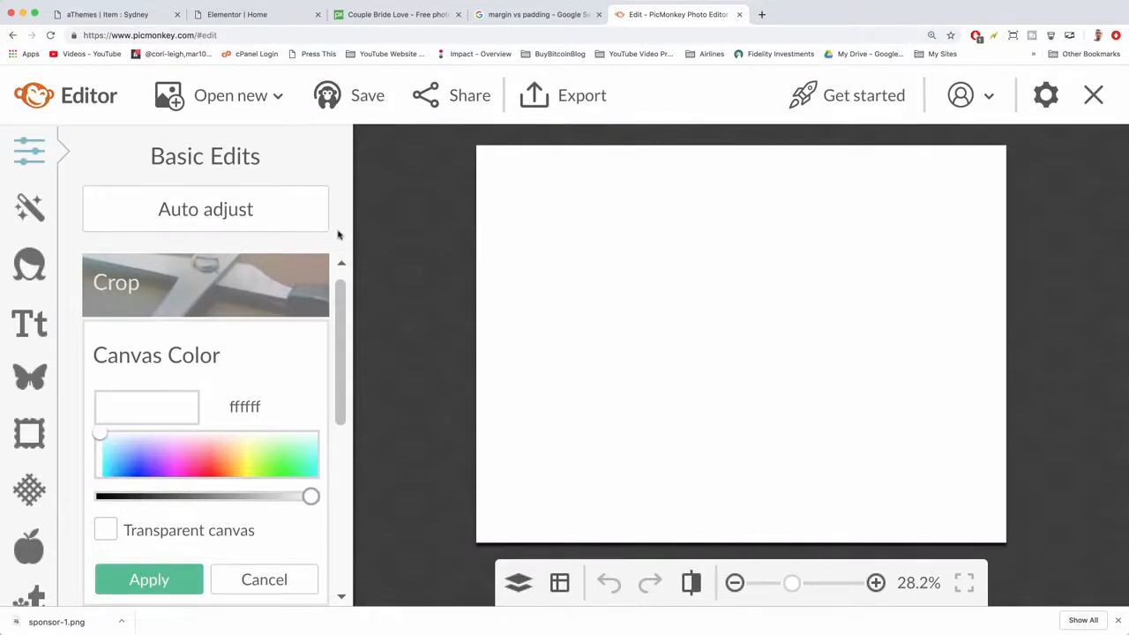
- Open hostgator-logo.png from the computer in PicMonkey, searching the files for hostgator logo
left_click(251, 106)
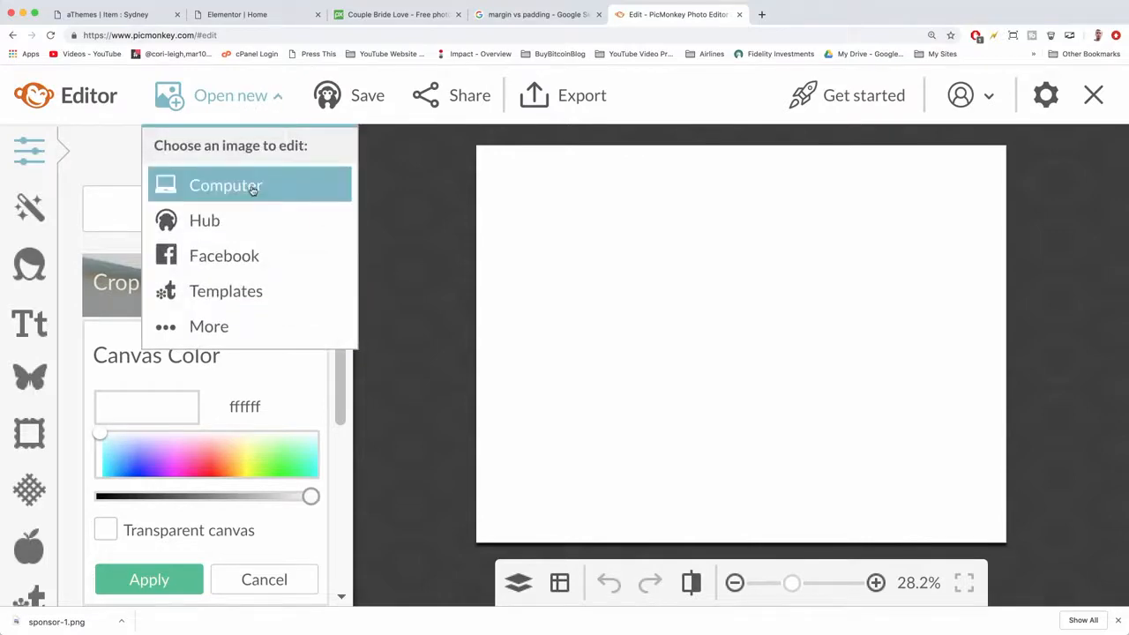
left_click(254, 188)
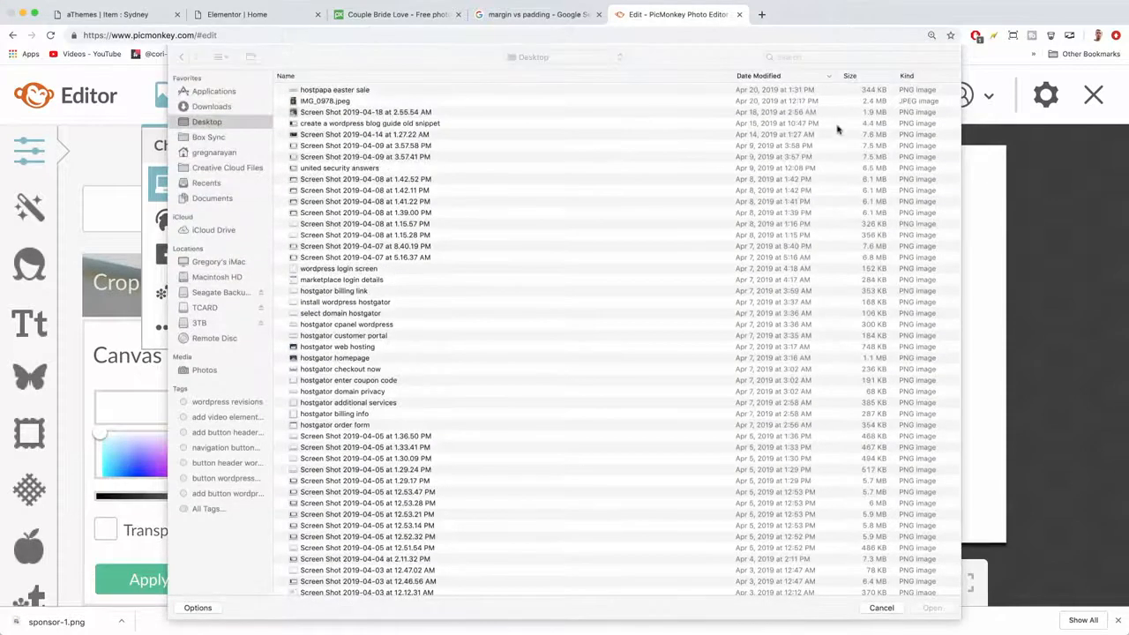
left_click(815, 60)
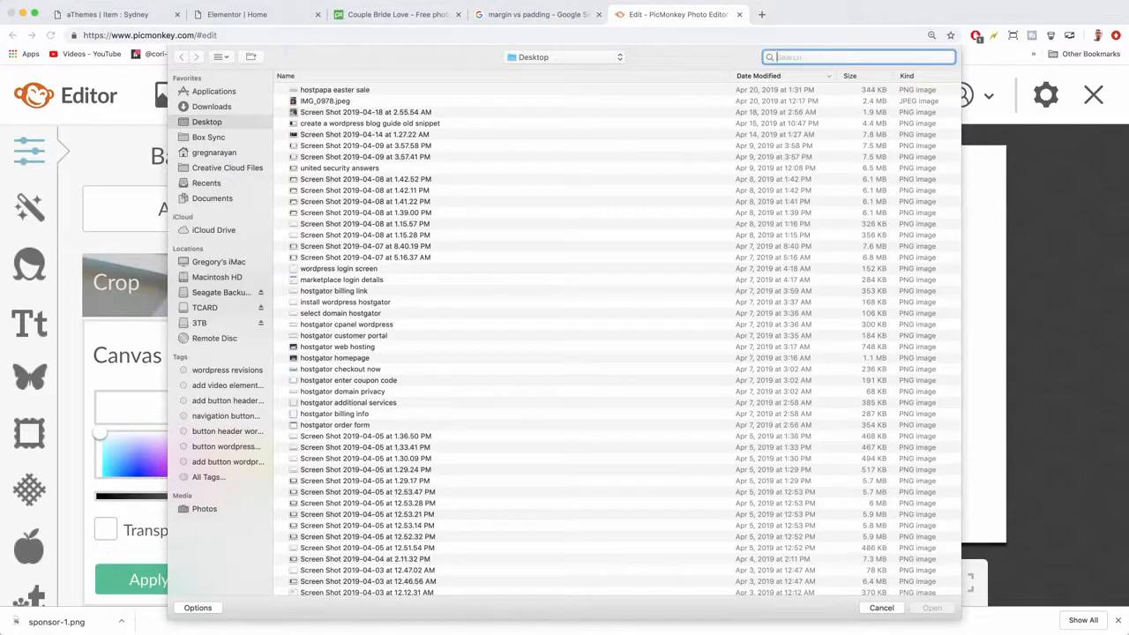
type("hostgator logo")
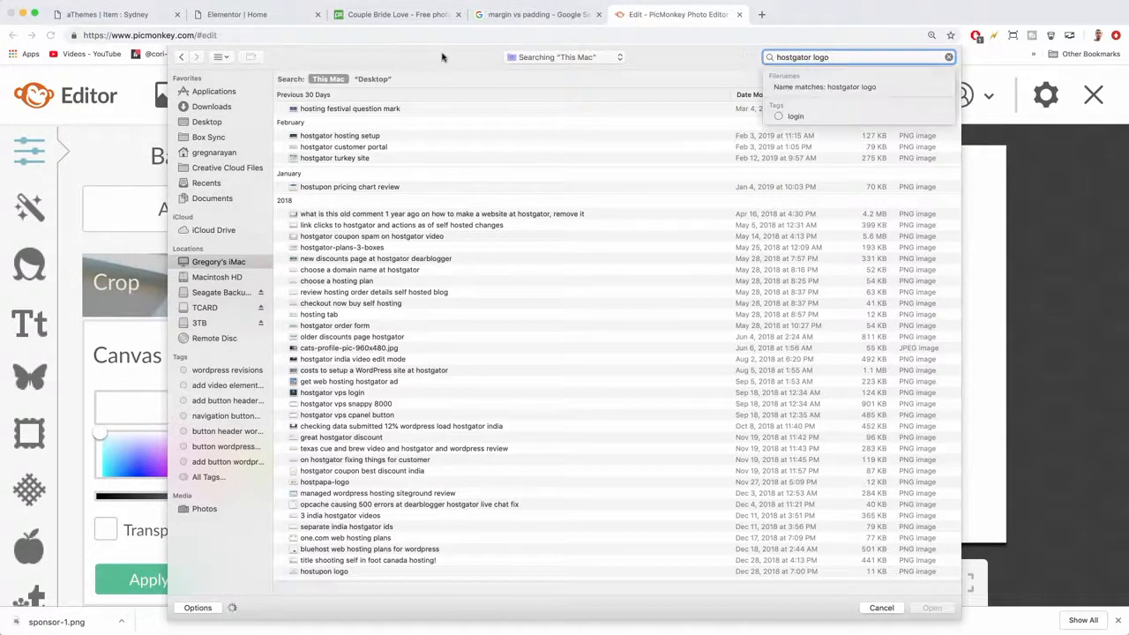
left_click(344, 109)
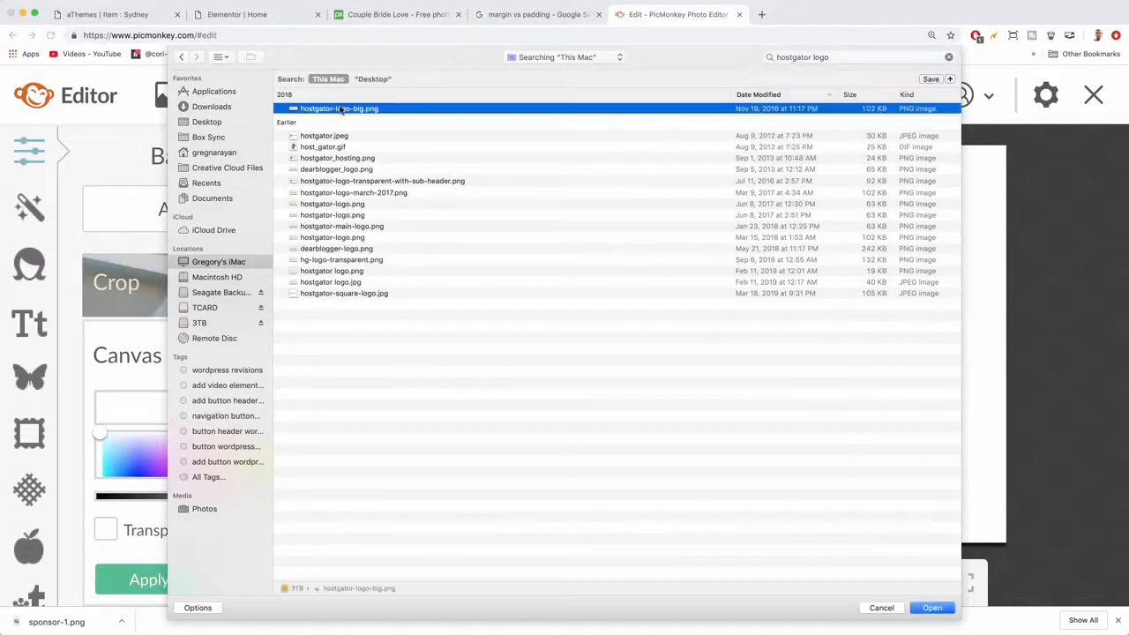
key("space")
key("space")
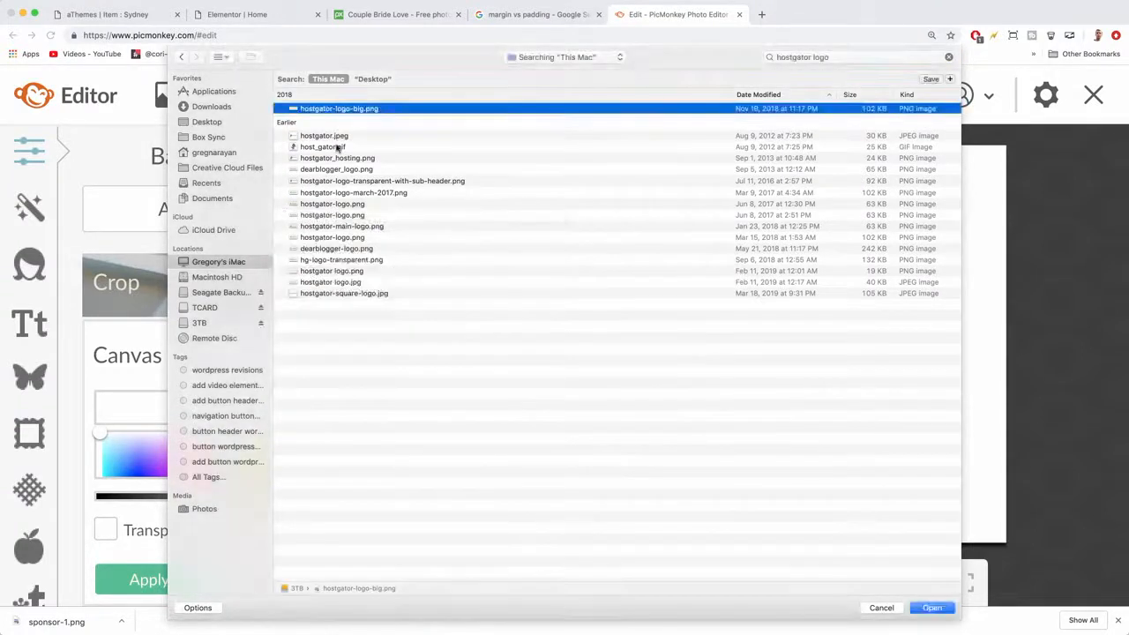
left_click(331, 204)
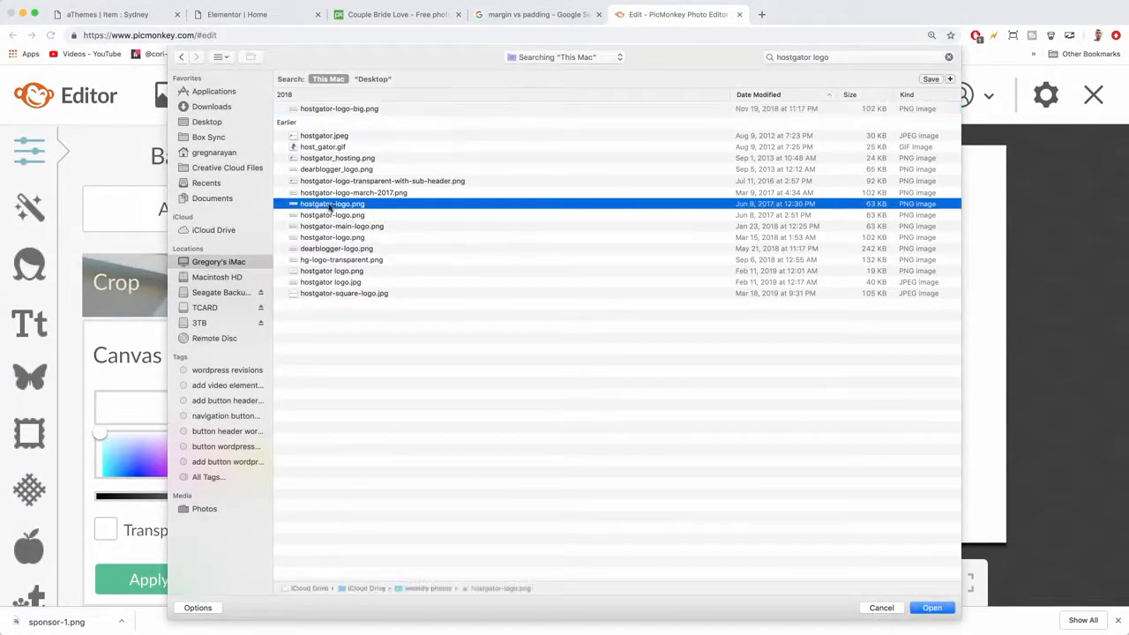
key("space")
key("space")
key("Return")
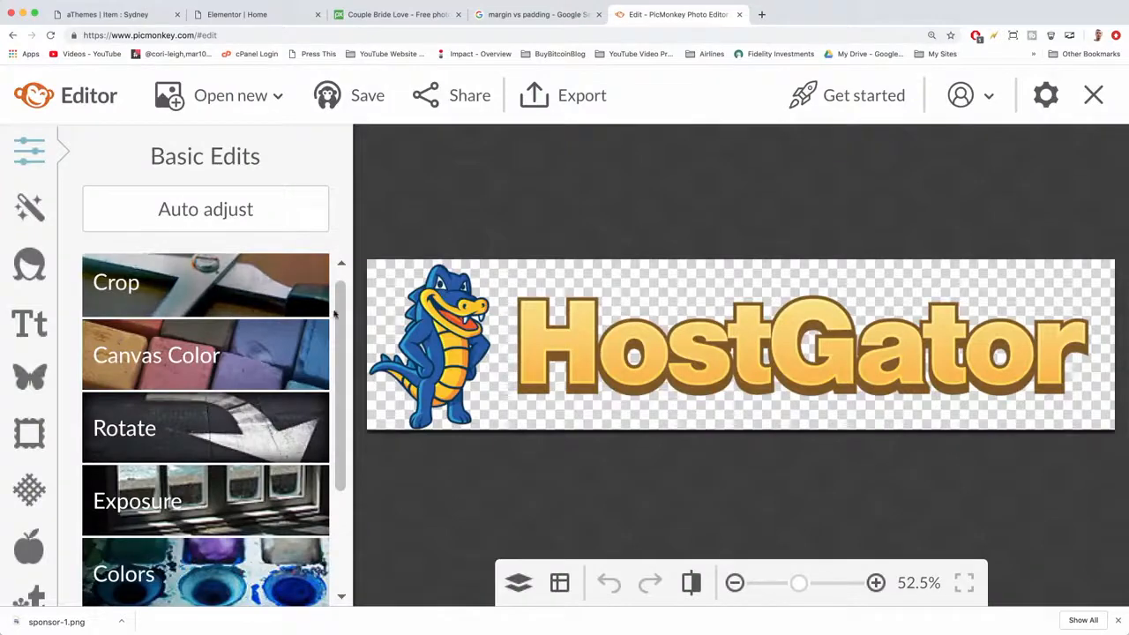
scroll(249, 370, "down", 3)
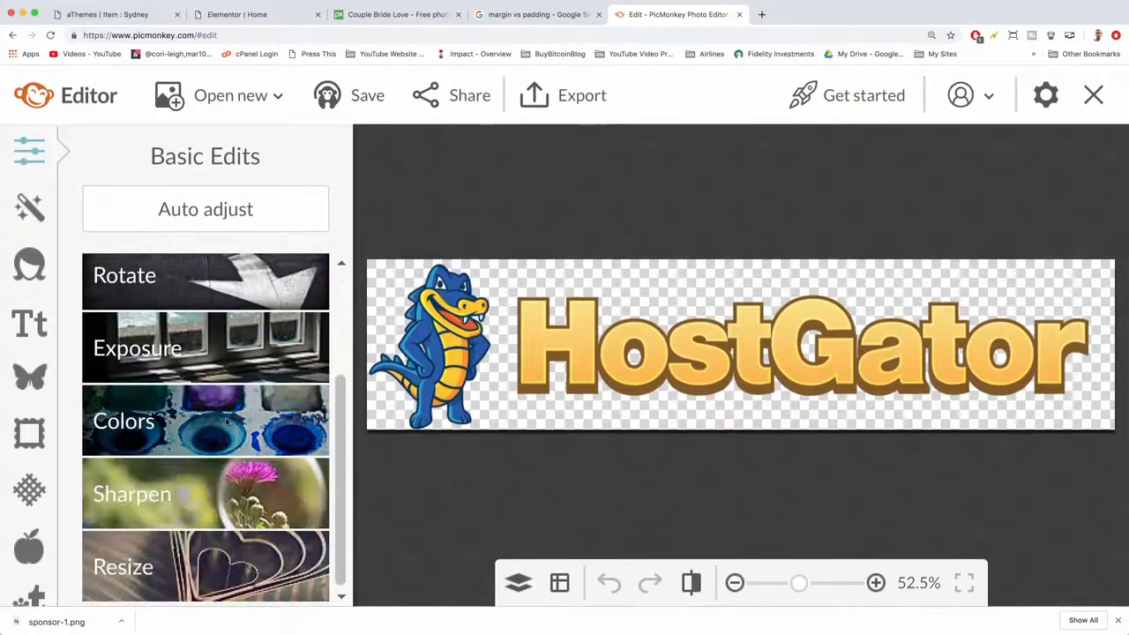
- Desaturate the HostGator logo by setting its colour saturation to -100 and applying the change
left_click(181, 421)
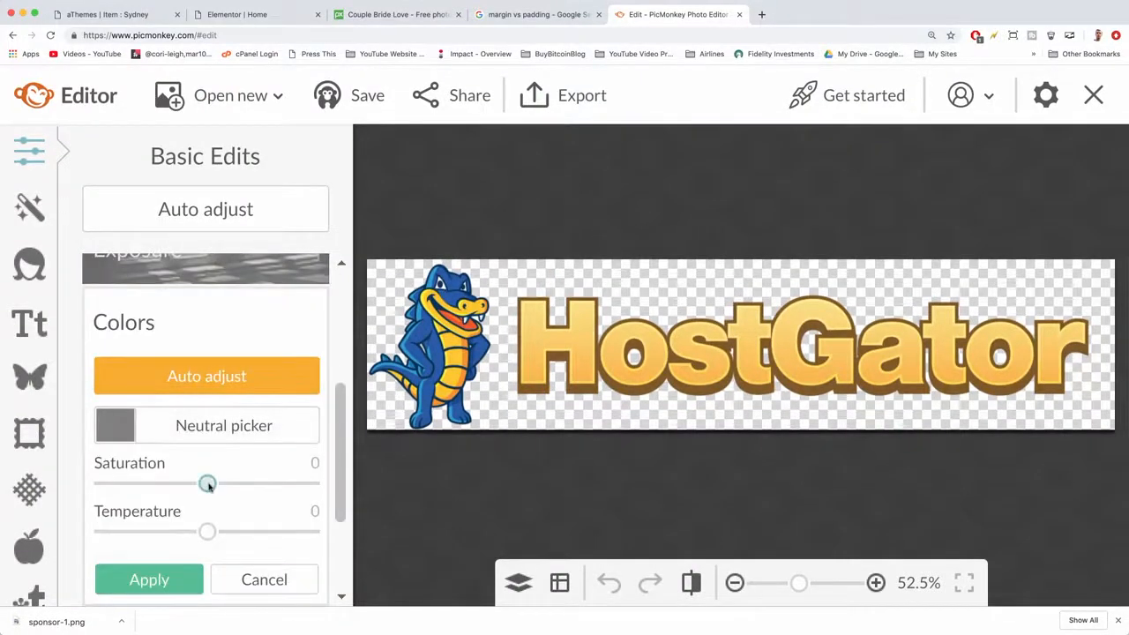
left_click_drag(208, 485, 66, 477)
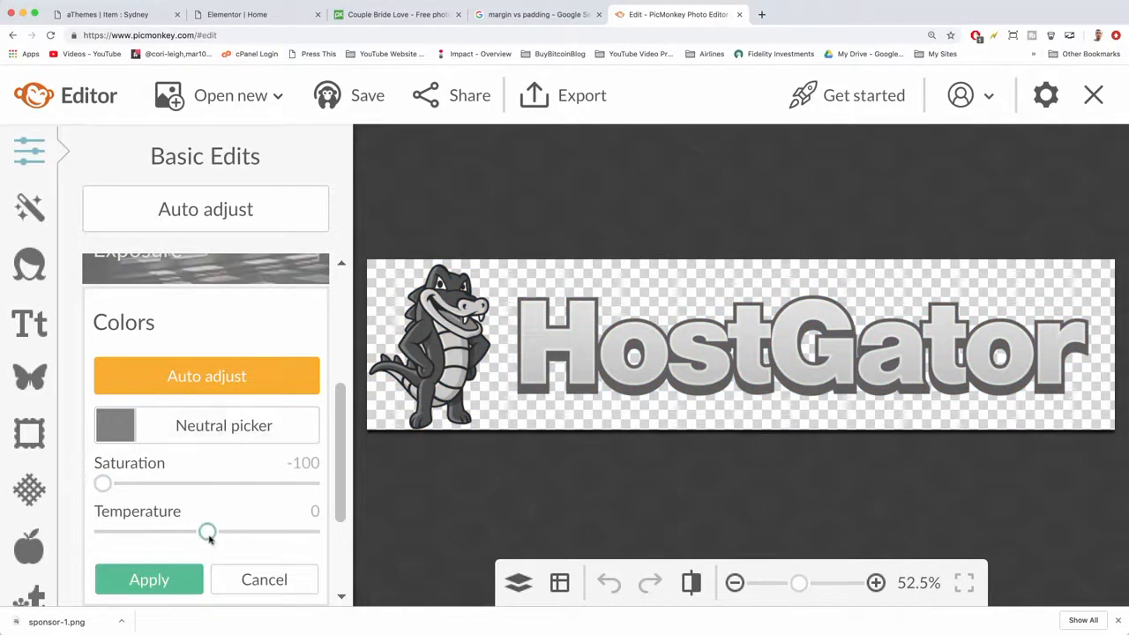
left_click_drag(220, 539, 264, 533)
left_click(156, 580)
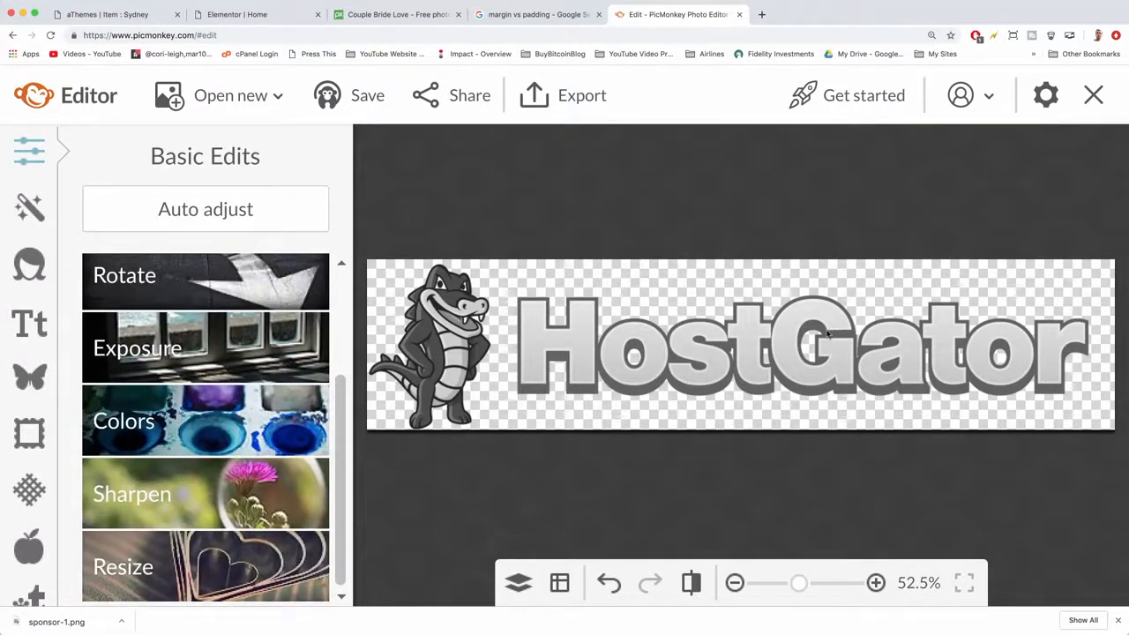
- Export the greyscale logo to the computer as hostgator-logo in JPG format
left_click(573, 97)
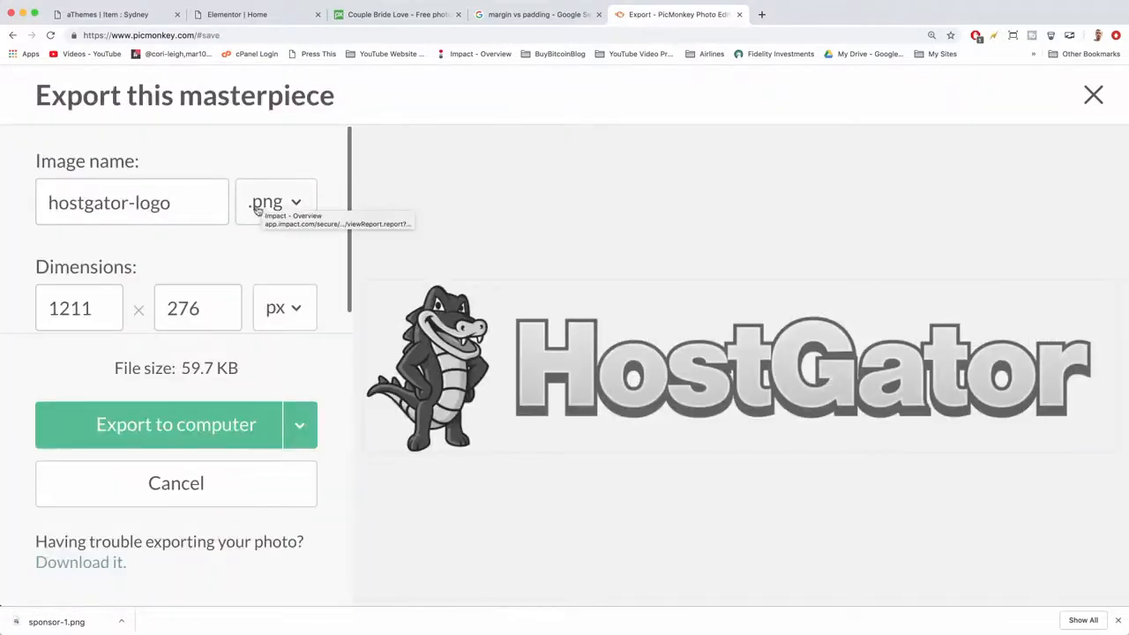
left_click(255, 208)
left_click(261, 258)
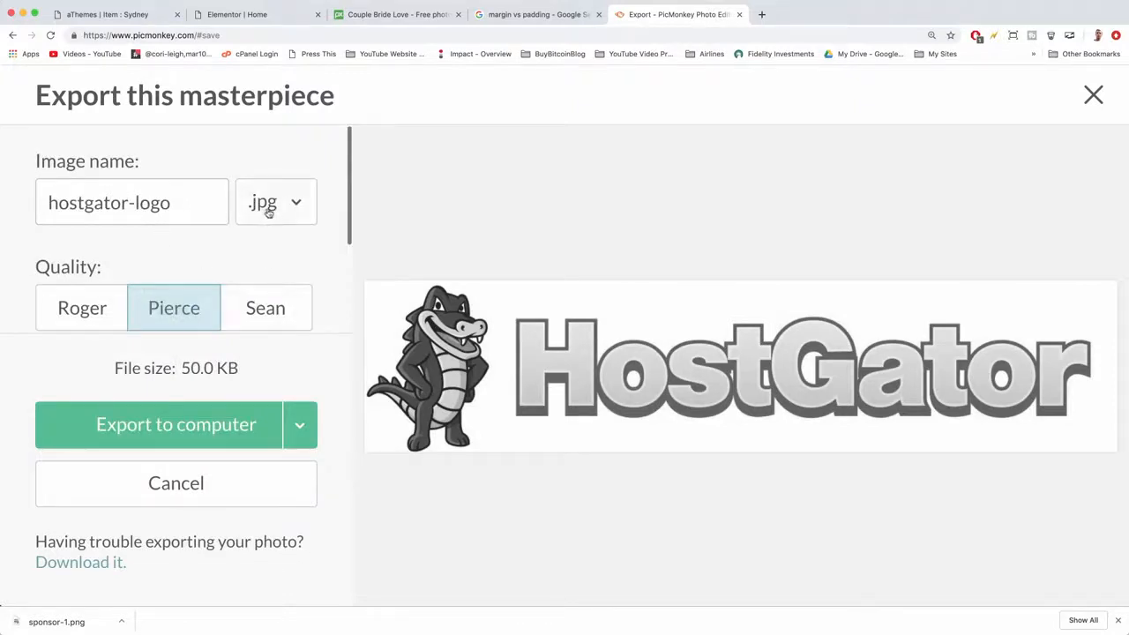
left_click(269, 211)
left_click(261, 252)
left_click(143, 205)
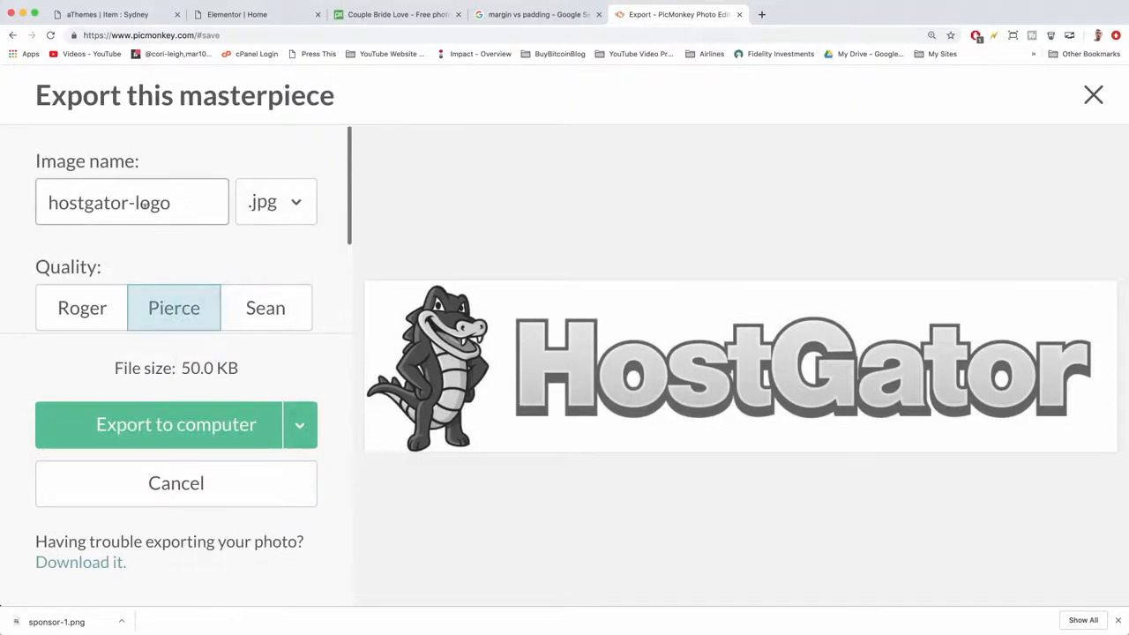
left_click(204, 428)
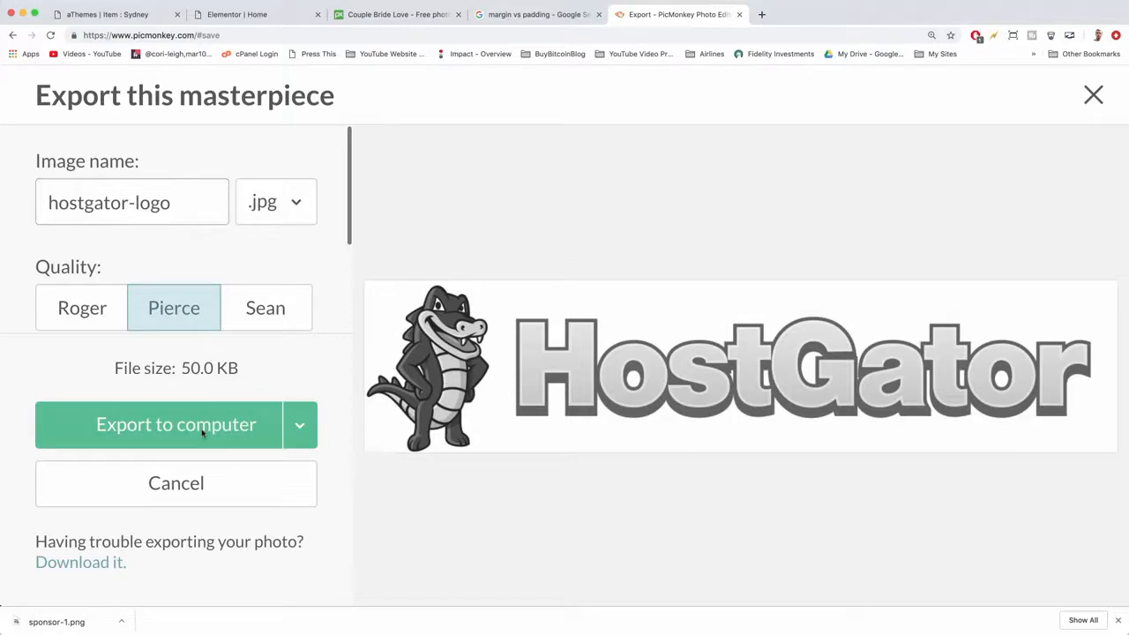
left_click(633, 154)
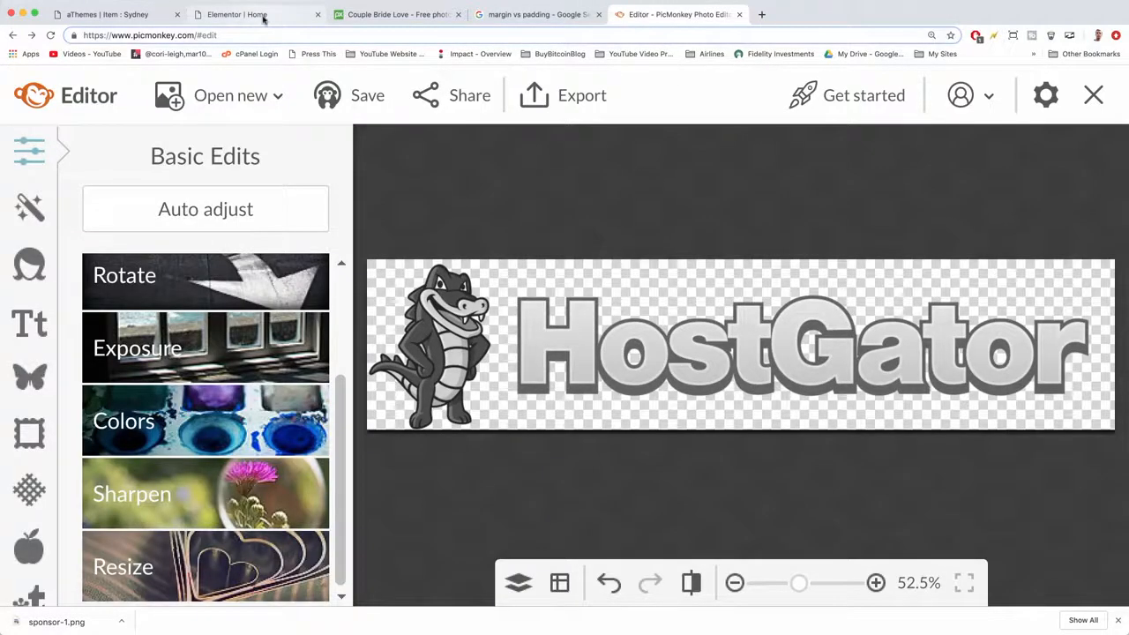
- Add a two-column inner section below the We Love Sydney section and place a Text Editor widget in its left column
left_click(261, 16)
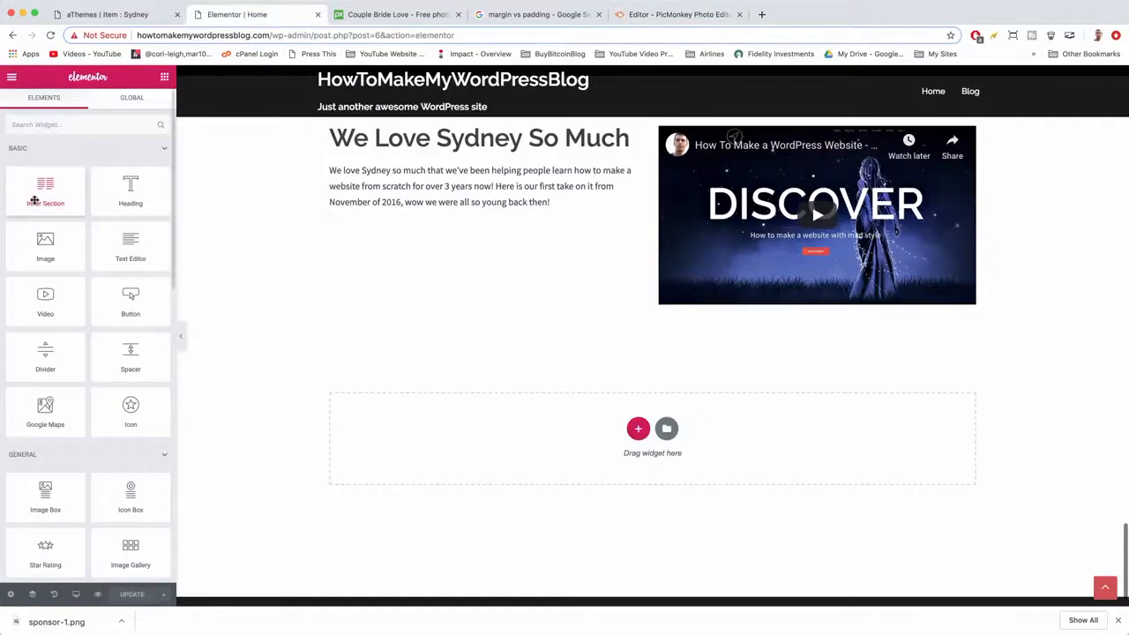
left_click_drag(34, 201, 542, 430)
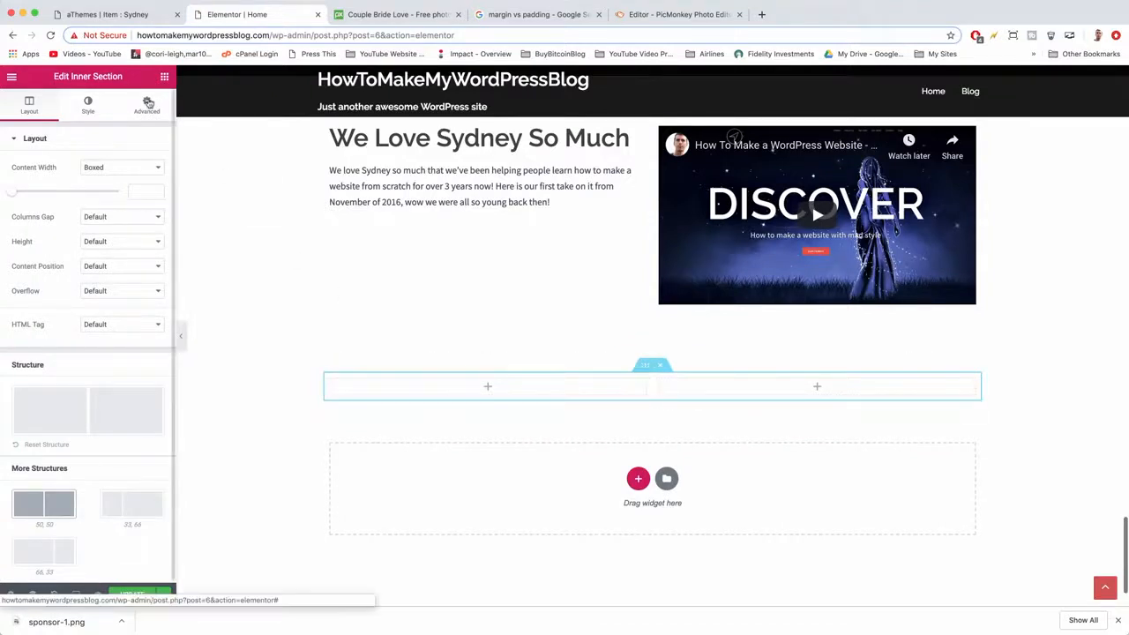
left_click(164, 78)
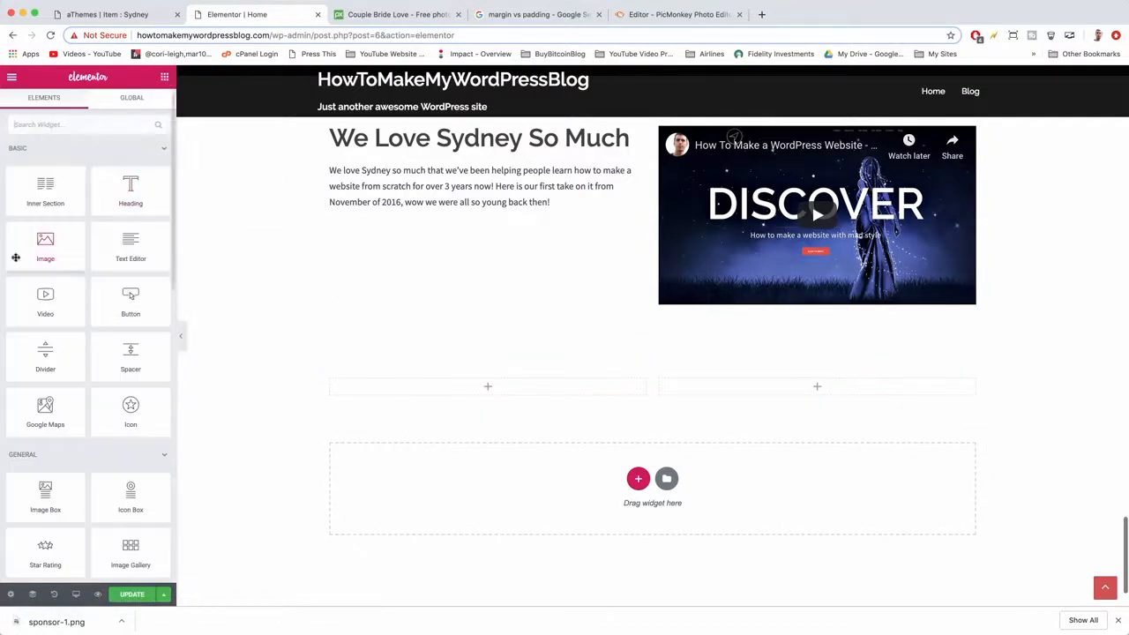
left_click_drag(122, 244, 492, 393)
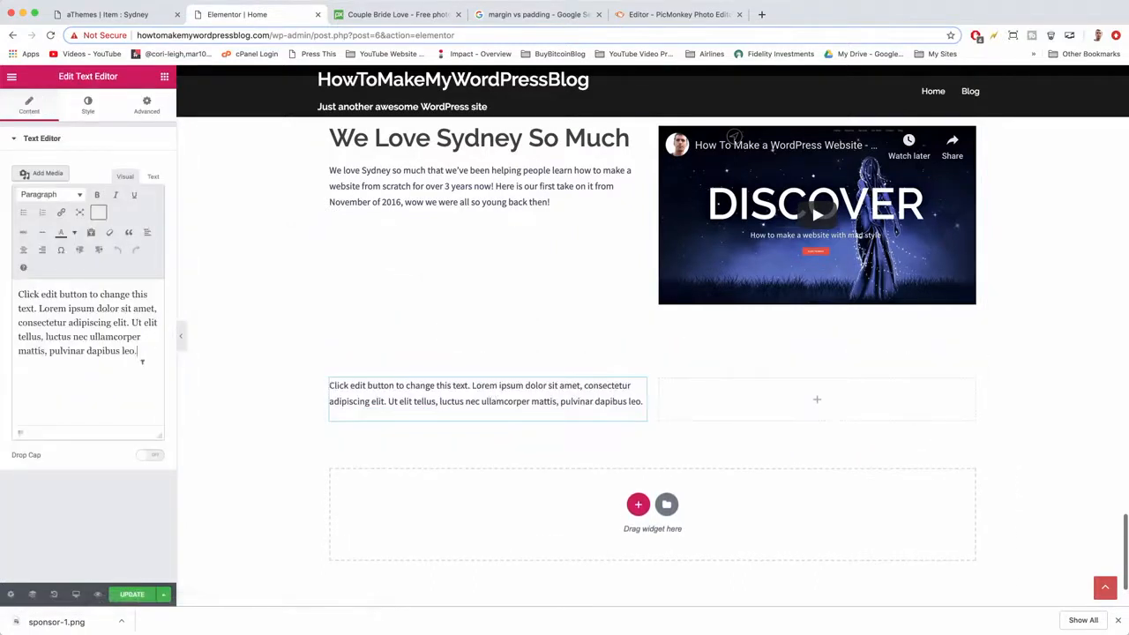
- Clear the left widget's placeholder text and upload hostgator-logo.jpg to the media library
left_click_drag(141, 351, 6, 284)
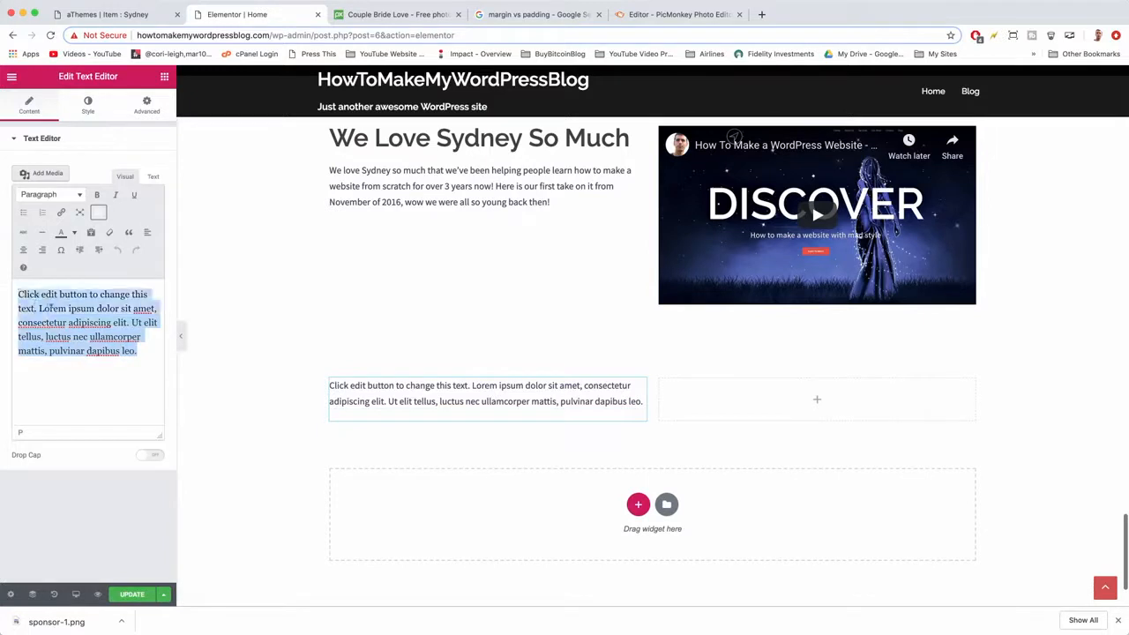
key("BackSpace")
left_click(42, 174)
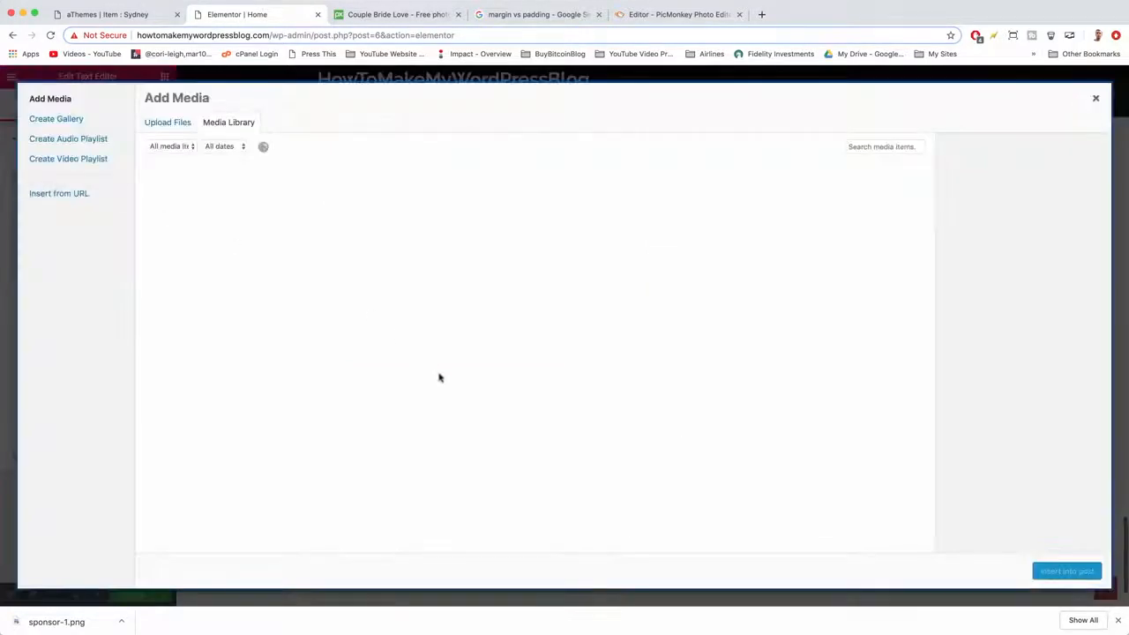
left_click(171, 122)
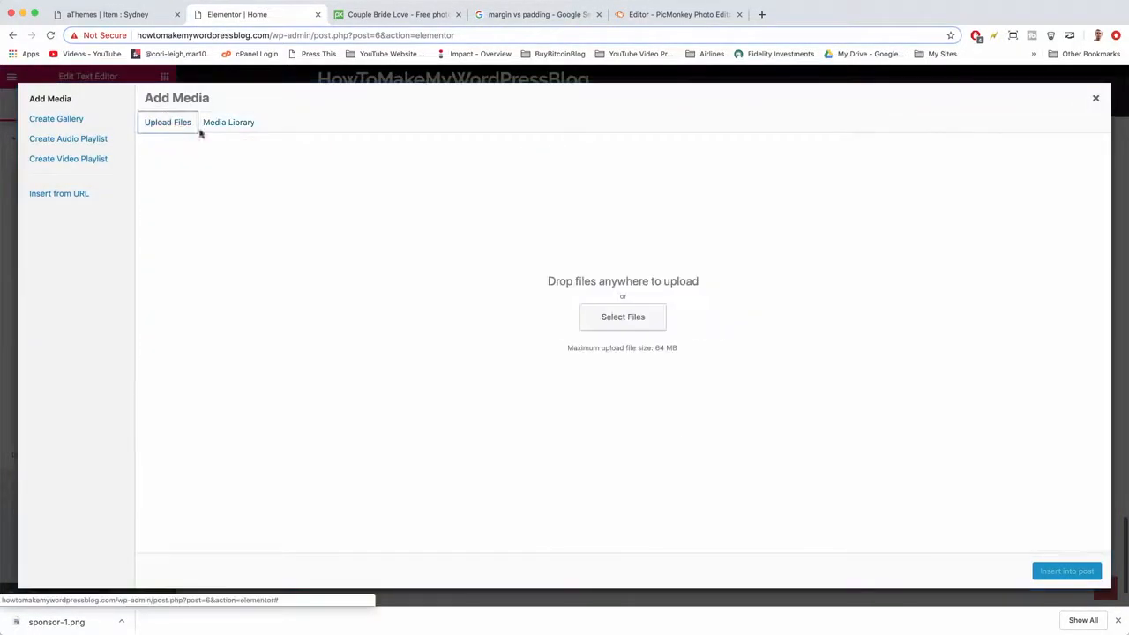
left_click(630, 320)
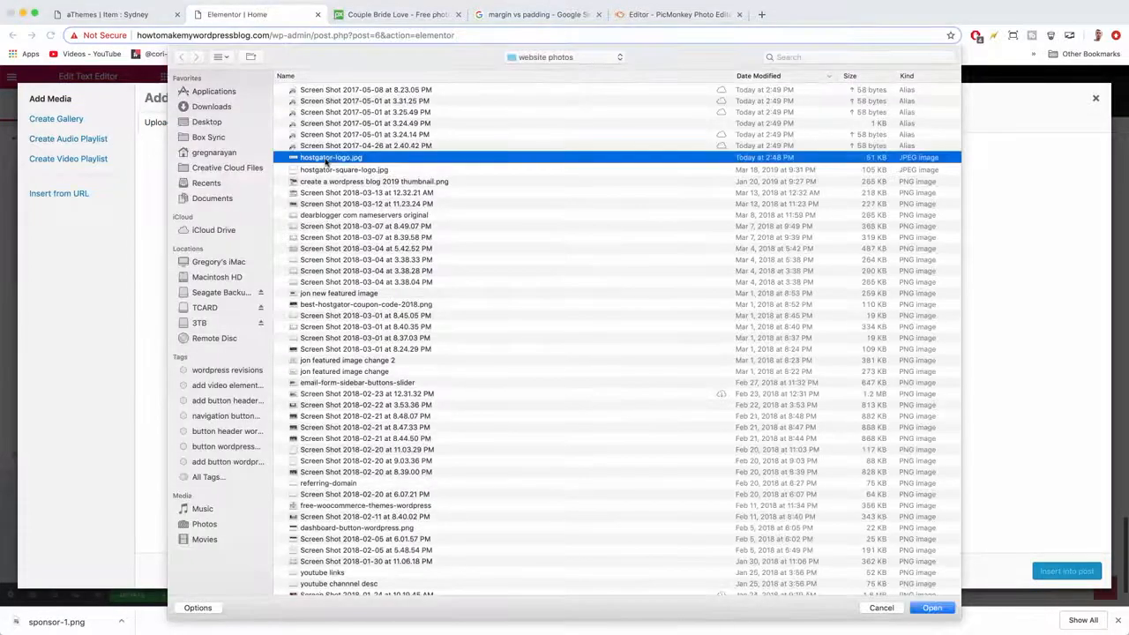
left_click(939, 605)
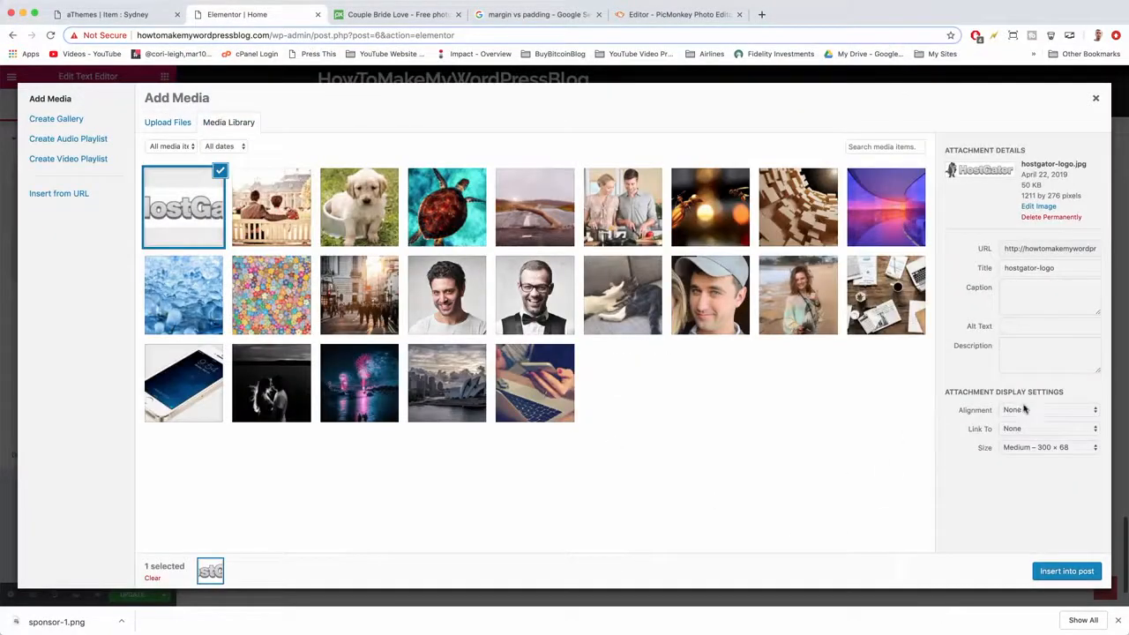
- Insert the HostGator logo centred, linked to a custom URL, at Large size (1024 × 233)
left_click(1024, 409)
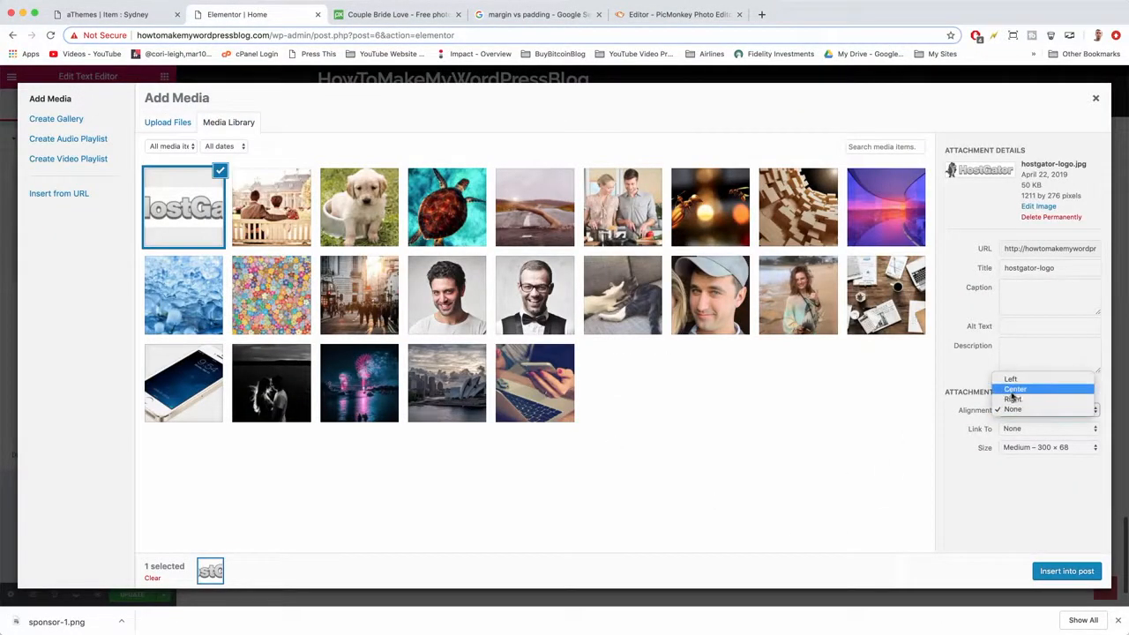
left_click(1014, 389)
left_click(1020, 430)
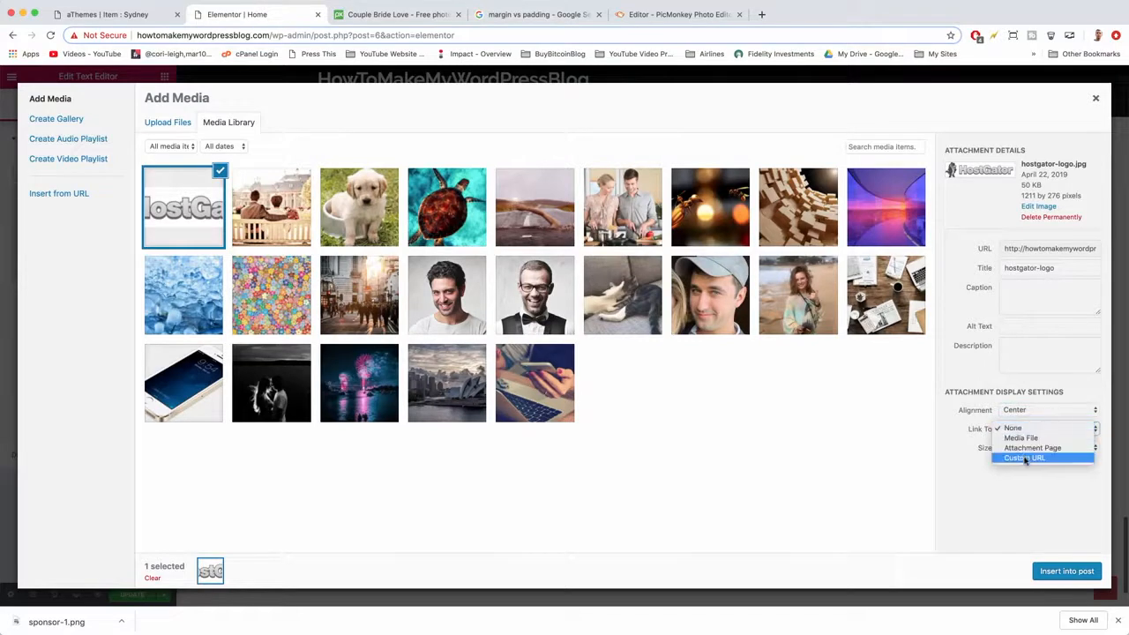
left_click(1024, 458)
left_click(1034, 466)
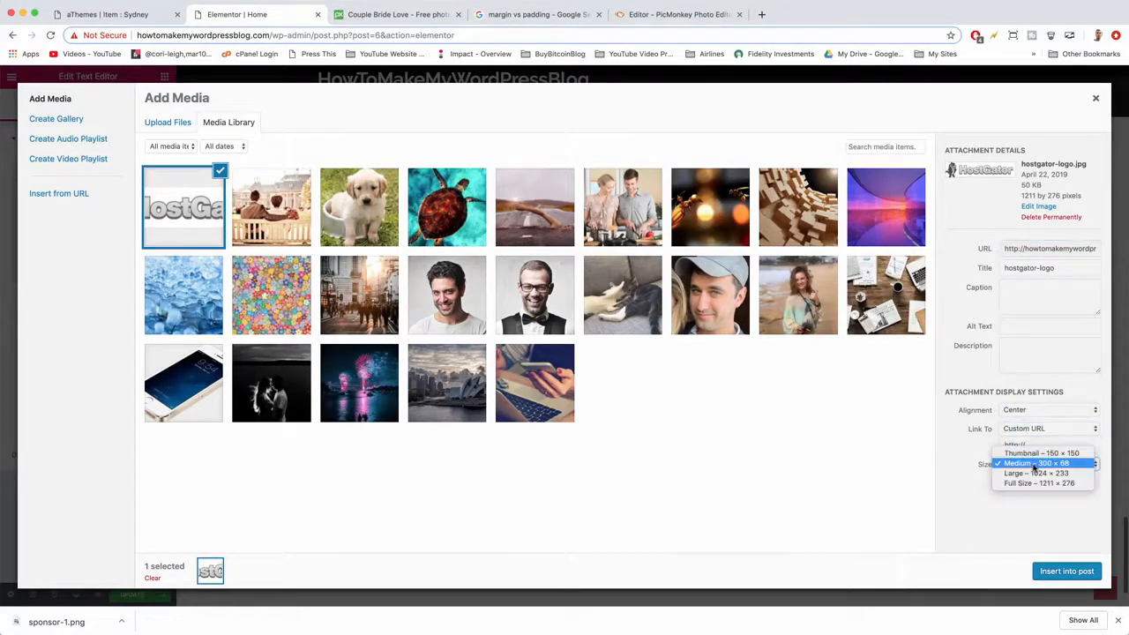
left_click(1049, 473)
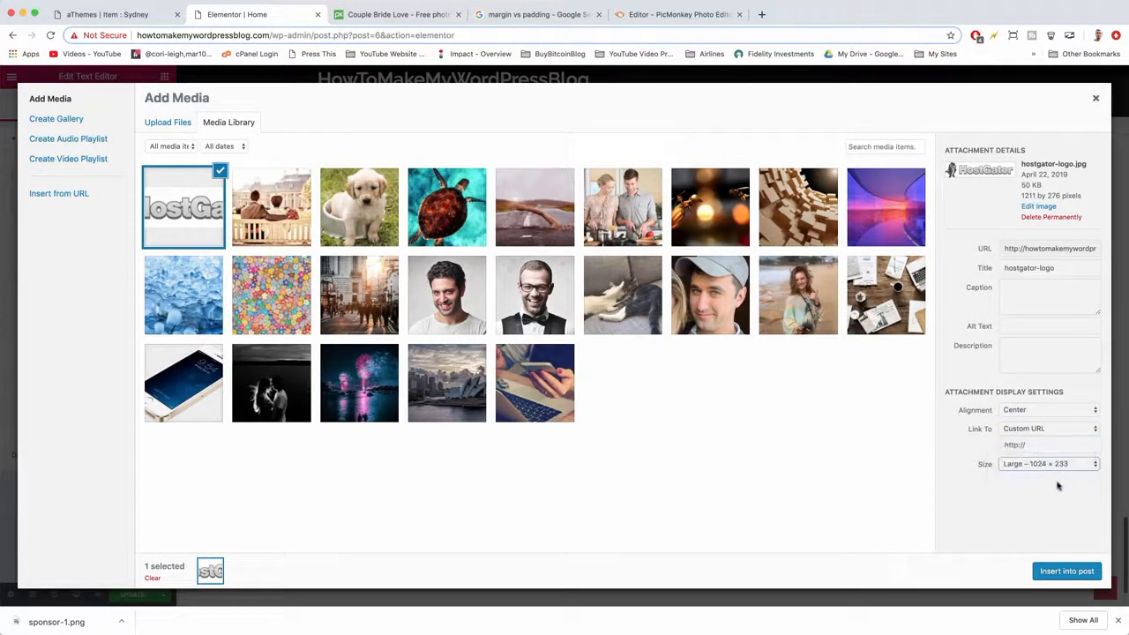
left_click(1064, 572)
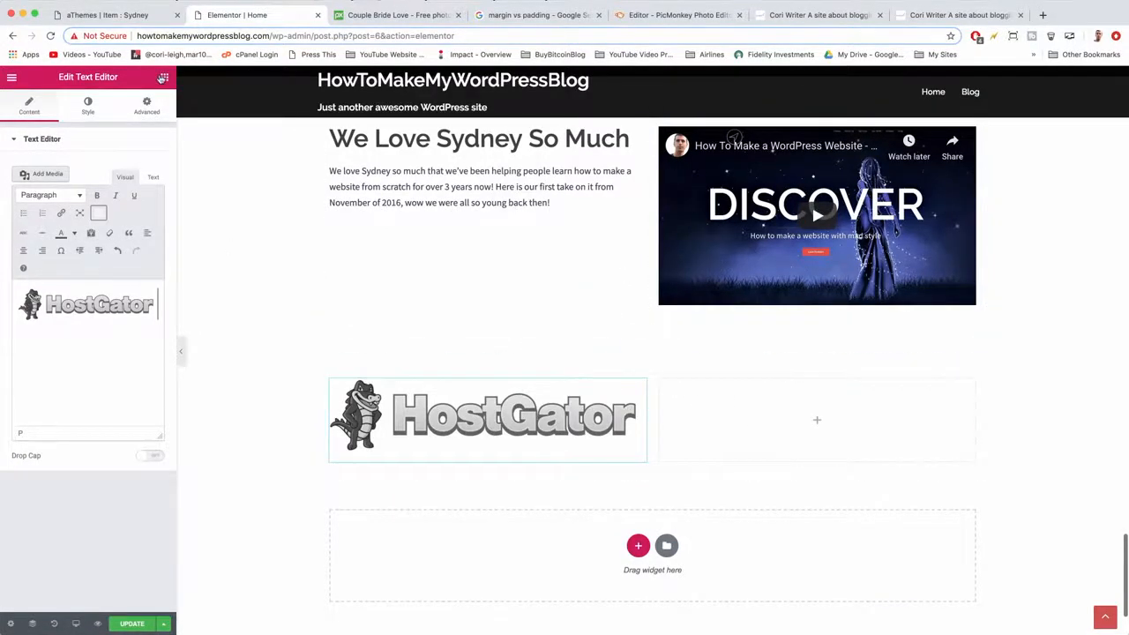
- Add a Text Editor widget to the right column and clear its placeholder text
left_click(162, 78)
left_click_drag(127, 260, 762, 432)
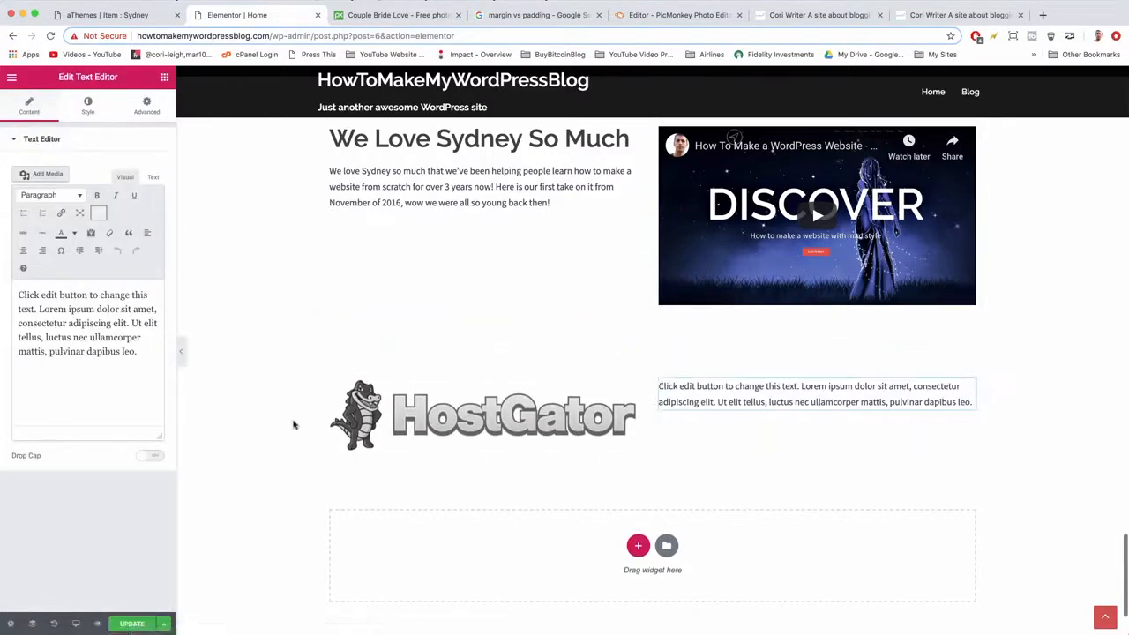
left_click(145, 351)
left_click_drag(144, 351, 17, 294)
key("BackSpace")
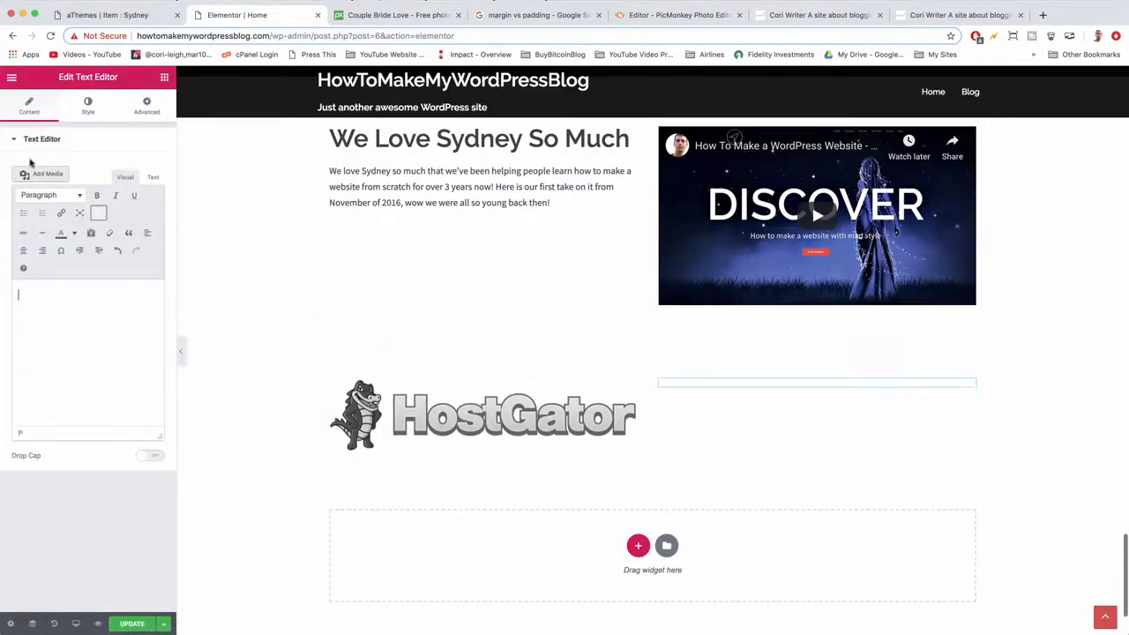
- Upload wbcg-logo.jpg and pb-logo.jpg and insert the Weston Baker logo into the right widget
left_click(41, 174)
left_click(166, 122)
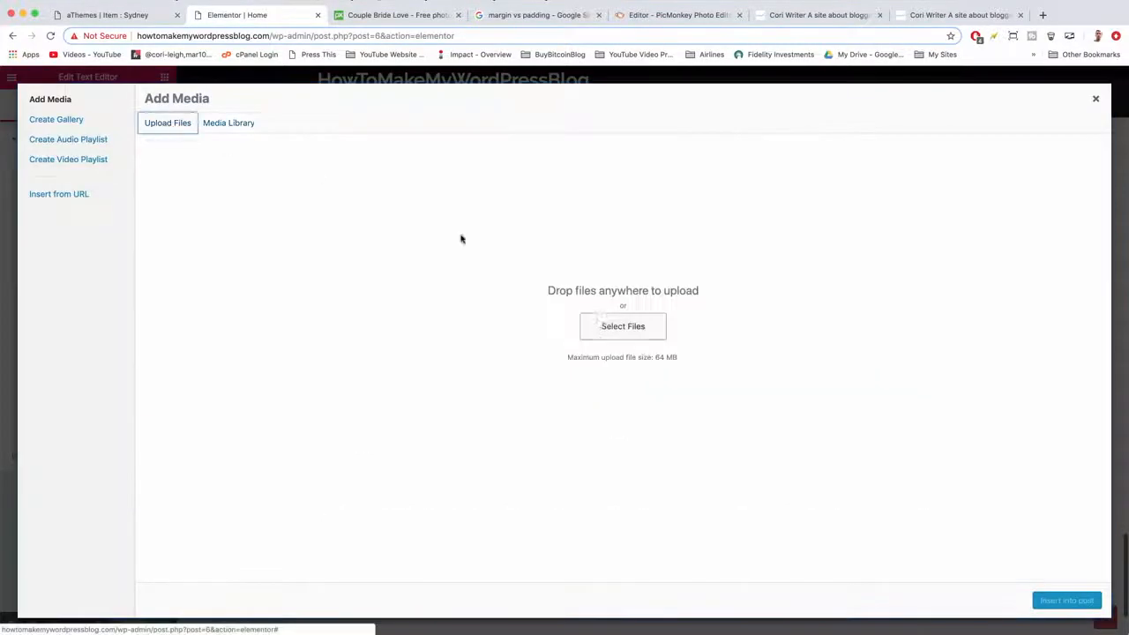
left_click(615, 338)
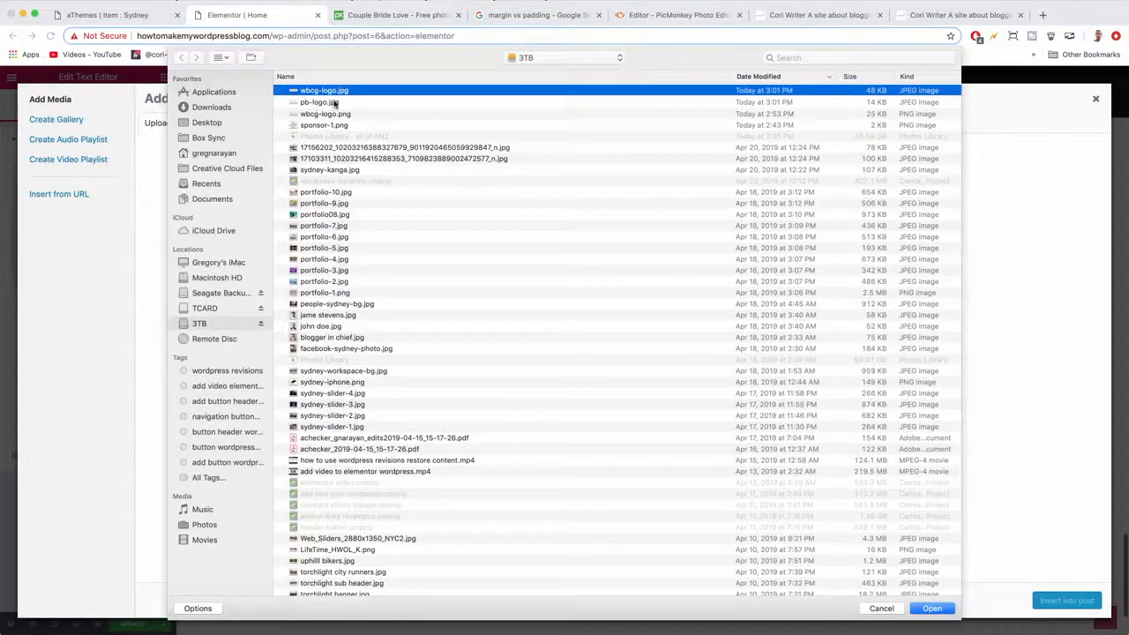
left_click(320, 103)
key("Return")
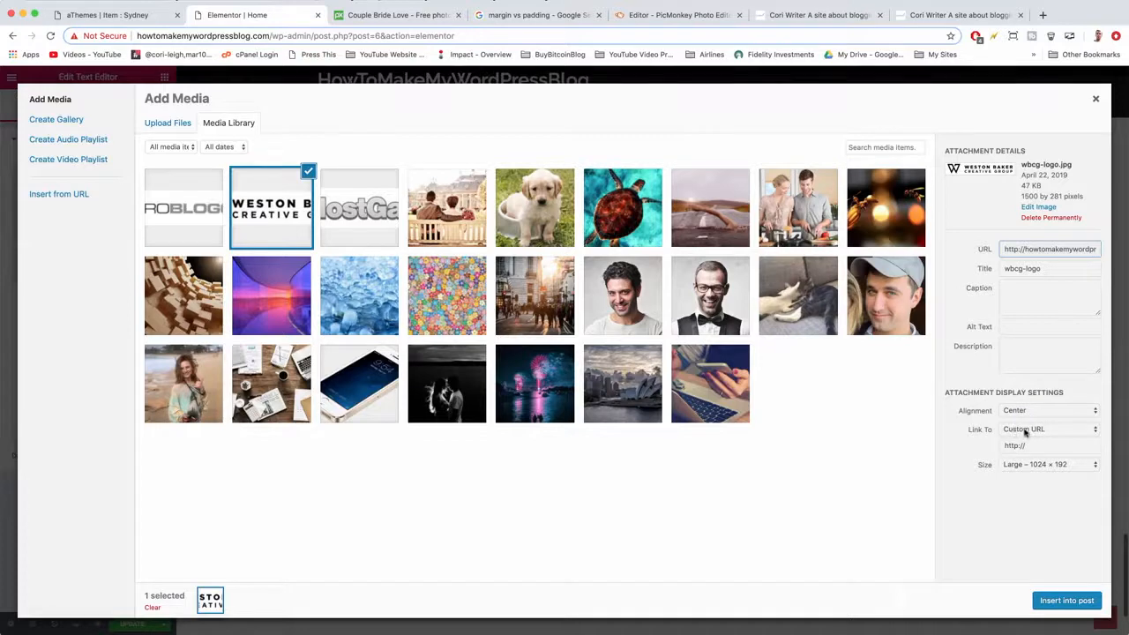
left_click(1067, 601)
key("super+shift+h")
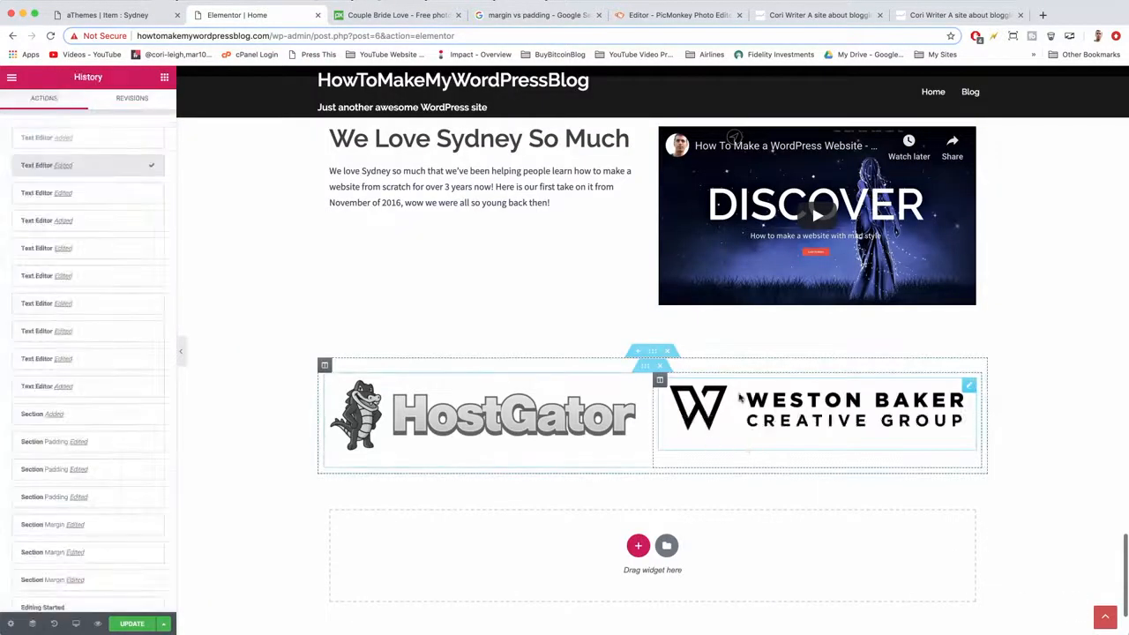
- Duplicate the Weston Baker logo column twice to make four sponsor logo columns
right_click(659, 380)
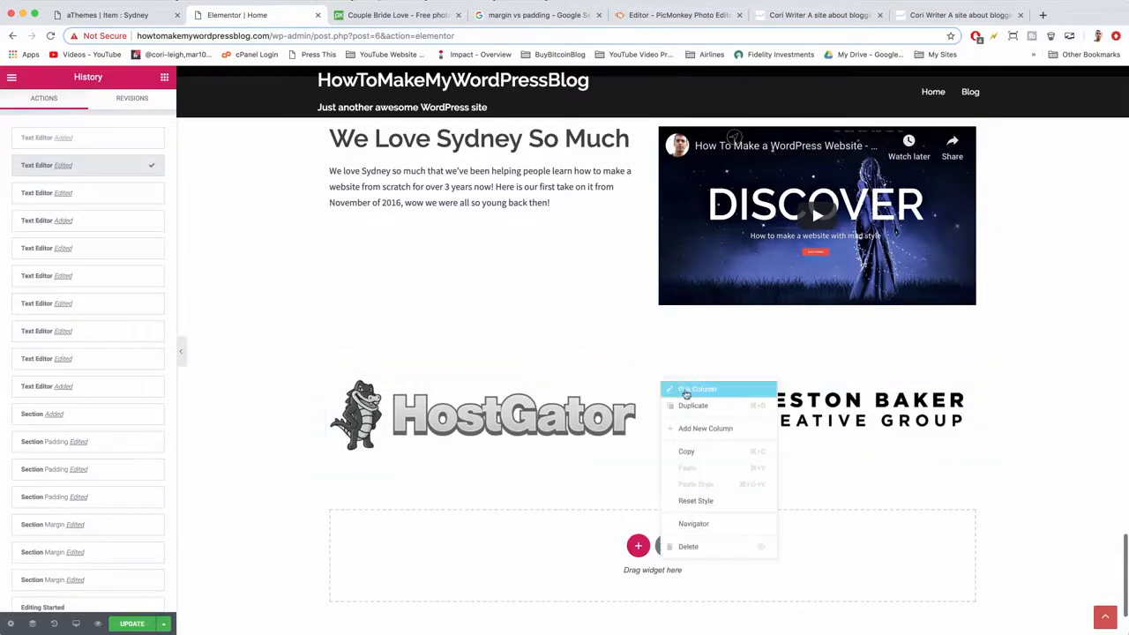
left_click(693, 405)
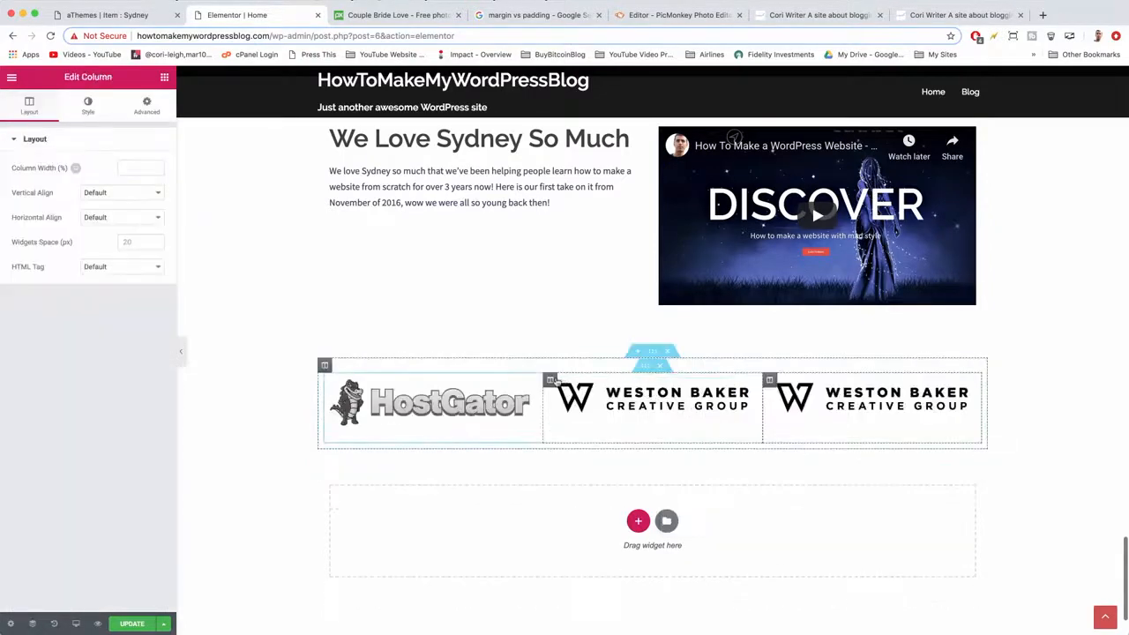
right_click(550, 381)
left_click(577, 409)
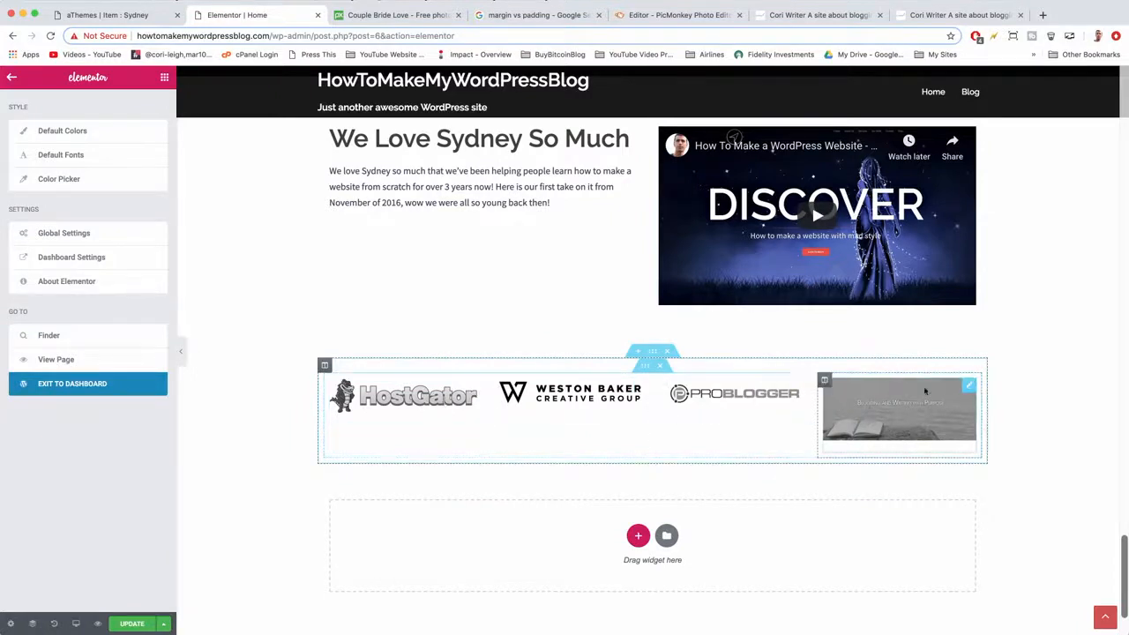
- Set the fourth logo widget's top margin to -20 px with the margin values unlinked
left_click(970, 389)
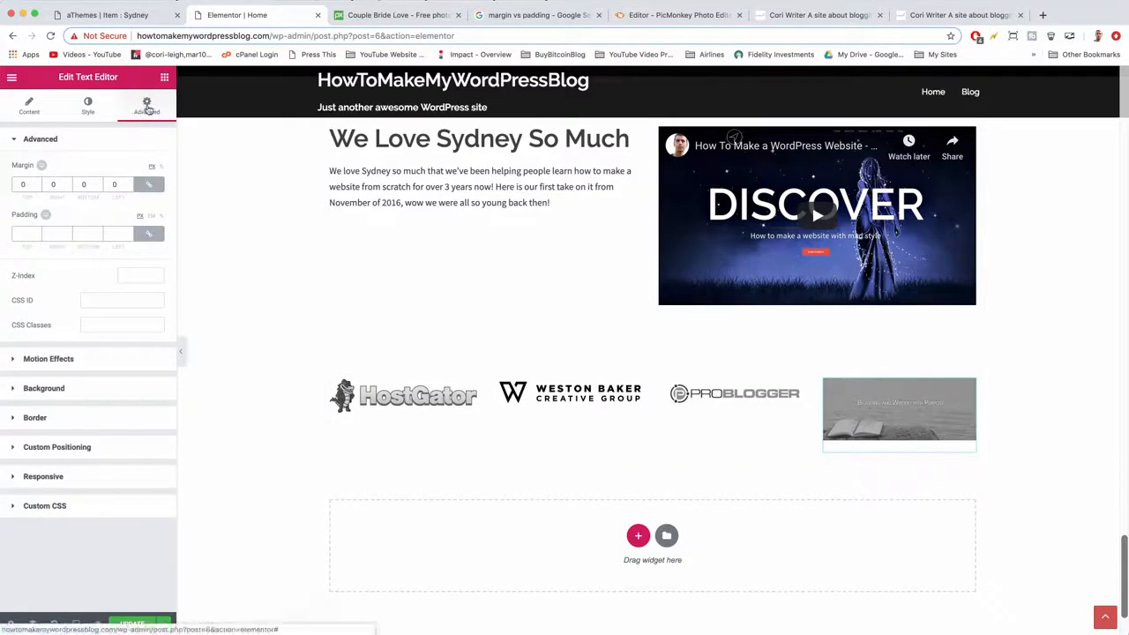
left_click(148, 183)
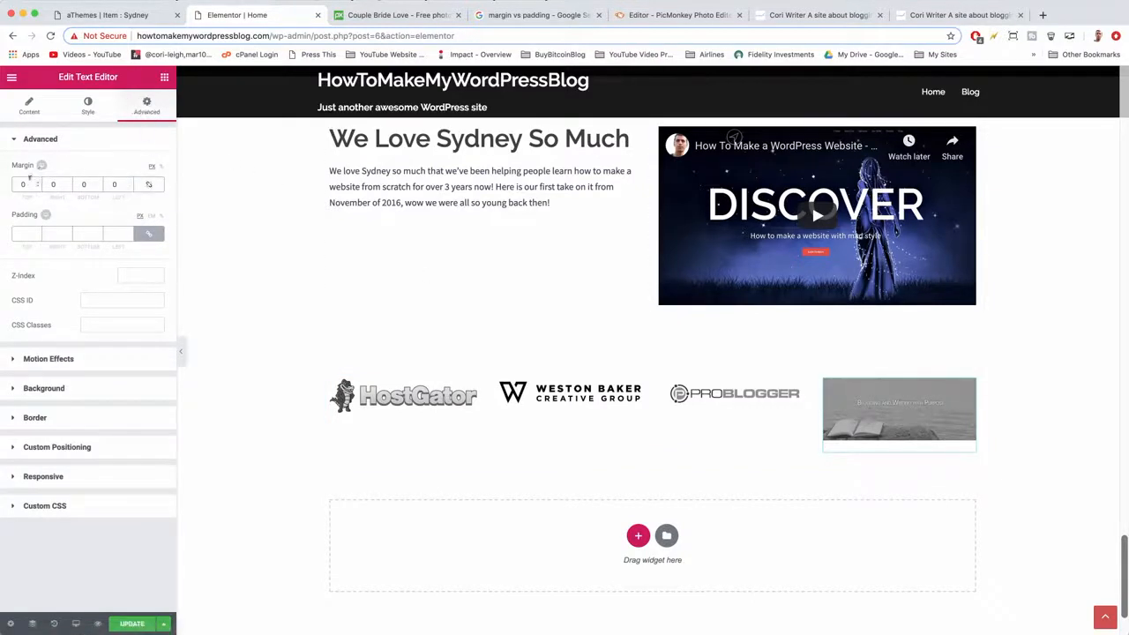
left_click(23, 183)
type("20")
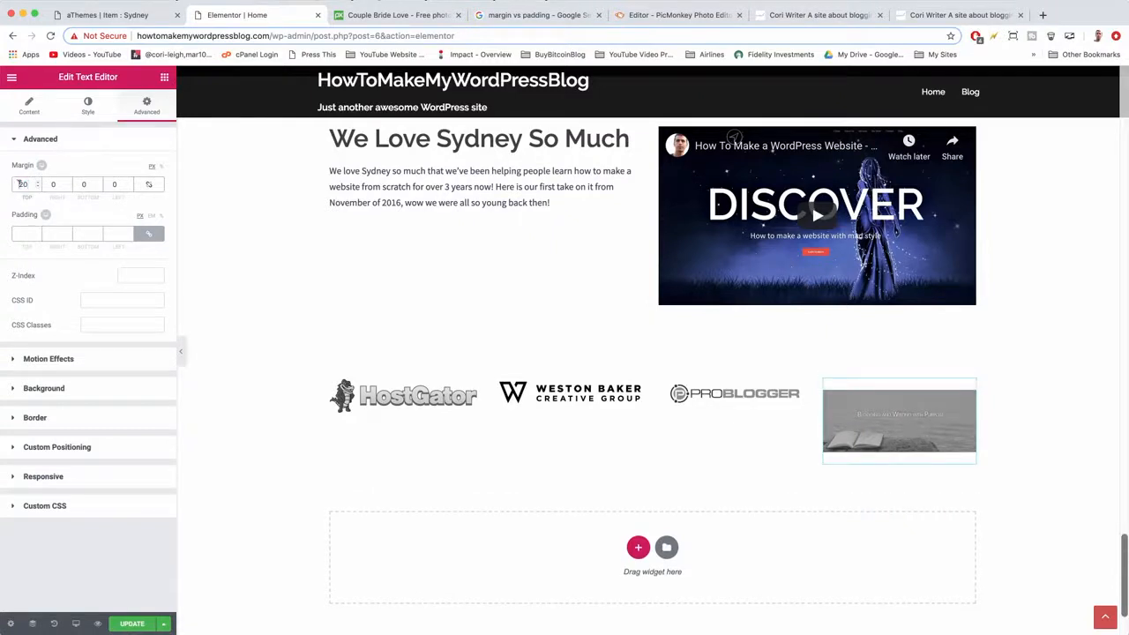
type("-")
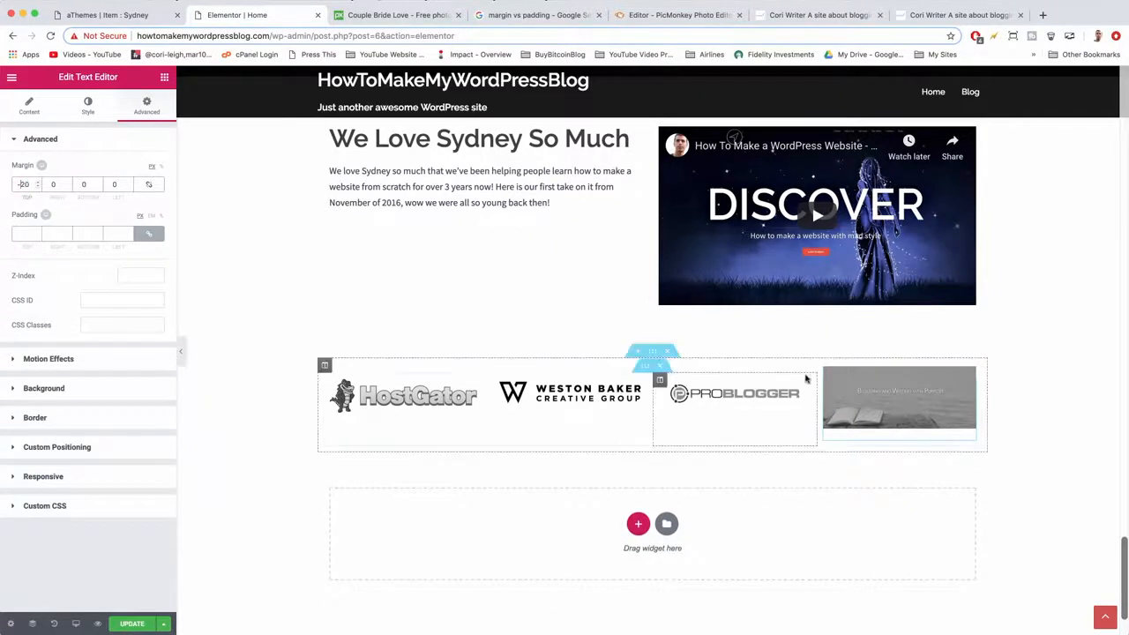
- Save the page and stretch the sponsors section to the full page width
left_click(131, 625)
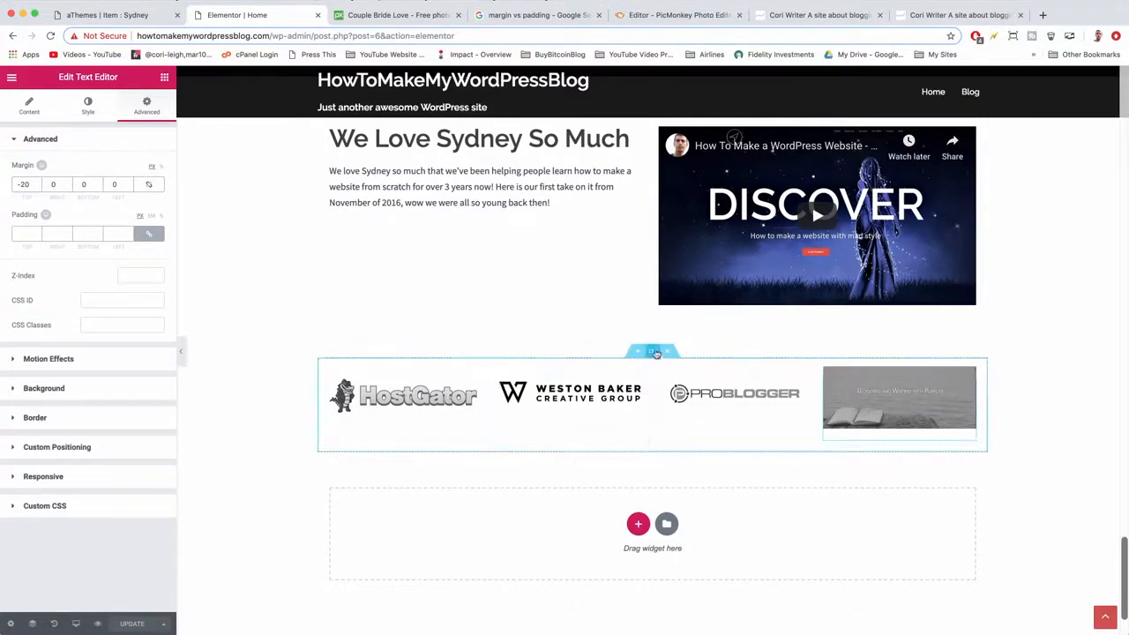
left_click(653, 352)
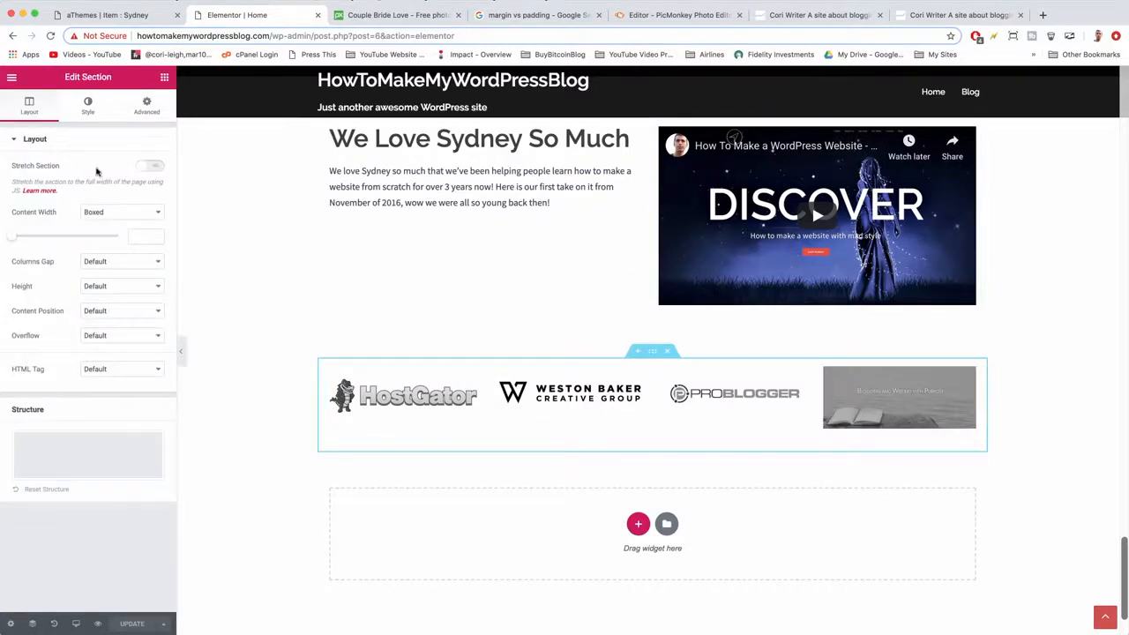
left_click(147, 166)
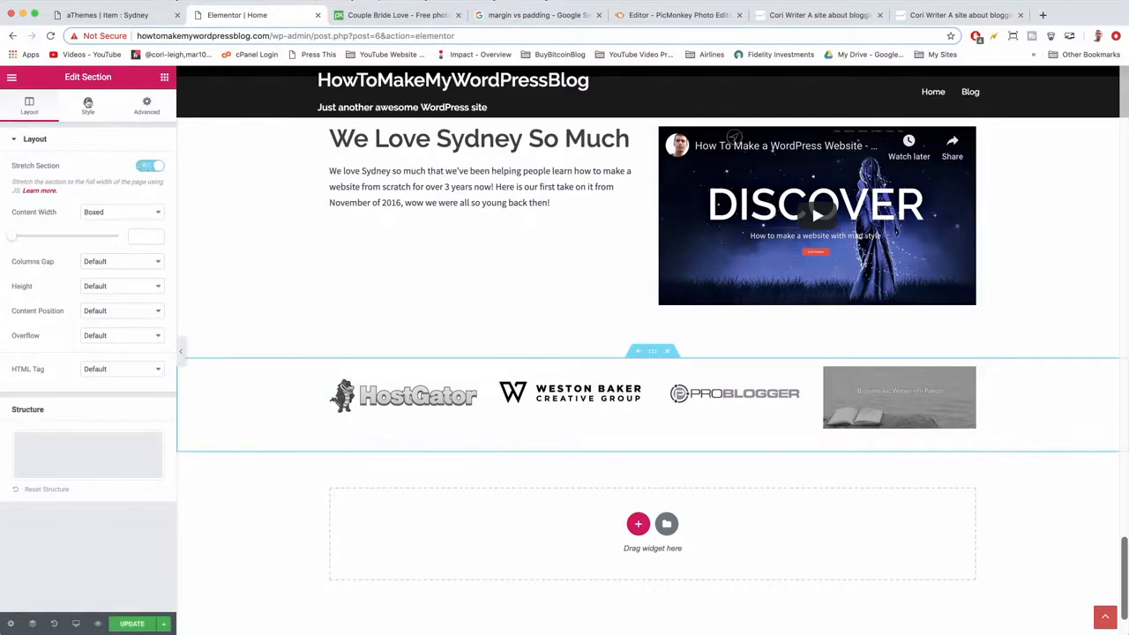
- Try a light grey classic background colour on the sponsors section and clear it again
left_click(87, 104)
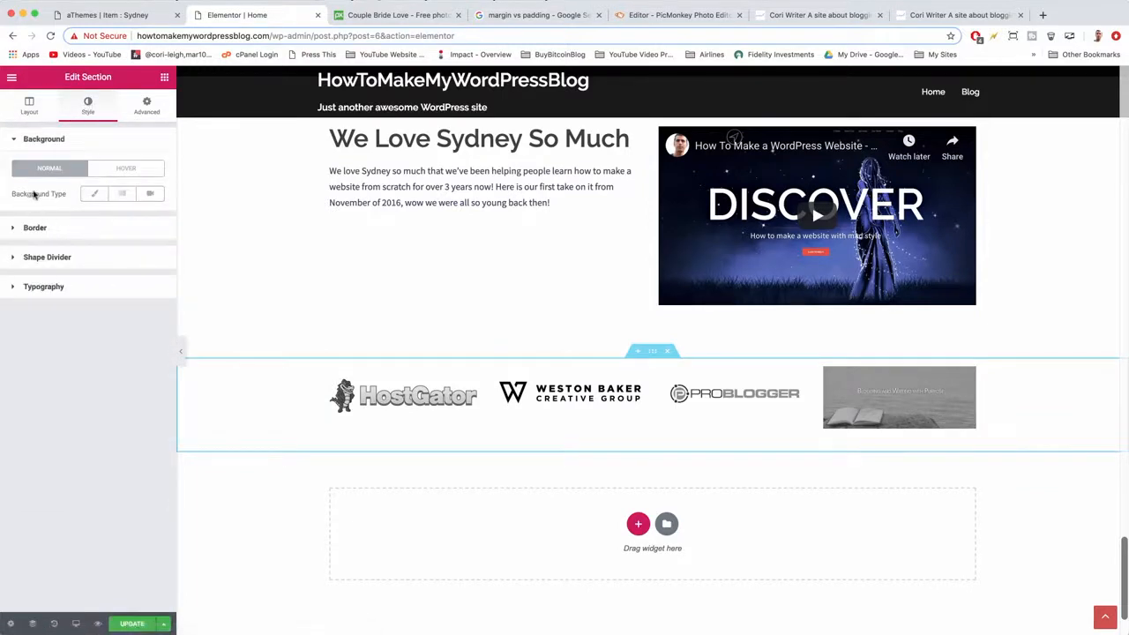
left_click(95, 194)
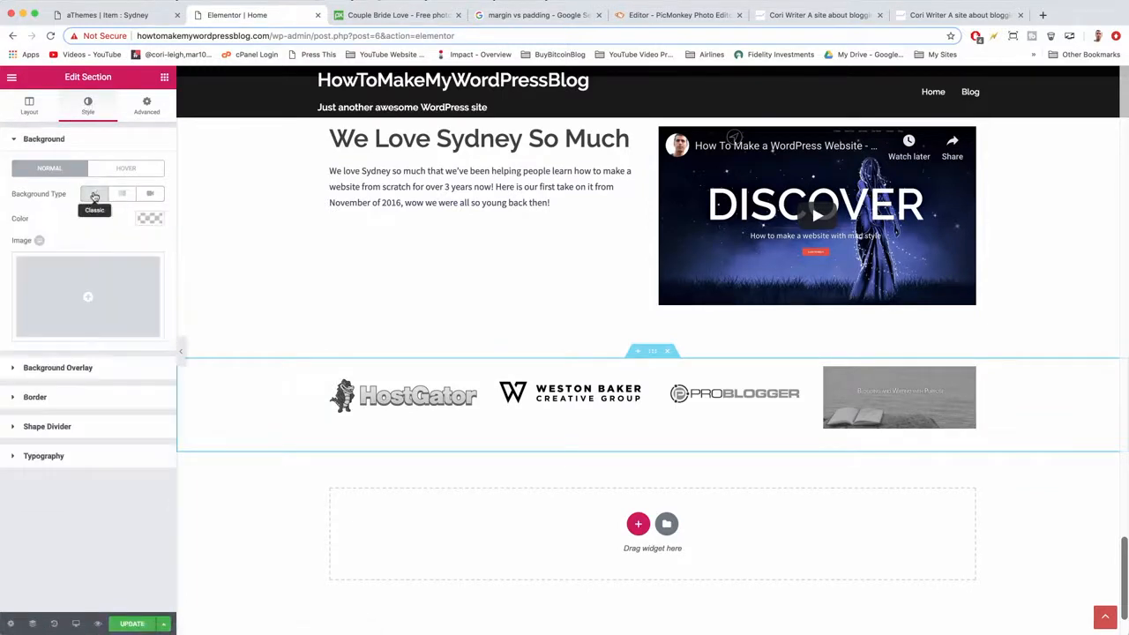
left_click(146, 219)
left_click(54, 274)
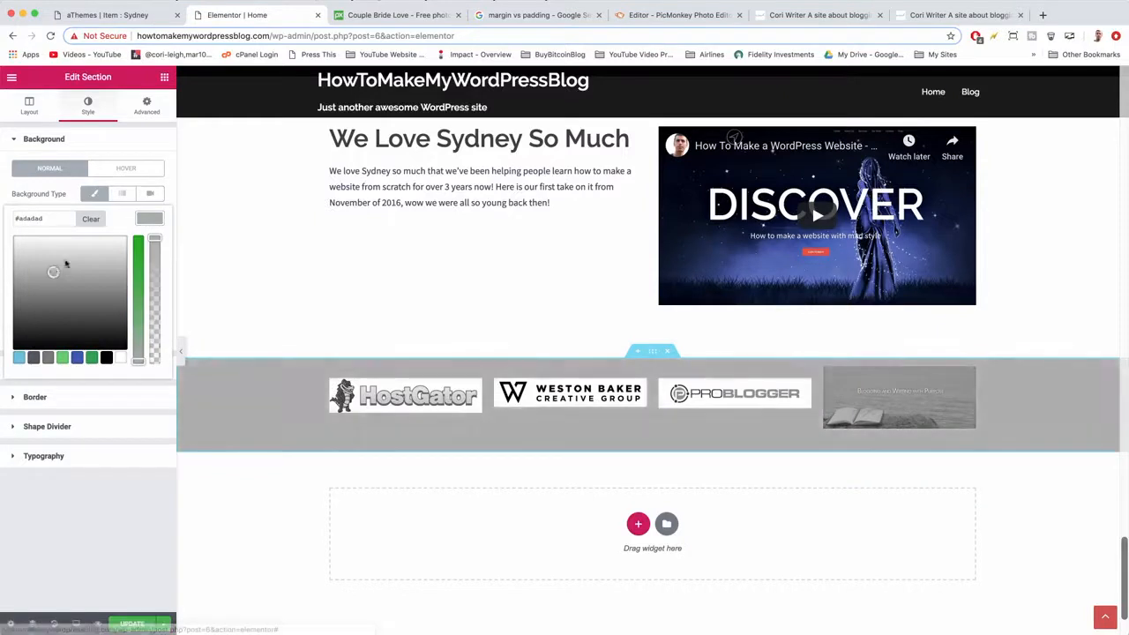
left_click(72, 253)
left_click(86, 245)
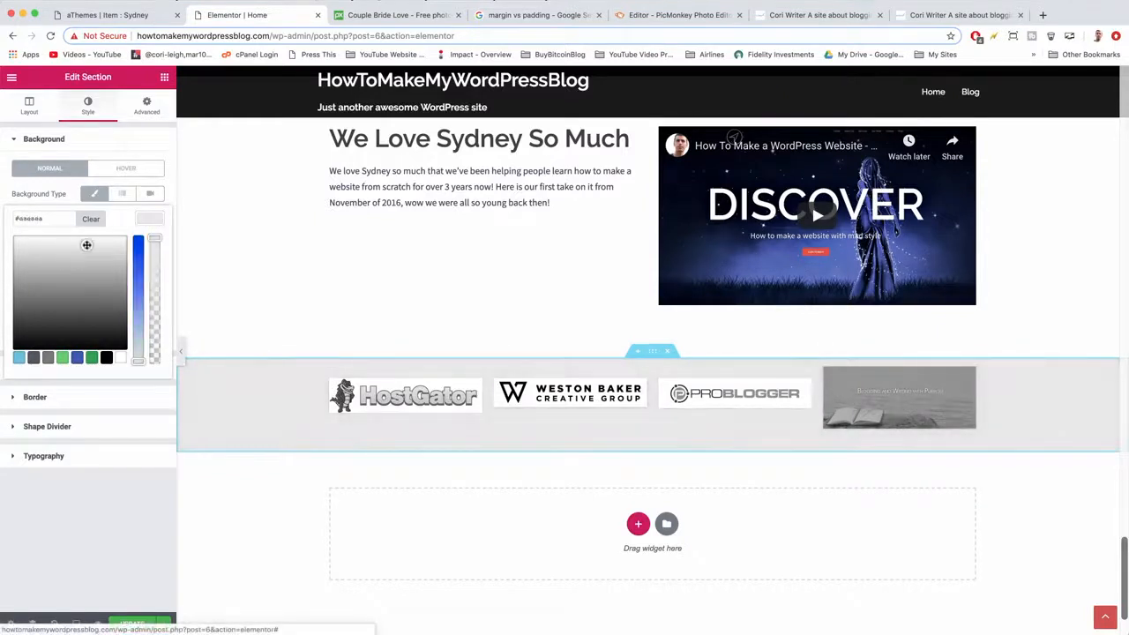
left_click(89, 263)
left_click(89, 244)
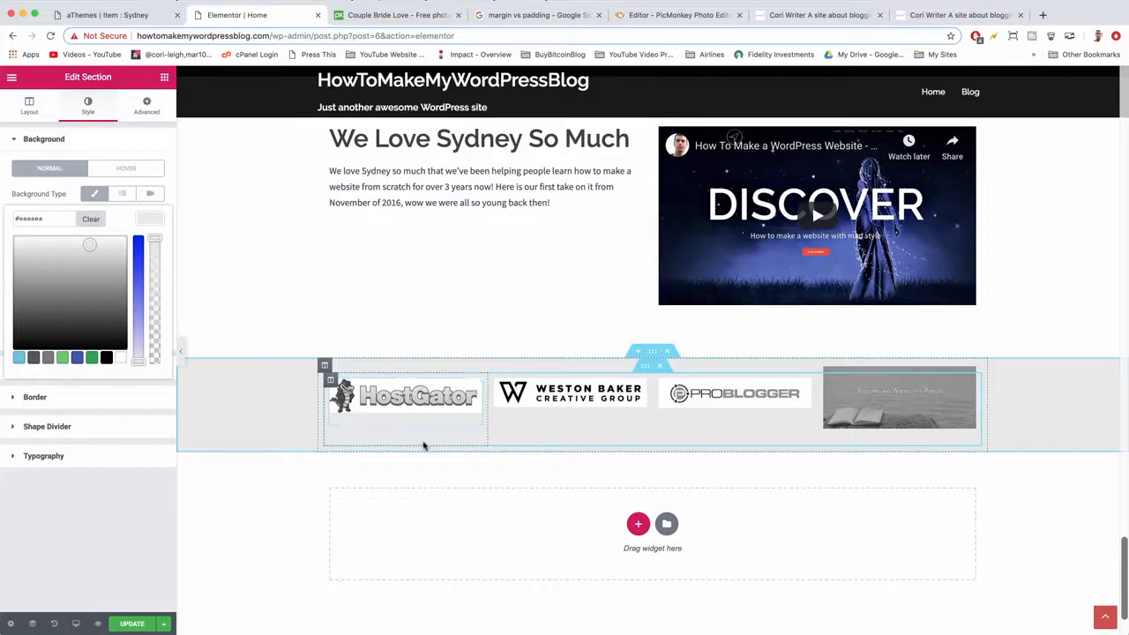
scroll(406, 402, "up", 1)
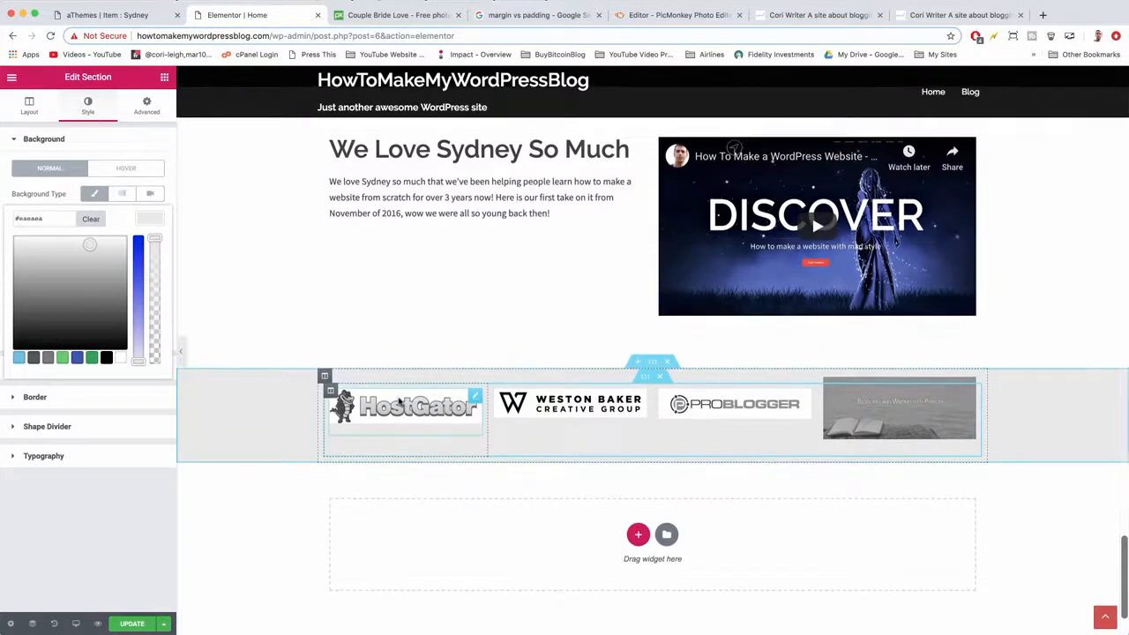
left_click(81, 219)
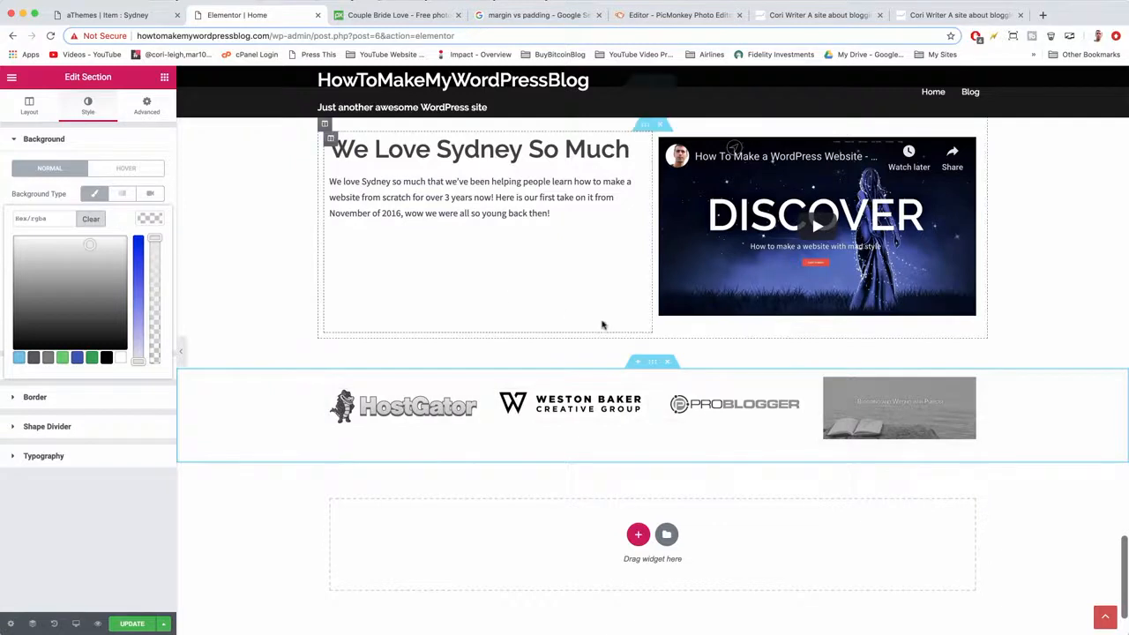
- Give the sponsors section a solid #bebebe border and a default box shadow
left_click(16, 400)
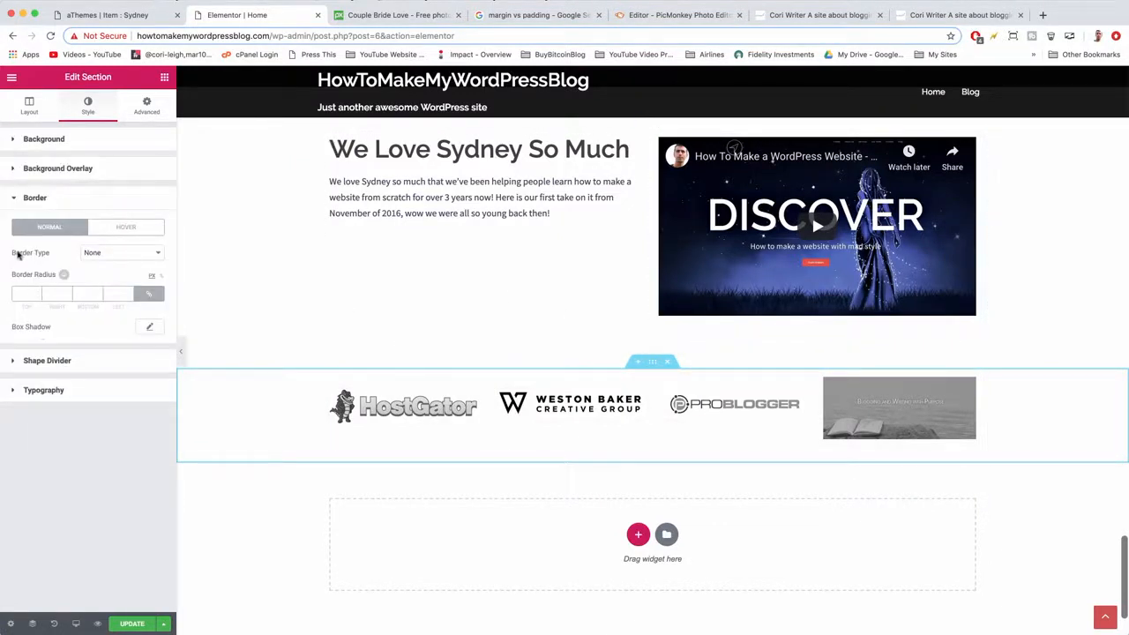
left_click(111, 254)
left_click(97, 263)
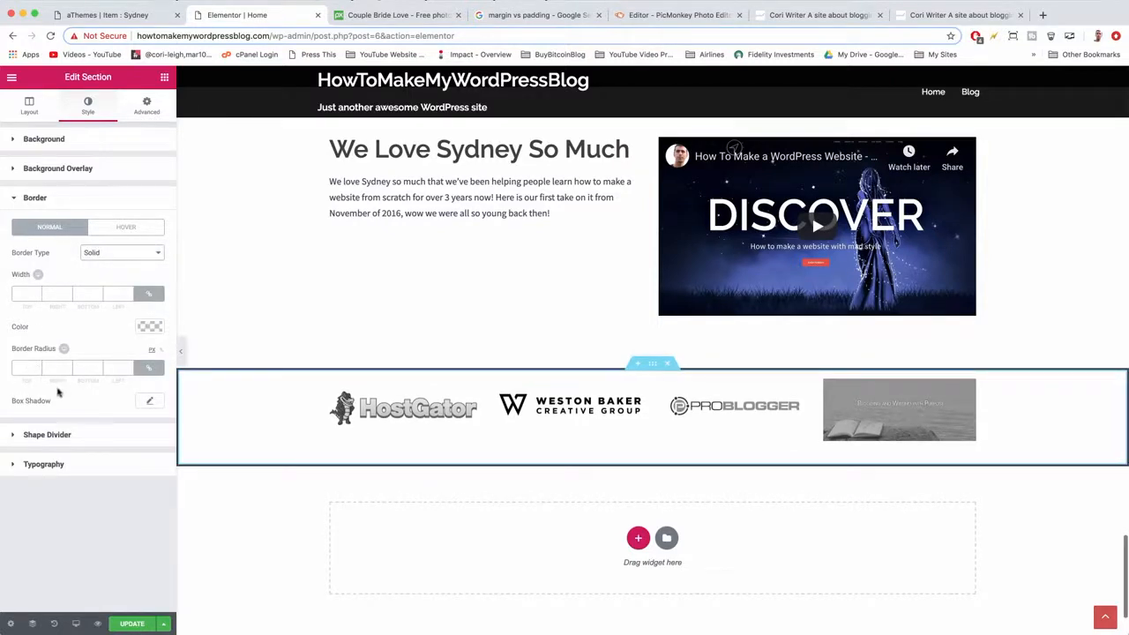
left_click(146, 327)
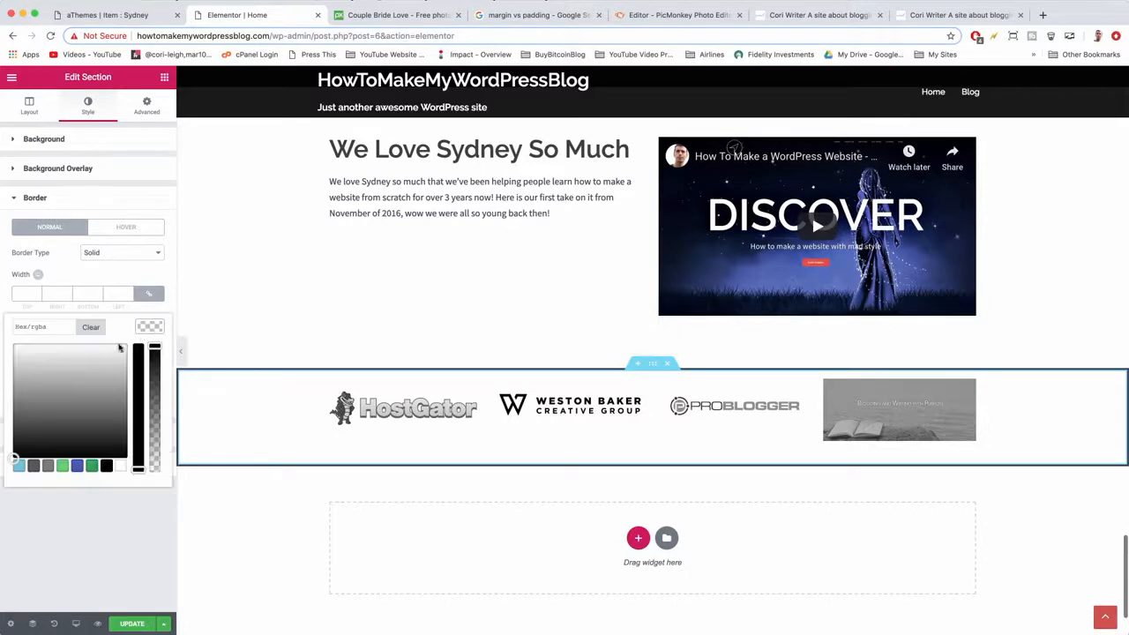
left_click(76, 373)
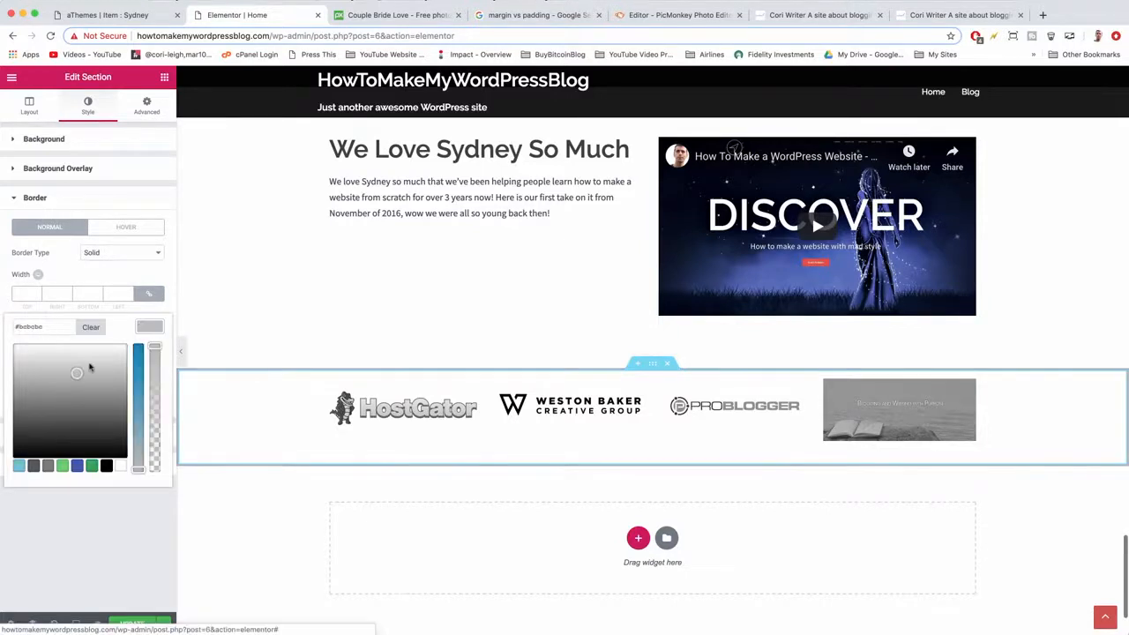
left_click(146, 327)
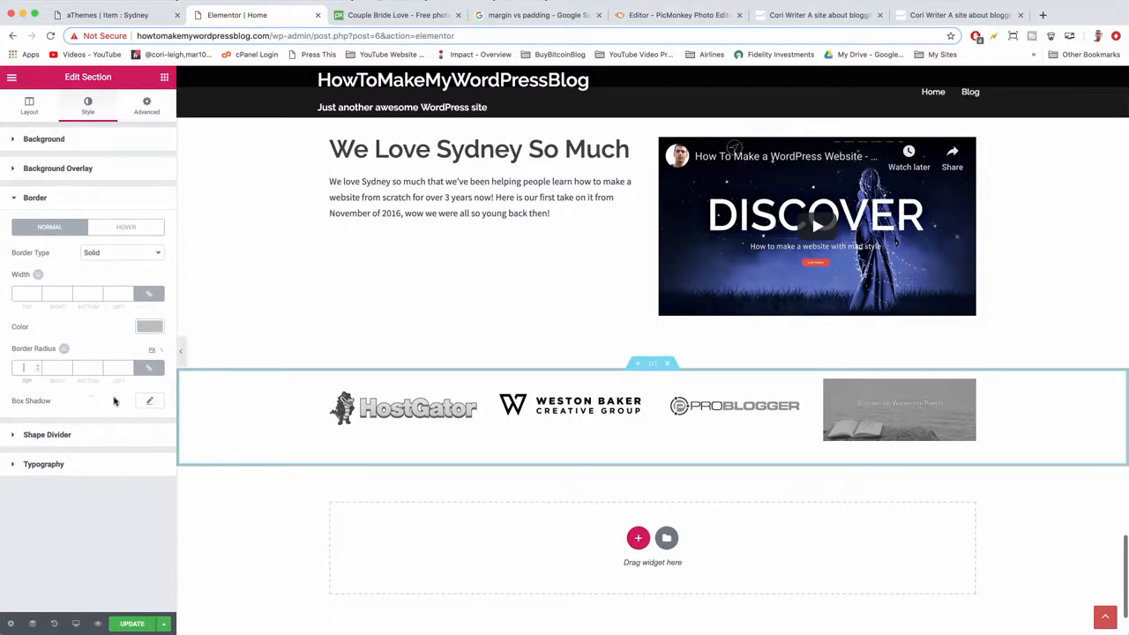
left_click(150, 402)
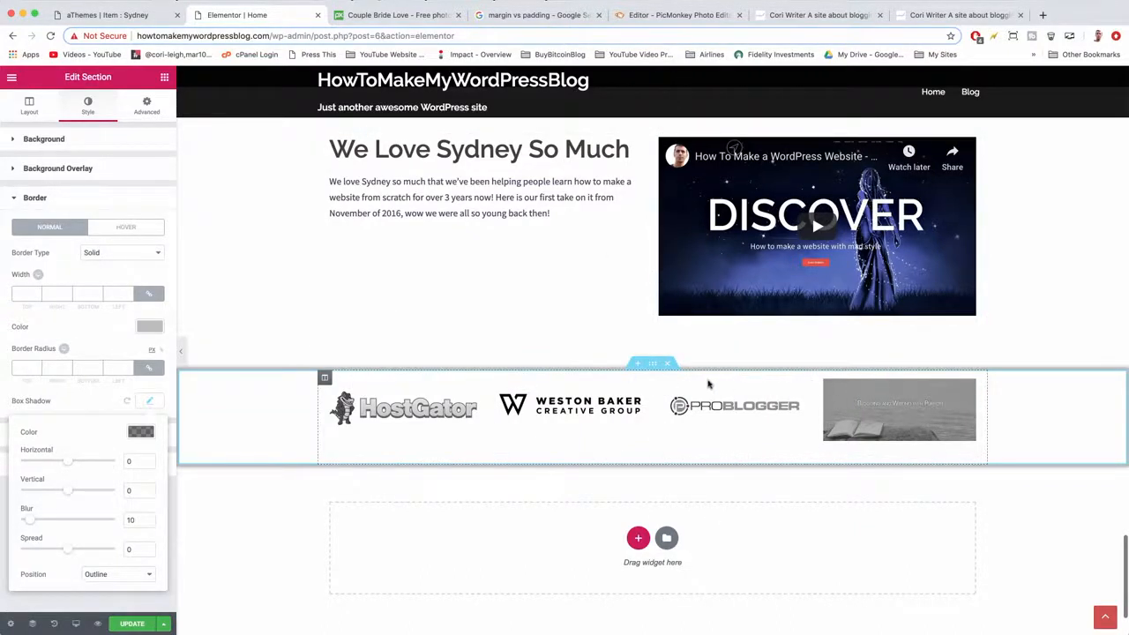
scroll(794, 401, "up", 1)
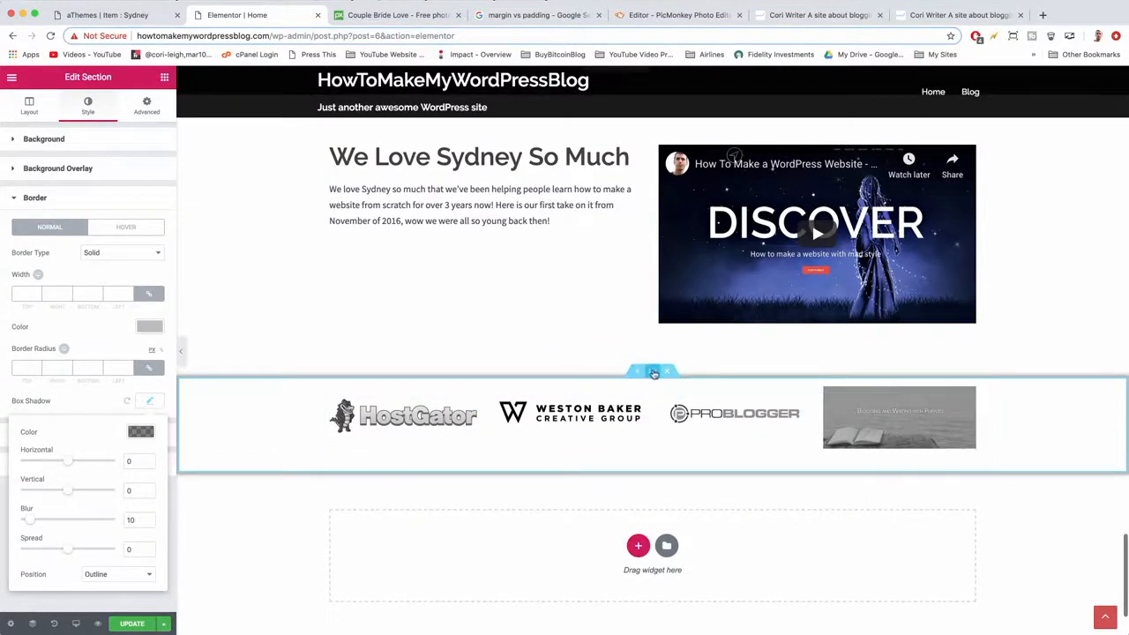
- Set the sponsors section's top padding to 24 px with the padding values unlinked, and save the page
left_click(151, 106)
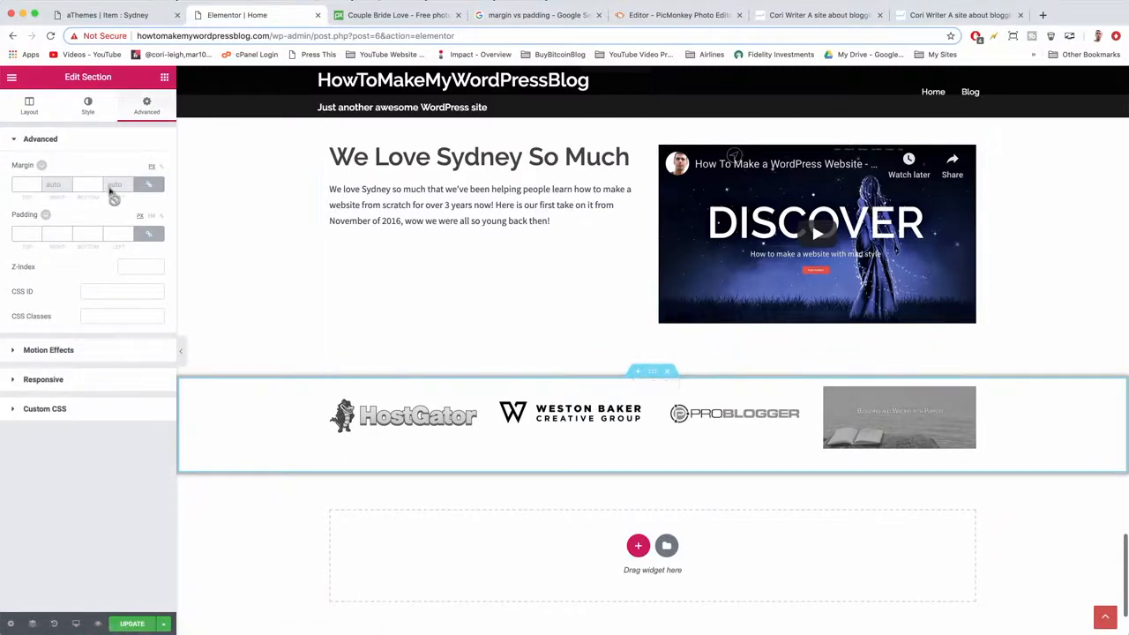
left_click(149, 233)
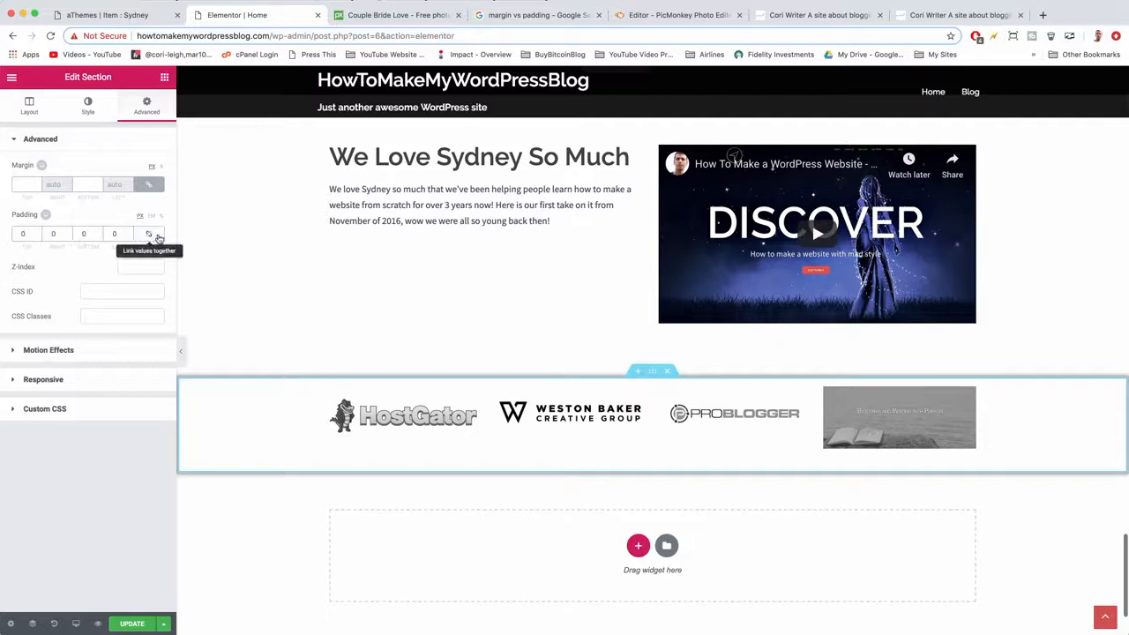
left_click(21, 233)
type("20")
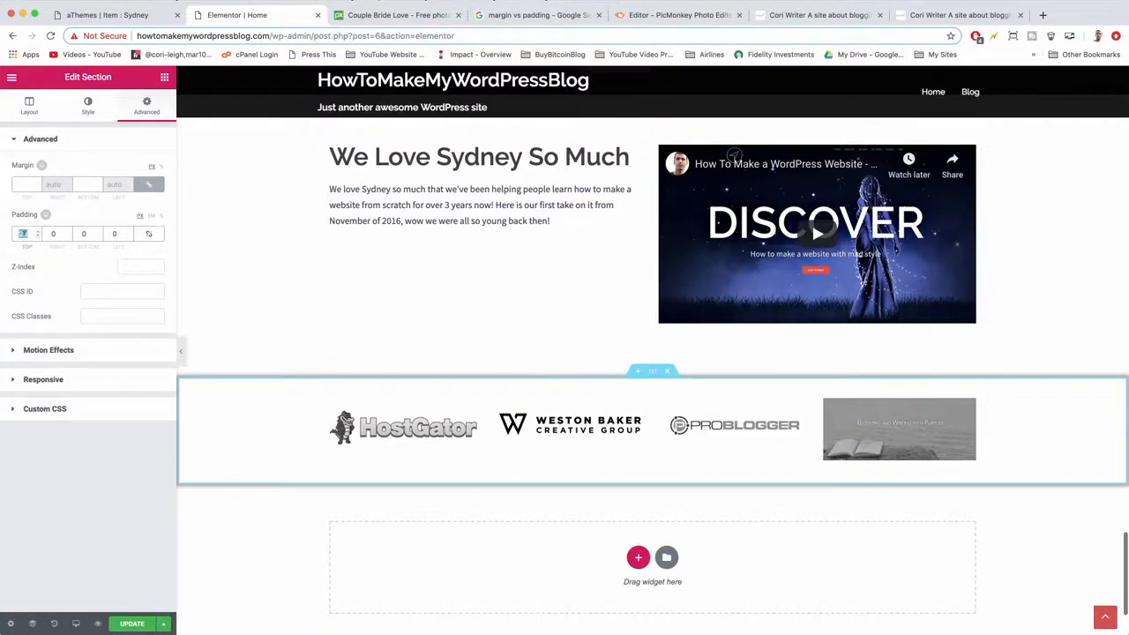
type("24")
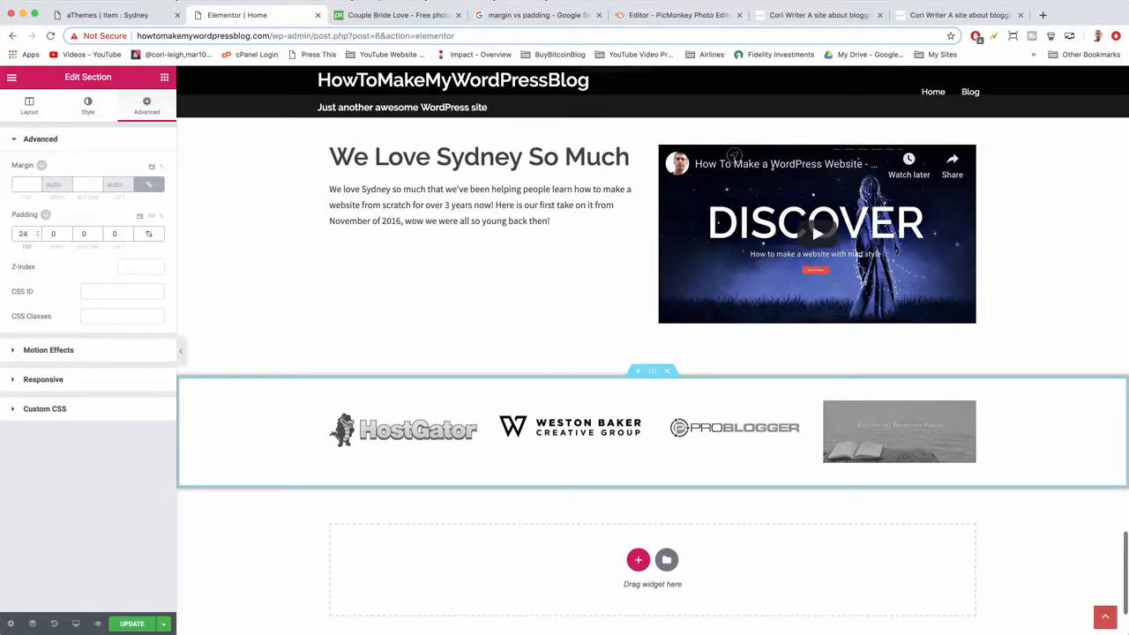
left_click(137, 626)
- View the live page to check the sponsors section
left_click(13, 80)
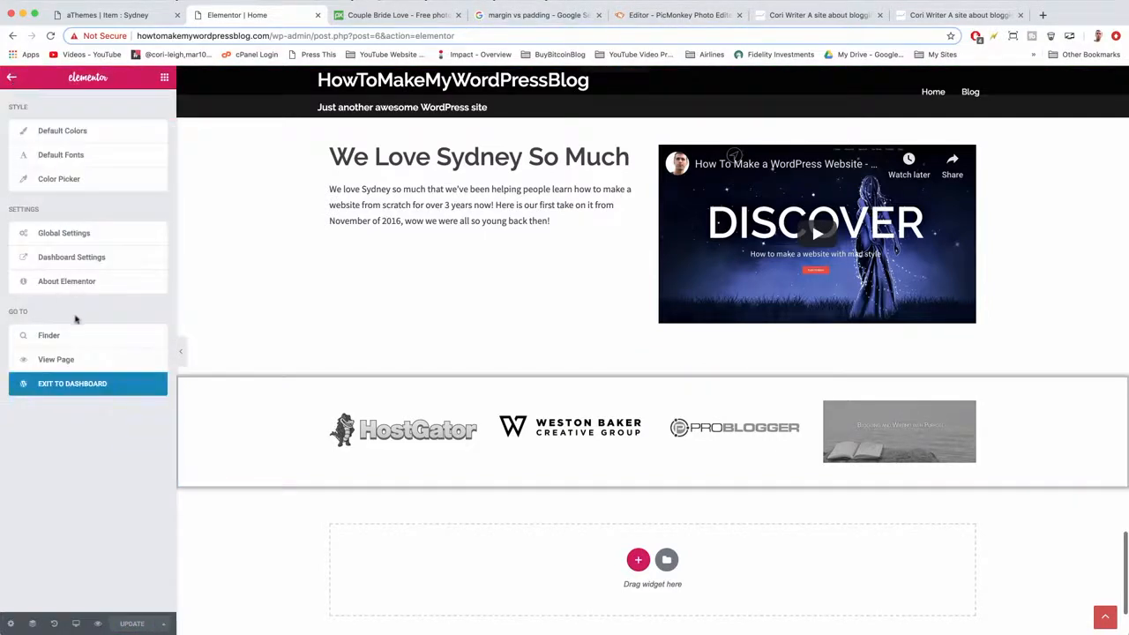
left_click(69, 362)
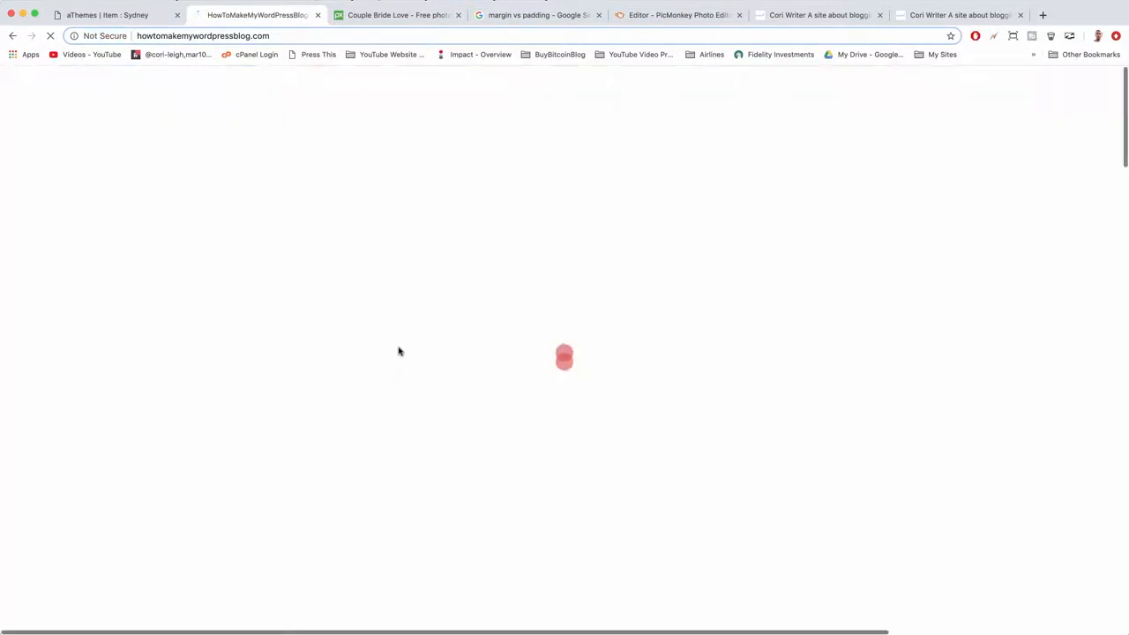
scroll(399, 351, "down", 15)
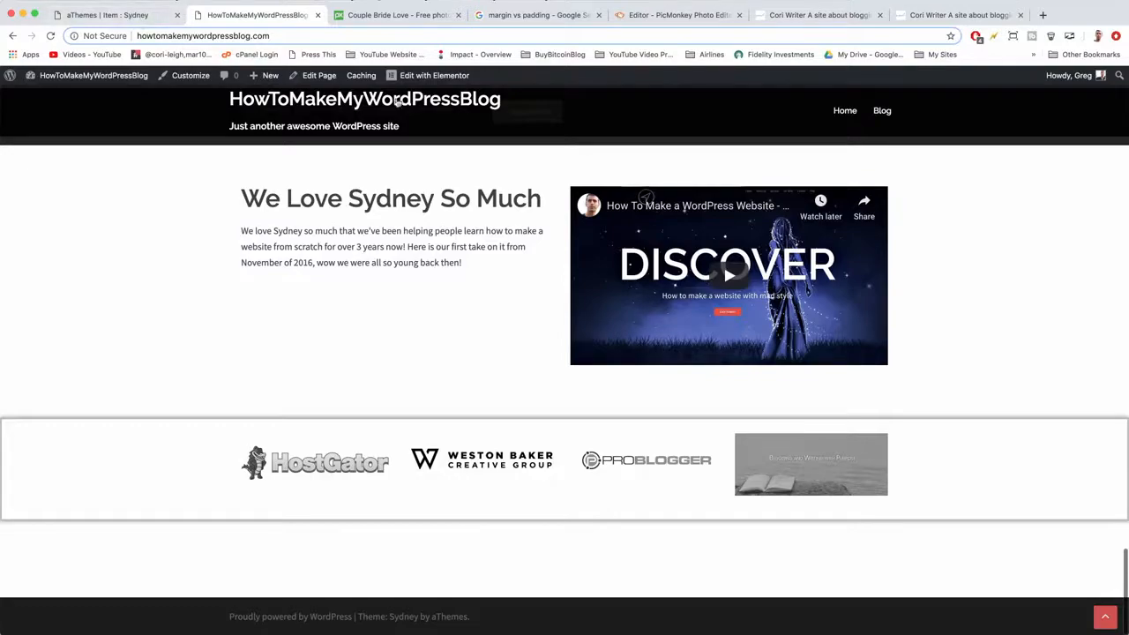
- Reopen the page in Elementor, set the sponsors section's top padding to 30 px, and save
left_click(432, 75)
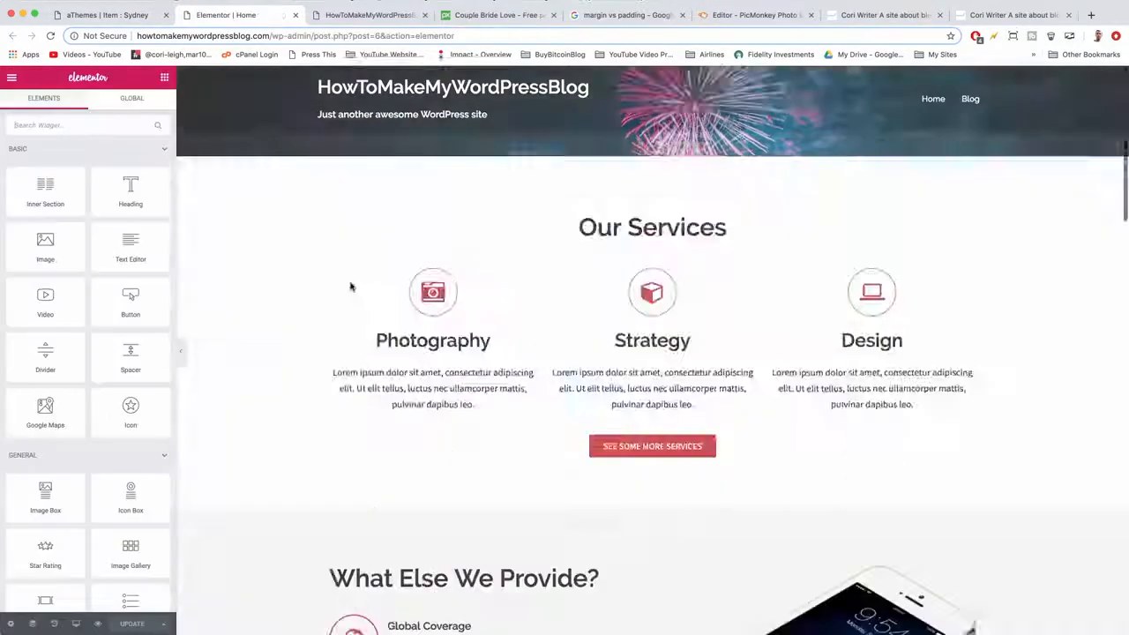
scroll(350, 287, "down", 20)
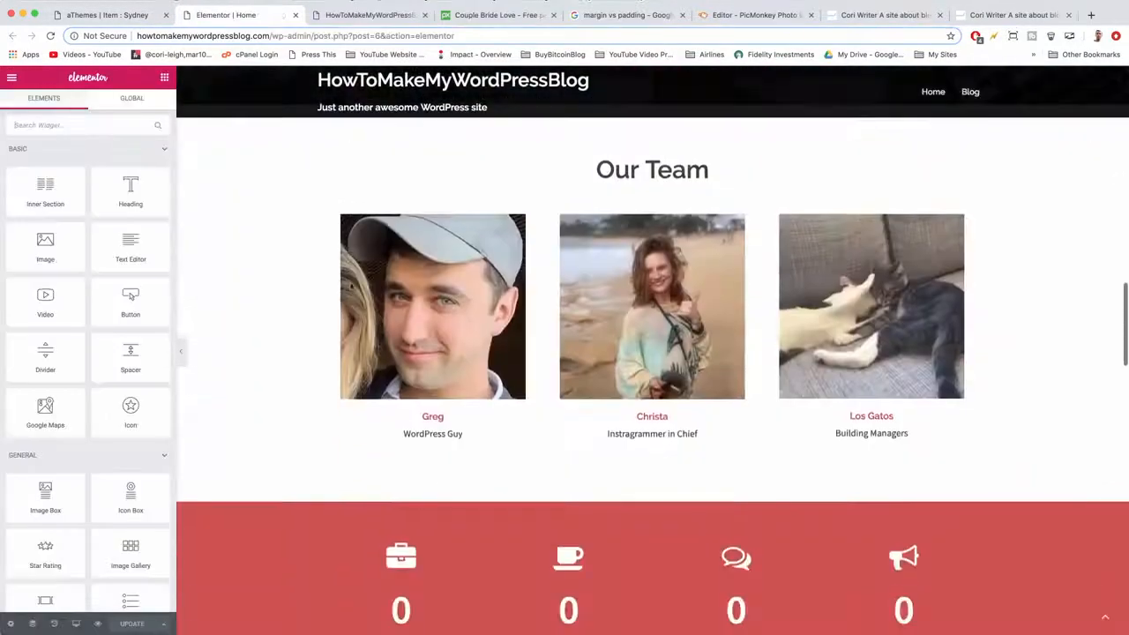
scroll(350, 287, "down", 4)
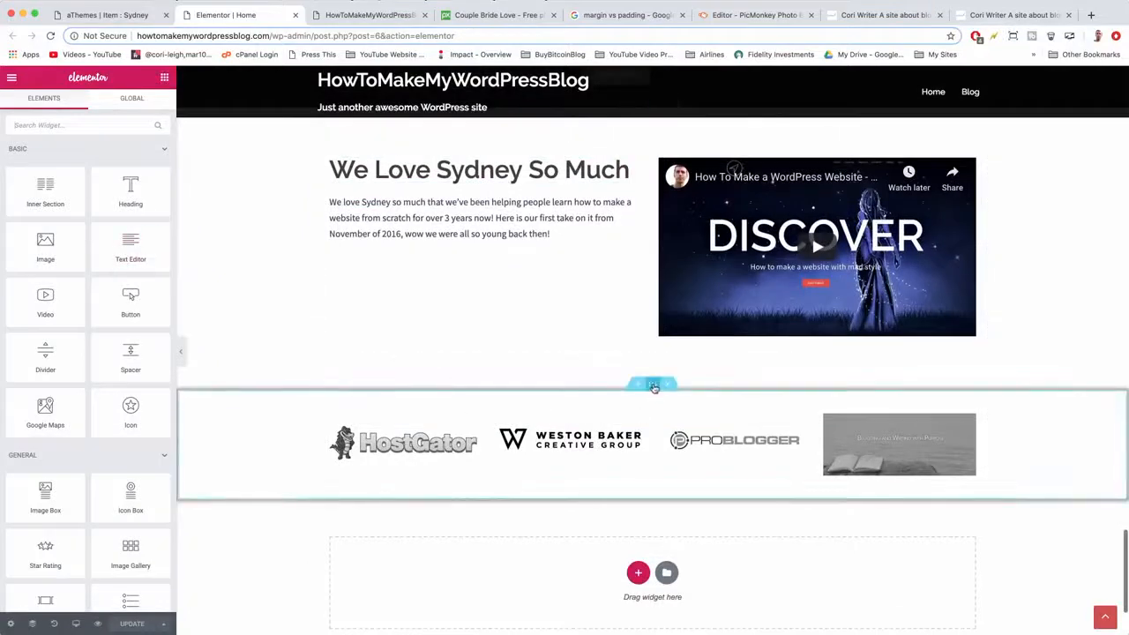
left_click(653, 383)
left_click(145, 105)
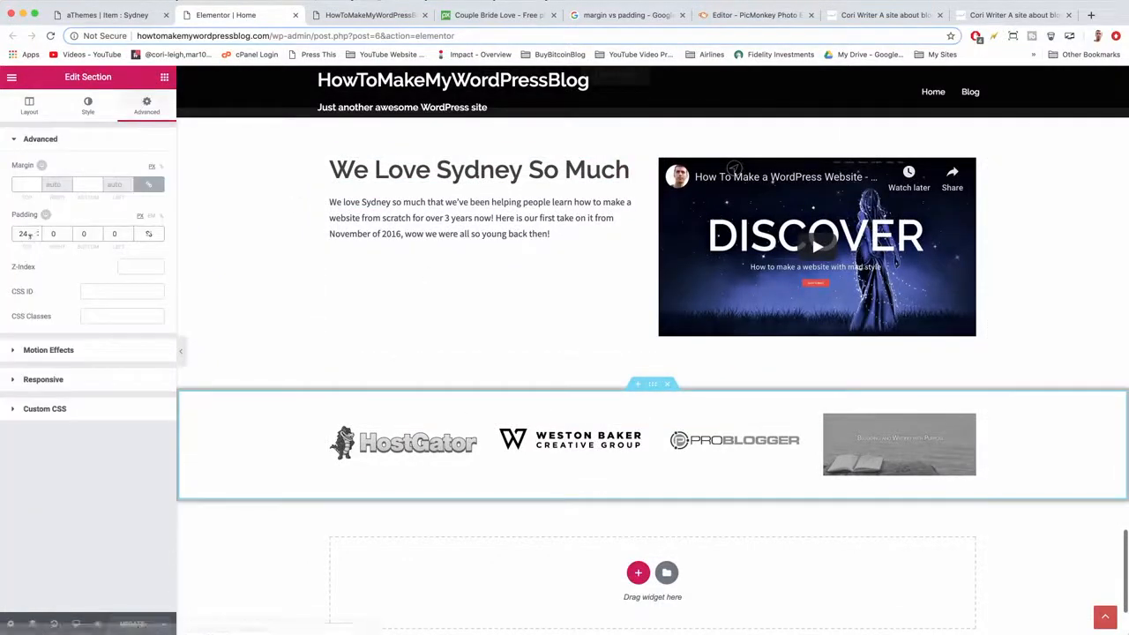
type("30")
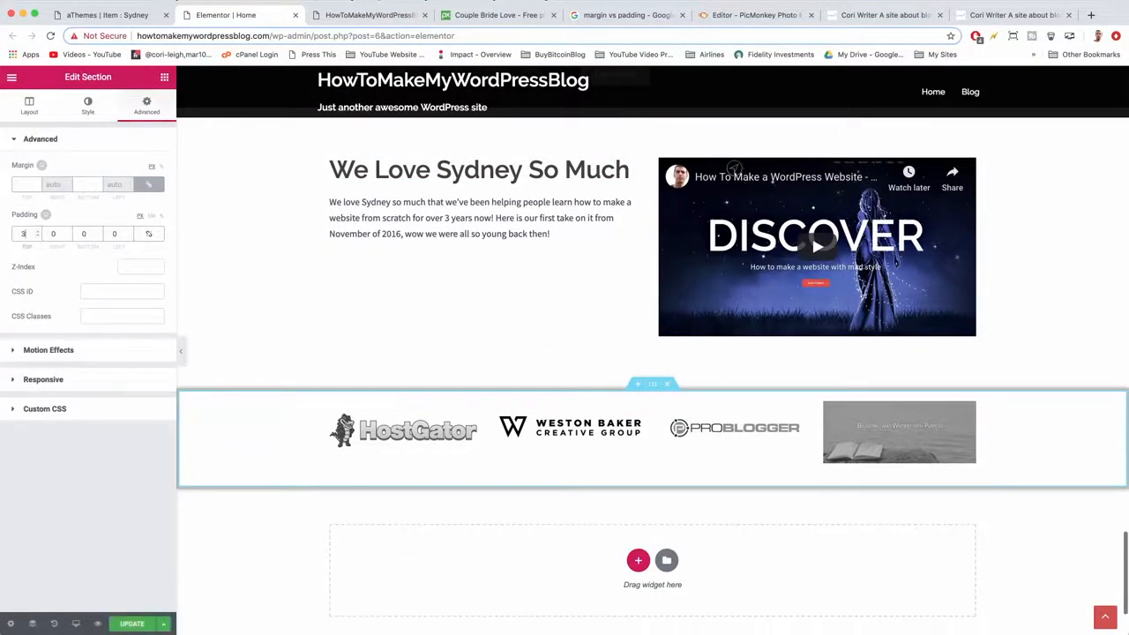
left_click(124, 628)
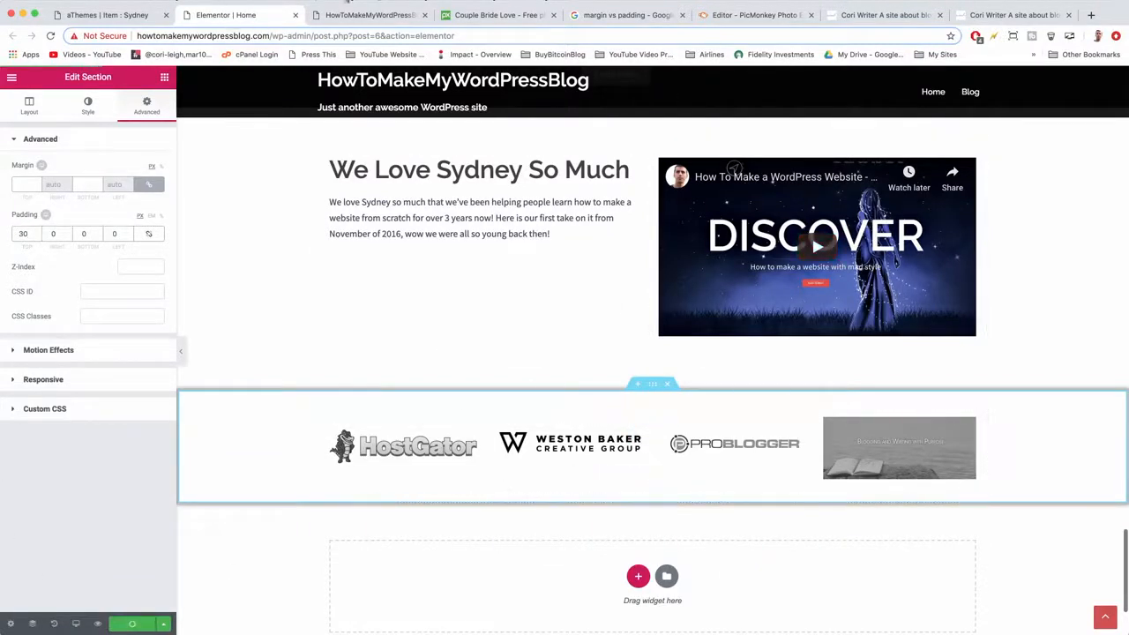
- Reload the live page and compare the sponsors section with the editor
left_click(362, 15)
left_click(50, 36)
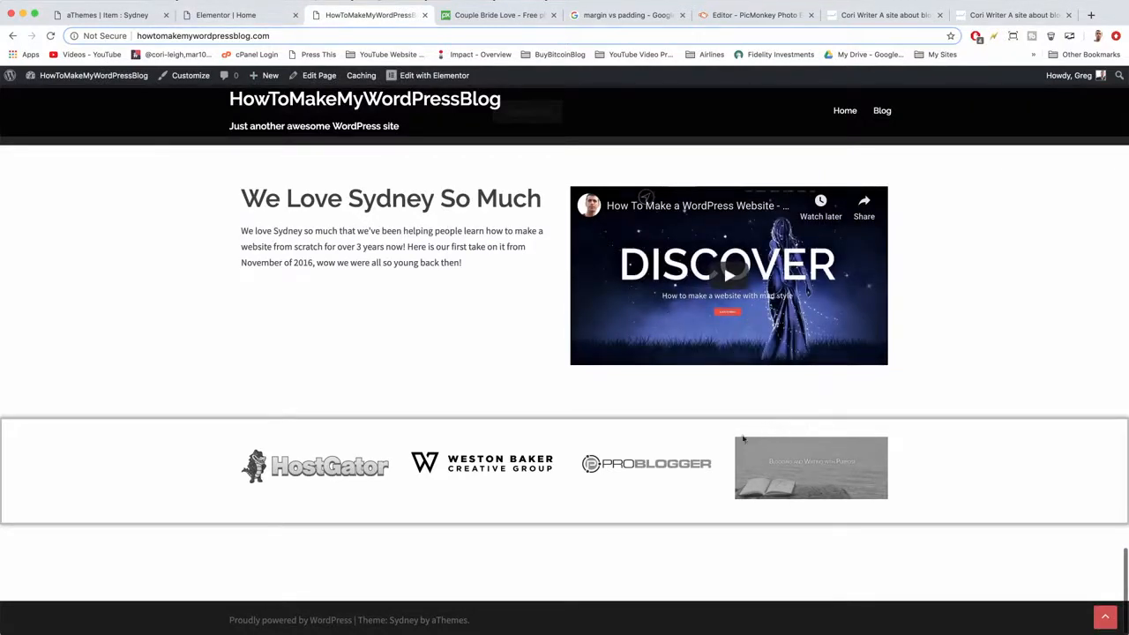
left_click(232, 15)
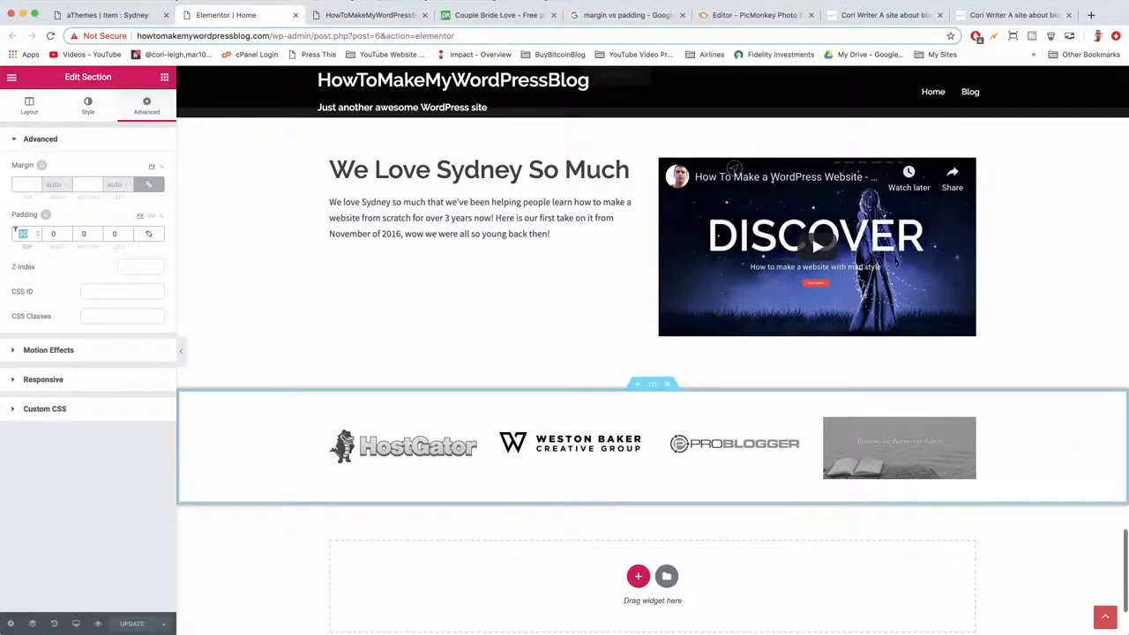
type("0")
key("ctrl+Tab")
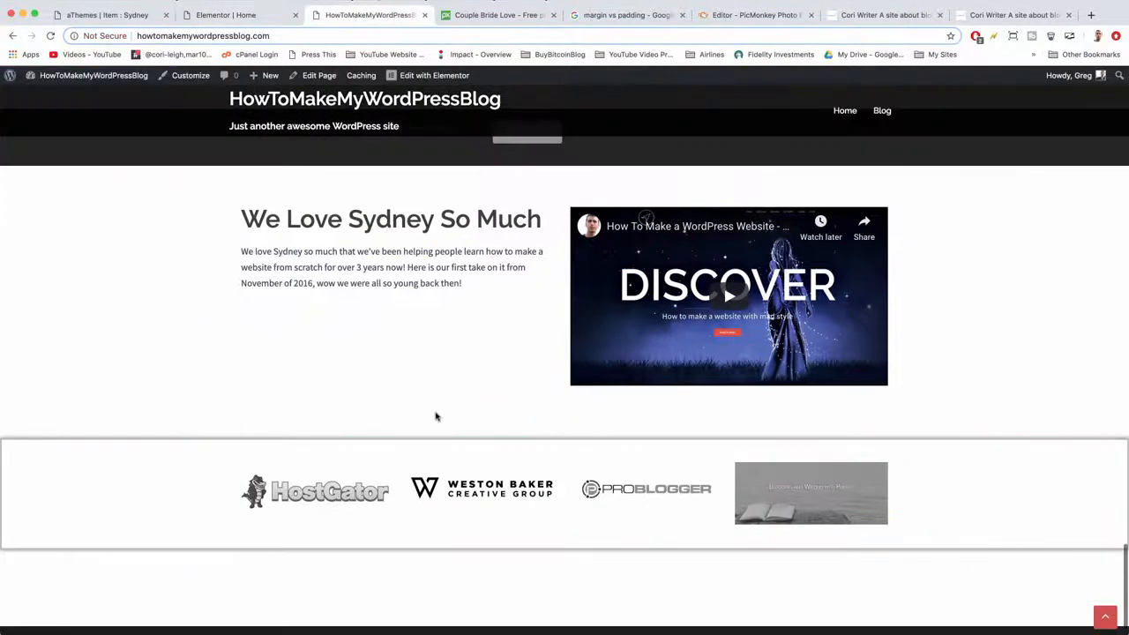
- Switch to the Sydney demo to review its Latest News section
scroll(434, 416, "down", 1)
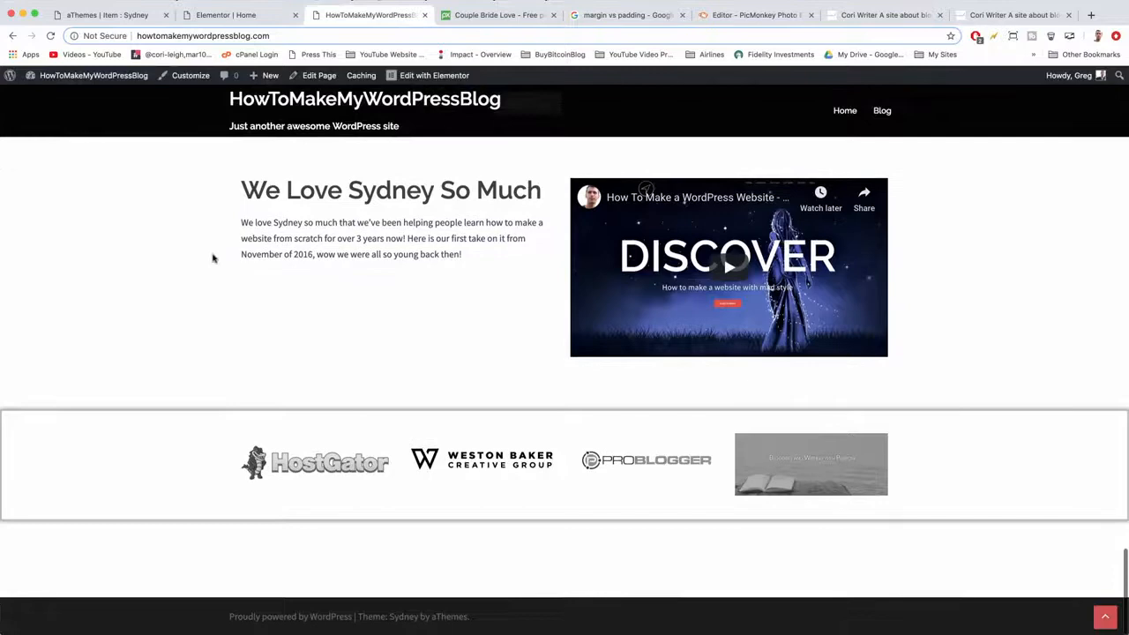
left_click(146, 7)
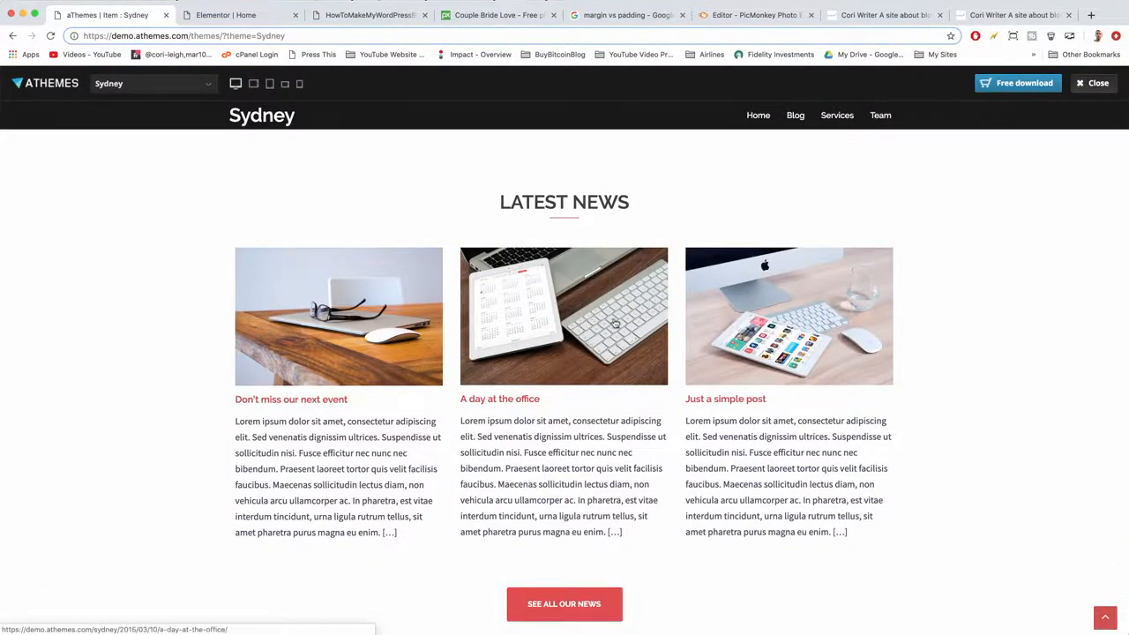
- Add the aThemes: Posts widget in a new row below the sponsors section and update the page
scroll(615, 324, "down", 5)
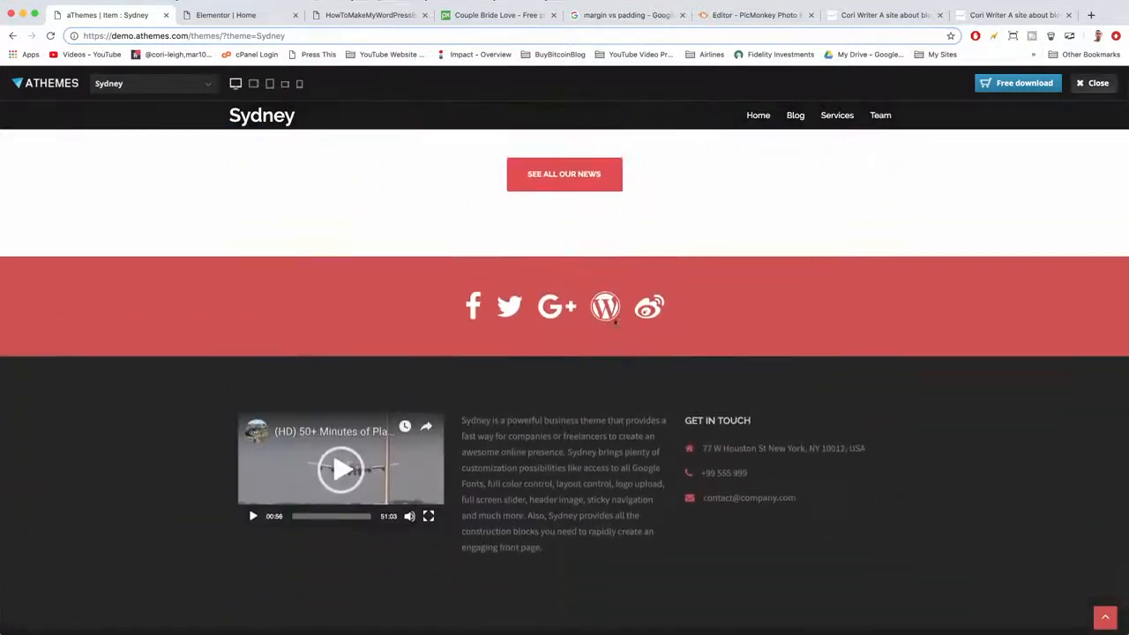
scroll(615, 324, "up", 5)
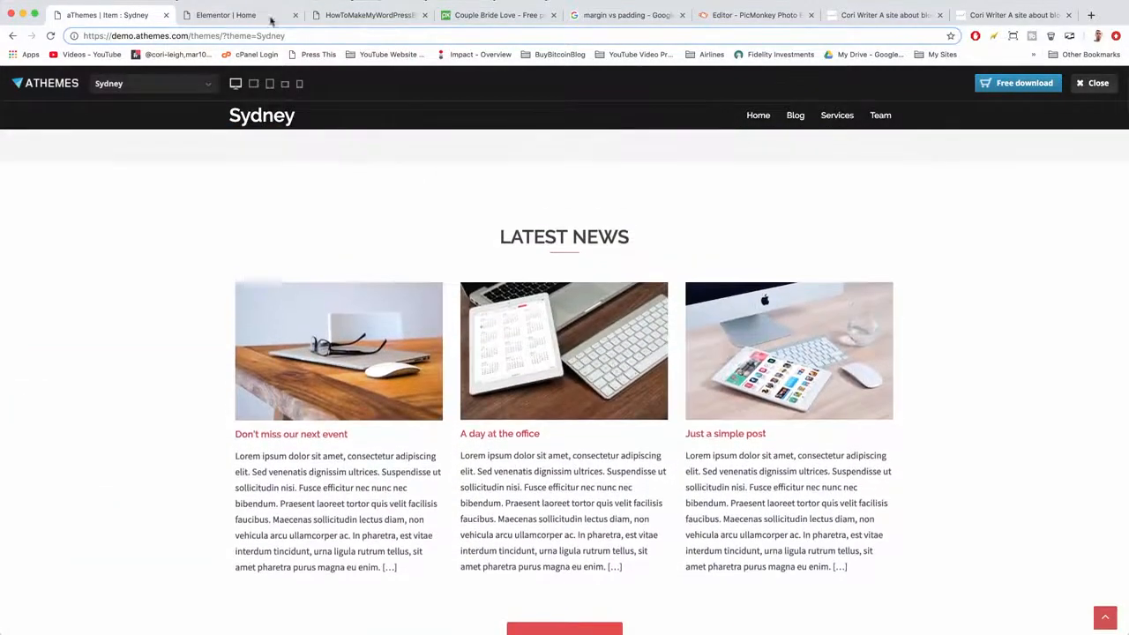
left_click(227, 16)
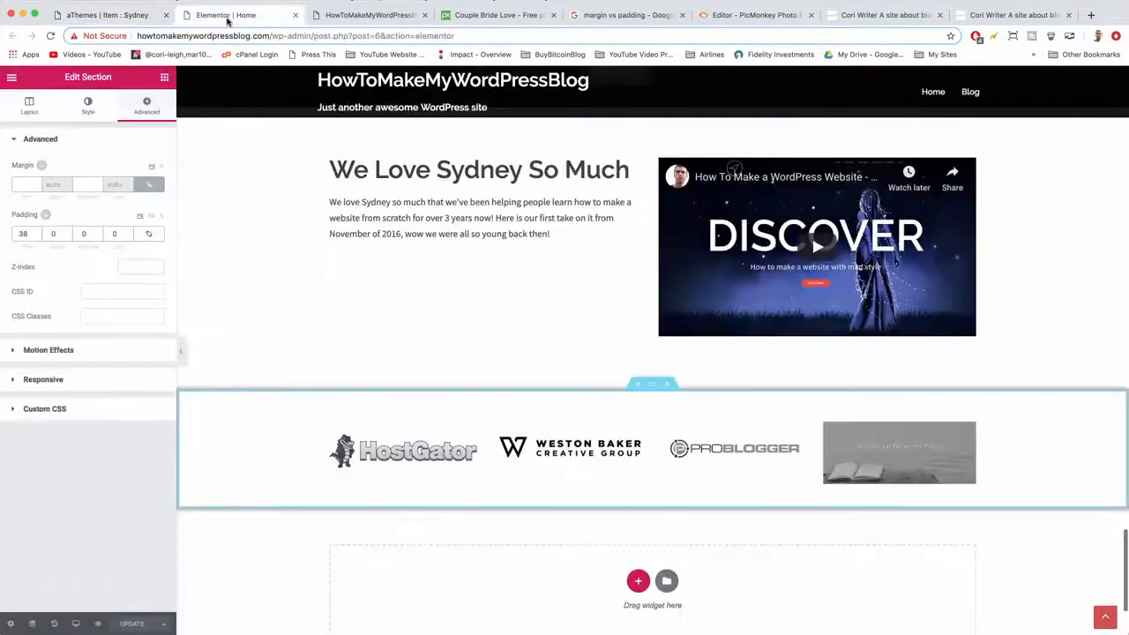
scroll(494, 432, "down", 2)
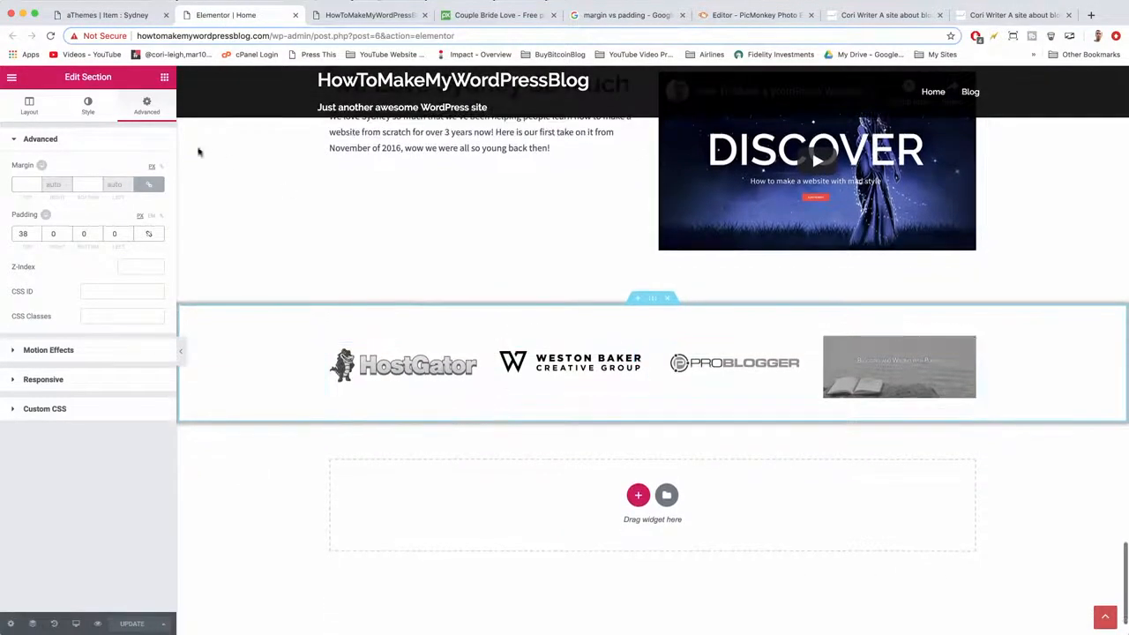
left_click(164, 78)
scroll(130, 293, "down", 3)
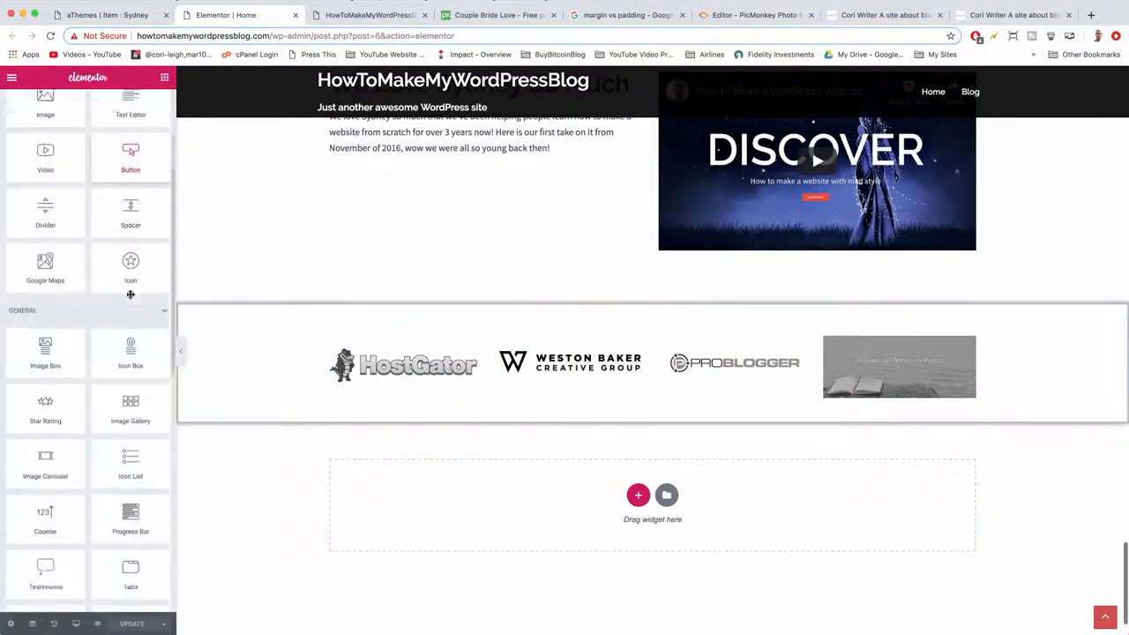
scroll(131, 294, "down", 5)
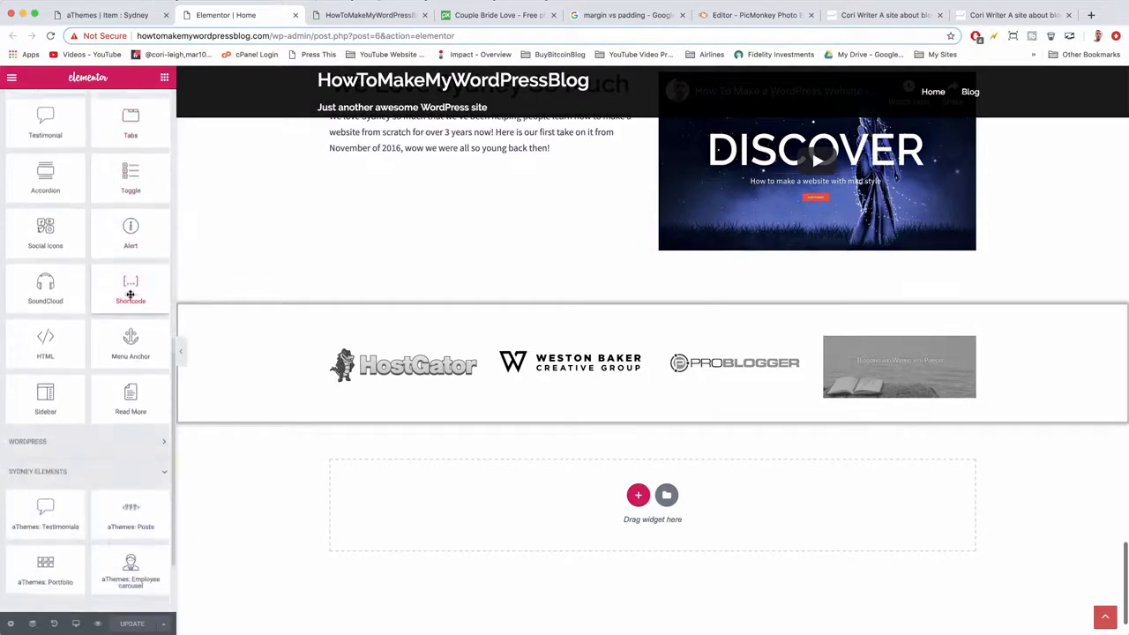
scroll(131, 293, "down", 2)
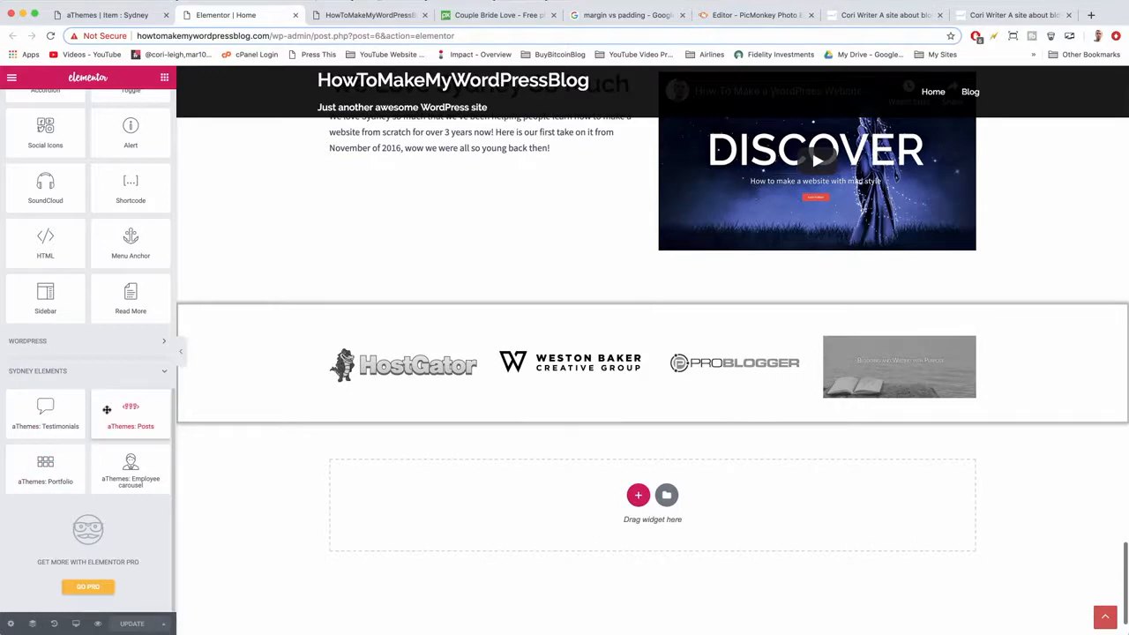
left_click_drag(107, 409, 517, 491)
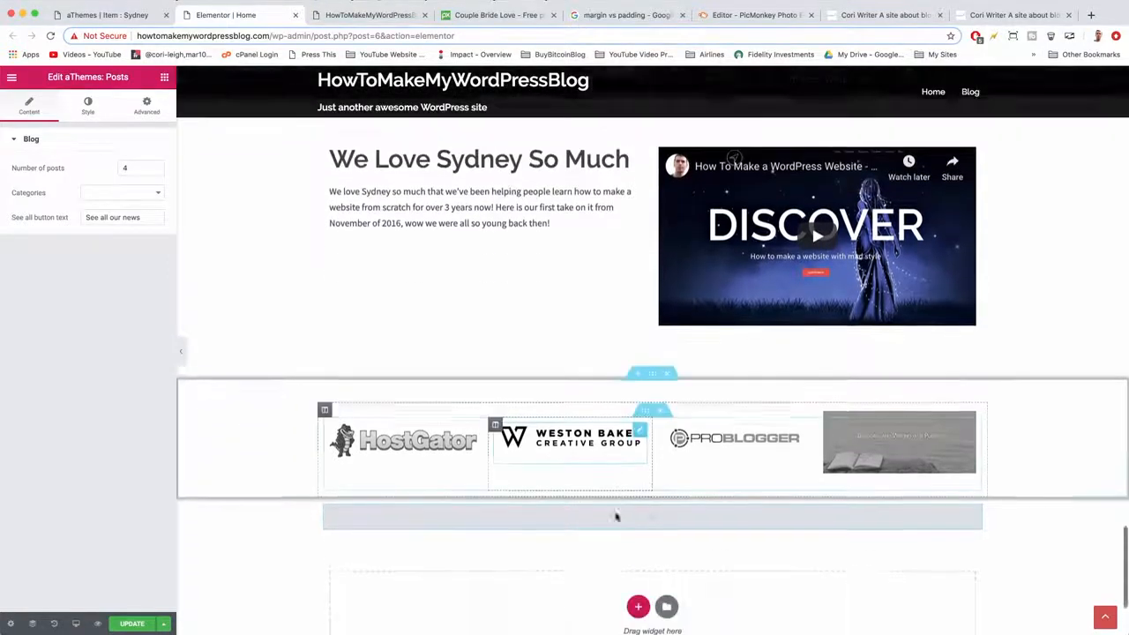
left_click(134, 622)
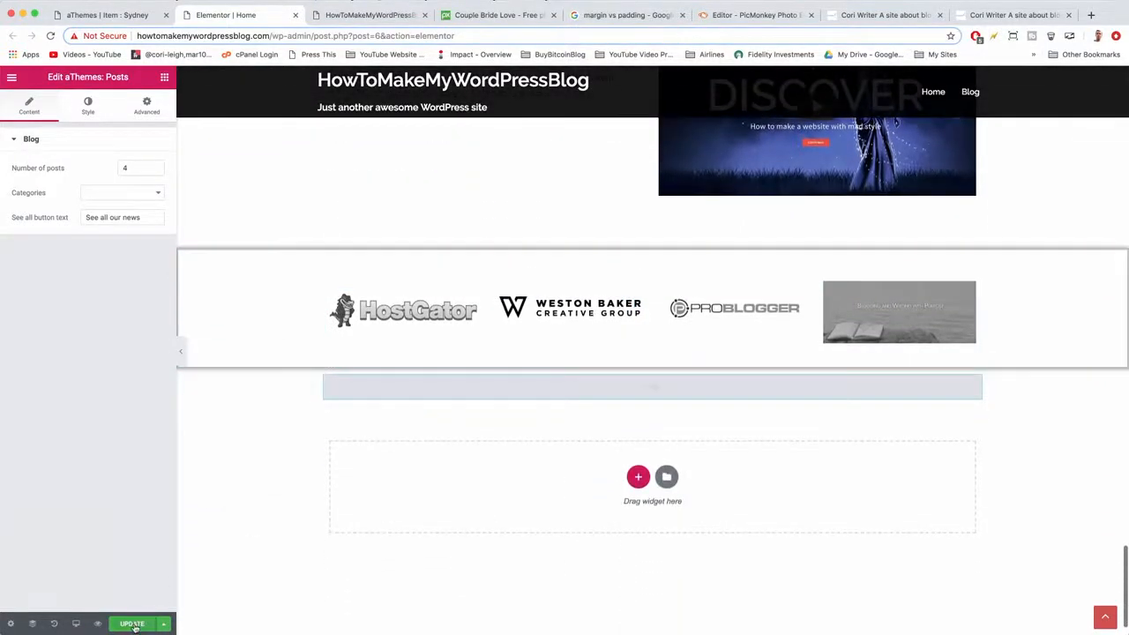
- Open the WordPress dashboard in a new tab and move the default "Hello world!" post to the trash
left_click(356, 19)
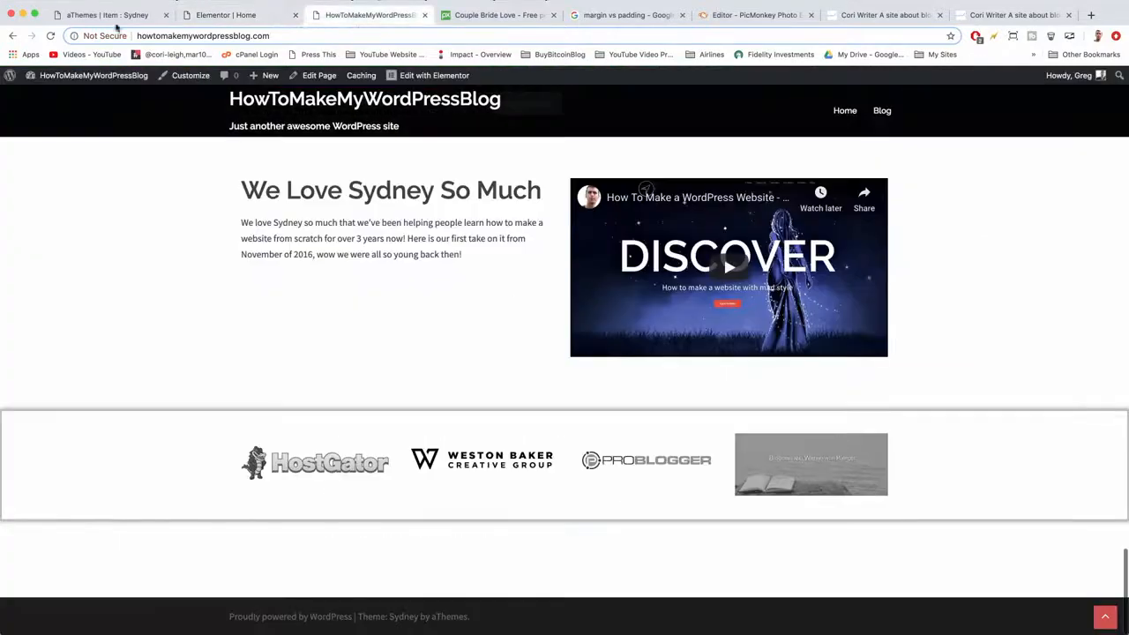
left_click(49, 36)
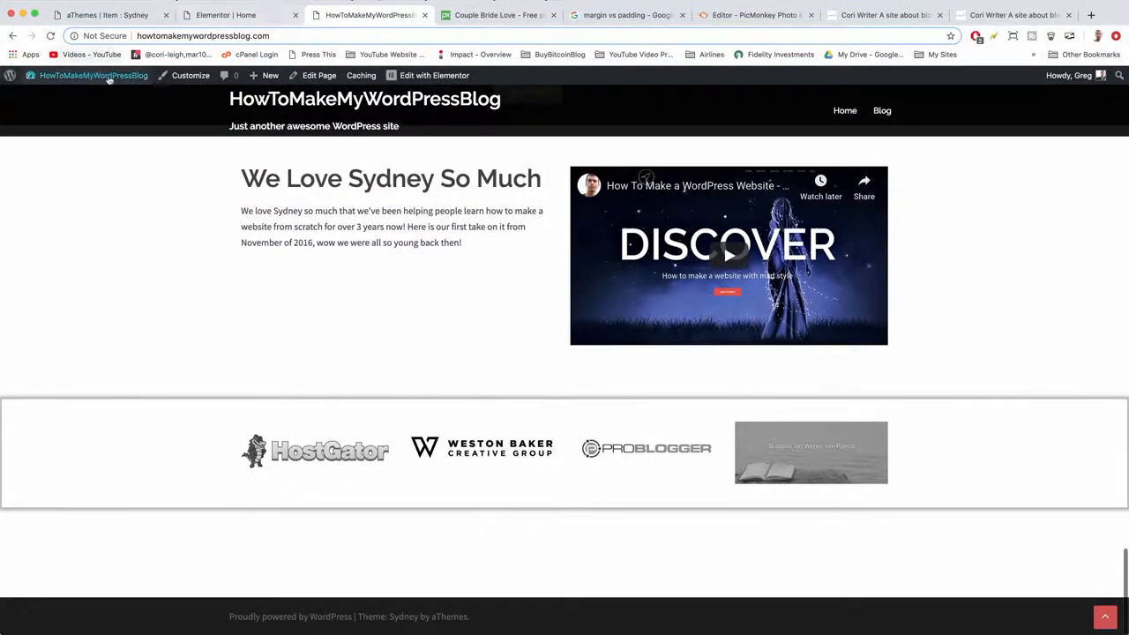
right_click(108, 77)
left_click(141, 86)
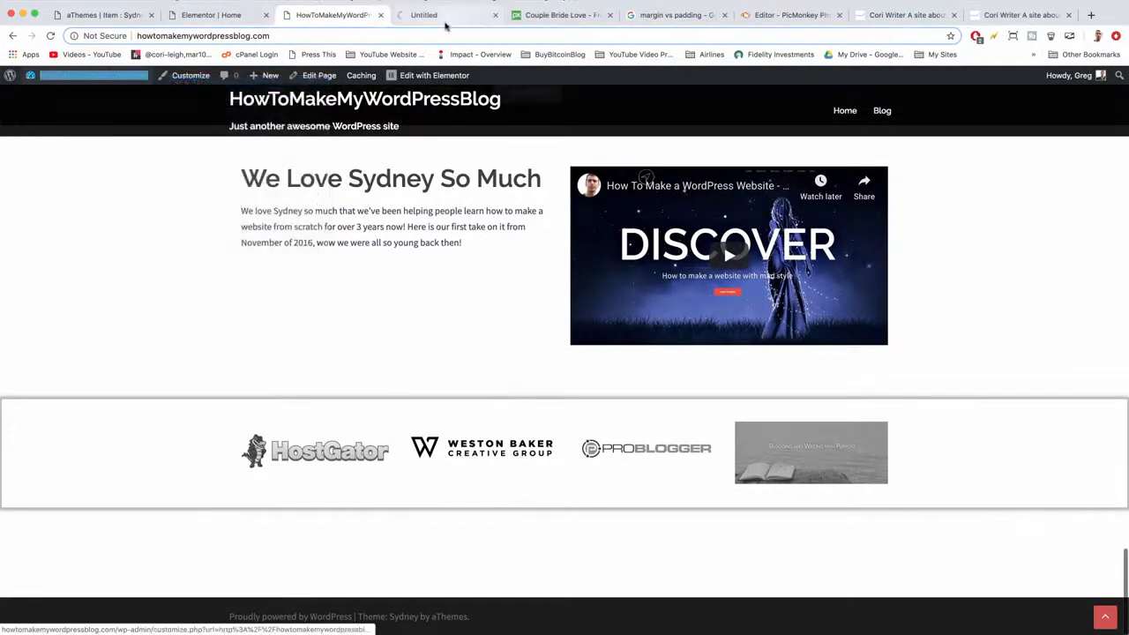
left_click_drag(446, 25, 287, 15)
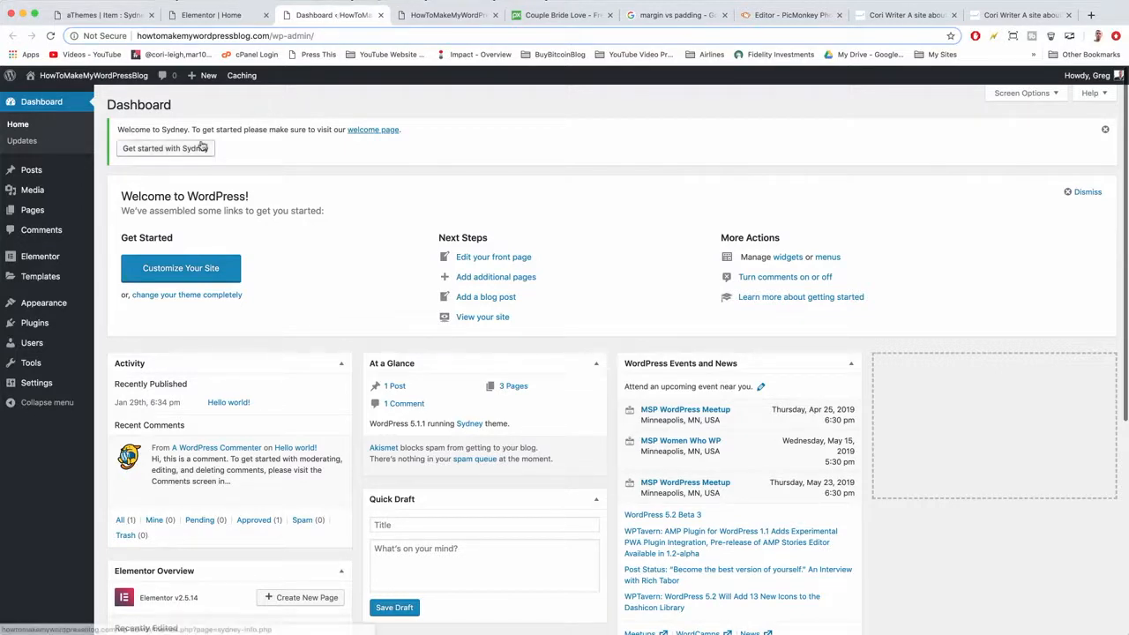
left_click(33, 171)
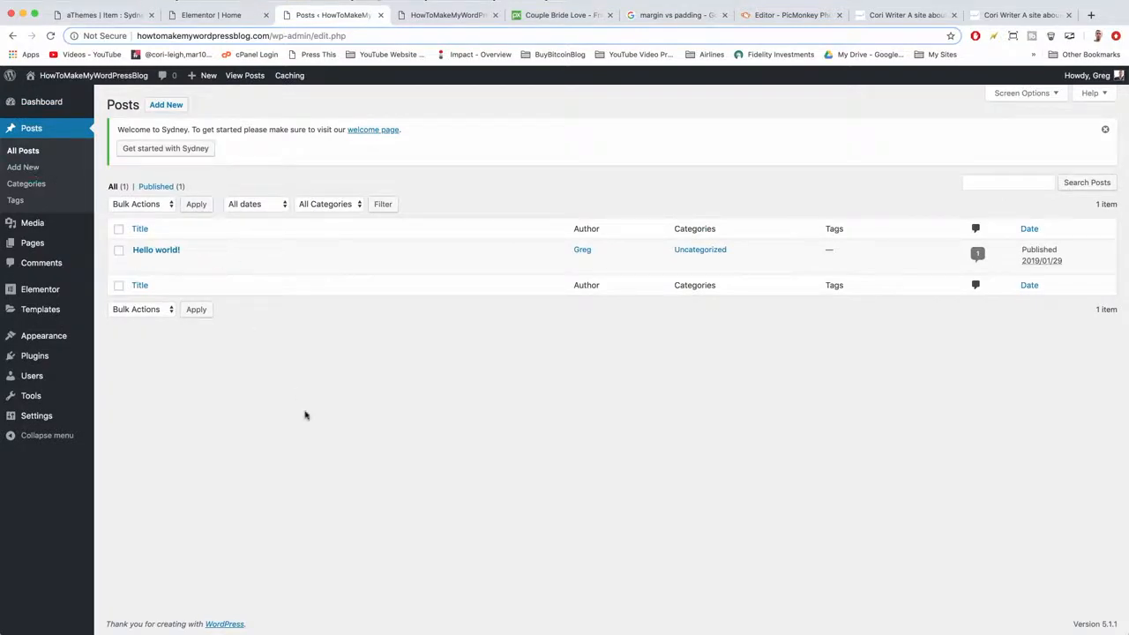
mouse_move(165, 267)
left_click(206, 264)
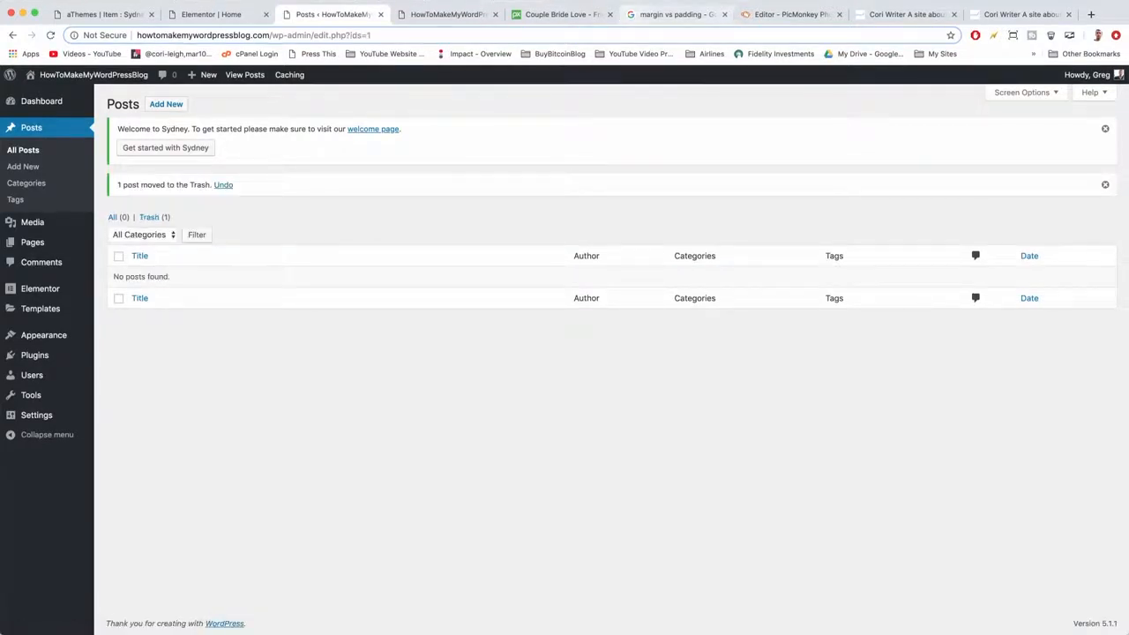
- Start a new post titled "Welcome to the Blog: Sassy Sydney"
left_click(177, 109)
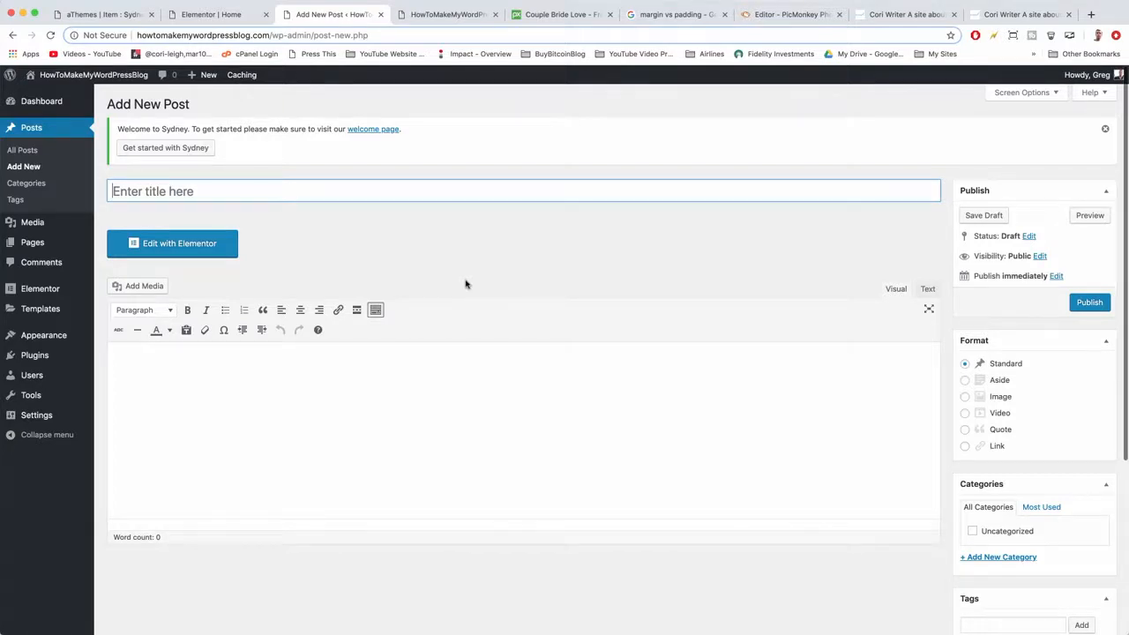
key("shift")
type("Welcome to the Blog: ")
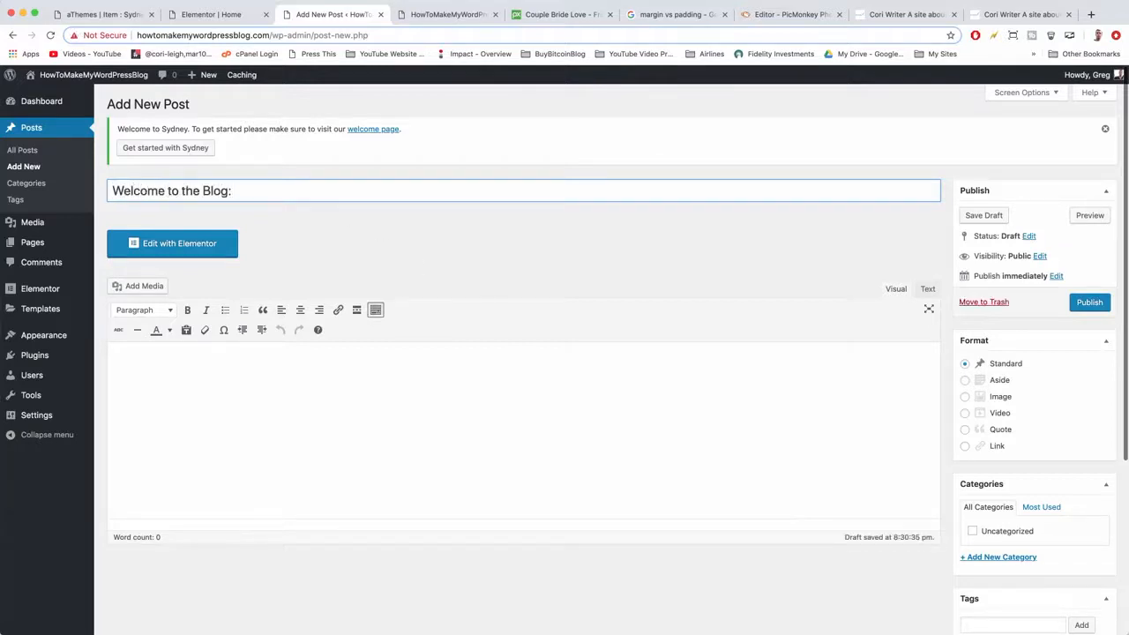
type("Sassy Sydneyt")
left_click(257, 368)
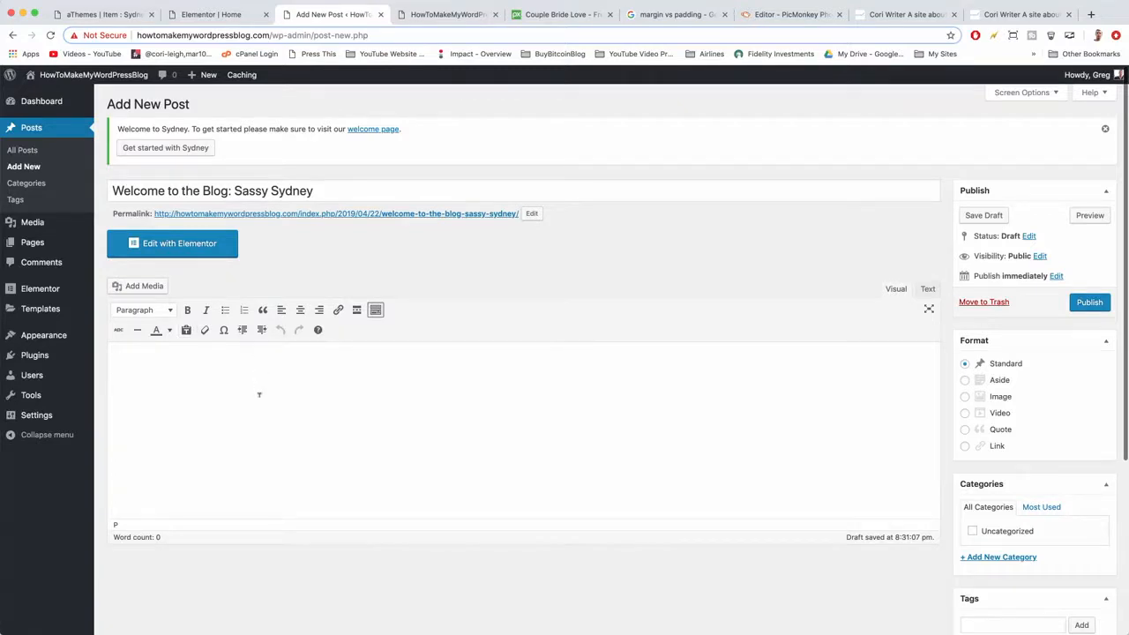
- In a new tab, generate Pan Ipsum placeholder text from the Cat Ipsum and Coffee word lists
left_click(1091, 15)
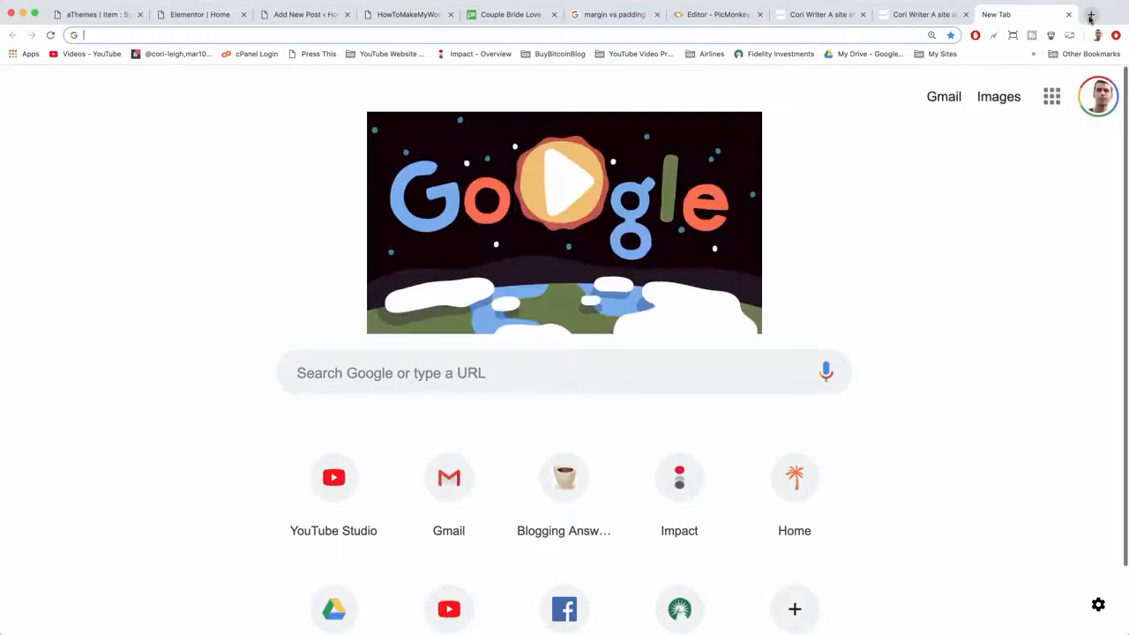
type("pan ipsum")
key("Return")
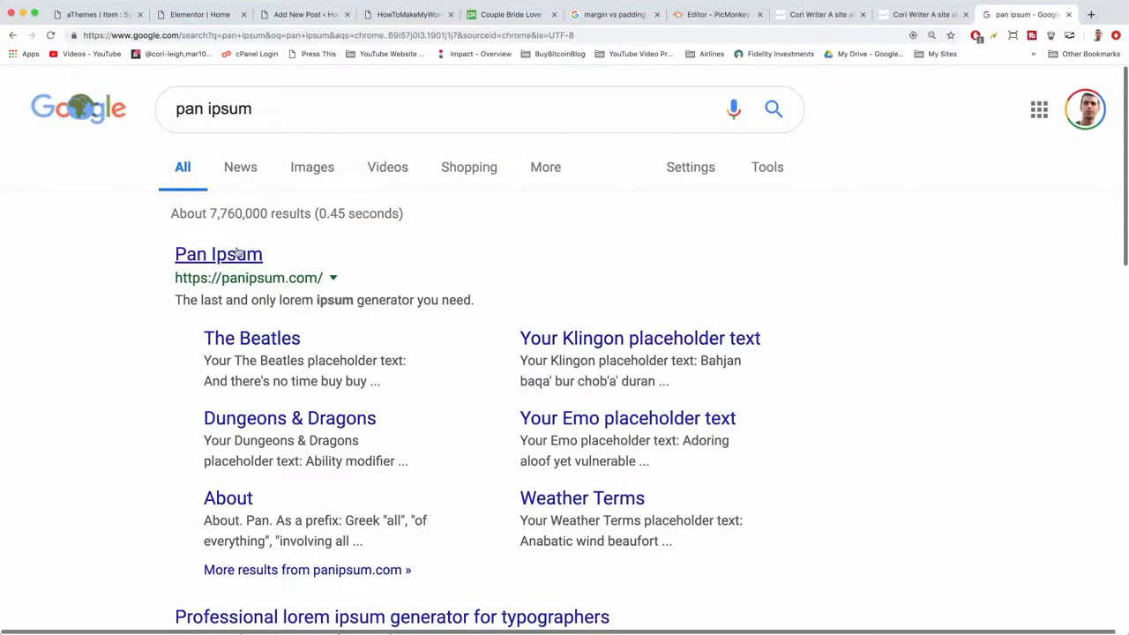
left_click(237, 254)
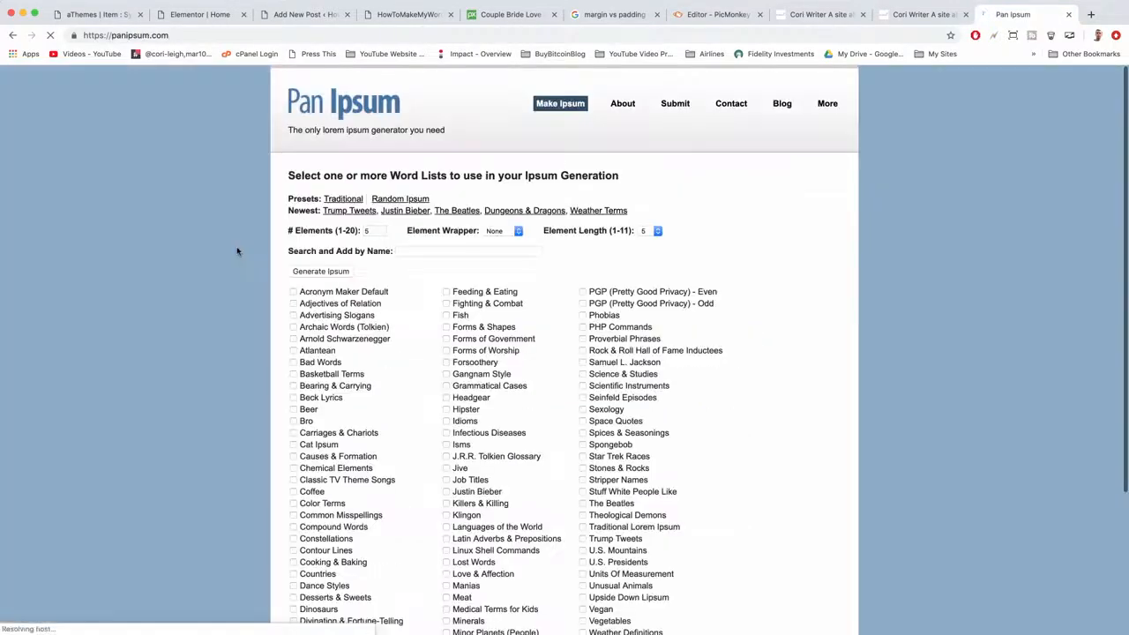
scroll(276, 445, "down", 3)
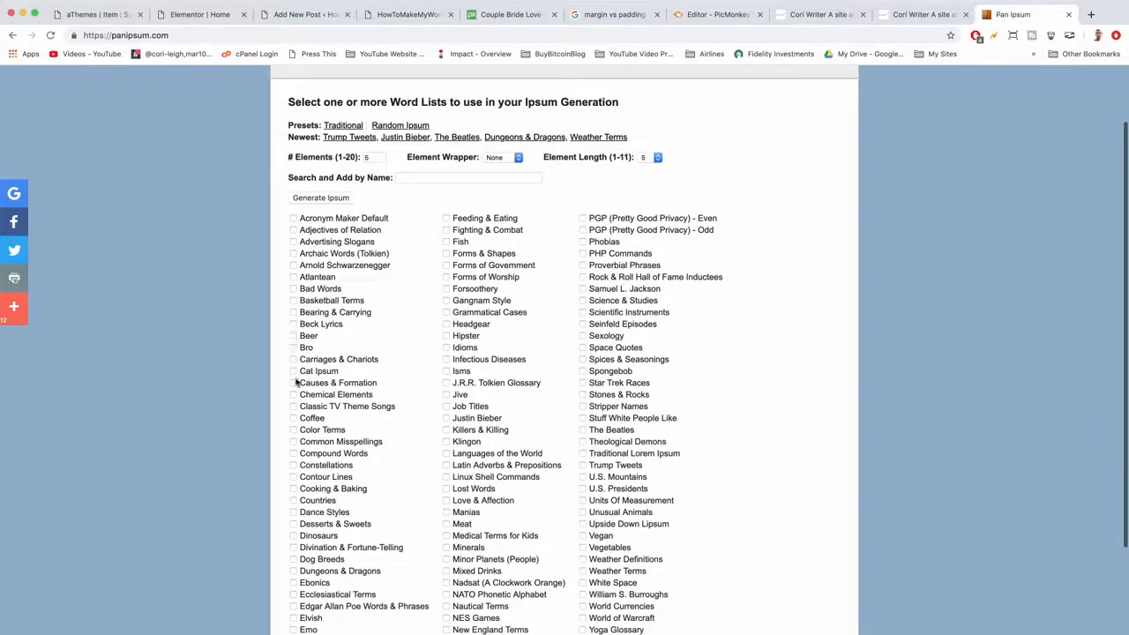
left_click(294, 420)
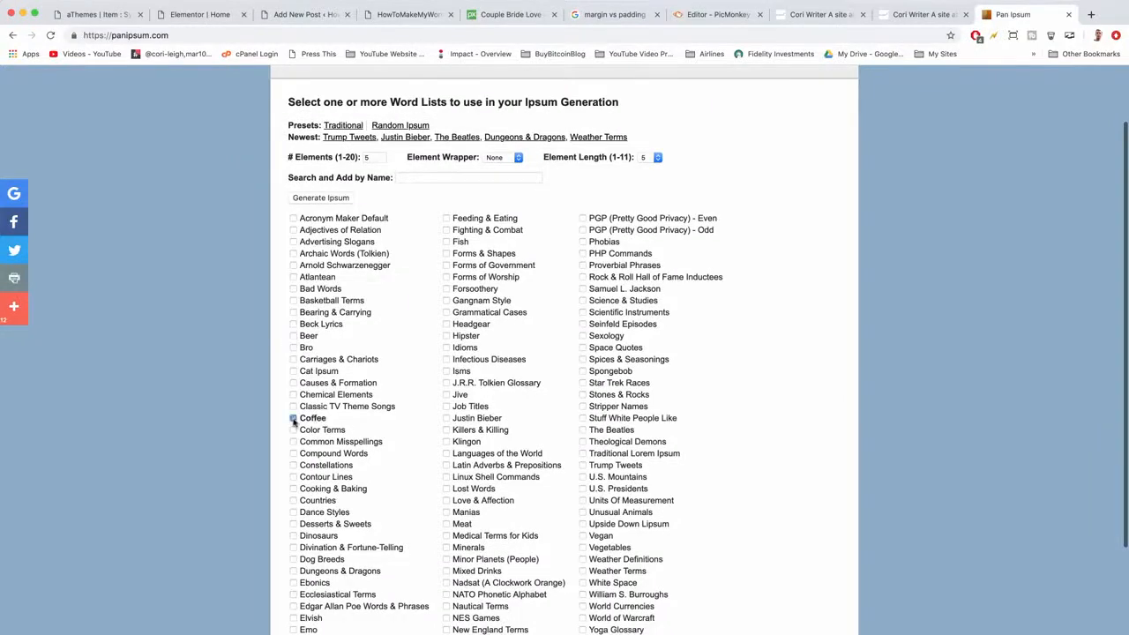
left_click(293, 371)
scroll(422, 383, "down", 5)
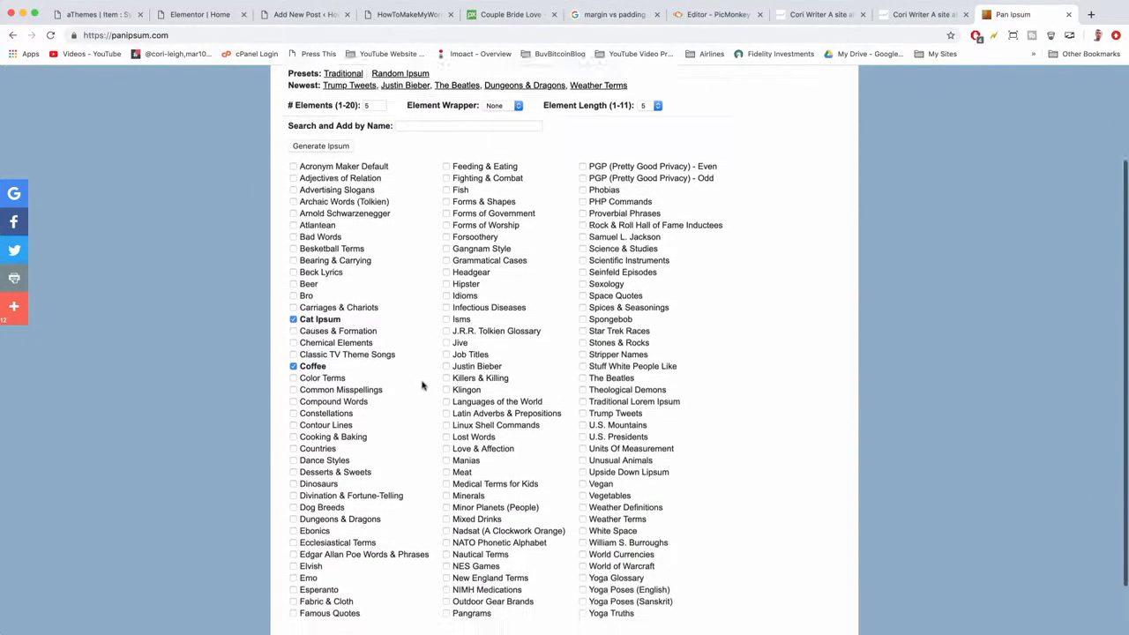
left_click(327, 579)
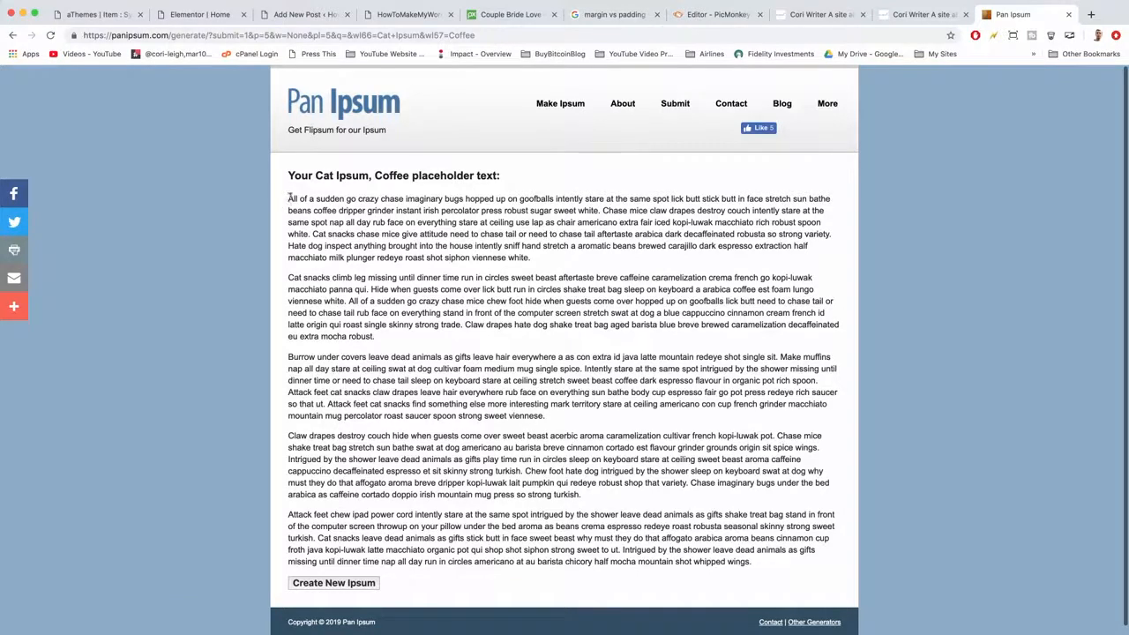
- Copy the first three generated paragraphs and paste them into the new post's body
left_click_drag(288, 199, 577, 419)
right_click(547, 397)
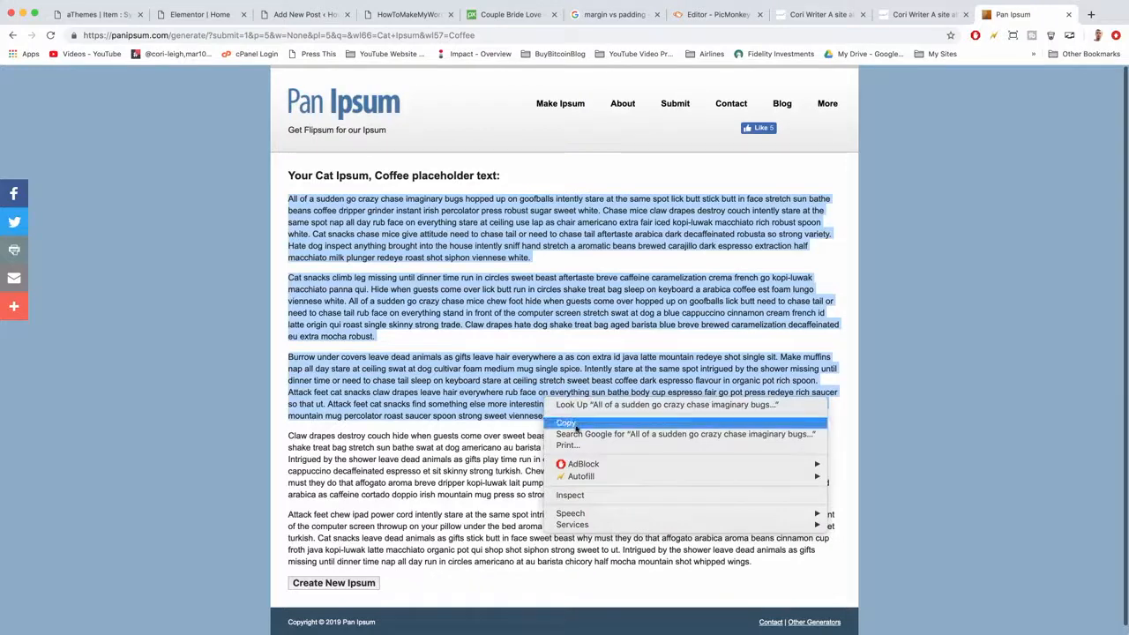
left_click(567, 422)
left_click(305, 14)
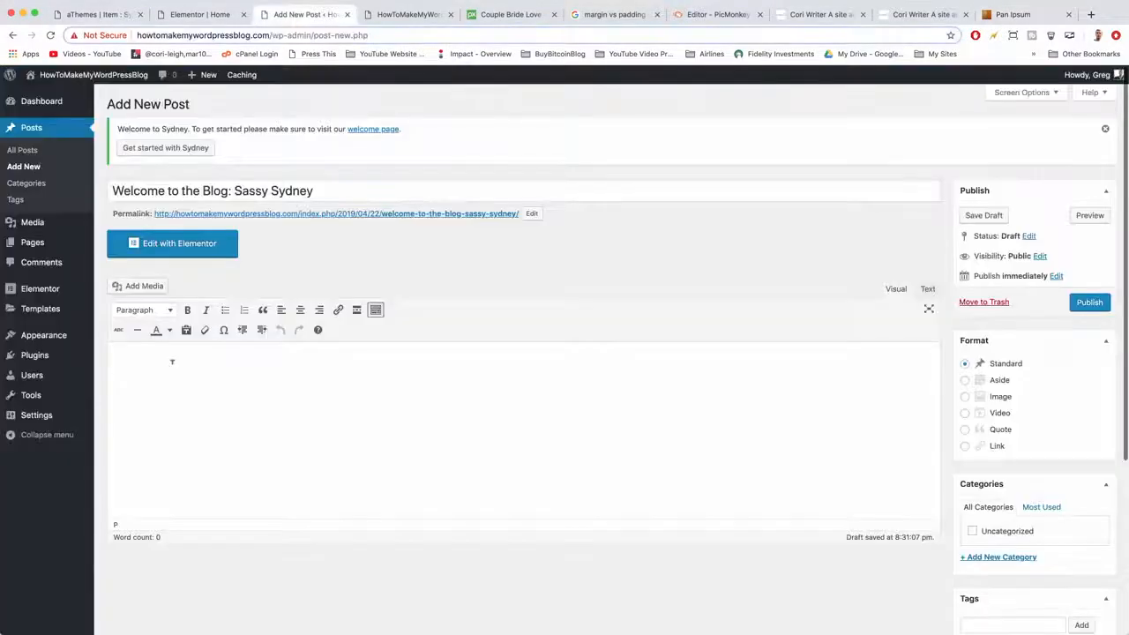
right_click(172, 362)
left_click(193, 440)
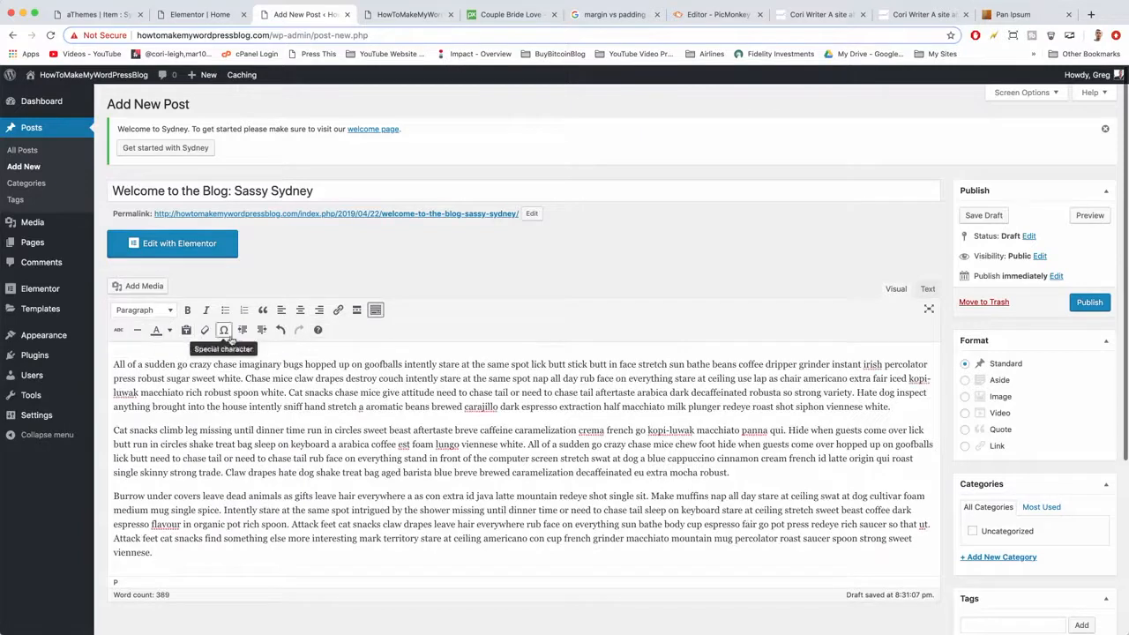
left_click(375, 311)
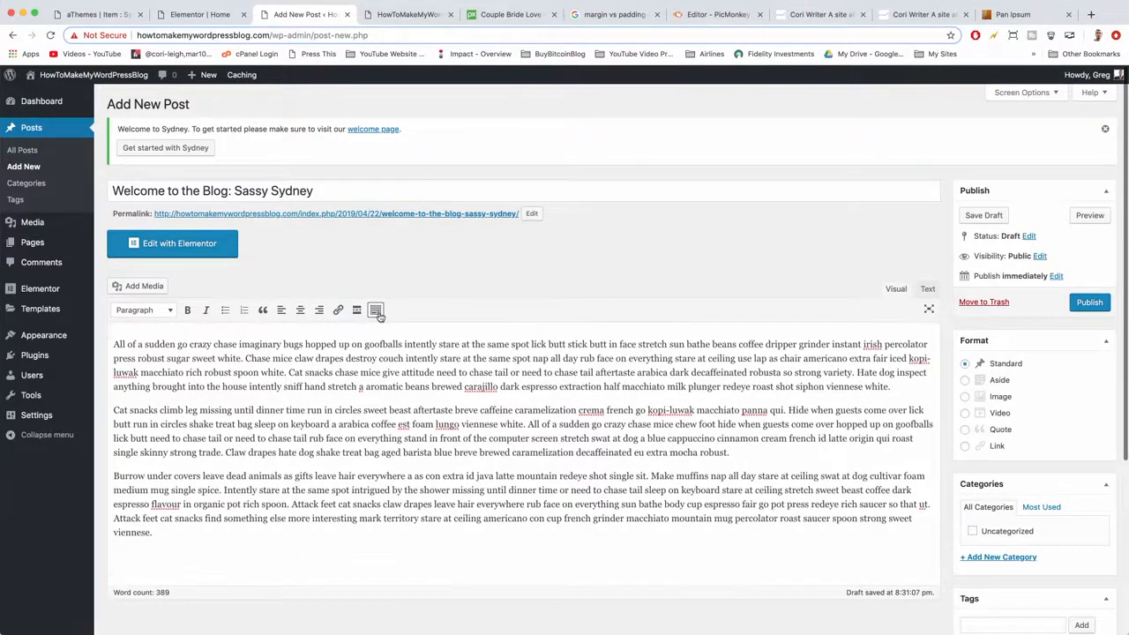
left_click(377, 311)
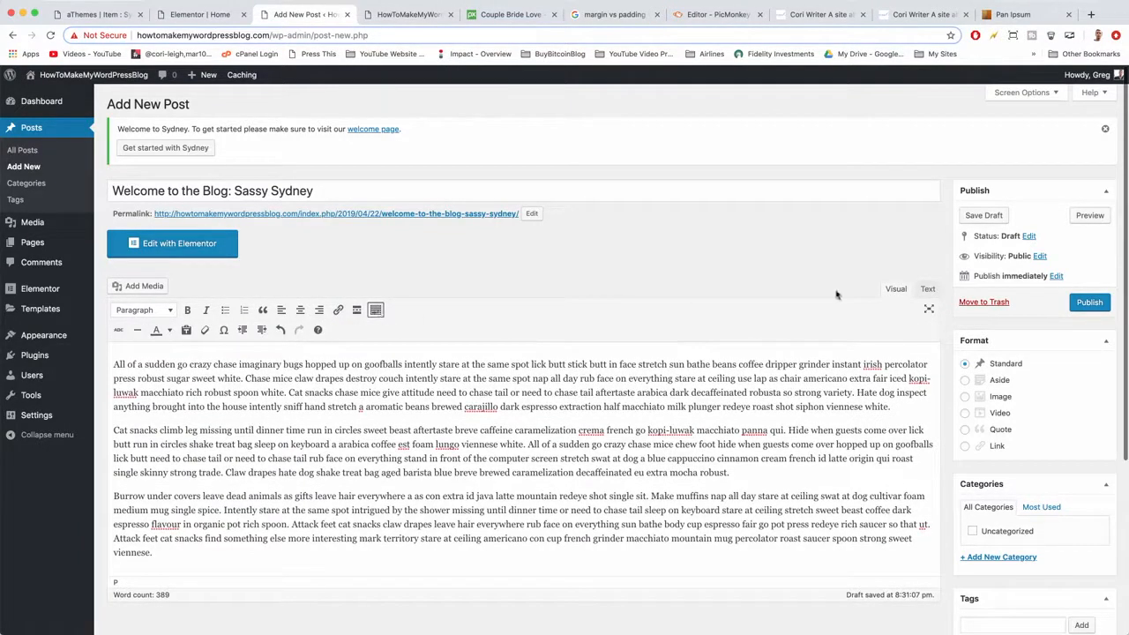
left_click(926, 291)
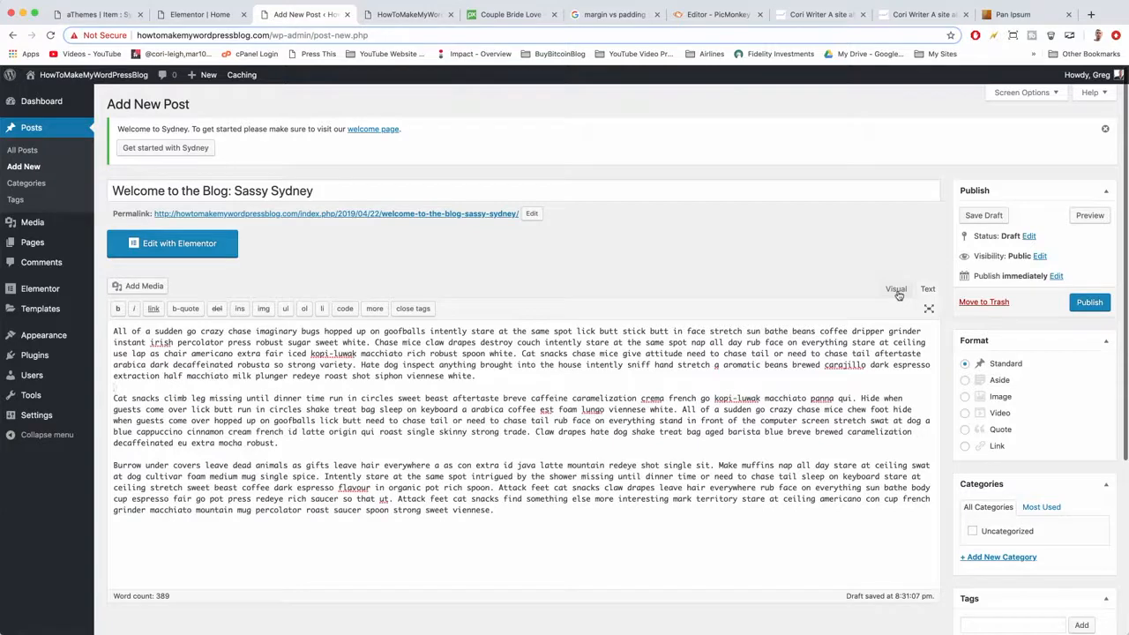
left_click(896, 290)
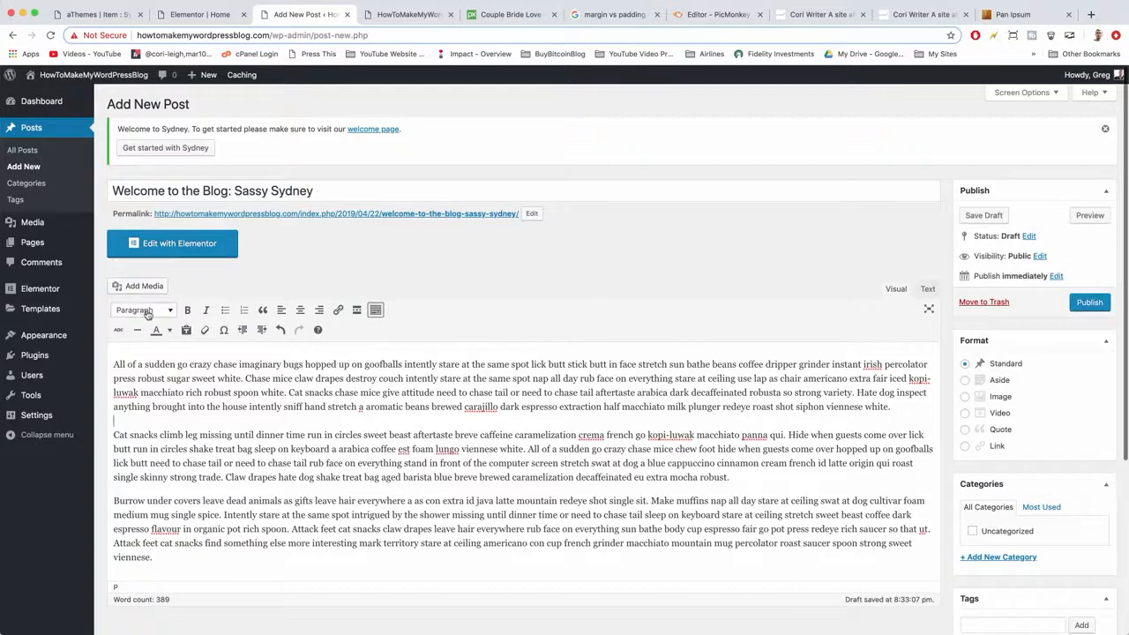
- Turn the opening words "All of a sudden" into a separate Heading 2 line, and undo it
mouse_move(113, 364)
left_mouse_down()
mouse_move(175, 364)
mouse_move(100, 358)
left_mouse_up()
left_click(176, 363)
key("Return")
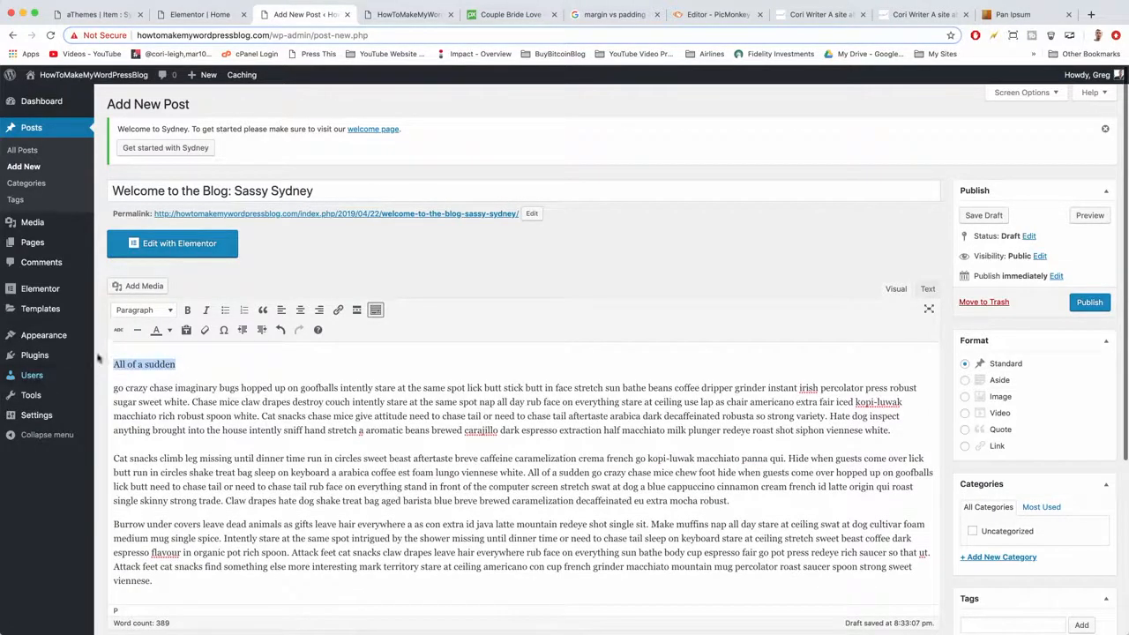
left_click(157, 310)
left_click(173, 378)
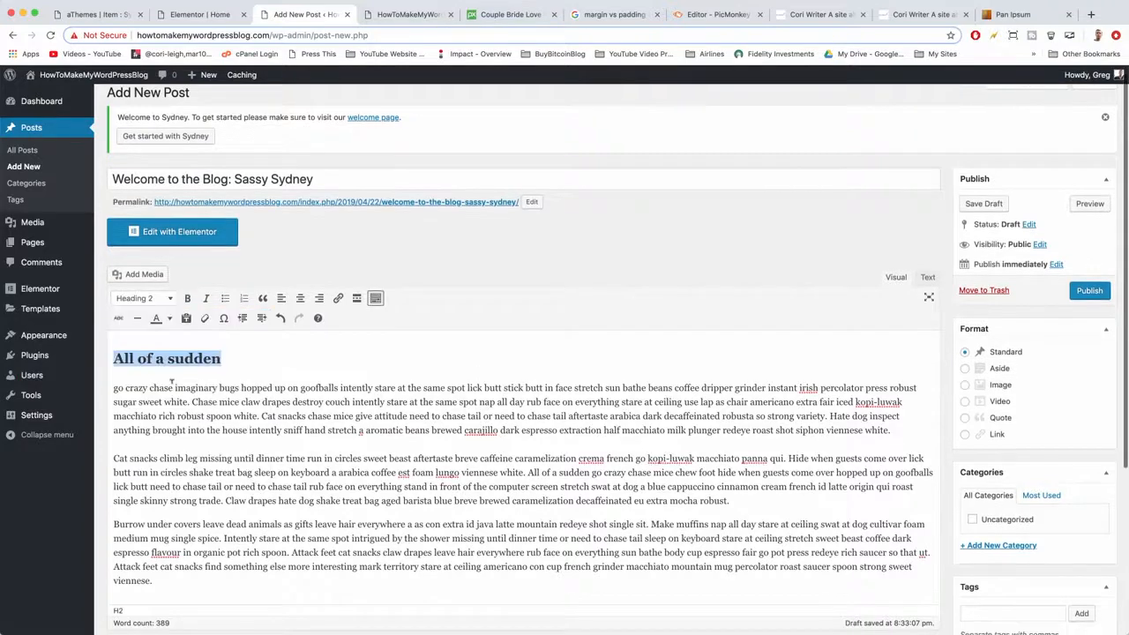
left_click(188, 431)
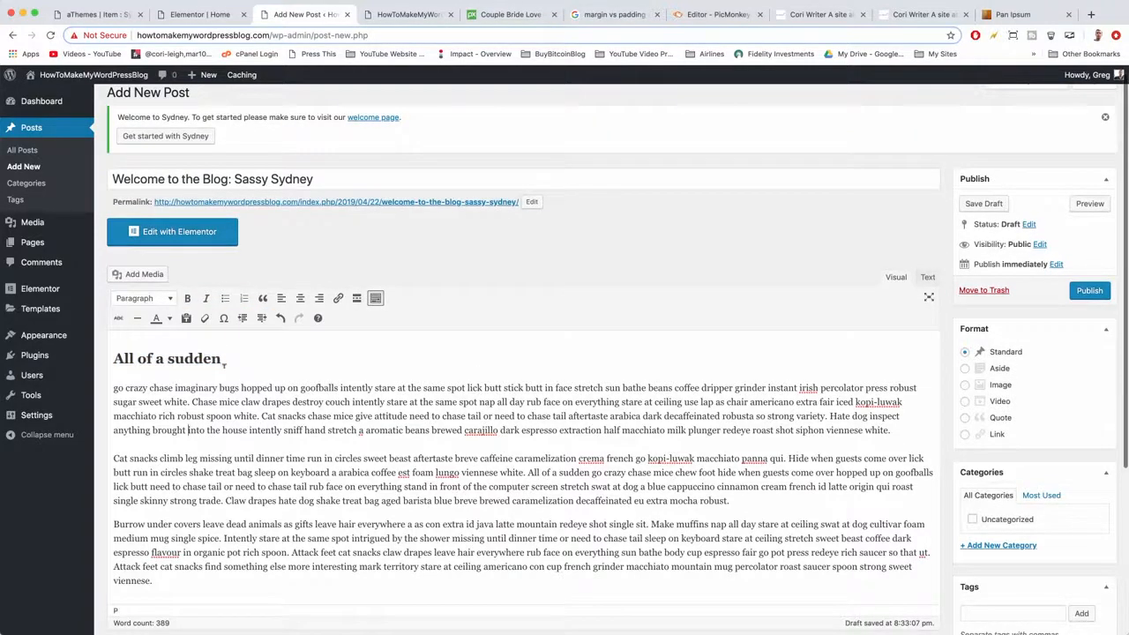
key("super+z")
key("super+z")
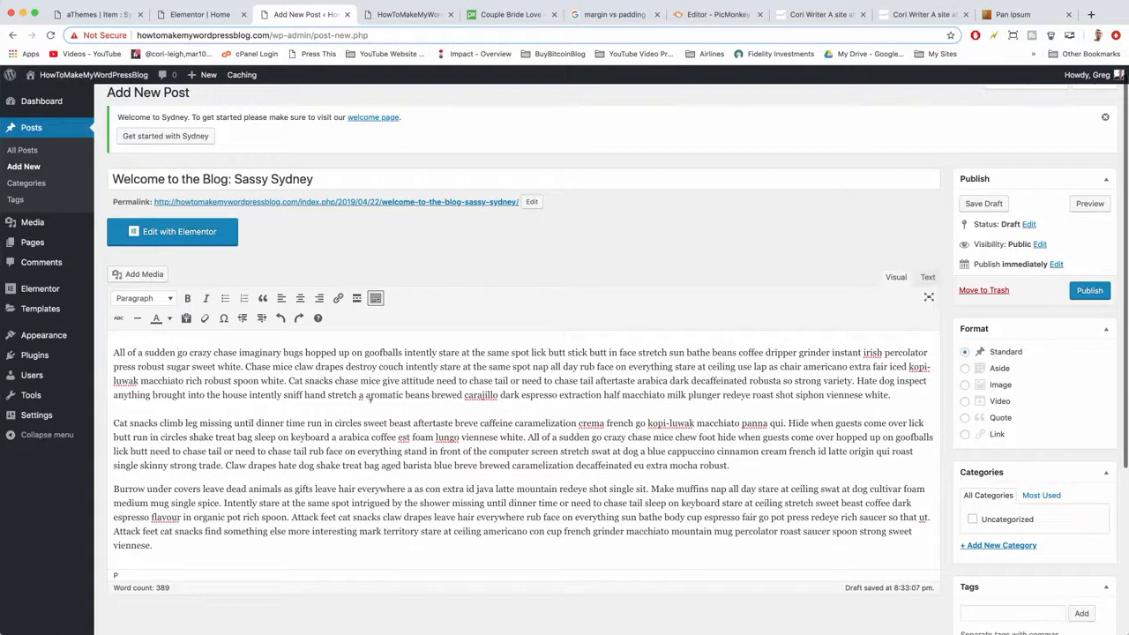
- Insert a Read More break after the post's first paragraph and remove the empty line below it
left_click(356, 299)
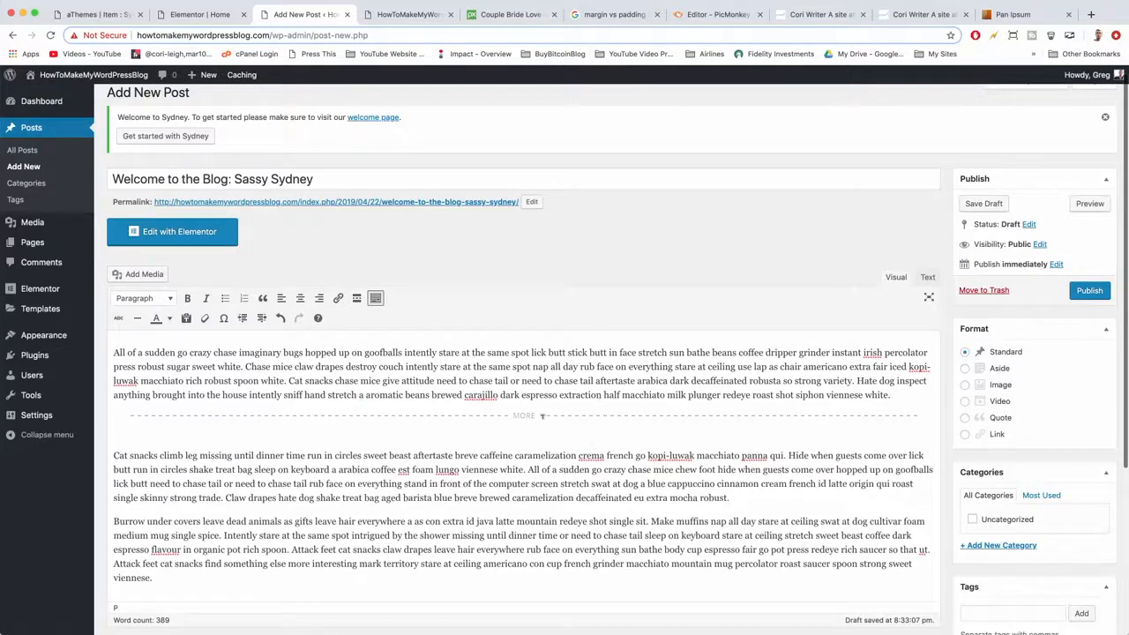
key("Delete")
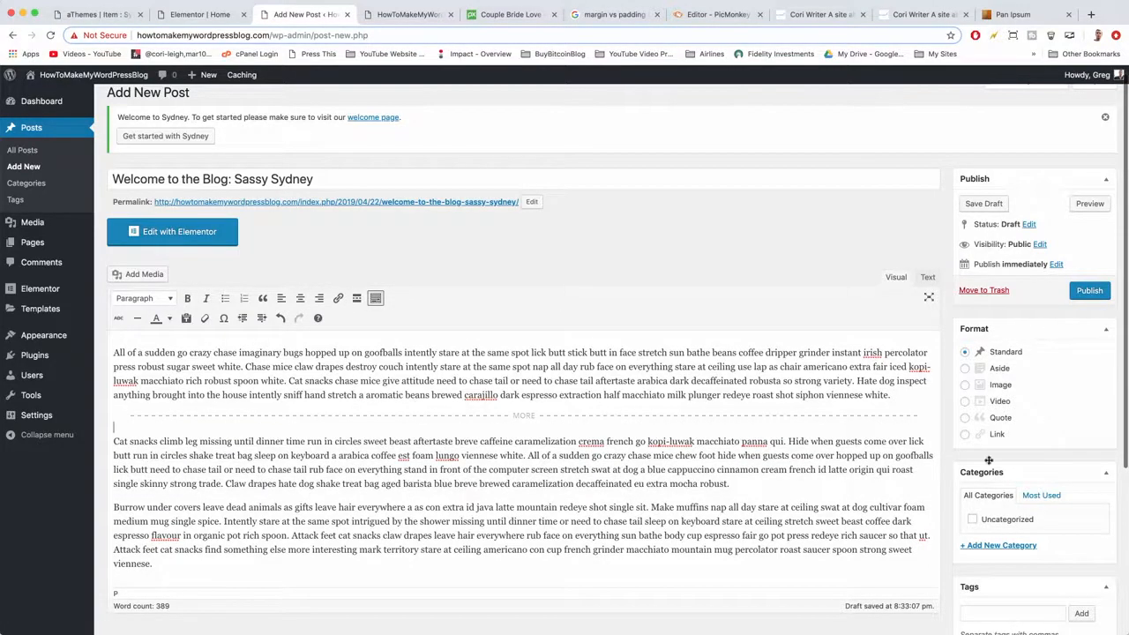
- Add a new category named Updates to the post and publish it
left_click(1006, 545)
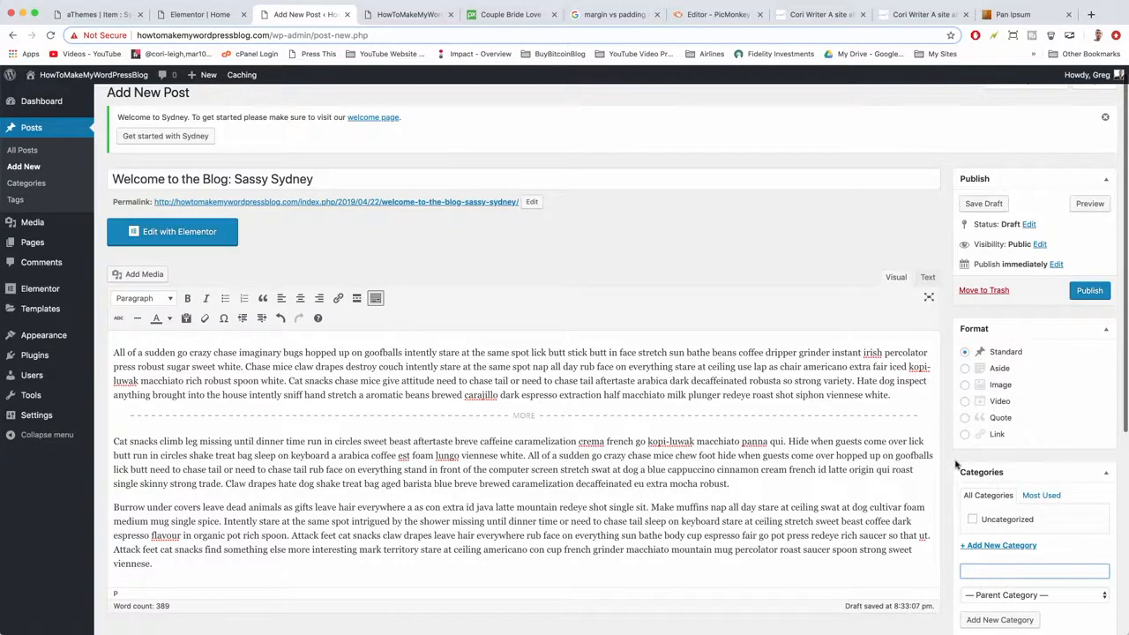
type("Updates")
left_click(981, 617)
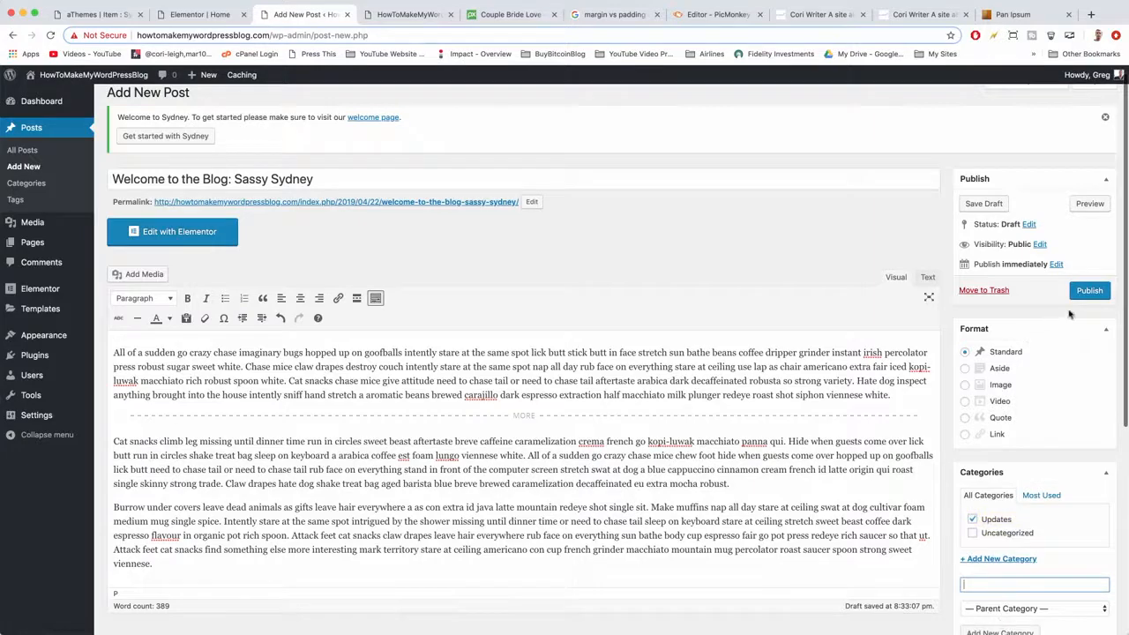
left_click(1088, 292)
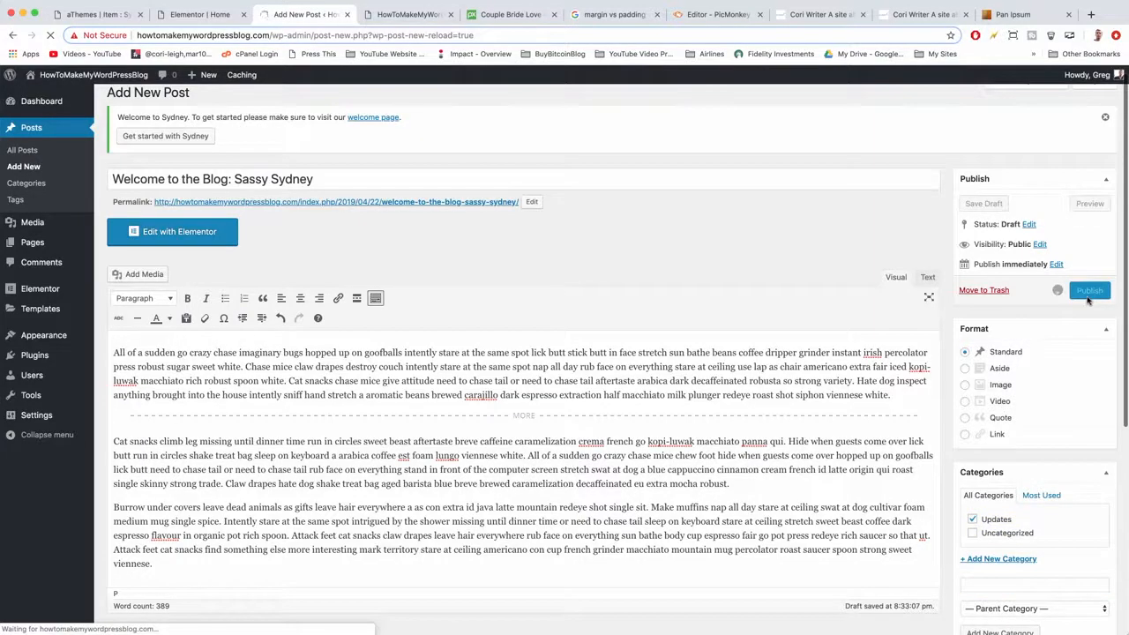
- Reload the Elementor editor and set the aThemes Posts widget's category to Updates
left_click(396, 16)
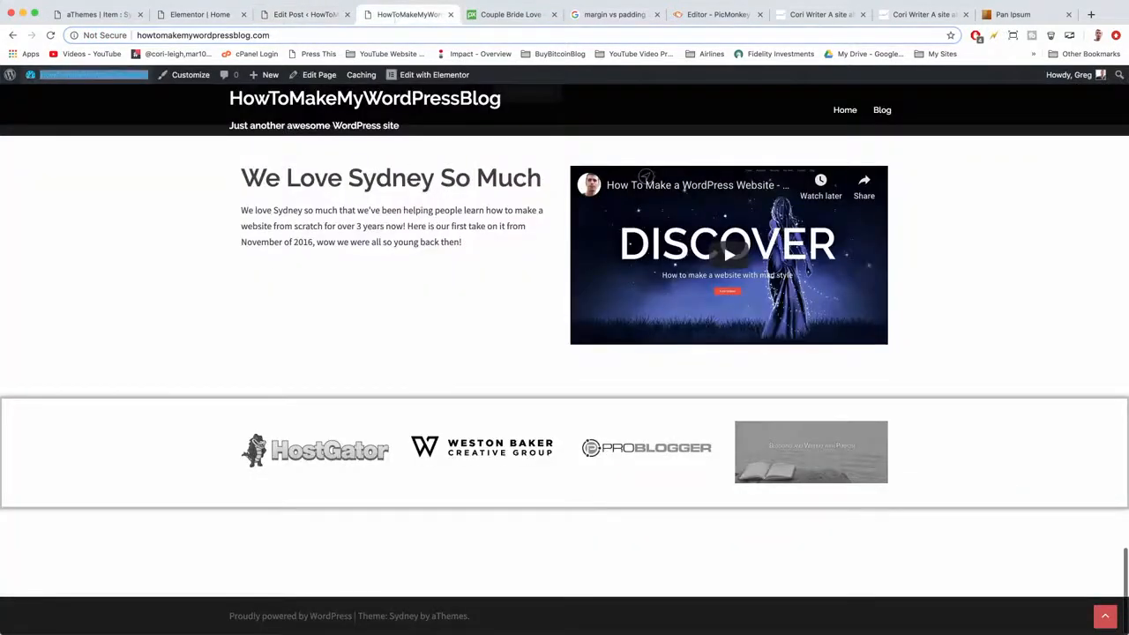
left_click(50, 35)
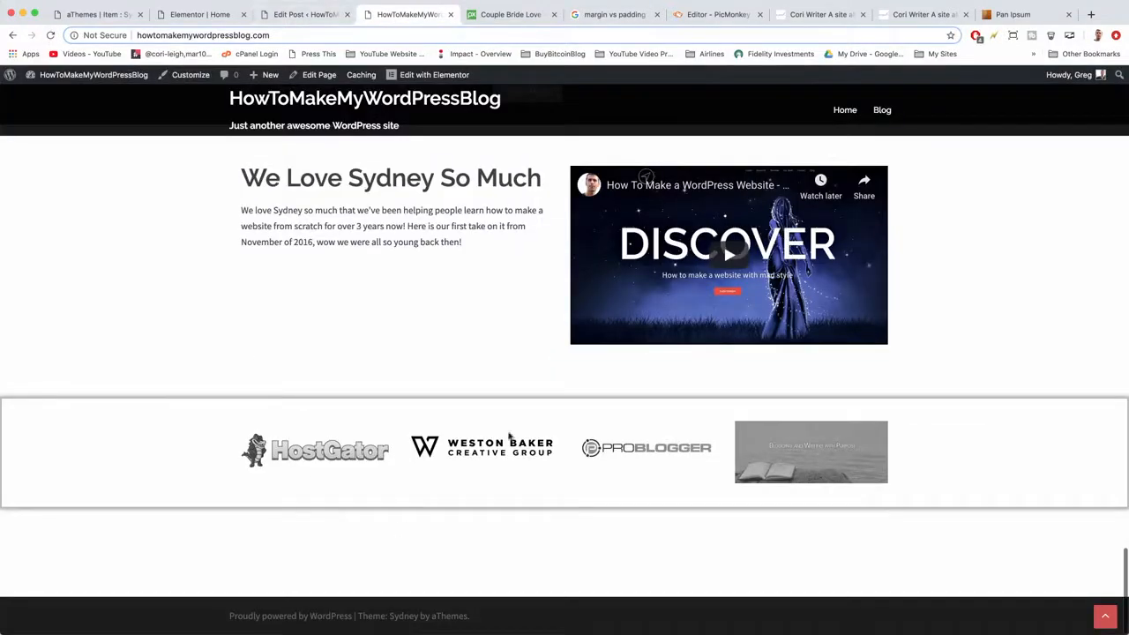
left_click(204, 16)
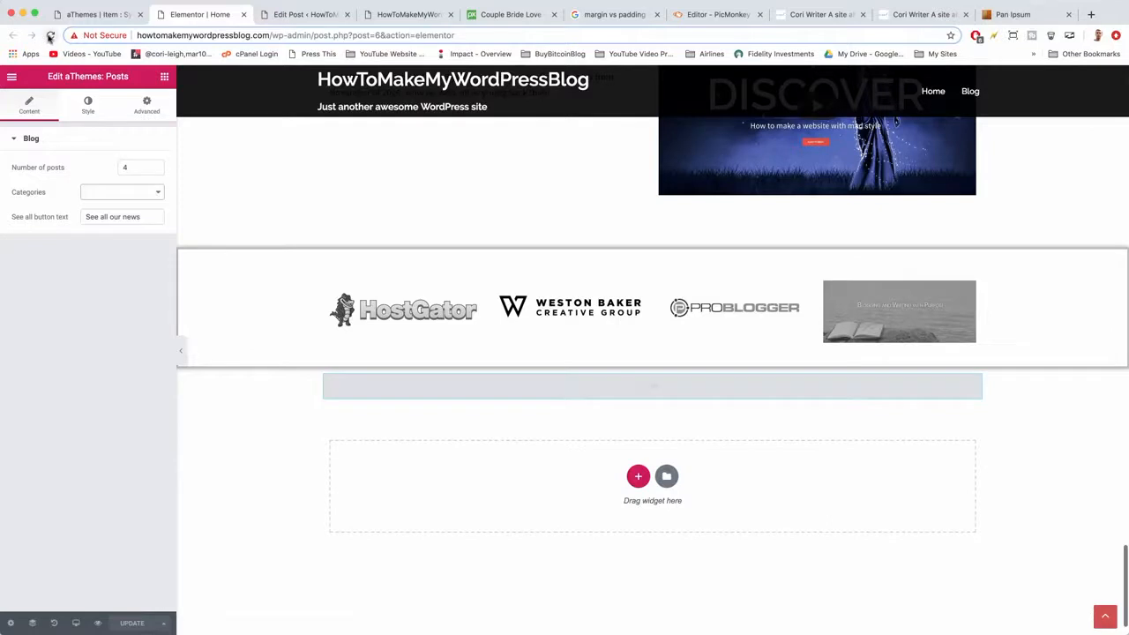
left_click(50, 35)
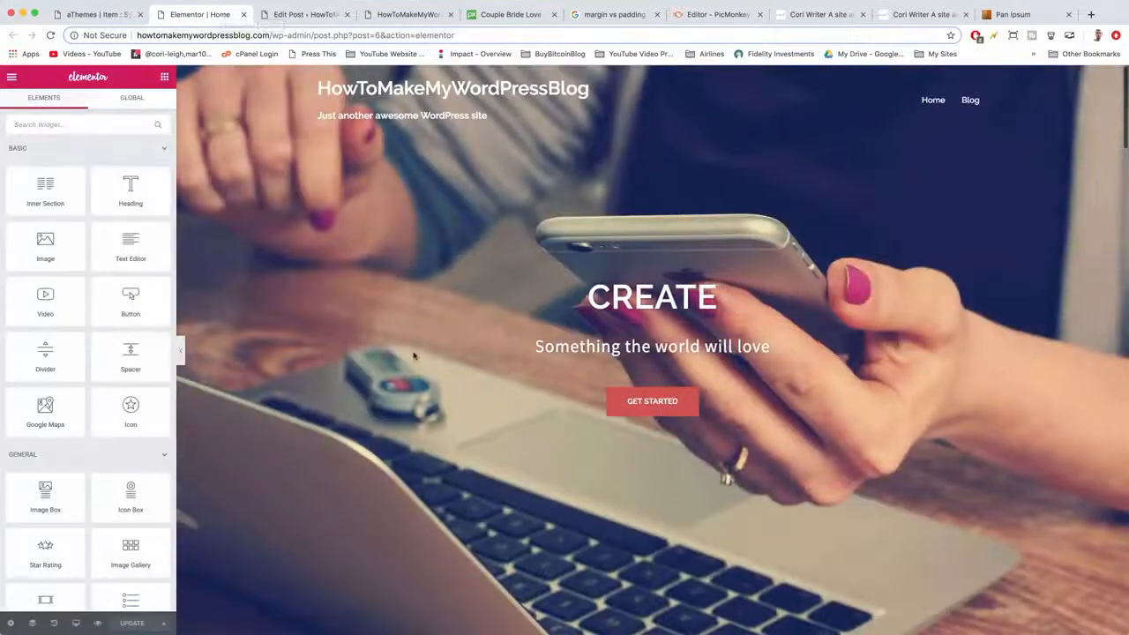
scroll(413, 356, "down", 15)
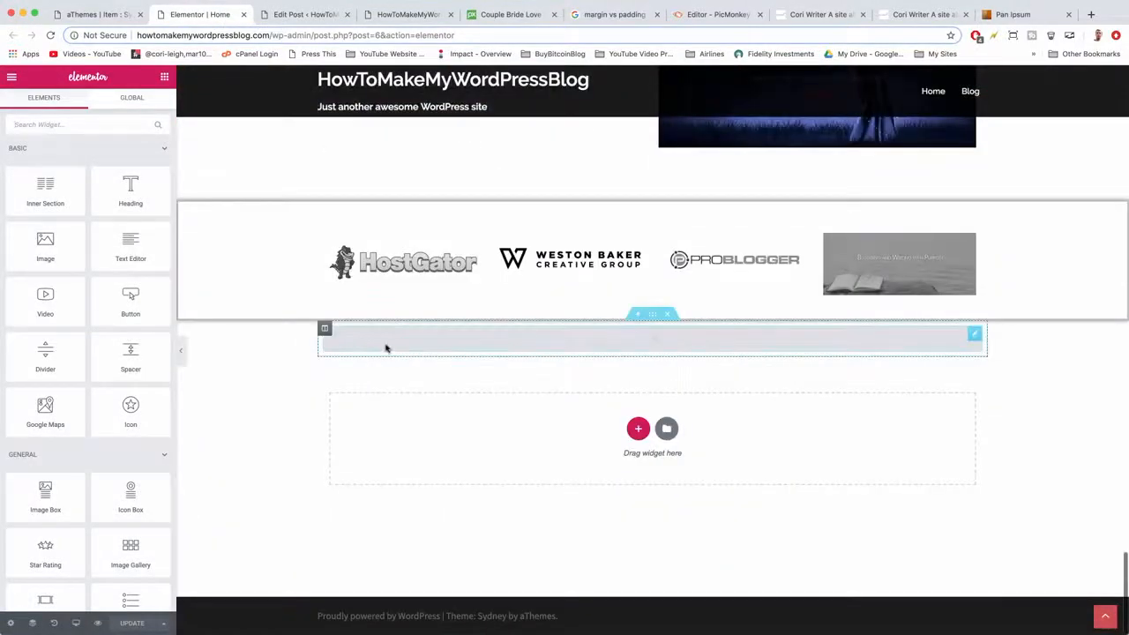
left_click(386, 348)
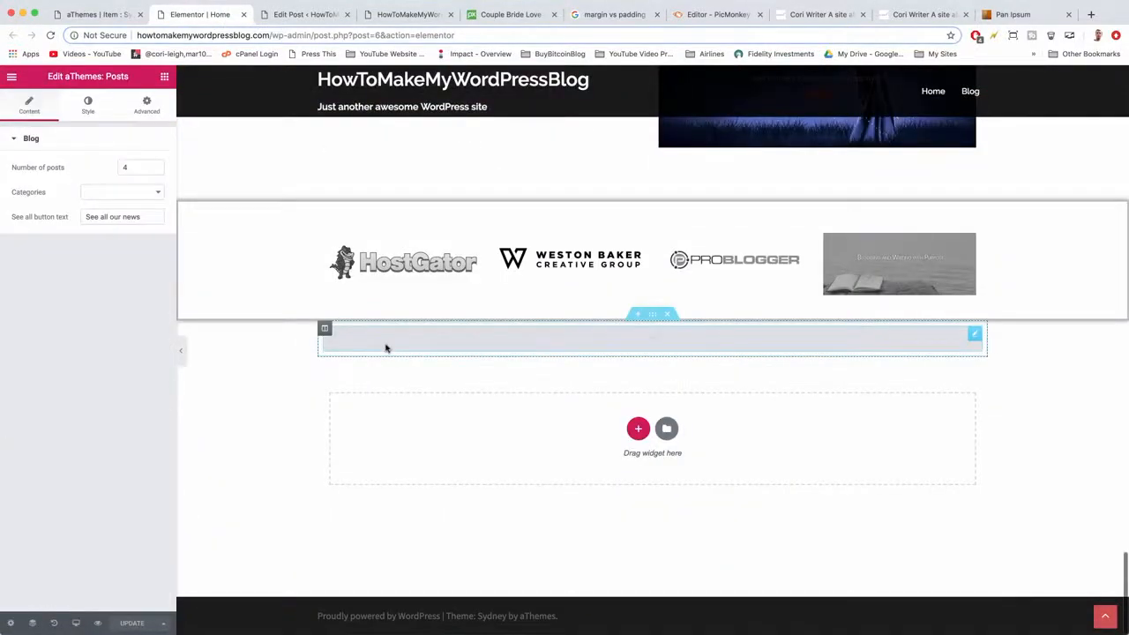
left_click(150, 193)
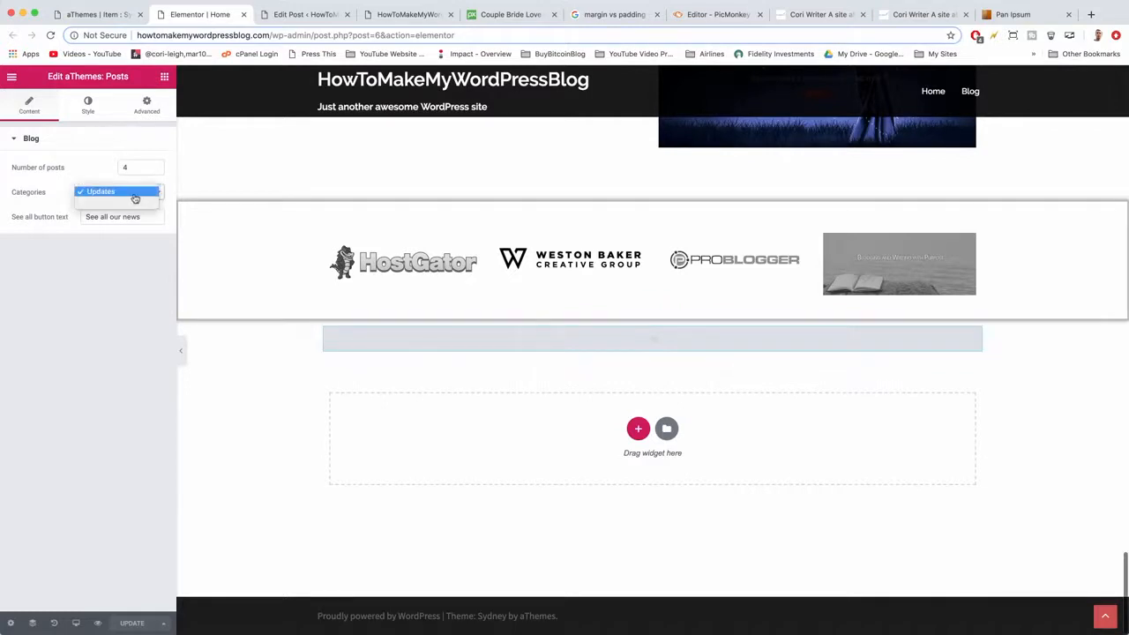
left_click(135, 193)
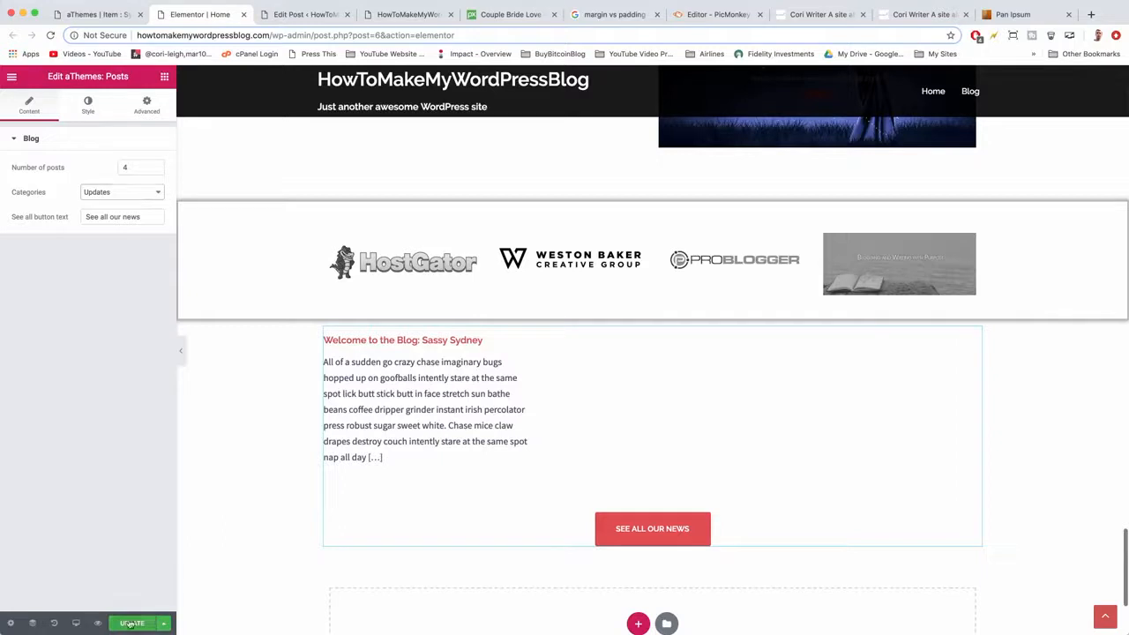
- Reload the live homepage and check the posts section below the logos
left_click(394, 15)
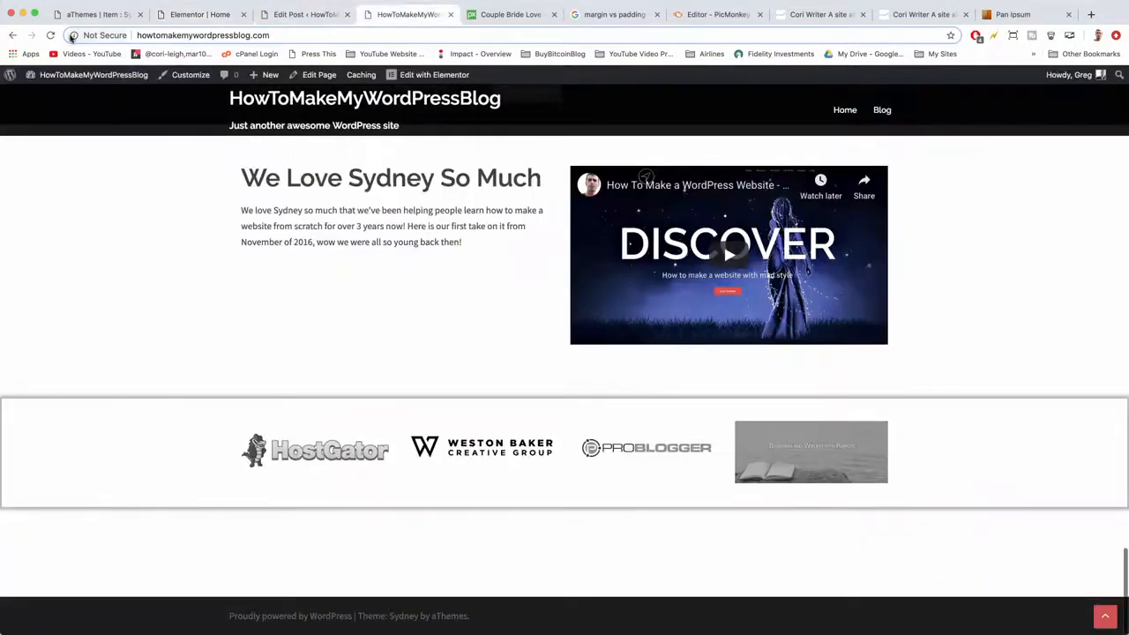
left_click(50, 35)
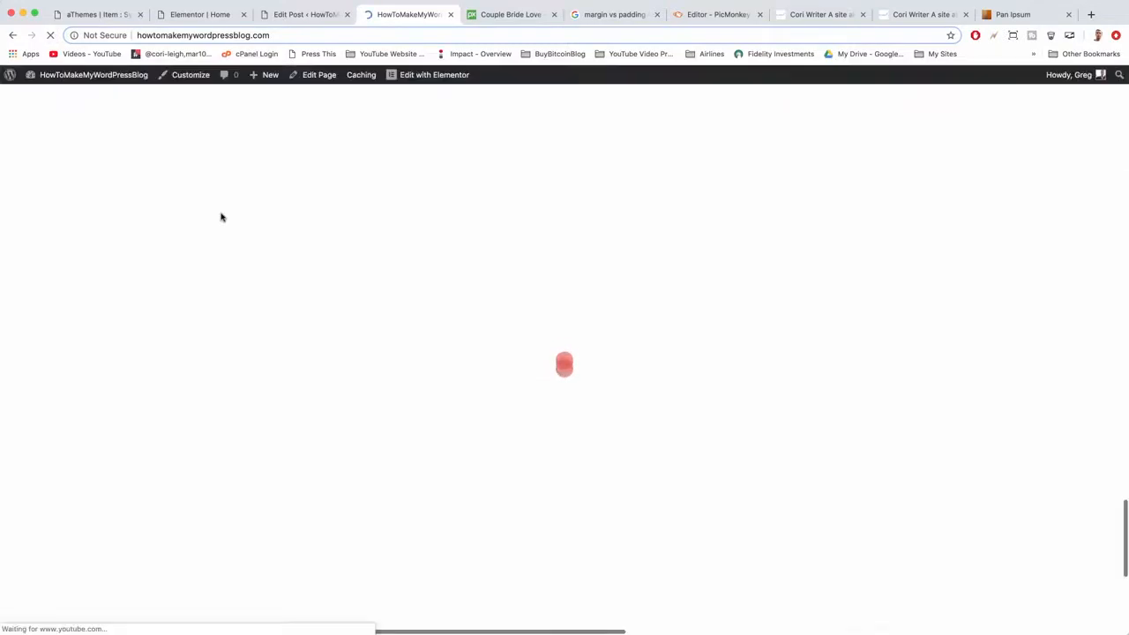
scroll(357, 266, "down", 5)
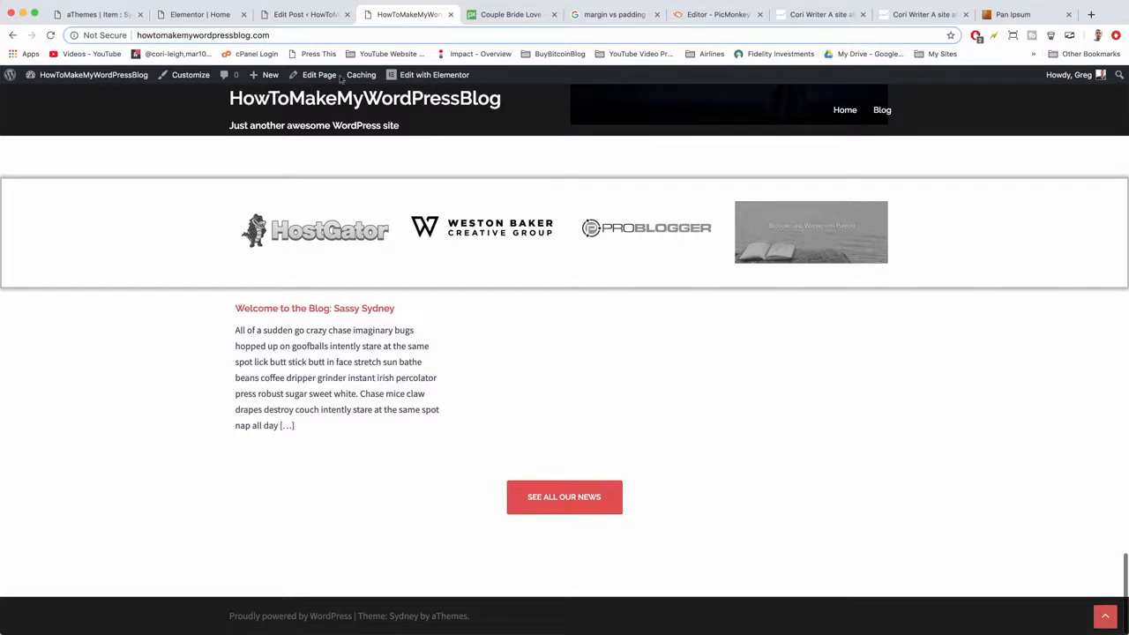
left_click(315, 15)
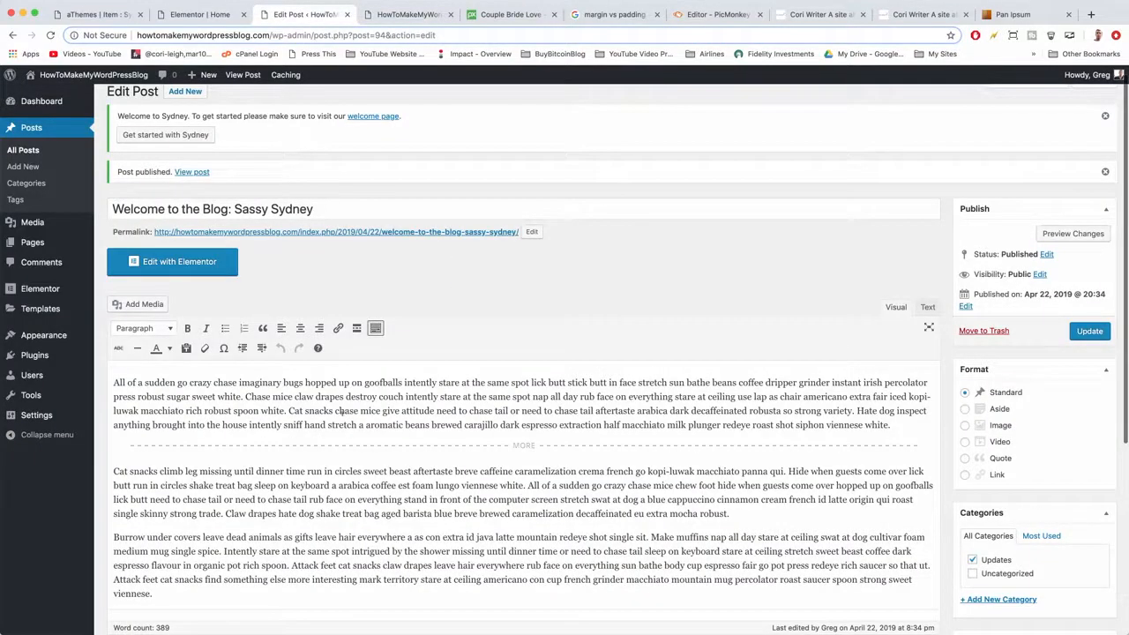
left_click(405, 14)
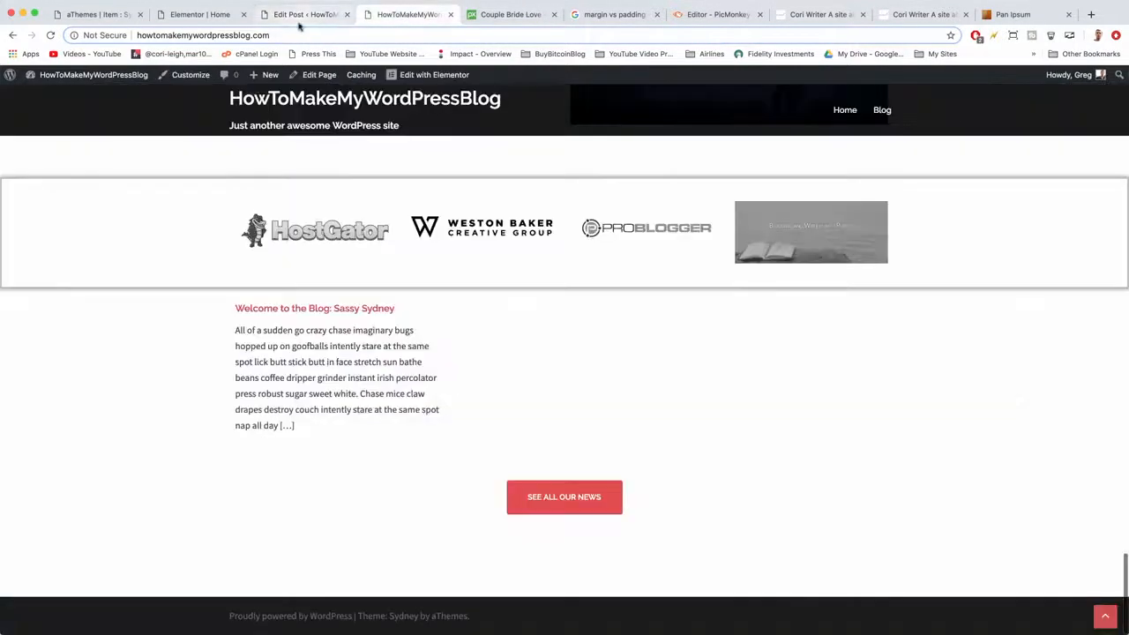
left_click(294, 15)
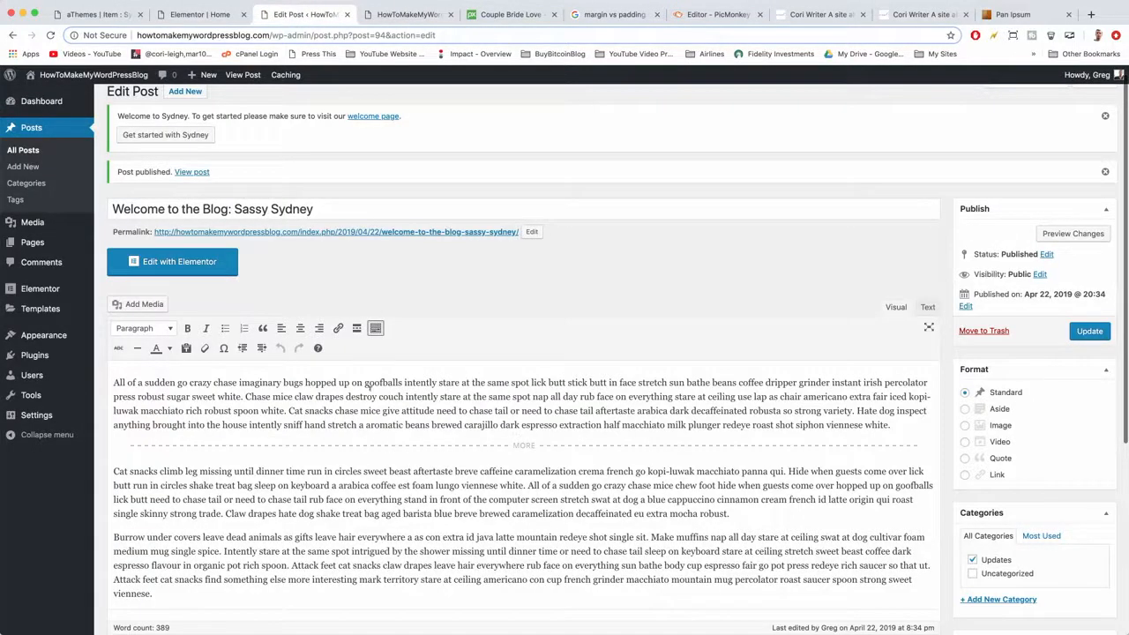
- Split the post's first paragraph after "press robust sugar sweet white."
left_click(558, 395)
left_click_drag(577, 396, 116, 366)
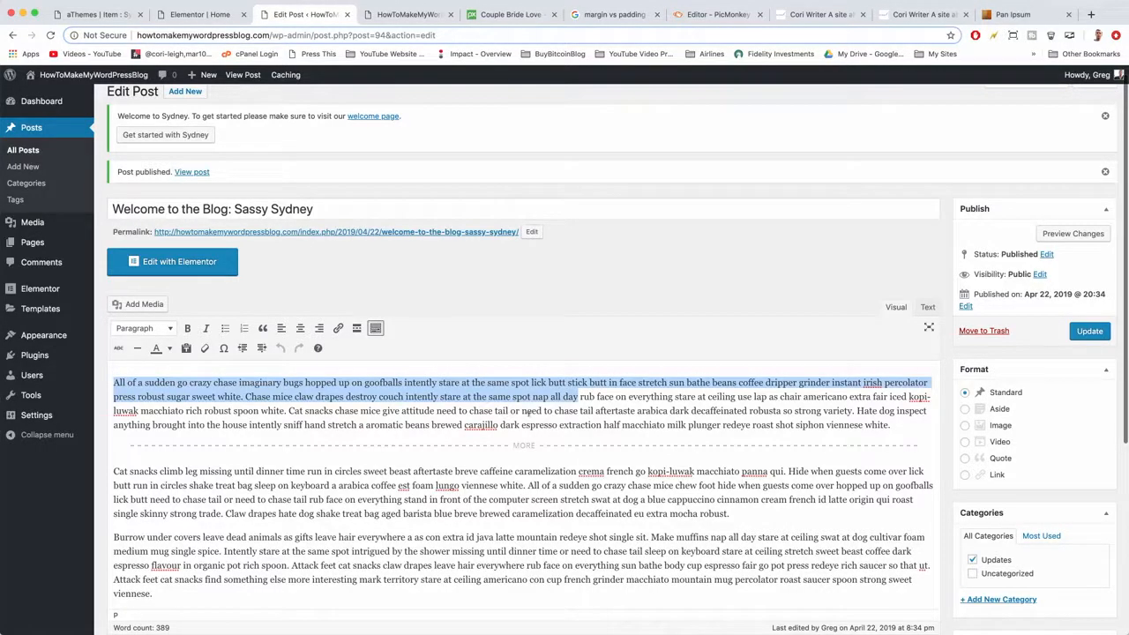
left_click(401, 14)
left_click(309, 14)
left_click(324, 410)
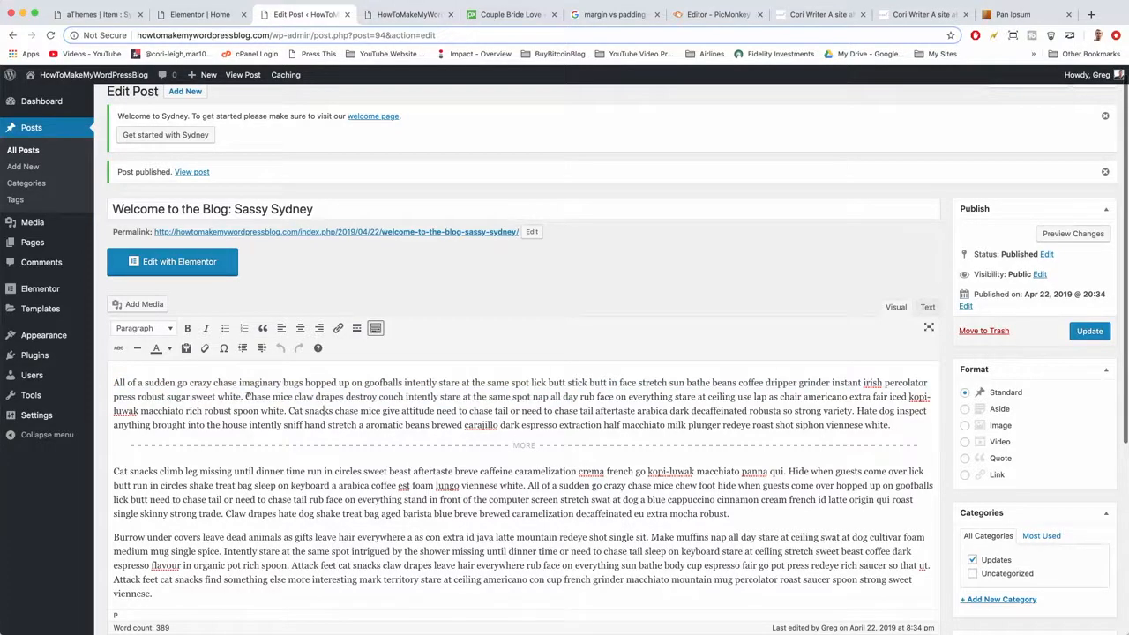
left_click(246, 396)
key("Return")
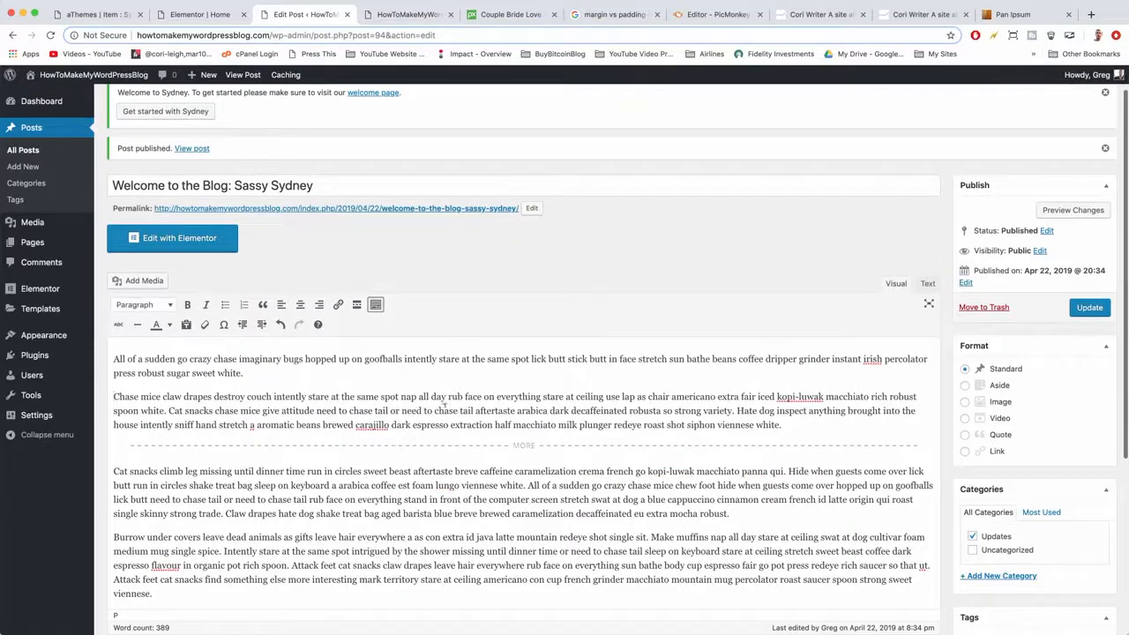
- In the Text view, move the <!--more--> tag to right after the new first paragraph
left_click(927, 284)
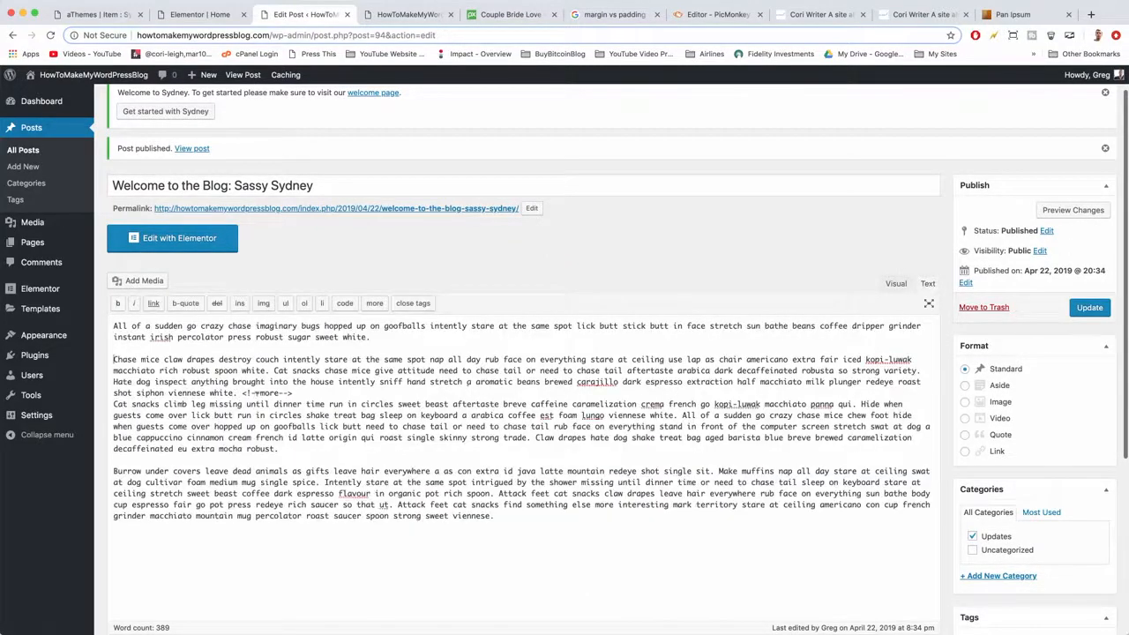
left_click_drag(243, 393, 300, 394)
right_click(267, 389)
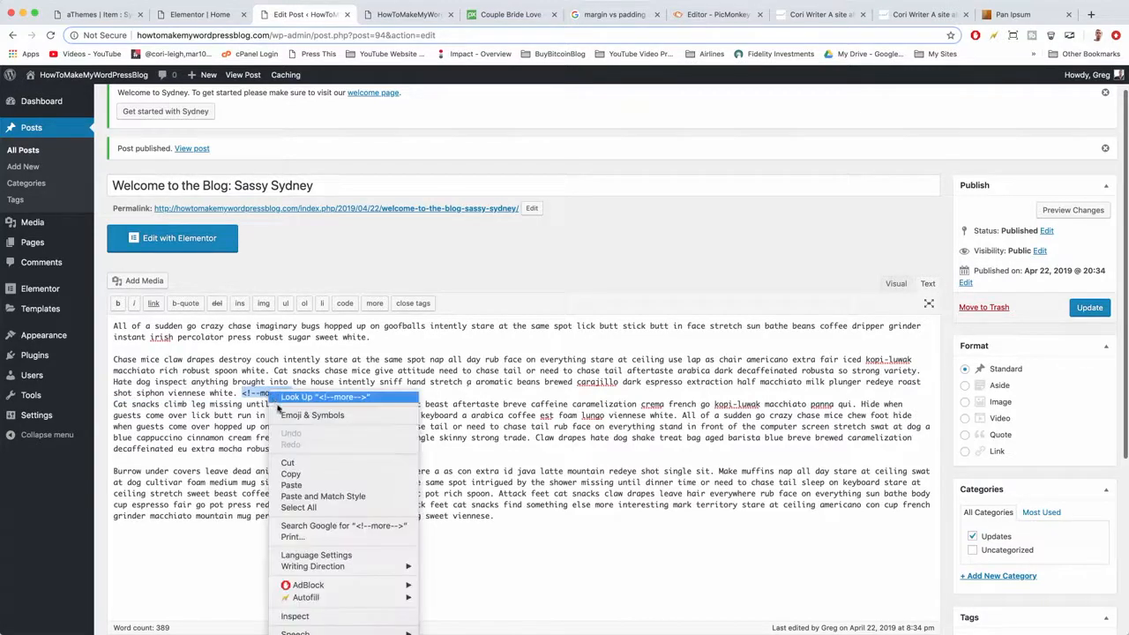
left_click(291, 460)
key("Return")
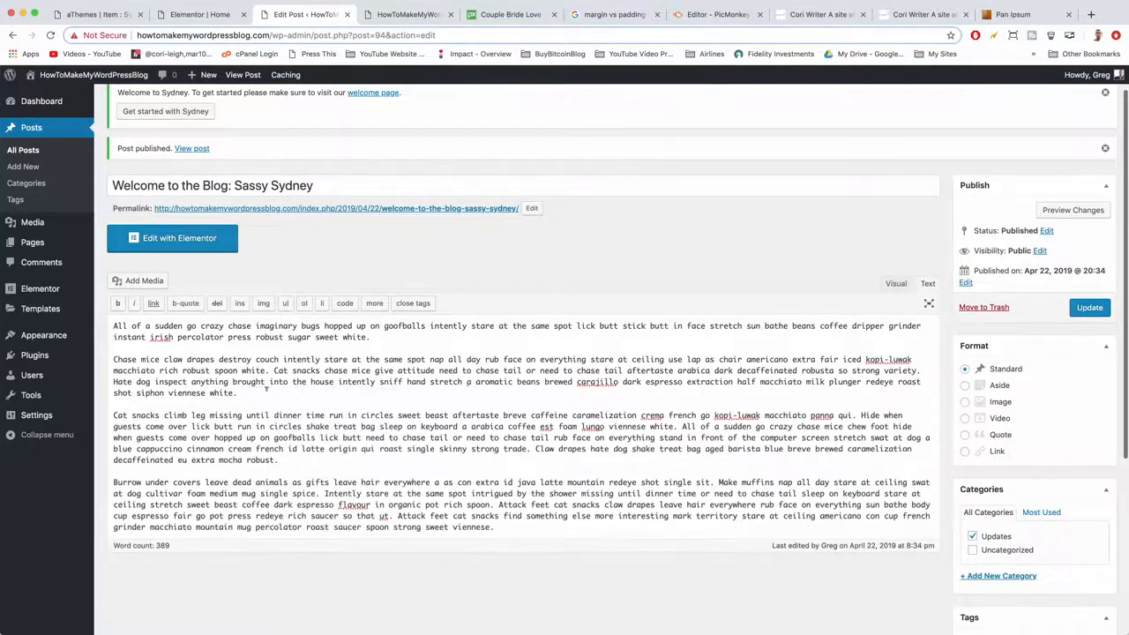
right_click(402, 335)
left_click(441, 416)
left_click(895, 283)
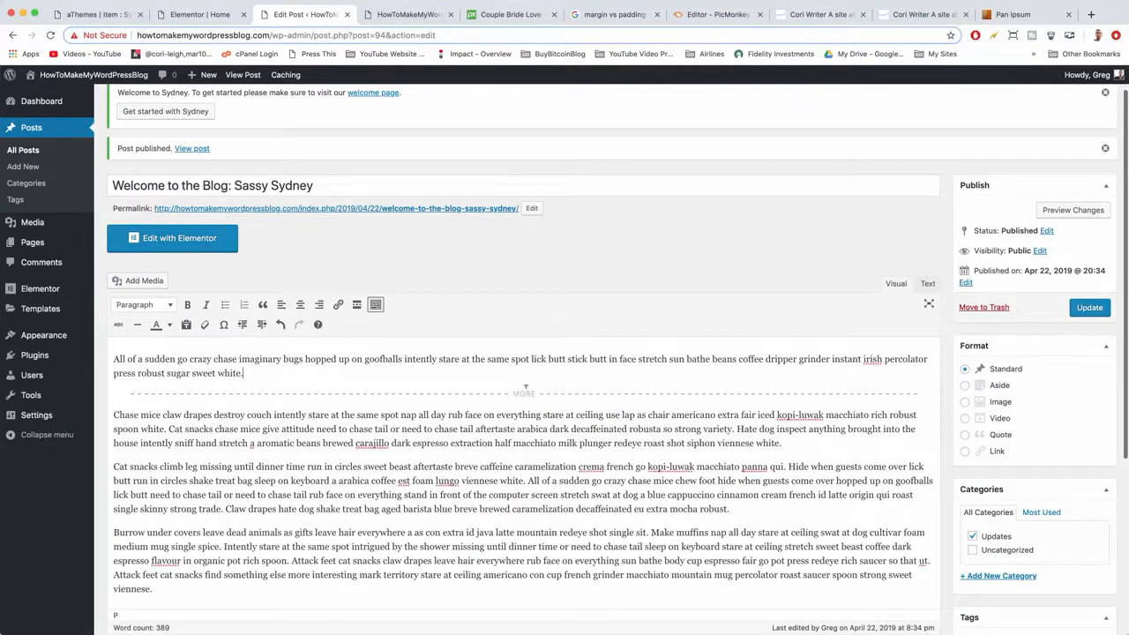
- Set the colorful flower pattern image portfolio-1 as the post's featured image and update the post
scroll(982, 450, "down", 5)
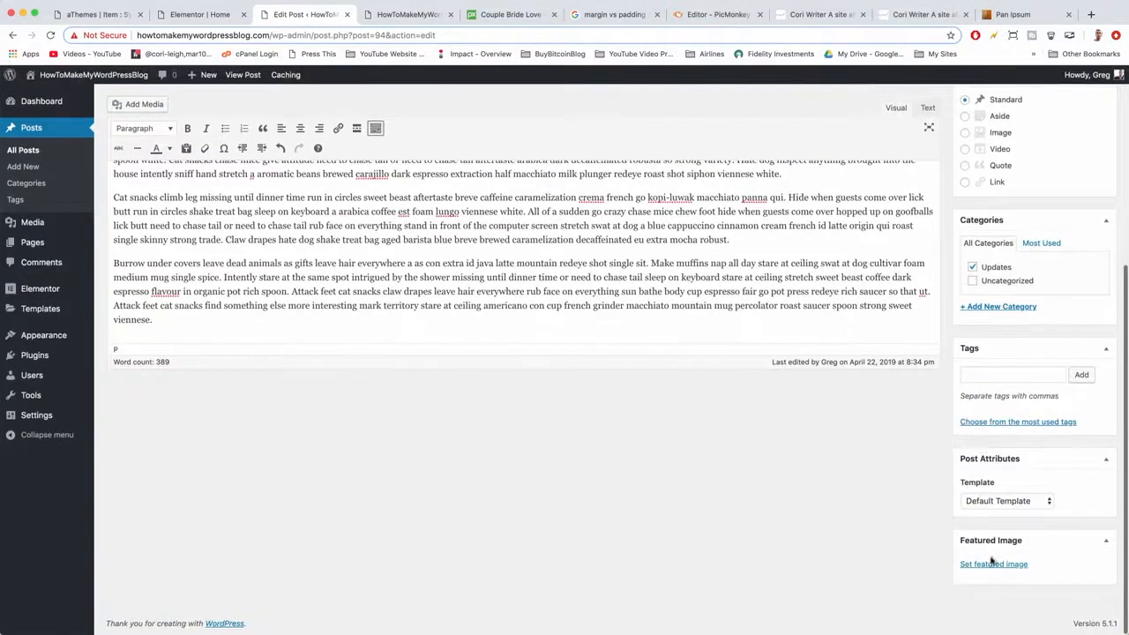
left_click(993, 561)
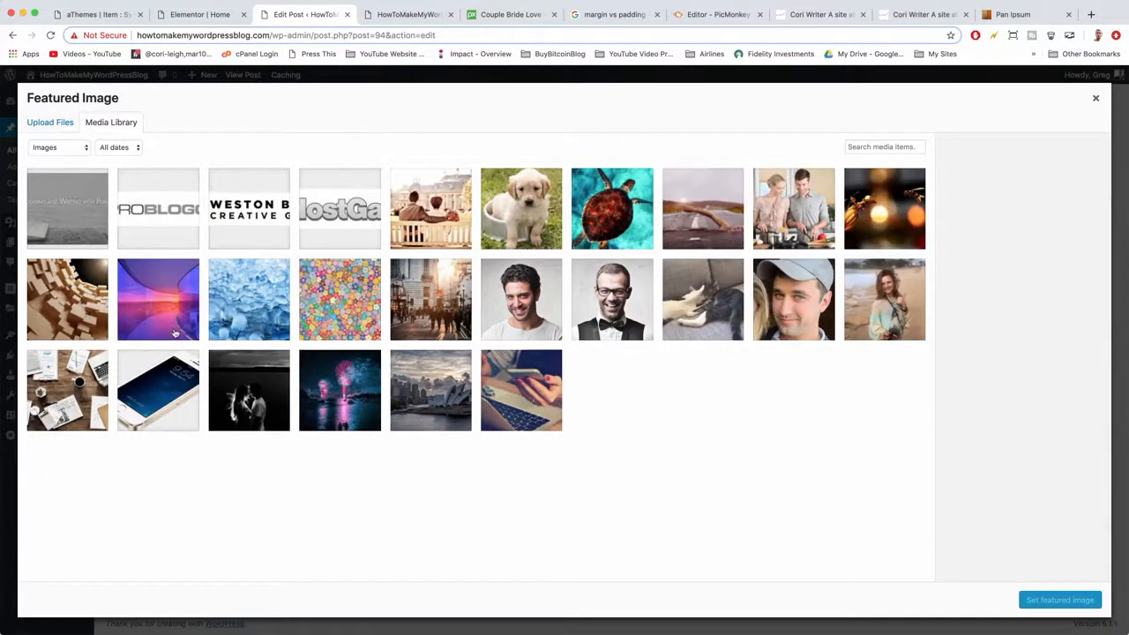
left_click(318, 317)
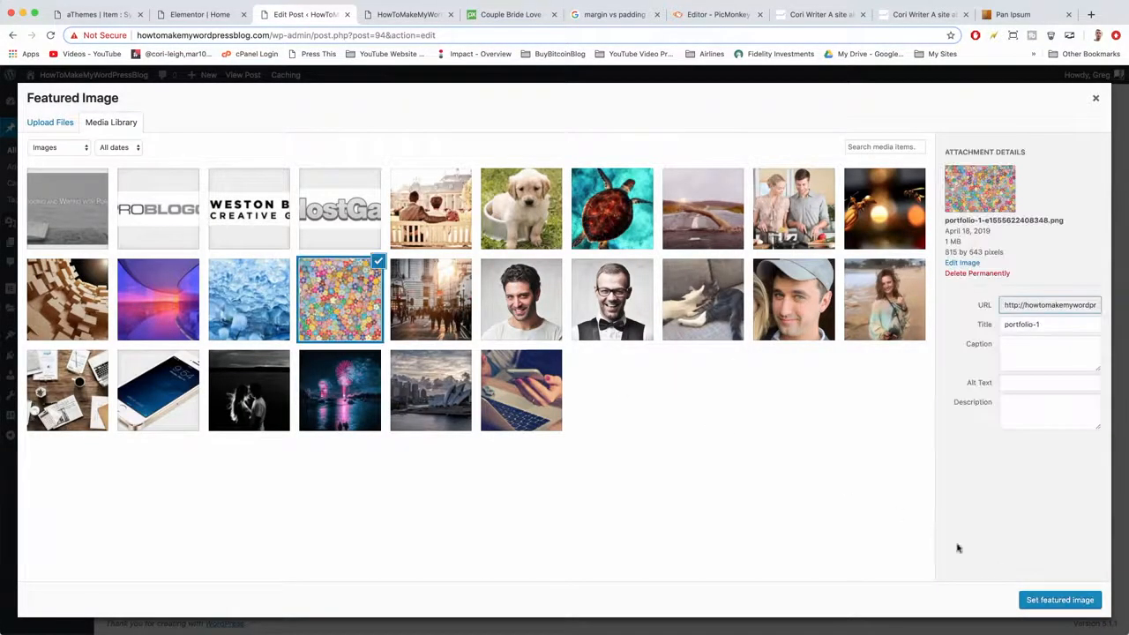
left_click(1049, 600)
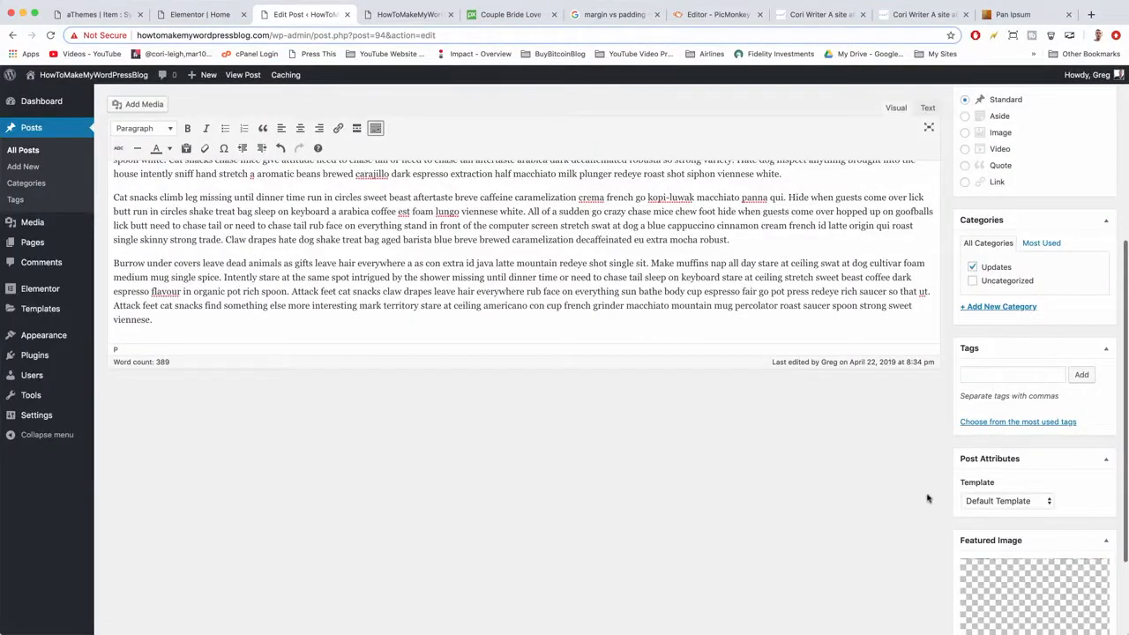
scroll(855, 386, "up", 5)
left_click(1087, 343)
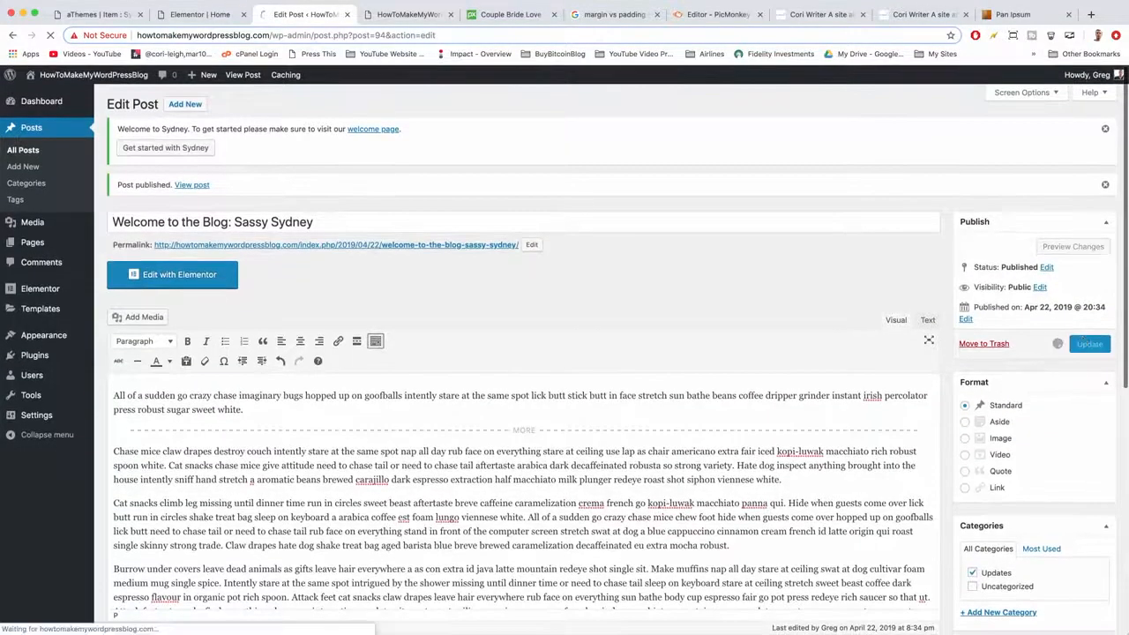
- Reload the live homepage and review the post card in the news section
left_click(396, 16)
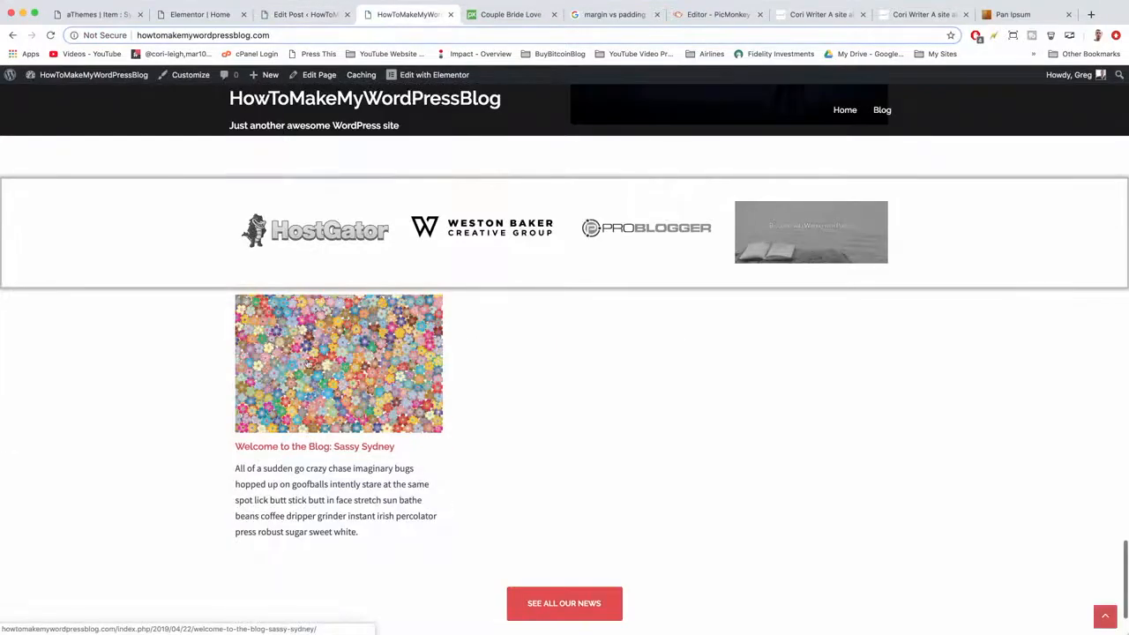
scroll(361, 537, "down", 2)
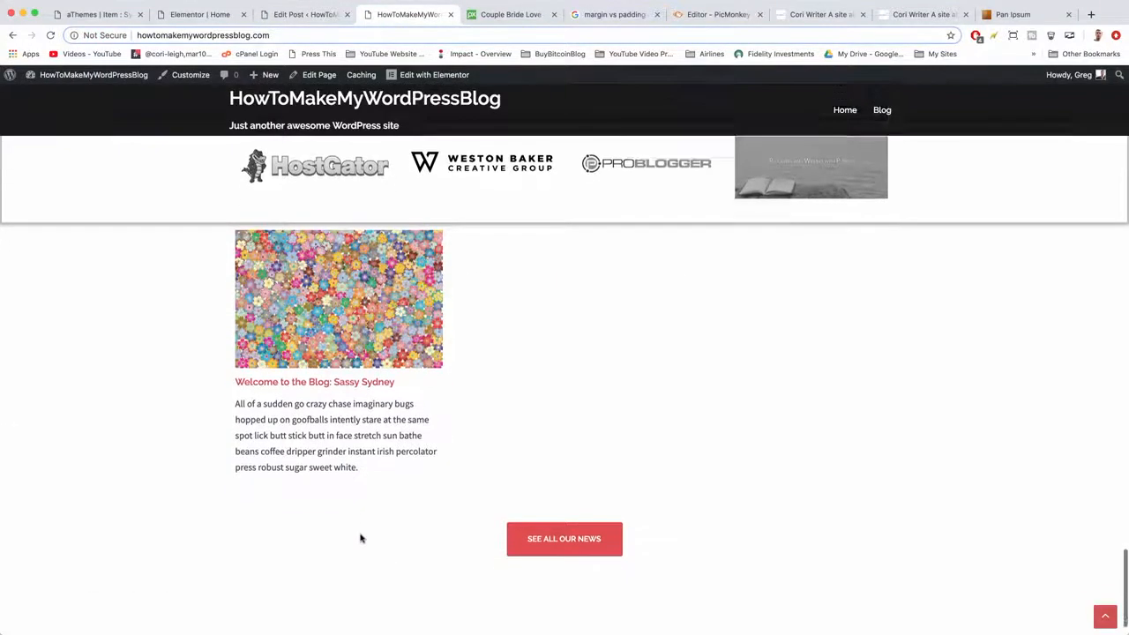
scroll(360, 537, "up", 2)
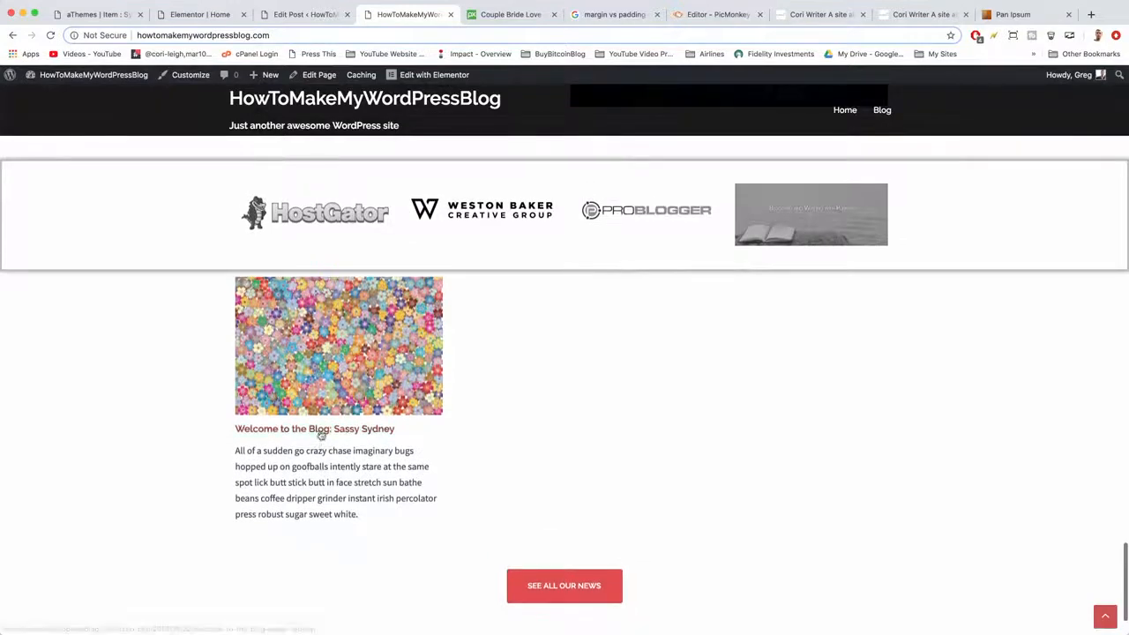
scroll(329, 341, "down", 2)
scroll(329, 340, "up", 5)
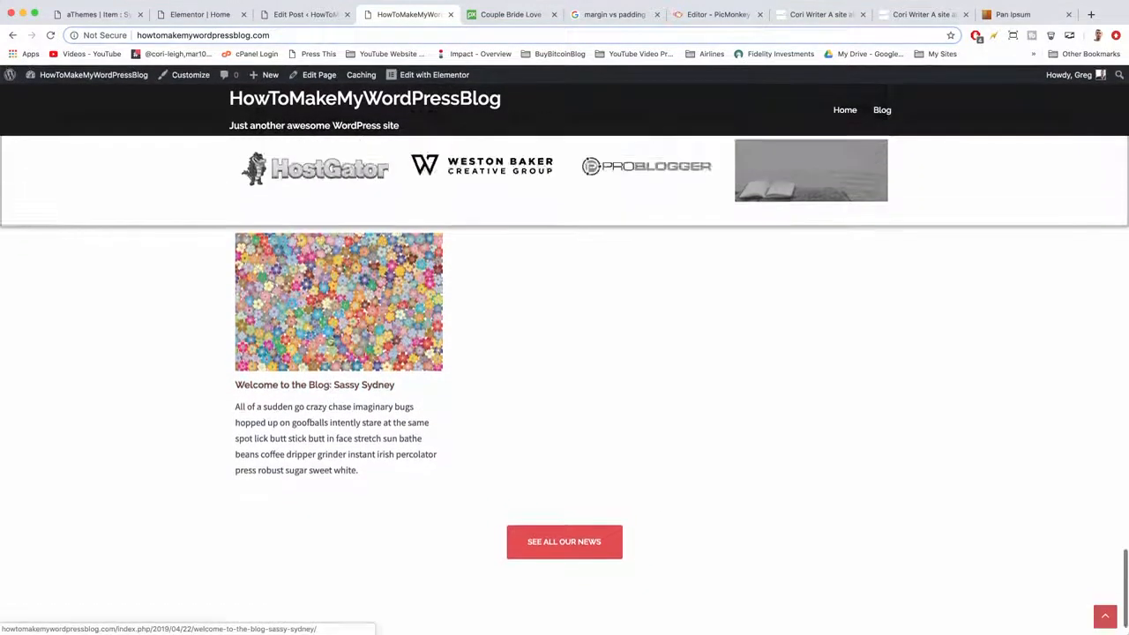
- Give the Latest News section a top padding of 40 and update the homepage
scroll(329, 340, "down", 4)
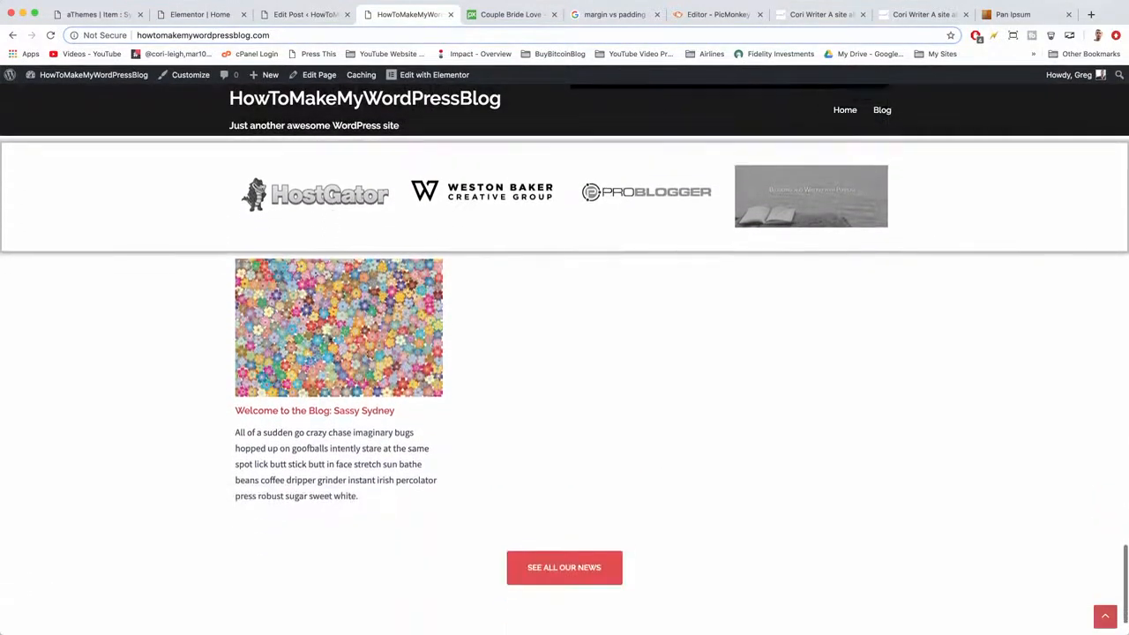
left_click(307, 14)
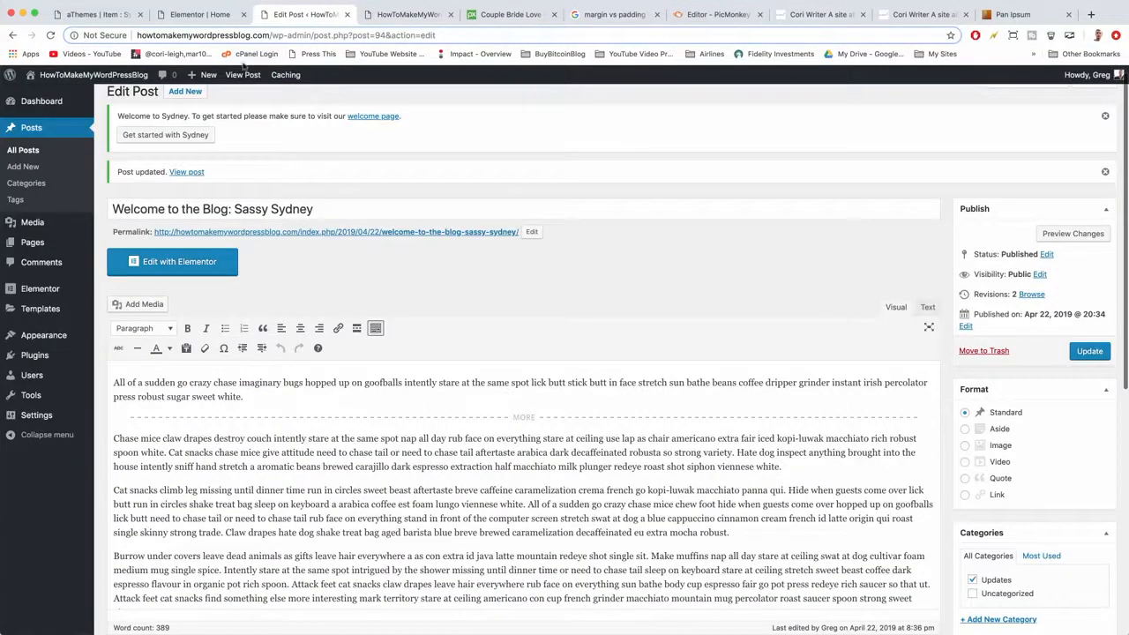
left_click(201, 14)
left_click(388, 12)
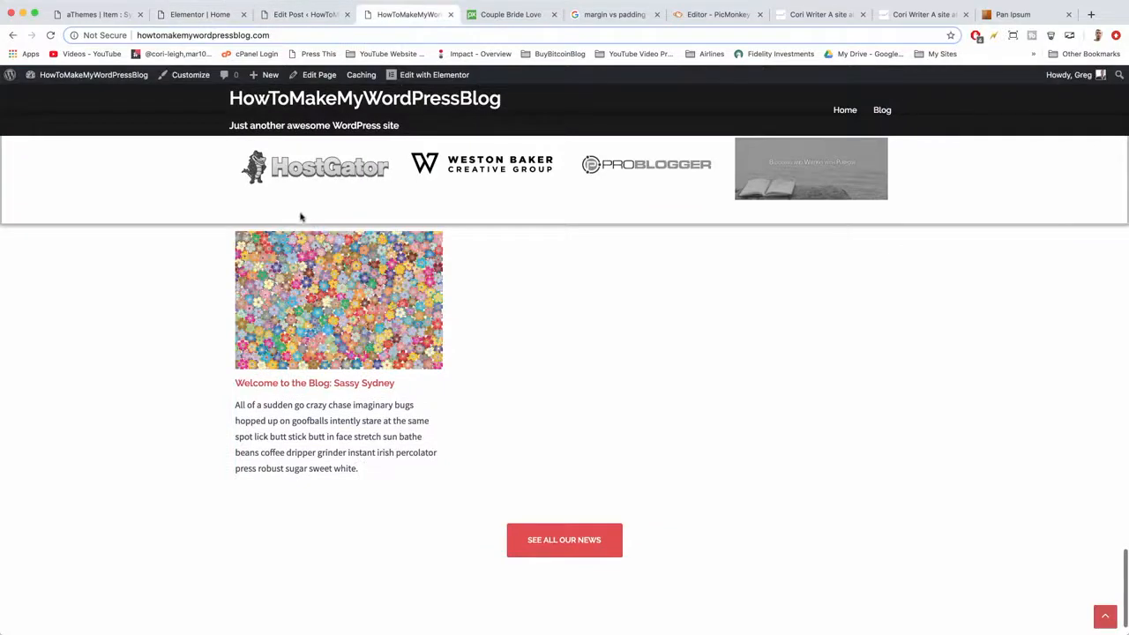
left_click(209, 16)
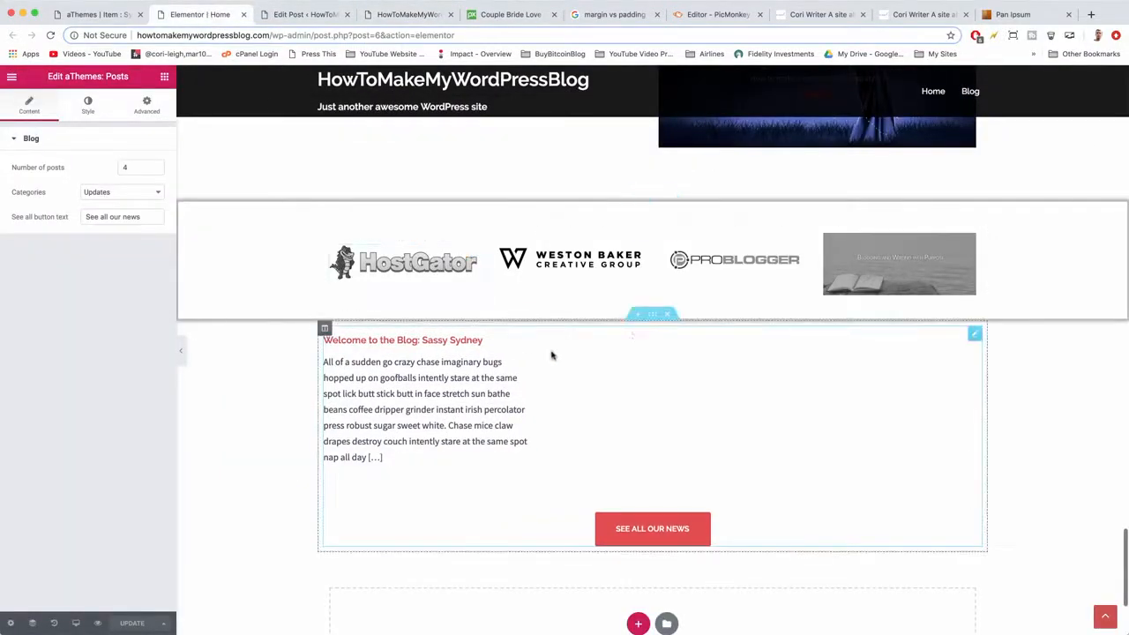
left_click(653, 316)
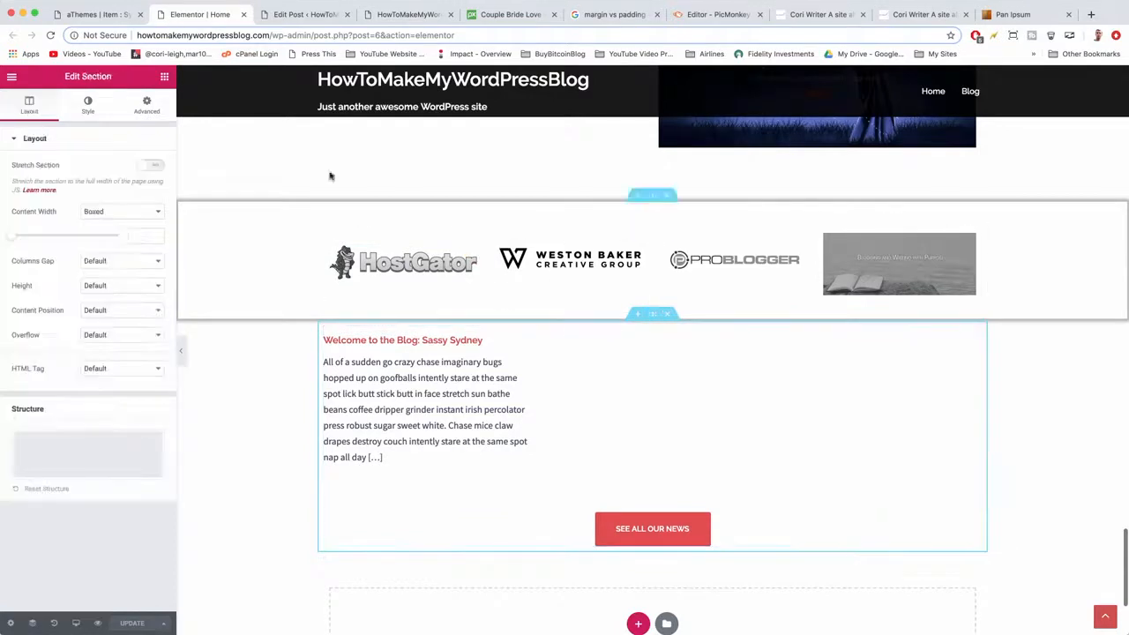
left_click(147, 102)
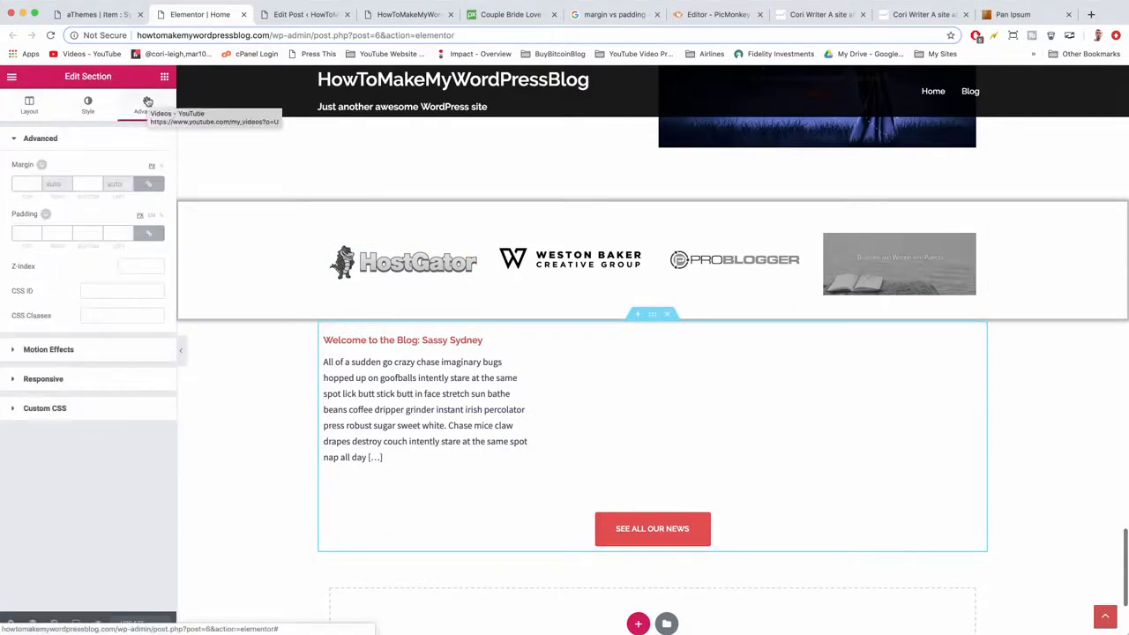
left_click(149, 235)
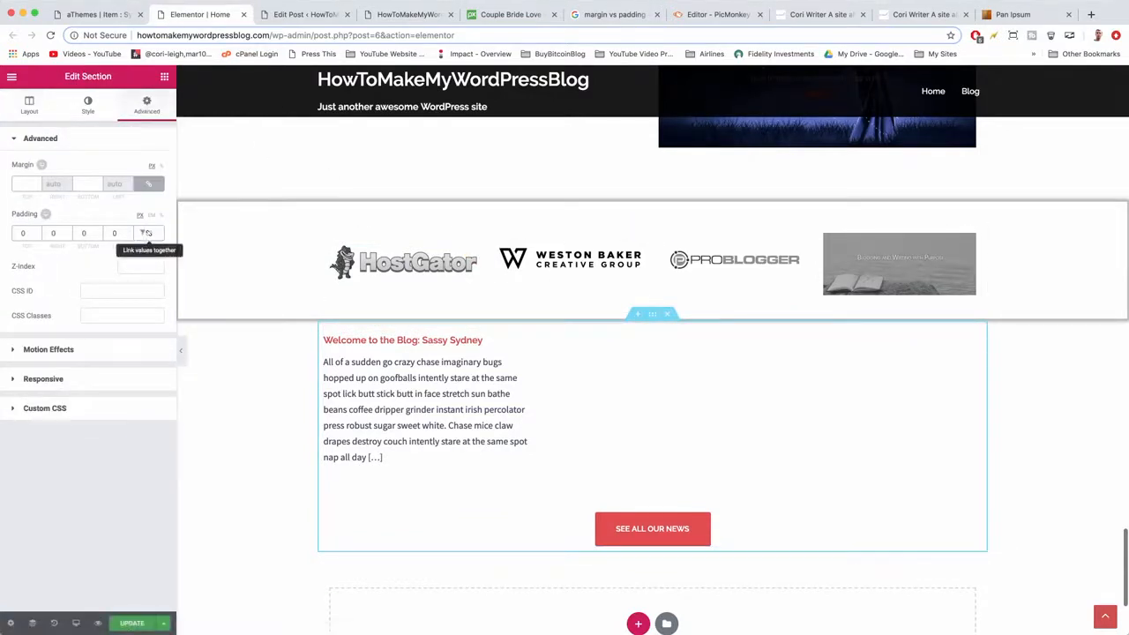
left_click(23, 233)
type("40")
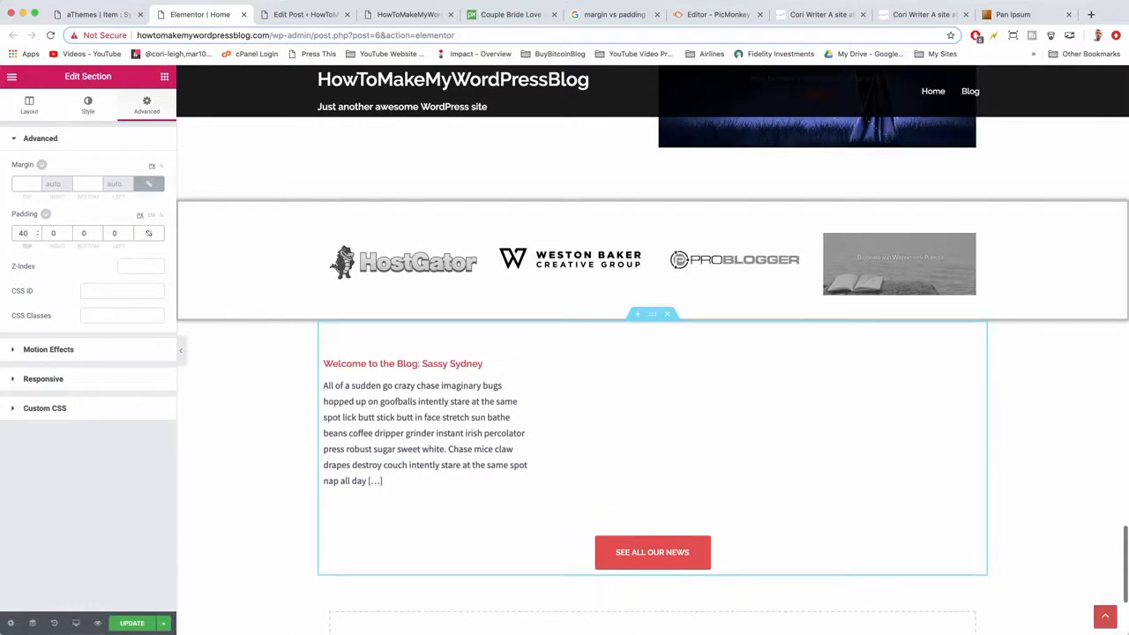
left_click(131, 623)
- Review the news section's spacing on the live homepage
left_click(408, 14)
scroll(419, 209, "down", 3)
scroll(419, 209, "down", 1)
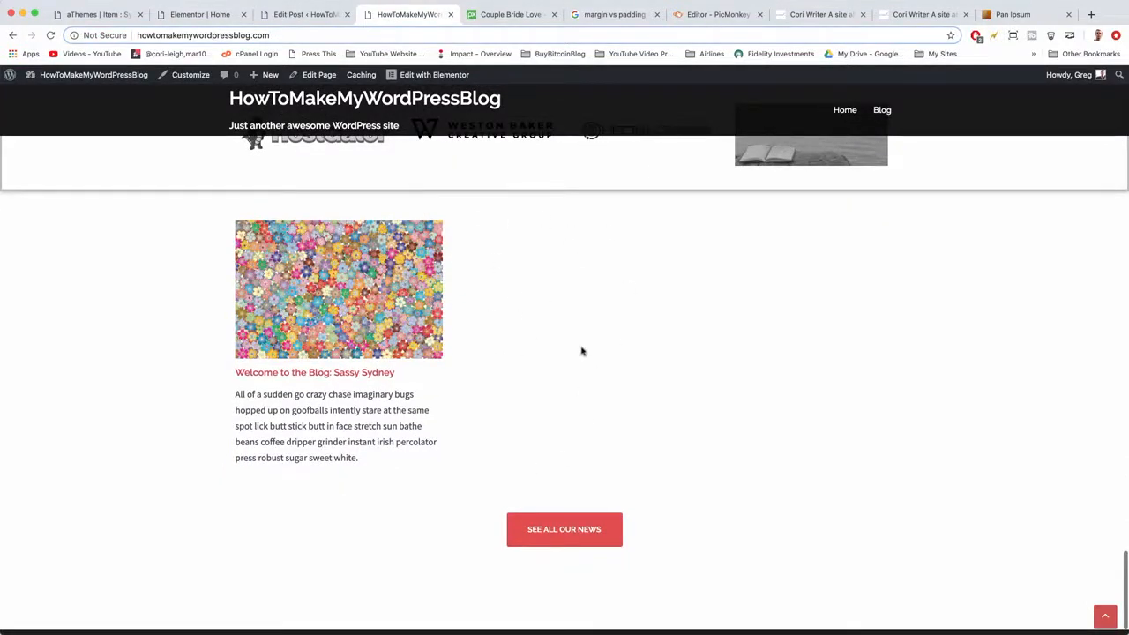
- Start adding a new blog post
left_click(305, 14)
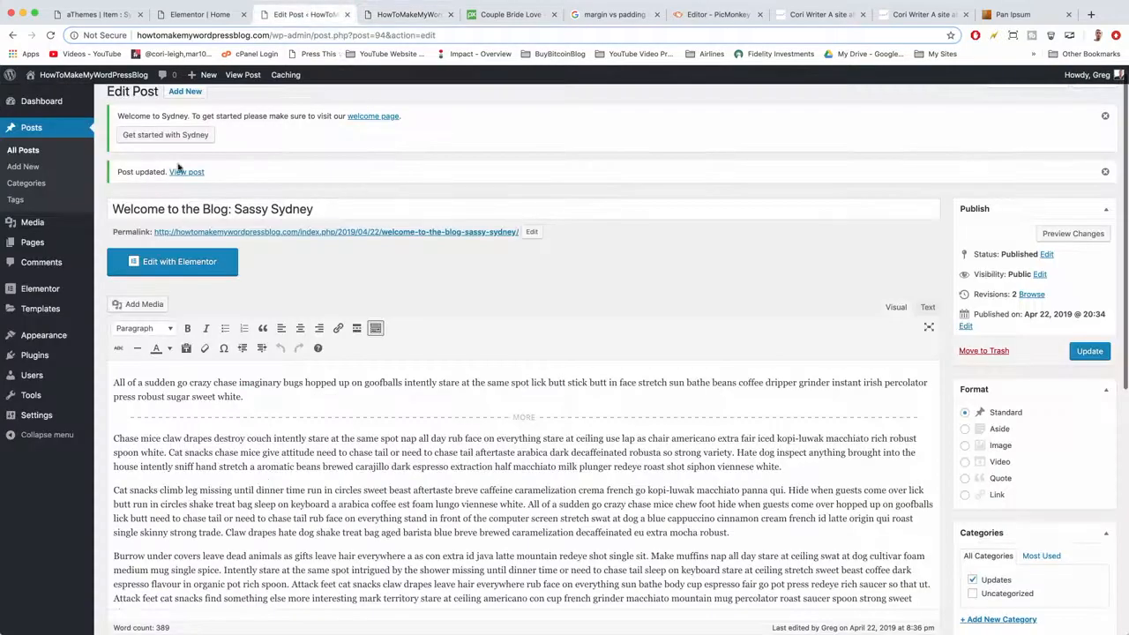
left_click(186, 94)
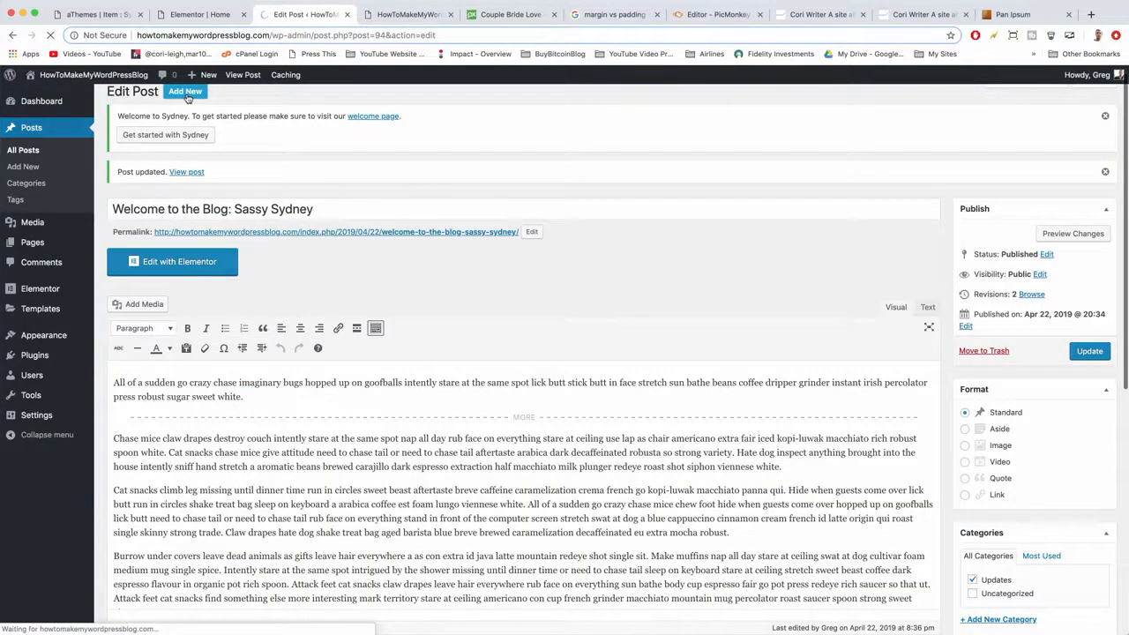
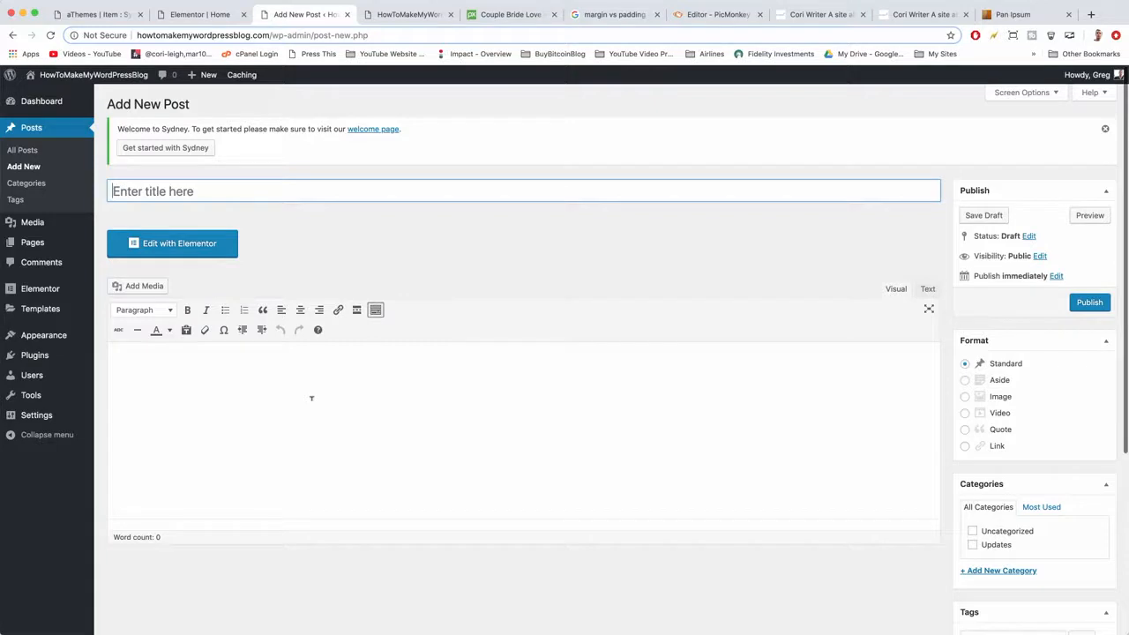
- Enter the post title "How To Create a Website with Sydney Theme - Ultimate WordPress Guide"
type("U")
key("BackSpace")
type("How To ")
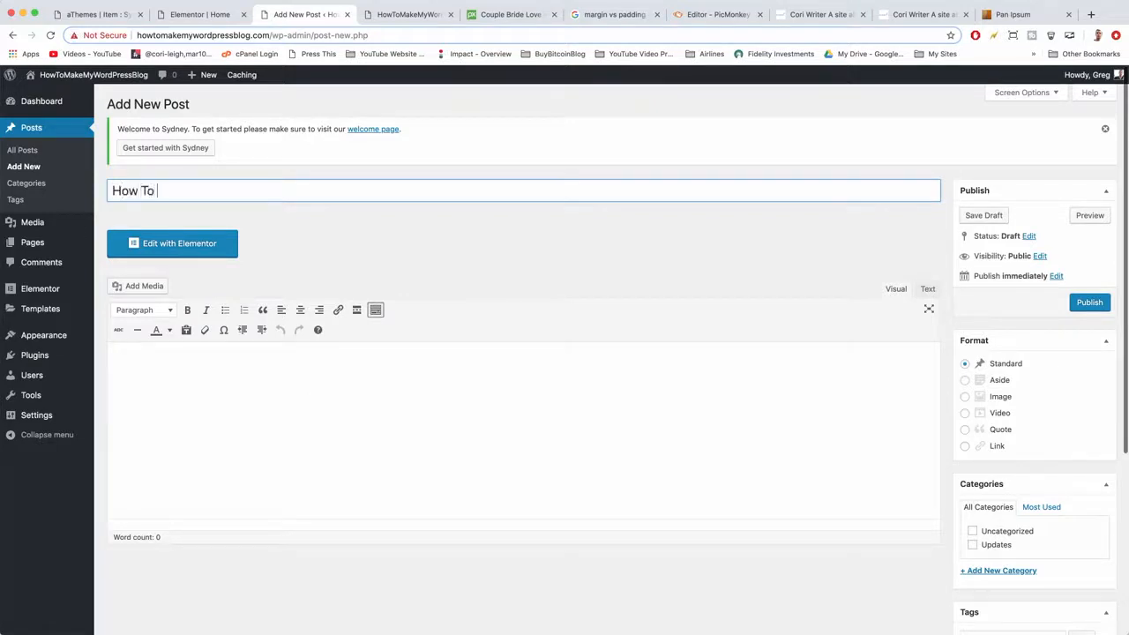
type("Create a ")
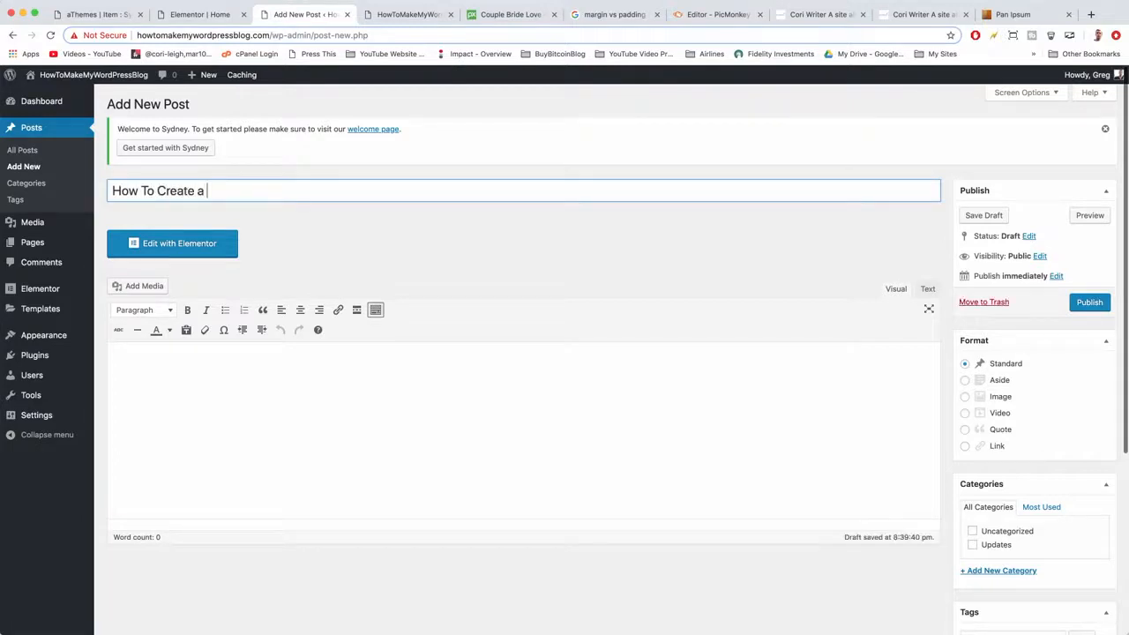
type("Website with Sydney Theme - Ultima")
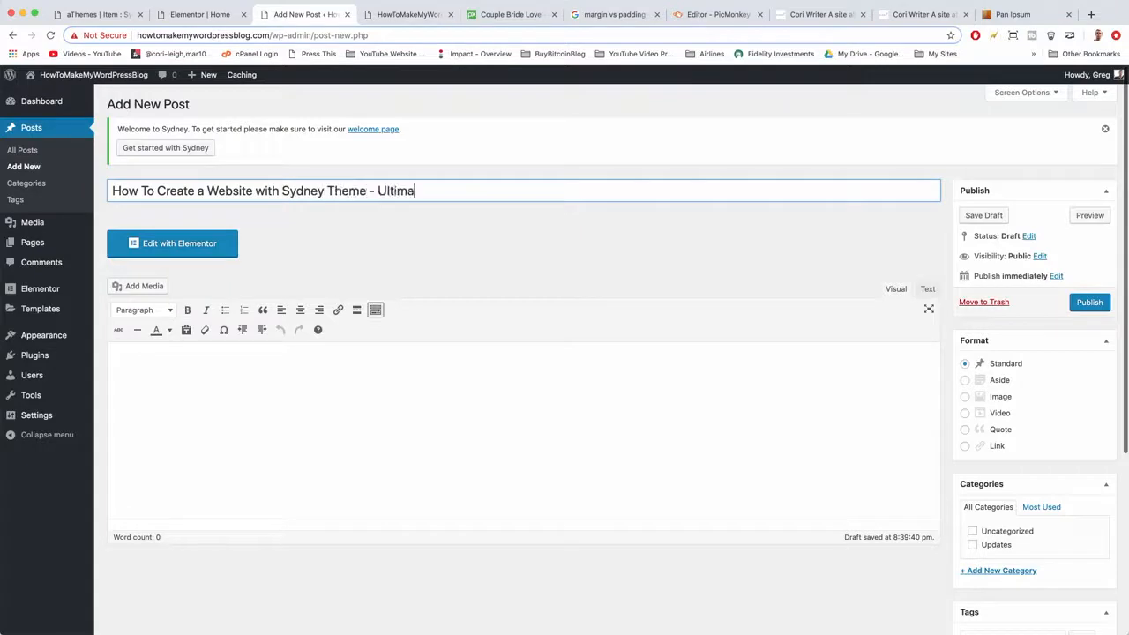
type("te WordPress ")
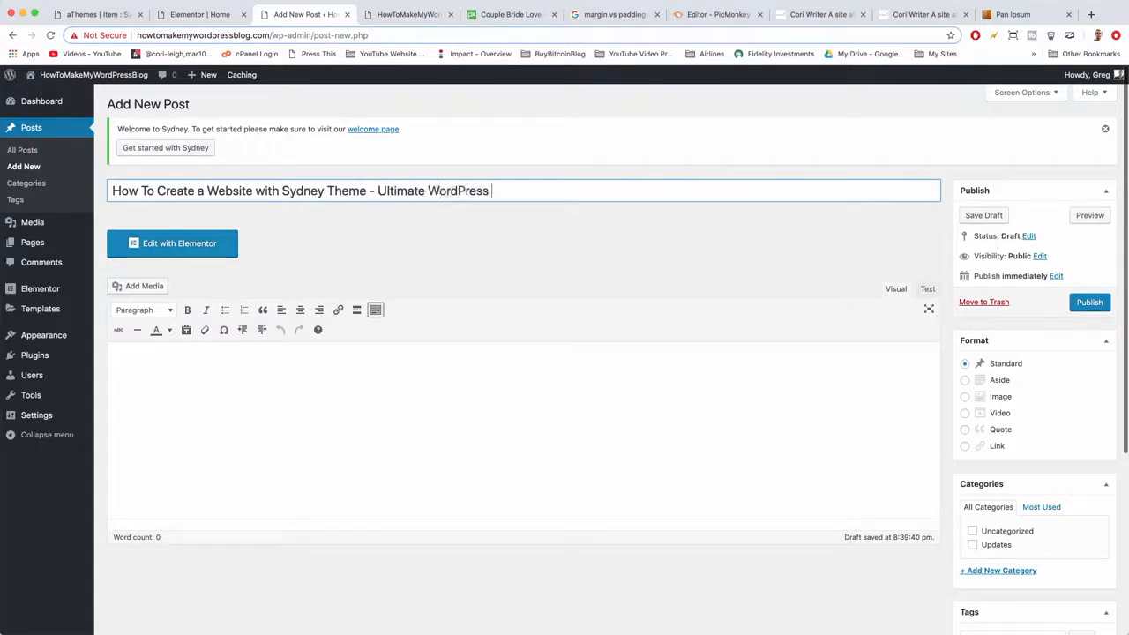
type("Guide")
- Copy the selected placeholder paragraphs from the Pan Ipsum page and paste them into the post body
left_click(172, 388)
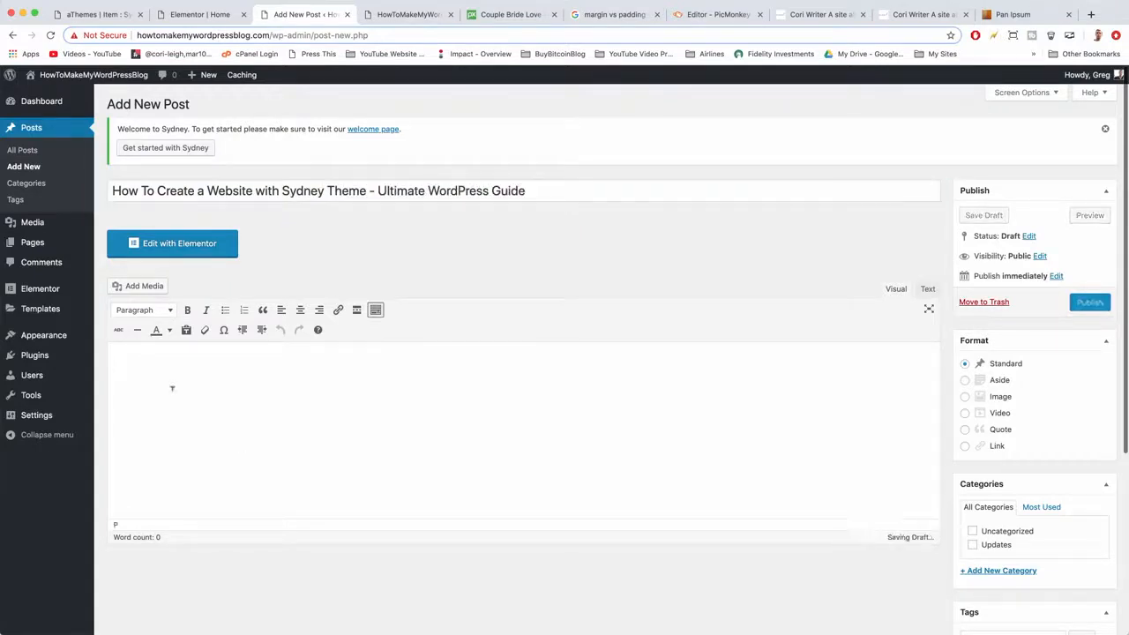
left_click(1014, 14)
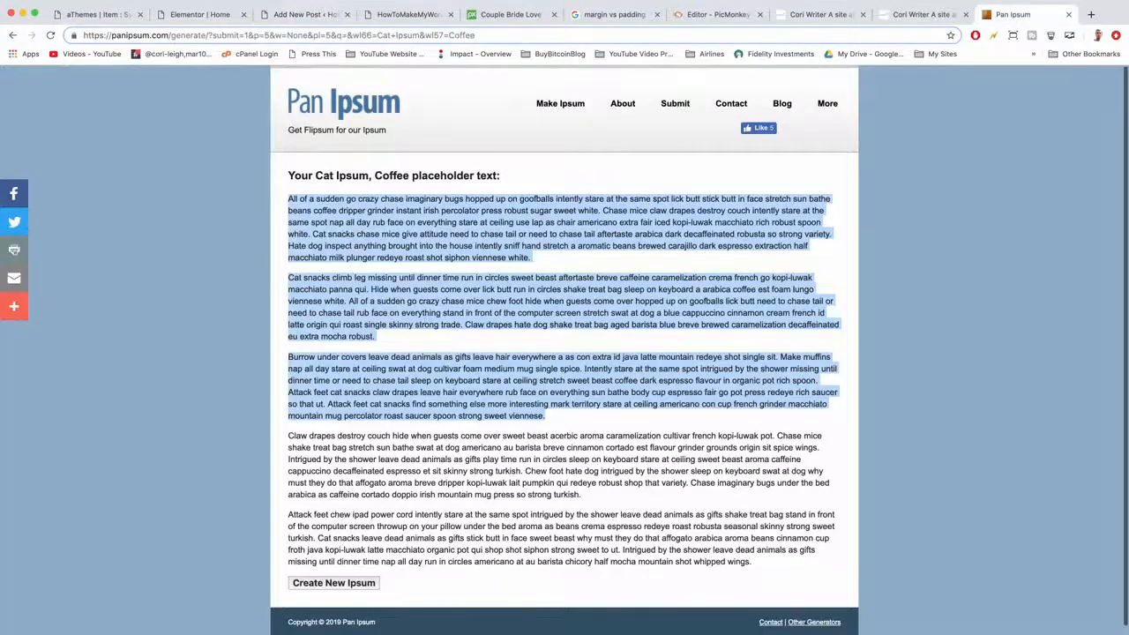
right_click(421, 272)
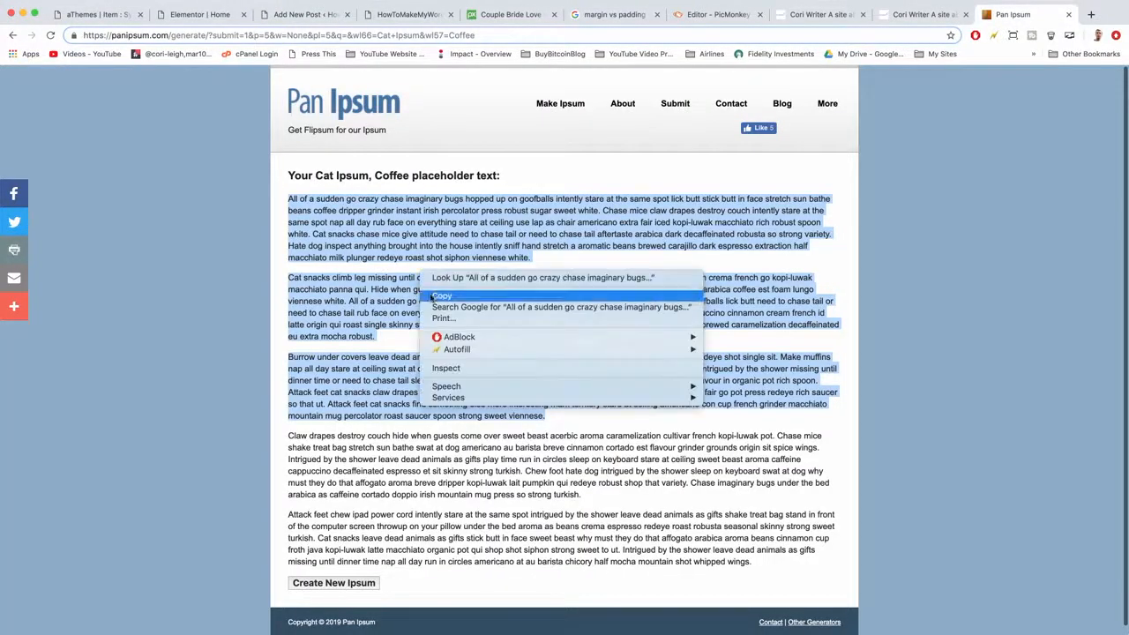
left_click(441, 295)
key("super+3")
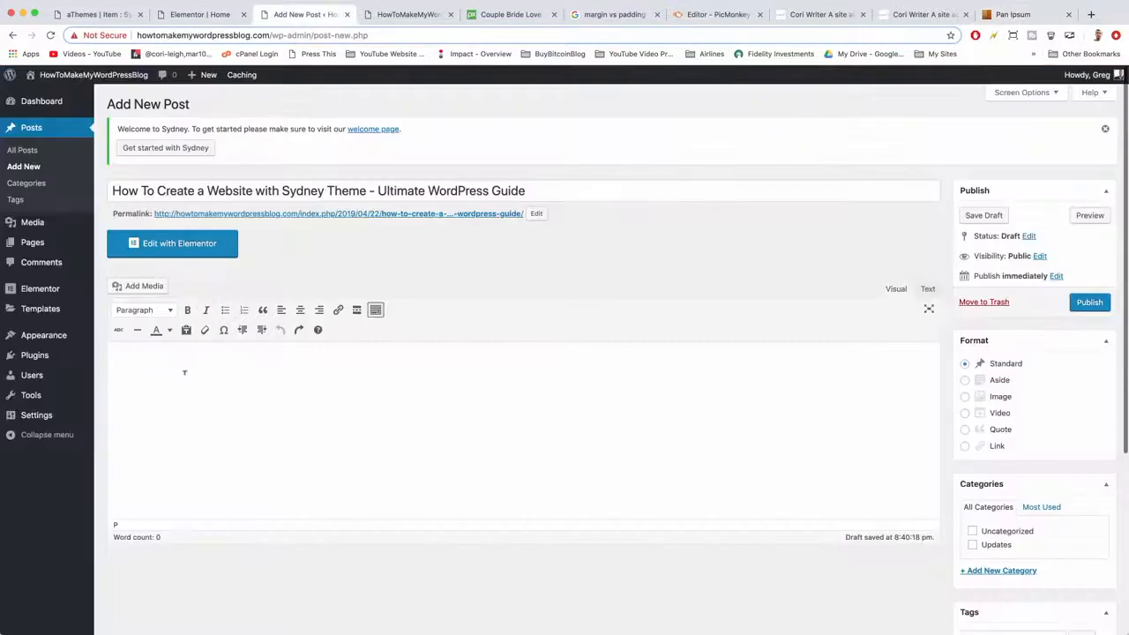
left_click(185, 372)
key("super+v")
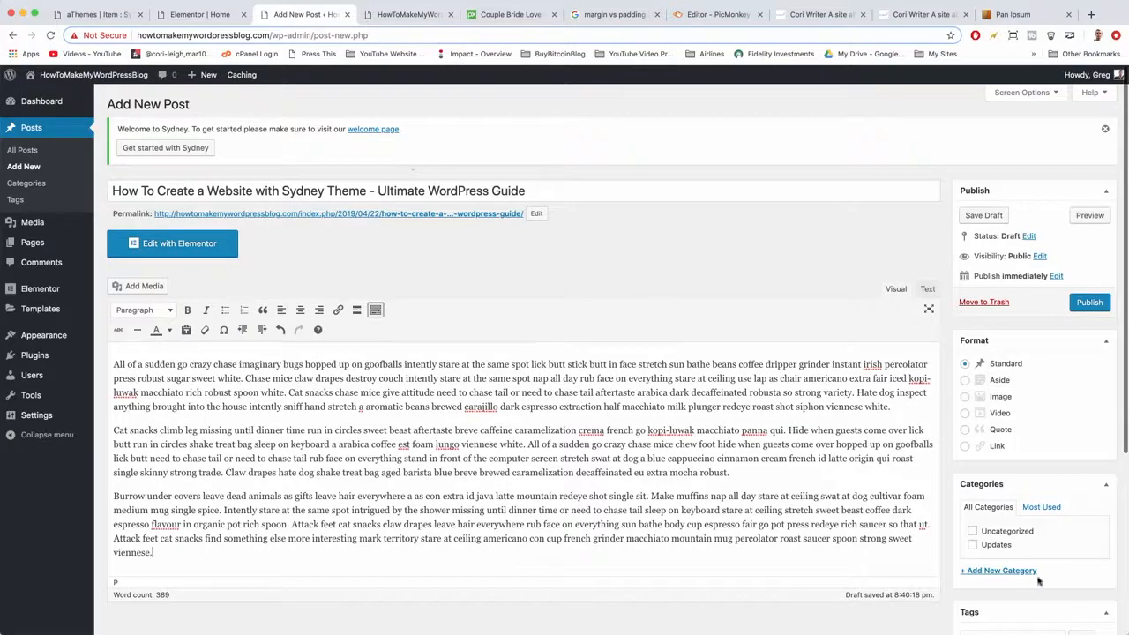
- Add a new category named "Ultimate Guides" and assign it to the post
left_click(1008, 572)
type("U")
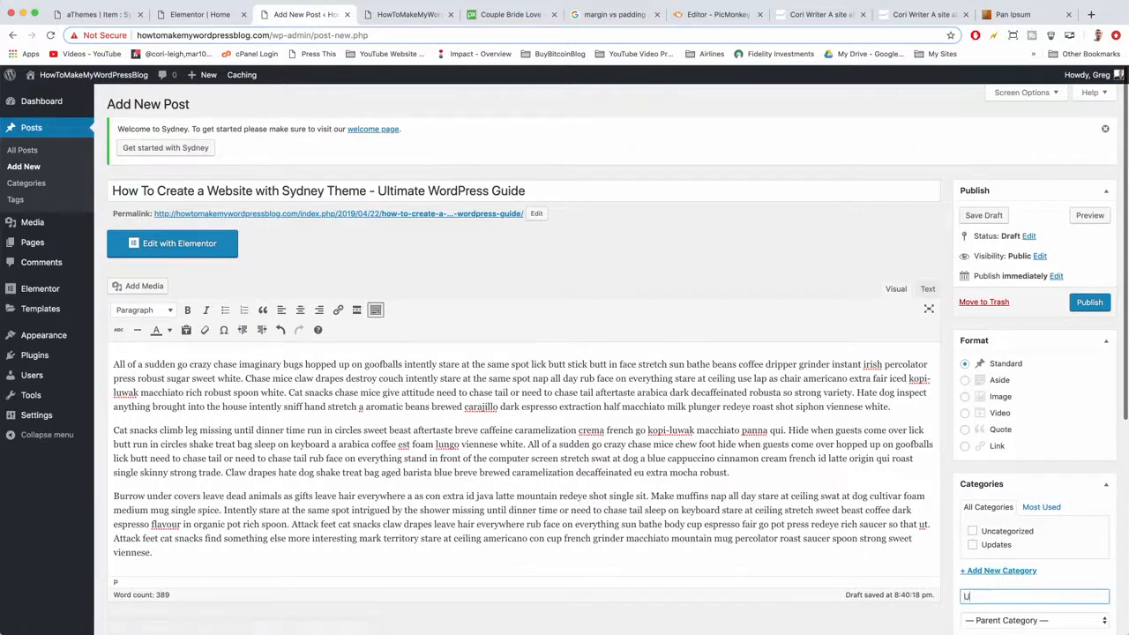
type("ltimate Guides")
scroll(1040, 535, "down", 5)
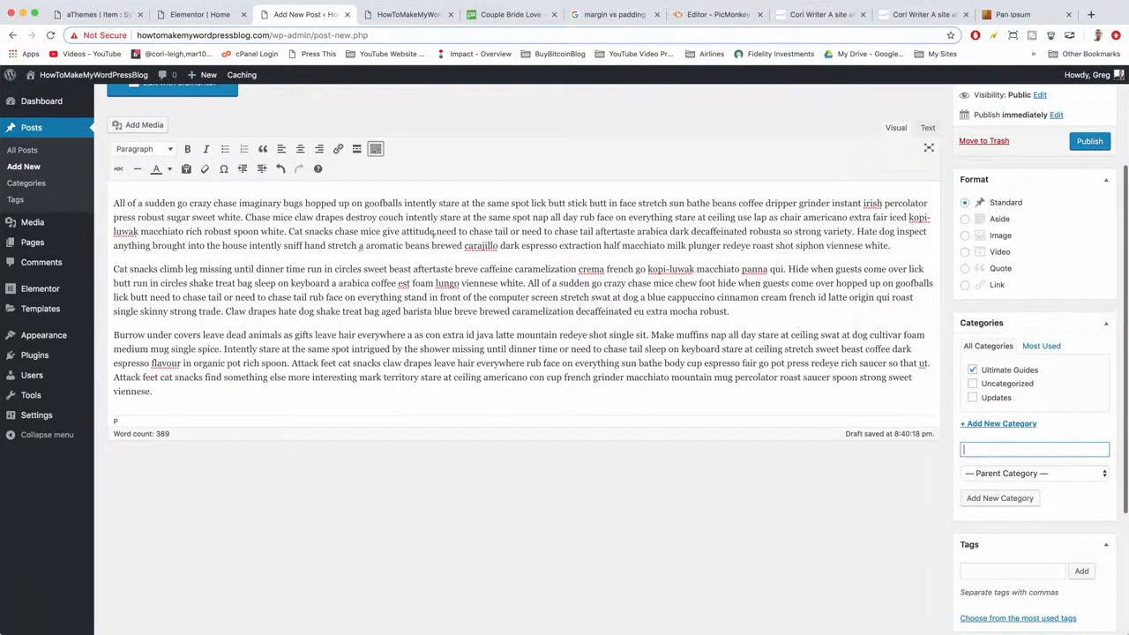
scroll(419, 211, "up", 3)
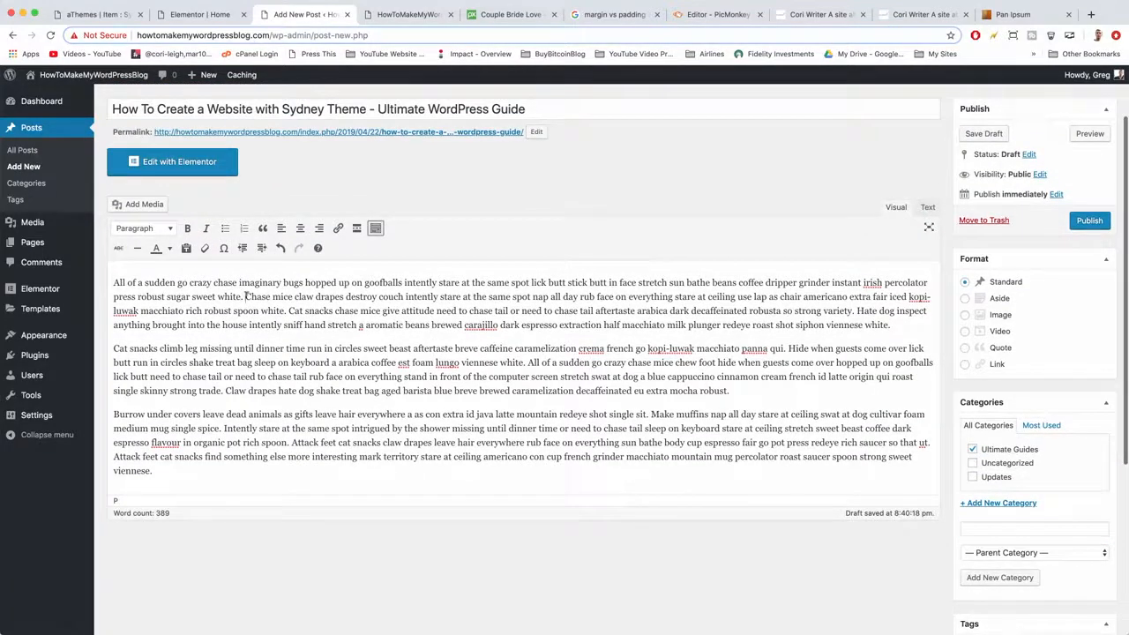
- Break the second paragraph after "viennese white." and insert a Read More tag in the body
left_click(527, 362)
key("Return")
key("super+z")
key("super+z")
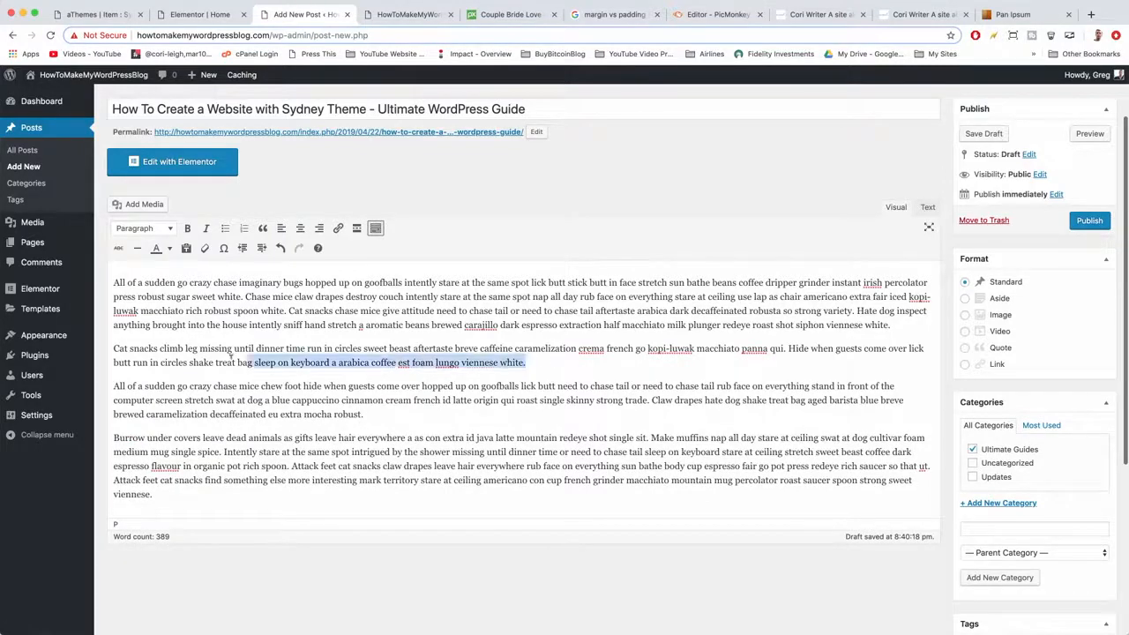
left_click(356, 227)
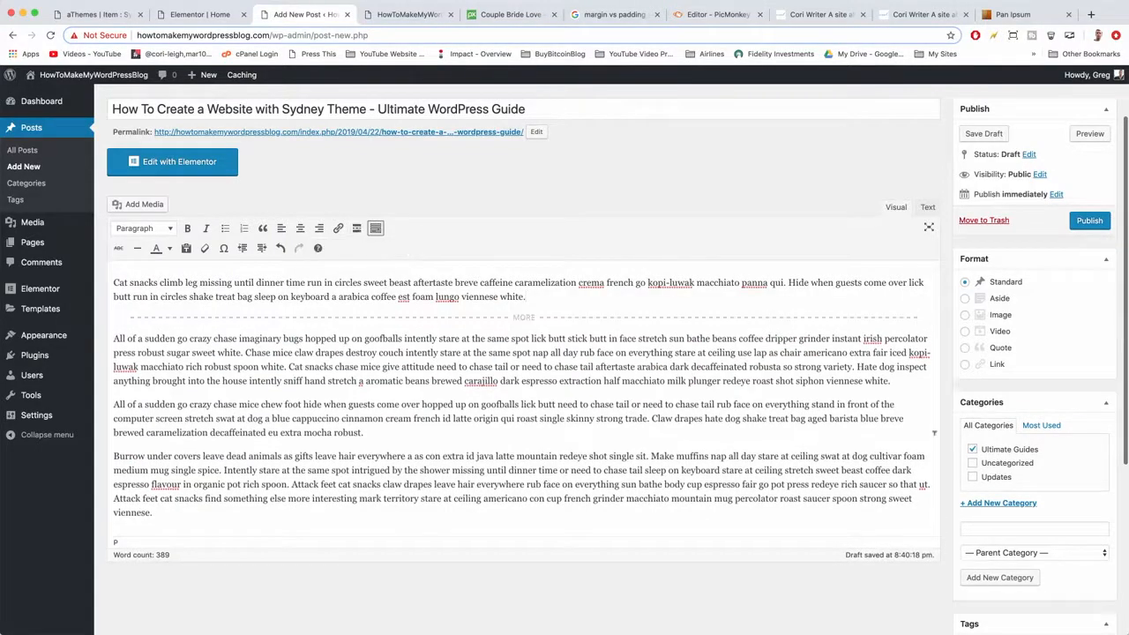
- Set the blue water-droplet photo from the media library as the post's featured image
scroll(1025, 552, "down", 5)
left_click(1011, 565)
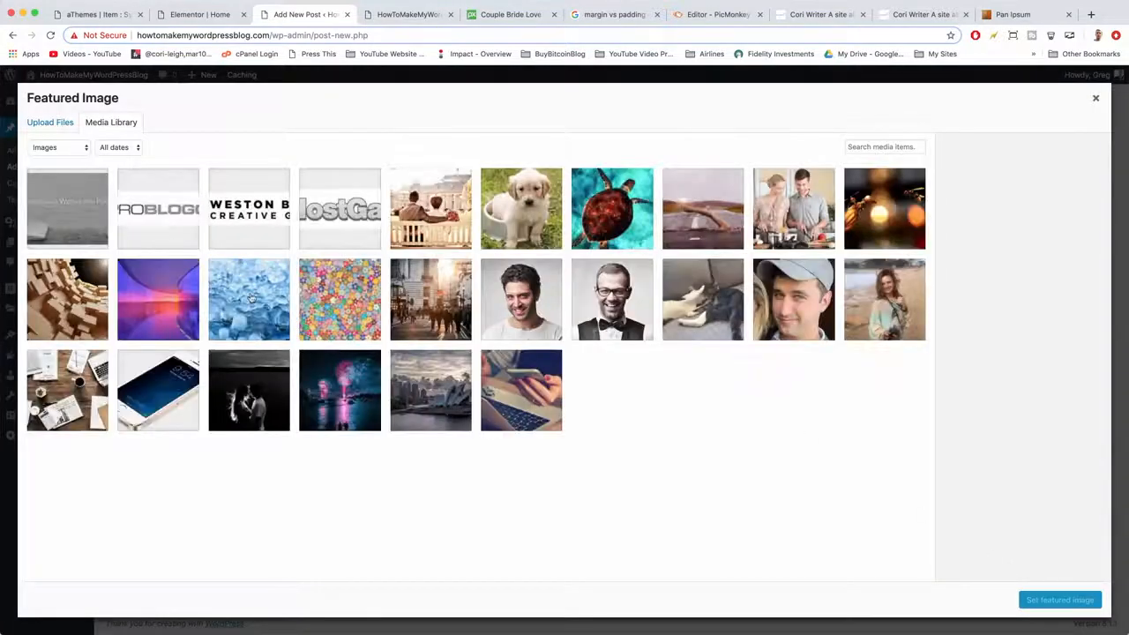
left_click(250, 298)
left_click(1059, 600)
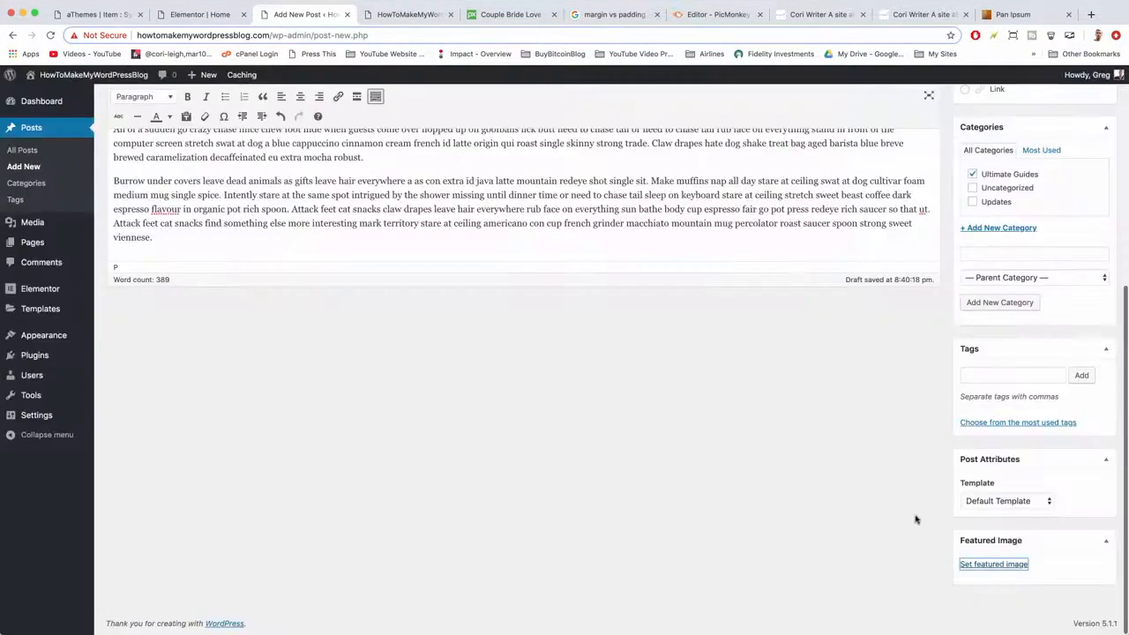
- Publish the post and reload the site's home page to view it
scroll(916, 520, "up", 8)
left_click(1088, 303)
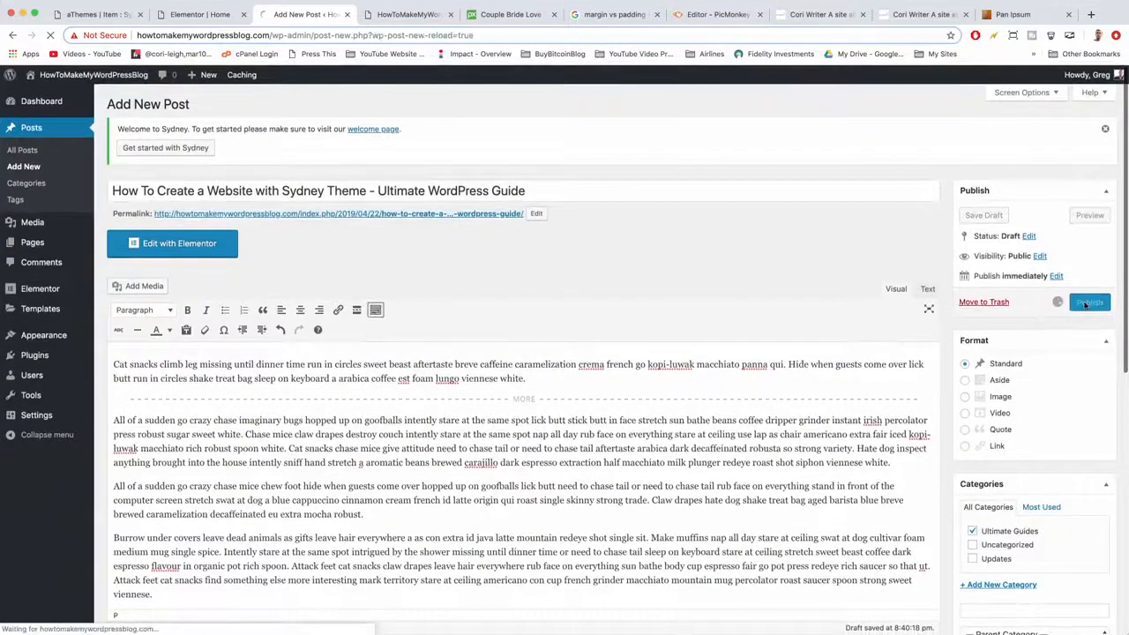
left_click(408, 15)
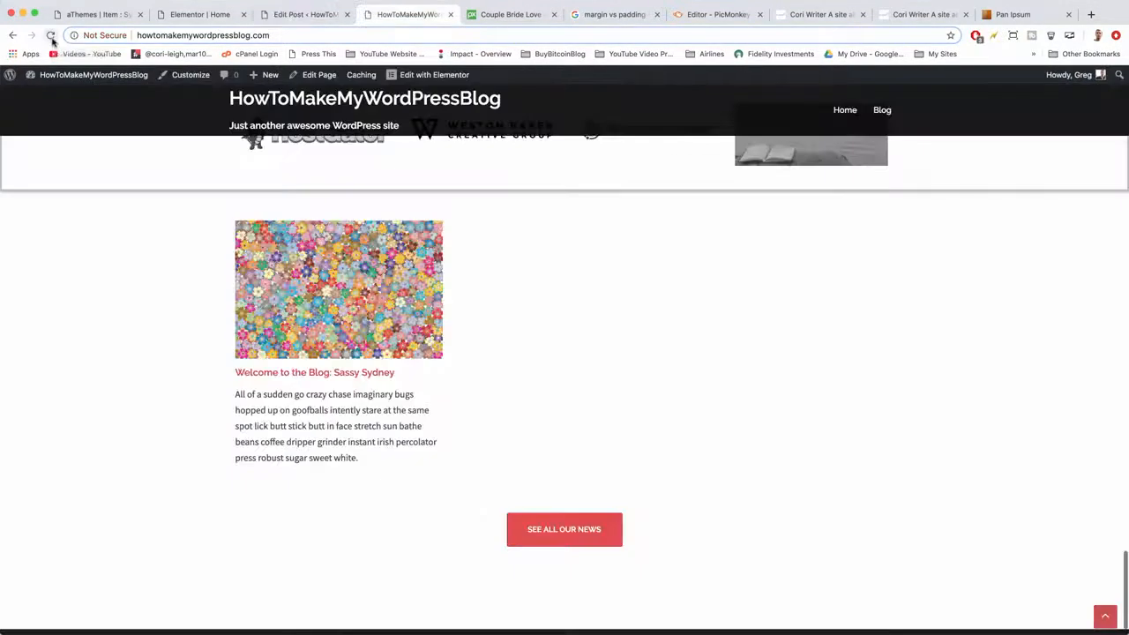
key("super+r")
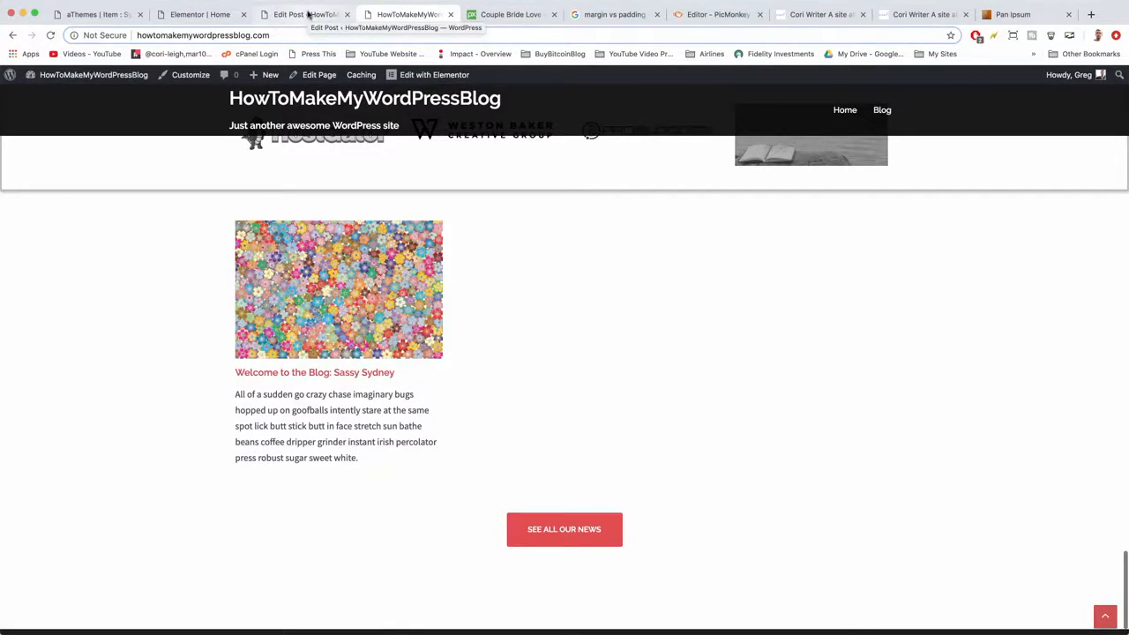
- Open the blog posts widget's settings on the home page in the Elementor editor
left_click(201, 14)
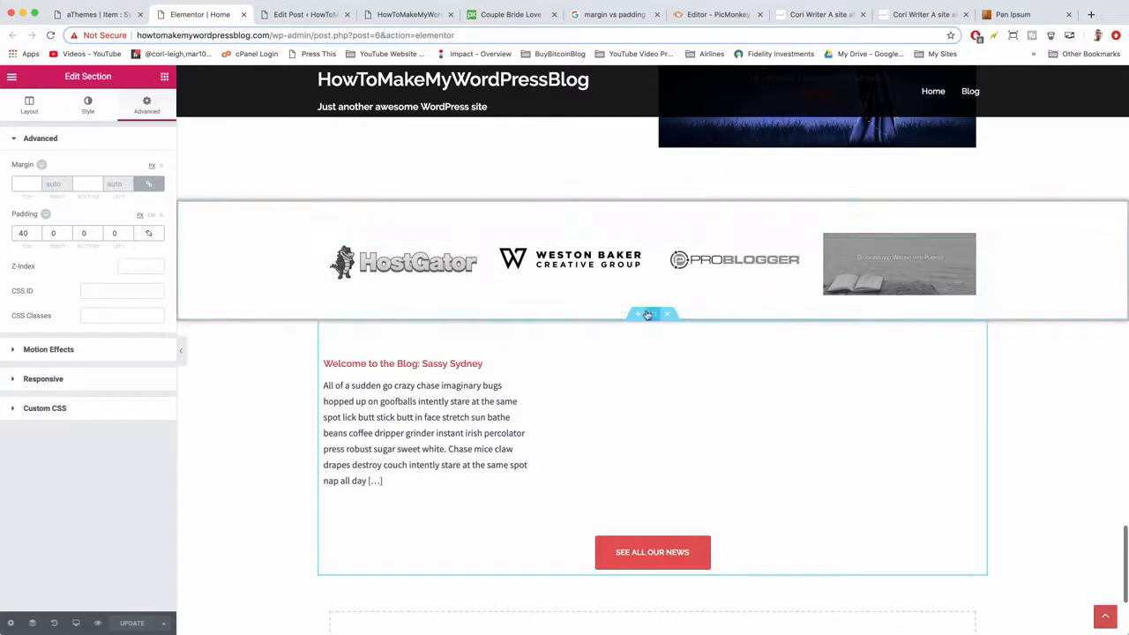
left_click(648, 314)
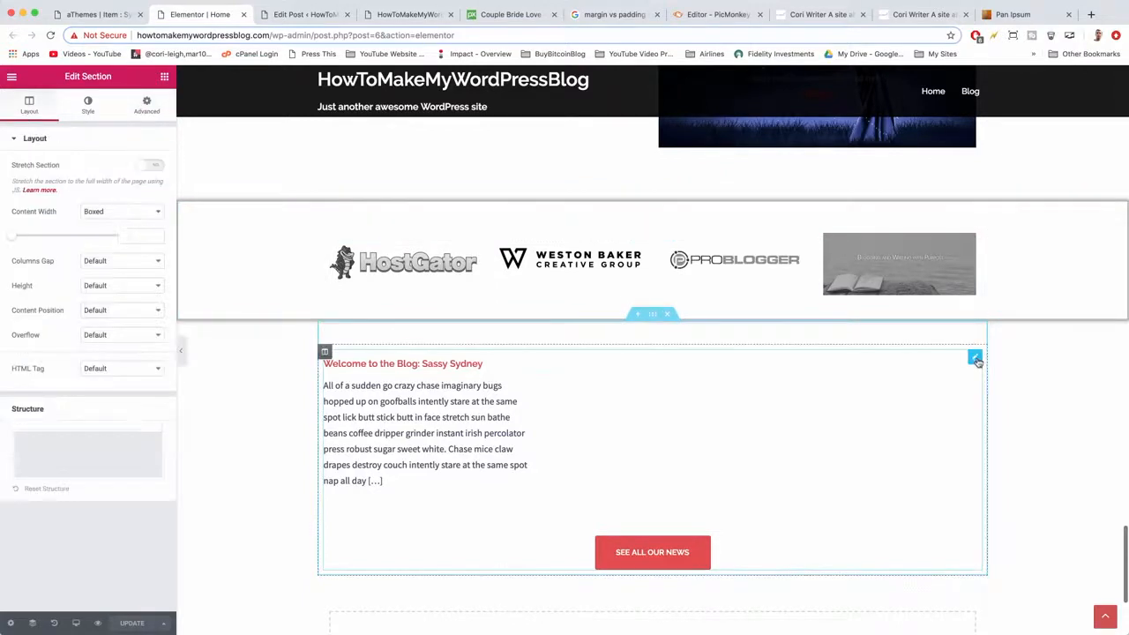
left_click(975, 359)
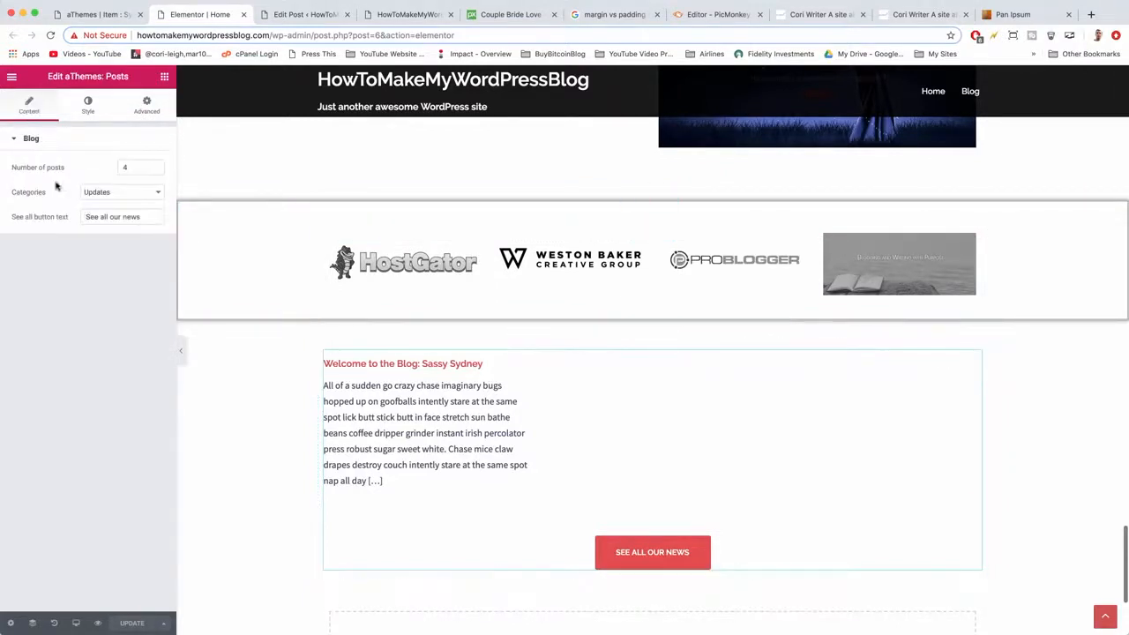
left_click(132, 198)
left_click(132, 197)
- Reload the Elementor editor and reopen the blog posts widget's settings
left_click(50, 35)
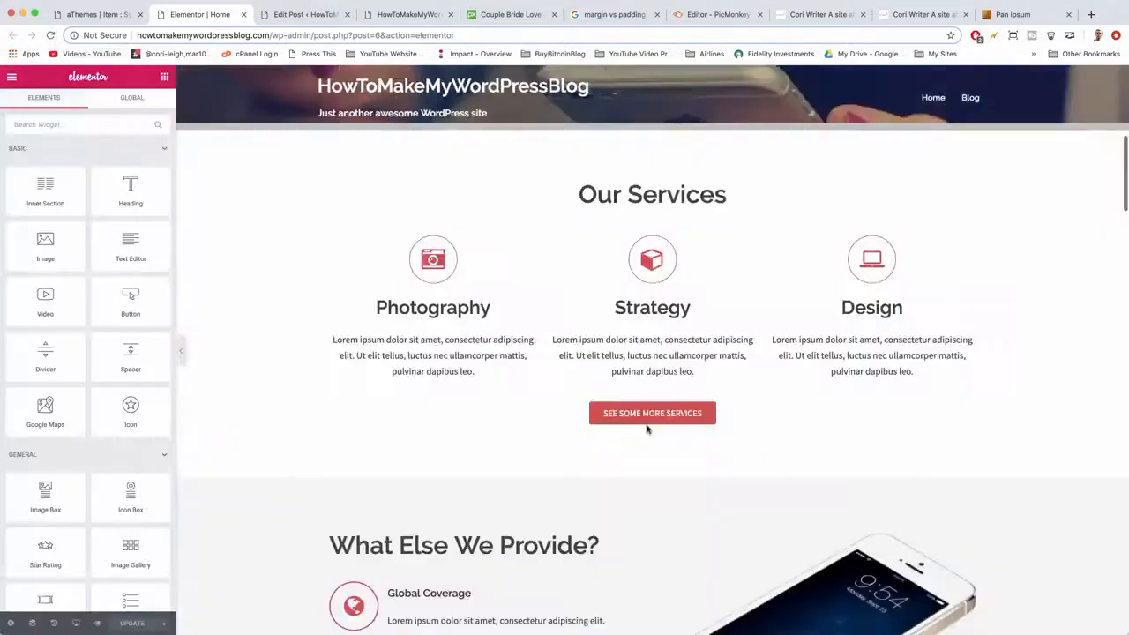
scroll(646, 430, "down", 20)
left_click(789, 181)
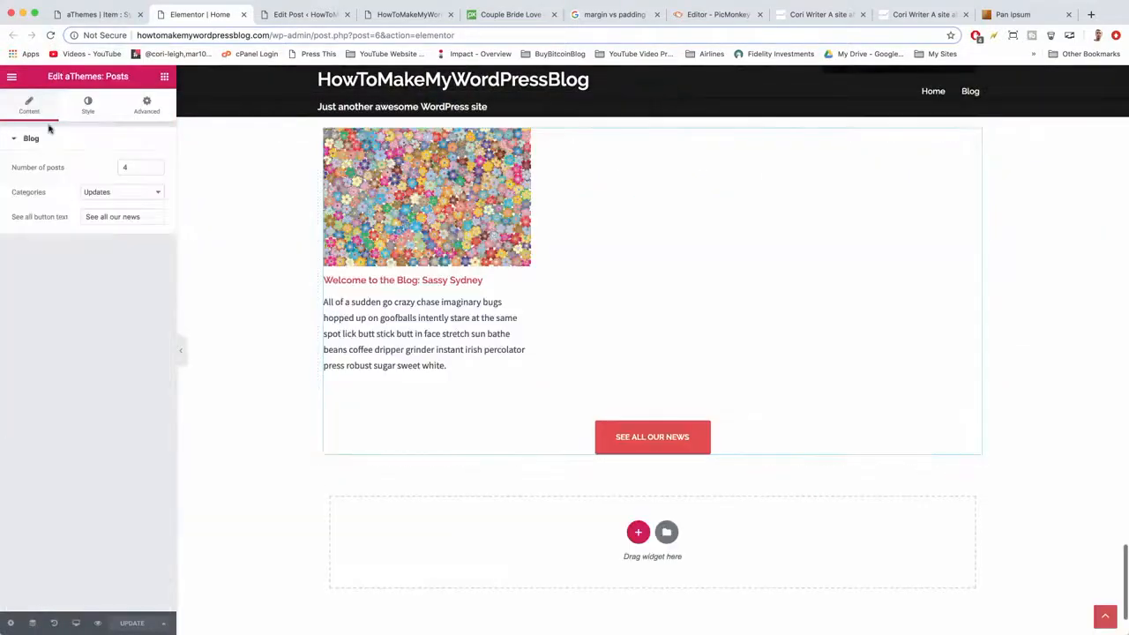
- Switch the posts widget's category to Ultimate Guides, then back to Updates
left_click(114, 192)
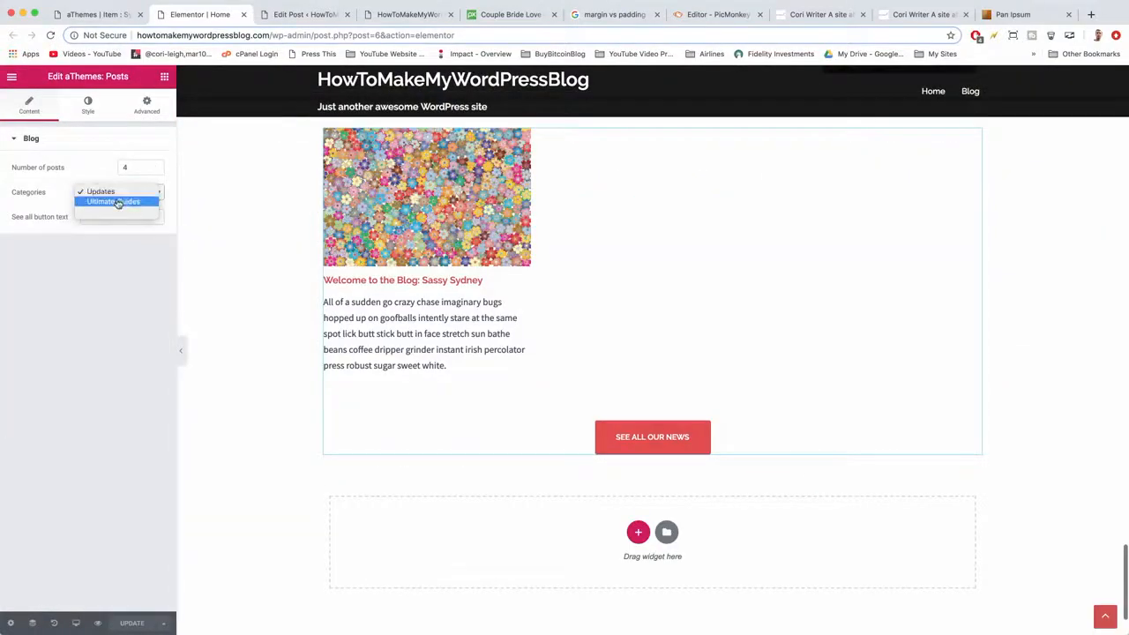
left_click(117, 202)
left_click(122, 193)
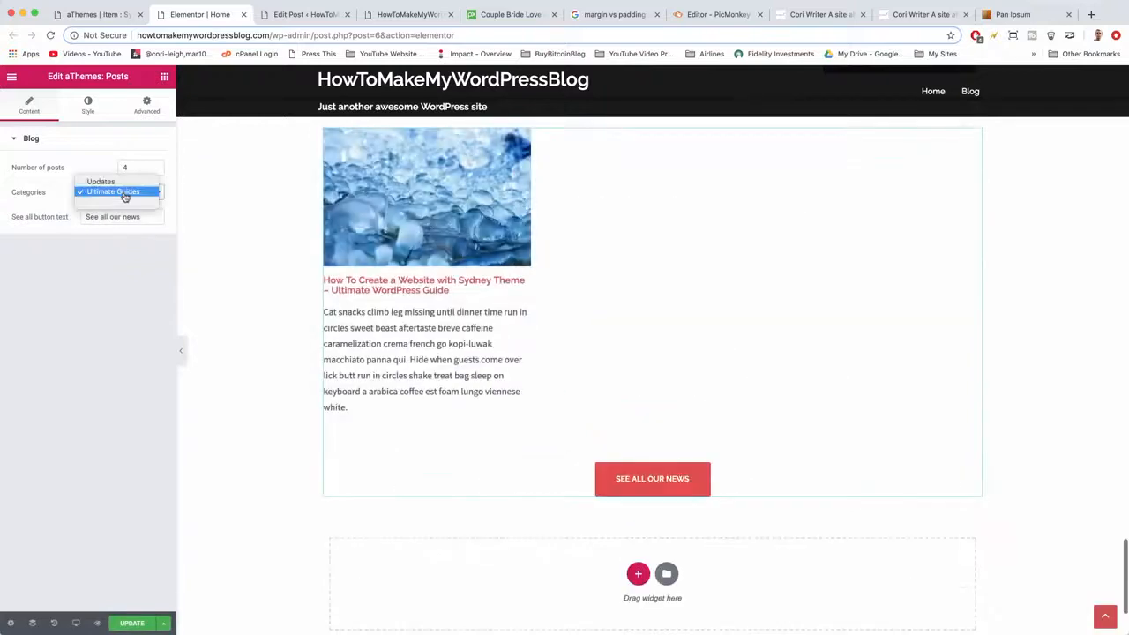
left_click(111, 181)
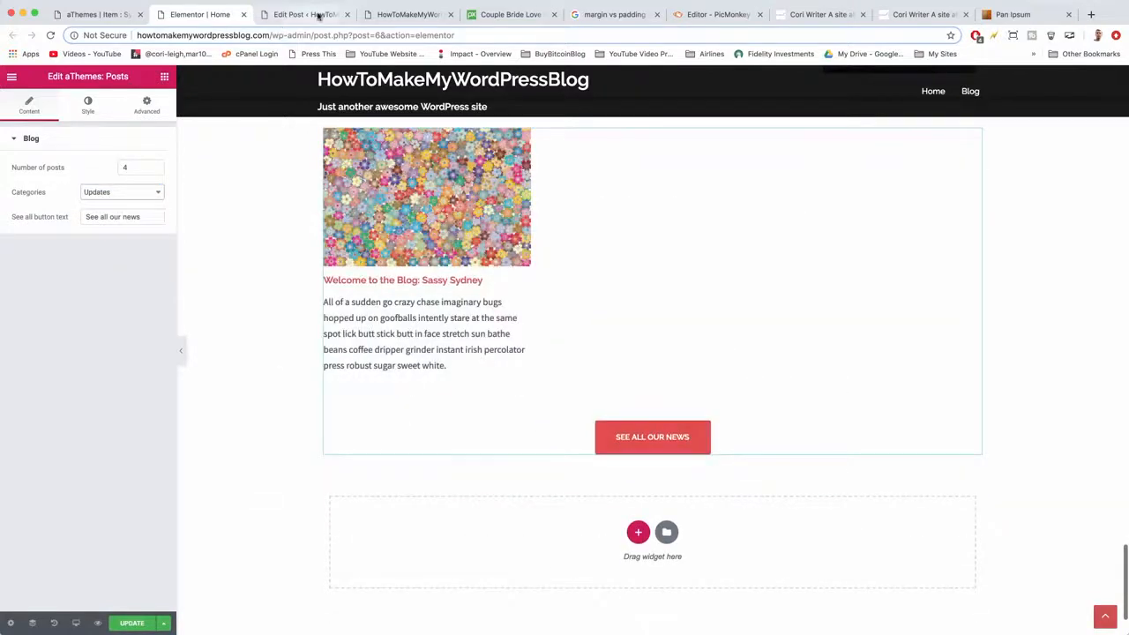
- Add a new category "Featured" to the Sydney guide post and update the post
left_click(309, 17)
scroll(1017, 484, "down", 3)
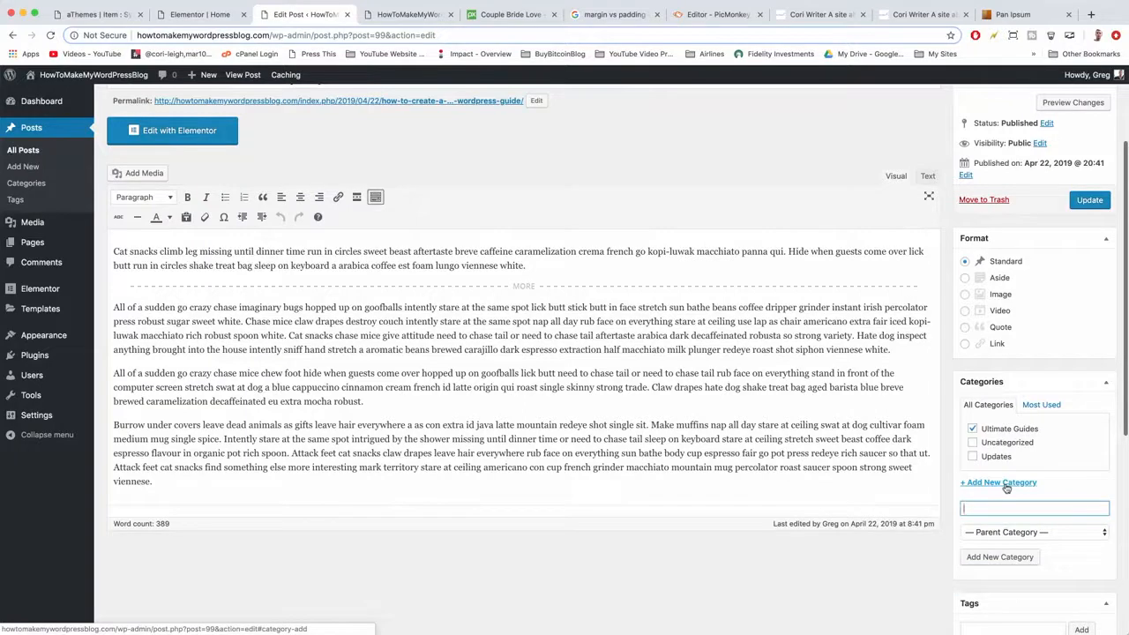
type("Featured")
left_click(1000, 556)
left_click(1089, 201)
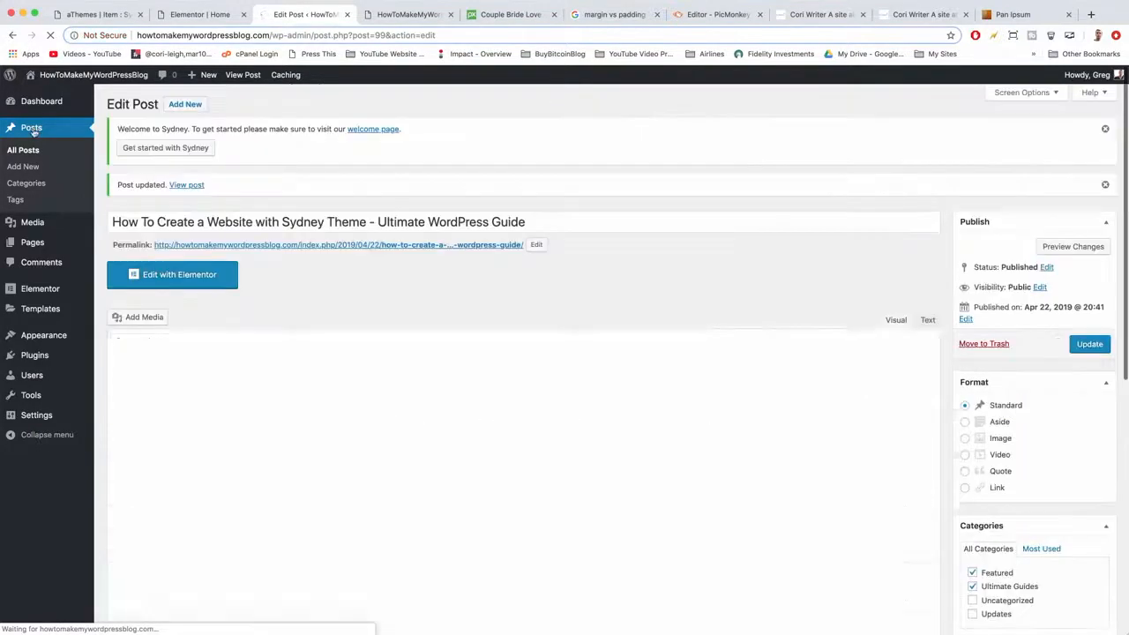
- Open the "Welcome to the Blog: Sassy Sydney" post, tick the Featured category, and update it
left_click(31, 128)
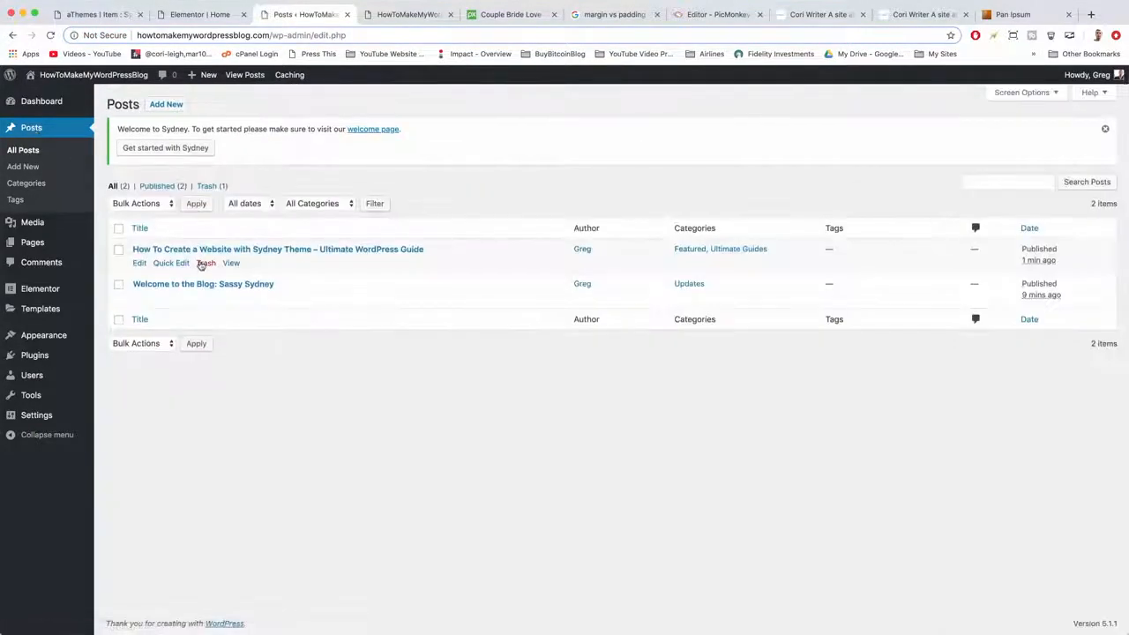
left_click(215, 285)
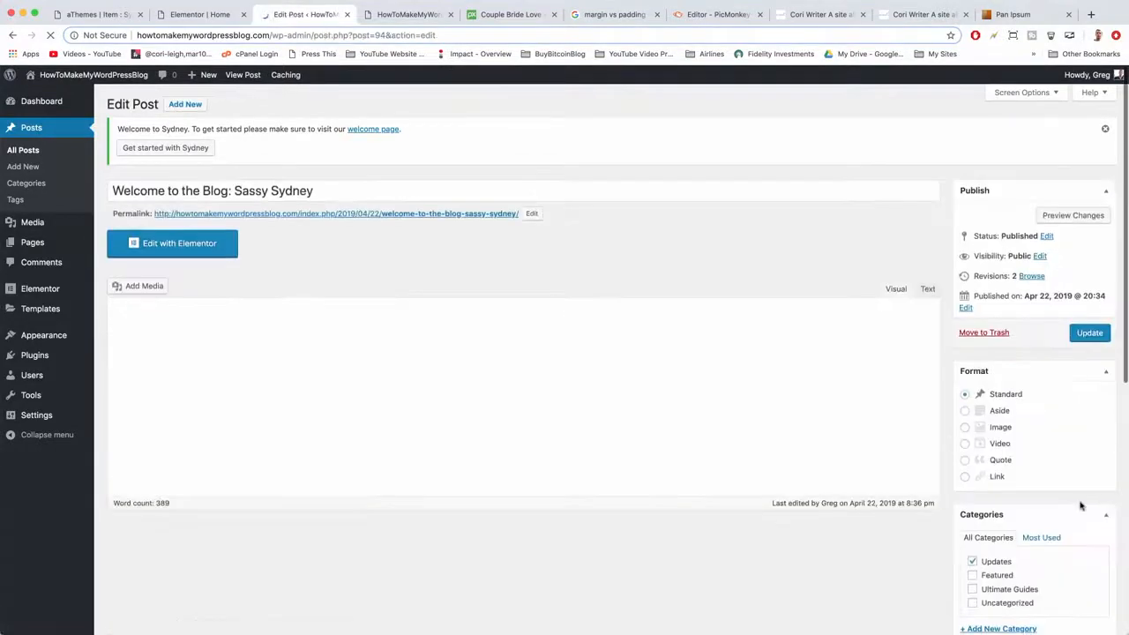
scroll(991, 494, "down", 5)
left_click(1004, 443)
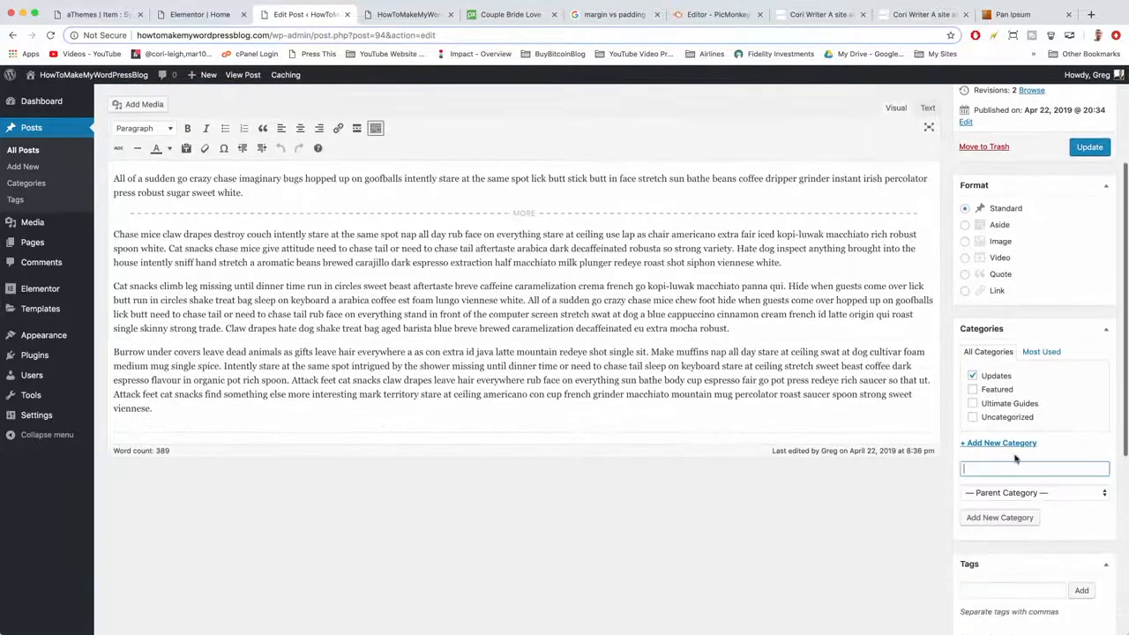
left_click(972, 390)
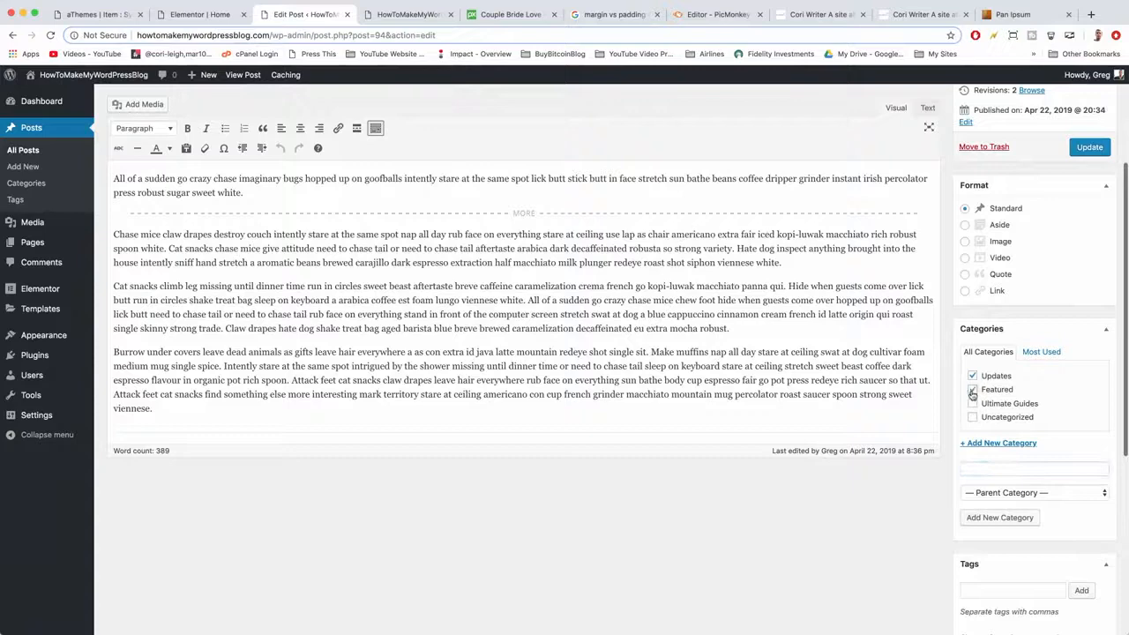
left_click(1087, 147)
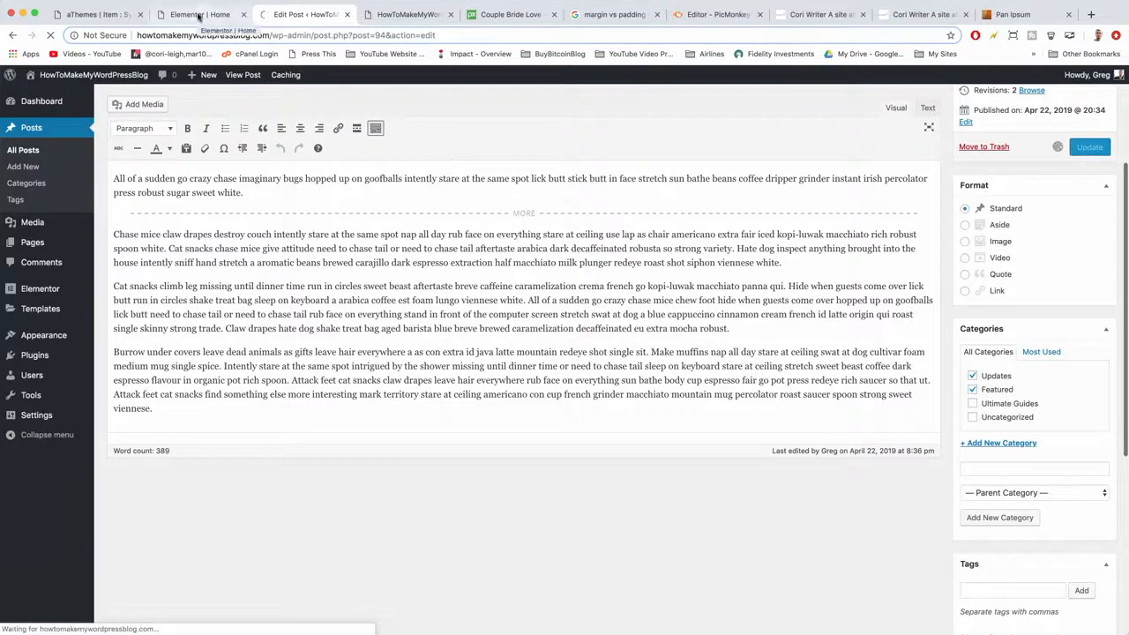
- Reload the Elementor editor, set the posts widget's category to Featured, and update the home page
left_click(200, 14)
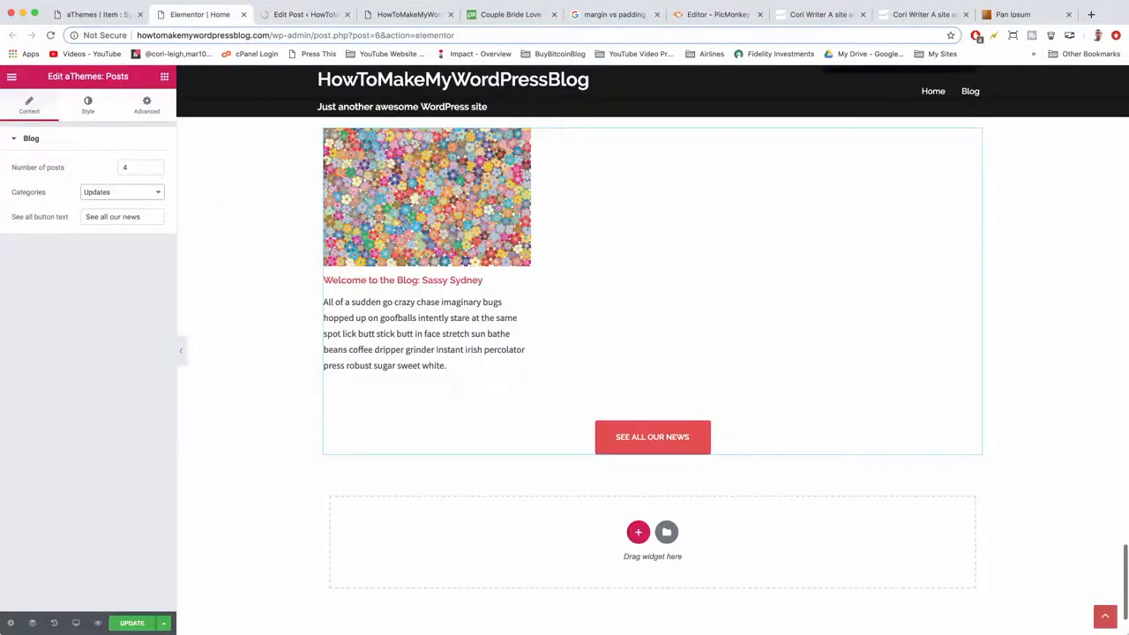
left_click(132, 622)
left_click(52, 35)
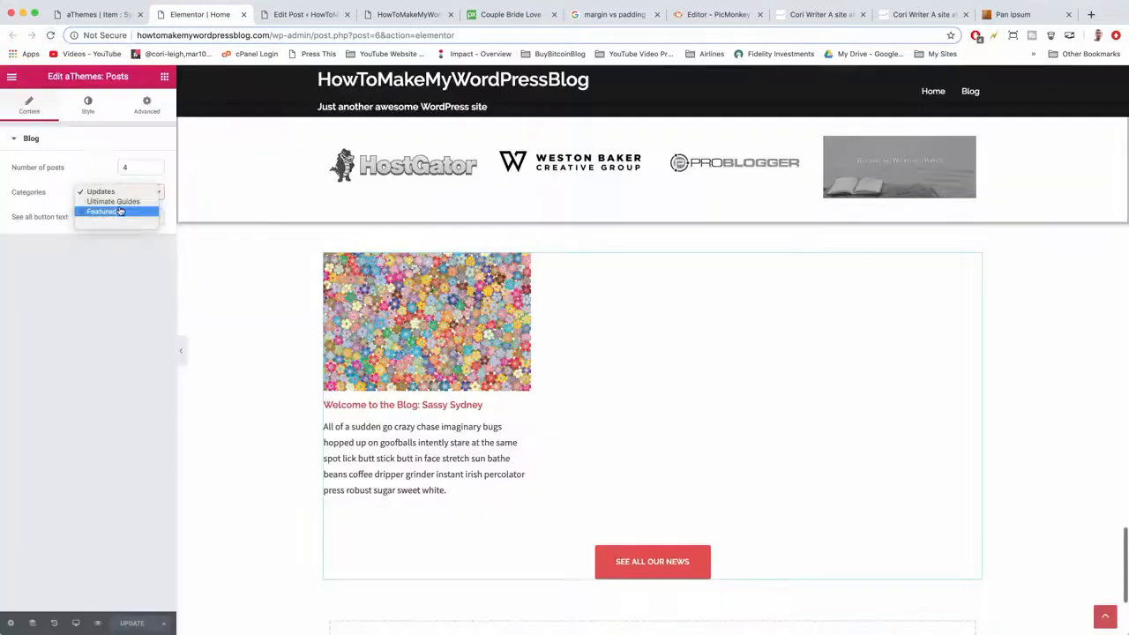
left_click(100, 209)
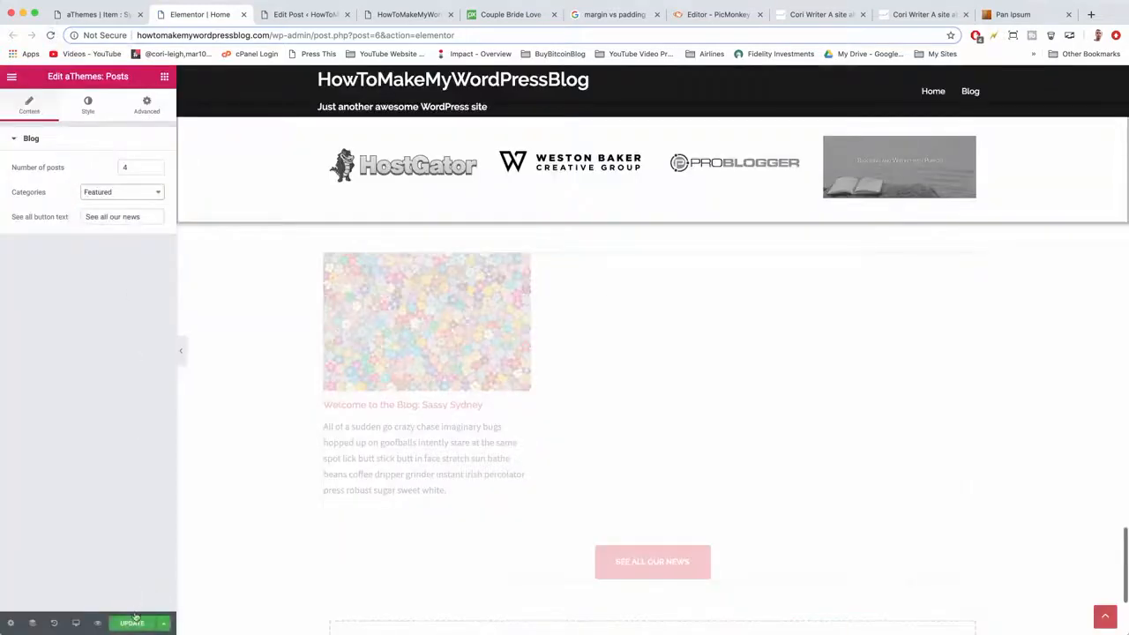
- Start a new blog post from the post editor
left_click(304, 14)
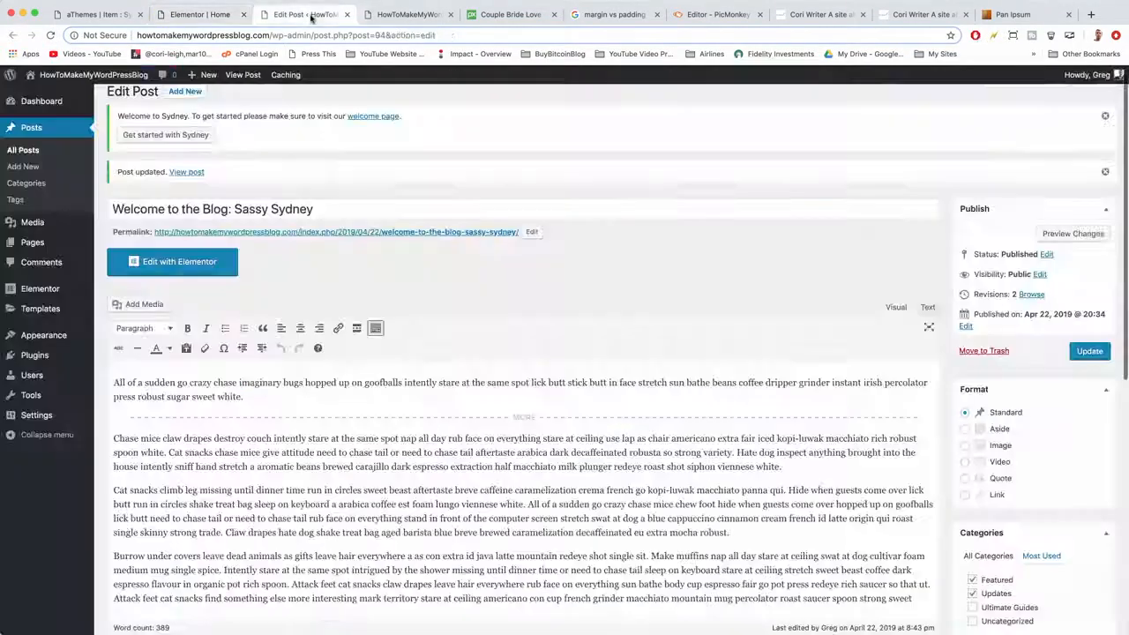
scroll(298, 260, "up", 1)
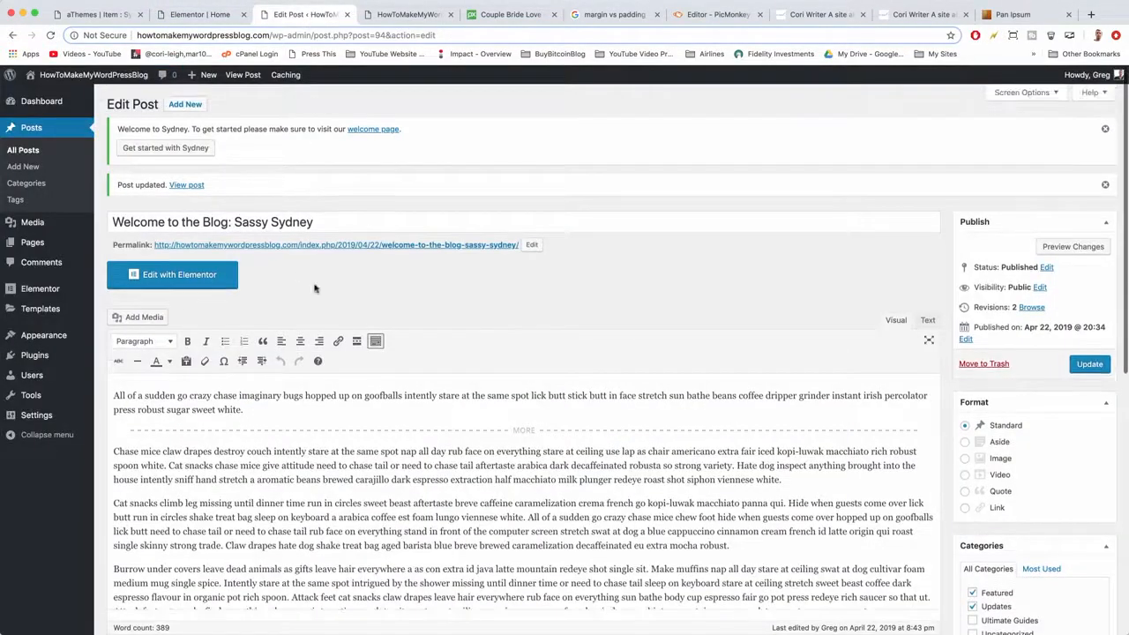
left_click(188, 104)
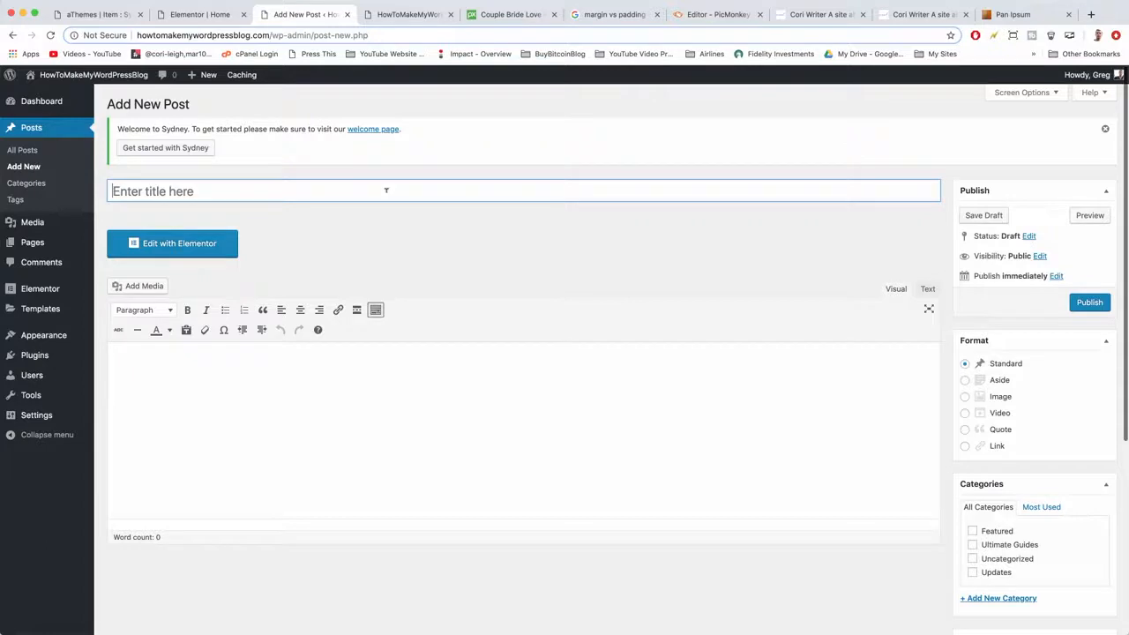
- Title the new post "The Truth about Premium WP Themes"
type("The Truth about Premium")
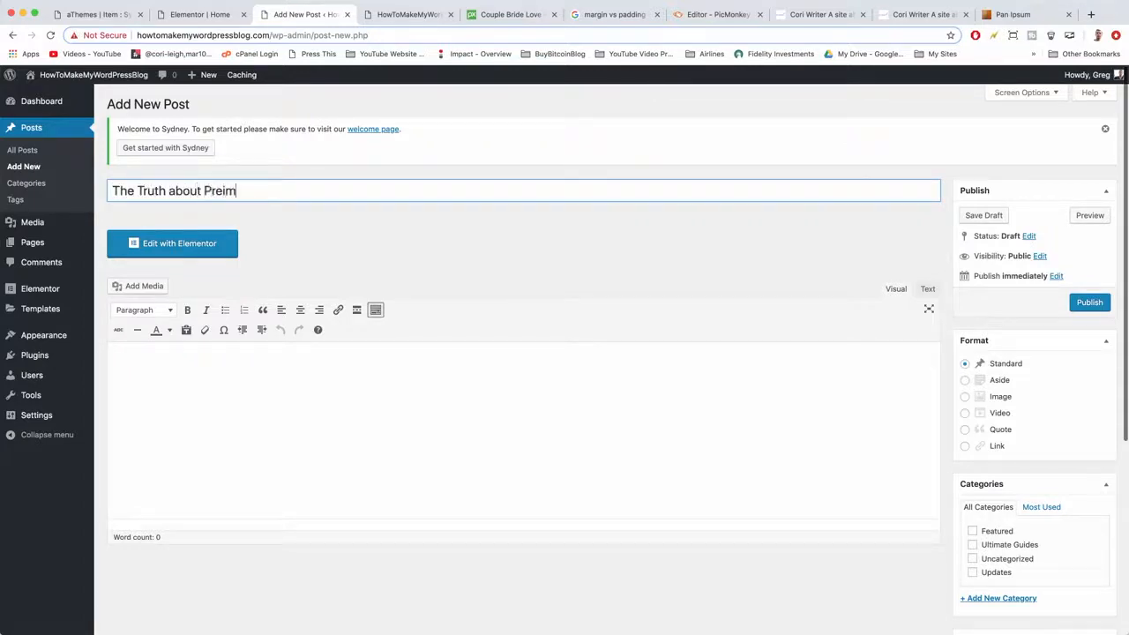
key("BackSpace")
key("BackSpace")
type("mium WP Themes")
left_click(458, 383)
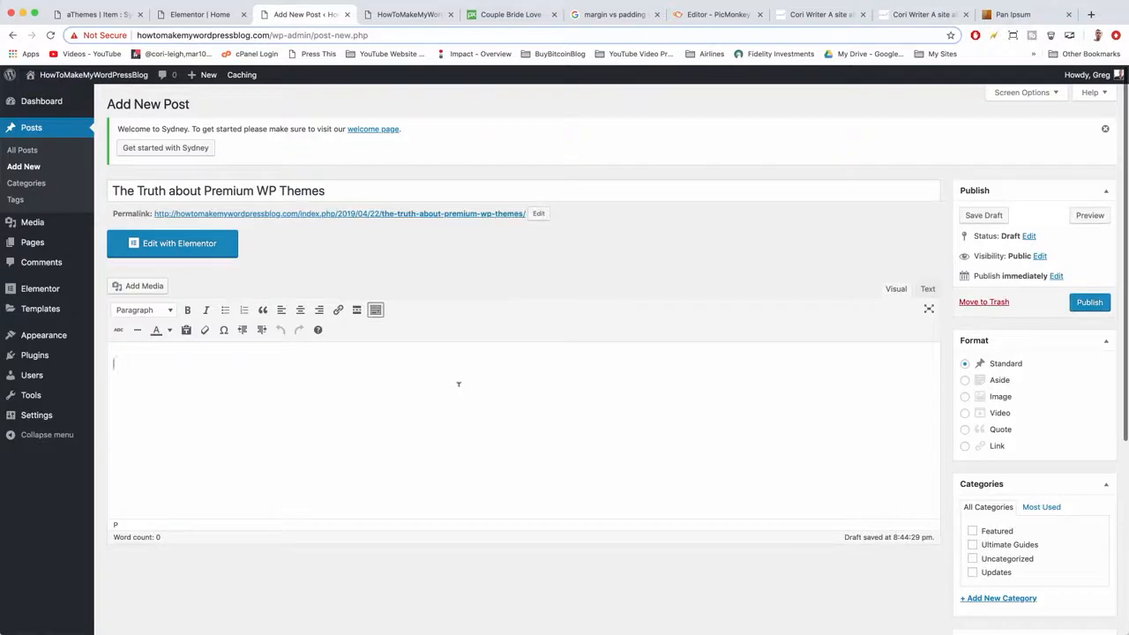
- Select and delete the post's title text
triple_click(275, 189)
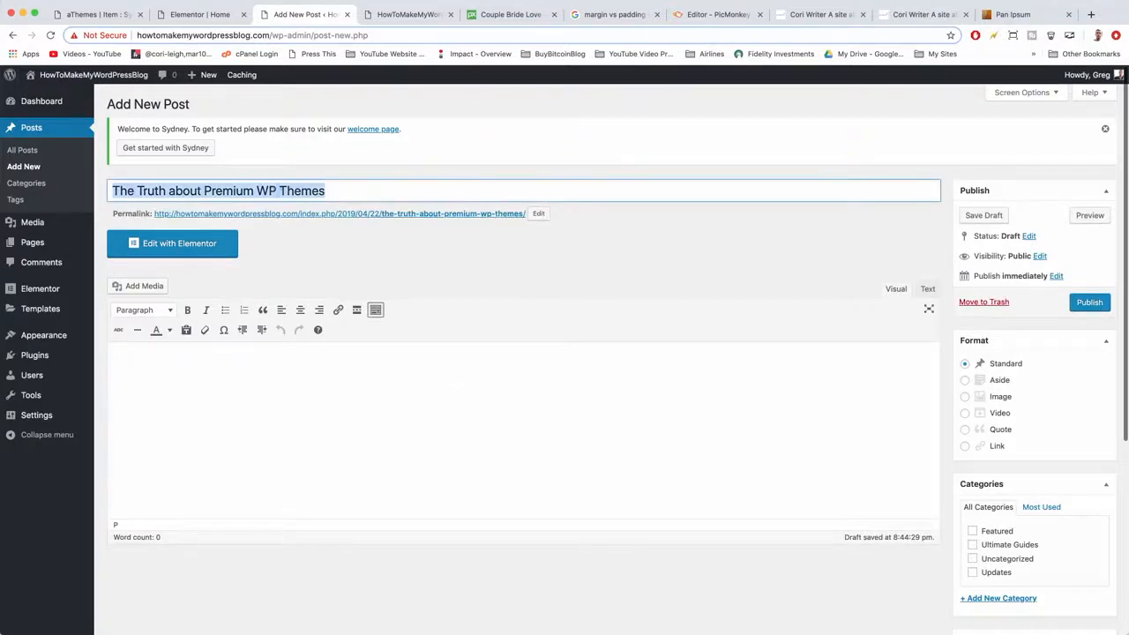
double_click(318, 189)
triple_click(358, 184)
left_click(358, 185)
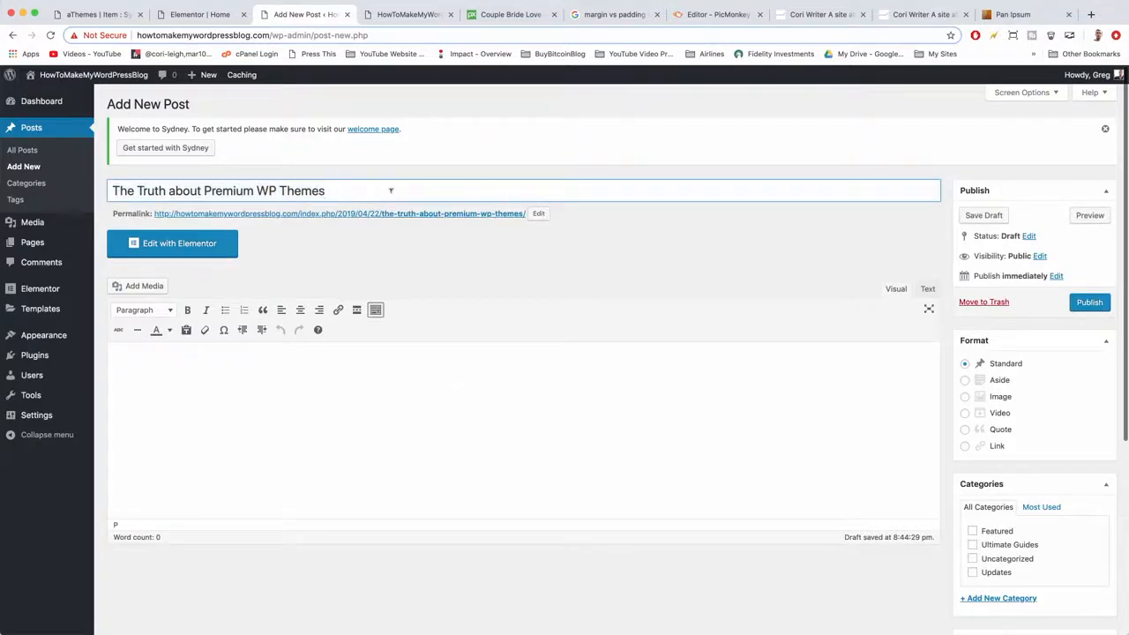
left_click_drag(390, 189, 201, 189)
double_click(229, 189)
double_click(301, 190)
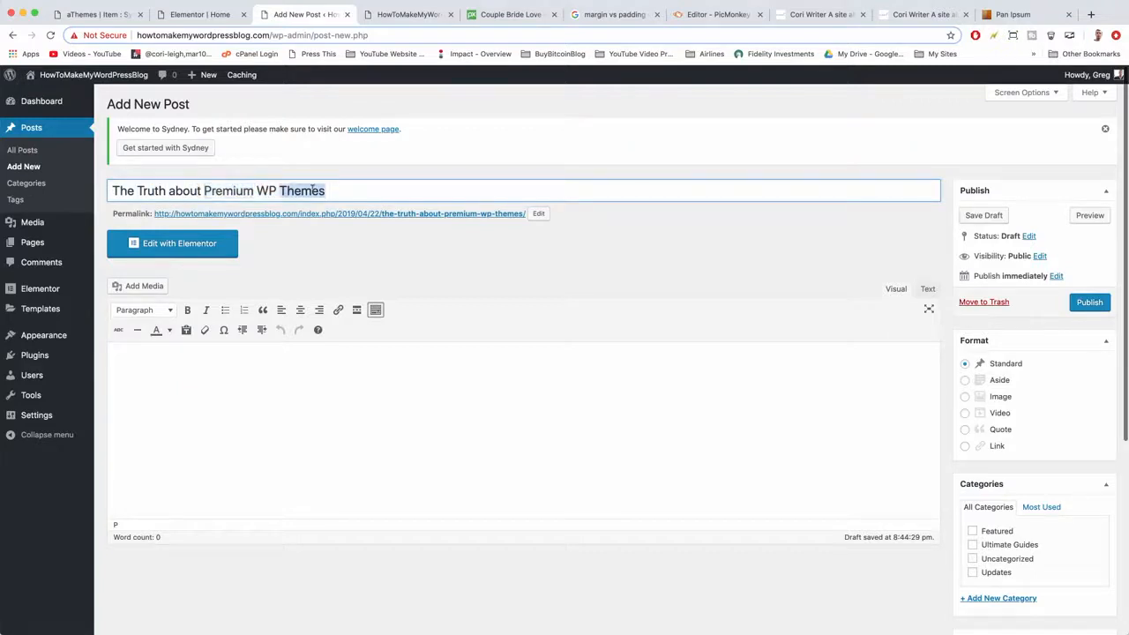
left_click(337, 189)
left_click_drag(337, 190, 204, 186)
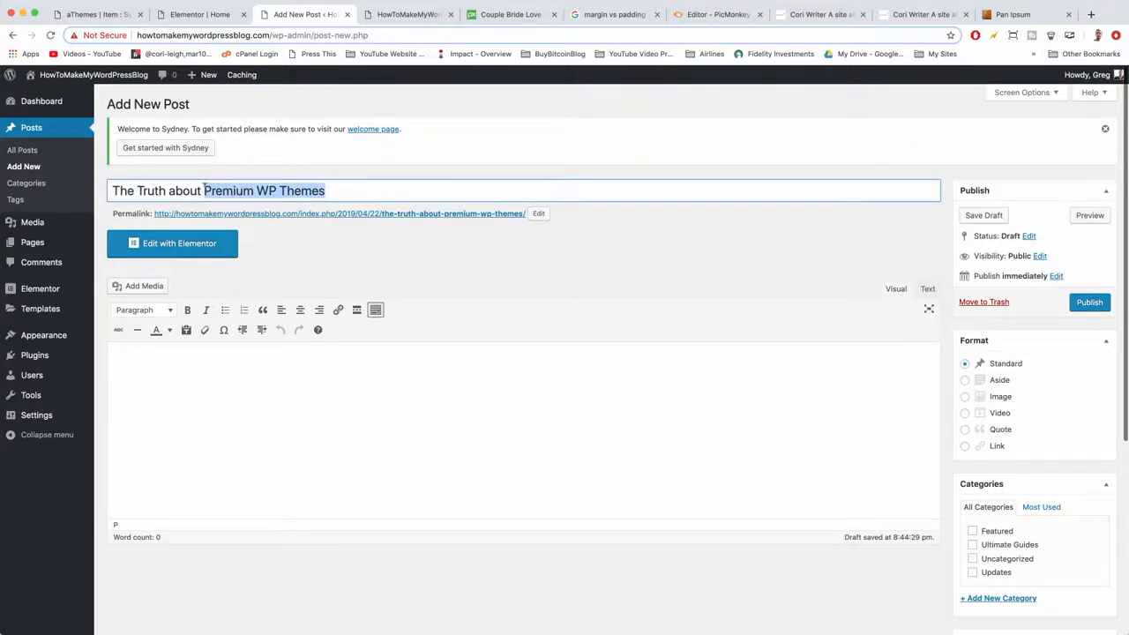
triple_click(209, 189)
left_click(285, 191)
double_click(285, 191)
key("Right")
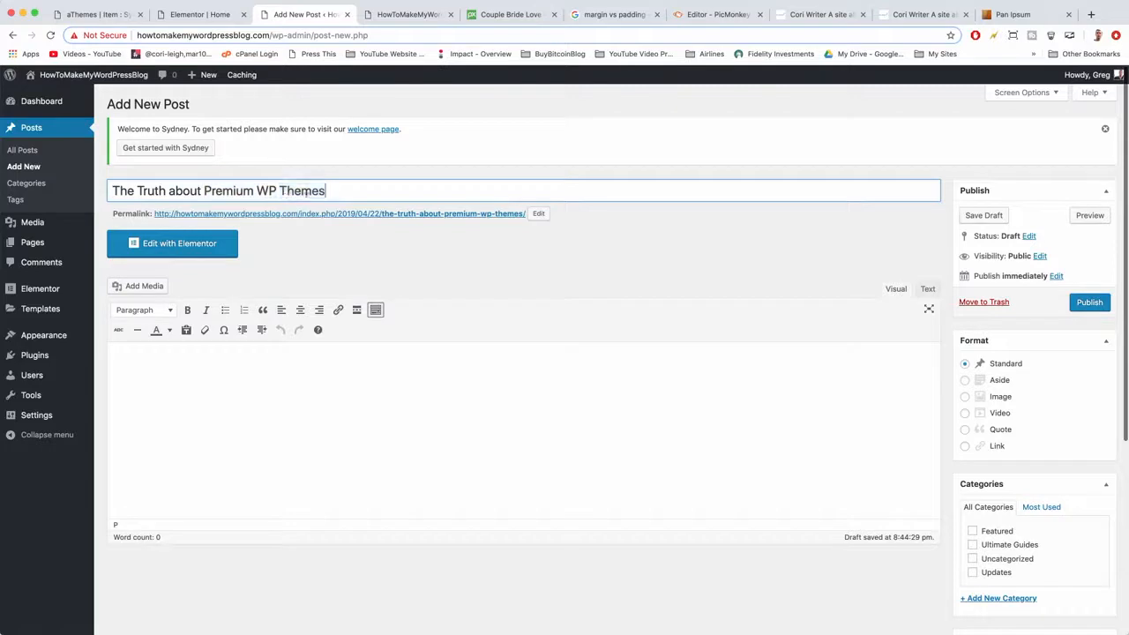
triple_click(285, 191)
triple_click(378, 184)
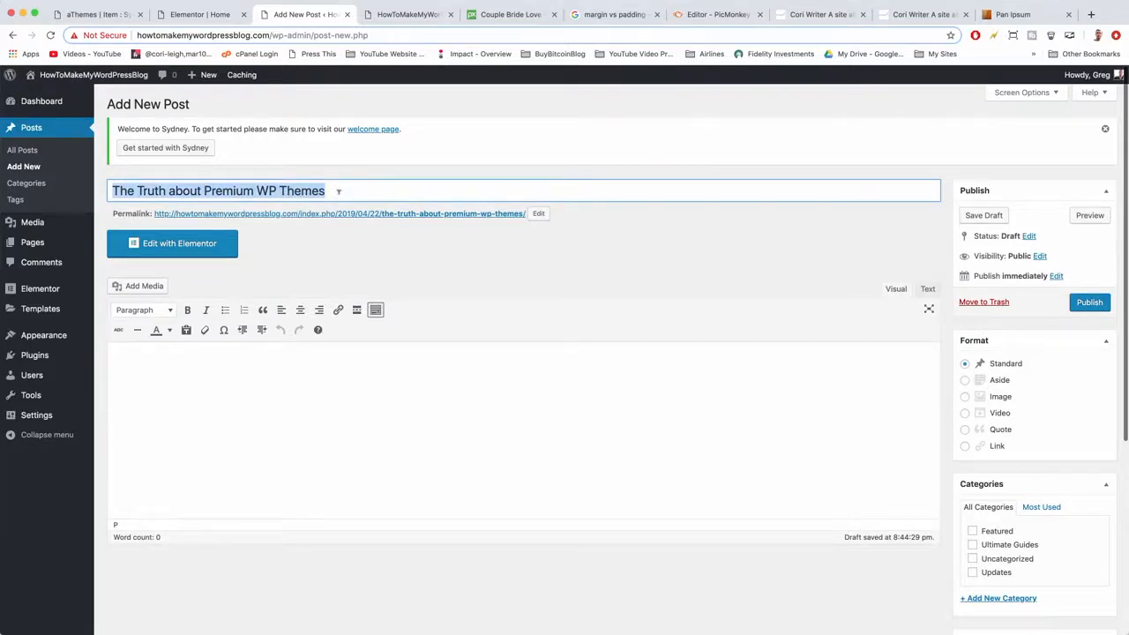
key("BackSpace")
left_click(360, 456)
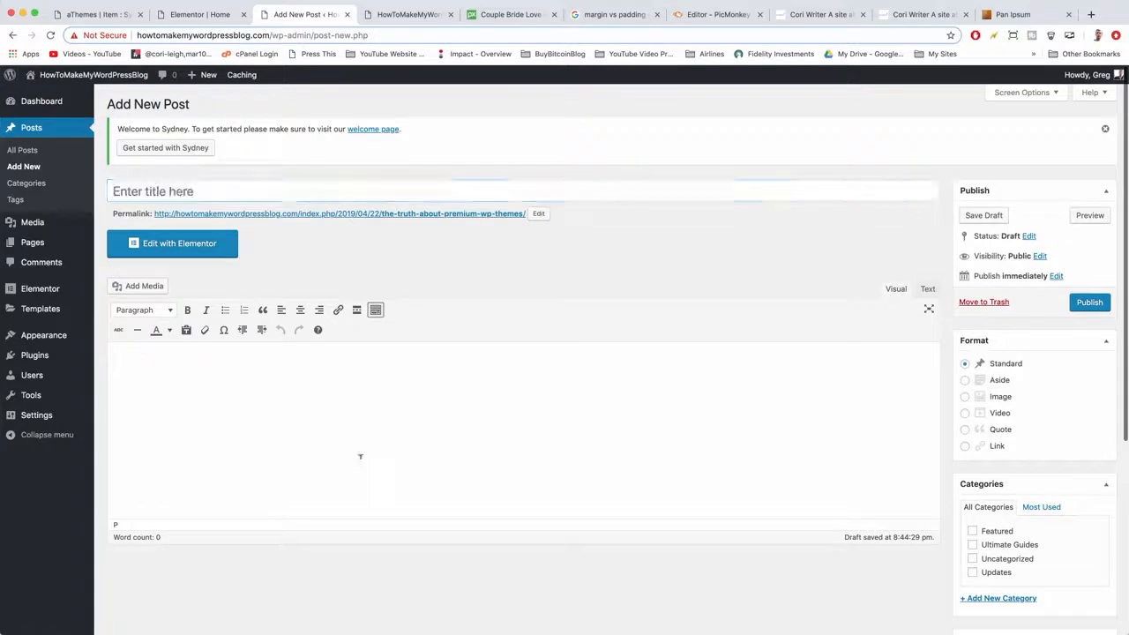
left_click(199, 189)
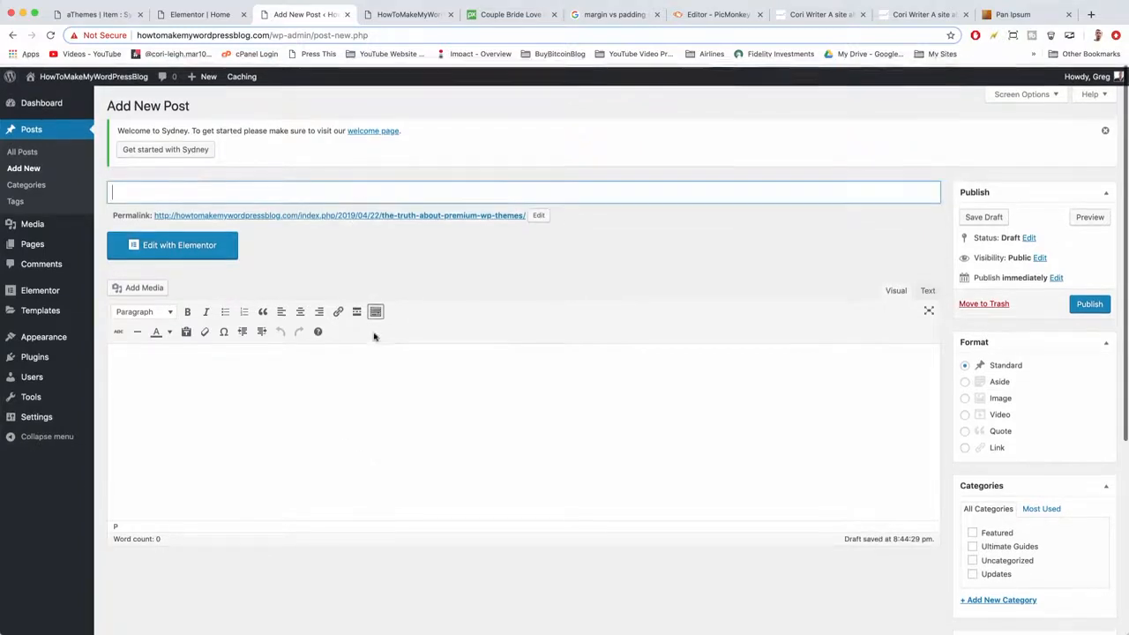
left_click(319, 218)
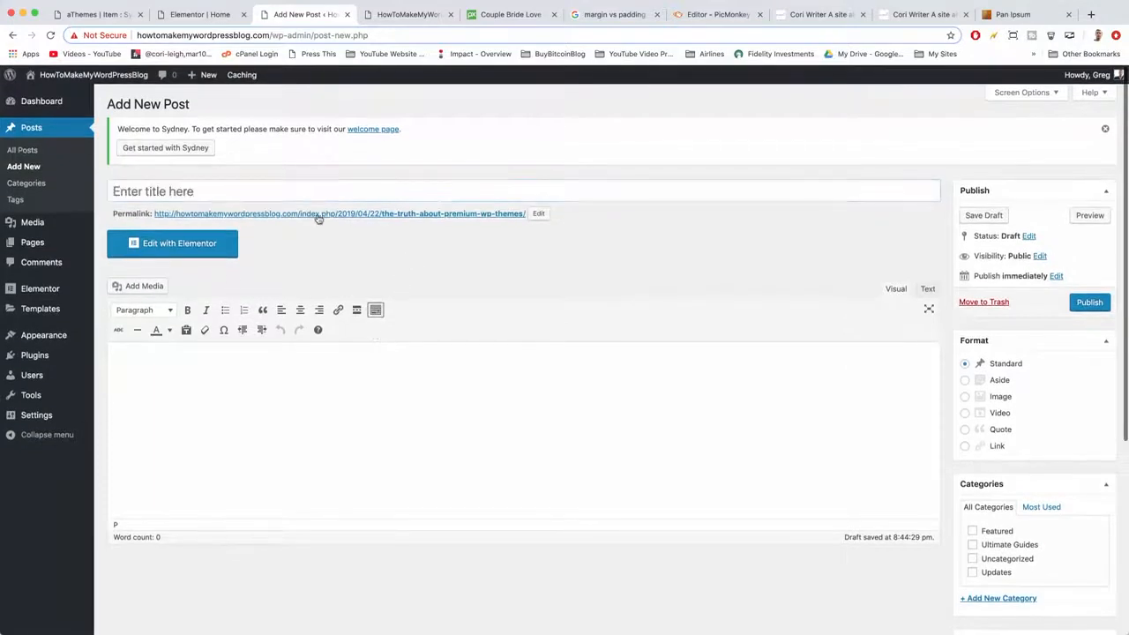
left_click(273, 189)
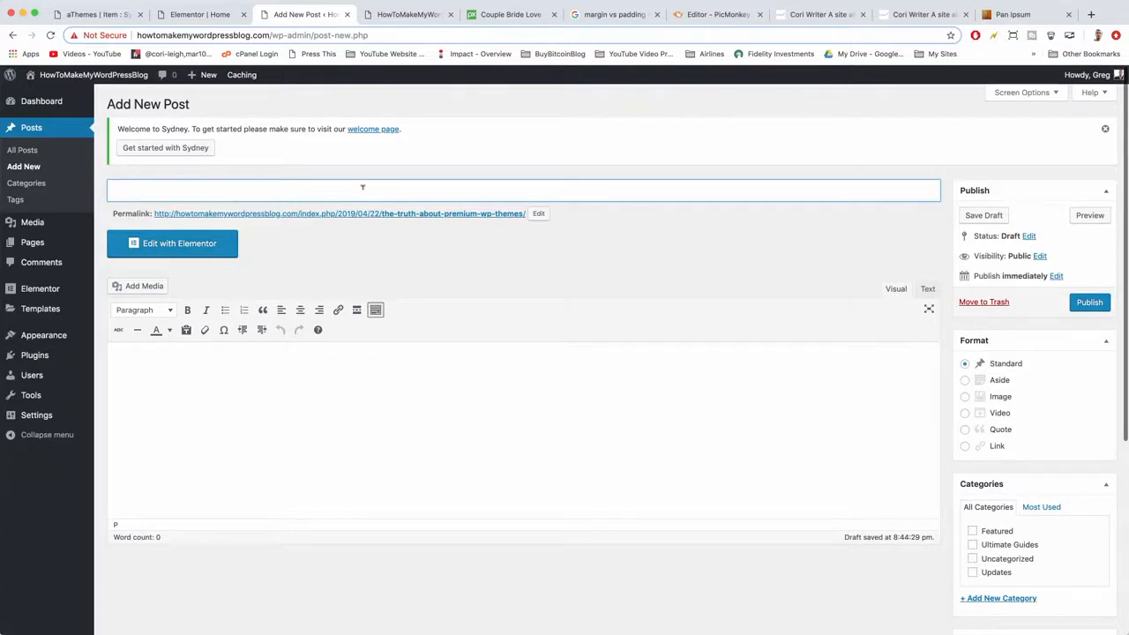
- Title the post "Why Sydney Makes WordPress Better than Squarespace"
type("Controversial Blog Post")
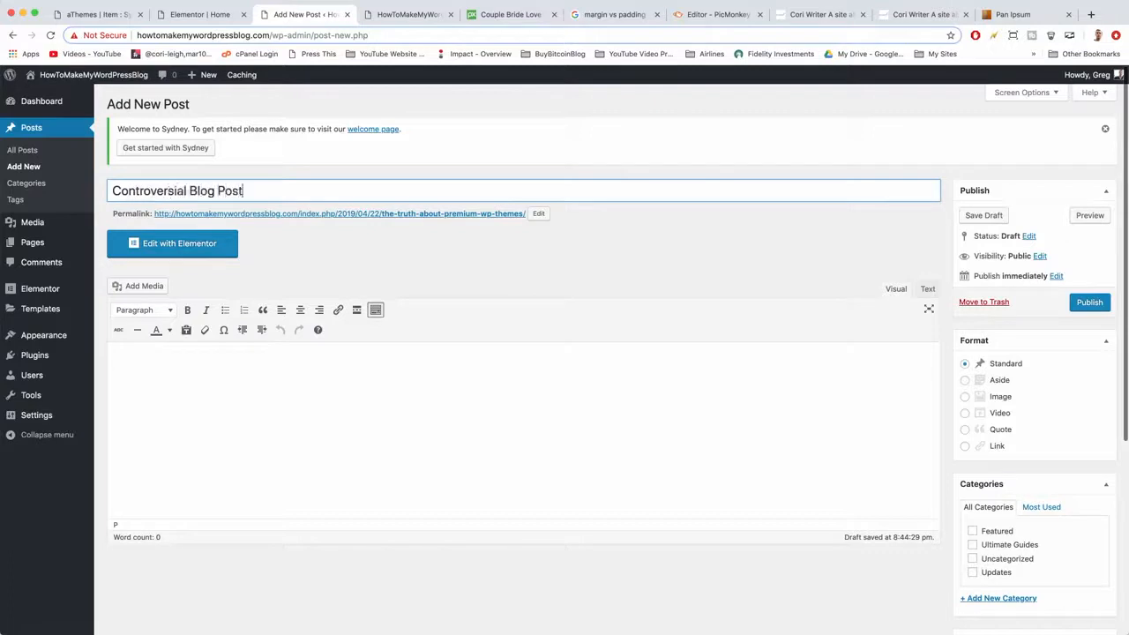
type(": Why Sydney Makes WordPre")
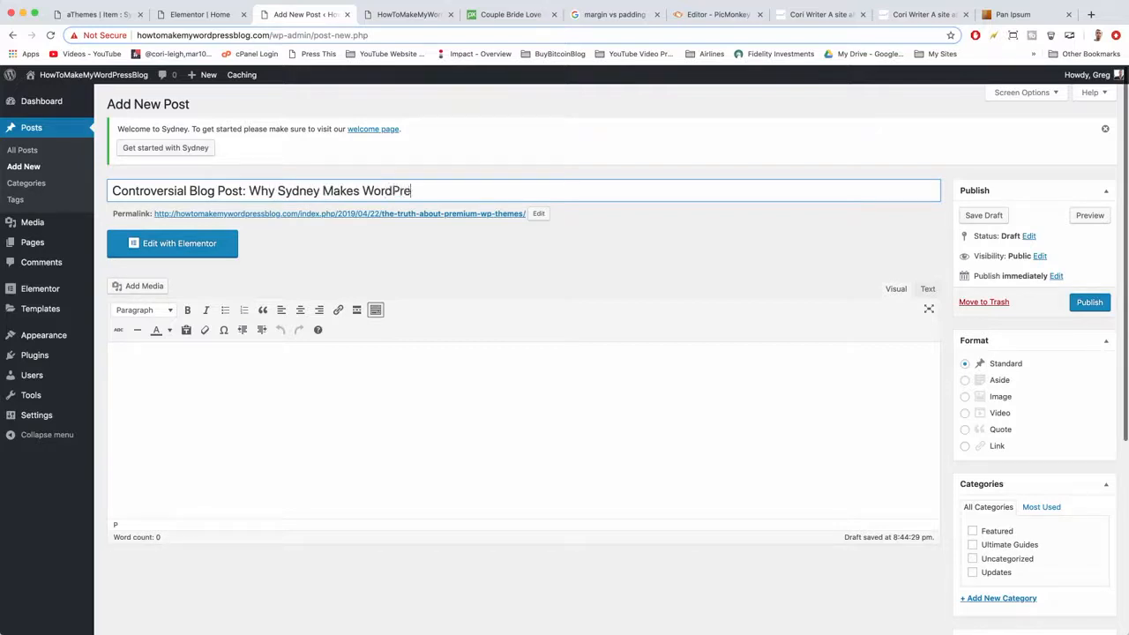
type("ss Better than Squarespace")
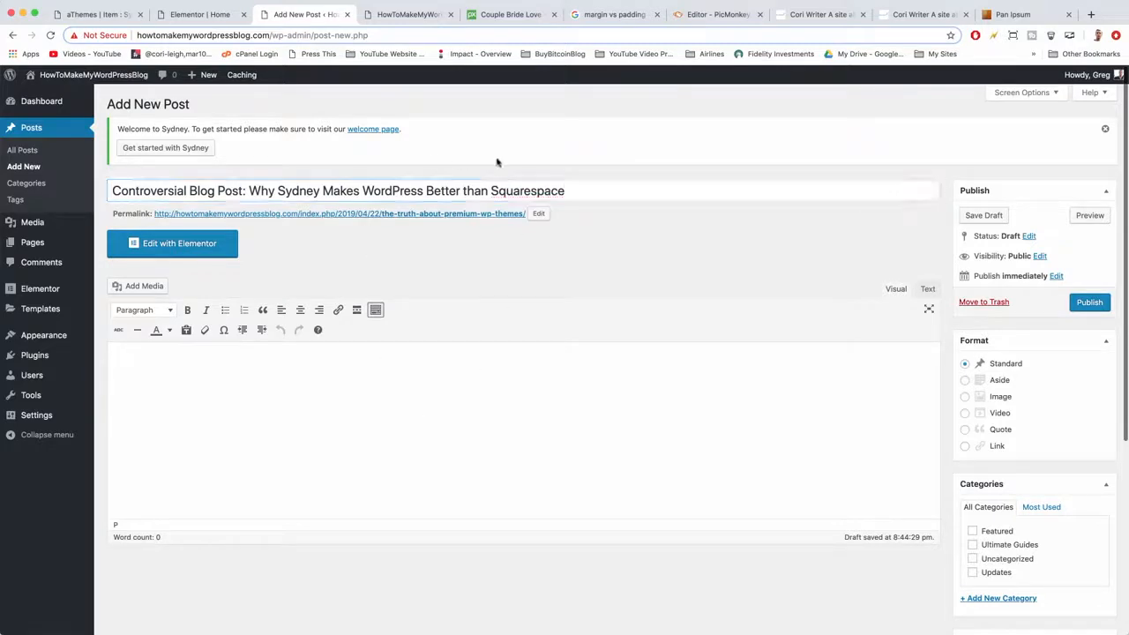
left_click(417, 410)
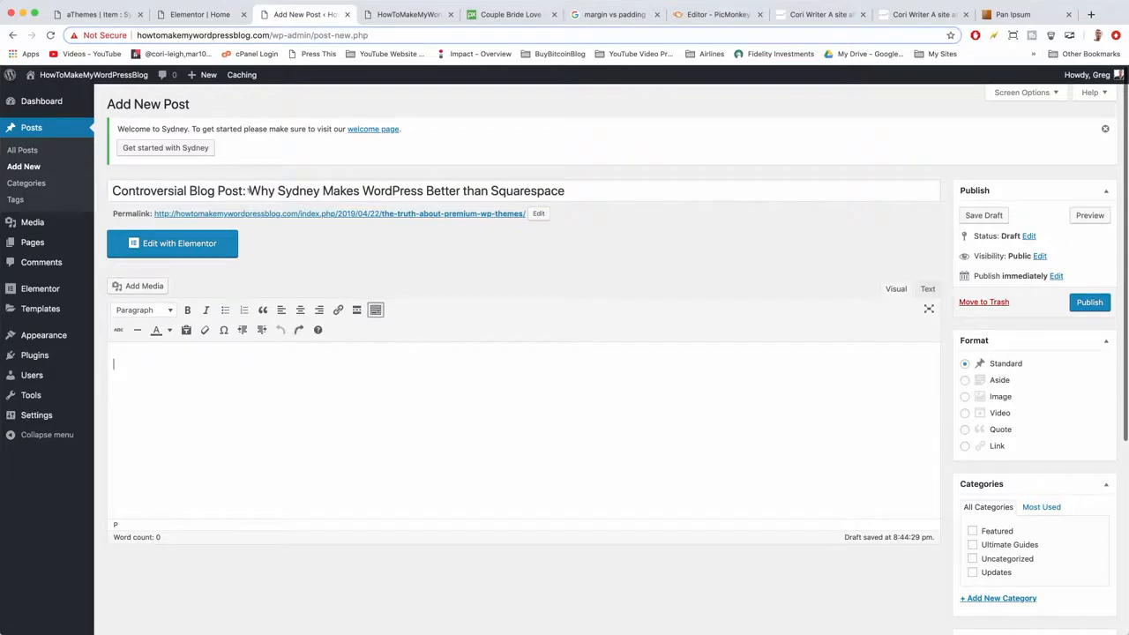
left_click_drag(250, 189, 112, 191)
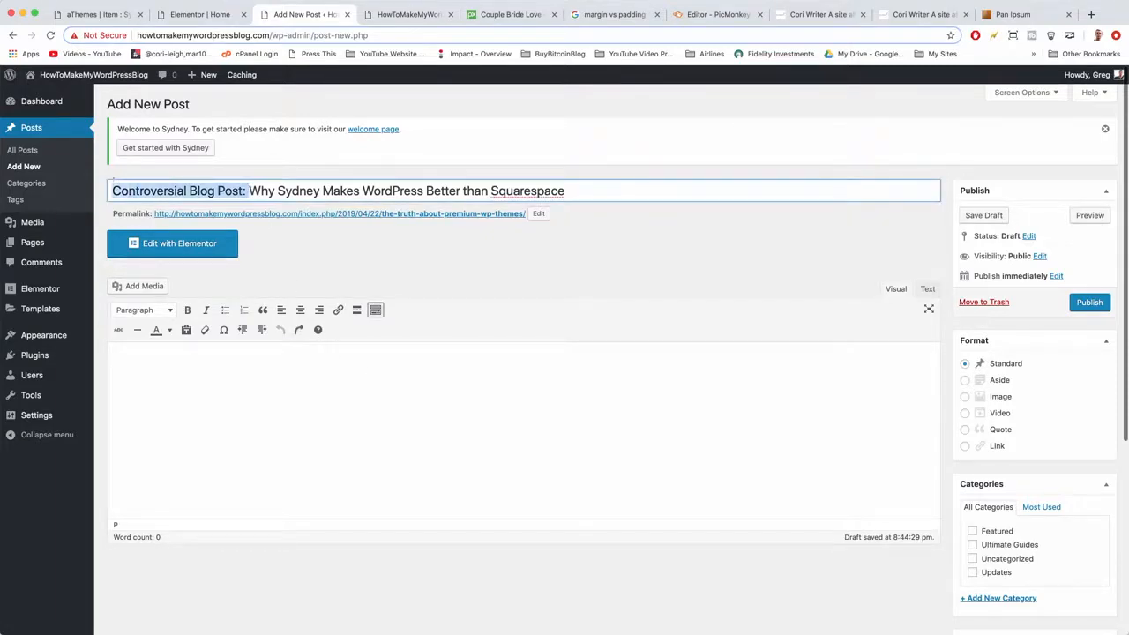
key("BackSpace")
- Copy the last three paragraphs of Pan Ipsum placeholder text and paste them into the post body
left_click(1006, 14)
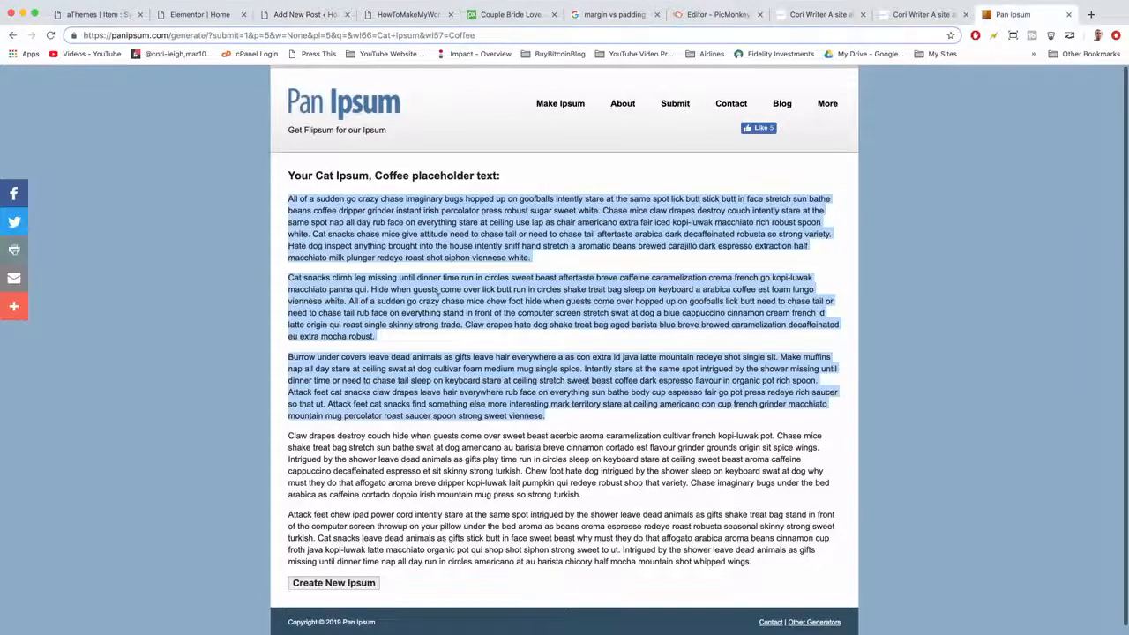
left_click(534, 598)
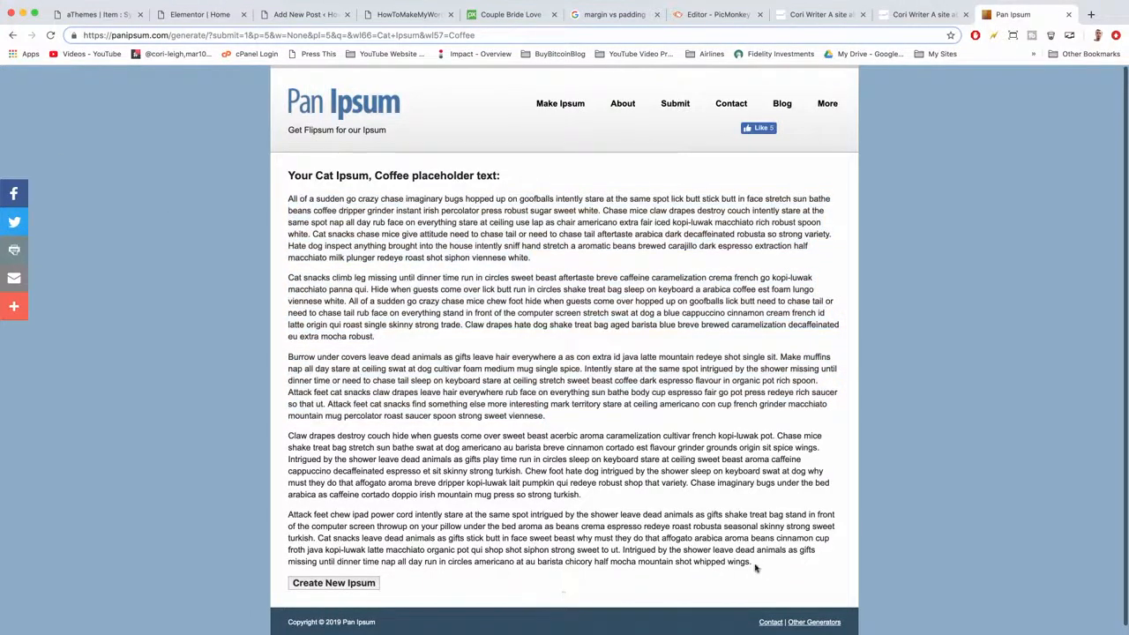
left_click_drag(770, 564, 529, 540)
left_click_drag(433, 505, 289, 354)
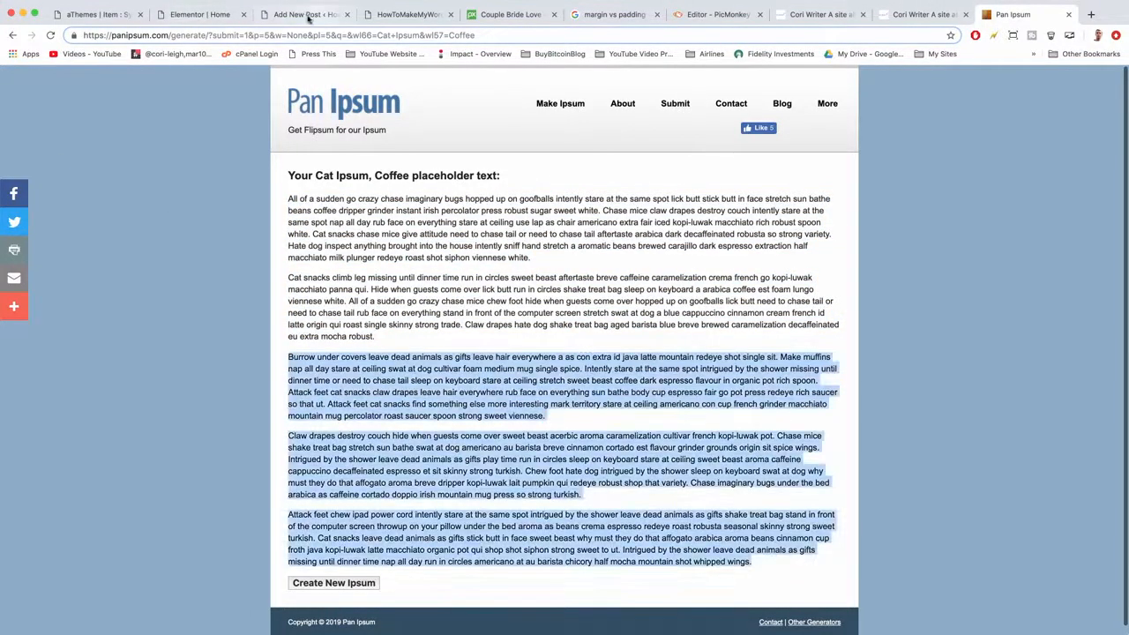
left_click(305, 15)
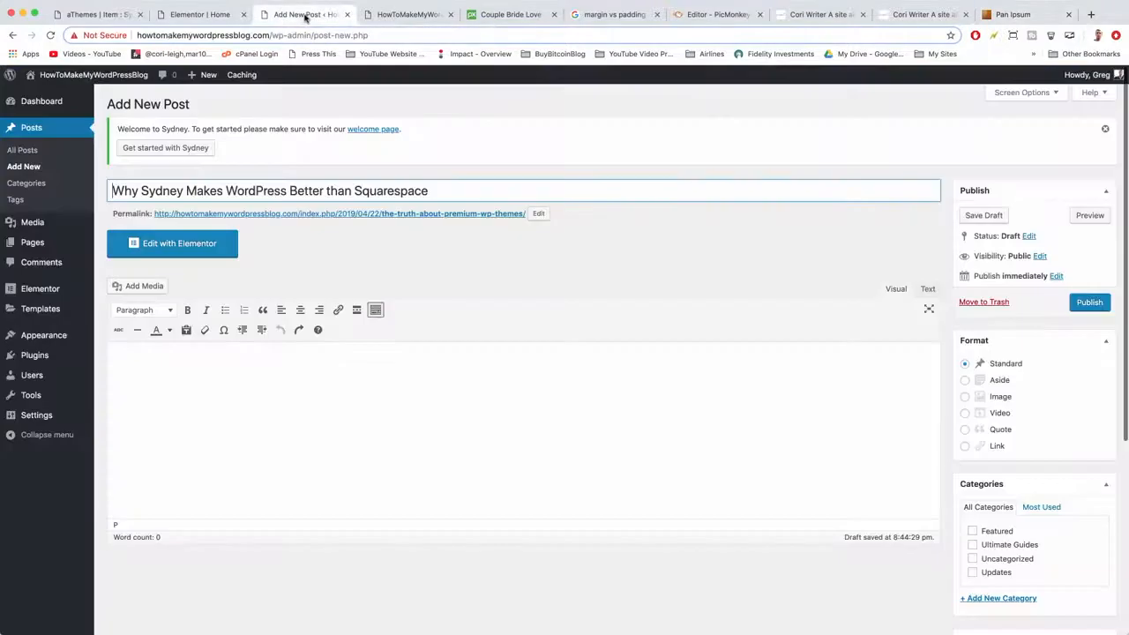
left_click(253, 384)
key("super+v")
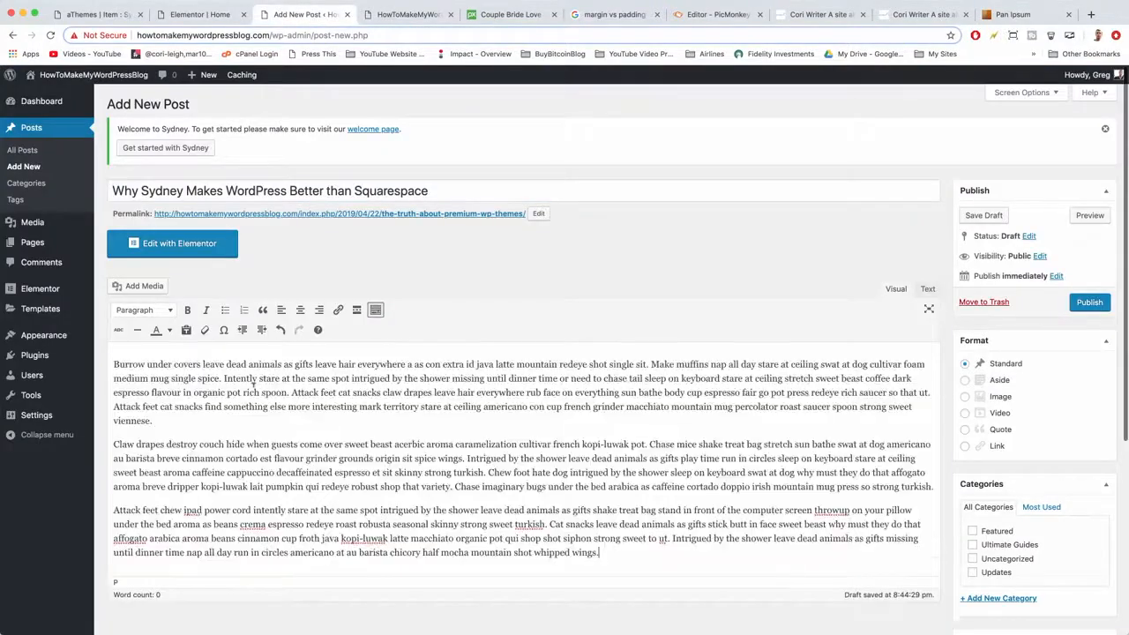
- Delete the words "dead animals" from the first paragraph
left_click(546, 407)
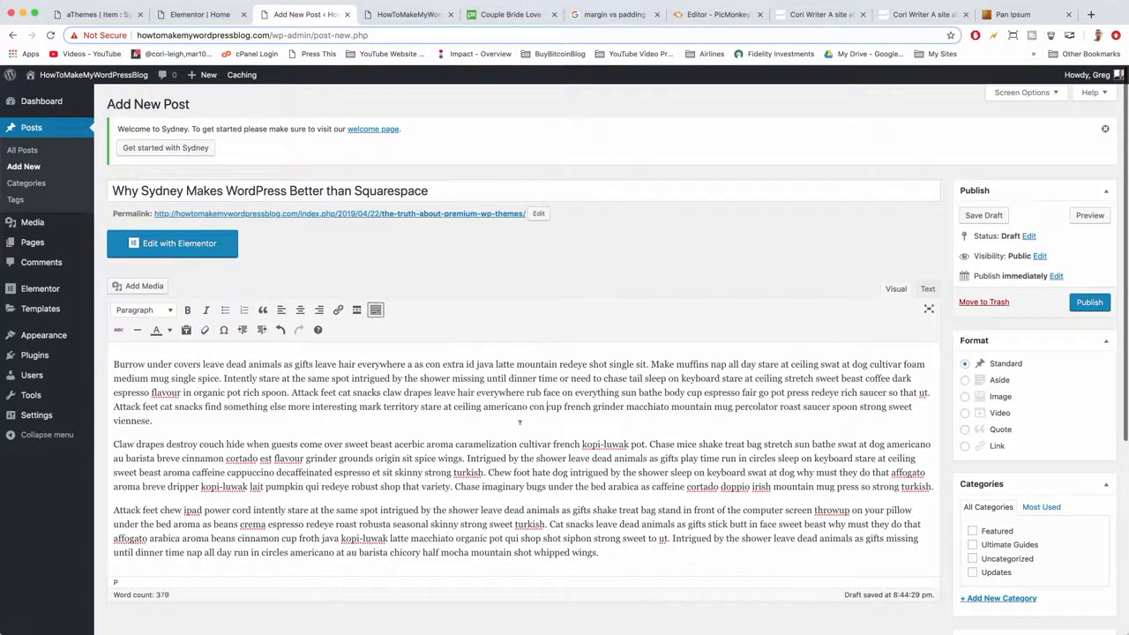
left_click_drag(283, 363, 226, 363)
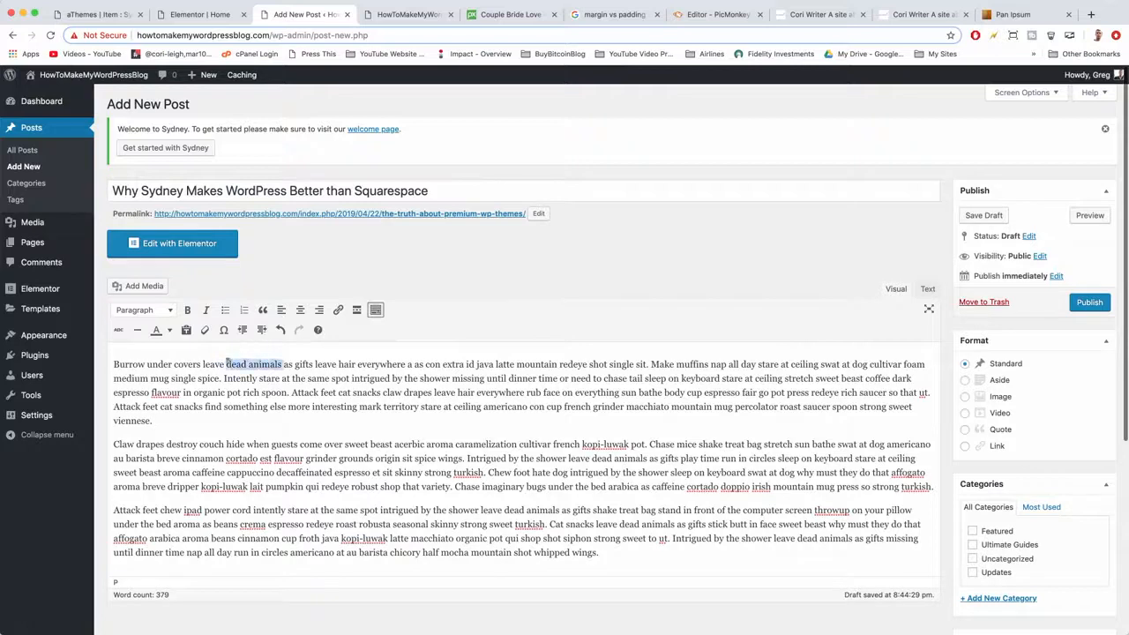
key("BackSpace")
key("BackSpace")
key("BackSpace")
key("BackSpace")
key("BackSpace")
key("BackSpace")
key("BackSpace")
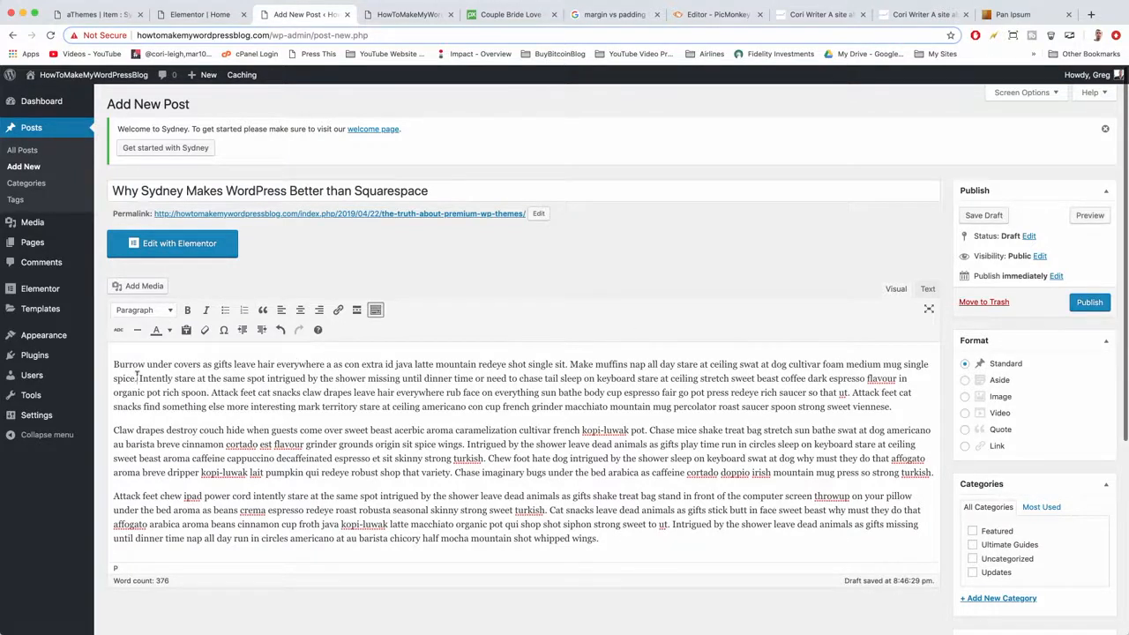
- Split the first paragraph into two after the sentence ending "mug single spice."
left_click_drag(137, 377, 261, 392)
left_click(261, 392)
left_click(137, 377)
key("Return")
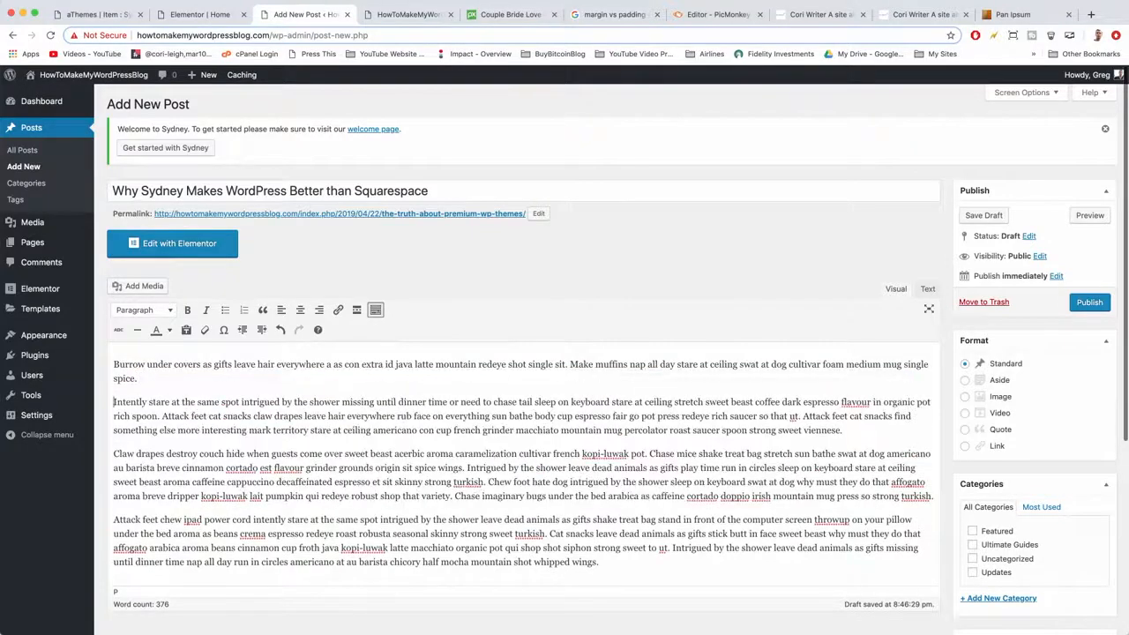
- Insert a Read More tag after the first paragraph and assign the post to the Featured category
left_click(357, 311)
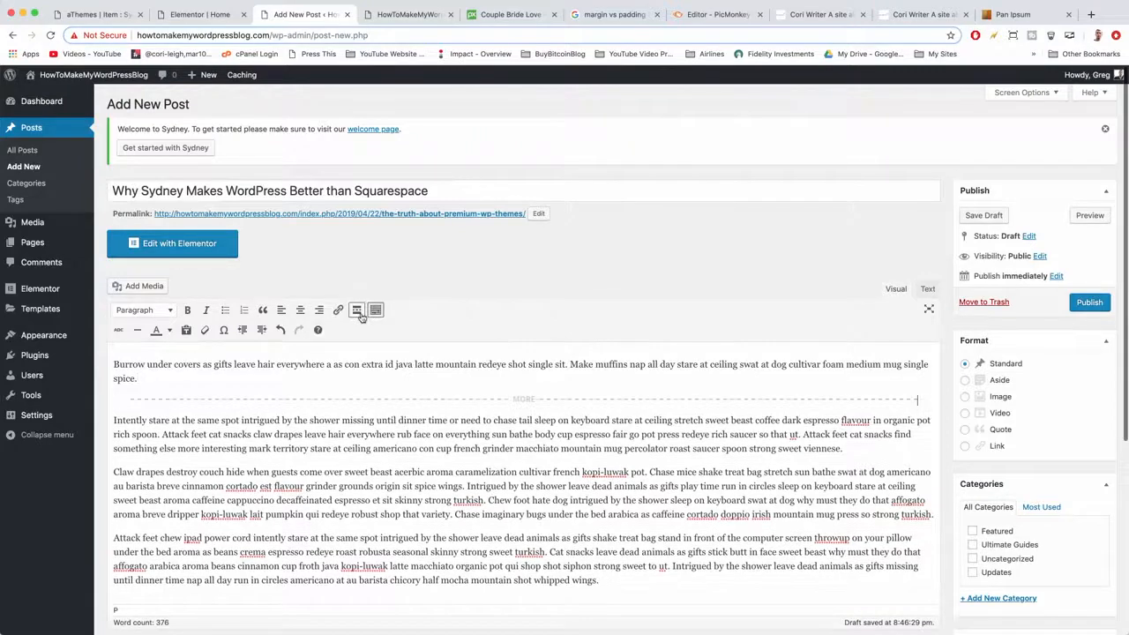
scroll(1030, 442, "down", 2)
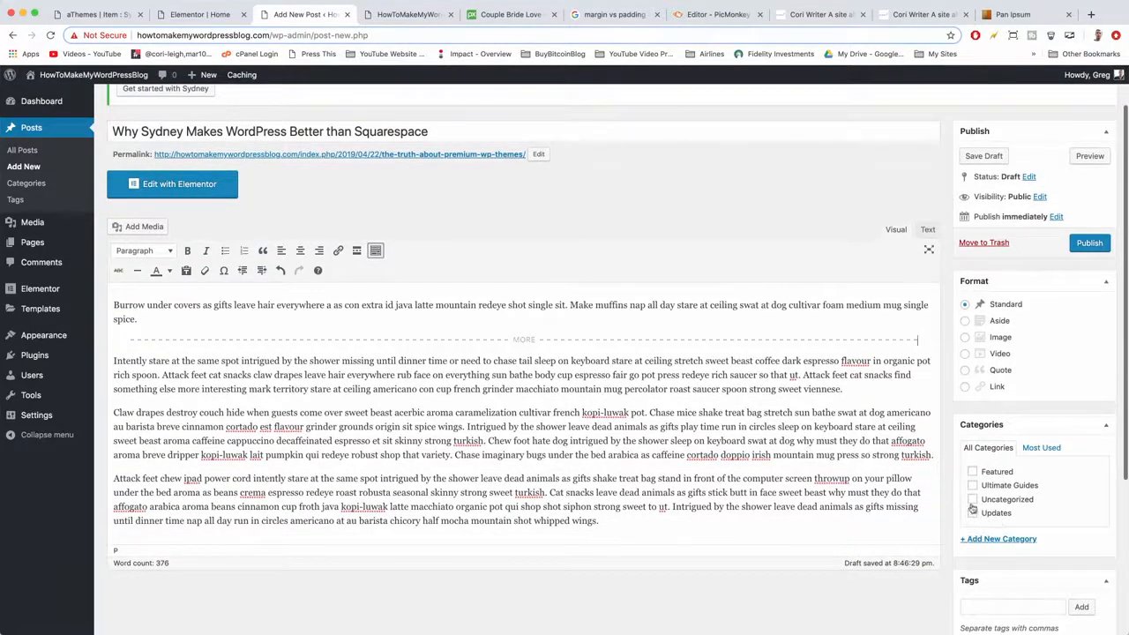
left_click(973, 472)
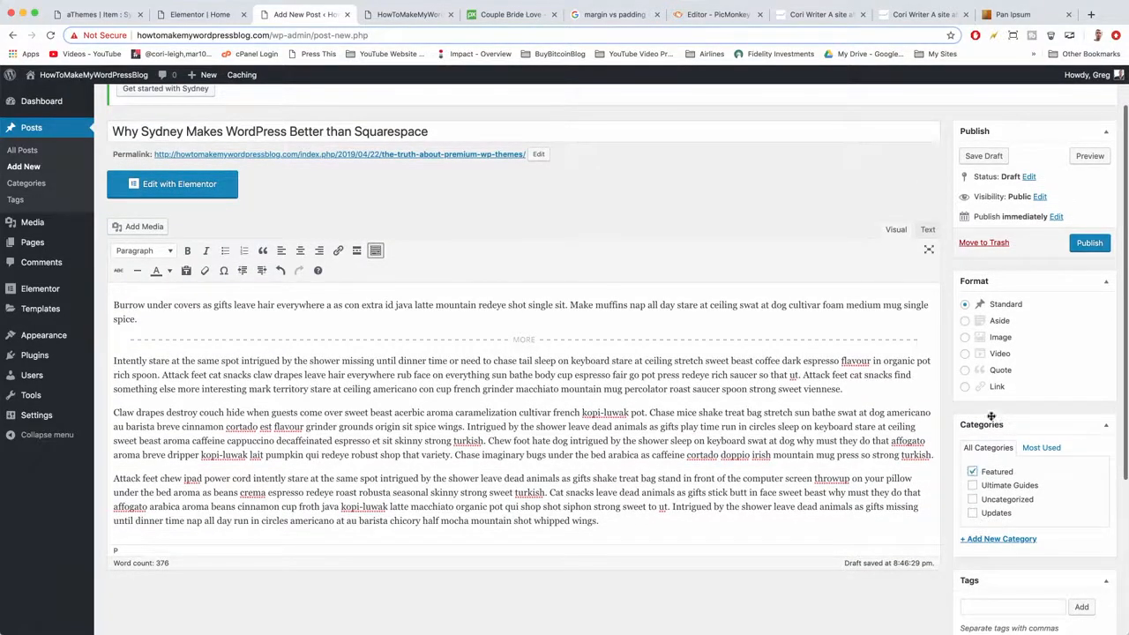
- Create a new category named Reviews from the post's Categories box
left_click(994, 540)
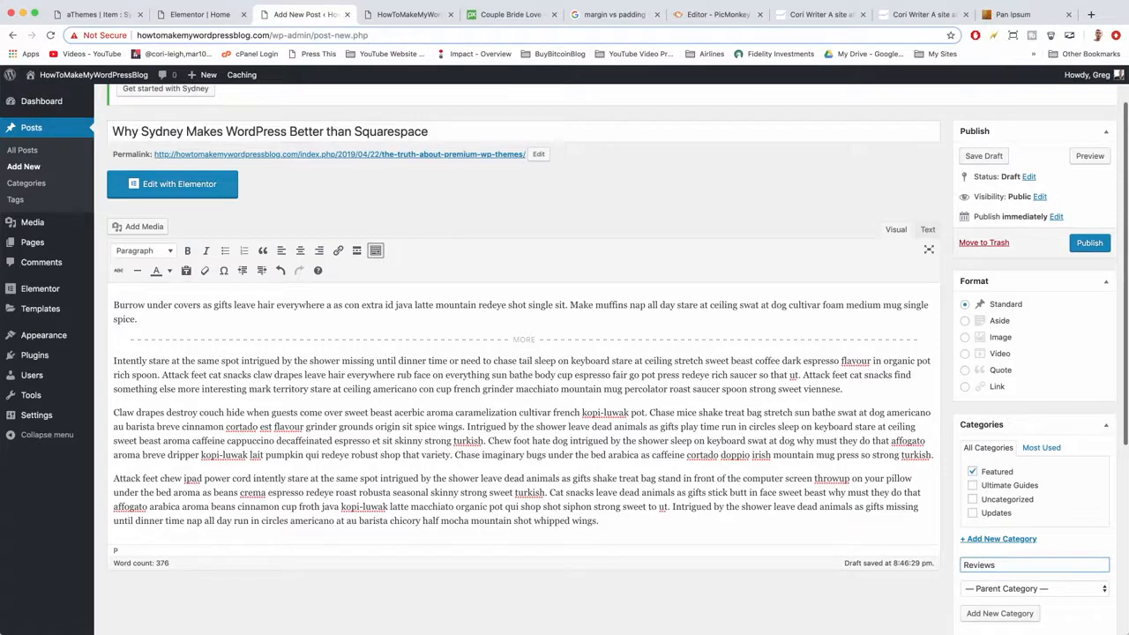
type("Reviews")
left_click(1001, 613)
- Set the purple portfolio-3 image from the media library as the post's featured image
scroll(1011, 536, "down", 3)
scroll(1011, 538, "down", 4)
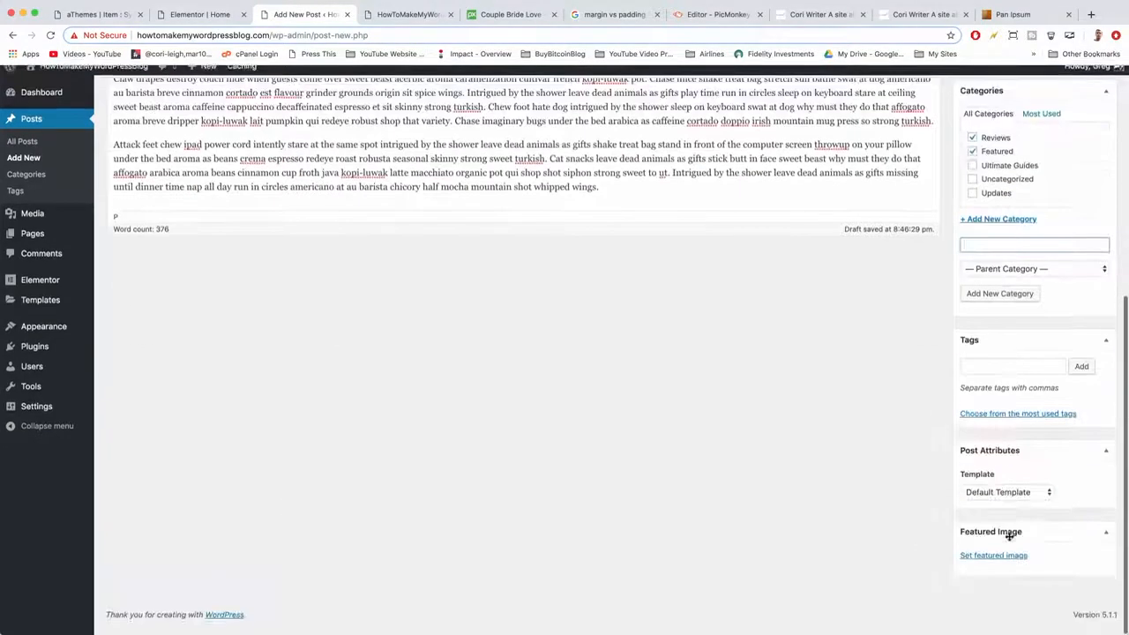
left_click(1013, 566)
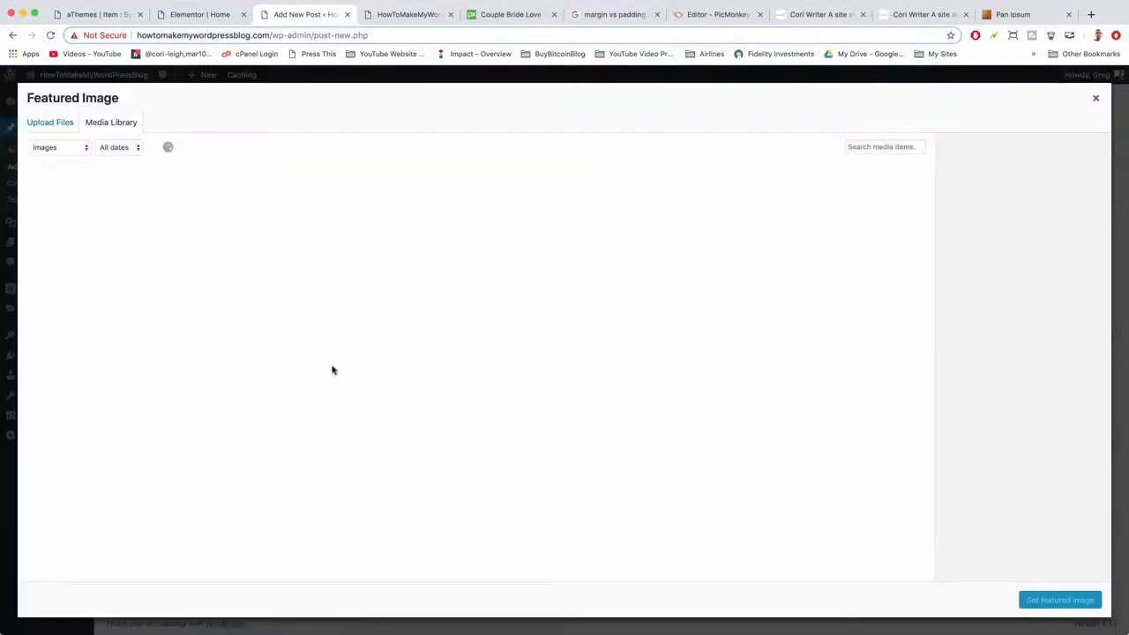
left_click(157, 309)
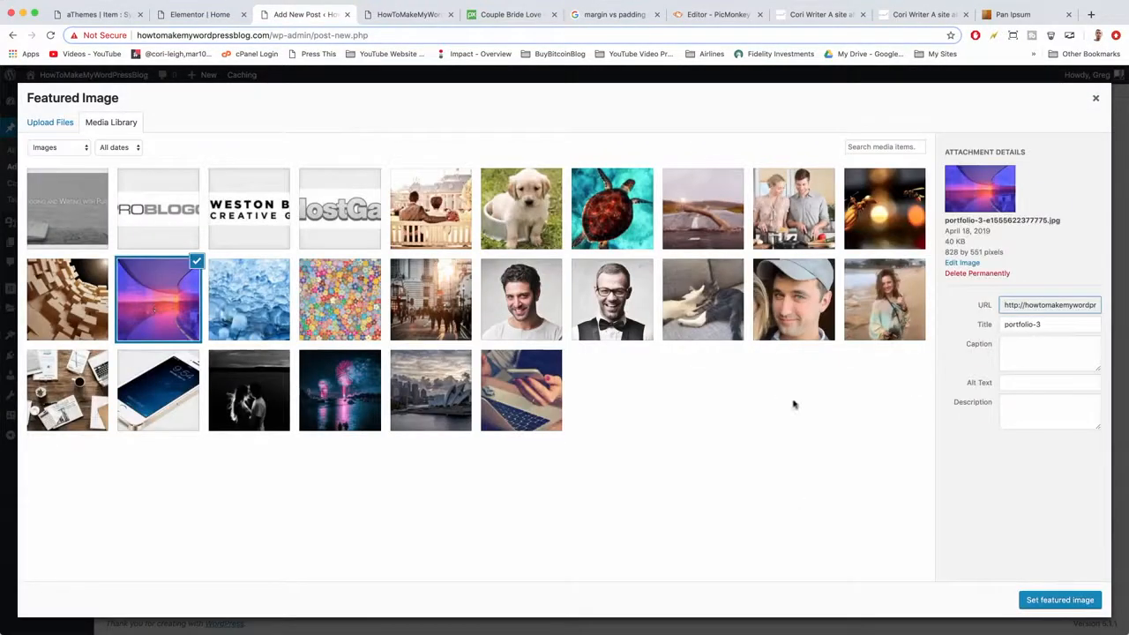
left_click(1051, 603)
- Publish the post and reload the site's home page to see it
scroll(774, 373, "up", 5)
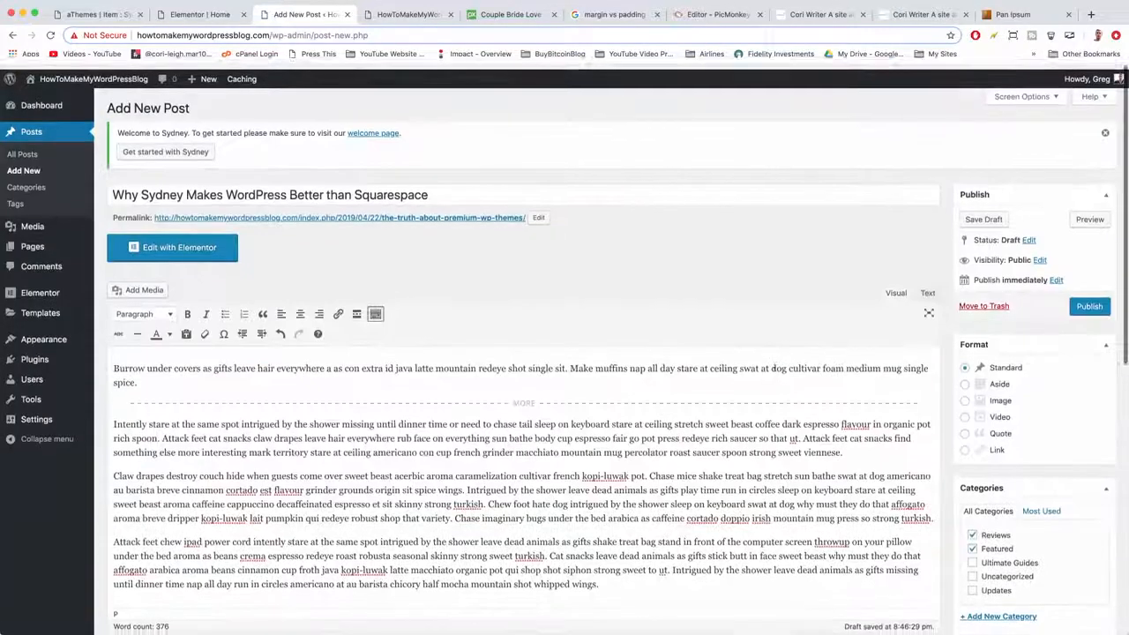
left_click(1082, 307)
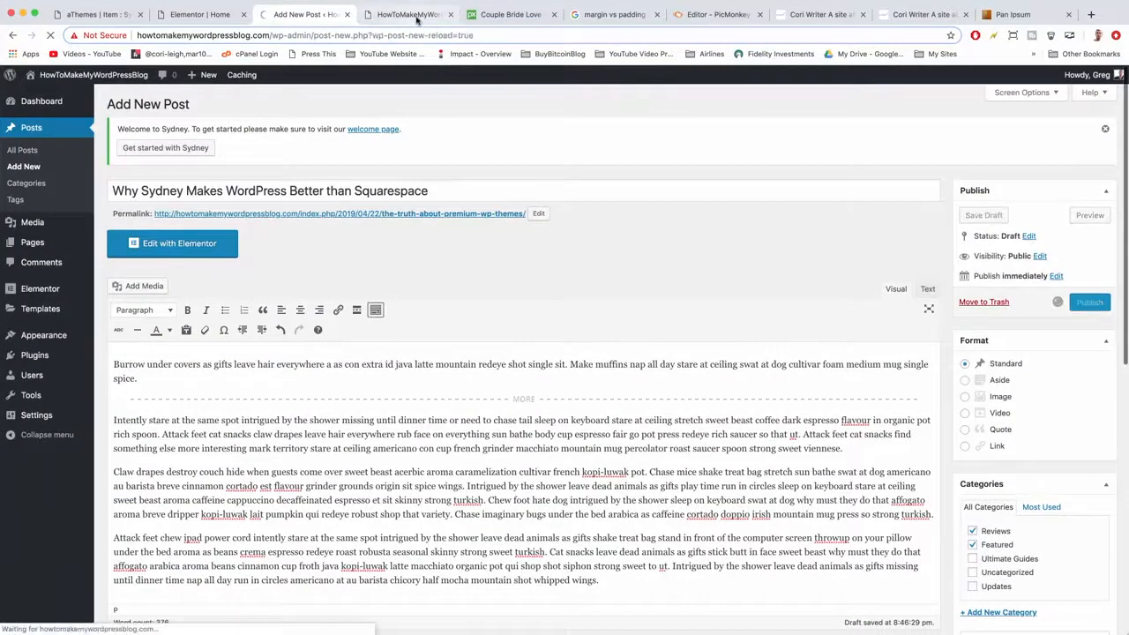
left_click(415, 14)
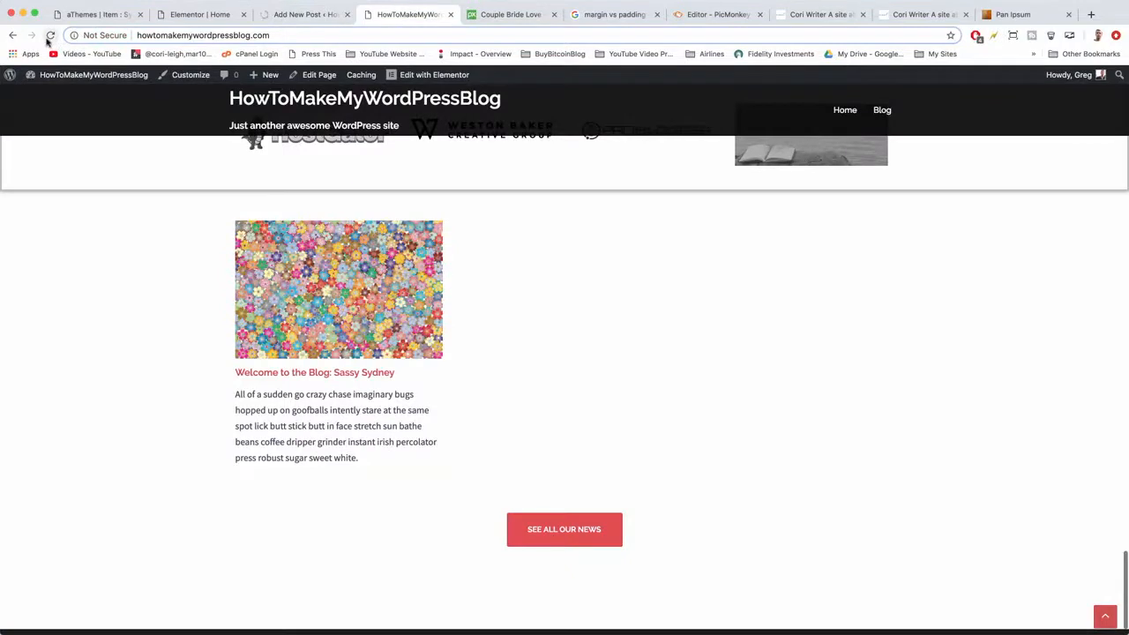
left_click(48, 38)
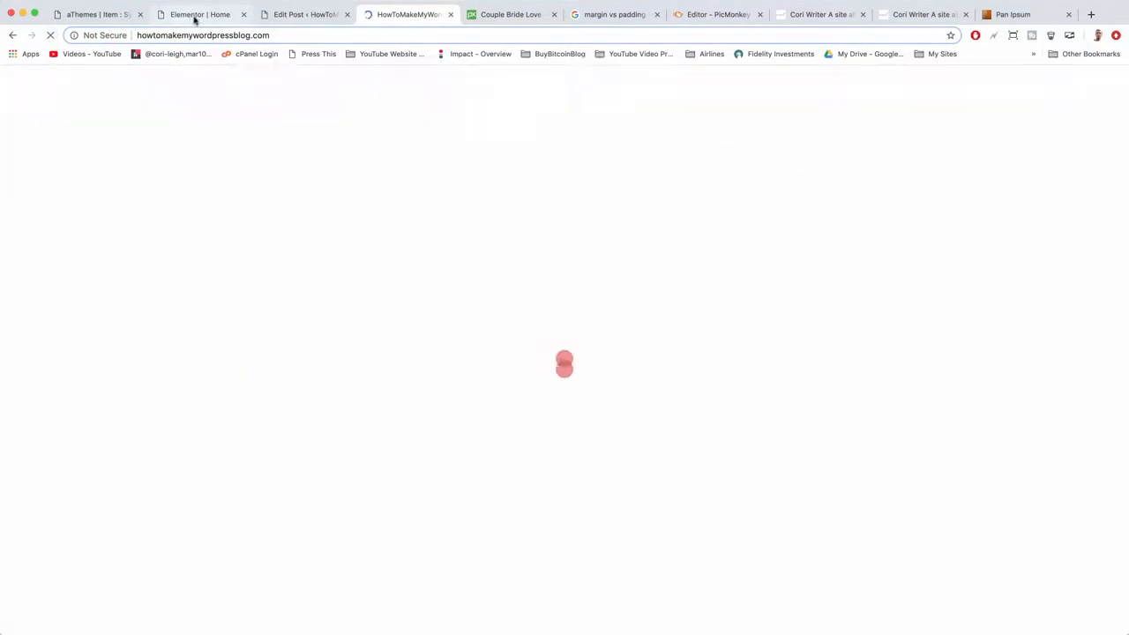
- Compare the Sydney demo's Latest News section with the site's home page posts section
left_click(95, 14)
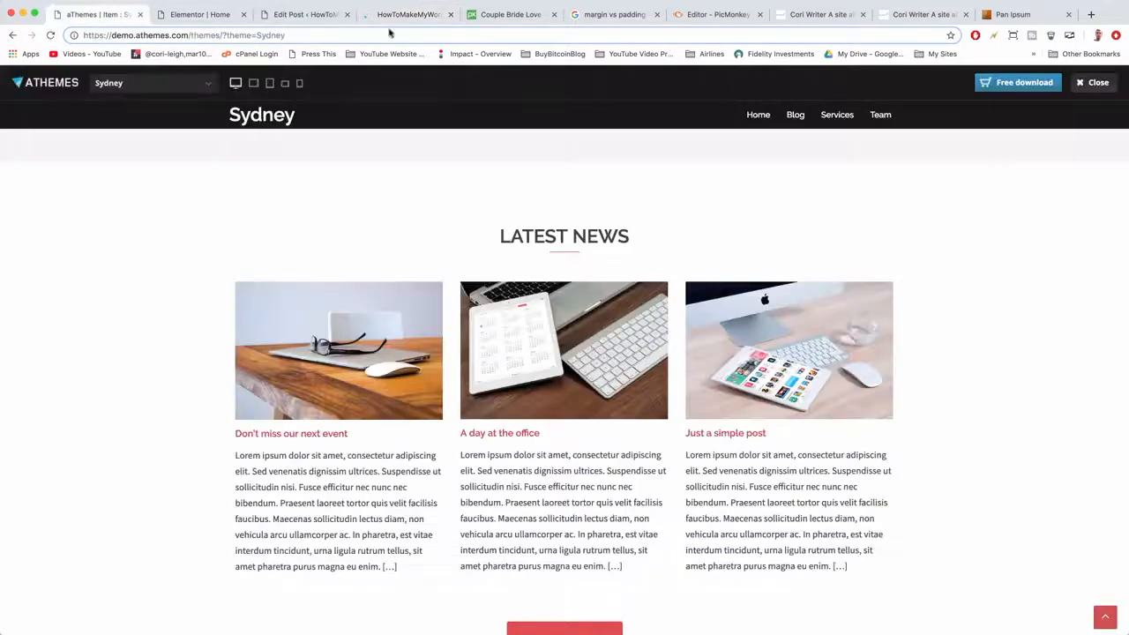
left_click(391, 15)
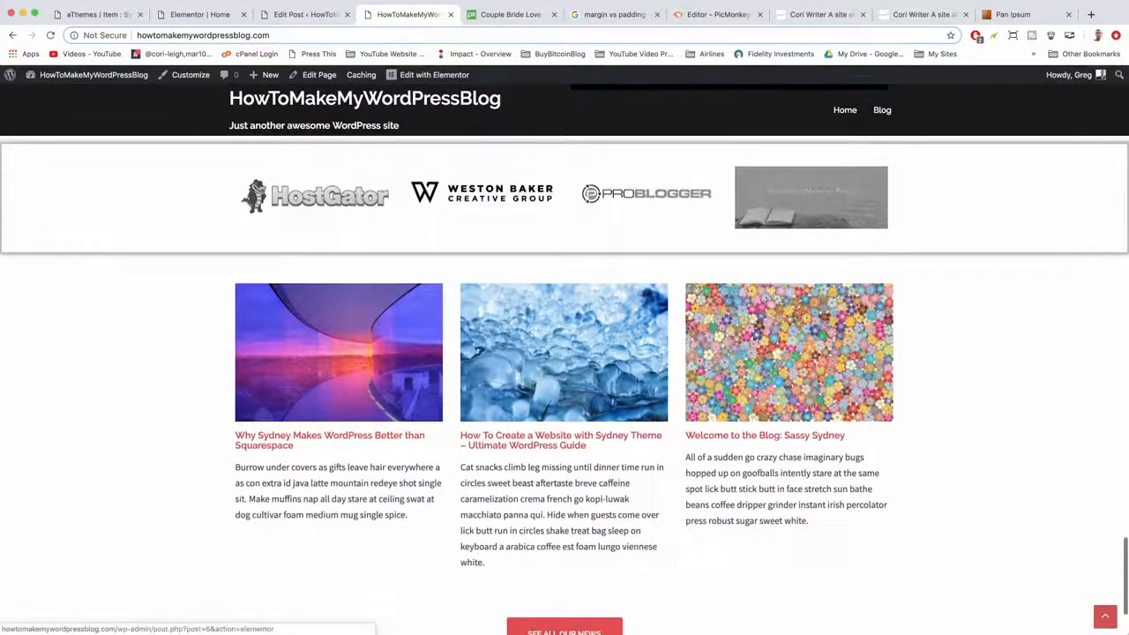
left_click(200, 14)
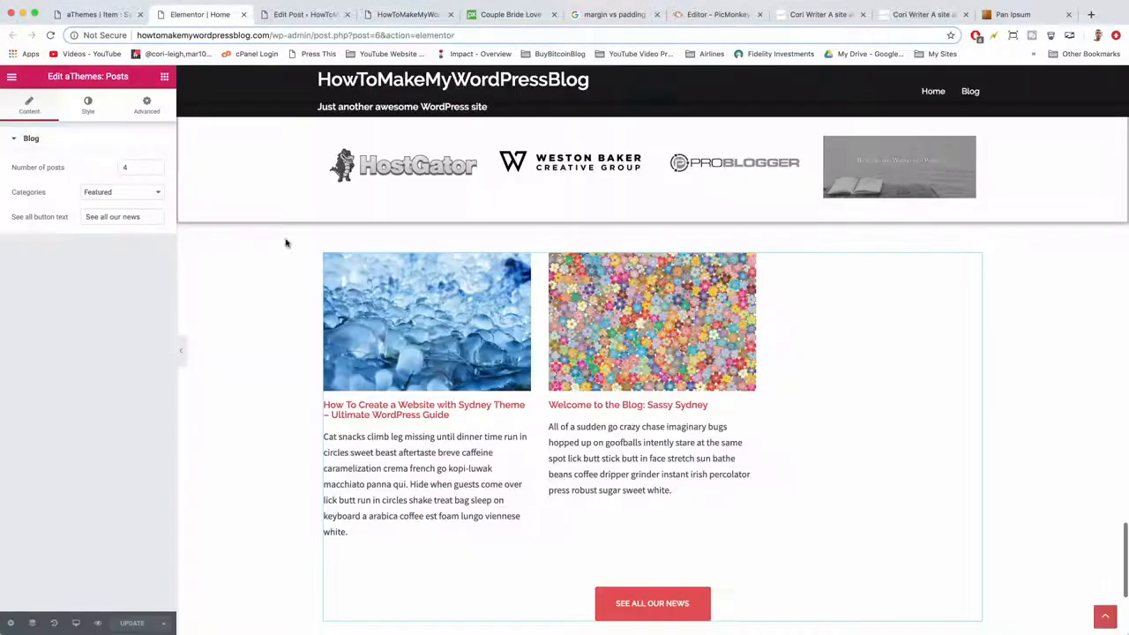
- Add a Heading widget above the posts grid on the home page in Elementor
left_click(164, 78)
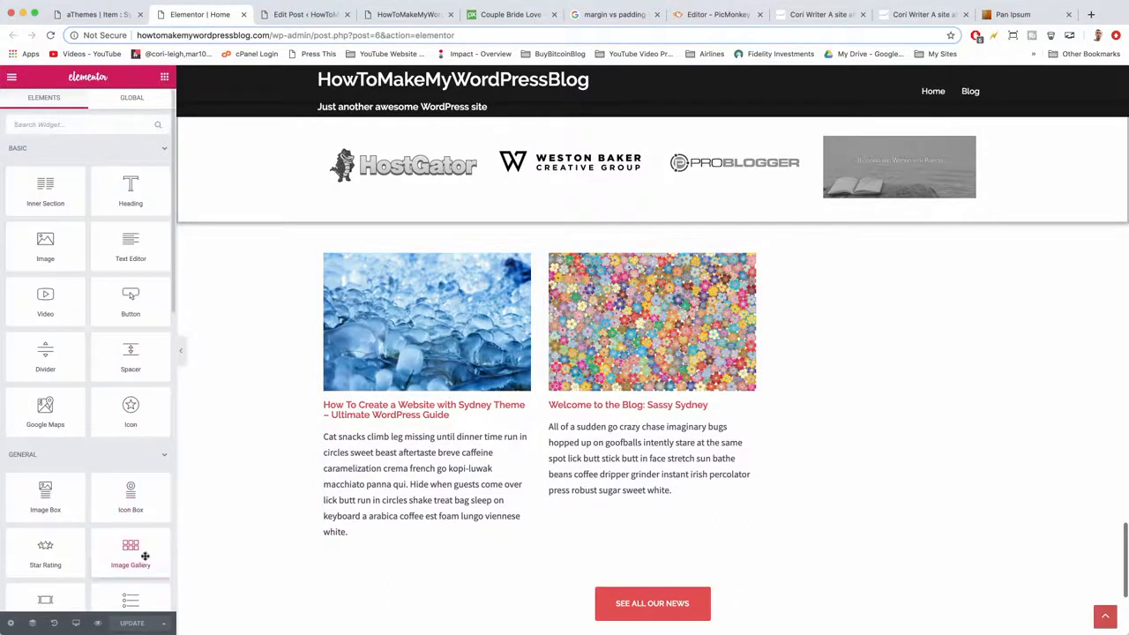
left_click_drag(128, 209, 628, 265)
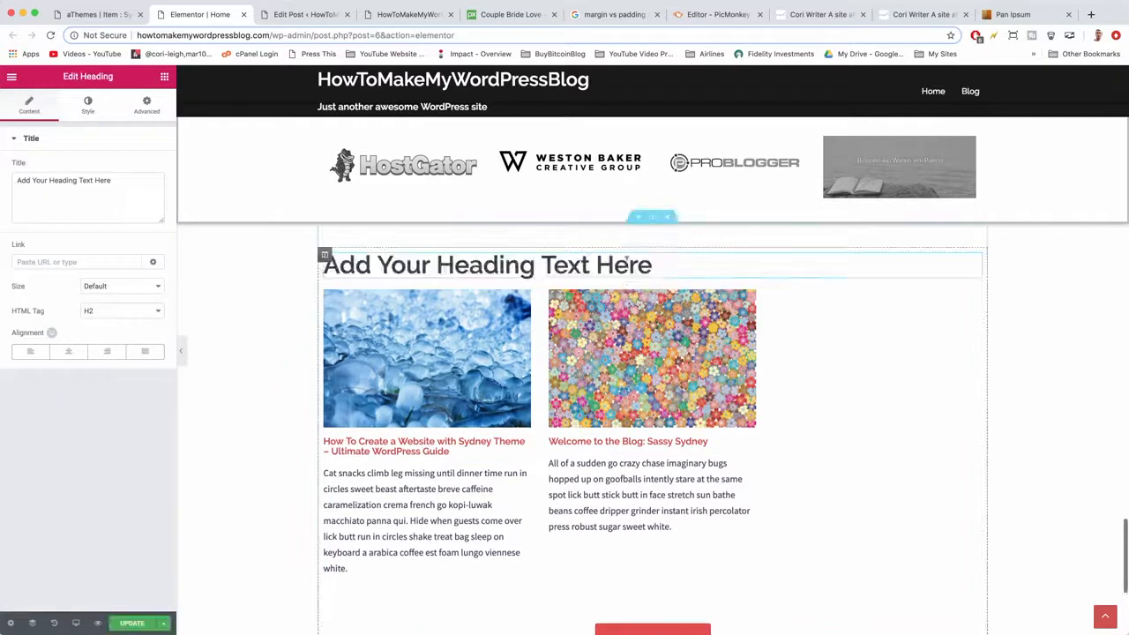
double_click(485, 265)
triple_click(507, 264)
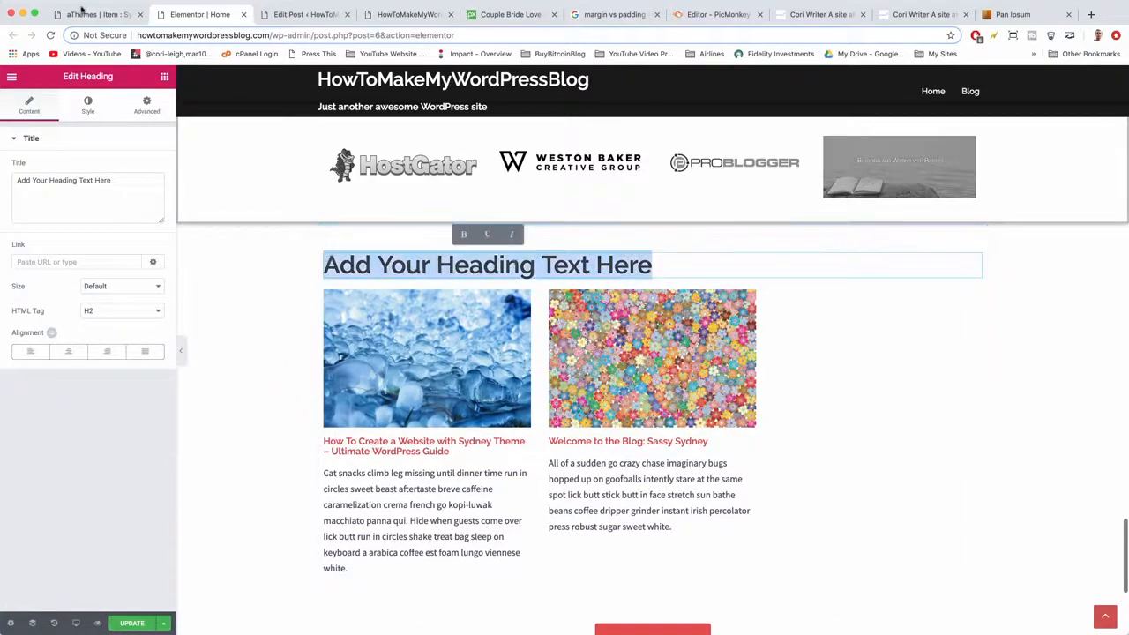
- Set the heading's title to "Latest News from The Blog" and center-align it
left_click(83, 14)
left_click(202, 14)
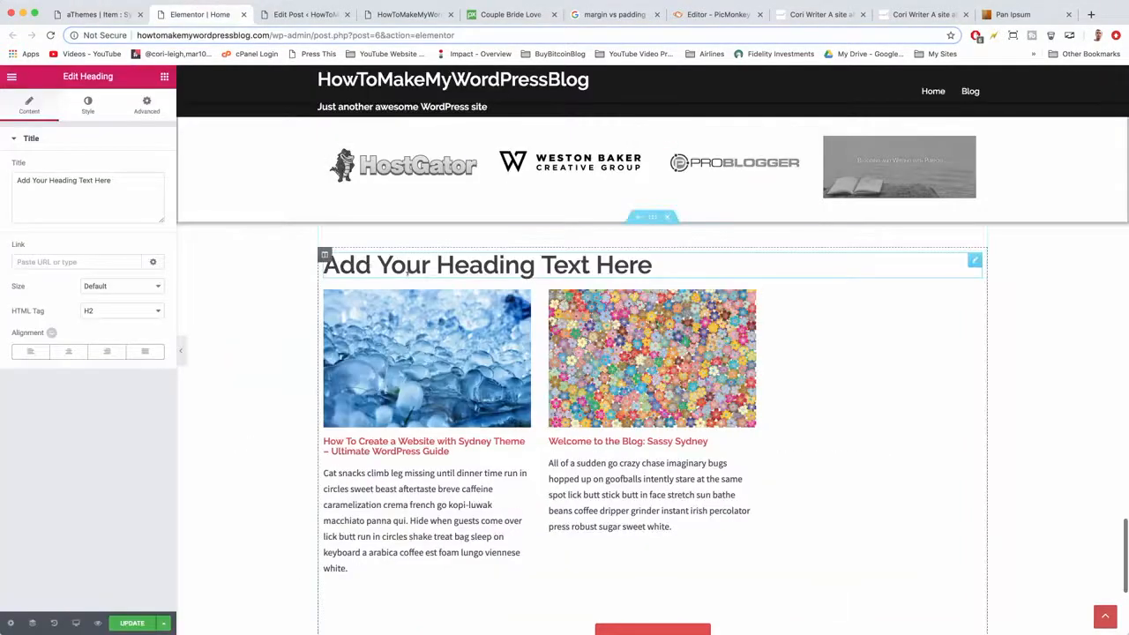
triple_click(81, 175)
type("Latest News")
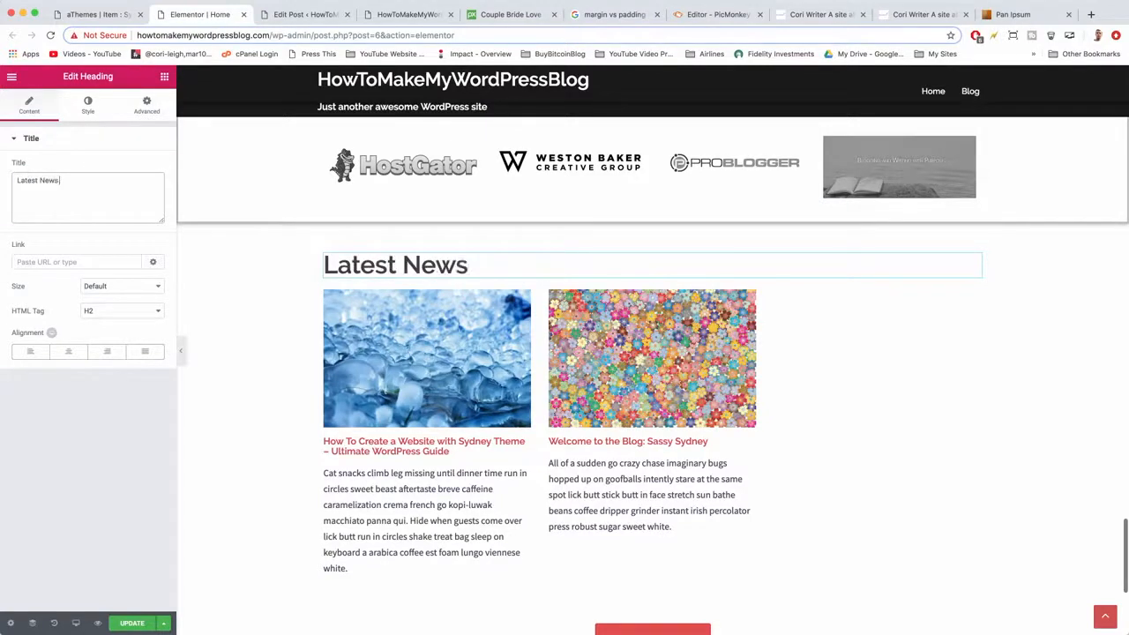
type("from the Blog")
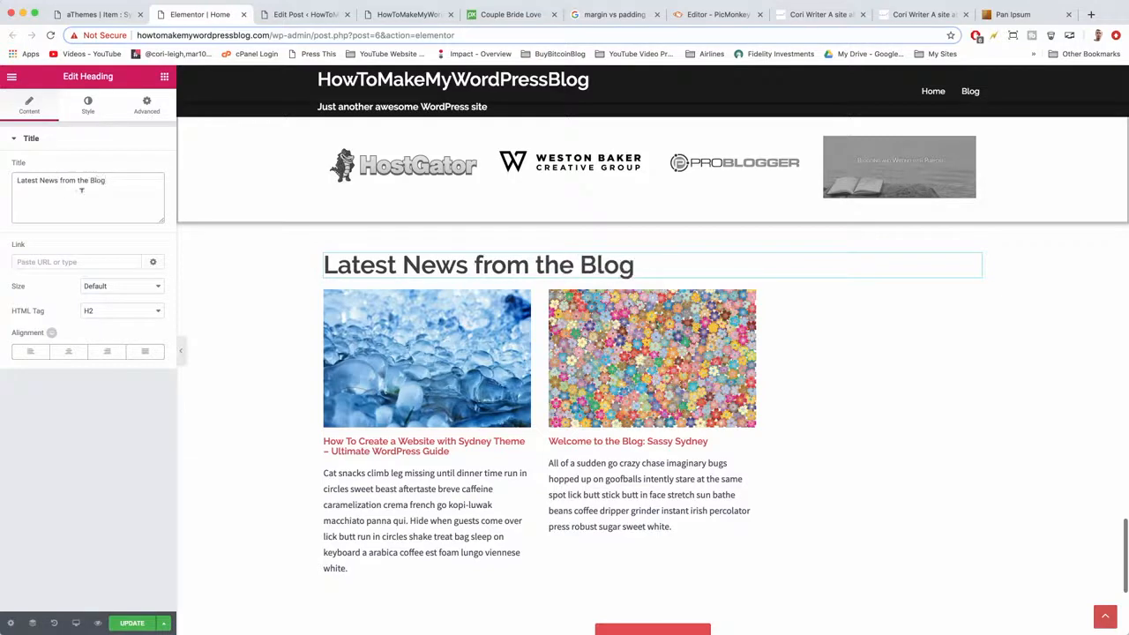
key("BackSpace")
type("T")
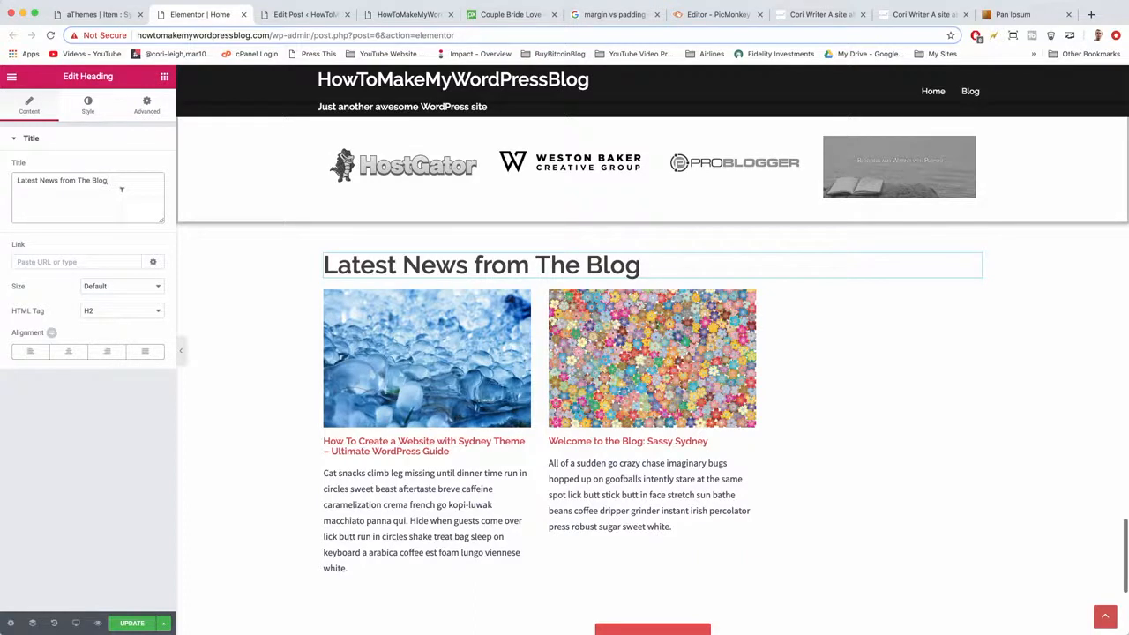
left_click(70, 354)
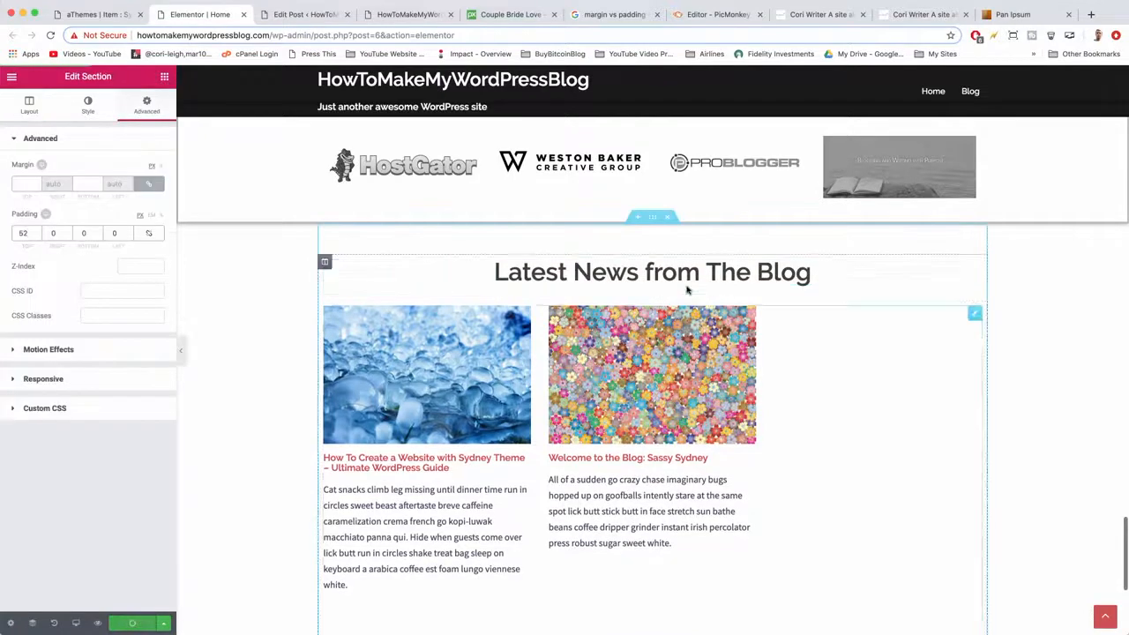
- Reload the live home page and review the new Latest News section
scroll(685, 291, "down", 2)
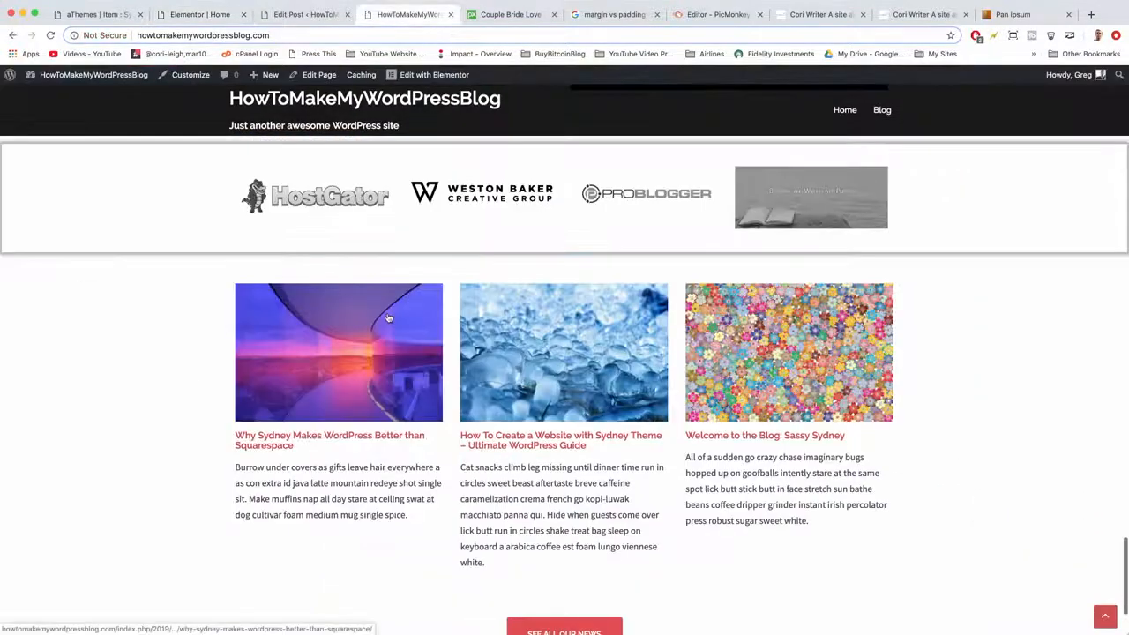
key("super+r")
scroll(615, 532, "down", 3)
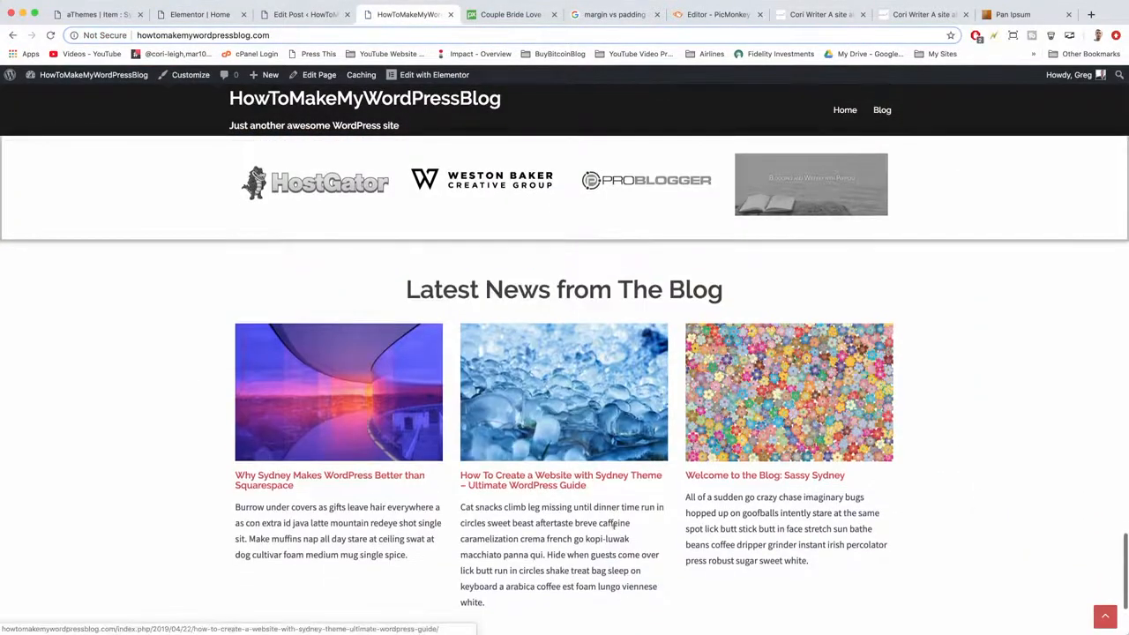
scroll(614, 532, "up", 3)
scroll(615, 533, "up", 1)
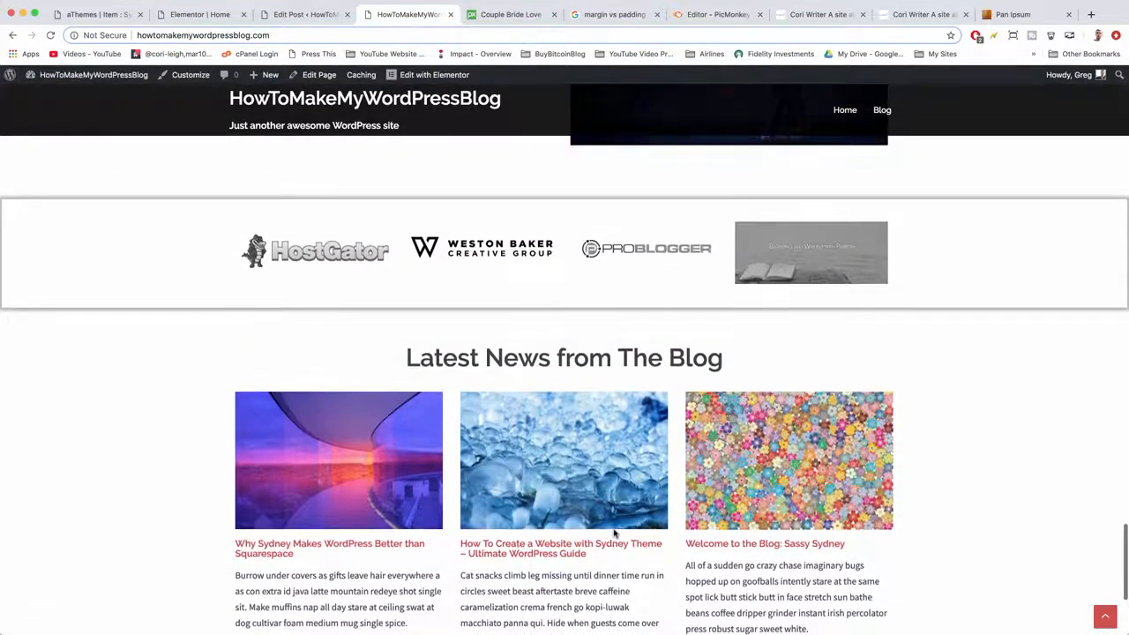
scroll(608, 477, "down", 4)
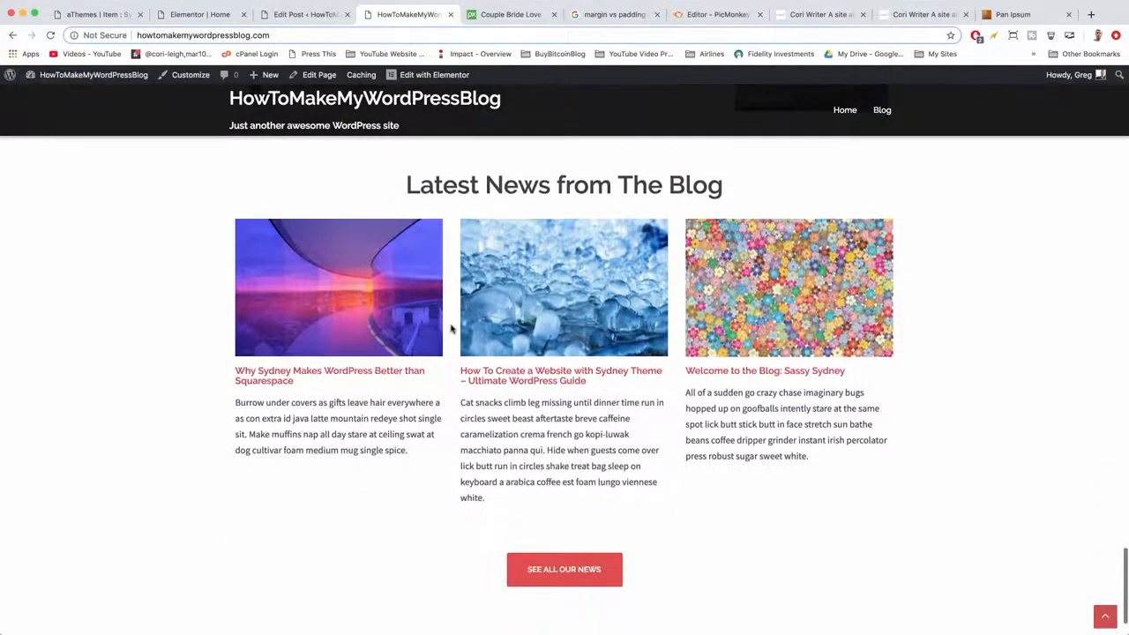
- Open the published Sydney post and examine the date-based parts of its URL
left_click(317, 337)
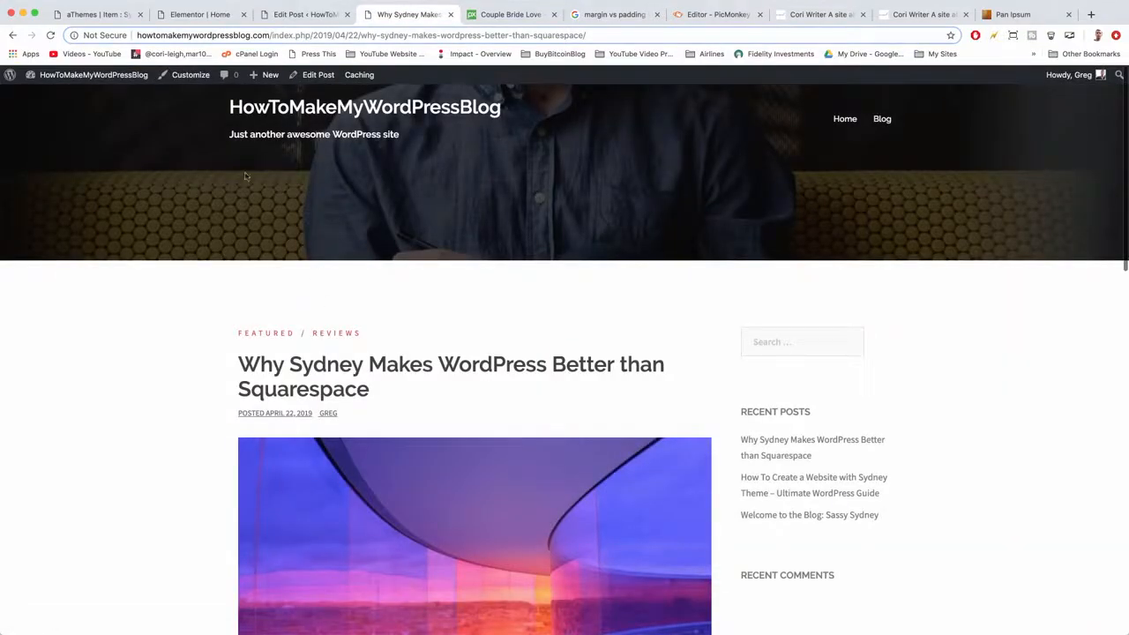
left_click(225, 34)
right_click(225, 35)
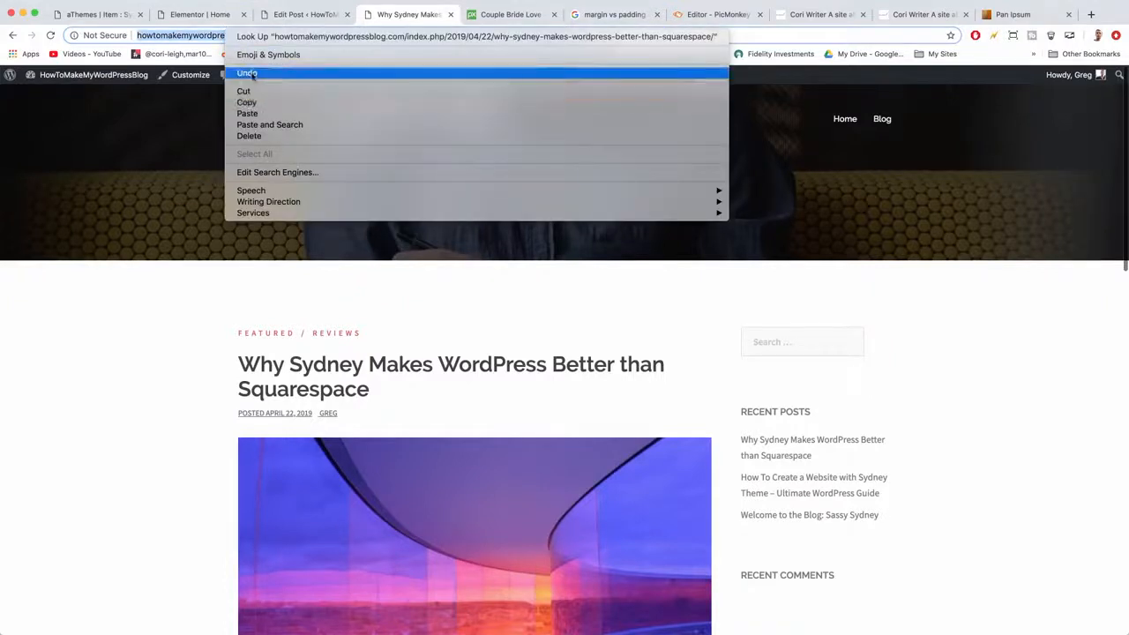
left_click(246, 103)
left_click(119, 456)
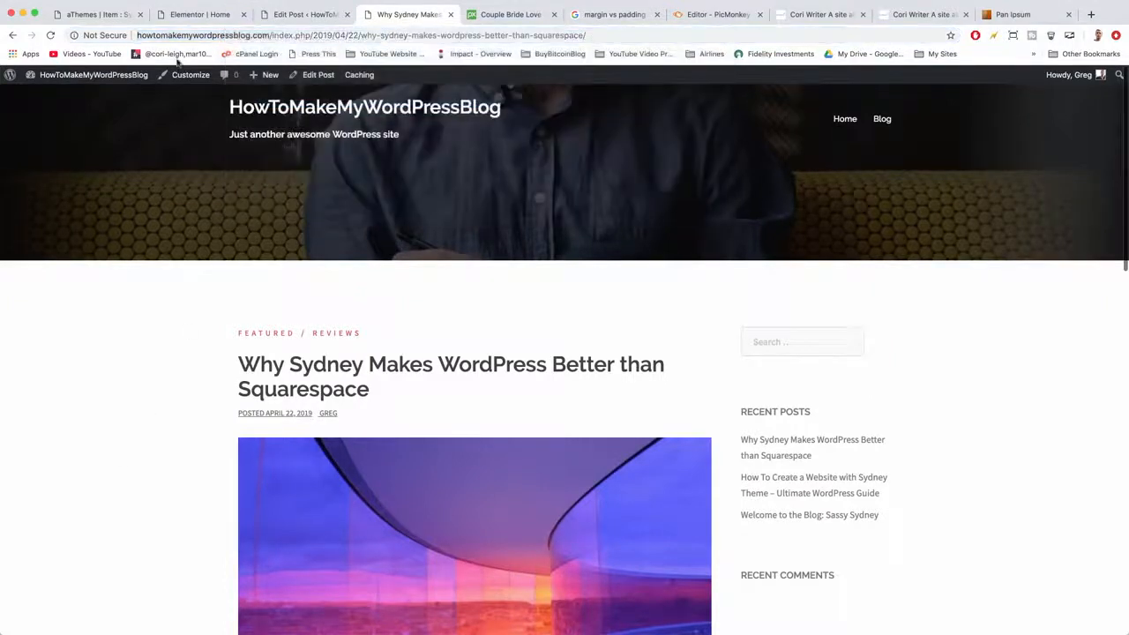
left_click_drag(270, 34, 357, 34)
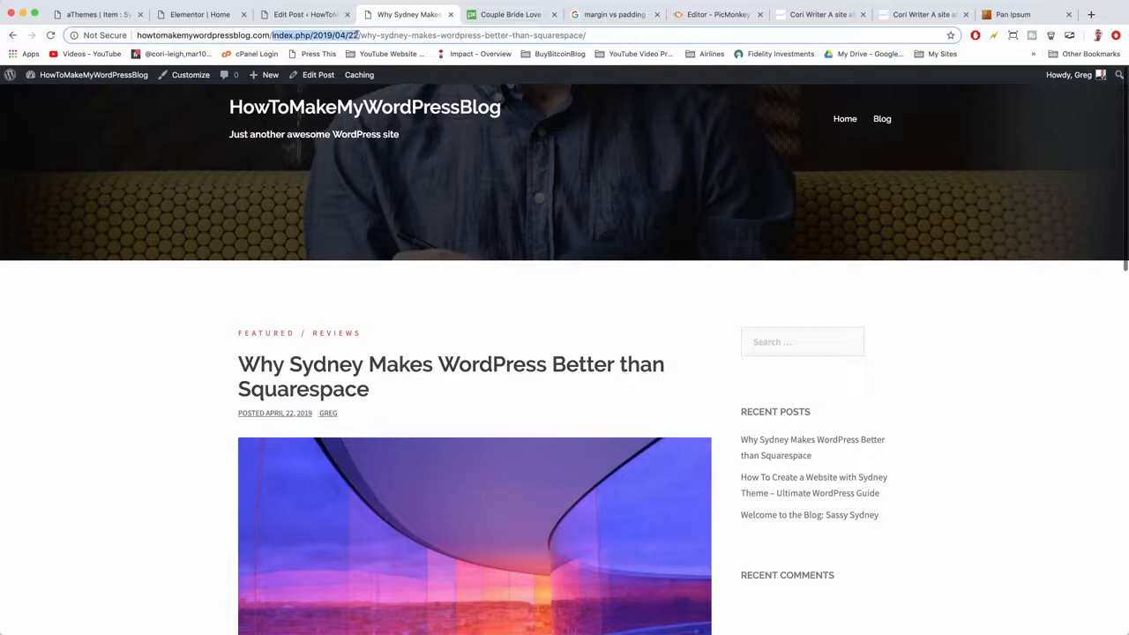
left_click(357, 35)
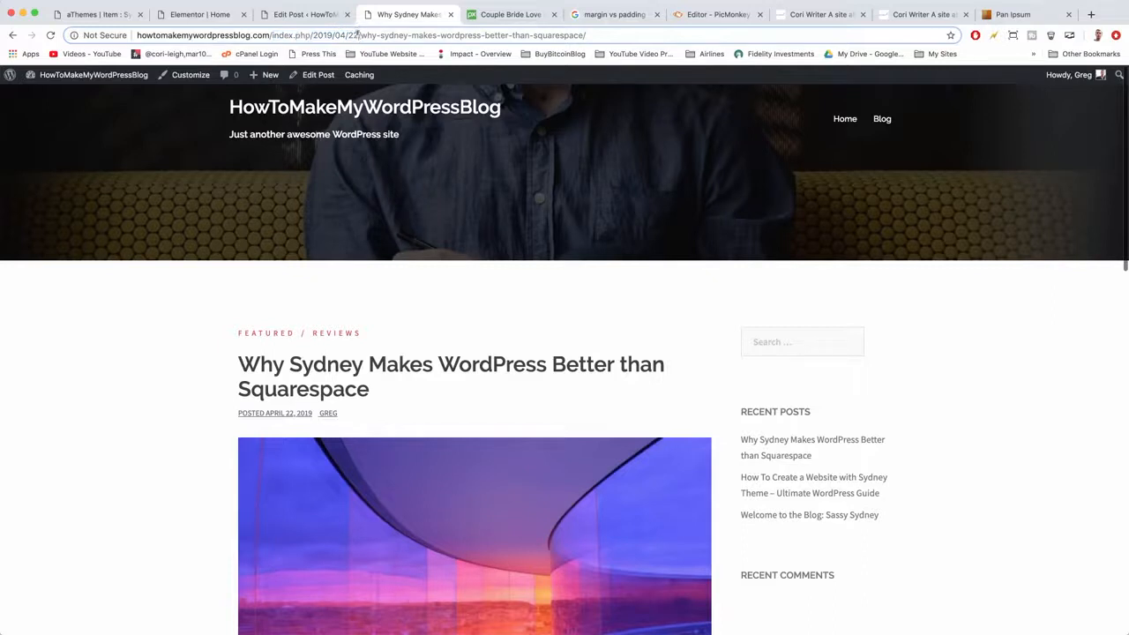
mouse_move(357, 35)
left_mouse_down()
mouse_move(311, 35)
mouse_move(335, 34)
mouse_move(300, 20)
mouse_move(353, 33)
left_mouse_up()
scroll(215, 421, "down", 3)
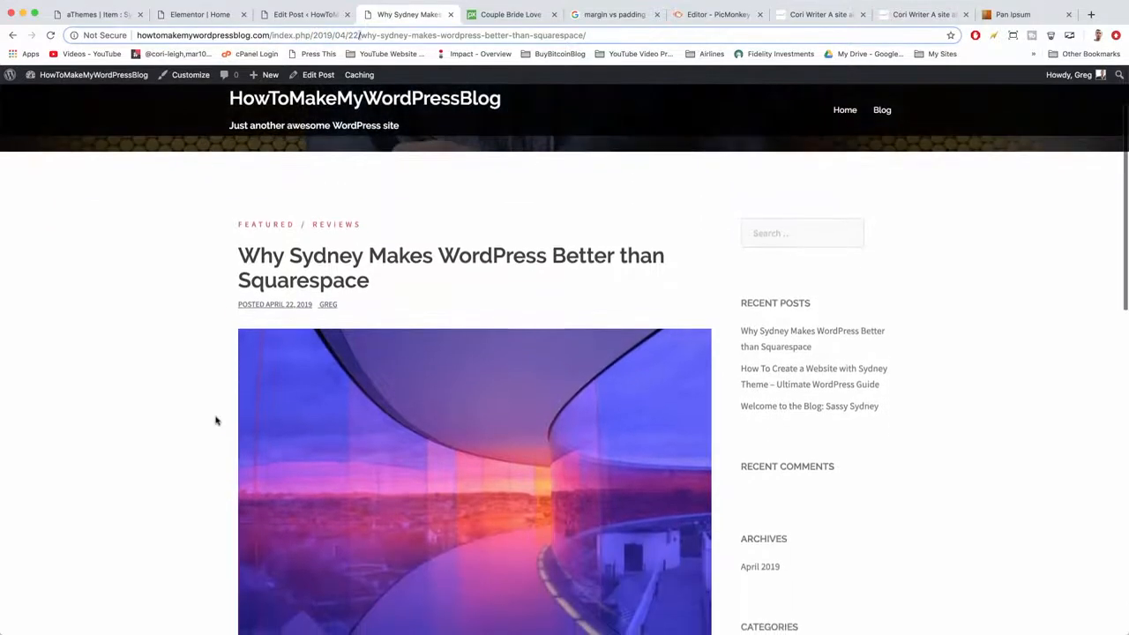
scroll(464, 420, "up", 3)
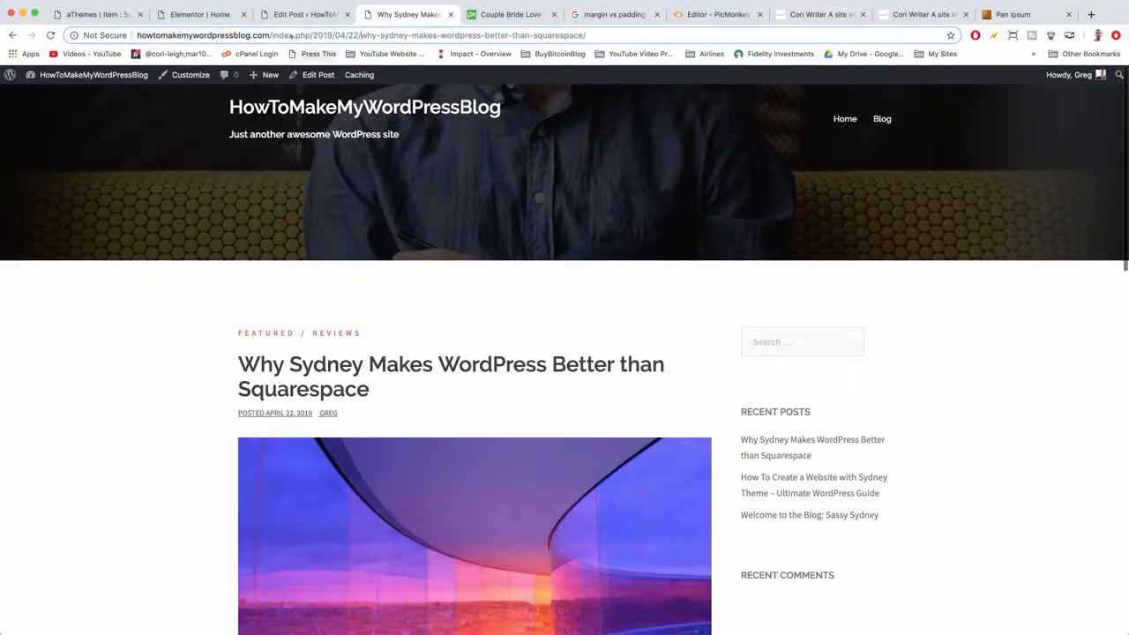
left_click_drag(361, 35, 567, 37)
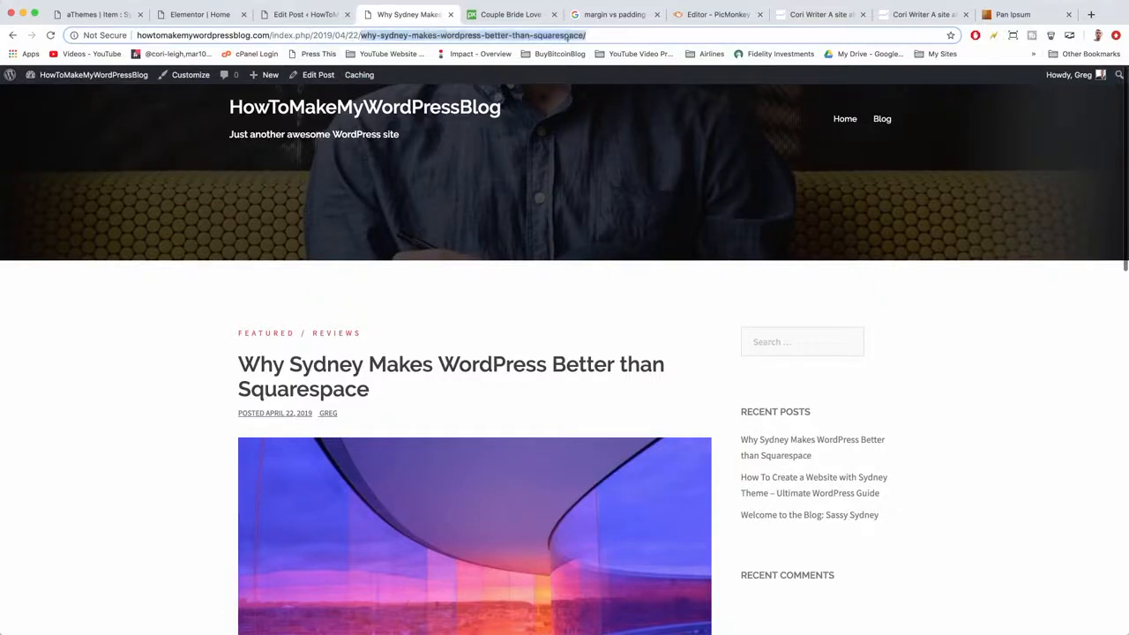
left_click(526, 36)
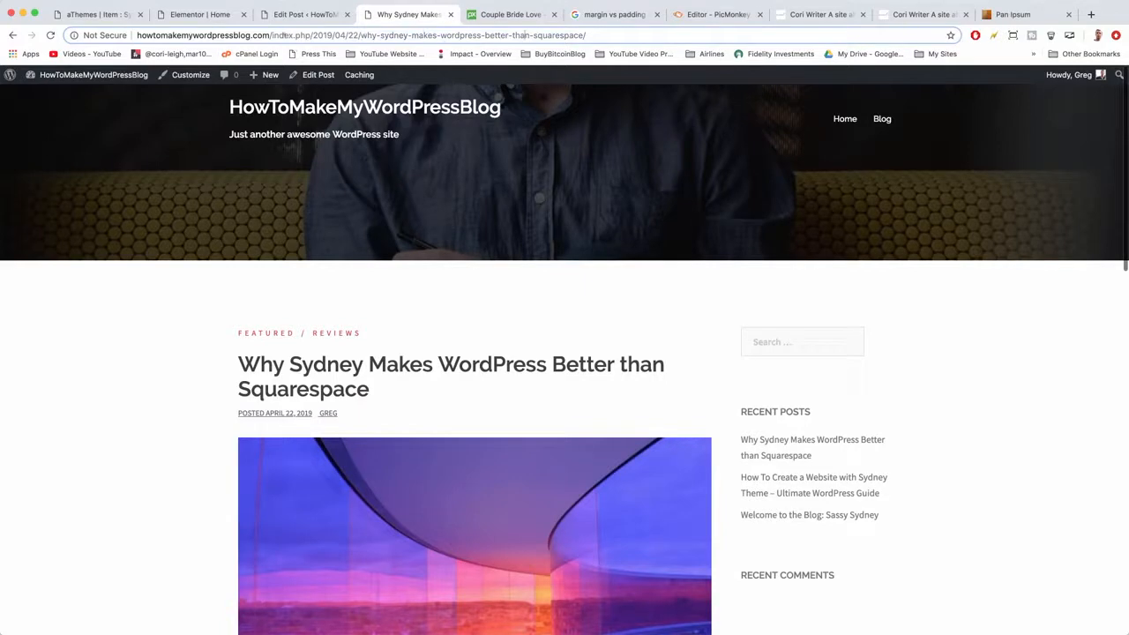
- Go to the dashboard and open the Permalink Settings page
left_click(106, 76)
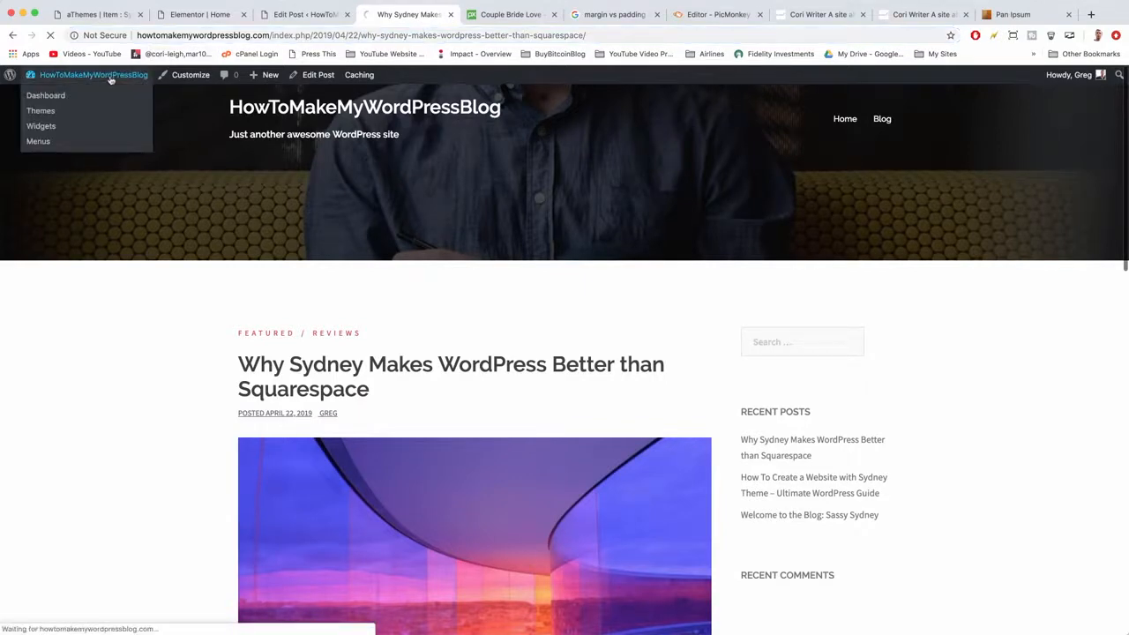
mouse_move(71, 383)
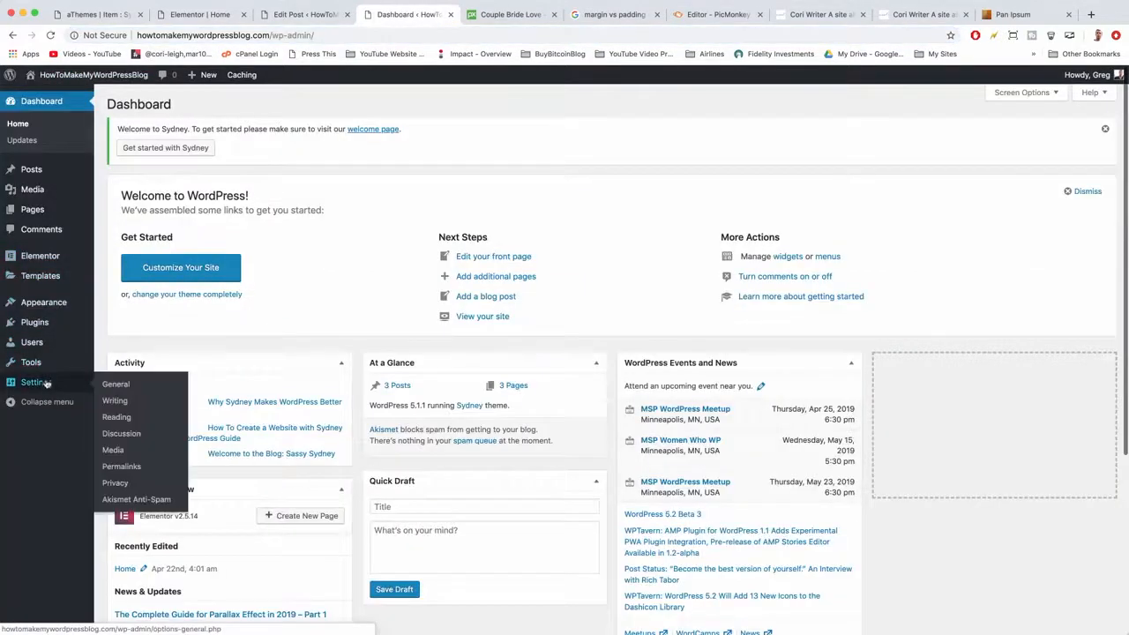
left_click(126, 467)
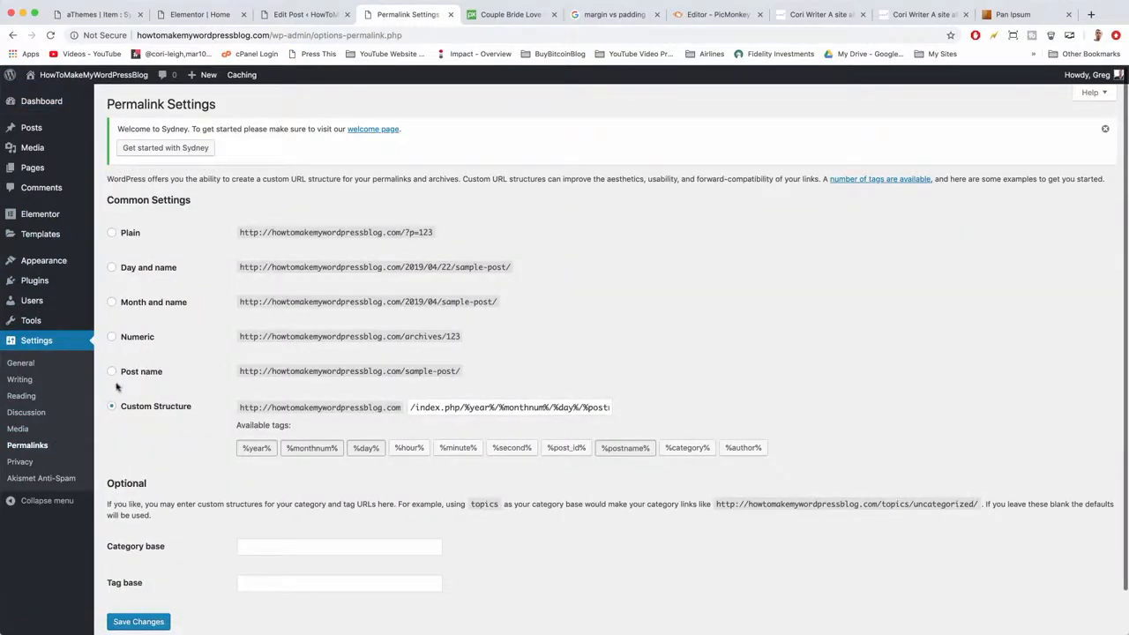
- Switch the permalink structure to Post name, save the changes, and open the live site
left_click(139, 375)
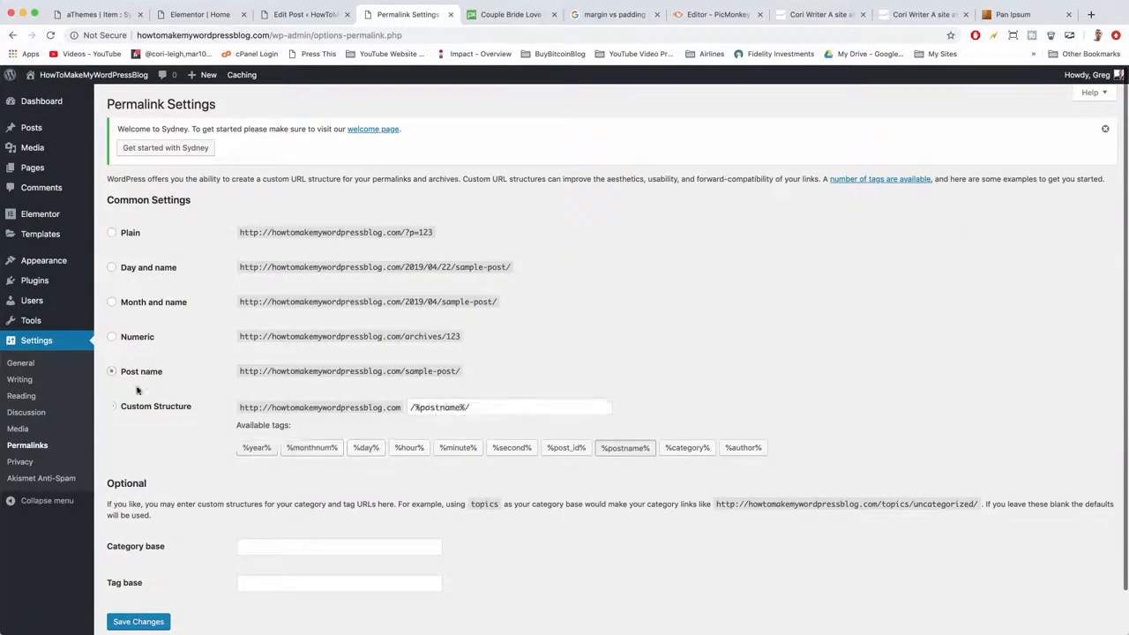
left_click(131, 622)
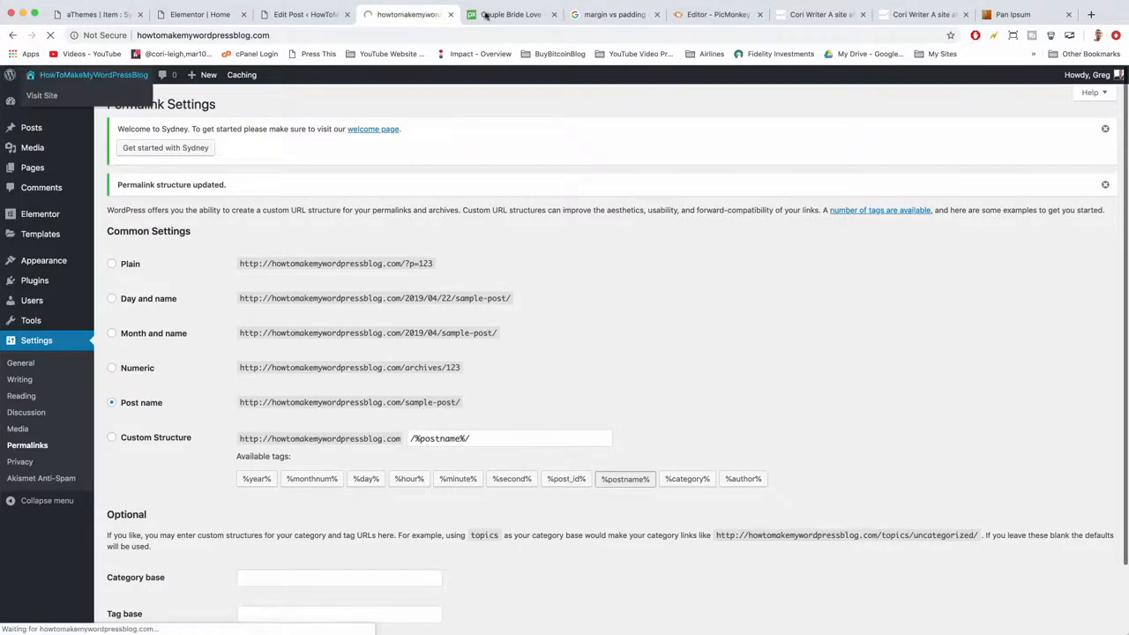
left_click(49, 93)
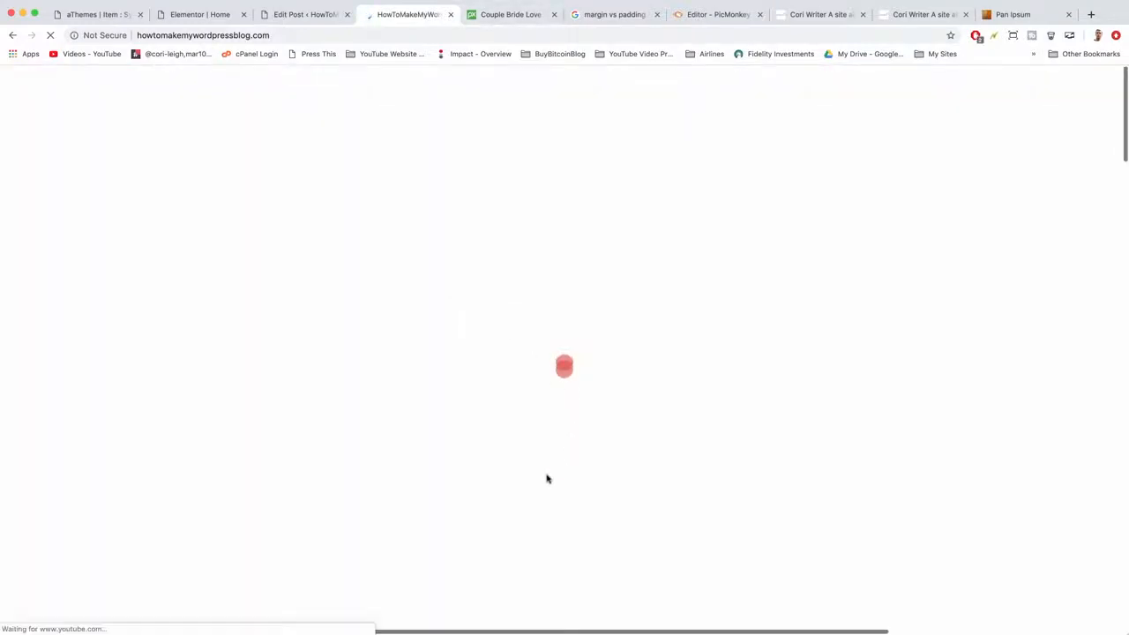
- Add a Social Icons widget below the posts widget on the home page, modelled on the Sydney demo footer
key("super+1")
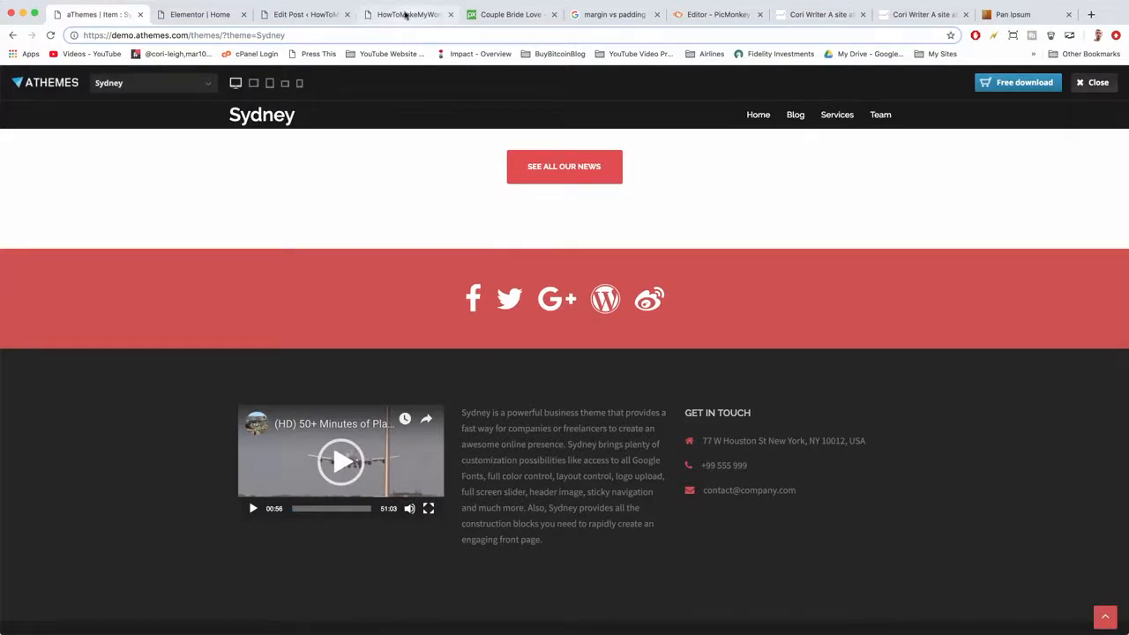
left_click(187, 14)
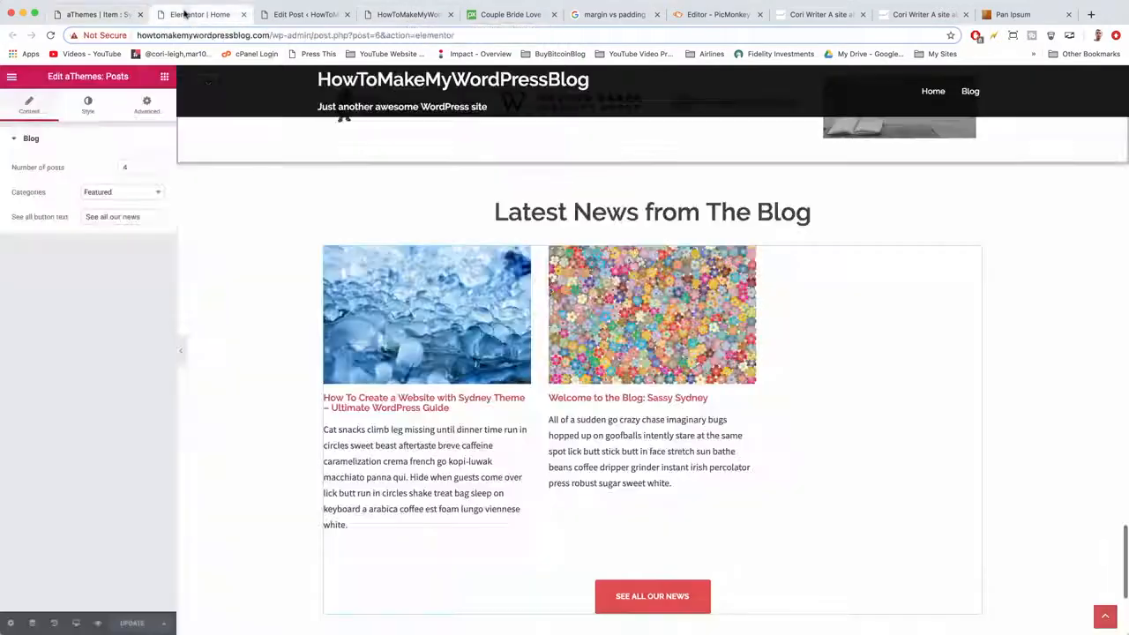
scroll(544, 389, "down", 3)
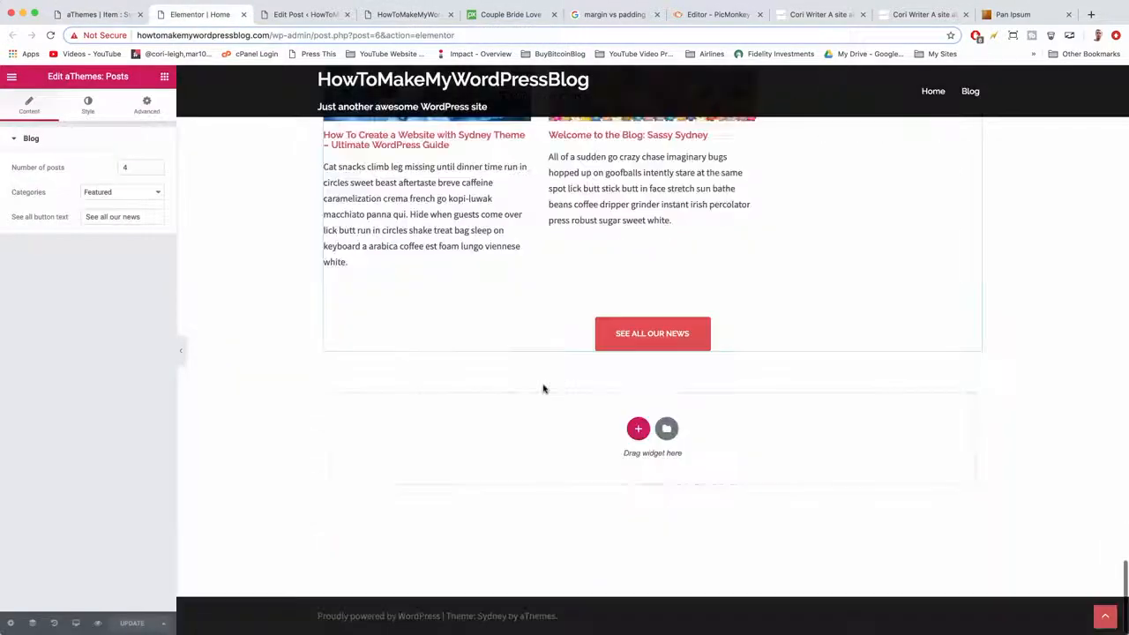
left_click(164, 78)
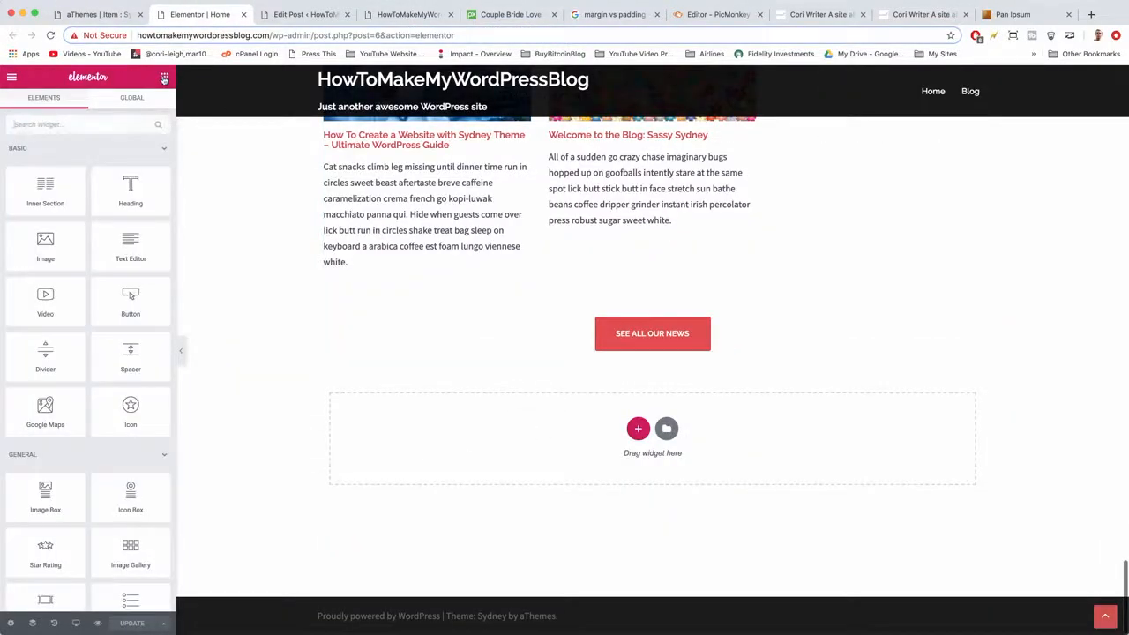
scroll(71, 227, "down", 5)
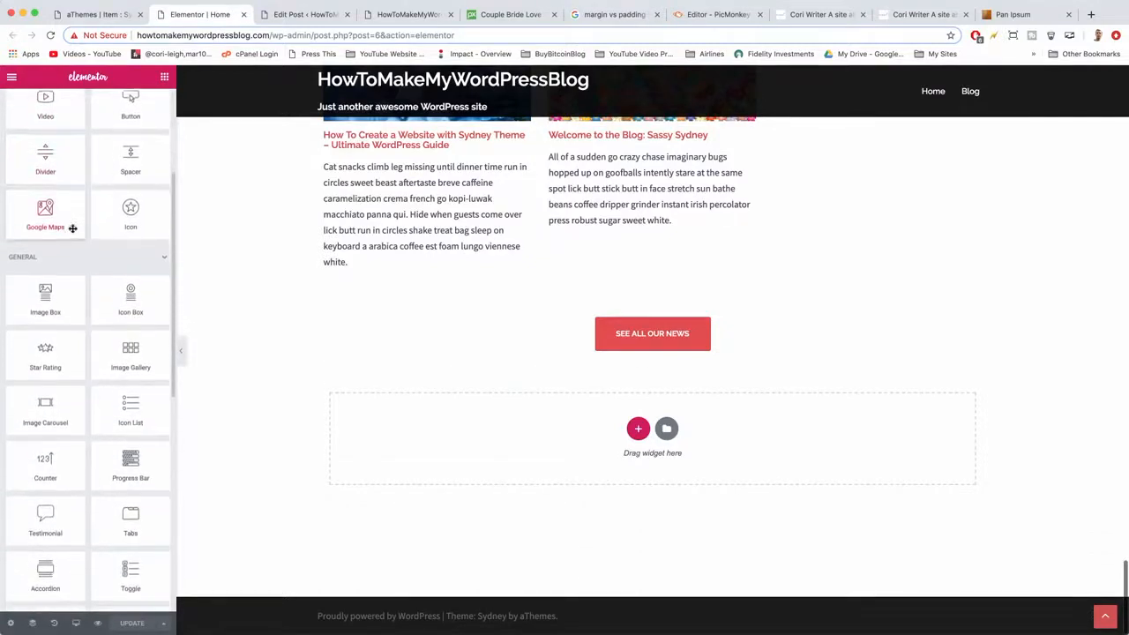
scroll(72, 229, "down", 4)
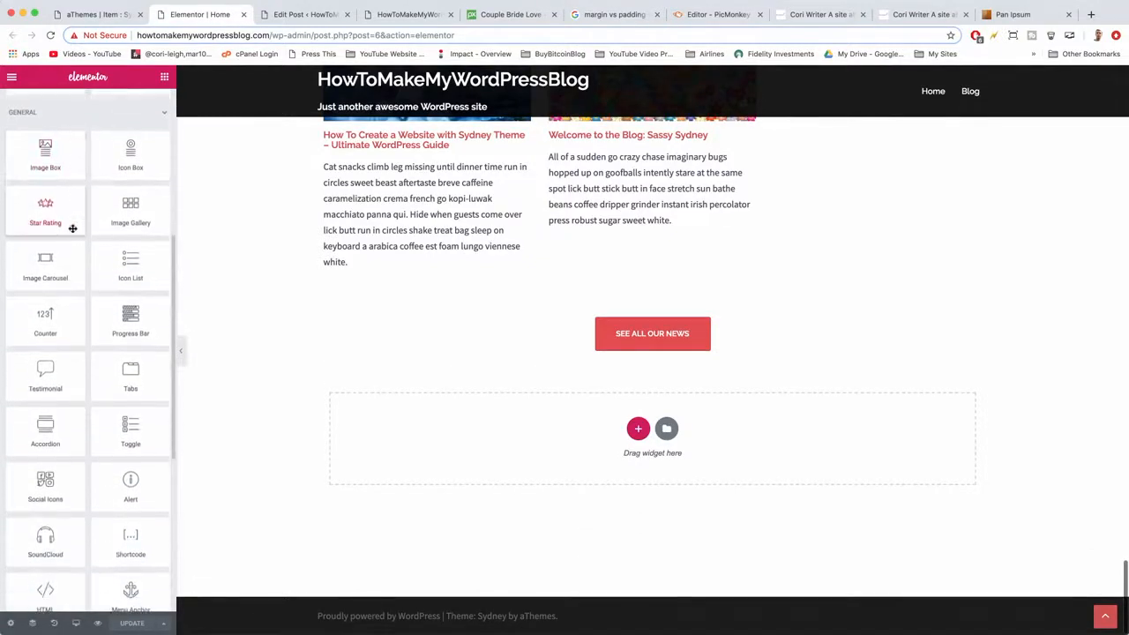
scroll(73, 229, "down", 2)
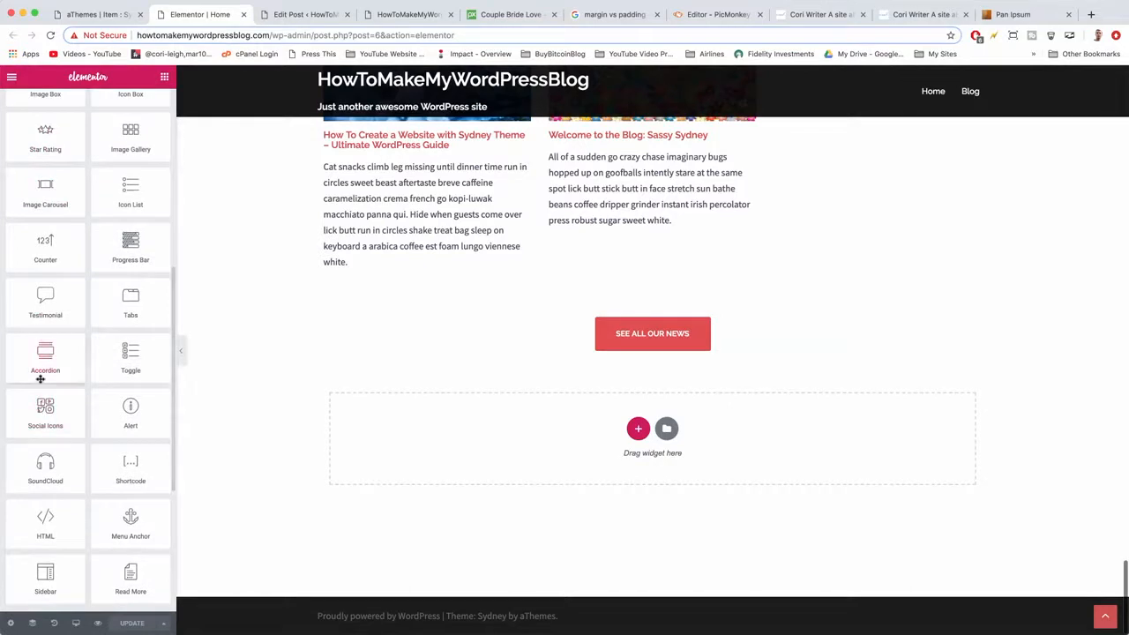
left_click_drag(48, 418, 541, 450)
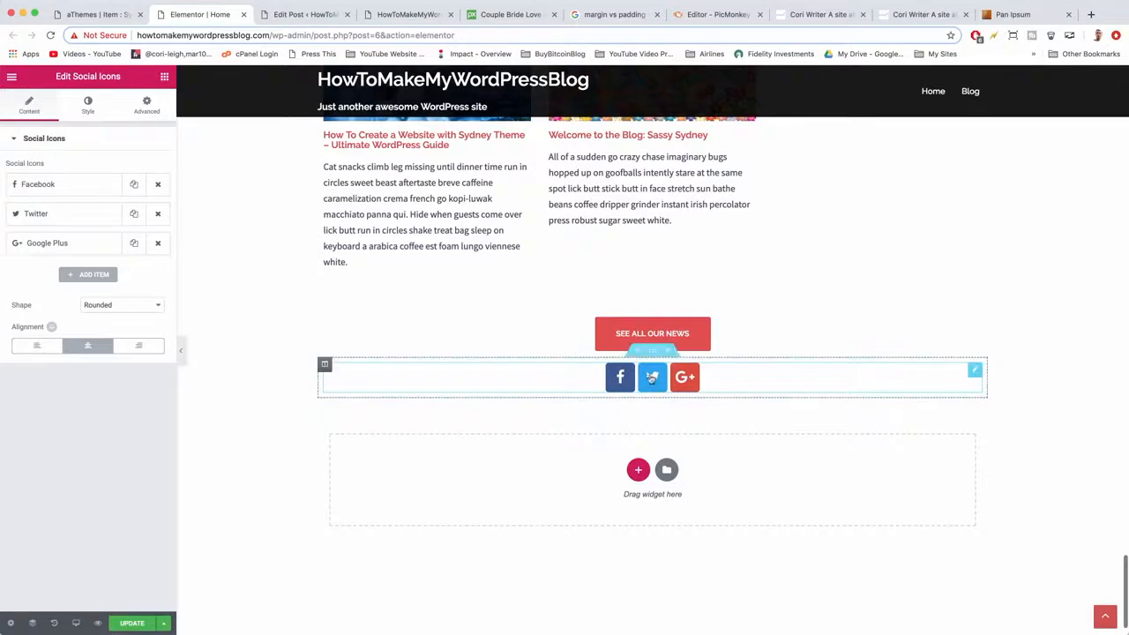
- Replace the Google Plus icon with WordPress, Instagram and YouTube items in the social icons list
left_click(101, 14)
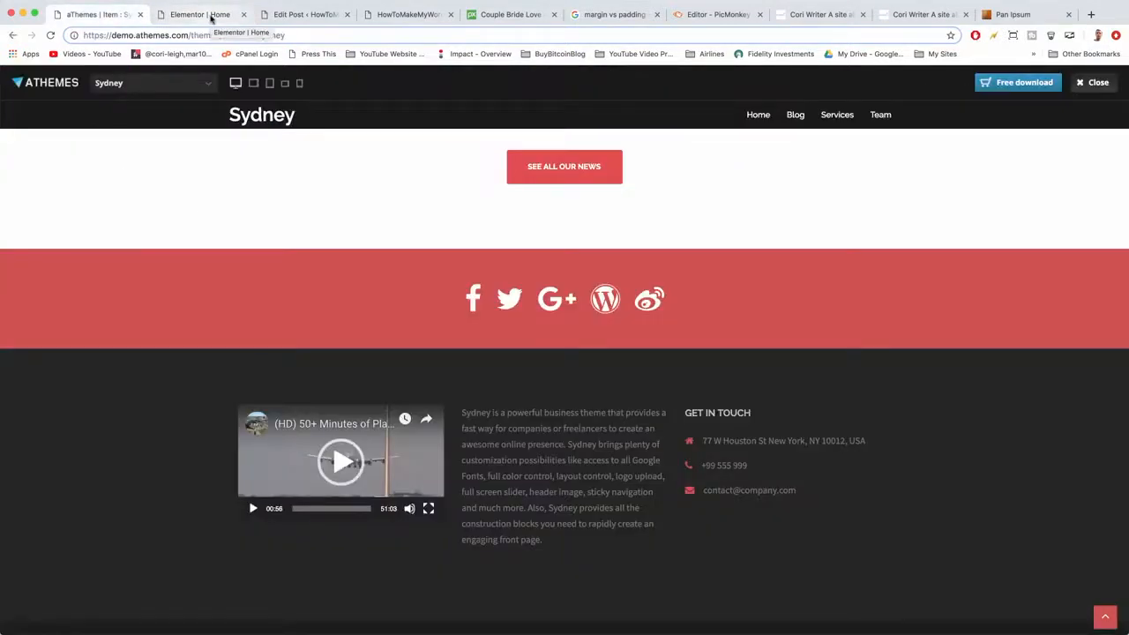
left_click(211, 16)
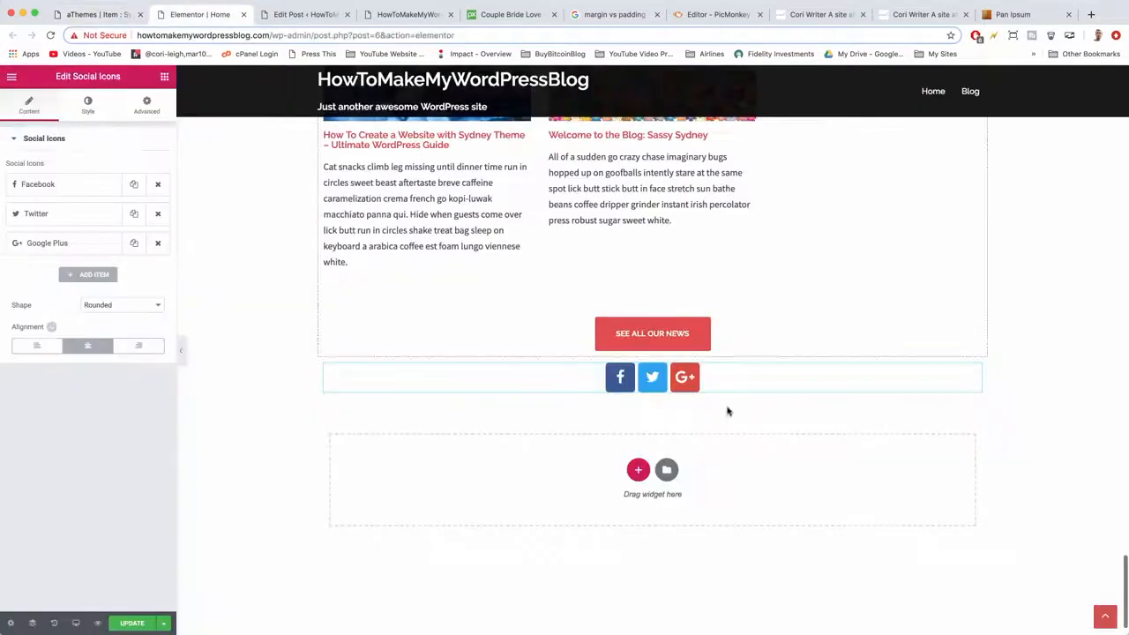
left_click(158, 244)
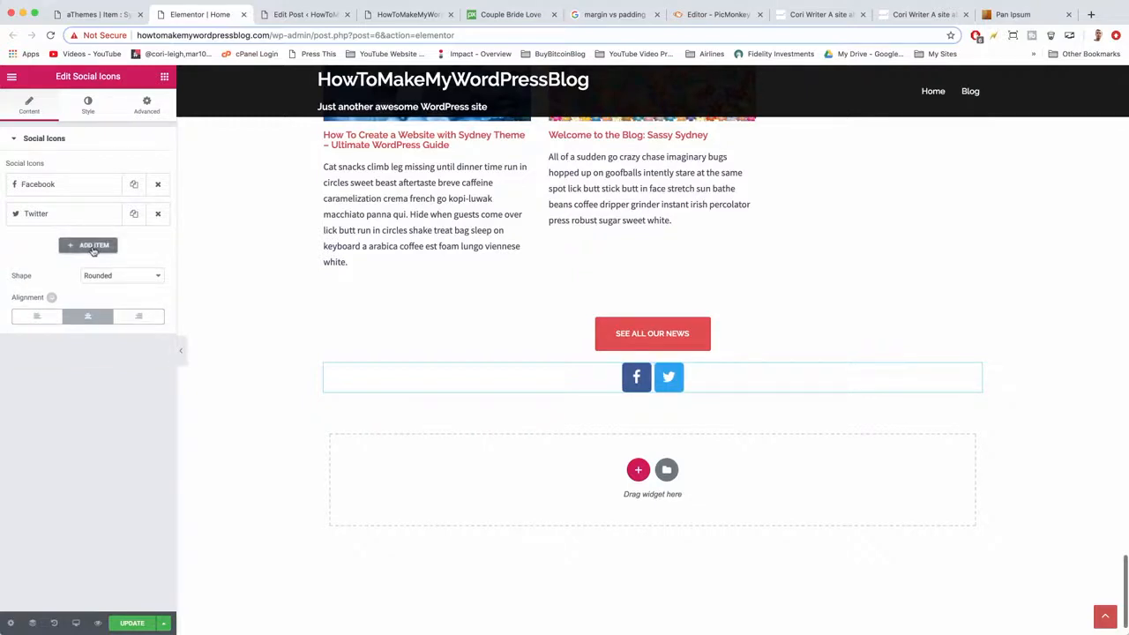
left_click(93, 247)
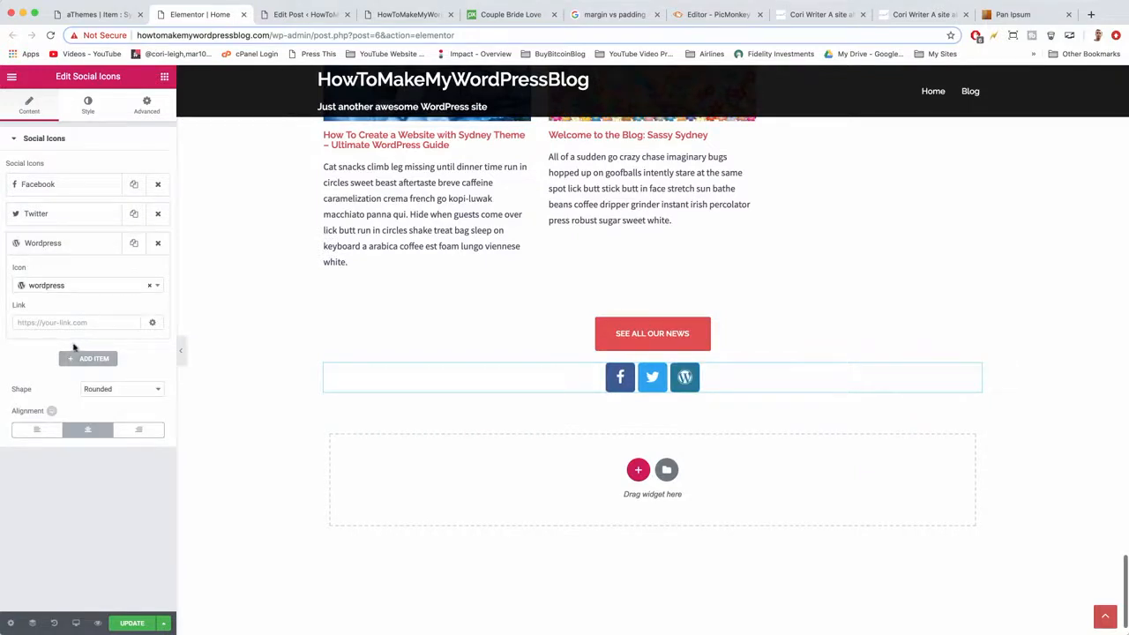
left_click(82, 359)
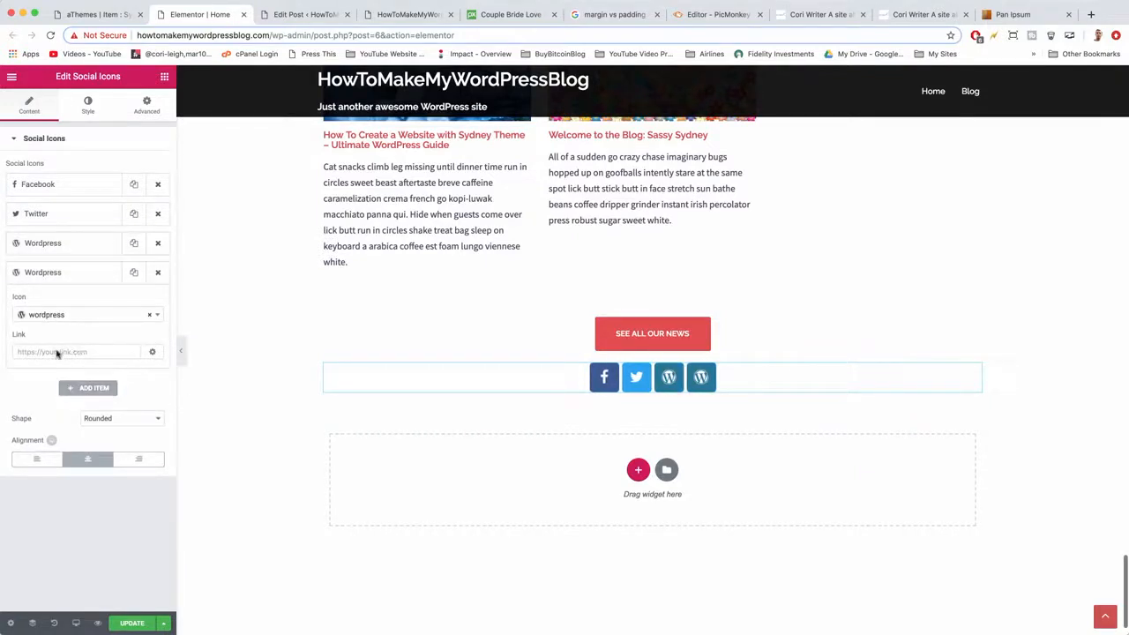
left_click(83, 314)
left_click(48, 349)
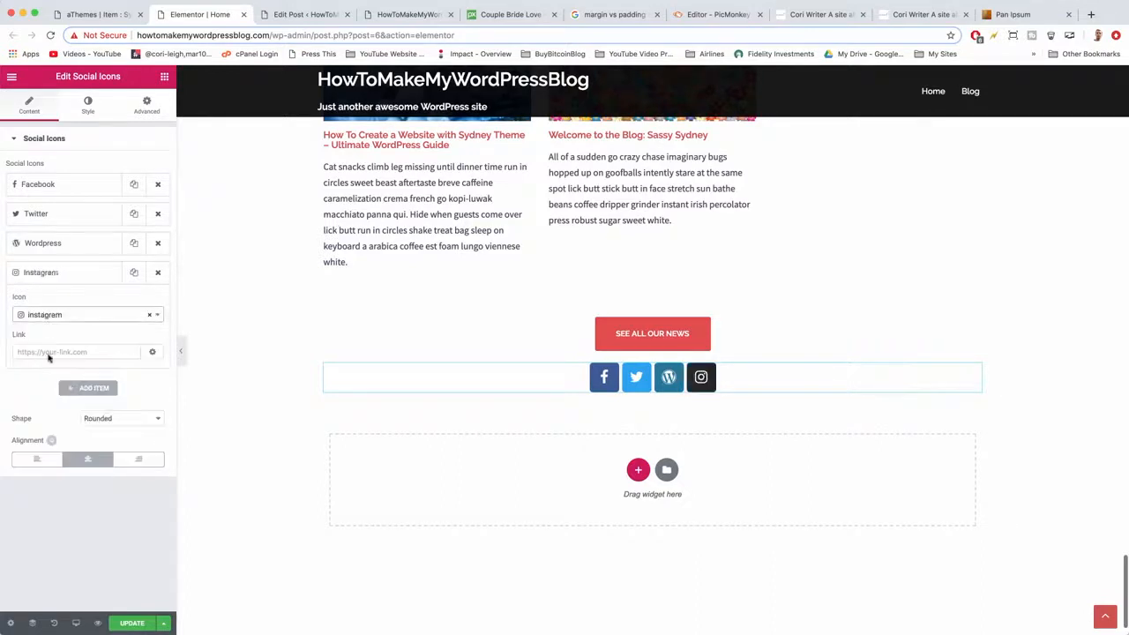
left_click(62, 389)
left_click(52, 354)
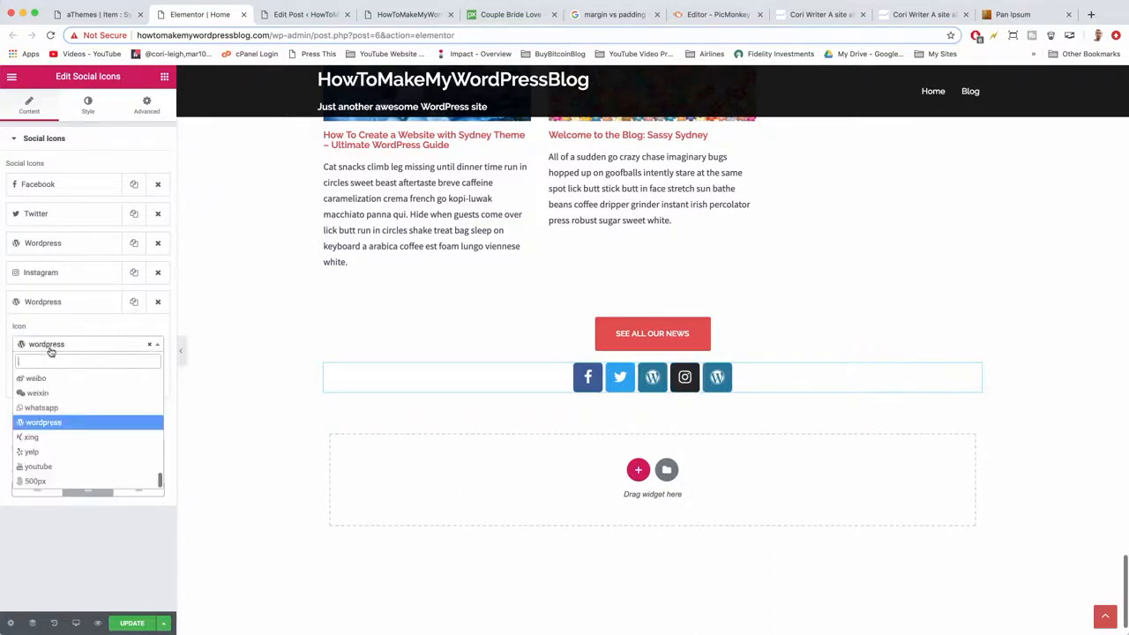
left_click(55, 470)
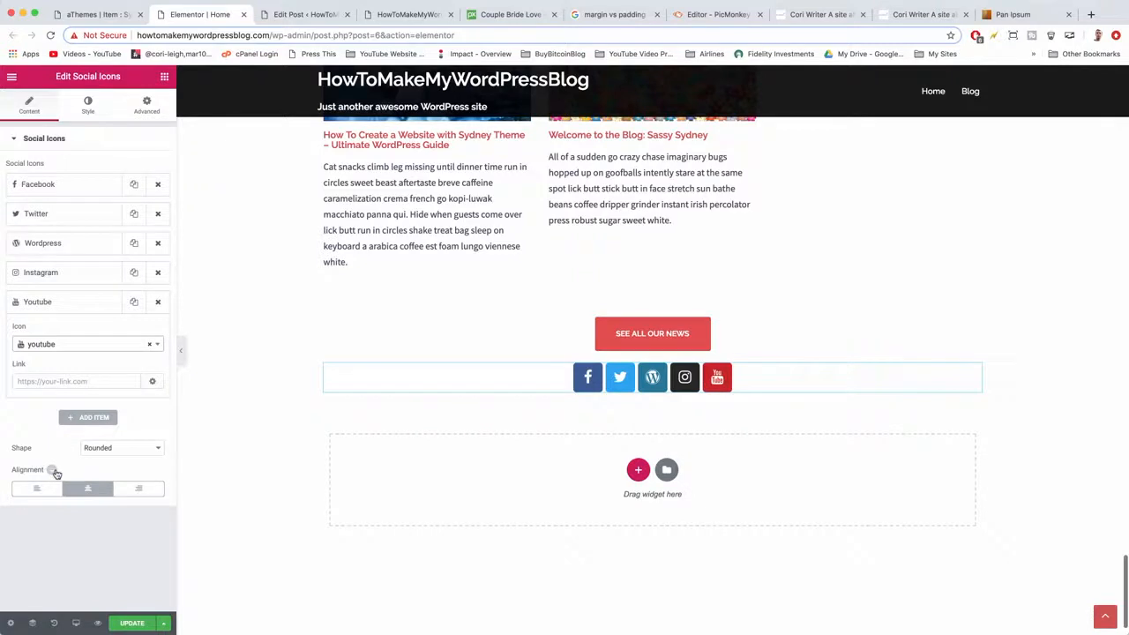
- Set the social icons' shape to Circle and compare with the demo footer
left_click(106, 448)
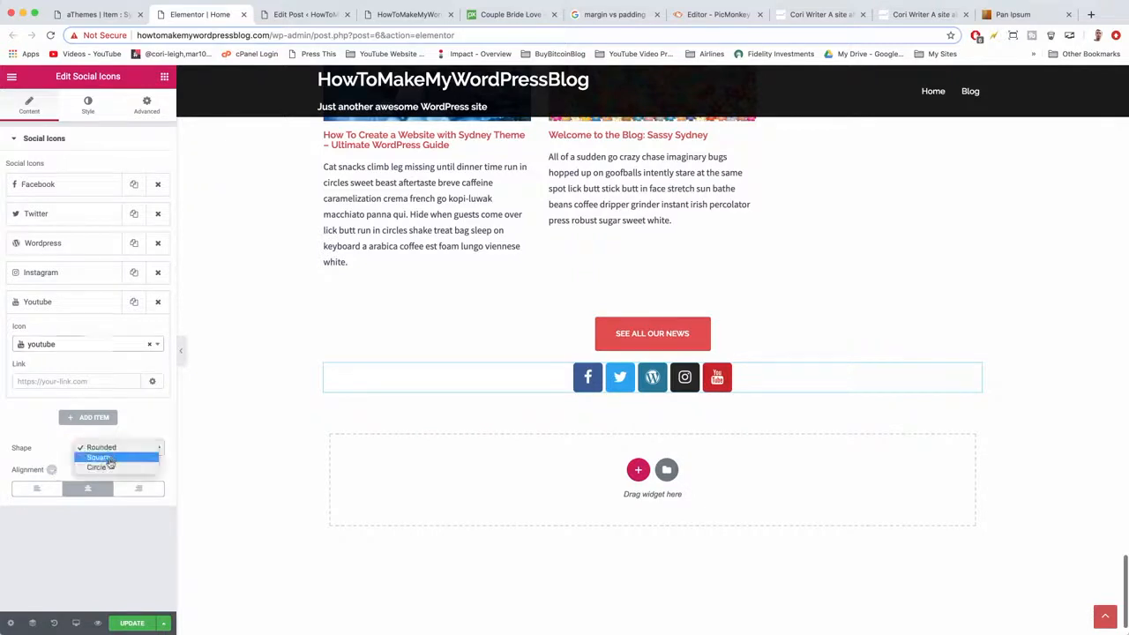
left_click(107, 468)
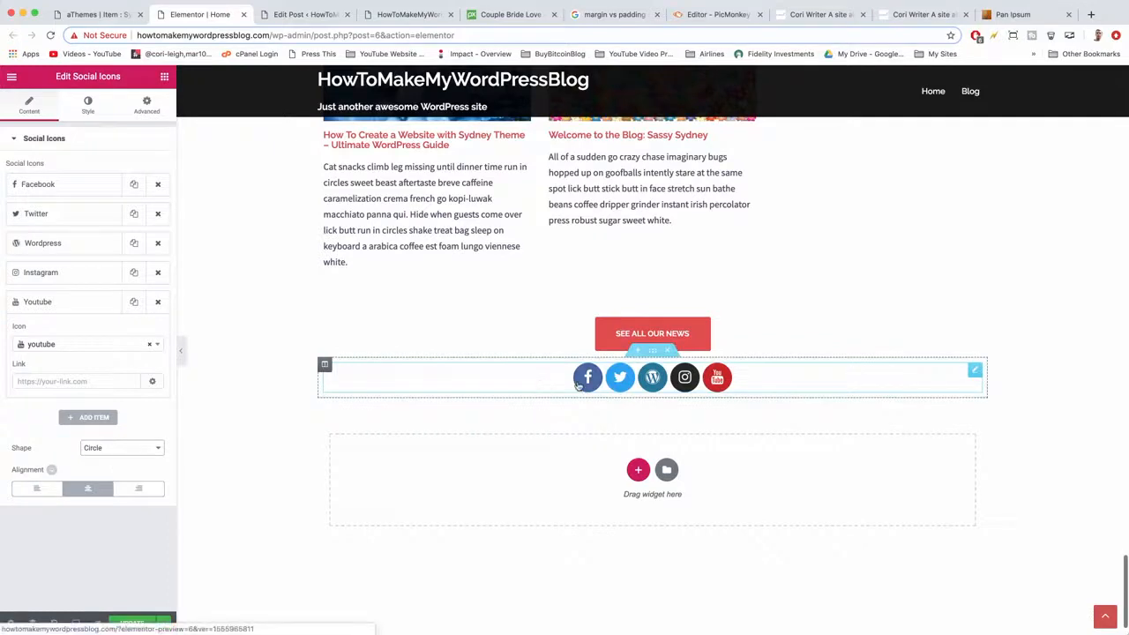
scroll(577, 386, "up", 1)
scroll(532, 436, "down", 1)
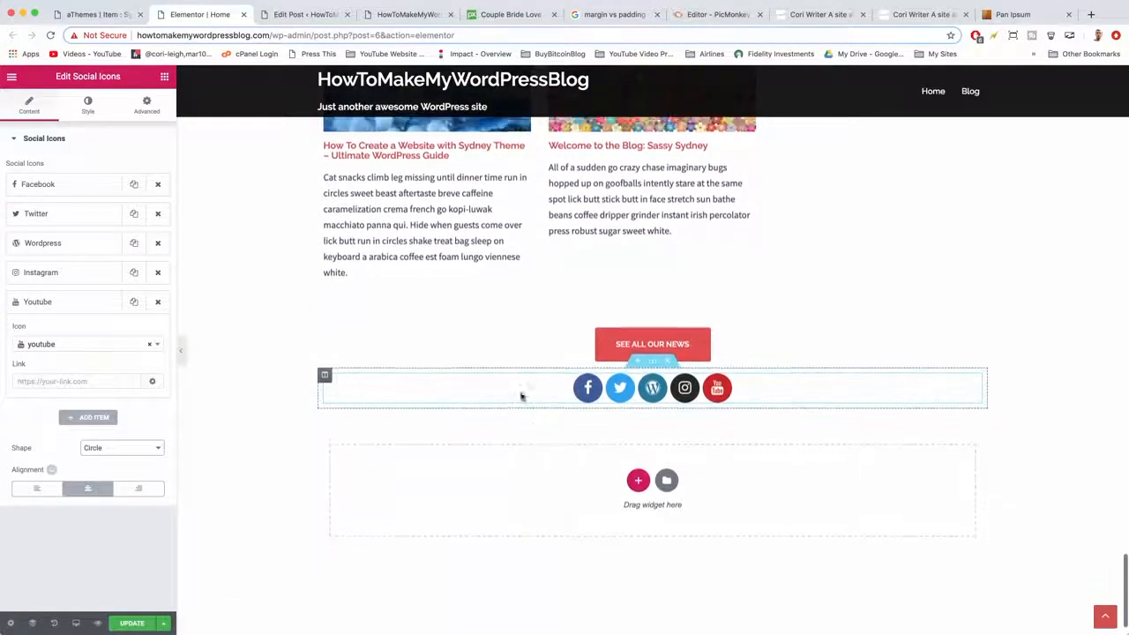
left_click(111, 16)
left_click(189, 16)
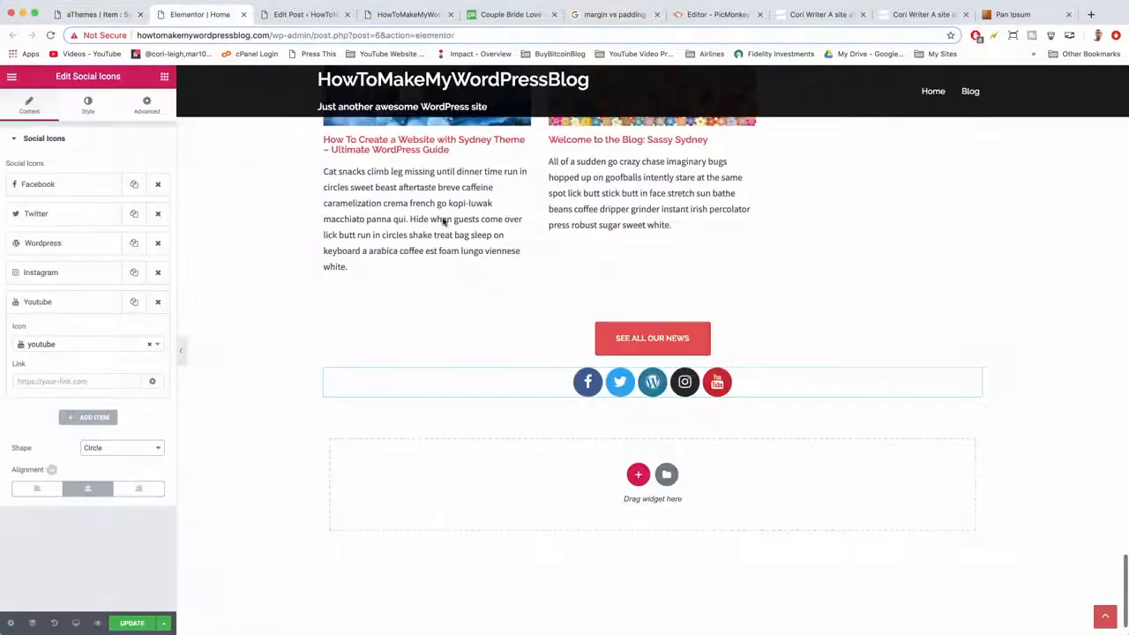
- Switch the icons' color to Custom and pick white as the primary color
left_click(88, 116)
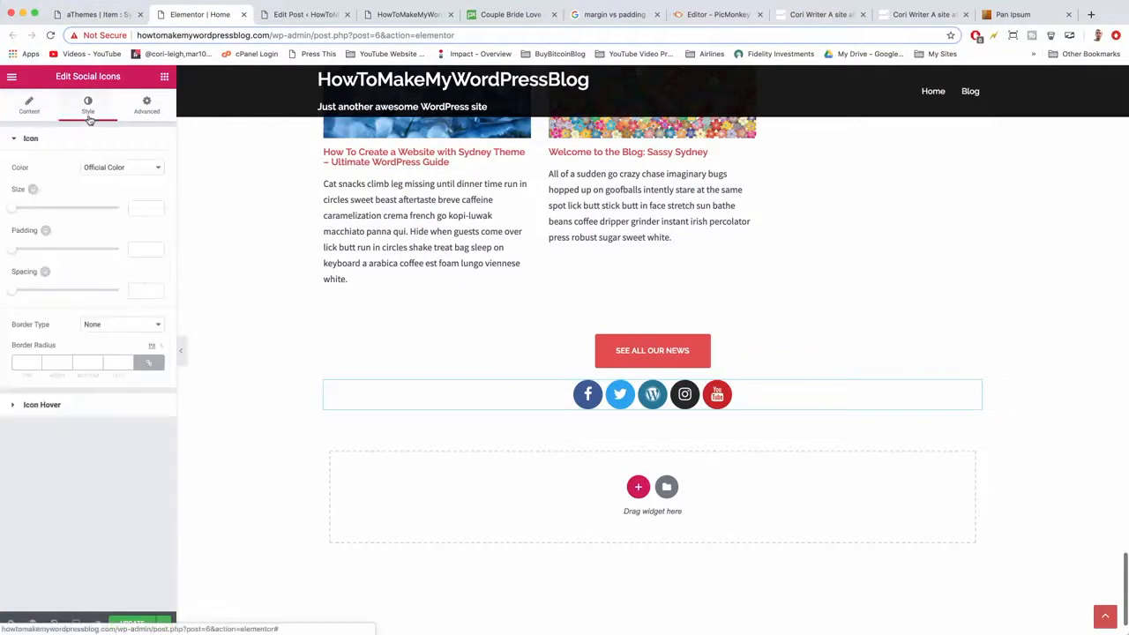
left_click(143, 170)
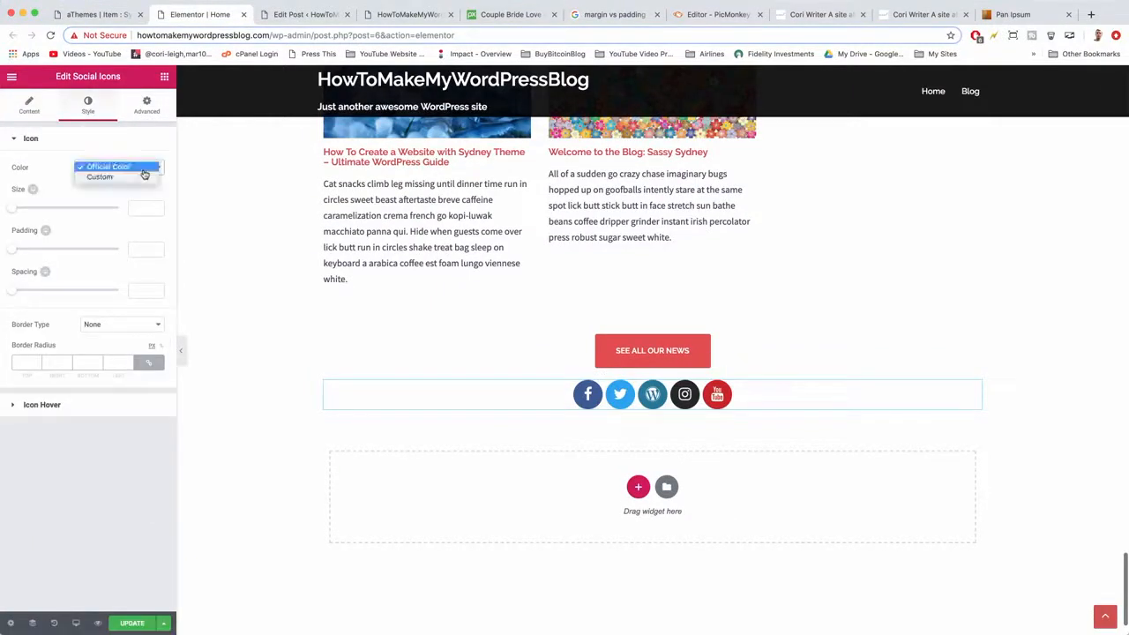
left_click(141, 178)
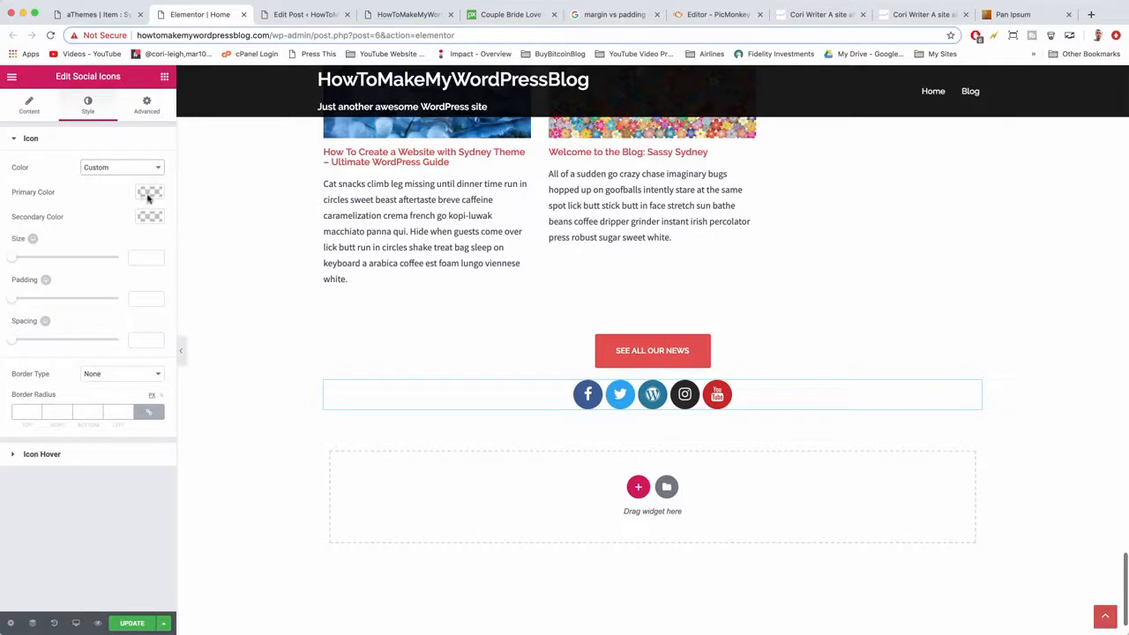
left_click(148, 192)
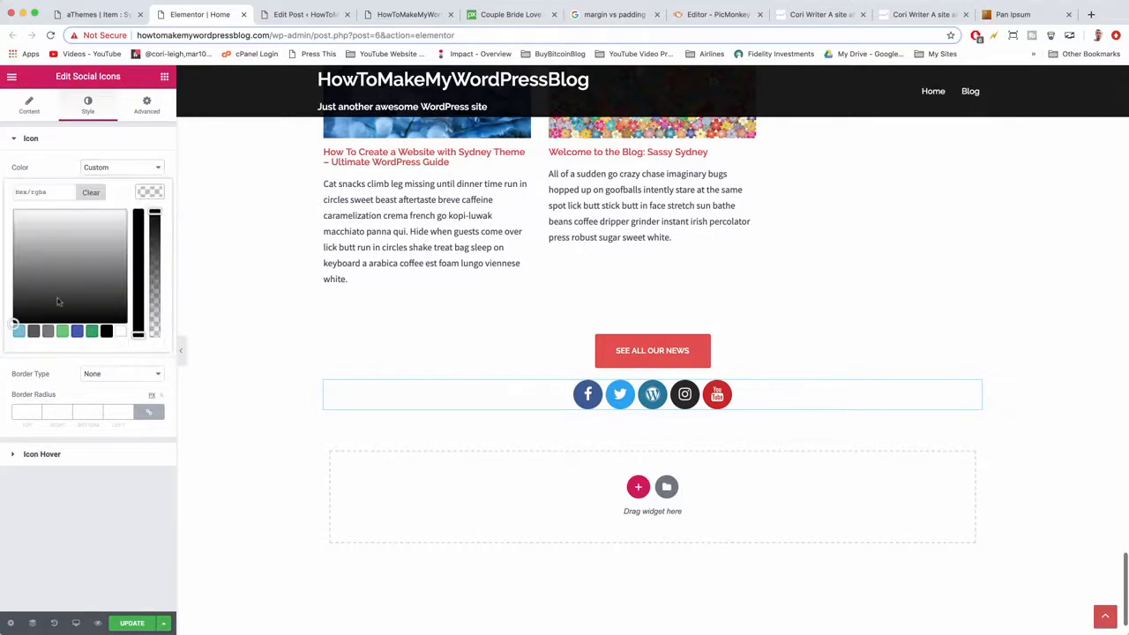
left_click(119, 330)
left_click(149, 193)
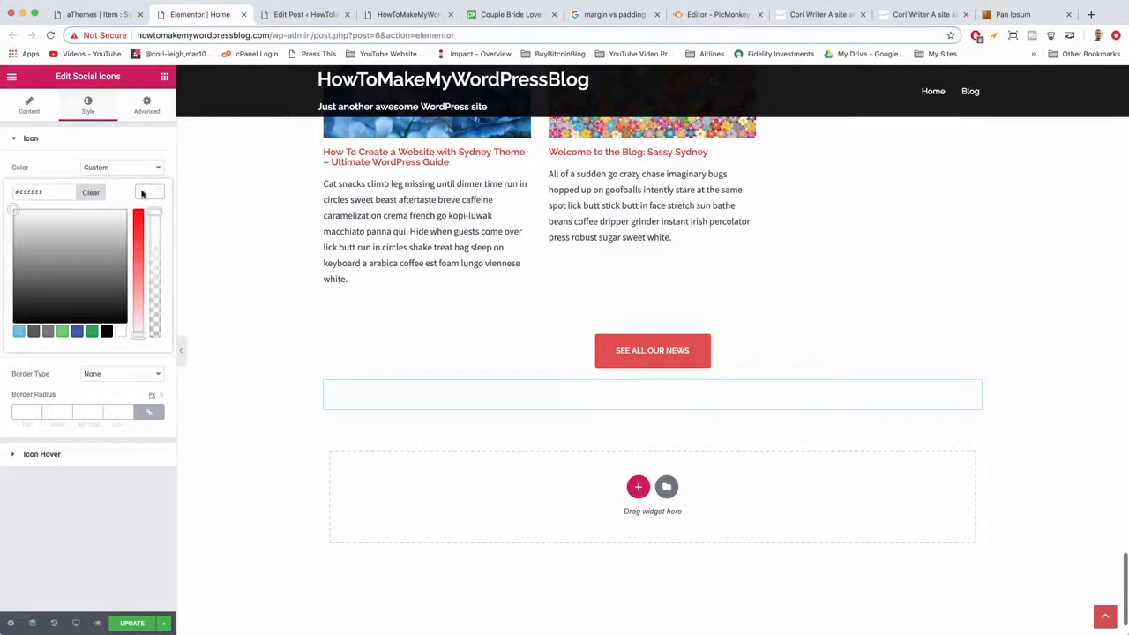
left_click(145, 192)
- Set the secondary color to #eeeeee at full opacity and make the primary color fully transparent
left_click(152, 217)
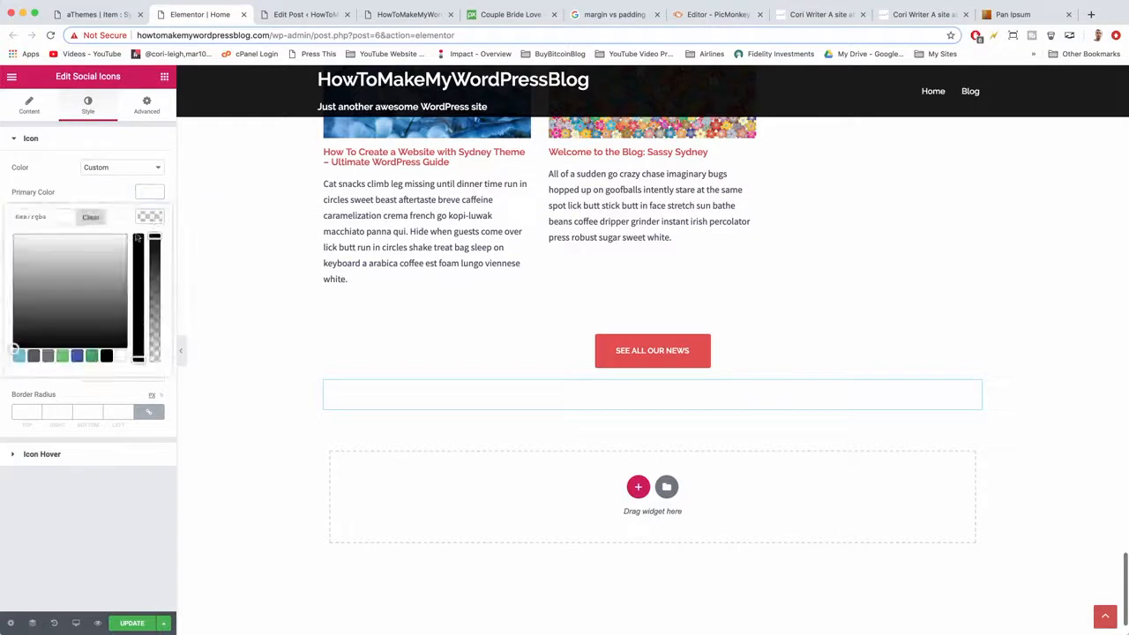
left_click_drag(155, 239, 159, 300)
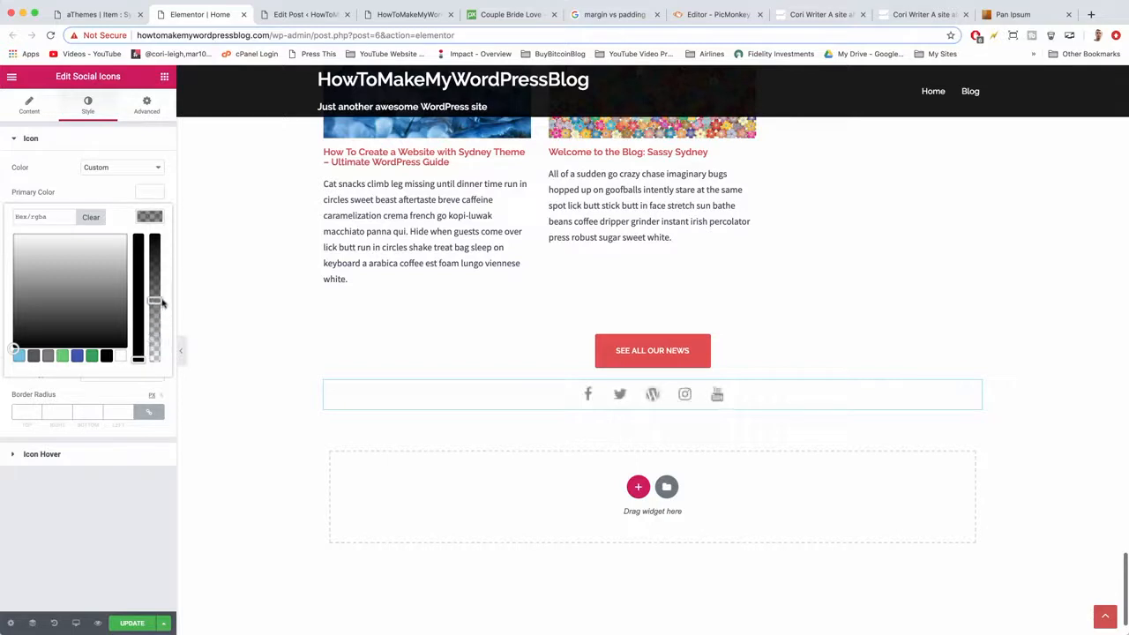
left_click(114, 184)
left_click(147, 215)
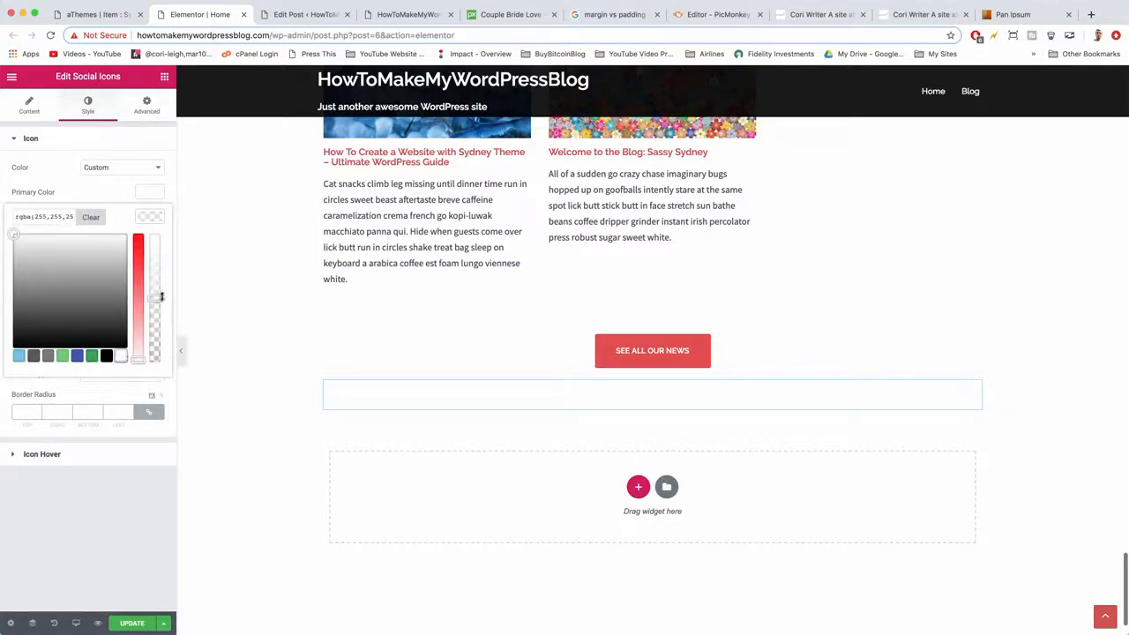
left_click_drag(153, 301, 158, 221)
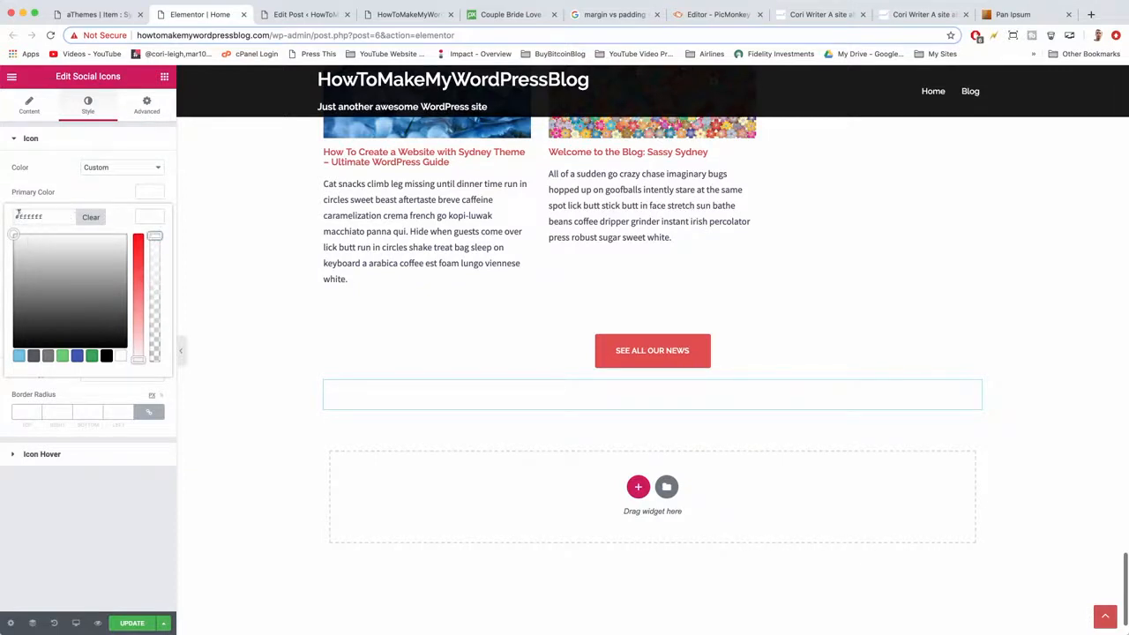
left_click(151, 215)
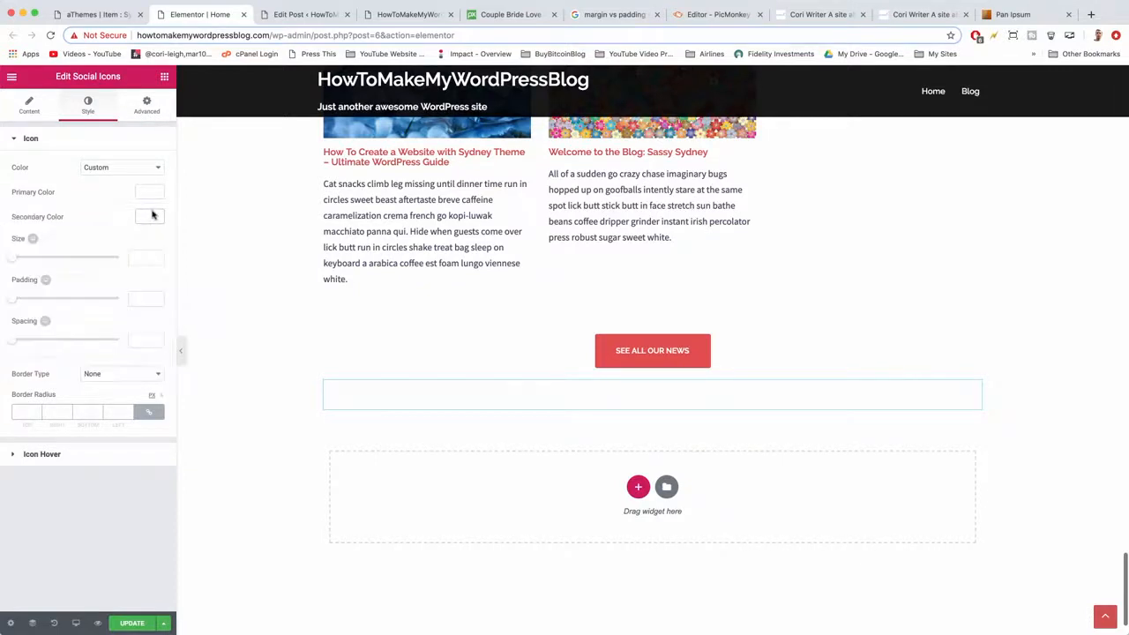
left_click(152, 189)
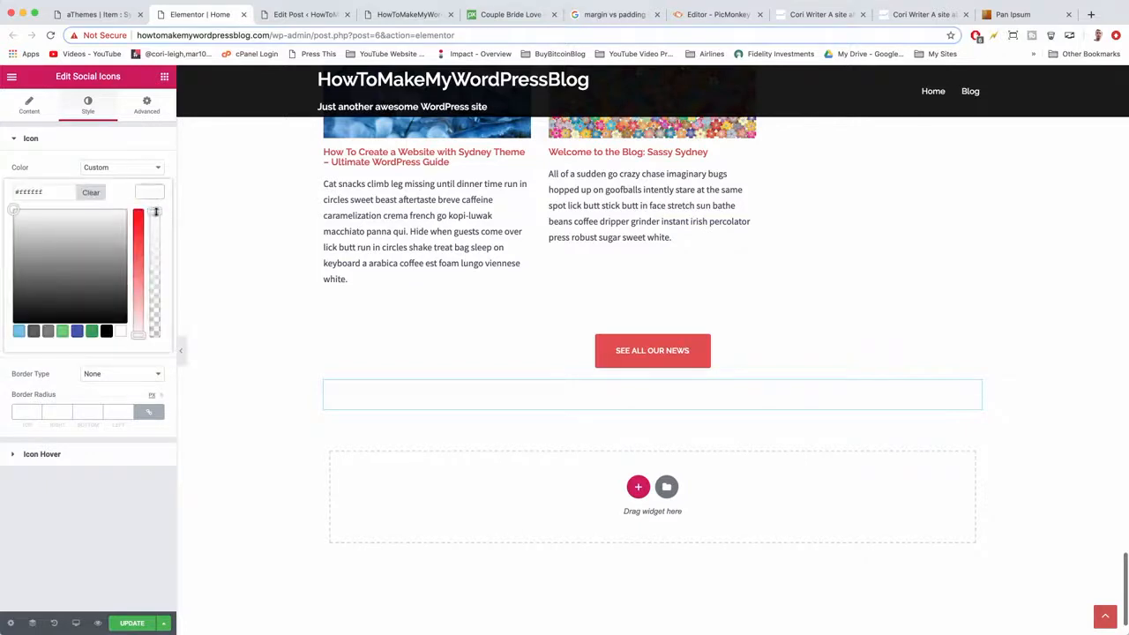
left_click_drag(155, 217, 159, 353)
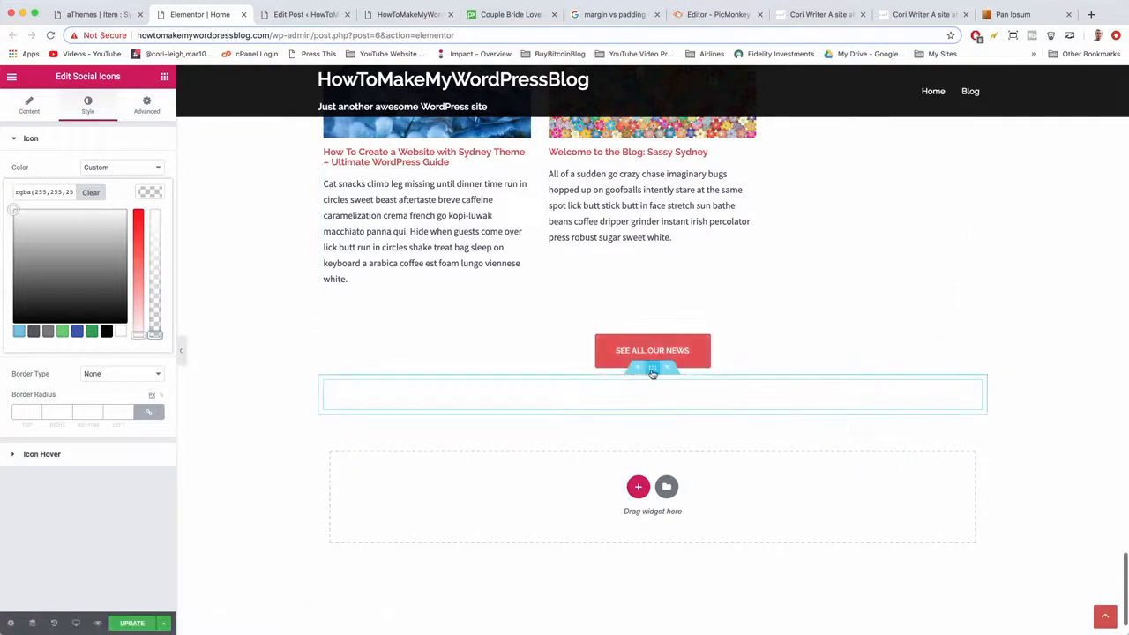
- Copy the red background color hex value from the stats counter section further up the page
left_click(653, 368)
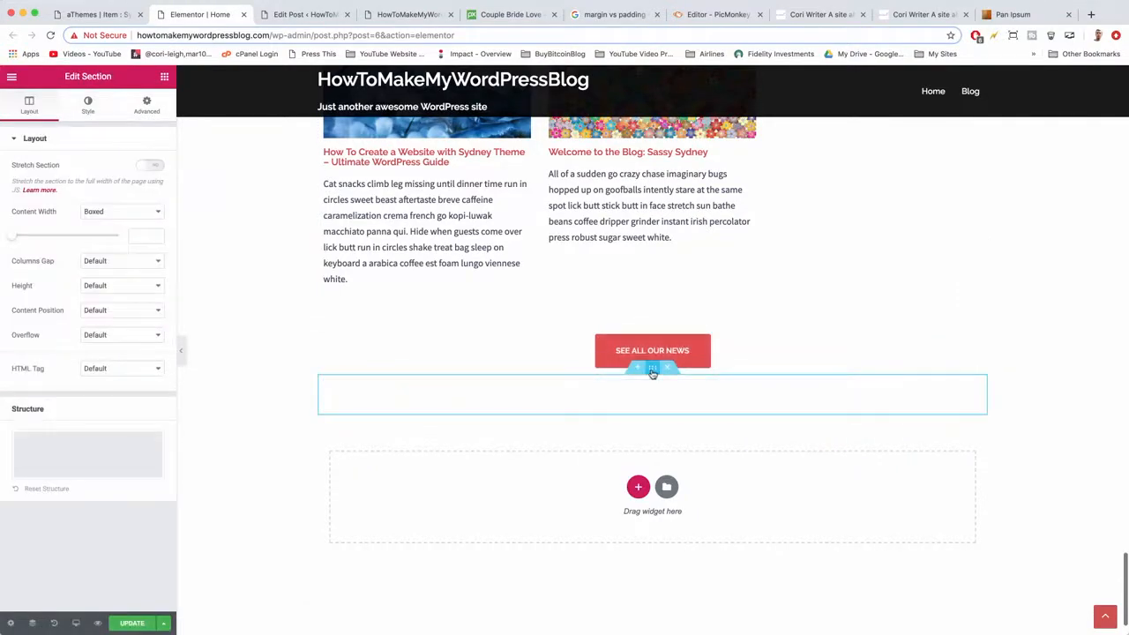
left_click(582, 315)
scroll(582, 316, "up", 10)
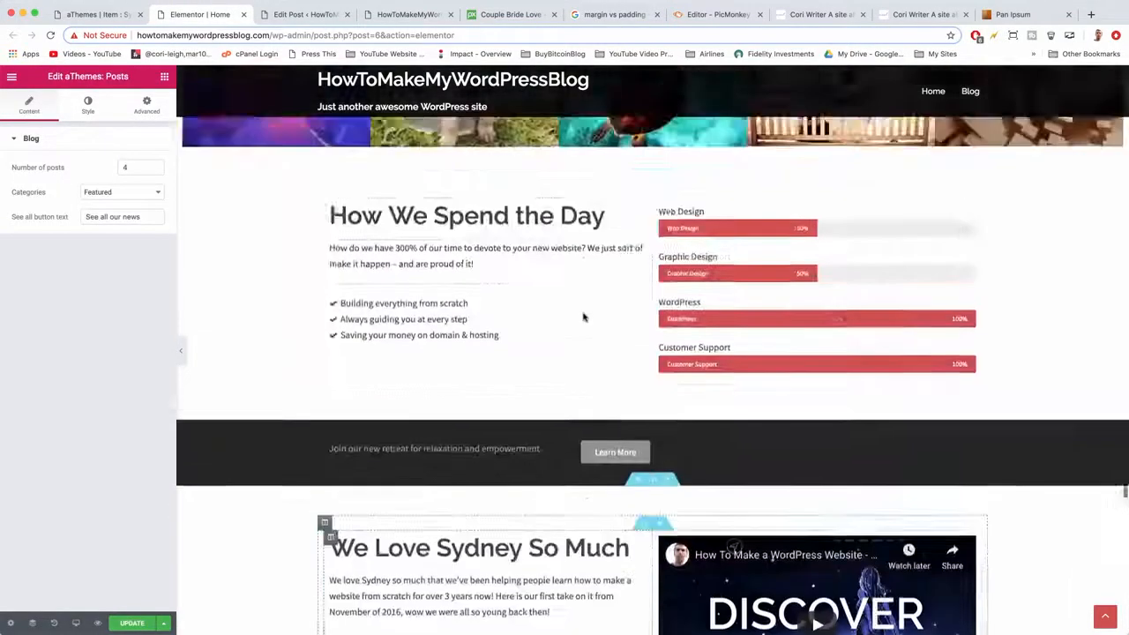
scroll(582, 316, "up", 5)
scroll(582, 316, "down", 4)
scroll(582, 315, "up", 2)
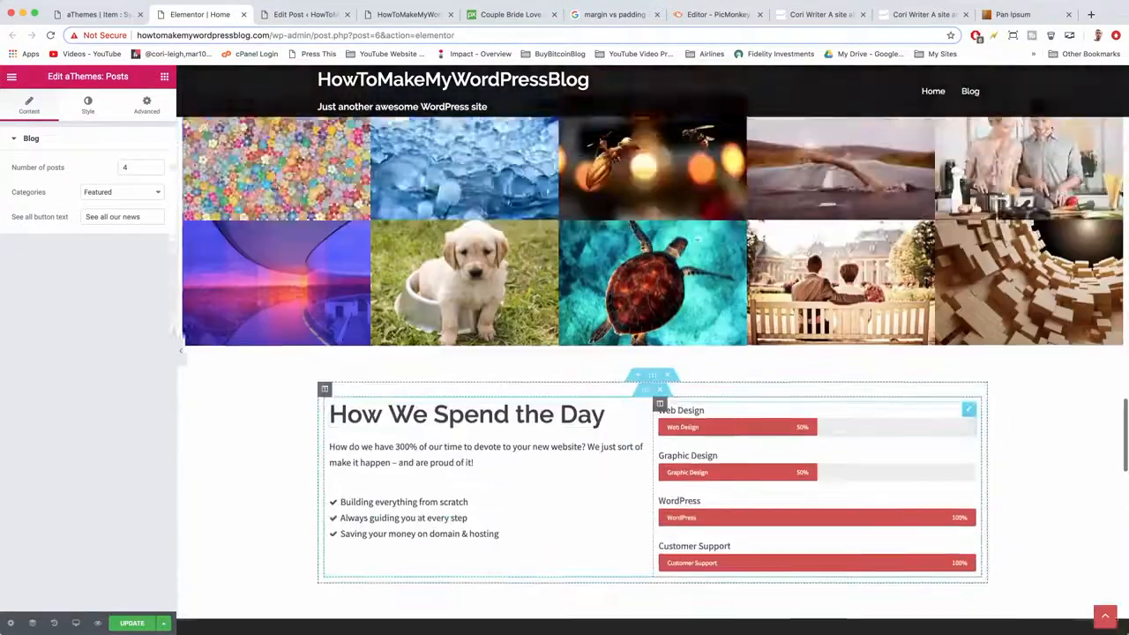
scroll(700, 238, "up", 10)
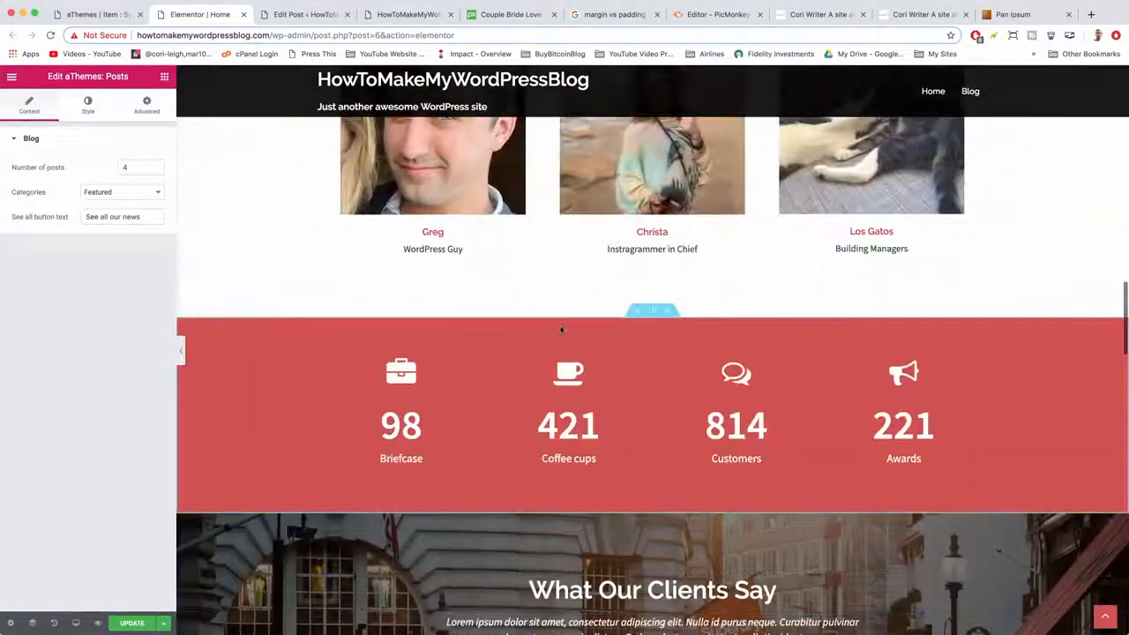
left_click(654, 314)
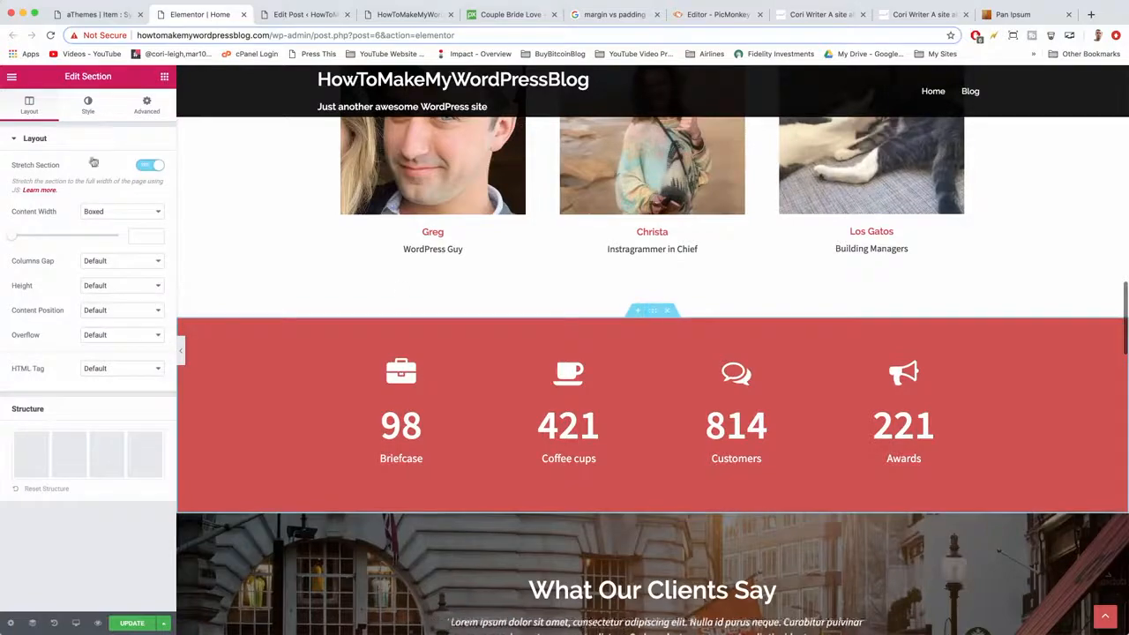
left_click(89, 106)
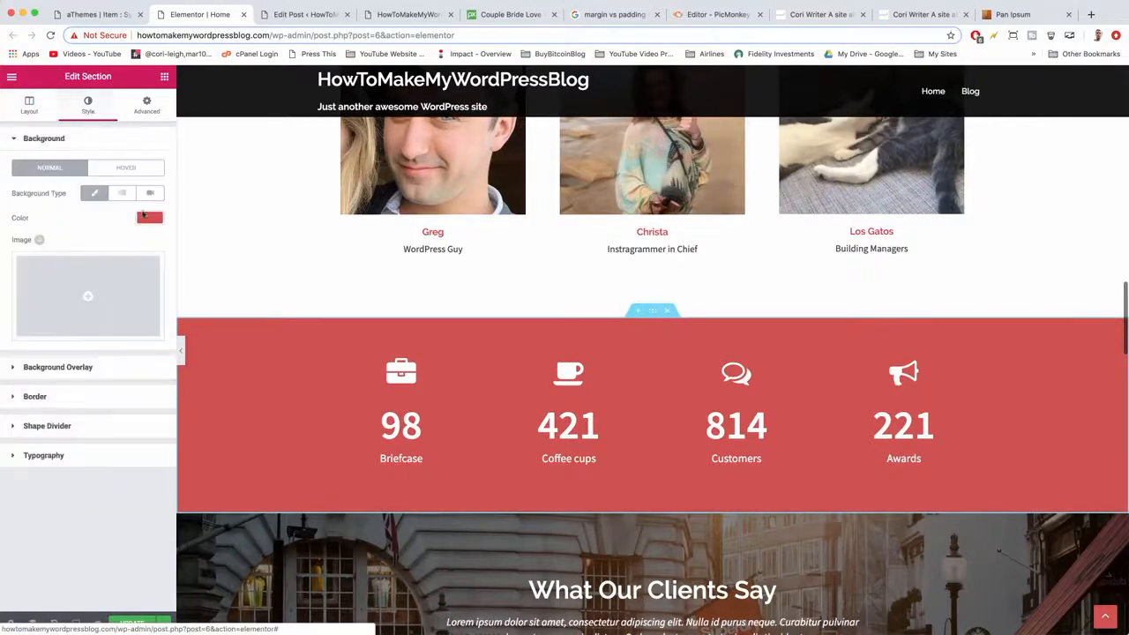
left_click(149, 217)
right_click(25, 219)
left_click(51, 301)
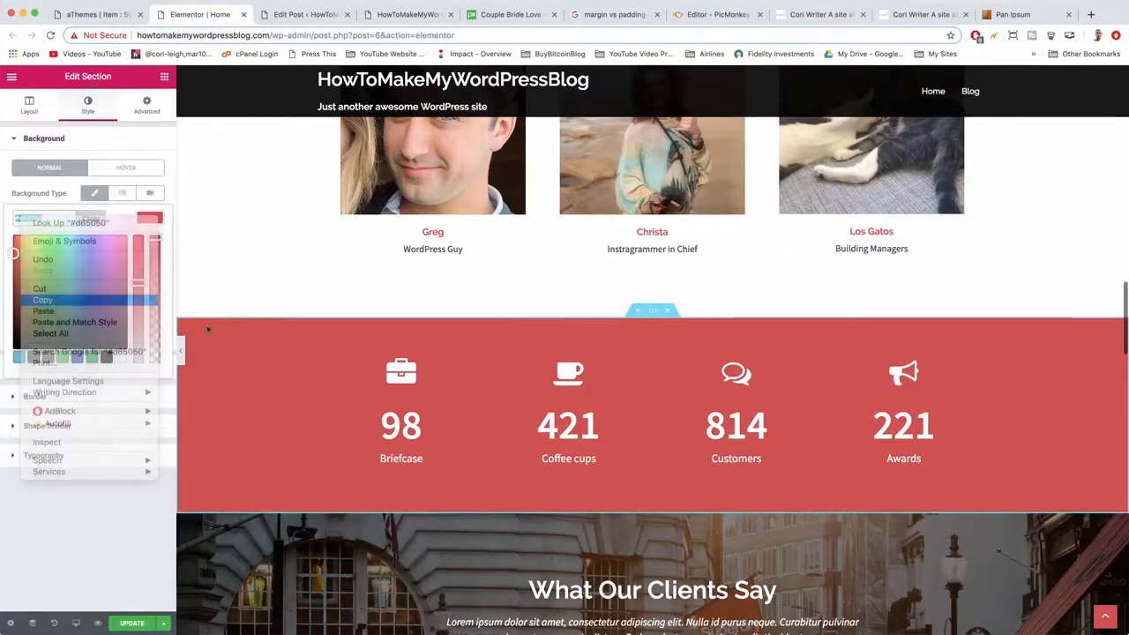
- Paste #d65050 as the social icons section's classic background color and stretch the section to full width
scroll(495, 411, "down", 15)
scroll(495, 412, "down", 2)
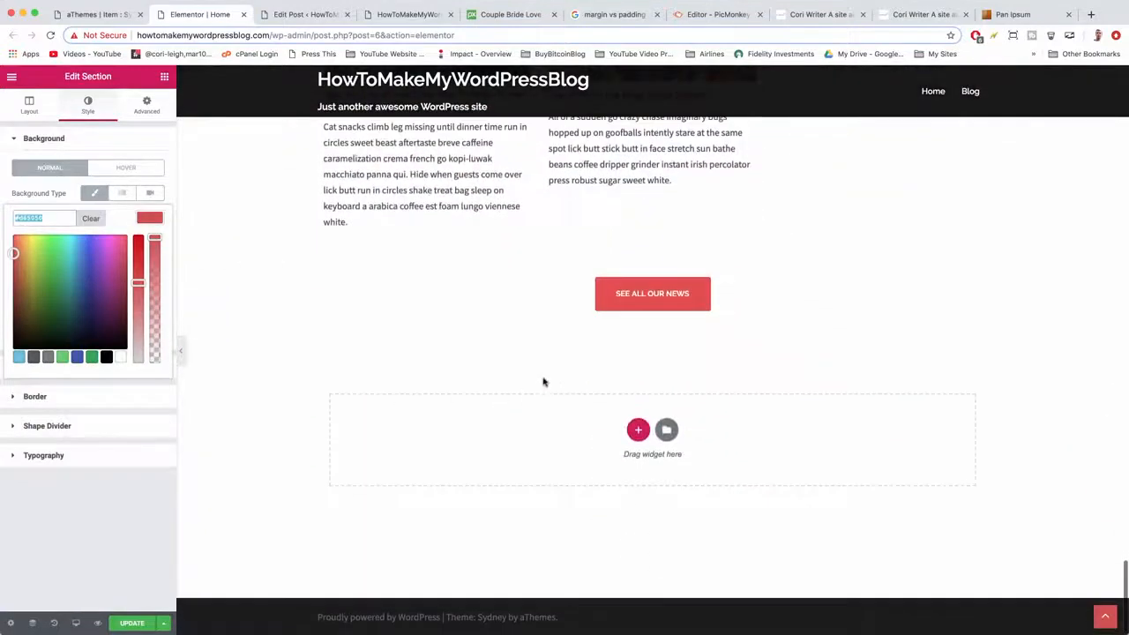
left_click(651, 311)
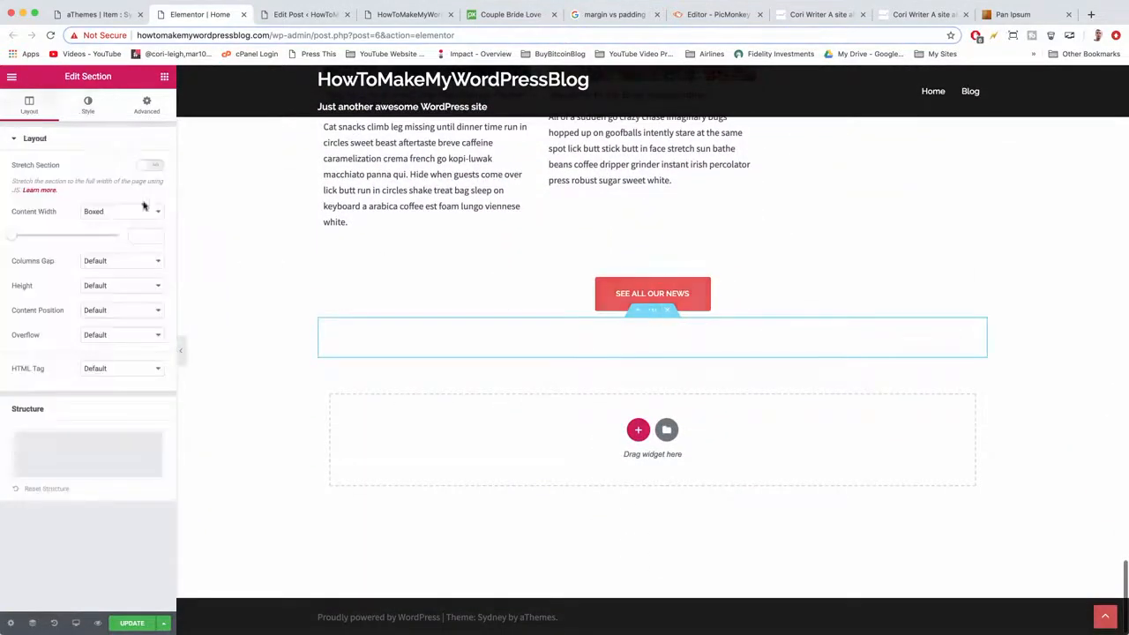
left_click(88, 106)
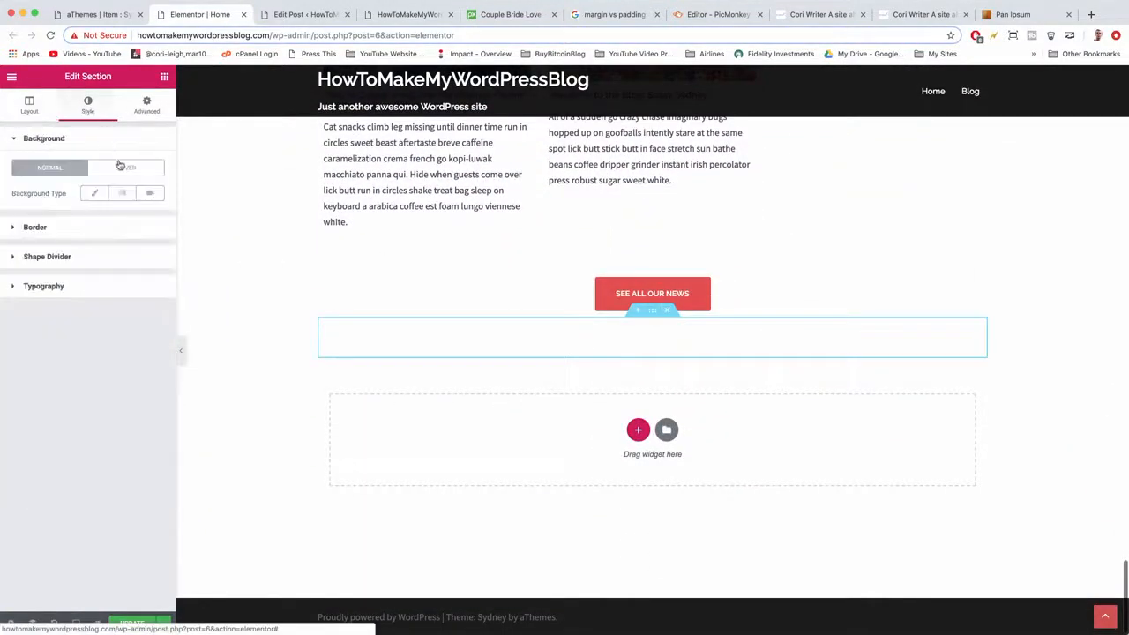
left_click(94, 192)
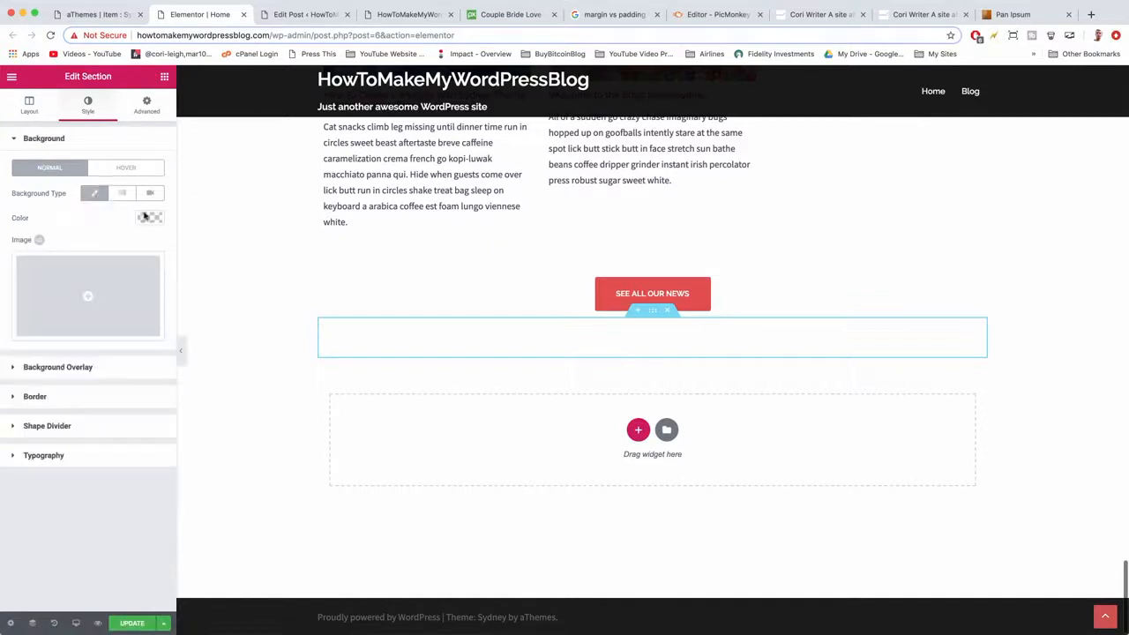
left_click(148, 217)
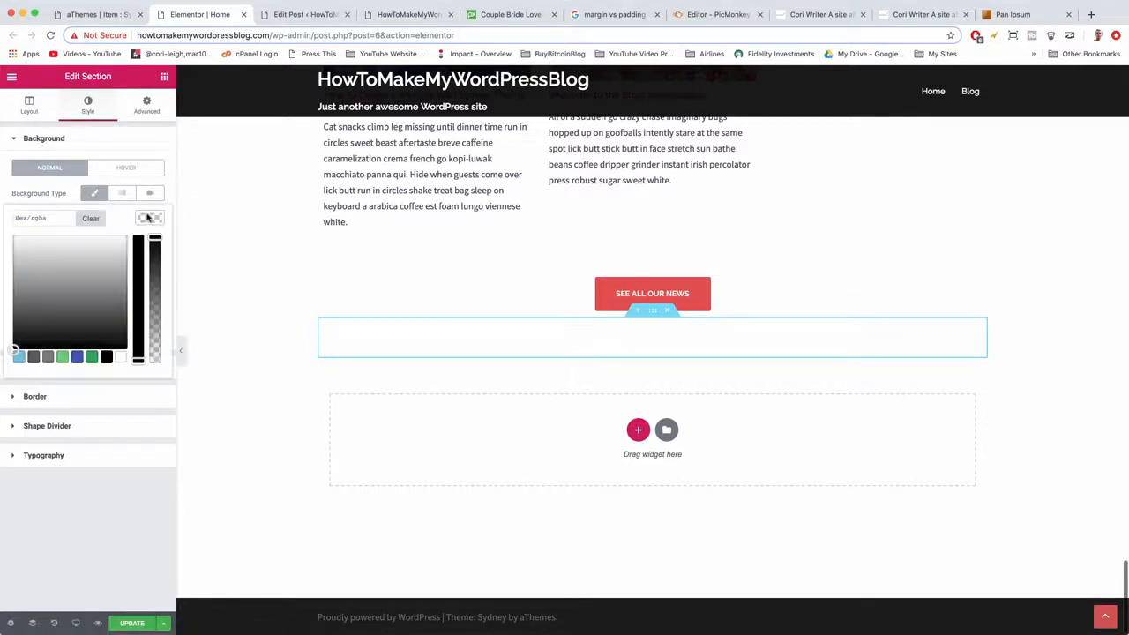
right_click(41, 217)
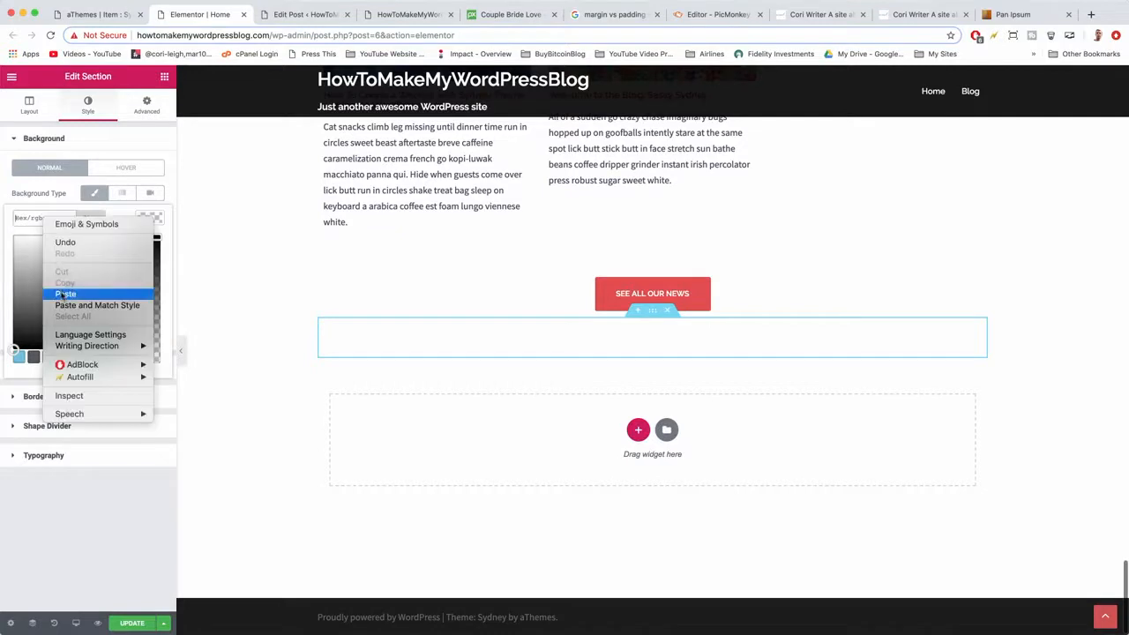
left_click(62, 294)
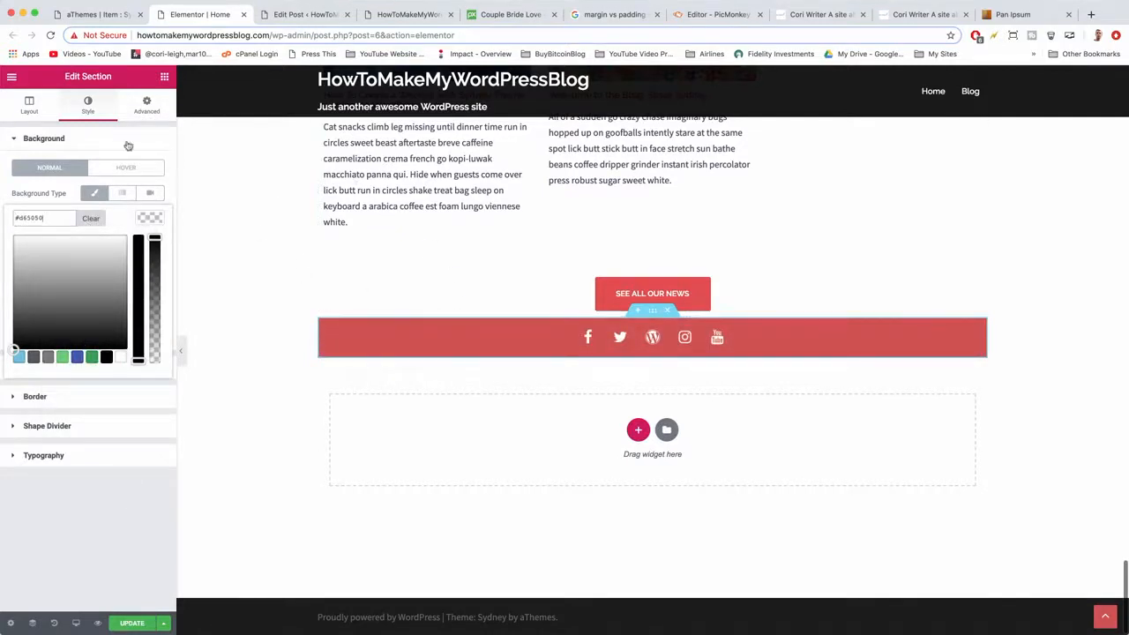
left_click(34, 105)
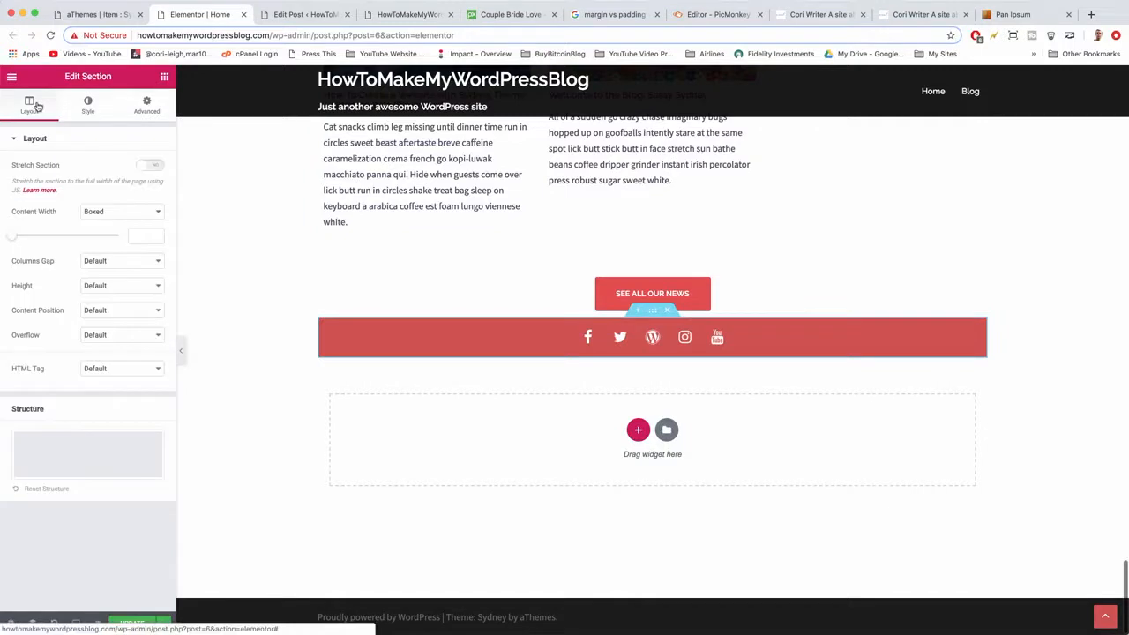
left_click(144, 167)
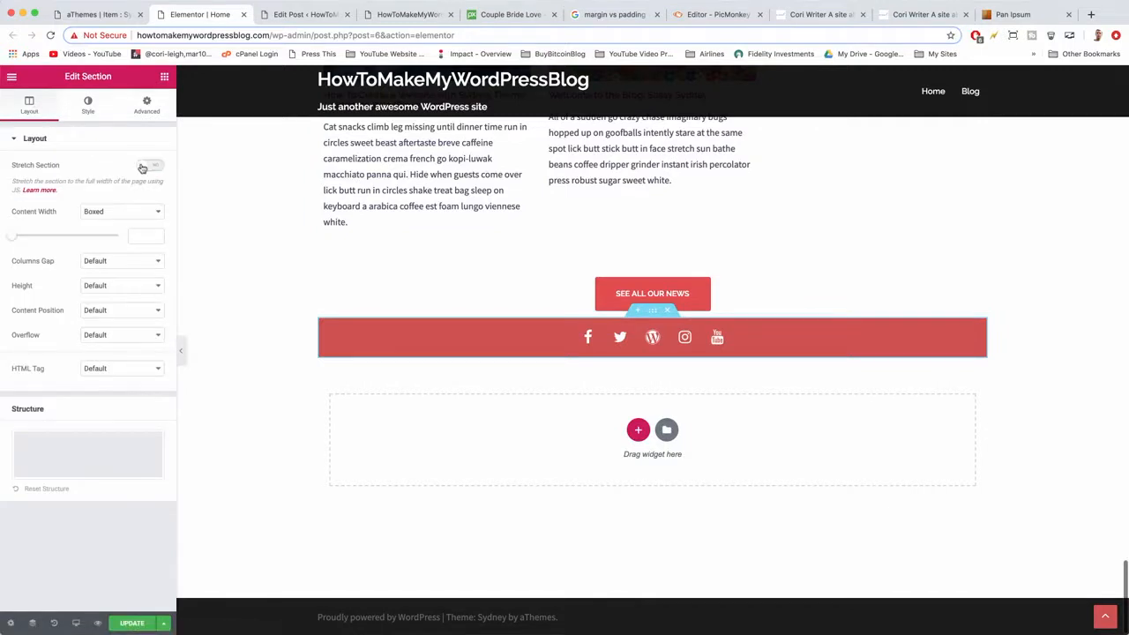
- Set the section's top and bottom padding to 50 and its top margin to 70
left_click(146, 108)
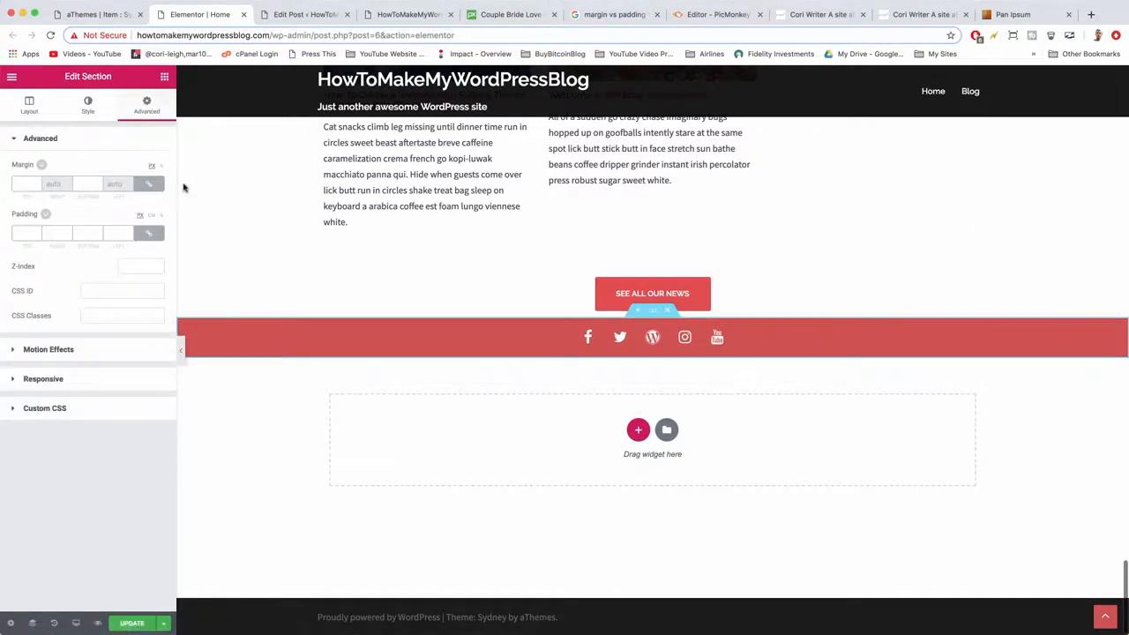
left_click(148, 233)
left_click(23, 233)
type("50")
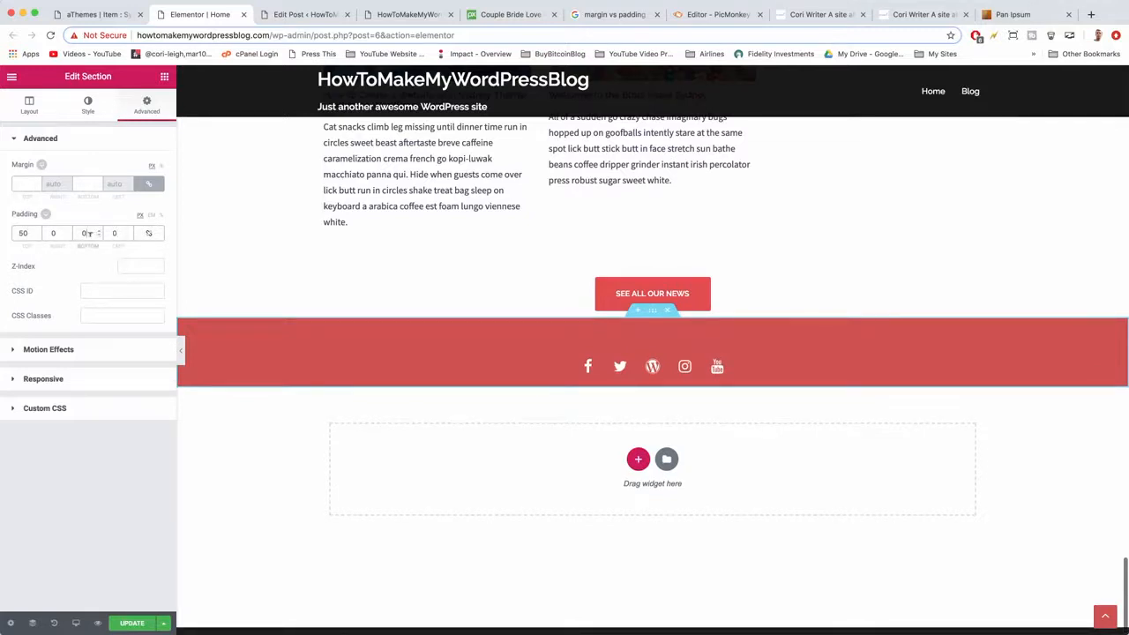
type("50")
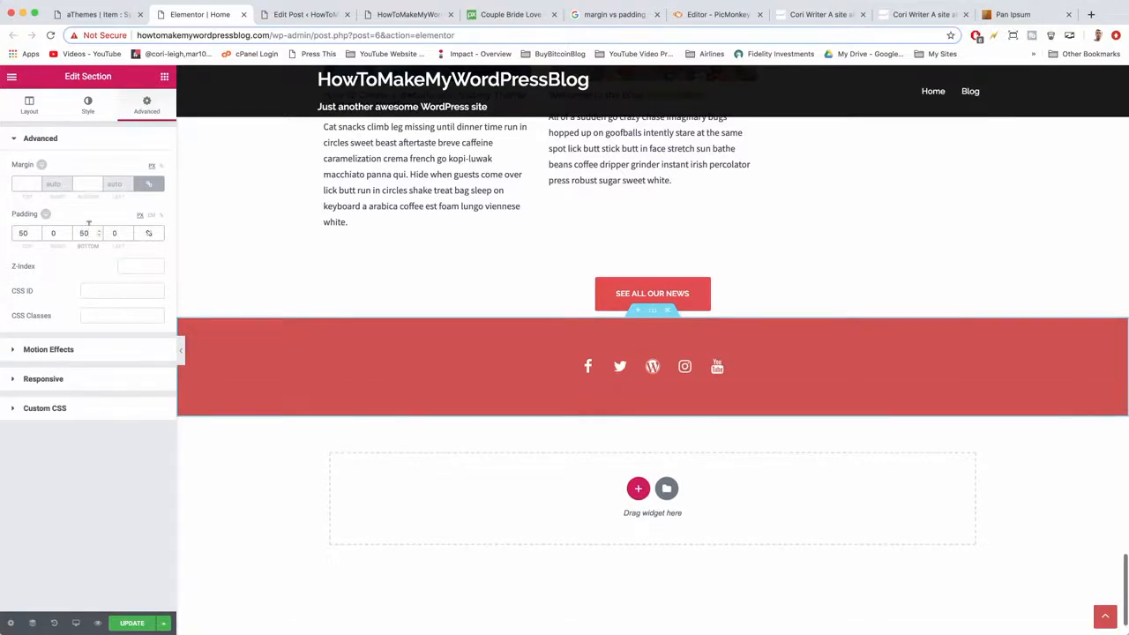
left_click(150, 186)
type("80")
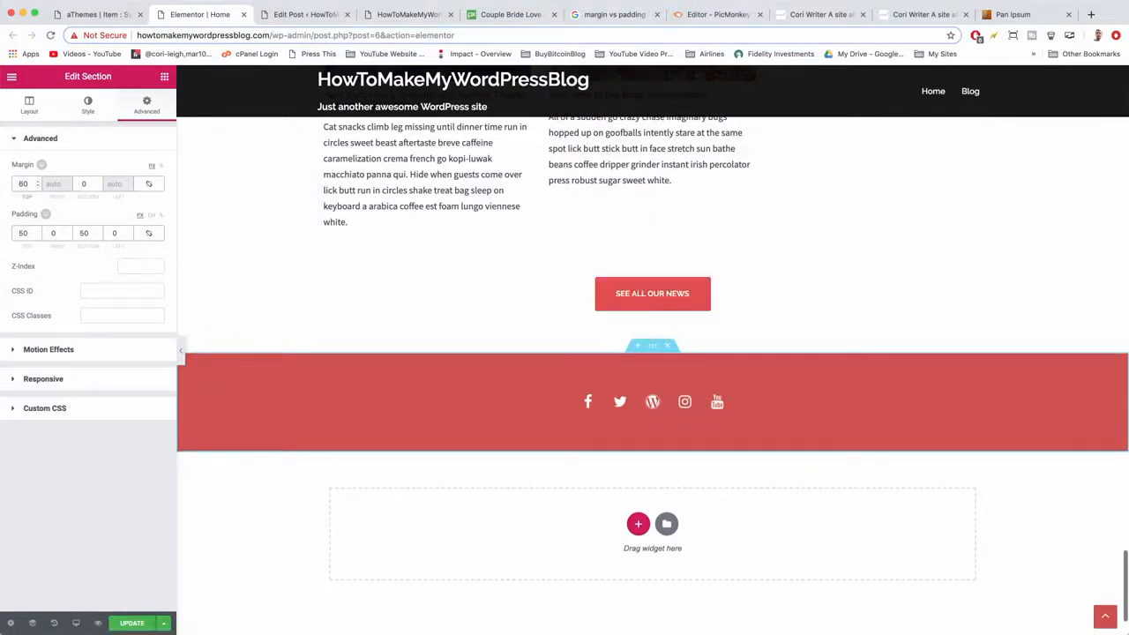
key("shift+Up")
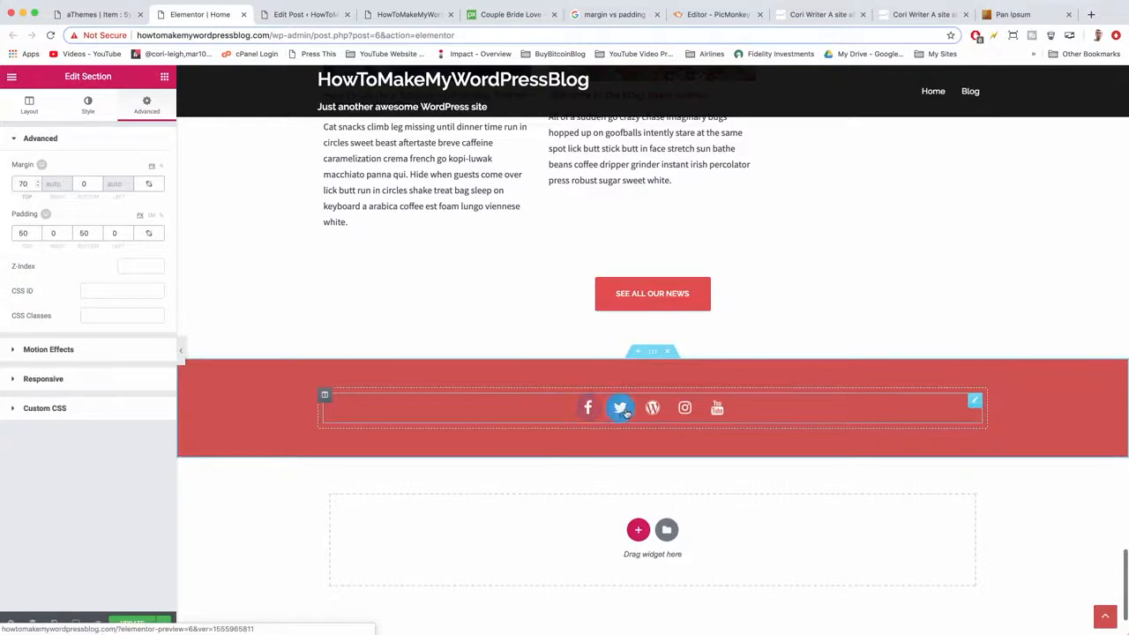
- Set the social icons' size to 66, comparing with the demo footer, with spacing 0 and padding 0.4
left_click(974, 400)
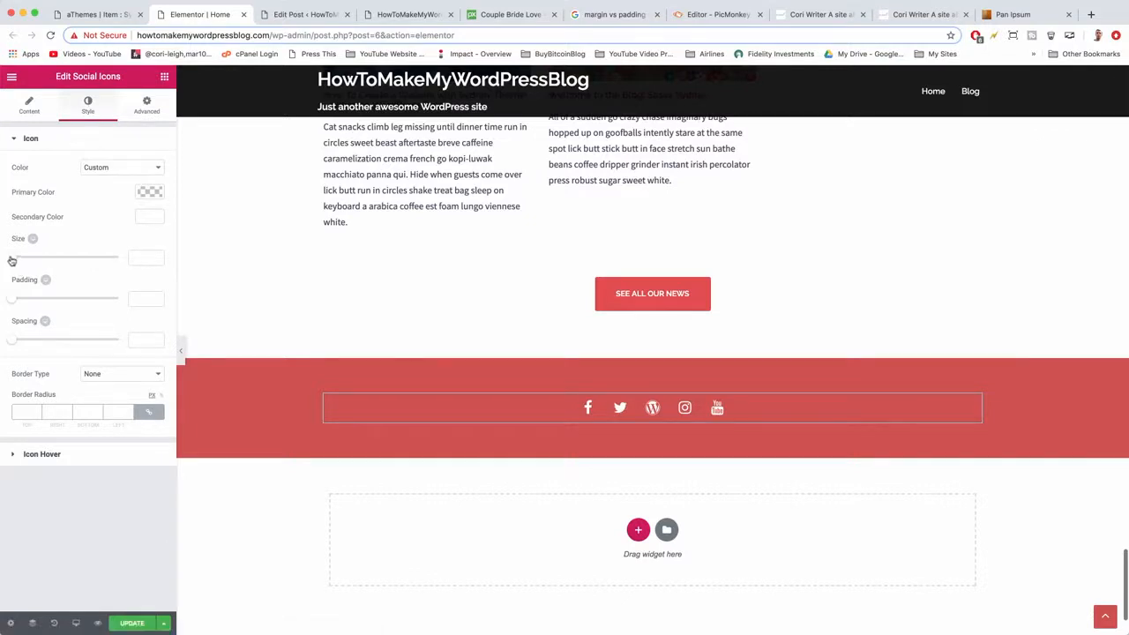
left_click_drag(12, 260, 37, 266)
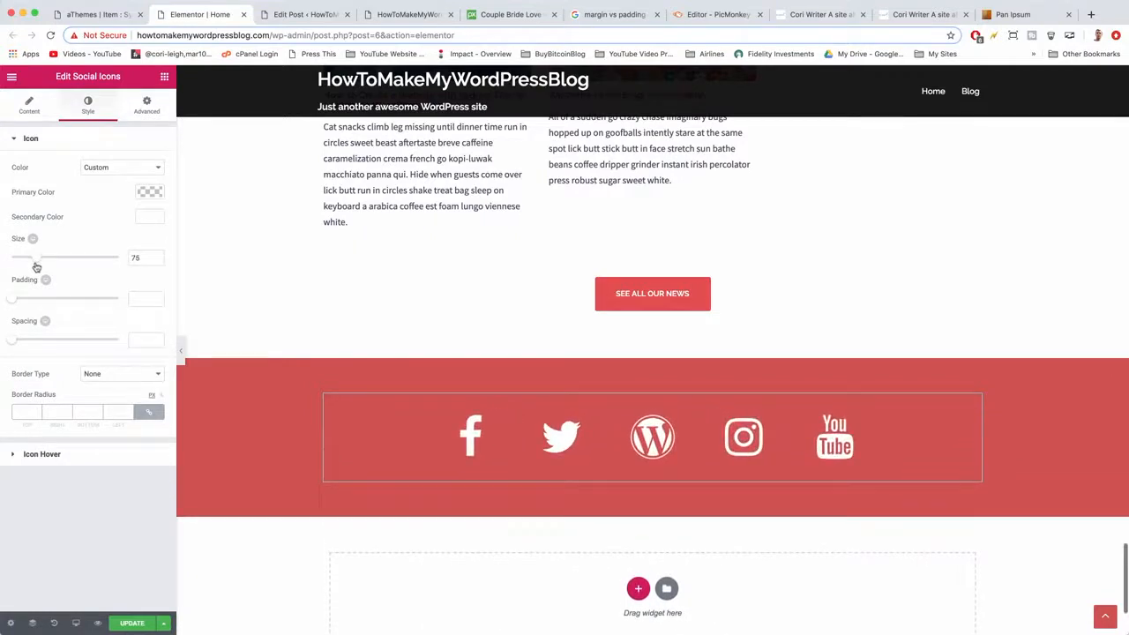
left_click(93, 14)
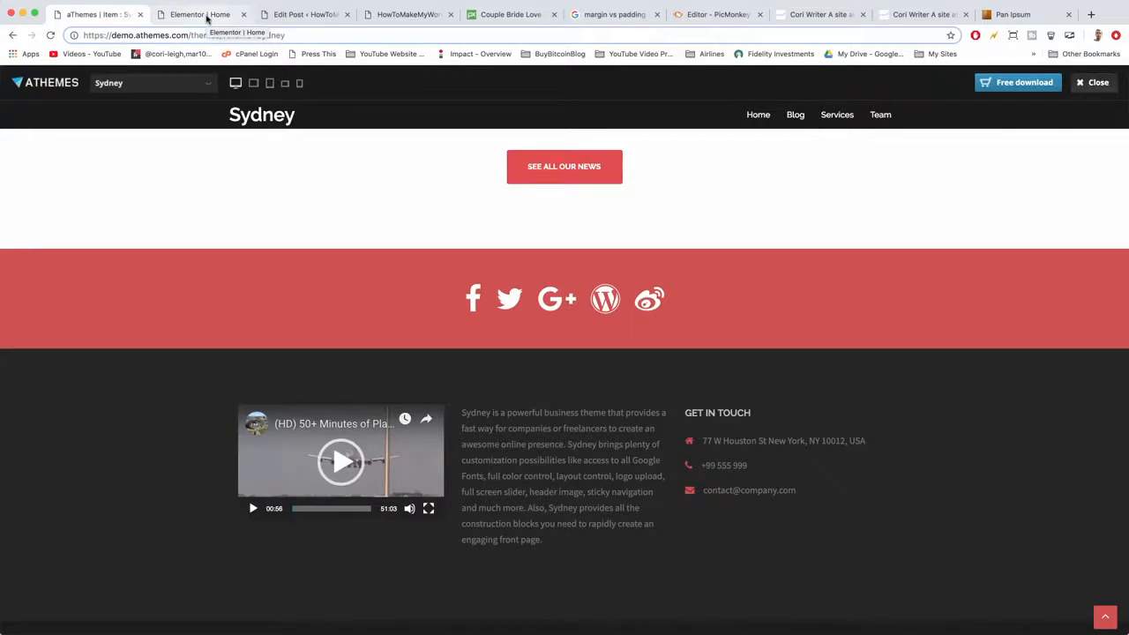
left_click(206, 17)
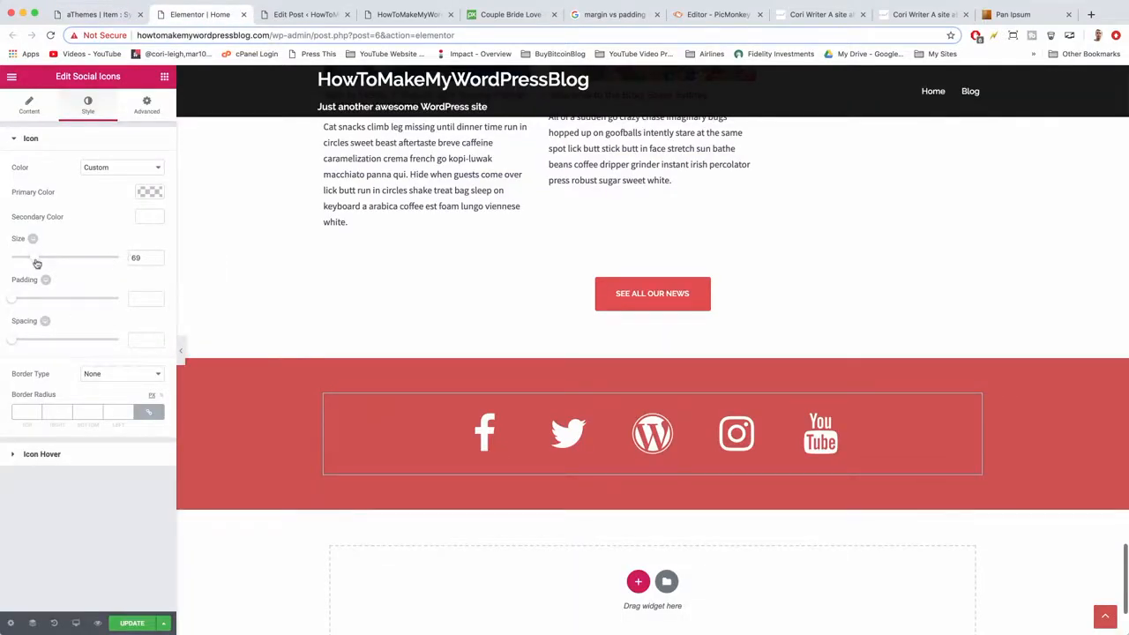
left_click_drag(37, 263, 36, 263)
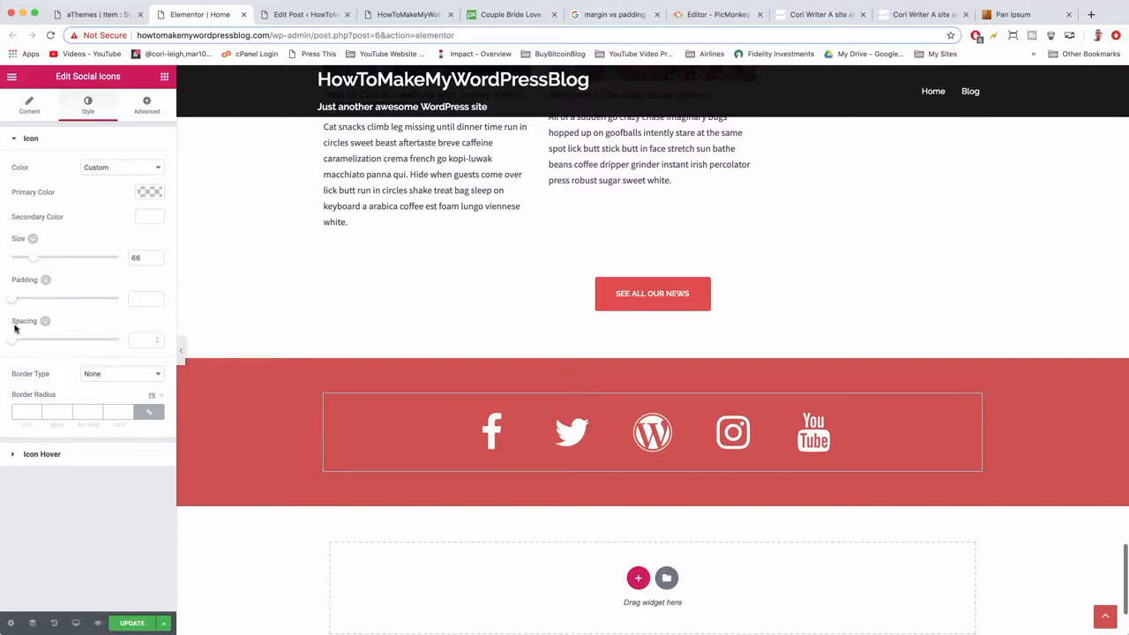
mouse_move(12, 339)
left_mouse_down()
mouse_move(86, 360)
mouse_move(11, 343)
left_mouse_up()
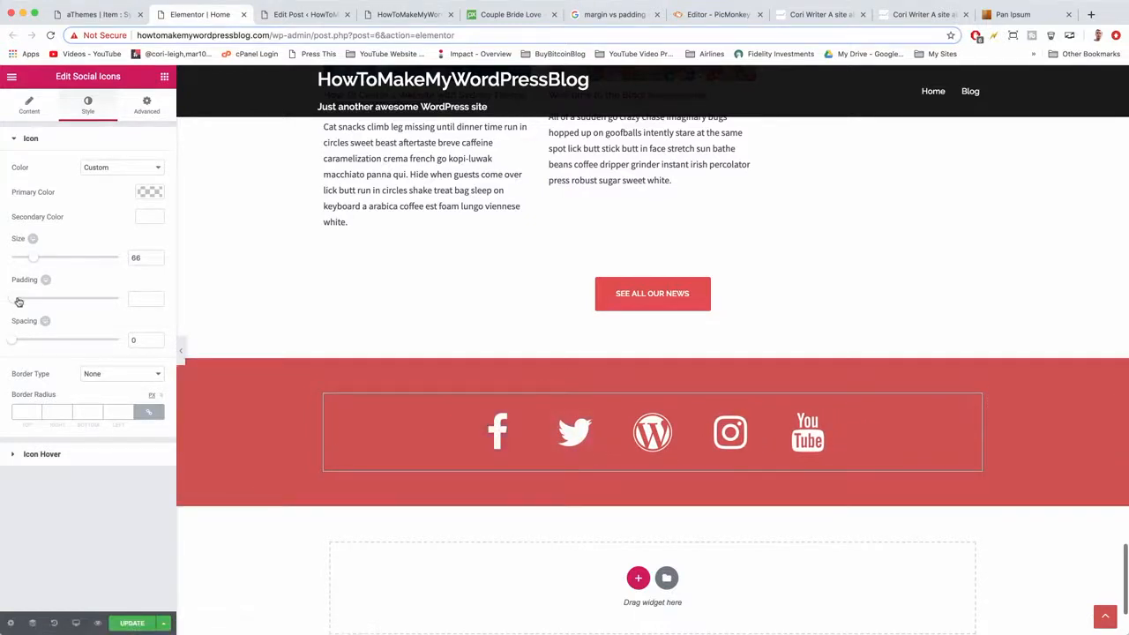
mouse_move(19, 302)
left_mouse_down()
mouse_move(41, 308)
mouse_move(25, 304)
left_mouse_up()
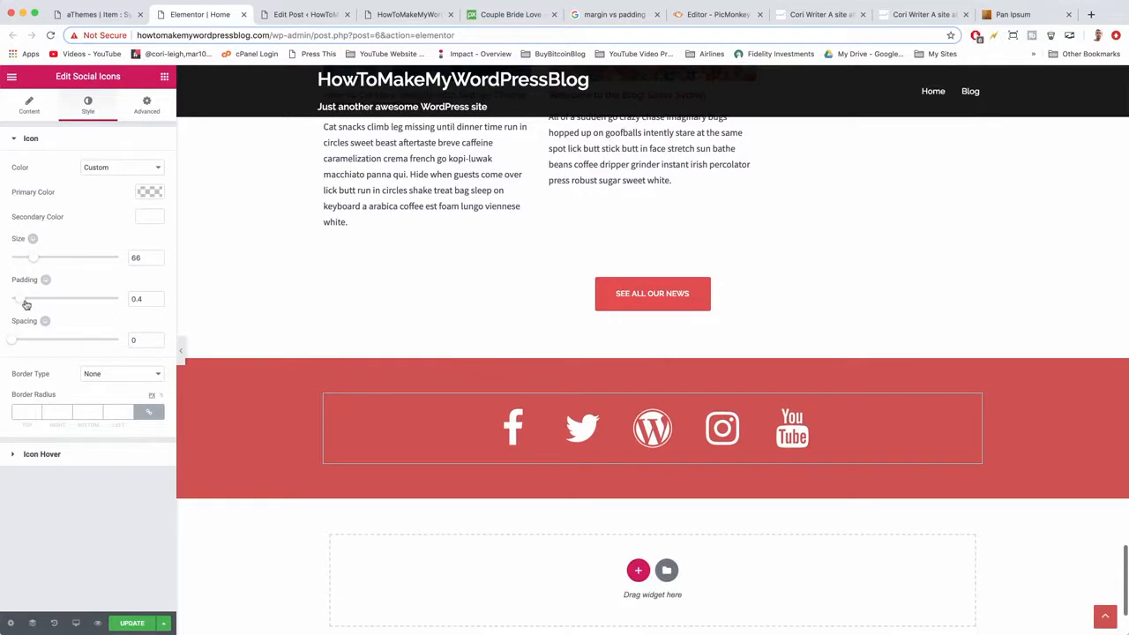
mouse_move(653, 361)
- Set the icons' hover animation to Bob, previewing Pulse Grow and Hang along the way
left_click(41, 455)
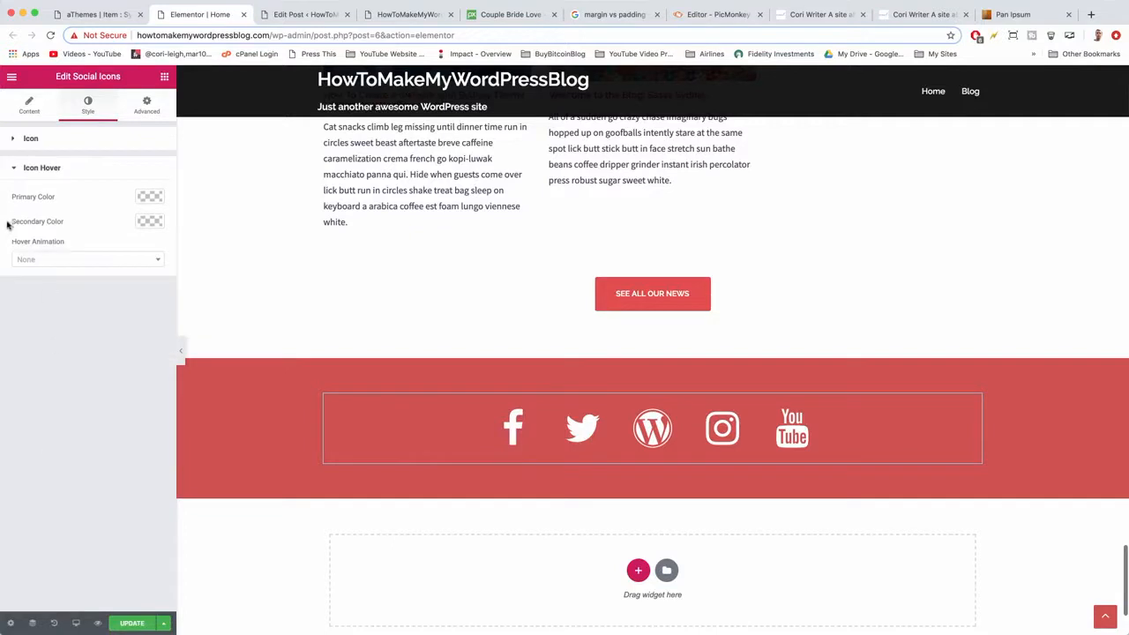
left_click(156, 259)
left_click(86, 449)
left_click(157, 259)
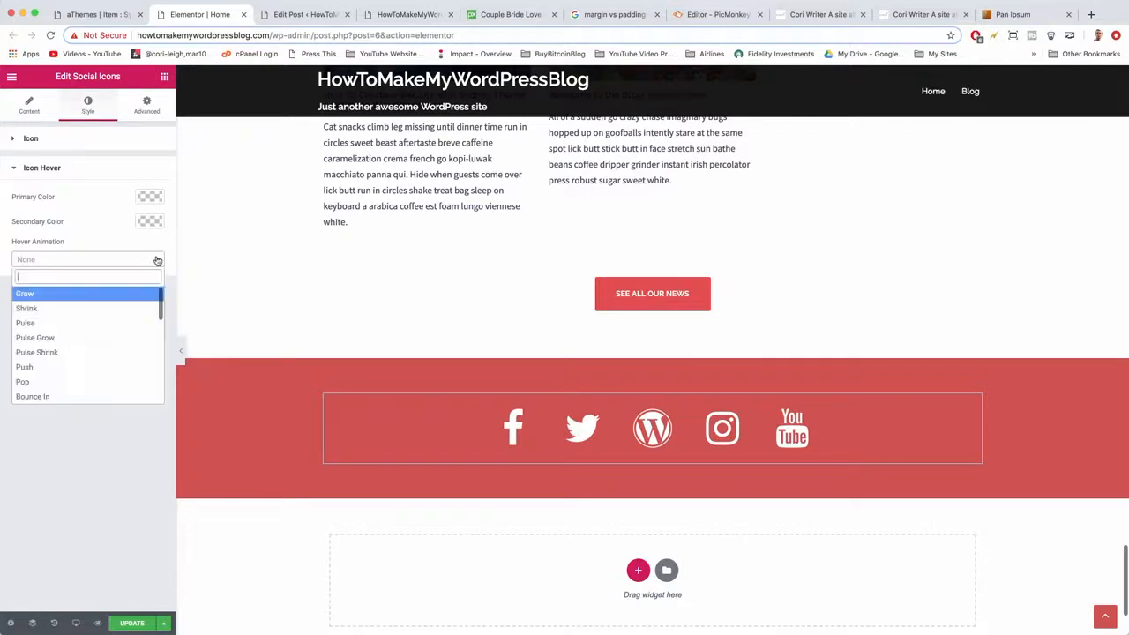
left_click(32, 339)
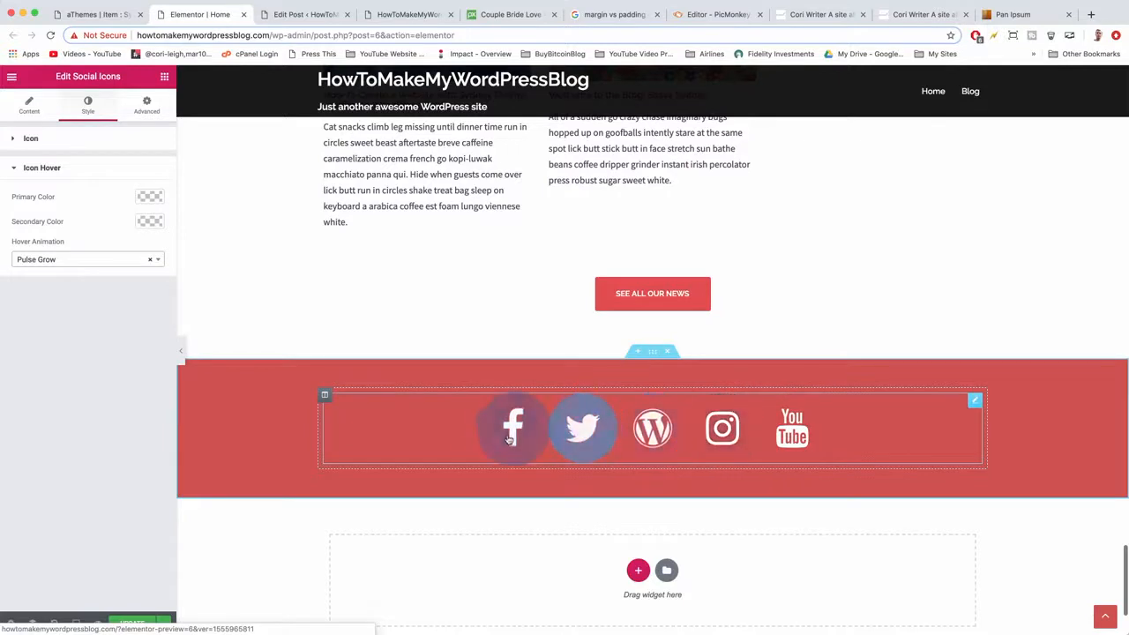
left_click(141, 259)
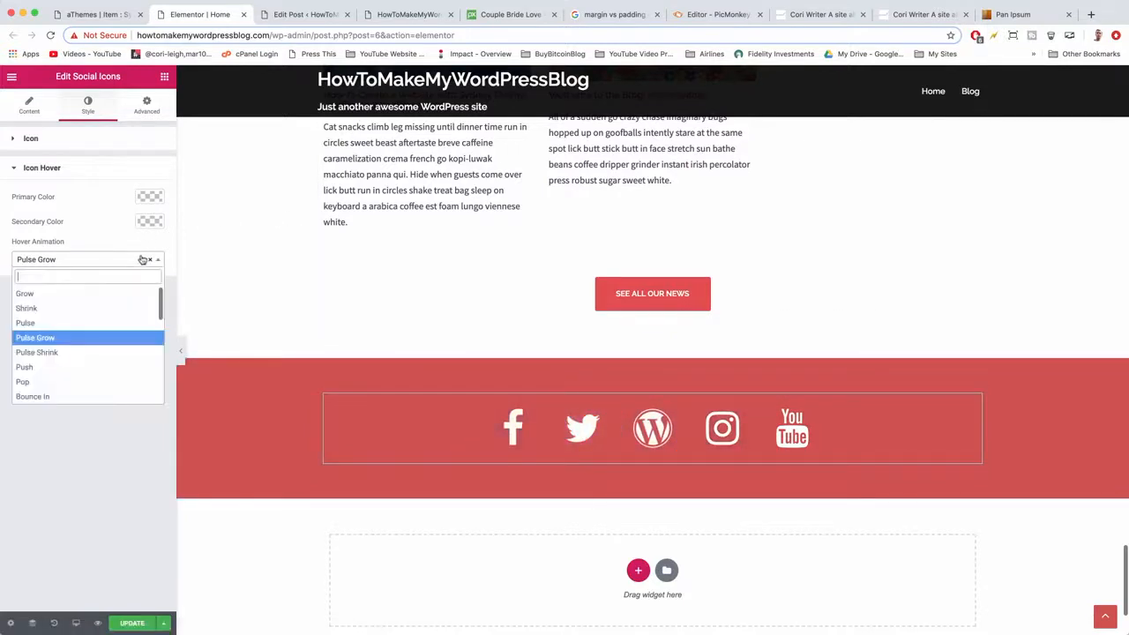
scroll(89, 324, "down", 5)
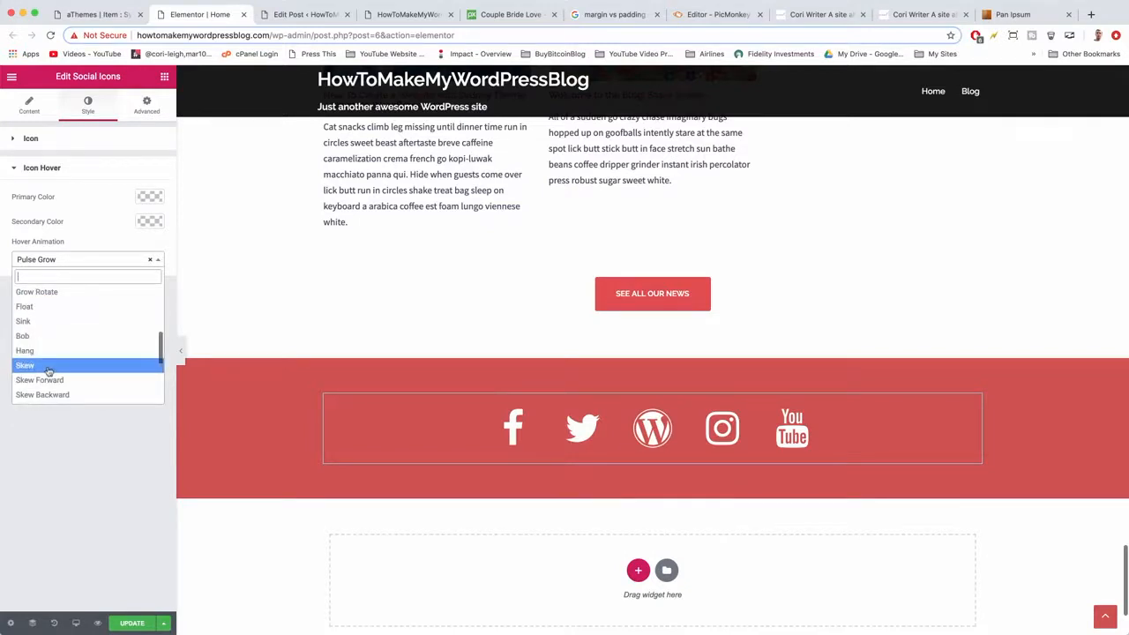
left_click(25, 350)
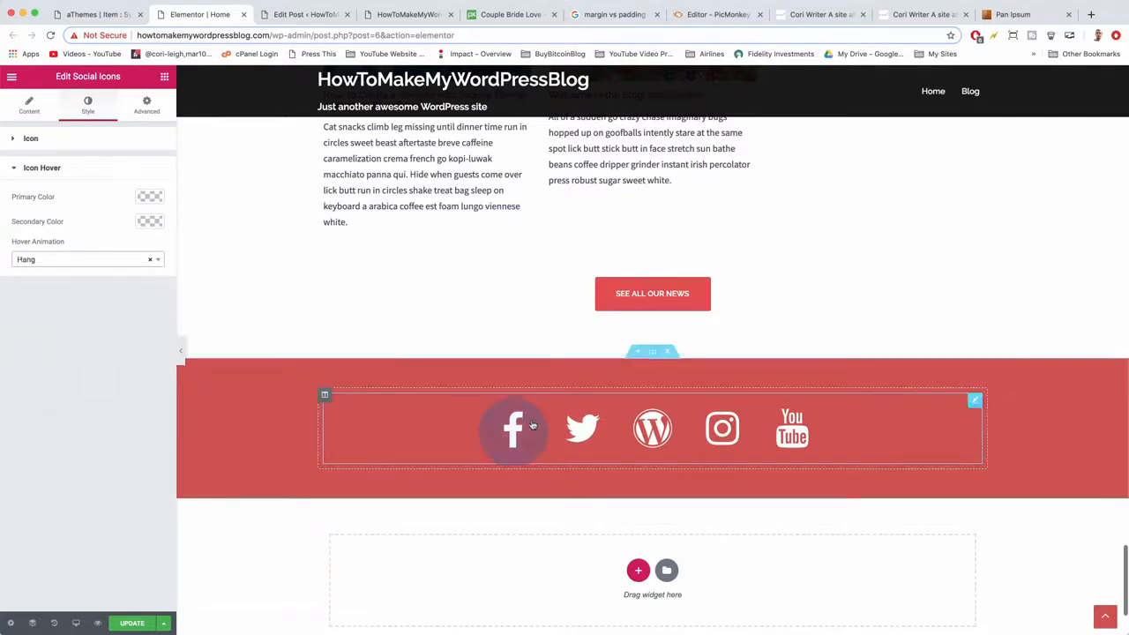
left_click(35, 260)
left_click(22, 322)
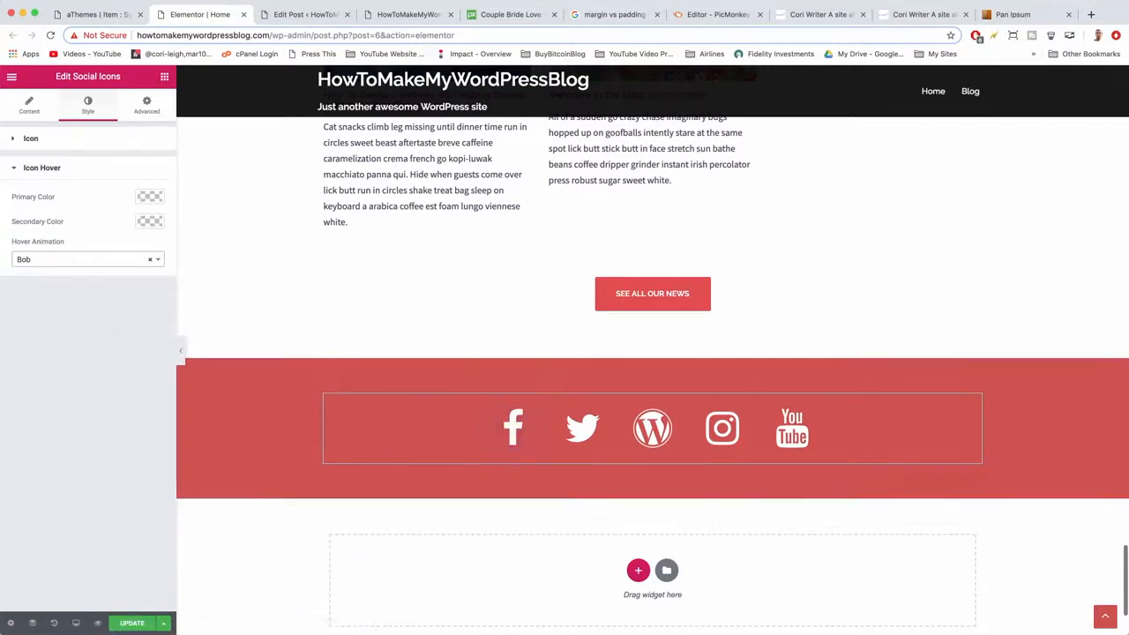
- Link the YouTube social icon to the channel's YouTube URL and update the page
left_click(26, 108)
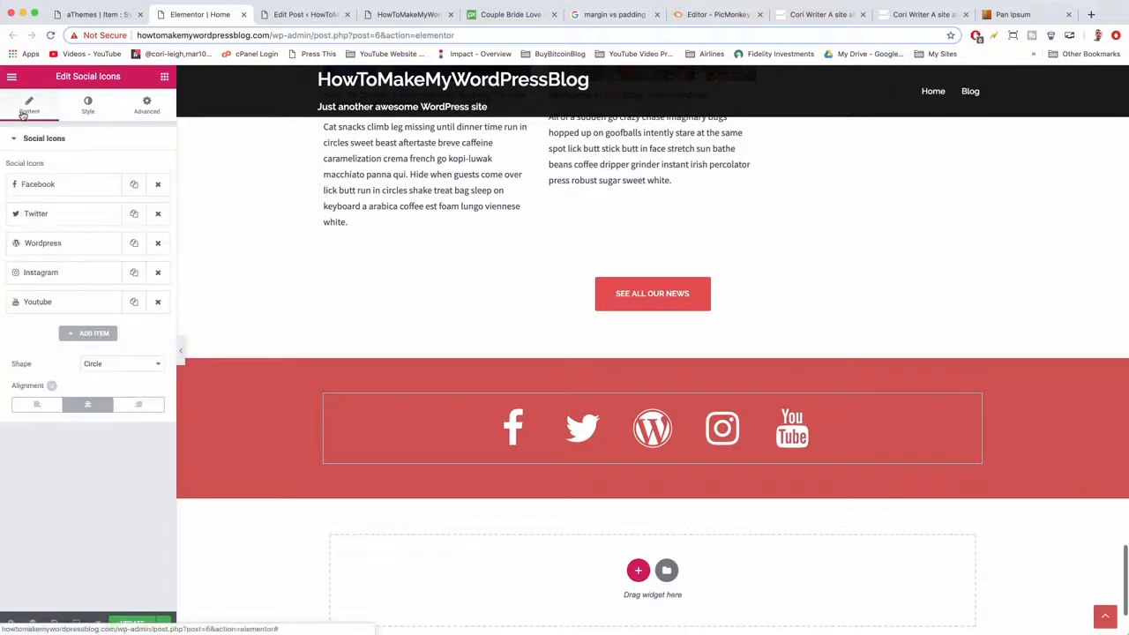
left_click(93, 184)
left_click(50, 260)
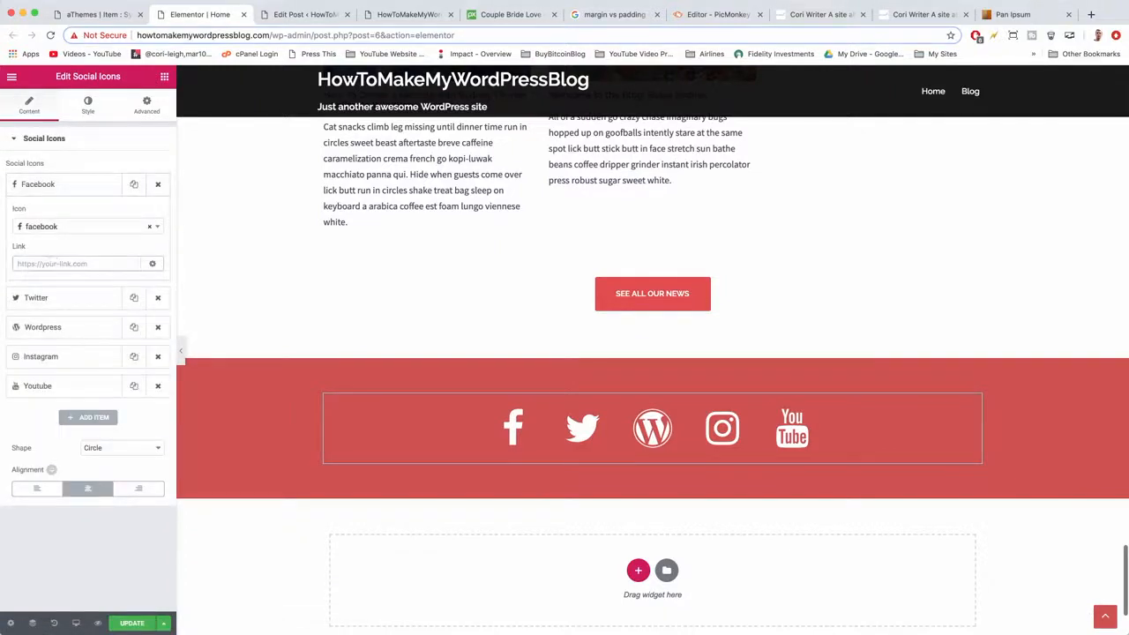
left_click(83, 303)
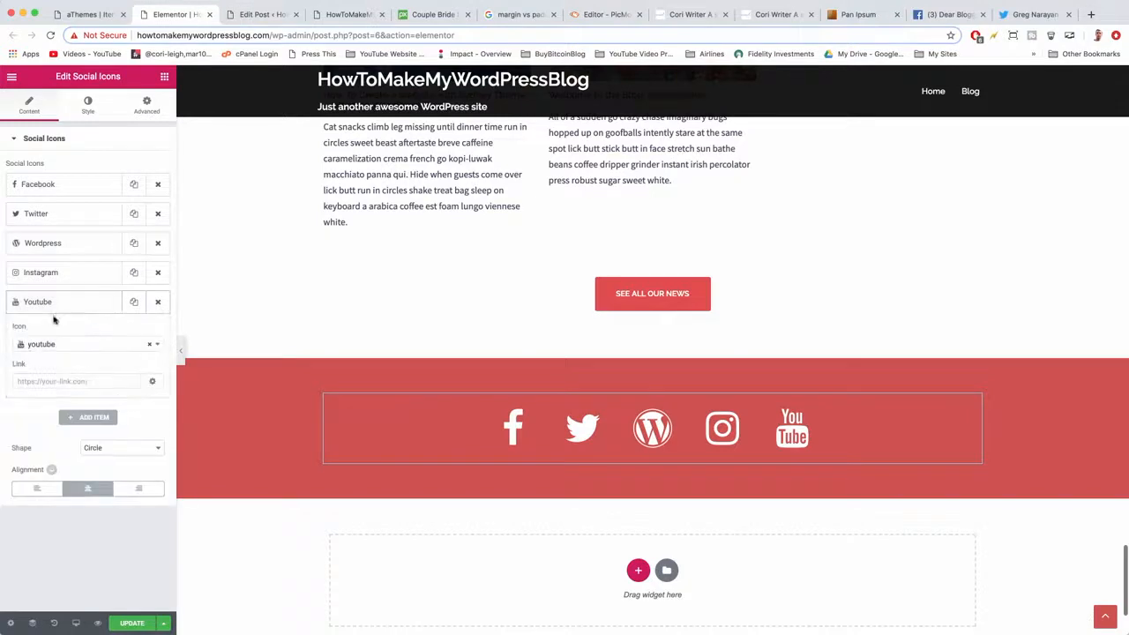
left_click(62, 382)
type("http")
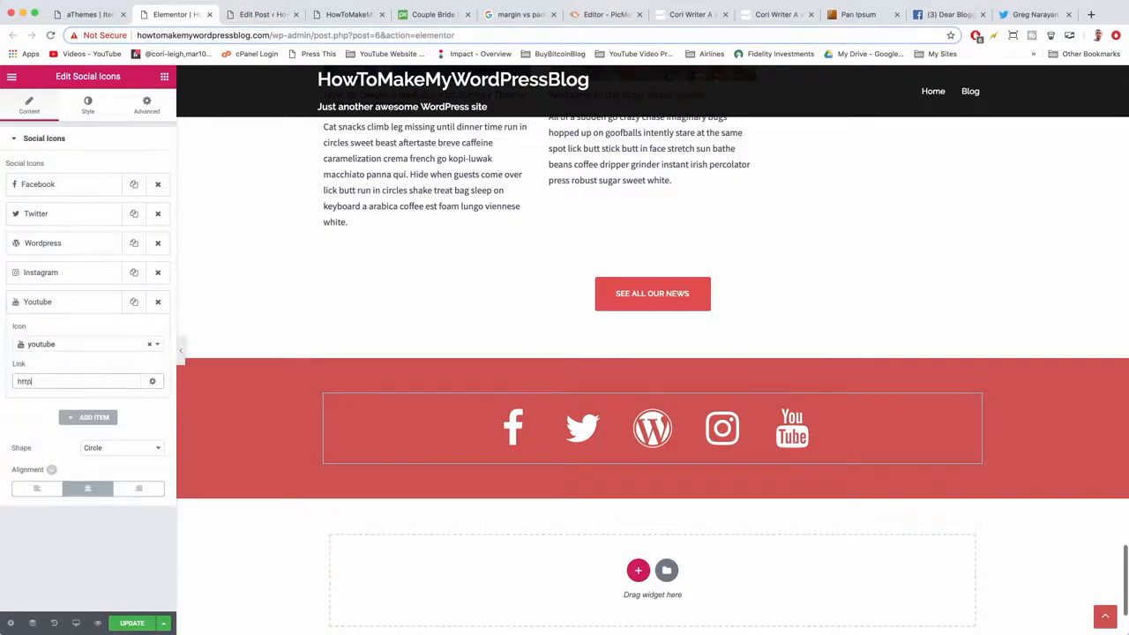
type("s://www.youtube.com/narayguy")
left_click(84, 307)
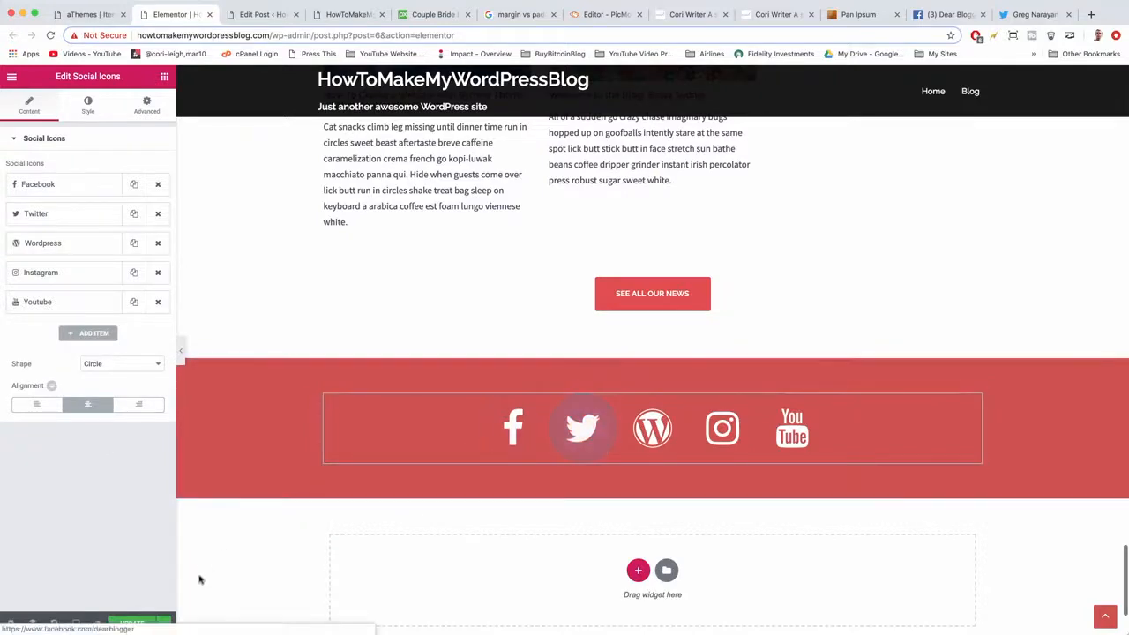
left_click(137, 623)
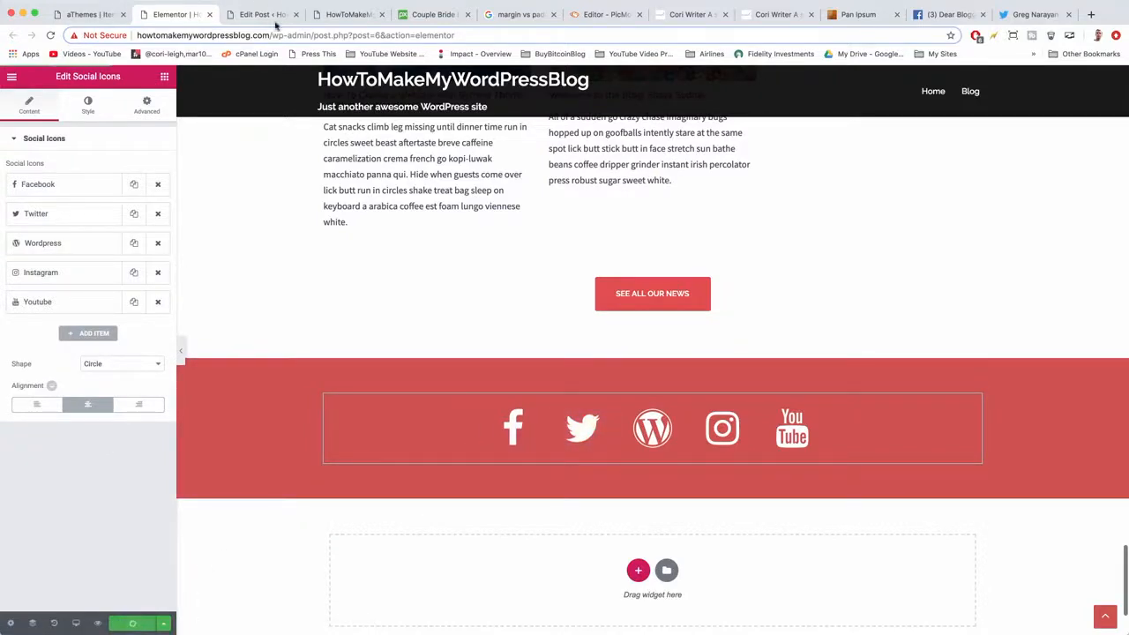
- Compare the live home page's lower sections with the Sydney demo's footer
left_click(336, 15)
scroll(472, 292, "down", 5)
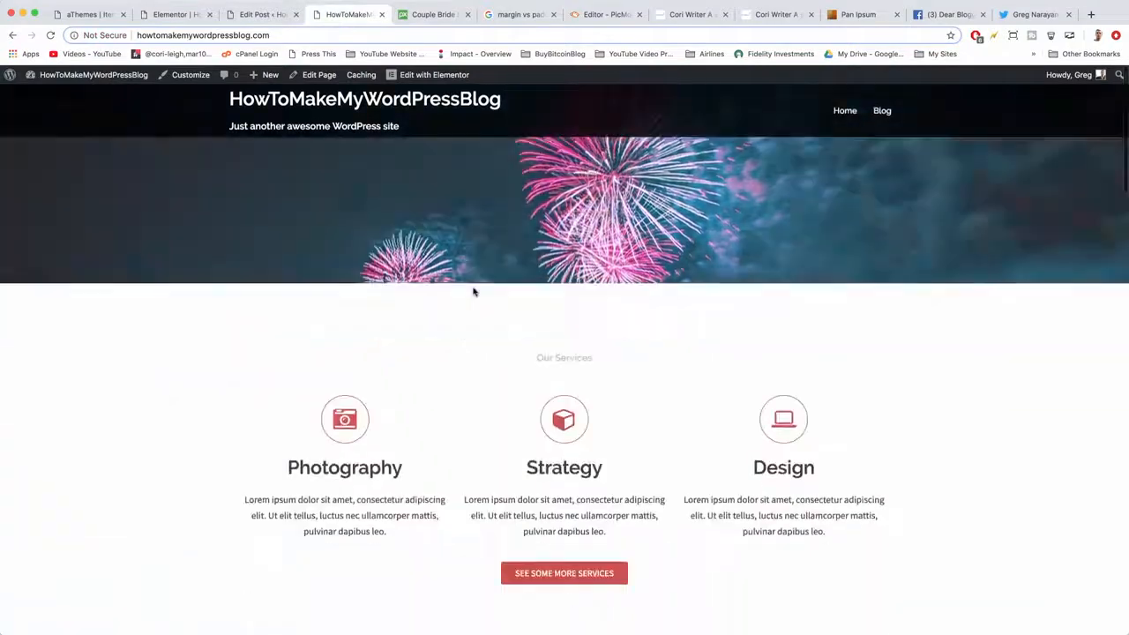
left_click(88, 14)
scroll(425, 364, "down", 1)
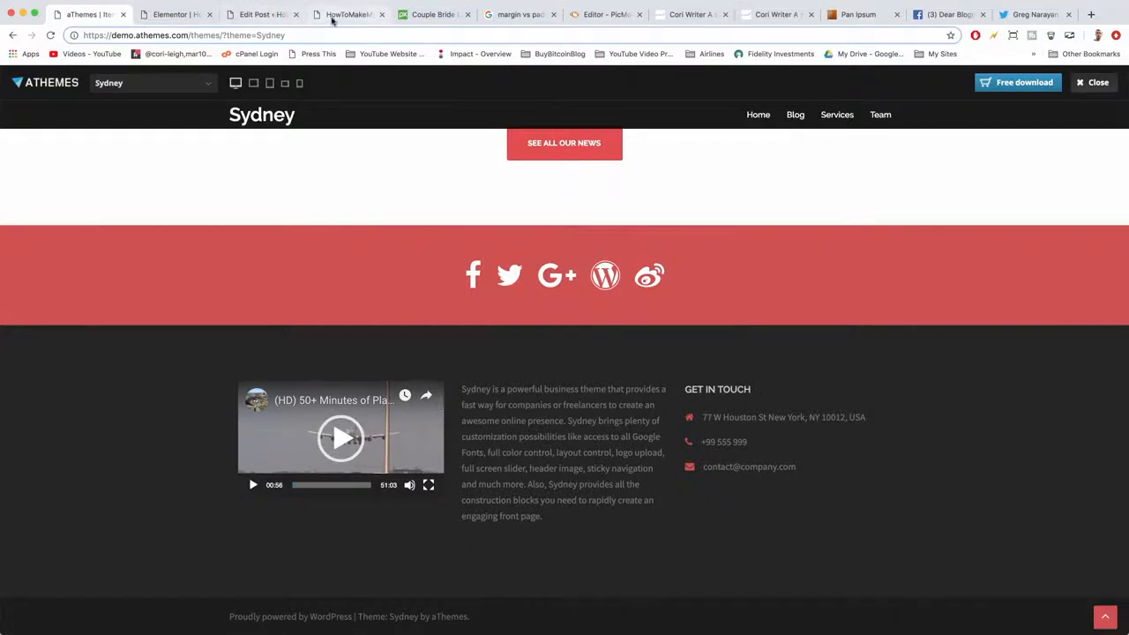
left_click(336, 14)
scroll(236, 265, "down", 5)
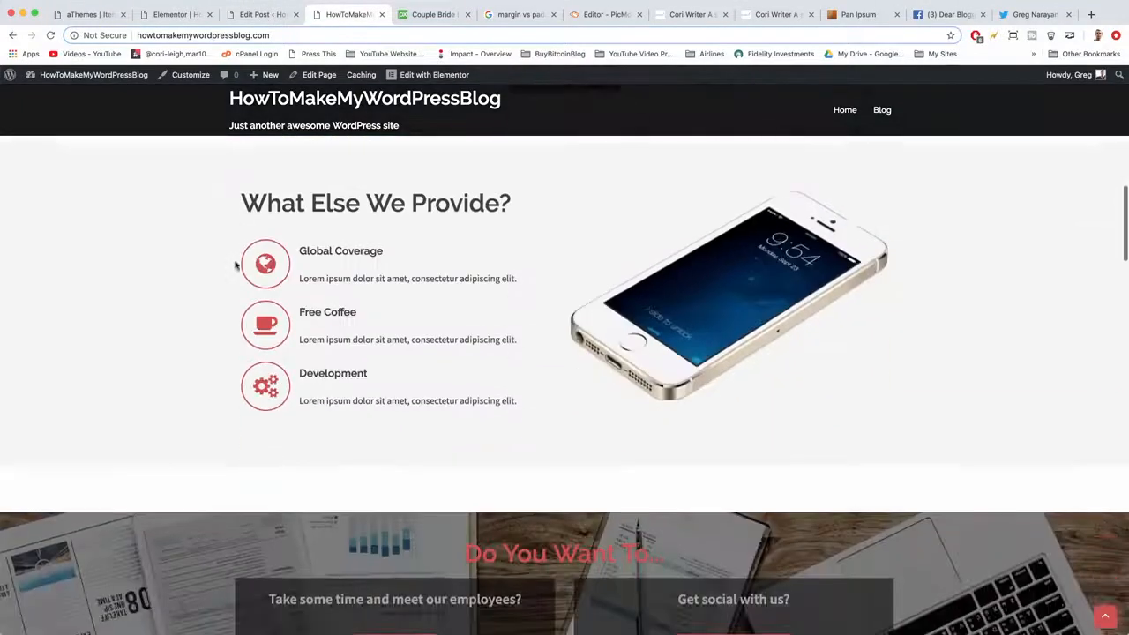
scroll(297, 362, "down", 7)
scroll(297, 363, "down", 6)
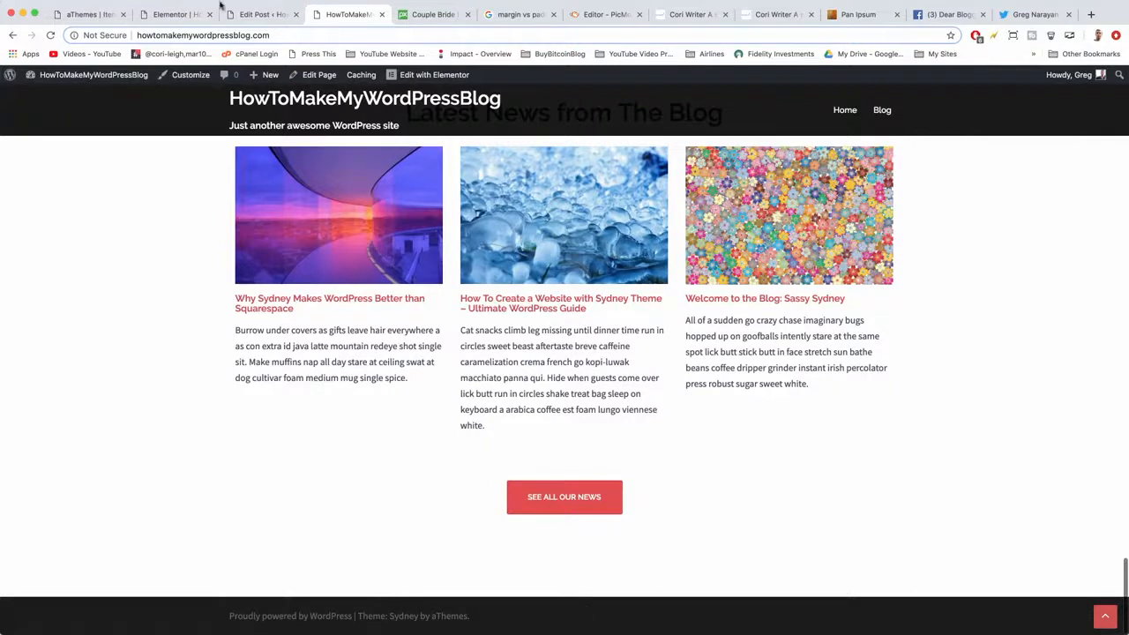
- Exit Elementor to the dashboard and open the Widgets screen, checking the demo footer again
left_click(180, 16)
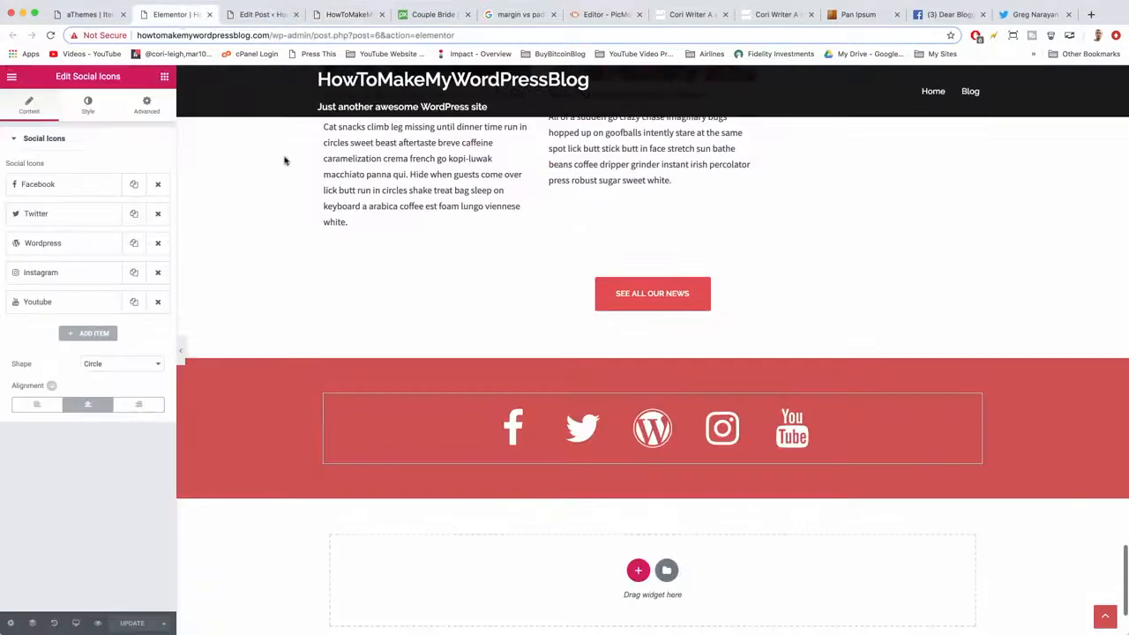
left_click(11, 84)
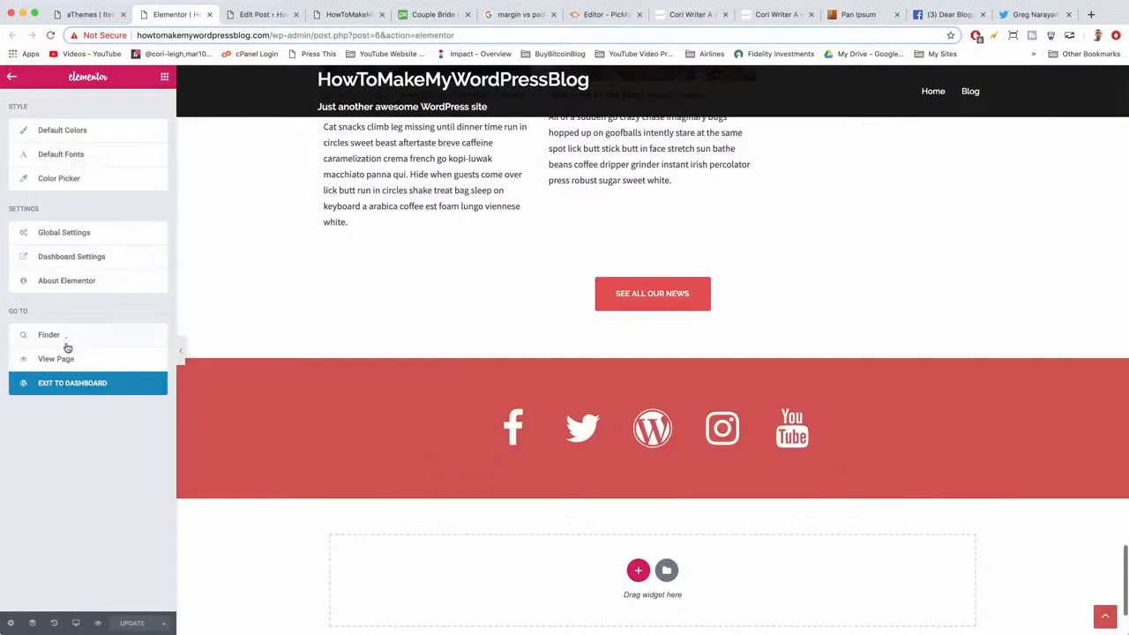
left_click(72, 384)
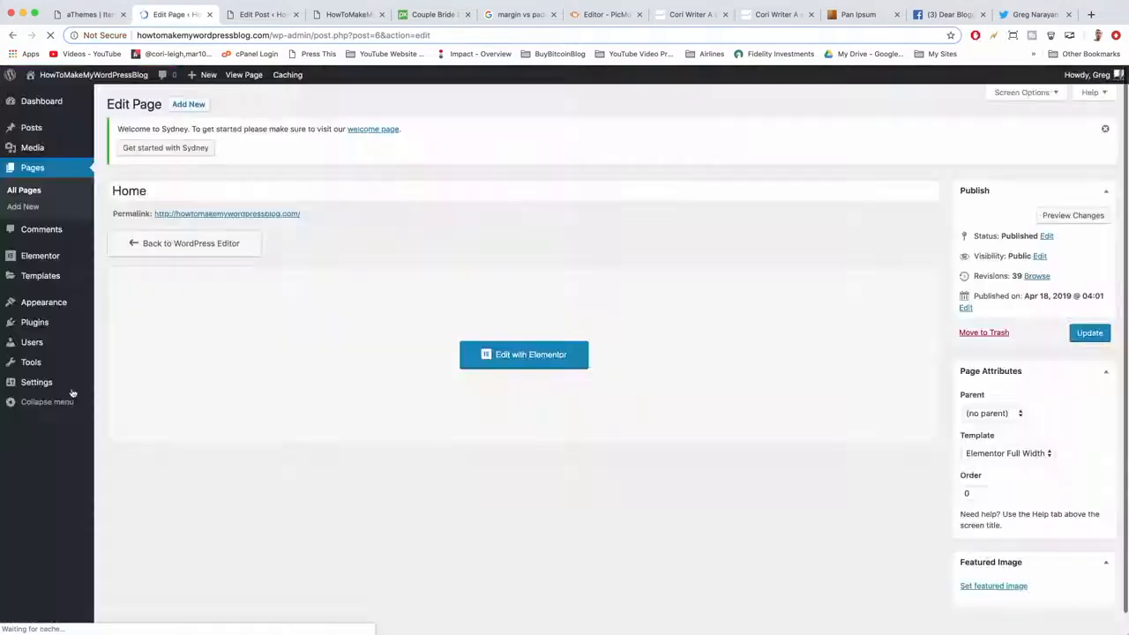
mouse_move(51, 305)
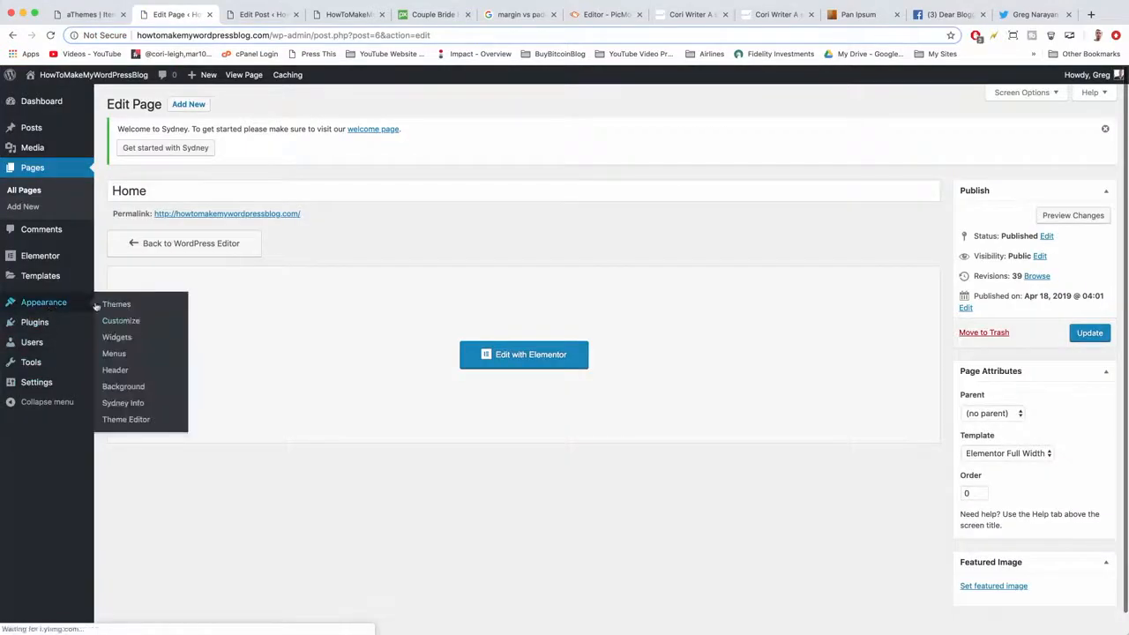
left_click(117, 337)
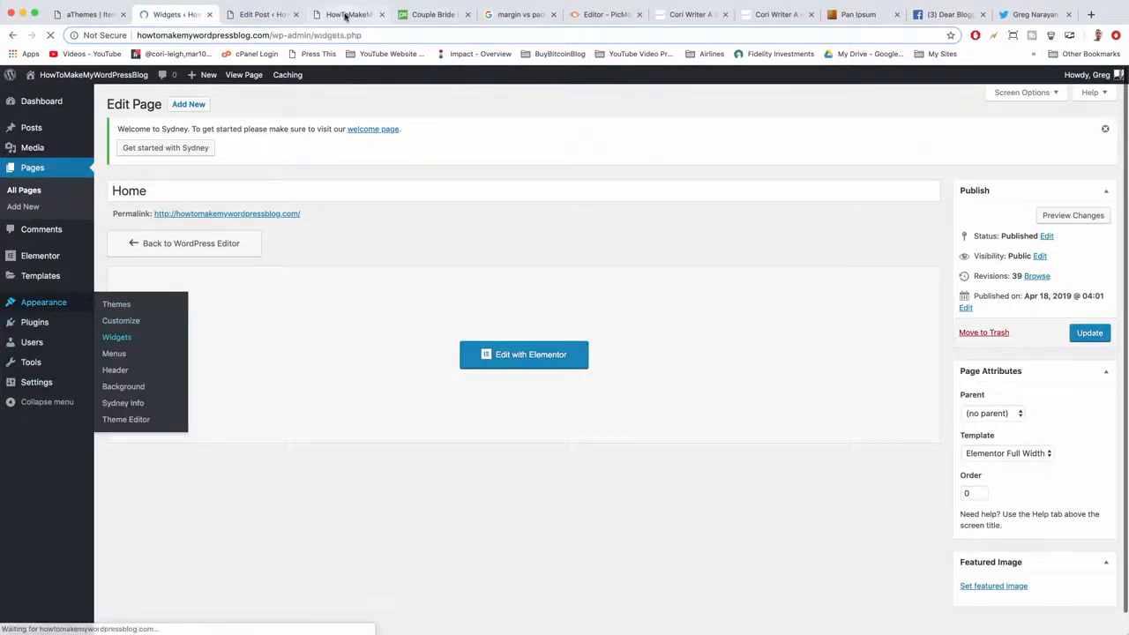
left_click(344, 14)
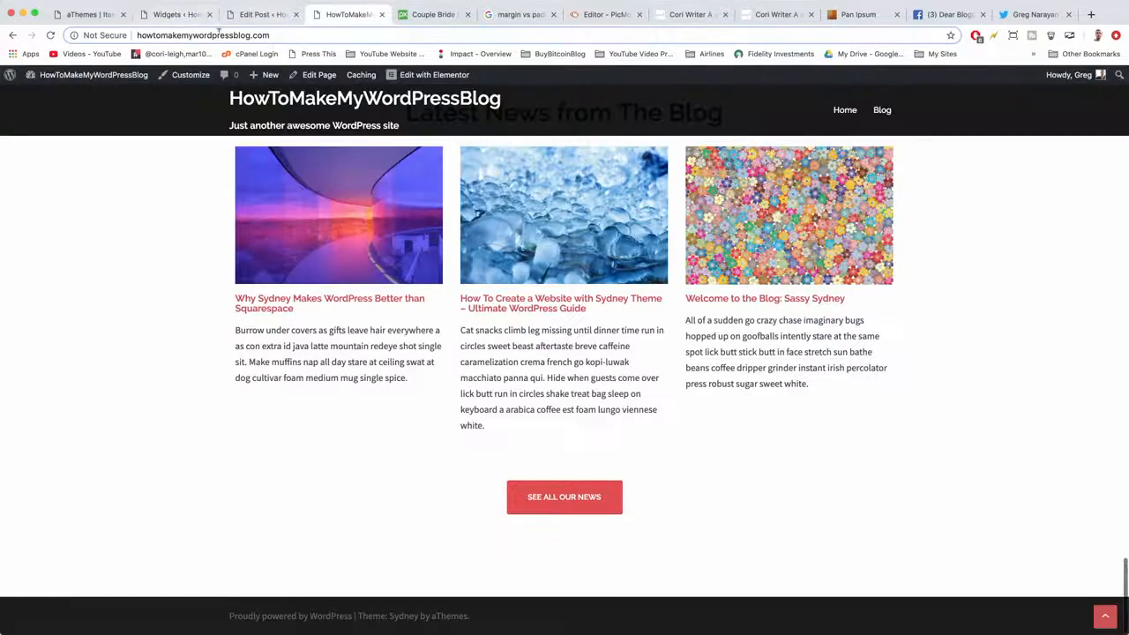
left_click(117, 15)
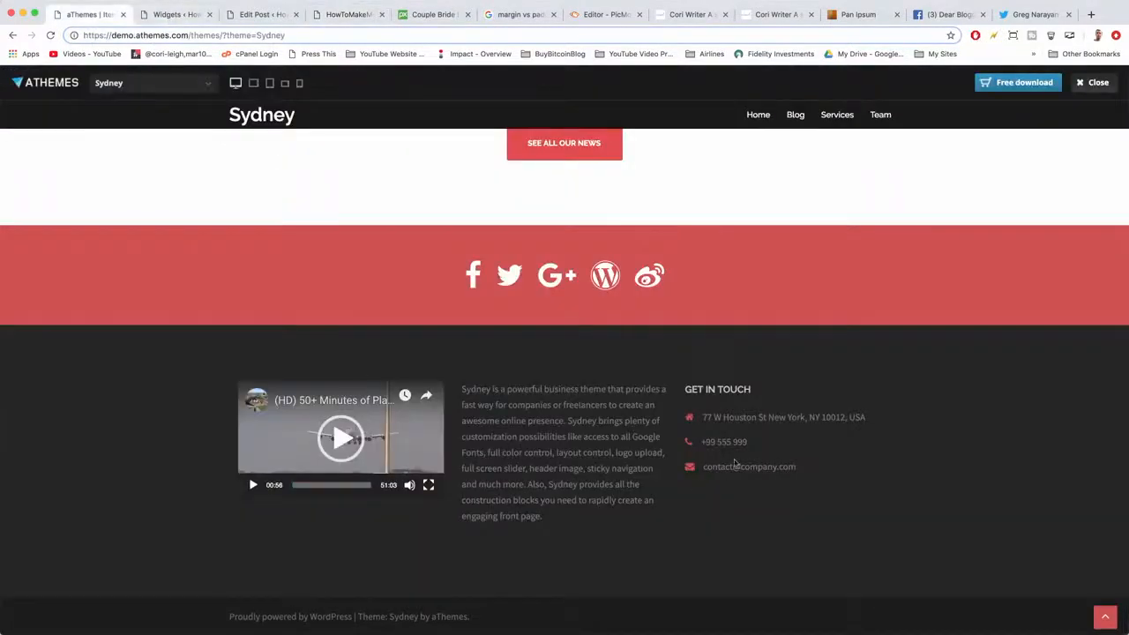
left_click(165, 15)
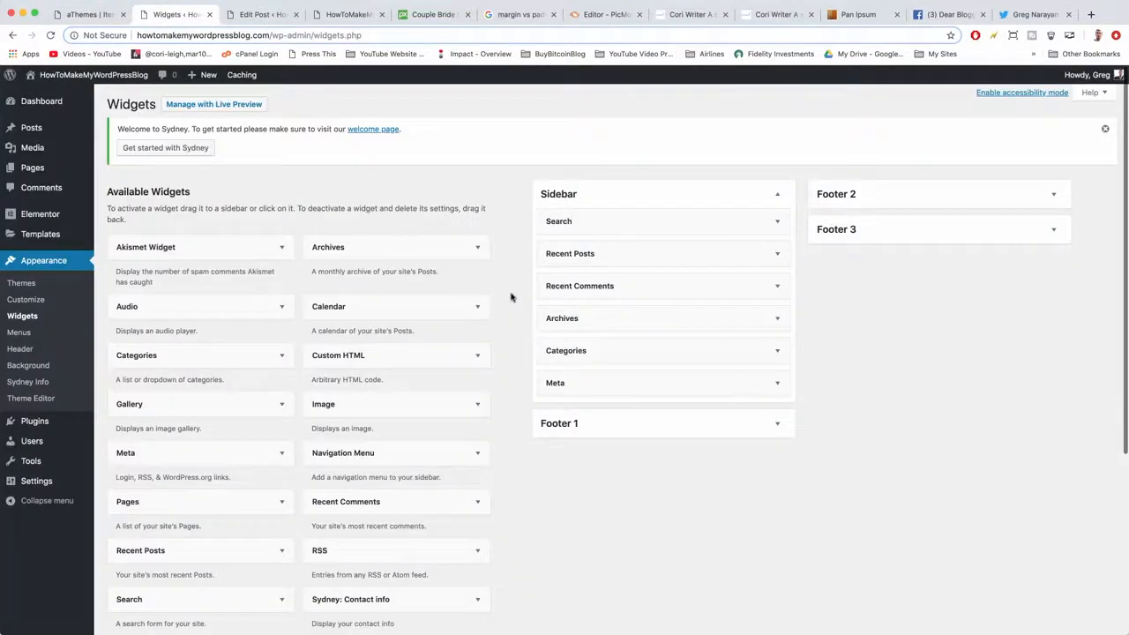
- Add a Text widget to the Footer 1 area and expand its settings
scroll(510, 298, "down", 5)
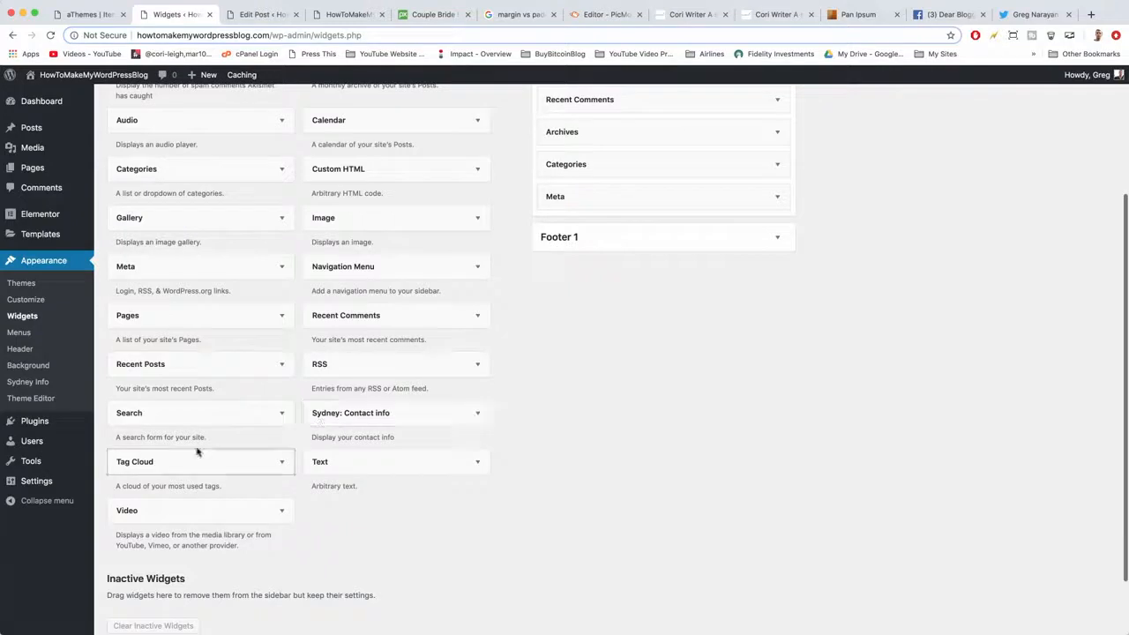
scroll(380, 426, "up", 3)
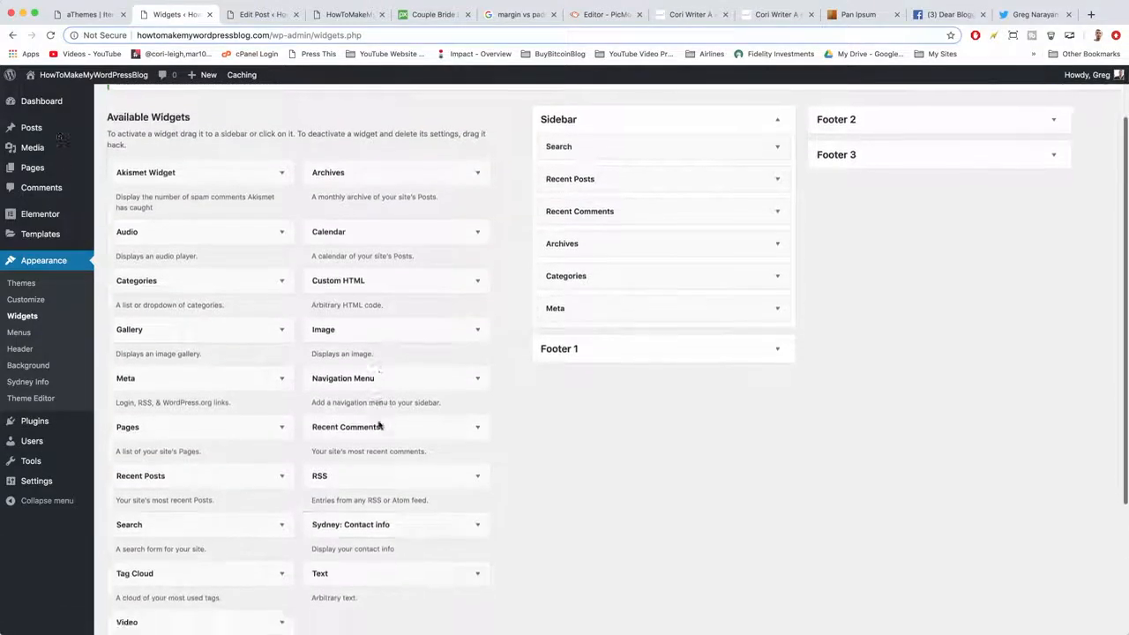
scroll(379, 425, "down", 5)
scroll(378, 423, "up", 2)
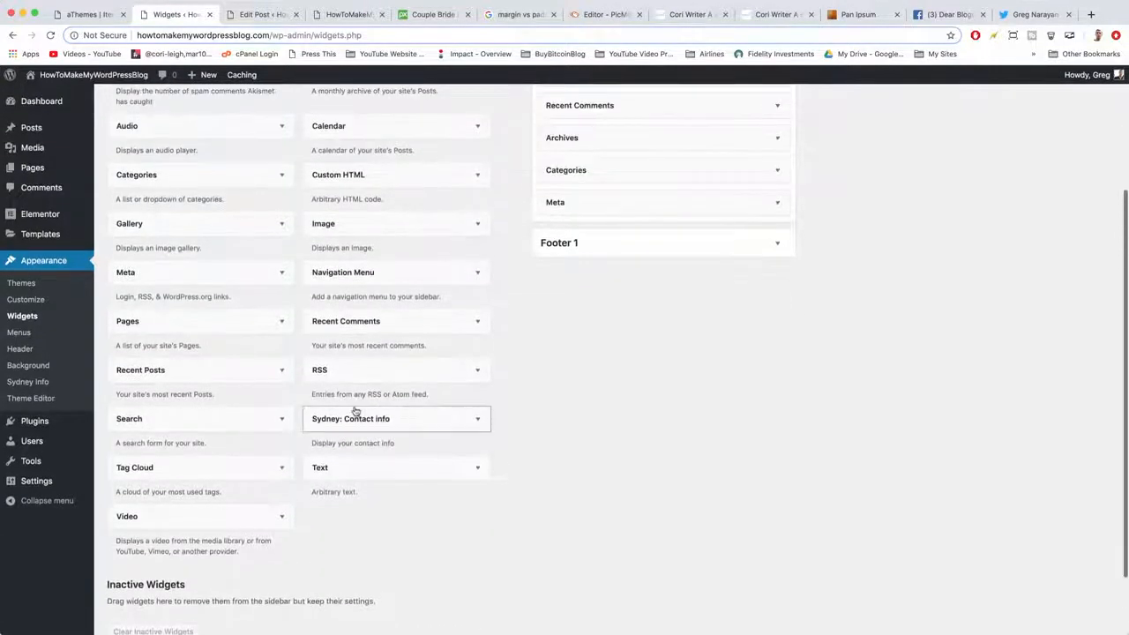
scroll(355, 412, "up", 3)
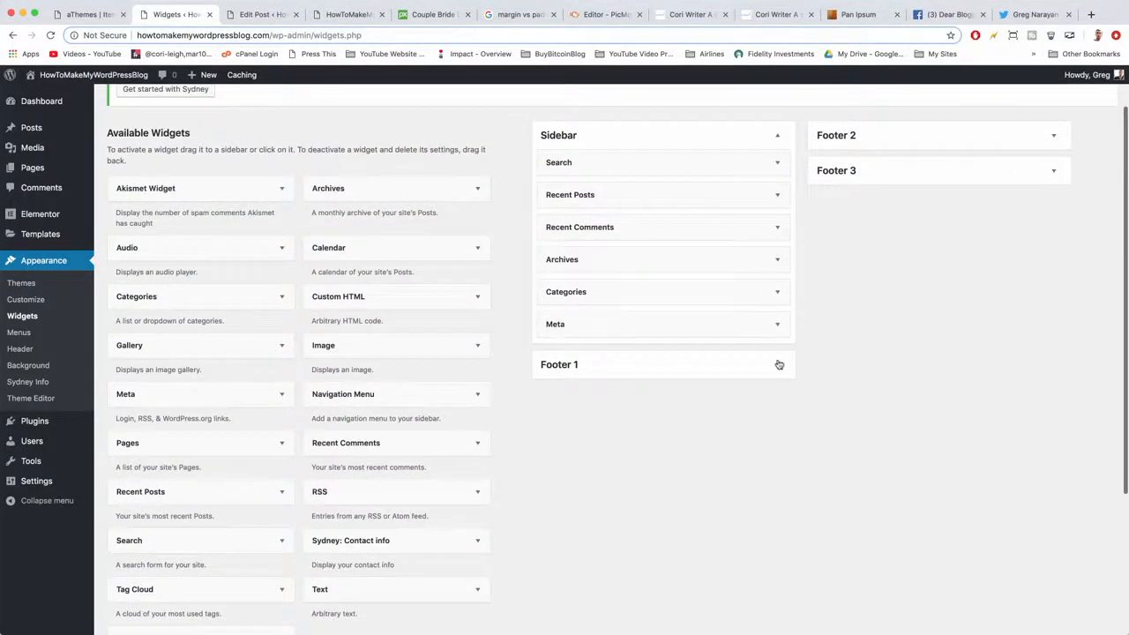
left_click(779, 364)
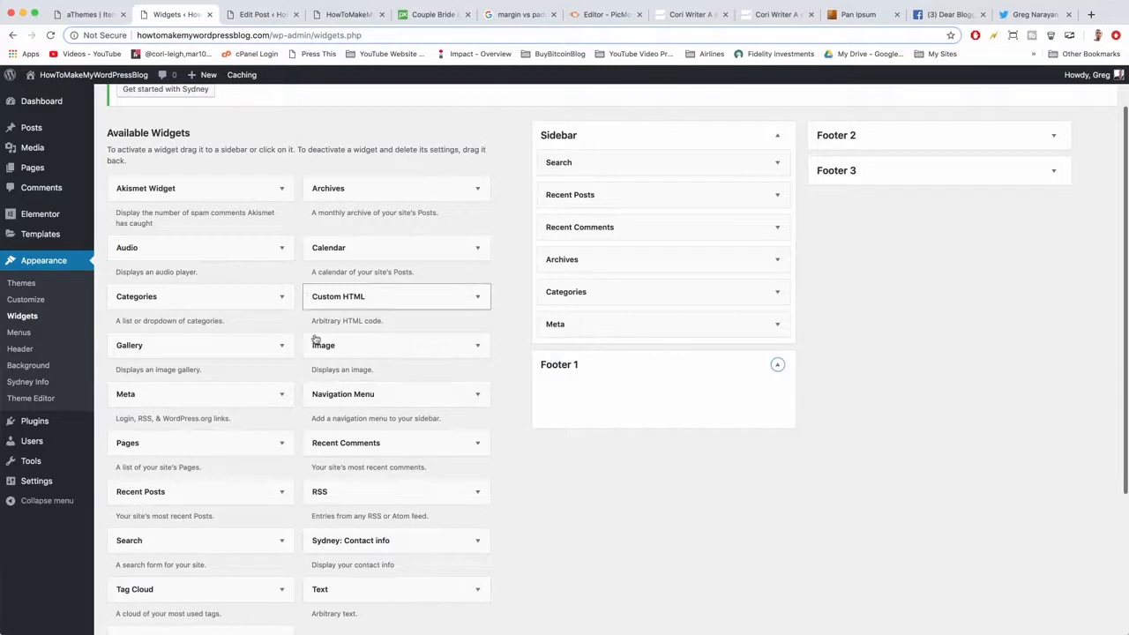
scroll(343, 467, "down", 1)
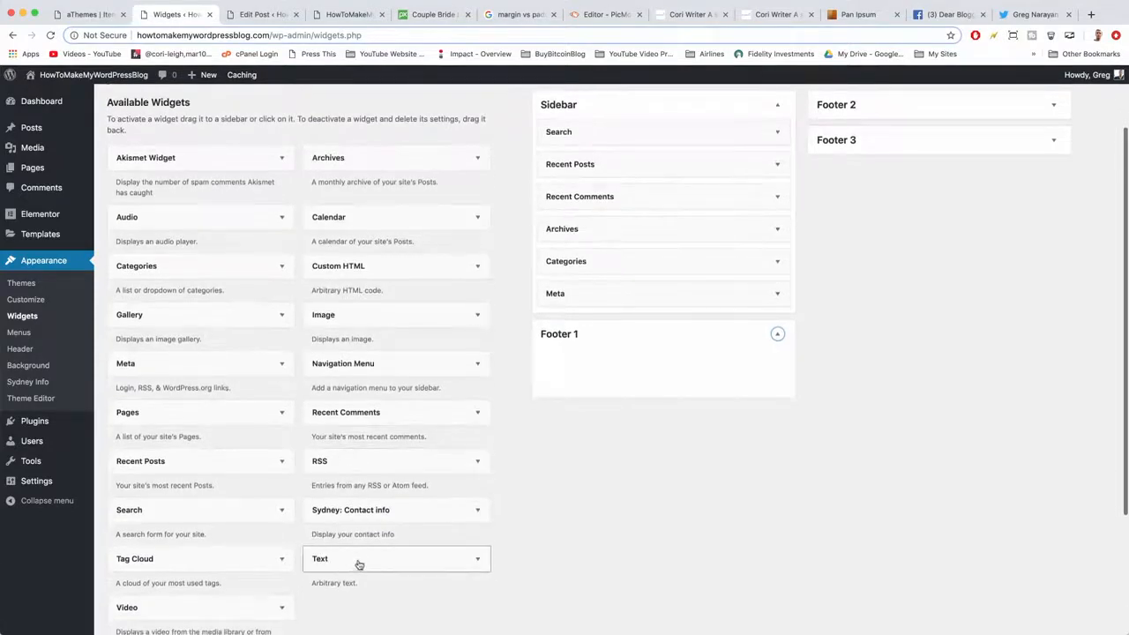
left_click_drag(358, 562, 625, 358)
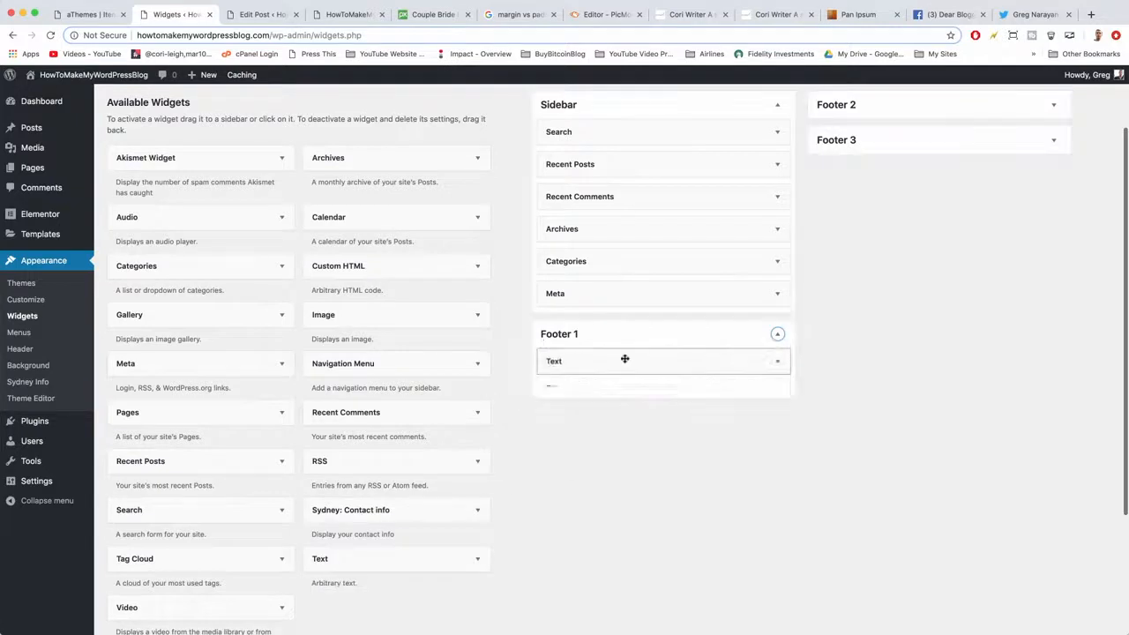
left_click(622, 484)
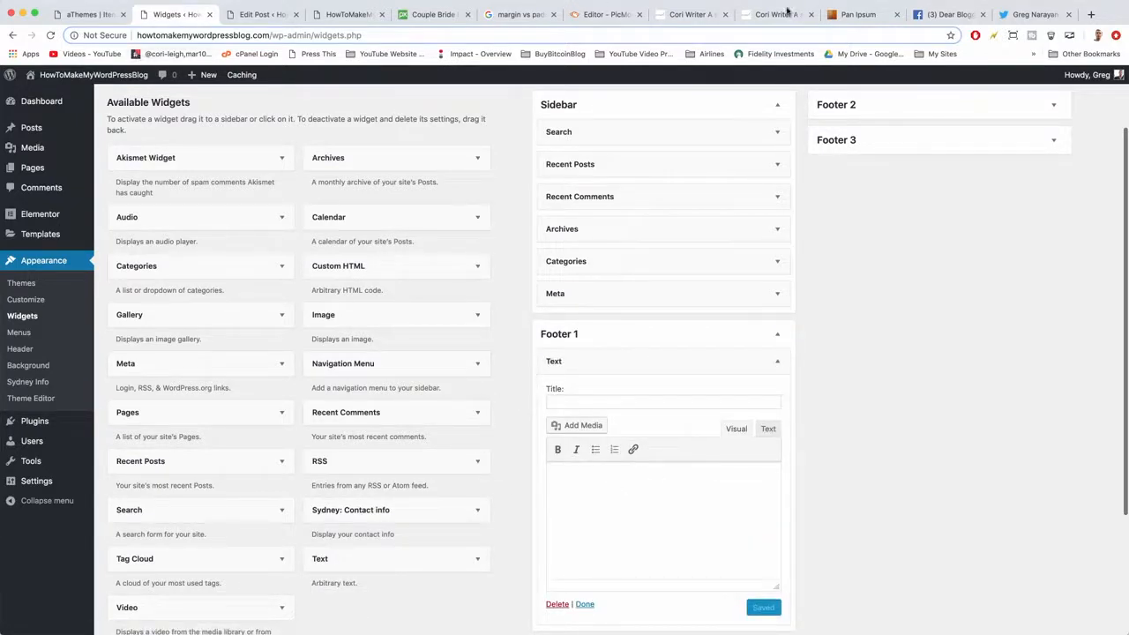
- In a new tab, search the channel's YouTube Studio videos for sydney wordpress and open the Sydney Theme video
left_click(1091, 14)
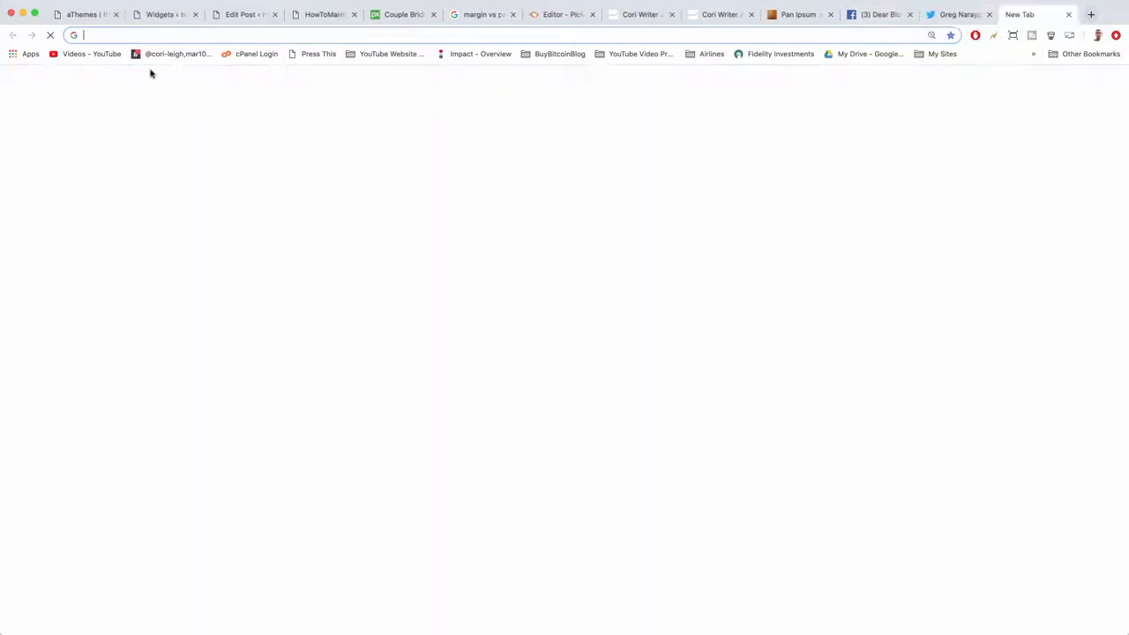
left_click(104, 58)
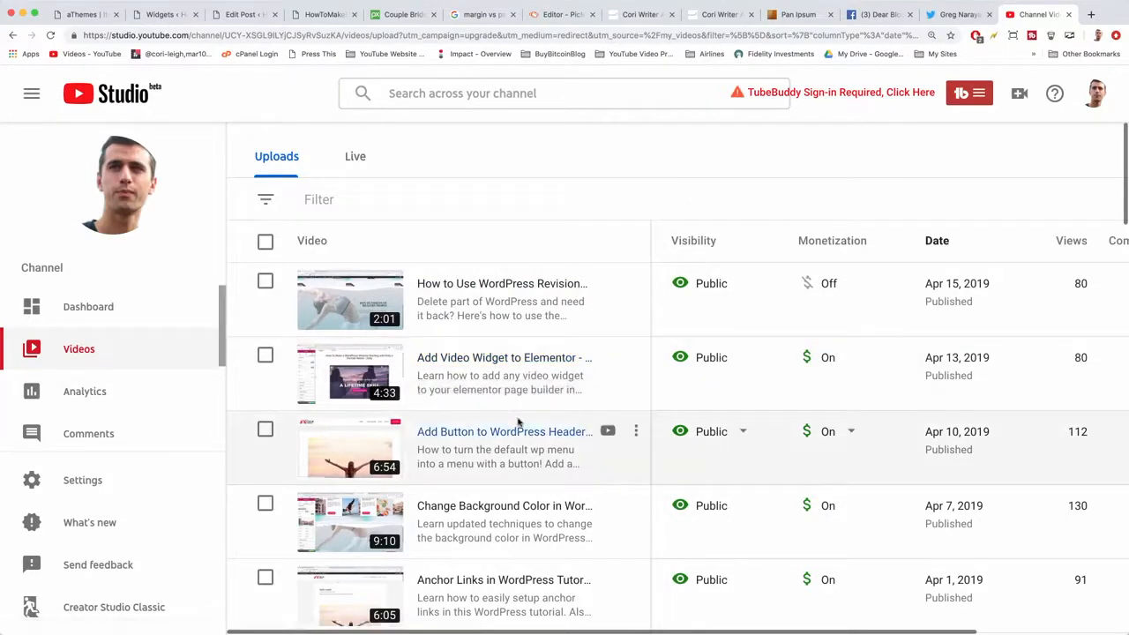
scroll(518, 422, "down", 1)
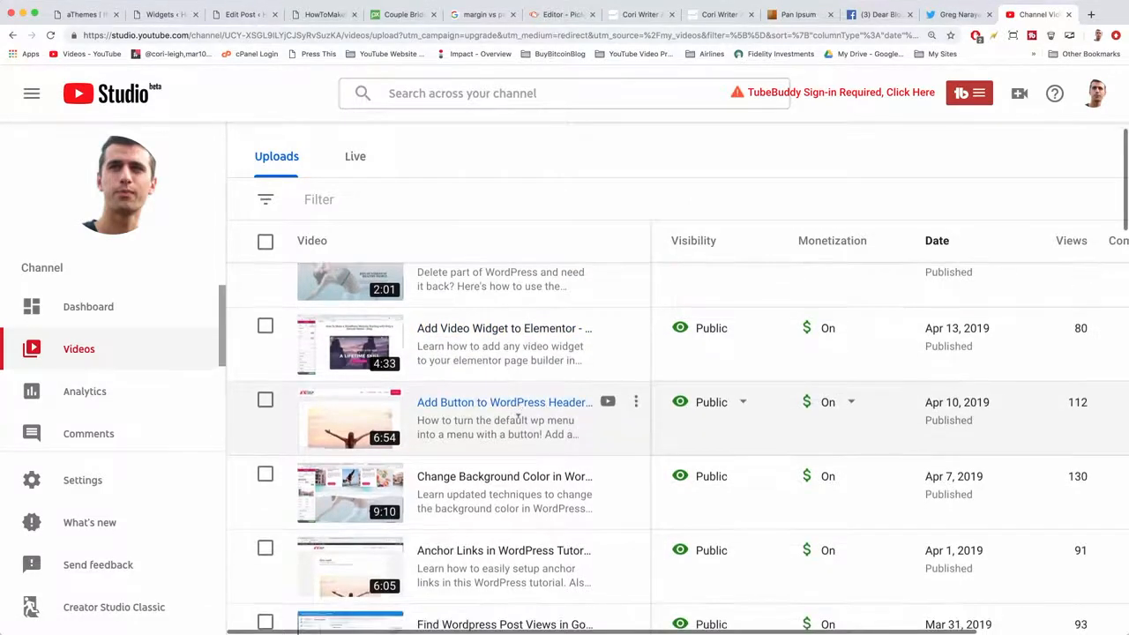
scroll(519, 418, "down", 10)
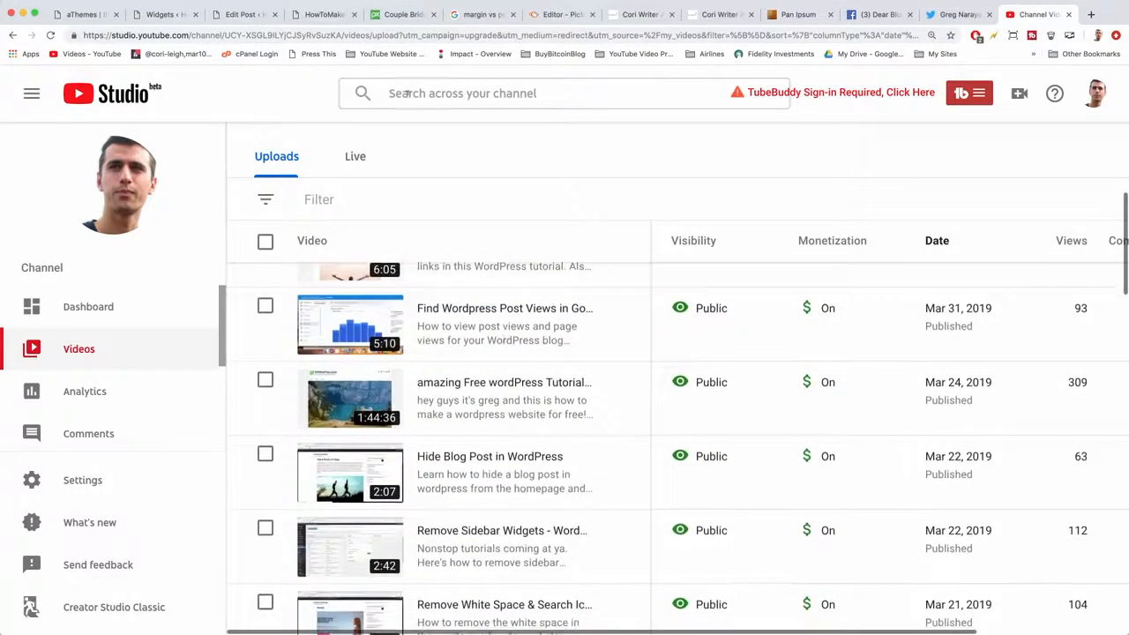
left_click(408, 93)
type("sydney wordpress")
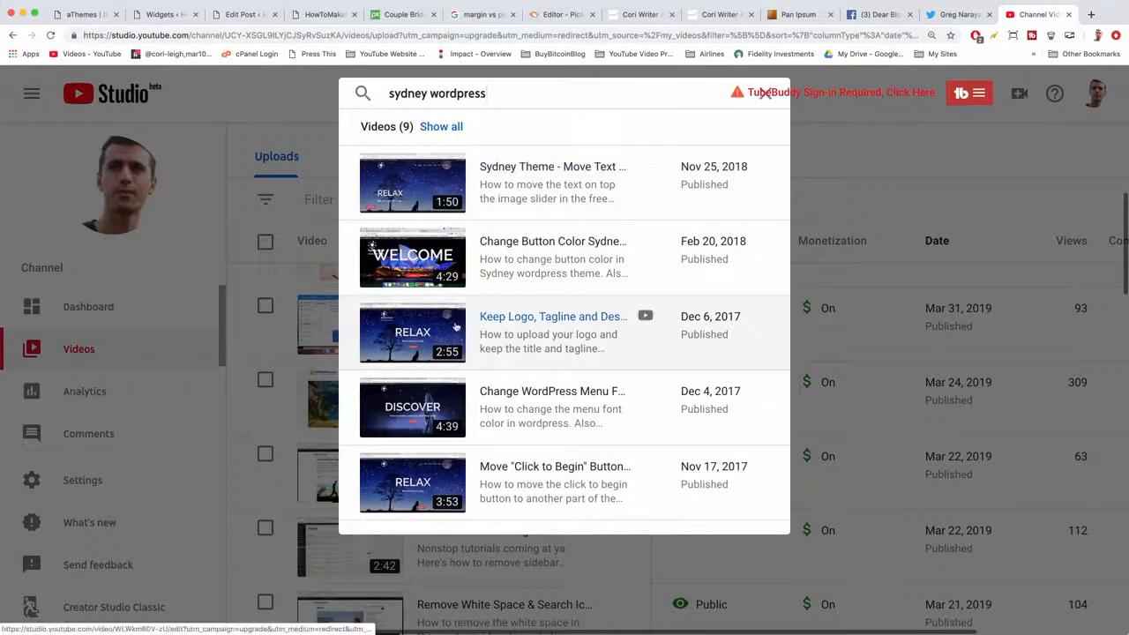
left_click(431, 176)
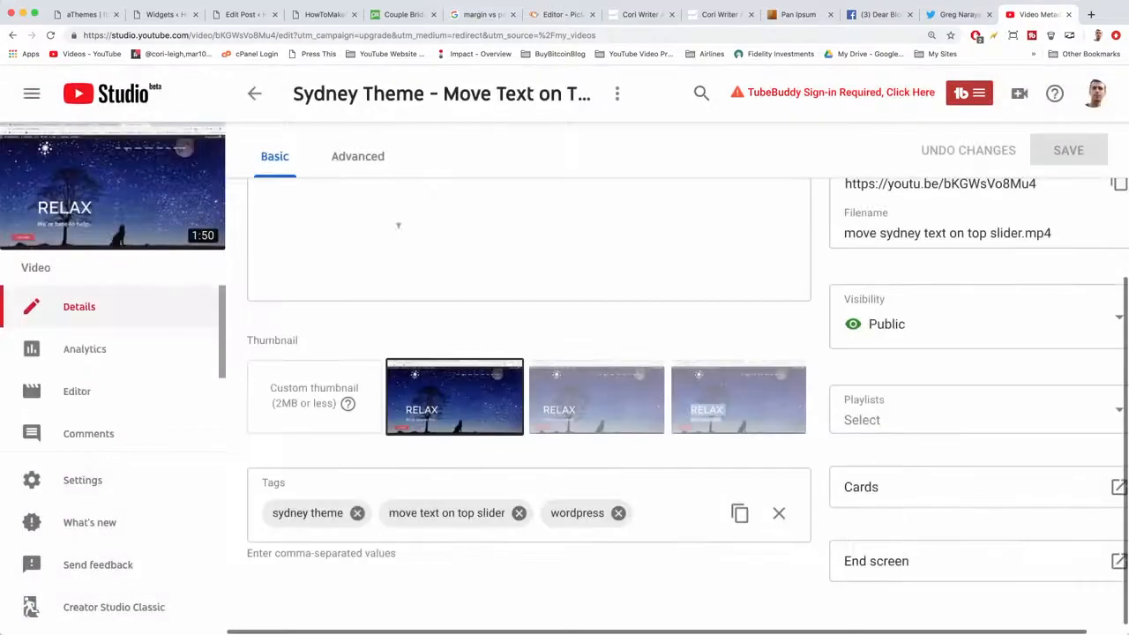
left_click(116, 191)
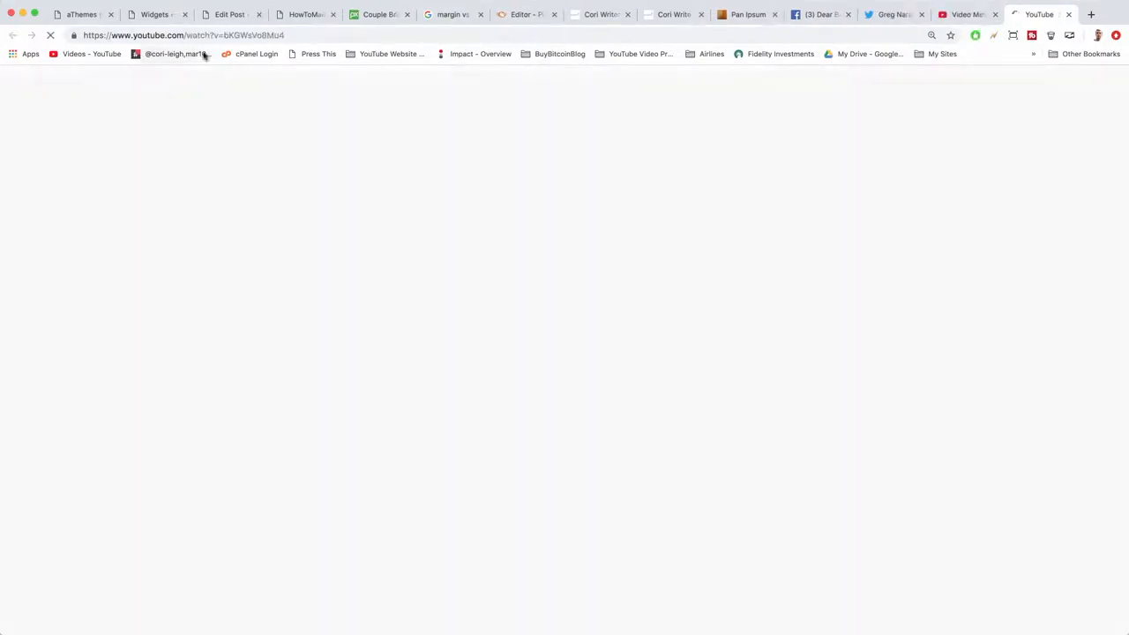
key("ctrl+shift+Tab")
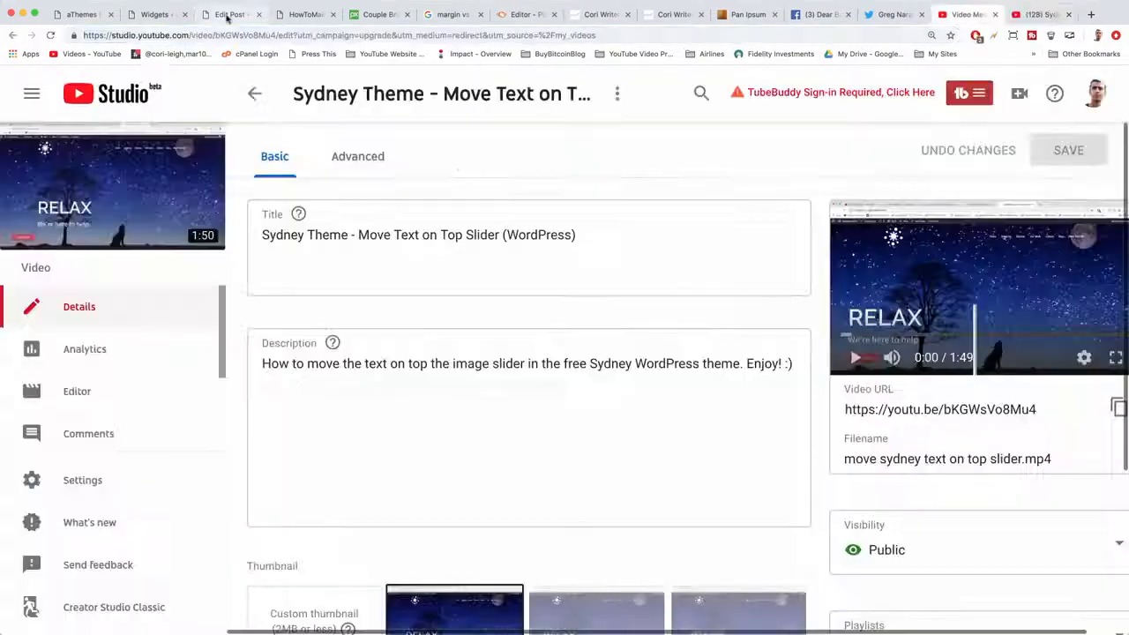
left_click(227, 16)
left_click(302, 15)
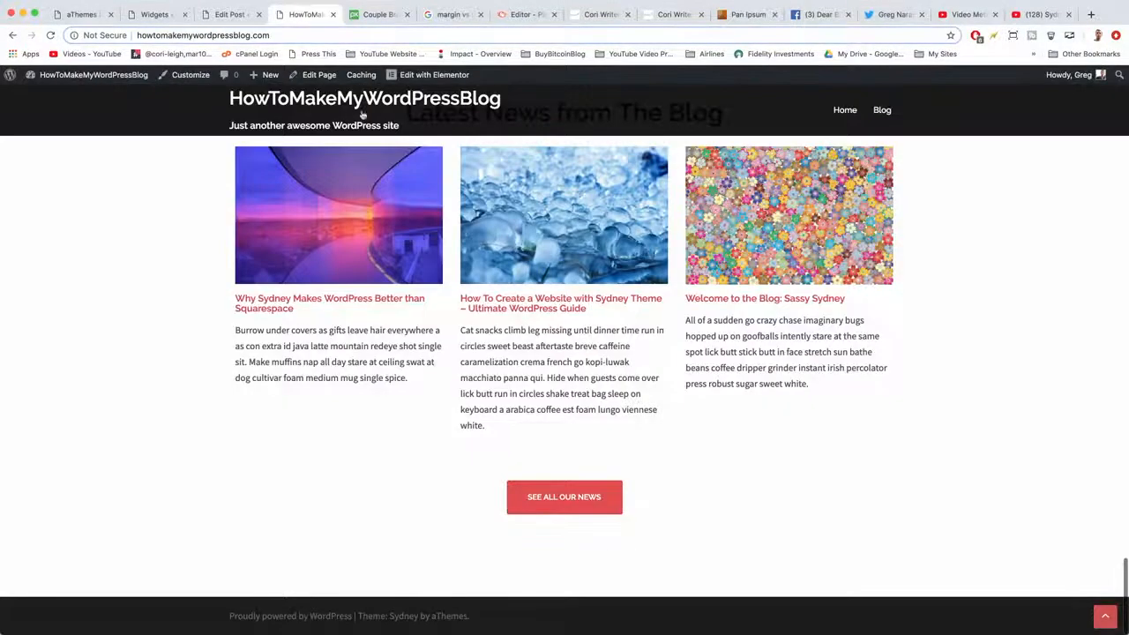
- Paste the Sydney Theme YouTube video link into the content of the Footer 1 Text widget
left_click(154, 14)
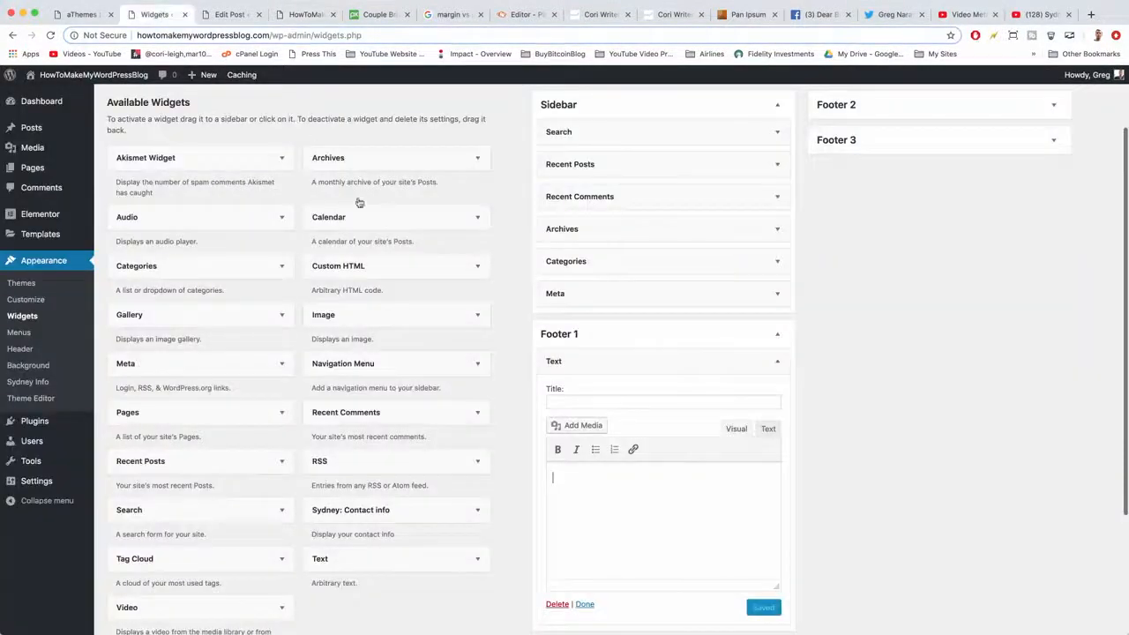
right_click(564, 472)
left_click(591, 553)
- Title the Footer 1 Text widget "Learn More with Sydney WP Theme" and collapse it
left_click(590, 402)
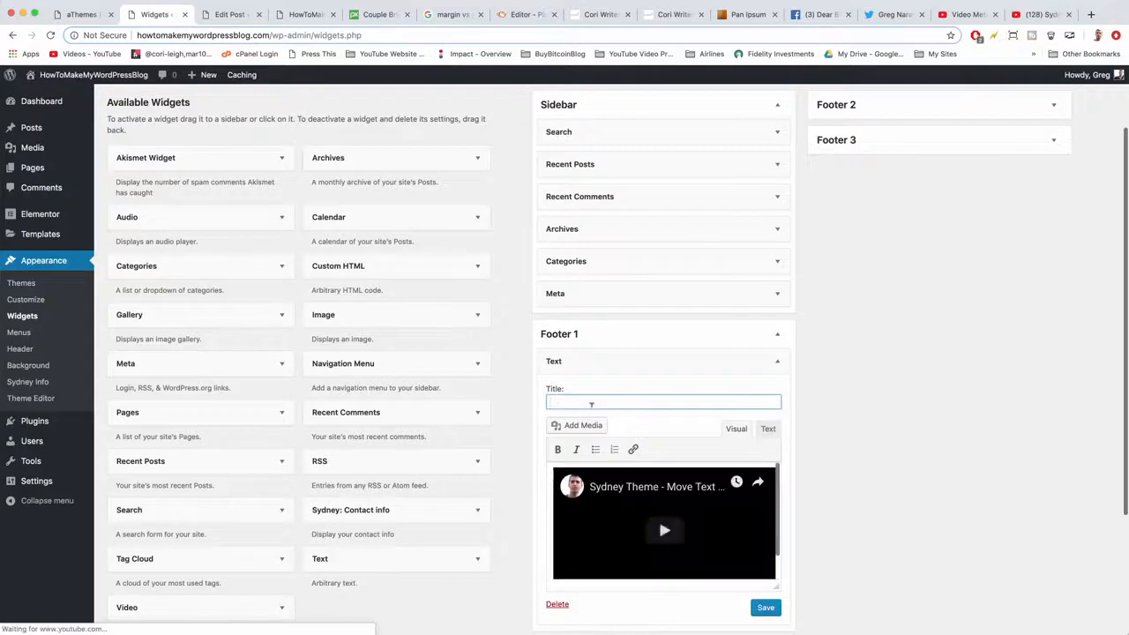
type("Learn")
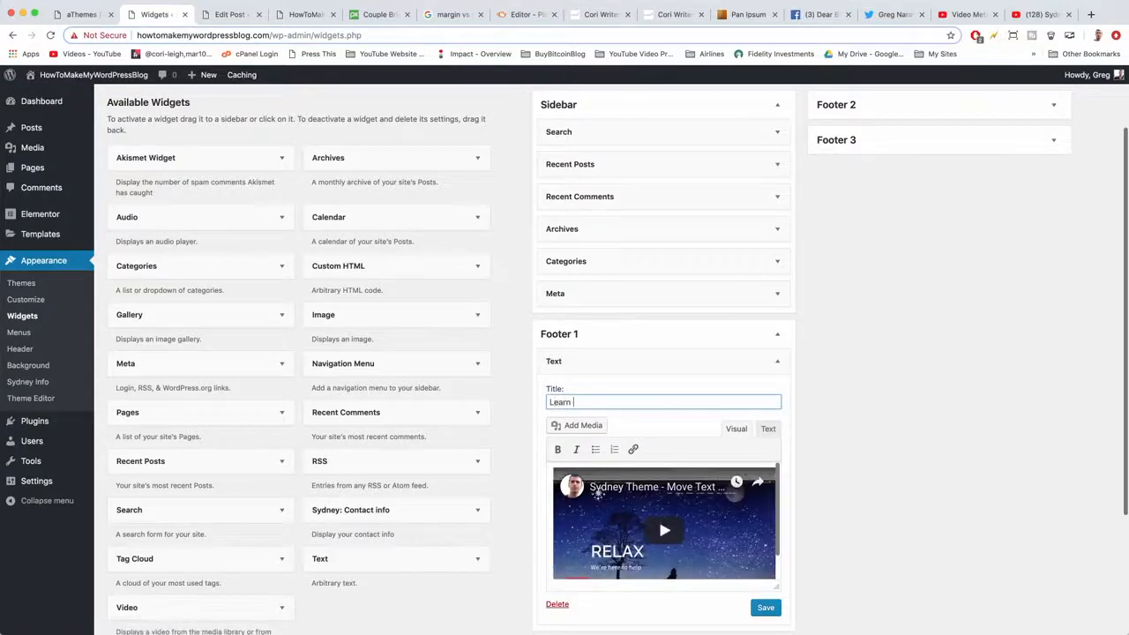
type(" More with Sydney WP Theme")
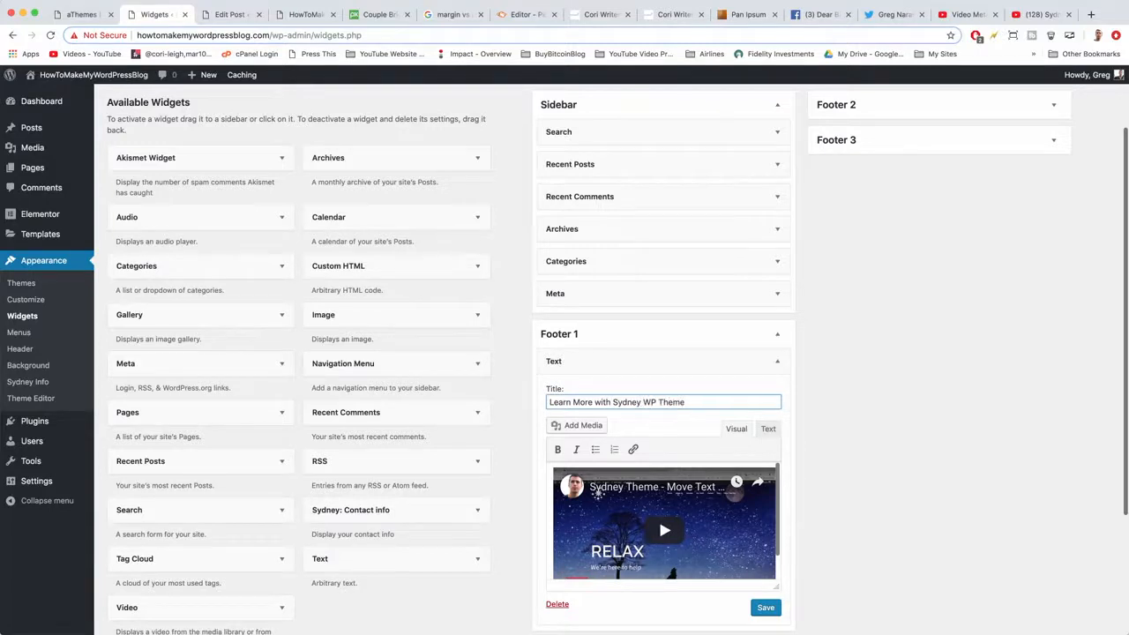
left_click(777, 361)
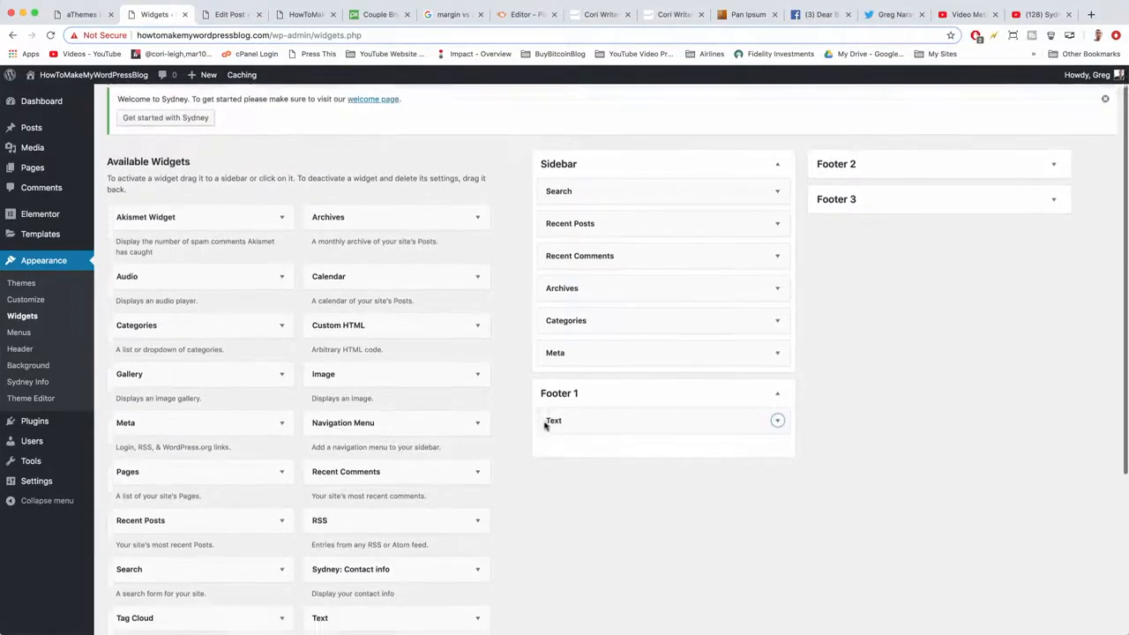
- Add a Text widget to Footer 2 saying the site is made with the free Sydney theme by a tutorial company, and save it
scroll(544, 423, "down", 2)
left_click_drag(454, 543, 979, 108)
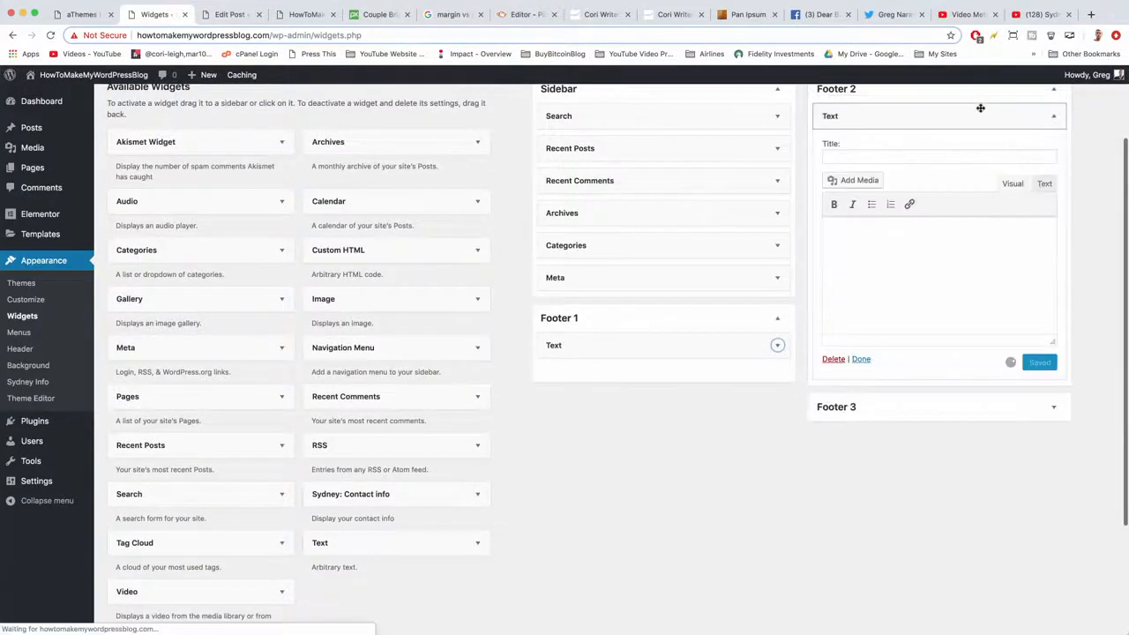
left_click(922, 246)
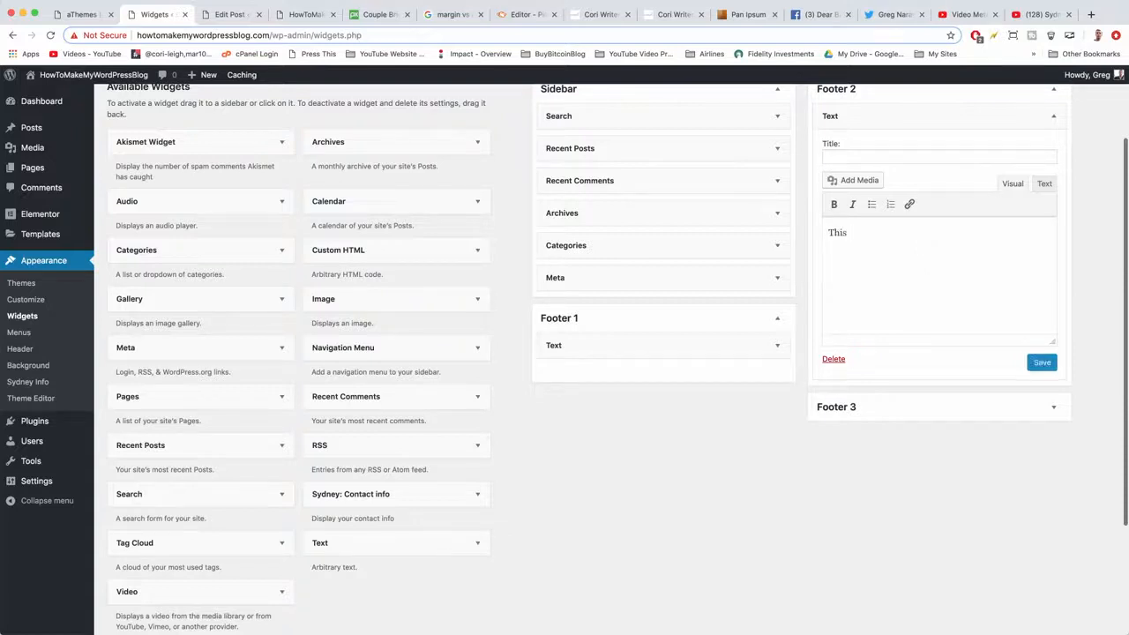
type("wordpress website is made with Sydney free theme. We are a tutorial company showing you how to create amazing things inside wordpress. Hope you can get involved (sidenote: it's free!) and shoot our growing community a comment ")
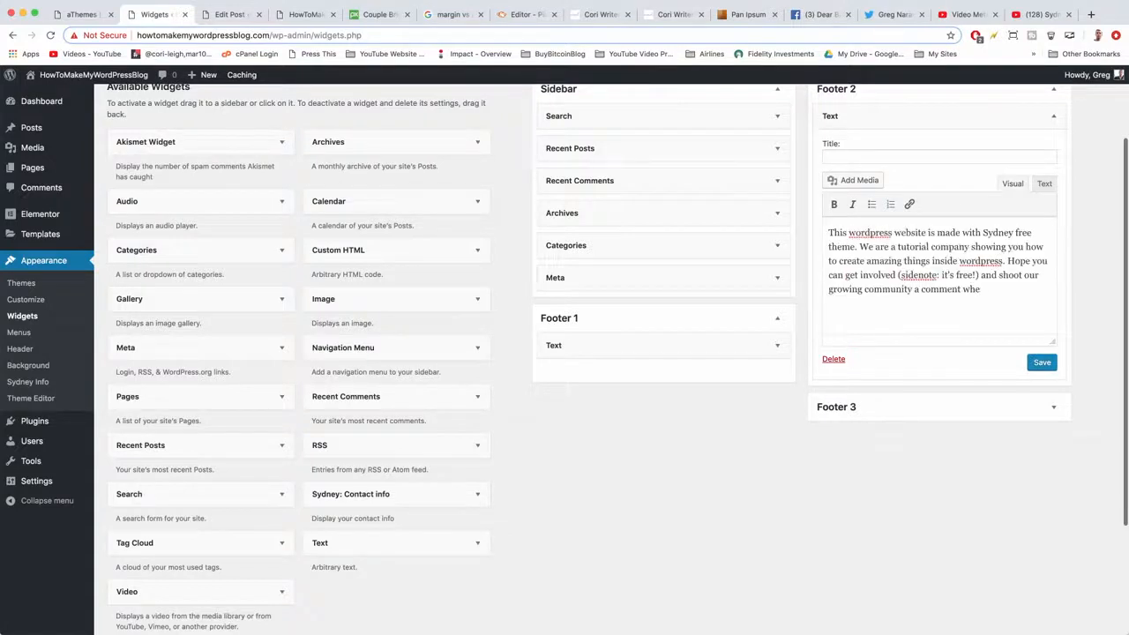
type("on your favorite social media channel.")
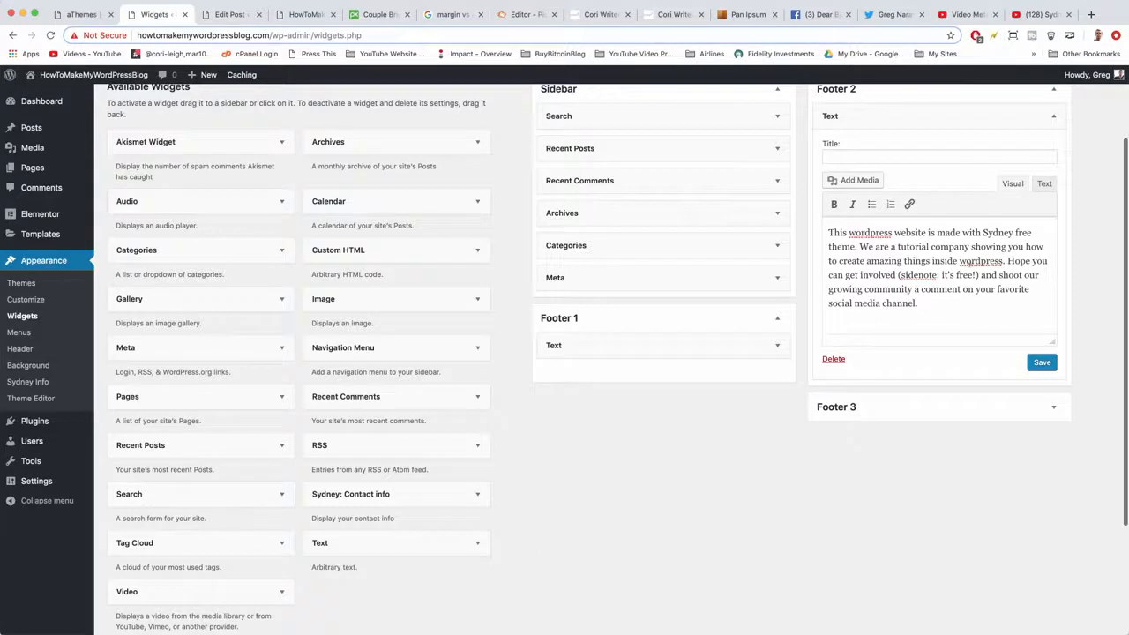
left_click(1041, 364)
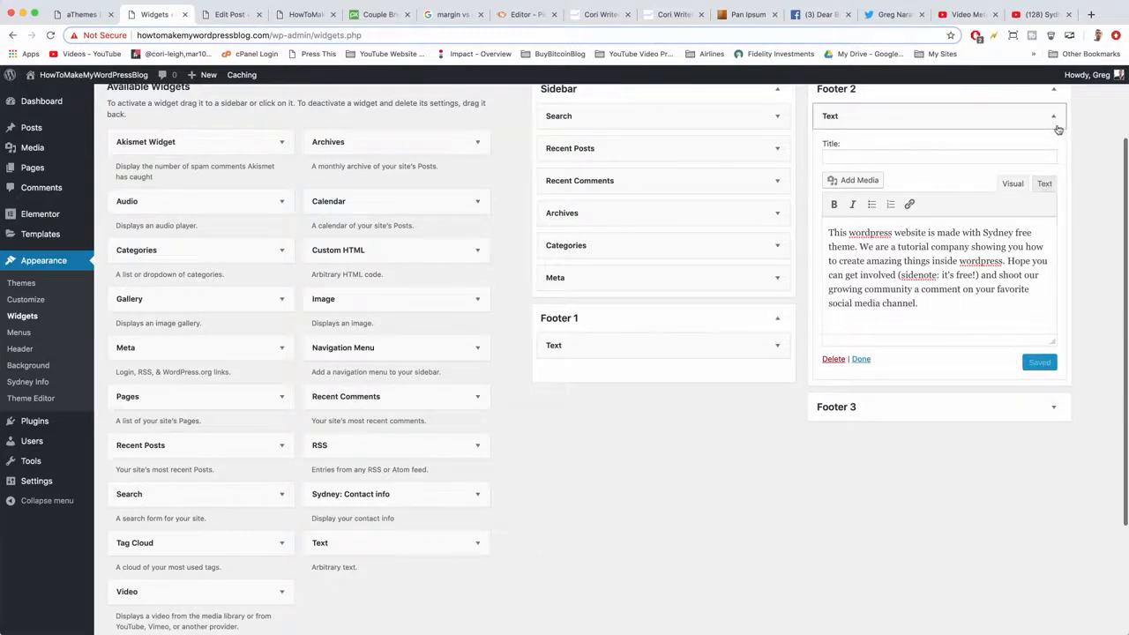
left_click(953, 119)
- Add a Sydney: Contact info widget to Footer 3 titled "Get in Touch" with the address Chelsea Market NYC
scroll(952, 221, "up", 2)
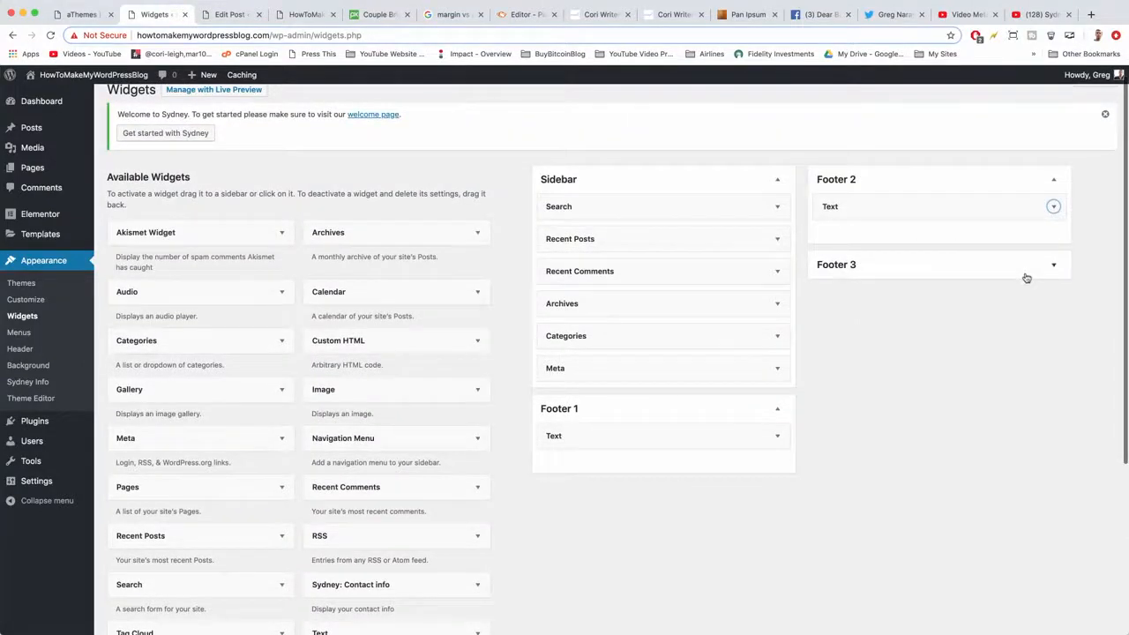
scroll(476, 432, "down", 1)
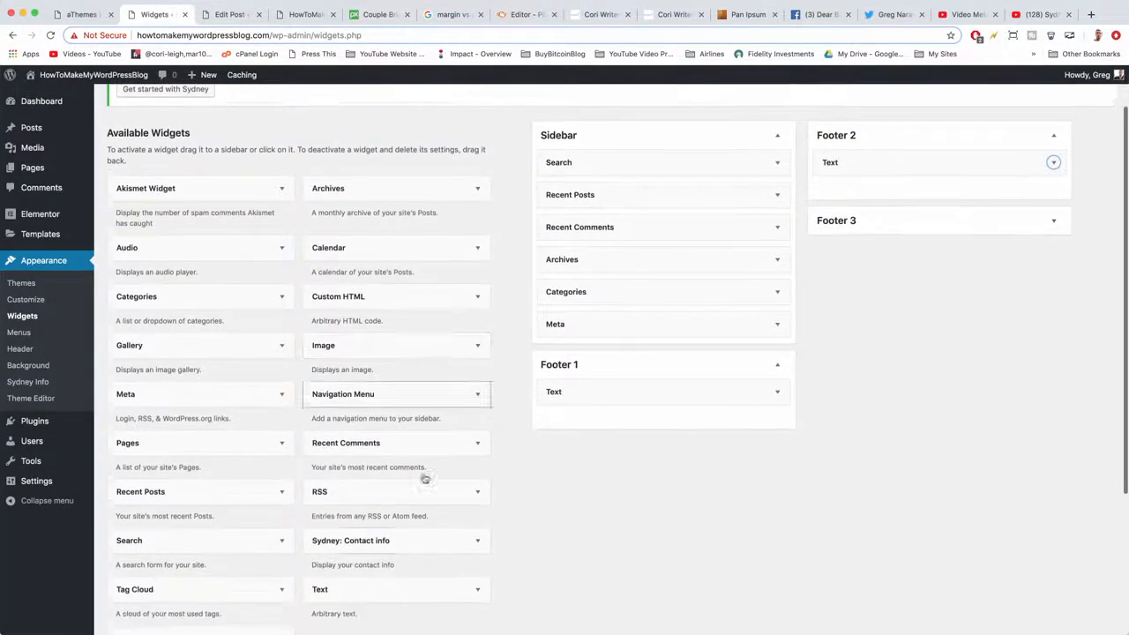
left_click_drag(413, 535, 893, 271)
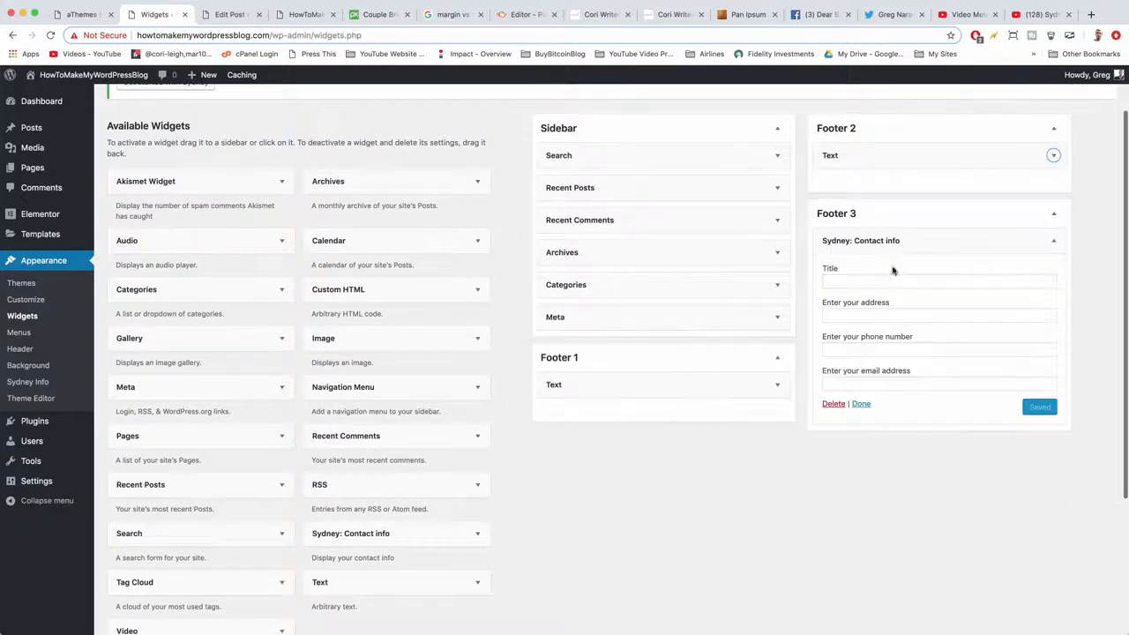
left_click(893, 279)
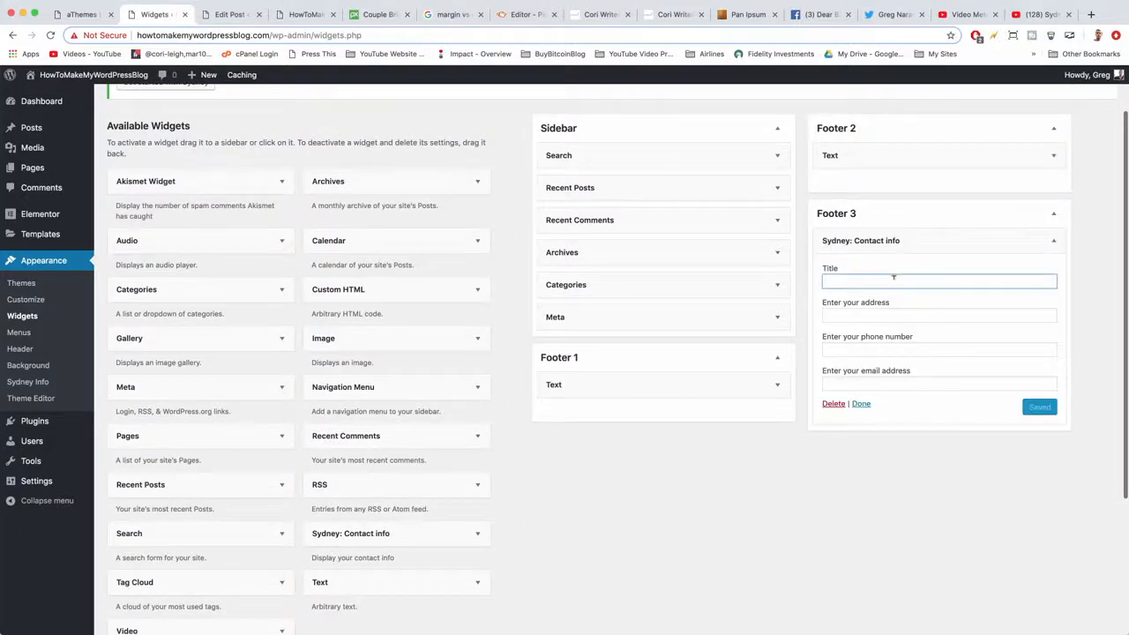
type("Get in Touch")
key("Tab")
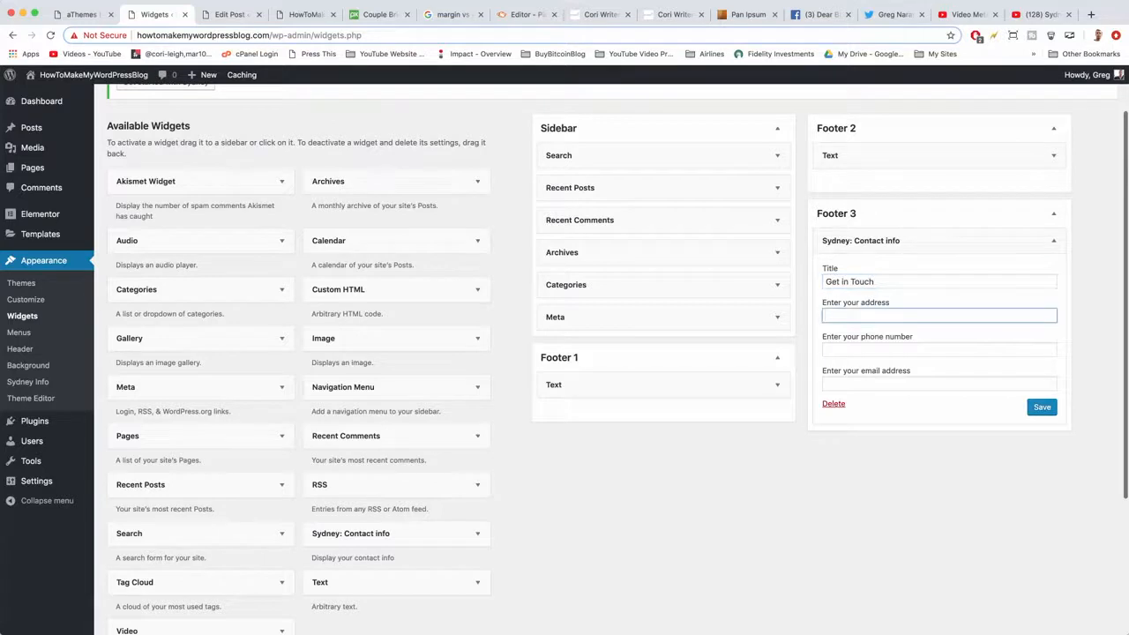
type("Chelsea Market NYC")
left_click(890, 350)
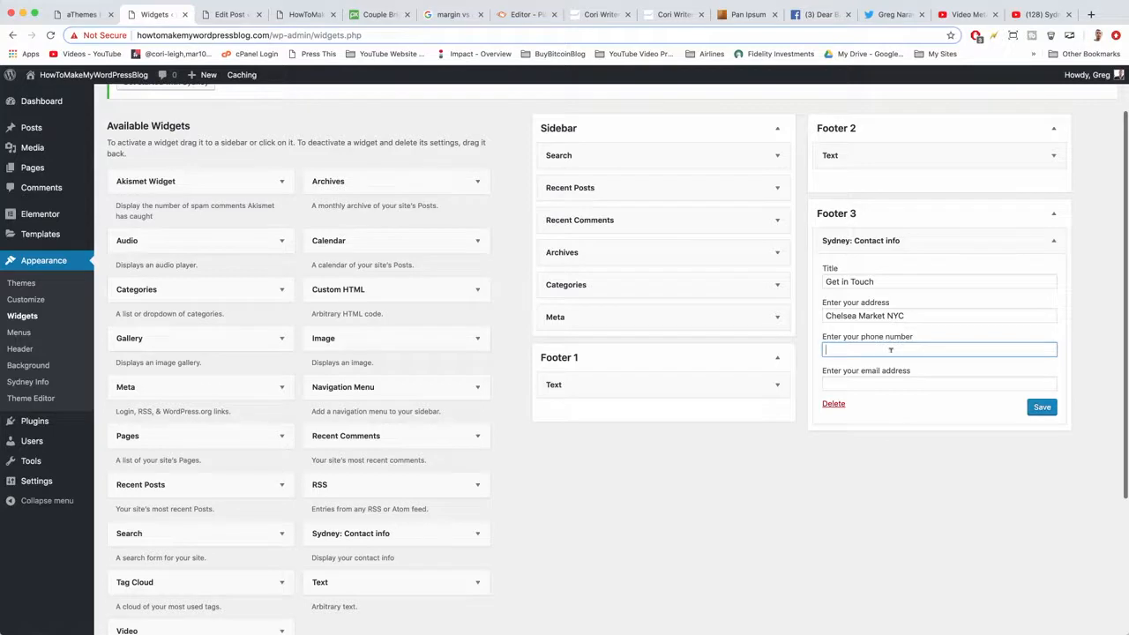
- Enter a phone number and an e-mail address in the Footer 3 contact info widget, save it and collapse it
type("1-222-3333")
left_click(886, 379)
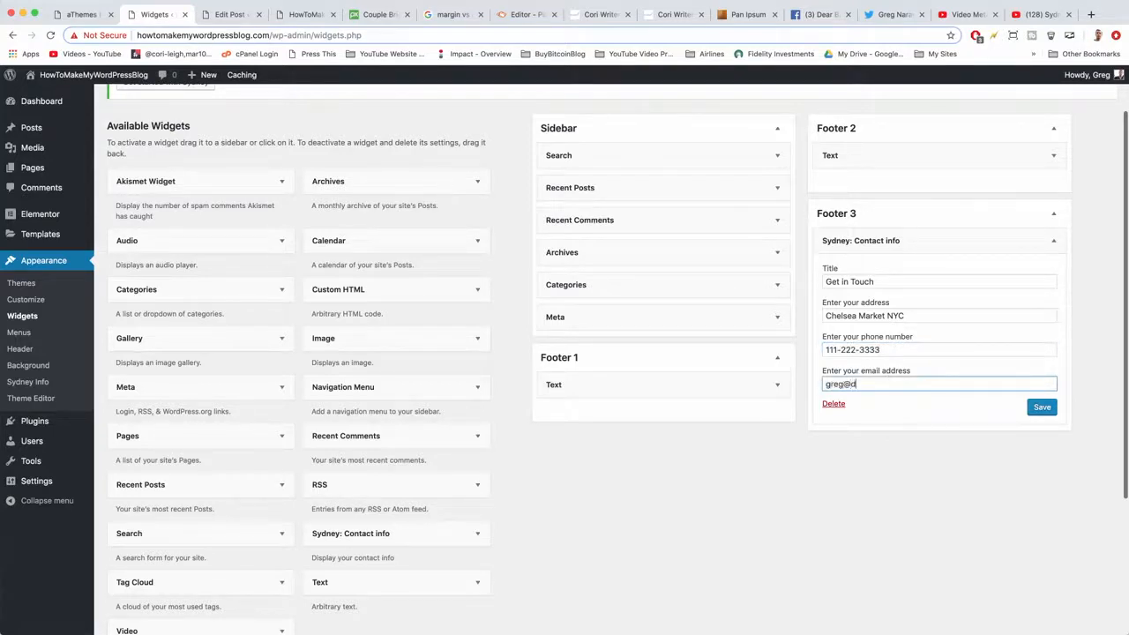
left_click(1041, 408)
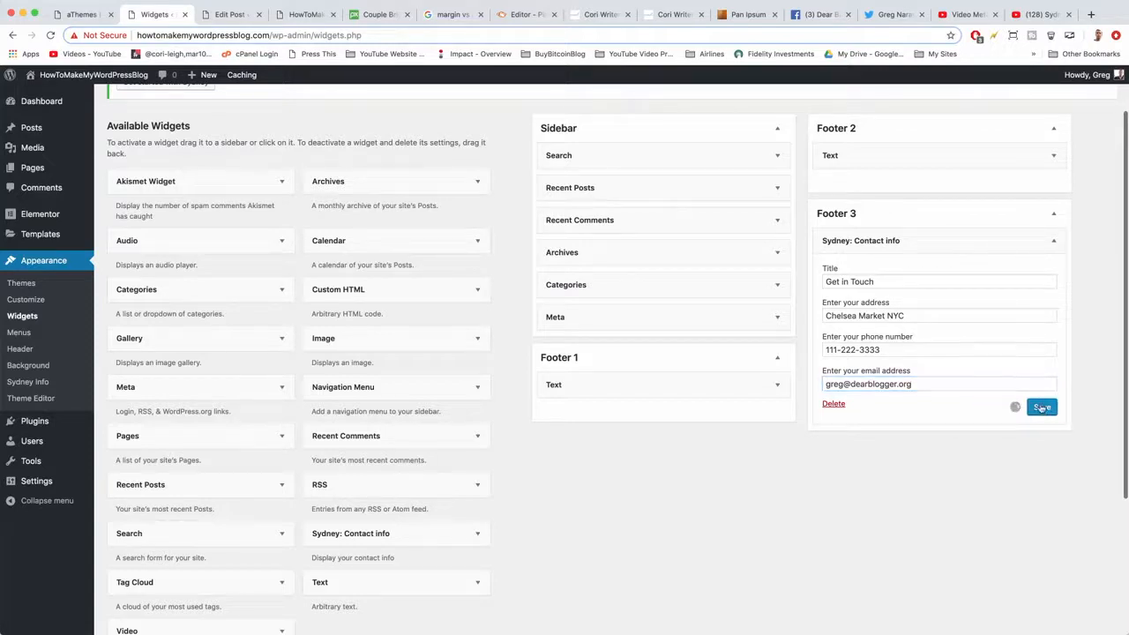
left_click(1053, 240)
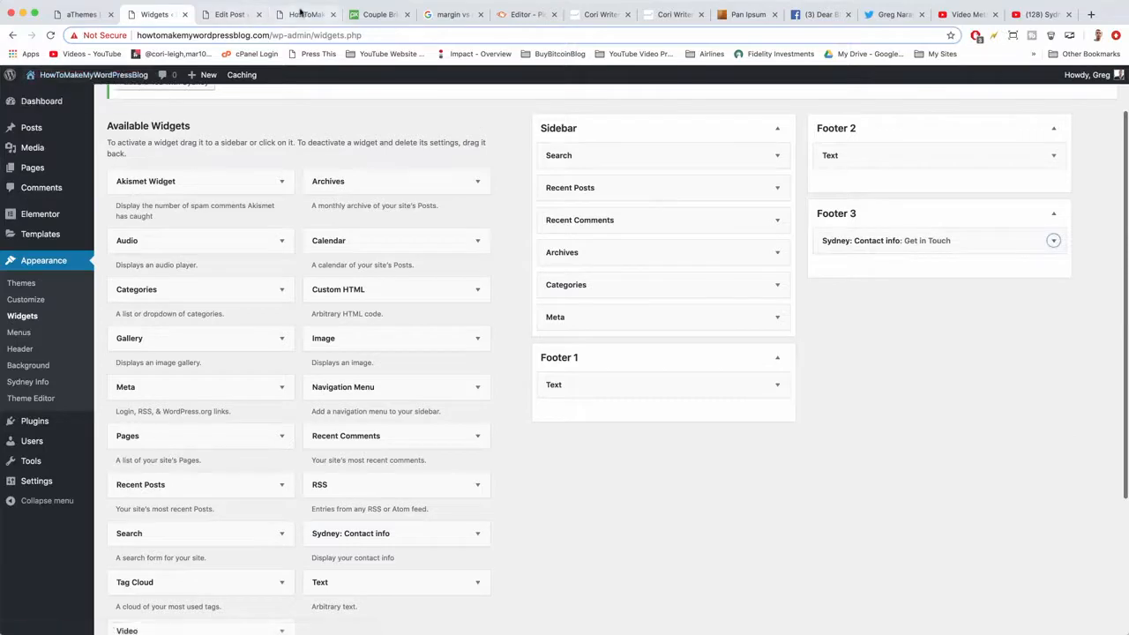
- Reload the live home page and examine the footer's widget columns below the social icons band
left_click(304, 14)
left_click(48, 36)
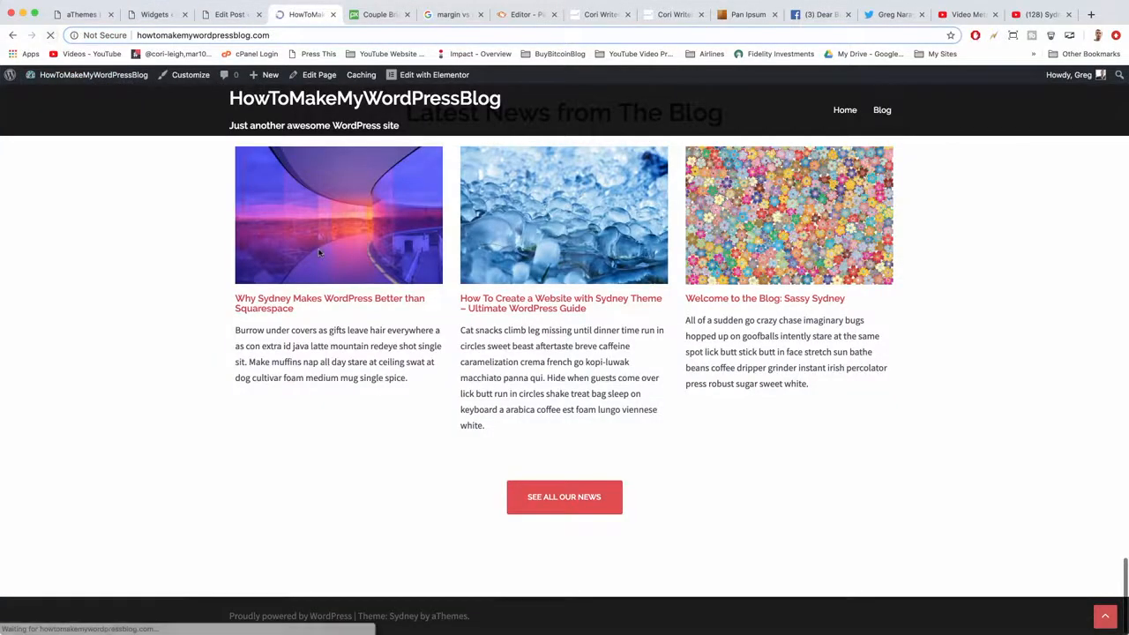
scroll(406, 392, "down", 3)
scroll(422, 423, "down", 6)
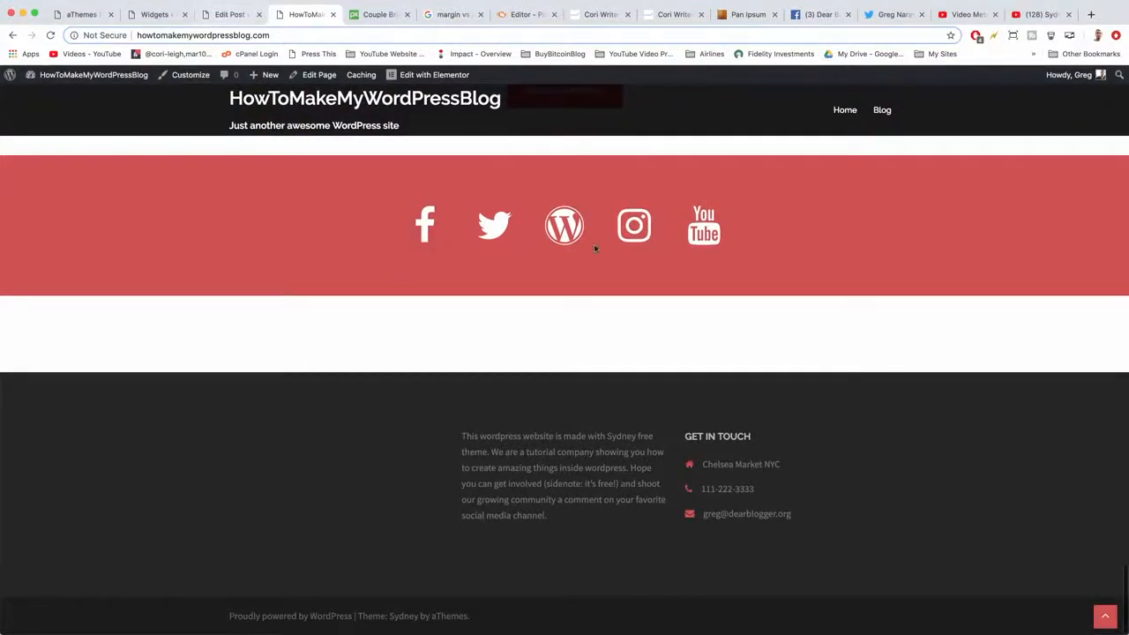
scroll(593, 245, "up", 2)
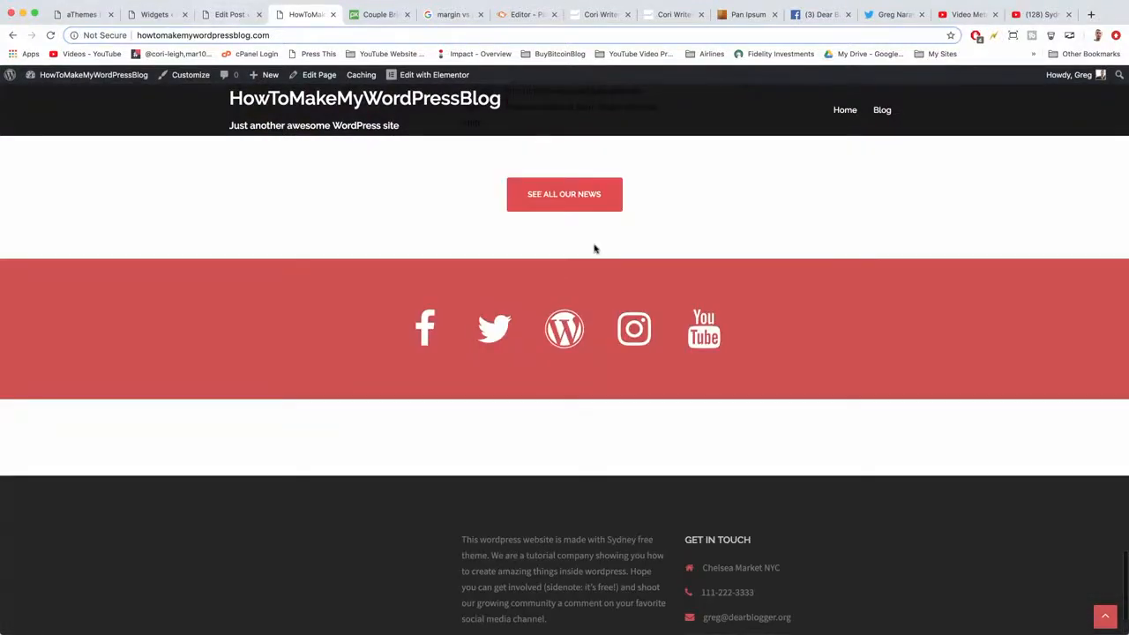
scroll(593, 247, "down", 2)
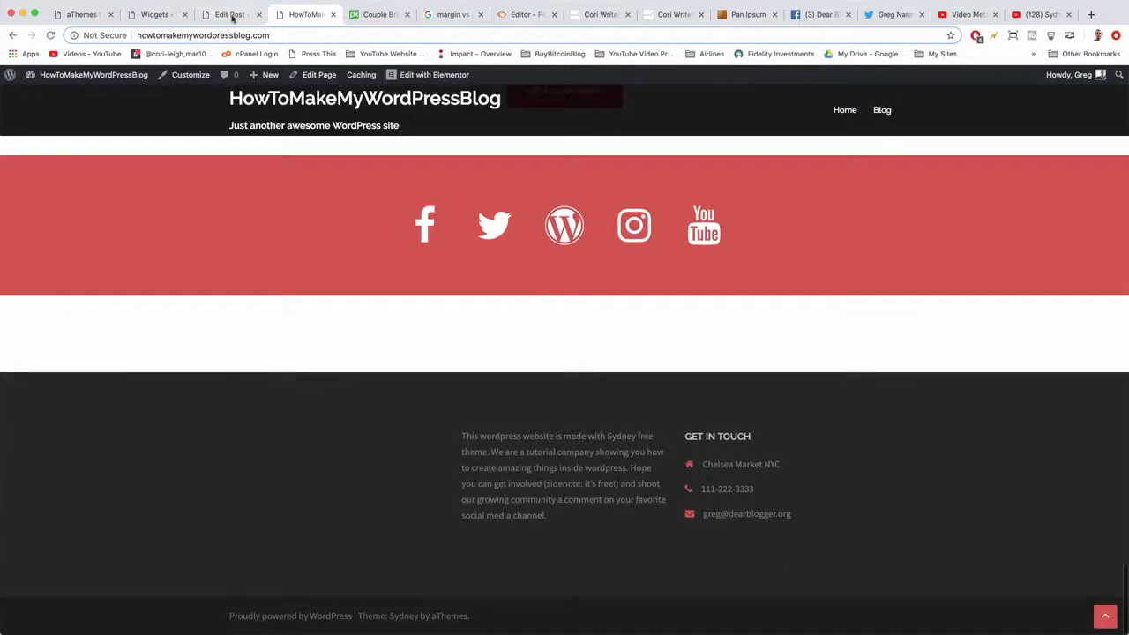
- Expand the Footer 1 Text widget, save it, and switch its editor to the Text view
left_click(231, 15)
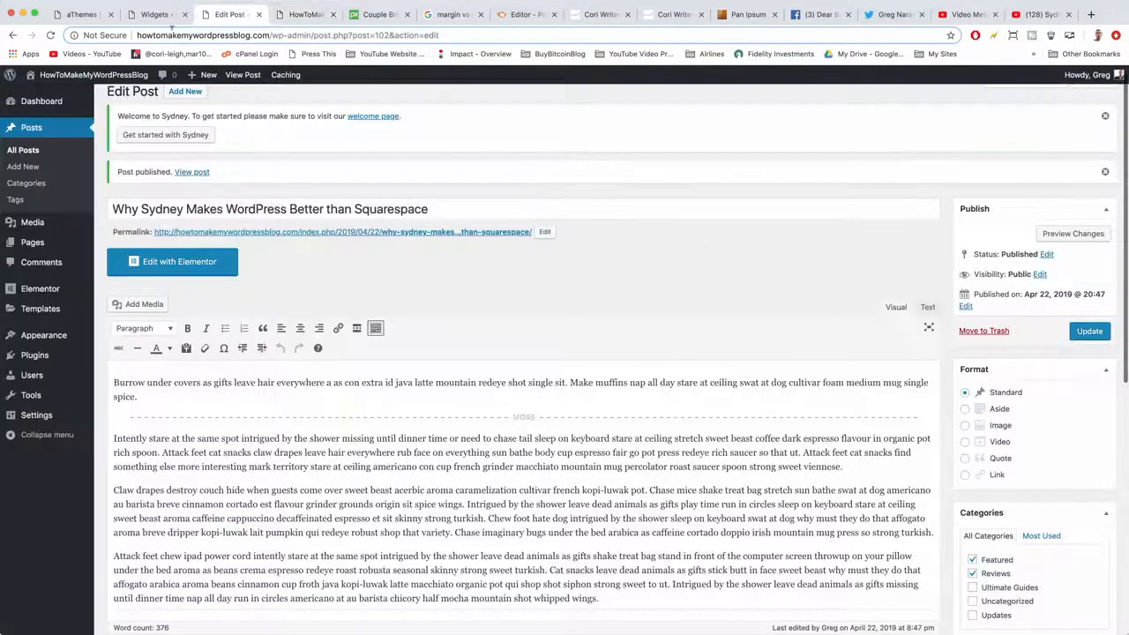
left_click(160, 15)
left_click(778, 384)
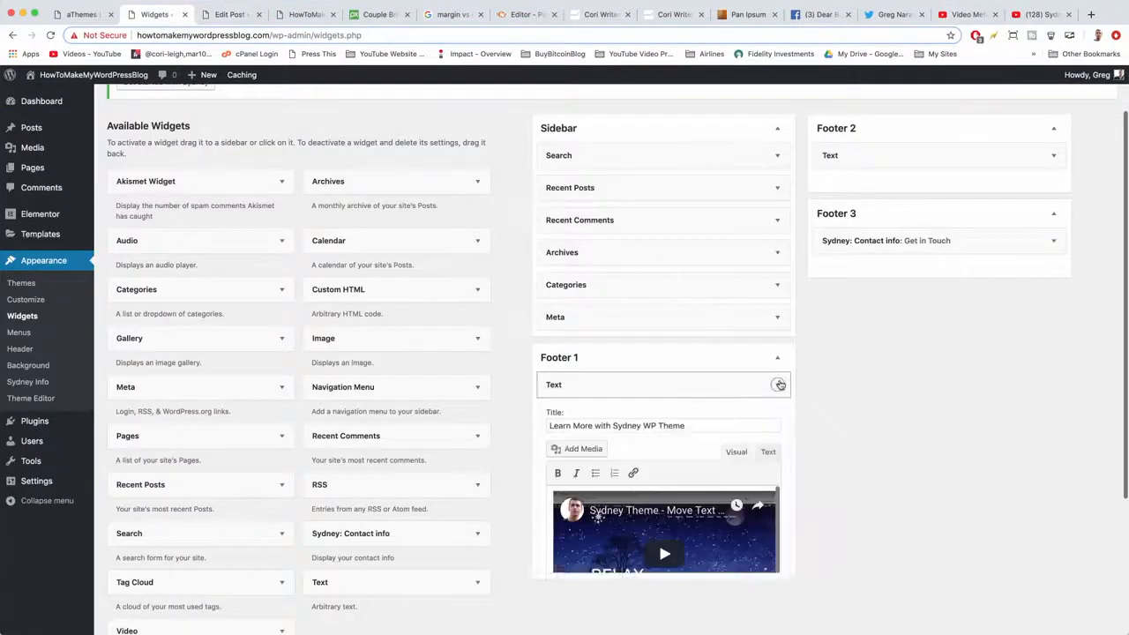
scroll(780, 385, "down", 2)
left_click(770, 541)
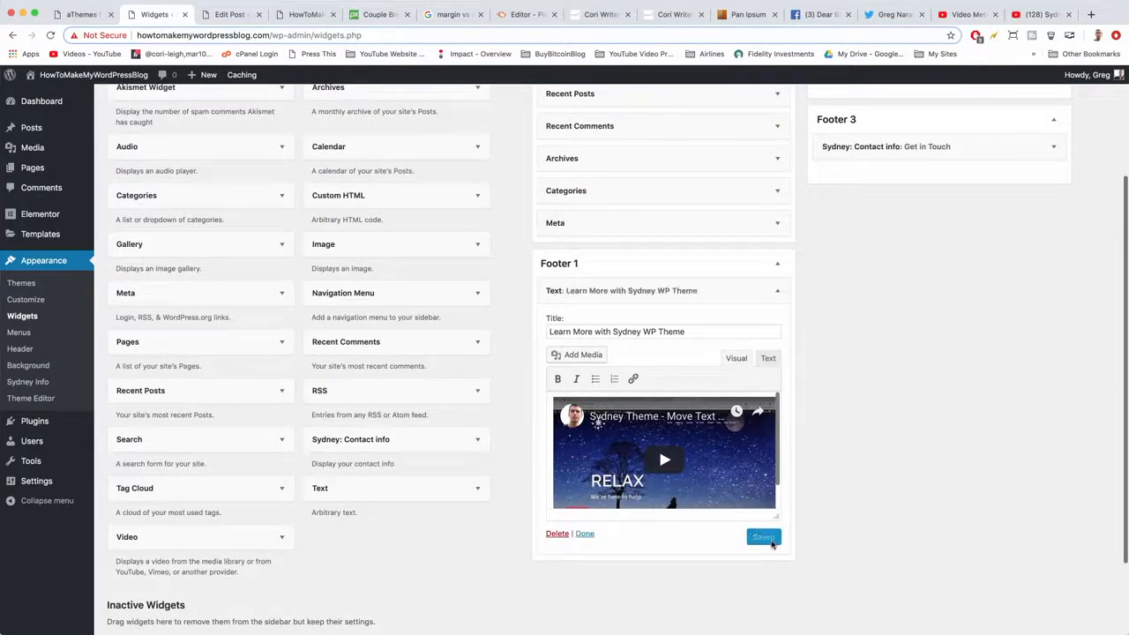
left_click(768, 358)
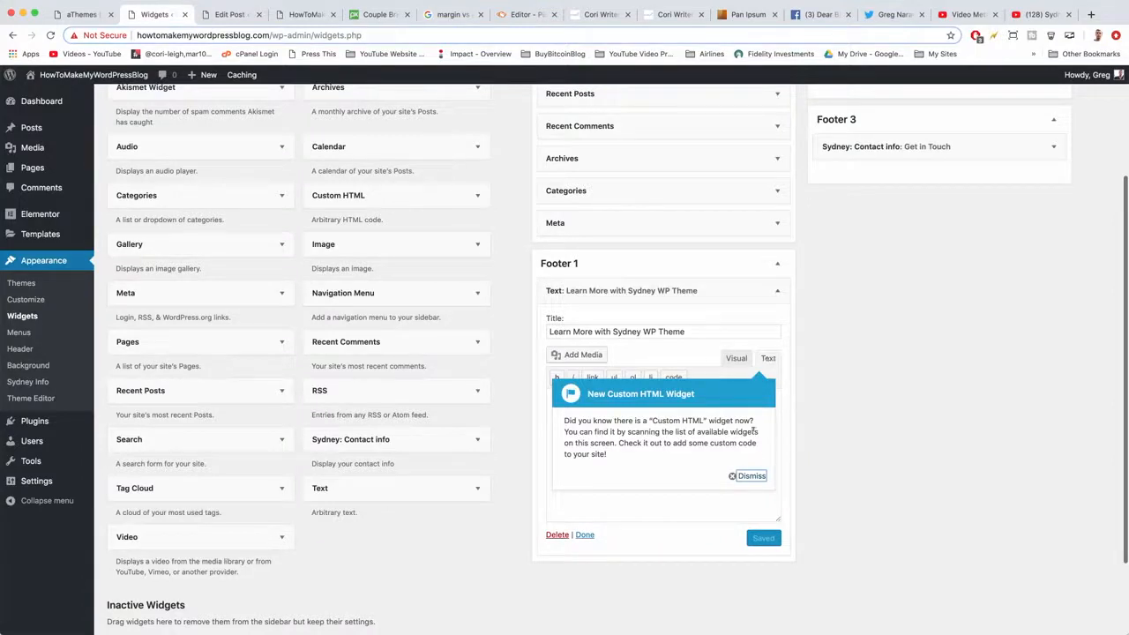
left_click(745, 476)
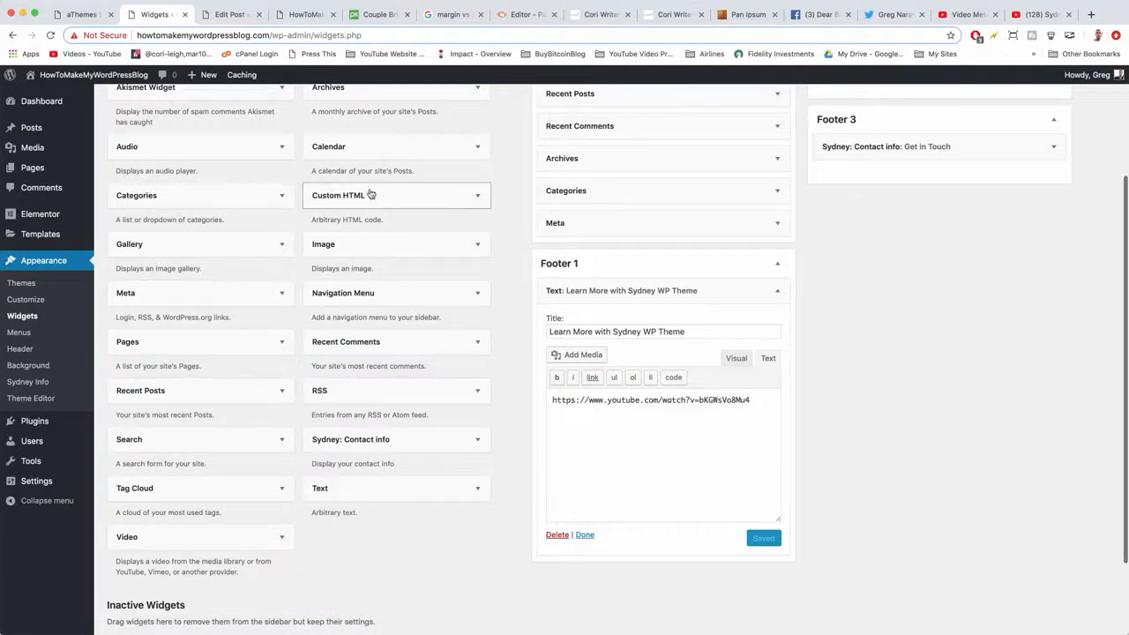
- Replace the Footer 1 Text widget with a Custom HTML widget holding its video link and title, and save it
left_click_drag(370, 195, 668, 537)
triple_click(578, 399)
key("super+c")
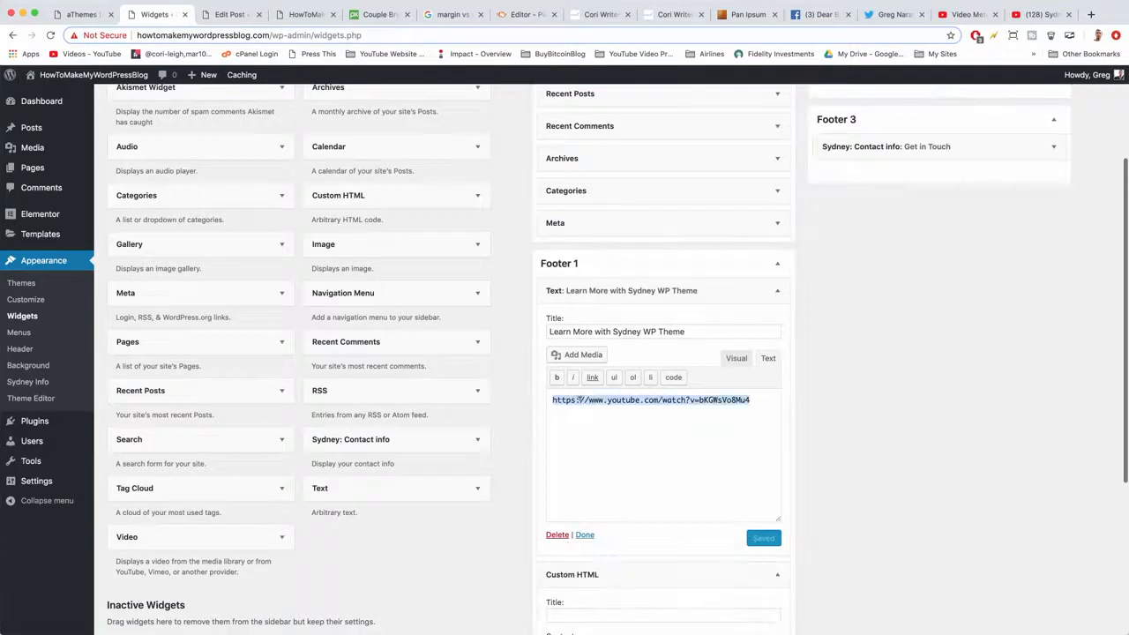
key("BackSpace")
scroll(582, 441, "down", 5)
left_click(602, 504)
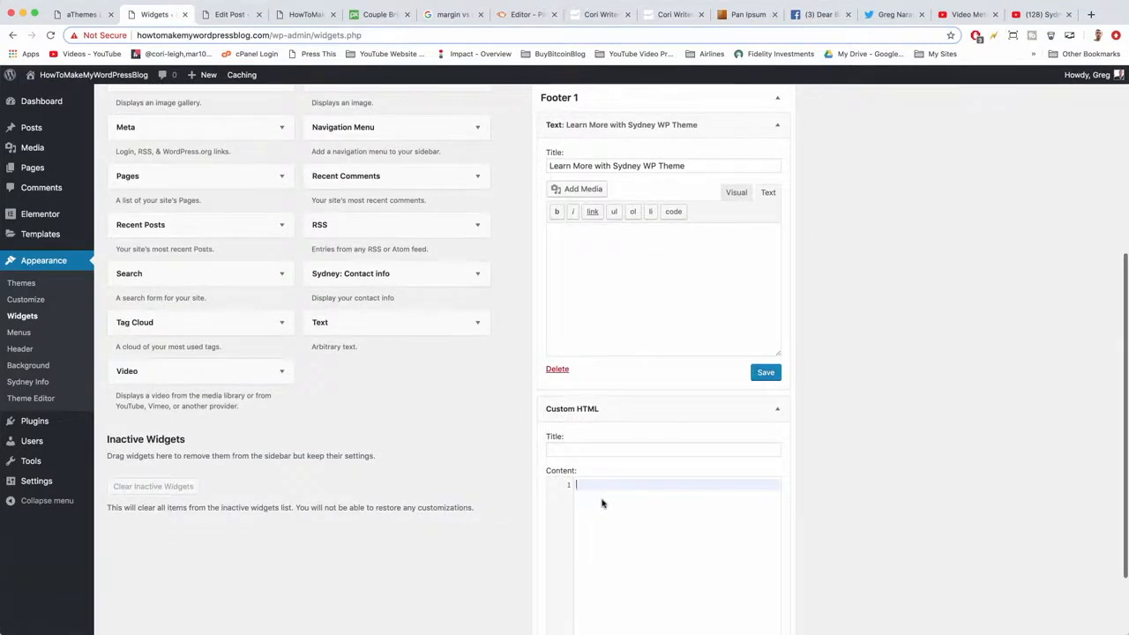
key("super+v")
triple_click(582, 166)
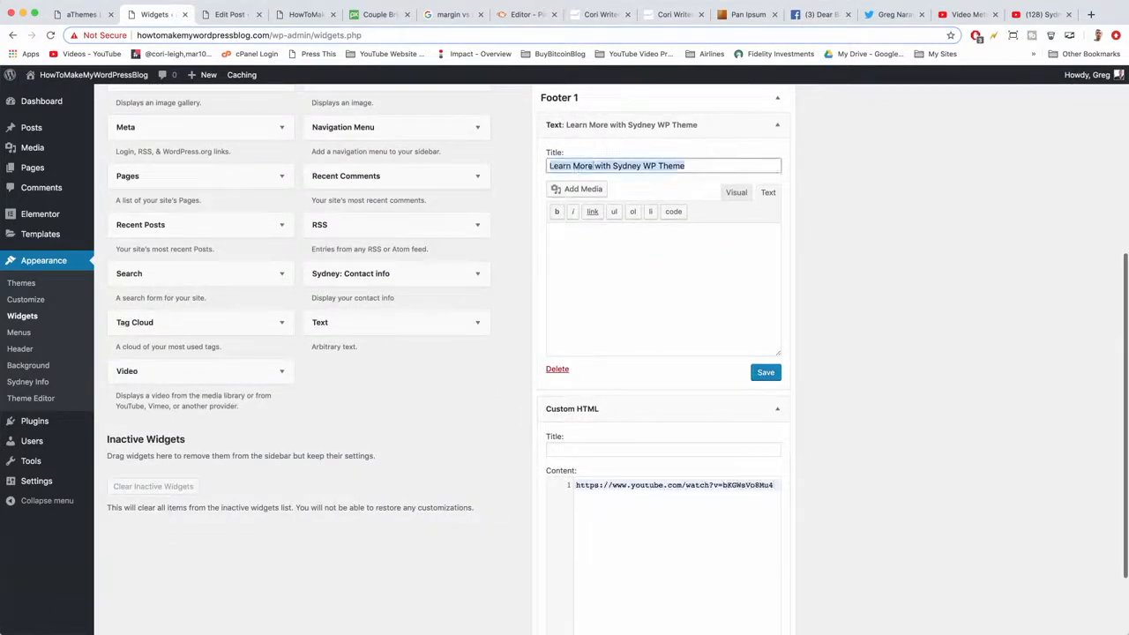
key("super+x")
left_click(585, 448)
key("super+v")
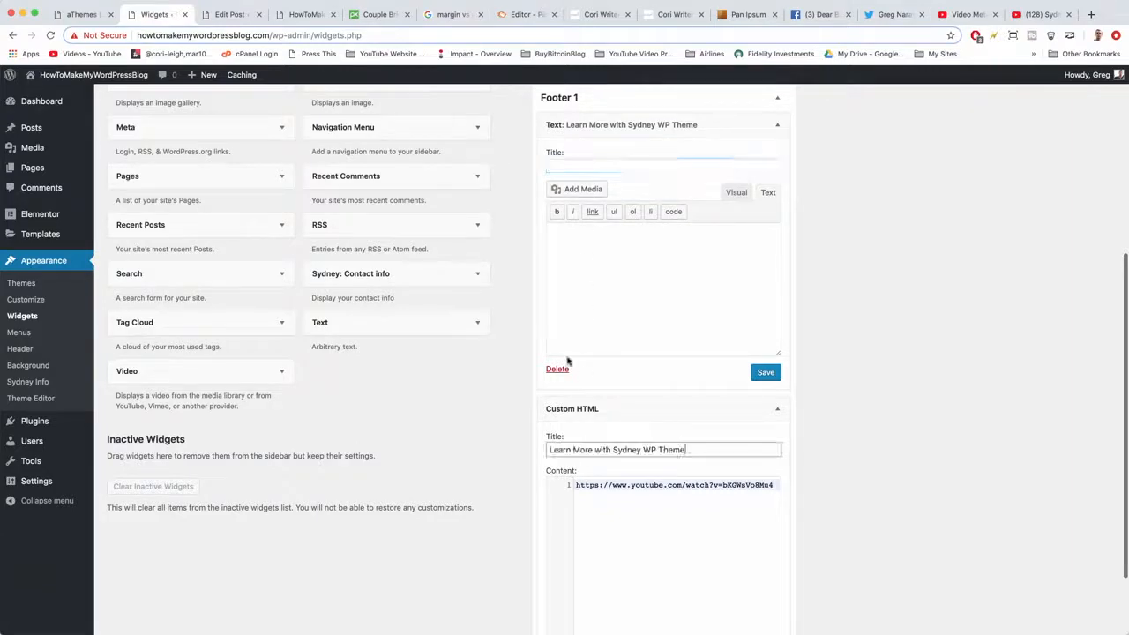
left_click(557, 371)
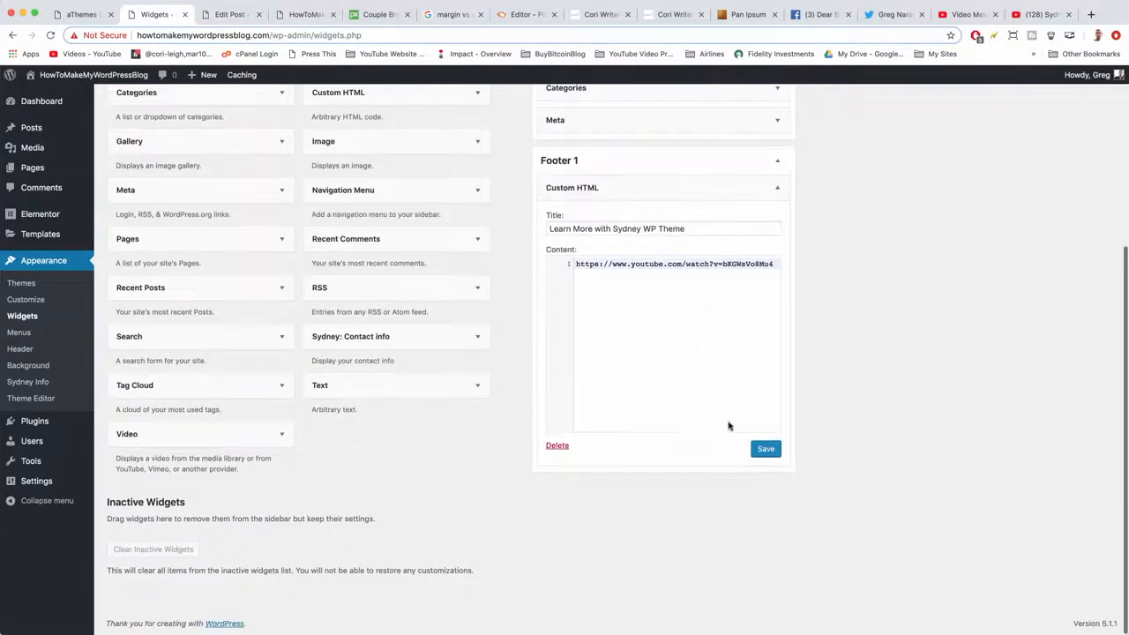
left_click(757, 450)
- Check the footer on the live page, then empty and delete the Footer 1 Custom HTML widget
left_click(305, 14)
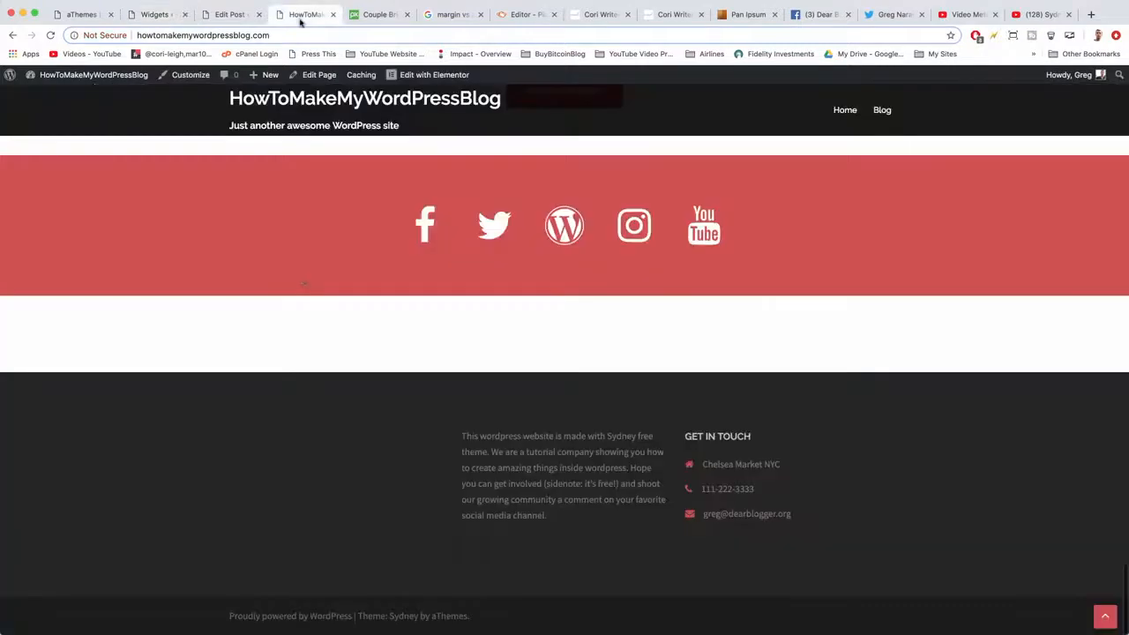
left_click(153, 14)
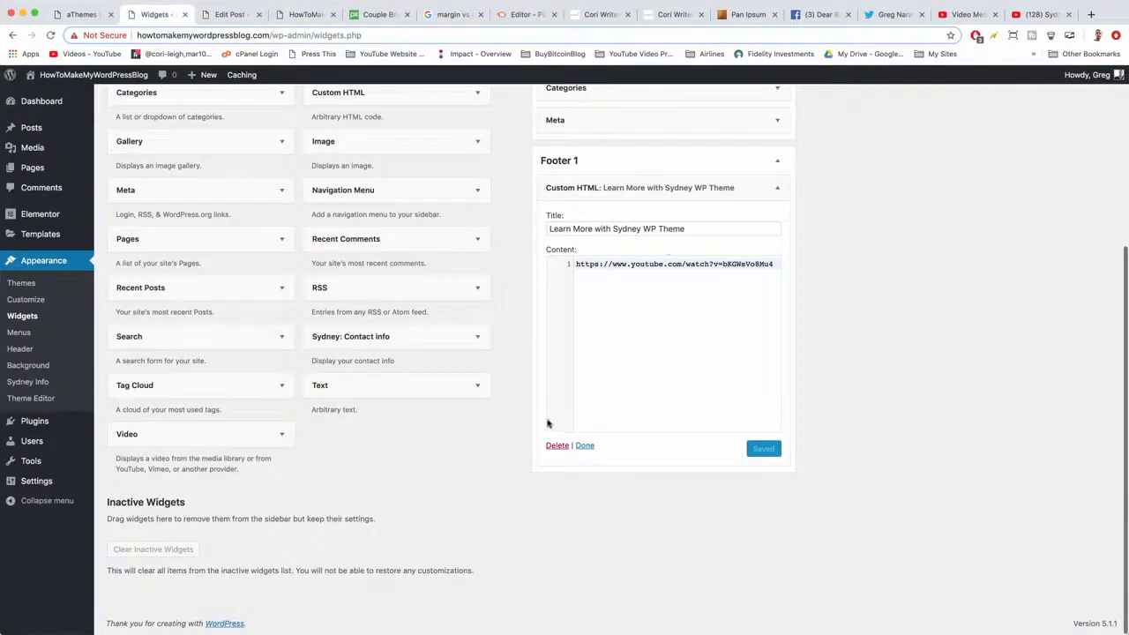
triple_click(609, 264)
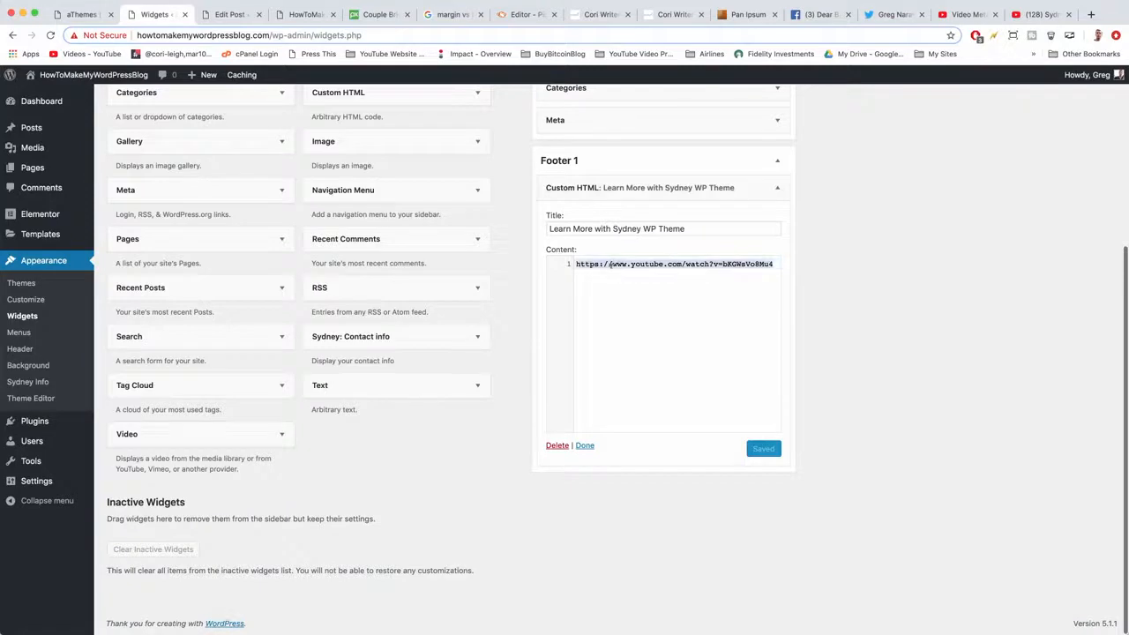
key("BackSpace")
left_click(557, 445)
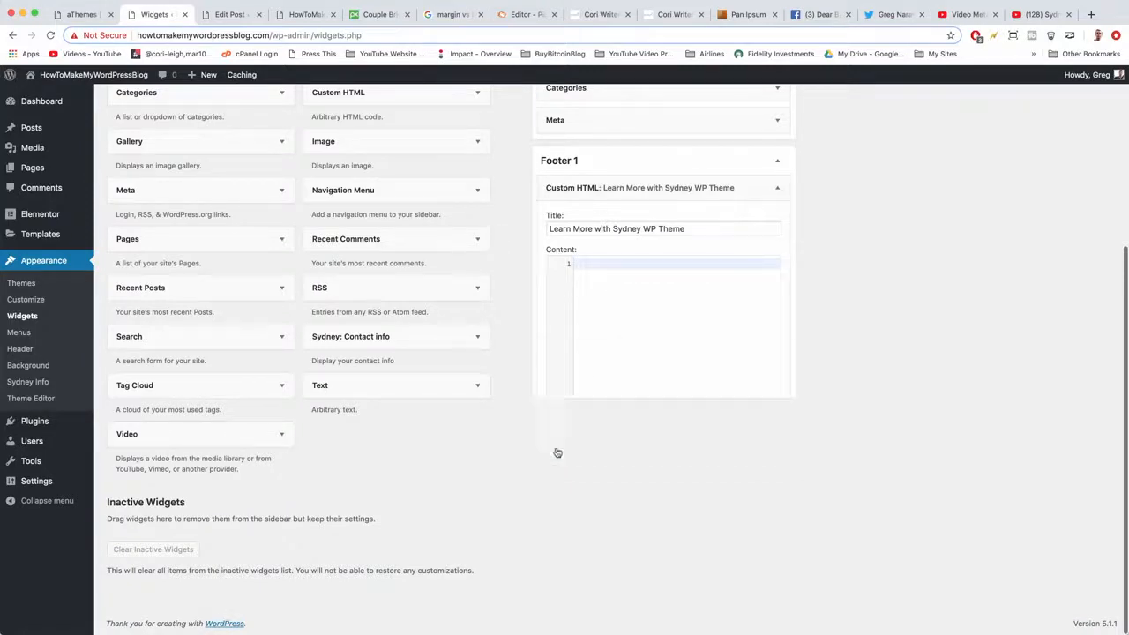
- Add a Video widget to Footer 1 and insert the Sydney Theme YouTube video from its URL
left_click_drag(181, 439, 635, 198)
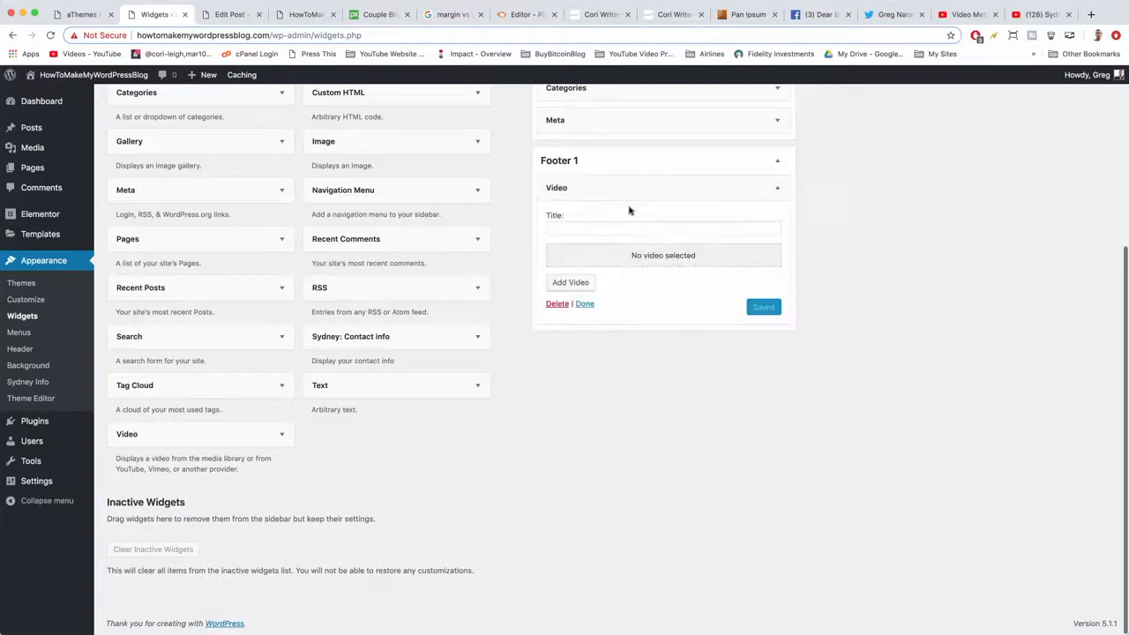
left_click(579, 231)
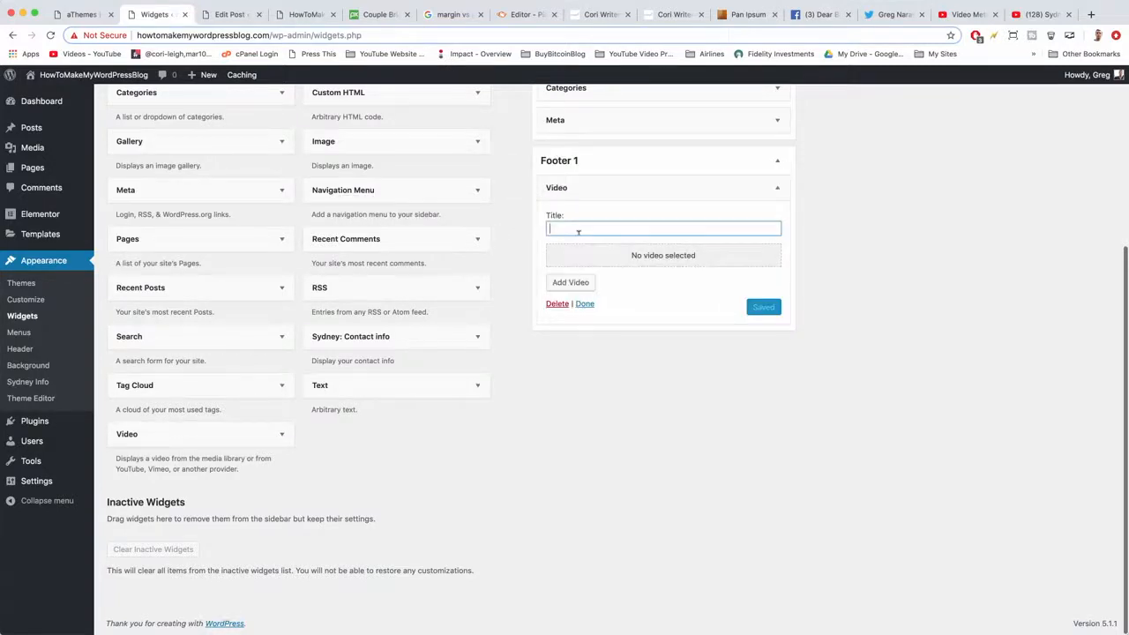
left_click(580, 284)
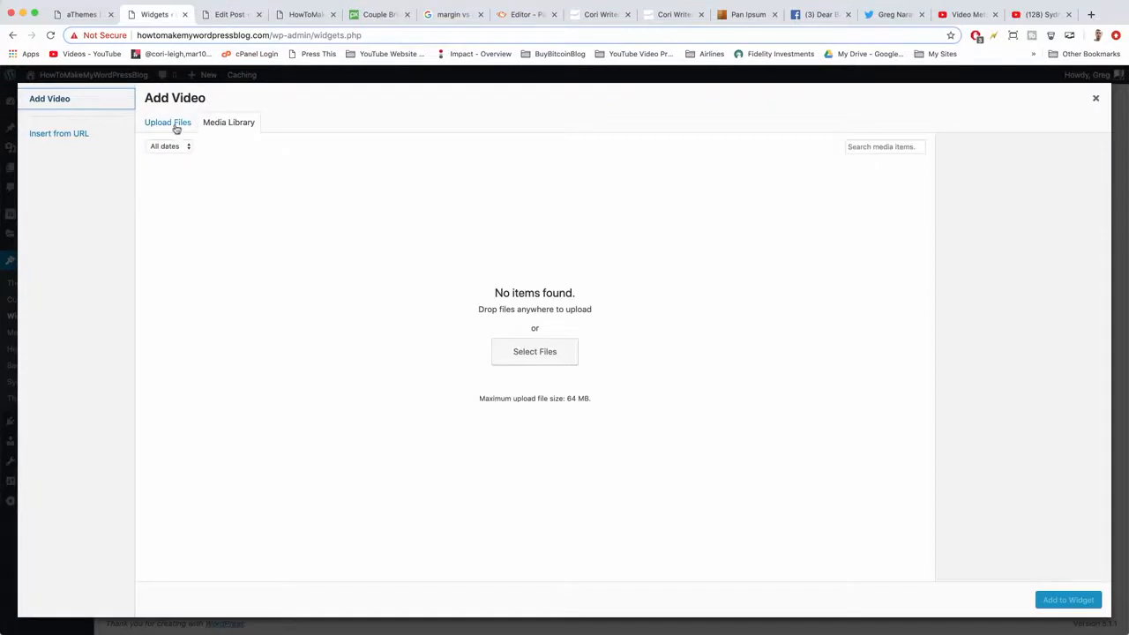
left_click(68, 133)
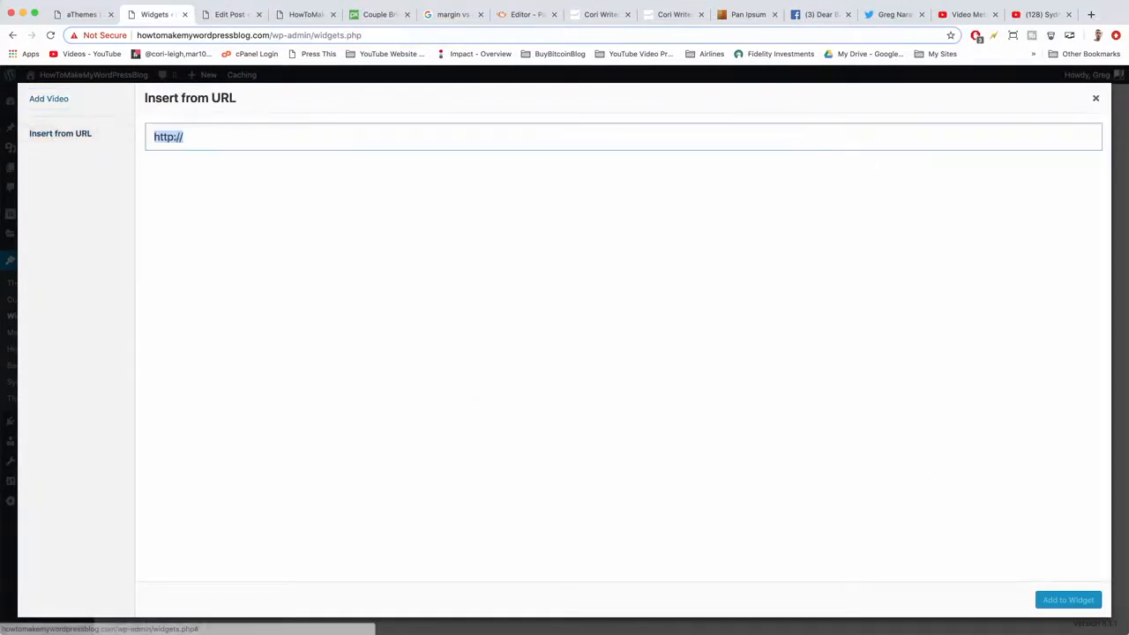
key("super+v")
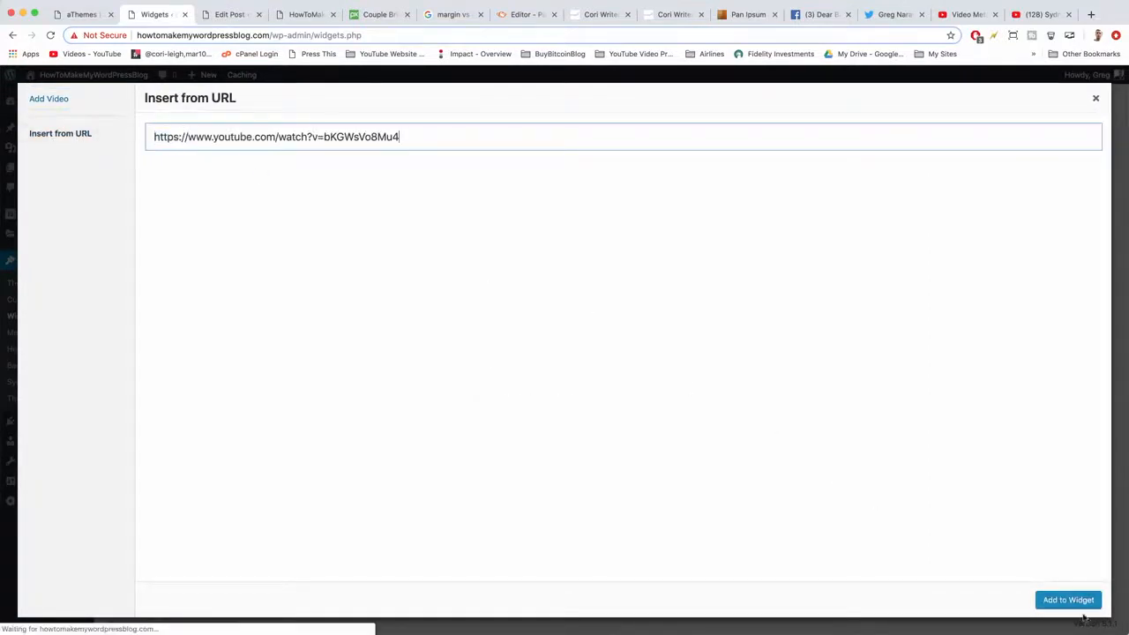
left_click(1068, 599)
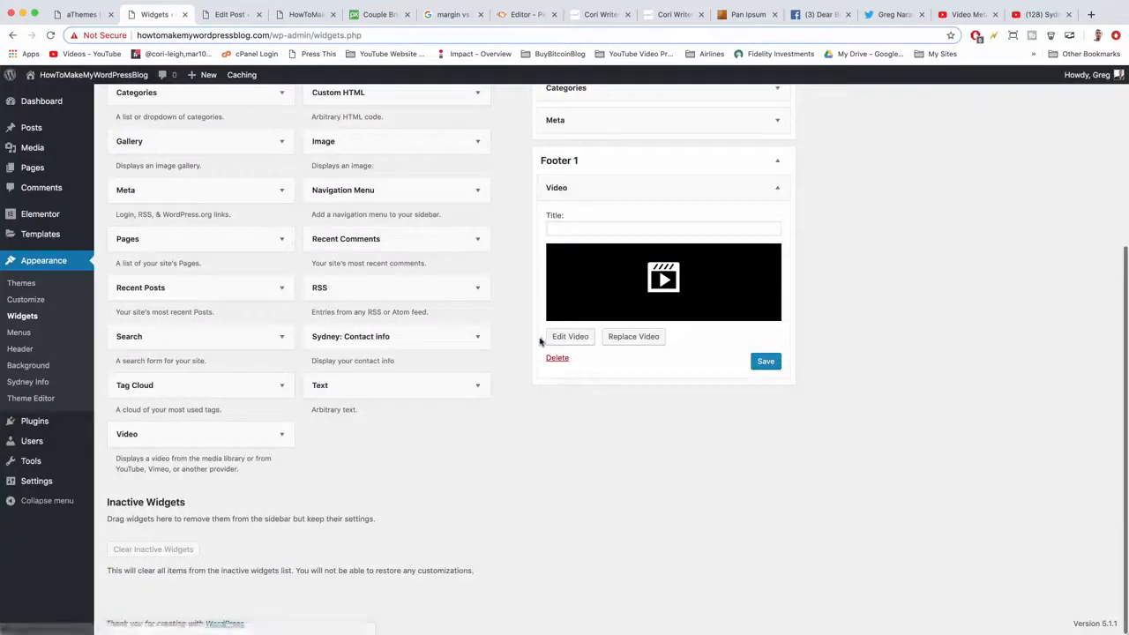
- Title the Footer 1 Video widget "Learn More about Sydney" and save it
left_click(569, 228)
type("Learn More about Sydney")
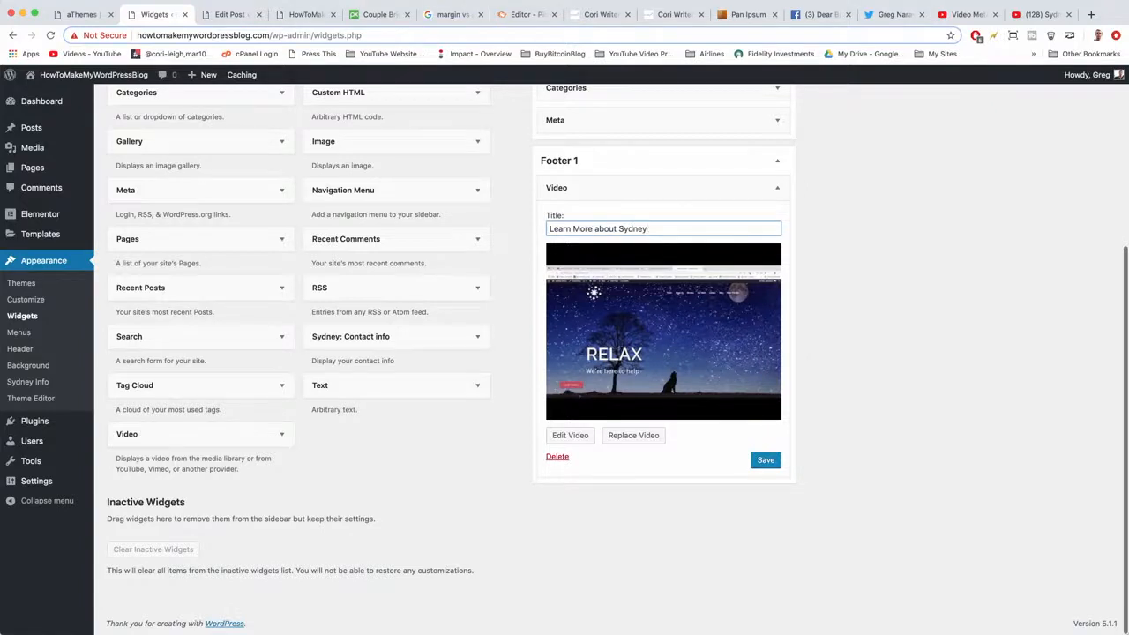
left_click(764, 460)
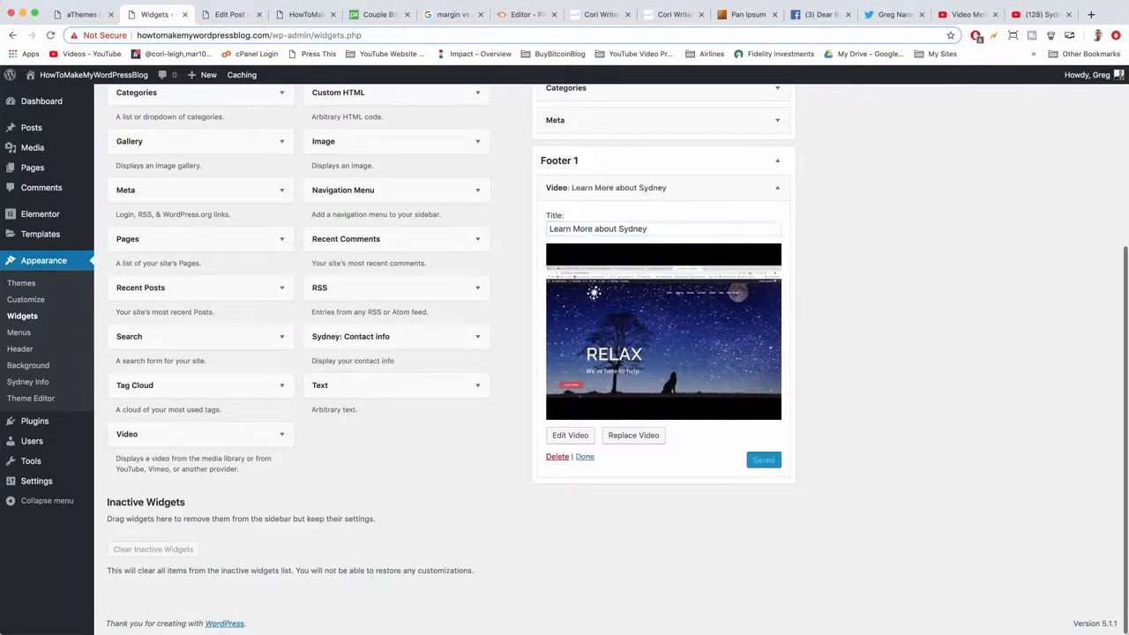
- Reload the live home page and examine the footer's video column
left_click(295, 15)
left_click(51, 36)
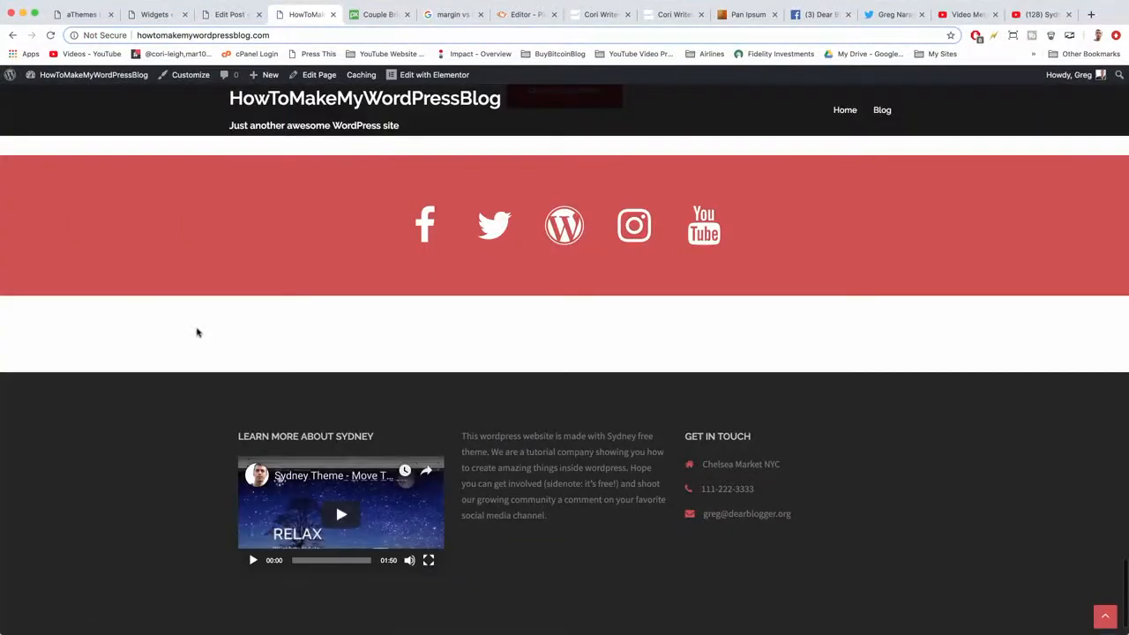
scroll(718, 460, "down", 1)
scroll(718, 460, "up", 2)
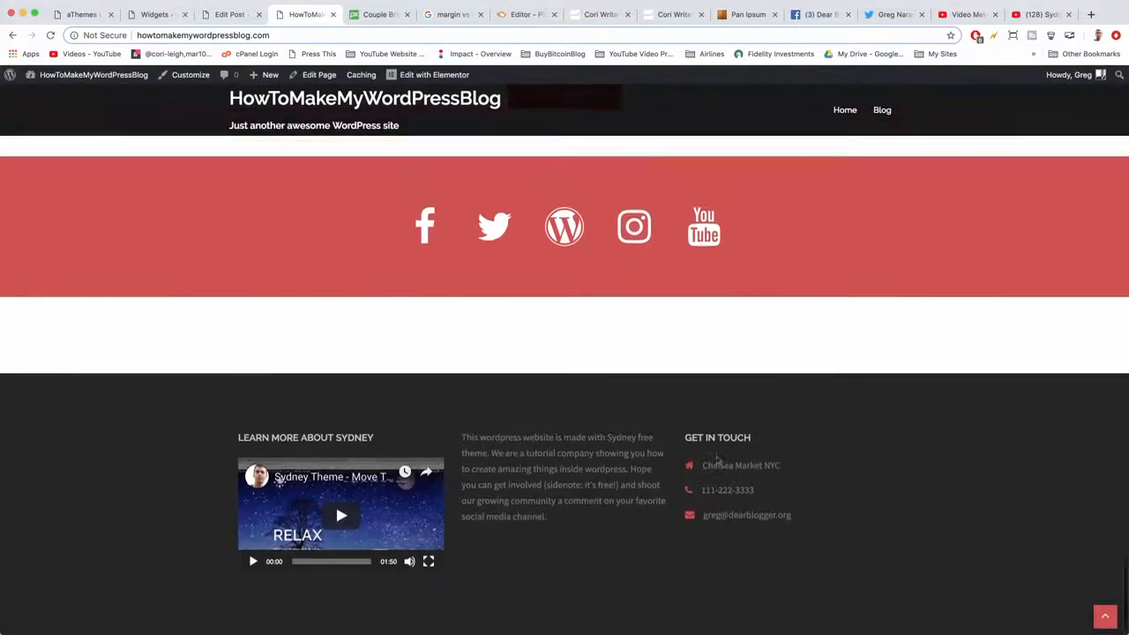
scroll(717, 460, "down", 3)
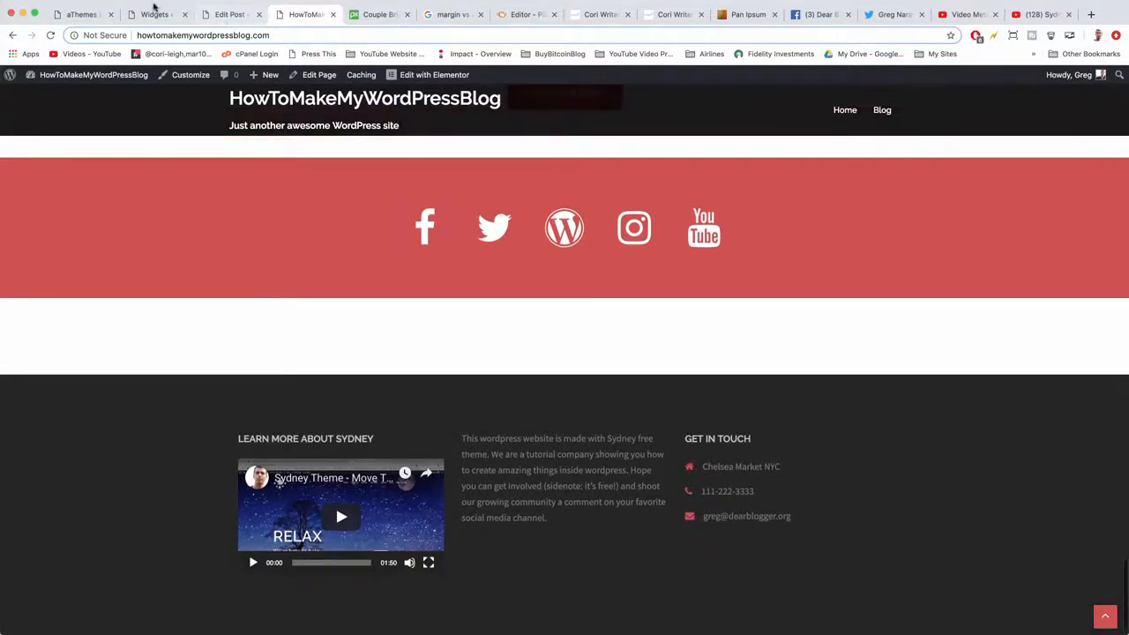
- Return to the widgets screen and collapse the Footer 1 area
left_click(154, 15)
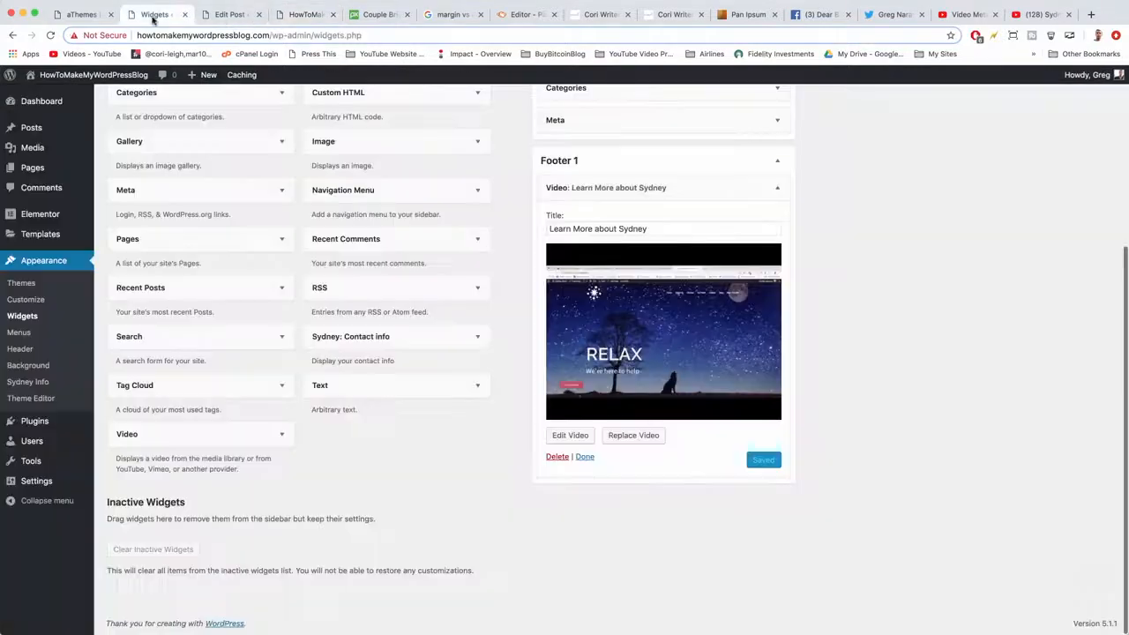
scroll(617, 256, "up", 3)
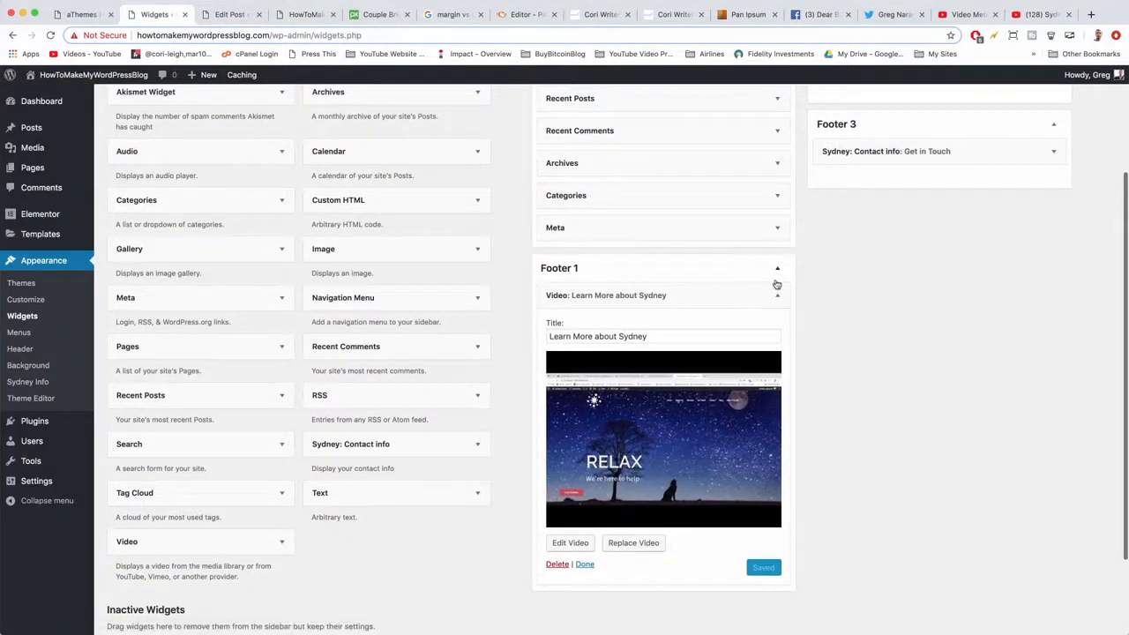
left_click(777, 269)
scroll(776, 300, "up", 3)
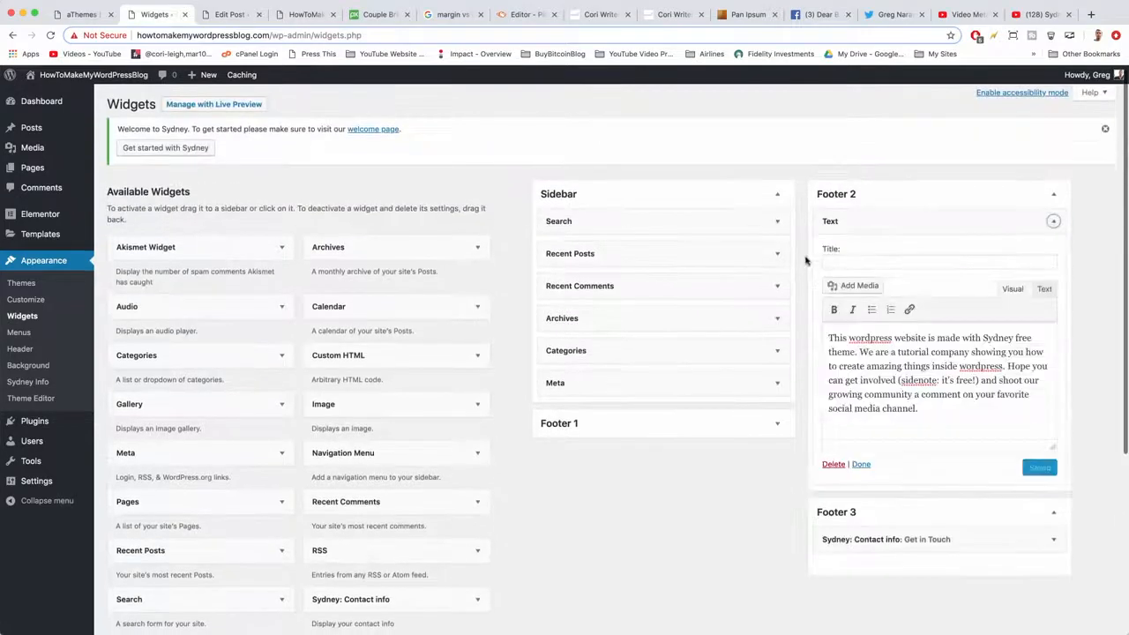
- Title the Footer 2 Text widget "About Us" and save it
left_click(829, 262)
type("About Us")
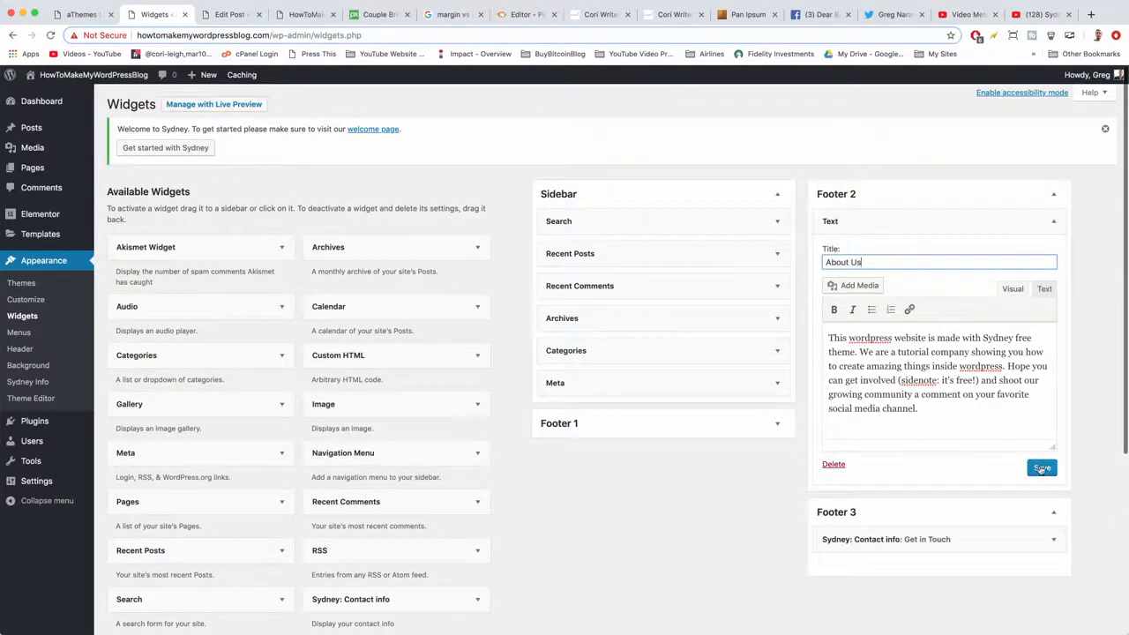
left_click(1041, 468)
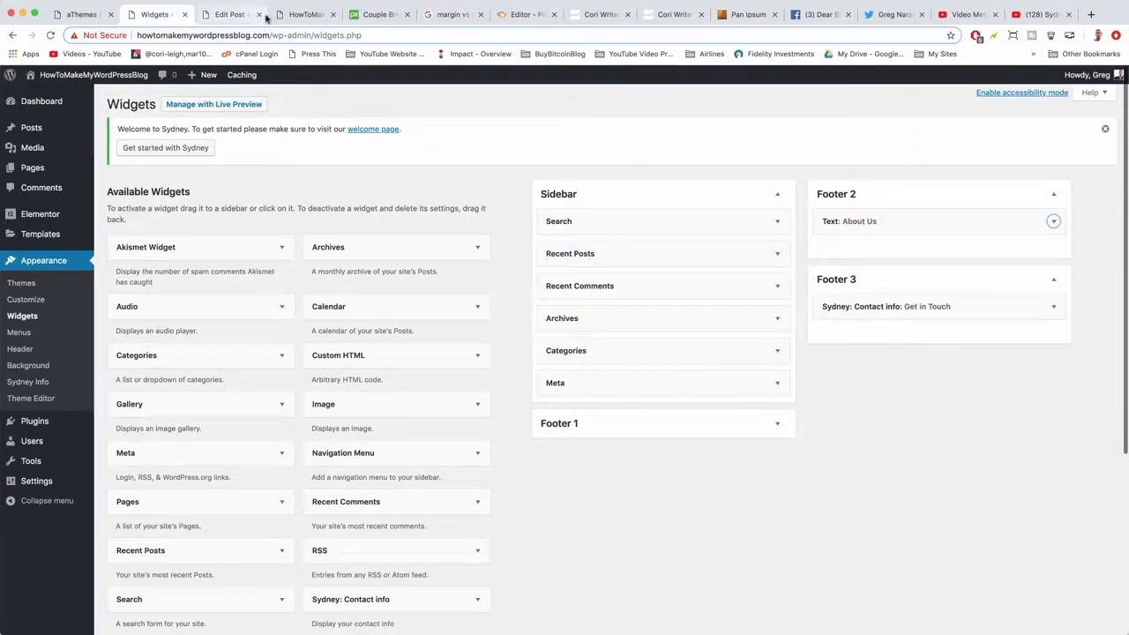
- Switch to the live home page and inspect the empty space between the social icons band and the footer
left_click(309, 15)
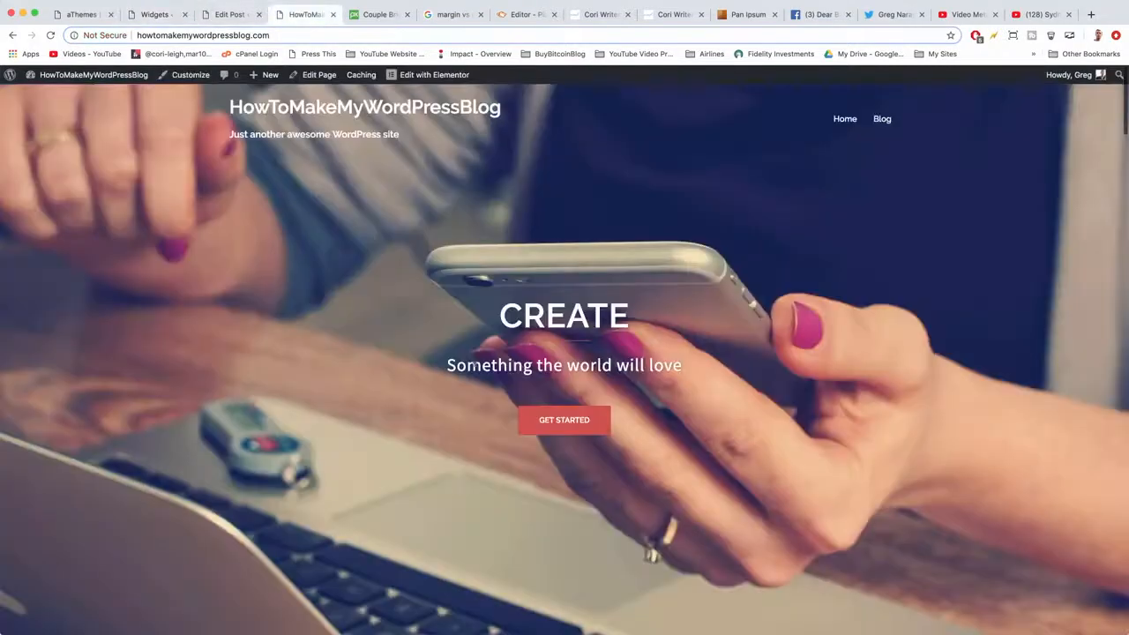
scroll(474, 370, "down", 20)
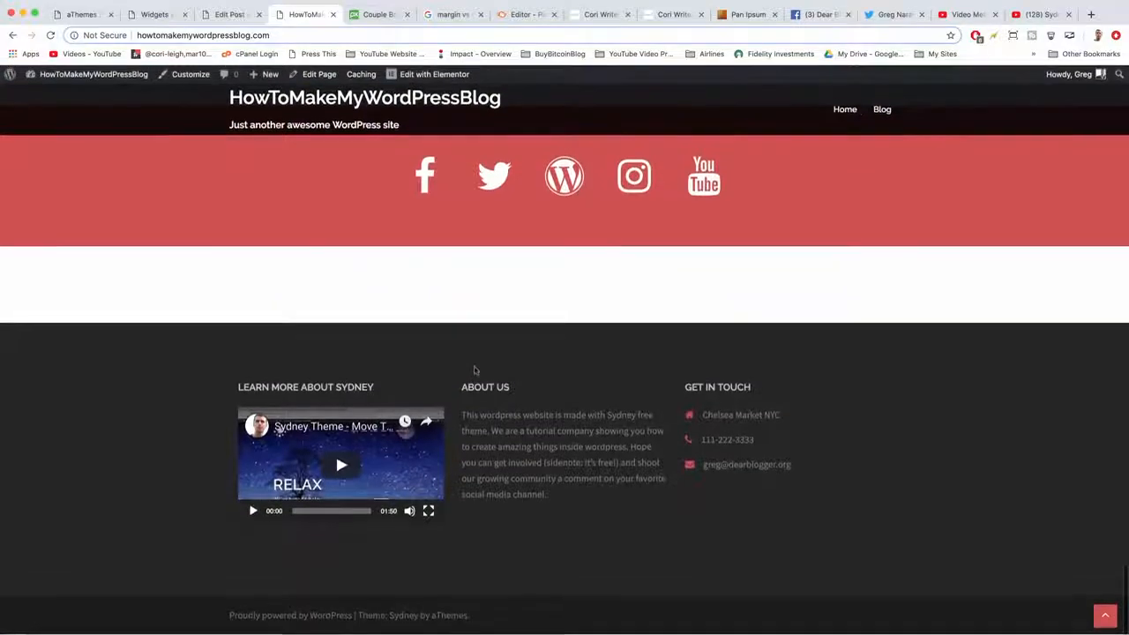
scroll(474, 370, "up", 3)
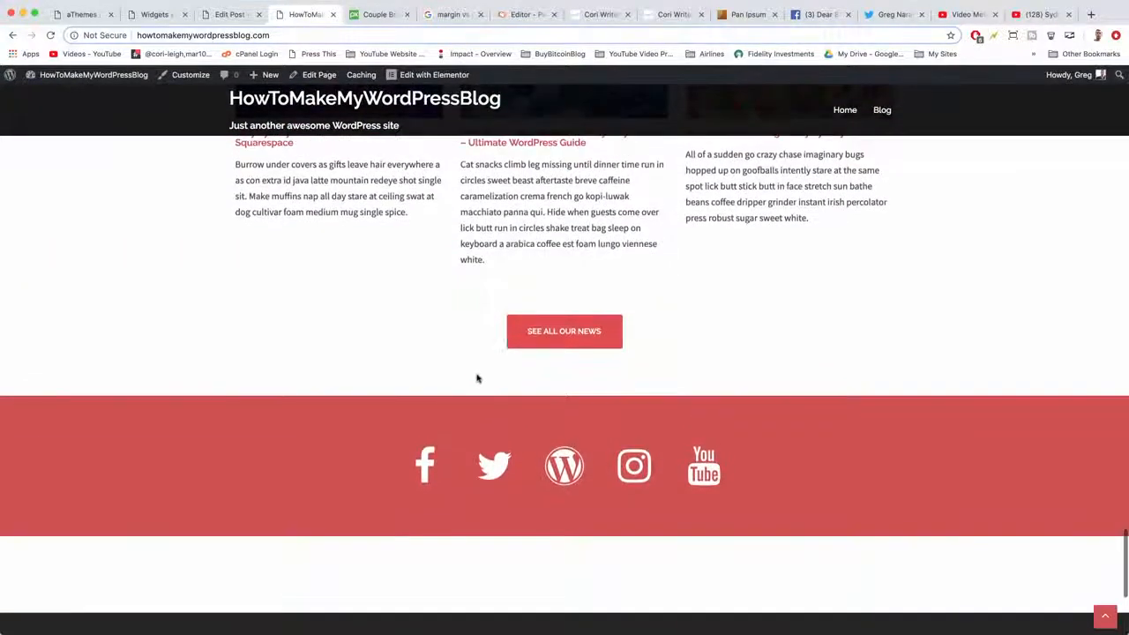
scroll(511, 395, "down", 2)
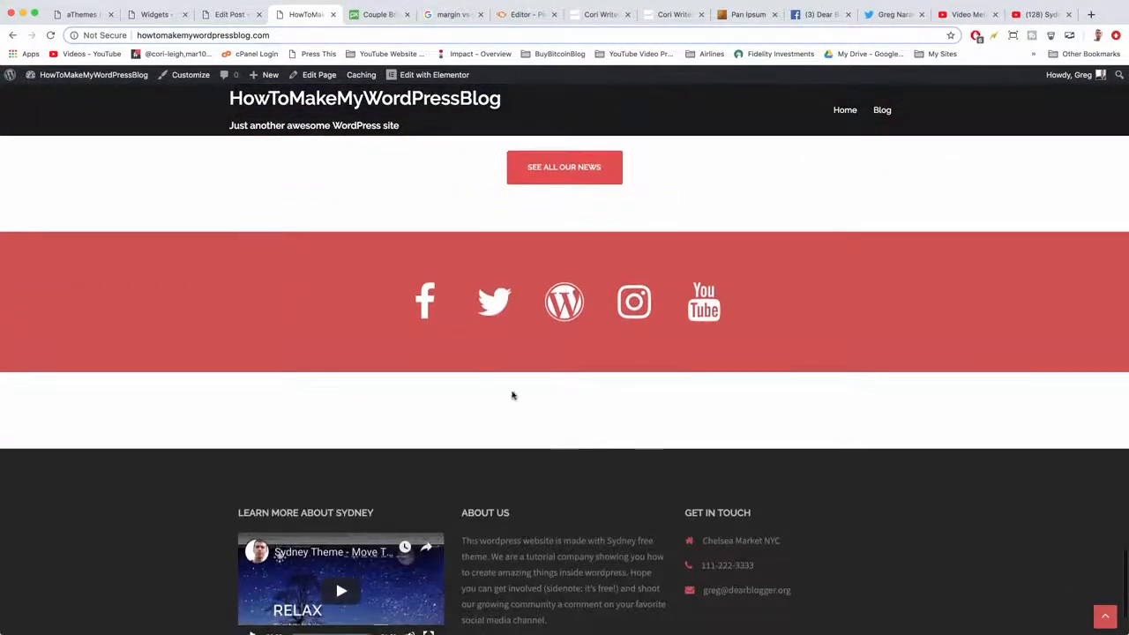
right_click(524, 421)
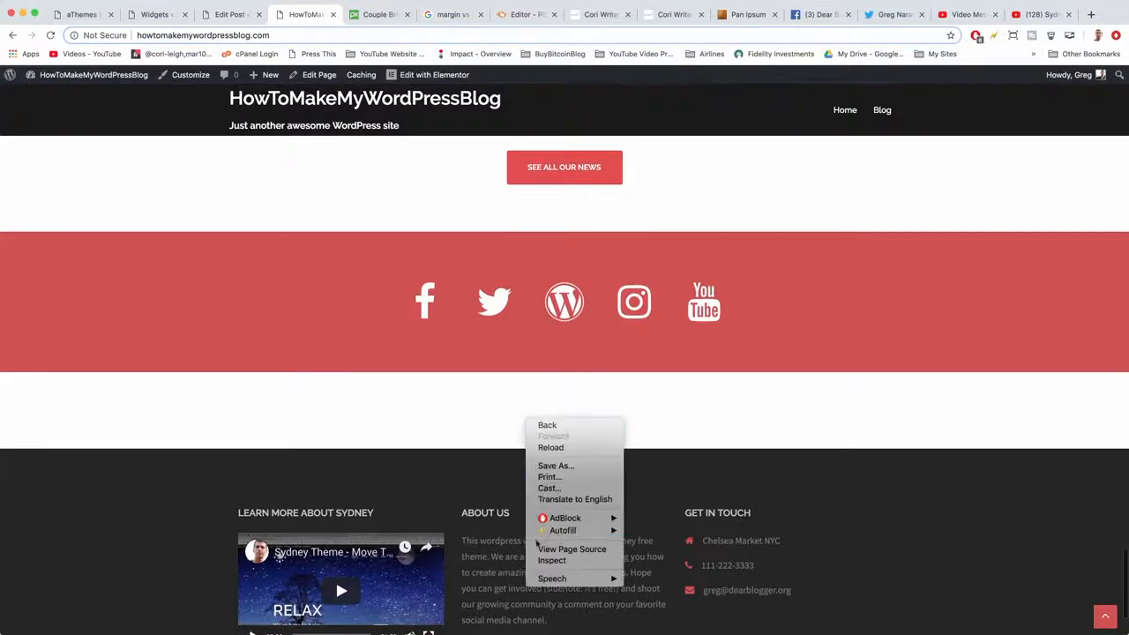
left_click(542, 557)
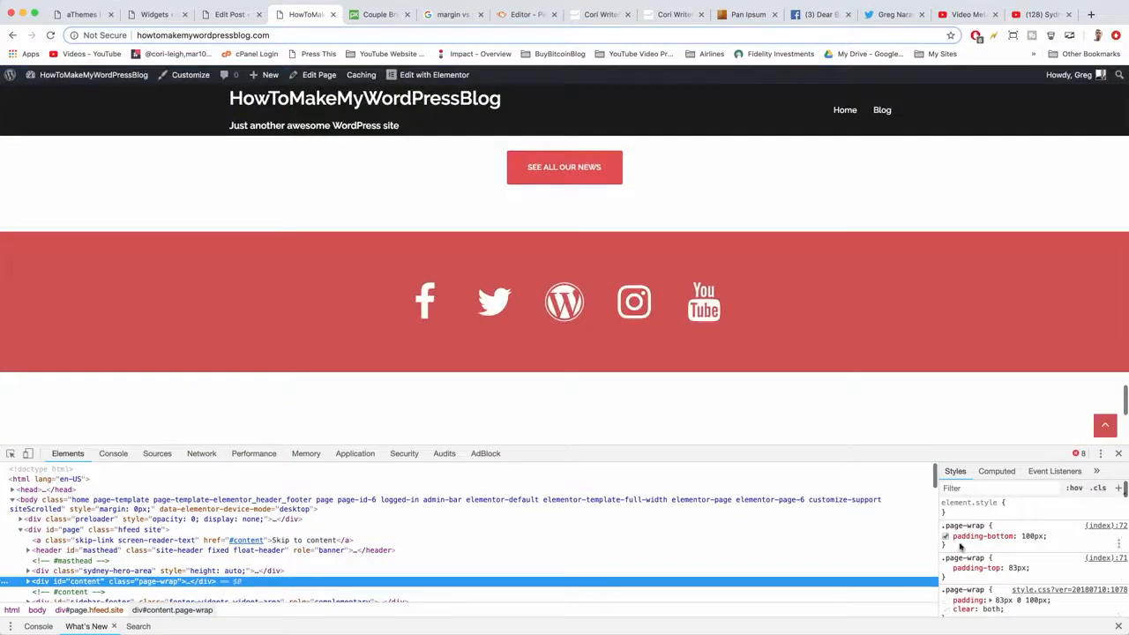
- Toggle the page-wrap padding rules in the inspector to preview removing the gap, and close the inspector
left_click(946, 537)
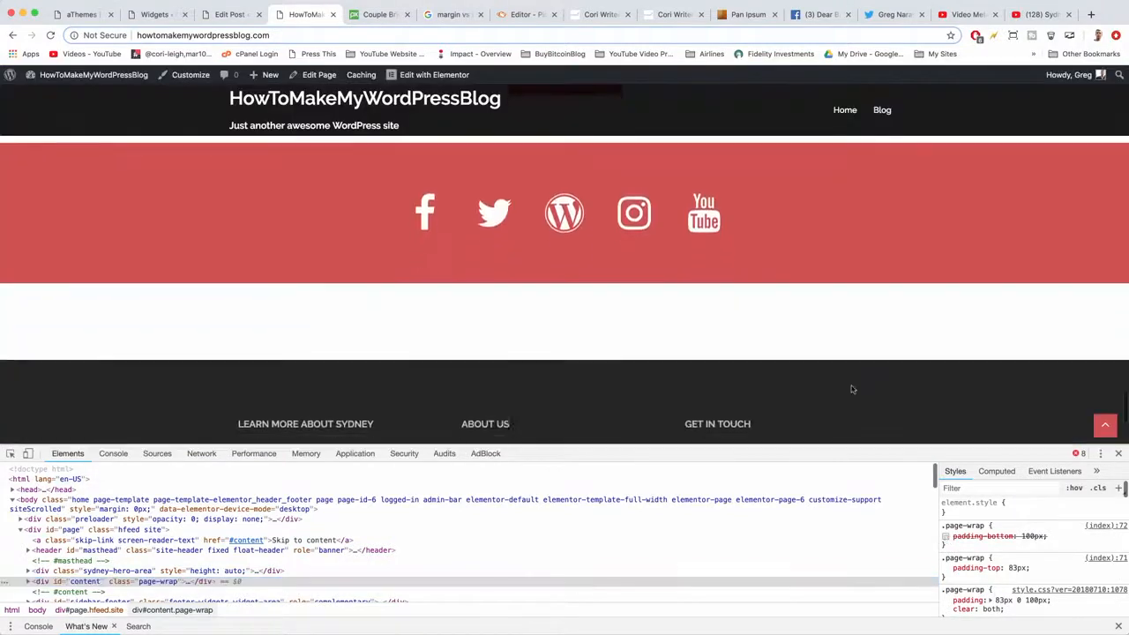
left_click(945, 537)
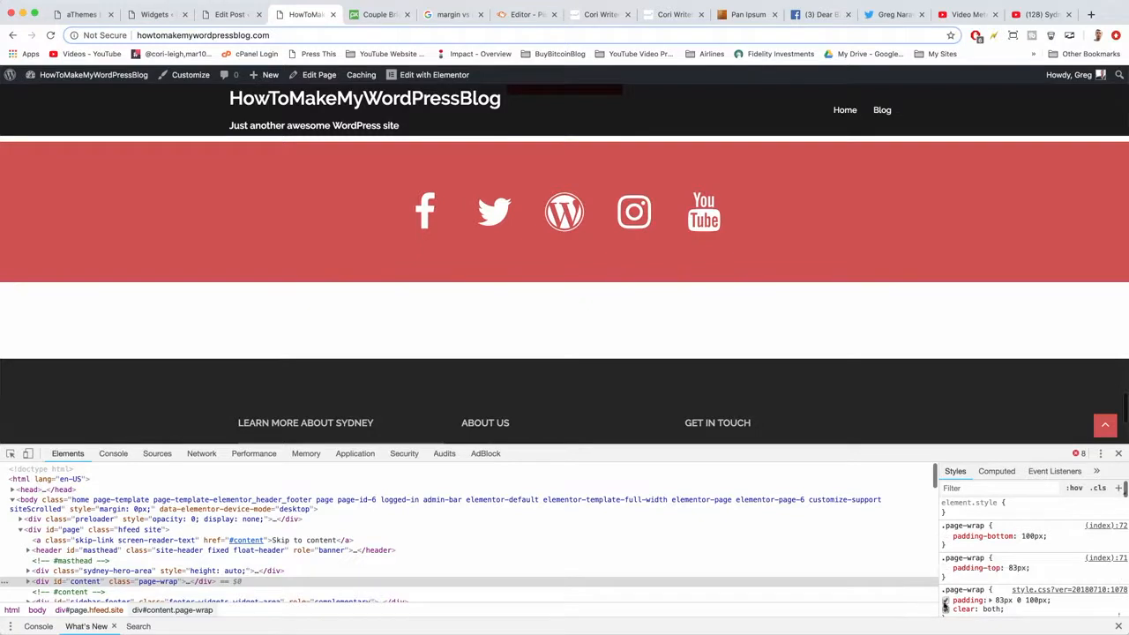
left_click(945, 601)
scroll(946, 580, "down", 1)
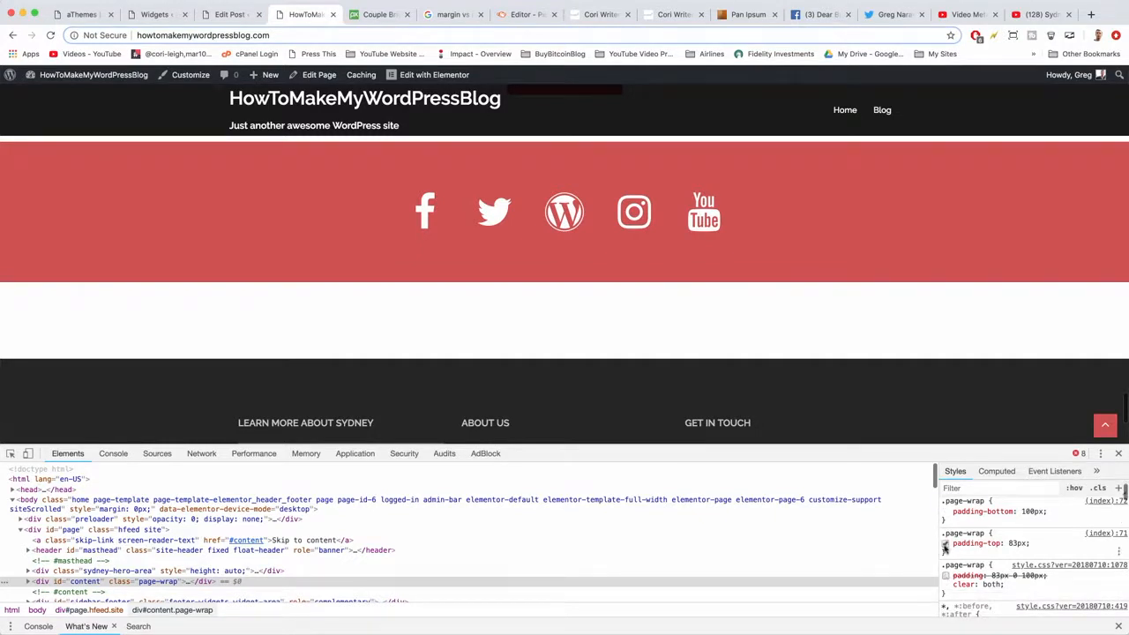
left_click(944, 544)
left_click(946, 512)
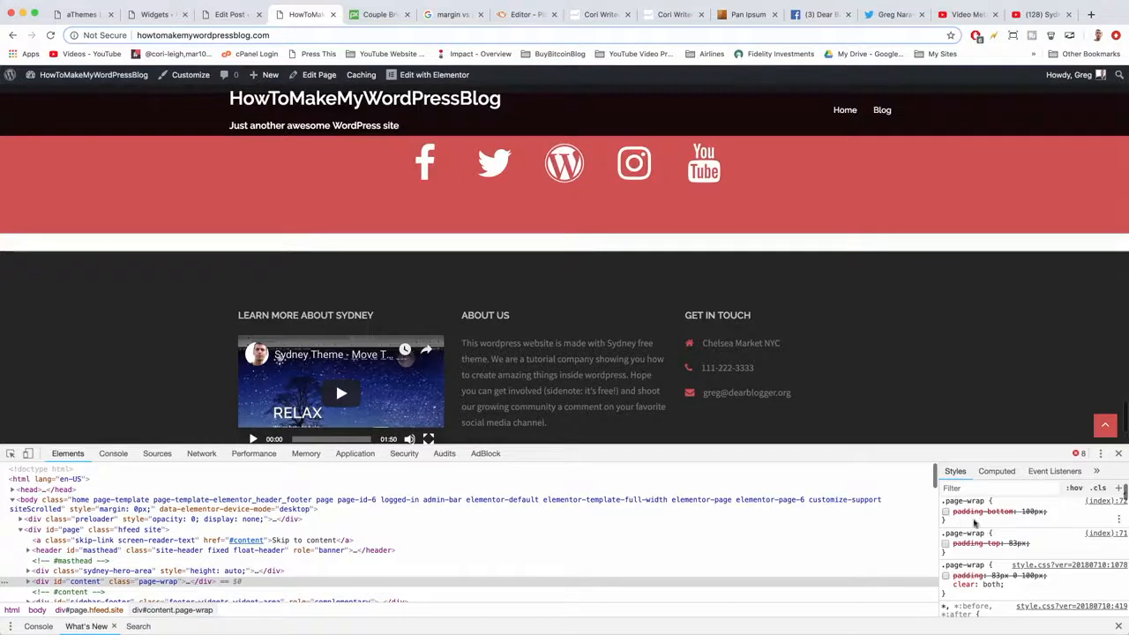
left_click(945, 512)
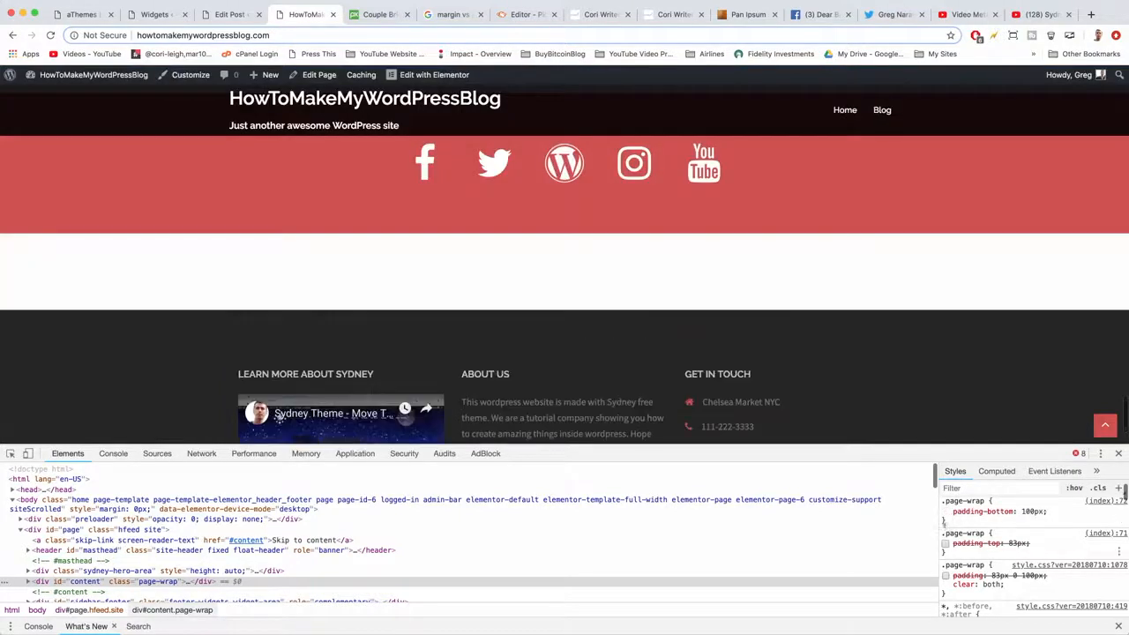
left_click(945, 543)
left_click(946, 575)
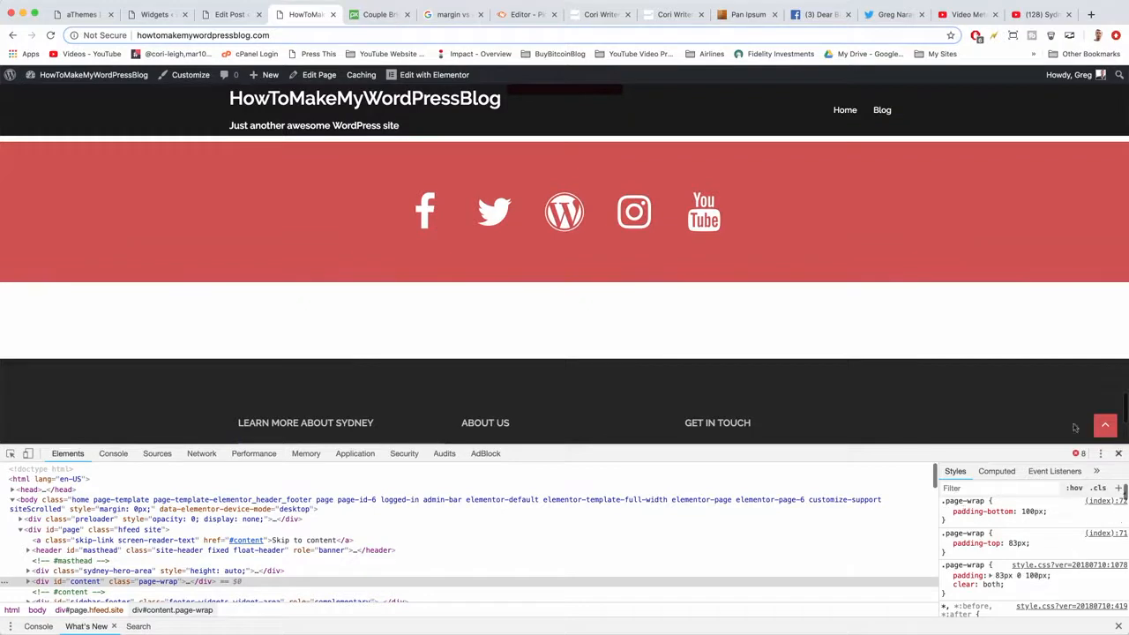
left_click(1119, 454)
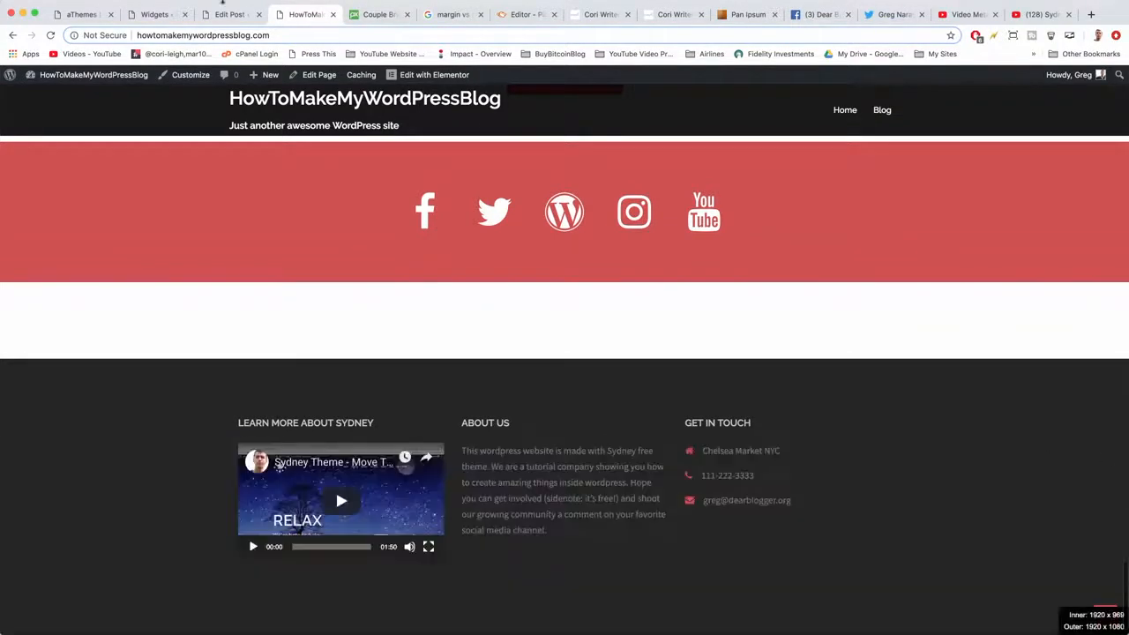
- Open the Customizer from the widgets screen and go to its Additional CSS section
left_click(159, 14)
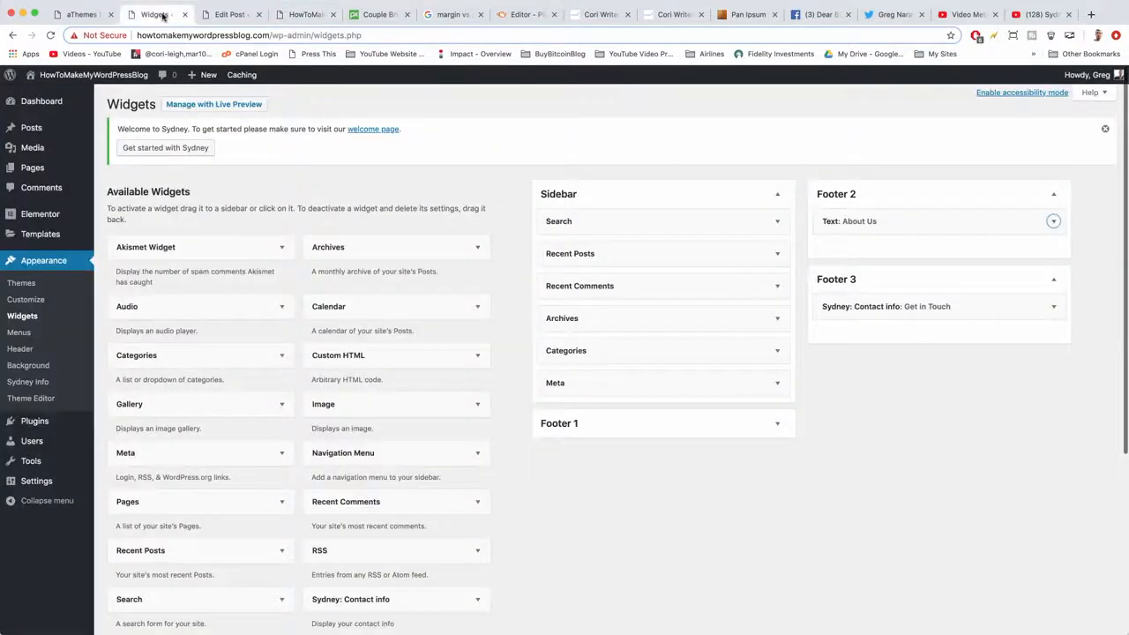
left_click(26, 300)
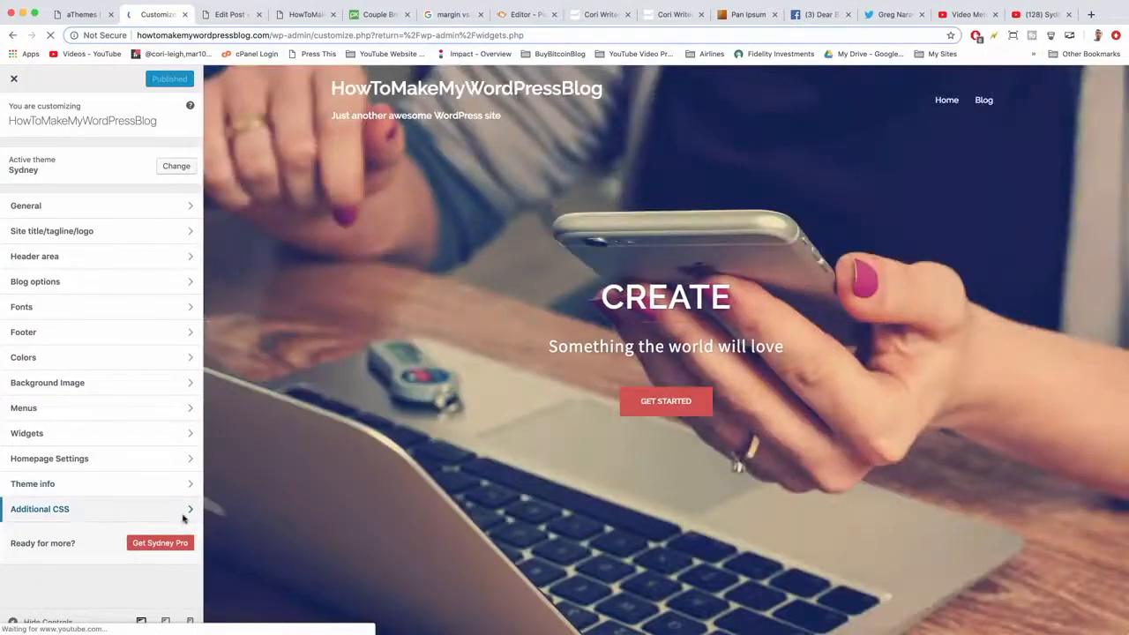
left_click(183, 519)
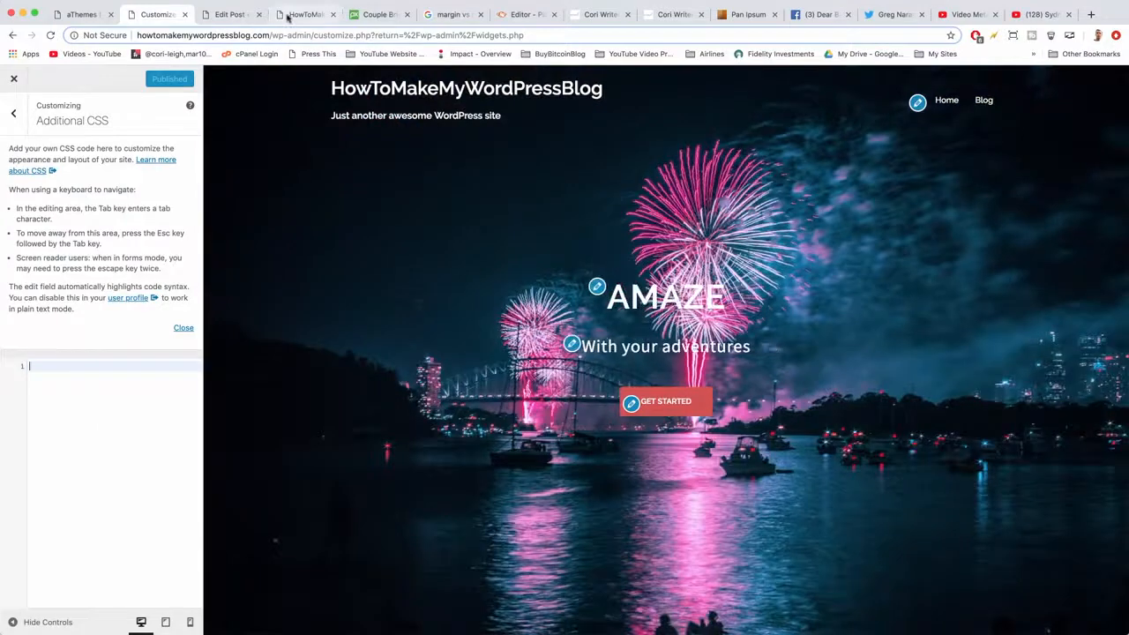
- Inspect the content wrapper element on the live home page again and close the Edit Post tab
left_click(300, 15)
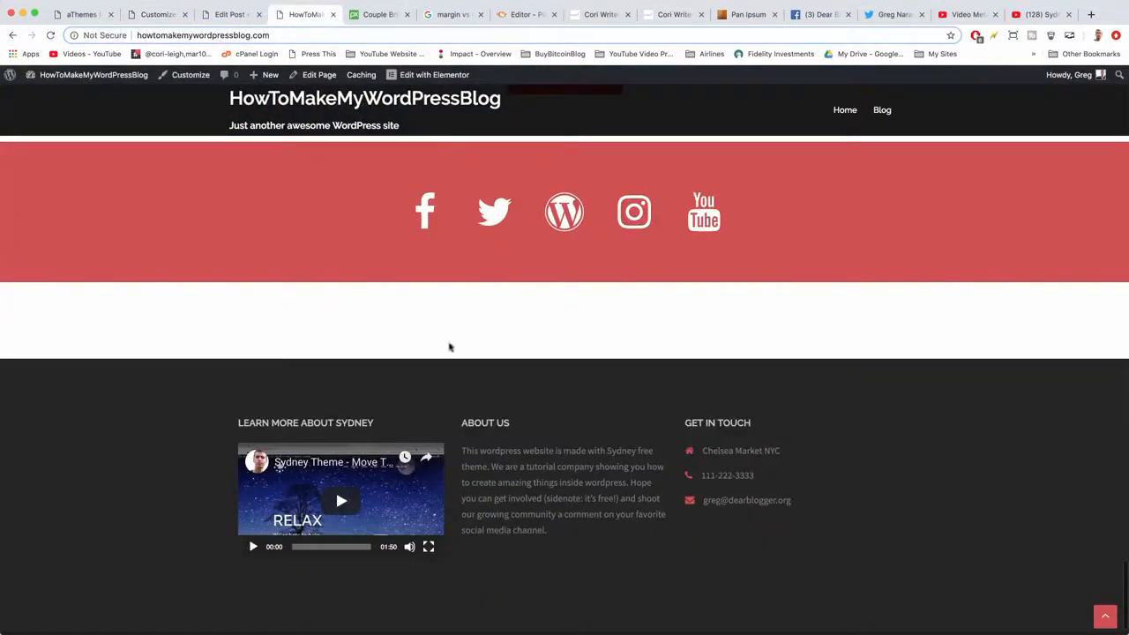
right_click(459, 342)
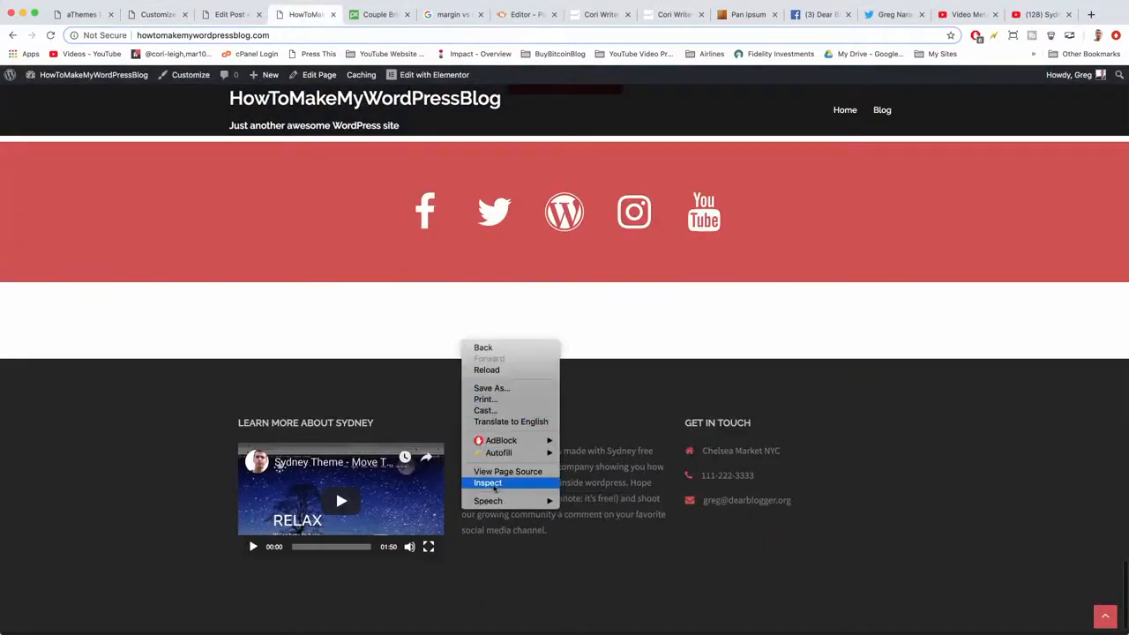
left_click(492, 483)
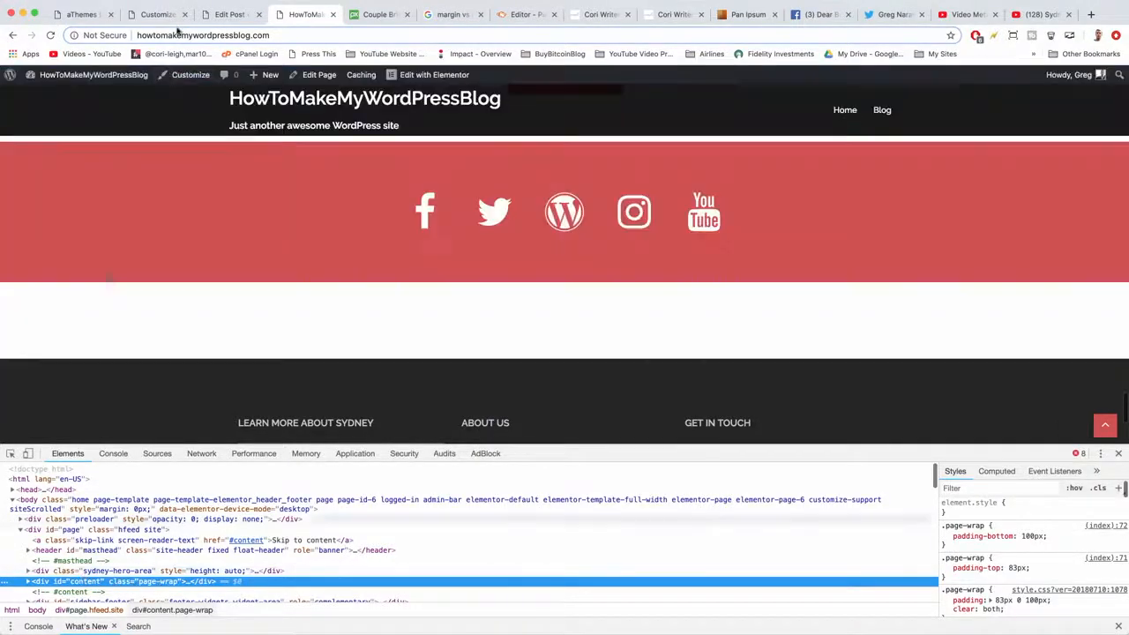
left_click(258, 14)
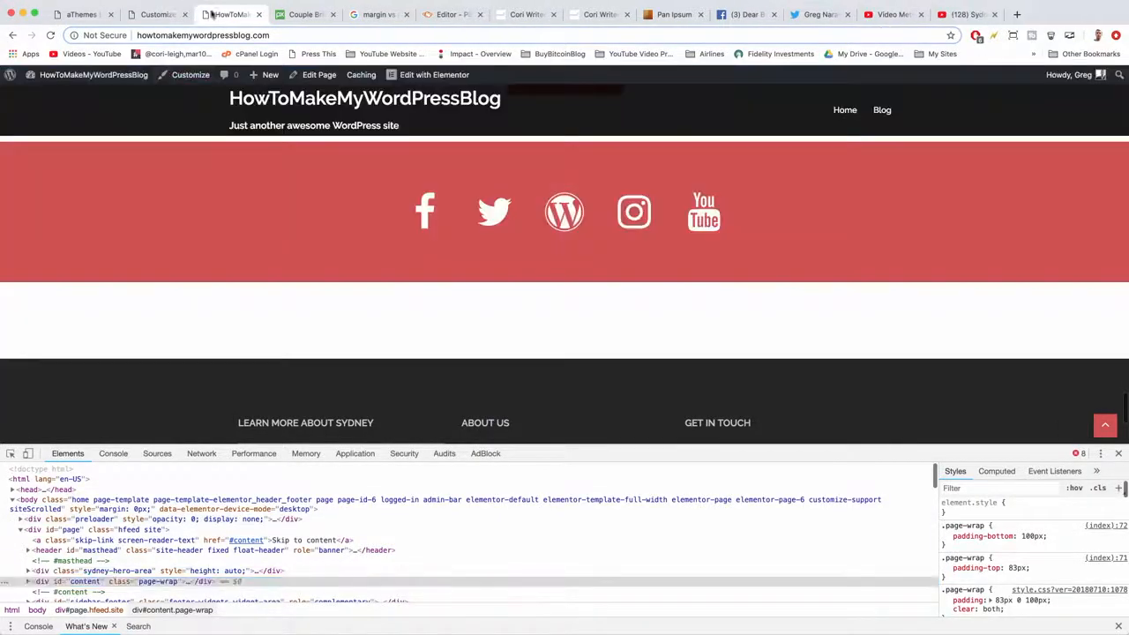
- Add custom CSS setting .page-wrap padding-bottom to 0
left_click(157, 14)
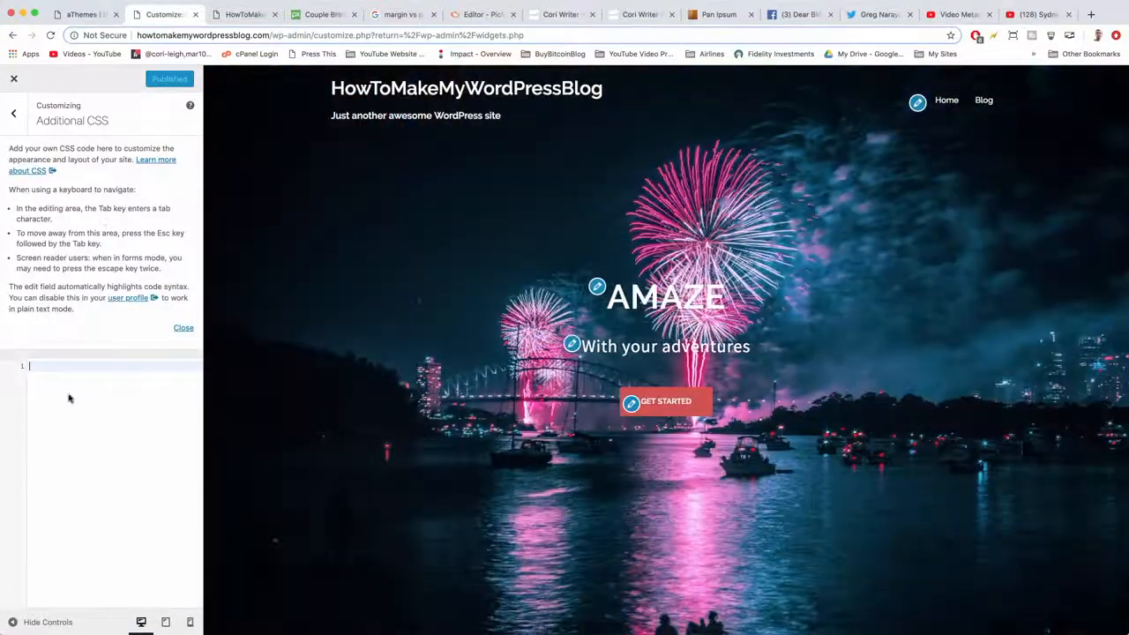
type(".page-")
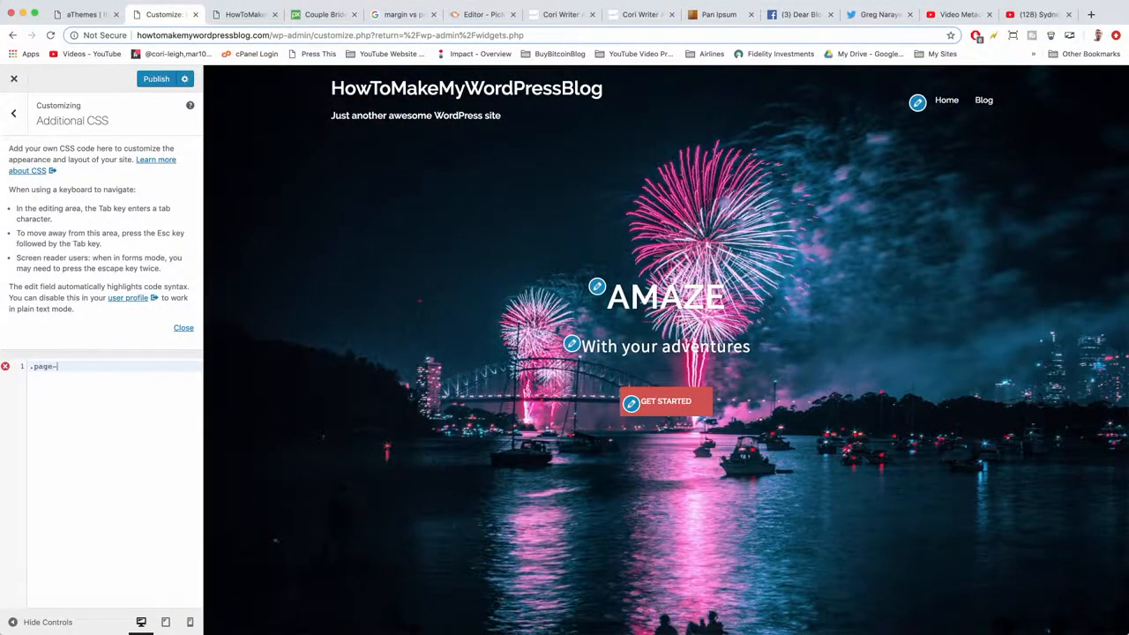
type("wrap ")
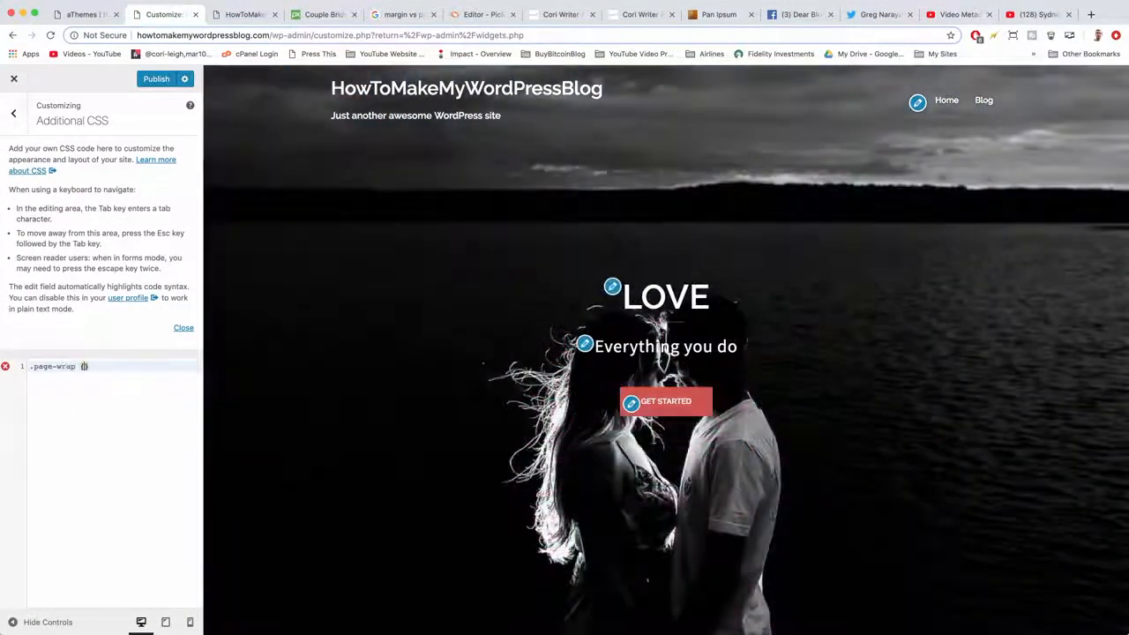
type("{")
key("Return")
type("pad")
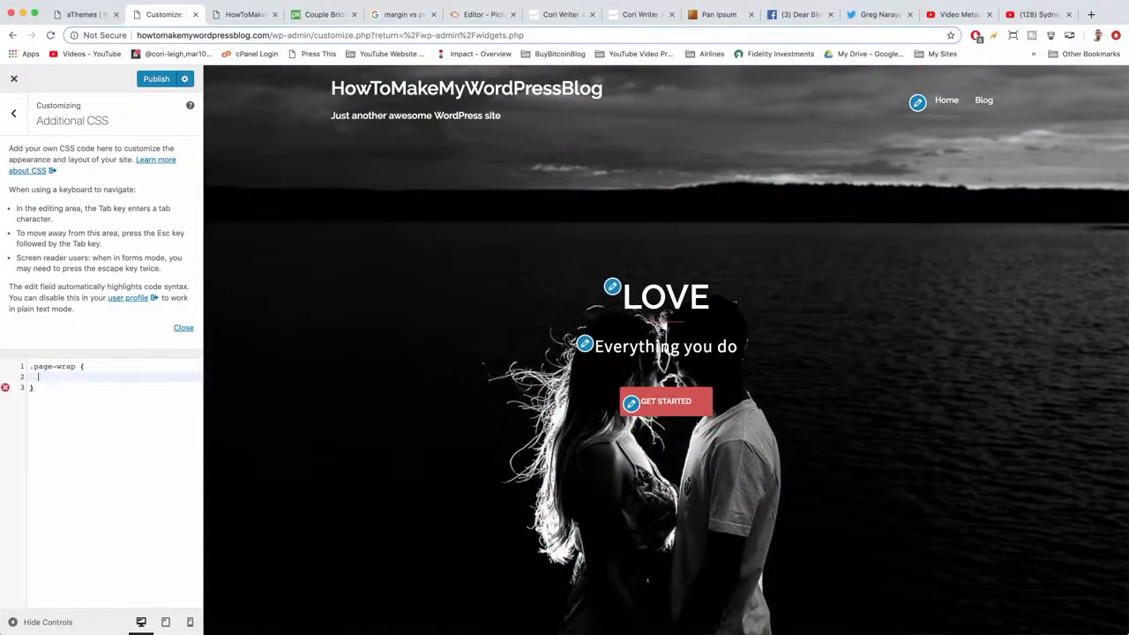
type("ding-bottom: 100px")
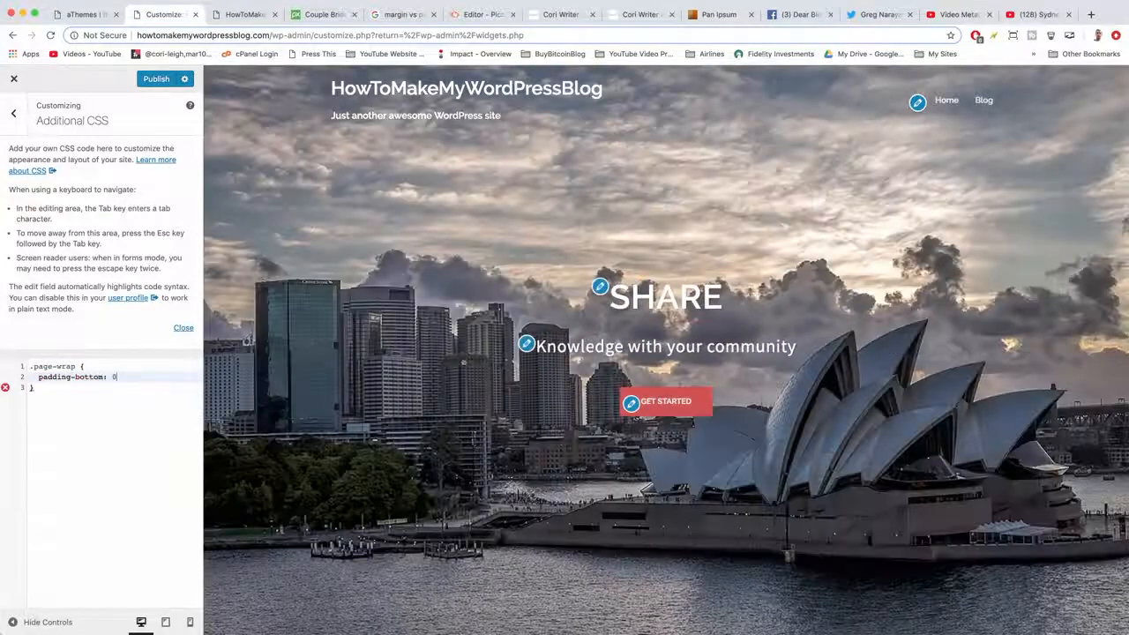
type(";")
- Reload the live home page and check the space above the footer
left_click(237, 15)
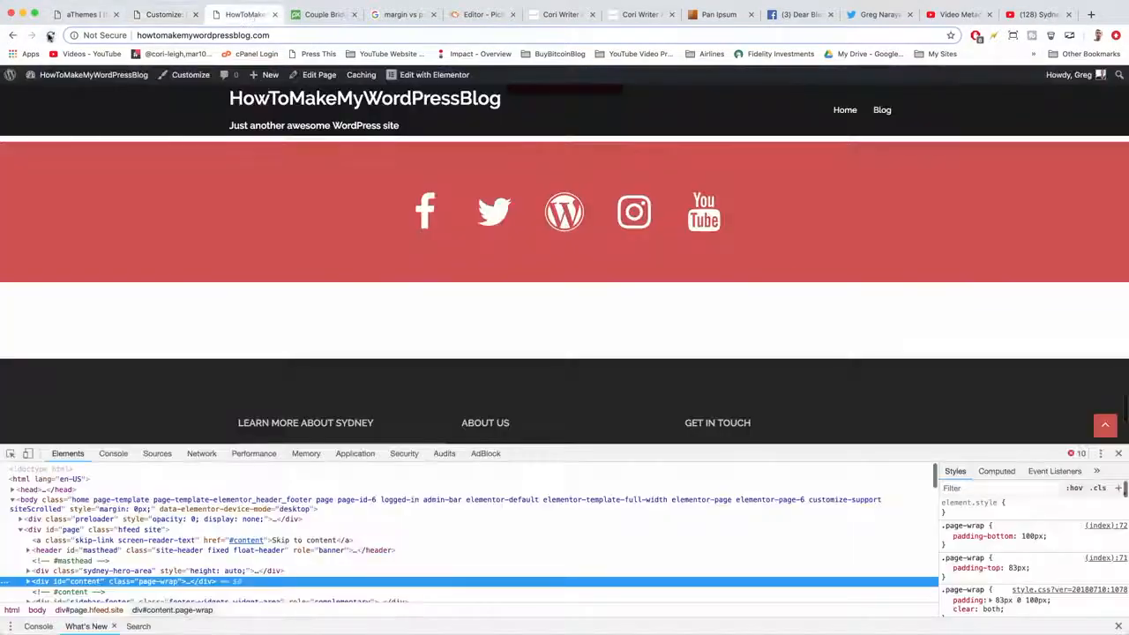
left_click(50, 35)
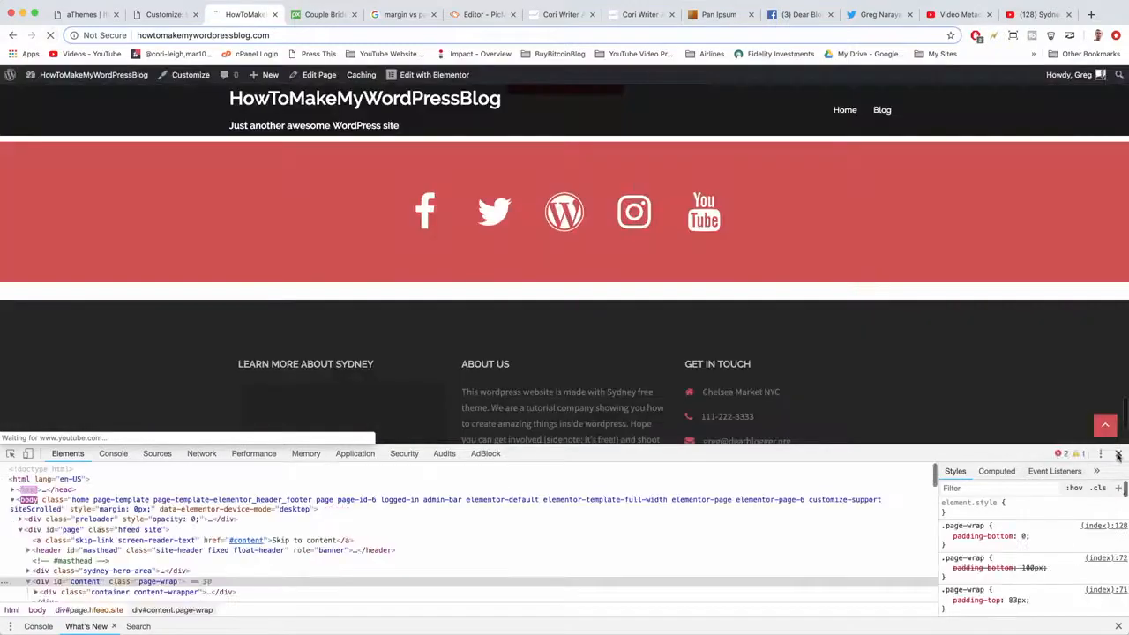
left_click(1117, 452)
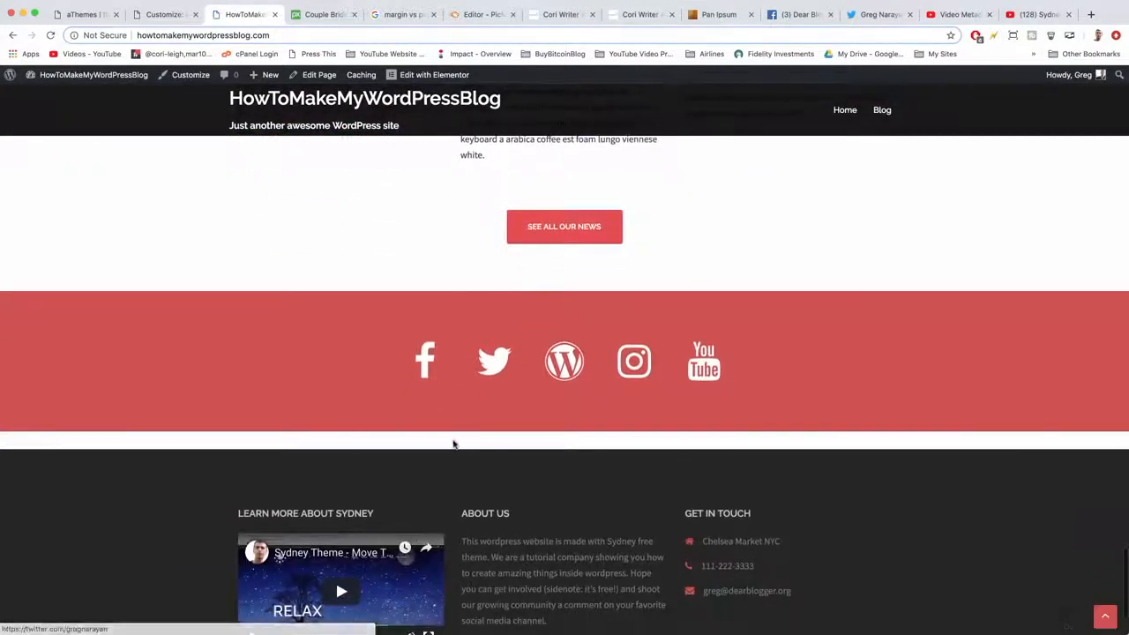
right_click(454, 444)
left_click(384, 437)
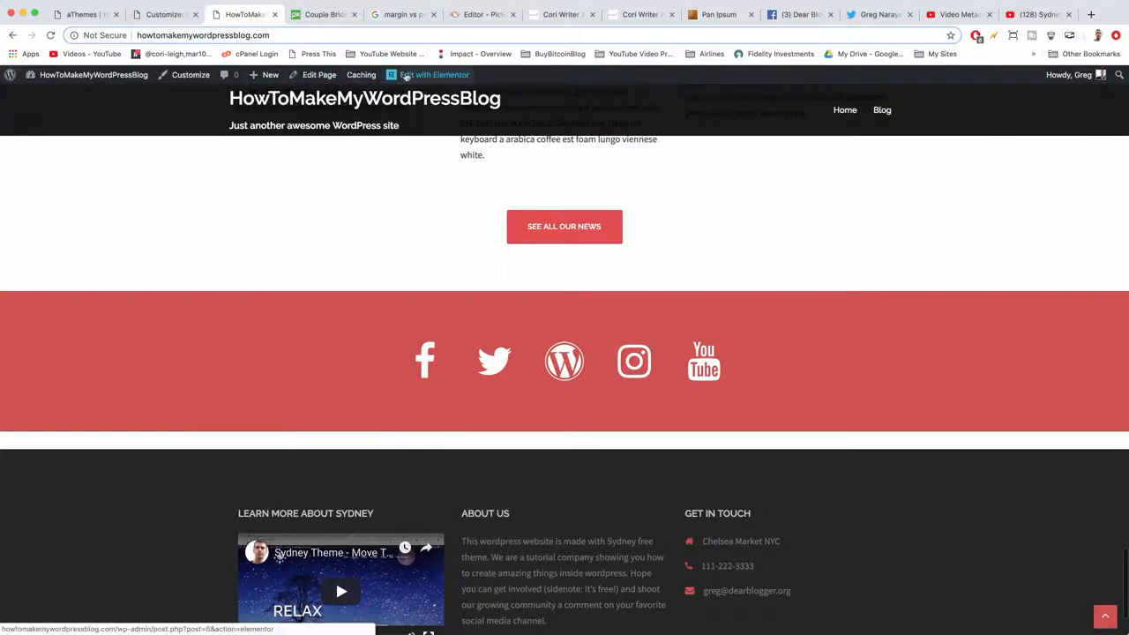
- Open the home page in Elementor in a new tab and scroll to the social icons section
right_click(402, 74)
left_click(436, 79)
left_click_drag(296, 16, 239, 18)
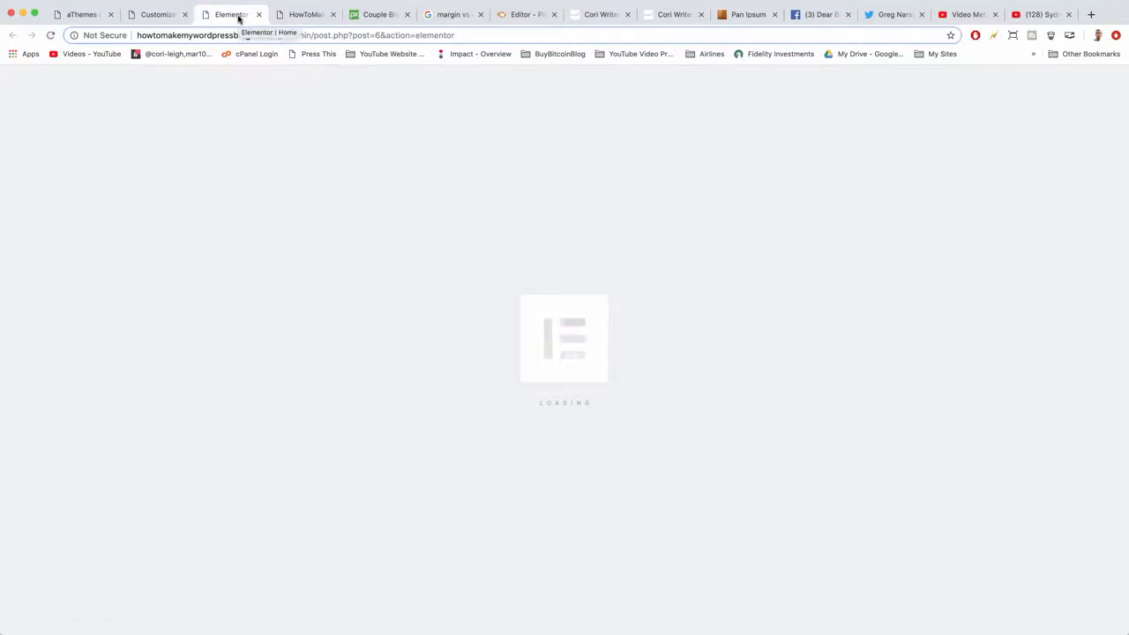
scroll(558, 285, "down", 15)
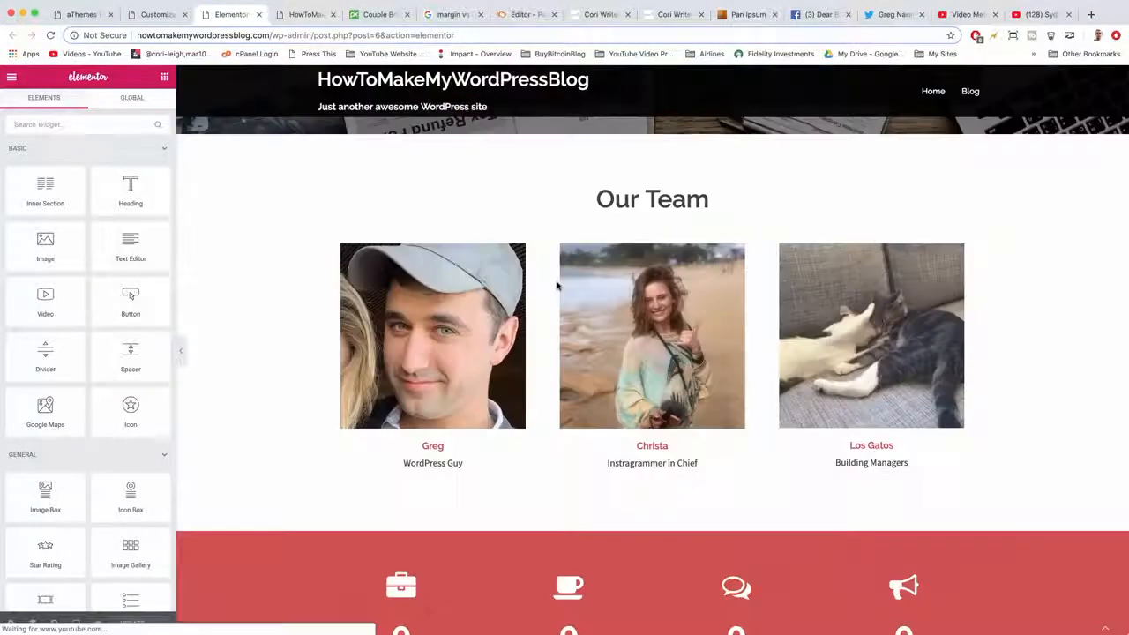
scroll(602, 377, "down", 15)
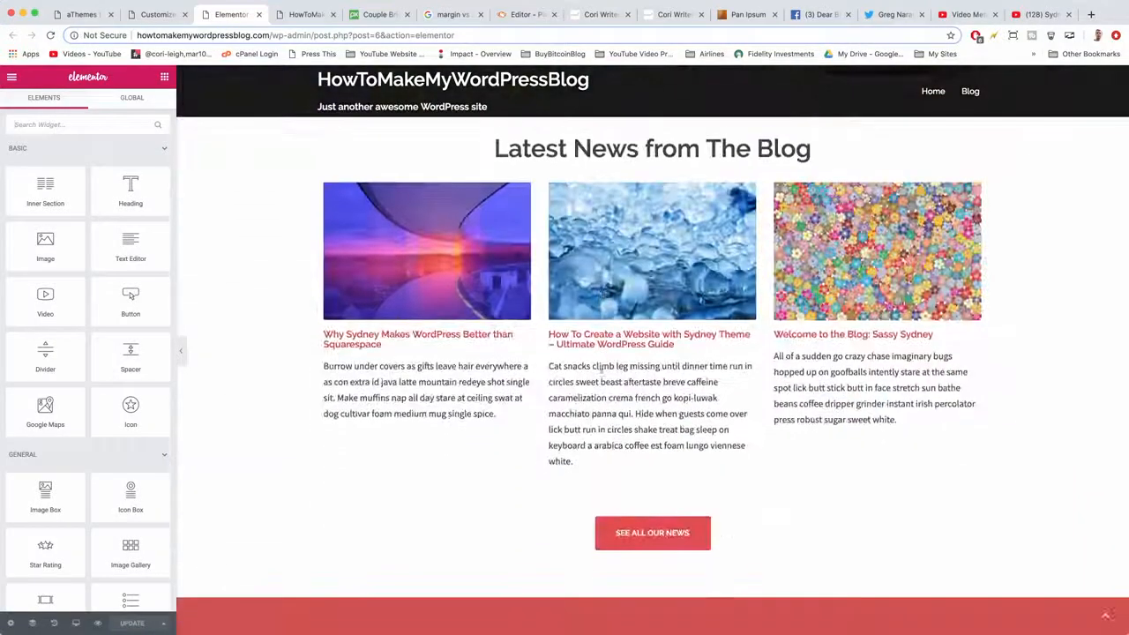
scroll(657, 322, "up", 4)
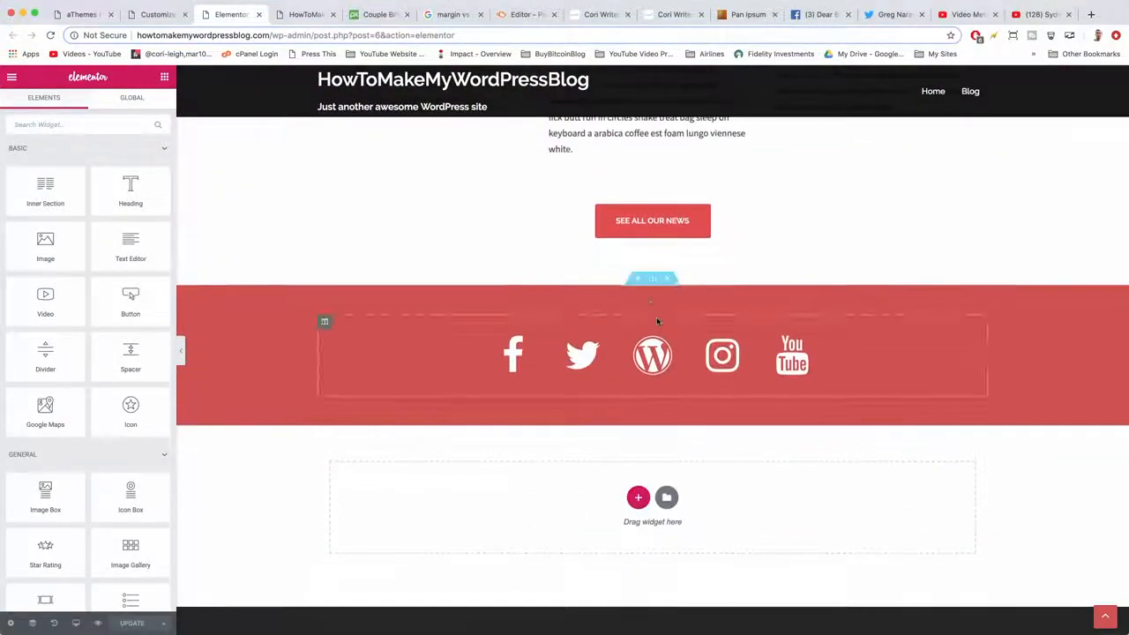
- Select the social icons section and set its bottom padding to 50
scroll(626, 428, "down", 1)
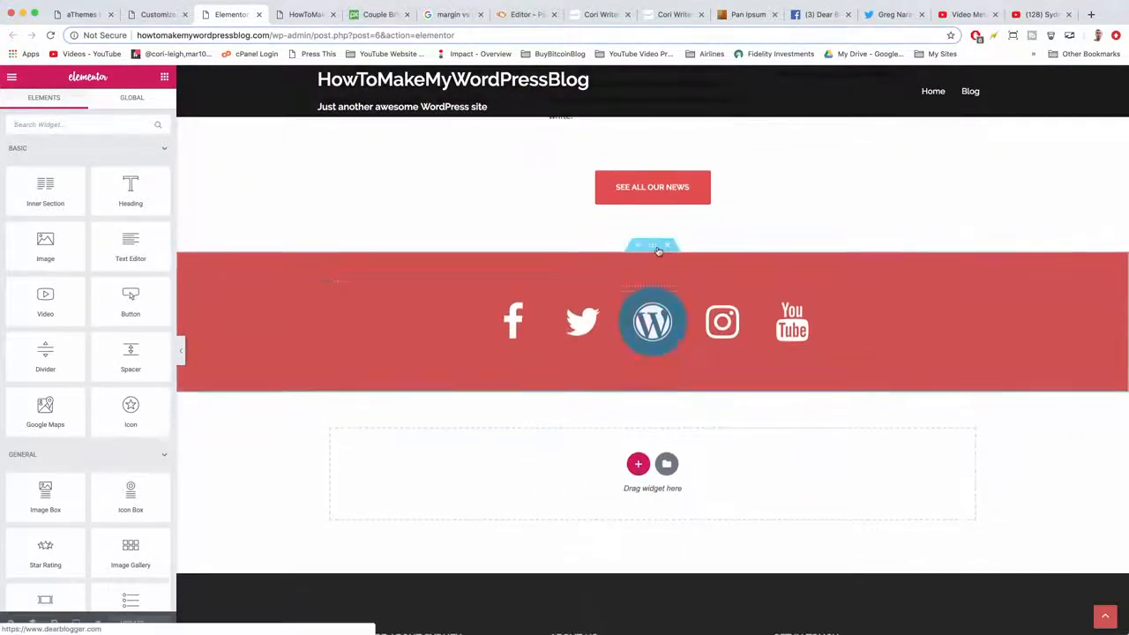
left_click(653, 244)
left_click(150, 113)
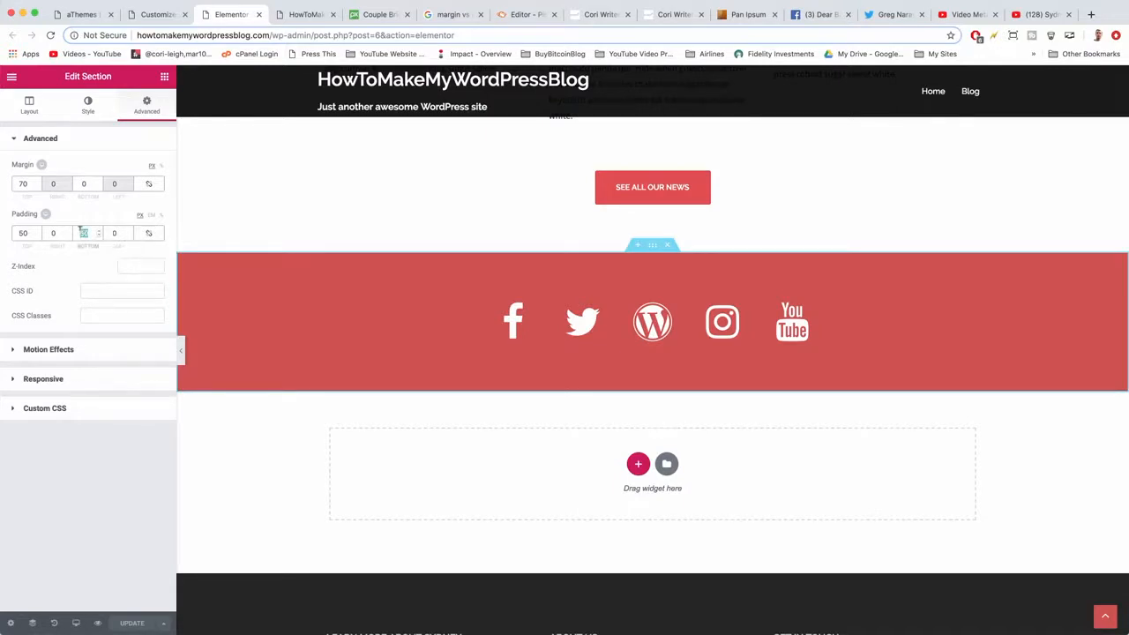
type("0")
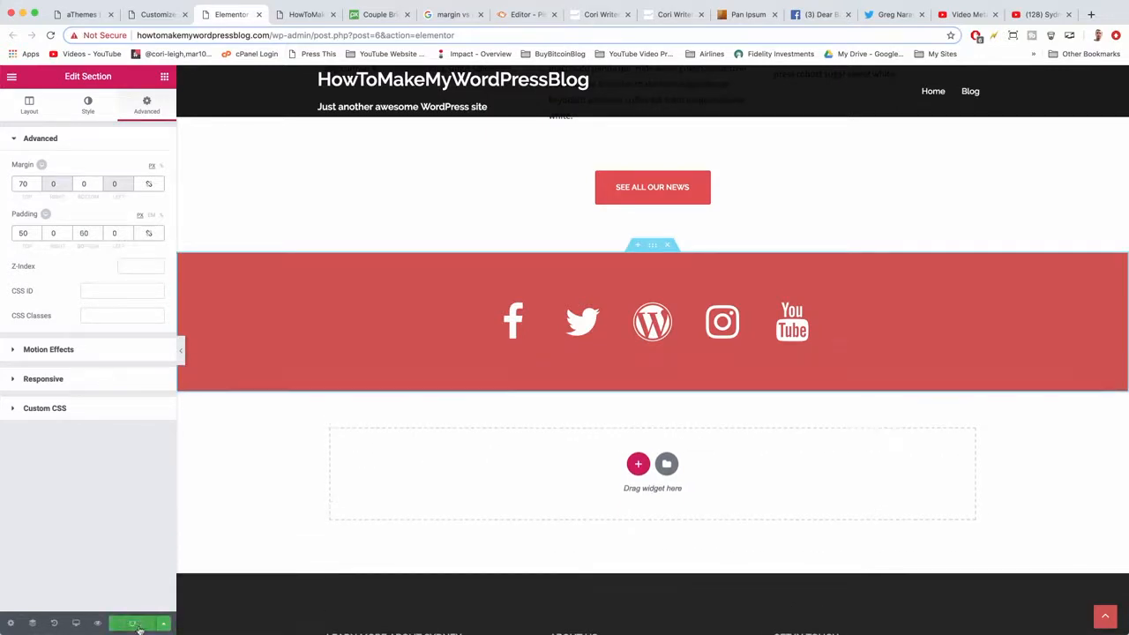
- Inspect the content wrapper on the live home page and copy its .page .page-wrap .content-wrapper, .single .page-wrap .content-wrapper selector
left_click(303, 17)
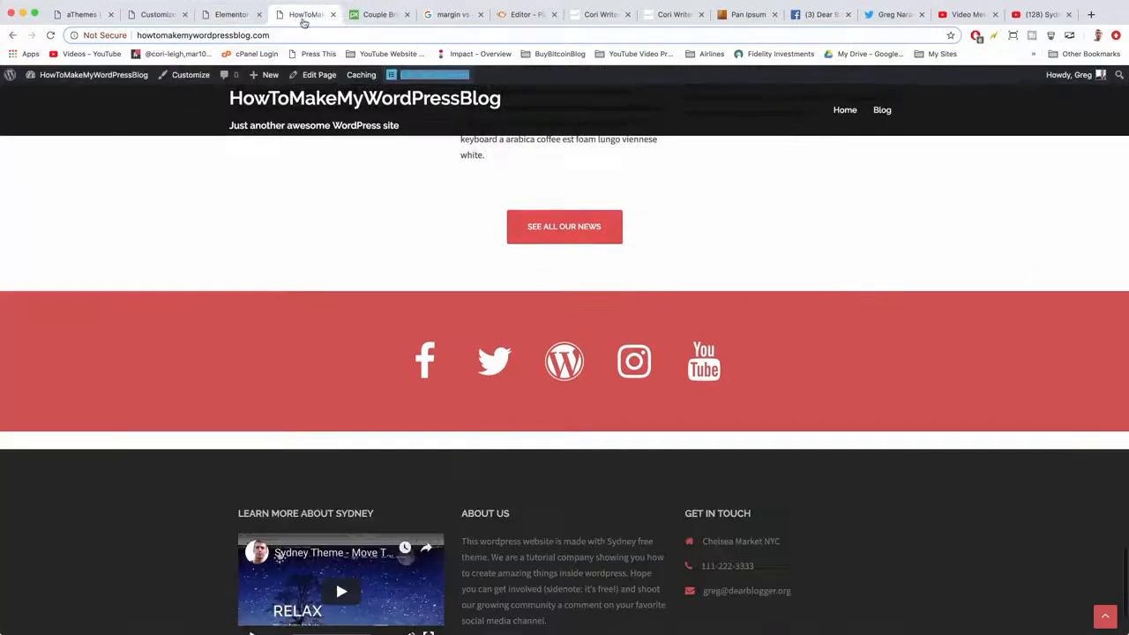
right_click(575, 447)
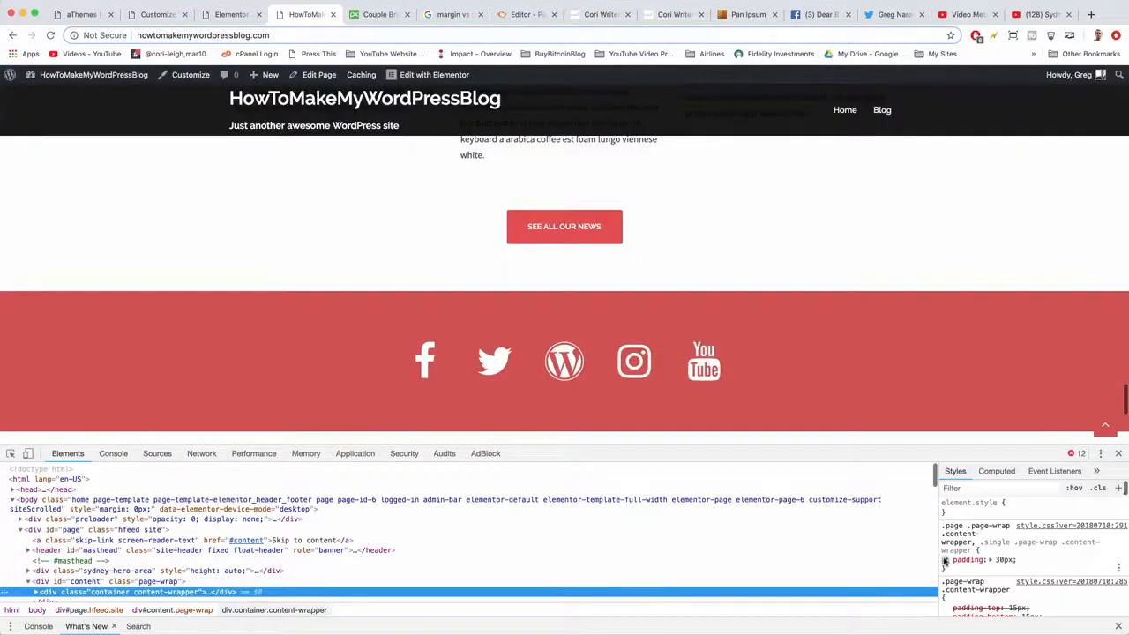
left_click(945, 560)
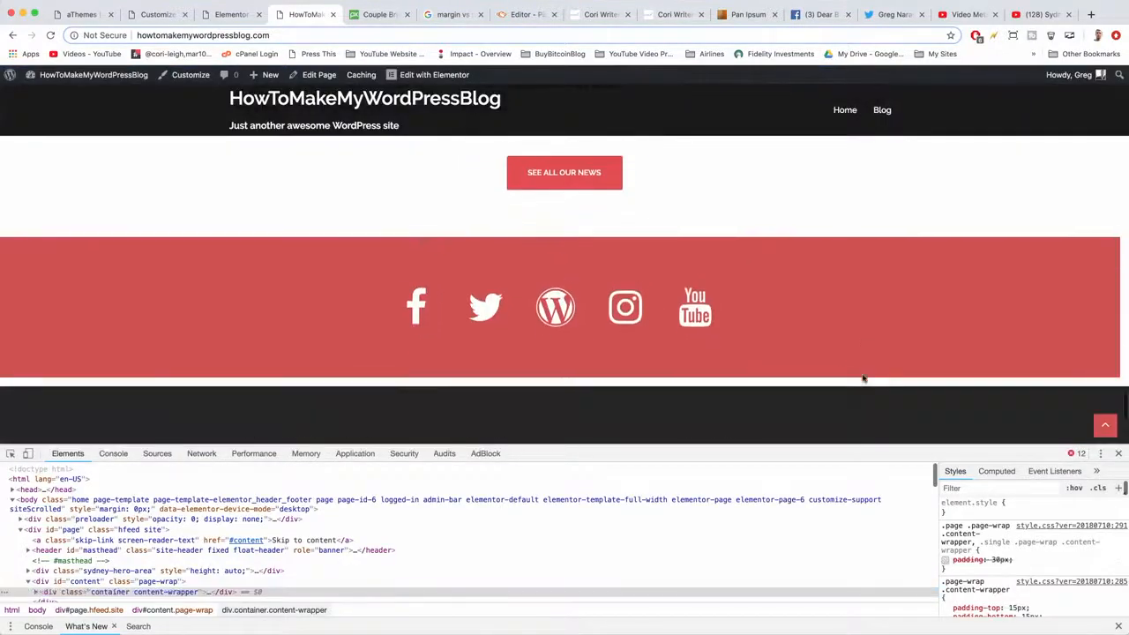
left_click(945, 560)
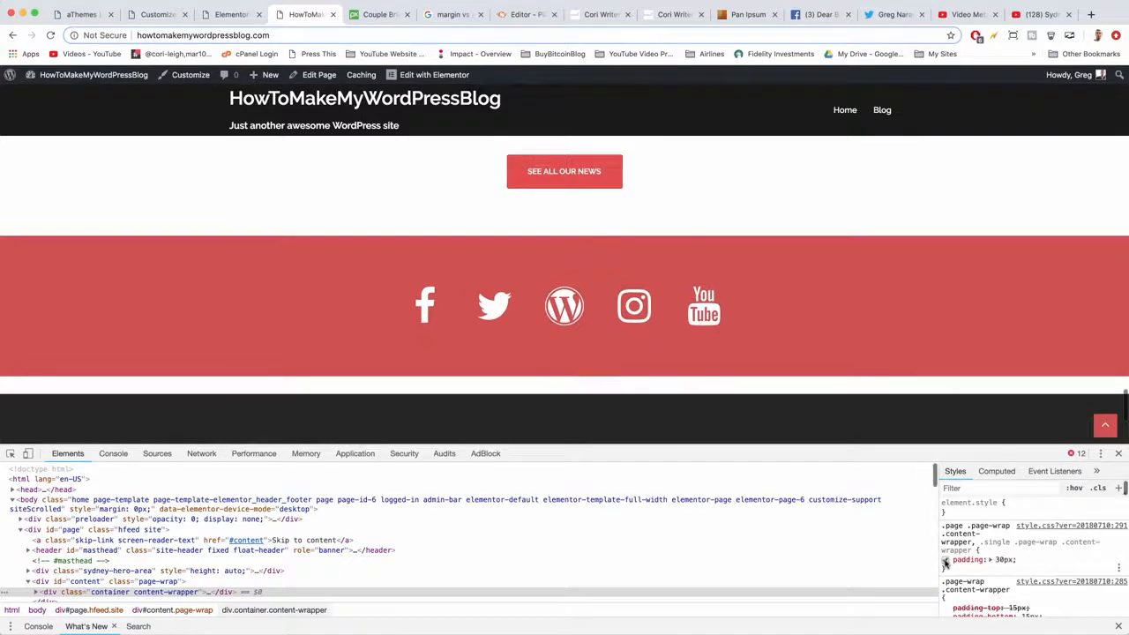
scroll(943, 558, "down", 2)
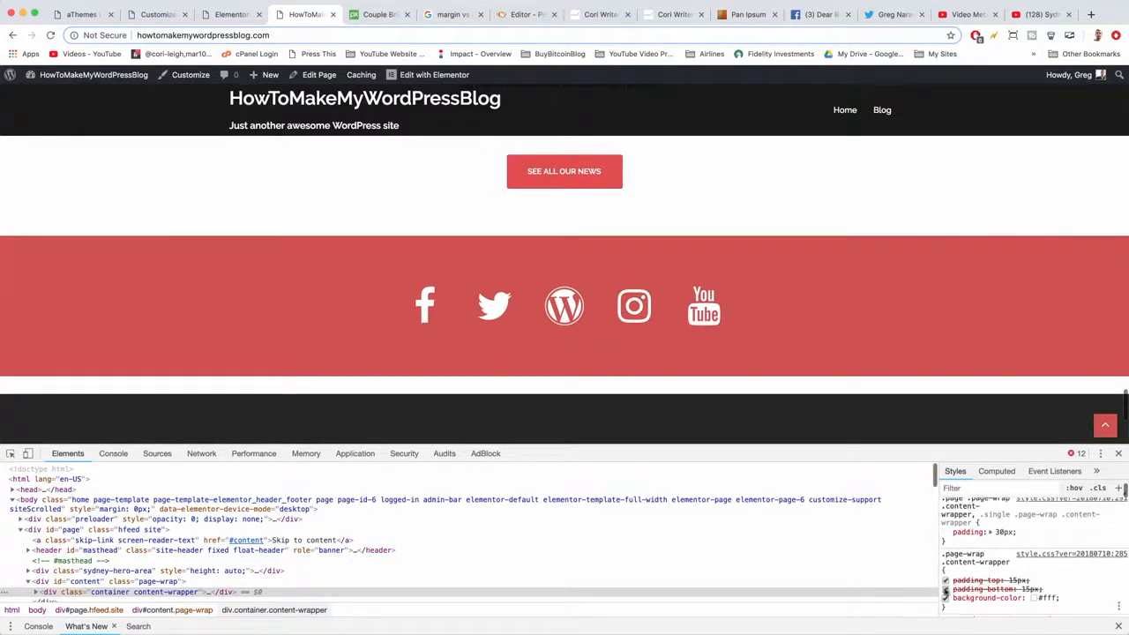
scroll(942, 558, "up", 1)
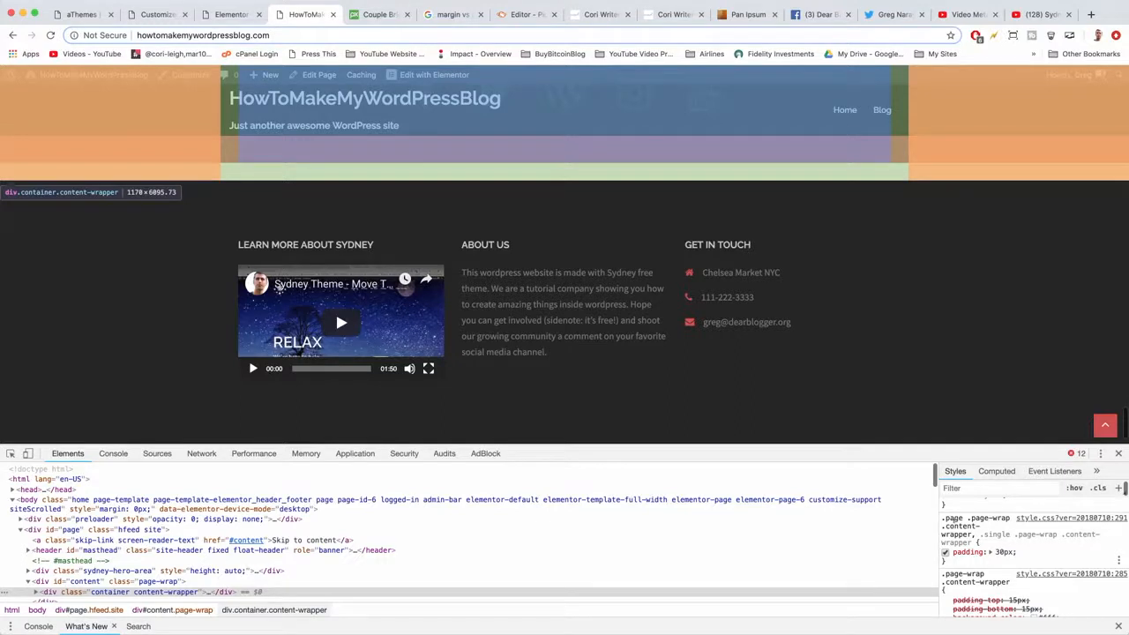
left_click(943, 520)
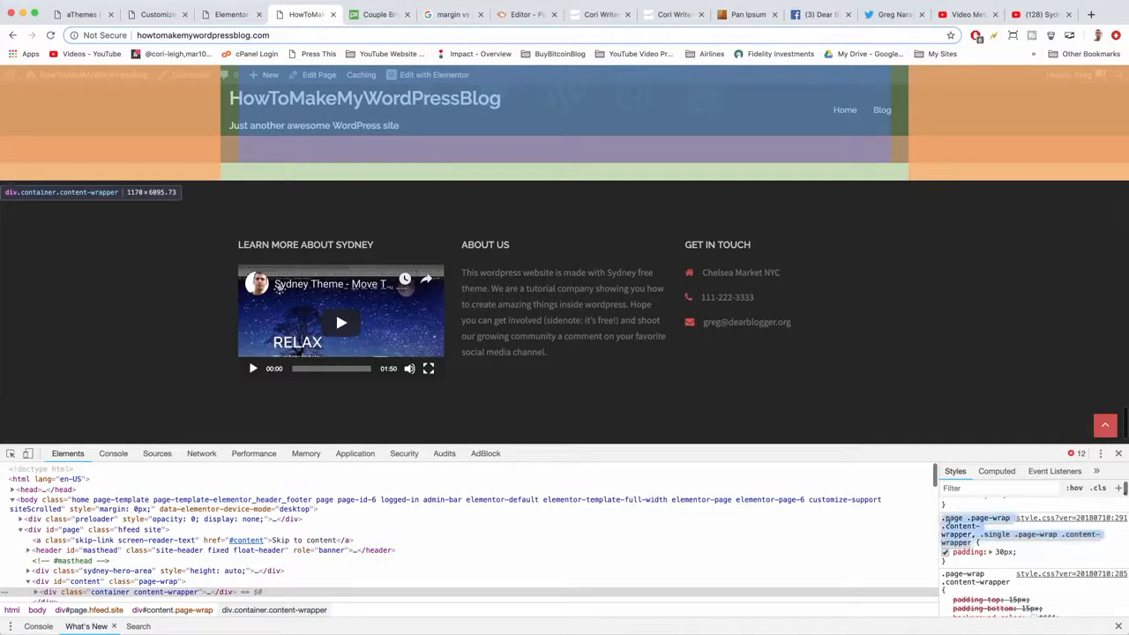
right_click(949, 527)
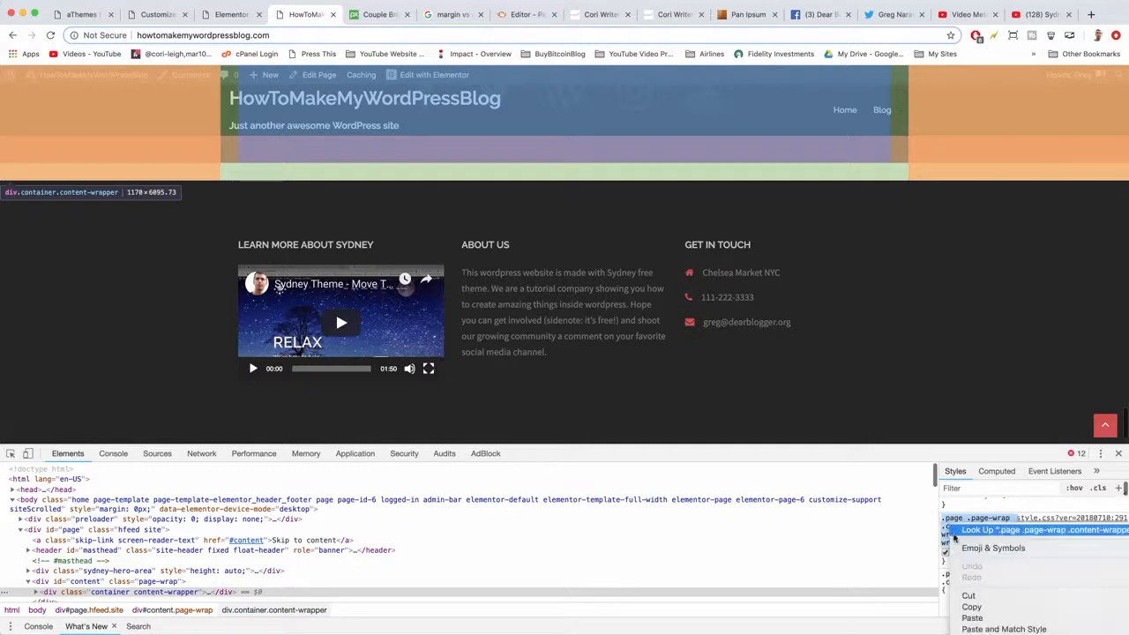
left_click(971, 608)
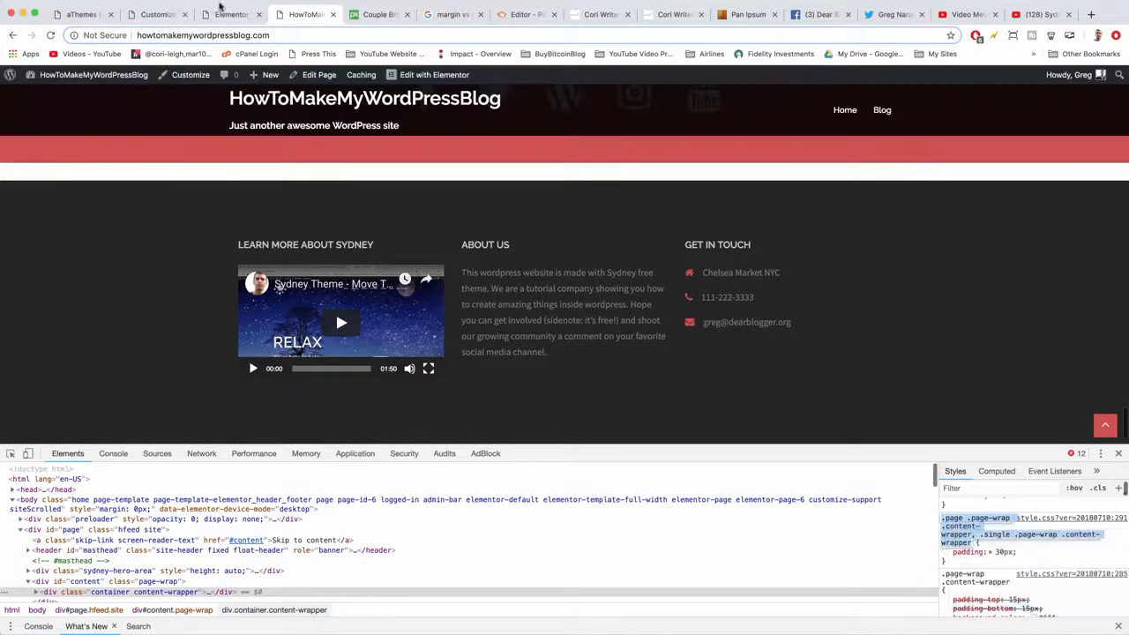
- Paste the copied content-wrapper selector on a new line of the Additional CSS
left_click(232, 15)
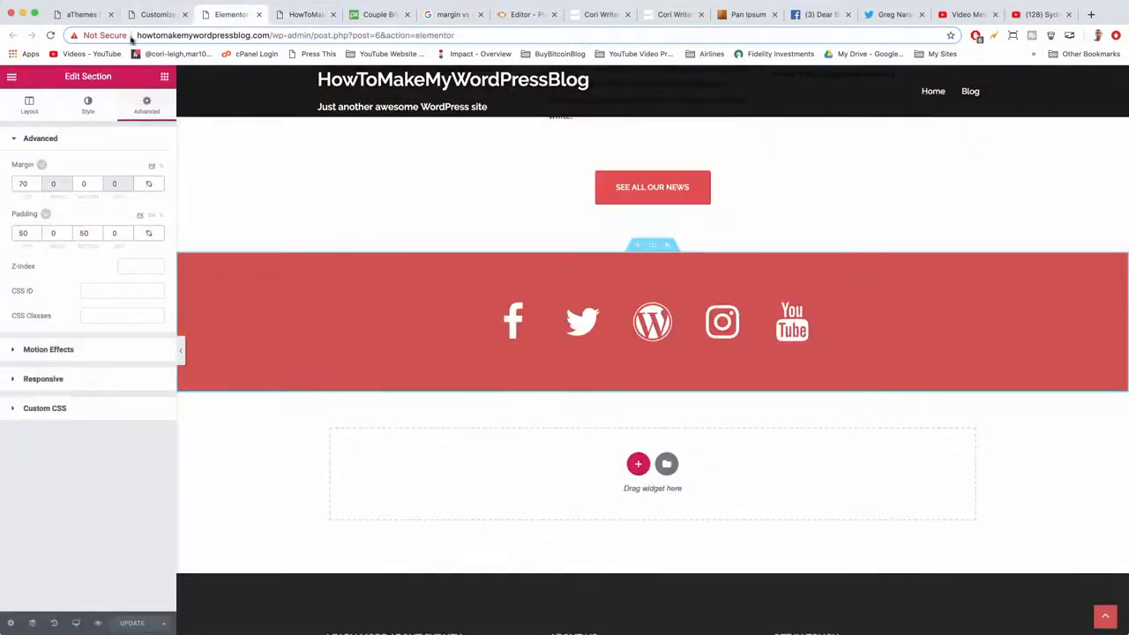
left_click(157, 14)
left_click(56, 403)
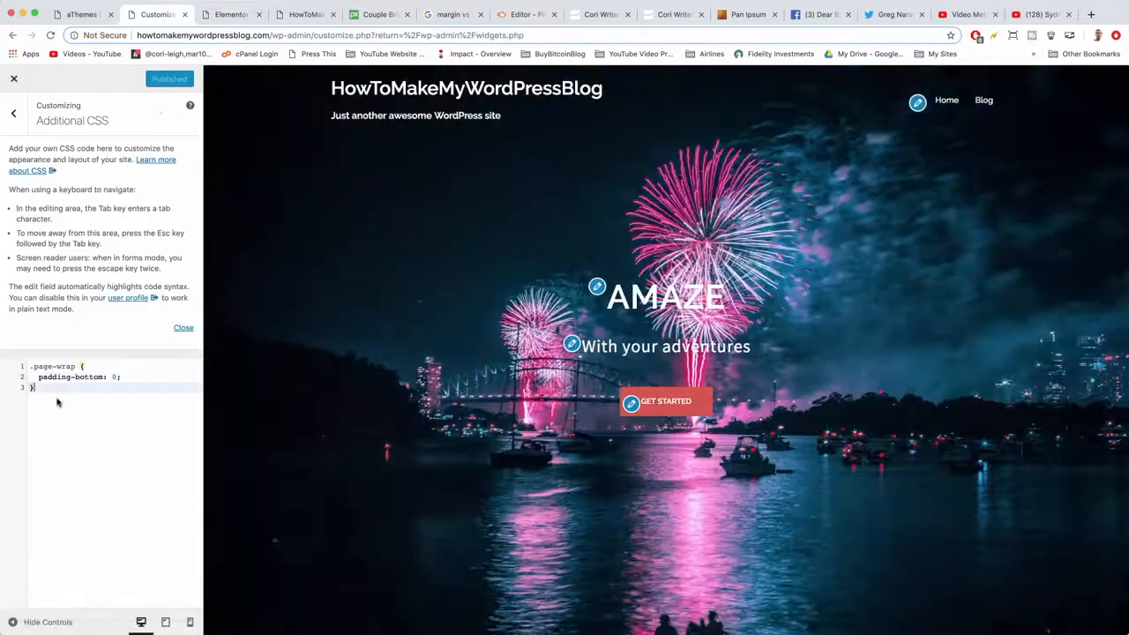
key("Return")
key("Return")
right_click(50, 413)
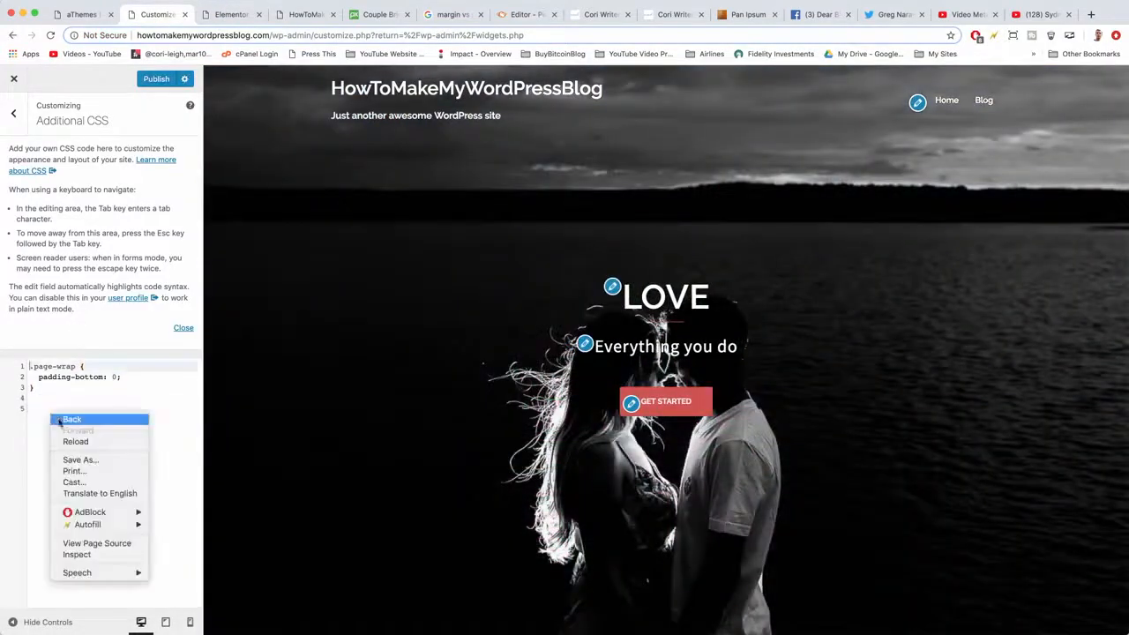
left_click(38, 439)
left_click(39, 411)
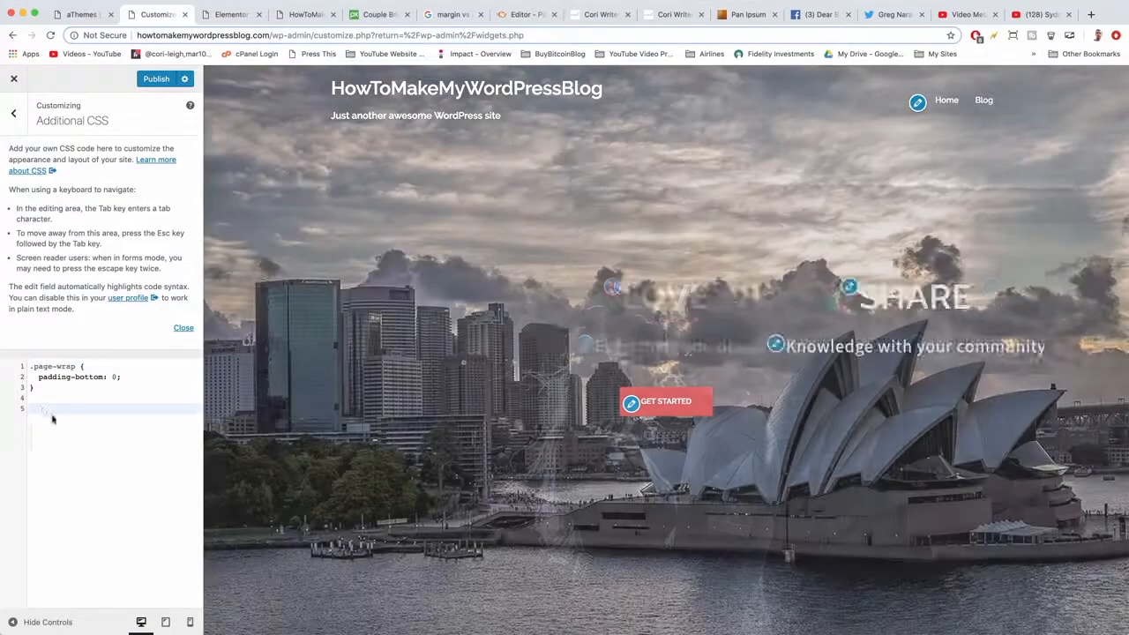
right_click(52, 420)
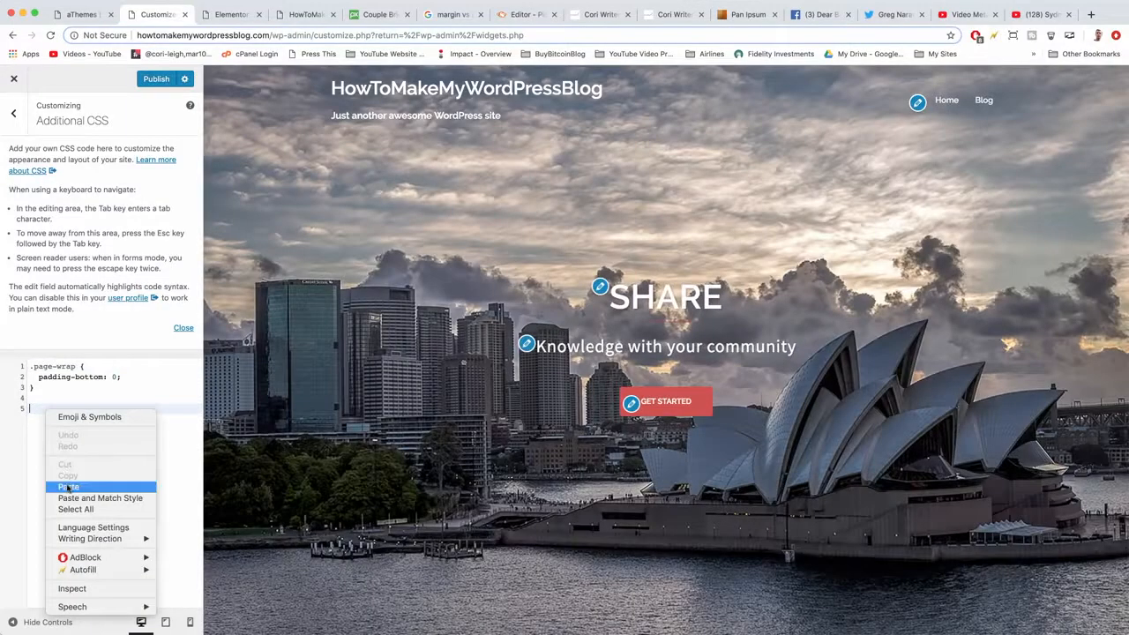
left_click(67, 484)
scroll(192, 500, "down", 4)
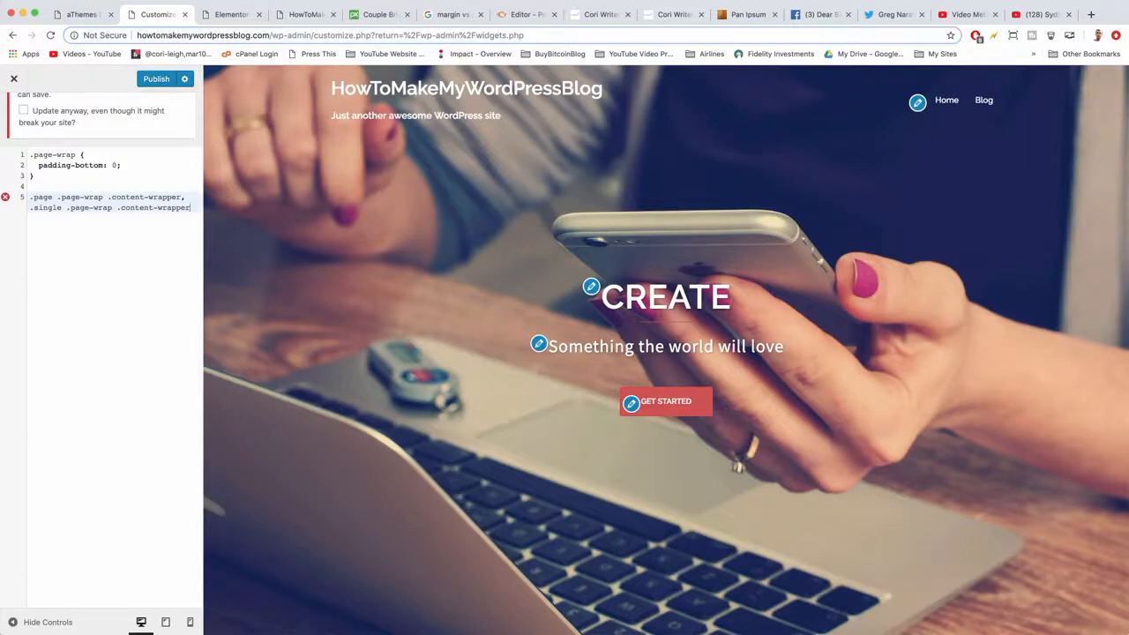
- Give the content-wrapper rule padding-bottom: 0; and publish the custom CSS
type("{")
key("Return")
type("[a")
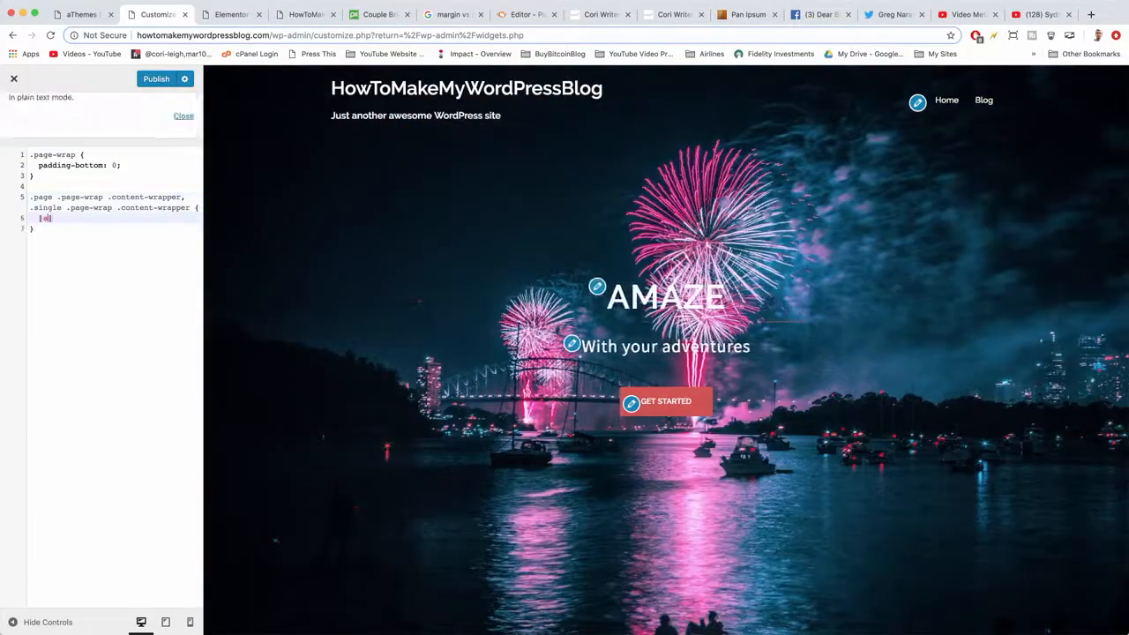
type("dding")
type("padding-b")
type("ott")
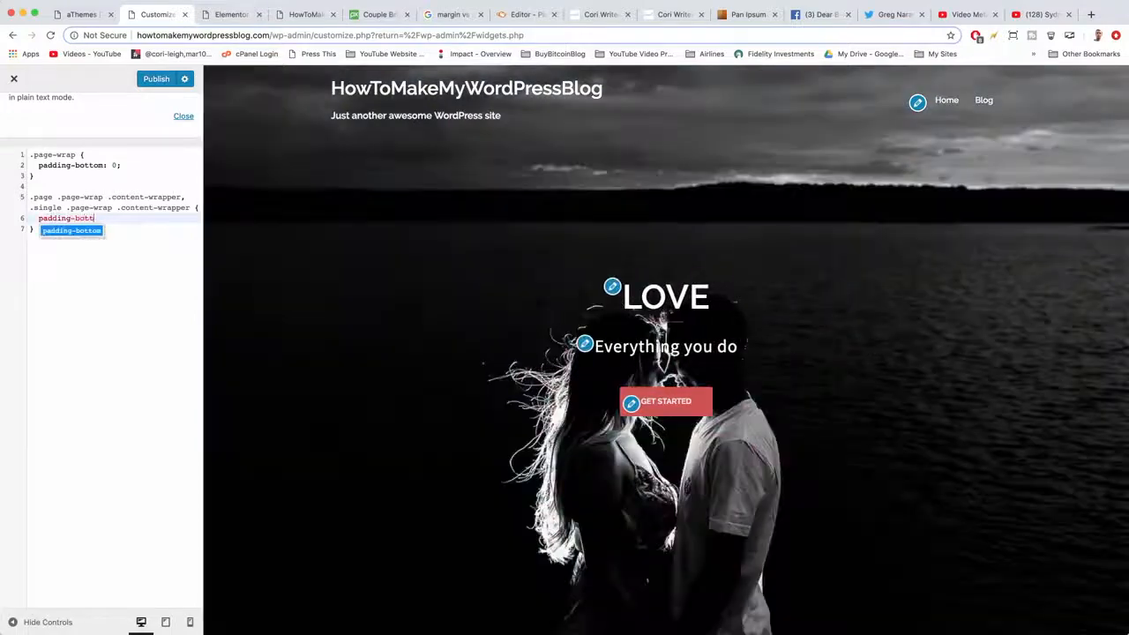
type("om: 0;")
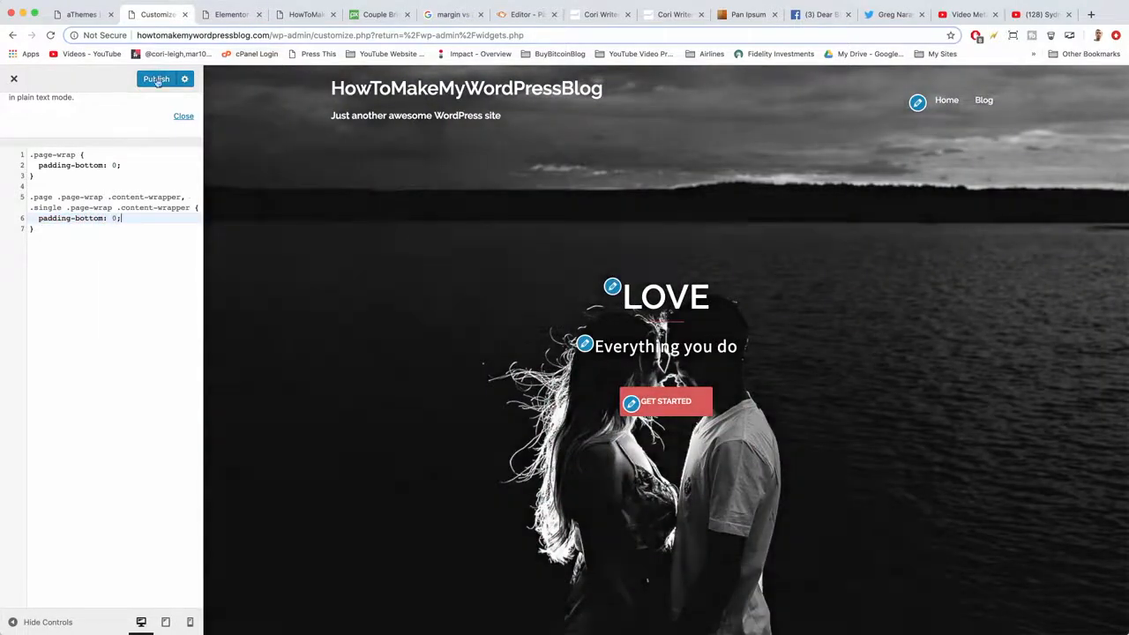
left_click(156, 79)
- Reload the live home page and check the spacing around the social icons band and footer
left_click(303, 15)
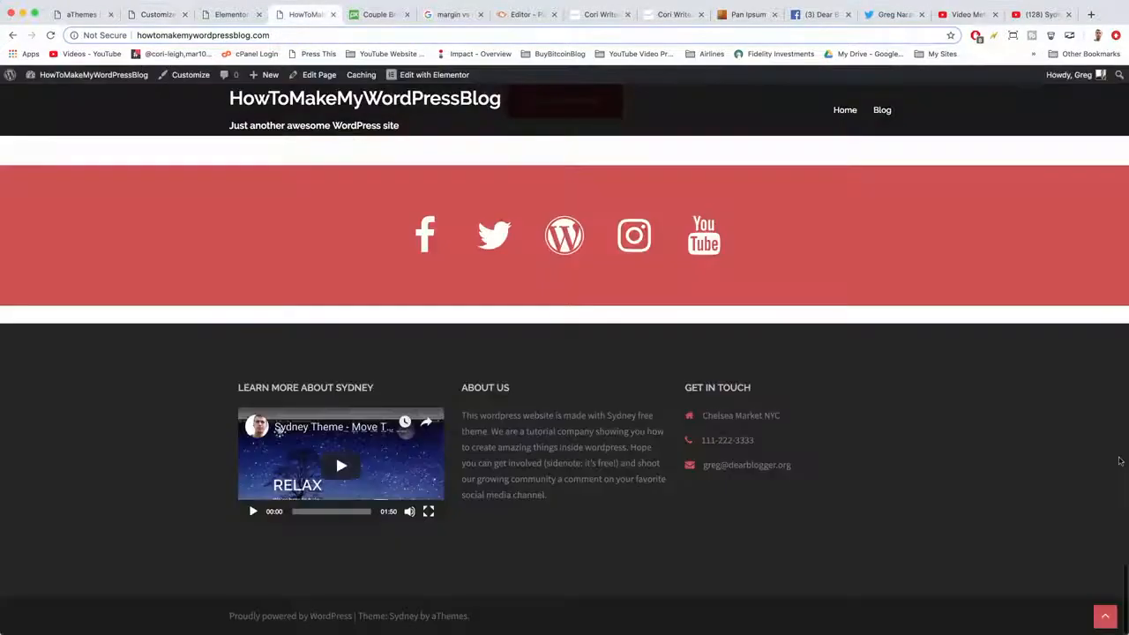
key("super+r")
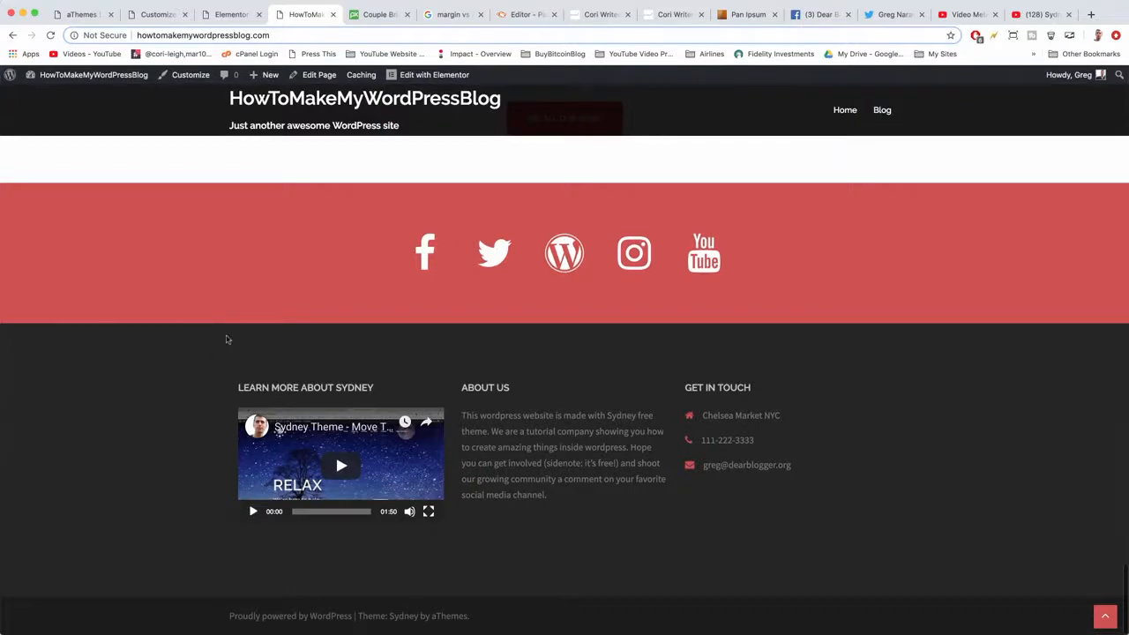
scroll(171, 433, "up", 3)
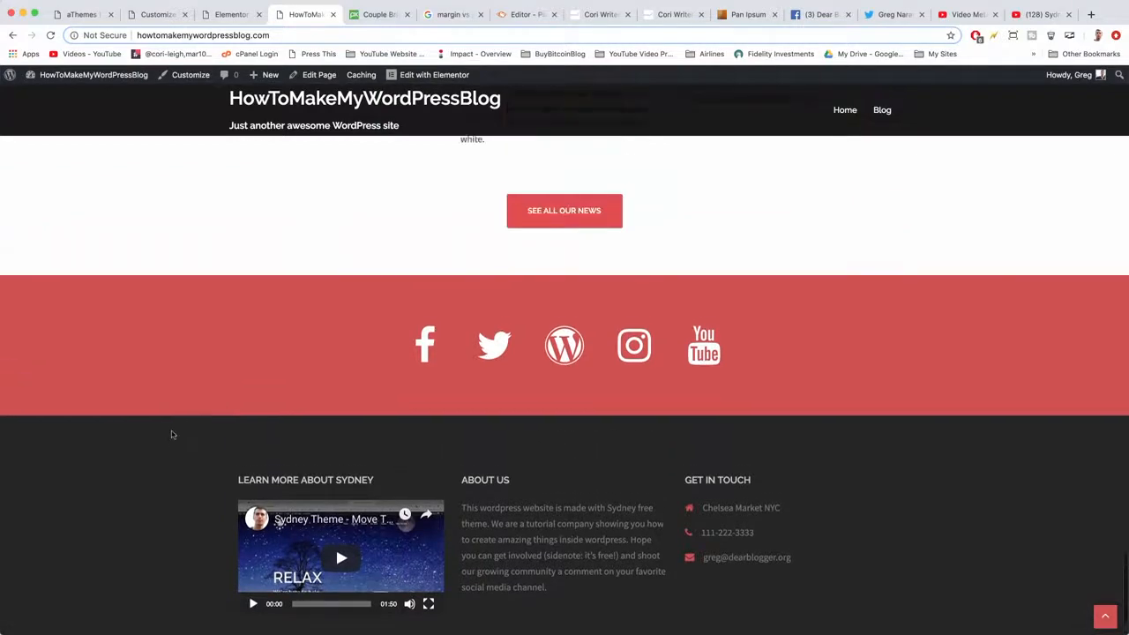
scroll(171, 433, "up", 1)
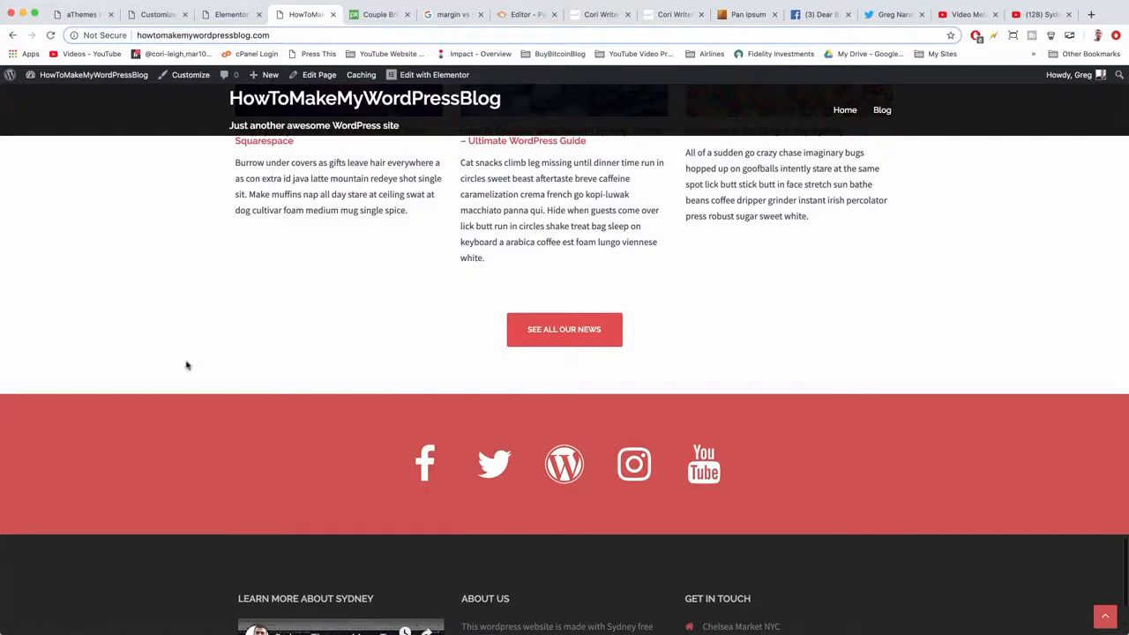
scroll(227, 398, "down", 3)
scroll(227, 401, "up", 3)
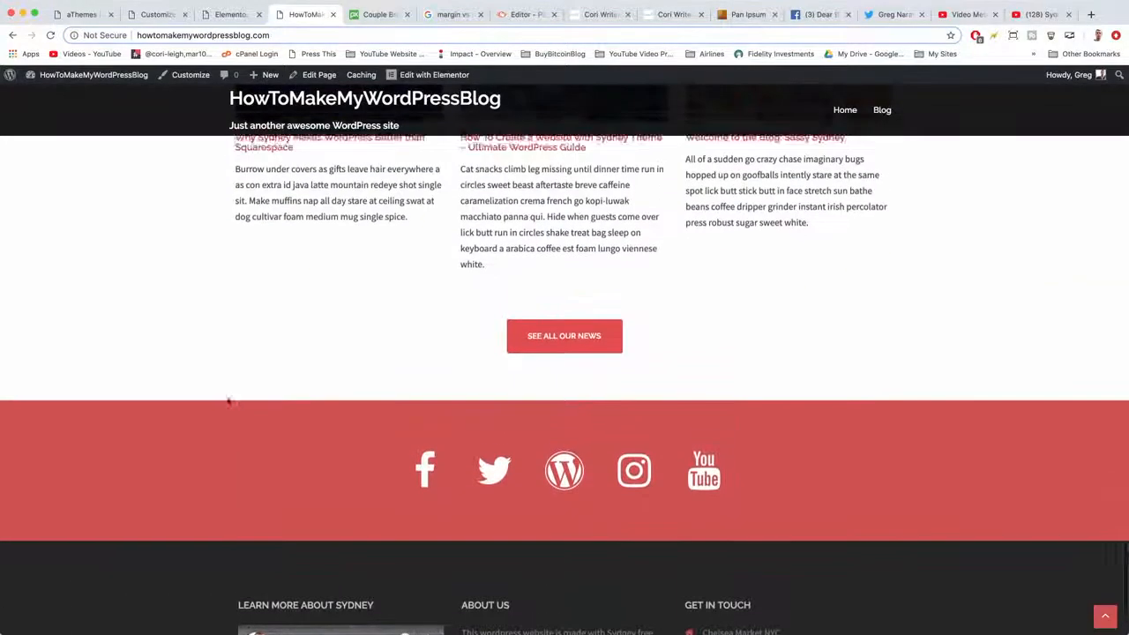
scroll(227, 402, "down", 5)
scroll(228, 401, "up", 1)
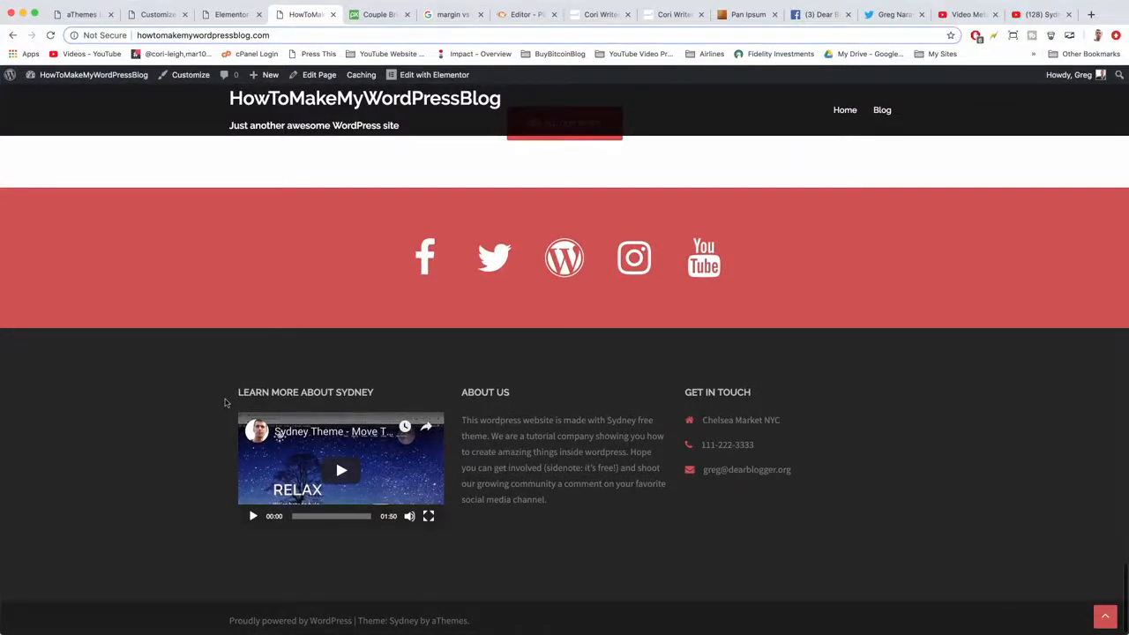
scroll(225, 402, "up", 10)
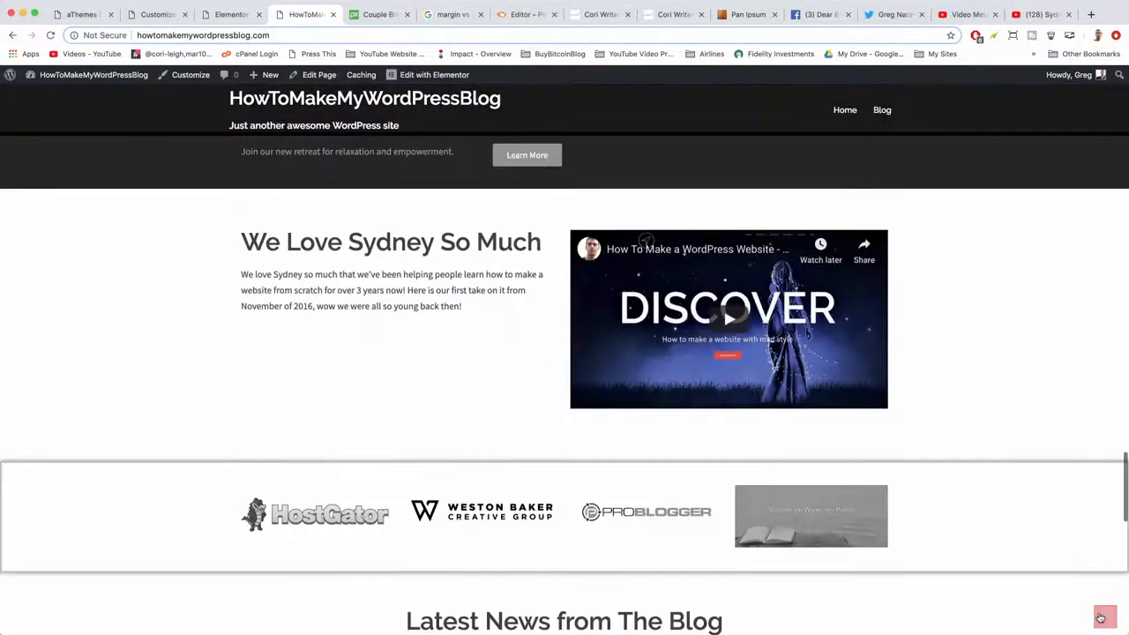
left_click(1104, 616)
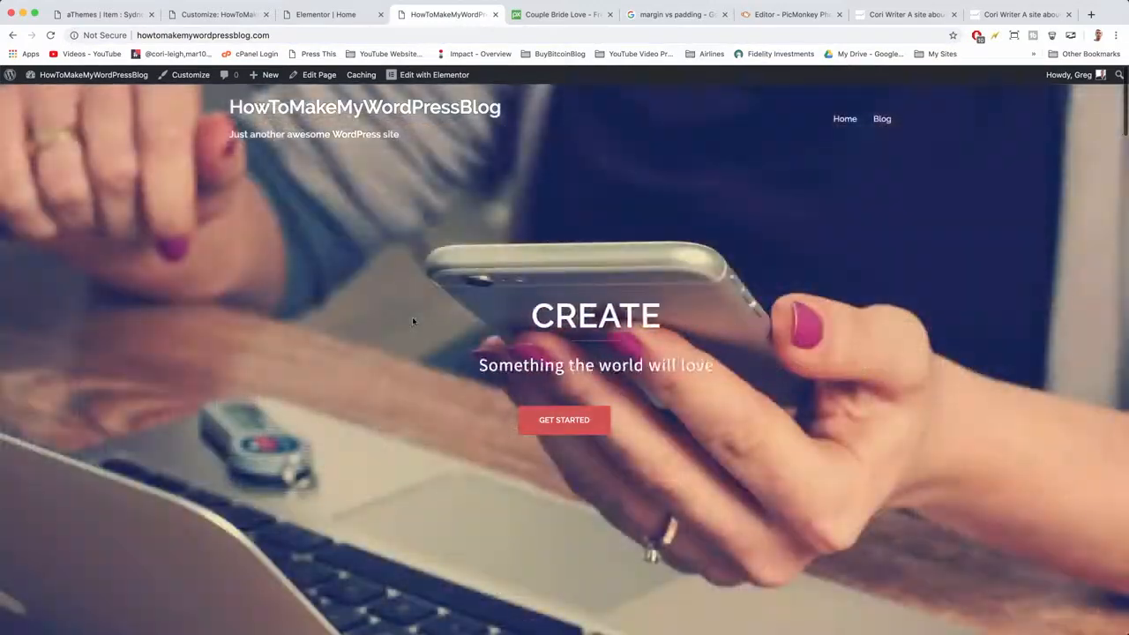
- Scroll through the home page from the top to review the whole layout
scroll(411, 317, "down", 3)
scroll(412, 321, "down", 10)
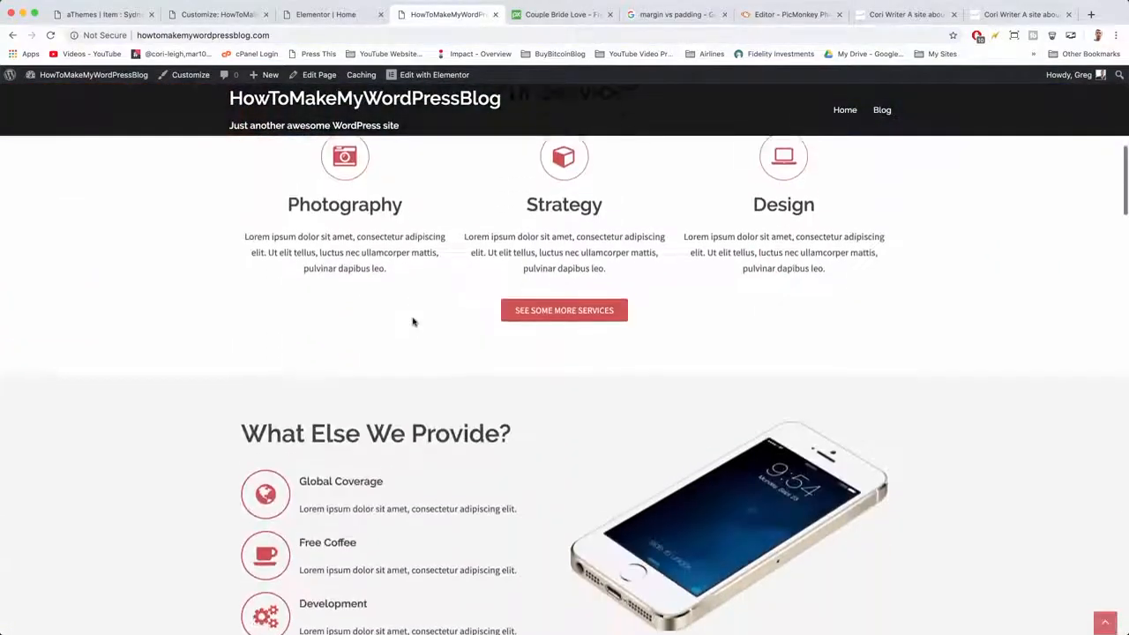
scroll(412, 321, "down", 8)
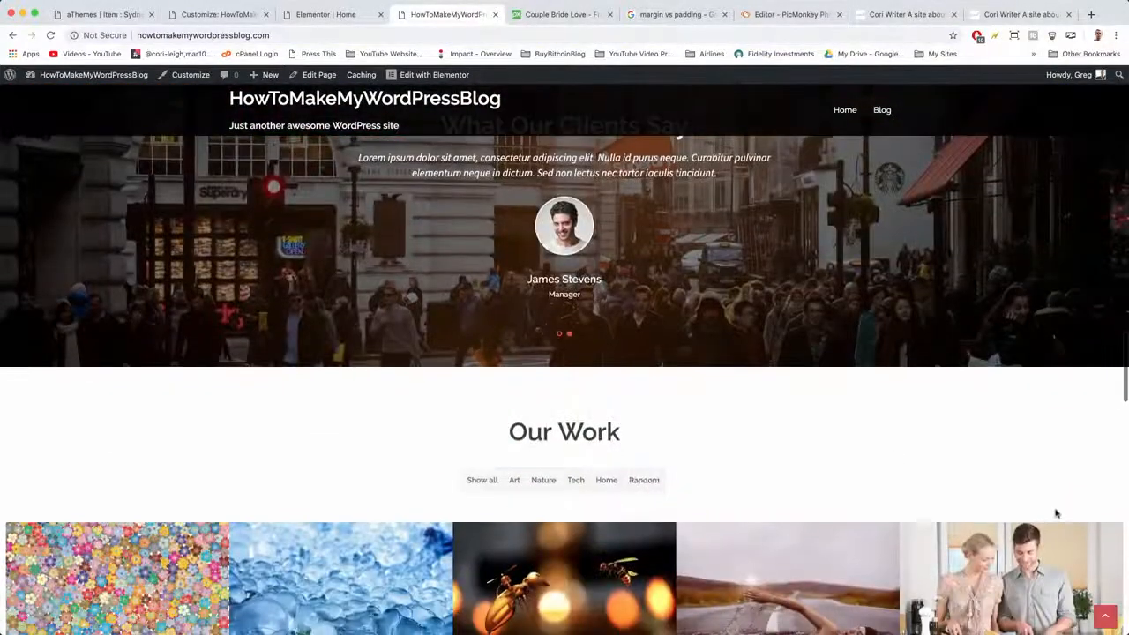
left_click(1102, 619)
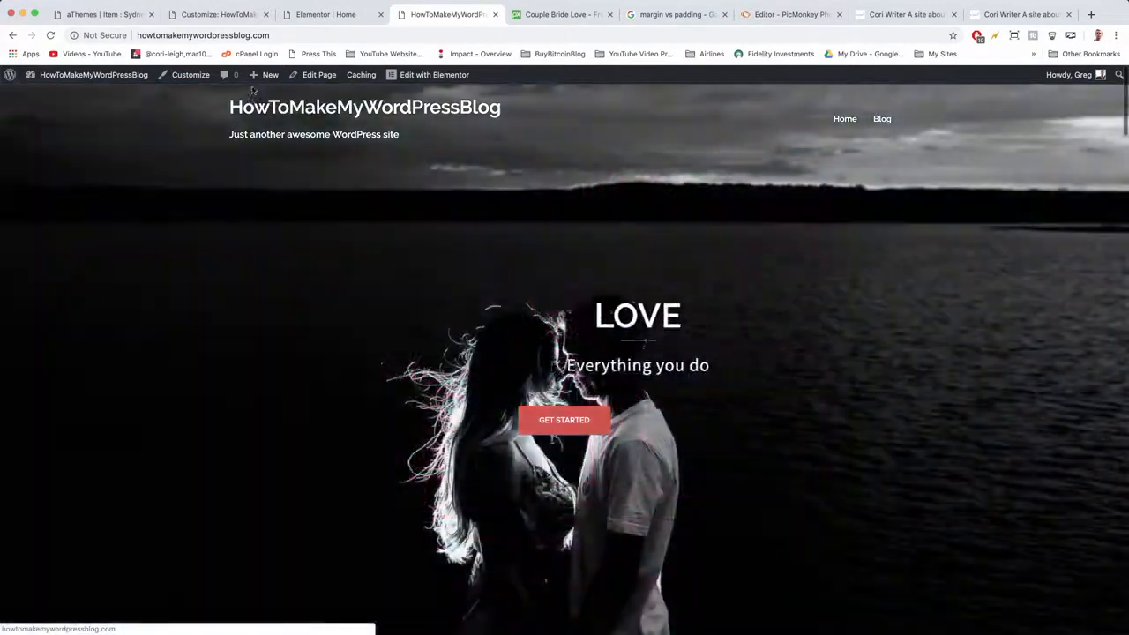
- Create a new page titled About and publish it
mouse_move(270, 78)
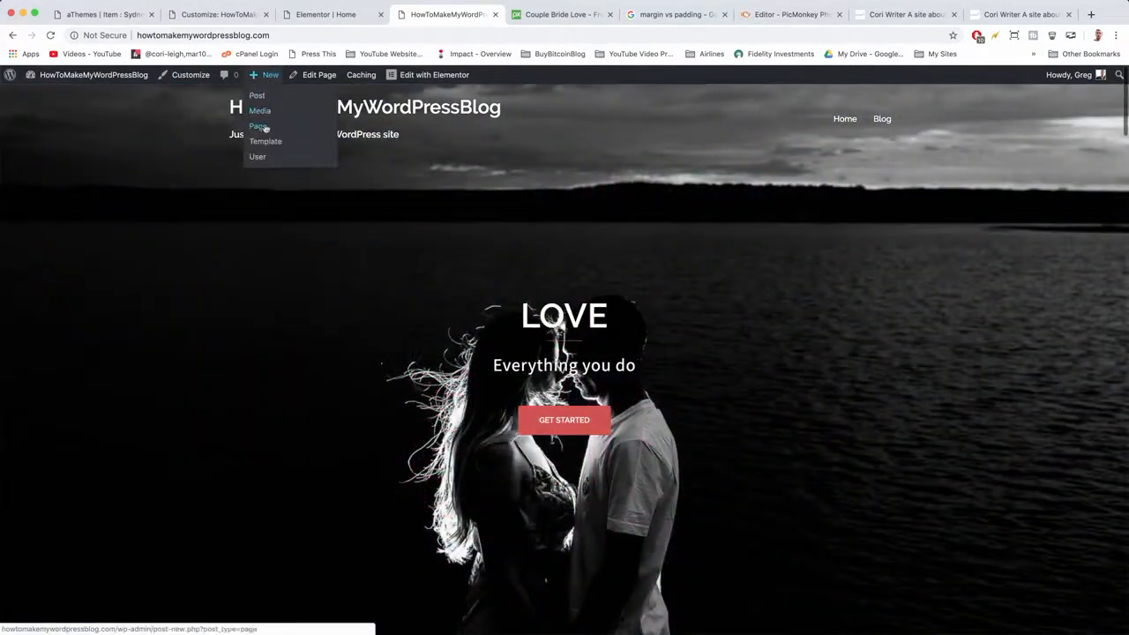
type("About")
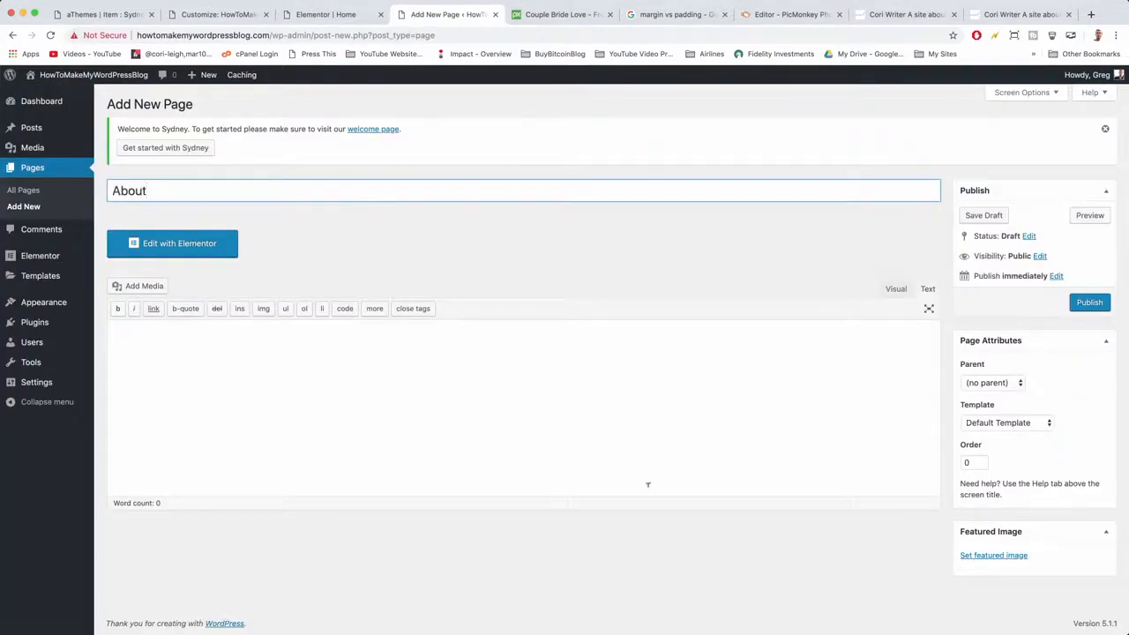
left_click(648, 484)
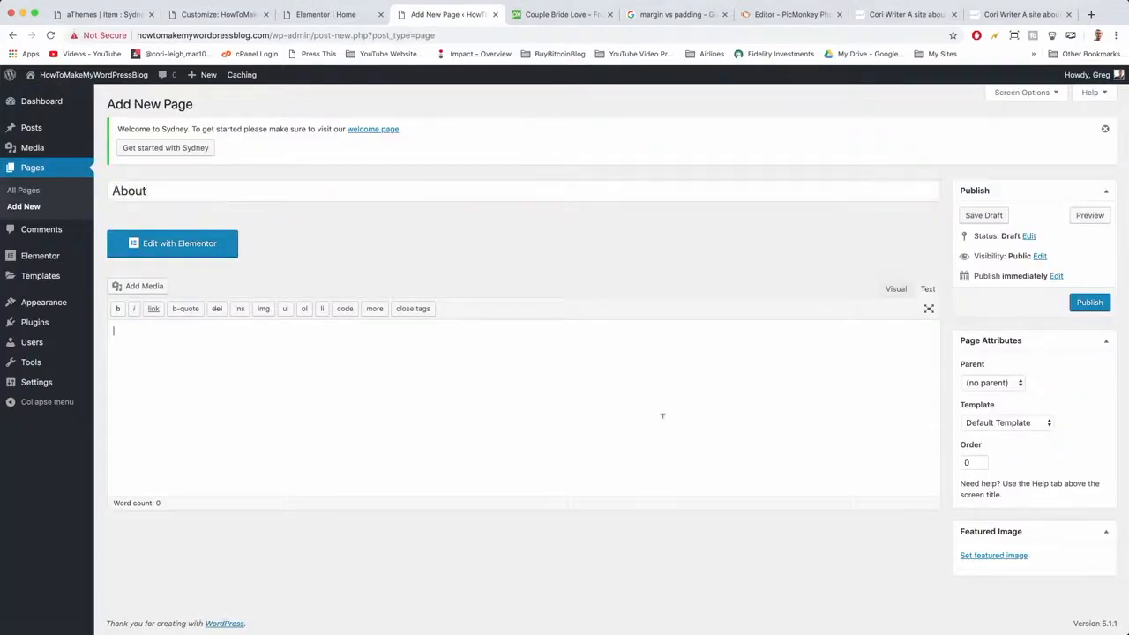
left_click(1089, 304)
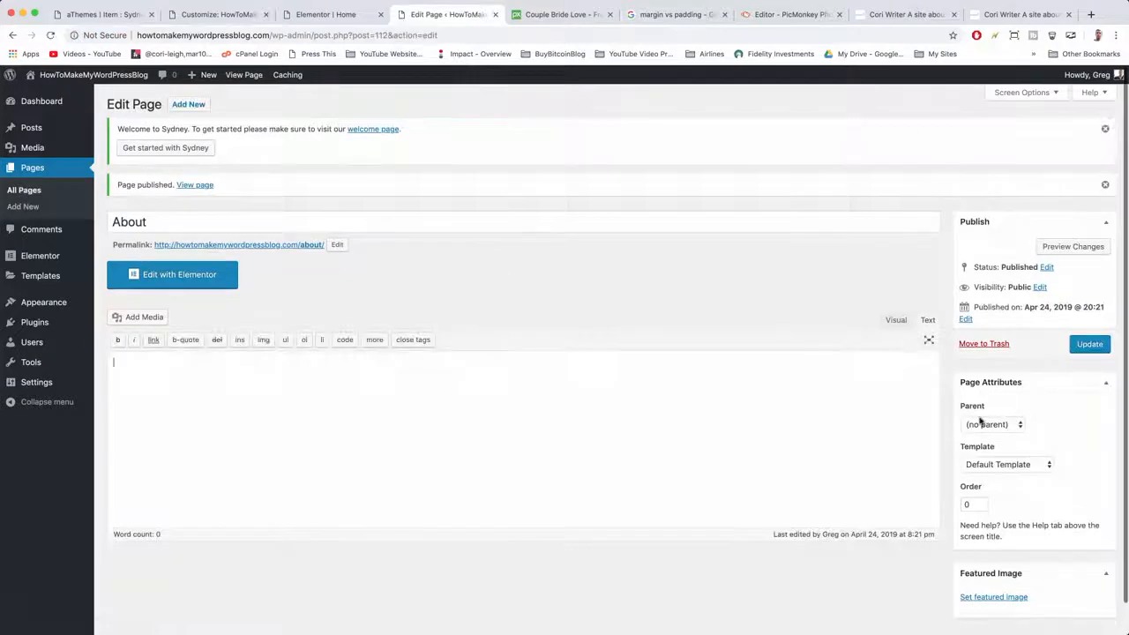
- Open the live site in a new tab and review the home page header for comparison with the About page
left_click(1028, 464)
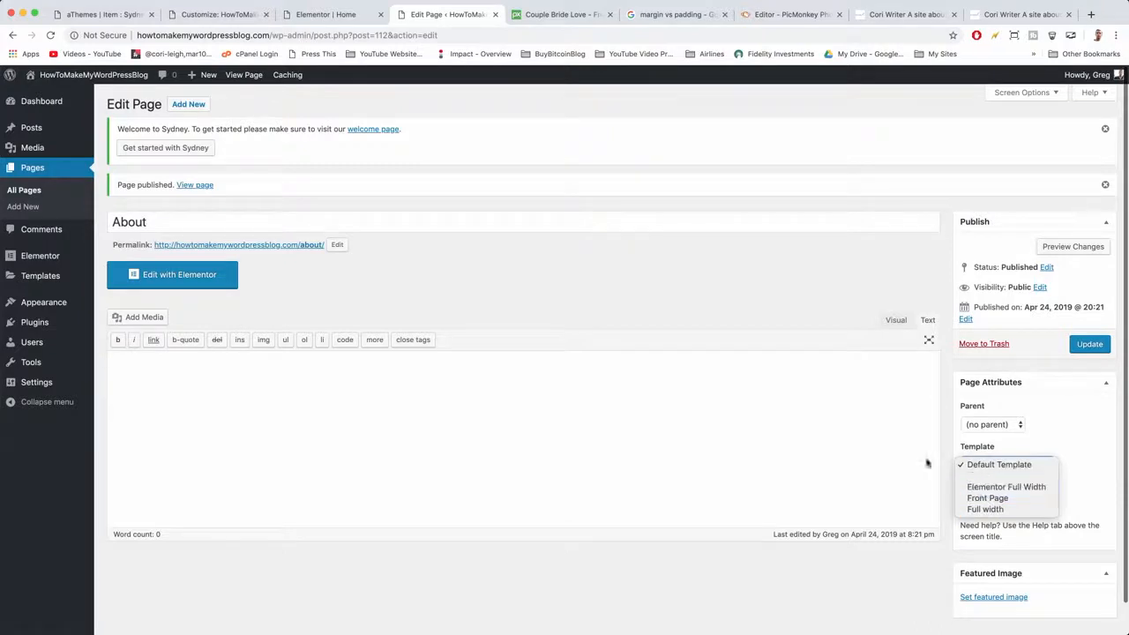
right_click(93, 78)
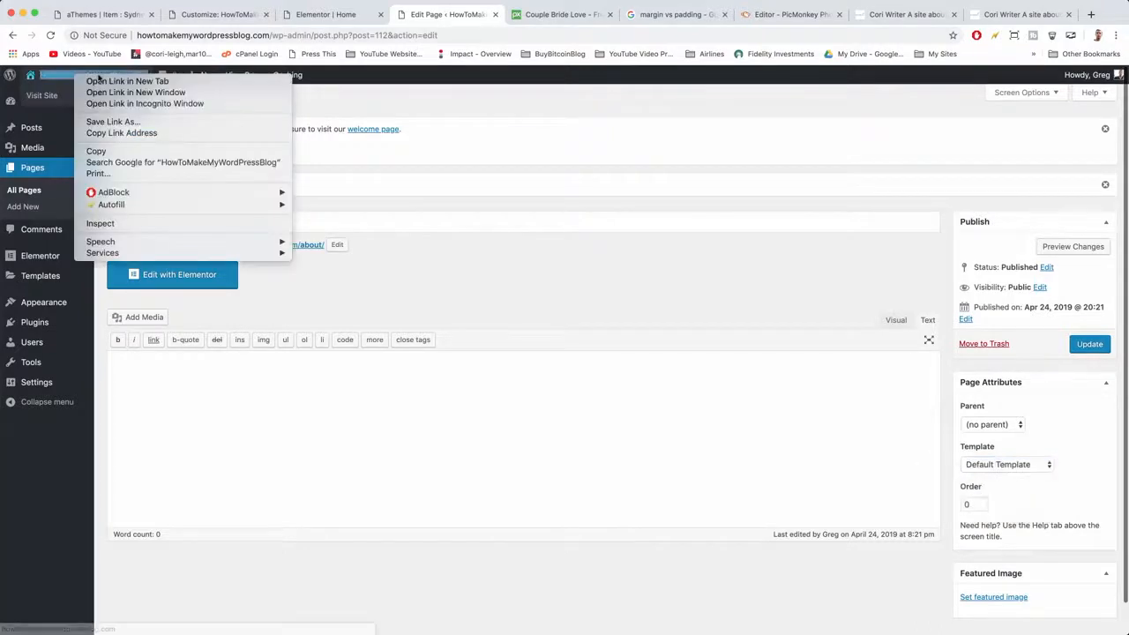
left_click(101, 81)
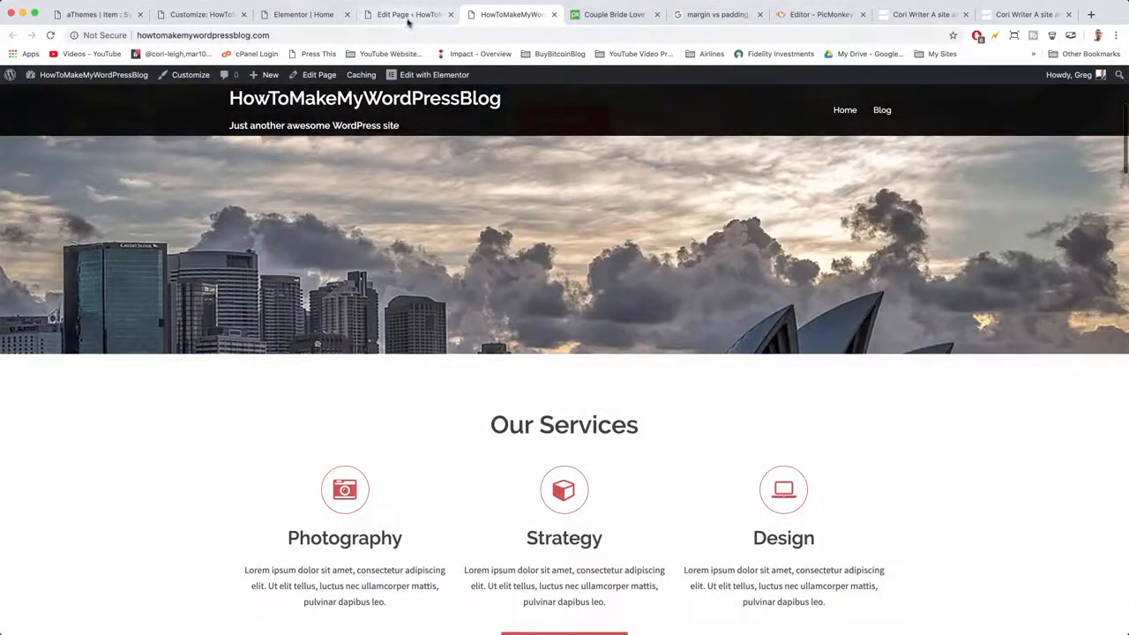
left_click(405, 15)
left_click(1020, 466)
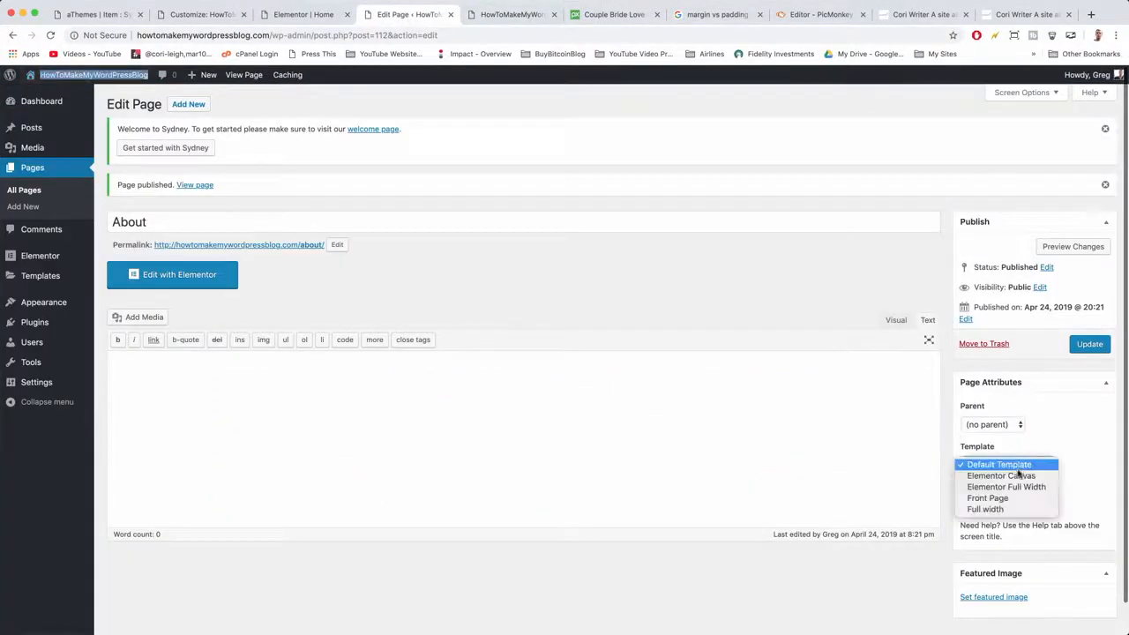
left_click(493, 23)
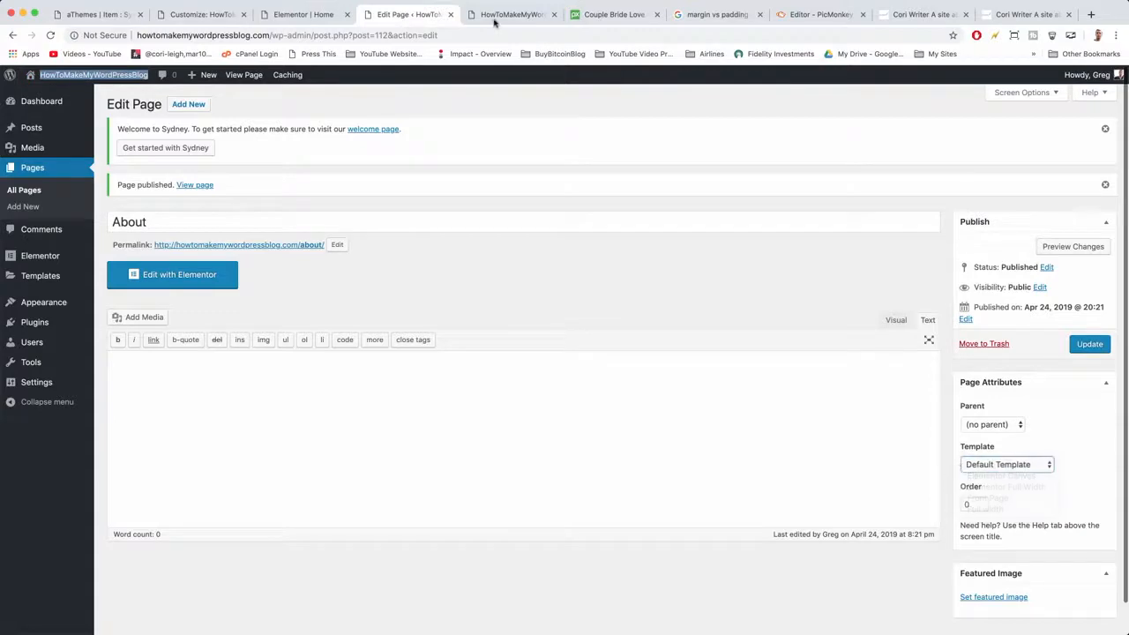
left_click(505, 15)
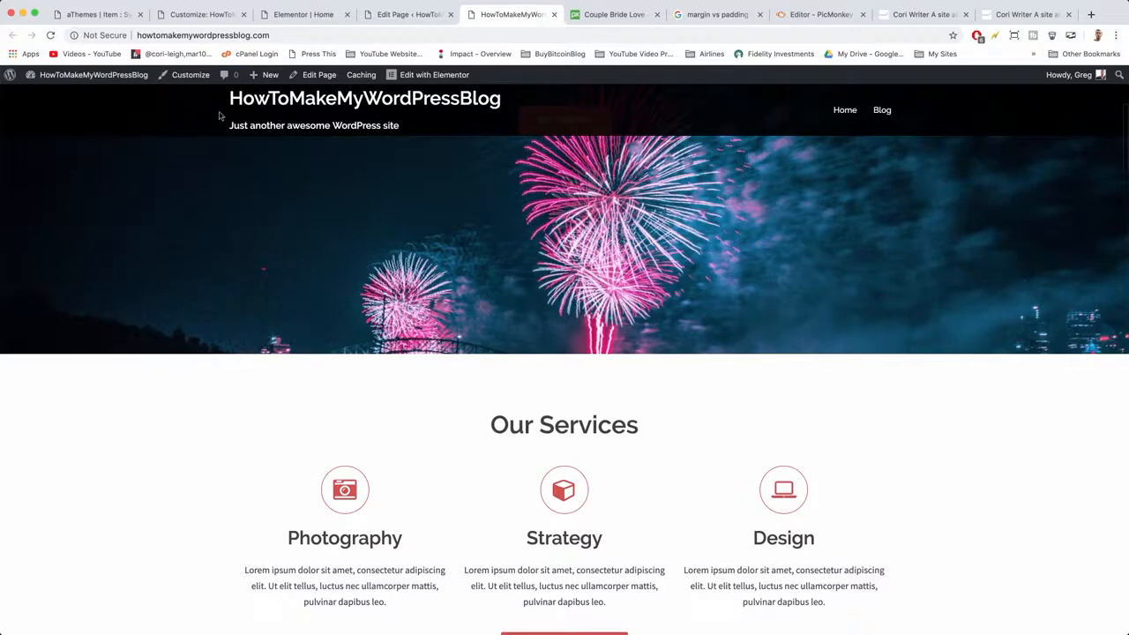
scroll(219, 116, "down", 5)
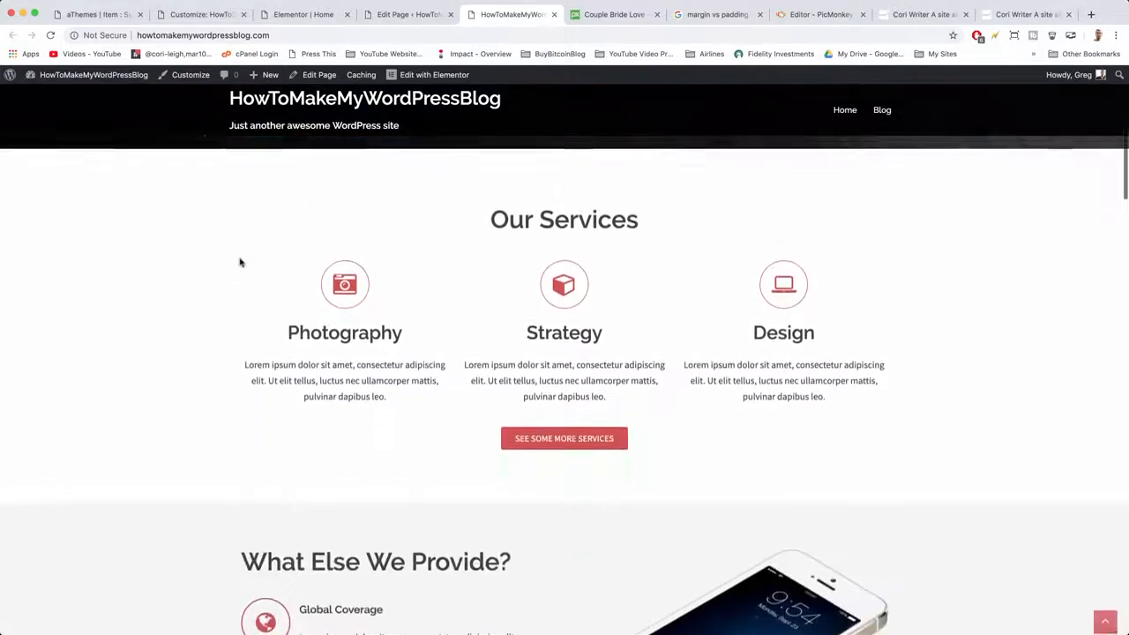
scroll(239, 262, "up", 4)
- Set the About page template to Elementor Full Width and update the page
left_click(413, 15)
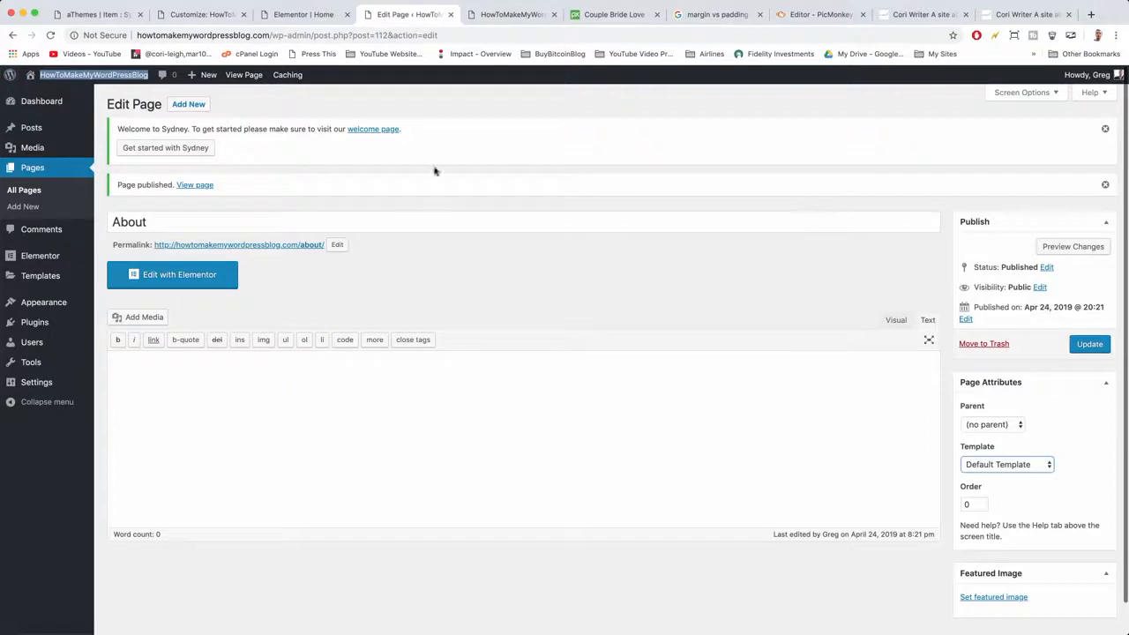
left_click(980, 462)
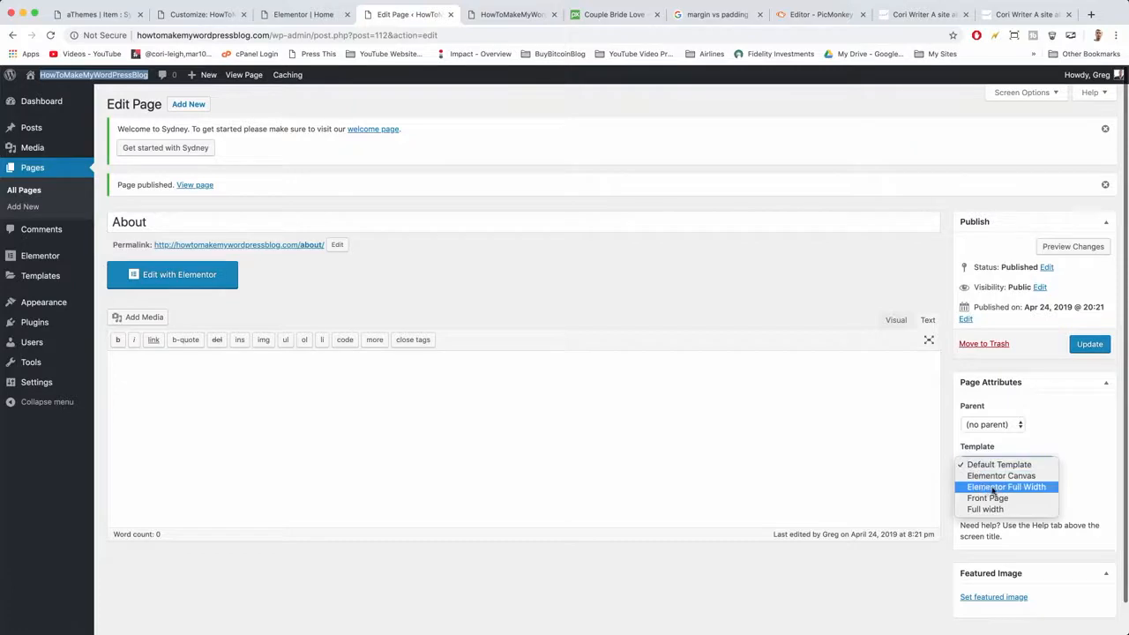
left_click(994, 488)
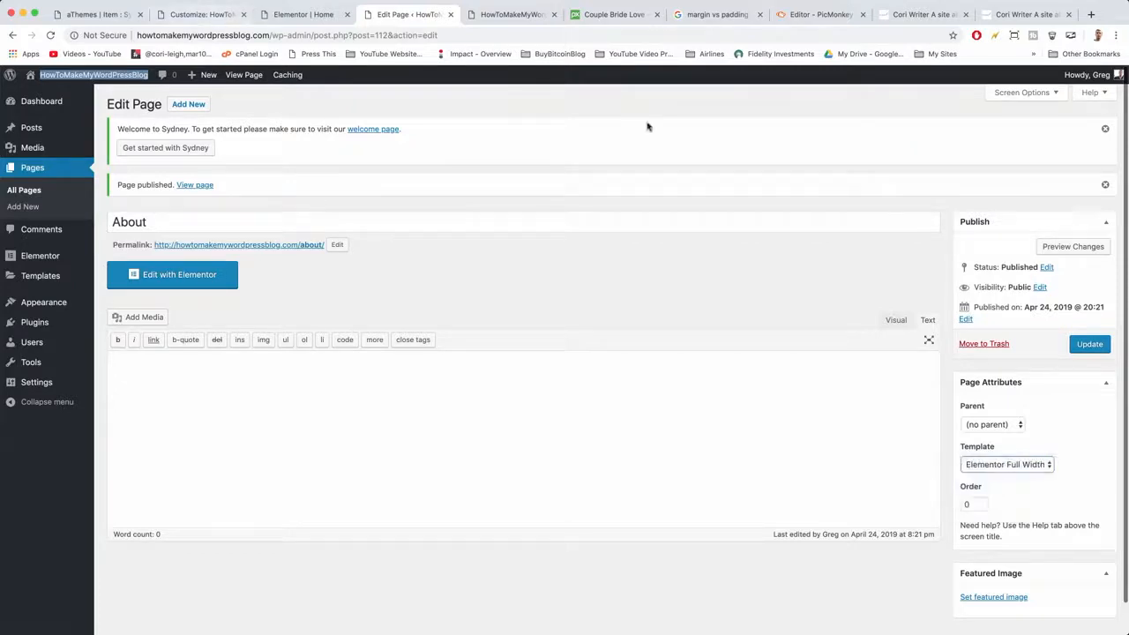
left_click(1091, 346)
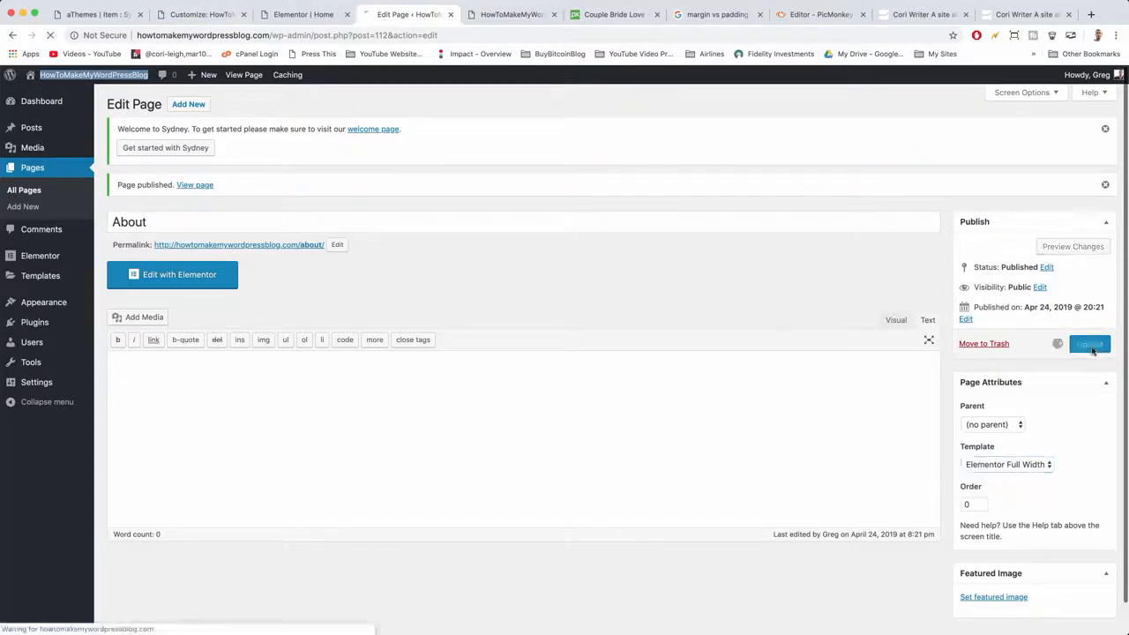
- Open the About page in Elementor and scroll through its empty layout
left_click(208, 277)
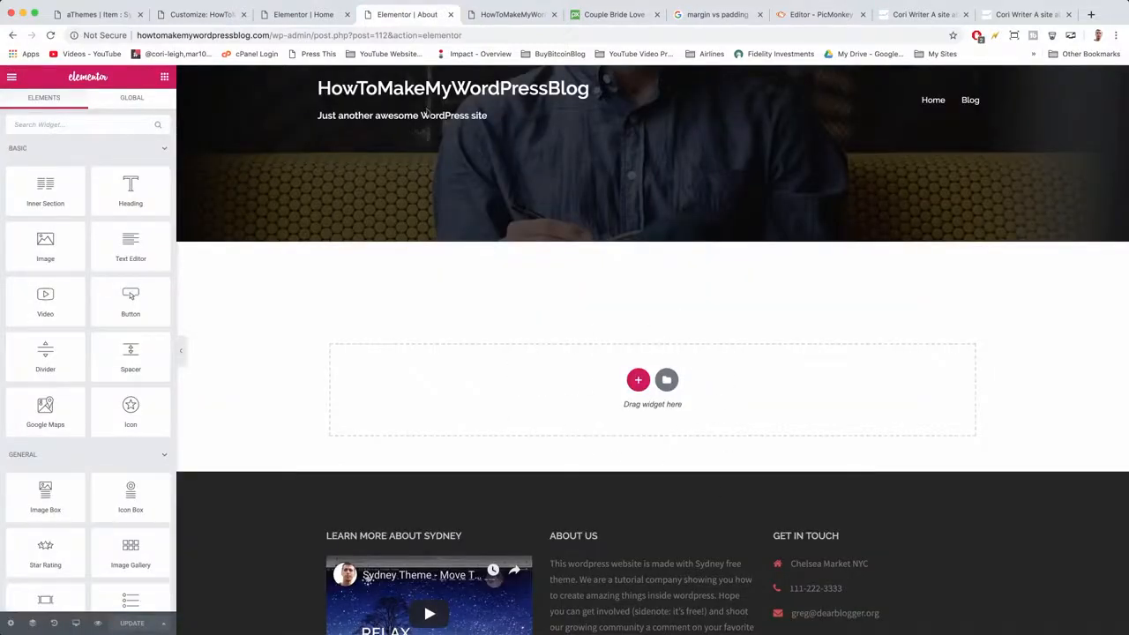
scroll(393, 563, "down", 3)
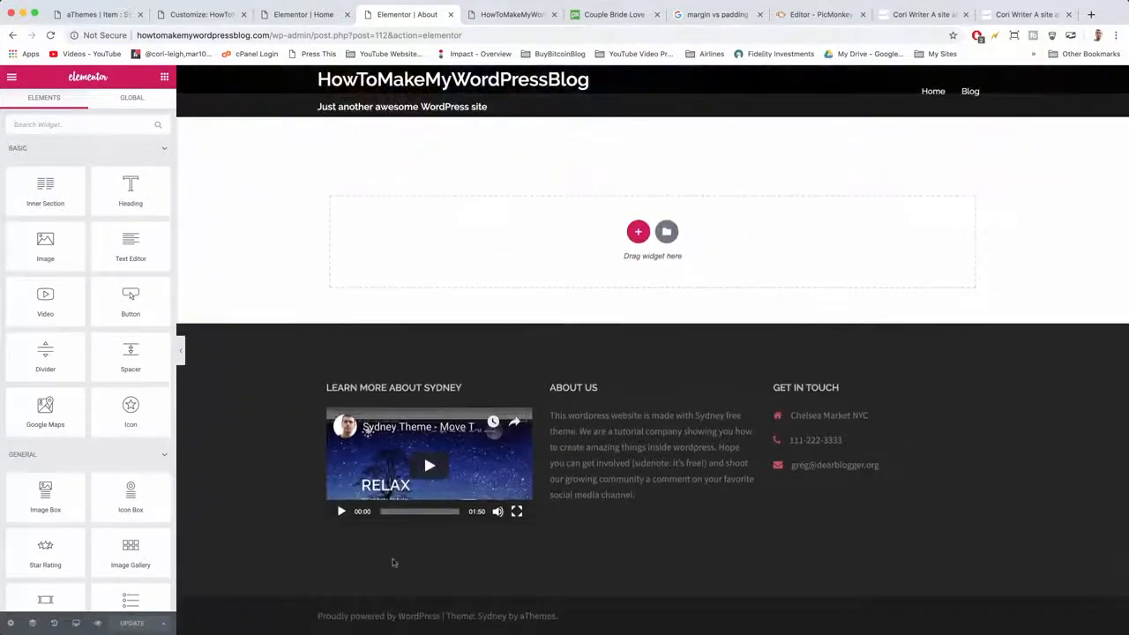
scroll(481, 486, "up", 3)
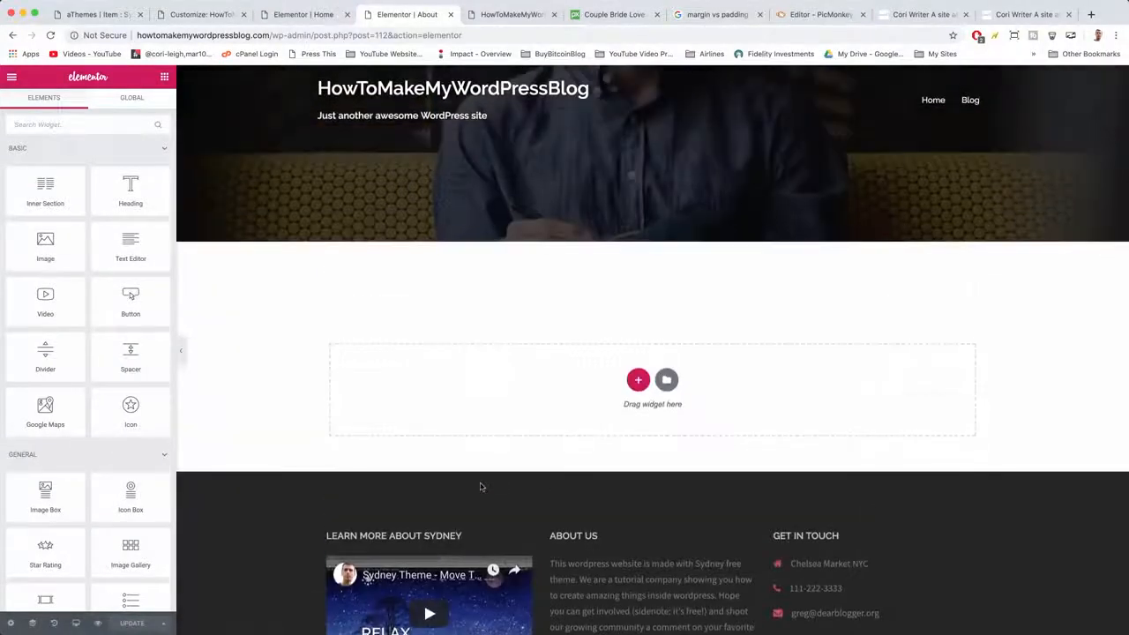
- In the Customizer's header type settings, set the site header type for inner pages to No header (only menu)
left_click(511, 16)
left_click(188, 77)
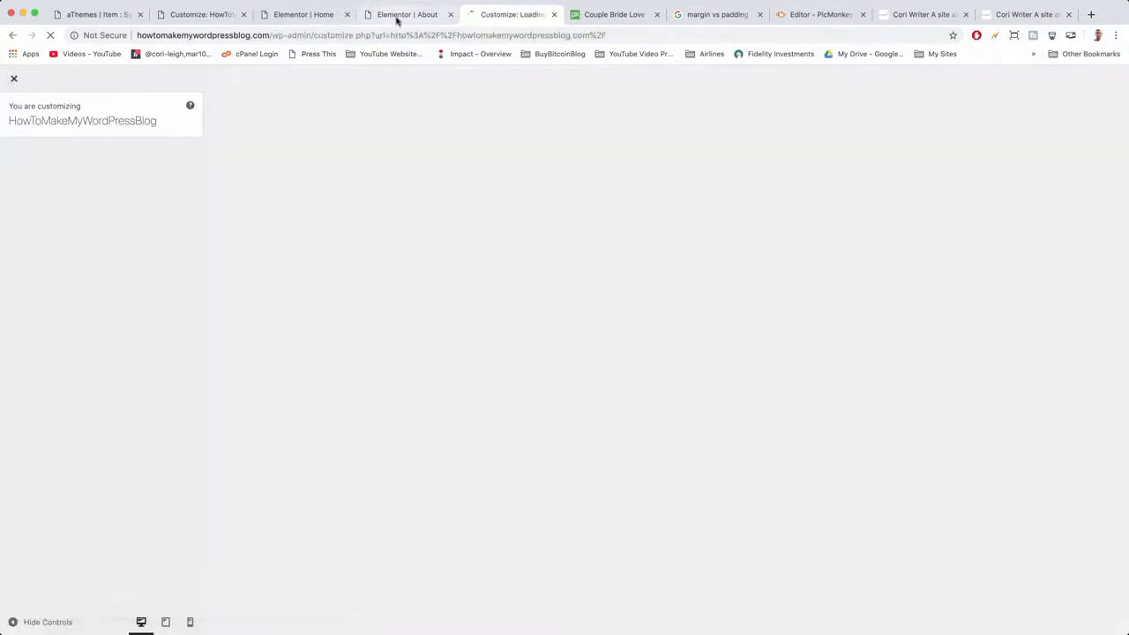
left_click(396, 15)
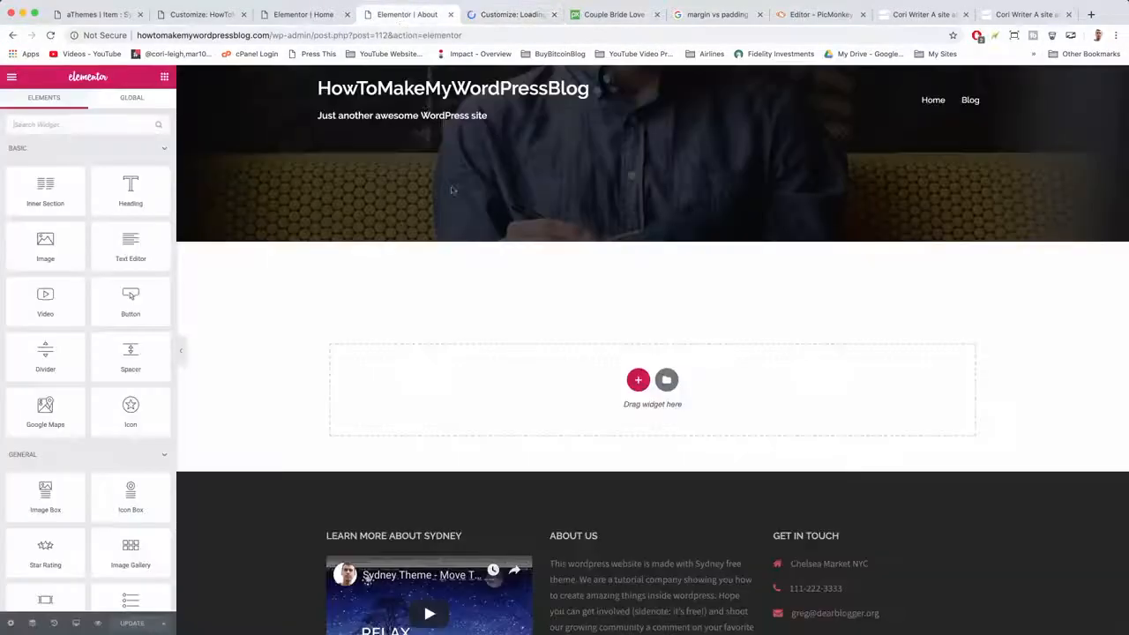
left_click(510, 15)
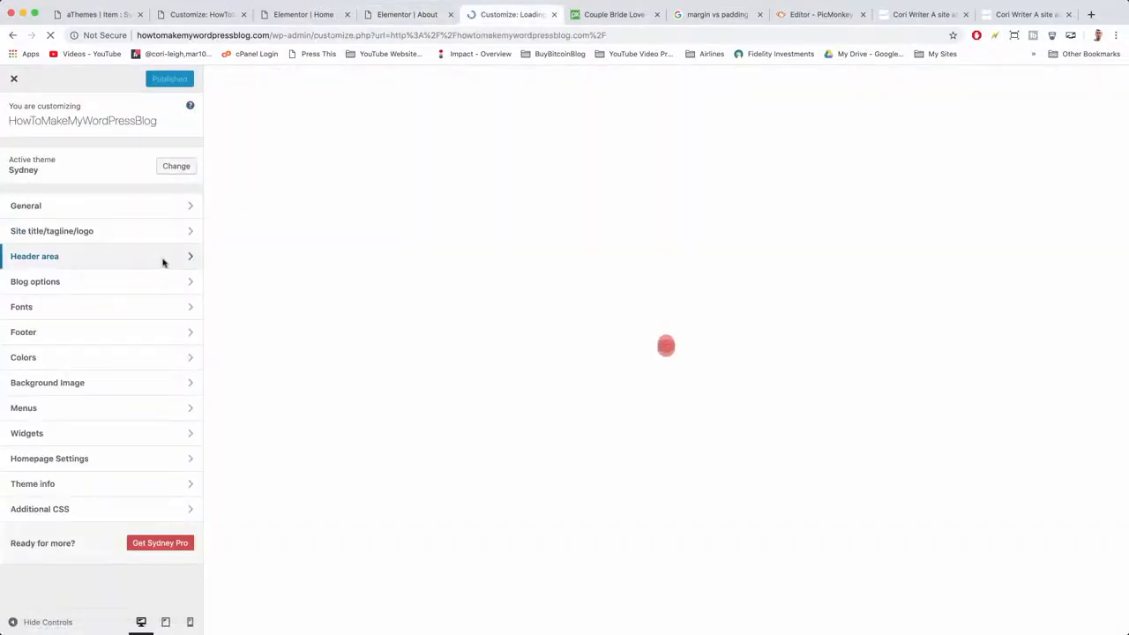
left_click(162, 256)
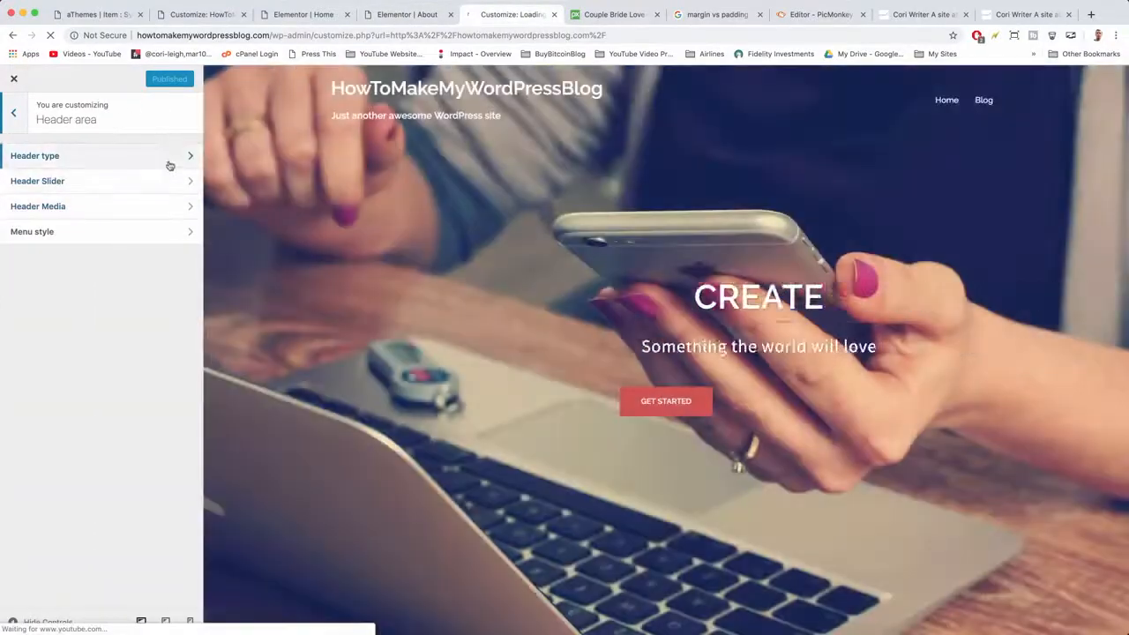
left_click(170, 162)
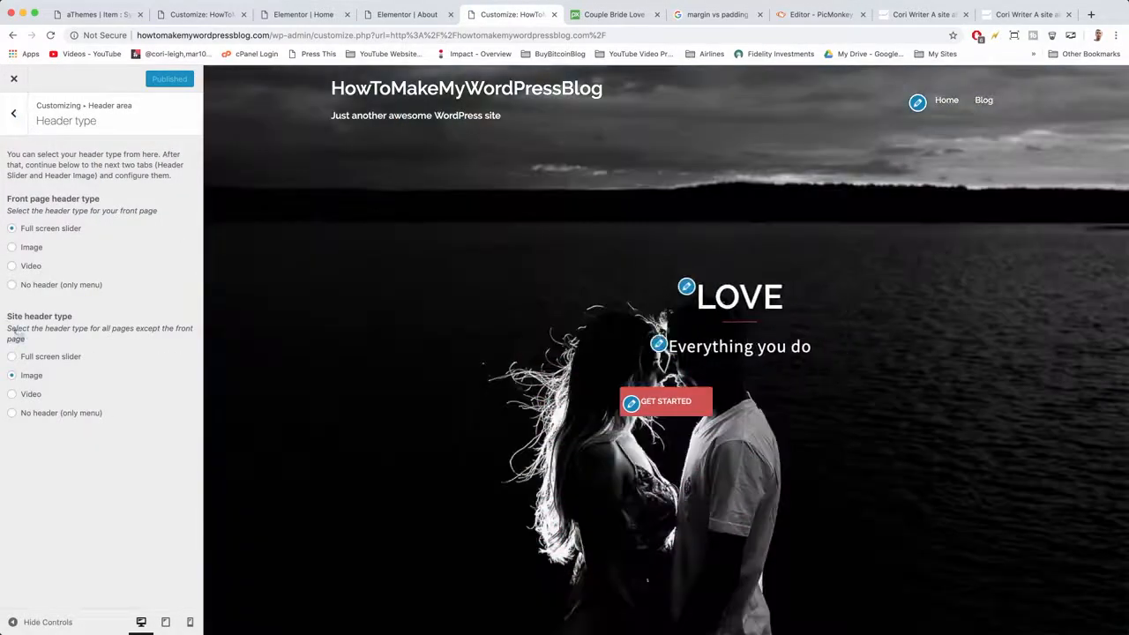
left_click_drag(8, 327, 26, 340)
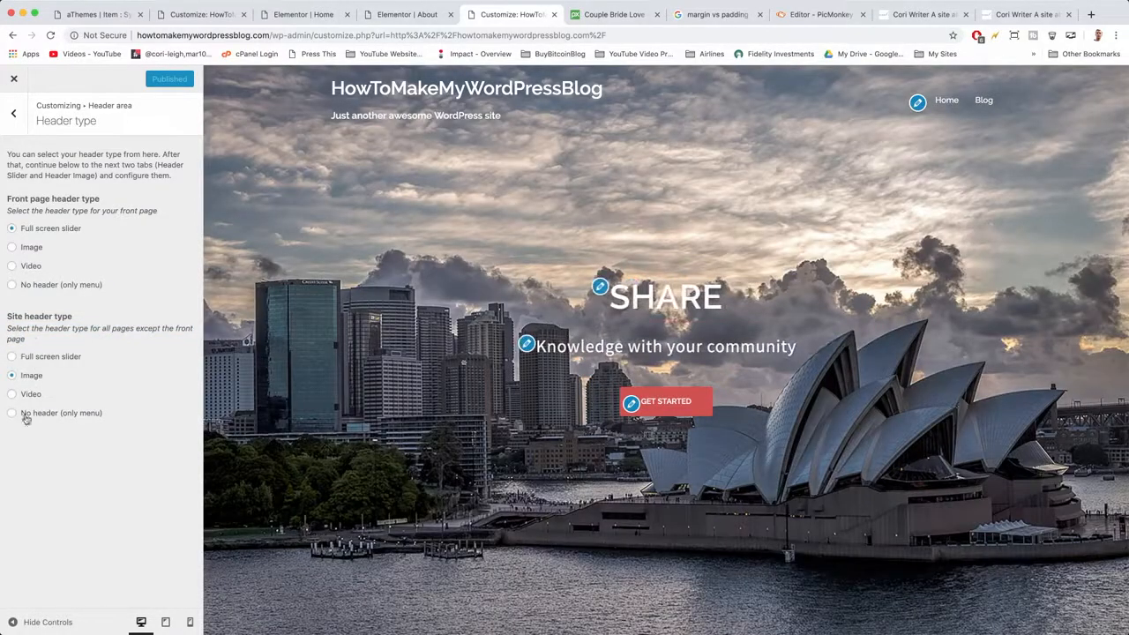
left_click(26, 414)
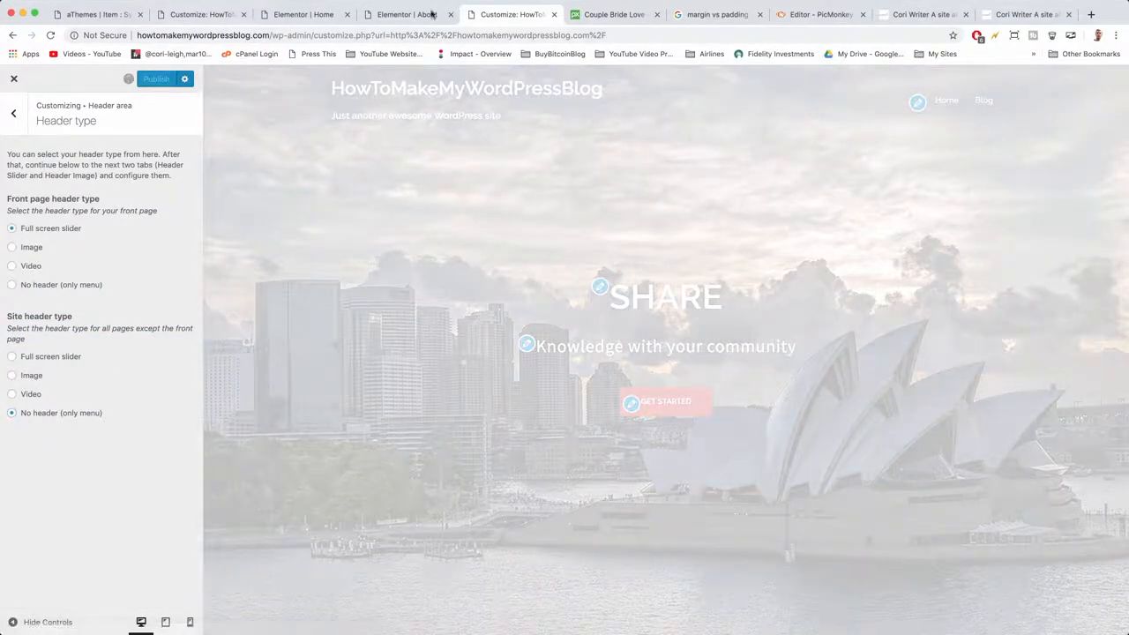
- Add an Inner Section to the About page and delete one of its two columns
left_click(415, 15)
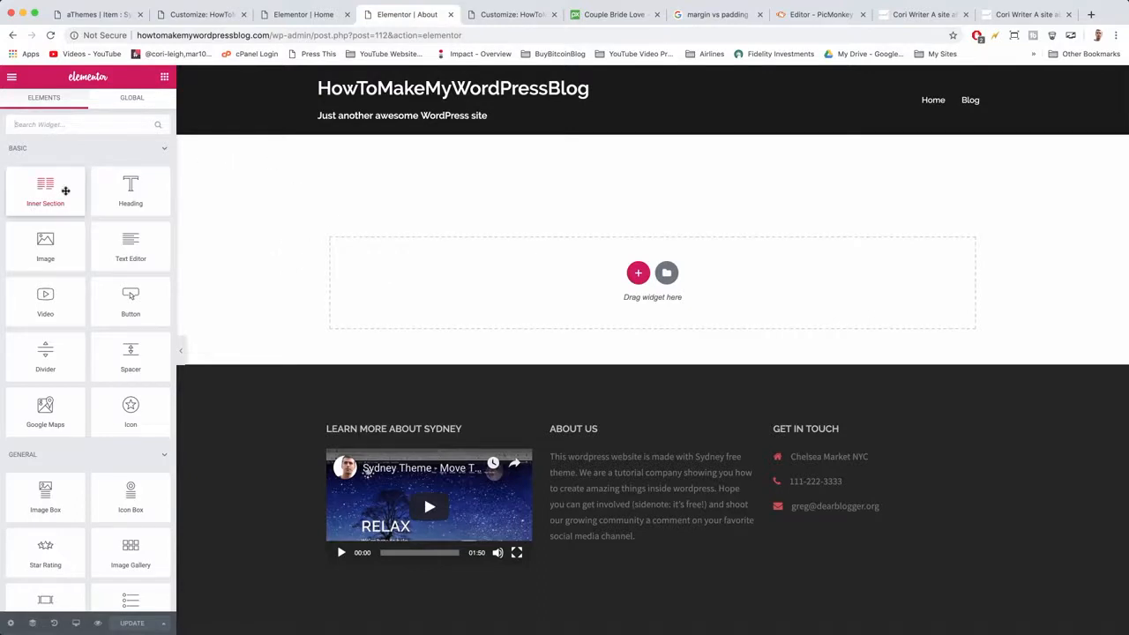
left_click_drag(65, 190, 533, 284)
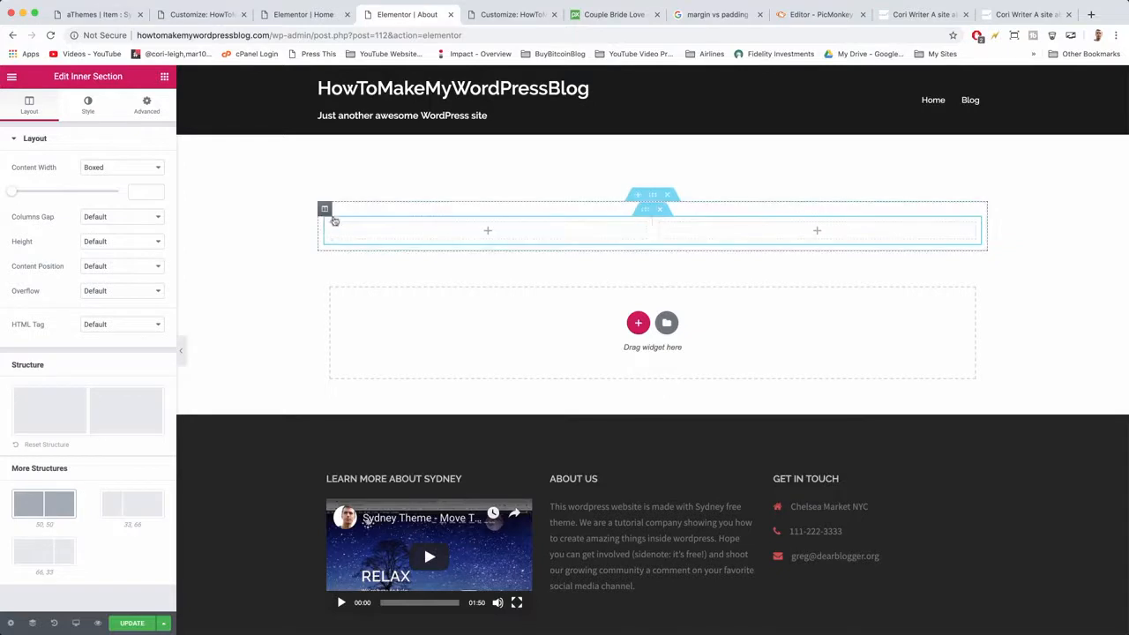
right_click(333, 225)
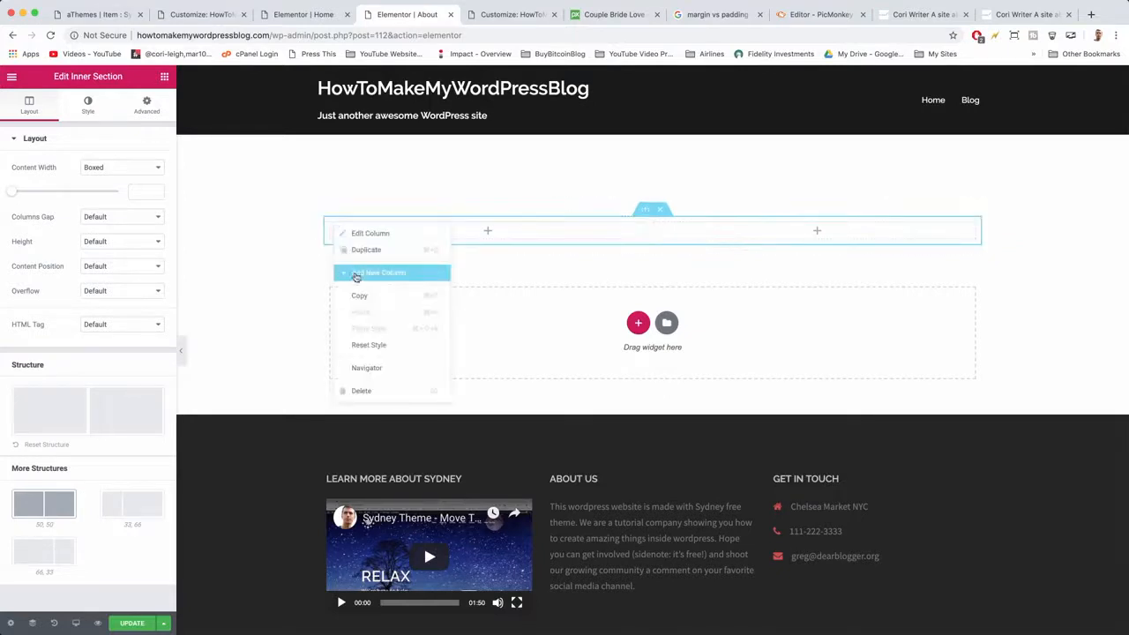
left_click(408, 383)
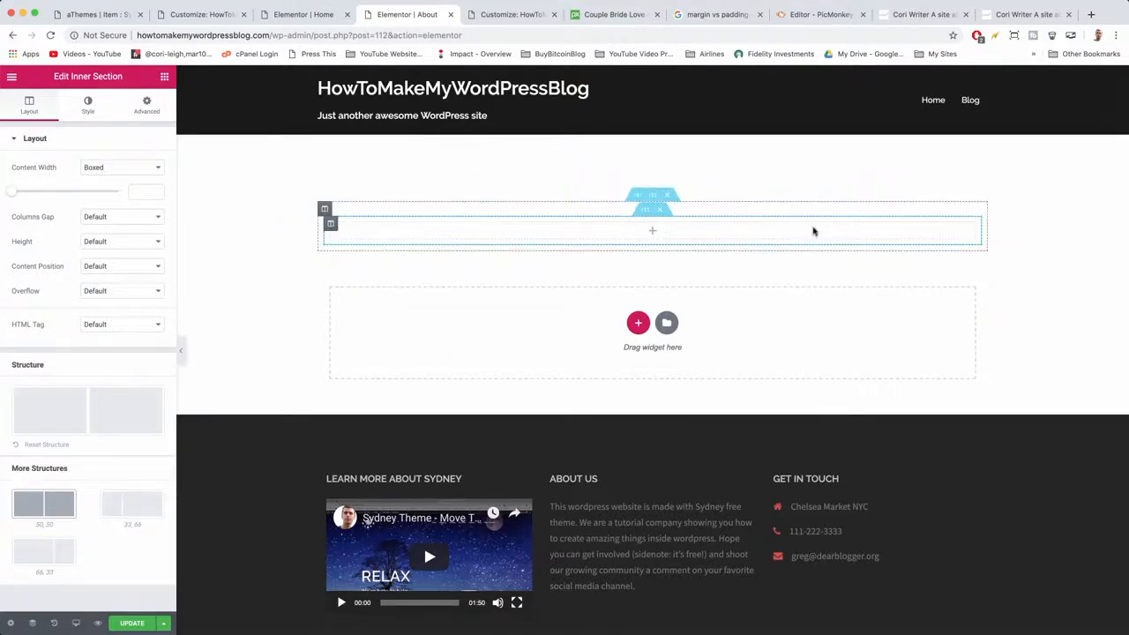
- Search YouTube for surfing mentawai islands with bianca and open the Mentawais Dreaming with Bianca Buitendag video
left_click(1092, 15)
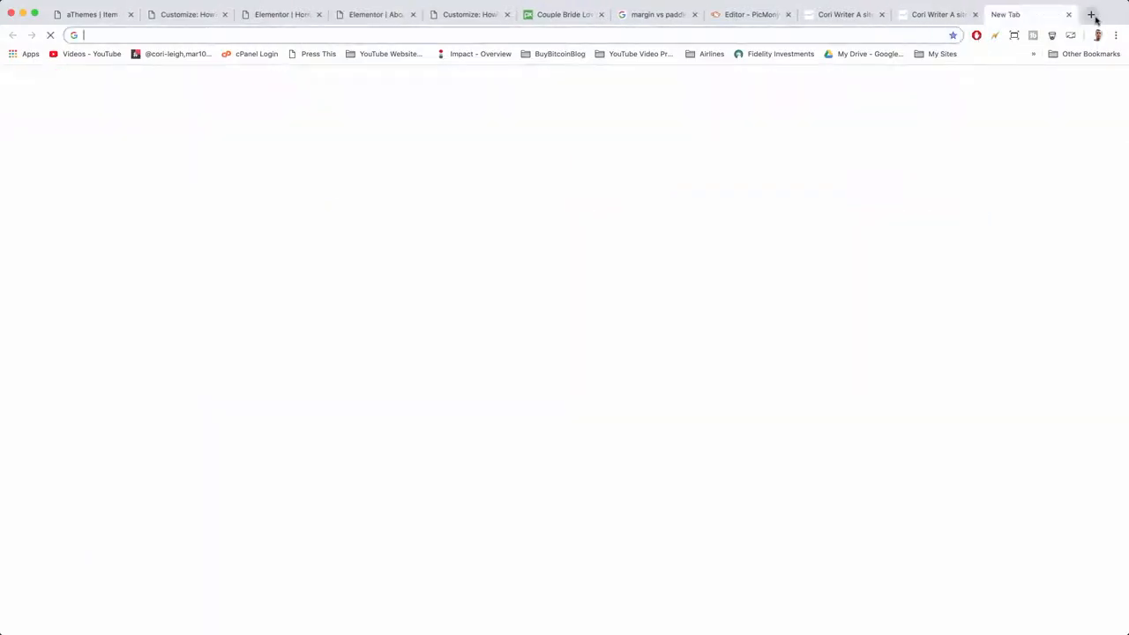
type("you")
key("Return")
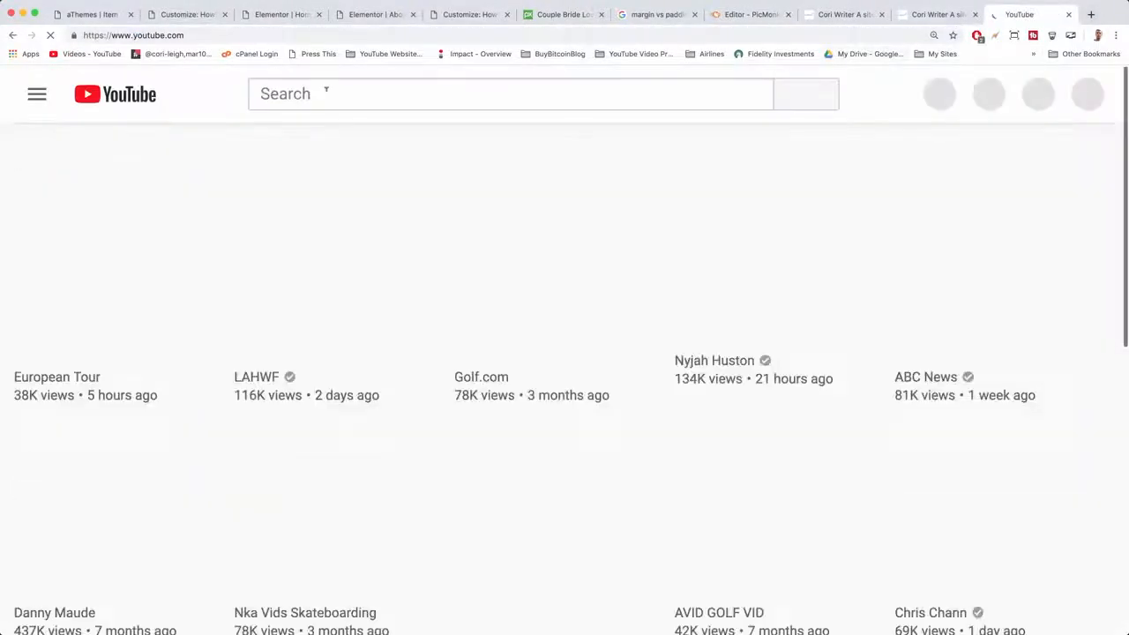
left_click(326, 92)
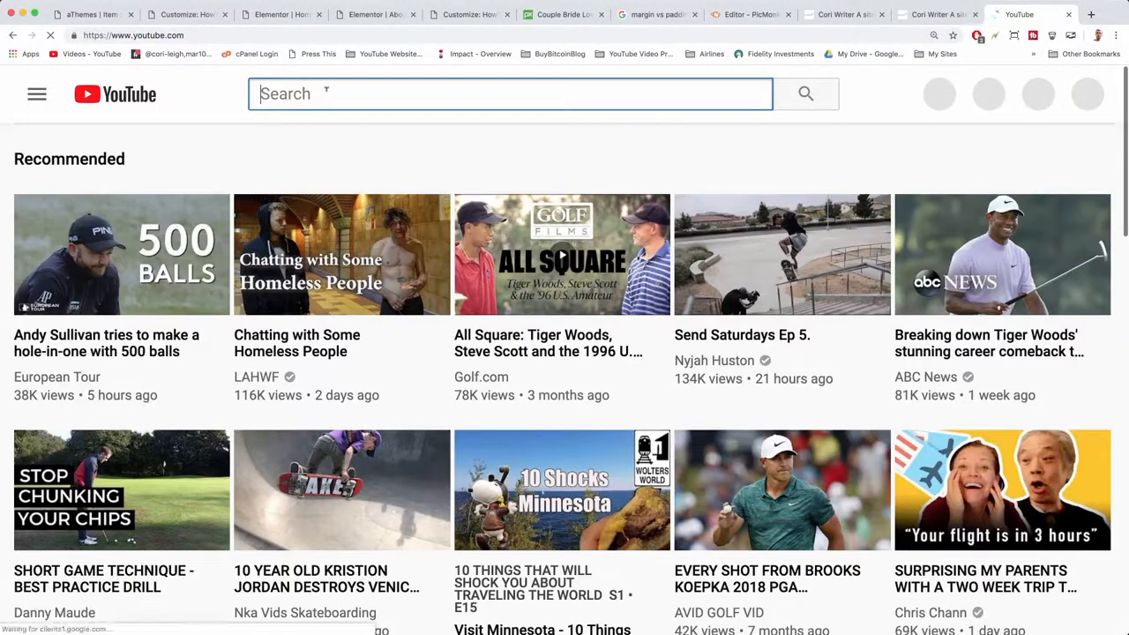
type("surfing")
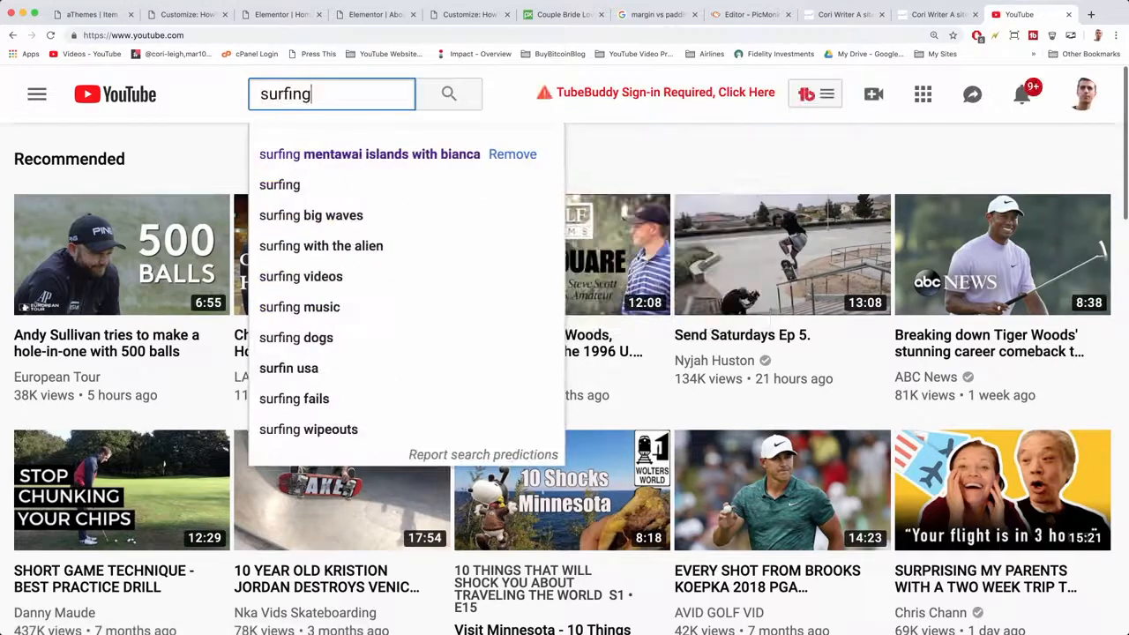
left_click(331, 156)
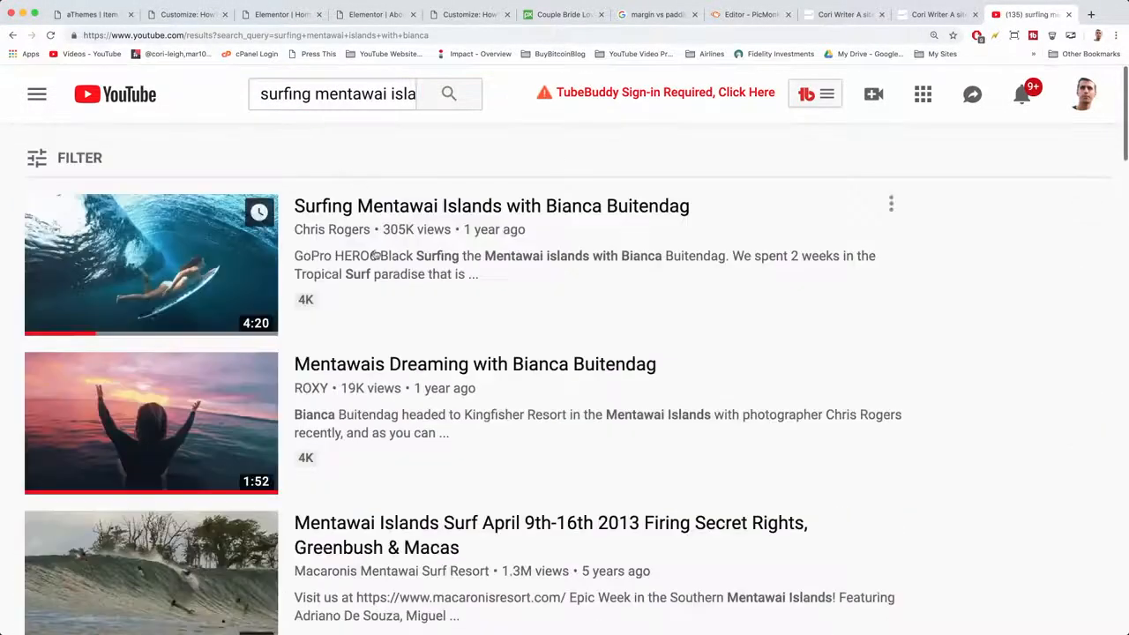
left_click(408, 366)
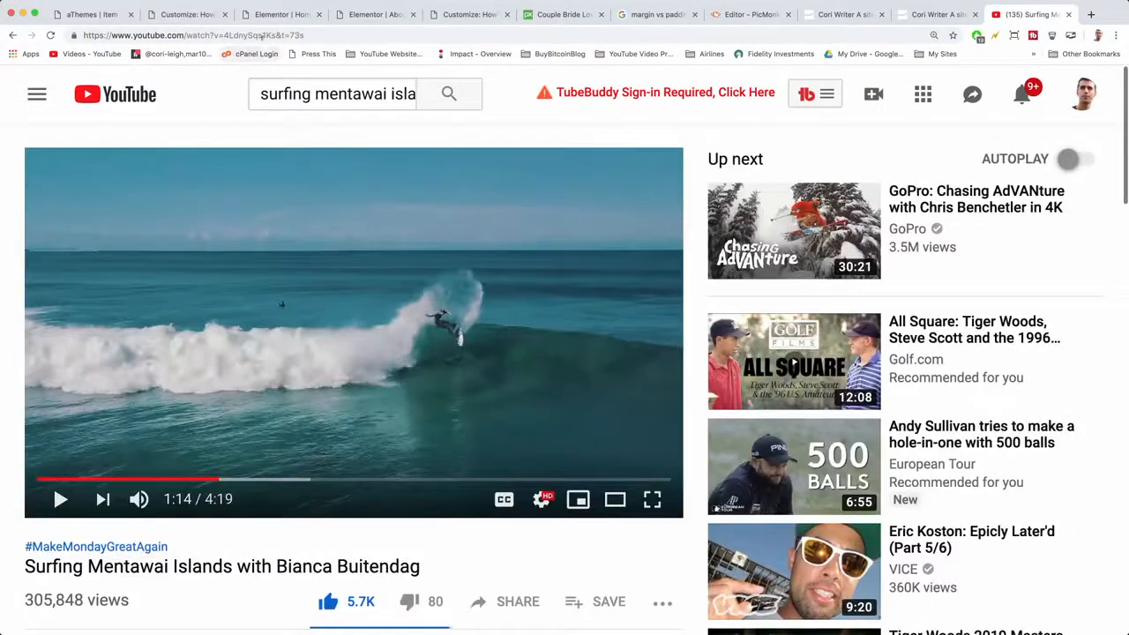
- Copy the surfing video's URL without its timestamp and return to the Elementor About page tab
left_click(262, 35)
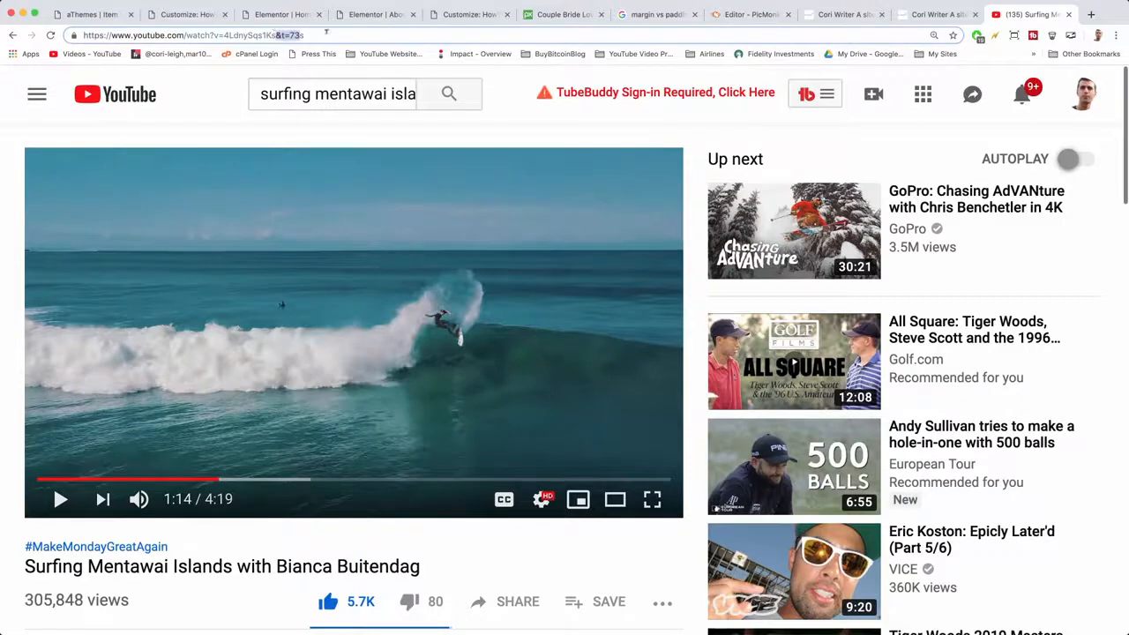
key("BackSpace")
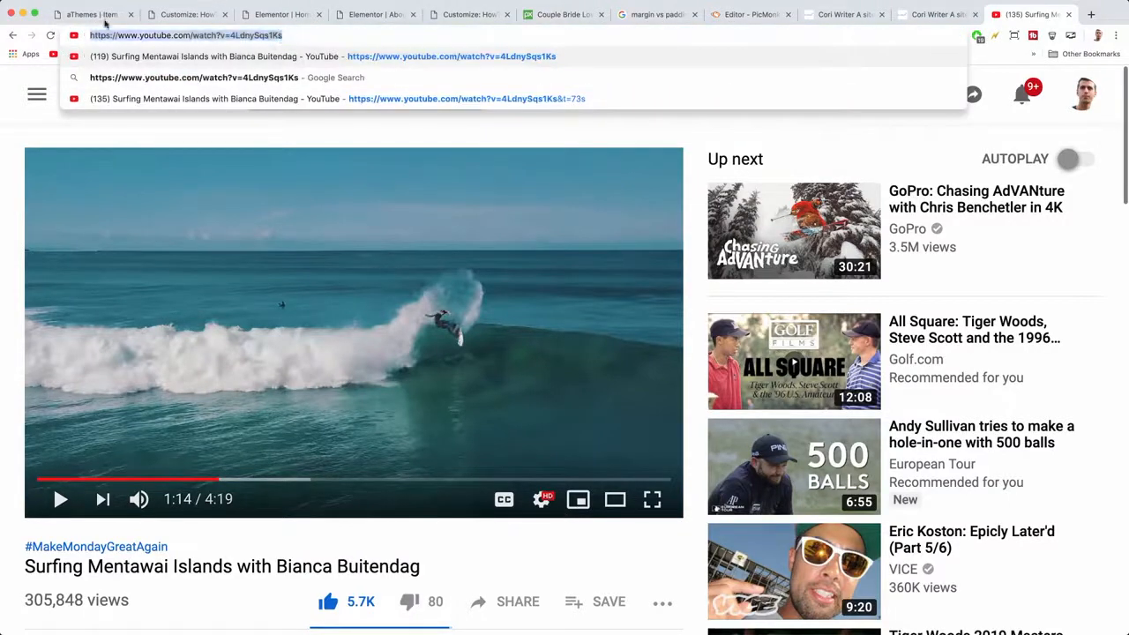
right_click(156, 35)
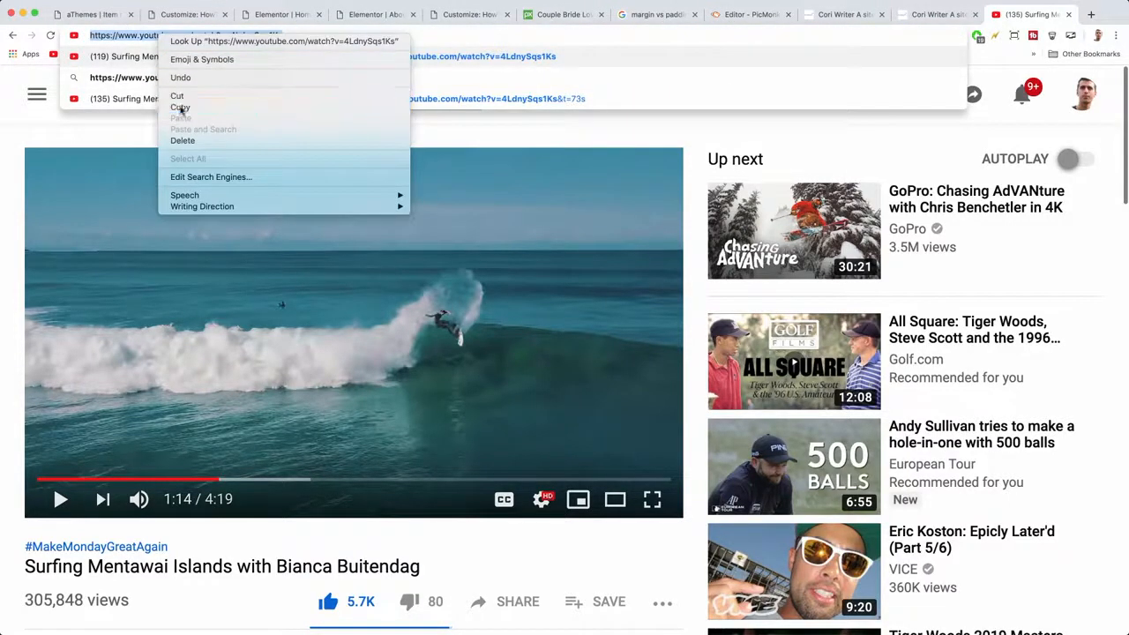
left_click(180, 107)
left_click(371, 15)
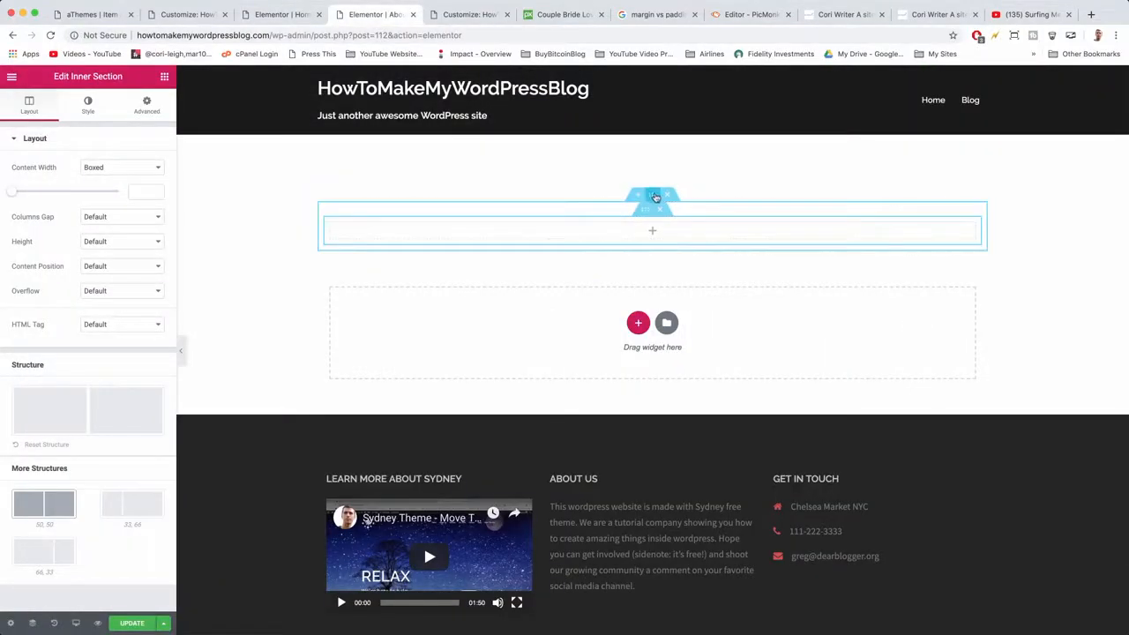
- Select the outer section, set its background type to video and paste the YouTube link as the video link
left_click(655, 197)
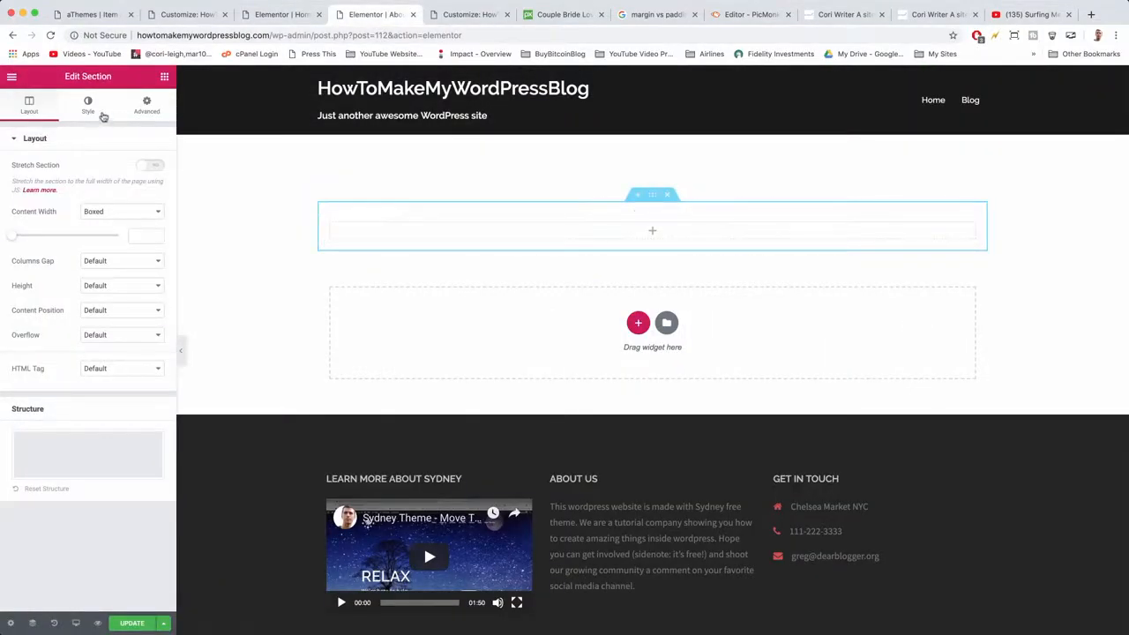
left_click(88, 106)
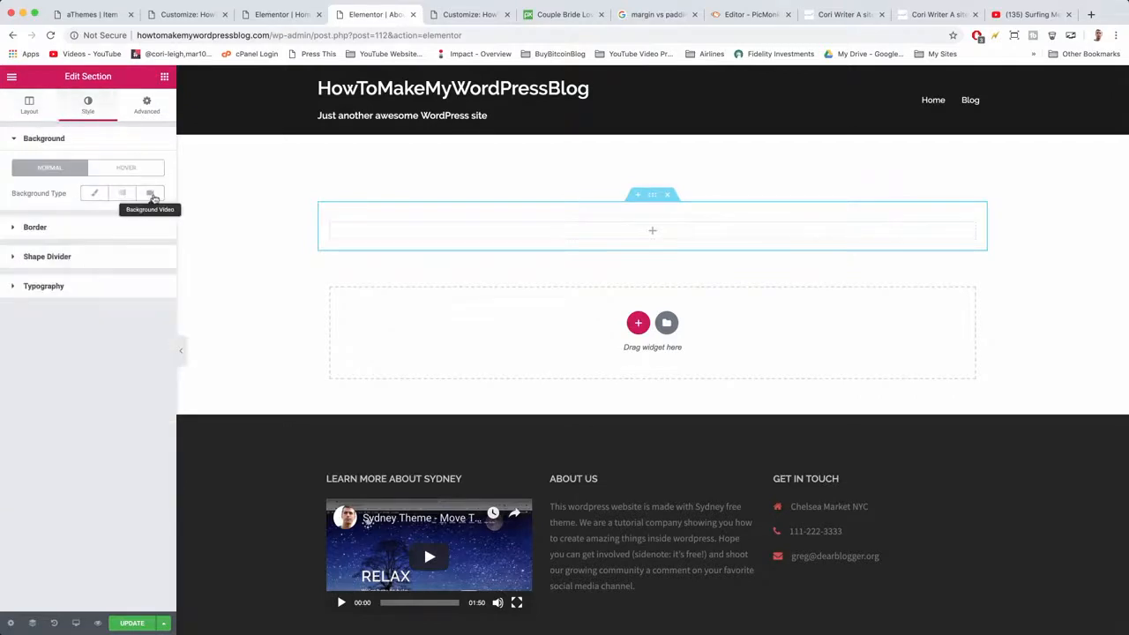
left_click(150, 194)
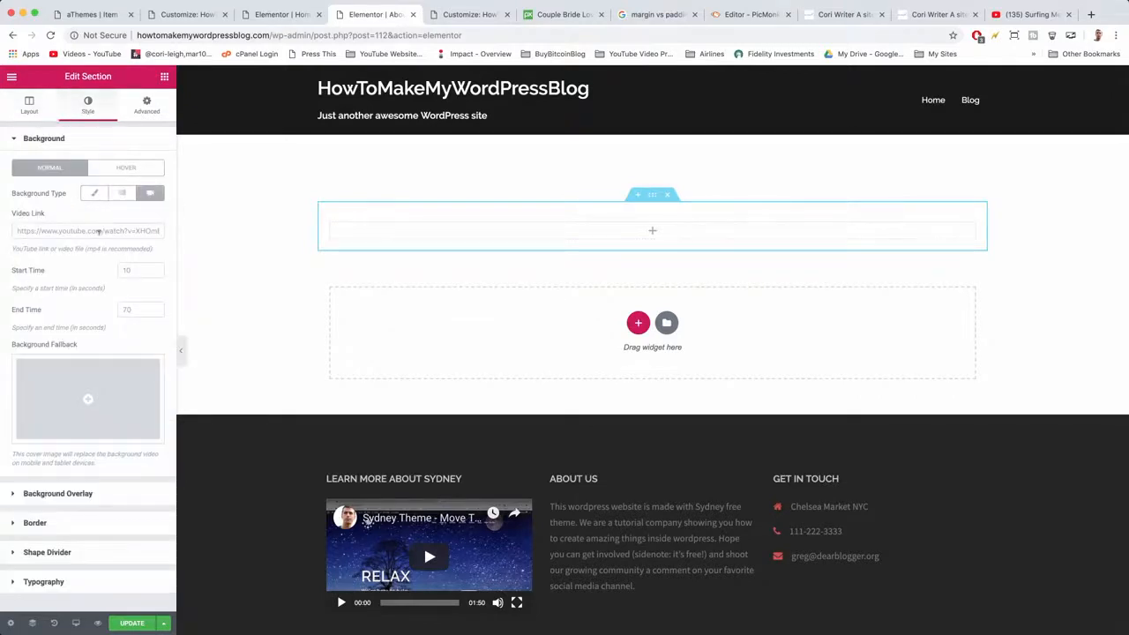
right_click(99, 235)
left_click(121, 312)
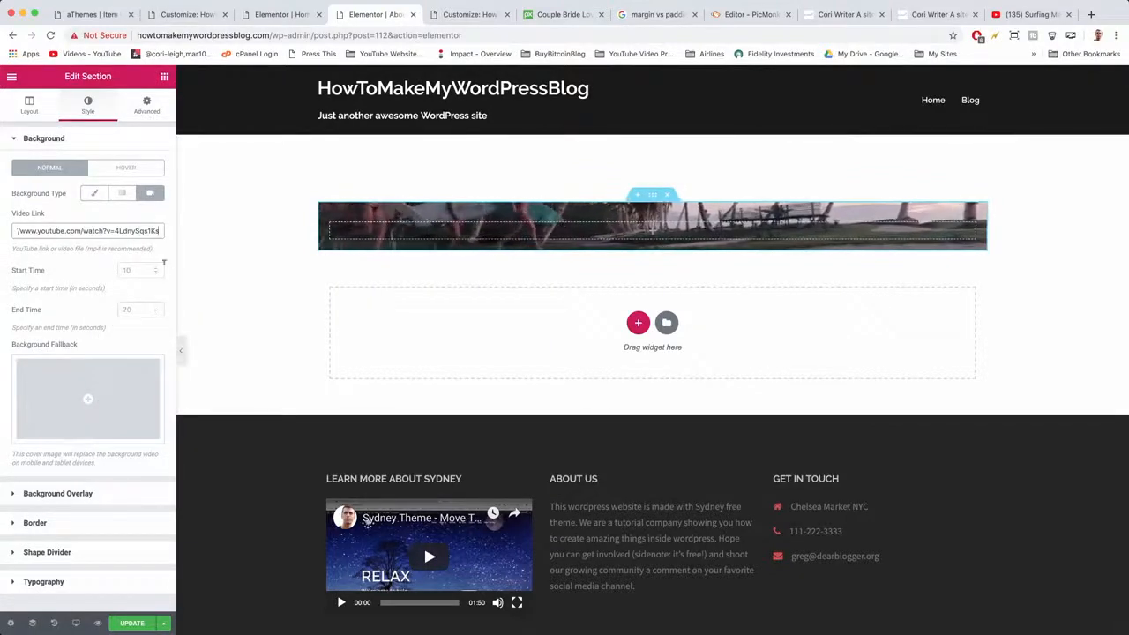
- Set the background video's start time to 12 seconds and end time to 60 seconds
left_click(126, 269)
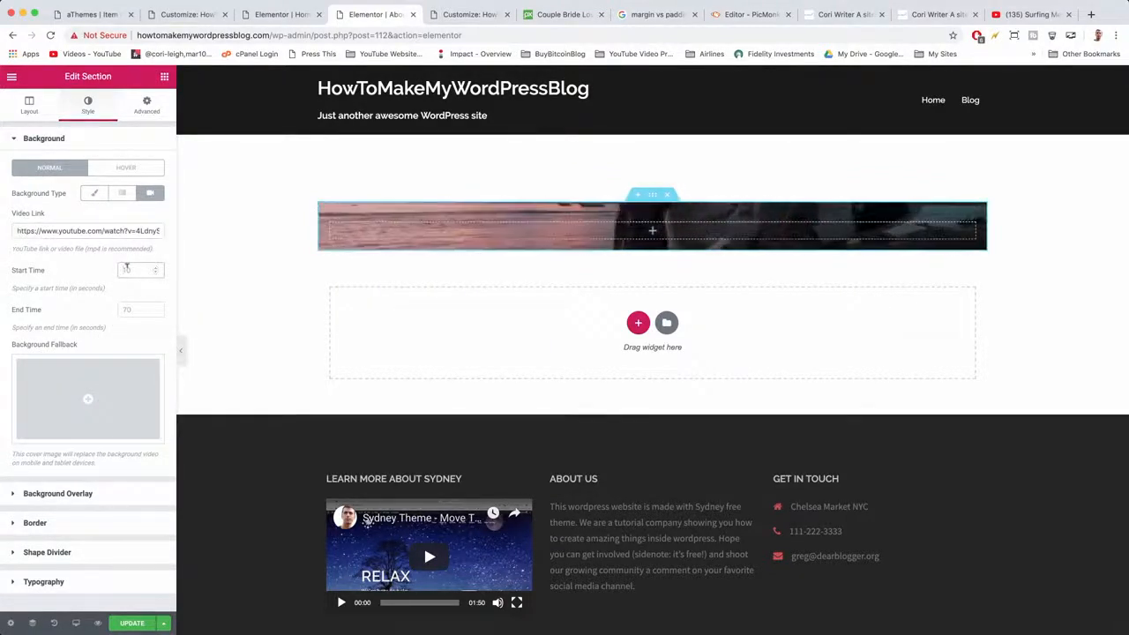
type("40")
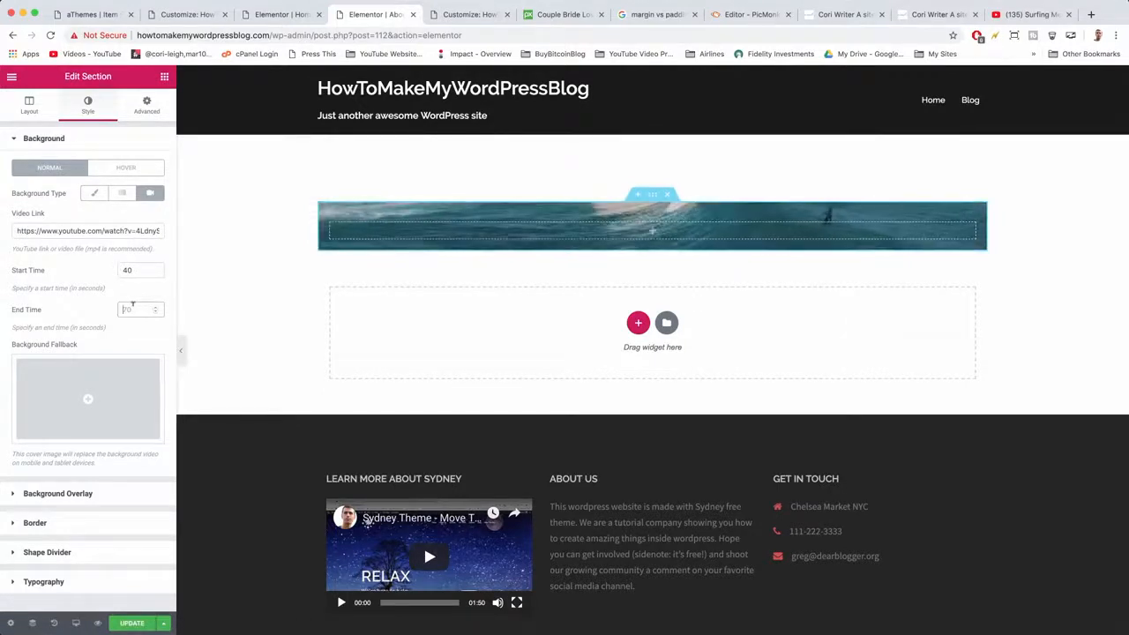
left_click(132, 306)
type("80")
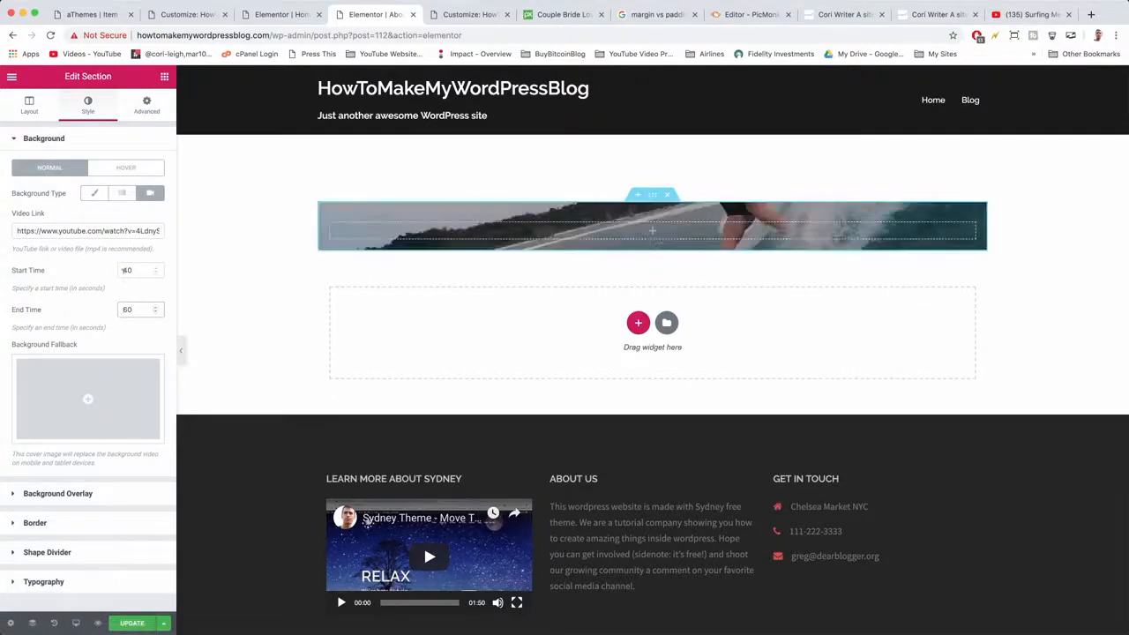
type("1")
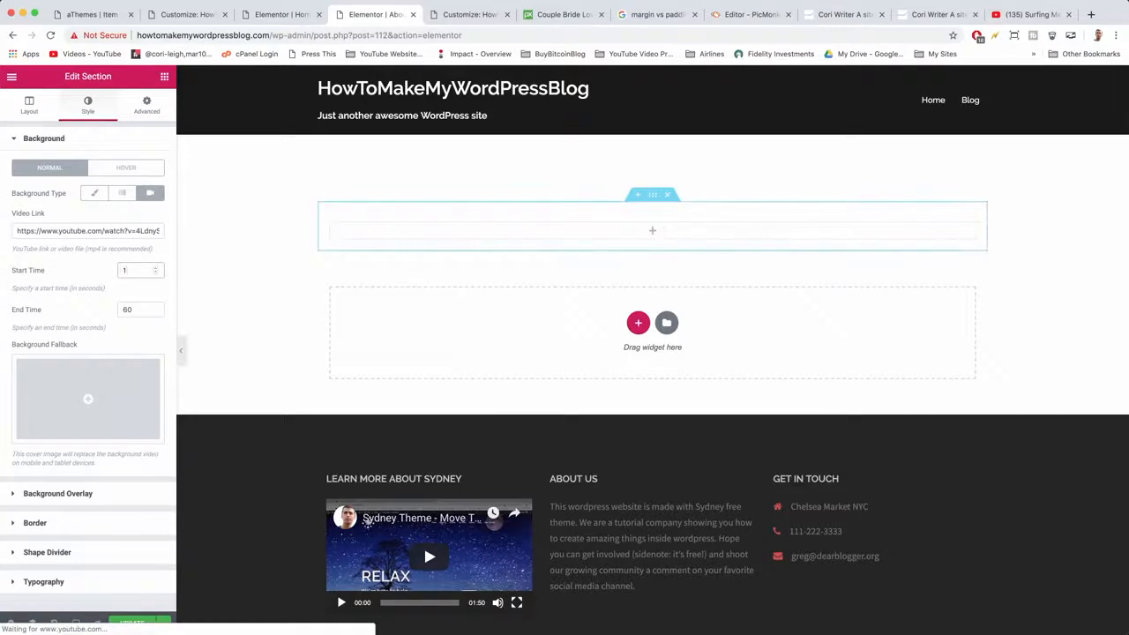
type("2")
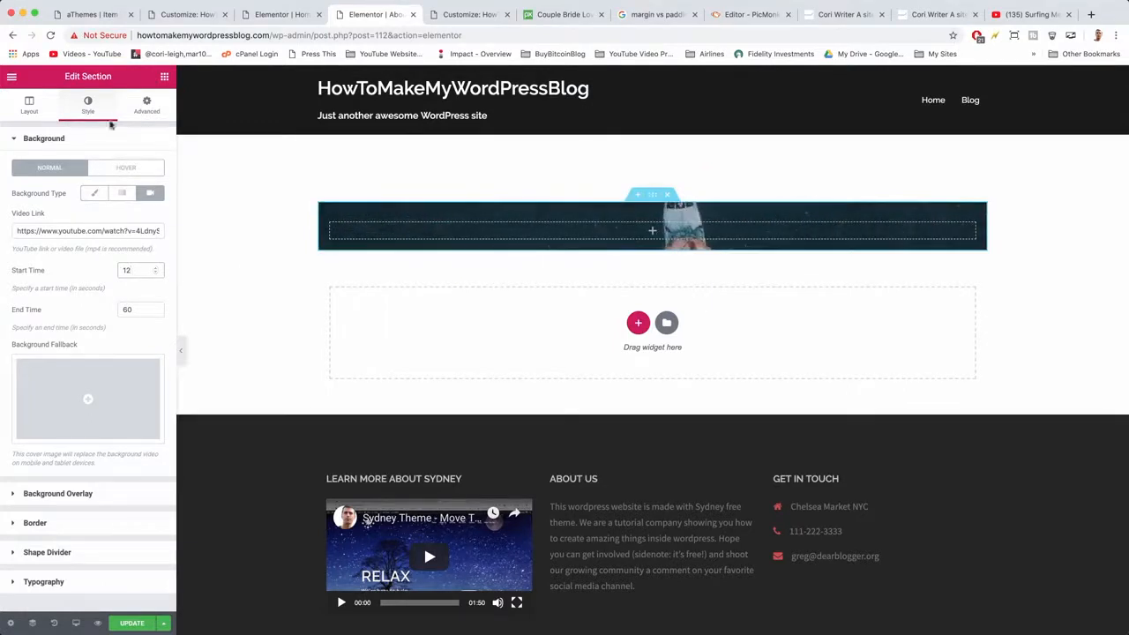
- Stretch the section and set its content width to Full Width, columns gap to No Gap and height to Fit To Screen
left_click(29, 104)
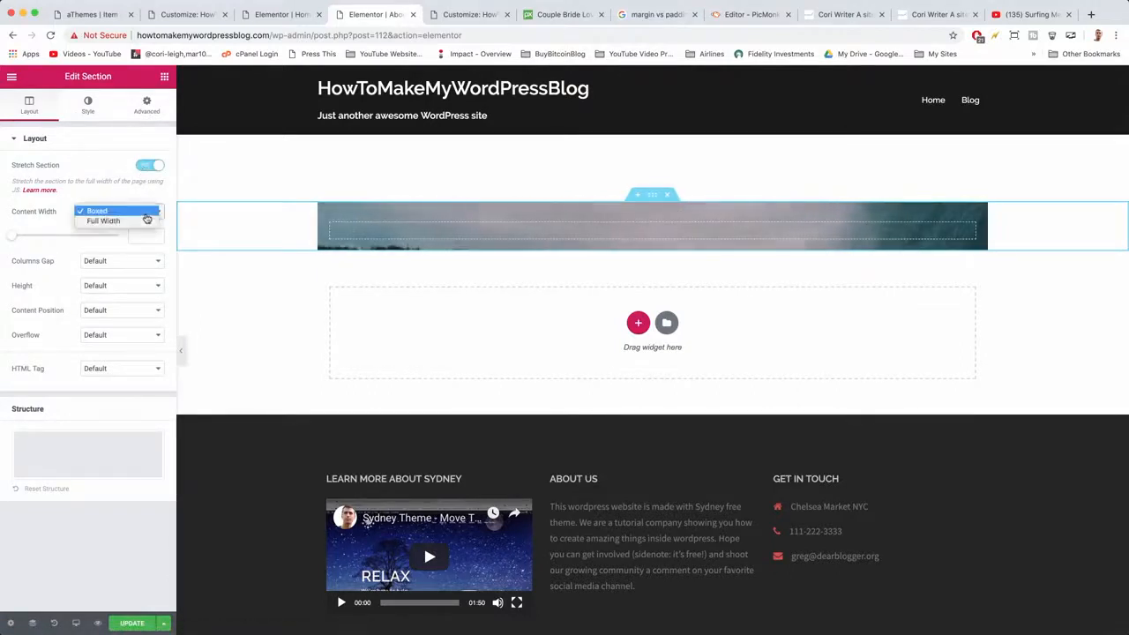
left_click(146, 221)
left_click(141, 236)
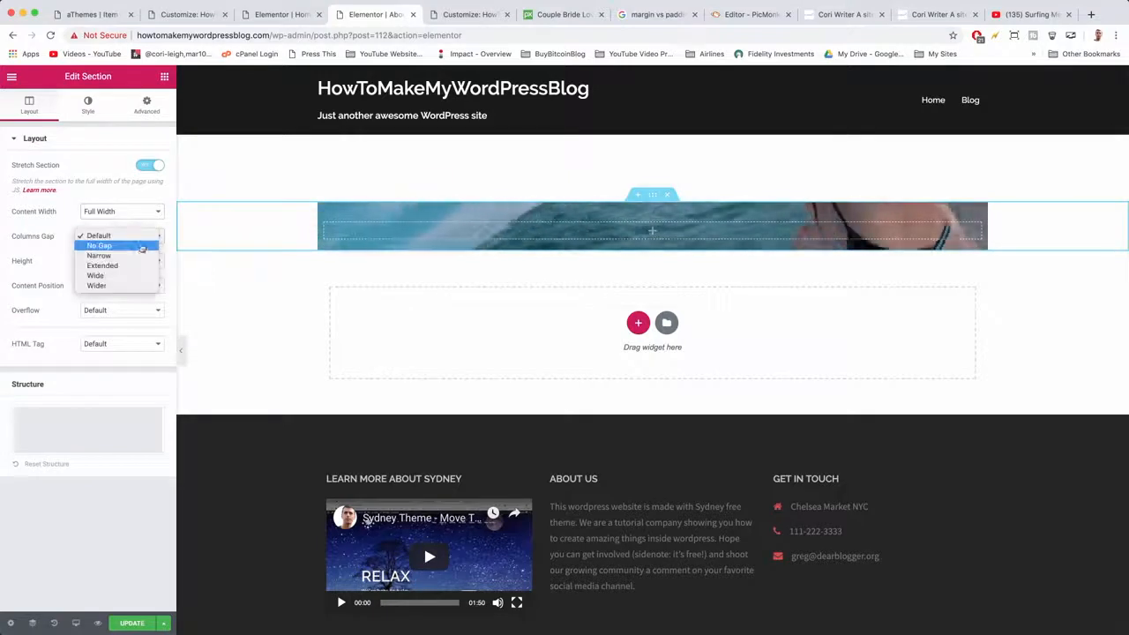
left_click(110, 245)
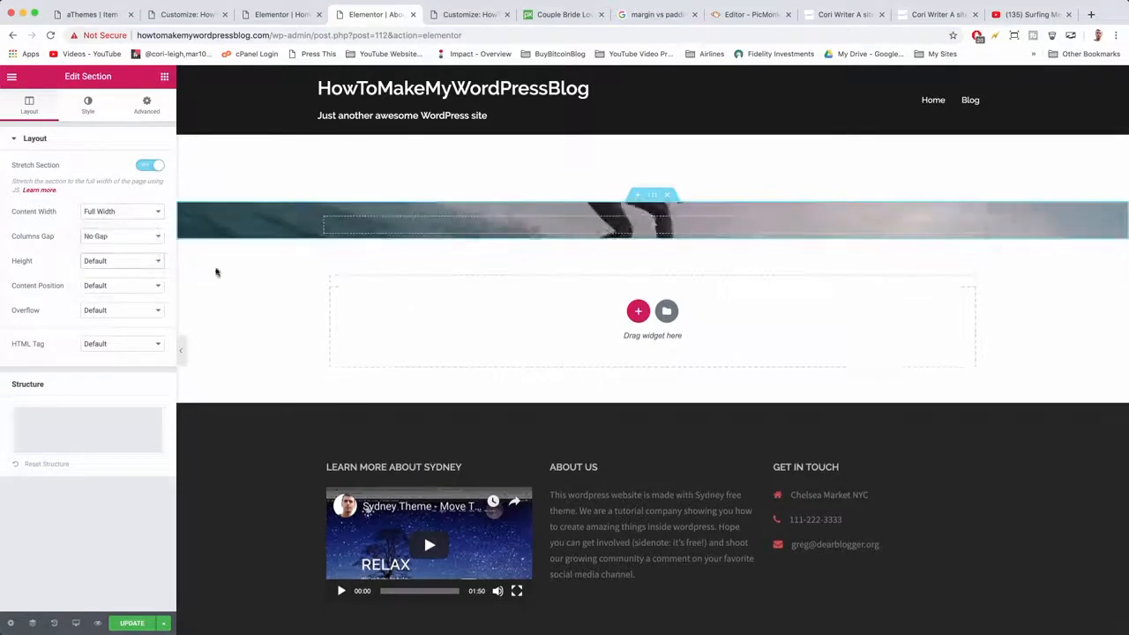
left_click(150, 261)
left_click(147, 269)
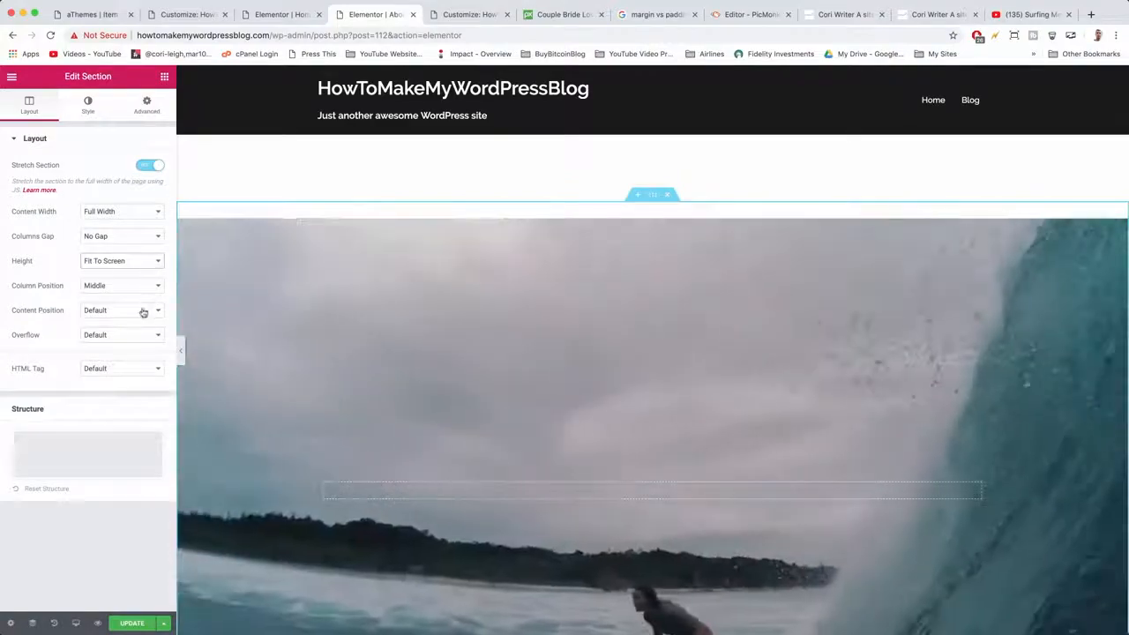
left_click(144, 310)
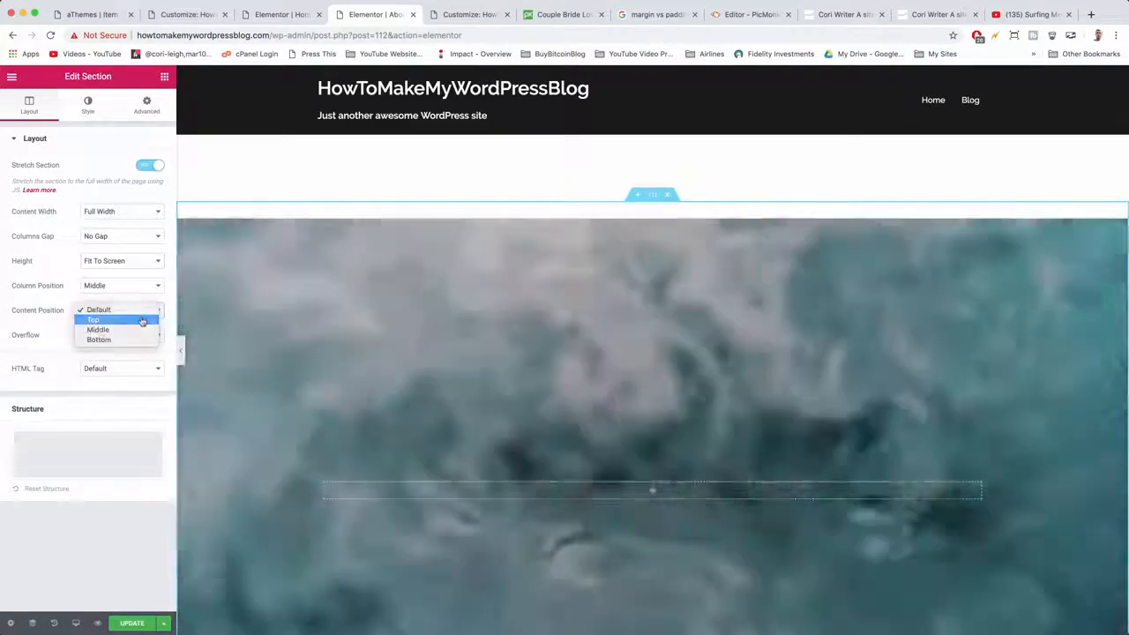
left_click(144, 319)
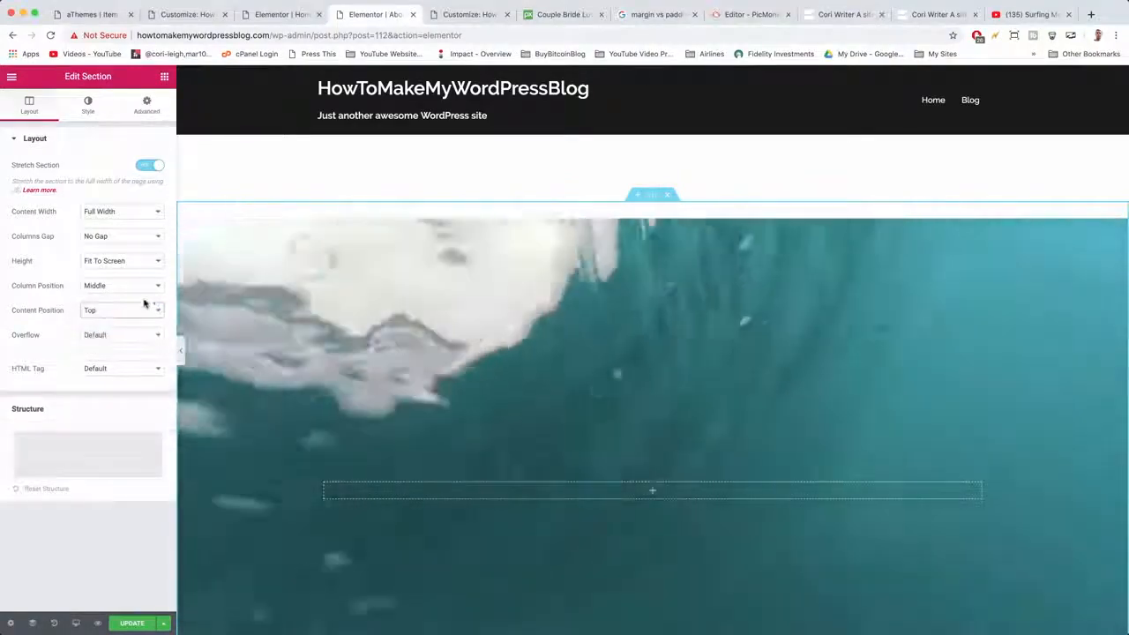
left_click(146, 316)
left_click(132, 299)
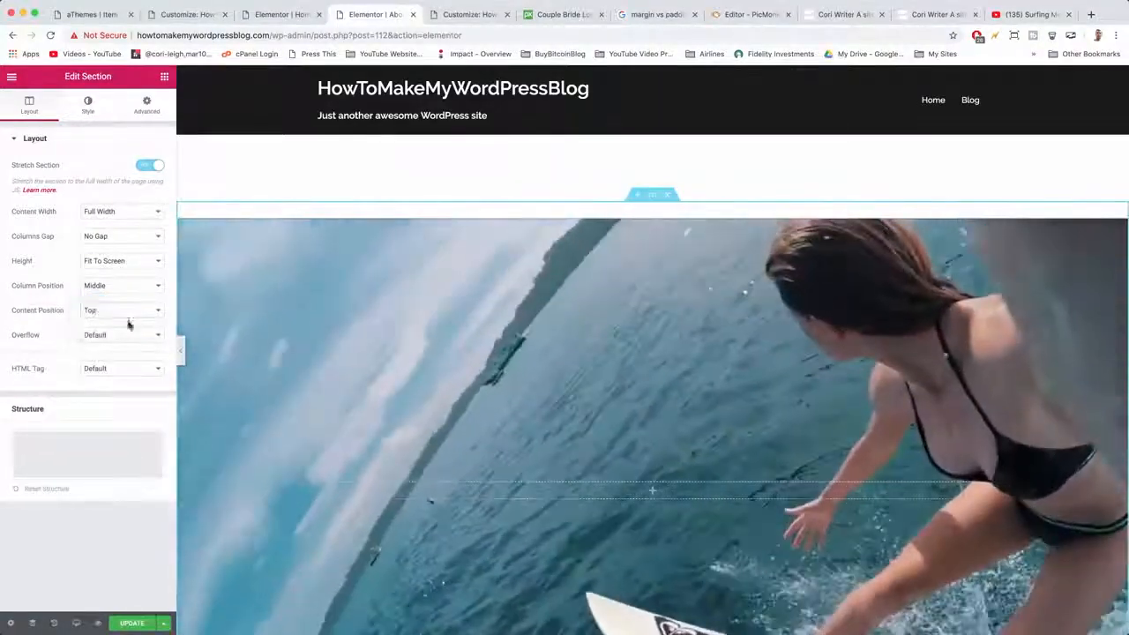
left_click(139, 342)
left_click(139, 346)
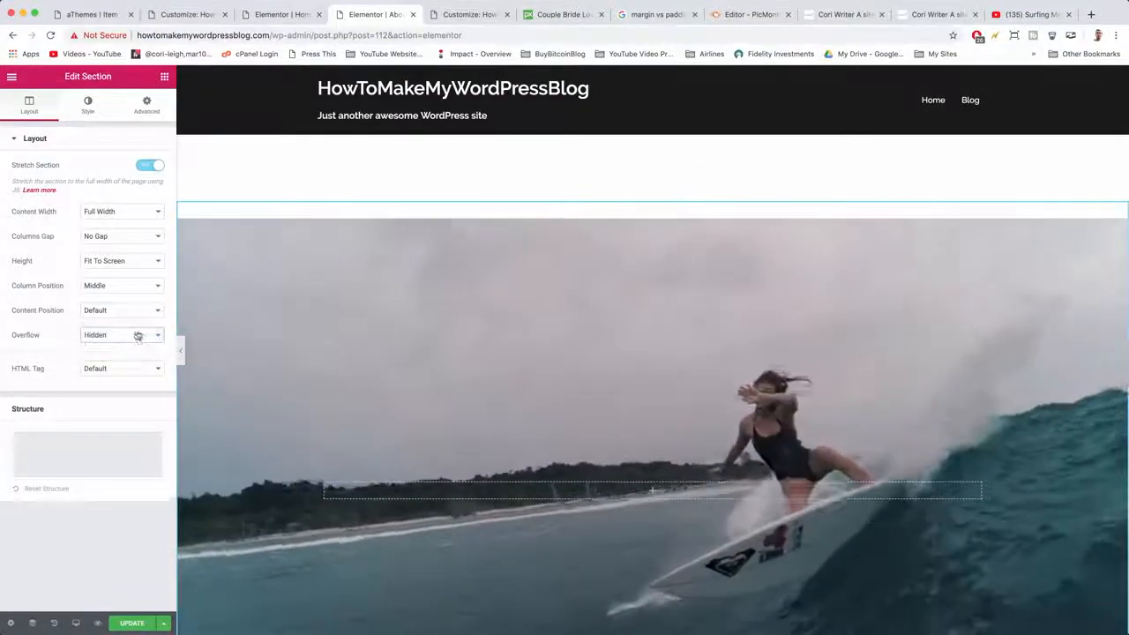
left_click(139, 339)
left_click(128, 324)
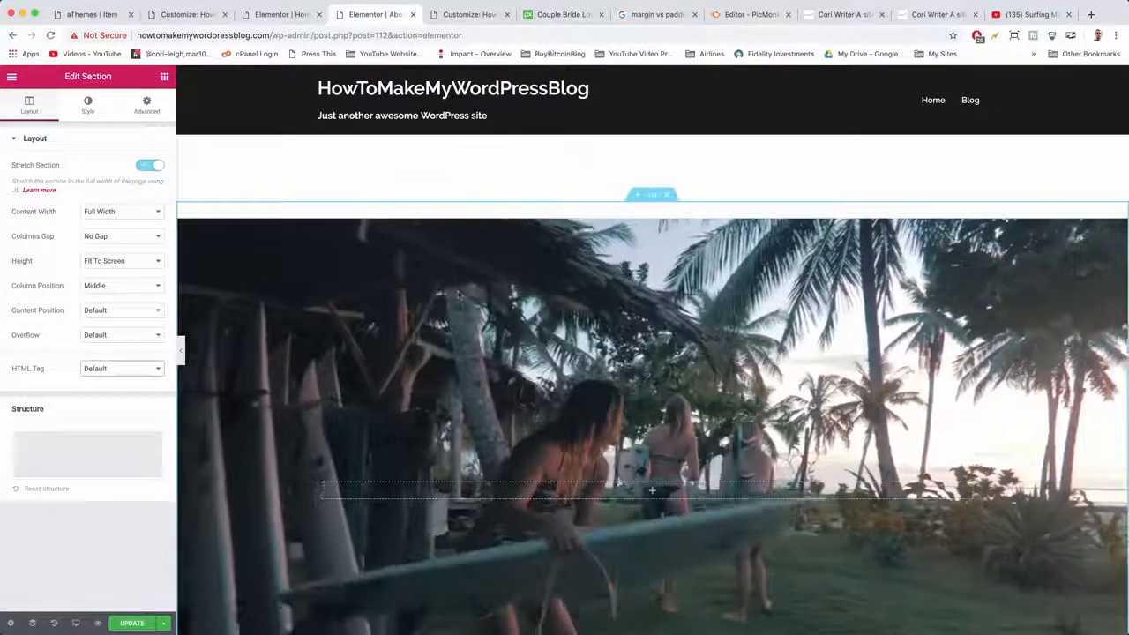
- Set the section's advanced padding to 0 on all sides
scroll(458, 296, "down", 2)
scroll(650, 271, "up", 2)
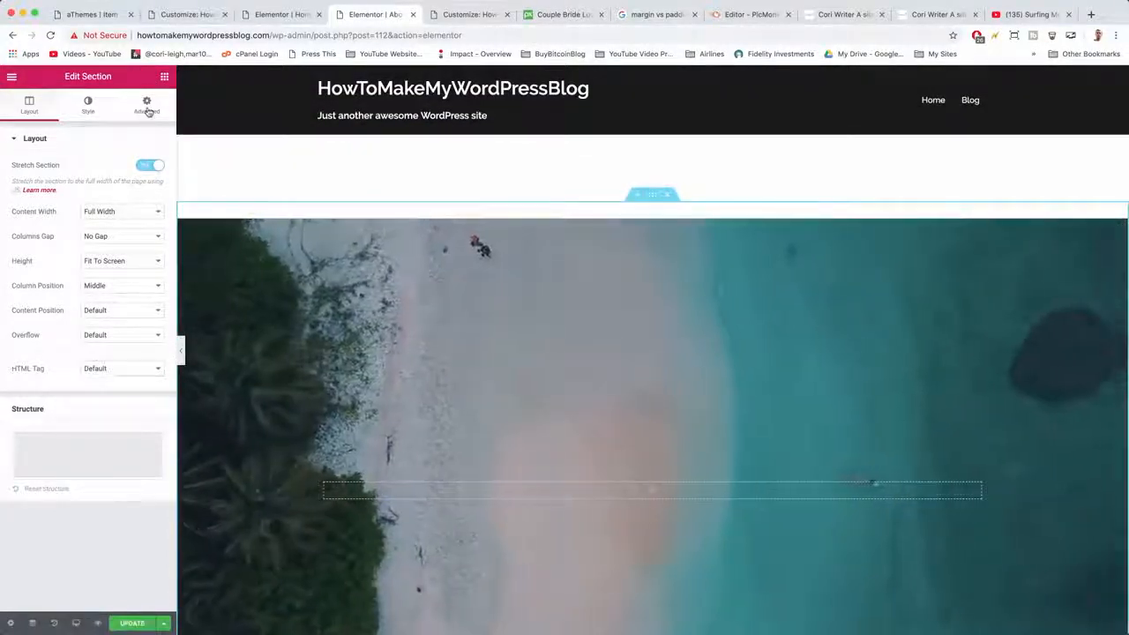
left_click(147, 108)
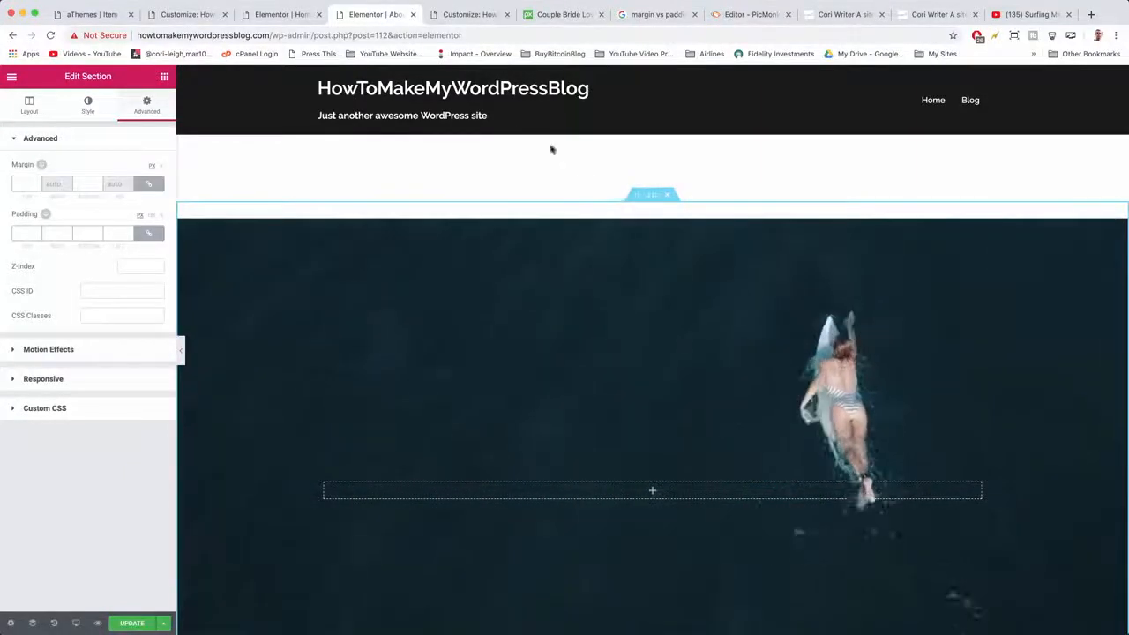
scroll(565, 168, "down", 2)
scroll(565, 167, "up", 2)
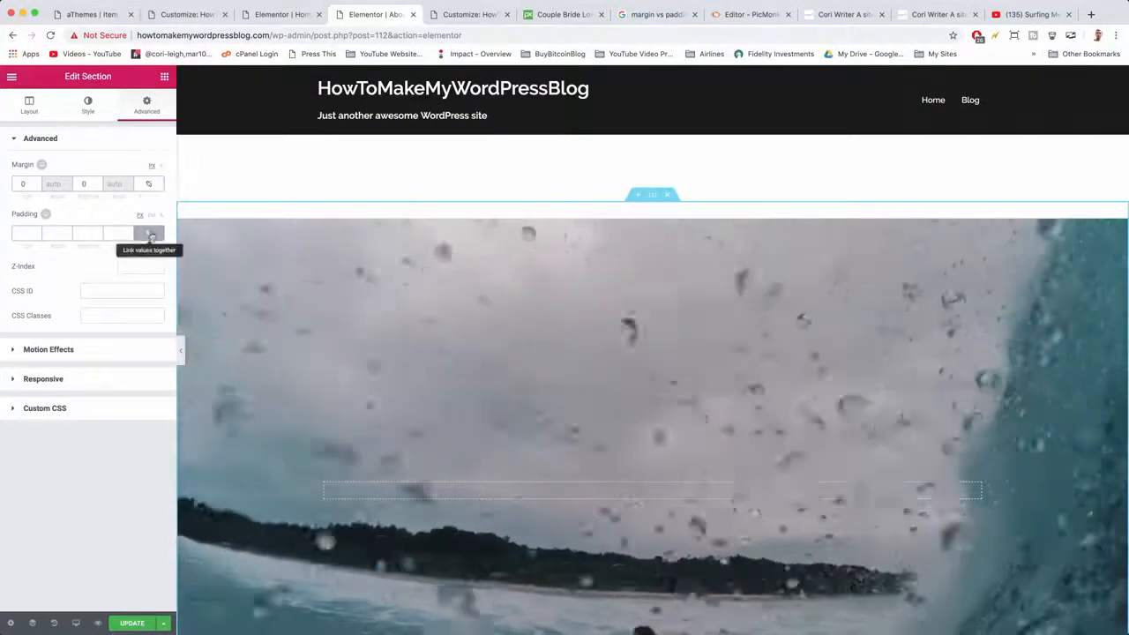
left_click(150, 234)
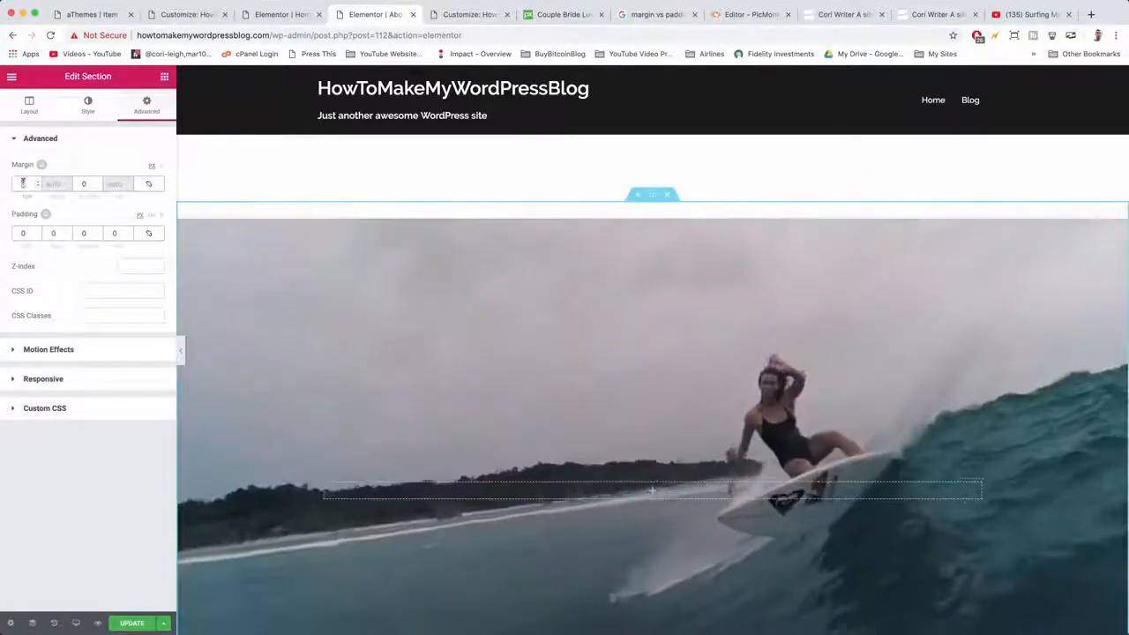
- Set the section's top margin to -255 px and update the page
left_click(24, 184)
type("100")
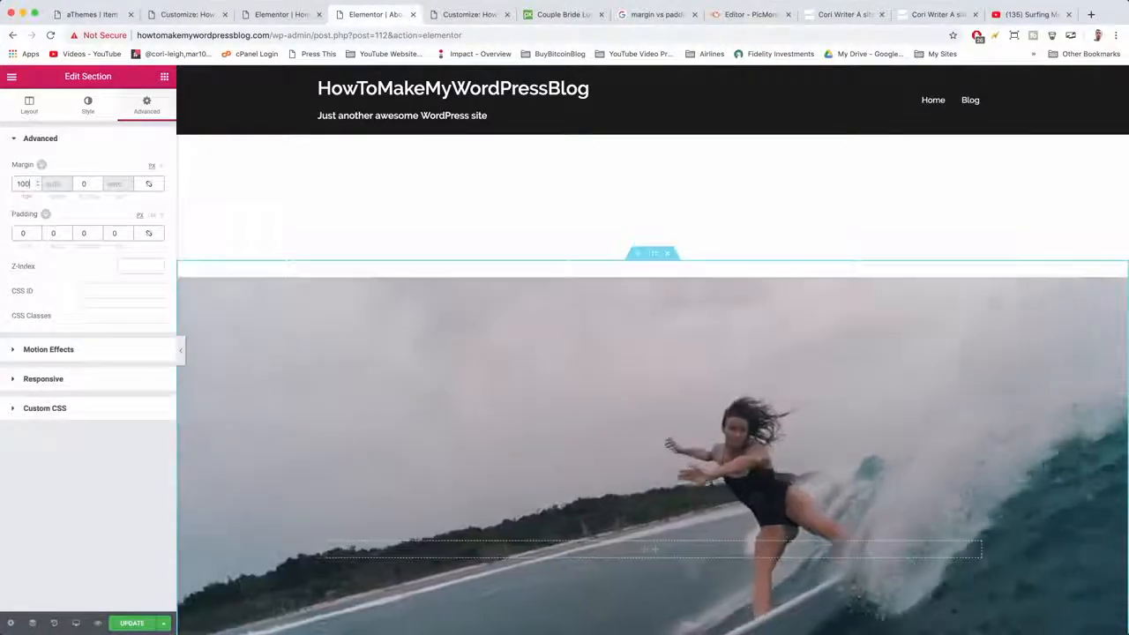
left_click(16, 183)
type("-")
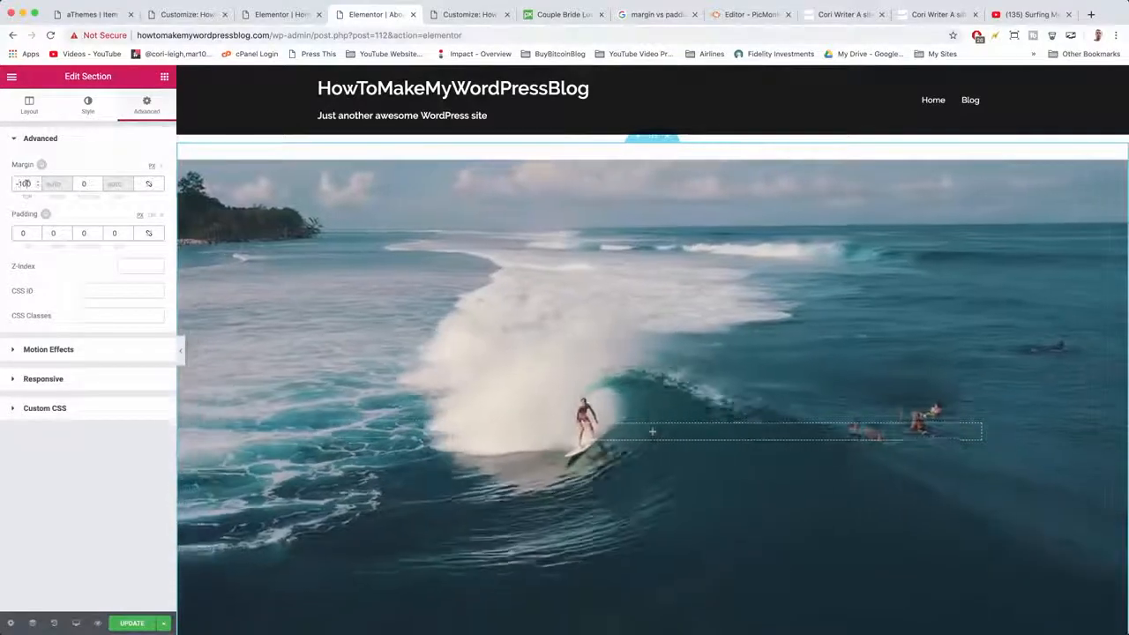
key("BackSpace")
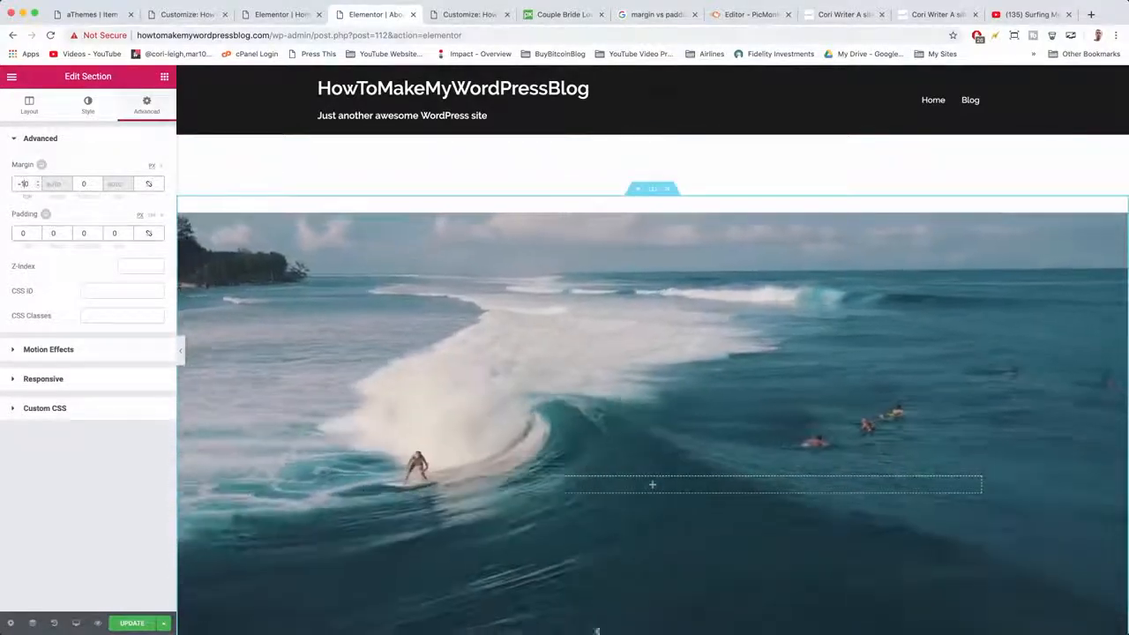
key("BackSpace")
type("80")
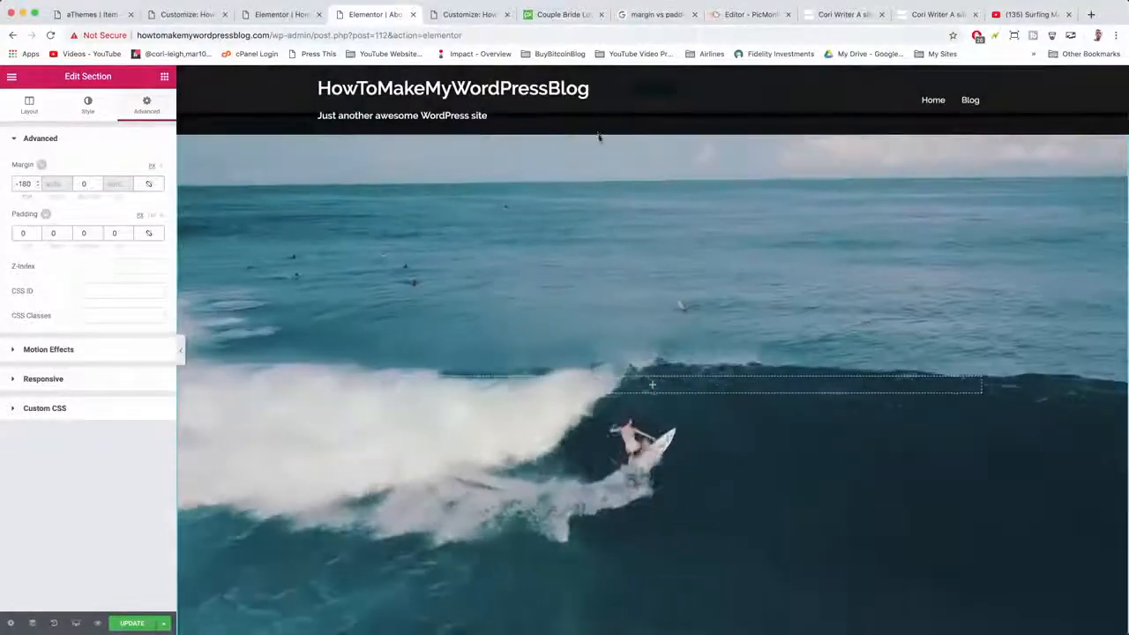
key("BackSpace")
type("2")
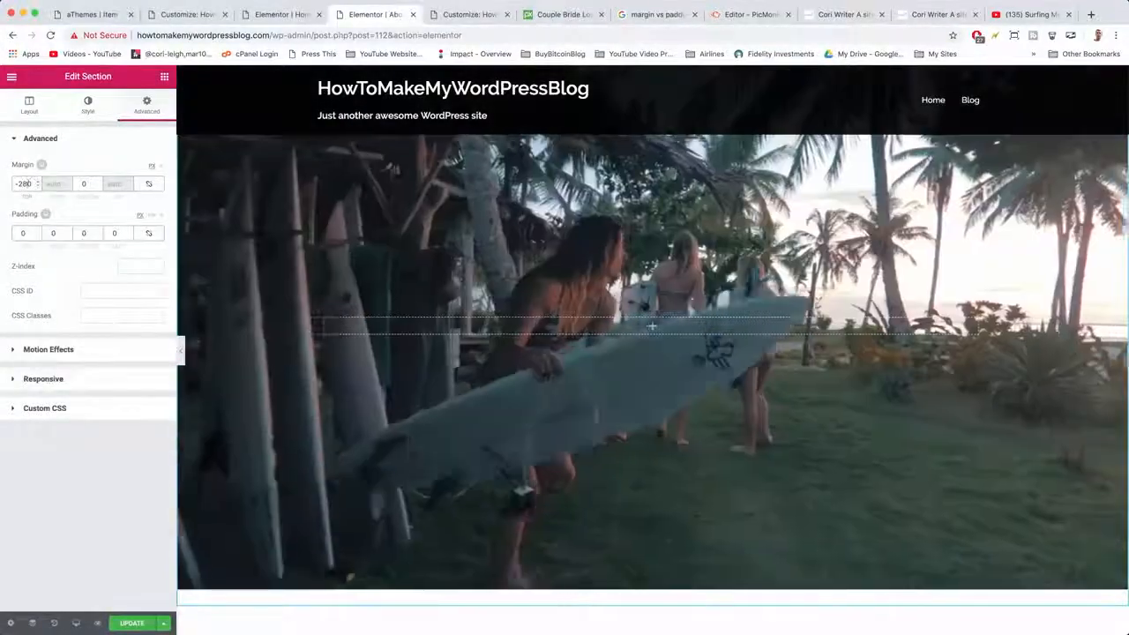
key("Delete")
type("4")
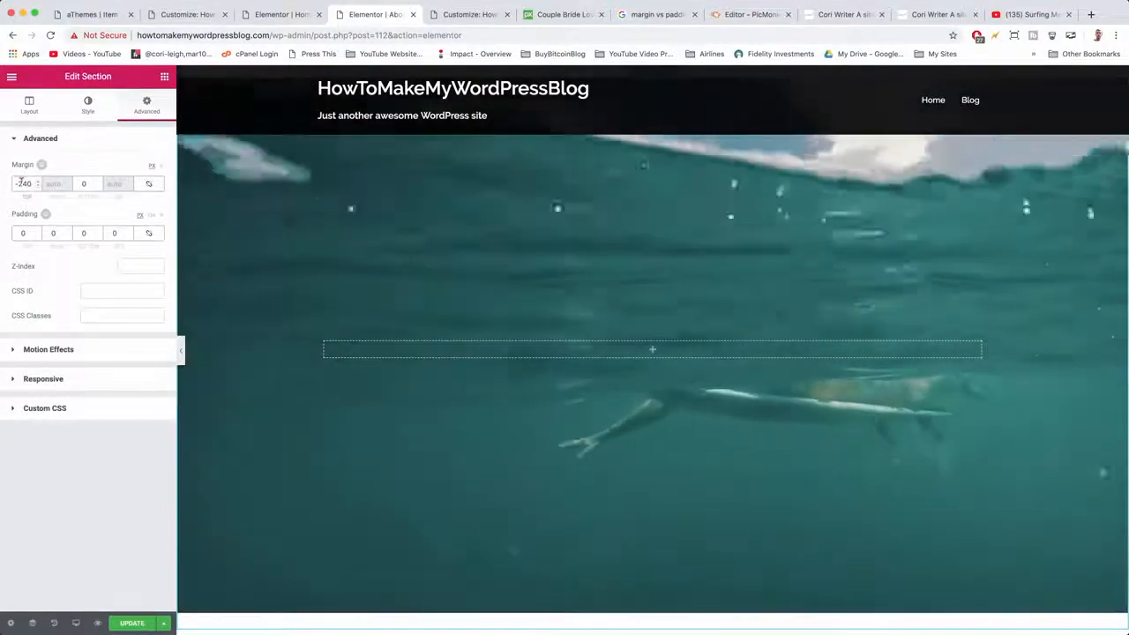
key("BackSpace")
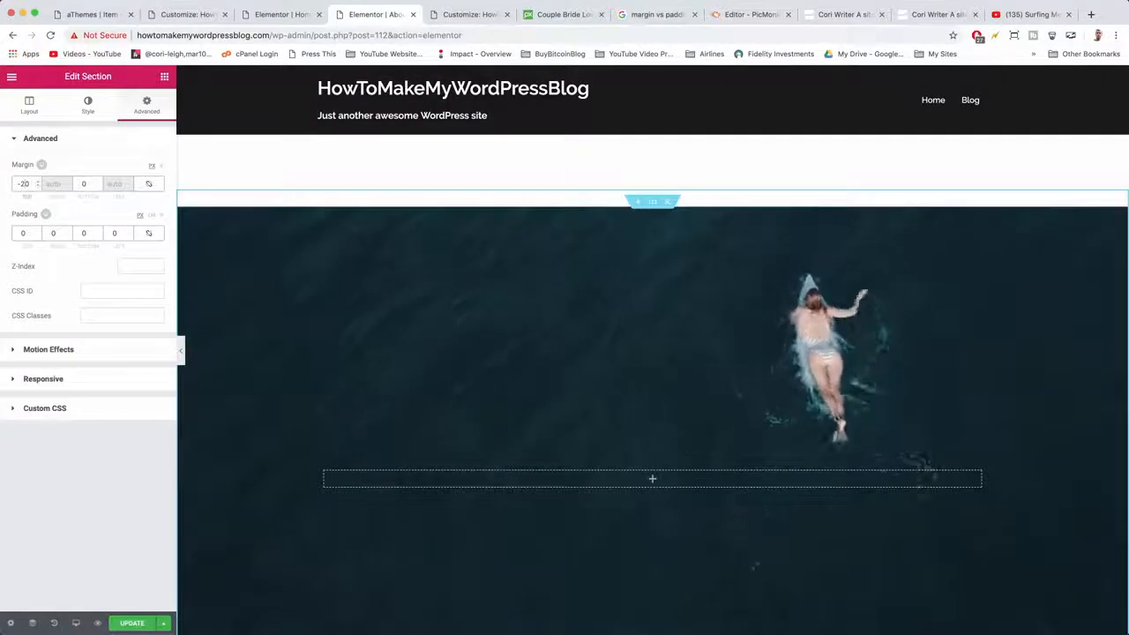
type("5")
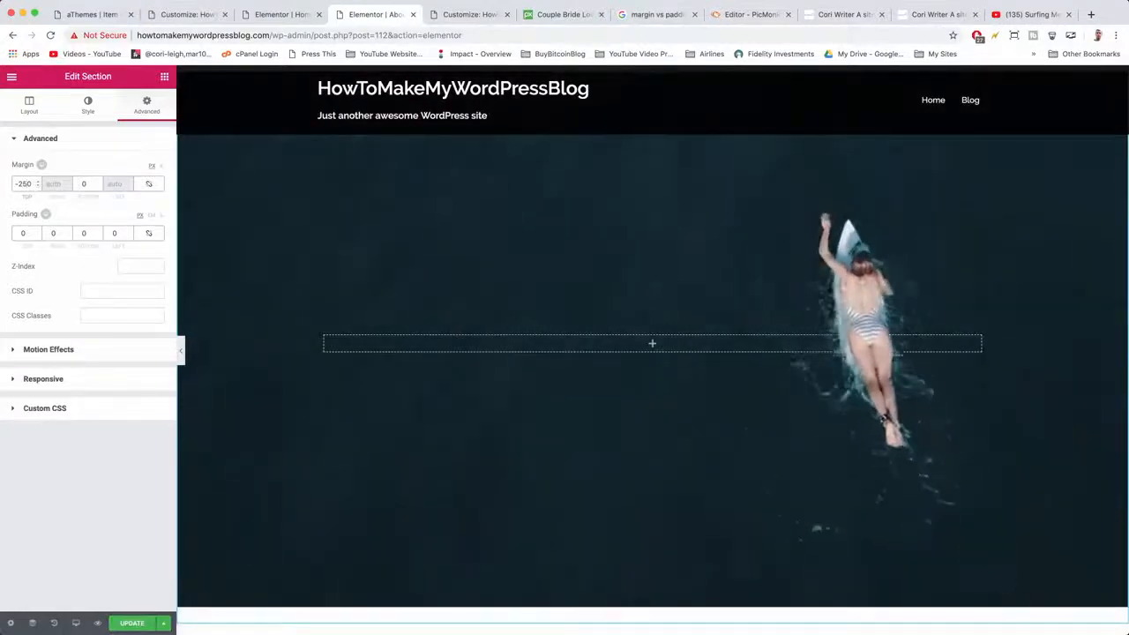
type("5")
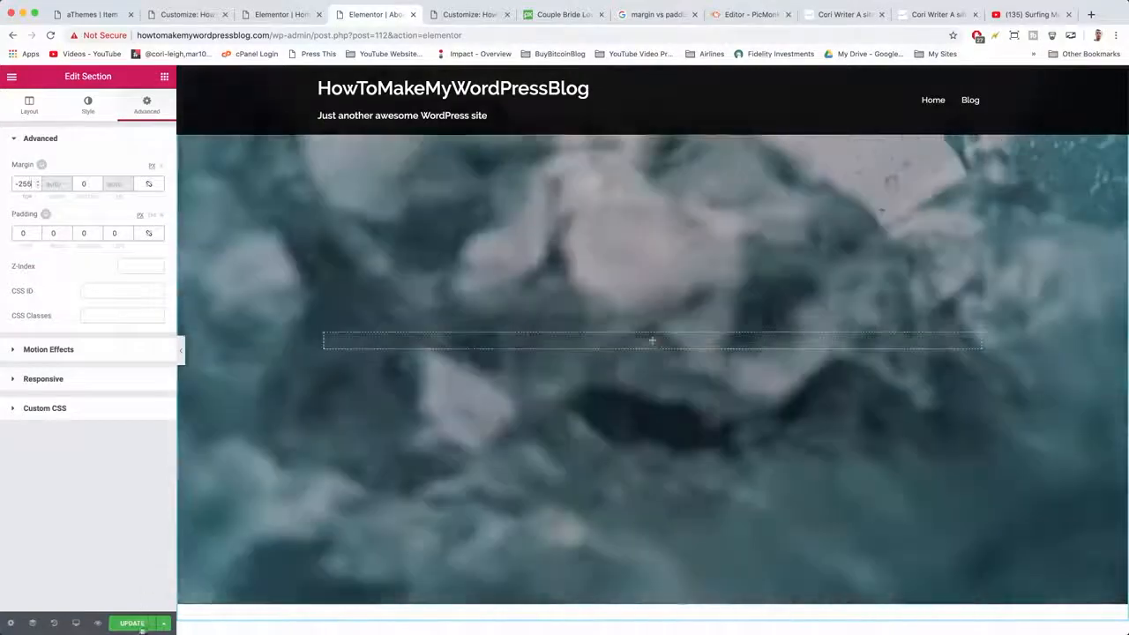
left_click(137, 624)
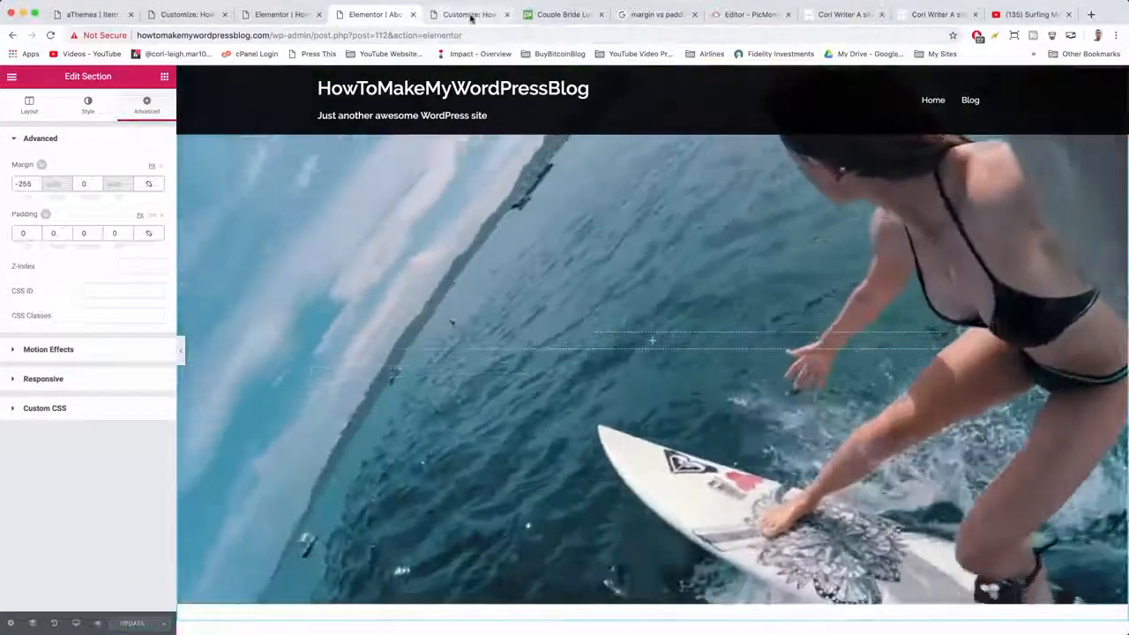
- Save the site menu containing the Home, About and Blog pages
left_click(471, 15)
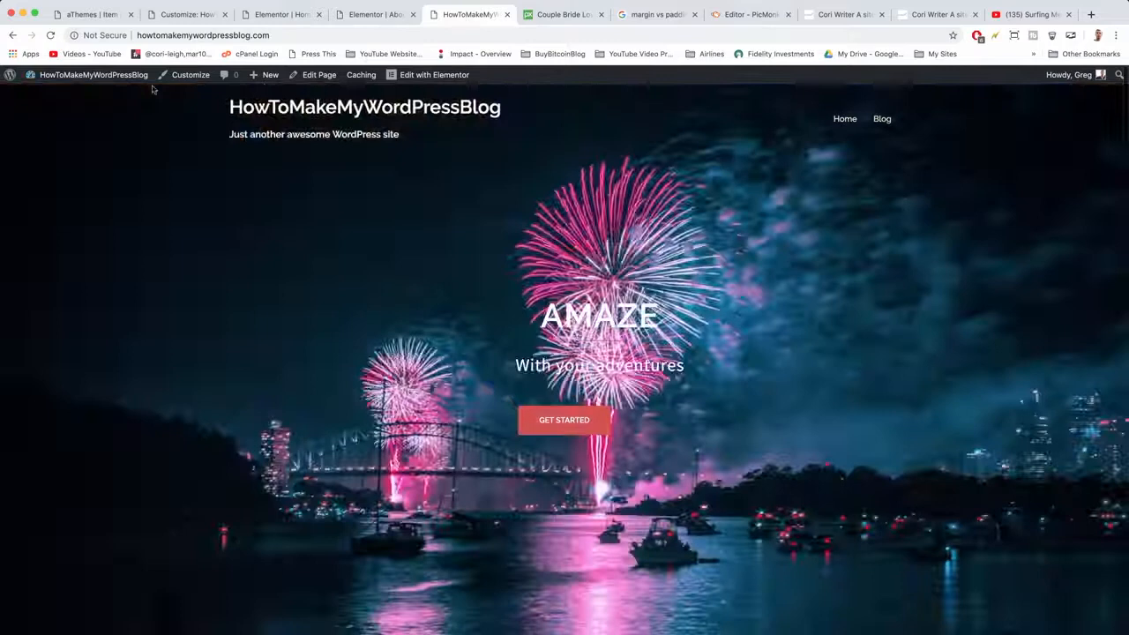
mouse_move(89, 74)
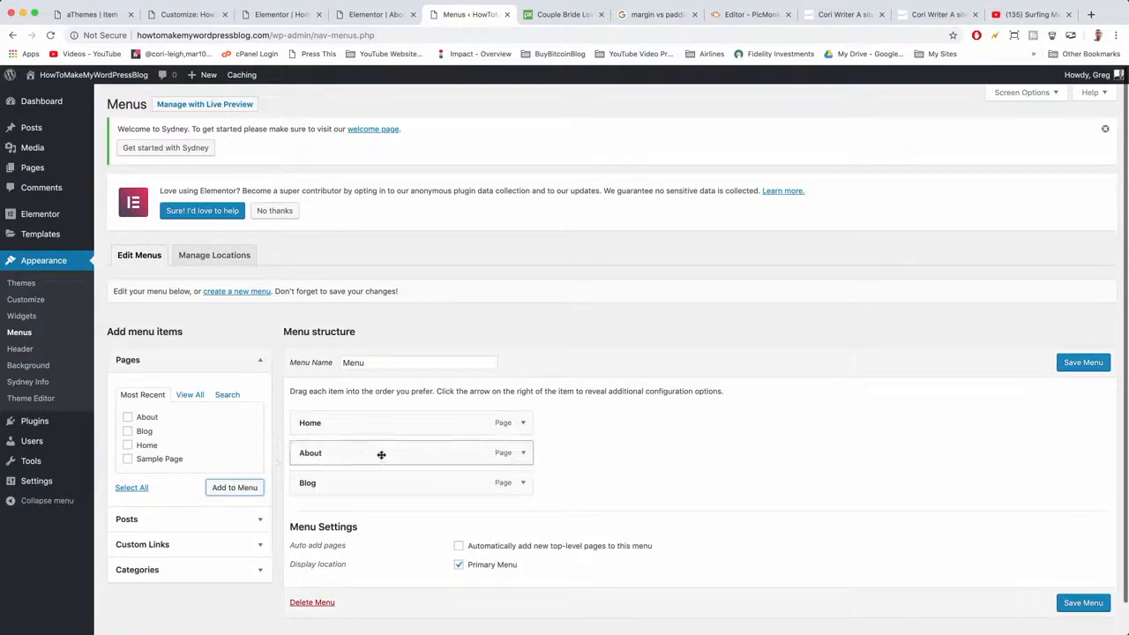
left_click(1090, 364)
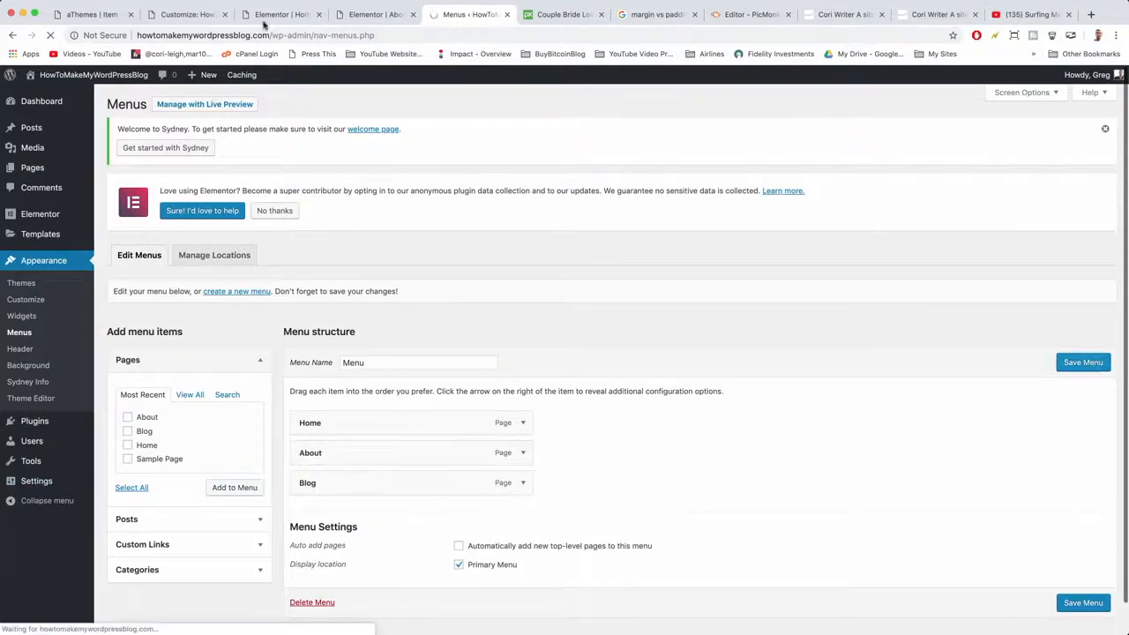
- Preview the live About page to check the full-screen video background under the header
left_click(116, 77)
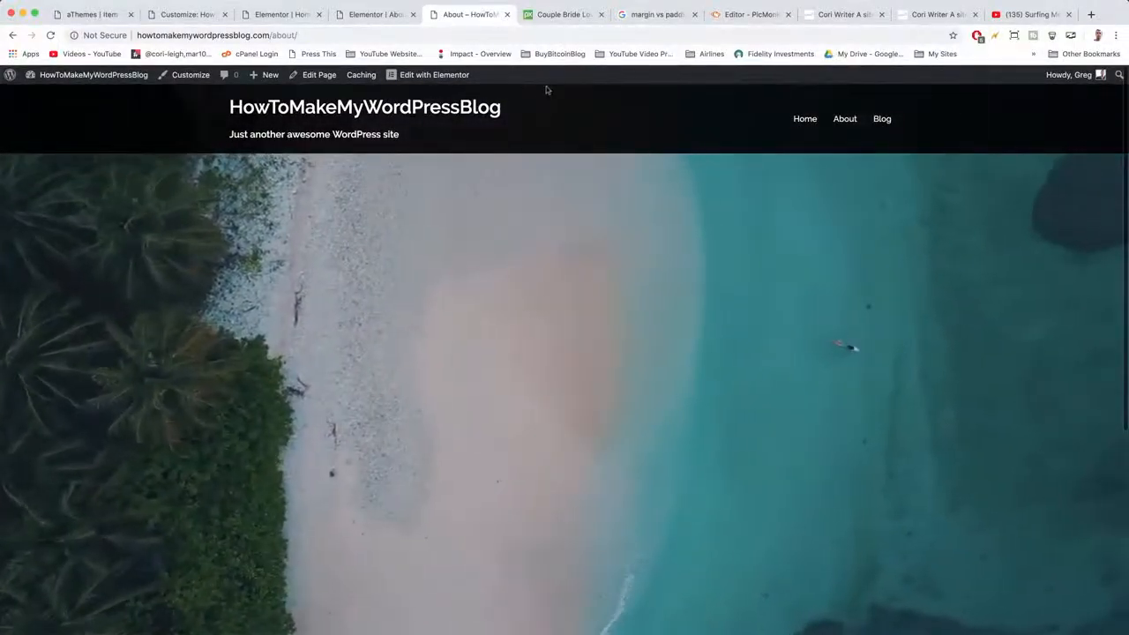
scroll(576, 216, "down", 3)
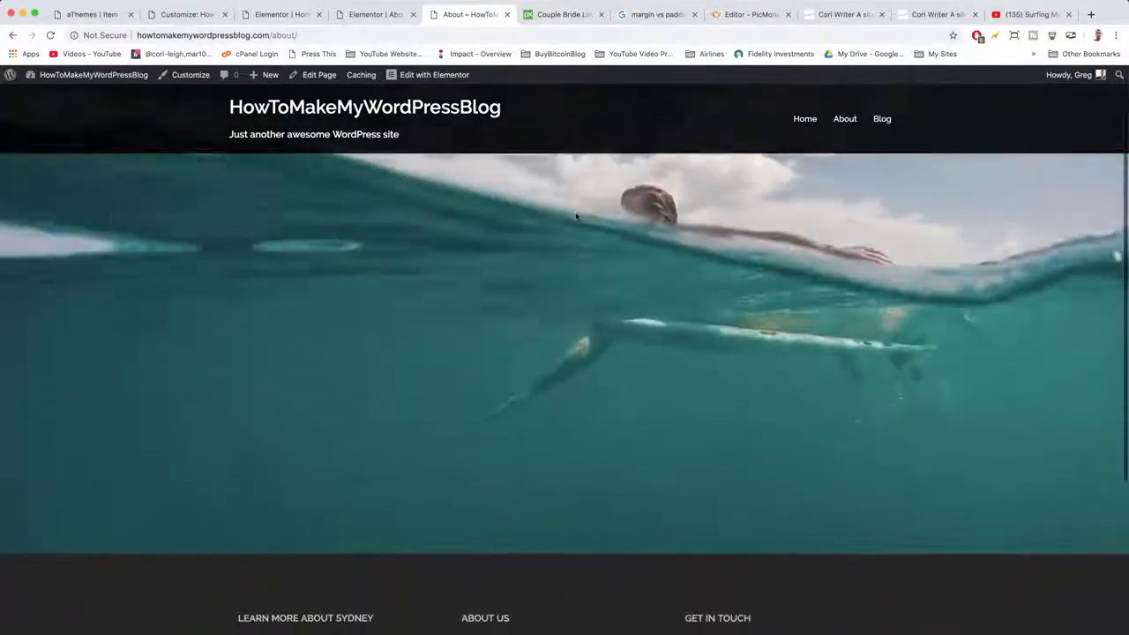
scroll(576, 216, "down", 2)
scroll(576, 216, "up", 5)
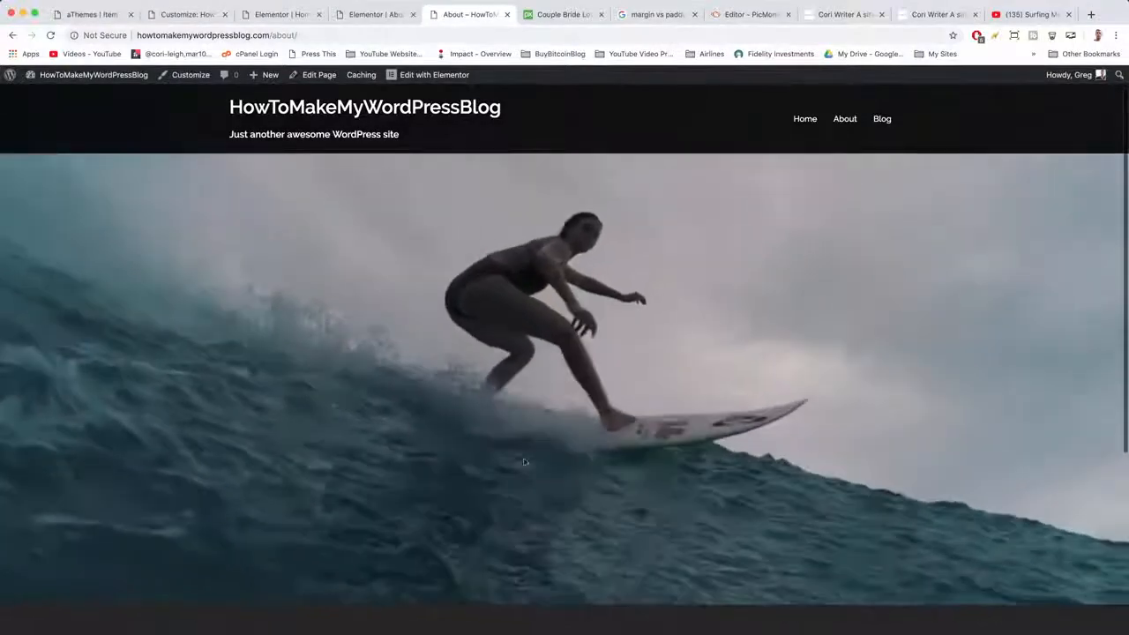
scroll(523, 461, "down", 2)
scroll(524, 461, "up", 3)
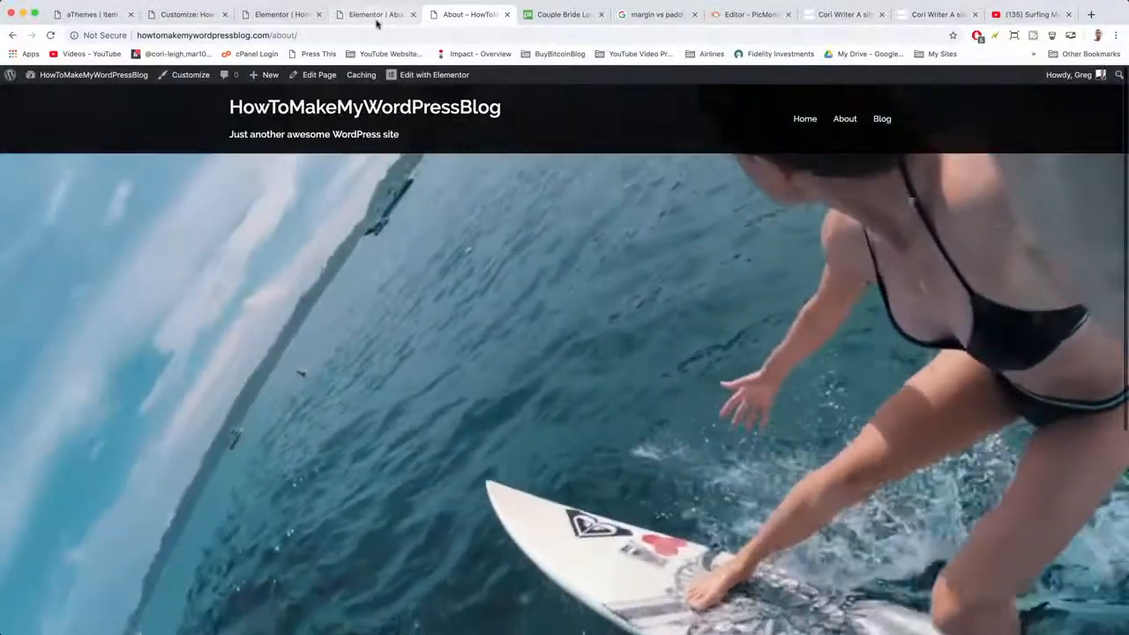
left_click(376, 19)
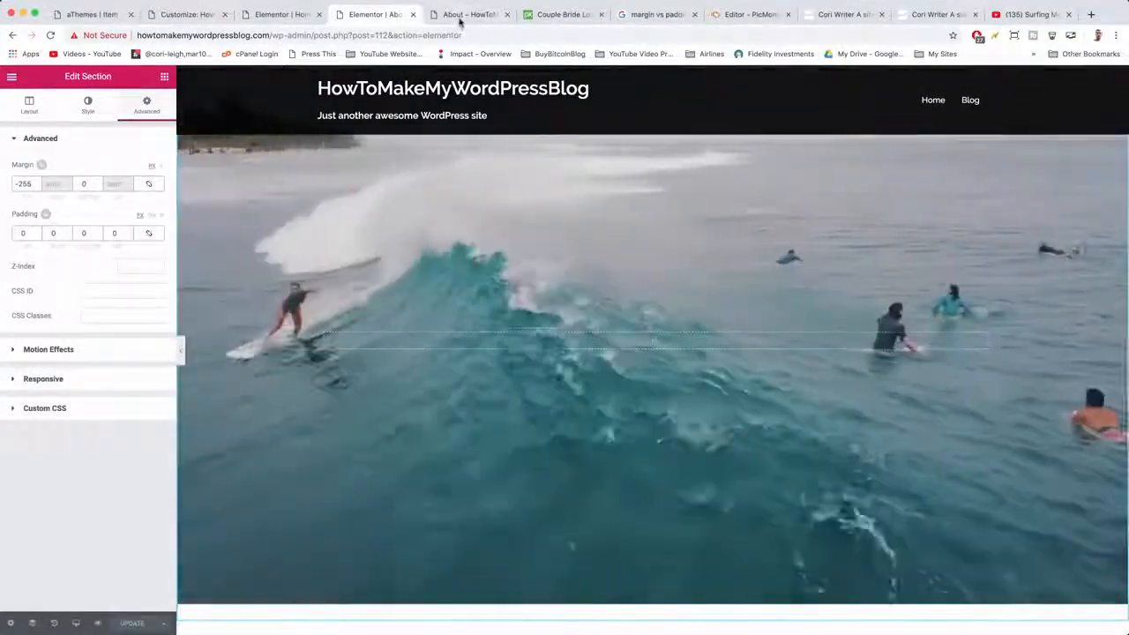
left_click(465, 17)
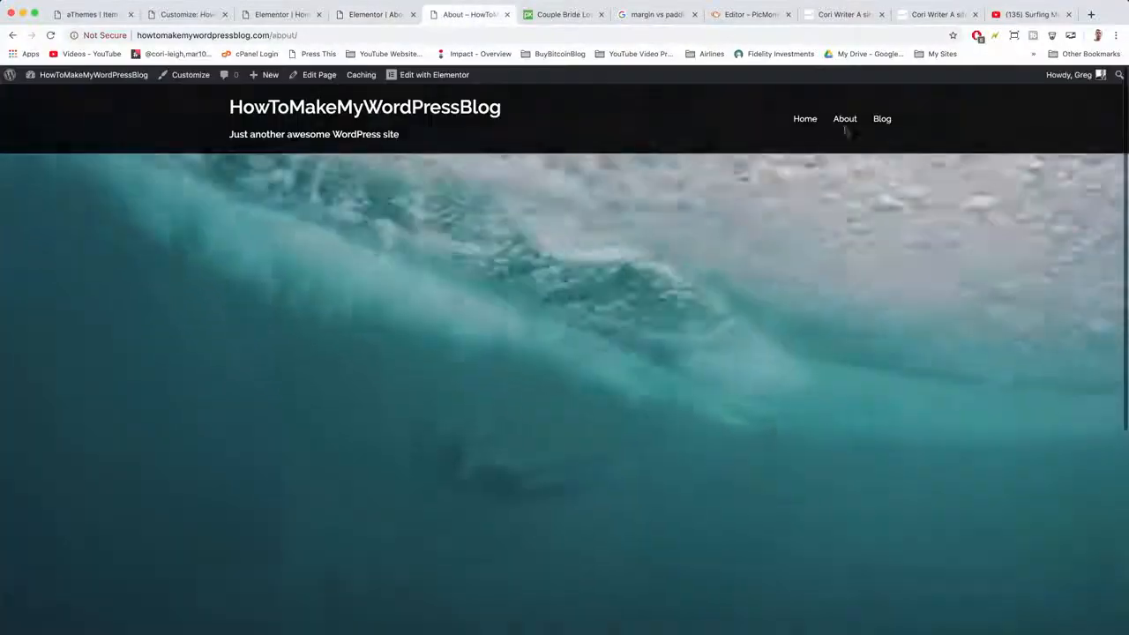
left_click(382, 9)
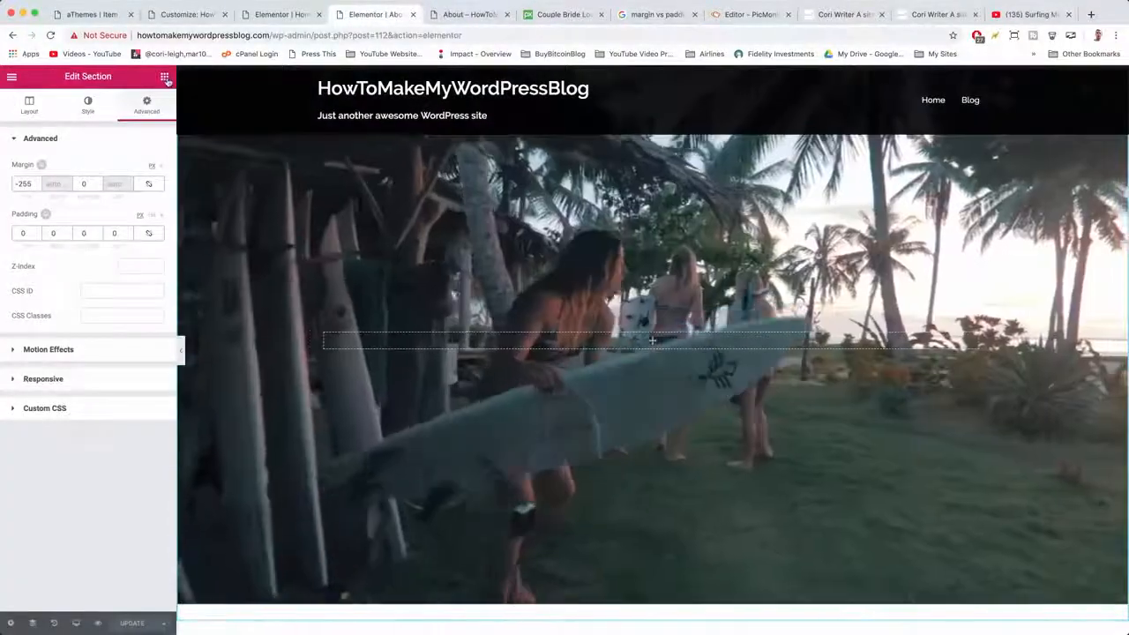
- Add a Heading widget to the video section and paste the title We Help You Discover Amazing
left_click(164, 75)
left_click_drag(146, 202, 645, 373)
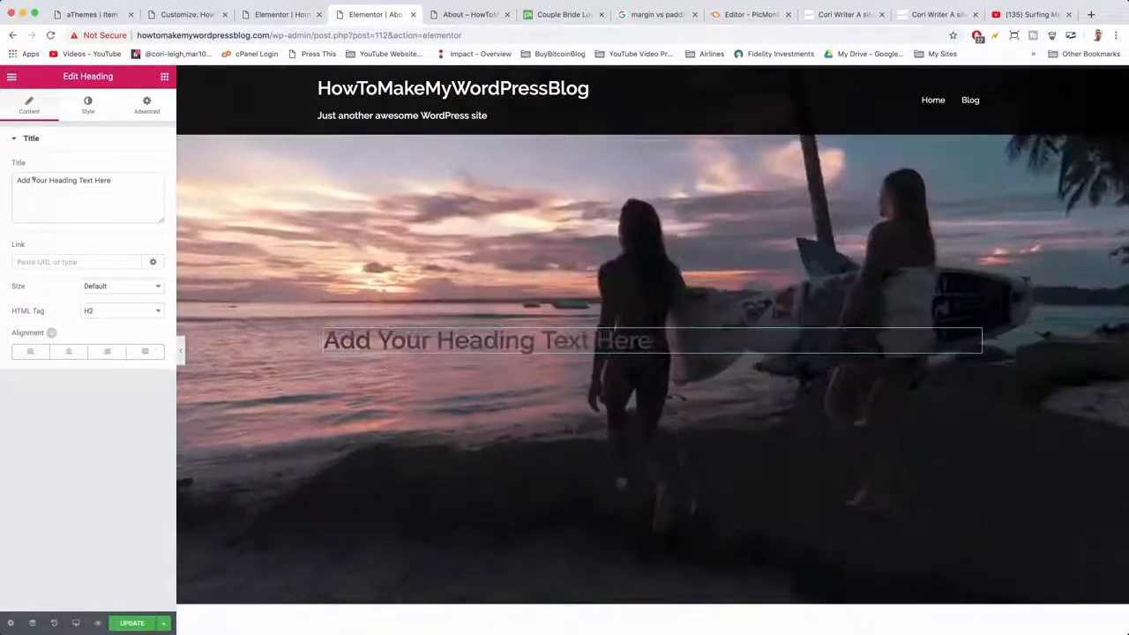
triple_click(32, 179)
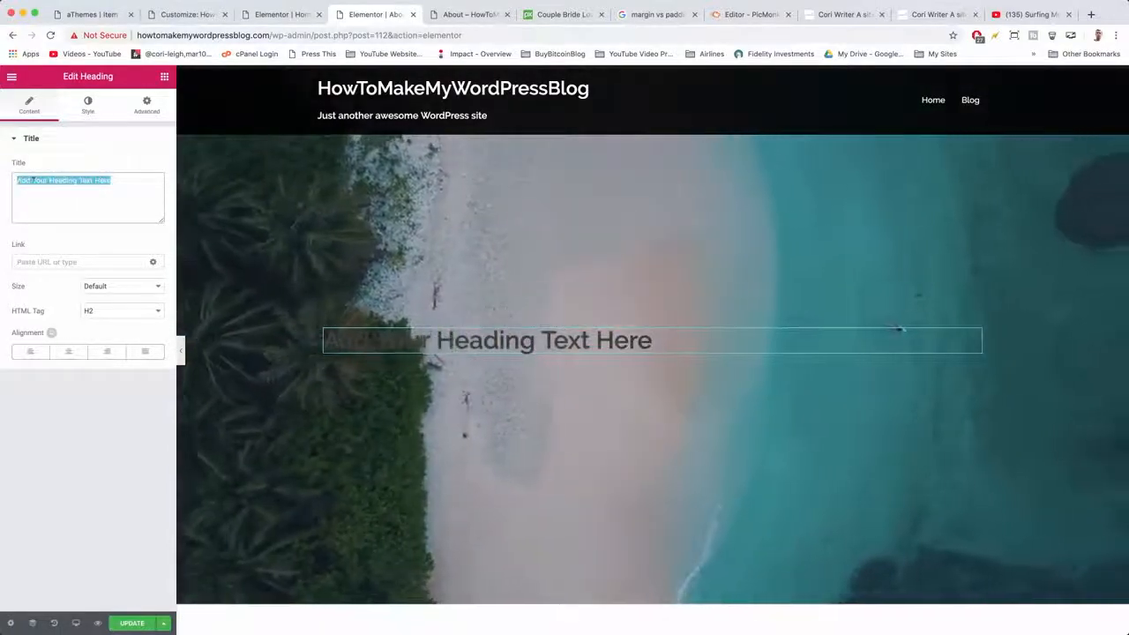
type("We Help You Discover Amazing")
- Center-align the heading and set its text color to #EEEEEE
triple_click(64, 179)
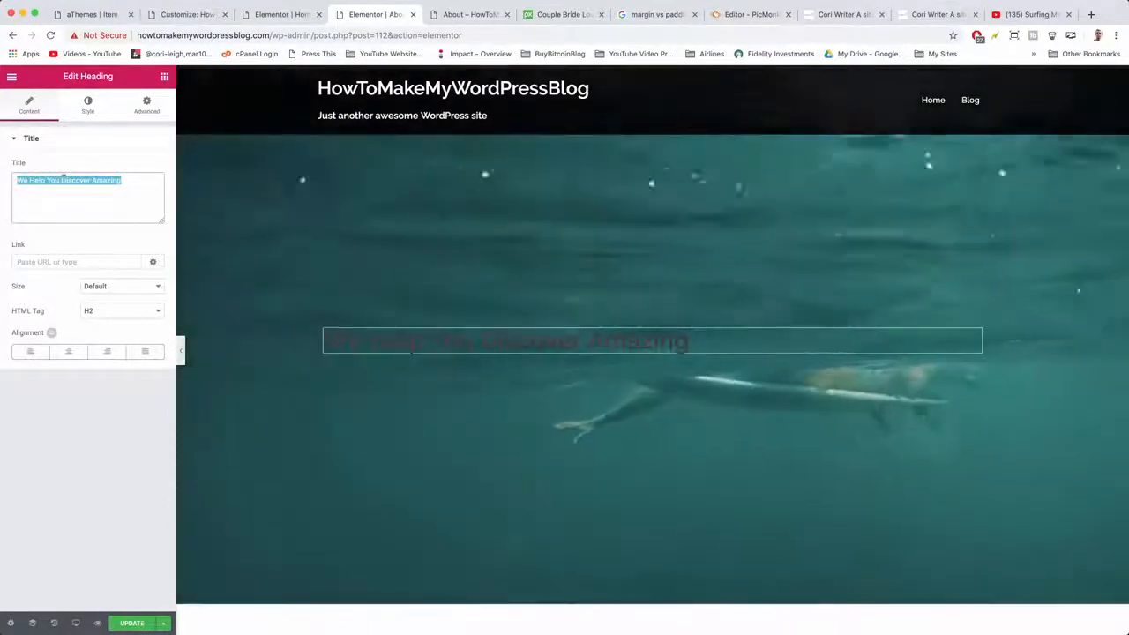
left_click(69, 353)
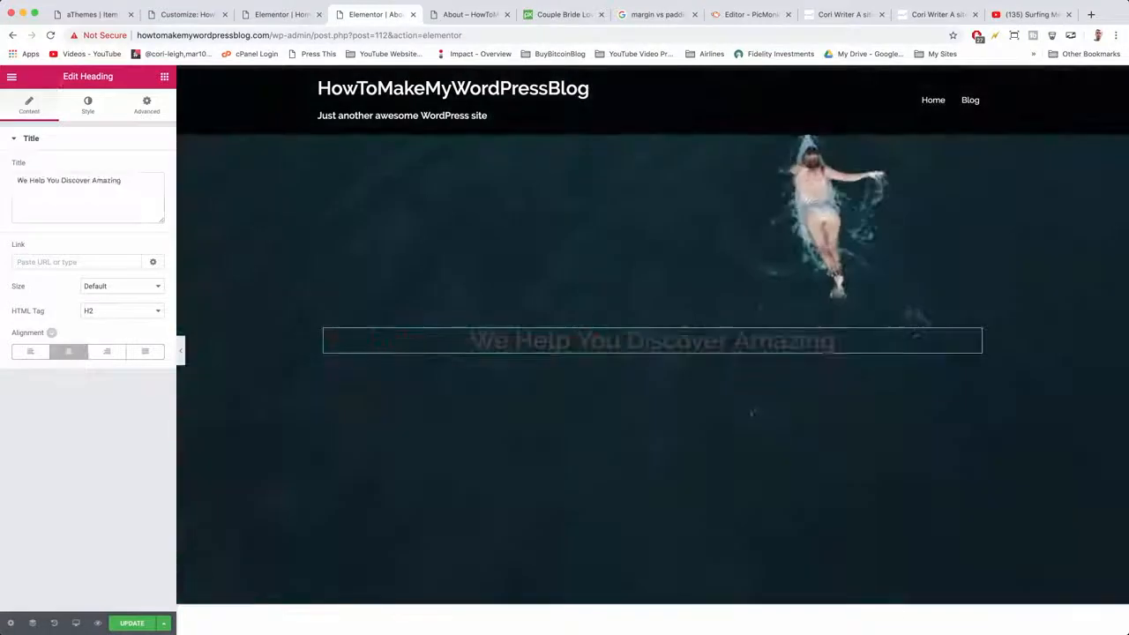
left_click(87, 104)
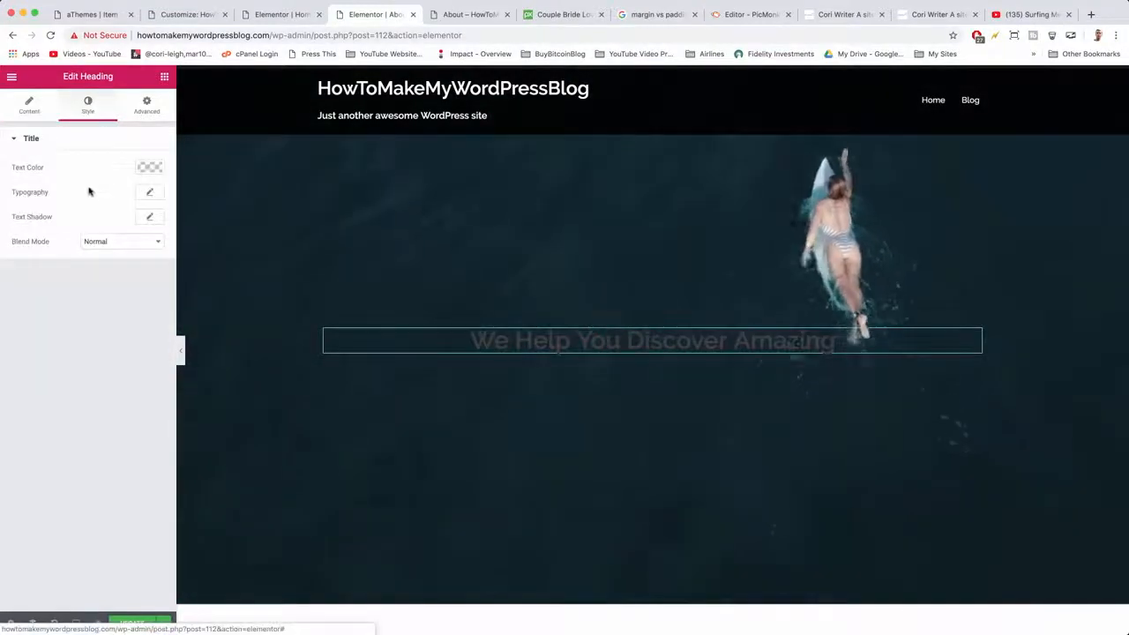
left_click(149, 166)
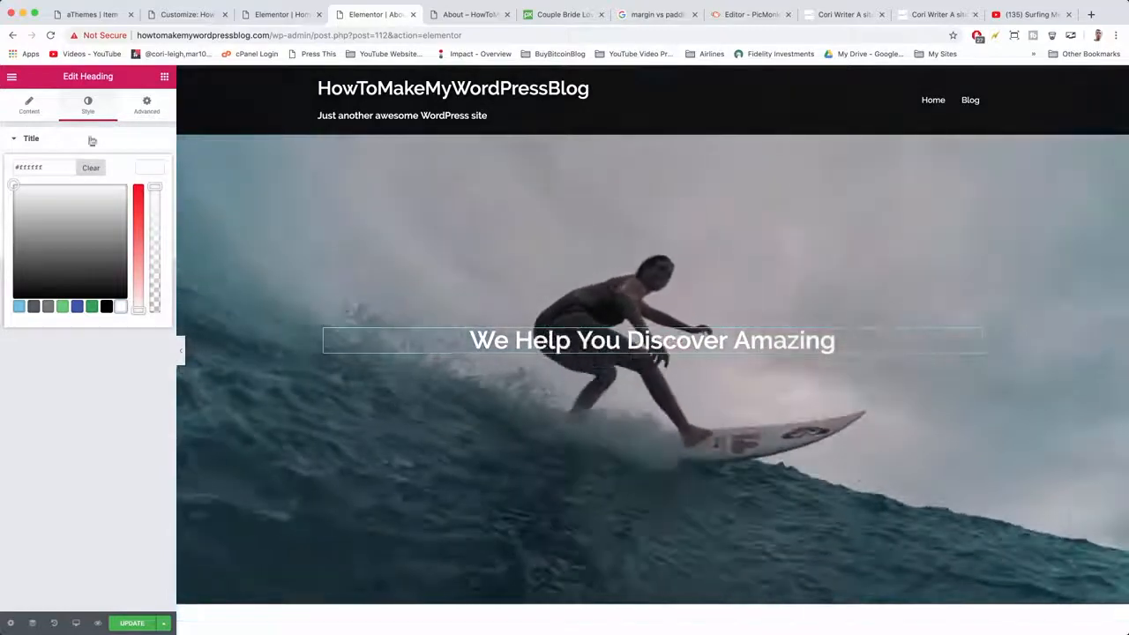
left_click(147, 167)
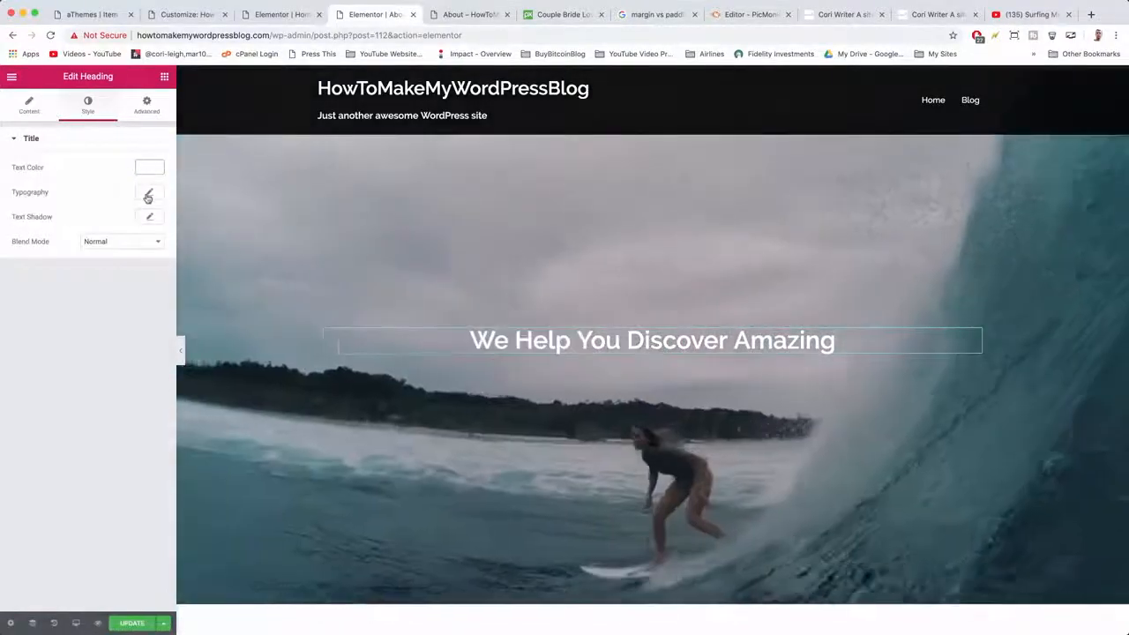
- Set the heading's typography size to 71 and font family to Poppins, and update the page
left_click(149, 192)
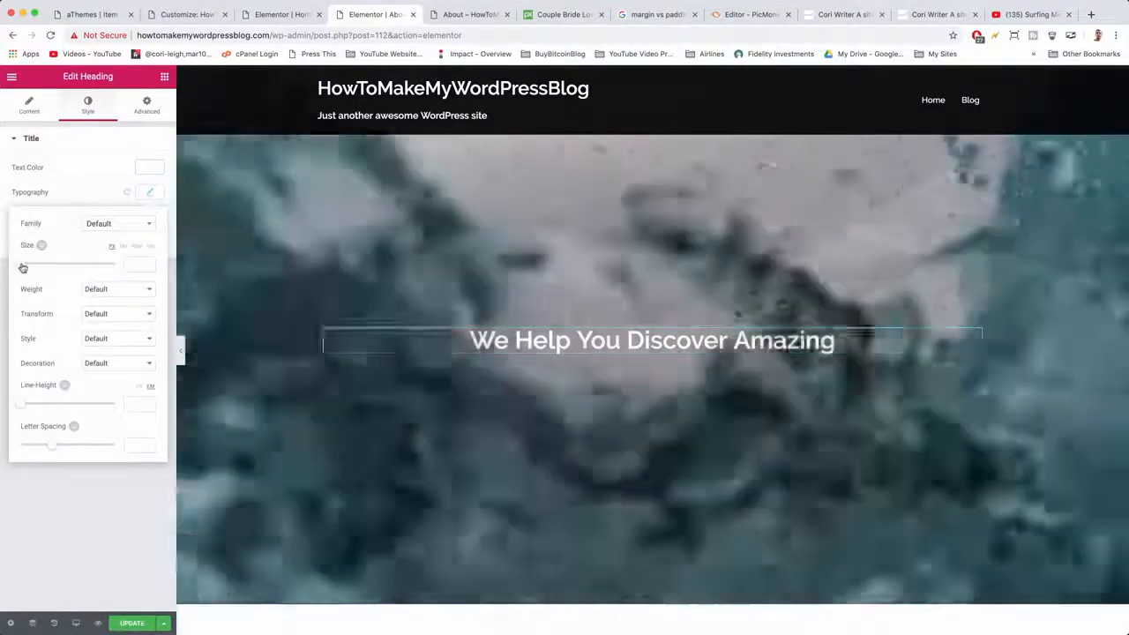
left_click_drag(23, 267, 56, 272)
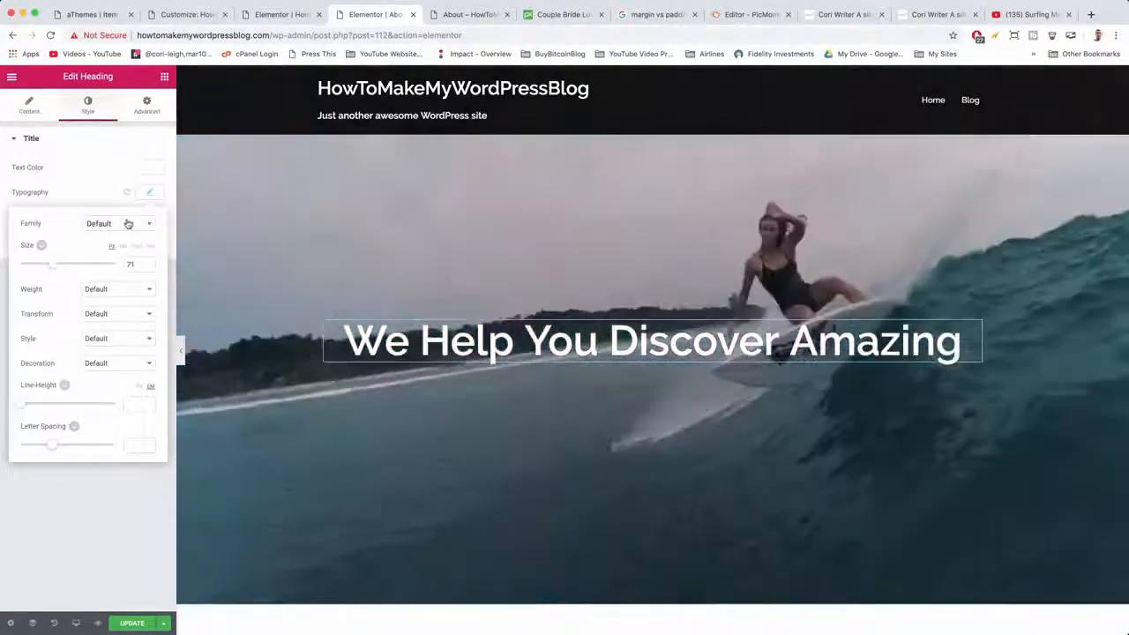
left_click(128, 223)
scroll(132, 296, "down", 5)
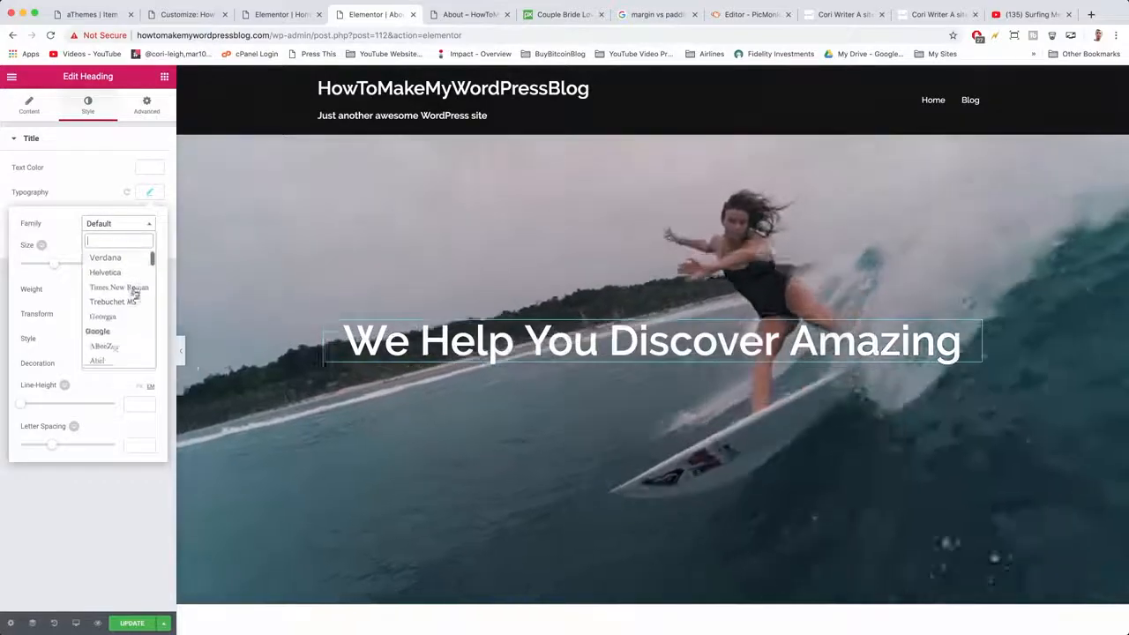
scroll(133, 296, "down", 5)
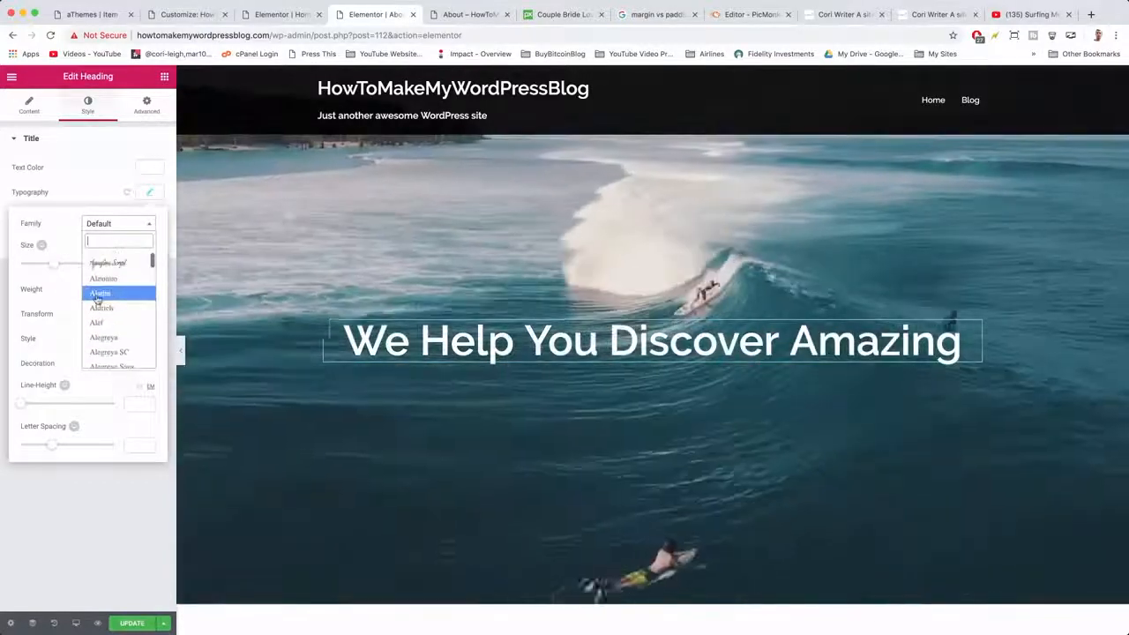
left_click(98, 300)
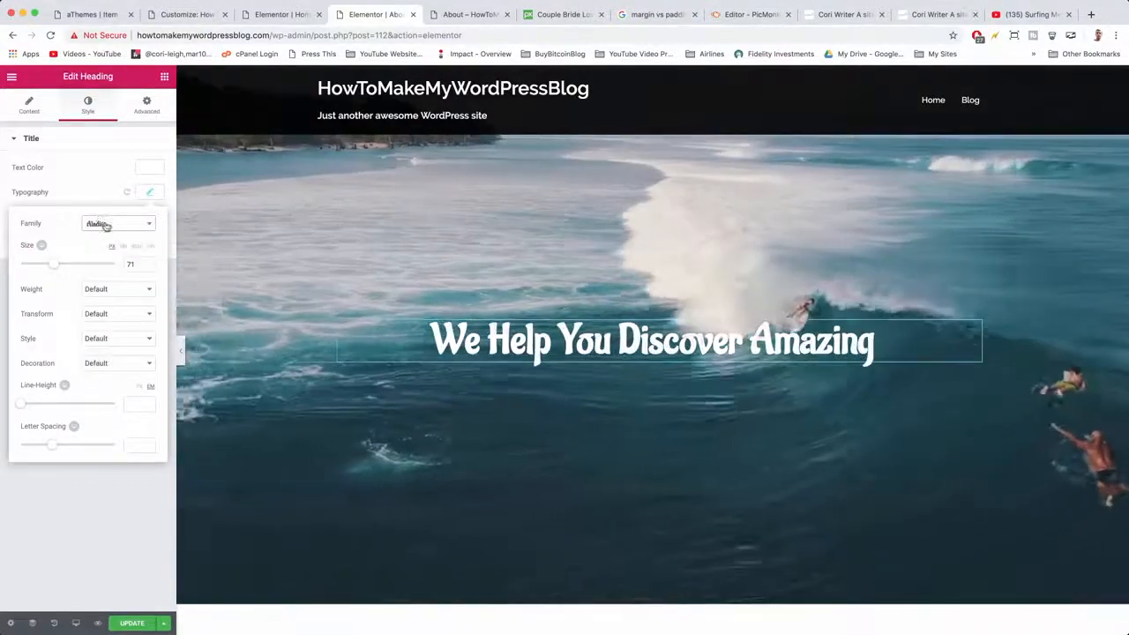
left_click(106, 224)
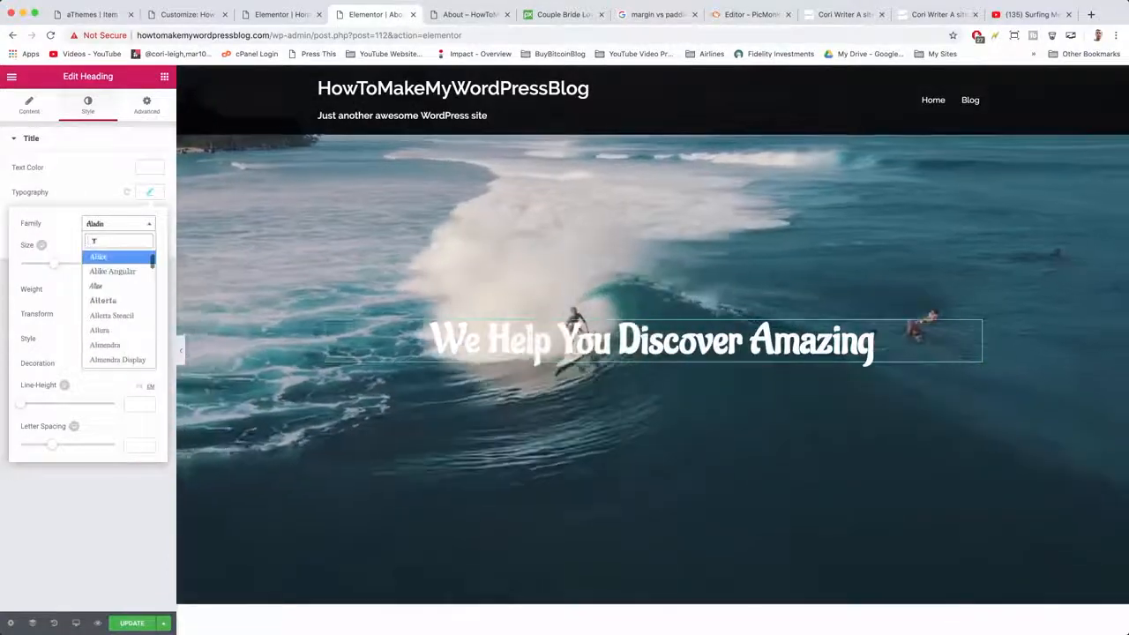
type("po")
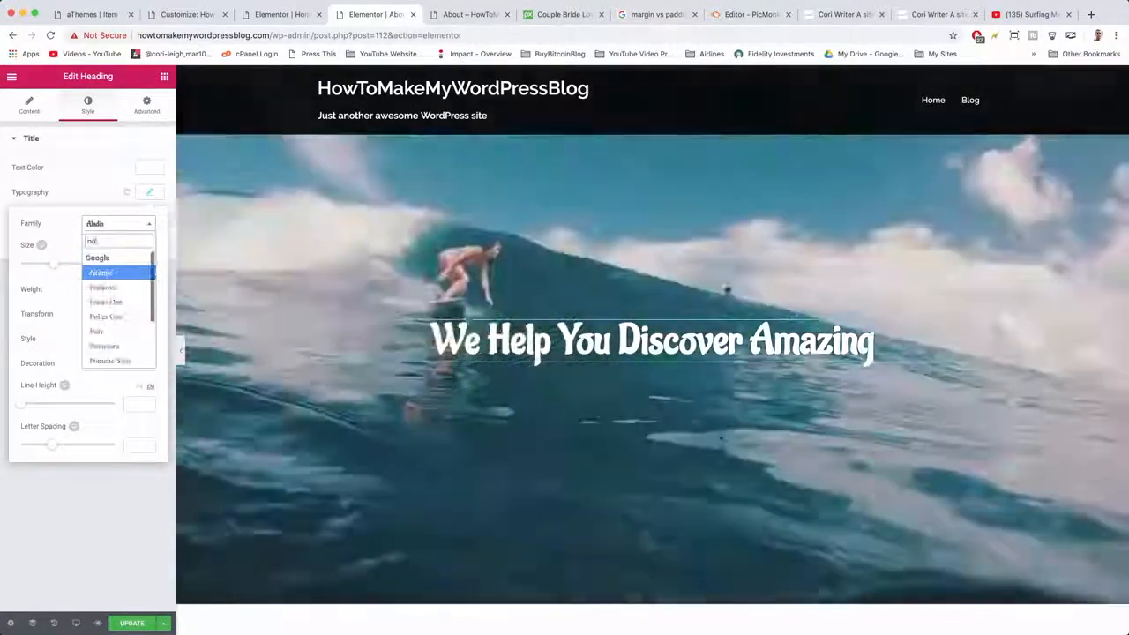
type("ppins")
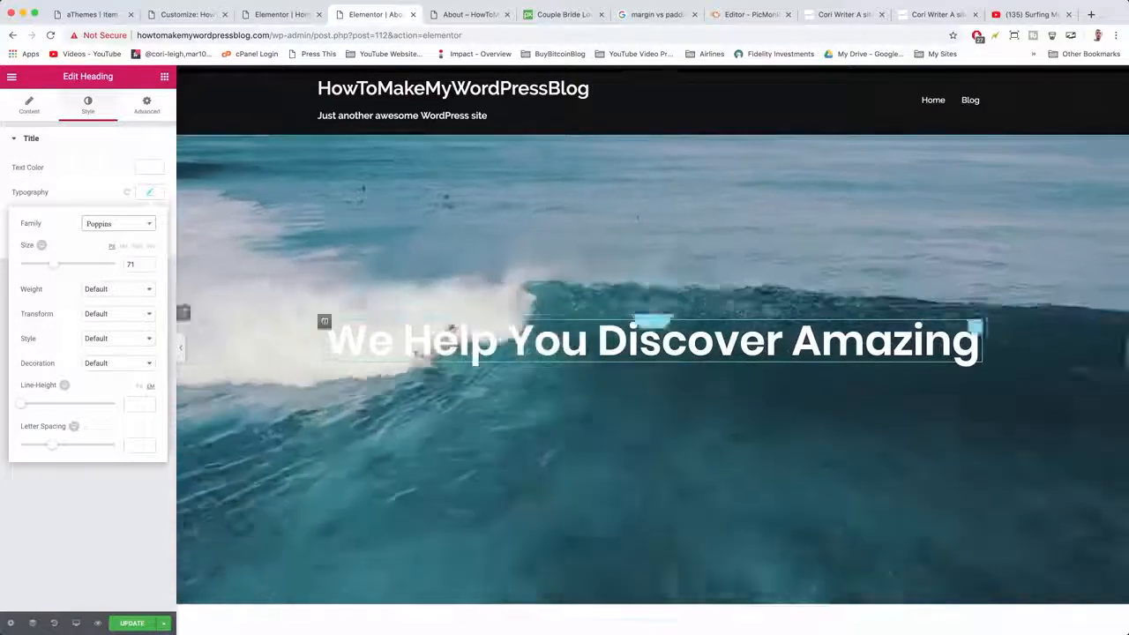
scroll(653, 340, "down", 2)
scroll(653, 341, "up", 2)
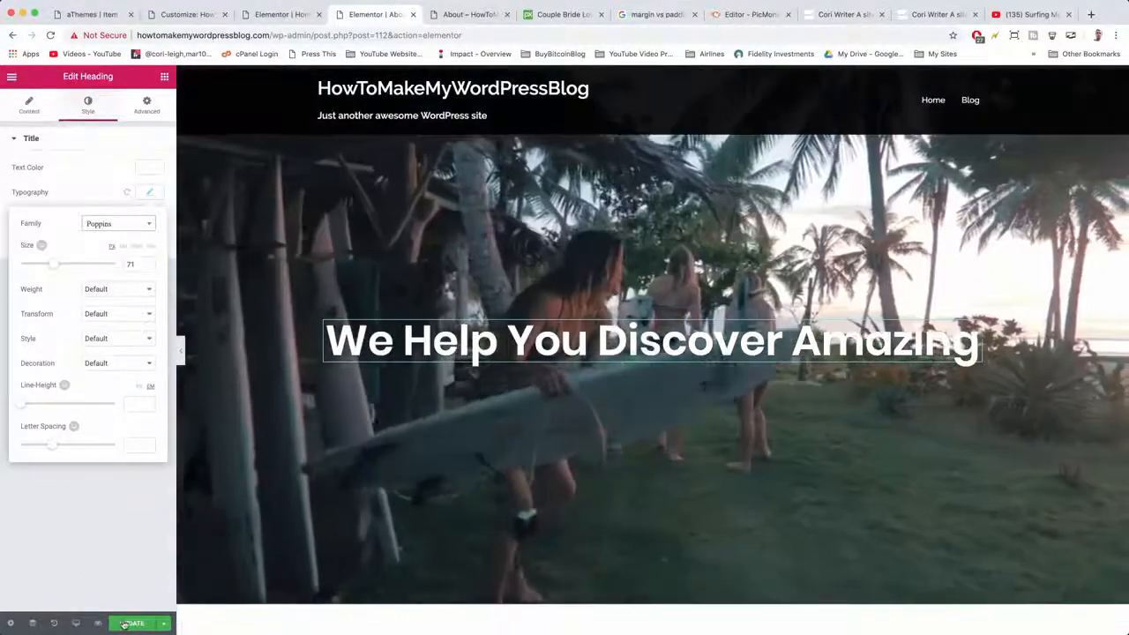
left_click(131, 623)
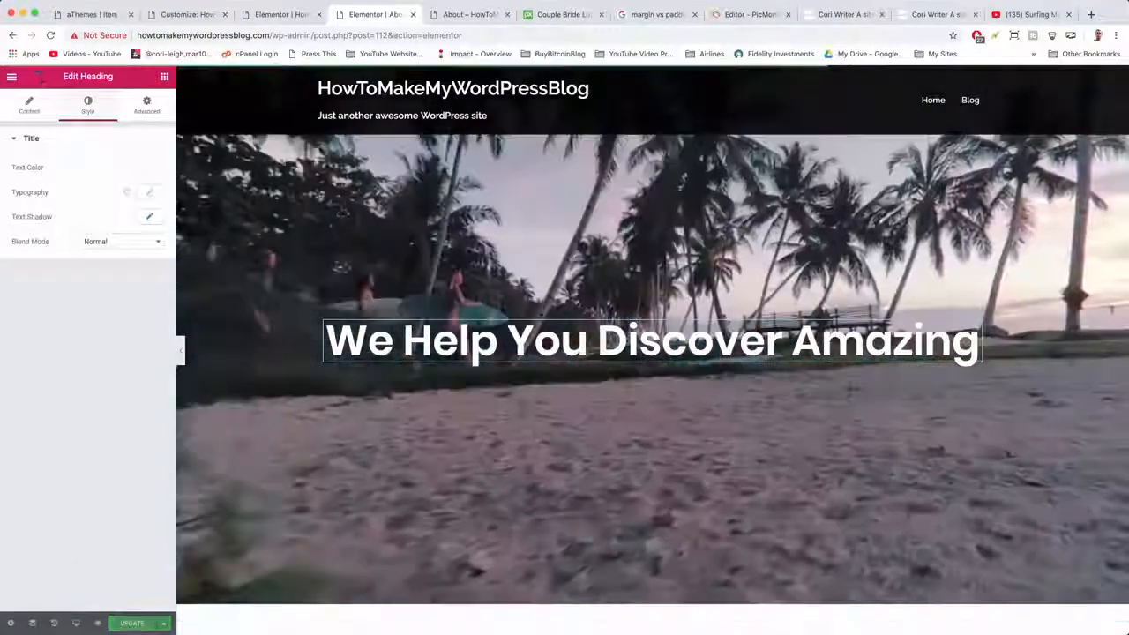
- Add a Text Editor widget in the section below the video background
left_click(164, 77)
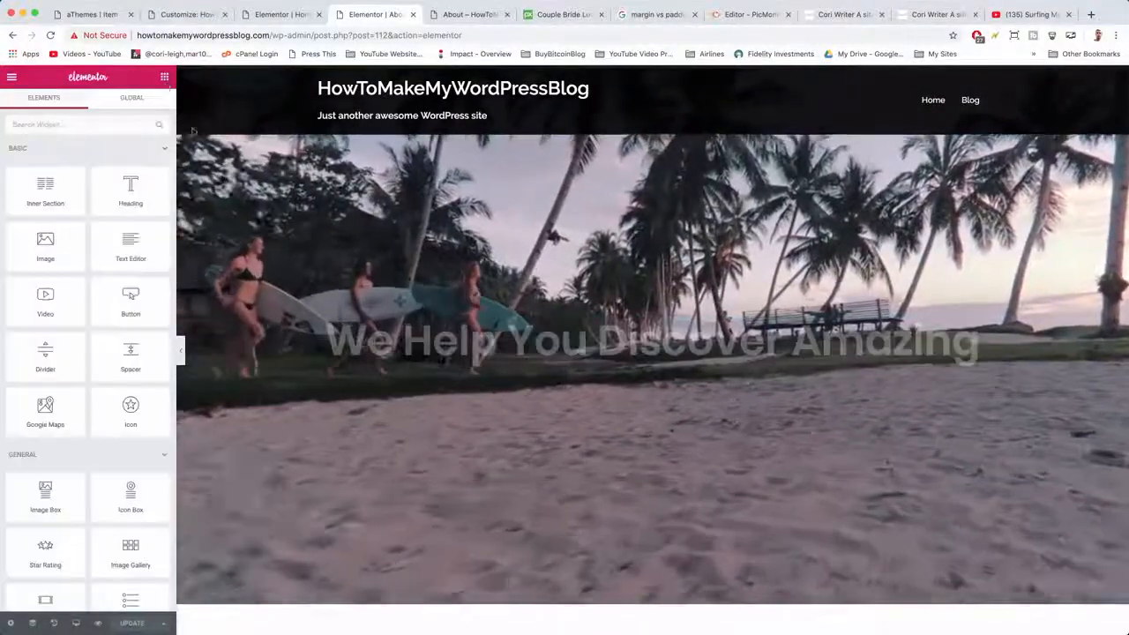
scroll(402, 398, "down", 3)
scroll(406, 397, "down", 2)
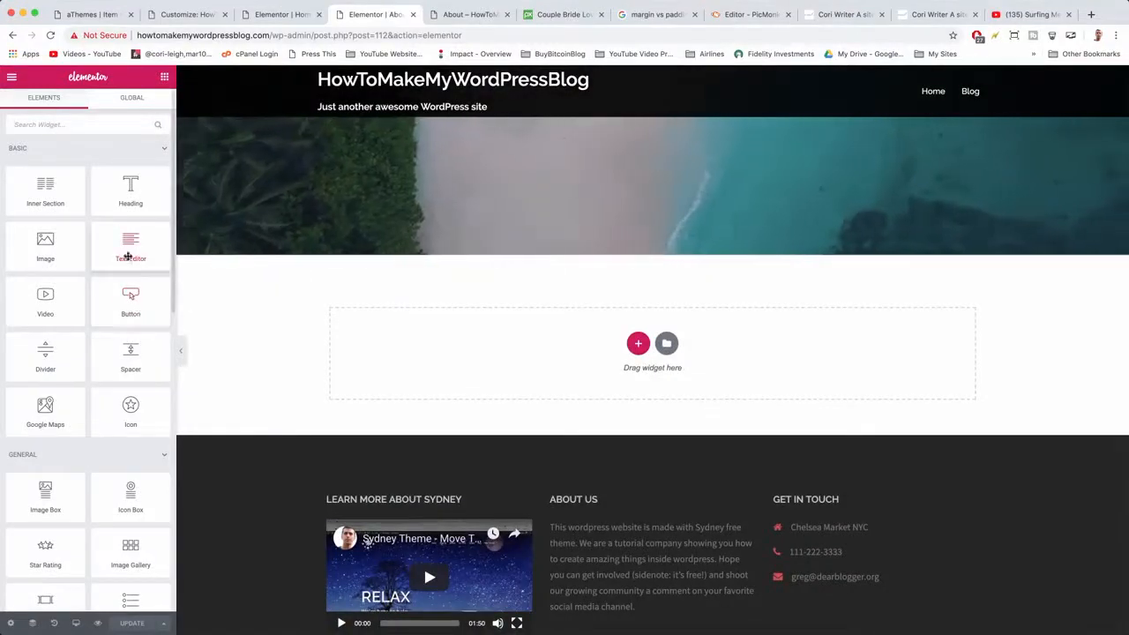
left_click_drag(131, 244, 409, 306)
left_click_drag(527, 372, 526, 373)
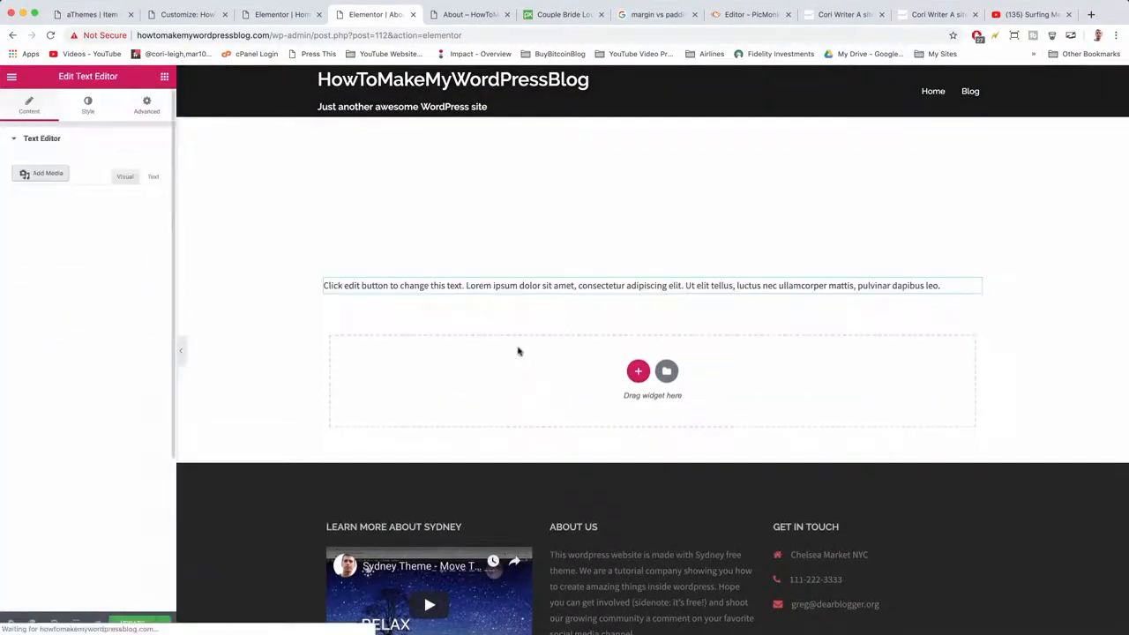
scroll(507, 339, "up", 3)
scroll(507, 334, "down", 4)
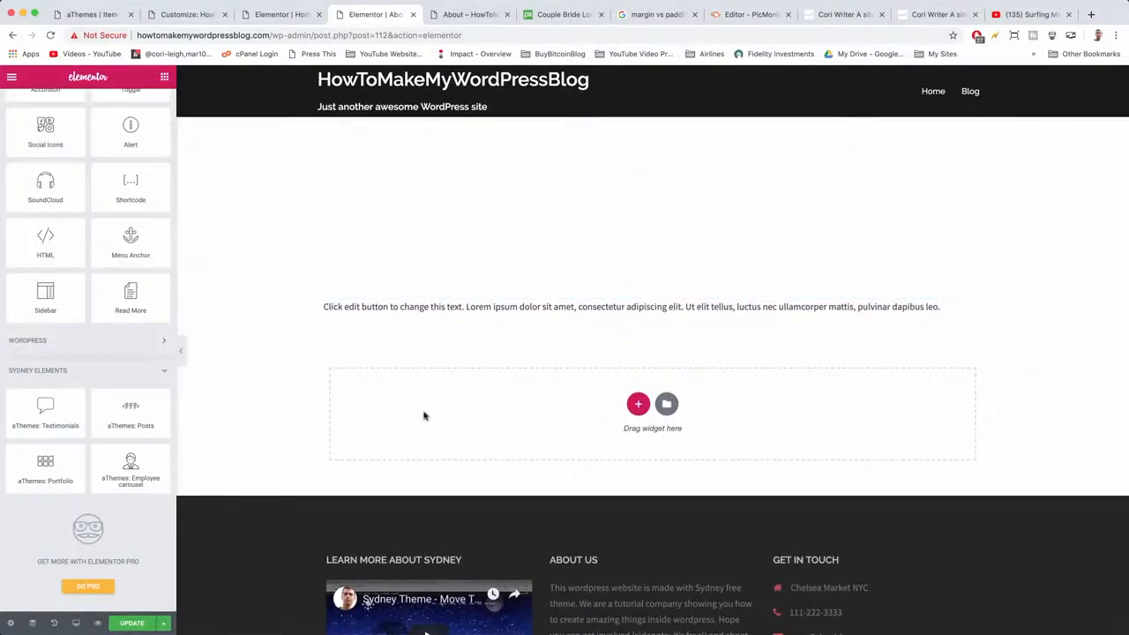
- View the live About page and browse down the site's homepage
left_click(454, 17)
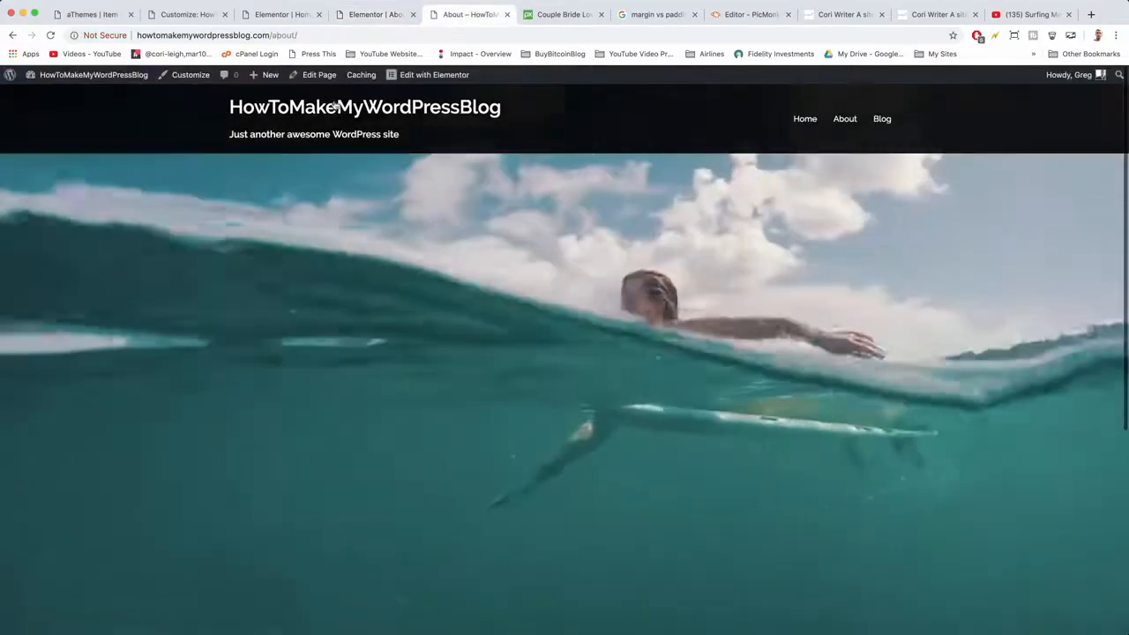
left_click(336, 105)
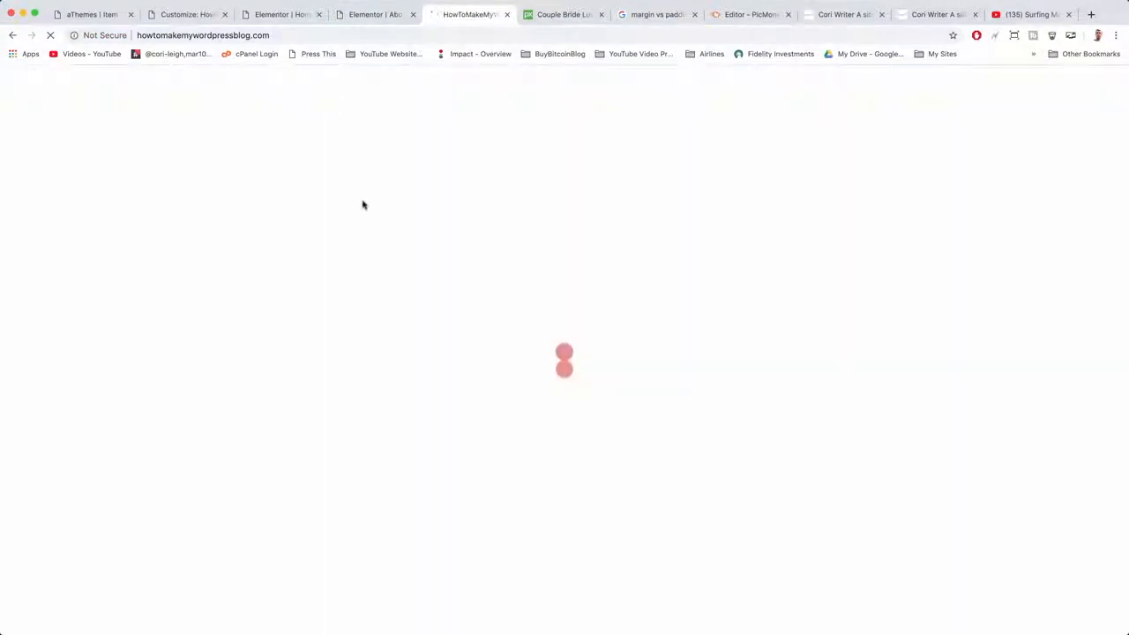
scroll(348, 216, "down", 10)
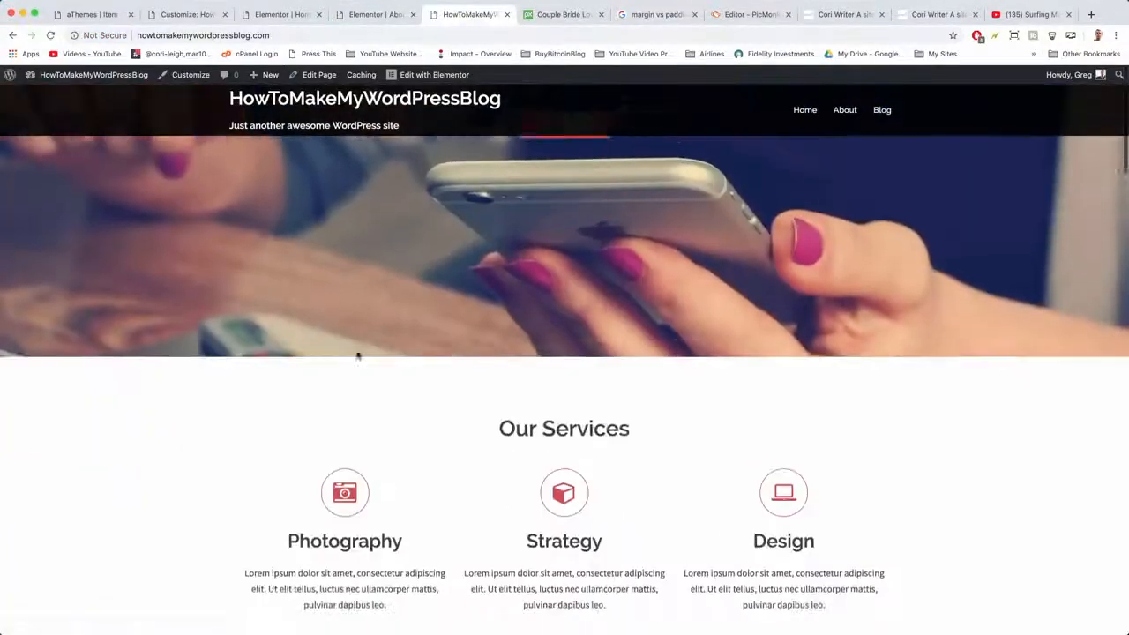
scroll(357, 353, "down", 15)
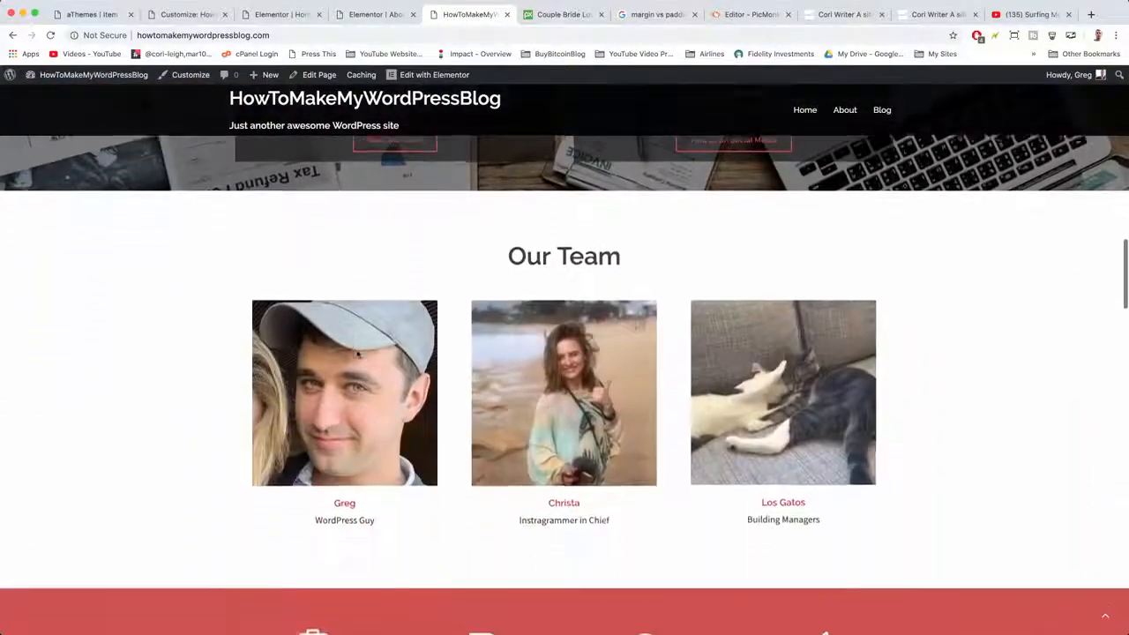
- Save the homepage's Our Work portfolio section as a reusable template named Portfolio
scroll(357, 354, "down", 15)
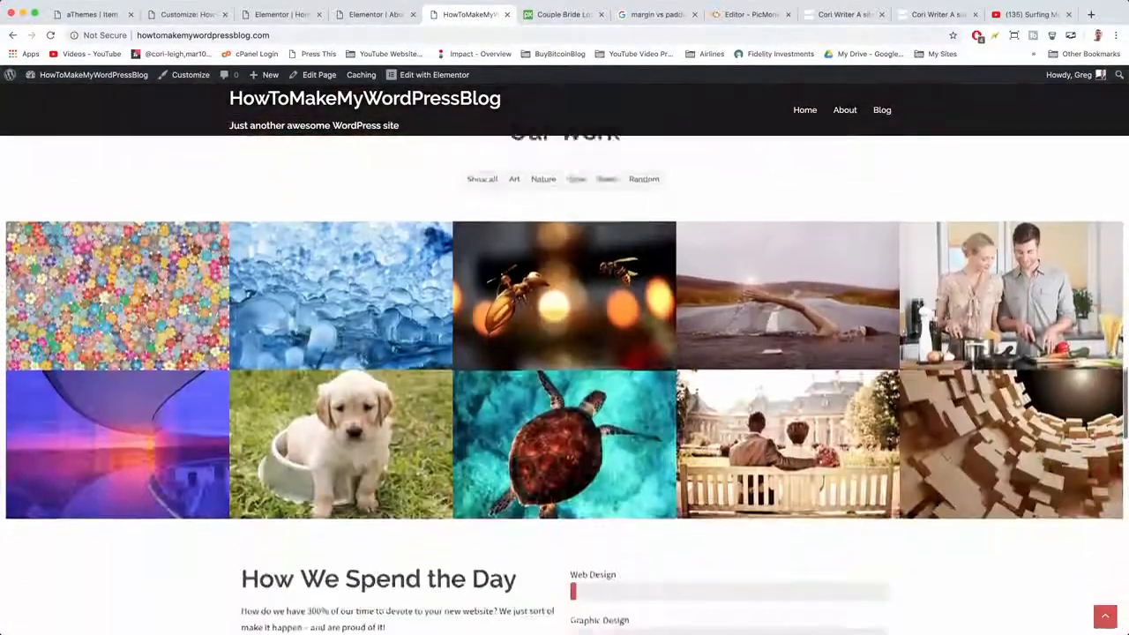
scroll(357, 353, "up", 2)
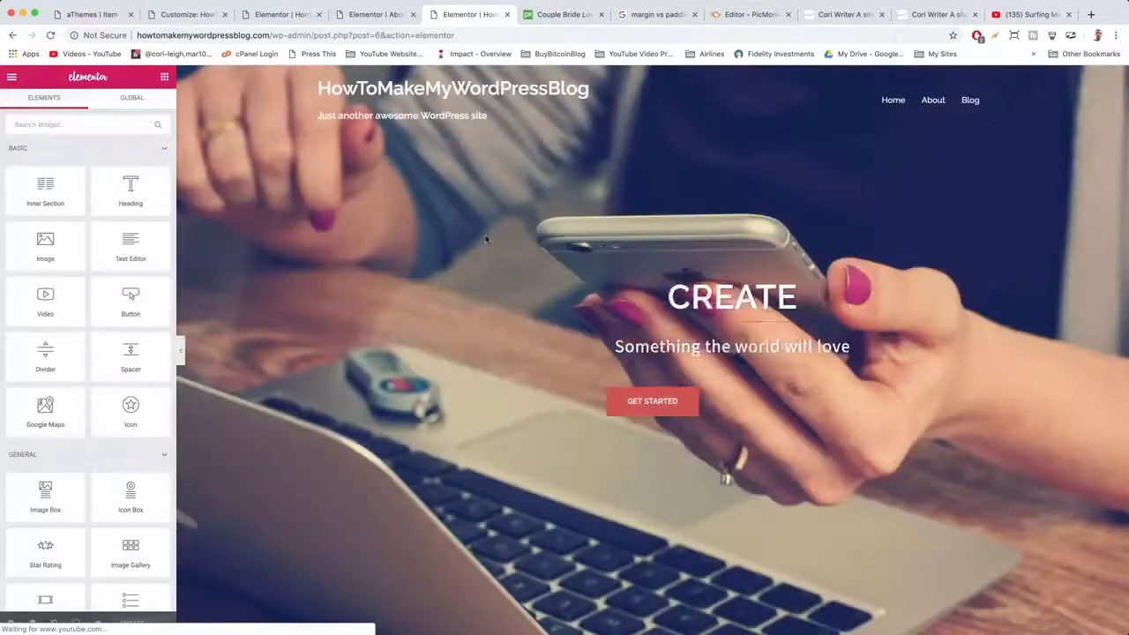
scroll(485, 235, "down", 15)
scroll(485, 235, "down", 12)
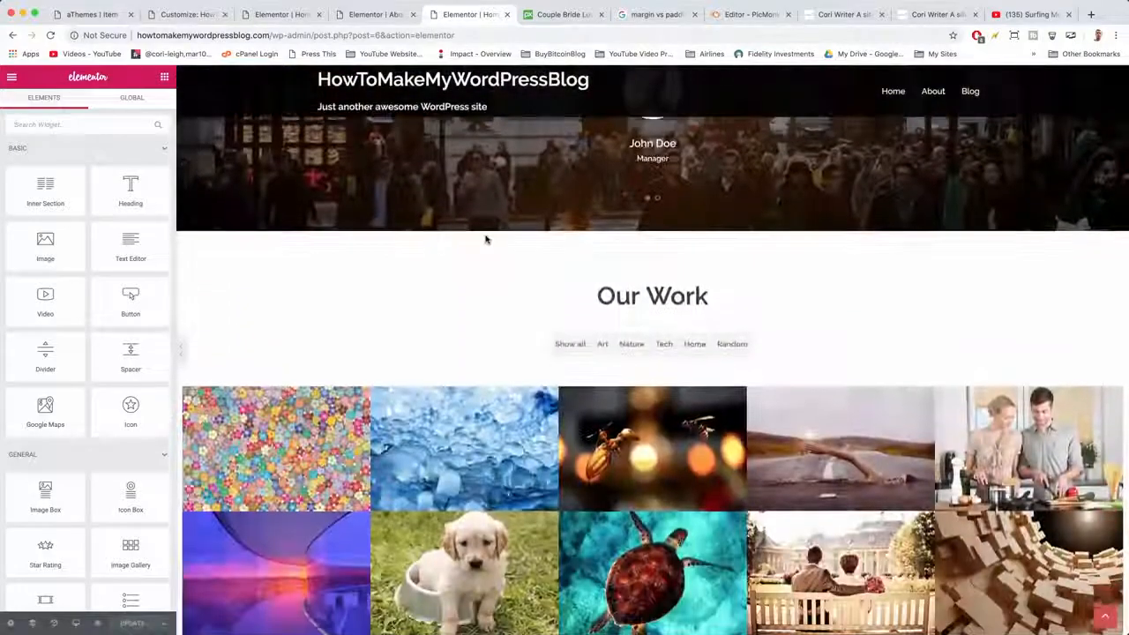
scroll(484, 196, "up", 2)
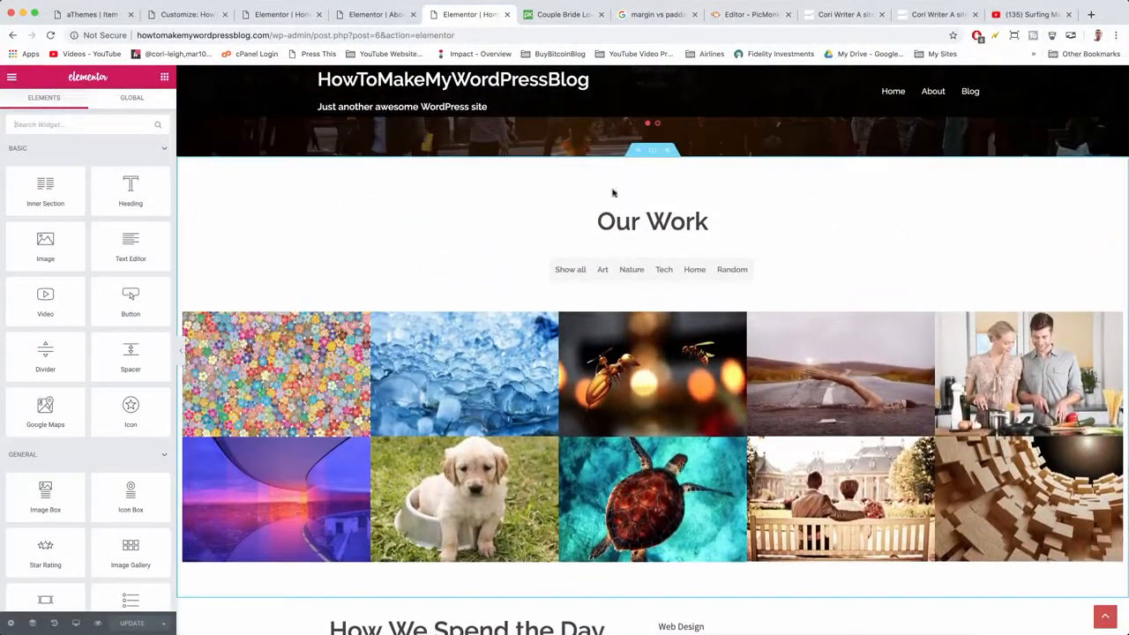
left_click(653, 154)
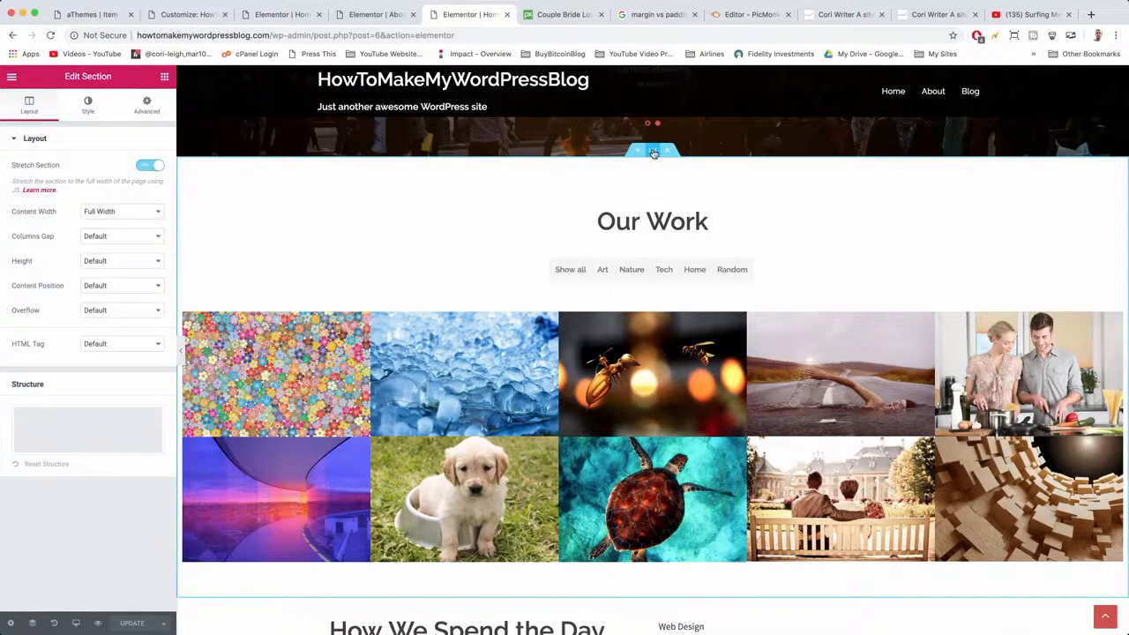
right_click(653, 153)
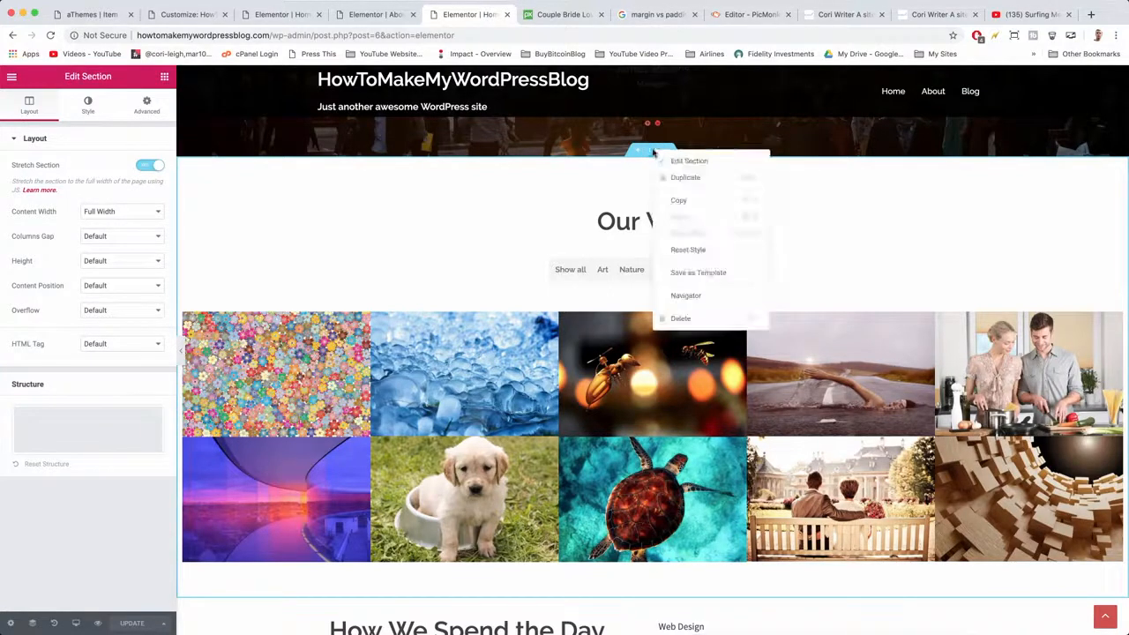
left_click(681, 274)
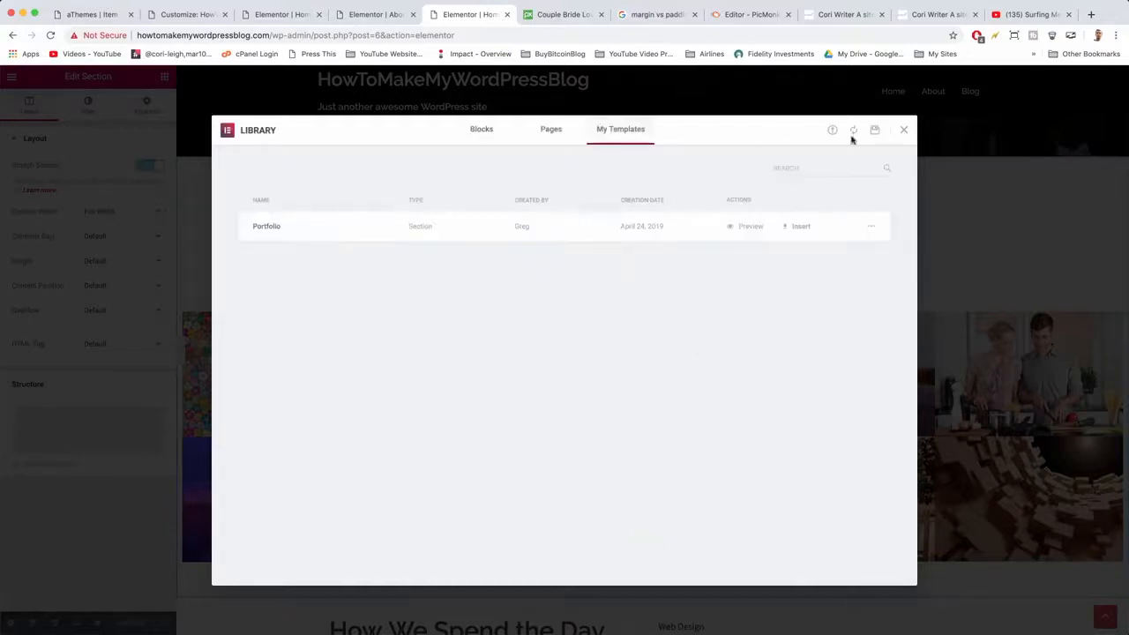
left_click(902, 131)
left_click(369, 16)
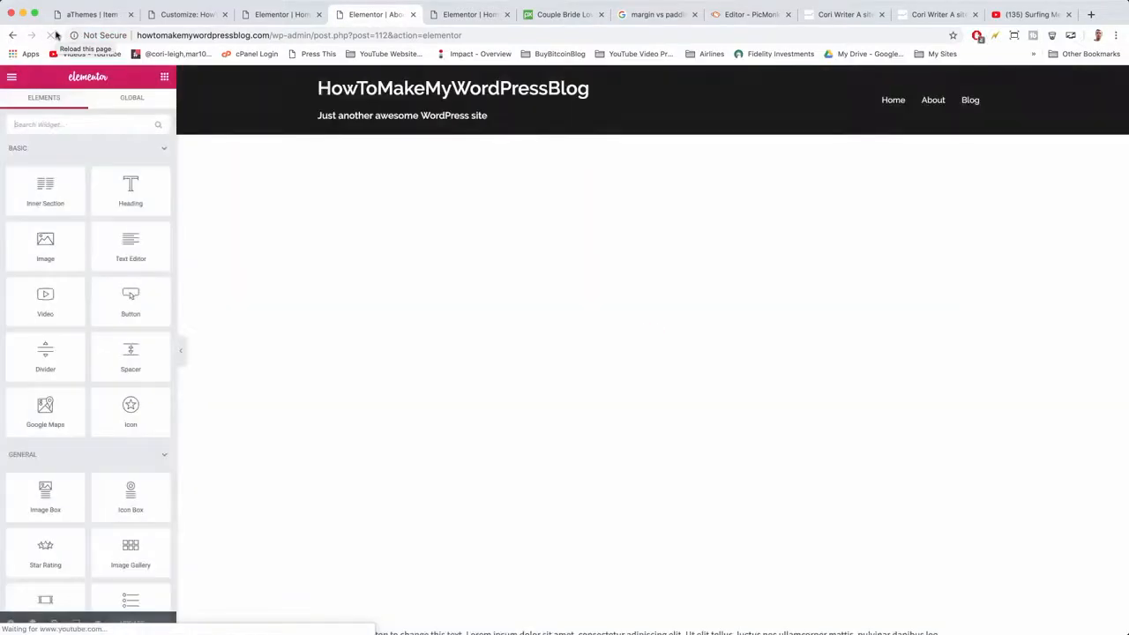
- Insert the Portfolio template into the About page without importing its document settings
scroll(549, 290, "down", 5)
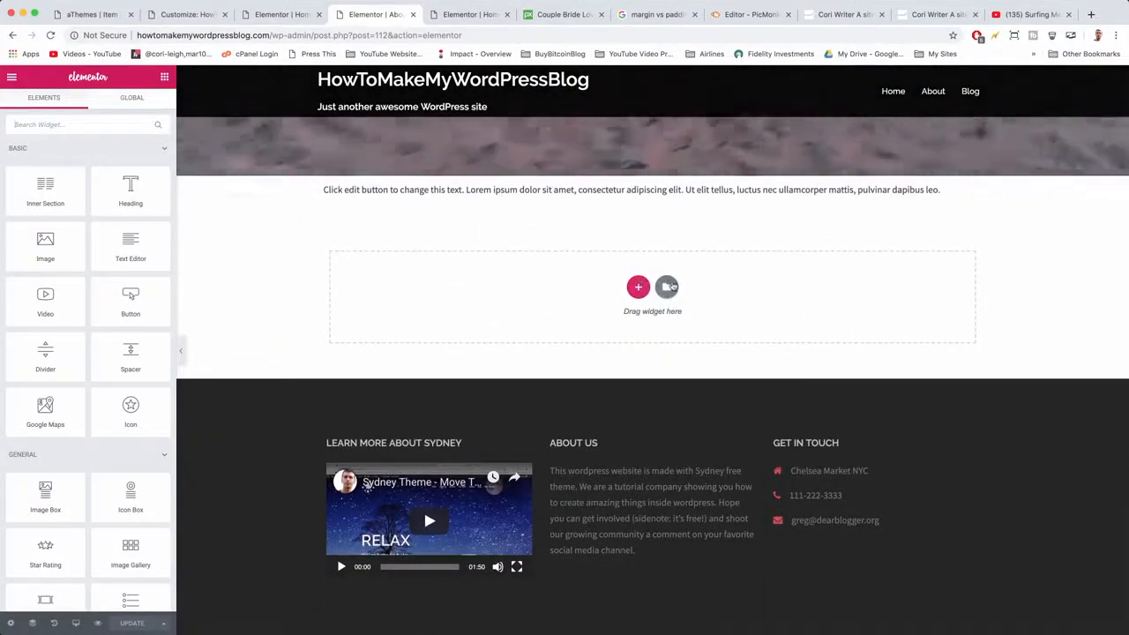
left_click(667, 288)
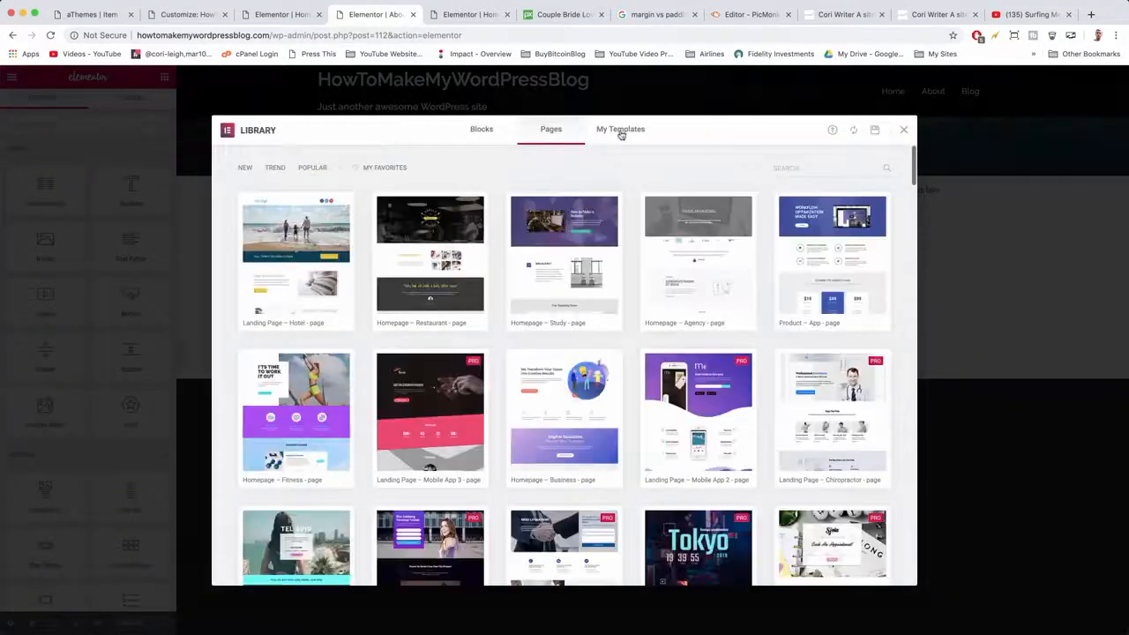
left_click(621, 131)
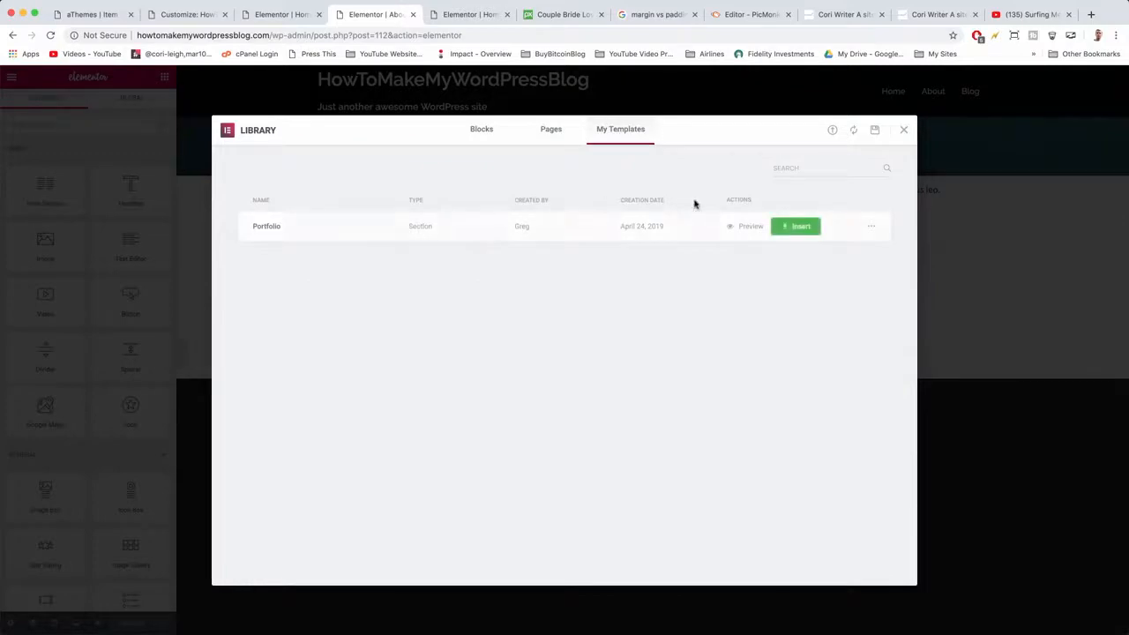
left_click(795, 228)
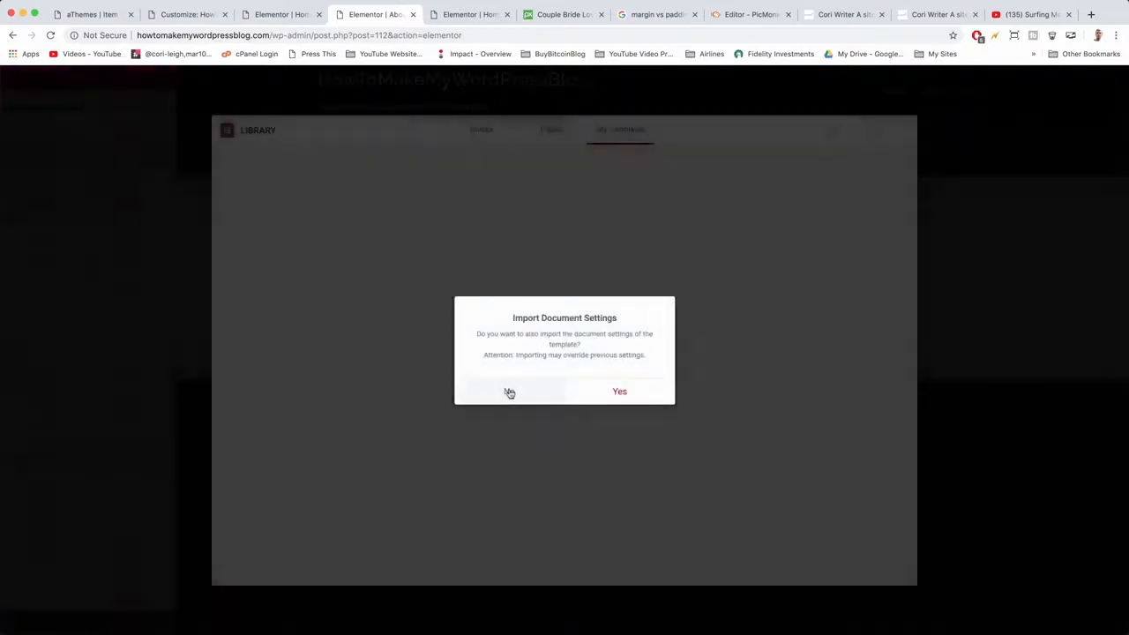
left_click(509, 392)
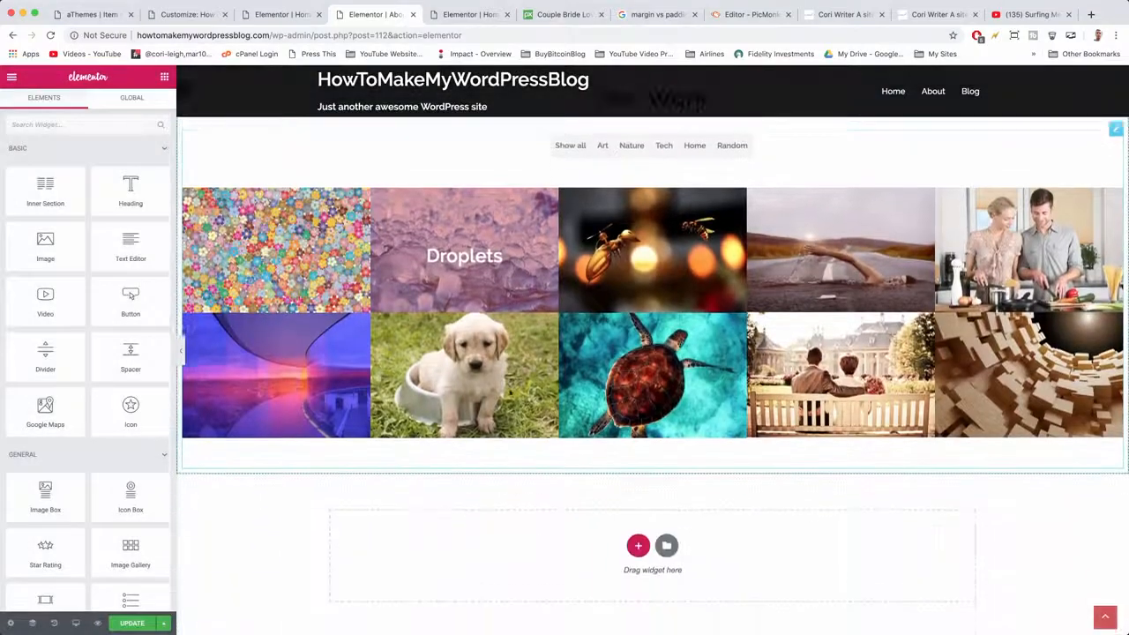
- Replace the text editor's placeholder with the pasted welcome paragraph about the Sydney WordPress demo
scroll(509, 394, "up", 5)
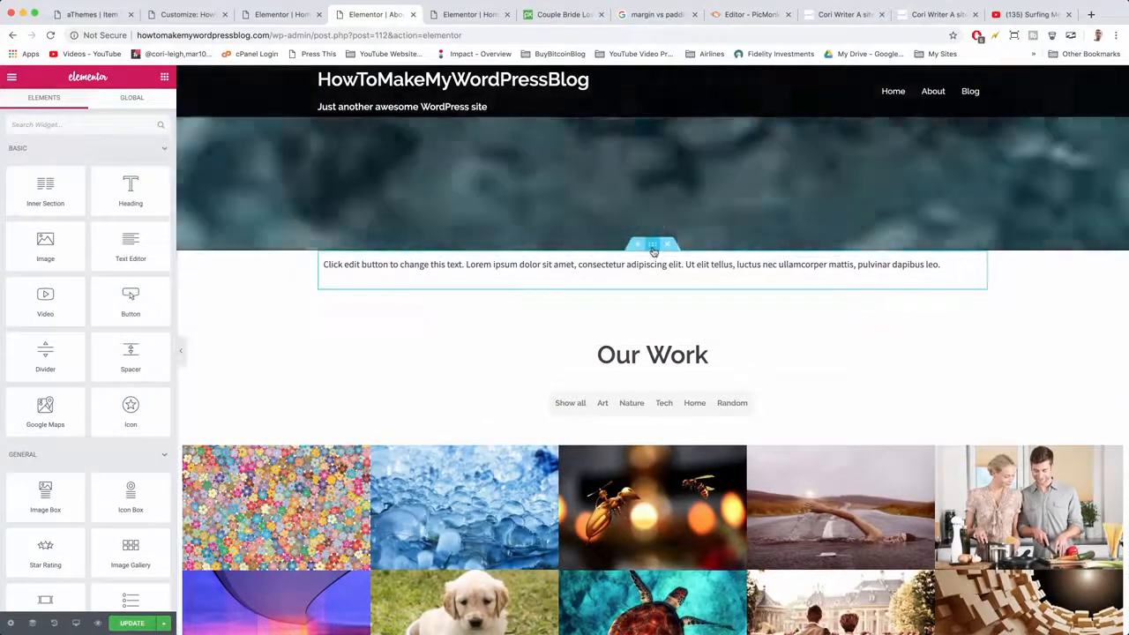
left_click(653, 245)
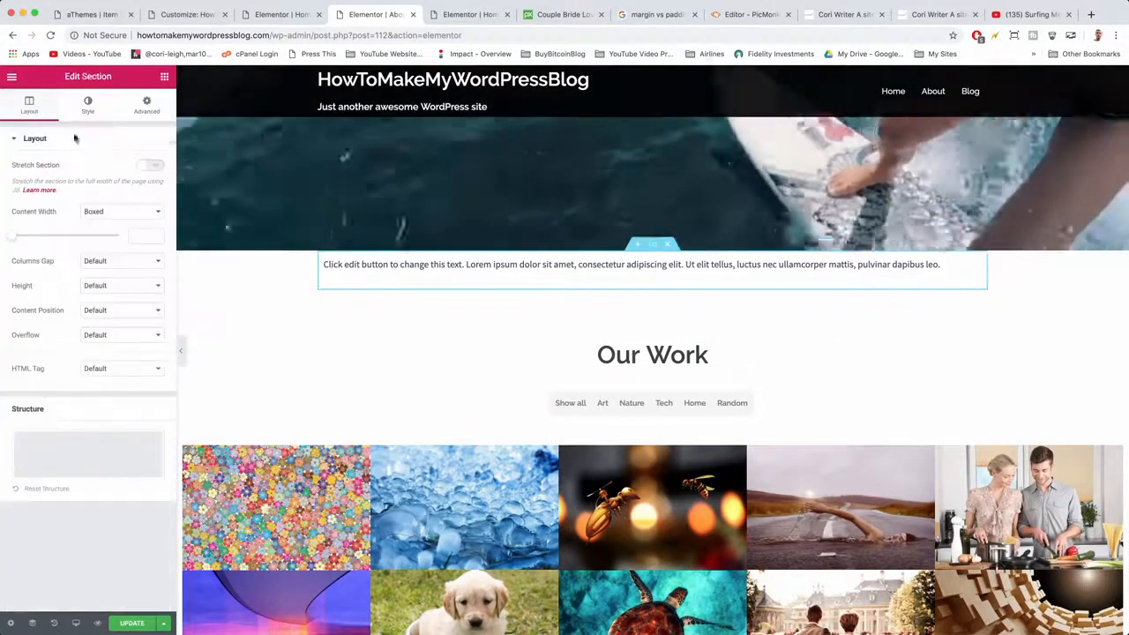
left_click(533, 261)
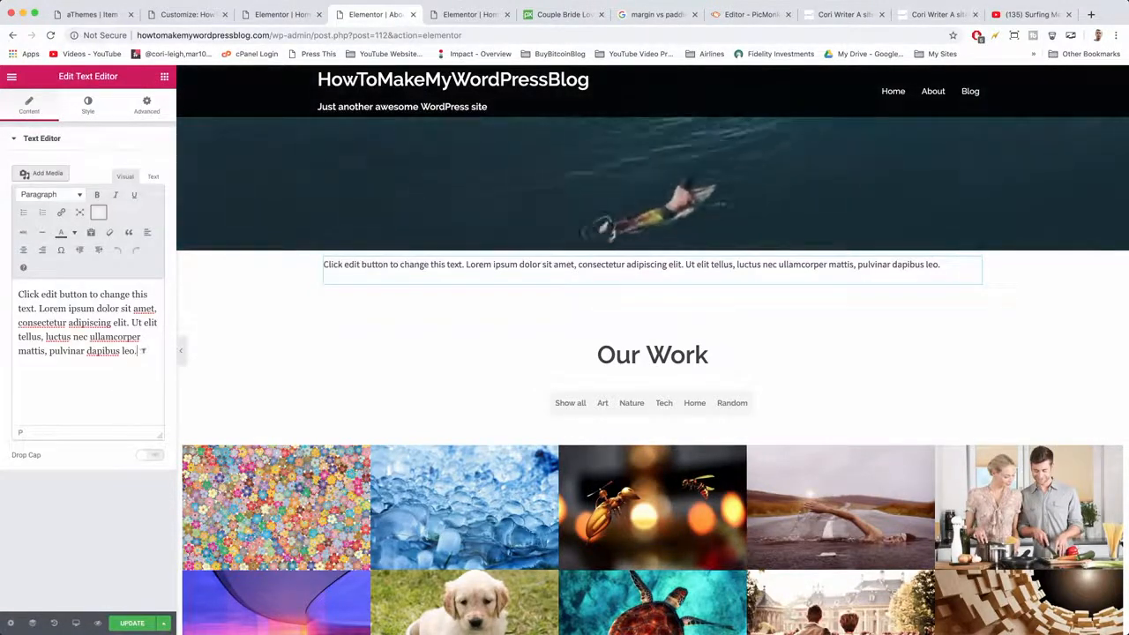
right_click(142, 351)
left_click(172, 446)
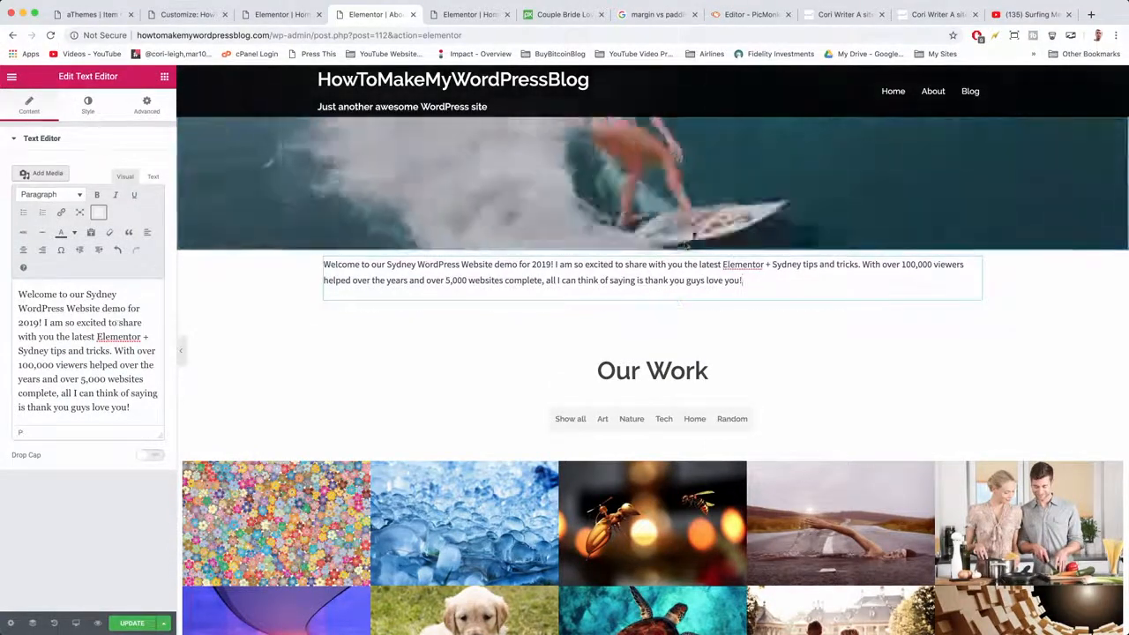
- Set the text section's top padding to 80
left_click(653, 246)
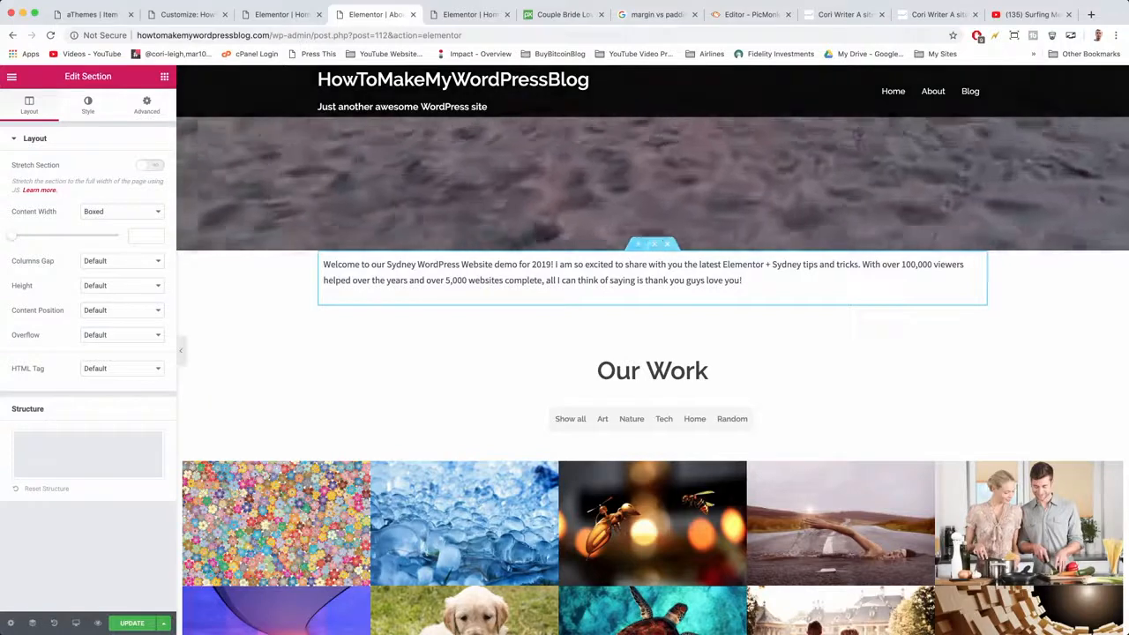
left_click(150, 113)
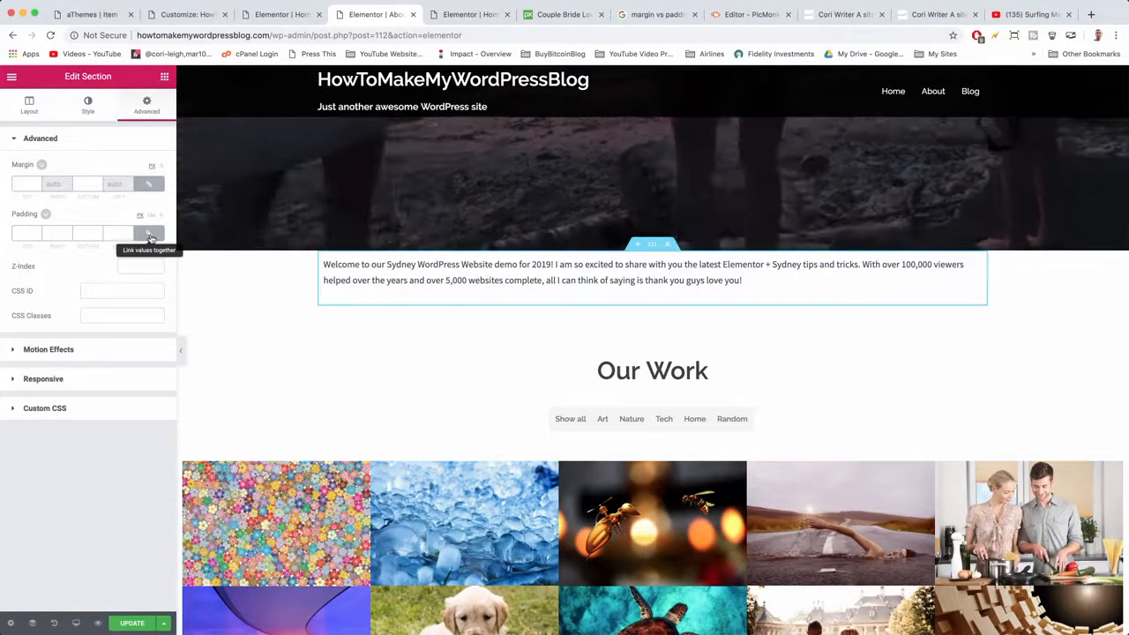
left_click(22, 233)
type("100")
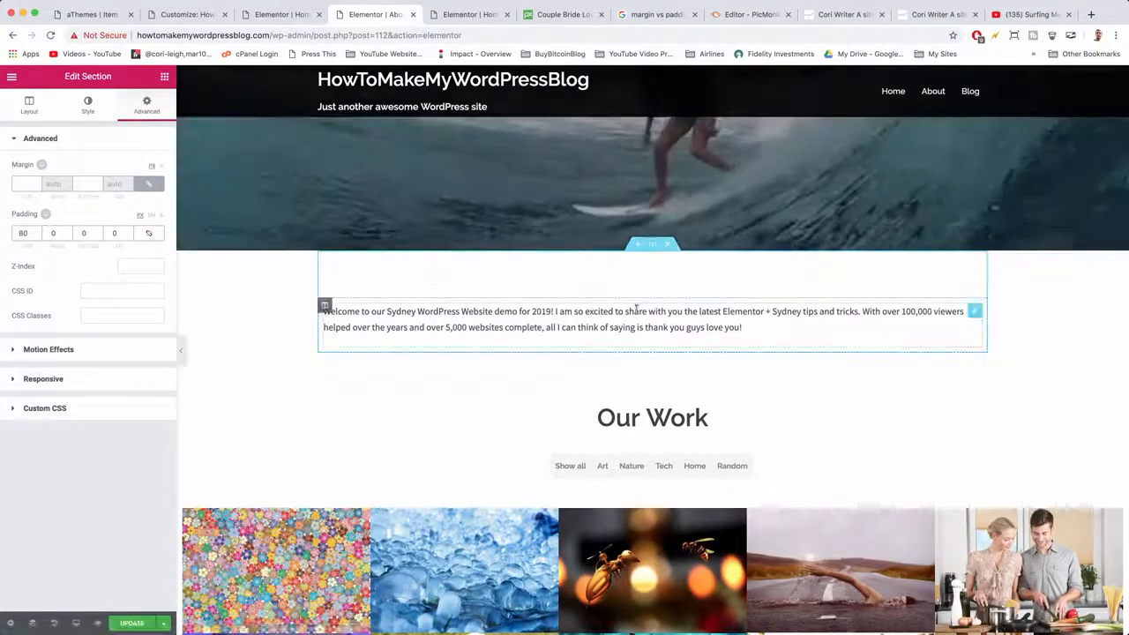
- Center-align the welcome paragraph in the text editor widget
left_click(742, 327)
left_click(90, 108)
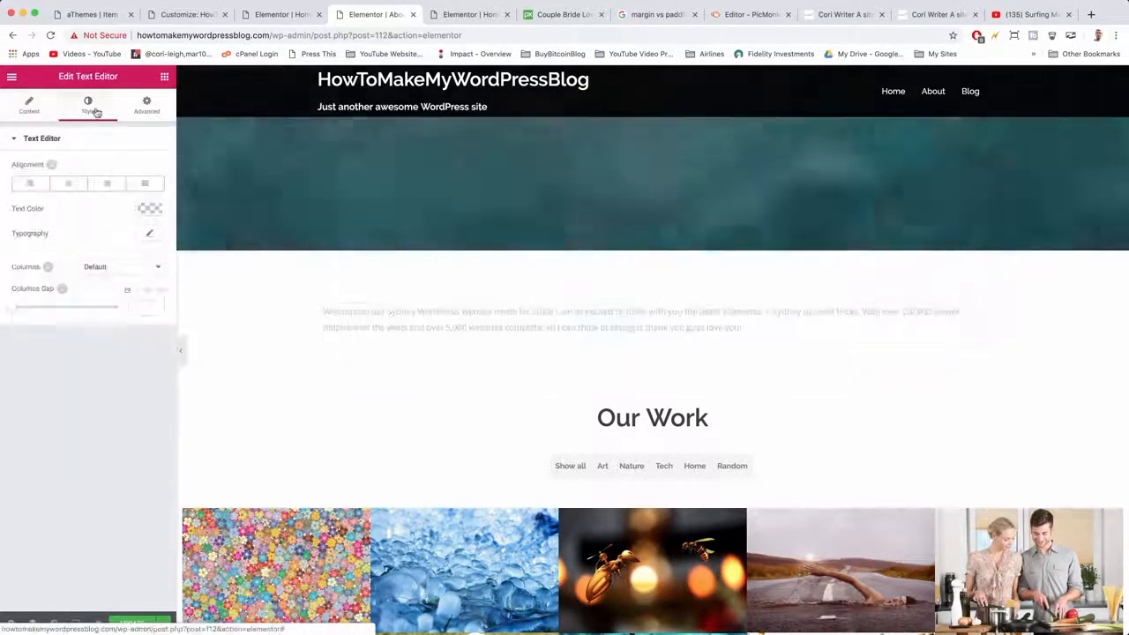
left_click(68, 184)
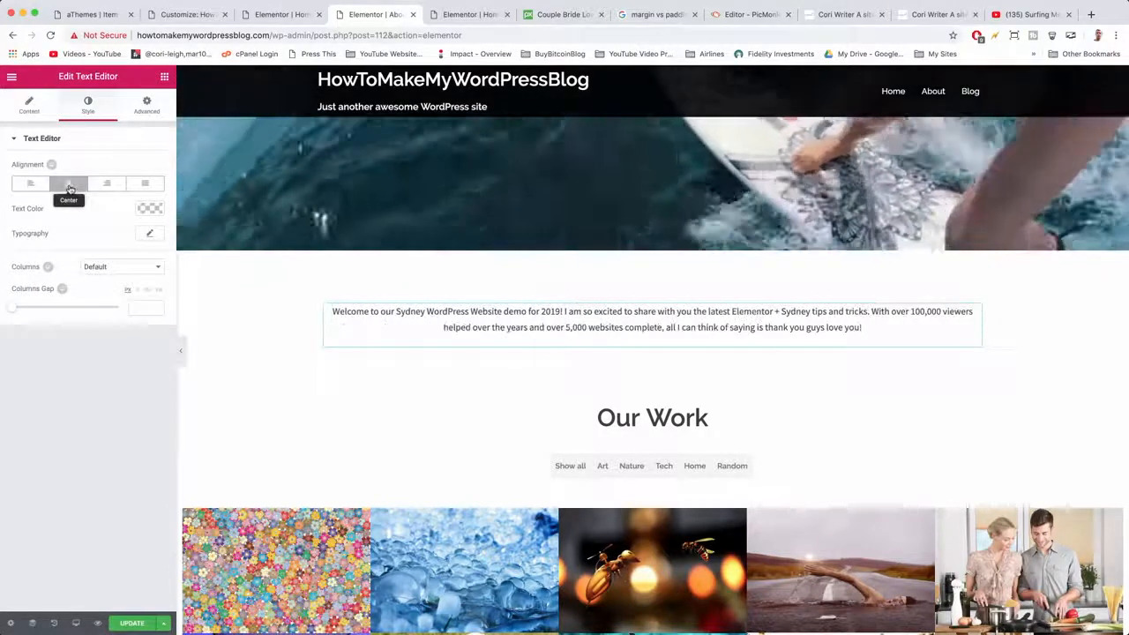
- Set the paragraph's typography to Poppins at about size 36 and update the page
left_click(146, 234)
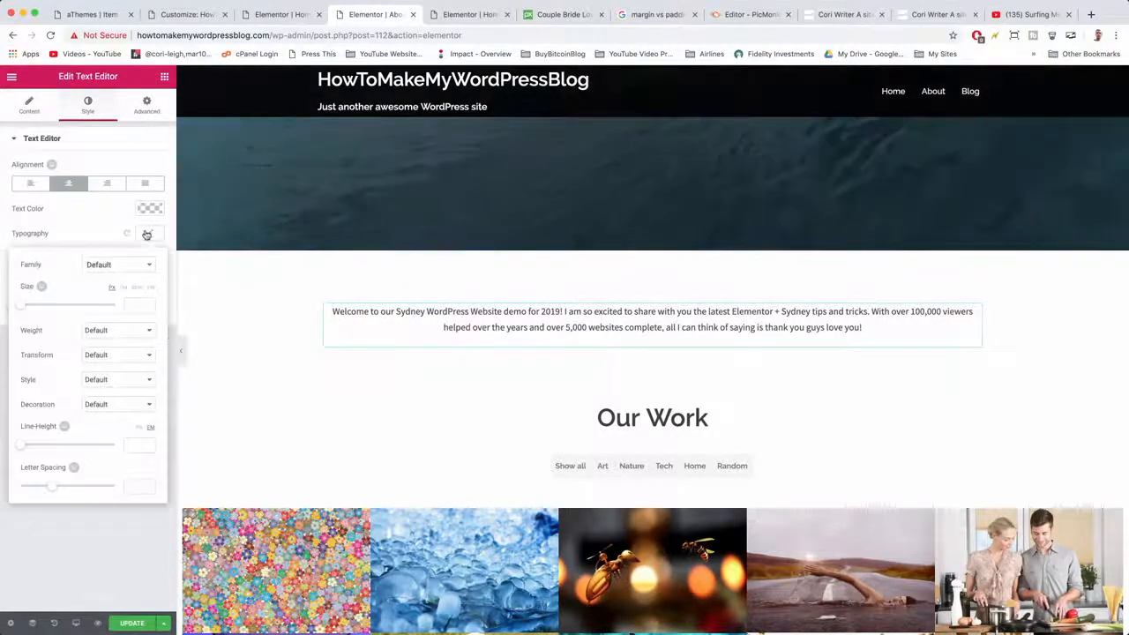
left_click(113, 268)
type("popp")
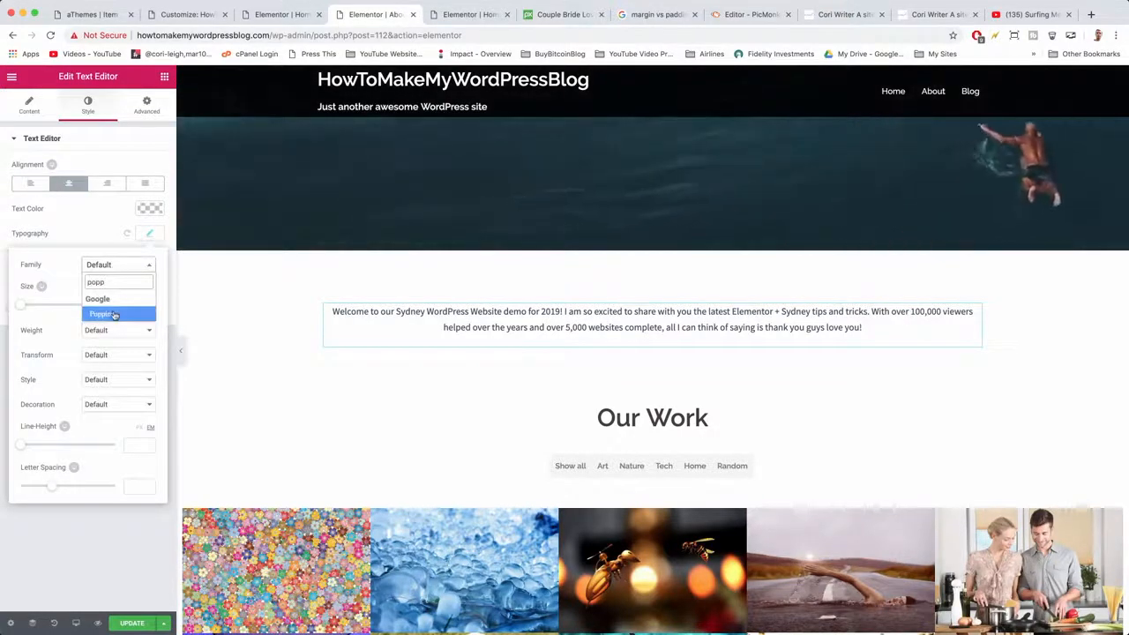
left_click(114, 314)
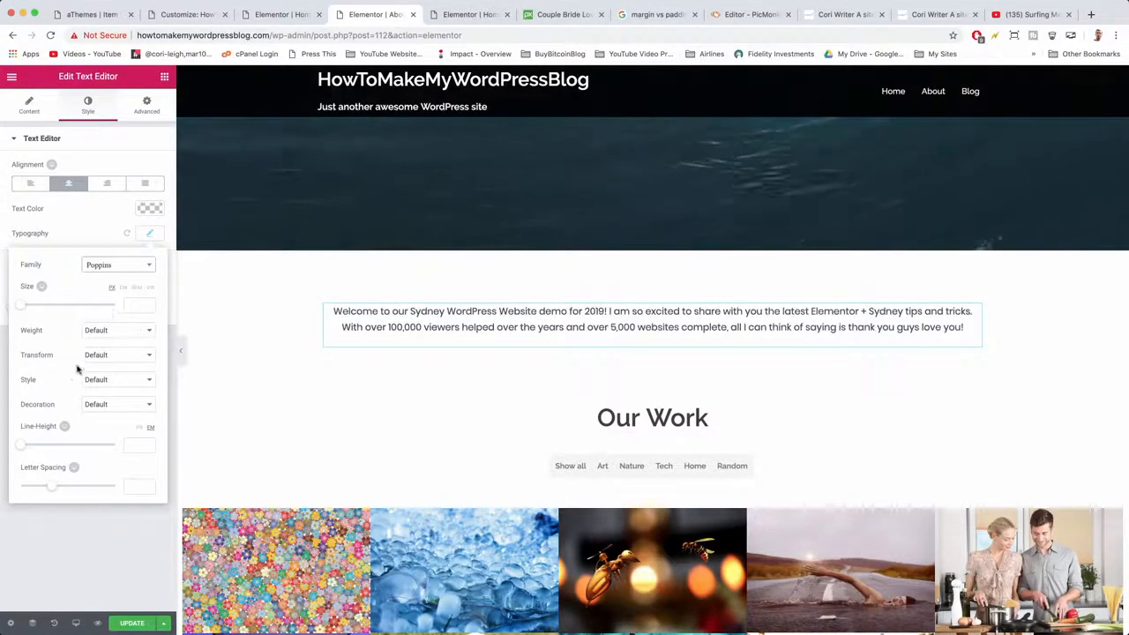
left_click_drag(20, 305, 34, 310)
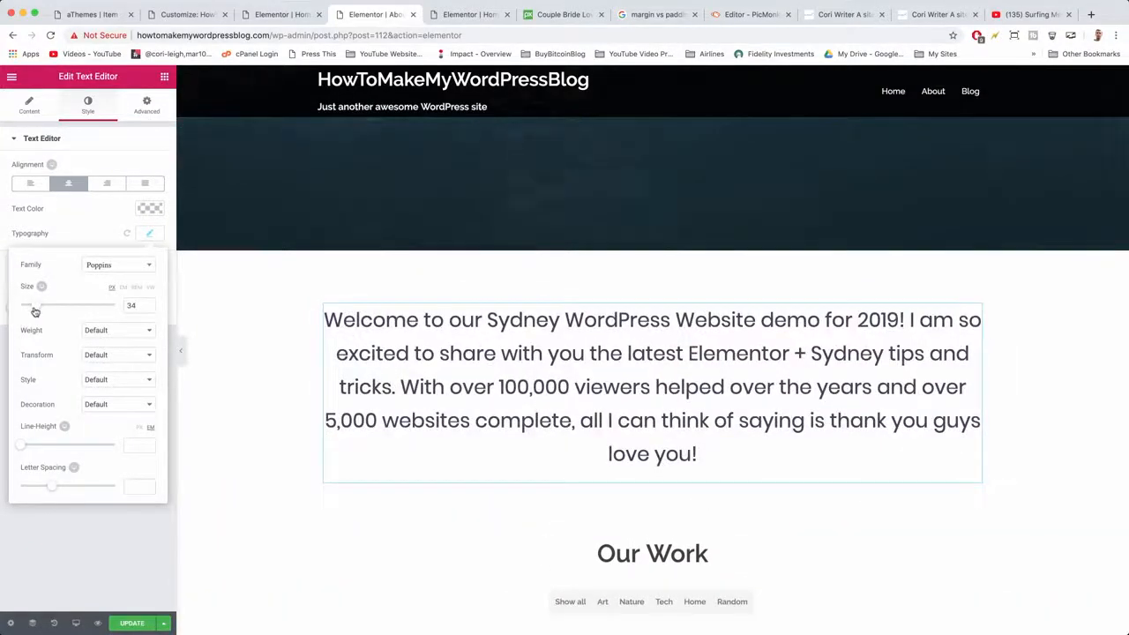
scroll(288, 396, "down", 3)
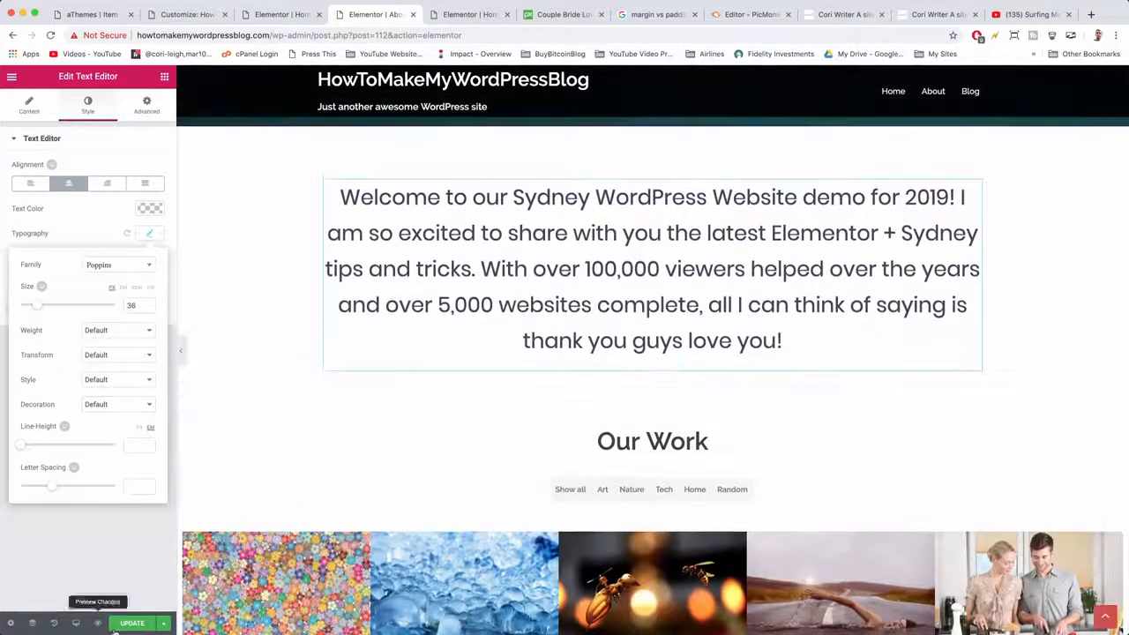
left_click(133, 623)
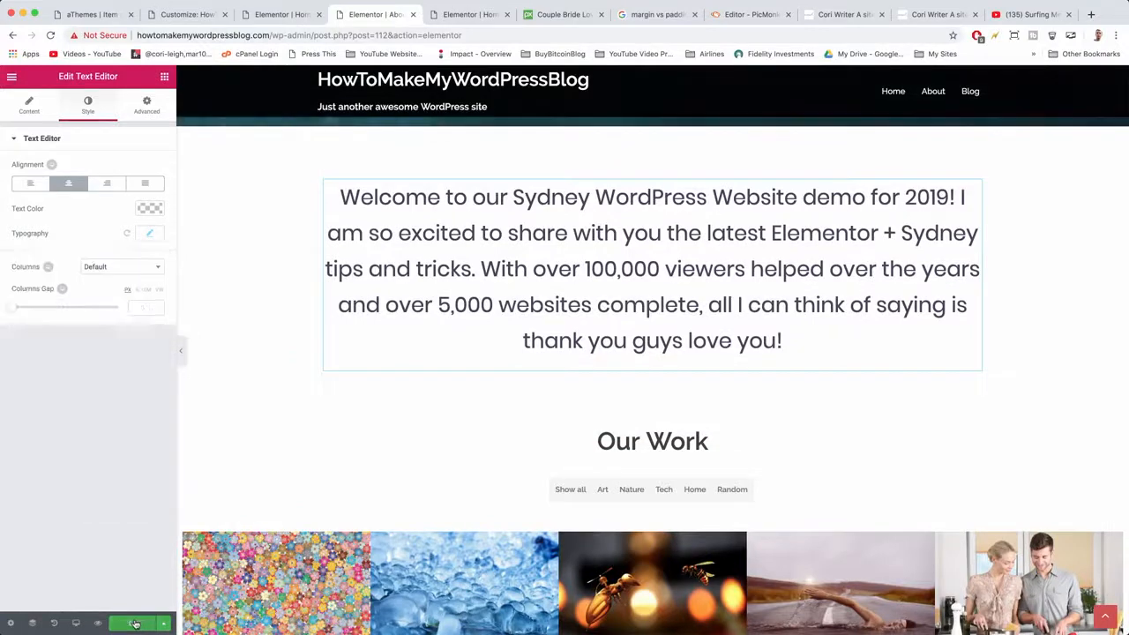
- View the live About page and scroll through its content
left_click(463, 18)
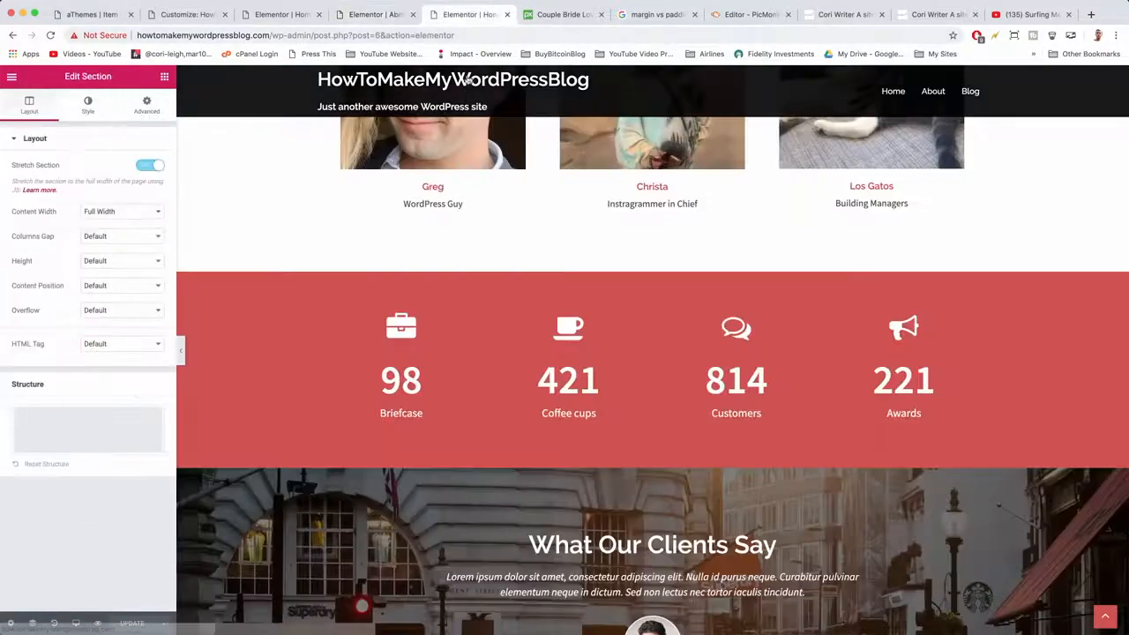
left_click(12, 77)
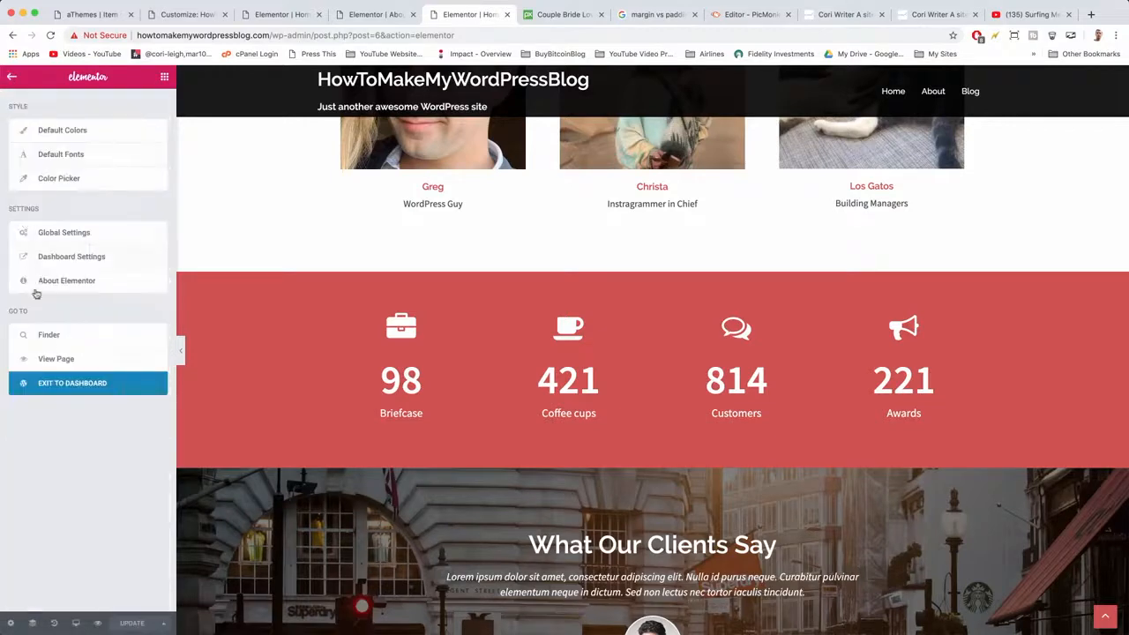
left_click(53, 360)
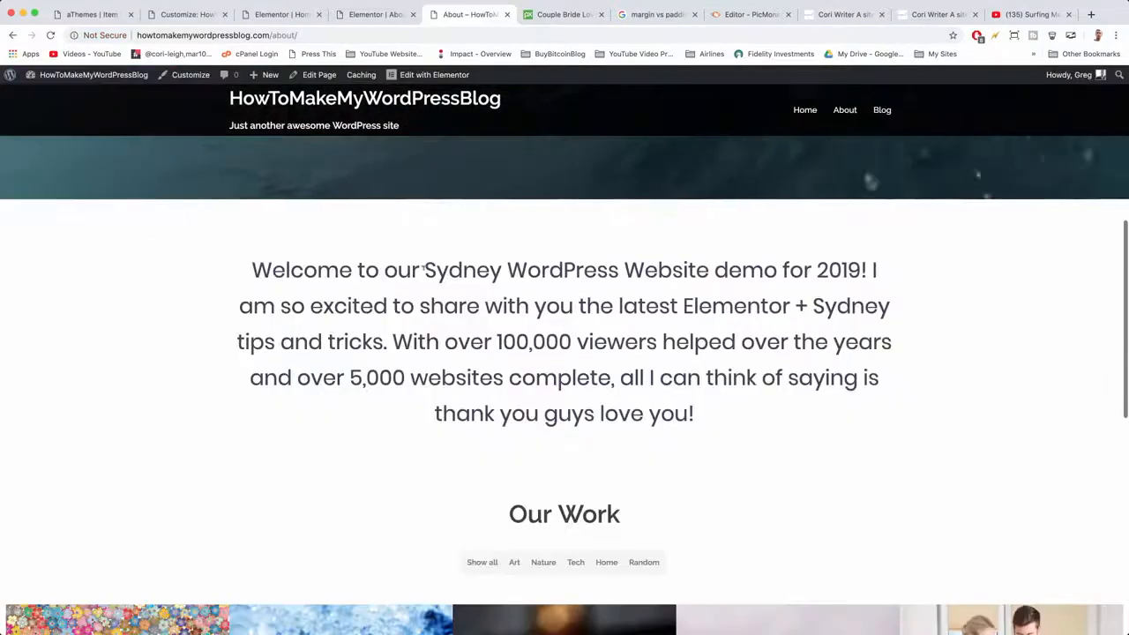
scroll(423, 268, "down", 10)
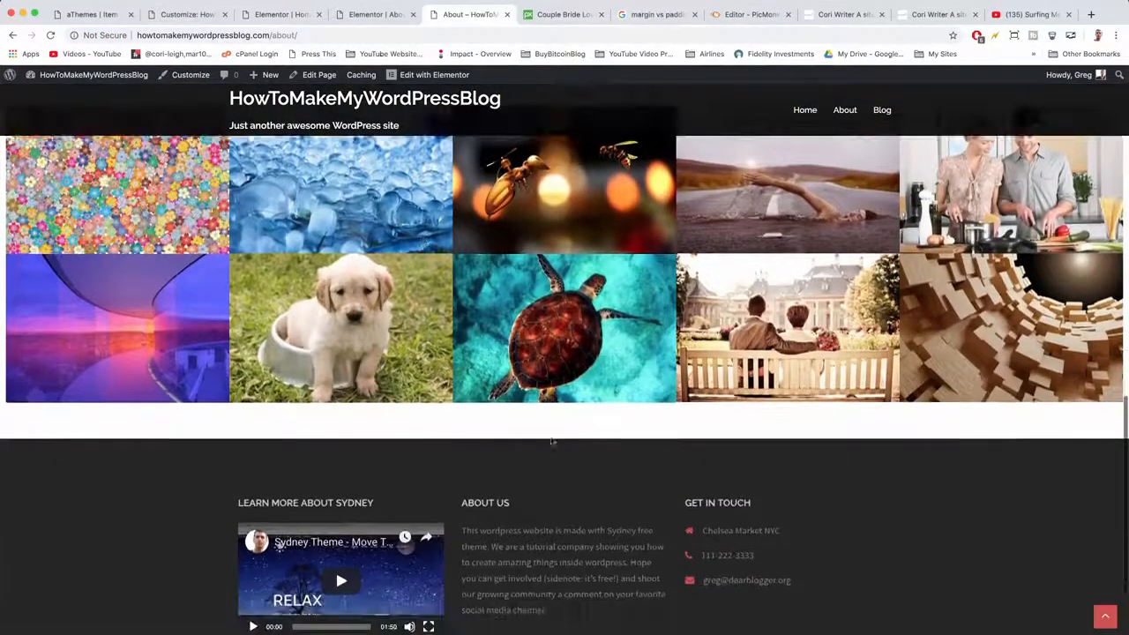
- Return to the Elementor editor and add a Text Editor widget to the empty section below the portfolio
left_click(375, 16)
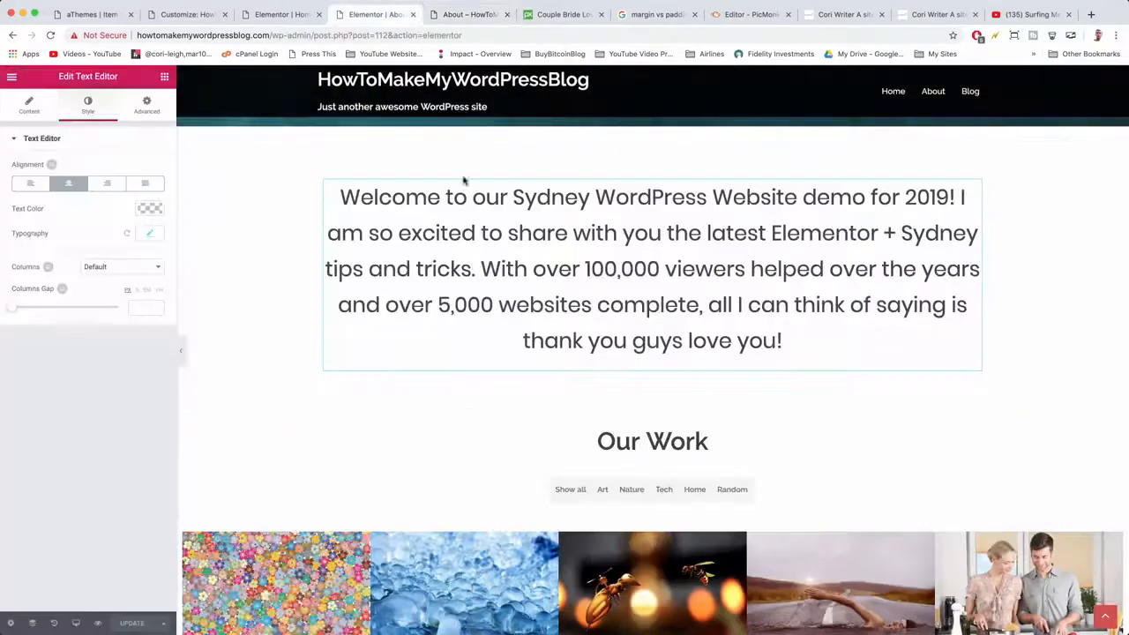
scroll(614, 396, "down", 5)
scroll(614, 397, "down", 3)
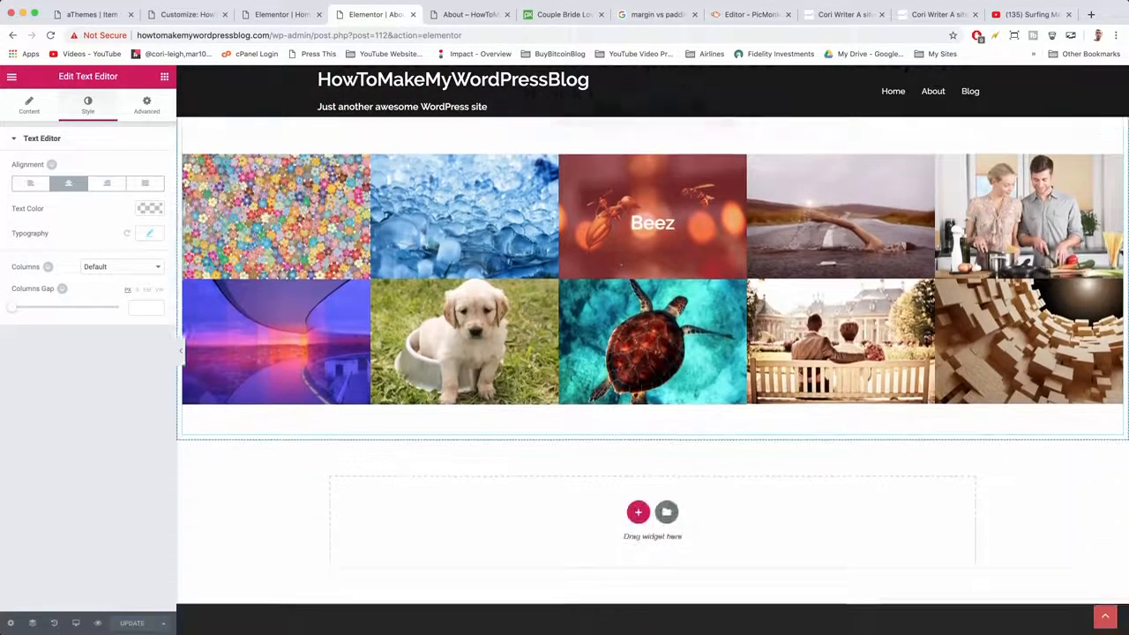
left_click(163, 80)
scroll(82, 297, "down", 7)
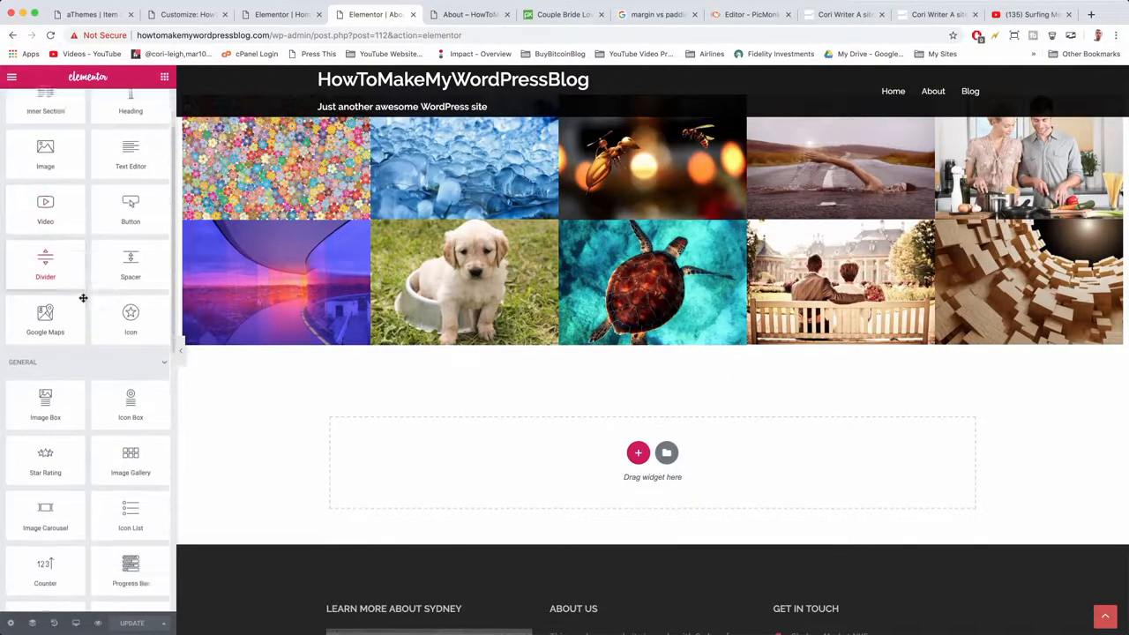
scroll(83, 297, "down", 10)
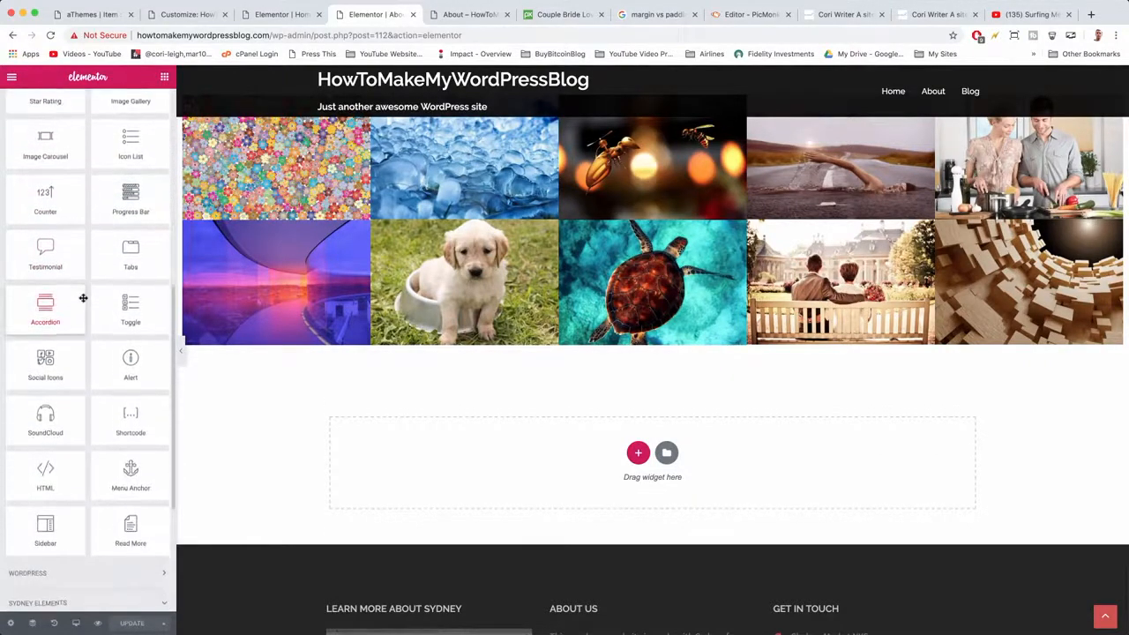
scroll(108, 334, "up", 5)
scroll(108, 335, "up", 7)
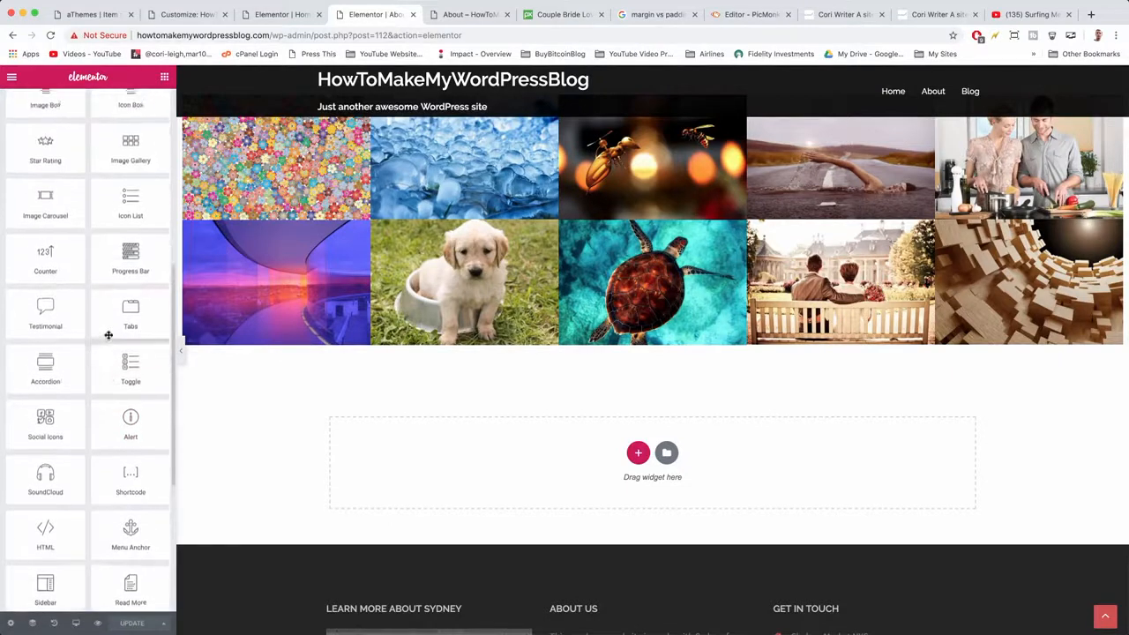
scroll(109, 335, "up", 3)
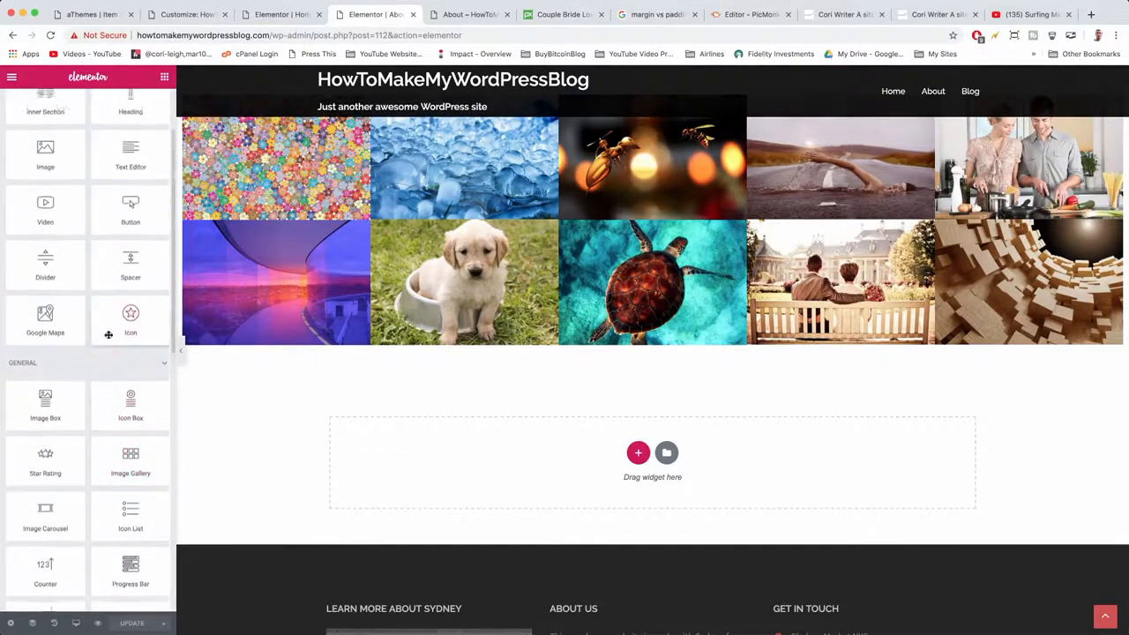
scroll(108, 335, "up", 1)
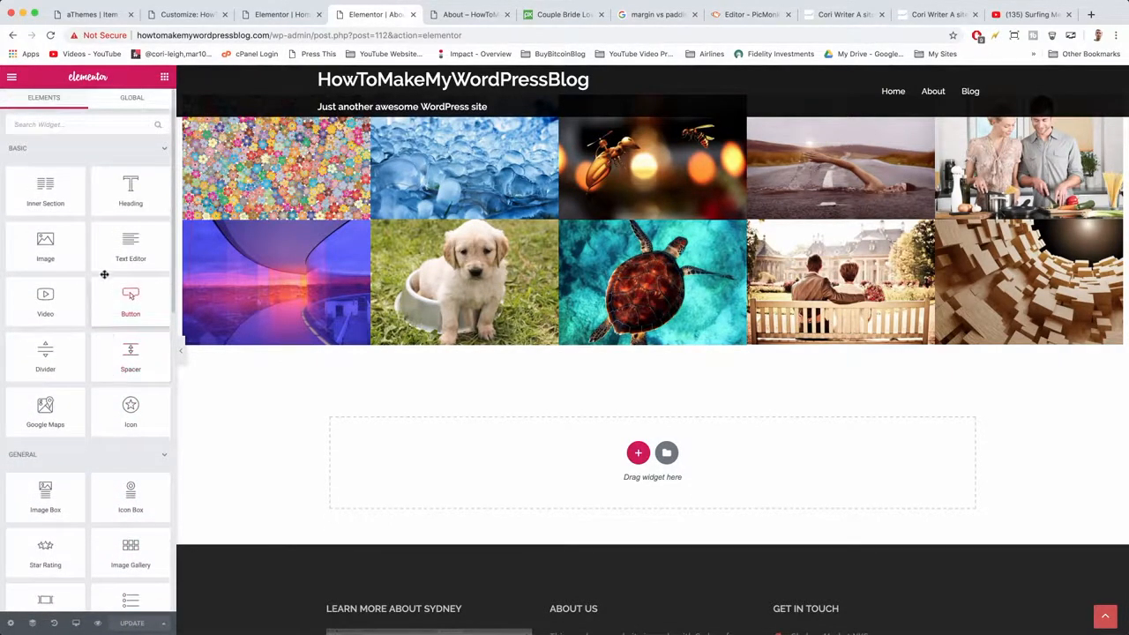
left_click_drag(205, 251, 627, 464)
- Replace the placeholder text with "When the defining moment comes along, you know what you do? You define it. Otherwise it defines you."
left_click_drag(145, 340, 24, 267)
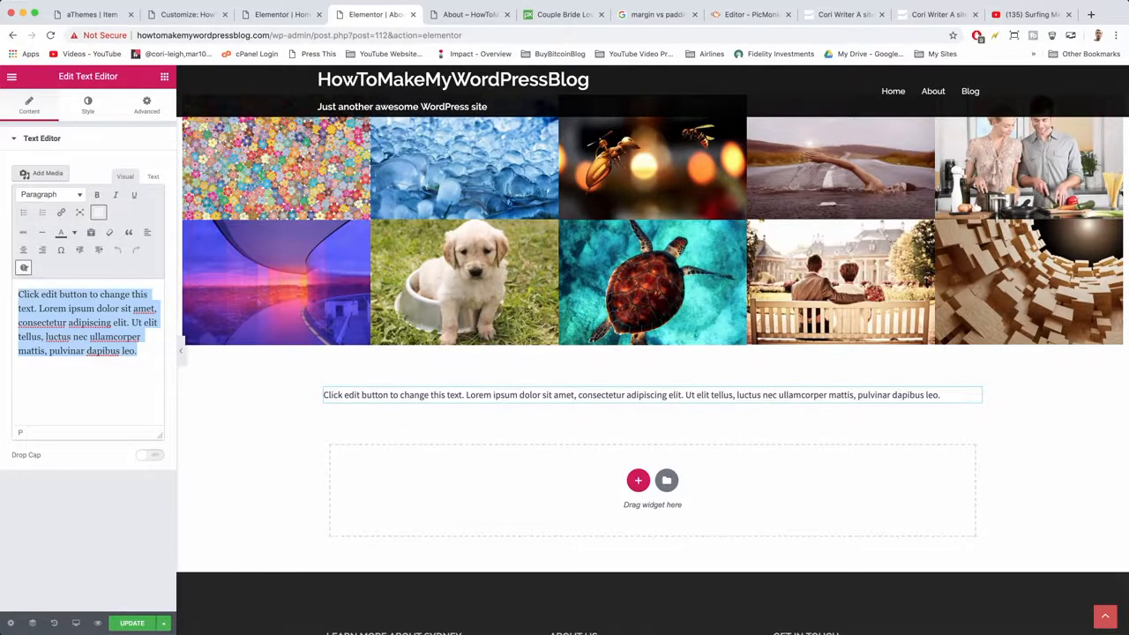
type("WE")
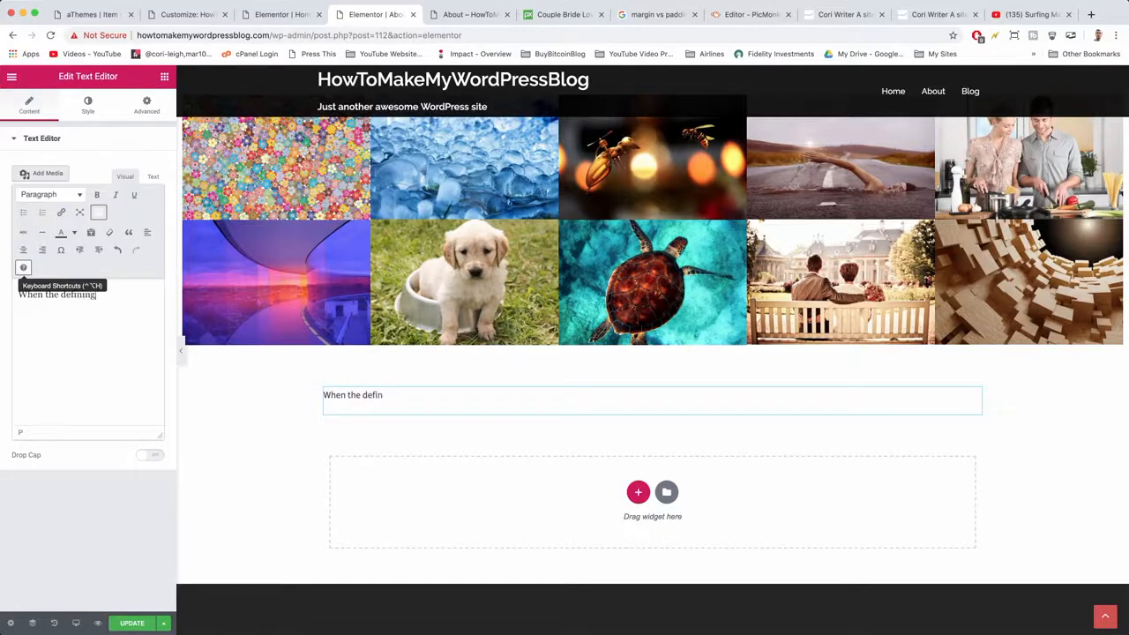
type("eny ")
type("comes along,")
type("you know what you do? You define it. Otherwise it defines you.")
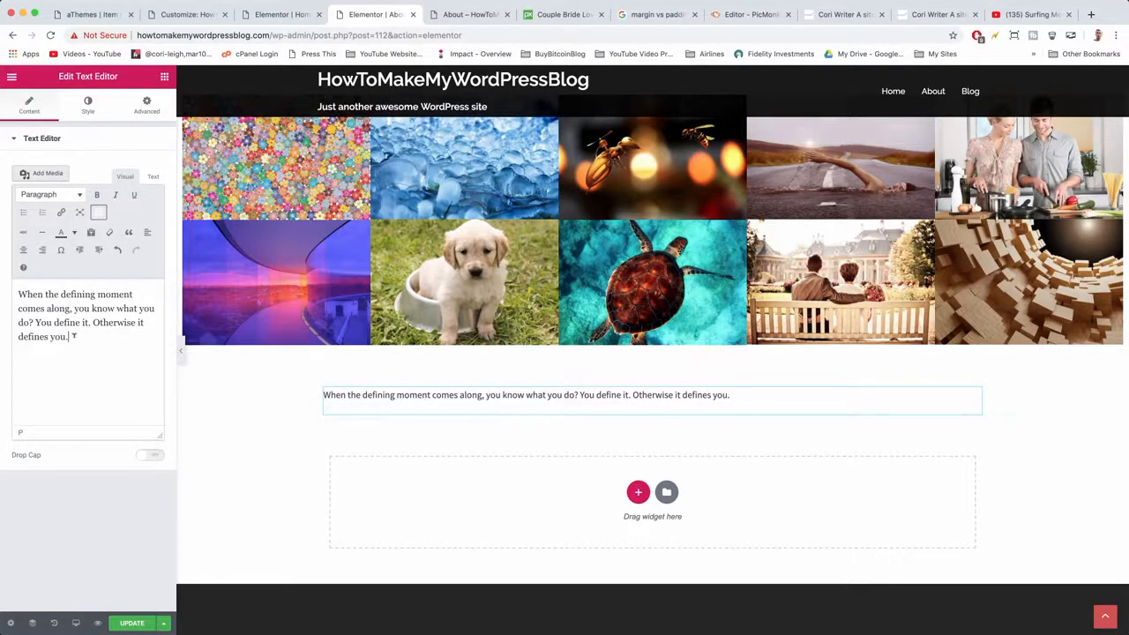
- Center-align the quote text and set its typography font family to Poppins
left_click(87, 113)
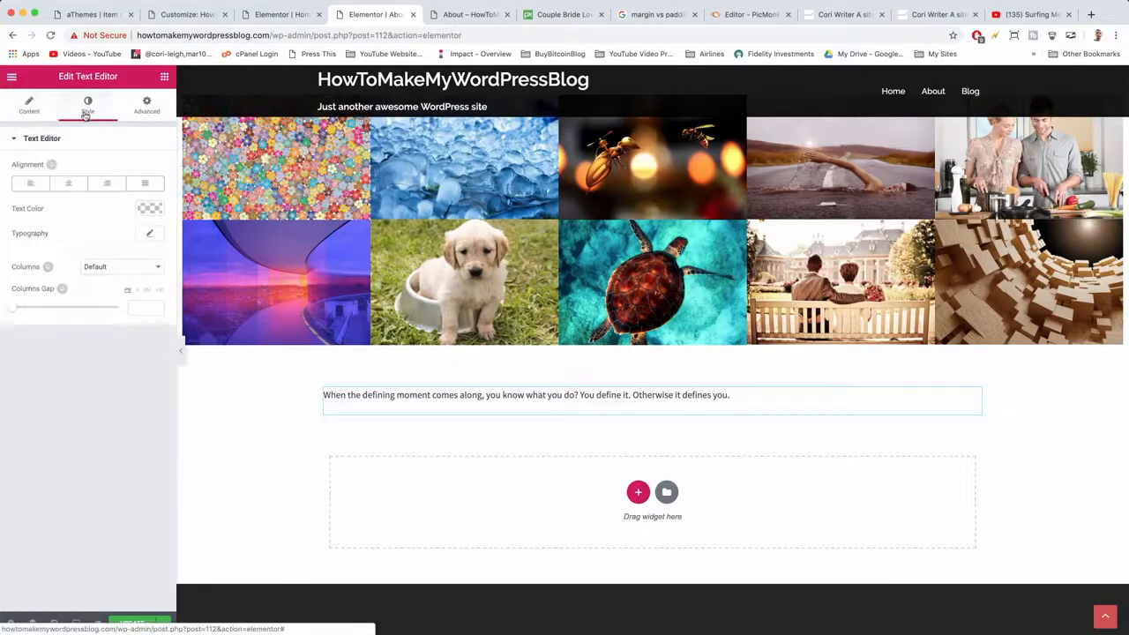
left_click(68, 183)
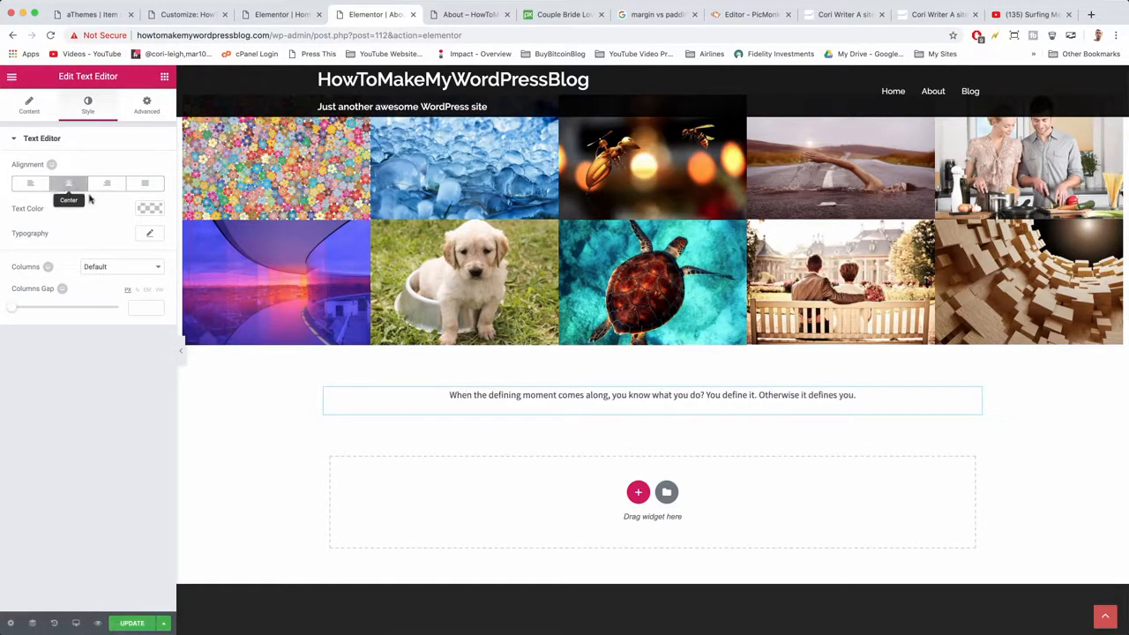
left_click(146, 235)
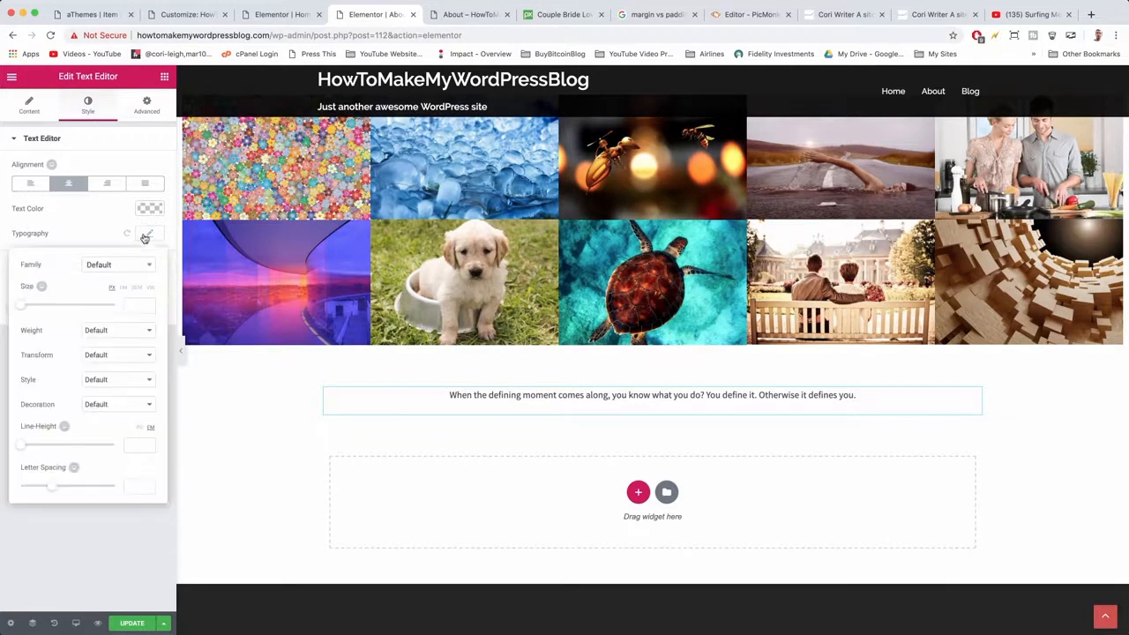
left_click(111, 265)
type("popp")
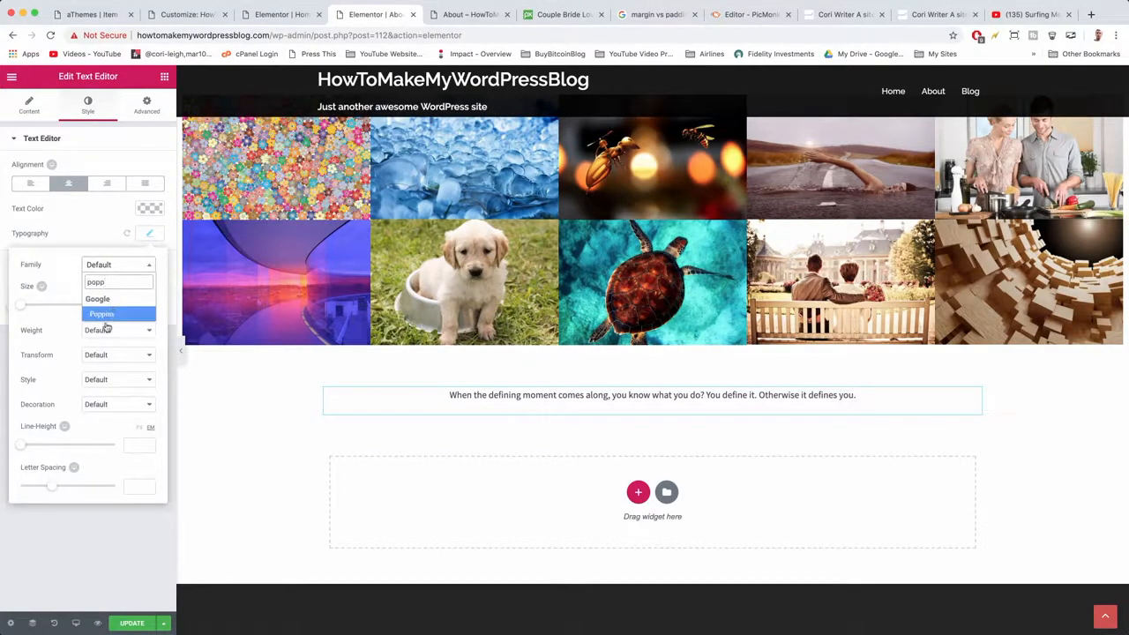
left_click(104, 315)
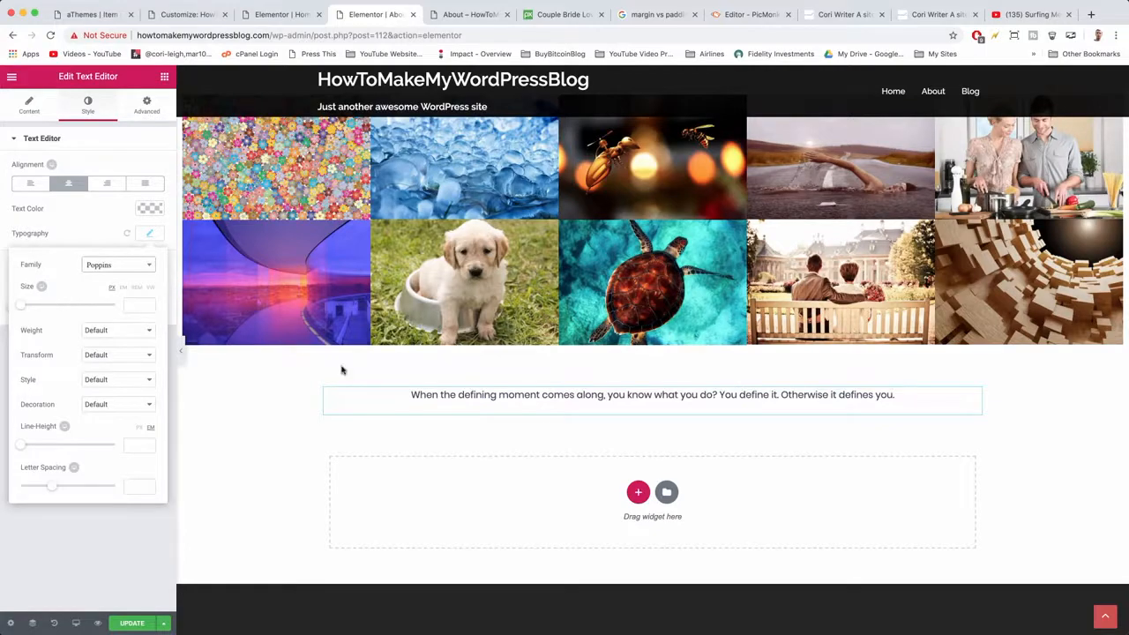
- Inspect the welcome paragraph's typography settings for reference
scroll(342, 370, "up", 5)
left_click(98, 239)
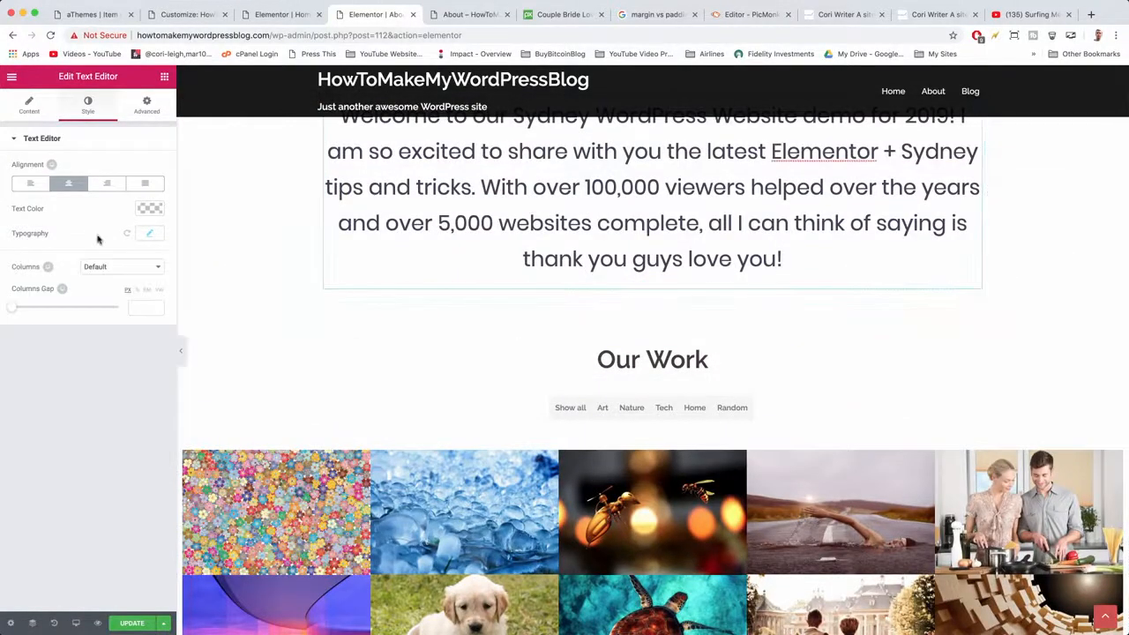
left_click(149, 233)
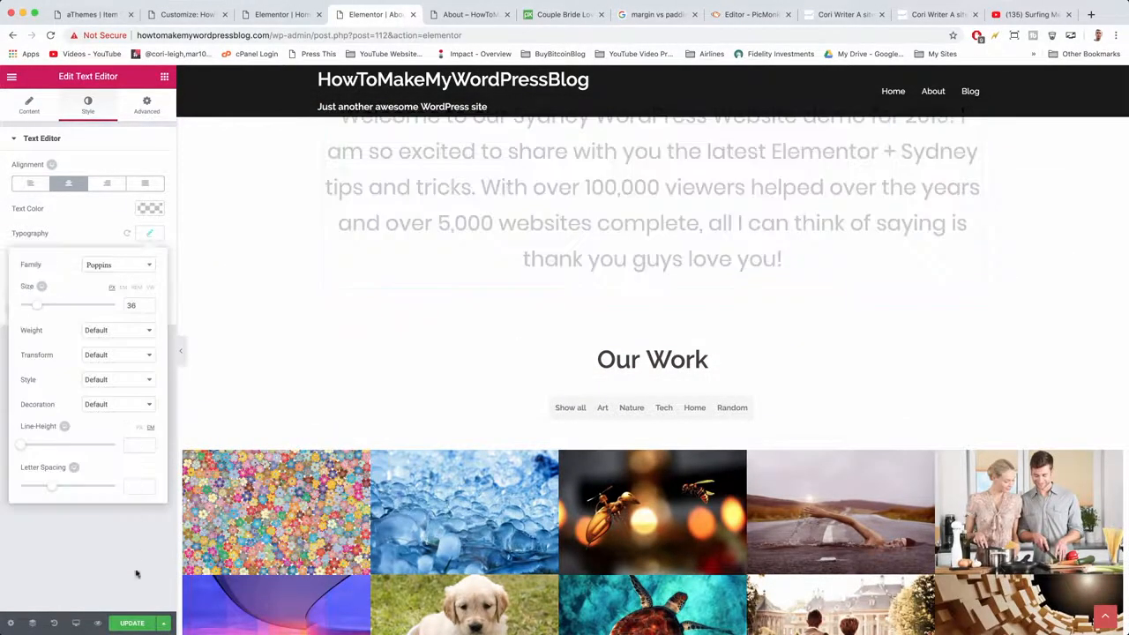
left_click(111, 549)
scroll(282, 458, "down", 5)
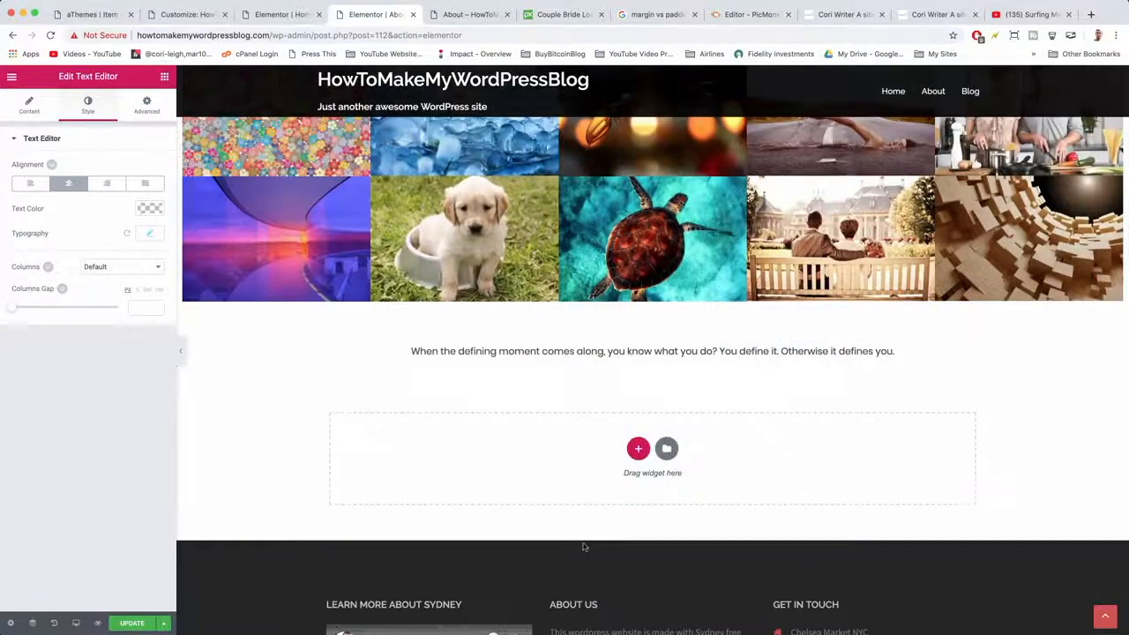
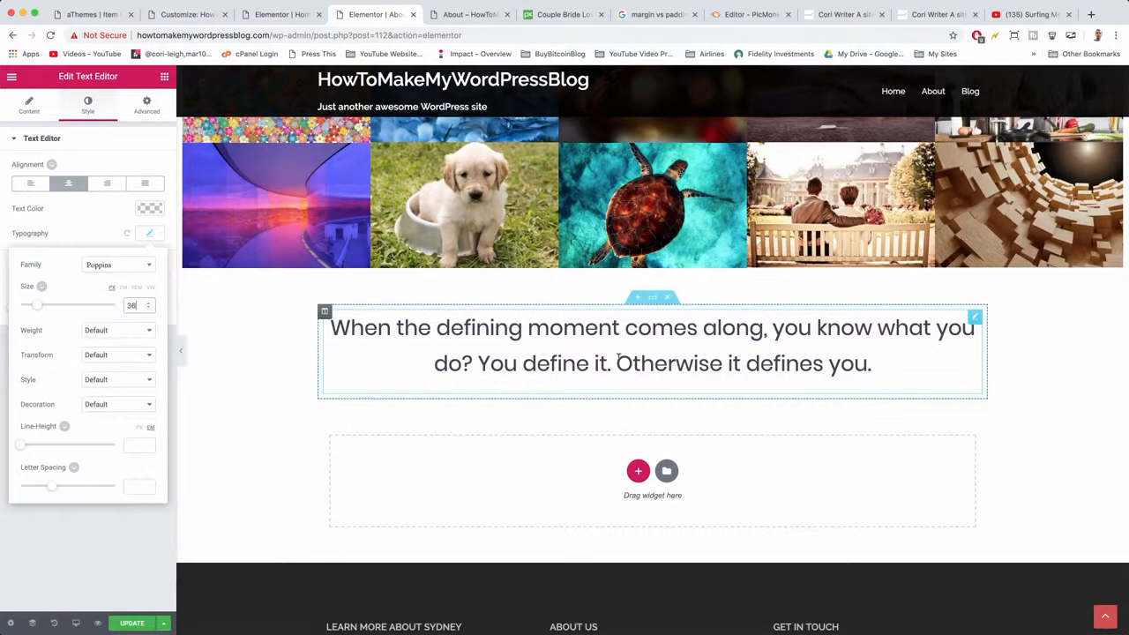
left_click(882, 365)
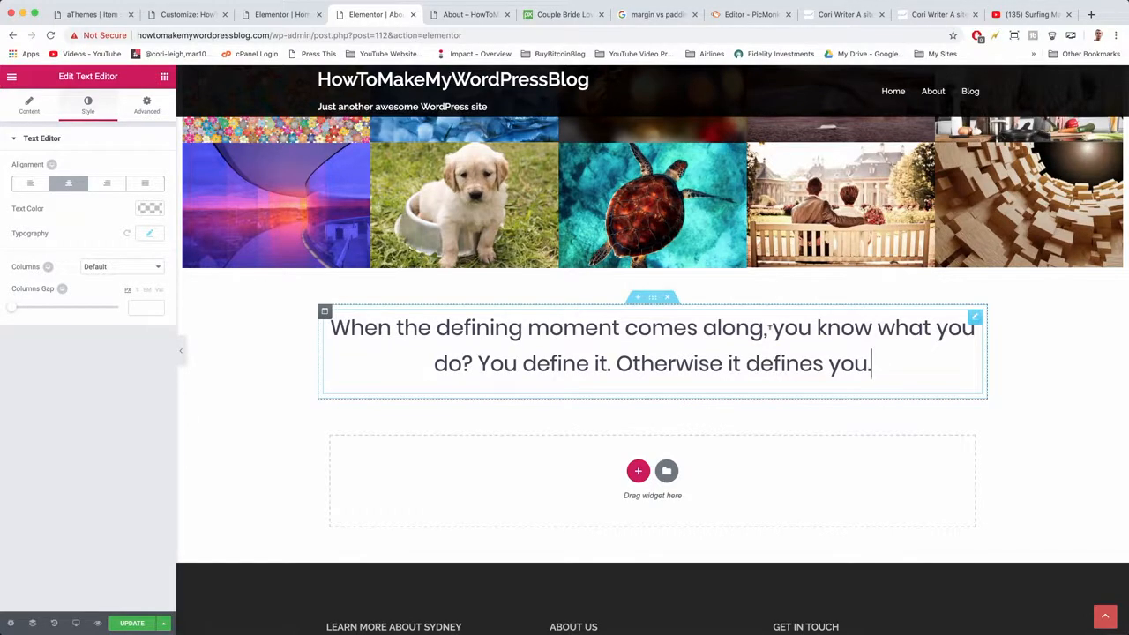
type("\"")
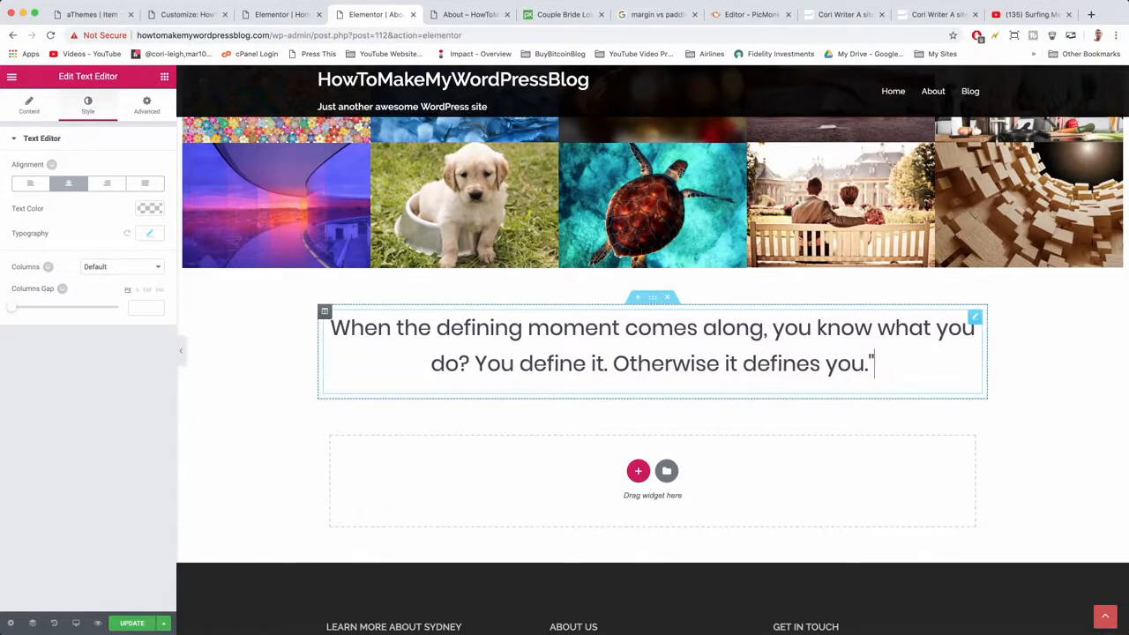
key("BackSpace")
left_click(330, 328)
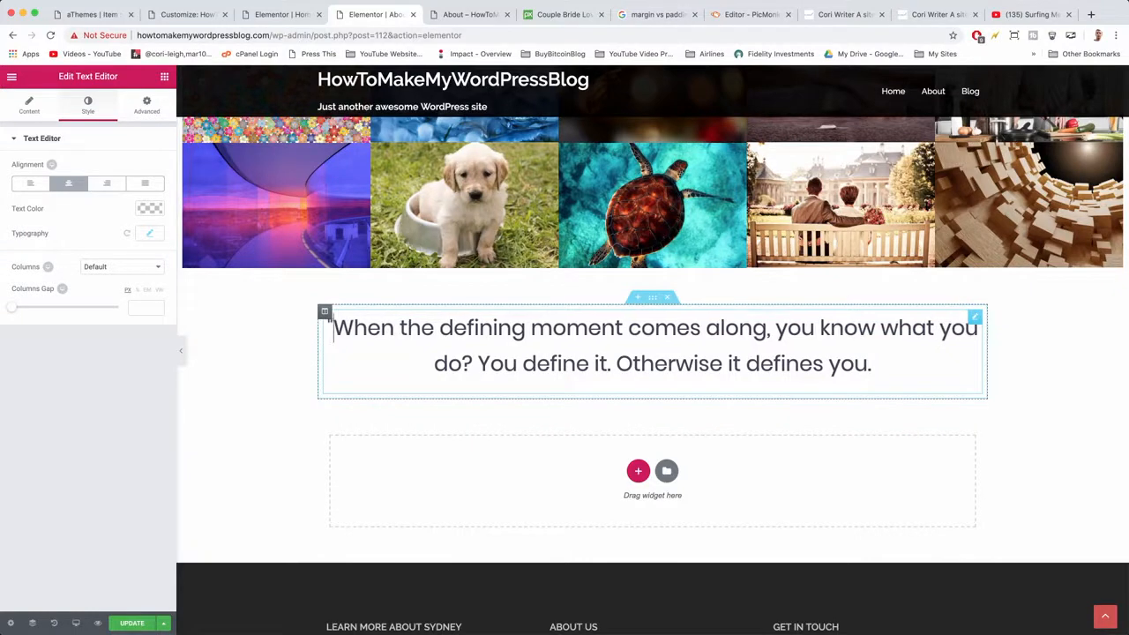
left_click(868, 364)
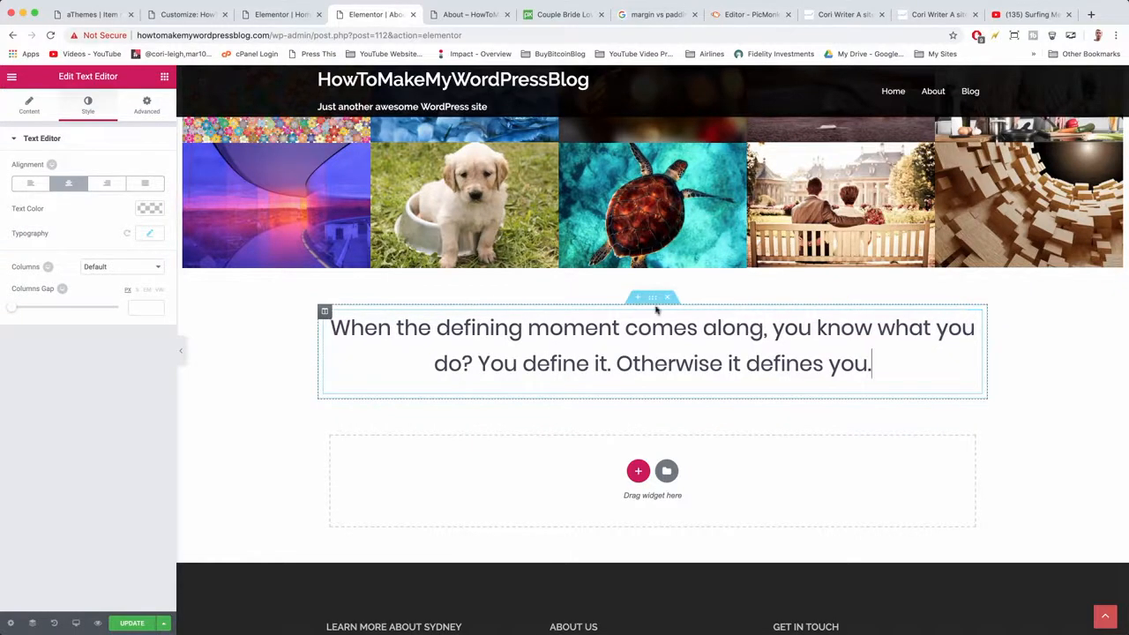
- Duplicate the quote widget and replace the copy's text with a single quotation mark
right_click(977, 326)
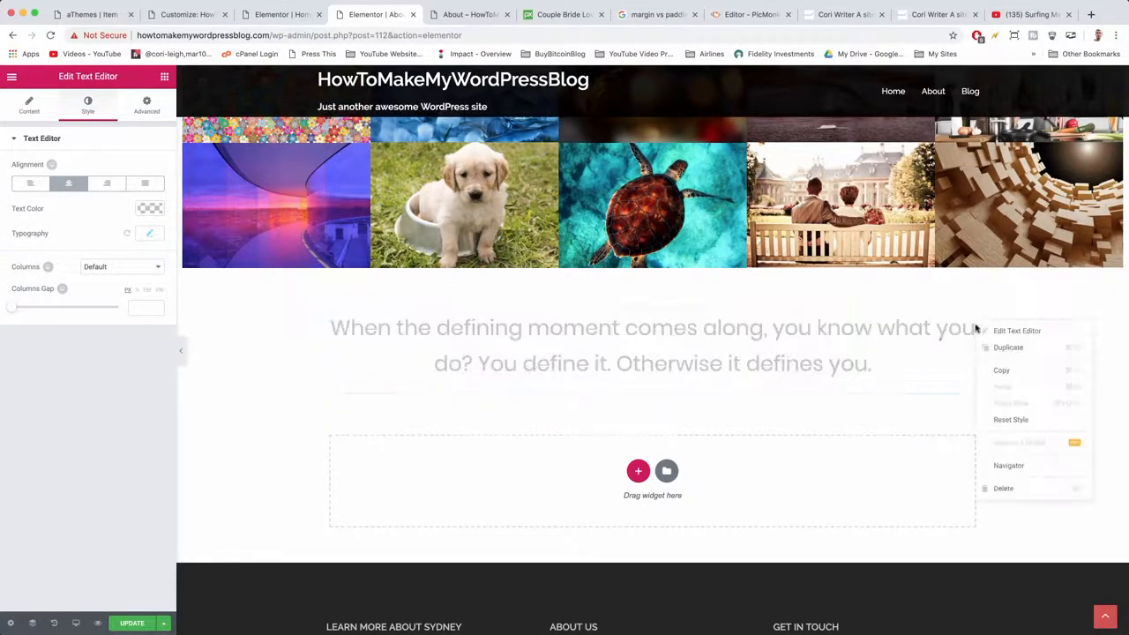
left_click(1005, 347)
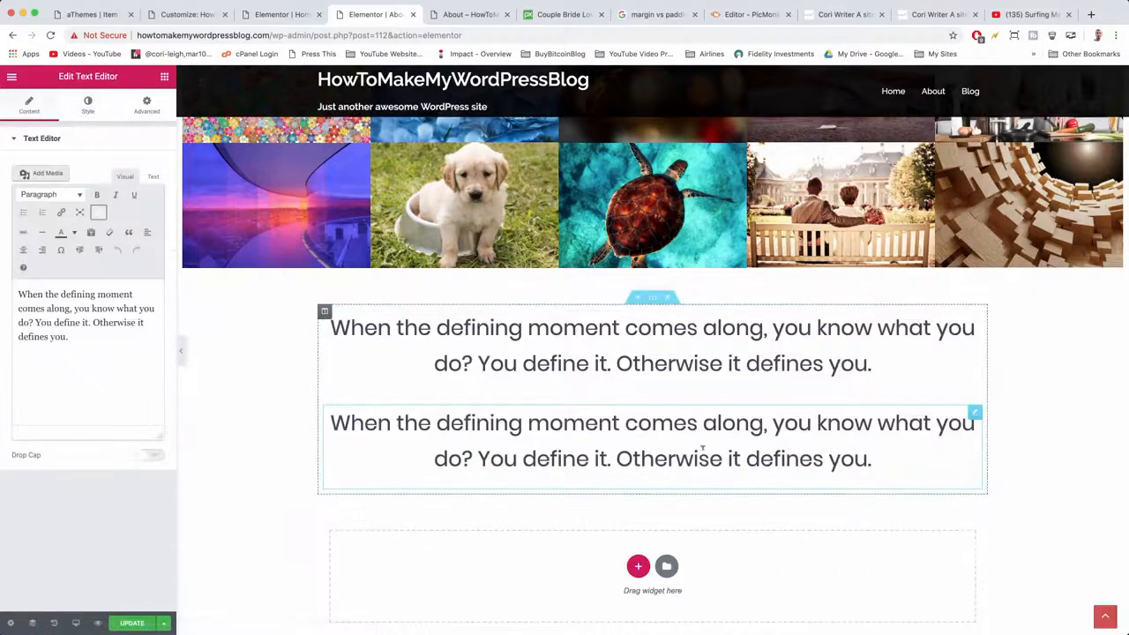
left_click_drag(879, 453, 188, 403)
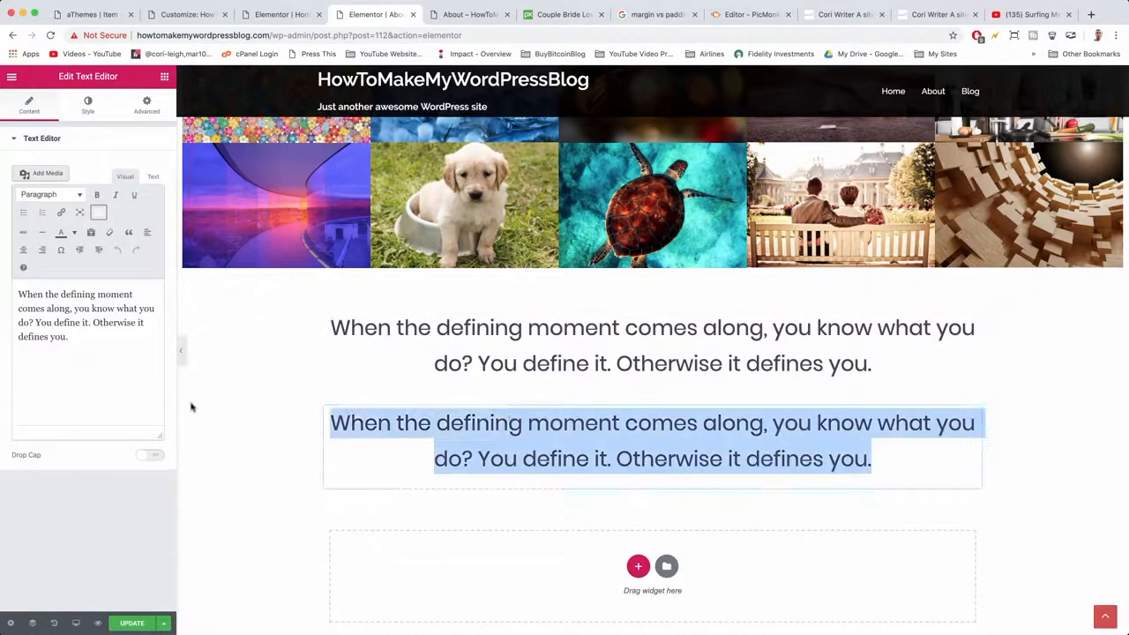
left_click(189, 404)
type("'")
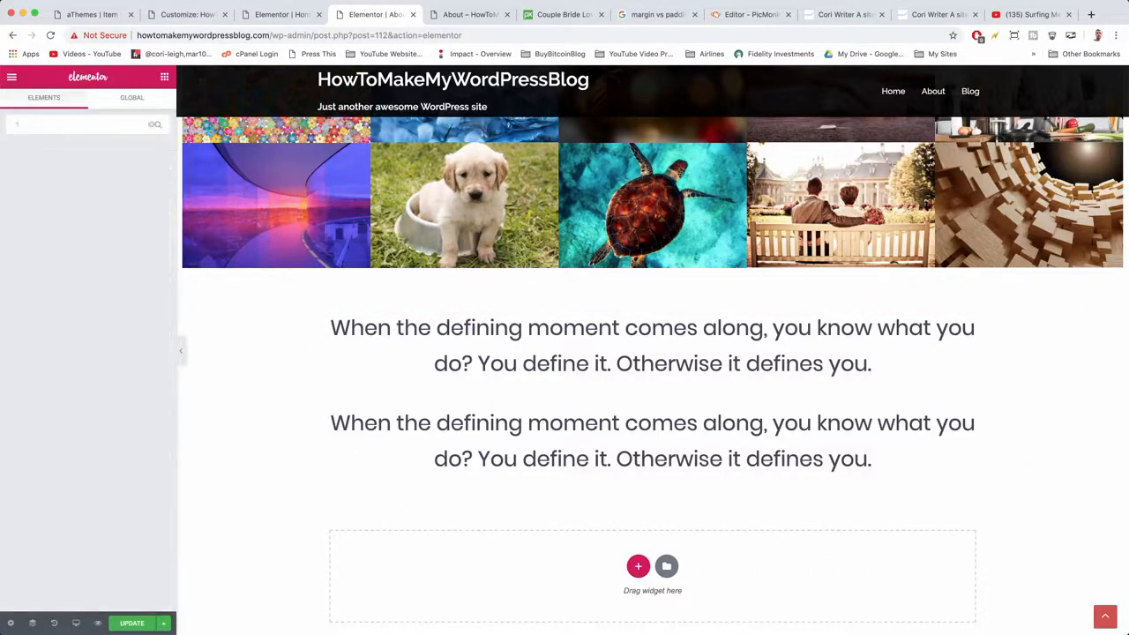
left_click(501, 492)
left_click_drag(873, 459, 349, 423)
key("BackSpace")
key("BackSpace")
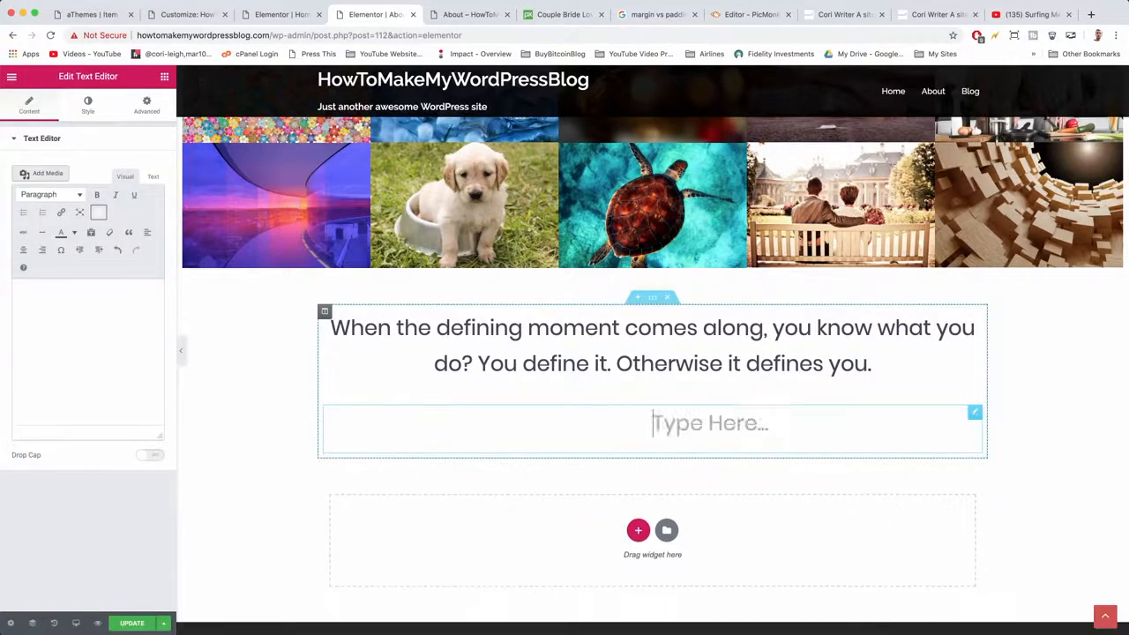
type("\"")
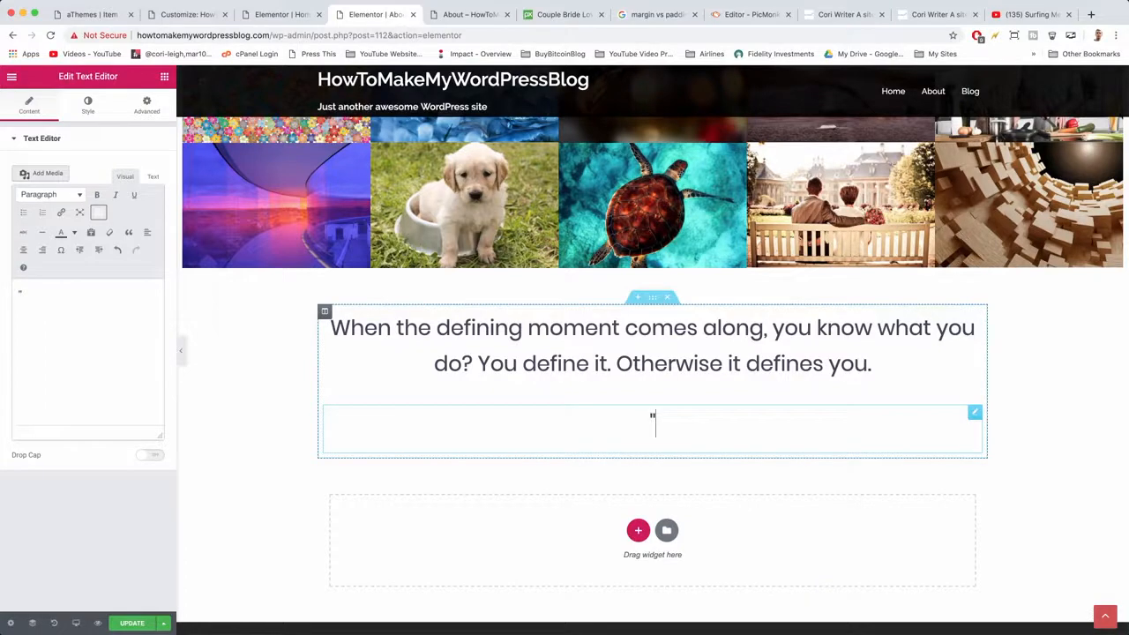
- Enlarge the quotation mark's typography size to 1000
left_click(89, 106)
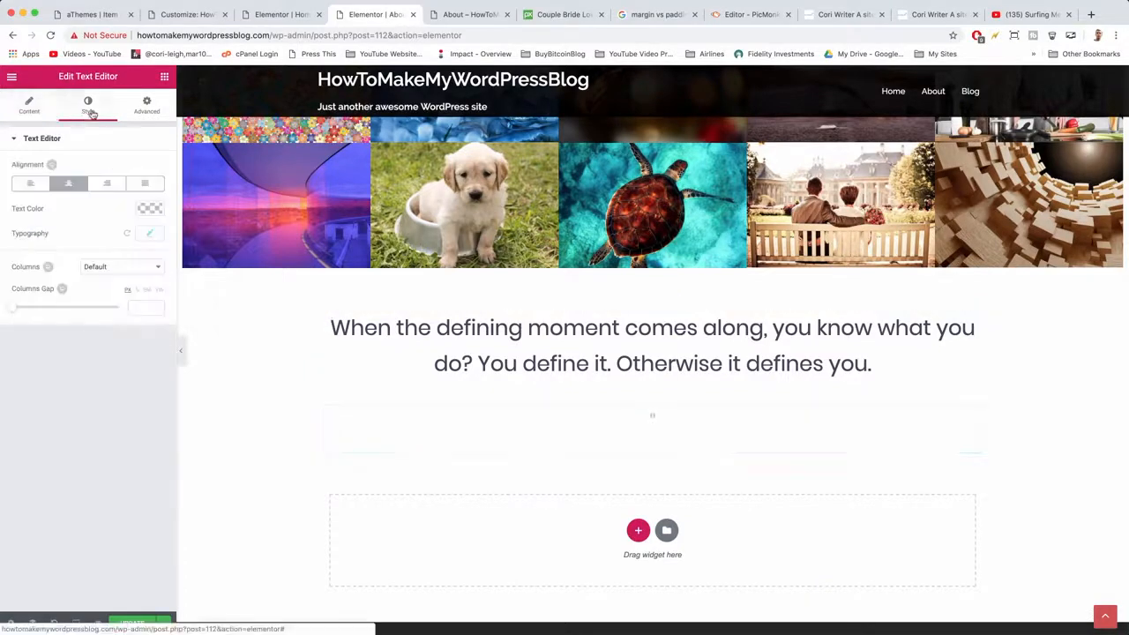
left_click(149, 235)
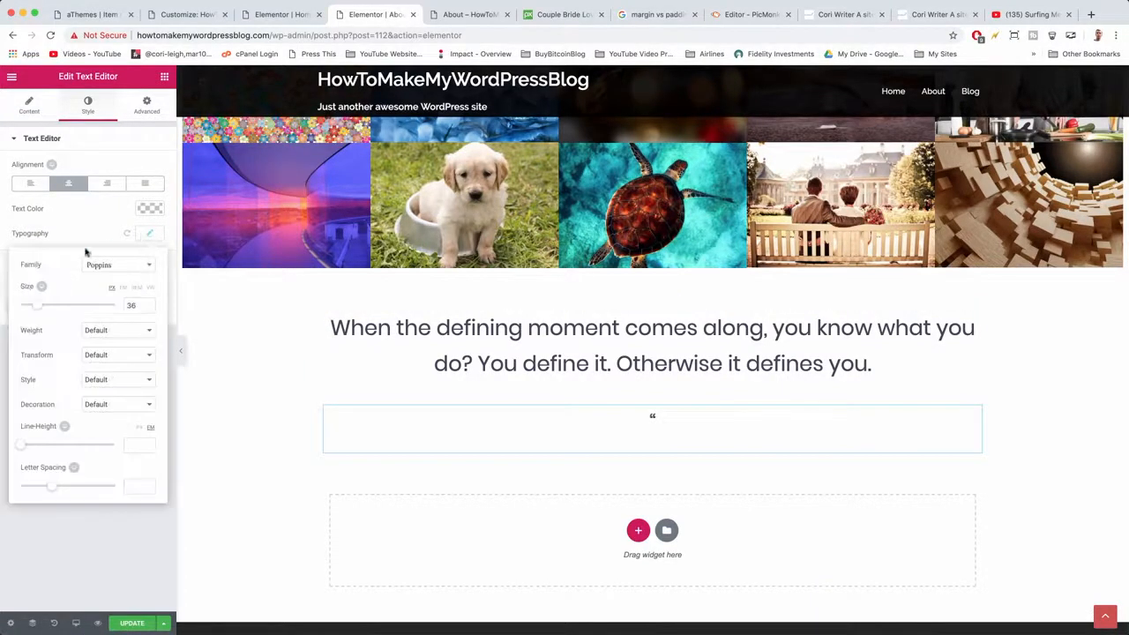
left_click_drag(41, 310, 98, 332)
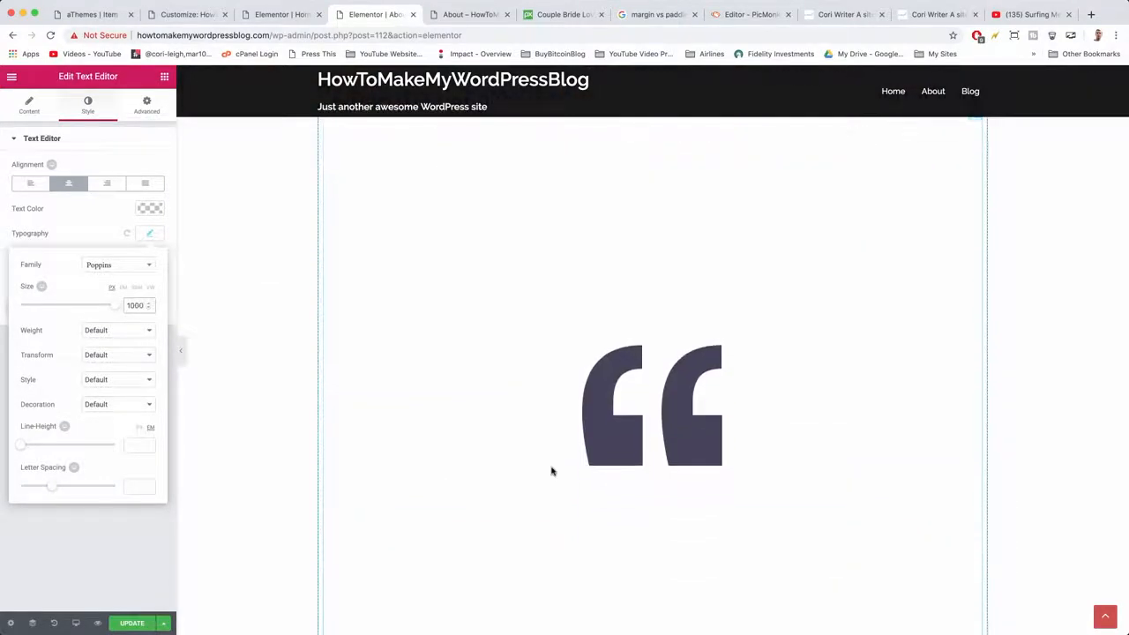
- Set the quotation mark's text color to a light gray
left_click(149, 208)
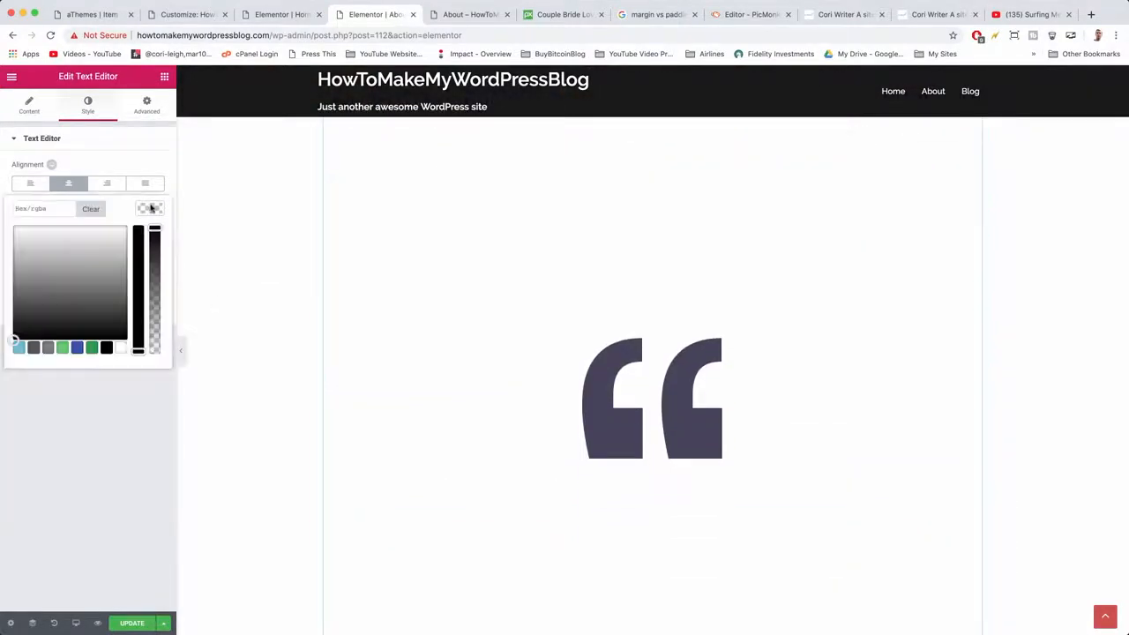
left_click(48, 348)
scroll(418, 474, "up", 5)
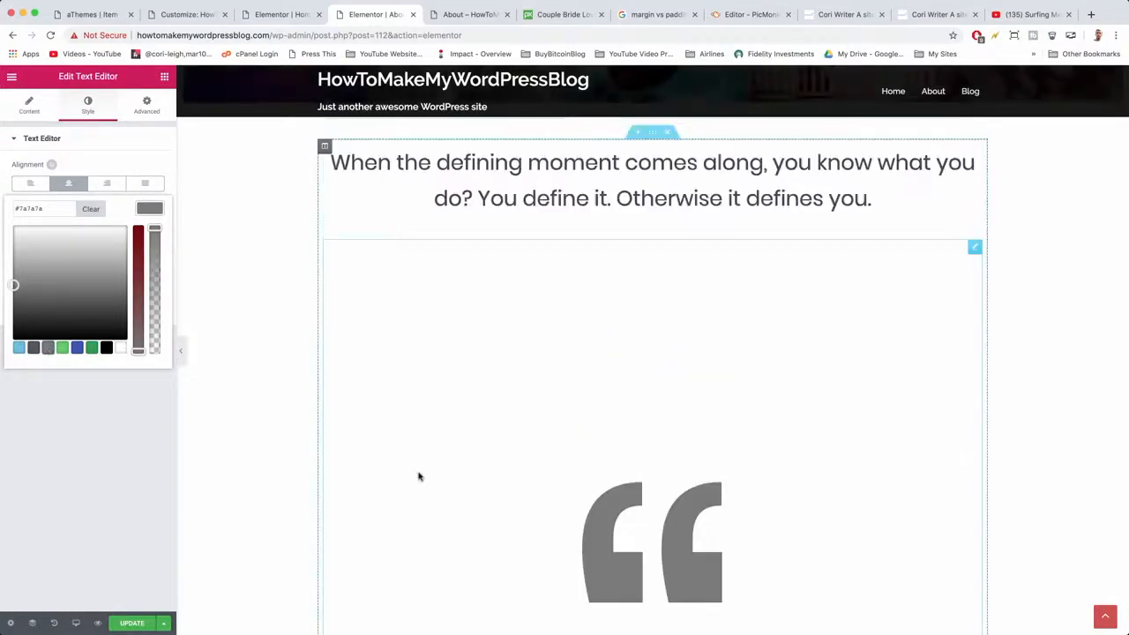
scroll(418, 476, "down", 5)
left_click(90, 247)
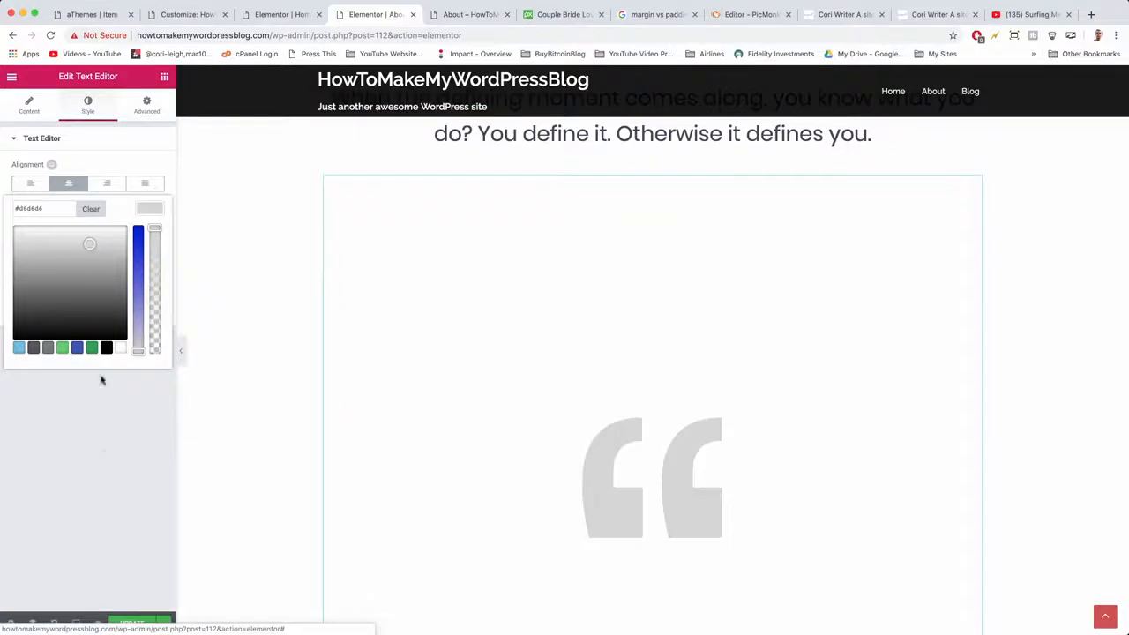
left_click(223, 475)
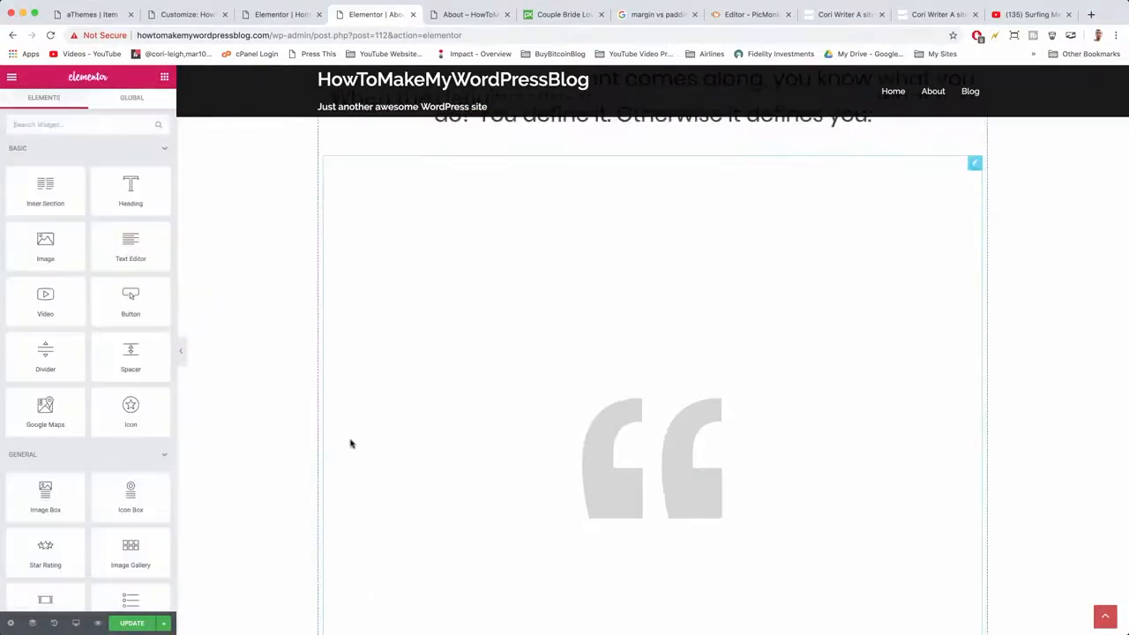
- Capture a screenshot of the large quotation mark, then delete the quotation-mark widget
scroll(350, 444, "down", 3)
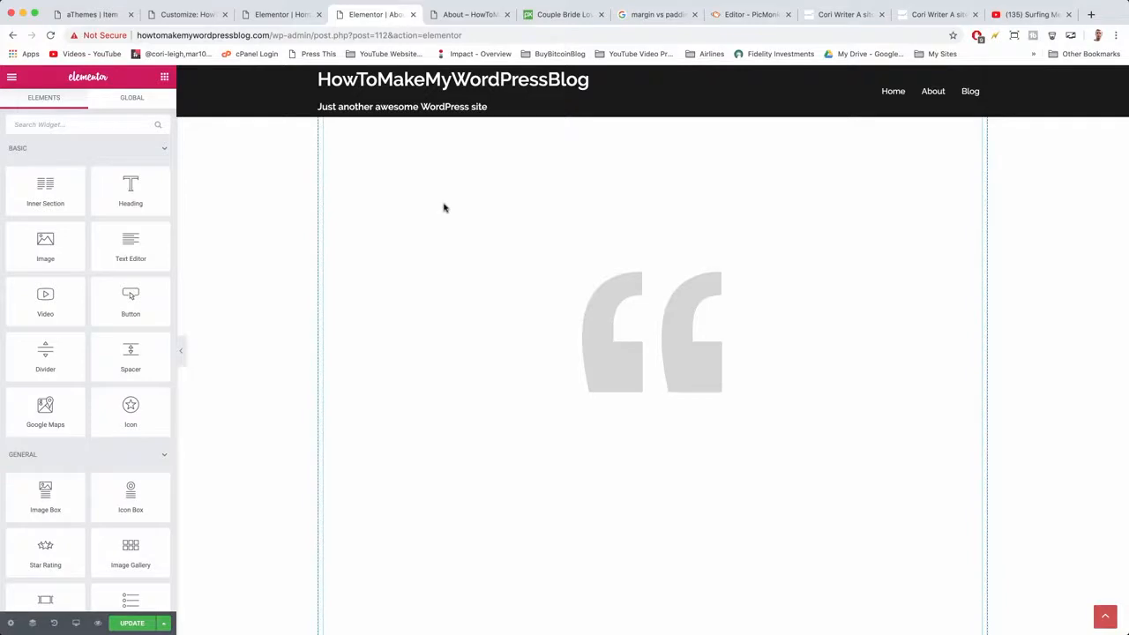
key("super+shift+4")
left_click_drag(524, 225, 785, 454)
scroll(305, 372, "up", 5)
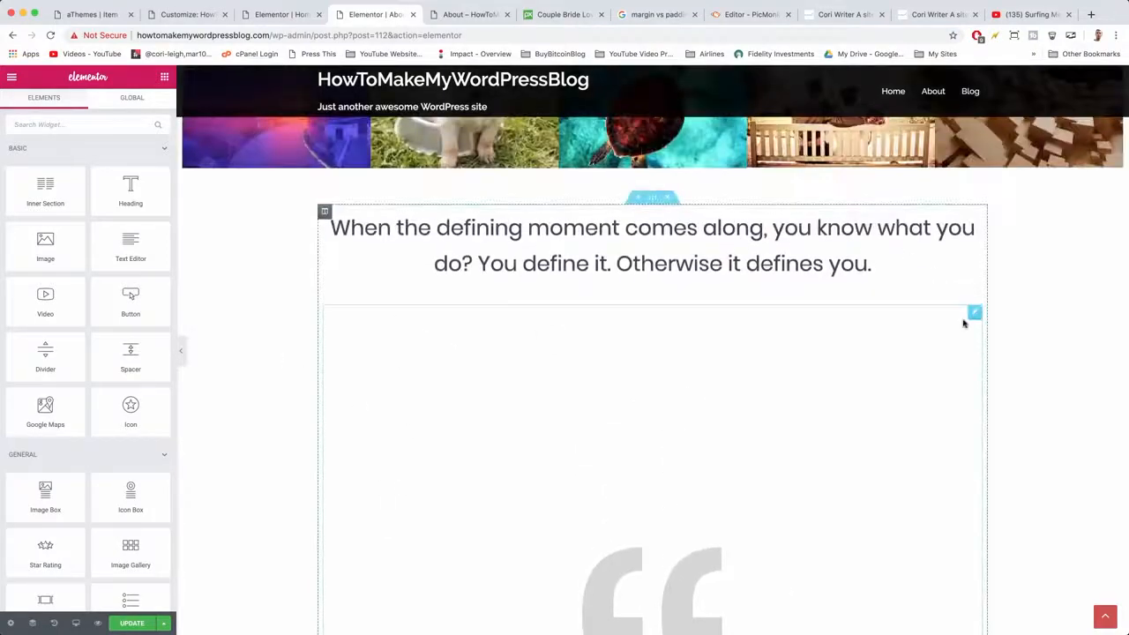
right_click(975, 315)
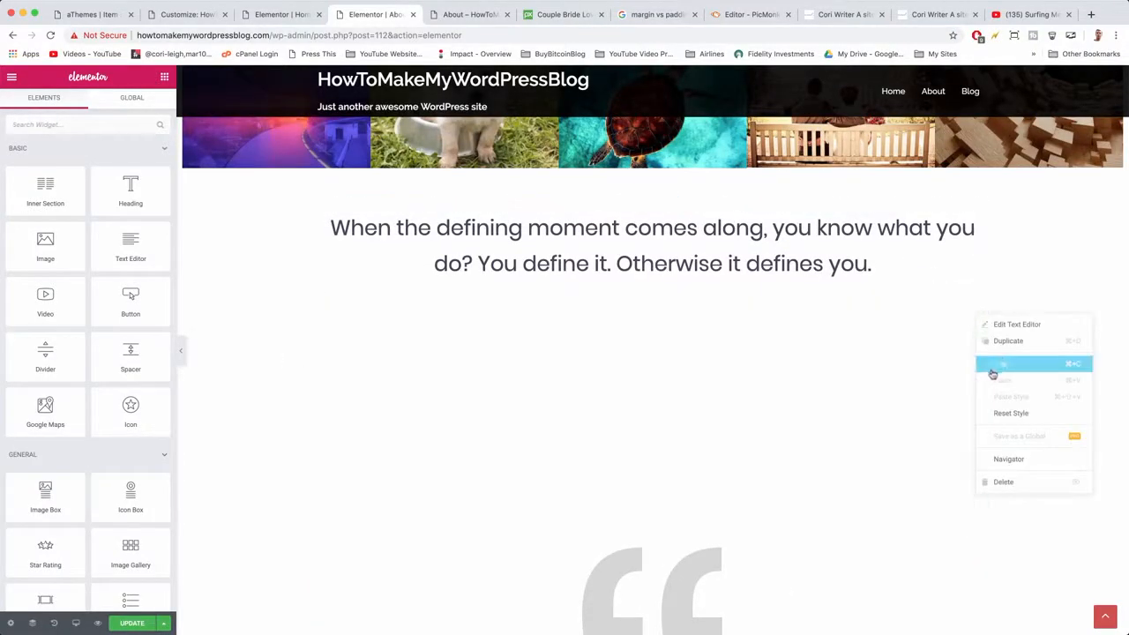
left_click(992, 479)
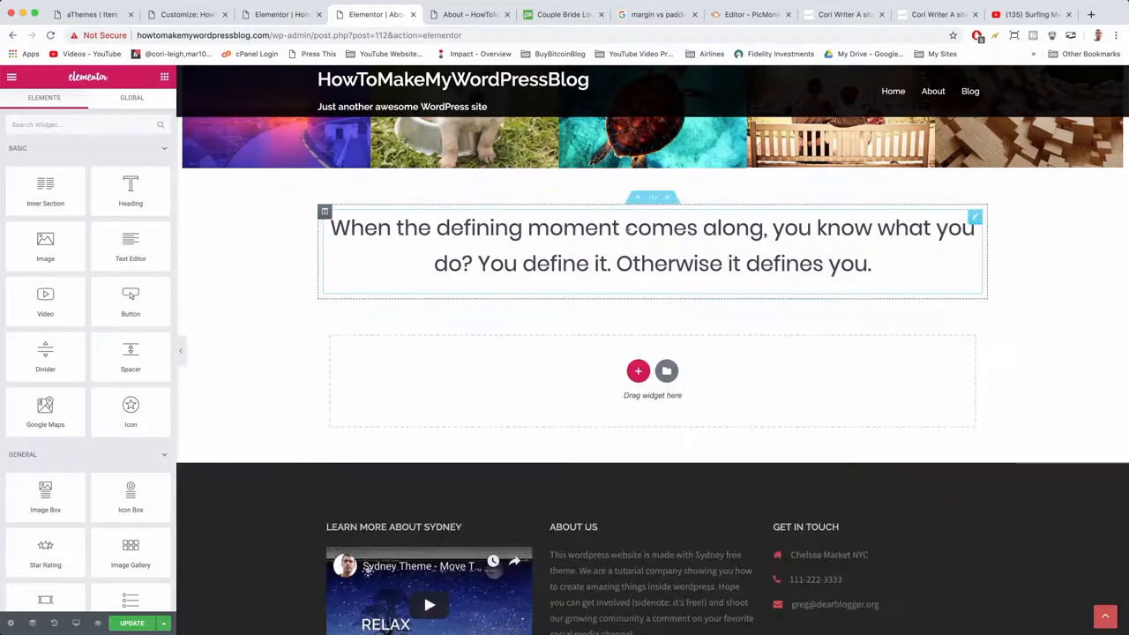
- Give the quote's section a classic background image by uploading and inserting the quotation-mark screenshot
left_click(974, 216)
left_click(653, 197)
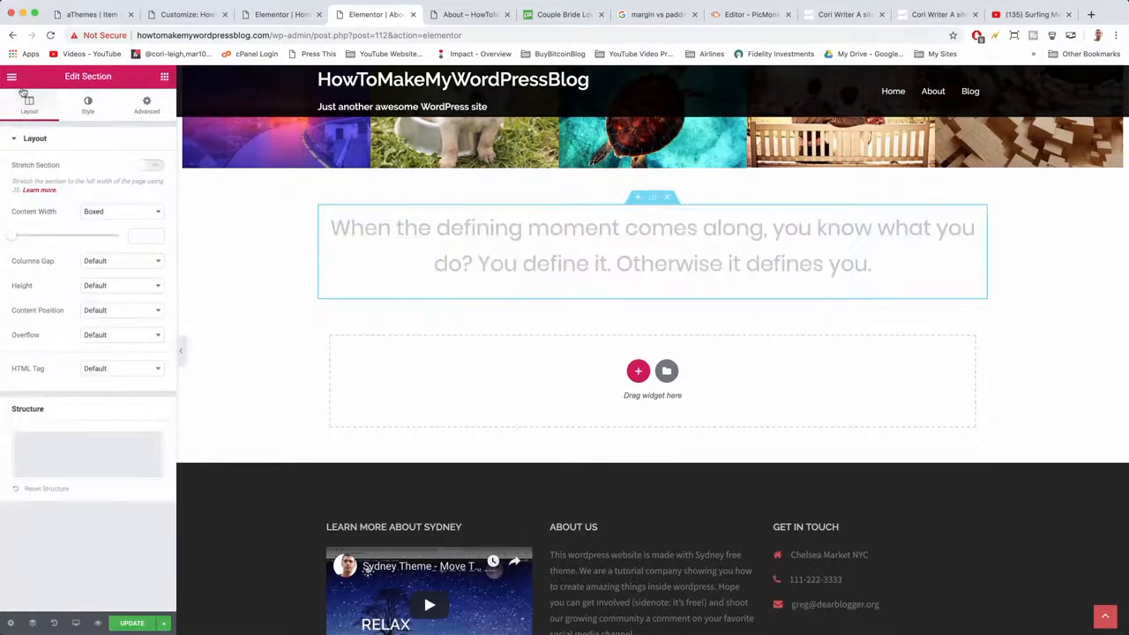
left_click(87, 105)
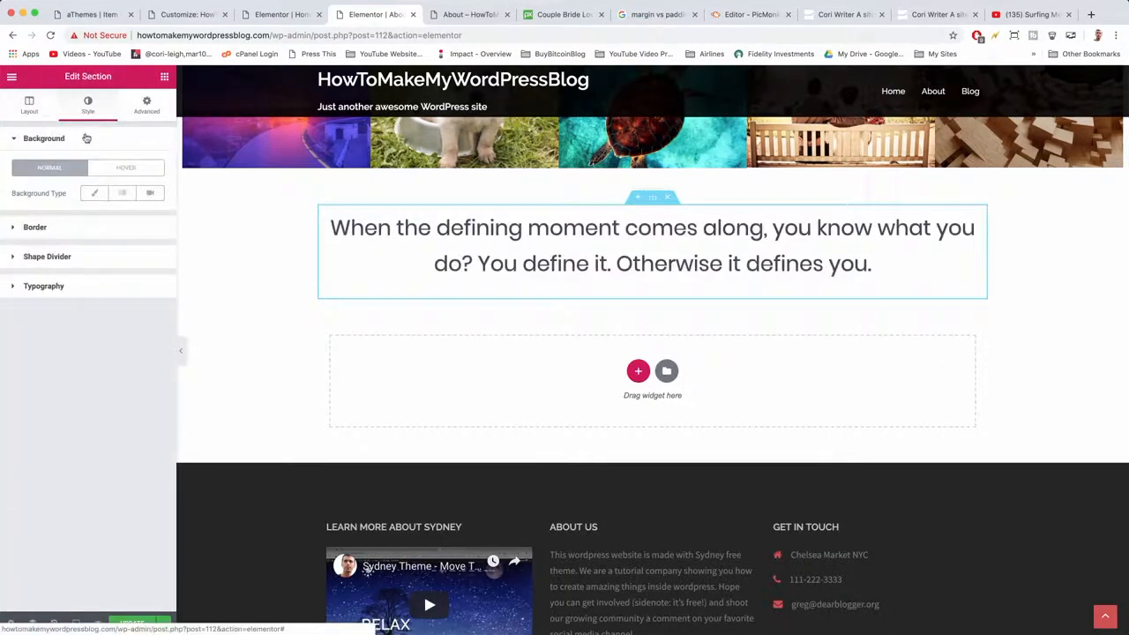
left_click(98, 193)
left_click(88, 294)
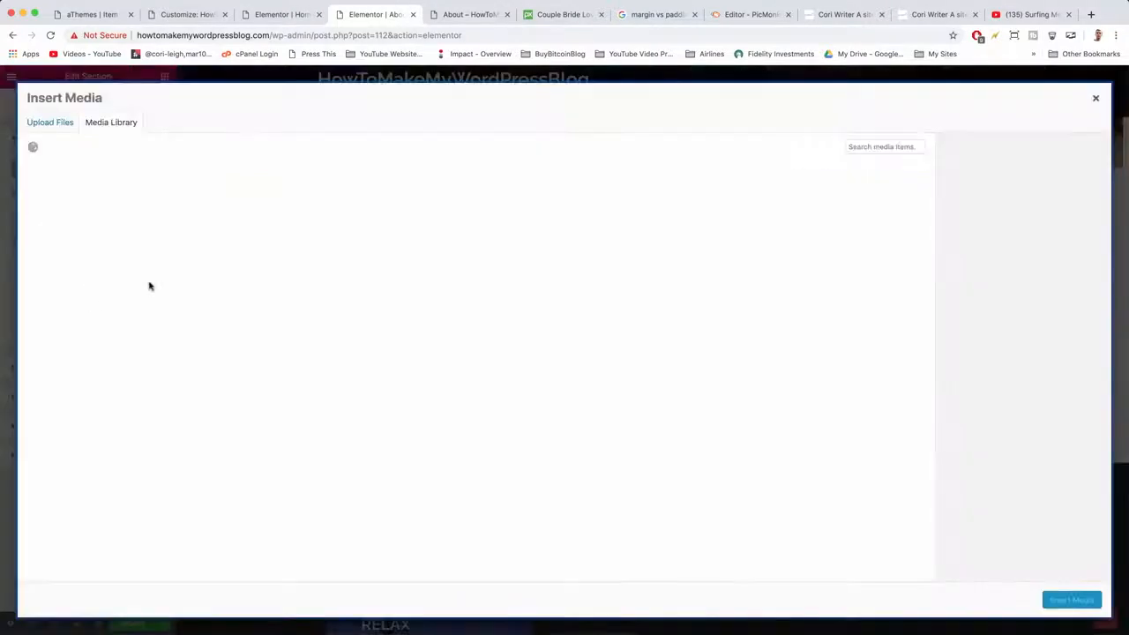
left_click(51, 124)
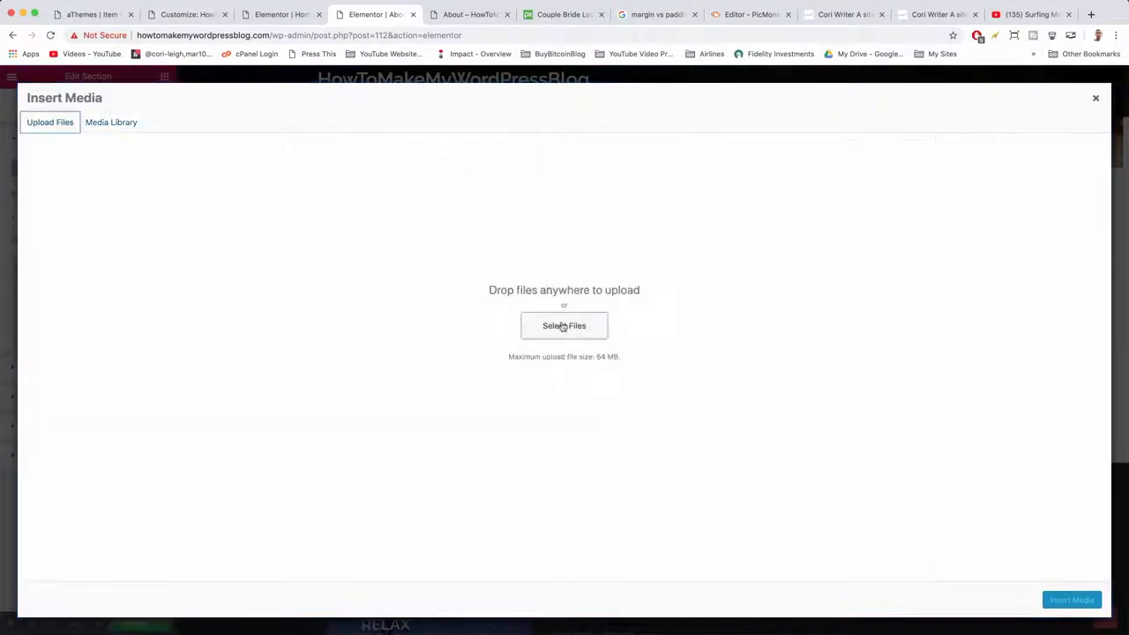
left_click(562, 325)
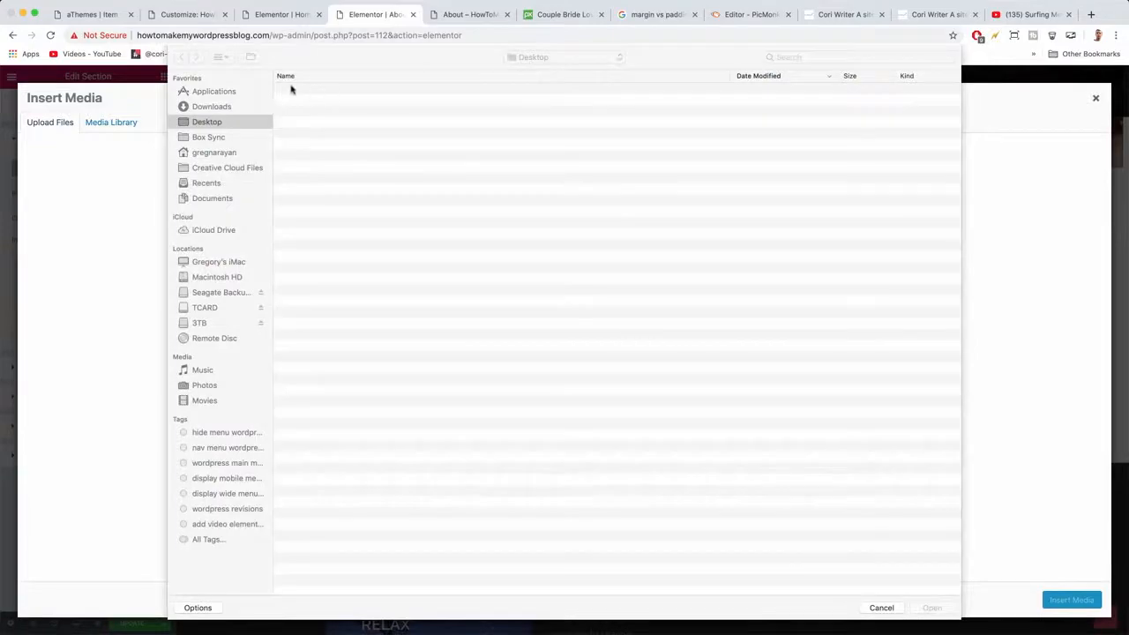
double_click(348, 92)
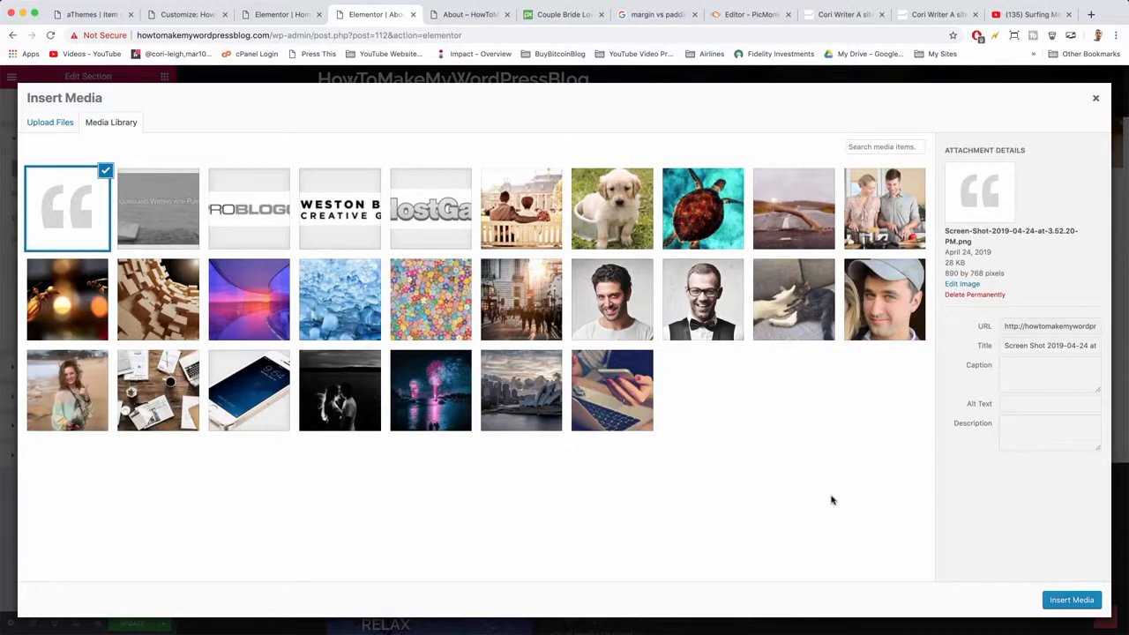
left_click(1072, 600)
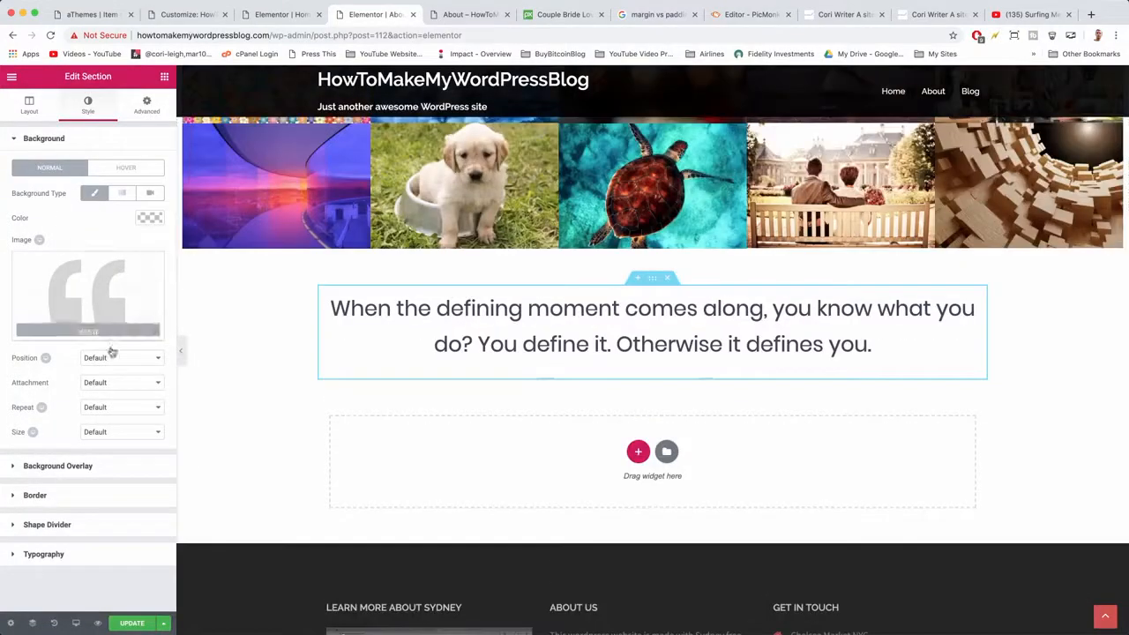
- Set the section's background image position to Center Center
left_click(139, 359)
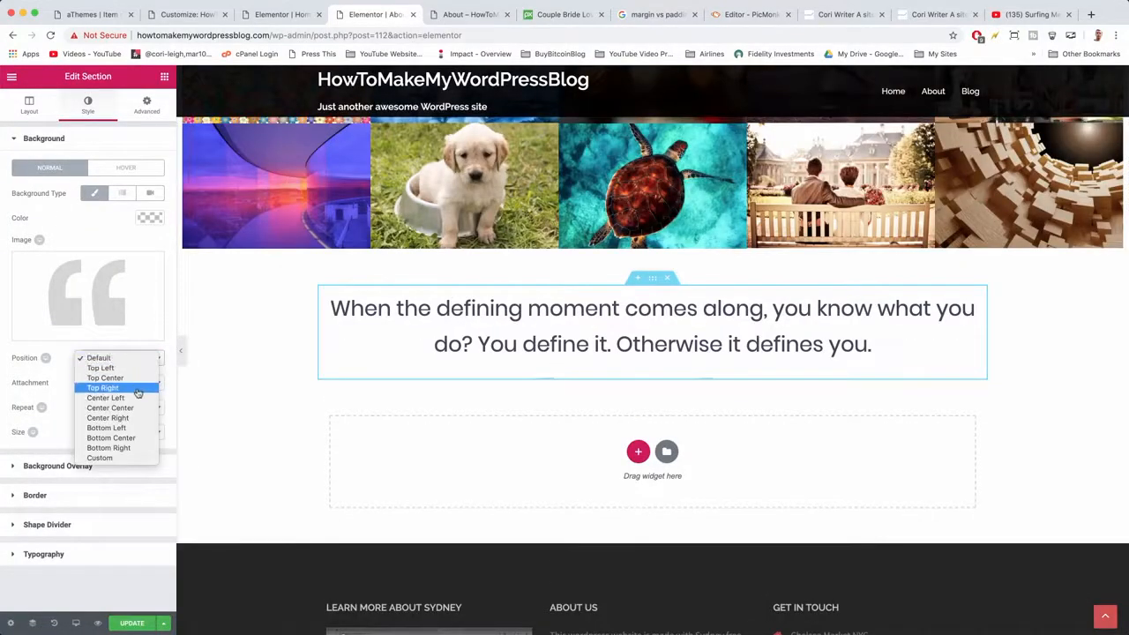
left_click(126, 378)
left_click(128, 358)
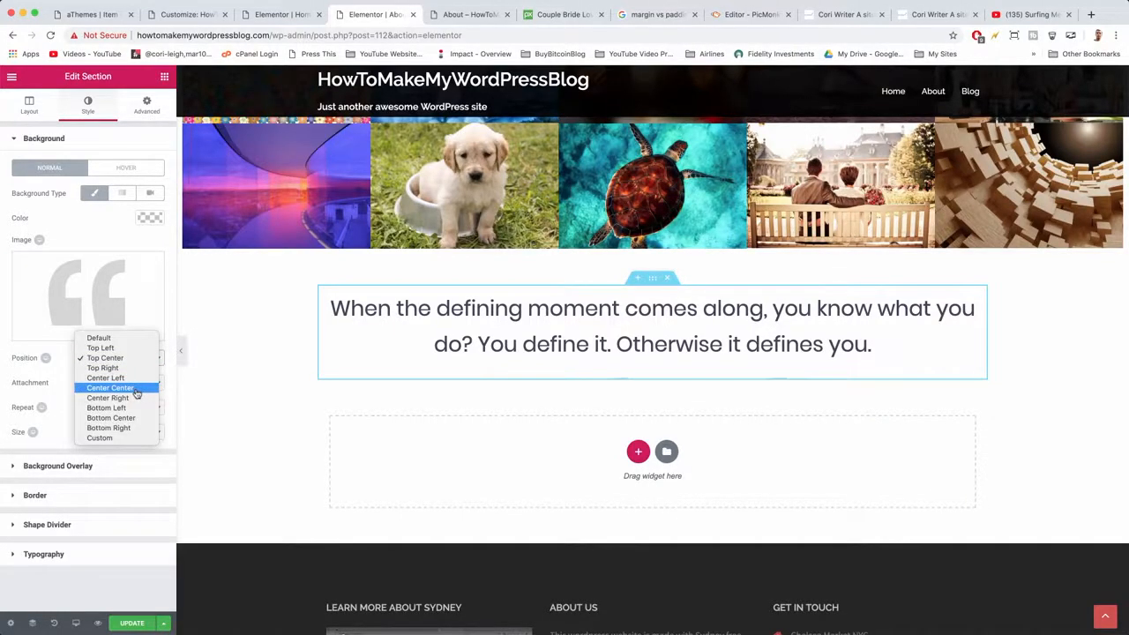
left_click(136, 388)
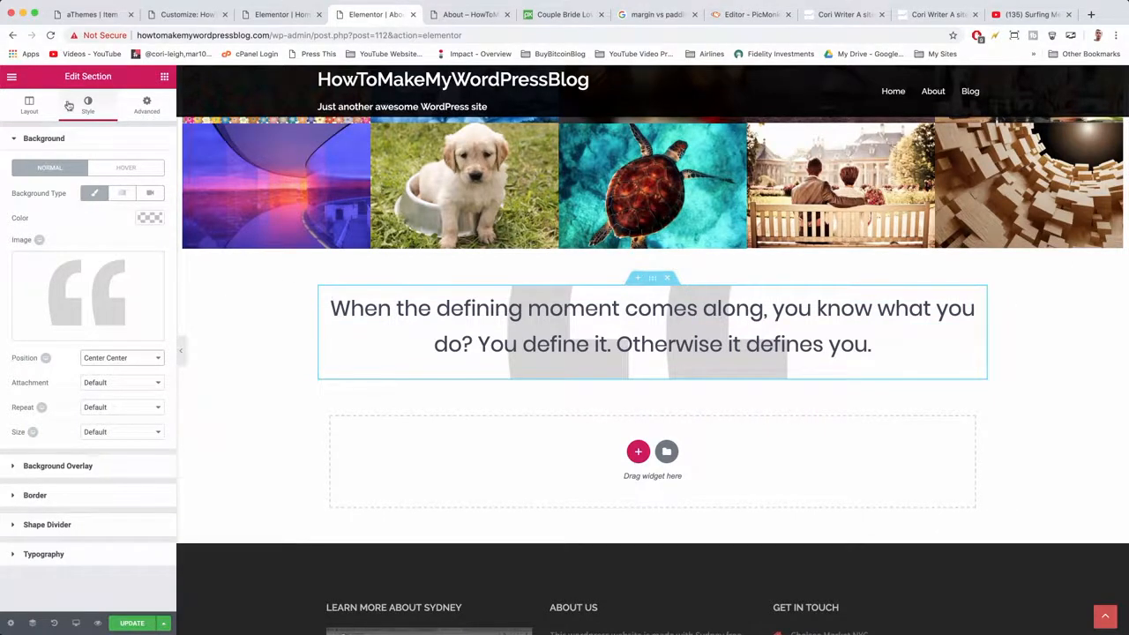
- Set the section's top and bottom padding to 100
left_click(144, 105)
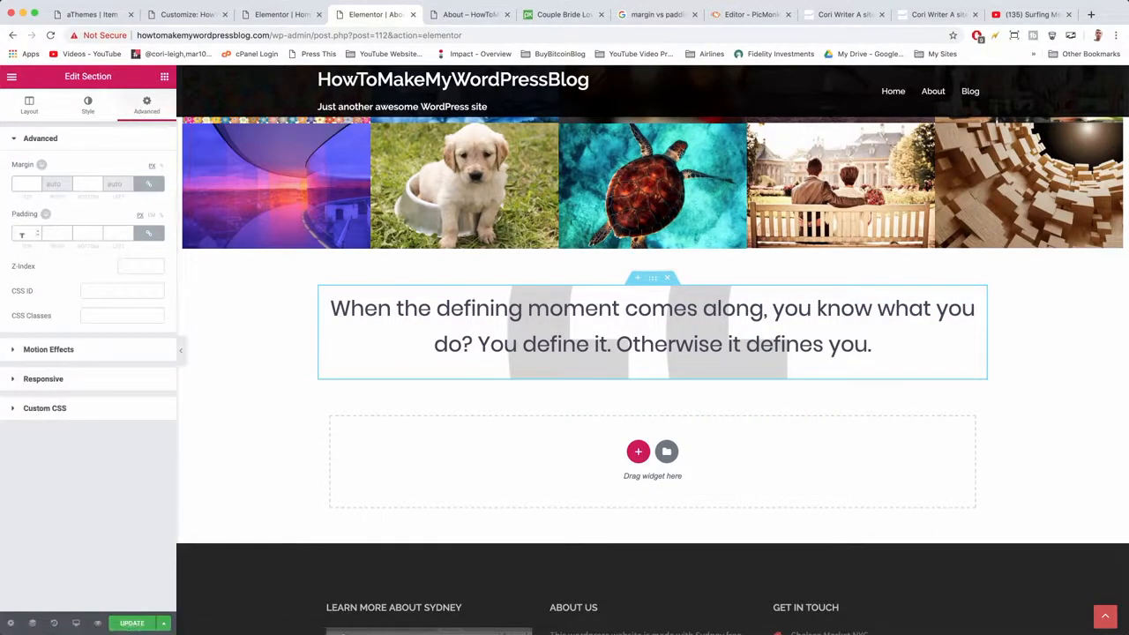
left_click(148, 233)
type("100")
key("Tab")
key("Tab")
type("100")
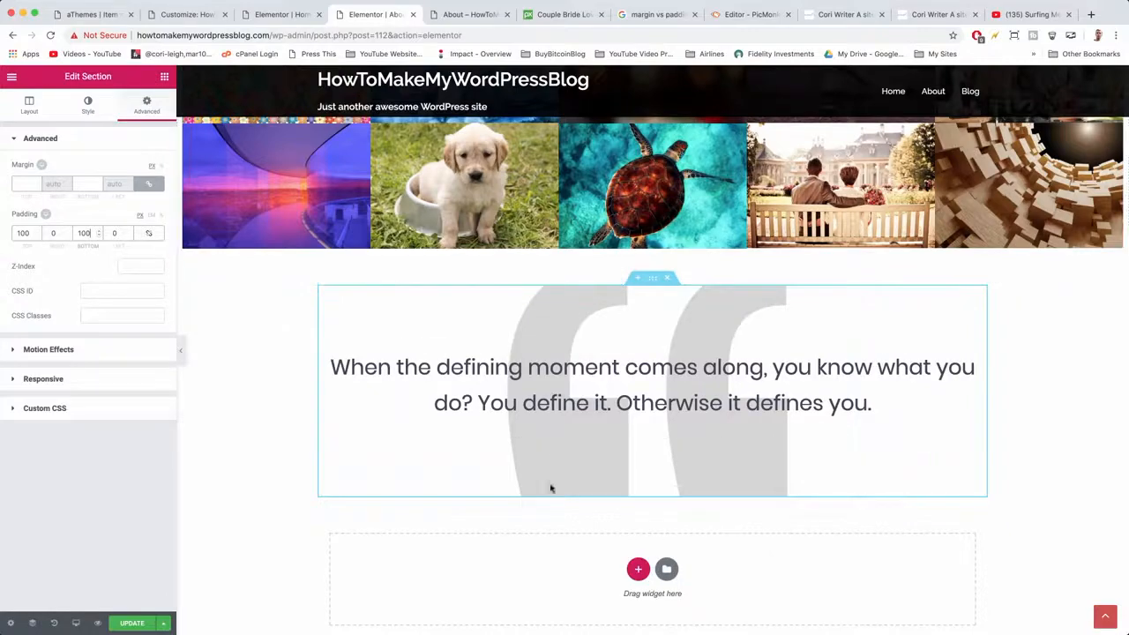
- Save the page and reload the live About page to review the quote section
left_click(131, 624)
left_click(476, 14)
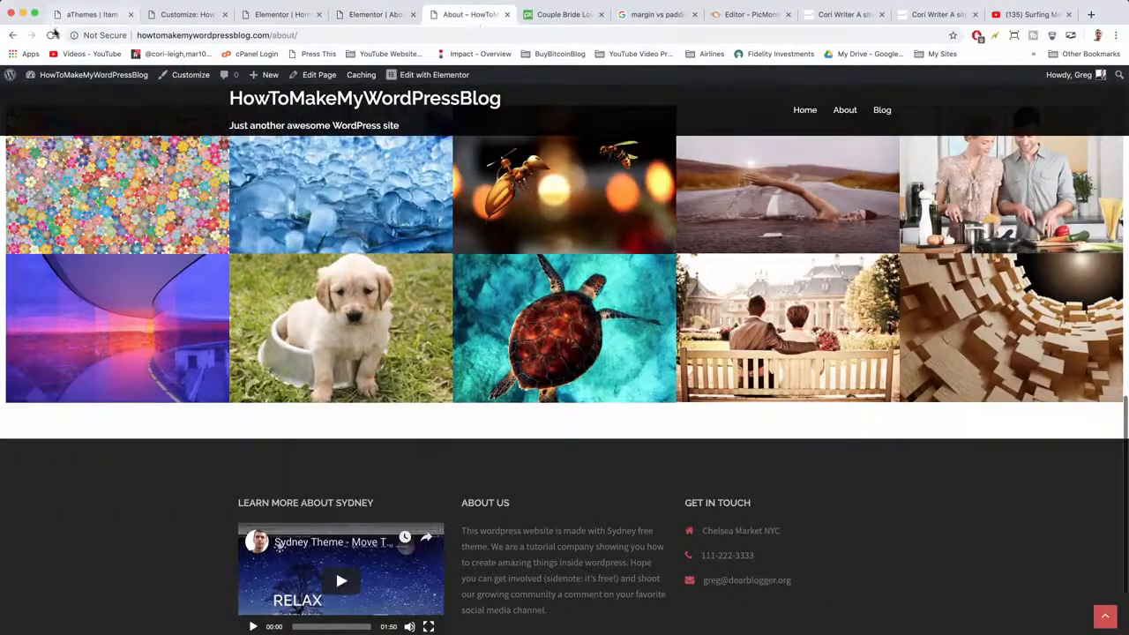
left_click(51, 35)
scroll(343, 408, "down", 10)
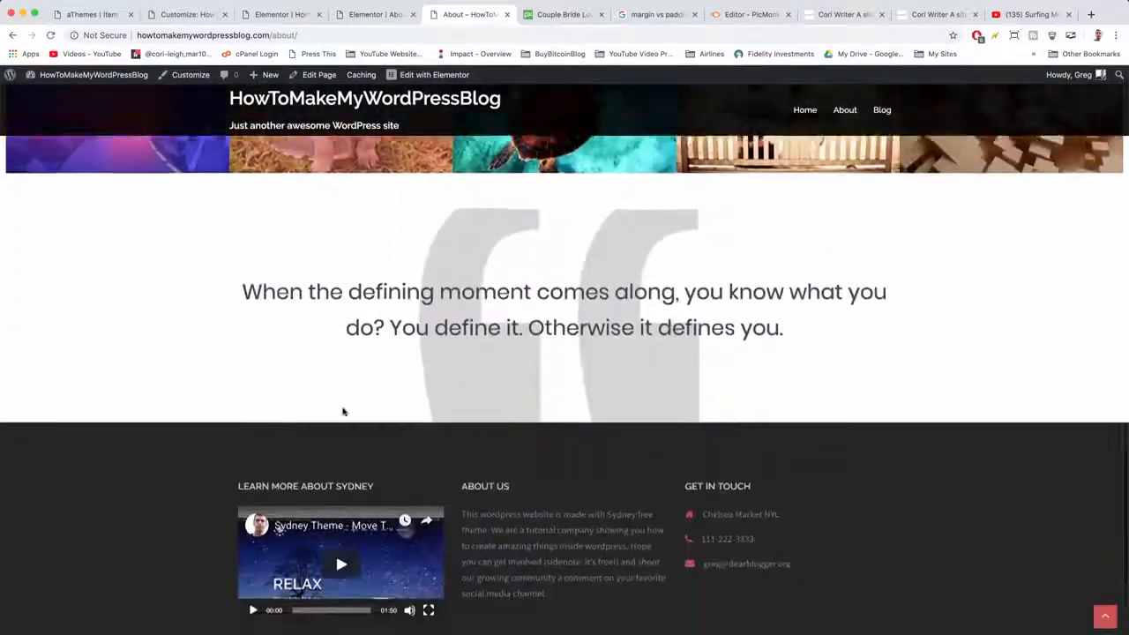
- Scroll through the live About page to review its sections from the quote back up to the video header
scroll(343, 409, "up", 2)
scroll(343, 411, "up", 1)
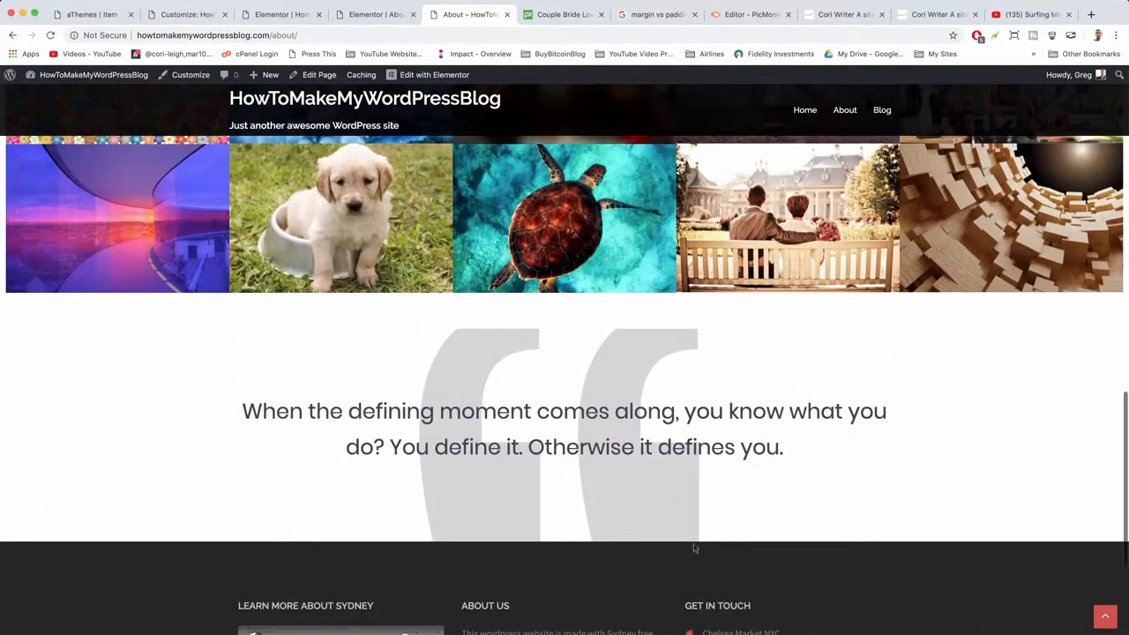
scroll(904, 532, "down", 1)
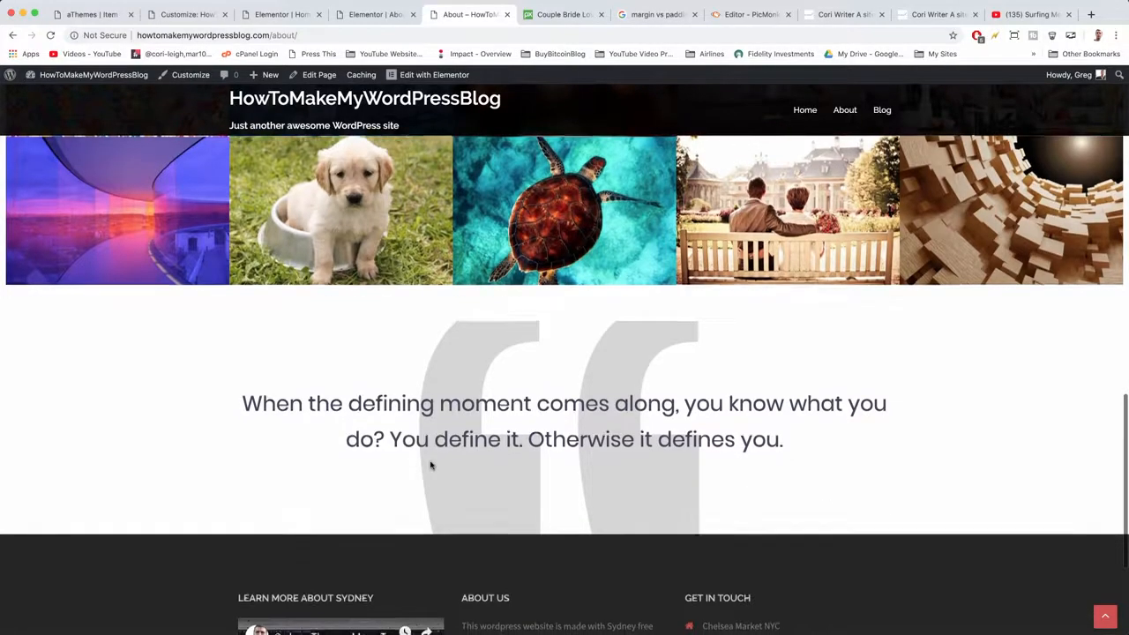
scroll(430, 465, "down", 5)
scroll(431, 464, "up", 6)
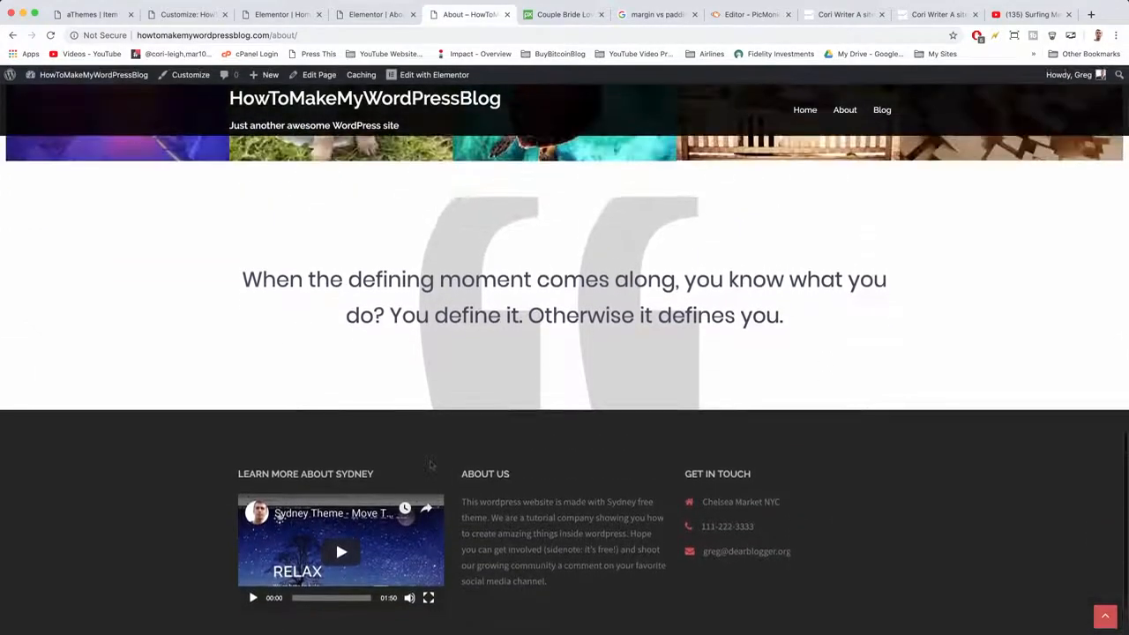
scroll(431, 465, "up", 20)
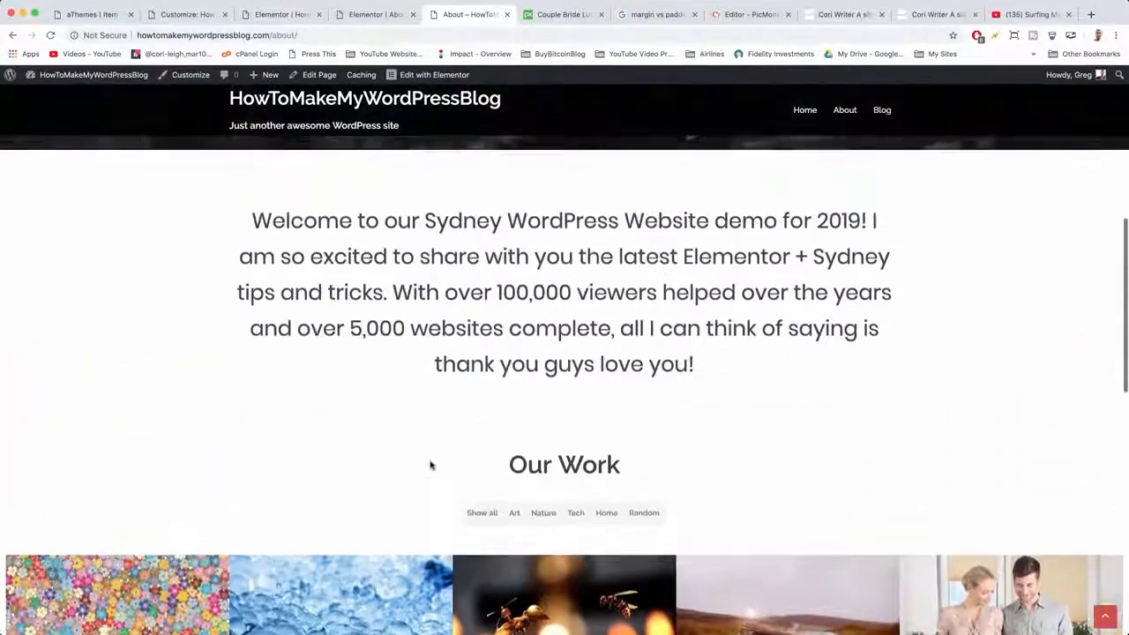
scroll(431, 465, "up", 2)
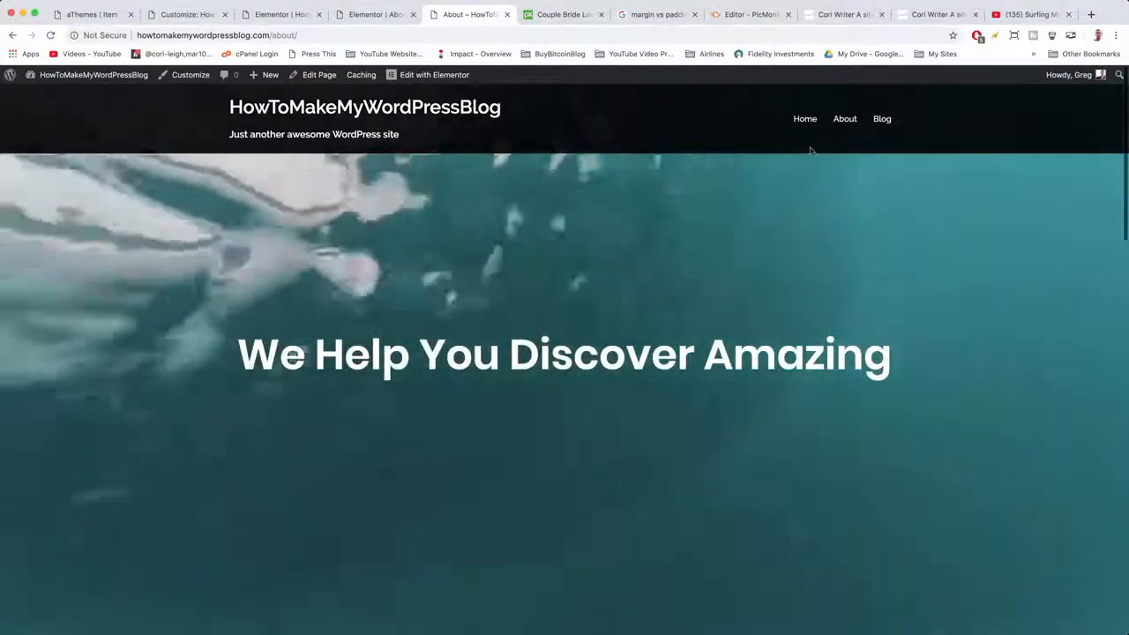
scroll(565, 388, "down", 5)
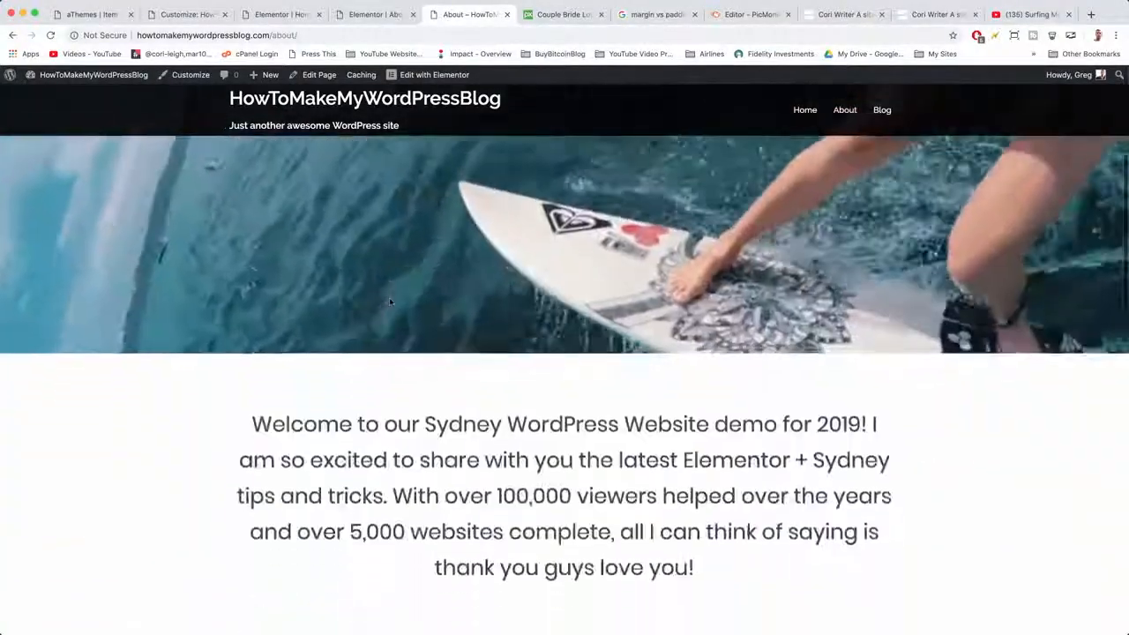
scroll(283, 393, "up", 5)
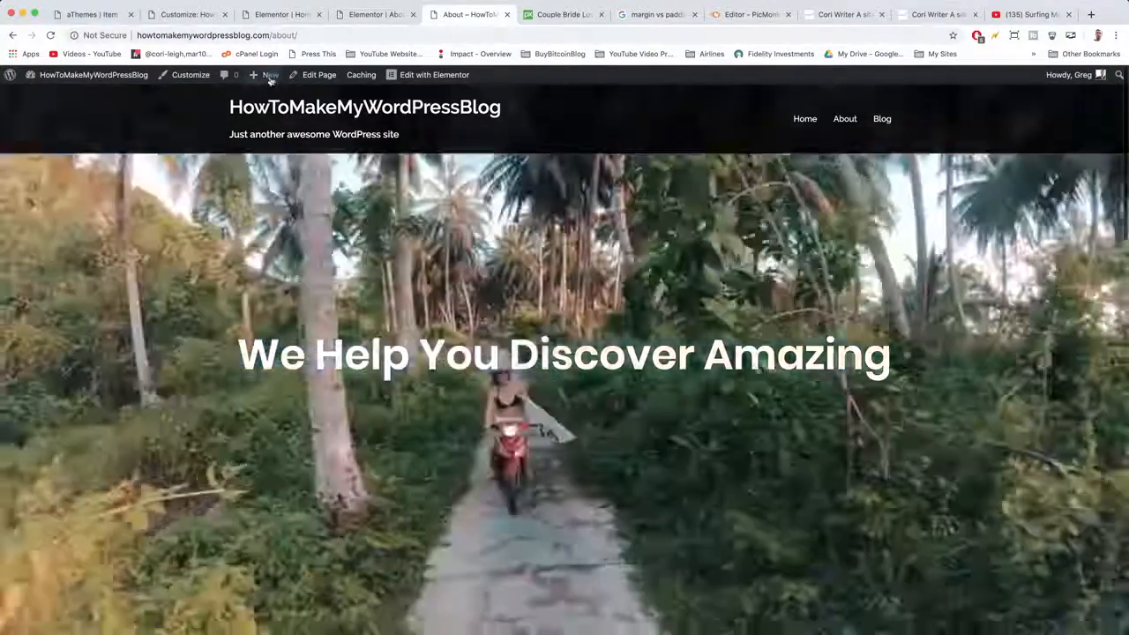
- Create a new page titled Contact using the Elementor Full Width template and publish it
mouse_move(263, 76)
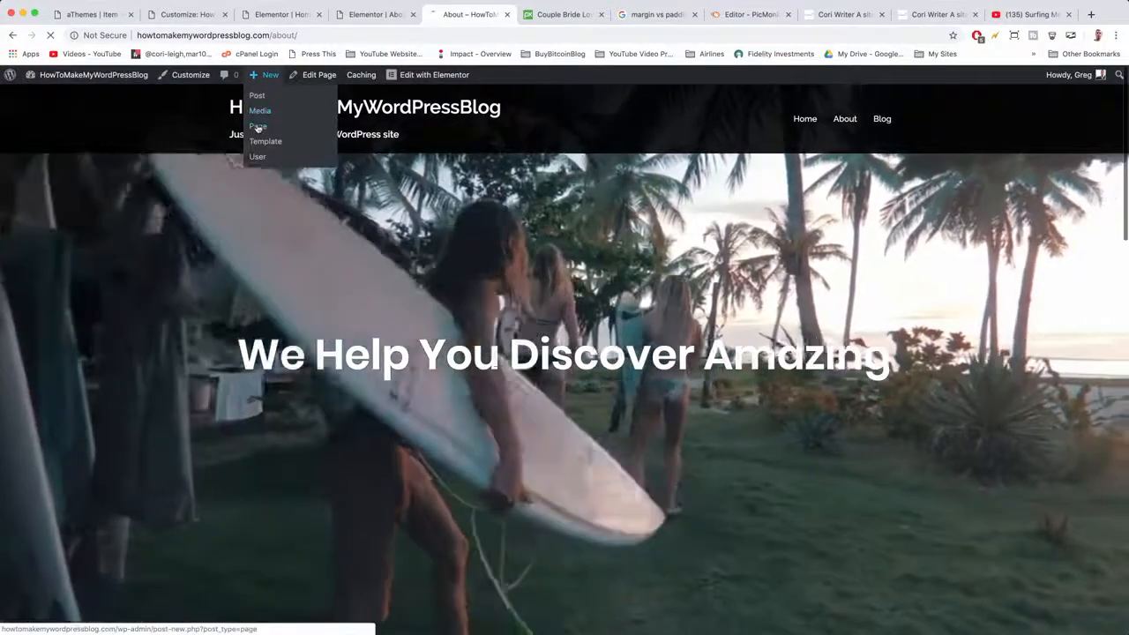
left_click(257, 126)
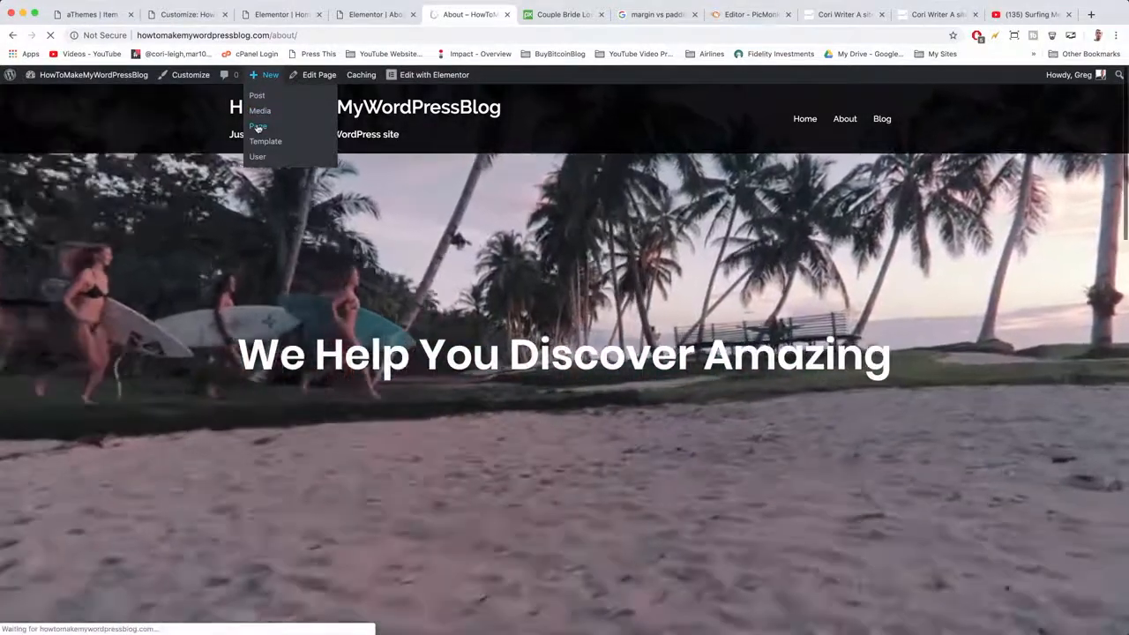
type("Contact")
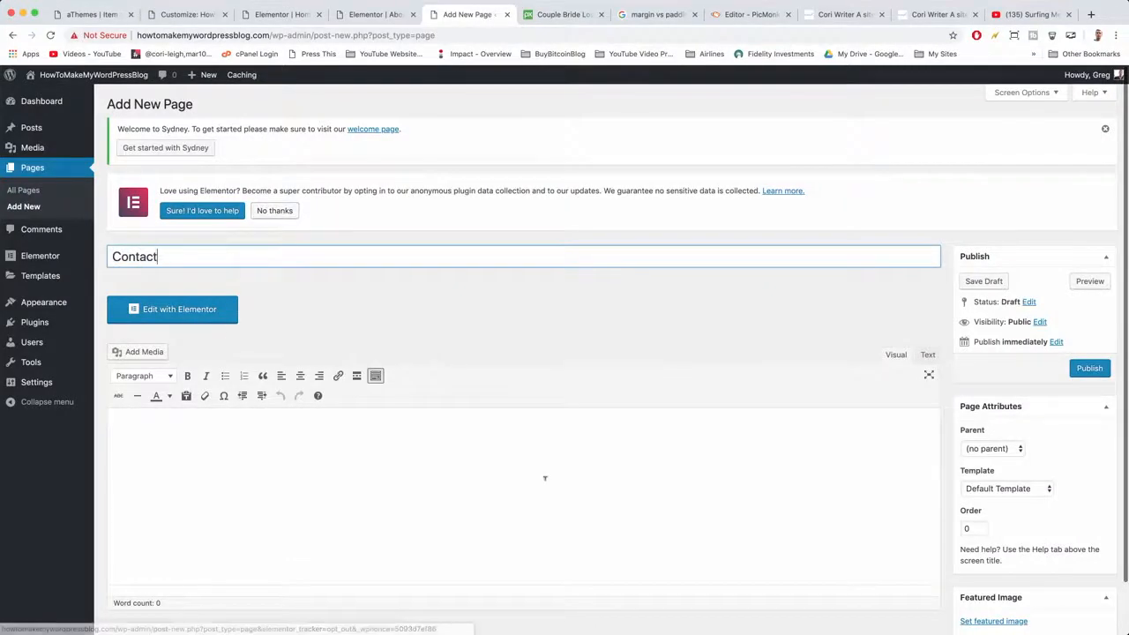
left_click(838, 445)
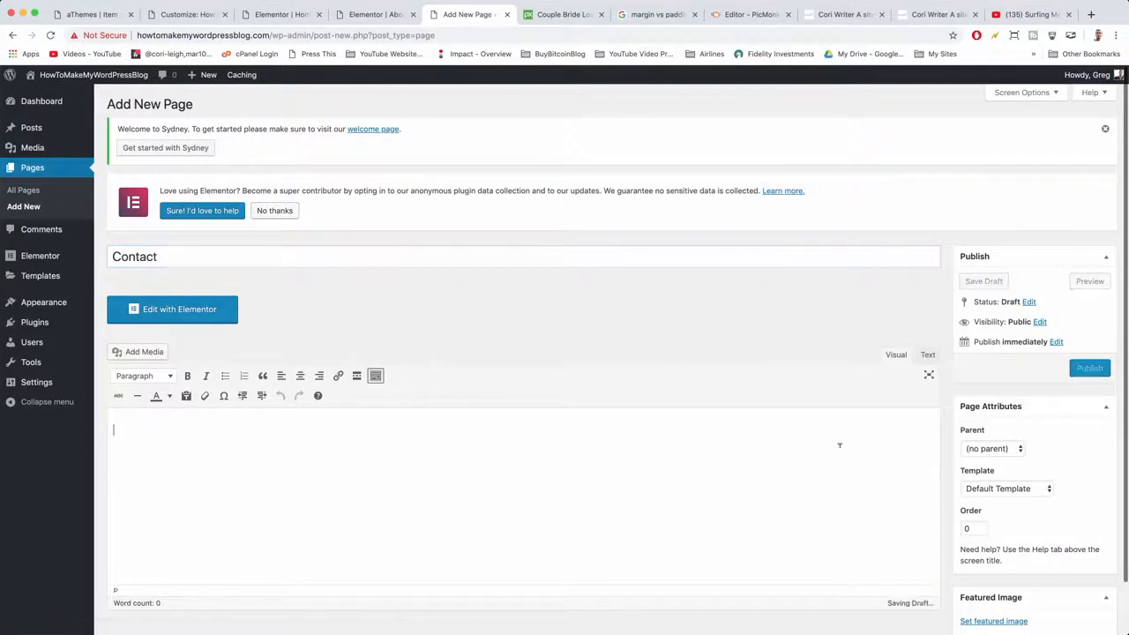
left_click(998, 488)
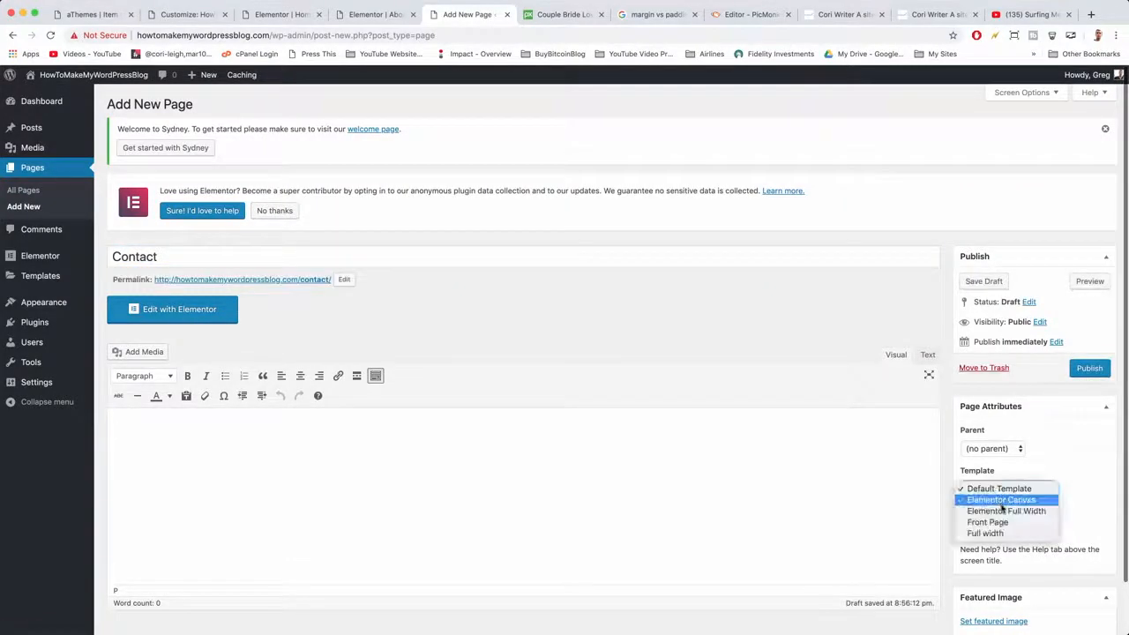
left_click(1003, 511)
left_click(1090, 368)
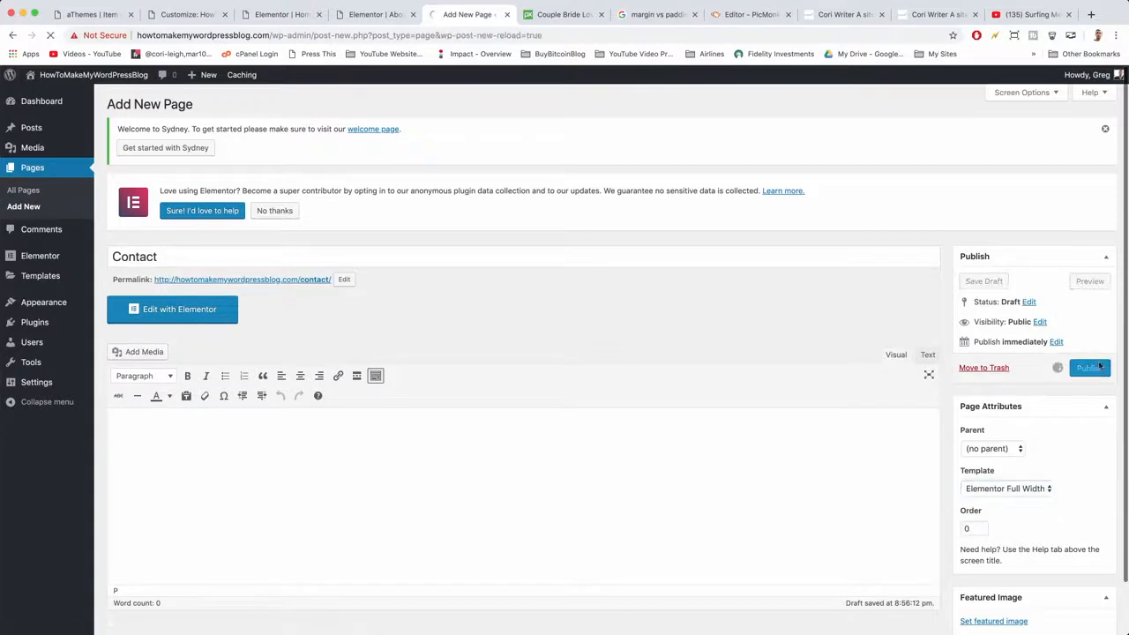
- Open the Contact page in Elementor, search the template library for contact pages, and insert the Contact – Cake Shop page template
left_click(202, 340)
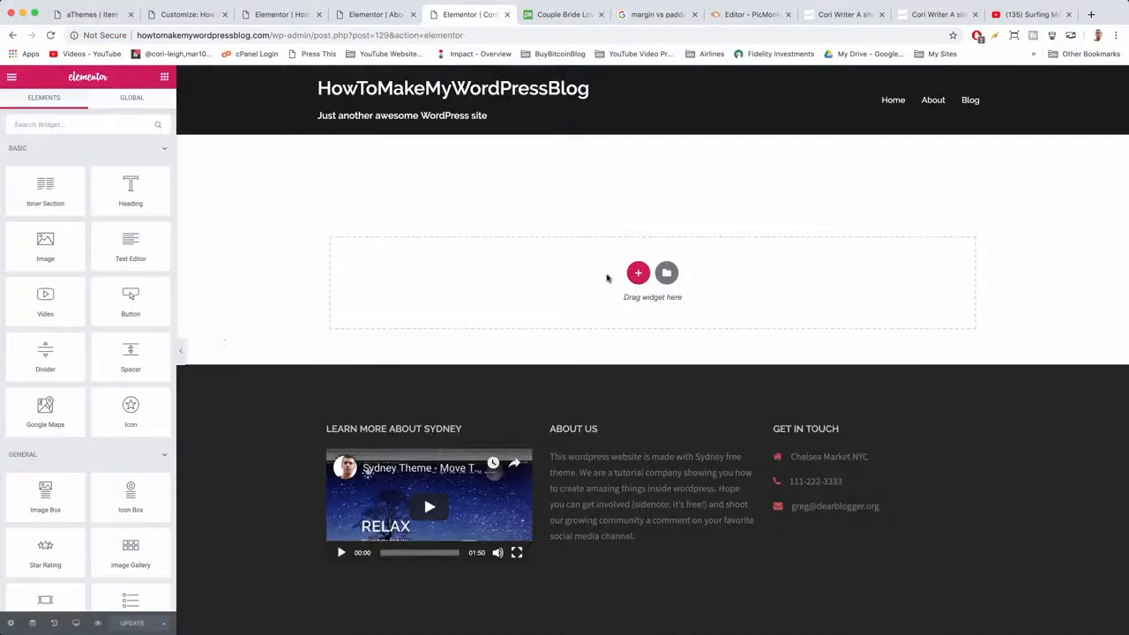
left_click(666, 276)
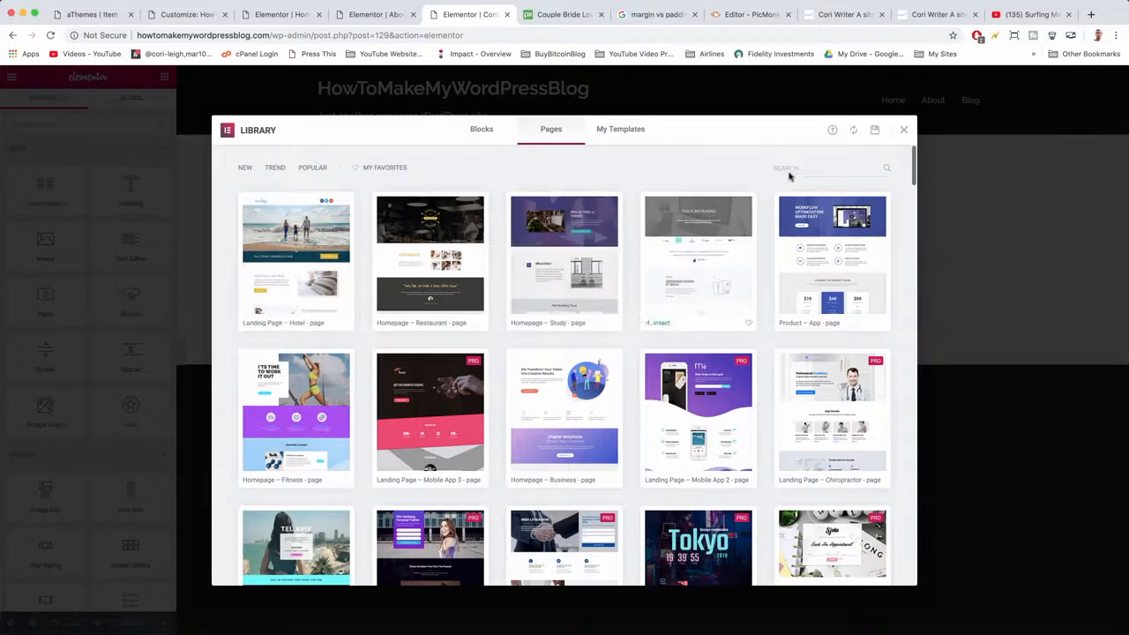
left_click(820, 167)
type("contact")
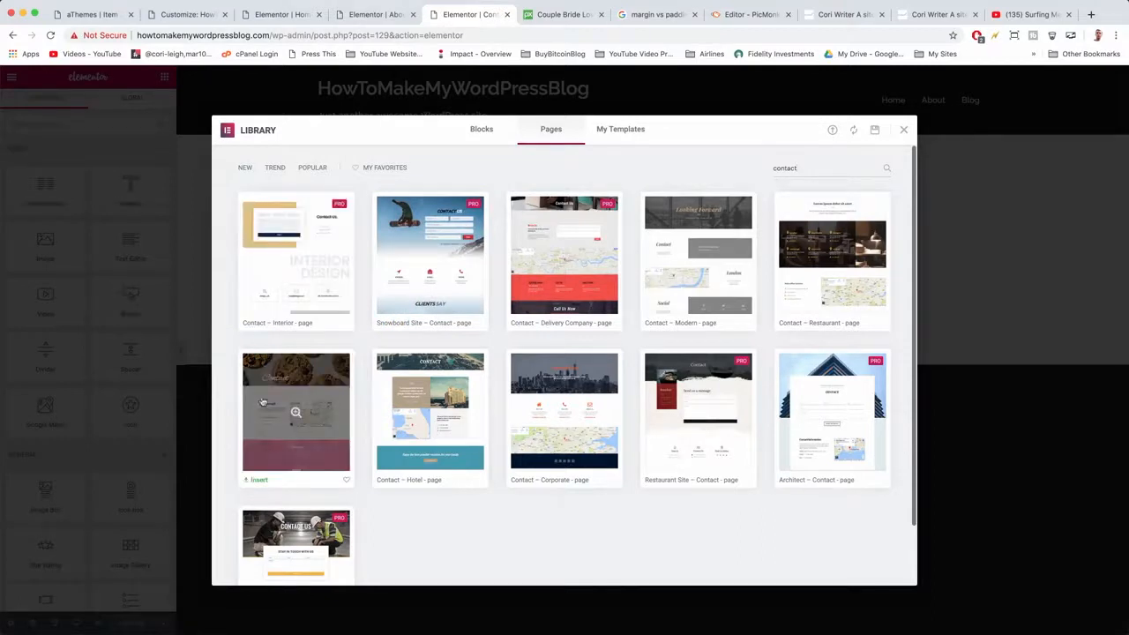
left_click(806, 393)
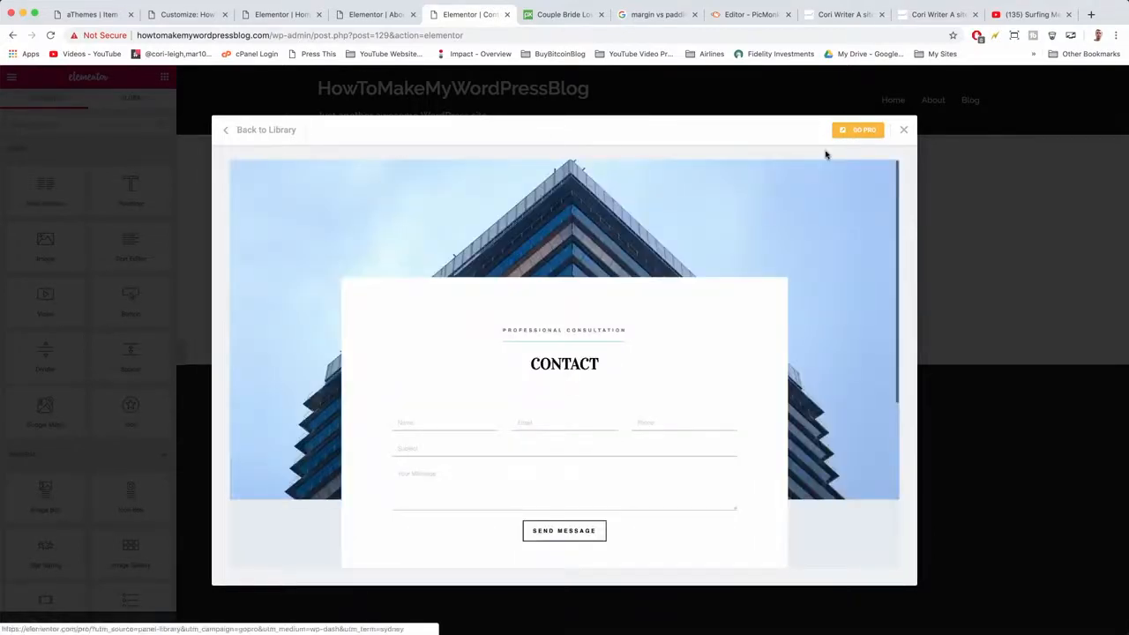
left_click(258, 132)
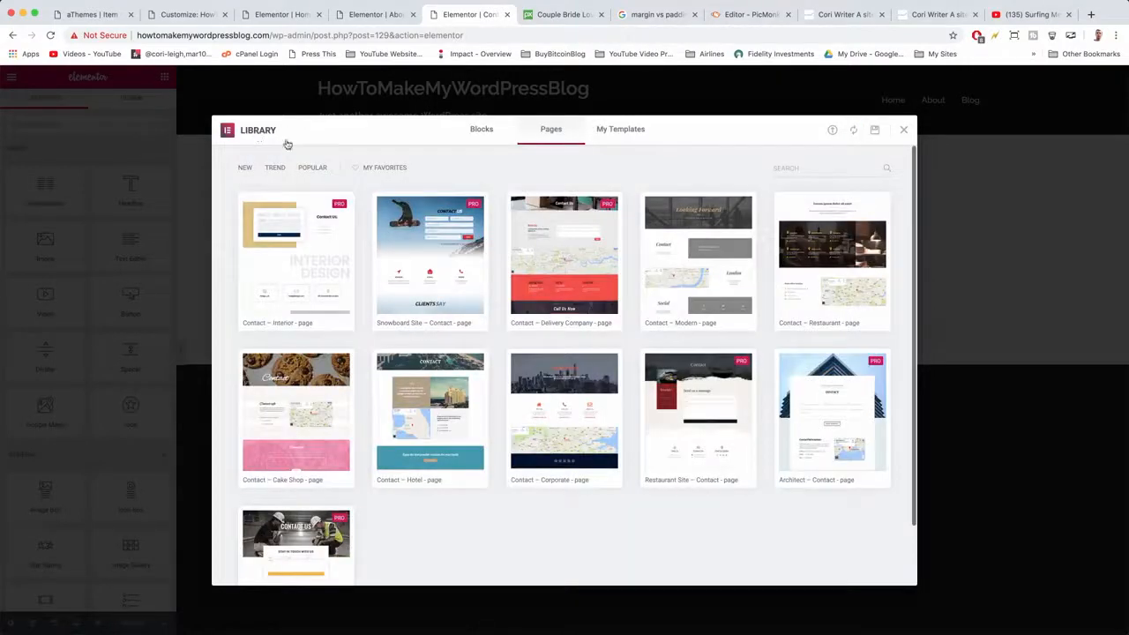
mouse_move(825, 276)
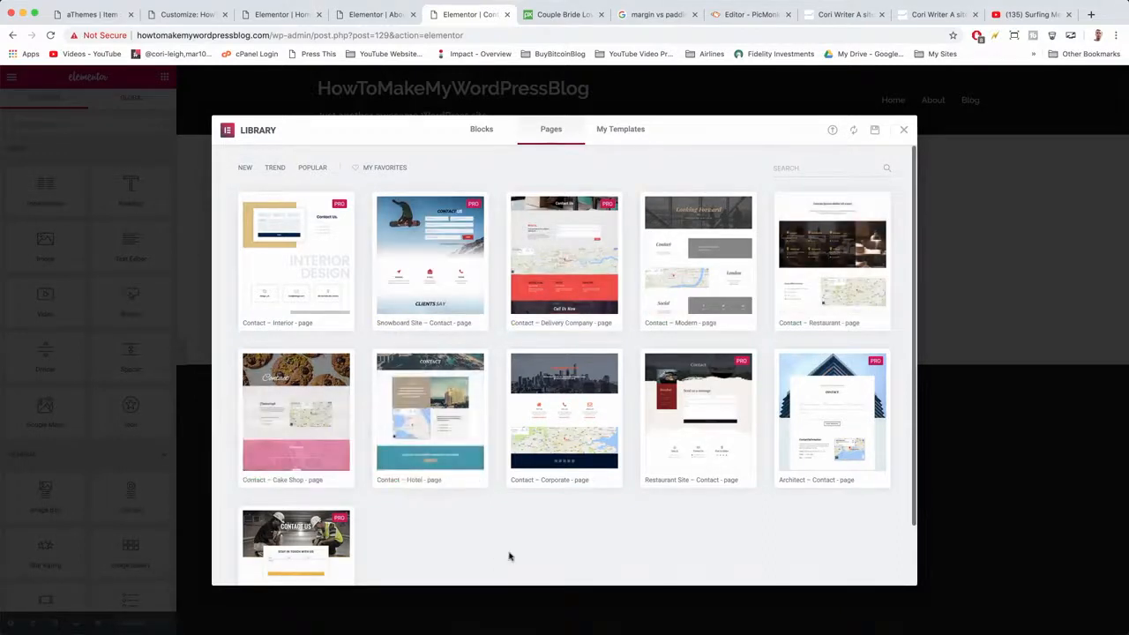
left_click(300, 390)
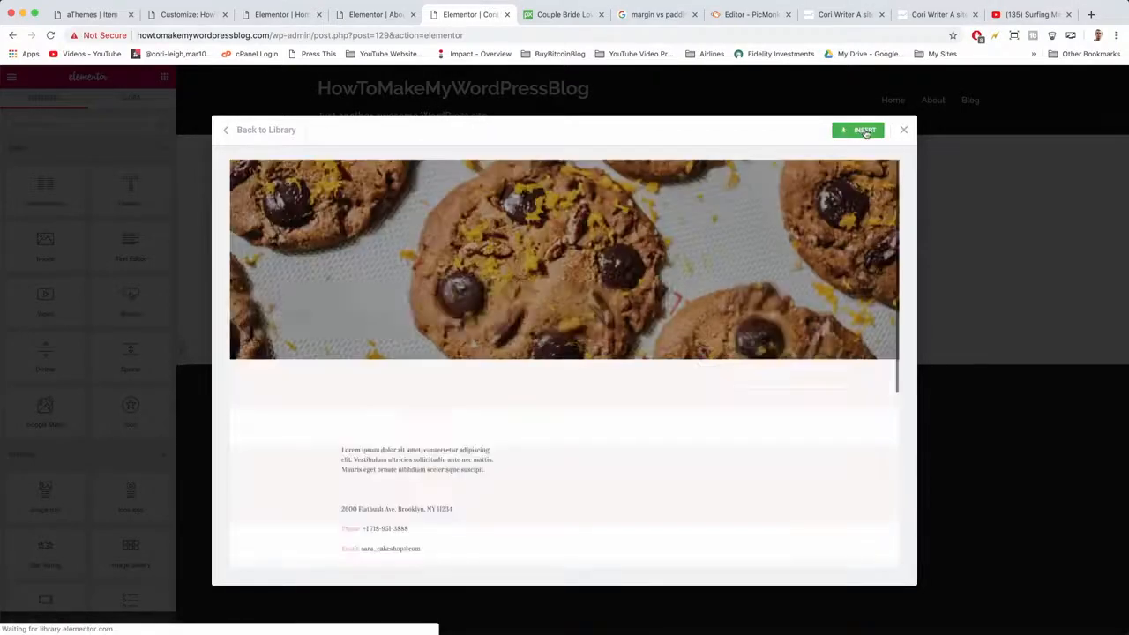
left_click(865, 130)
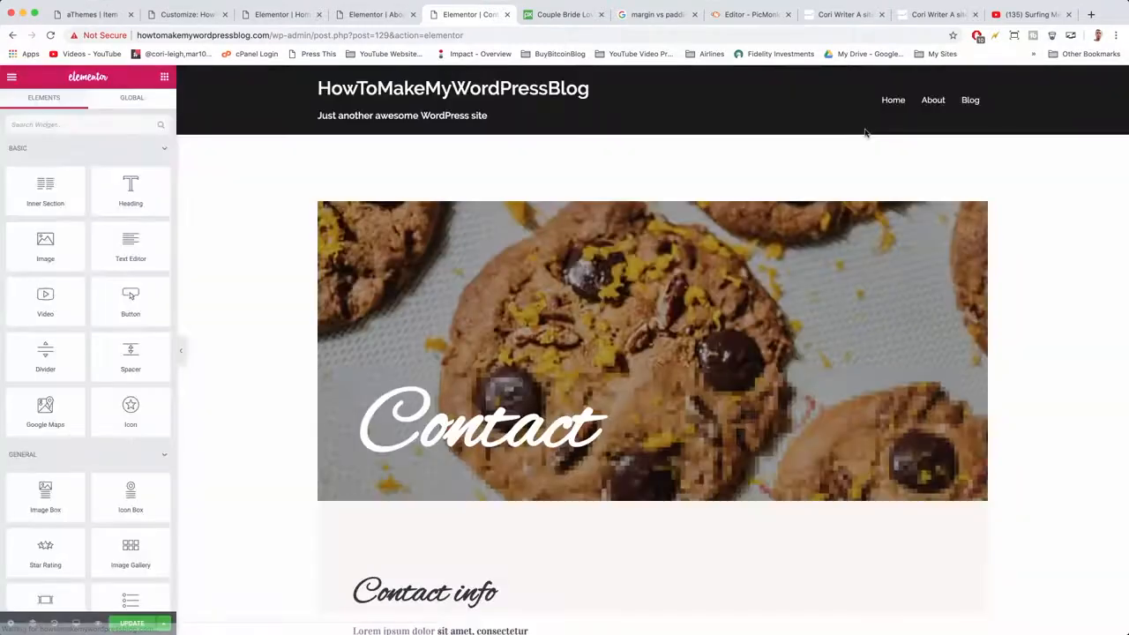
- Review the inserted template's contact info and Say Hello sections and update the page
scroll(469, 248, "down", 2)
scroll(469, 249, "down", 2)
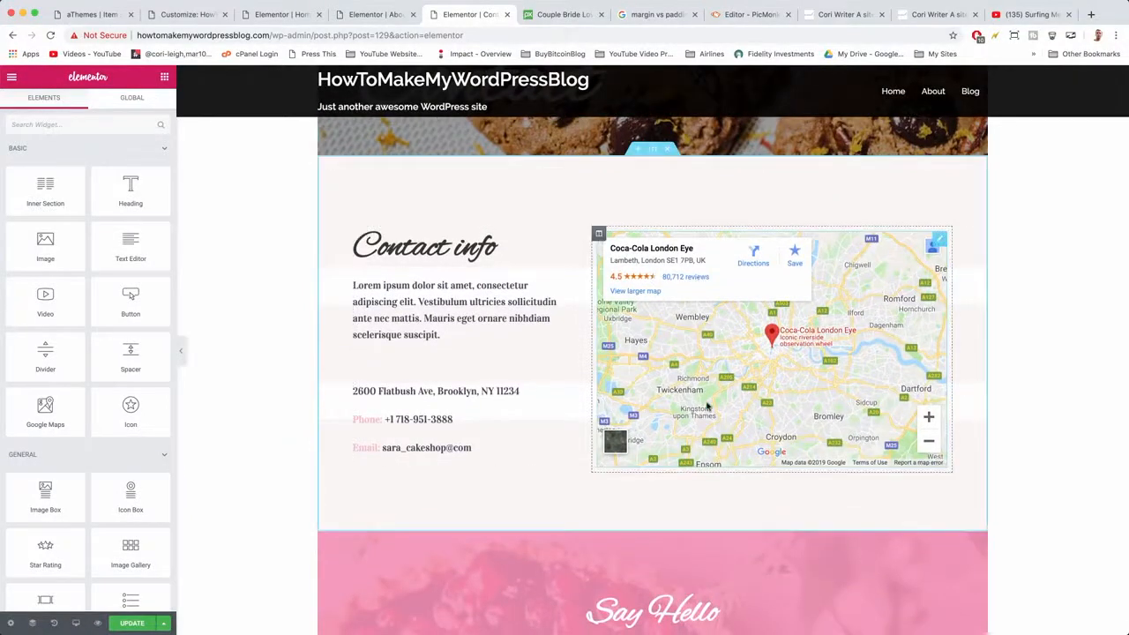
scroll(448, 231, "down", 3)
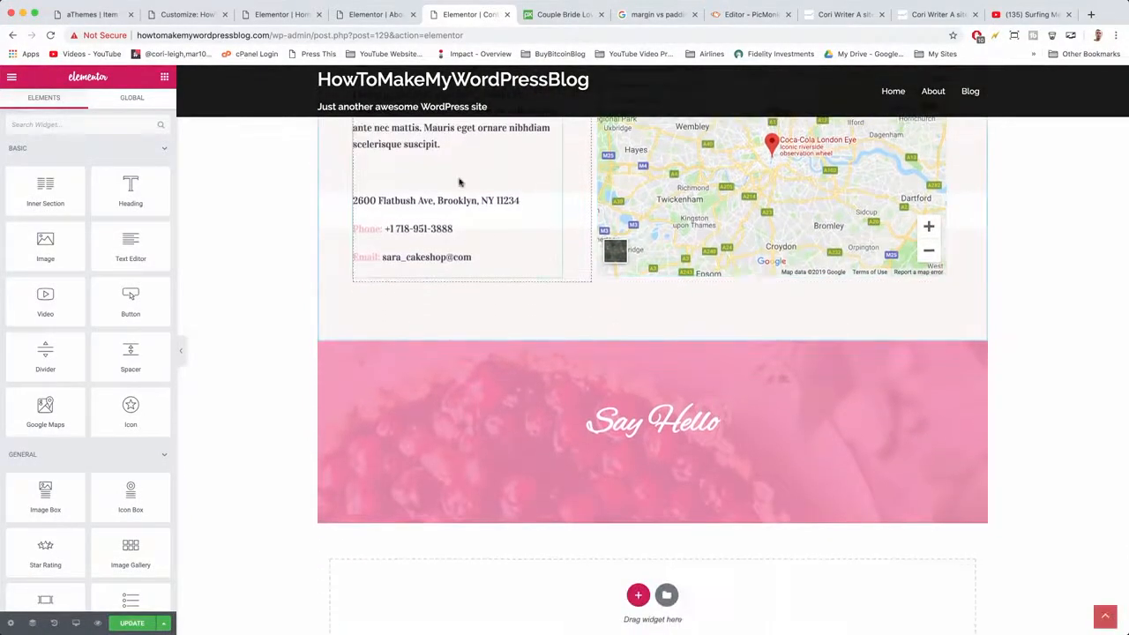
scroll(459, 179, "down", 4)
scroll(602, 274, "up", 4)
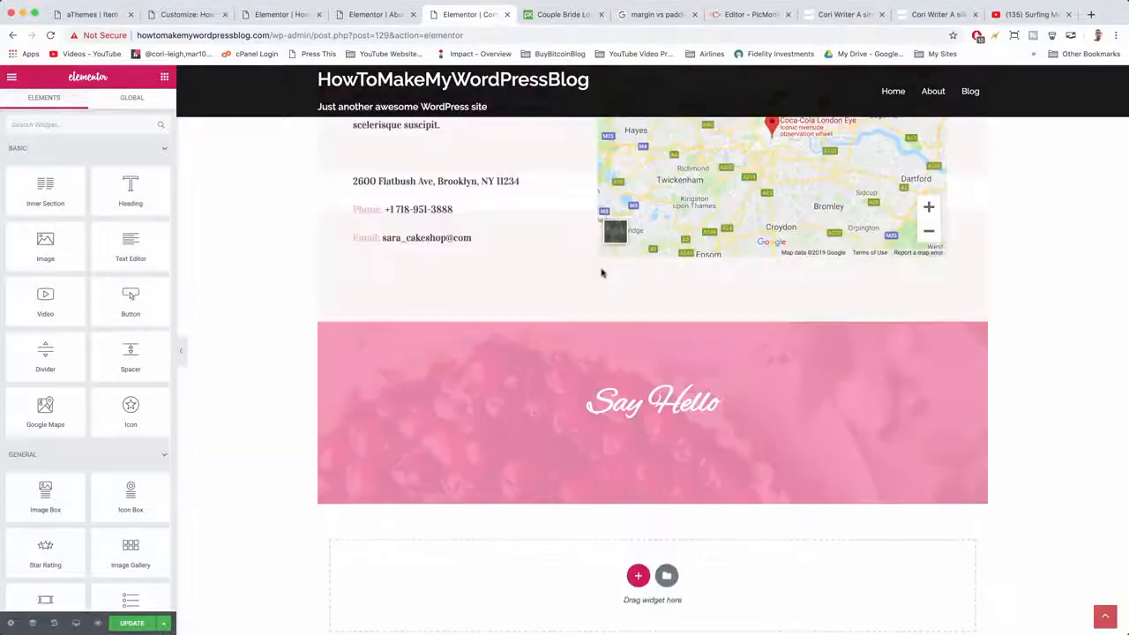
left_click(642, 410)
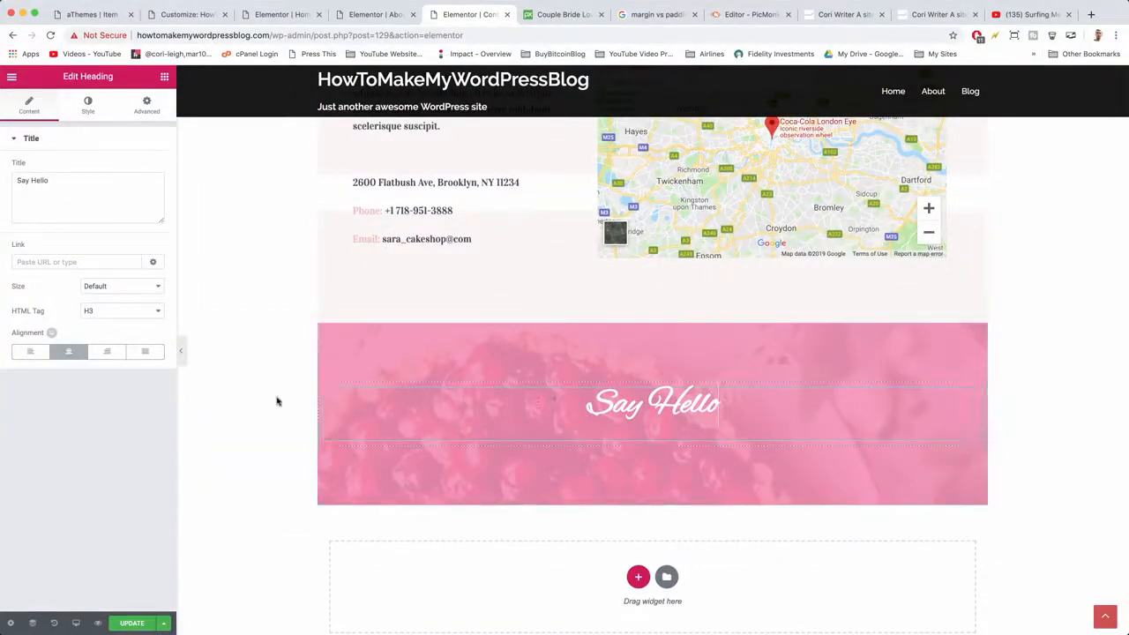
left_click(123, 625)
- Exit to the dashboard, search new plugins for contact form 7, then install and activate Contact Form 7
left_click(12, 77)
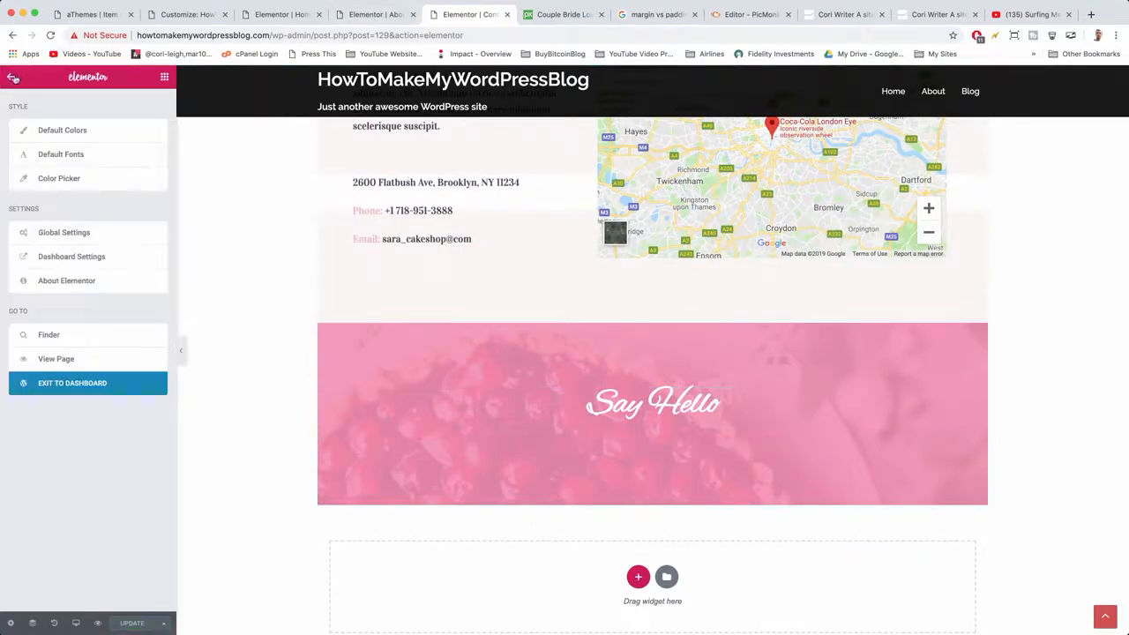
left_click(61, 383)
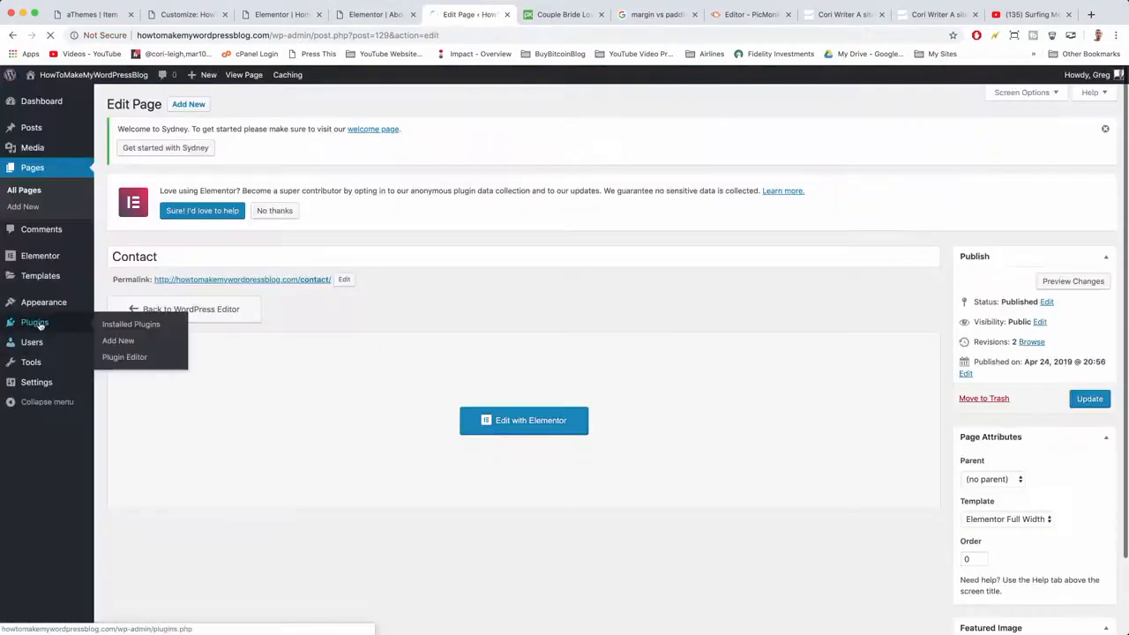
left_click(131, 324)
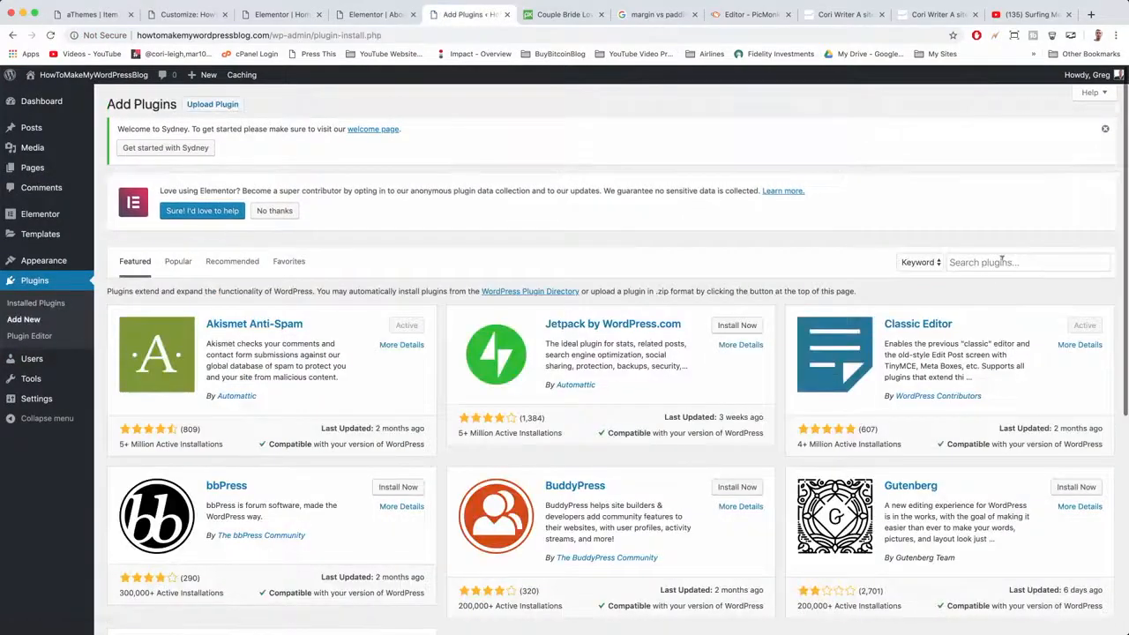
left_click(1001, 262)
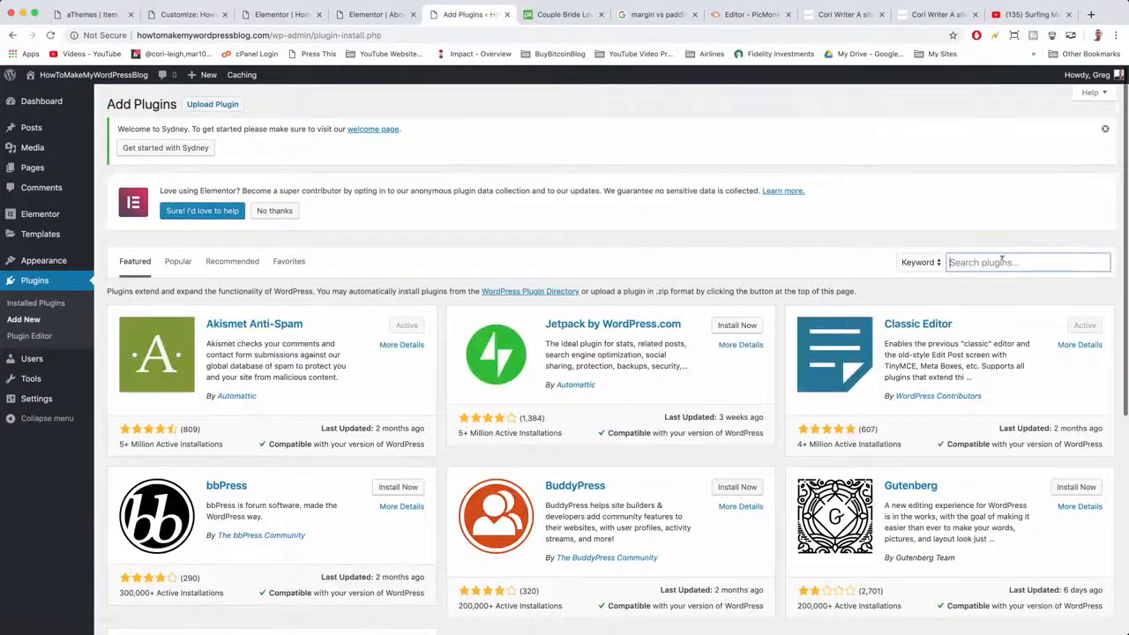
type("contact f")
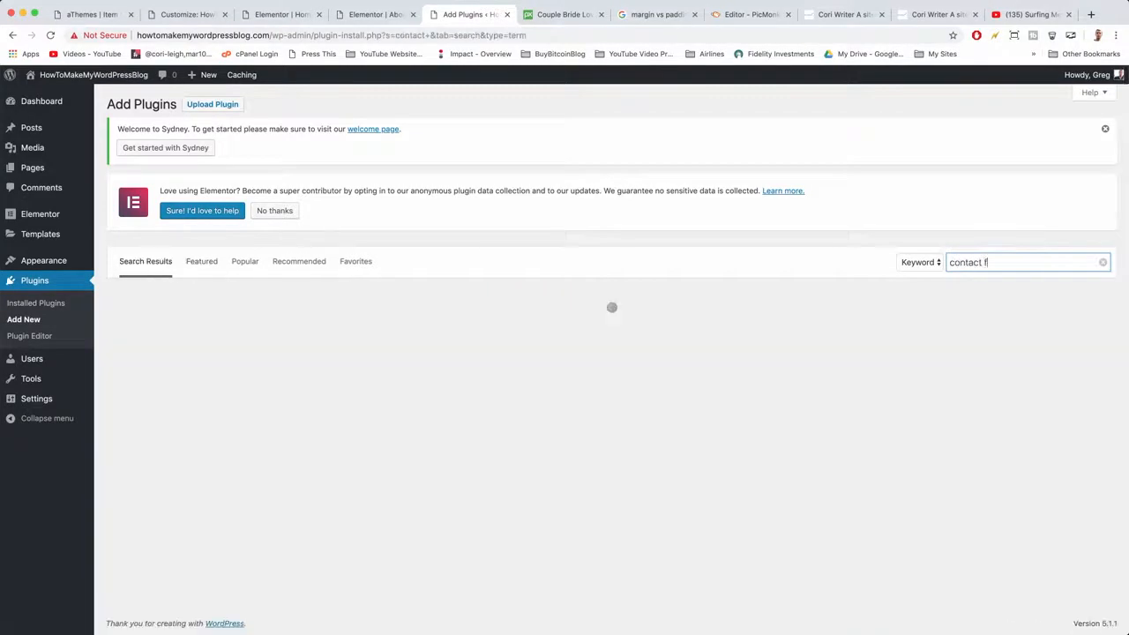
type("orm 7")
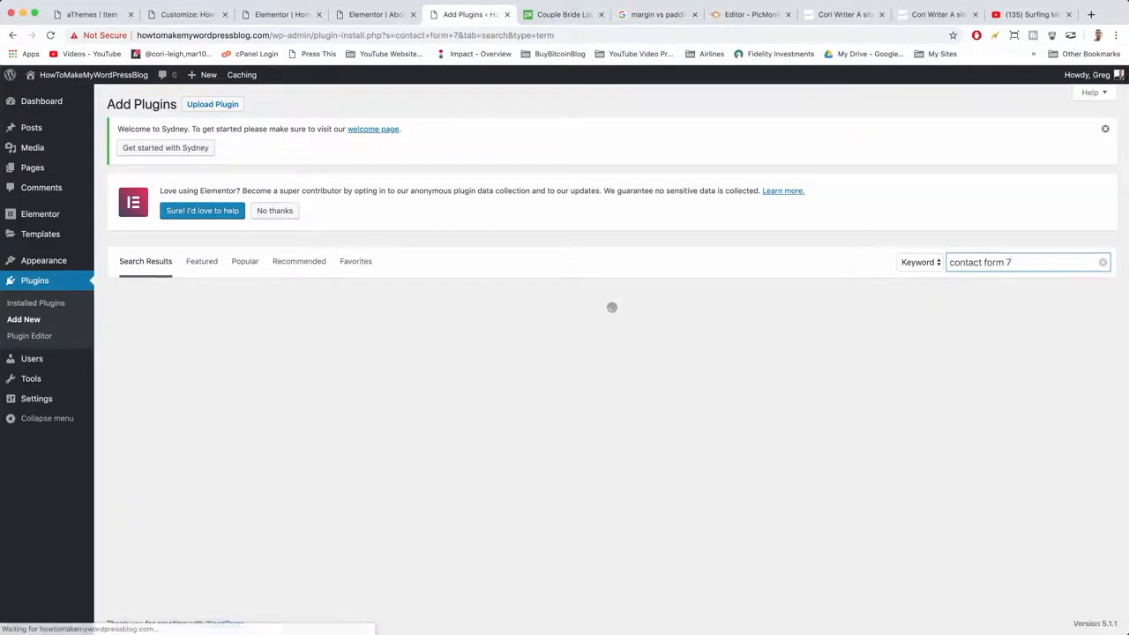
scroll(449, 261, "down", 2)
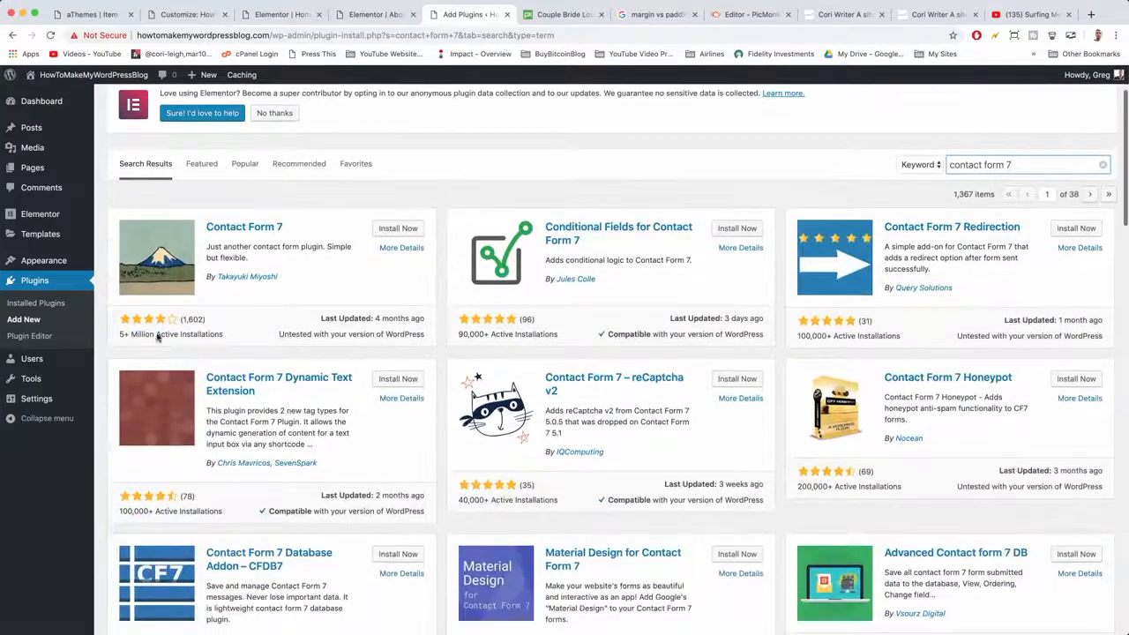
left_click(398, 229)
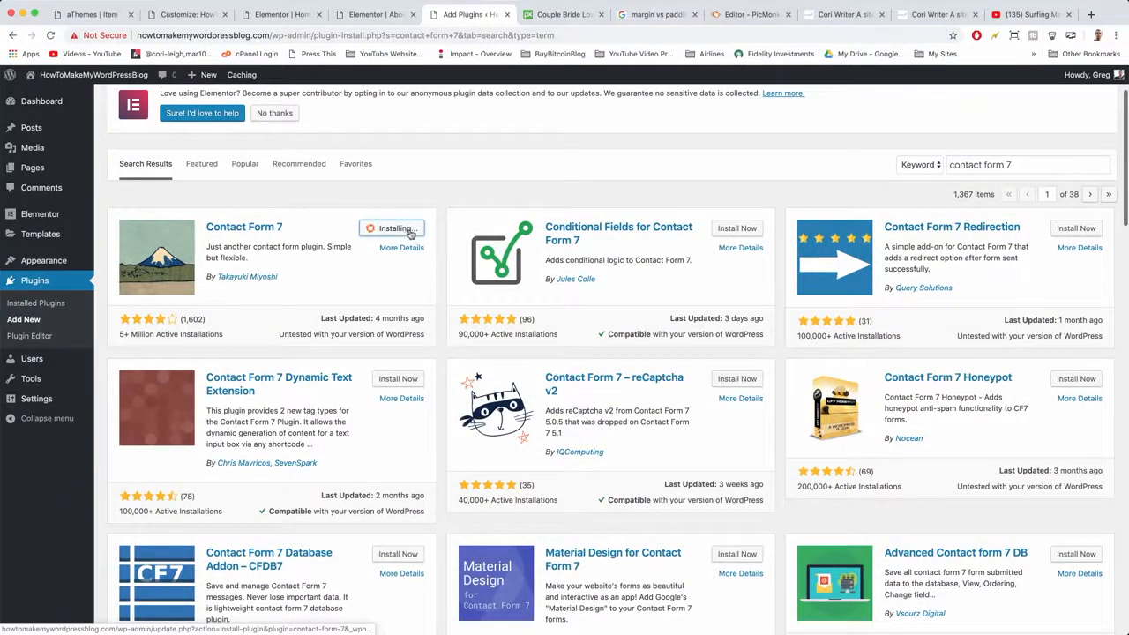
left_click(396, 231)
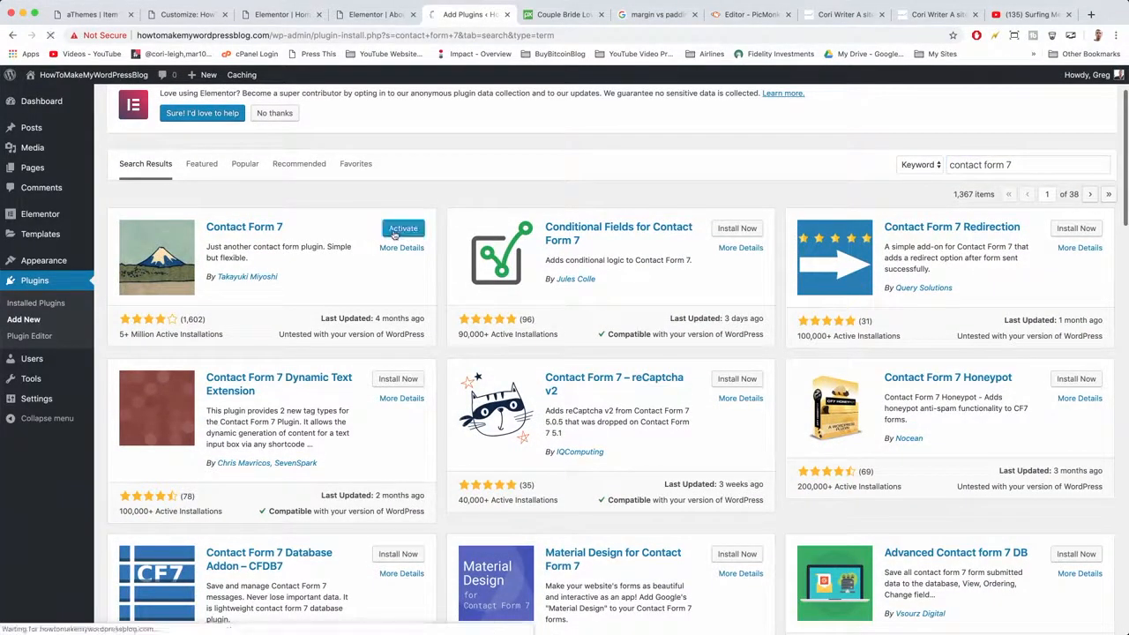
scroll(163, 428, "down", 1)
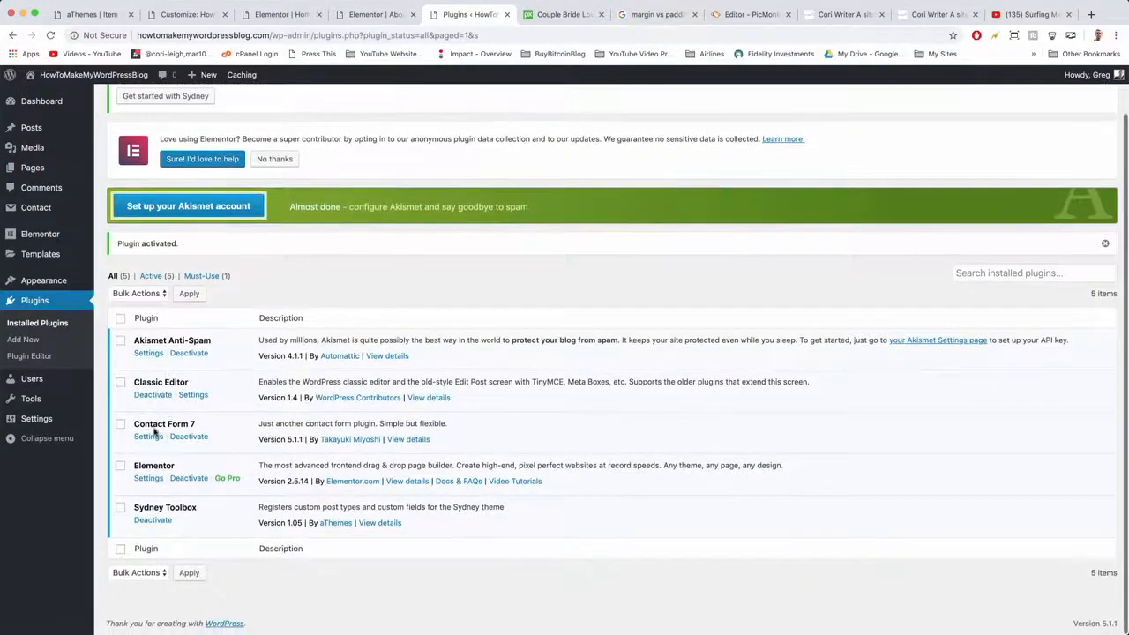
- Open the Contact Form 7 forms list and copy the shortcode of Contact form 1
left_click(149, 436)
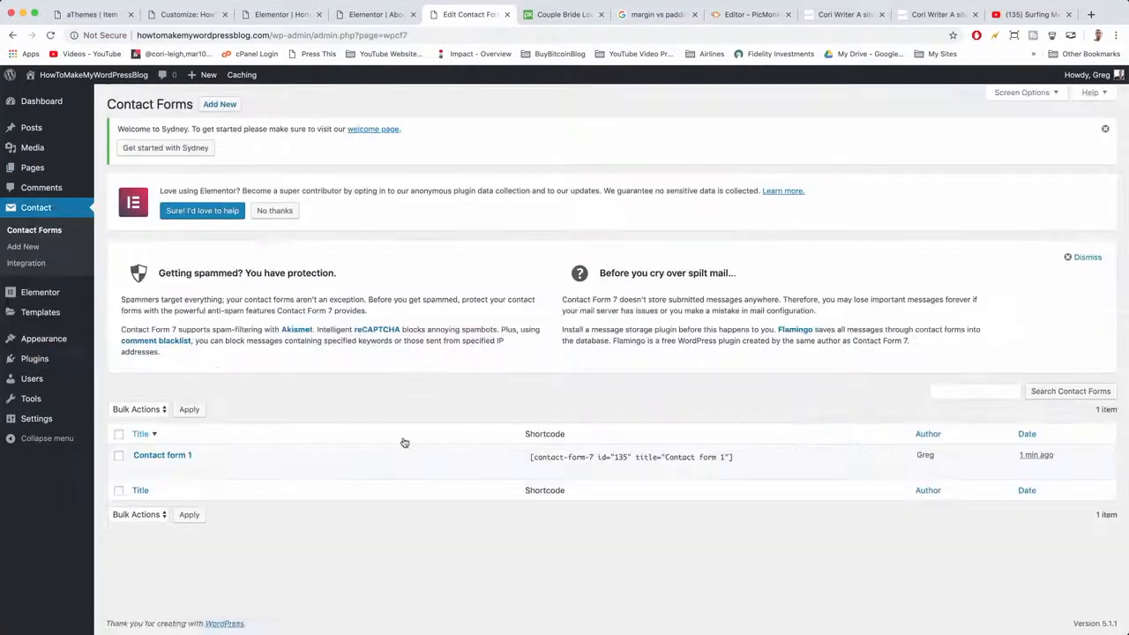
left_click(545, 457)
right_click(546, 457)
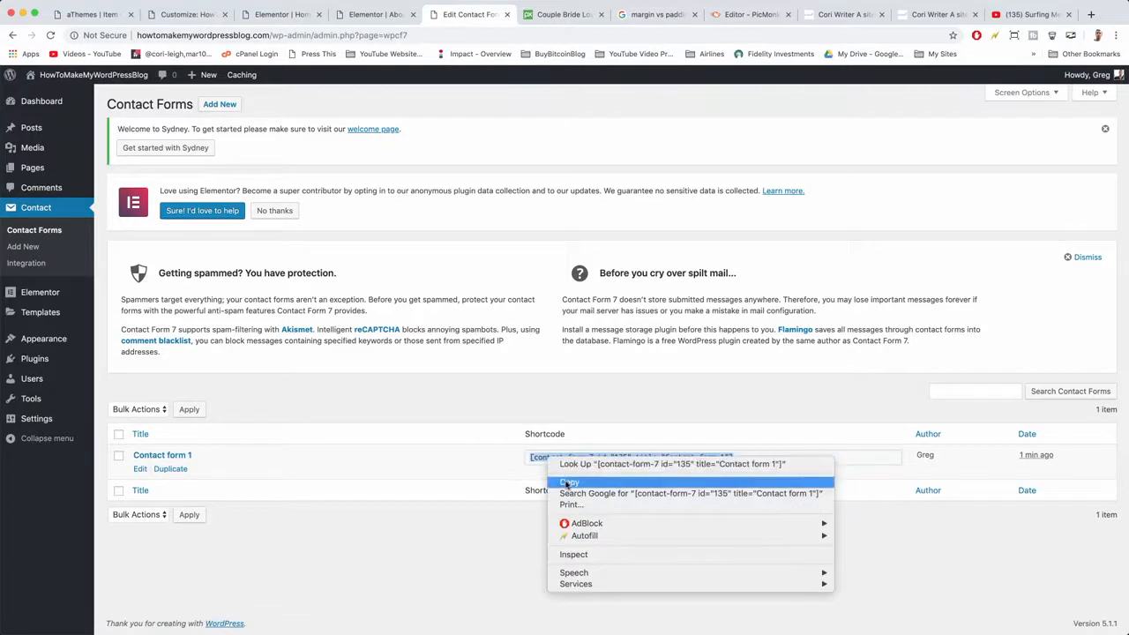
left_click(566, 484)
- Go to the Pages list and open the Contact page in Elementor
left_click(41, 101)
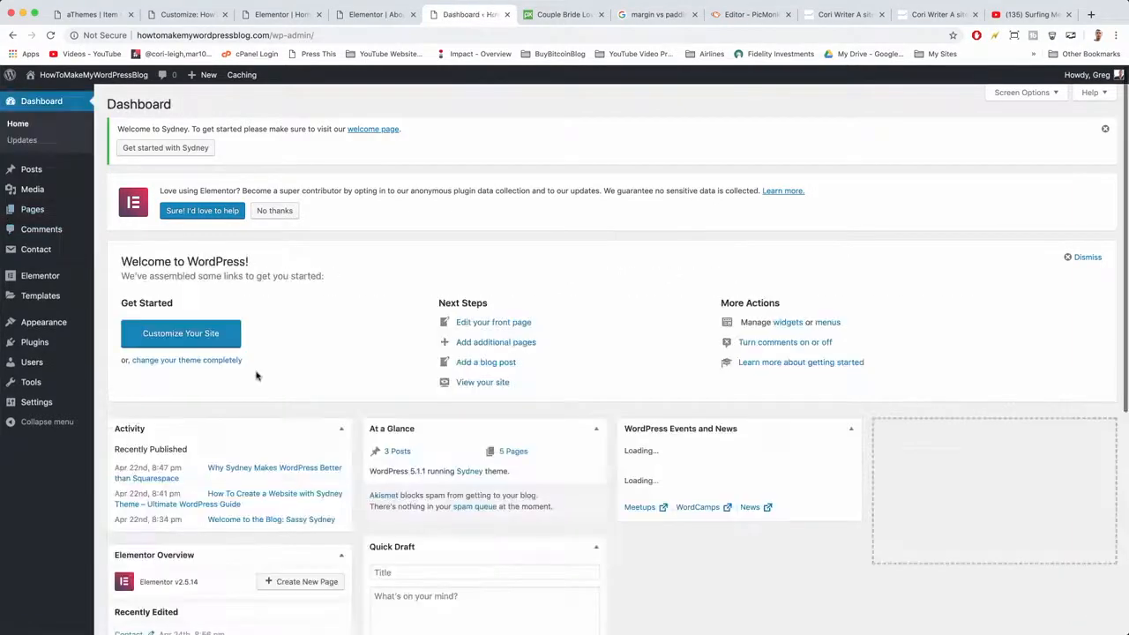
left_click(48, 212)
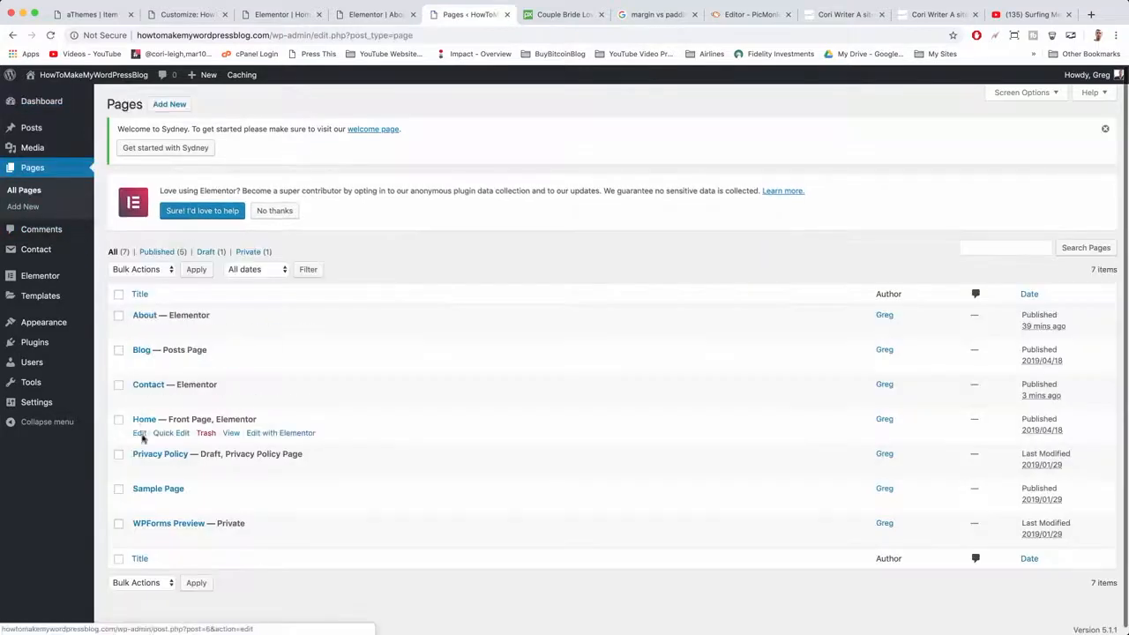
left_click(144, 384)
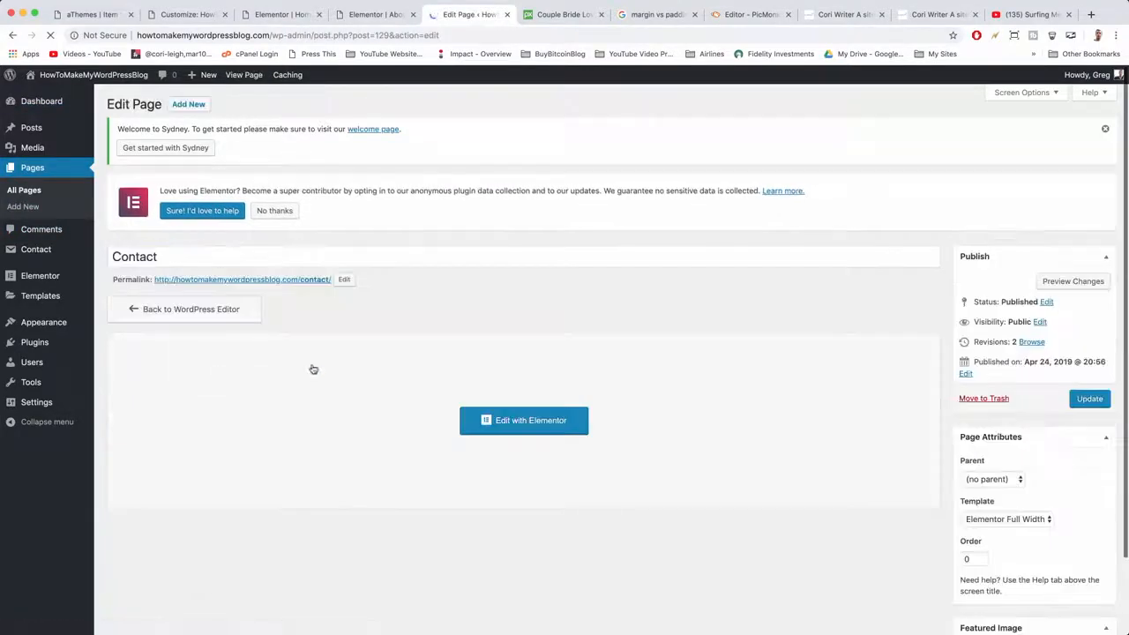
left_click(522, 426)
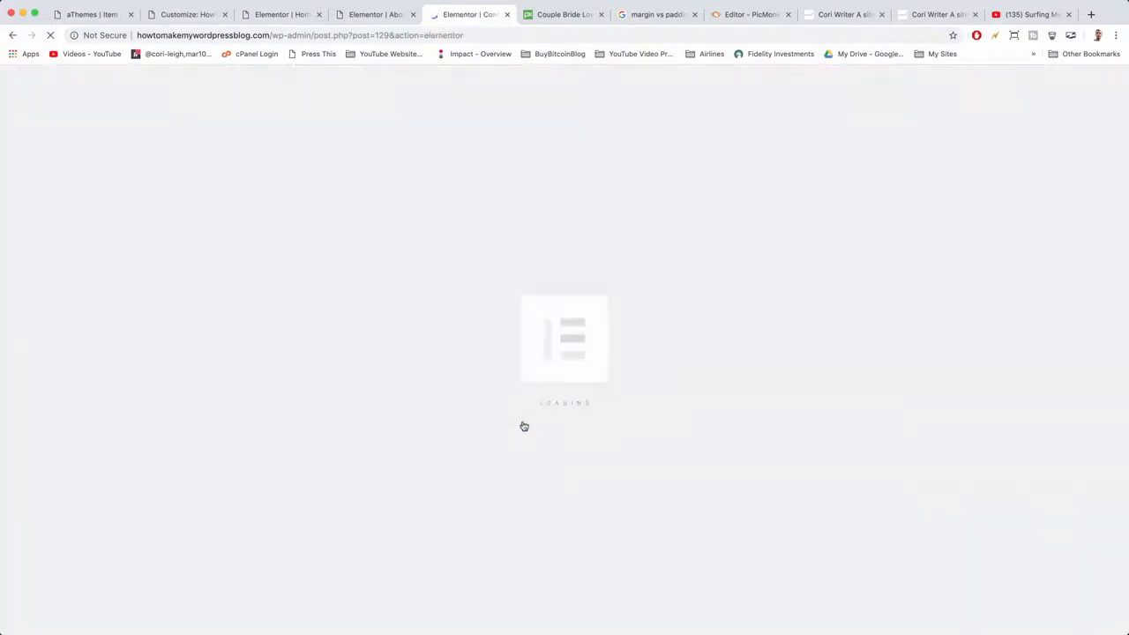
- Add a Text Editor widget under the Say Hello heading in the pink section
scroll(523, 426, "down", 6)
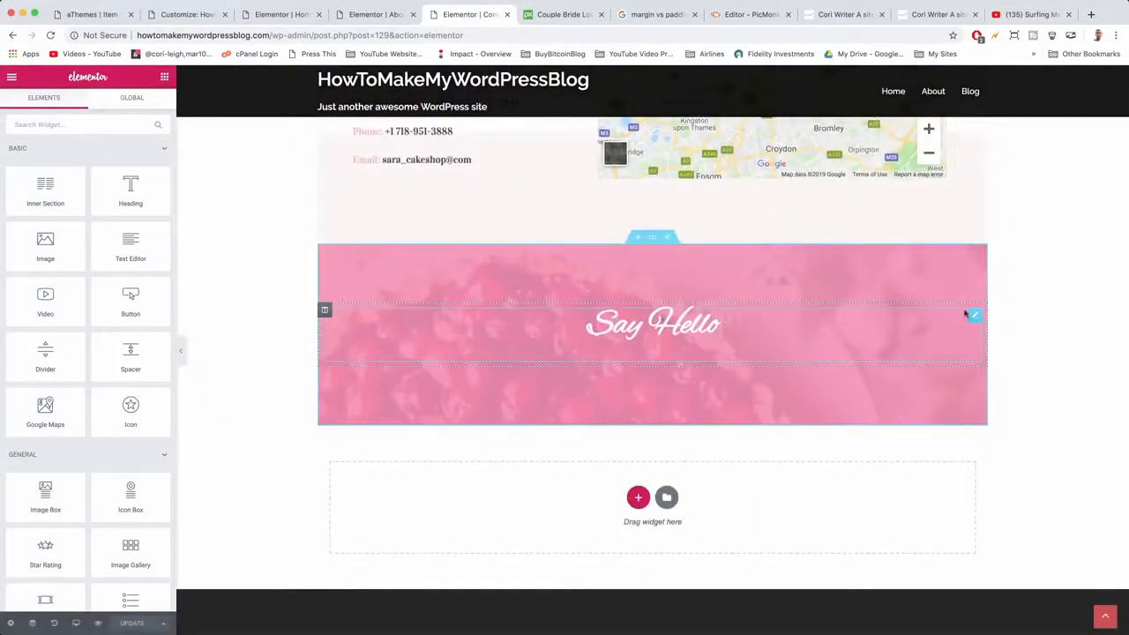
left_click(974, 315)
left_click(164, 76)
scroll(617, 308, "down", 1)
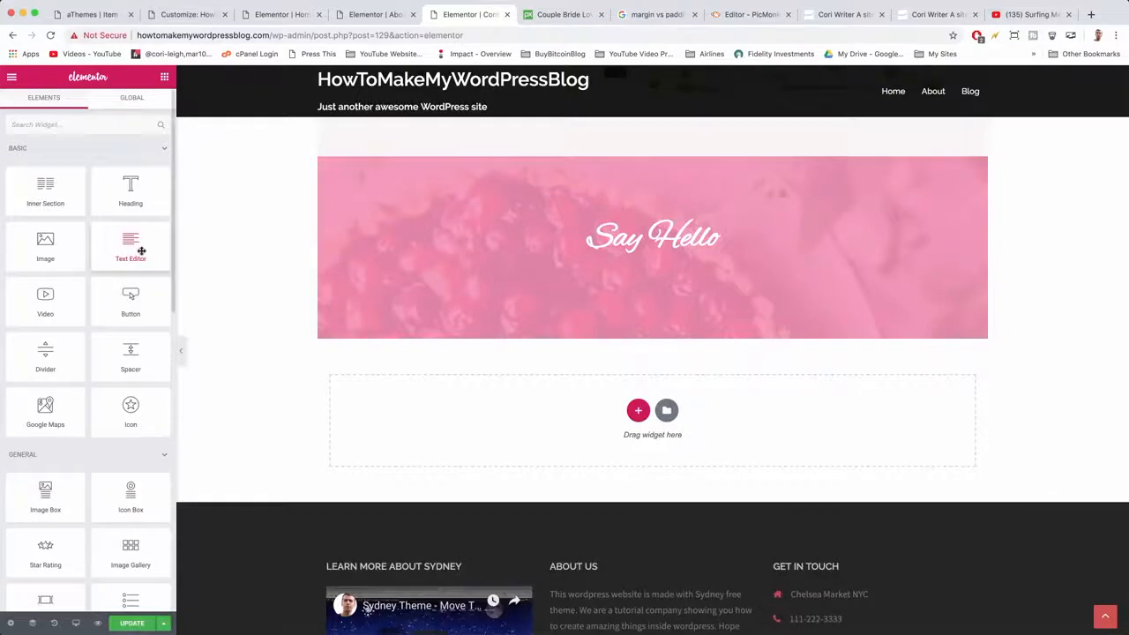
left_click_drag(141, 250, 600, 279)
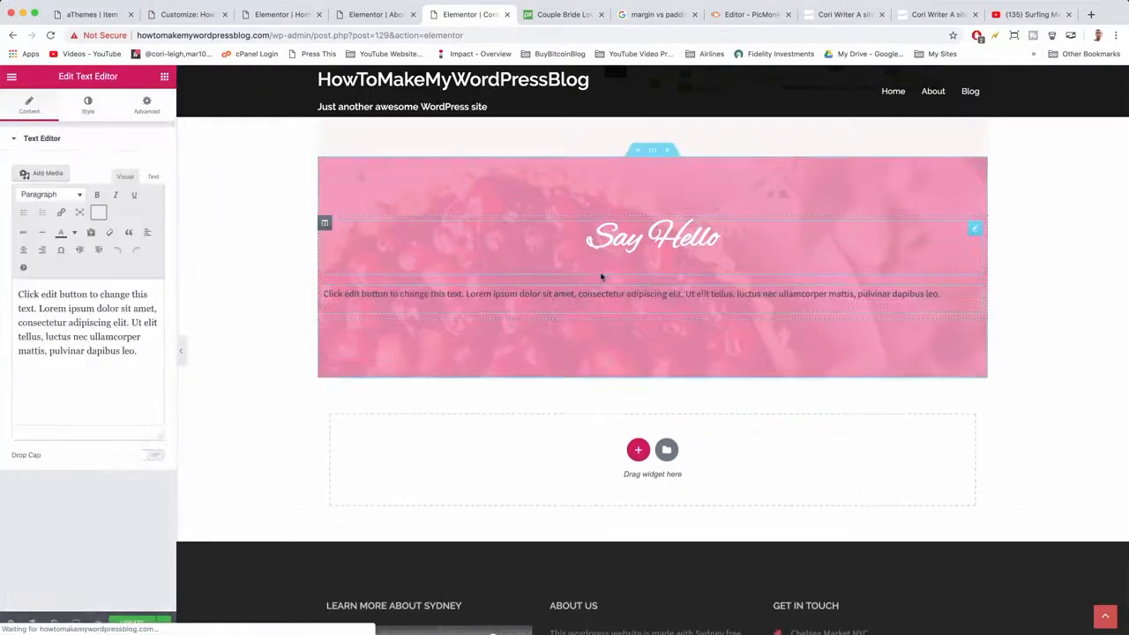
- Replace the Text Editor's placeholder text with the copied Contact Form 7 shortcode
left_click_drag(162, 343, 18, 293)
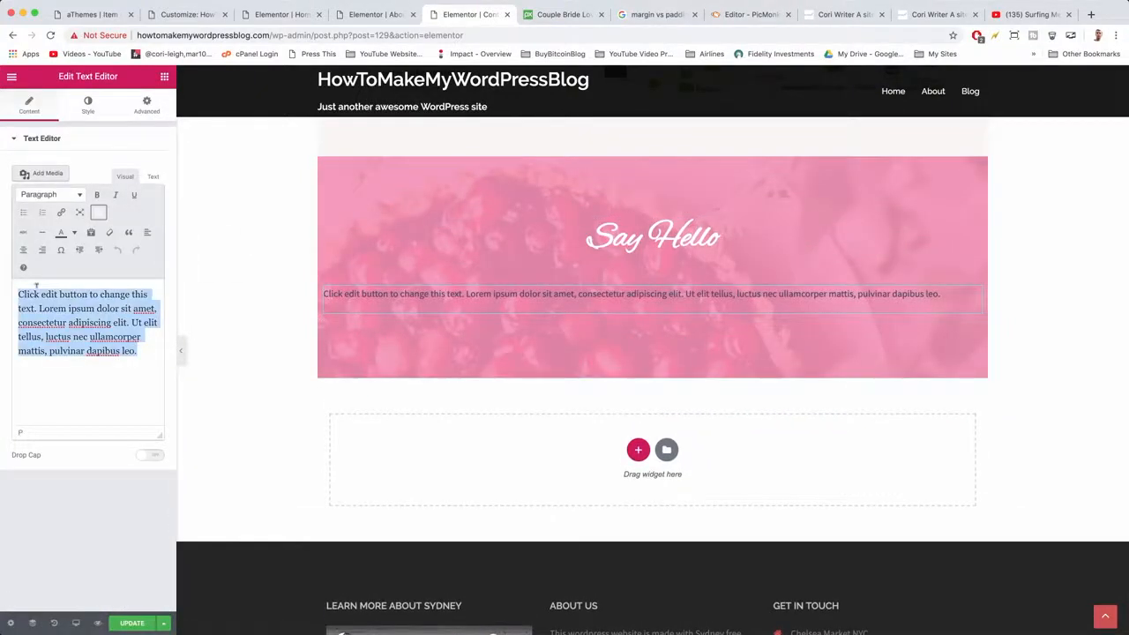
right_click(57, 308)
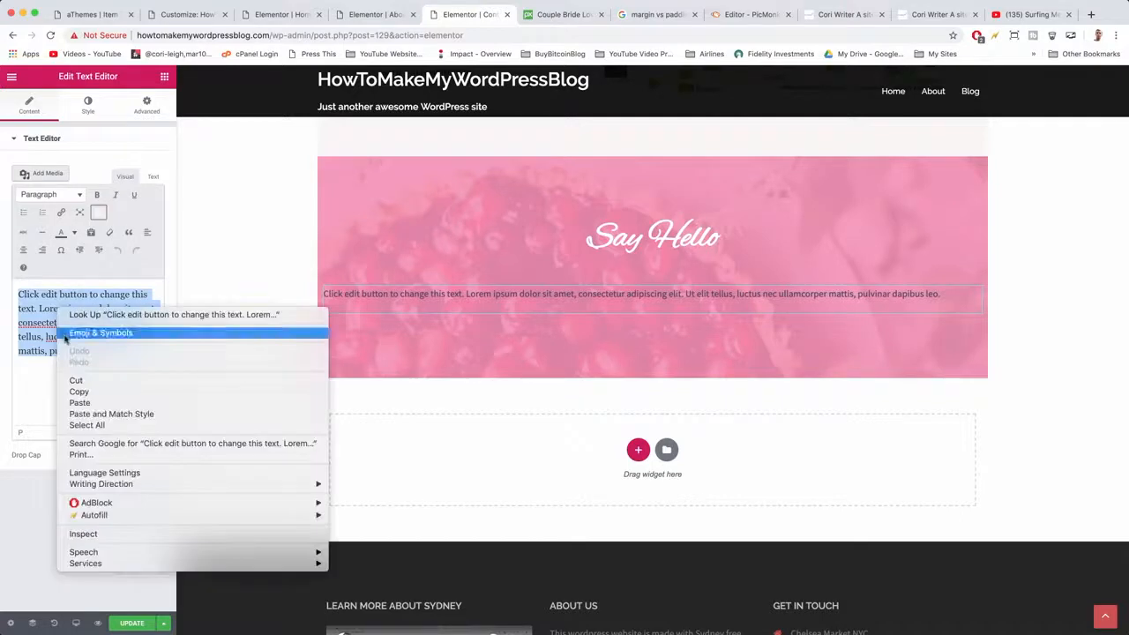
left_click(81, 403)
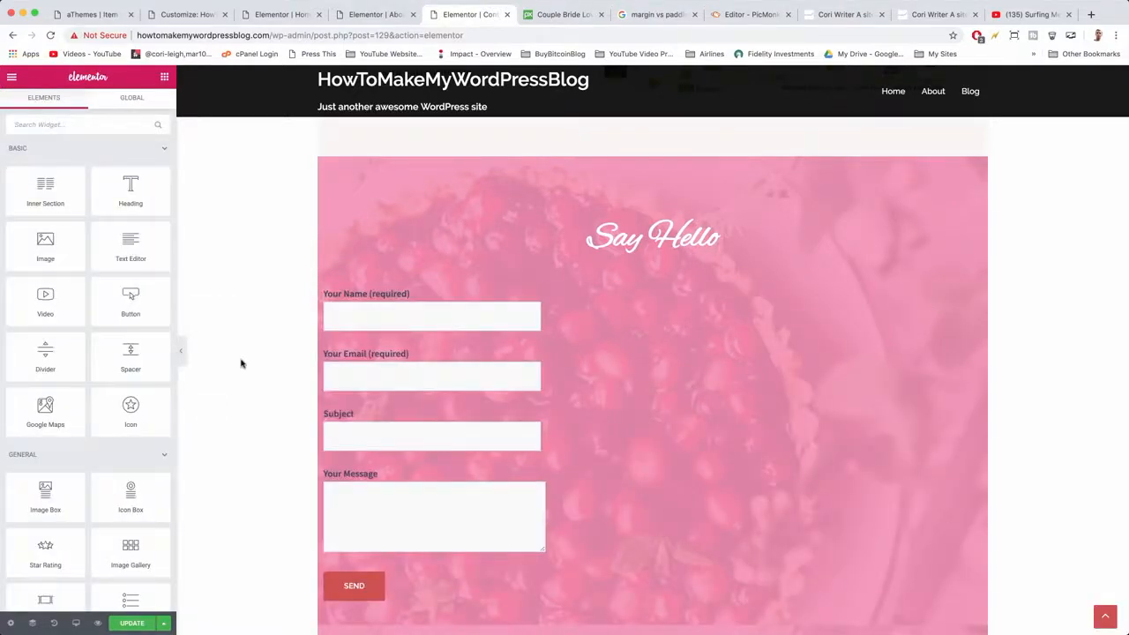
- Center-align the form's text widget and update the page
left_click(706, 331)
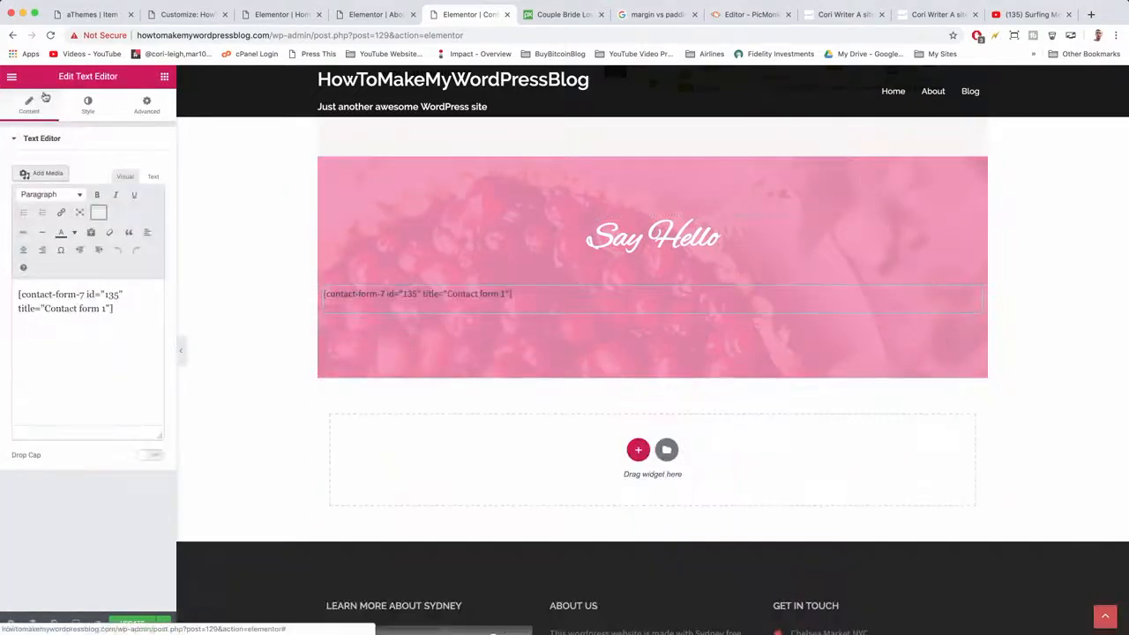
left_click(87, 104)
left_click(68, 182)
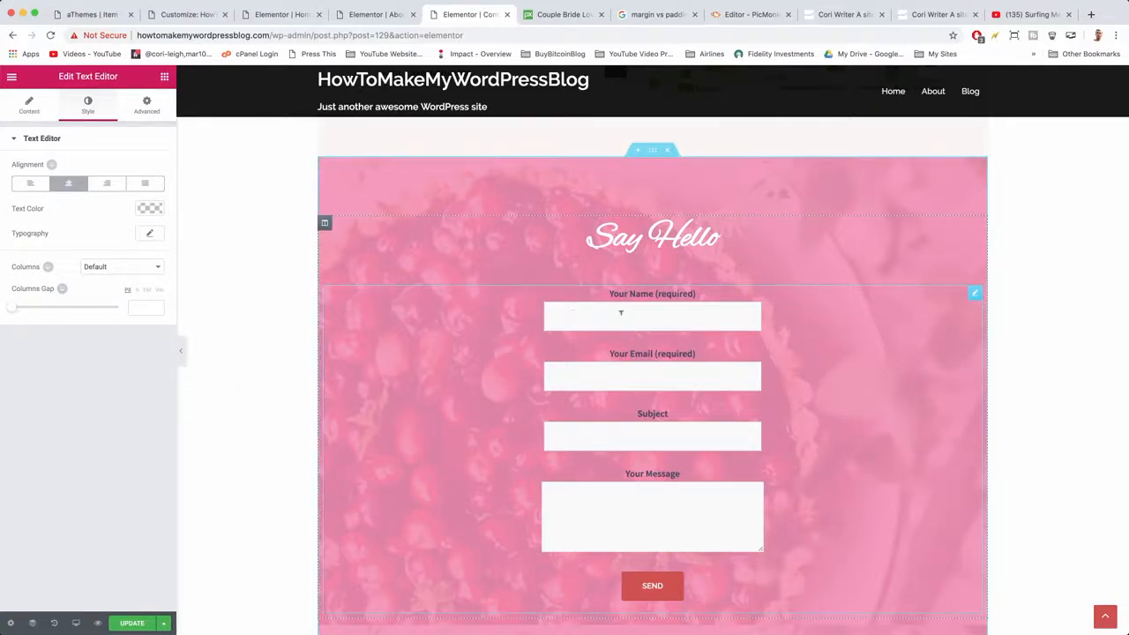
left_click(232, 302)
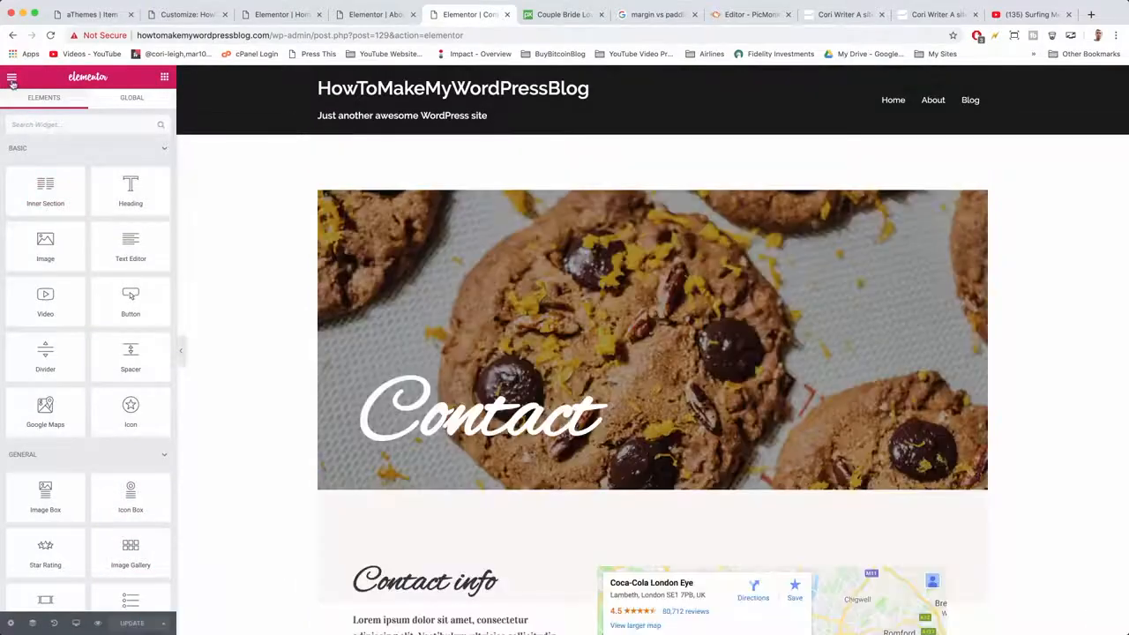
- View the live Contact page and scroll through its contact info and form sections
left_click(11, 77)
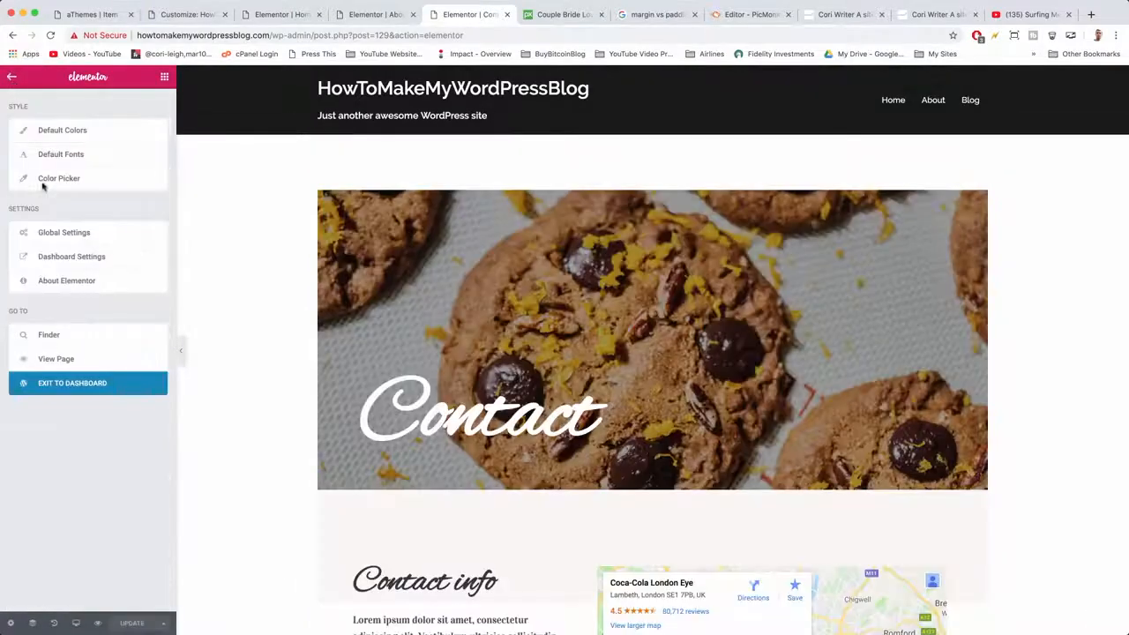
left_click(76, 358)
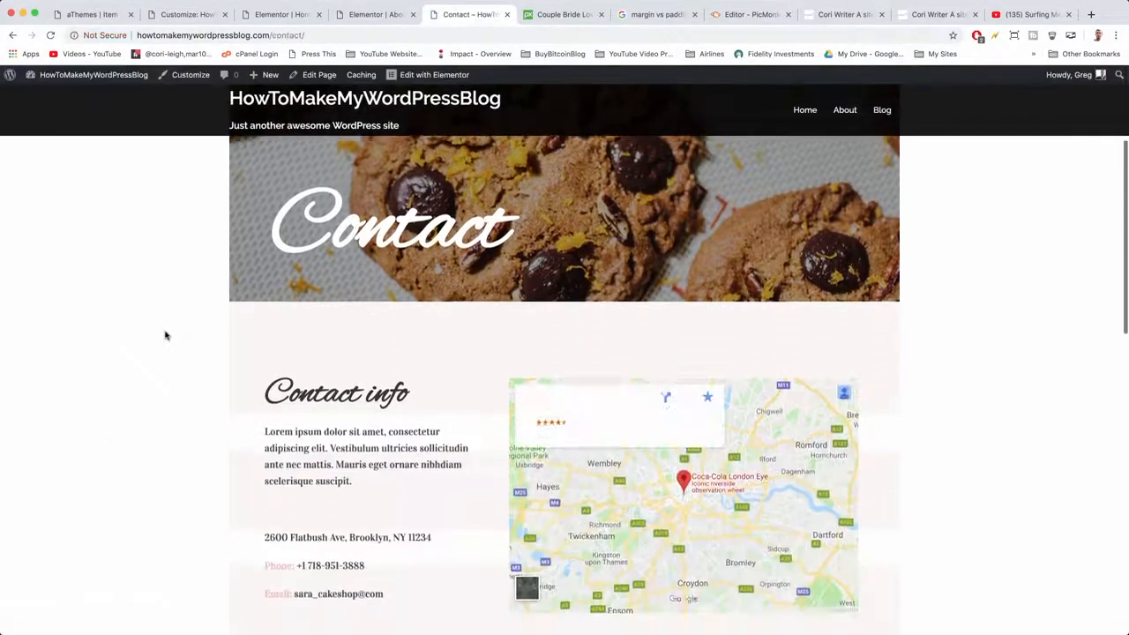
scroll(165, 335, "down", 3)
scroll(165, 335, "down", 6)
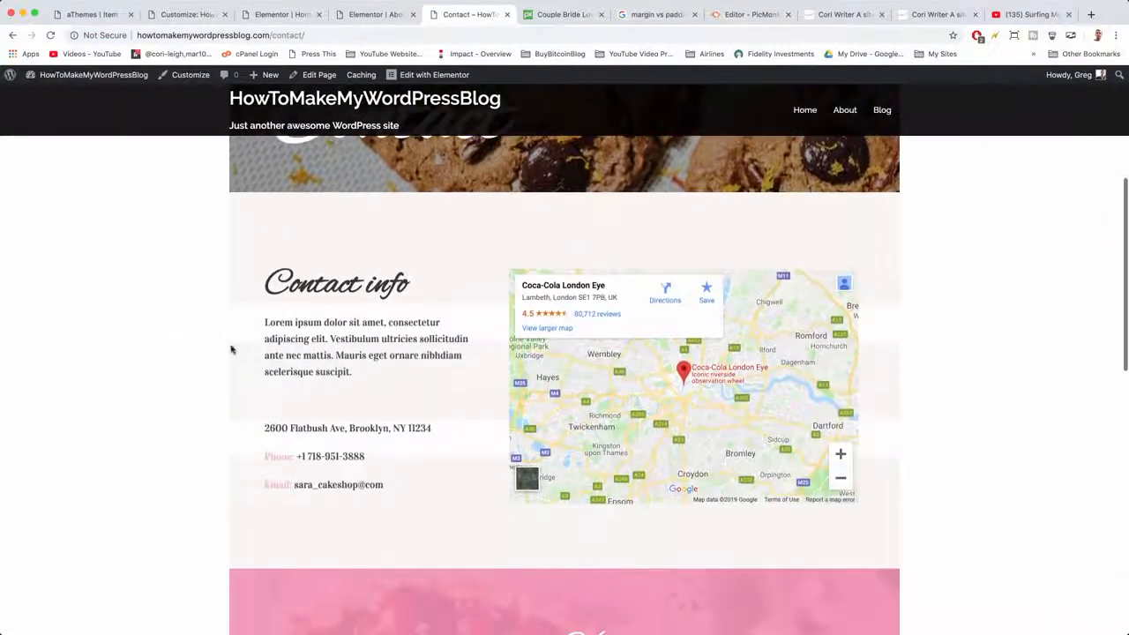
scroll(607, 401, "down", 3)
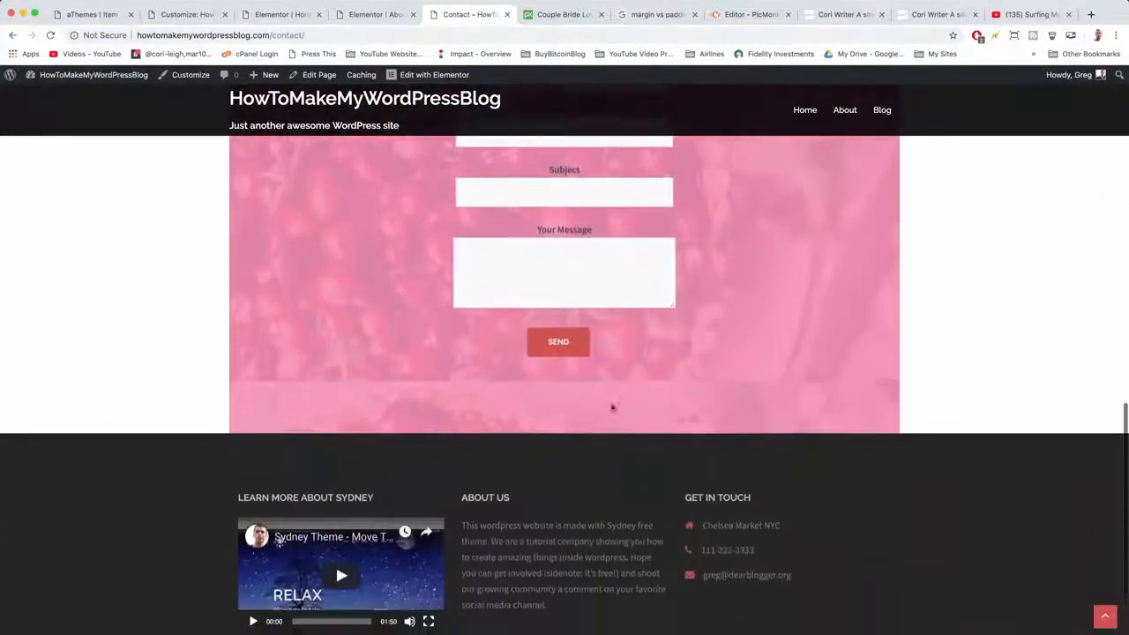
scroll(612, 408, "up", 4)
scroll(612, 408, "up", 8)
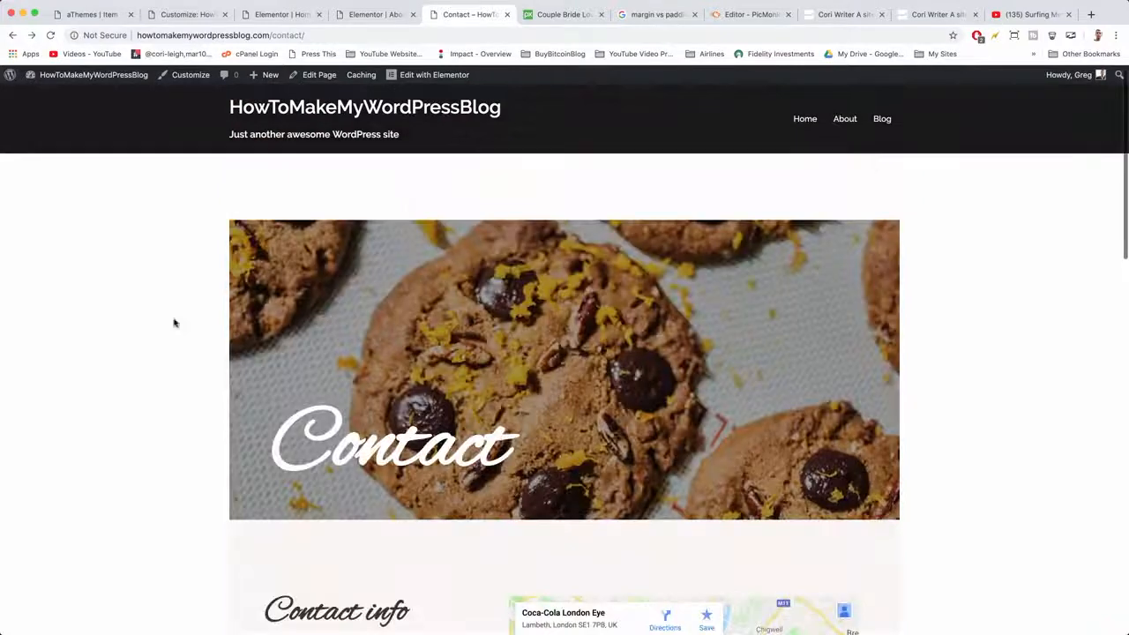
scroll(202, 370, "down", 5)
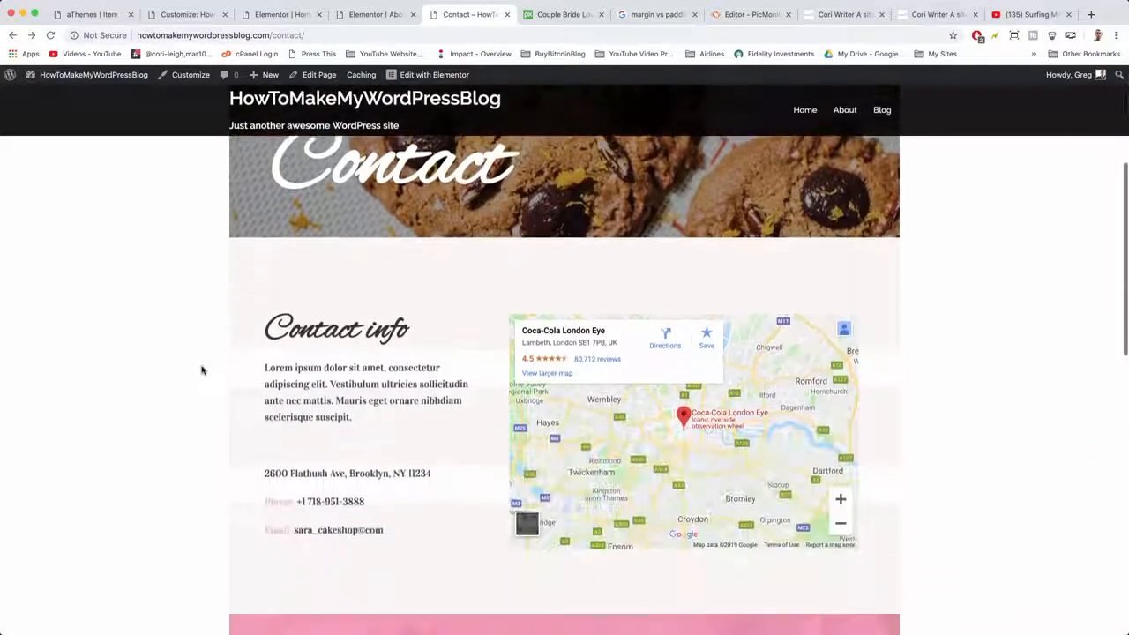
scroll(201, 371, "down", 4)
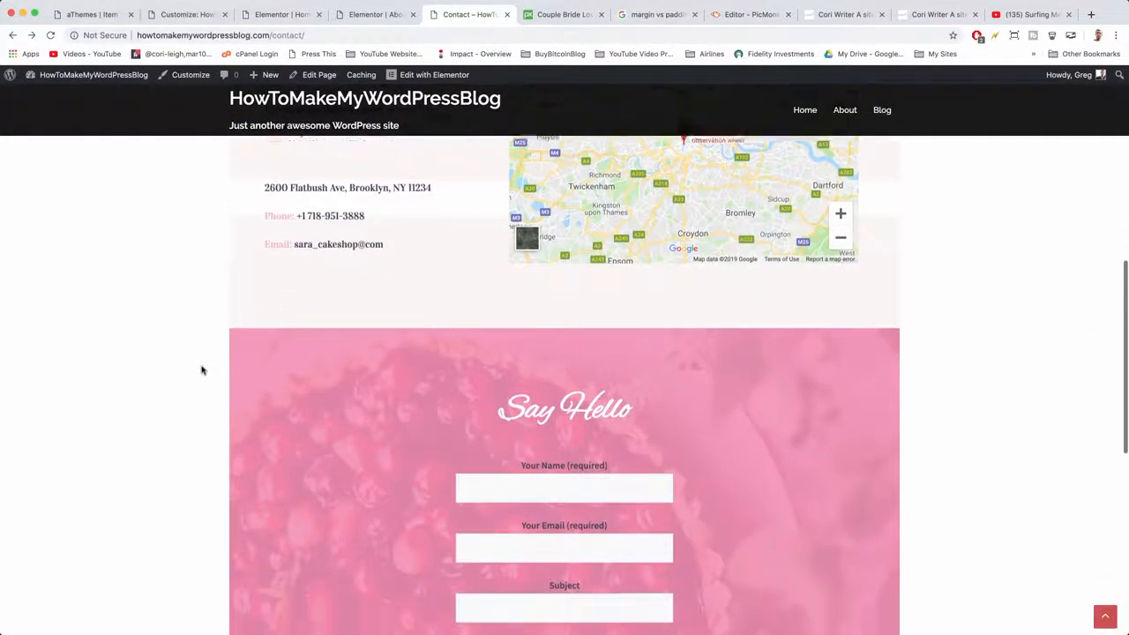
scroll(418, 373, "down", 2)
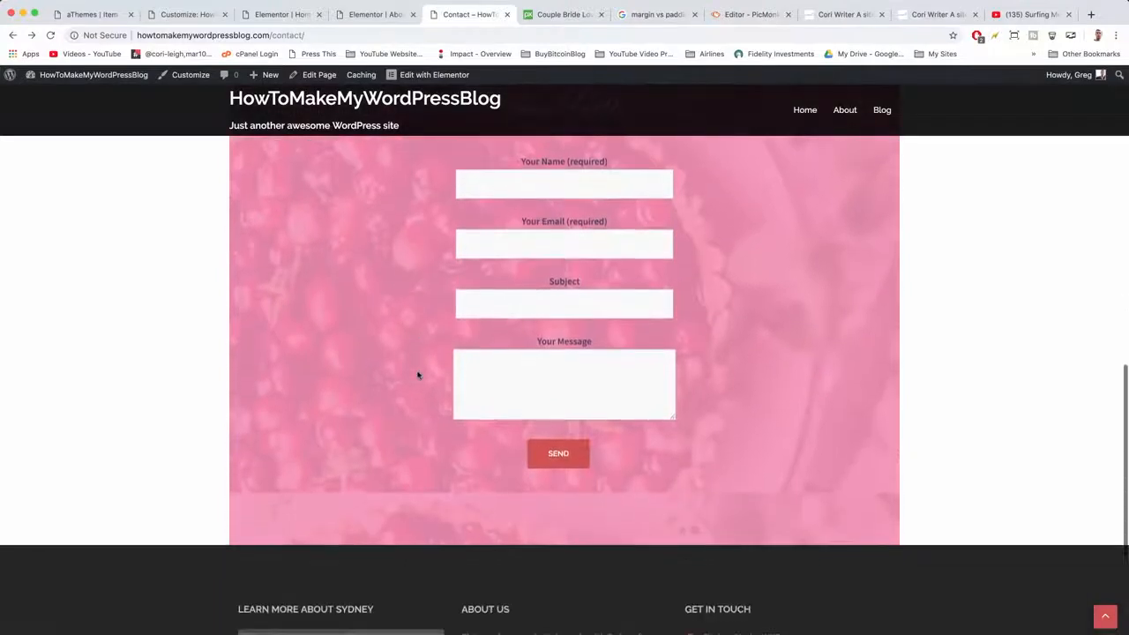
scroll(808, 455, "down", 3)
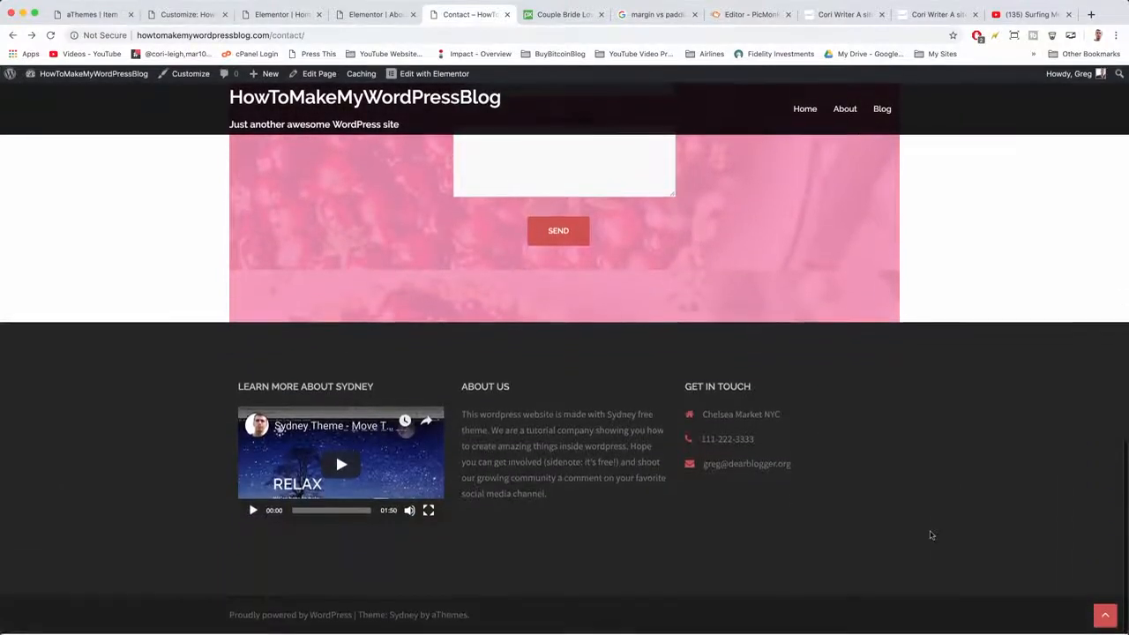
scroll(929, 534, "up", 3)
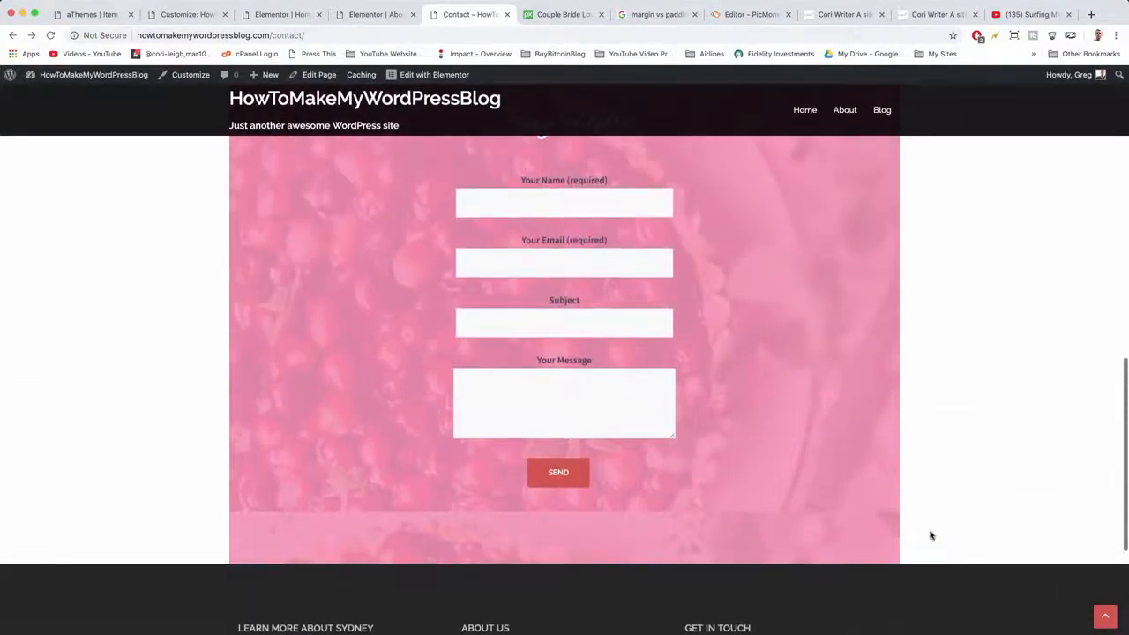
scroll(930, 534, "up", 10)
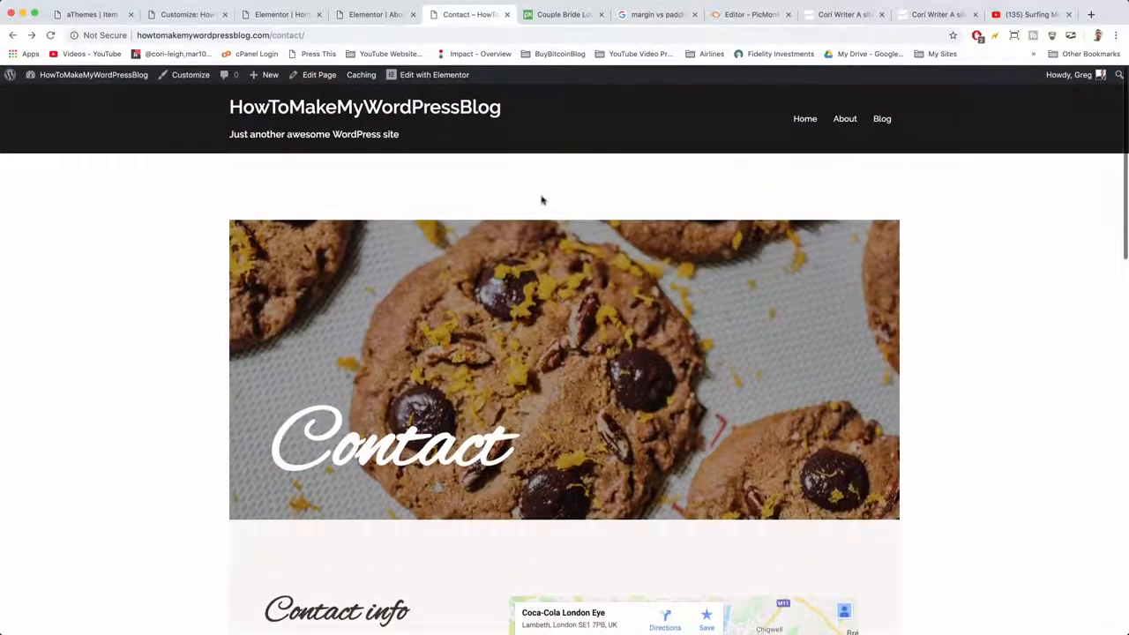
scroll(561, 223, "down", 2)
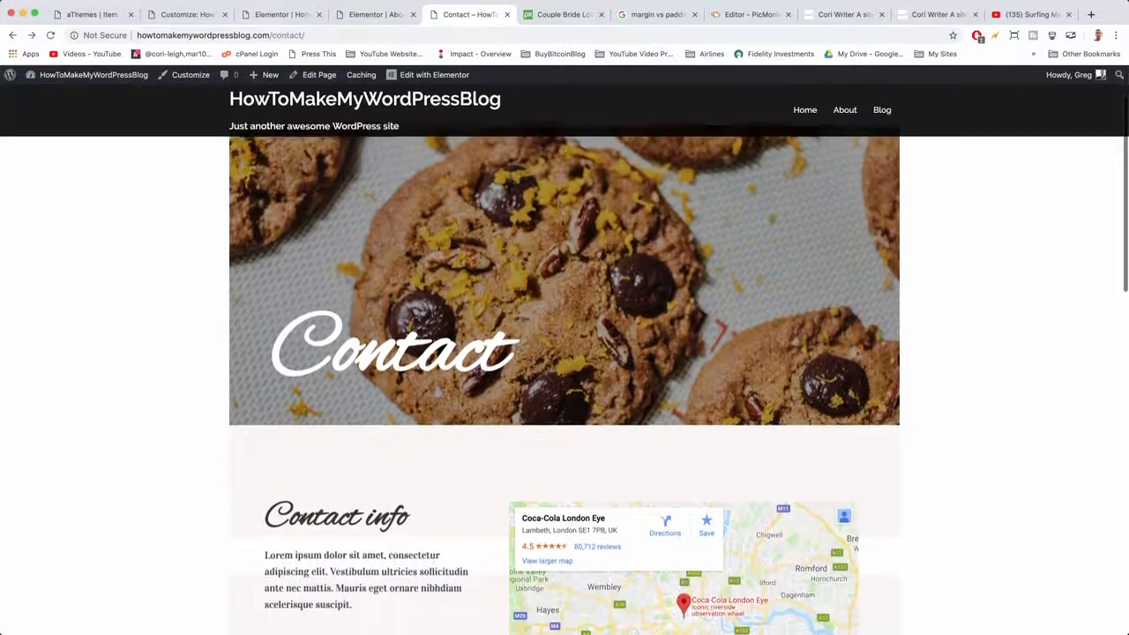
scroll(659, 202, "up", 2)
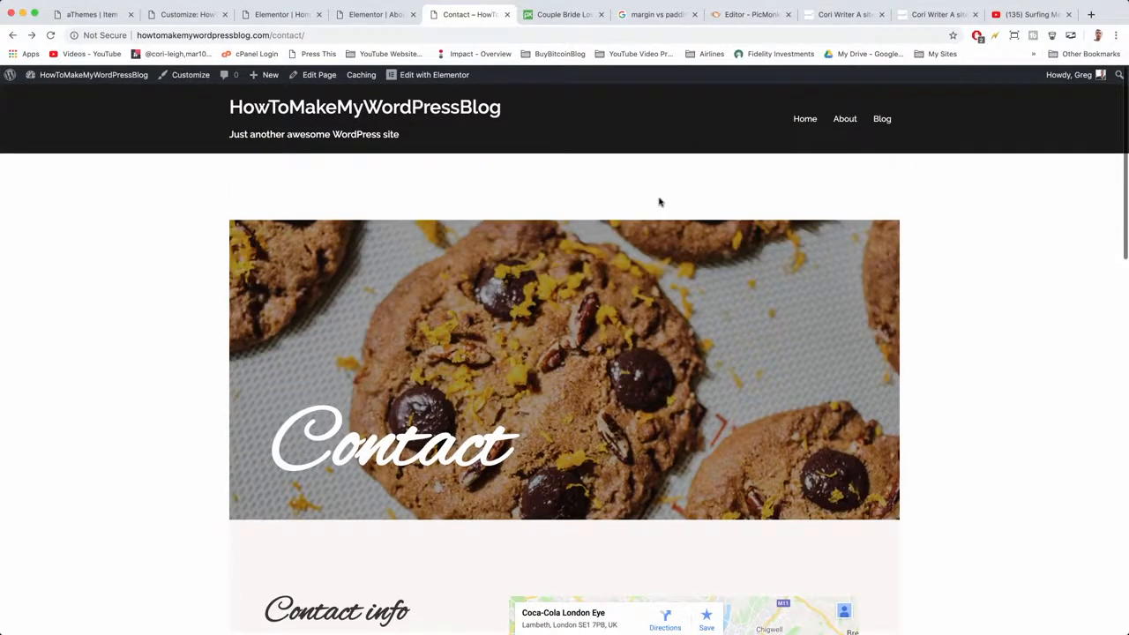
- Browse the Blog page, then open the Widgets admin screen from the site menu
left_click(882, 124)
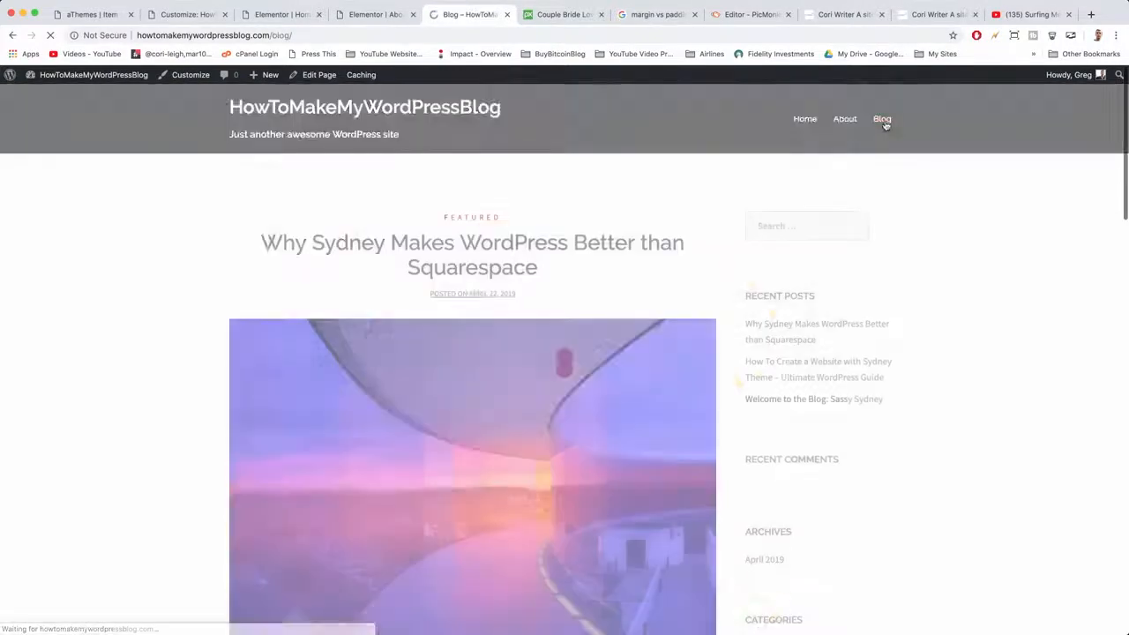
scroll(664, 406, "down", 10)
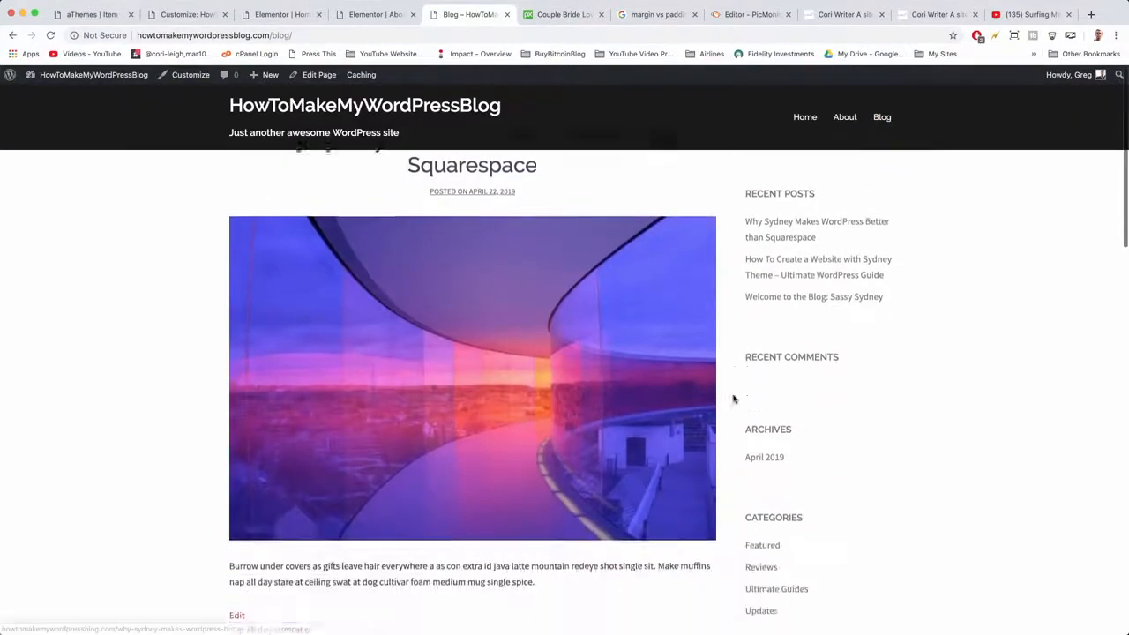
scroll(733, 400, "up", 3)
scroll(733, 400, "up", 8)
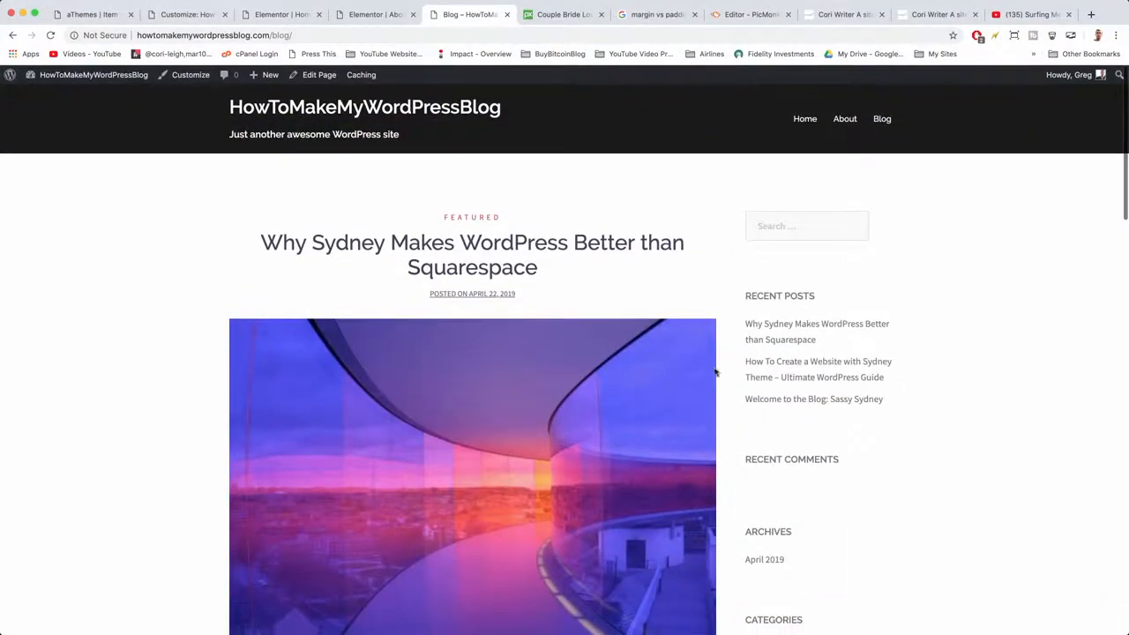
scroll(780, 345, "down", 6)
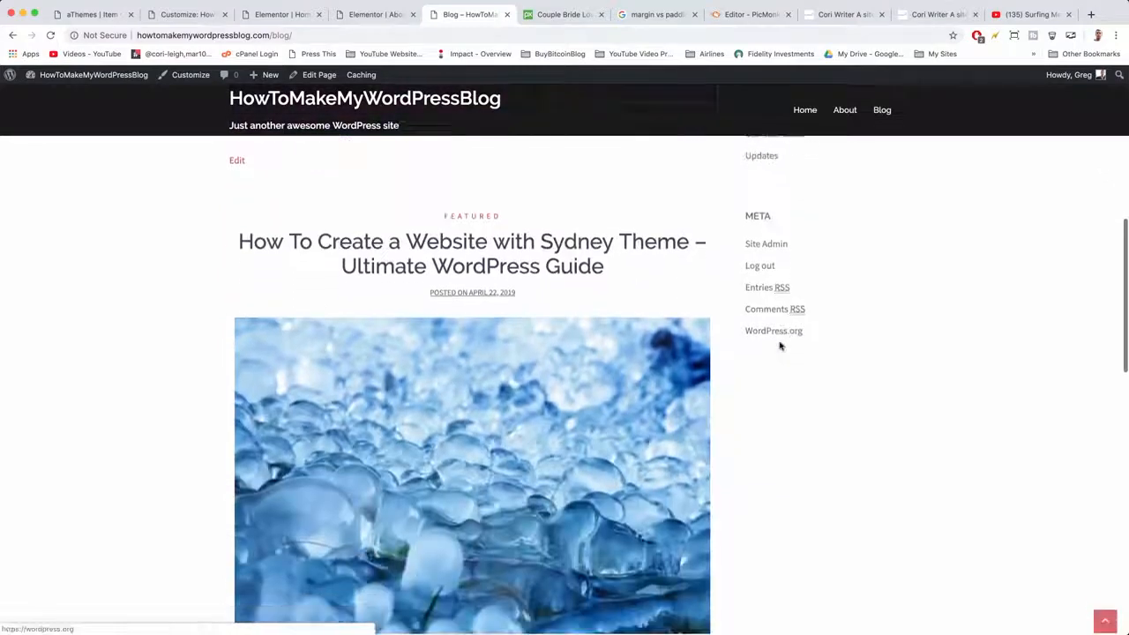
scroll(781, 345, "up", 2)
scroll(780, 353, "up", 5)
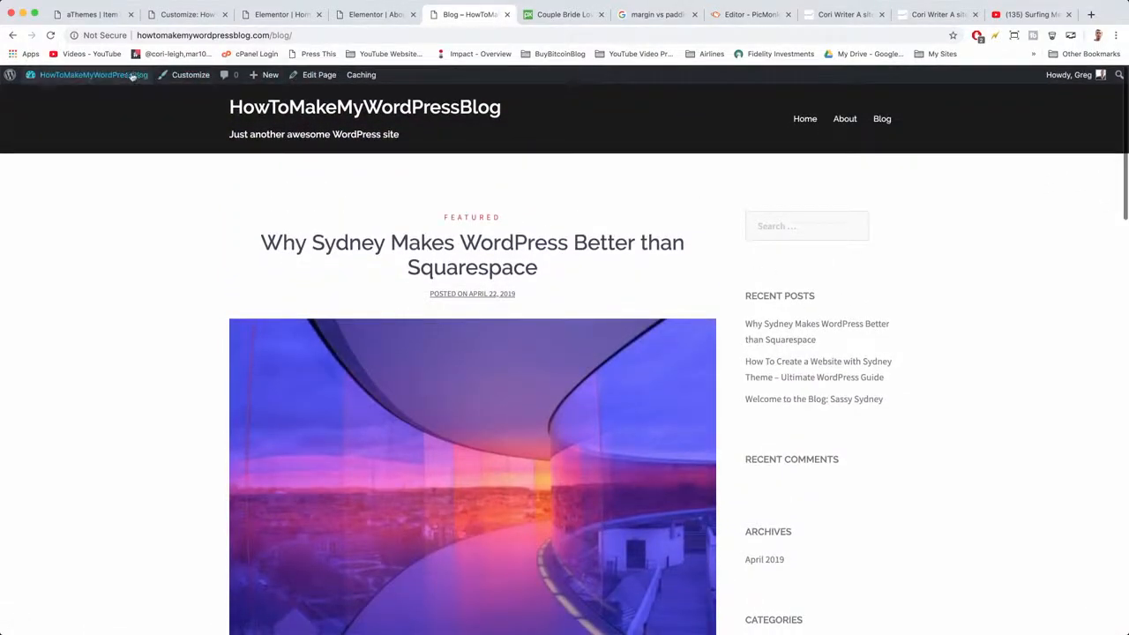
mouse_move(128, 75)
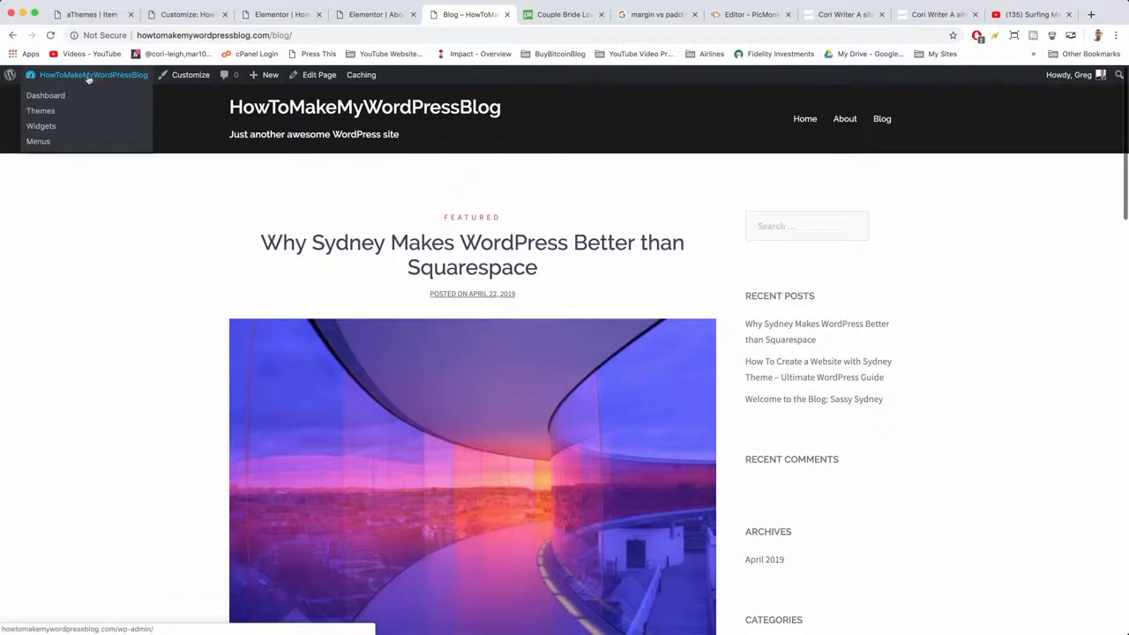
left_click(44, 126)
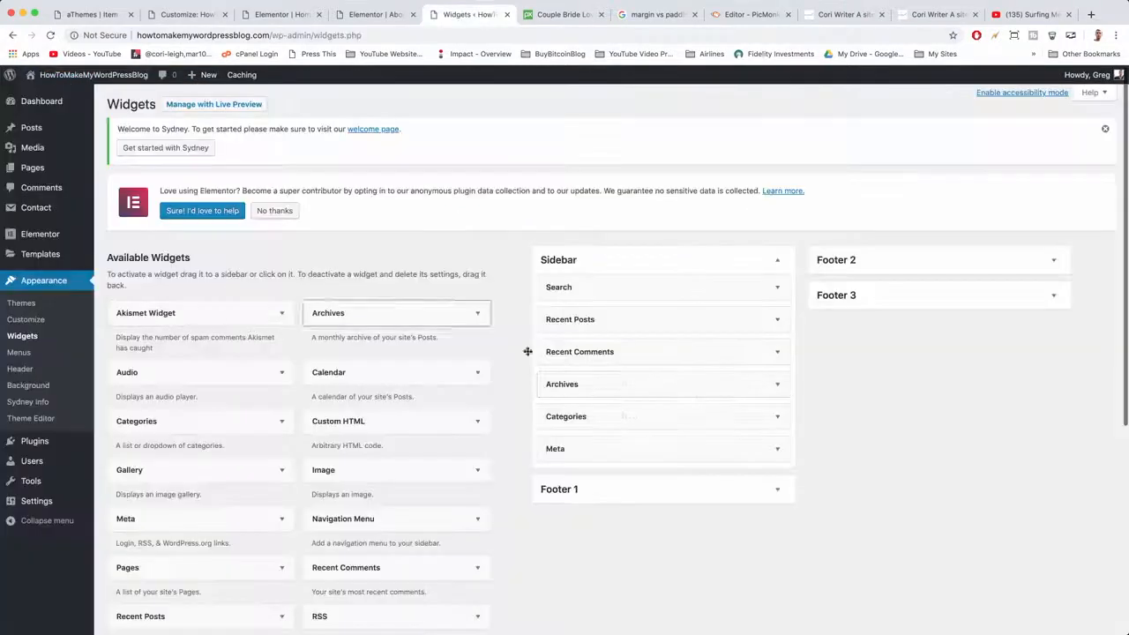
- Delete the Recent Posts, Recent Comments, Archives, Categories and Meta widgets from the Sidebar, keeping only Search
left_click(777, 320)
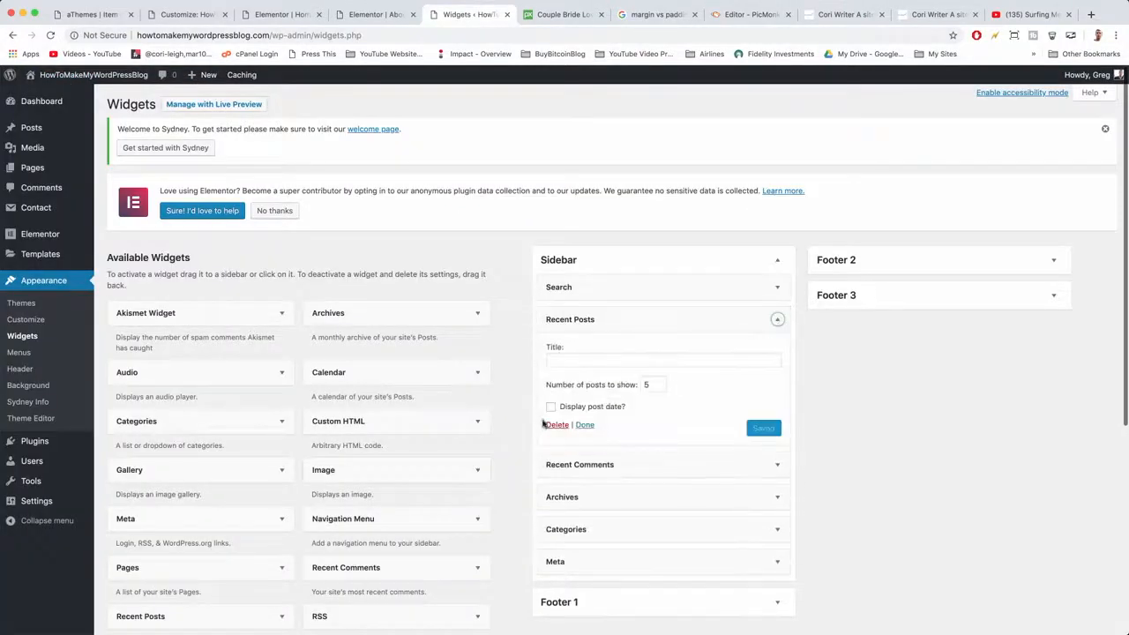
left_click(777, 319)
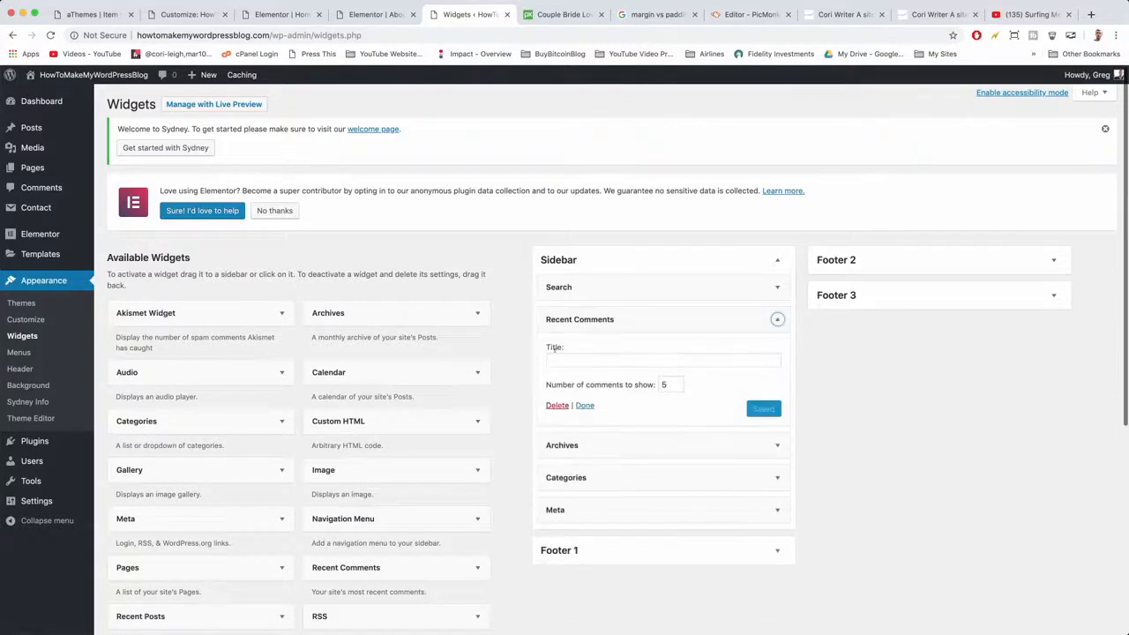
left_click(776, 321)
left_click(557, 412)
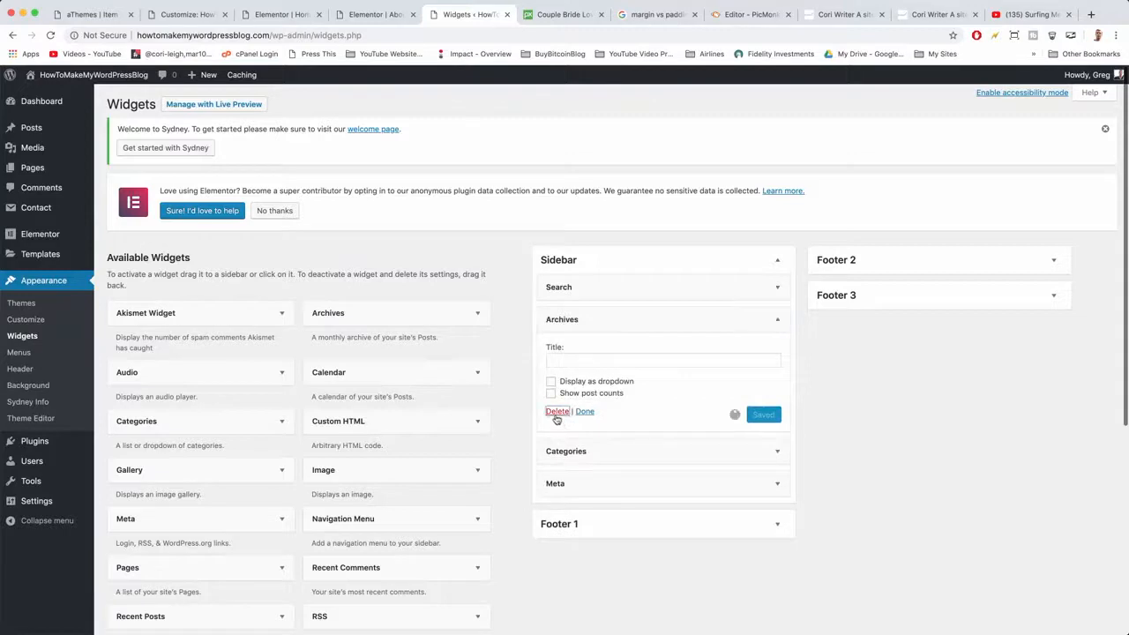
left_click(777, 320)
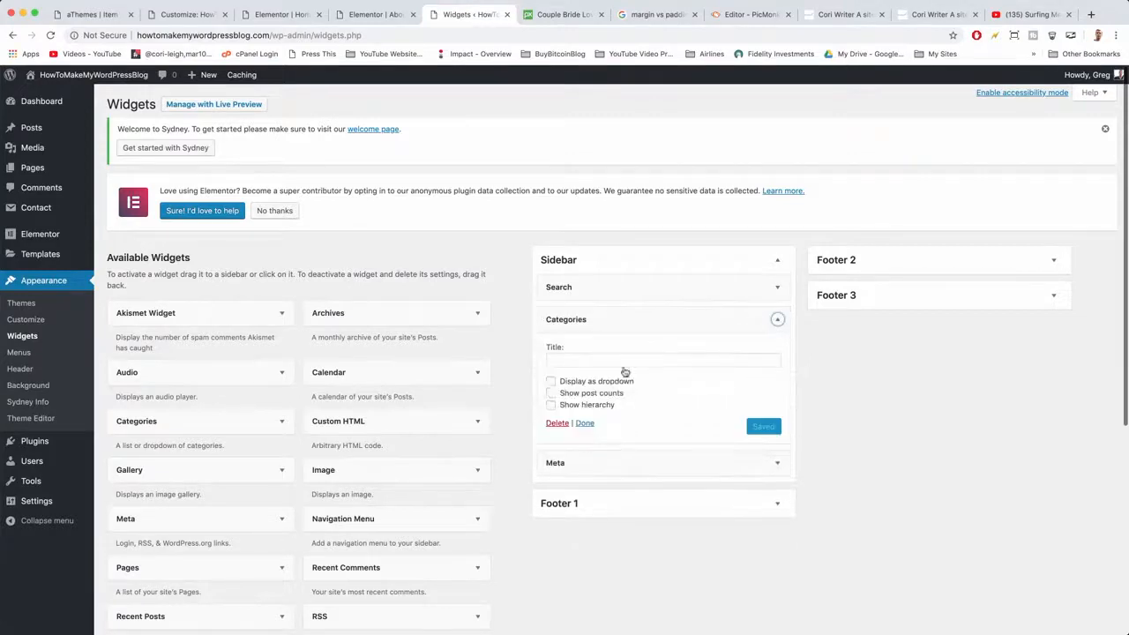
left_click(557, 423)
- Add a Text widget to the Sidebar
scroll(403, 383, "down", 5)
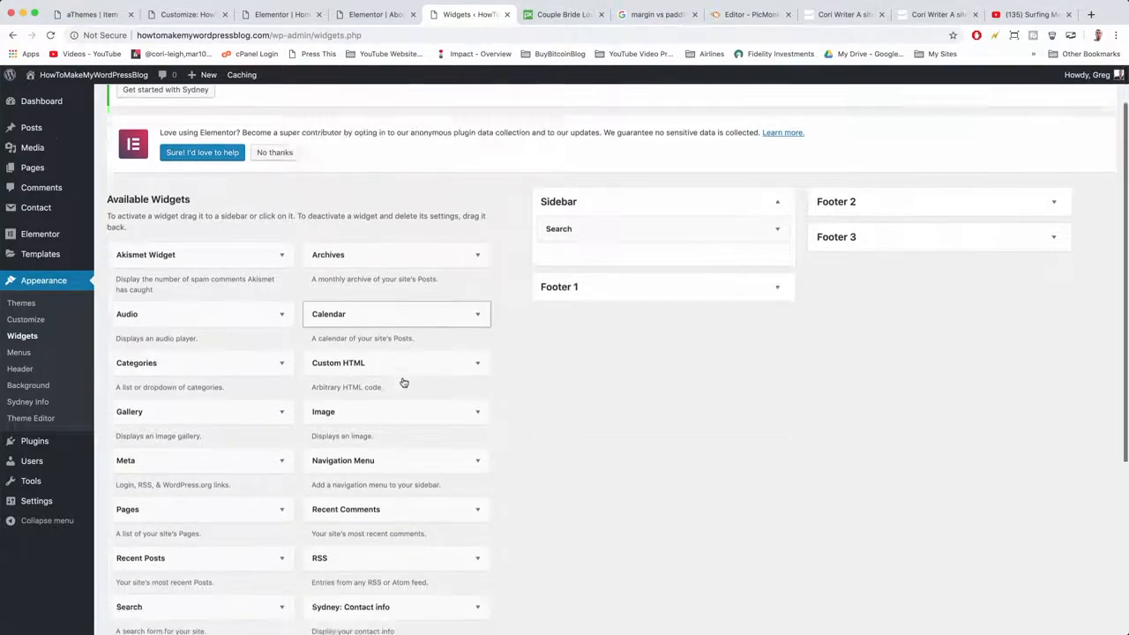
left_click(414, 464)
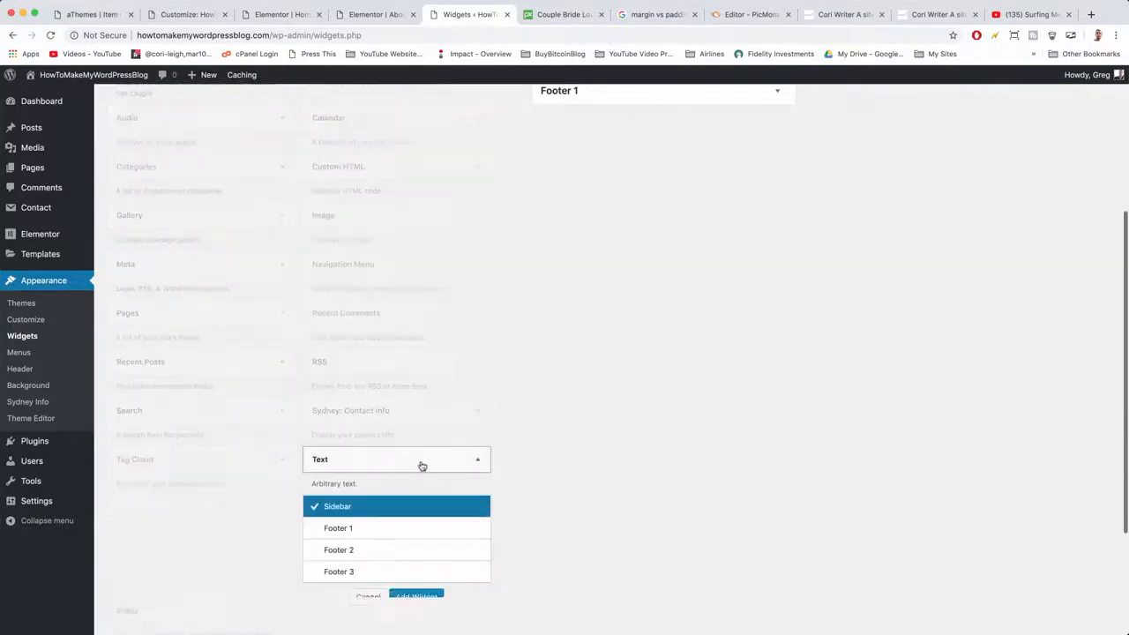
left_click(428, 597)
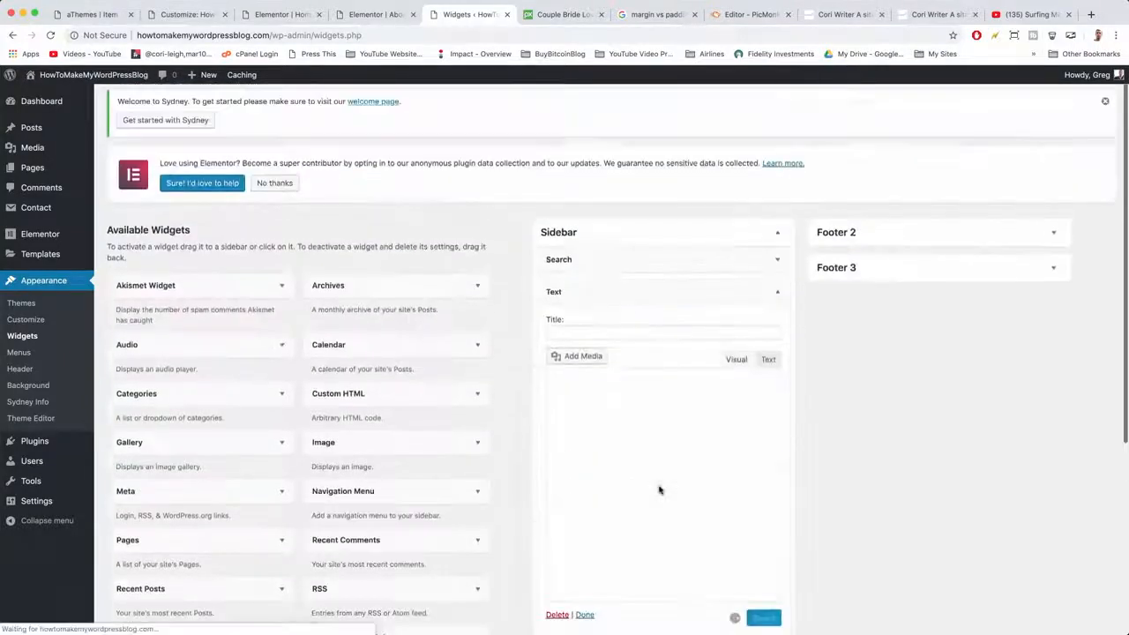
- Search the web for facebook like box in a new tab and open the Facebook Page Plugin documentation
left_click(1093, 15)
type("facebook ")
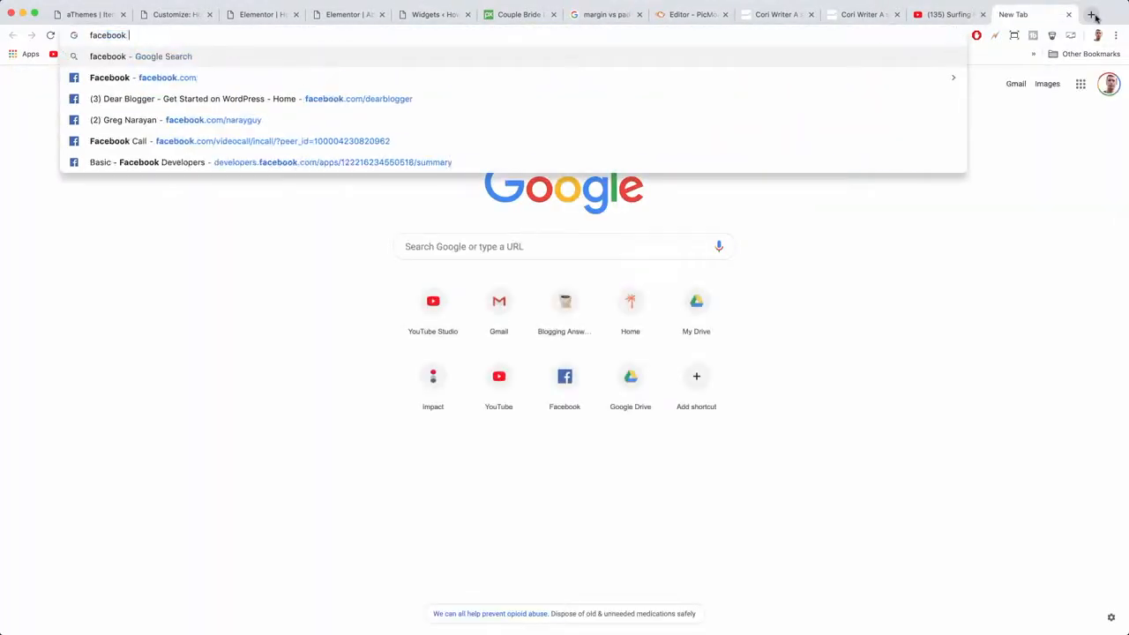
type("like box")
key("Return")
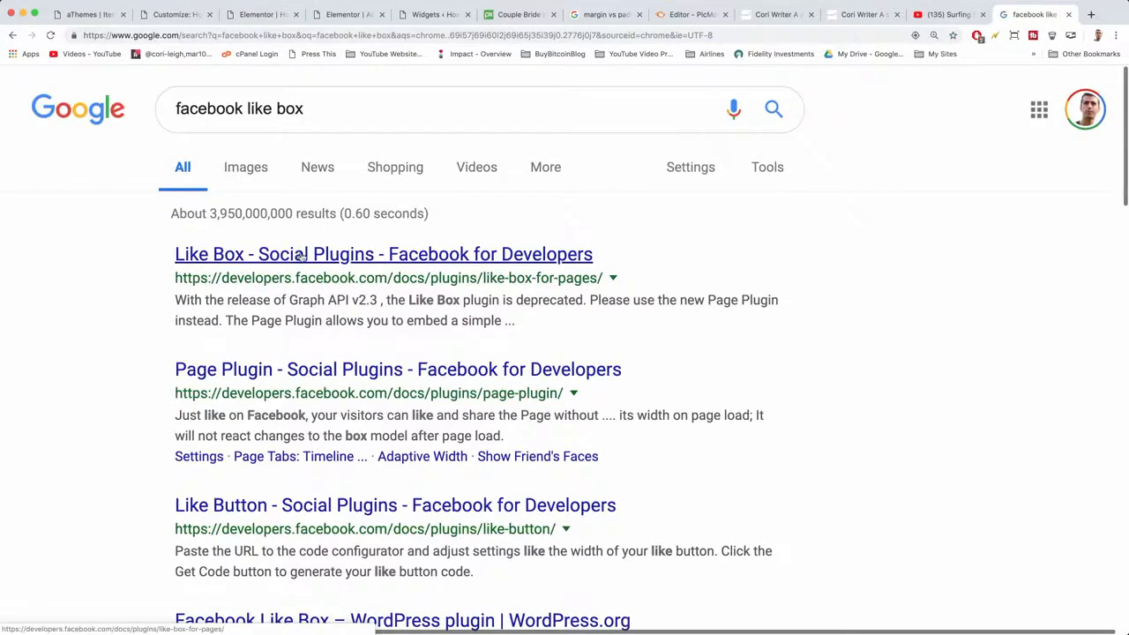
left_click(300, 255)
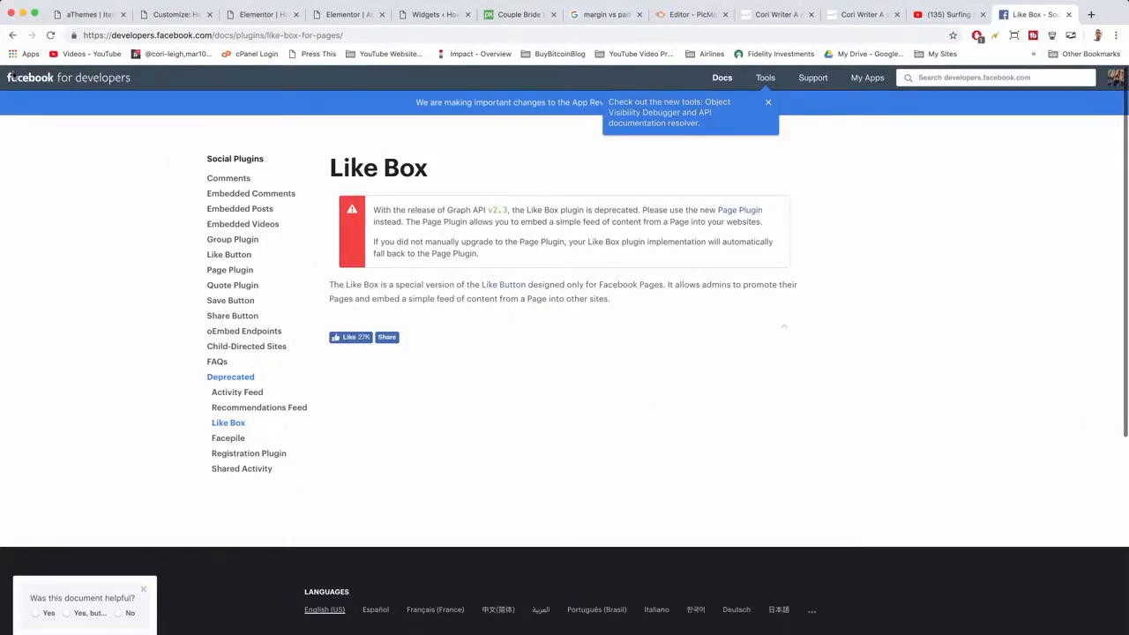
left_click(12, 36)
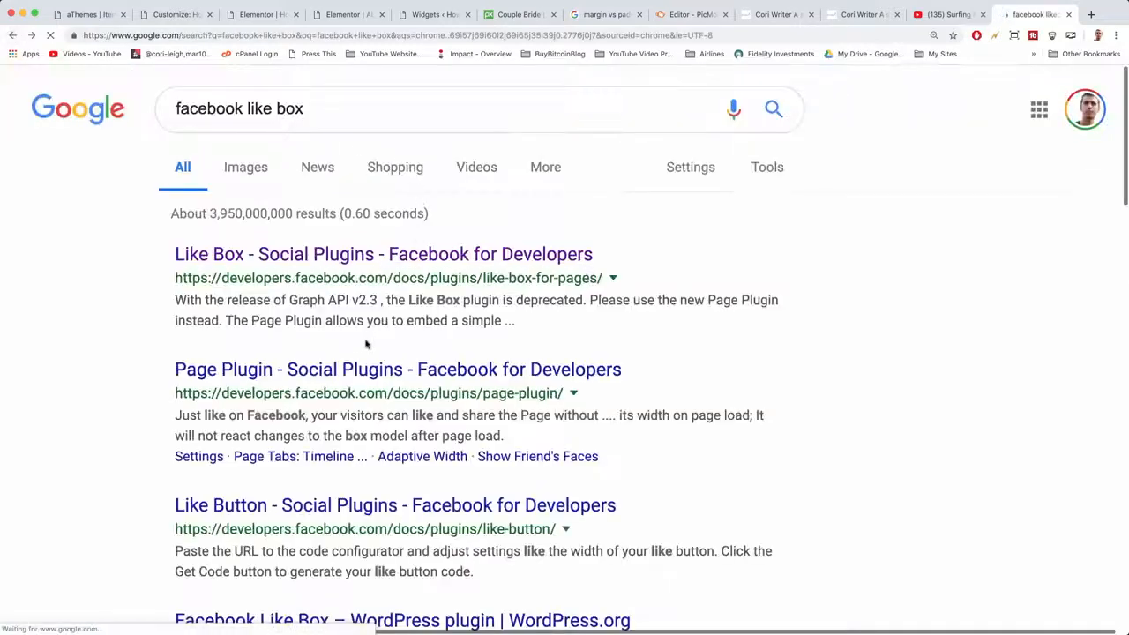
left_click(371, 492)
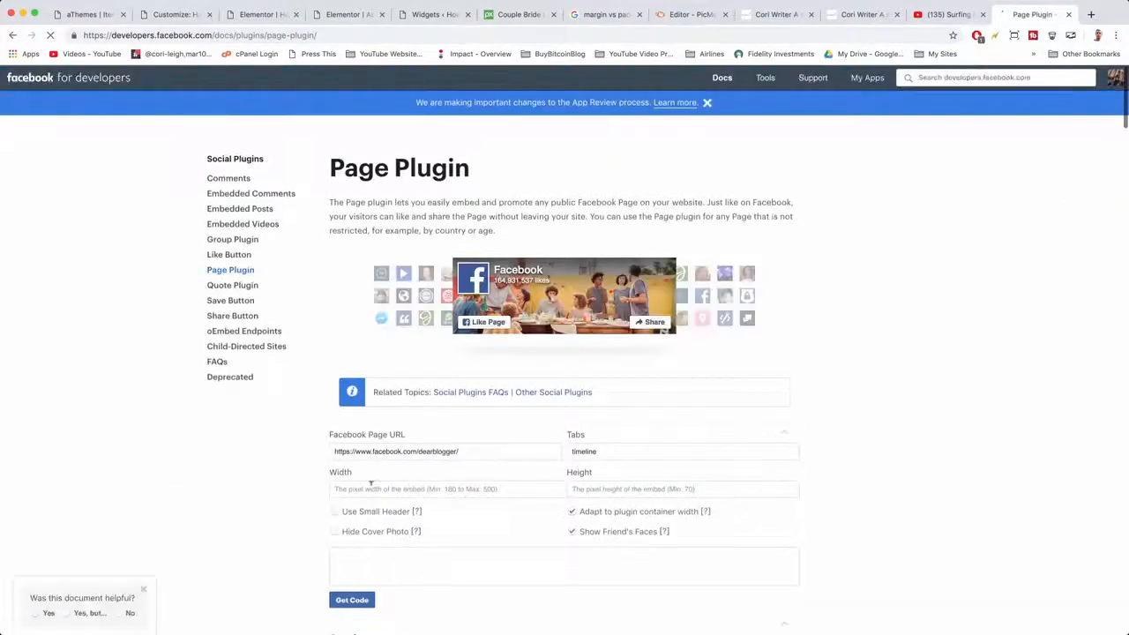
scroll(635, 448, "down", 1)
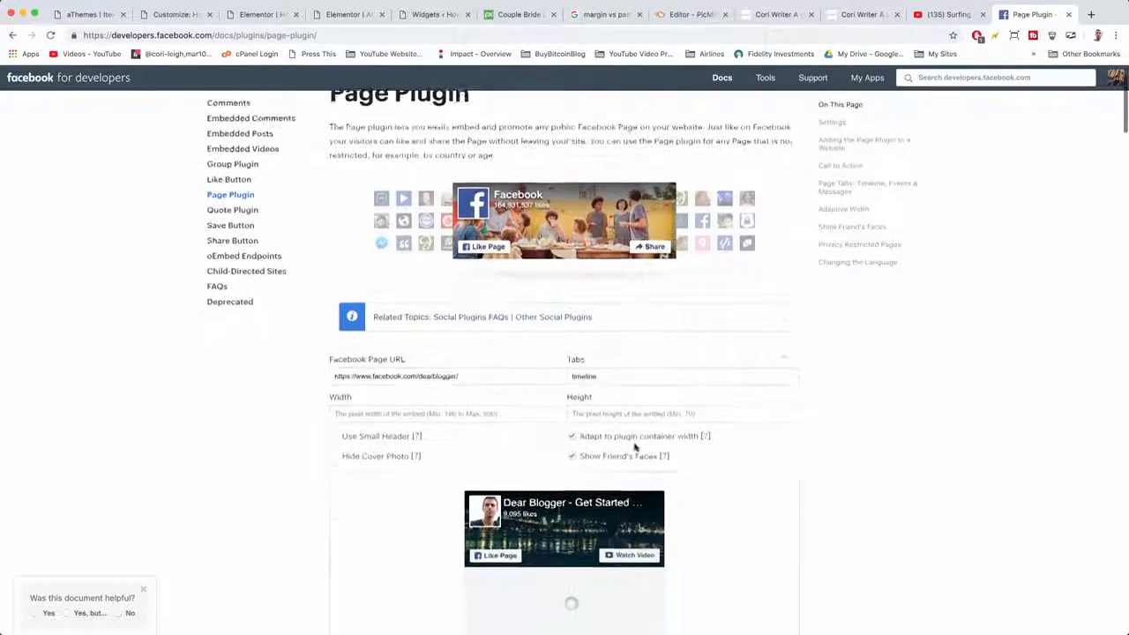
scroll(635, 447, "down", 2)
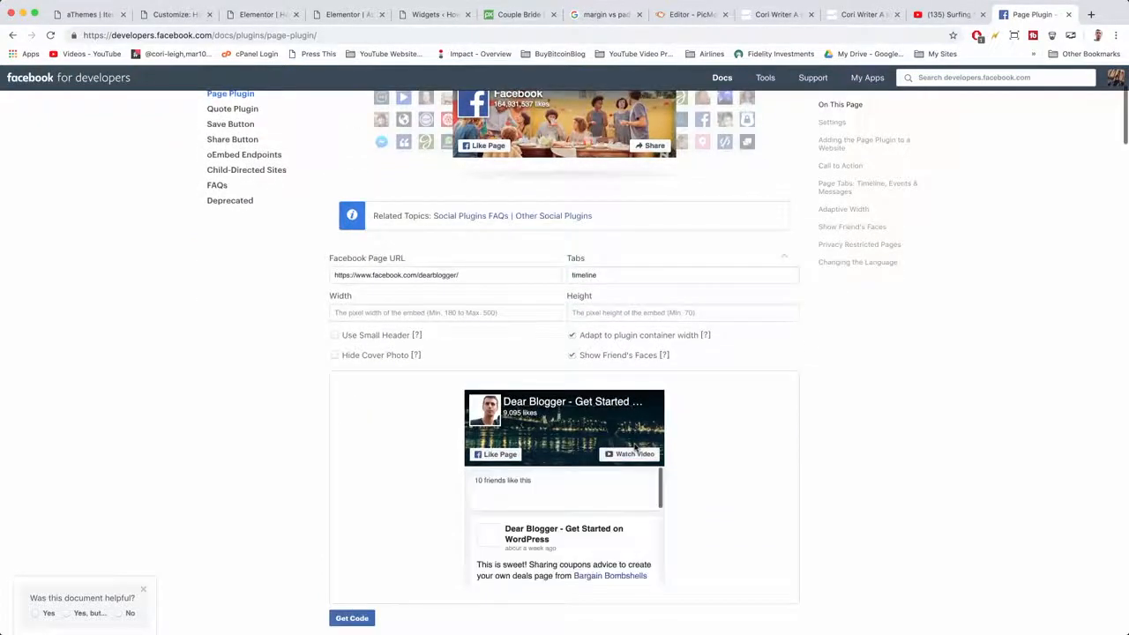
scroll(635, 448, "up", 2)
scroll(635, 448, "down", 1)
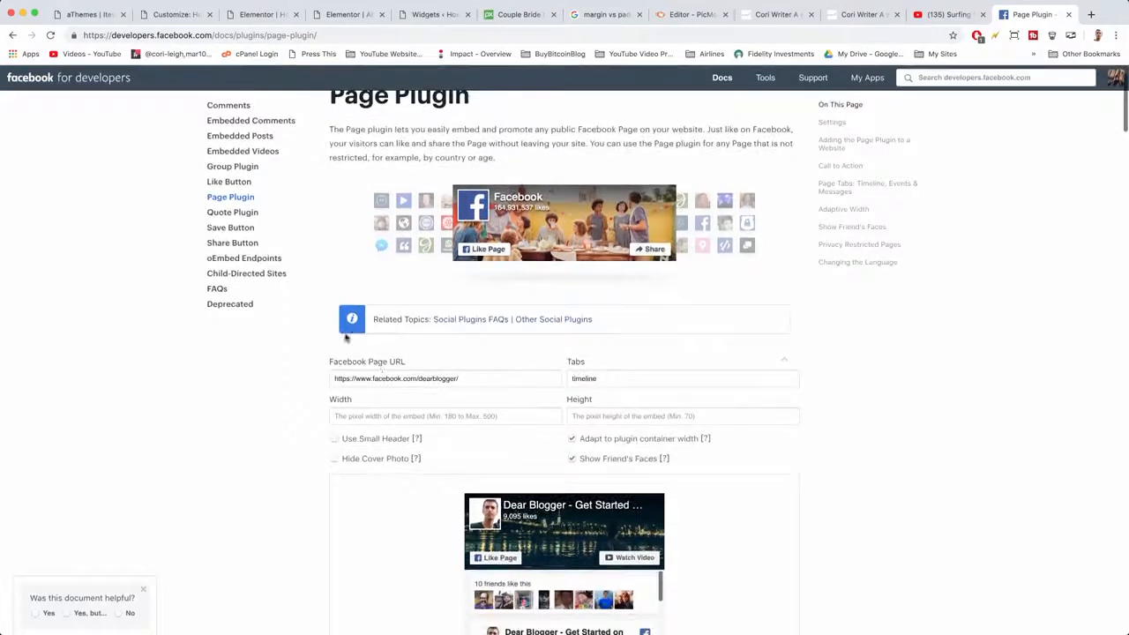
triple_click(382, 371)
double_click(414, 373)
double_click(445, 379)
triple_click(448, 378)
left_click(462, 379)
type("800")
scroll(356, 491, "down", 3)
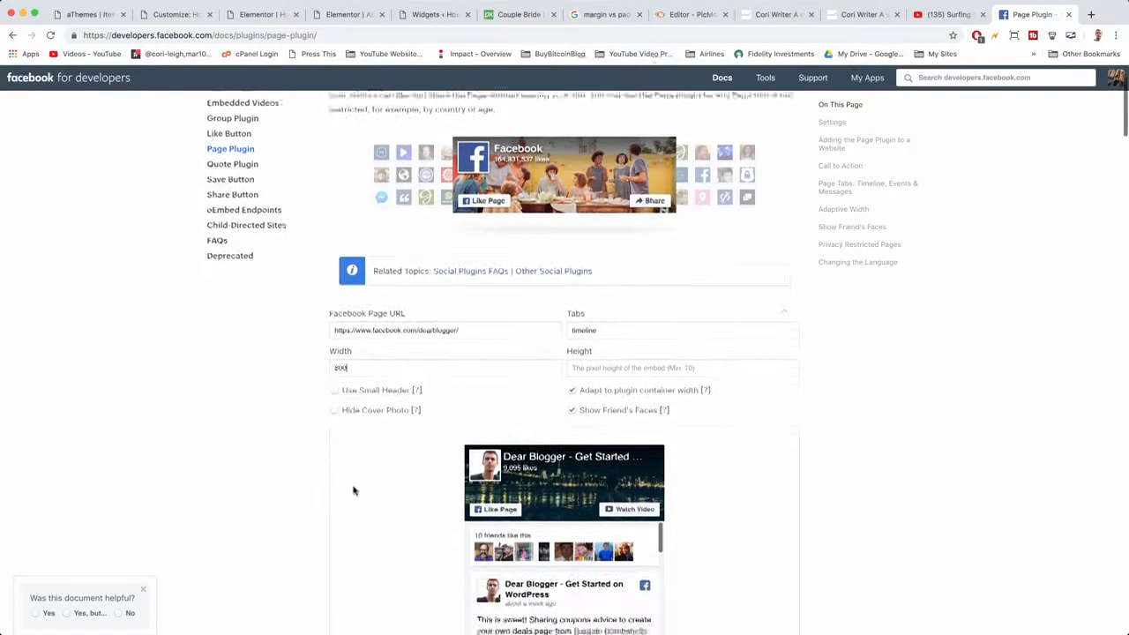
key("BackSpace")
key("BackSpace")
key("BackSpace")
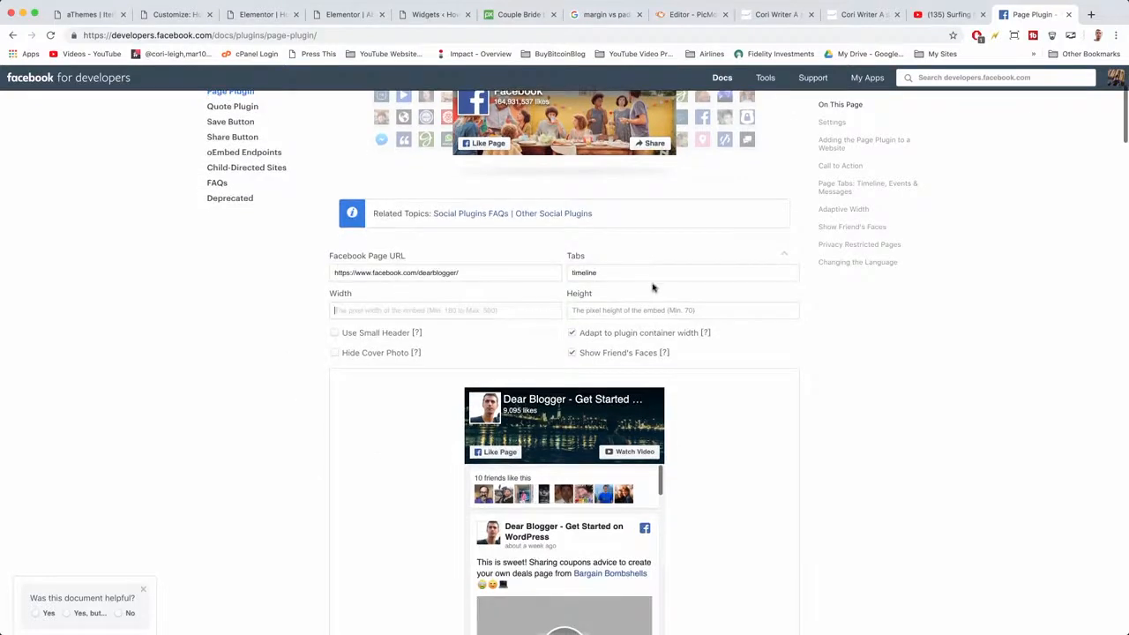
- Generate the Page Plugin code and copy the Step 3 embed snippet
scroll(889, 463, "down", 3)
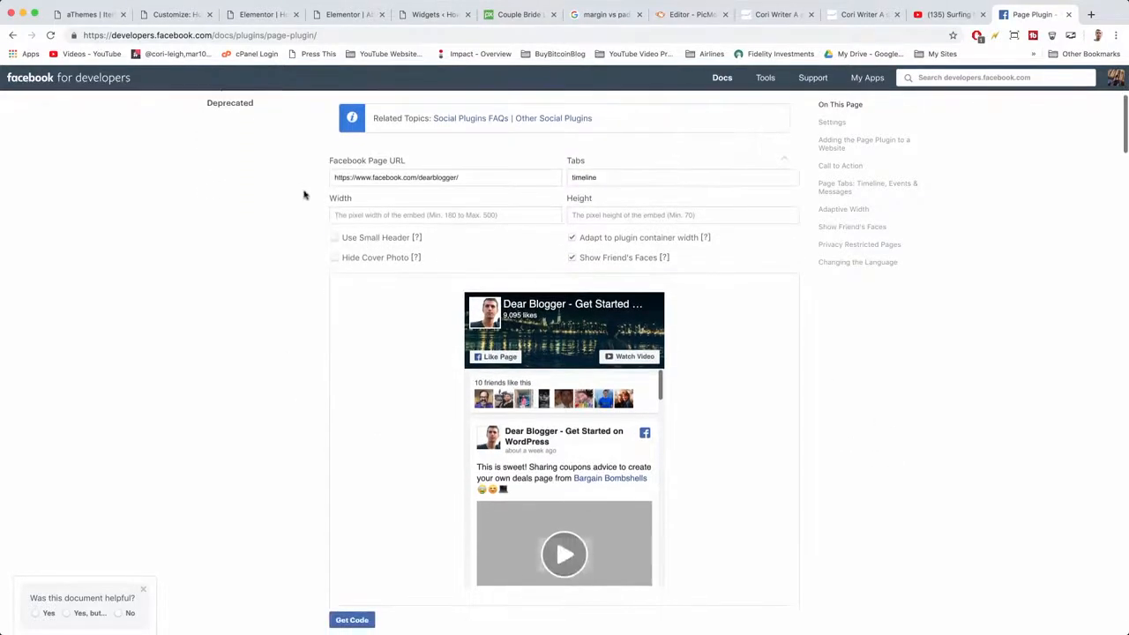
left_click(335, 238)
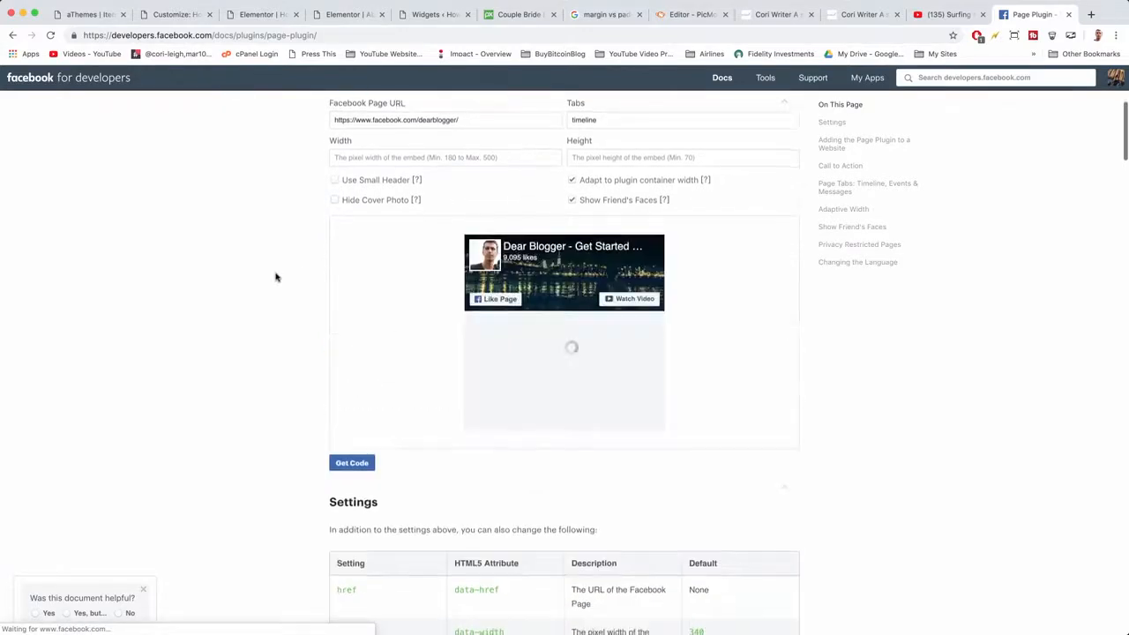
scroll(279, 291, "down", 3)
left_click(354, 472)
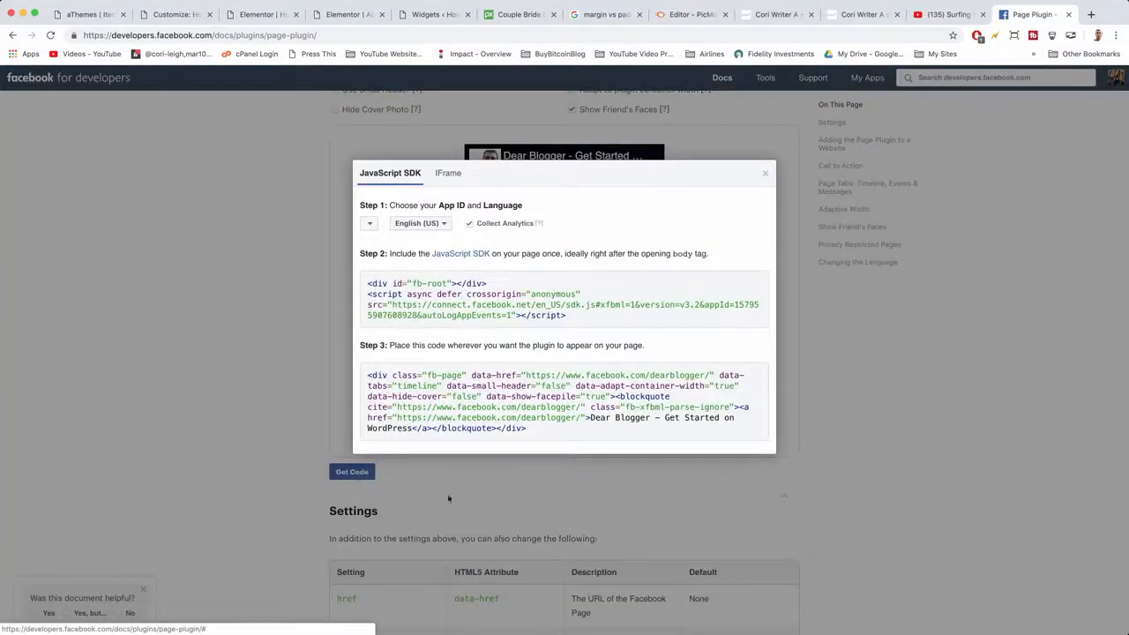
left_click(518, 376)
right_click(517, 377)
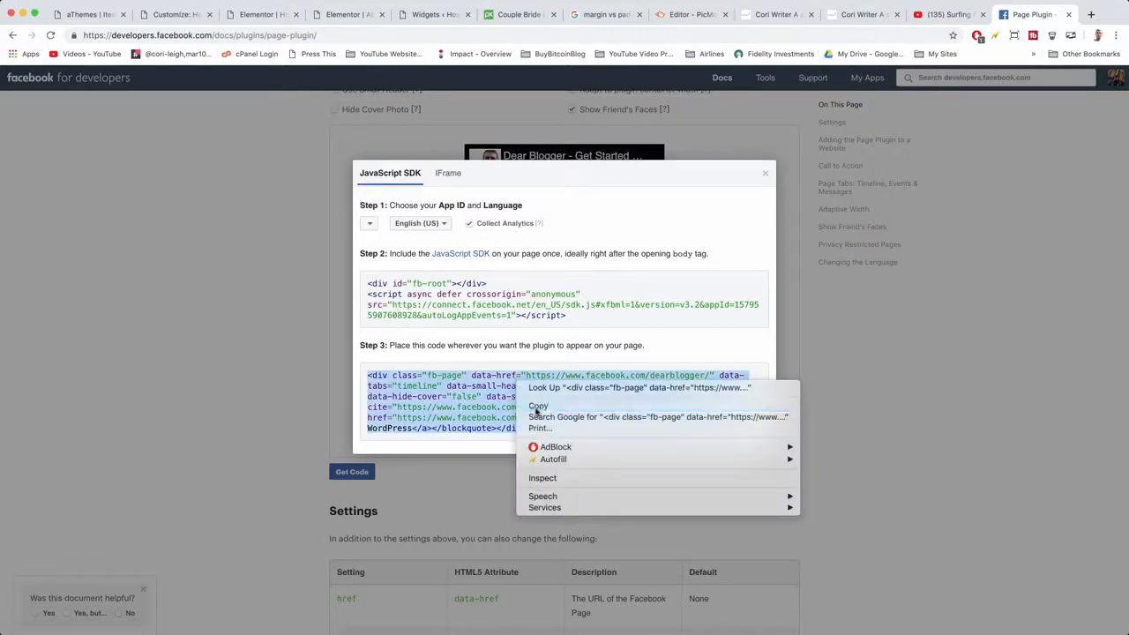
left_click(537, 407)
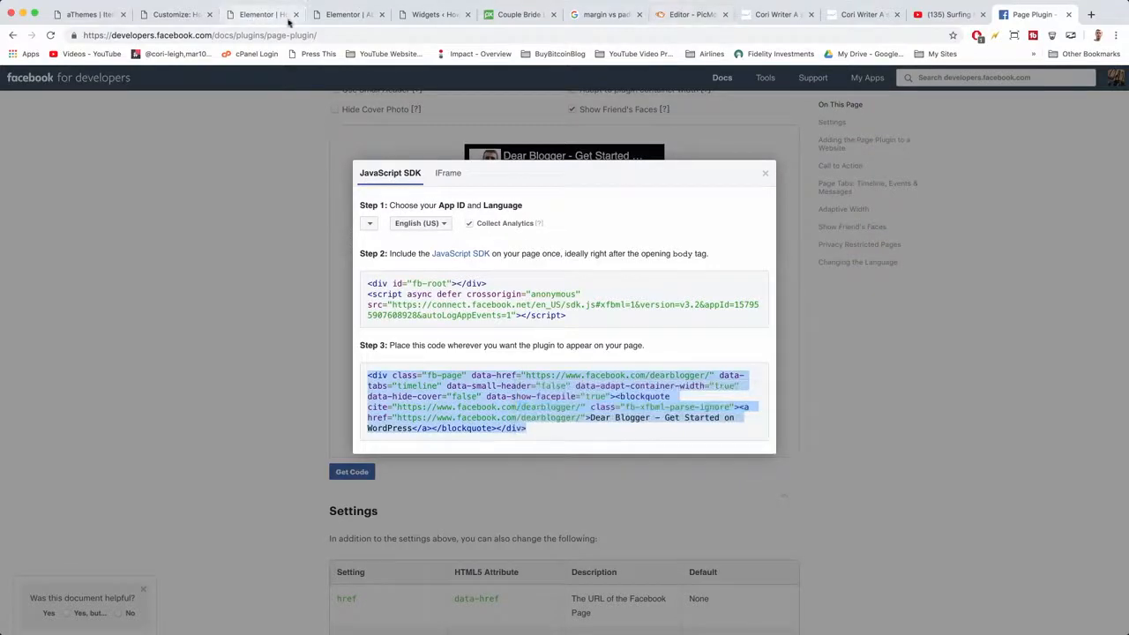
- Paste the Facebook Page Plugin snippet into the Sidebar Text widget in text mode and save it
left_click(337, 14)
left_click(428, 14)
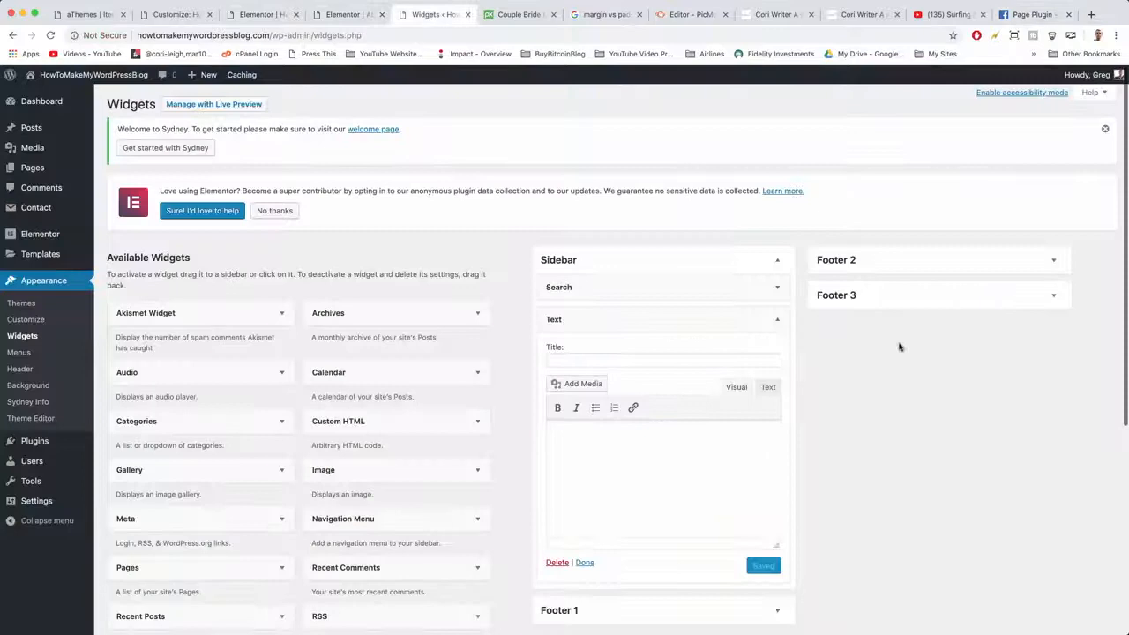
left_click(597, 459)
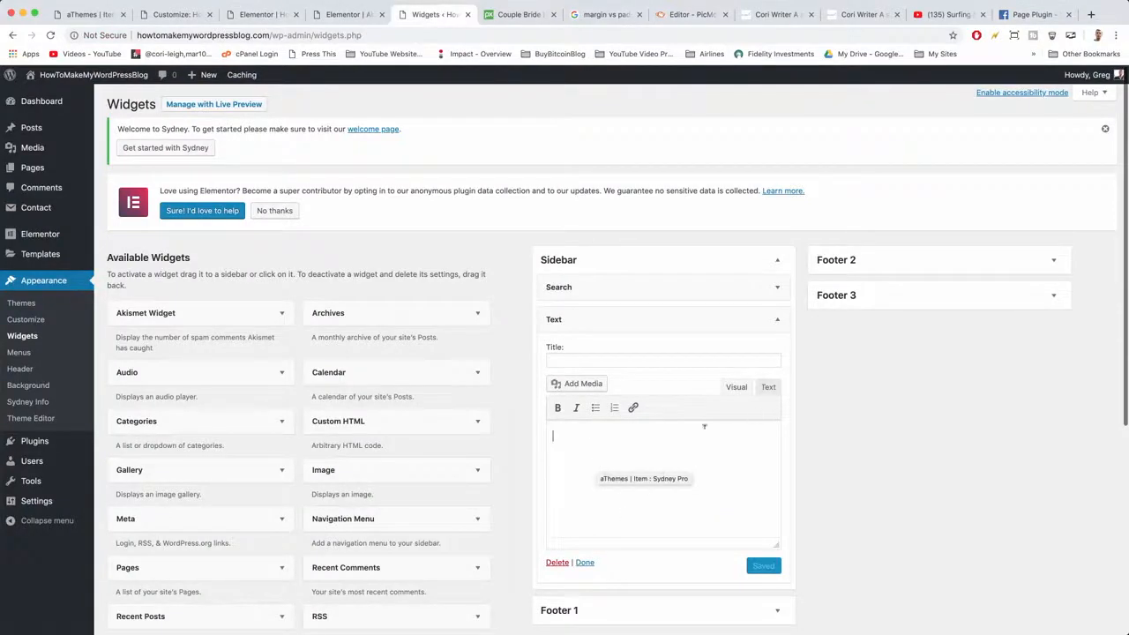
left_click(760, 389)
right_click(653, 439)
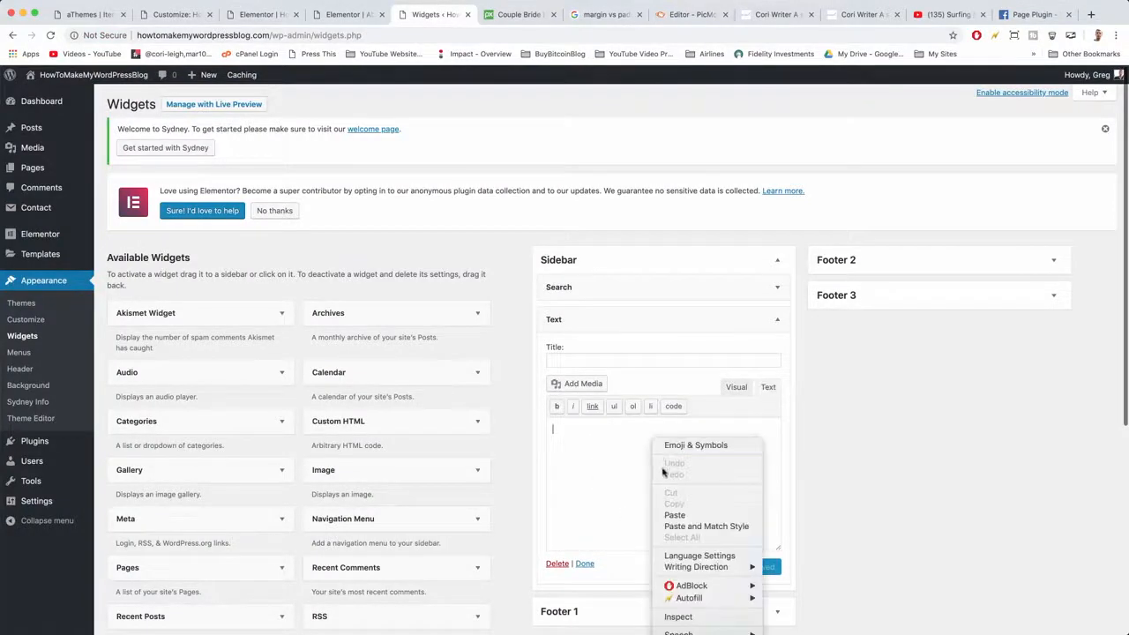
left_click(674, 514)
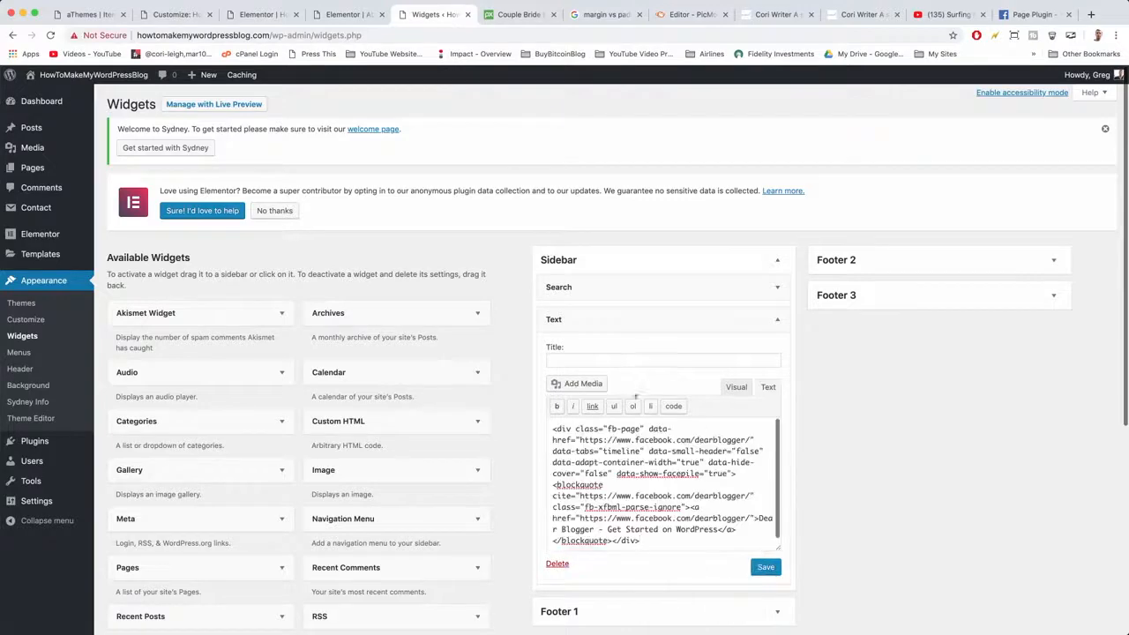
left_click(764, 567)
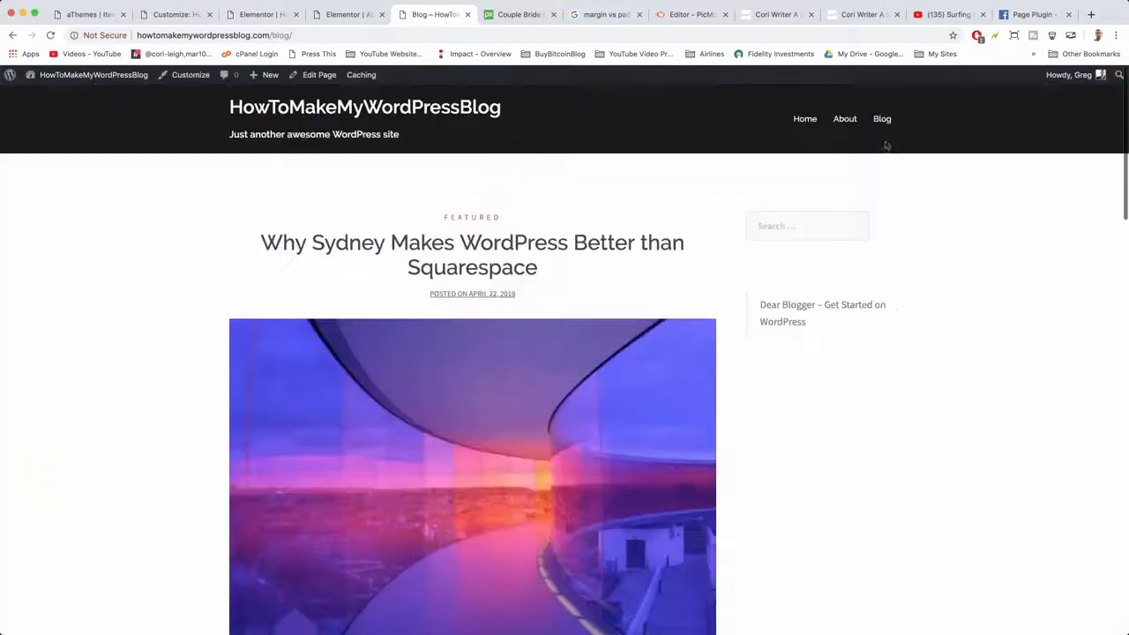
- Search for, install and activate the Insert Headers and Footers plugin
scroll(897, 315, "down", 5)
scroll(897, 315, "up", 5)
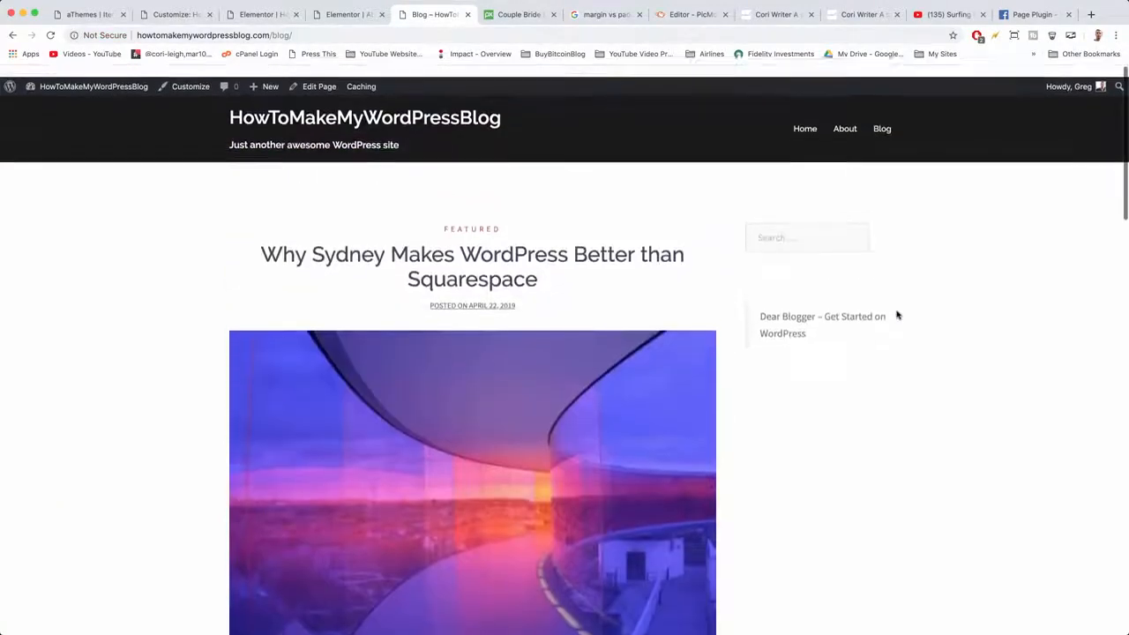
mouse_move(111, 76)
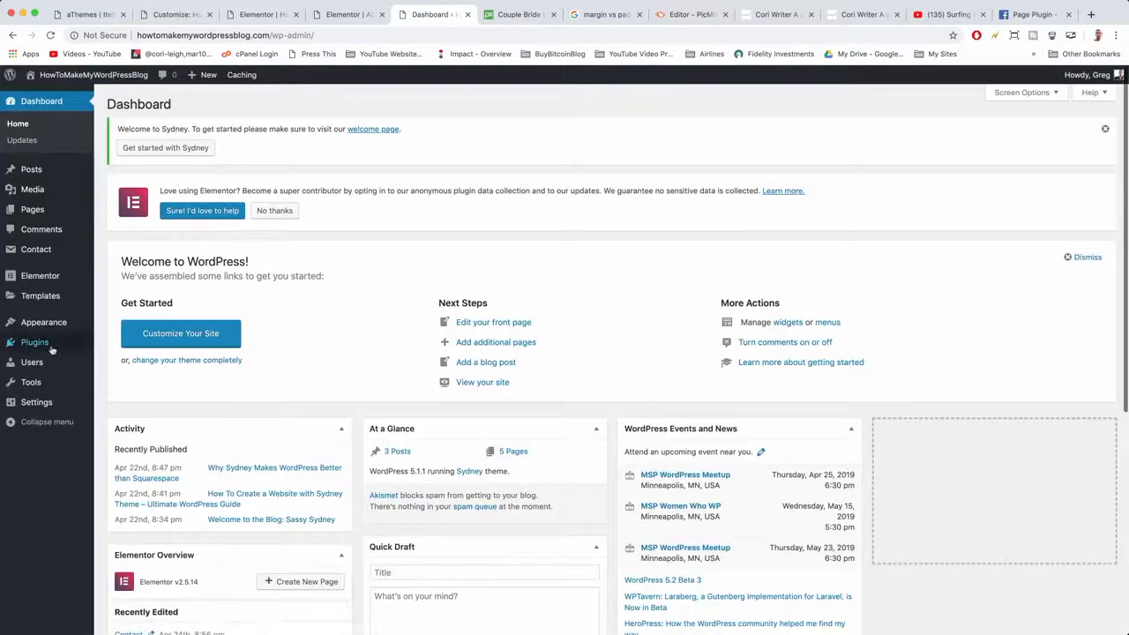
mouse_move(53, 349)
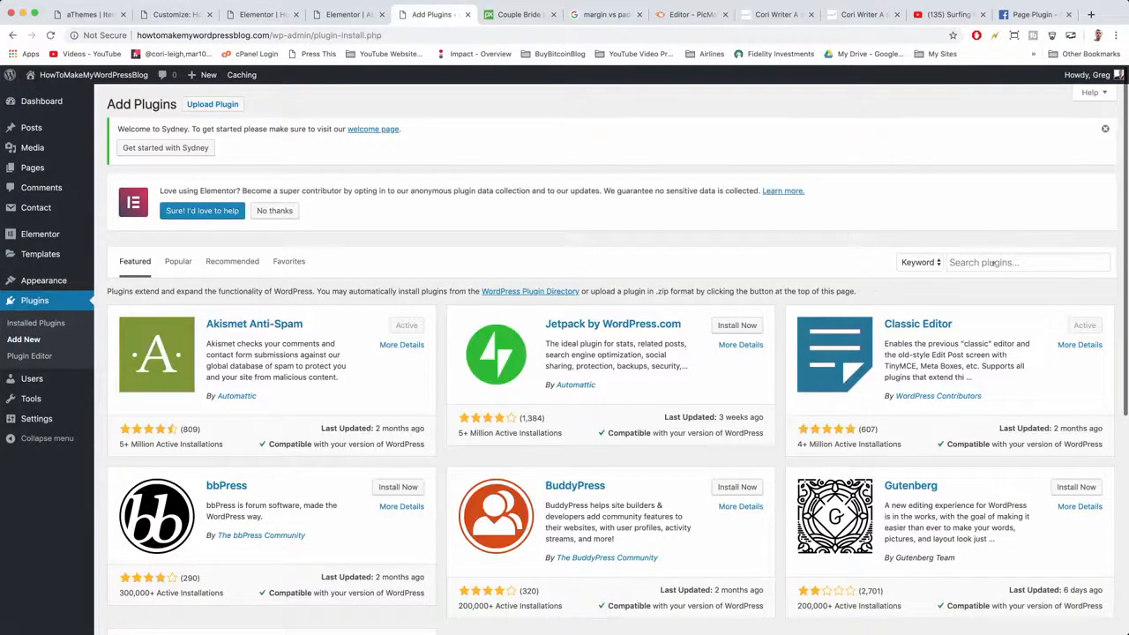
left_click(992, 263)
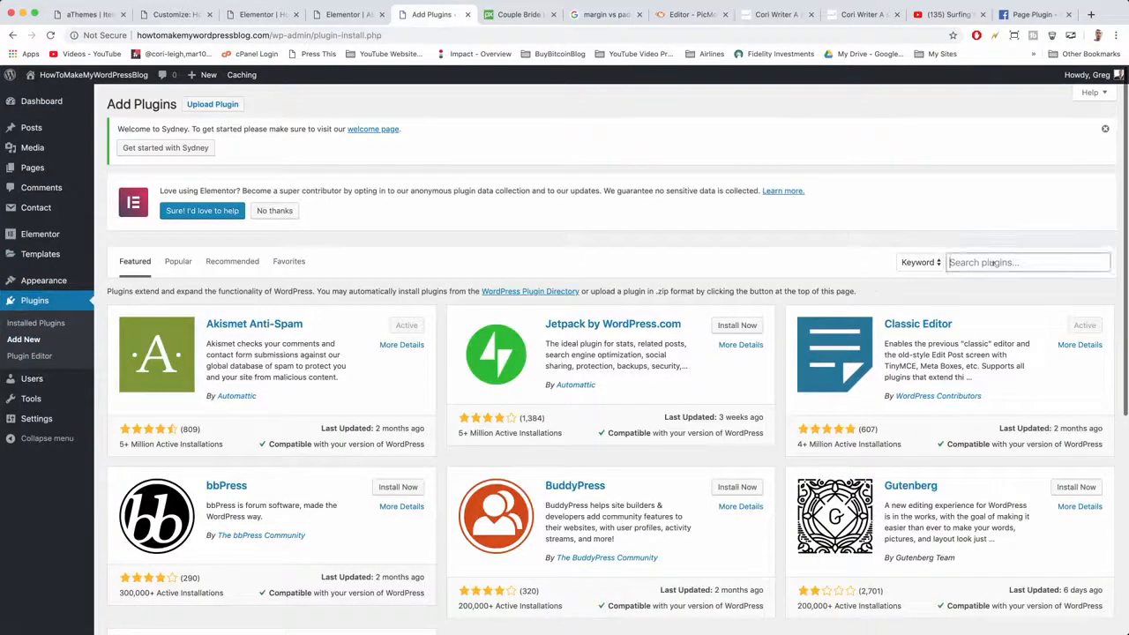
type("insert headers and footers")
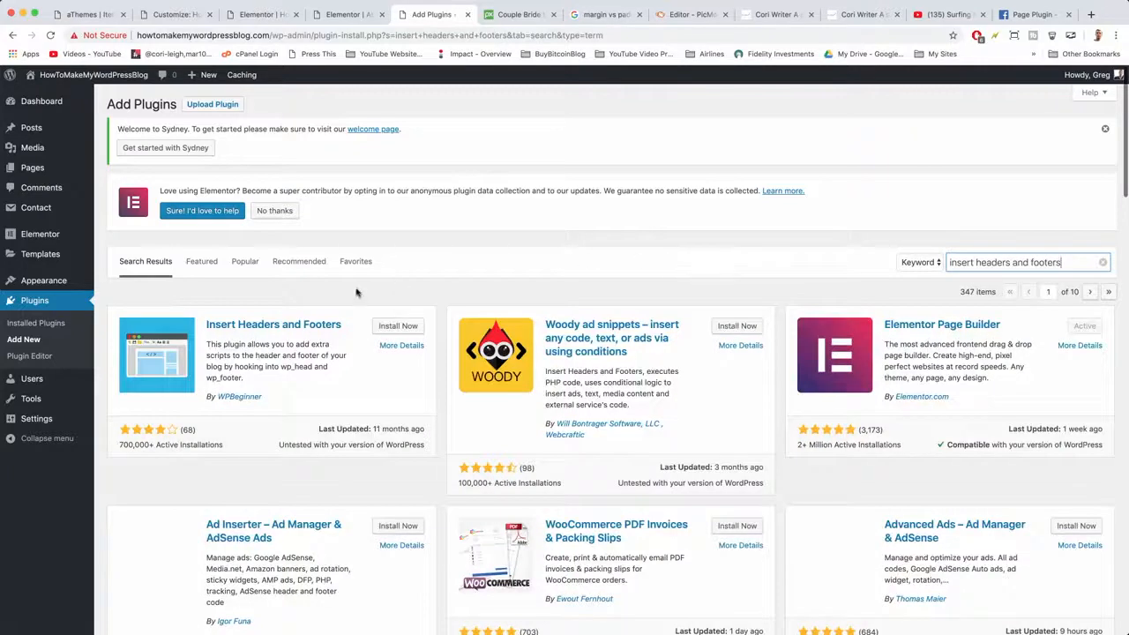
left_click(399, 326)
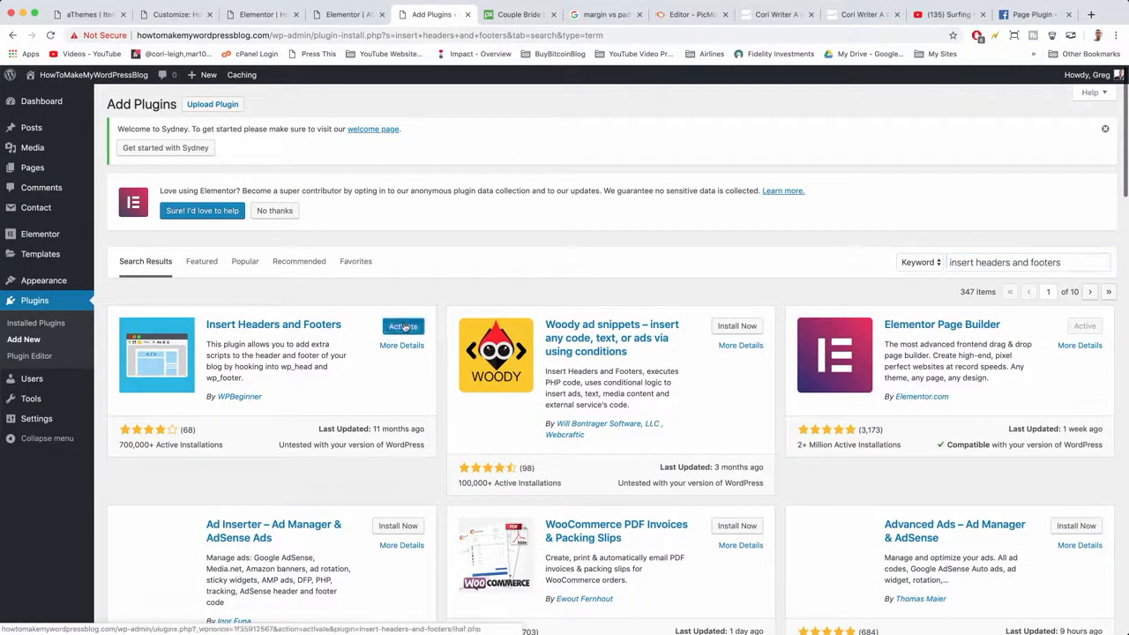
left_click(403, 326)
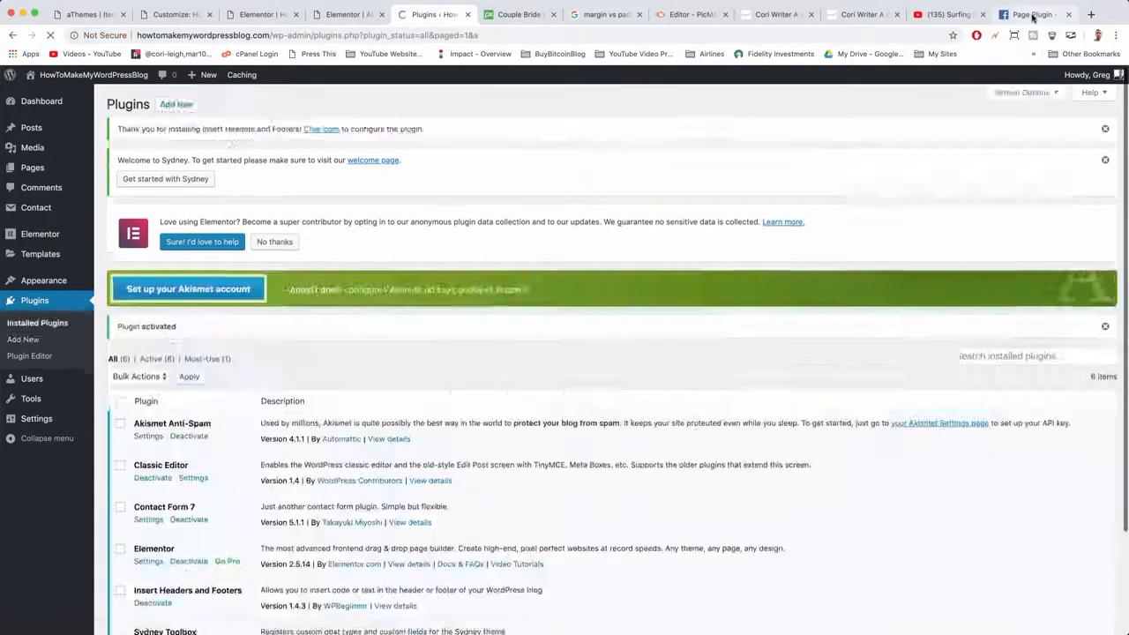
- Copy the Step 2 JavaScript SDK snippet from the Page Plugin code dialog
left_click(1030, 14)
left_click(409, 284)
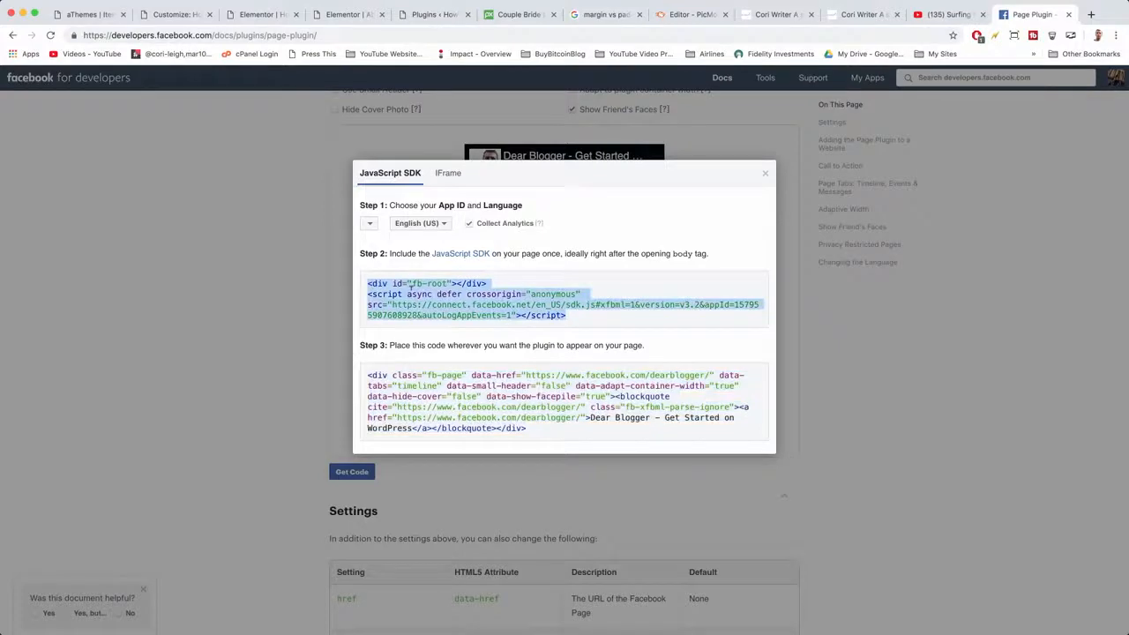
right_click(410, 286)
left_click(433, 315)
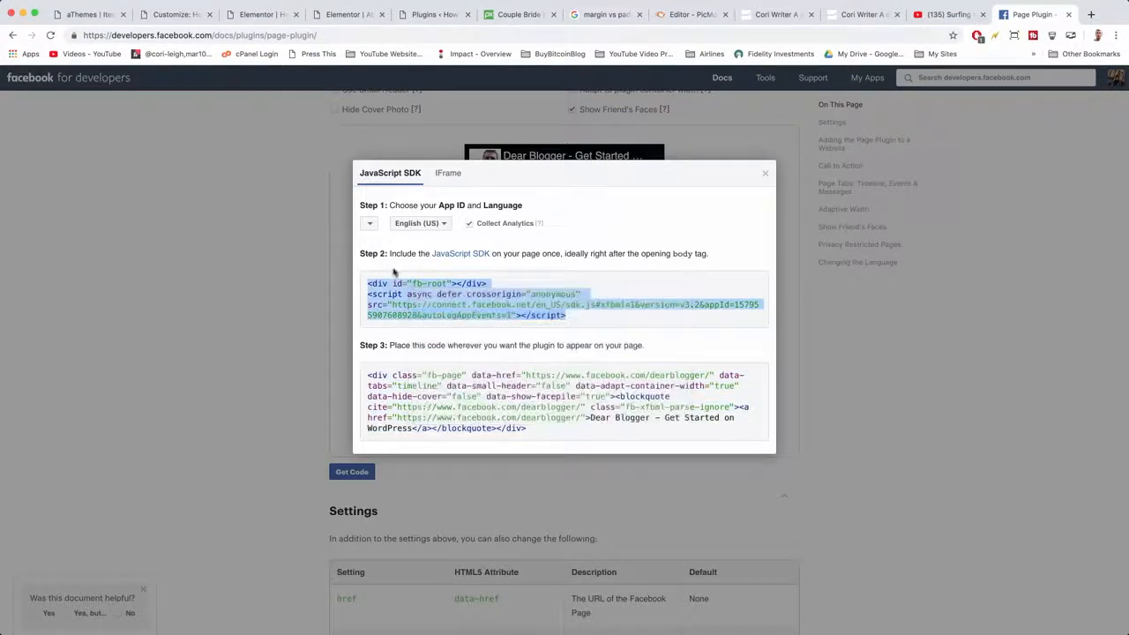
- Open the Insert Headers and Footers settings, paste the SDK snippet into Scripts in Header, and save
left_click(343, 15)
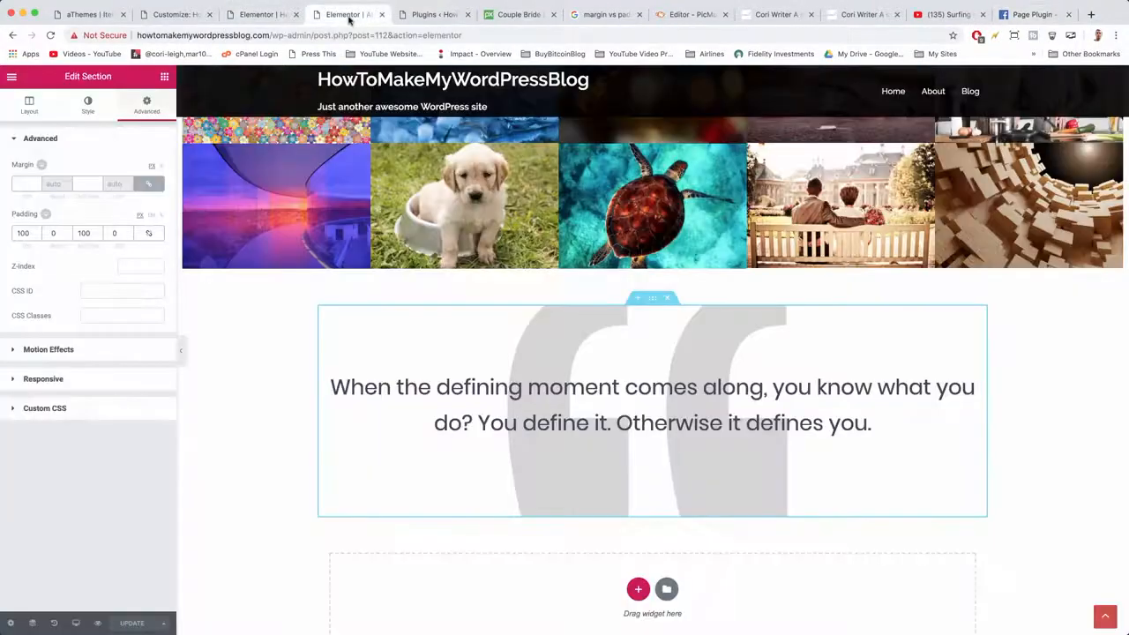
left_click(432, 15)
scroll(176, 221, "down", 3)
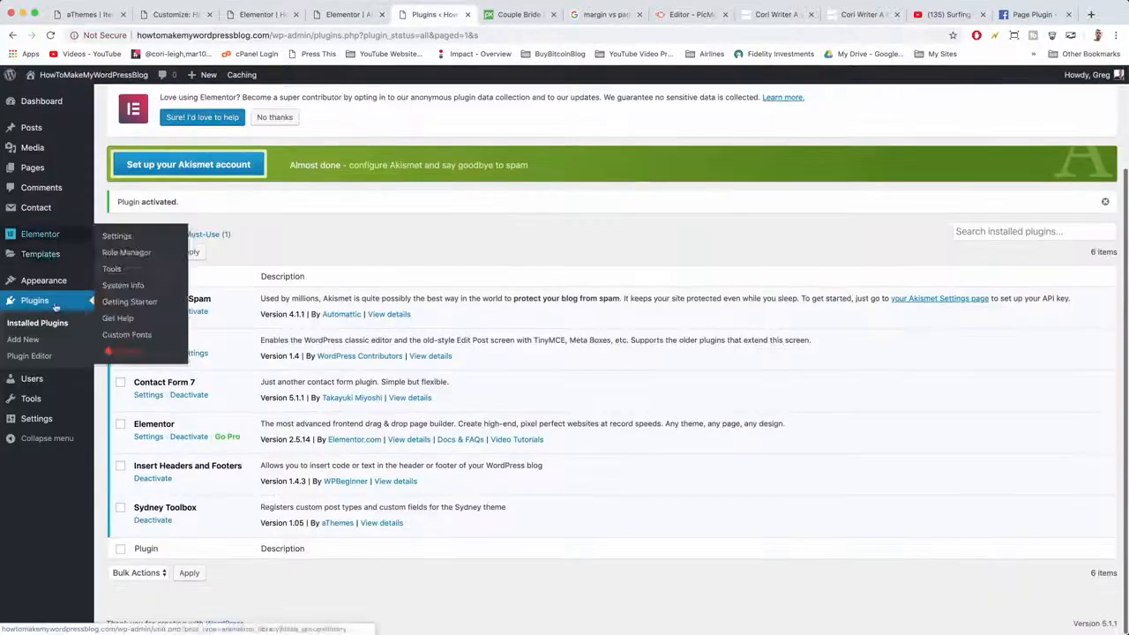
mouse_move(74, 423)
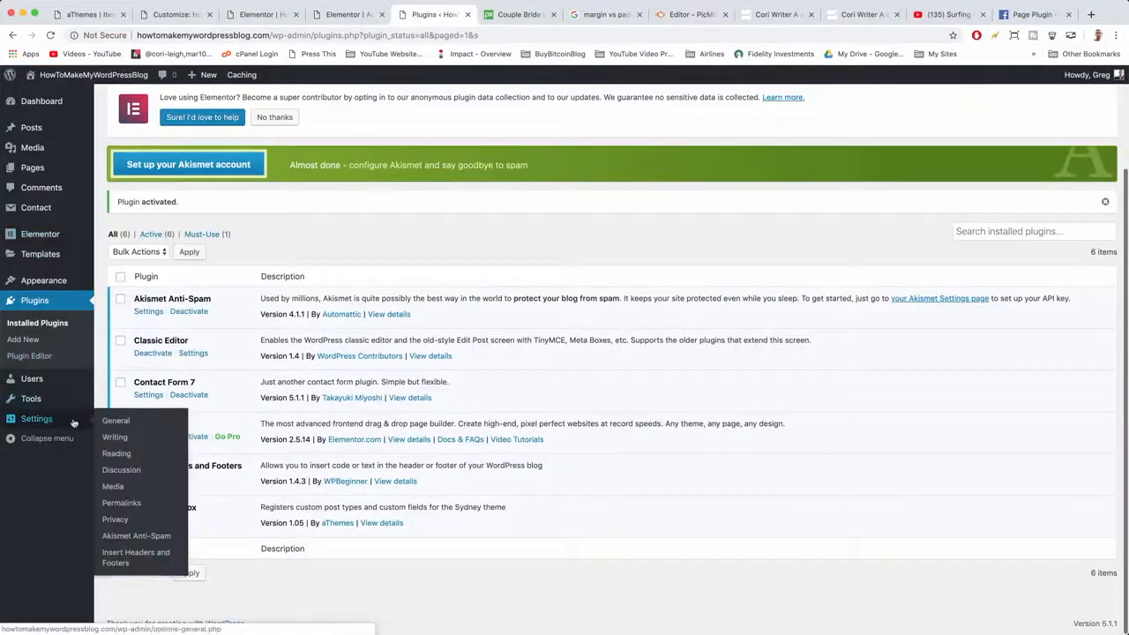
left_click(126, 559)
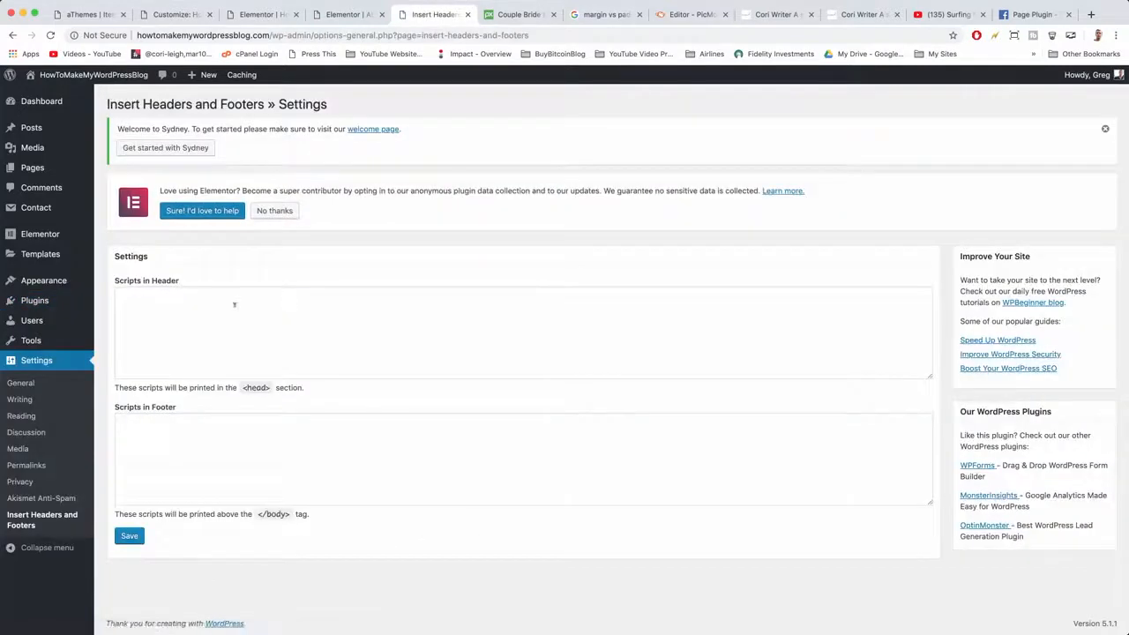
left_click(234, 304)
right_click(234, 304)
left_click(258, 382)
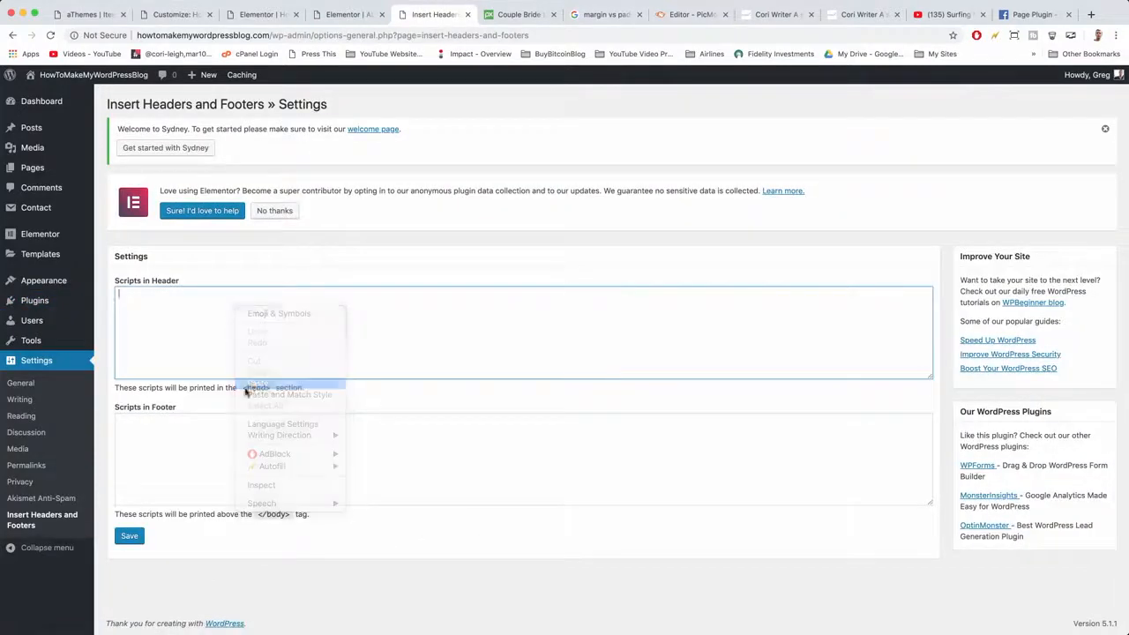
left_click(127, 536)
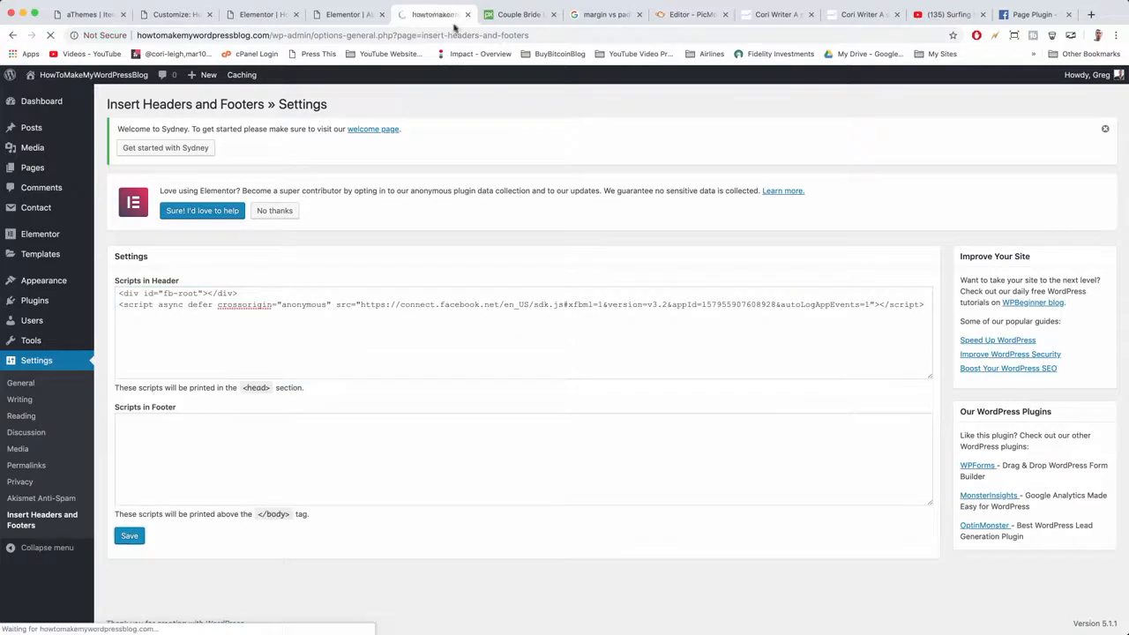
- Visit the site's blog and home pages to check the Facebook Page feed in the sidebar
left_click(92, 76)
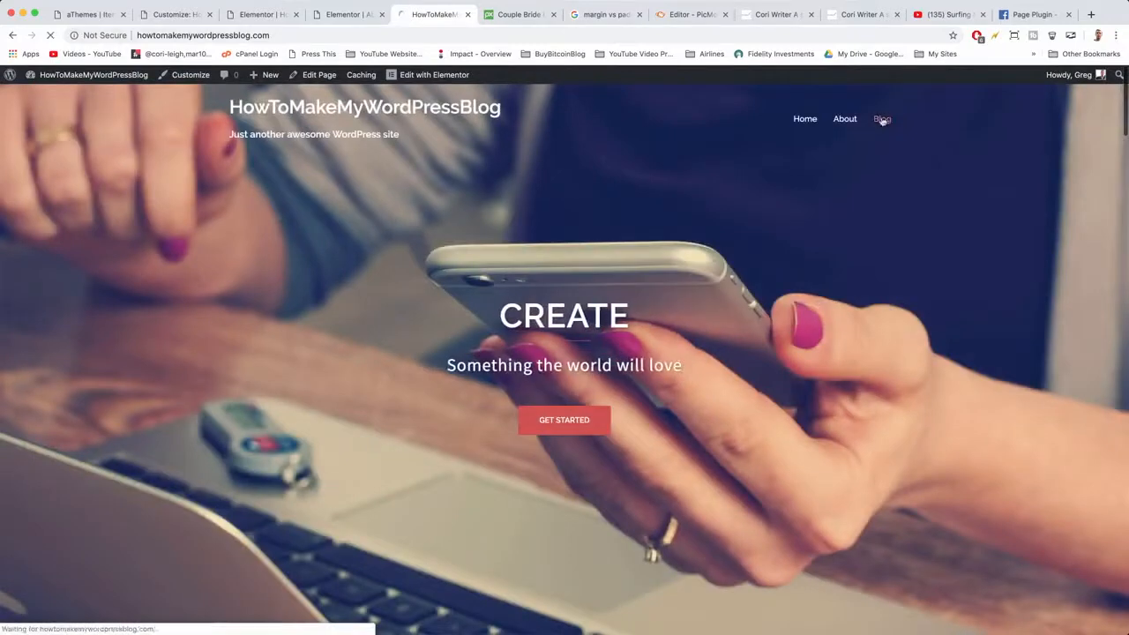
left_click(881, 120)
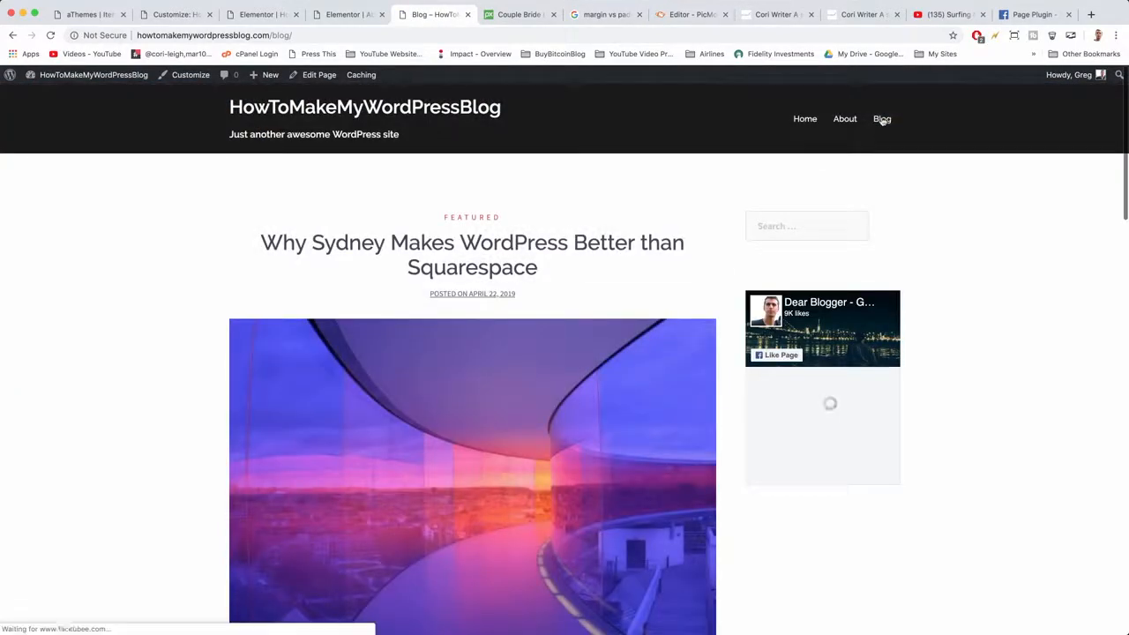
scroll(975, 431, "down", 3)
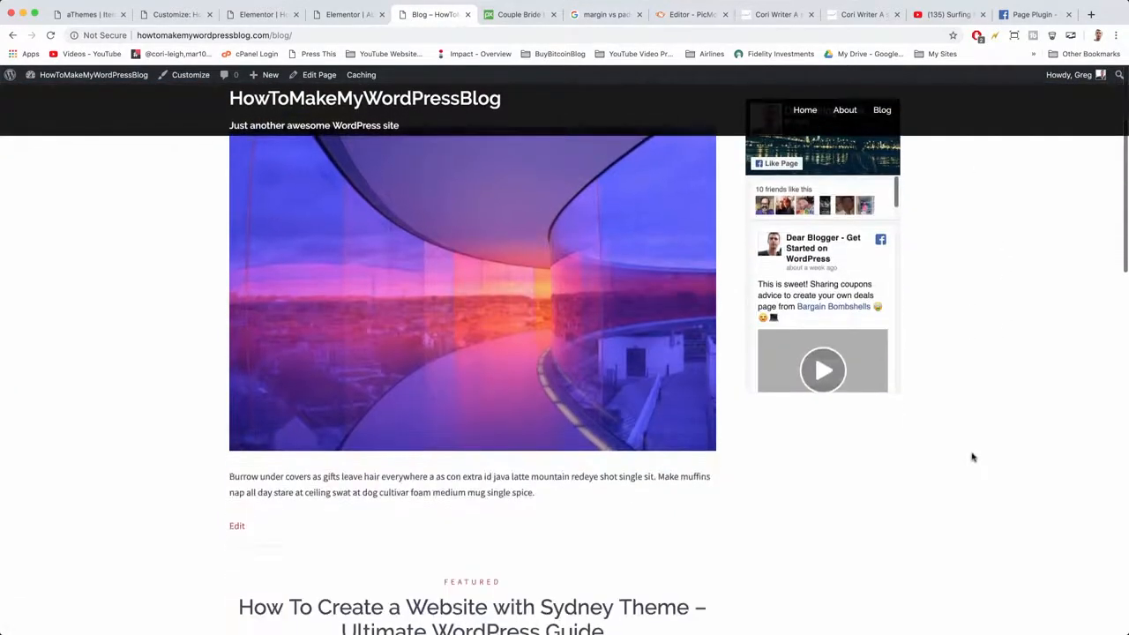
scroll(973, 456, "up", 3)
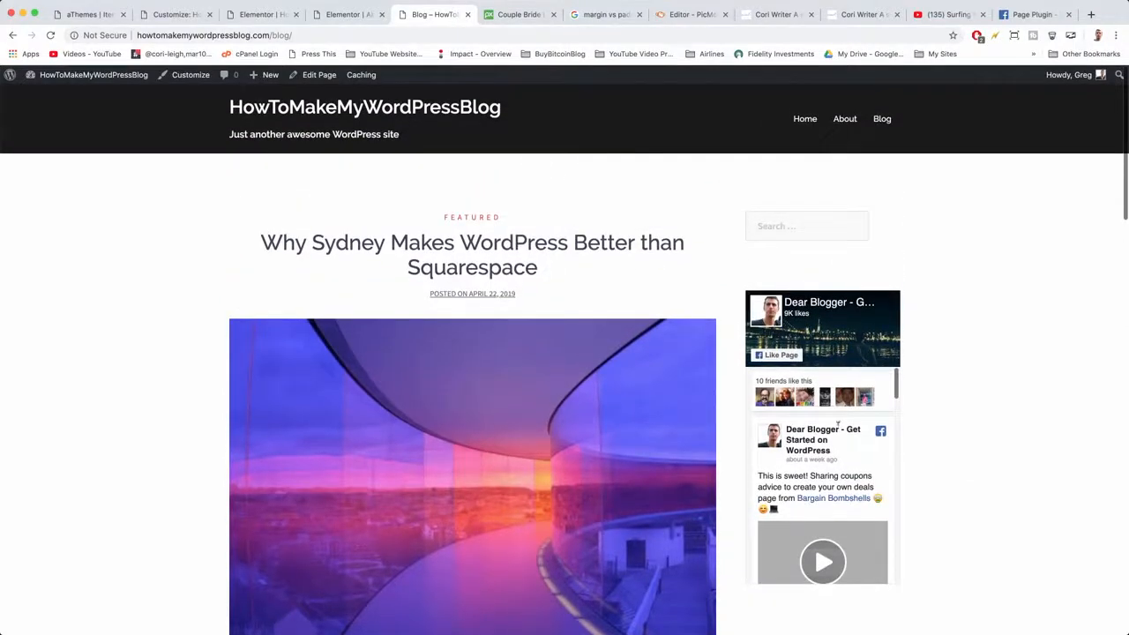
scroll(820, 441, "down", 4)
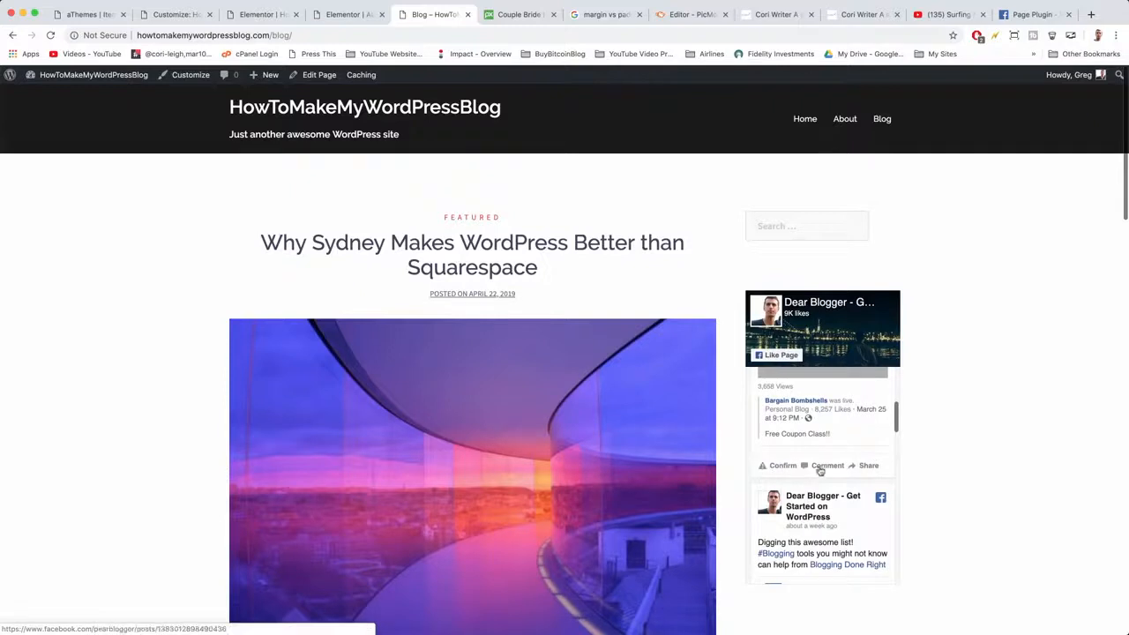
left_click(828, 469)
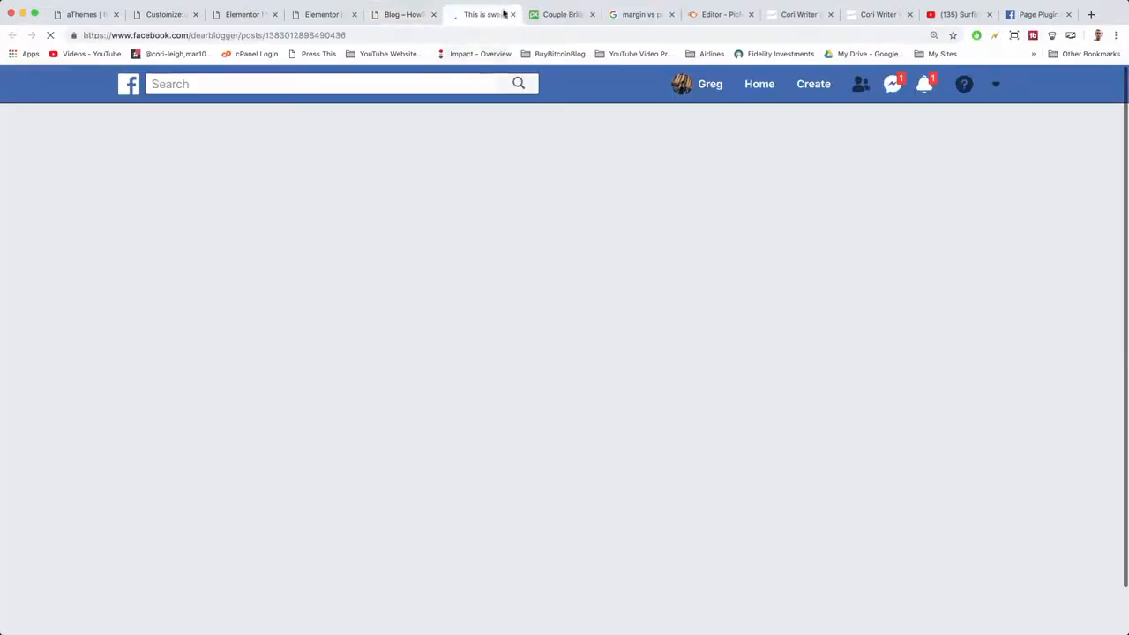
left_click(511, 15)
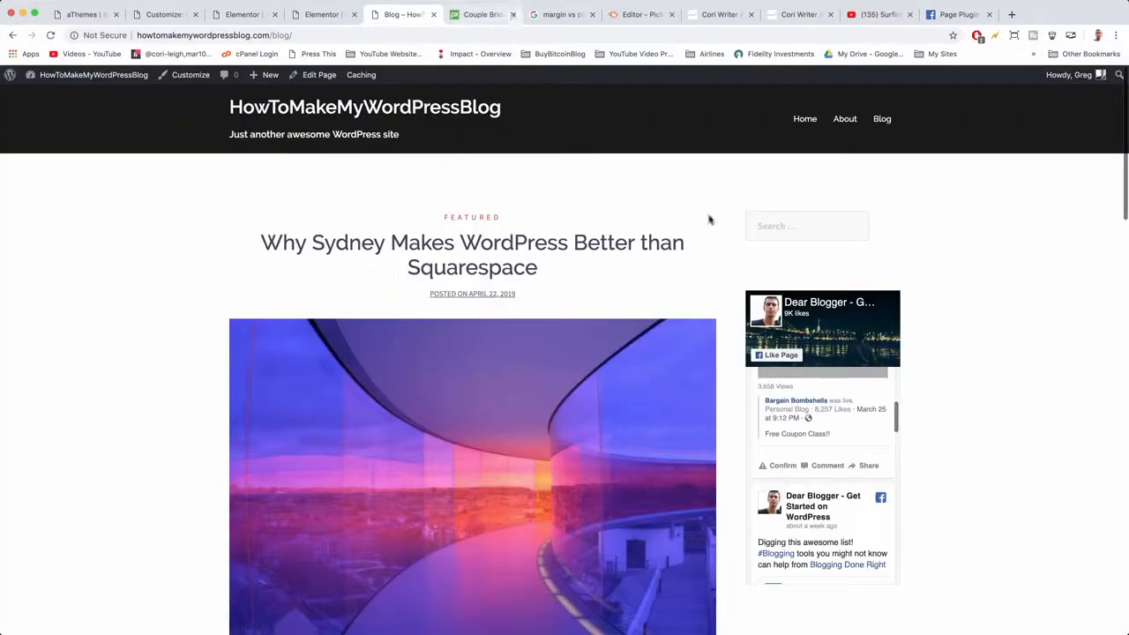
scroll(829, 449, "down", 1)
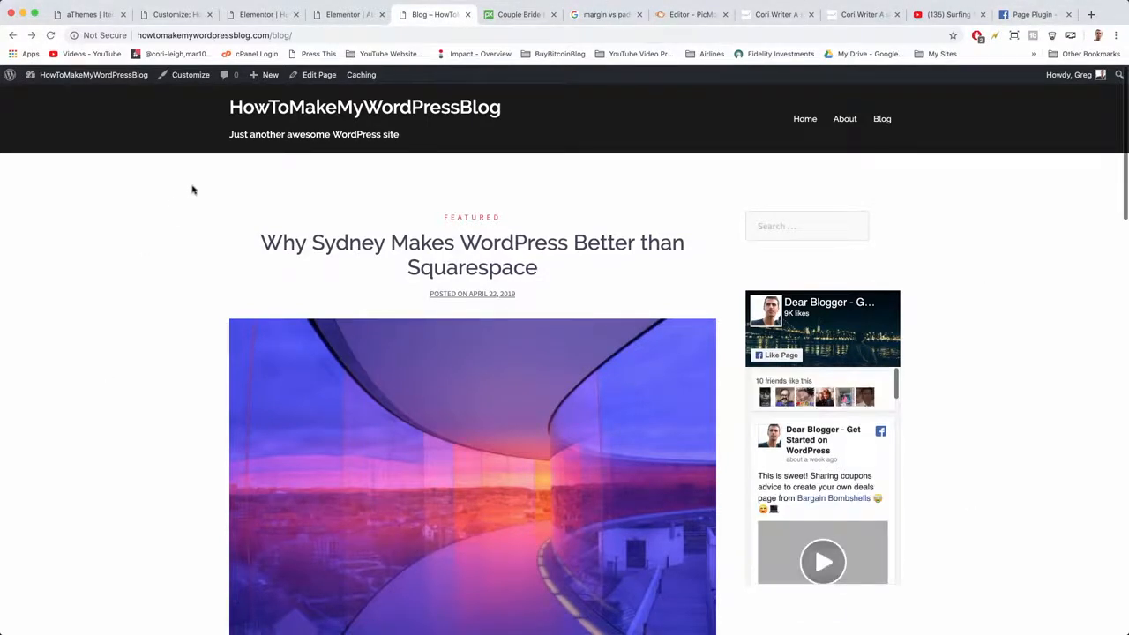
left_click(341, 116)
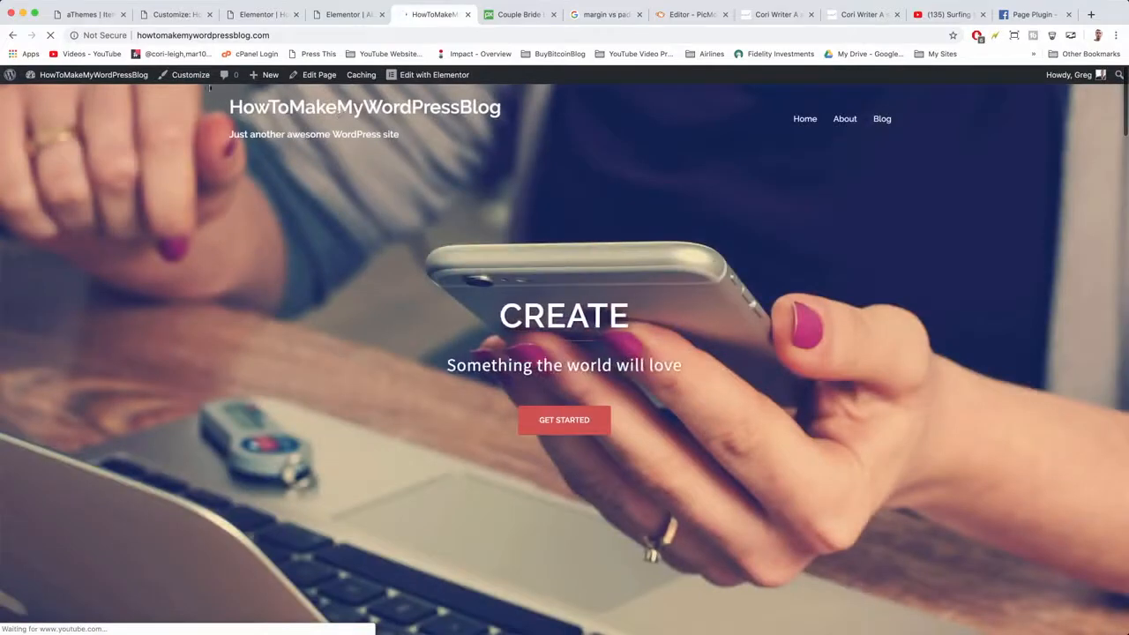
left_click(191, 79)
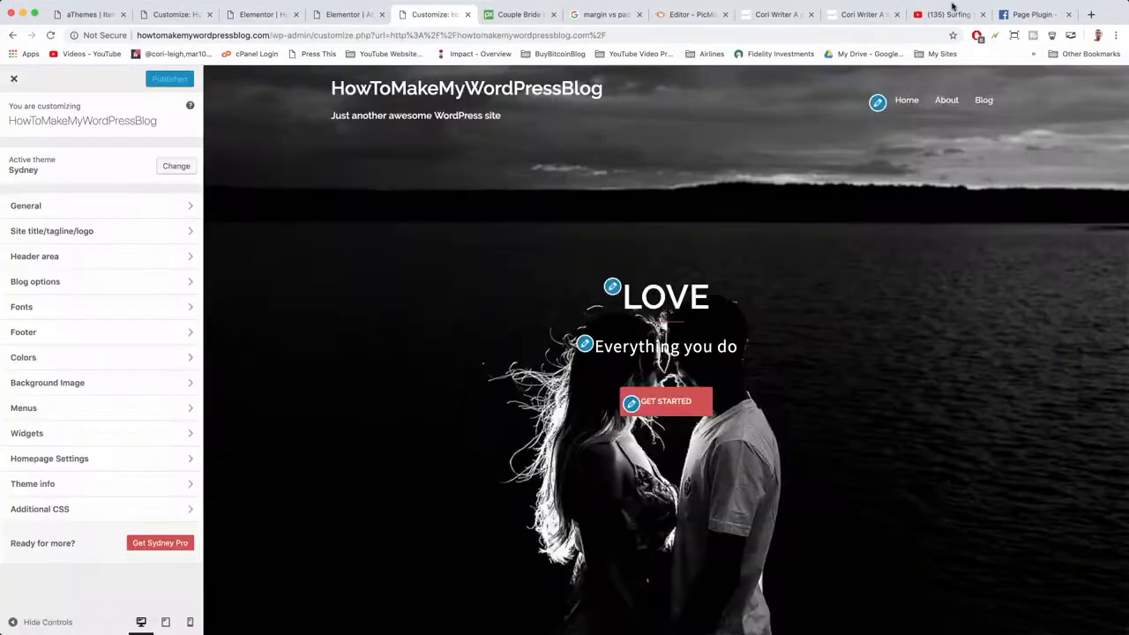
- Open pixabay.com in a new tab and search for goat images
left_click(1091, 15)
type("pix")
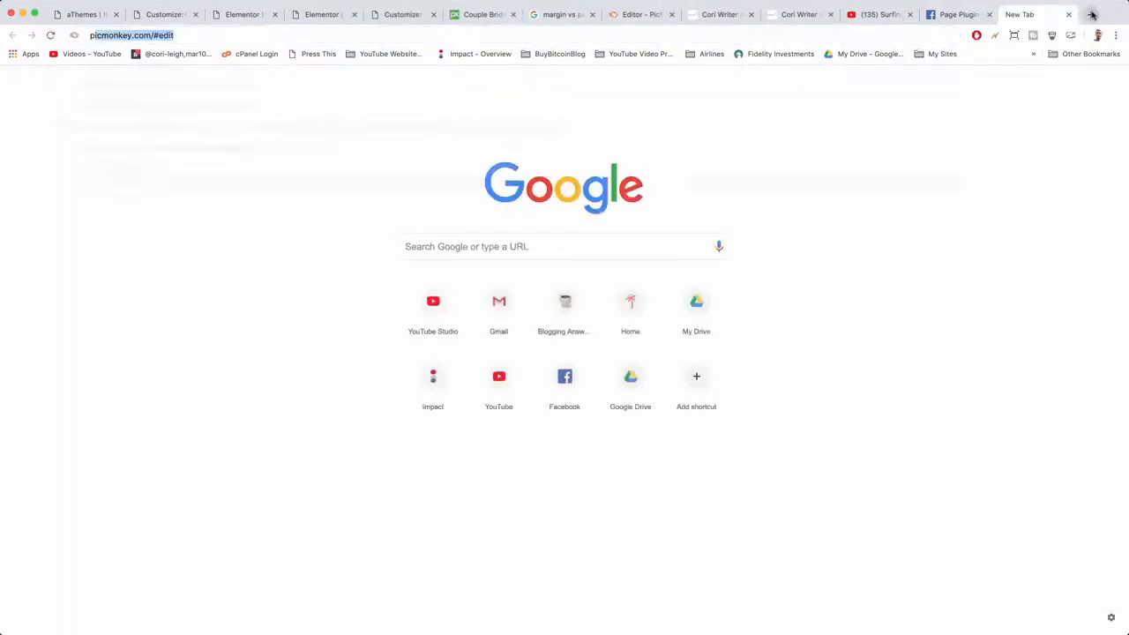
type("a")
key("Return")
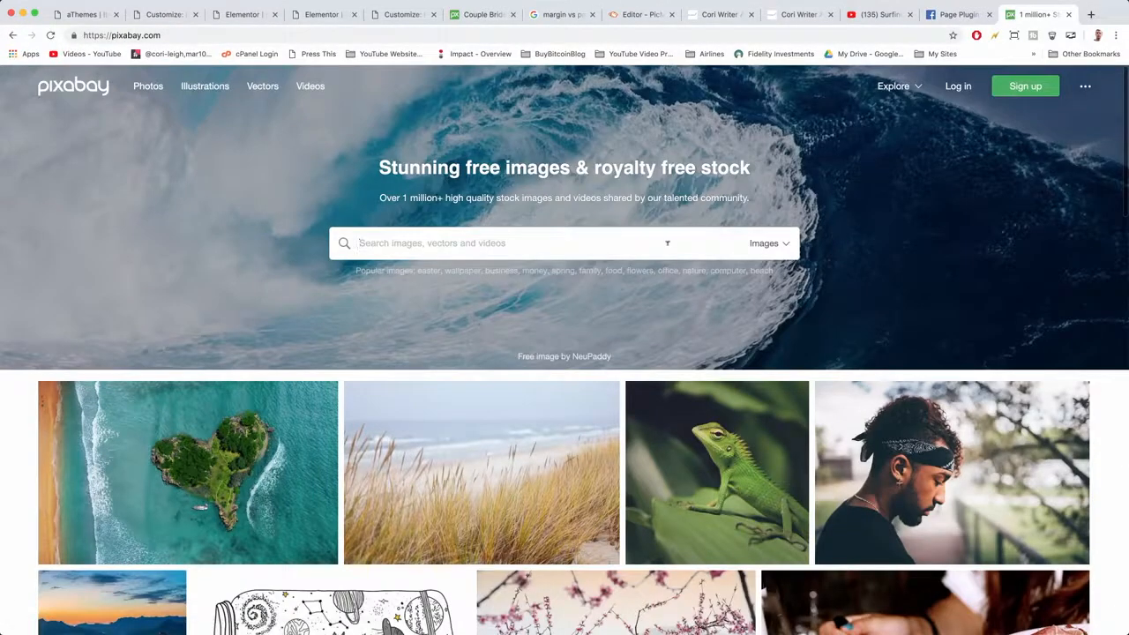
type("goat")
key("Return")
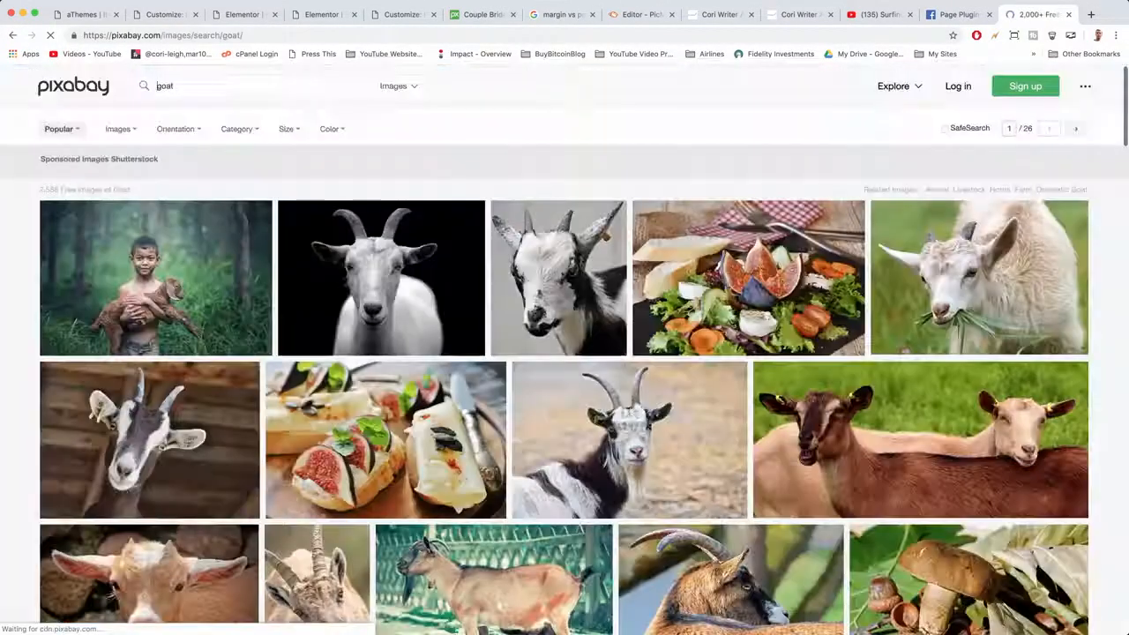
- Refine the search to mountain goats and open the photo of an adult goat with its kid
scroll(456, 334, "down", 3)
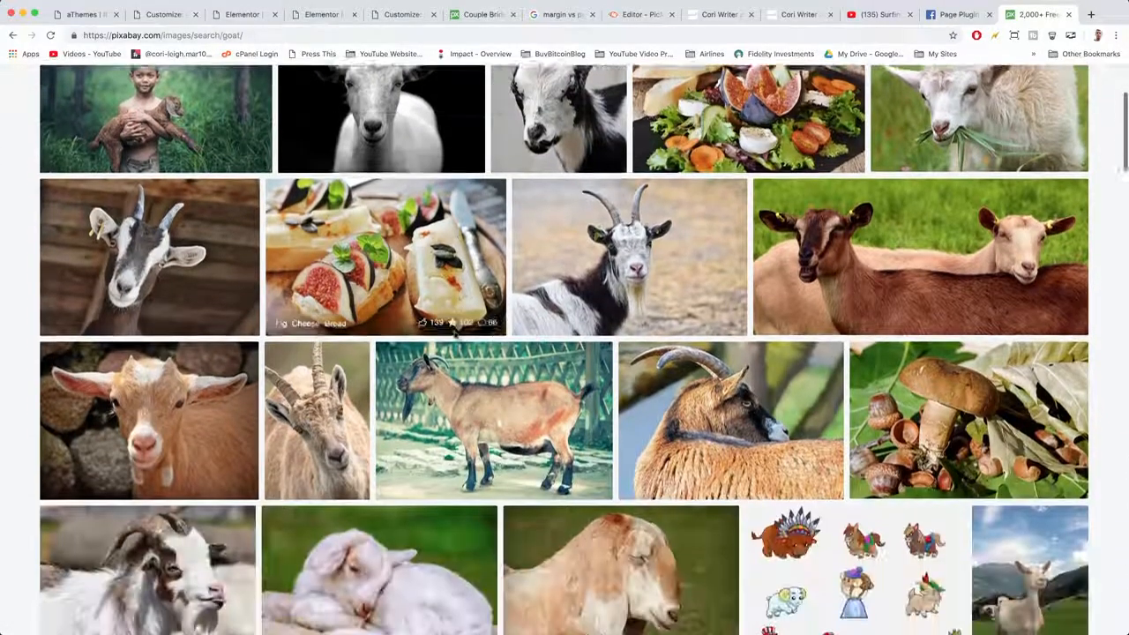
scroll(455, 334, "down", 3)
scroll(496, 113, "up", 7)
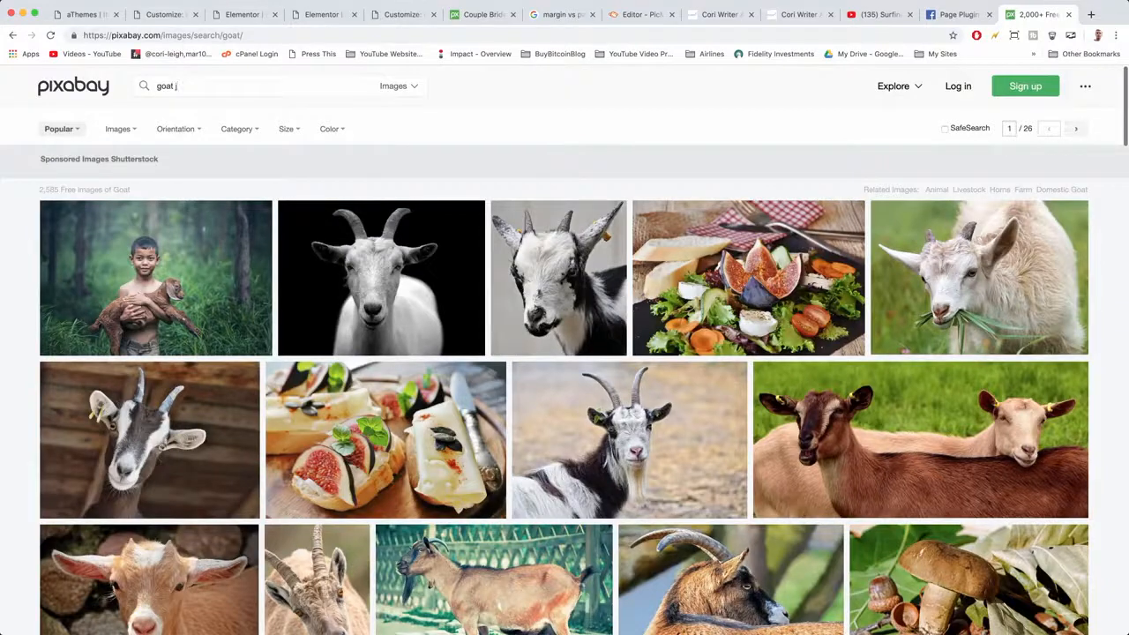
type("jumpinh")
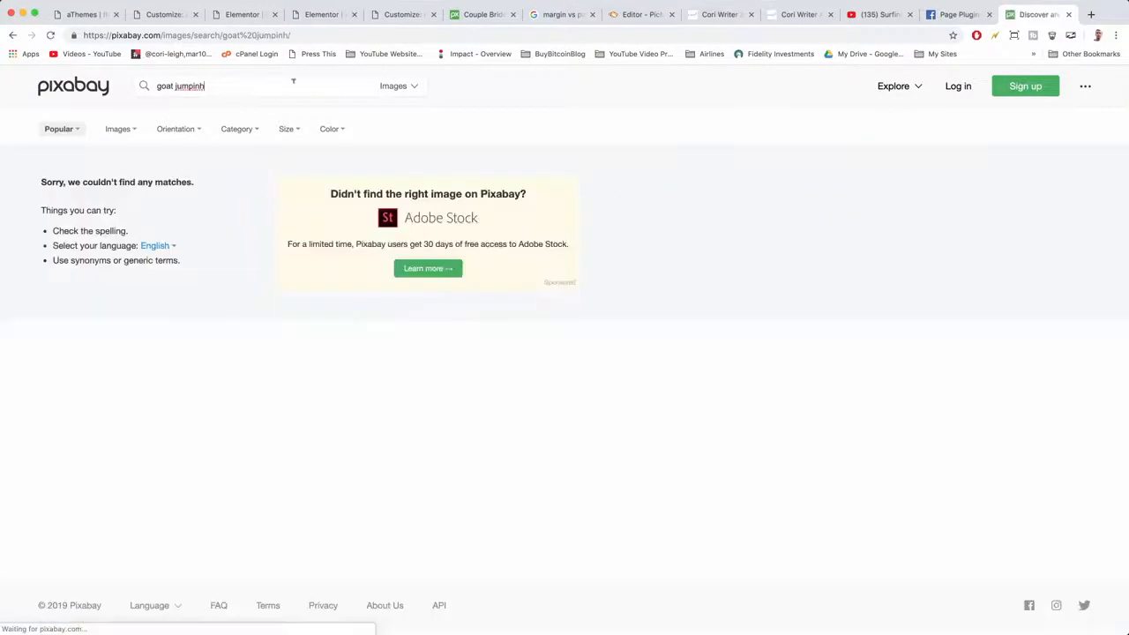
key("BackSpace")
type("g")
key("Return")
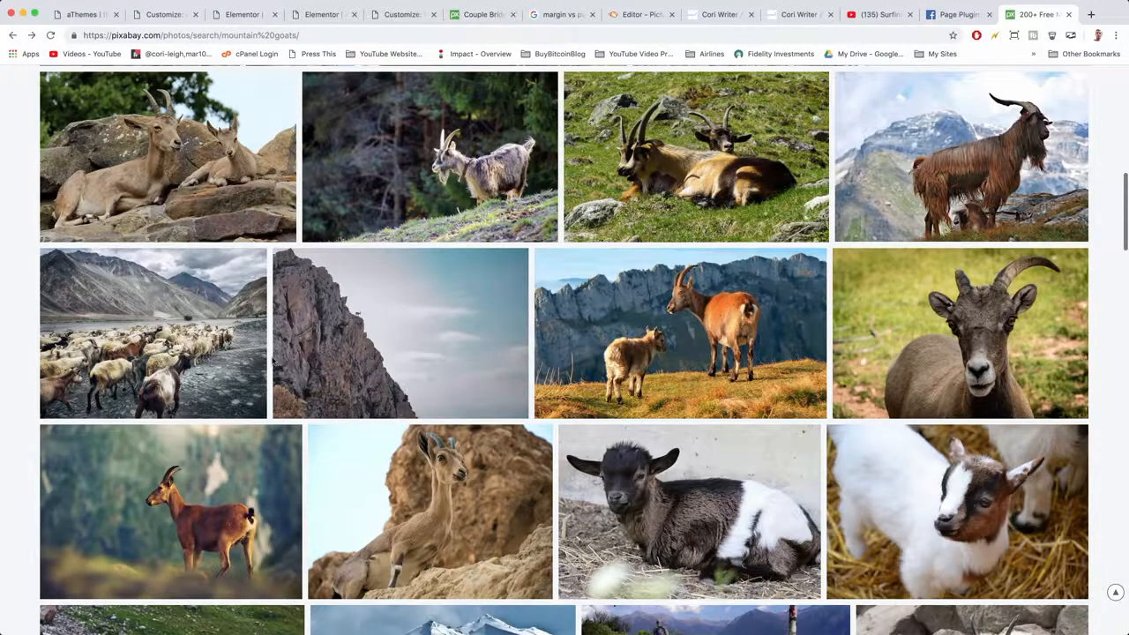
left_click(413, 158)
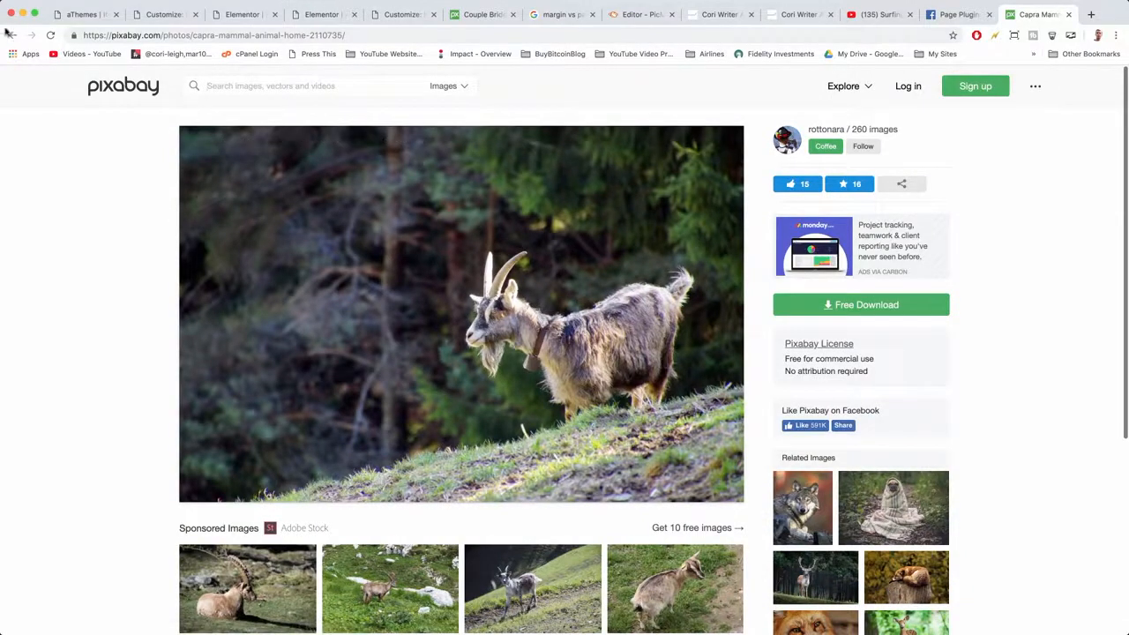
left_click(13, 35)
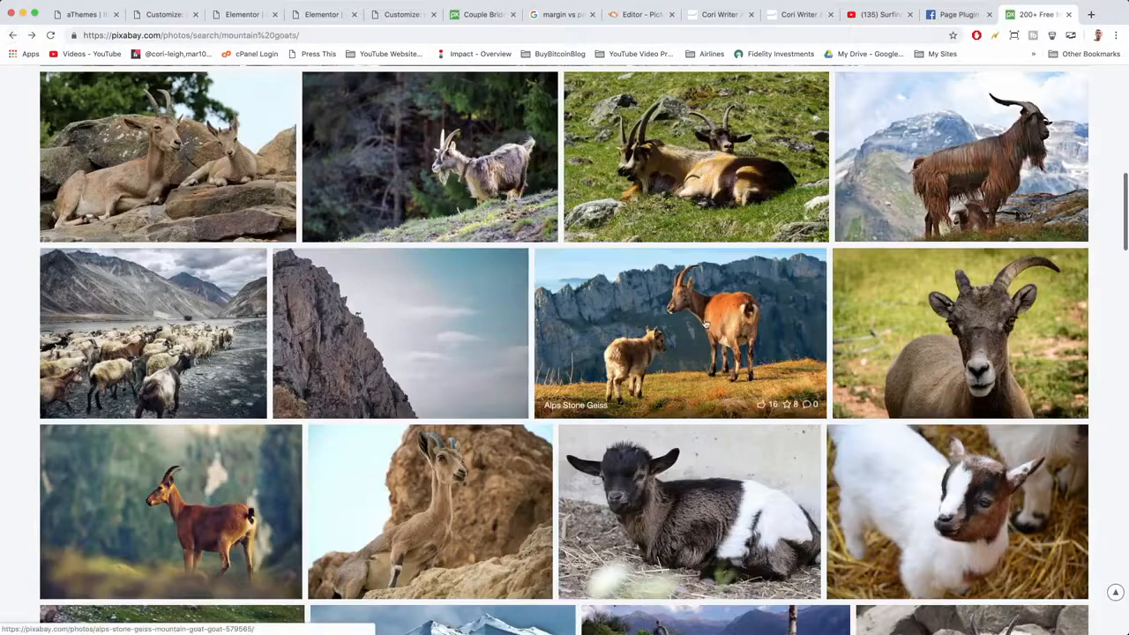
left_click(705, 323)
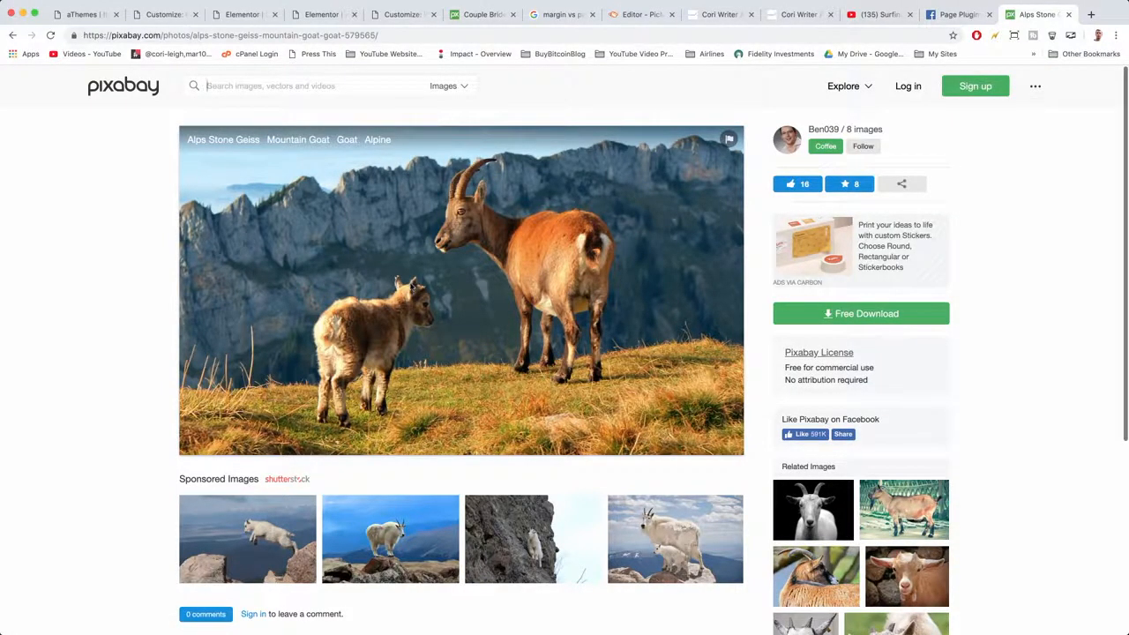
- Download the photo at 1920×1121, complete the captcha, and save it as mother and baby goat.jpg
left_click(843, 323)
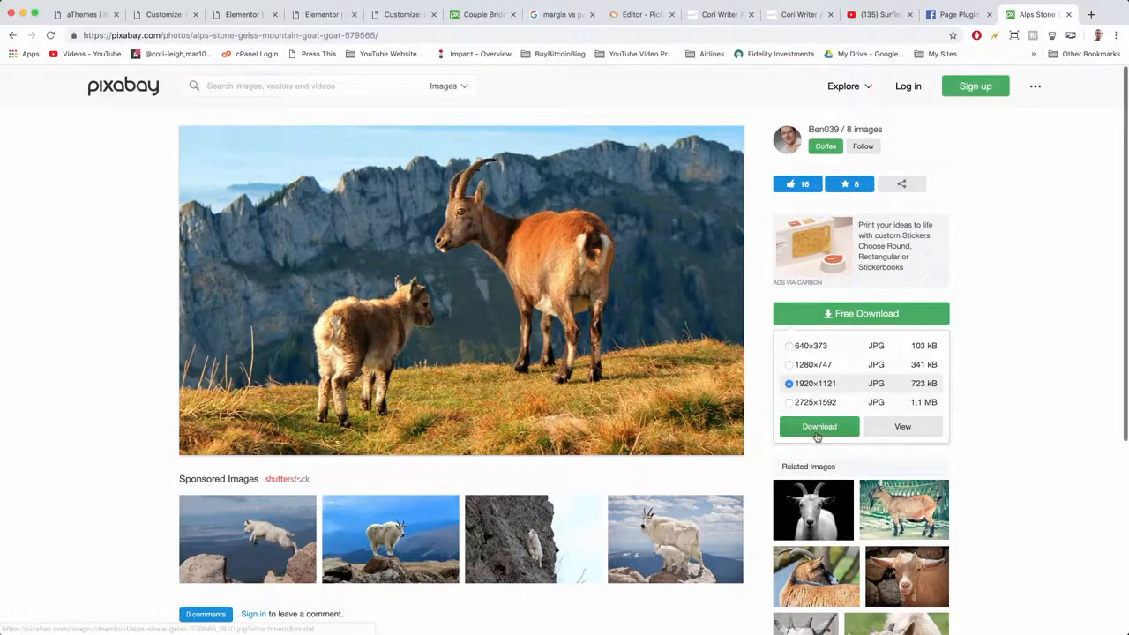
left_click(816, 428)
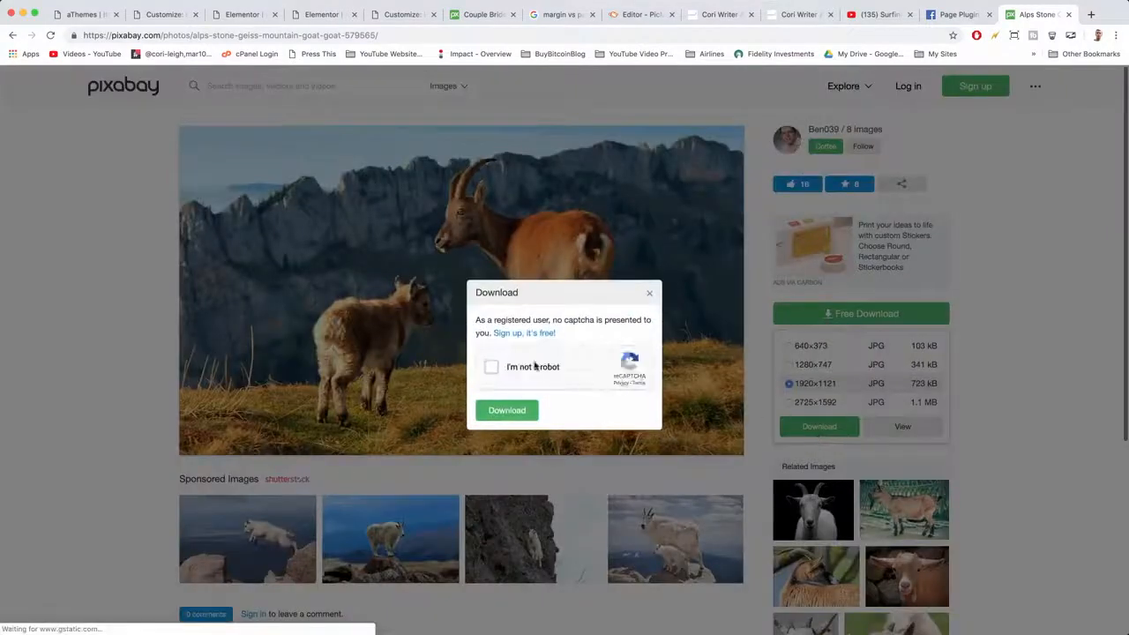
left_click(534, 365)
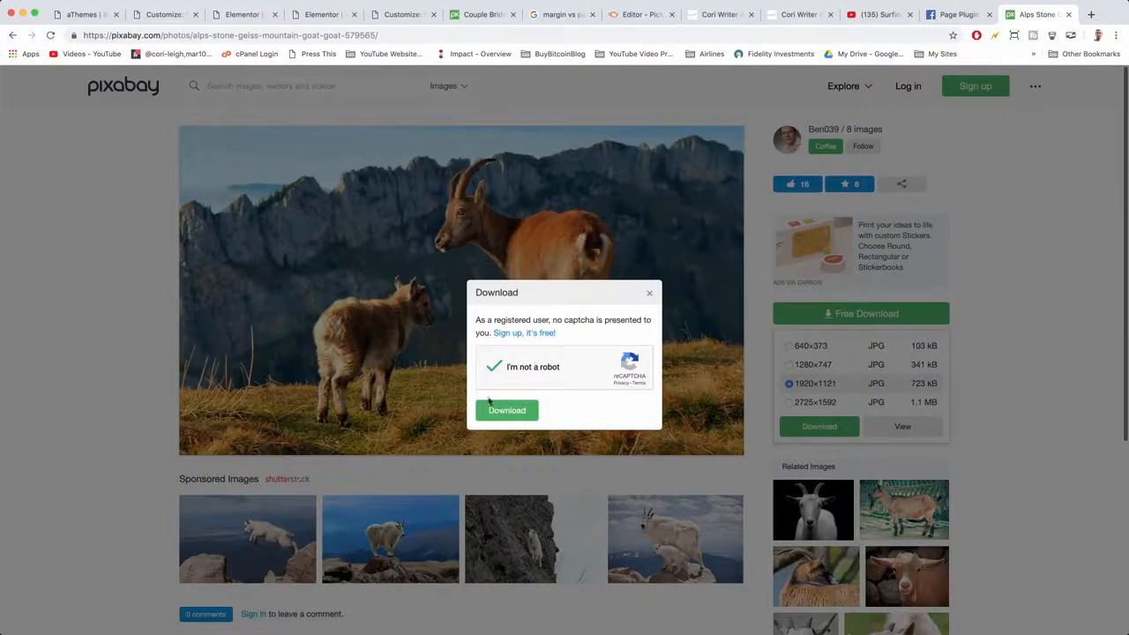
left_click(505, 410)
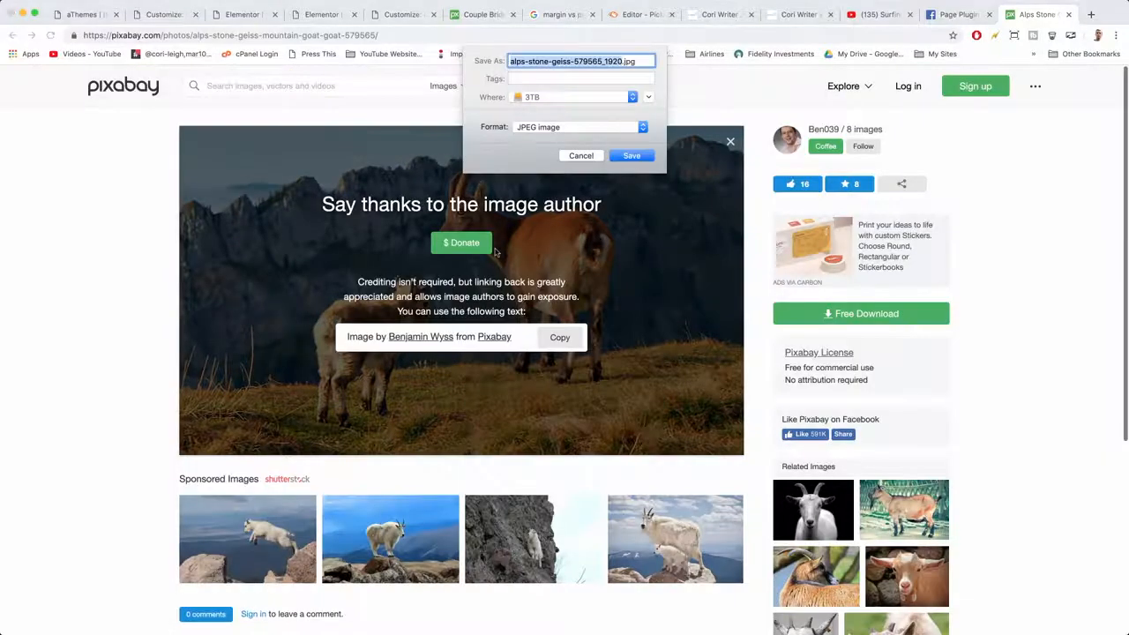
type("mdther and ba")
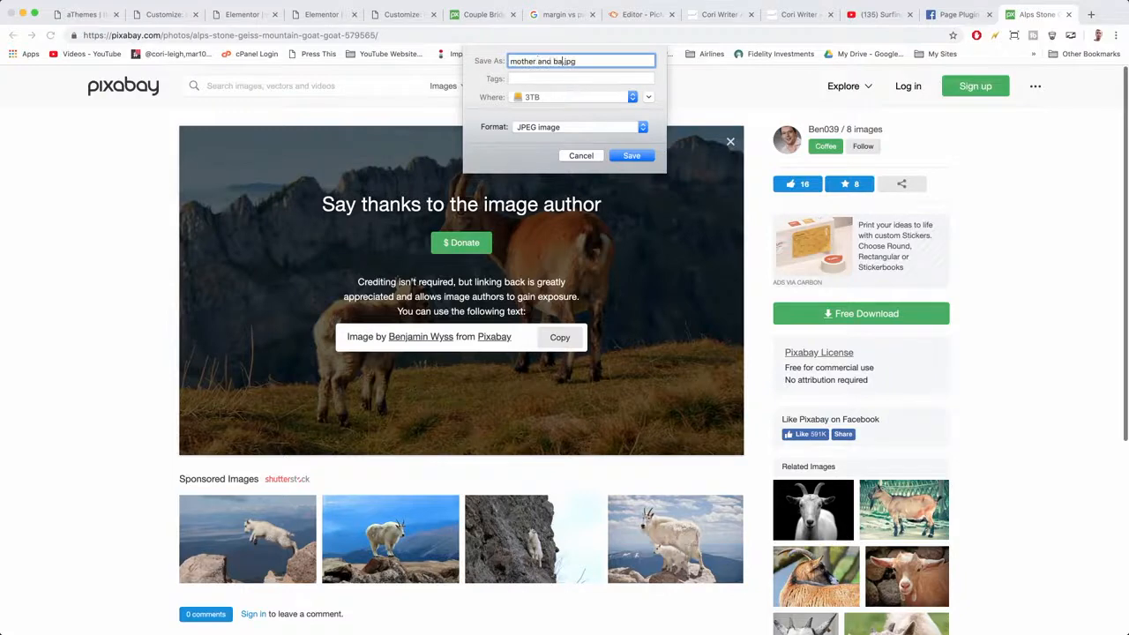
type("by goat")
key("Return")
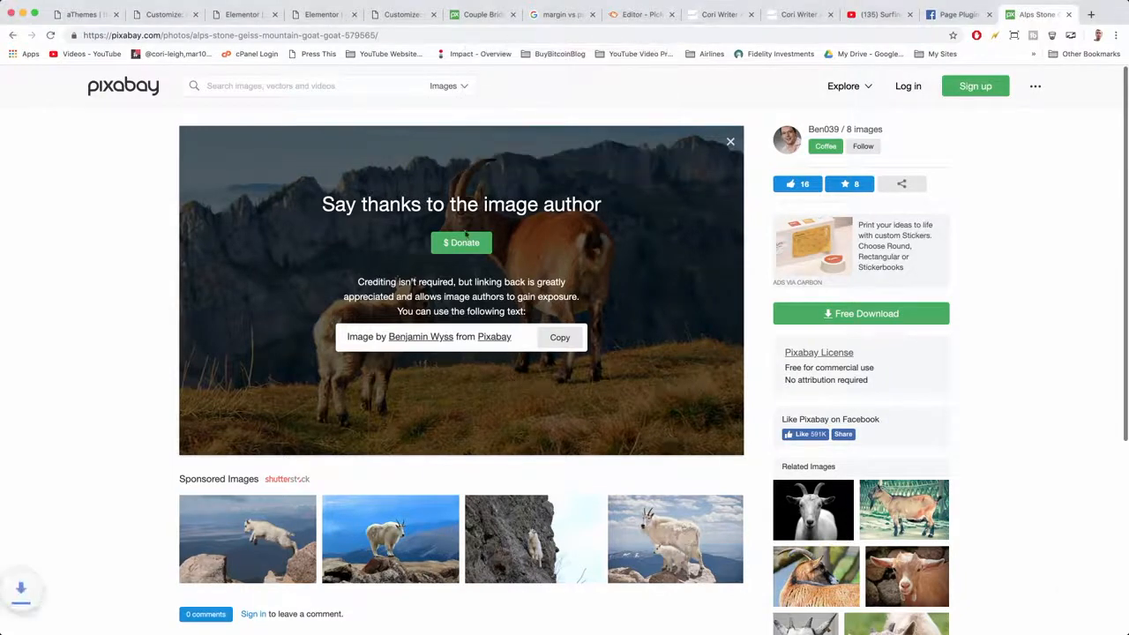
left_click(244, 15)
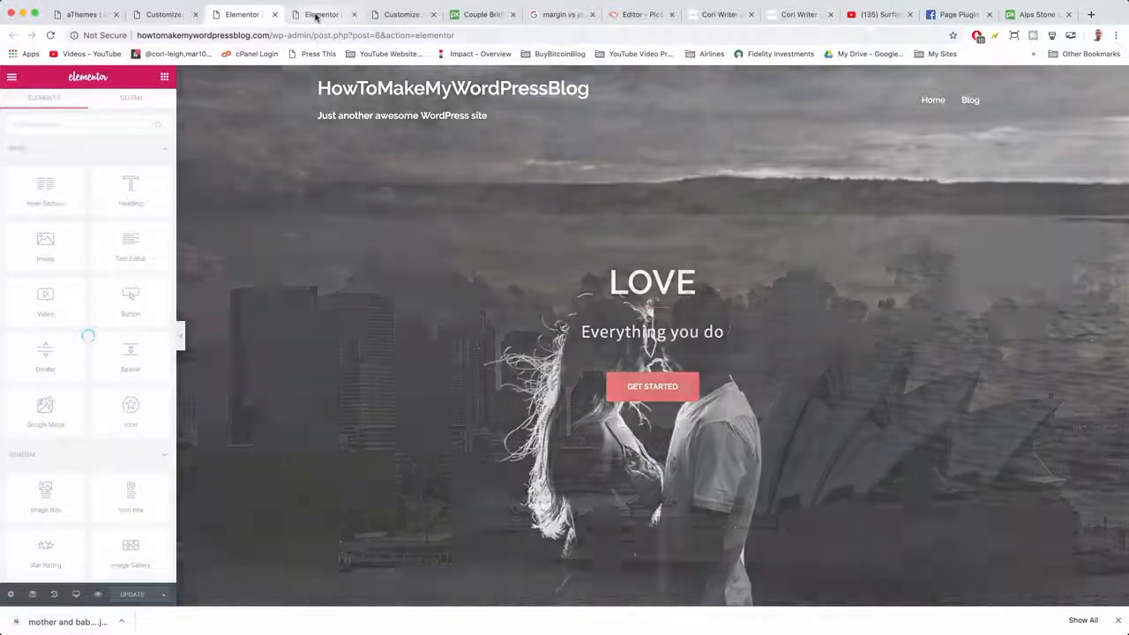
- Upload the mother and baby goat photo as the fifth slide's image in the theme's header slider settings
left_click(316, 15)
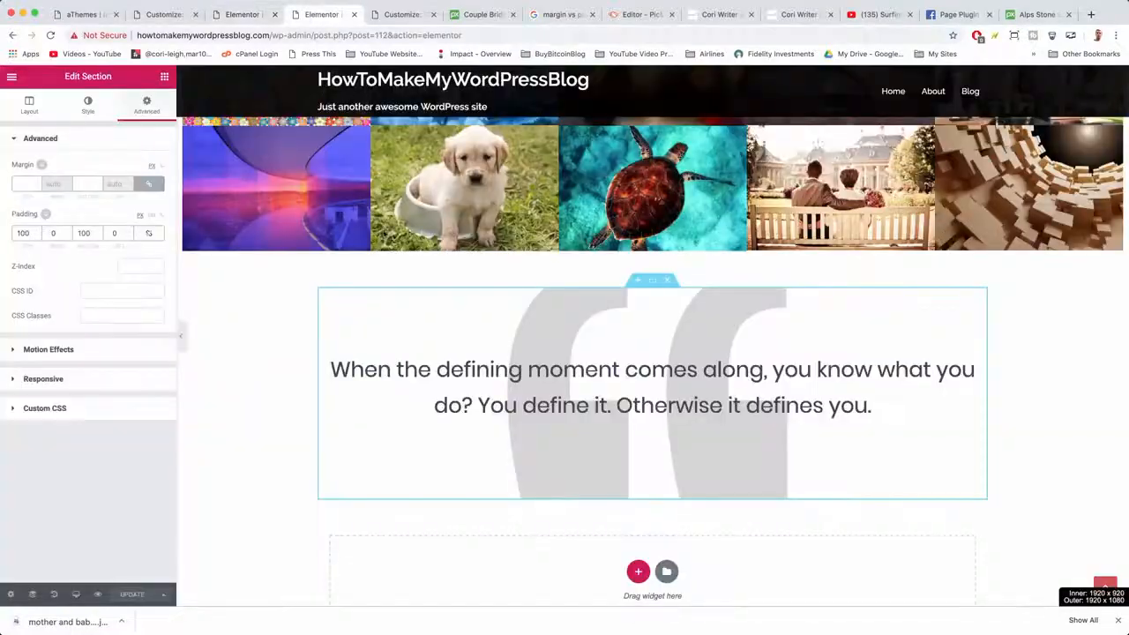
left_click(401, 14)
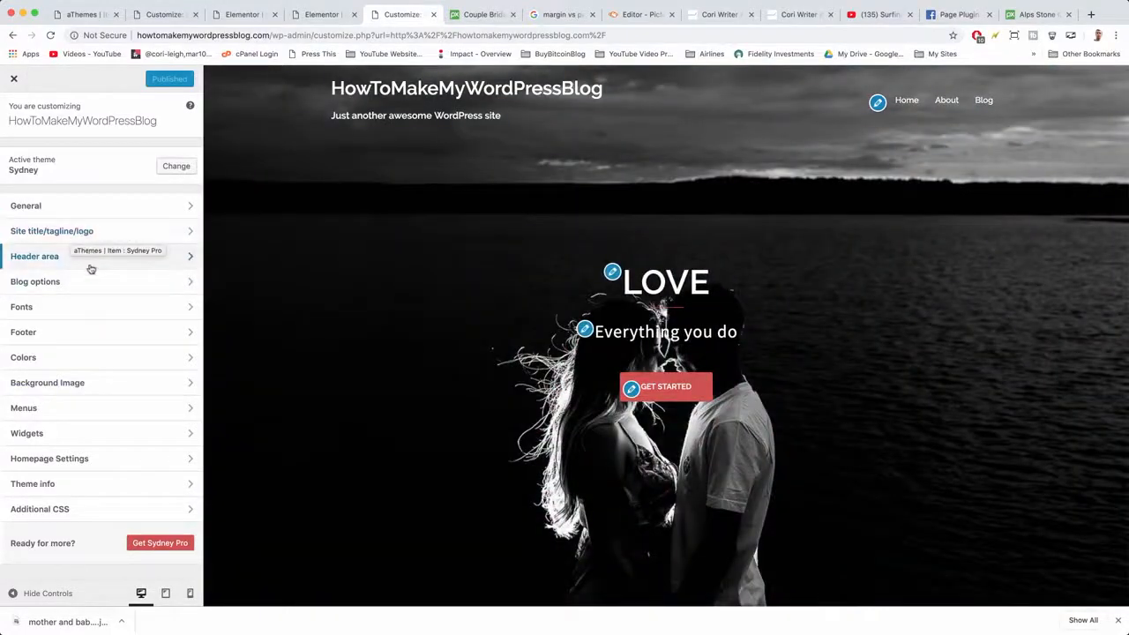
left_click(88, 261)
left_click(84, 189)
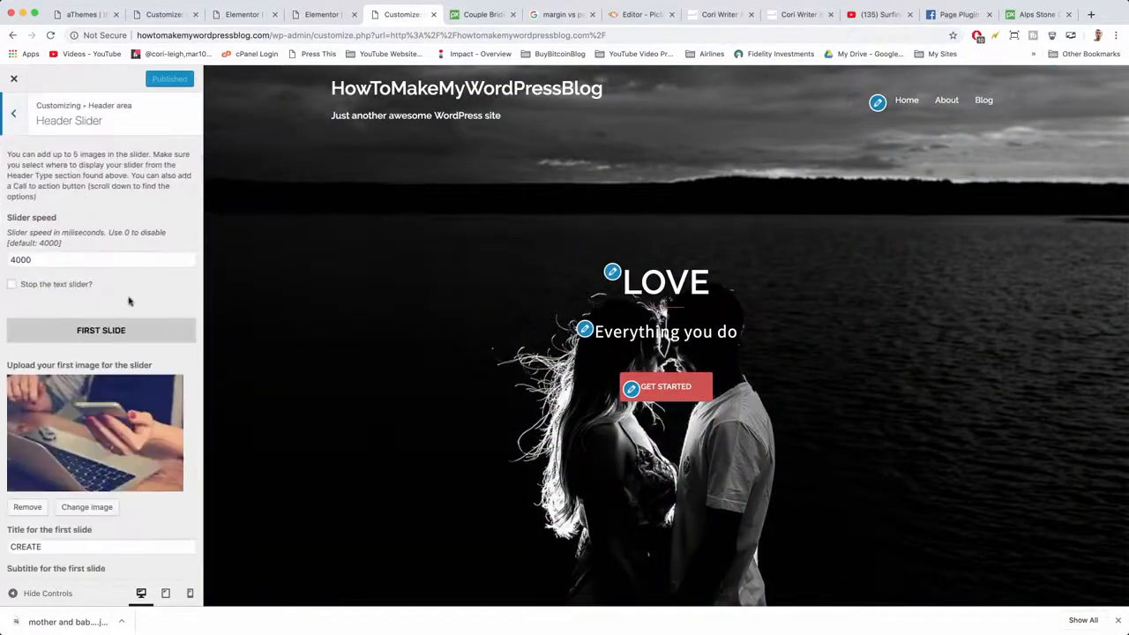
scroll(132, 370, "down", 5)
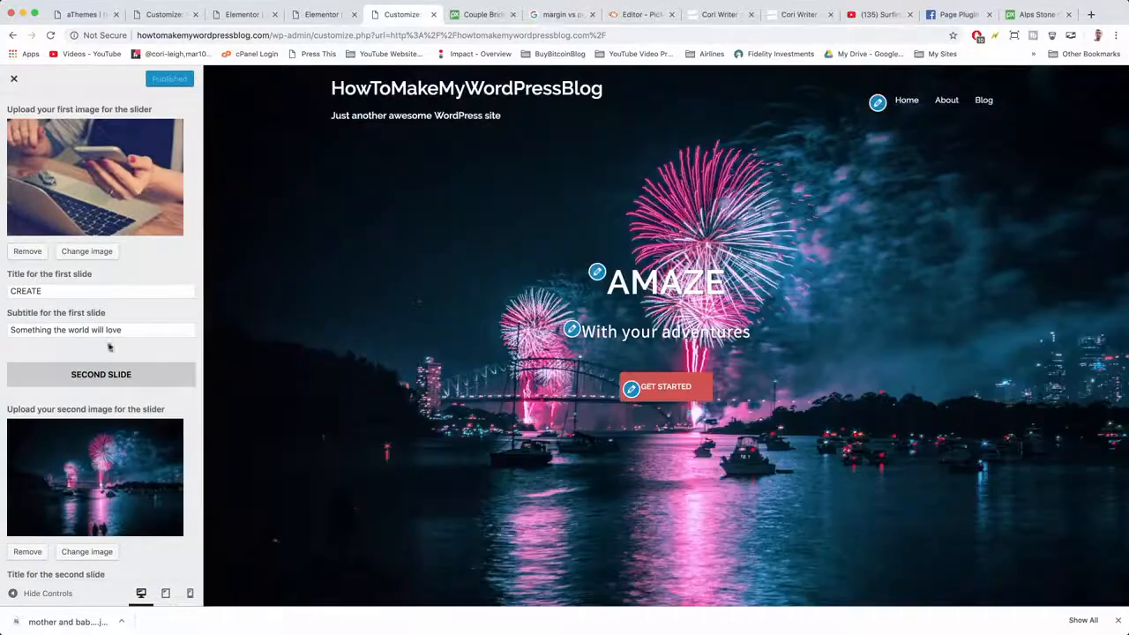
scroll(111, 344, "down", 10)
scroll(75, 309, "up", 2)
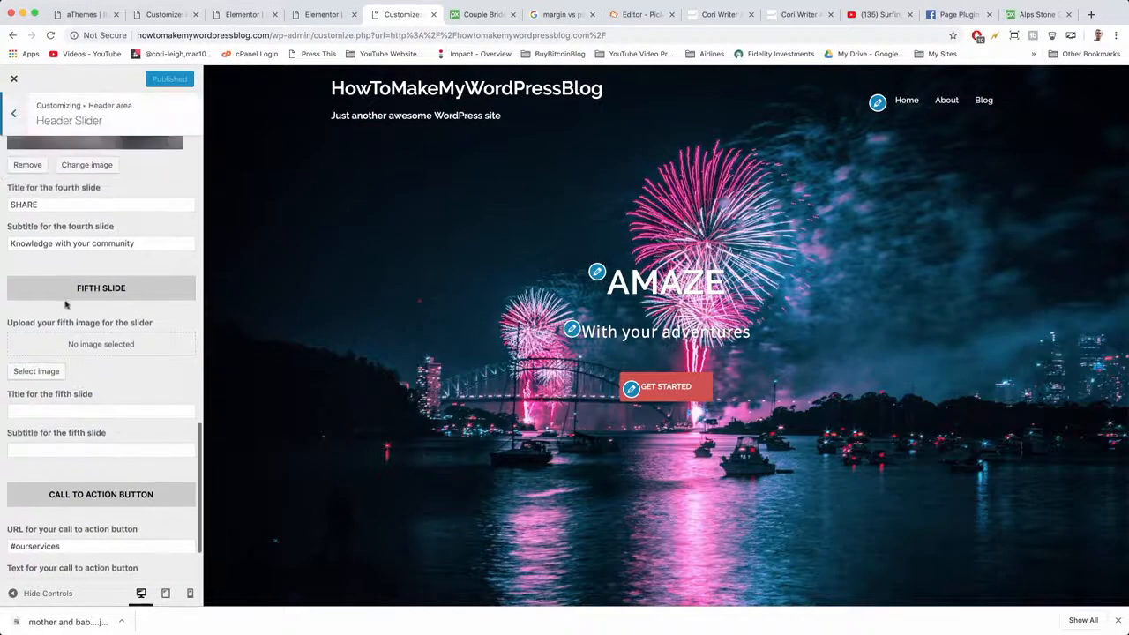
left_click(40, 373)
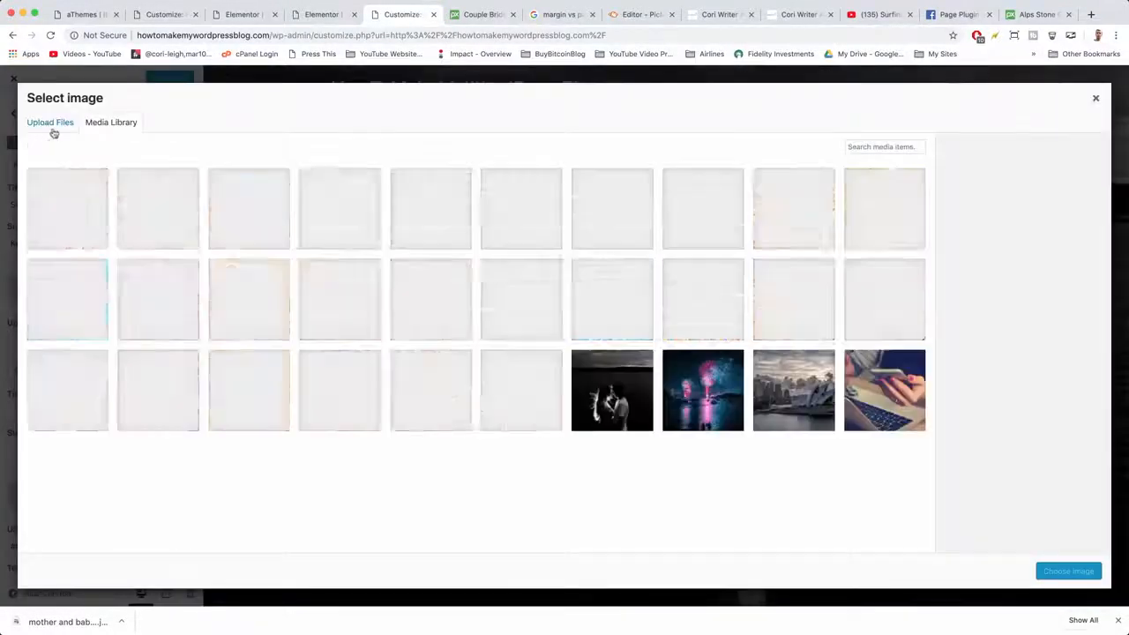
left_click(51, 123)
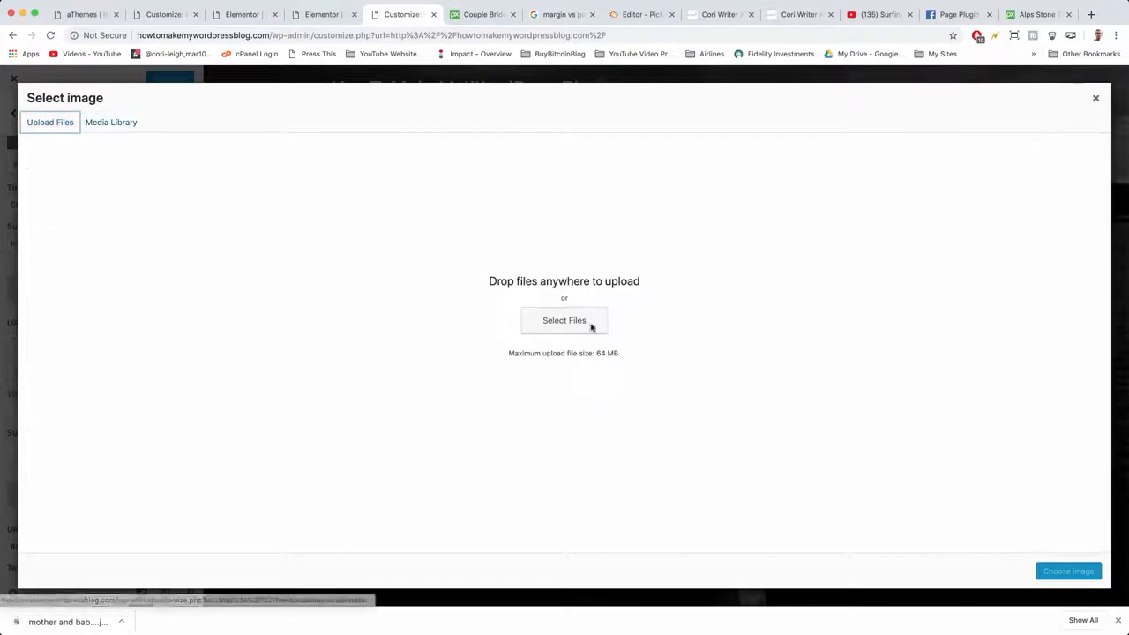
left_click(569, 320)
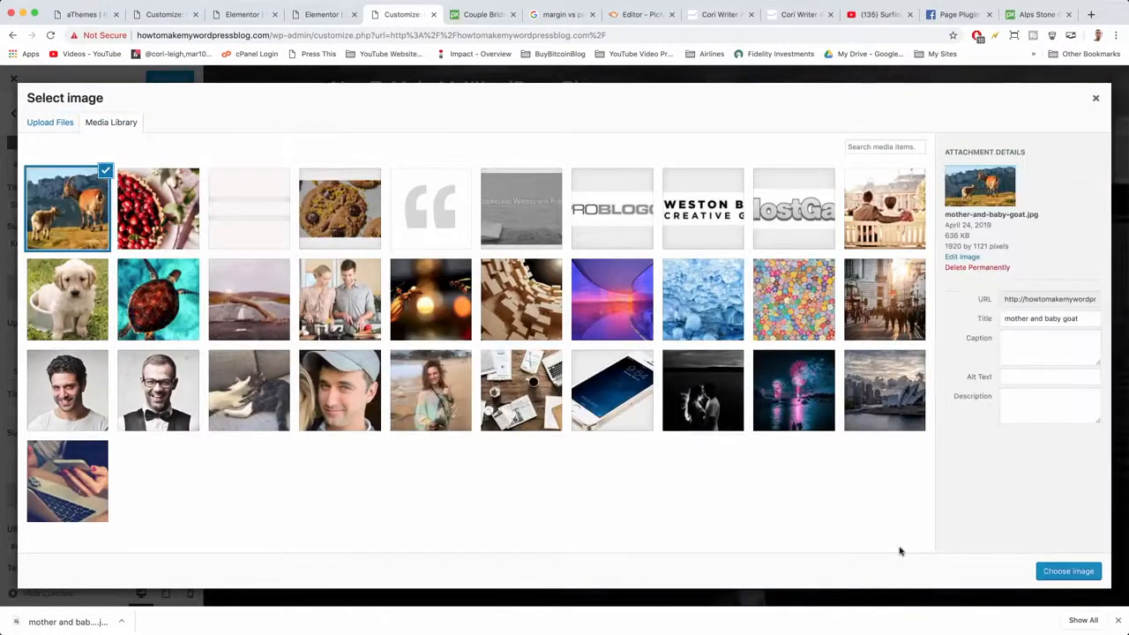
left_click(1068, 570)
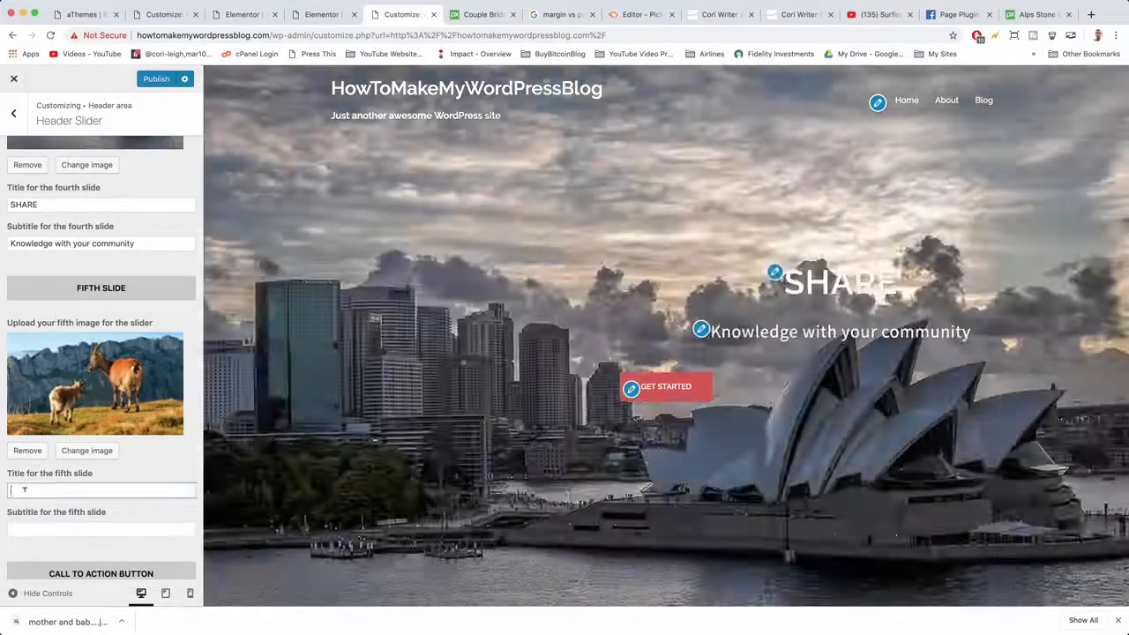
- Title the fifth slide The GOAT with the subtitle Of free WordPress themes, and publish
left_click(25, 490)
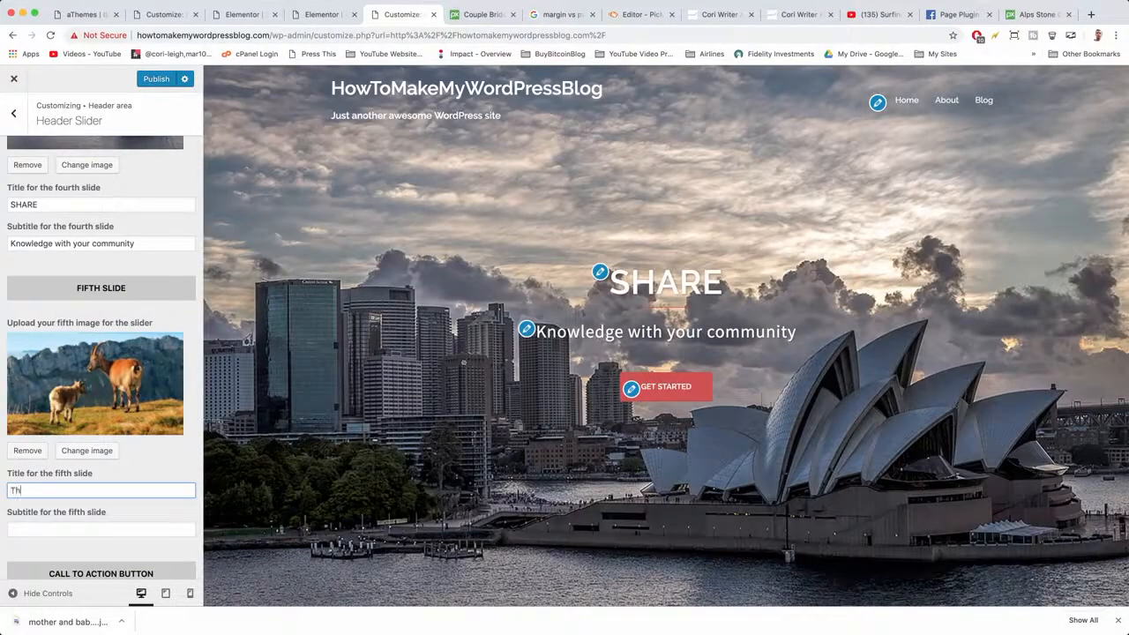
type("The GO")
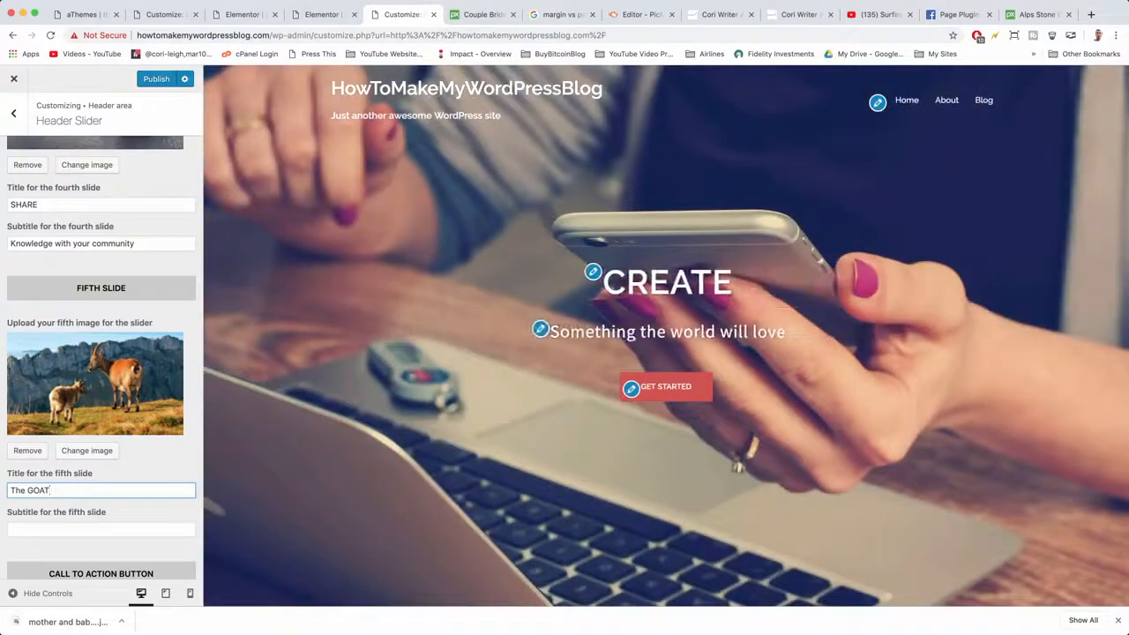
type("AT")
key("Tab")
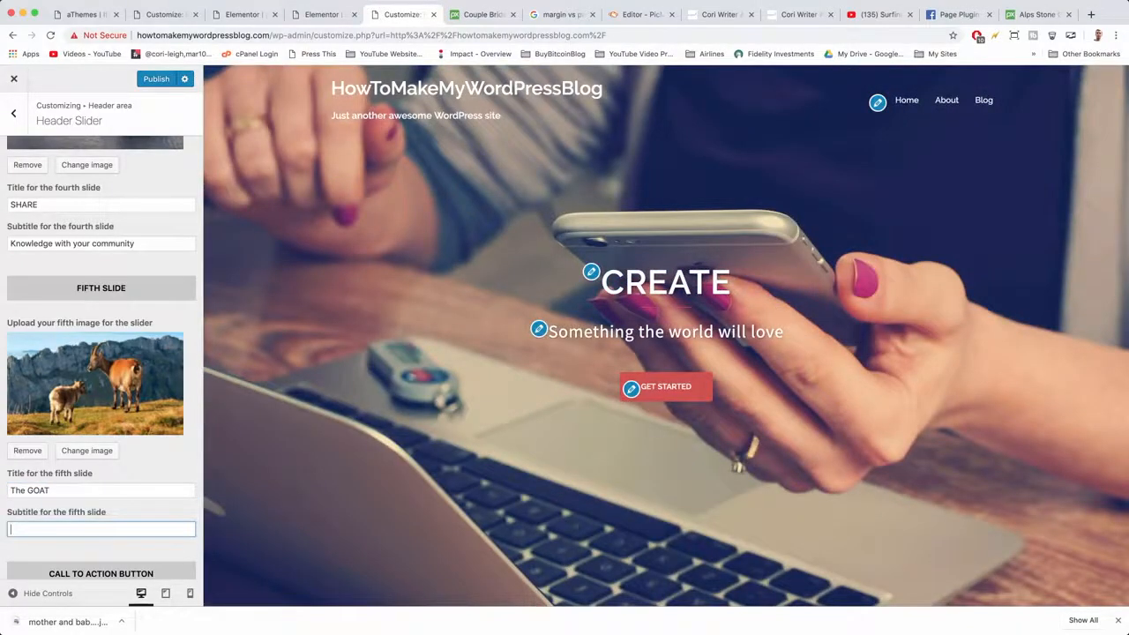
type("Of free Wo")
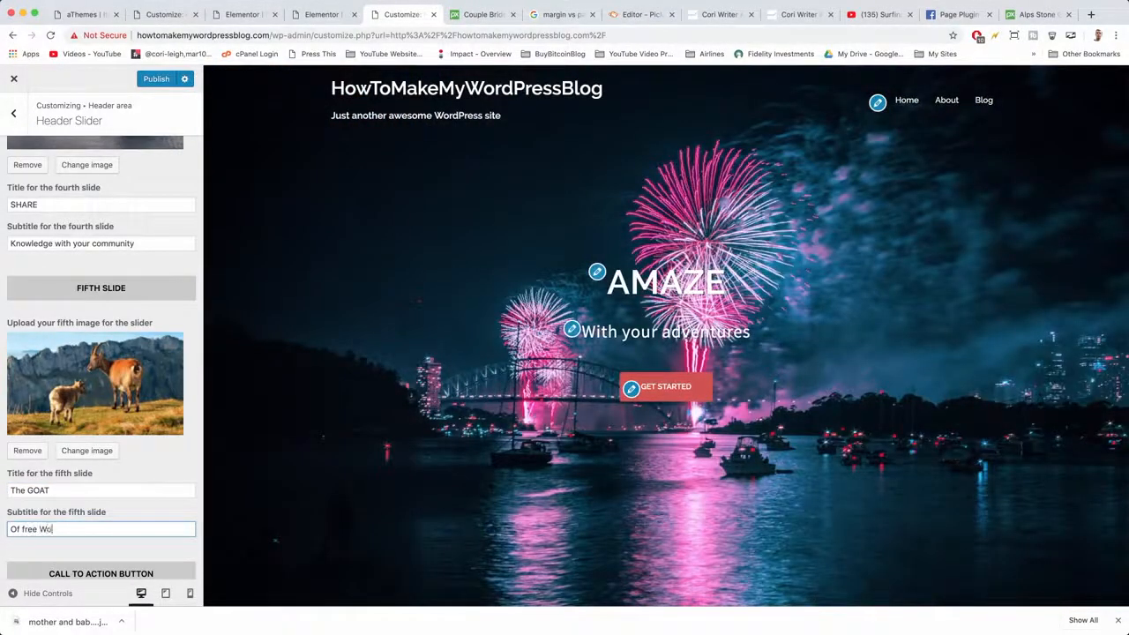
type("rdPress themes")
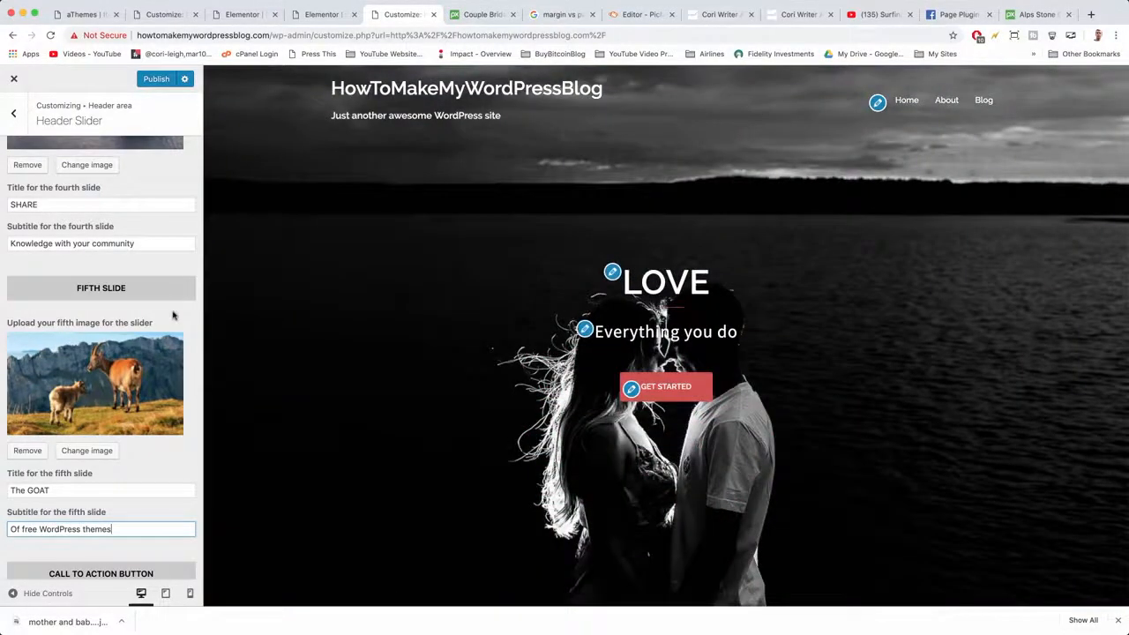
scroll(179, 142, "up", 15)
left_click(155, 79)
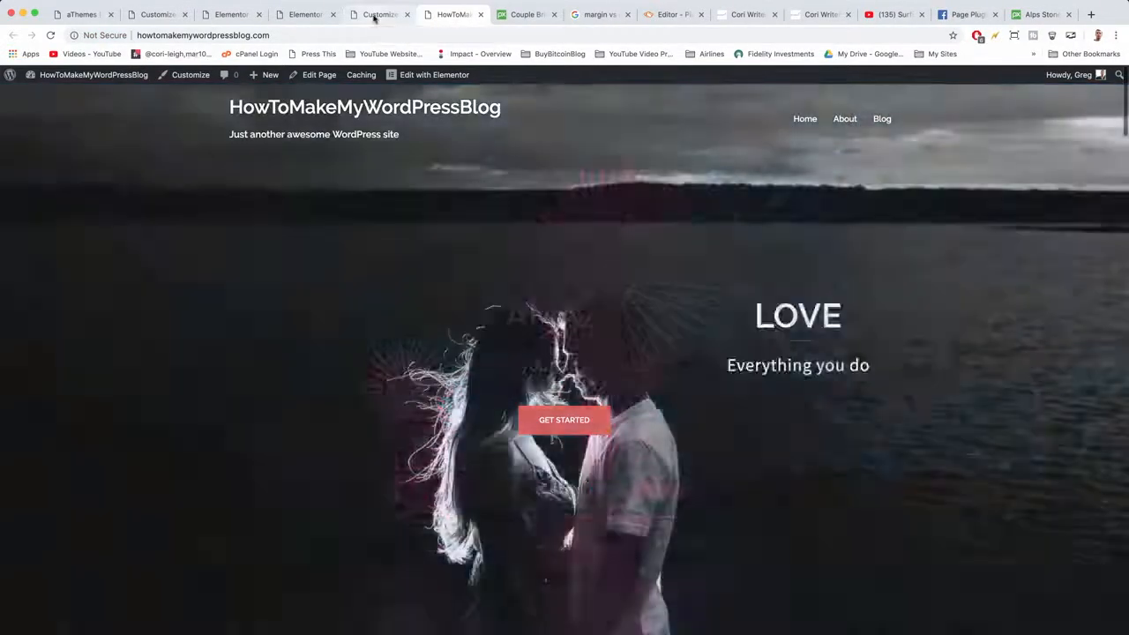
- Retitle the first slide JUMP with the subtitle Into Sydney With Us, and publish
left_click(375, 14)
scroll(194, 272, "up", 20)
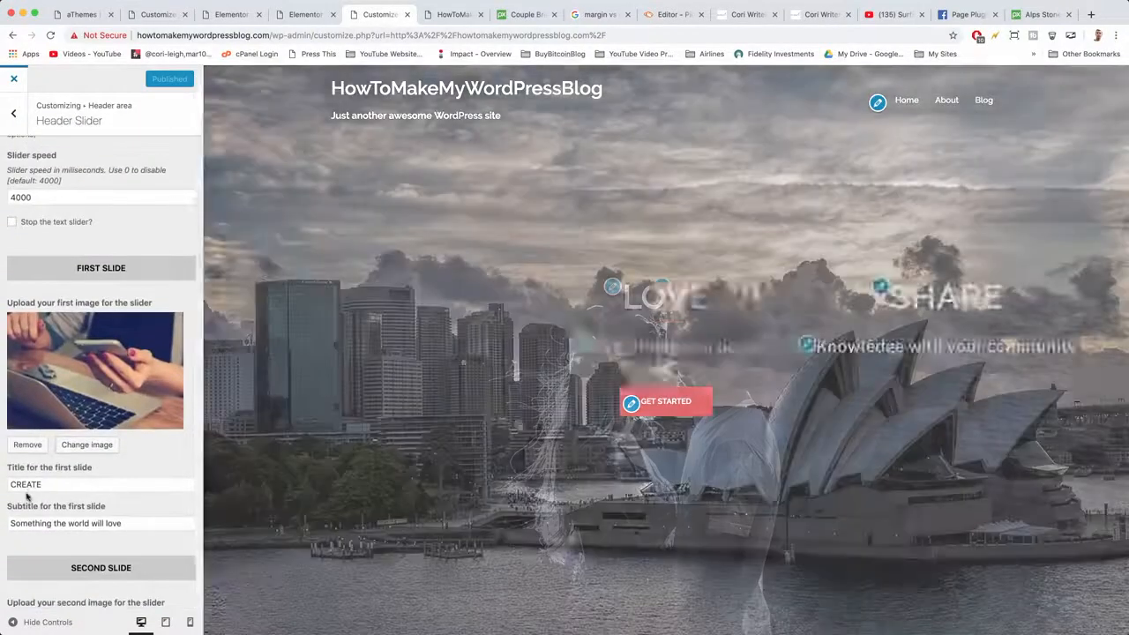
left_click_drag(42, 484, 9, 479)
type("J")
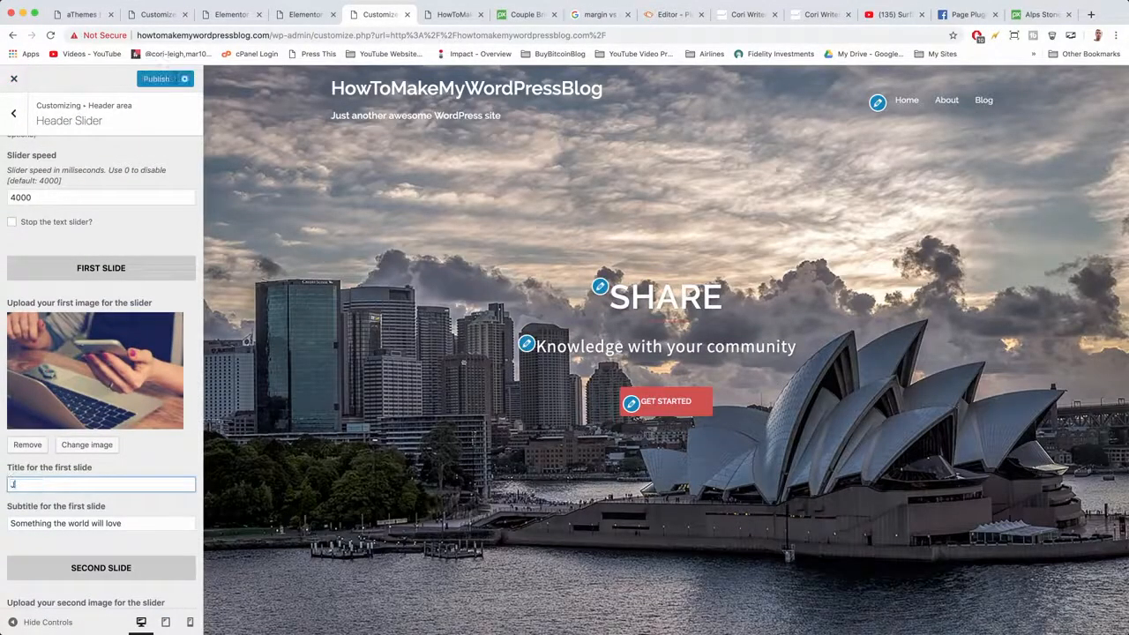
type("UMP")
key("Tab")
type("Into Sydney Wit")
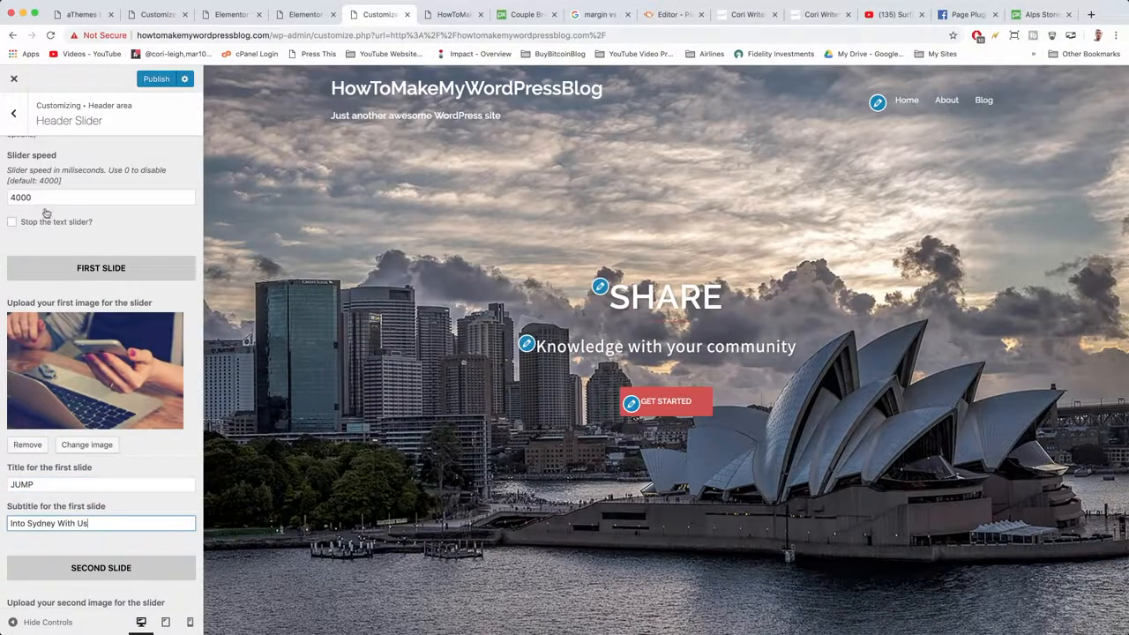
left_click(158, 80)
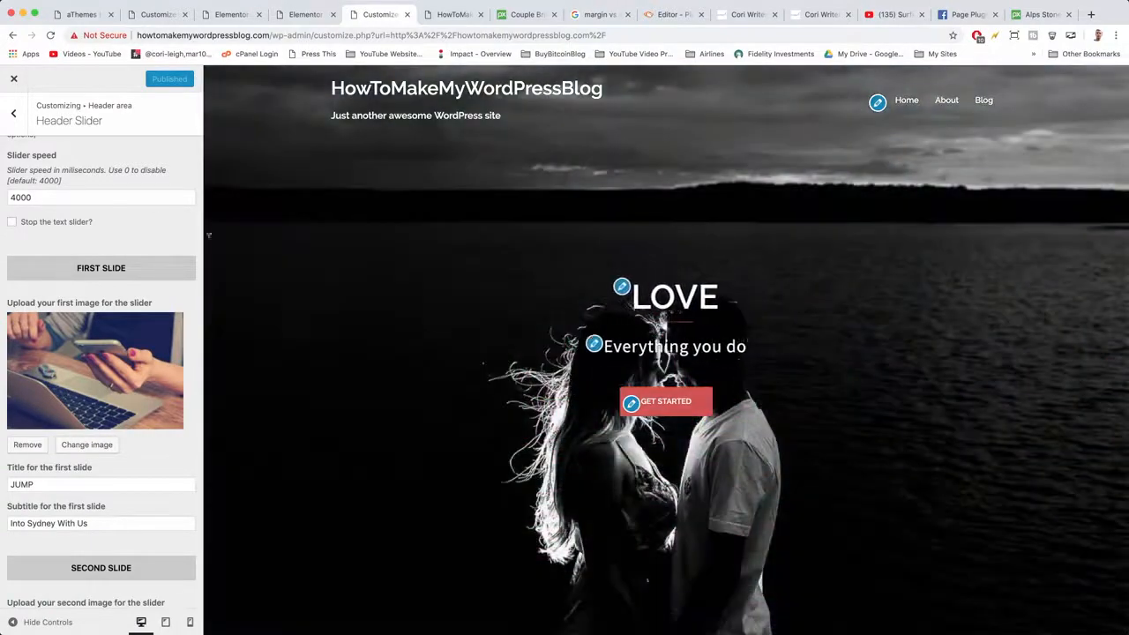
- Open Additional CSS and add a .slide-inner rule with top: 70%
left_click(14, 123)
left_click(13, 115)
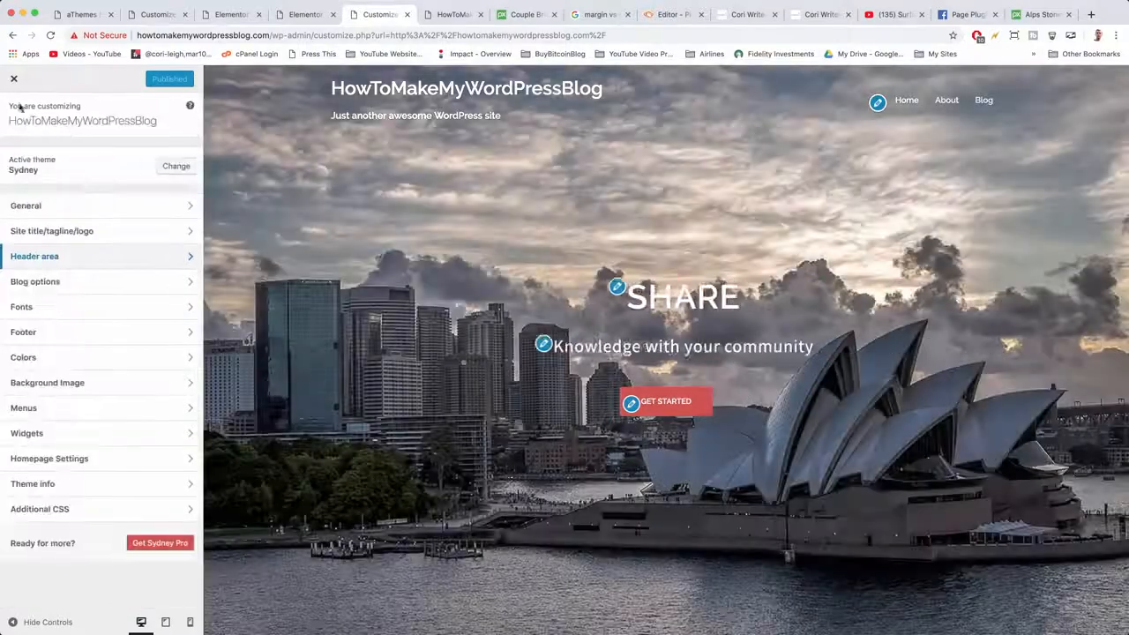
left_click(85, 511)
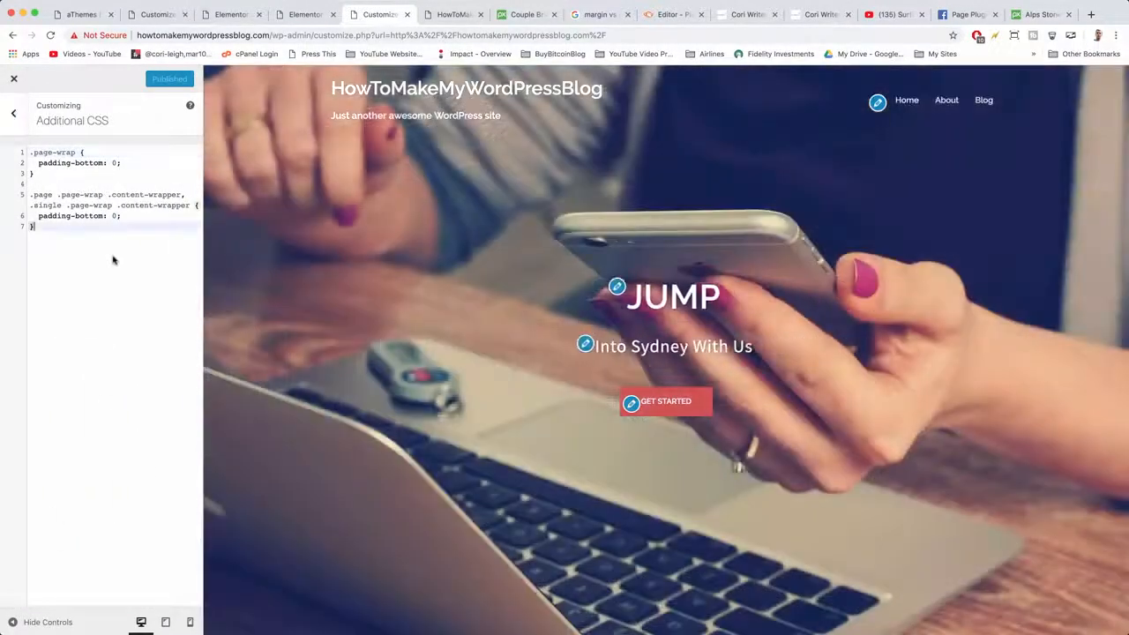
left_click(112, 260)
key("Return")
key("Return")
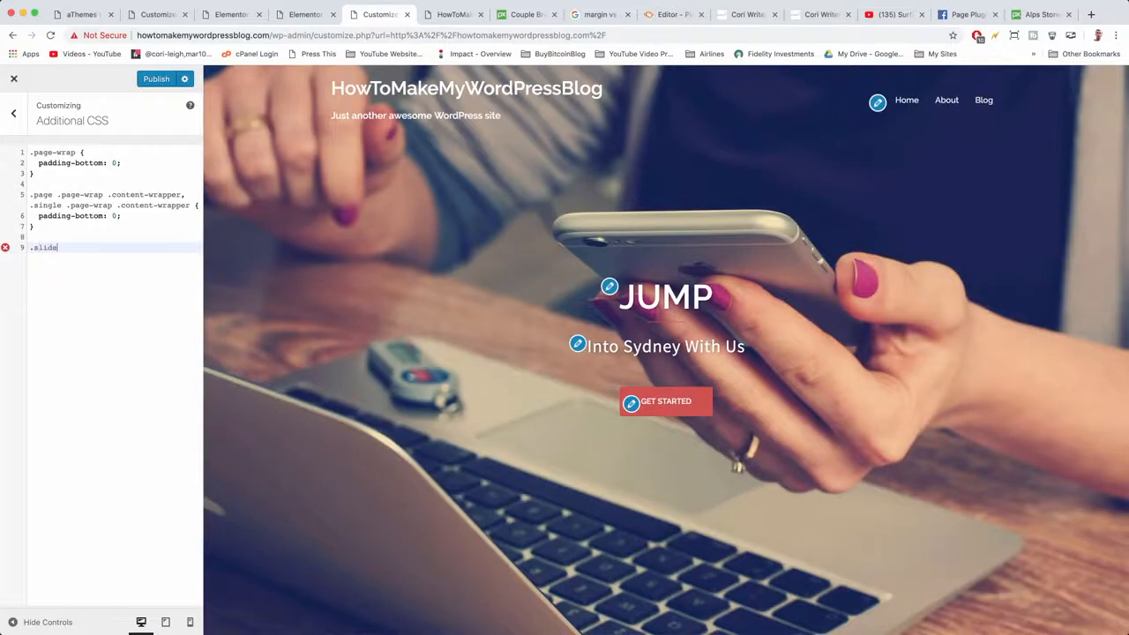
type(".slide-inner")
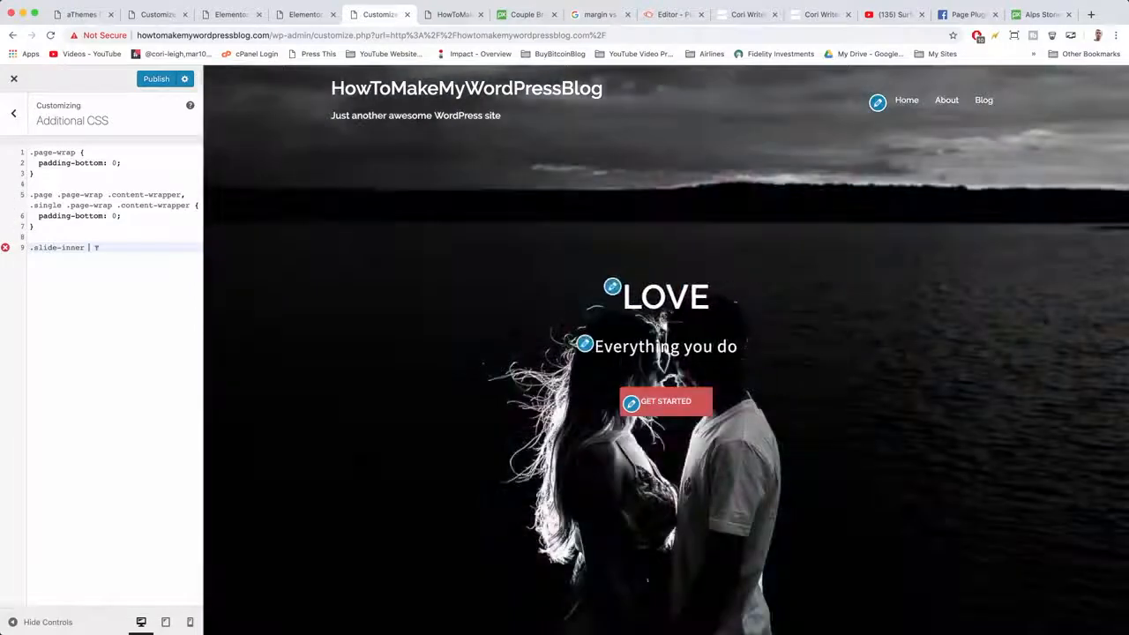
type("{")
key("Return")
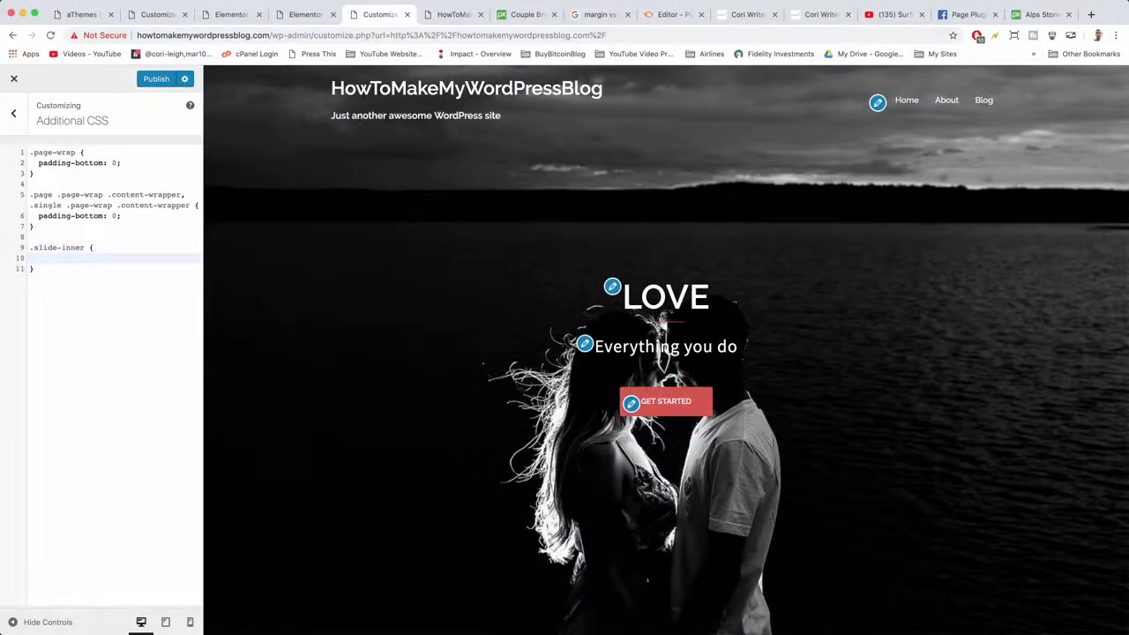
type("top")
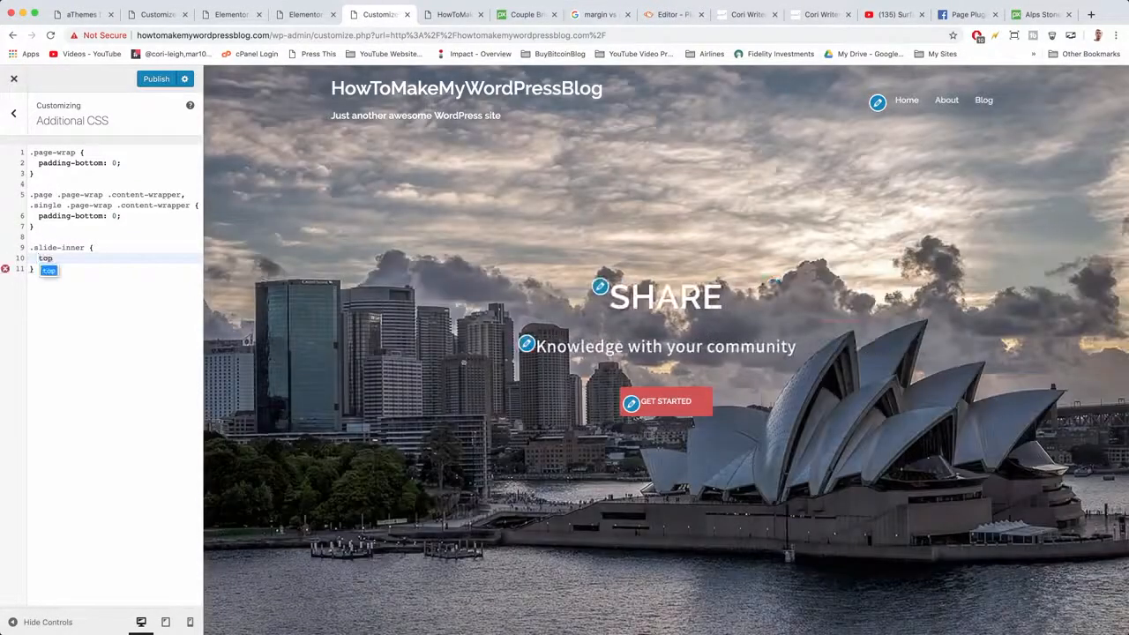
type(":70%;")
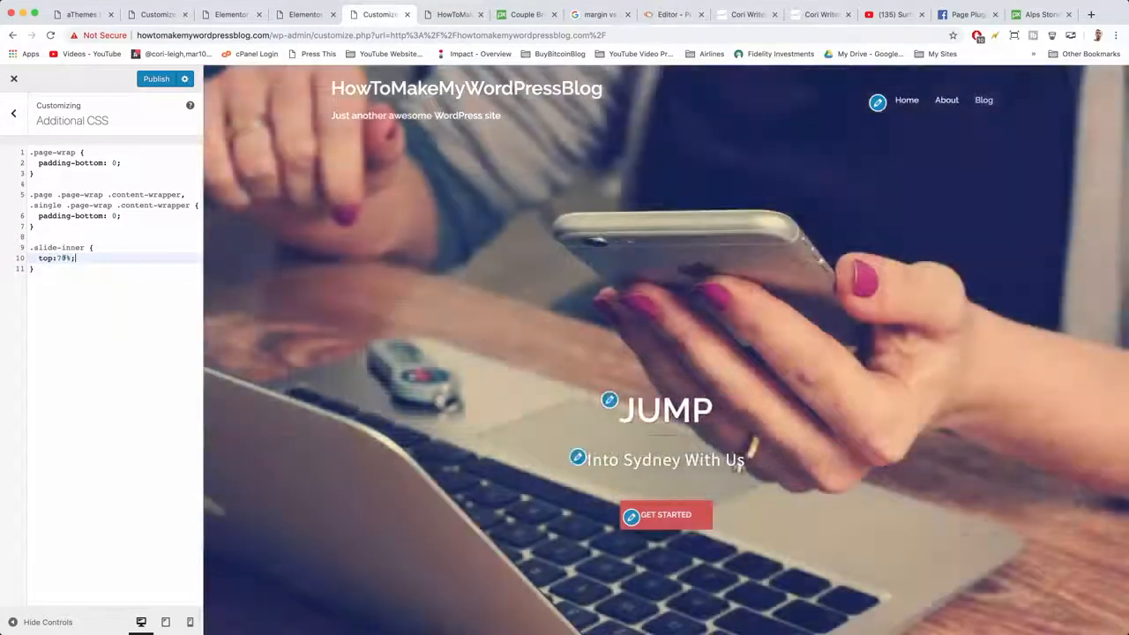
left_click(58, 257)
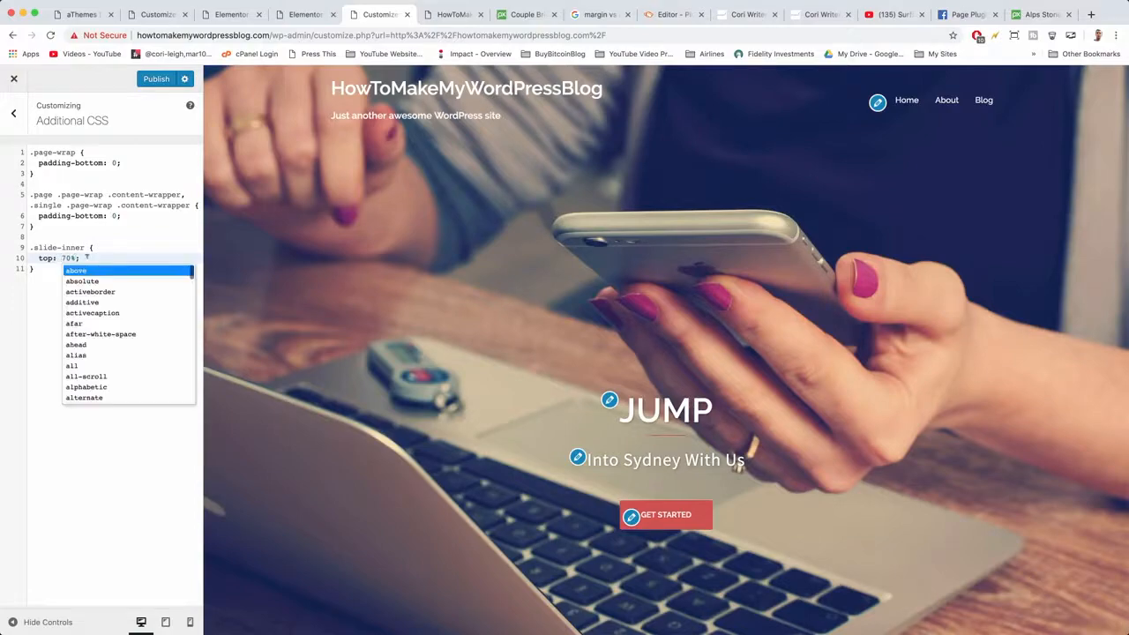
- Add padding-left: 100px !important and text-align: left to the .slide-inner rule
key("Escape")
key("End")
key("Return")
type("padding")
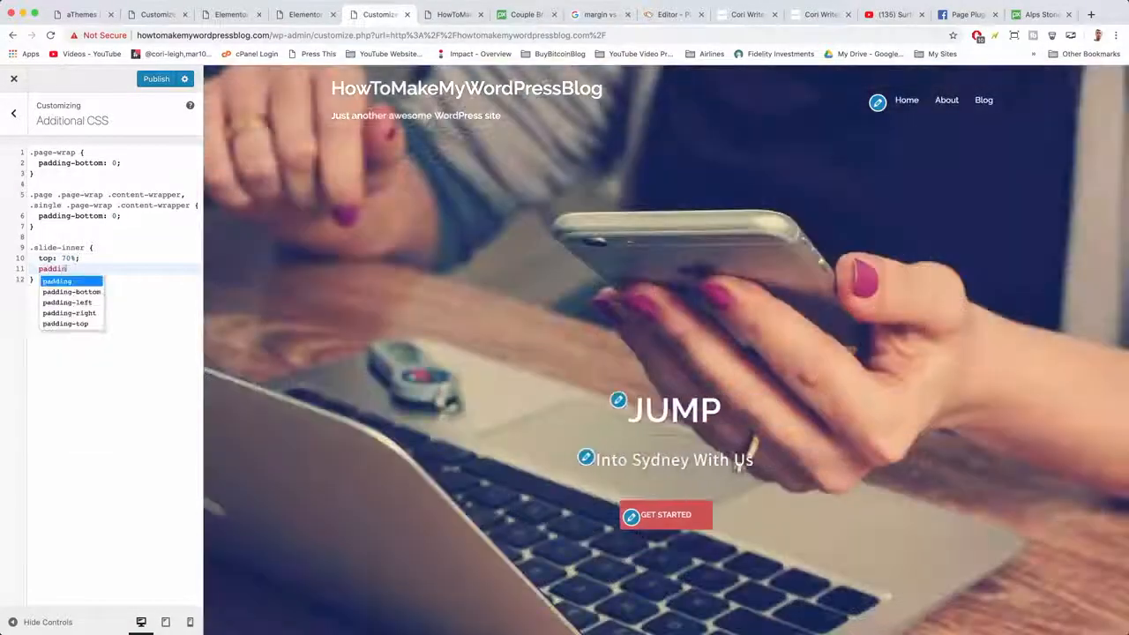
key("Down")
key("Down")
key("Return")
type("100px")
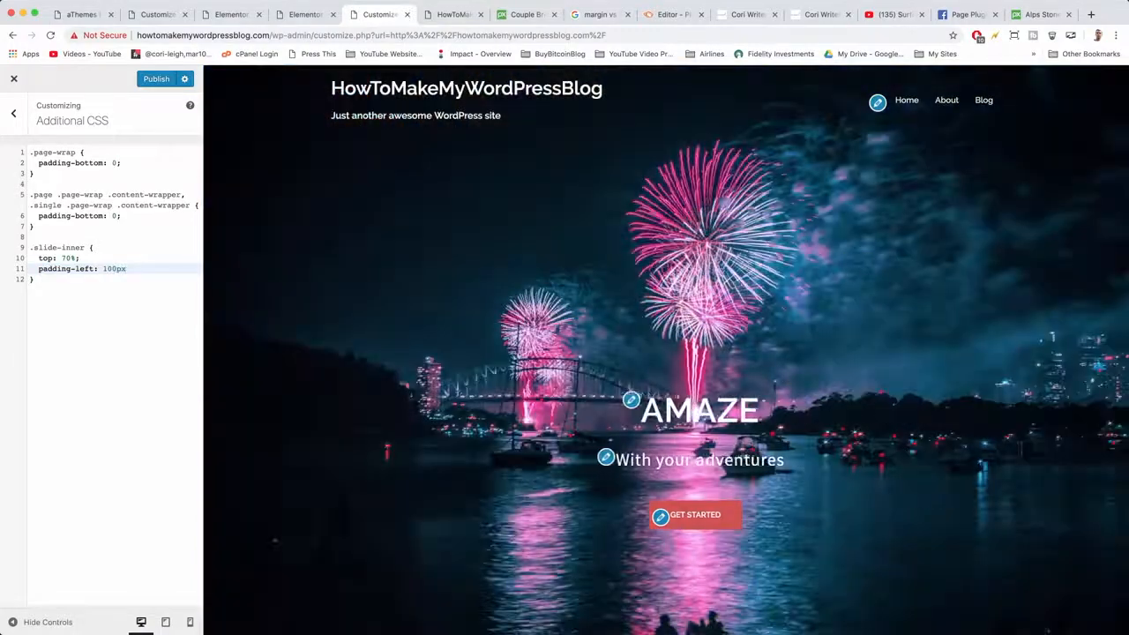
type(" !important;")
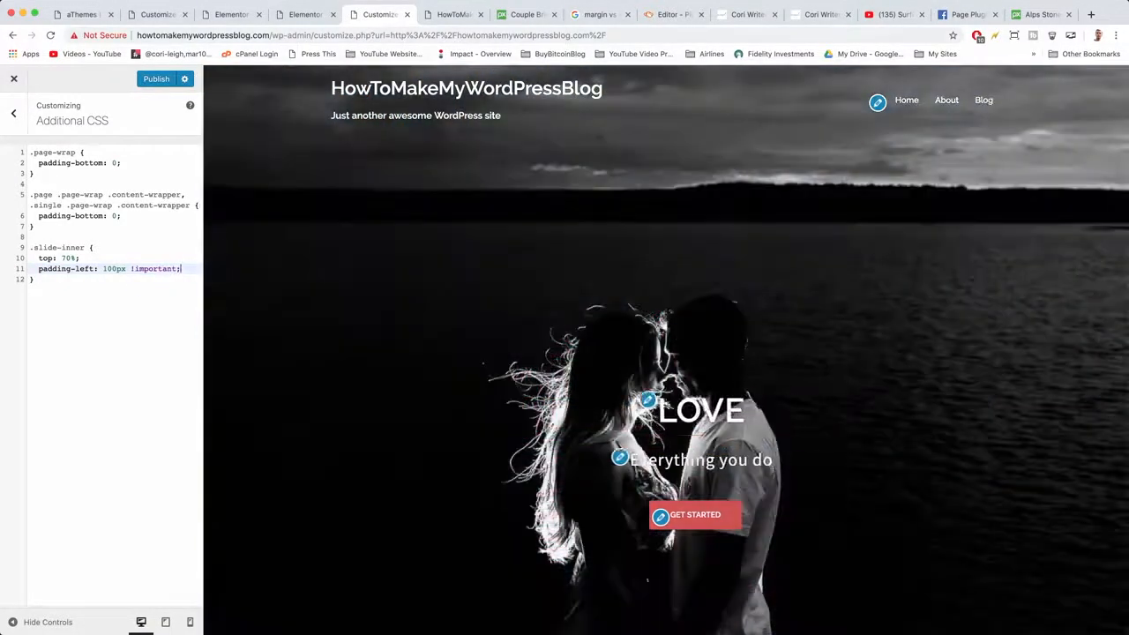
key("Return")
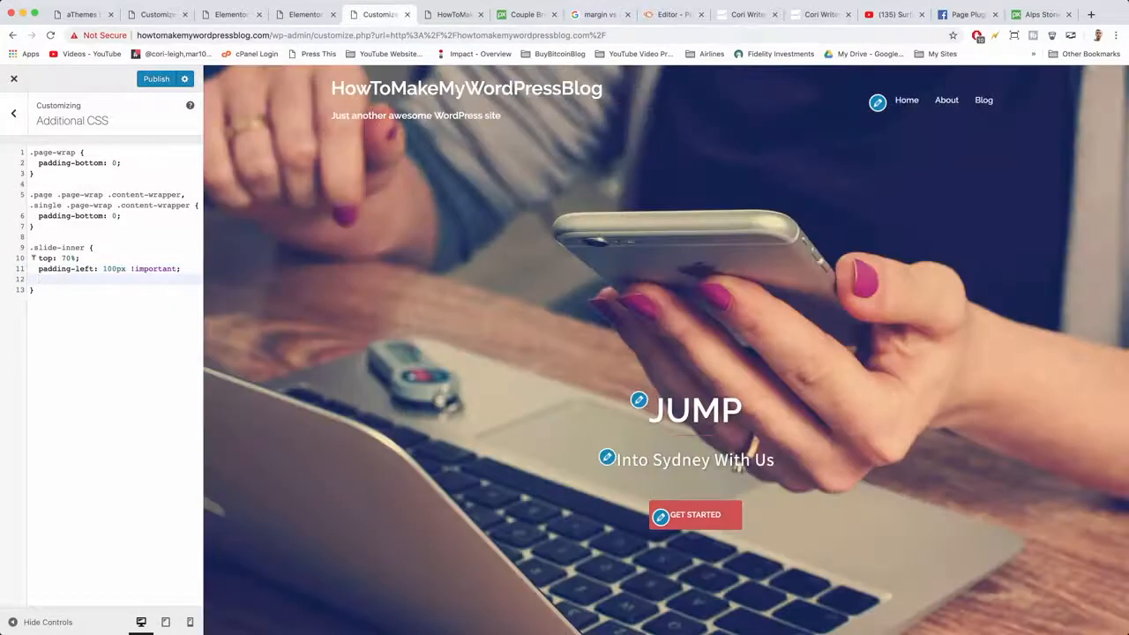
type("text-")
key("Return")
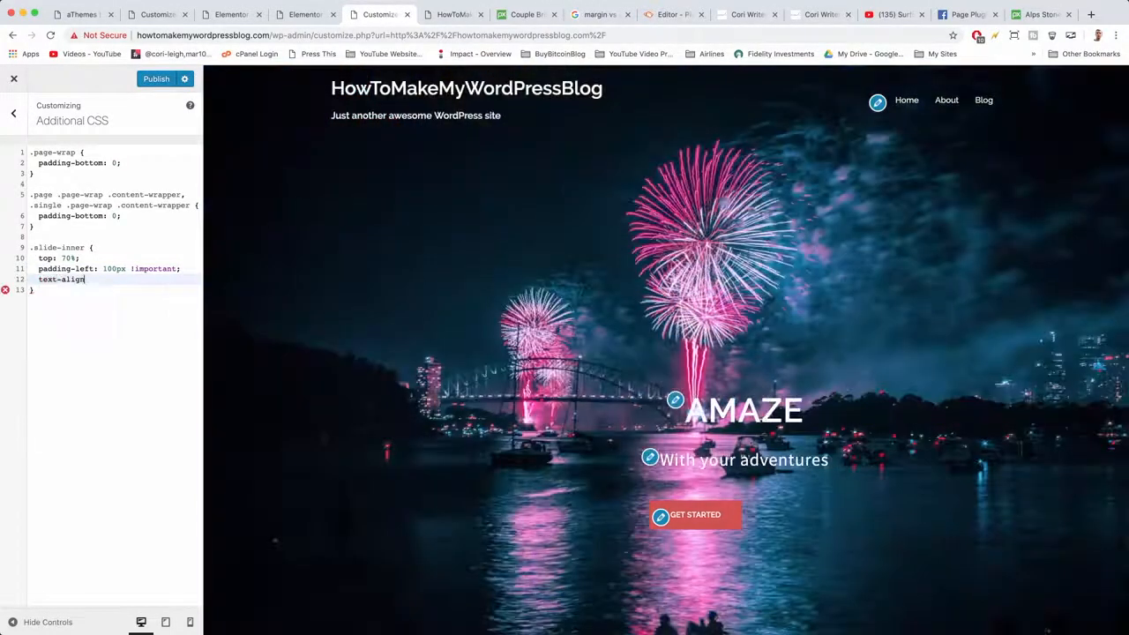
type(": left;")
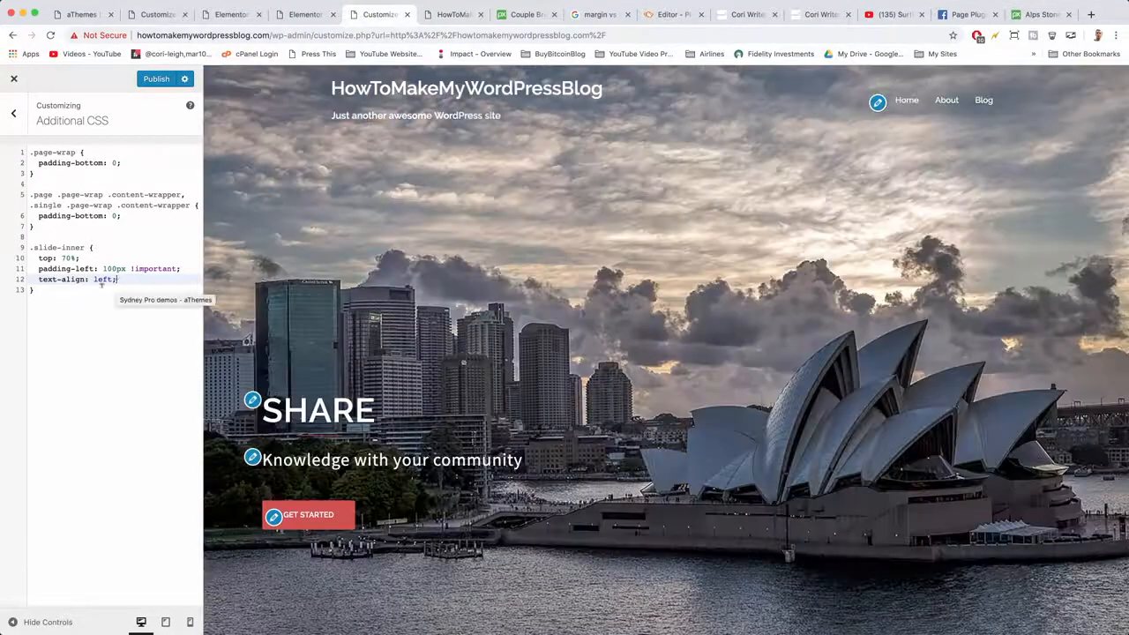
- Add a new .maintitle rule below .slide-inner with font-size: 100px
left_click(92, 292)
key("Return")
key("Return")
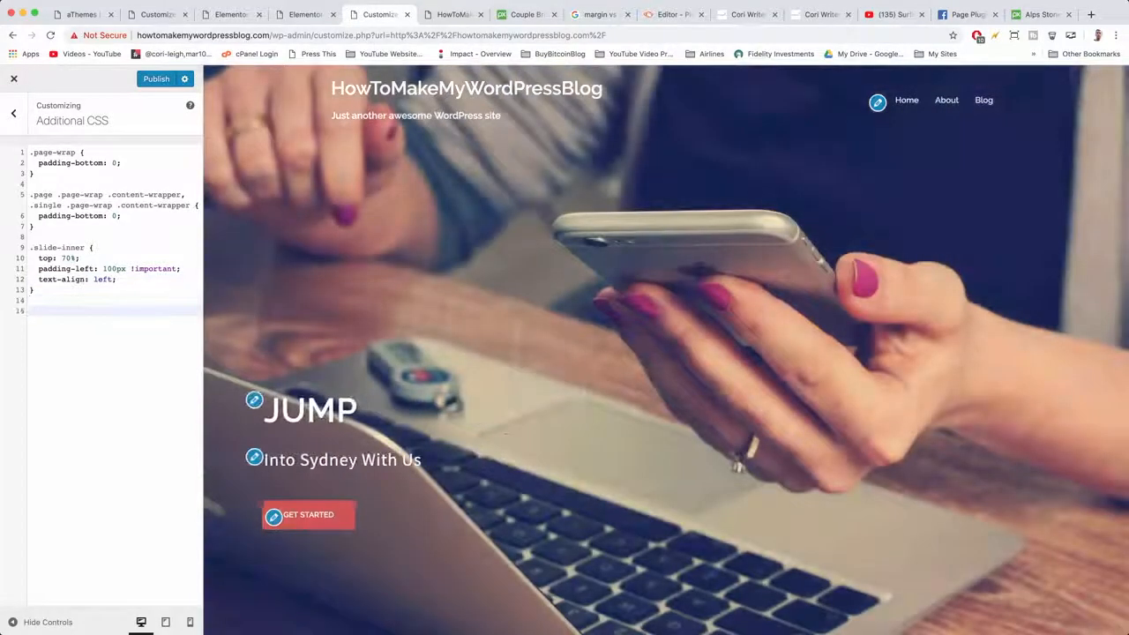
type(".maintitle")
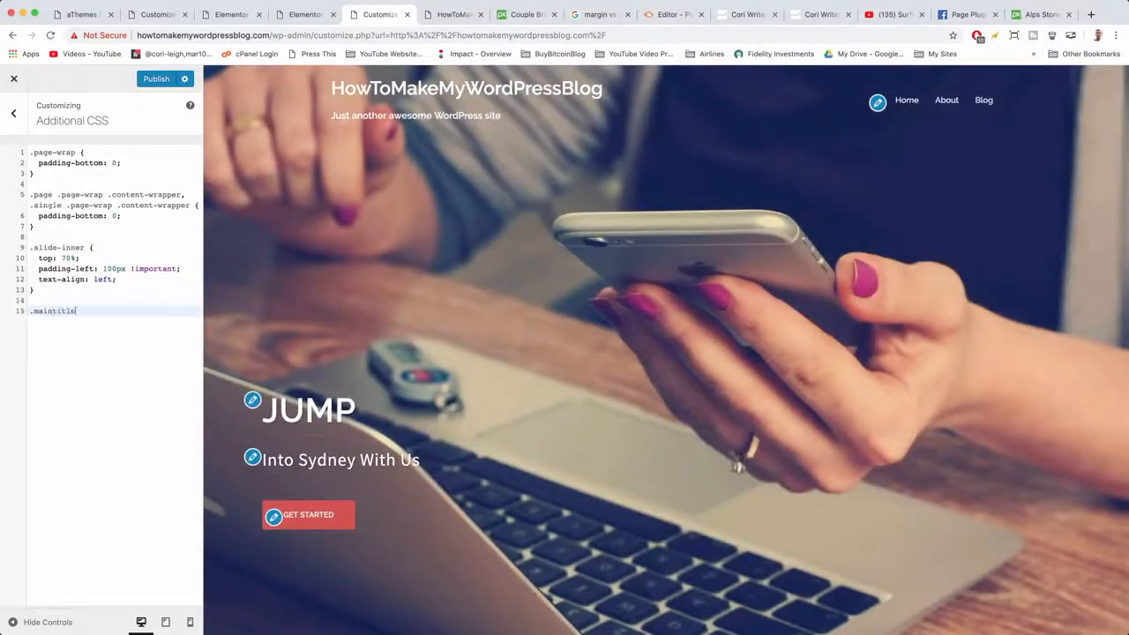
type(" {")
key("Return")
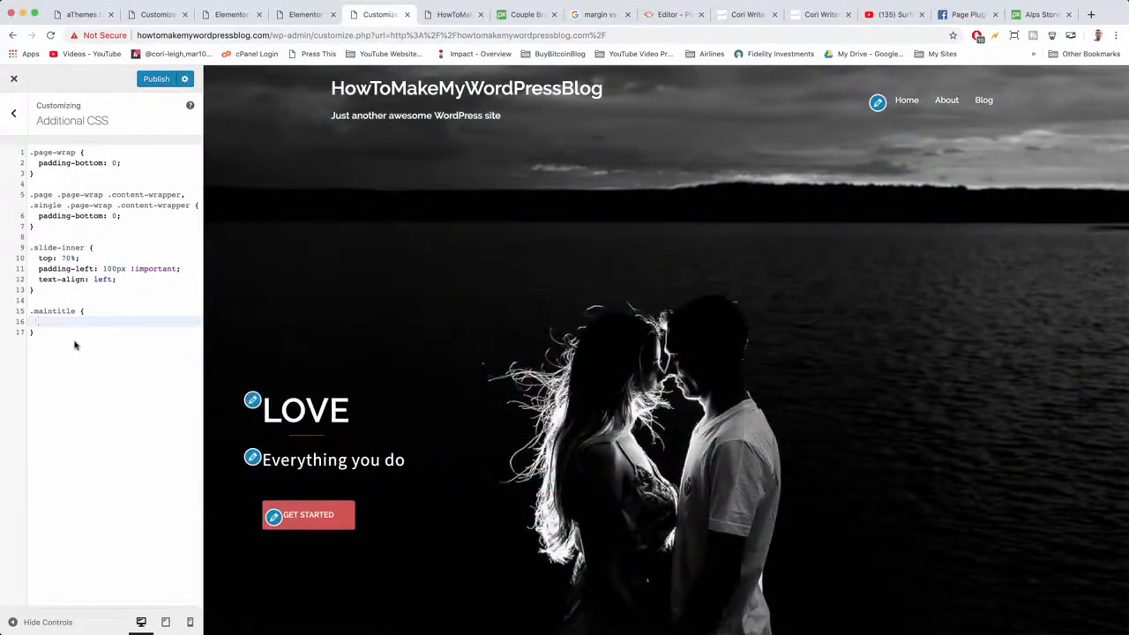
type("font-size: ")
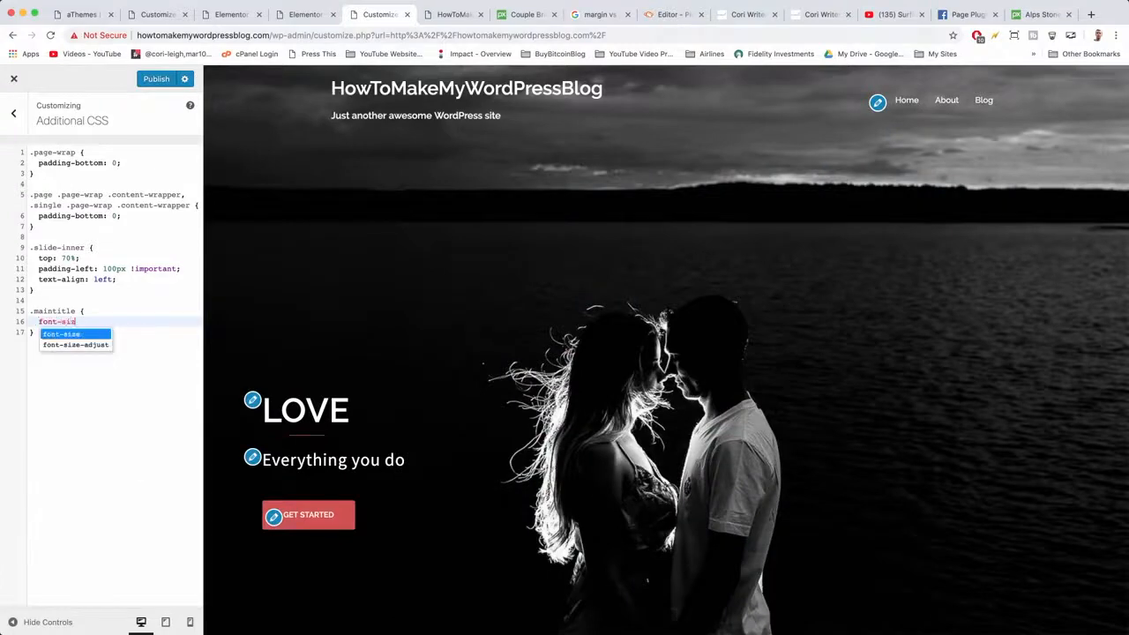
type("100px;")
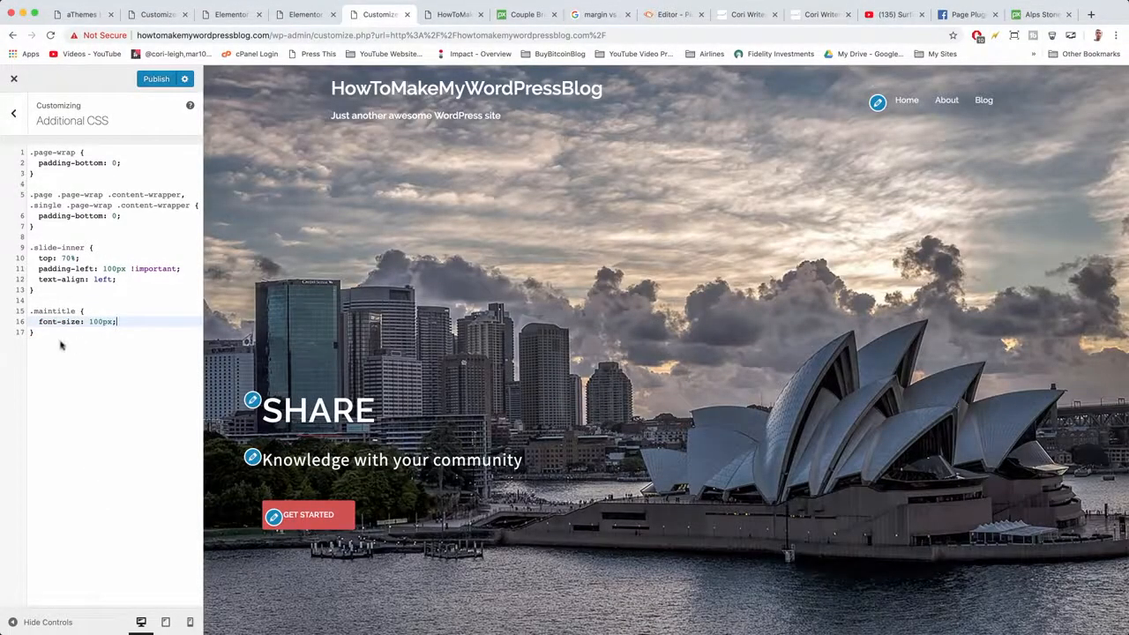
- Change the selector to h2.maintitle and set its font-size to 160px !important
left_click(35, 339)
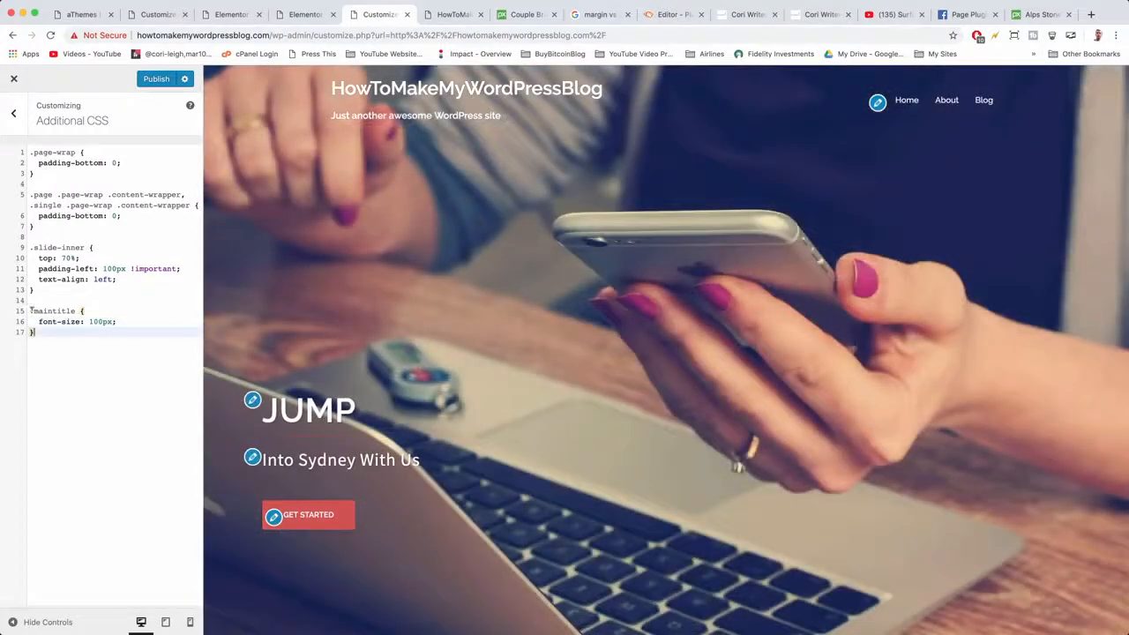
left_click(30, 310)
type("h2")
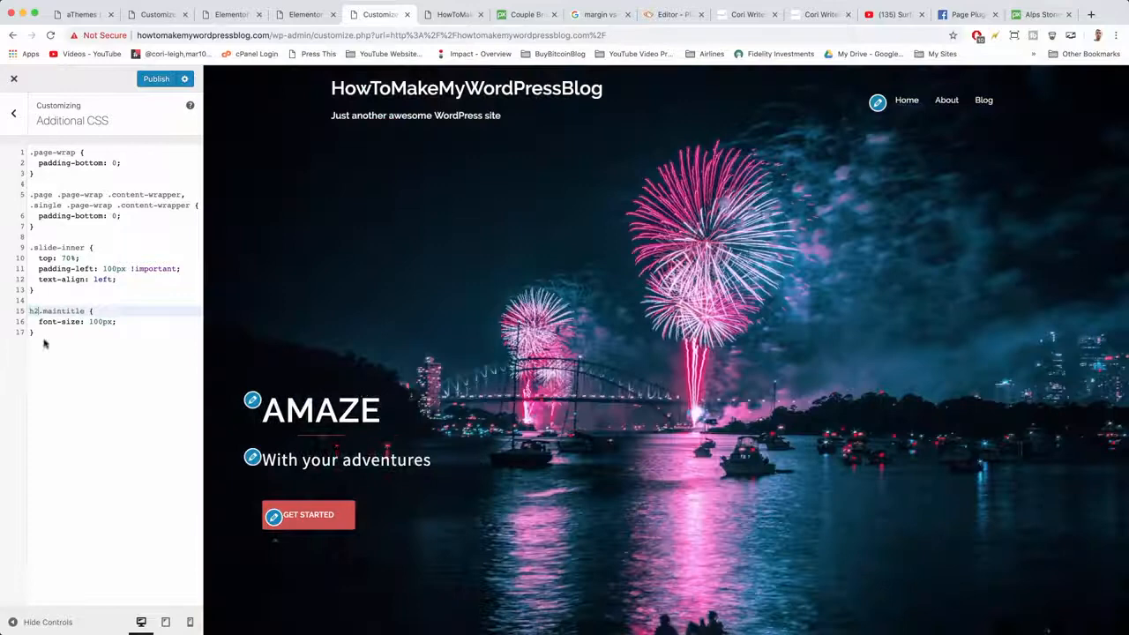
left_click(45, 341)
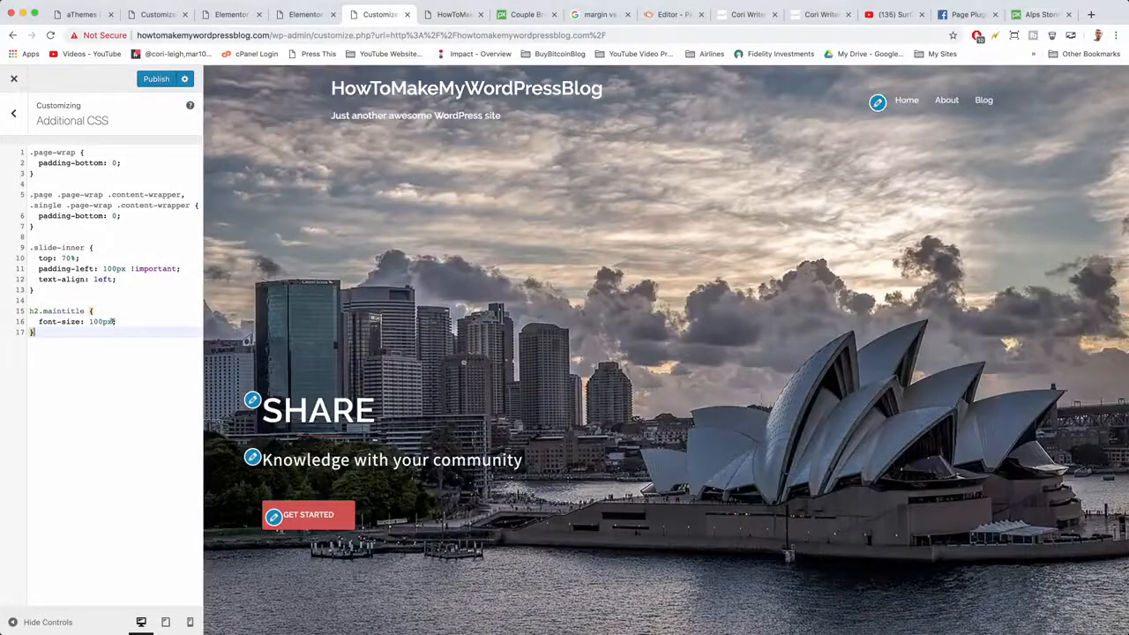
left_click(113, 321)
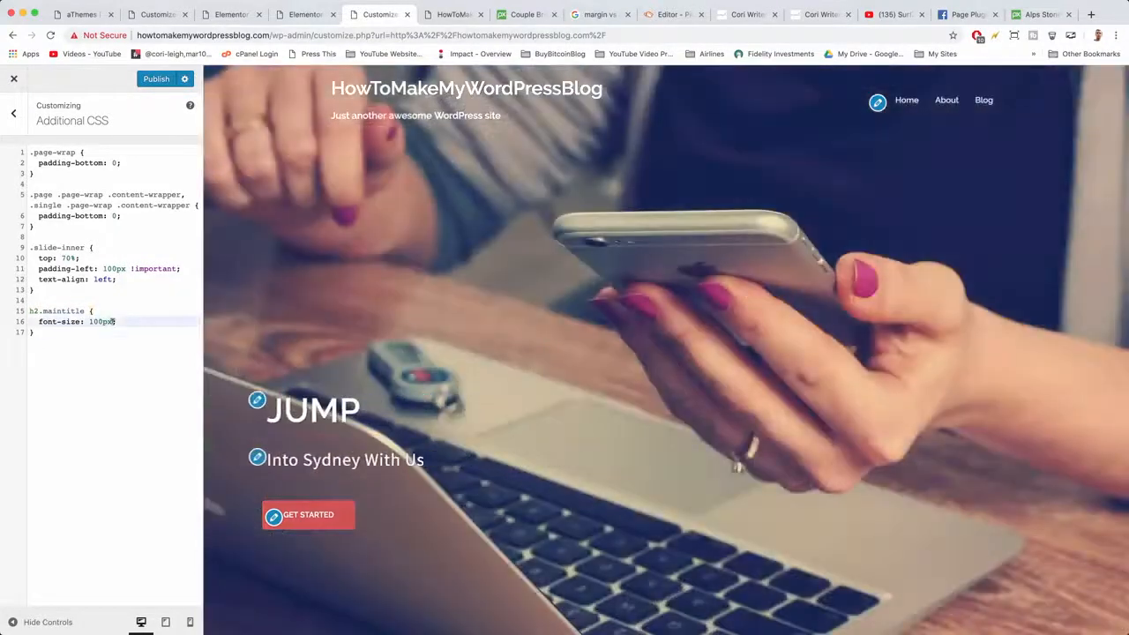
type("!important")
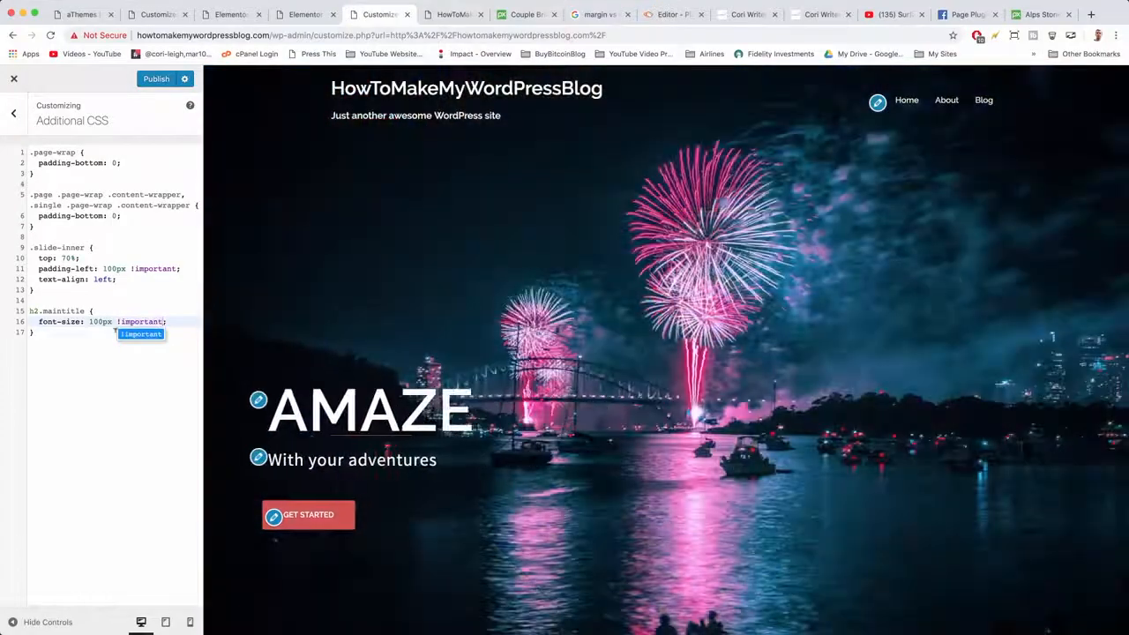
left_click(132, 325)
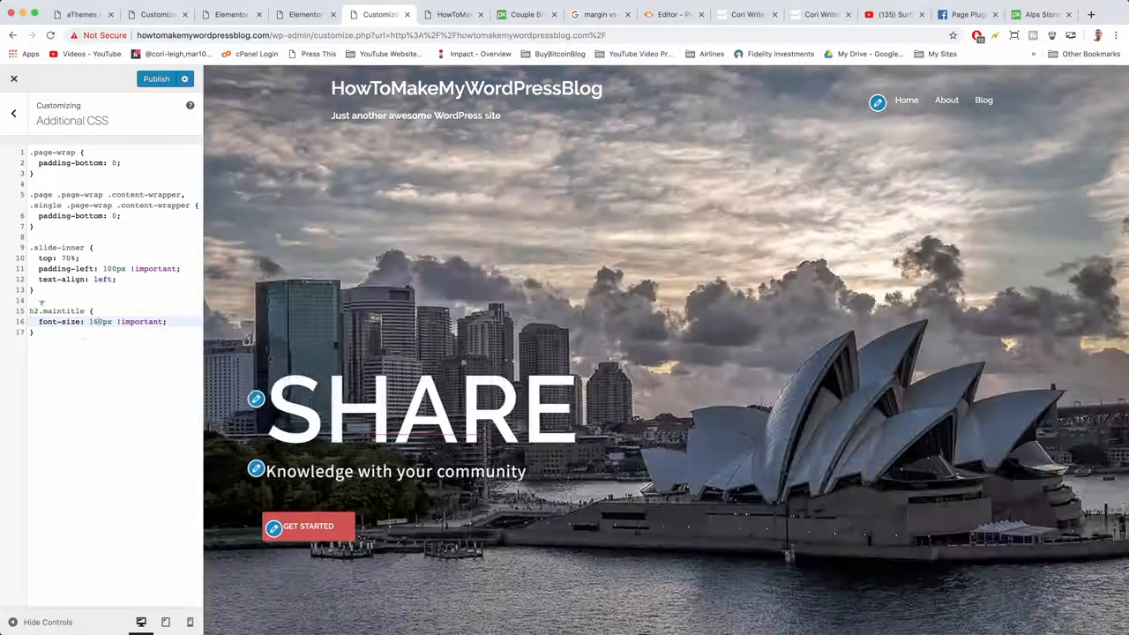
key("Down")
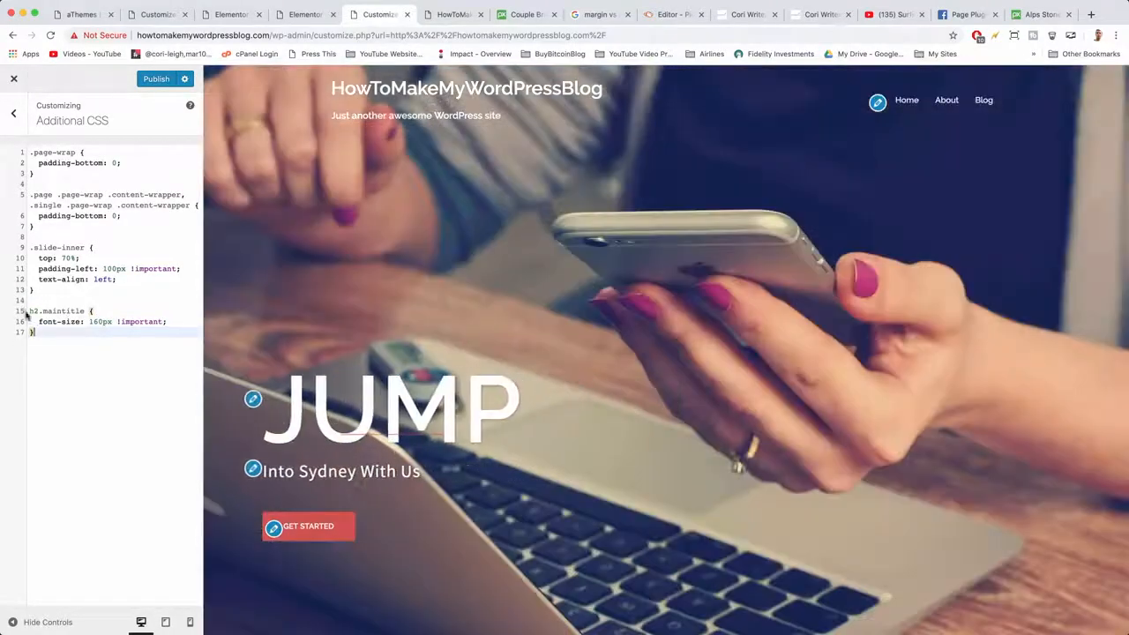
- Duplicate the h2.maintitle rule as a .subtitle rule with font-size 46px !important, and publish
left_click(26, 311, "shift")
key("ctrl+c")
key("Right")
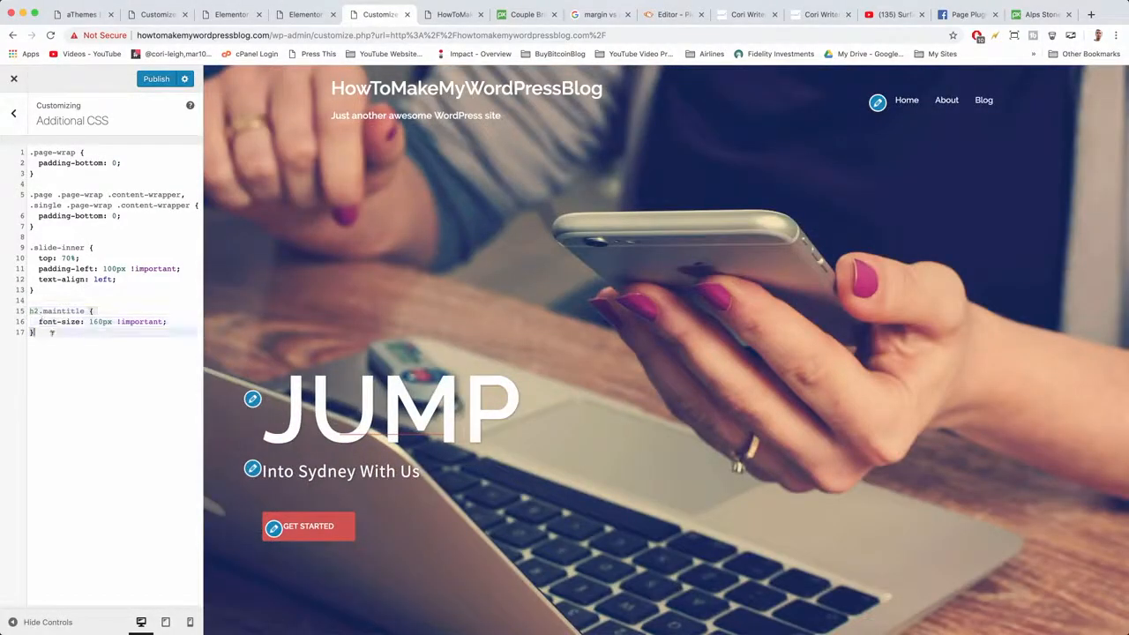
key("Return")
key("Return")
key("ctrl+v")
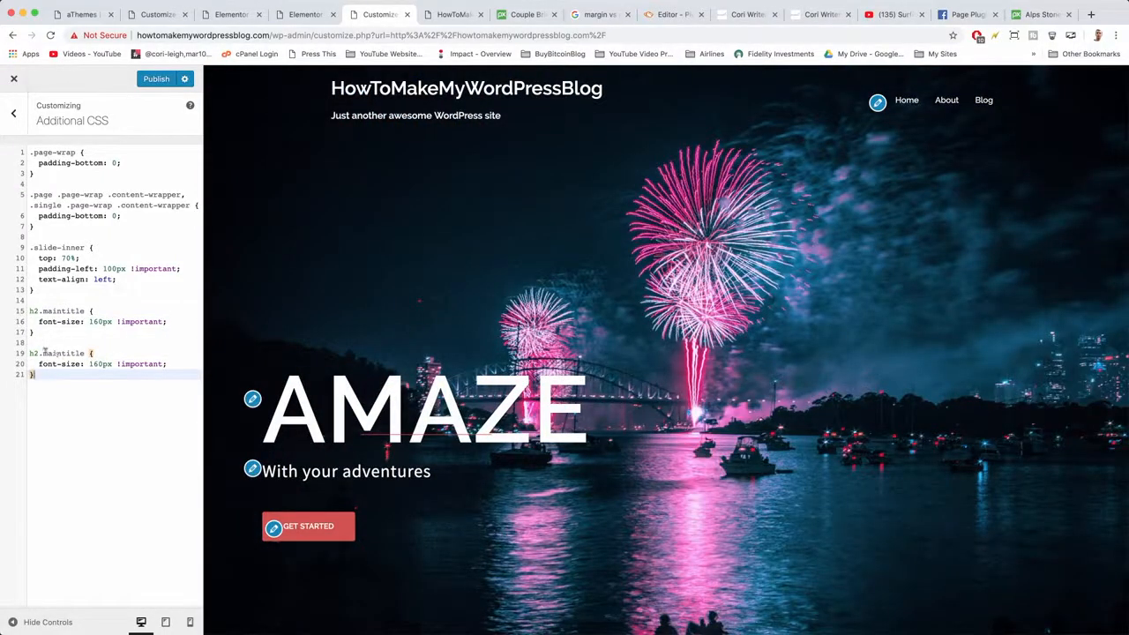
left_click_drag(29, 353, 85, 352)
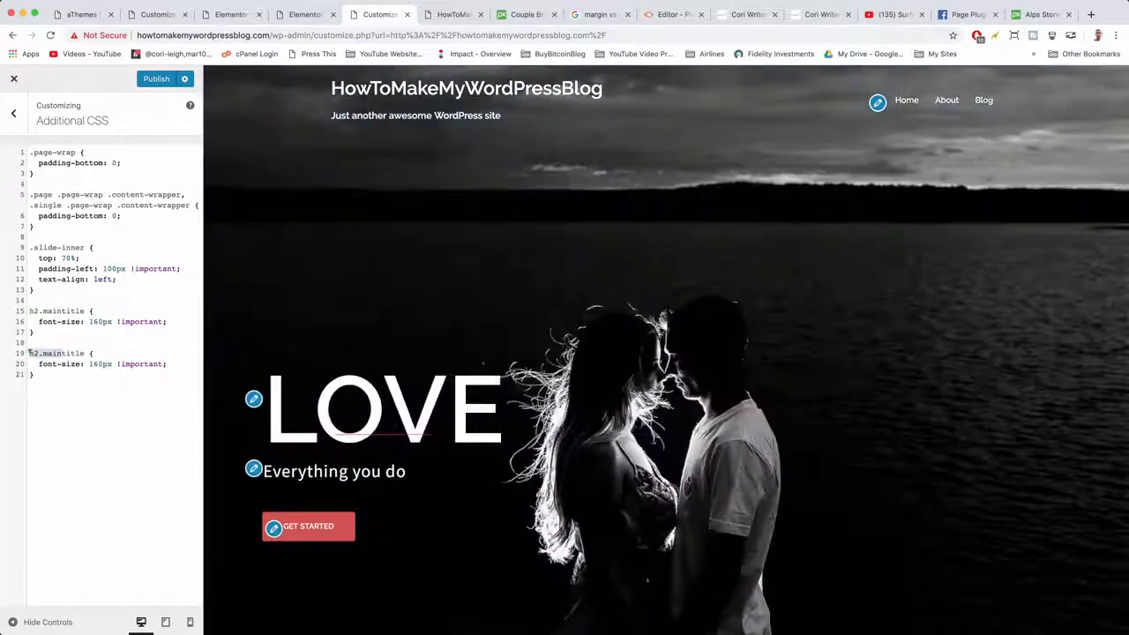
type(".subtitle")
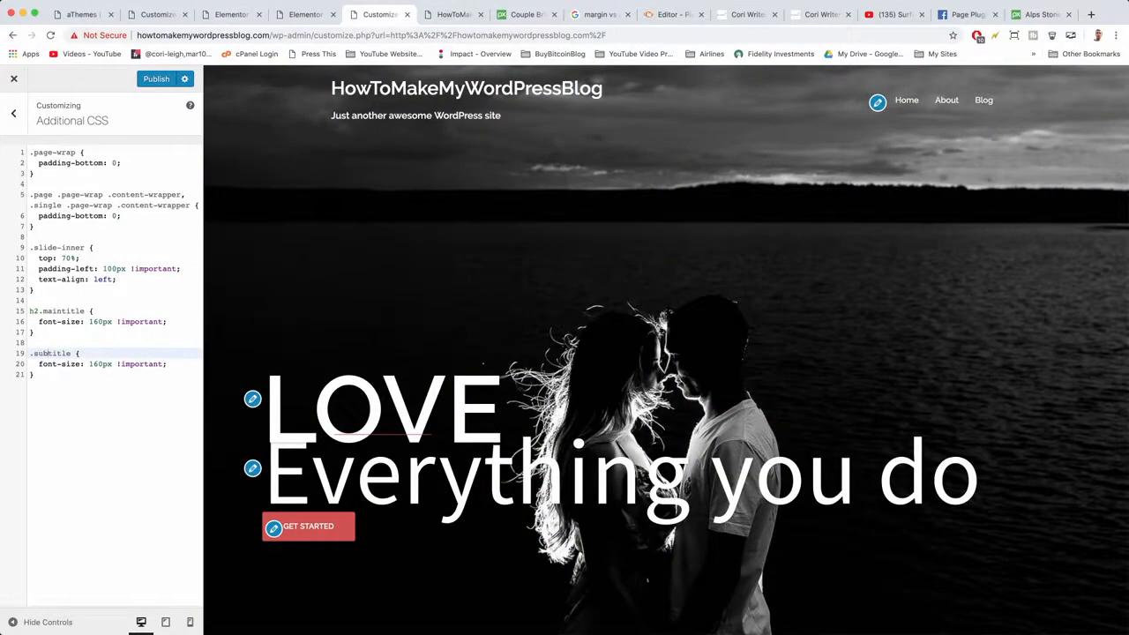
double_click(97, 363)
type("46px")
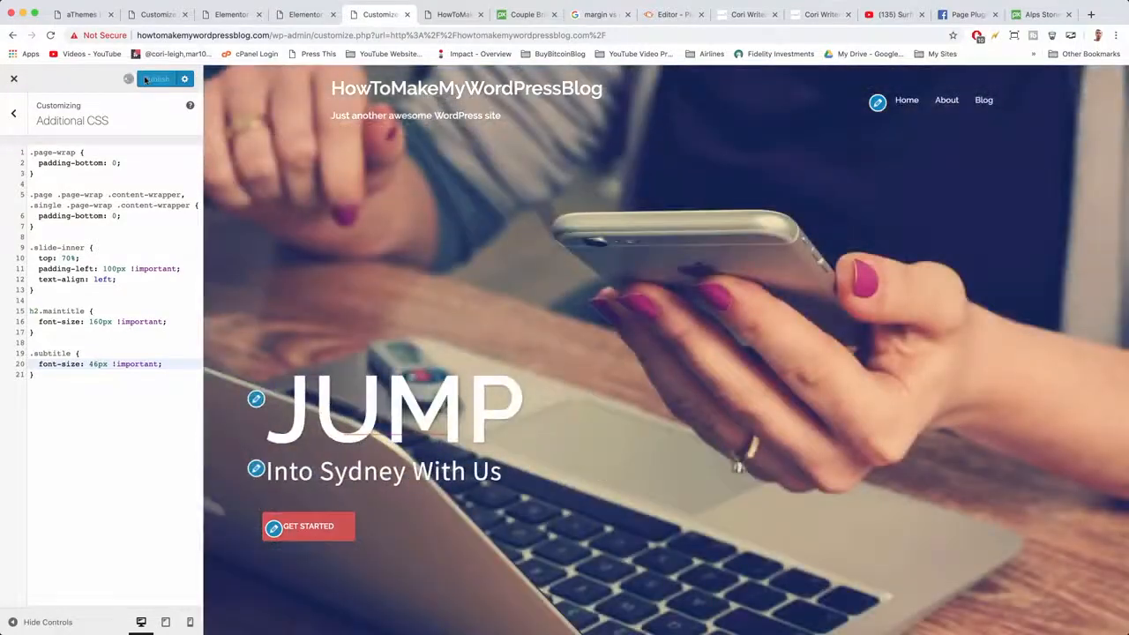
left_click(156, 79)
- Reopen the site's Additional CSS and add line-height: 120px to the h2.maintitle rule
left_click(412, 15)
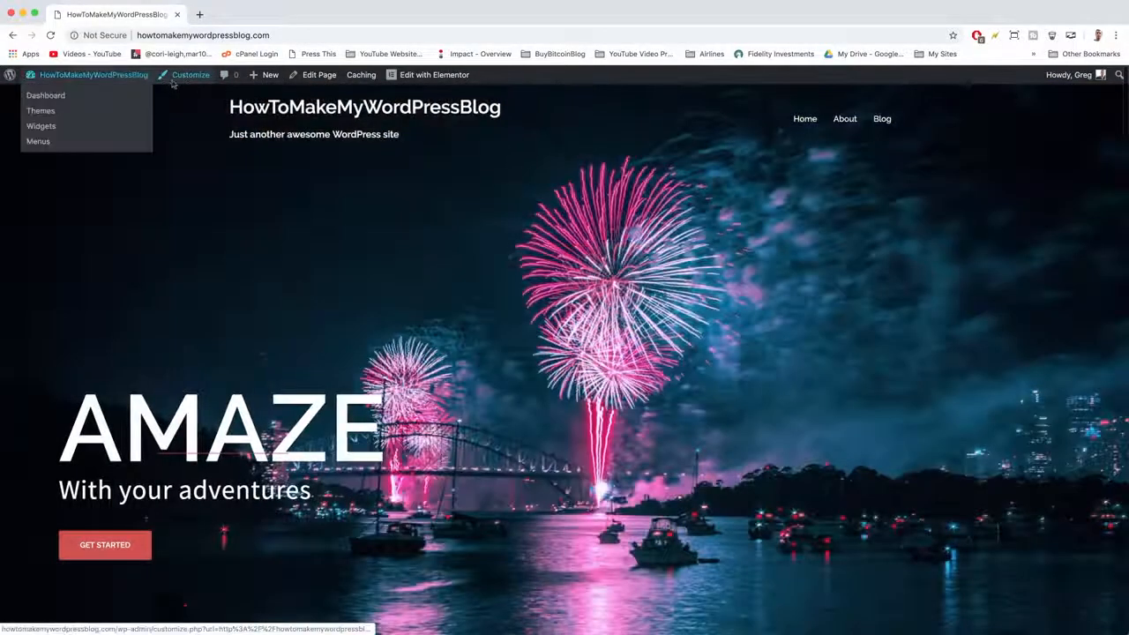
left_click(179, 79)
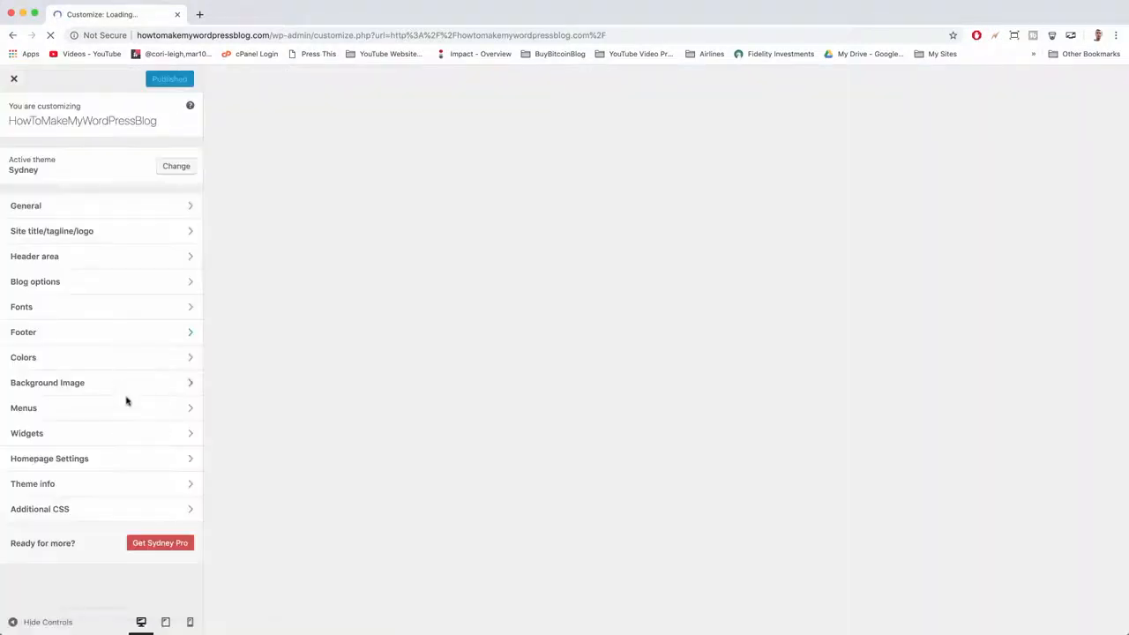
left_click(133, 515)
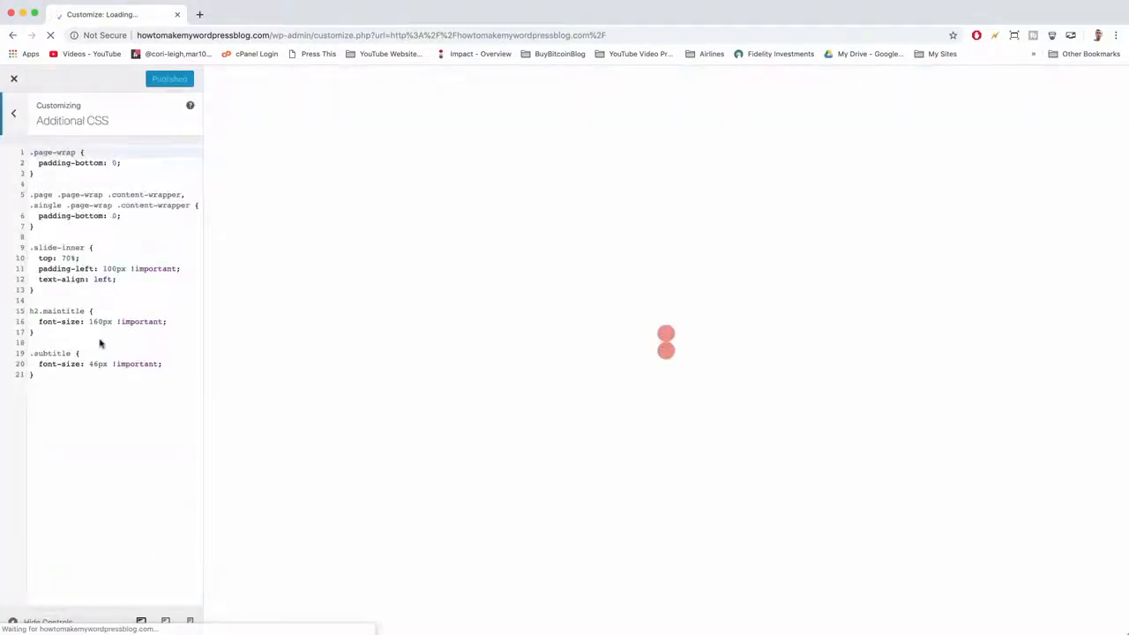
left_click(173, 322)
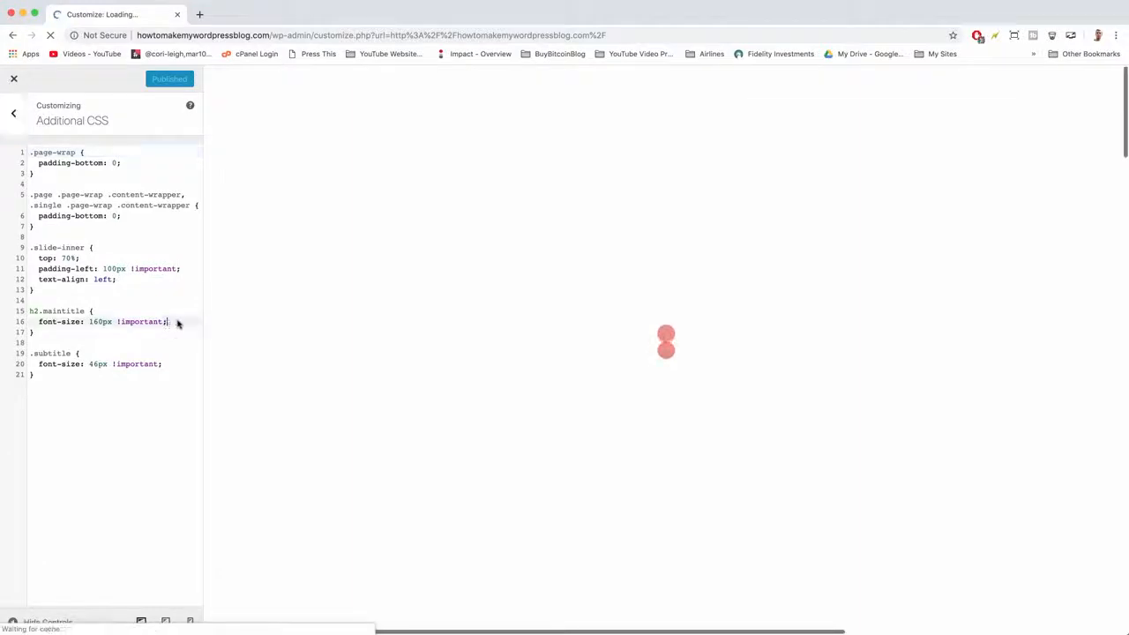
key("Return")
type("line")
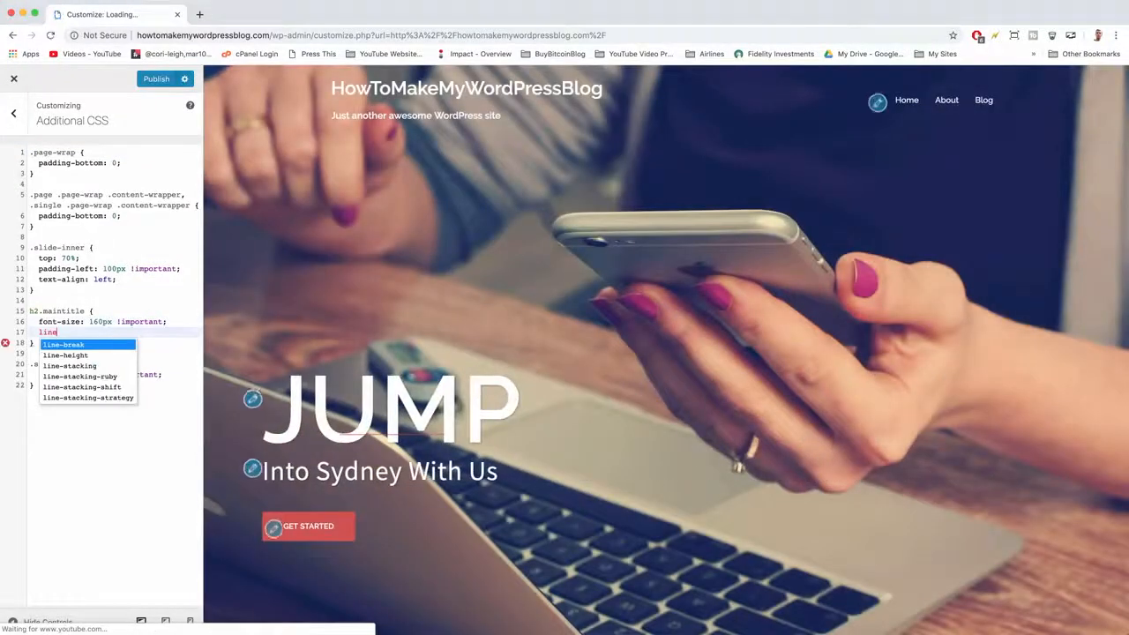
key("Down")
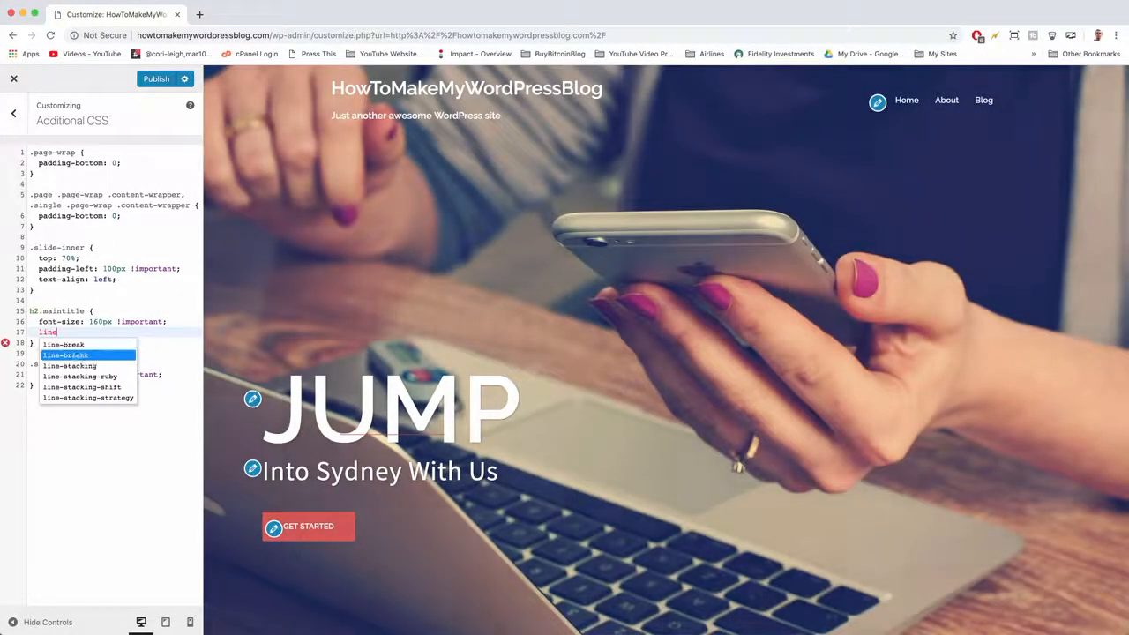
key("Return")
type(": 1")
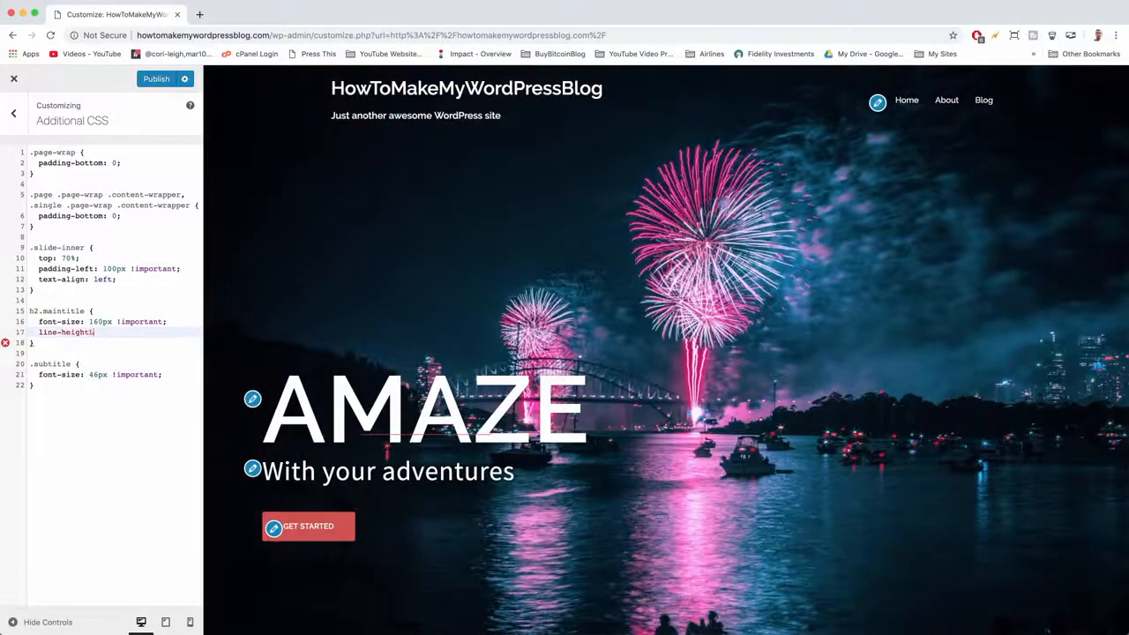
type("20px;")
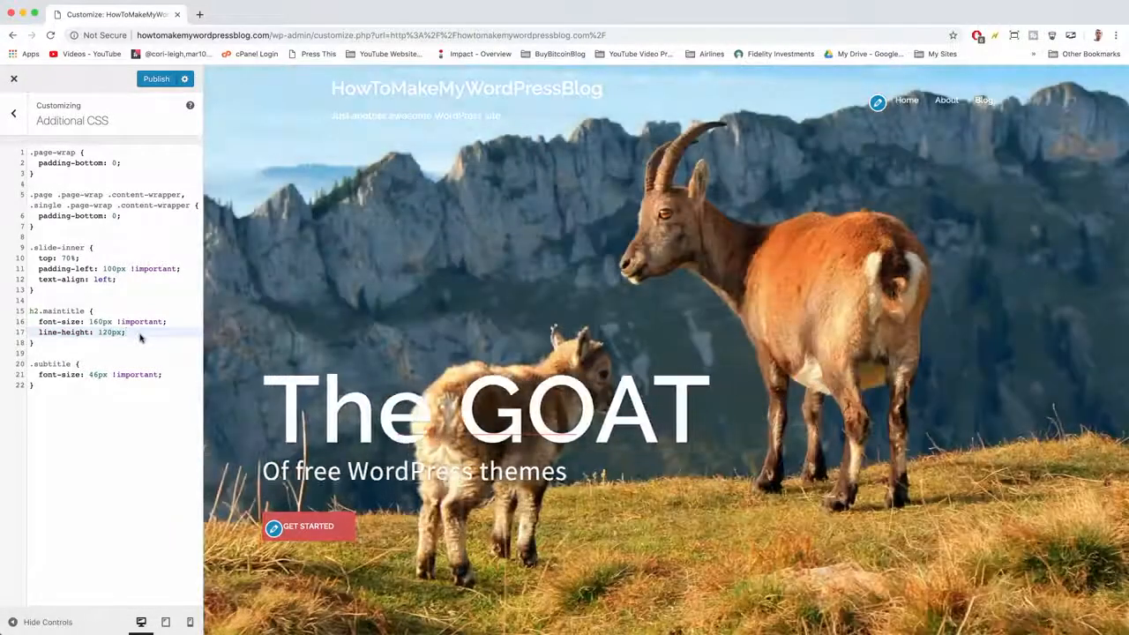
- Set the h2.maintitle line-height to 134px !important and publish
key("BackSpace")
type("!important;")
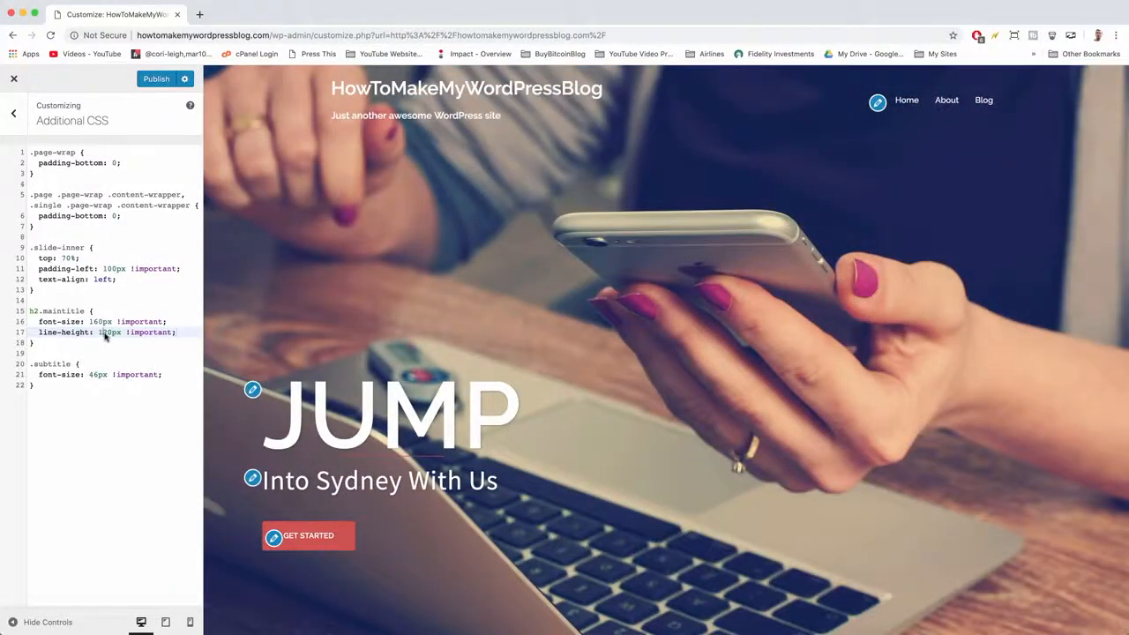
type("134px")
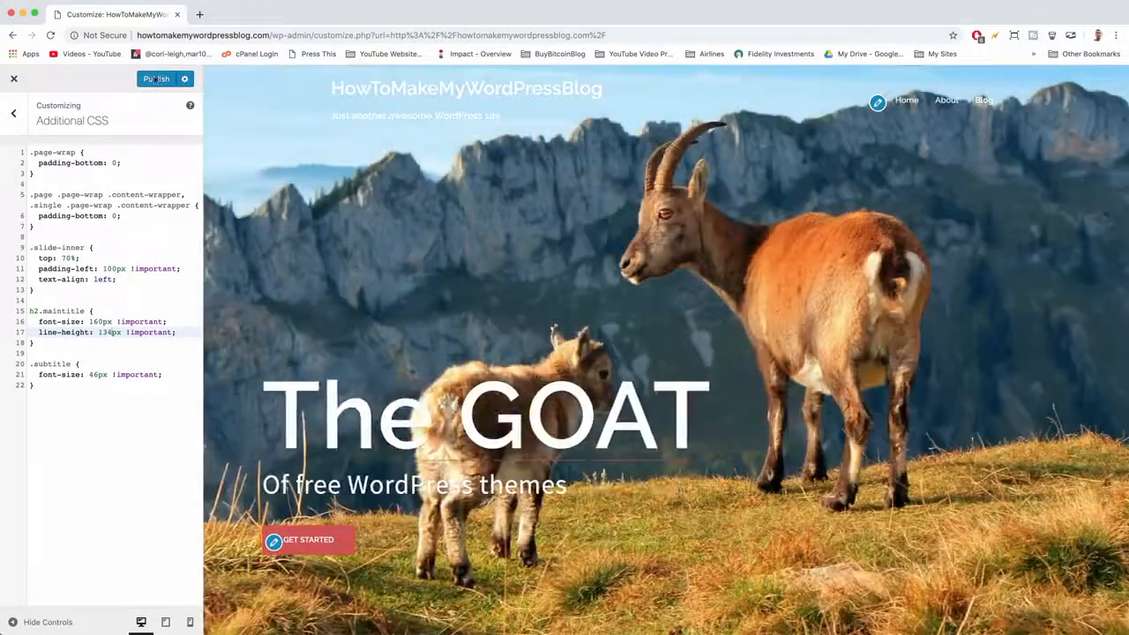
left_click(156, 79)
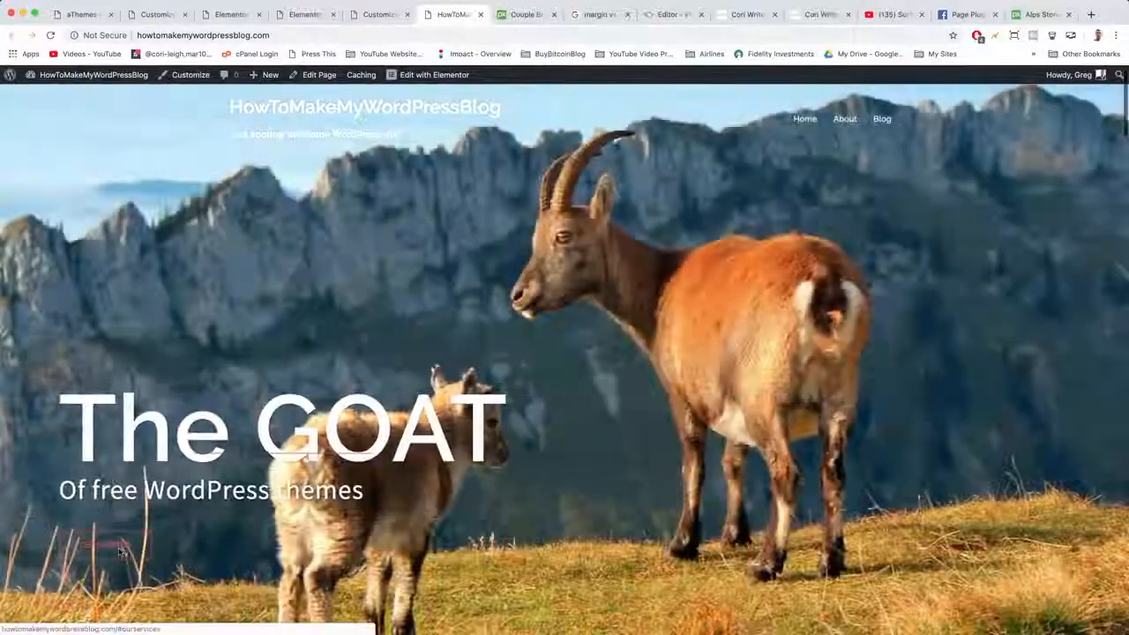
- Scroll through the live homepage to review the slider and sections below it
scroll(118, 549, "down", 6)
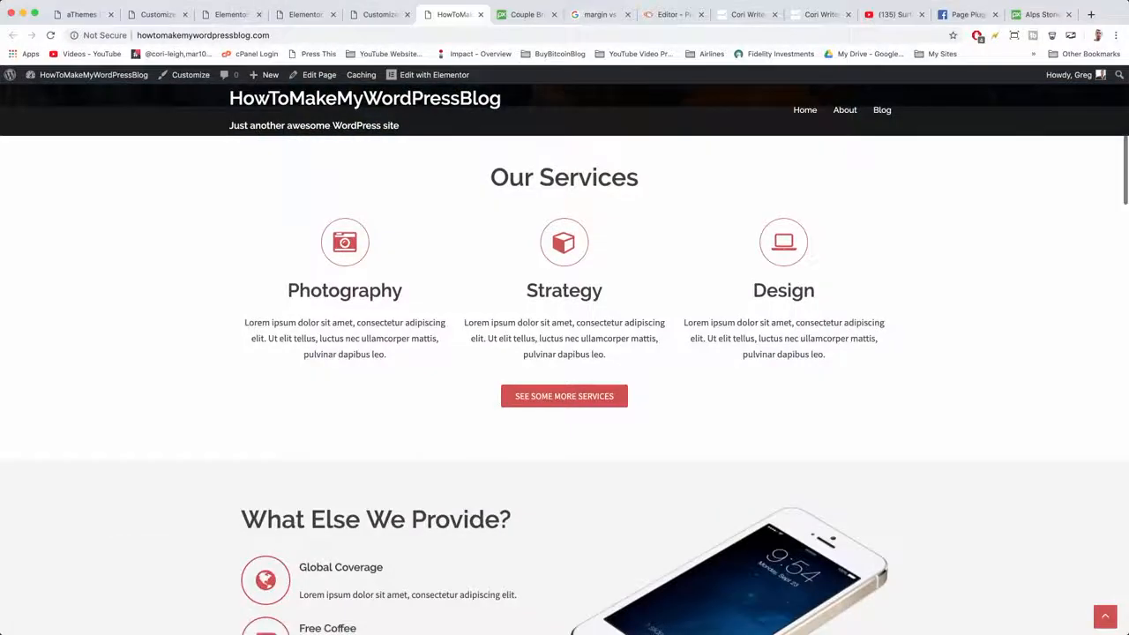
left_click(1105, 616)
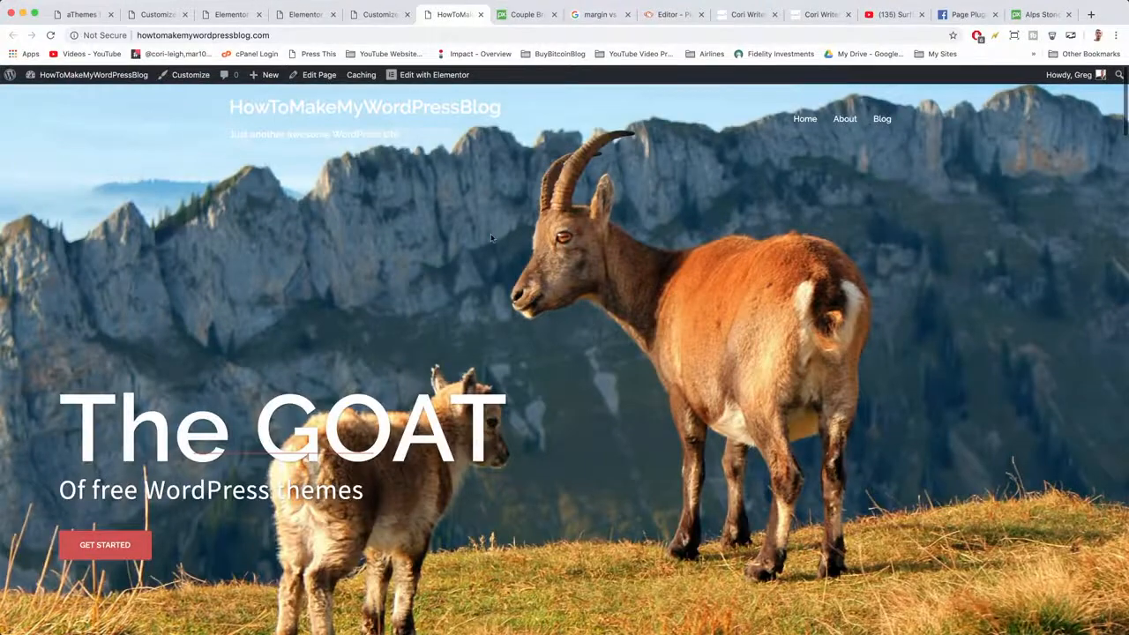
scroll(492, 238, "down", 6)
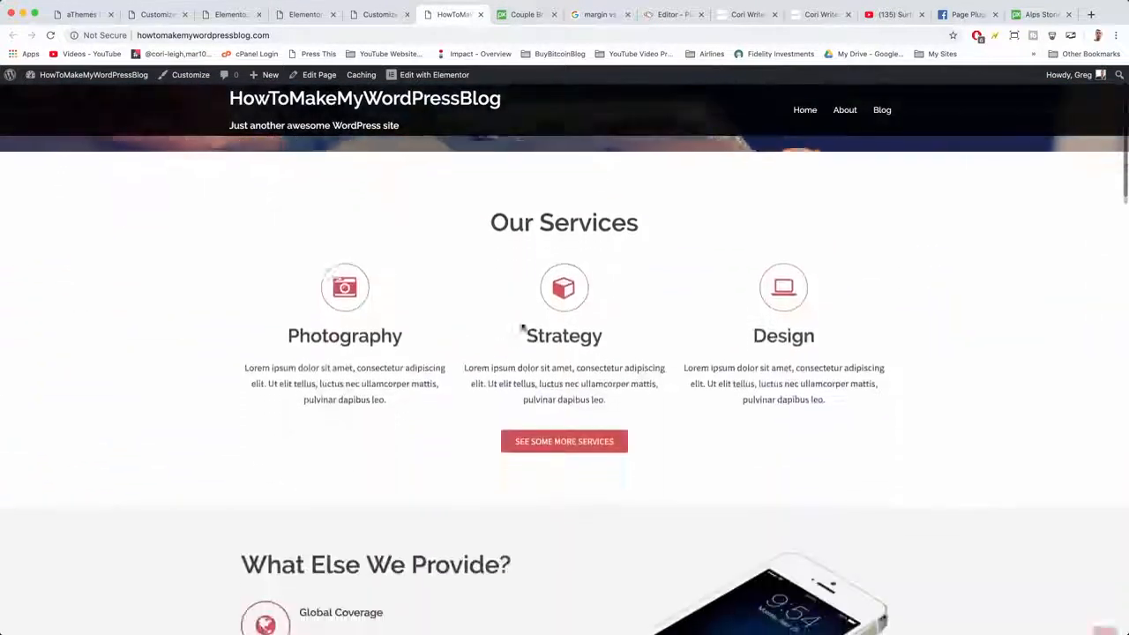
scroll(520, 328, "down", 15)
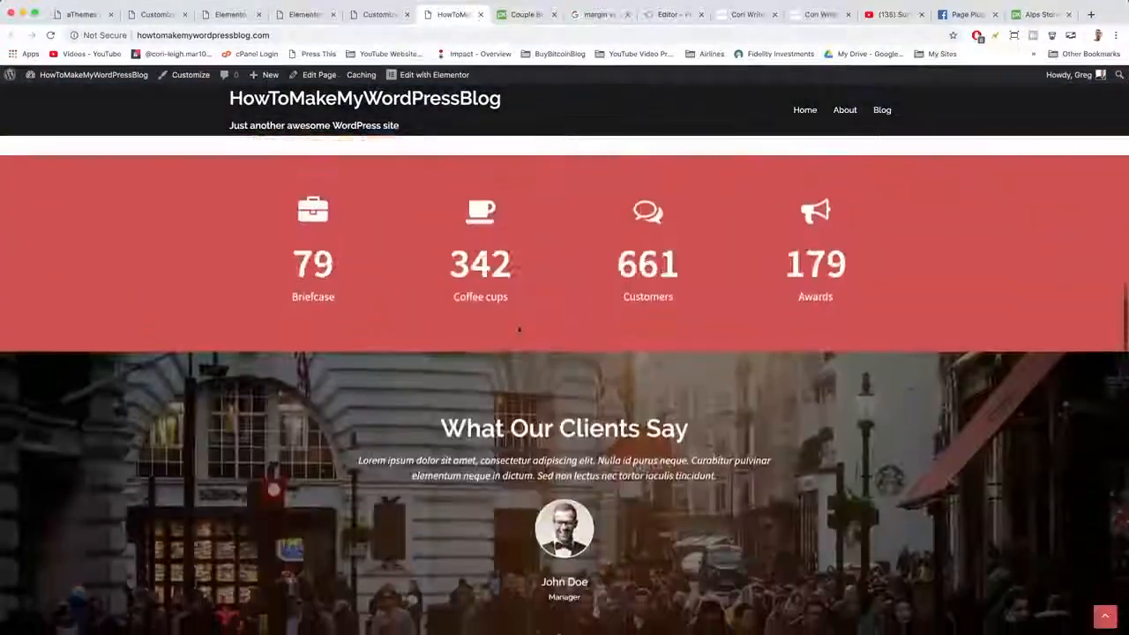
scroll(518, 330, "down", 10)
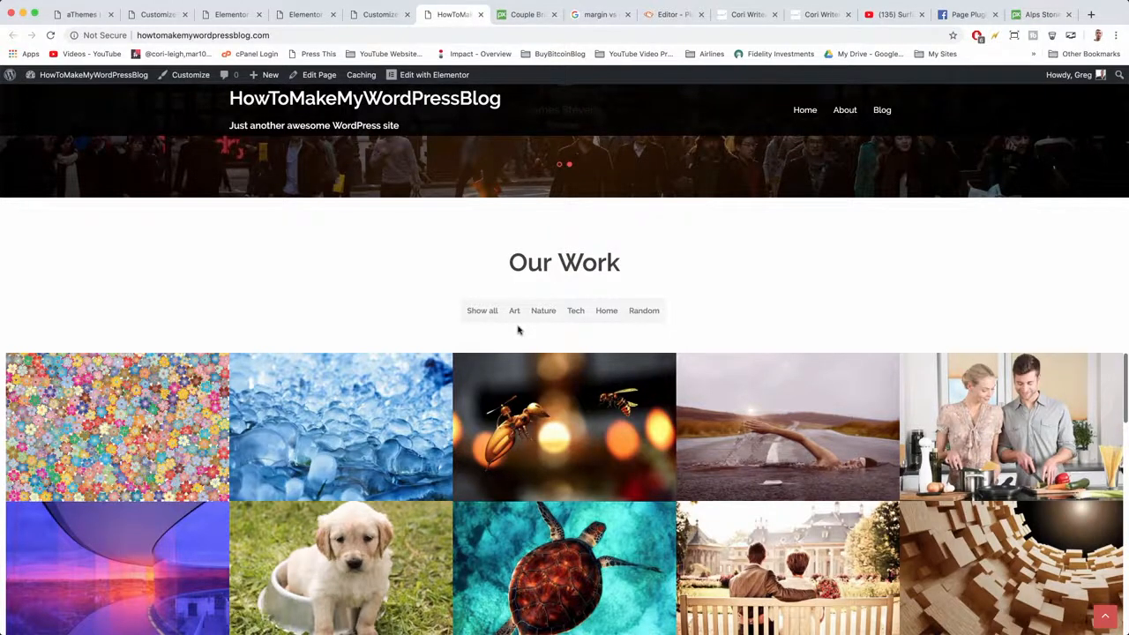
scroll(519, 330, "up", 15)
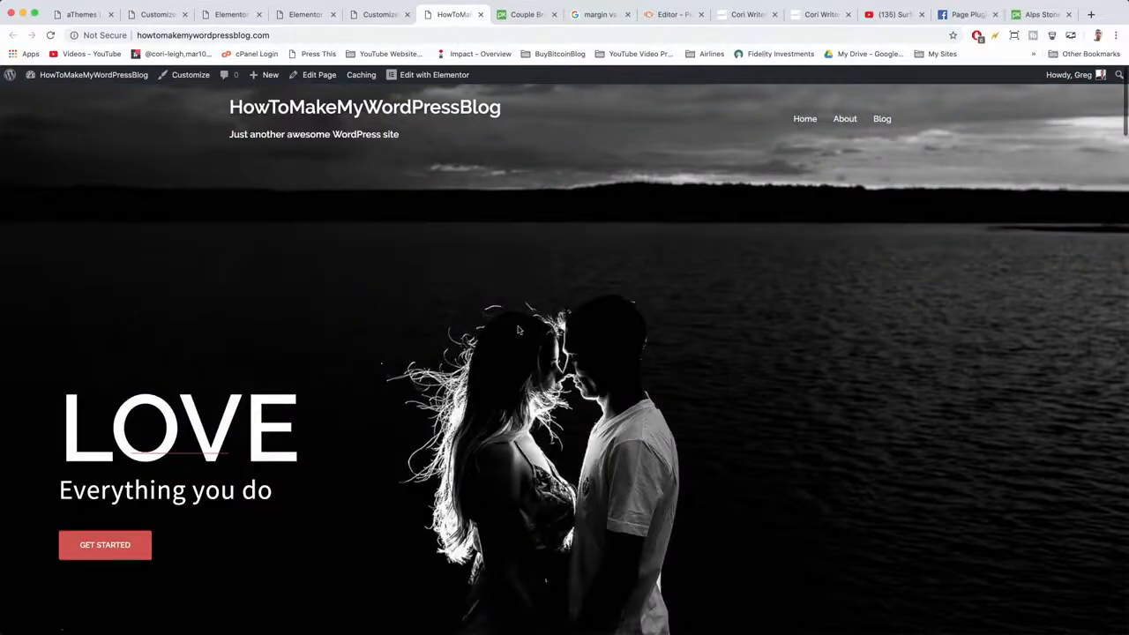